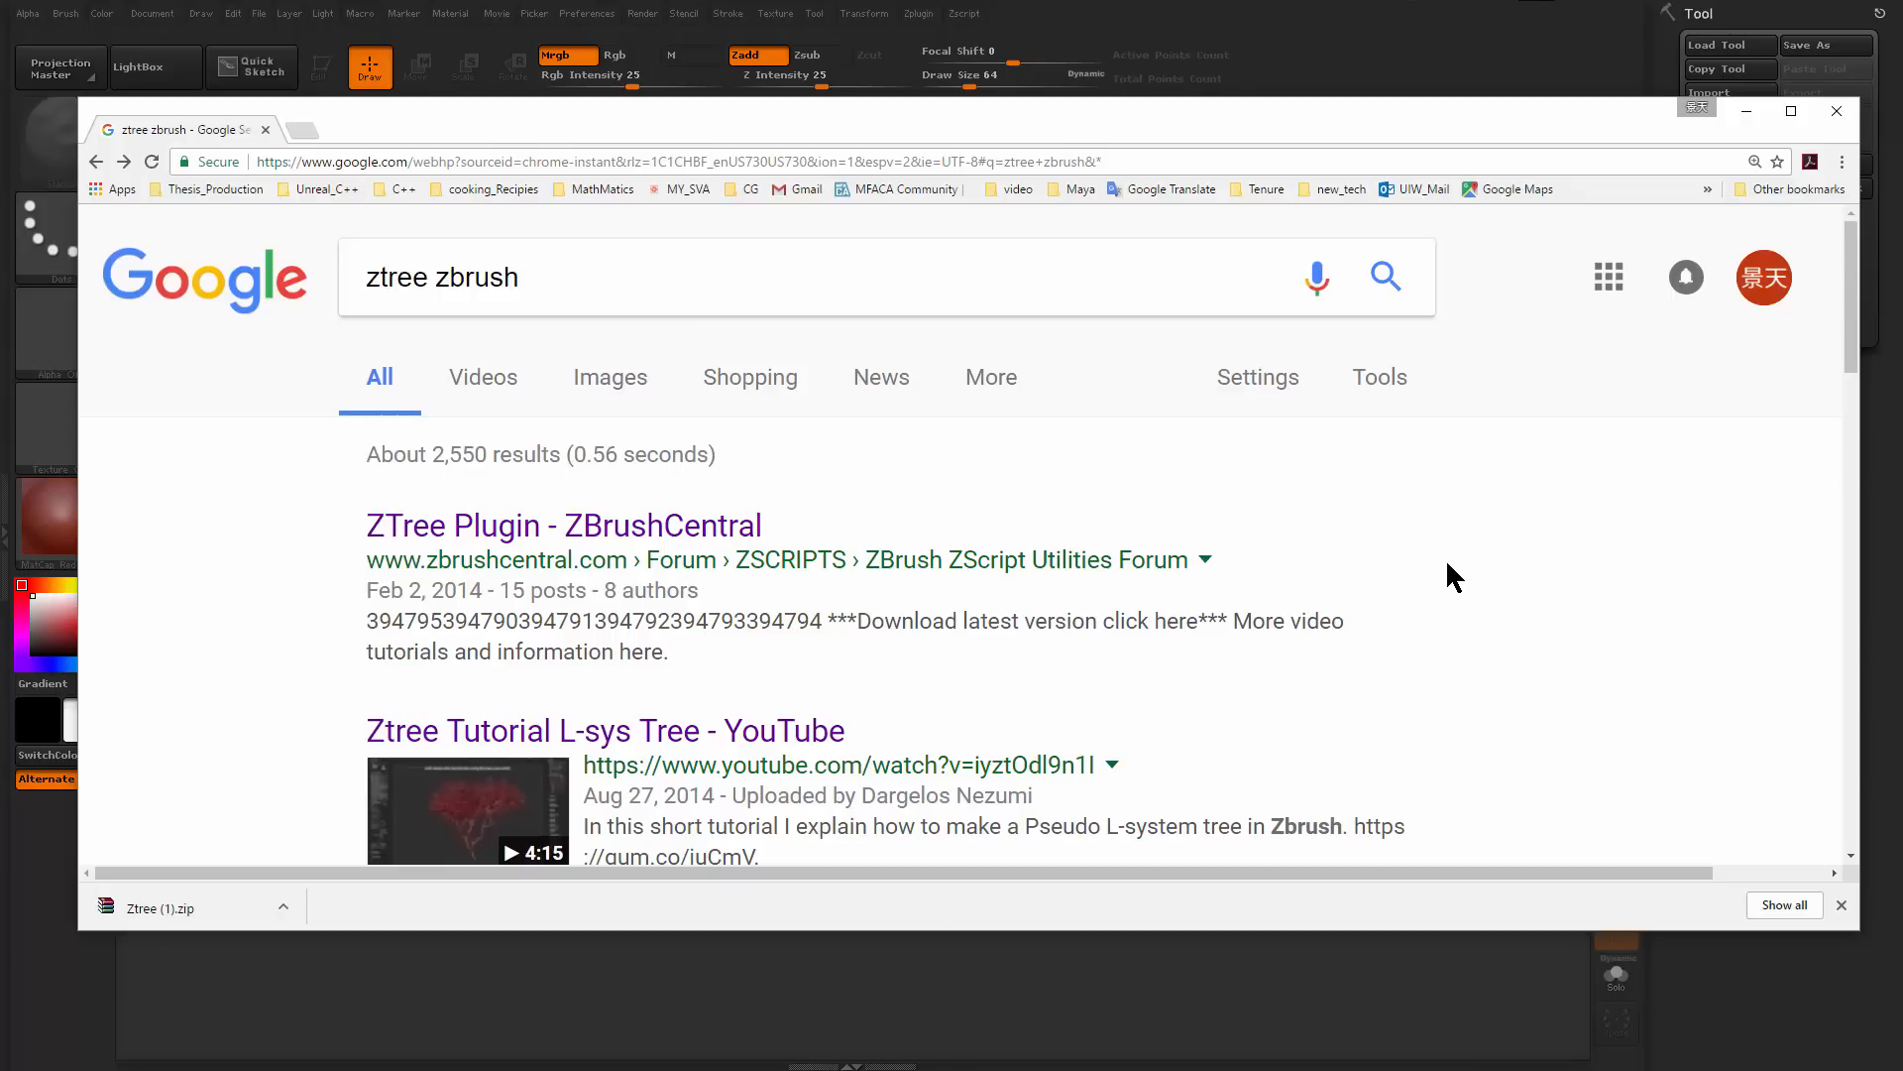
Open the ZTree Plugin thread on ZBrushCentral from the search results and download the plugin's latest version
{"action": "scroll", "coordinate": [1459, 616], "scroll_direction": "down", "scroll_amount": 2}
{"action": "scroll", "coordinate": [1439, 529], "scroll_direction": "up", "scroll_amount": 1}
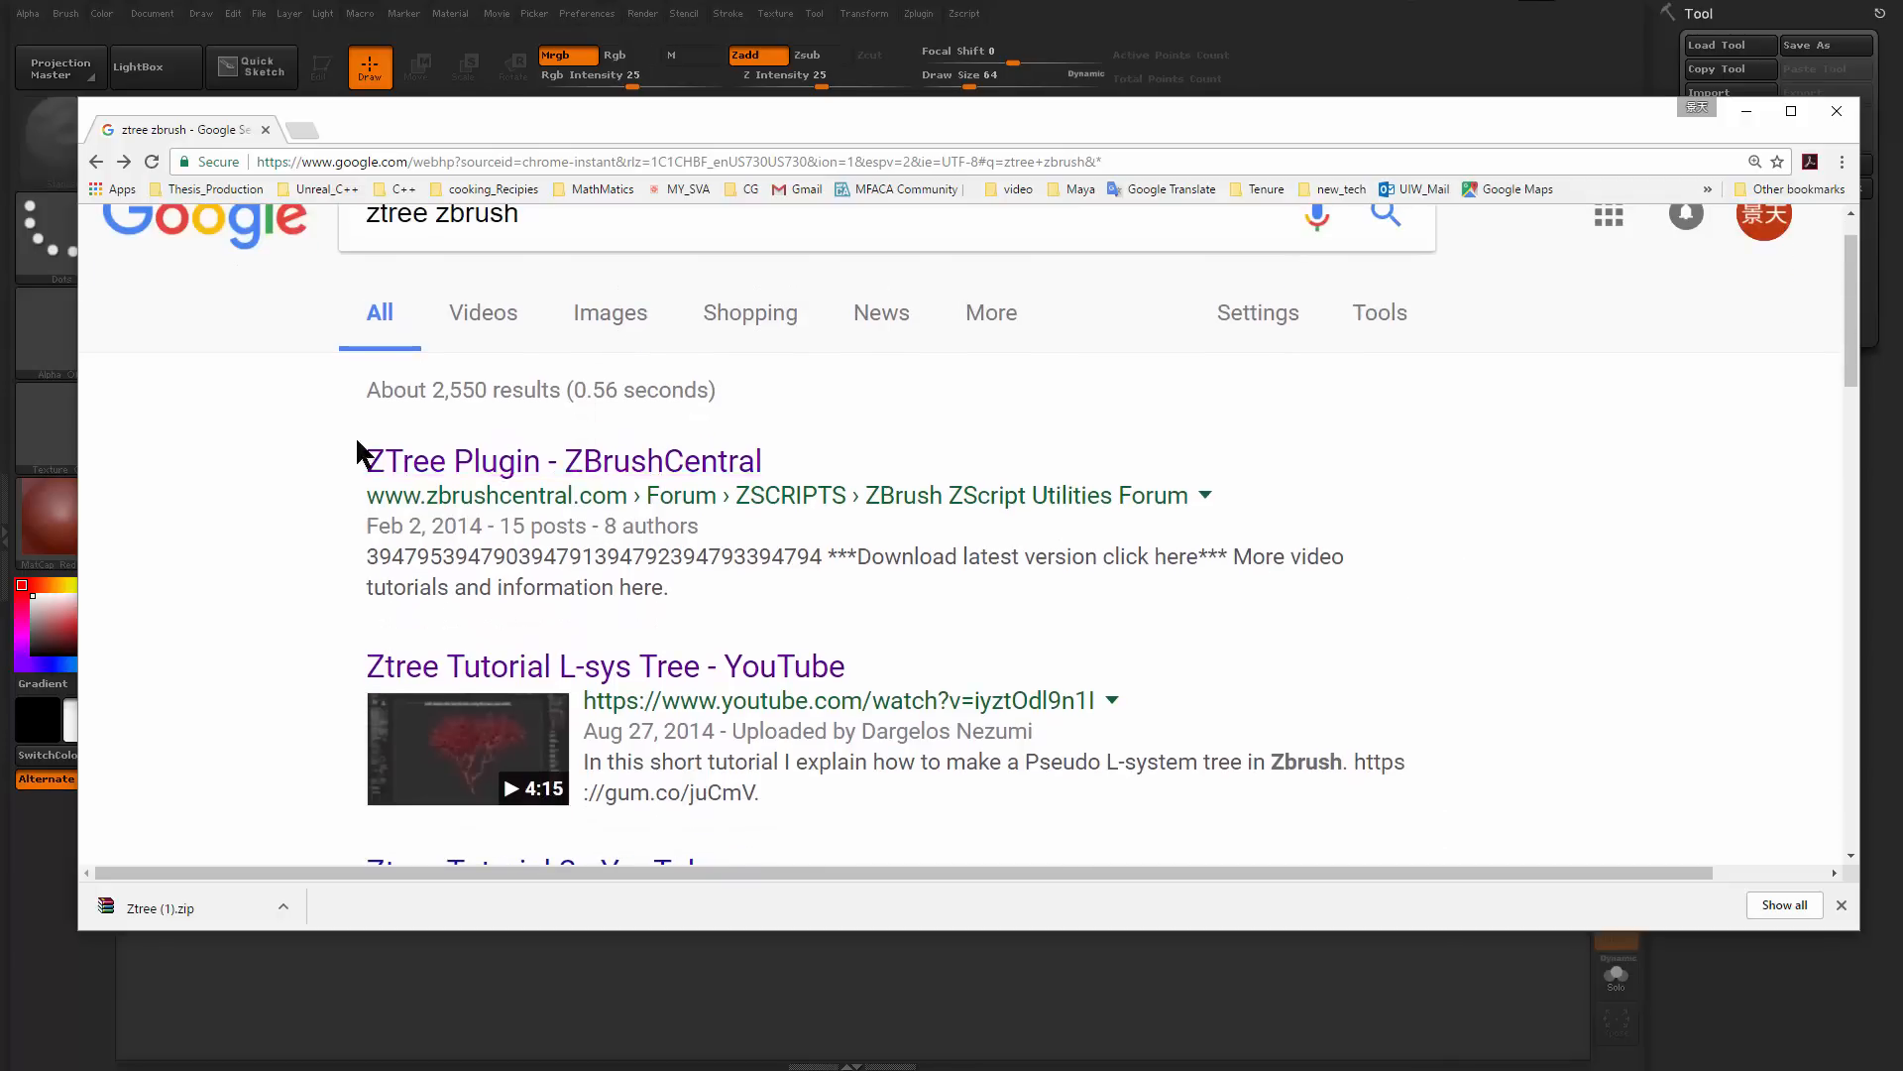
{"action": "scroll", "coordinate": [708, 397], "scroll_direction": "up", "scroll_amount": 1}
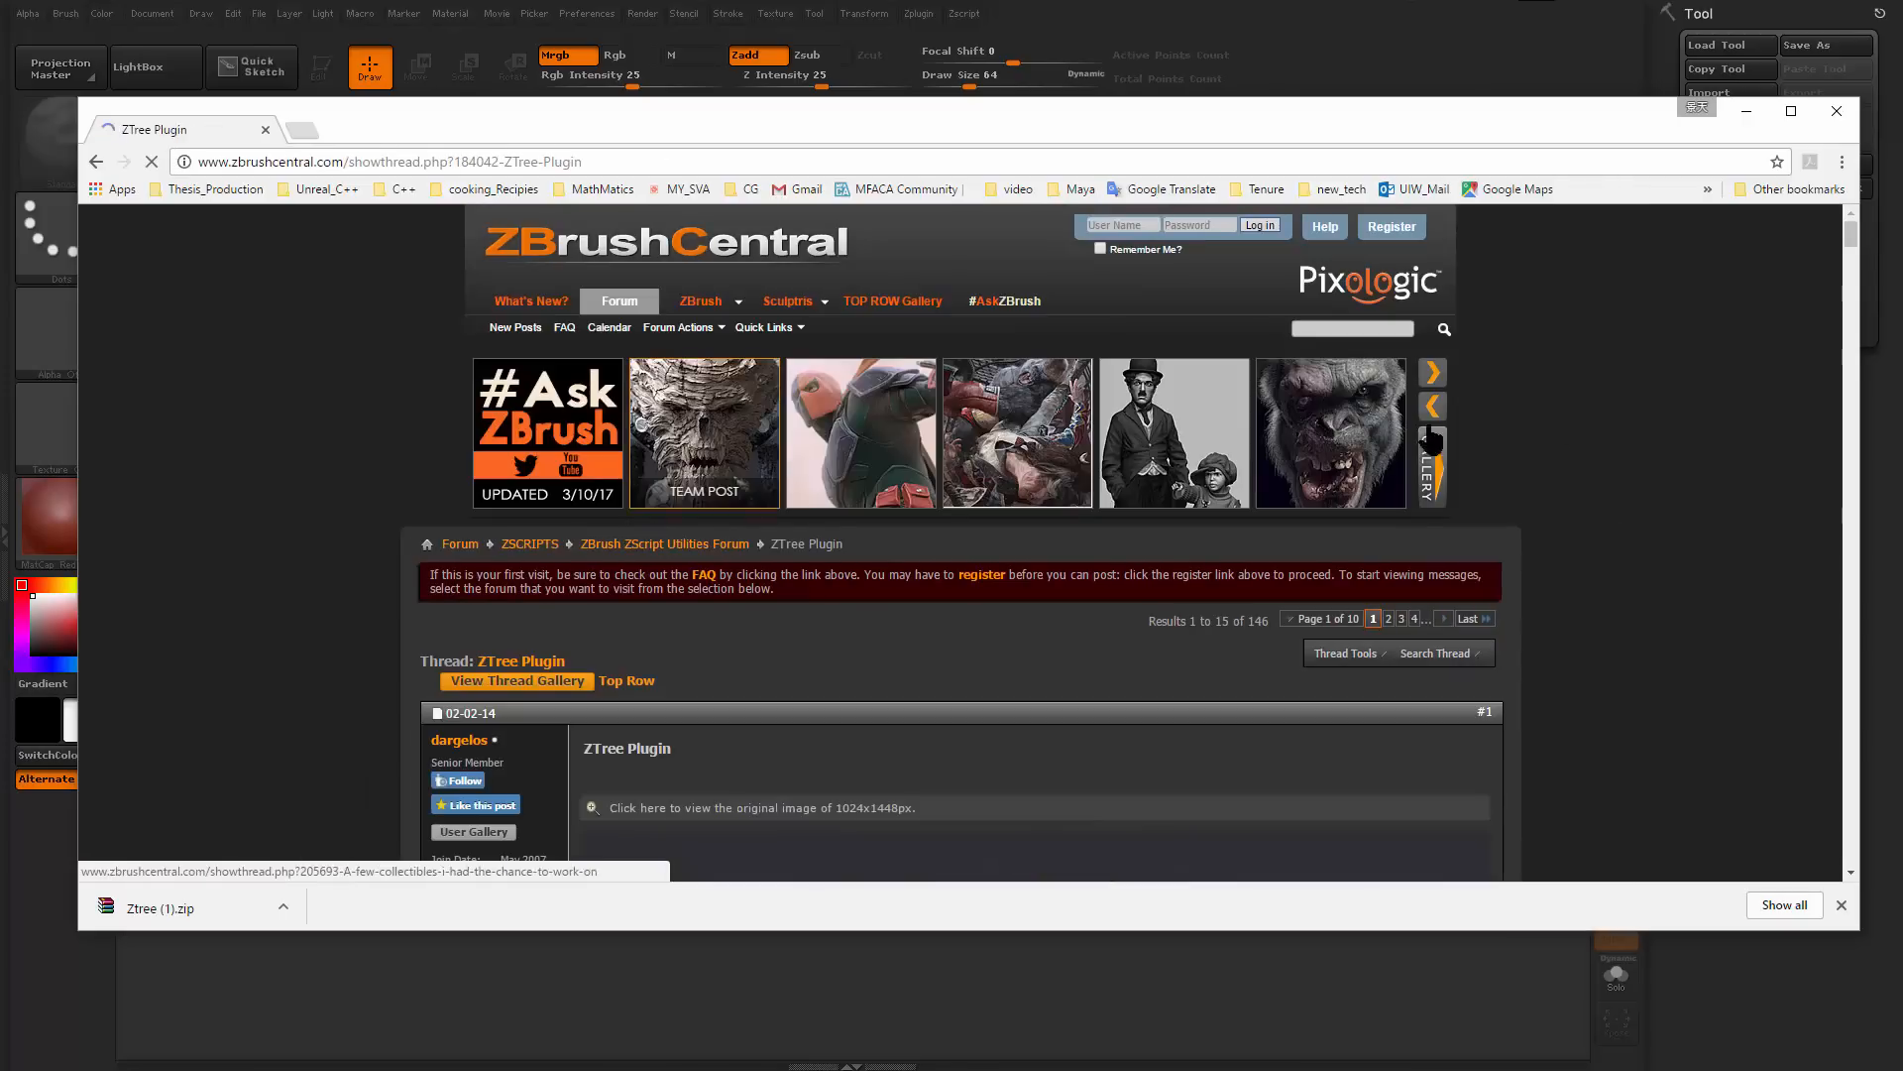
{"action": "left_click_drag", "start_coordinate": [1850, 248], "coordinate": [1851, 548]}
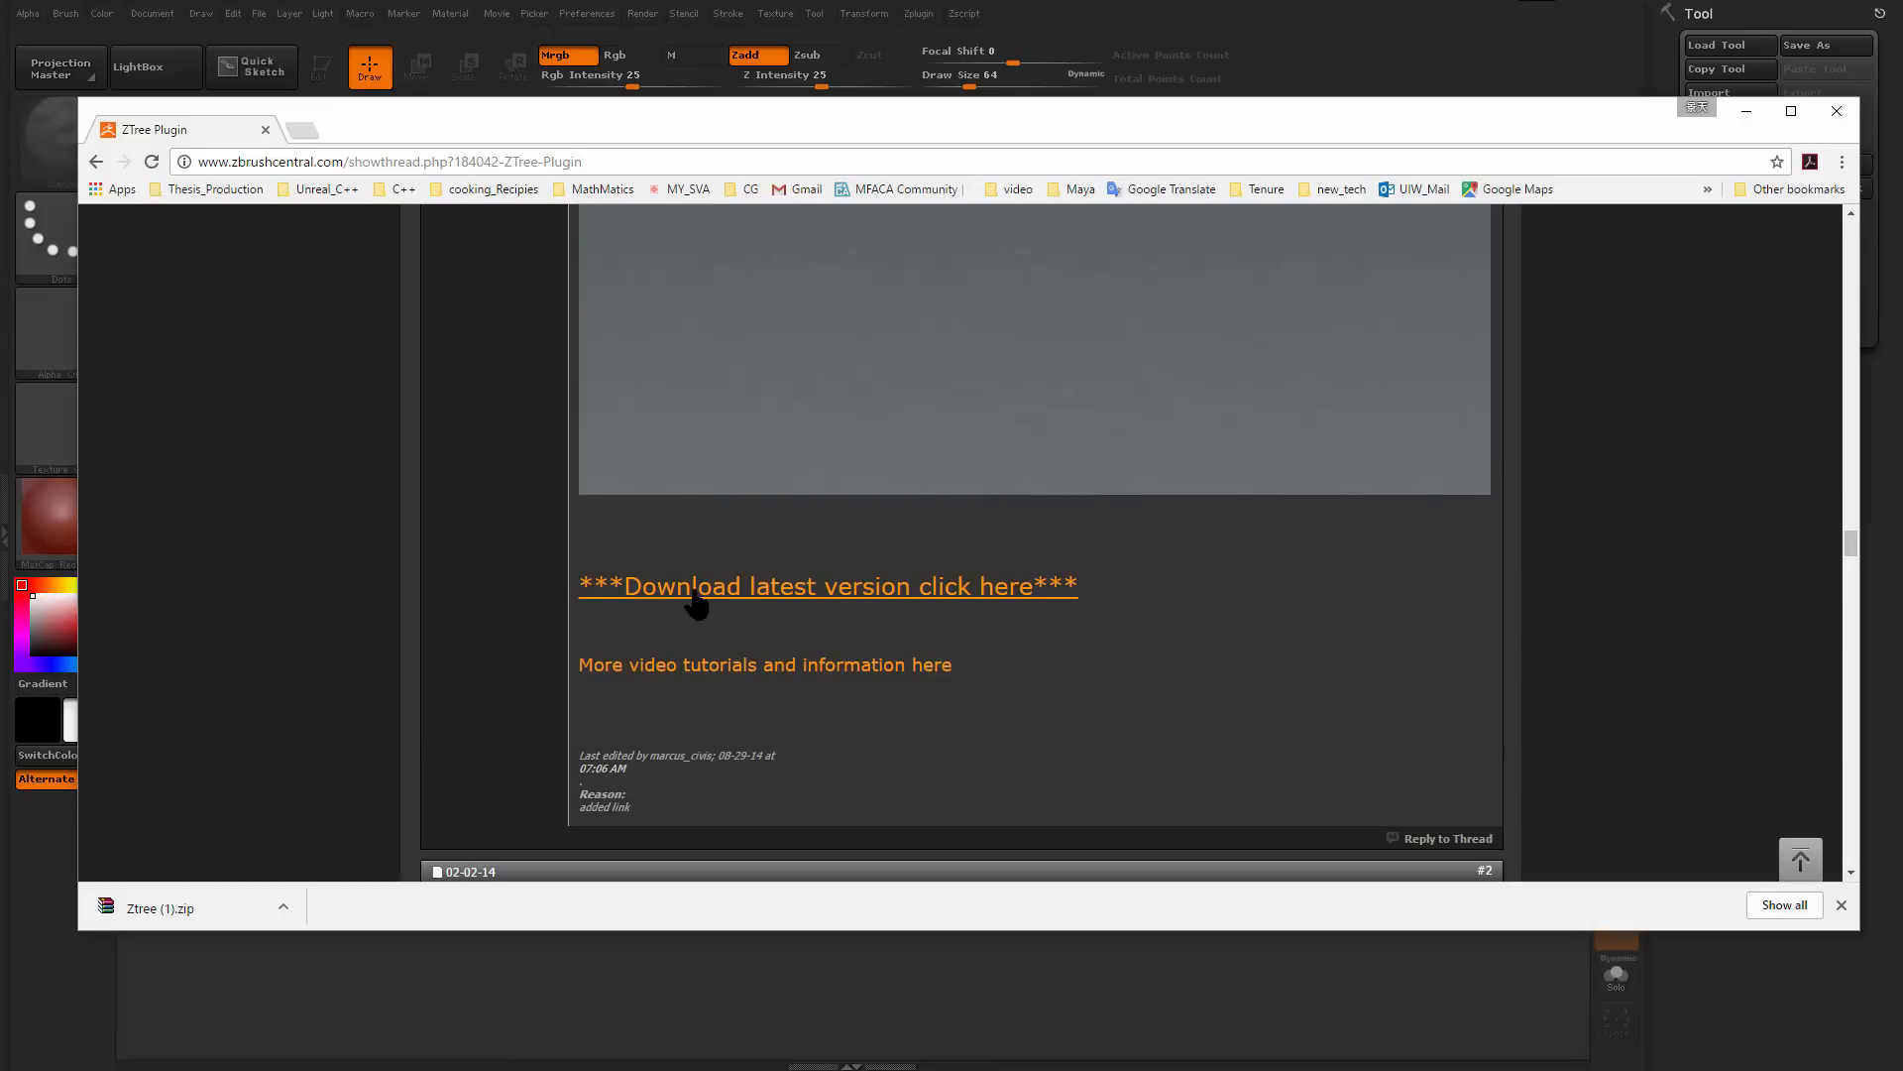
{"action": "left_click", "coordinate": [996, 595]}
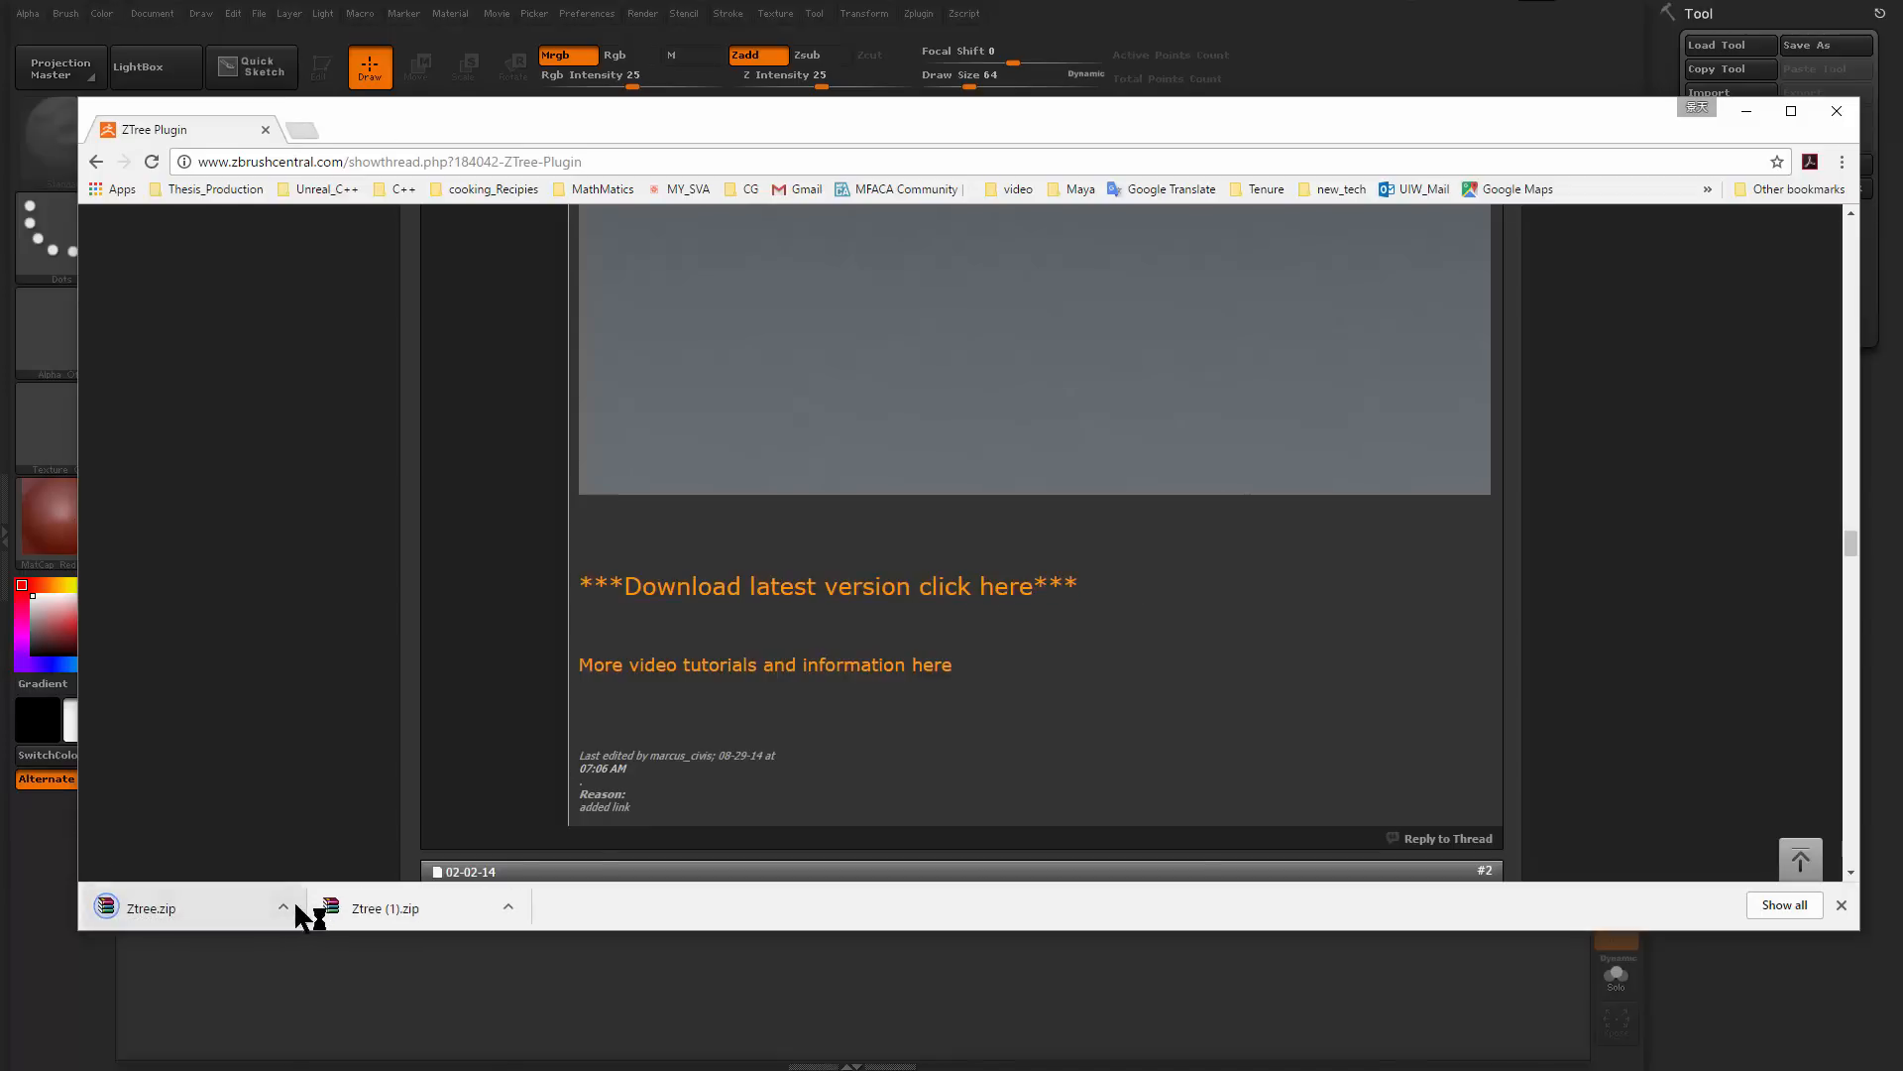
Show the downloaded Ztree.zip in its folder and extract it into a Ztree folder
{"action": "left_click", "coordinate": [283, 907]}
{"action": "left_click", "coordinate": [382, 1003]}
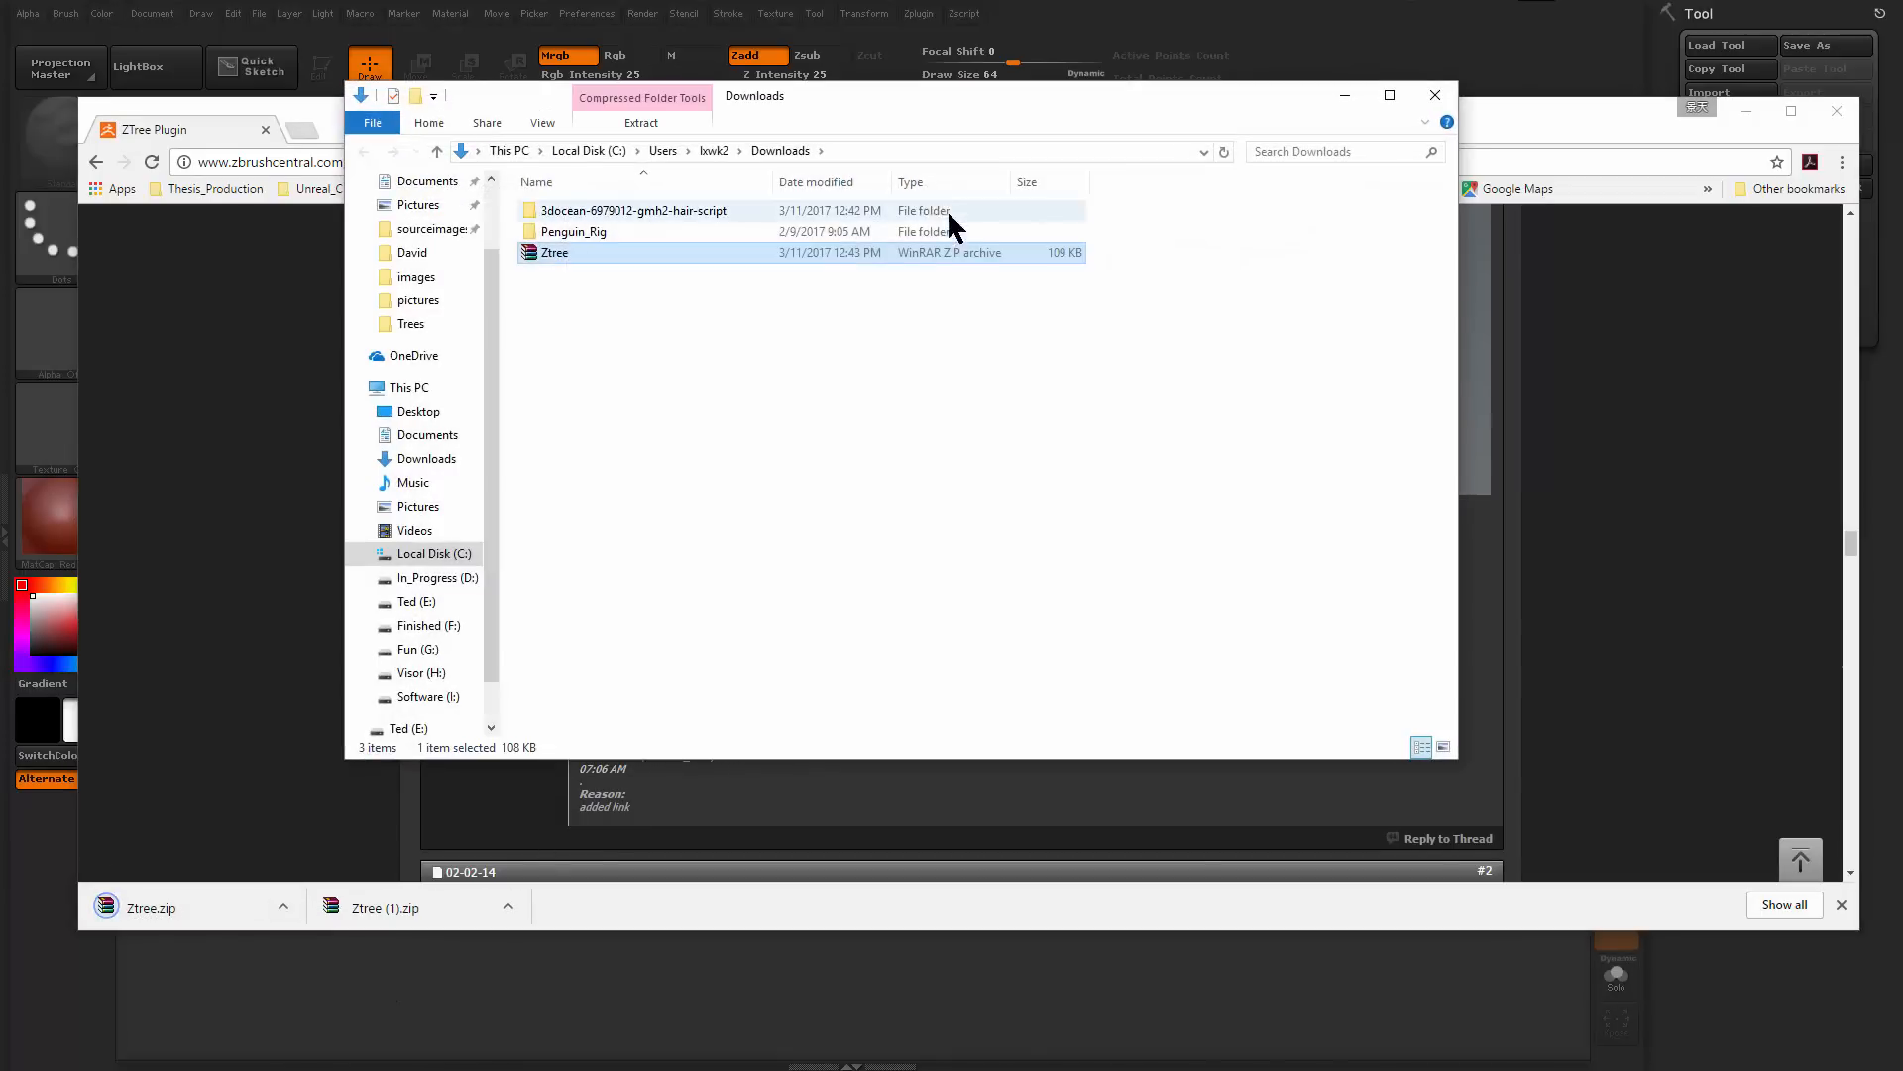
{"action": "right_click", "coordinate": [656, 252]}
{"action": "left_click", "coordinate": [751, 359]}
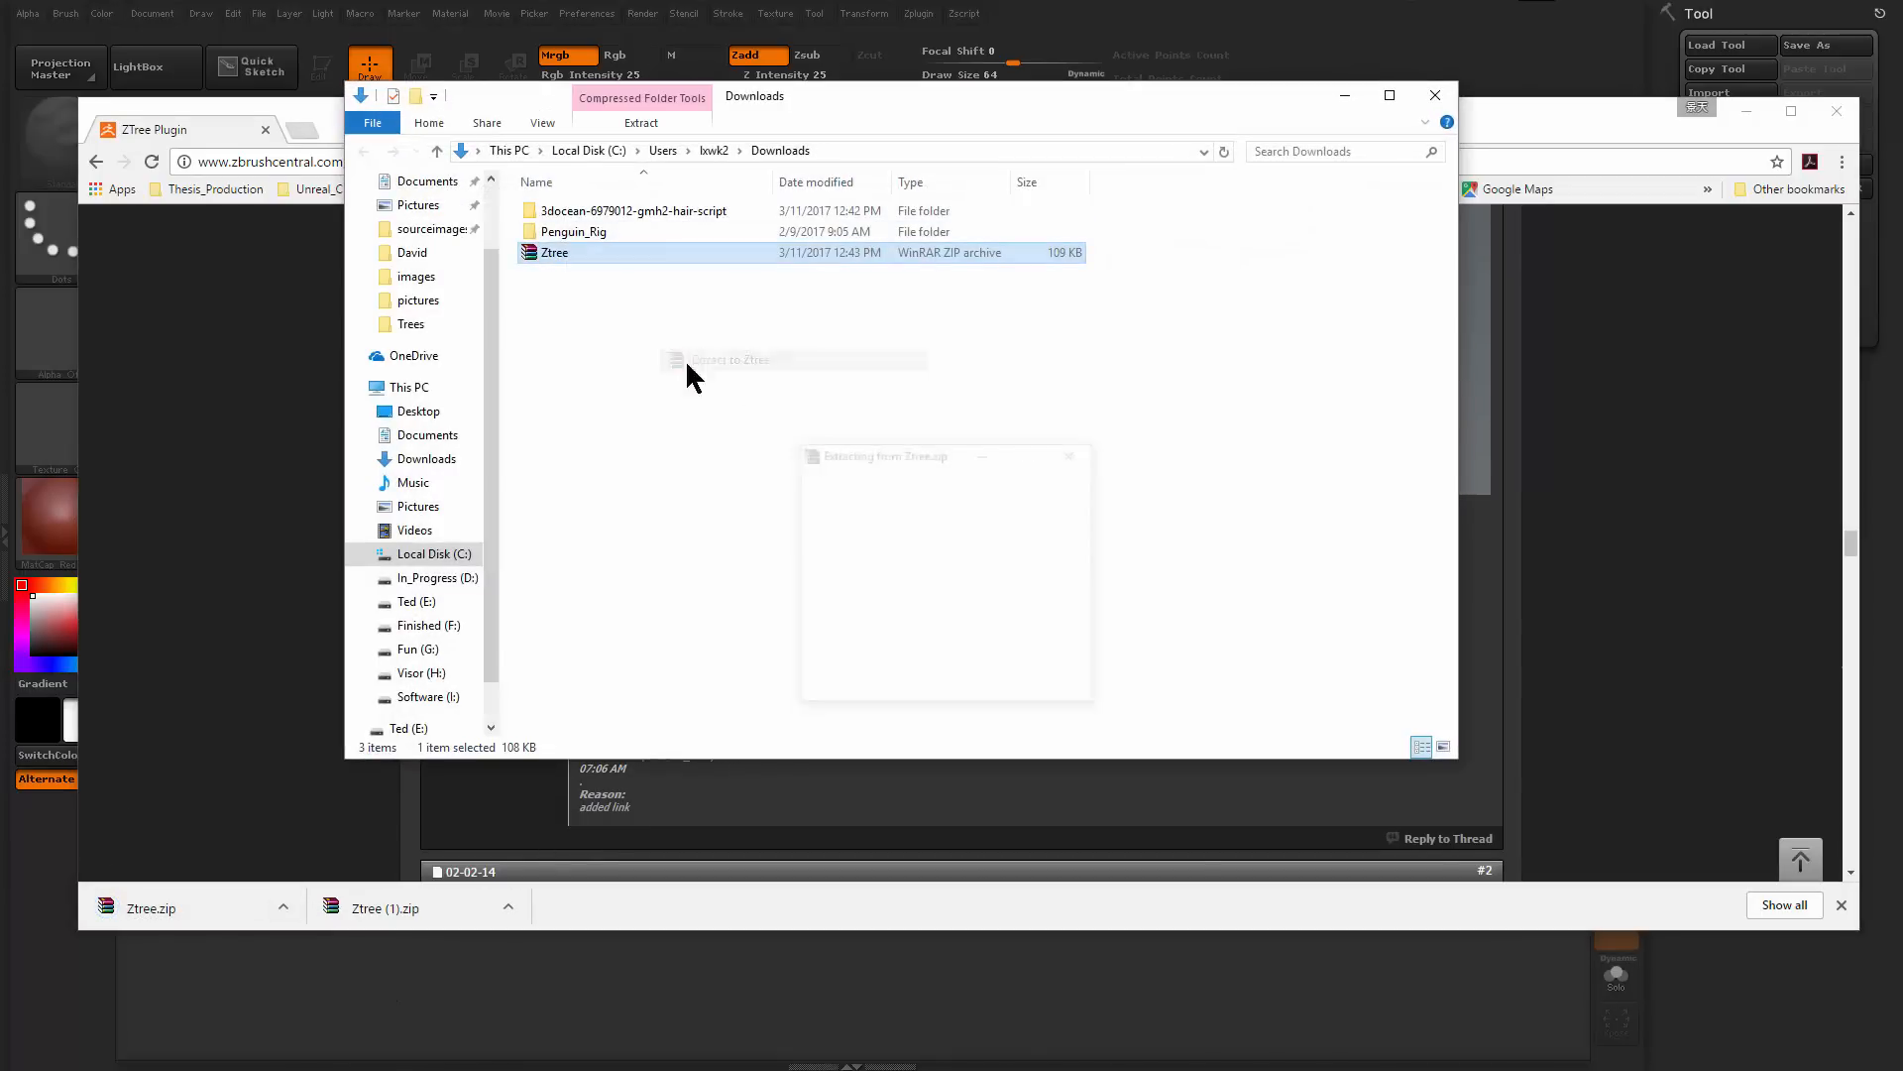
Open the nested Ztree folder and copy both the ZTreeData folder and the ZTree file
{"action": "double_click", "coordinate": [600, 252]}
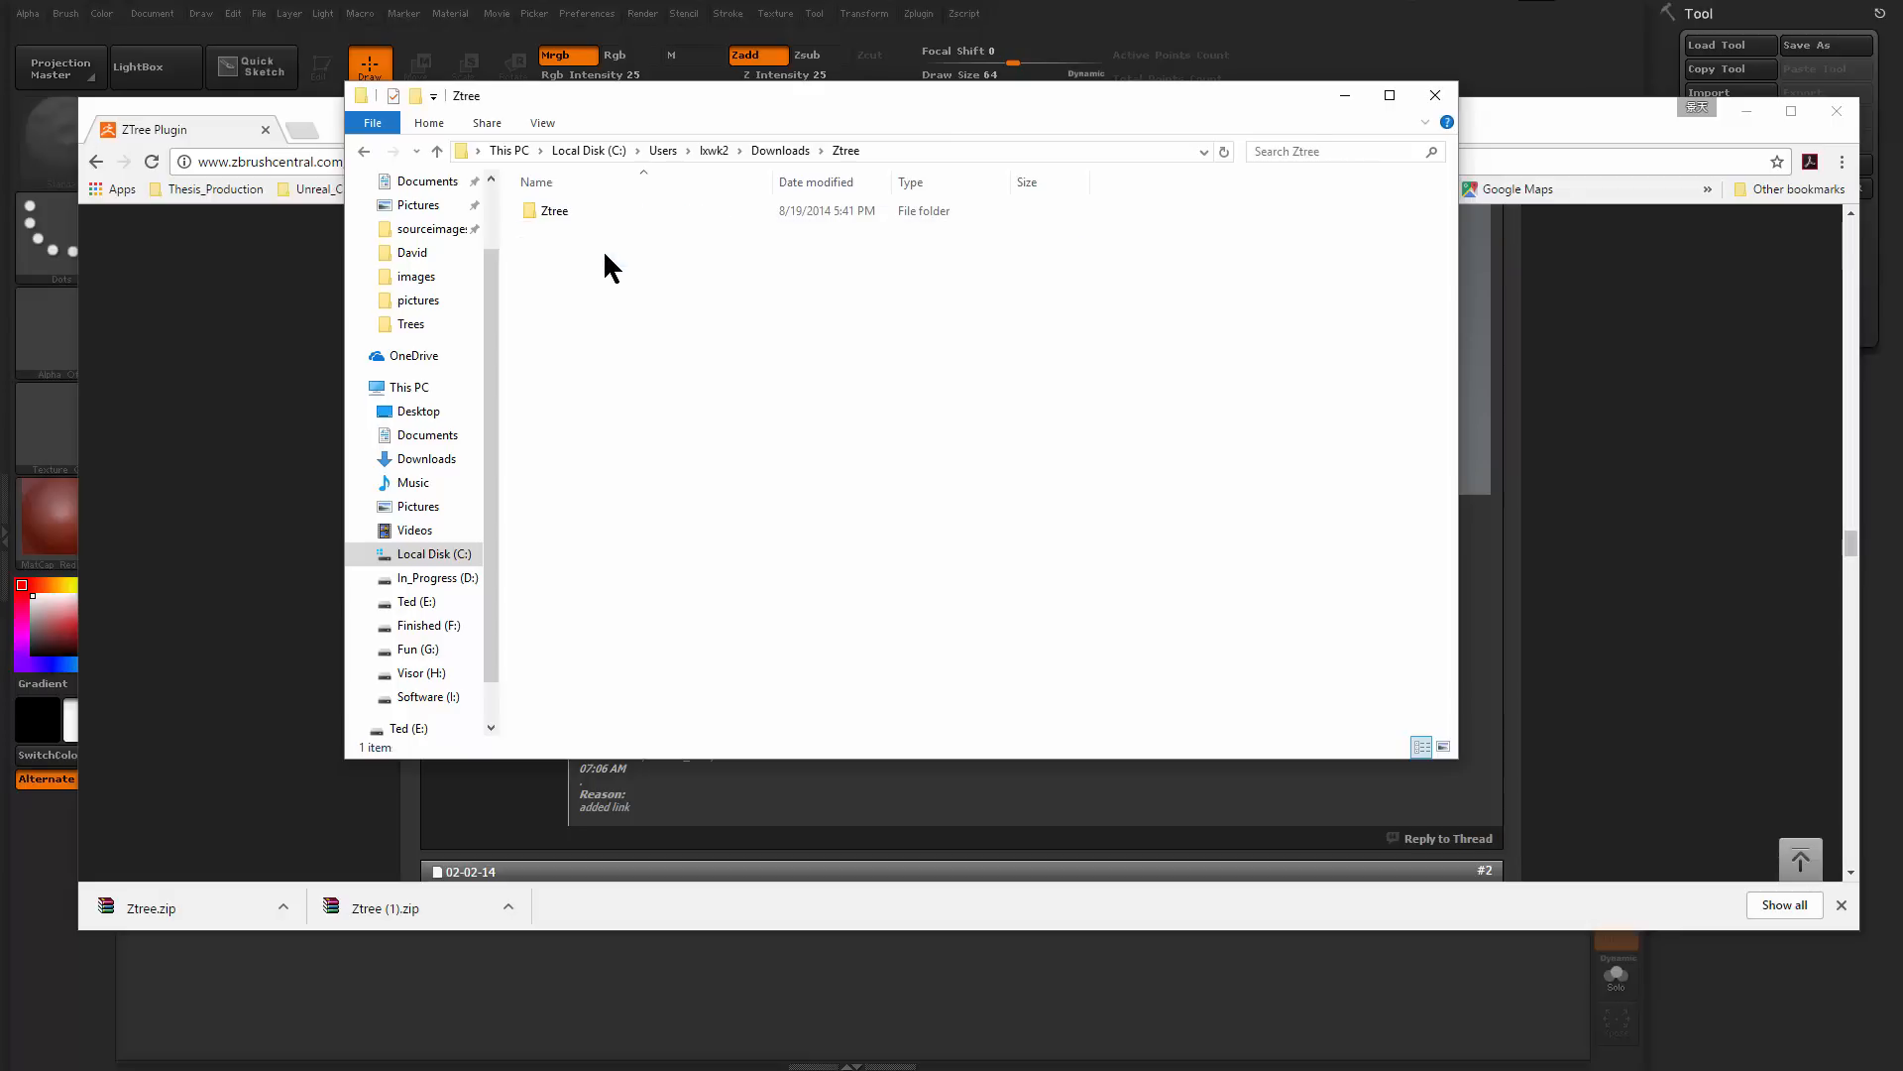
{"action": "double_click", "coordinate": [610, 210]}
{"action": "left_click_drag", "start_coordinate": [659, 392], "coordinate": [691, 50]}
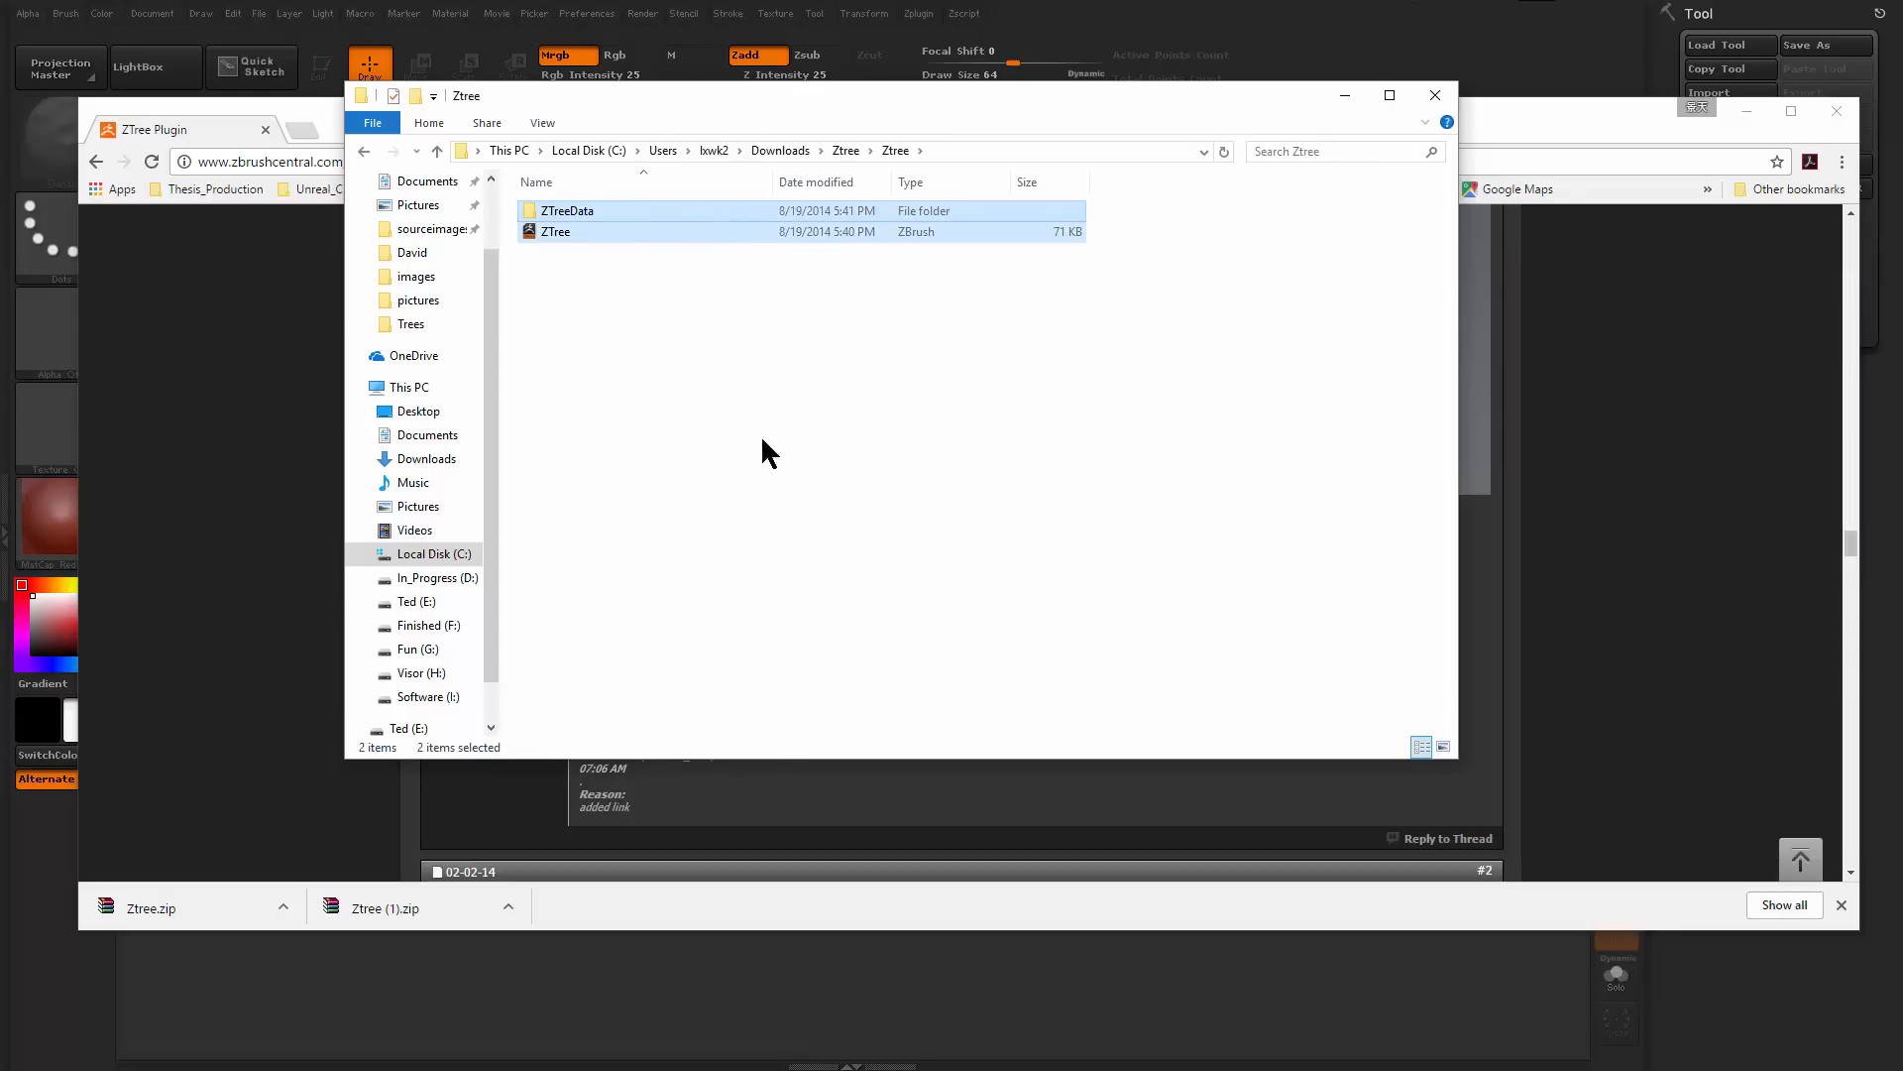
Go to the ZStartup folder under C:\Program Files (x86)\Pixologic\ZBrush 4R7
{"action": "left_click", "coordinate": [468, 560]}
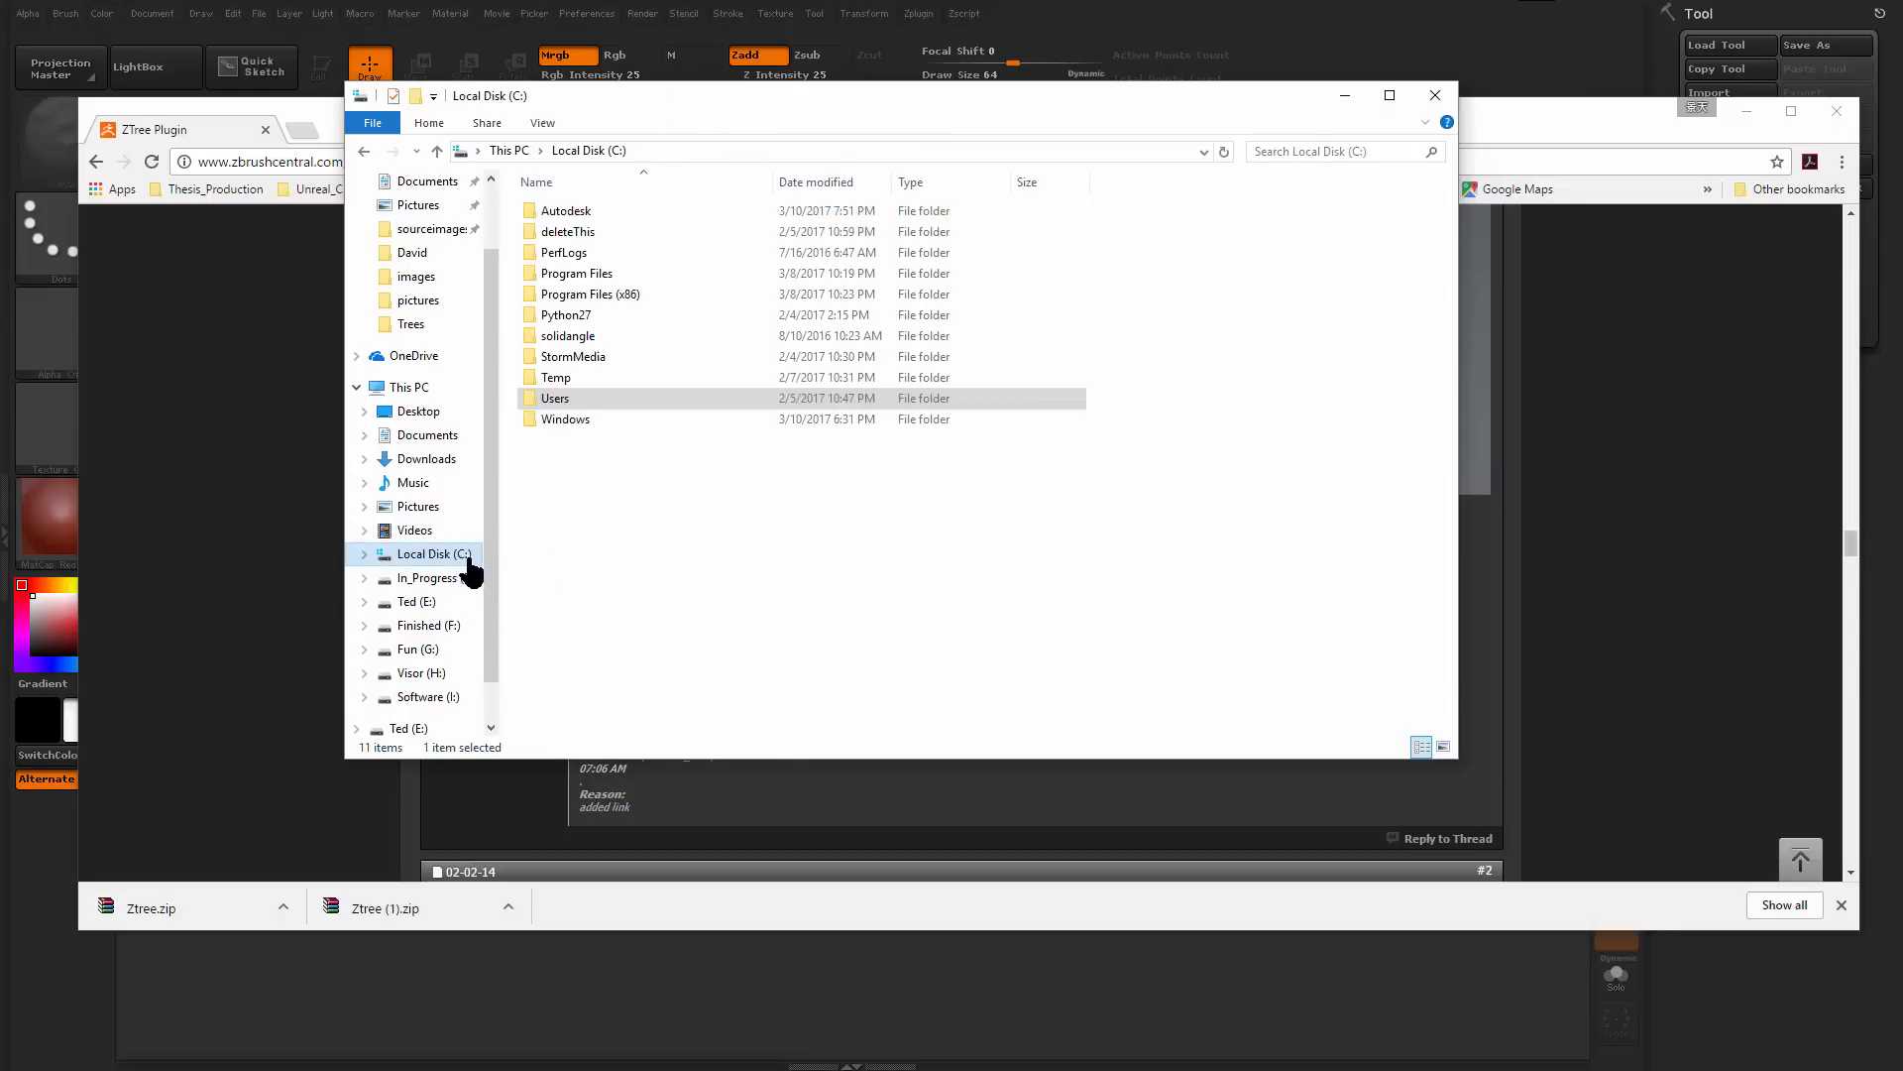
{"action": "double_click", "coordinate": [645, 288]}
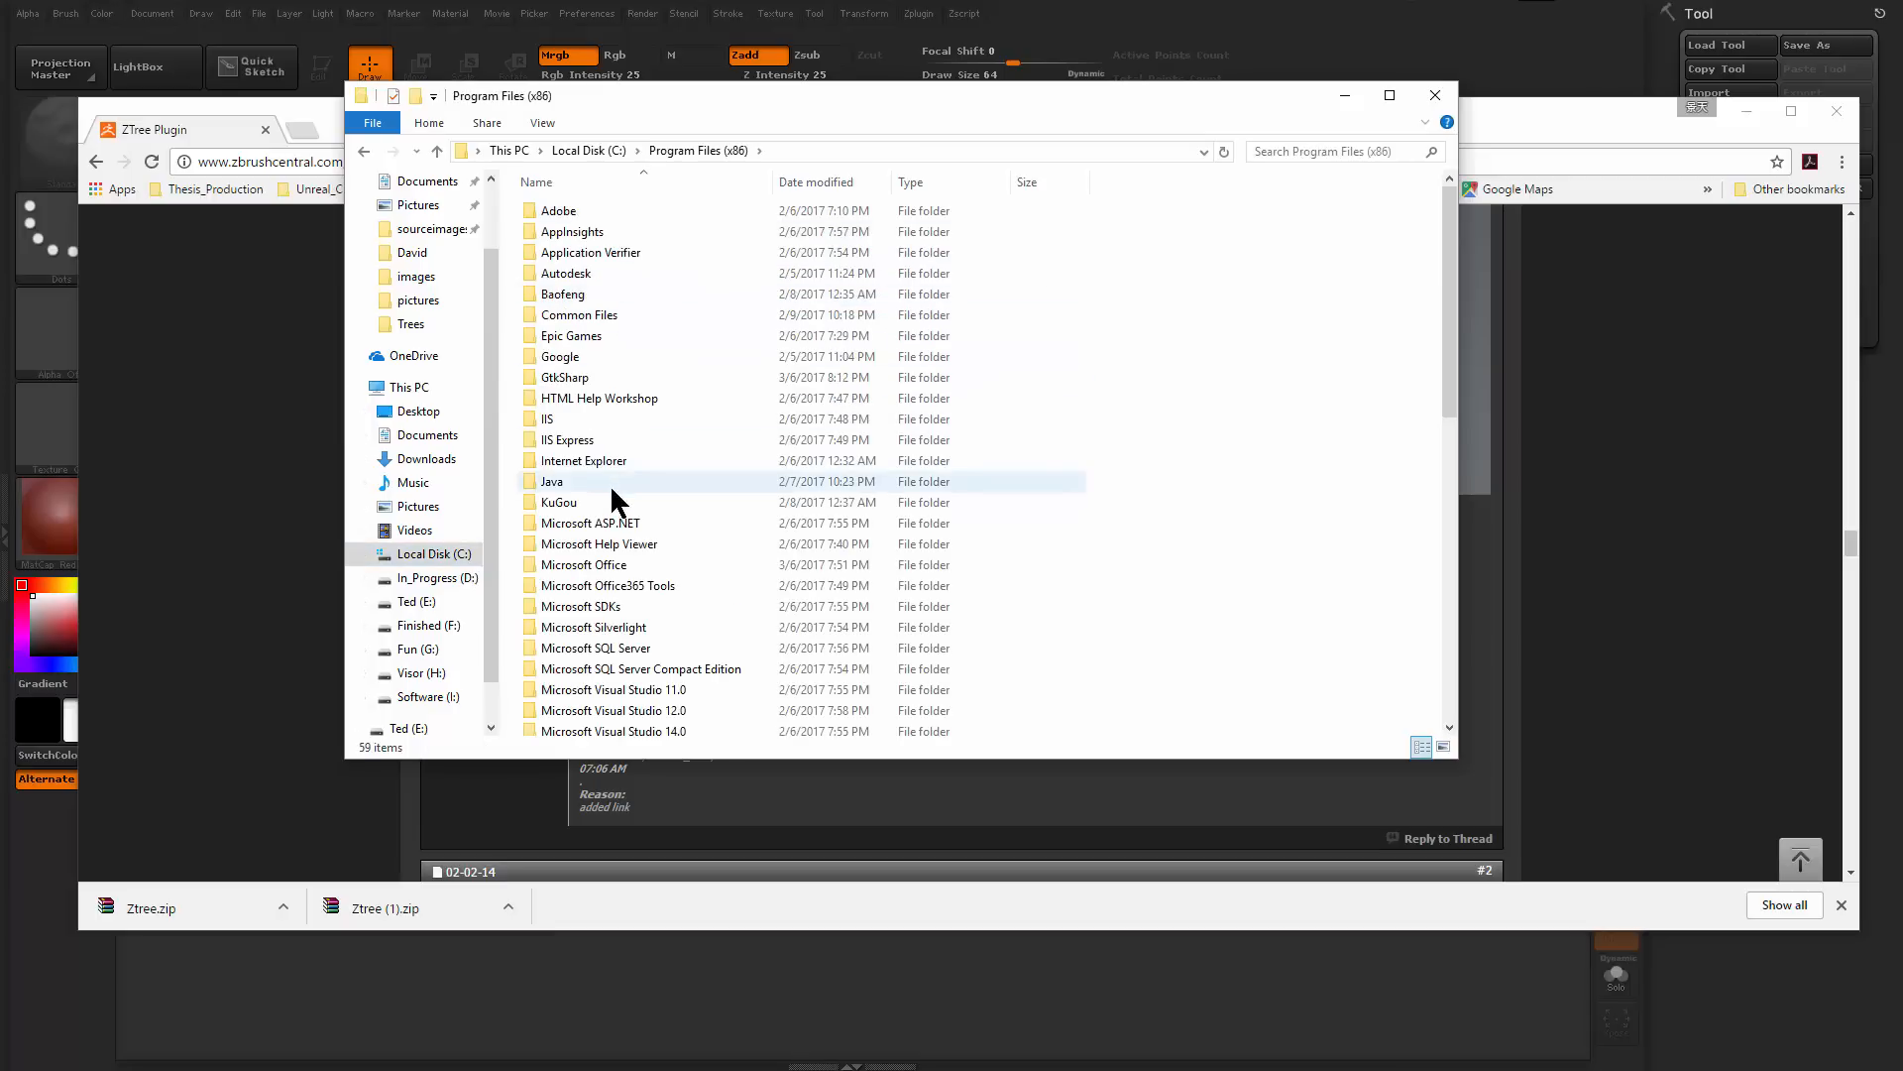
{"action": "left_click", "coordinate": [624, 381]}
{"action": "key", "text": "p"}
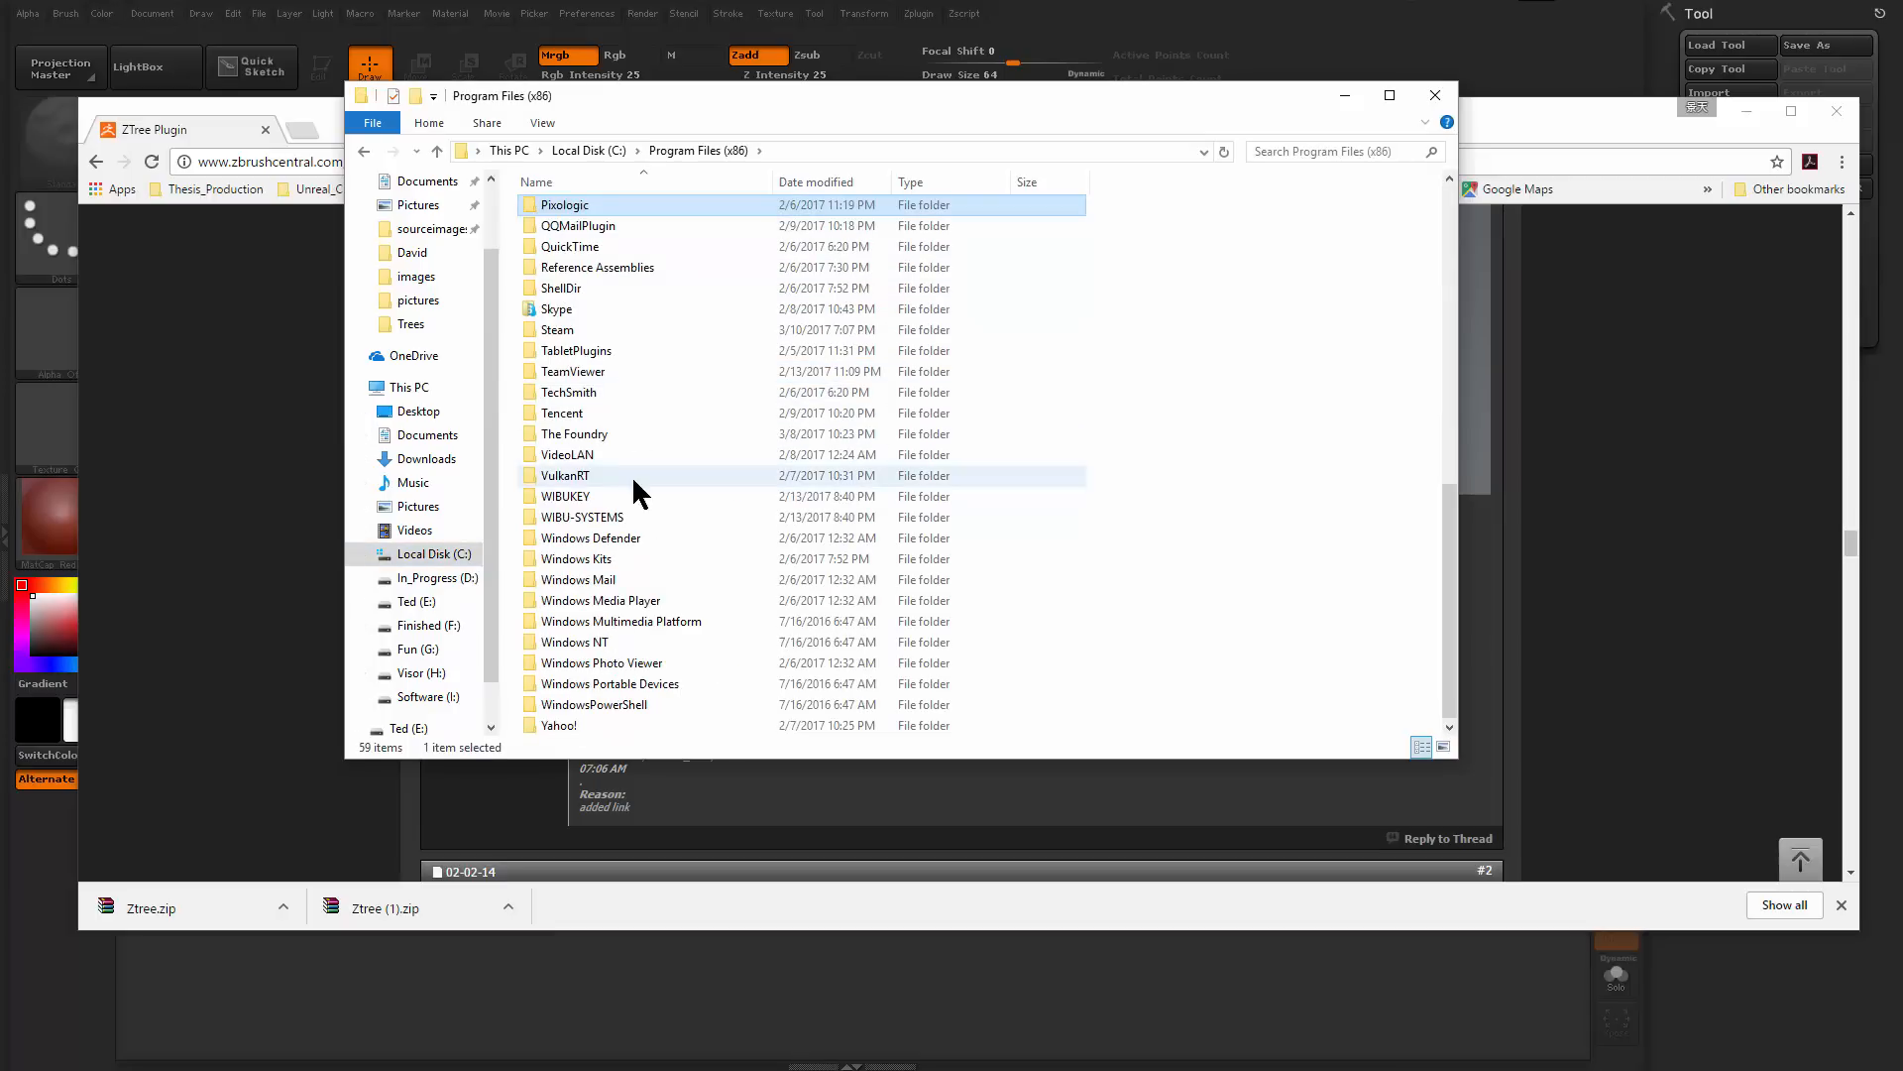
{"action": "double_click", "coordinate": [608, 210]}
{"action": "left_click", "coordinate": [598, 208]}
{"action": "double_click", "coordinate": [599, 210]}
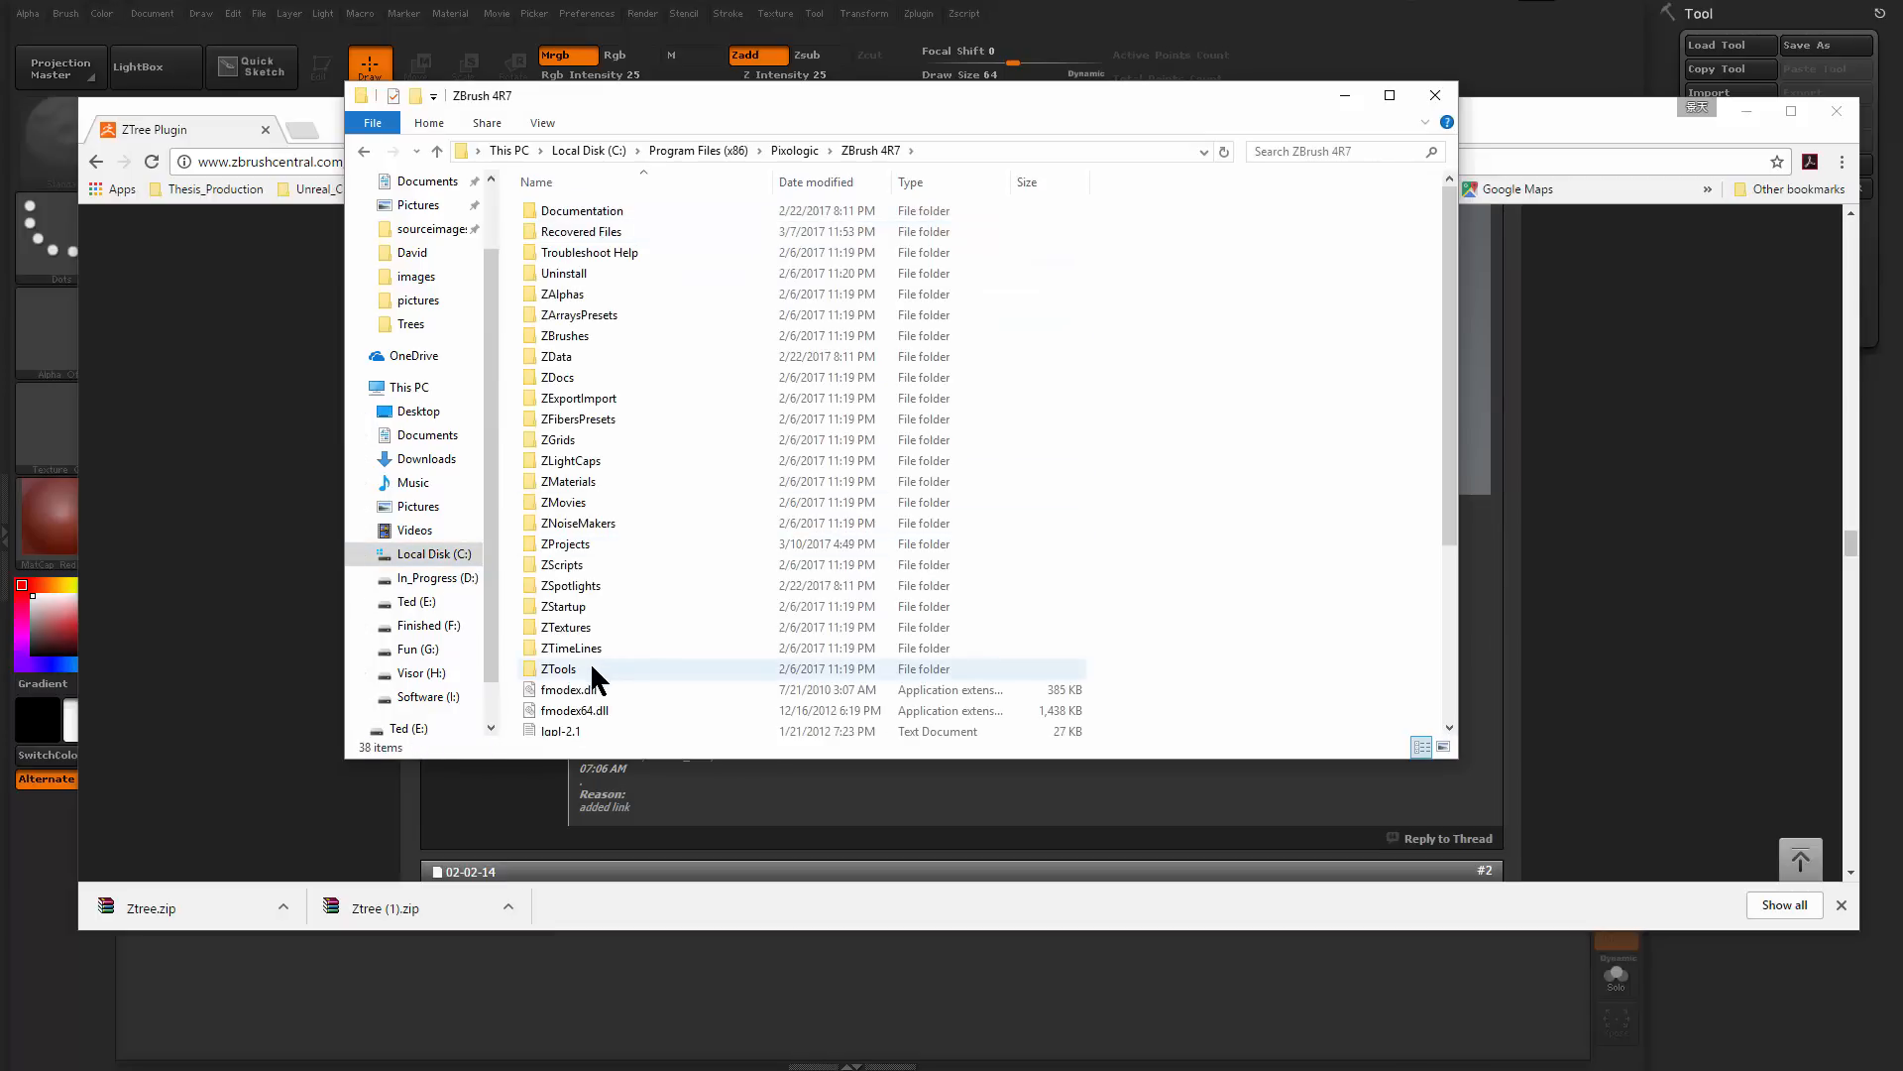
{"action": "left_click", "coordinate": [608, 606]}
{"action": "double_click", "coordinate": [609, 606]}
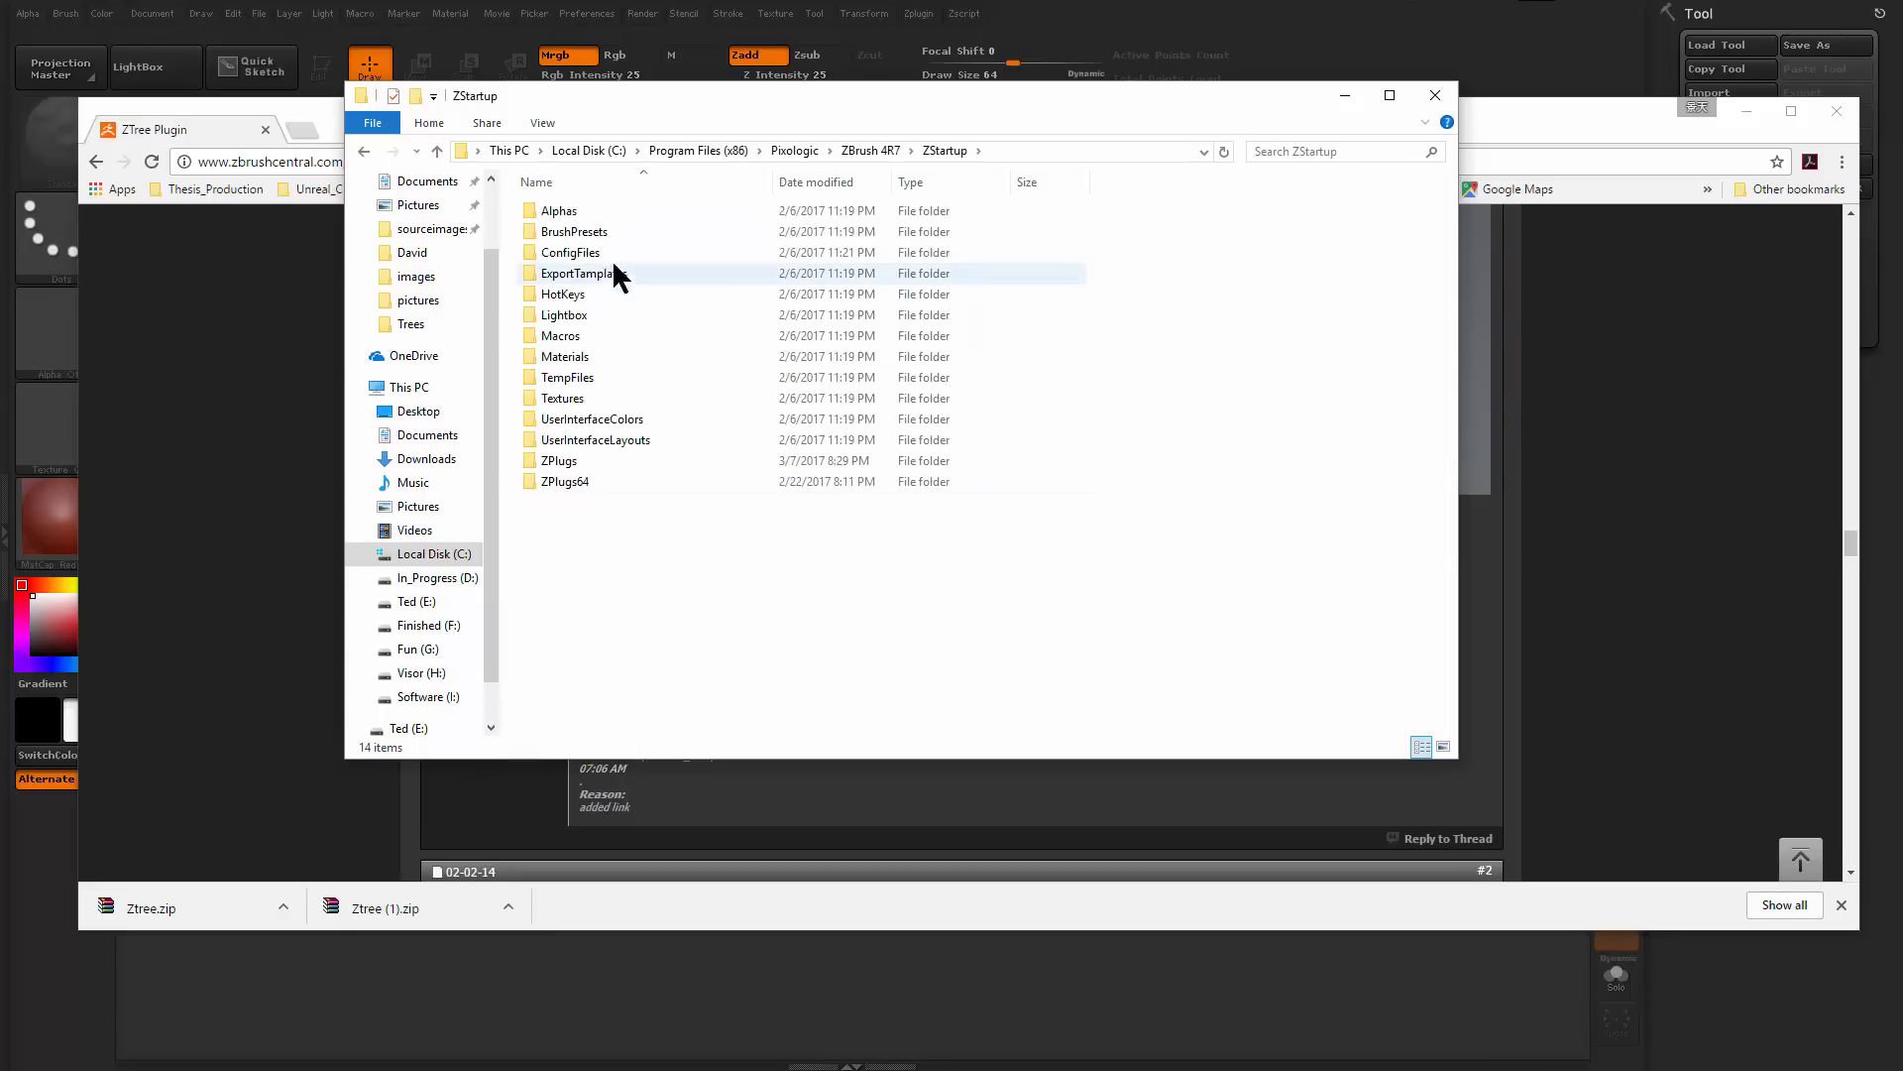
Look into ZPlugs, then paste the copied ZTree files into the ZPlugs64 folder, granting administrator permission
{"action": "double_click", "coordinate": [607, 462]}
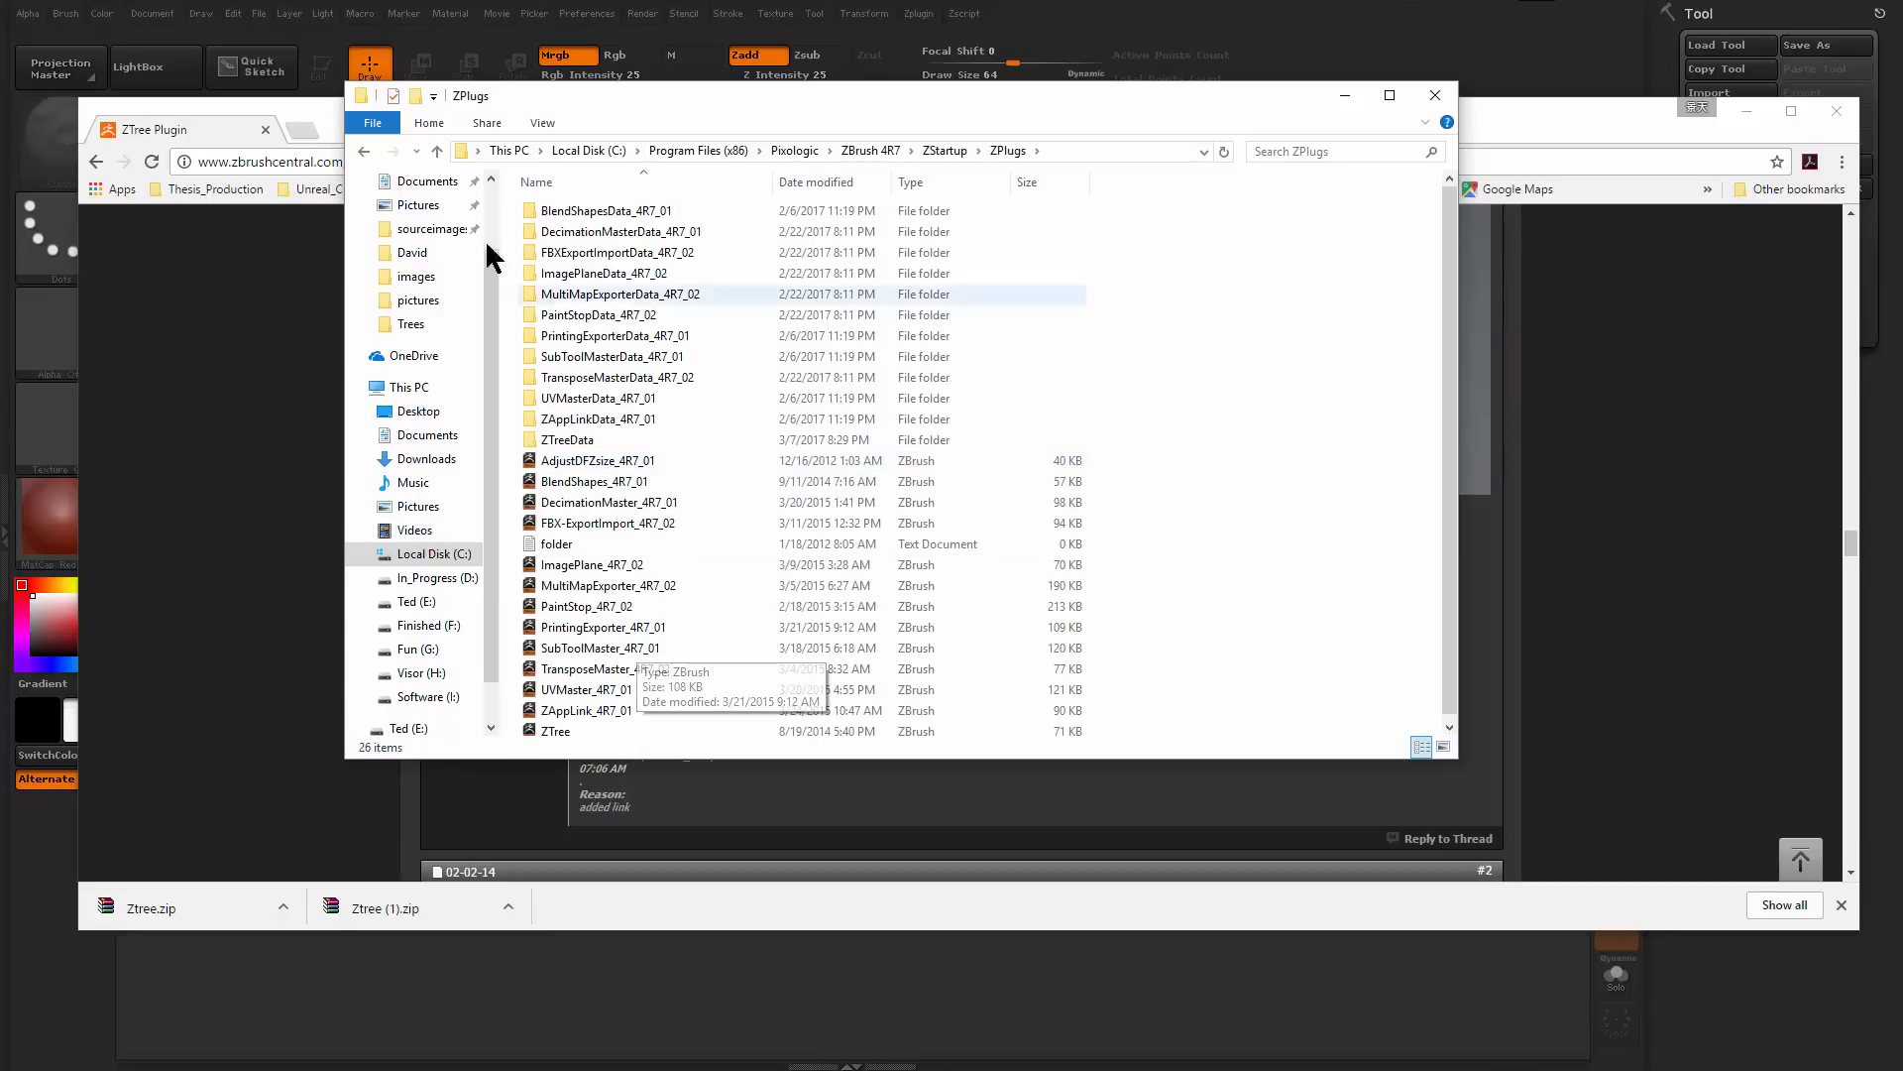
{"action": "left_click", "coordinate": [364, 151]}
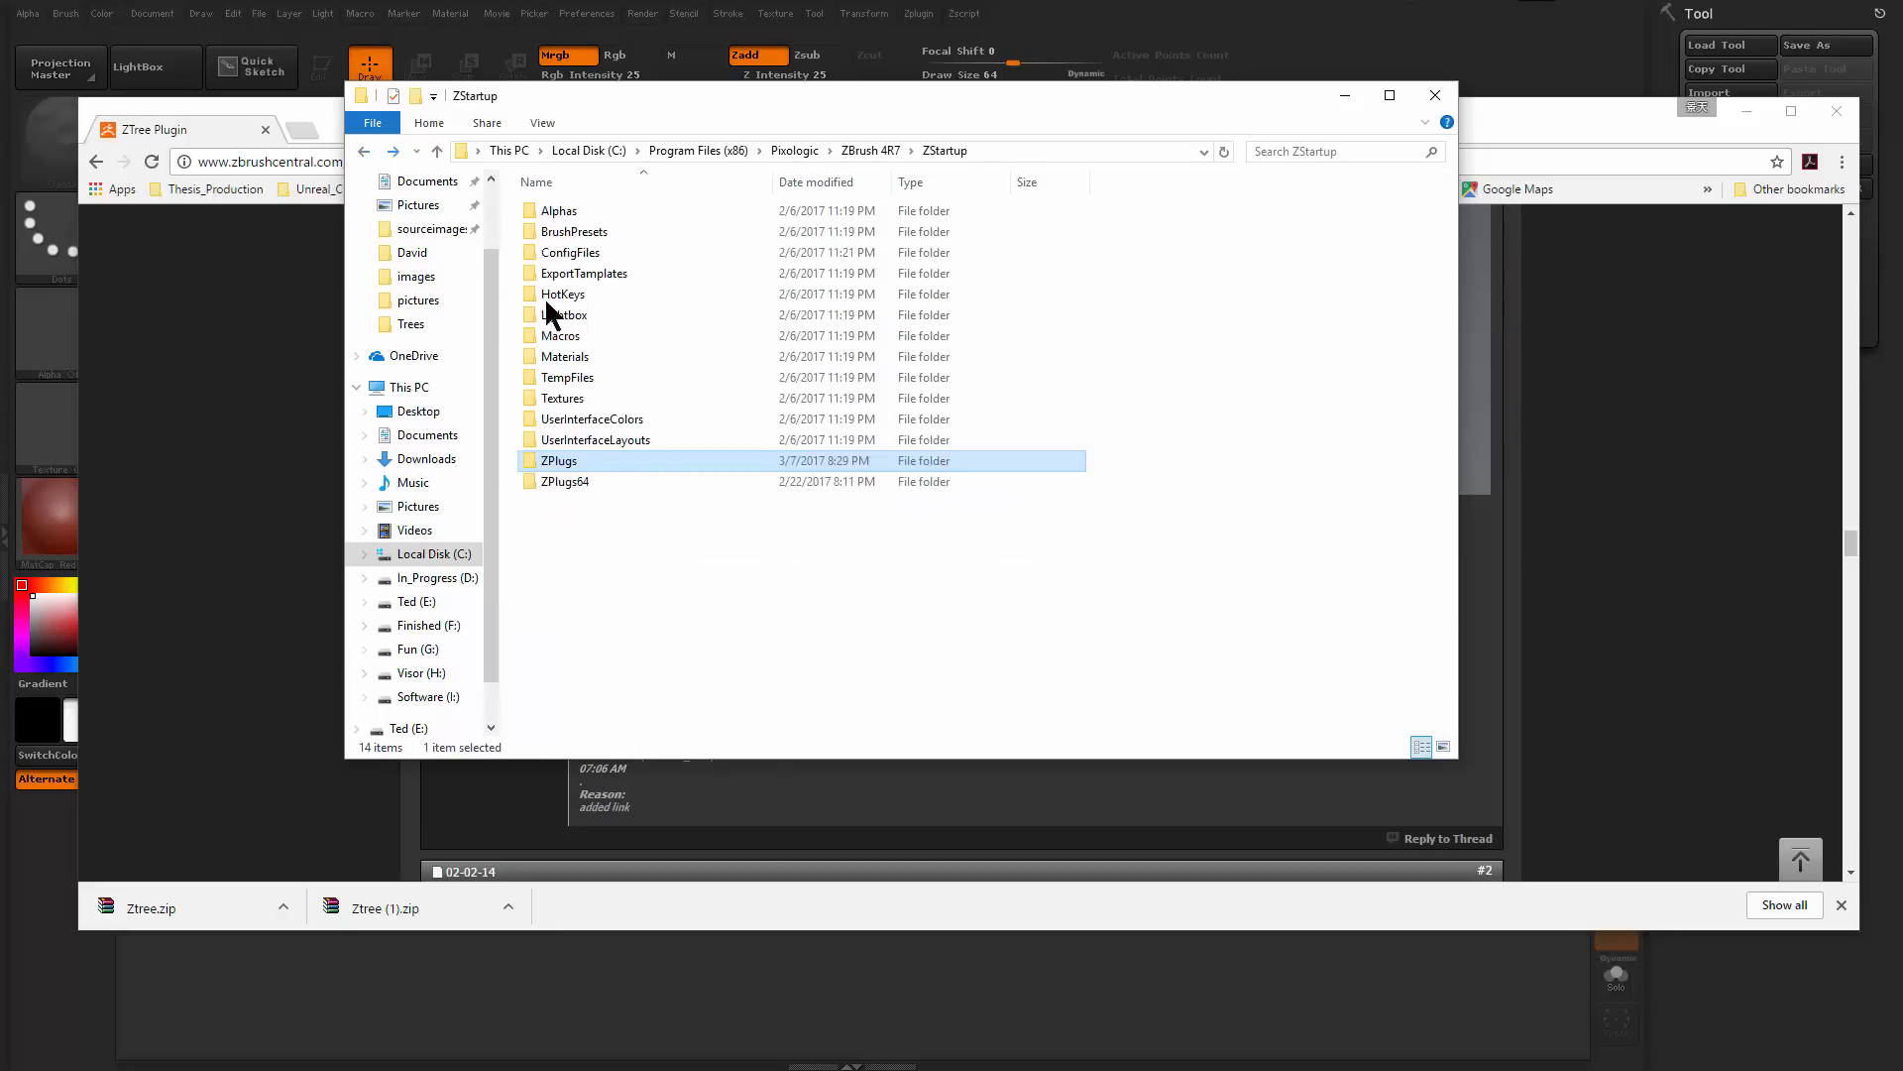
{"action": "double_click", "coordinate": [595, 480]}
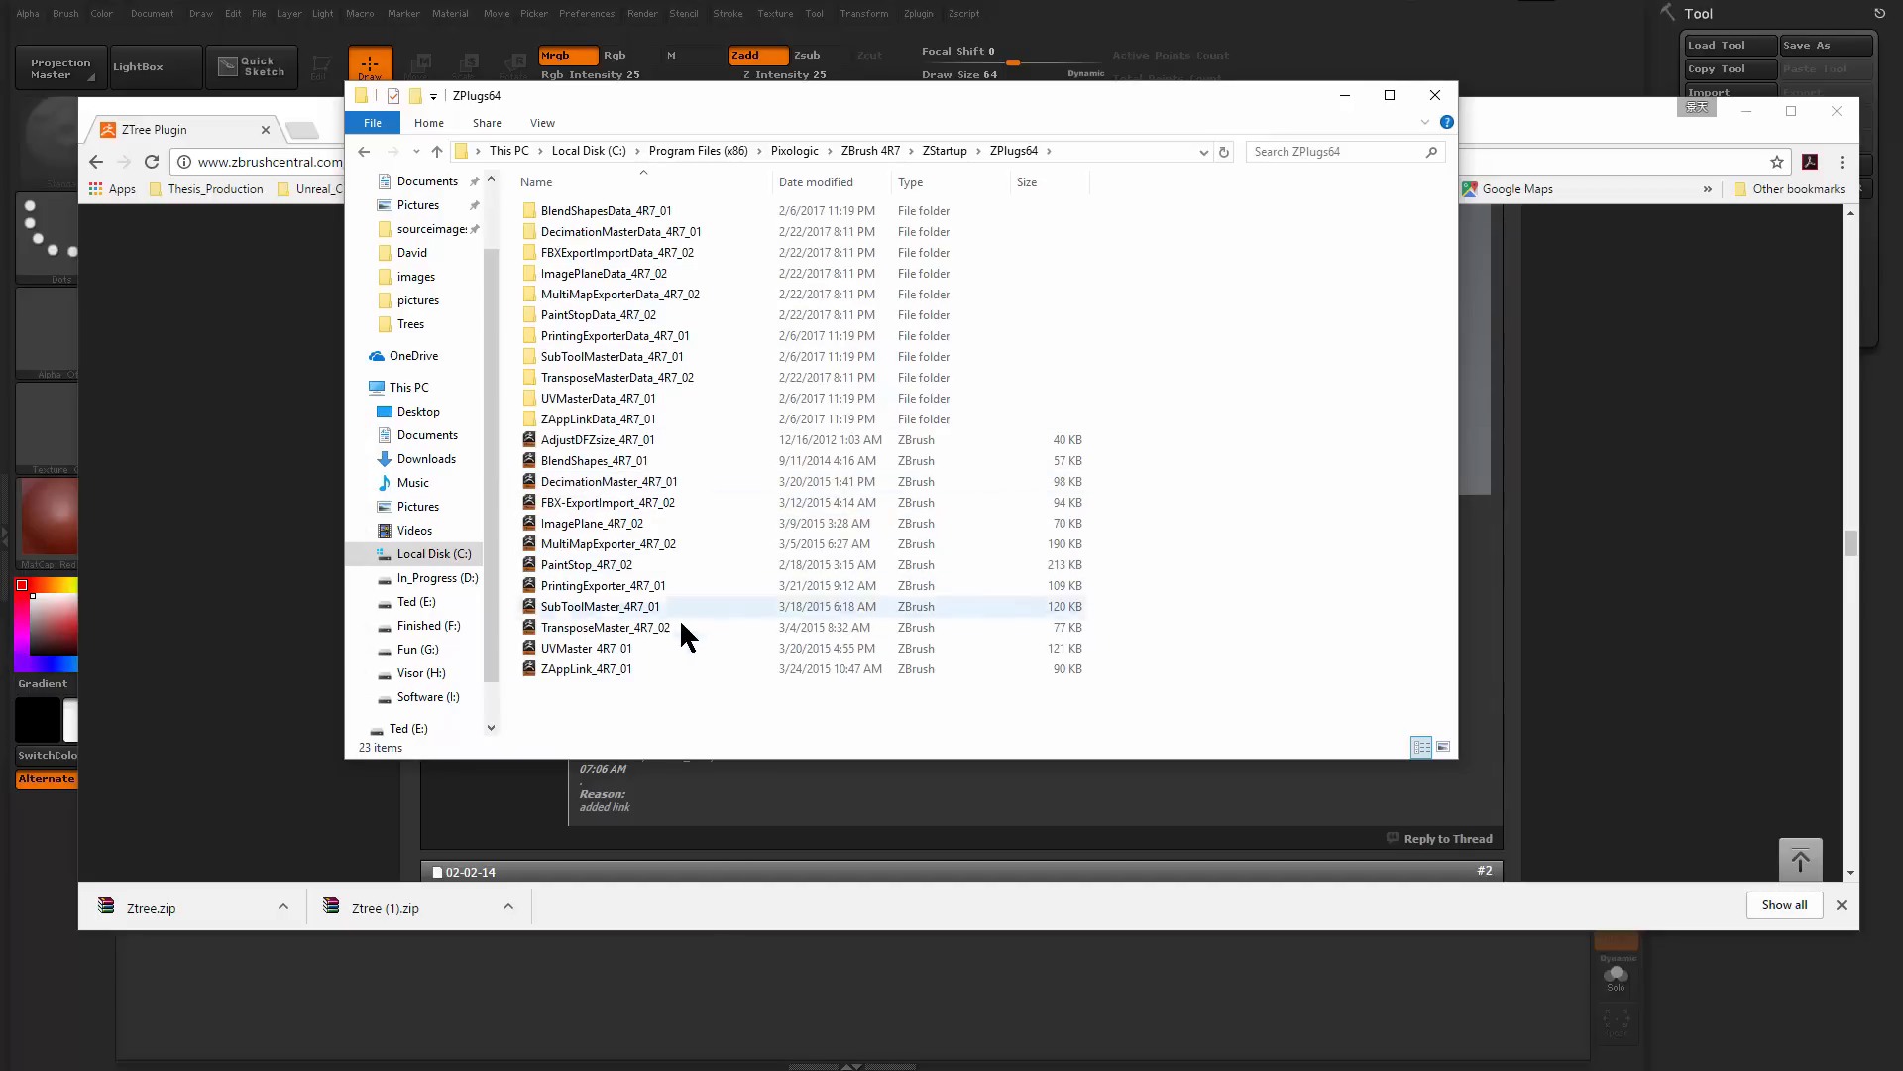
{"action": "key", "text": "ctrl+v"}
{"action": "left_click", "coordinate": [1330, 424]}
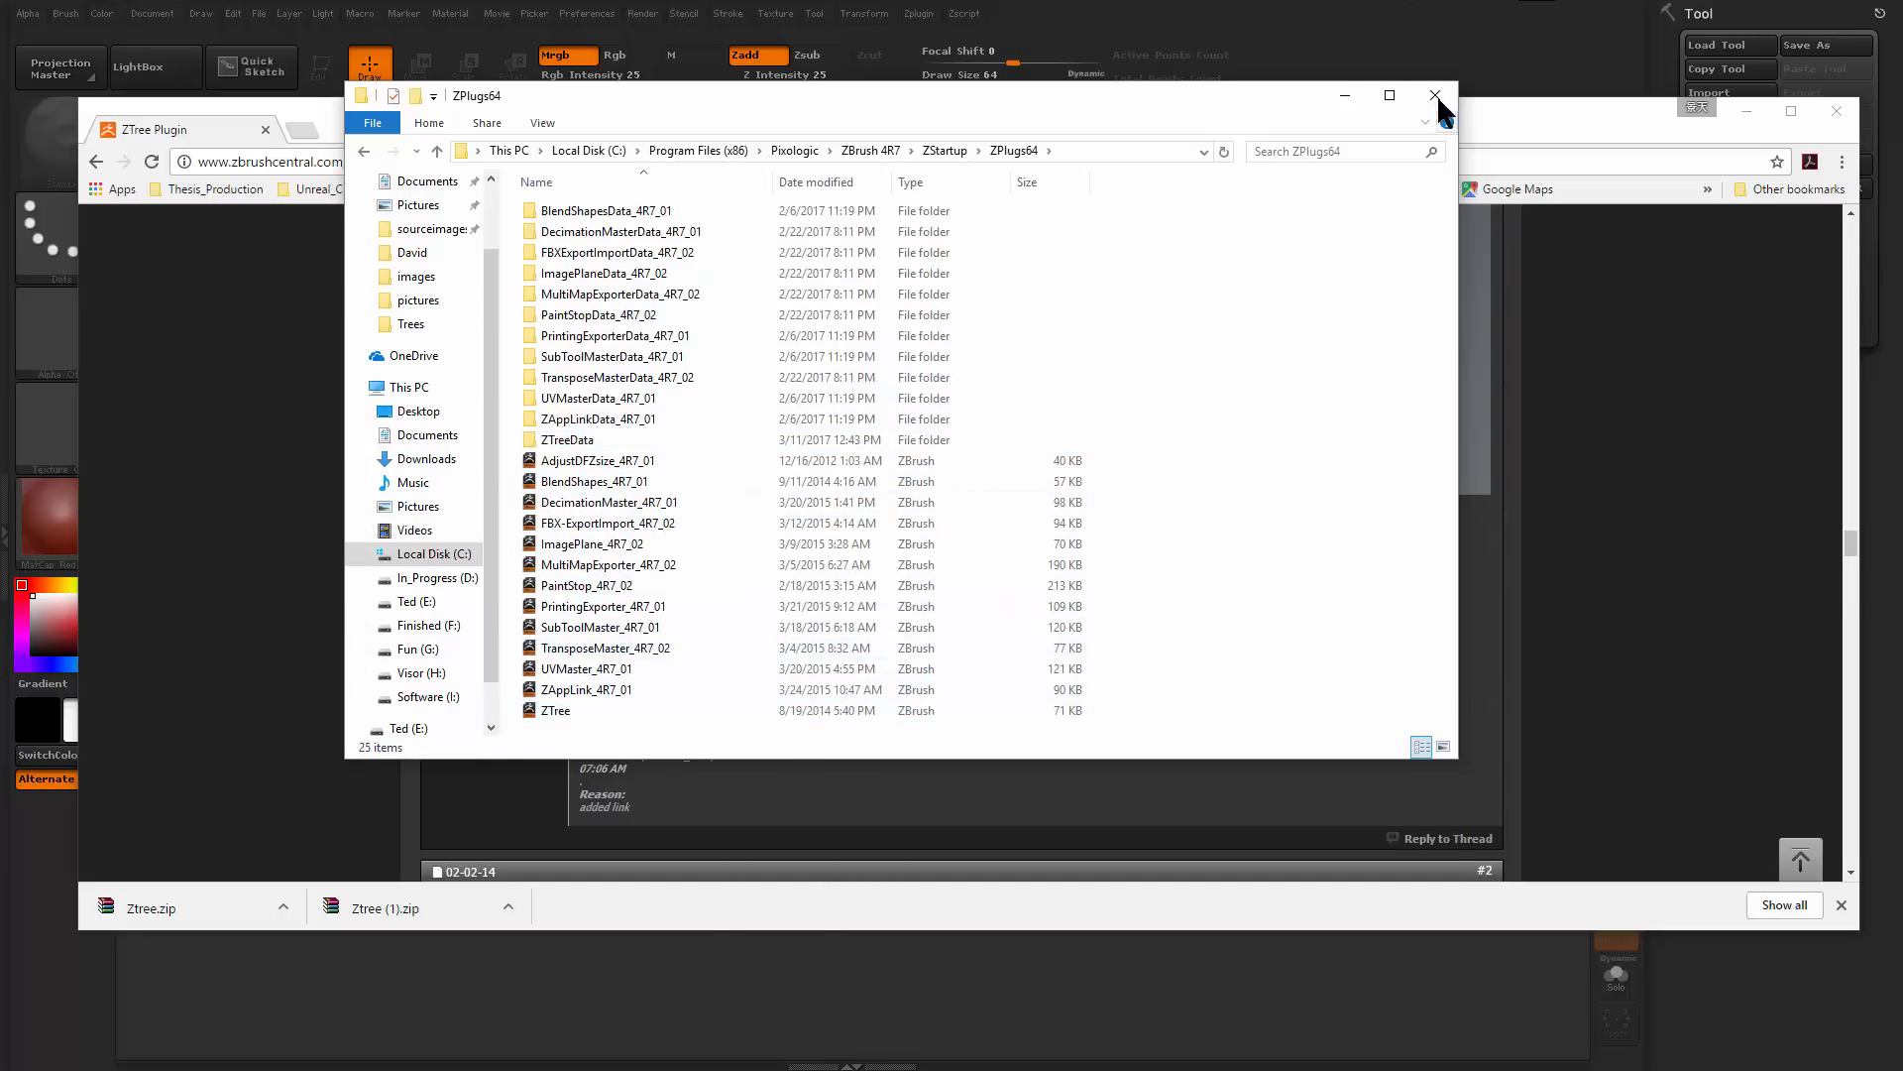
Switch to ZBrush and dock the Zplugin palette with its ZTree section in the side tray
{"action": "left_click", "coordinate": [1348, 95]}
{"action": "left_click", "coordinate": [1744, 113]}
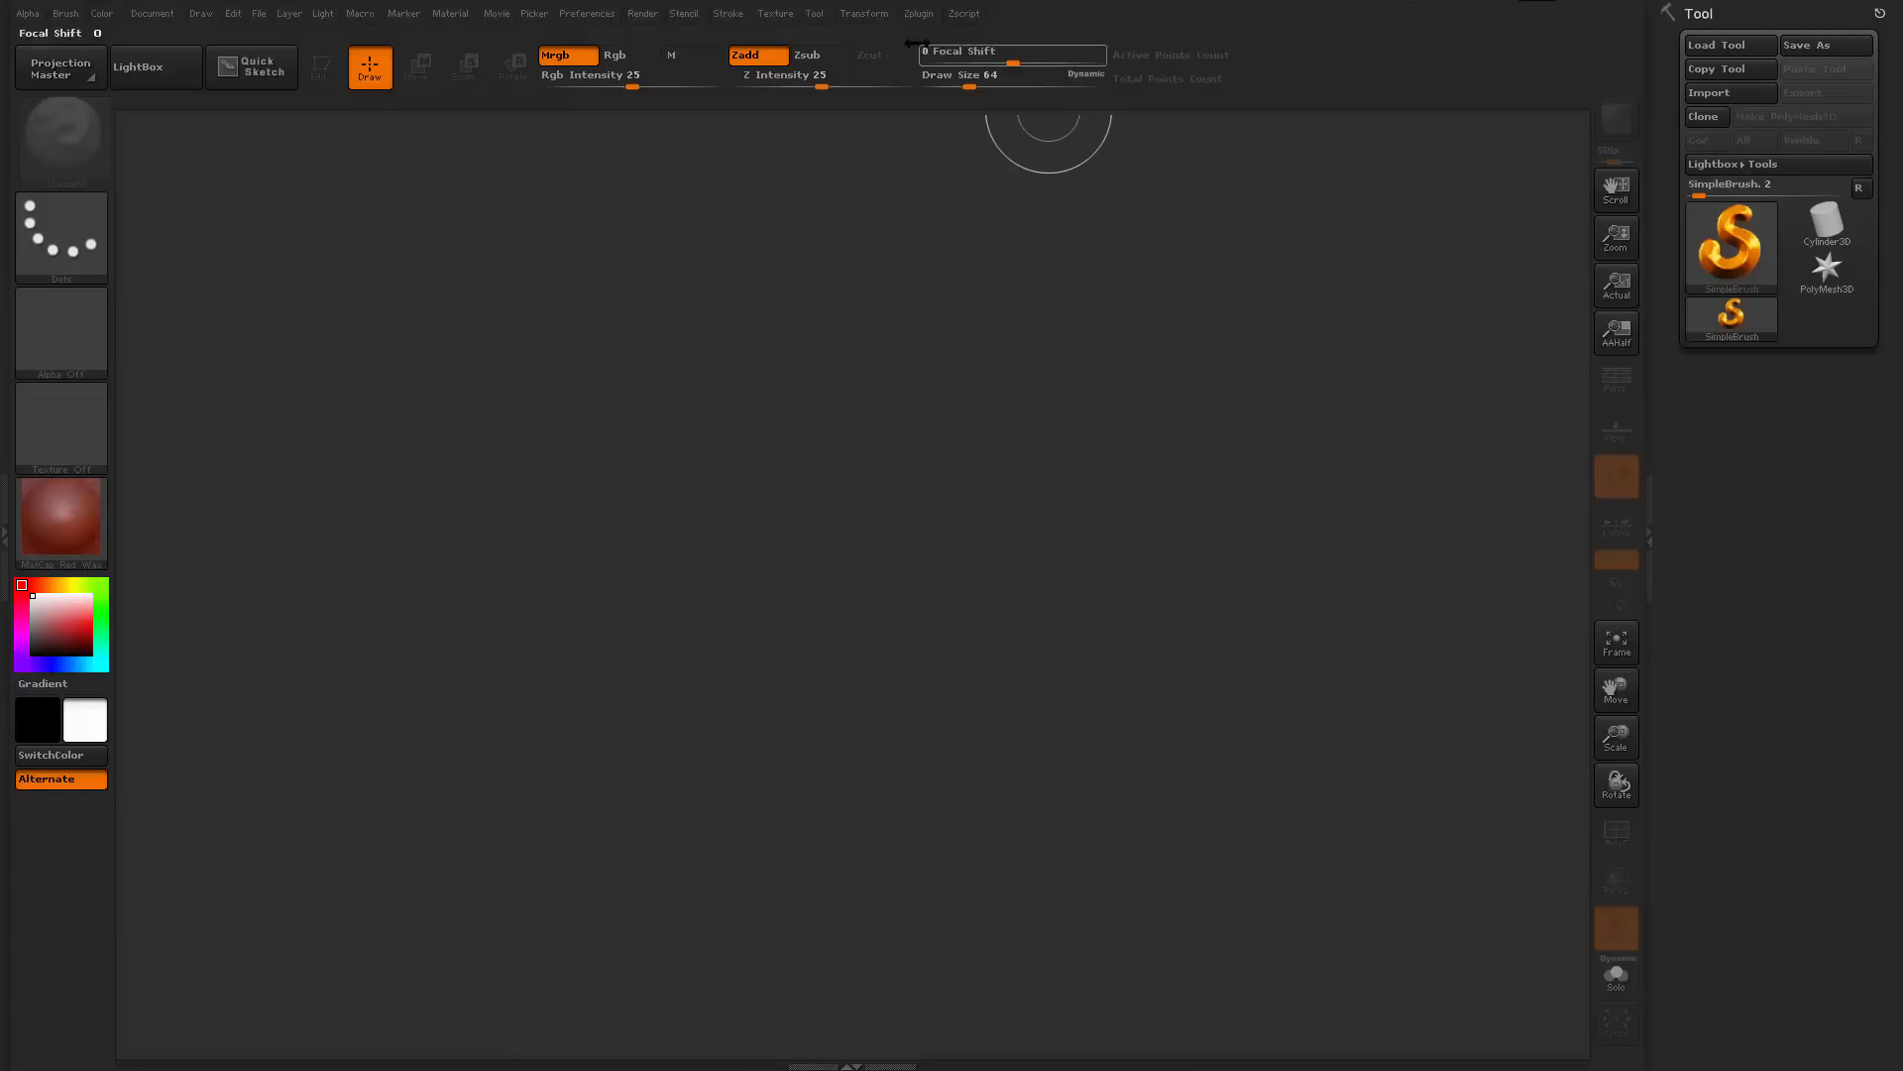
{"action": "left_click", "coordinate": [920, 15]}
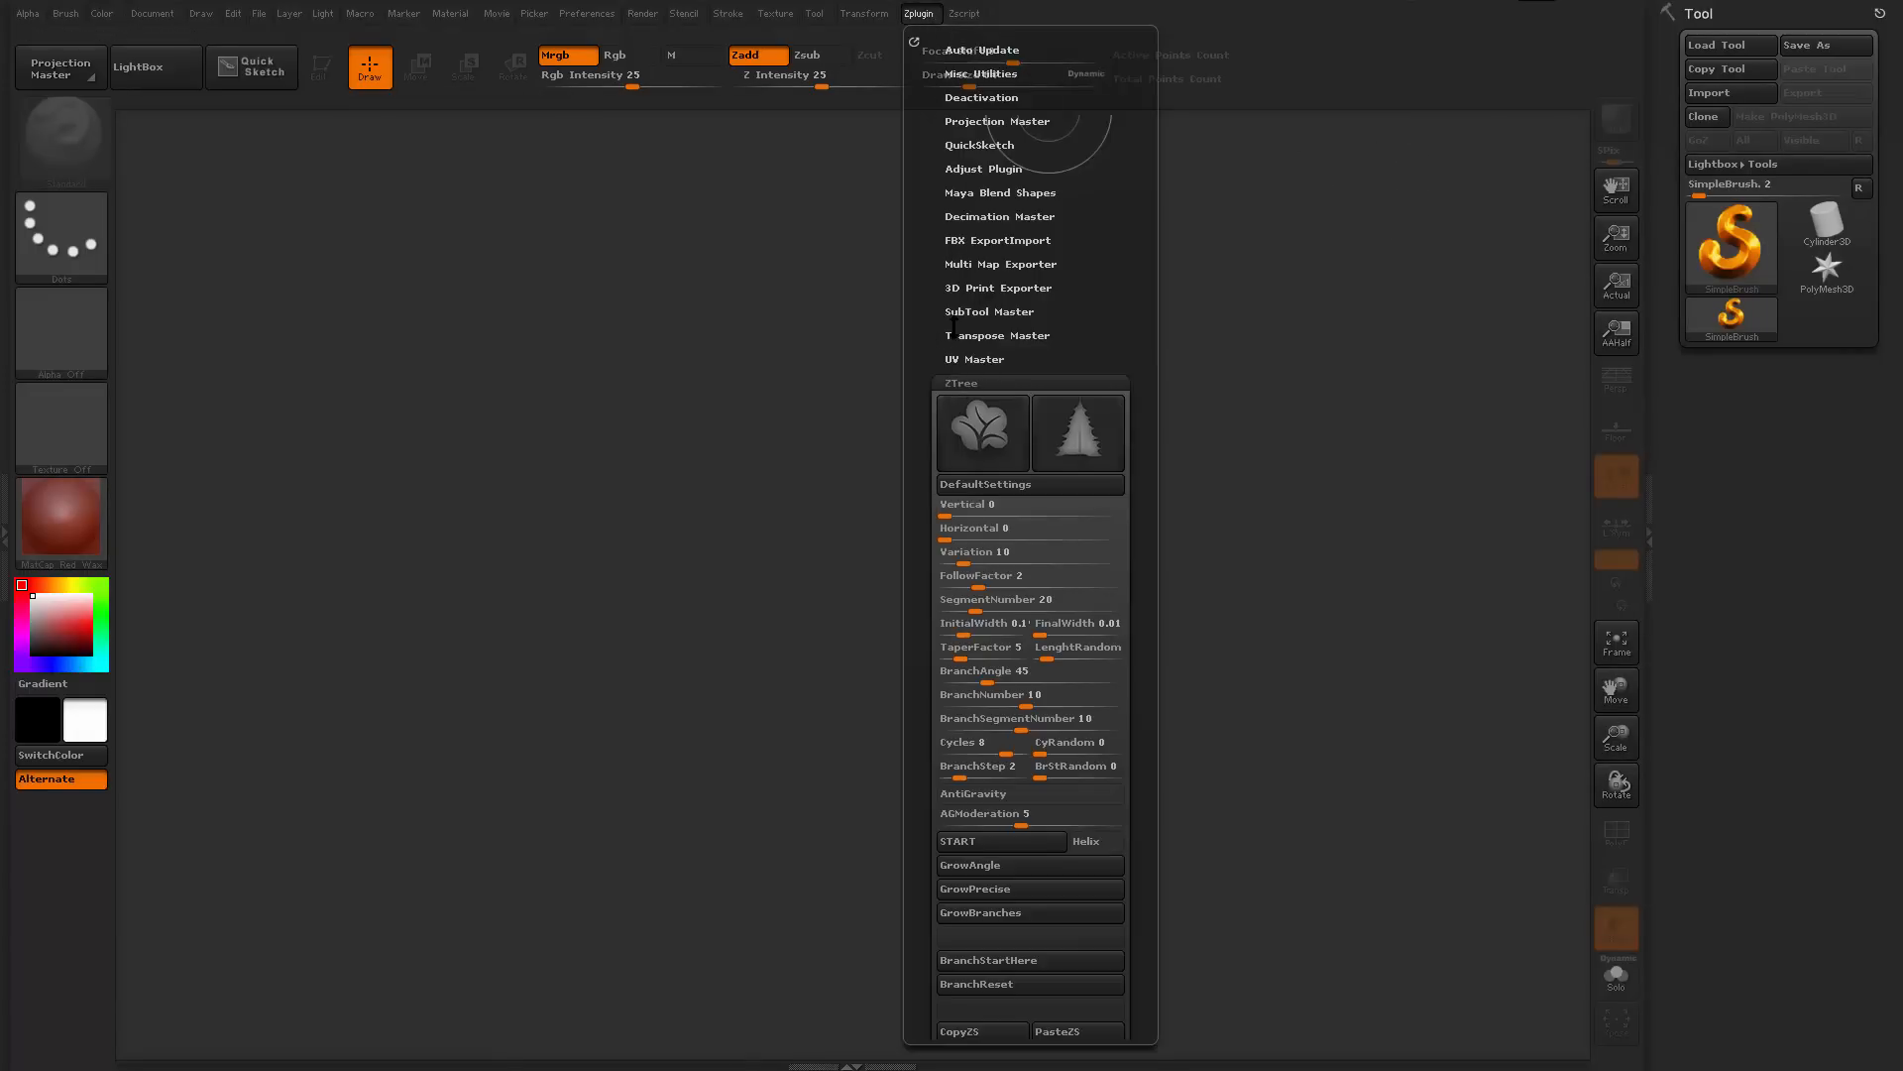
{"action": "left_click", "coordinate": [916, 20]}
{"action": "left_click_drag", "start_coordinate": [913, 37], "coordinate": [1746, 64]}
{"action": "left_click_drag", "start_coordinate": [1746, 208], "coordinate": [1747, 5]}
{"action": "left_click_drag", "start_coordinate": [1673, 154], "coordinate": [1677, 515]}
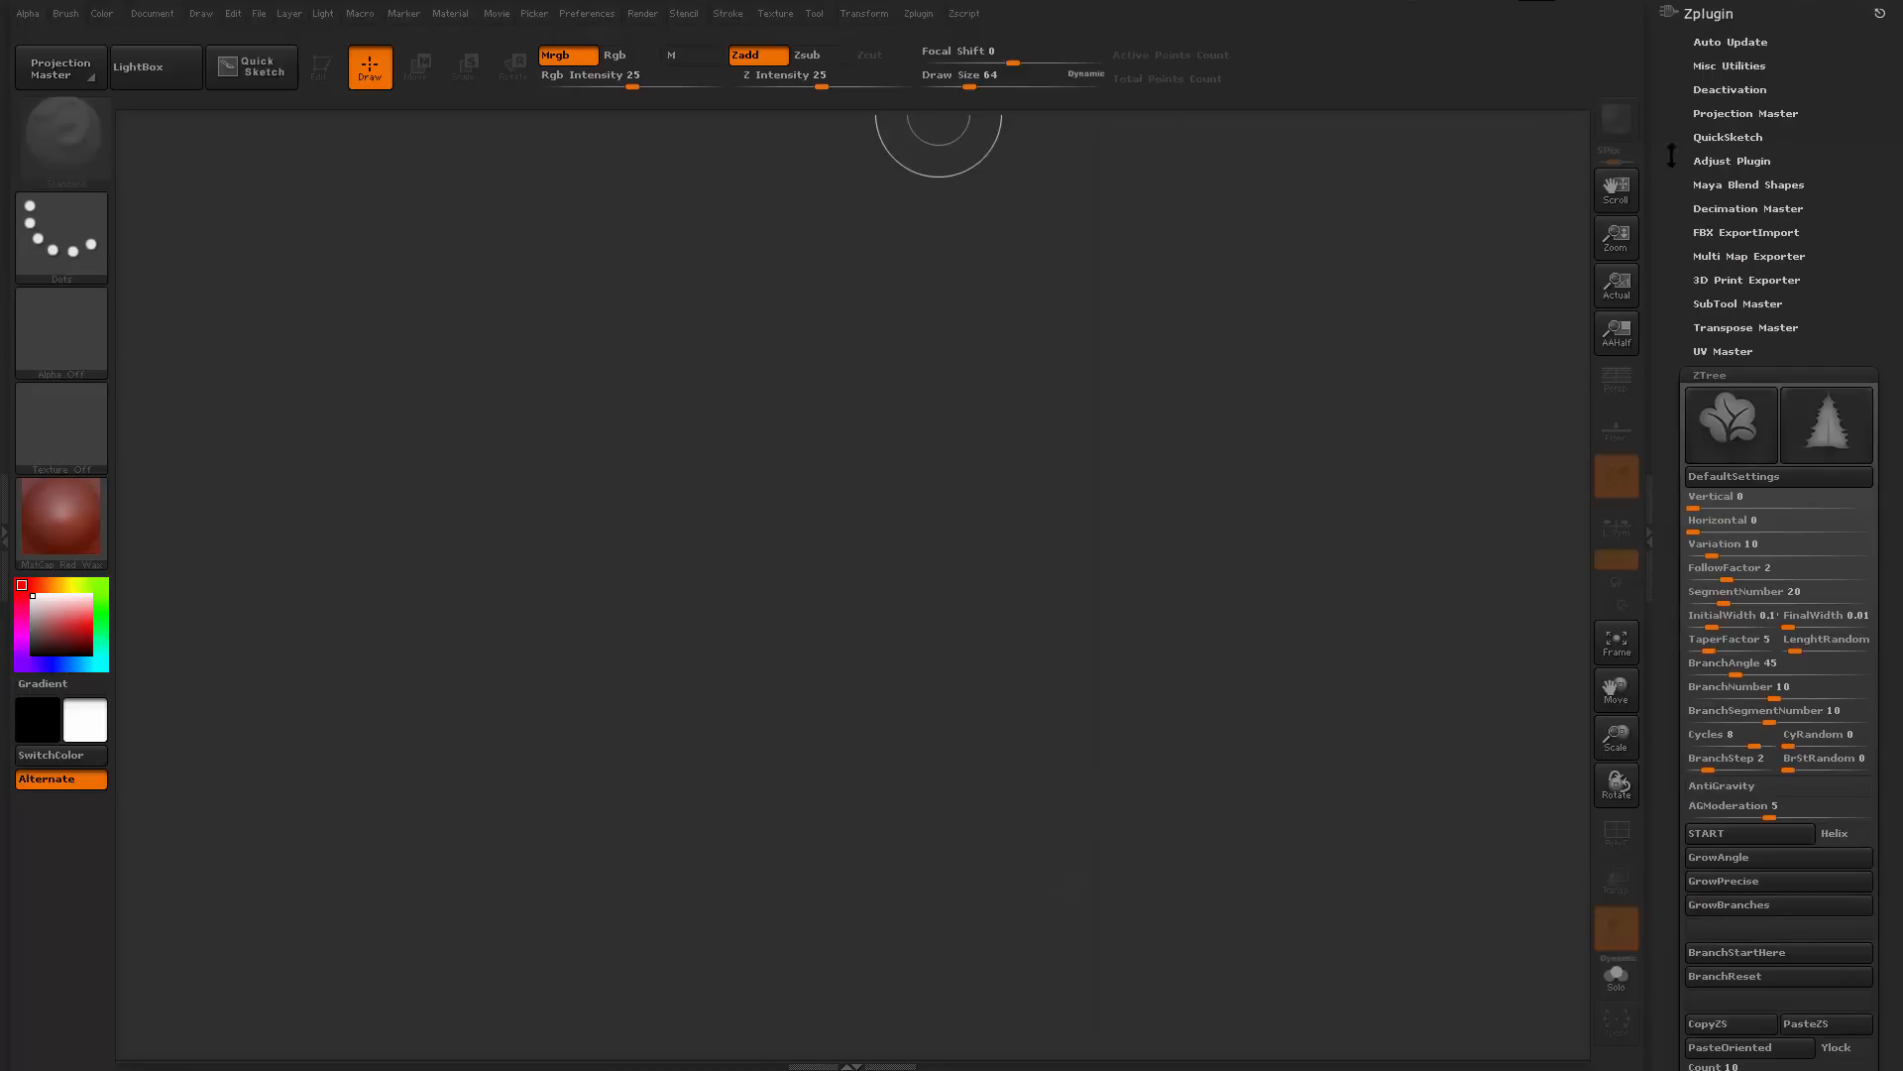
Start a new ZTree trunk with the plugin's current settings
{"action": "left_click_drag", "start_coordinate": [1695, 182], "coordinate": [1656, 296]}
{"action": "left_click_drag", "start_coordinate": [1671, 727], "coordinate": [1672, 743]}
{"action": "left_click", "coordinate": [1748, 480]}
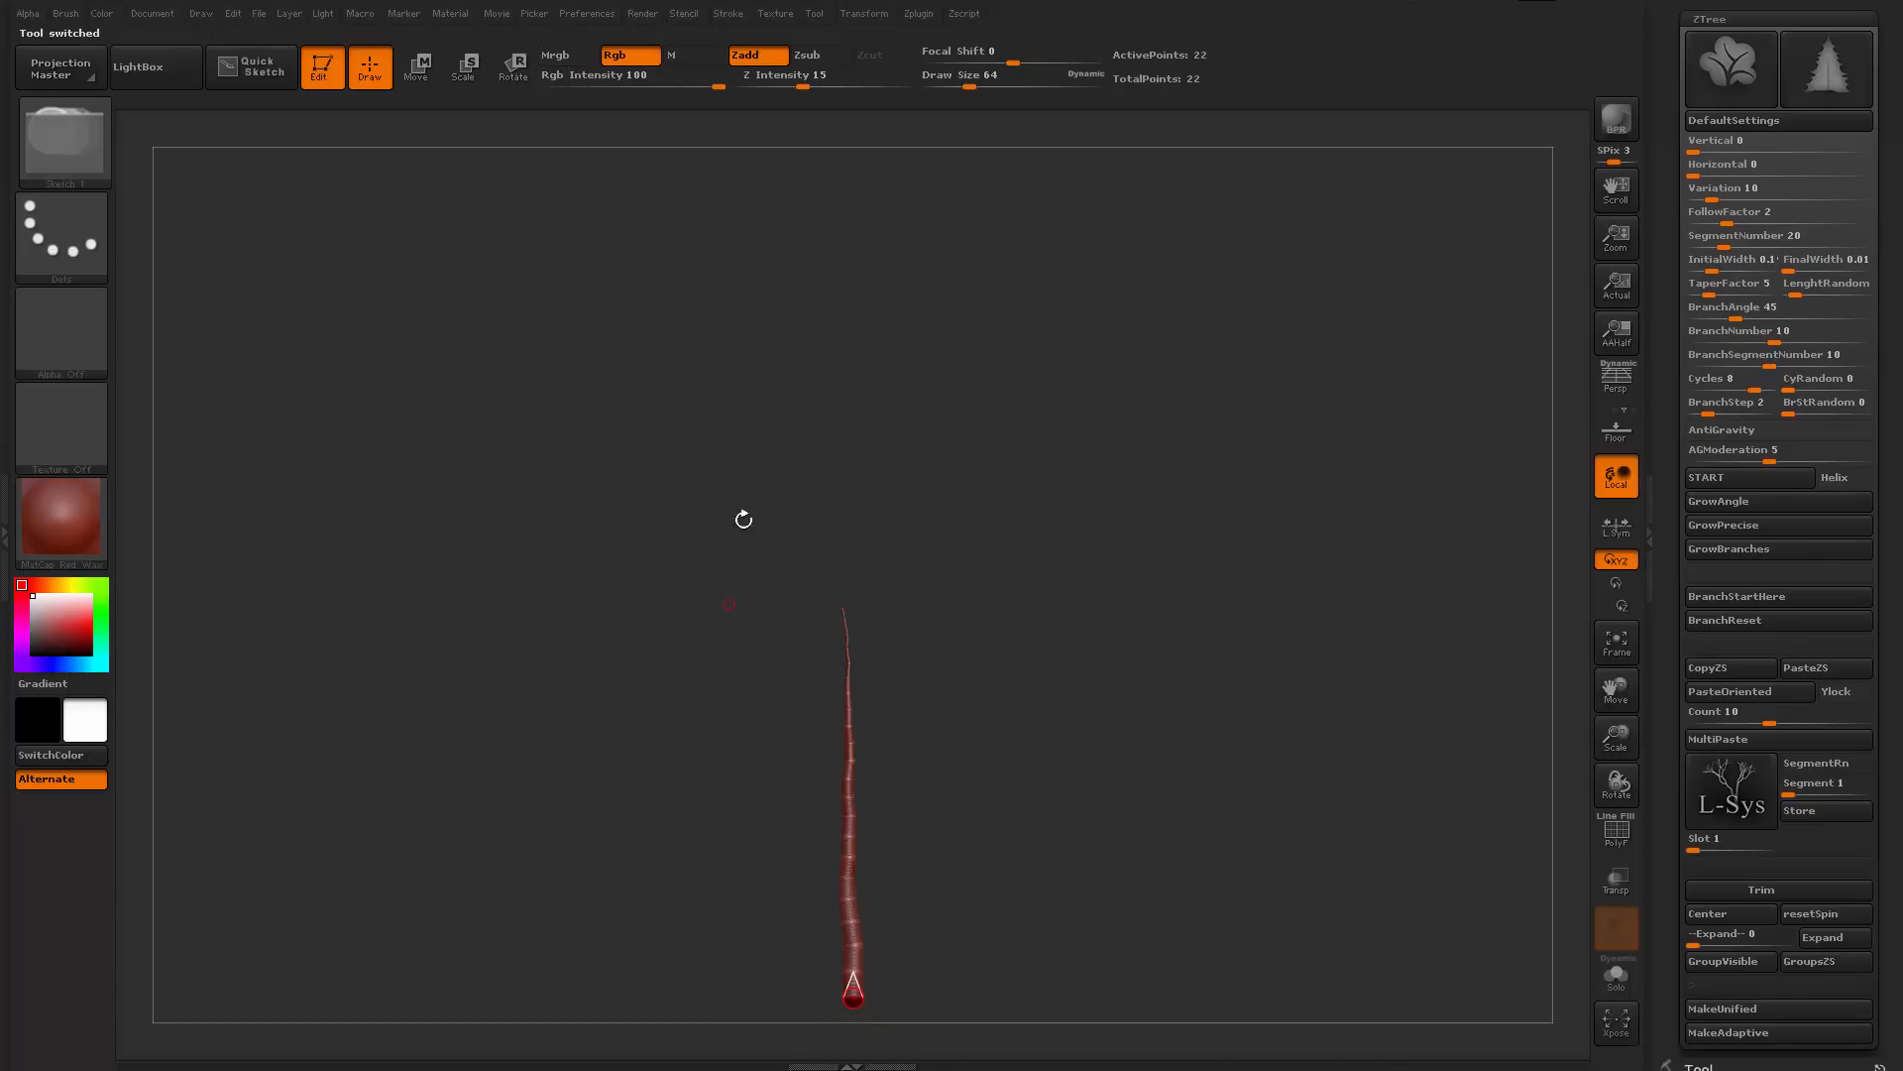
Bend the trunk into an S-curve by rotating and moving its ZSpheres at several heights
{"action": "mouse_move", "coordinate": [1026, 843]}
{"action": "left_mouse_down"}
{"action": "mouse_move", "coordinate": [1134, 658]}
{"action": "mouse_move", "coordinate": [1090, 714]}
{"action": "mouse_move", "coordinate": [1071, 693]}
{"action": "mouse_move", "coordinate": [947, 774]}
{"action": "mouse_move", "coordinate": [875, 771]}
{"action": "left_mouse_up"}
{"action": "key", "text": "r"}
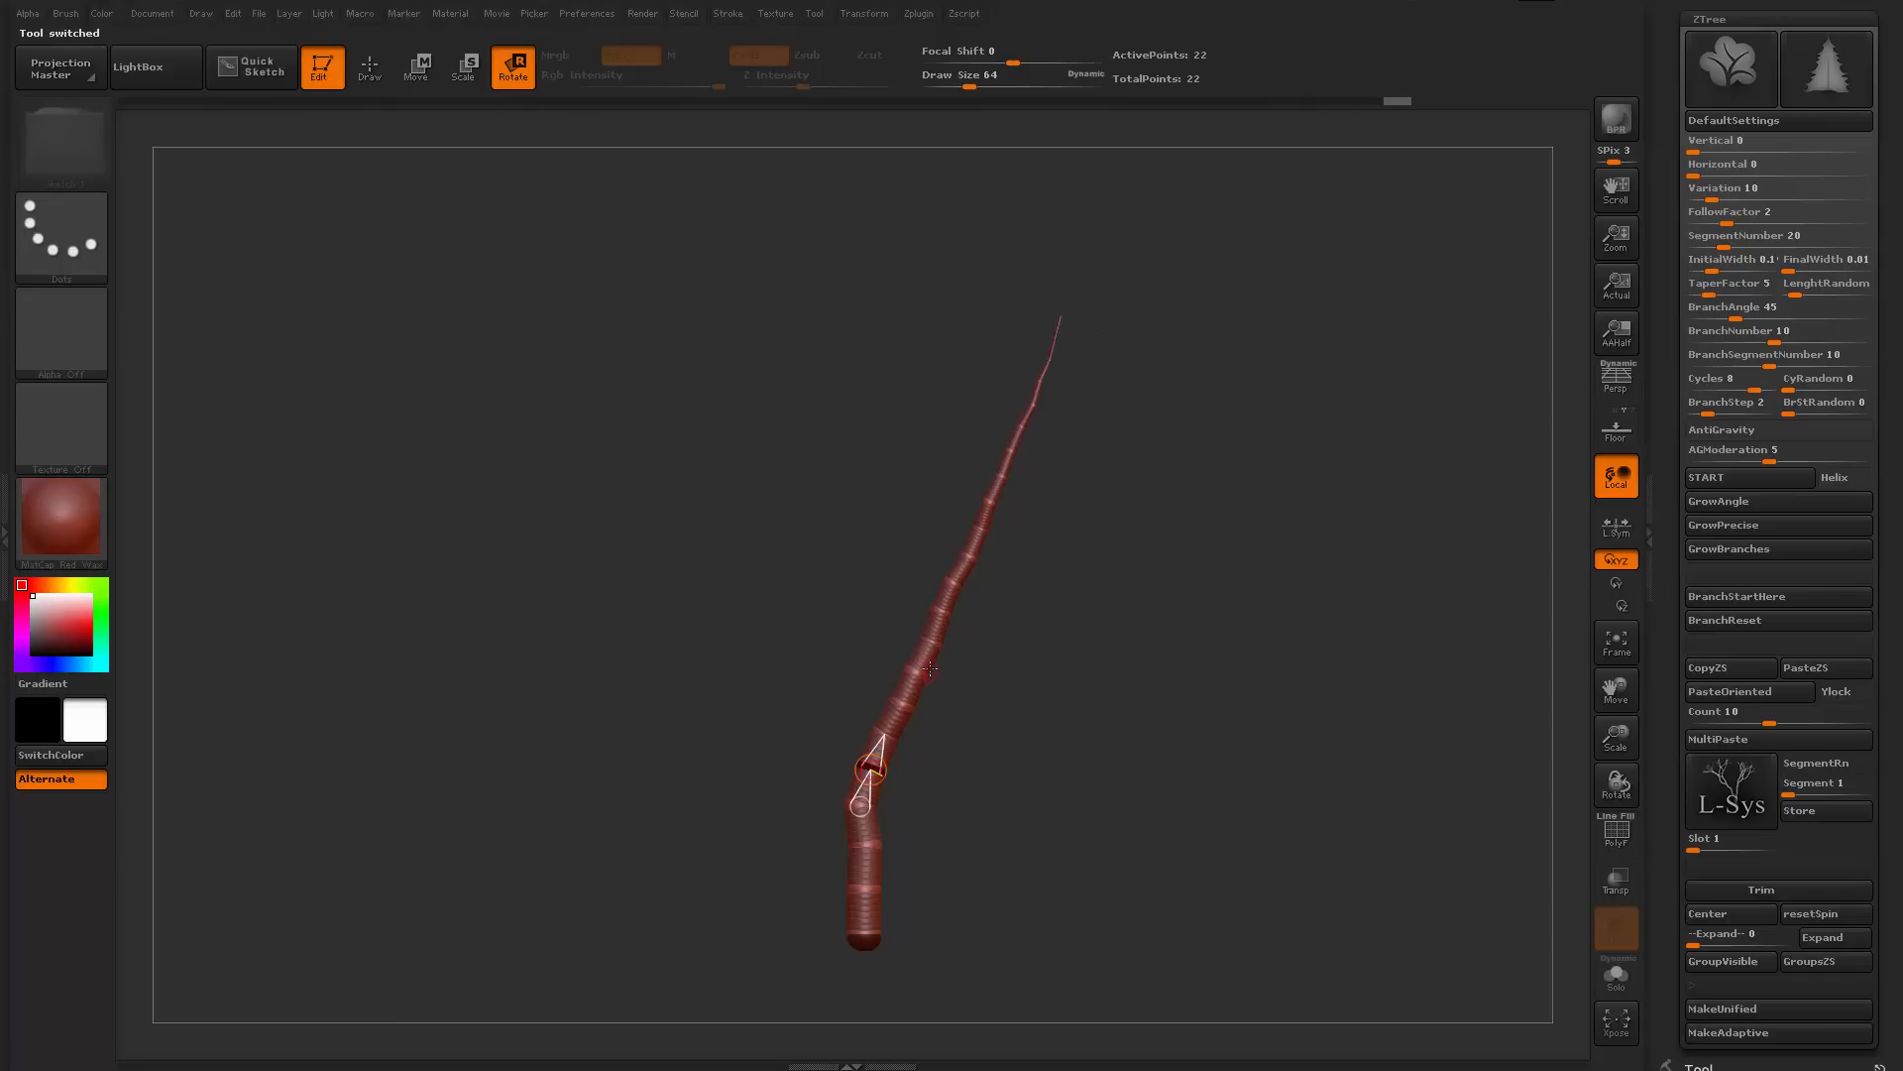
{"action": "left_click_drag", "start_coordinate": [928, 653], "coordinate": [927, 650]}
{"action": "left_click_drag", "start_coordinate": [937, 569], "coordinate": [924, 557]}
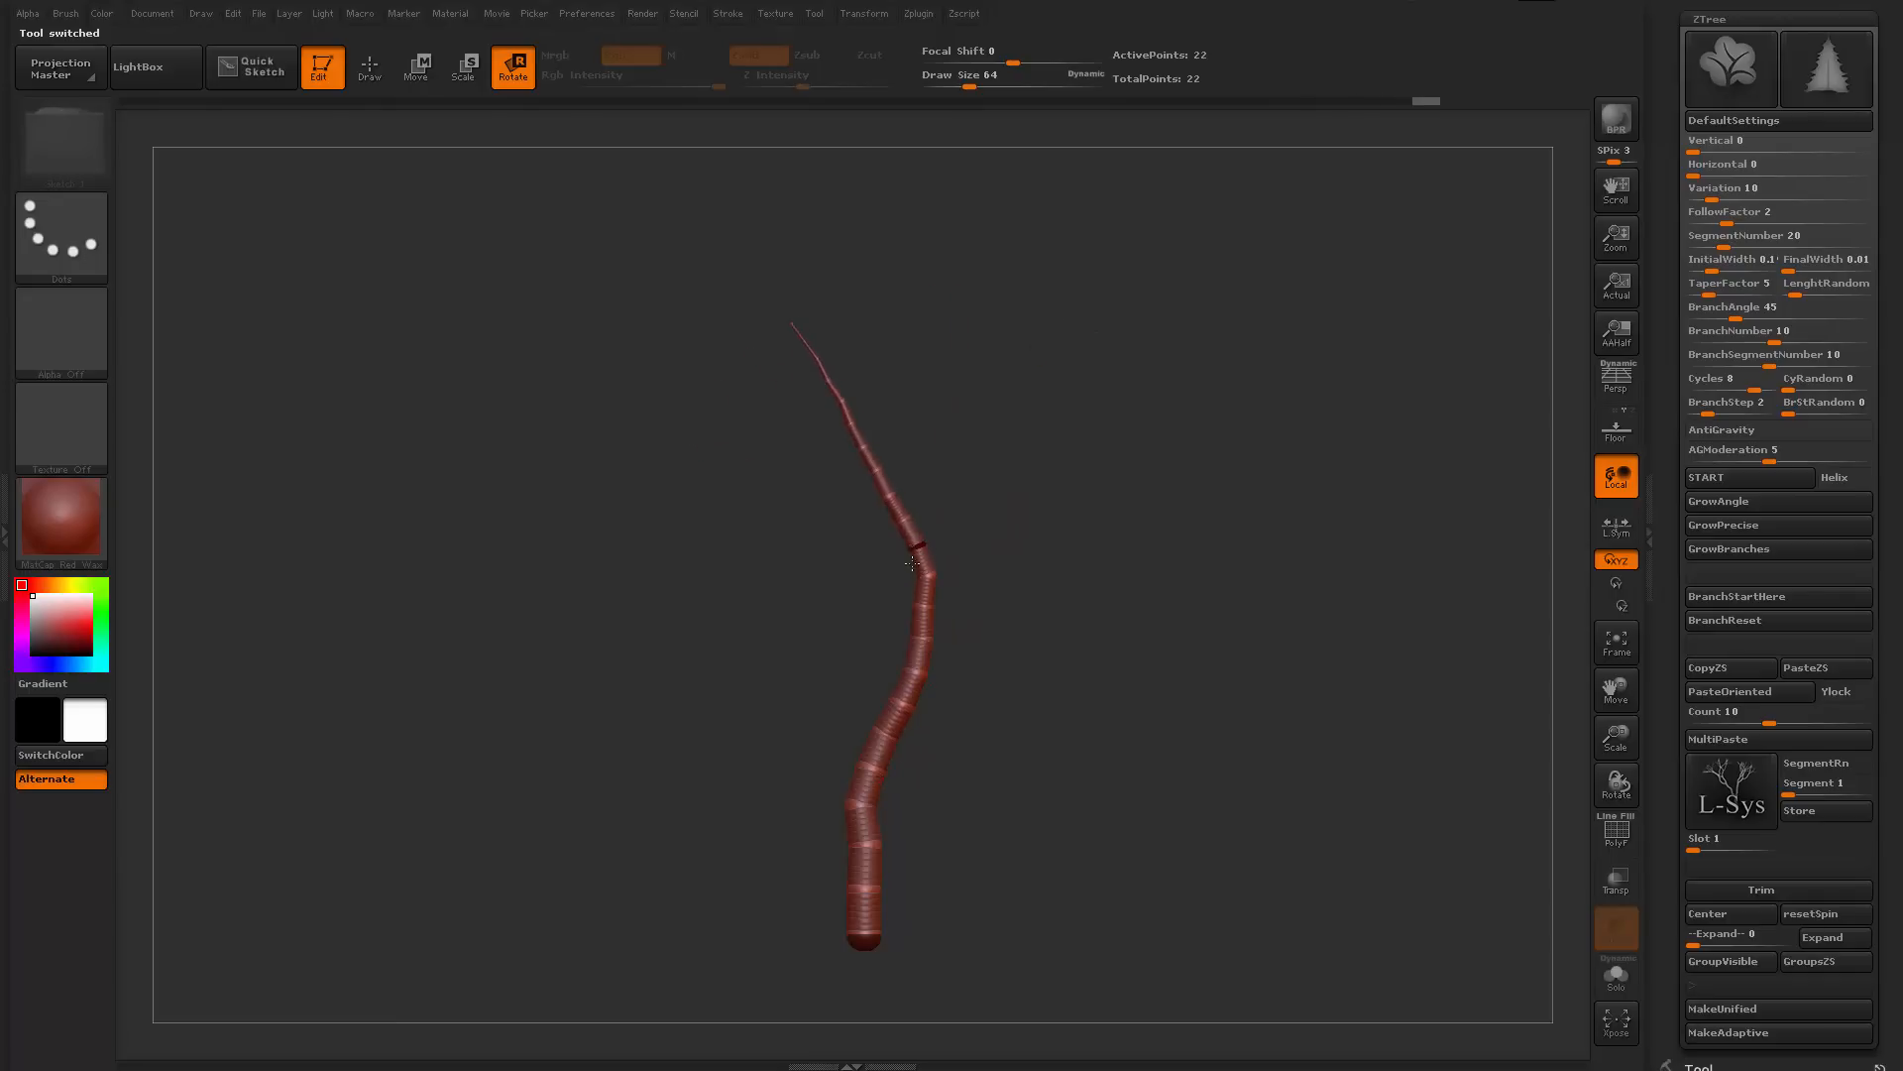
{"action": "left_click_drag", "start_coordinate": [1038, 750], "coordinate": [996, 689], "text": "alt"}
{"action": "left_click_drag", "start_coordinate": [900, 649], "coordinate": [972, 667]}
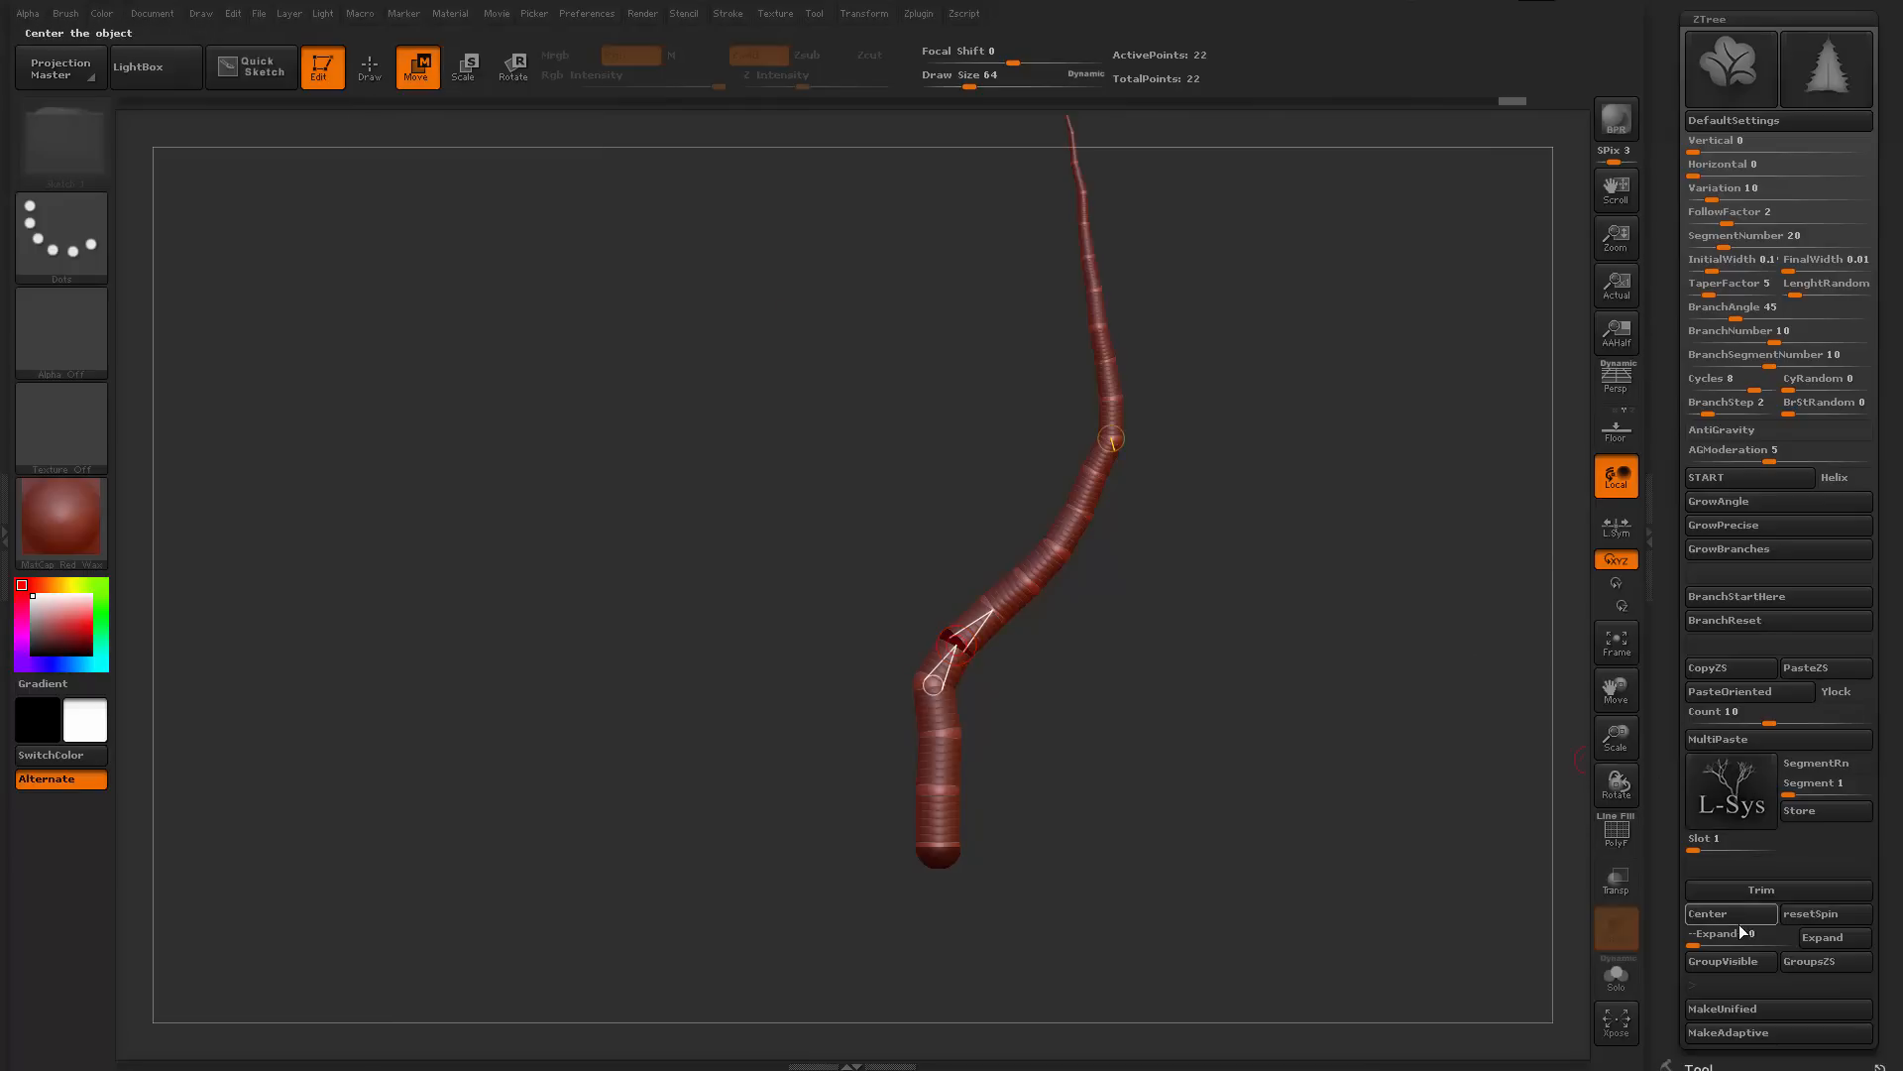
Trim the trunk above the selected lower ZSphere and inflate the remaining stub by 36
{"action": "left_click", "coordinate": [1743, 890]}
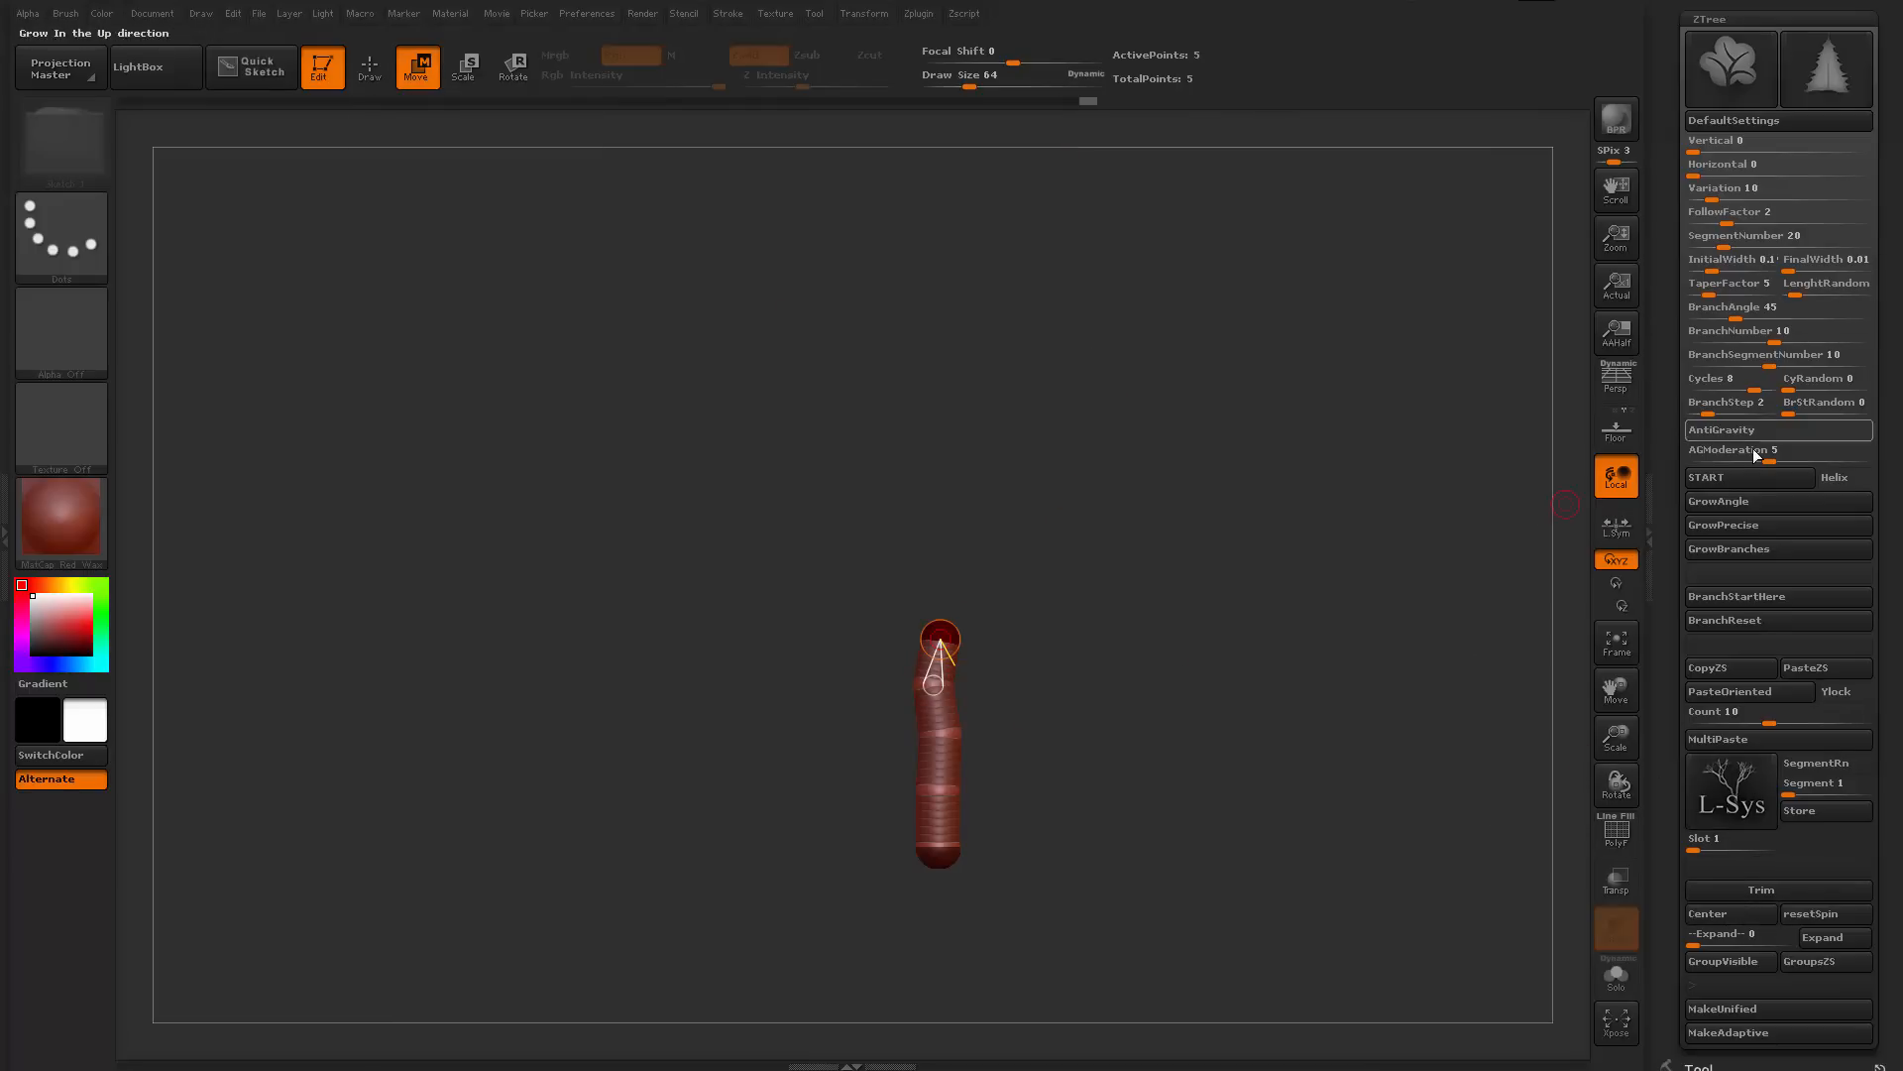
{"action": "left_click_drag", "start_coordinate": [1674, 678], "coordinate": [1679, 482]}
{"action": "left_click_drag", "start_coordinate": [1675, 556], "coordinate": [1676, 528]}
{"action": "left_click", "coordinate": [1730, 601]}
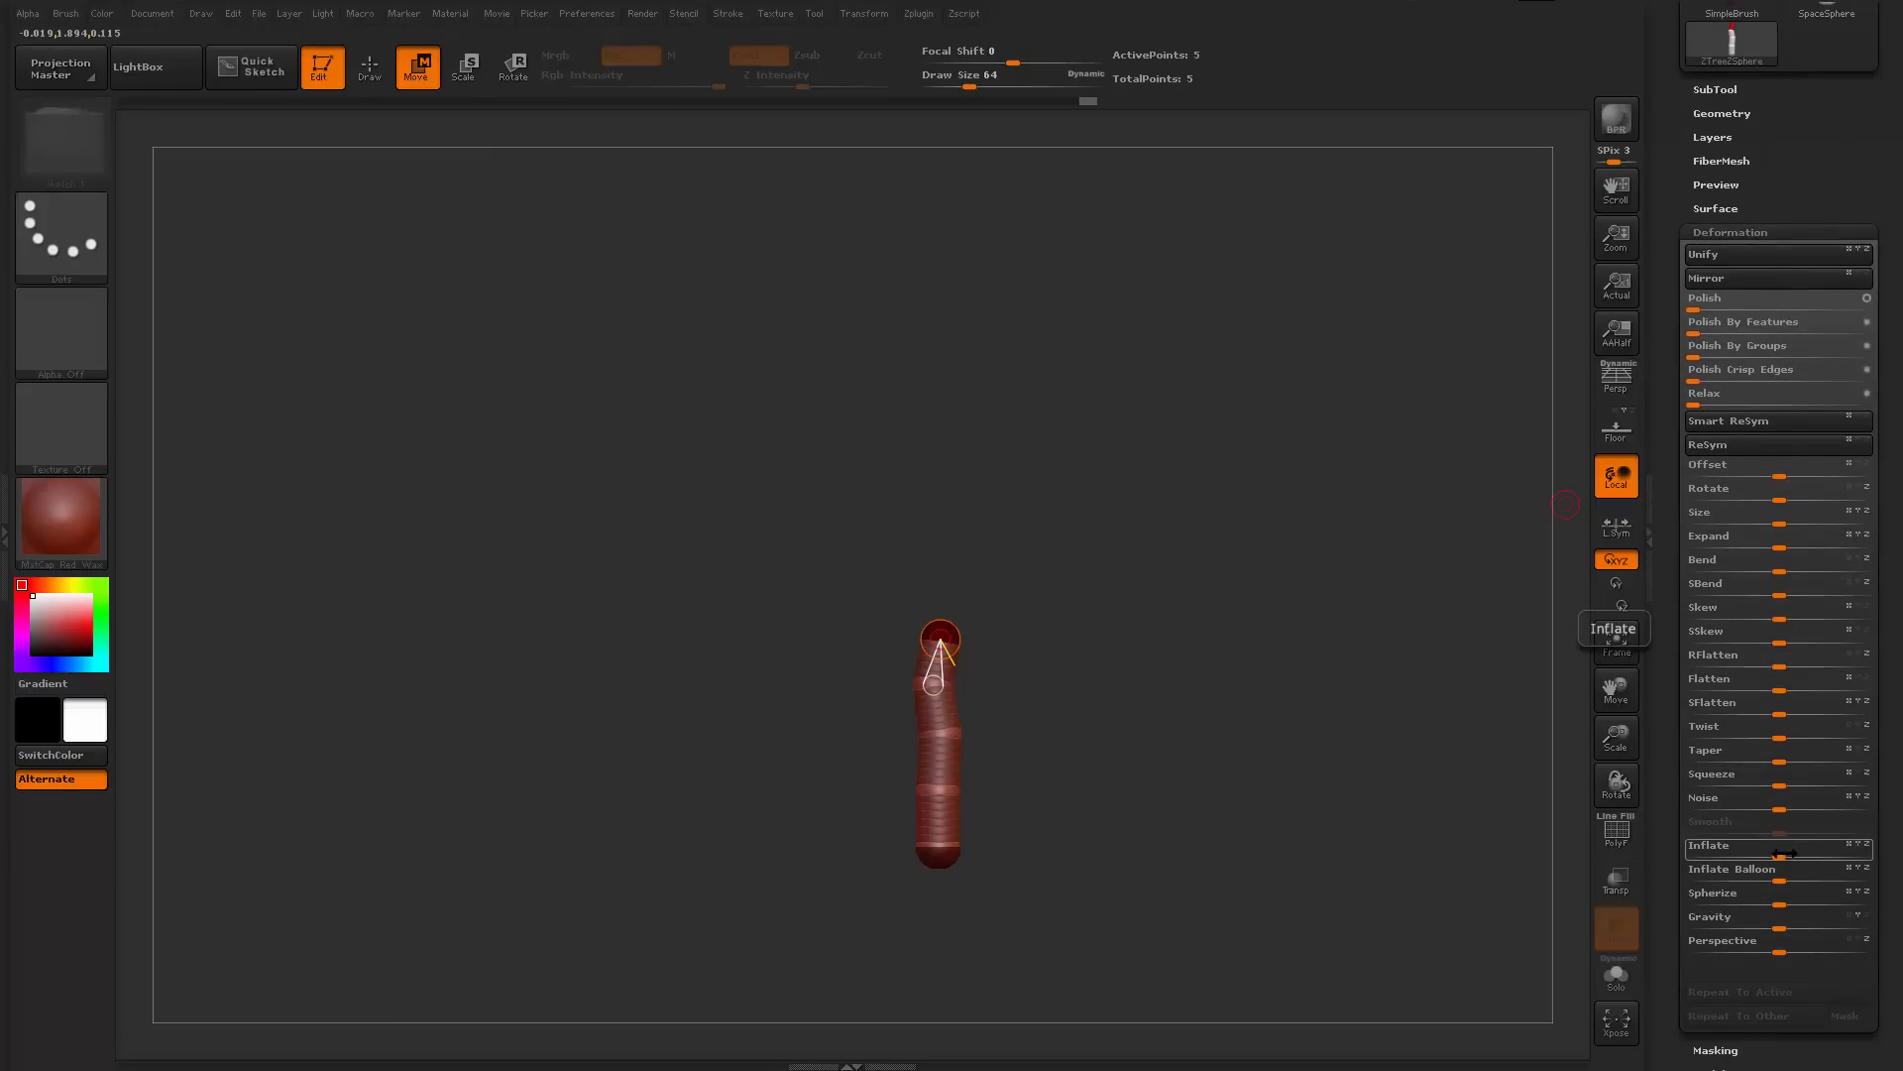
{"action": "left_click_drag", "start_coordinate": [1785, 852], "coordinate": [1812, 853]}
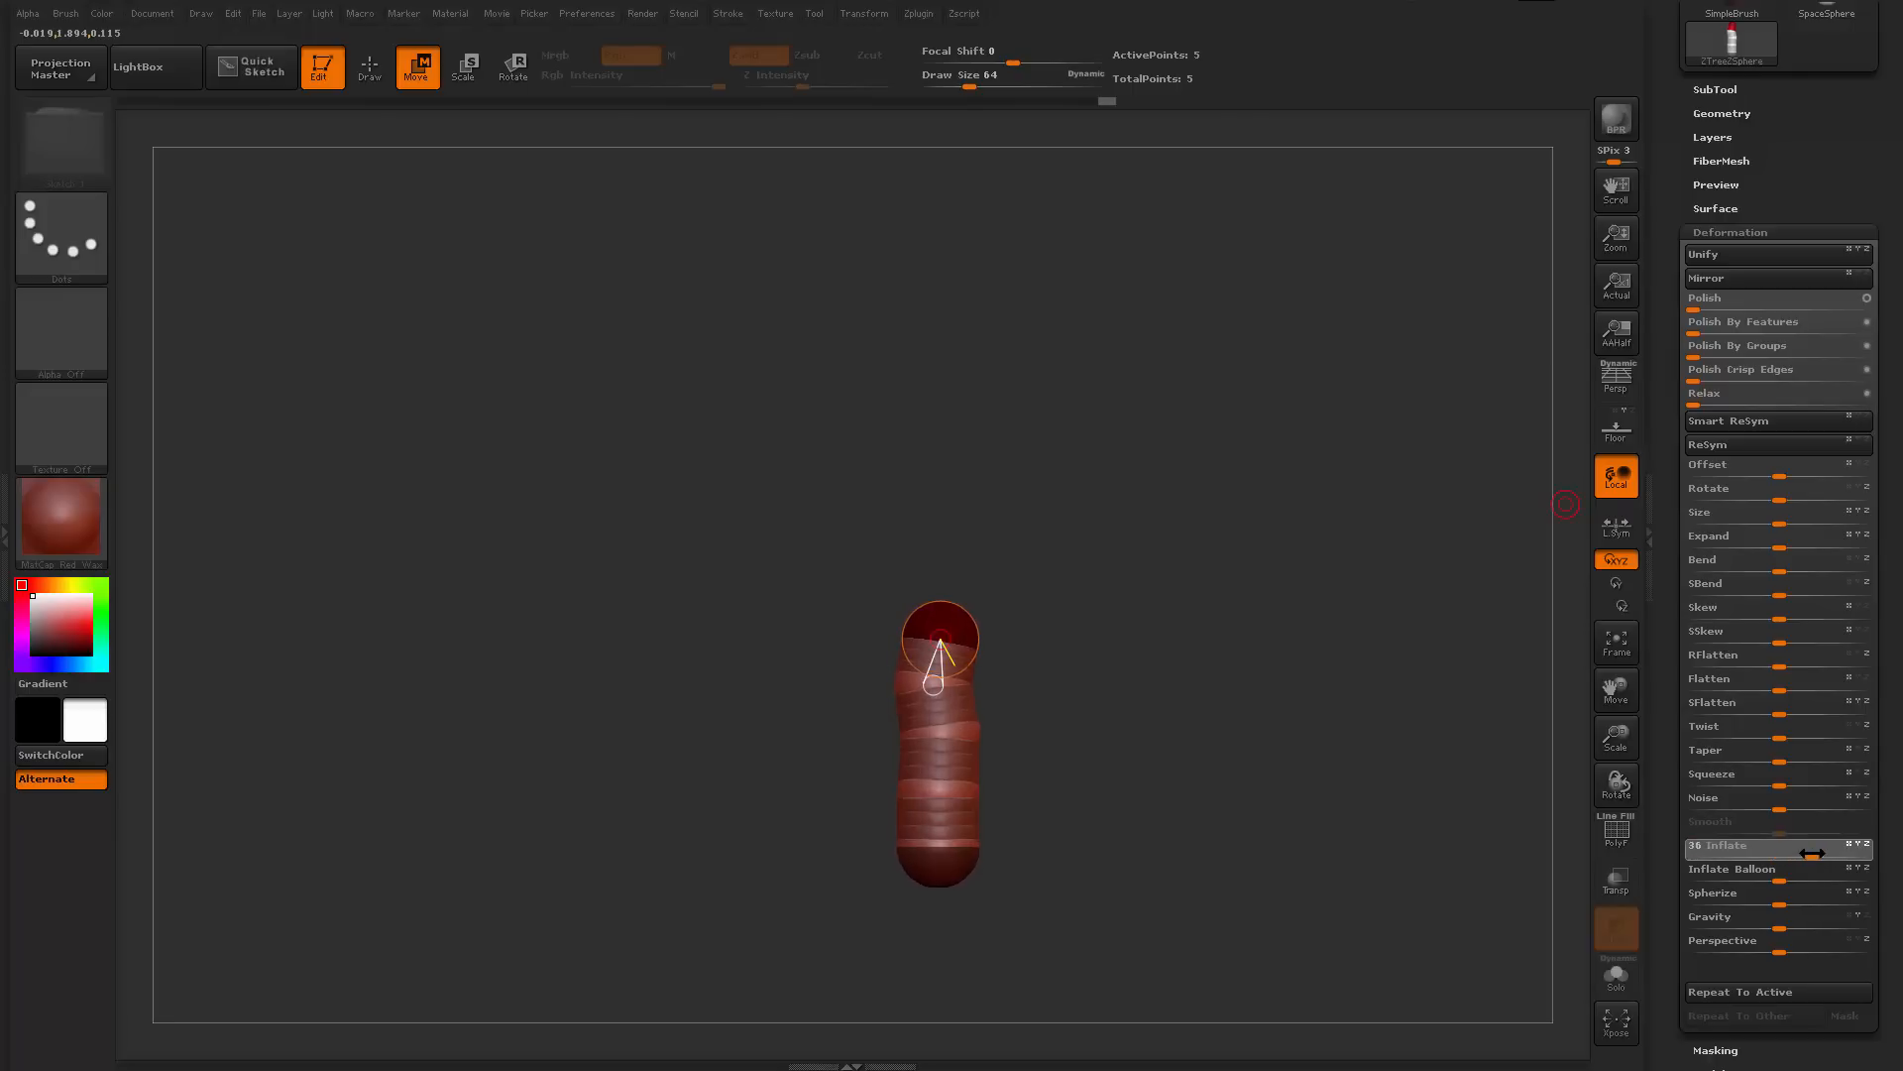
Reposition the stub's upper ZSpheres to lean its top sideways, and grow a branch from the top ZSphere with GrowAngle
{"action": "left_click_drag", "start_coordinate": [1672, 506], "coordinate": [1676, 647]}
{"action": "left_click_drag", "start_coordinate": [992, 601], "coordinate": [971, 618]}
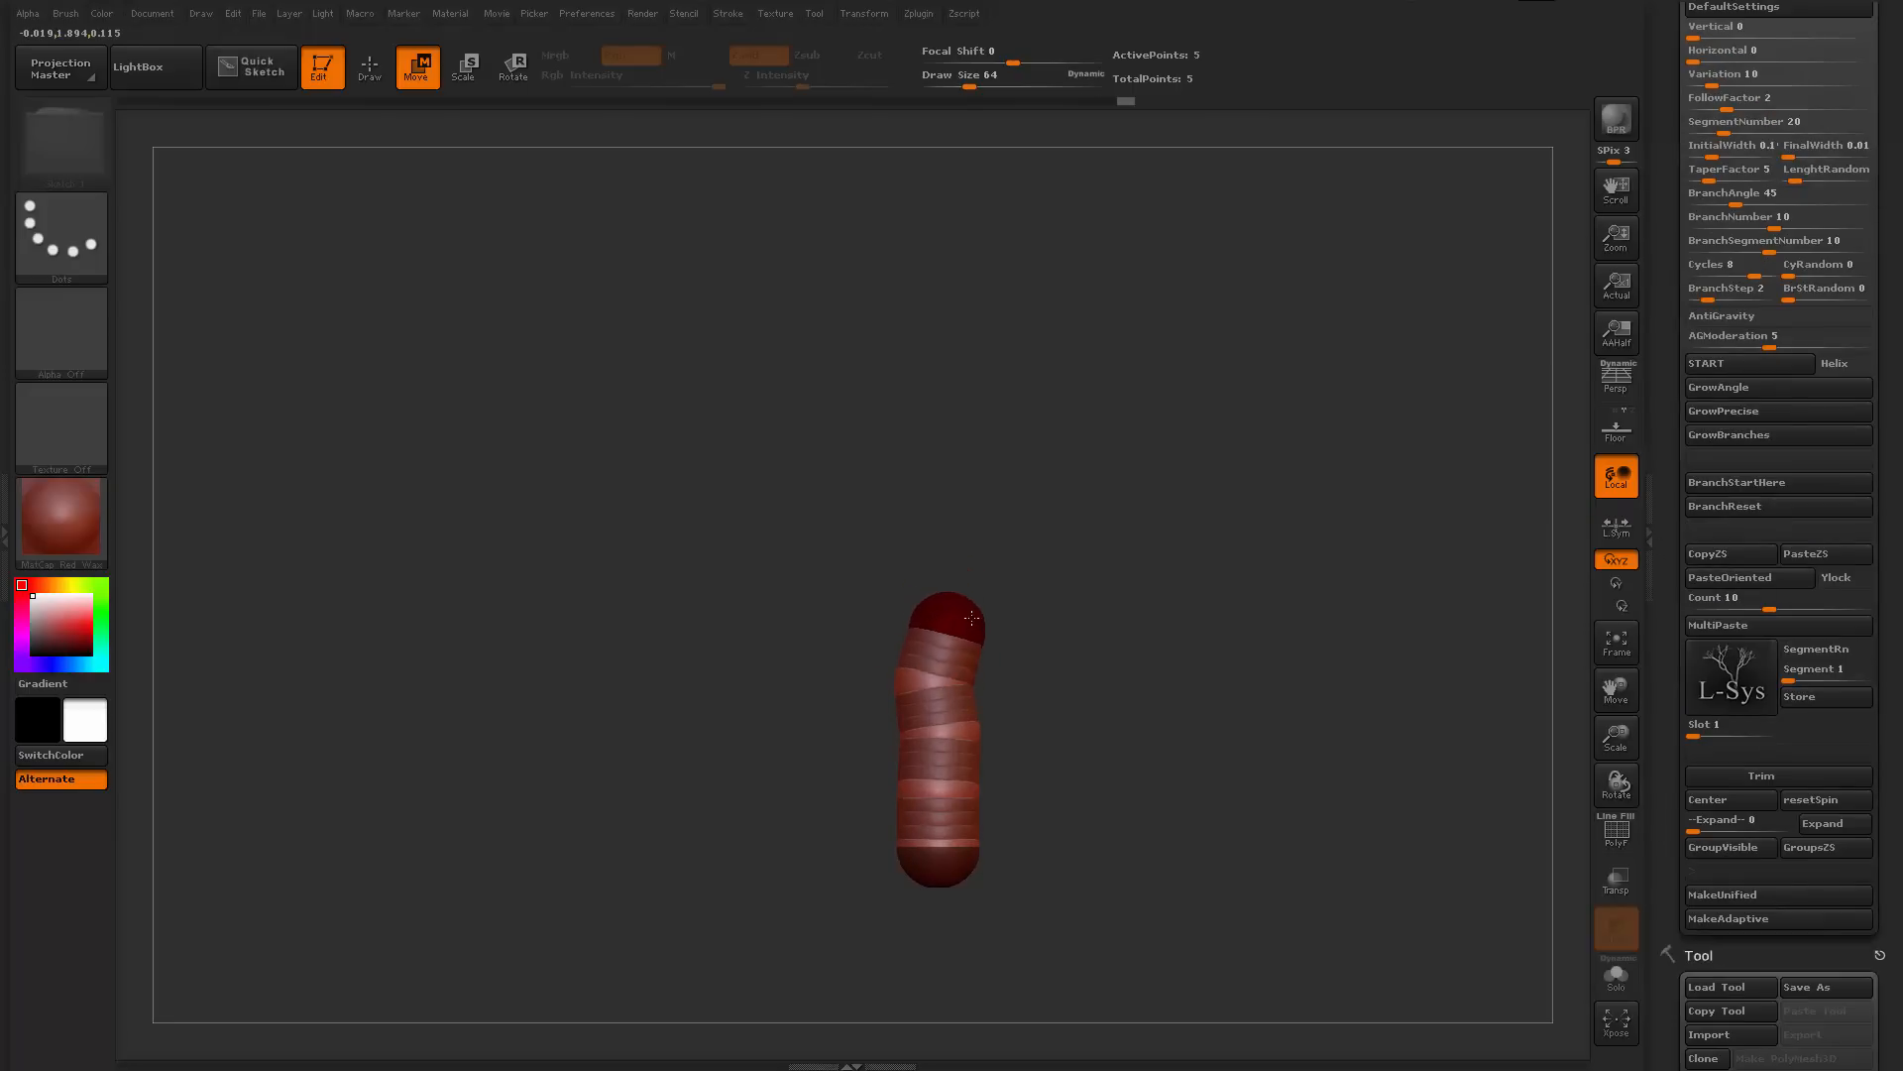
{"action": "mouse_move", "coordinate": [942, 684]}
{"action": "left_mouse_down"}
{"action": "mouse_move", "coordinate": [986, 686]}
{"action": "mouse_move", "coordinate": [944, 626]}
{"action": "mouse_move", "coordinate": [977, 608]}
{"action": "left_mouse_up"}
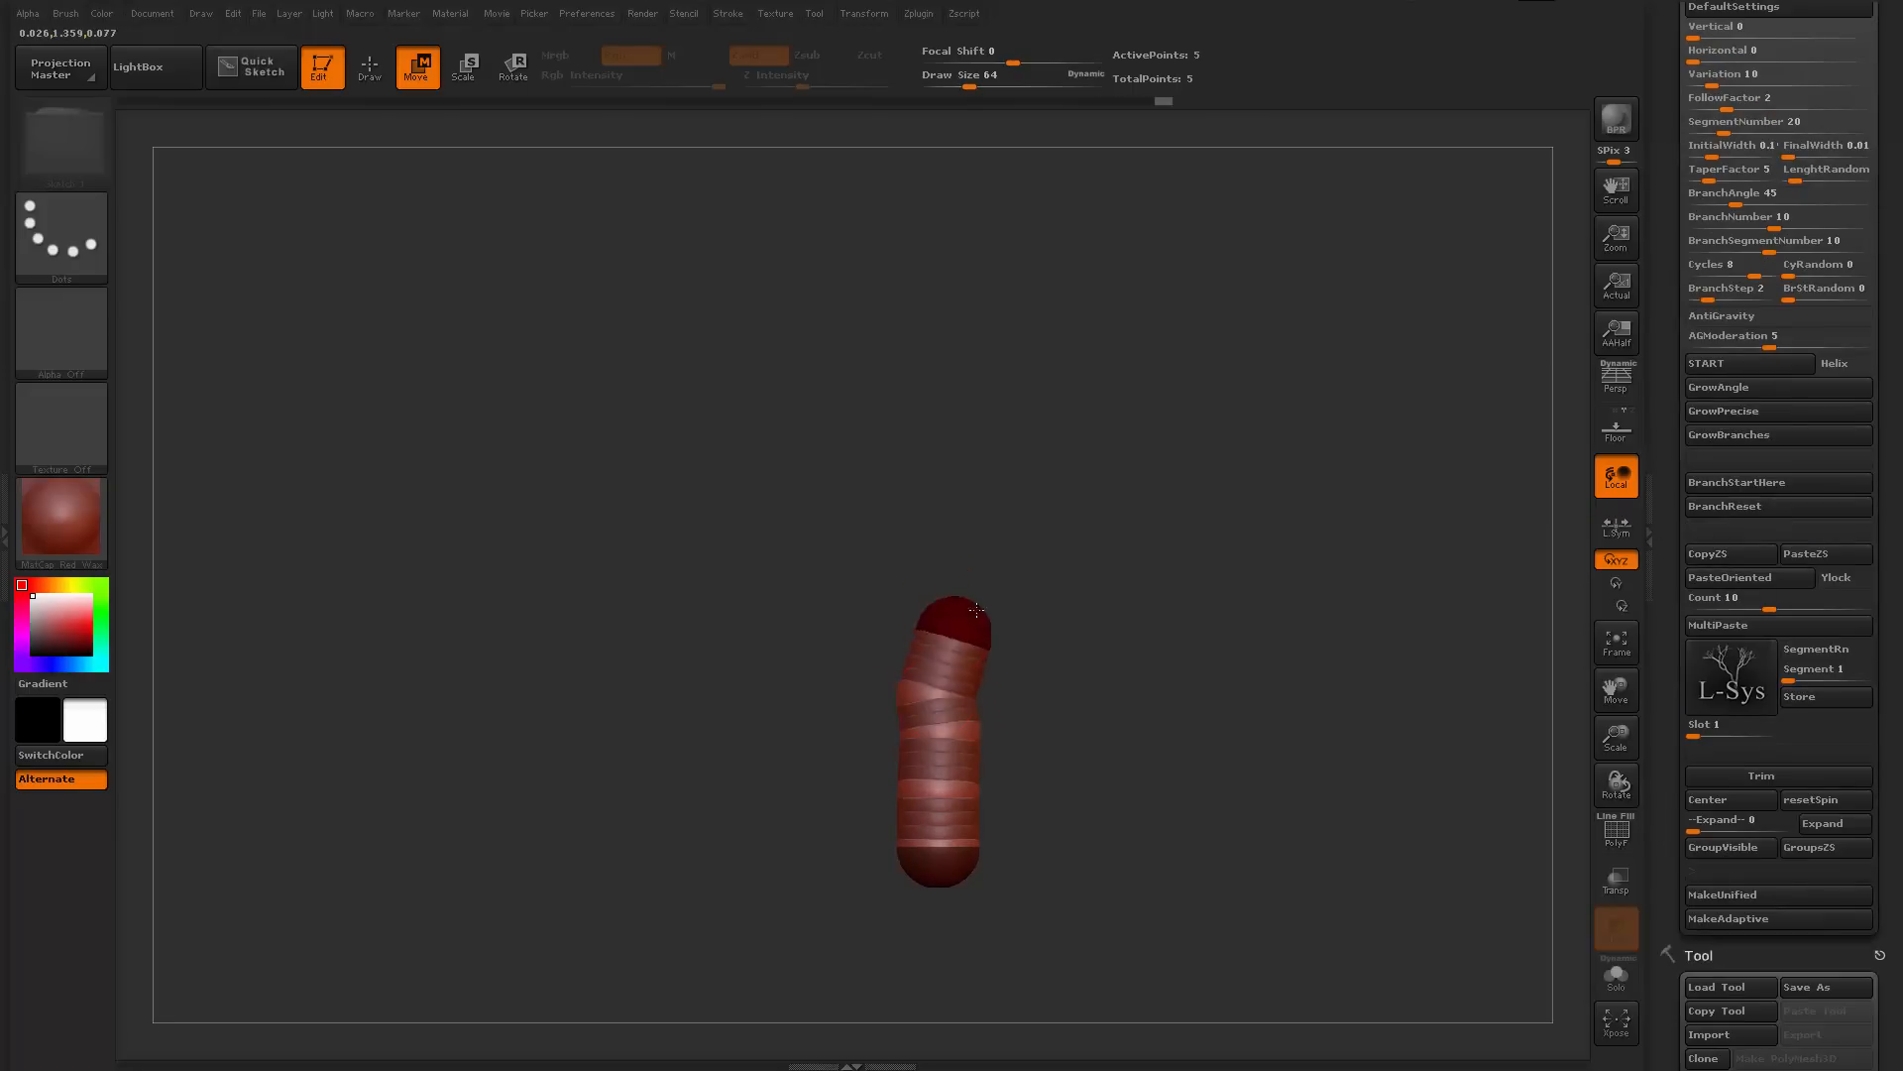
{"action": "left_click_drag", "start_coordinate": [947, 696], "coordinate": [959, 698]}
{"action": "left_click_drag", "start_coordinate": [949, 617], "coordinate": [935, 619]}
{"action": "left_click_drag", "start_coordinate": [969, 708], "coordinate": [958, 704]}
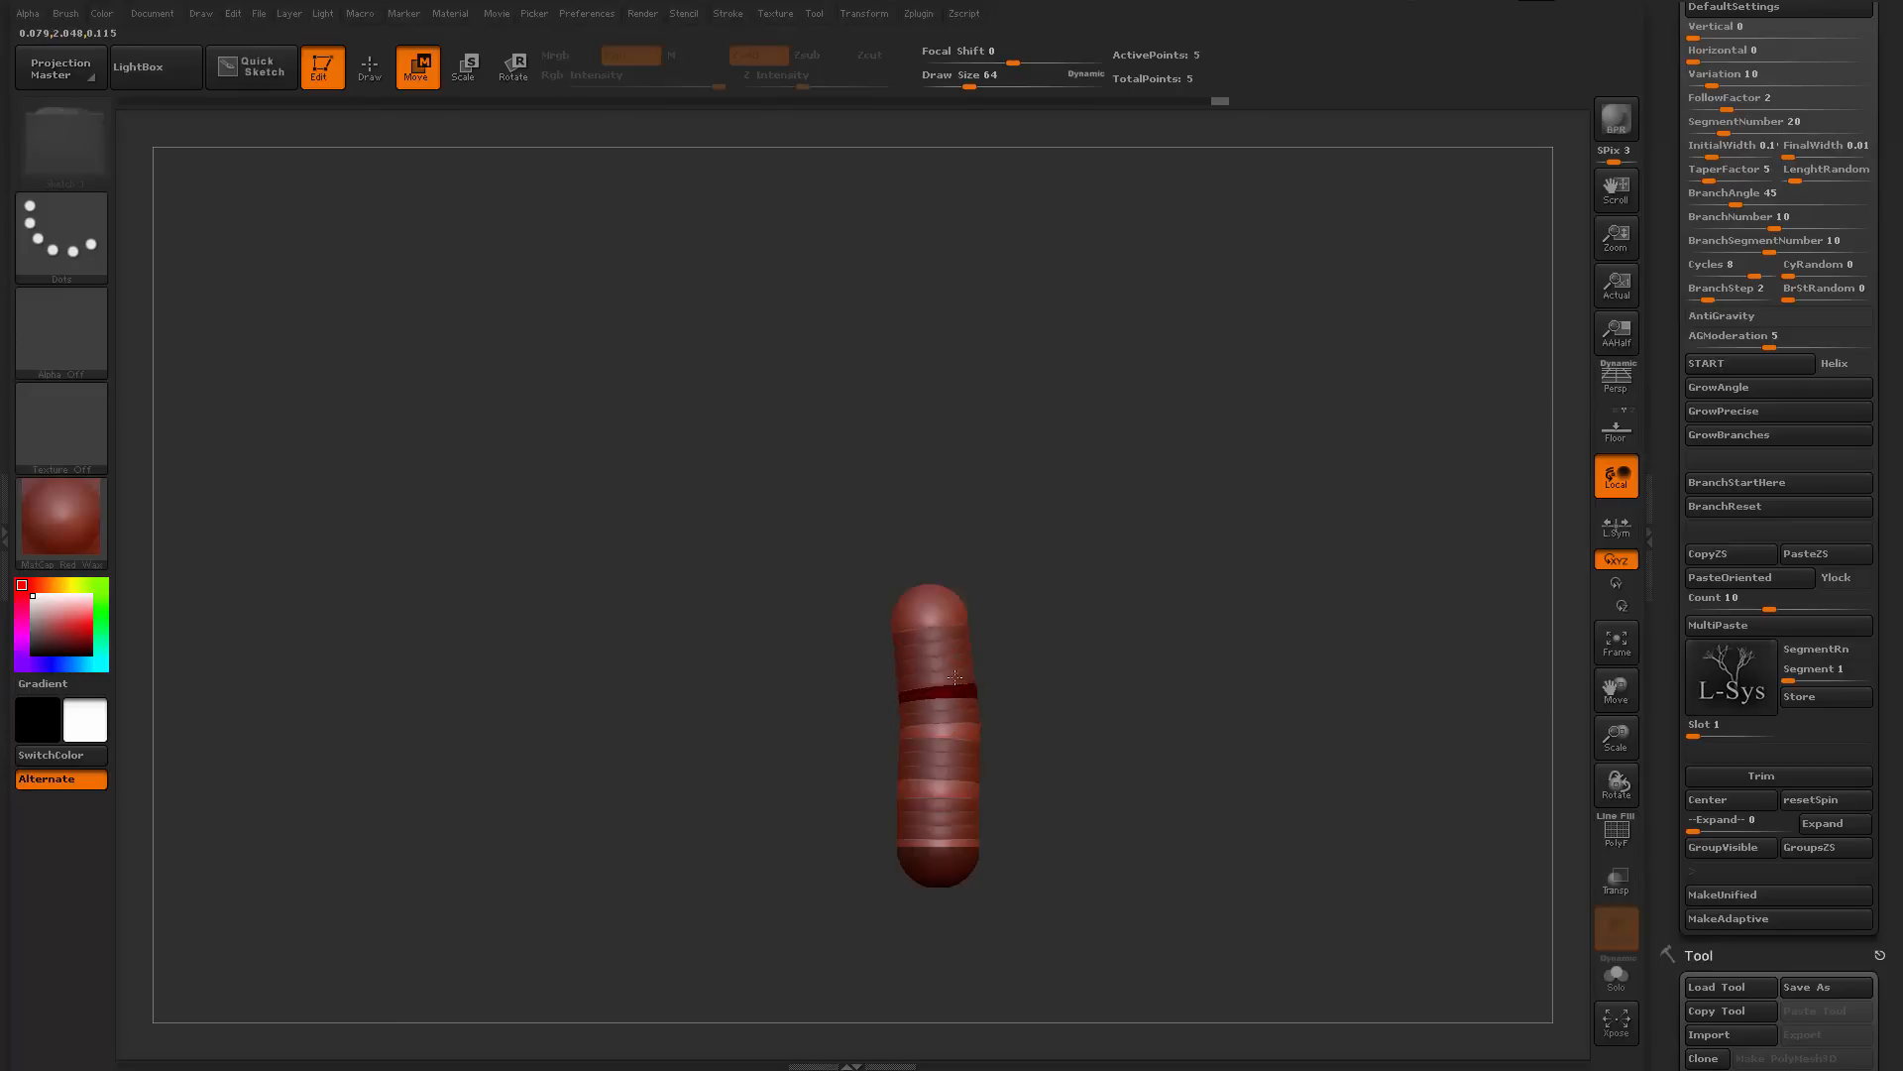
{"action": "left_click_drag", "start_coordinate": [941, 612], "coordinate": [963, 608]}
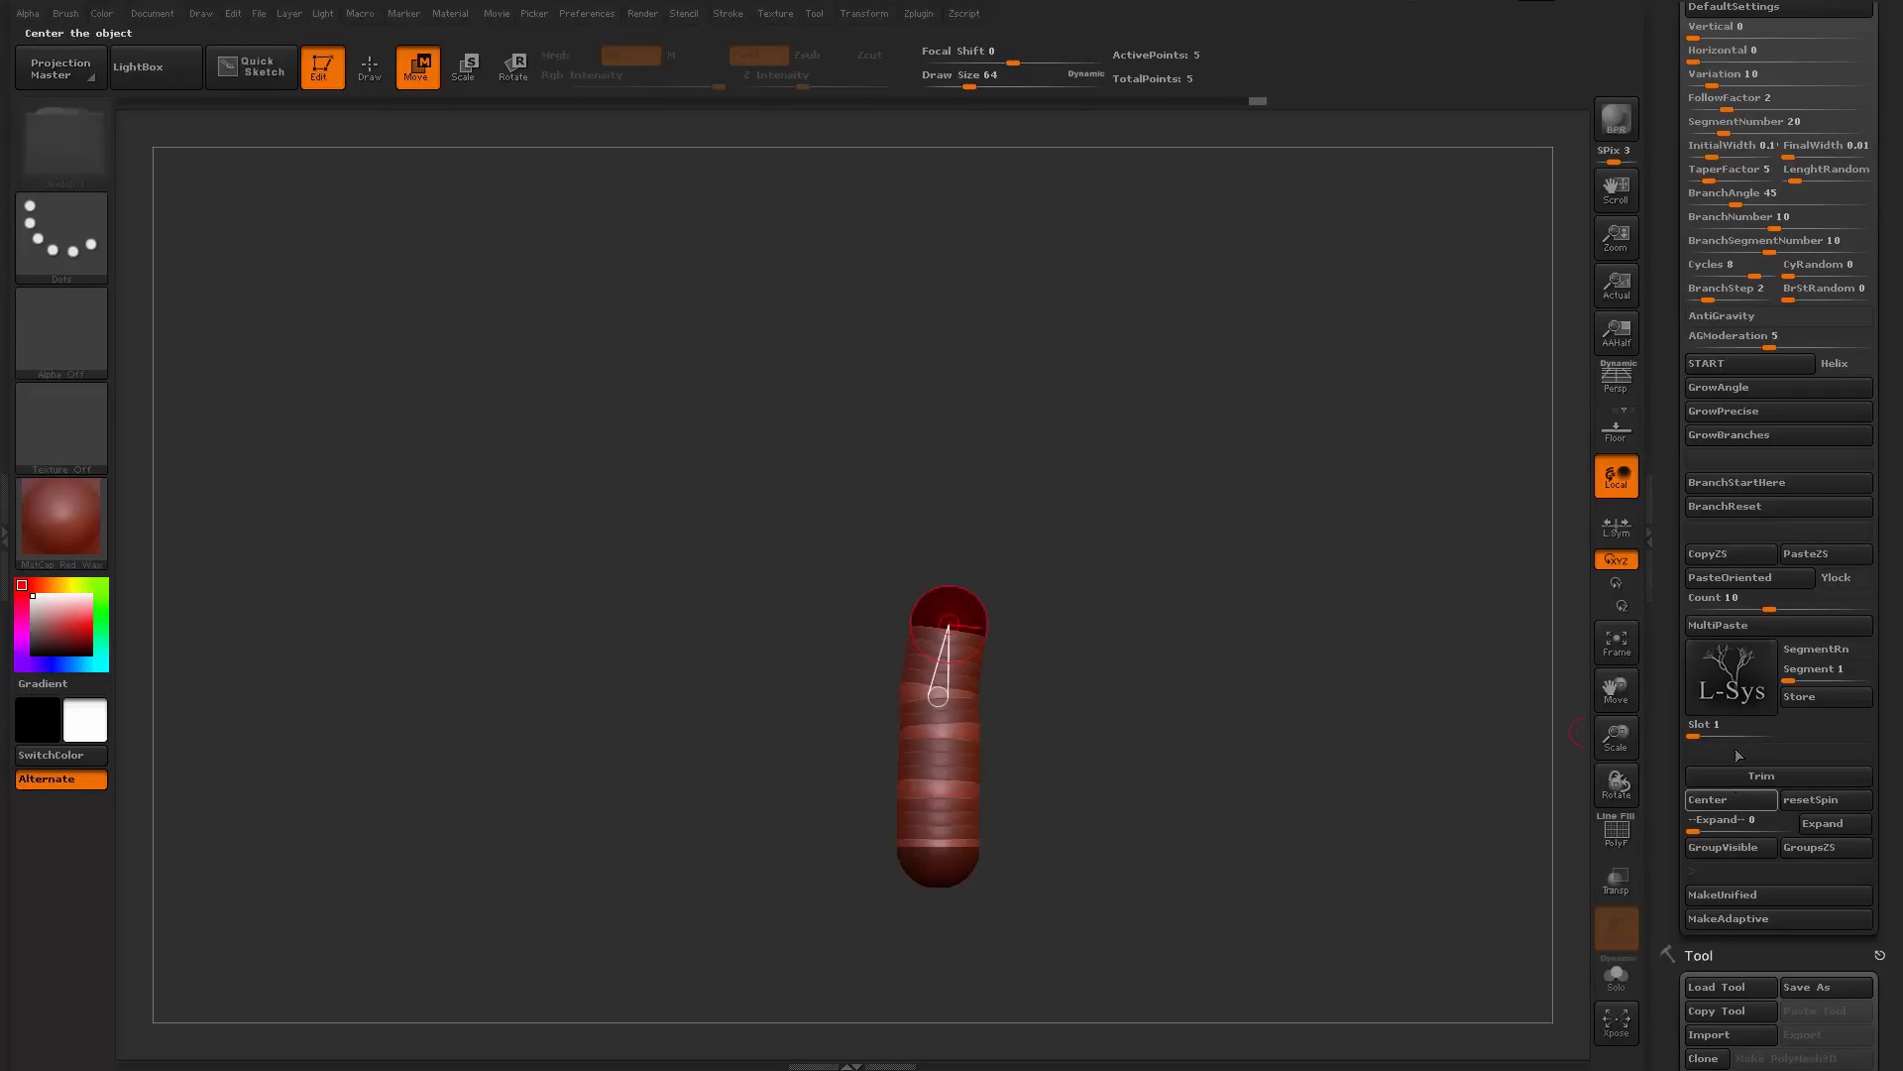
{"action": "left_click", "coordinate": [1735, 390]}
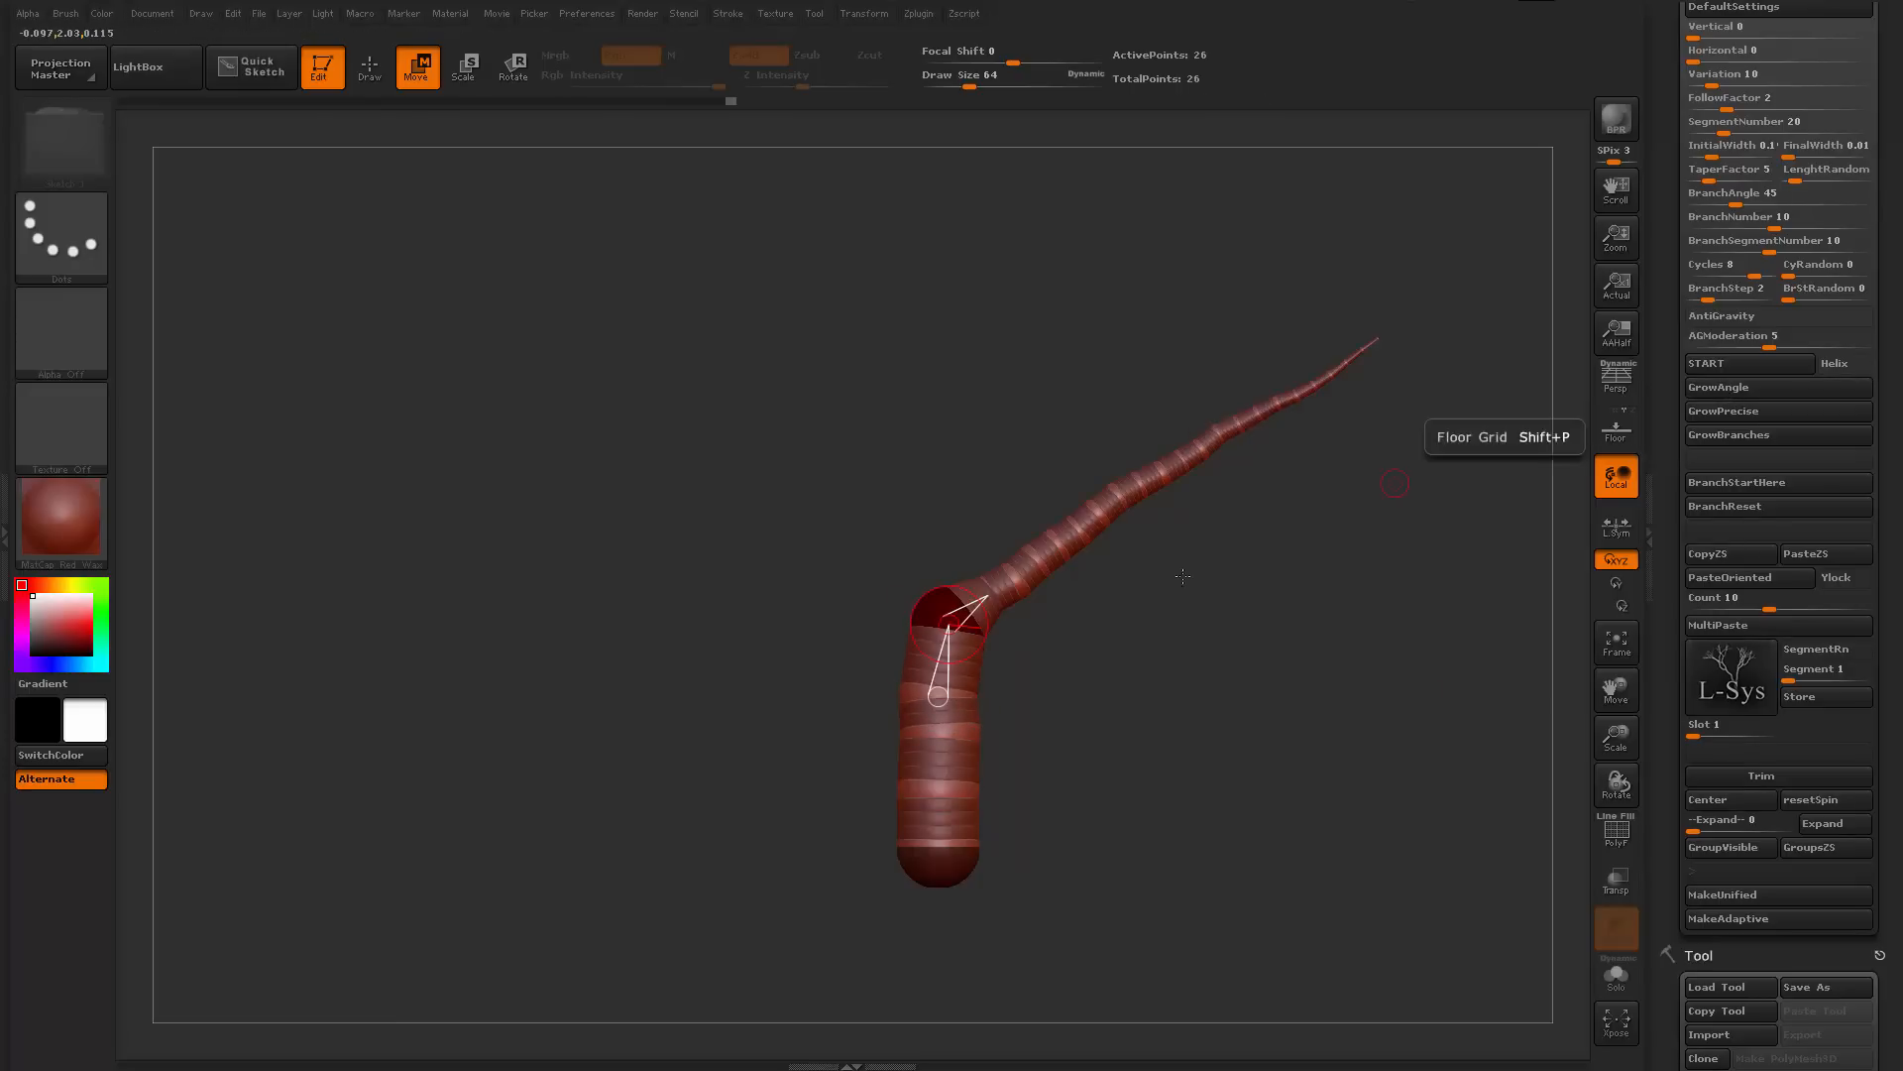
Pose the newly grown branch by rotating its segments along the length, so it curves away from the stub
{"action": "left_click_drag", "start_coordinate": [1073, 700], "coordinate": [1114, 772], "text": "alt"}
{"action": "key", "text": "r"}
{"action": "left_click_drag", "start_coordinate": [1028, 652], "coordinate": [1089, 638]}
{"action": "key", "text": "e"}
{"action": "key", "text": "r"}
{"action": "left_click_drag", "start_coordinate": [979, 787], "coordinate": [990, 780]}
{"action": "left_click_drag", "start_coordinate": [1243, 694], "coordinate": [1241, 678]}
{"action": "mouse_move", "coordinate": [1283, 822]}
{"action": "left_mouse_down"}
{"action": "mouse_move", "coordinate": [1229, 823]}
{"action": "mouse_move", "coordinate": [1209, 799]}
{"action": "mouse_move", "coordinate": [1368, 793]}
{"action": "mouse_move", "coordinate": [1243, 811]}
{"action": "mouse_move", "coordinate": [1295, 701]}
{"action": "mouse_move", "coordinate": [1232, 765]}
{"action": "mouse_move", "coordinate": [981, 730]}
{"action": "mouse_move", "coordinate": [993, 694]}
{"action": "left_mouse_up"}
{"action": "key", "text": "w"}
{"action": "left_click_drag", "start_coordinate": [1158, 719], "coordinate": [1168, 788], "text": "alt"}
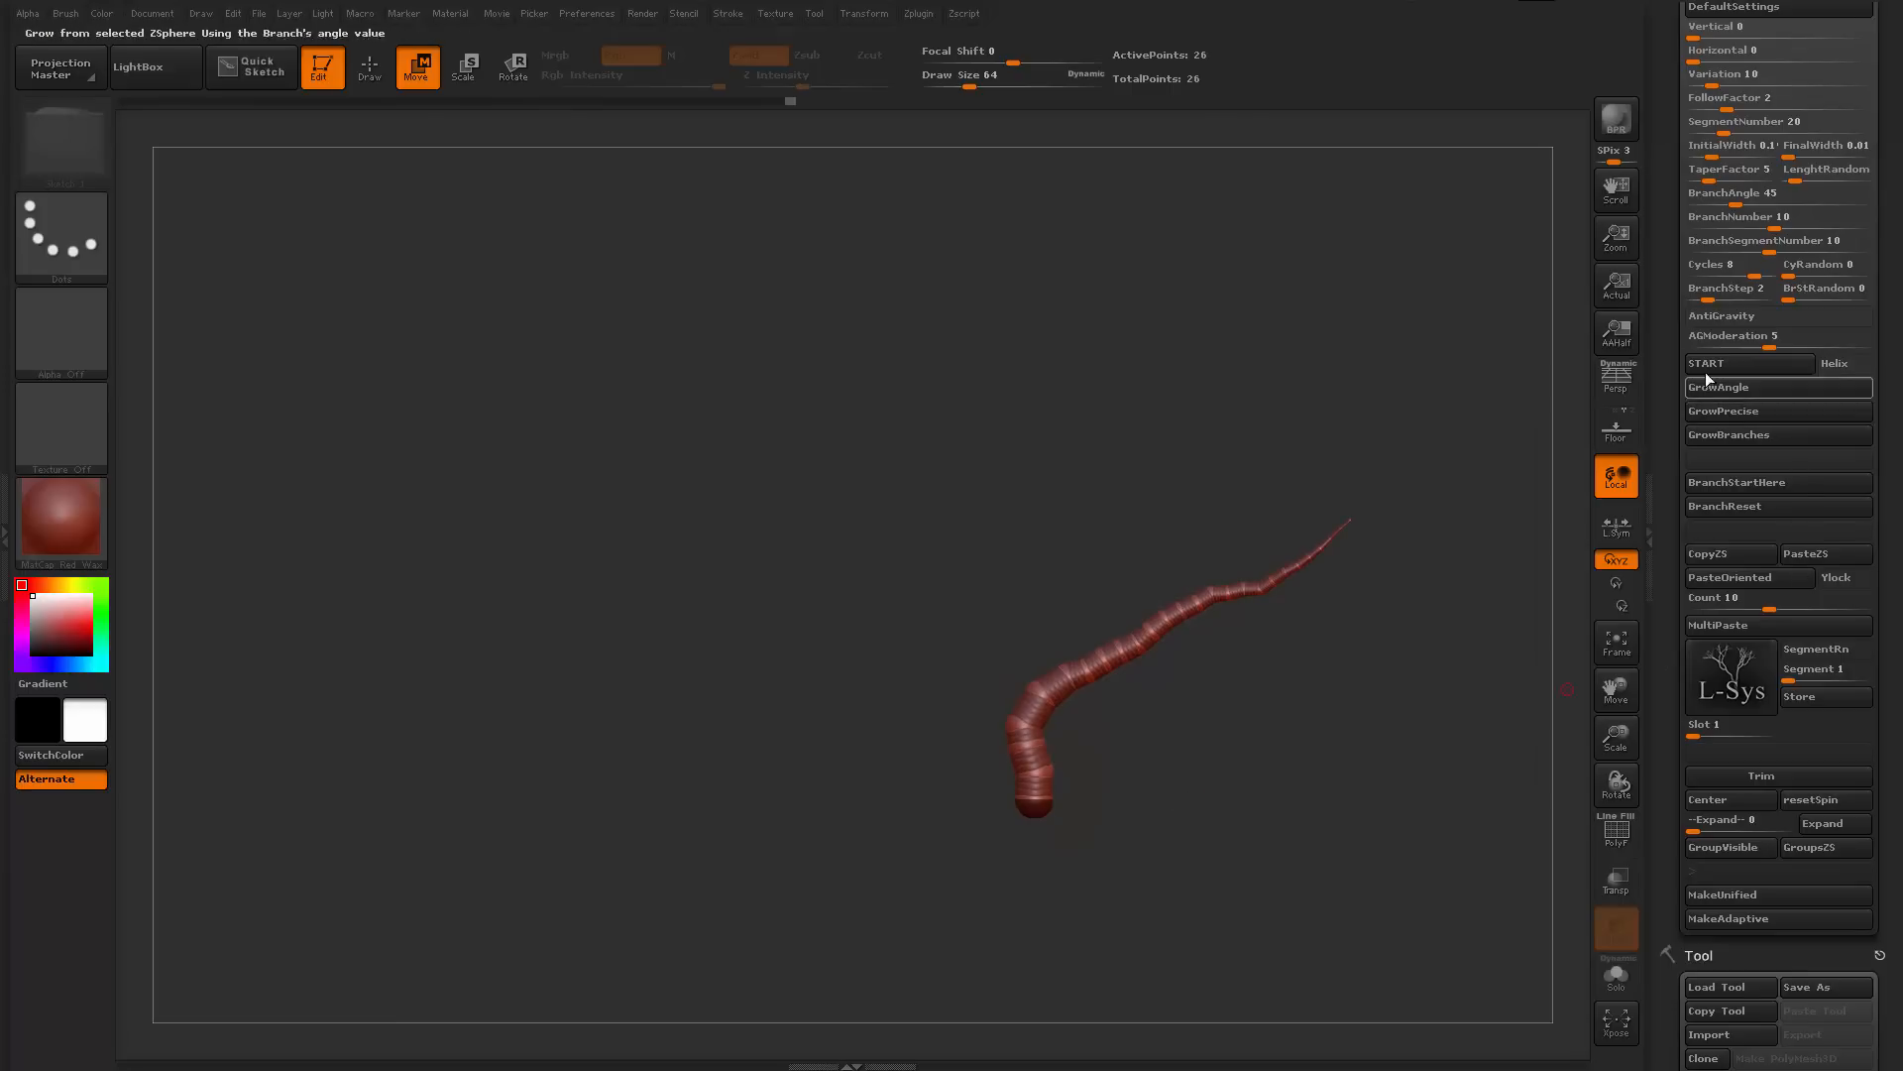
Set the ZTree Variation to 39
{"action": "left_click_drag", "start_coordinate": [1662, 324], "coordinate": [1672, 405]}
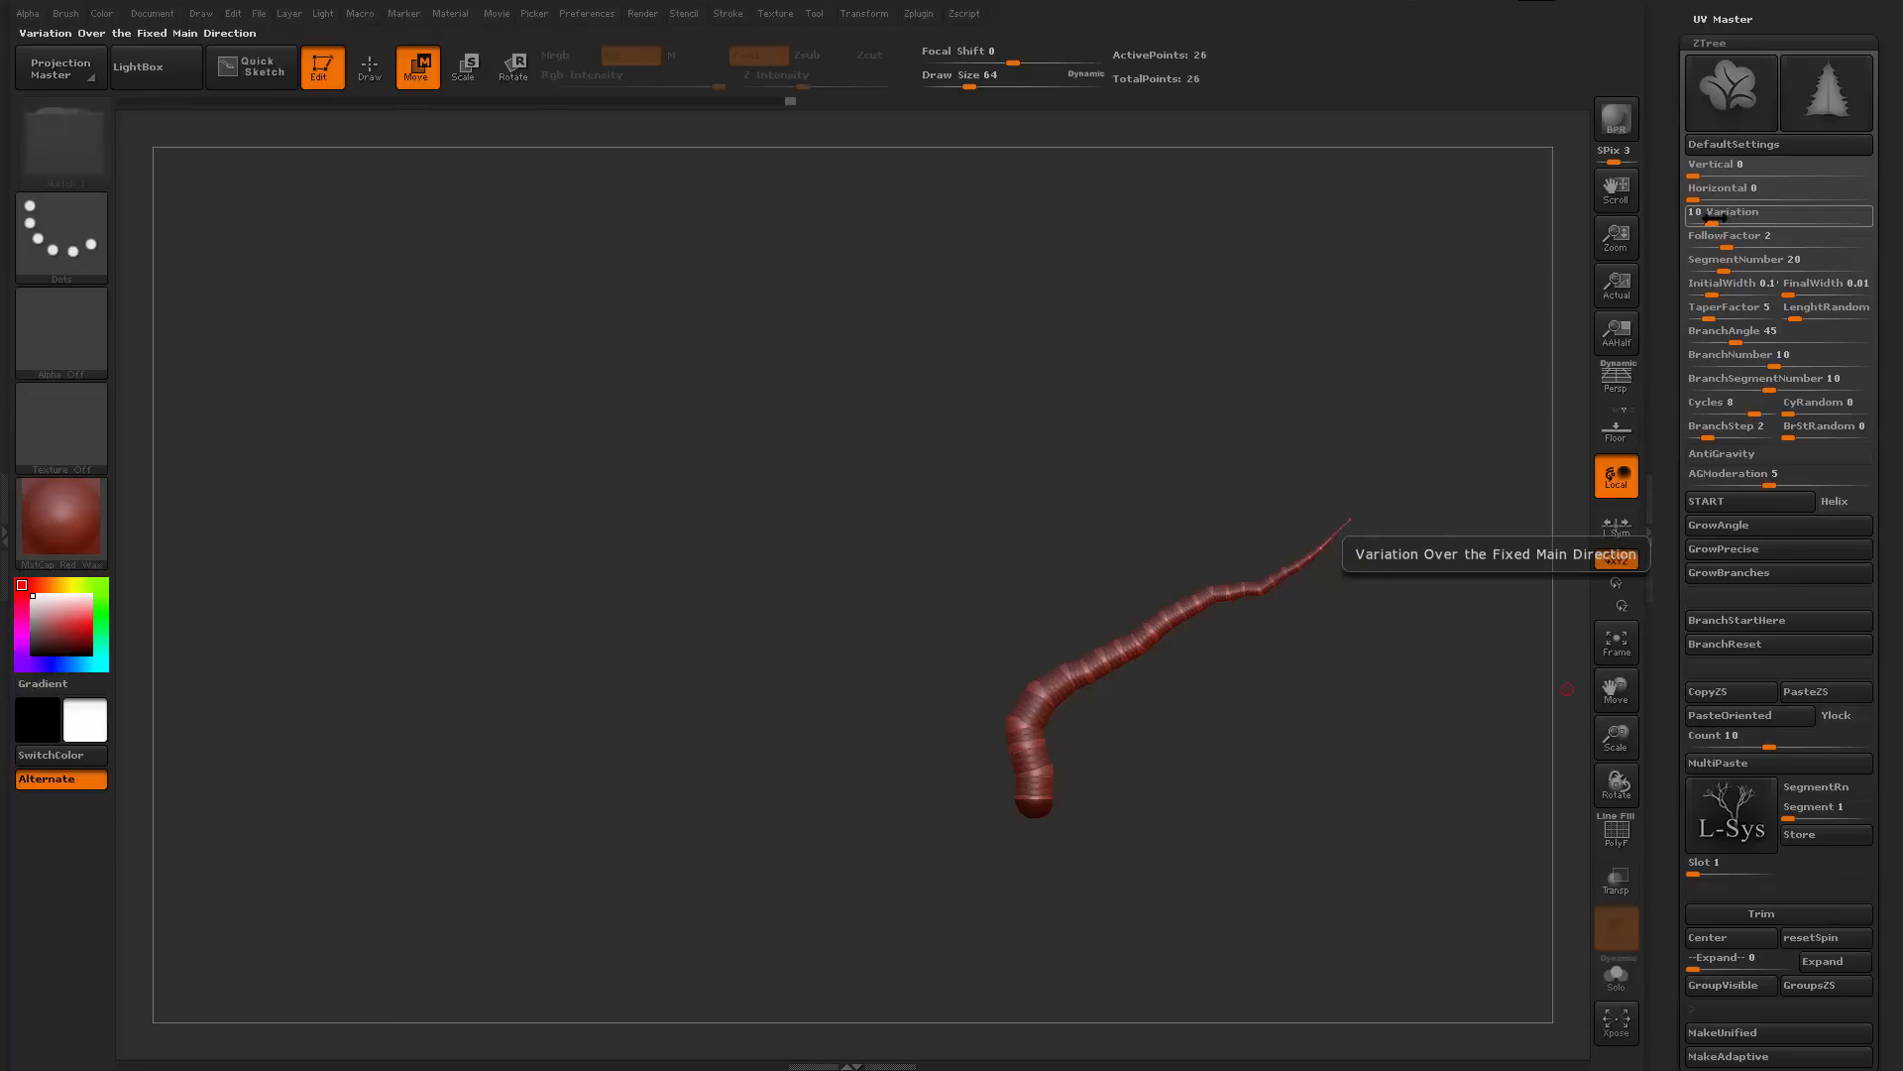
{"action": "left_click_drag", "start_coordinate": [1714, 218], "coordinate": [1764, 218]}
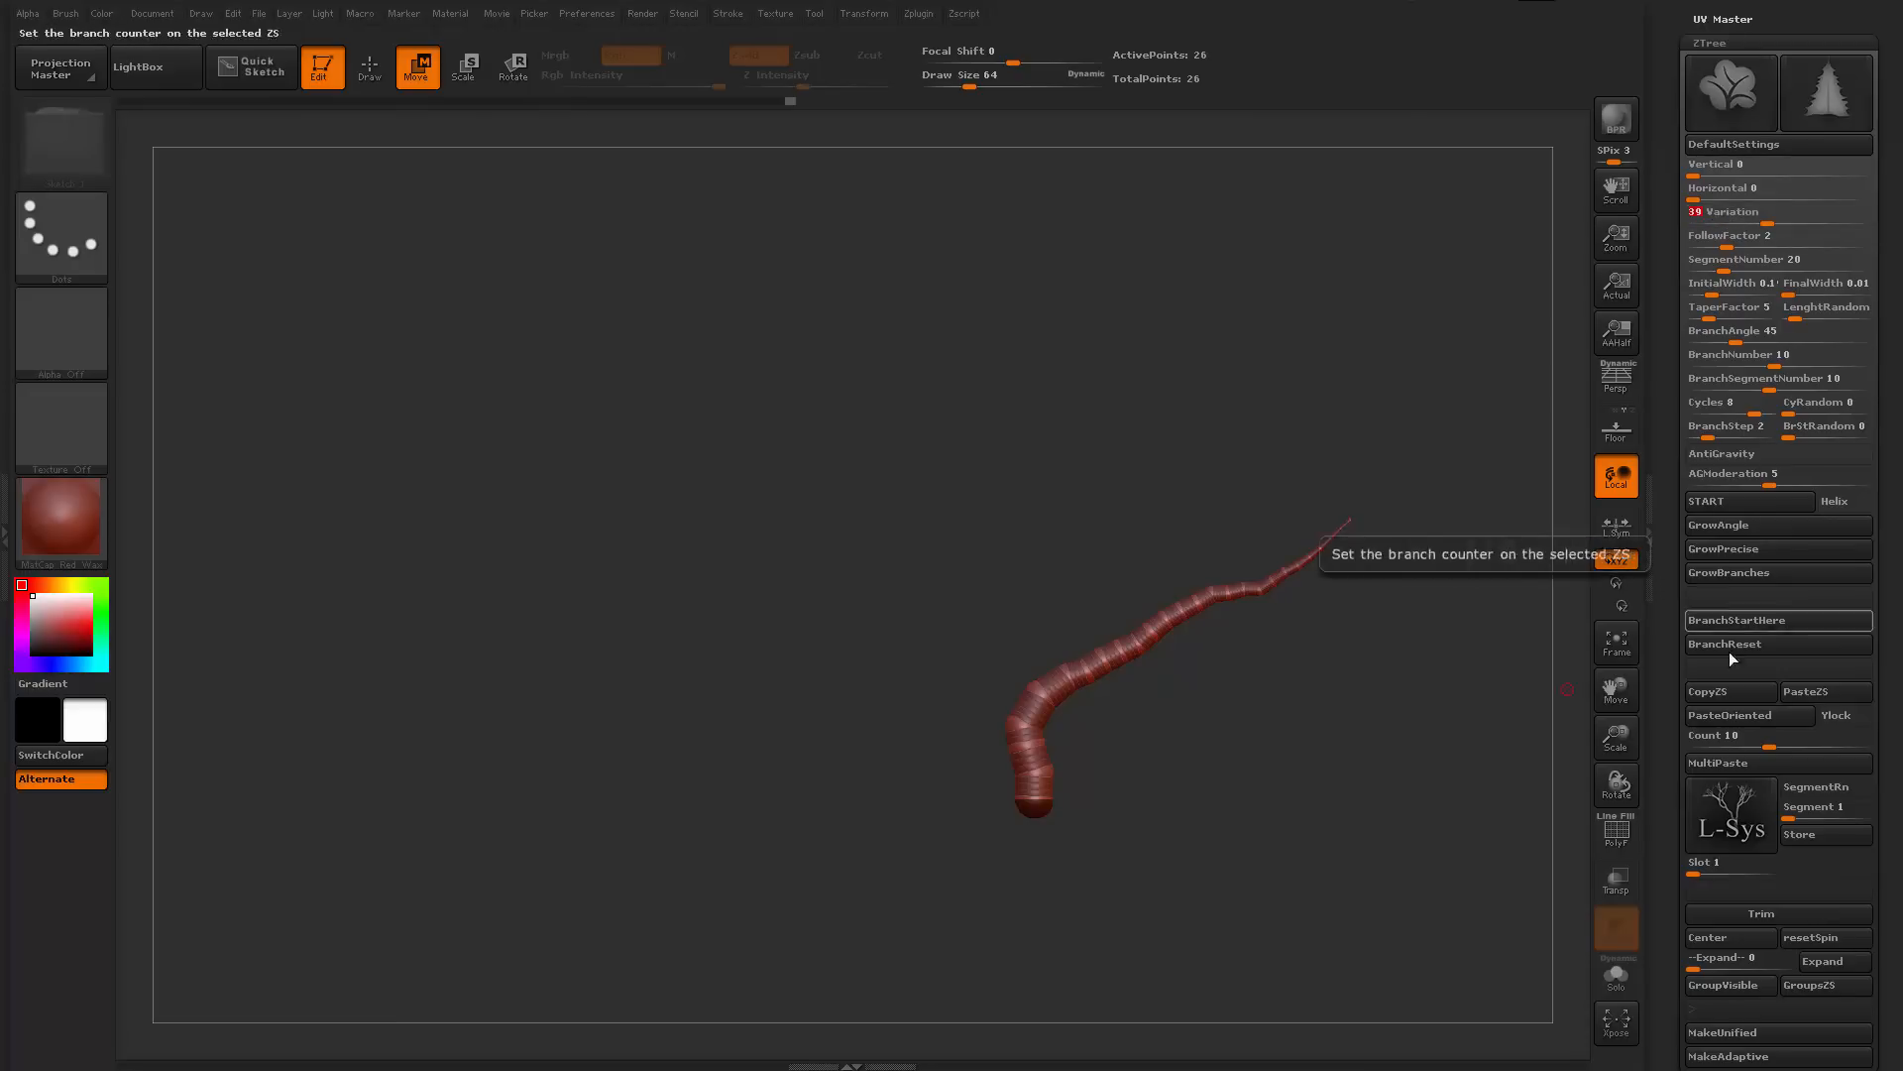
Select the ZSphere at the top of the short trunk stub and grow a second branch from it with GrowAngle
{"action": "left_click", "coordinate": [1750, 528]}
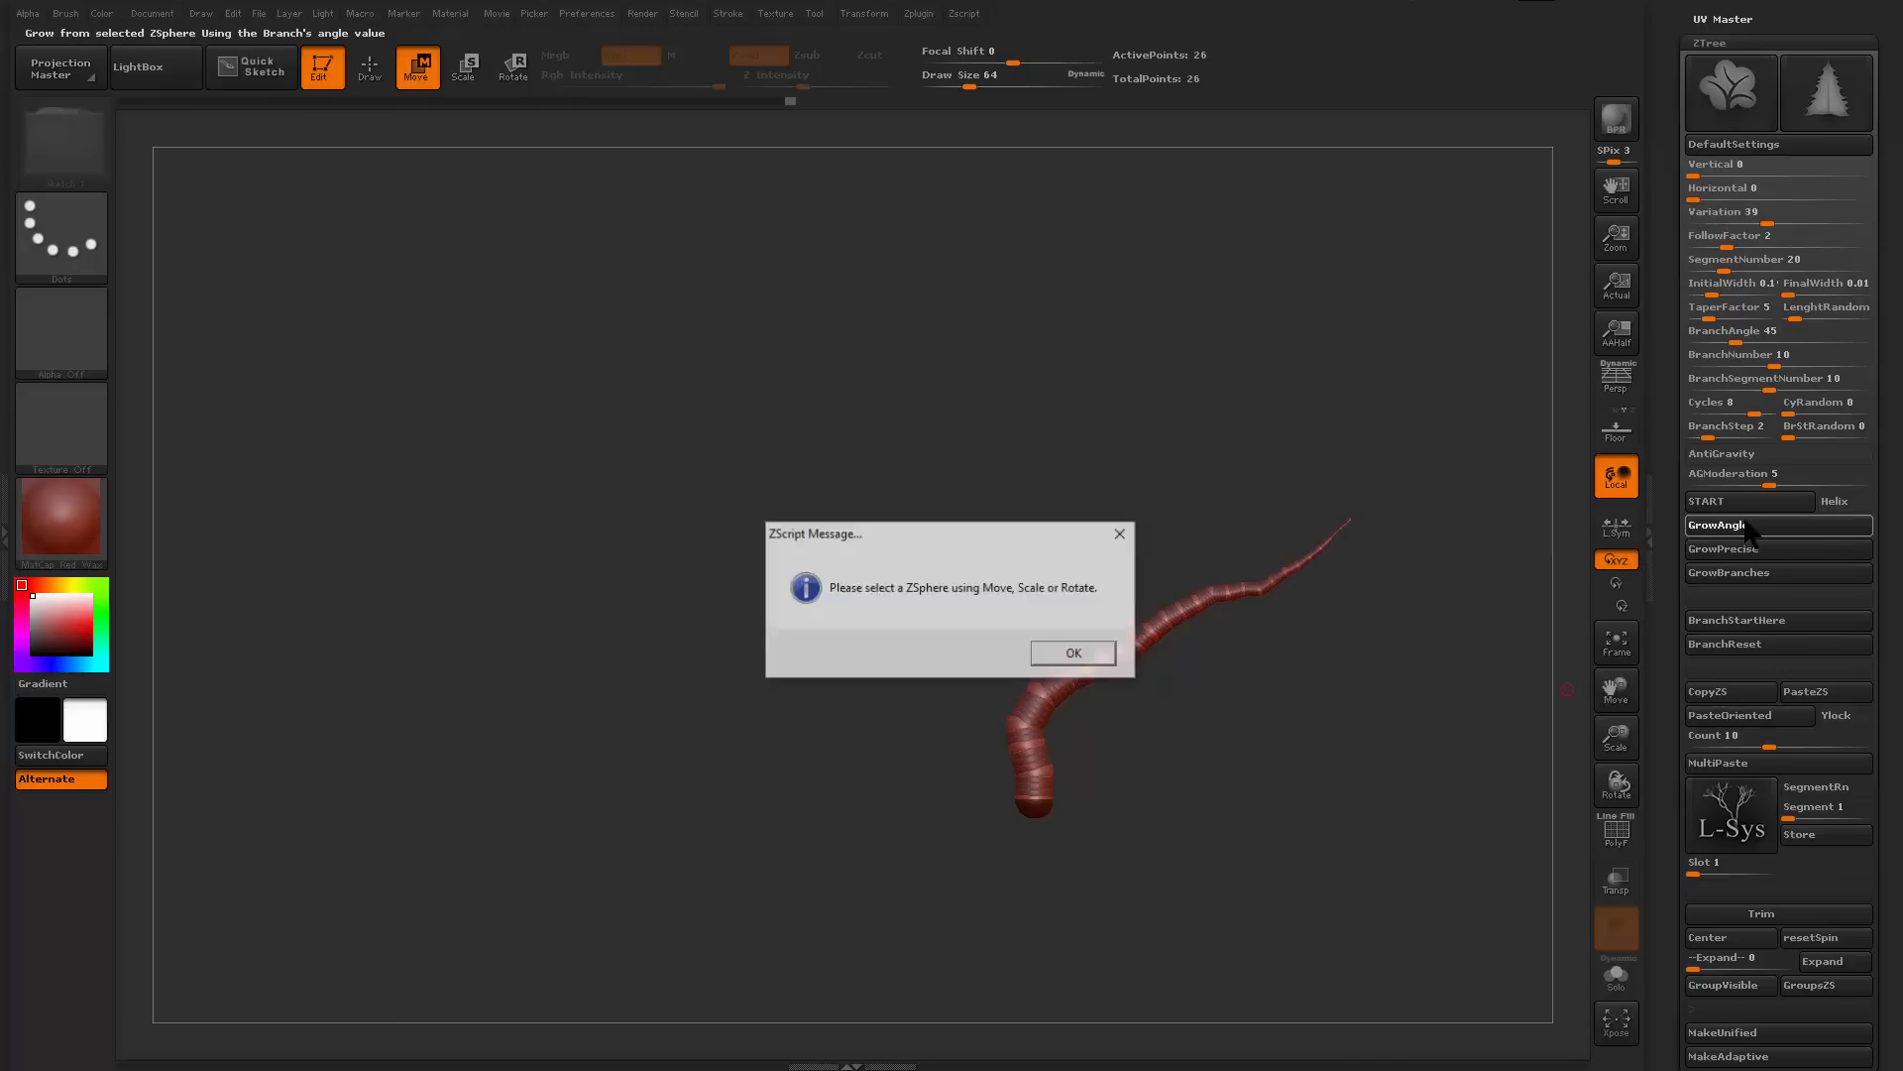
{"action": "left_click", "coordinate": [1075, 655]}
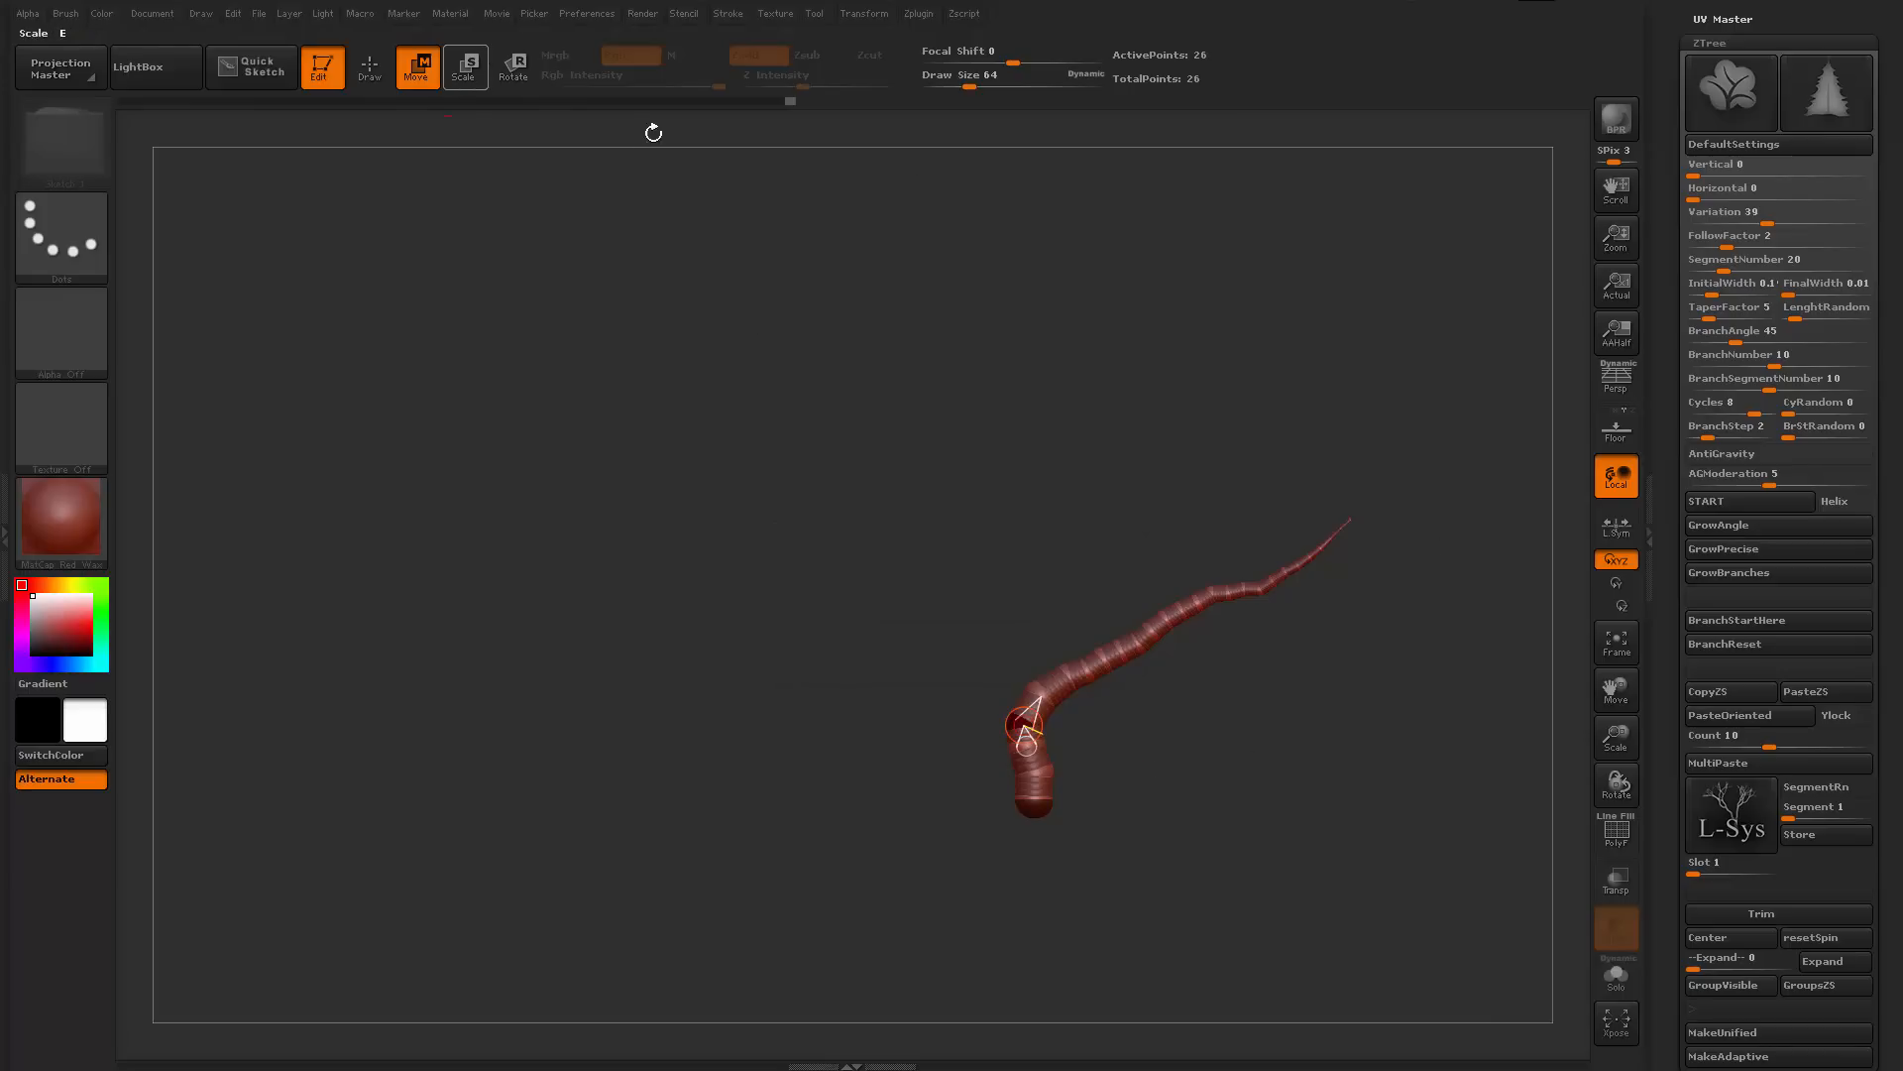
{"action": "left_click", "coordinate": [1771, 529]}
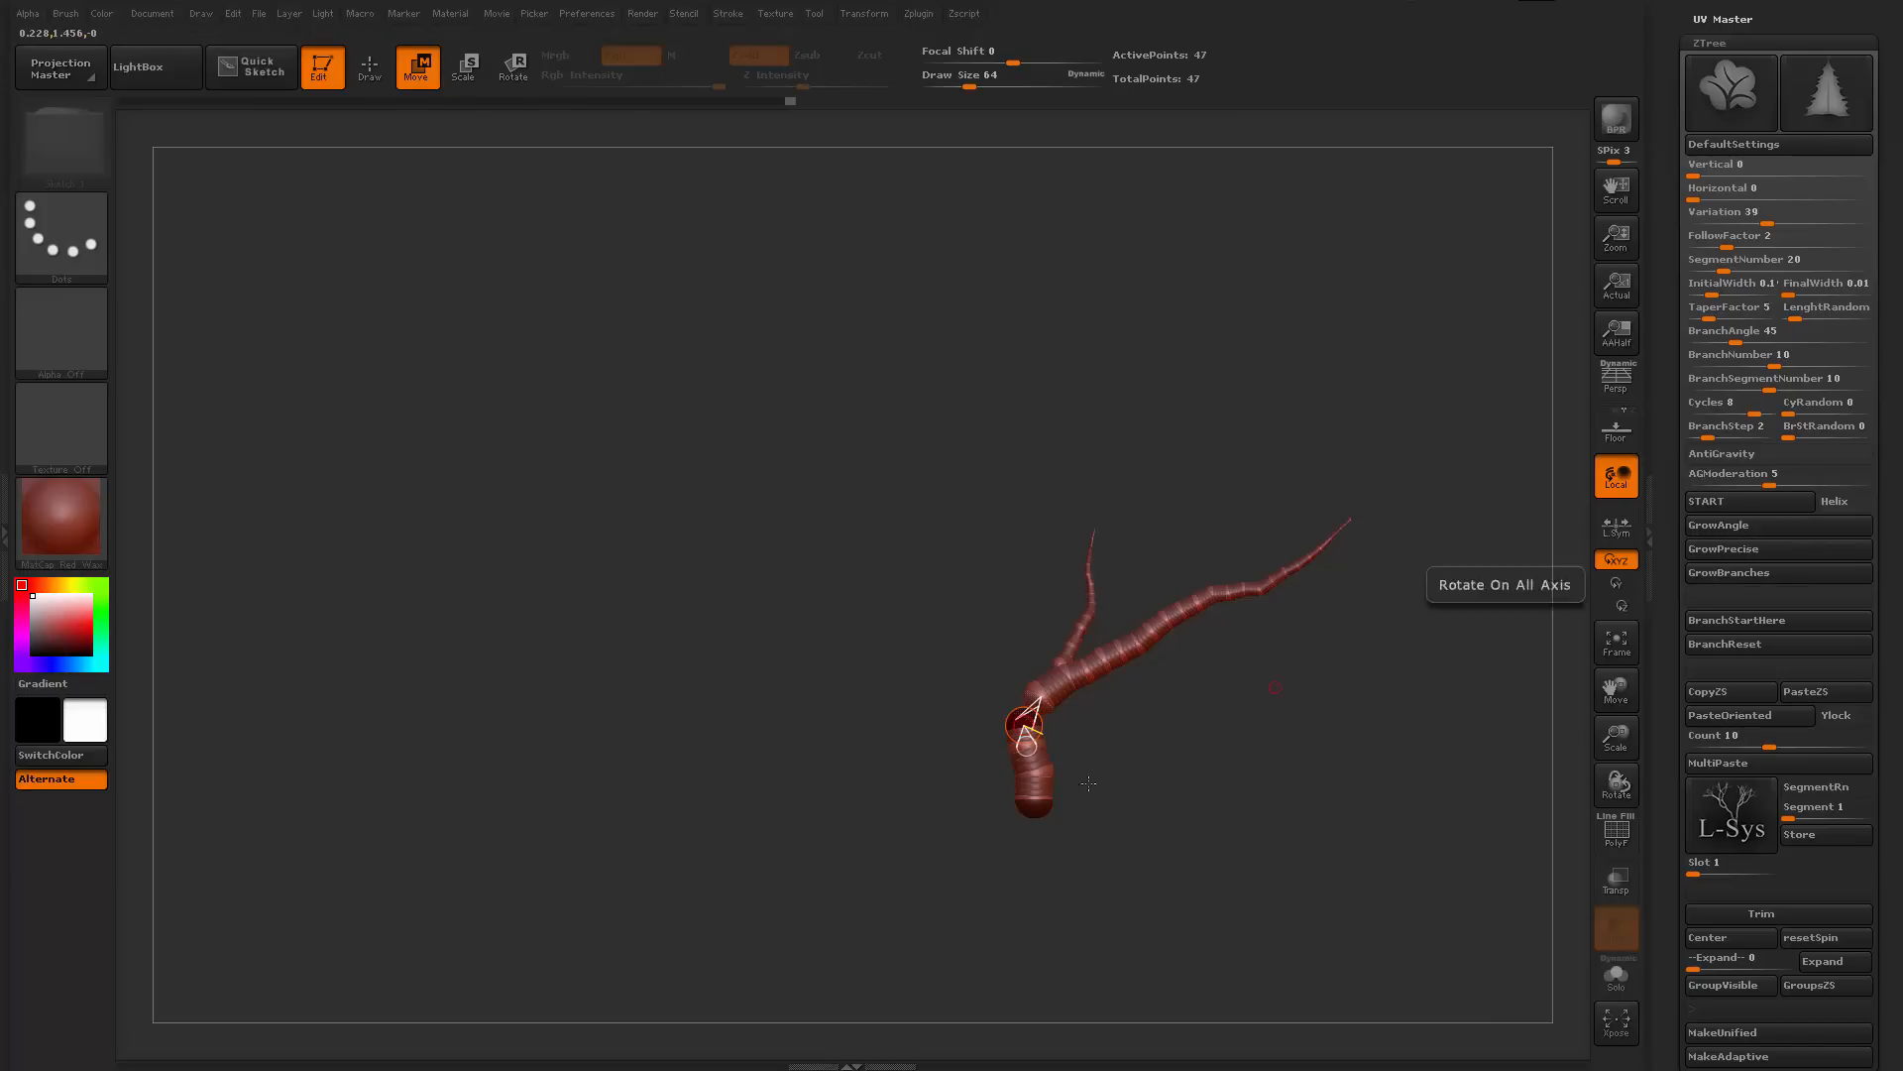
{"action": "left_click_drag", "start_coordinate": [1275, 690], "coordinate": [1159, 693]}
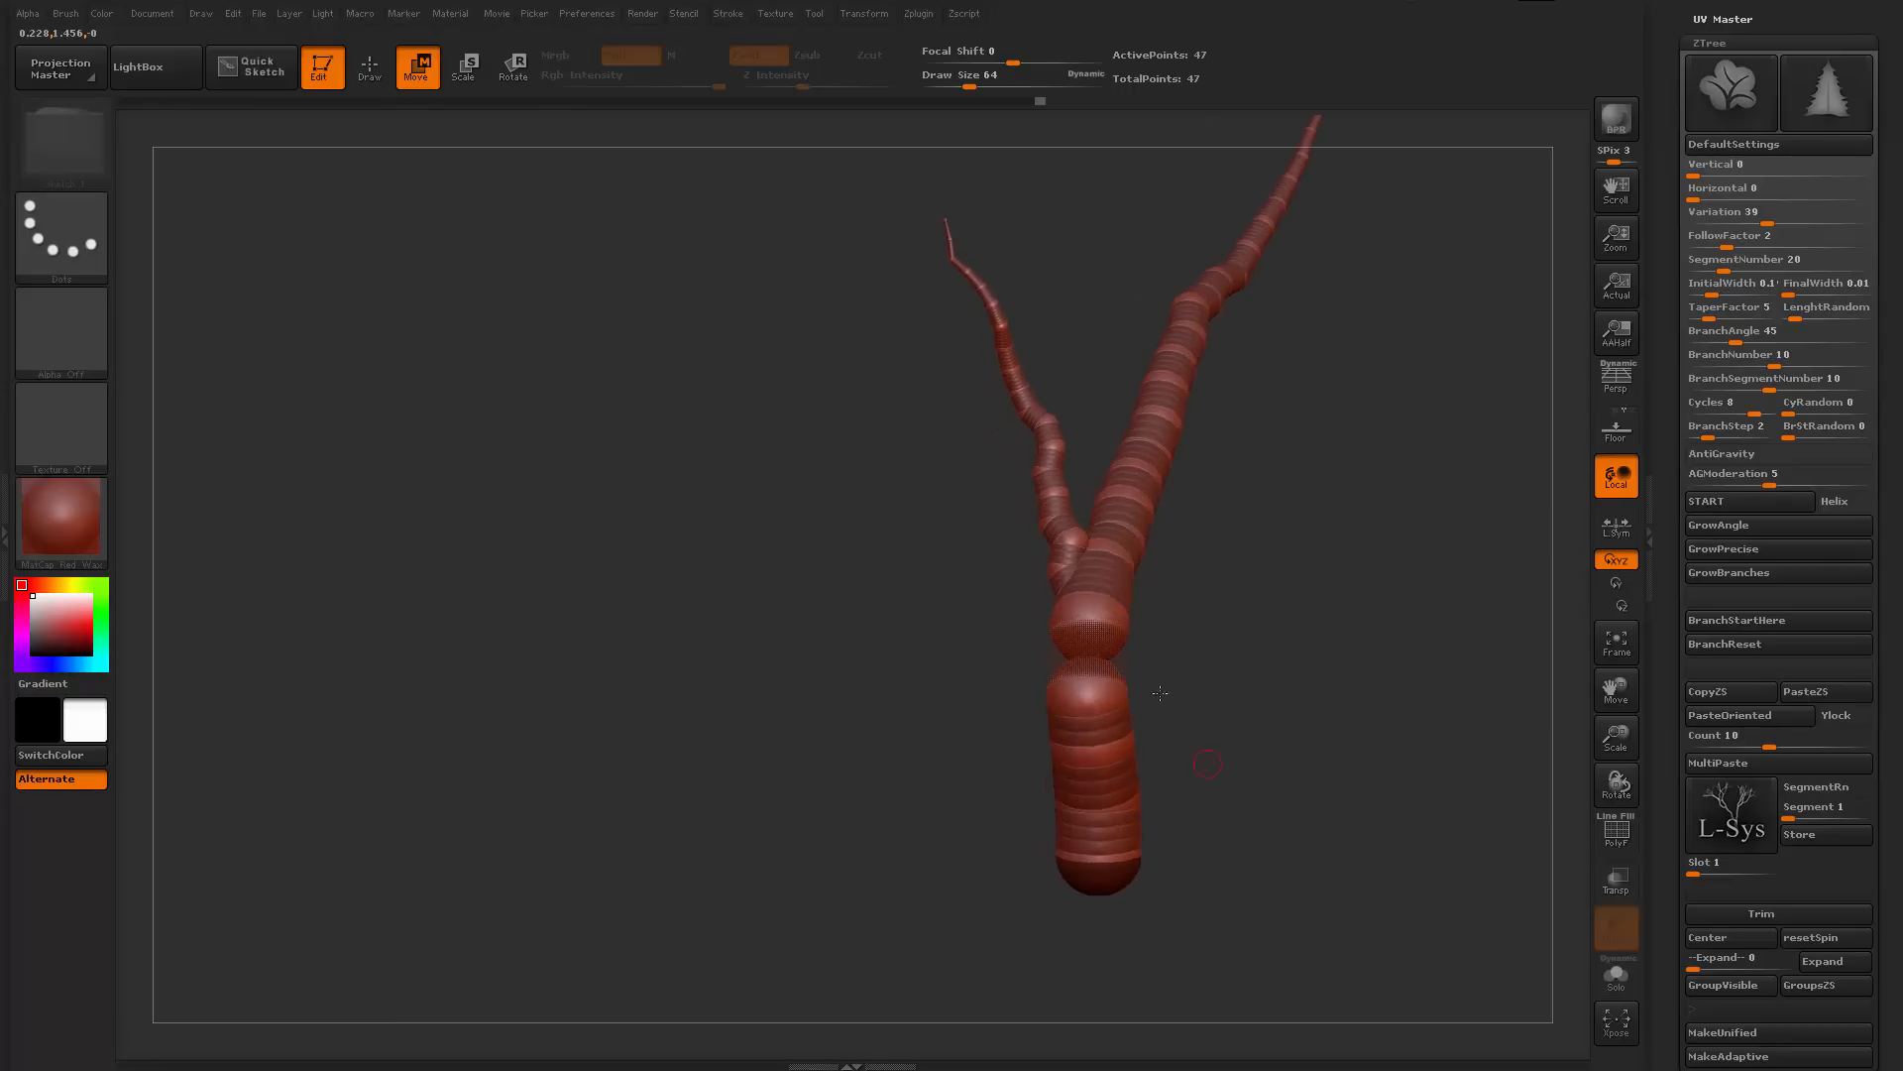
Rotate the second branch about its base so it spreads away from the first branch on the opposite side of the fork
{"action": "left_click_drag", "start_coordinate": [943, 726], "coordinate": [1301, 797]}
{"action": "left_click_drag", "start_coordinate": [1041, 506], "coordinate": [1128, 599]}
{"action": "key", "text": "r"}
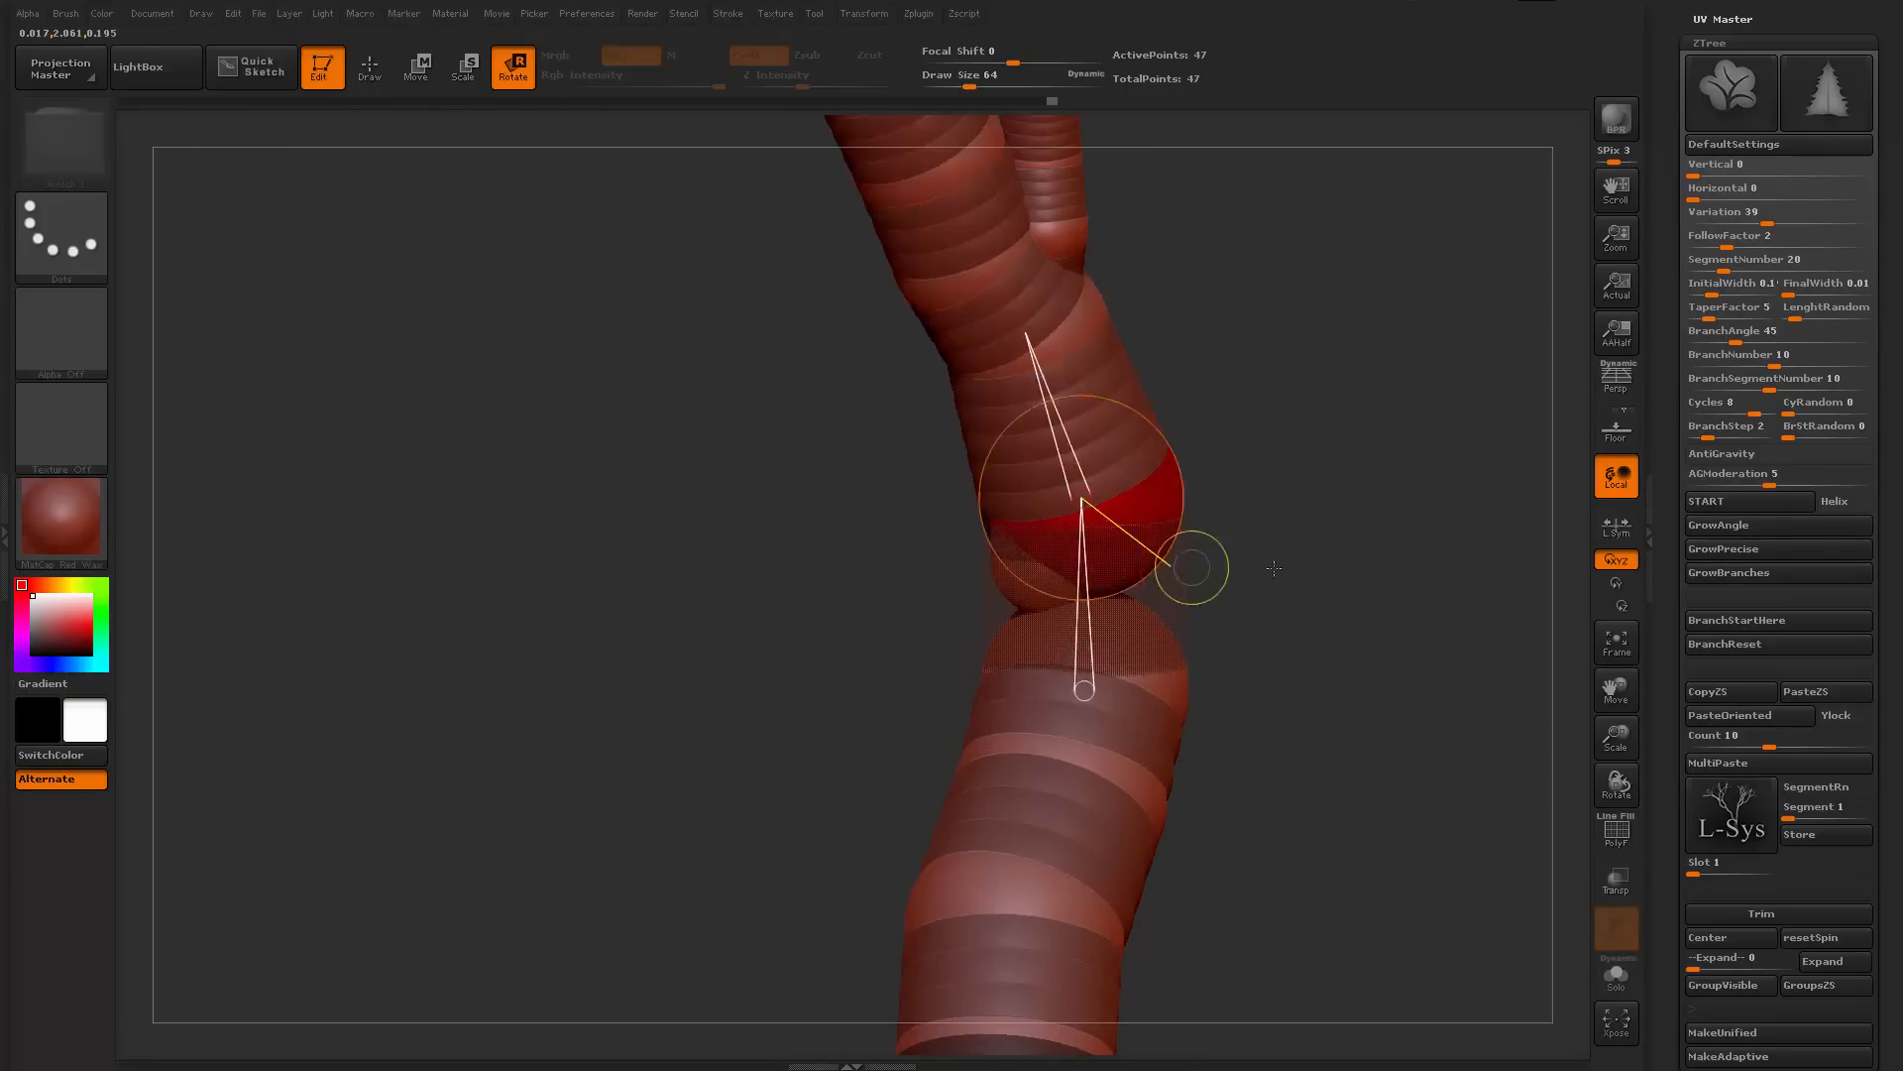
{"action": "mouse_move", "coordinate": [1274, 568]}
{"action": "left_mouse_down"}
{"action": "mouse_move", "coordinate": [1203, 526]}
{"action": "mouse_move", "coordinate": [1266, 527]}
{"action": "mouse_move", "coordinate": [1240, 540]}
{"action": "left_mouse_up"}
{"action": "key", "text": "ctrl+z"}
{"action": "left_click_drag", "start_coordinate": [1095, 474], "coordinate": [1215, 605]}
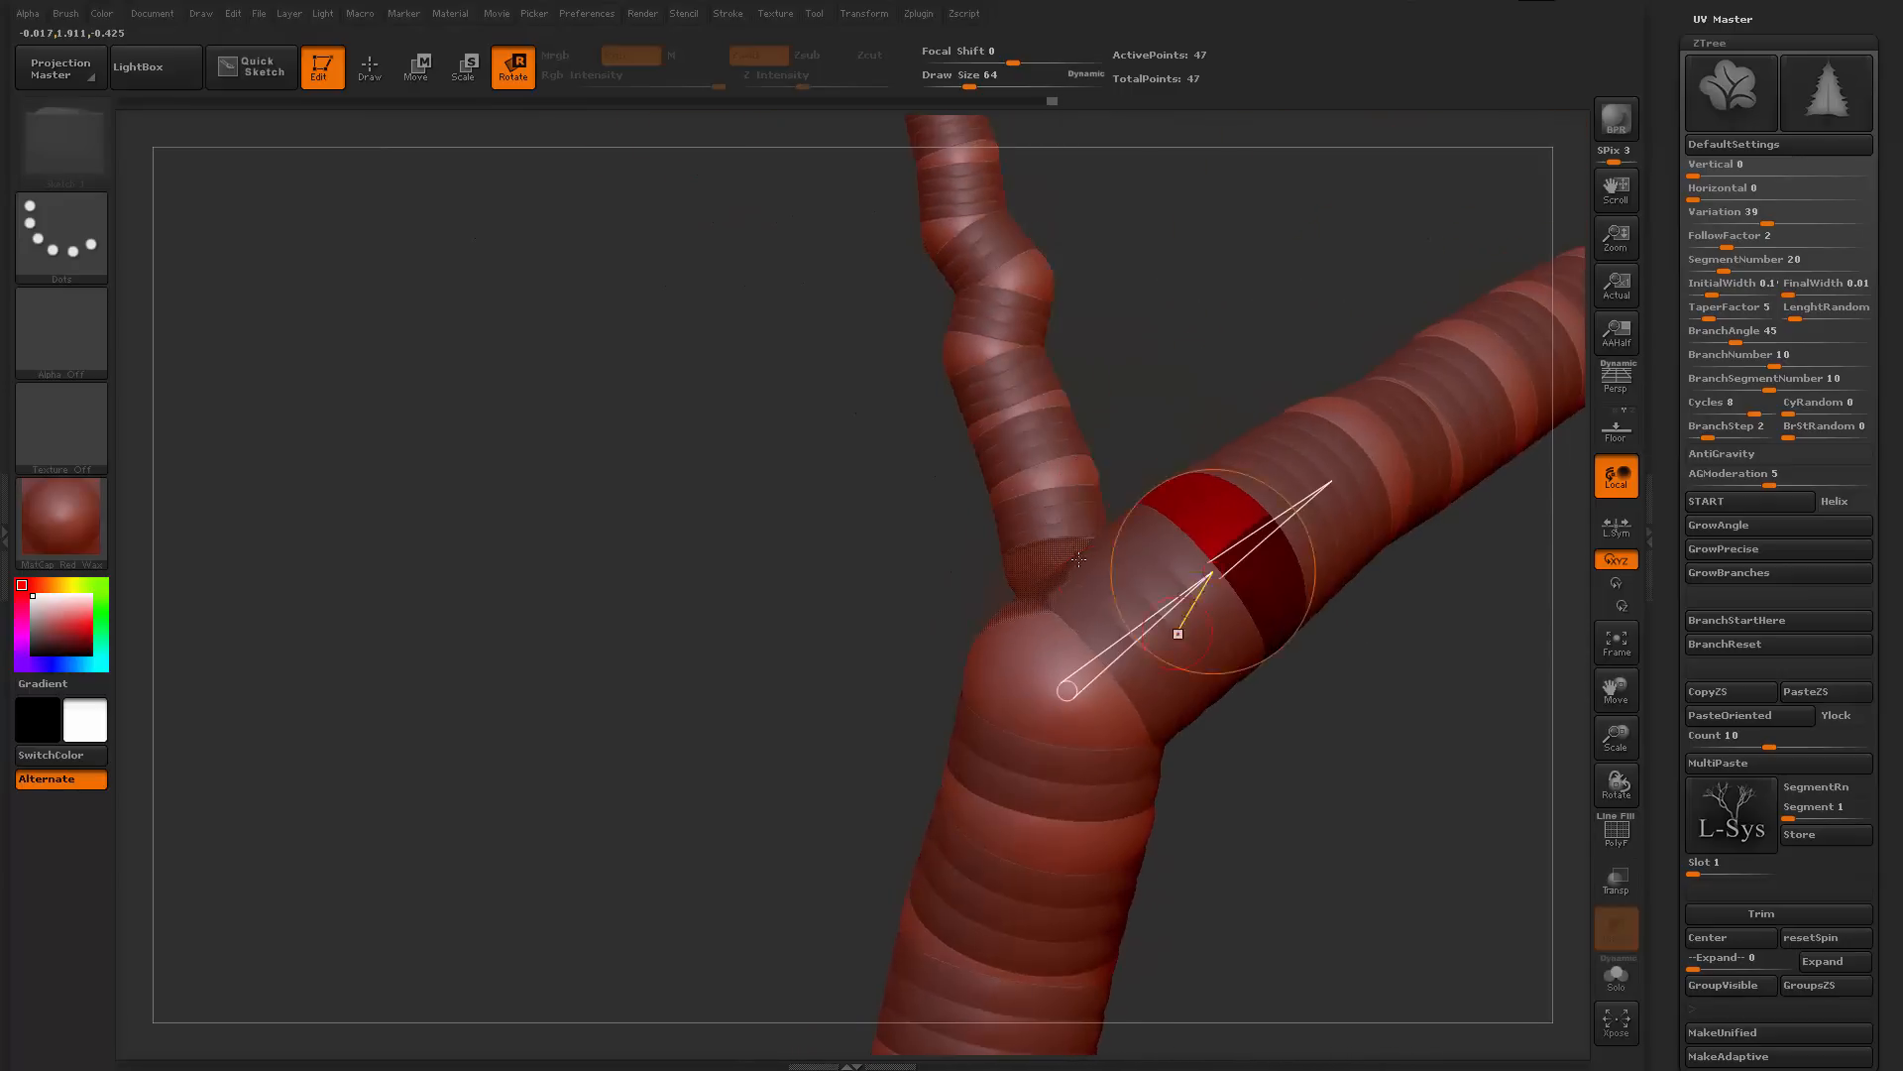
{"action": "left_click_drag", "start_coordinate": [1037, 482], "coordinate": [872, 694]}
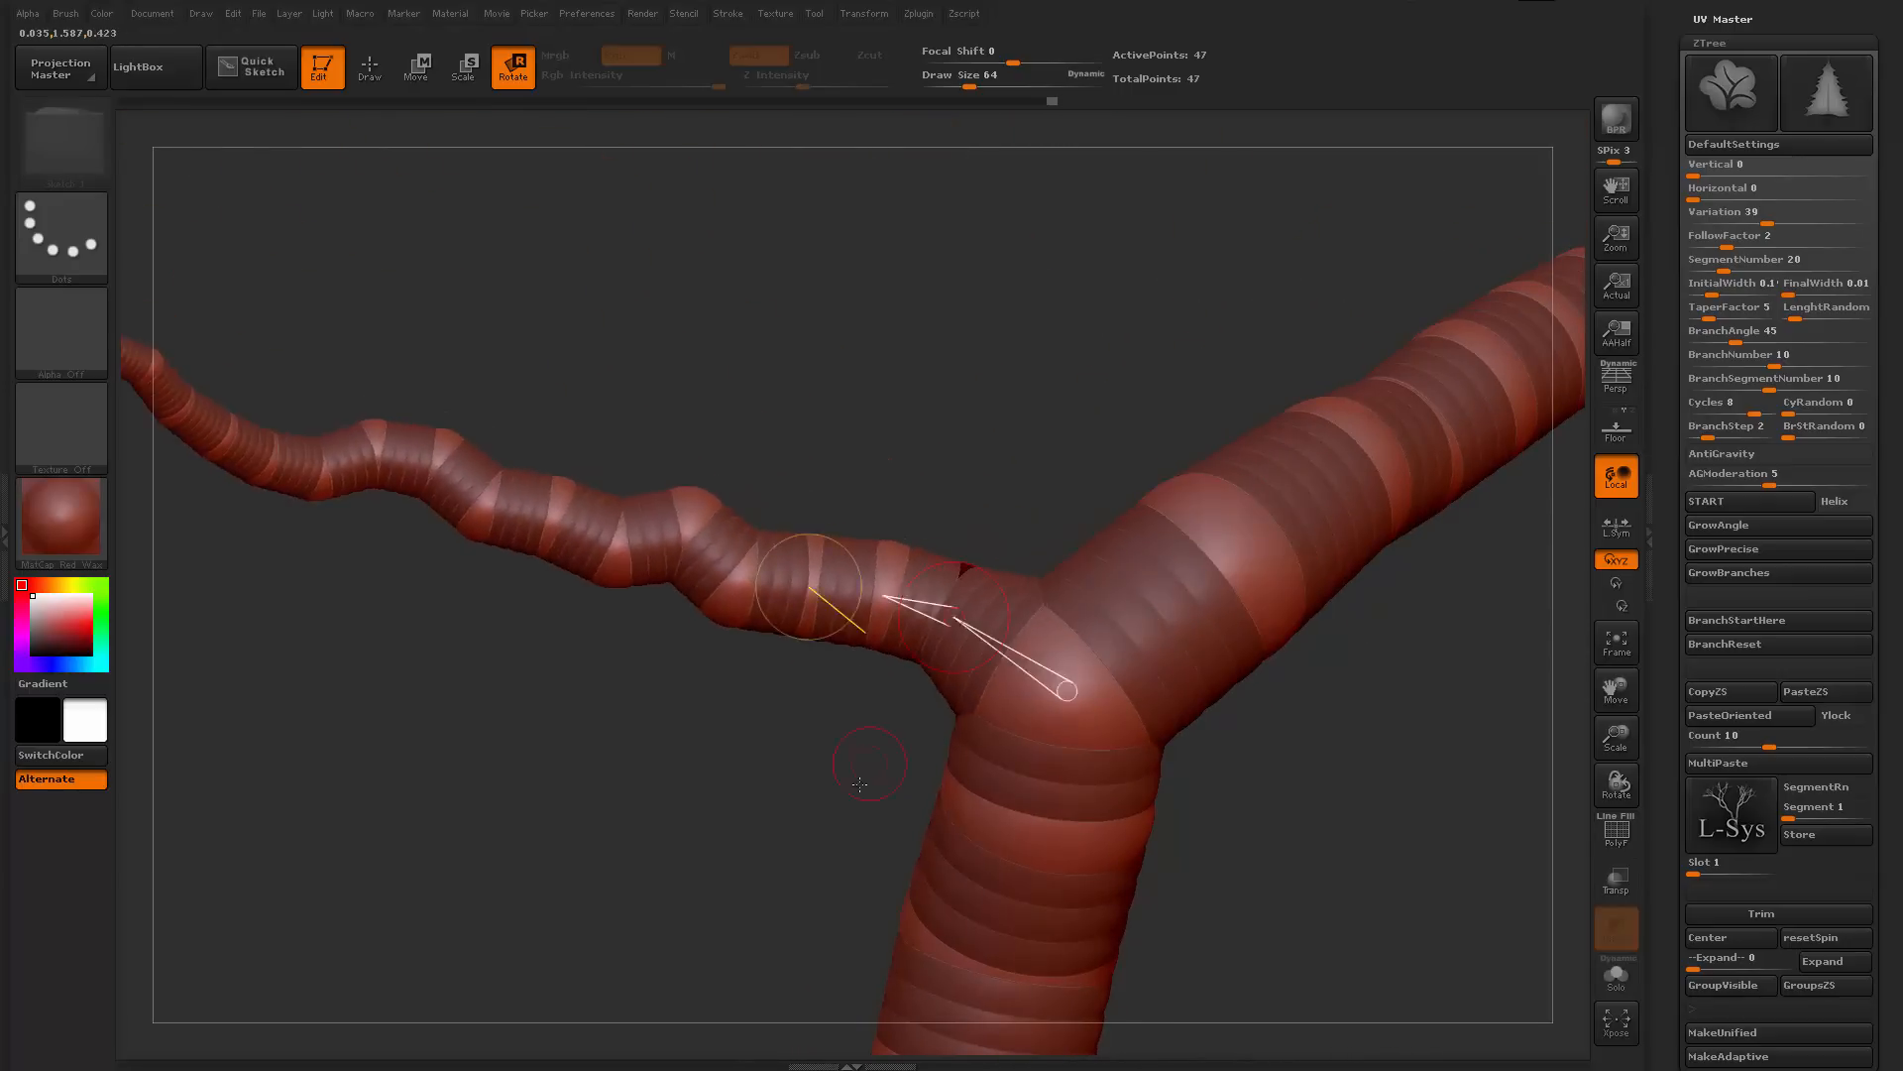
{"action": "mouse_move", "coordinate": [863, 782]}
{"action": "left_mouse_down", "text": "alt"}
{"action": "mouse_move", "coordinate": [759, 811]}
{"action": "mouse_move", "coordinate": [786, 832]}
{"action": "mouse_move", "coordinate": [901, 764]}
{"action": "left_mouse_up", "text": "alt"}
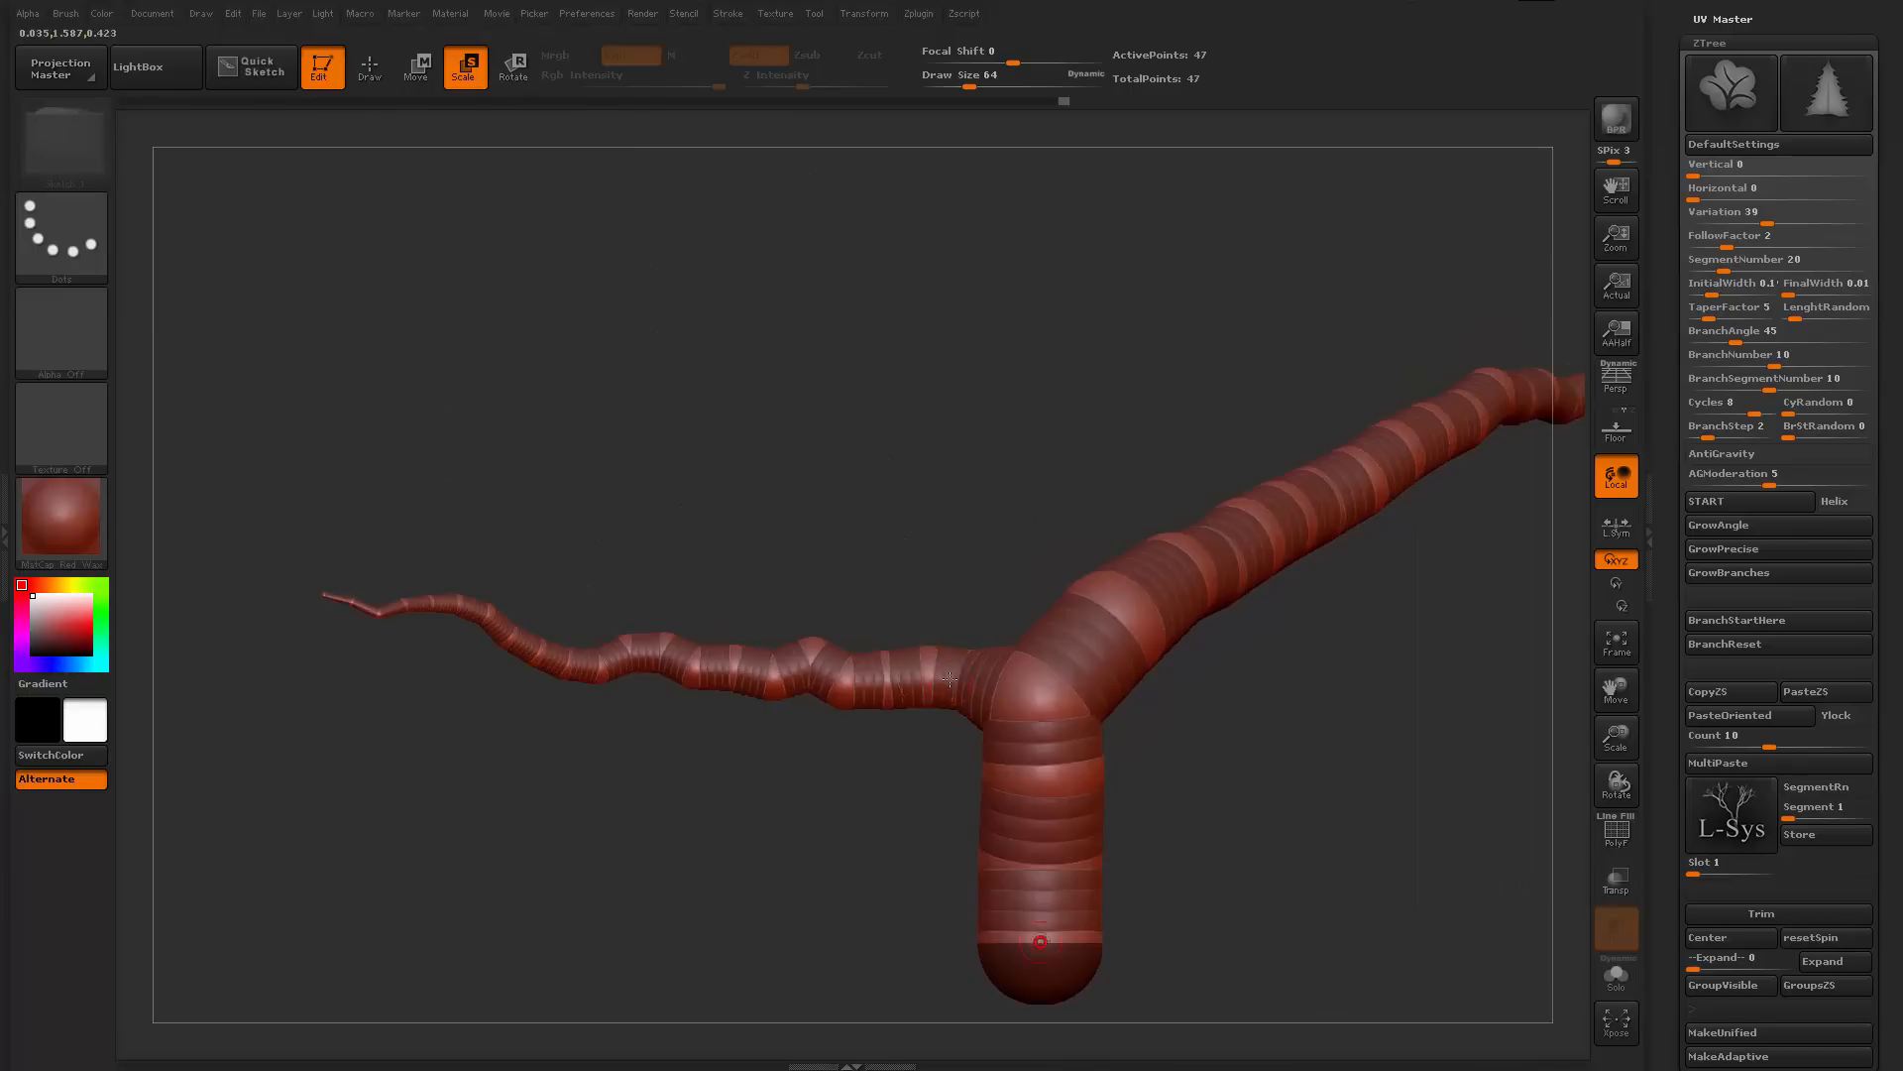
Scale up the ZSphere at the second branch's base and rotate the branch to point upward
{"action": "mouse_move", "coordinate": [950, 679]}
{"action": "left_mouse_down"}
{"action": "mouse_move", "coordinate": [947, 536]}
{"action": "mouse_move", "coordinate": [934, 964]}
{"action": "left_mouse_up"}
{"action": "left_click_drag", "start_coordinate": [932, 798], "coordinate": [853, 803], "text": "alt"}
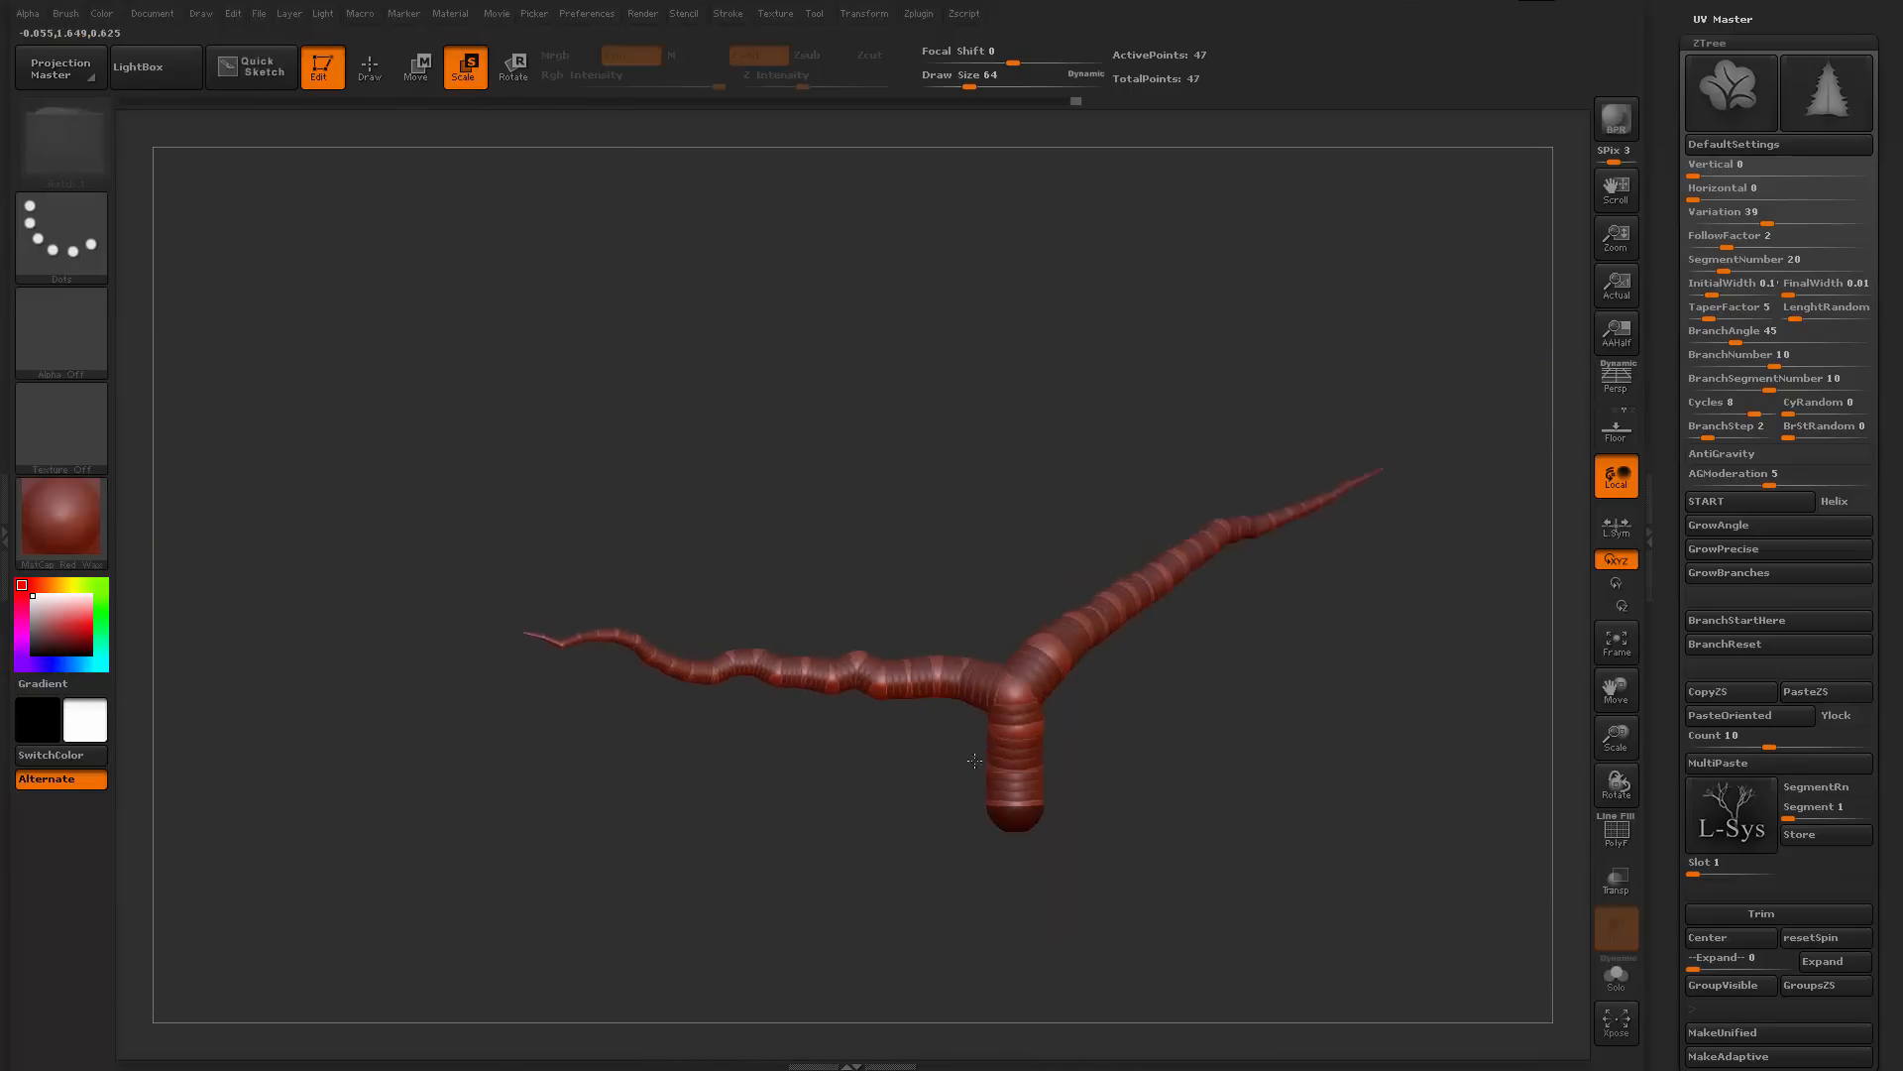
{"action": "left_click_drag", "start_coordinate": [974, 761], "coordinate": [1092, 746]}
{"action": "left_click_drag", "start_coordinate": [995, 684], "coordinate": [987, 601]}
{"action": "left_click_drag", "start_coordinate": [1132, 633], "coordinate": [679, 641]}
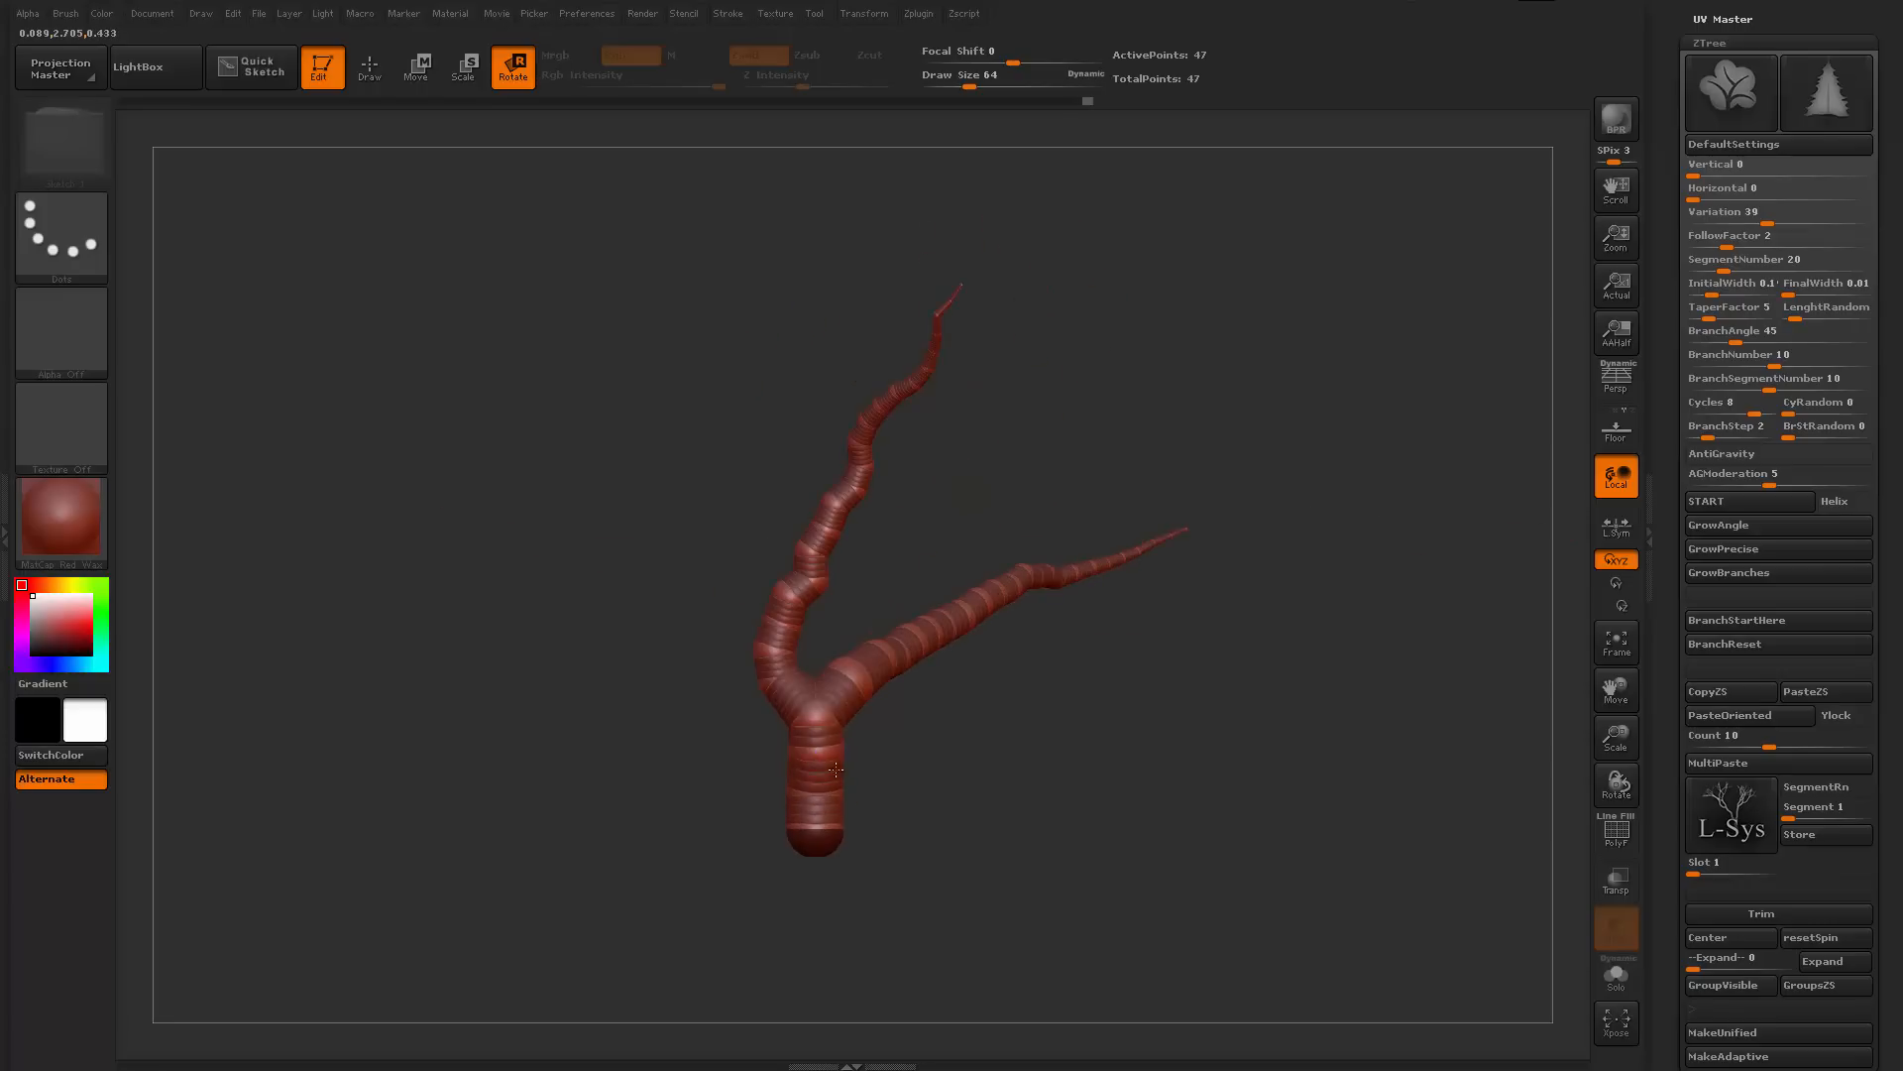
Rotate the branches at the fork to adjust how they spread from the trunk in depth
{"action": "left_click_drag", "start_coordinate": [836, 770], "coordinate": [937, 702]}
{"action": "left_click_drag", "start_coordinate": [986, 760], "coordinate": [888, 751]}
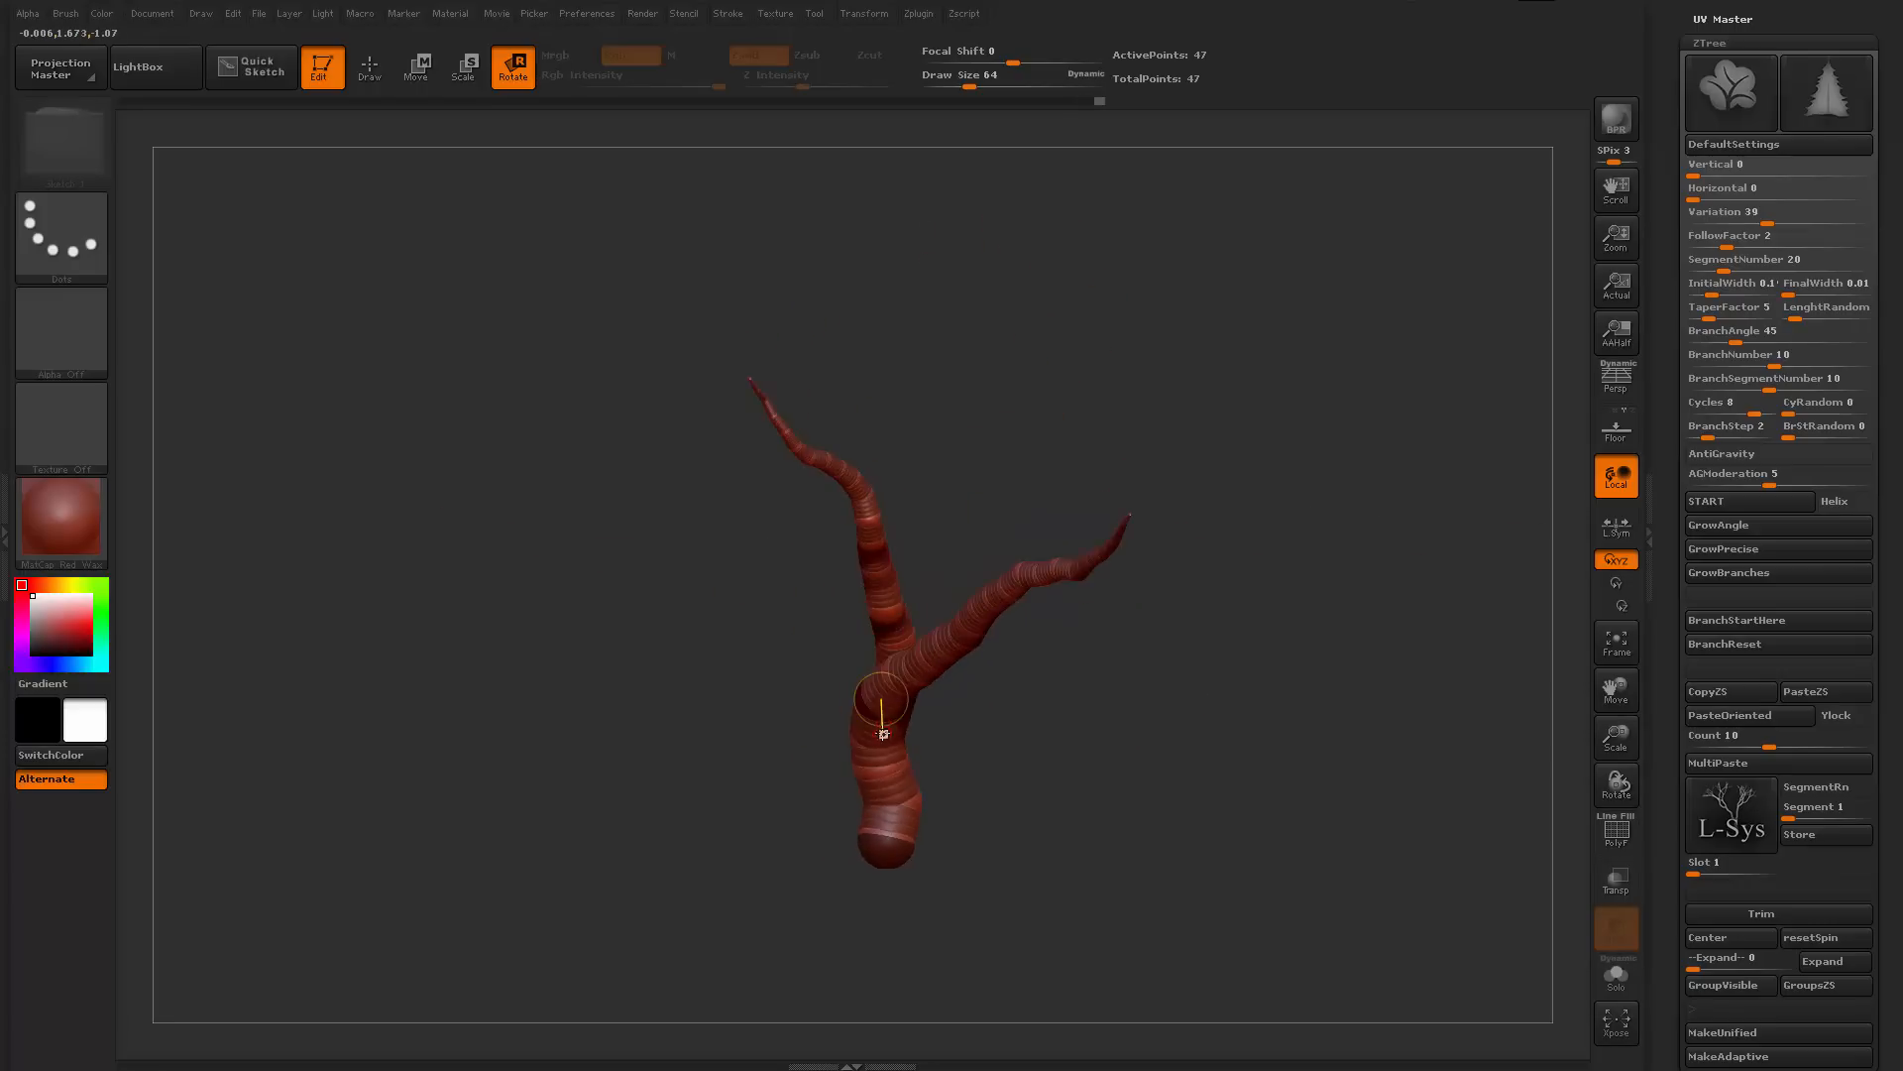
{"action": "left_click_drag", "start_coordinate": [929, 672], "coordinate": [850, 716]}
{"action": "left_click_drag", "start_coordinate": [793, 860], "coordinate": [1031, 872]}
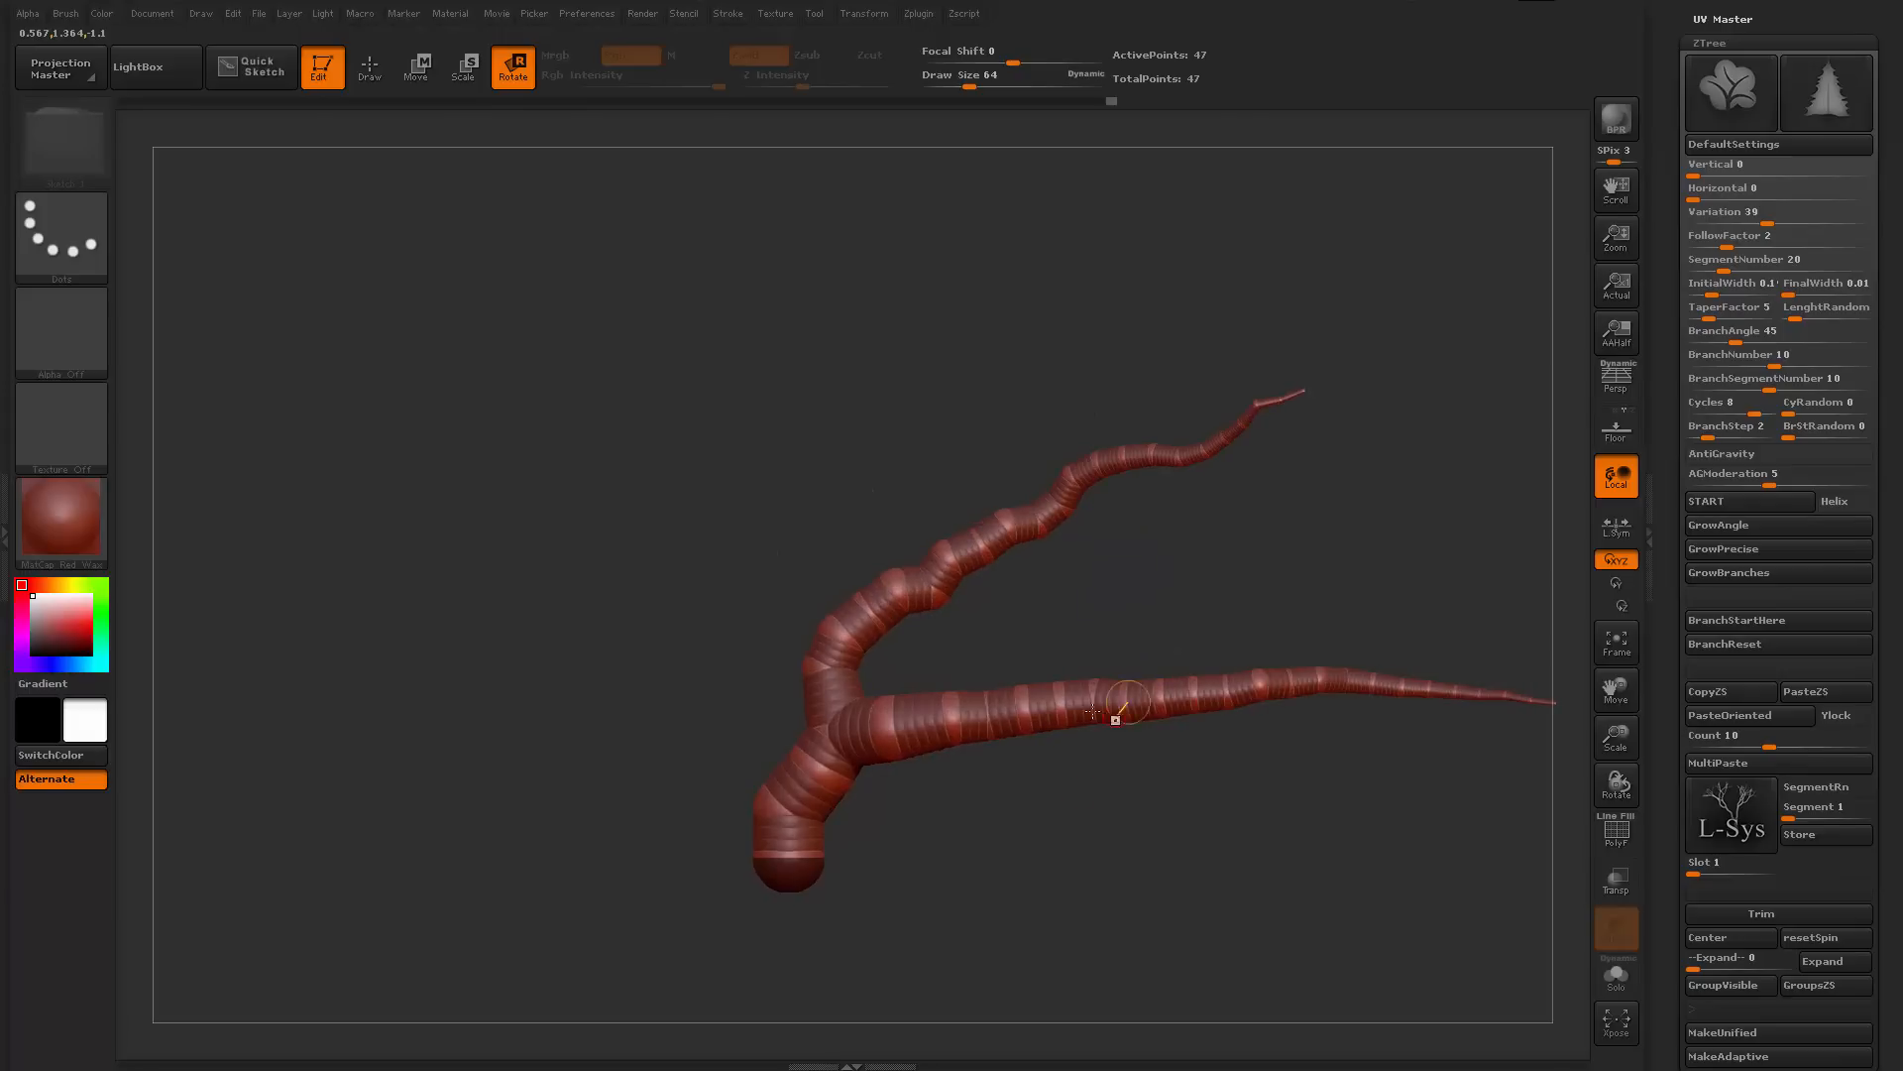
{"action": "left_click_drag", "start_coordinate": [1092, 711], "coordinate": [1026, 768]}
Reposition the ZSpheres around the fork and rotate the lower branch segments to refine the branches' flow
{"action": "key", "text": "w"}
{"action": "left_click_drag", "start_coordinate": [1132, 645], "coordinate": [1133, 622]}
{"action": "left_click_drag", "start_coordinate": [1154, 634], "coordinate": [1080, 746]}
{"action": "key", "text": "r"}
{"action": "left_click_drag", "start_coordinate": [1104, 570], "coordinate": [1046, 514]}
{"action": "mouse_move", "coordinate": [1089, 636]}
{"action": "left_mouse_down"}
{"action": "mouse_move", "coordinate": [1097, 605]}
{"action": "mouse_move", "coordinate": [1079, 631]}
{"action": "left_mouse_up"}
{"action": "mouse_move", "coordinate": [1115, 557]}
{"action": "left_mouse_down"}
{"action": "mouse_move", "coordinate": [1086, 588]}
{"action": "mouse_move", "coordinate": [1032, 525]}
{"action": "mouse_move", "coordinate": [1031, 555]}
{"action": "mouse_move", "coordinate": [1050, 515]}
{"action": "mouse_move", "coordinate": [1111, 496]}
{"action": "mouse_move", "coordinate": [1138, 565]}
{"action": "left_mouse_up"}
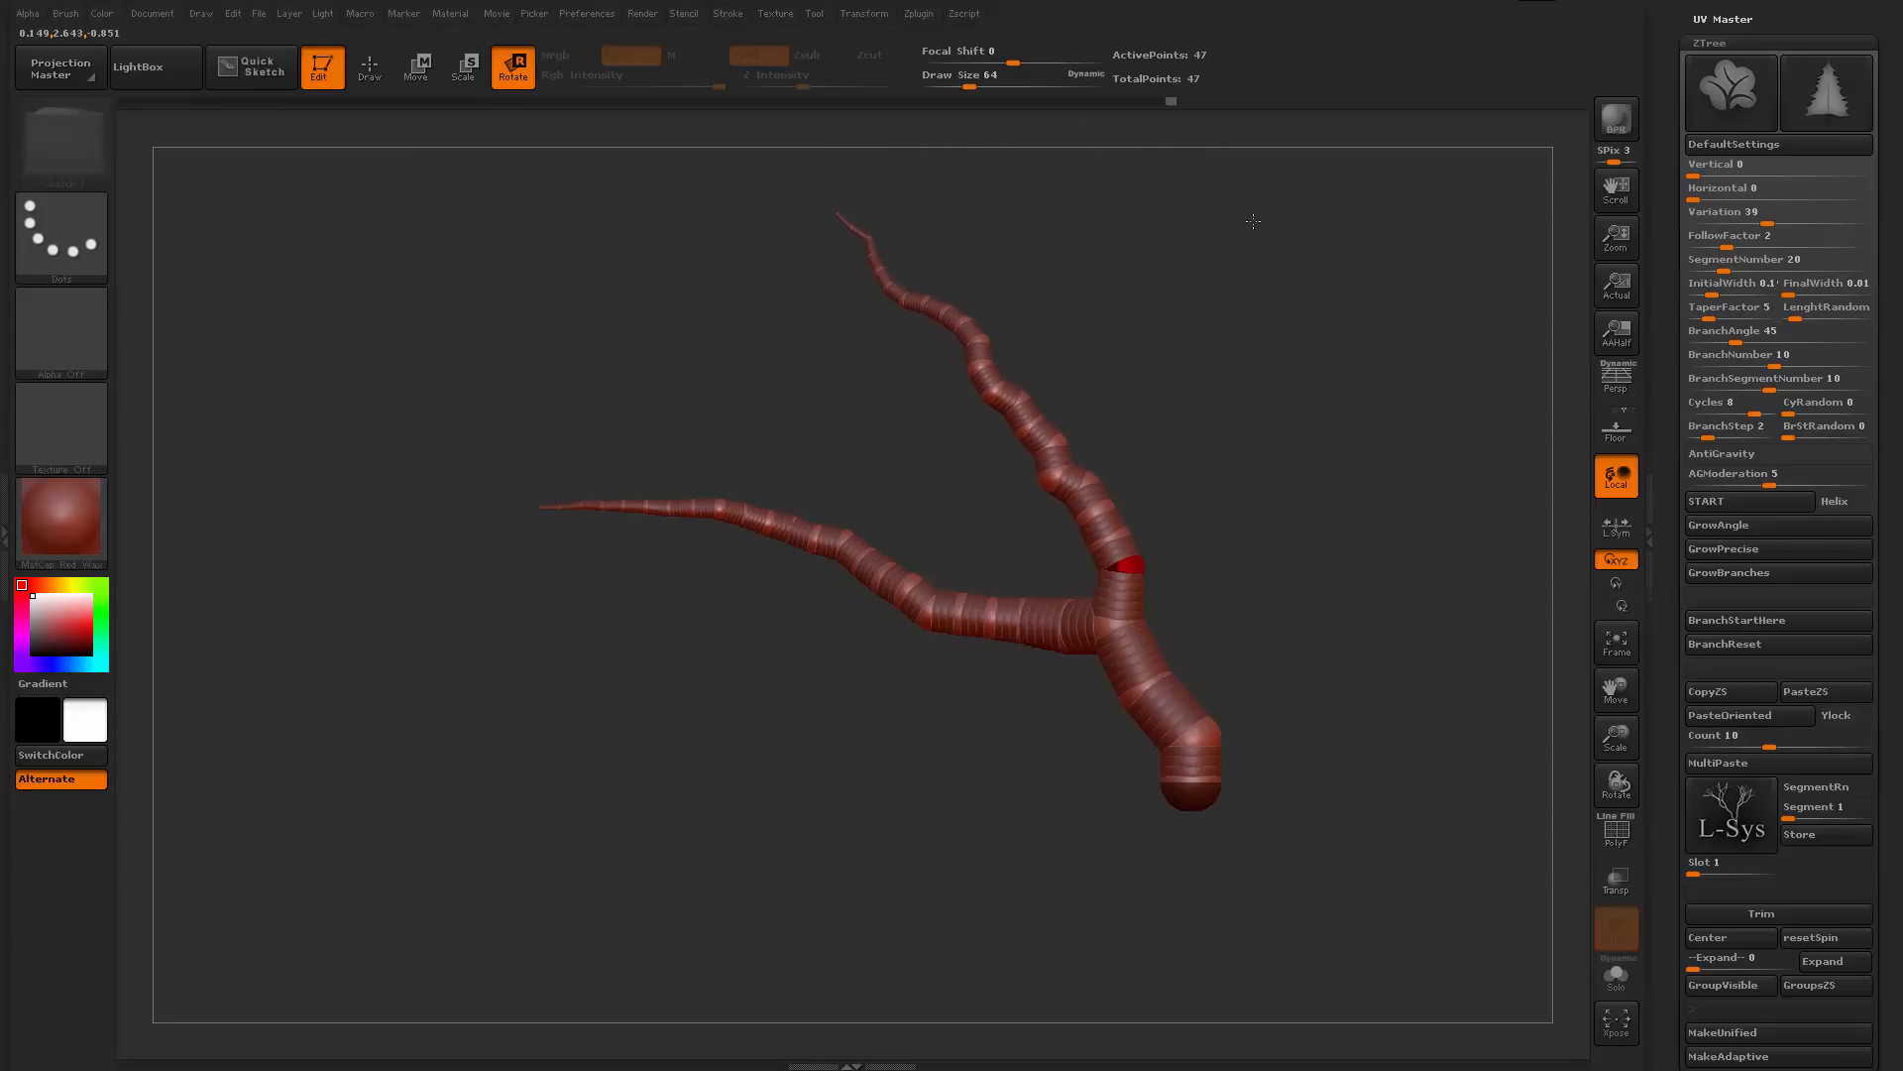
Preview the adaptive skin and examine the mesh topology around the fork with the polyframe toggled
{"action": "key", "text": "a"}
{"action": "left_click_drag", "start_coordinate": [1208, 569], "coordinate": [1239, 724], "text": "alt"}
{"action": "key", "text": "shift+f"}
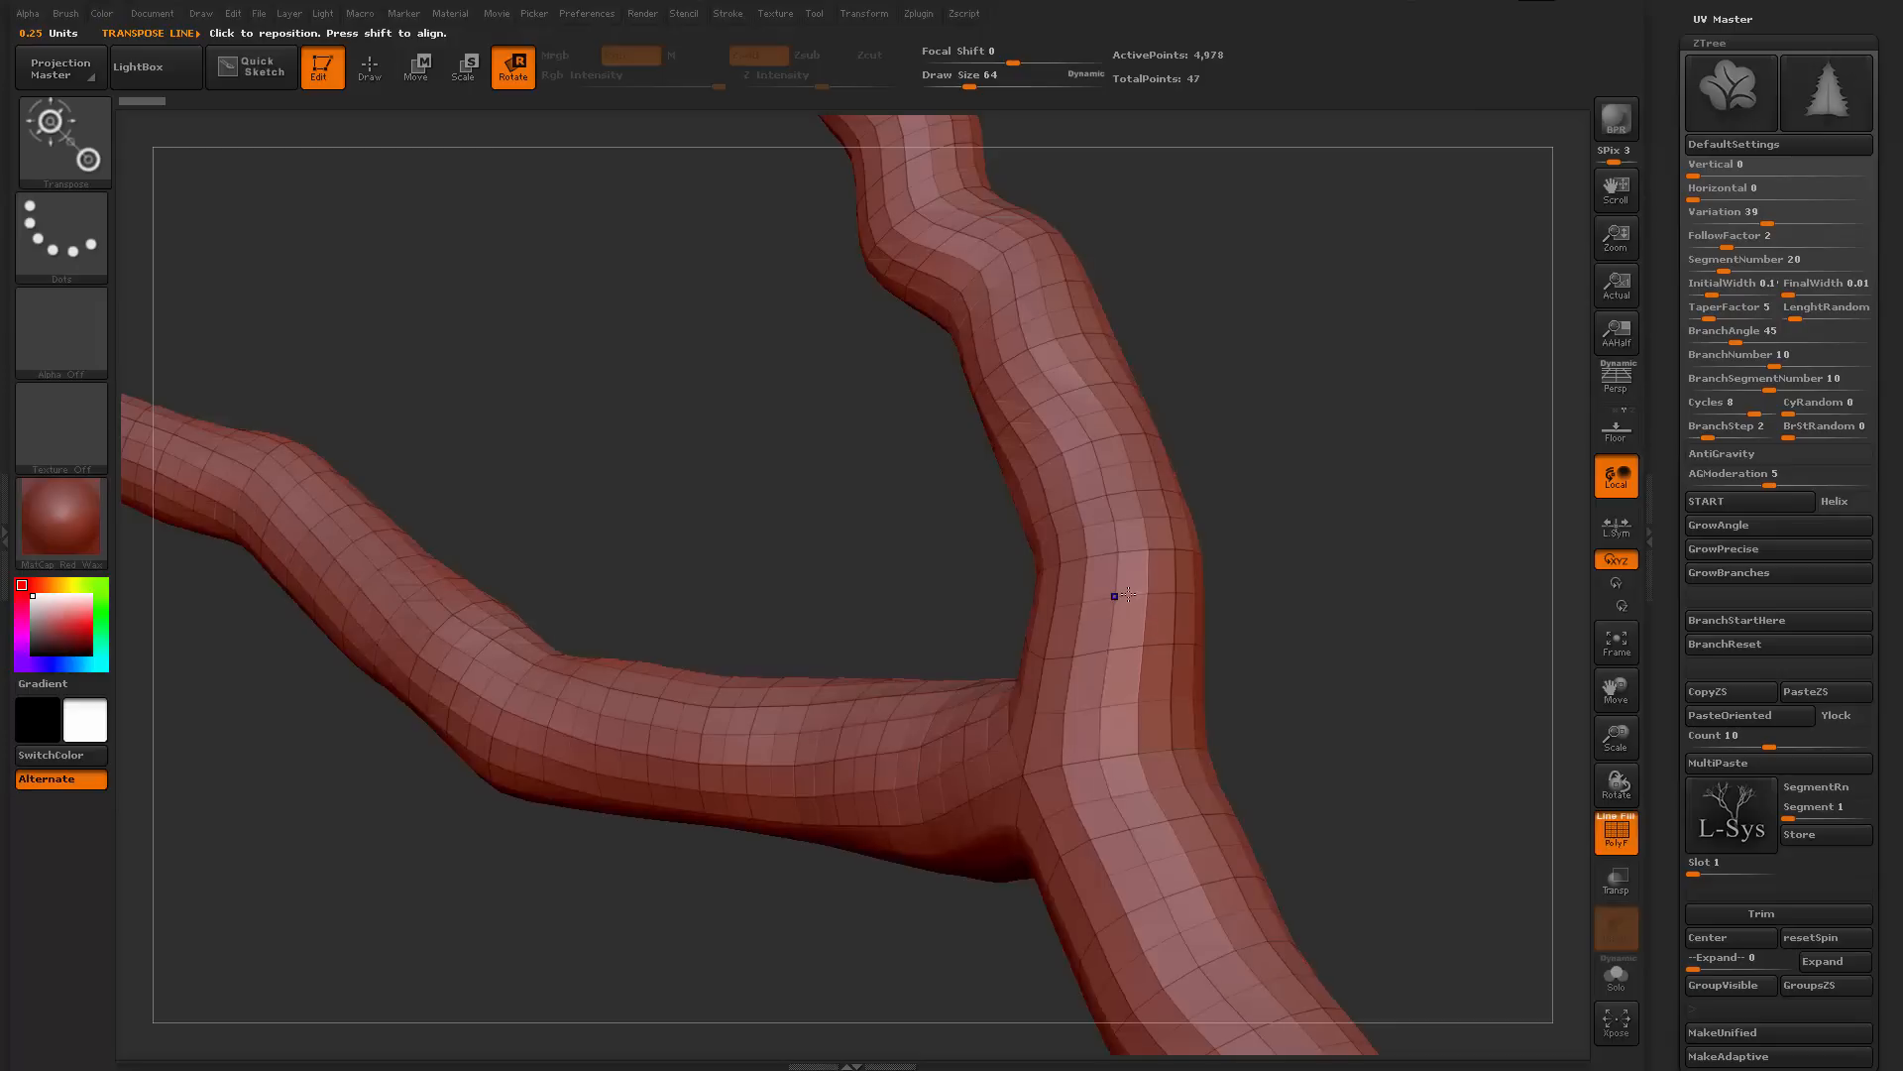
{"action": "key", "text": "shift+f"}
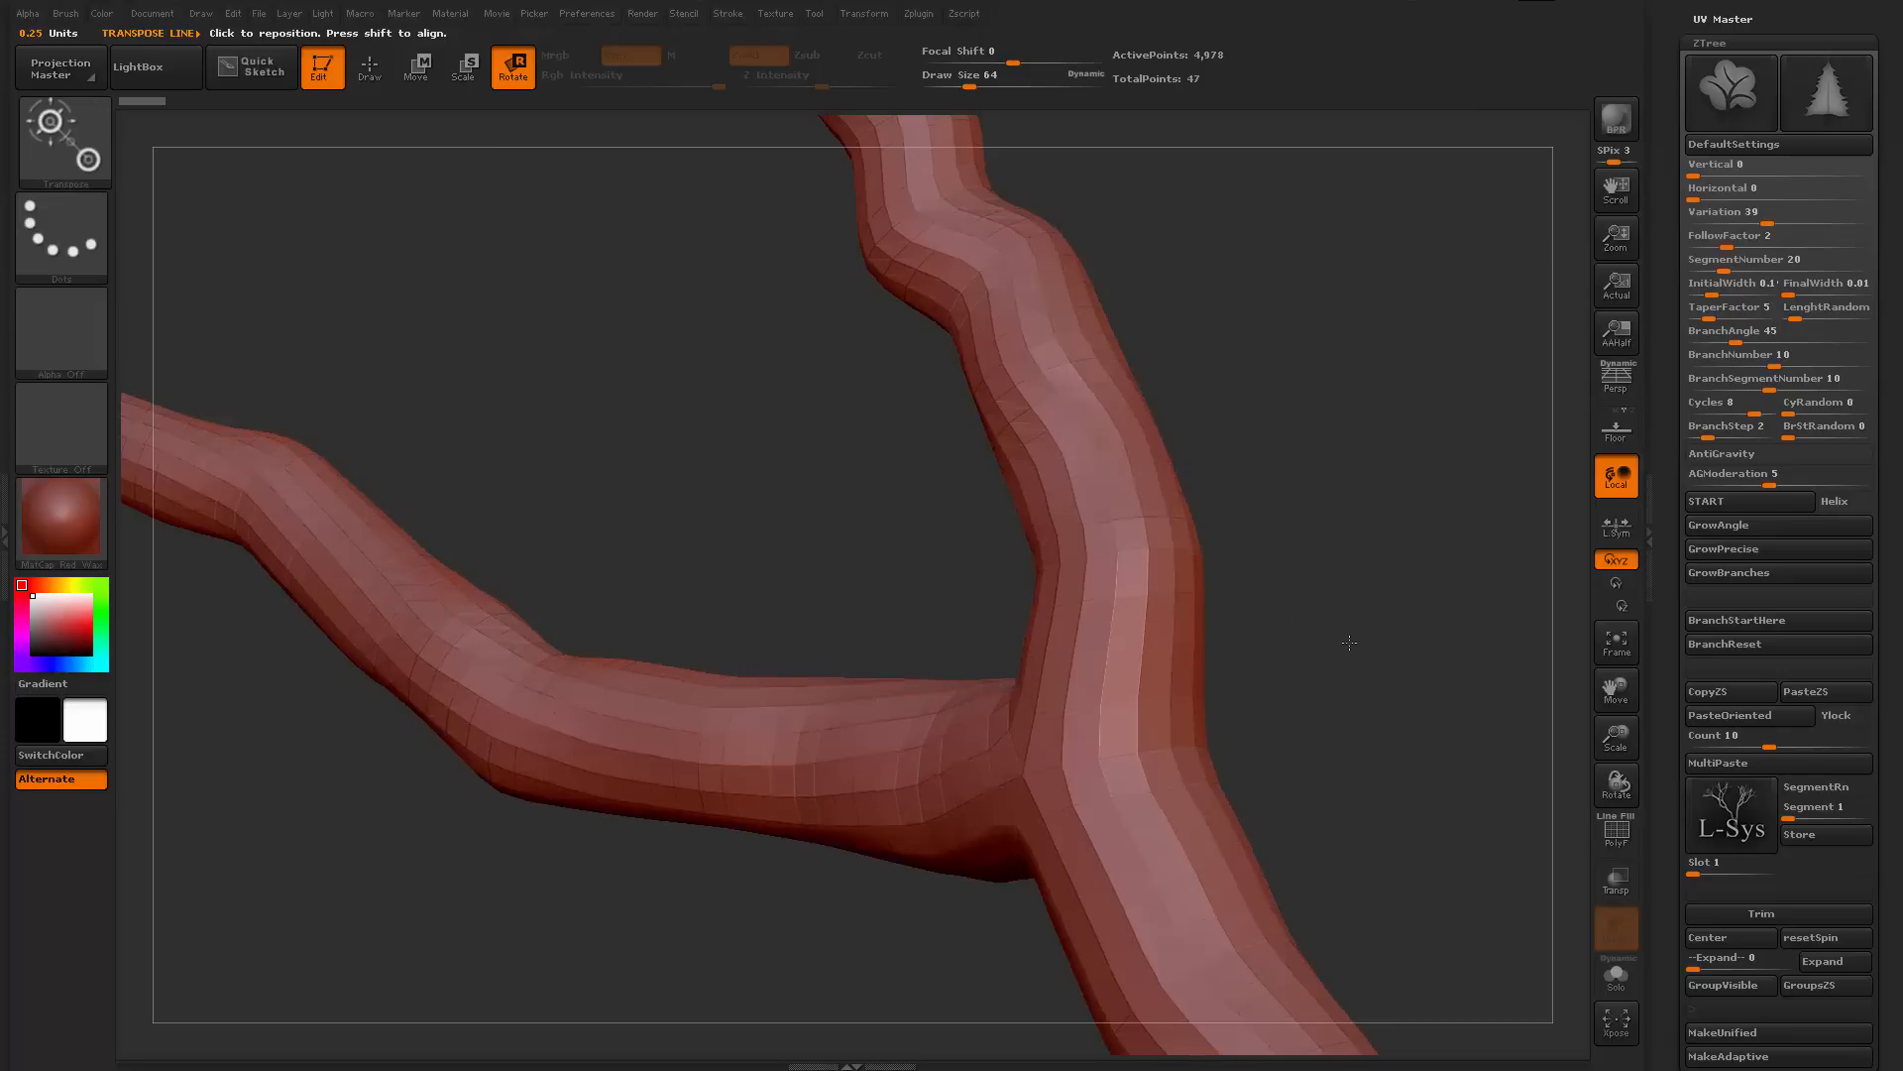
{"action": "key", "text": "a"}
{"action": "left_click_drag", "start_coordinate": [1331, 680], "coordinate": [1307, 555], "text": "alt"}
Adjust the lowest segments of the upper branch so it leaves the fork in line with the trunk
{"action": "left_click_drag", "start_coordinate": [1093, 544], "coordinate": [1062, 612]}
{"action": "mouse_move", "coordinate": [1044, 548]}
{"action": "left_mouse_down"}
{"action": "mouse_move", "coordinate": [1058, 521]}
{"action": "mouse_move", "coordinate": [1038, 533]}
{"action": "left_mouse_up"}
{"action": "left_click_drag", "start_coordinate": [1202, 586], "coordinate": [1198, 498], "text": "alt"}
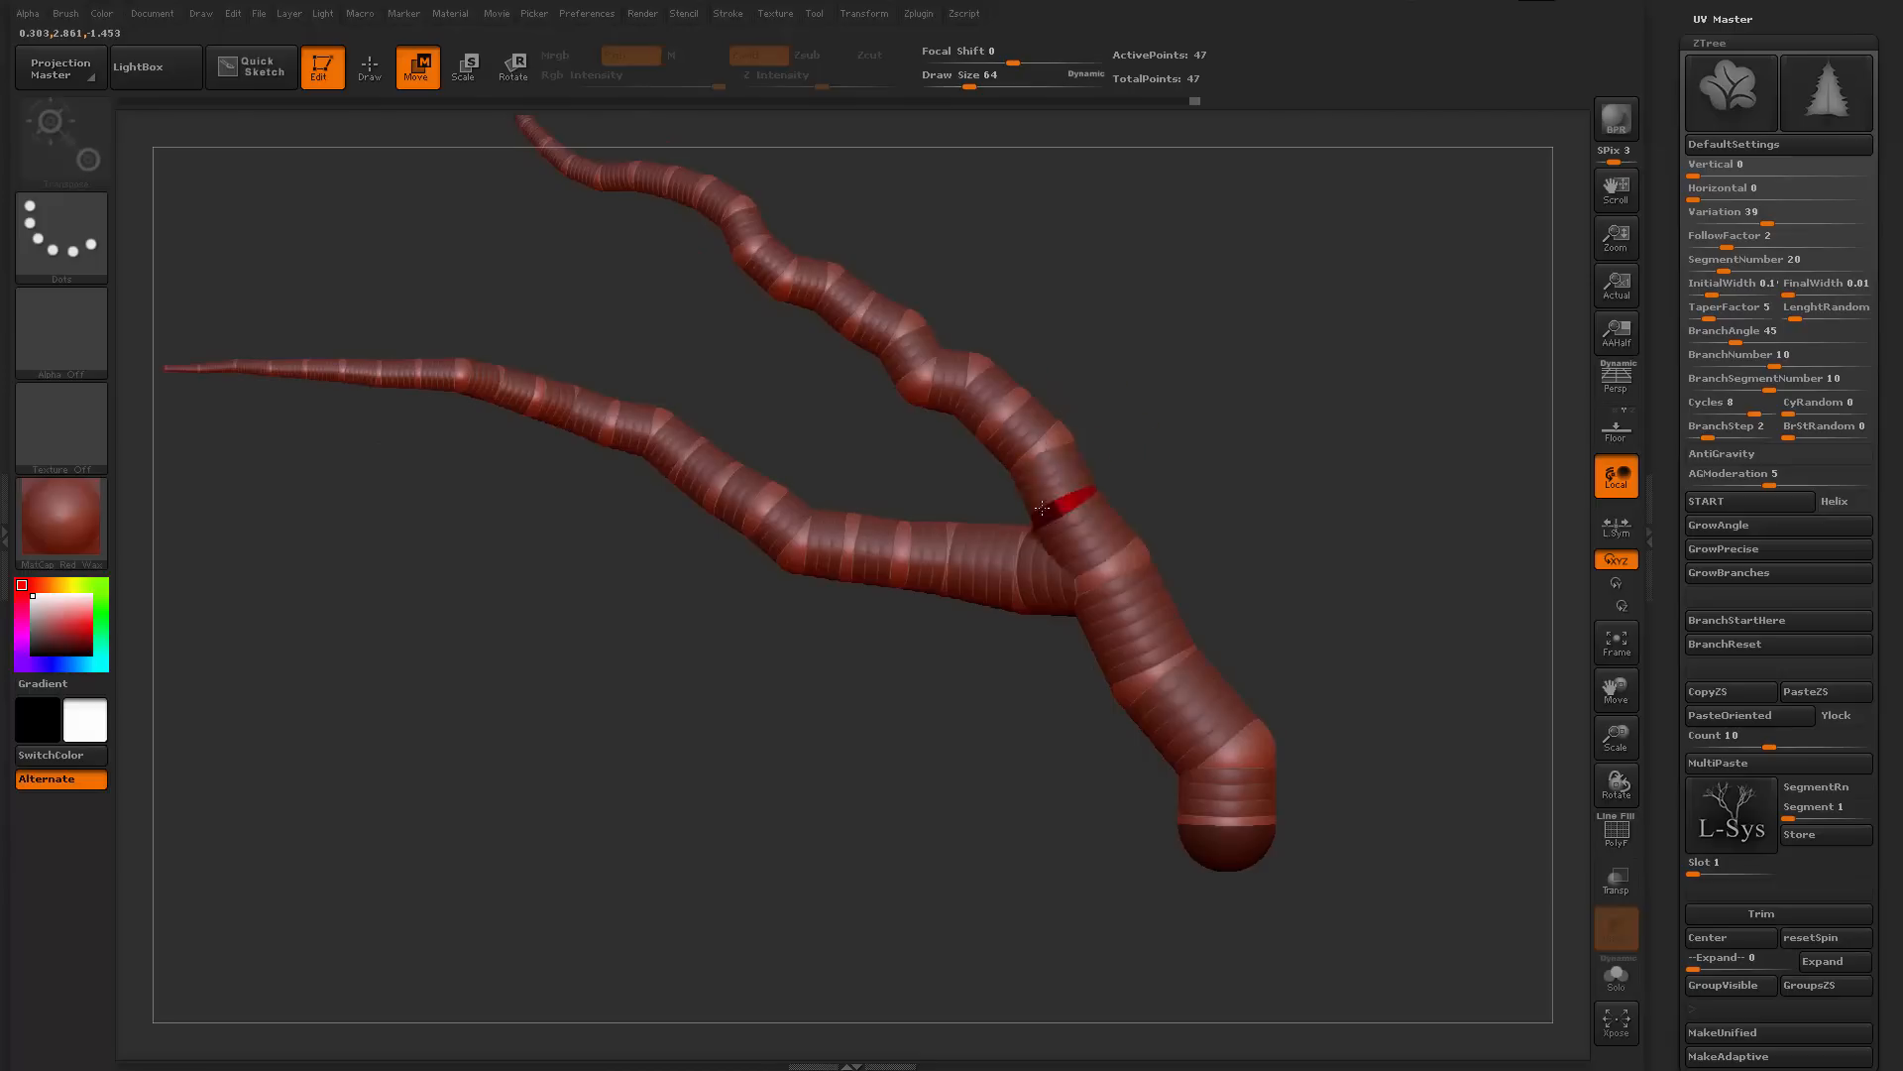
{"action": "left_click_drag", "start_coordinate": [1042, 508], "coordinate": [1128, 588]}
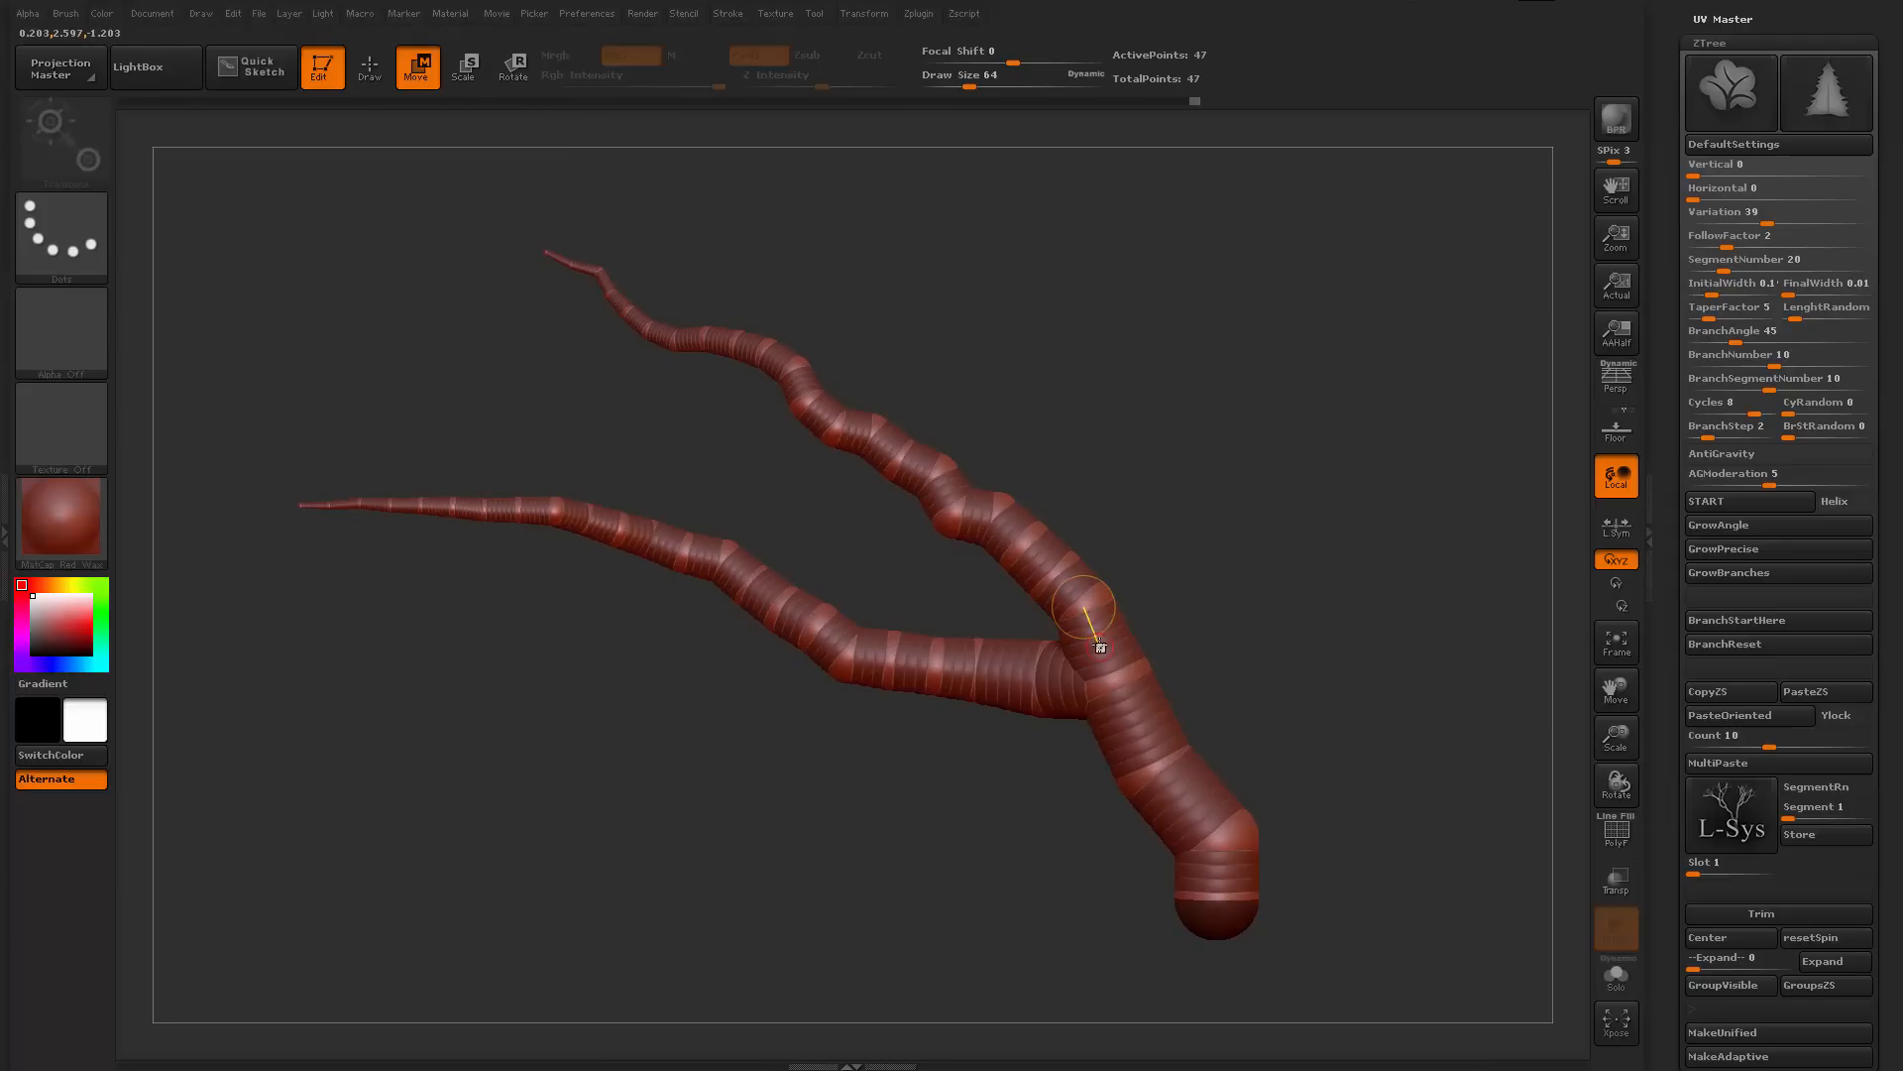
Undo a trial move near the fork and rotate the trunk's middle and fork ZSpheres to smooth the trunk's curve
{"action": "left_click_drag", "start_coordinate": [1109, 669], "coordinate": [967, 400]}
{"action": "key", "text": "ctrl+z"}
{"action": "left_click_drag", "start_coordinate": [1359, 616], "coordinate": [942, 691], "text": "alt"}
{"action": "left_click_drag", "start_coordinate": [1117, 777], "coordinate": [1086, 757]}
{"action": "key", "text": "r"}
{"action": "left_click_drag", "start_coordinate": [1087, 757], "coordinate": [1097, 724]}
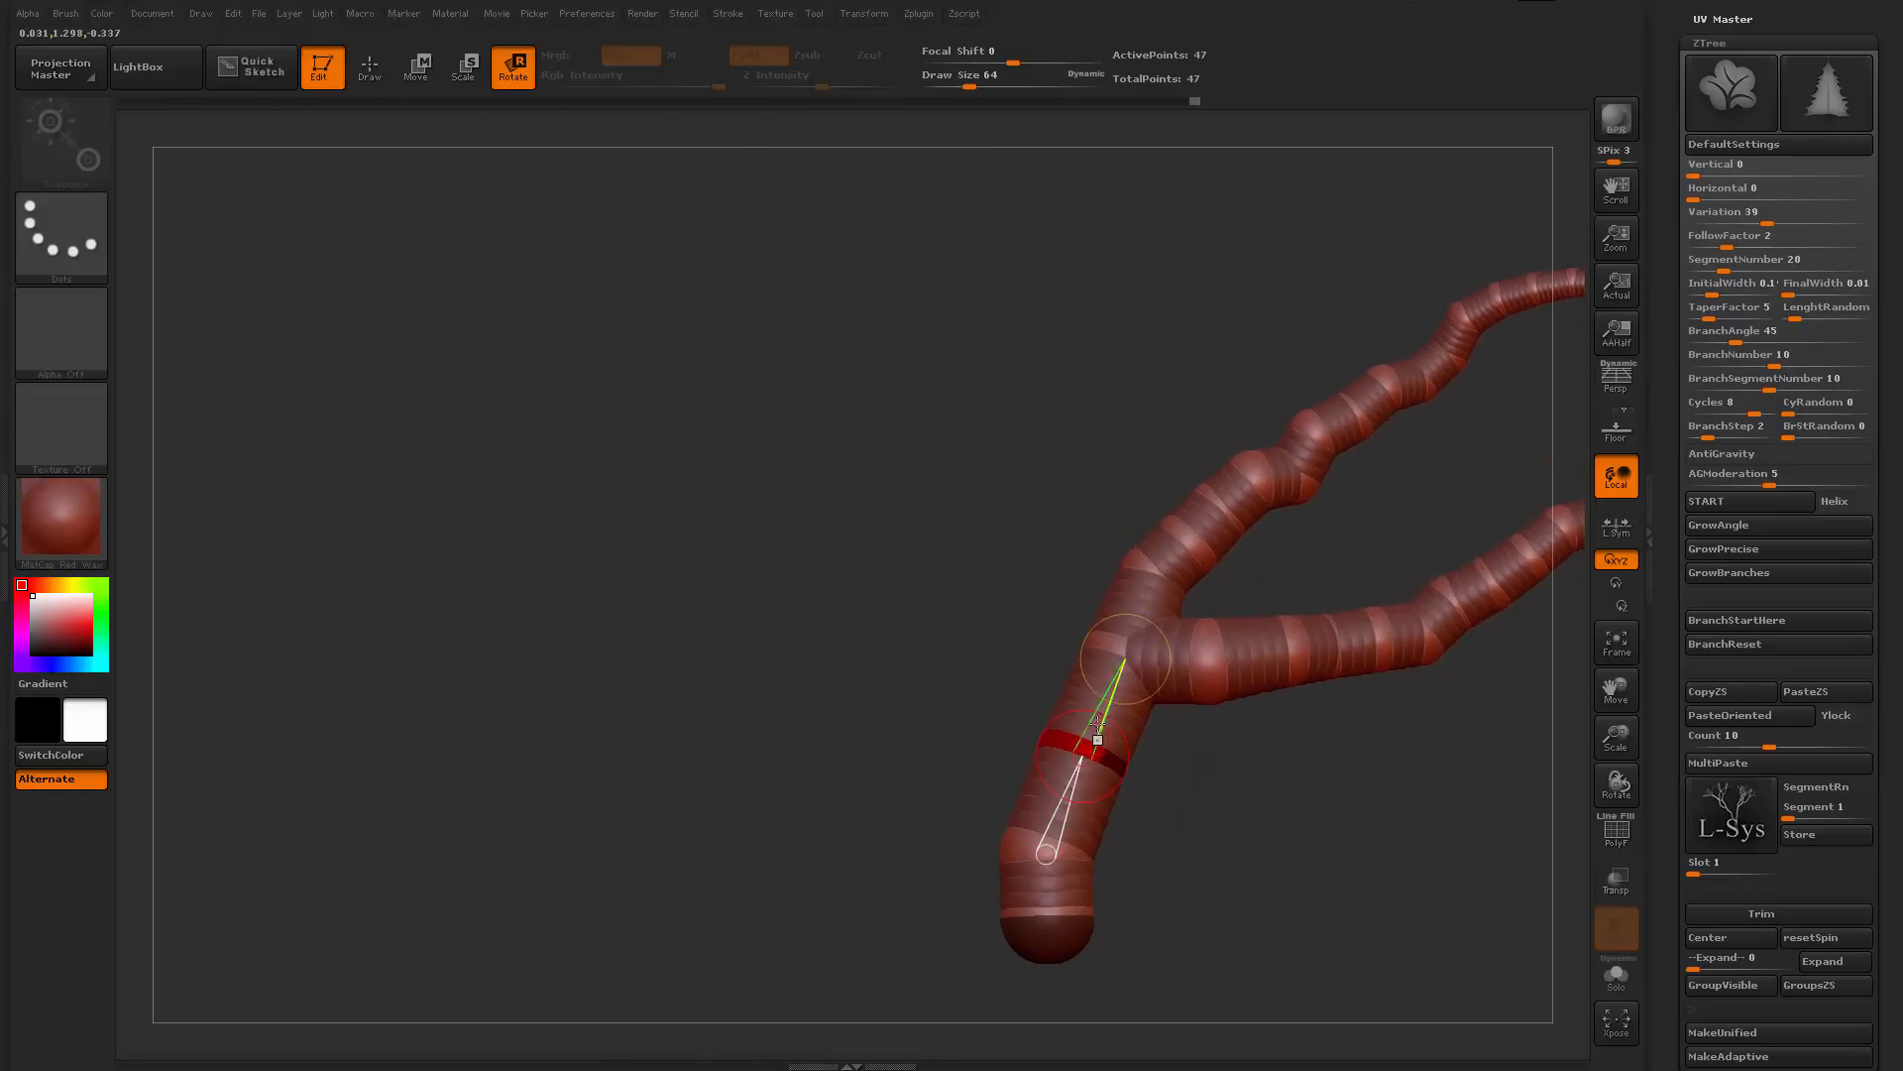
{"action": "left_click_drag", "start_coordinate": [1124, 656], "coordinate": [1140, 675]}
{"action": "left_click_drag", "start_coordinate": [1298, 793], "coordinate": [1424, 842], "text": "alt"}
{"action": "left_click_drag", "start_coordinate": [1209, 763], "coordinate": [1261, 815], "text": "alt"}
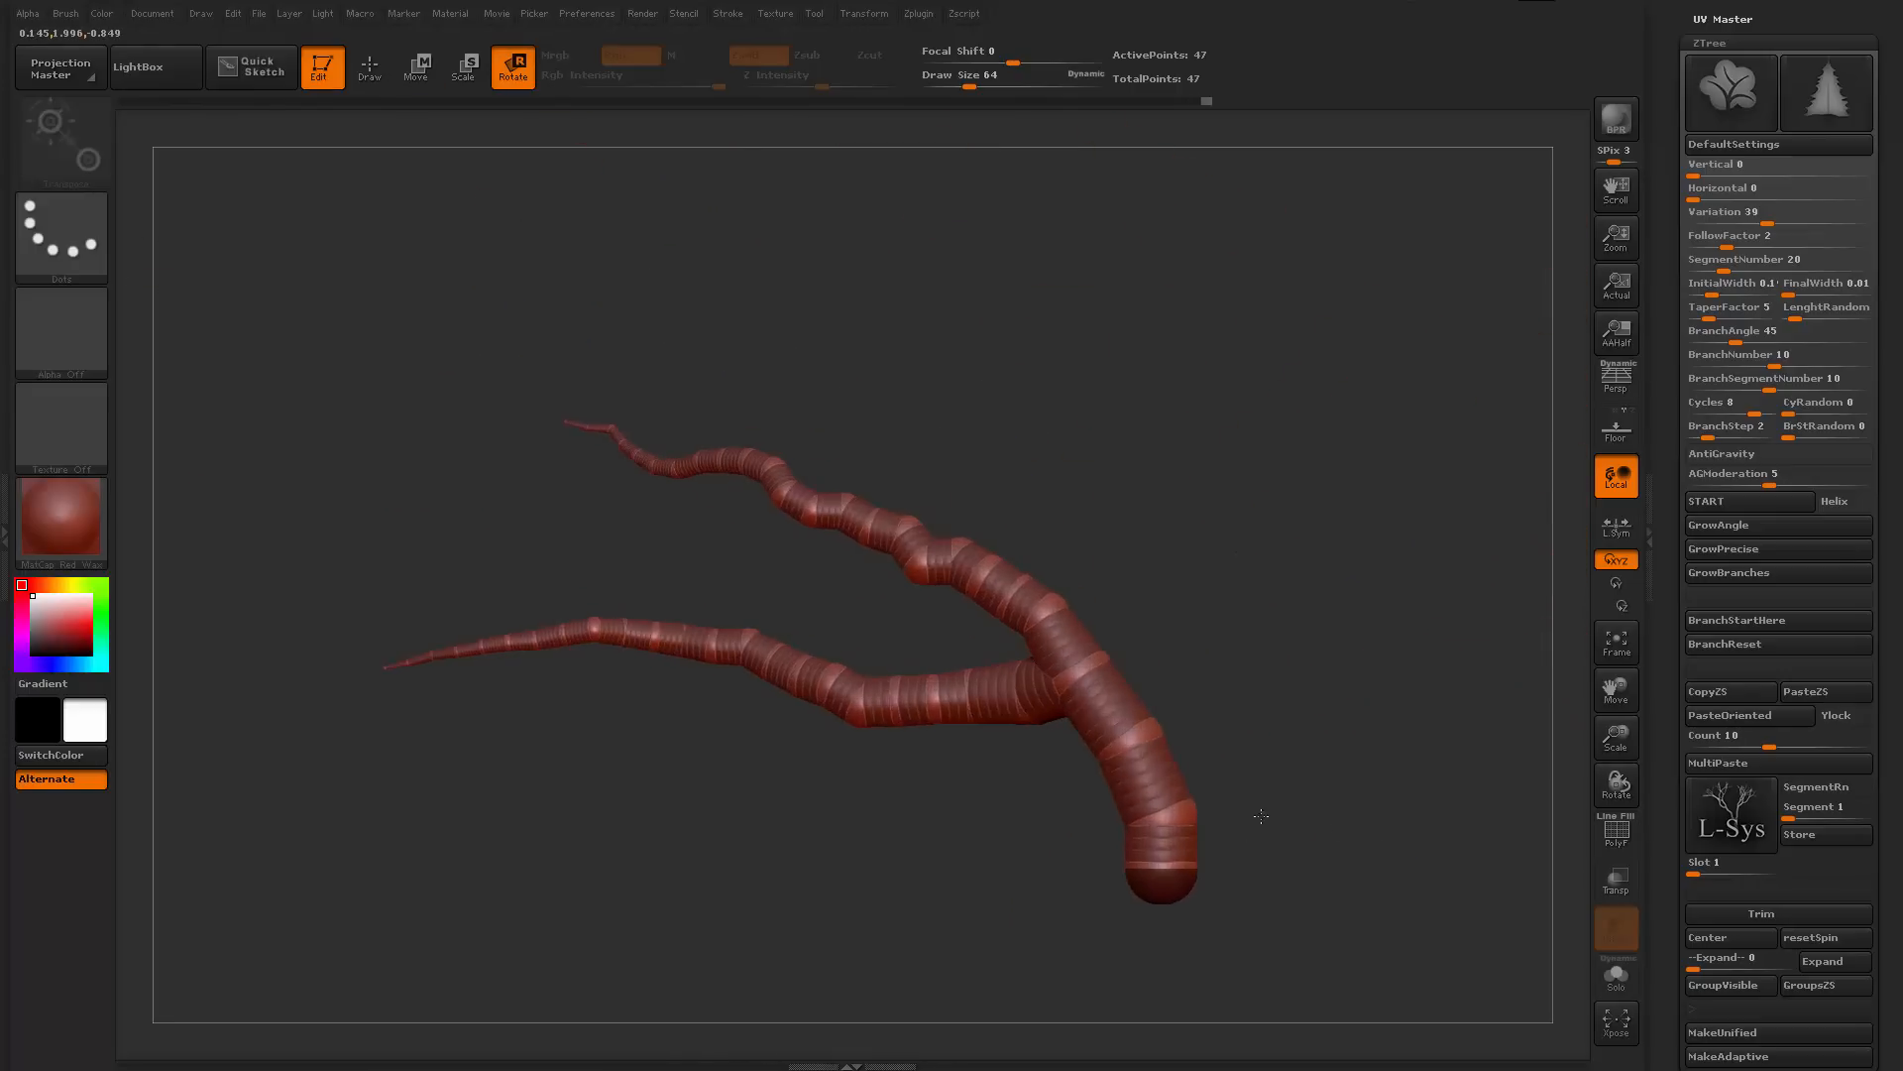
Rotate the lower branch upward, nudge the ZSphere near its base, and undo a further trial move
{"action": "left_click_drag", "start_coordinate": [988, 683], "coordinate": [909, 646]}
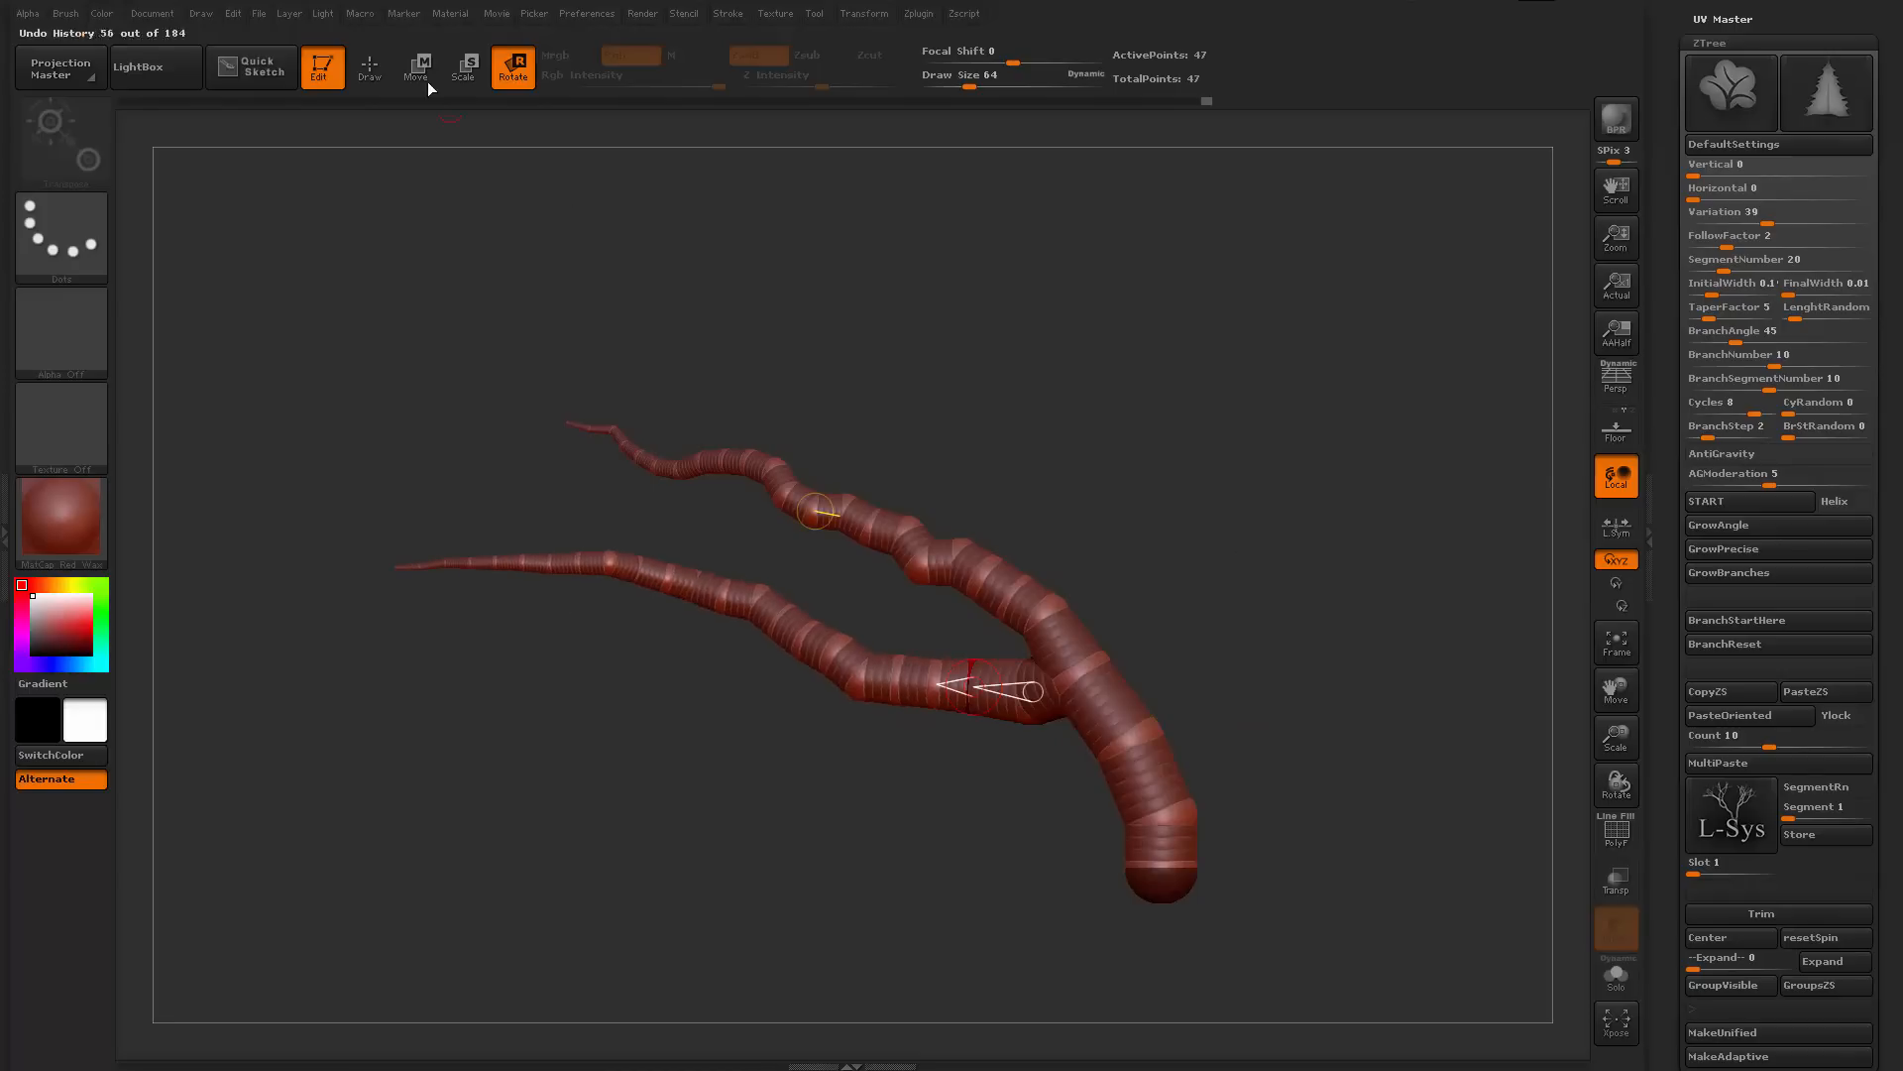
{"action": "left_click_drag", "start_coordinate": [944, 861], "coordinate": [994, 805], "text": "alt"}
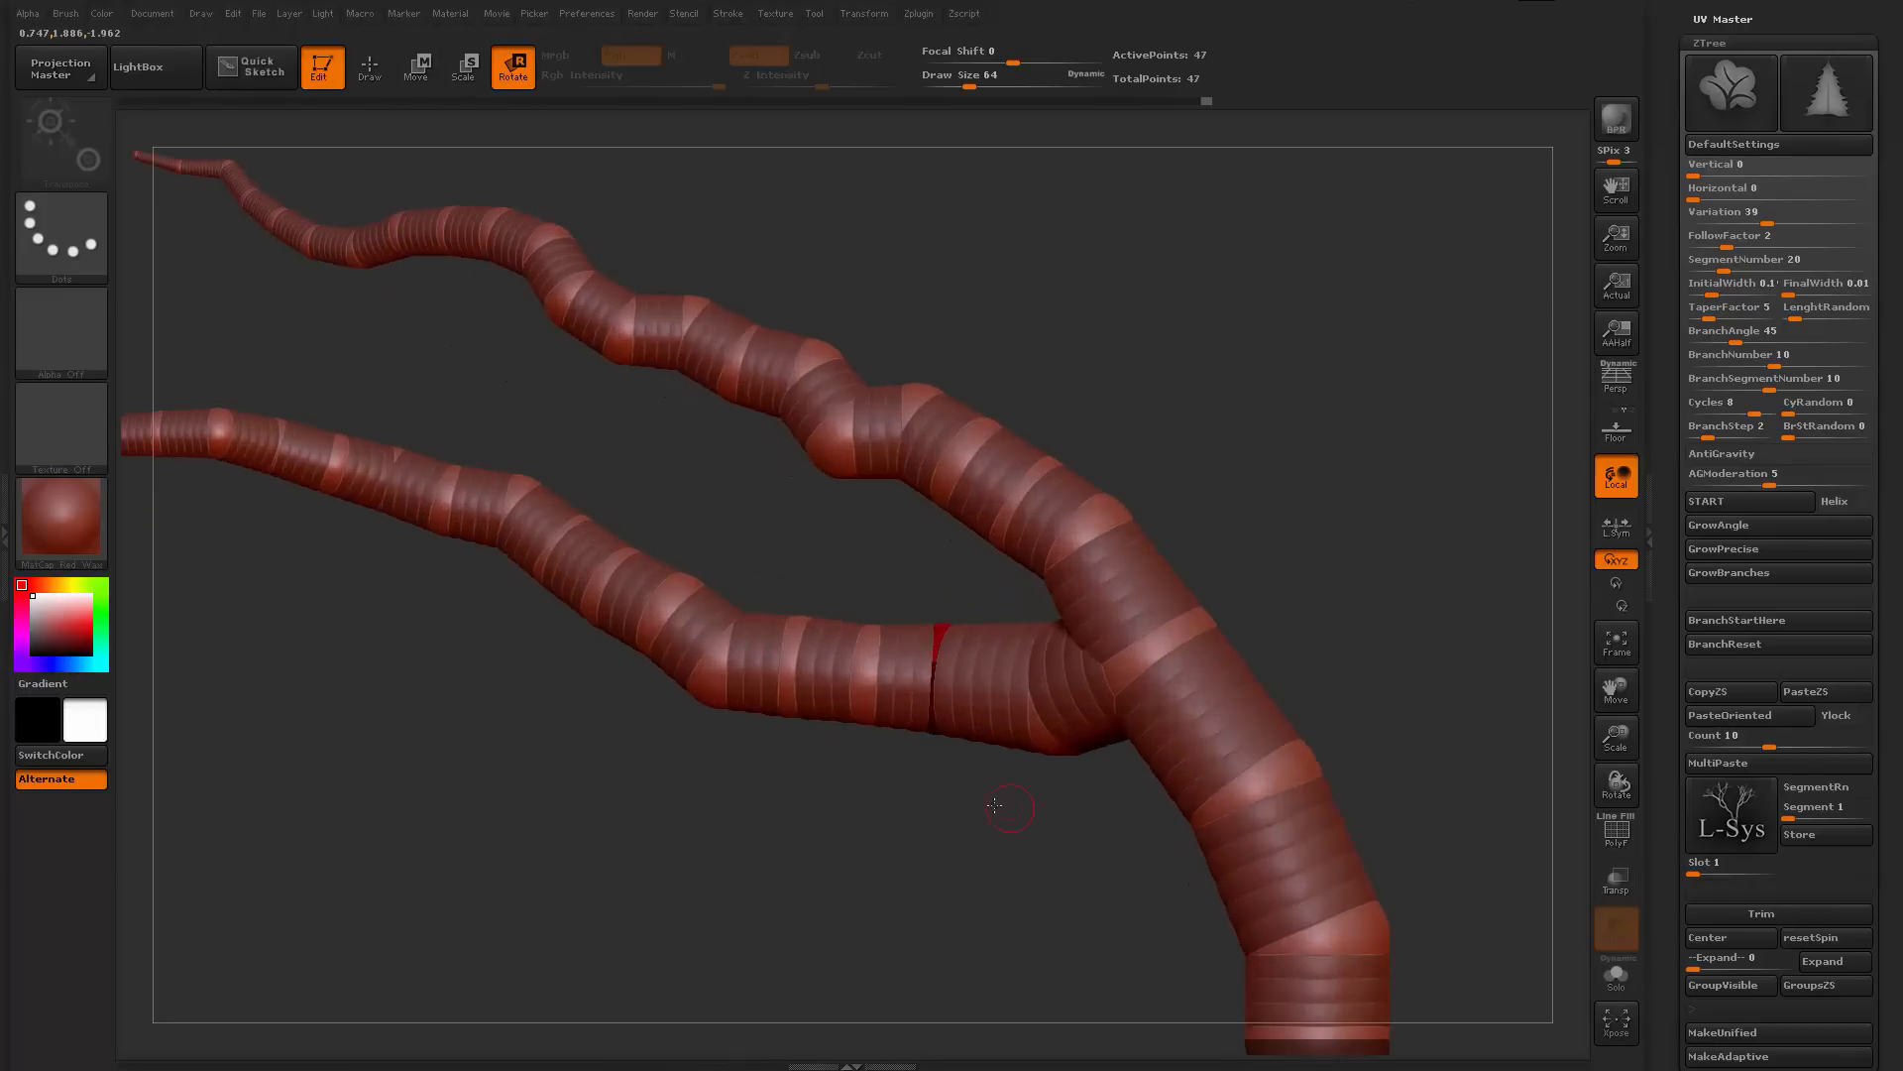
{"action": "left_click_drag", "start_coordinate": [934, 682], "coordinate": [940, 678]}
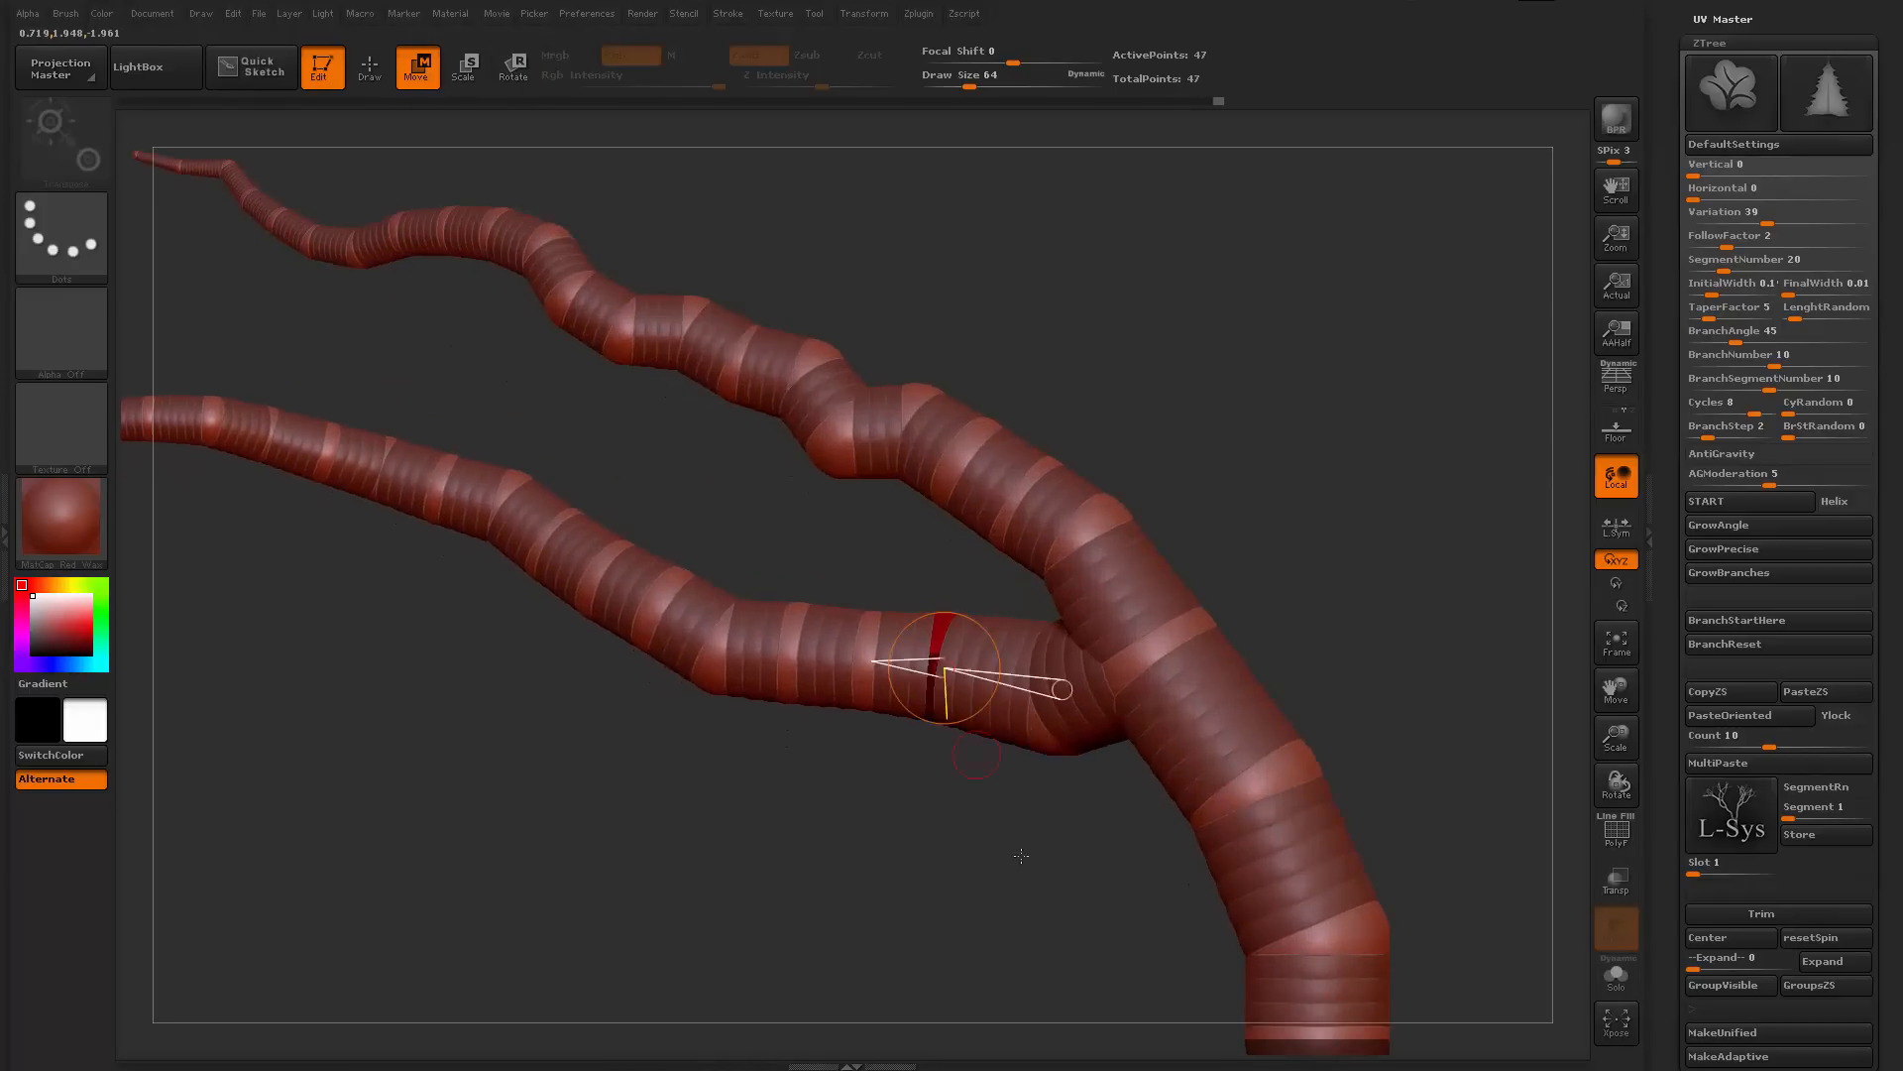
{"action": "left_click_drag", "start_coordinate": [1024, 854], "coordinate": [991, 799], "text": "alt"}
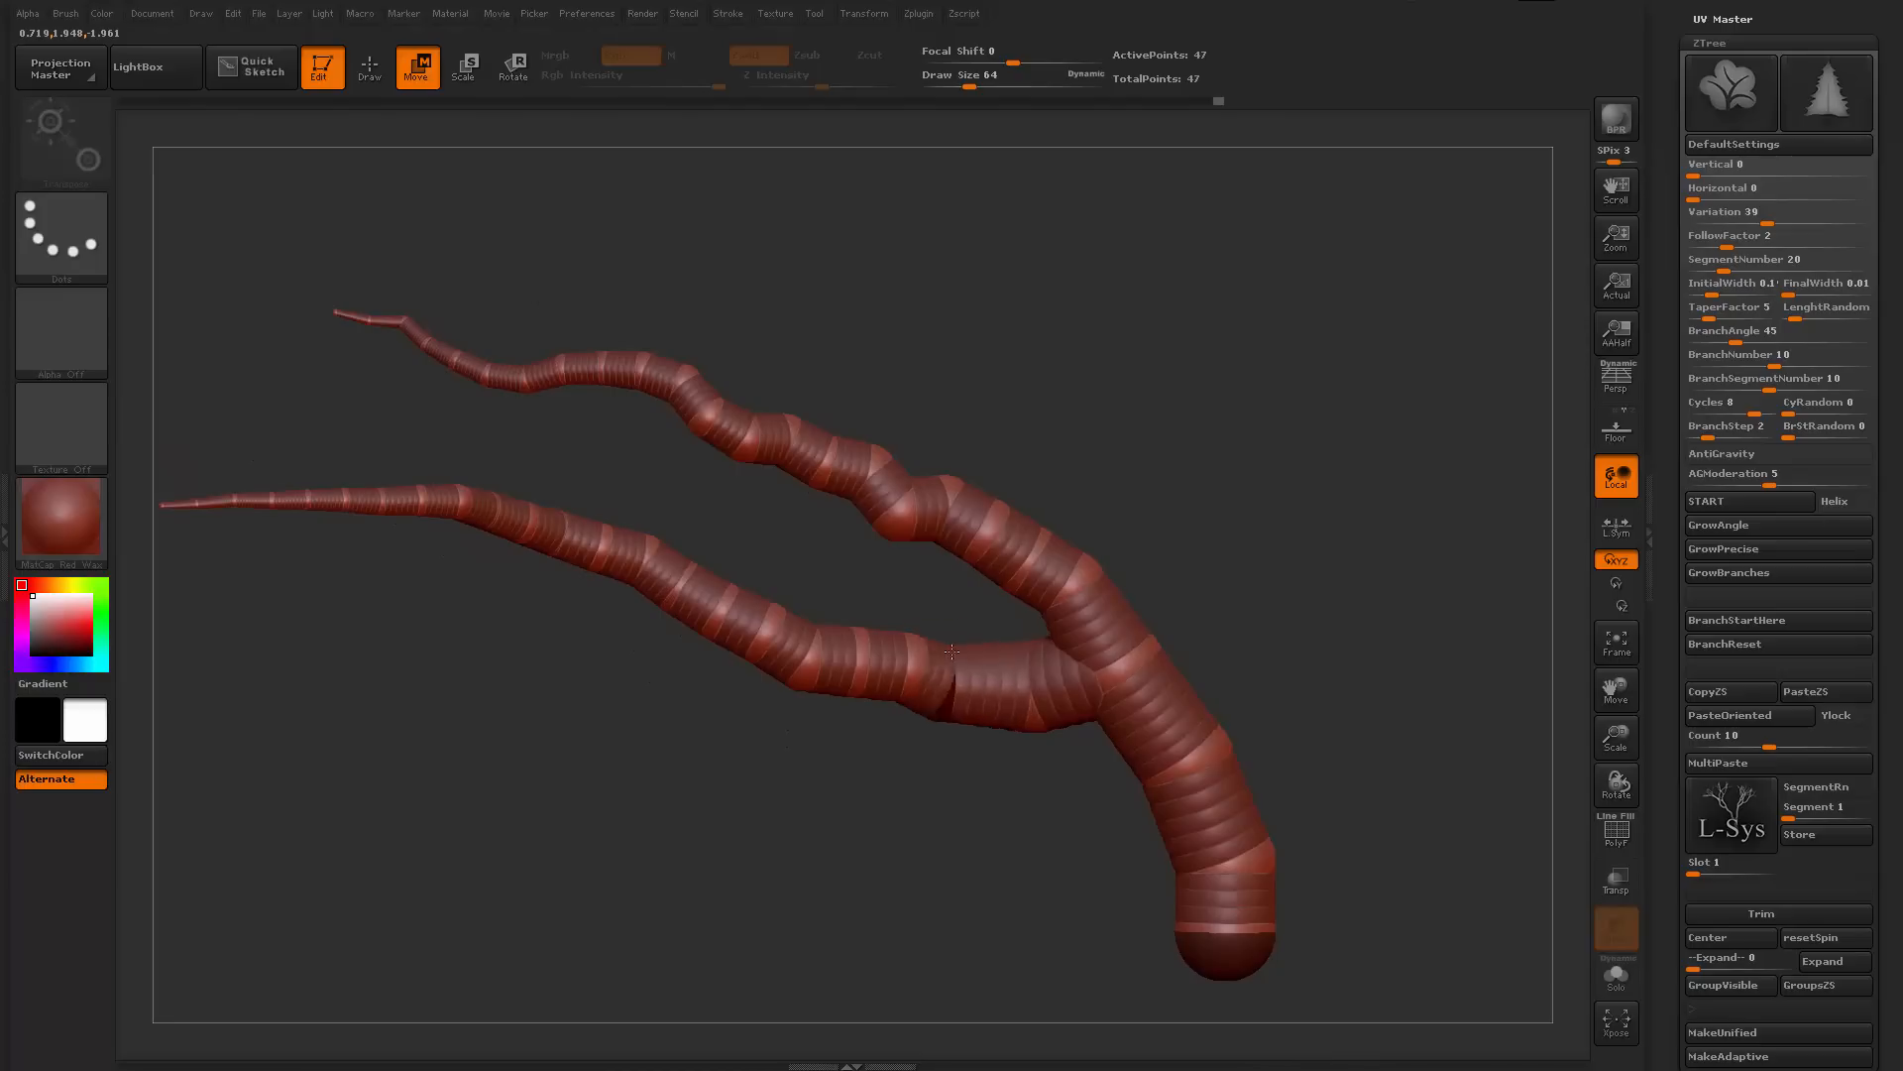
{"action": "left_click_drag", "start_coordinate": [997, 684], "coordinate": [1040, 824]}
{"action": "key", "text": "ctrl+z"}
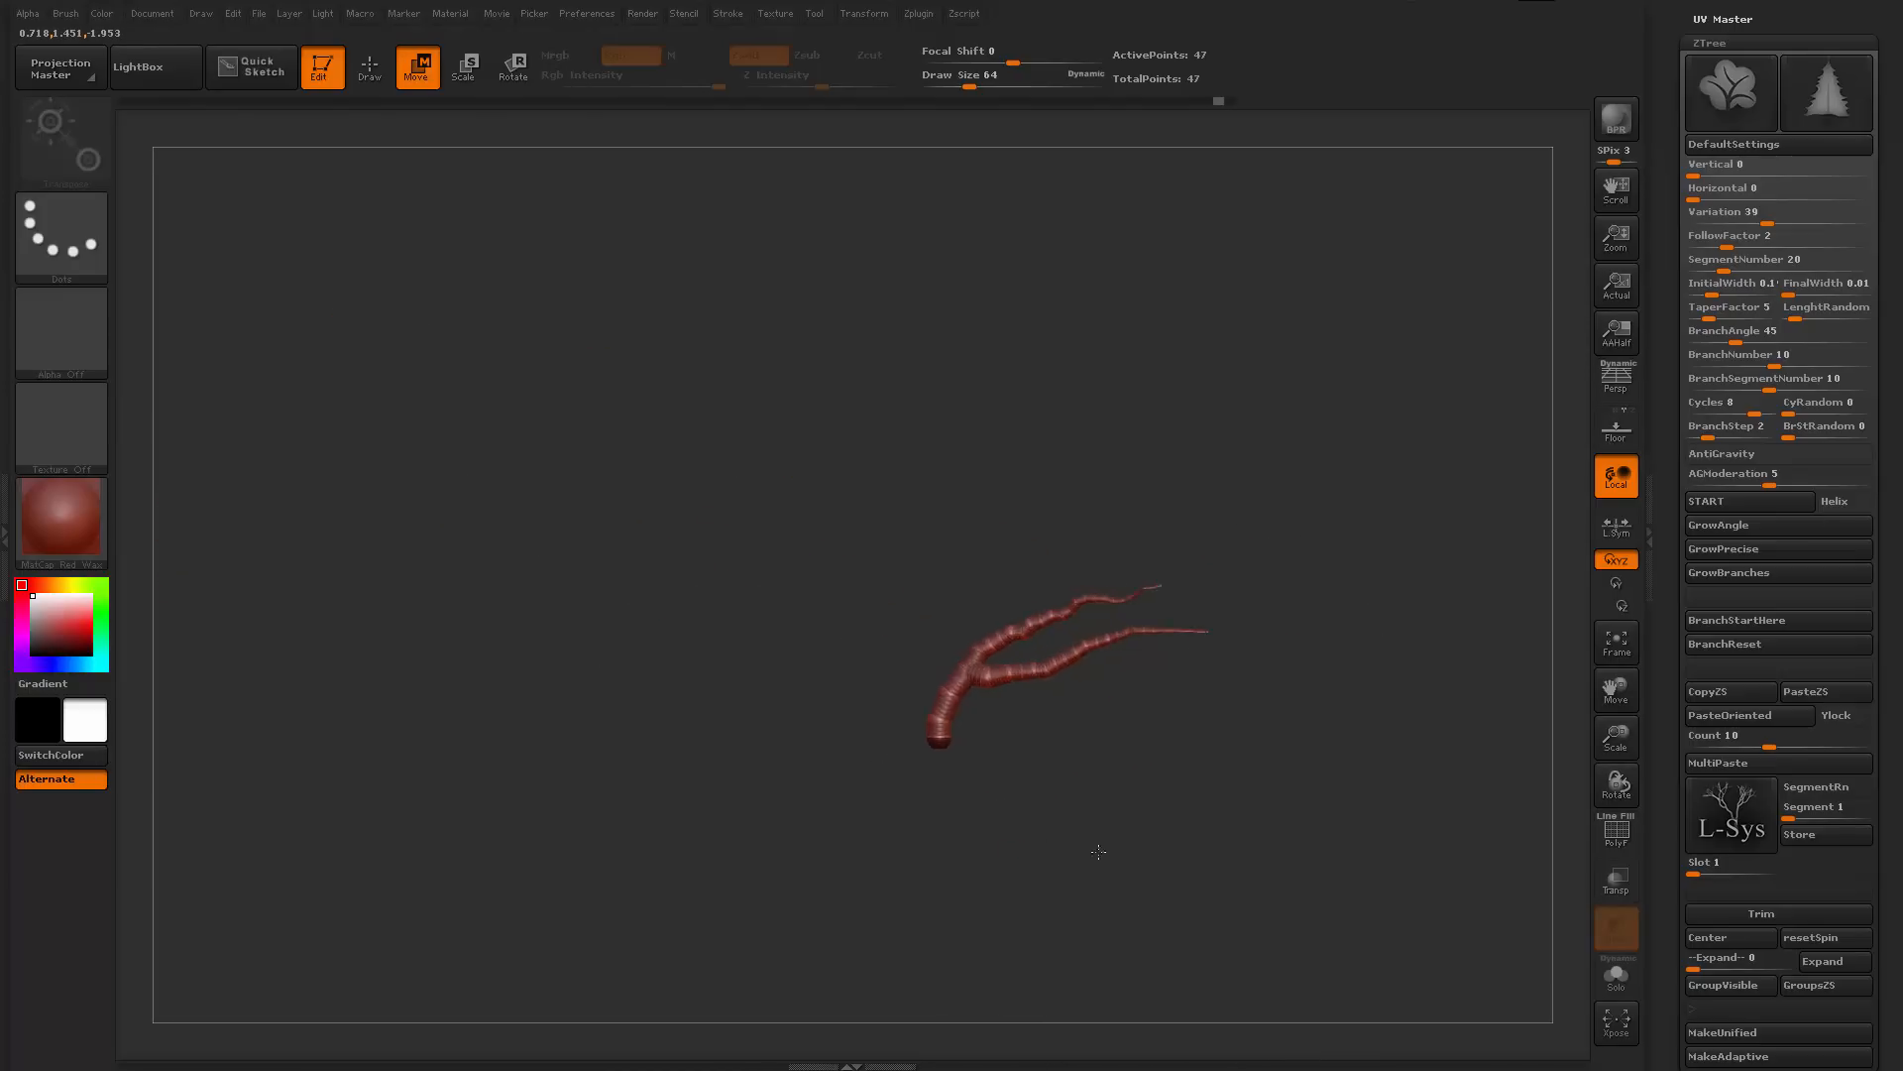
Rotate the joints around the fork to fine-tune the direction of both branches
{"action": "left_click_drag", "start_coordinate": [1264, 852], "coordinate": [1251, 884], "text": "alt"}
{"action": "key", "text": "r"}
{"action": "left_click_drag", "start_coordinate": [991, 684], "coordinate": [1035, 664]}
{"action": "mouse_move", "coordinate": [1049, 845]}
{"action": "left_mouse_down", "text": "alt"}
{"action": "mouse_move", "coordinate": [939, 866]}
{"action": "mouse_move", "coordinate": [1143, 893]}
{"action": "mouse_move", "coordinate": [1058, 842]}
{"action": "left_mouse_up", "text": "alt"}
{"action": "left_click_drag", "start_coordinate": [999, 662], "coordinate": [976, 637]}
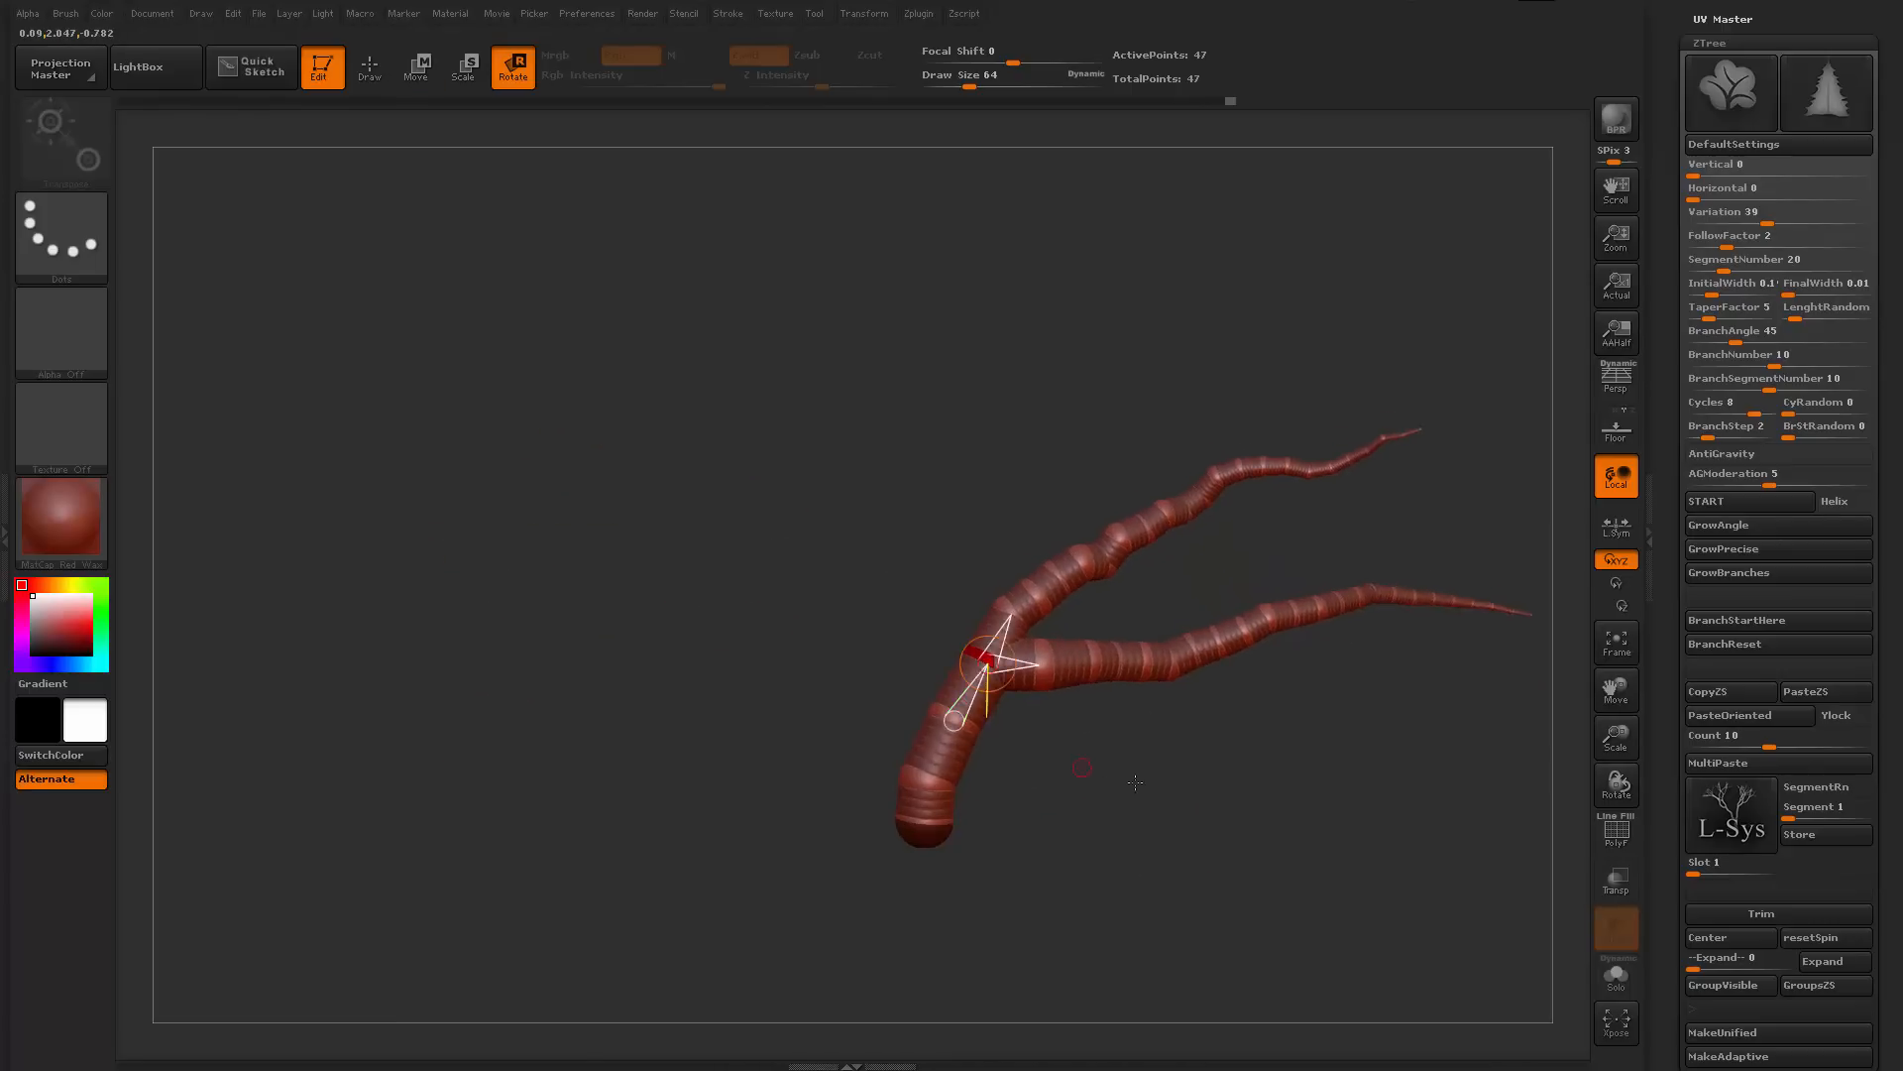
{"action": "left_click_drag", "start_coordinate": [1138, 782], "coordinate": [1134, 897], "text": "alt"}
{"action": "left_click_drag", "start_coordinate": [1032, 837], "coordinate": [938, 949], "text": "alt"}
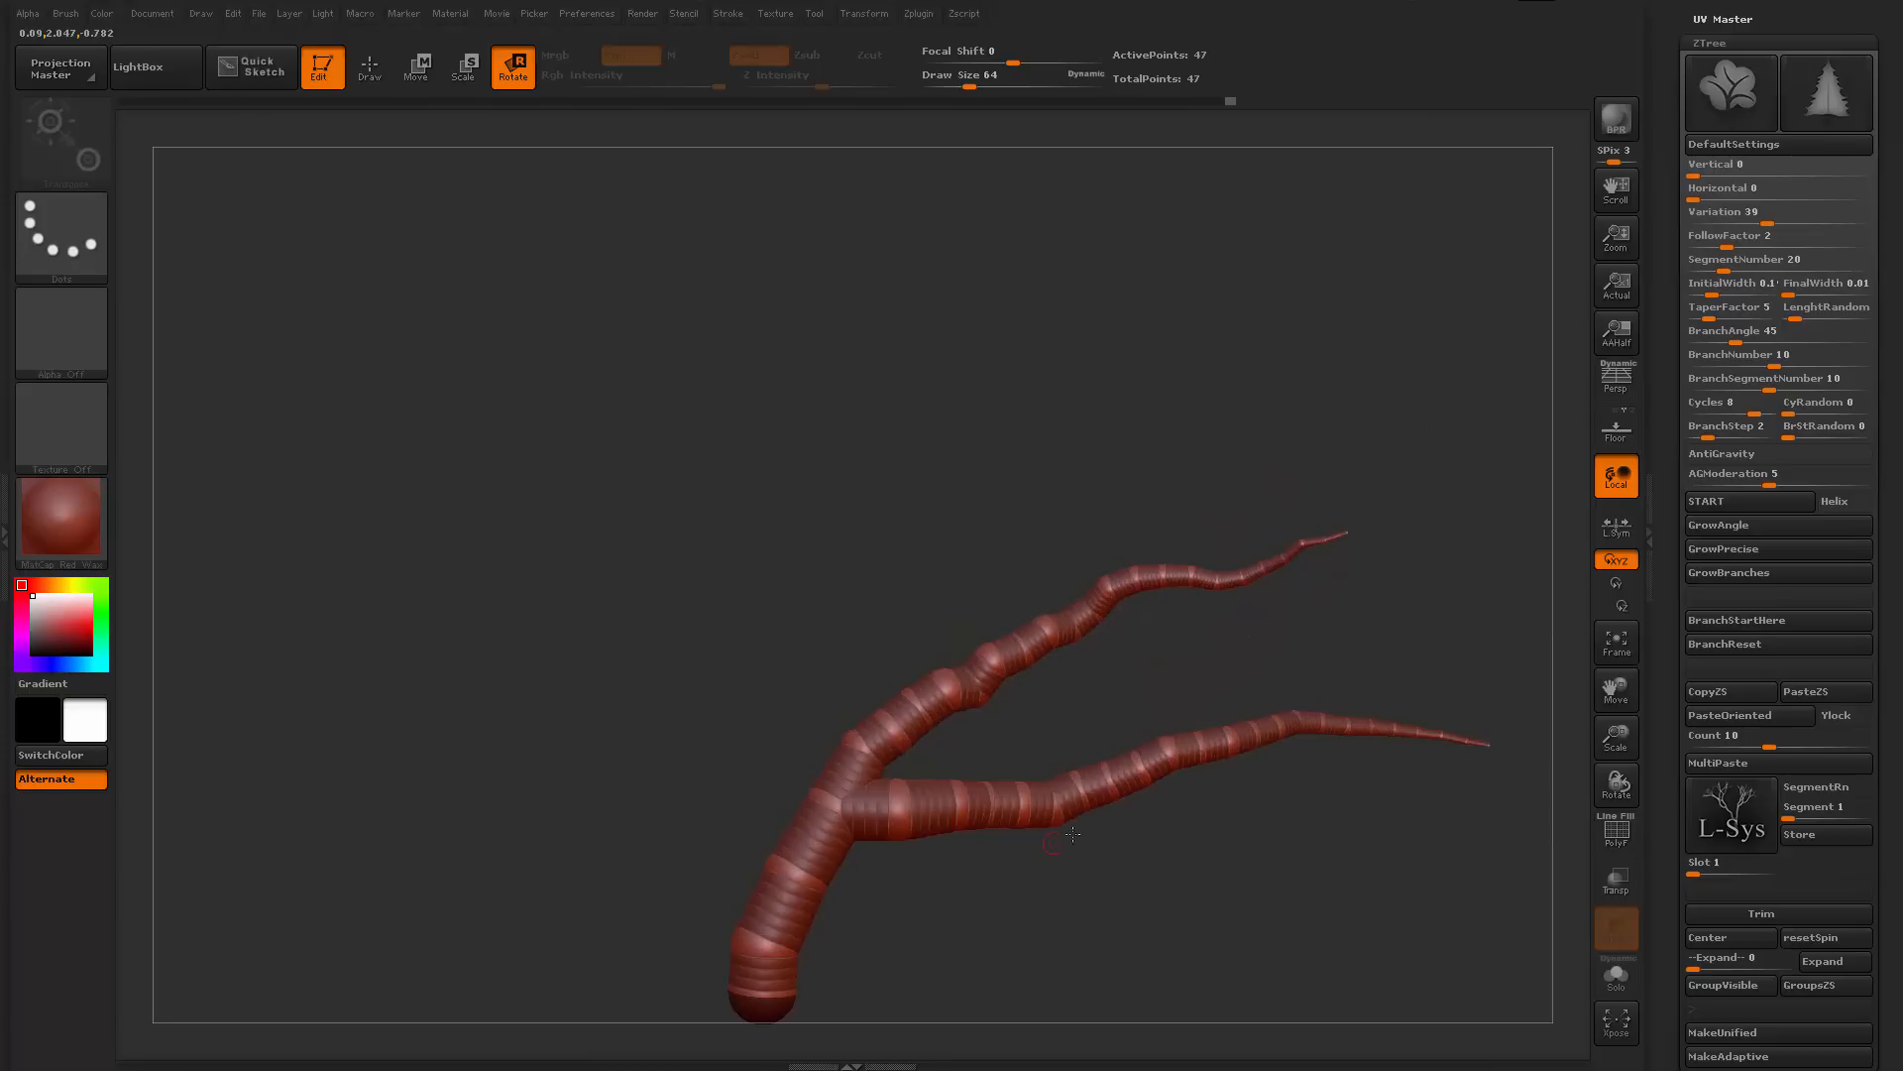
{"action": "left_click_drag", "start_coordinate": [1151, 841], "coordinate": [1139, 880]}
{"action": "left_click_drag", "start_coordinate": [963, 751], "coordinate": [1028, 735], "text": "alt"}
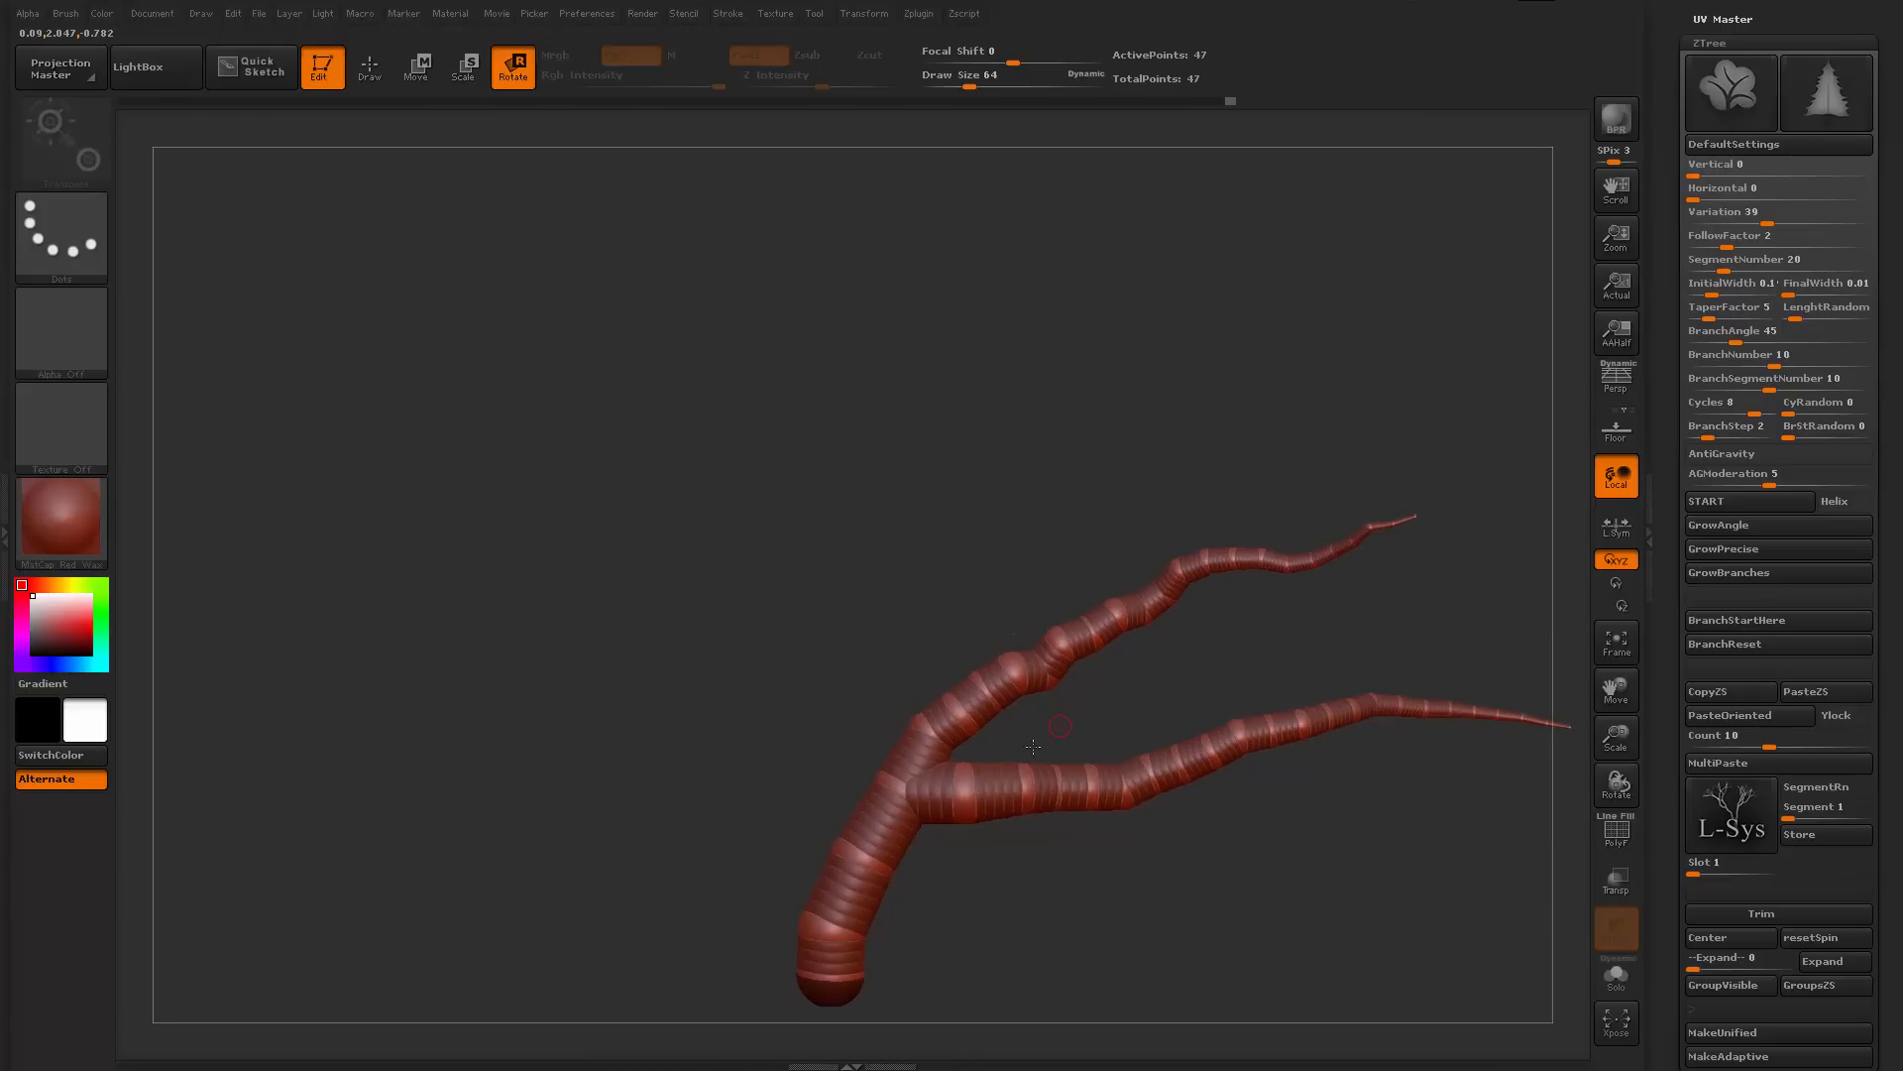
{"action": "left_click_drag", "start_coordinate": [1000, 857], "coordinate": [933, 800], "text": "alt"}
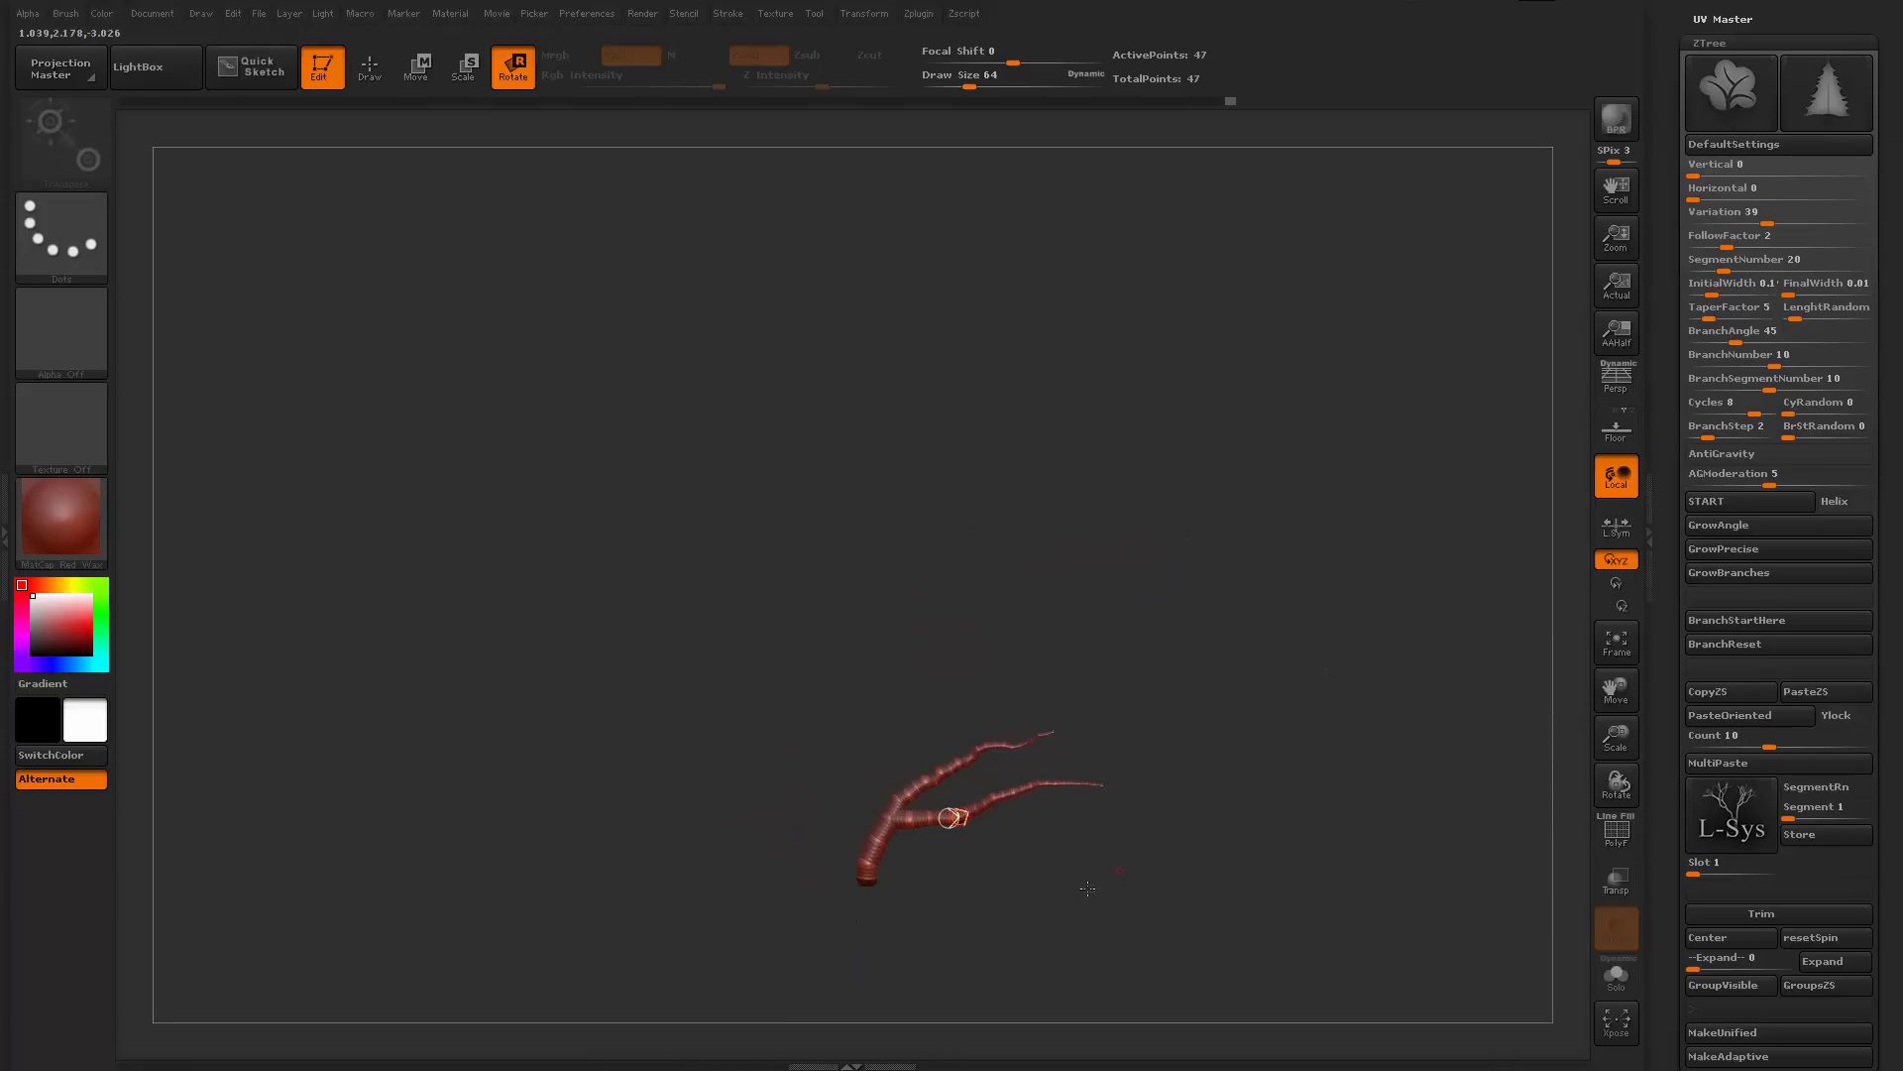
{"action": "left_click_drag", "start_coordinate": [994, 932], "coordinate": [1042, 808], "text": "alt"}
Scale up the ZSpheres at the trunk's lower end to thicken its base, undoing the excess scaling higher up
{"action": "key", "text": "e"}
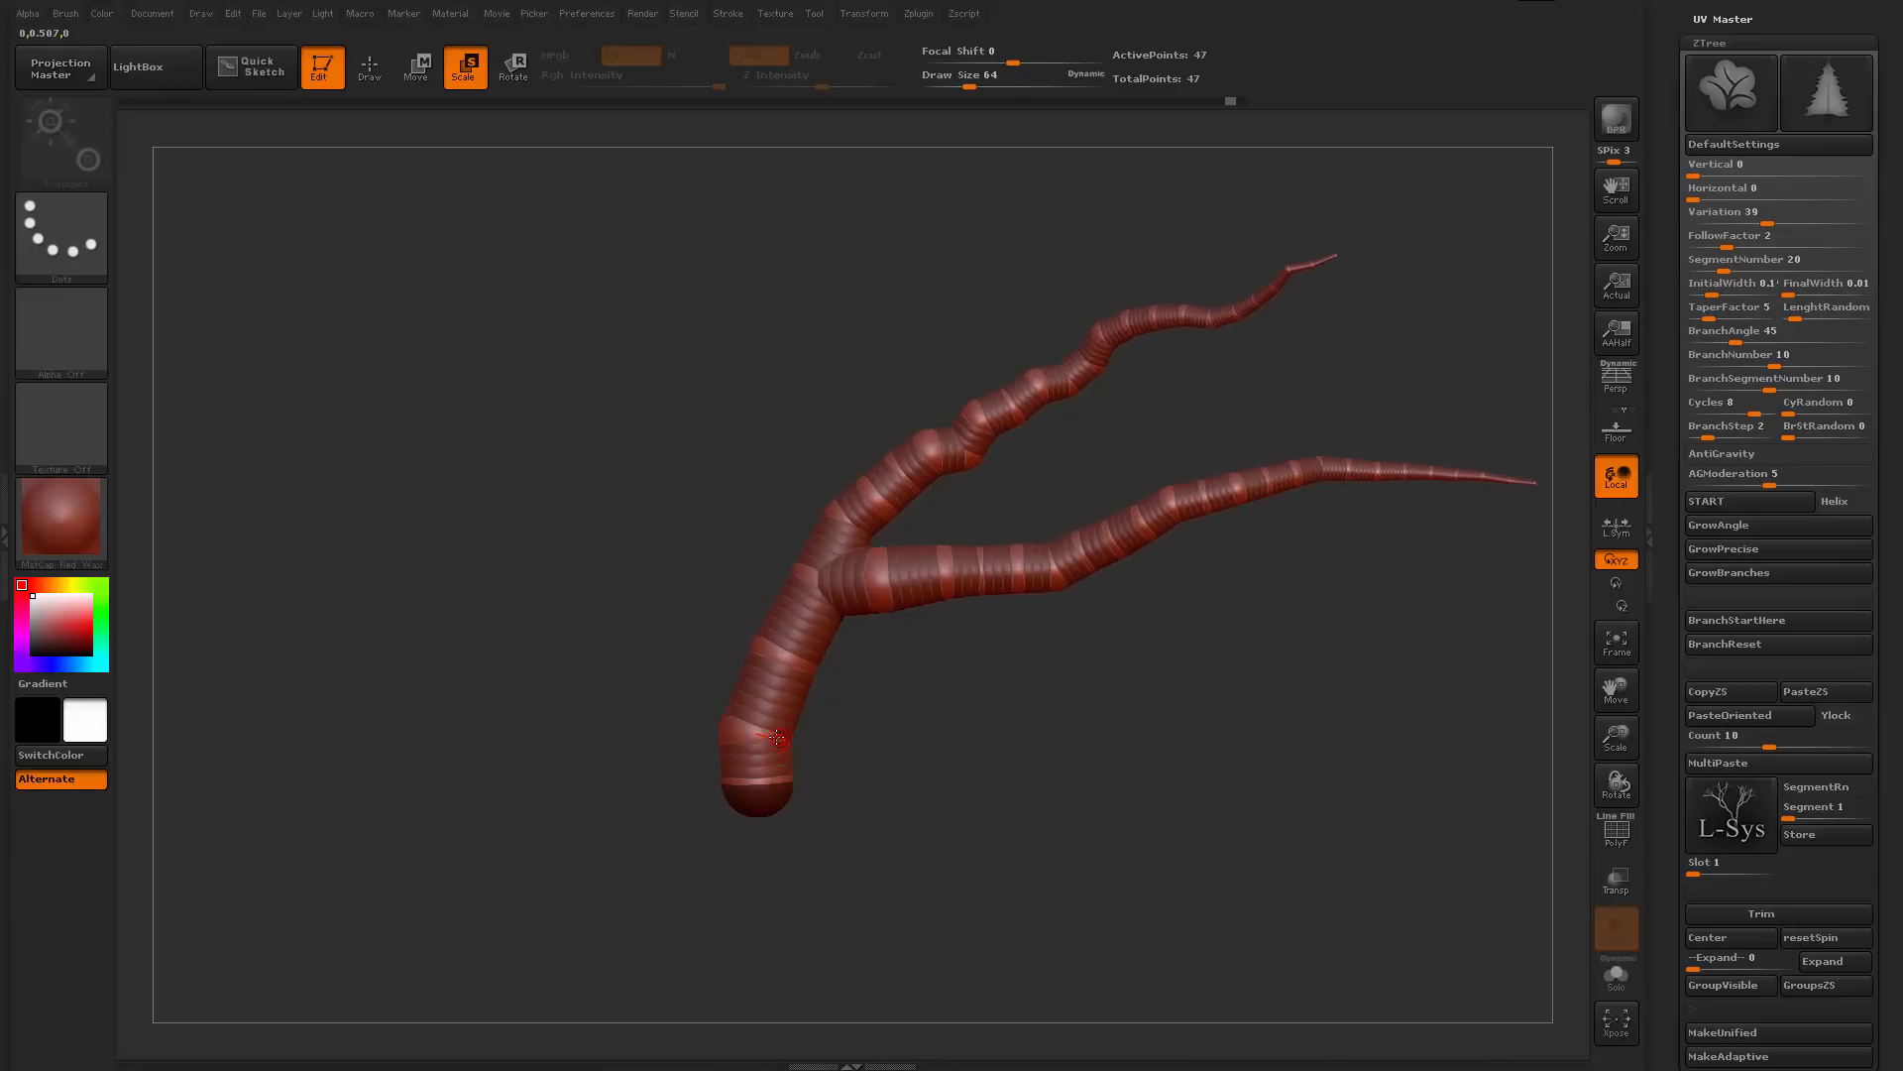
{"action": "left_click_drag", "start_coordinate": [808, 643], "coordinate": [811, 763]}
{"action": "key", "text": "ctrl+z"}
{"action": "left_click_drag", "start_coordinate": [799, 639], "coordinate": [809, 773]}
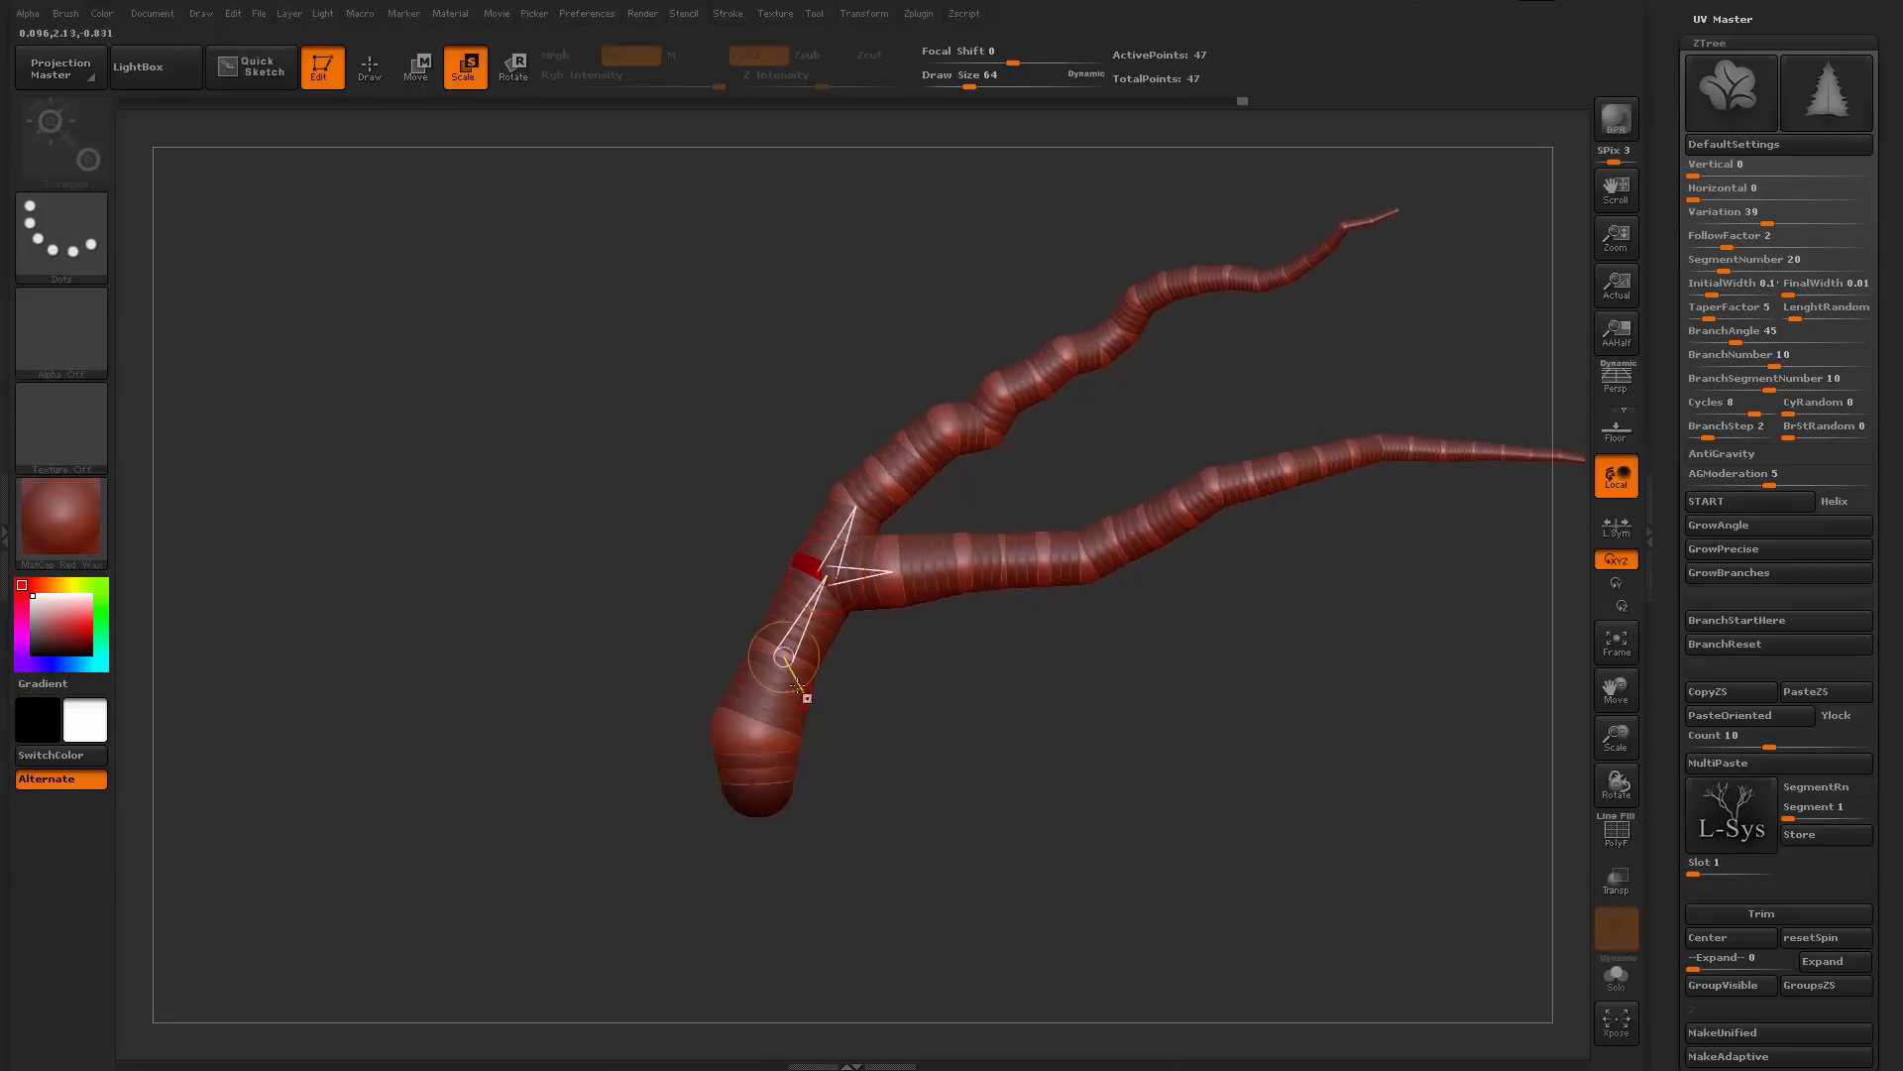
{"action": "key", "text": "ctrl+z"}
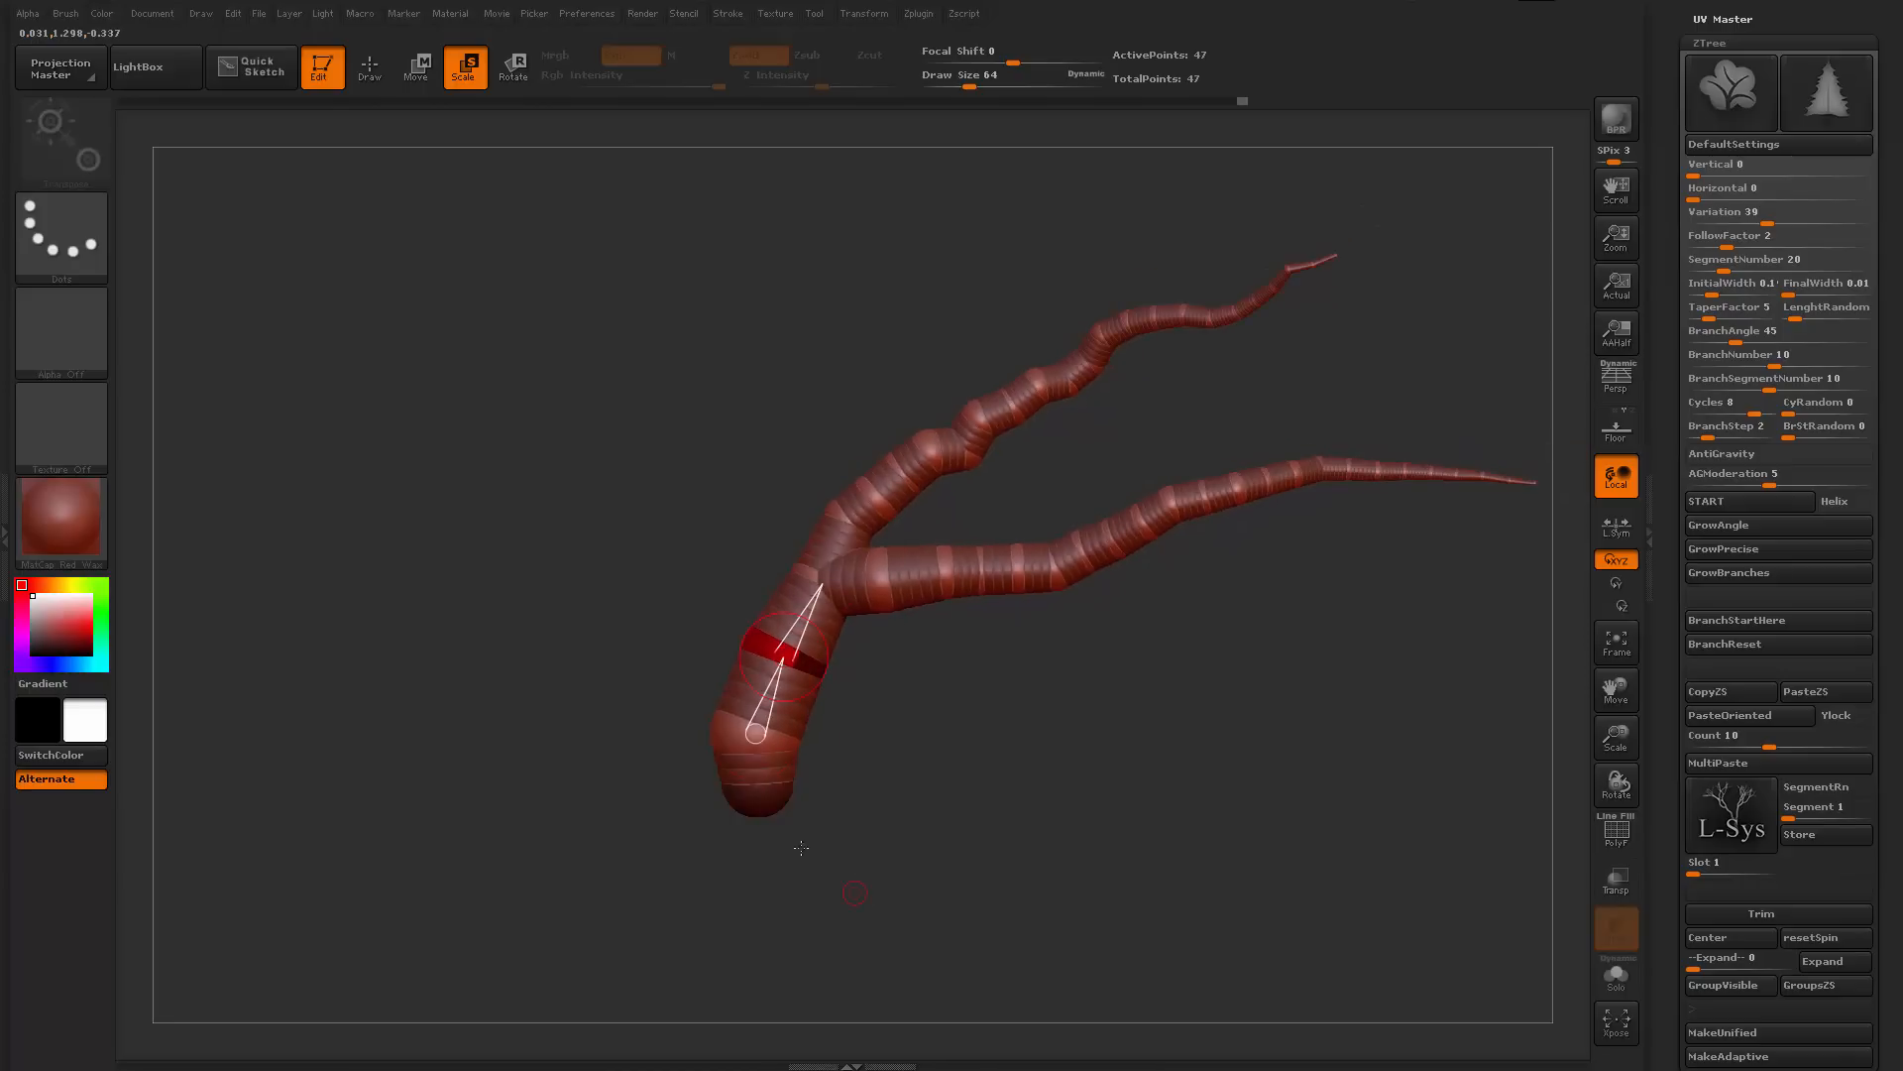
{"action": "mouse_move", "coordinate": [967, 907]}
{"action": "left_mouse_down", "text": "alt"}
{"action": "mouse_move", "coordinate": [979, 827]}
{"action": "mouse_move", "coordinate": [976, 884]}
{"action": "left_mouse_up", "text": "alt"}
Rotate the upper trunk and fork segments to adjust the lean of the branches
{"action": "key", "text": "r"}
{"action": "left_click_drag", "start_coordinate": [805, 624], "coordinate": [850, 630]}
{"action": "left_click_drag", "start_coordinate": [859, 581], "coordinate": [851, 559]}
Add a ZSphere at the bottom of the trunk and pull it outward to form a root stub
{"action": "left_click_drag", "start_coordinate": [894, 706], "coordinate": [1050, 674]}
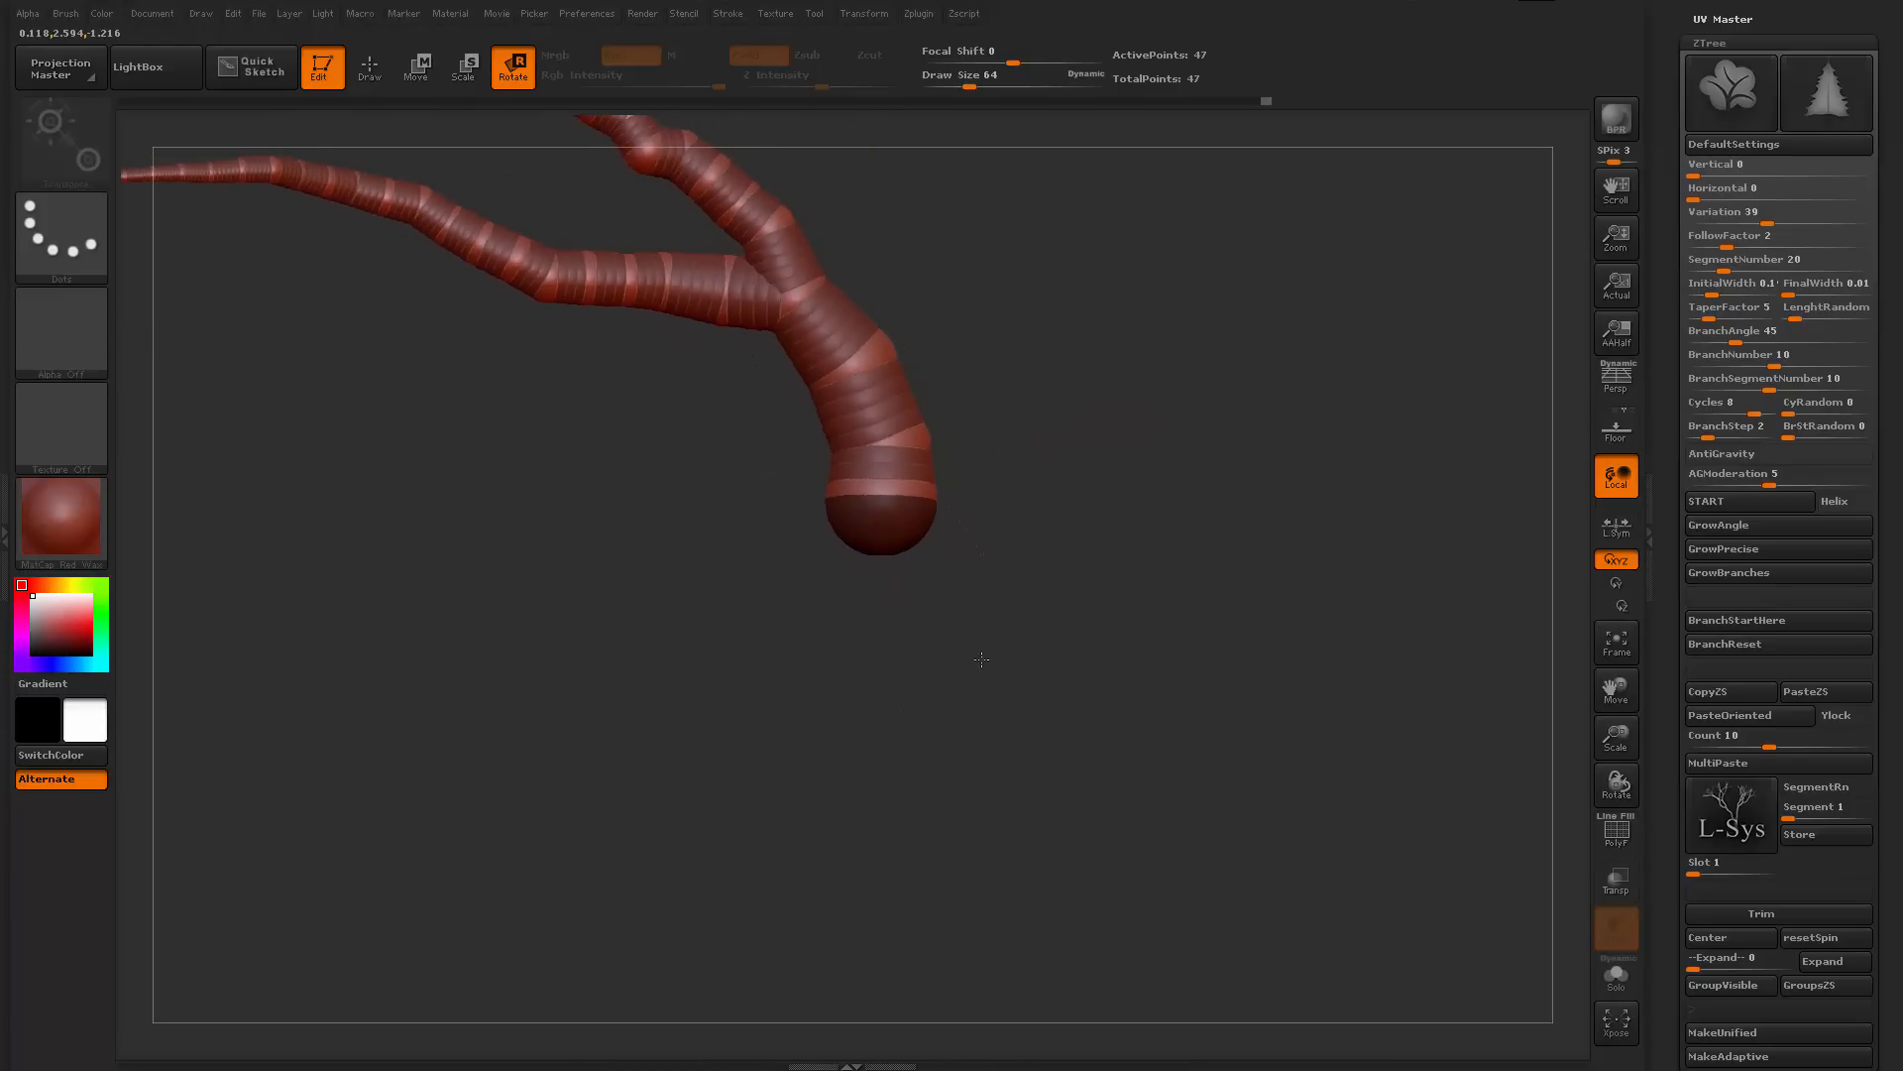
{"action": "mouse_move", "coordinate": [981, 553]}
{"action": "left_mouse_down", "text": "alt"}
{"action": "mouse_move", "coordinate": [970, 666]}
{"action": "mouse_move", "coordinate": [798, 732]}
{"action": "left_mouse_up", "text": "alt"}
{"action": "key", "text": "q"}
{"action": "key", "text": "w"}
{"action": "left_click_drag", "start_coordinate": [816, 649], "coordinate": [793, 661]}
{"action": "left_click_drag", "start_coordinate": [1032, 741], "coordinate": [1143, 699], "text": "alt"}
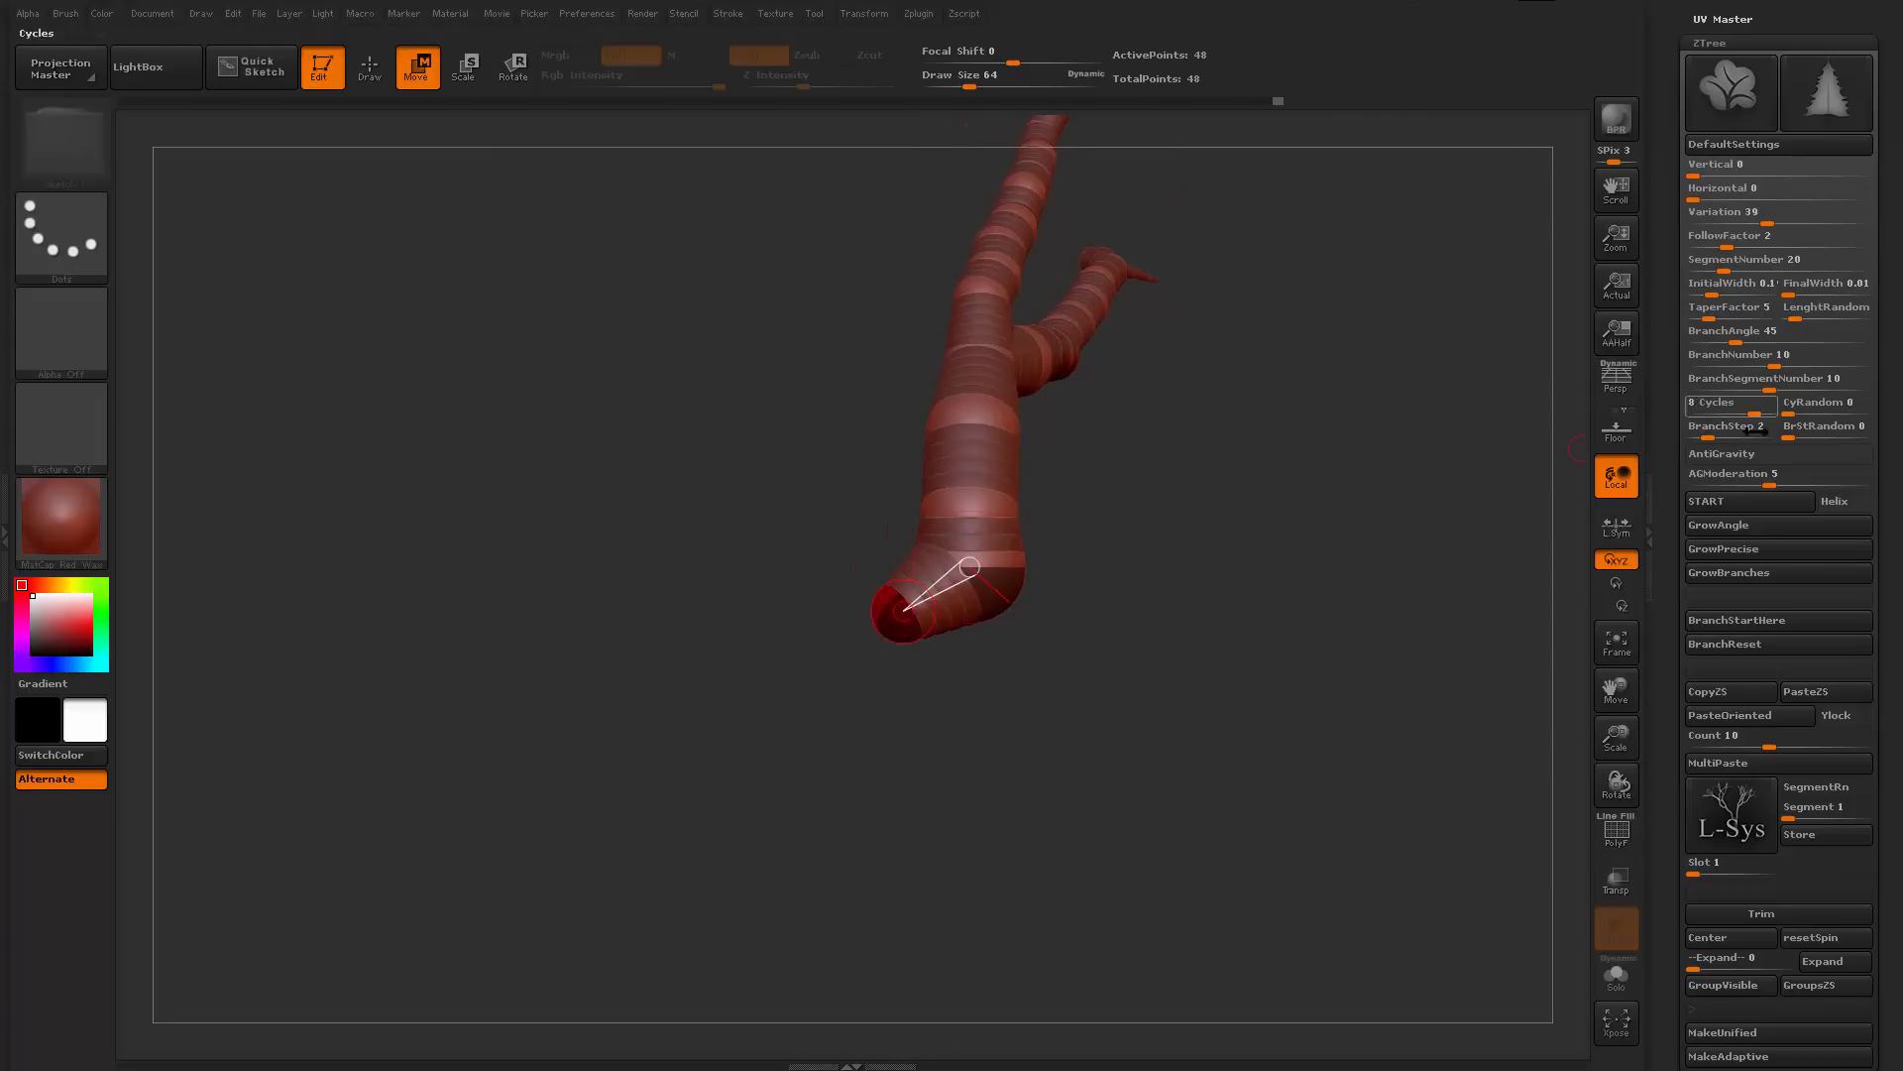
Generate a new ZTree trunk with START using the current Variation of 39
{"action": "left_click", "coordinate": [1709, 506]}
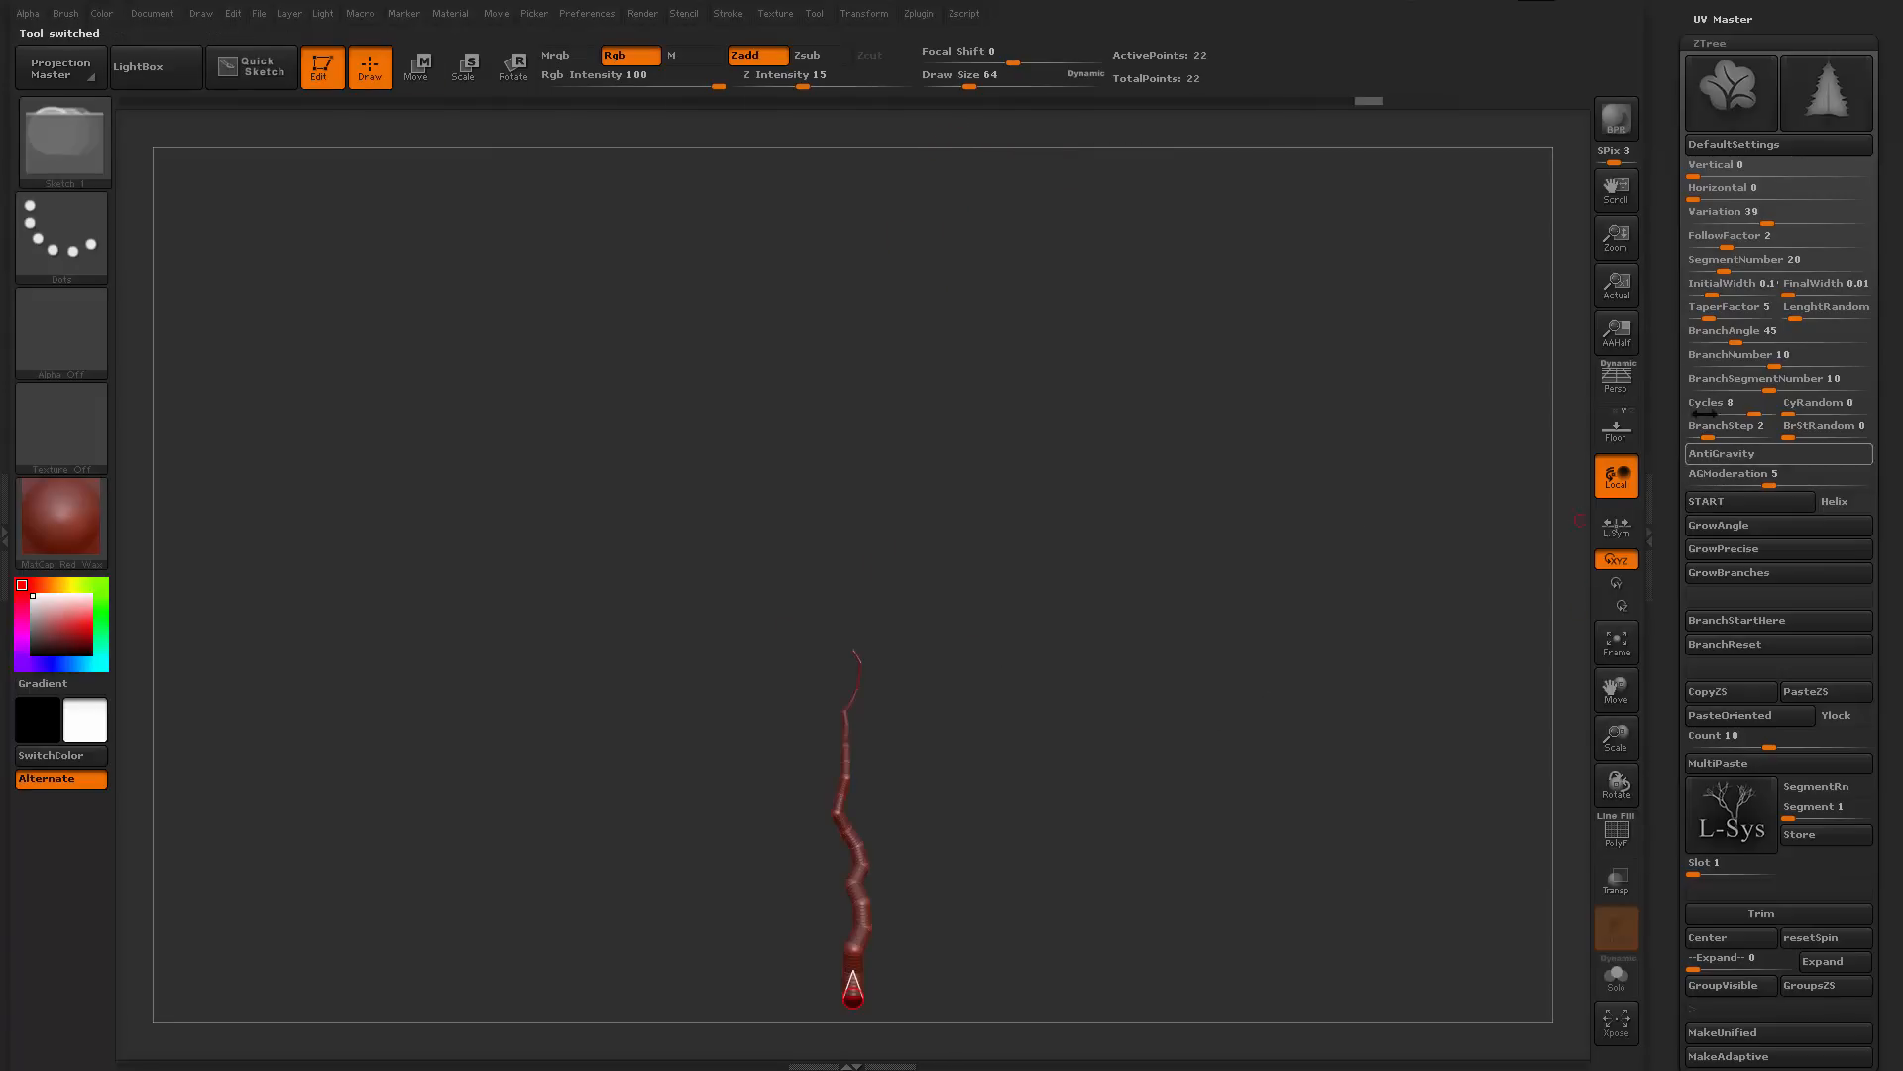
{"action": "left_click_drag", "start_coordinate": [1180, 731], "coordinate": [1223, 761]}
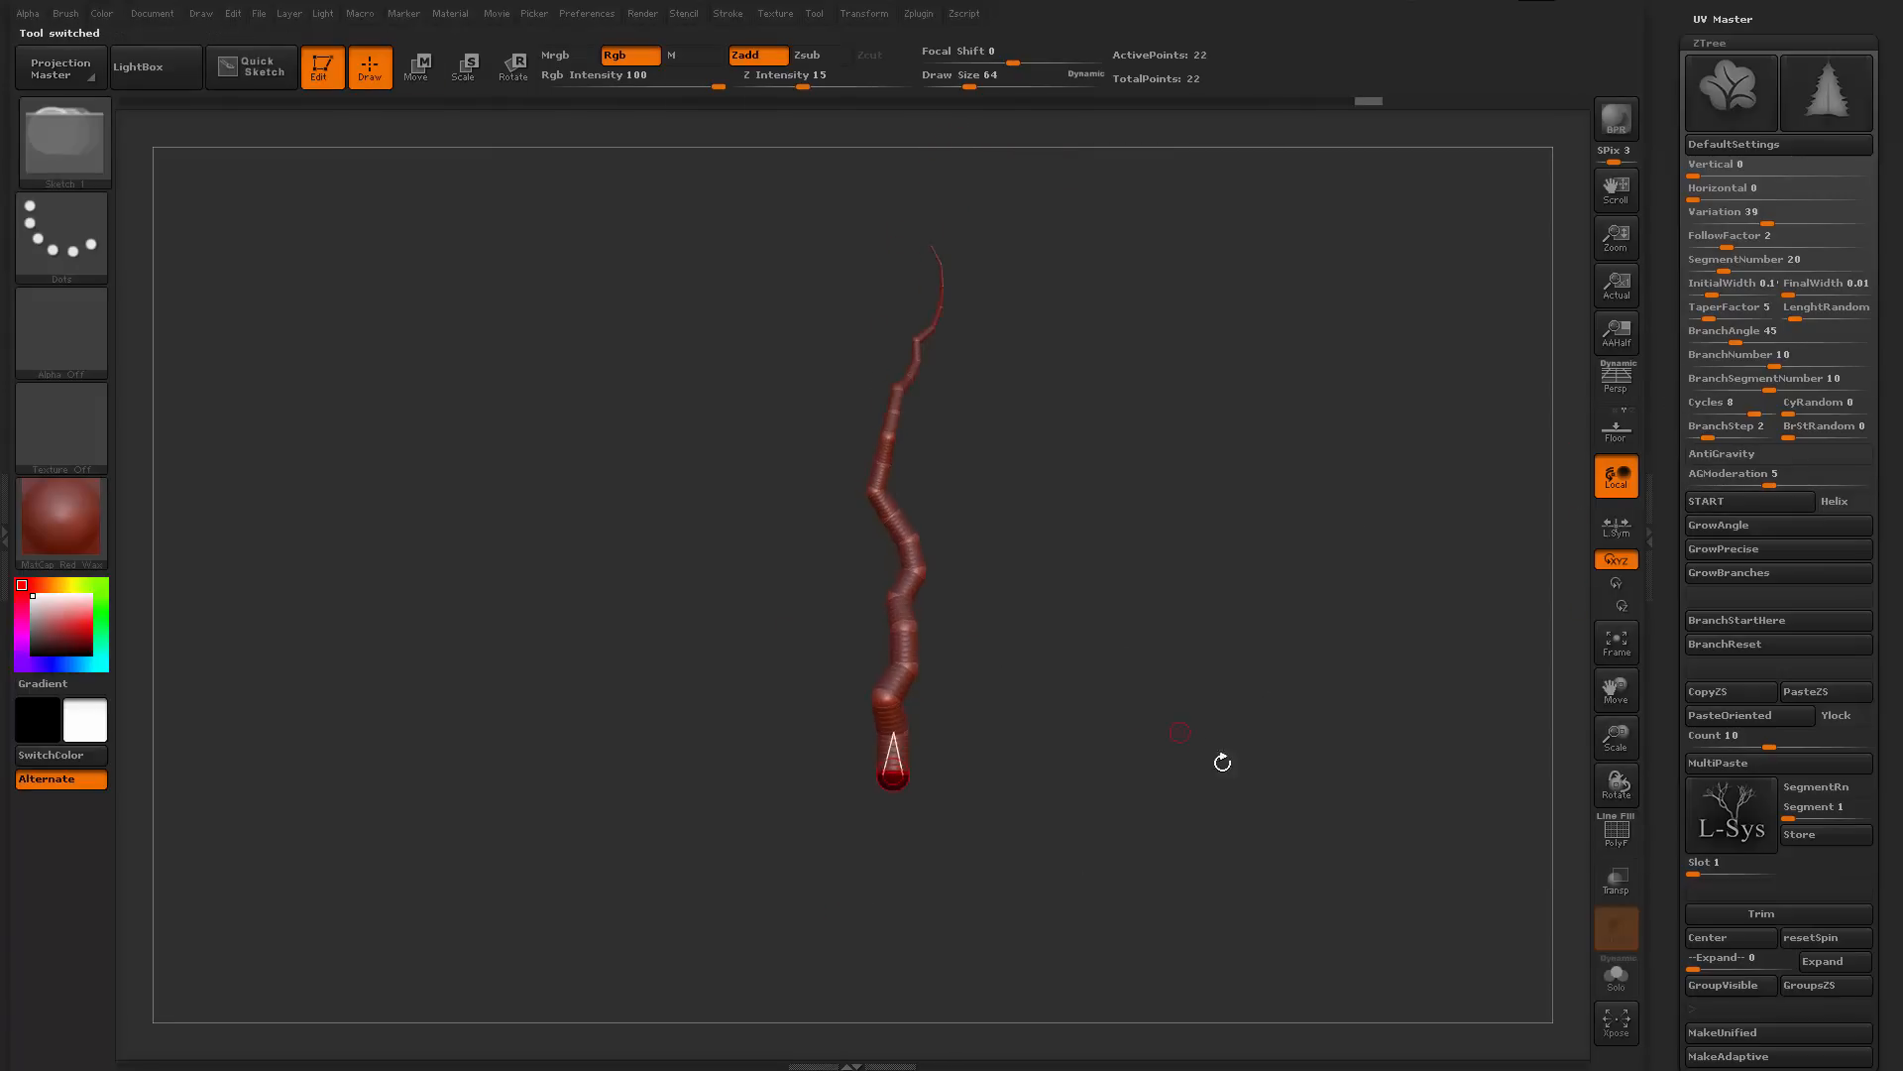
Switch back to the forked ZSphere tree and grow a root from its base stub with GrowPrecise
{"action": "scroll", "coordinate": [1670, 825], "scroll_direction": "down", "scroll_amount": 8}
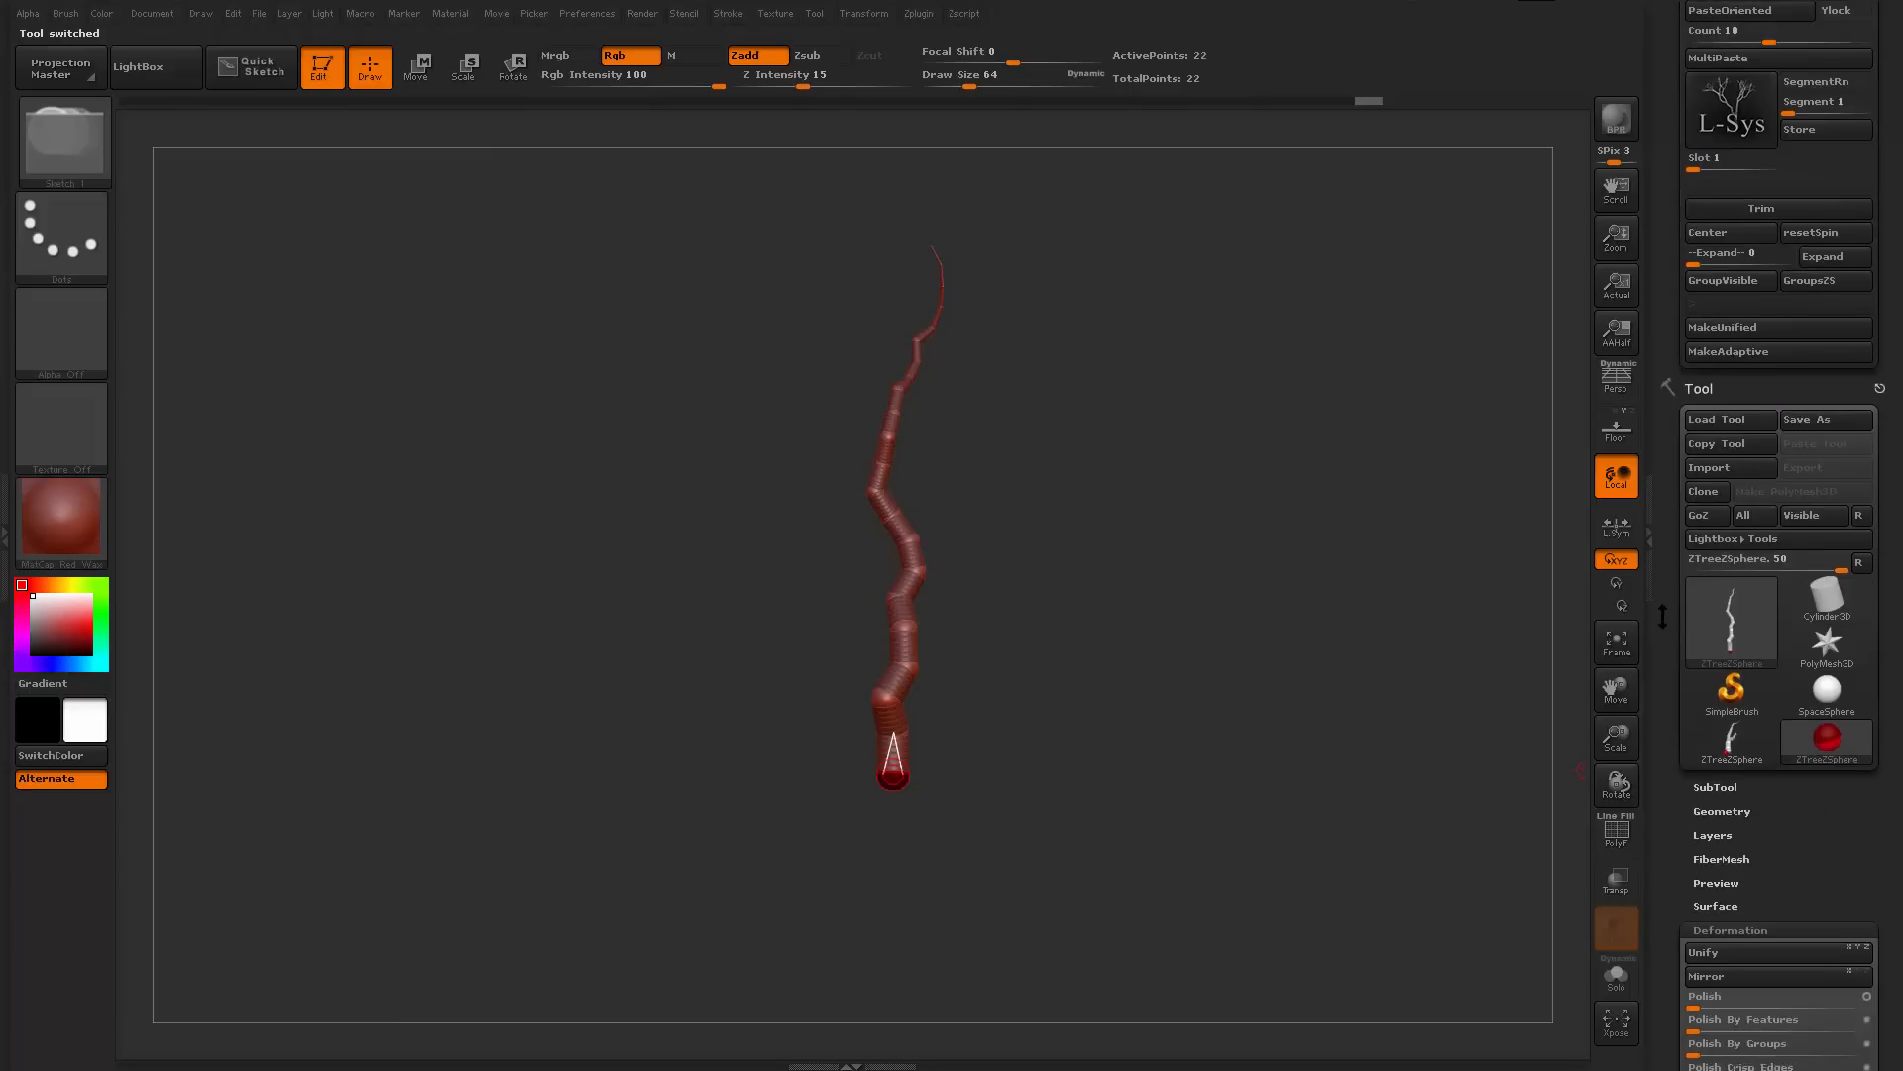
{"action": "mouse_move", "coordinate": [1824, 691]}
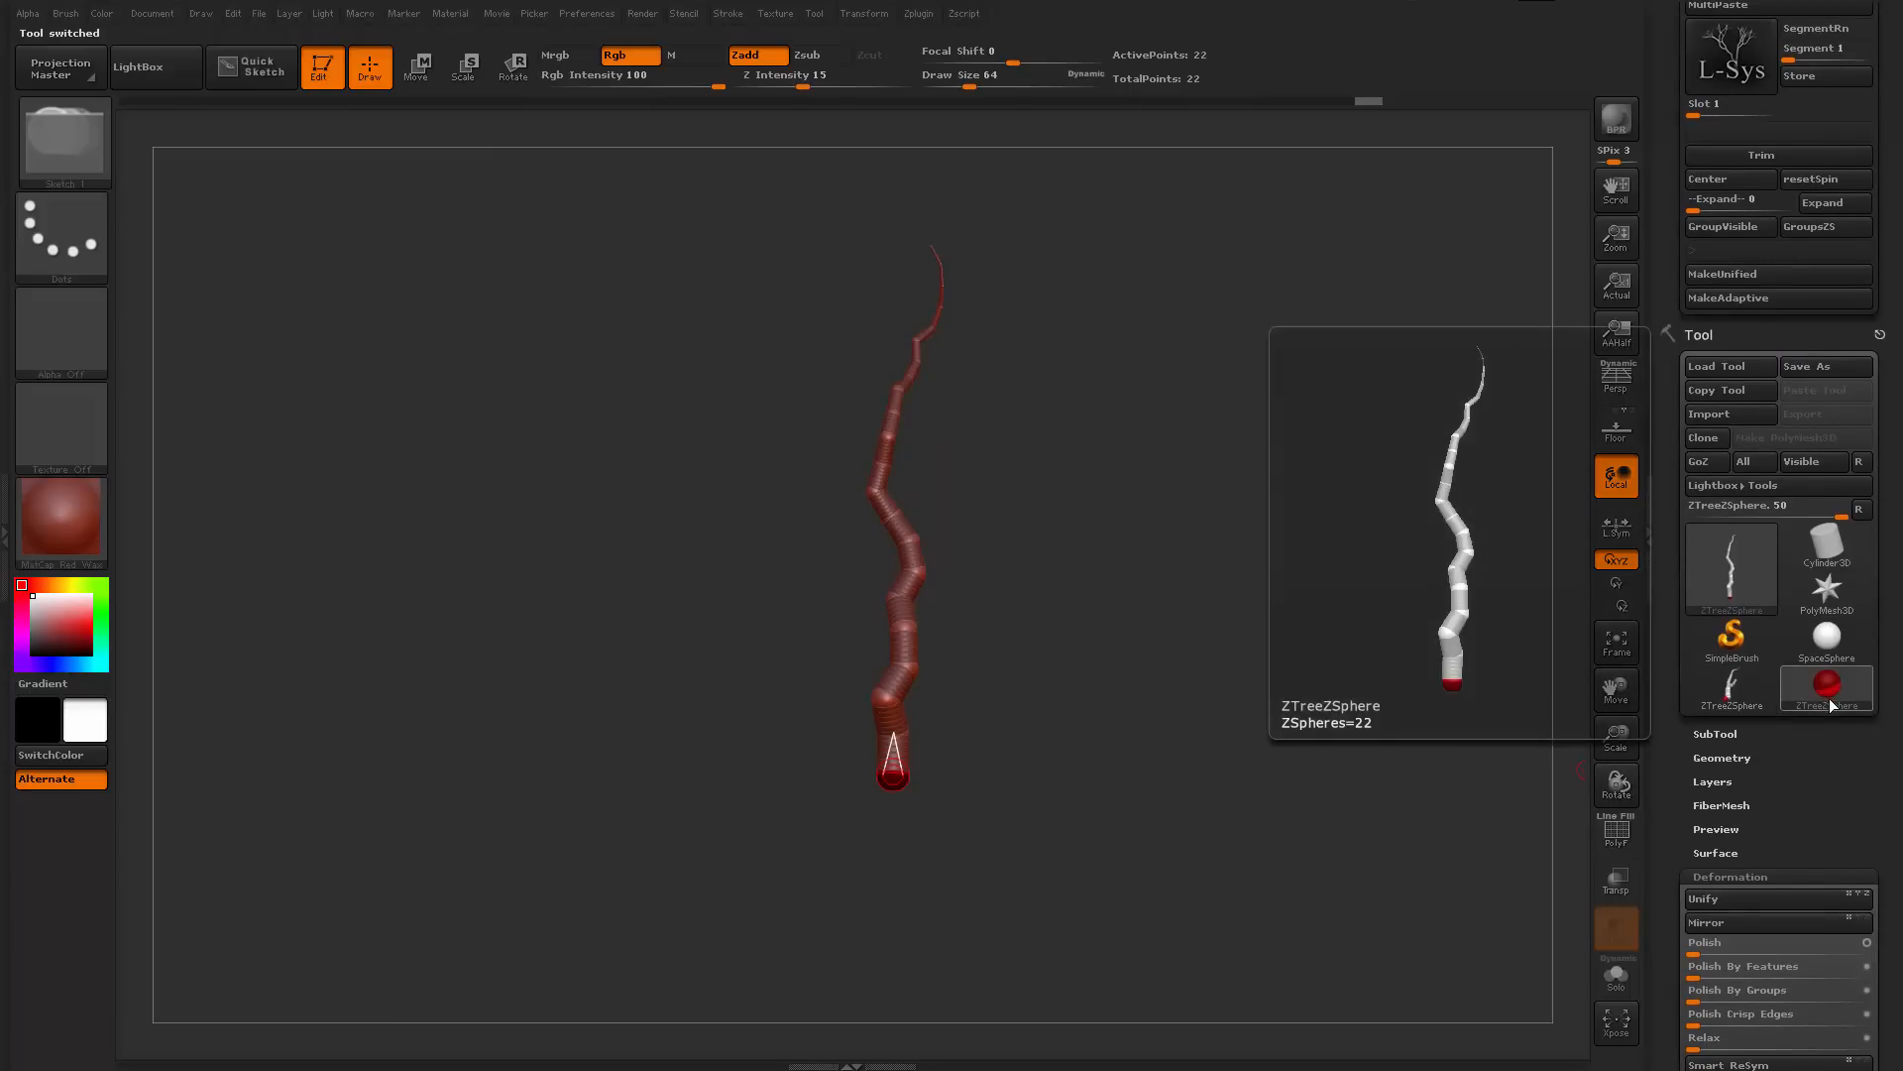
{"action": "left_click", "coordinate": [1743, 705]}
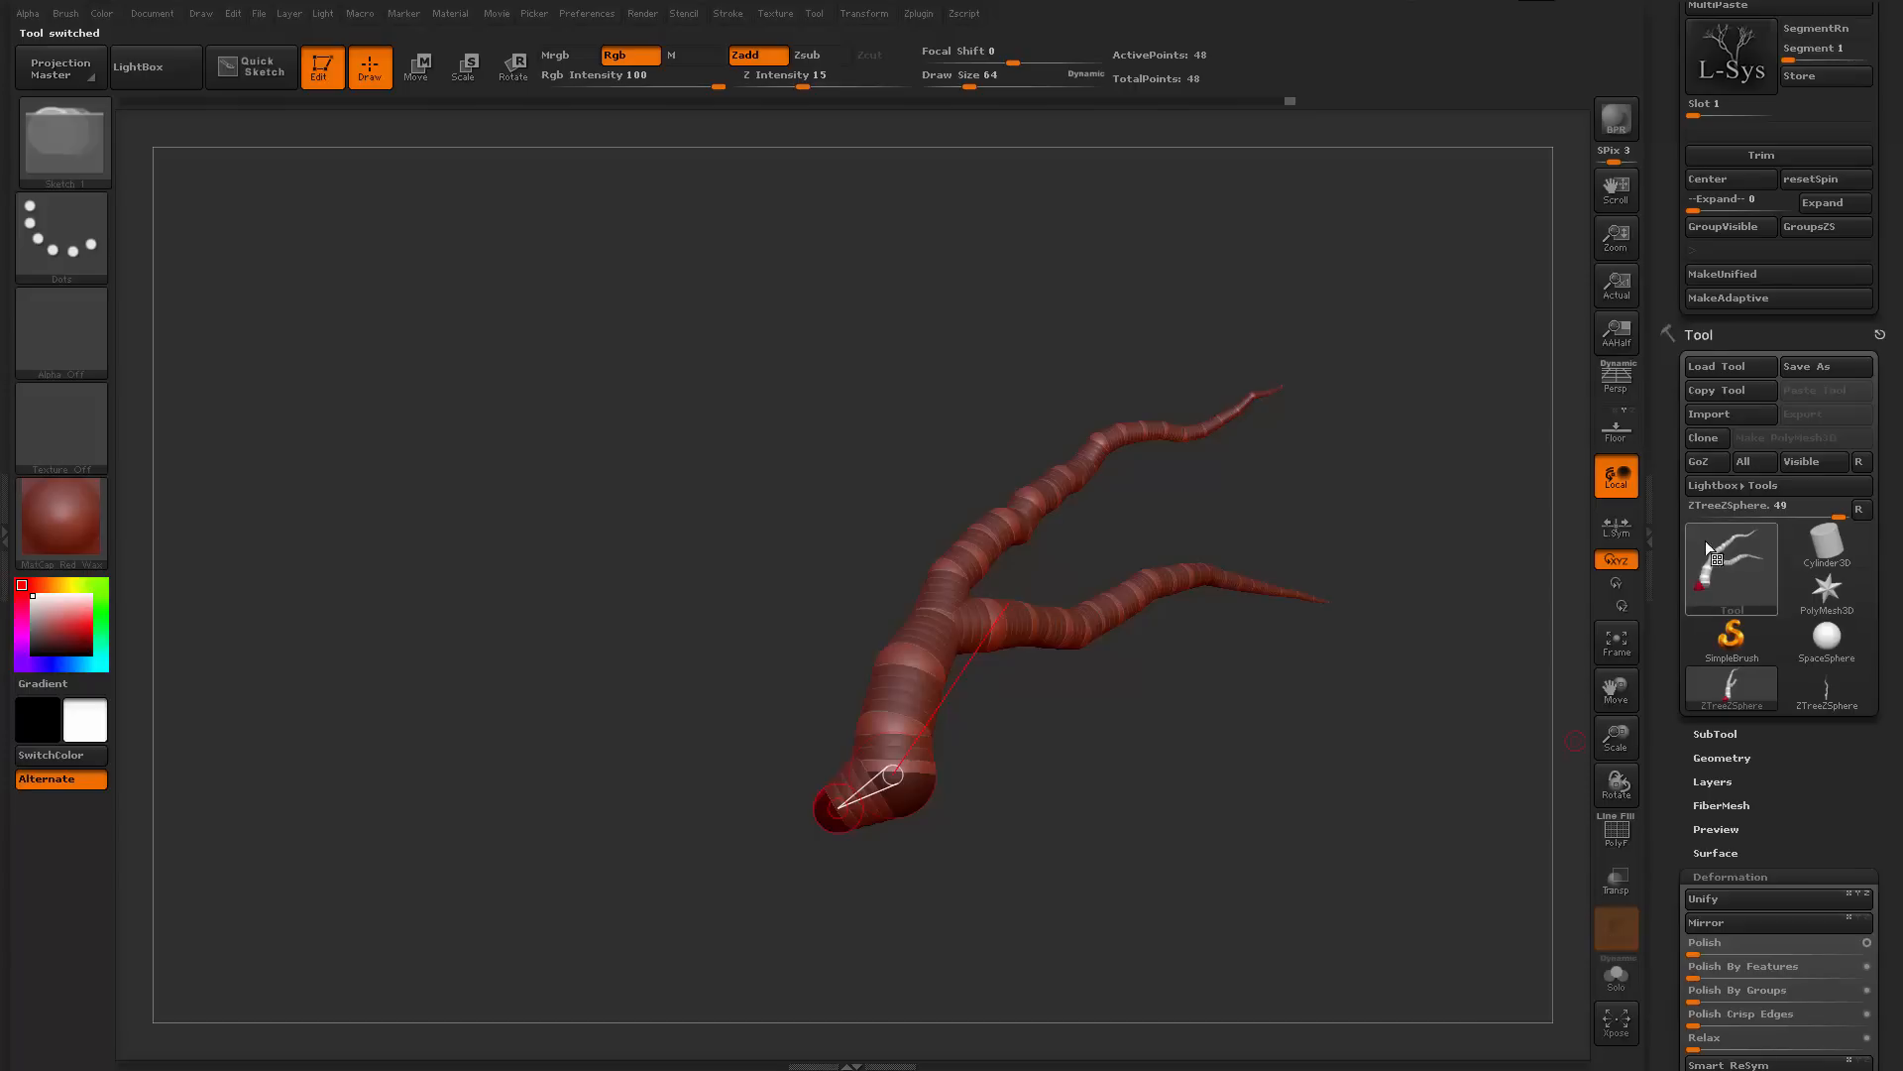
{"action": "scroll", "coordinate": [1745, 446], "scroll_direction": "up", "scroll_amount": 10}
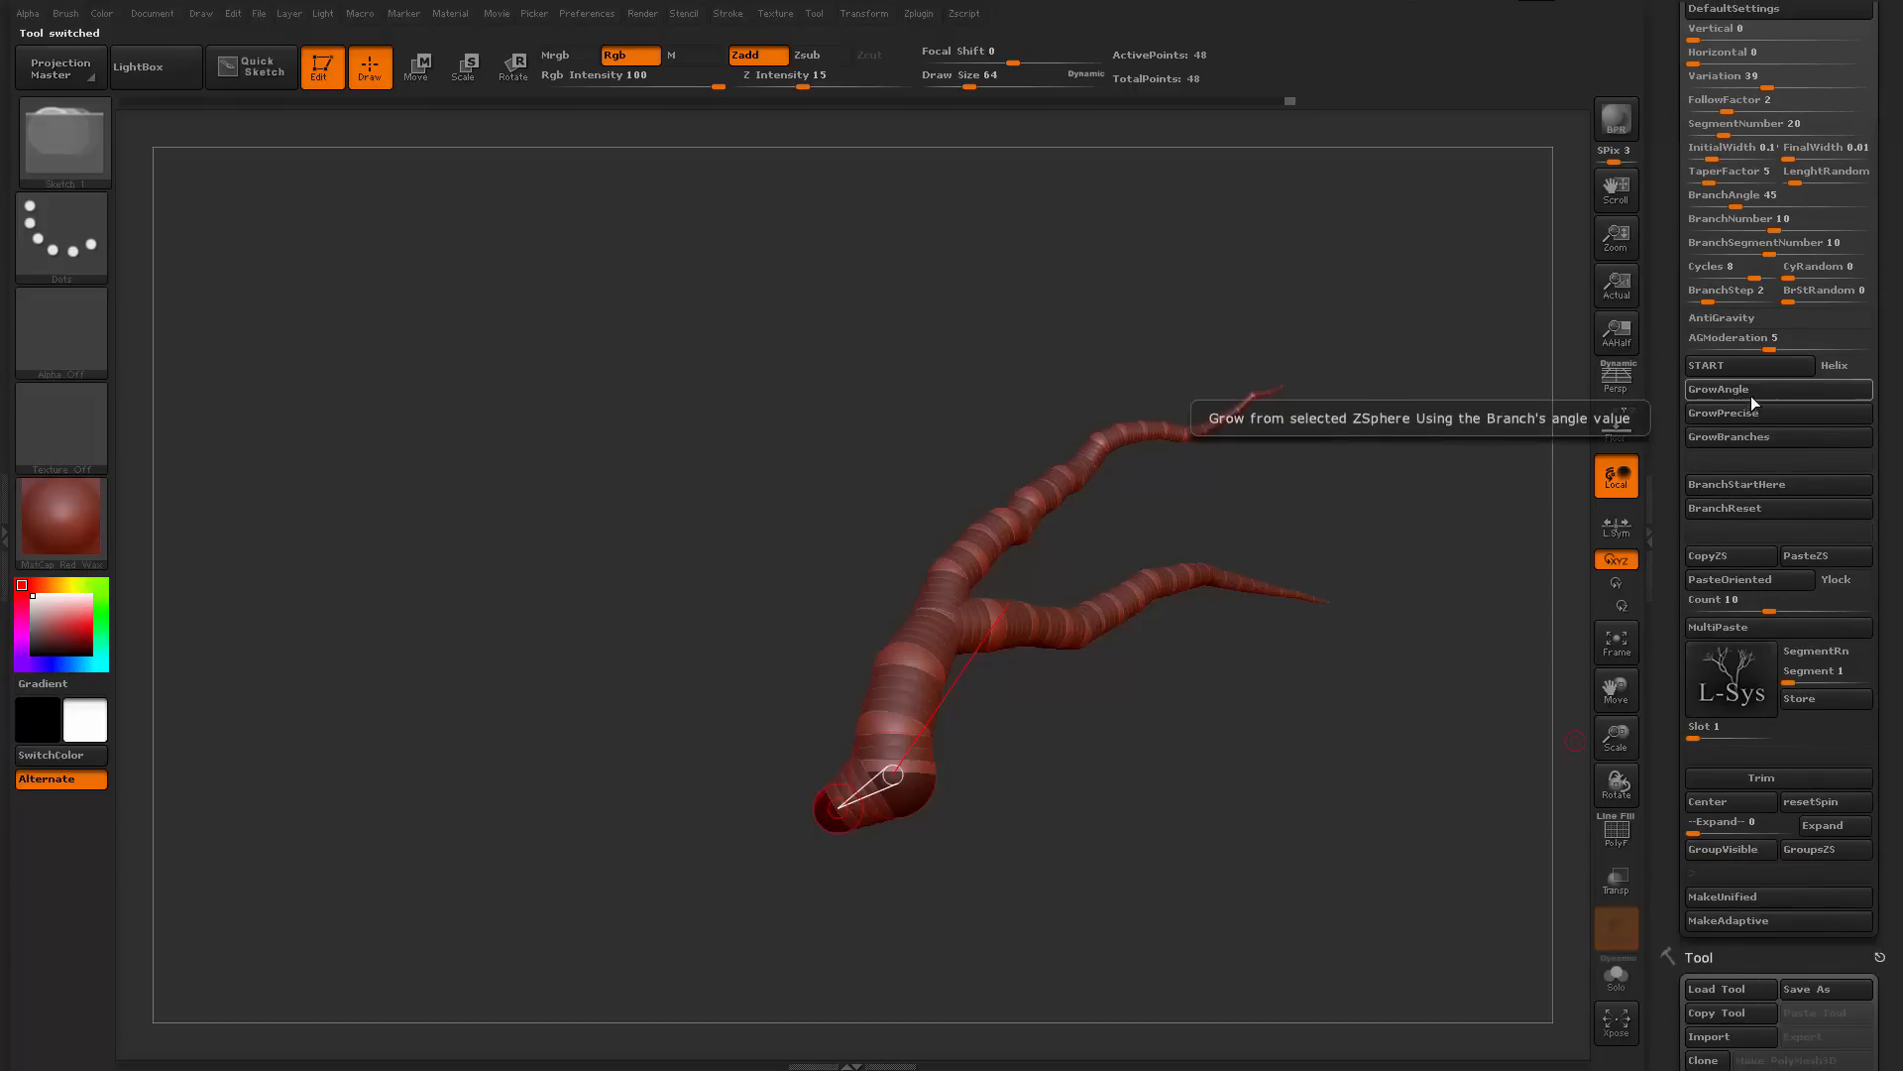
{"action": "left_click", "coordinate": [1718, 410]}
Rotate the new root's segments so the root bends down and outward from the trunk's base
{"action": "mouse_move", "coordinate": [1074, 866]}
{"action": "left_mouse_down"}
{"action": "mouse_move", "coordinate": [1127, 701]}
{"action": "mouse_move", "coordinate": [1220, 794]}
{"action": "mouse_move", "coordinate": [1083, 765]}
{"action": "left_mouse_up"}
{"action": "left_click_drag", "start_coordinate": [1007, 690], "coordinate": [1024, 738], "text": "alt"}
{"action": "key", "text": "r"}
{"action": "left_click_drag", "start_coordinate": [972, 618], "coordinate": [968, 658]}
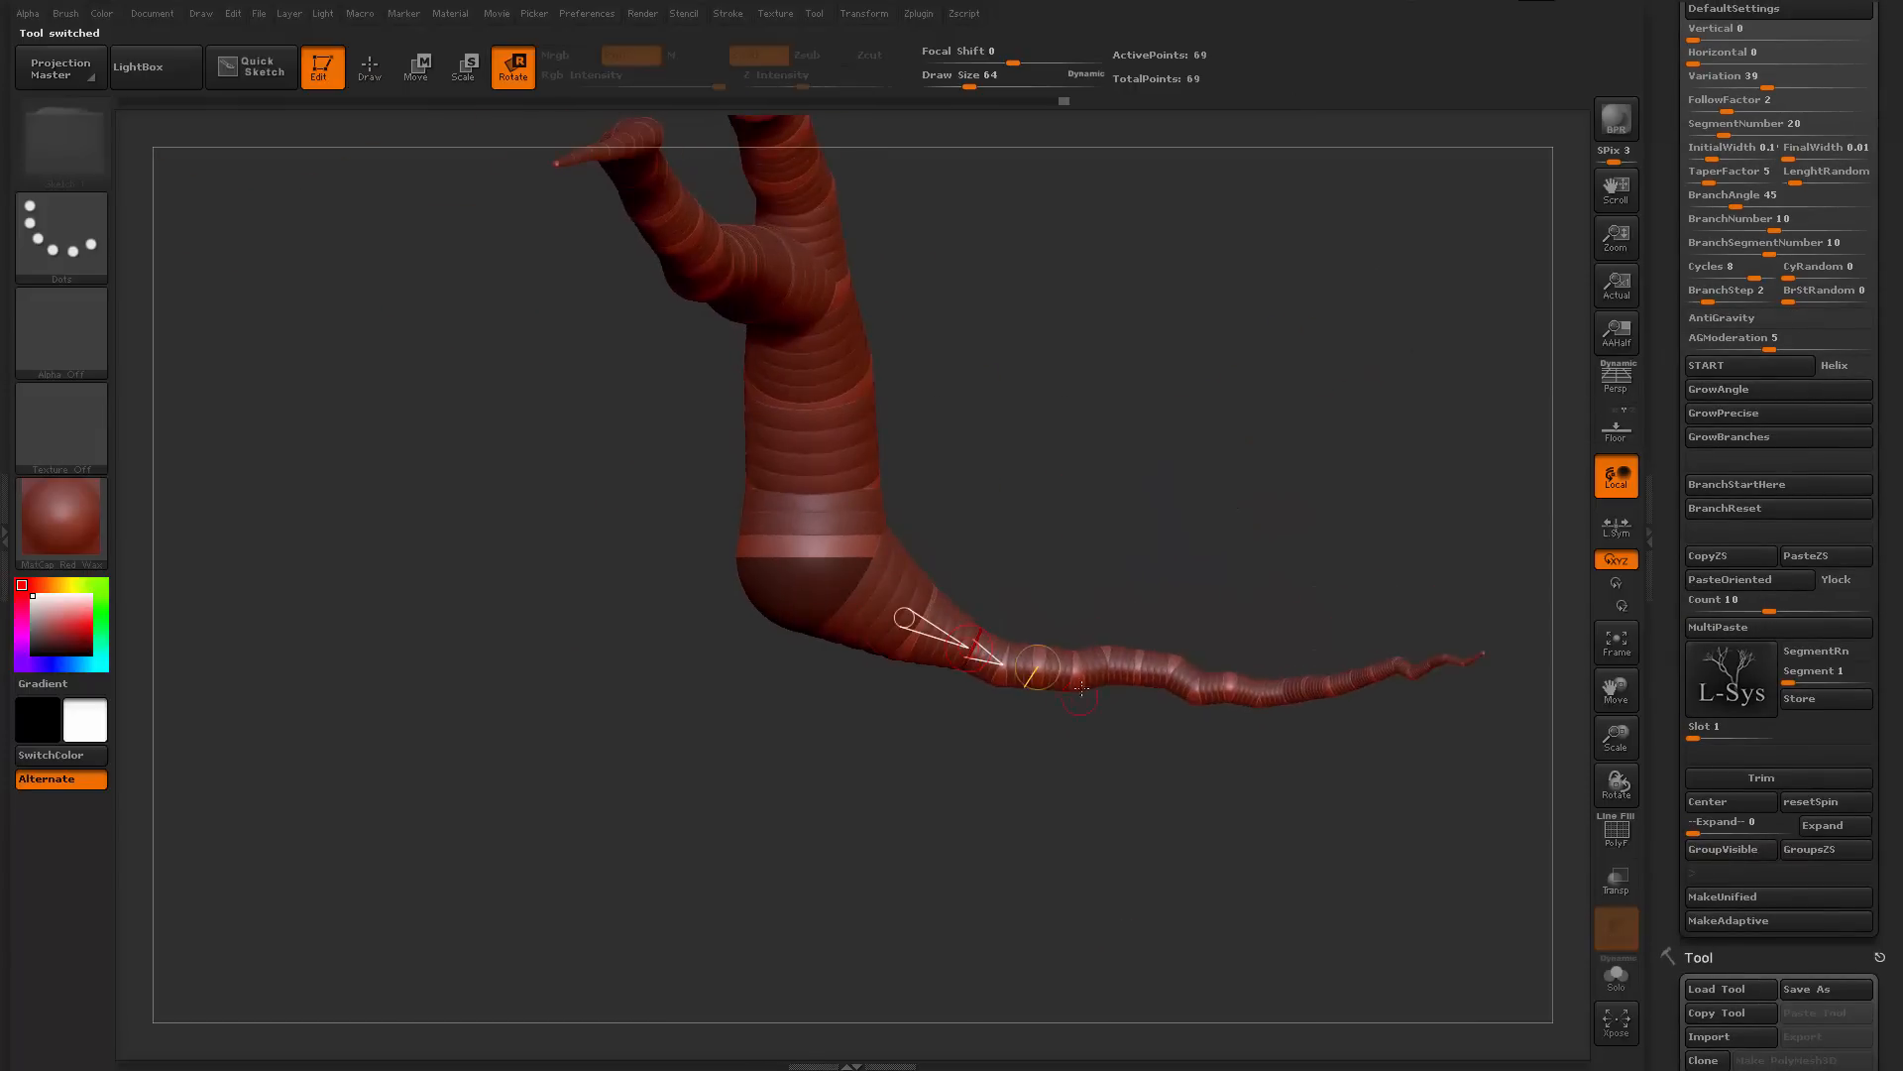
{"action": "left_click_drag", "start_coordinate": [1138, 670], "coordinate": [1185, 705]}
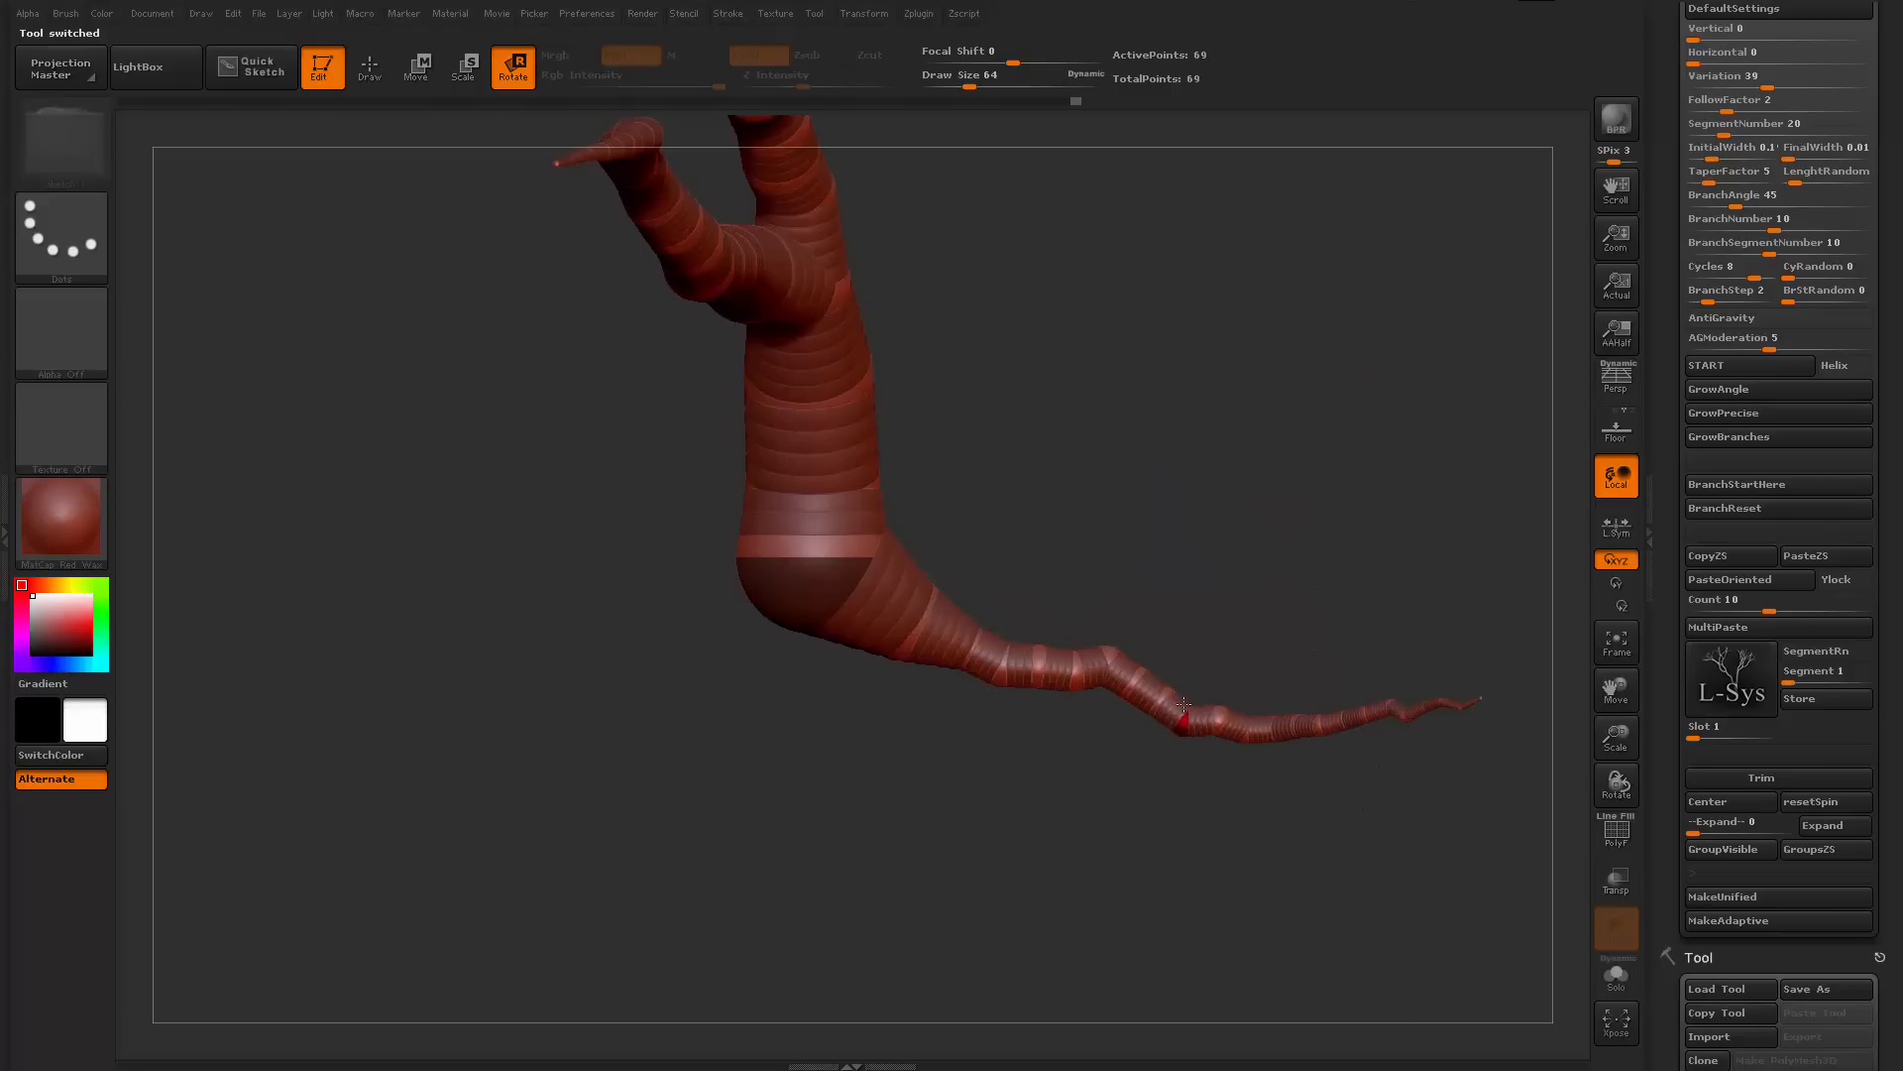
{"action": "left_click_drag", "start_coordinate": [1201, 625], "coordinate": [1176, 809], "text": "alt"}
{"action": "left_click_drag", "start_coordinate": [1176, 809], "coordinate": [1397, 888], "text": "alt"}
Append a PM3D_Cube3D subtool to the tree
{"action": "left_click_drag", "start_coordinate": [1661, 796], "coordinate": [1669, 625]}
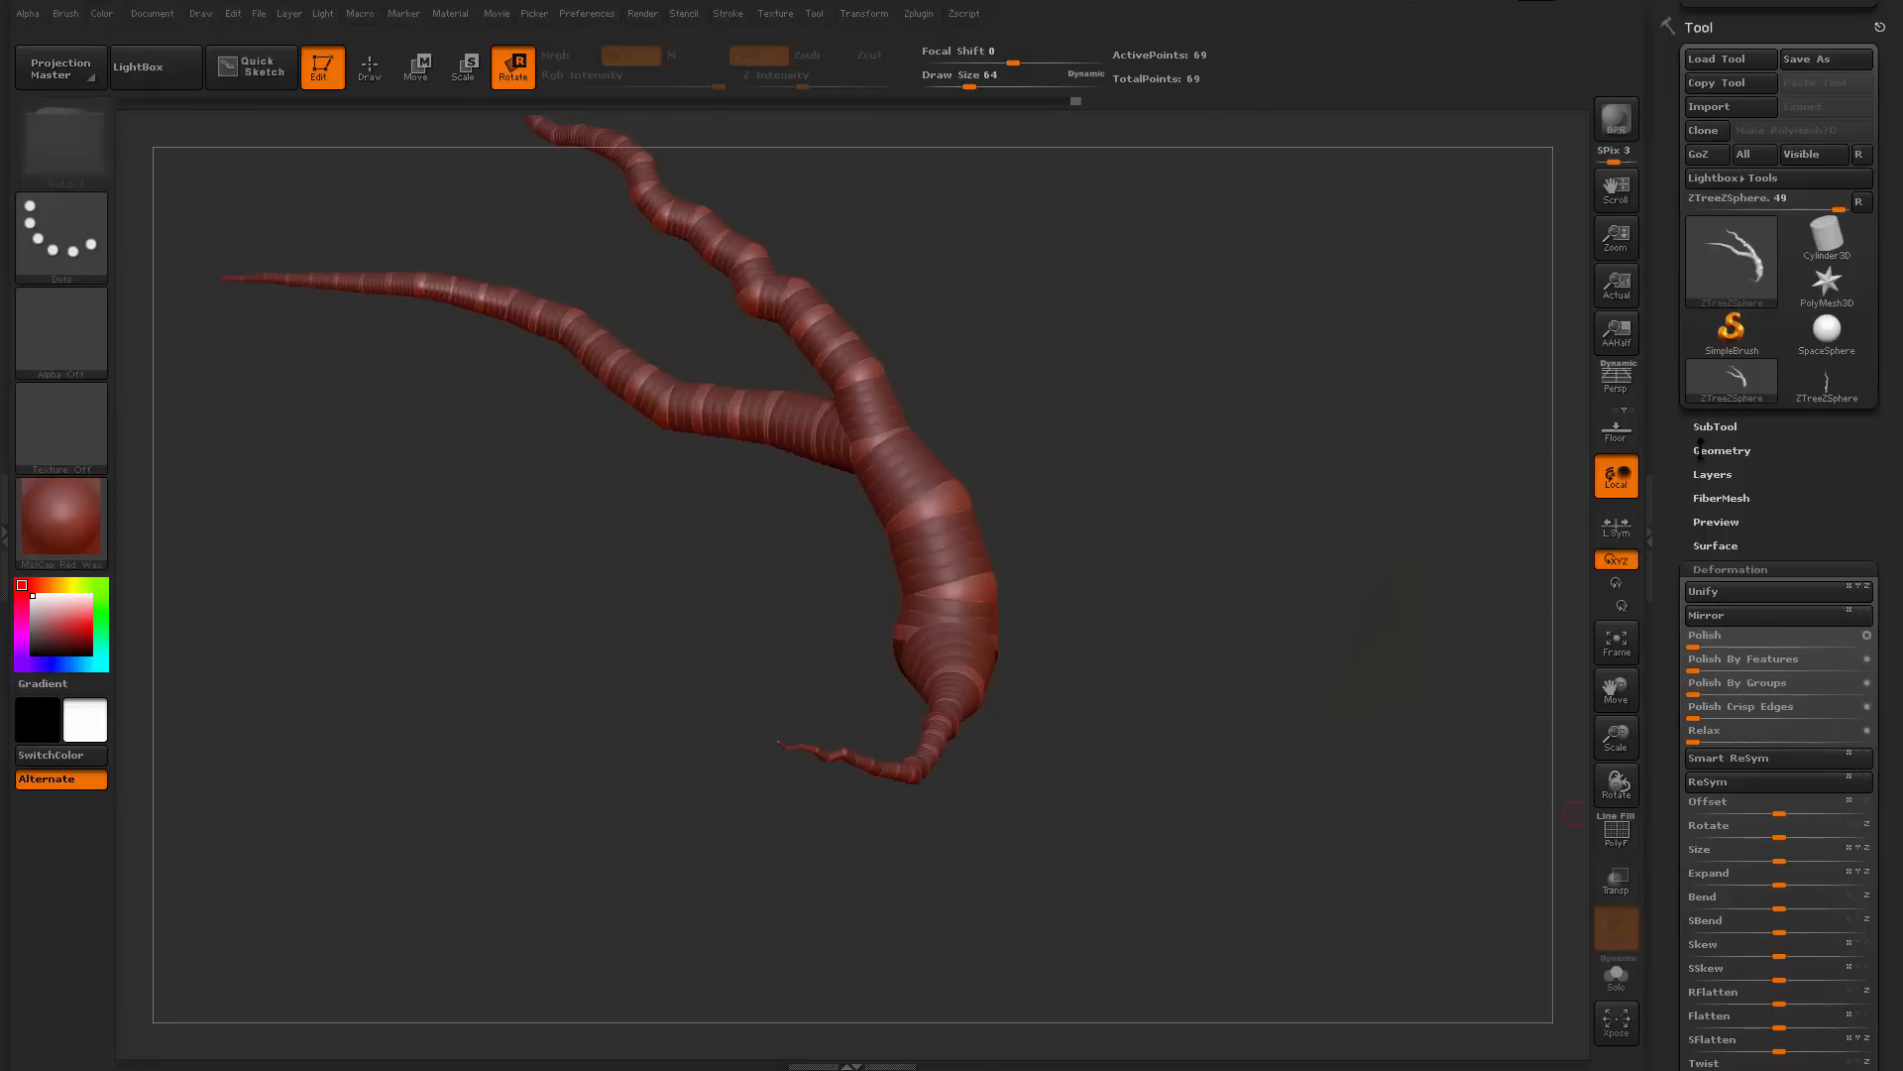
{"action": "left_click", "coordinate": [1713, 426]}
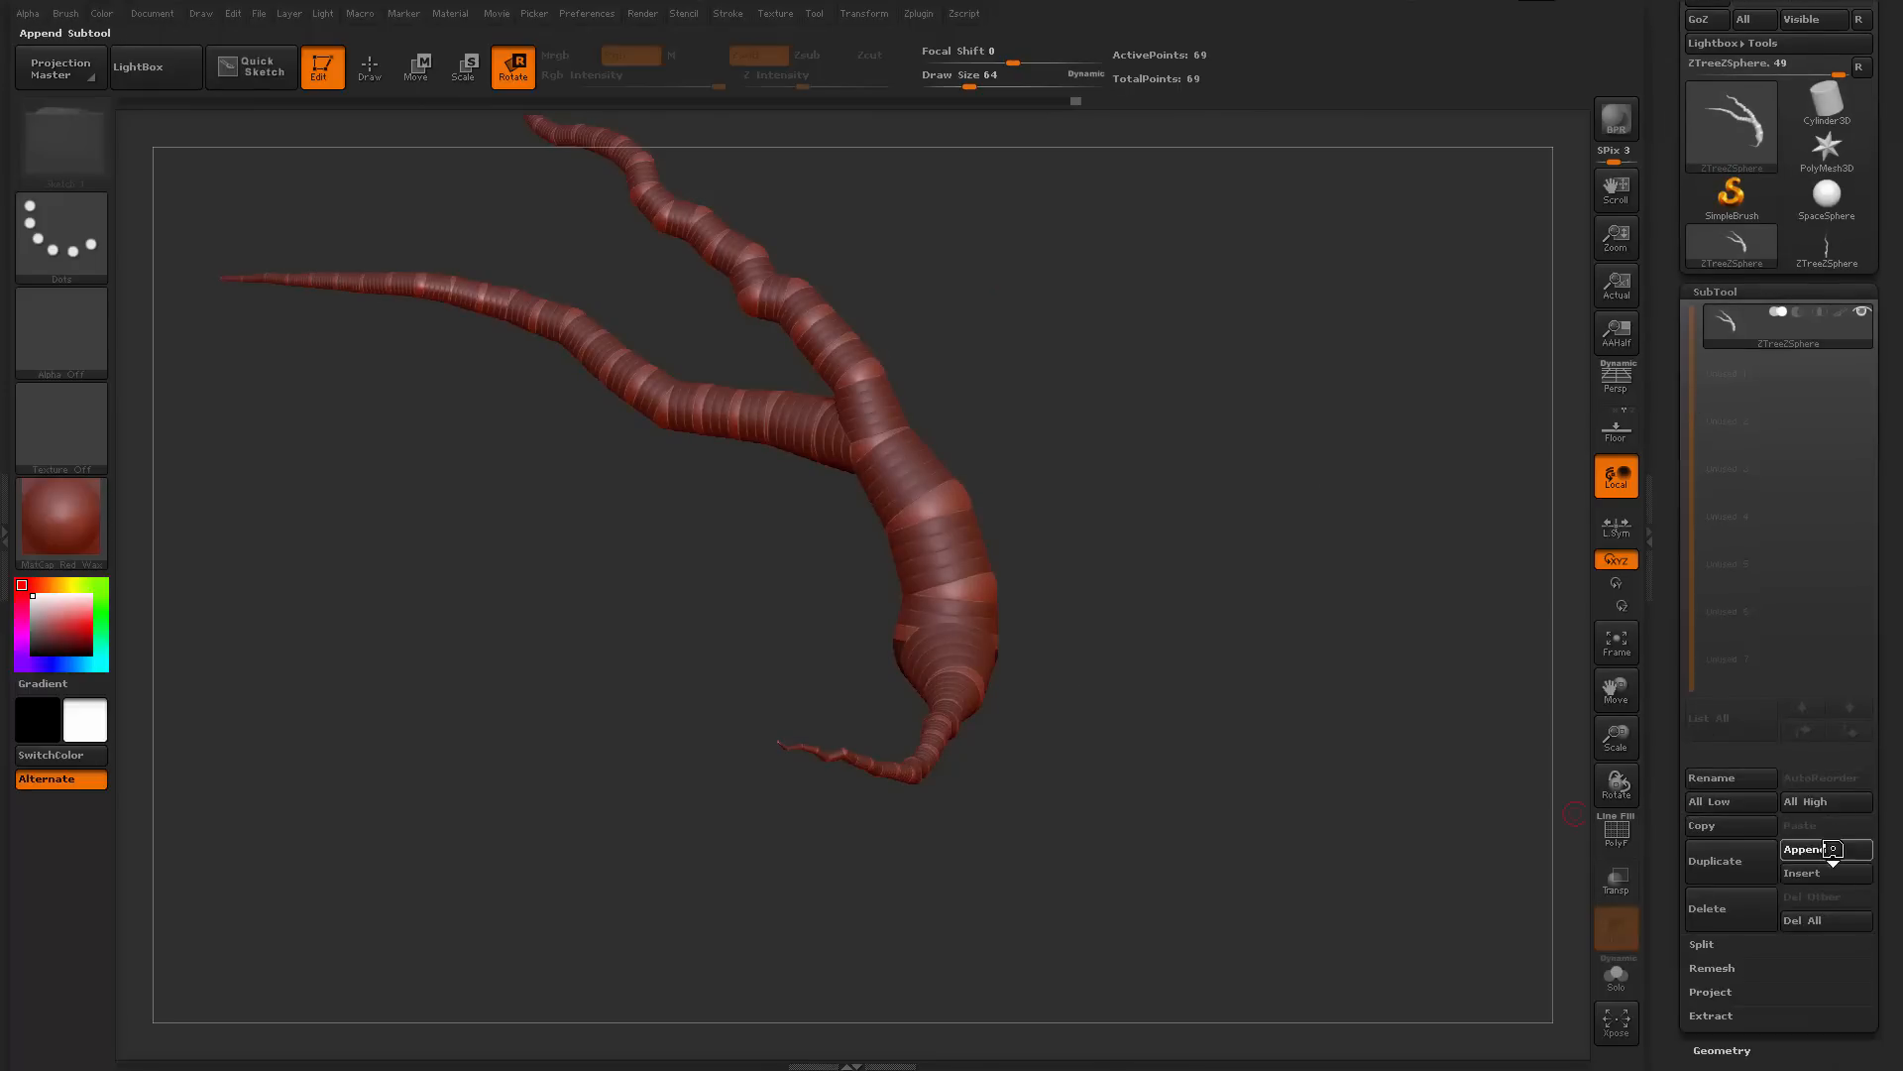
{"action": "left_click", "coordinate": [1832, 849]}
{"action": "left_click", "coordinate": [1051, 706]}
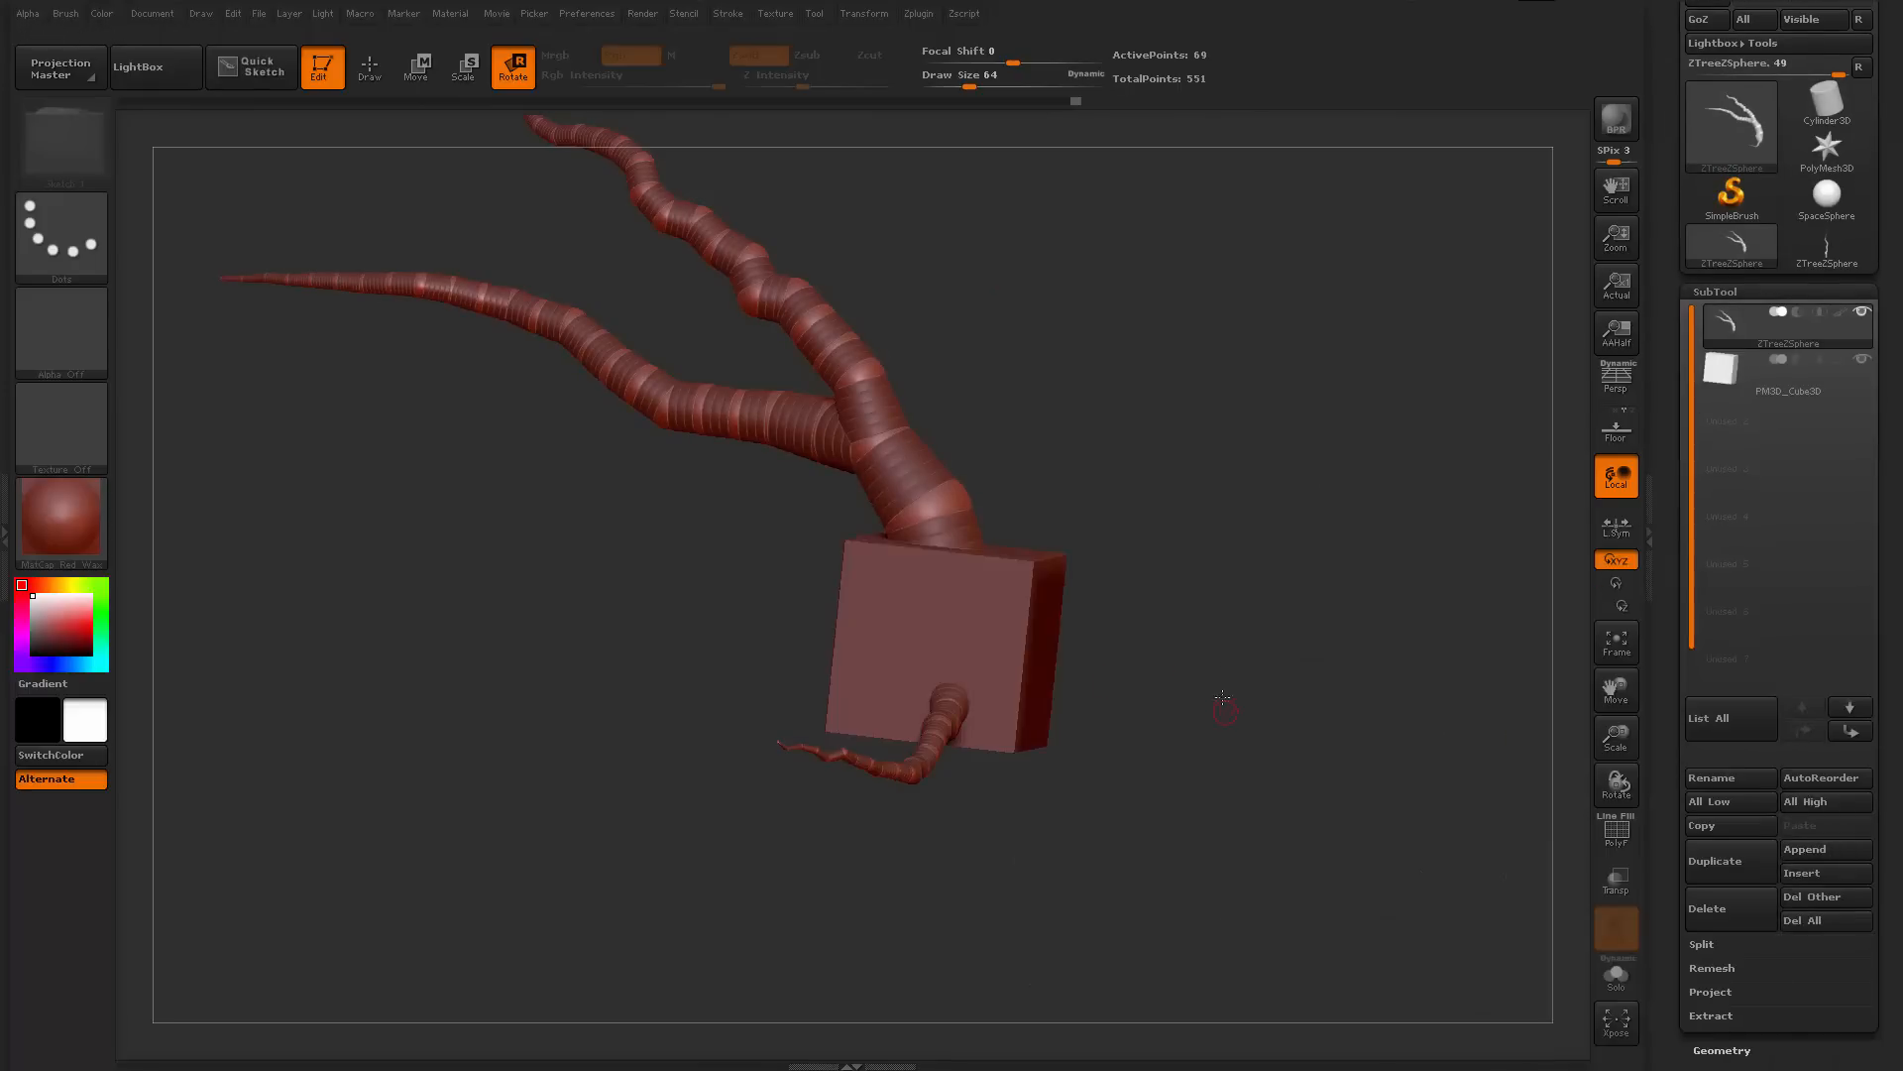
Make the cube the active subtool and move it down beneath the base of the trunk
{"action": "left_click_drag", "start_coordinate": [1224, 701], "coordinate": [1070, 662]}
{"action": "key", "text": "w"}
{"action": "left_click_drag", "start_coordinate": [1178, 793], "coordinate": [1164, 951], "text": "shift"}
{"action": "key", "text": "q"}
{"action": "mouse_move", "coordinate": [1275, 777]}
{"action": "left_mouse_down"}
{"action": "mouse_move", "coordinate": [1330, 790]}
{"action": "mouse_move", "coordinate": [1380, 860]}
{"action": "left_mouse_up"}
Check the cube's polygon density with PolyFrame and convert it to a DynaMesh at Resolution 32
{"action": "key", "text": "shift+f"}
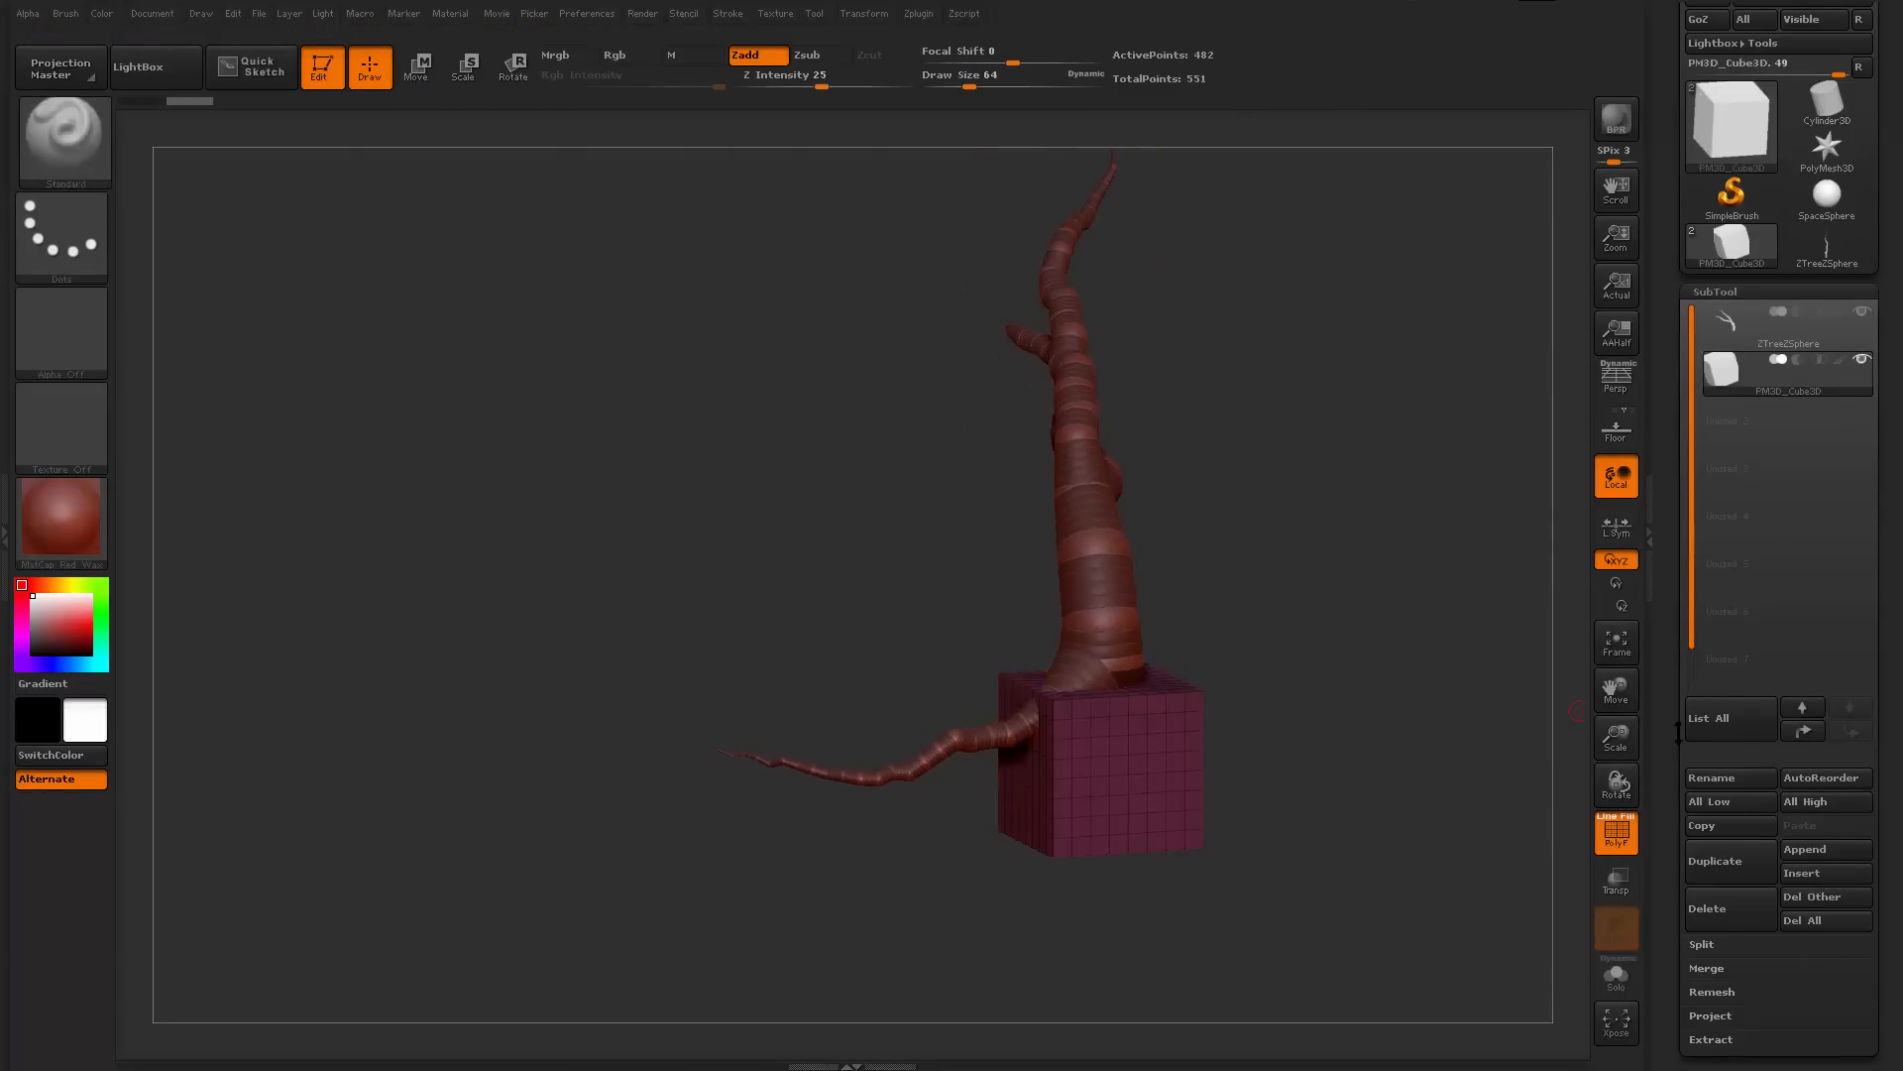
{"action": "scroll", "coordinate": [1678, 731], "scroll_direction": "down", "scroll_amount": 5}
{"action": "left_click", "coordinate": [1723, 585]}
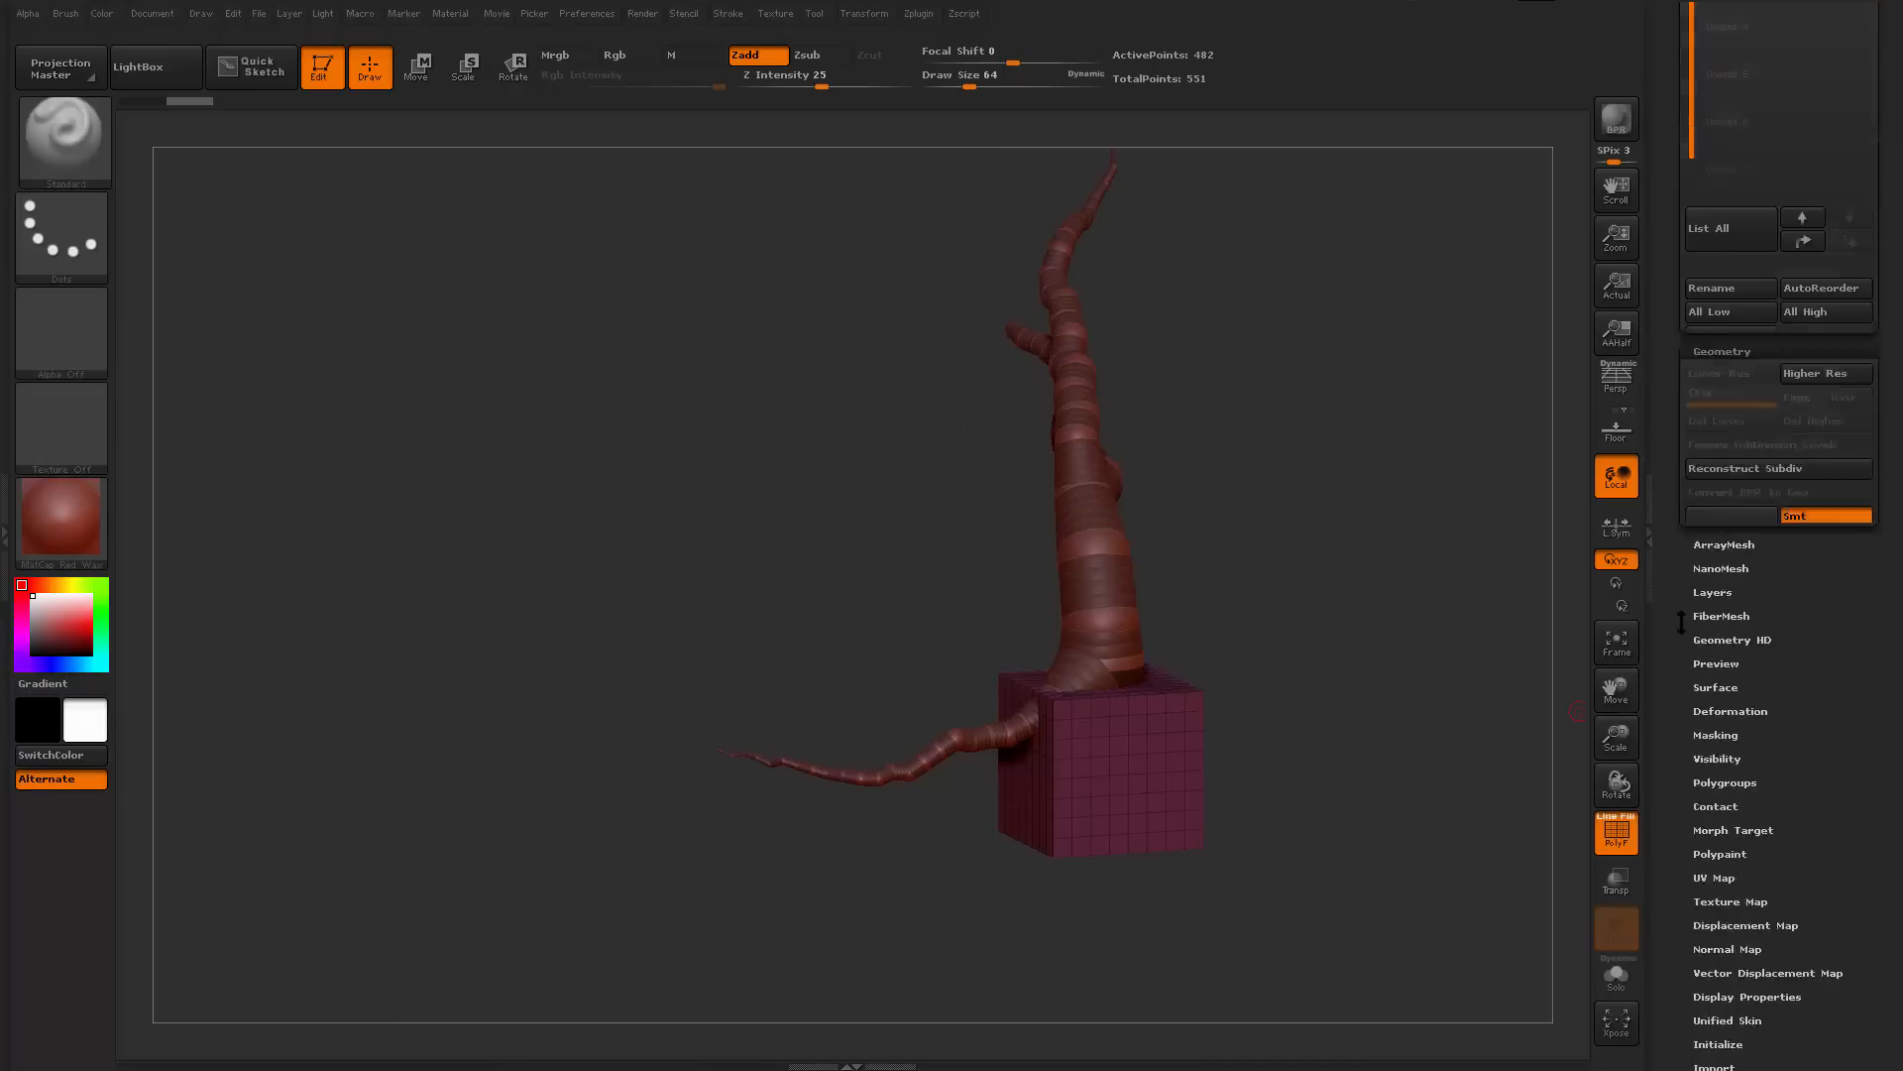
{"action": "left_click", "coordinate": [1721, 419]}
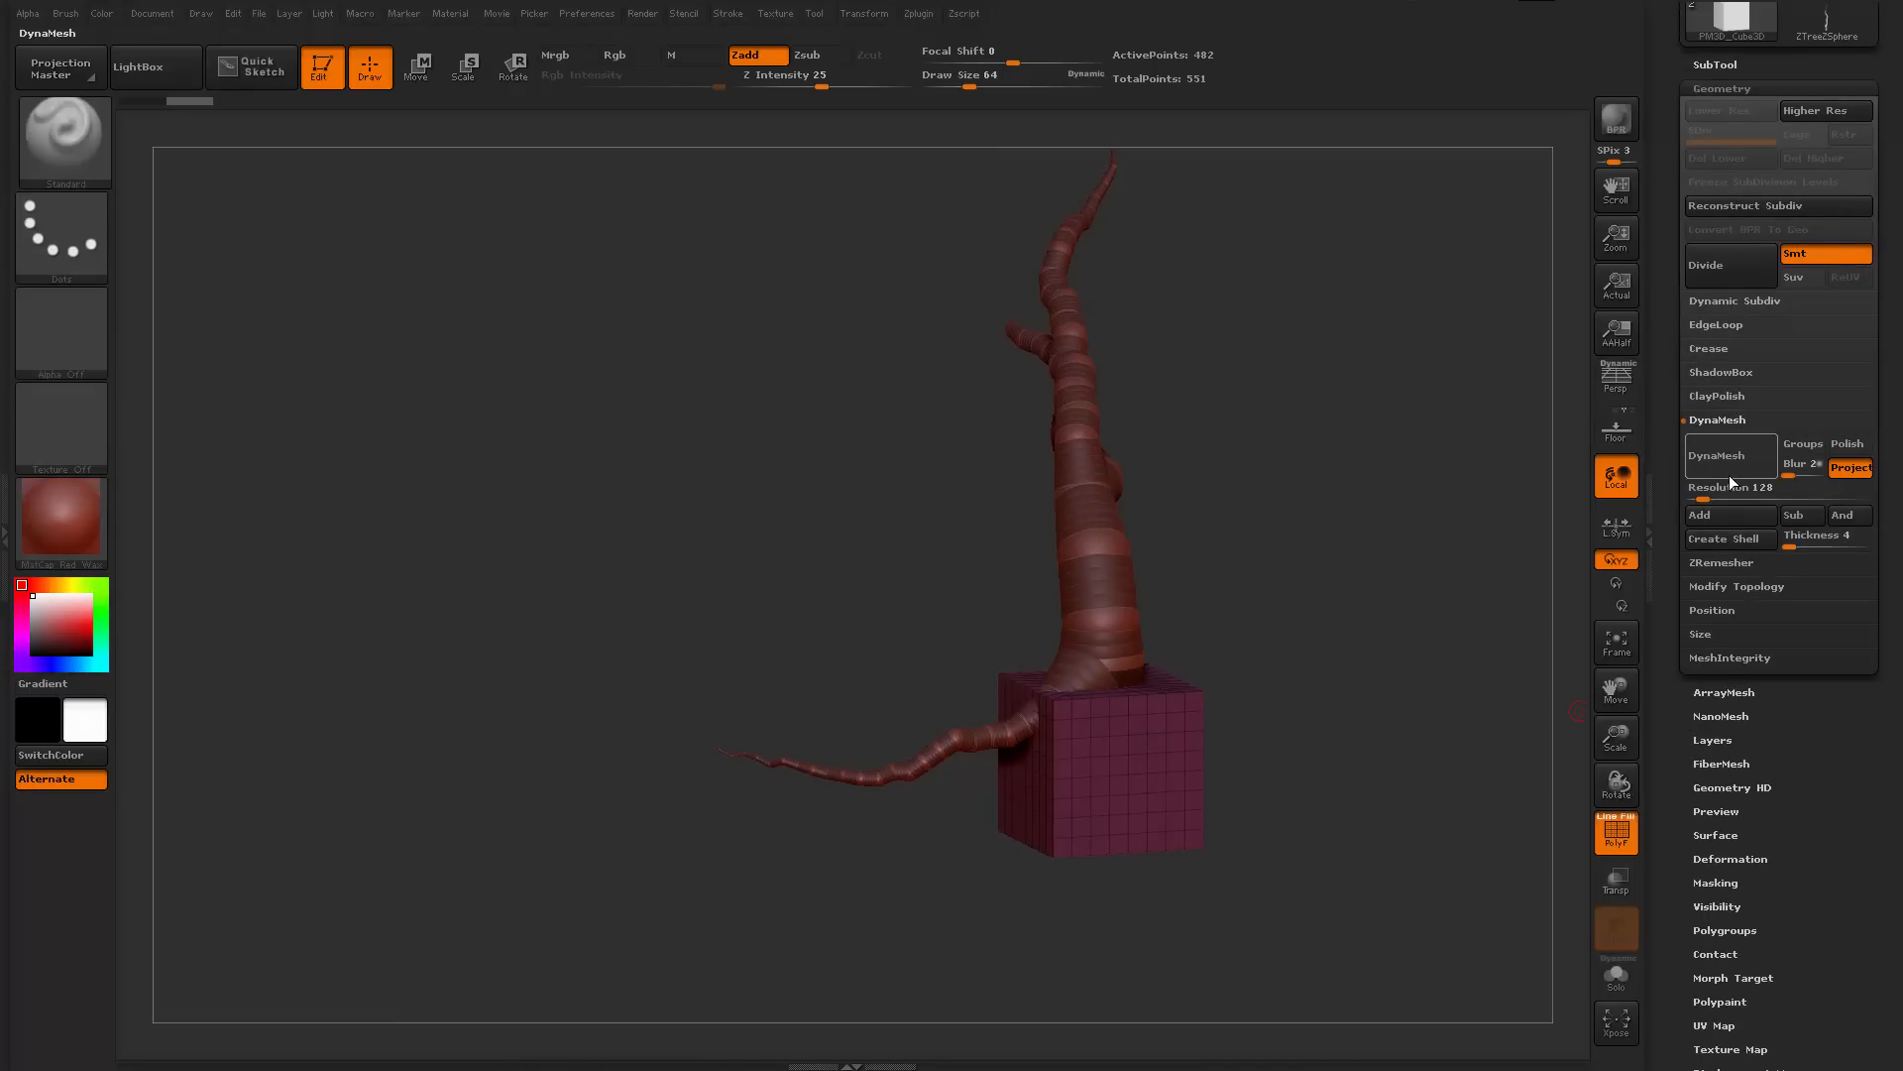
{"action": "left_click", "coordinate": [1727, 467]}
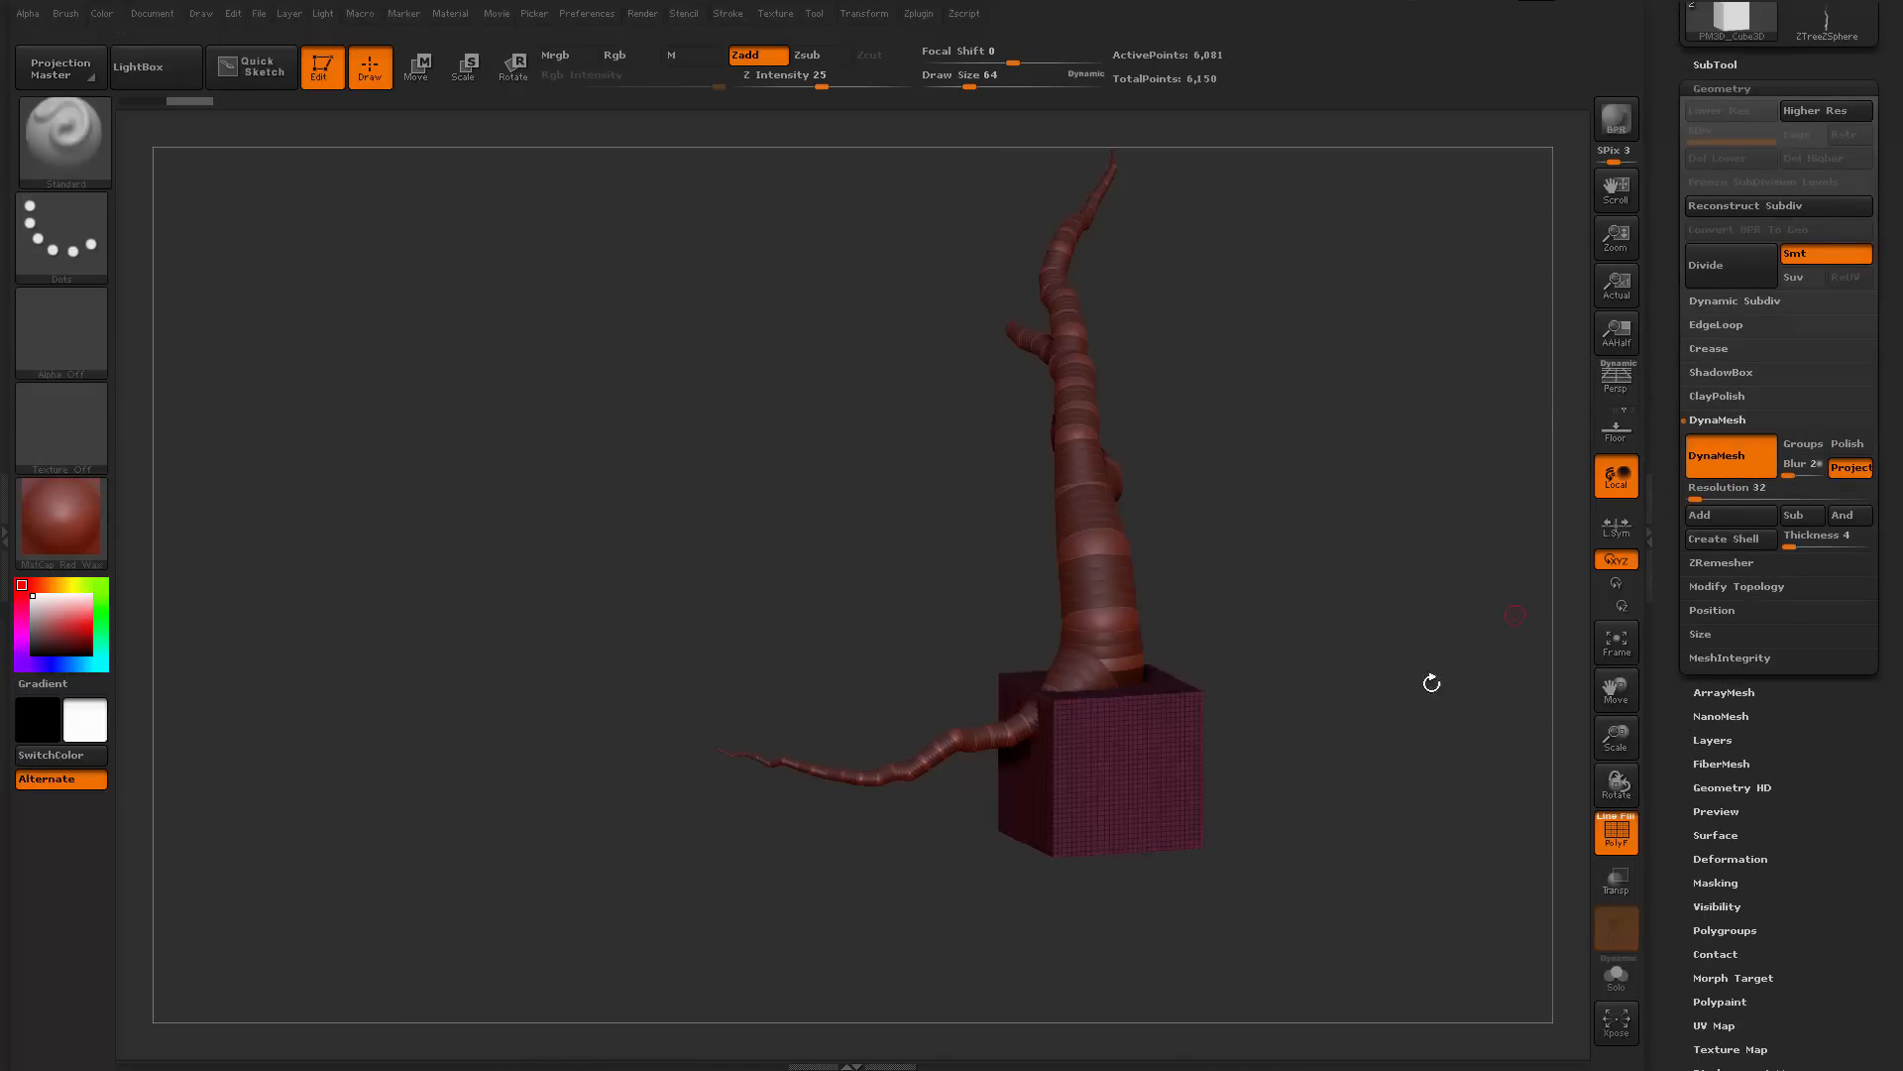
Choose the ClayBuildup brush, enlarge its draw size, hide the wireframe and smooth the cube's upper edge
{"action": "mouse_move", "coordinate": [1428, 680]}
{"action": "left_mouse_down"}
{"action": "mouse_move", "coordinate": [1308, 773]}
{"action": "mouse_move", "coordinate": [1318, 705]}
{"action": "mouse_move", "coordinate": [1296, 744]}
{"action": "left_mouse_up"}
{"action": "key", "text": "b"}
{"action": "key", "text": "c"}
{"action": "key", "text": "b"}
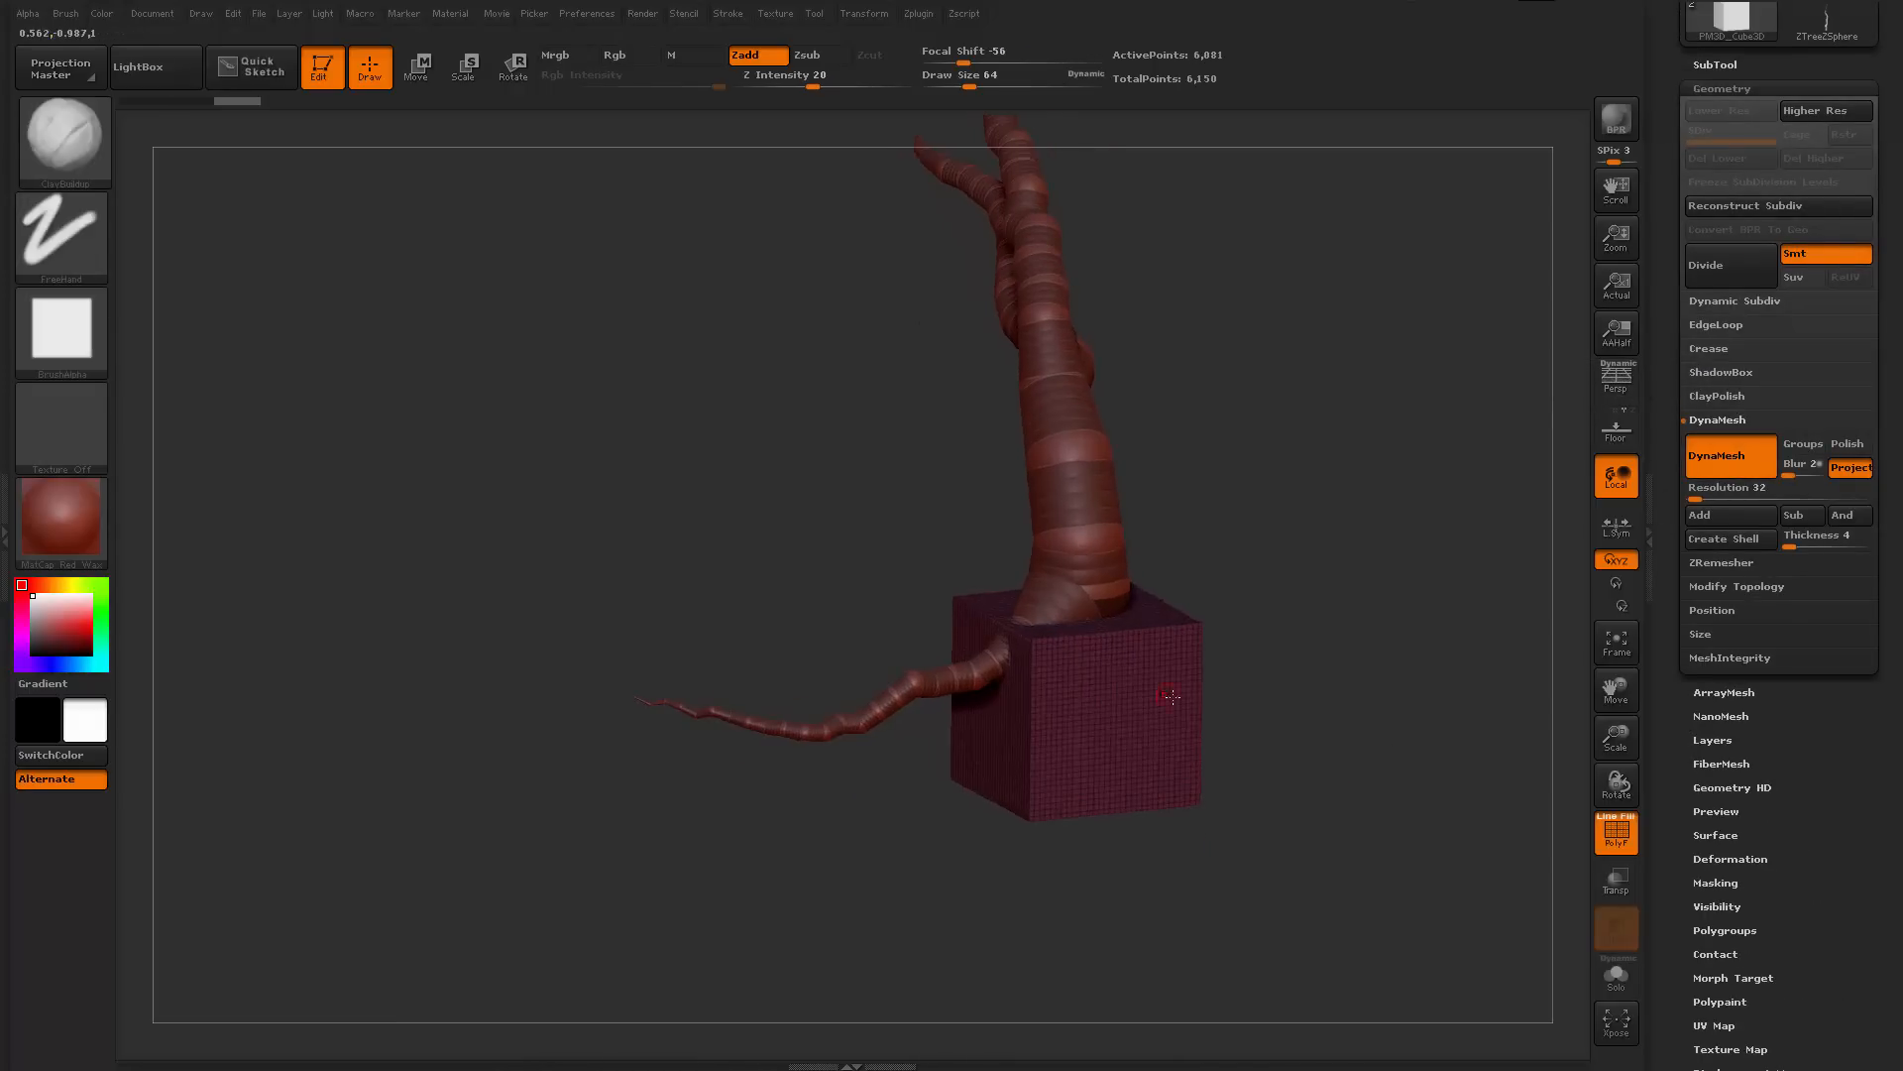
{"action": "key", "text": "space"}
{"action": "mouse_move", "coordinate": [1172, 696]}
{"action": "left_mouse_down"}
{"action": "mouse_move", "coordinate": [1229, 696]}
{"action": "mouse_move", "coordinate": [1233, 669]}
{"action": "left_mouse_up"}
{"action": "key", "text": "shift+f"}
{"action": "left_click_drag", "start_coordinate": [1053, 651], "coordinate": [1037, 628], "text": "shift"}
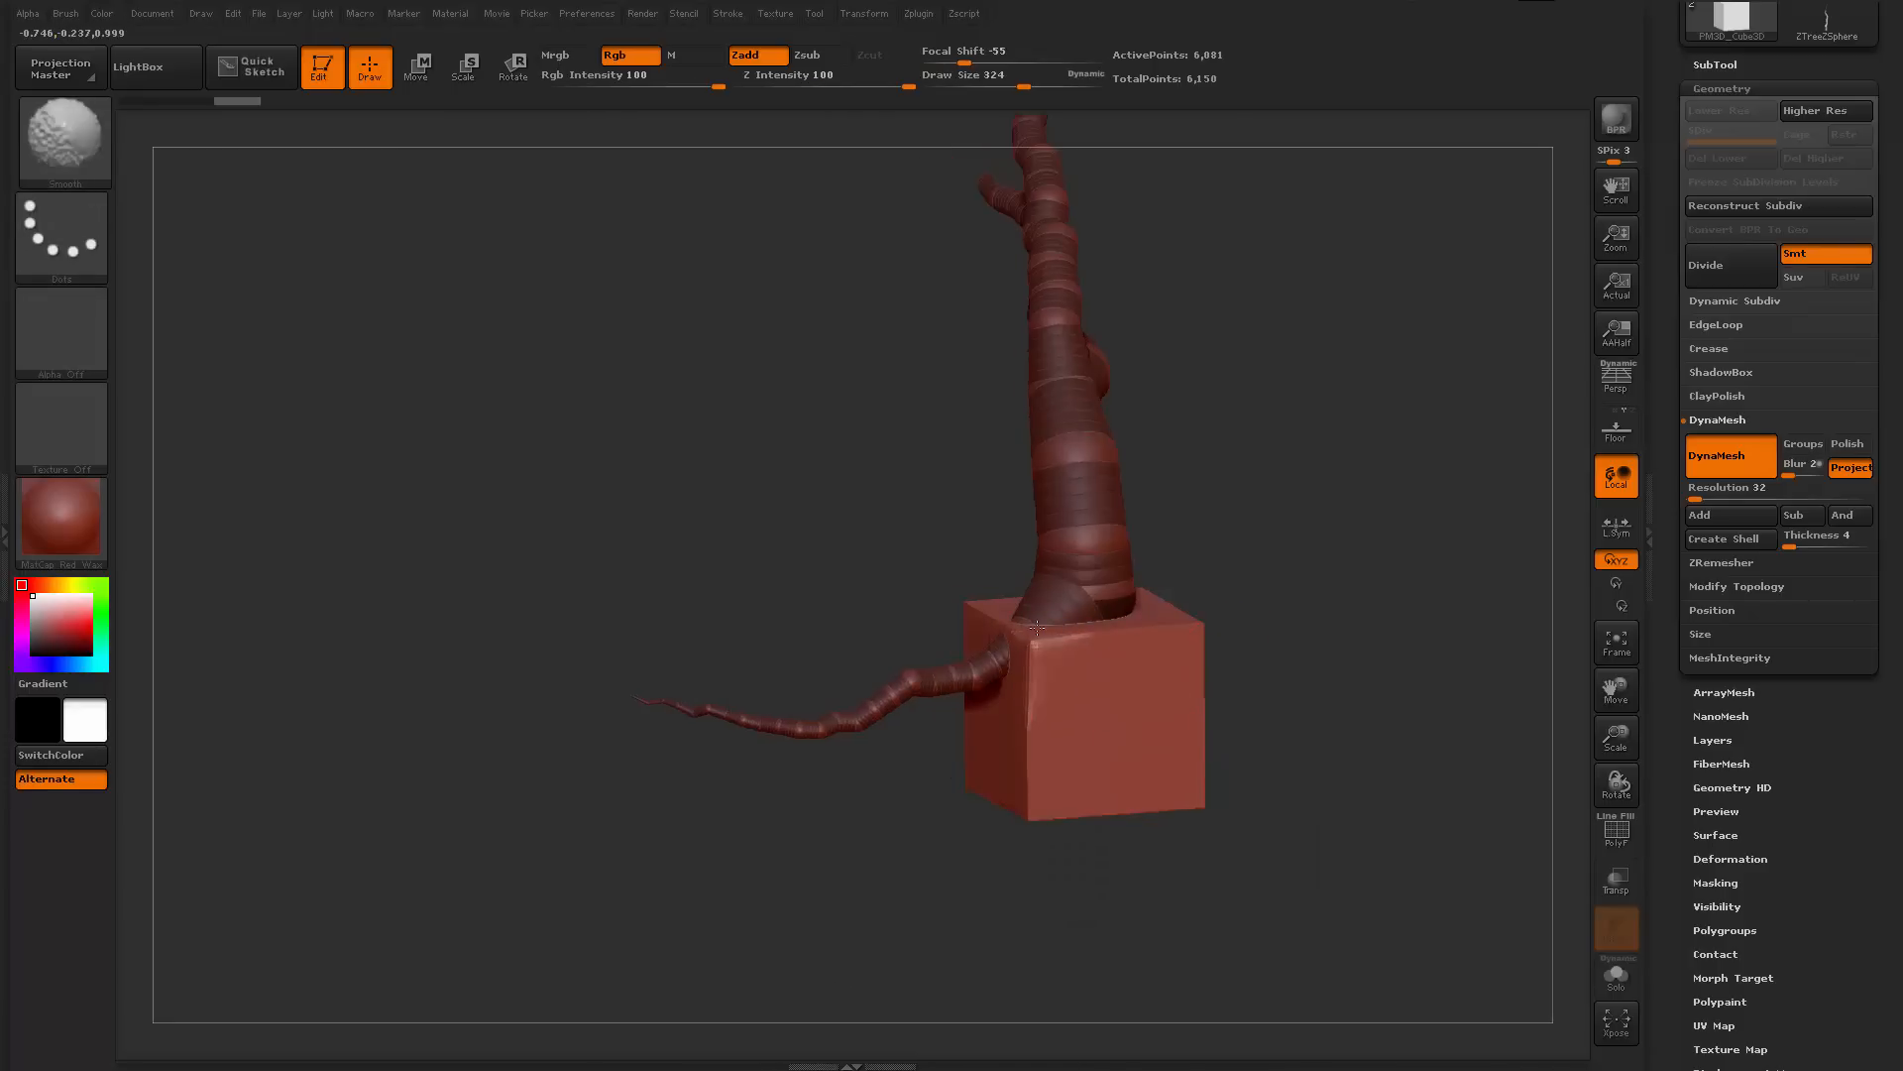
Build up the cube's sides into a rough rock with ClayBuildup strokes at Draw Size 550
{"action": "key", "text": "space"}
{"action": "mouse_move", "coordinate": [1162, 625]}
{"action": "left_mouse_down"}
{"action": "mouse_move", "coordinate": [1079, 723]}
{"action": "mouse_move", "coordinate": [1057, 702]}
{"action": "mouse_move", "coordinate": [986, 719]}
{"action": "mouse_move", "coordinate": [1125, 759]}
{"action": "mouse_move", "coordinate": [1175, 734]}
{"action": "left_mouse_up"}
{"action": "left_click_drag", "start_coordinate": [1333, 719], "coordinate": [1175, 694]}
{"action": "mouse_move", "coordinate": [1079, 743]}
{"action": "left_mouse_down"}
{"action": "mouse_move", "coordinate": [1224, 593]}
{"action": "mouse_move", "coordinate": [1096, 758]}
{"action": "left_mouse_up"}
{"action": "left_click_drag", "start_coordinate": [1254, 664], "coordinate": [1185, 773]}
{"action": "left_click_drag", "start_coordinate": [1225, 709], "coordinate": [1190, 778]}
{"action": "left_click_drag", "start_coordinate": [1408, 753], "coordinate": [1274, 759]}
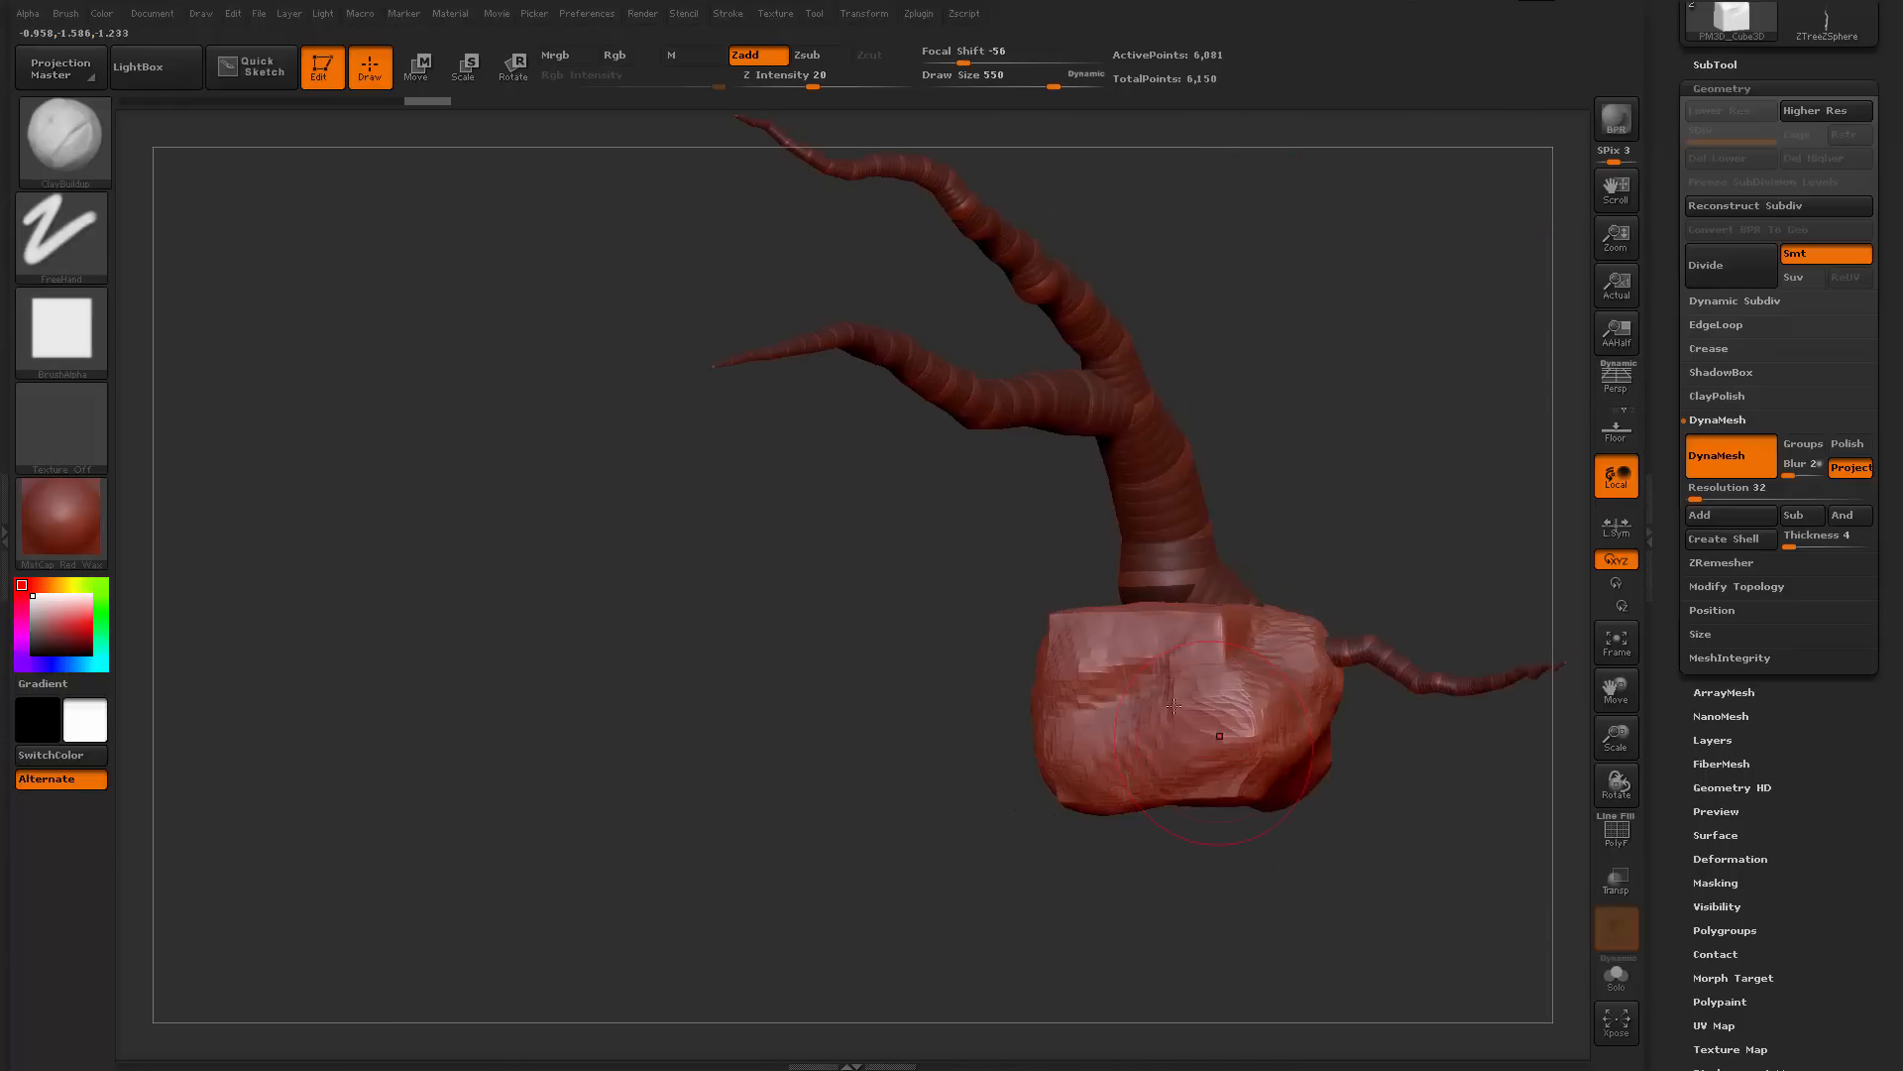
{"action": "left_click_drag", "start_coordinate": [1250, 639], "coordinate": [1194, 699]}
{"action": "left_click_drag", "start_coordinate": [1274, 644], "coordinate": [1179, 743]}
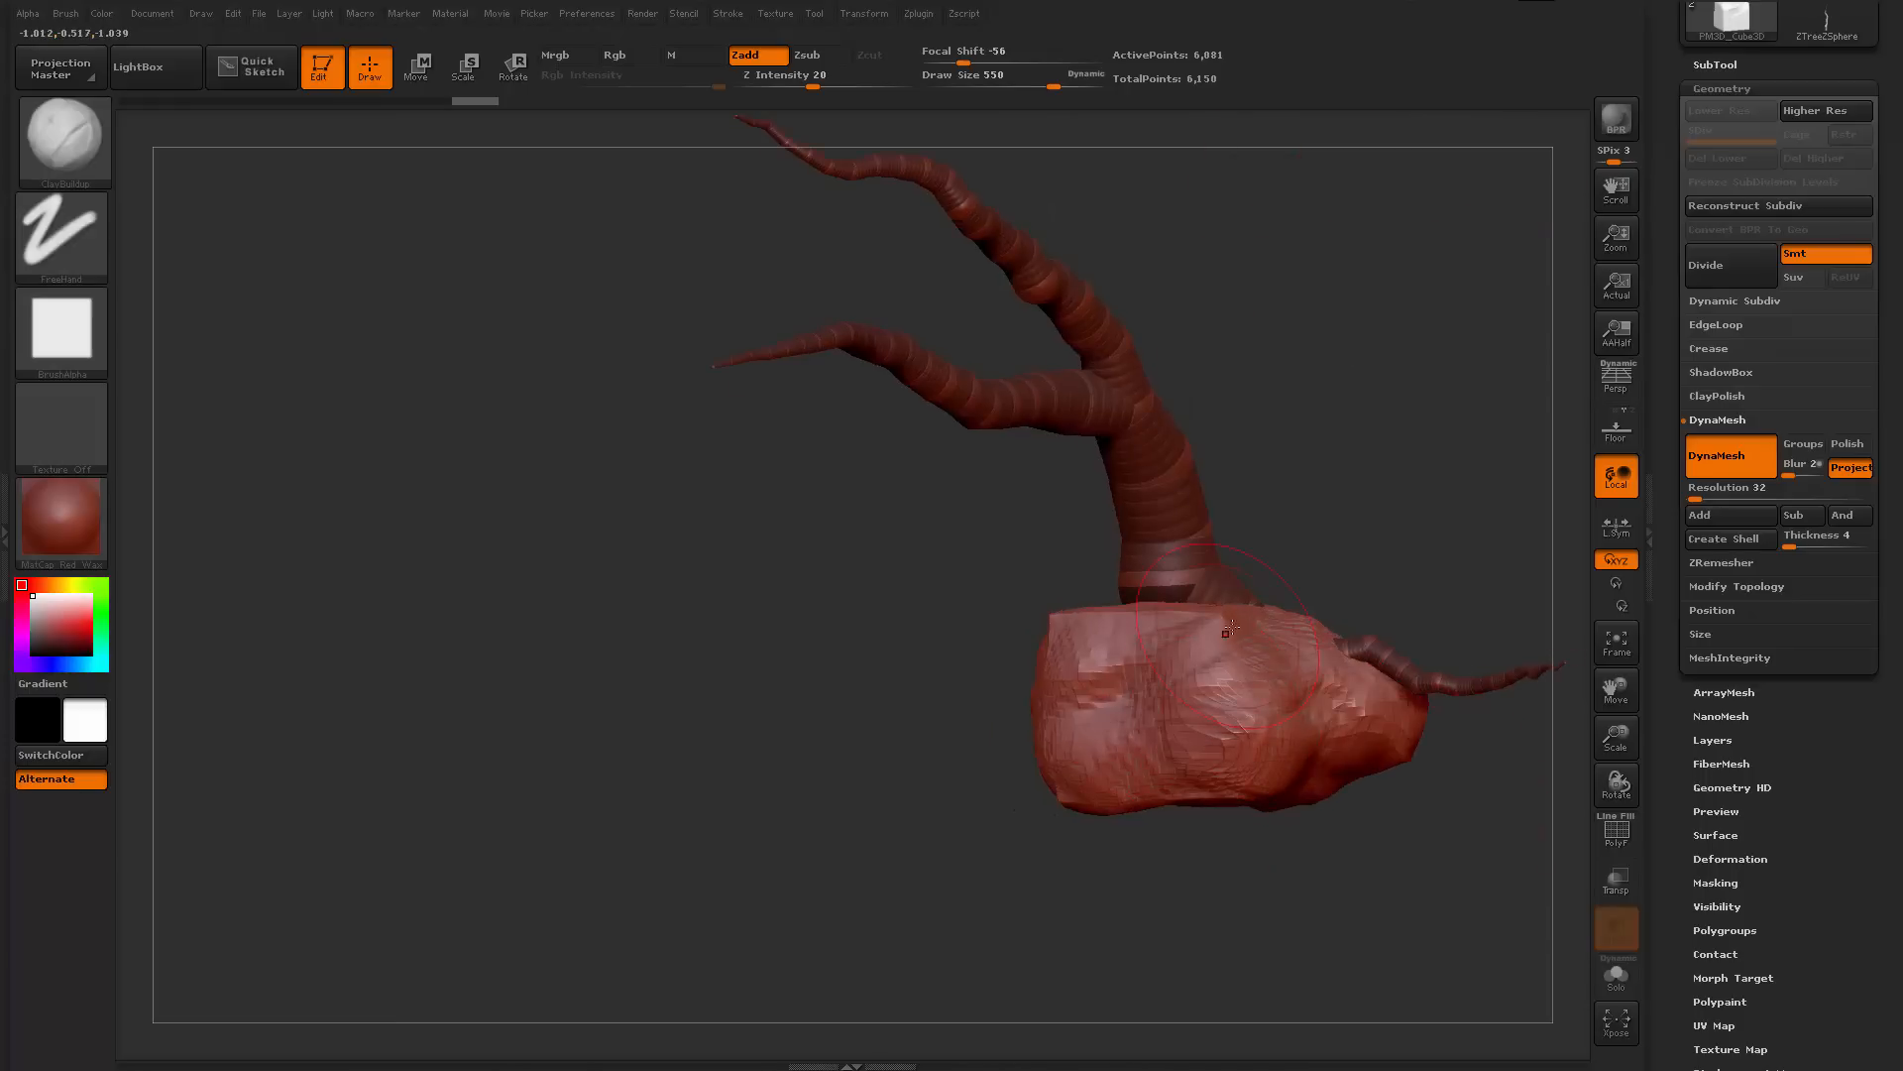
Flatten the rock's top and side surfaces around the trunk with the hPolish brush
{"action": "right_click_drag", "start_coordinate": [1231, 626], "coordinate": [1223, 694]}
{"action": "key", "text": "b"}
{"action": "key", "text": "h"}
{"action": "key", "text": "p"}
{"action": "left_click_drag", "start_coordinate": [1220, 686], "coordinate": [1192, 632]}
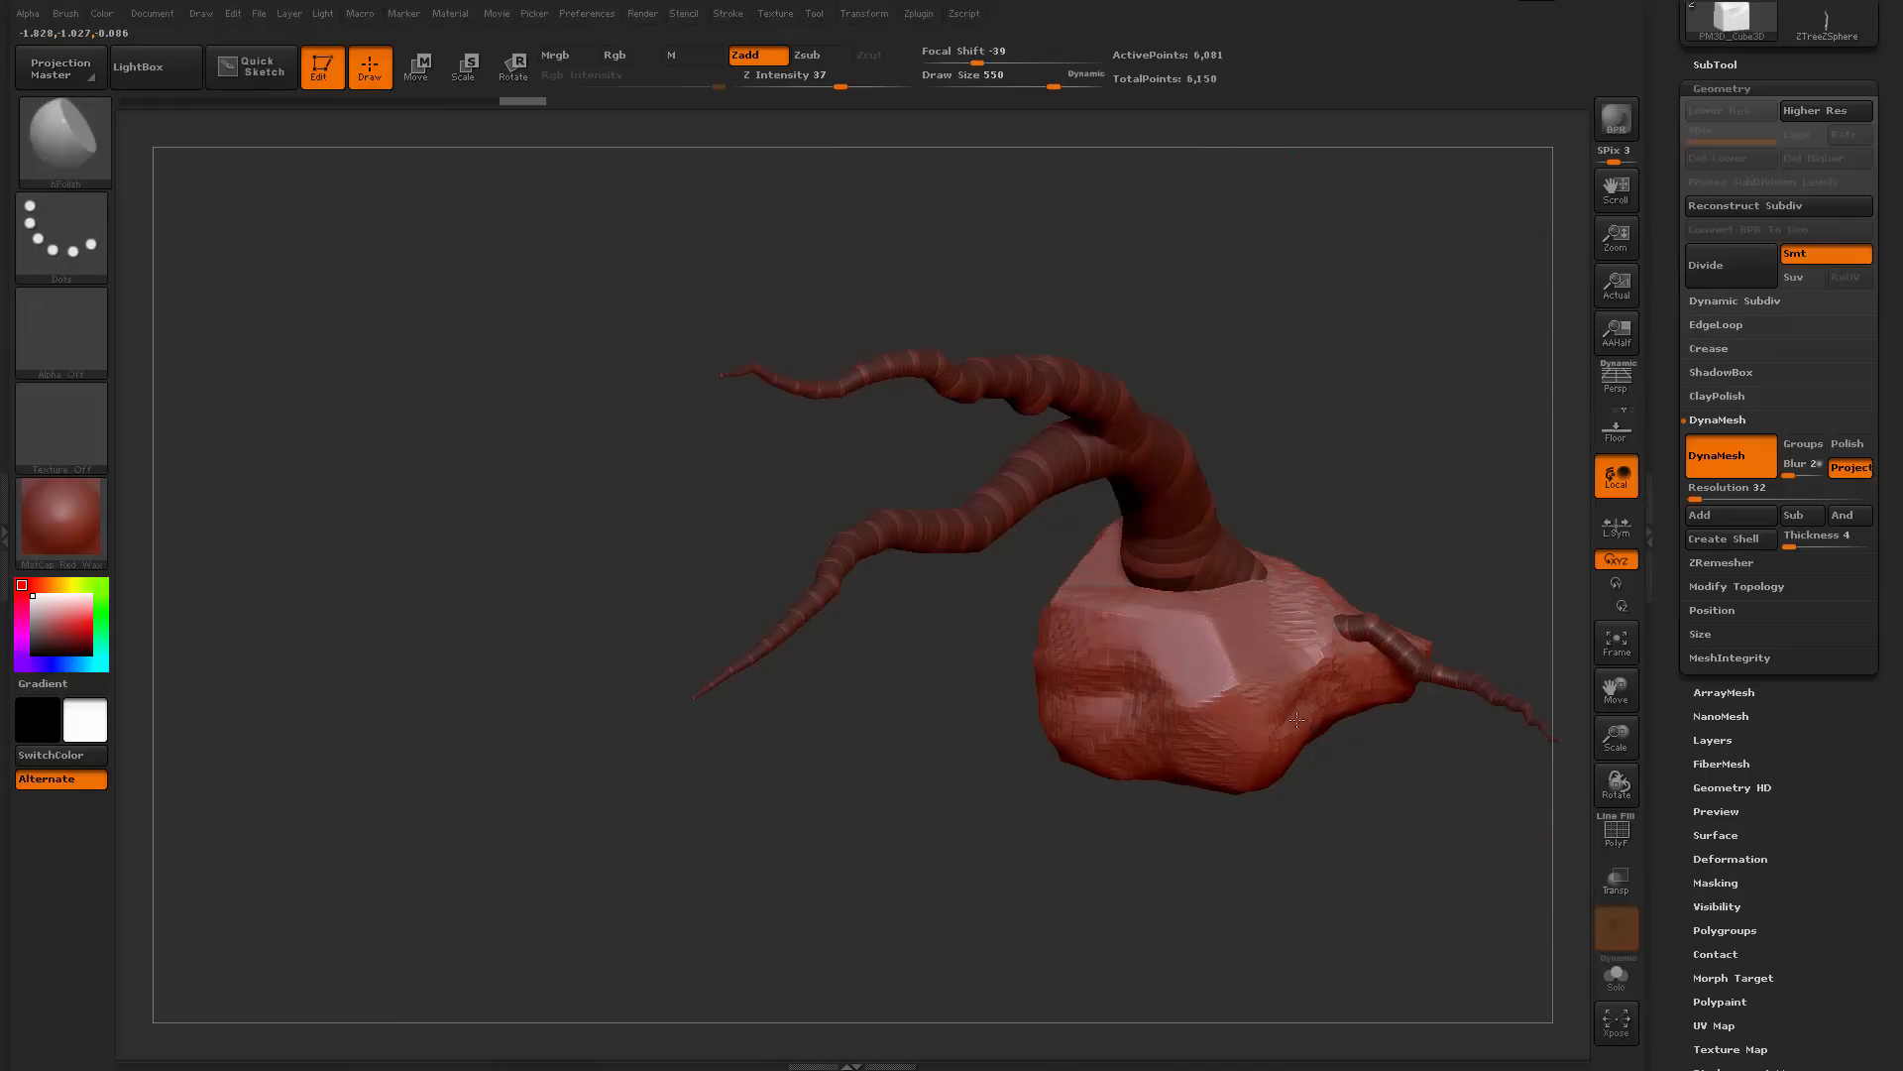
{"action": "right_click_drag", "start_coordinate": [1328, 603], "coordinate": [1341, 664]}
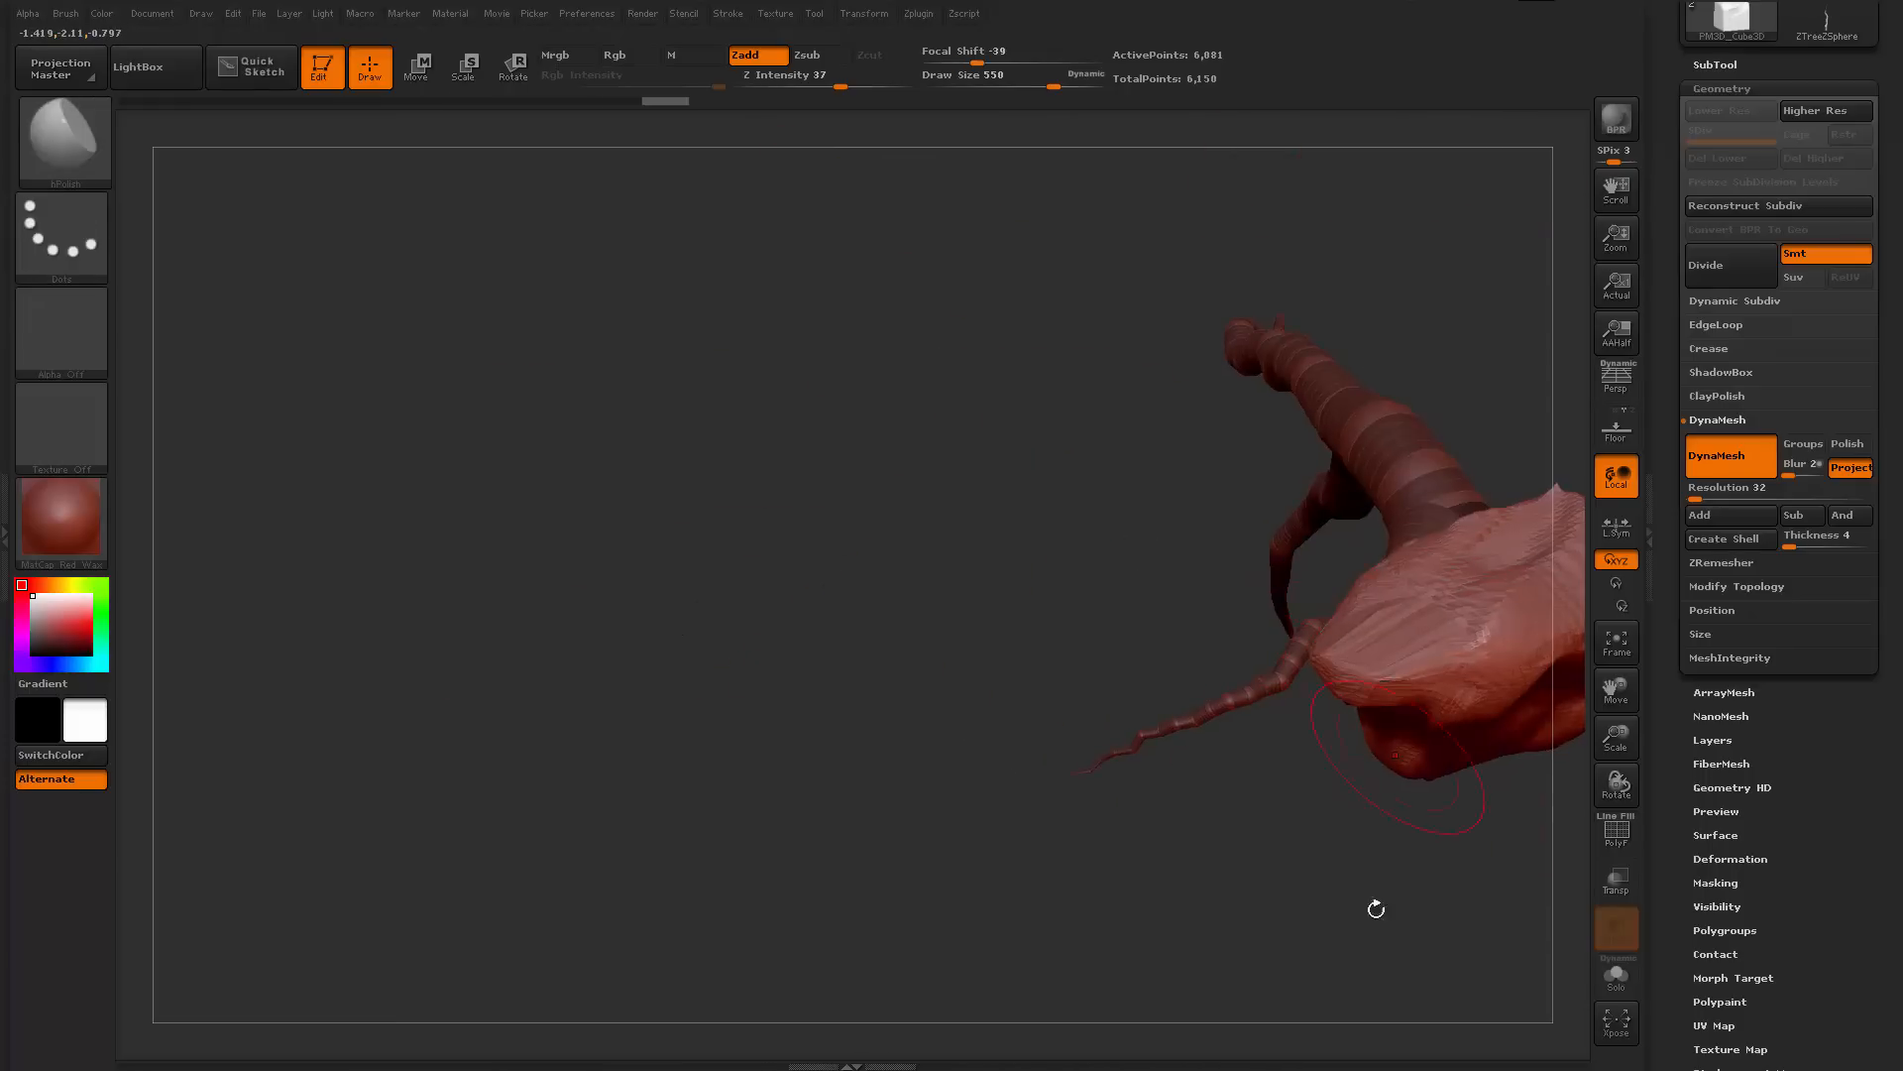
Remesh the sculpted rock with DynaMesh and inspect its wireframe
{"action": "right_click_drag", "start_coordinate": [1376, 909], "coordinate": [1318, 892]}
{"action": "right_click_drag", "start_coordinate": [1318, 893], "coordinate": [1210, 783], "text": "ctrl"}
{"action": "left_click_drag", "start_coordinate": [971, 877], "coordinate": [1255, 960], "text": "ctrl"}
{"action": "right_click_drag", "start_coordinate": [1477, 796], "coordinate": [1071, 977], "text": "alt"}
{"action": "key", "text": "shift+f"}
{"action": "key", "text": "shift+f"}
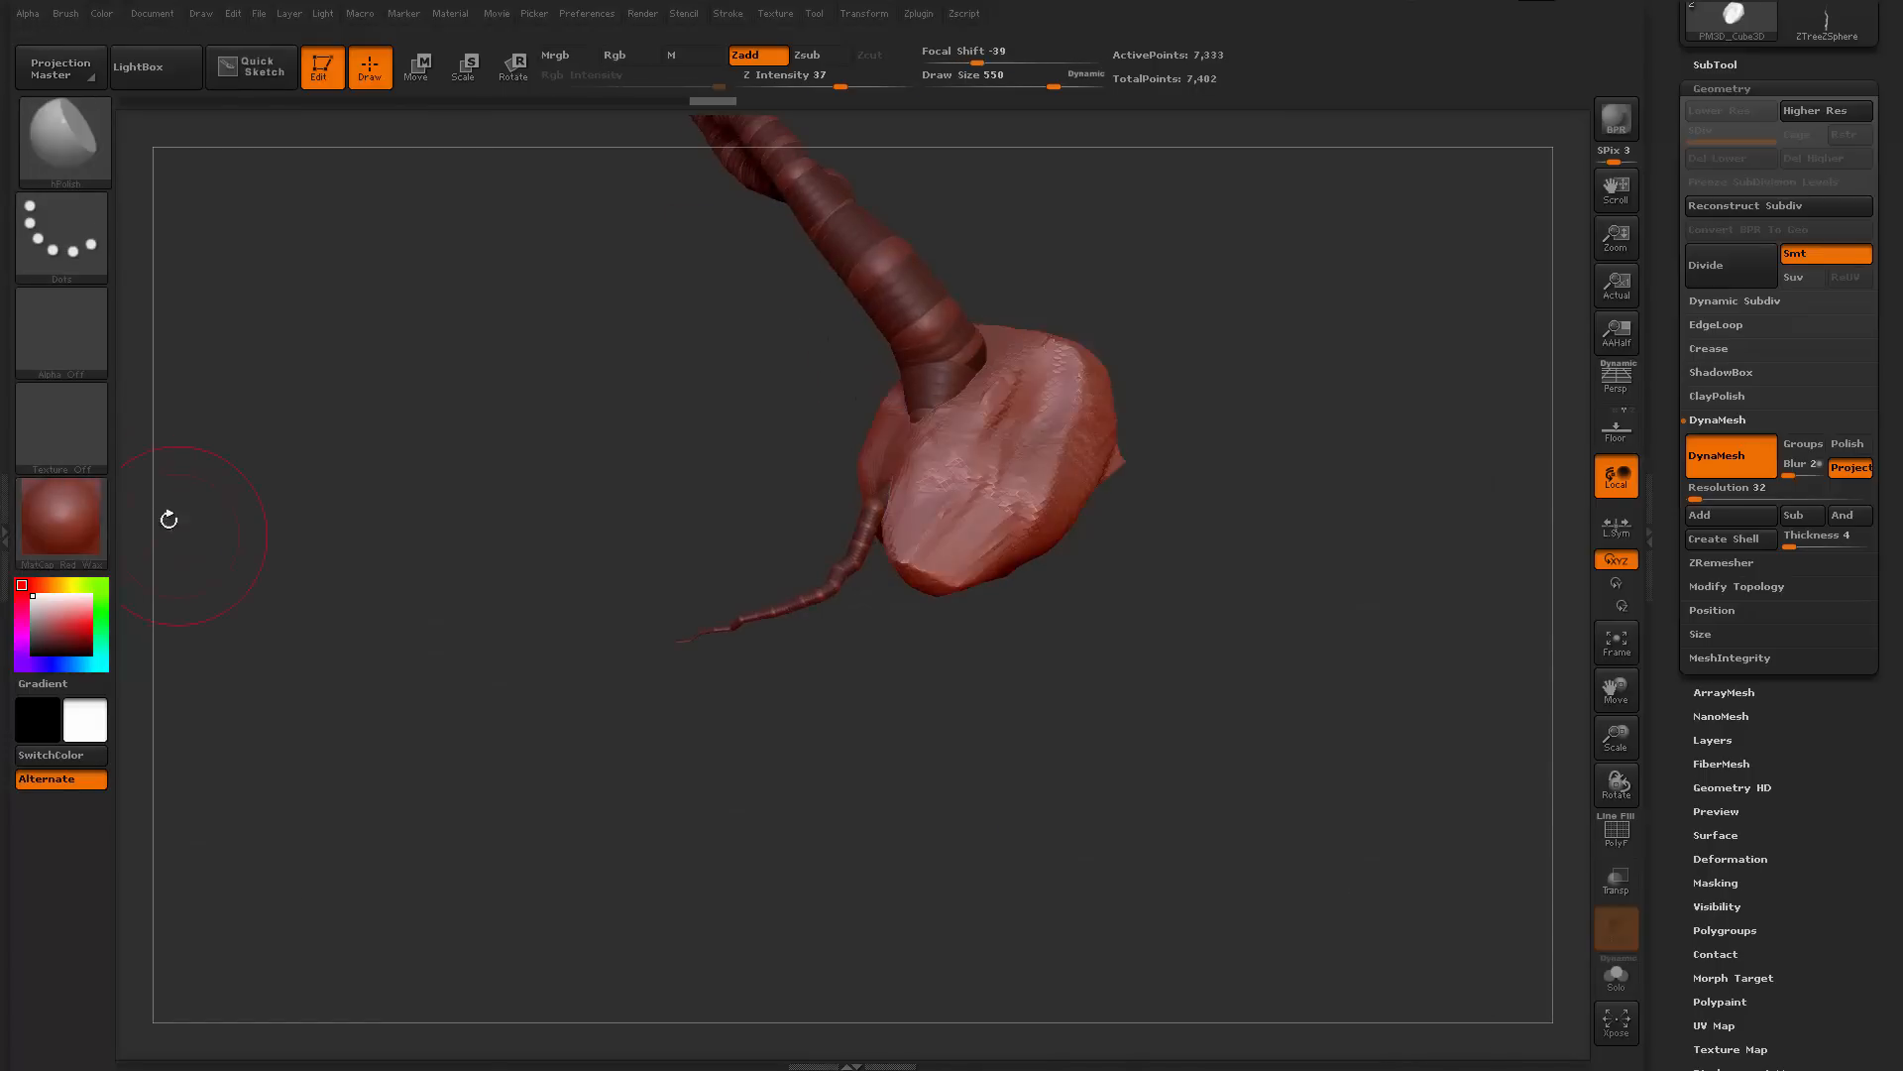
Change the material to BasicMaterial
{"action": "left_click", "coordinate": [57, 519]}
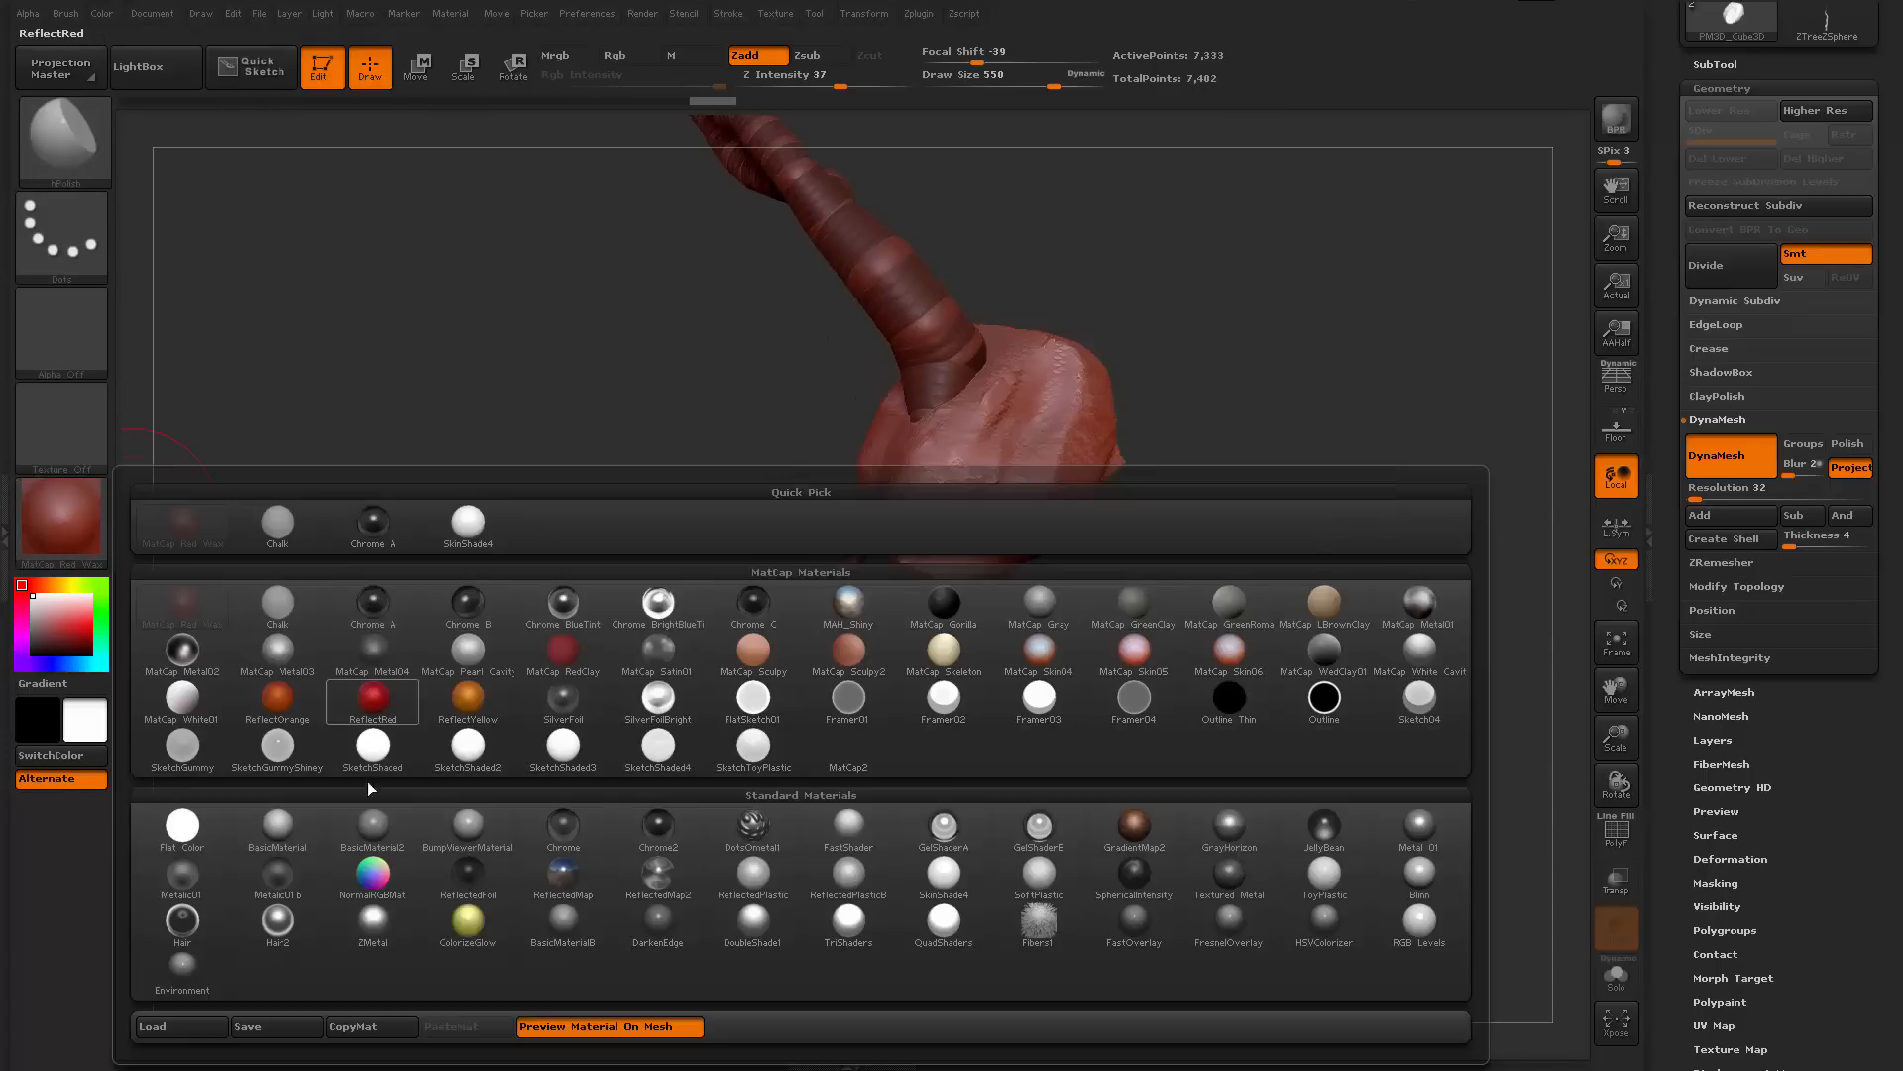
{"action": "left_click", "coordinate": [272, 825]}
{"action": "right_click_drag", "start_coordinate": [1278, 710], "coordinate": [1338, 624]}
Polish flat facets into the rock's front and upper faces below the trunk with hPolish
{"action": "left_click_drag", "start_coordinate": [1099, 596], "coordinate": [1175, 607]}
{"action": "key", "text": "b"}
{"action": "key", "text": "h"}
{"action": "key", "text": "p"}
{"action": "mouse_move", "coordinate": [1309, 595]}
{"action": "left_mouse_down"}
{"action": "mouse_move", "coordinate": [1155, 587]}
{"action": "mouse_move", "coordinate": [1170, 605]}
{"action": "left_mouse_up"}
{"action": "left_click_drag", "start_coordinate": [1160, 752], "coordinate": [1234, 765]}
{"action": "mouse_move", "coordinate": [1056, 456]}
{"action": "left_mouse_down"}
{"action": "mouse_move", "coordinate": [1031, 466]}
{"action": "mouse_move", "coordinate": [1115, 438]}
{"action": "mouse_move", "coordinate": [1070, 446]}
{"action": "left_mouse_up"}
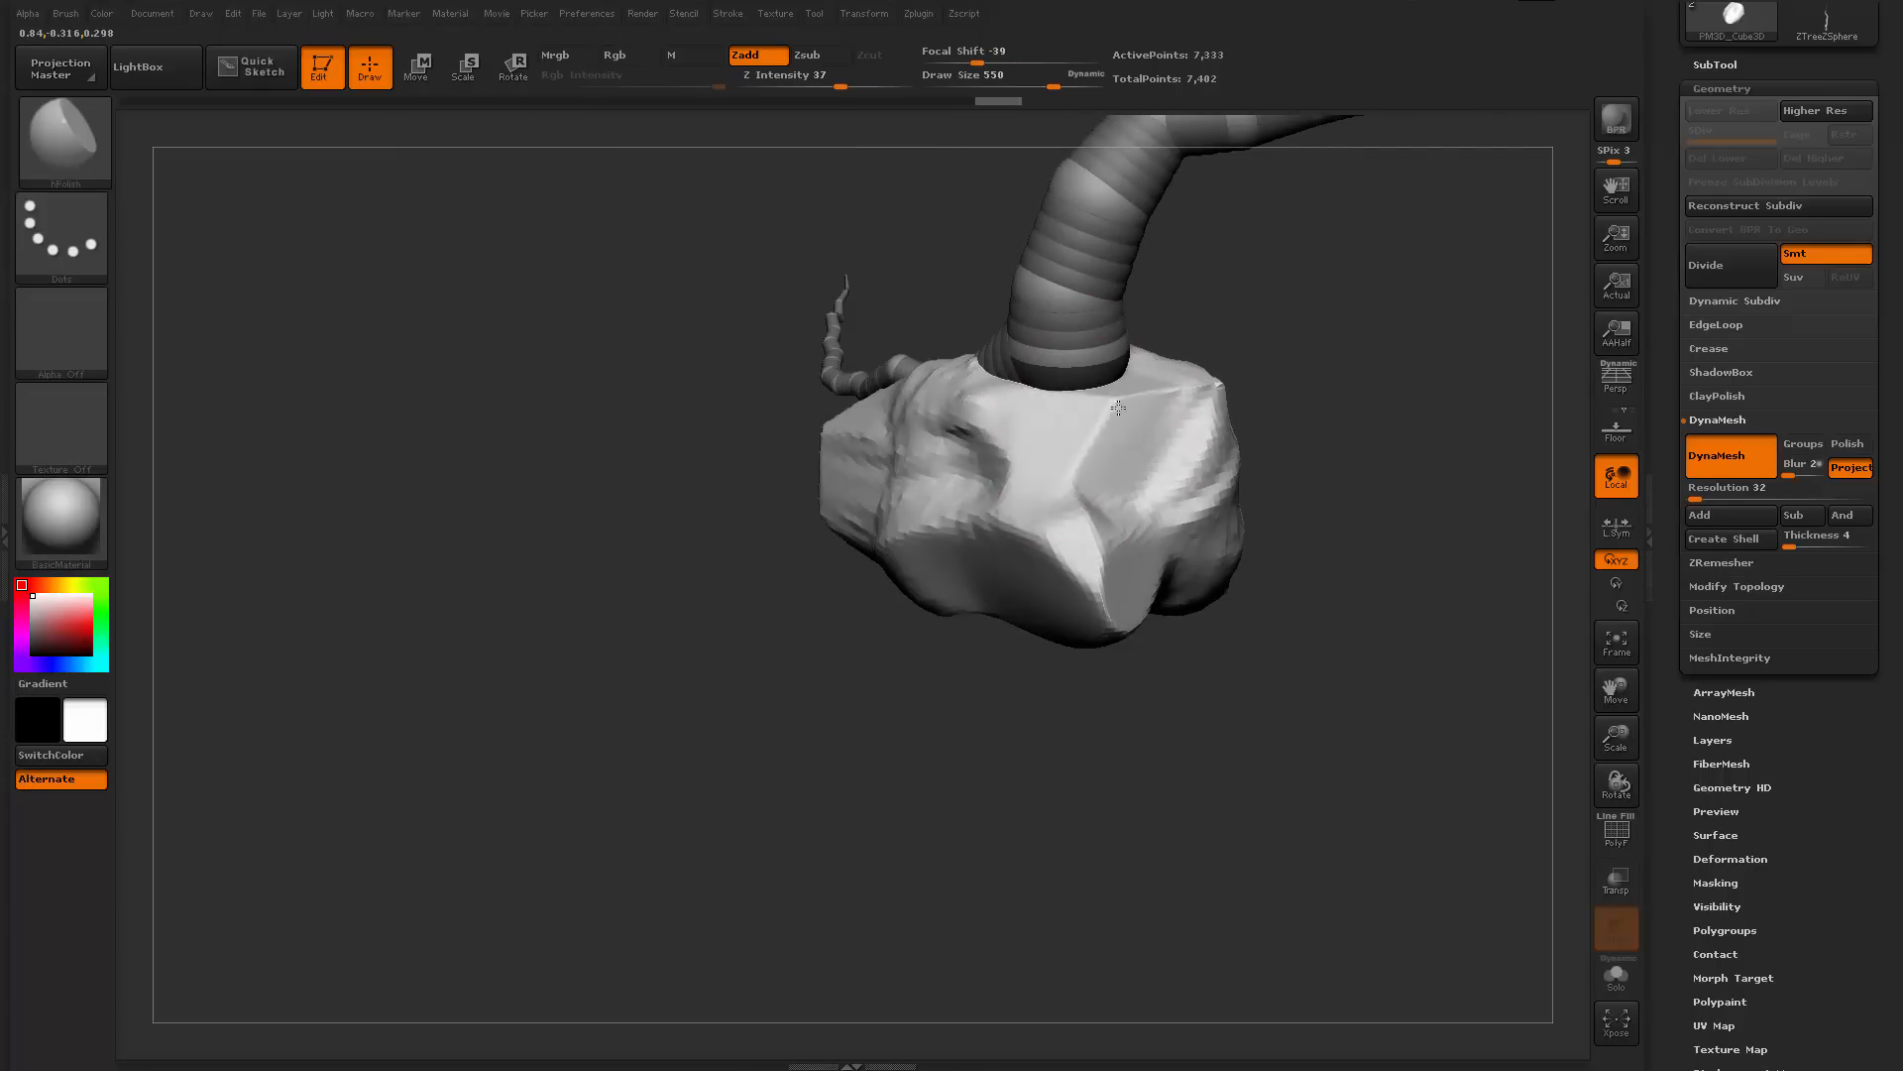
Update the rock's DynaMesh and flatten more planes around the trunk and along the rock's side
{"action": "mouse_move", "coordinate": [1384, 354]}
{"action": "left_mouse_down"}
{"action": "mouse_move", "coordinate": [1423, 359]}
{"action": "mouse_move", "coordinate": [1496, 502]}
{"action": "left_mouse_up"}
{"action": "left_click_drag", "start_coordinate": [1351, 480], "coordinate": [1334, 555]}
{"action": "left_click_drag", "start_coordinate": [1056, 451], "coordinate": [1126, 380]}
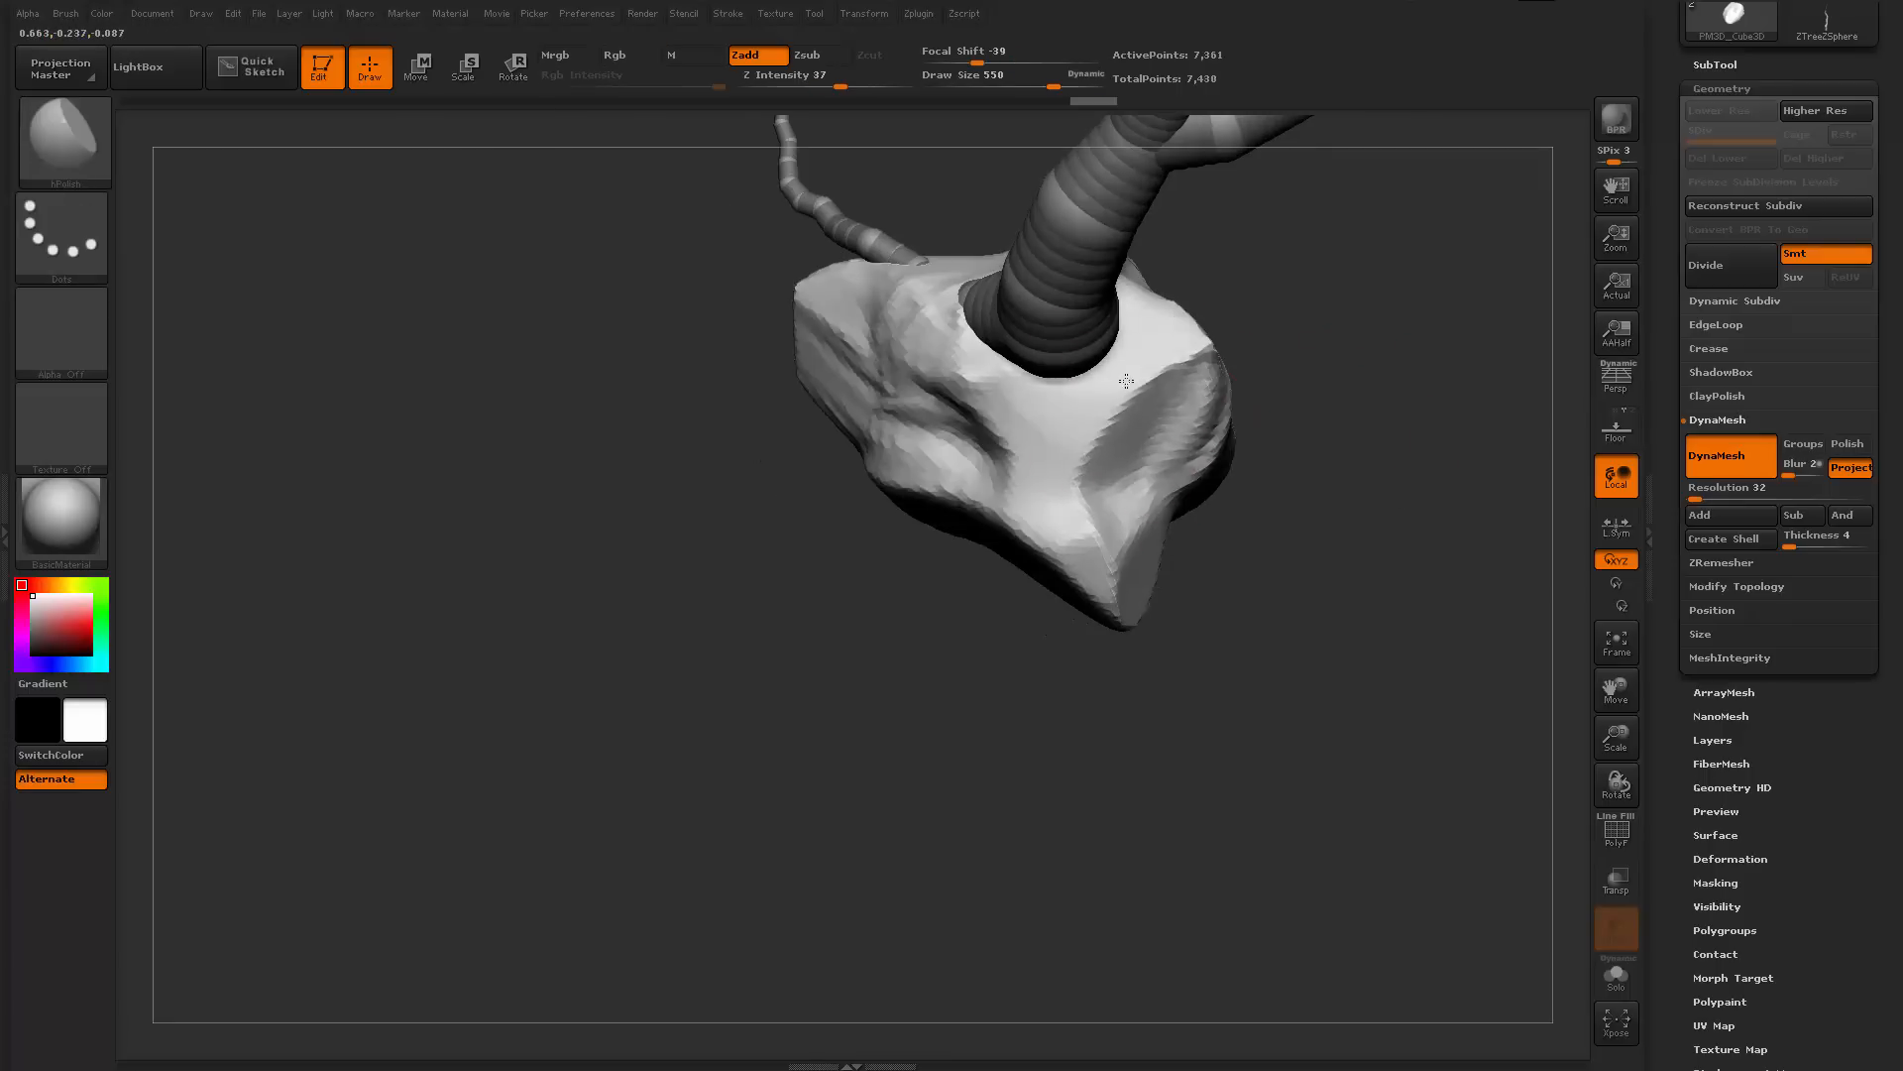
{"action": "mouse_move", "coordinate": [1177, 451]}
{"action": "left_mouse_down"}
{"action": "mouse_move", "coordinate": [1170, 466]}
{"action": "mouse_move", "coordinate": [1244, 476]}
{"action": "left_mouse_up"}
{"action": "left_click_drag", "start_coordinate": [1387, 481], "coordinate": [1293, 474]}
{"action": "left_click_drag", "start_coordinate": [1247, 476], "coordinate": [1229, 483]}
Polish planar facets into the rock's remaining sides, ends and underside with hPolish
{"action": "mouse_move", "coordinate": [1392, 461]}
{"action": "left_mouse_down"}
{"action": "mouse_move", "coordinate": [1278, 439]}
{"action": "mouse_move", "coordinate": [1419, 471]}
{"action": "left_mouse_up"}
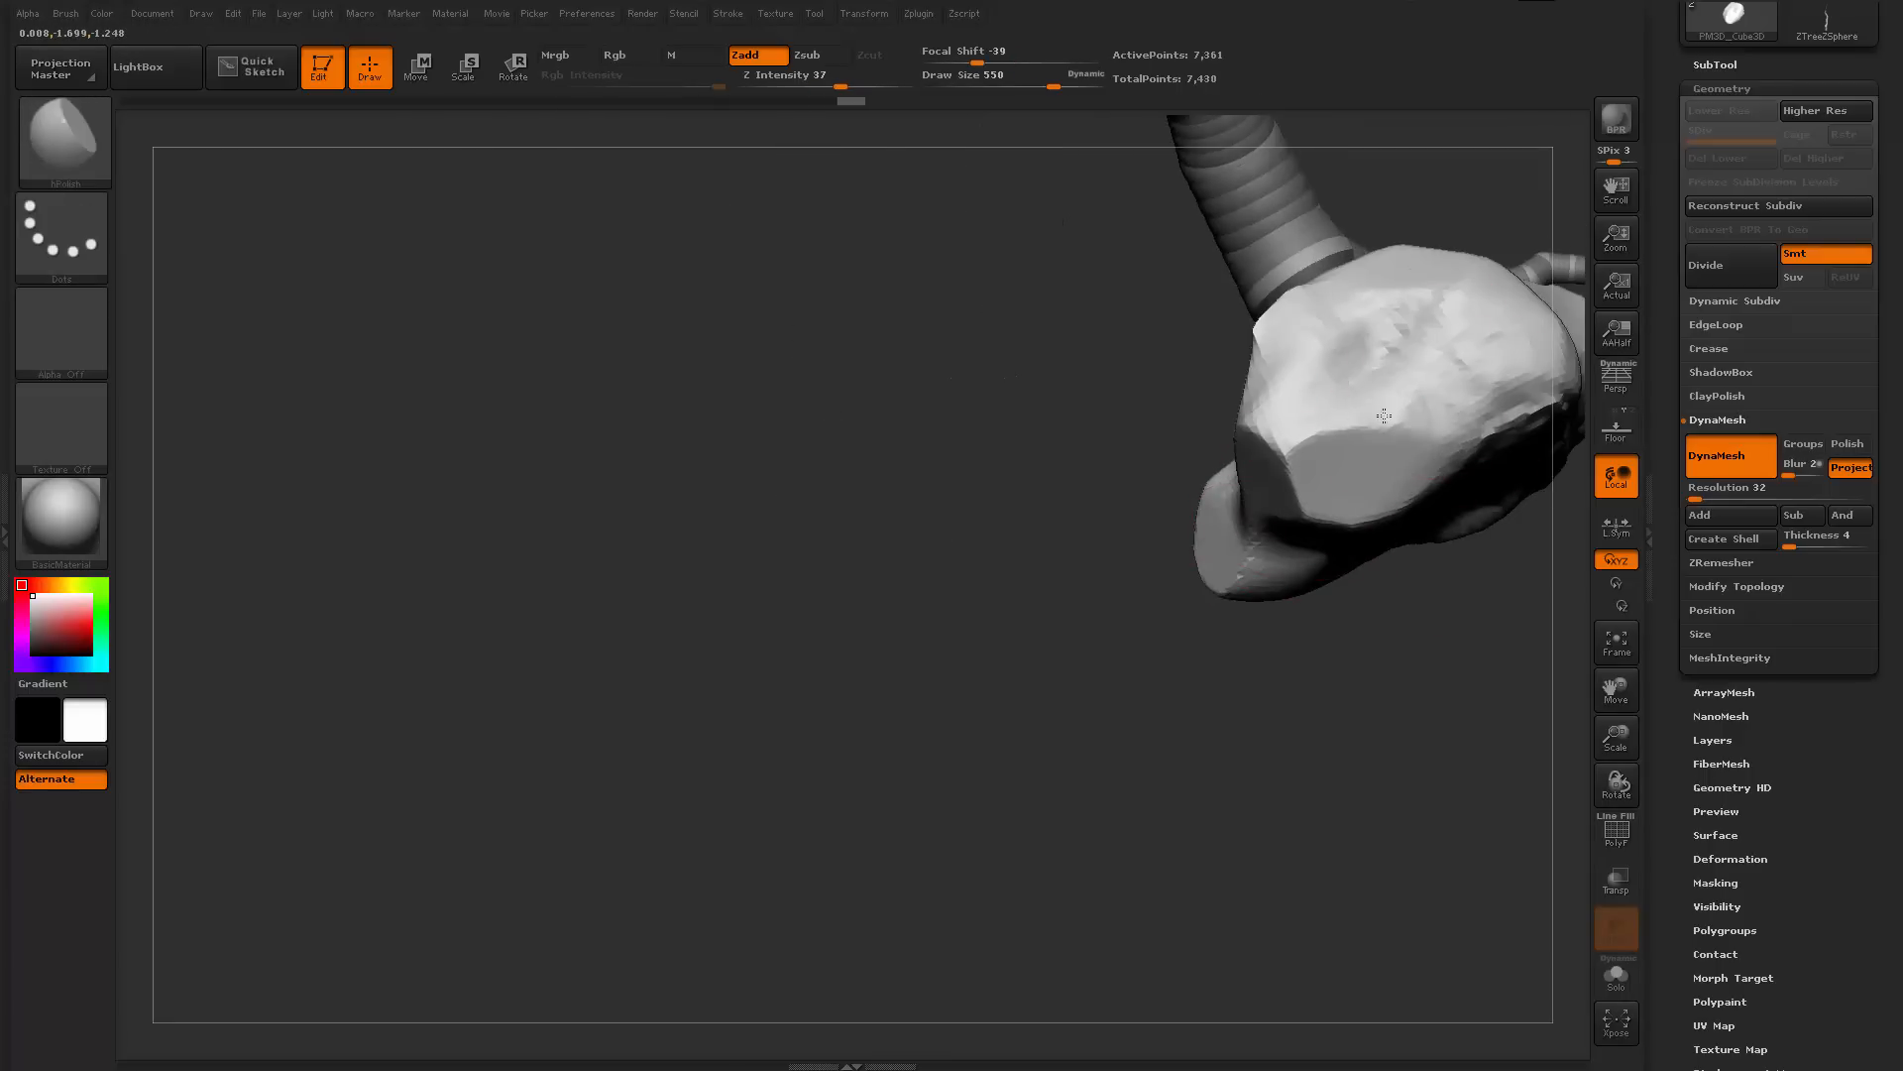
{"action": "mouse_move", "coordinate": [1449, 398]}
{"action": "left_mouse_down"}
{"action": "mouse_move", "coordinate": [1322, 397]}
{"action": "mouse_move", "coordinate": [1336, 405]}
{"action": "left_mouse_up"}
{"action": "mouse_move", "coordinate": [1334, 663]}
{"action": "left_mouse_down"}
{"action": "mouse_move", "coordinate": [1423, 644]}
{"action": "mouse_move", "coordinate": [1461, 668]}
{"action": "mouse_move", "coordinate": [1372, 740]}
{"action": "mouse_move", "coordinate": [1278, 654]}
{"action": "mouse_move", "coordinate": [1212, 629]}
{"action": "left_mouse_up"}
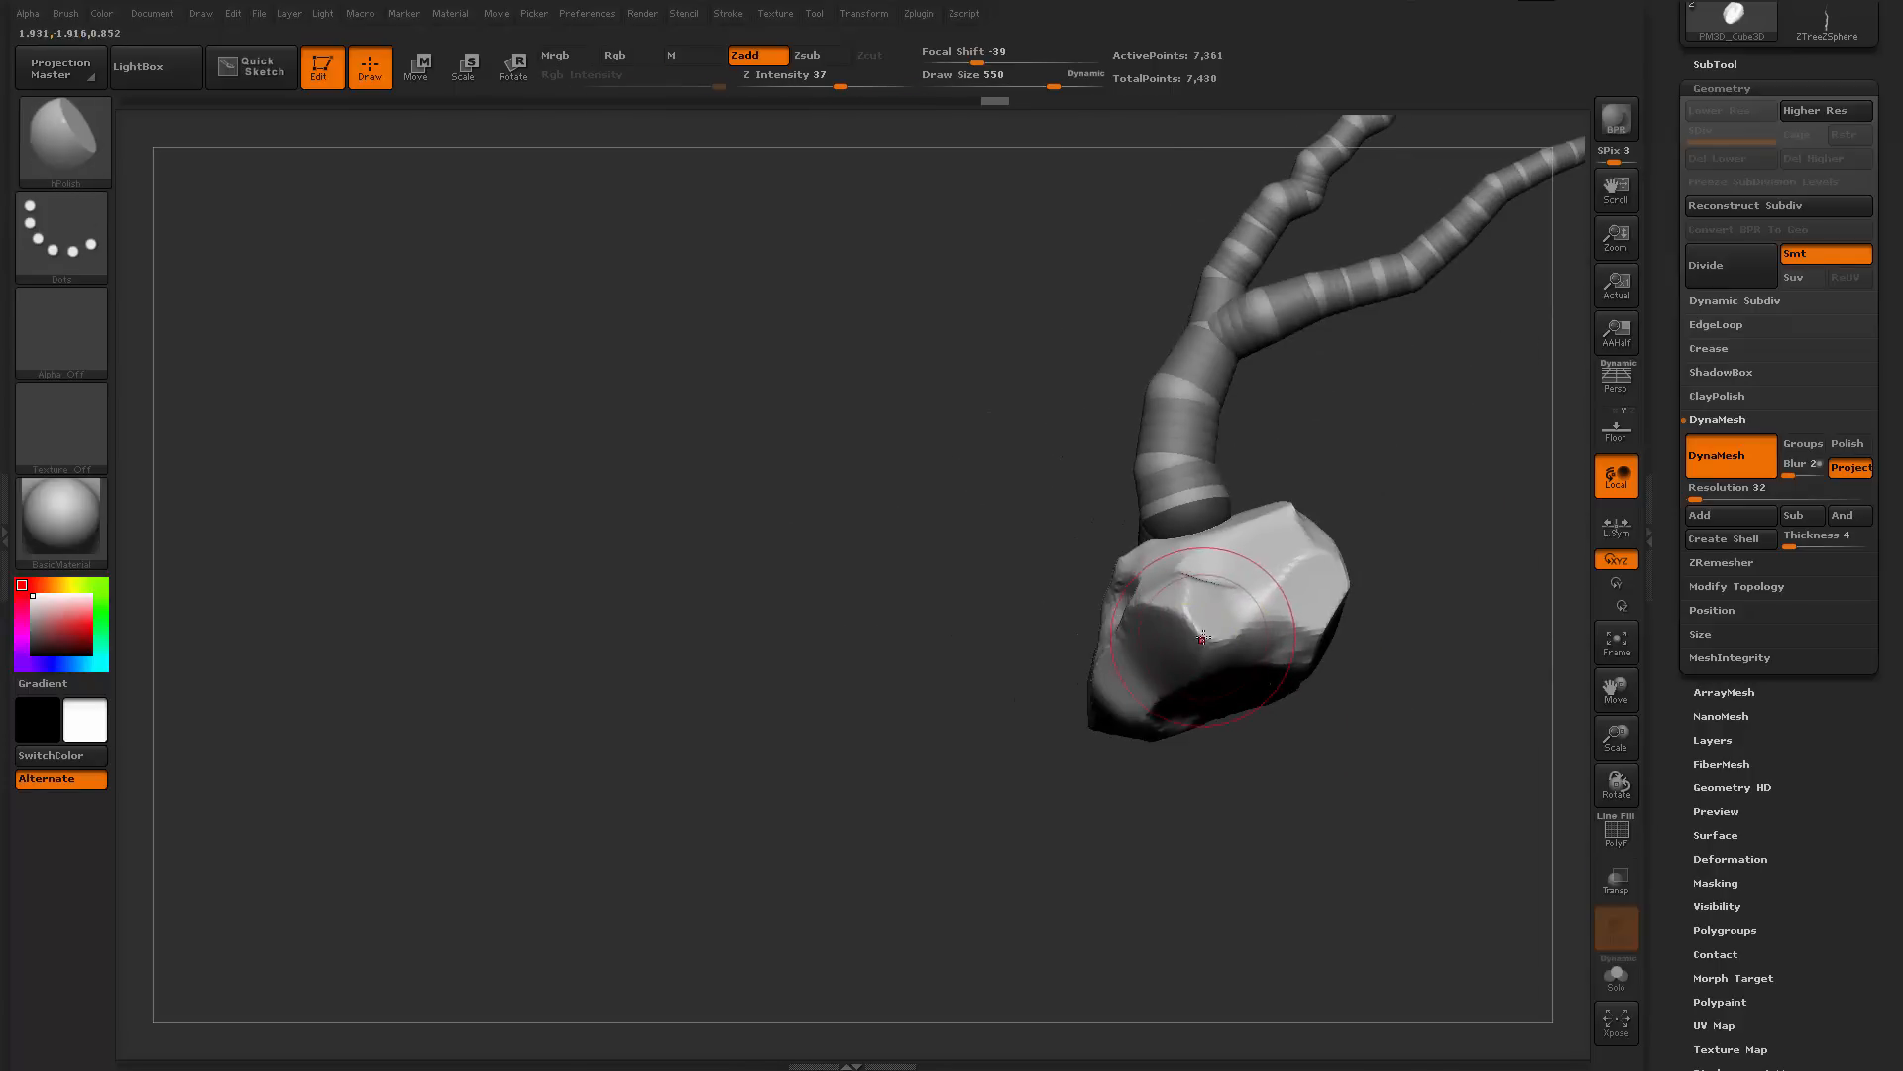
{"action": "left_click_drag", "start_coordinate": [1193, 613], "coordinate": [1283, 751]}
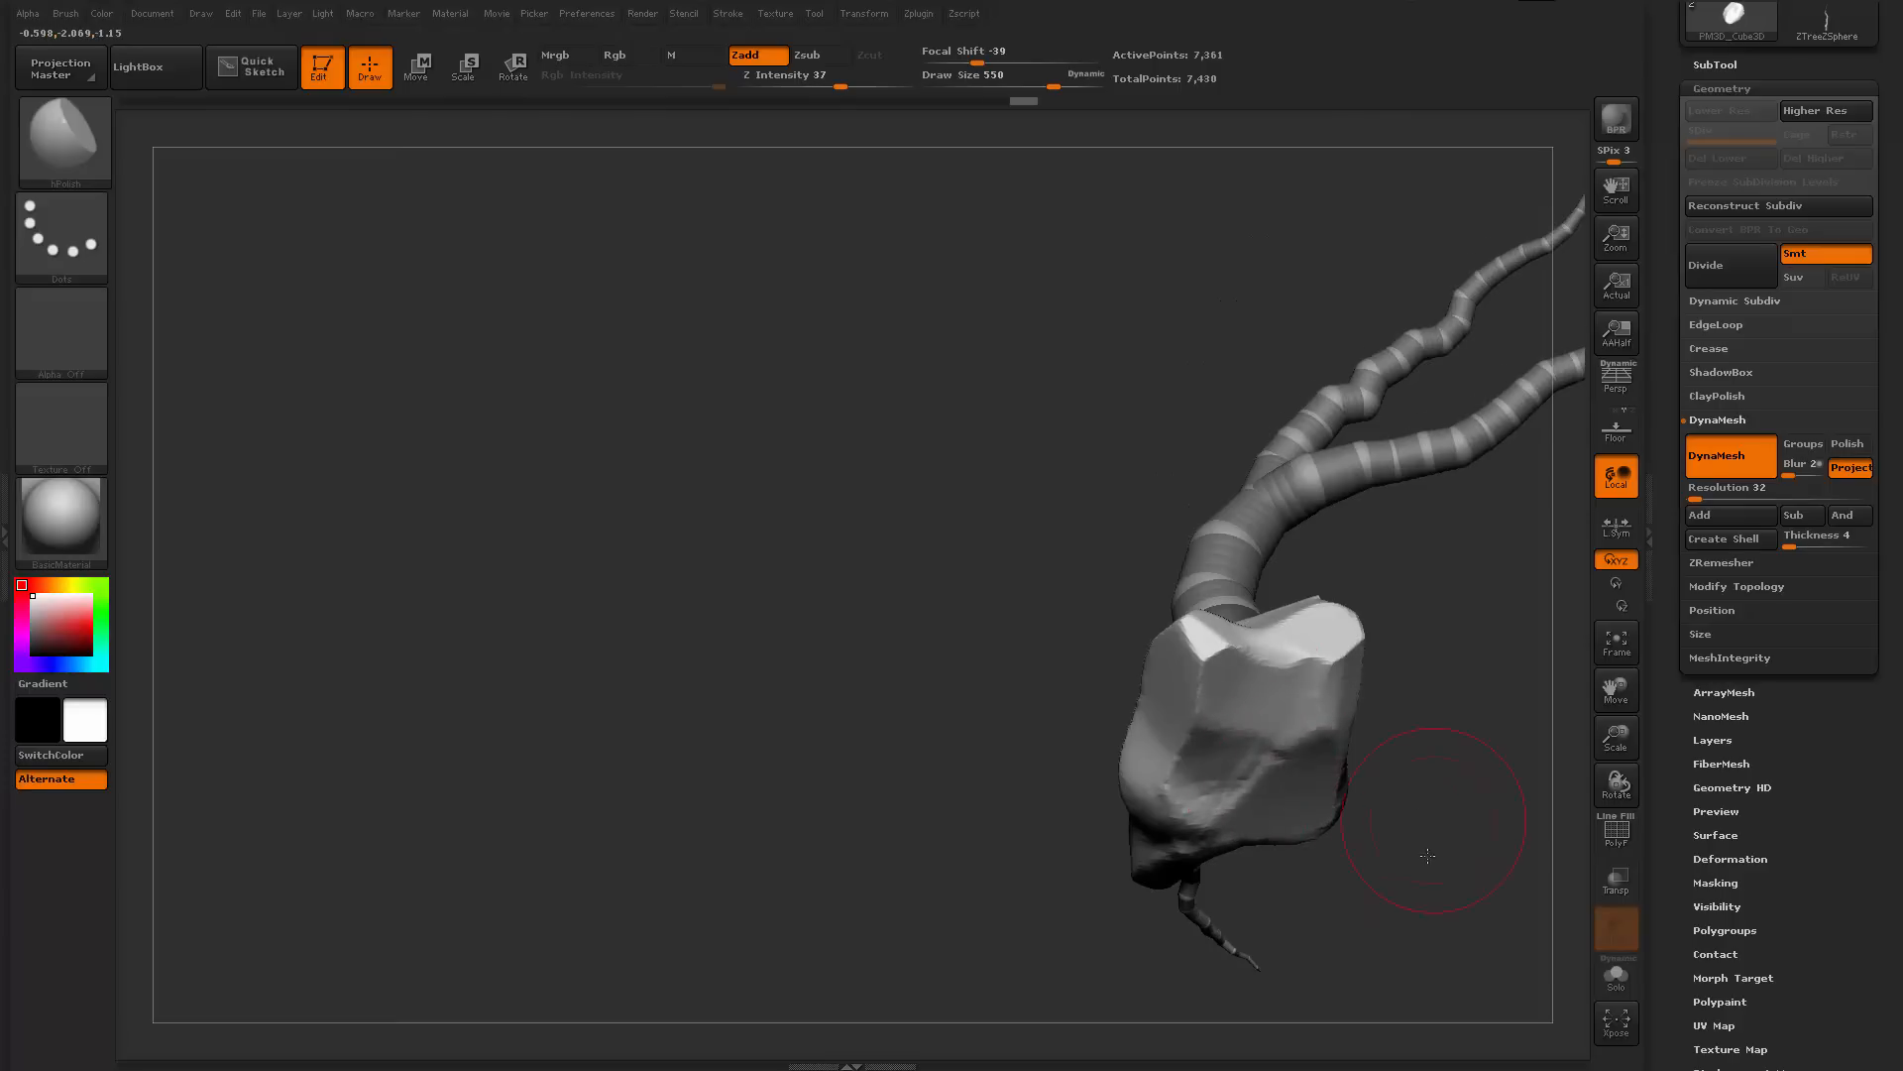
{"action": "mouse_move", "coordinate": [1428, 856]}
{"action": "left_mouse_down"}
{"action": "mouse_move", "coordinate": [1353, 837]}
{"action": "mouse_move", "coordinate": [1482, 905]}
{"action": "mouse_move", "coordinate": [1388, 918]}
{"action": "mouse_move", "coordinate": [1406, 1013]}
{"action": "mouse_move", "coordinate": [1396, 997]}
{"action": "left_mouse_up"}
{"action": "mouse_move", "coordinate": [1190, 758]}
{"action": "left_mouse_down"}
{"action": "mouse_move", "coordinate": [1239, 726]}
{"action": "mouse_move", "coordinate": [1185, 763]}
{"action": "left_mouse_up"}
{"action": "left_click_drag", "start_coordinate": [1321, 909], "coordinate": [1251, 897]}
Switch to the Dam_Standard brush
{"action": "key", "text": "b"}
{"action": "key", "text": "d"}
{"action": "key", "text": "s"}
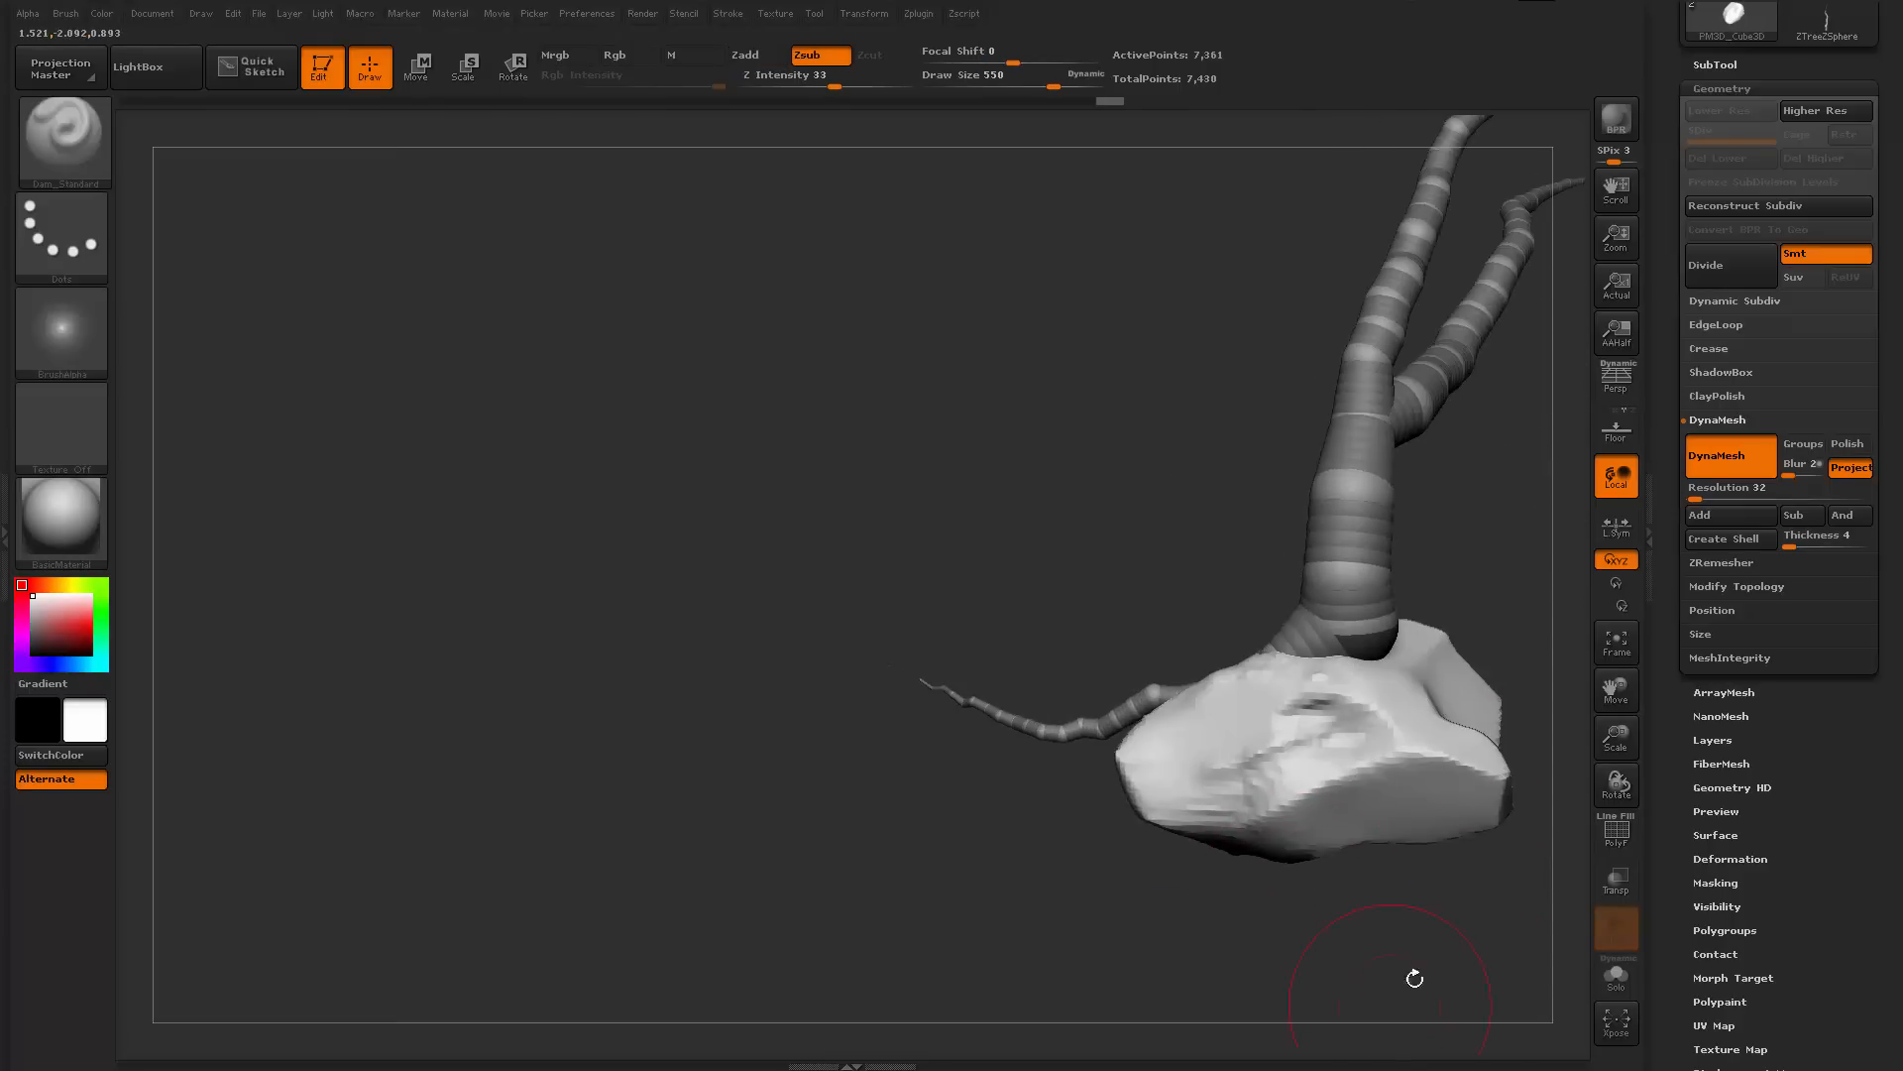
{"action": "mouse_move", "coordinate": [1414, 978]}
{"action": "right_mouse_down"}
{"action": "mouse_move", "coordinate": [1449, 939]}
{"action": "mouse_move", "coordinate": [1436, 952]}
{"action": "mouse_move", "coordinate": [1346, 879]}
{"action": "mouse_move", "coordinate": [1512, 933]}
{"action": "mouse_move", "coordinate": [1351, 867]}
{"action": "mouse_move", "coordinate": [1458, 816]}
{"action": "right_mouse_up"}
Apply ClayPolish to the rock with Max 25 and a raised Sharp setting to crisp its edges
{"action": "left_click", "coordinate": [1772, 396]}
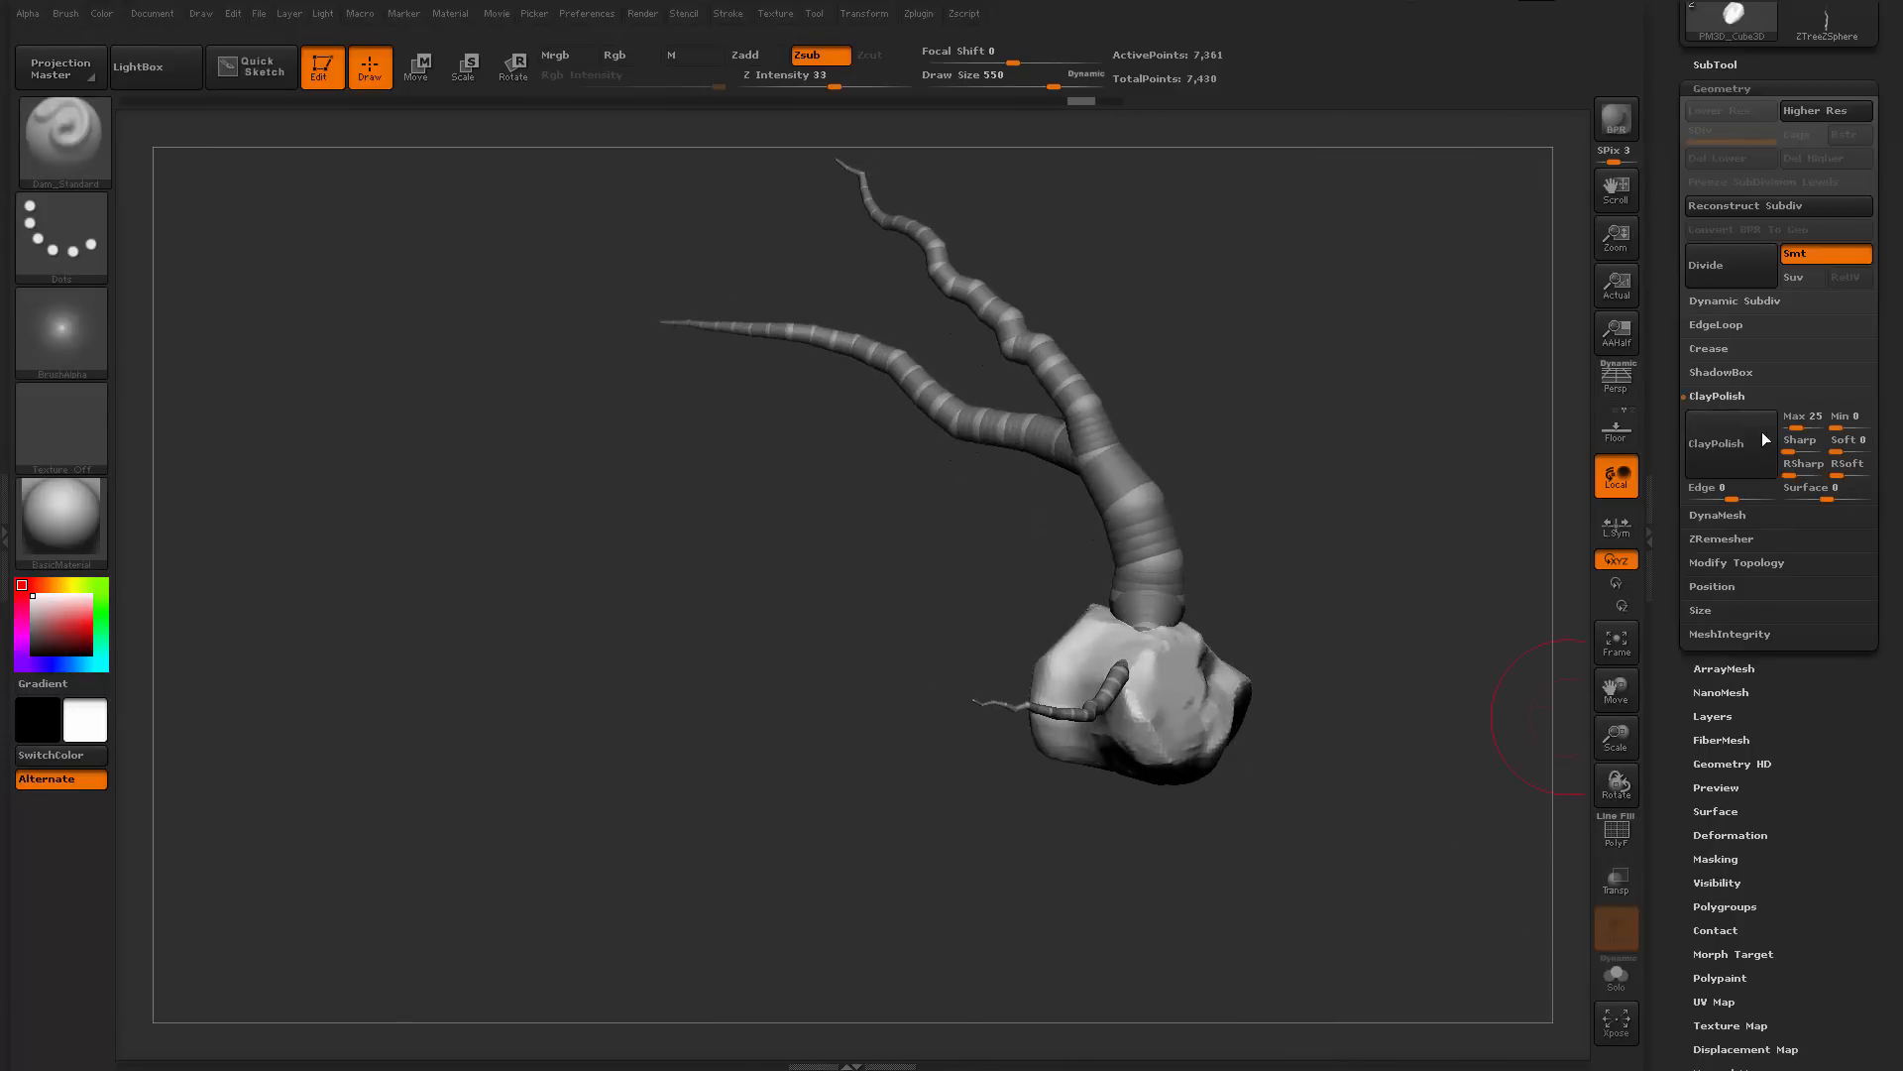
{"action": "left_click", "coordinate": [1742, 461]}
{"action": "right_click_drag", "start_coordinate": [1517, 694], "coordinate": [1406, 865]}
{"action": "left_click_drag", "start_coordinate": [1395, 875], "coordinate": [1595, 723], "text": "alt"}
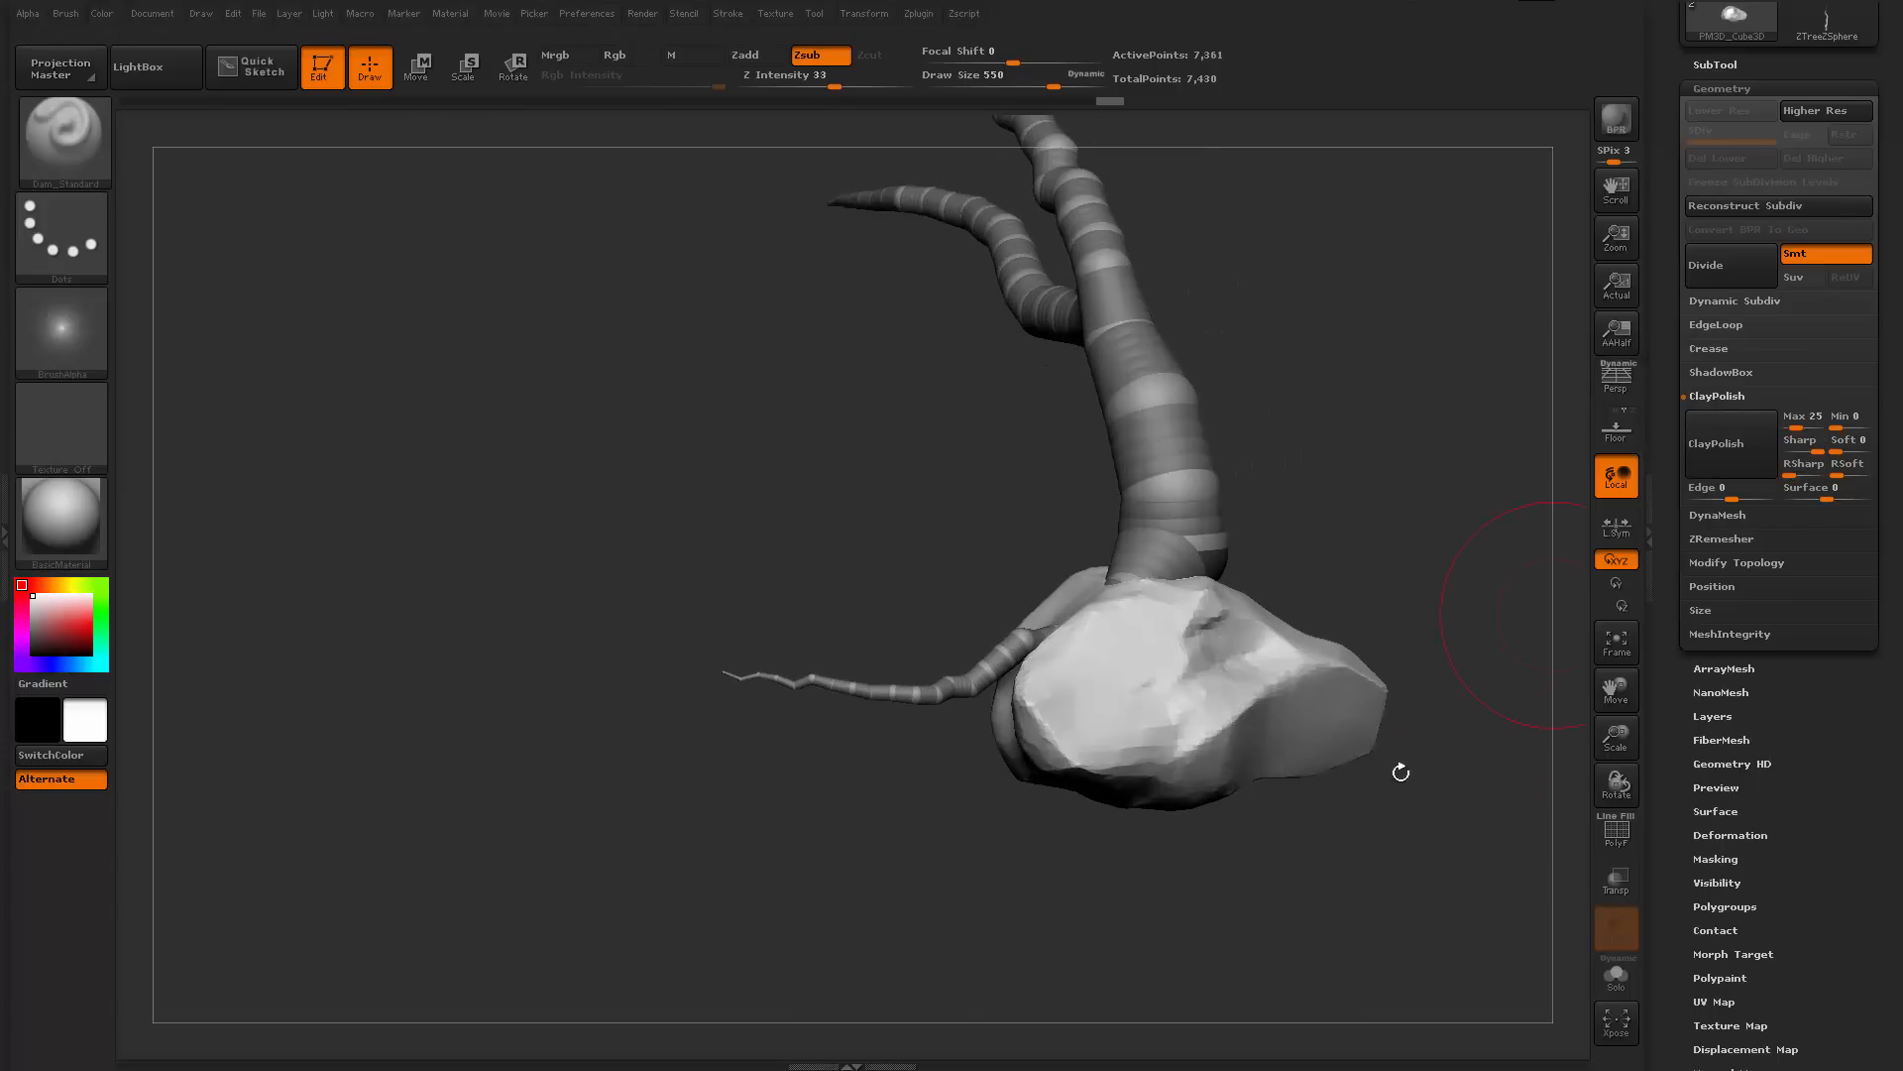
{"action": "mouse_move", "coordinate": [1401, 769]}
{"action": "left_mouse_down"}
{"action": "mouse_move", "coordinate": [1283, 922]}
{"action": "mouse_move", "coordinate": [1171, 924]}
{"action": "mouse_move", "coordinate": [1342, 926]}
{"action": "mouse_move", "coordinate": [1058, 877]}
{"action": "mouse_move", "coordinate": [1008, 904]}
{"action": "mouse_move", "coordinate": [1071, 842]}
{"action": "mouse_move", "coordinate": [1232, 807]}
{"action": "mouse_move", "coordinate": [1284, 831]}
{"action": "mouse_move", "coordinate": [1297, 805]}
{"action": "left_mouse_up"}
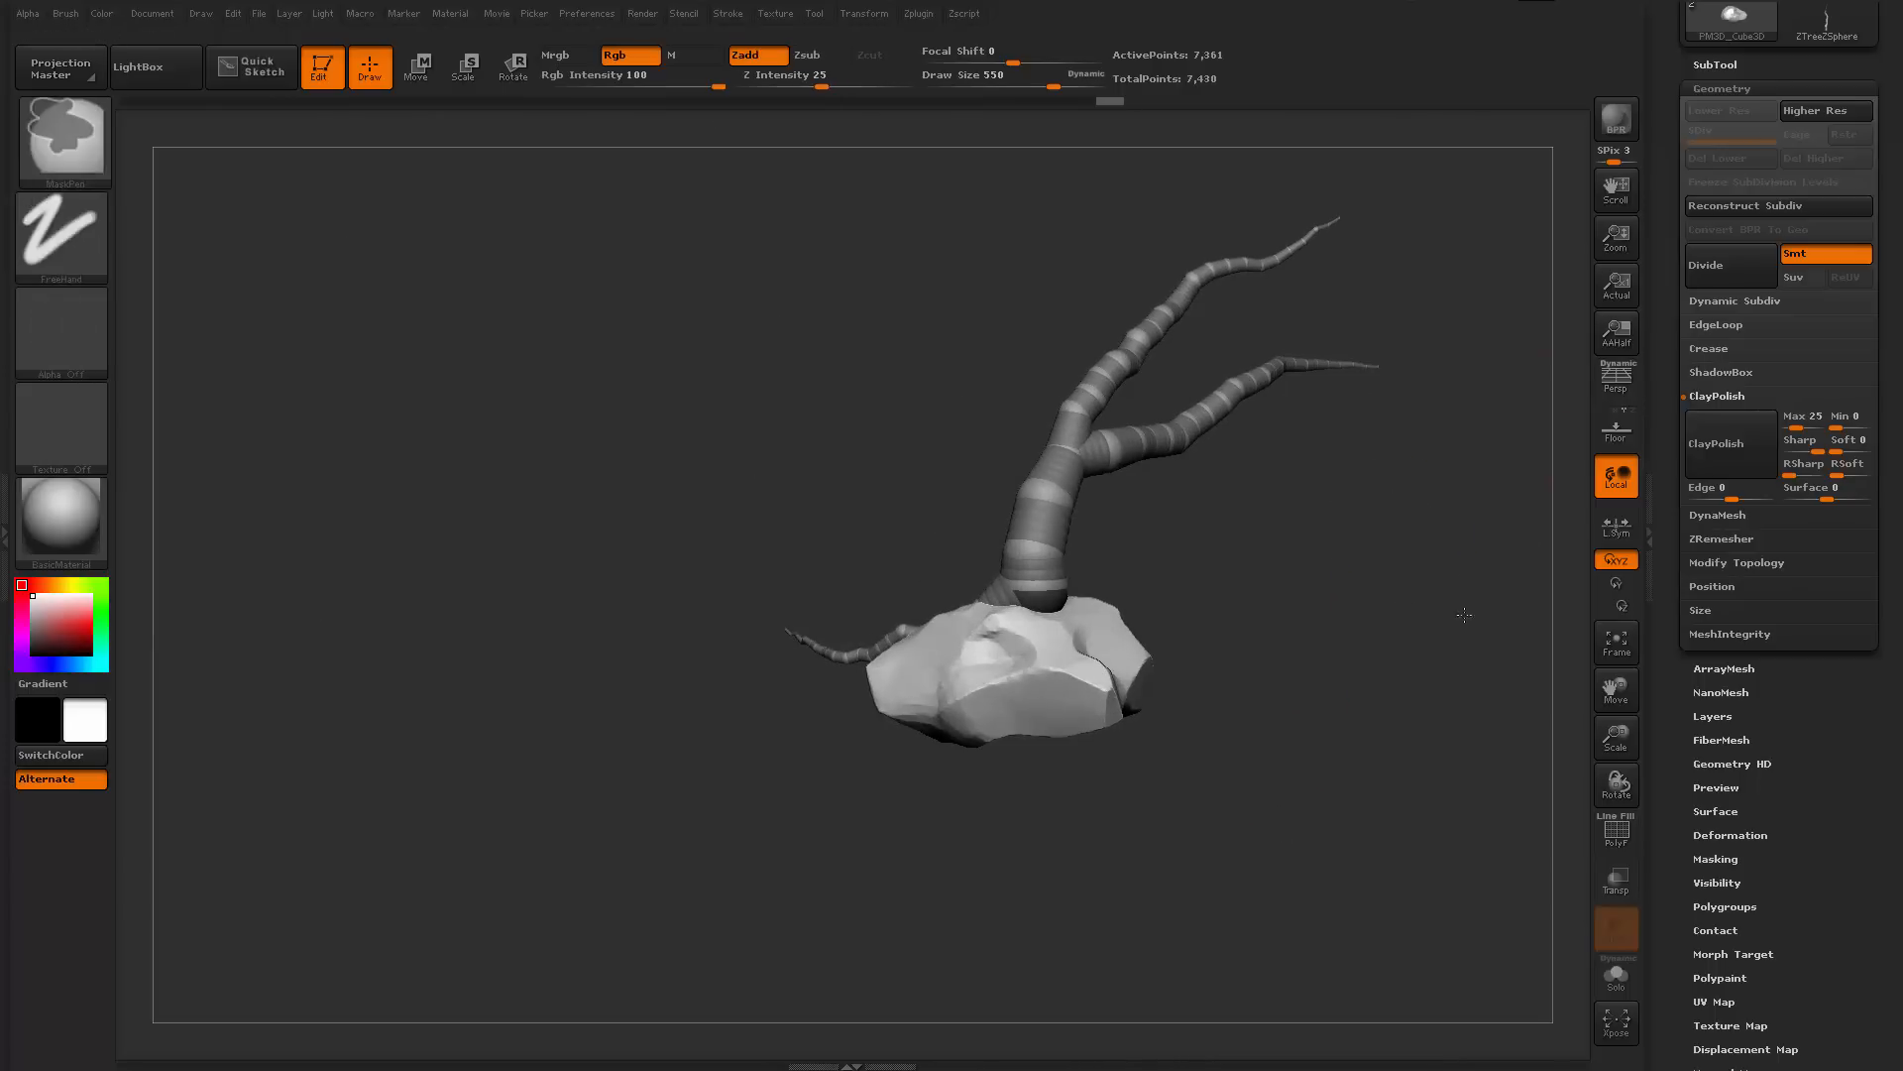
{"action": "mouse_move", "coordinate": [1466, 616]}
{"action": "left_mouse_down"}
{"action": "mouse_move", "coordinate": [1423, 637]}
{"action": "mouse_move", "coordinate": [1524, 601]}
{"action": "left_mouse_up"}
Open the subtool list and make the ZSphere tree the active subtool, framing its root
{"action": "left_click_drag", "start_coordinate": [1734, 48], "coordinate": [1737, 287]}
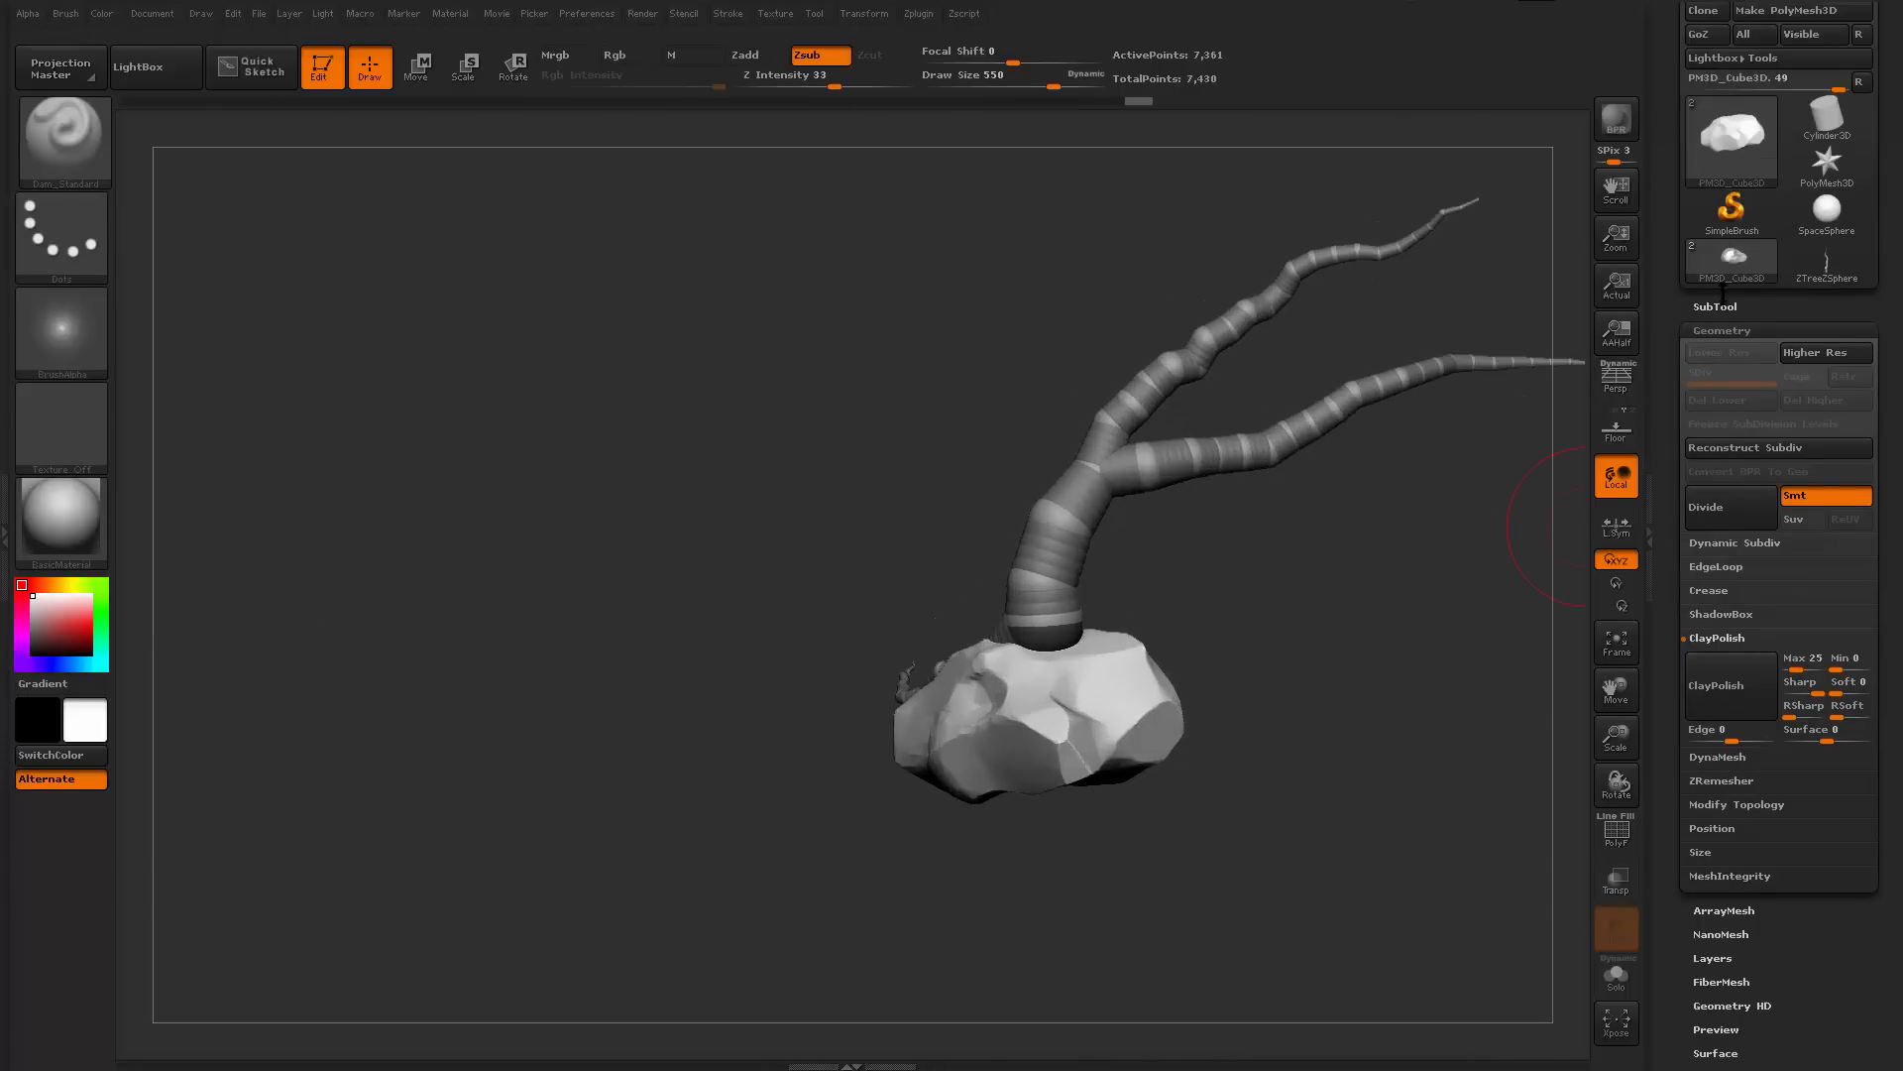
{"action": "left_click", "coordinate": [1714, 304]}
{"action": "left_click", "coordinate": [1721, 307]}
{"action": "mouse_move", "coordinate": [1251, 795]}
{"action": "left_mouse_down", "text": "alt"}
{"action": "mouse_move", "coordinate": [1262, 663]}
{"action": "mouse_move", "coordinate": [1381, 734]}
{"action": "mouse_move", "coordinate": [1532, 708]}
{"action": "left_mouse_up", "text": "alt"}
{"action": "mouse_move", "coordinate": [1150, 777]}
{"action": "left_mouse_down", "text": "alt"}
{"action": "mouse_move", "coordinate": [1223, 864]}
{"action": "mouse_move", "coordinate": [1279, 884]}
{"action": "mouse_move", "coordinate": [1212, 870]}
{"action": "left_mouse_up", "text": "alt"}
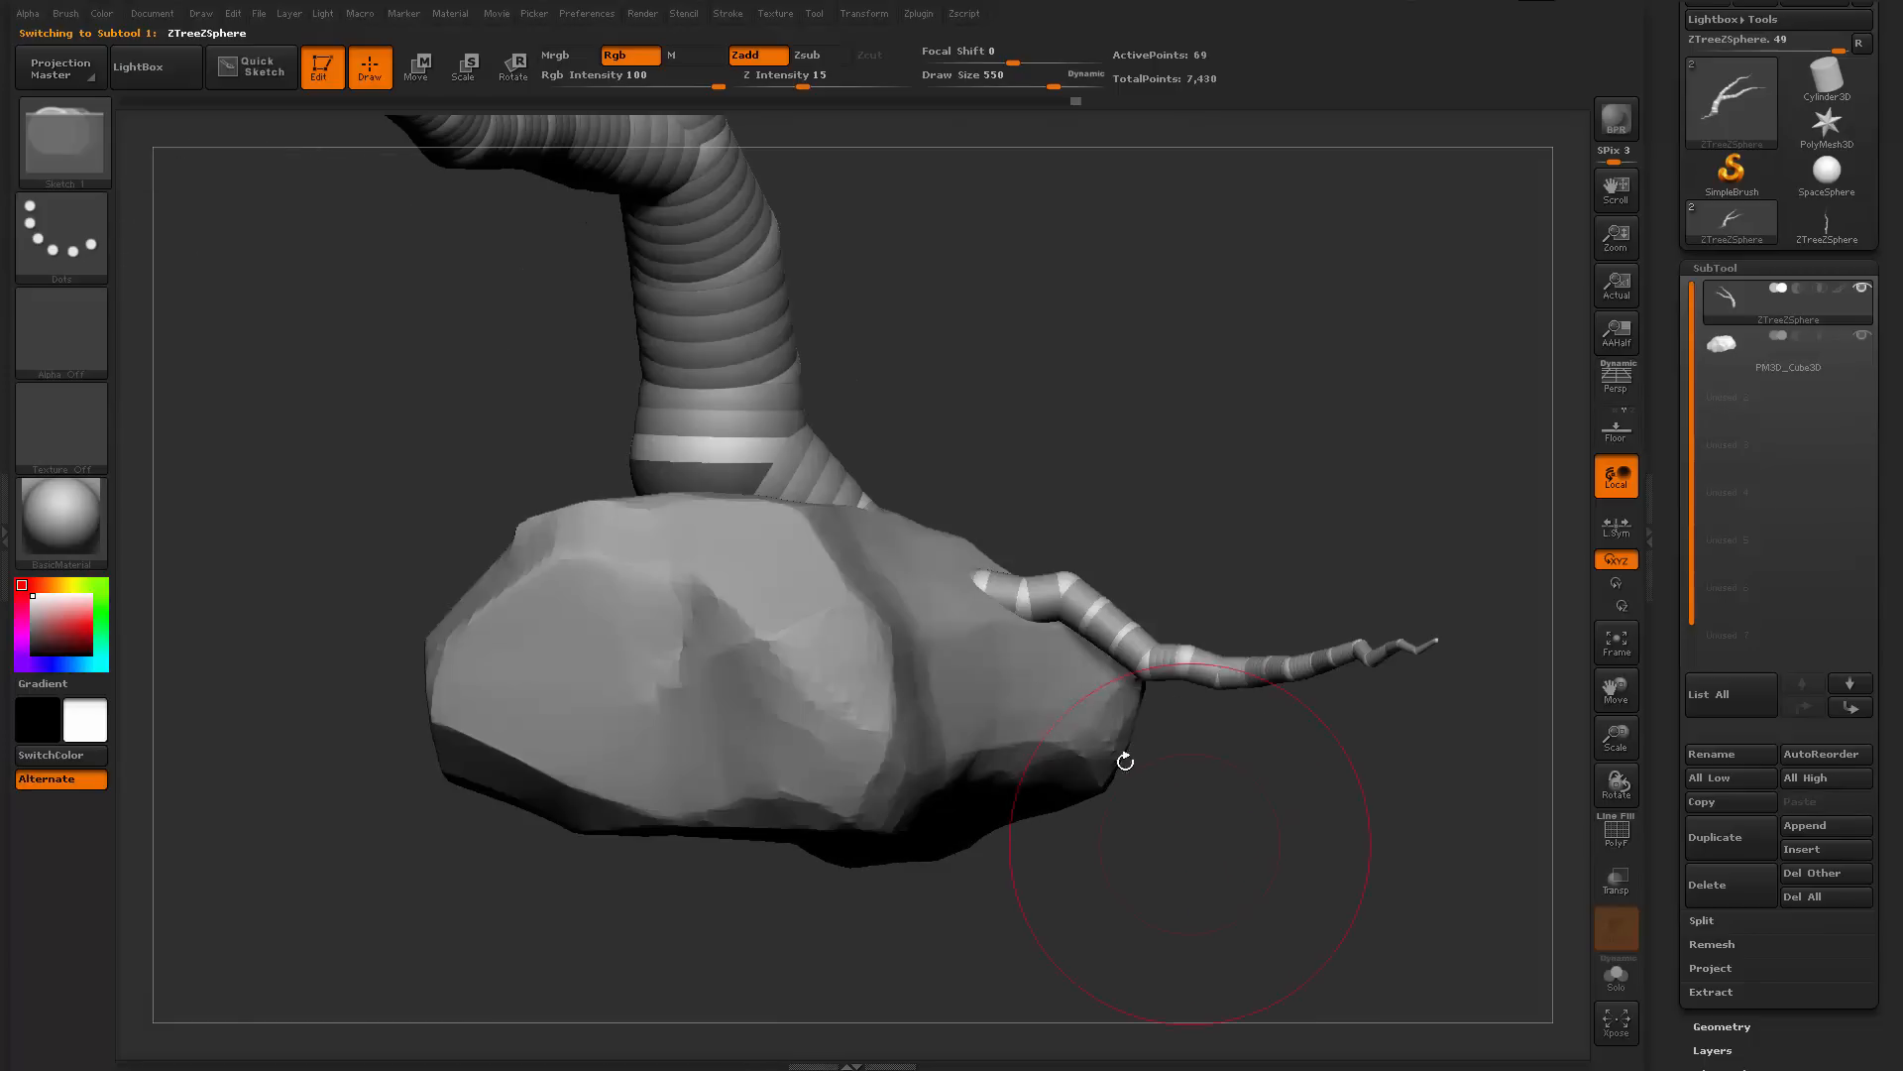
Rotate the root's segments so the root follows the rock's surface and curls down its side
{"action": "key", "text": "r"}
{"action": "mouse_move", "coordinate": [941, 573]}
{"action": "left_mouse_down"}
{"action": "mouse_move", "coordinate": [910, 479]}
{"action": "mouse_move", "coordinate": [986, 532]}
{"action": "mouse_move", "coordinate": [989, 586]}
{"action": "left_mouse_up"}
{"action": "left_click_drag", "start_coordinate": [1203, 647], "coordinate": [930, 658]}
{"action": "mouse_move", "coordinate": [803, 735]}
{"action": "left_mouse_down"}
{"action": "mouse_move", "coordinate": [986, 765]}
{"action": "mouse_move", "coordinate": [1018, 748]}
{"action": "mouse_move", "coordinate": [1013, 798]}
{"action": "mouse_move", "coordinate": [1023, 754]}
{"action": "mouse_move", "coordinate": [1064, 778]}
{"action": "mouse_move", "coordinate": [1055, 791]}
{"action": "left_mouse_up"}
{"action": "key", "text": "r"}
{"action": "mouse_move", "coordinate": [1112, 655]}
{"action": "left_mouse_down"}
{"action": "mouse_move", "coordinate": [1002, 663]}
{"action": "mouse_move", "coordinate": [959, 903]}
{"action": "mouse_move", "coordinate": [1083, 956]}
{"action": "mouse_move", "coordinate": [1259, 843]}
{"action": "left_mouse_up"}
{"action": "mouse_move", "coordinate": [1387, 585]}
{"action": "left_mouse_down", "text": "alt"}
{"action": "mouse_move", "coordinate": [1236, 659]}
{"action": "mouse_move", "coordinate": [1001, 615]}
{"action": "left_mouse_up", "text": "alt"}
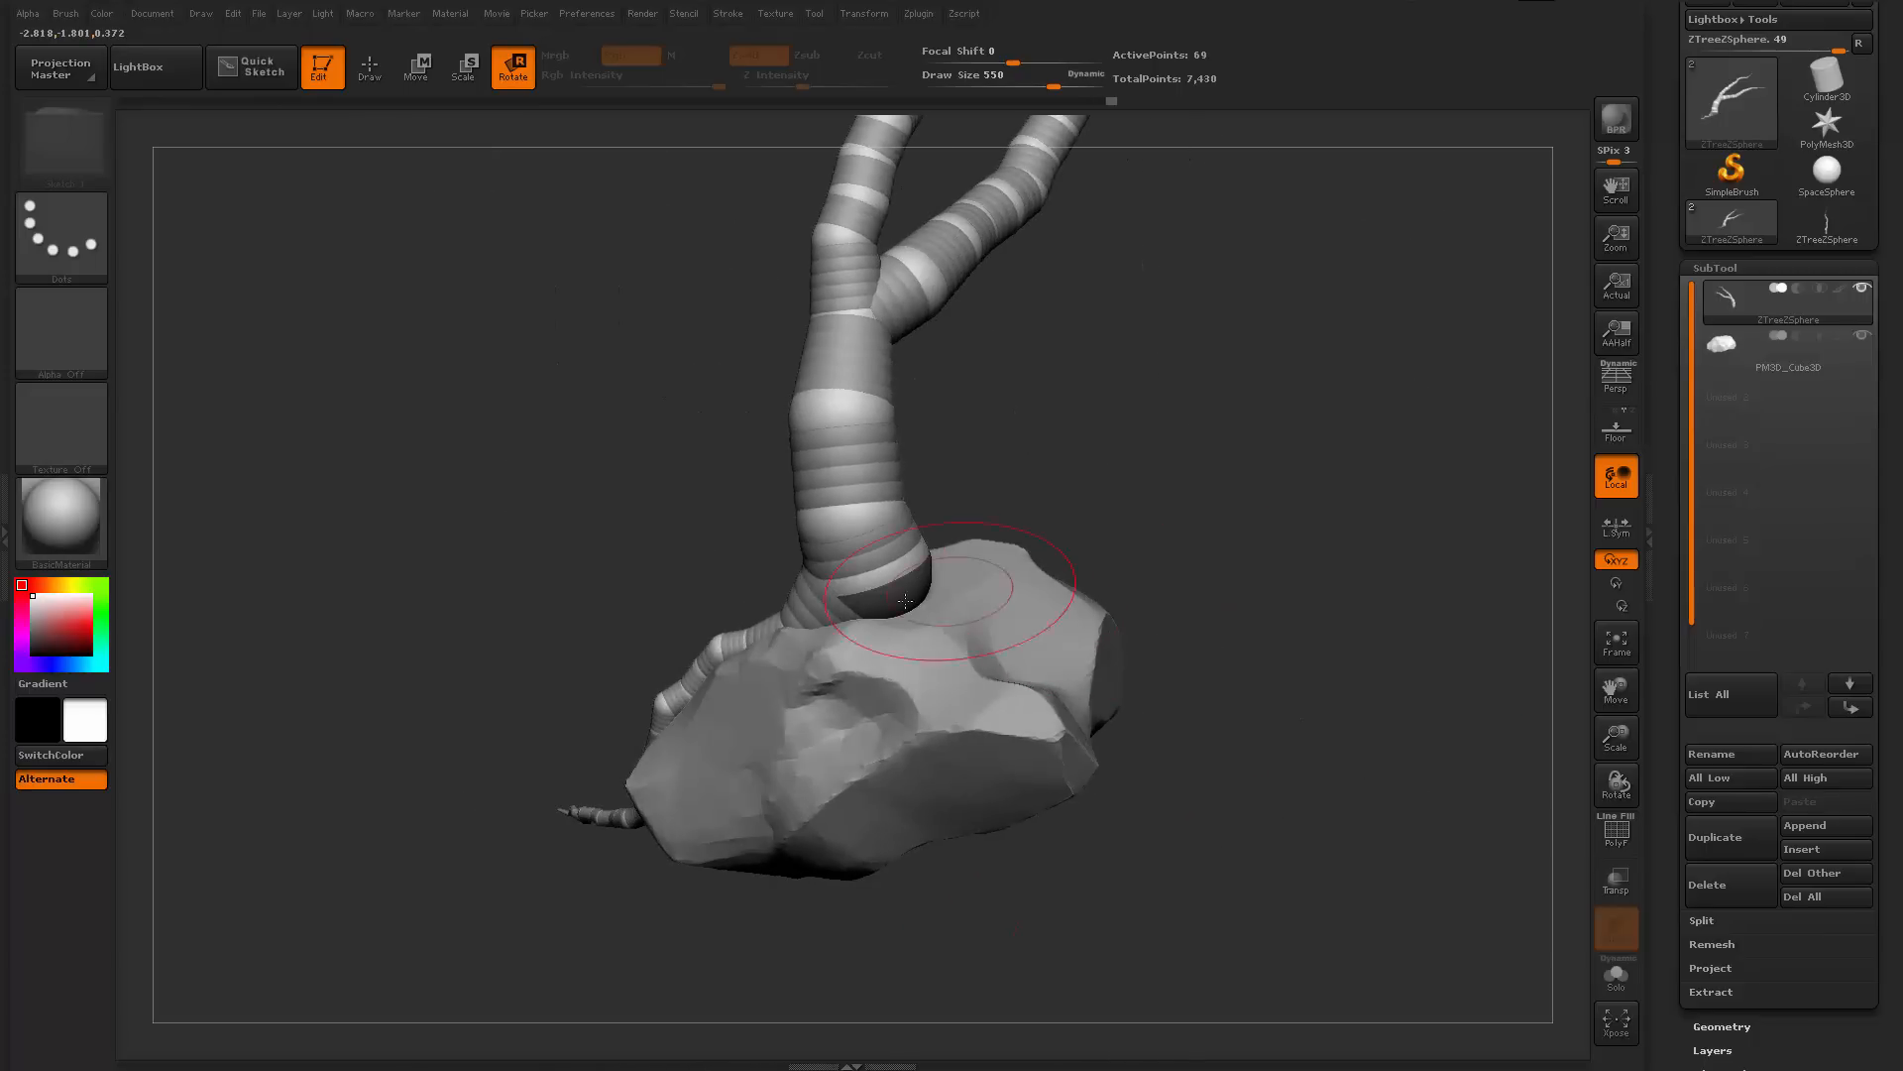
Add a ZSphere at the trunk's base, pull it outward as a second root stub and set Draw Size to 286
{"action": "key", "text": "q"}
{"action": "key", "text": "w"}
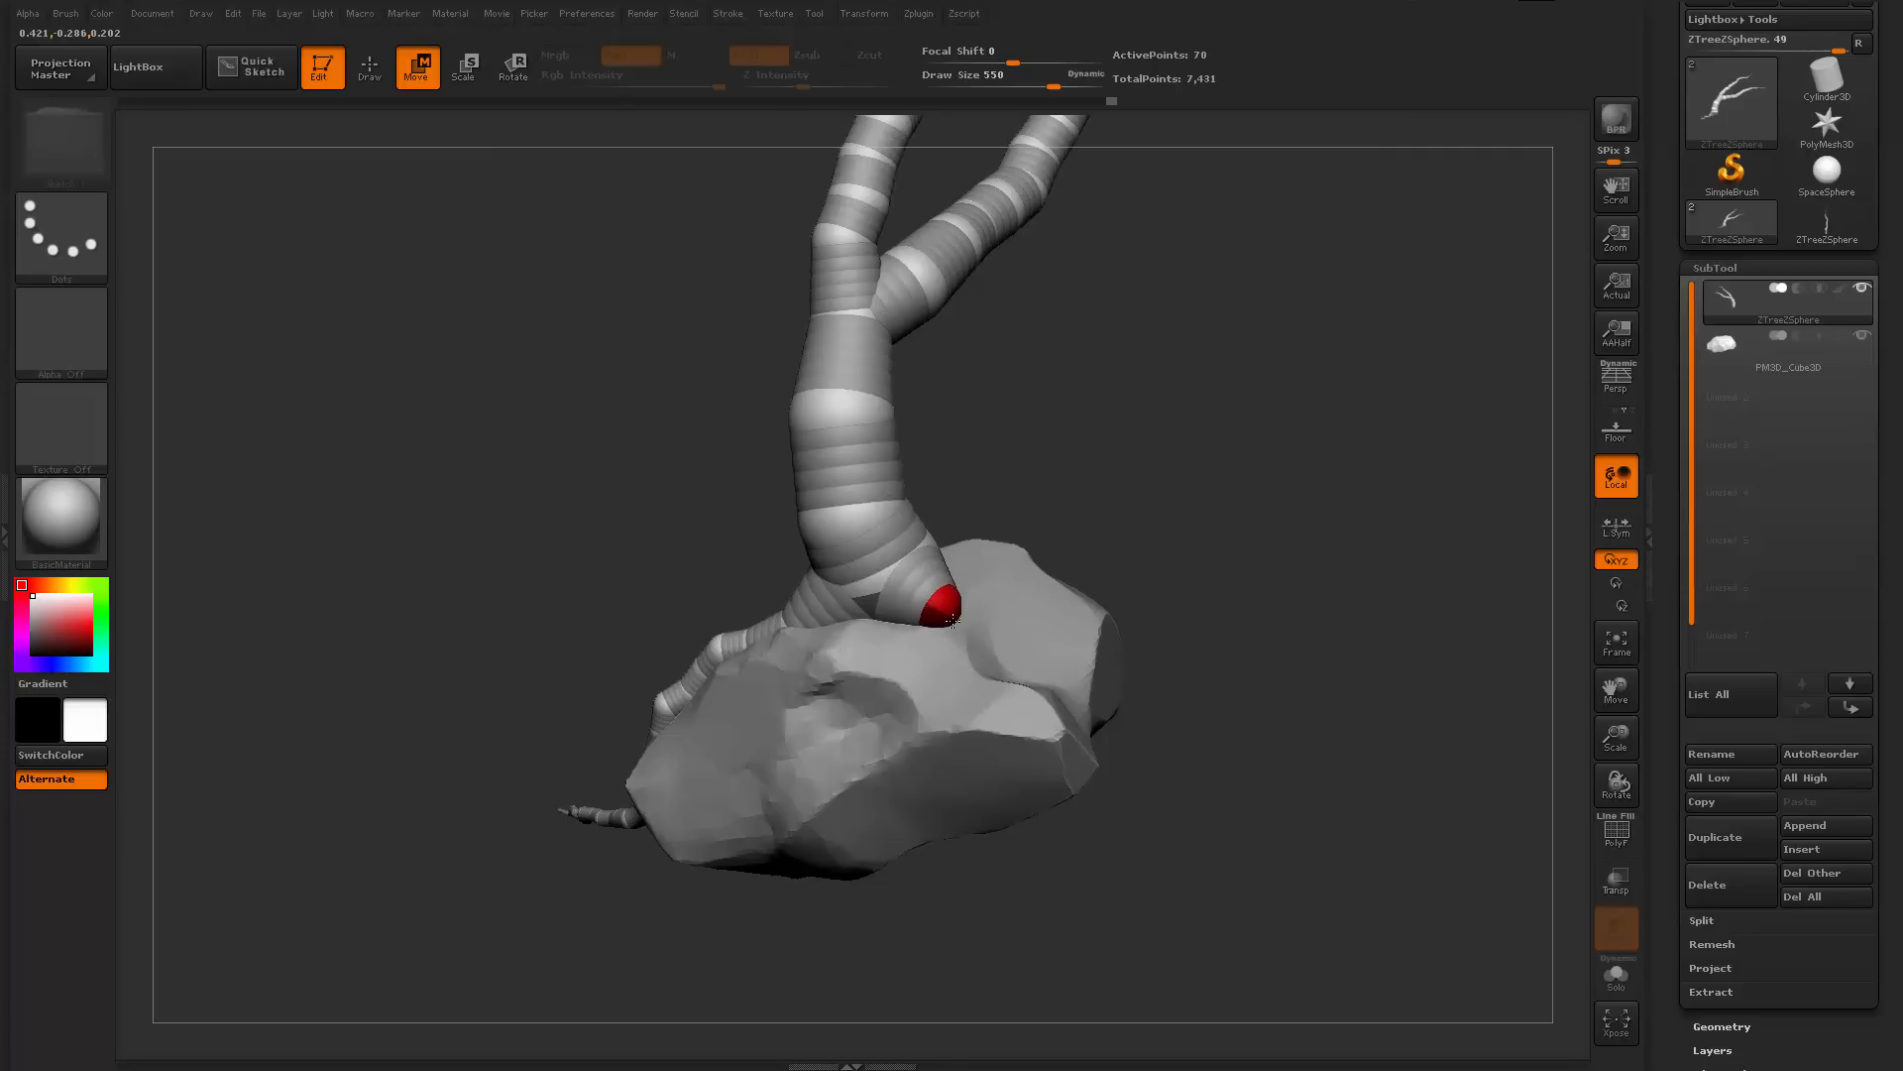
{"action": "key", "text": "space"}
{"action": "left_click_drag", "start_coordinate": [921, 616], "coordinate": [890, 616]}
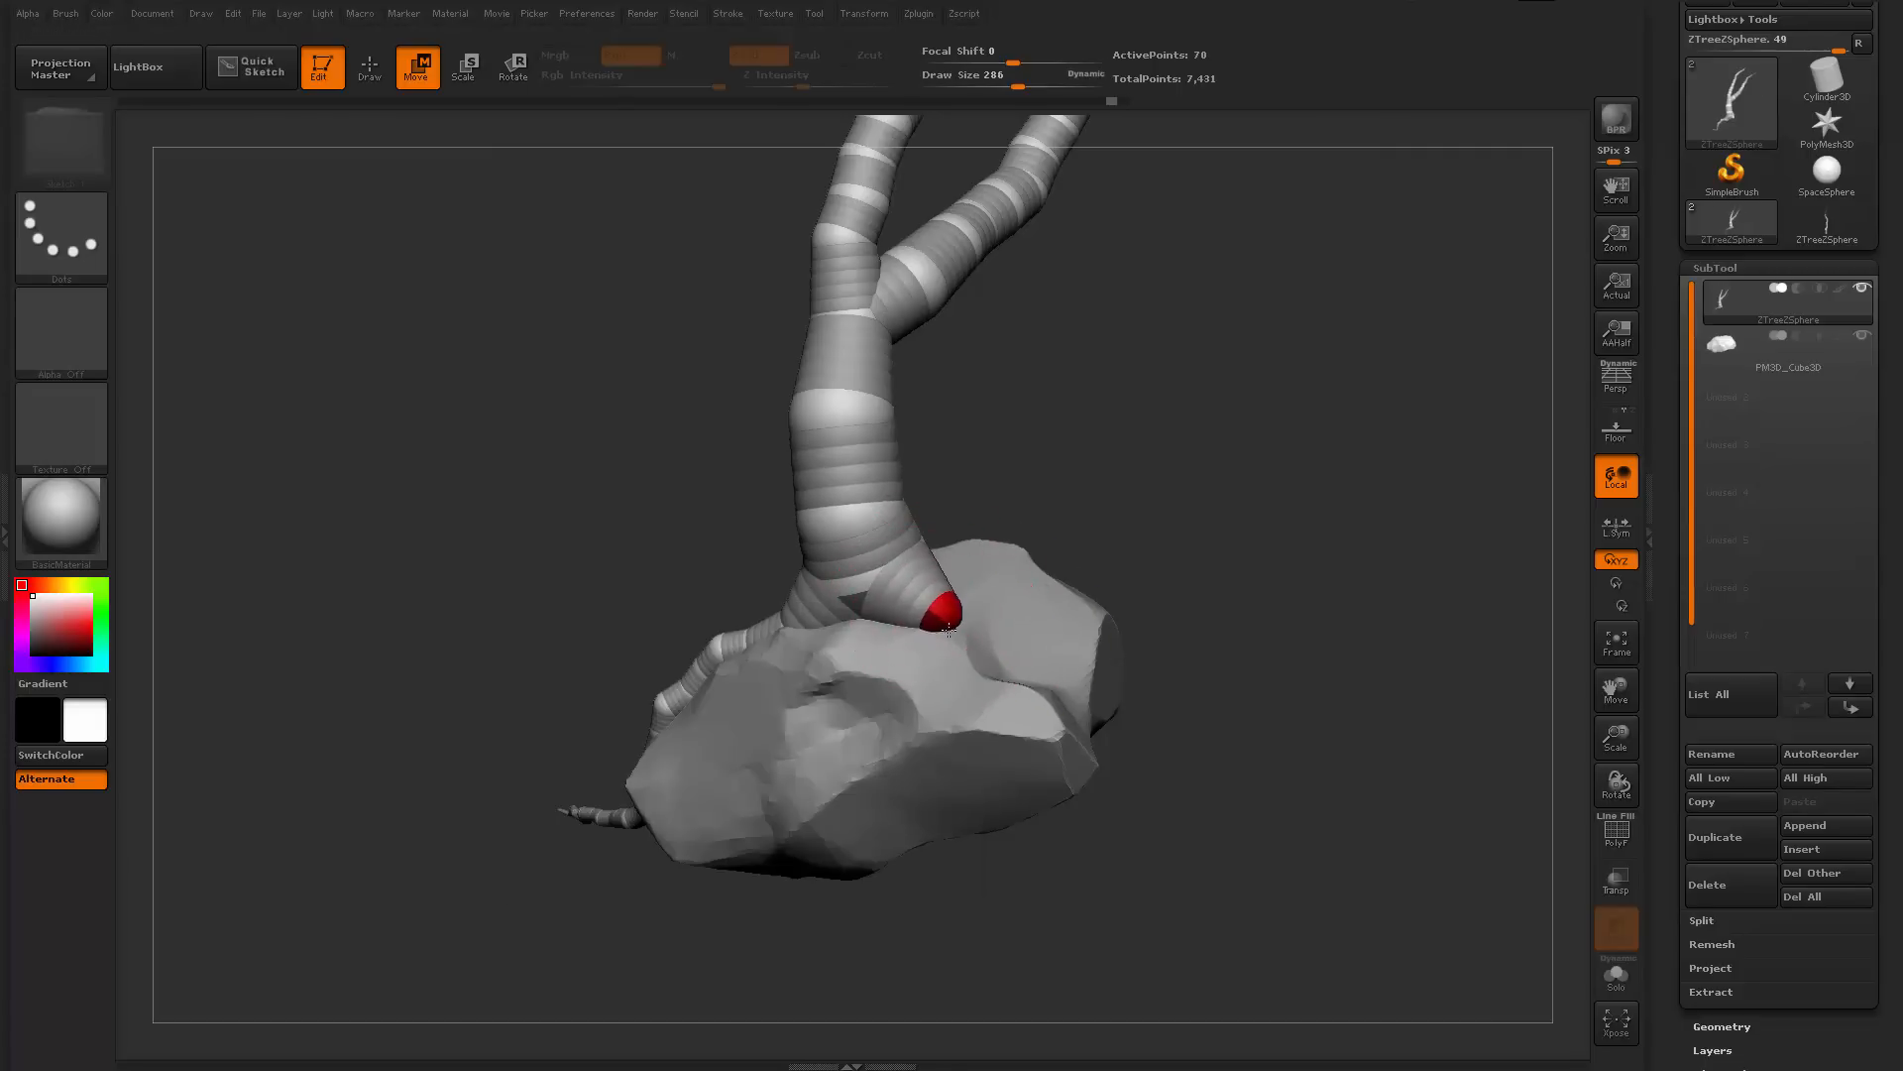
Grow a second root from the stub at the trunk's base with ZTree's GrowAngle
{"action": "left_click_drag", "start_coordinate": [1176, 503], "coordinate": [1529, 416]}
{"action": "scroll", "coordinate": [1713, 608], "scroll_direction": "up", "scroll_amount": 5}
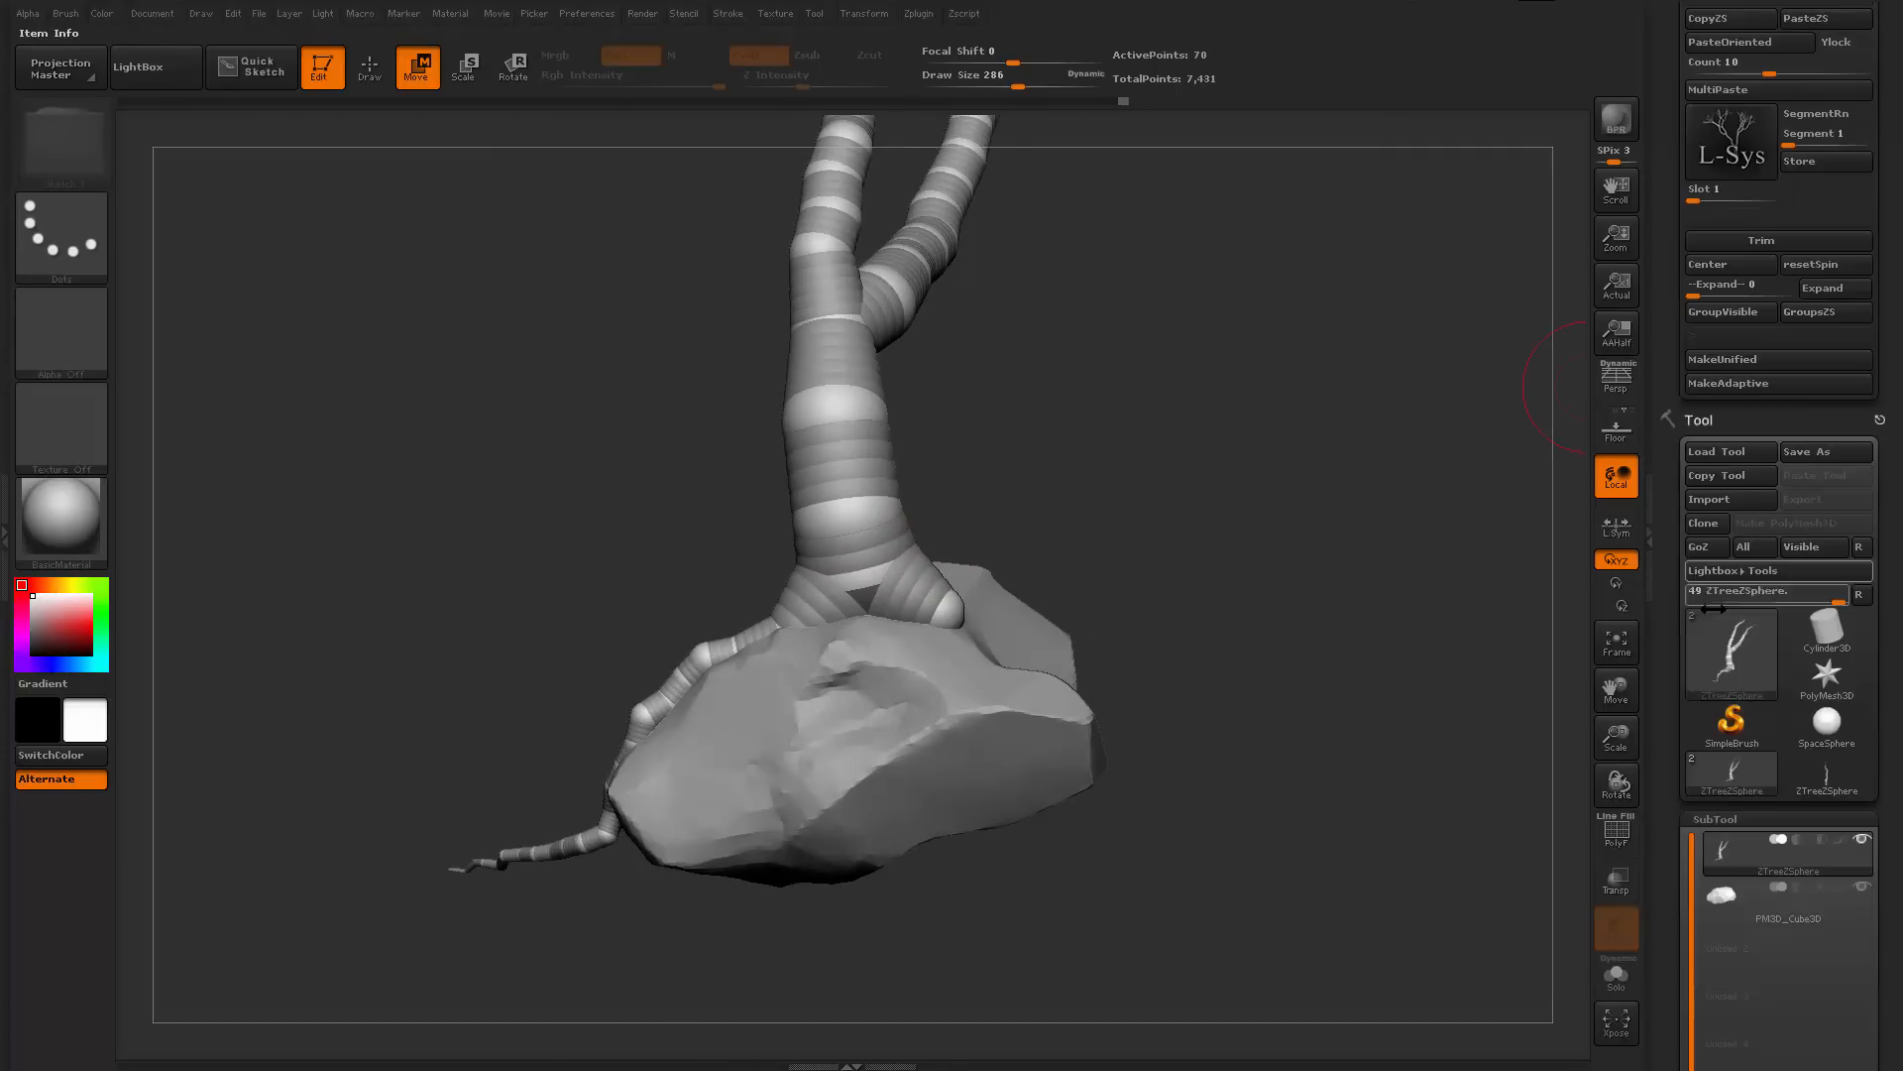
{"action": "scroll", "coordinate": [1737, 345], "scroll_direction": "up", "scroll_amount": 3}
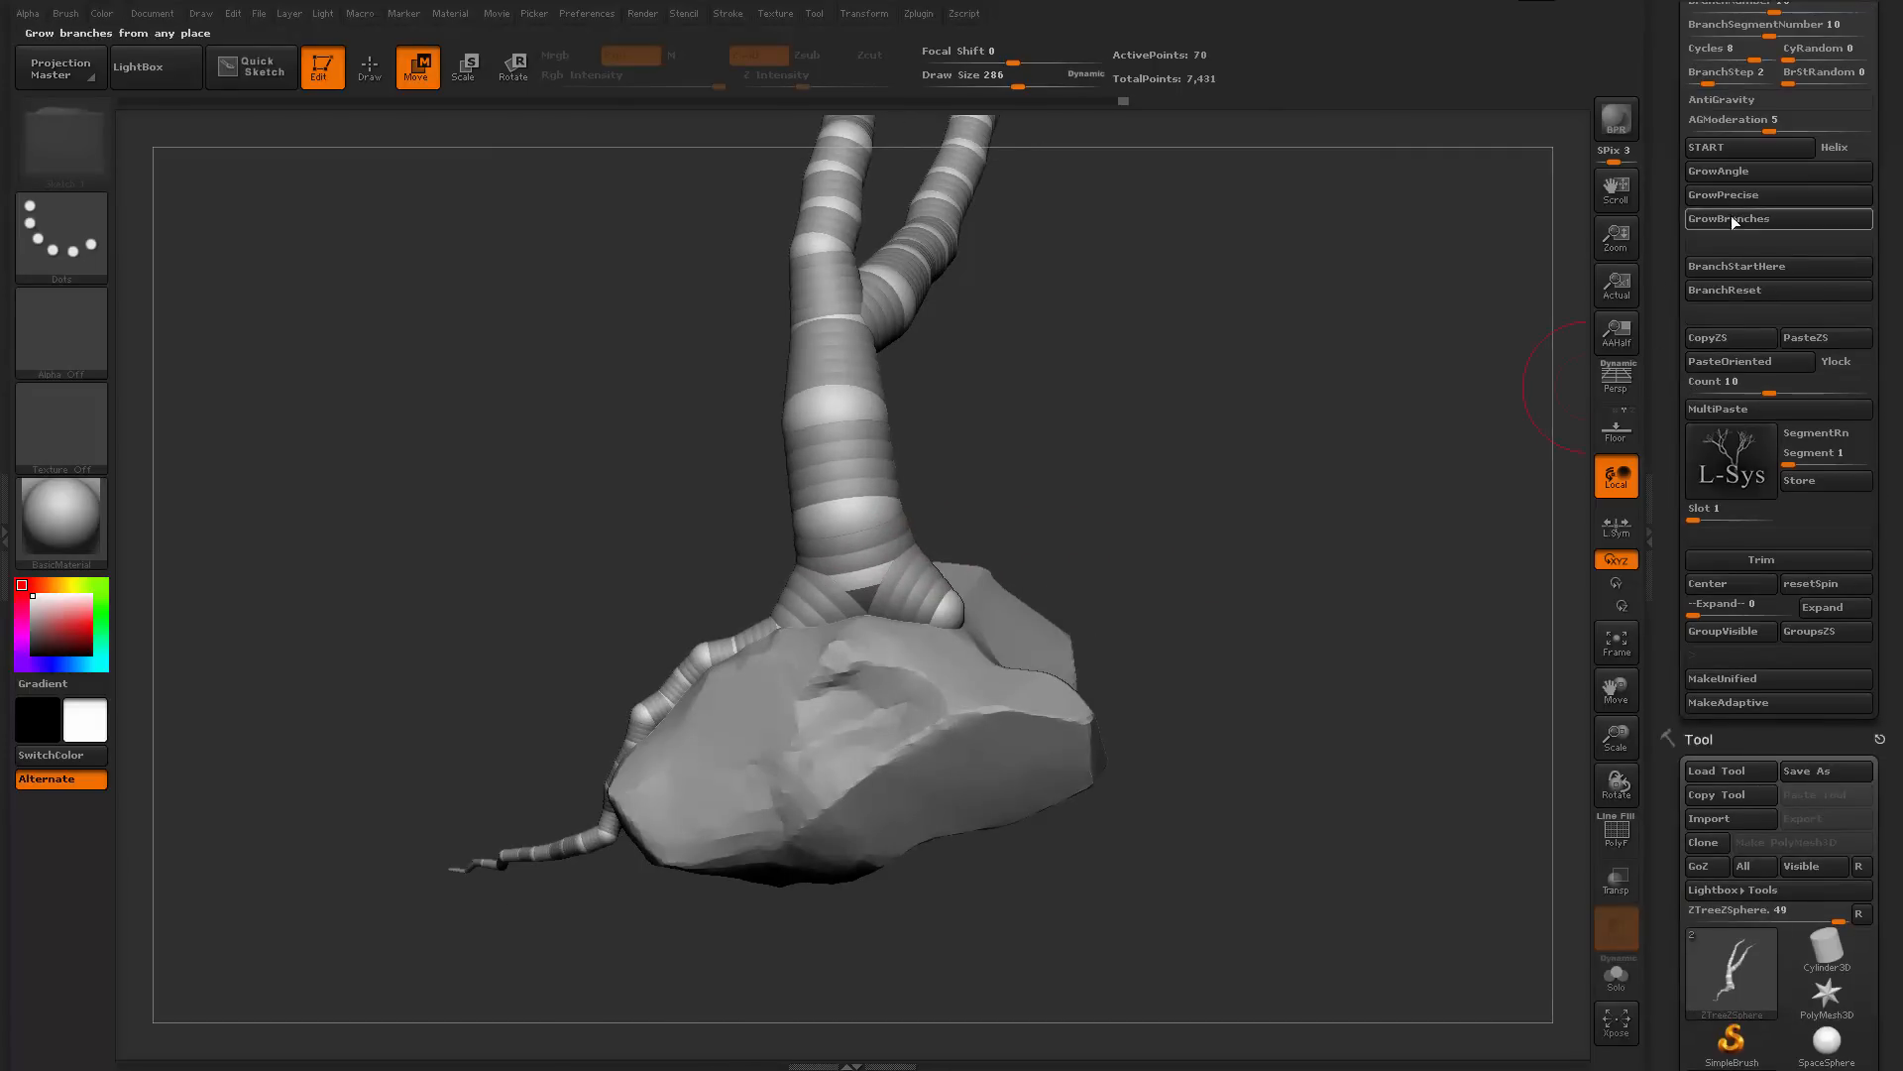
{"action": "left_click", "coordinate": [1733, 172]}
{"action": "left_click", "coordinate": [1075, 653]}
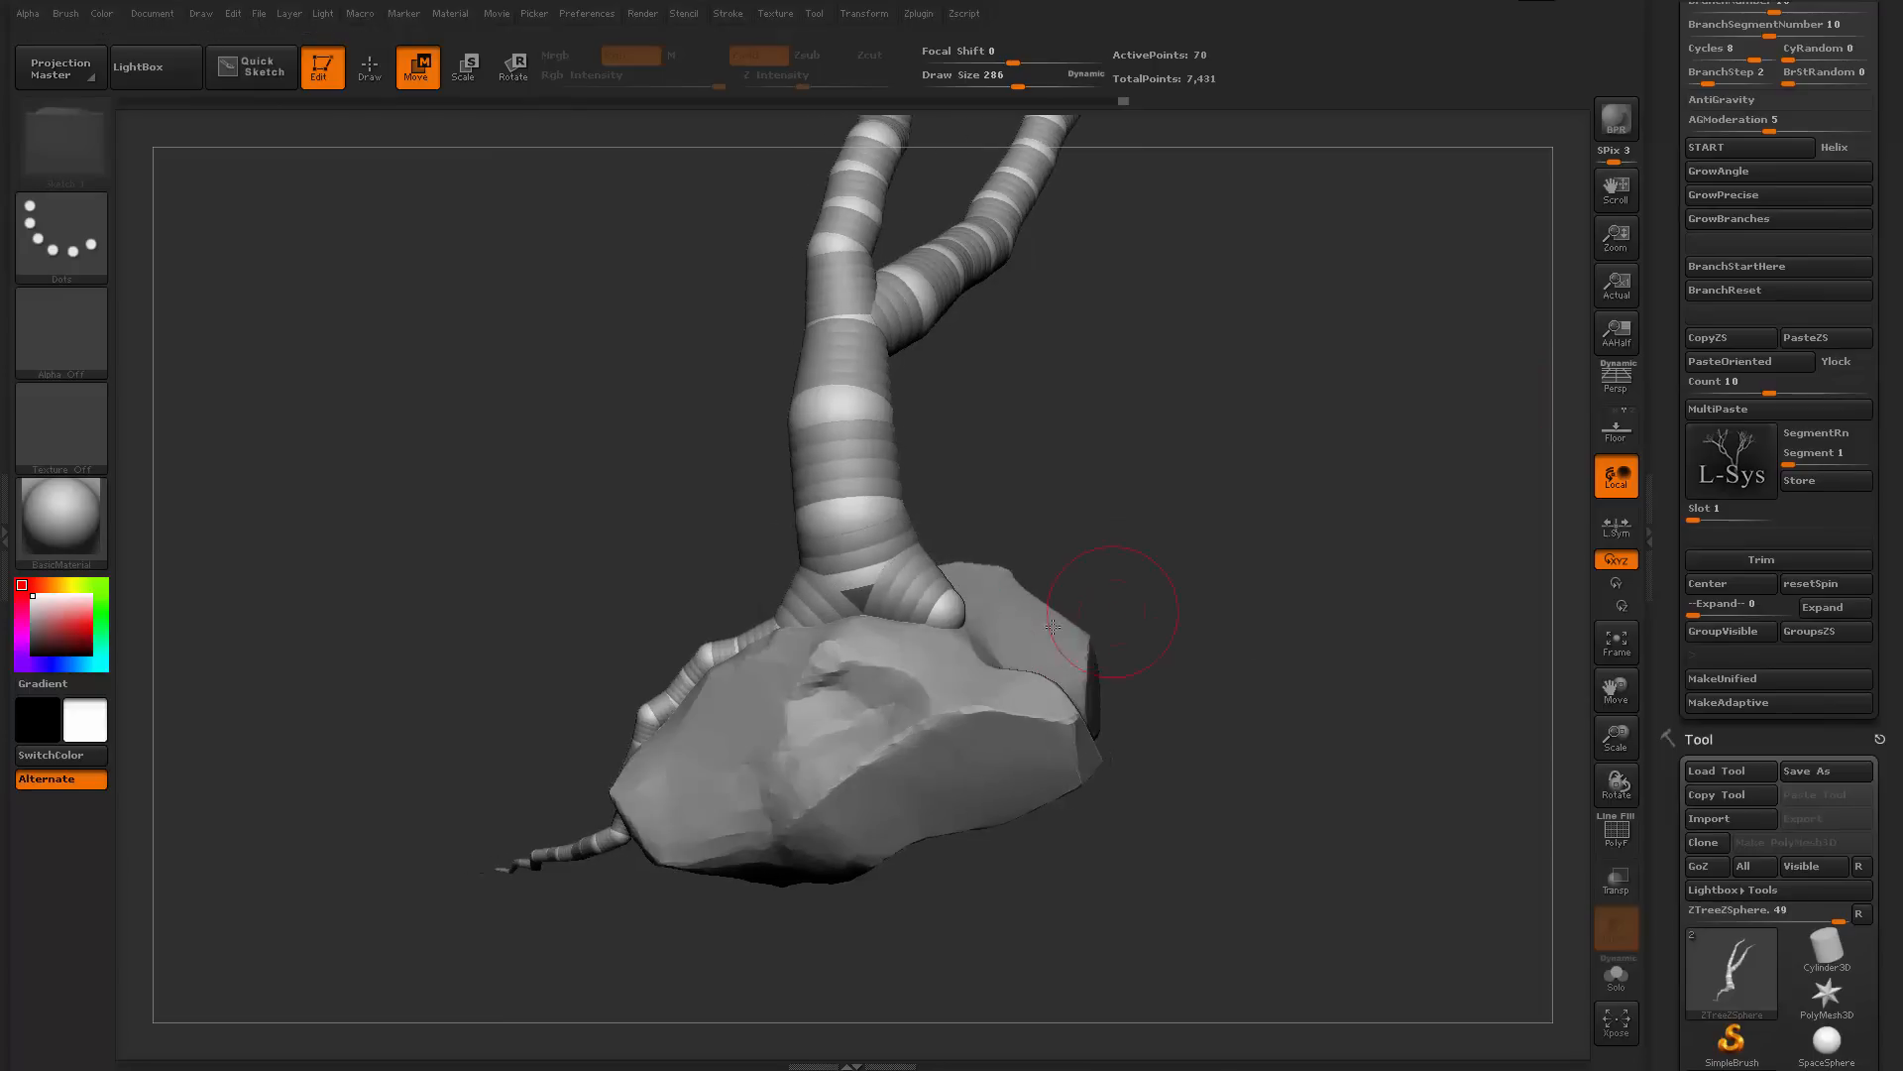
{"action": "left_click", "coordinate": [1752, 168]}
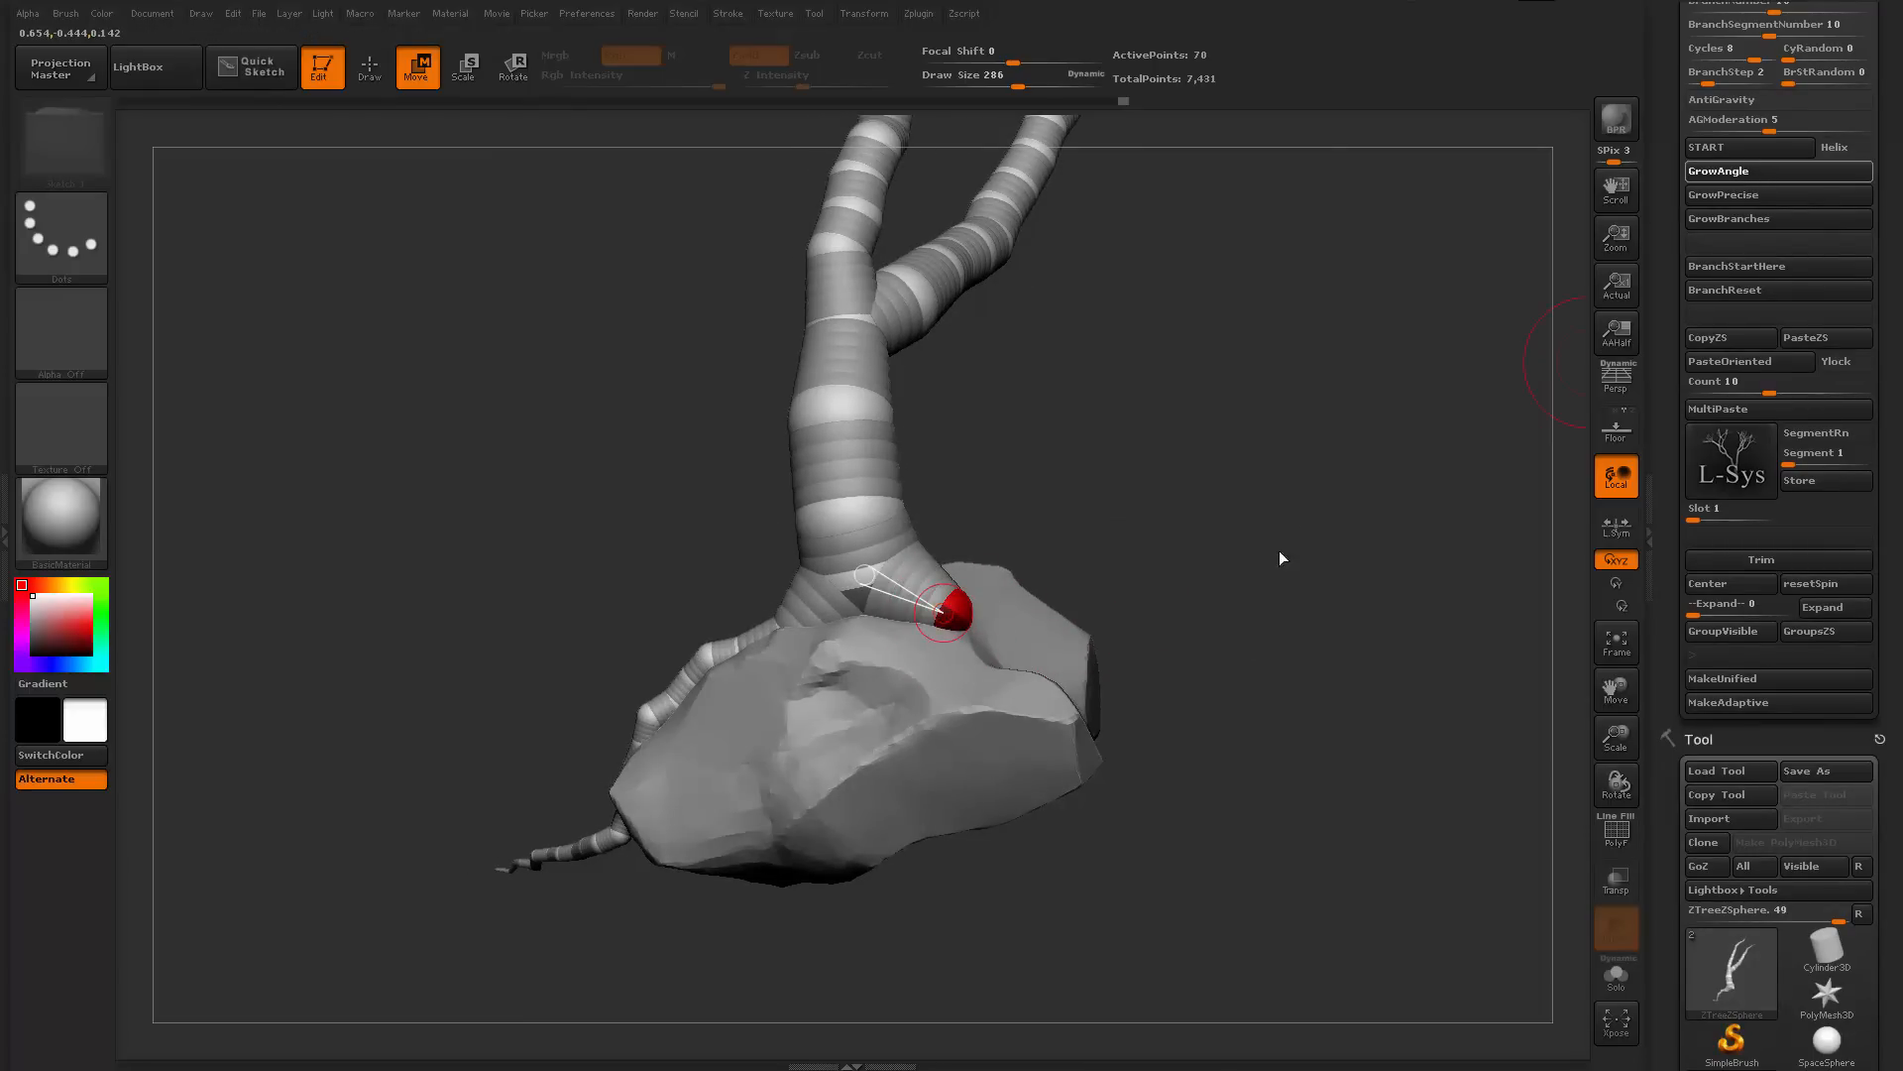
Rotate the second root's segments so it runs over the rock and bends down its side
{"action": "left_click_drag", "start_coordinate": [1296, 574], "coordinate": [1011, 635]}
{"action": "key", "text": "r"}
{"action": "left_click_drag", "start_coordinate": [1179, 525], "coordinate": [1353, 451]}
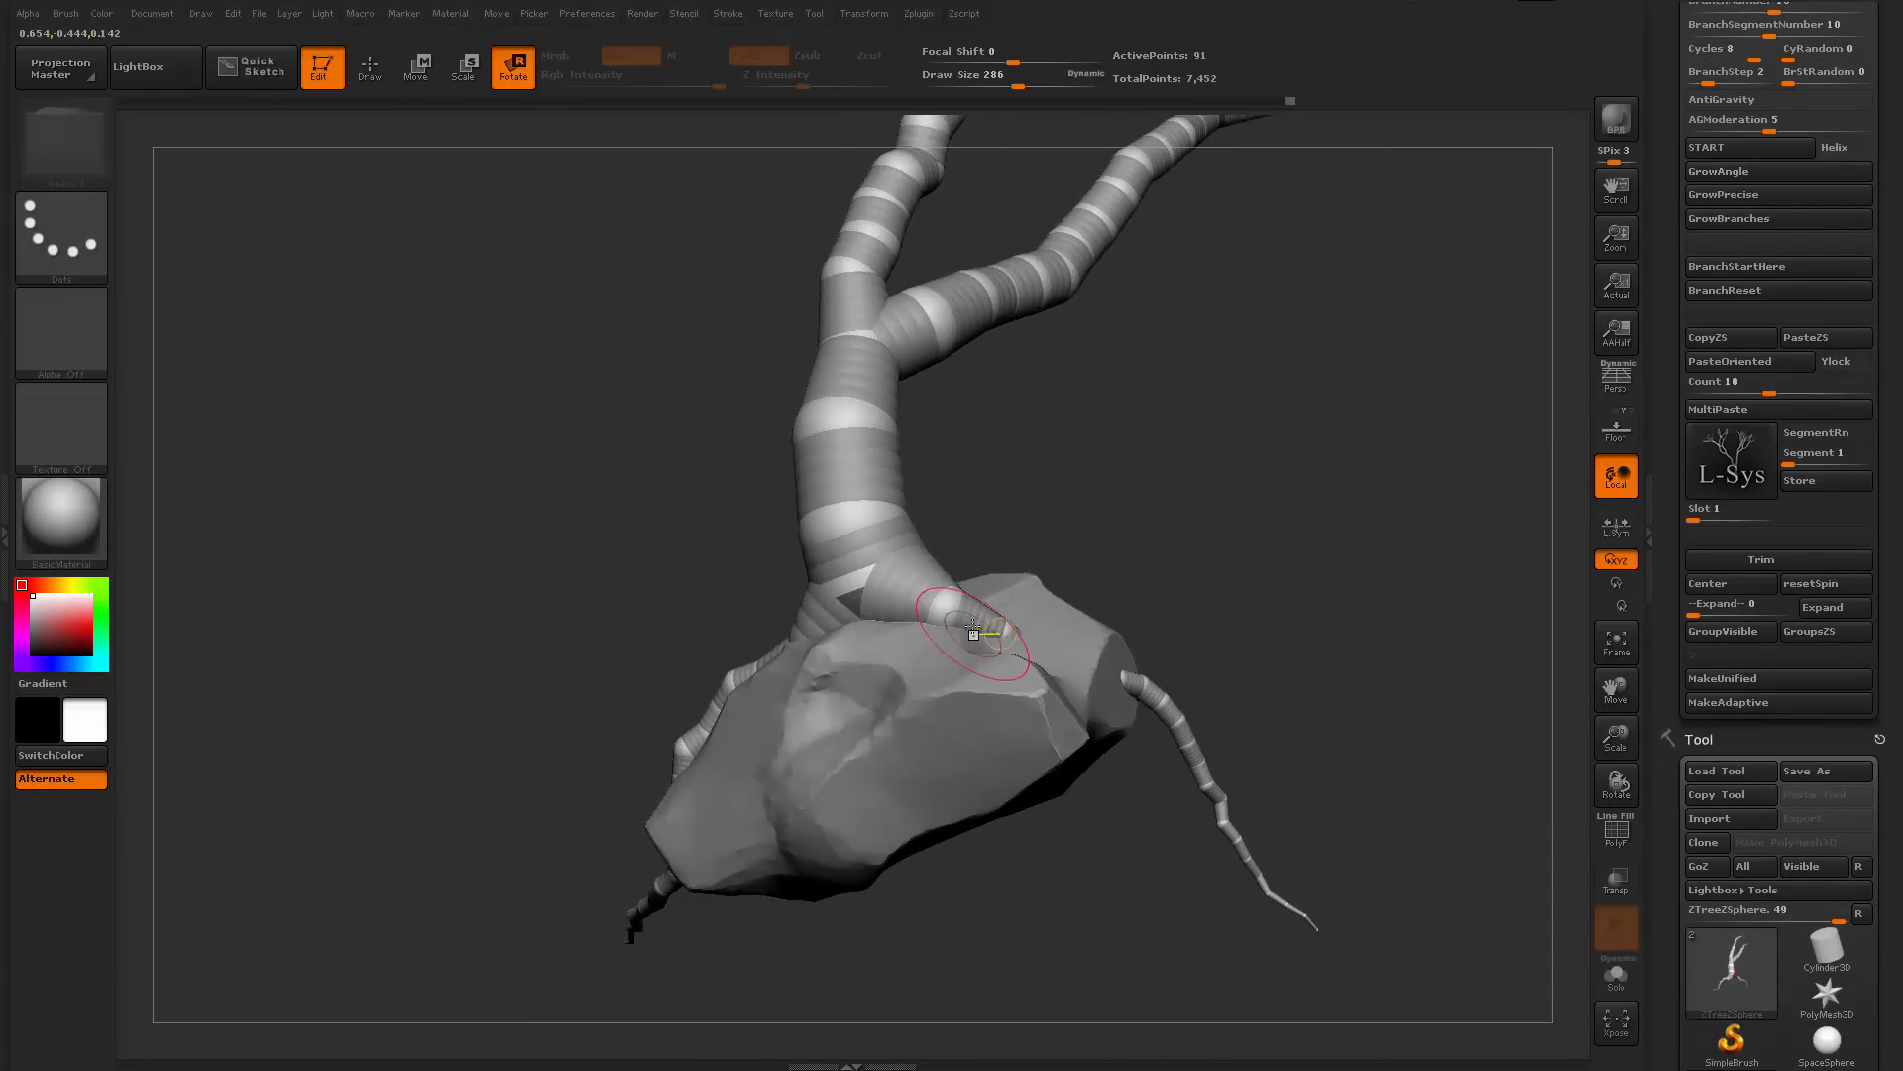
{"action": "left_click_drag", "start_coordinate": [1005, 642], "coordinate": [1145, 584]}
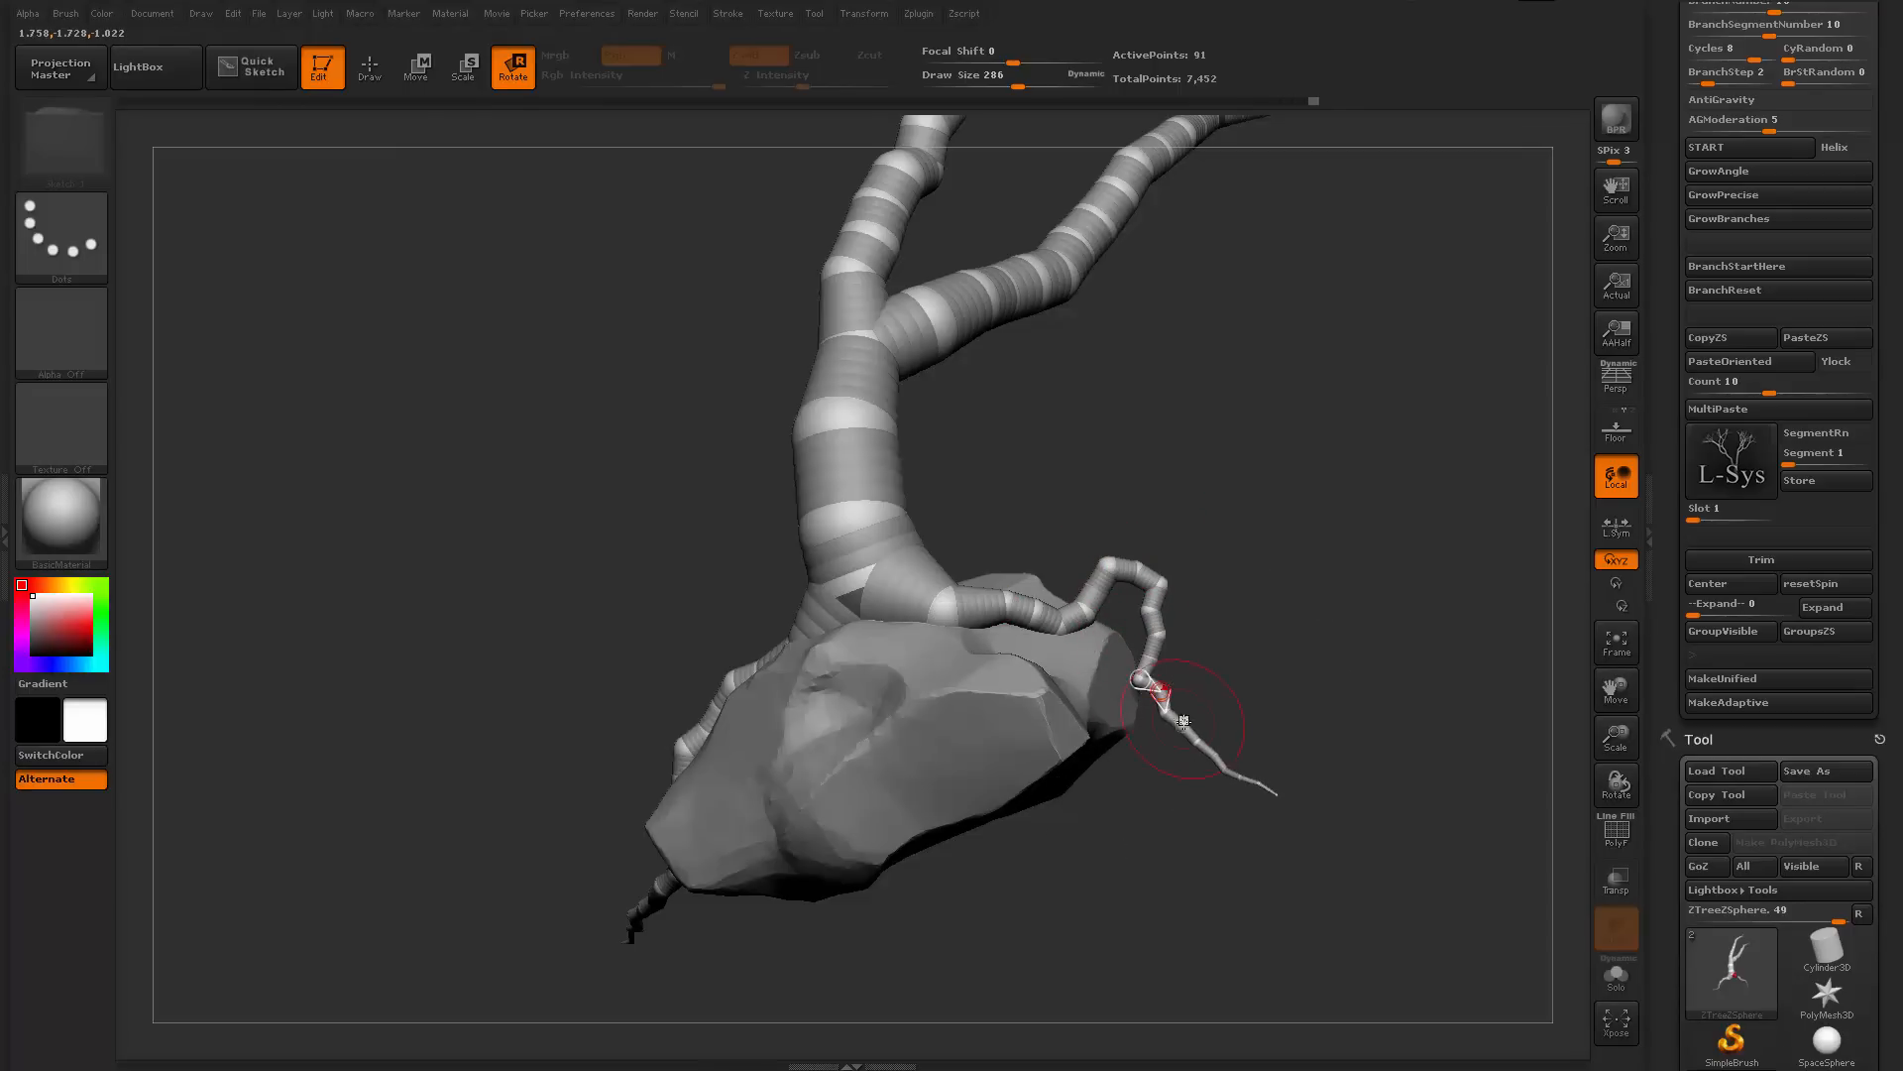
{"action": "mouse_move", "coordinate": [1245, 796]}
{"action": "left_mouse_down"}
{"action": "mouse_move", "coordinate": [1209, 838]}
{"action": "mouse_move", "coordinate": [1032, 901]}
{"action": "mouse_move", "coordinate": [929, 858]}
{"action": "mouse_move", "coordinate": [943, 890]}
{"action": "mouse_move", "coordinate": [1062, 940]}
{"action": "mouse_move", "coordinate": [1239, 863]}
{"action": "mouse_move", "coordinate": [1345, 755]}
{"action": "mouse_move", "coordinate": [1351, 513]}
{"action": "mouse_move", "coordinate": [1229, 518]}
{"action": "mouse_move", "coordinate": [1341, 555]}
{"action": "mouse_move", "coordinate": [1053, 659]}
{"action": "mouse_move", "coordinate": [892, 595]}
{"action": "left_mouse_up"}
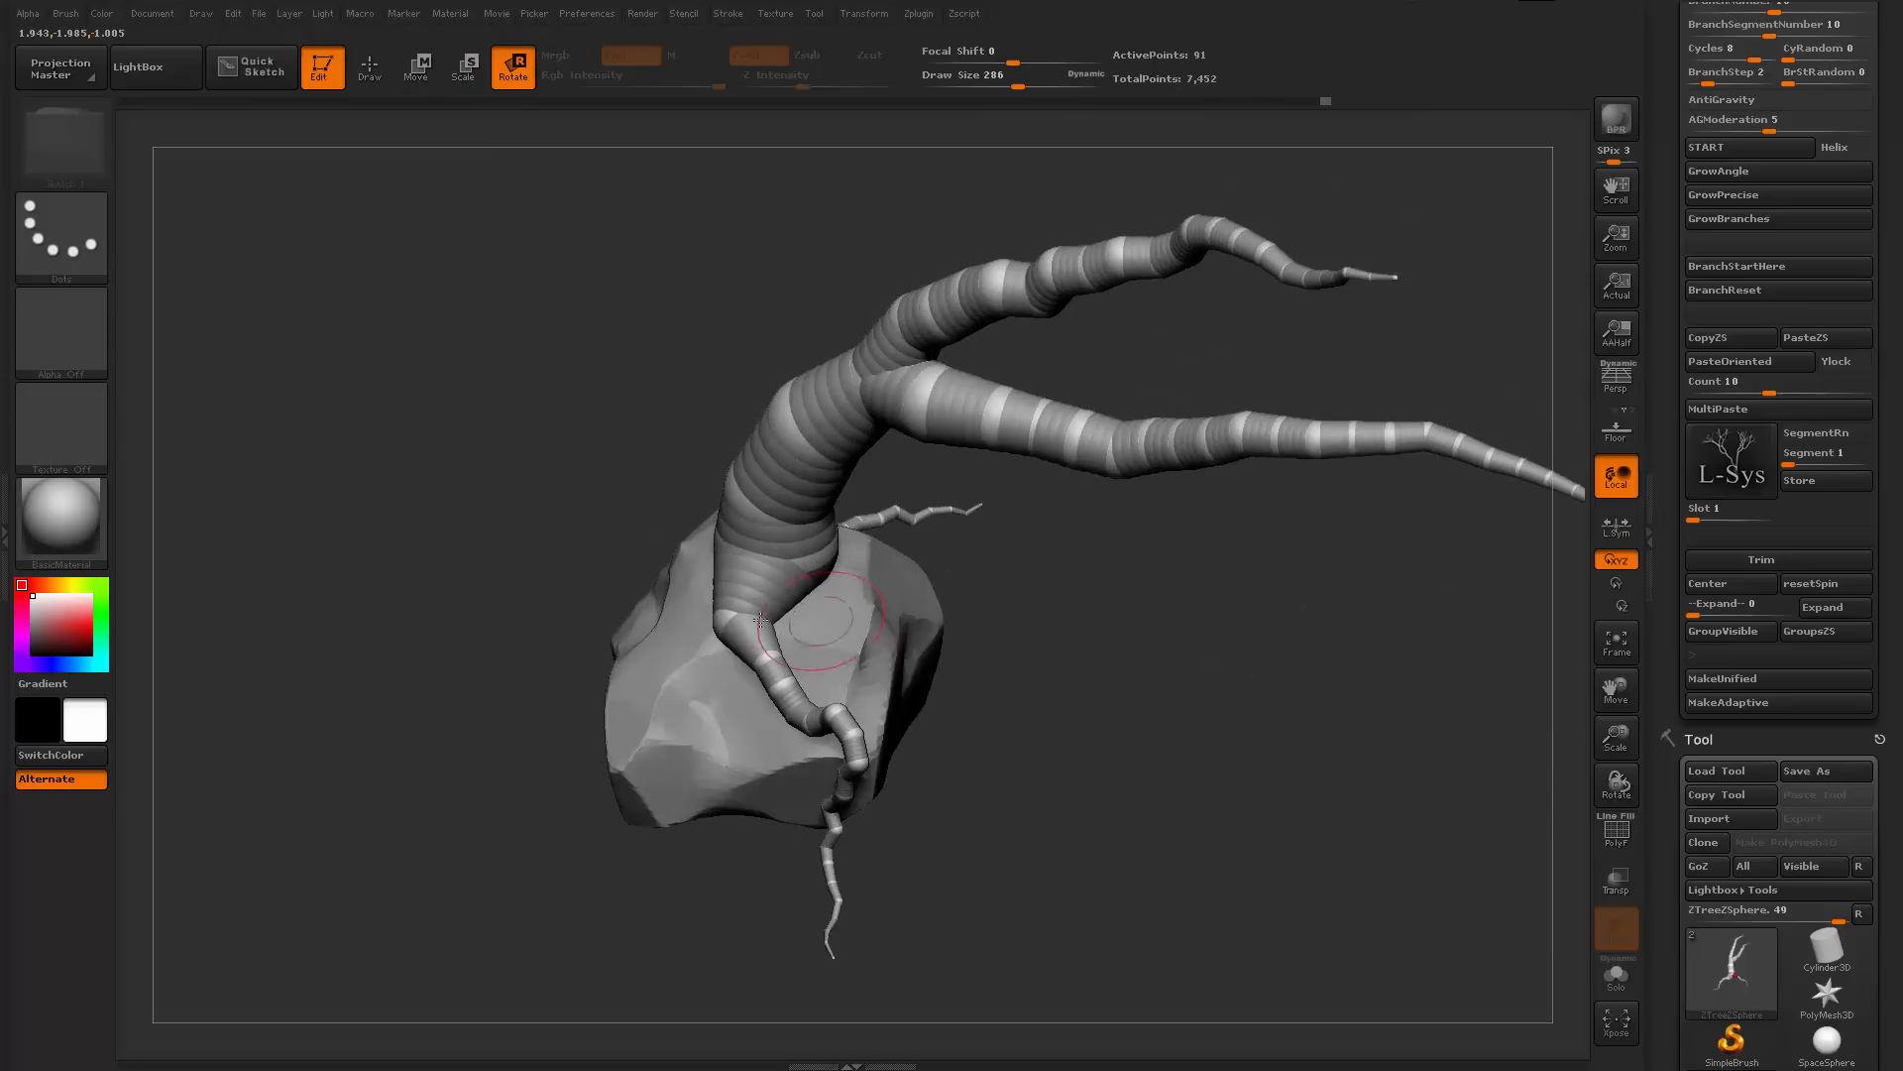
Grow a third root from the second root's first joint with GrowAngle and rotate its segments down over the rock's edge
{"action": "key", "text": "q"}
{"action": "left_click_drag", "start_coordinate": [600, 694], "coordinate": [739, 638]}
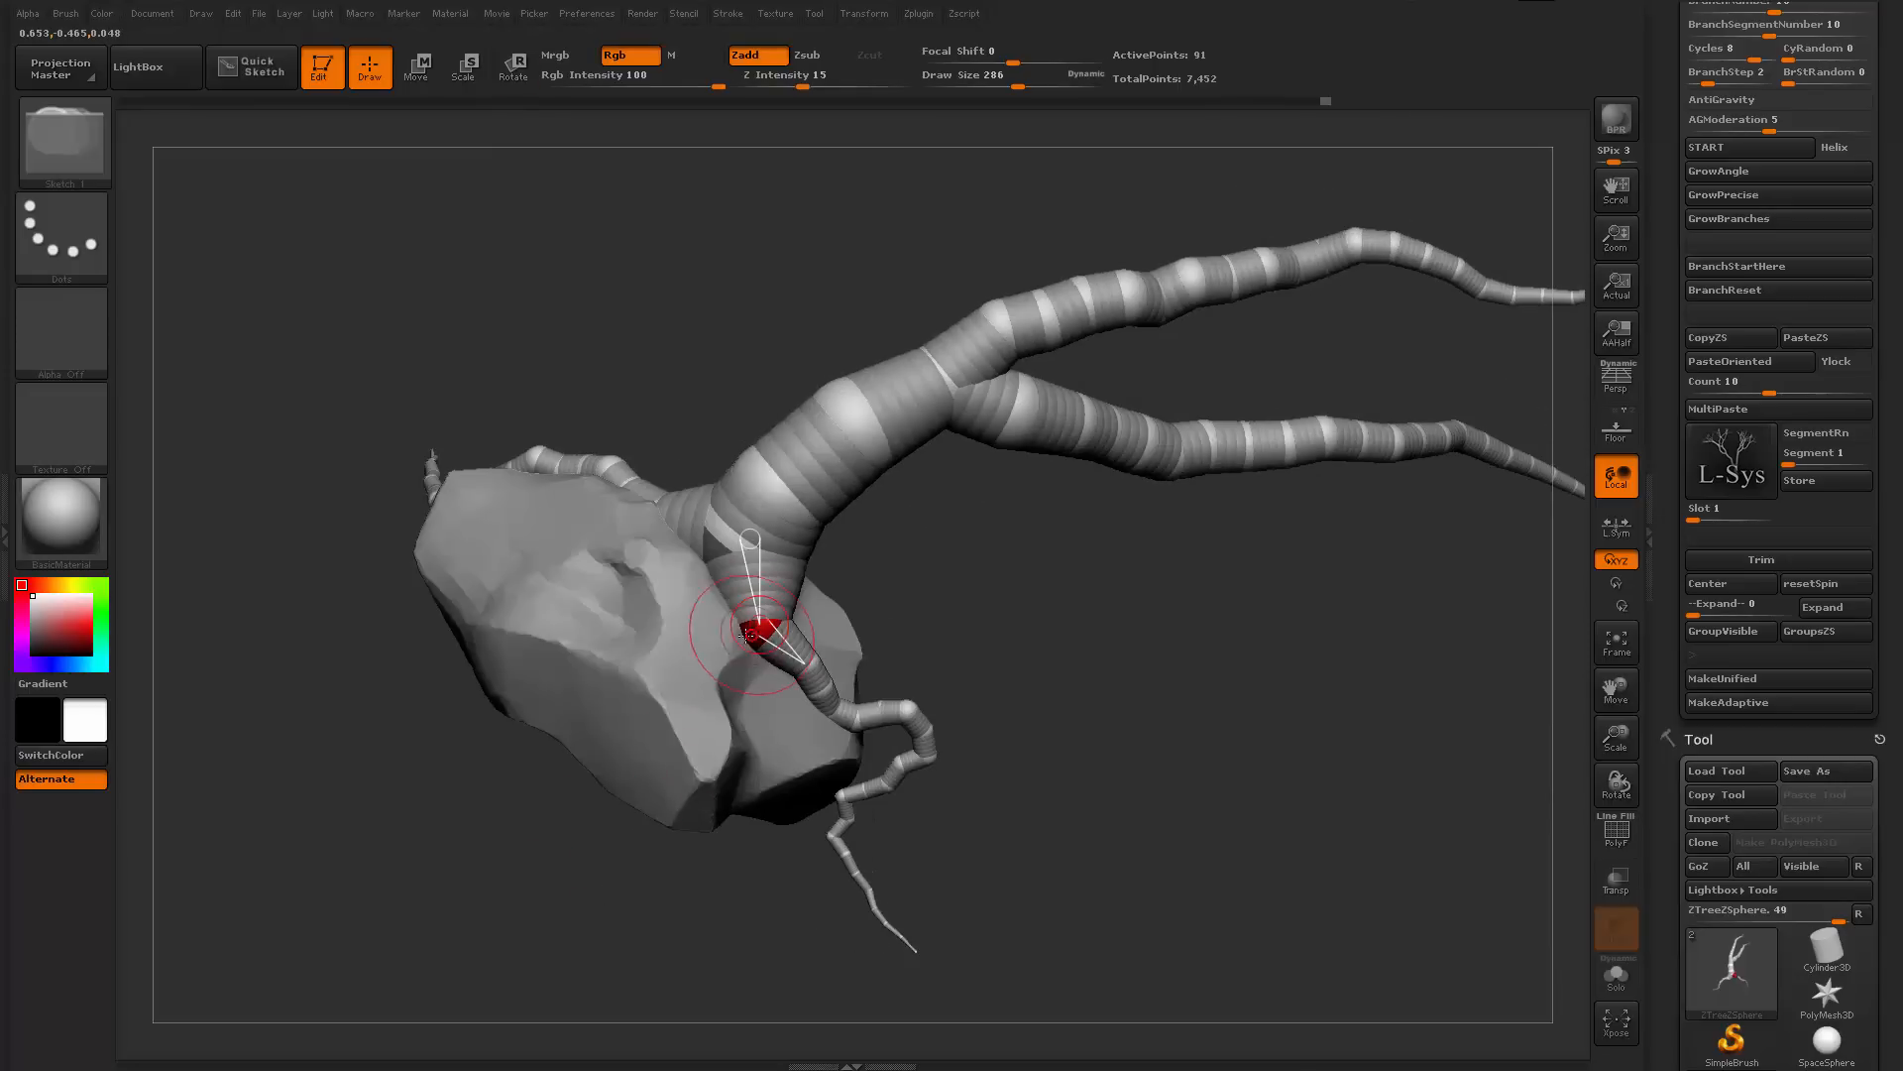
{"action": "key", "text": "w"}
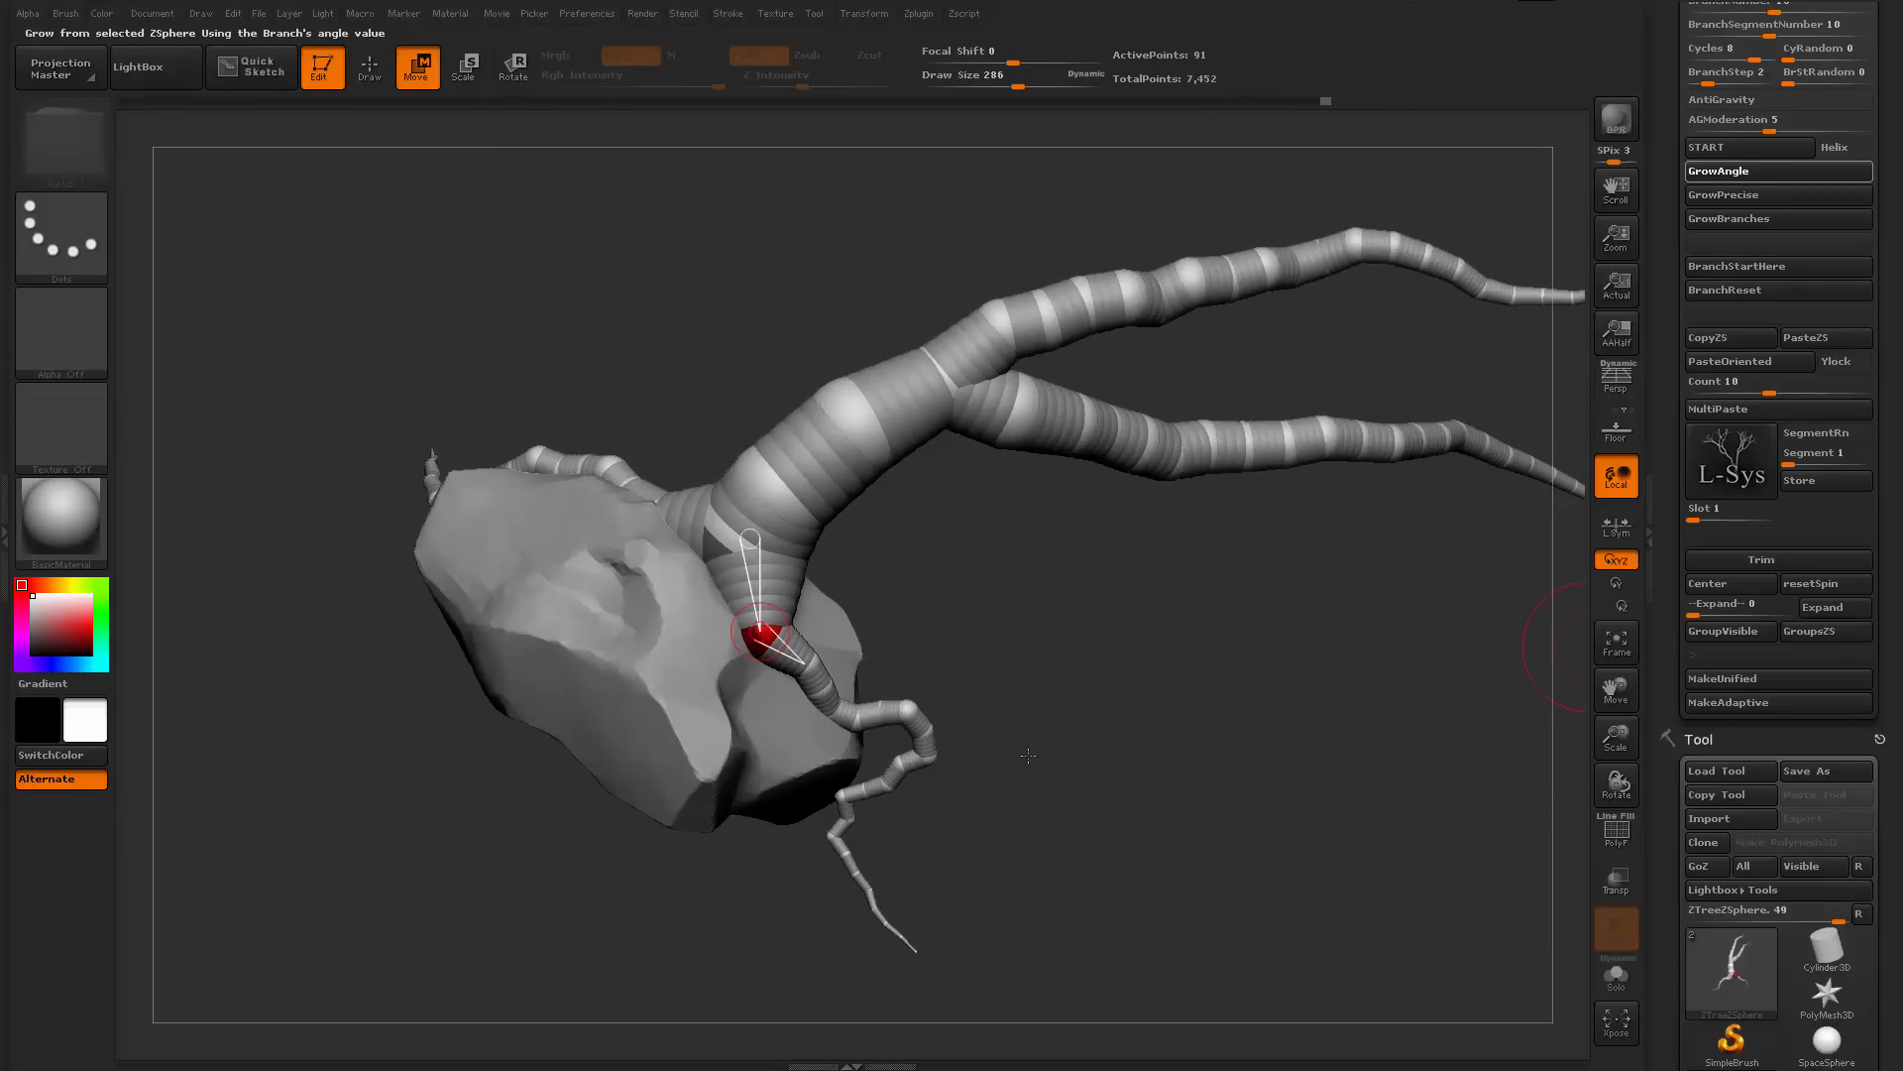
{"action": "left_click_drag", "start_coordinate": [1028, 756], "coordinate": [947, 659]}
{"action": "key", "text": "r"}
{"action": "left_click_drag", "start_coordinate": [691, 673], "coordinate": [571, 806]}
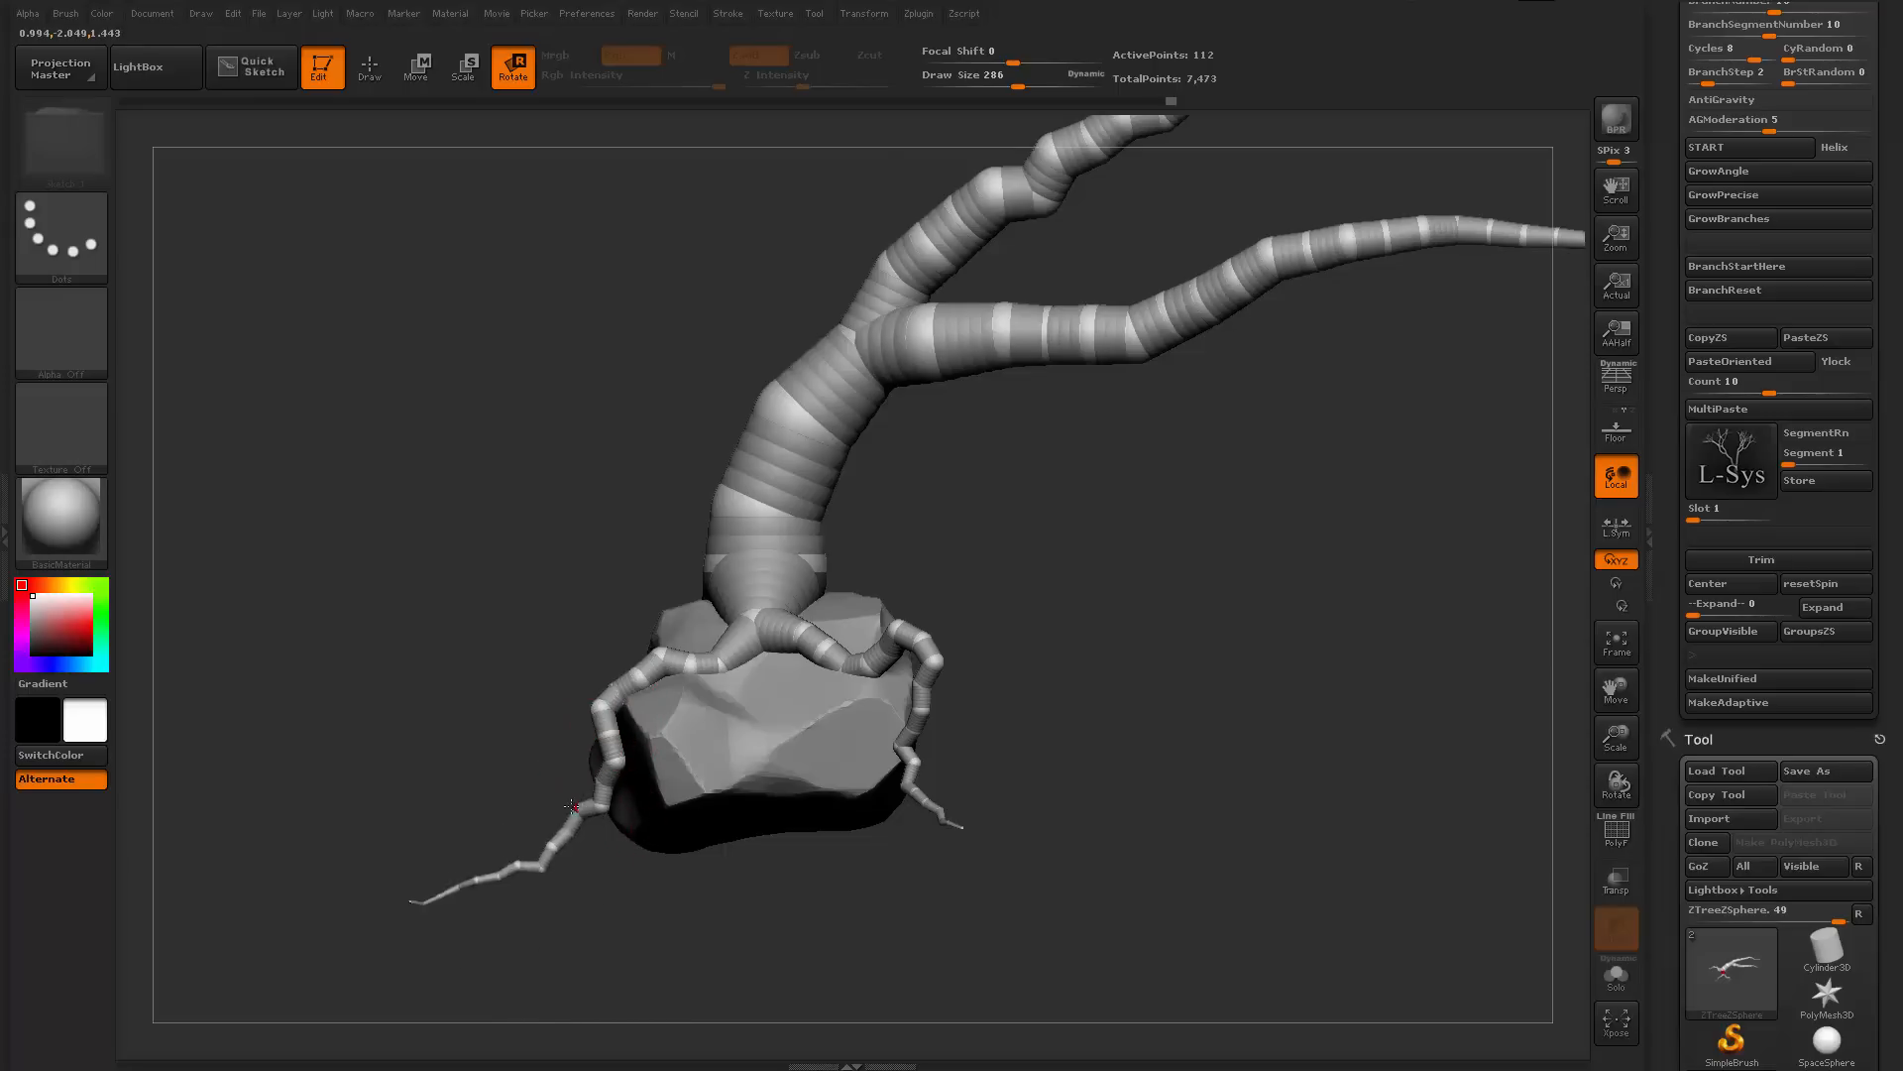
Try bending the third root's tip and moving the joint where the two neighbouring roots split at the trunk's base
{"action": "left_click_drag", "start_coordinate": [593, 904], "coordinate": [696, 786]}
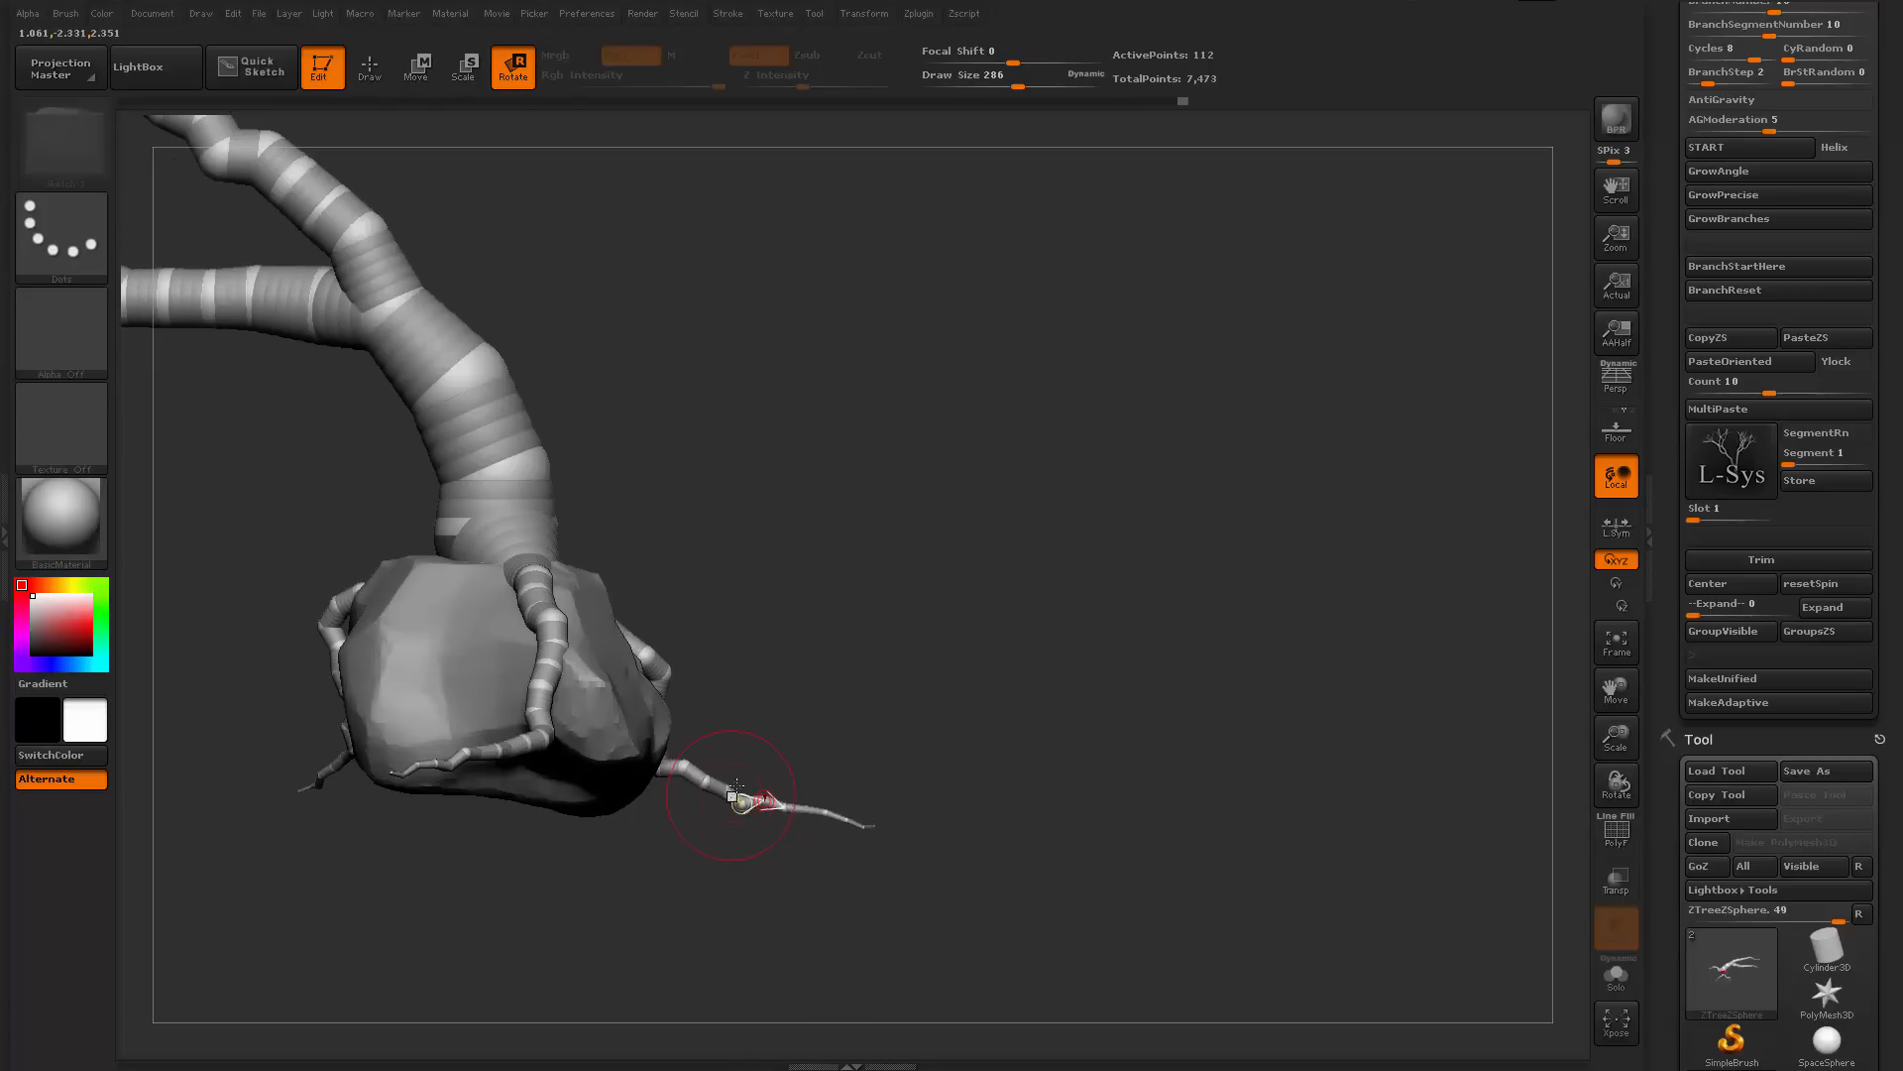
{"action": "left_click_drag", "start_coordinate": [818, 708], "coordinate": [864, 646]}
{"action": "left_click_drag", "start_coordinate": [803, 588], "coordinate": [826, 629]}
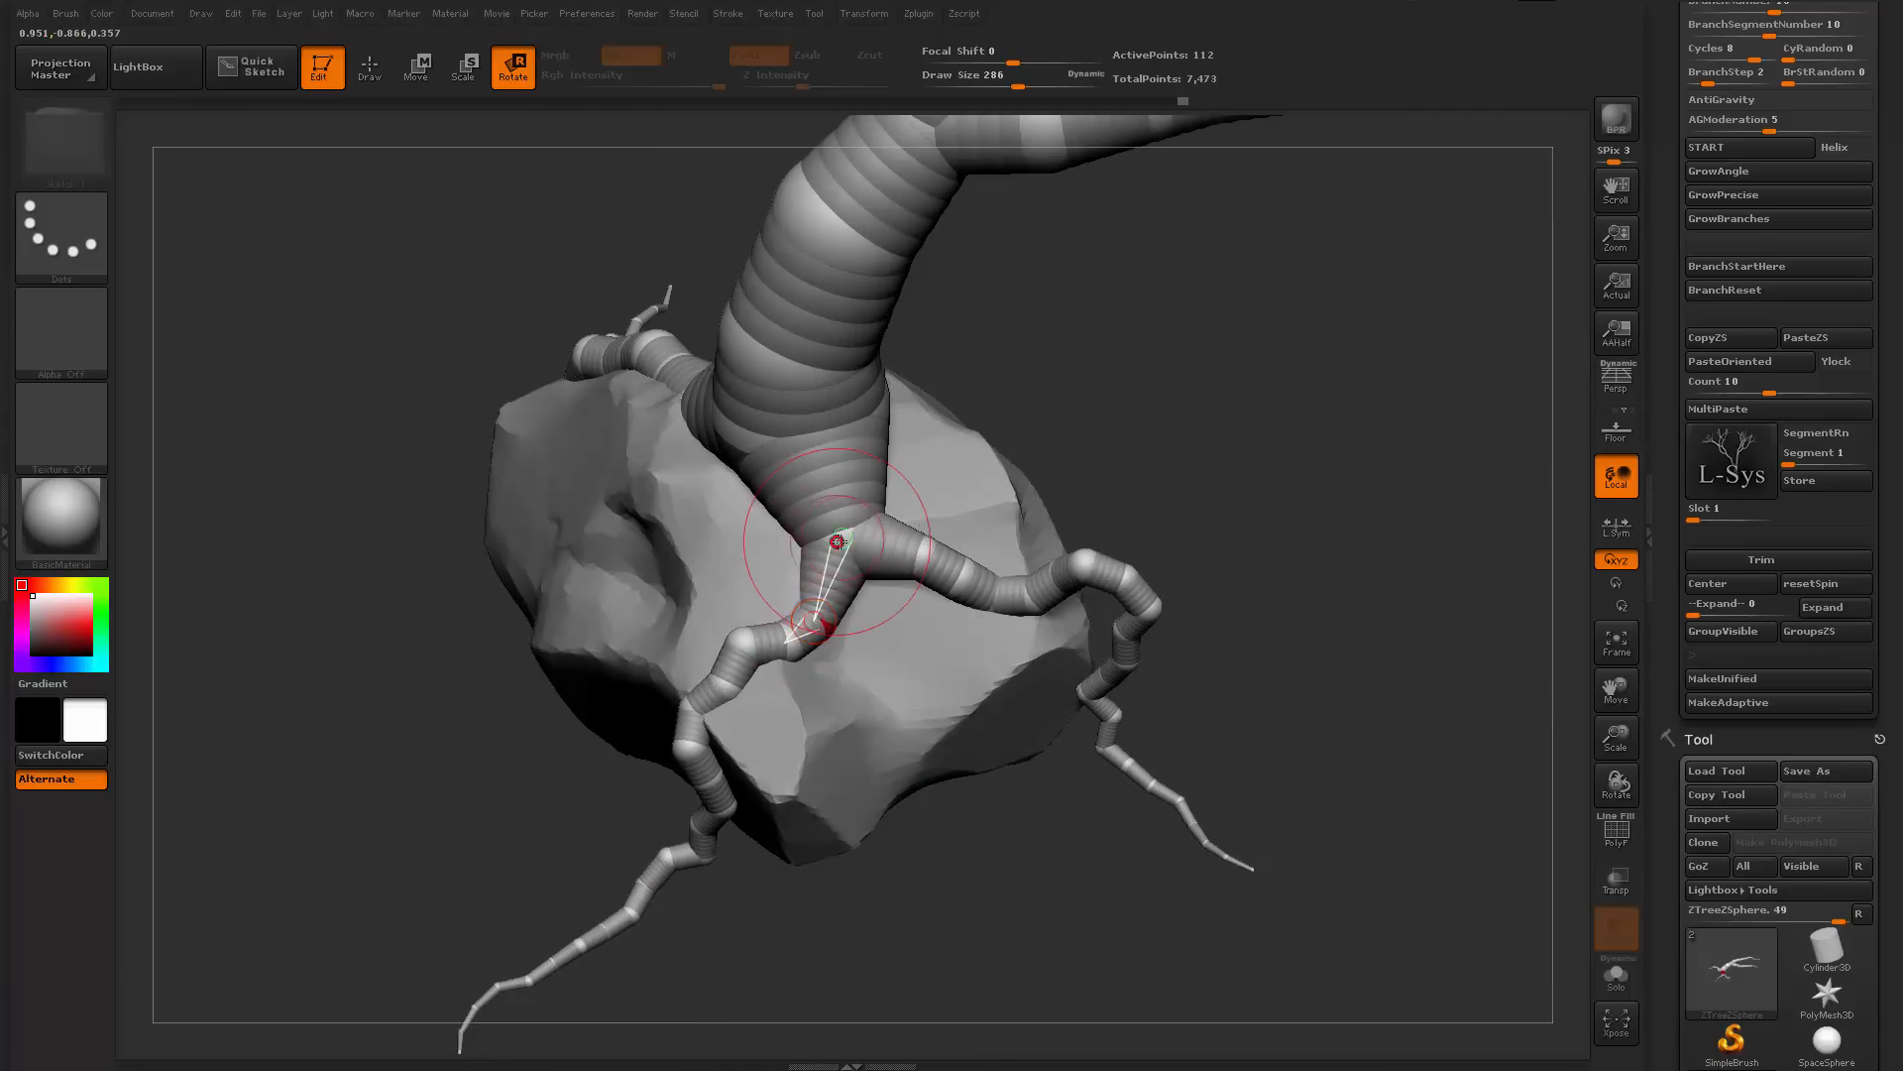
{"action": "left_click_drag", "start_coordinate": [833, 554], "coordinate": [848, 550]}
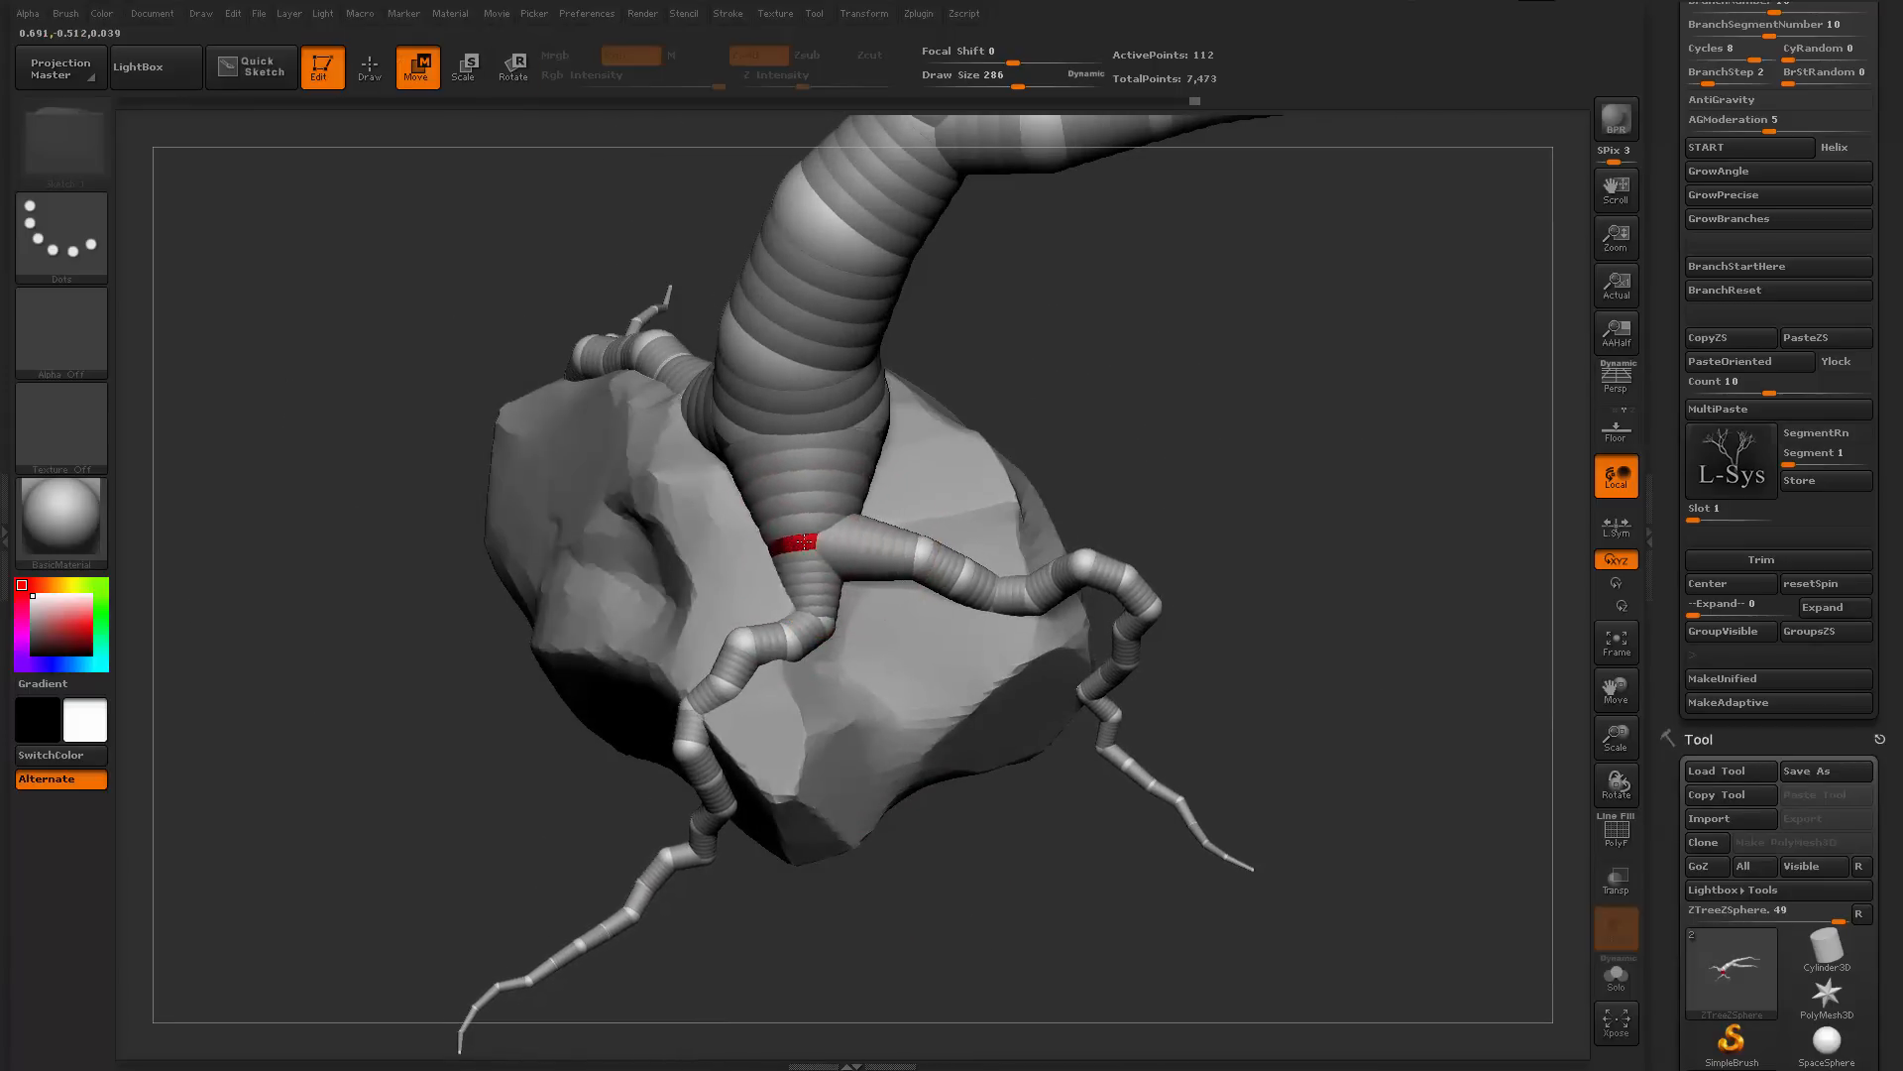
Try enlarging the trunk's ZSphere at the fork of the two main branches
{"action": "left_click_drag", "start_coordinate": [1281, 401], "coordinate": [862, 479]}
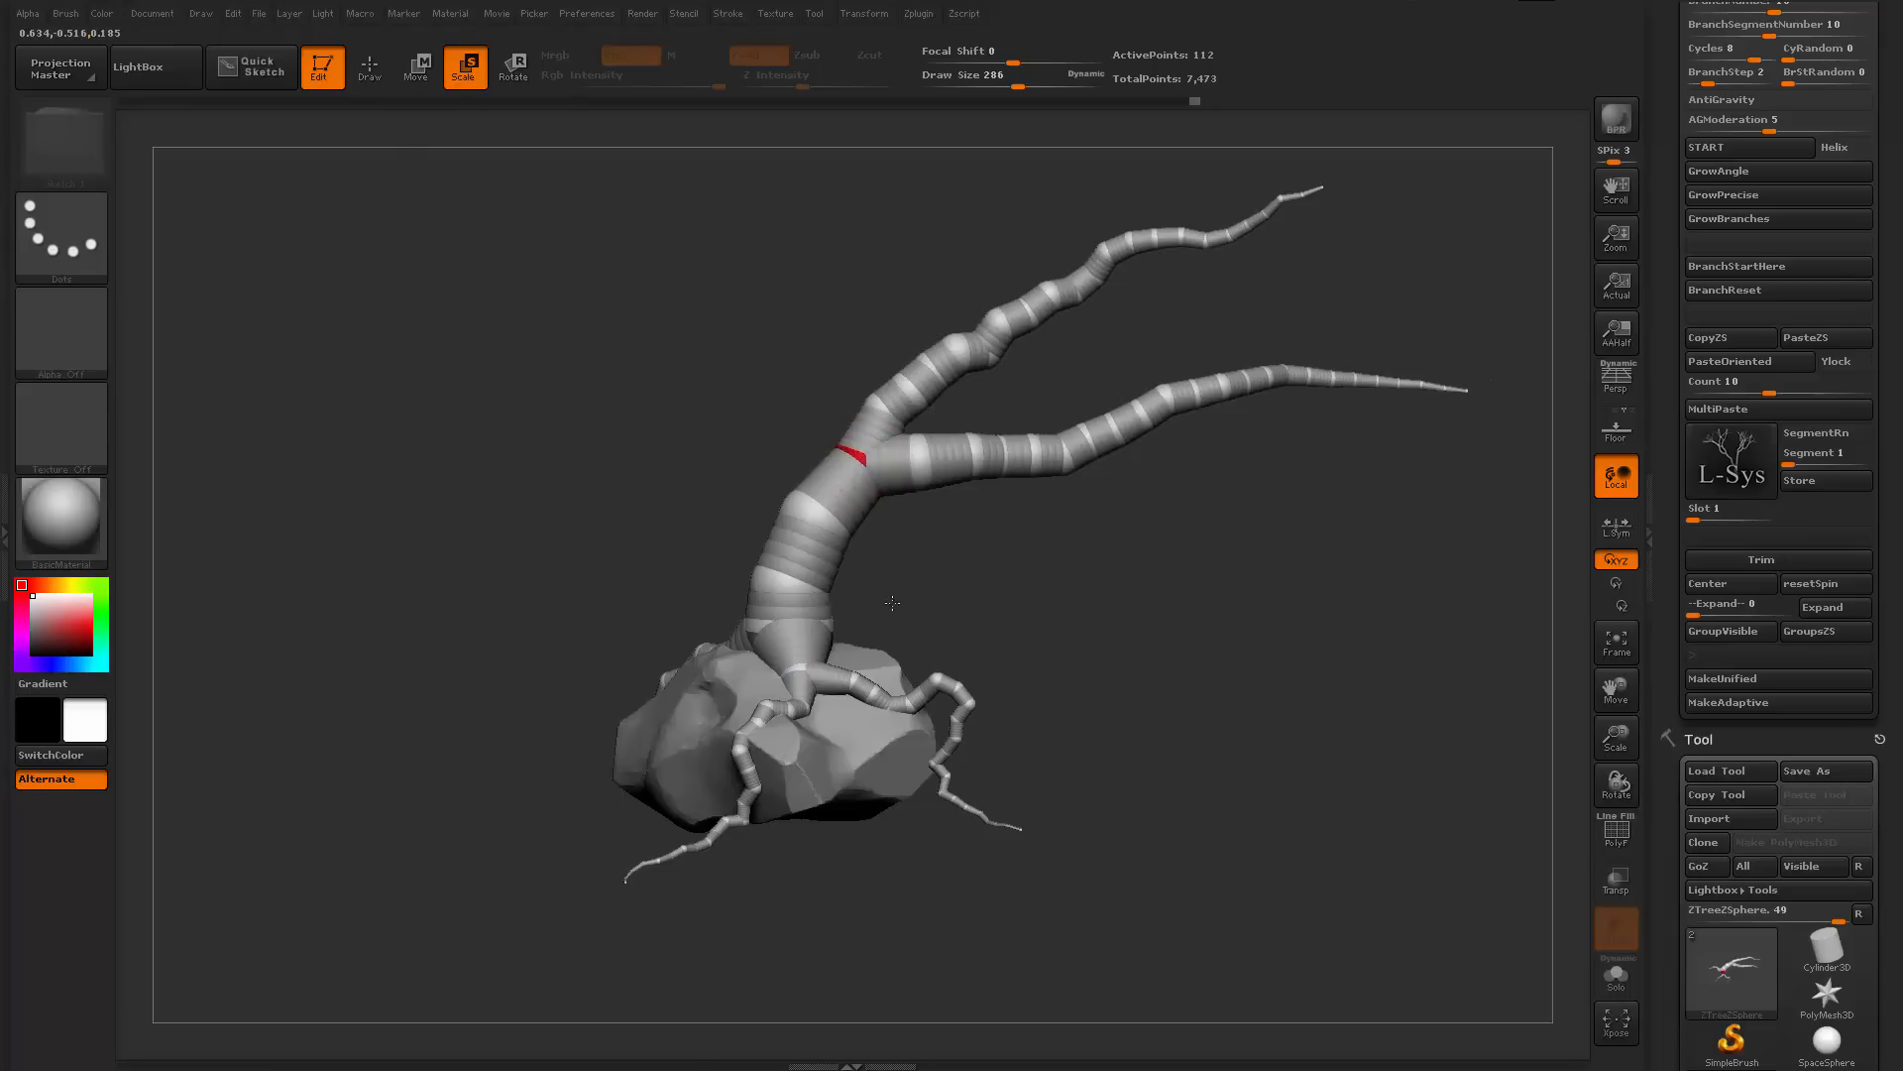
{"action": "left_click_drag", "start_coordinate": [1051, 754], "coordinate": [1299, 813]}
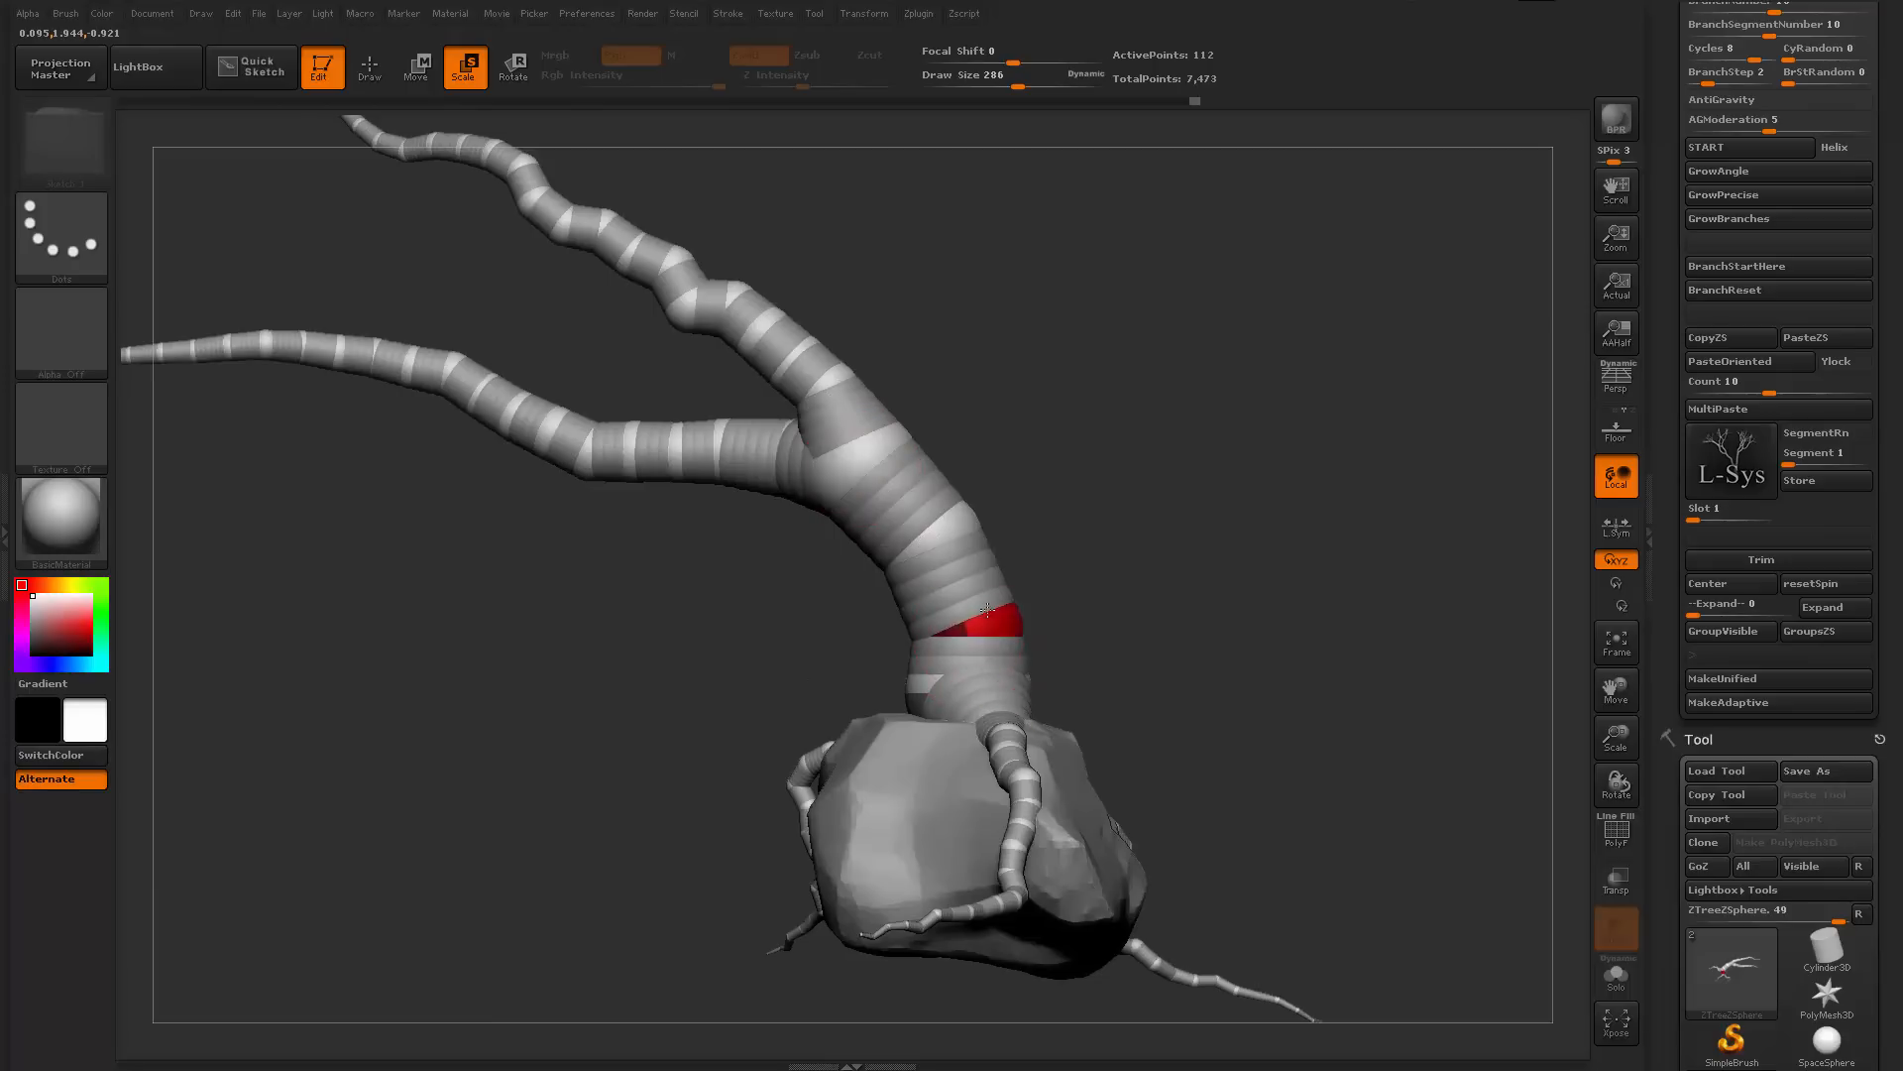
{"action": "left_click_drag", "start_coordinate": [1150, 599], "coordinate": [957, 703]}
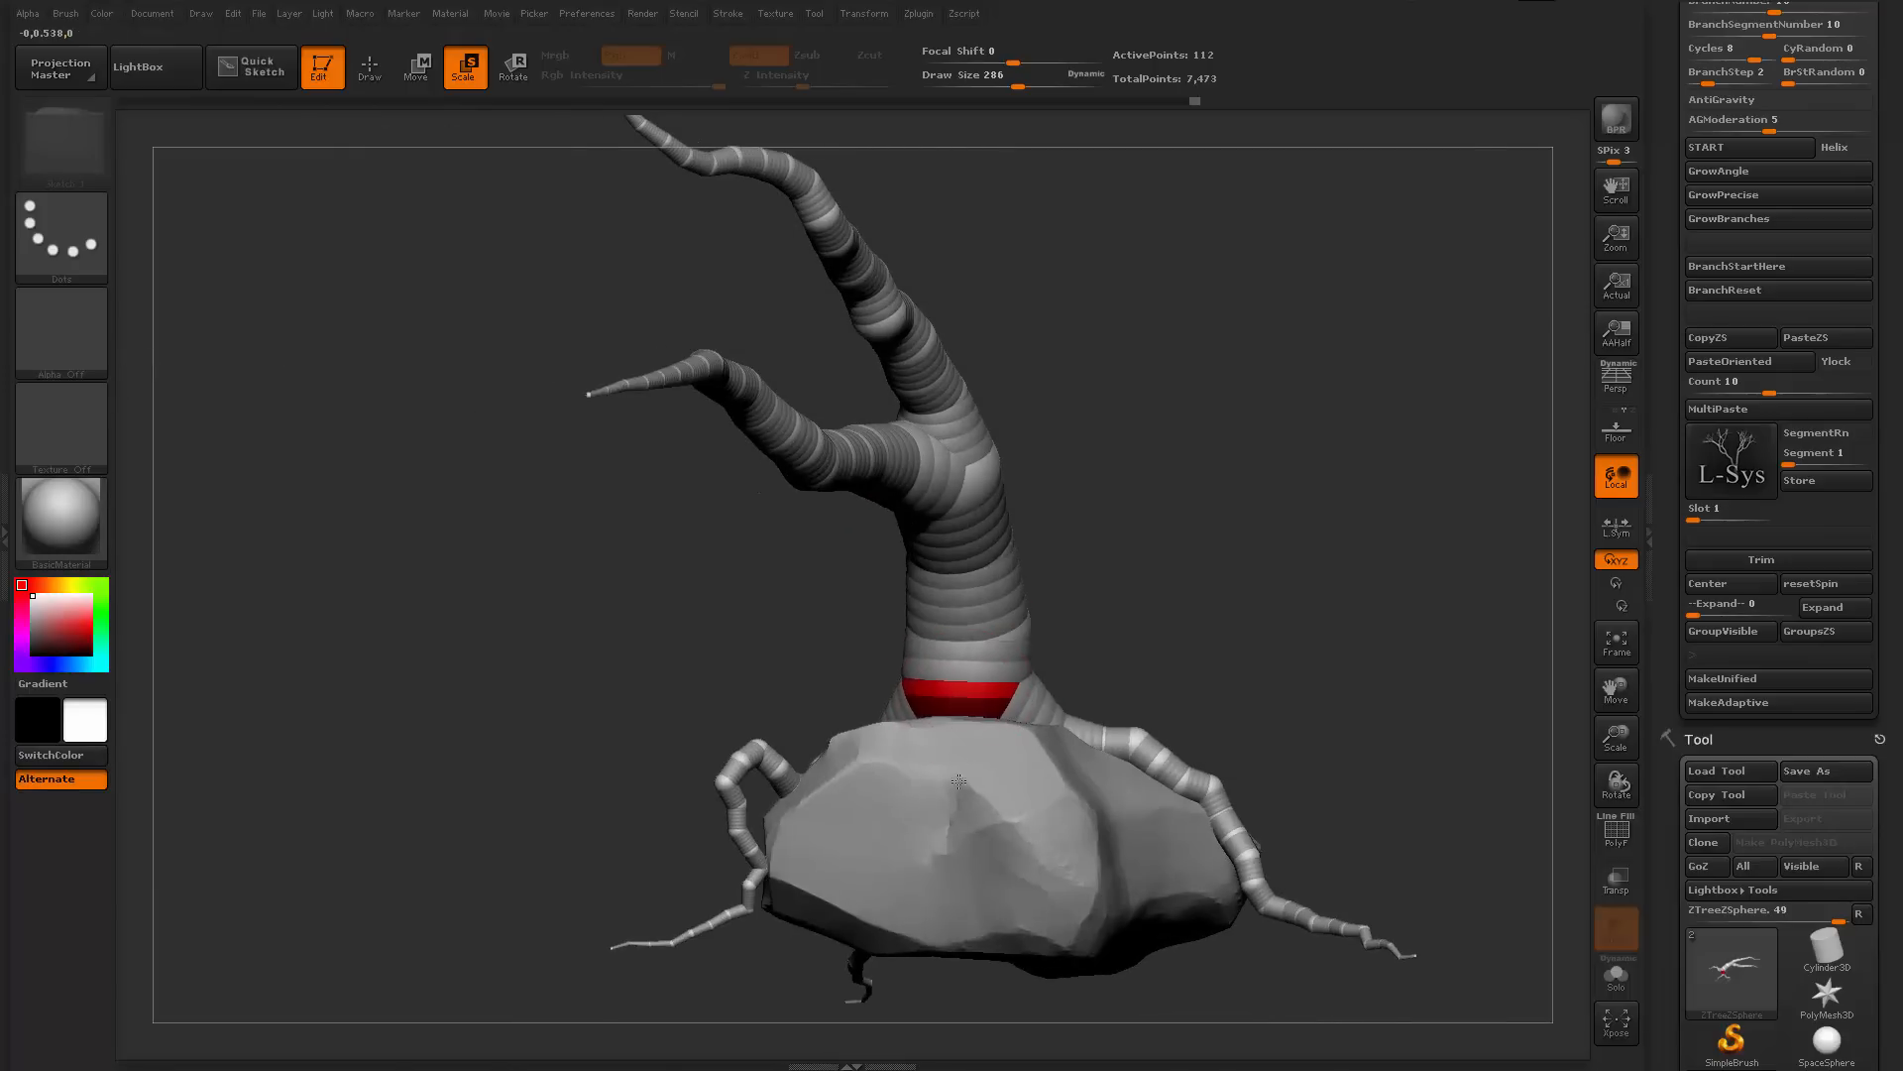
{"action": "left_click_drag", "start_coordinate": [1130, 634], "coordinate": [1234, 720]}
{"action": "left_click_drag", "start_coordinate": [1254, 526], "coordinate": [1203, 742], "text": "alt"}
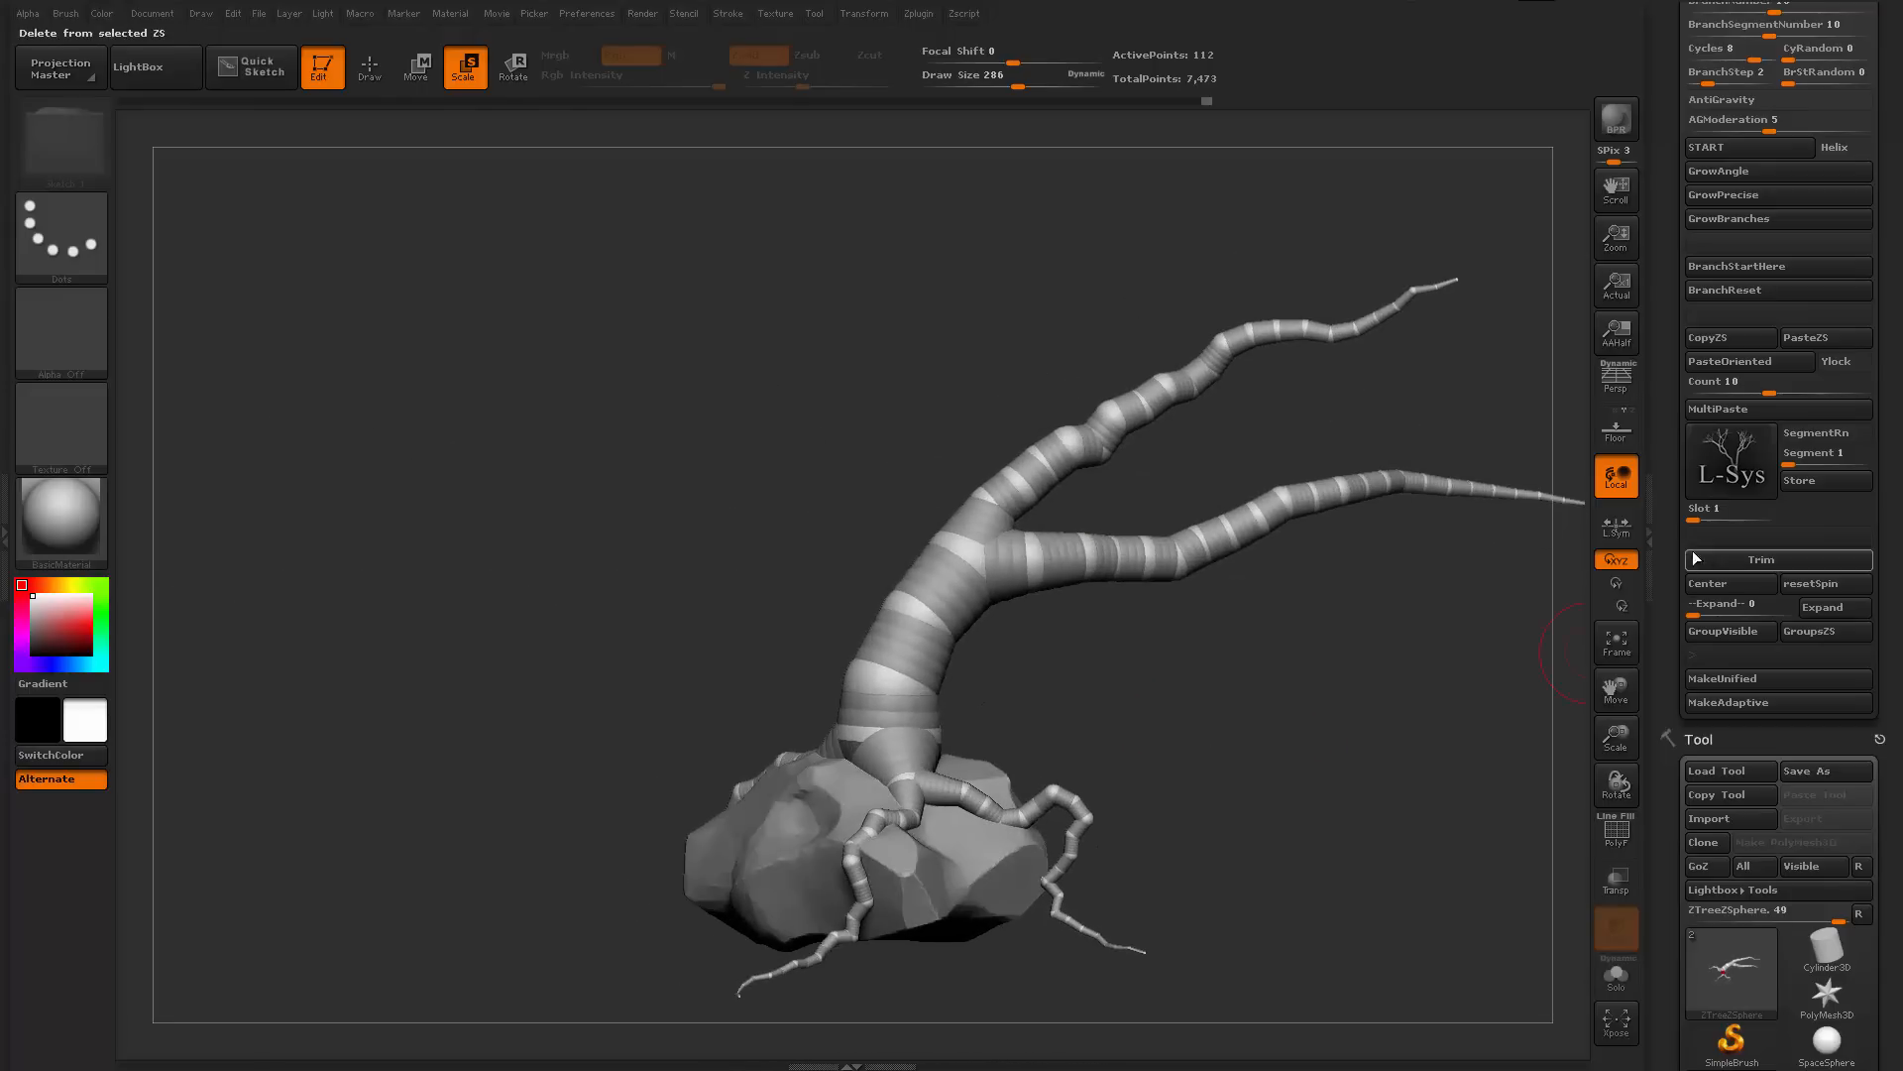
Try GrowBranches on the second root and step the undo history back to the plain roots
{"action": "scroll", "coordinate": [1741, 497], "scroll_direction": "up", "scroll_amount": 5}
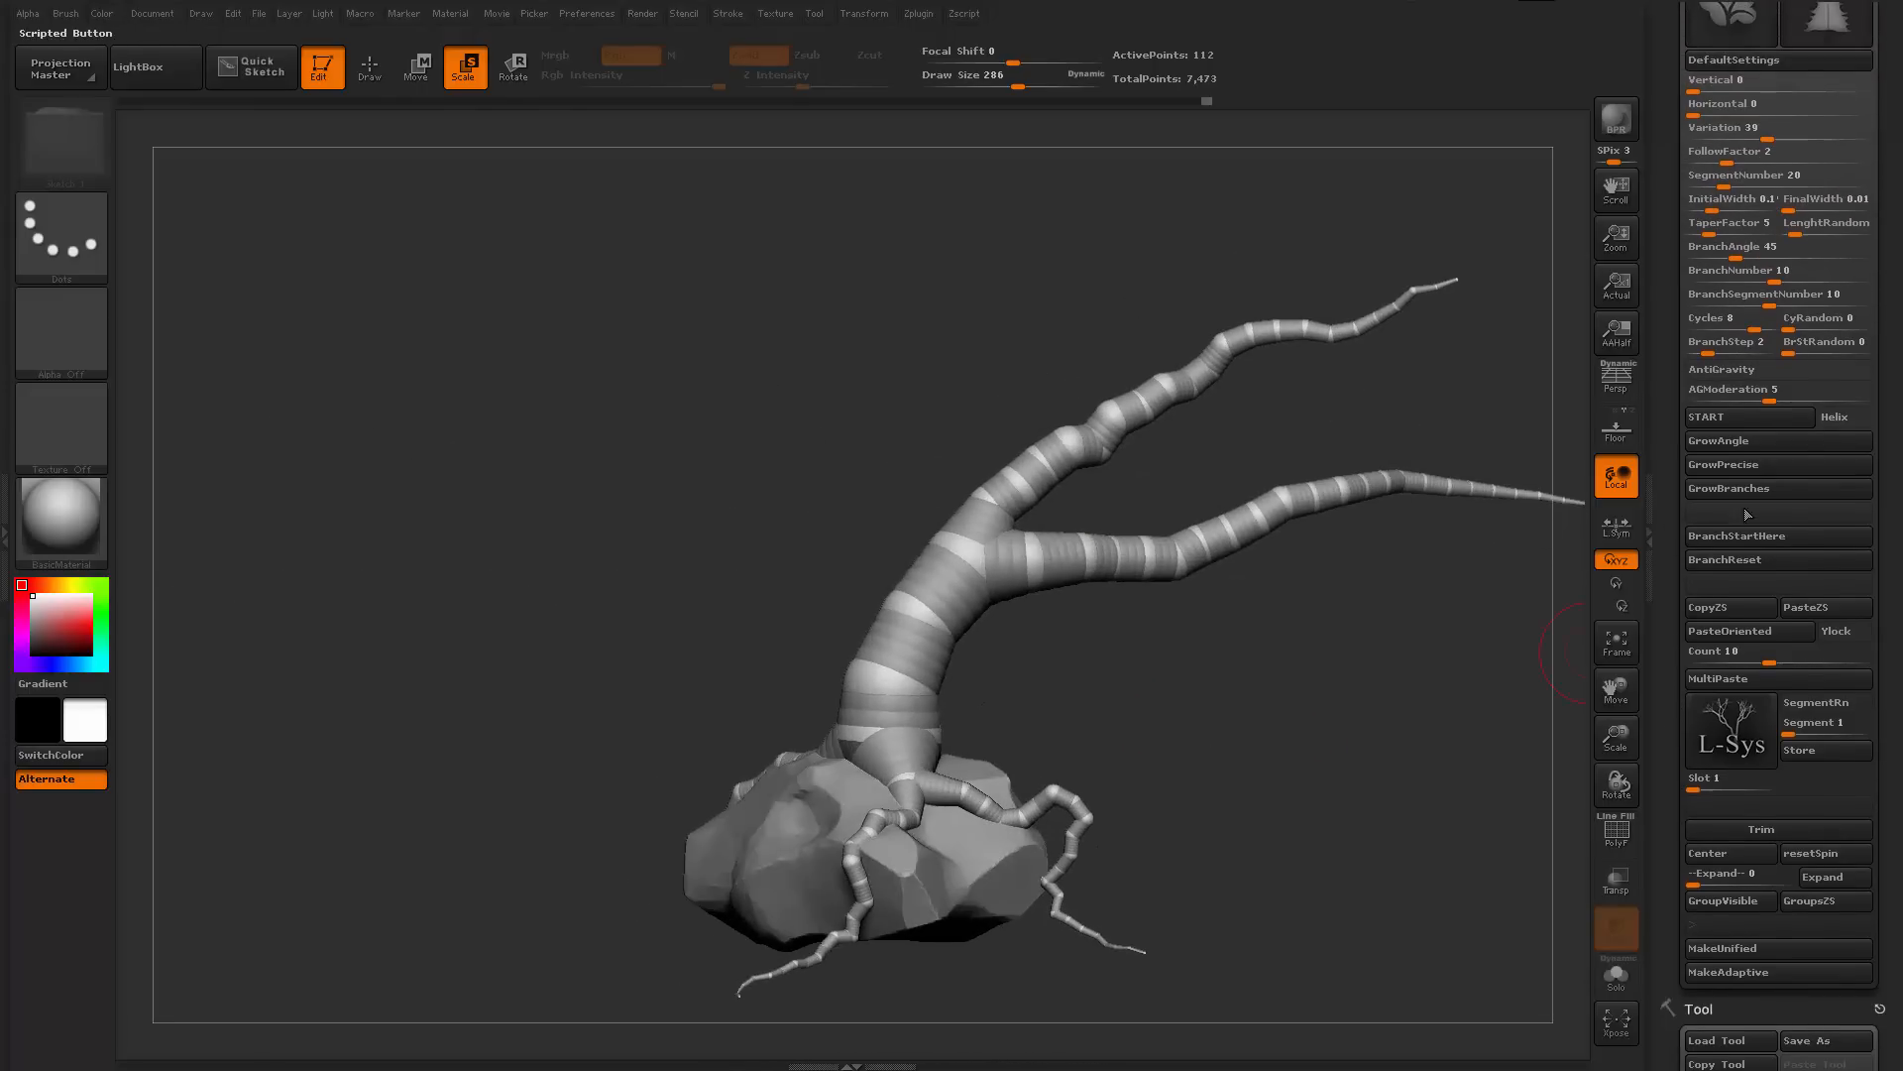
{"action": "left_click_drag", "start_coordinate": [1273, 726], "coordinate": [1194, 654], "text": "alt"}
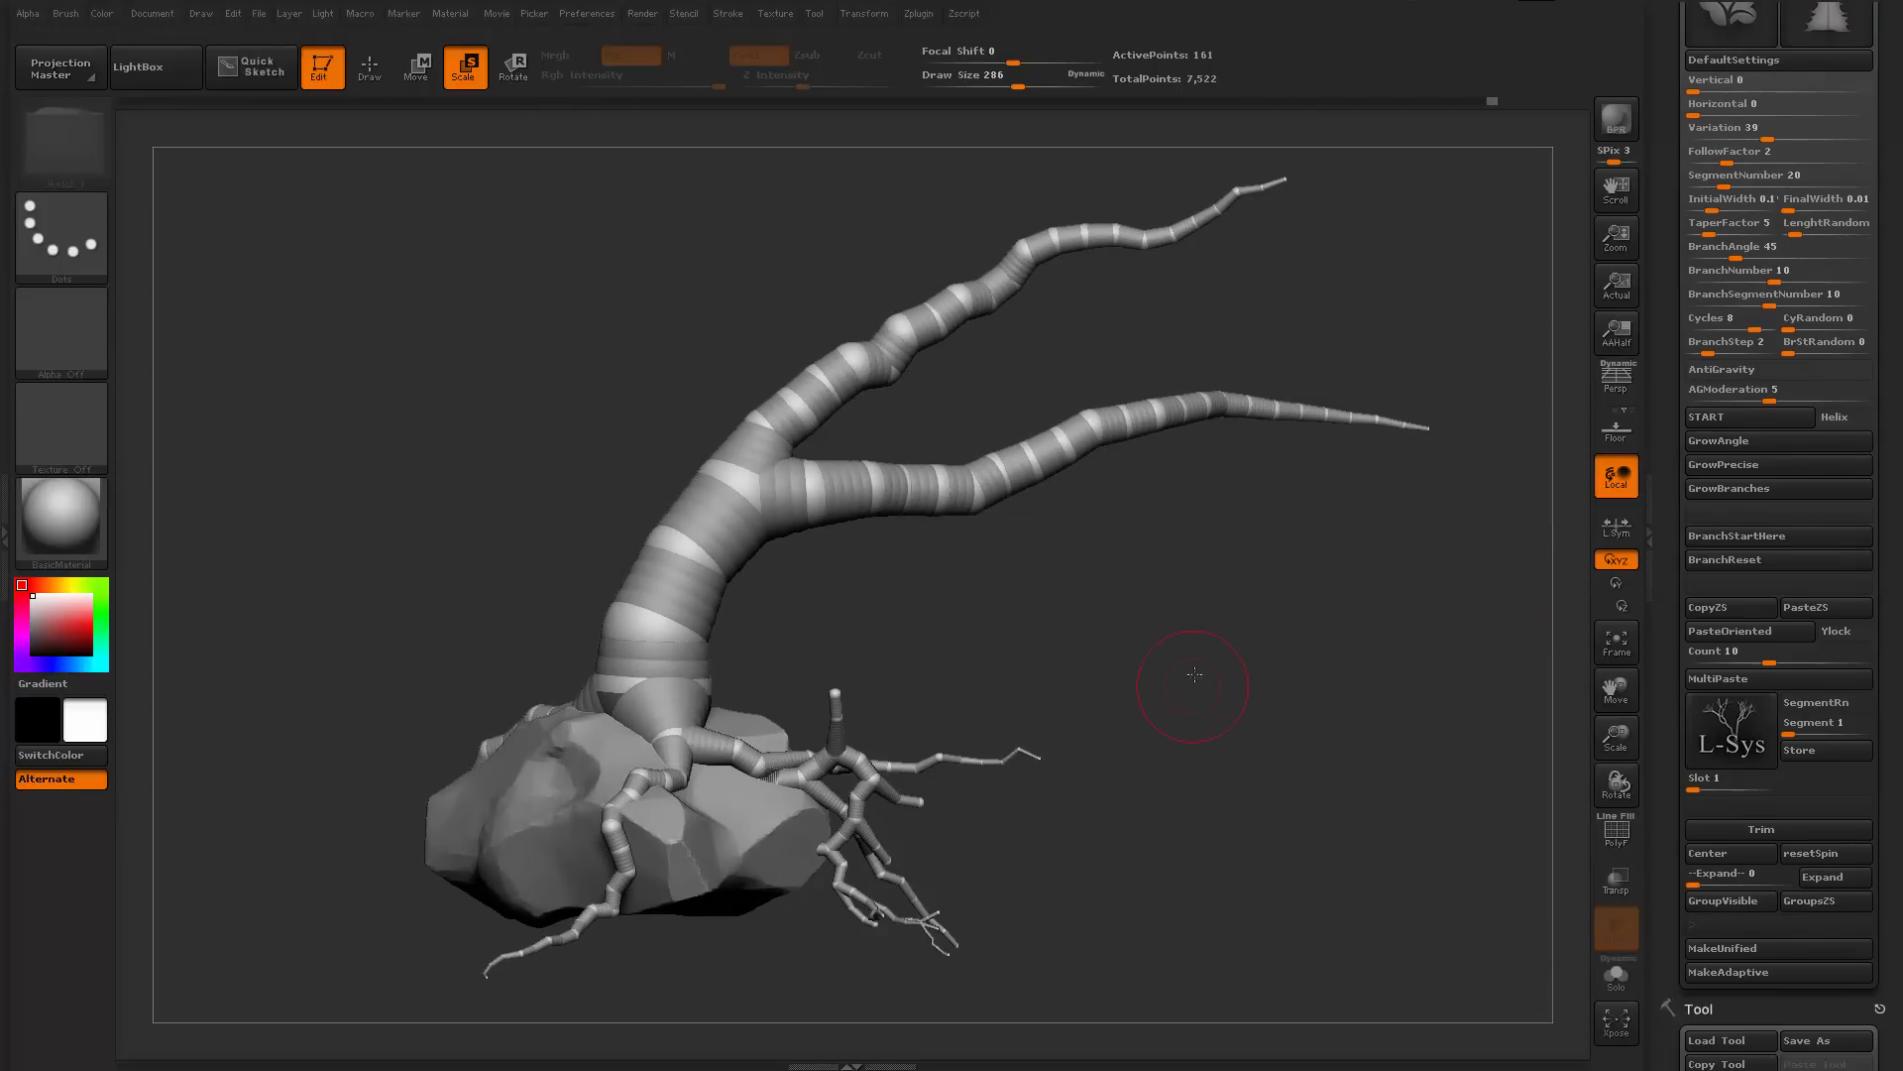
{"action": "left_click_drag", "start_coordinate": [1194, 674], "coordinate": [1241, 659]}
{"action": "left_click_drag", "start_coordinate": [1196, 582], "coordinate": [1280, 475]}
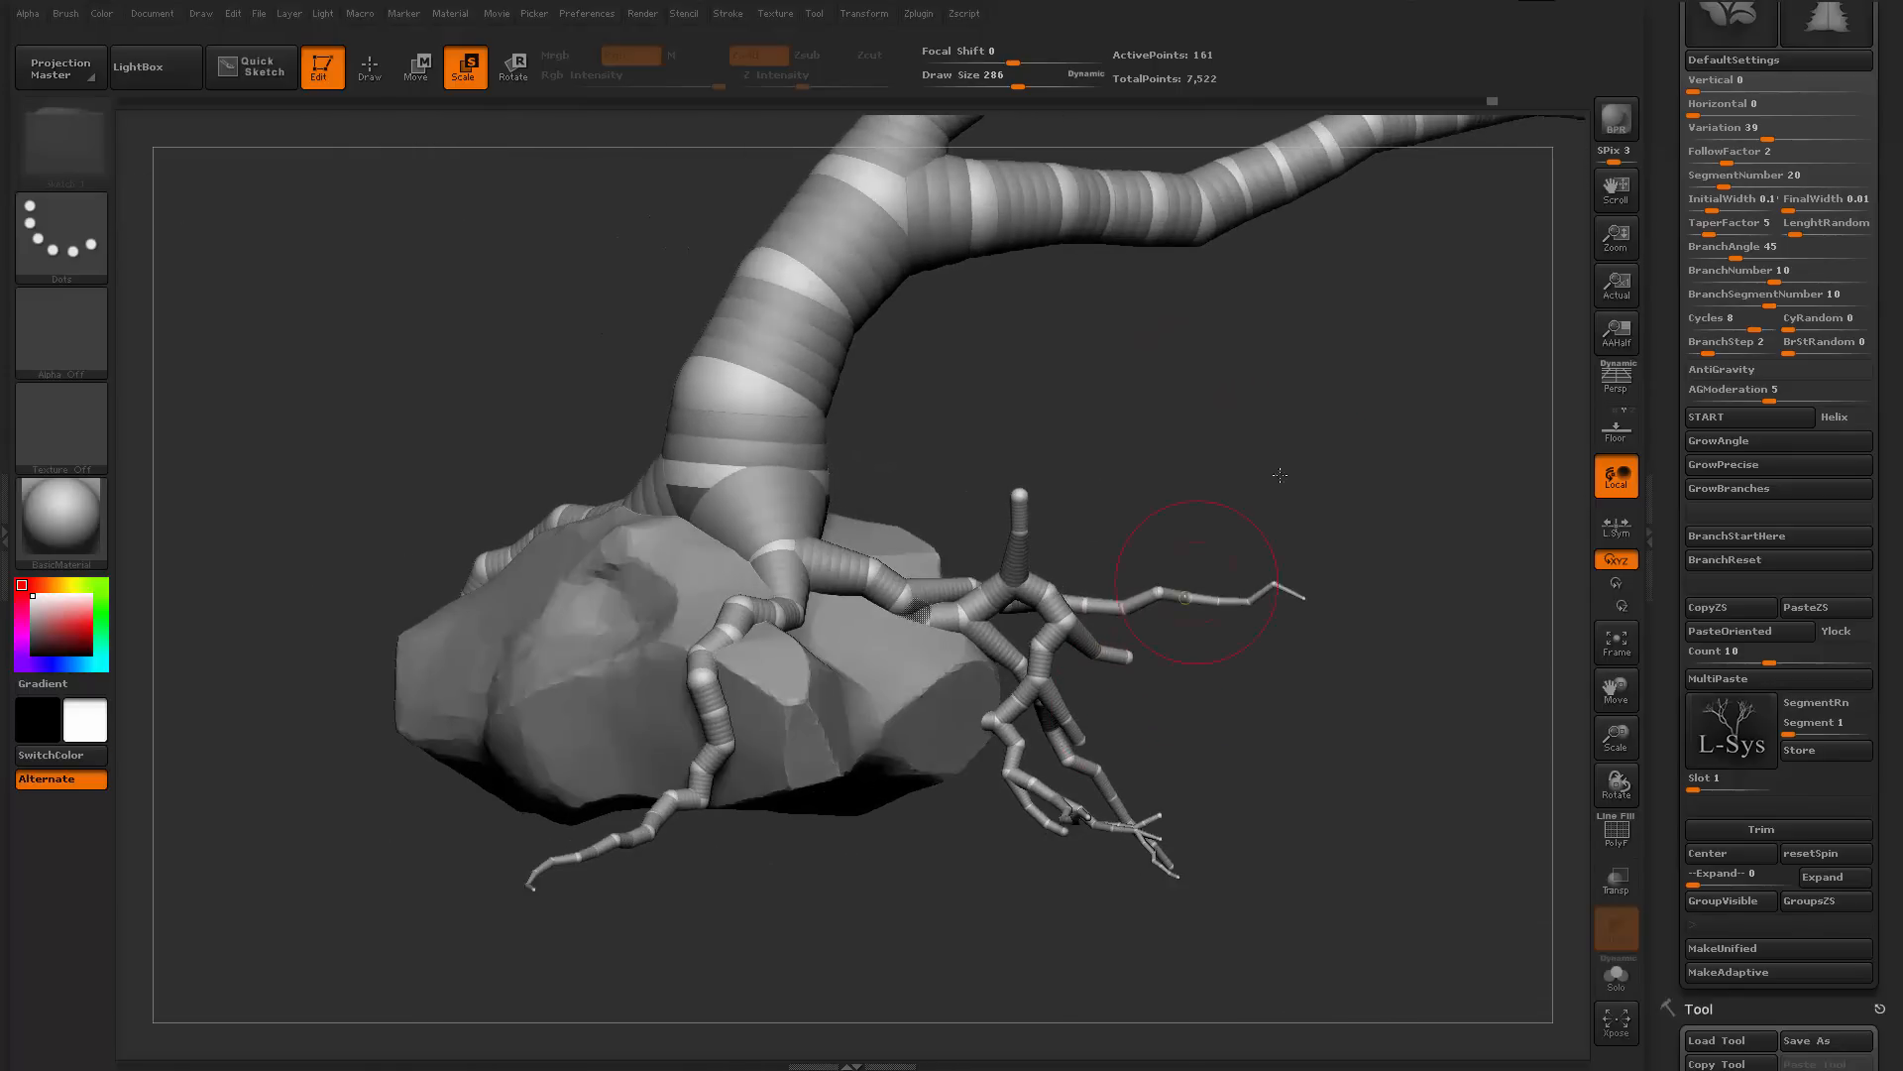
{"action": "left_click_drag", "start_coordinate": [1355, 107], "coordinate": [1175, 113]}
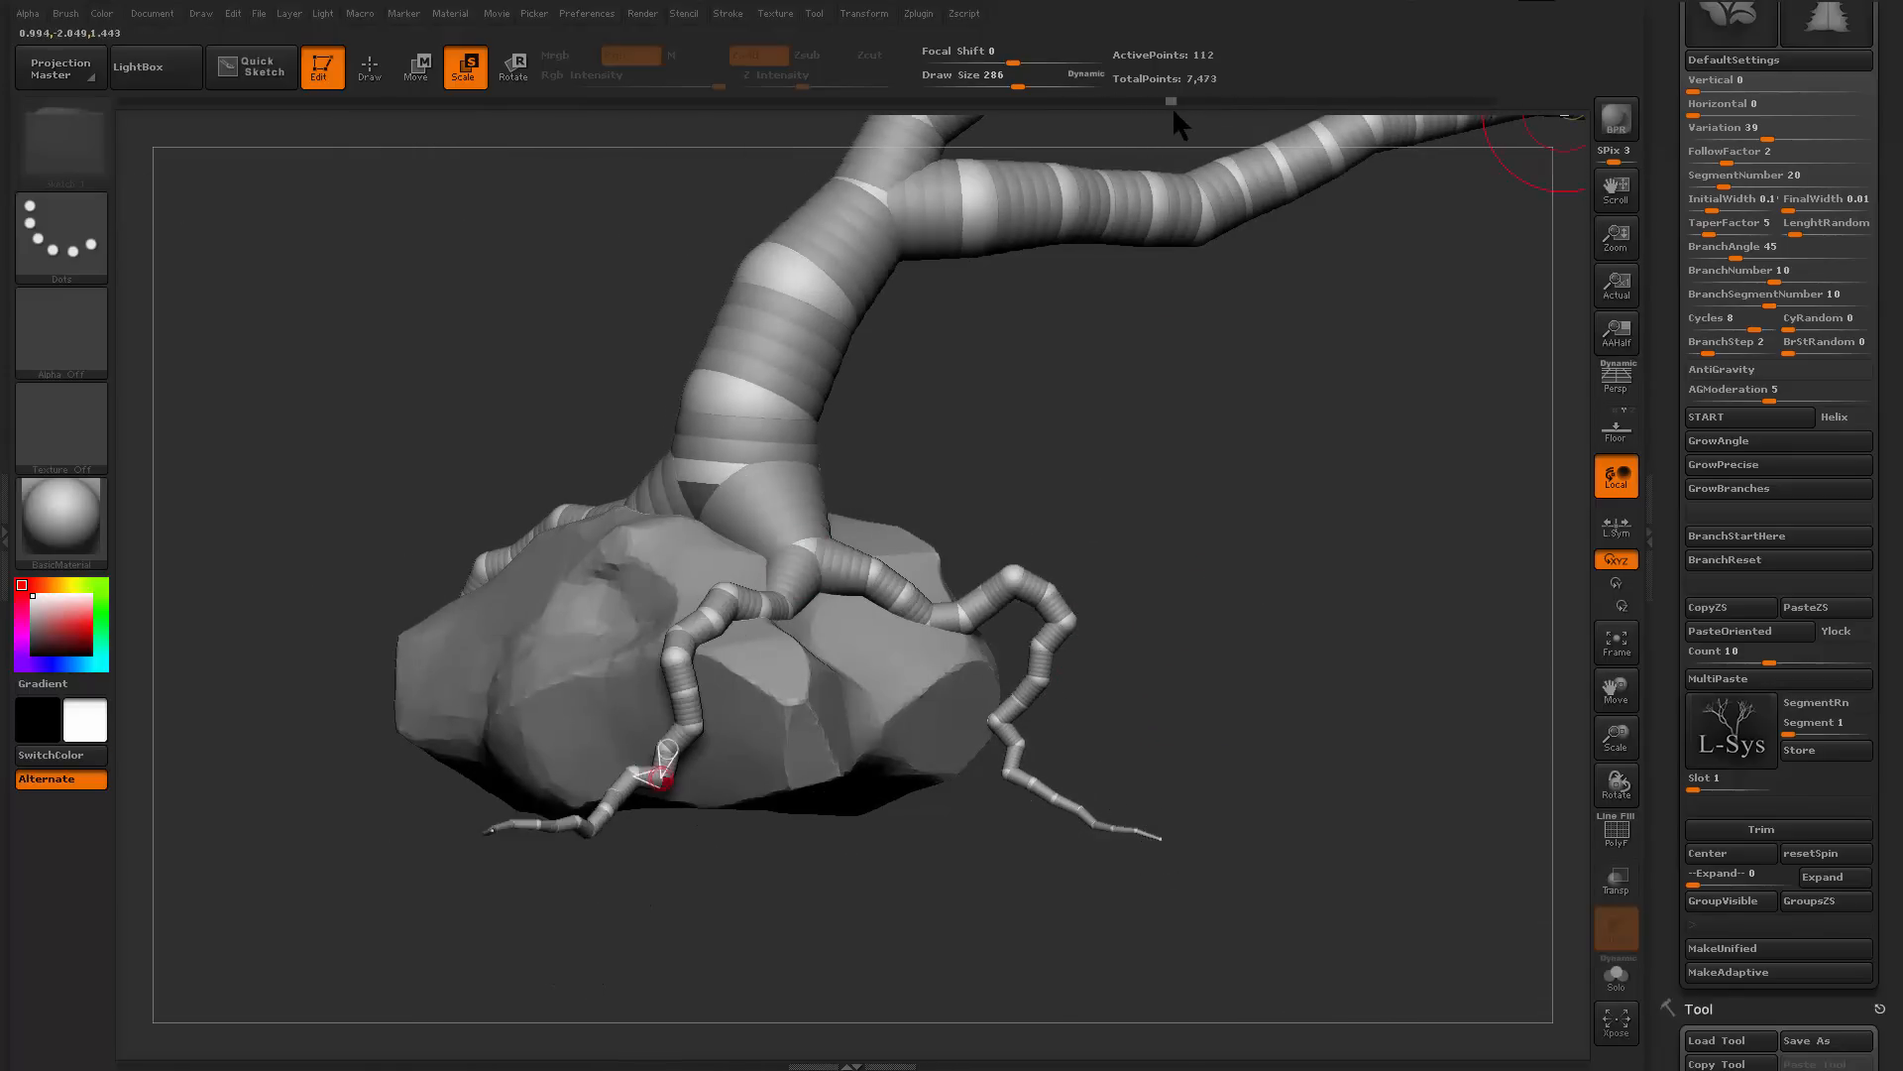
Scale up the ZSphere at the trunk's fork to thicken the junction of the two main branches
{"action": "left_click_drag", "start_coordinate": [1184, 432], "coordinate": [1130, 730]}
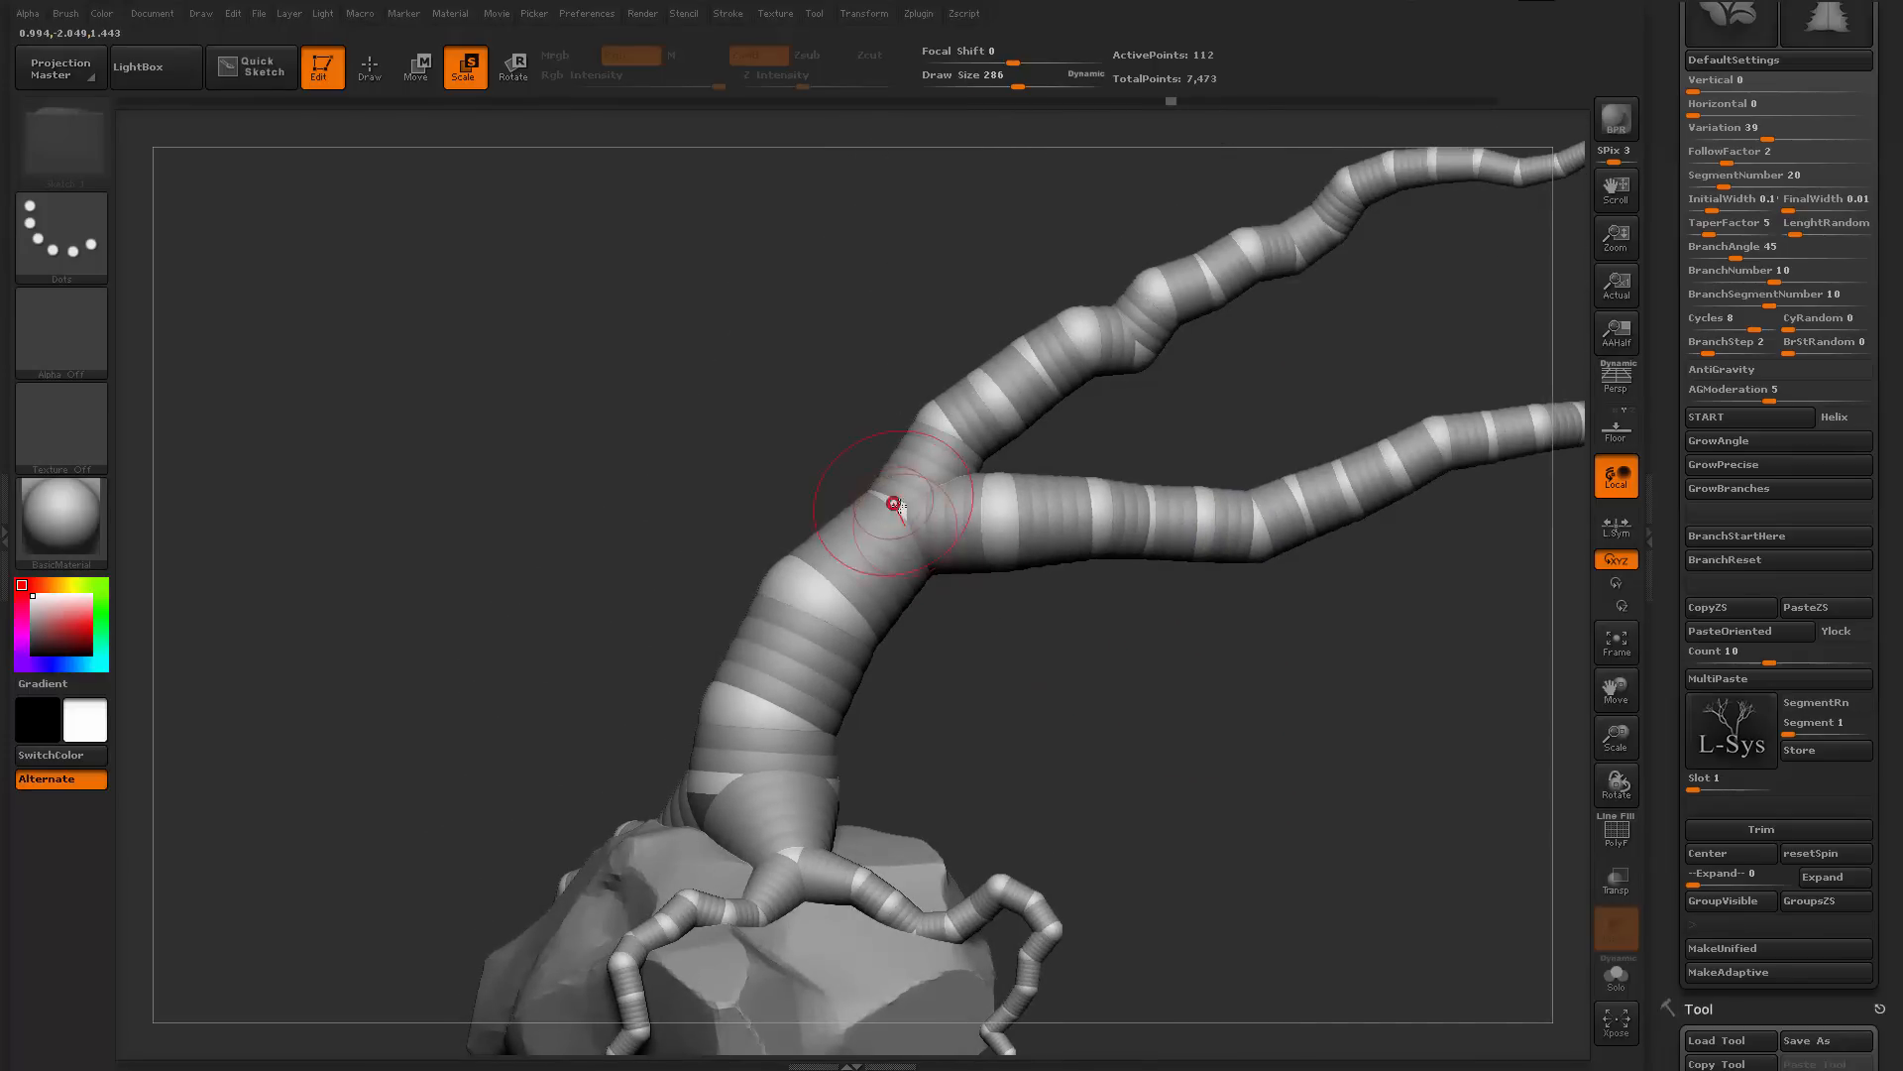
{"action": "left_click_drag", "start_coordinate": [905, 493], "coordinate": [1047, 883]}
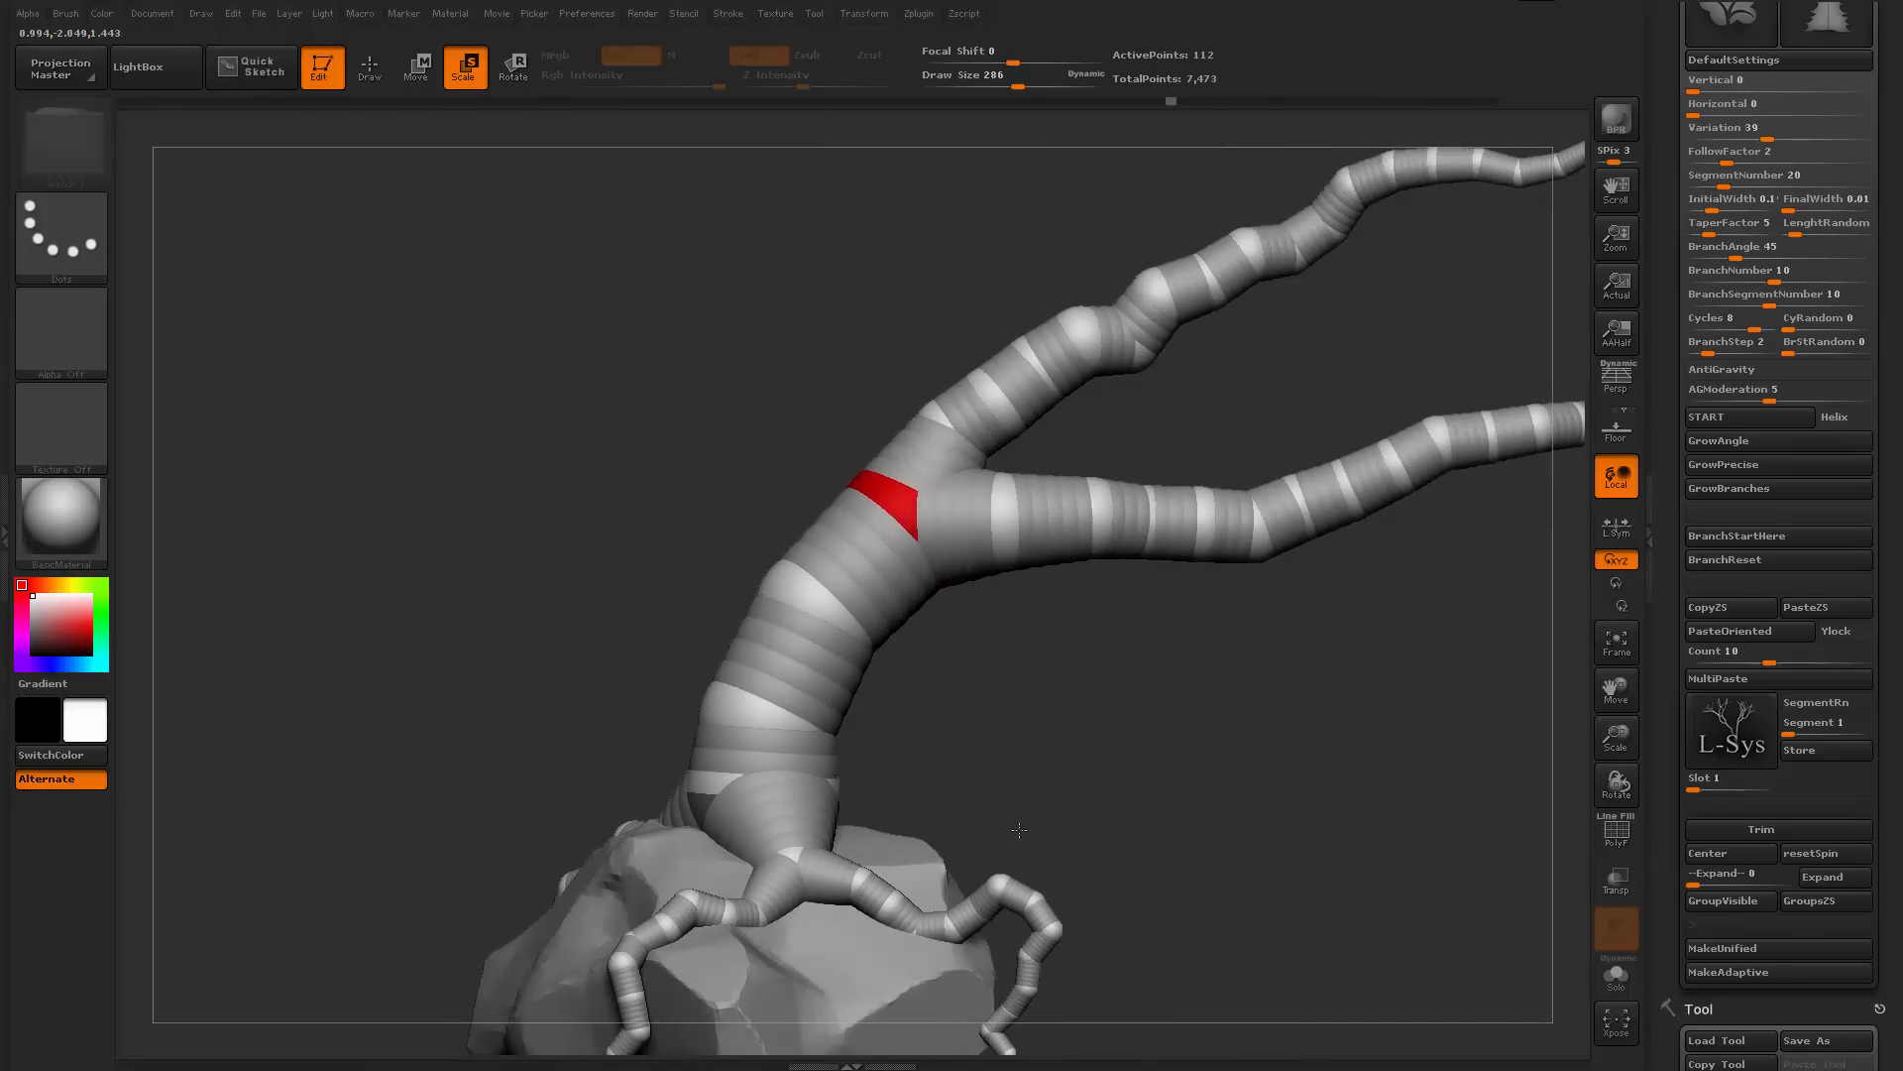
{"action": "left_click", "coordinate": [999, 865]}
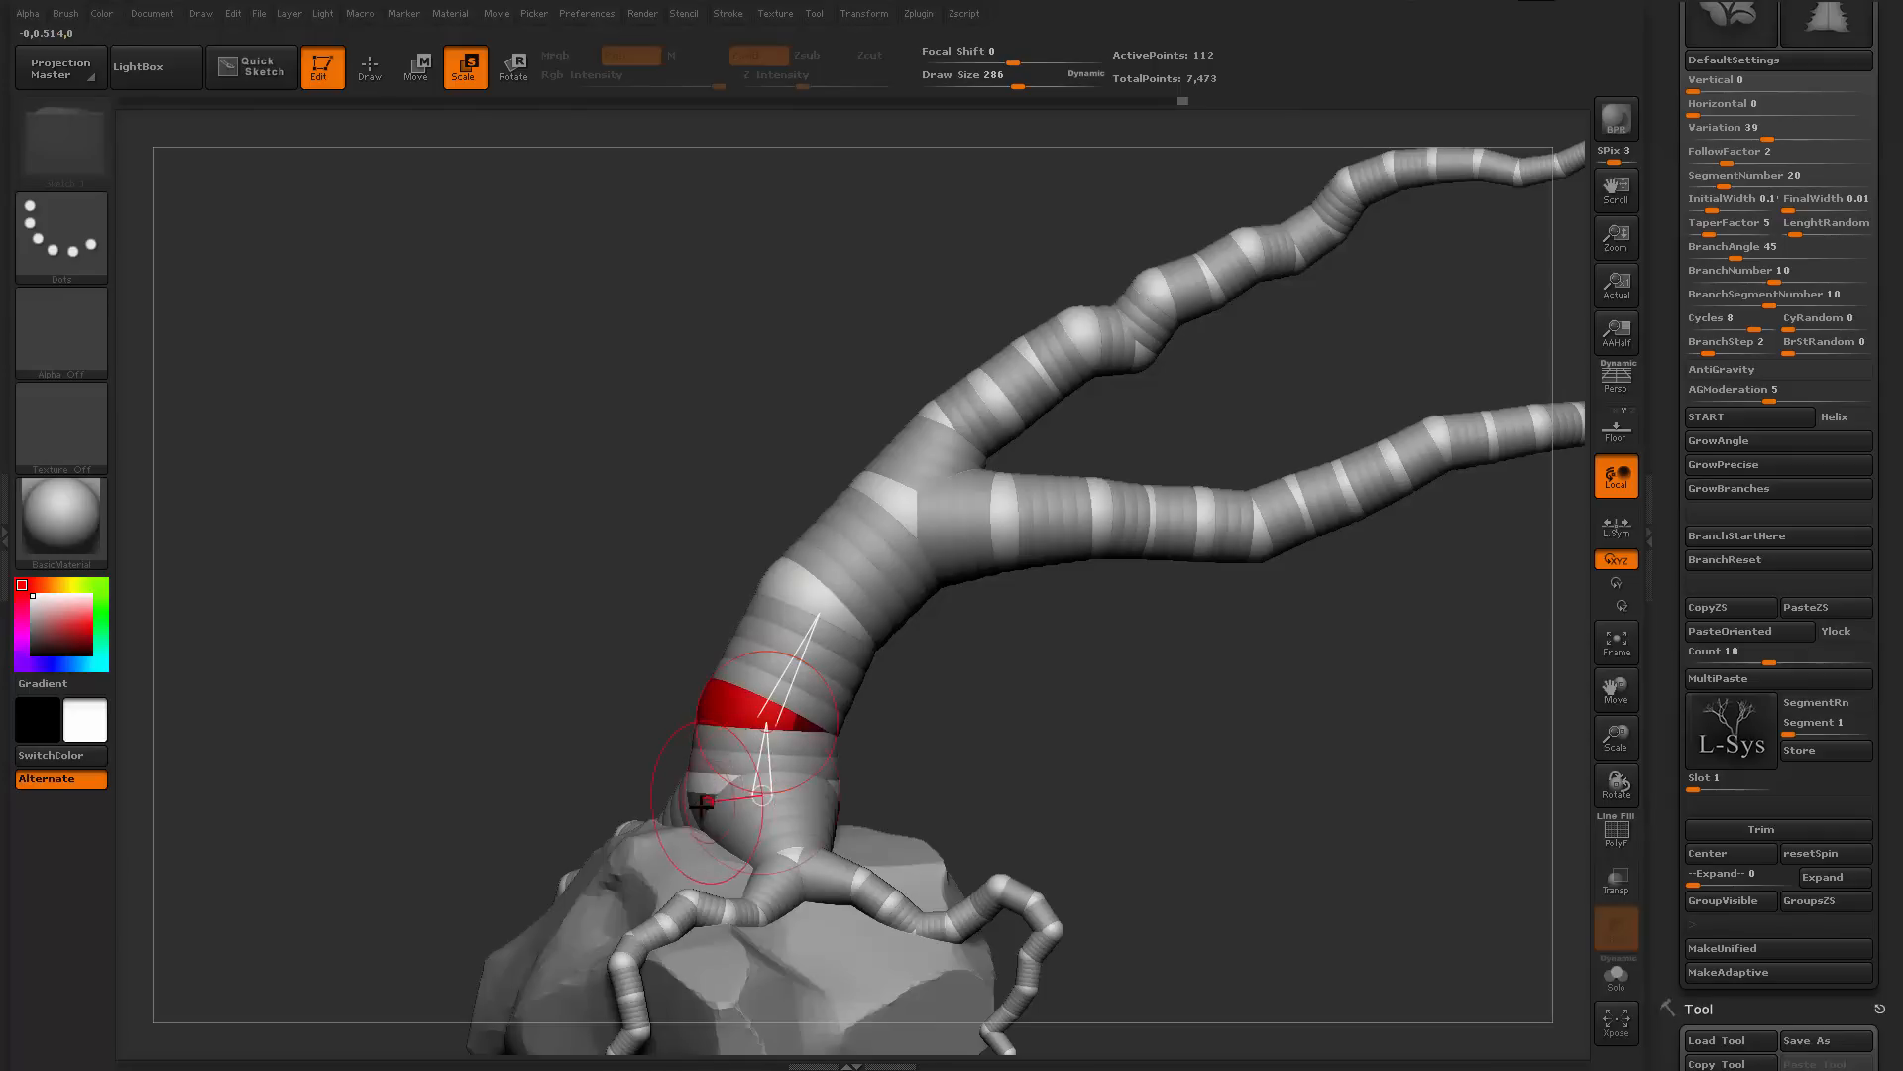
Select a ZSphere partway along the lower main branch and grow side branches from it with GrowBranches
{"action": "left_click_drag", "start_coordinate": [1020, 672], "coordinate": [761, 785], "text": "alt"}
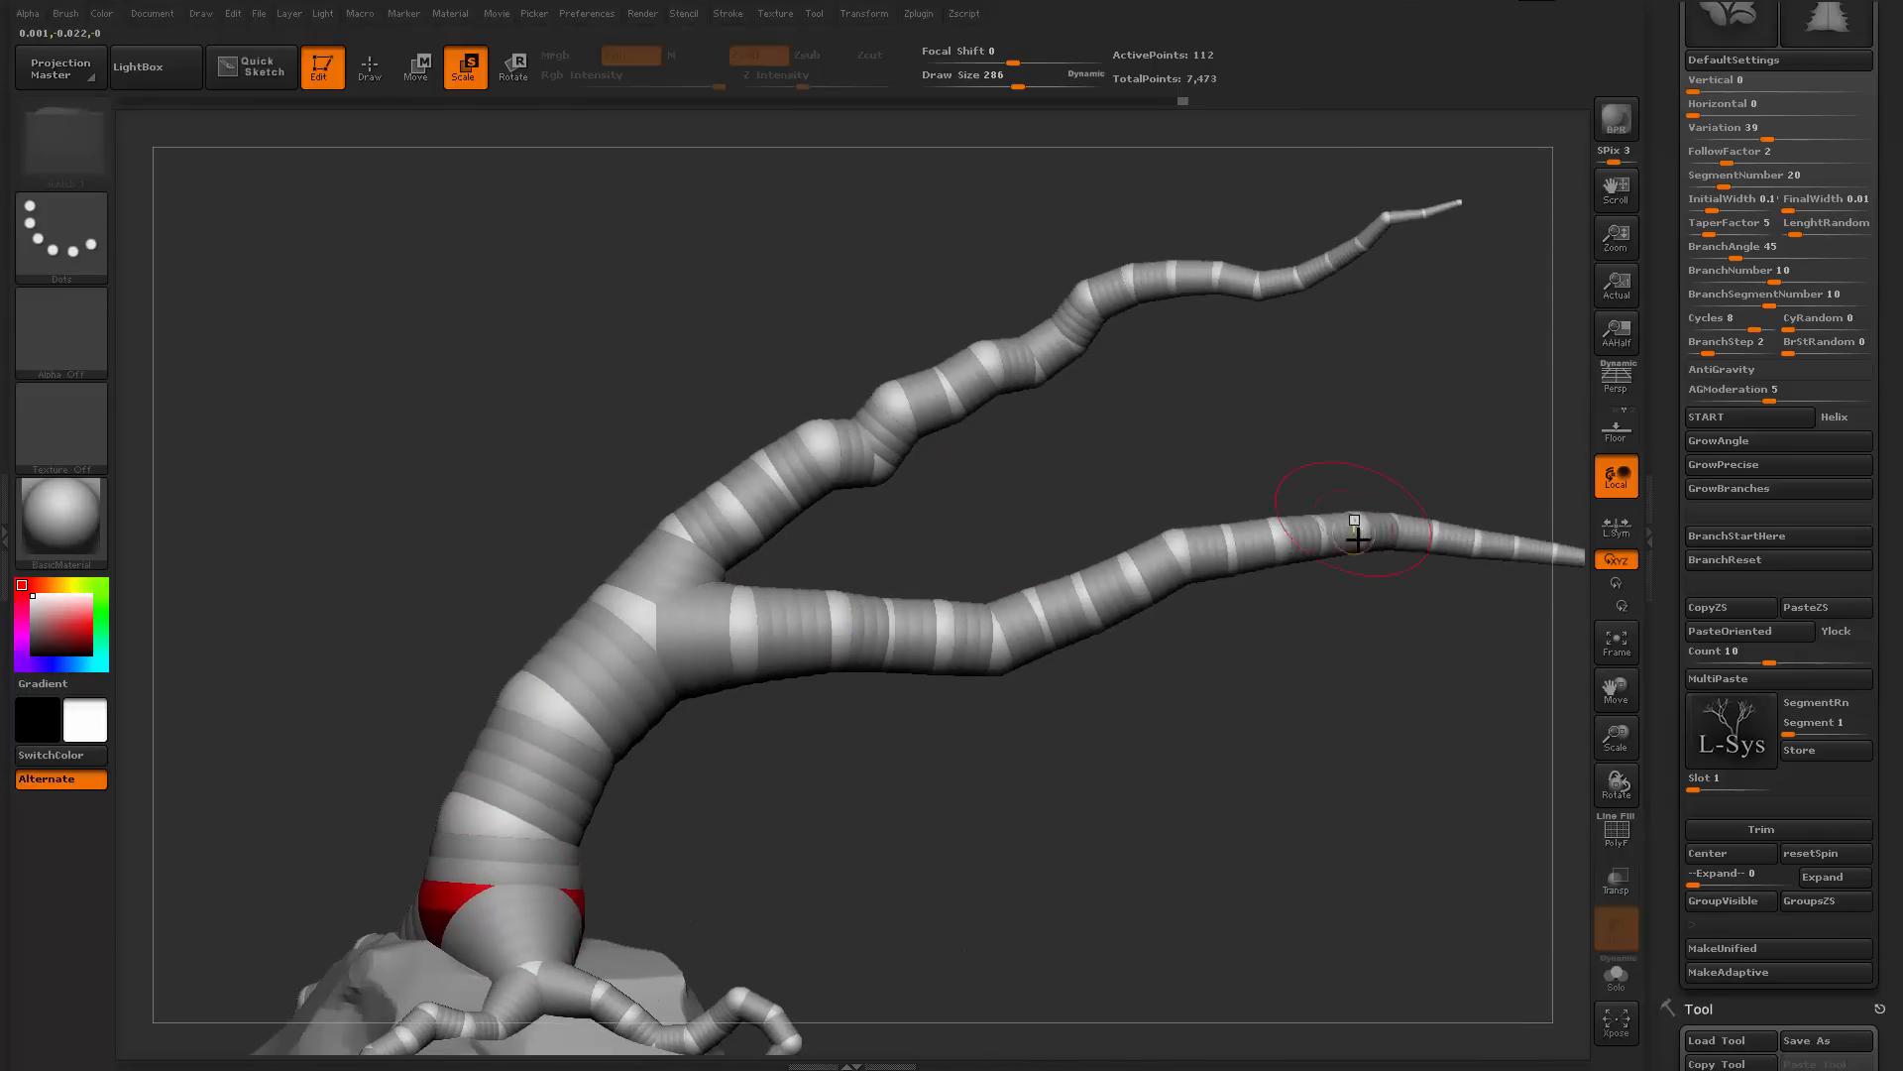
{"action": "left_click_drag", "start_coordinate": [1355, 536], "coordinate": [898, 424], "text": "alt"}
{"action": "key", "text": "r"}
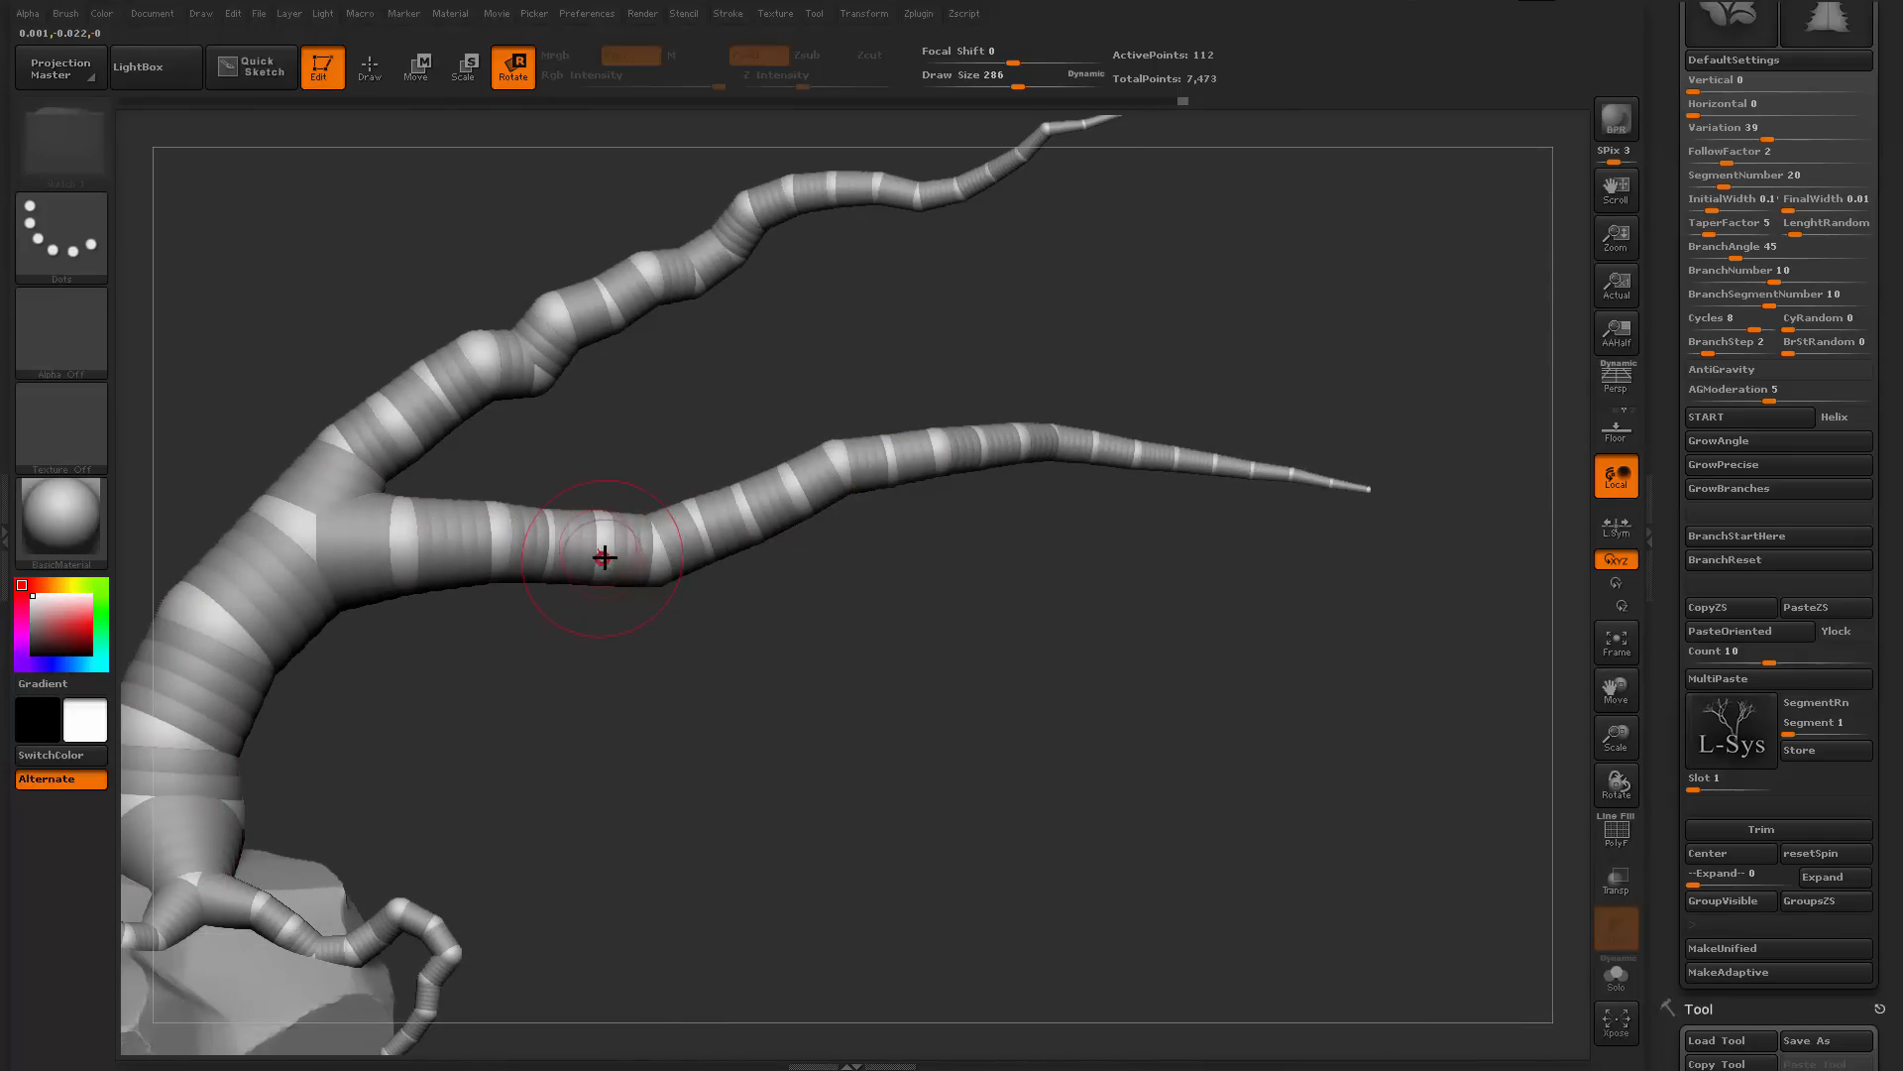
{"action": "left_click_drag", "start_coordinate": [596, 545], "coordinate": [596, 551]}
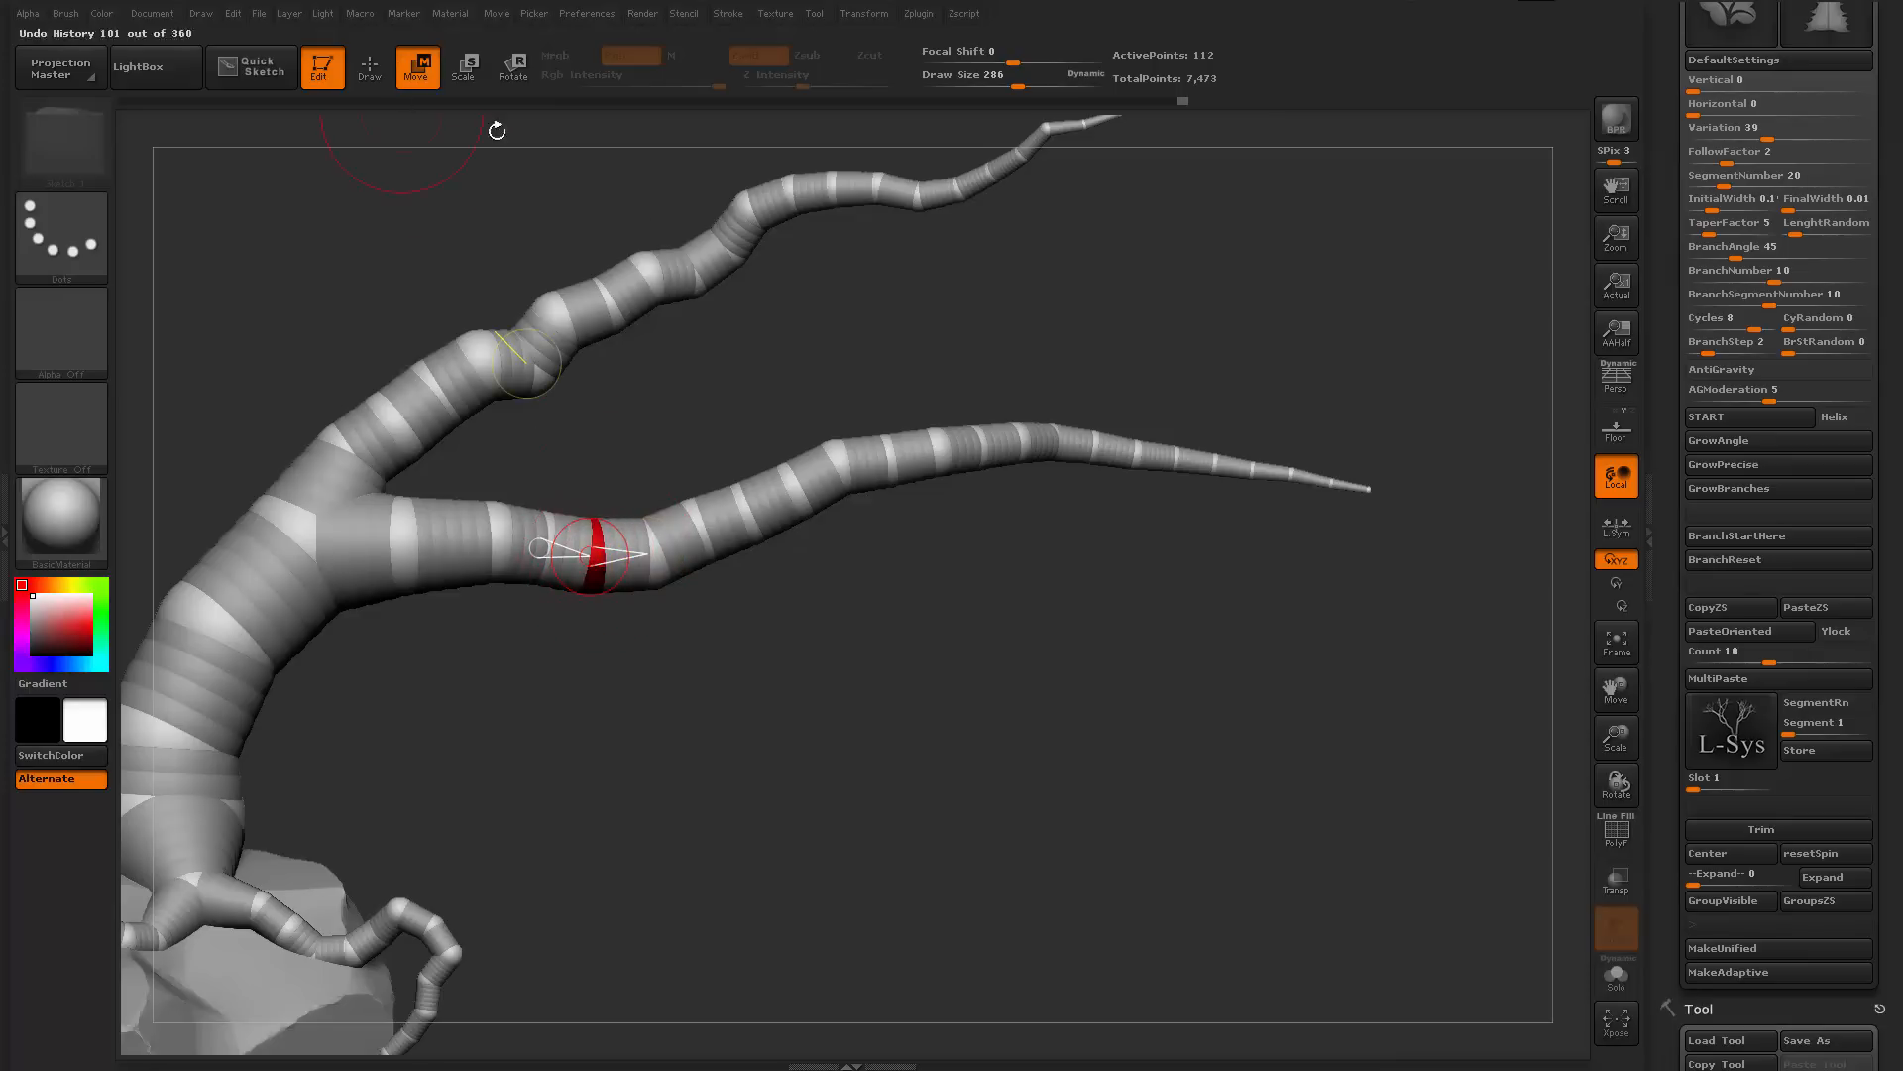
{"action": "scroll", "coordinate": [1705, 481], "scroll_direction": "down", "scroll_amount": 1}
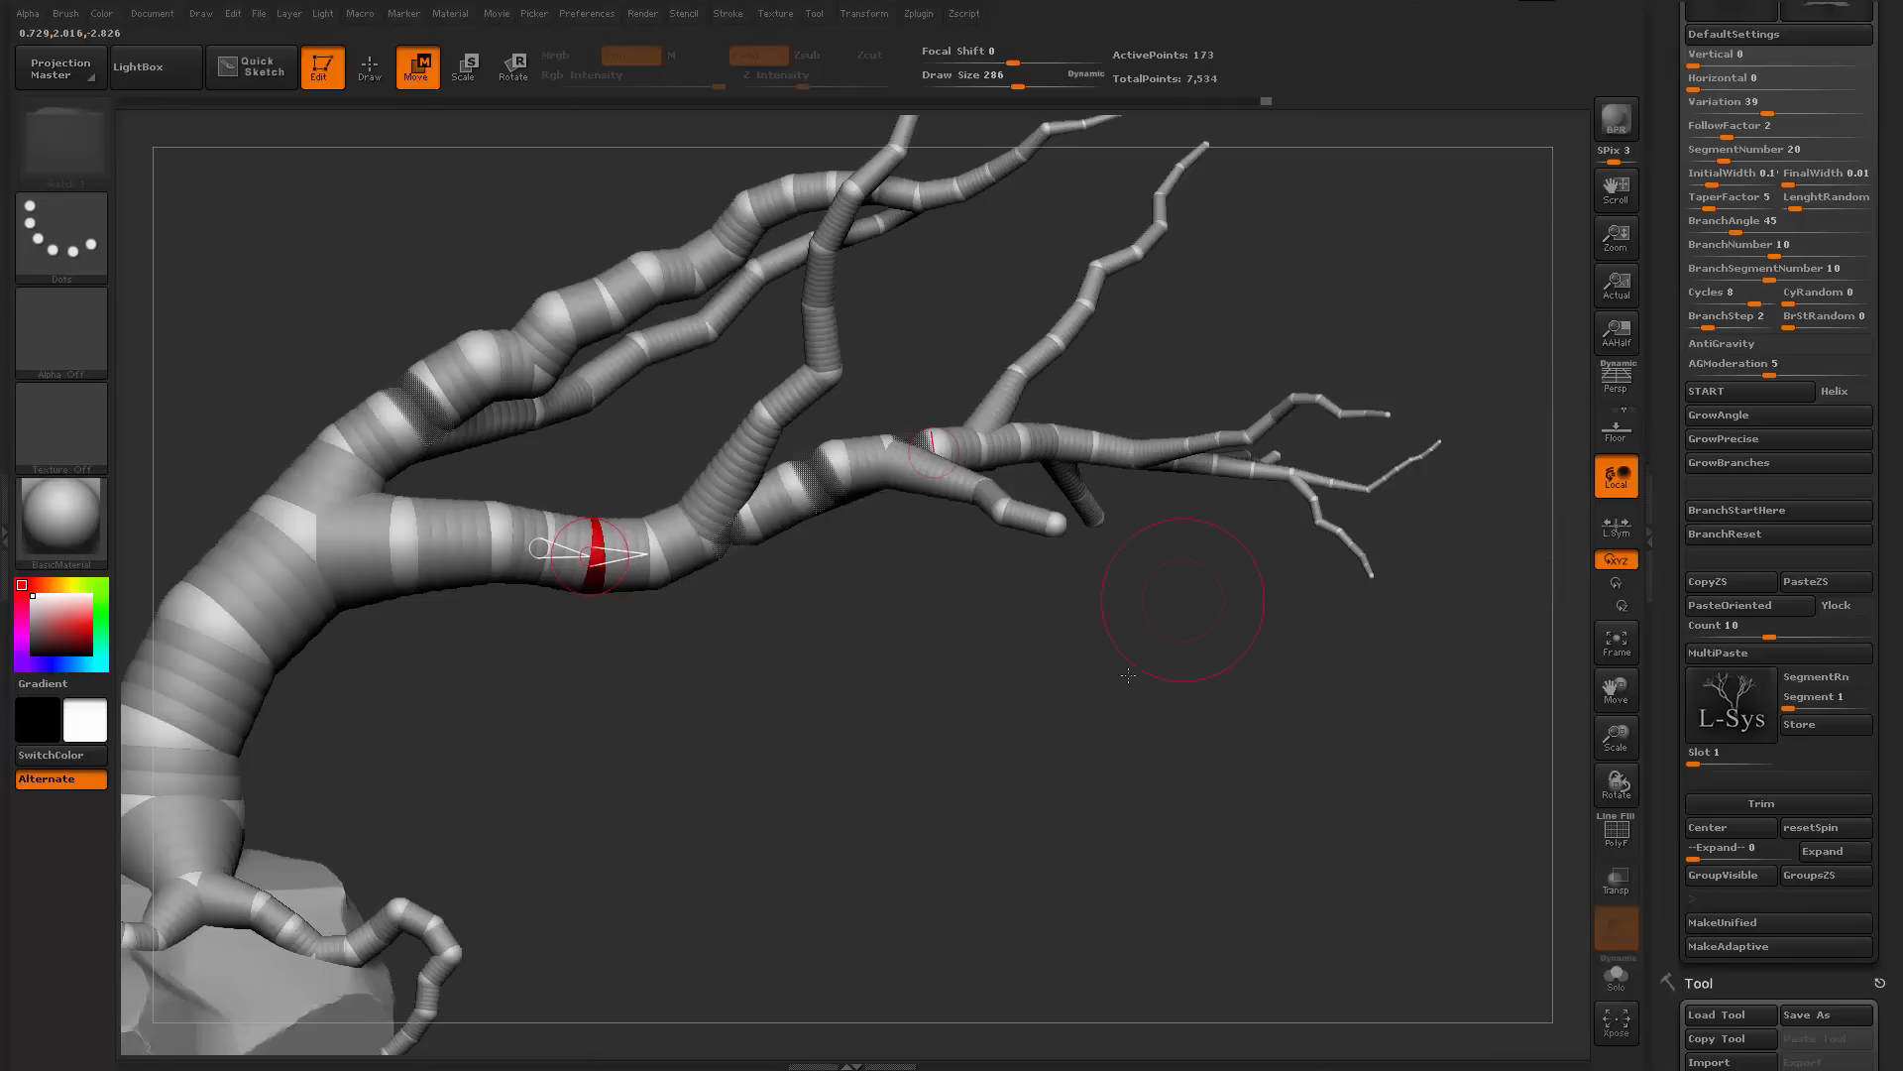
Rotate the new side branches near the lower main branch's first bend to spread them in natural directions
{"action": "left_click_drag", "start_coordinate": [1157, 721], "coordinate": [1224, 838], "text": "alt"}
{"action": "key", "text": "r"}
{"action": "left_click_drag", "start_coordinate": [747, 466], "coordinate": [700, 458]}
{"action": "left_click_drag", "start_coordinate": [892, 694], "coordinate": [982, 706]}
{"action": "left_click_drag", "start_coordinate": [772, 441], "coordinate": [882, 505]}
{"action": "left_click_drag", "start_coordinate": [936, 637], "coordinate": [862, 714]}
{"action": "left_click_drag", "start_coordinate": [844, 603], "coordinate": [837, 565]}
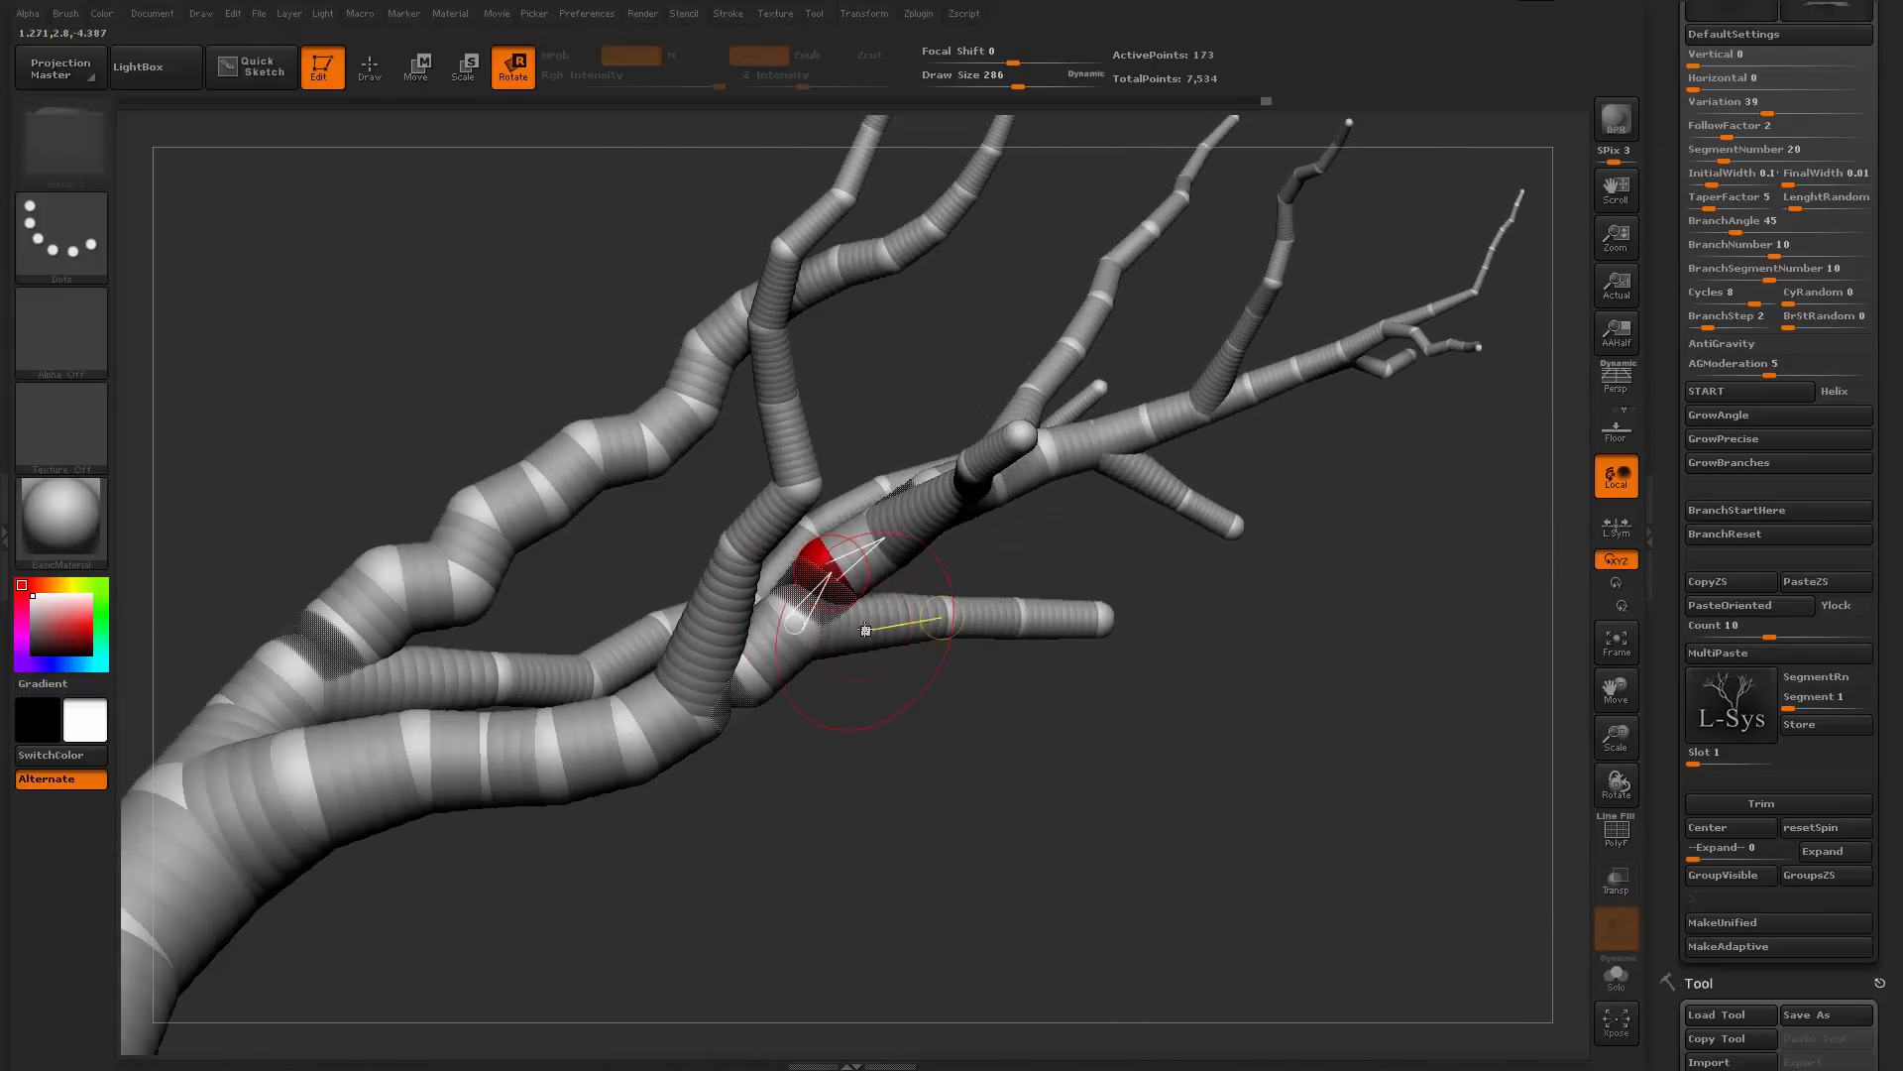
{"action": "left_click_drag", "start_coordinate": [884, 631], "coordinate": [872, 663]}
{"action": "left_click_drag", "start_coordinate": [991, 654], "coordinate": [1065, 629]}
Rotate and move the outer joints of the lower main branch so its thin upper side branch bends outward along it
{"action": "left_click_drag", "start_coordinate": [1182, 708], "coordinate": [1201, 607], "text": "alt"}
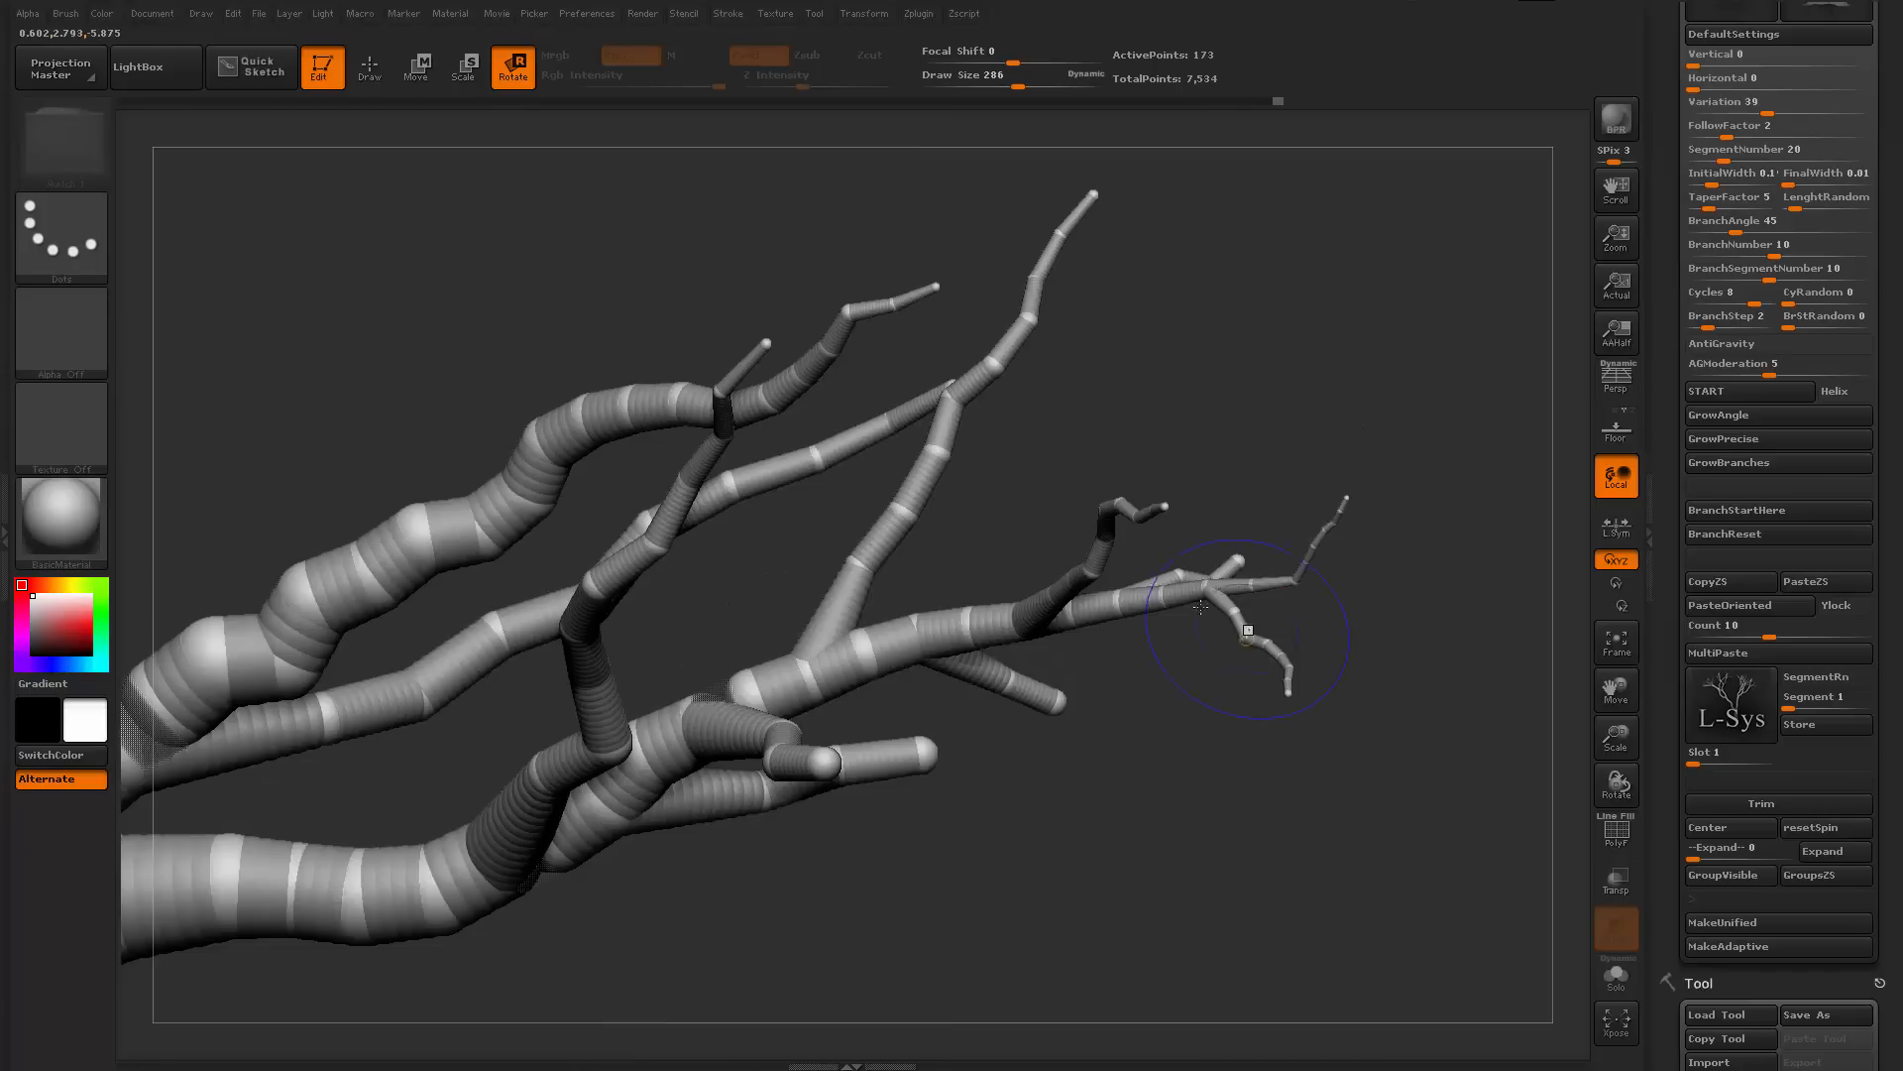
{"action": "left_click_drag", "start_coordinate": [1030, 618], "coordinate": [996, 630]}
{"action": "left_click_drag", "start_coordinate": [878, 597], "coordinate": [922, 595]}
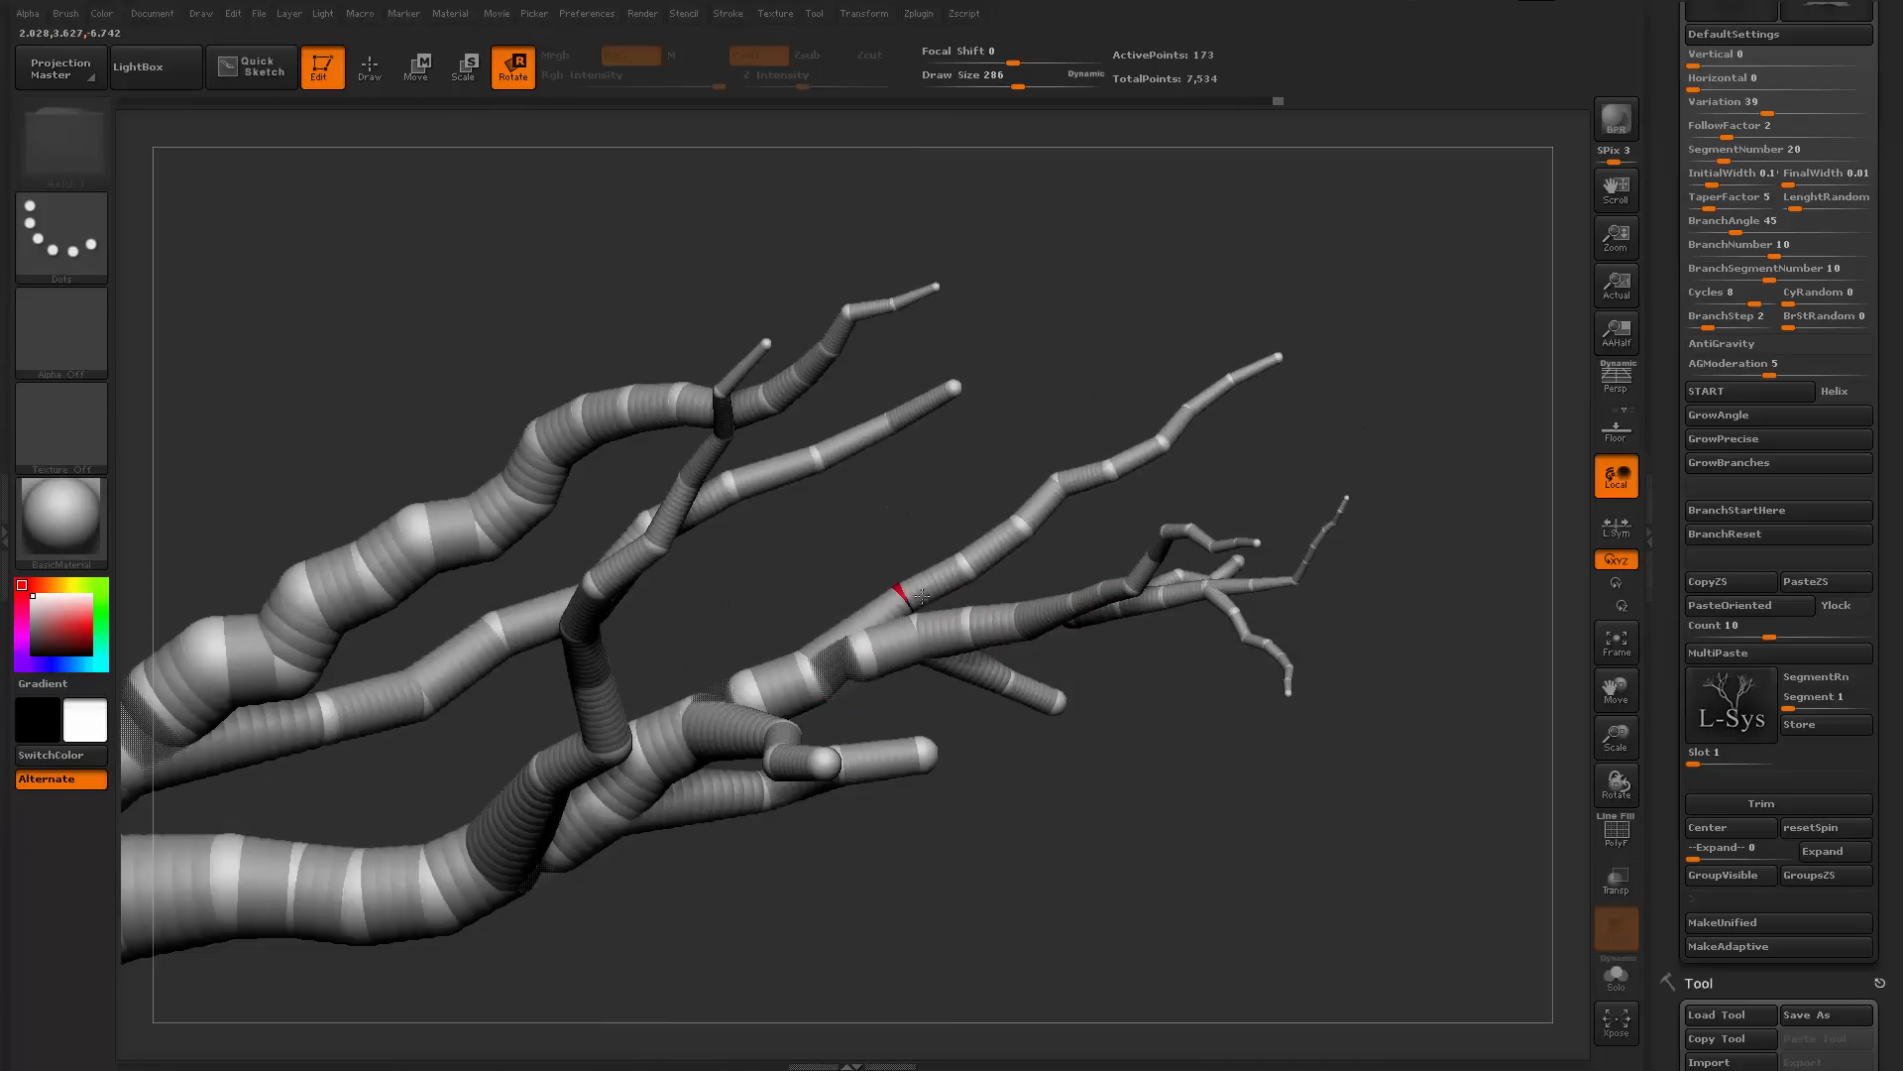
{"action": "mouse_move", "coordinate": [859, 670]}
{"action": "left_mouse_down"}
{"action": "mouse_move", "coordinate": [858, 710]}
{"action": "mouse_move", "coordinate": [865, 686]}
{"action": "left_mouse_up"}
{"action": "left_click_drag", "start_coordinate": [900, 597], "coordinate": [849, 616]}
{"action": "key", "text": "w"}
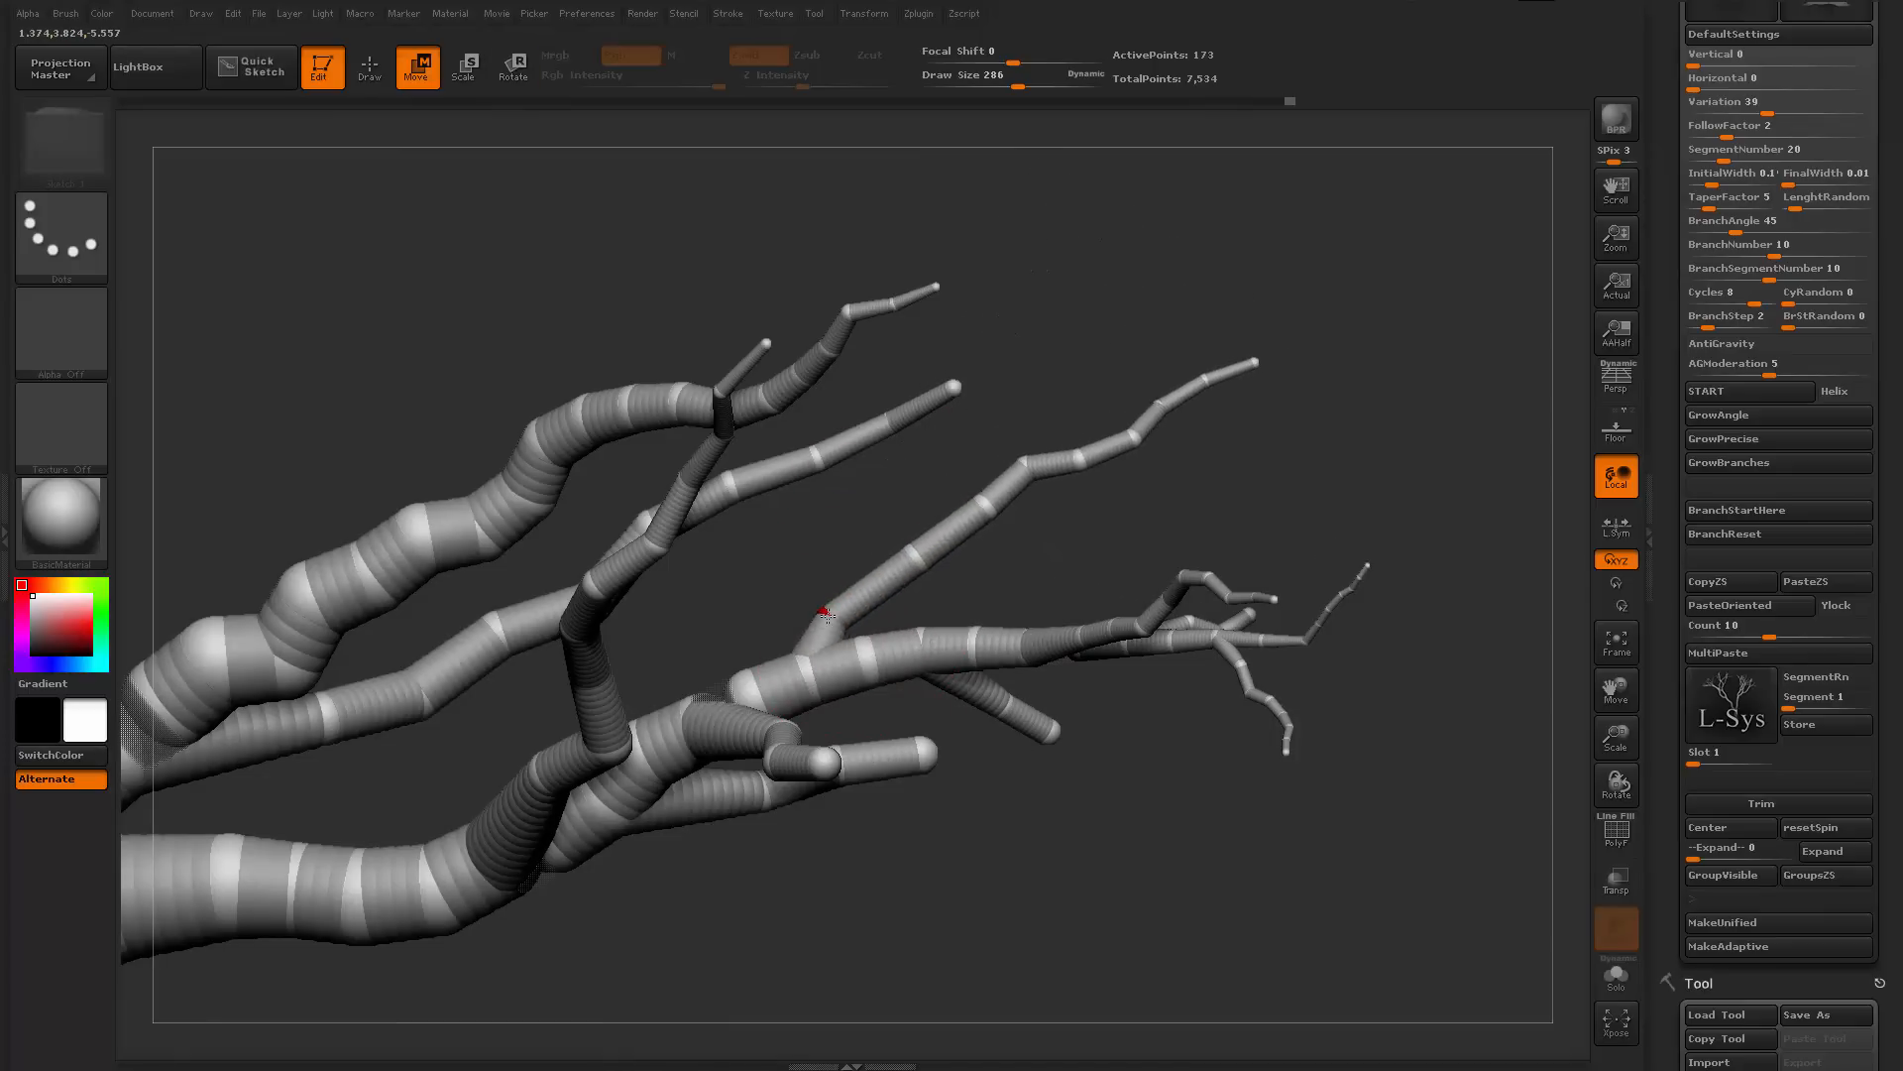
{"action": "left_click_drag", "start_coordinate": [922, 547], "coordinate": [879, 595]}
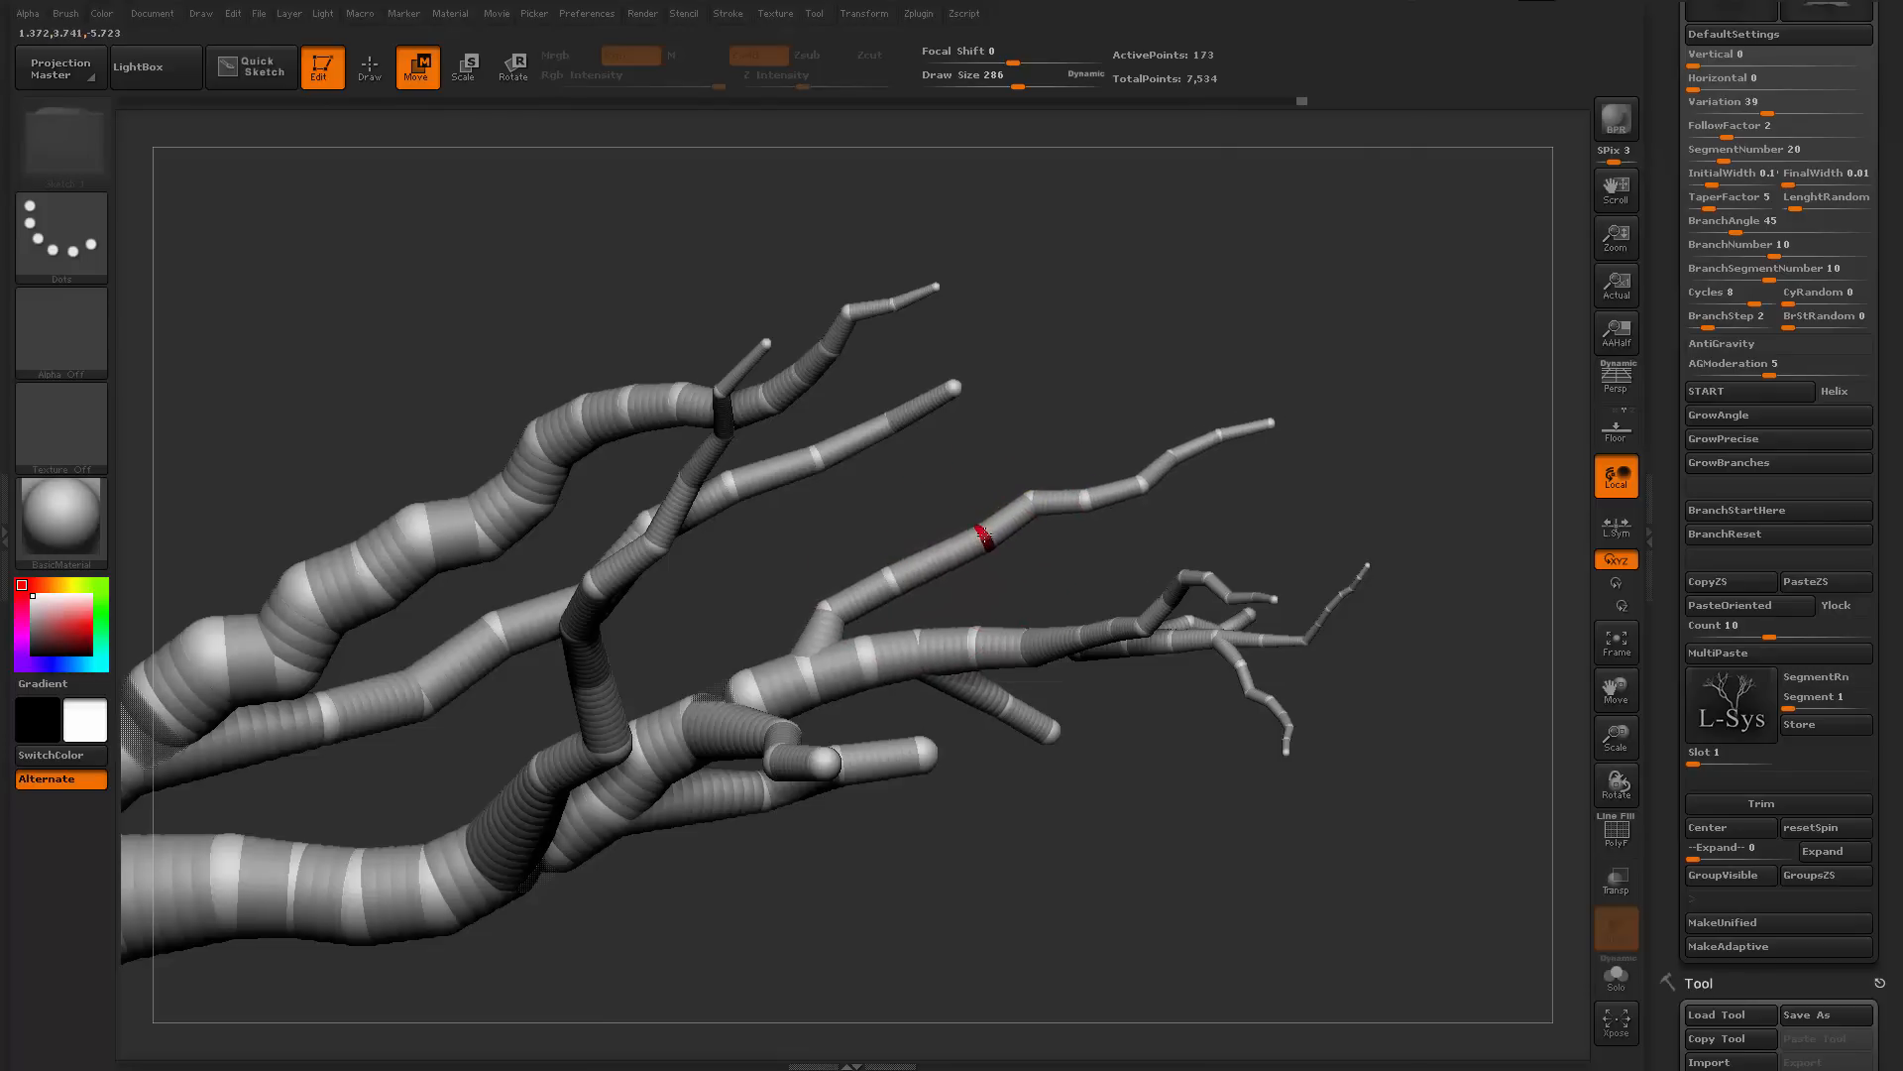
Rotate the short lower side branch so it points down and away from the main branch
{"action": "left_click_drag", "start_coordinate": [1026, 585], "coordinate": [1059, 897]}
{"action": "key", "text": "r"}
{"action": "mouse_move", "coordinate": [1047, 679]}
{"action": "left_mouse_down"}
{"action": "mouse_move", "coordinate": [1009, 650]}
{"action": "mouse_move", "coordinate": [1059, 667]}
{"action": "mouse_move", "coordinate": [1043, 684]}
{"action": "left_mouse_up"}
{"action": "left_click_drag", "start_coordinate": [1021, 904], "coordinate": [1153, 878]}
{"action": "left_click_drag", "start_coordinate": [1190, 907], "coordinate": [1052, 672]}
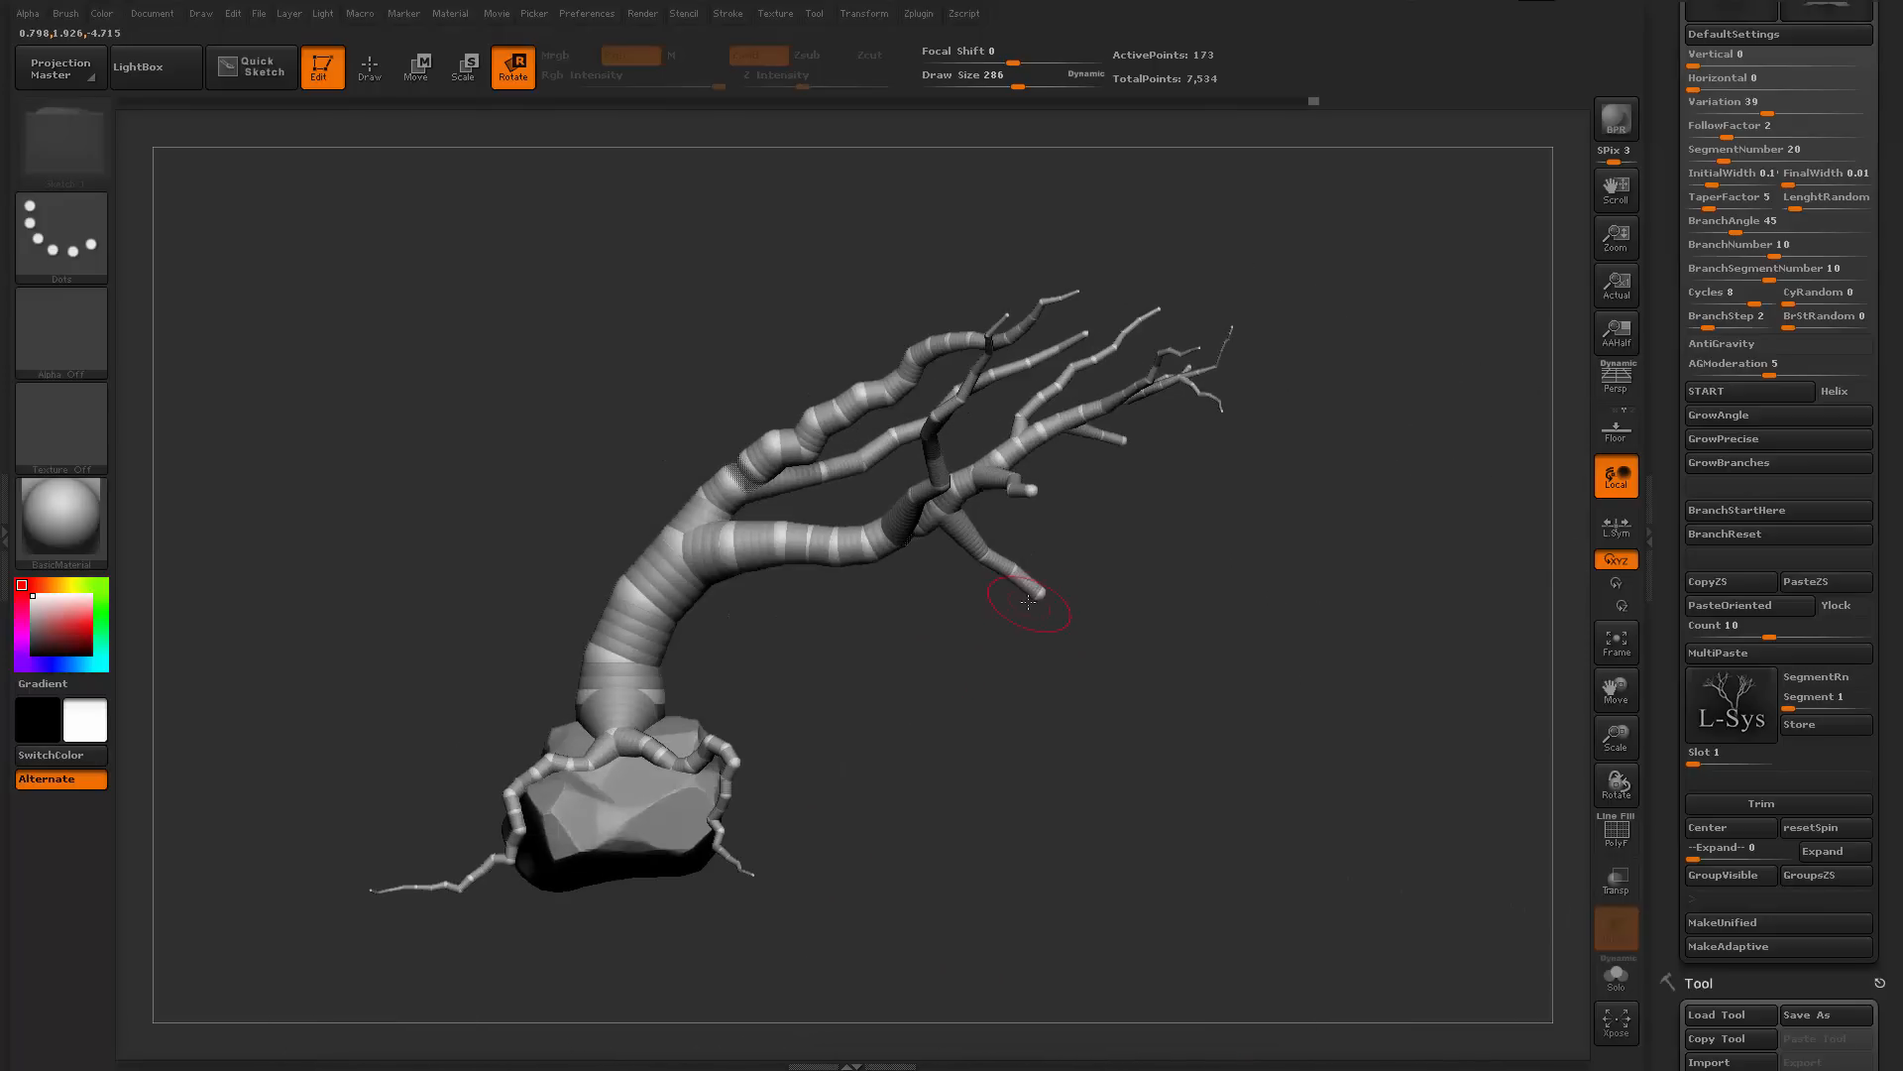
Delete the extra joint in the short lower side branch and rotate the branch to point outward along the lower main branch
{"action": "mouse_move", "coordinate": [1028, 602]}
{"action": "left_mouse_down"}
{"action": "mouse_move", "coordinate": [1053, 597]}
{"action": "mouse_move", "coordinate": [1033, 595]}
{"action": "mouse_move", "coordinate": [1105, 778]}
{"action": "mouse_move", "coordinate": [1083, 694]}
{"action": "left_mouse_up"}
{"action": "key", "text": "q"}
{"action": "key", "text": "w"}
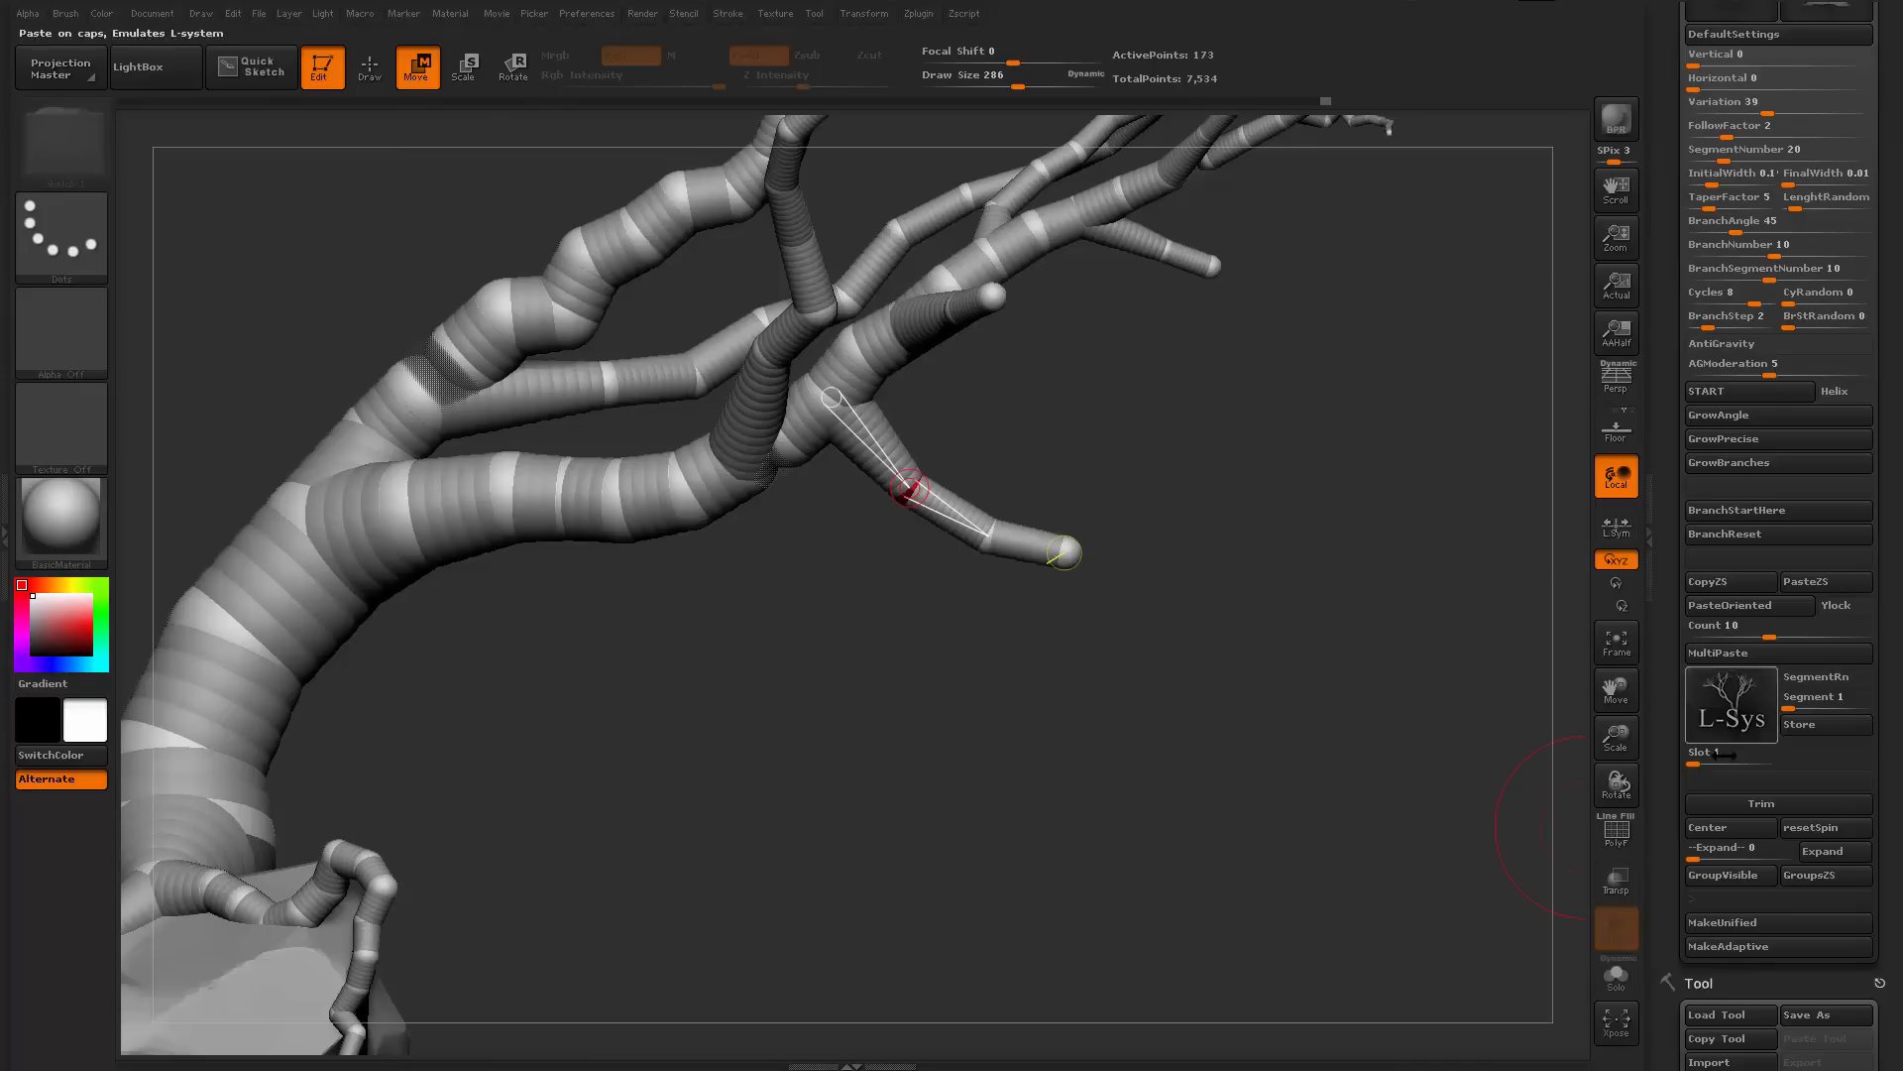
{"action": "key", "text": "q"}
{"action": "left_click", "coordinate": [909, 488], "text": "alt"}
{"action": "mouse_move", "coordinate": [937, 613]}
{"action": "left_mouse_down"}
{"action": "mouse_move", "coordinate": [896, 549]}
{"action": "mouse_move", "coordinate": [860, 551]}
{"action": "mouse_move", "coordinate": [873, 585]}
{"action": "left_mouse_up"}
{"action": "key", "text": "r"}
{"action": "left_click_drag", "start_coordinate": [790, 480], "coordinate": [818, 485]}
{"action": "mouse_move", "coordinate": [870, 583]}
{"action": "left_mouse_down"}
{"action": "mouse_move", "coordinate": [922, 602]}
{"action": "mouse_move", "coordinate": [913, 631]}
{"action": "left_mouse_up"}
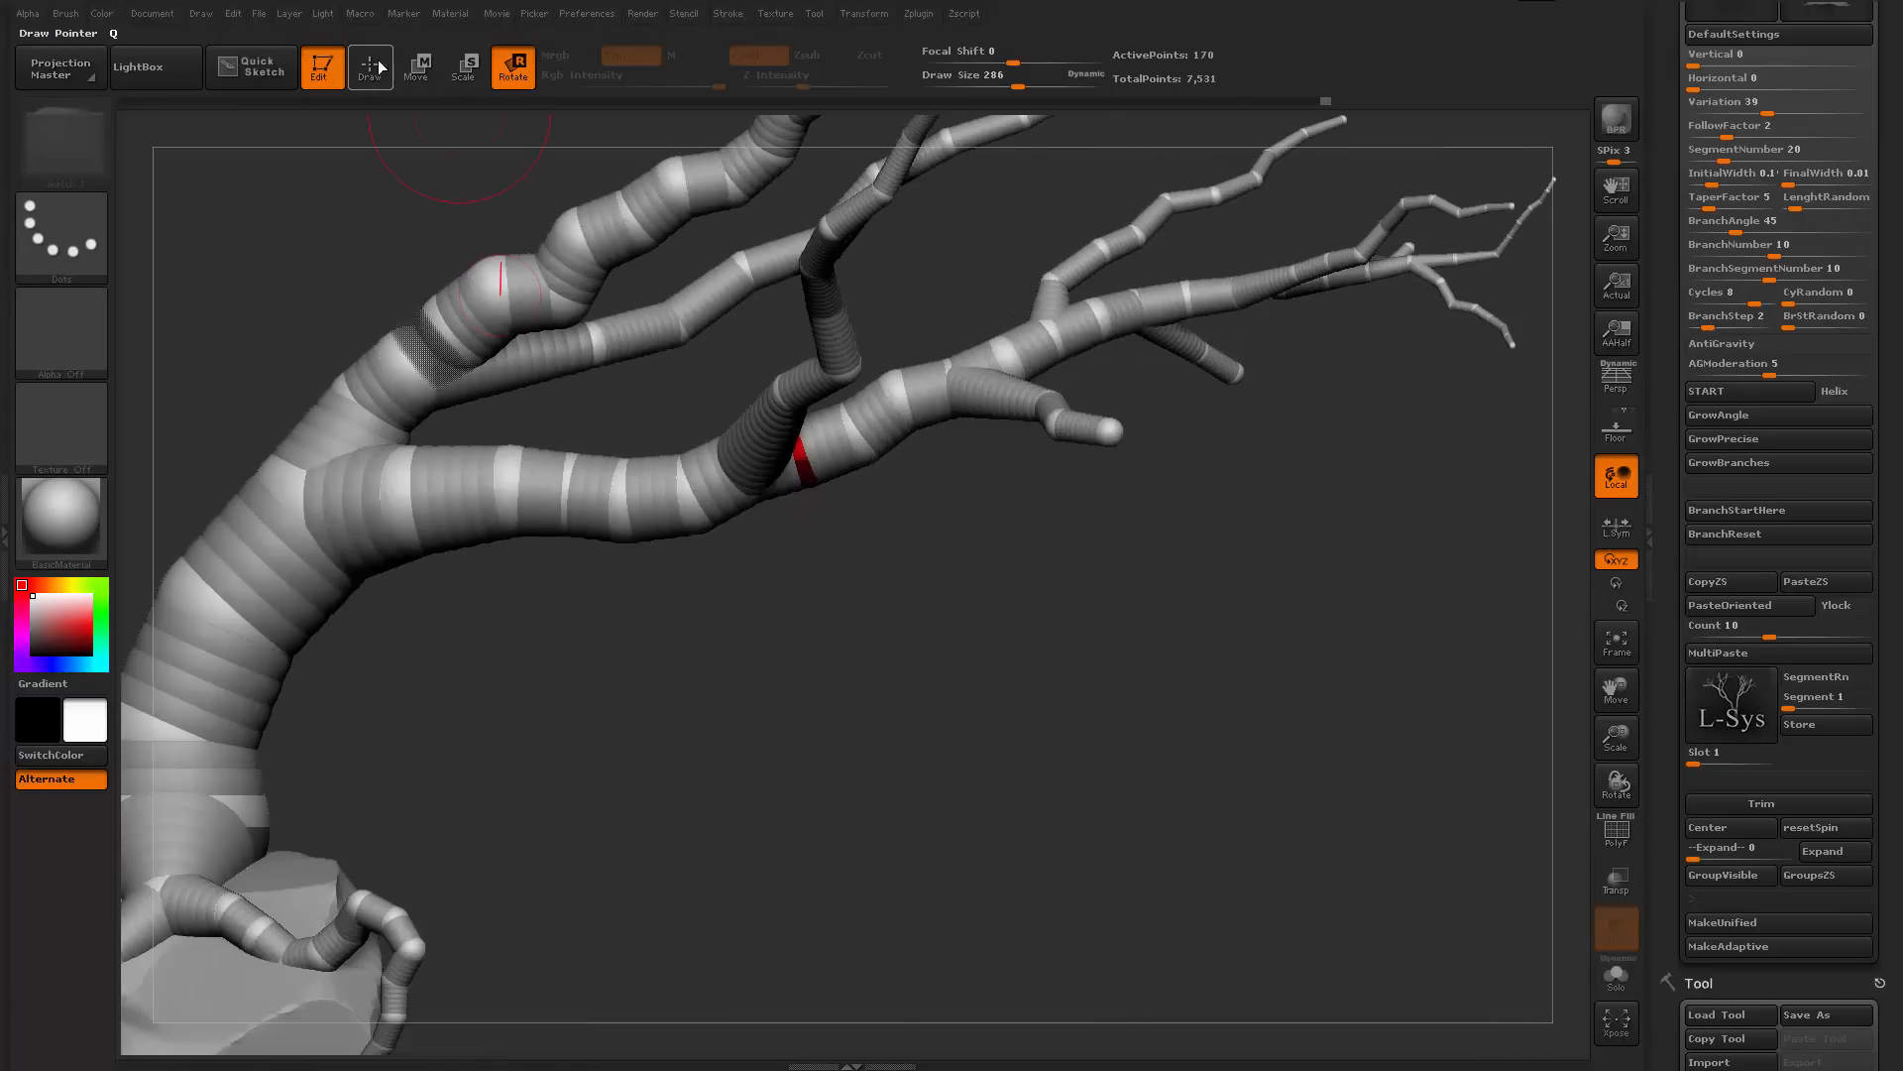
Rotate the upper and middle branches near their bases so they tilt slightly downward
{"action": "left_click_drag", "start_coordinate": [1174, 645], "coordinate": [1020, 531]}
{"action": "key", "text": "q"}
{"action": "left_click_drag", "start_coordinate": [1310, 200], "coordinate": [1039, 314]}
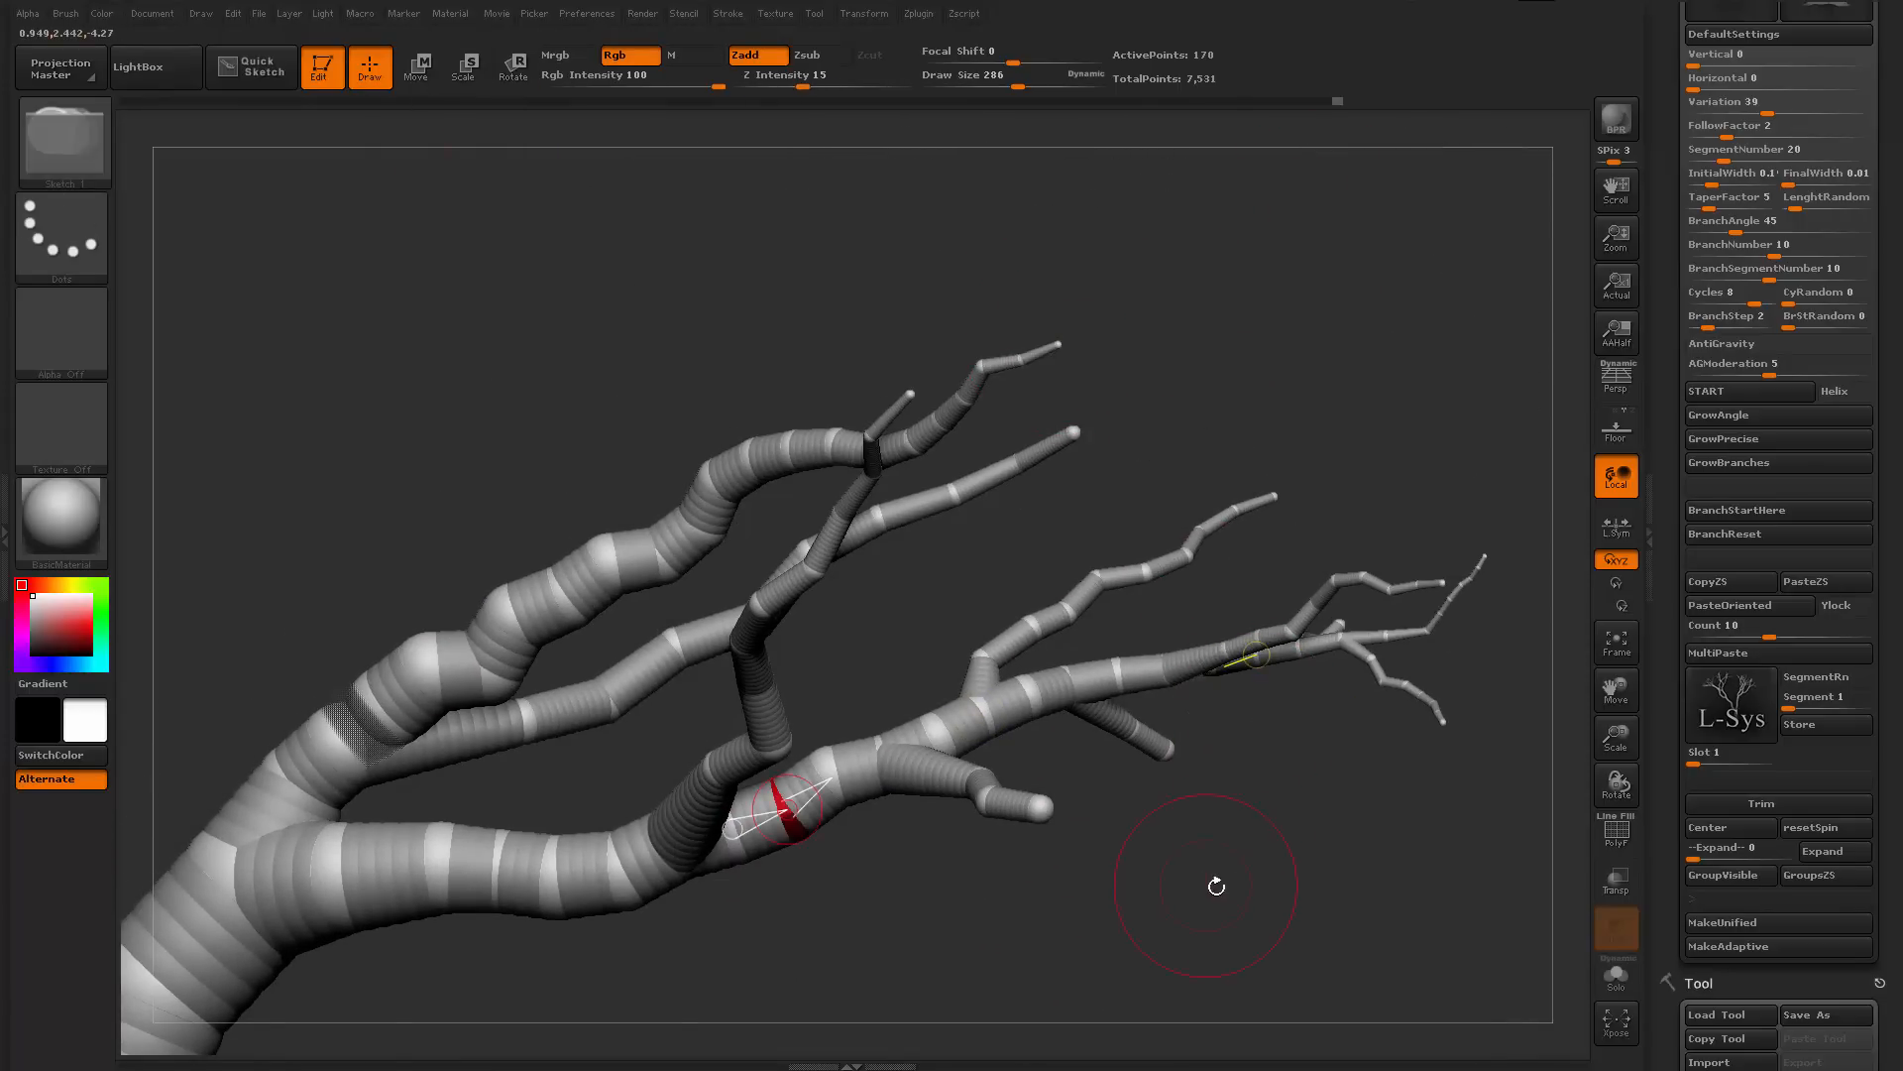
{"action": "left_click_drag", "start_coordinate": [1216, 883], "coordinate": [1017, 635]}
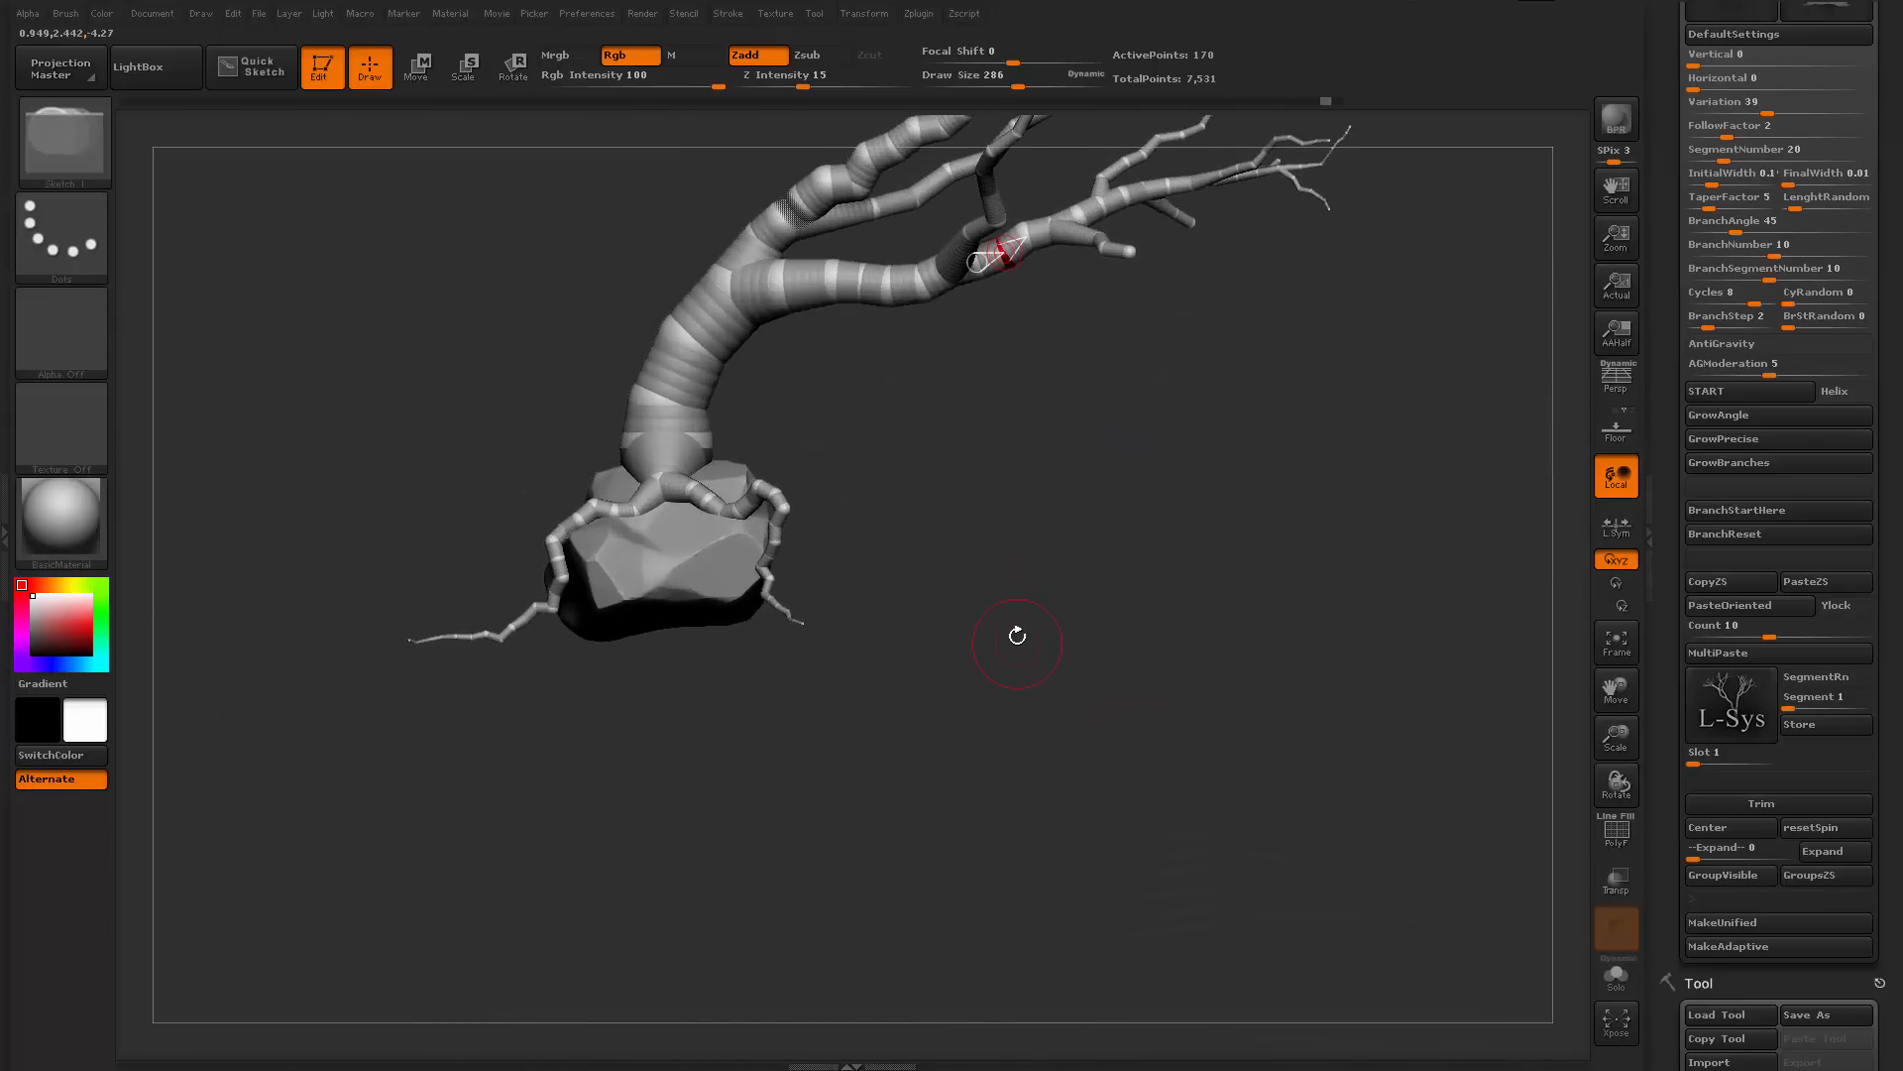
{"action": "left_click_drag", "start_coordinate": [1046, 521], "coordinate": [1010, 689], "text": "alt"}
{"action": "mouse_move", "coordinate": [1380, 707]}
{"action": "left_mouse_down"}
{"action": "mouse_move", "coordinate": [1240, 693]}
{"action": "mouse_move", "coordinate": [1374, 709]}
{"action": "mouse_move", "coordinate": [1318, 762]}
{"action": "left_mouse_up"}
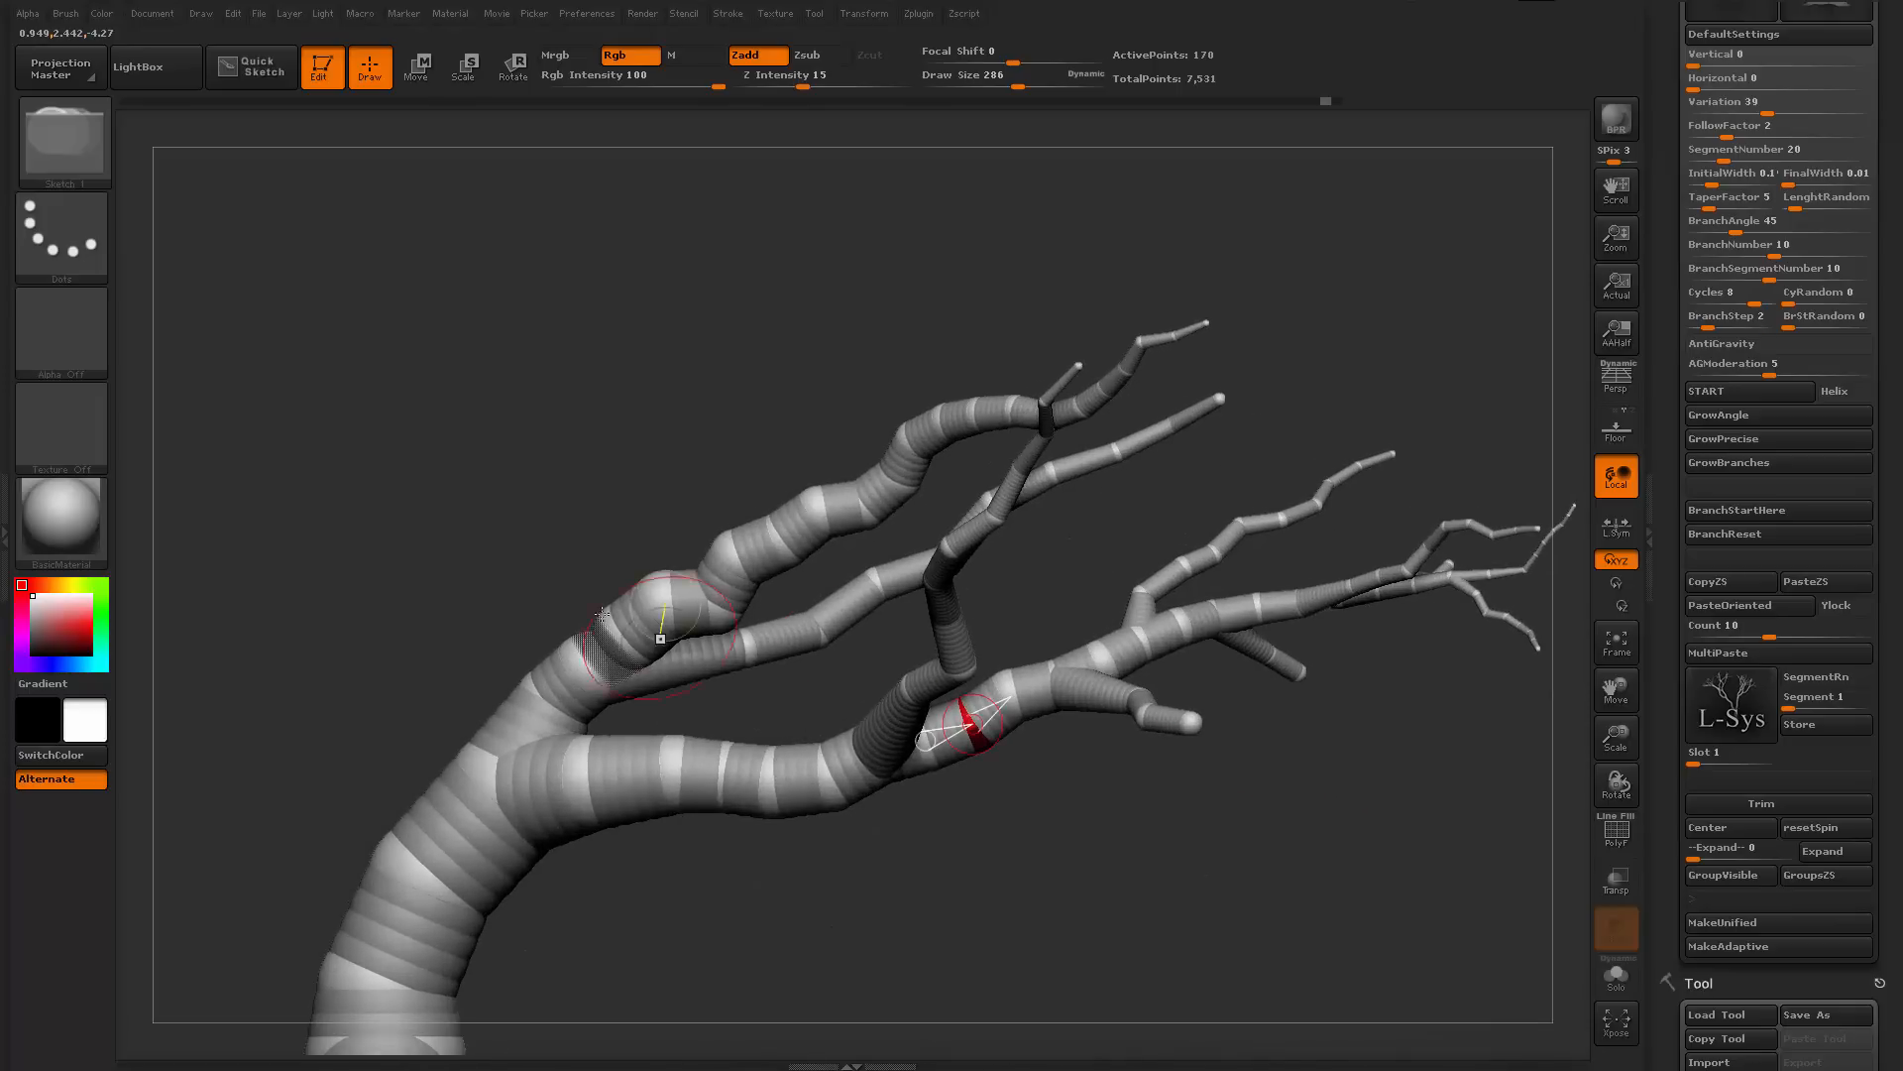
{"action": "key", "text": "r"}
{"action": "mouse_move", "coordinate": [748, 642]}
{"action": "left_mouse_down"}
{"action": "mouse_move", "coordinate": [682, 691]}
{"action": "mouse_move", "coordinate": [630, 595]}
{"action": "mouse_move", "coordinate": [622, 646]}
{"action": "left_mouse_up"}
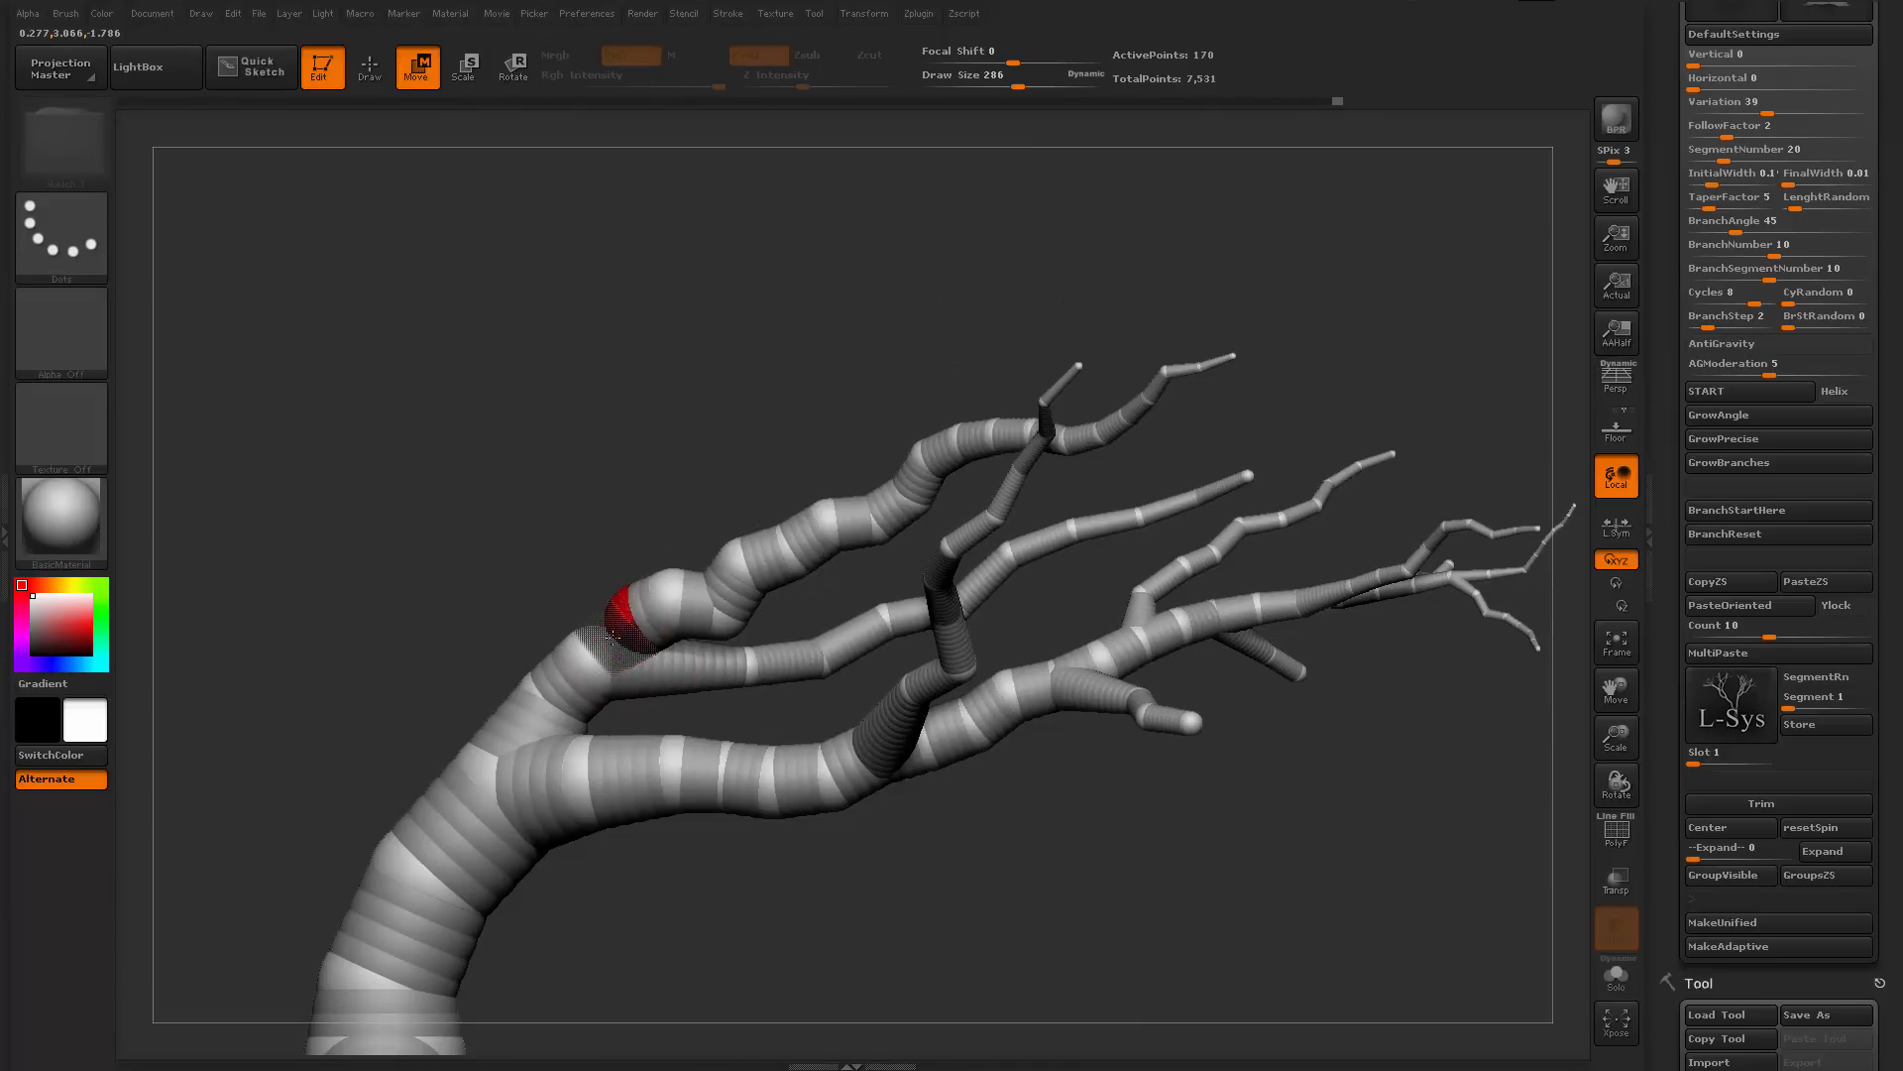
Grow side branches along the upper main branch
{"action": "mouse_move", "coordinate": [555, 567]}
{"action": "left_mouse_down"}
{"action": "mouse_move", "coordinate": [917, 501]}
{"action": "mouse_move", "coordinate": [881, 528]}
{"action": "mouse_move", "coordinate": [1114, 791]}
{"action": "left_mouse_up"}
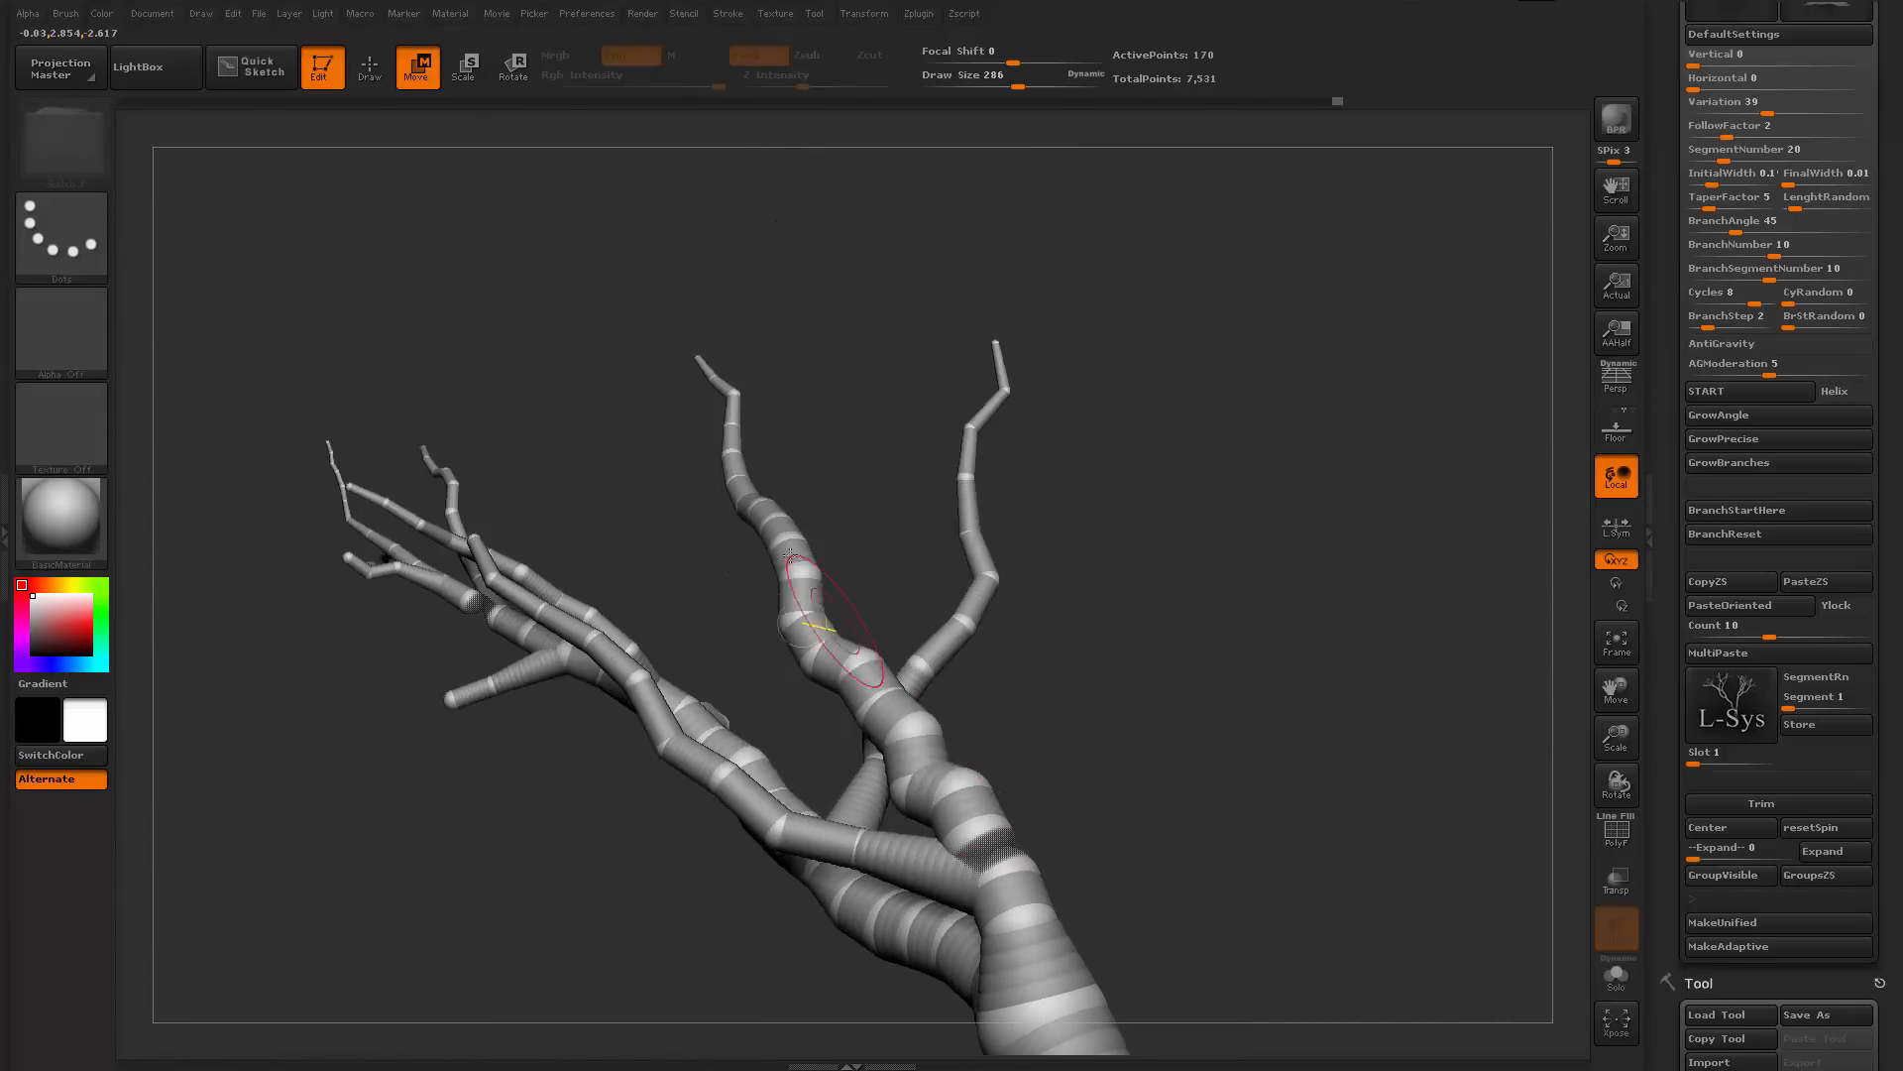
{"action": "left_click_drag", "start_coordinate": [1109, 719], "coordinate": [854, 508]}
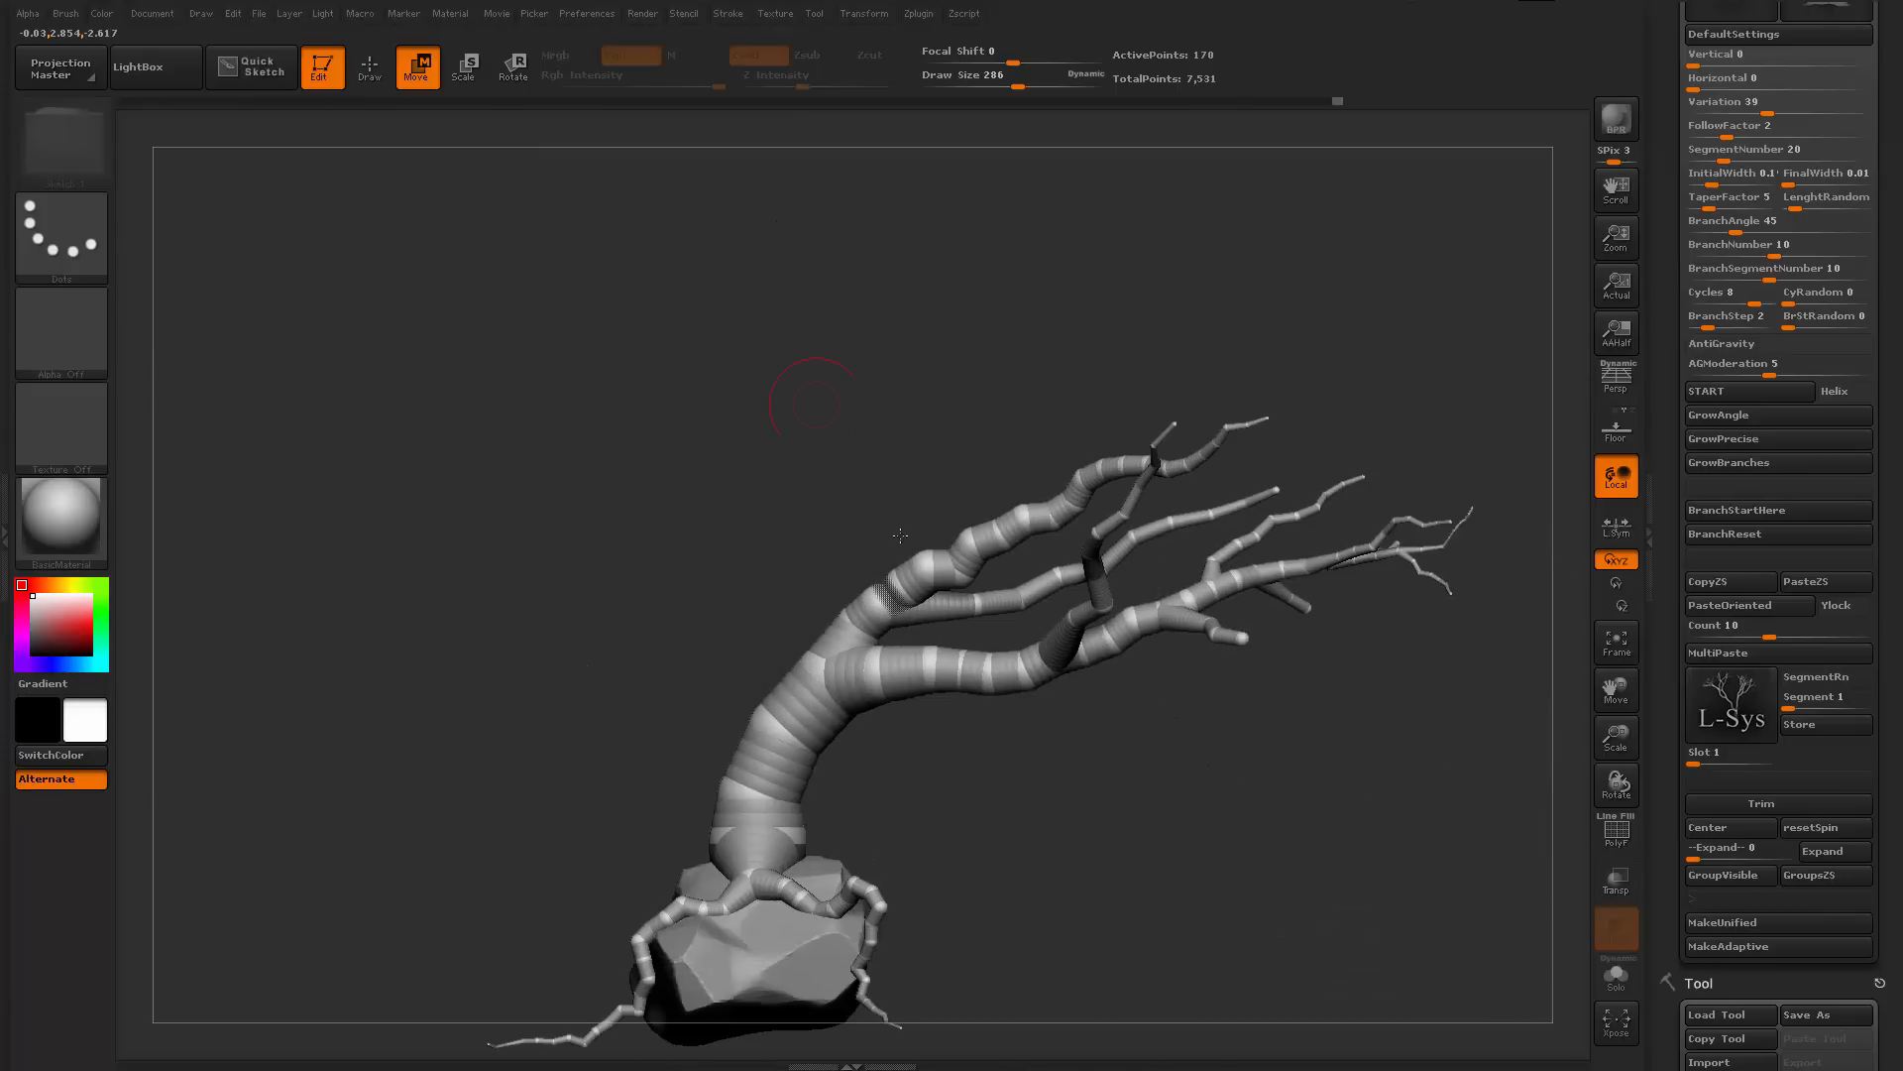
{"action": "left_click_drag", "start_coordinate": [1162, 825], "coordinate": [1231, 839]}
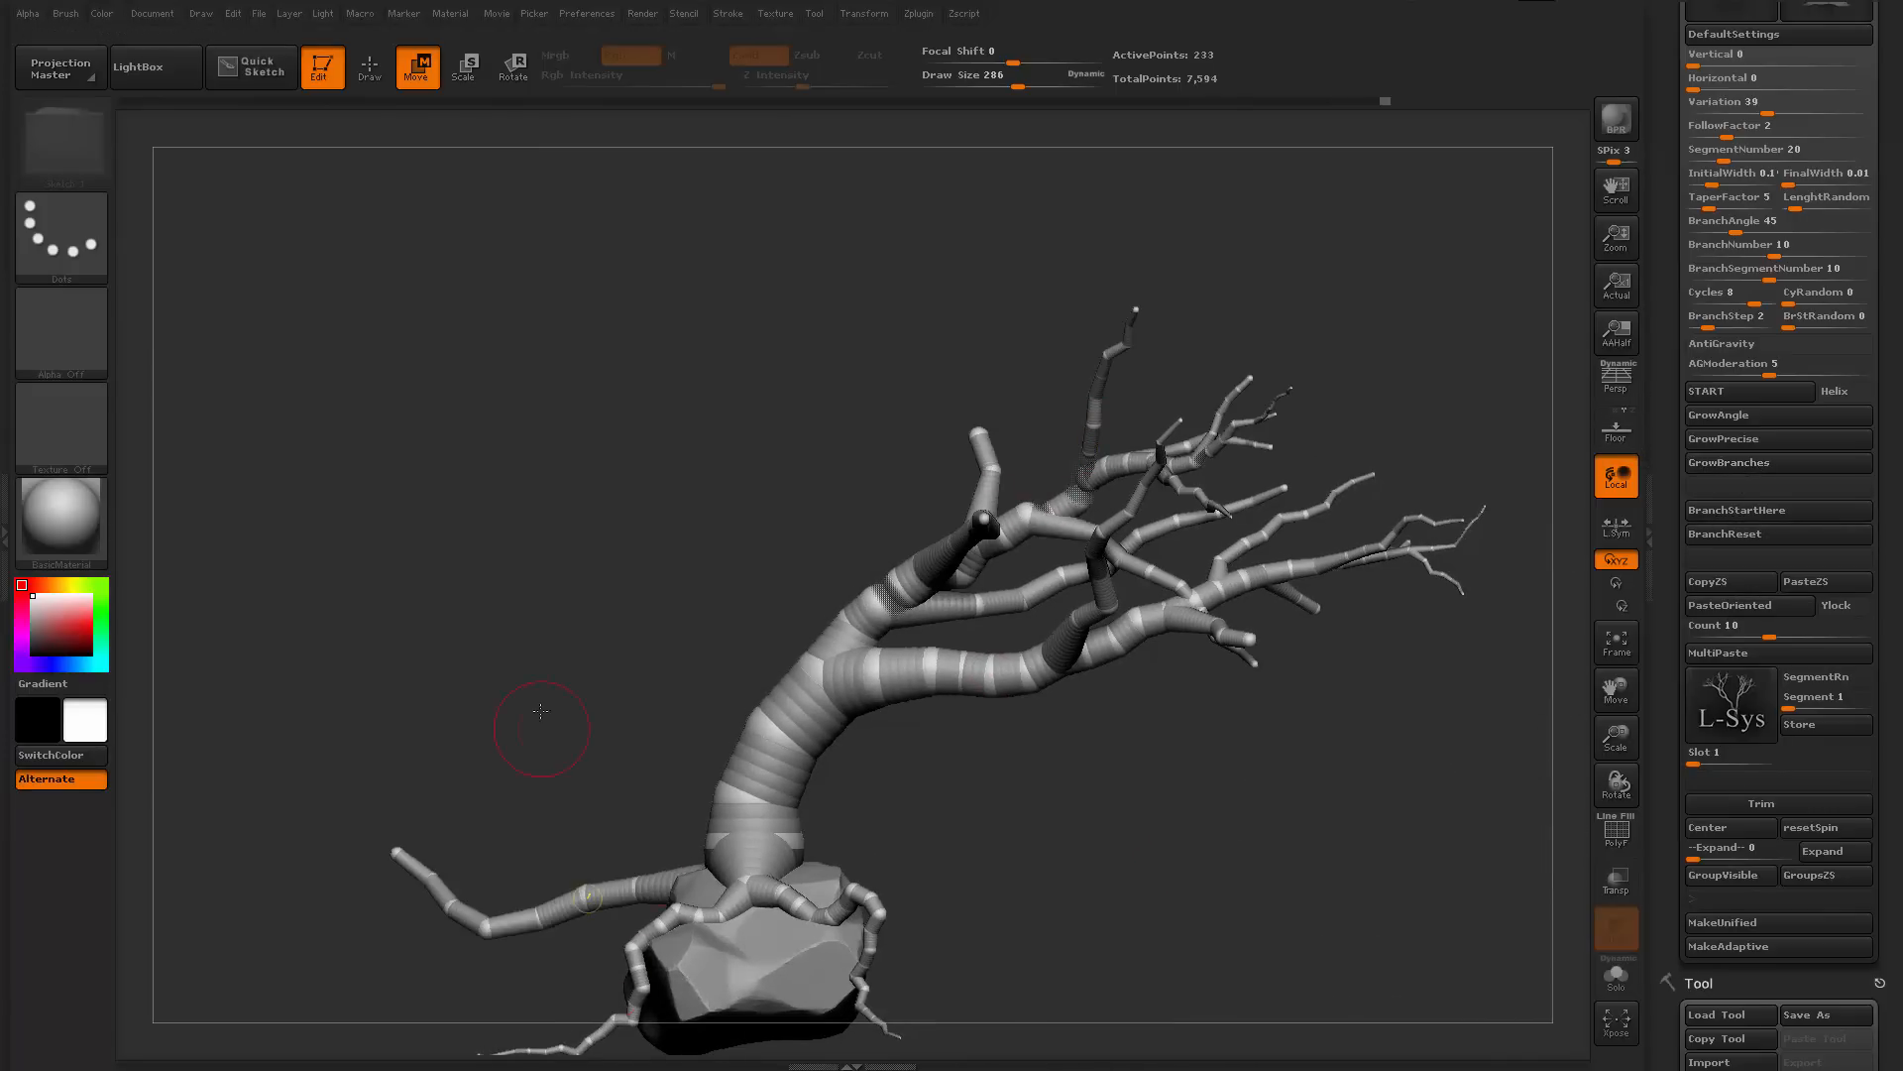
Rotate the outer joints of the upper main branch to spread its new side branches and thin tips
{"action": "left_click_drag", "start_coordinate": [540, 711], "coordinate": [930, 432]}
{"action": "key", "text": "r"}
{"action": "left_click_drag", "start_coordinate": [1090, 575], "coordinate": [1068, 633]}
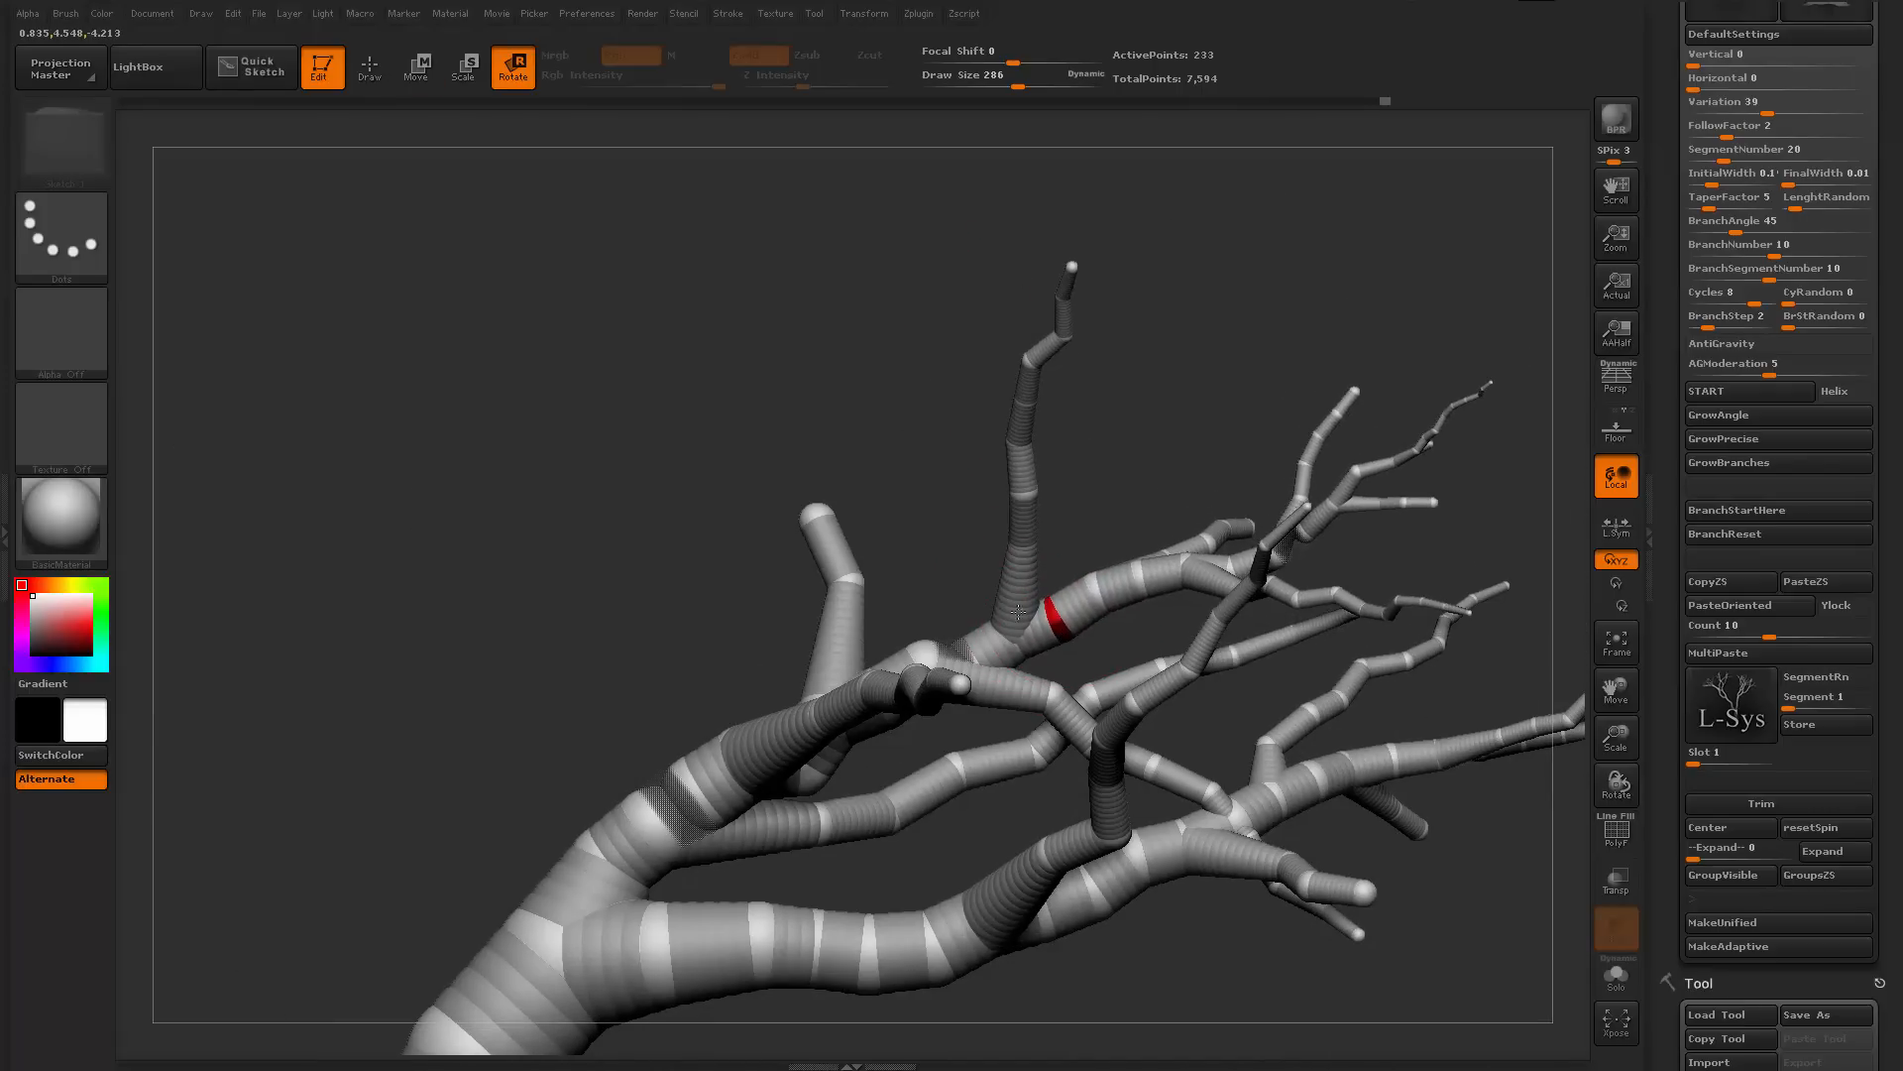
{"action": "mouse_move", "coordinate": [921, 506]}
{"action": "left_mouse_down"}
{"action": "mouse_move", "coordinate": [949, 578]}
{"action": "mouse_move", "coordinate": [912, 526]}
{"action": "left_mouse_up"}
{"action": "left_click_drag", "start_coordinate": [912, 525], "coordinate": [786, 537], "text": "alt"}
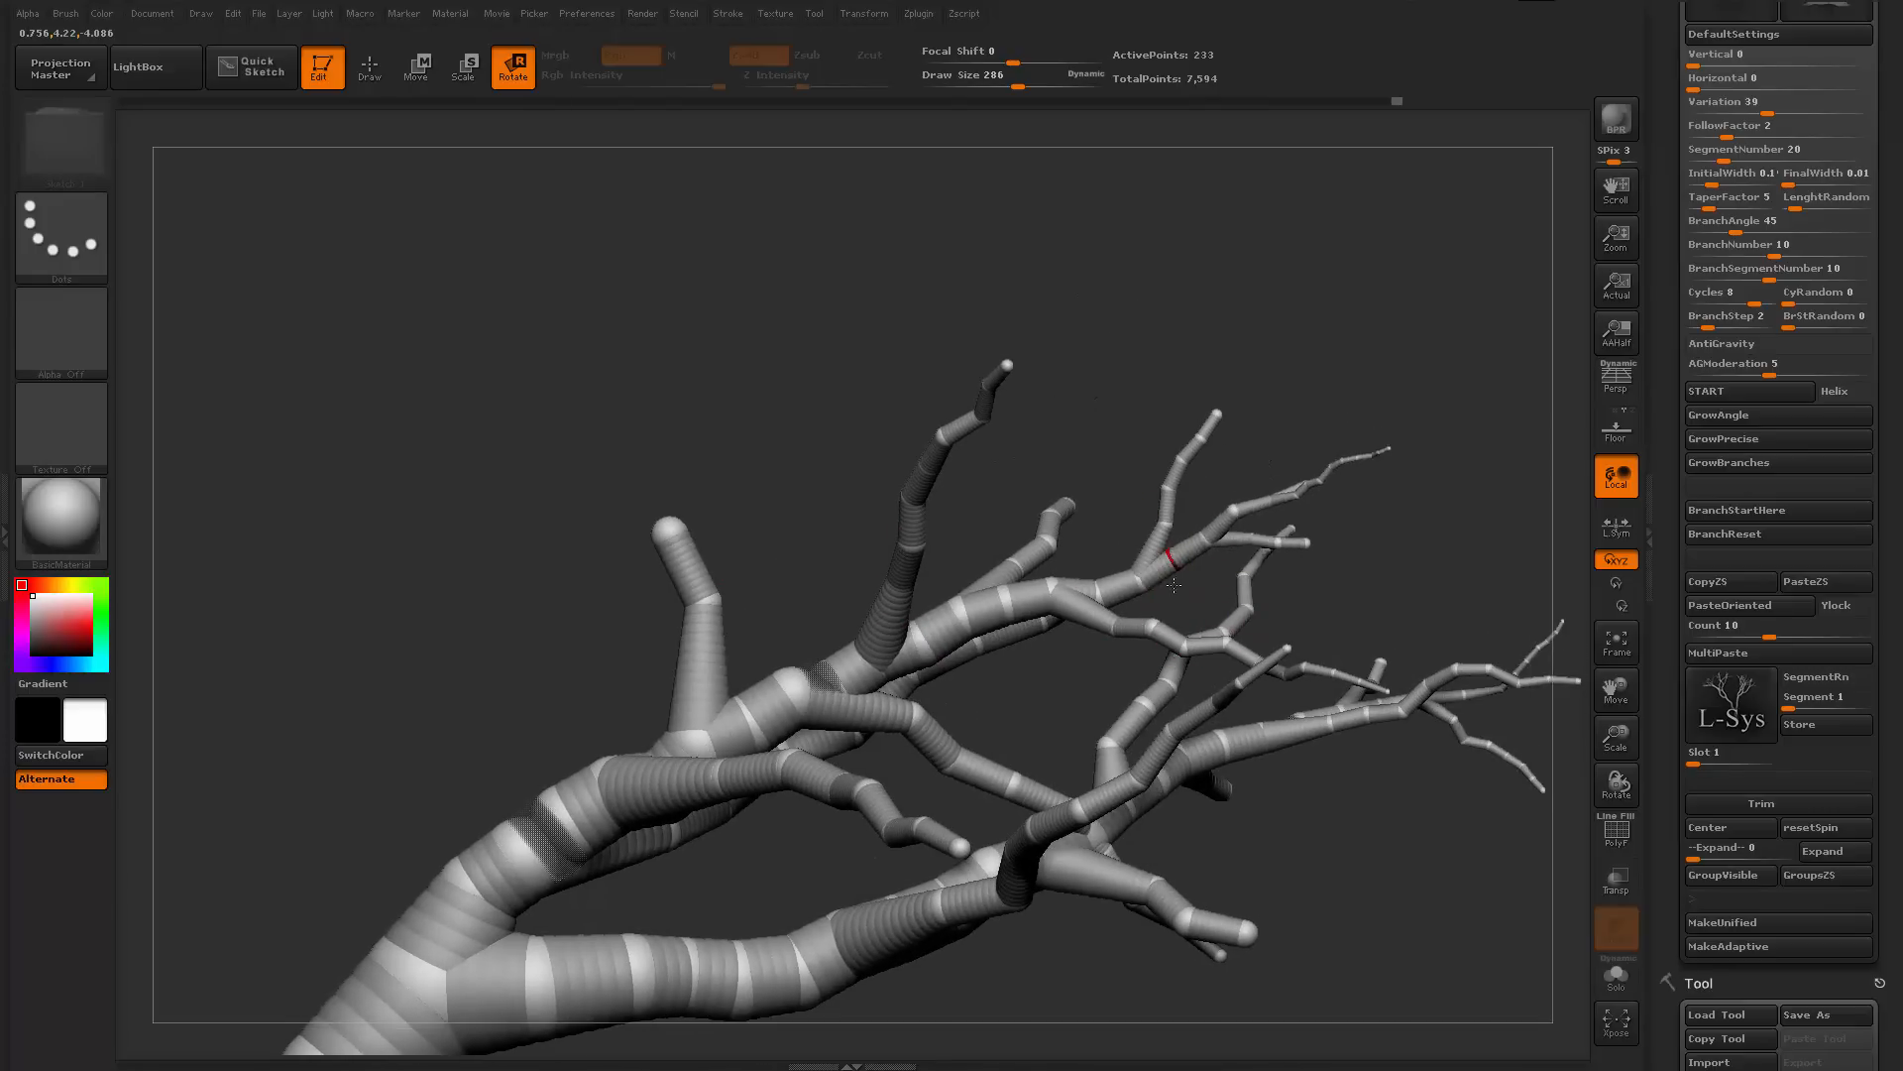
{"action": "mouse_move", "coordinate": [1044, 725]}
{"action": "left_mouse_down"}
{"action": "mouse_move", "coordinate": [930, 654]}
{"action": "mouse_move", "coordinate": [835, 663]}
{"action": "mouse_move", "coordinate": [835, 643]}
{"action": "mouse_move", "coordinate": [829, 679]}
{"action": "mouse_move", "coordinate": [887, 710]}
{"action": "mouse_move", "coordinate": [905, 767]}
{"action": "left_mouse_up"}
Trim the inner side branch of the upper main branch and delete the joints of the short upright branch beside it
{"action": "key", "text": "q"}
{"action": "left_click", "coordinate": [1811, 805]}
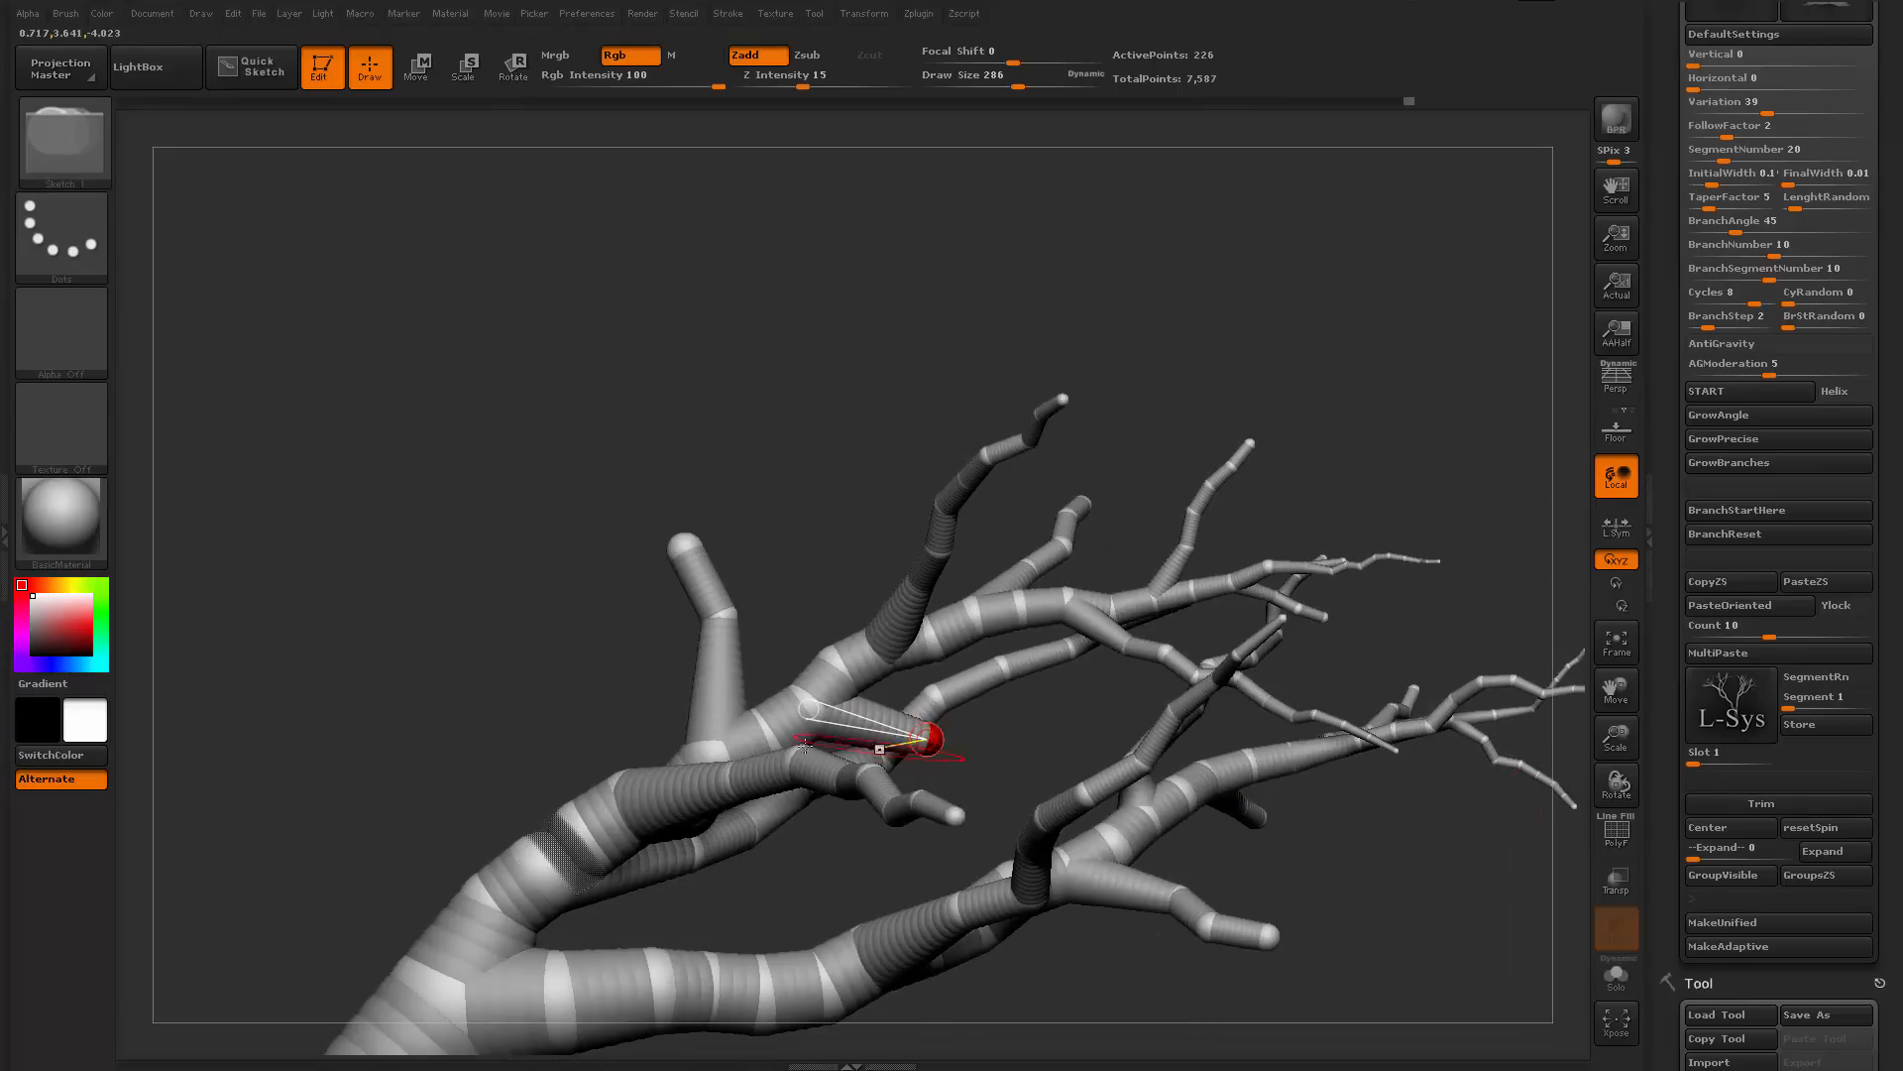
{"action": "left_click_drag", "start_coordinate": [955, 762], "coordinate": [908, 695]}
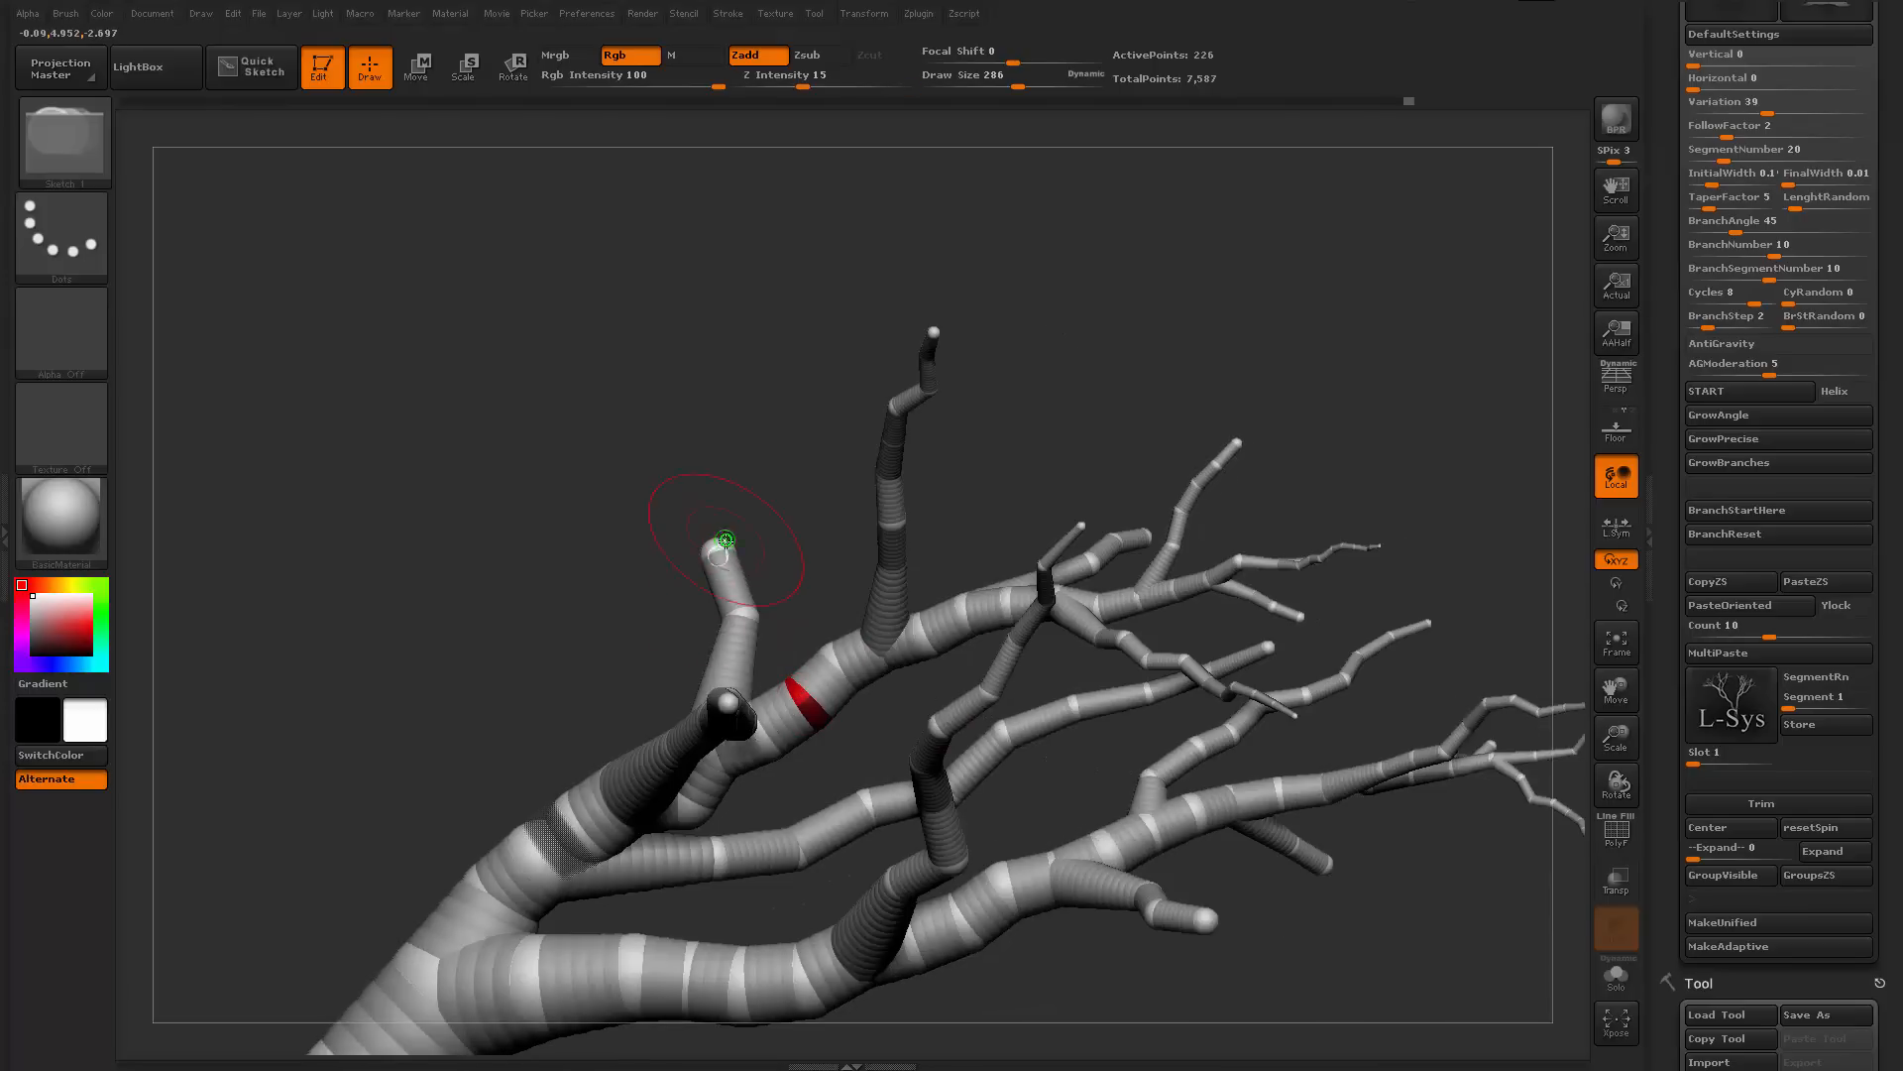
{"action": "mouse_move", "coordinate": [759, 506]}
{"action": "left_mouse_down"}
{"action": "mouse_move", "coordinate": [760, 561]}
{"action": "mouse_move", "coordinate": [786, 586]}
{"action": "mouse_move", "coordinate": [828, 524]}
{"action": "mouse_move", "coordinate": [1117, 516]}
{"action": "mouse_move", "coordinate": [1310, 593]}
{"action": "mouse_move", "coordinate": [1229, 580]}
{"action": "mouse_move", "coordinate": [1121, 479]}
{"action": "mouse_move", "coordinate": [1071, 271]}
{"action": "mouse_move", "coordinate": [1041, 263]}
{"action": "mouse_move", "coordinate": [1262, 425]}
{"action": "mouse_move", "coordinate": [1074, 591]}
{"action": "mouse_move", "coordinate": [1363, 655]}
{"action": "mouse_move", "coordinate": [1358, 703]}
{"action": "left_mouse_up"}
{"action": "left_click", "coordinate": [724, 556], "text": "alt"}
{"action": "left_click", "coordinate": [755, 622], "text": "alt"}
Rotate the joints of the middle branch so its outer part bends upward between the two main branches
{"action": "key", "text": "r"}
{"action": "left_click_drag", "start_coordinate": [891, 751], "coordinate": [919, 717], "text": "alt"}
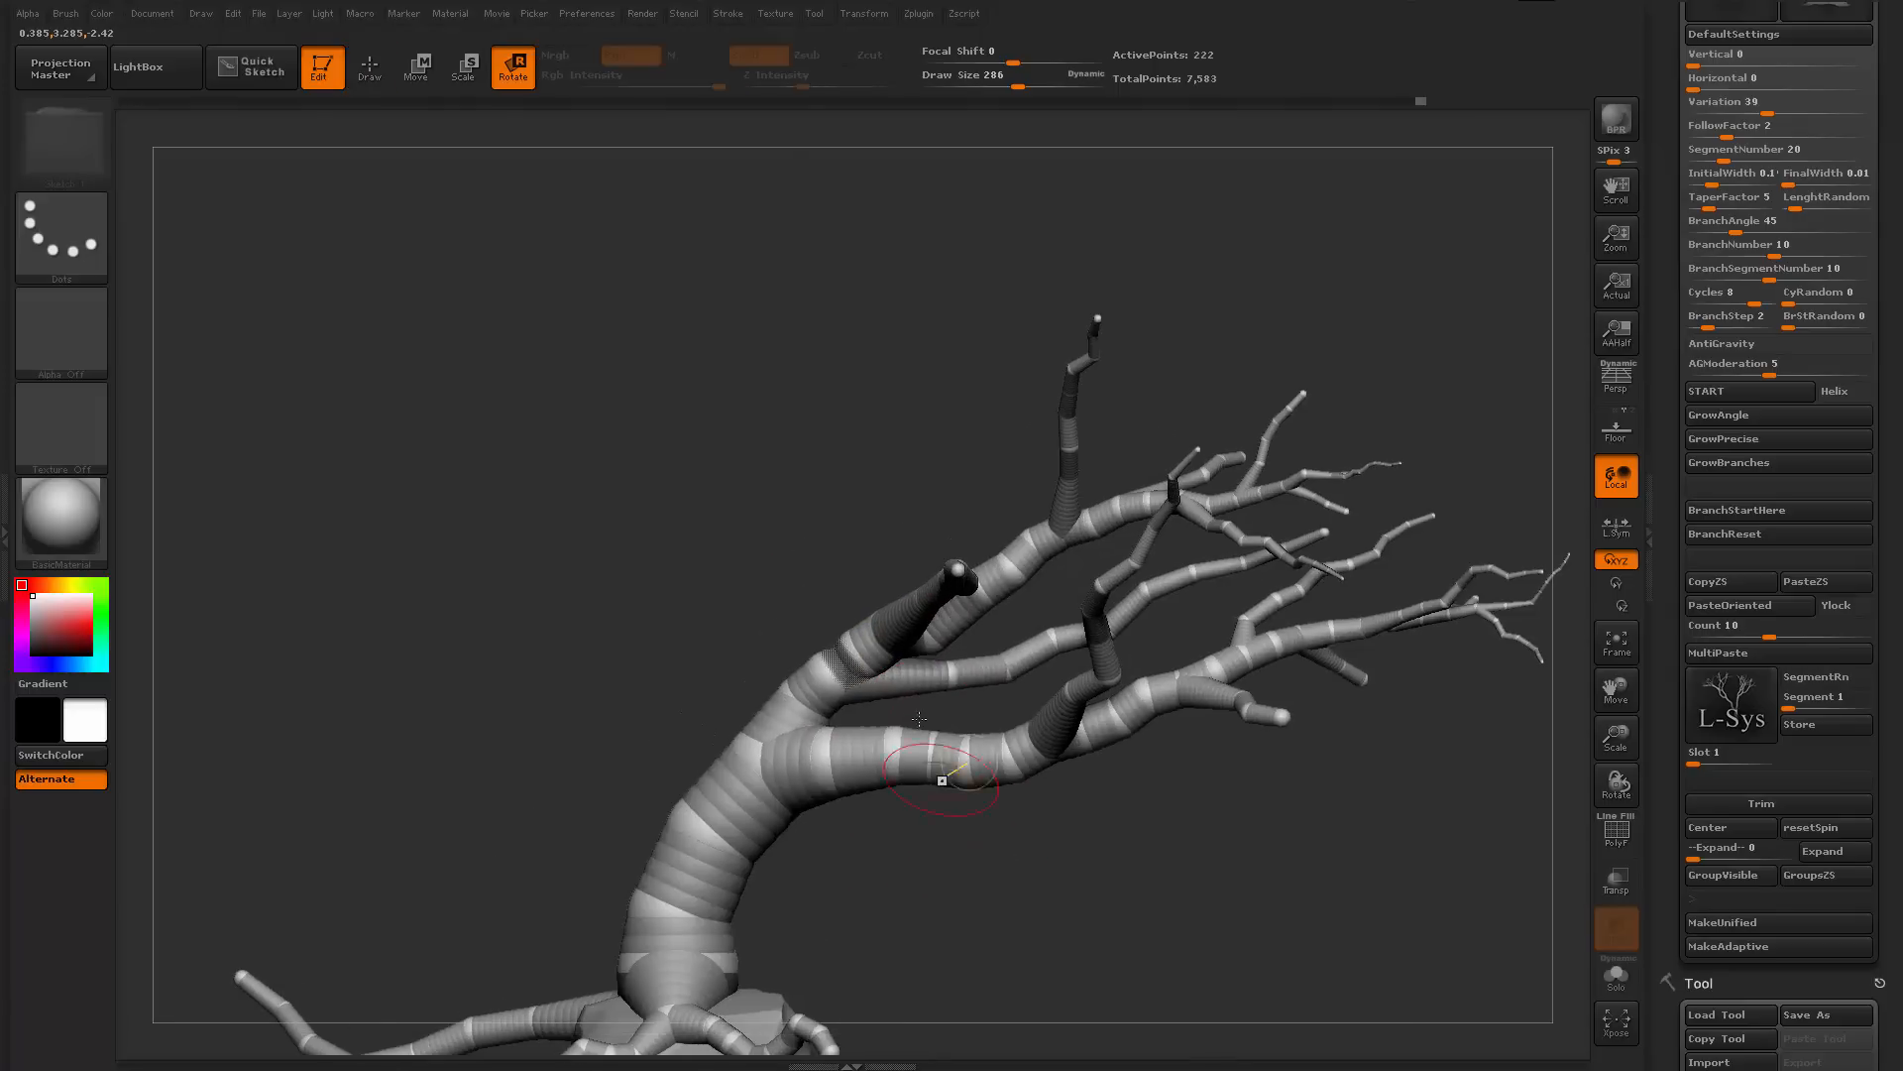
{"action": "left_click_drag", "start_coordinate": [851, 665], "coordinate": [955, 557]}
{"action": "left_click_drag", "start_coordinate": [1051, 937], "coordinate": [1205, 1001], "text": "alt"}
{"action": "left_click_drag", "start_coordinate": [1031, 620], "coordinate": [837, 639]}
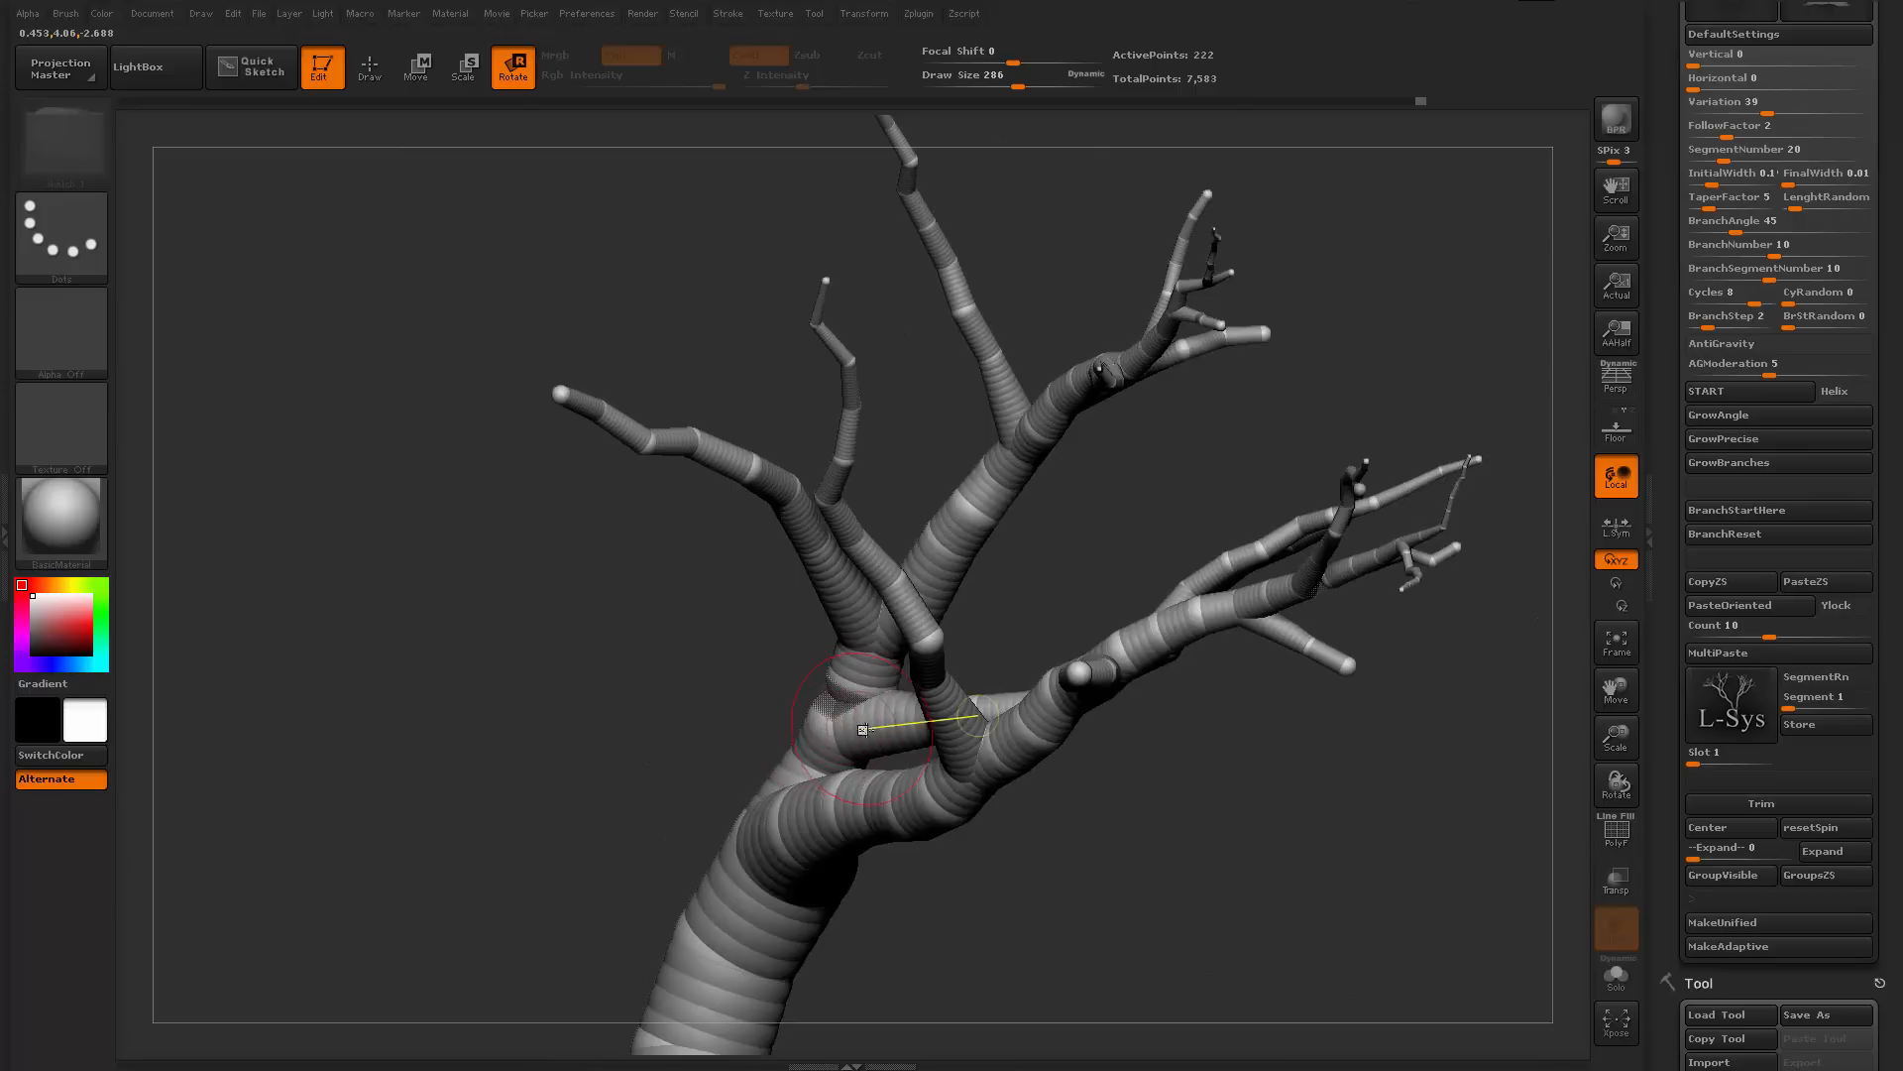
{"action": "left_click_drag", "start_coordinate": [867, 737], "coordinate": [927, 827]}
{"action": "left_click_drag", "start_coordinate": [947, 902], "coordinate": [1058, 963]}
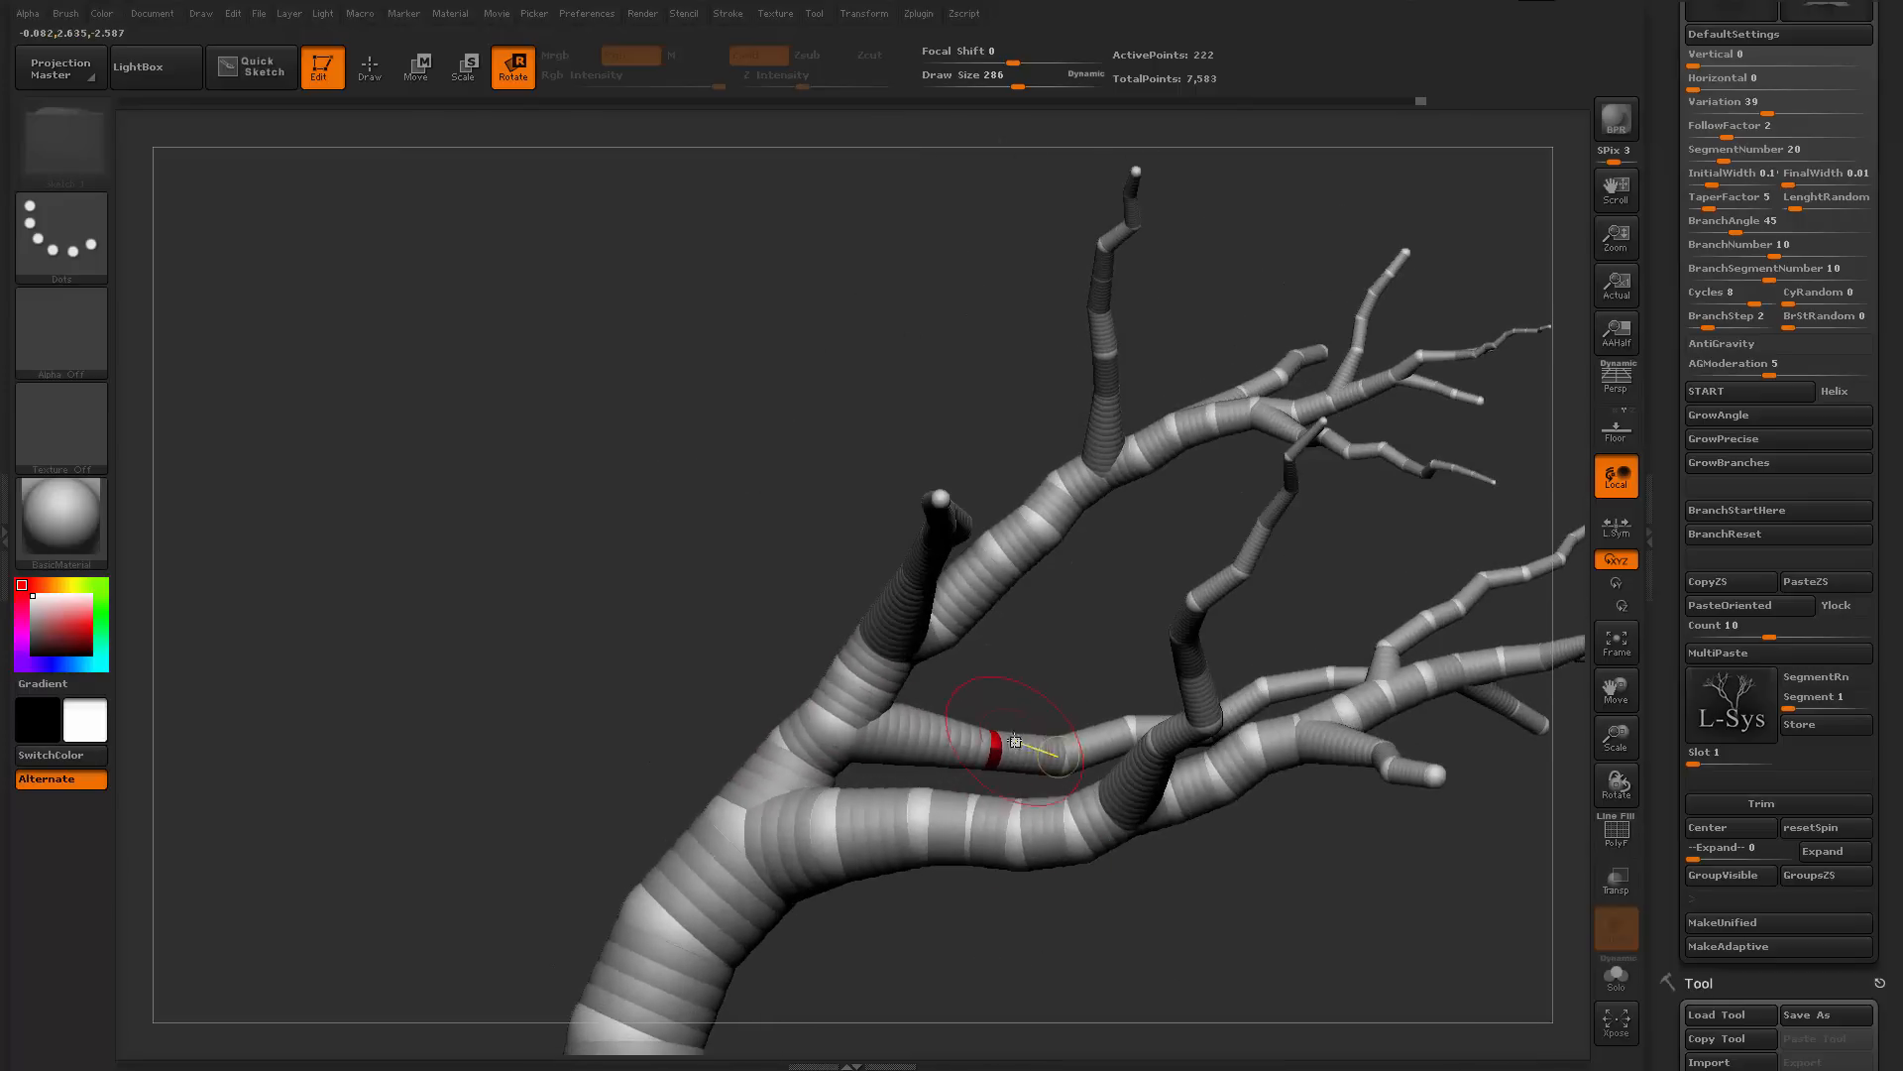
{"action": "left_click_drag", "start_coordinate": [1015, 742], "coordinate": [1059, 670]}
Rotate the inner joints of the lower main branch to adjust the direction of its outer part
{"action": "left_click_drag", "start_coordinate": [1115, 977], "coordinate": [1188, 884], "text": "alt"}
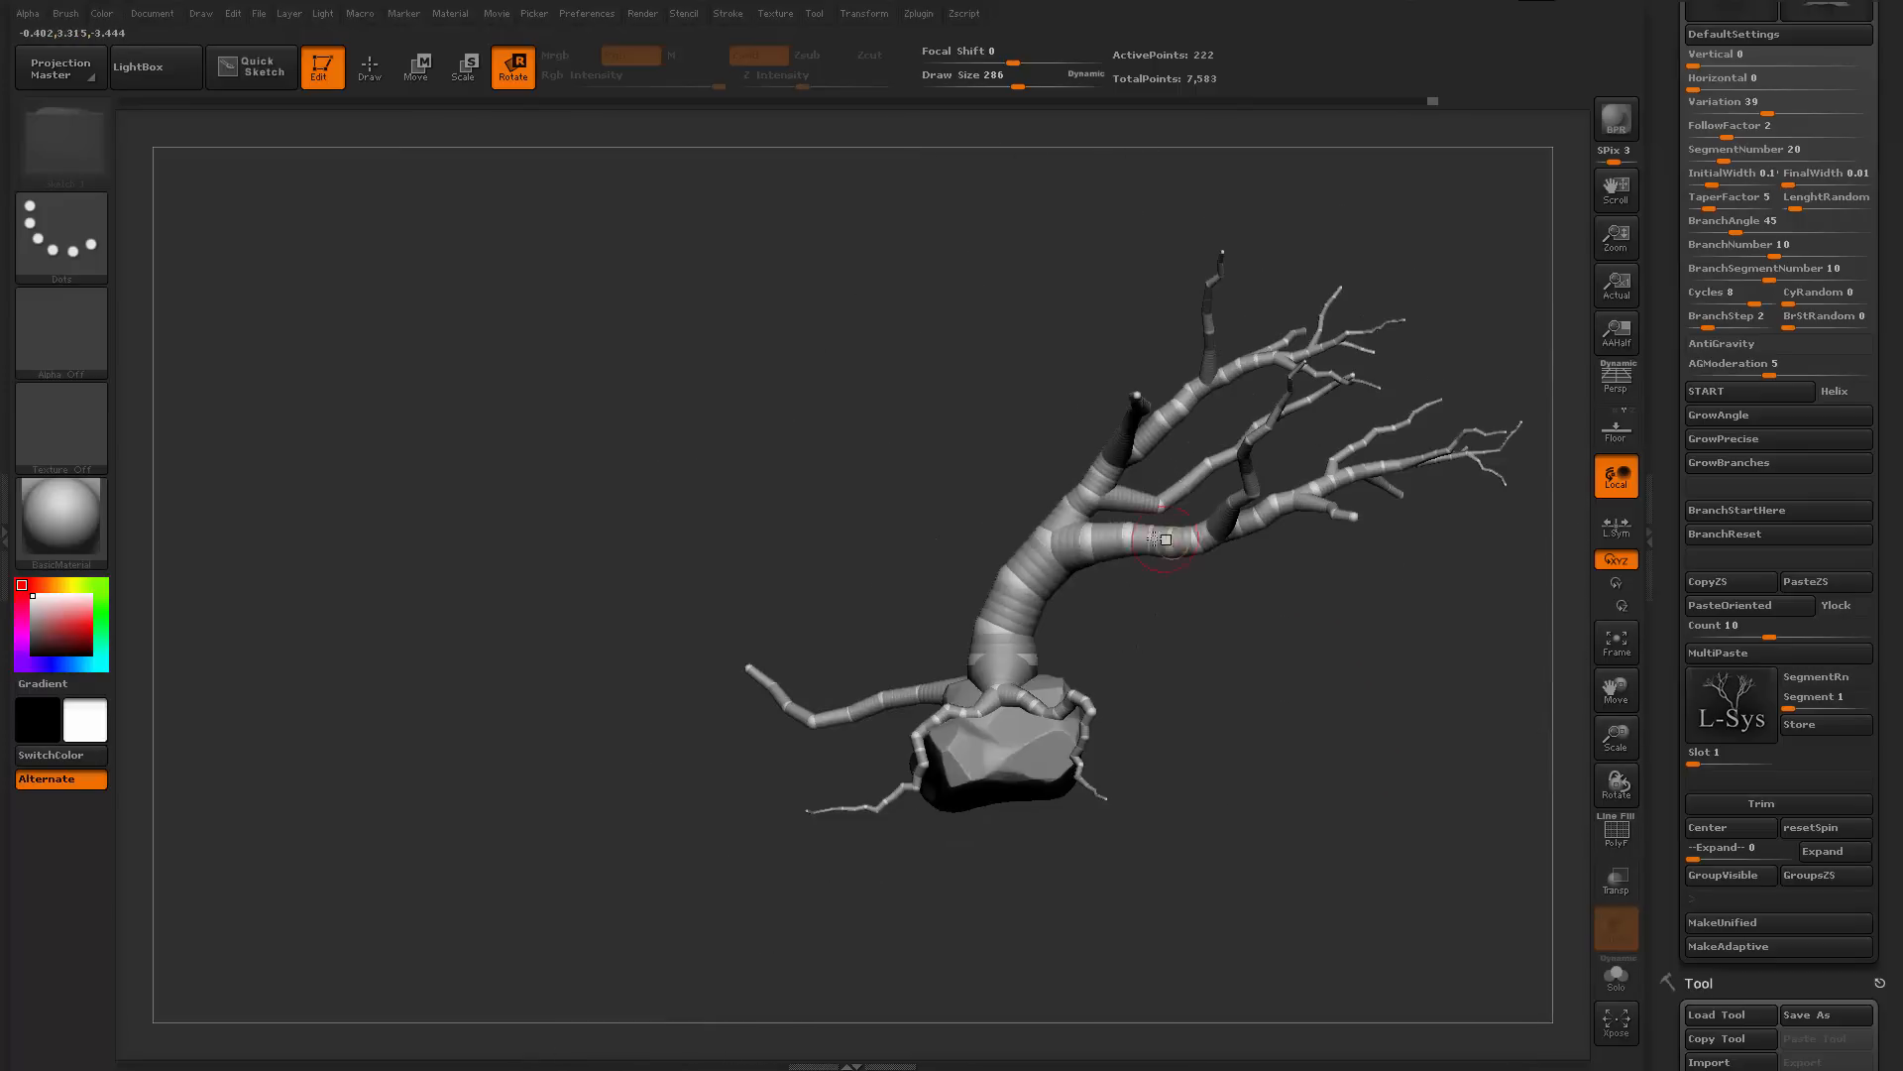
{"action": "left_click_drag", "start_coordinate": [1126, 543], "coordinate": [1272, 553]}
{"action": "mouse_move", "coordinate": [1279, 634]}
{"action": "left_mouse_down", "text": "alt"}
{"action": "mouse_move", "coordinate": [1274, 555]}
{"action": "mouse_move", "coordinate": [1275, 650]}
{"action": "left_mouse_up", "text": "alt"}
{"action": "left_click_drag", "start_coordinate": [1235, 559], "coordinate": [1255, 551]}
Trim the stray branch growing from the trunk's base and delete its remaining stub
{"action": "left_click_drag", "start_coordinate": [637, 621], "coordinate": [931, 495], "text": "alt"}
{"action": "key", "text": "w"}
{"action": "key", "text": "q"}
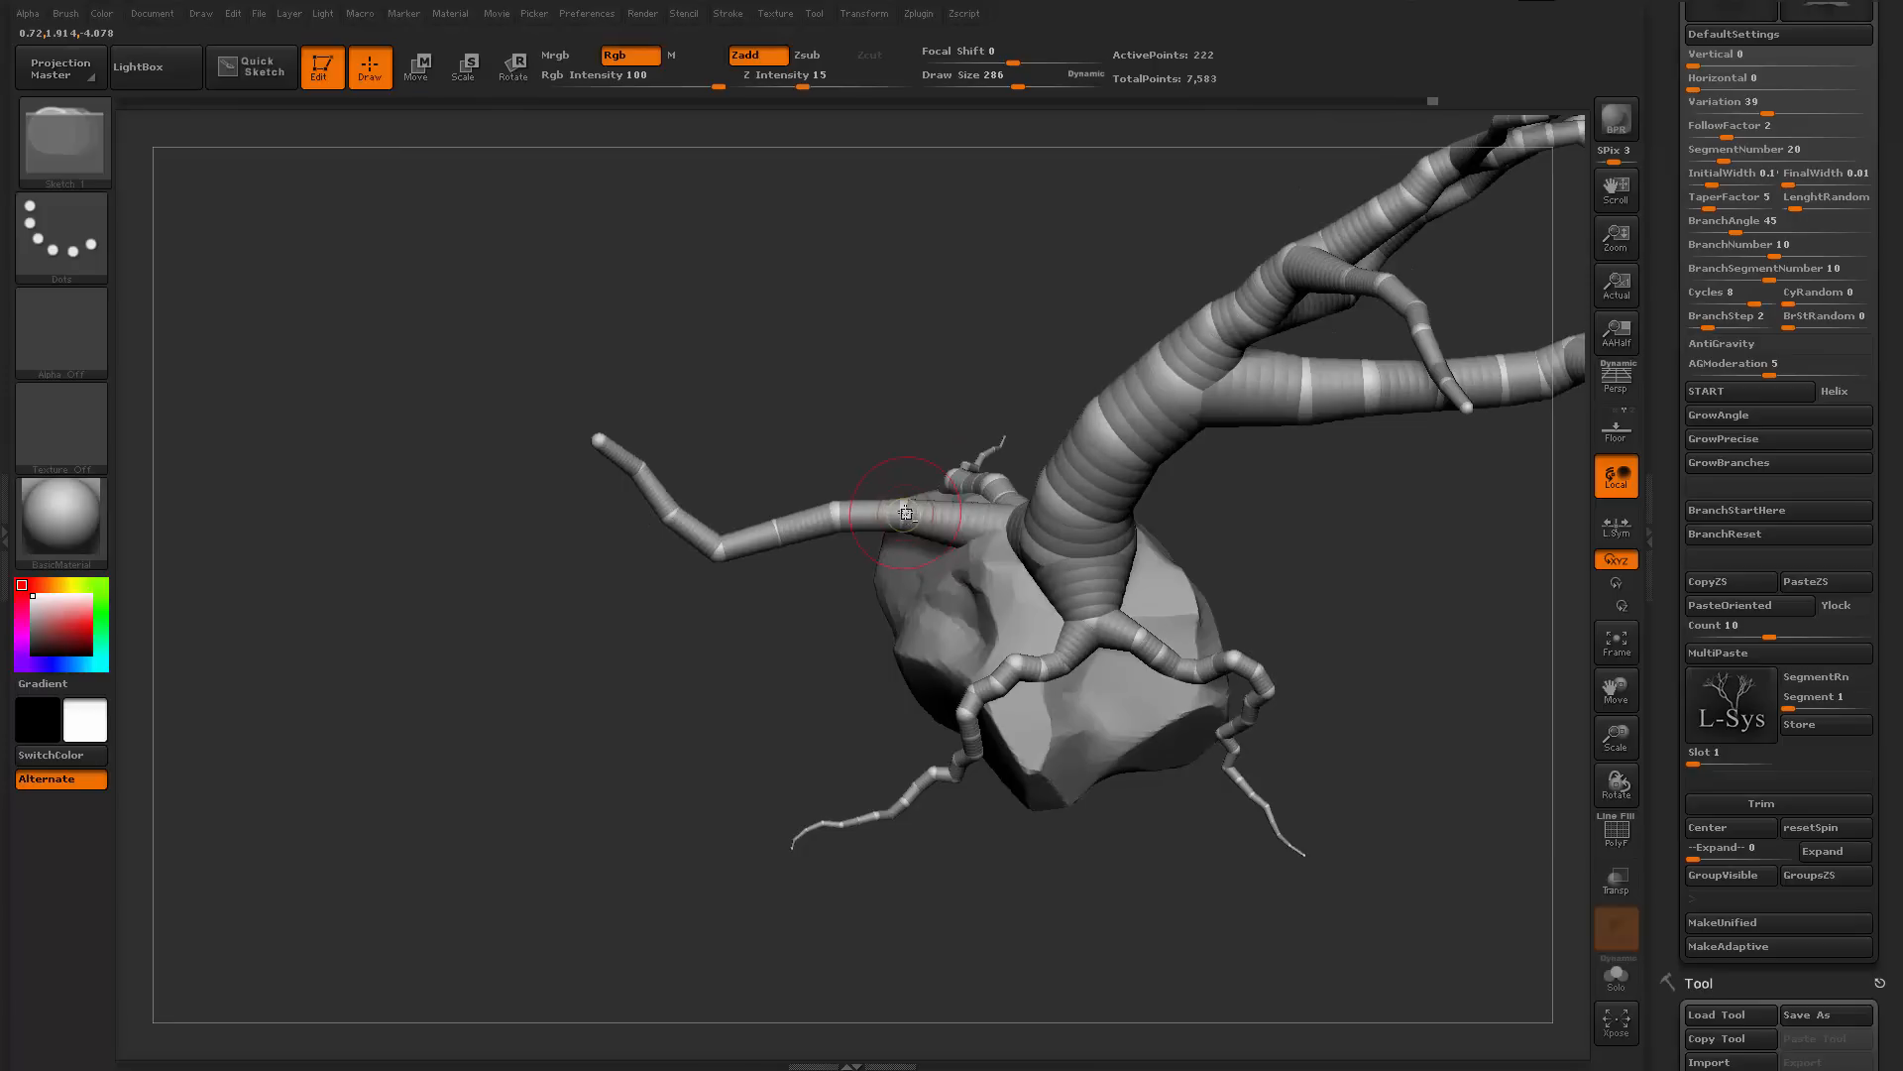
{"action": "left_click", "coordinate": [905, 507]}
{"action": "key", "text": "w"}
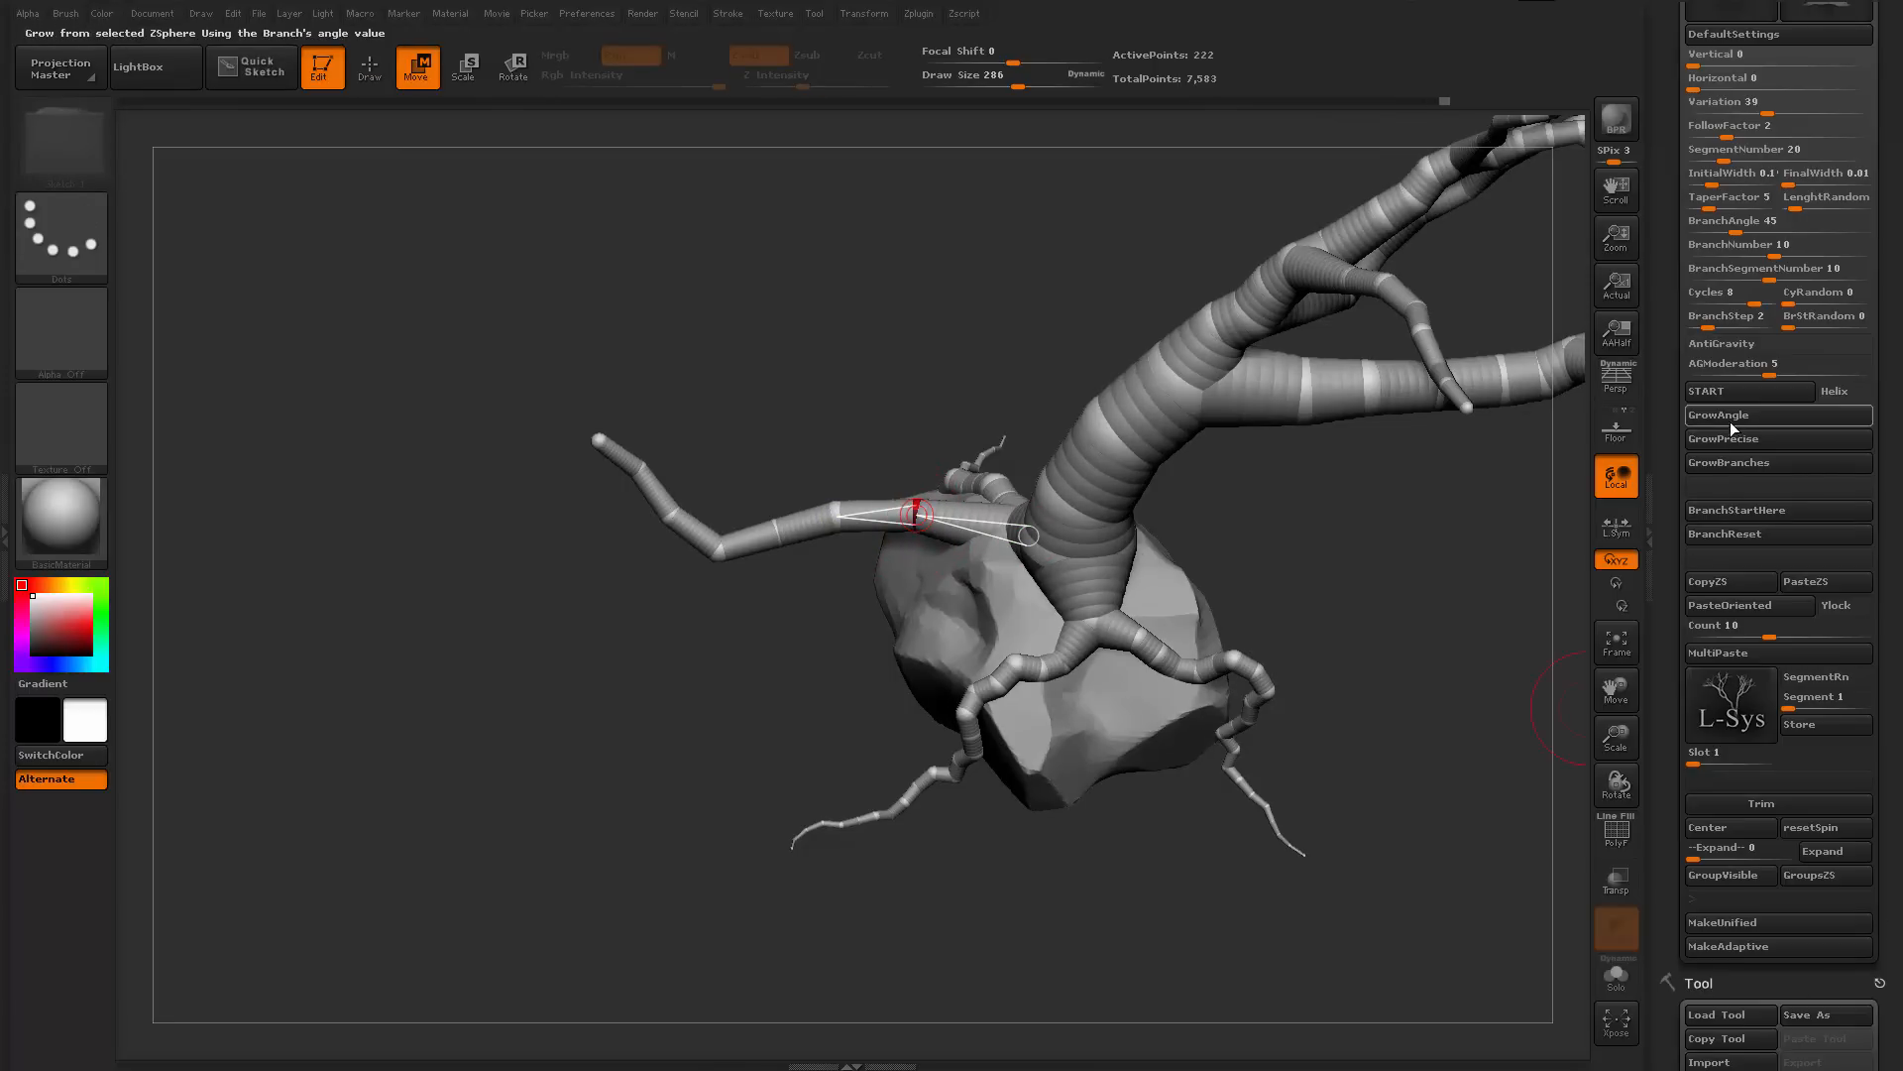
{"action": "left_click", "coordinate": [1711, 799]}
{"action": "key", "text": "q"}
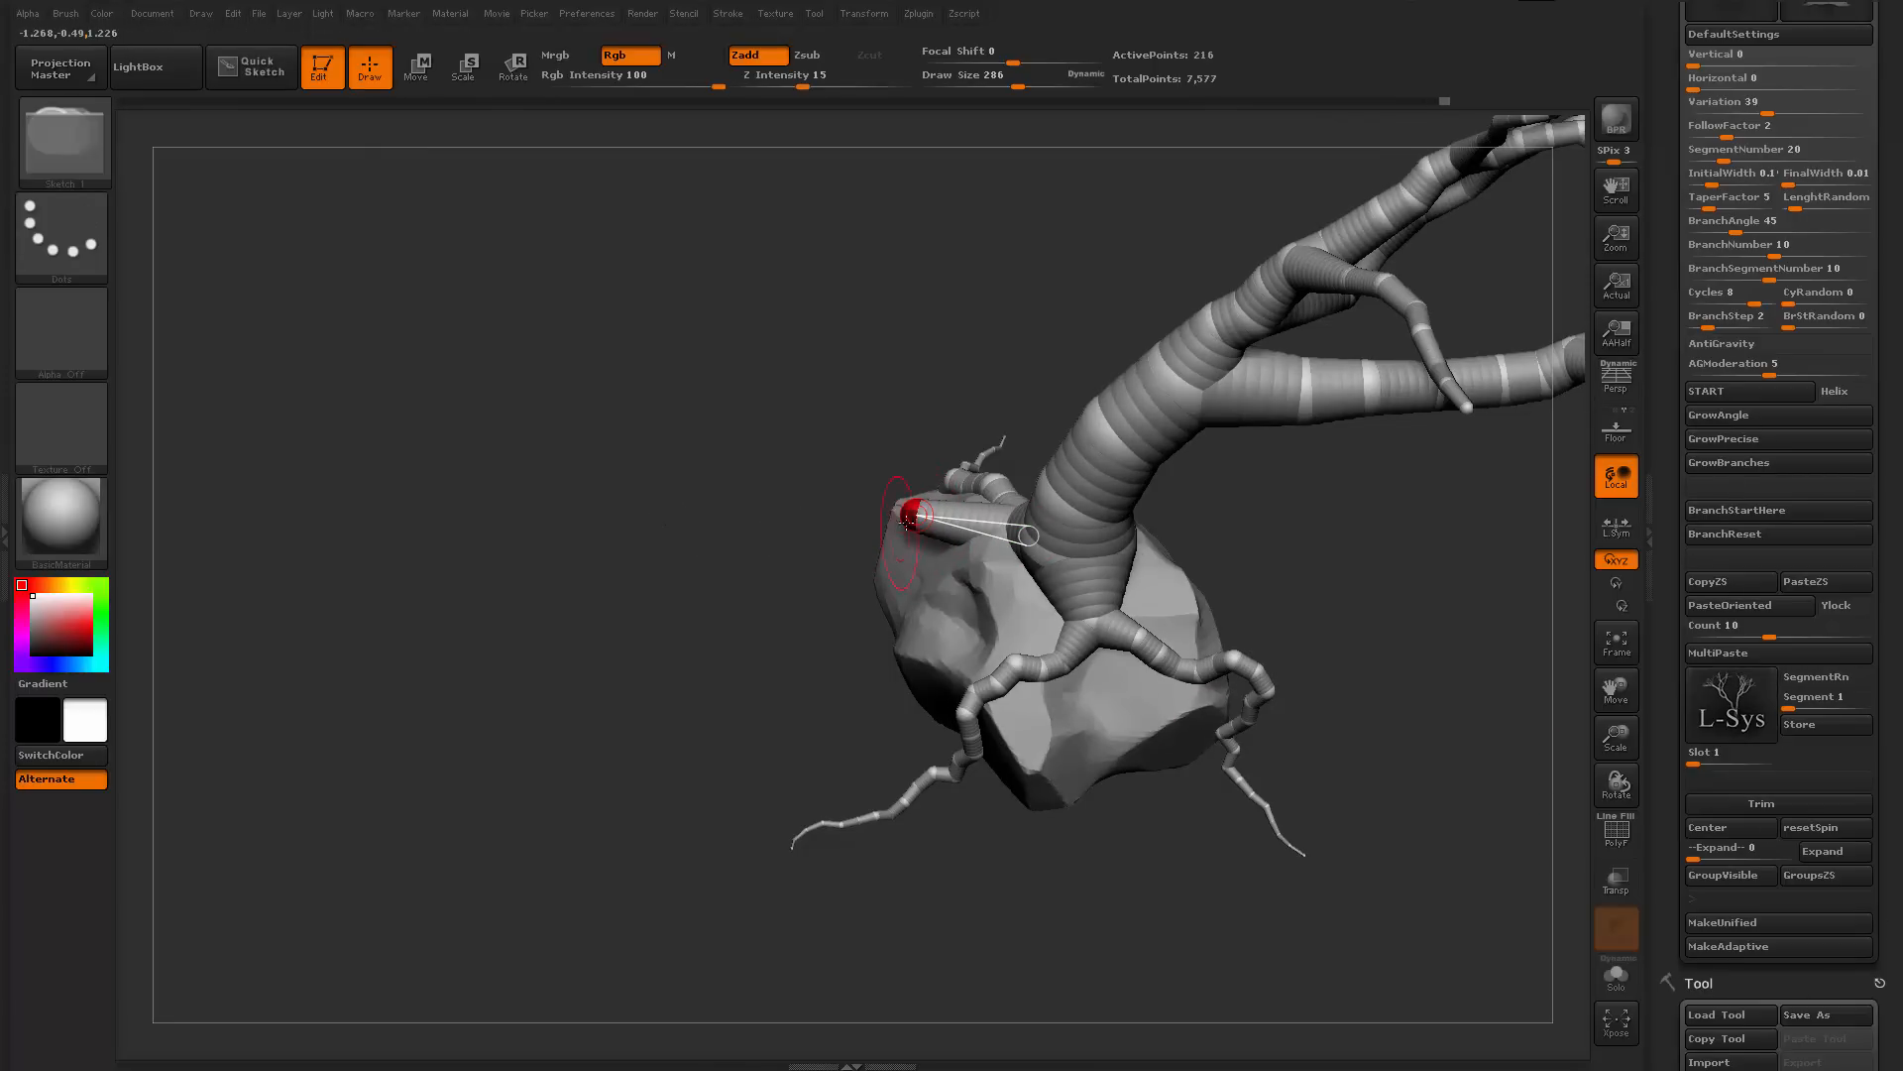
{"action": "left_click", "coordinate": [917, 513], "text": "alt"}
Set BranchNumber to 3 and BranchSegmentNumber to 5, and grow side roots from the root at the rock's far end
{"action": "left_click_drag", "start_coordinate": [818, 646], "coordinate": [1428, 535]}
{"action": "left_click_drag", "start_coordinate": [1428, 535], "coordinate": [1436, 759], "text": "alt"}
{"action": "scroll", "coordinate": [1671, 195], "scroll_direction": "up", "scroll_amount": 3}
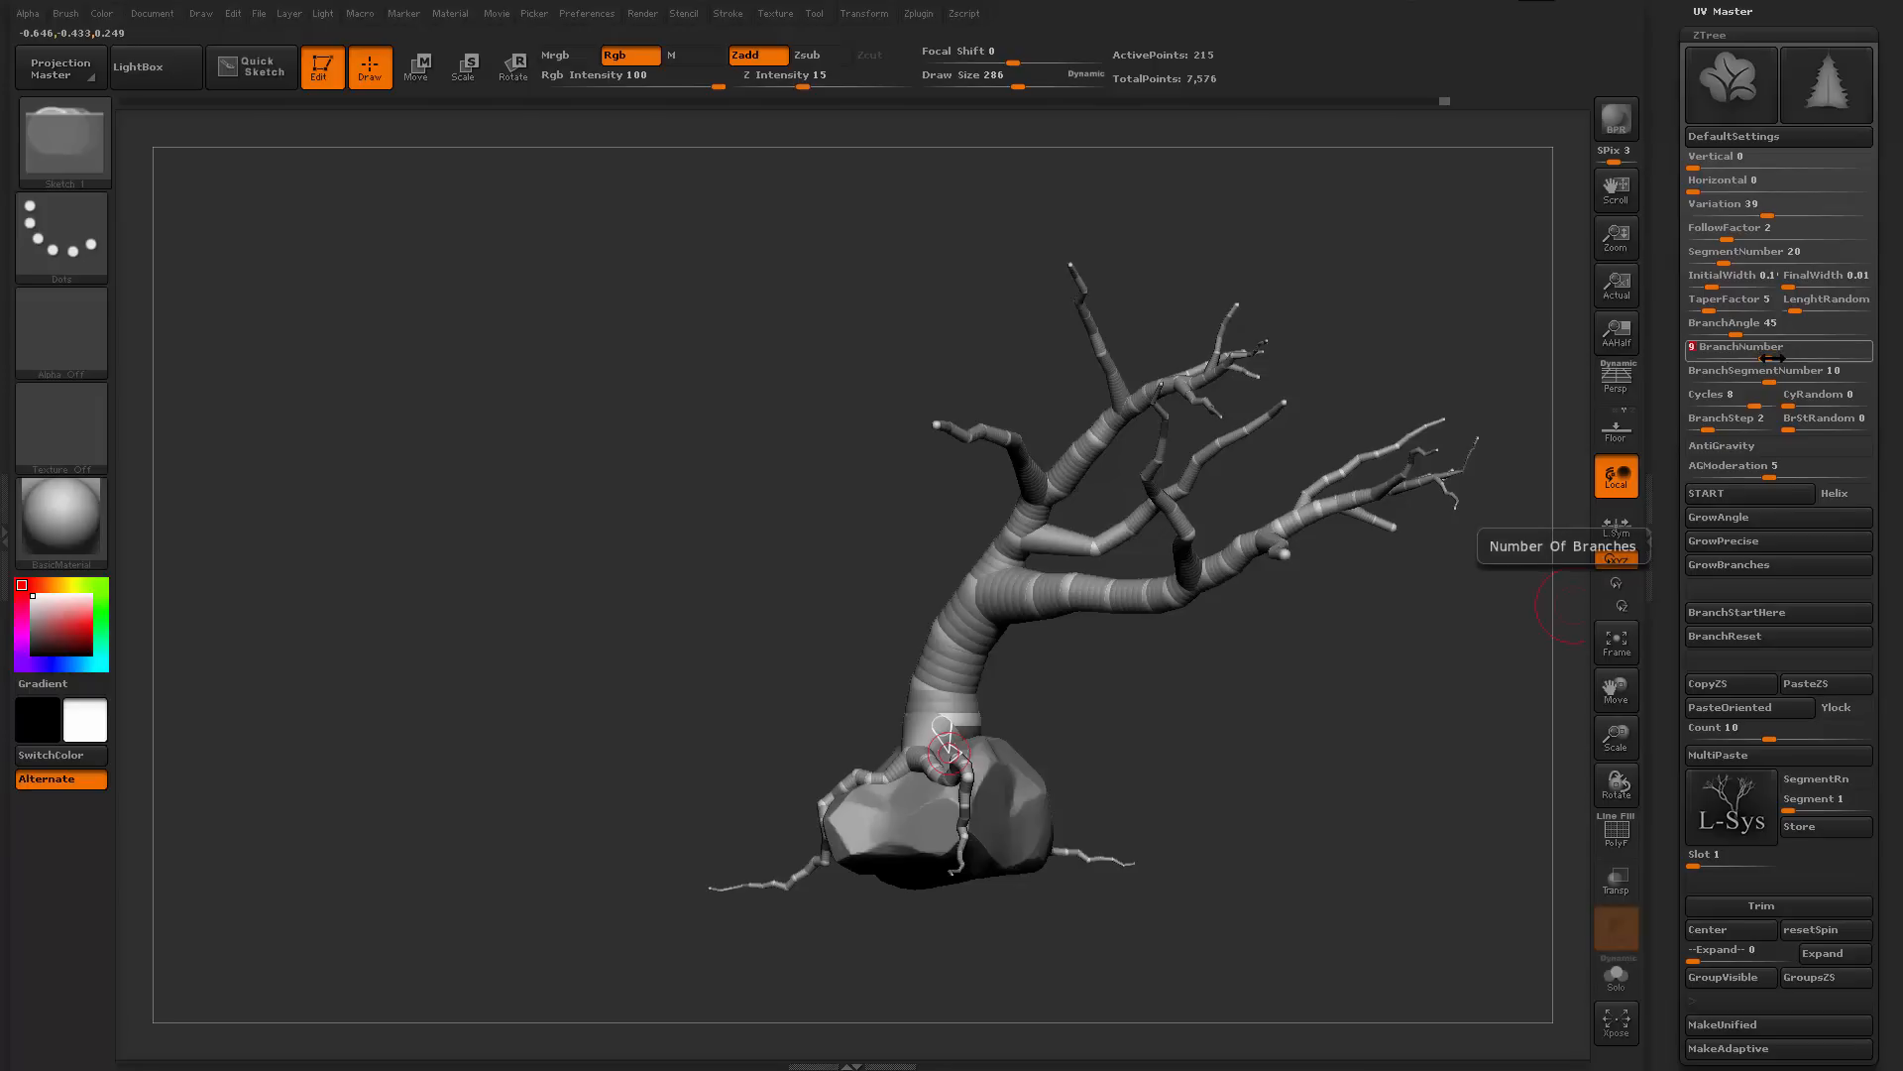
{"action": "left_click_drag", "start_coordinate": [1335, 771], "coordinate": [1546, 526]}
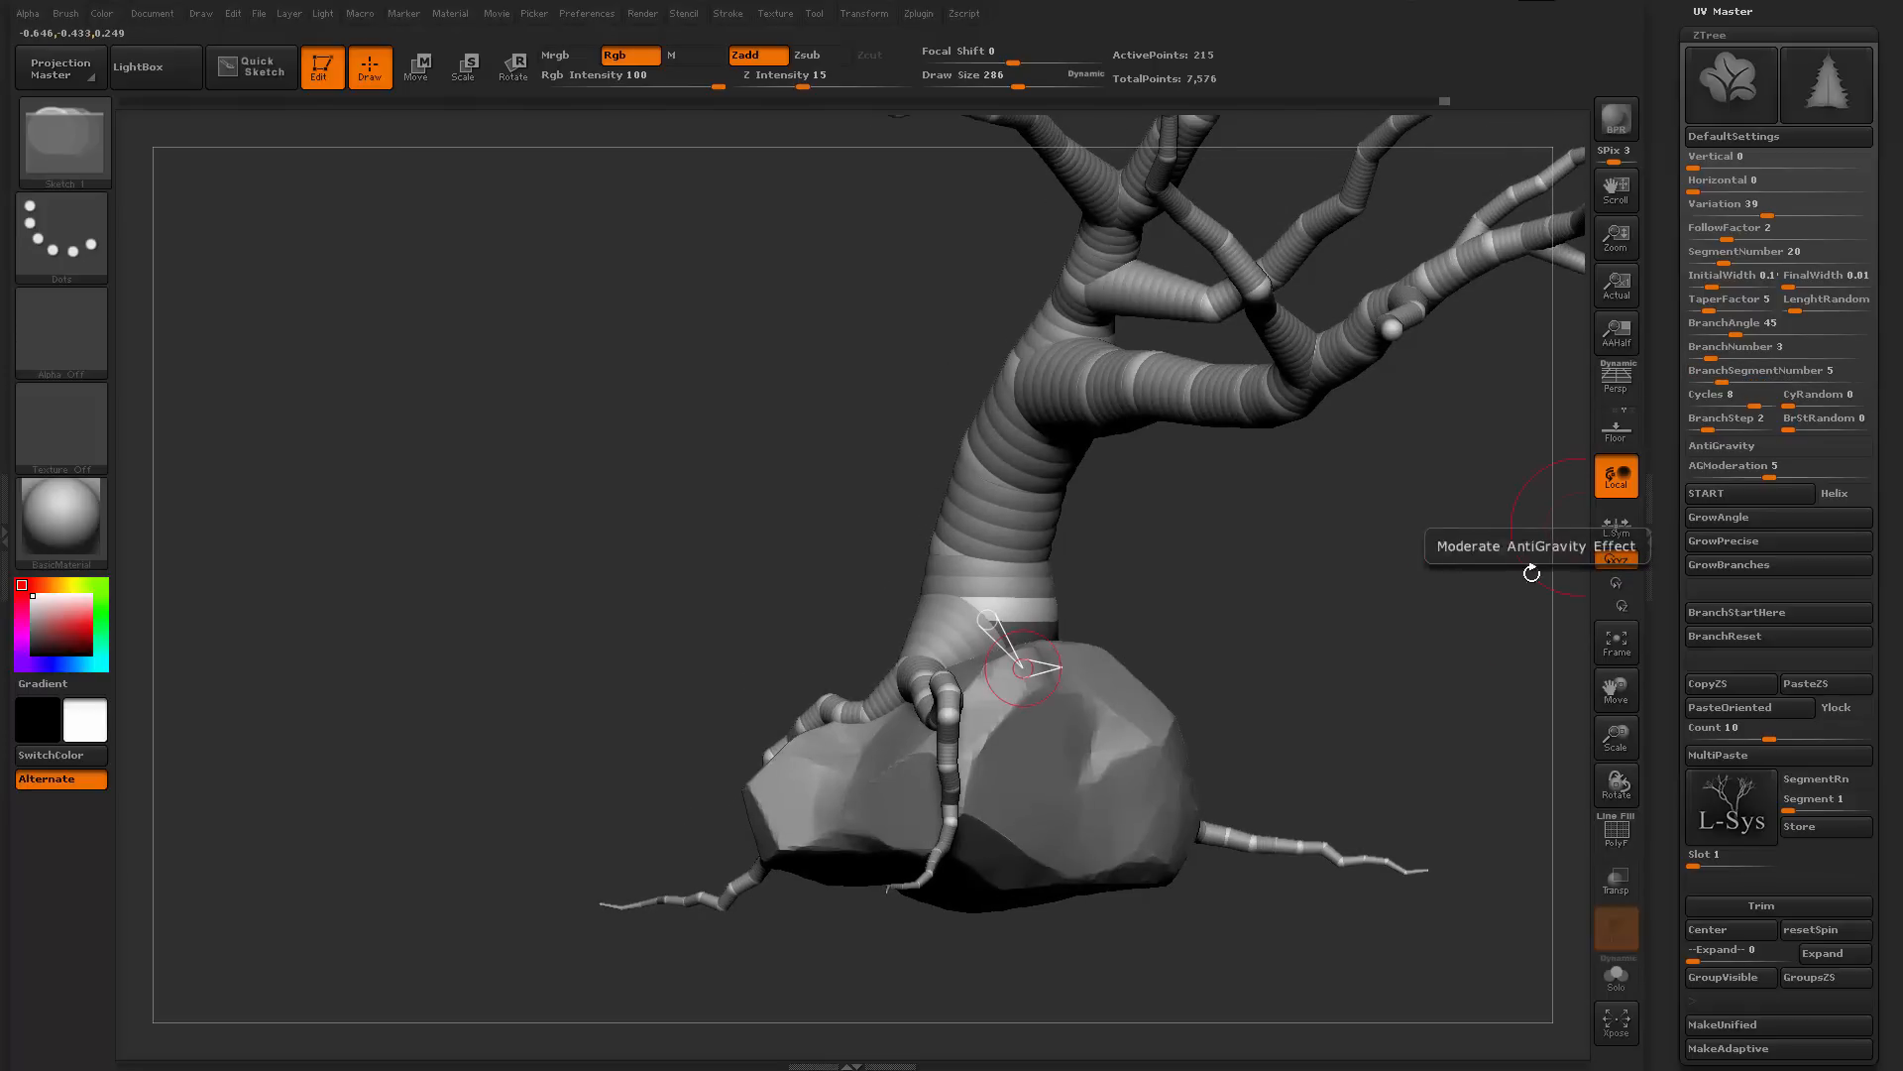
{"action": "mouse_move", "coordinate": [1290, 622]}
{"action": "left_mouse_down"}
{"action": "mouse_move", "coordinate": [1314, 571]}
{"action": "mouse_move", "coordinate": [1388, 555]}
{"action": "mouse_move", "coordinate": [1295, 520]}
{"action": "mouse_move", "coordinate": [1410, 561]}
{"action": "mouse_move", "coordinate": [1425, 545]}
{"action": "mouse_move", "coordinate": [1368, 640]}
{"action": "mouse_move", "coordinate": [1455, 691]}
{"action": "mouse_move", "coordinate": [952, 674]}
{"action": "mouse_move", "coordinate": [880, 643]}
{"action": "left_mouse_up"}
{"action": "left_click", "coordinate": [1770, 567]}
Rotate the new side roots so they hang down and spread around the end of the rock
{"action": "key", "text": "r"}
{"action": "left_click_drag", "start_coordinate": [1105, 530], "coordinate": [1229, 526]}
{"action": "left_click_drag", "start_coordinate": [937, 646], "coordinate": [926, 593]}
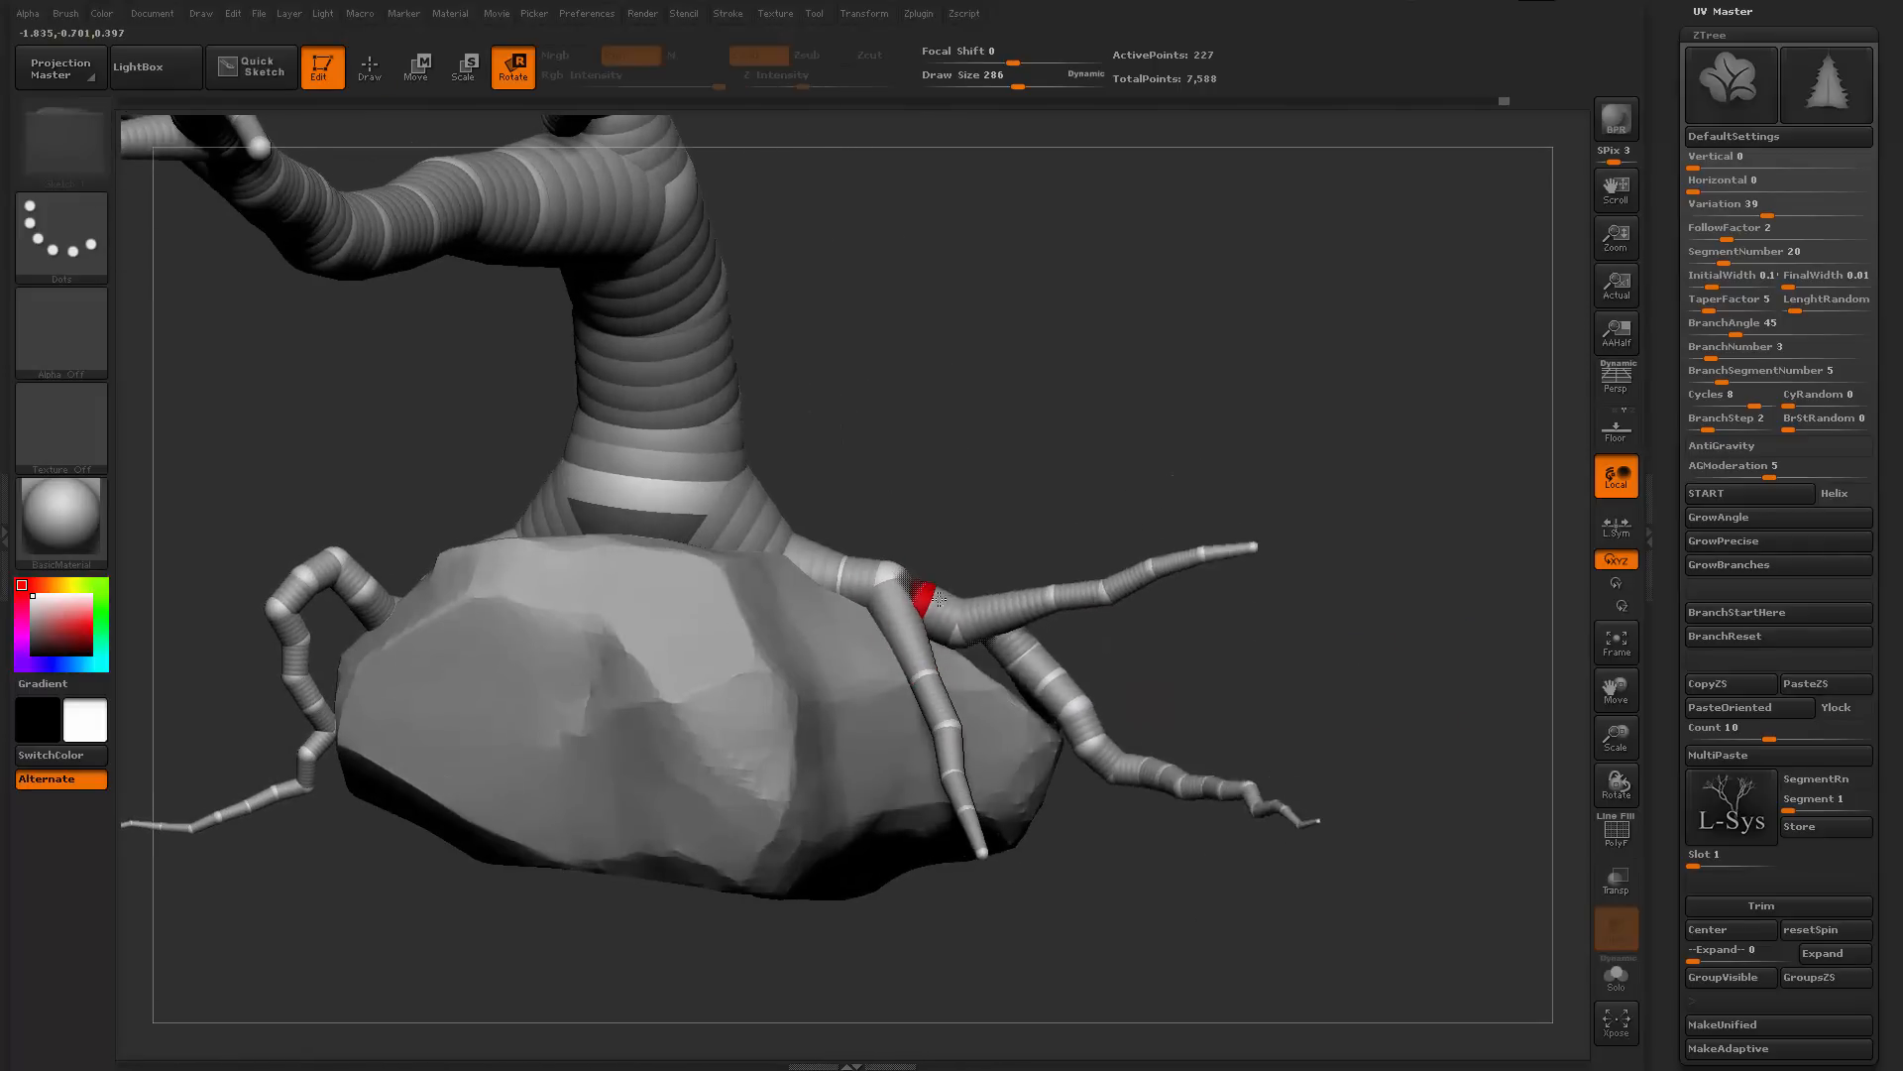
{"action": "left_click_drag", "start_coordinate": [1121, 550], "coordinate": [644, 624]}
{"action": "left_click_drag", "start_coordinate": [555, 674], "coordinate": [599, 739]}
{"action": "mouse_move", "coordinate": [880, 679]}
{"action": "left_mouse_down"}
{"action": "mouse_move", "coordinate": [904, 690]}
{"action": "mouse_move", "coordinate": [882, 689]}
{"action": "left_mouse_up"}
{"action": "mouse_move", "coordinate": [947, 1011]}
{"action": "left_mouse_down"}
{"action": "mouse_move", "coordinate": [935, 943]}
{"action": "mouse_move", "coordinate": [858, 1021]}
{"action": "left_mouse_up"}
{"action": "key", "text": "ctrl+z"}
{"action": "left_click_drag", "start_coordinate": [795, 674], "coordinate": [807, 597]}
Trim off the side root that sticks up and away from the rock
{"action": "key", "text": "q"}
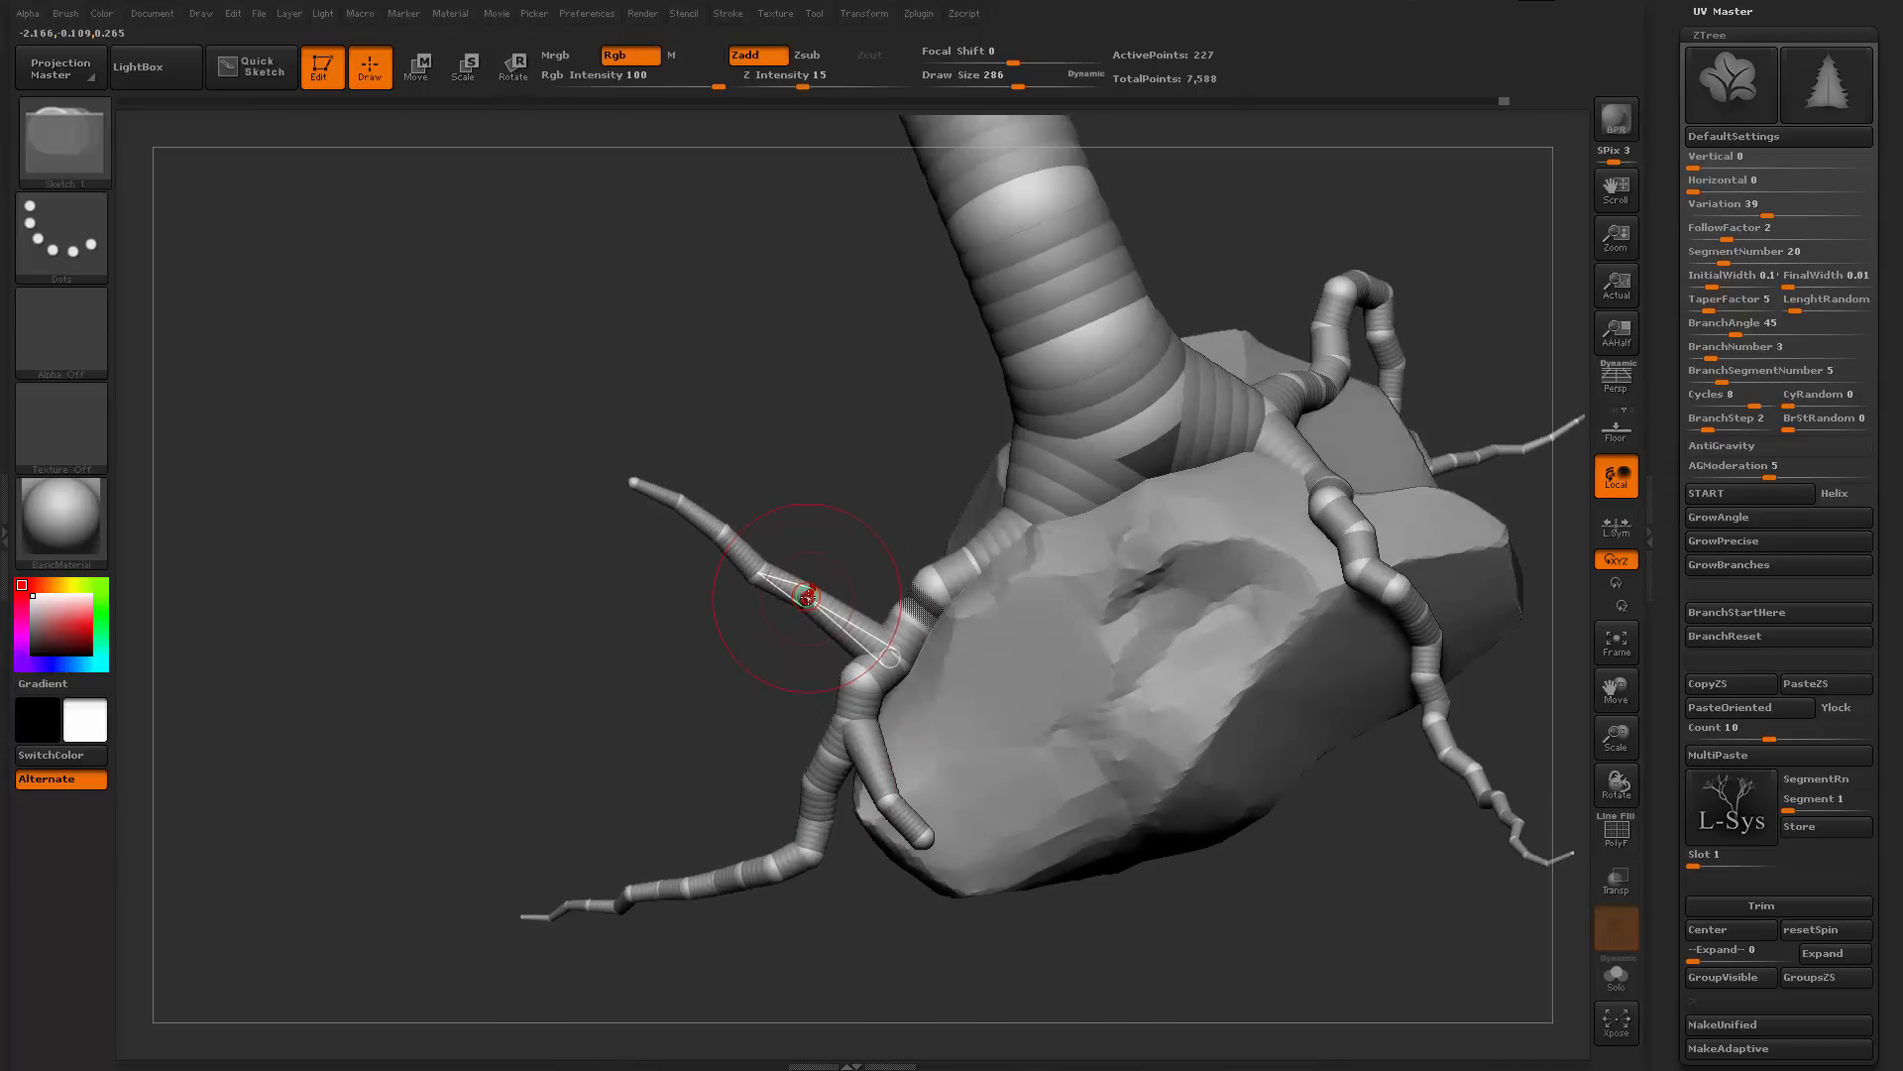
{"action": "key", "text": "w"}
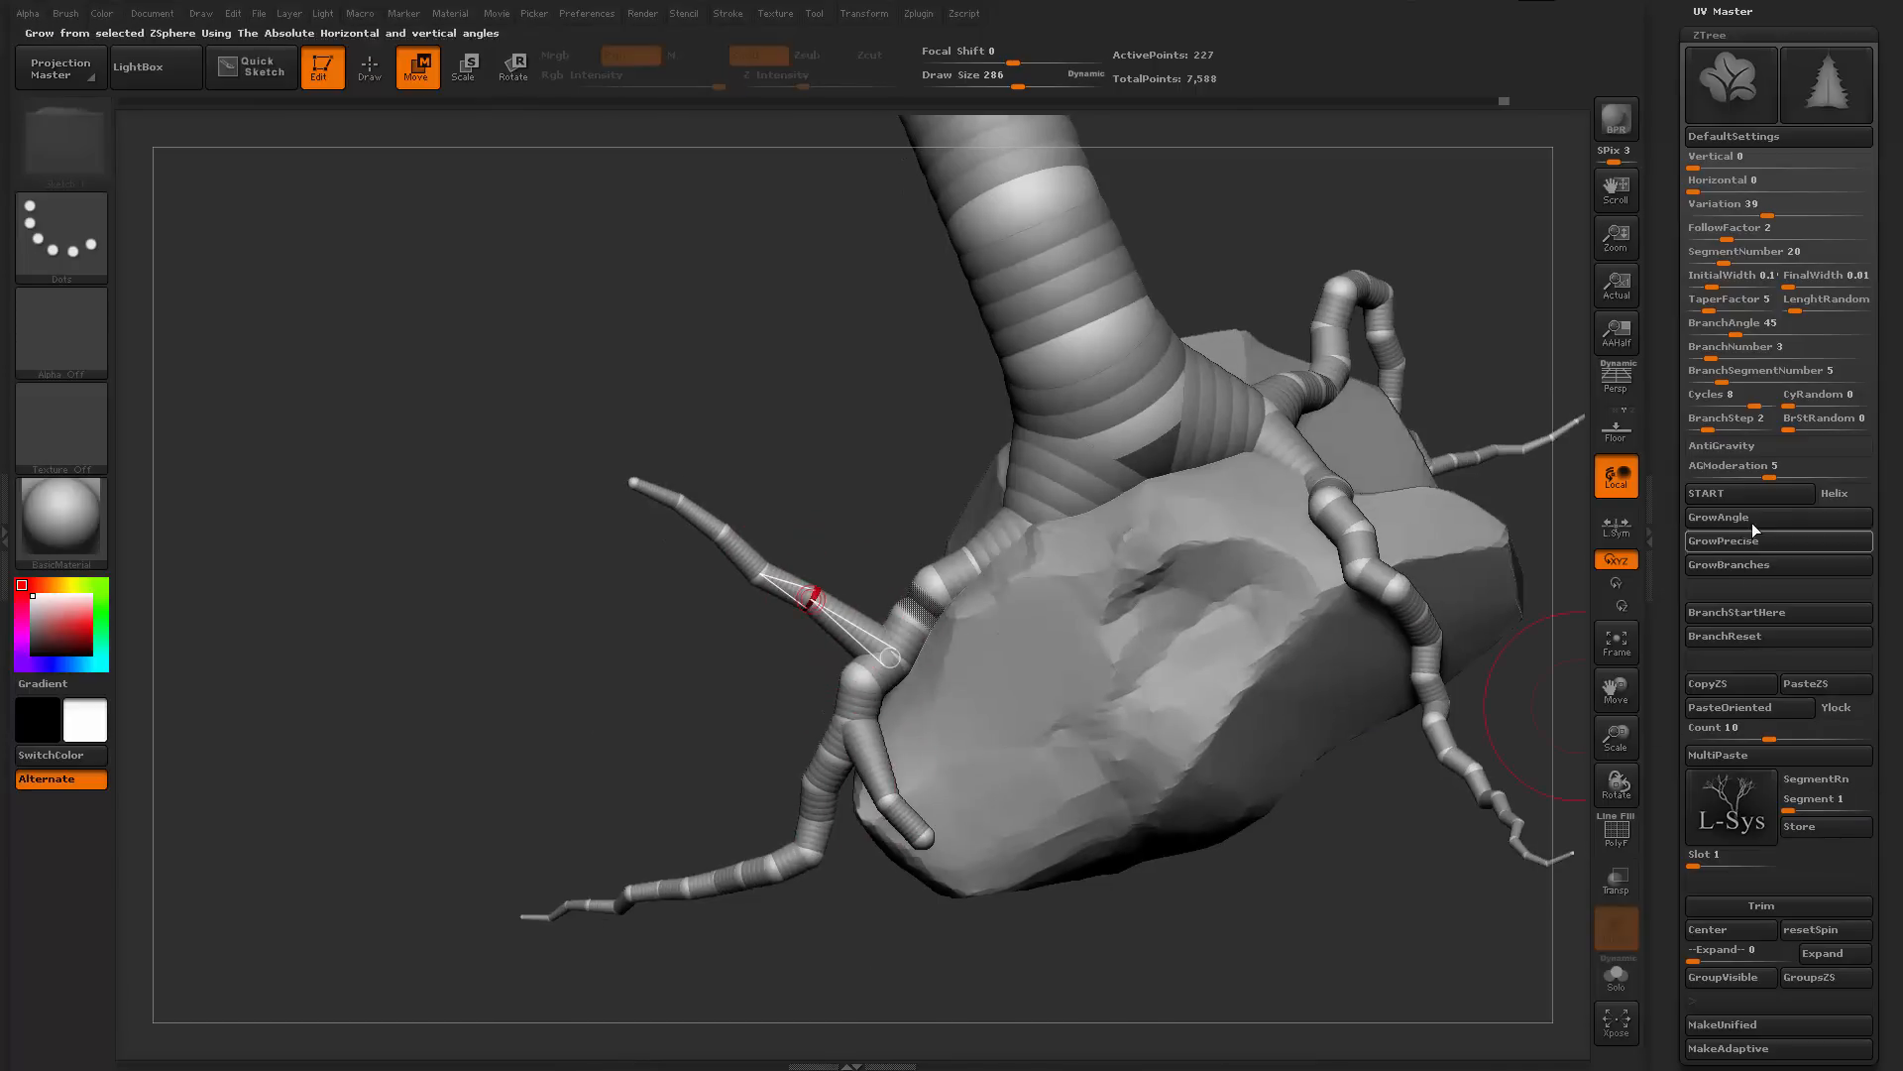
{"action": "left_click", "coordinate": [1754, 908]}
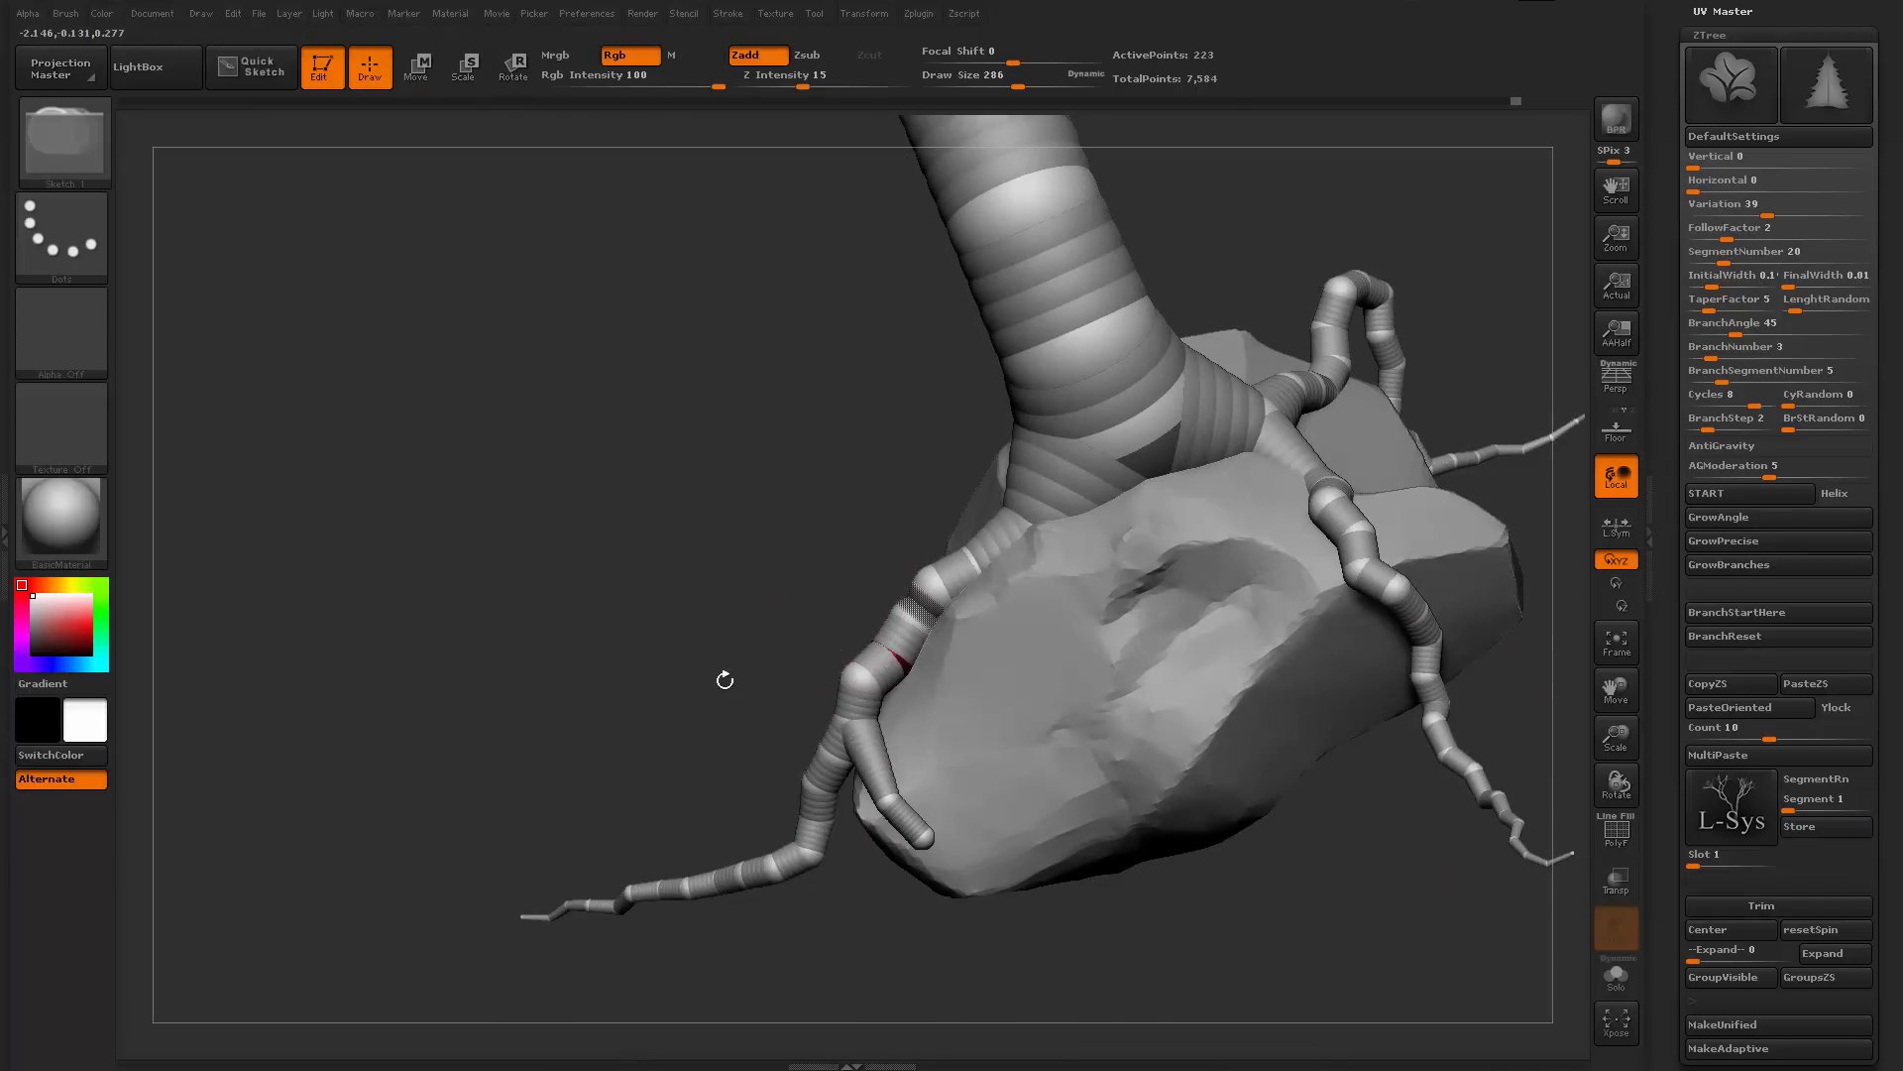
Grow more side roots farther along the same root and rotate them toward the ground
{"action": "left_click_drag", "start_coordinate": [725, 680], "coordinate": [858, 728]}
{"action": "key", "text": "r"}
{"action": "mouse_move", "coordinate": [764, 599]}
{"action": "left_mouse_down"}
{"action": "mouse_move", "coordinate": [739, 531]}
{"action": "mouse_move", "coordinate": [696, 668]}
{"action": "left_mouse_up"}
{"action": "left_click_drag", "start_coordinate": [662, 745], "coordinate": [766, 741]}
{"action": "left_click_drag", "start_coordinate": [841, 794], "coordinate": [1487, 714]}
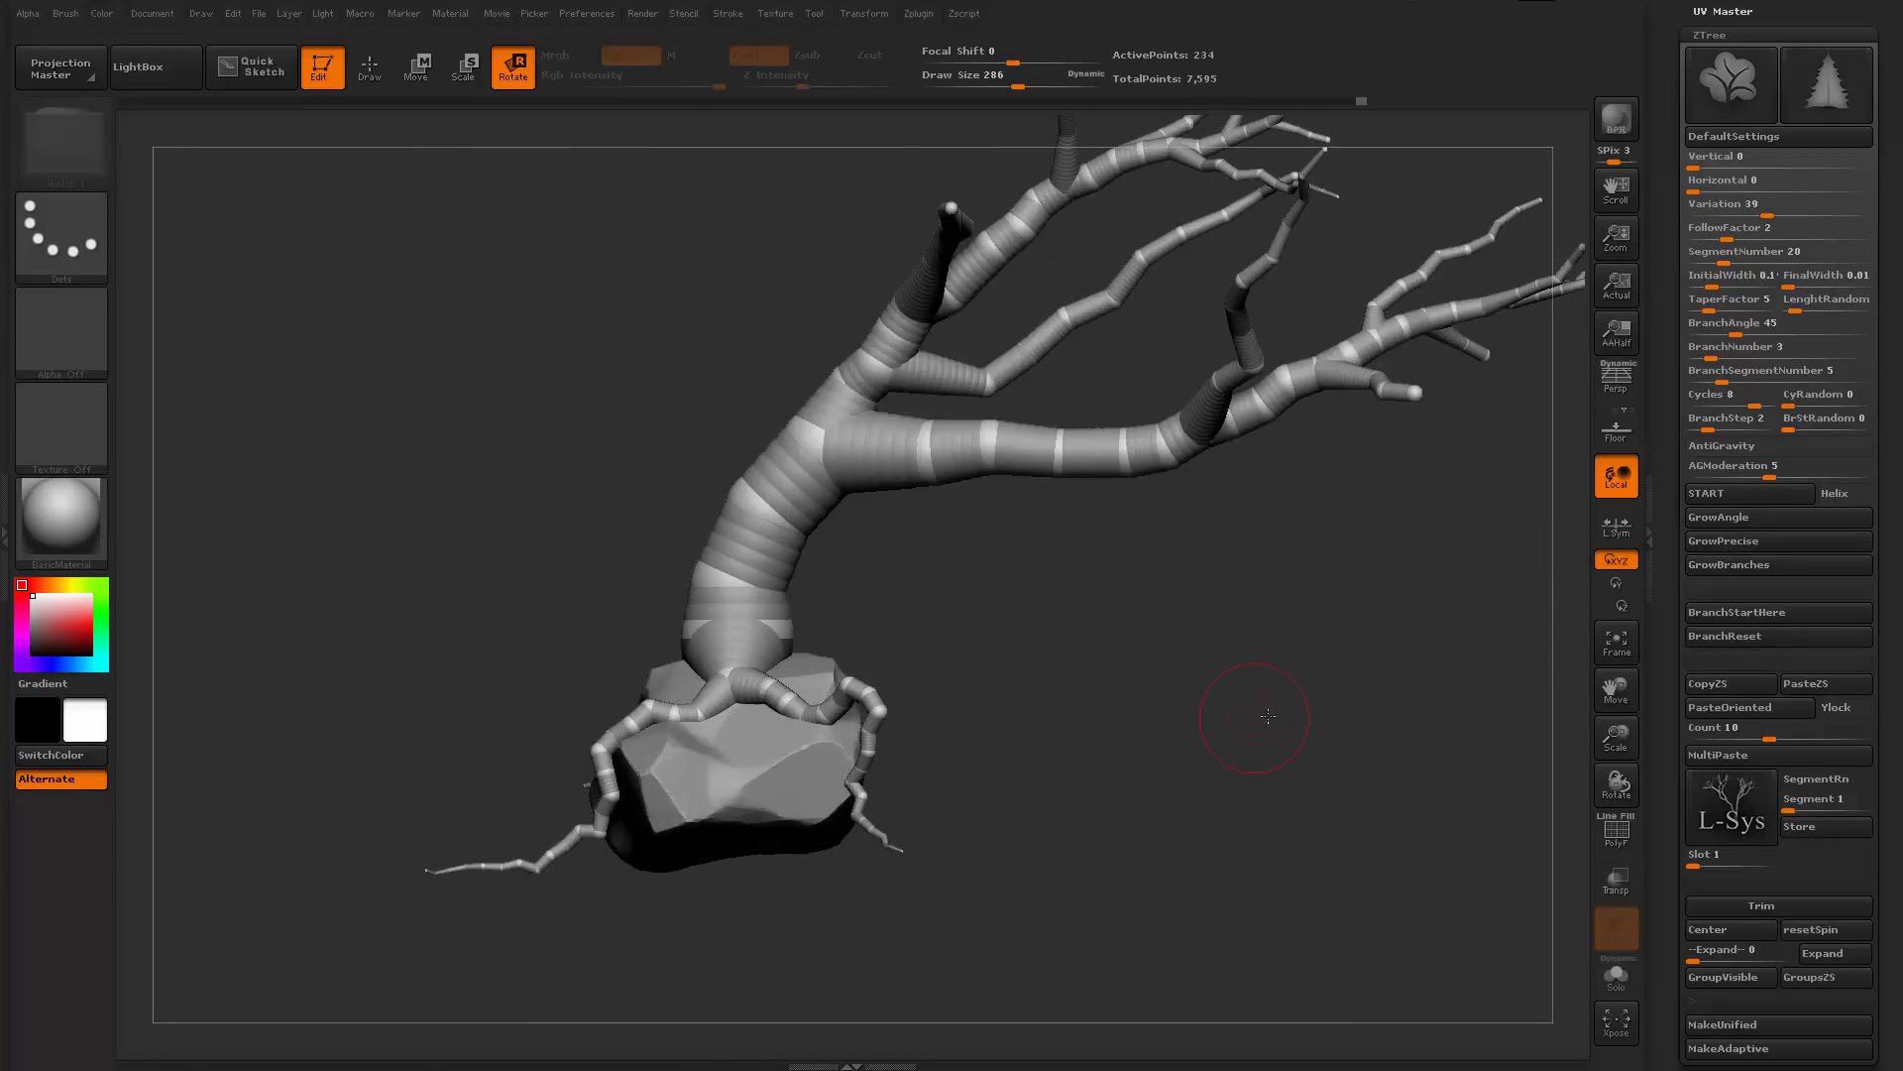
Adjust the rotation of the small side roots near the rock's end after checking them from several angles
{"action": "left_click_drag", "start_coordinate": [1290, 740], "coordinate": [1322, 816], "text": "alt"}
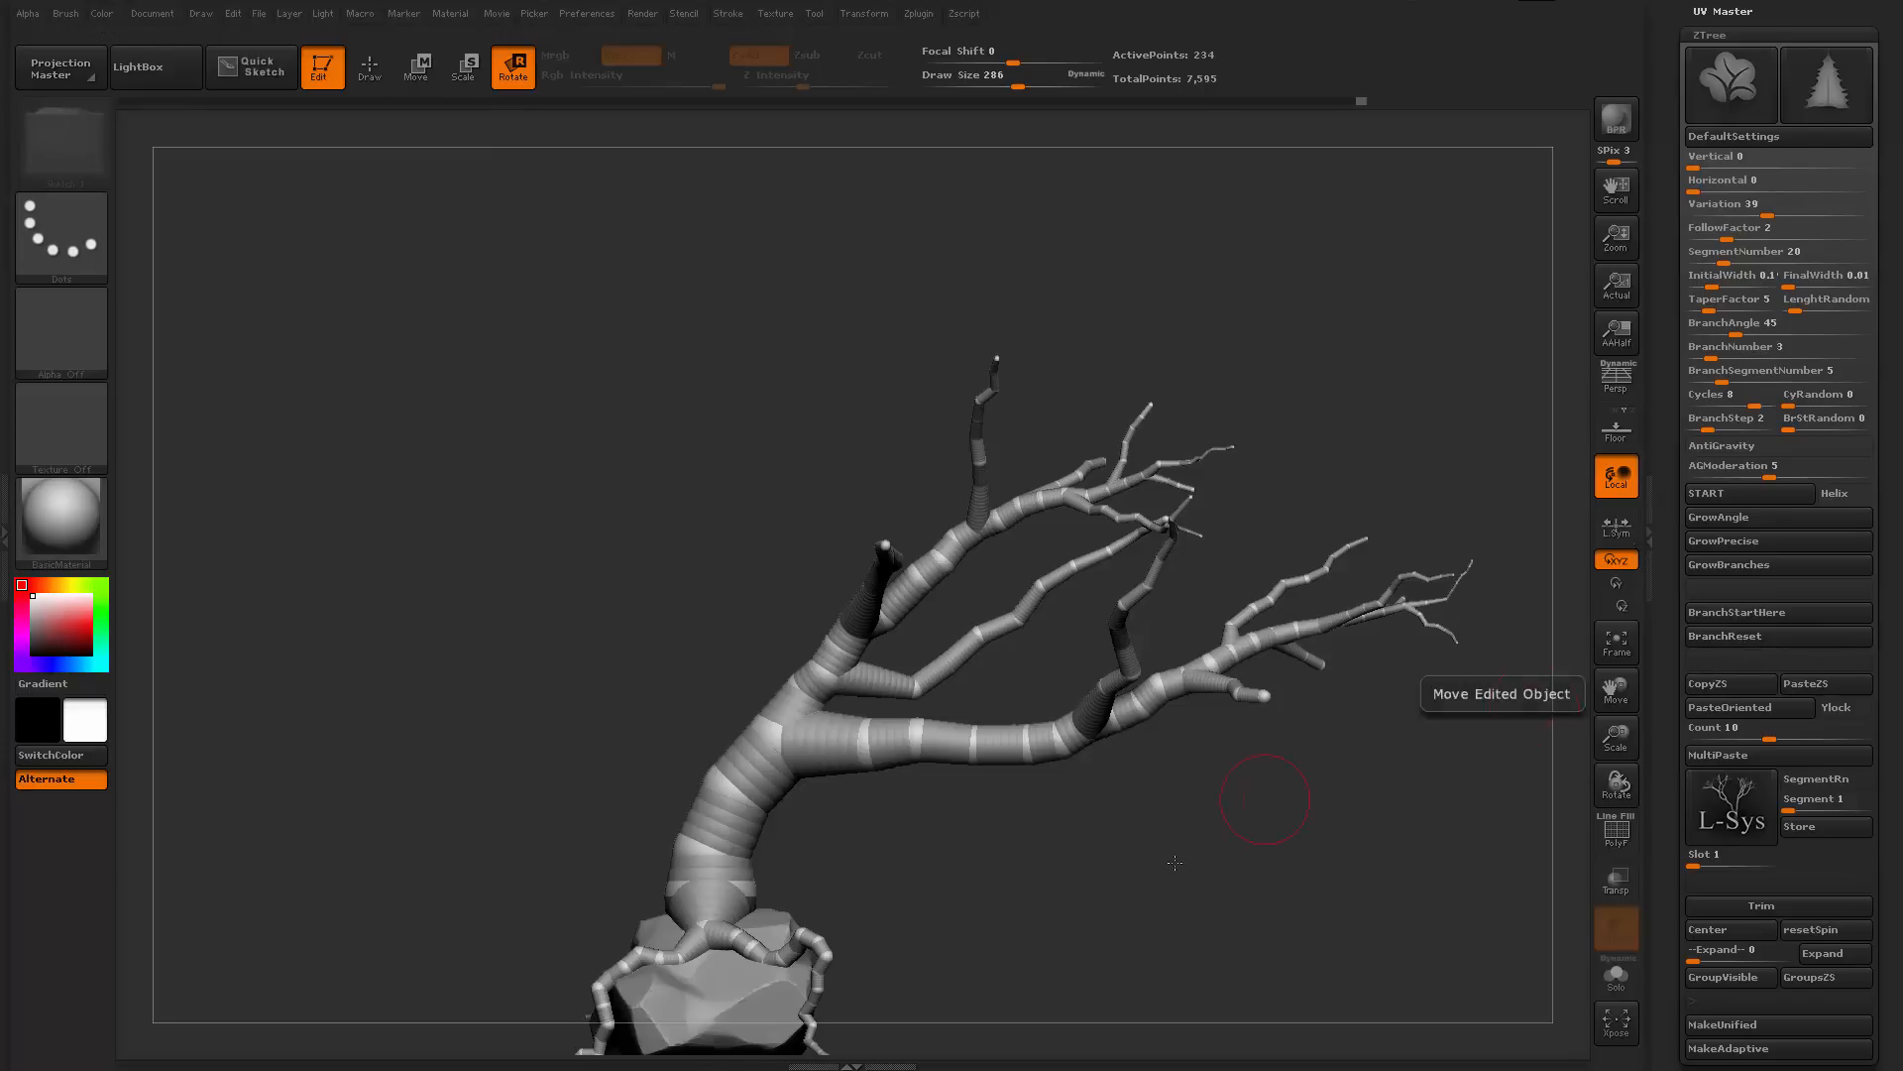
{"action": "left_click_drag", "start_coordinate": [1616, 691], "coordinate": [1618, 679]}
{"action": "left_click_drag", "start_coordinate": [1219, 821], "coordinate": [1134, 752], "text": "alt"}
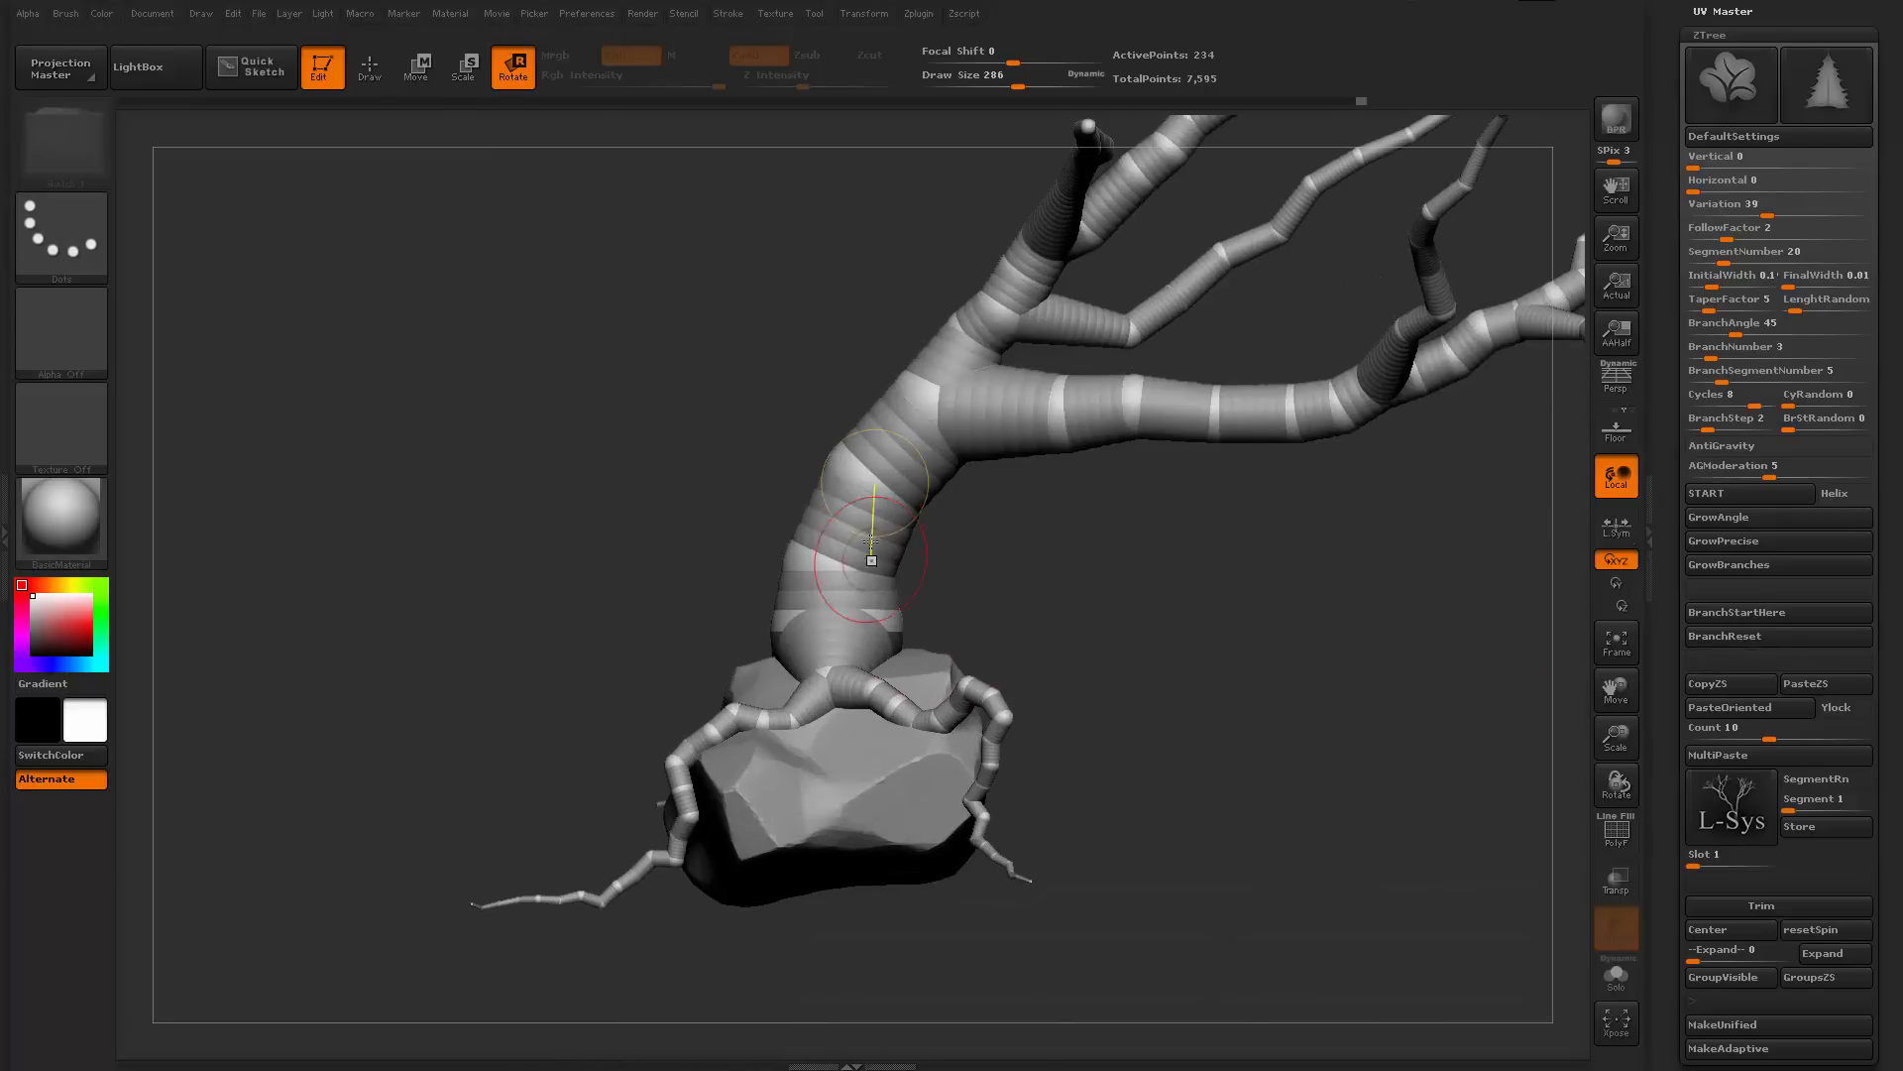
{"action": "left_click_drag", "start_coordinate": [1061, 627], "coordinate": [705, 564]}
{"action": "left_click_drag", "start_coordinate": [1001, 592], "coordinate": [1340, 635]}
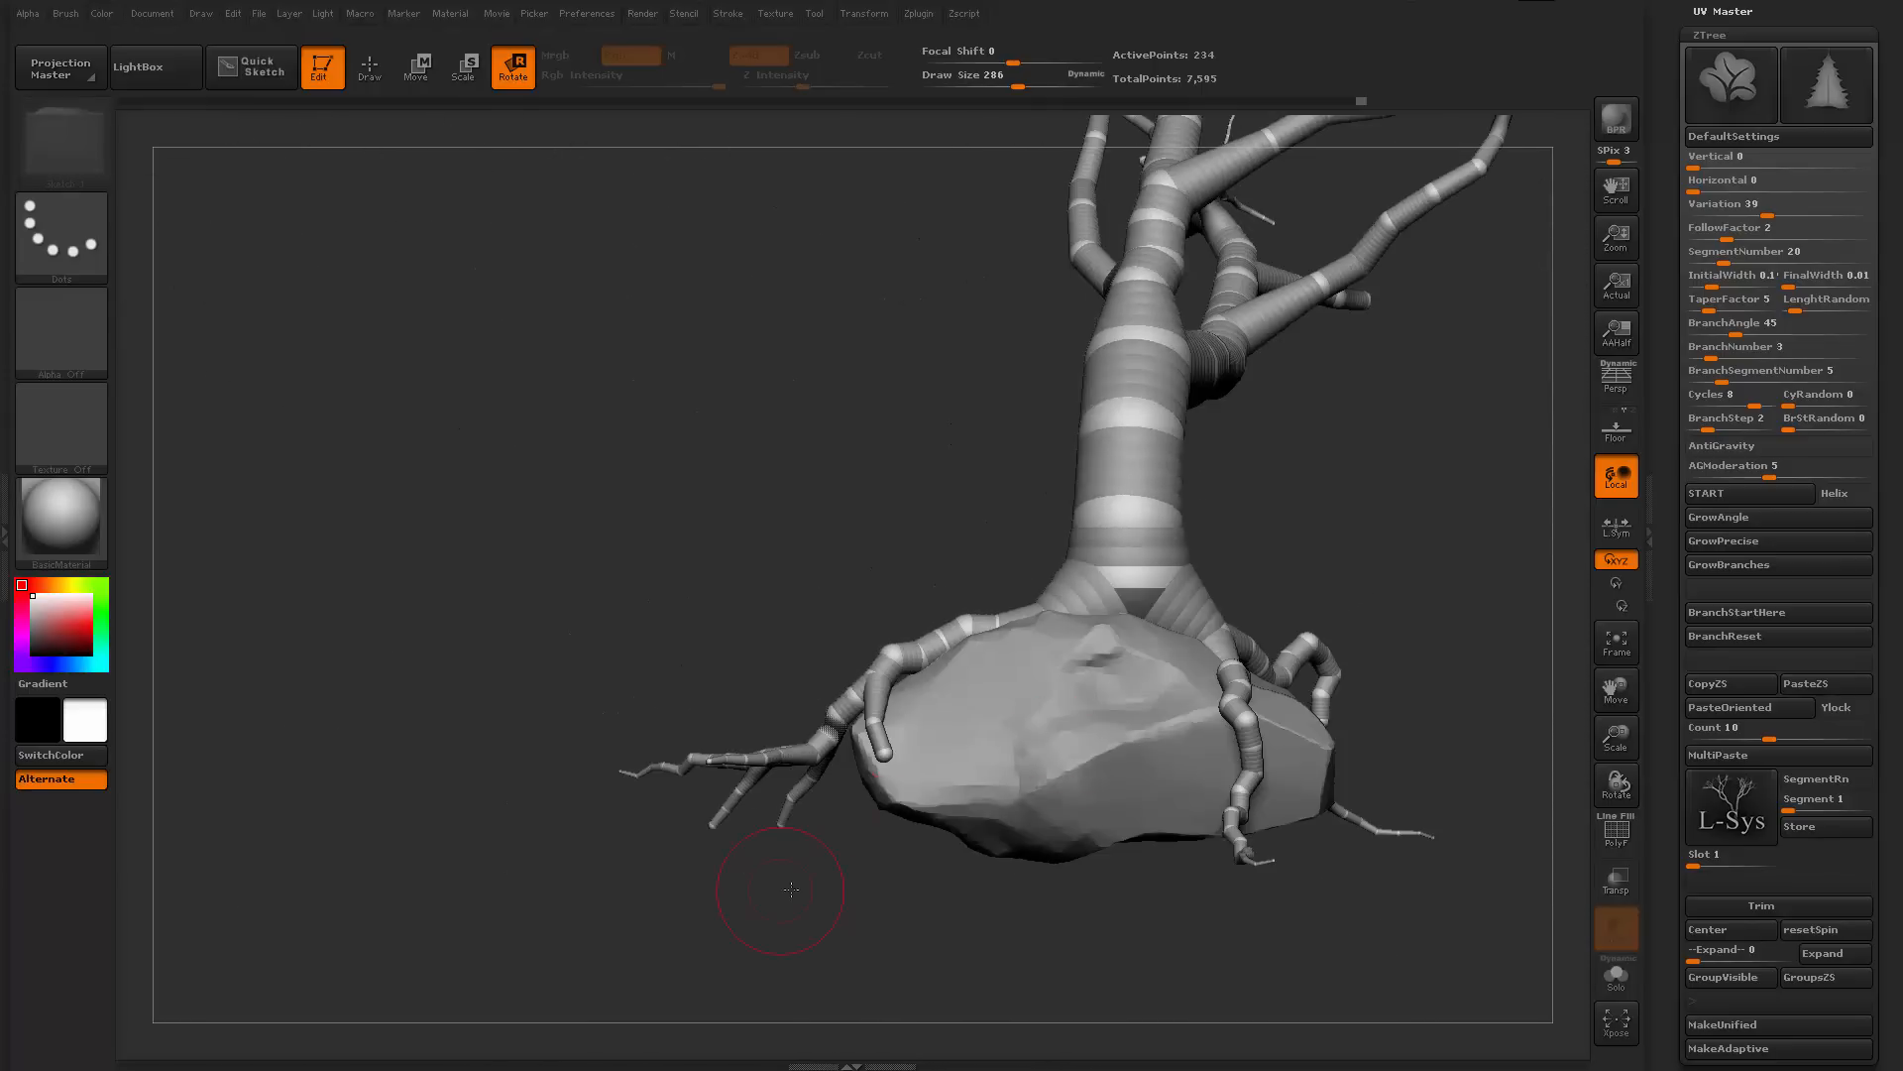
{"action": "left_click_drag", "start_coordinate": [791, 889], "coordinate": [917, 932]}
{"action": "left_click_drag", "start_coordinate": [891, 742], "coordinate": [914, 711]}
{"action": "left_click_drag", "start_coordinate": [882, 897], "coordinate": [858, 808]}
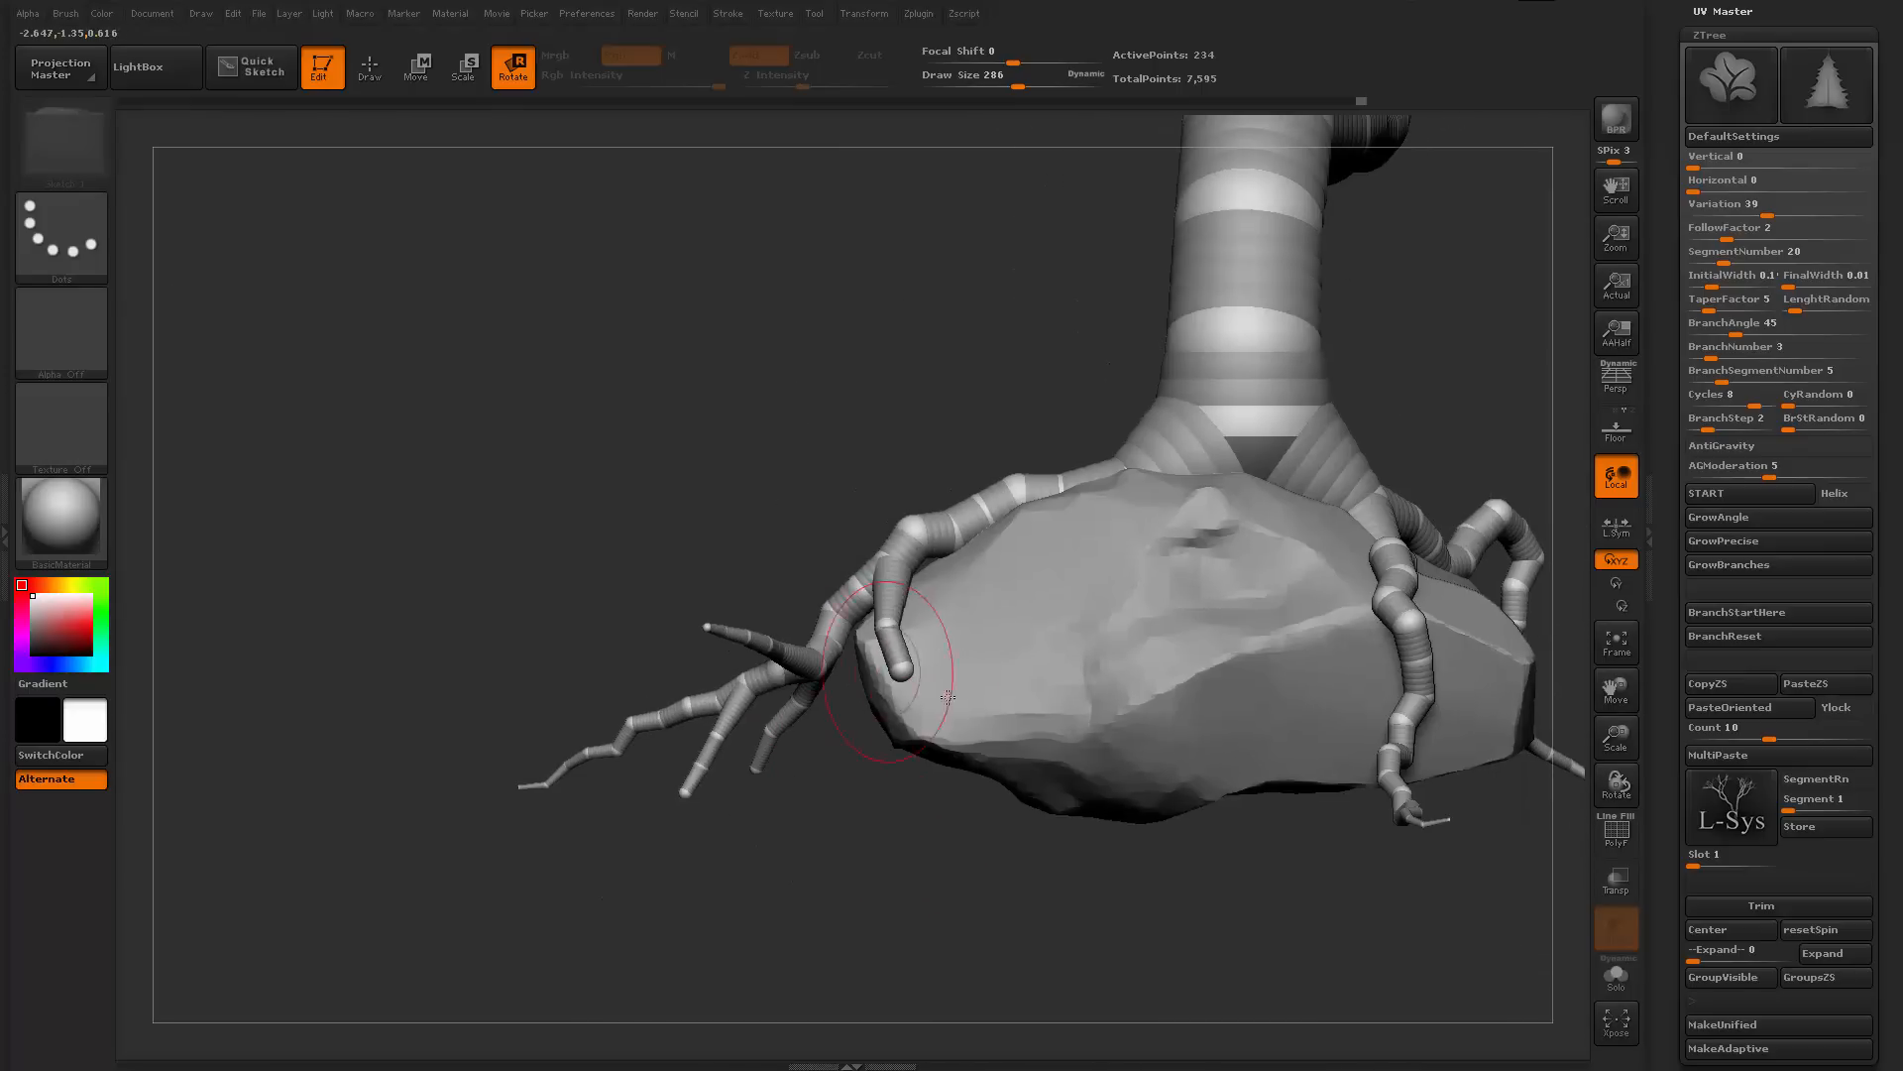
{"action": "left_click_drag", "start_coordinate": [1444, 340], "coordinate": [1330, 756]}
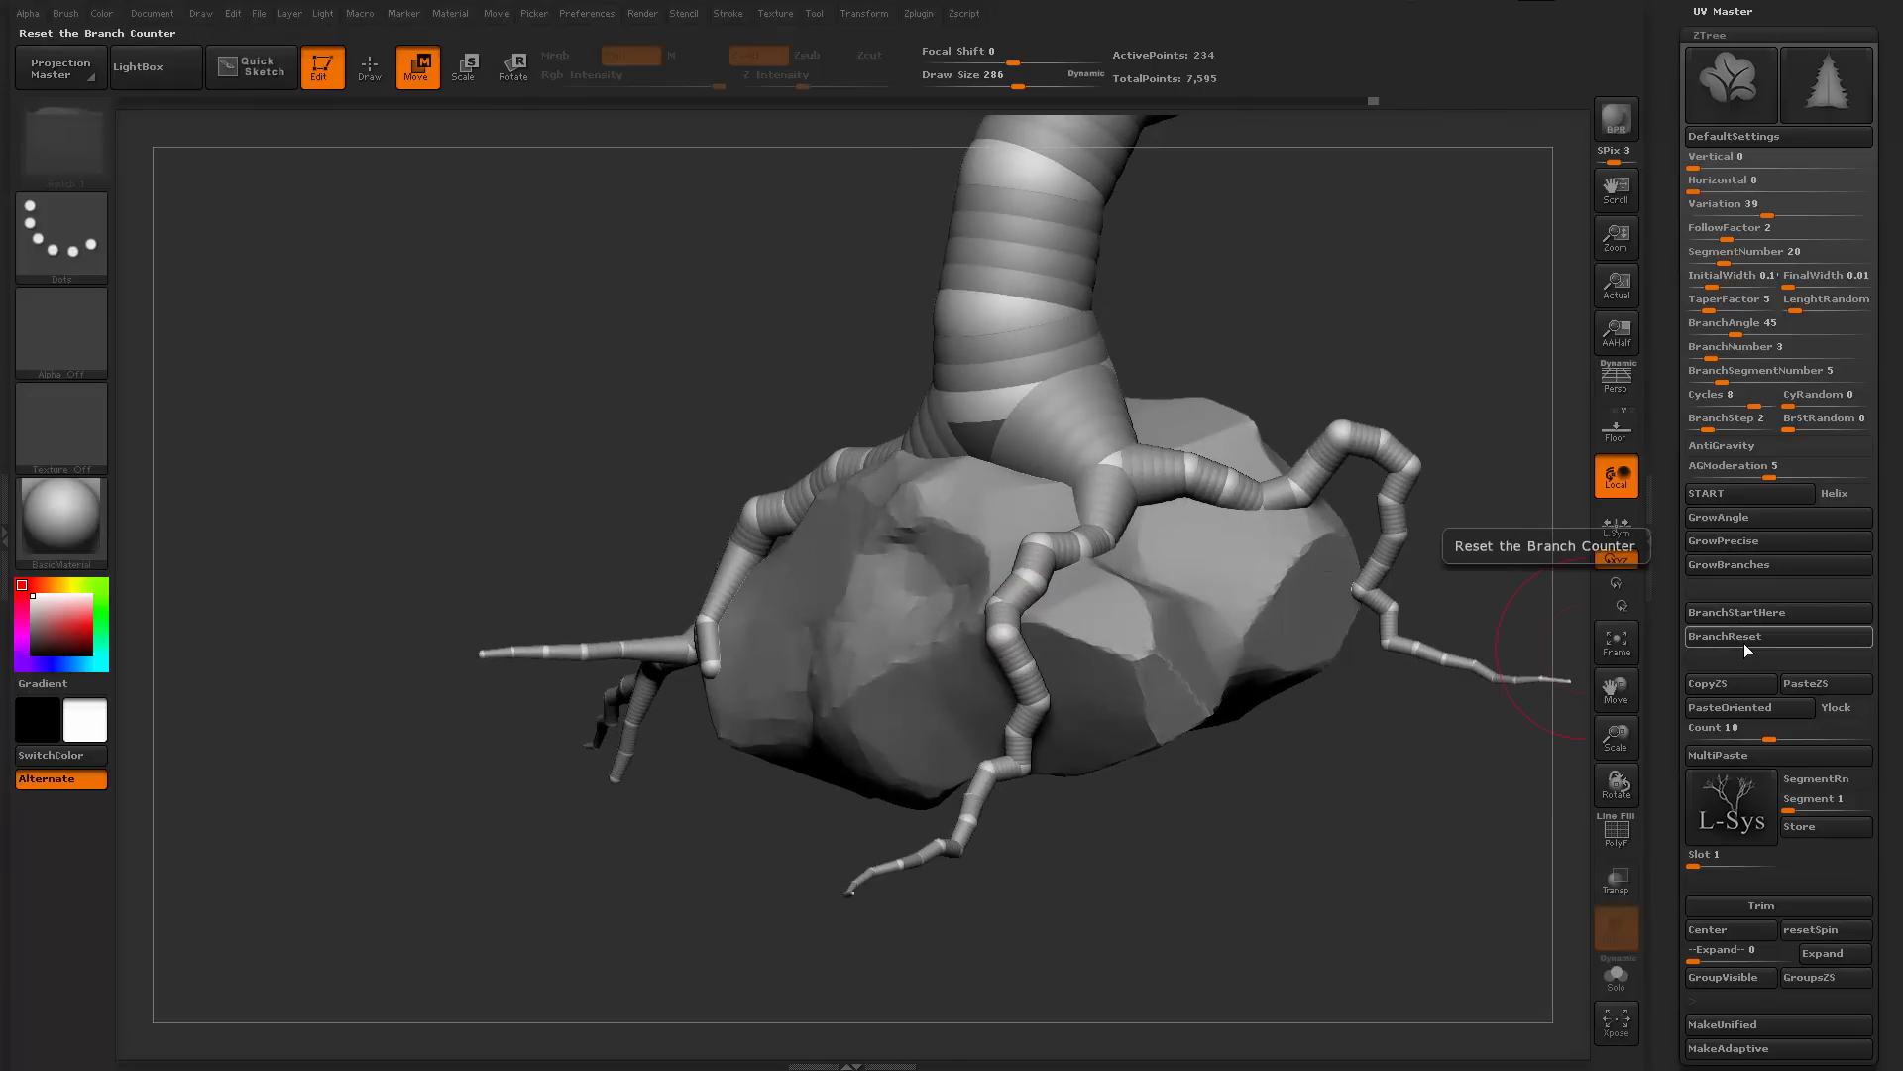
Set the upper bend of the front root as the branch start and grow side roots from it with GrowBranches
{"action": "left_click_drag", "start_coordinate": [1339, 907], "coordinate": [1239, 966]}
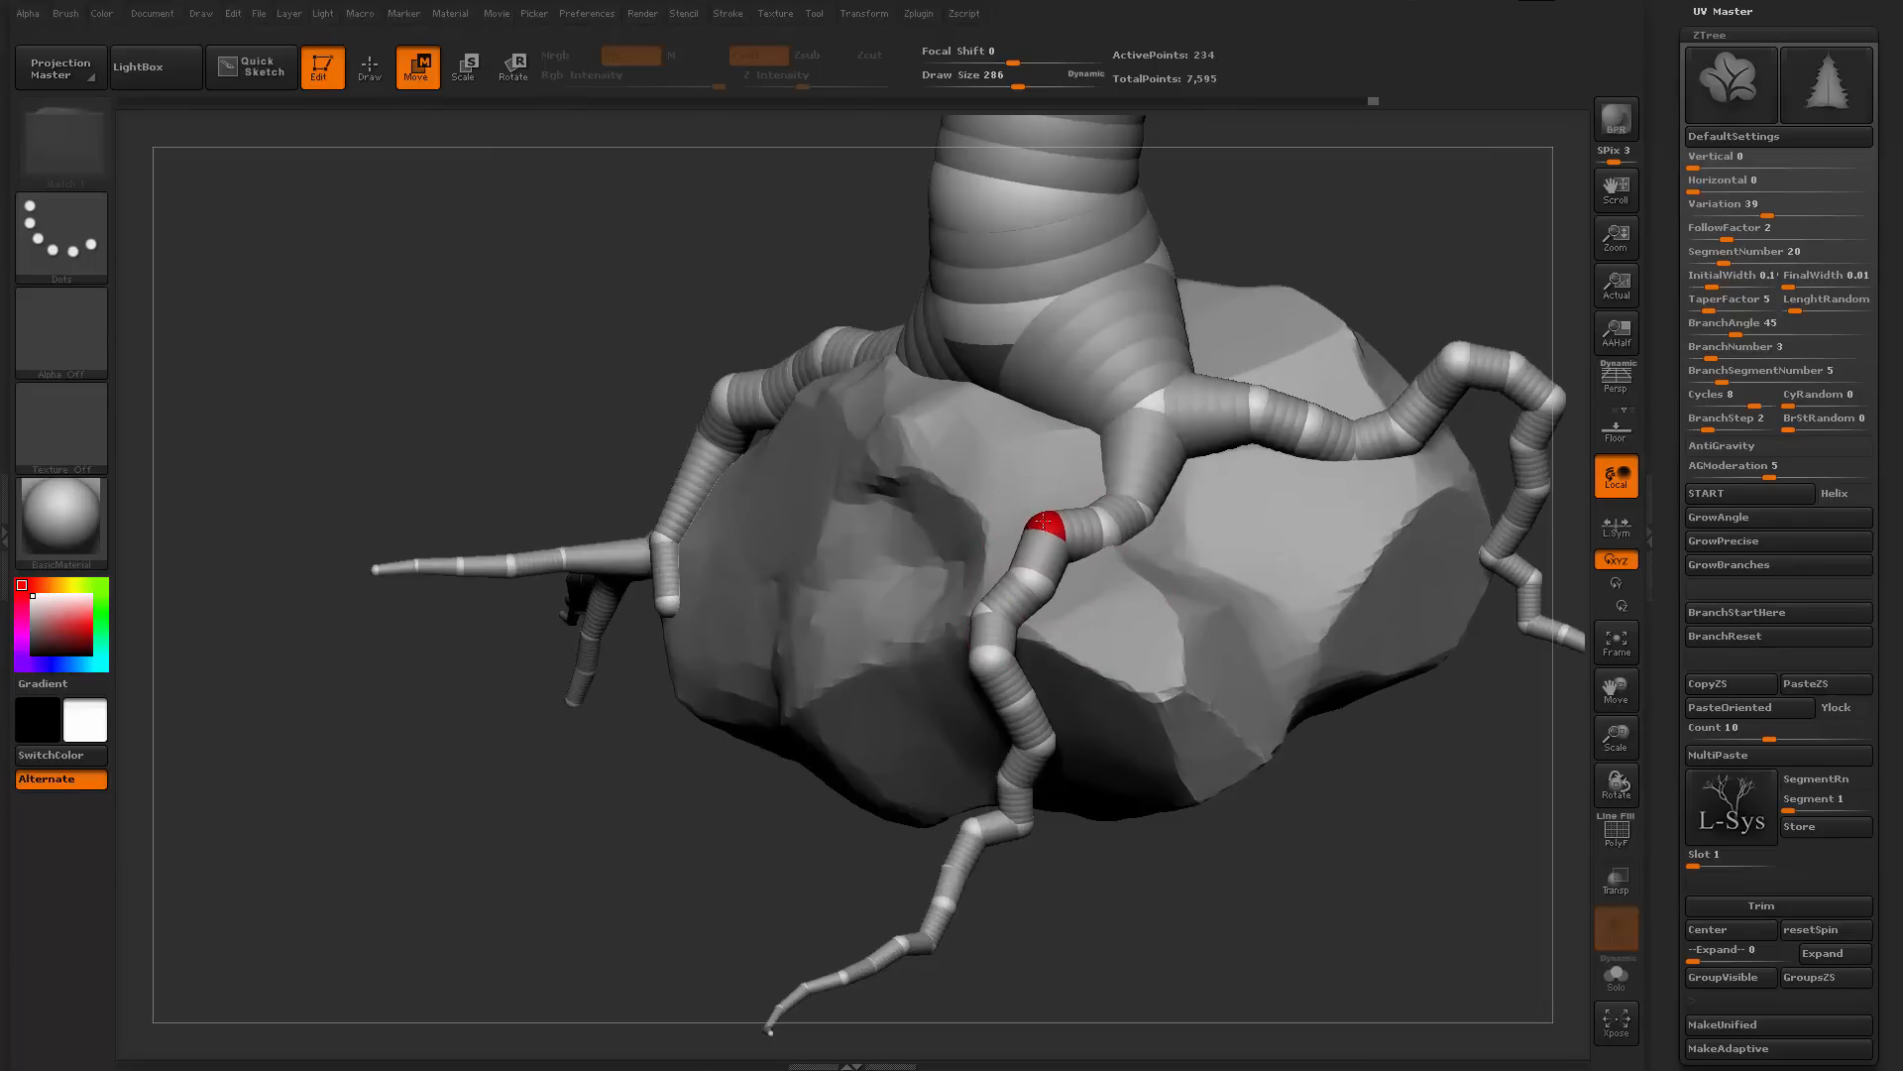
{"action": "left_click", "coordinate": [1765, 617]}
{"action": "left_click_drag", "start_coordinate": [1318, 952], "coordinate": [1333, 892], "text": "alt"}
{"action": "left_click_drag", "start_coordinate": [1187, 805], "coordinate": [1168, 739]}
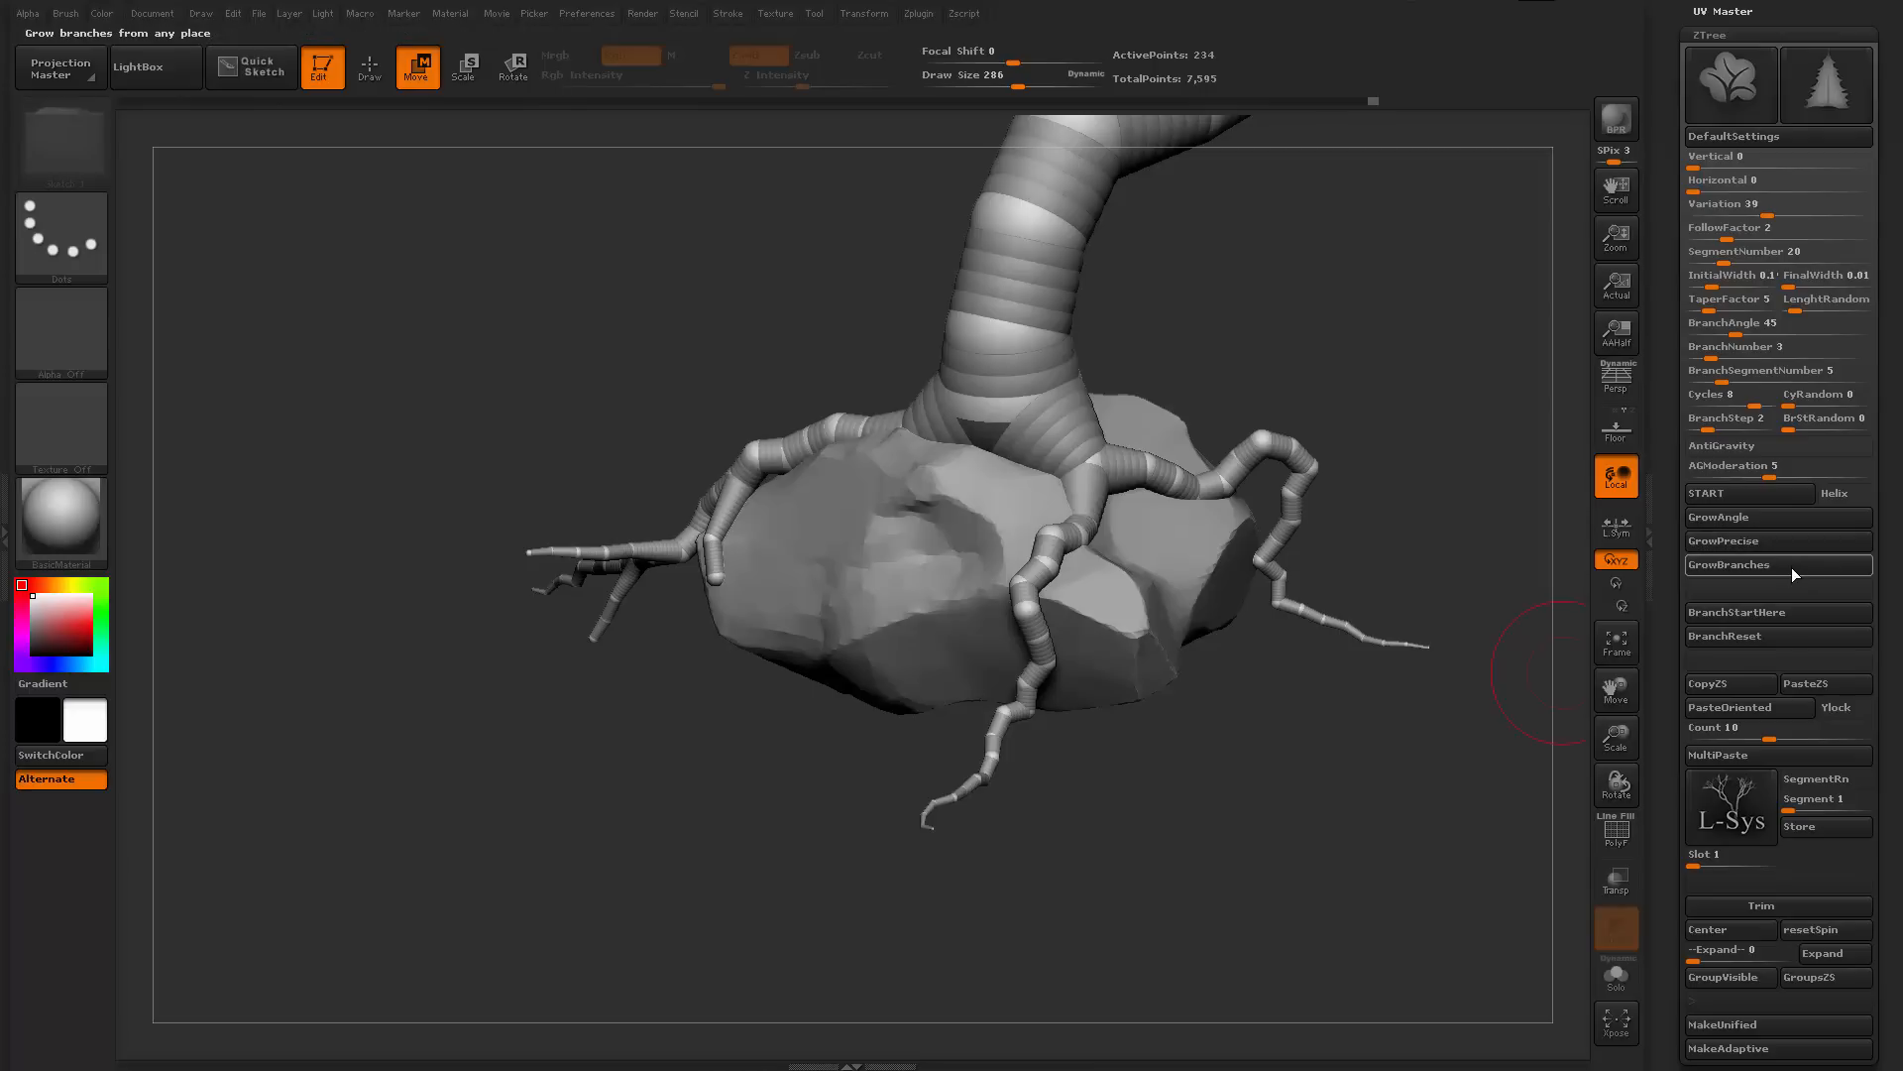
{"action": "left_click", "coordinate": [1792, 567]}
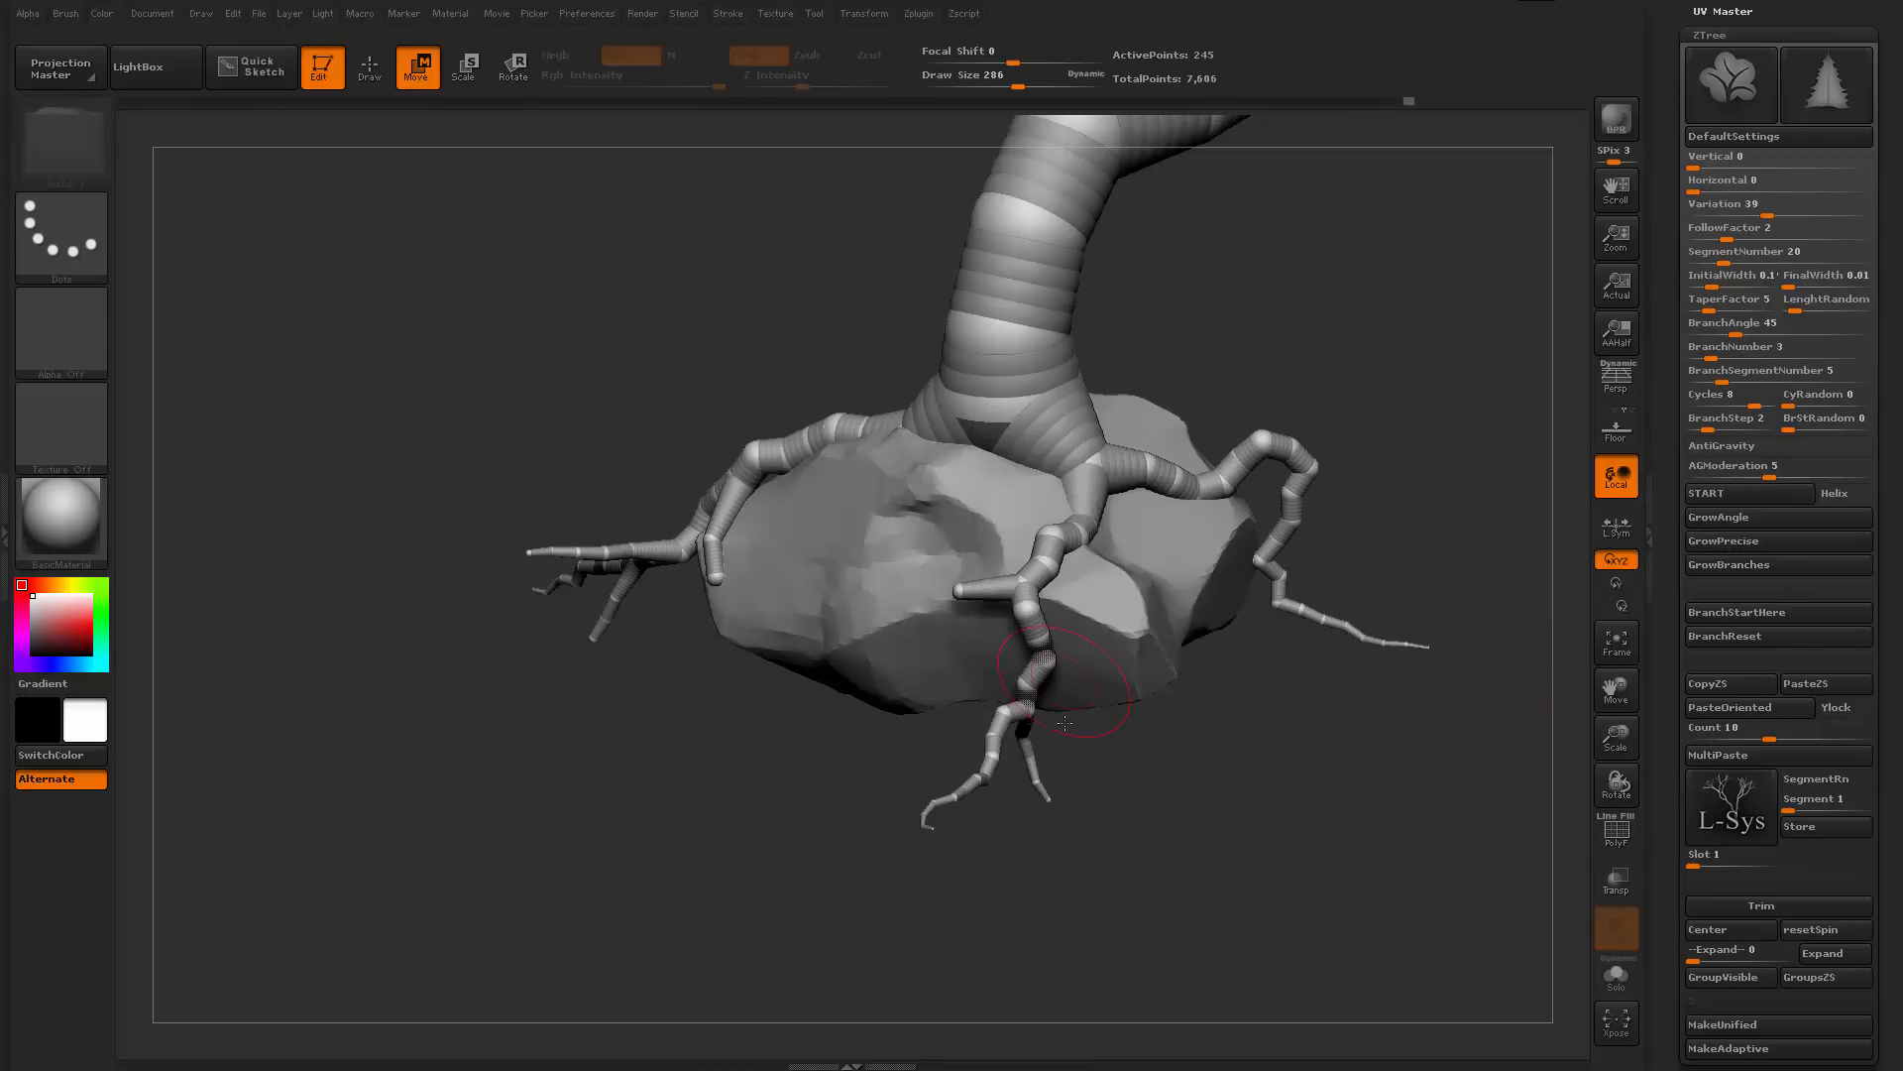
Rotate the side root near the lower bend of the front root to point closer to the ground
{"action": "left_click_drag", "start_coordinate": [1064, 723], "coordinate": [977, 658]}
{"action": "key", "text": "r"}
{"action": "left_click_drag", "start_coordinate": [967, 736], "coordinate": [962, 694]}
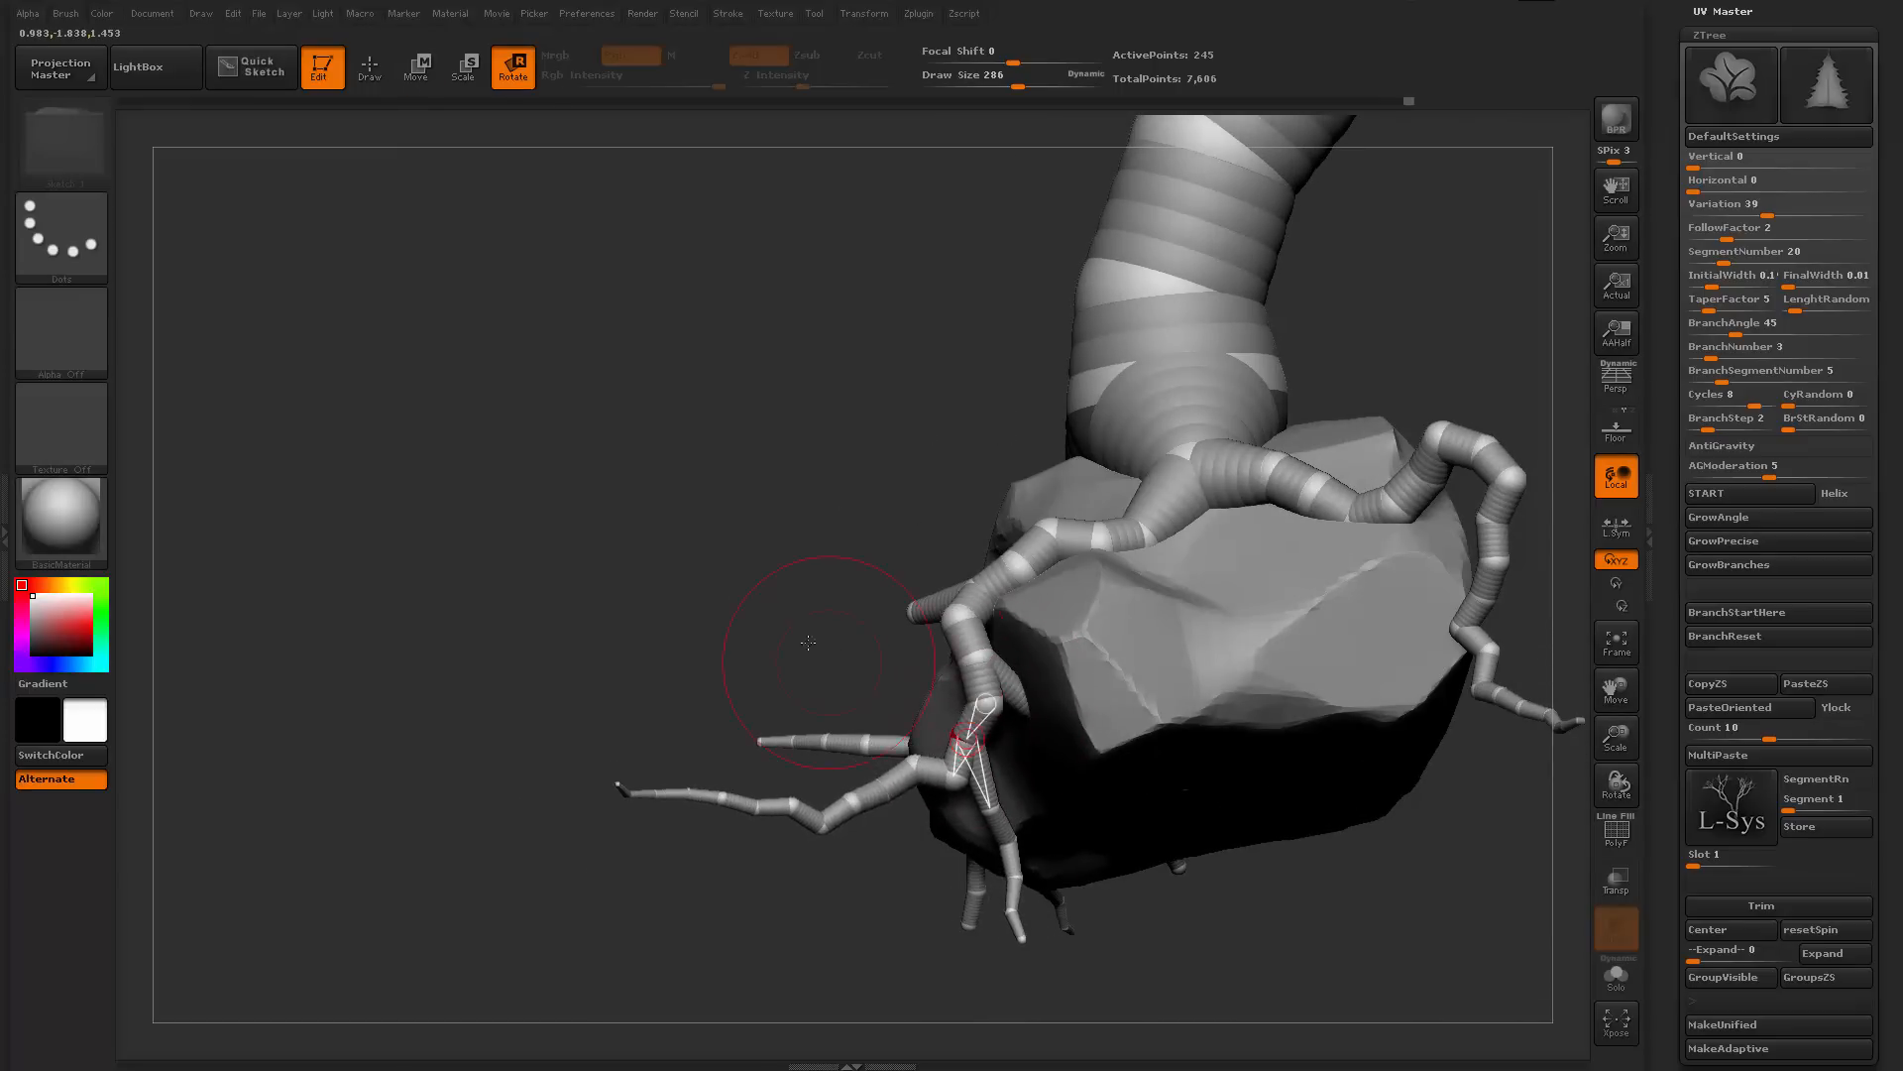
Delete the short stub root sticking out from the upper bend of the front root
{"action": "left_click_drag", "start_coordinate": [808, 642], "coordinate": [842, 600]}
{"action": "key", "text": "q"}
{"action": "left_click", "coordinate": [876, 597], "text": "alt"}
{"action": "left_click_drag", "start_coordinate": [1121, 913], "coordinate": [1045, 837]}
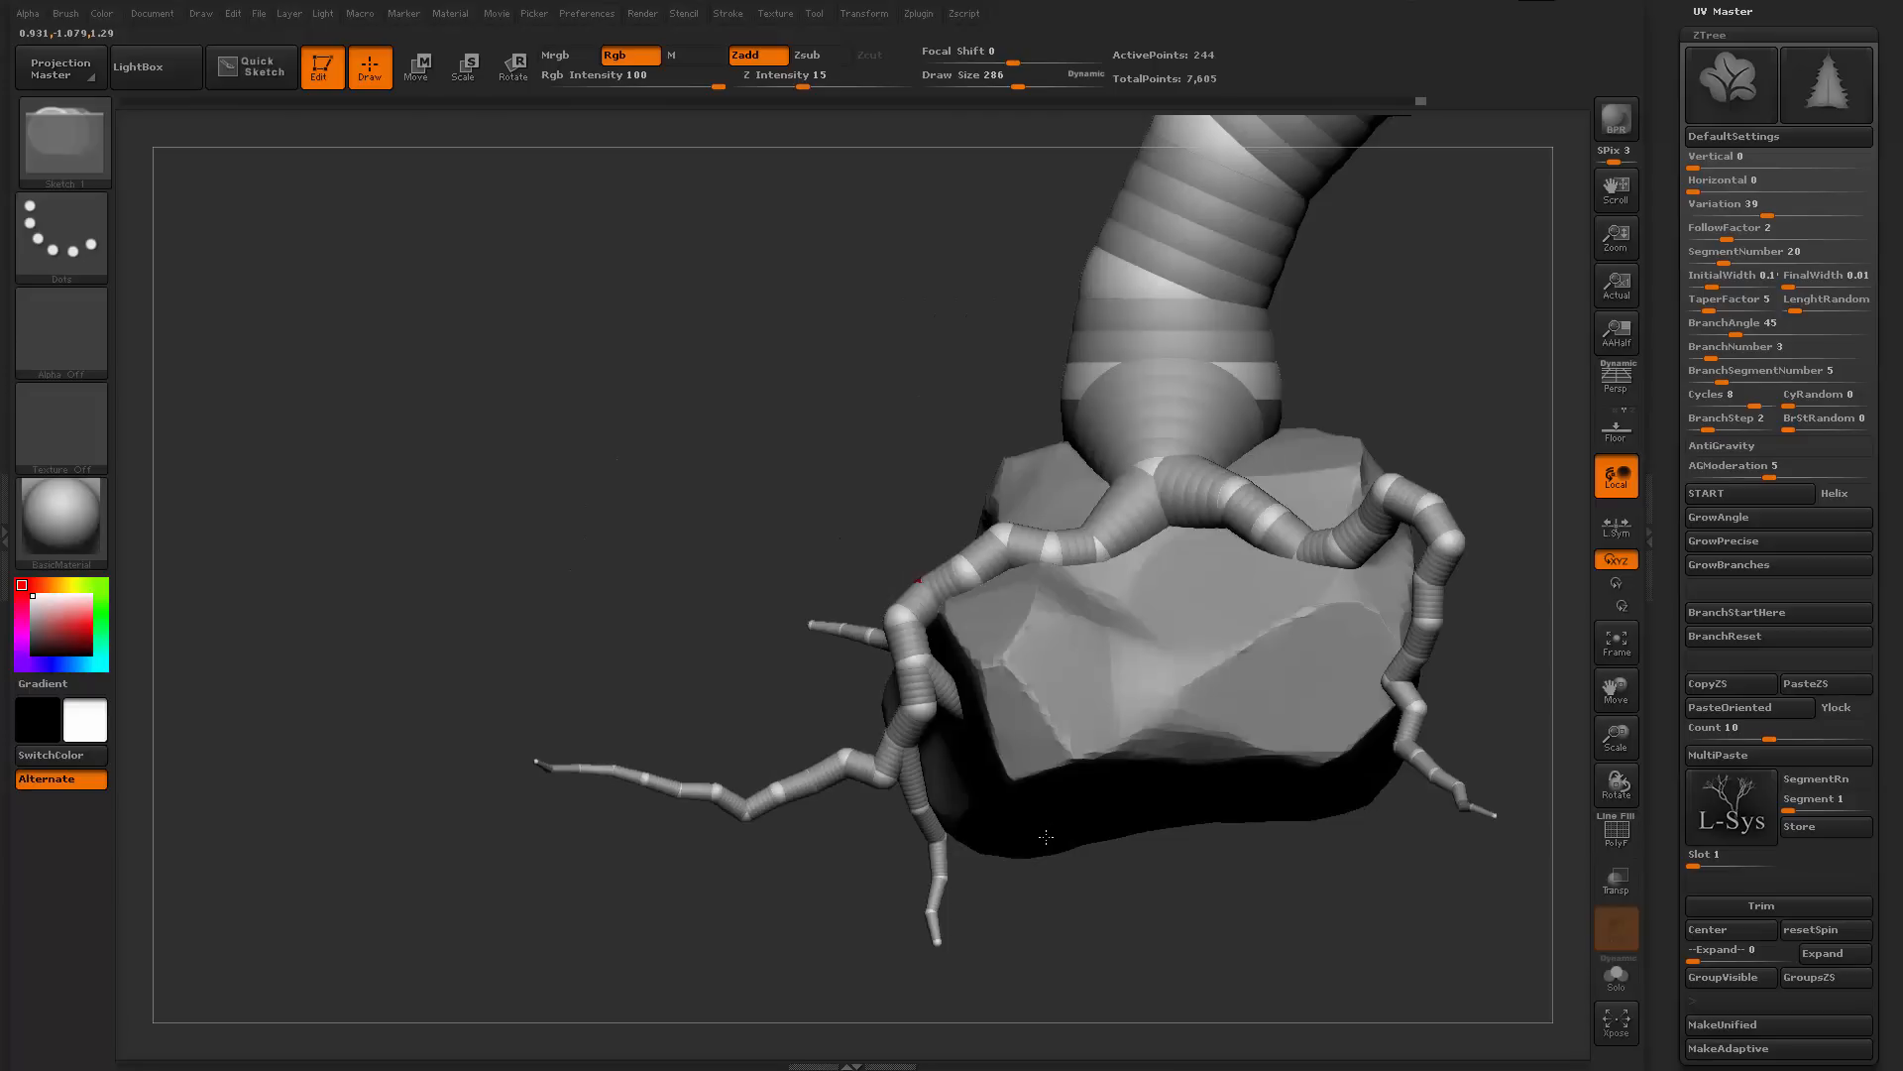
Rotate the remaining small side roots of the front root so they bend down along the rock
{"action": "left_click_drag", "start_coordinate": [934, 801], "coordinate": [897, 805]}
{"action": "key", "text": "r"}
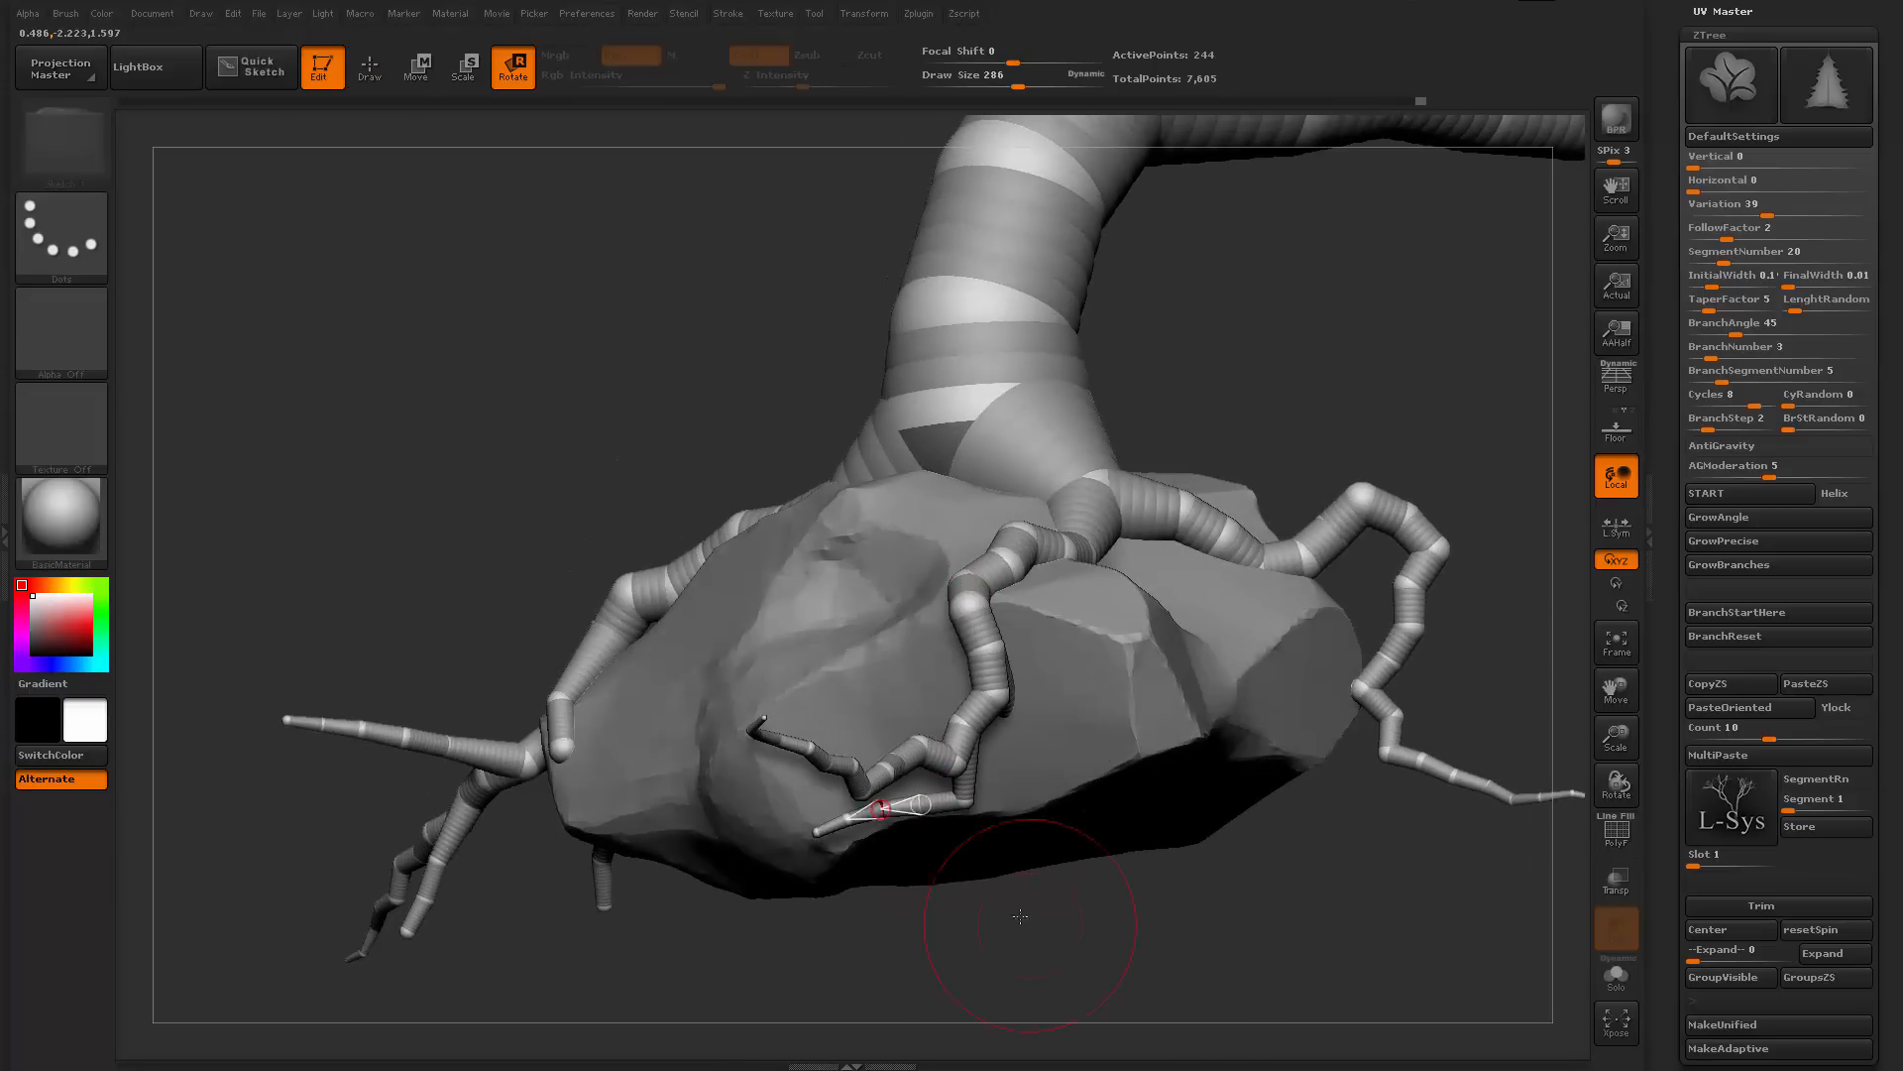
{"action": "left_click_drag", "start_coordinate": [1020, 916], "coordinate": [991, 706]}
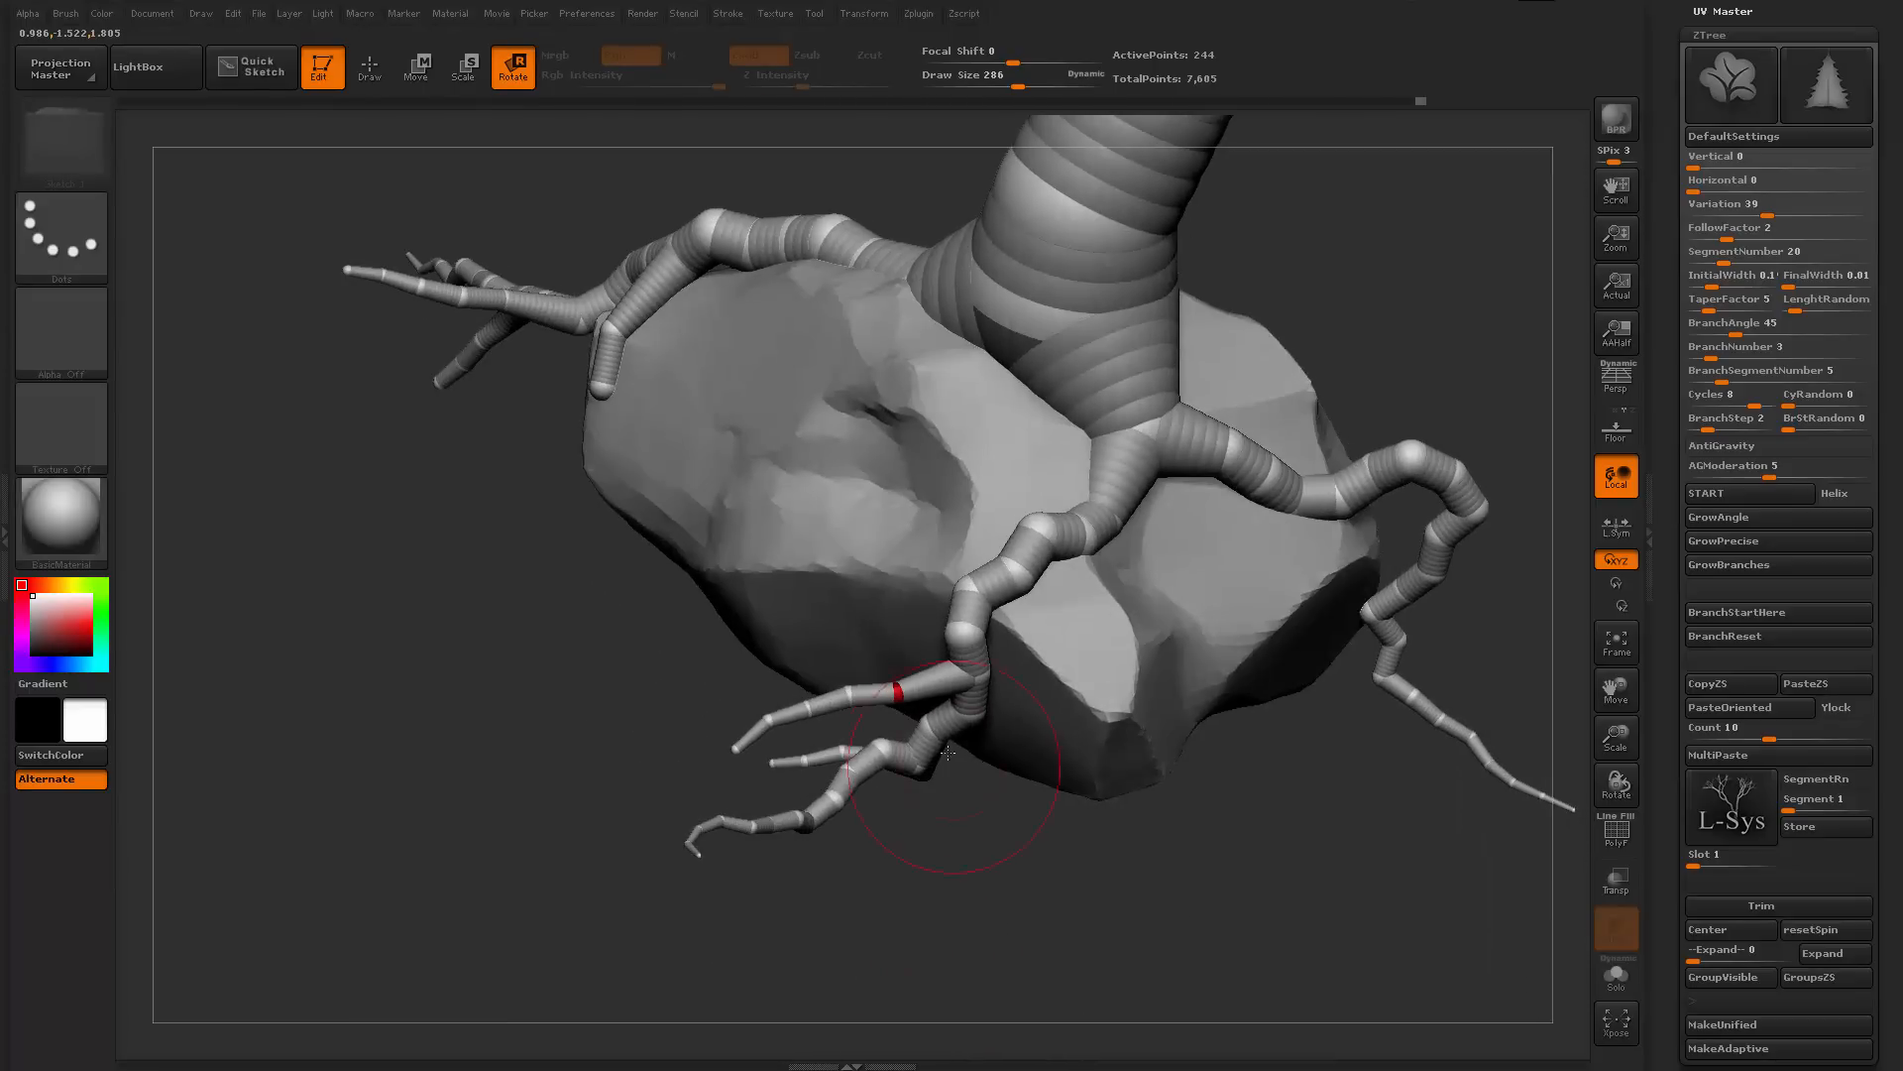
{"action": "left_click_drag", "start_coordinate": [948, 752], "coordinate": [986, 734]}
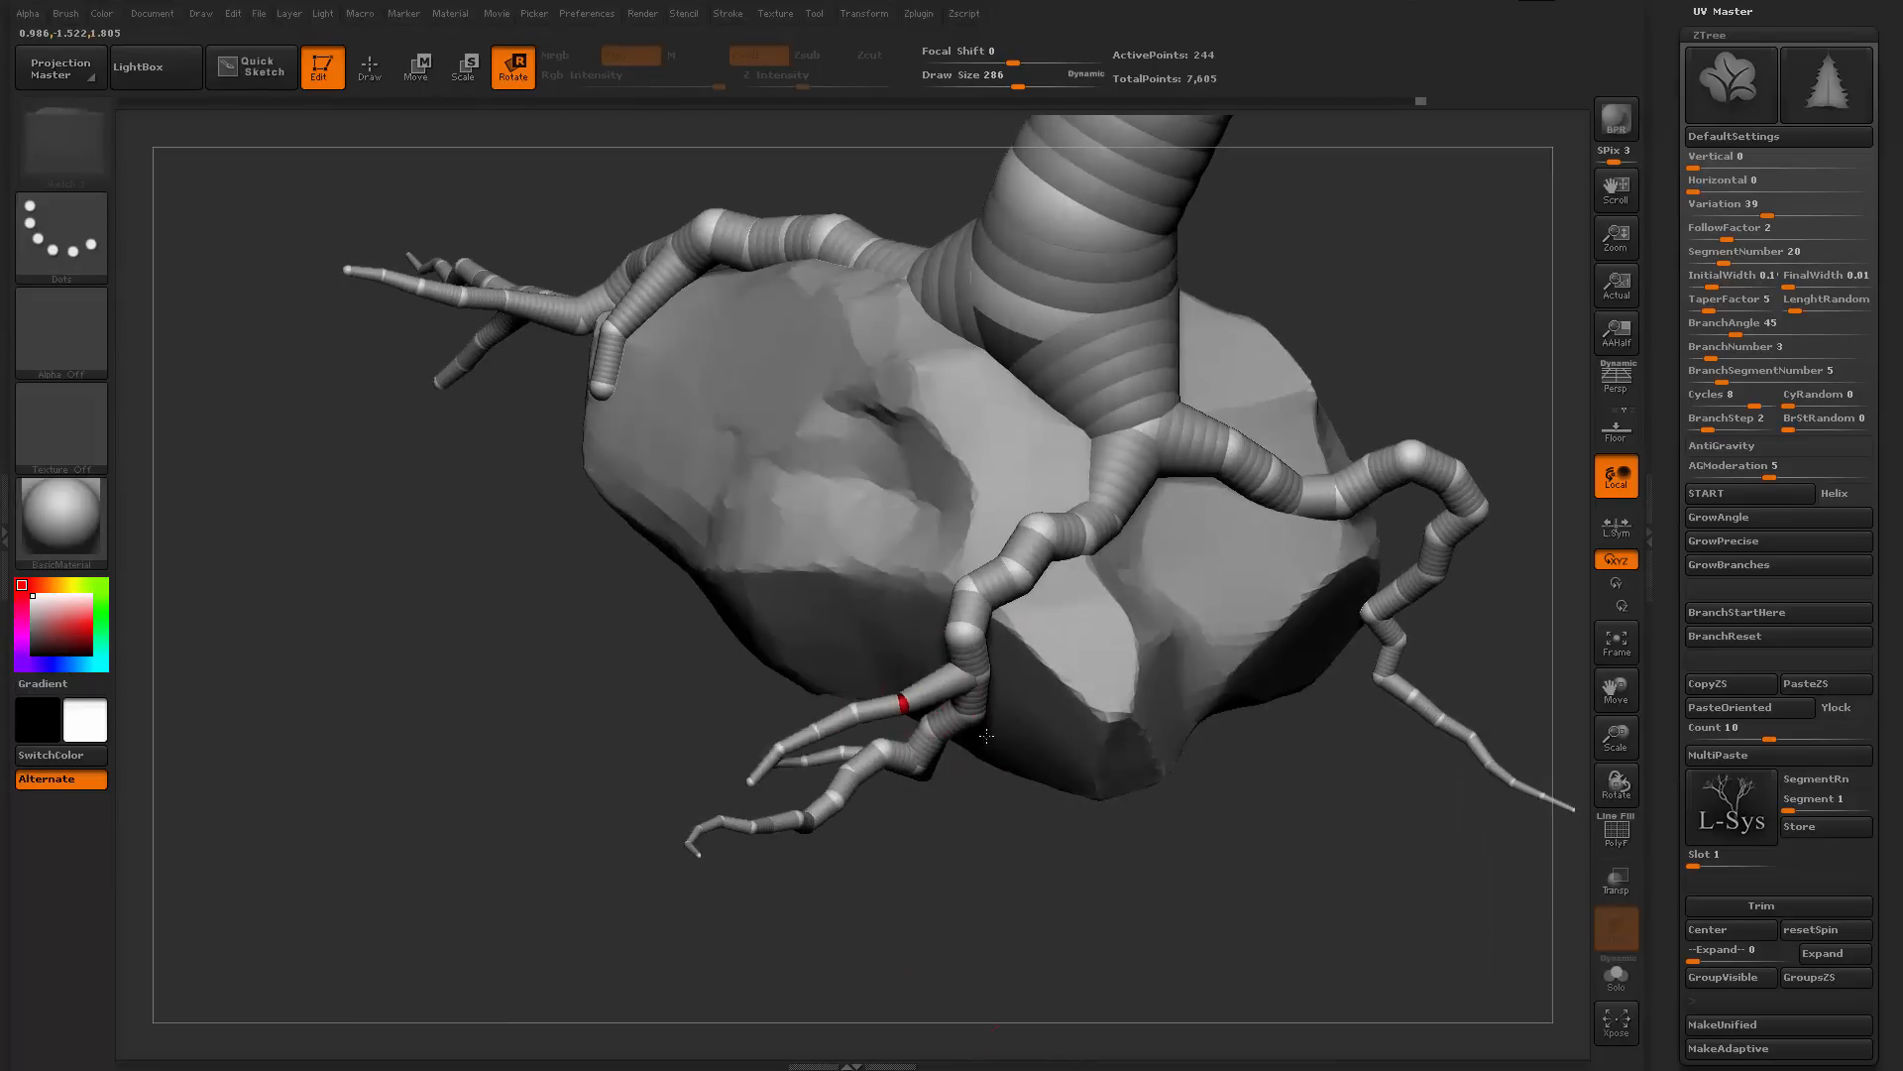
{"action": "left_click_drag", "start_coordinate": [1218, 720], "coordinate": [1030, 780]}
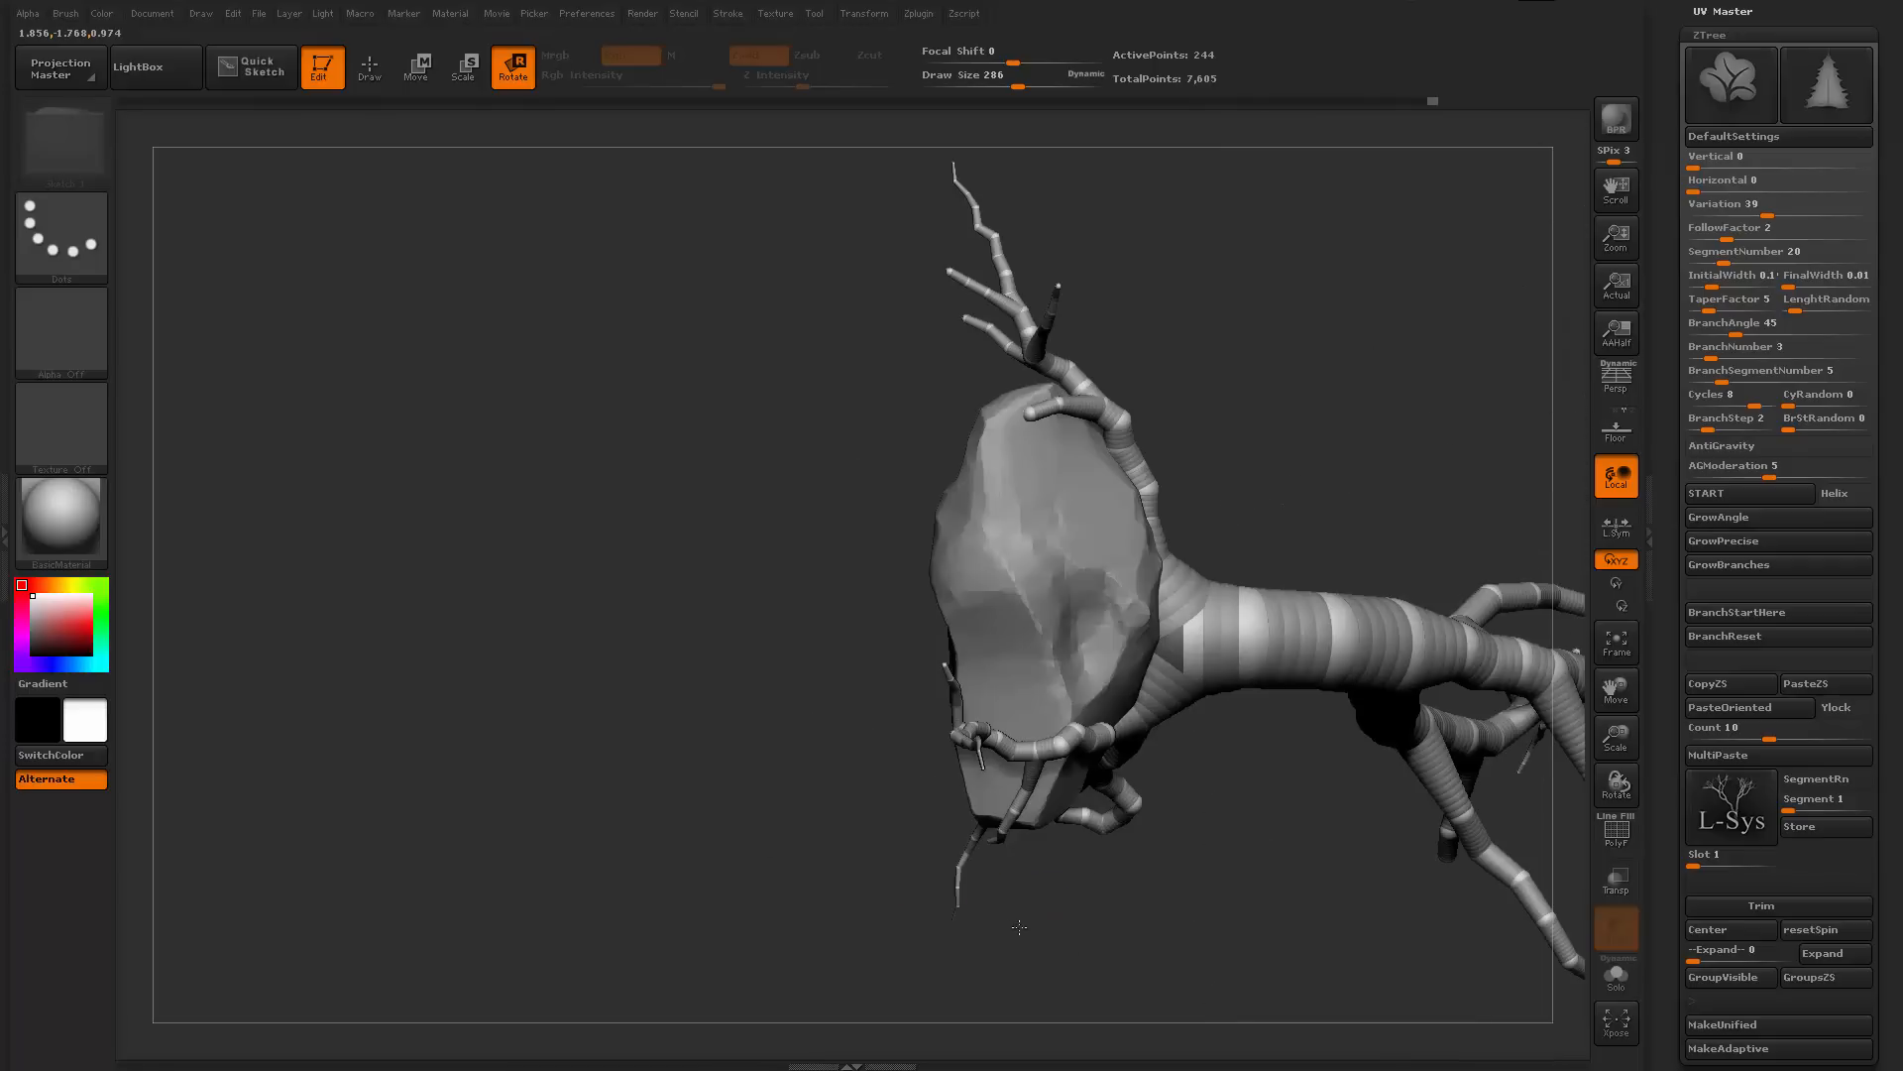
Preview the tree as a skinned mesh, check its polygroups, and look over the whole tree on the rock
{"action": "left_click_drag", "start_coordinate": [1051, 941], "coordinate": [1138, 240]}
{"action": "key", "text": "a"}
{"action": "key", "text": "a"}
{"action": "key", "text": "shift+f"}
{"action": "key", "text": "shift+f"}
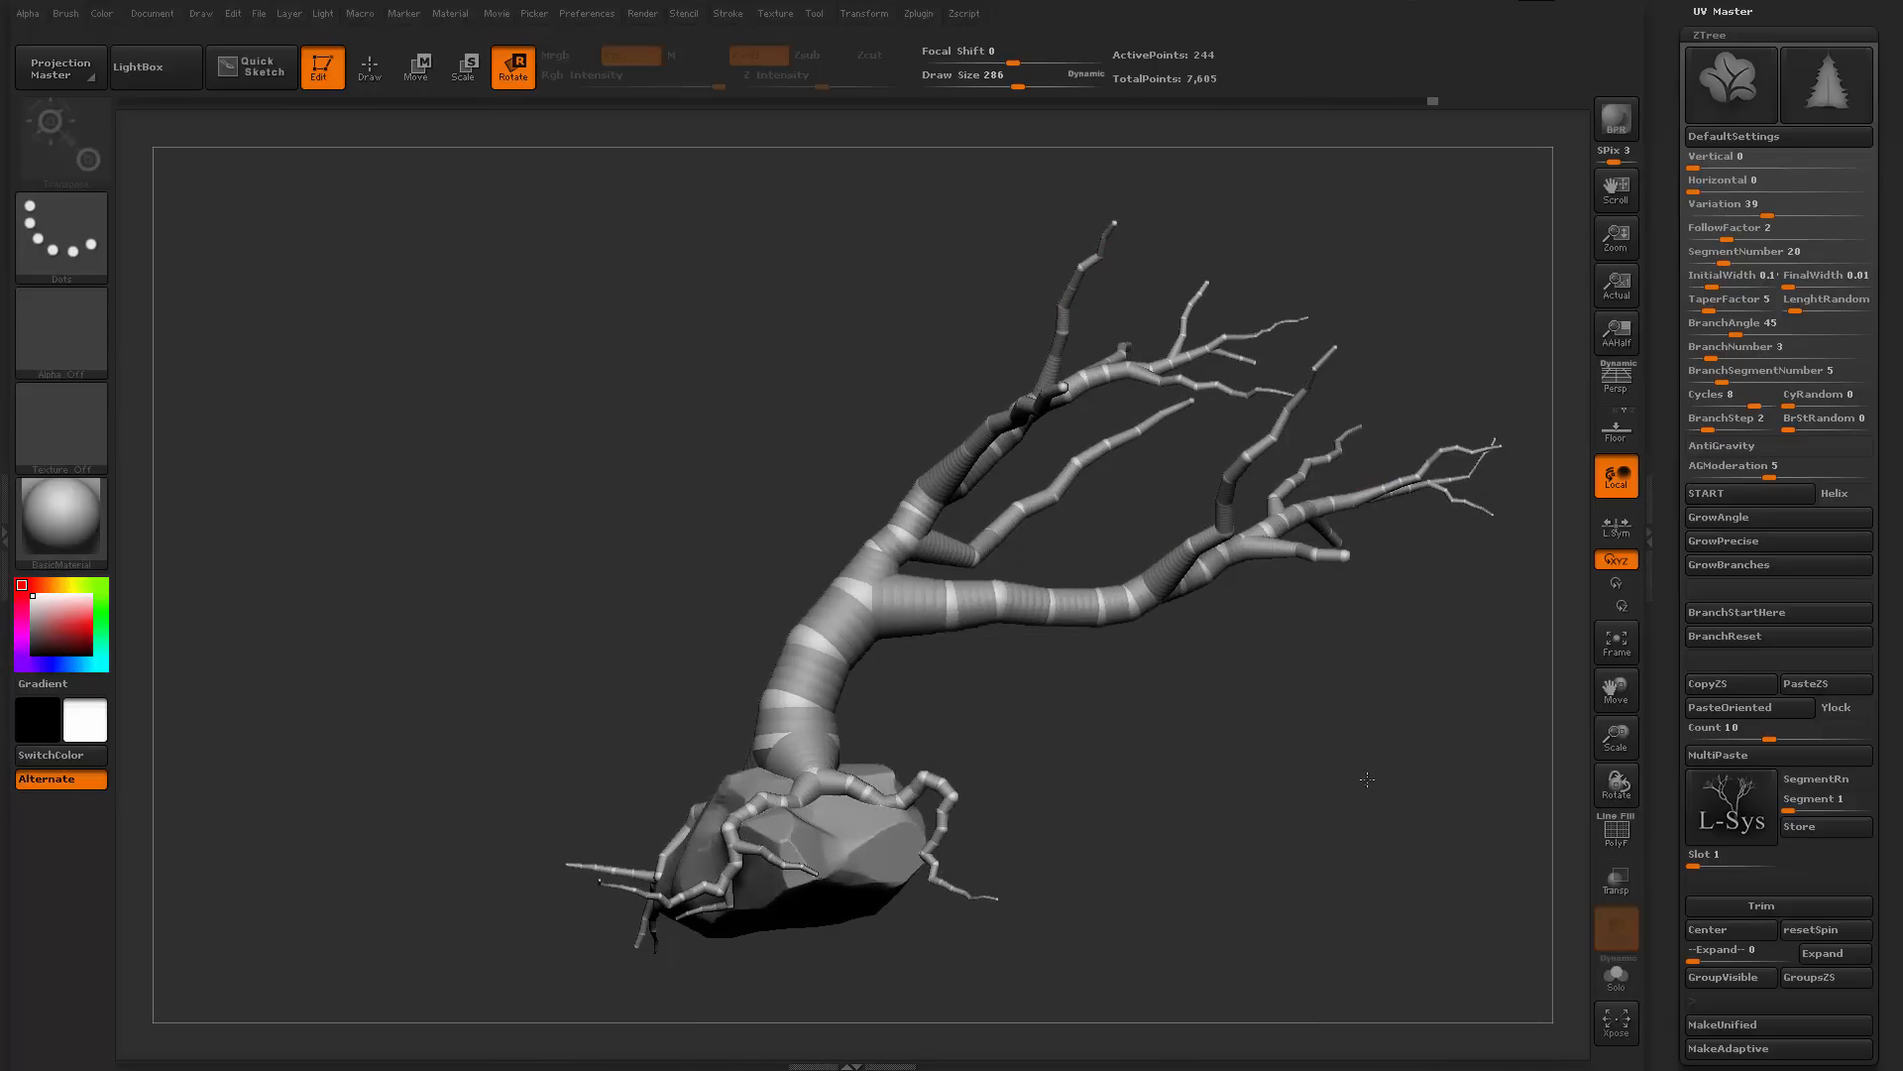
{"action": "left_click_drag", "start_coordinate": [1367, 779], "coordinate": [1144, 315]}
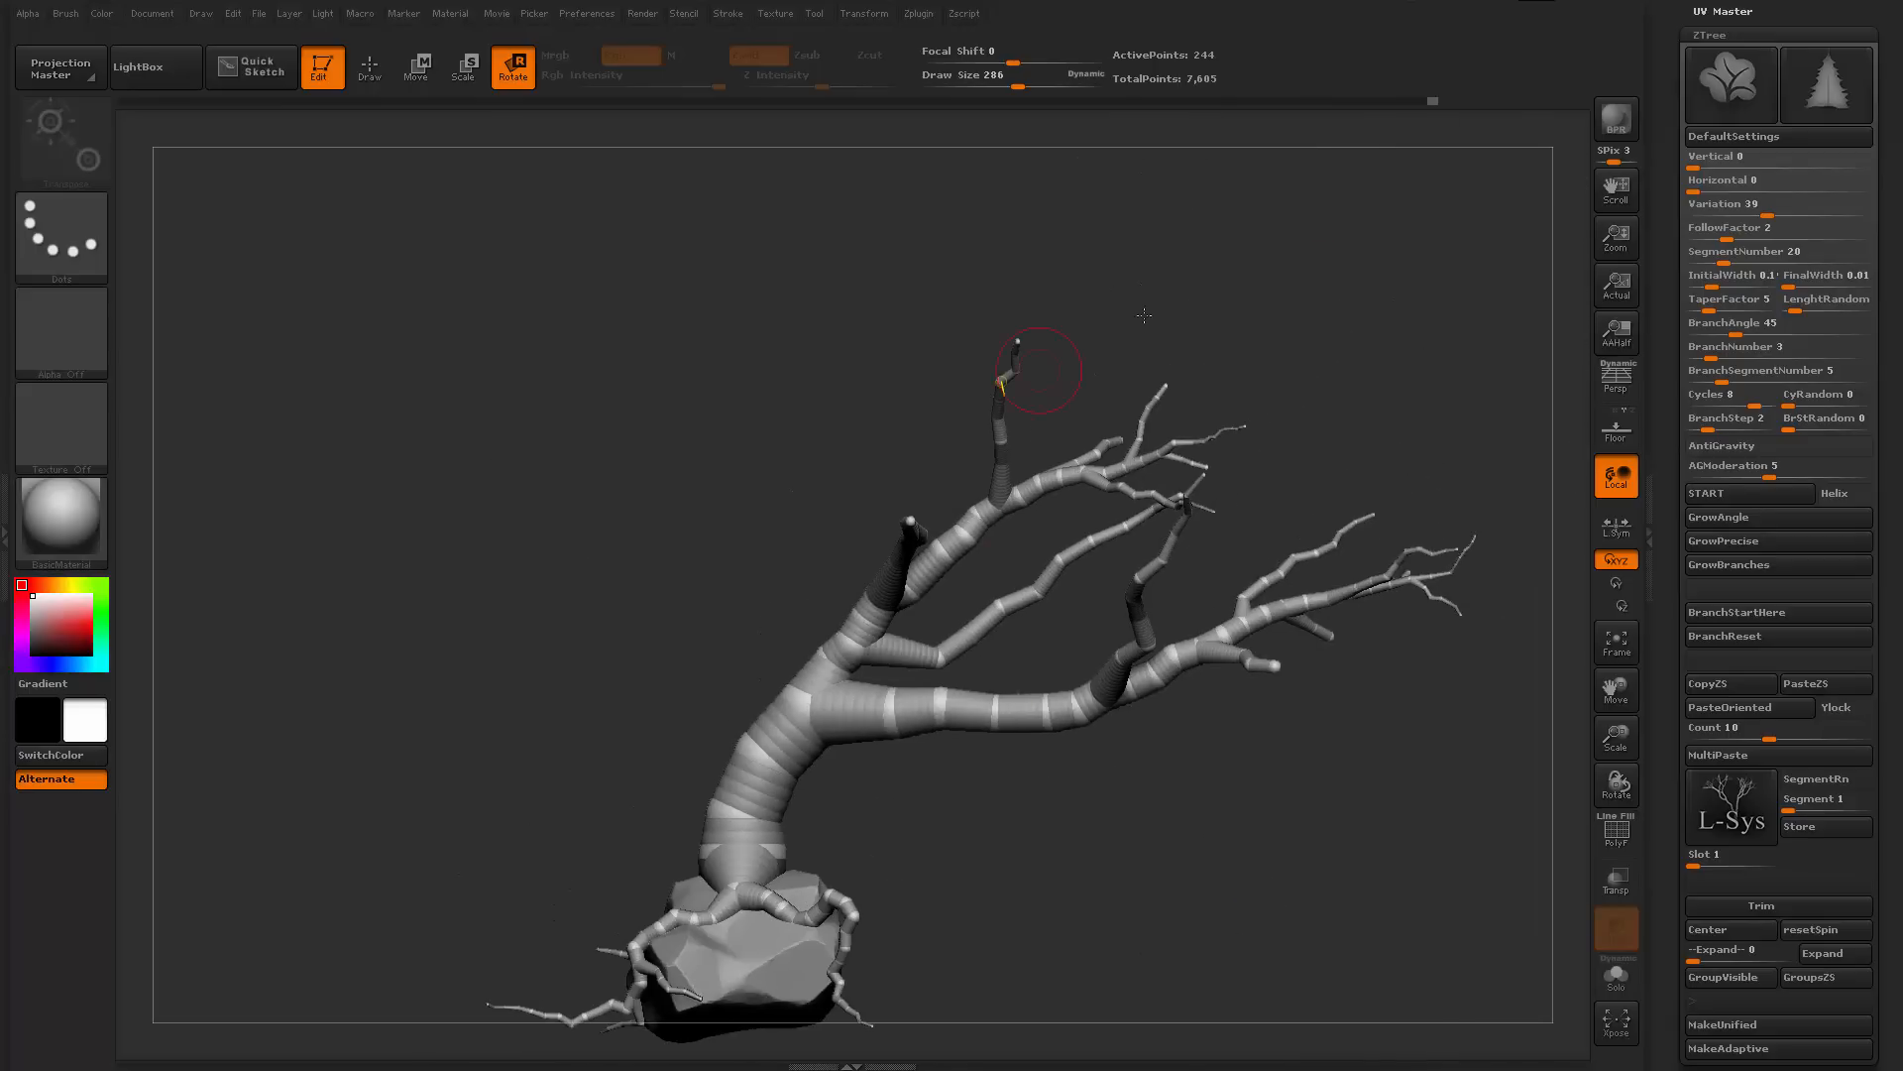
{"action": "left_click_drag", "start_coordinate": [1172, 876], "coordinate": [1168, 815], "text": "alt"}
{"action": "left_click_drag", "start_coordinate": [1671, 639], "coordinate": [1674, 582]}
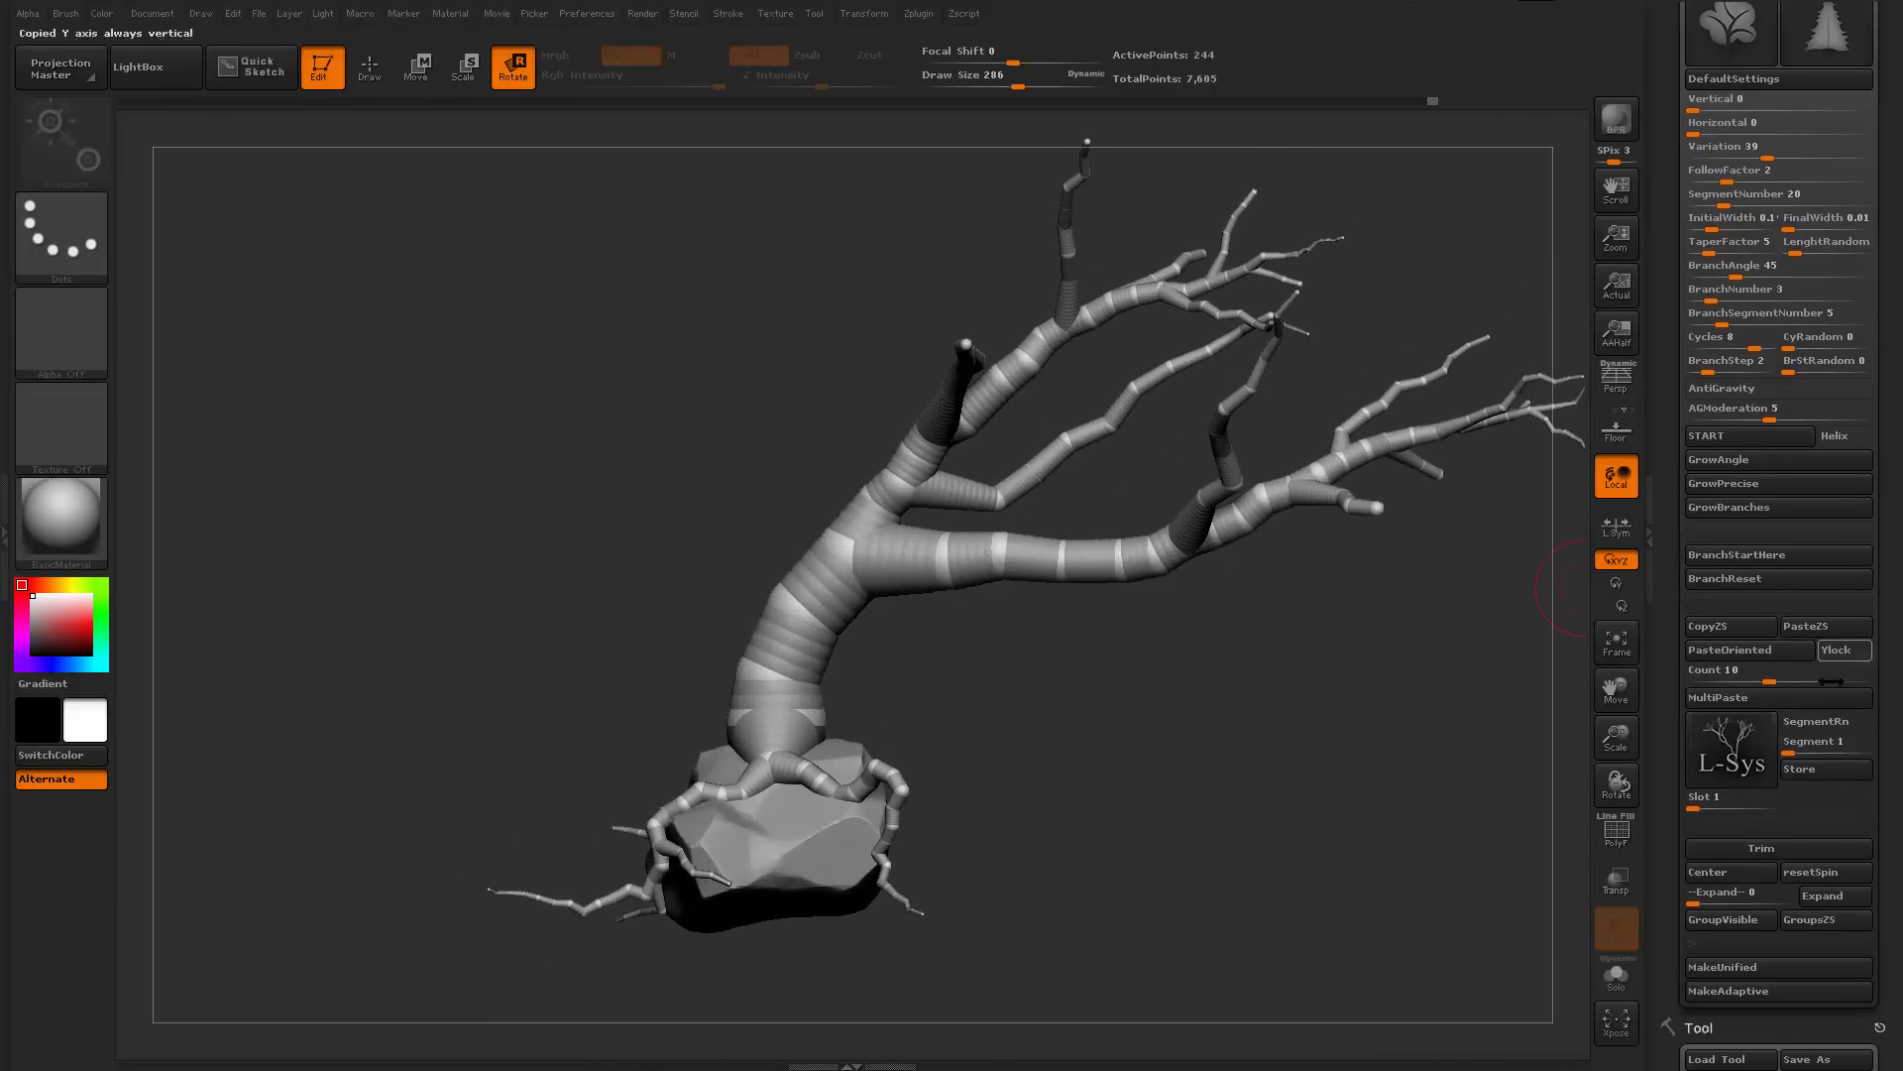
{"action": "left_click_drag", "start_coordinate": [1663, 831], "coordinate": [1664, 807]}
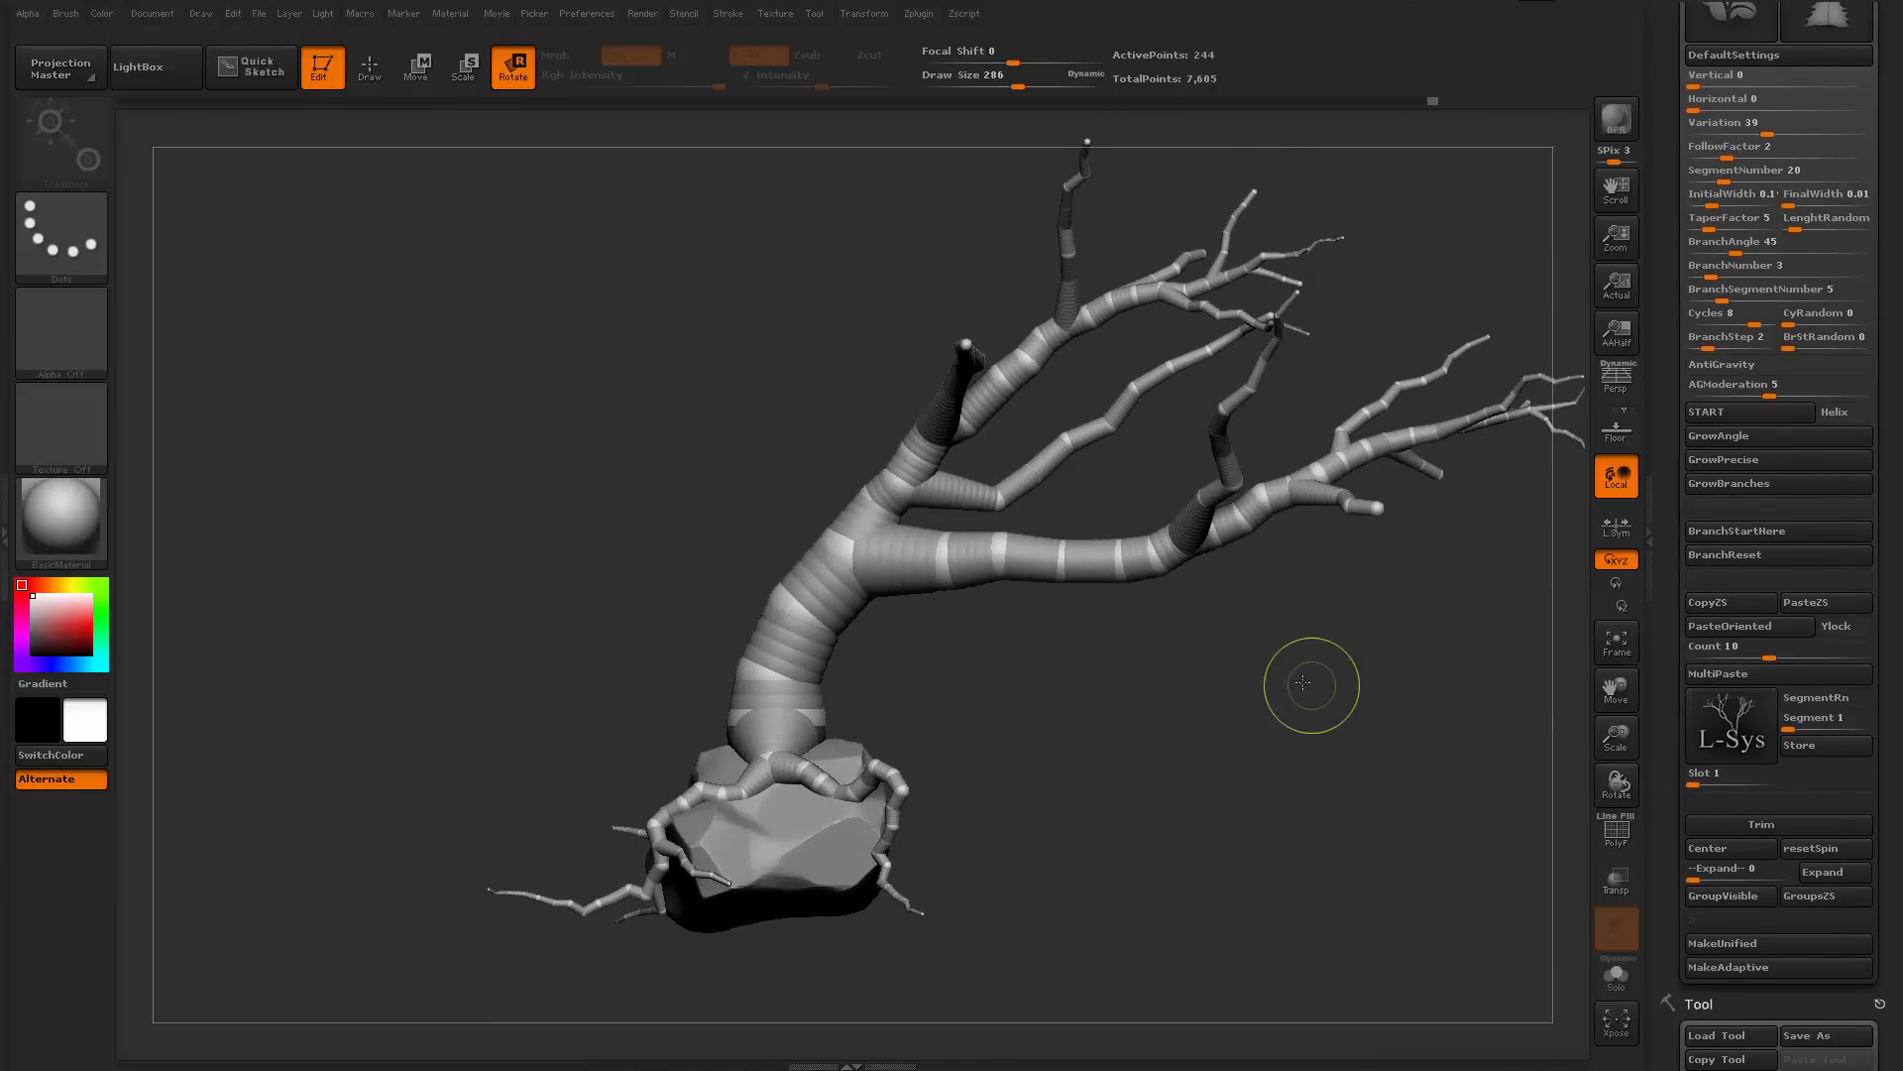
Save the project under the name tree_branchCreated
{"action": "key", "text": "ctrl+s"}
{"action": "type", "text": "te"}
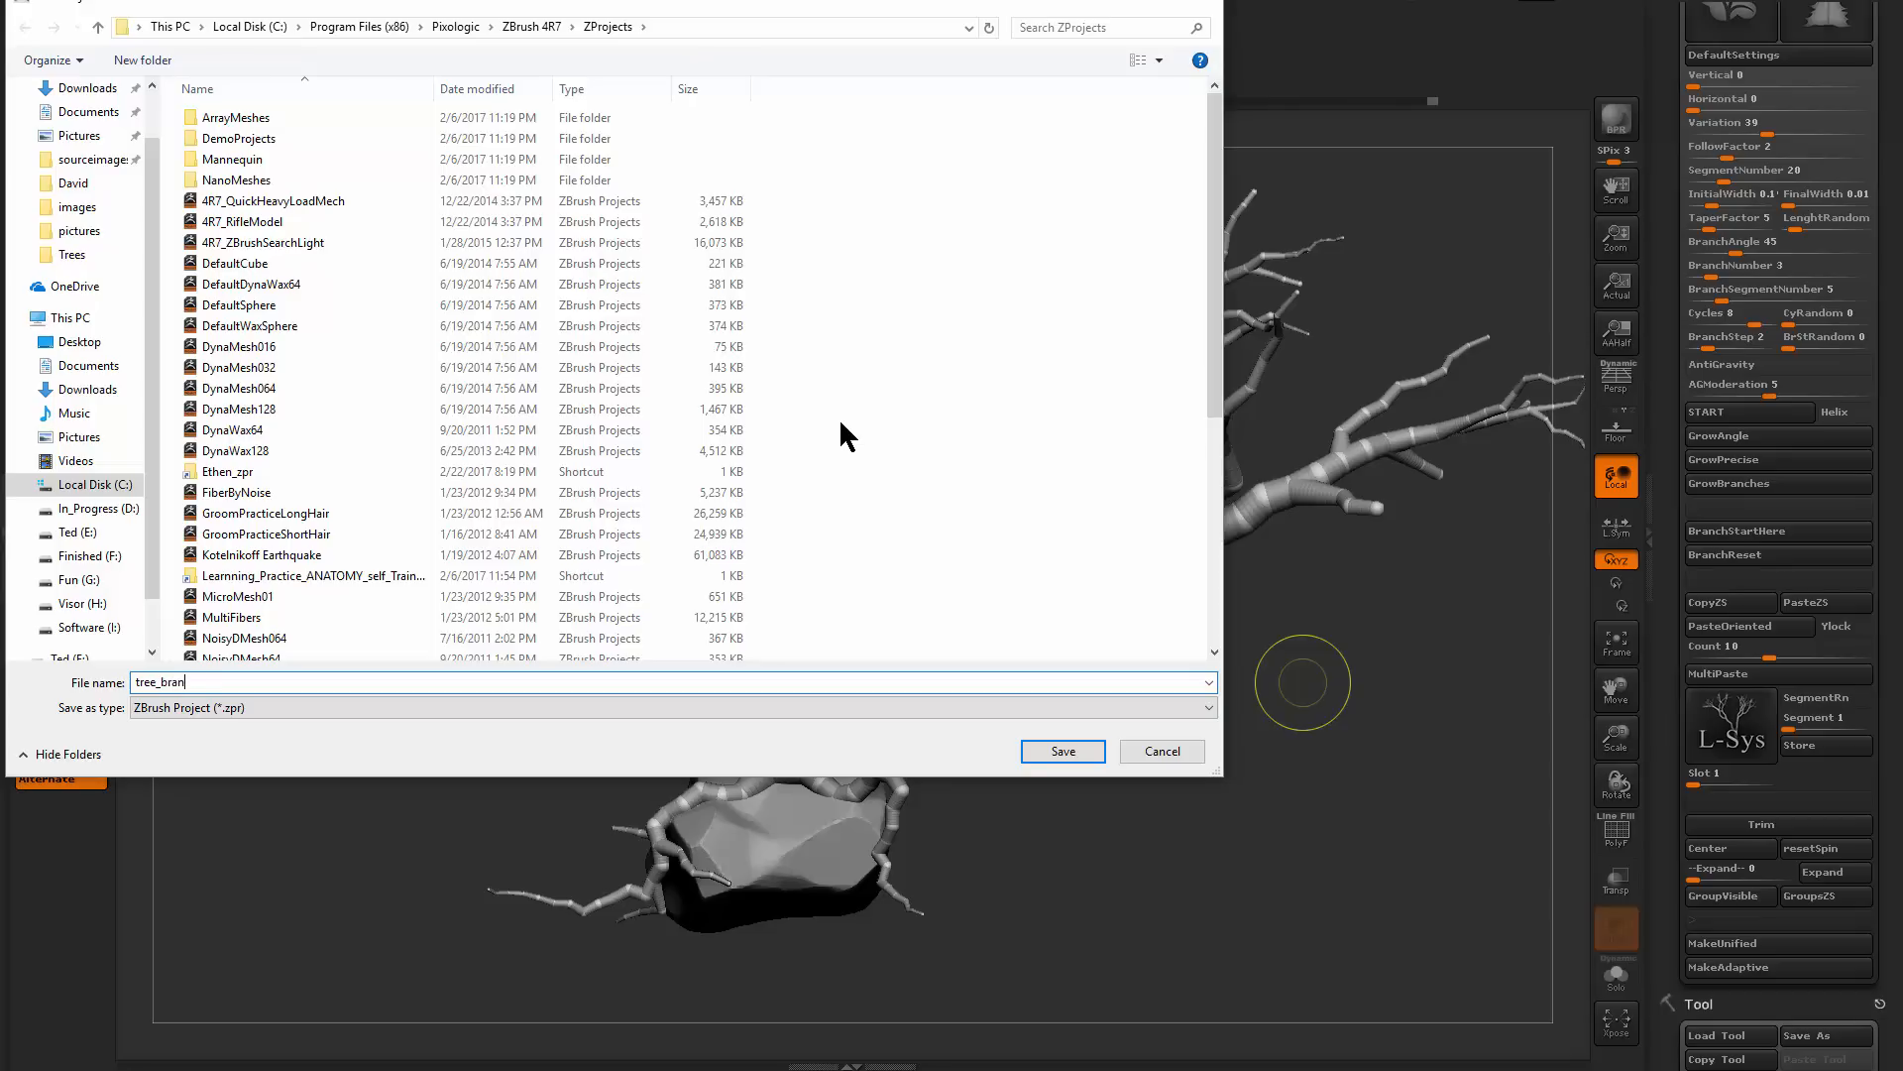
{"action": "type", "text": "ee_branchCreated"}
{"action": "key", "text": "Return"}
{"action": "left_click_drag", "start_coordinate": [1339, 732], "coordinate": [1229, 761], "text": "alt"}
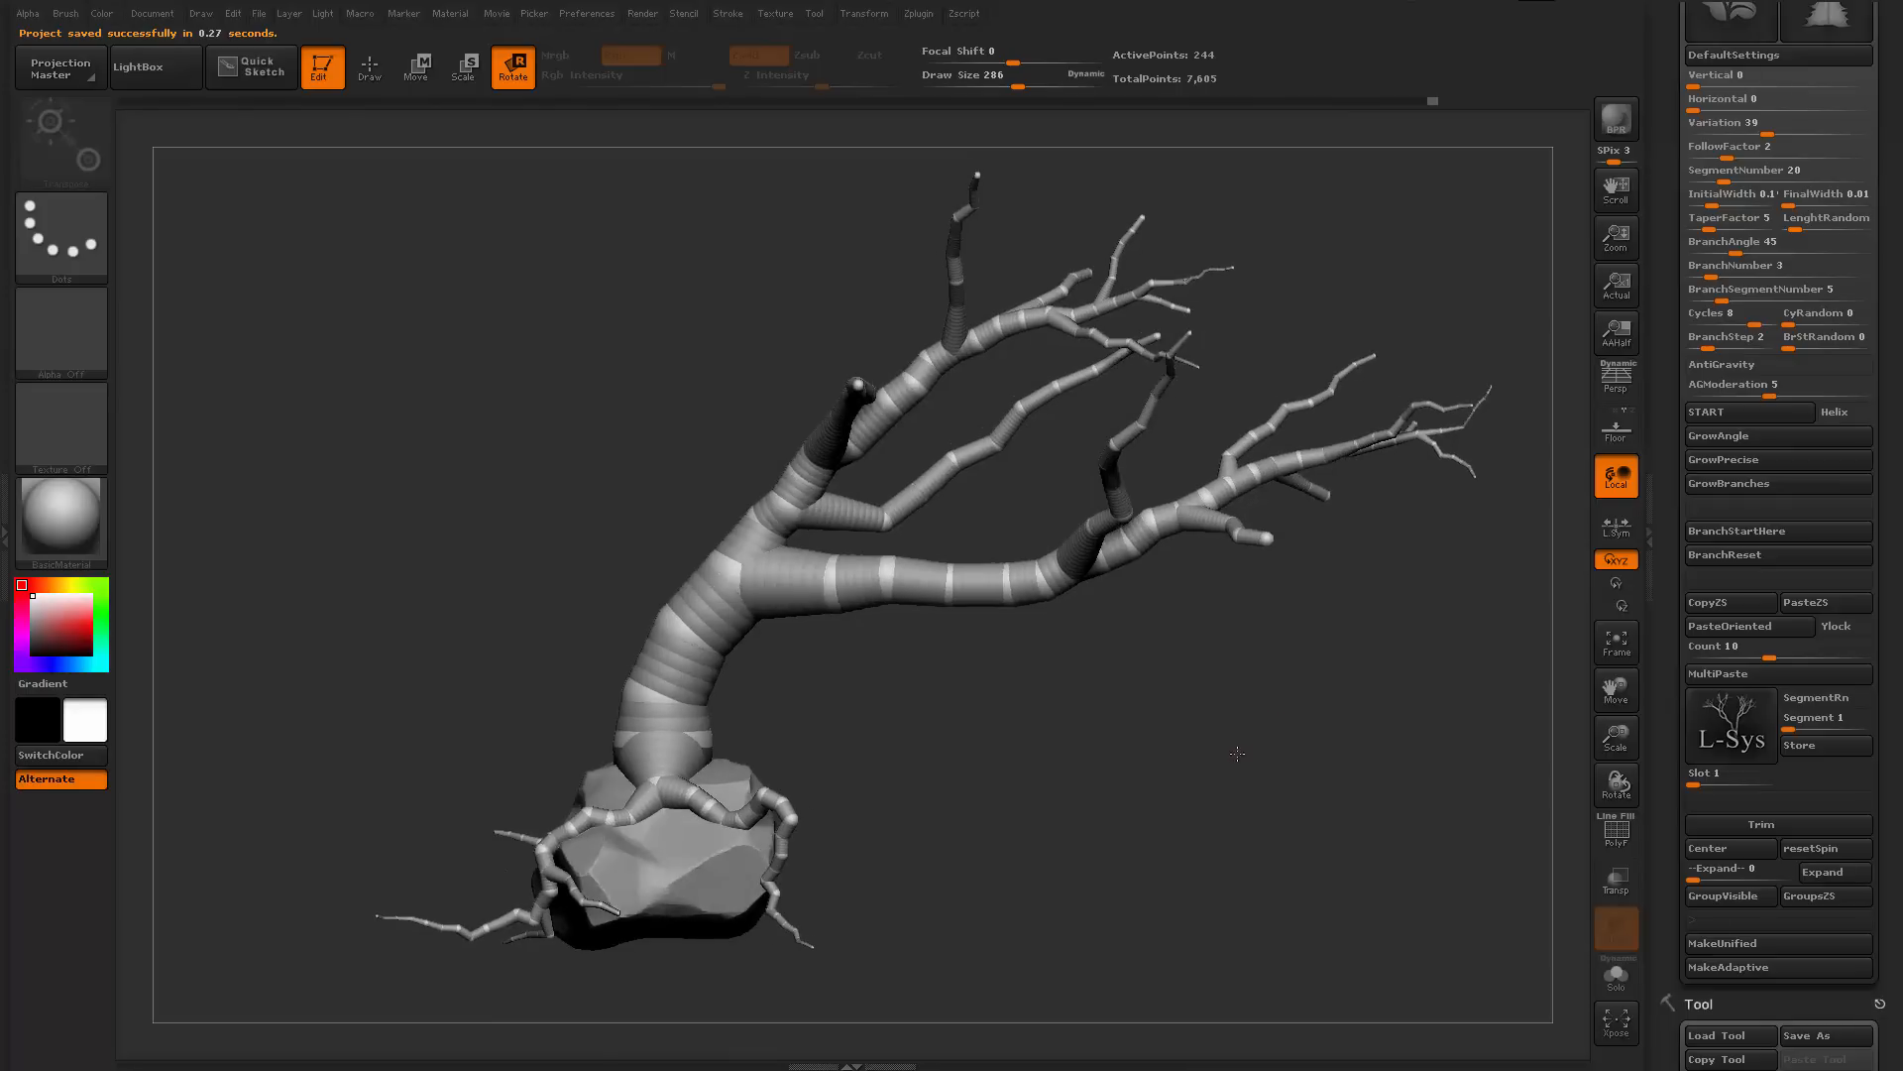
Display the ZSphere polygroups and examine how they are assigned across the branches, trunk and roots
{"action": "left_click_drag", "start_coordinate": [1671, 755], "coordinate": [1668, 632]}
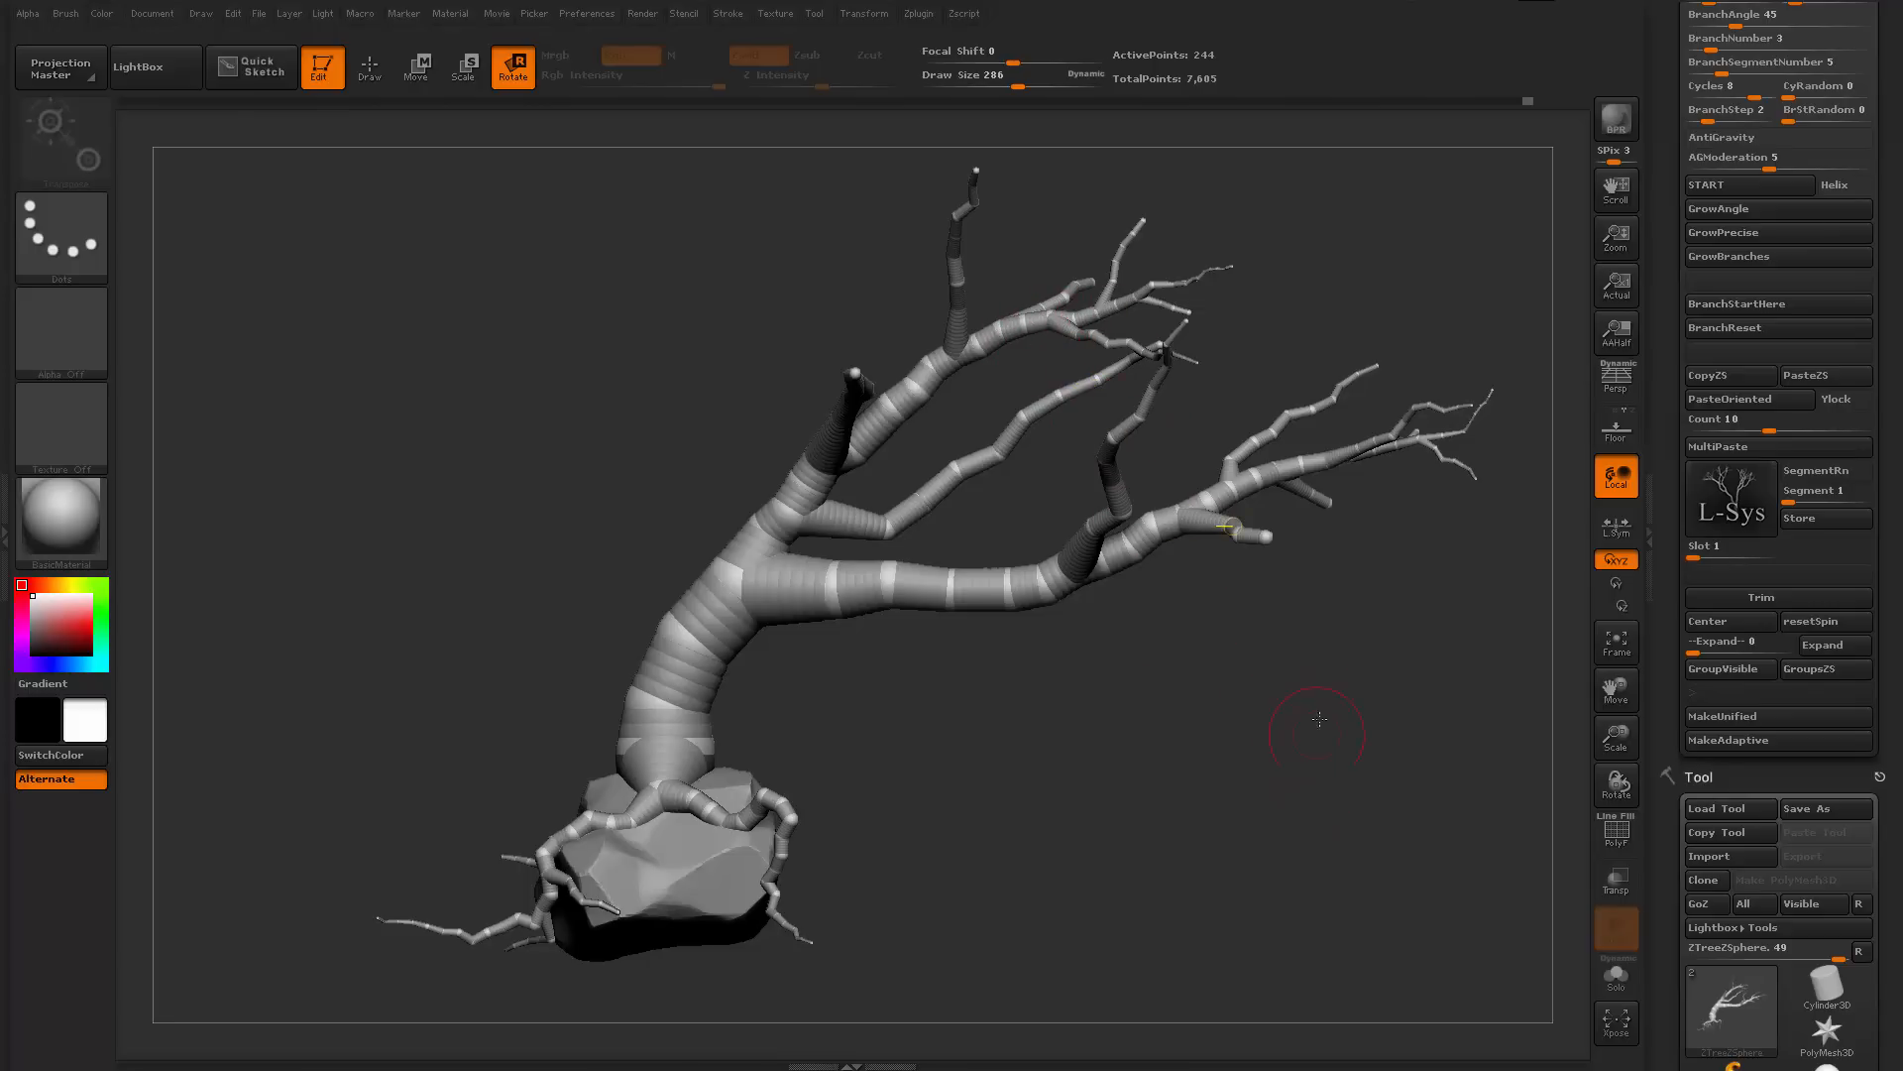
{"action": "left_click_drag", "start_coordinate": [1288, 751], "coordinate": [1160, 897]}
{"action": "key", "text": "shift+f"}
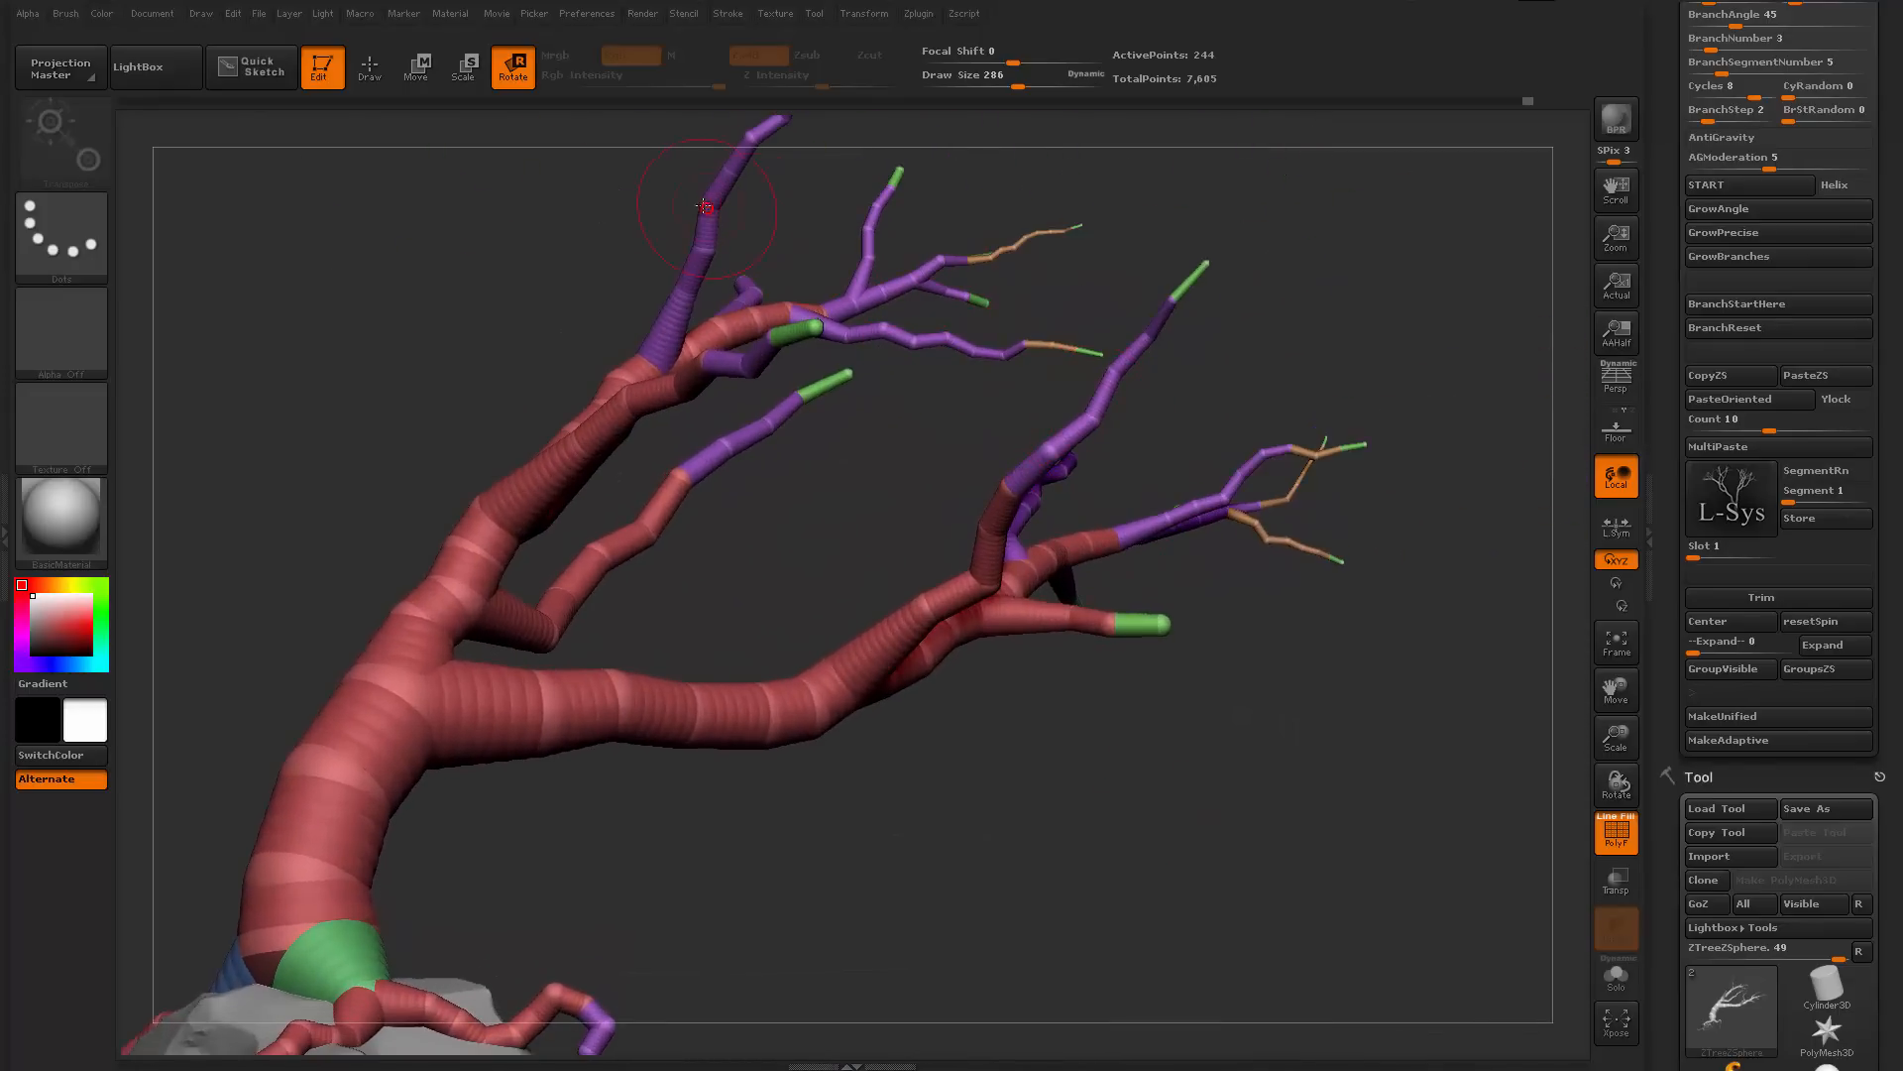
{"action": "left_click_drag", "start_coordinate": [1043, 764], "coordinate": [1307, 481], "text": "alt"}
{"action": "left_click_drag", "start_coordinate": [1040, 567], "coordinate": [733, 731], "text": "alt"}
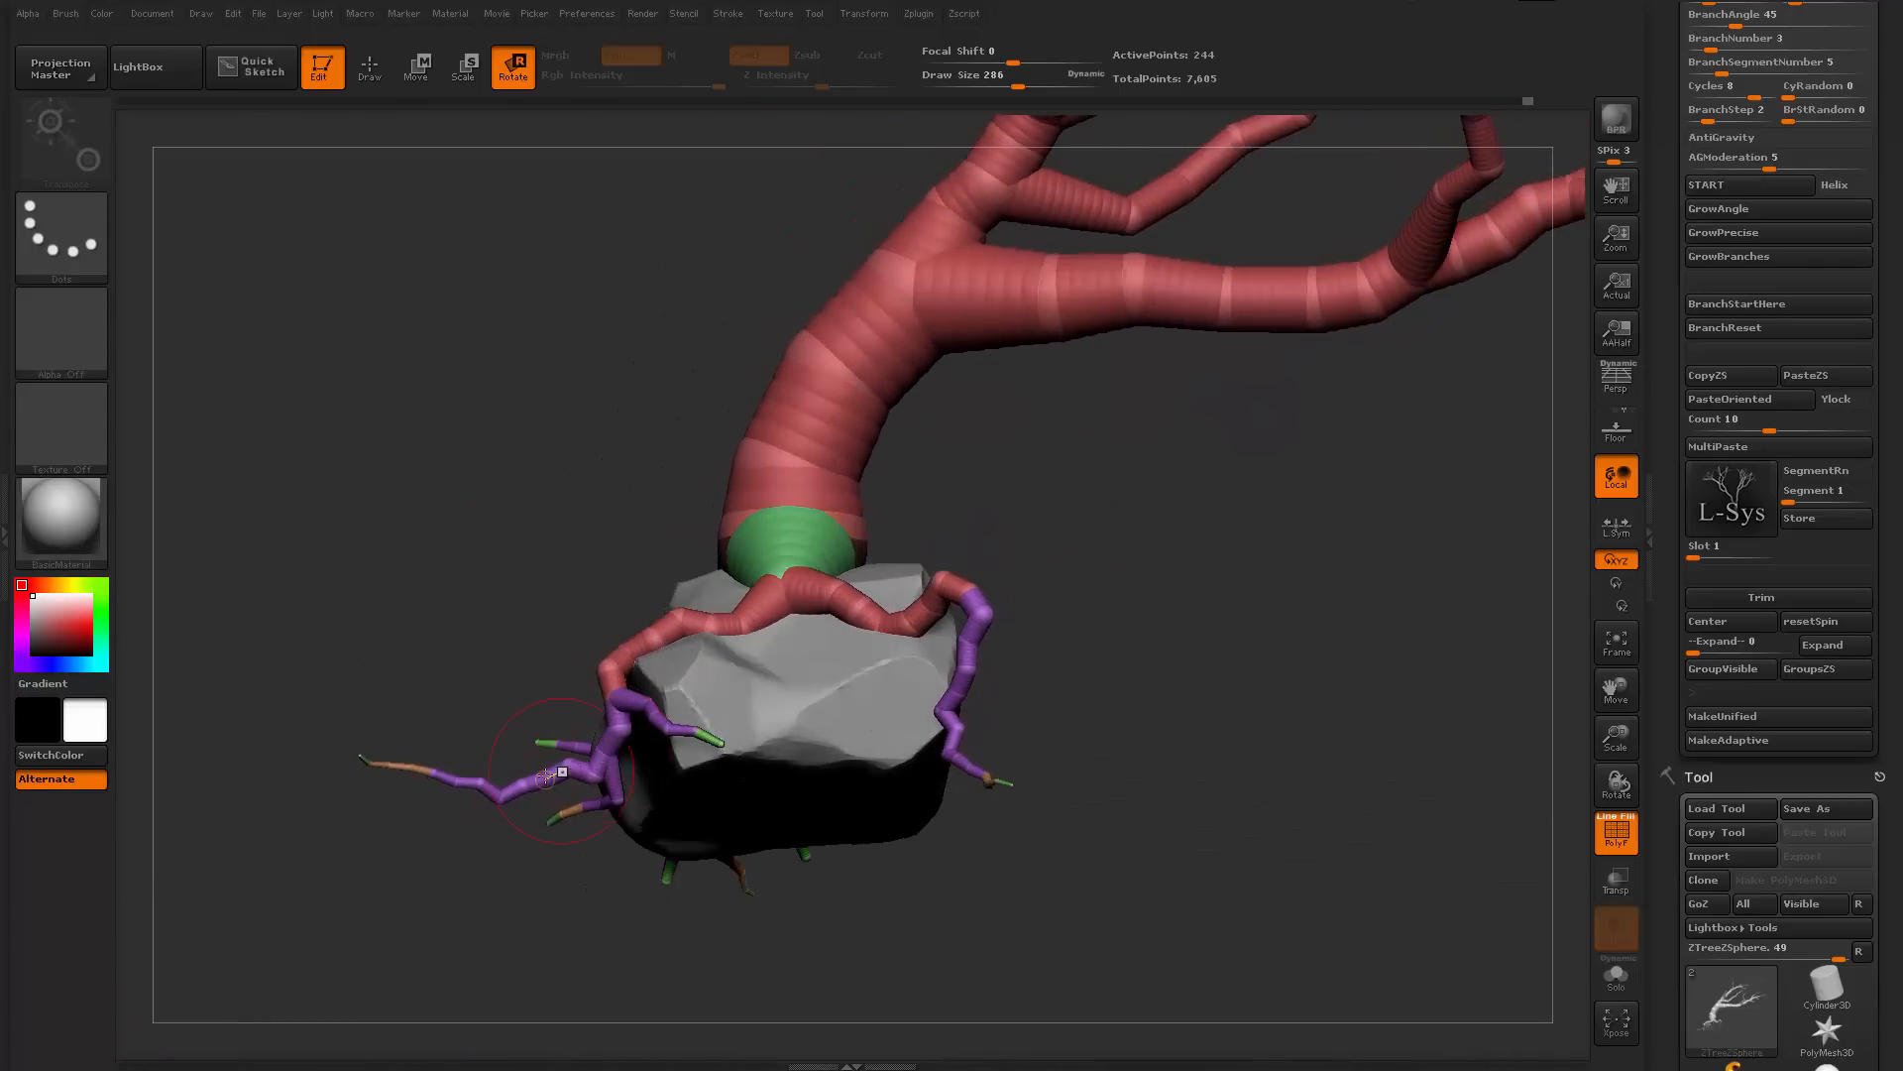
{"action": "left_click_drag", "start_coordinate": [1277, 590], "coordinate": [1388, 734]}
{"action": "key", "text": "shift+f"}
{"action": "key", "text": "shift+f"}
{"action": "key", "text": "shift+f"}
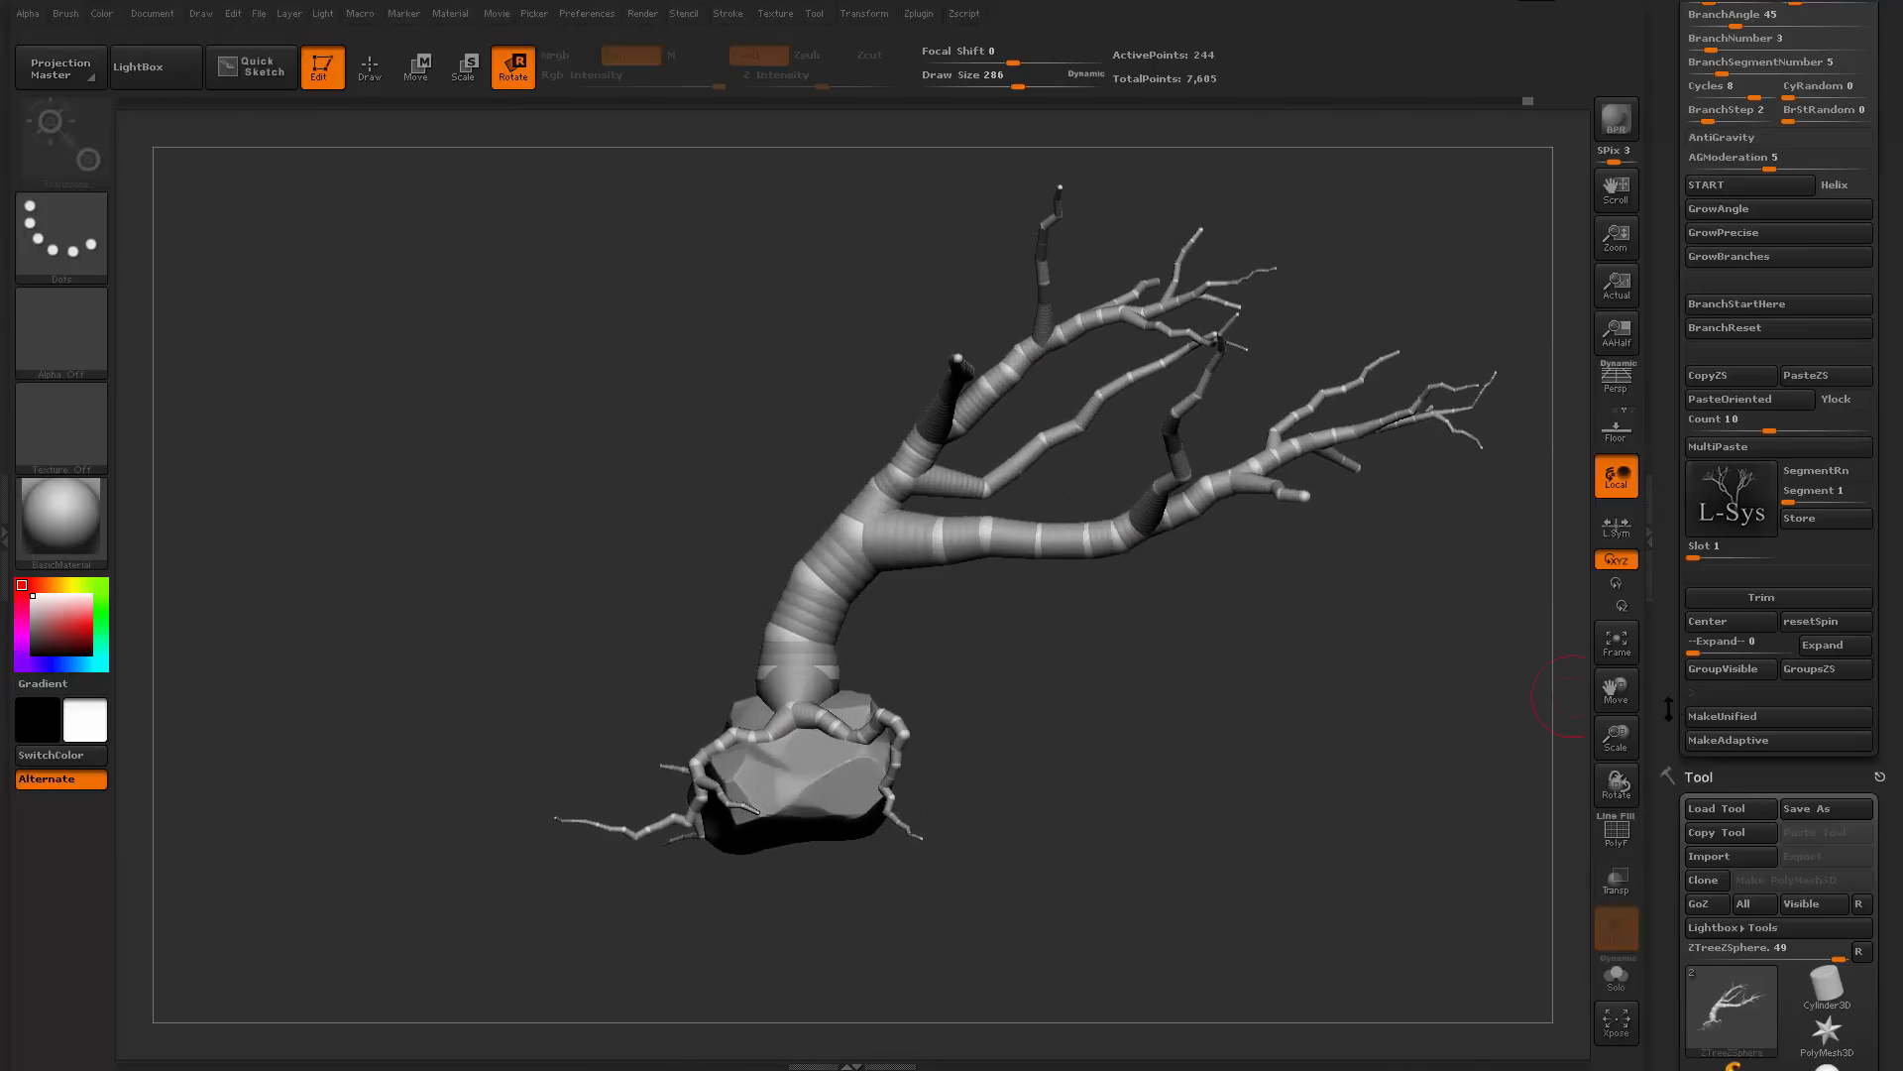
Turn on the Adaptive Skin preview of the tree and set its density to 1
{"action": "left_click_drag", "start_coordinate": [1668, 709], "coordinate": [1676, 515]}
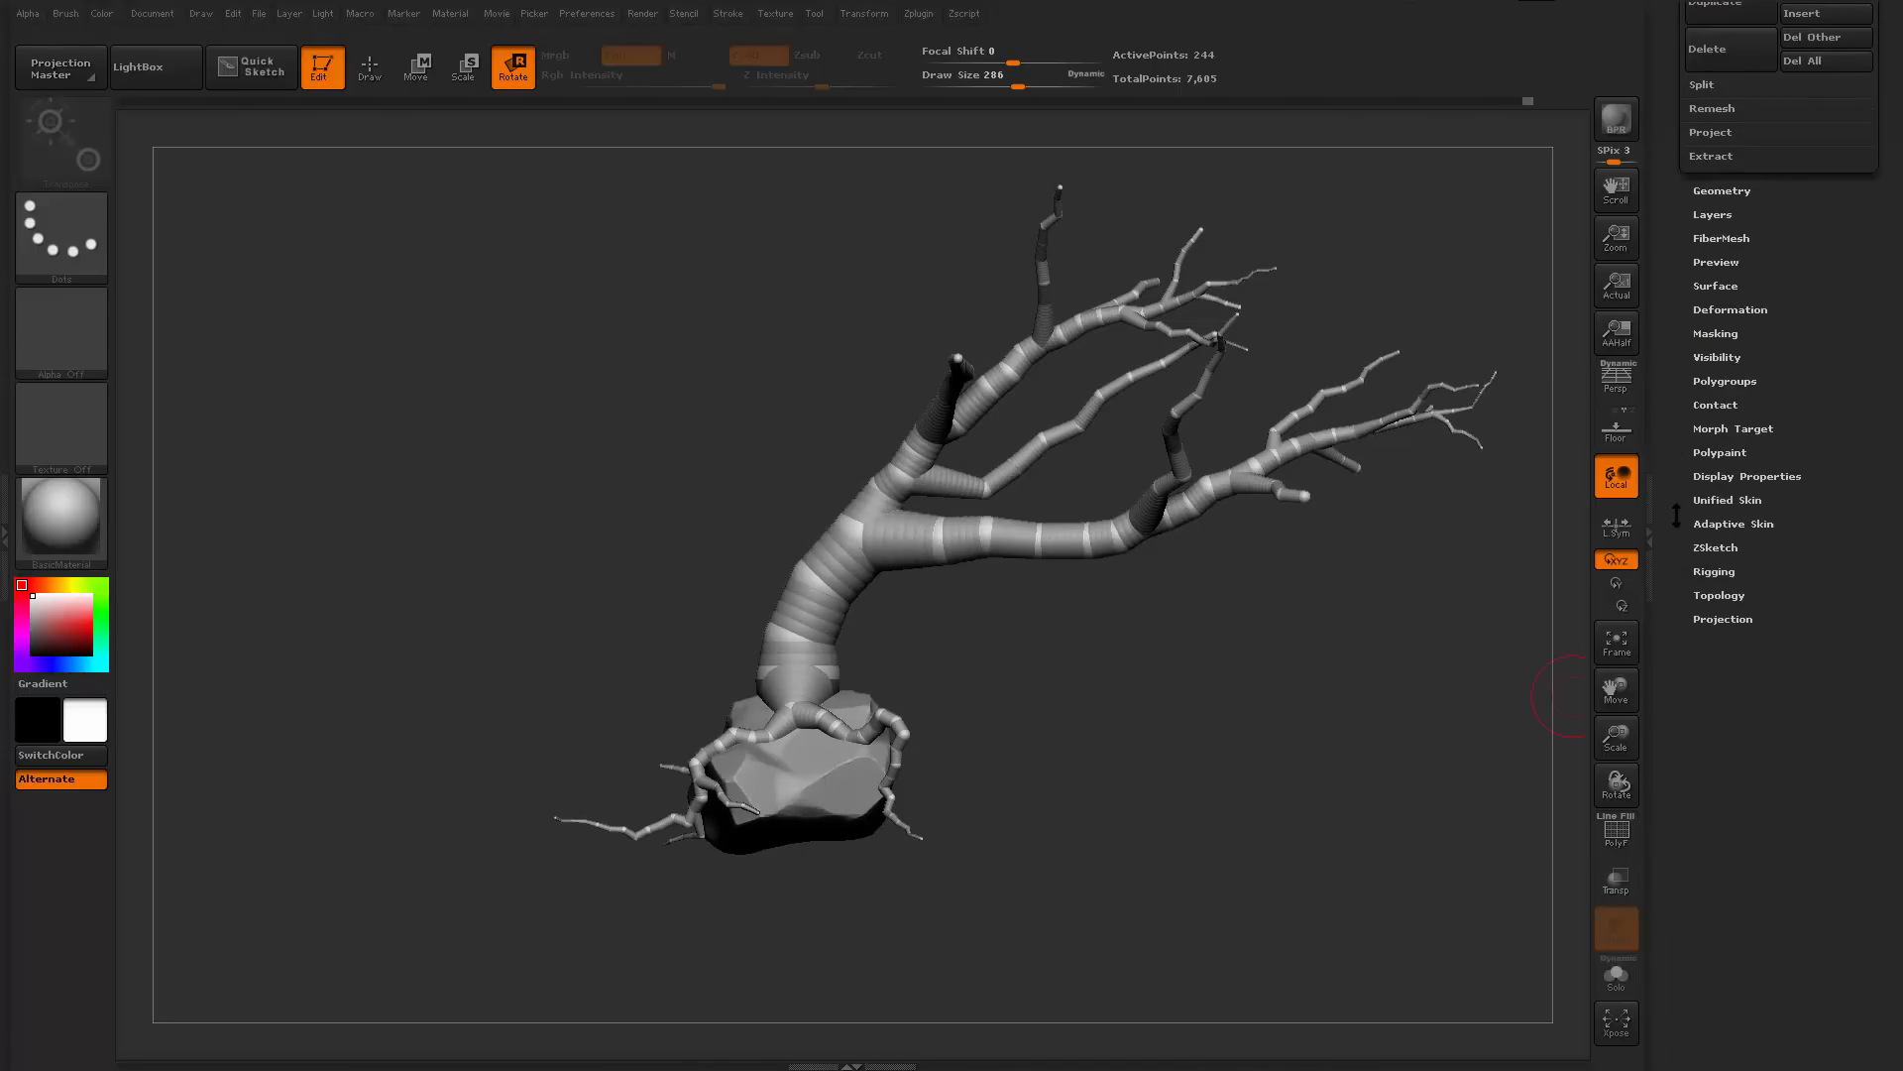
{"action": "left_click", "coordinate": [1723, 500]}
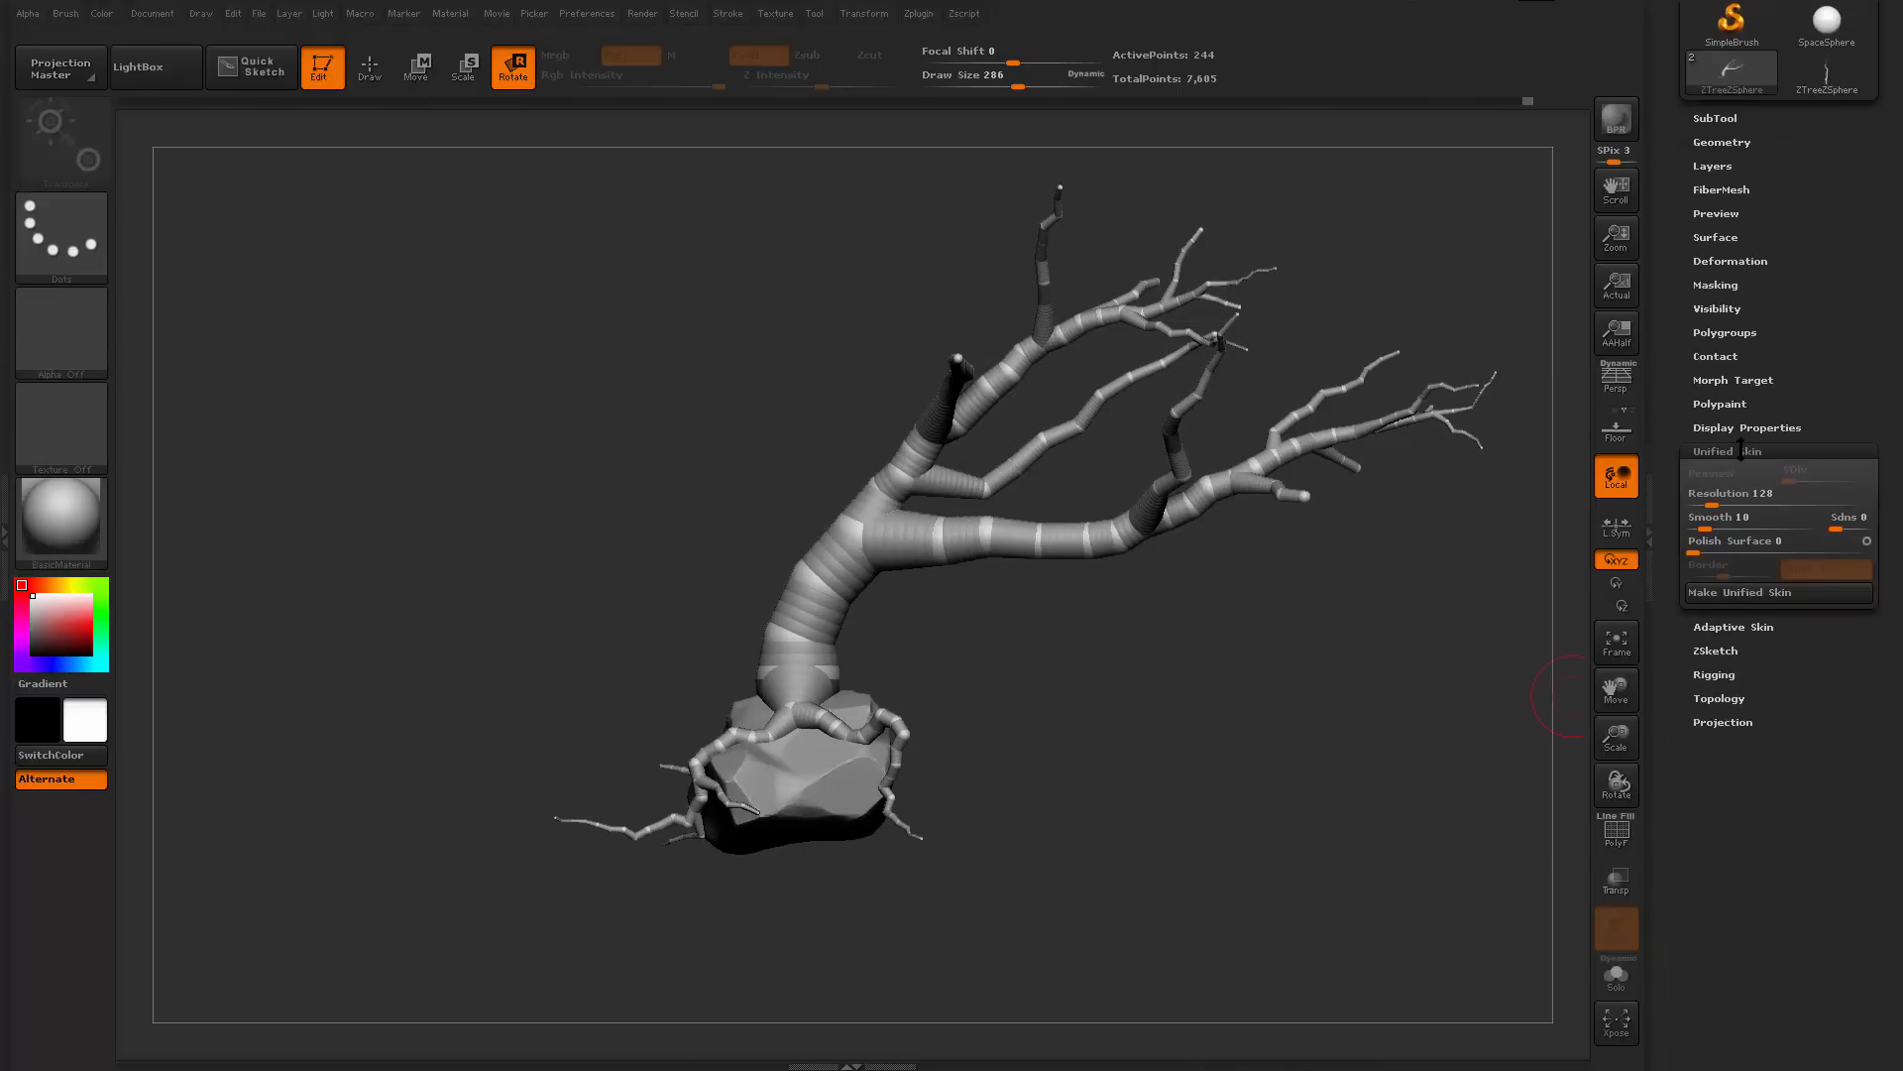
{"action": "left_click", "coordinate": [1741, 452]}
{"action": "left_click", "coordinate": [1741, 480]}
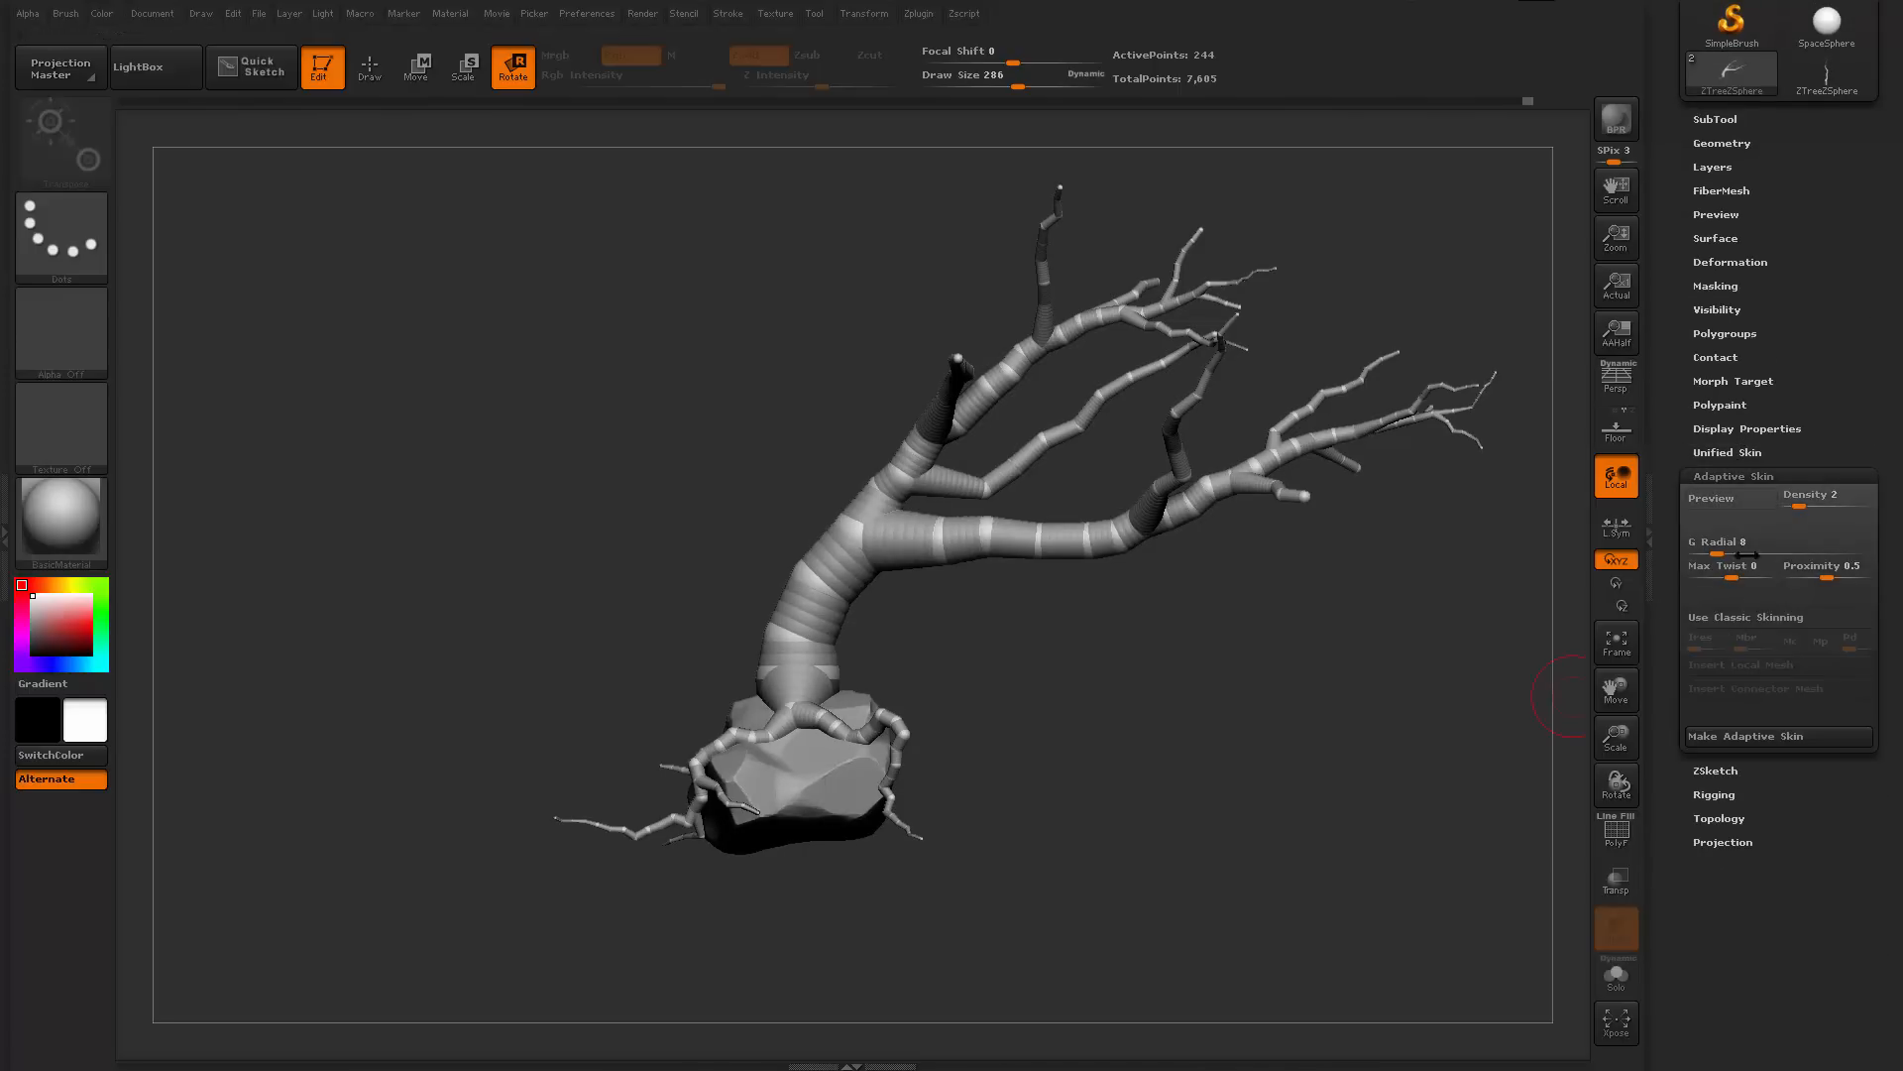
{"action": "left_click", "coordinate": [1731, 497]}
{"action": "left_click_drag", "start_coordinate": [1278, 800], "coordinate": [1364, 795], "text": "alt"}
{"action": "key", "text": "shift+f"}
{"action": "key", "text": "shift+f"}
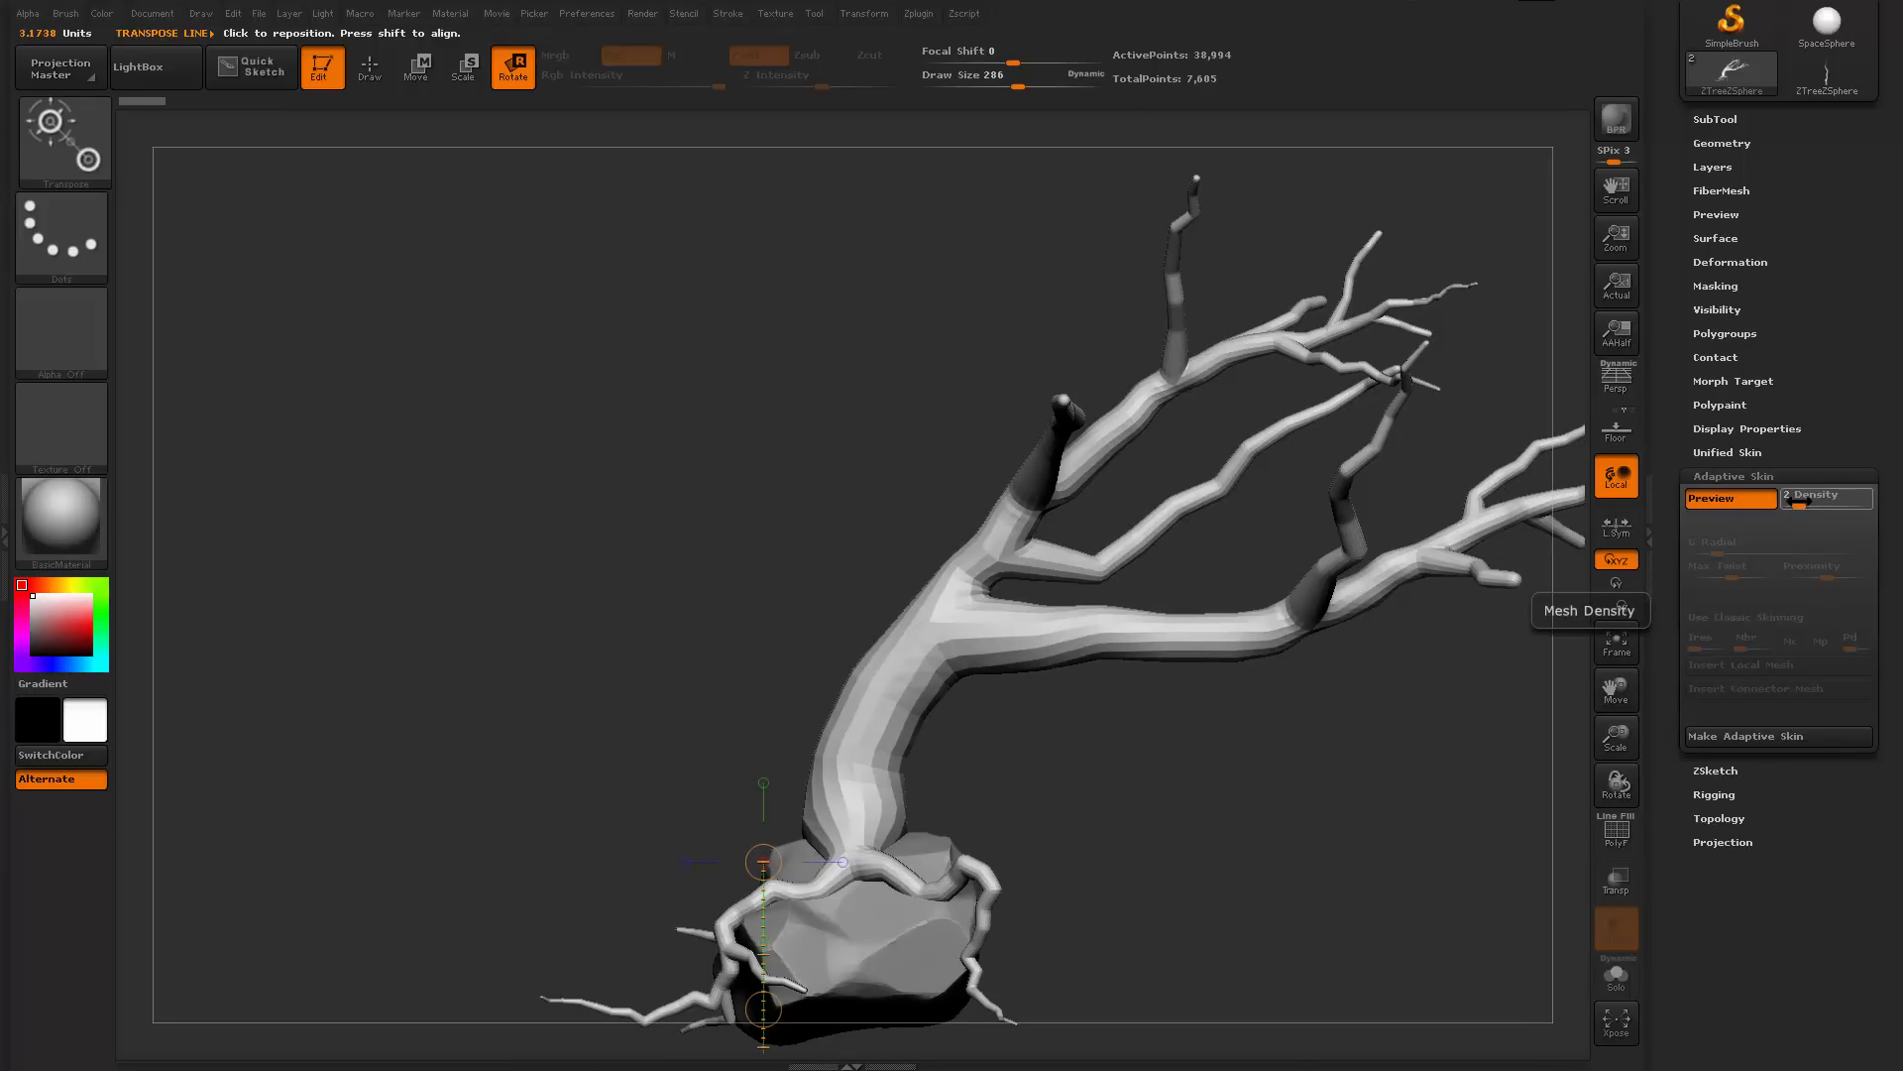
{"action": "left_click_drag", "start_coordinate": [1785, 504], "coordinate": [1783, 505]}
Check the polygon flow of the preview from several angles and generate the adaptive skin mesh
{"action": "left_click_drag", "start_coordinate": [1199, 805], "coordinate": [1308, 812]}
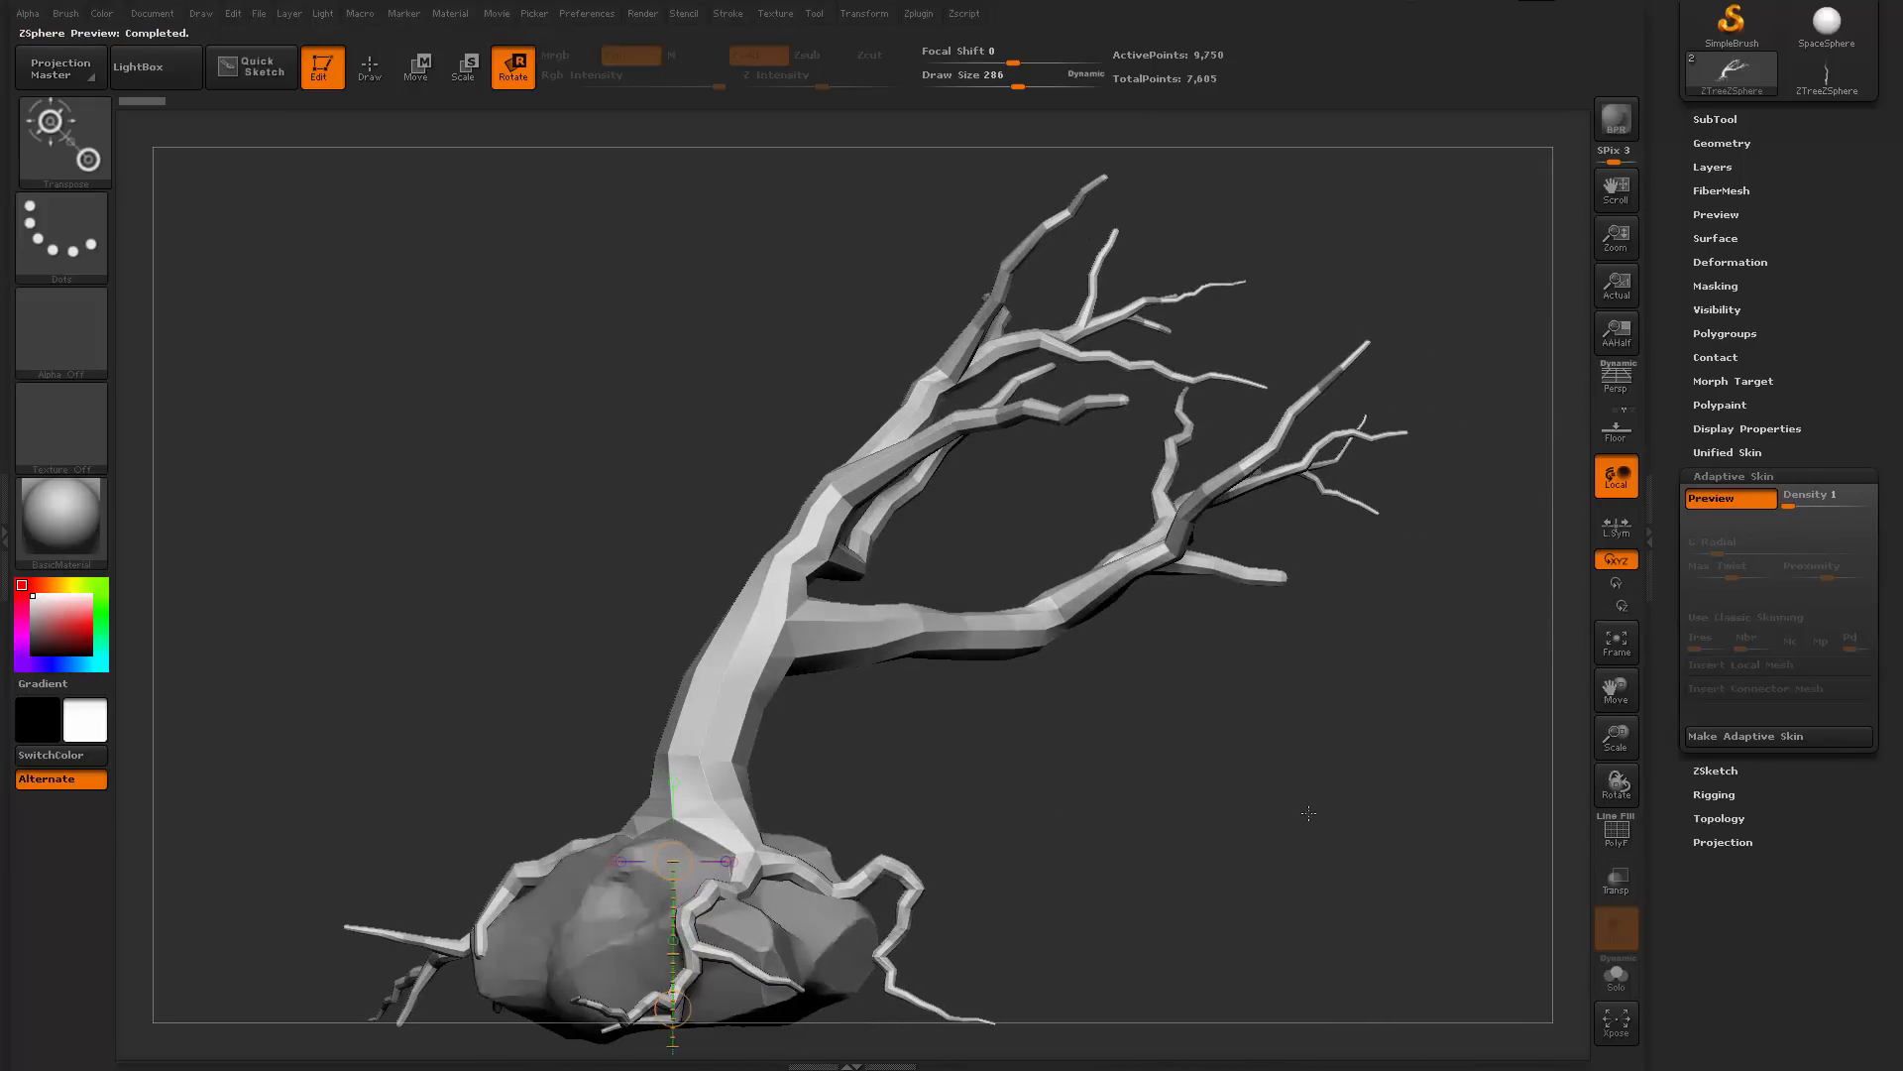
{"action": "key", "text": "shift+f"}
{"action": "key", "text": "shift+f"}
{"action": "key", "text": "shift+f"}
{"action": "key", "text": "shift+f"}
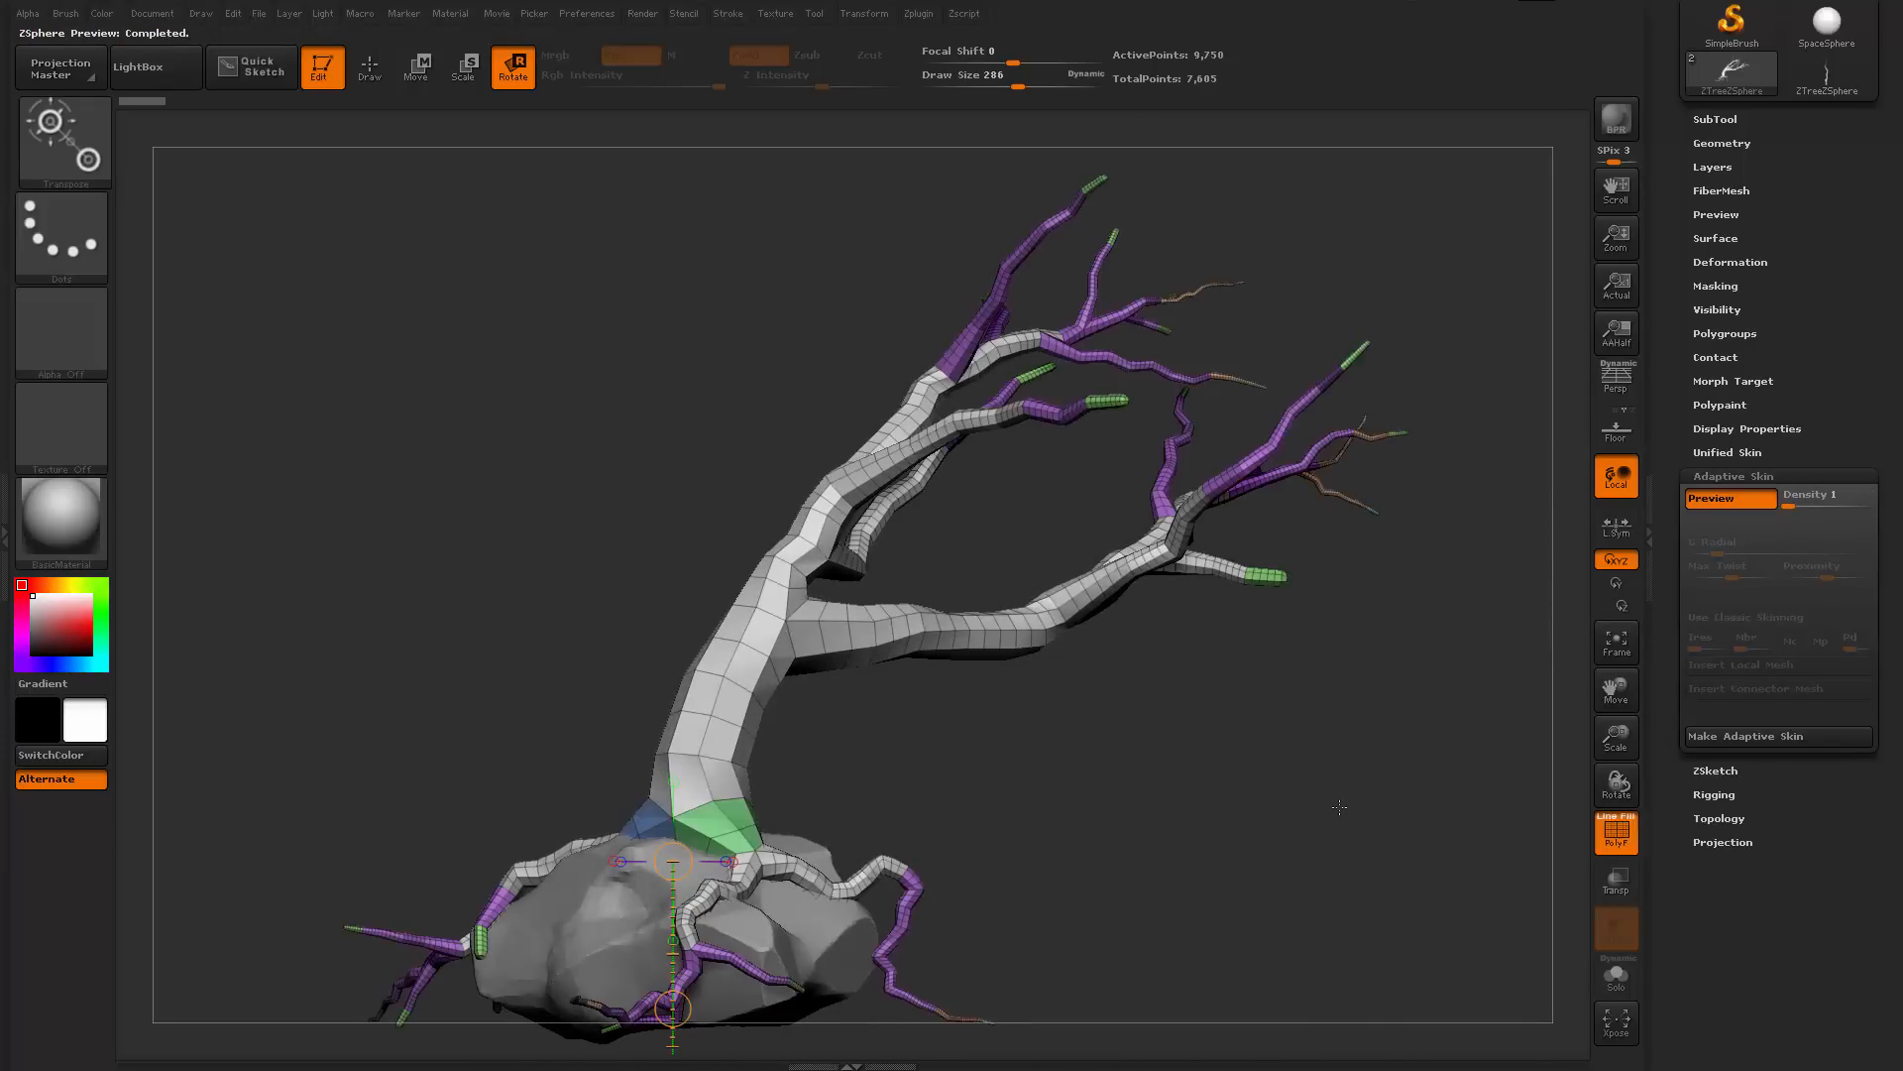
{"action": "left_click_drag", "start_coordinate": [1340, 802], "coordinate": [1409, 728]}
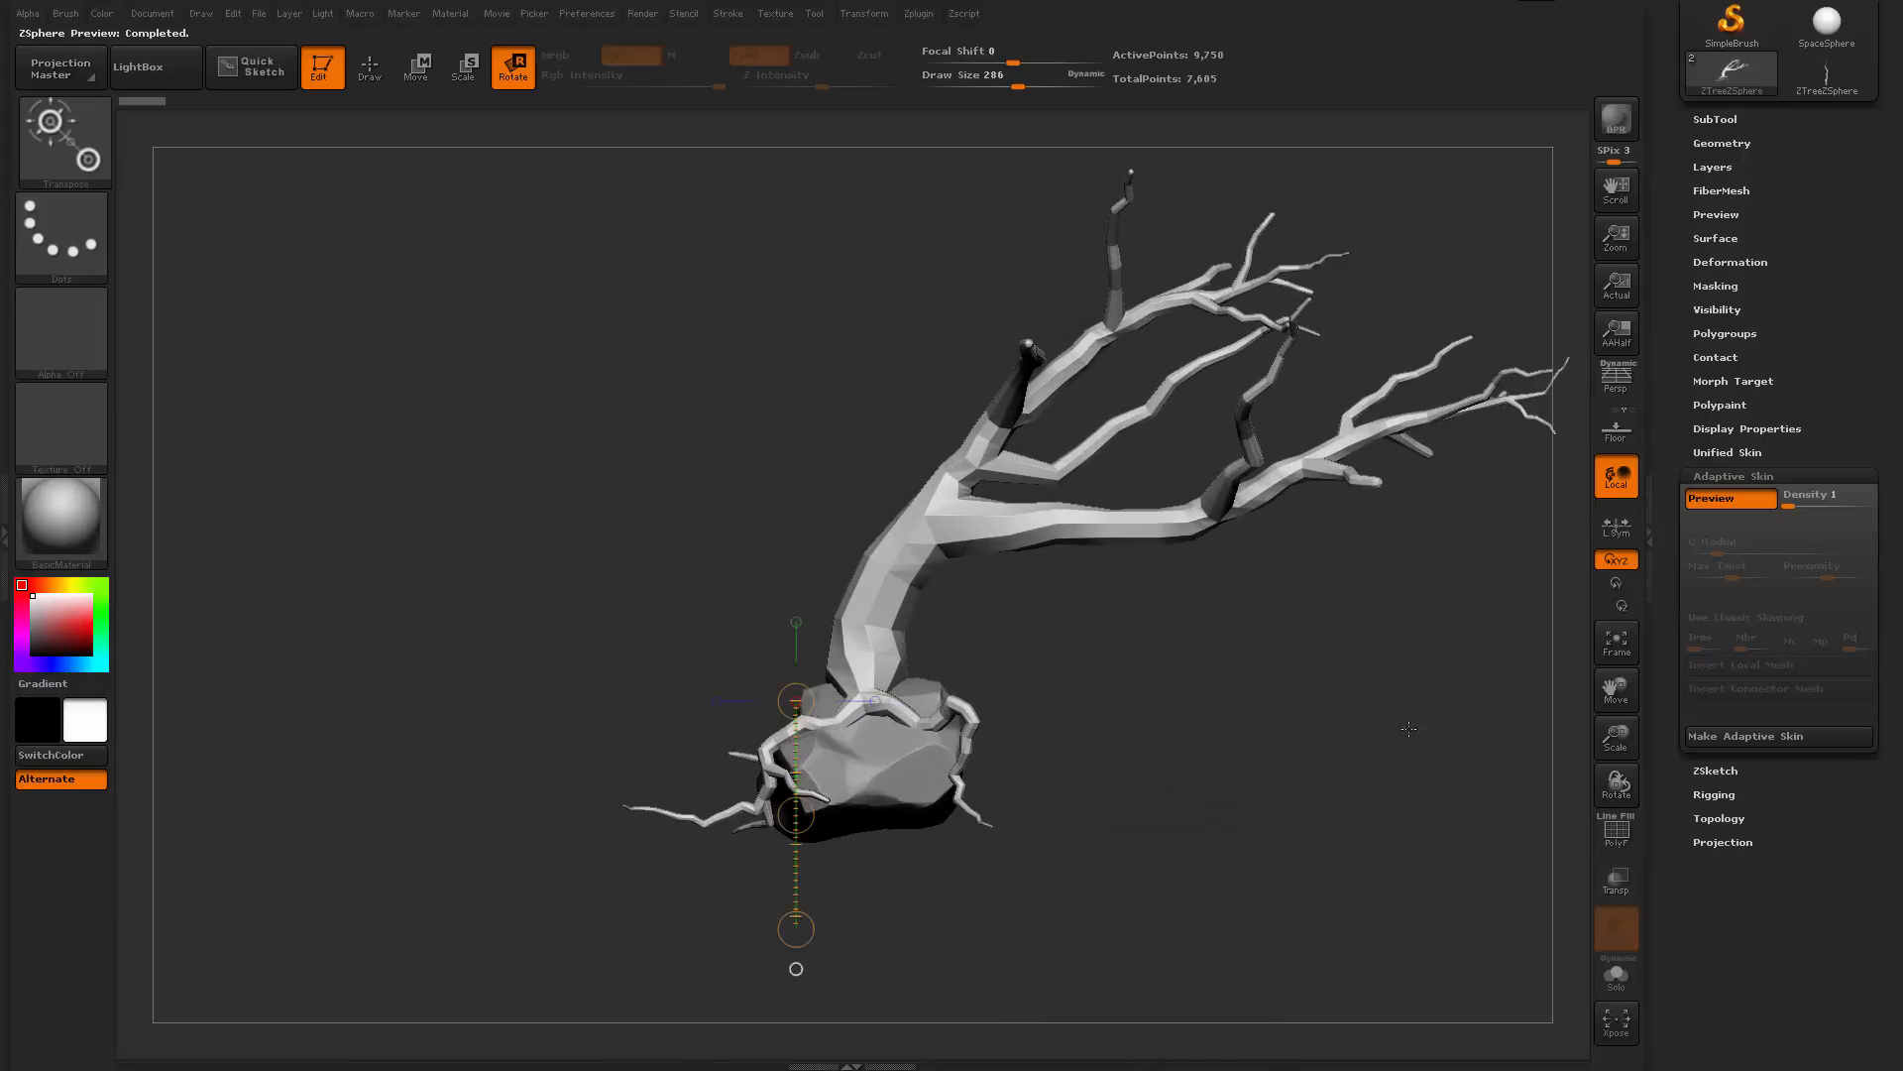
{"action": "left_click", "coordinate": [1750, 737]}
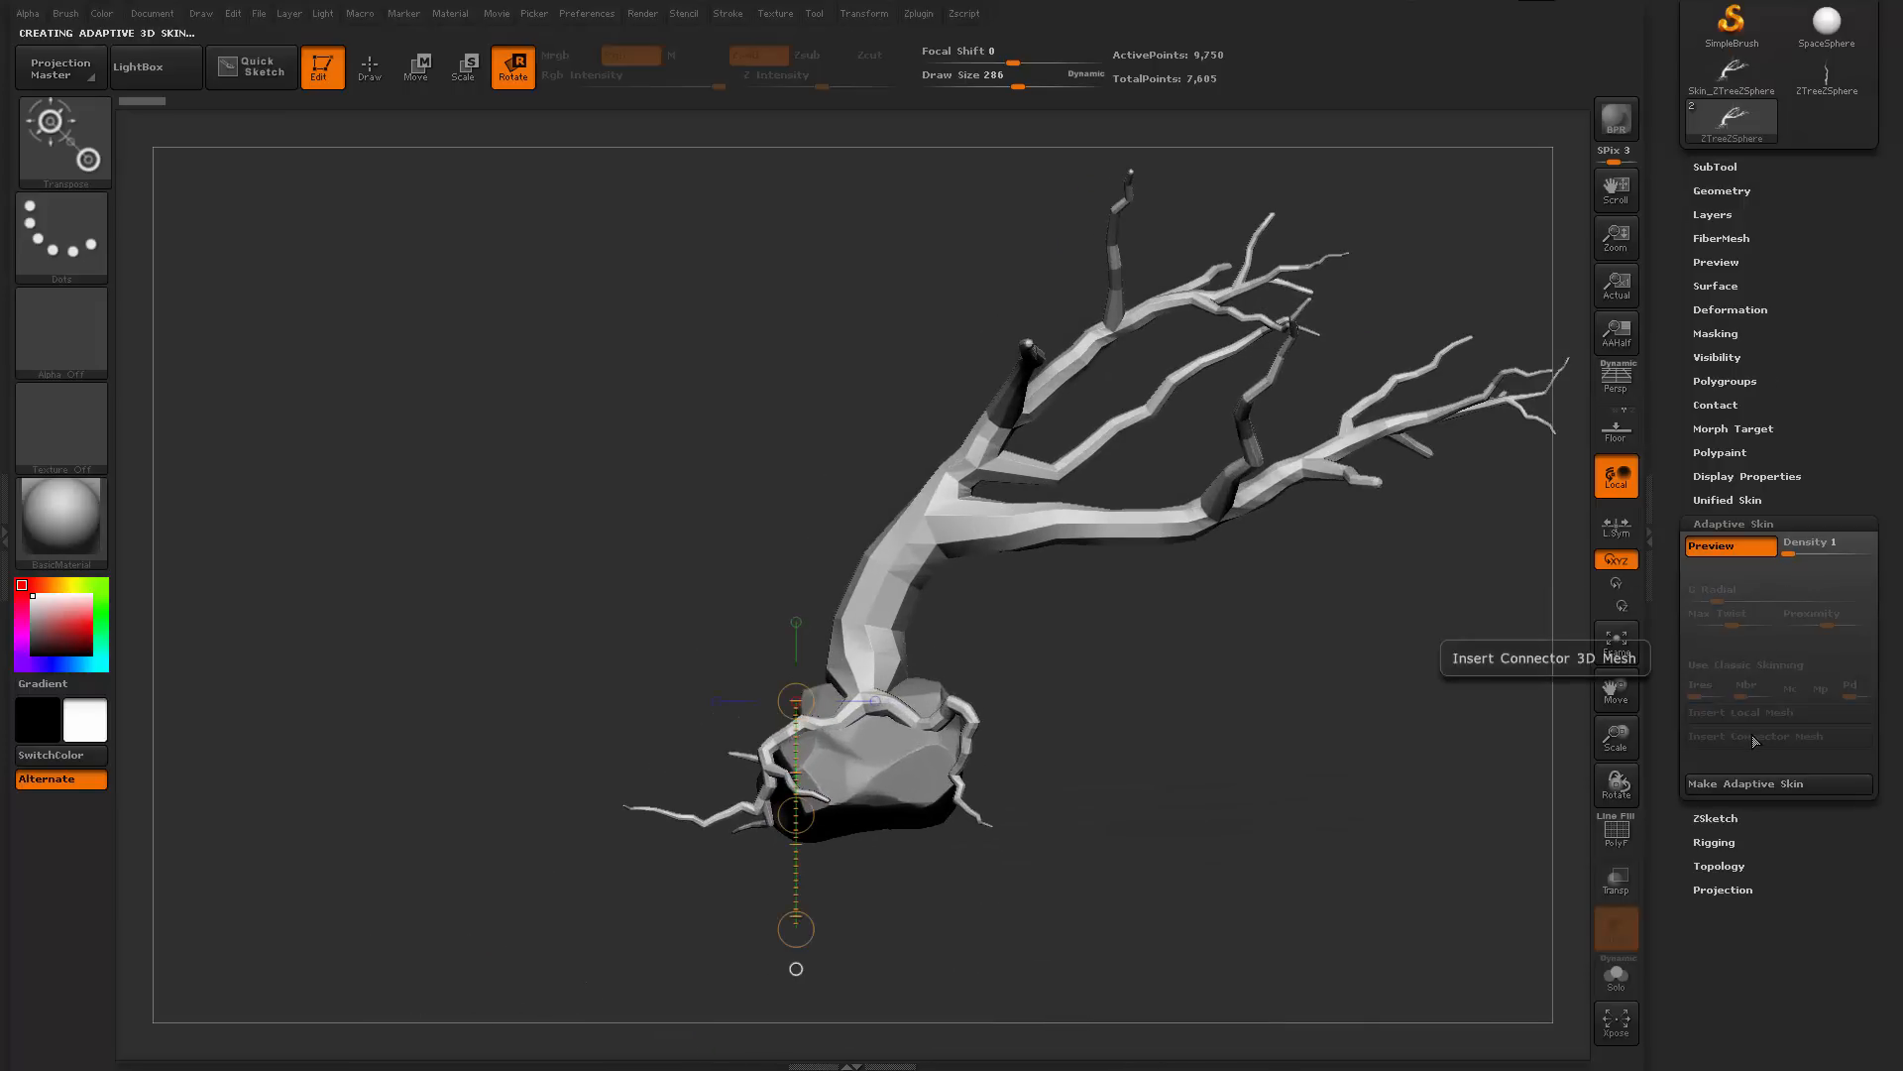
Append Skin_ZTreeZSphere as a subtool, make it active, and hide the original ZTreeZSphere subtool
{"action": "left_click_drag", "start_coordinate": [1667, 428], "coordinate": [1714, 476]}
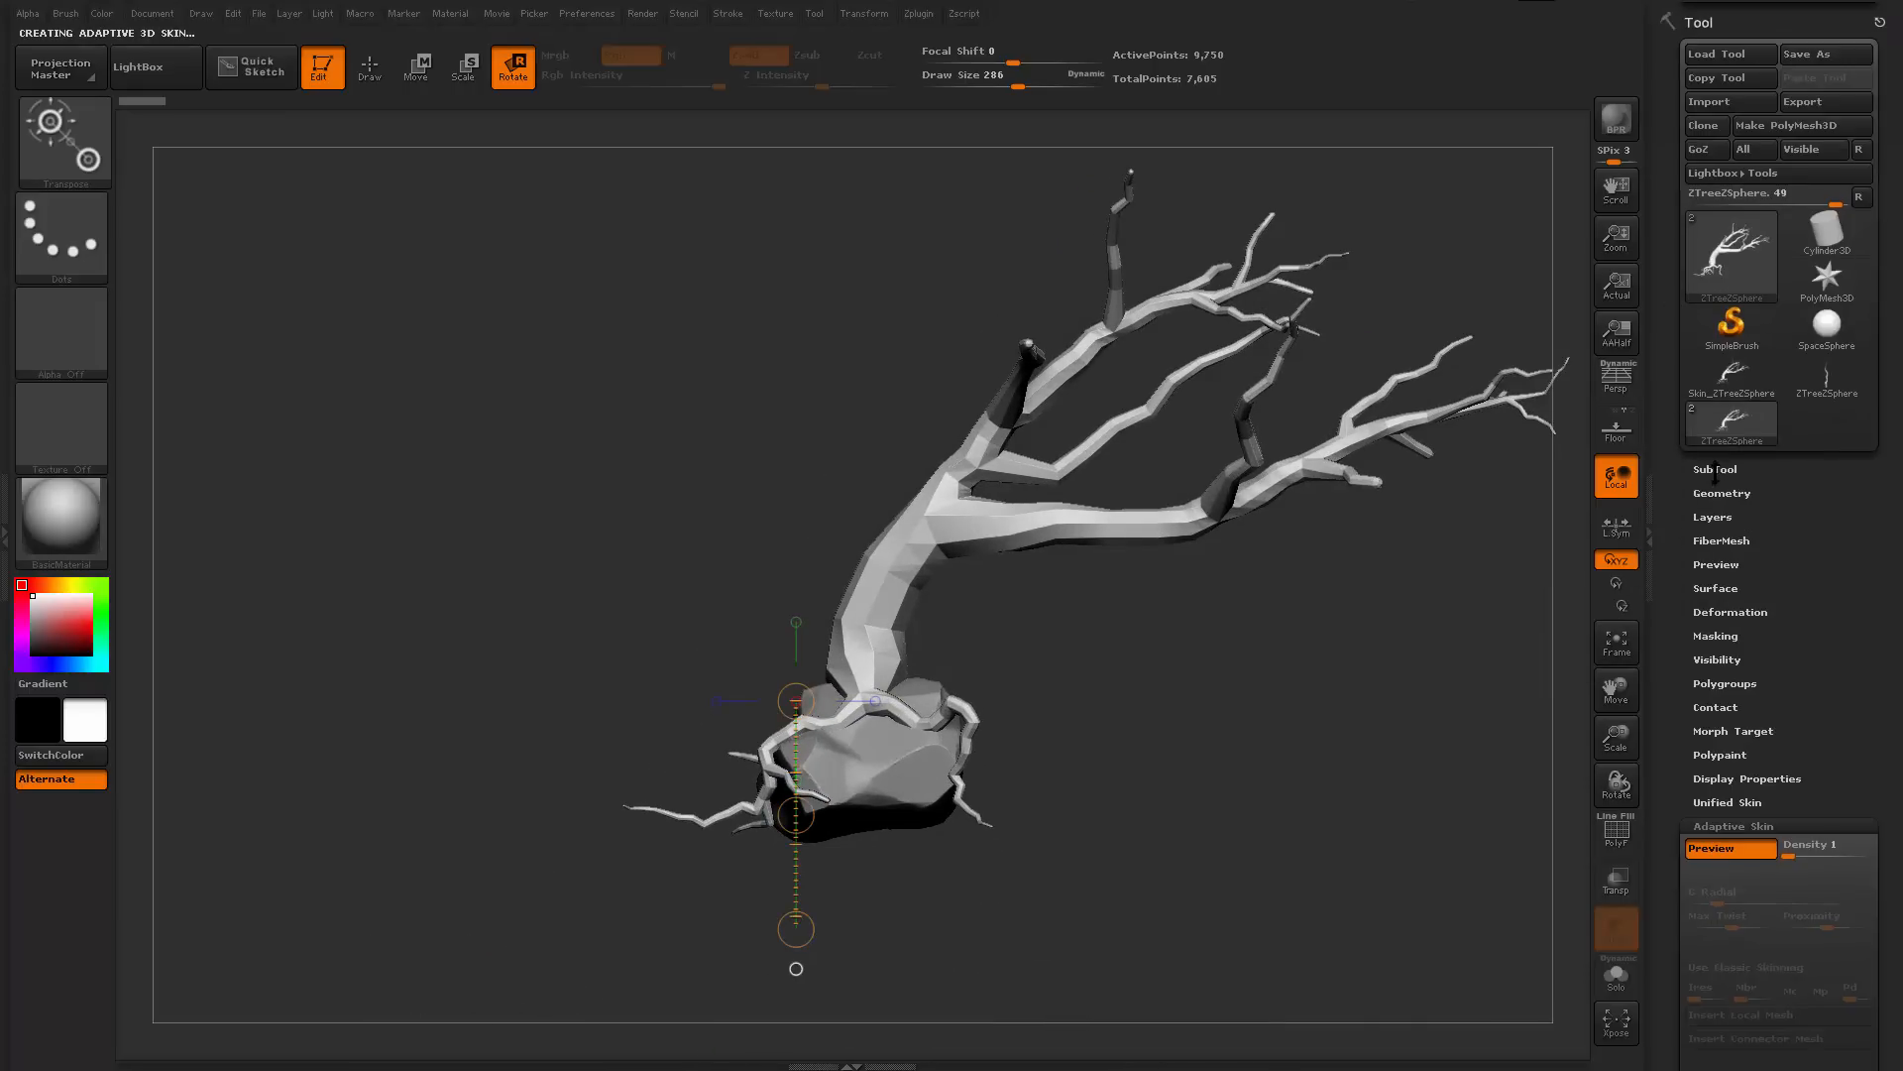
{"action": "left_click", "coordinate": [1714, 472]}
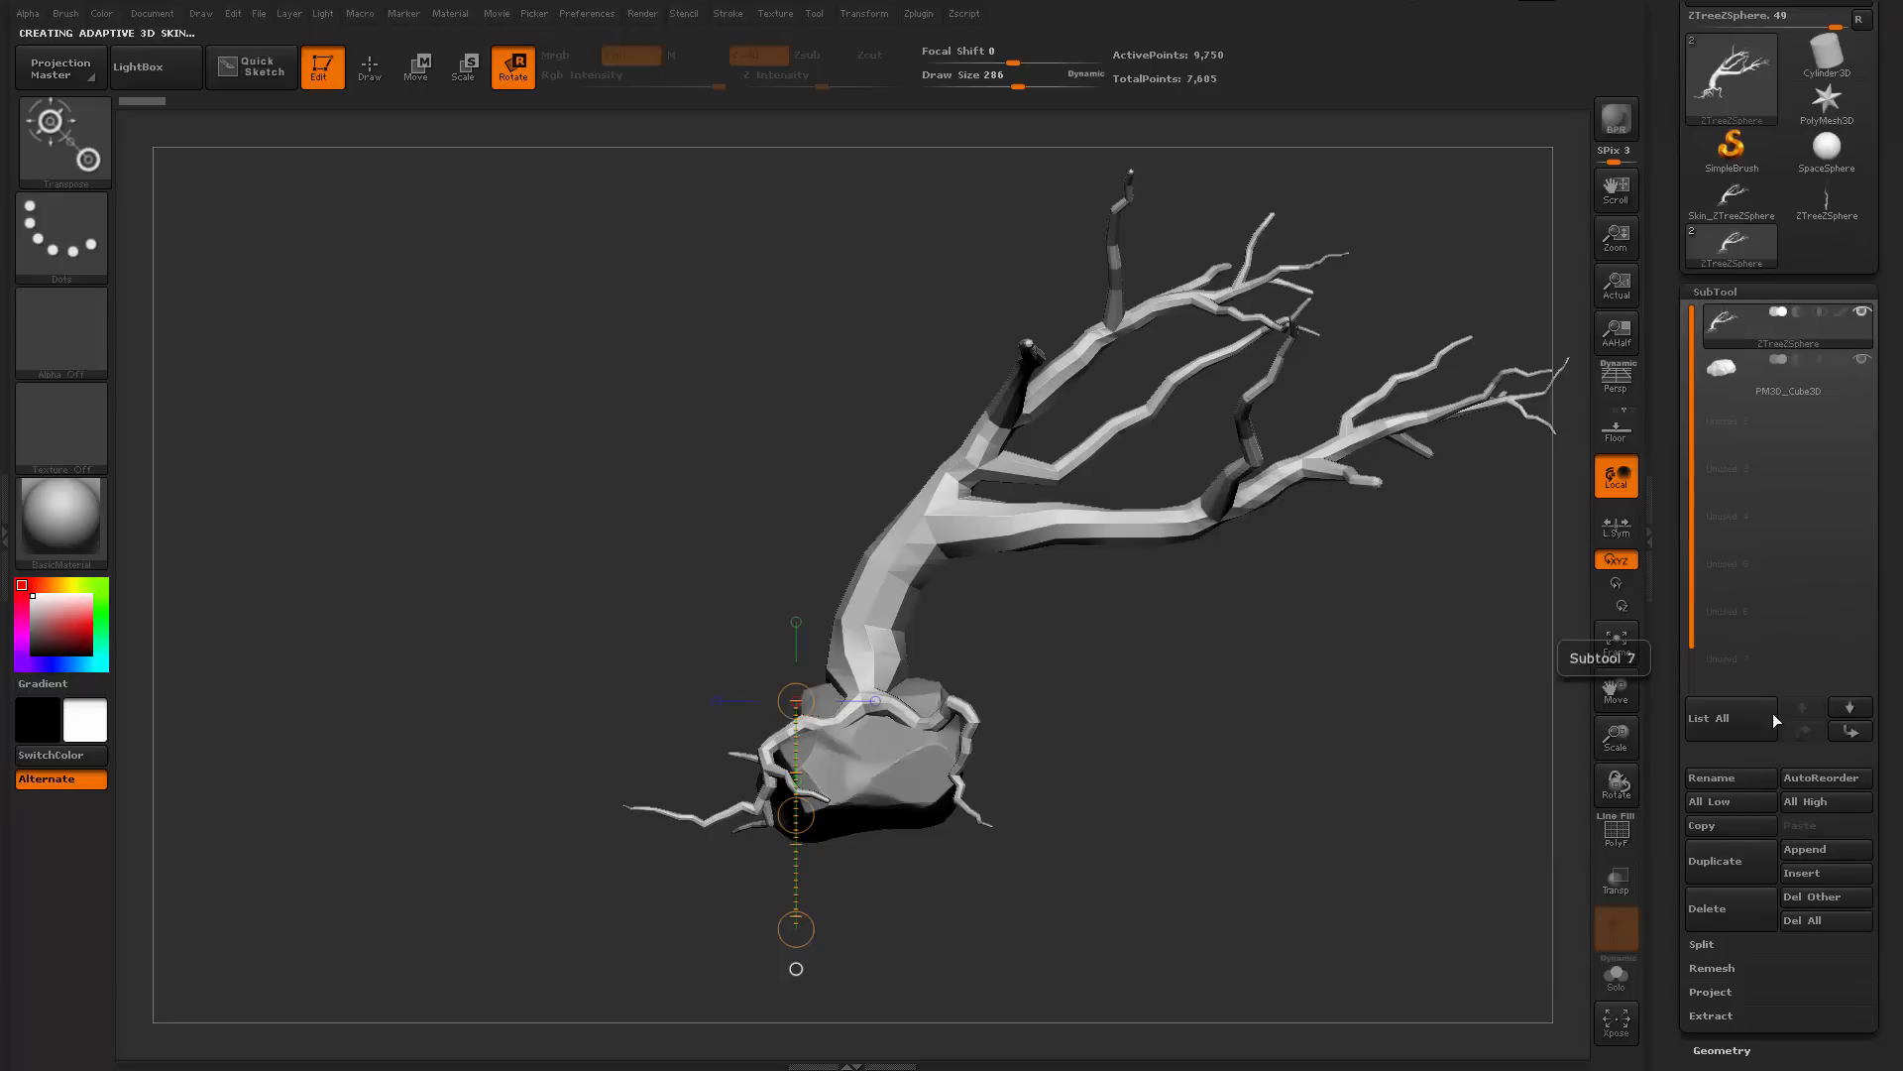
{"action": "left_click", "coordinate": [1829, 851]}
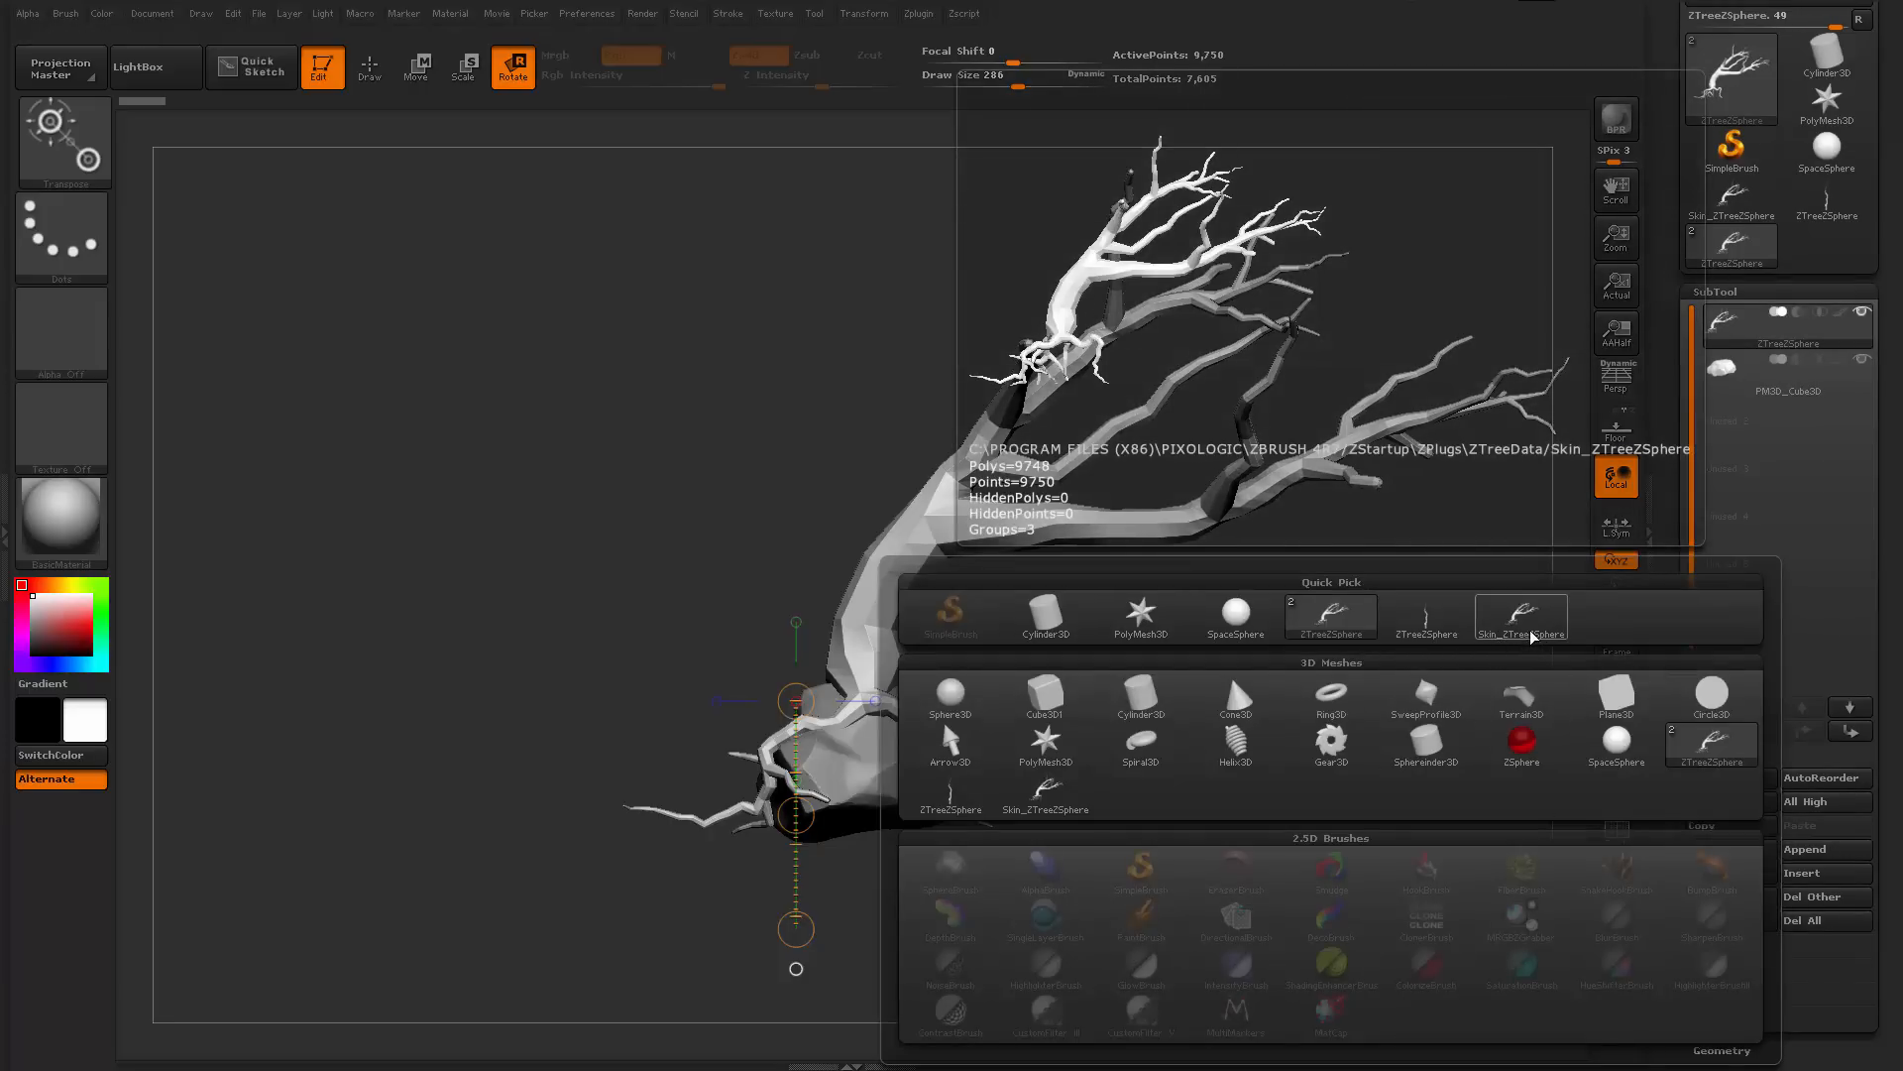
{"action": "left_click", "coordinate": [1523, 622]}
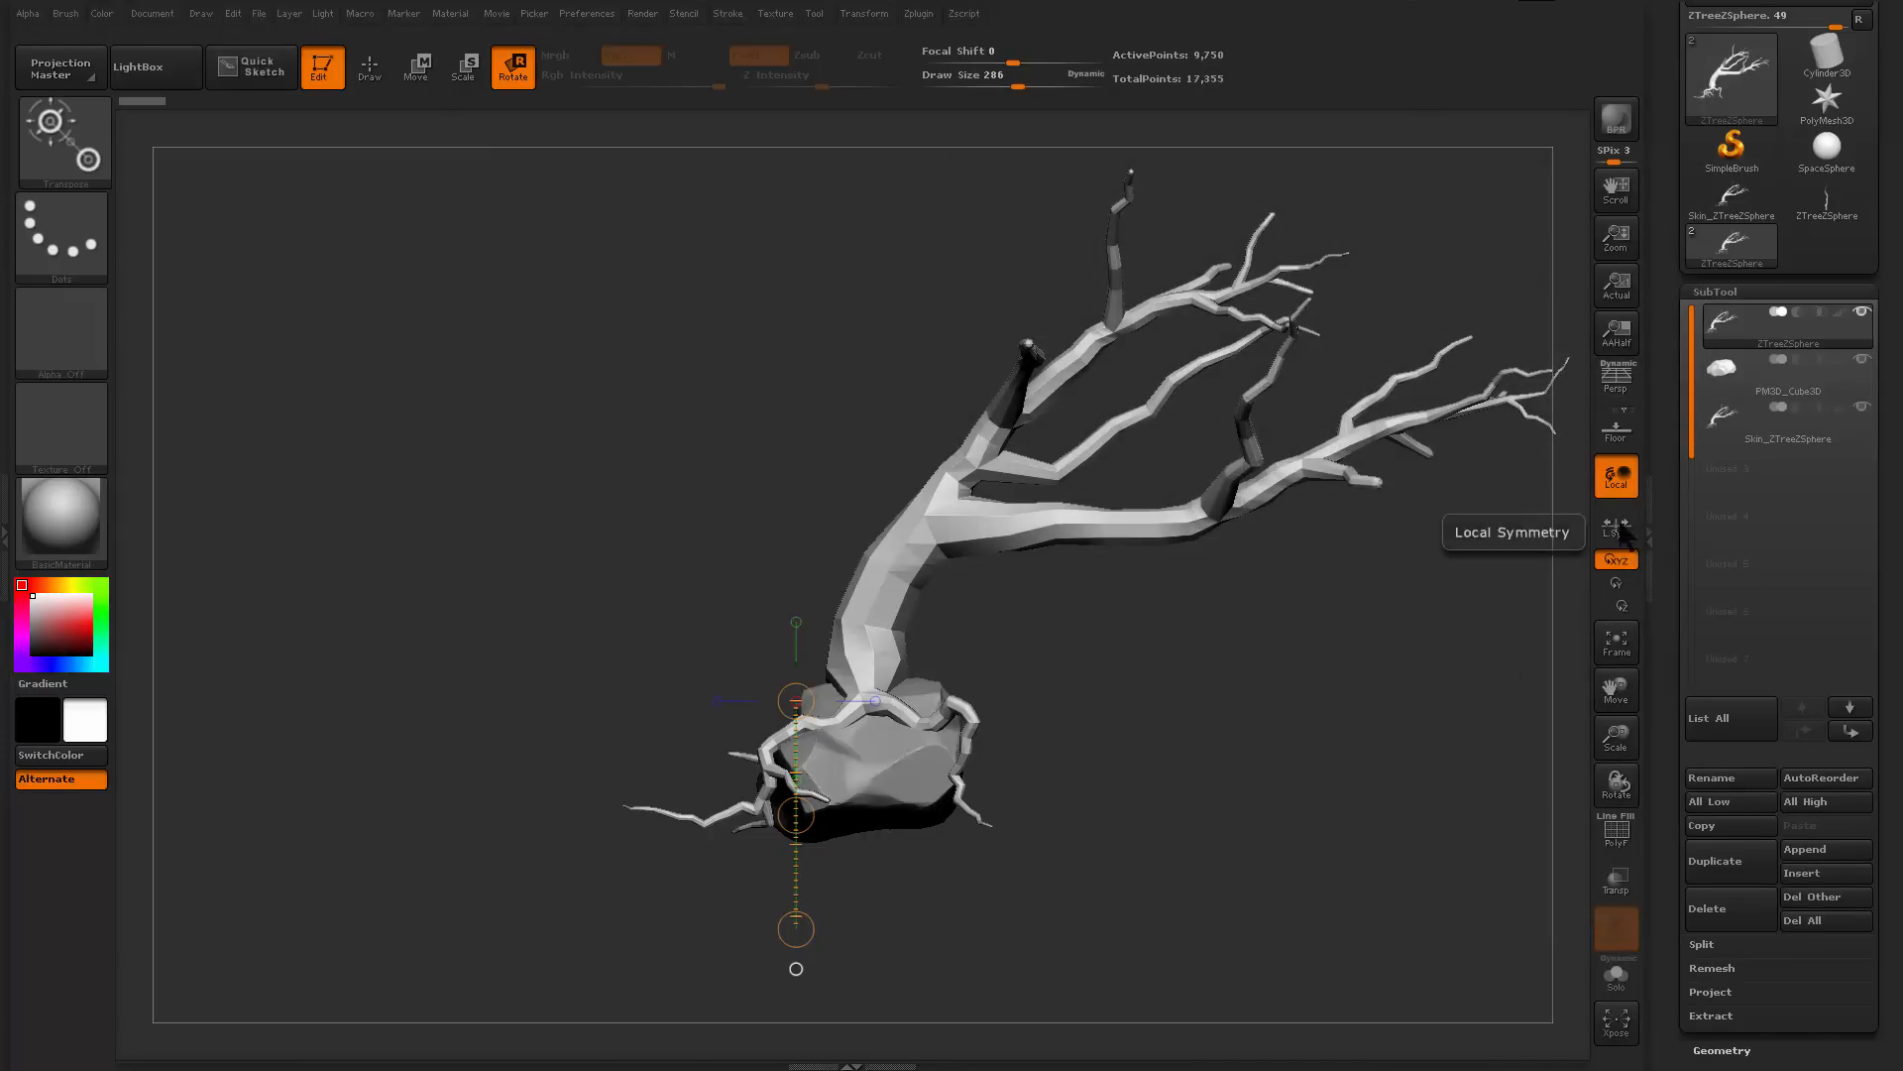
{"action": "left_click", "coordinate": [1768, 387]}
{"action": "left_click", "coordinate": [1790, 422]}
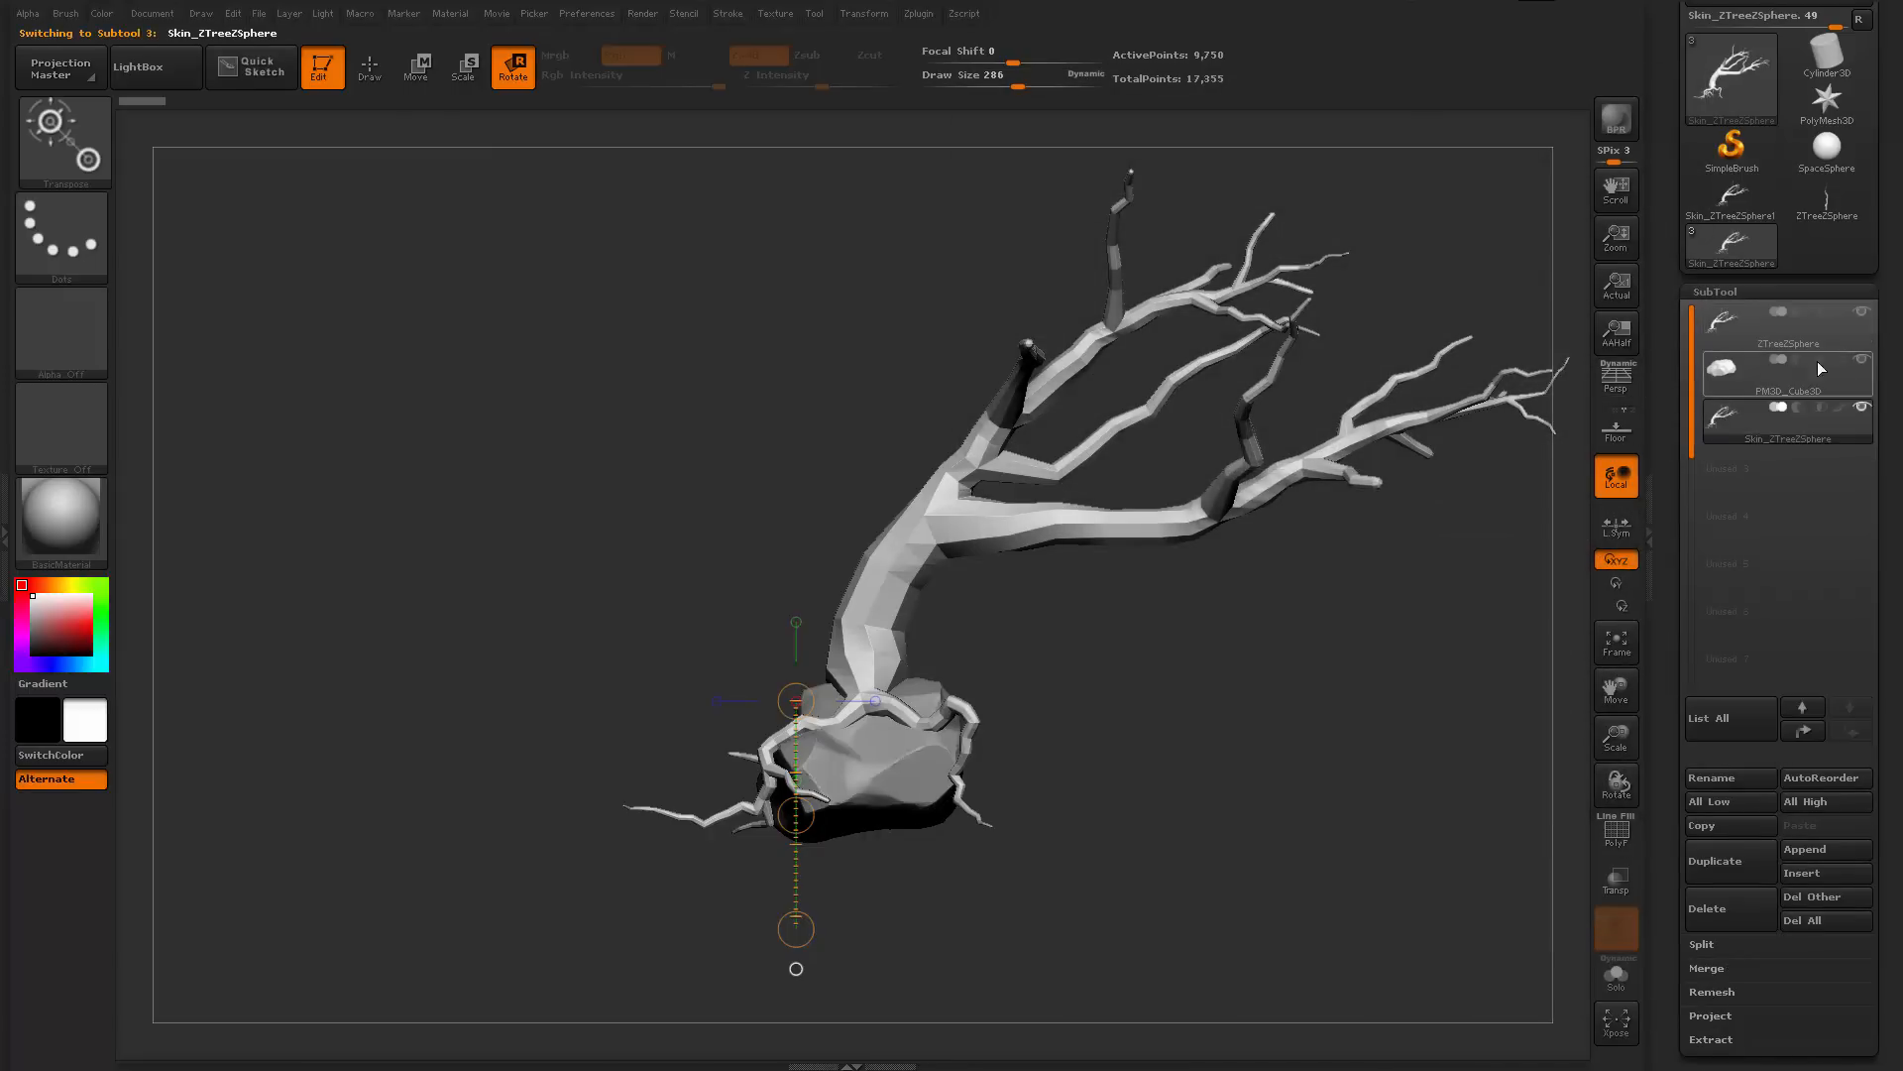
{"action": "left_click_drag", "start_coordinate": [1418, 654], "coordinate": [1338, 699]}
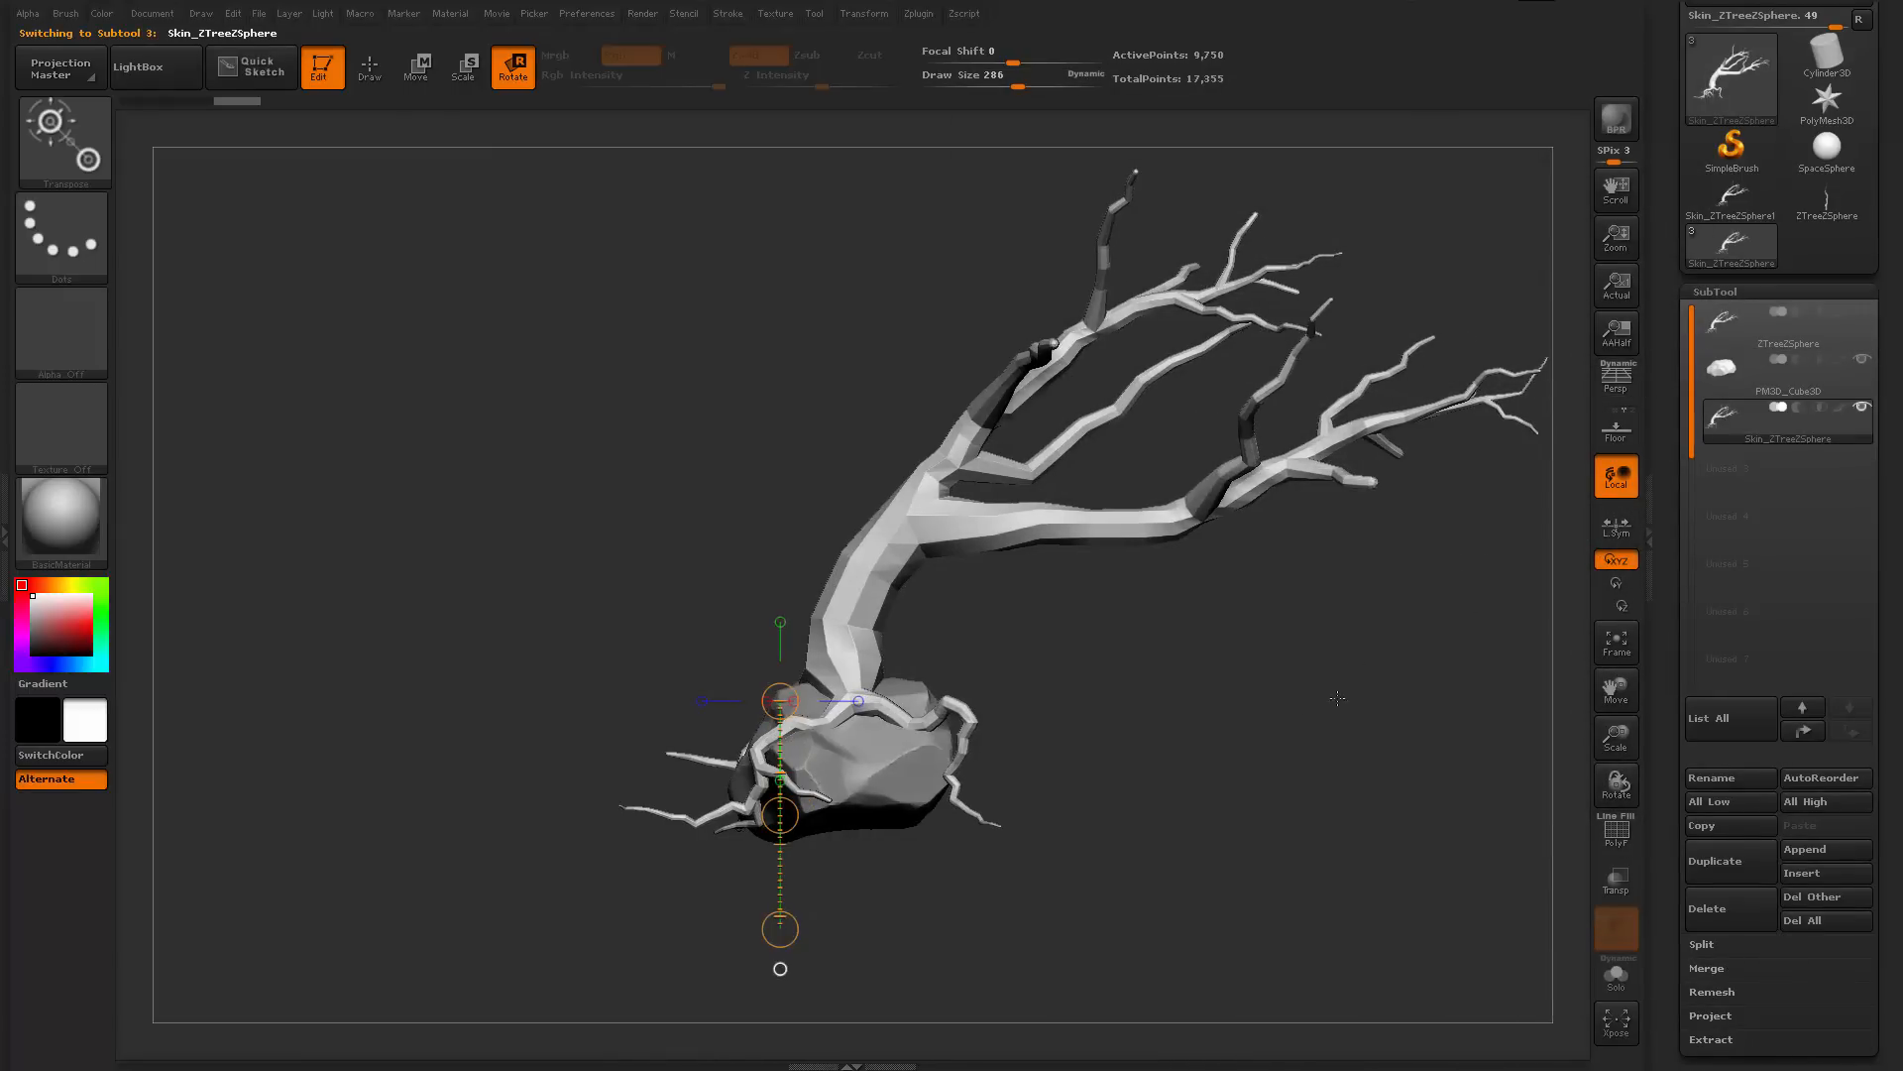
Activate the Move brush for the skin mesh and set its draw size to 274
{"action": "mouse_move", "coordinate": [1231, 737]}
{"action": "left_mouse_down", "text": "alt"}
{"action": "mouse_move", "coordinate": [1271, 563]}
{"action": "mouse_move", "coordinate": [1101, 717]}
{"action": "mouse_move", "coordinate": [1249, 780]}
{"action": "mouse_move", "coordinate": [1222, 785]}
{"action": "left_mouse_up", "text": "alt"}
{"action": "key", "text": "shift+f"}
{"action": "key", "text": "shift+f"}
{"action": "key", "text": "q"}
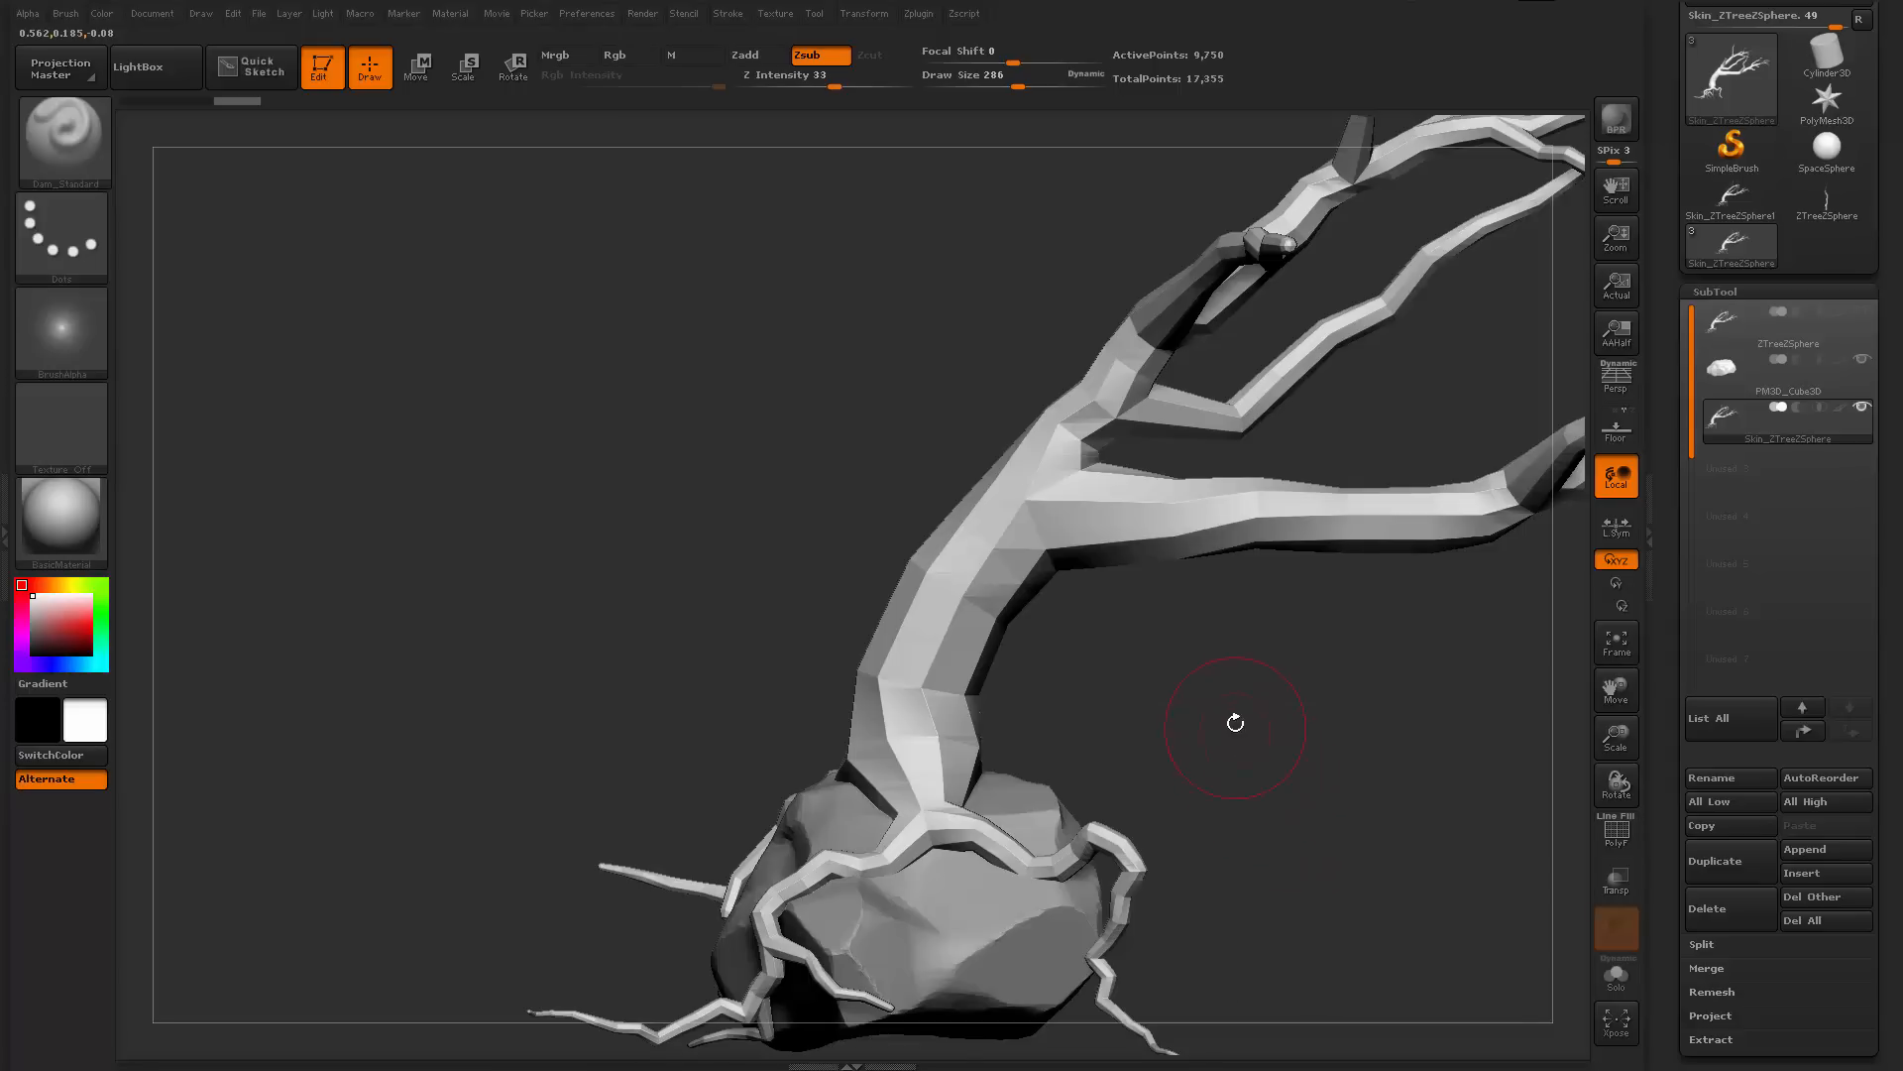
{"action": "key", "text": "space"}
{"action": "left_click_drag", "start_coordinate": [1206, 668], "coordinate": [1240, 586]}
{"action": "key", "text": "b"}
{"action": "key", "text": "m"}
{"action": "key", "text": "v"}
{"action": "left_click_drag", "start_coordinate": [1199, 494], "coordinate": [1182, 496]}
{"action": "key", "text": "space"}
{"action": "left_click_drag", "start_coordinate": [1017, 601], "coordinate": [1013, 601]}
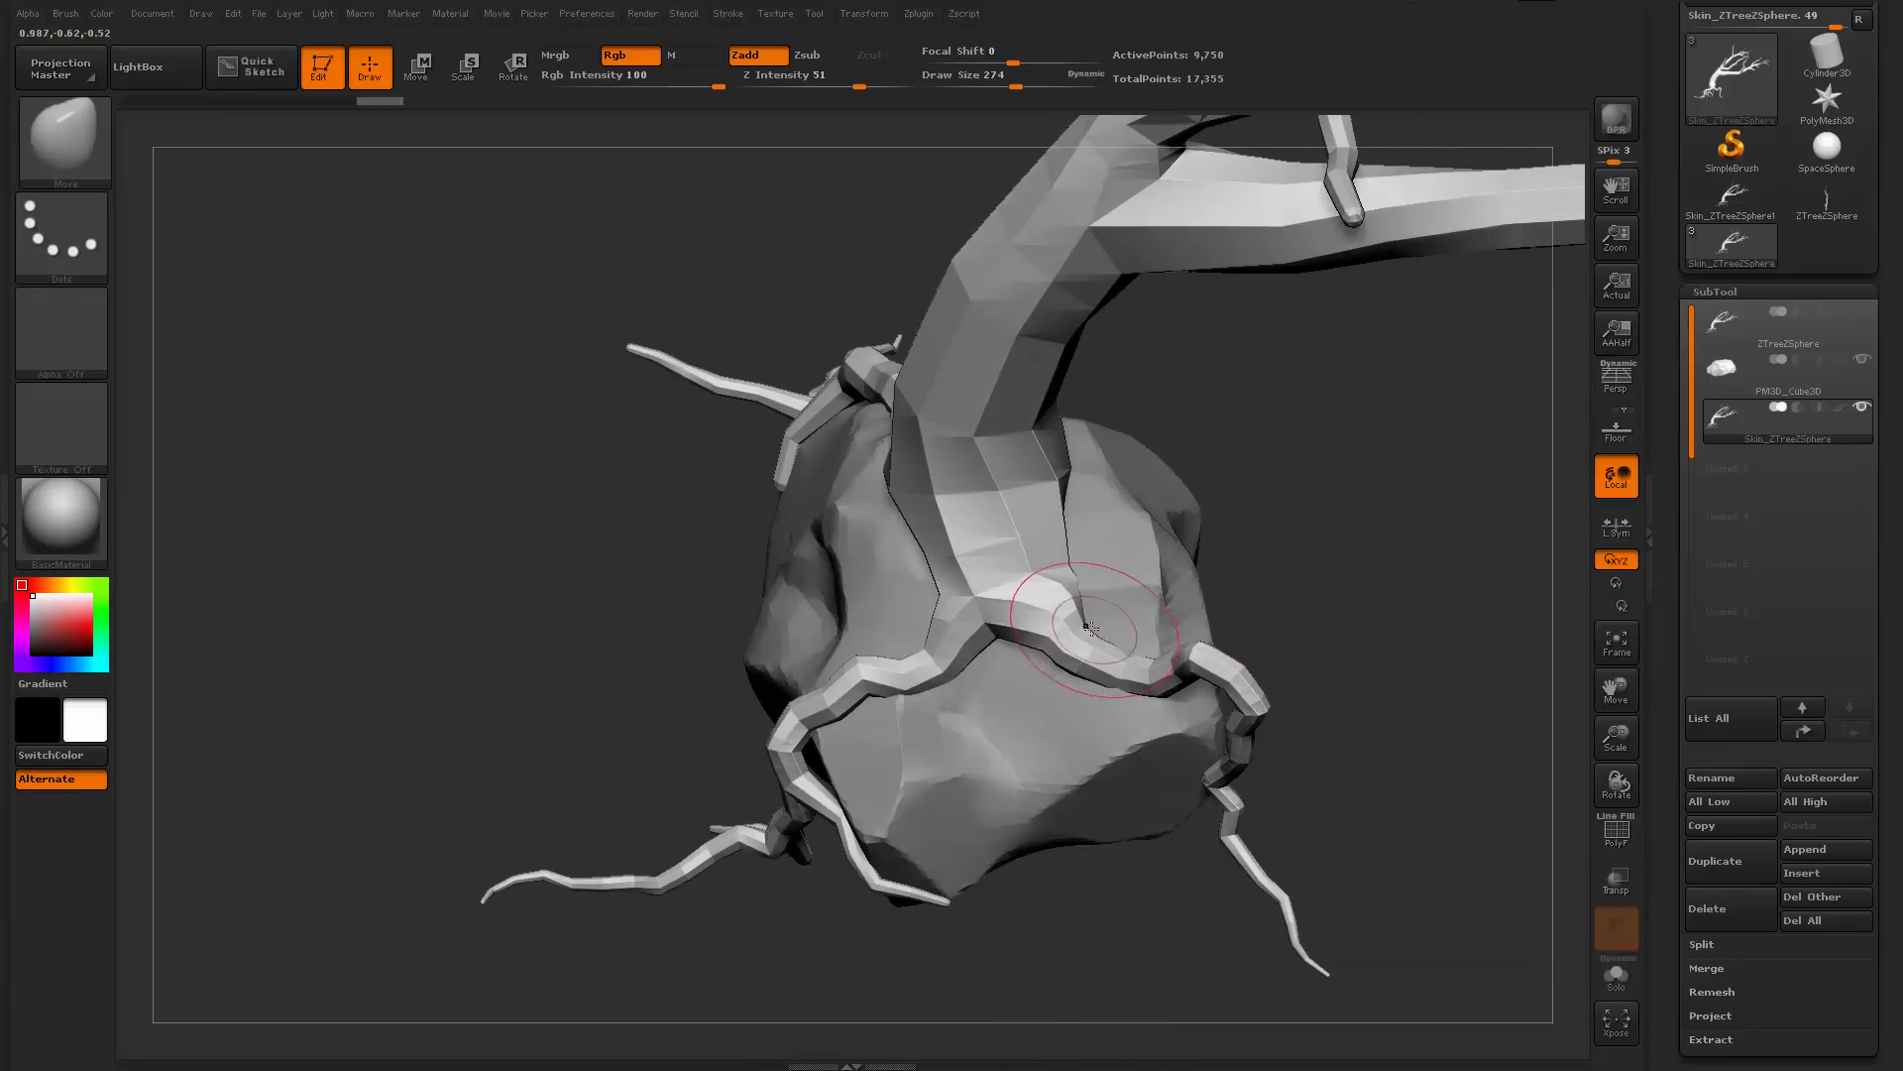
Reshape the junction of the roots and trunk base with the Move brush, and display the mesh's wireframe and polygroups
{"action": "left_click_drag", "start_coordinate": [1121, 608], "coordinate": [1126, 599]}
{"action": "mouse_move", "coordinate": [1228, 448]}
{"action": "left_mouse_down"}
{"action": "mouse_move", "coordinate": [1274, 340]}
{"action": "mouse_move", "coordinate": [1180, 337]}
{"action": "left_mouse_up"}
{"action": "left_click_drag", "start_coordinate": [1105, 493], "coordinate": [1103, 525], "text": "shift"}
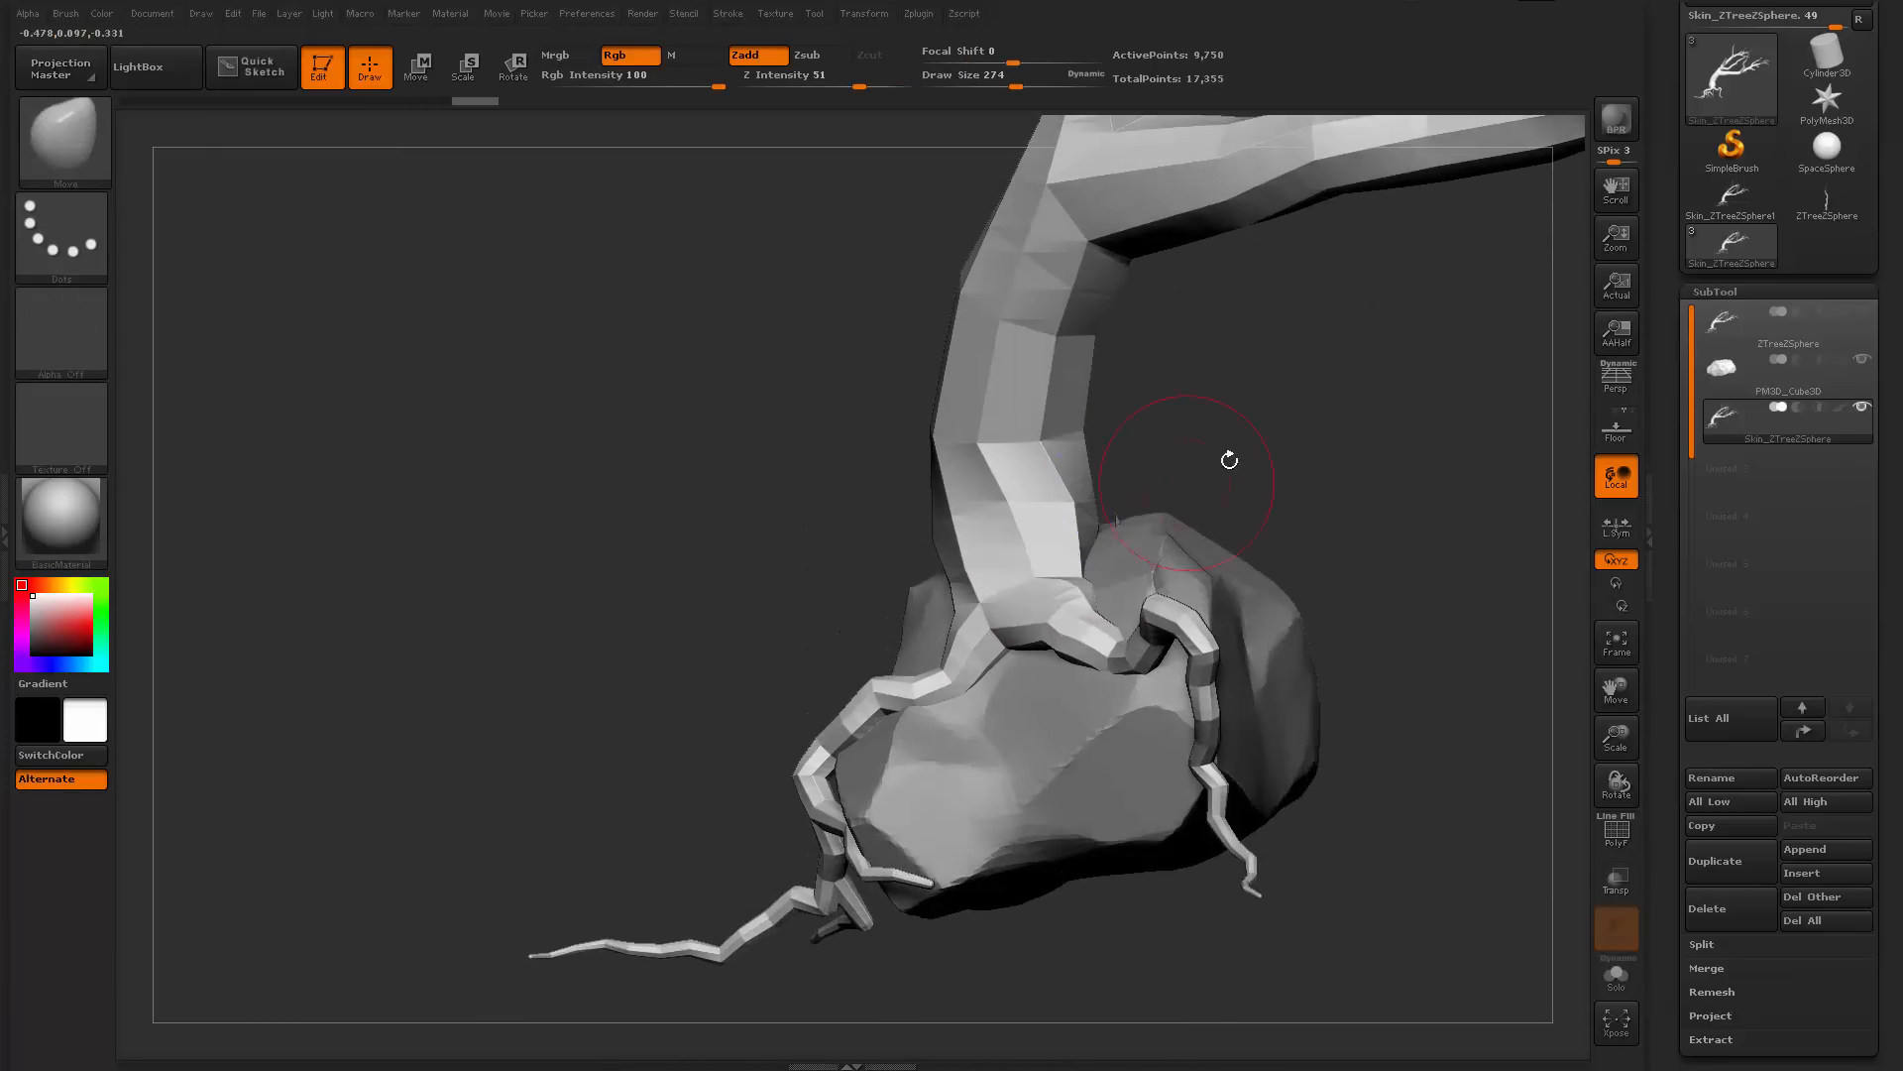
{"action": "mouse_move", "coordinate": [1228, 459]}
{"action": "left_mouse_down"}
{"action": "mouse_move", "coordinate": [1395, 487]}
{"action": "mouse_move", "coordinate": [1300, 658]}
{"action": "mouse_move", "coordinate": [1483, 658]}
{"action": "mouse_move", "coordinate": [1240, 620]}
{"action": "mouse_move", "coordinate": [1240, 739]}
{"action": "mouse_move", "coordinate": [1308, 634]}
{"action": "left_mouse_up"}
{"action": "key", "text": "shift+f"}
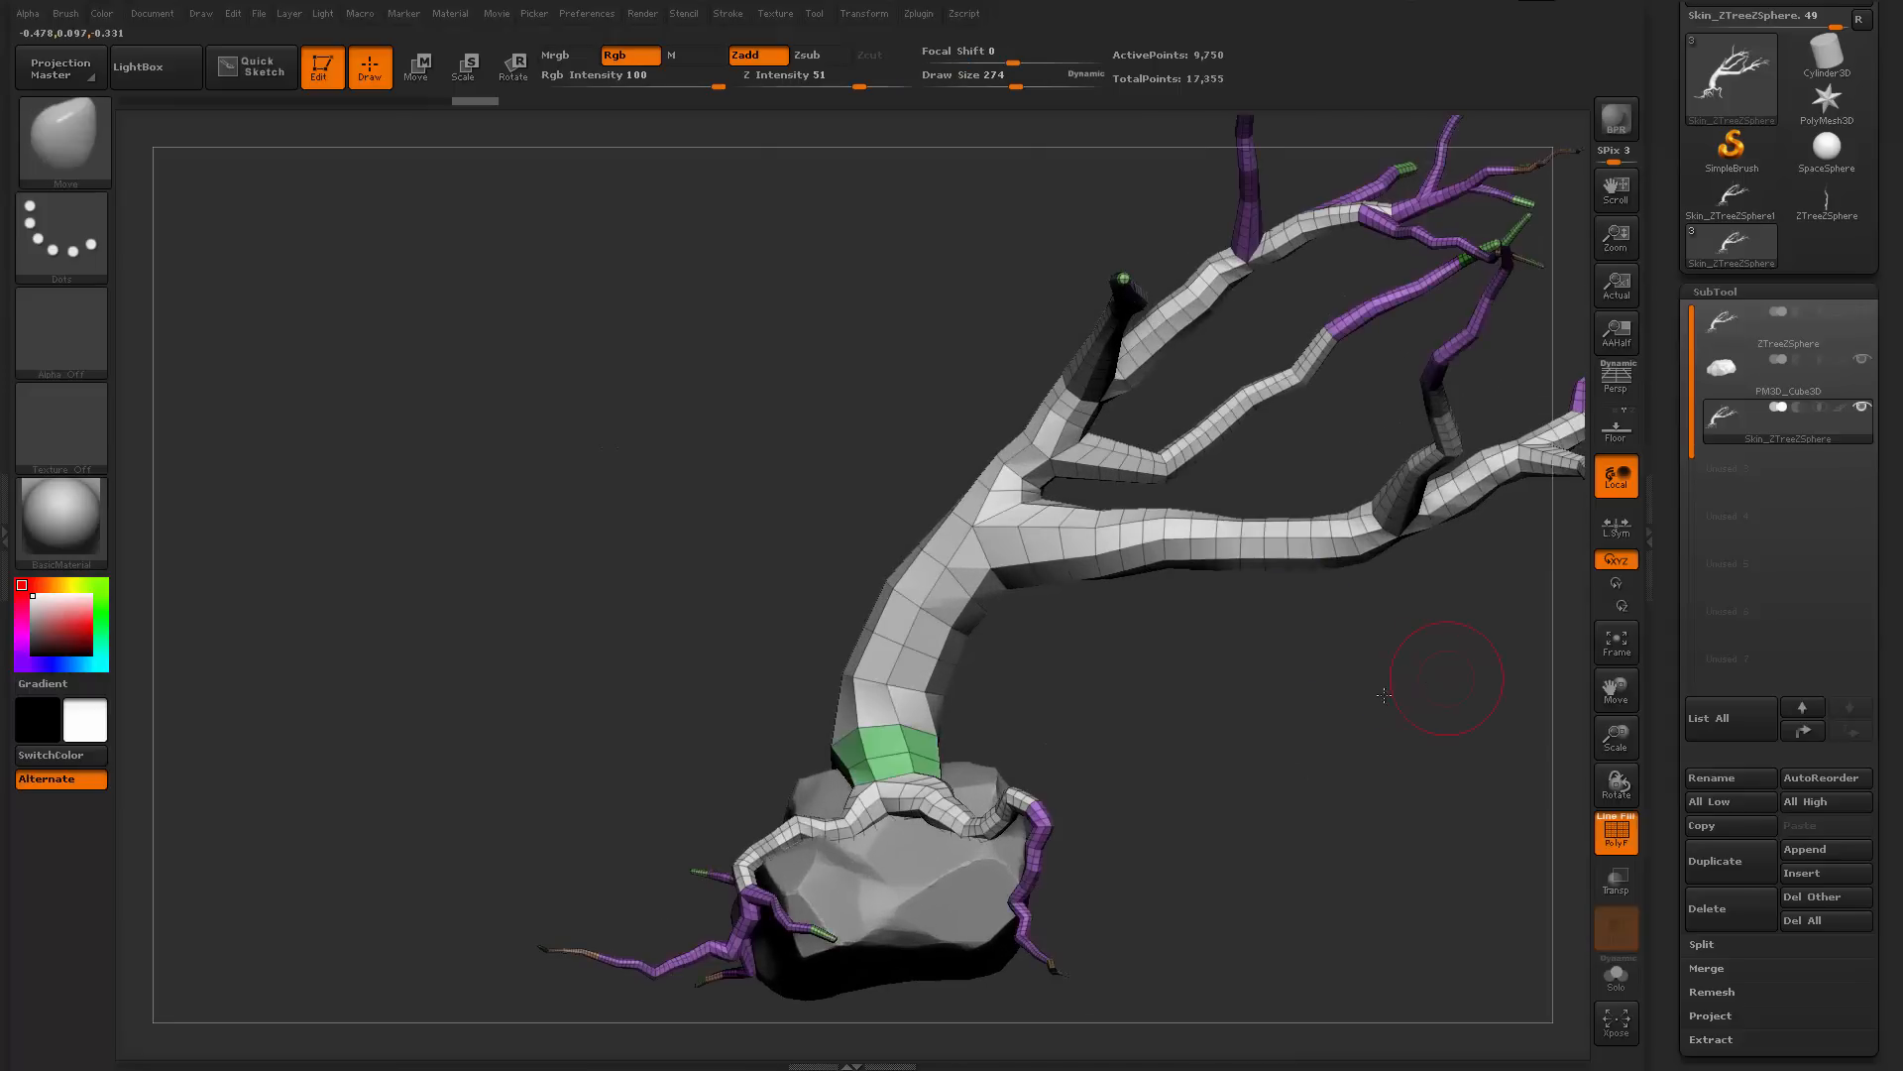
{"action": "left_click_drag", "start_coordinate": [1398, 719], "coordinate": [1108, 783], "text": "alt"}
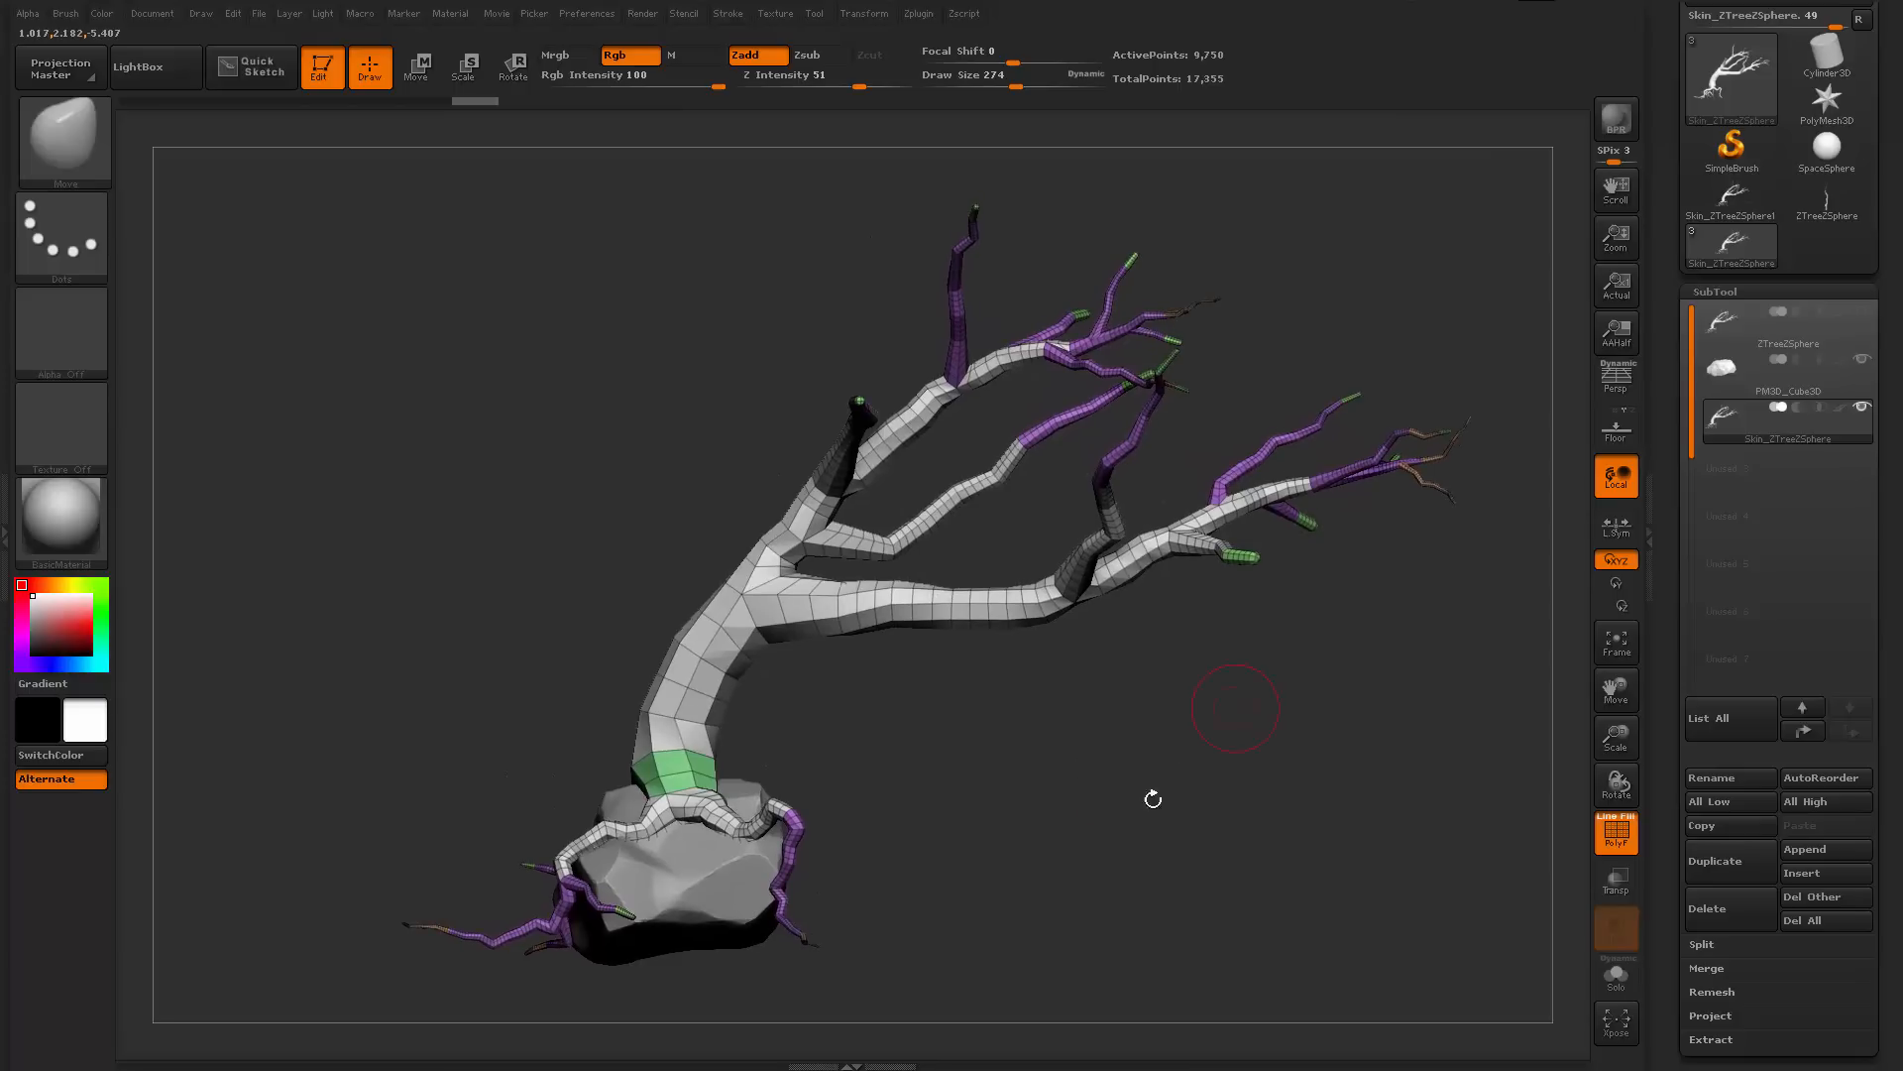
Switch to the Chrome browser and bring its window in front of the sculpting canvas
{"action": "key", "text": "super"}
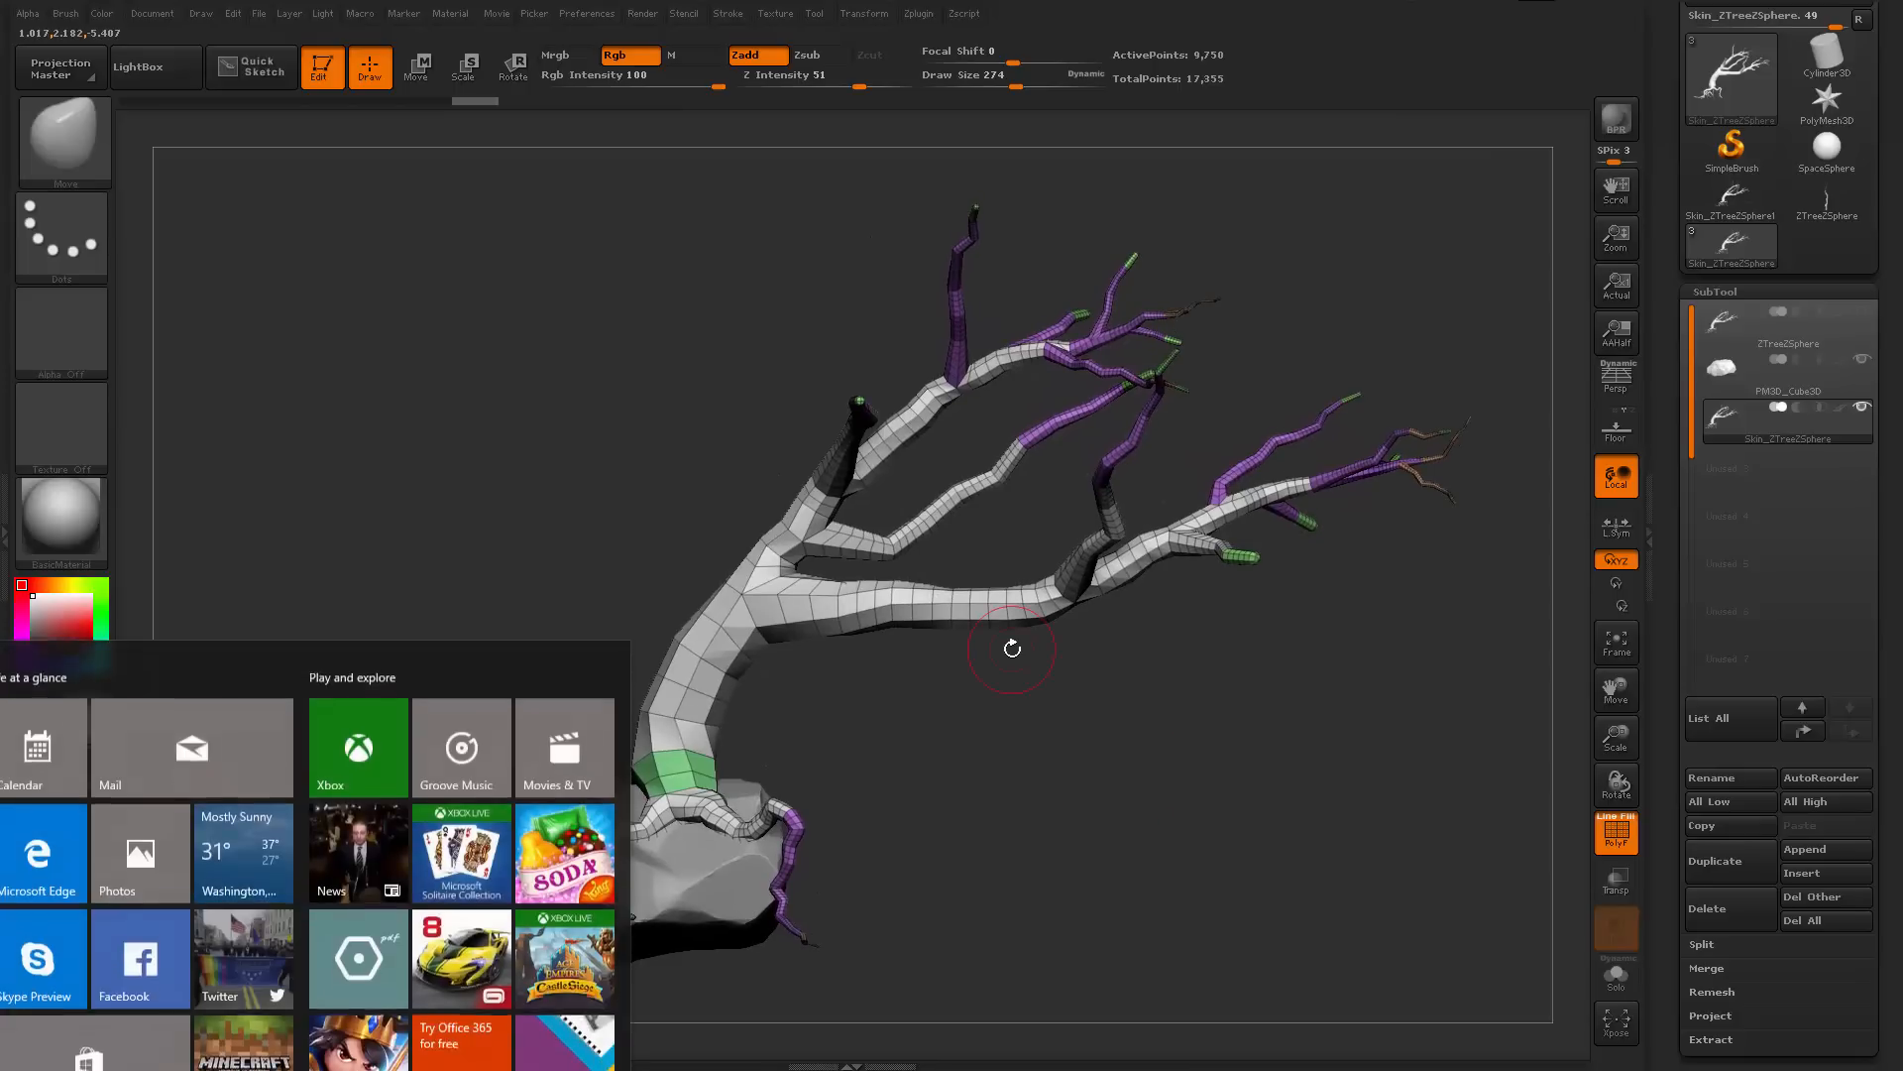
{"action": "type", "text": "p"}
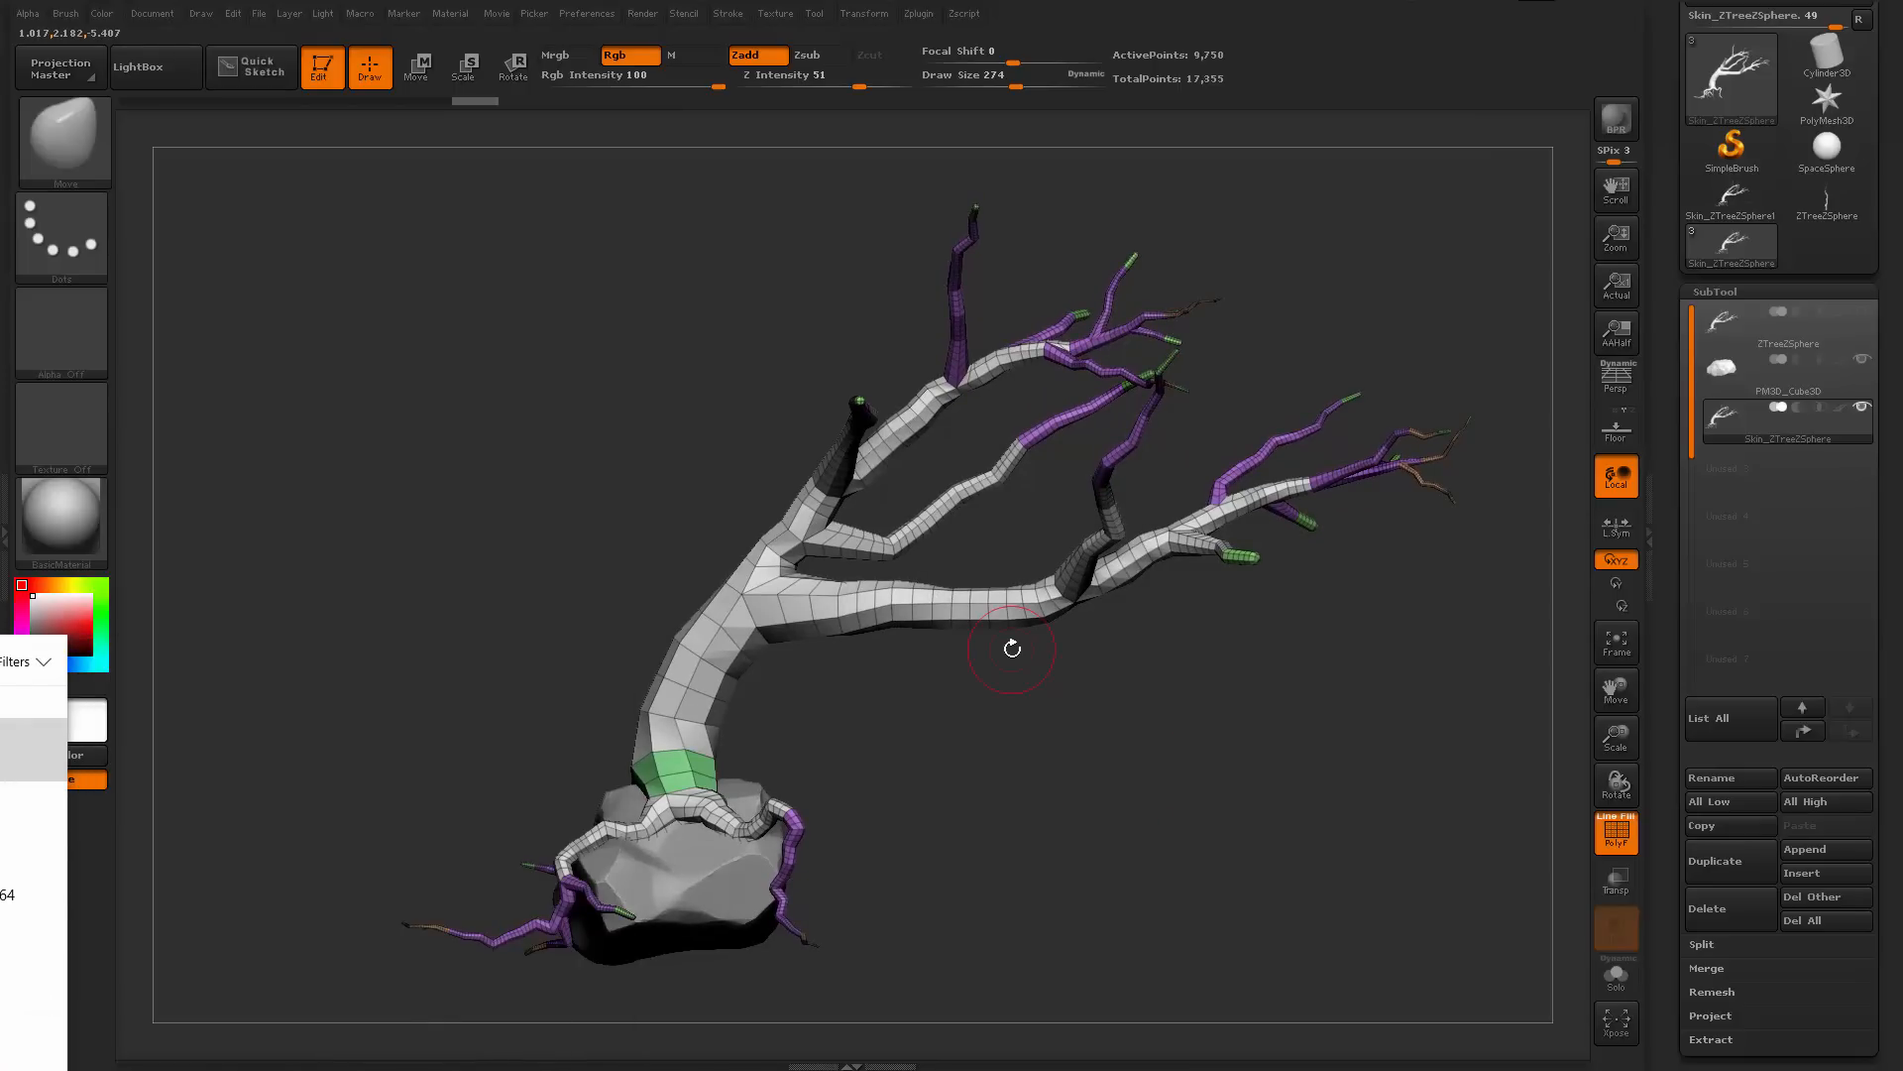
{"action": "key", "text": "super"}
{"action": "key", "text": "super"}
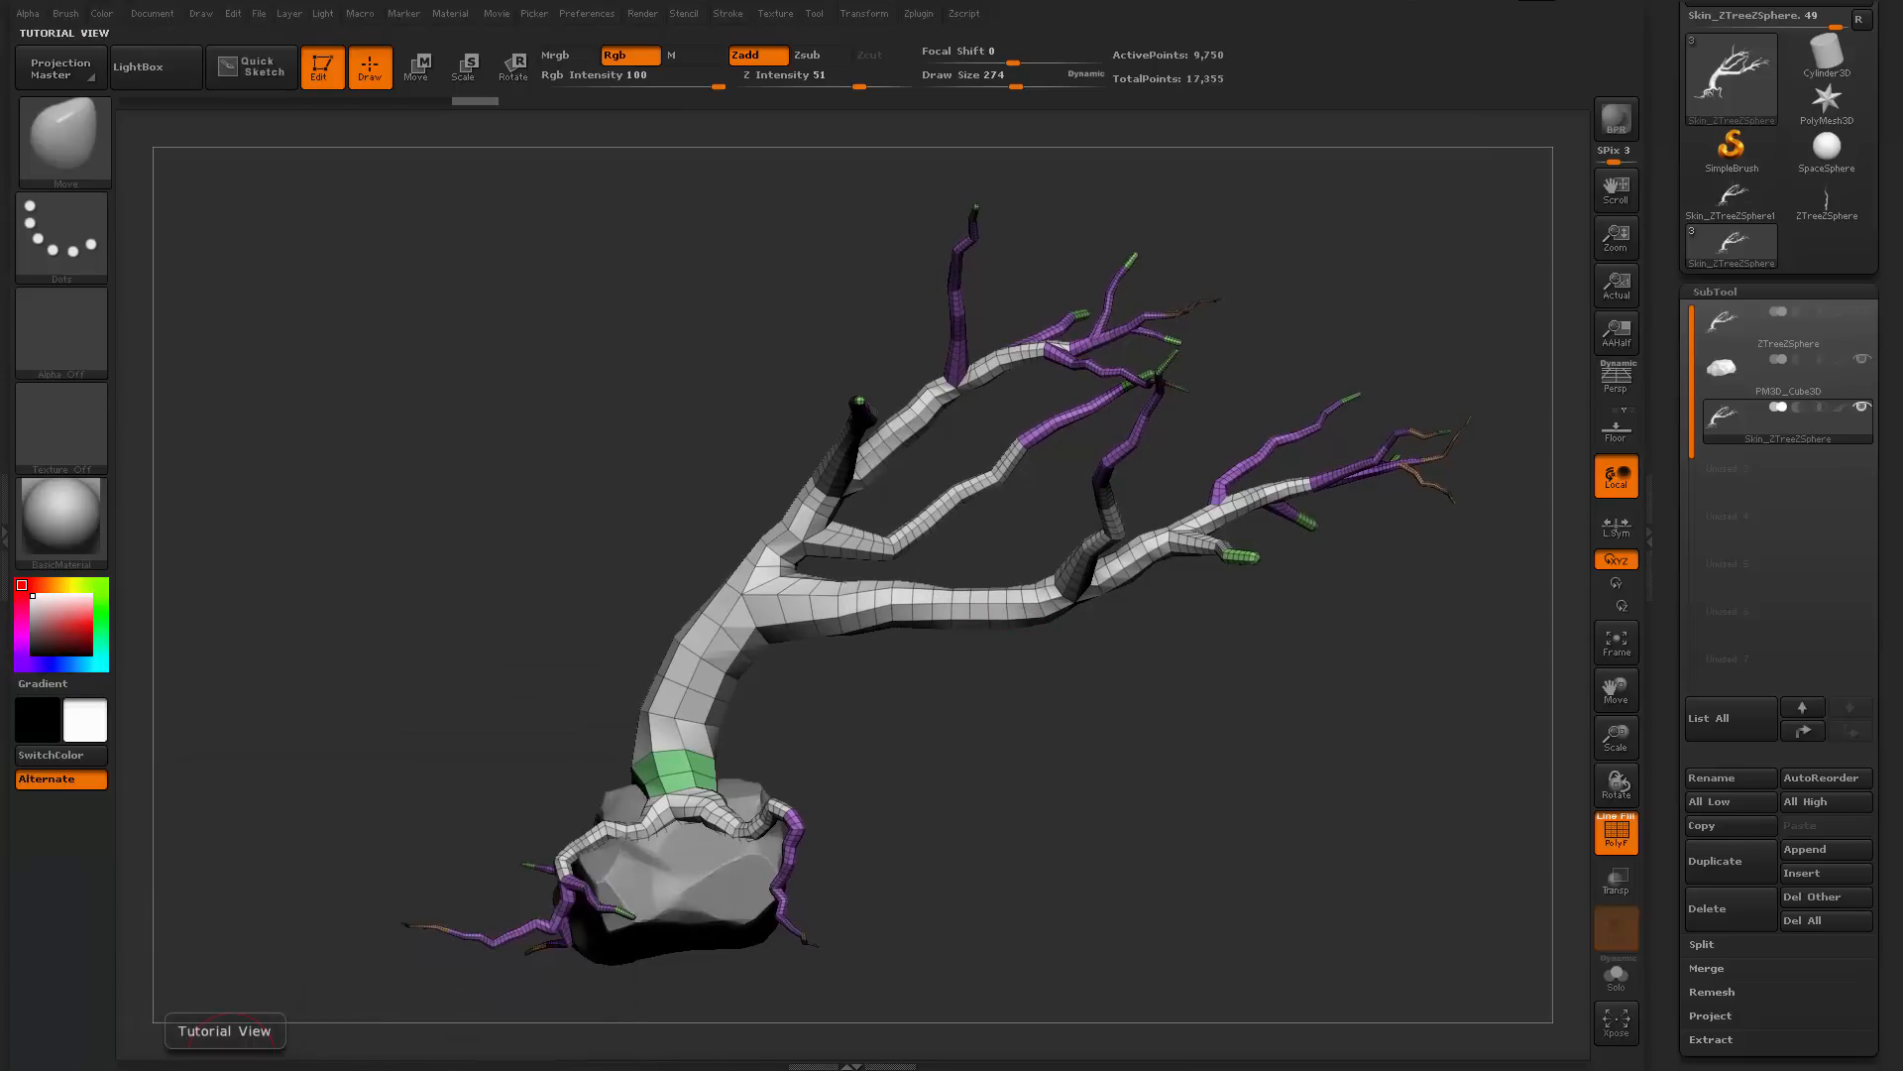
{"action": "left_click_drag", "start_coordinate": [0, 114], "coordinate": [1222, 100]}
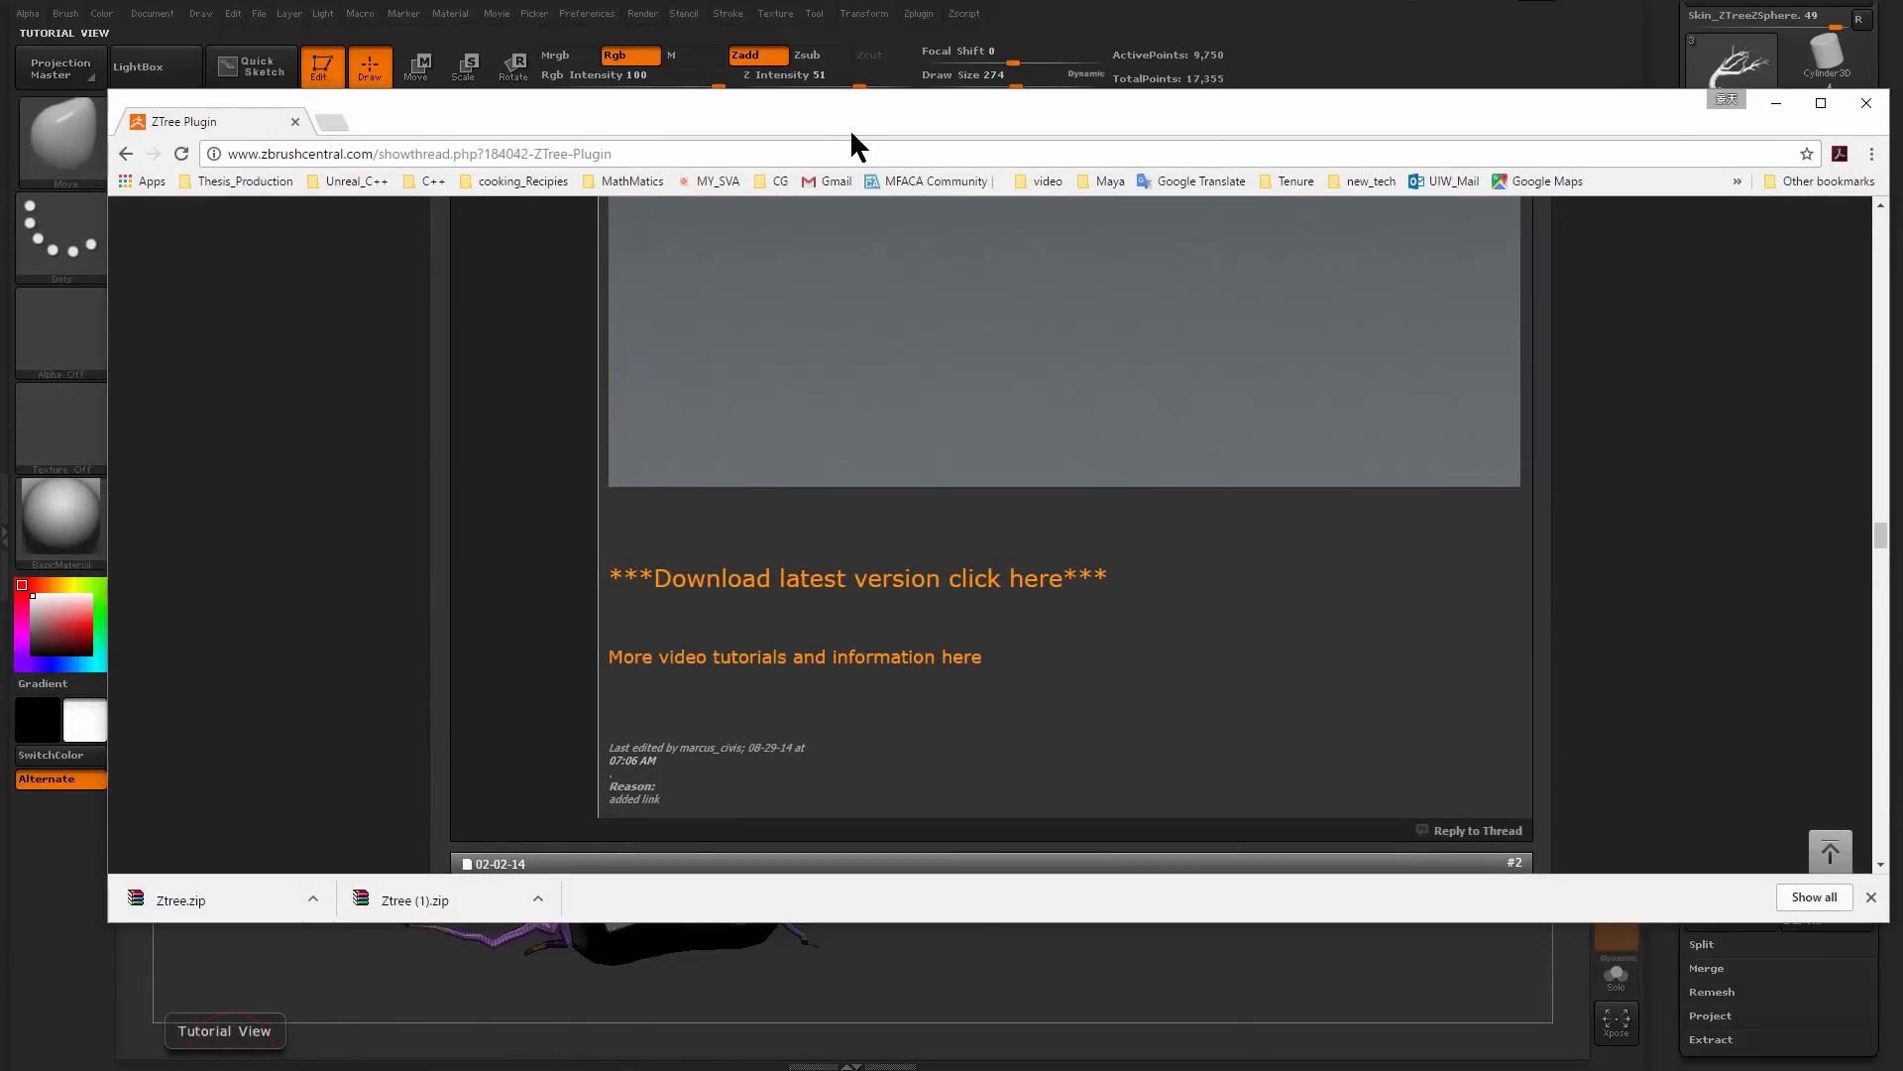
Search the web for "cg textures" and open the textures.com website
{"action": "left_click", "coordinate": [706, 151]}
{"action": "type", "text": "cg"}
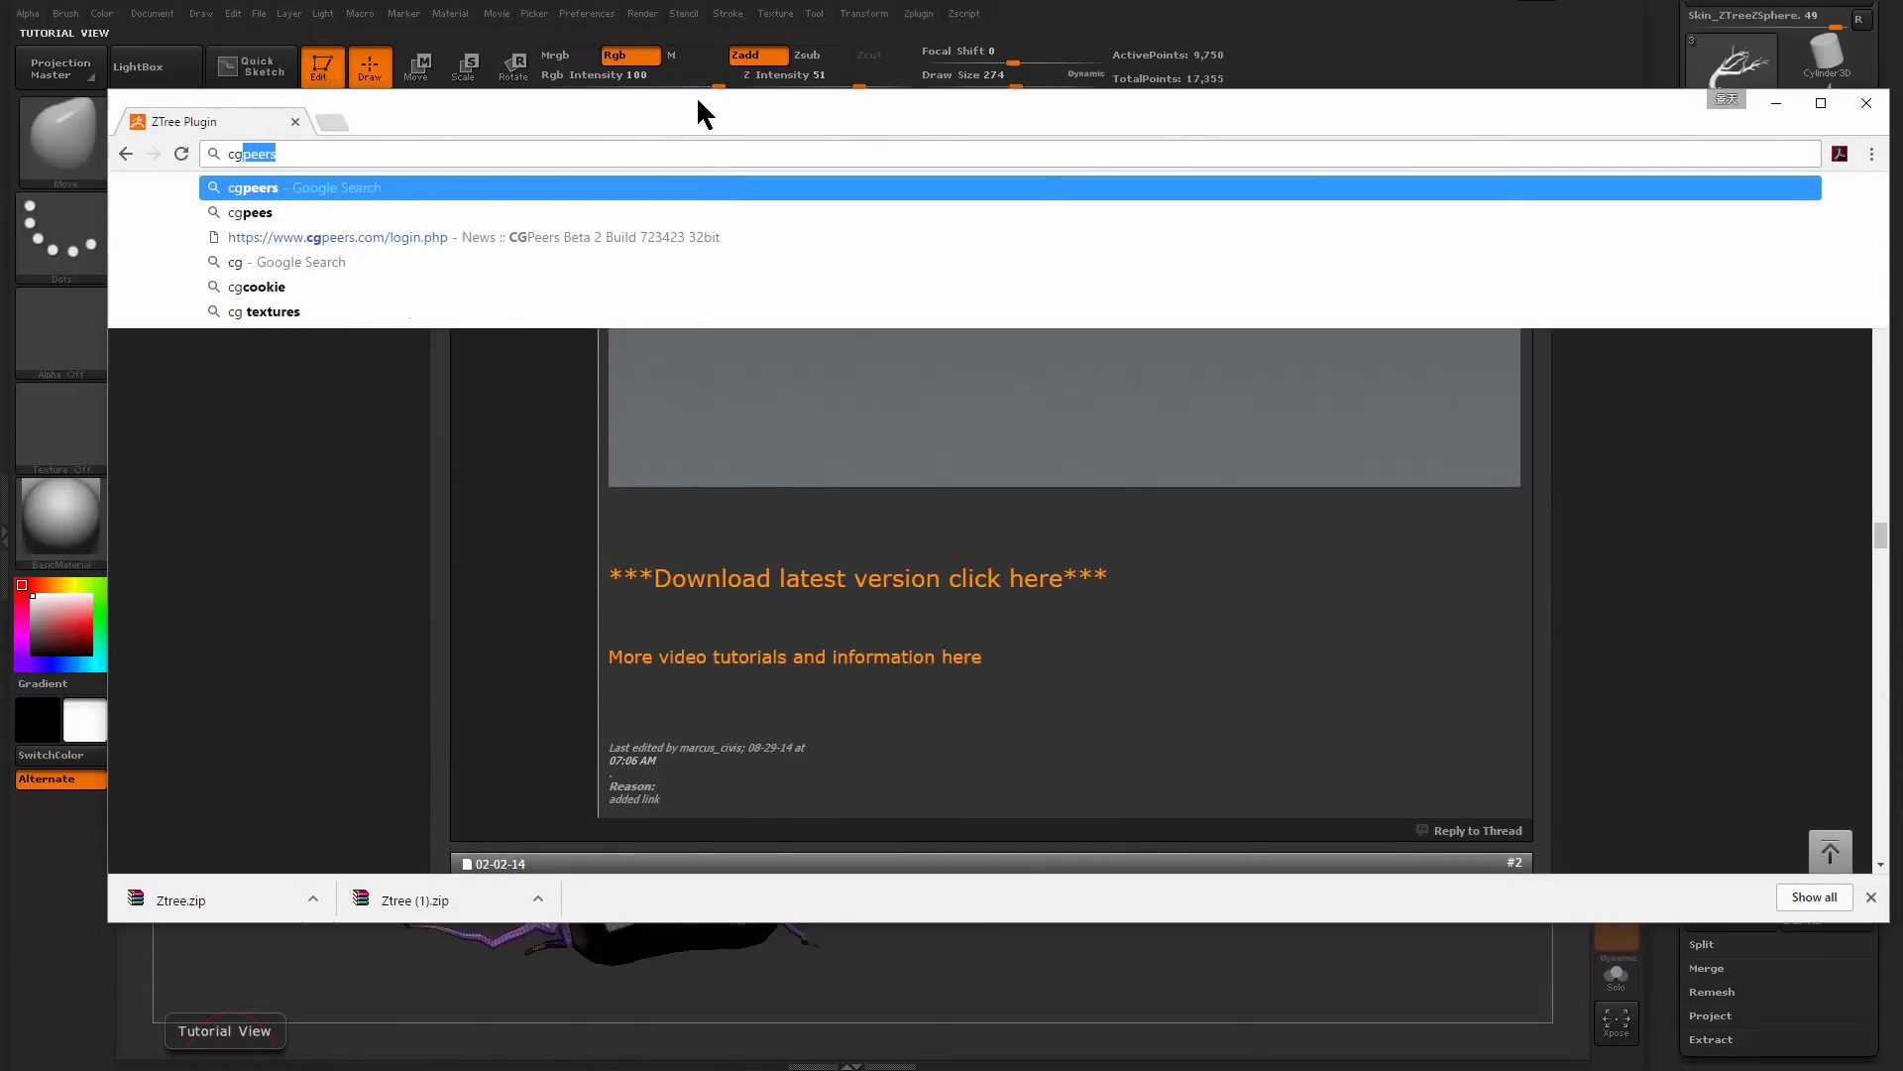
{"action": "type", "text": "tex"}
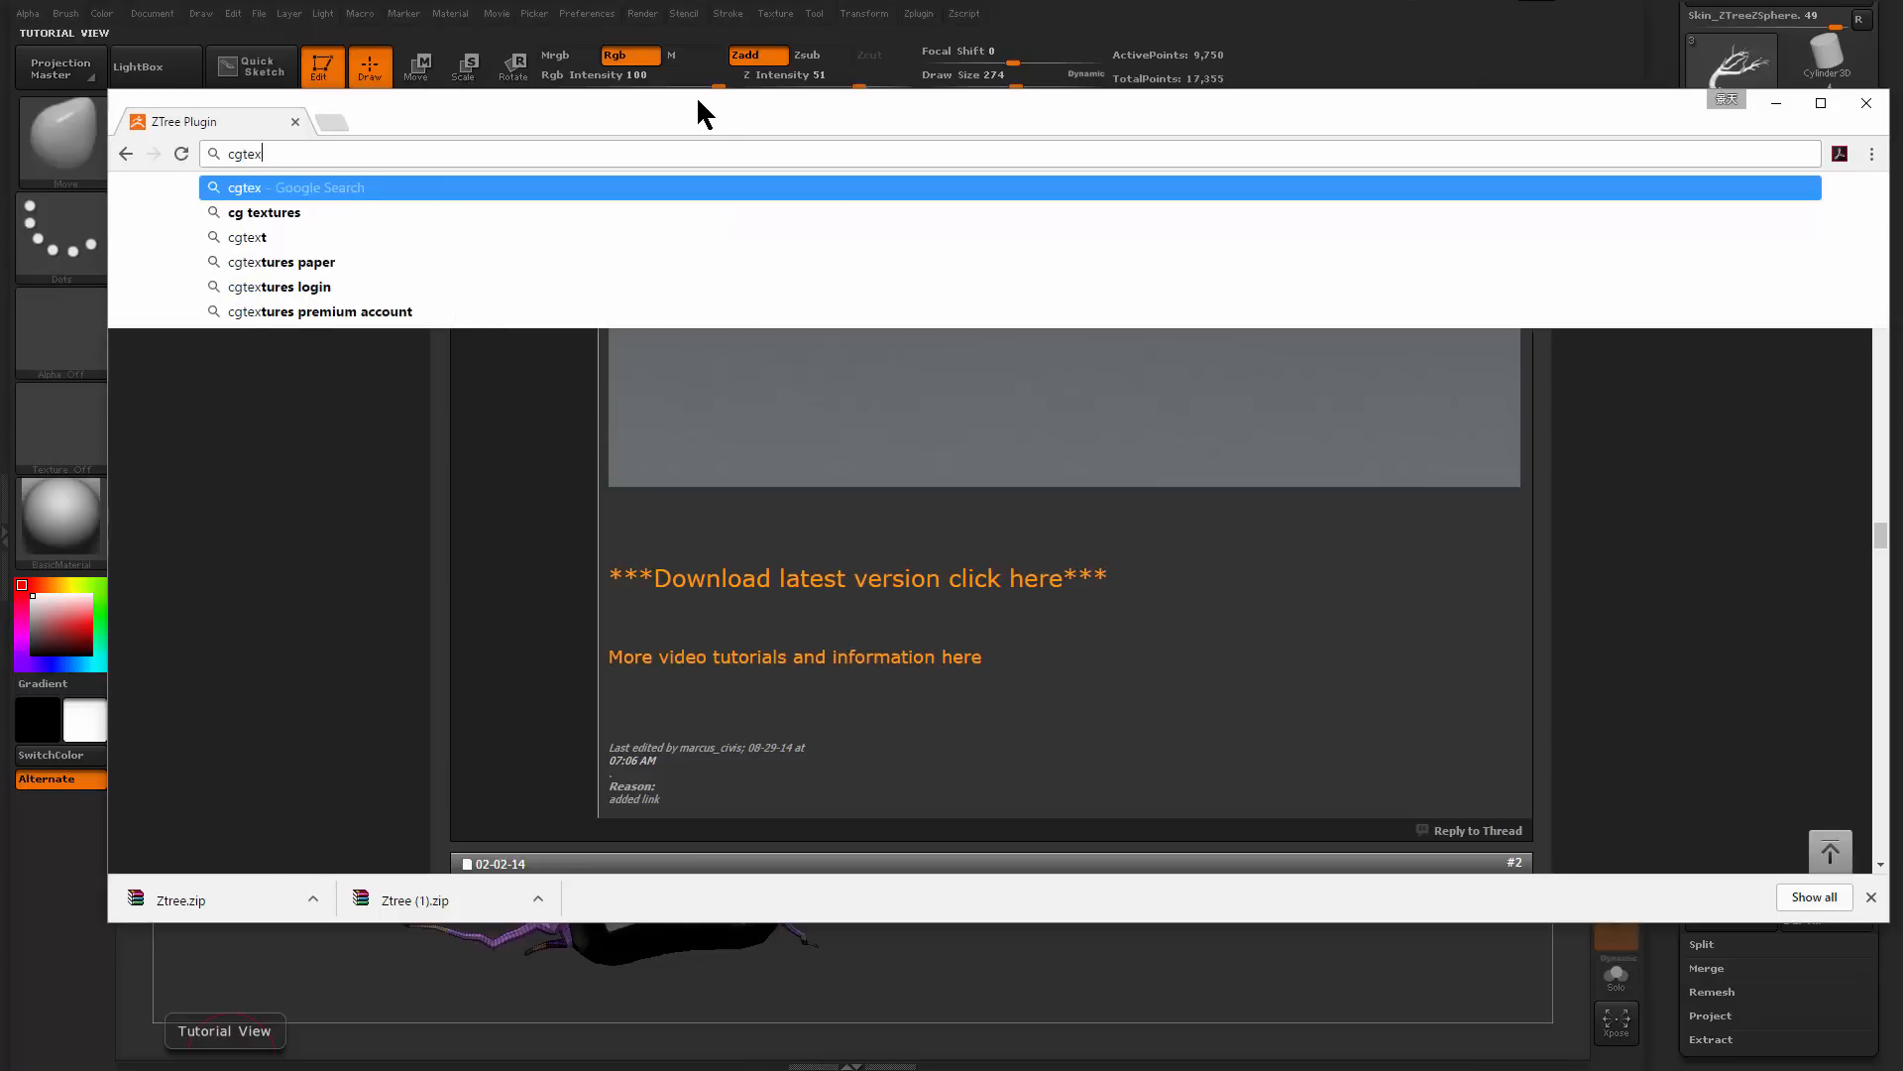
{"action": "key", "text": "Down"}
{"action": "key", "text": "Return"}
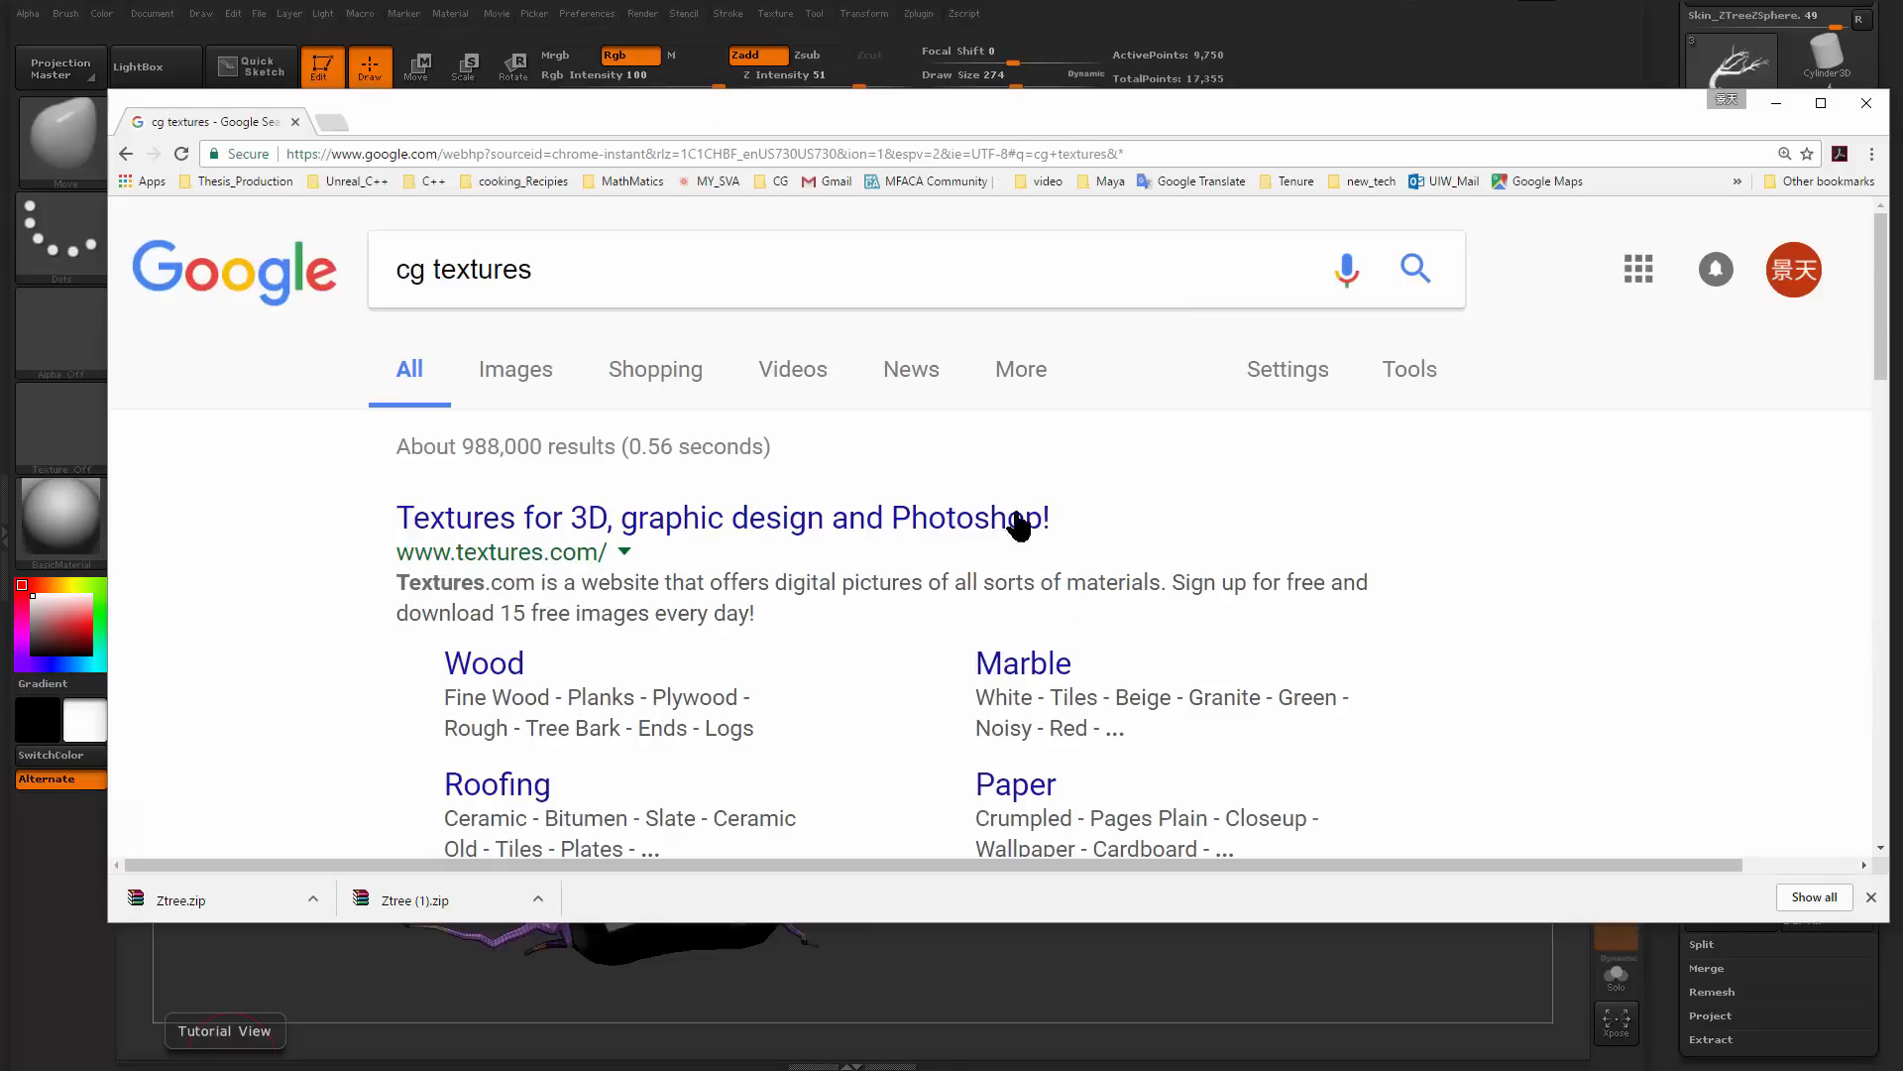
{"action": "left_click", "coordinate": [729, 523]}
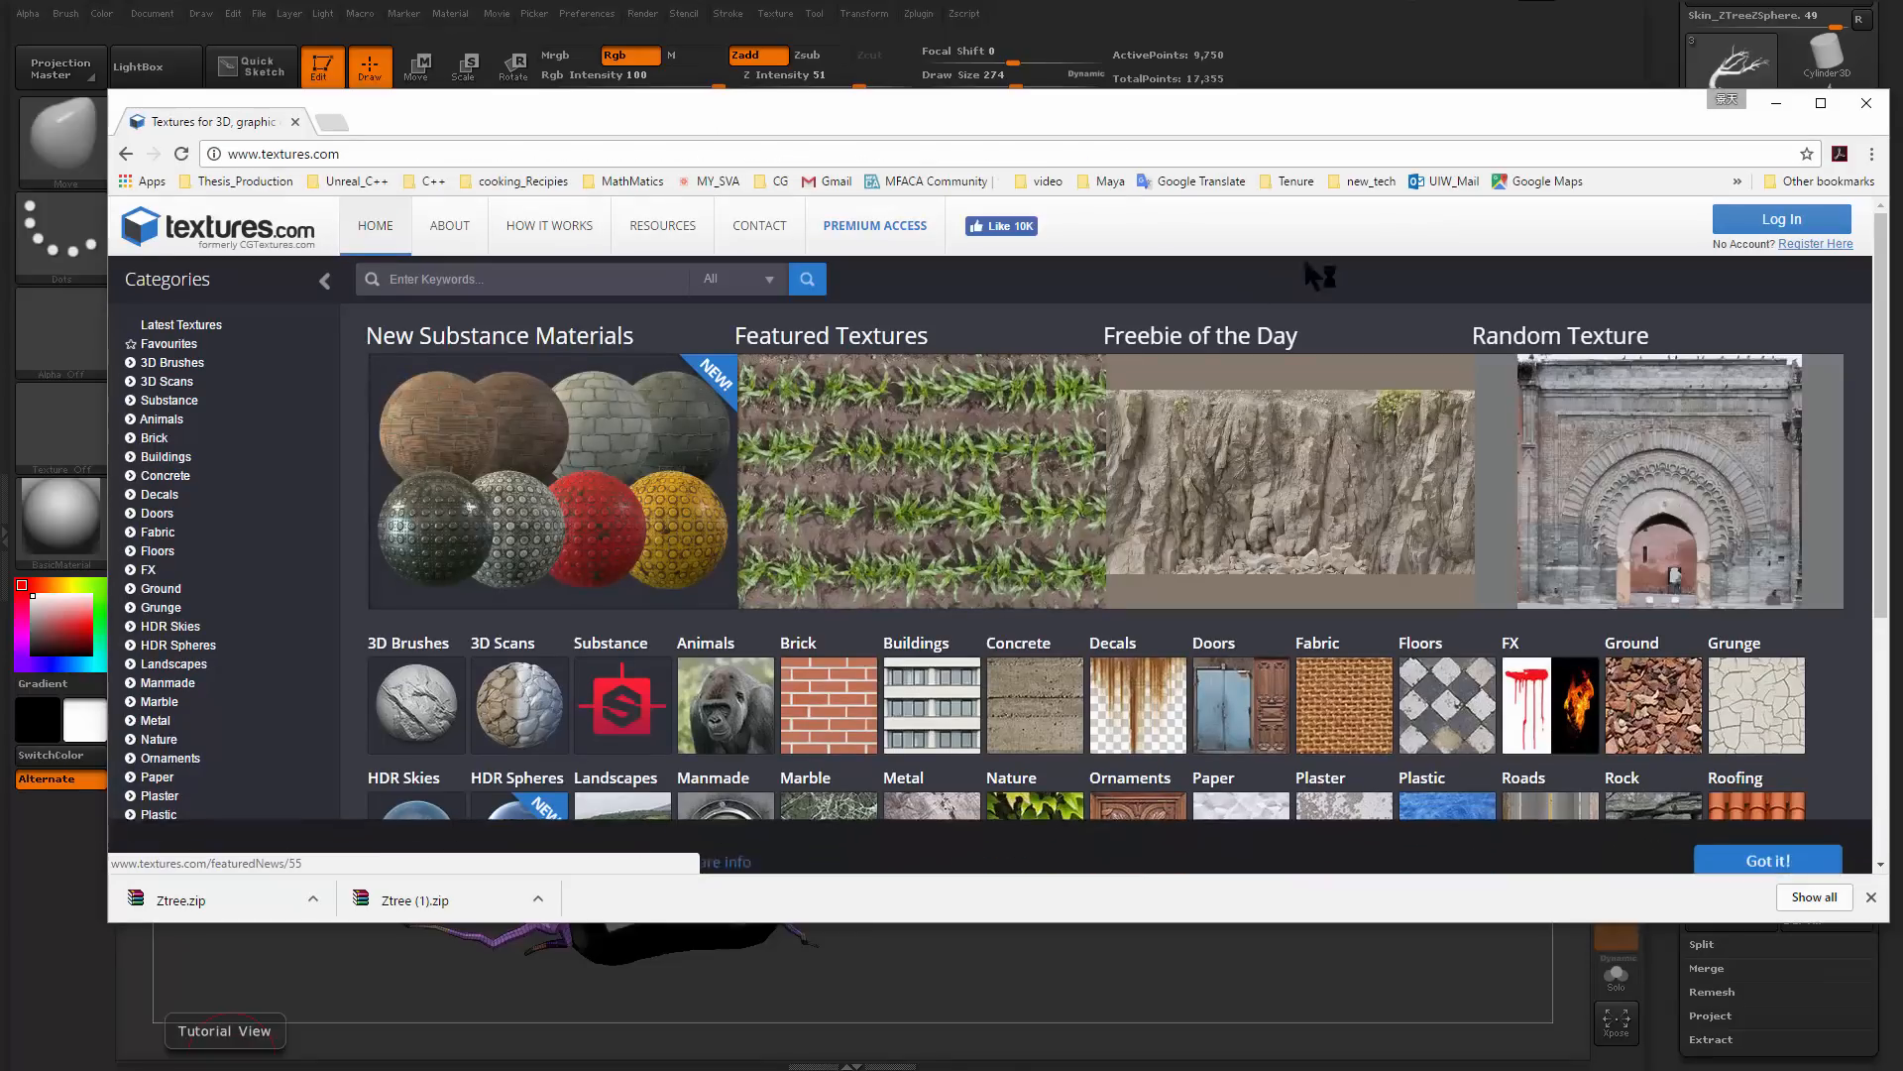
Search textures.com for "branches"
{"action": "left_click_drag", "start_coordinate": [1401, 104], "coordinate": [1381, 59]}
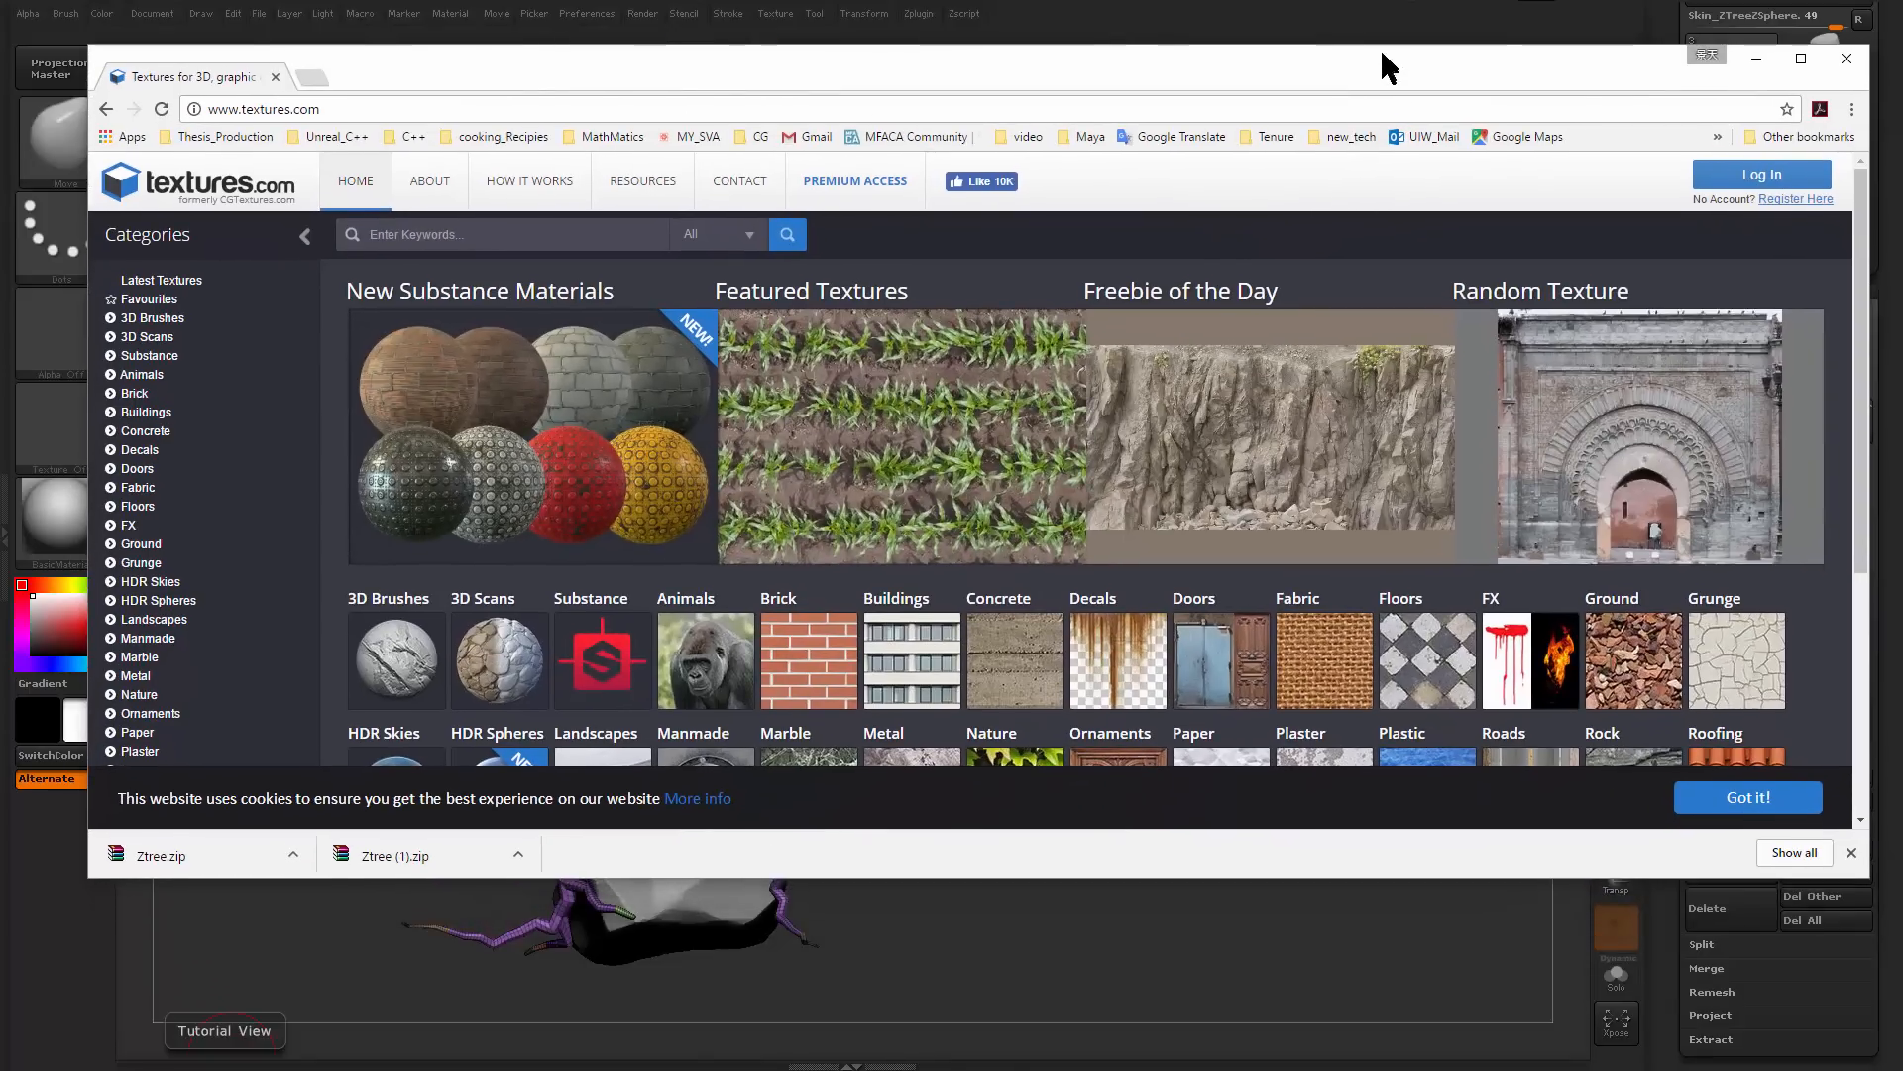
{"action": "mouse_move", "coordinate": [1854, 276]}
{"action": "left_mouse_down"}
{"action": "mouse_move", "coordinate": [1850, 409]}
{"action": "mouse_move", "coordinate": [1848, 295]}
{"action": "left_mouse_up"}
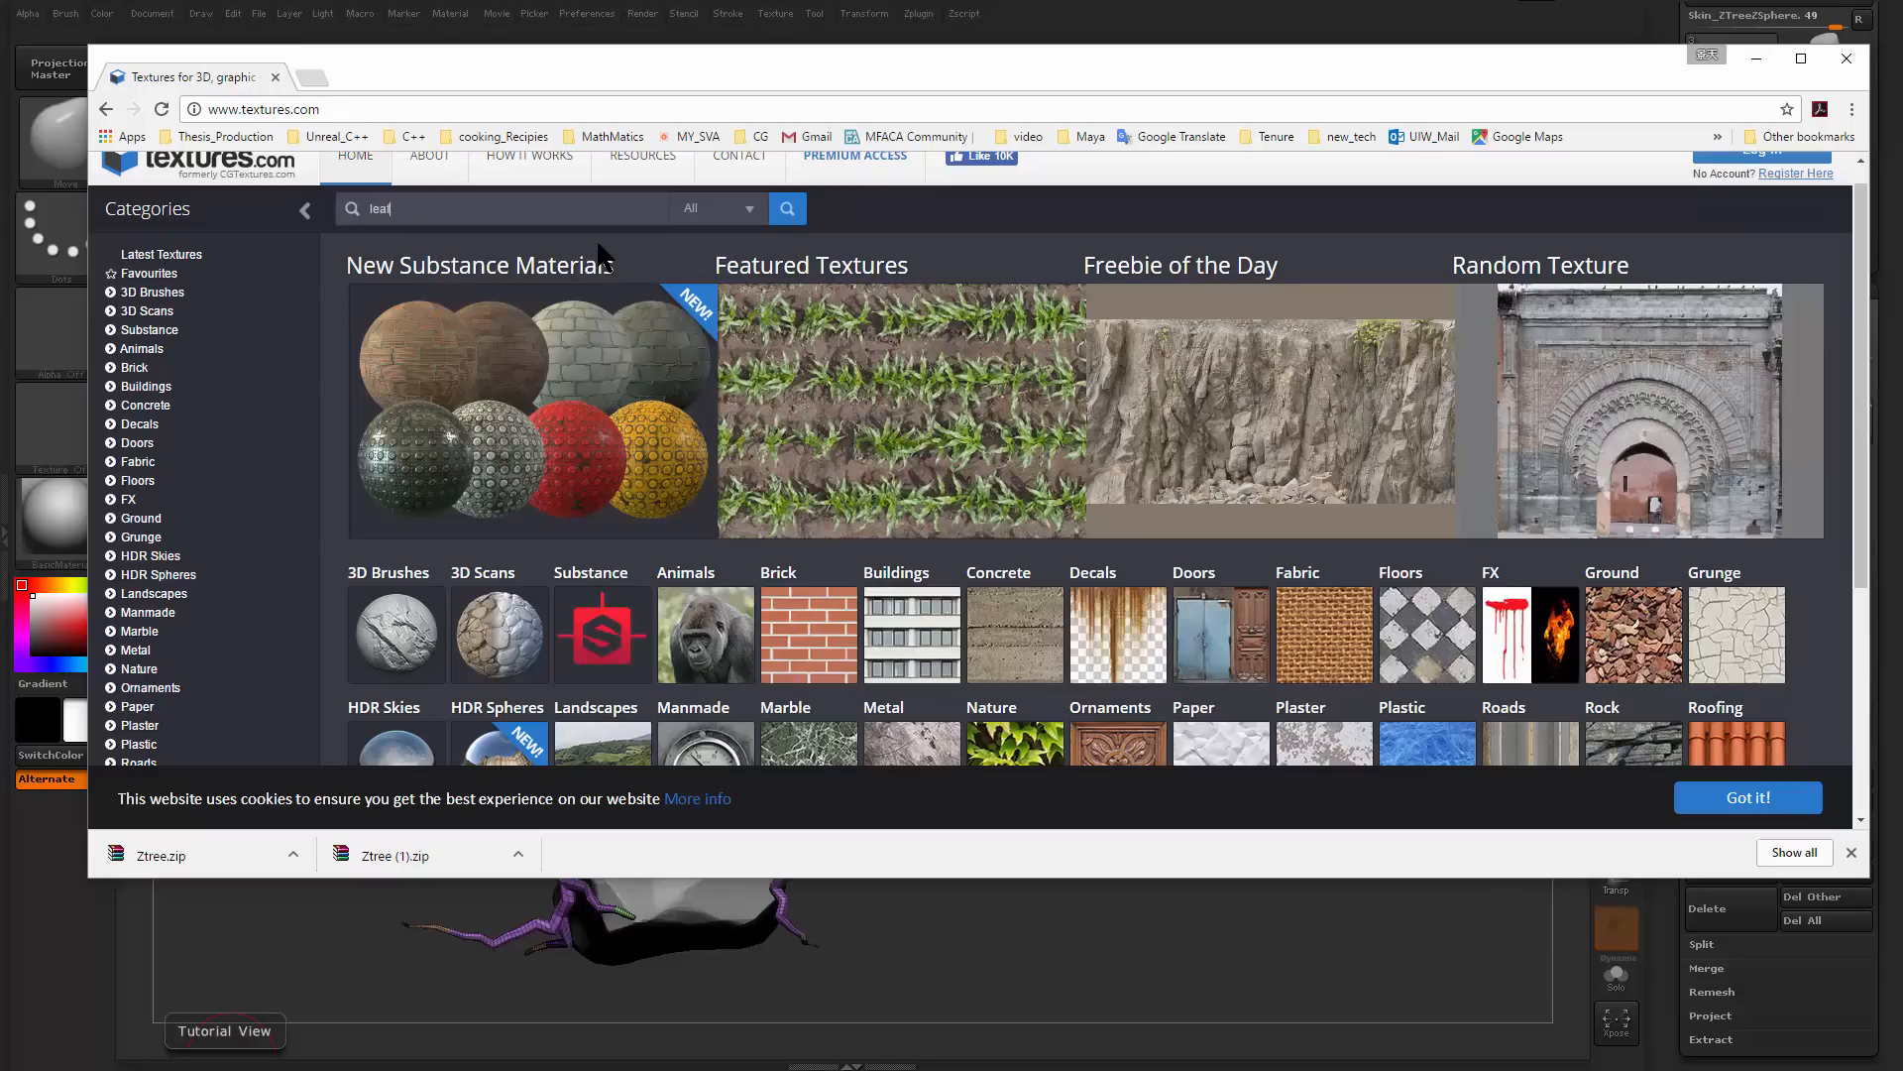
{"action": "type", "text": "leaf"}
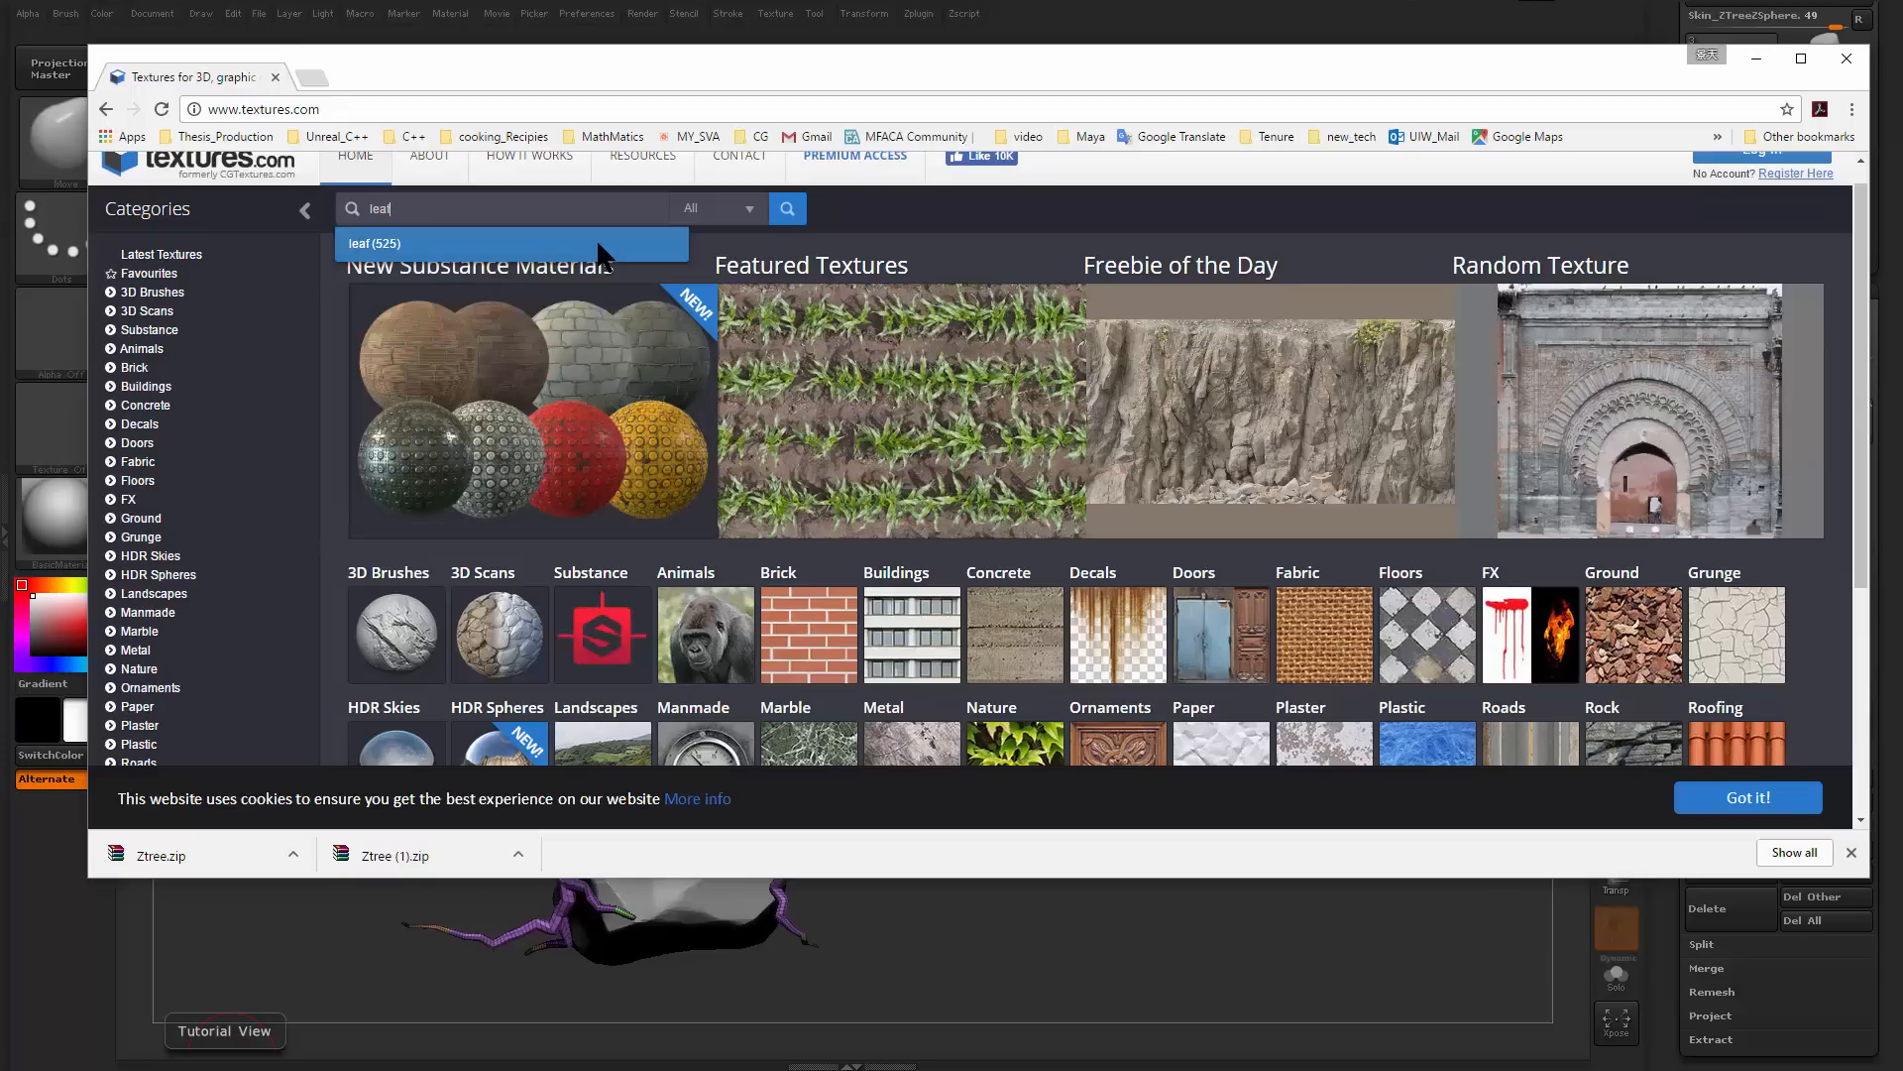
{"action": "key", "text": "BackSpace"}
{"action": "key", "text": "BackSpace"}
{"action": "key", "text": "BackSpace"}
{"action": "key", "text": "BackSpace"}
{"action": "type", "text": "branches"}
{"action": "key", "text": "Return"}
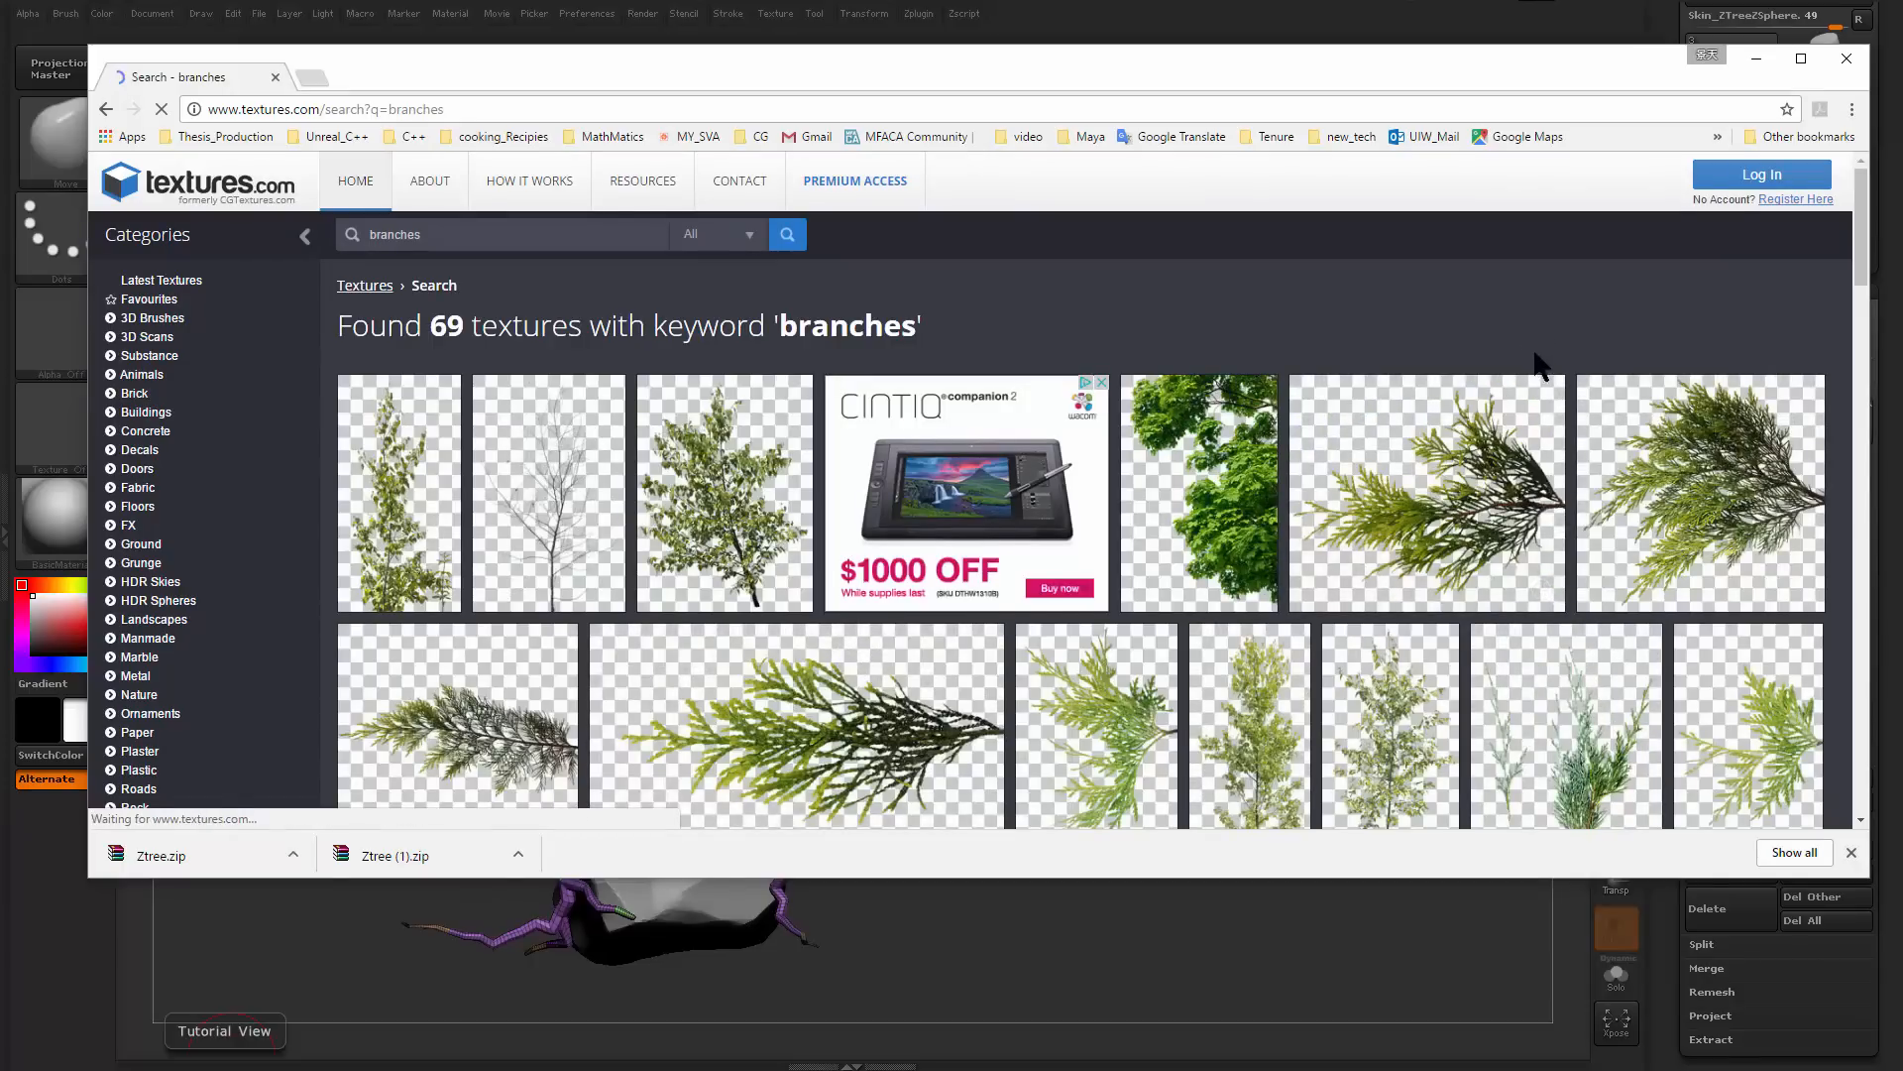
Open the Branches0033 texture from the results and request the small 1024x885 version of Image 1
{"action": "left_click_drag", "start_coordinate": [1863, 278], "coordinate": [1894, 657]}
{"action": "scroll", "coordinate": [1708, 501], "scroll_direction": "up", "scroll_amount": 8}
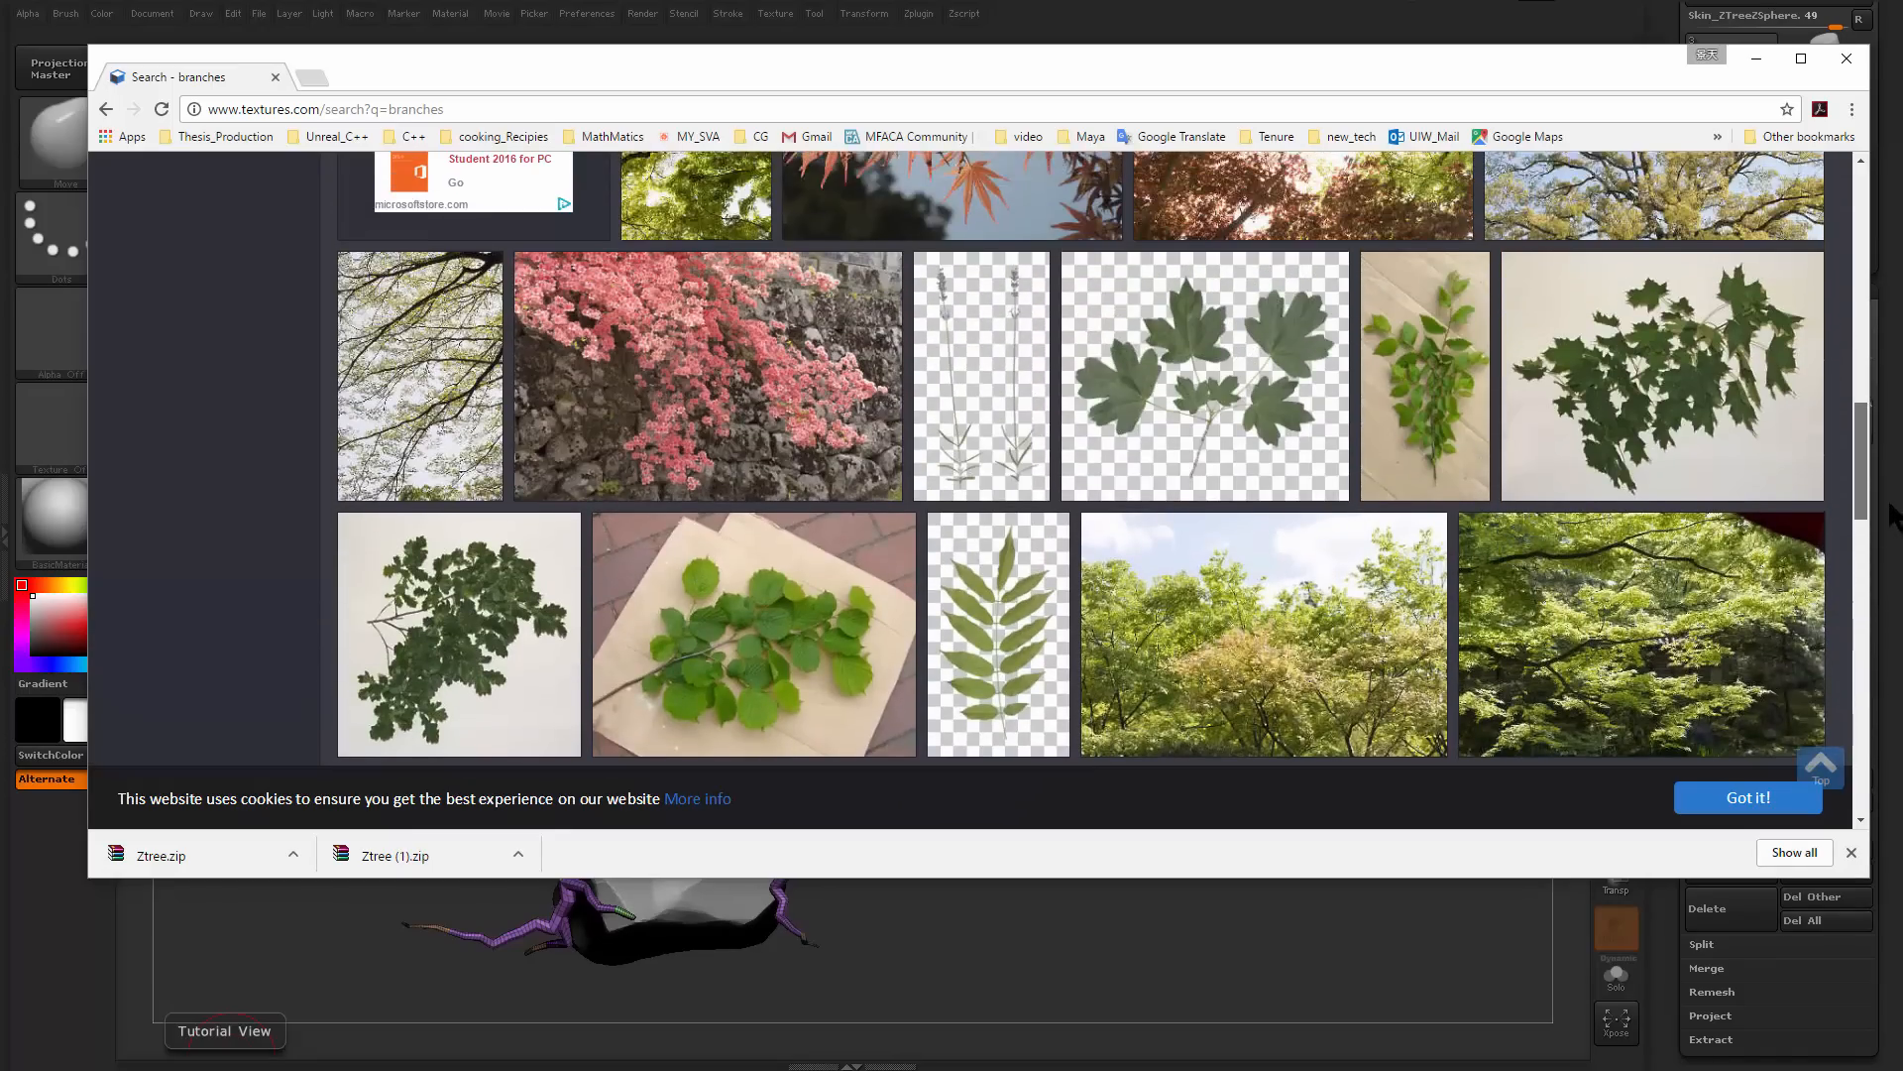
{"action": "left_click", "coordinate": [1281, 421]}
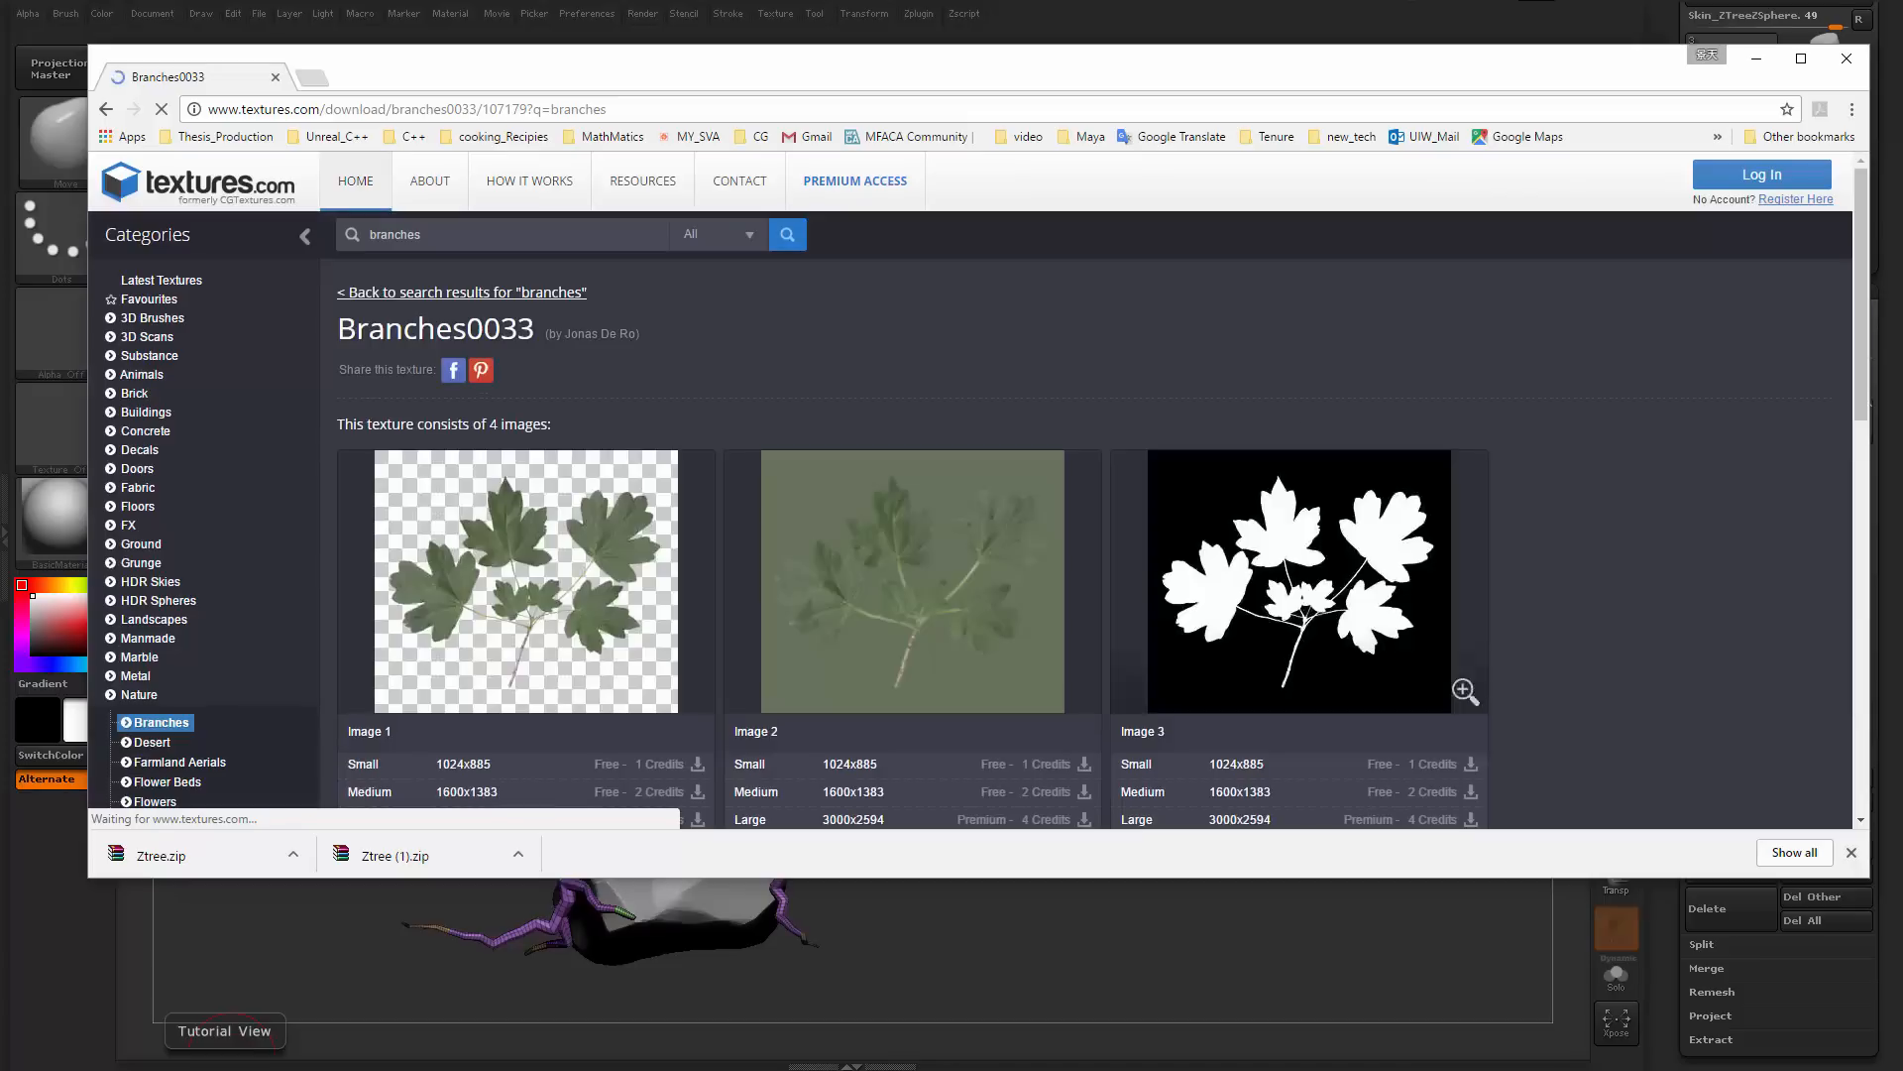
{"action": "scroll", "coordinate": [1676, 504], "scroll_direction": "down", "scroll_amount": 2}
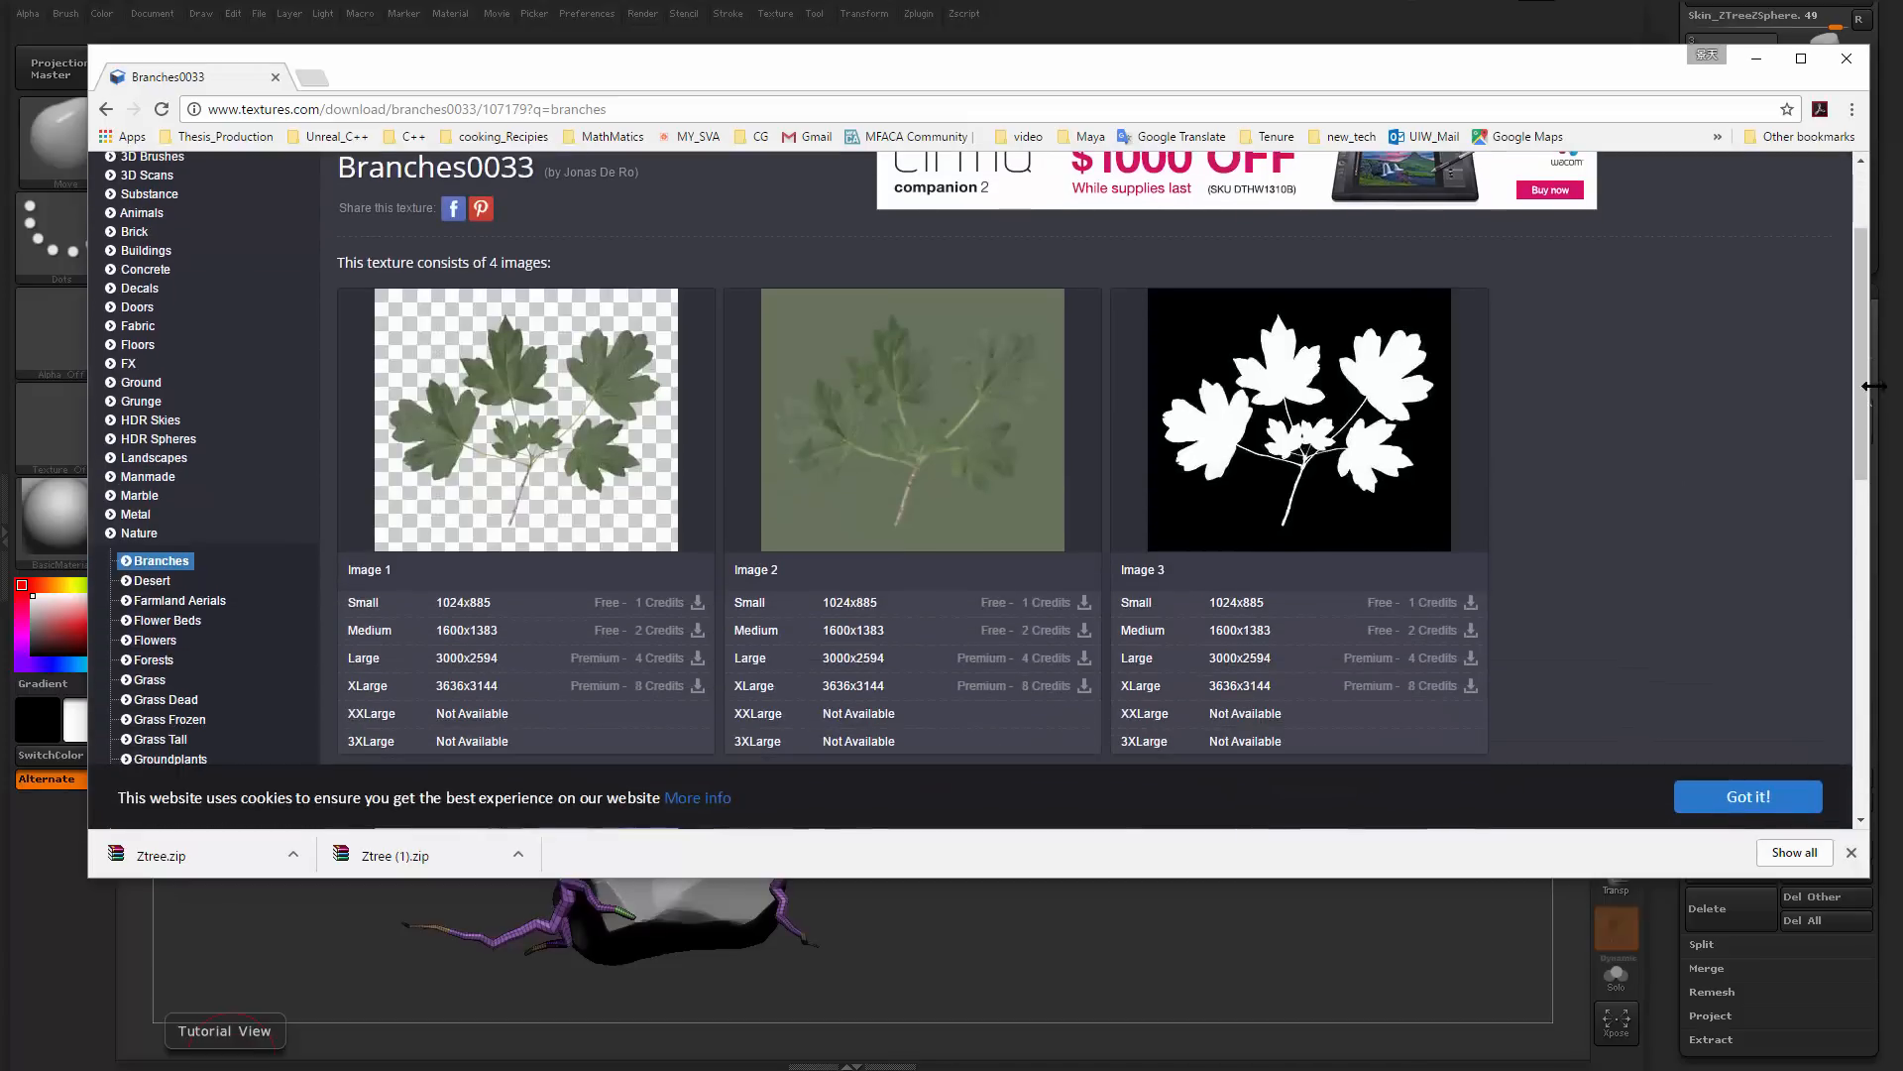
{"action": "scroll", "coordinate": [1869, 396], "scroll_direction": "down", "scroll_amount": 1}
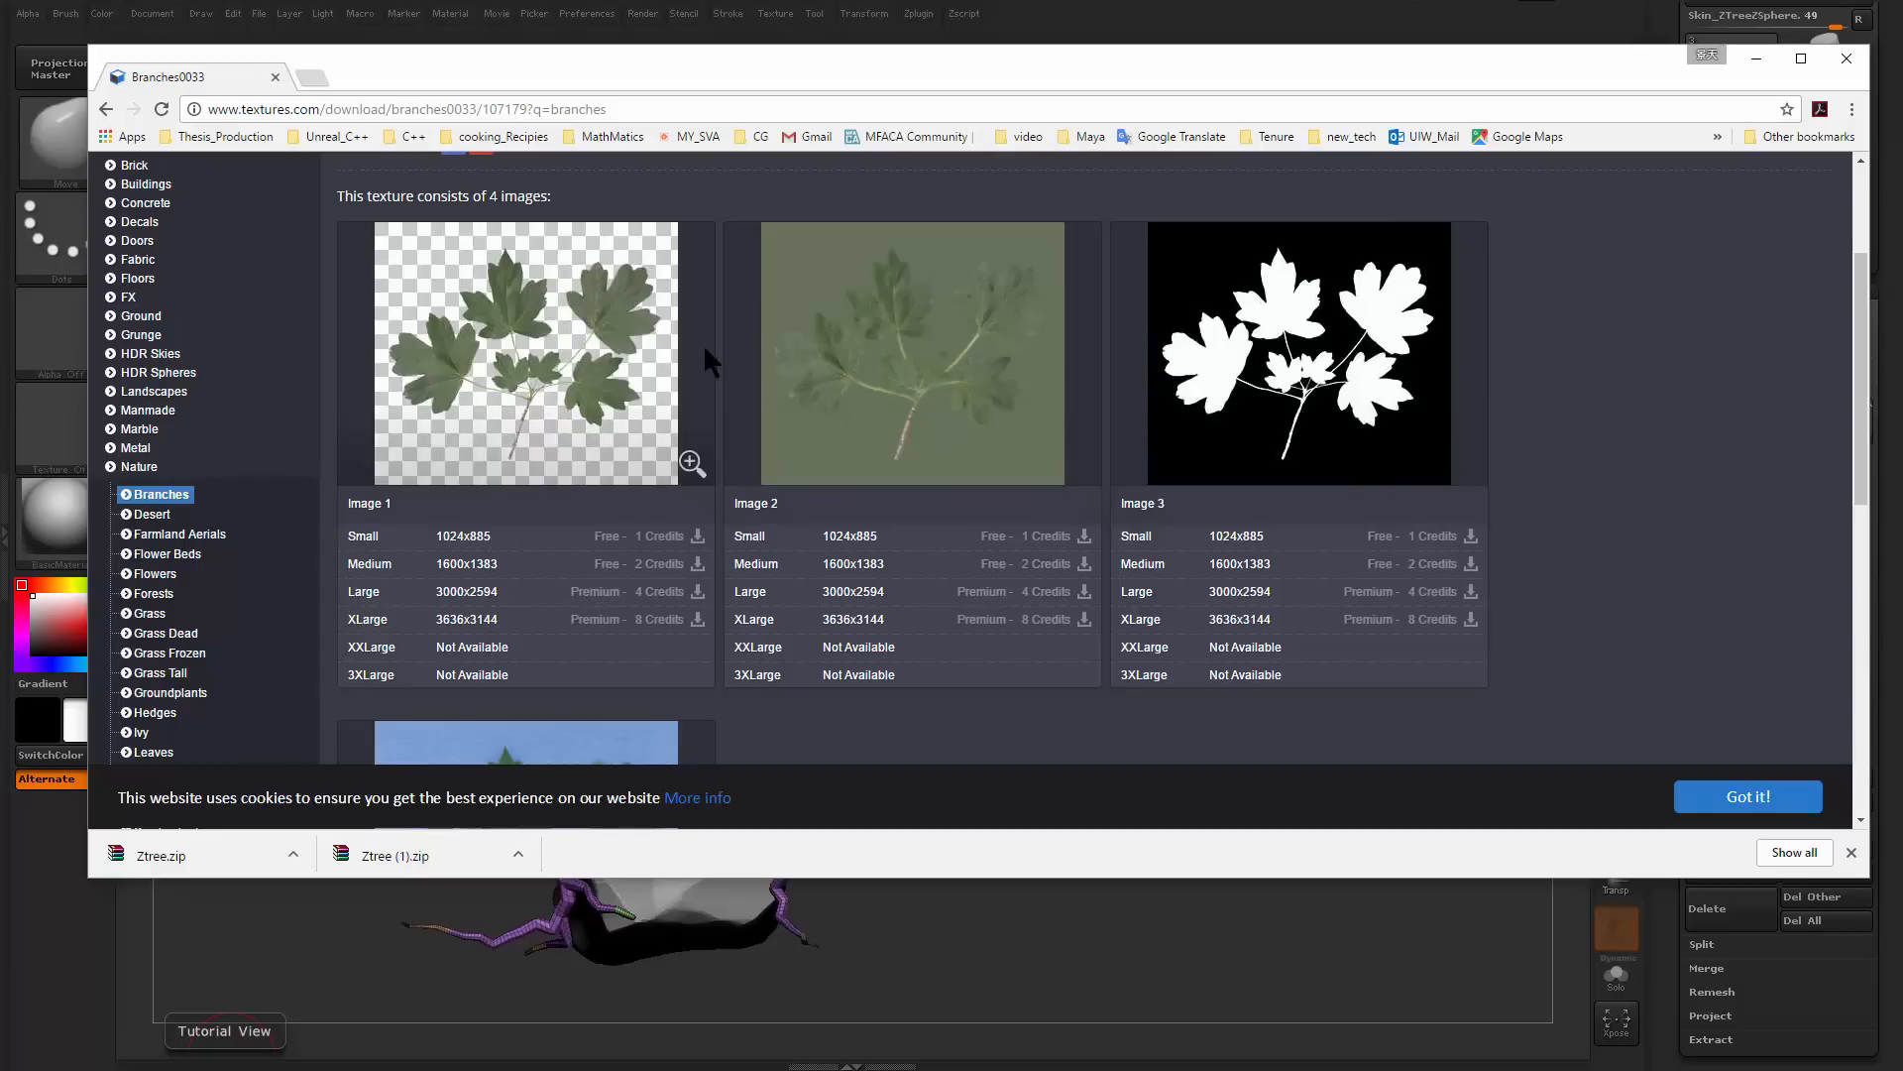
{"action": "left_click", "coordinate": [635, 535]}
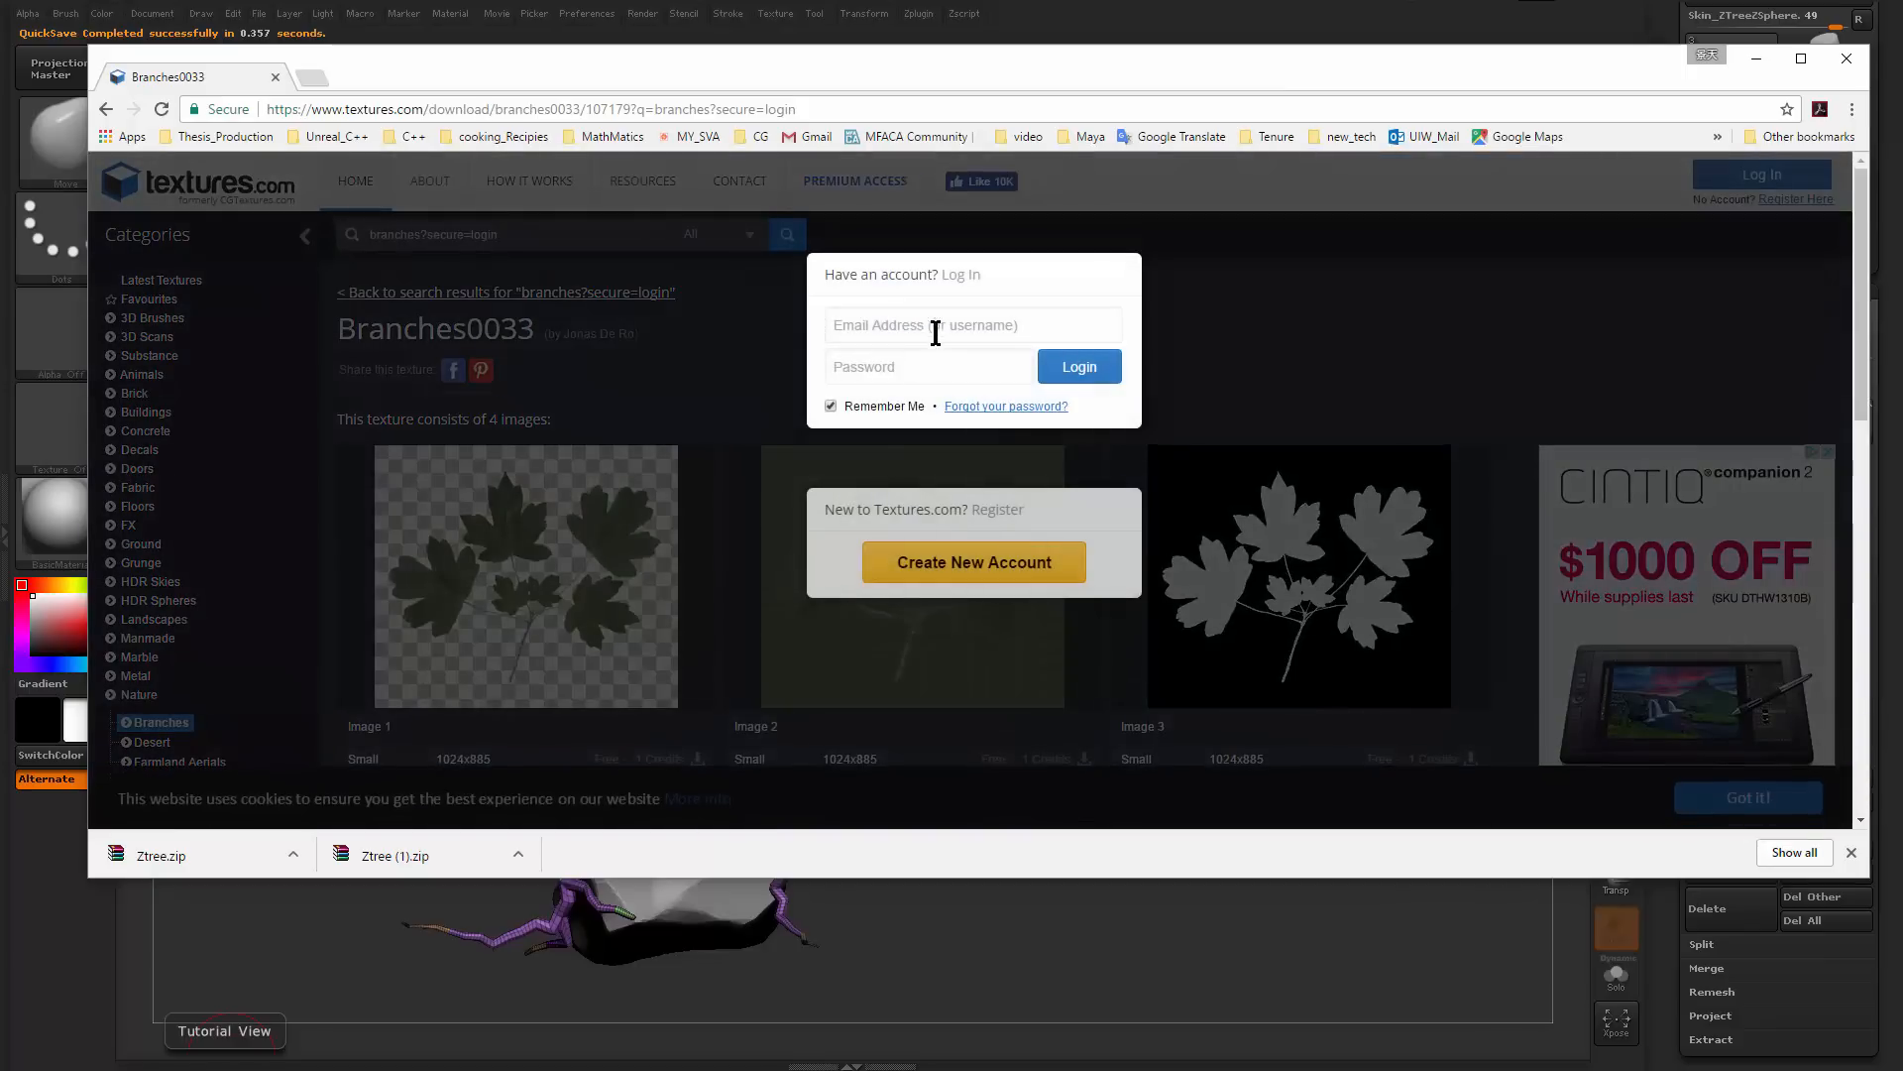
Try to log in to textures.com with the account username and password
{"action": "type", "text": "arbint"}
{"action": "key", "text": "Tab"}
{"action": "type", "text": "********"}
{"action": "key", "text": "Return"}
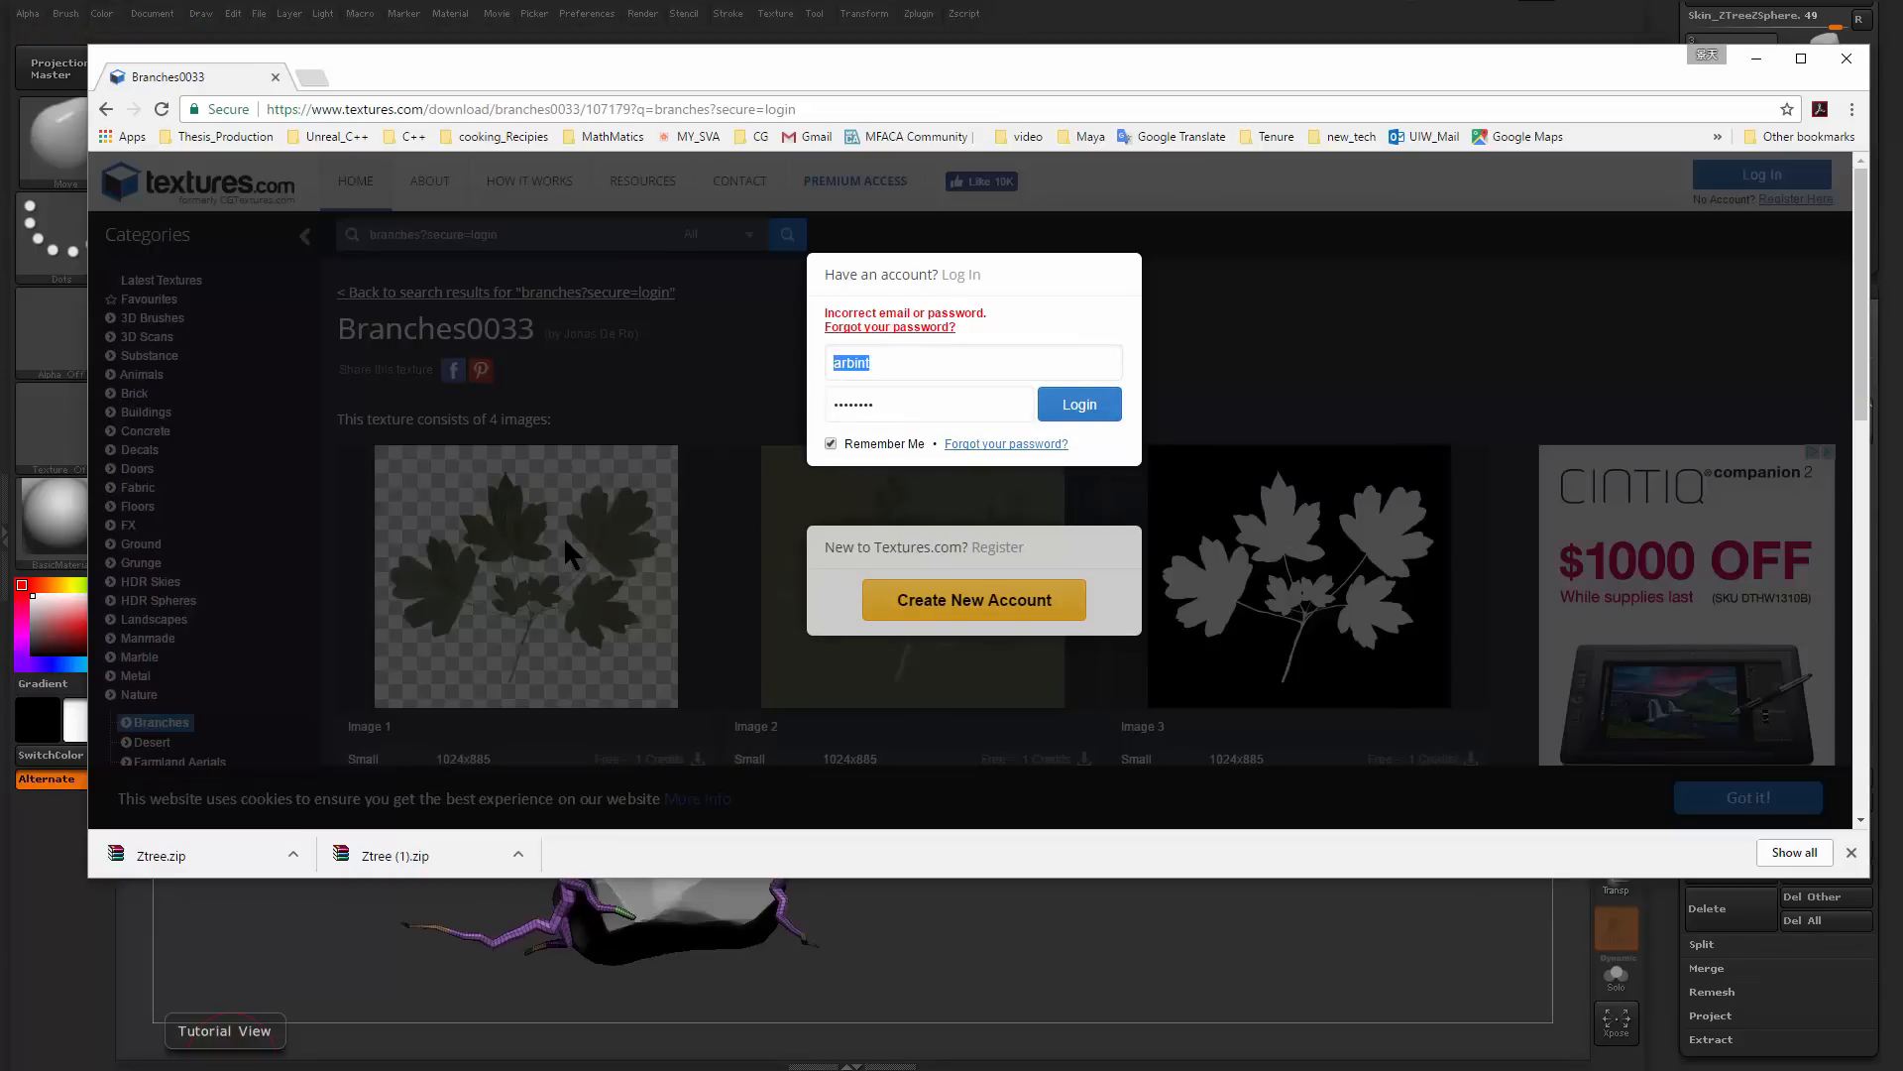
Log in to textures.com with the account's e-mail address and password
{"action": "type", "text": "jing"}
{"action": "key", "text": "Down"}
{"action": "key", "text": "Return"}
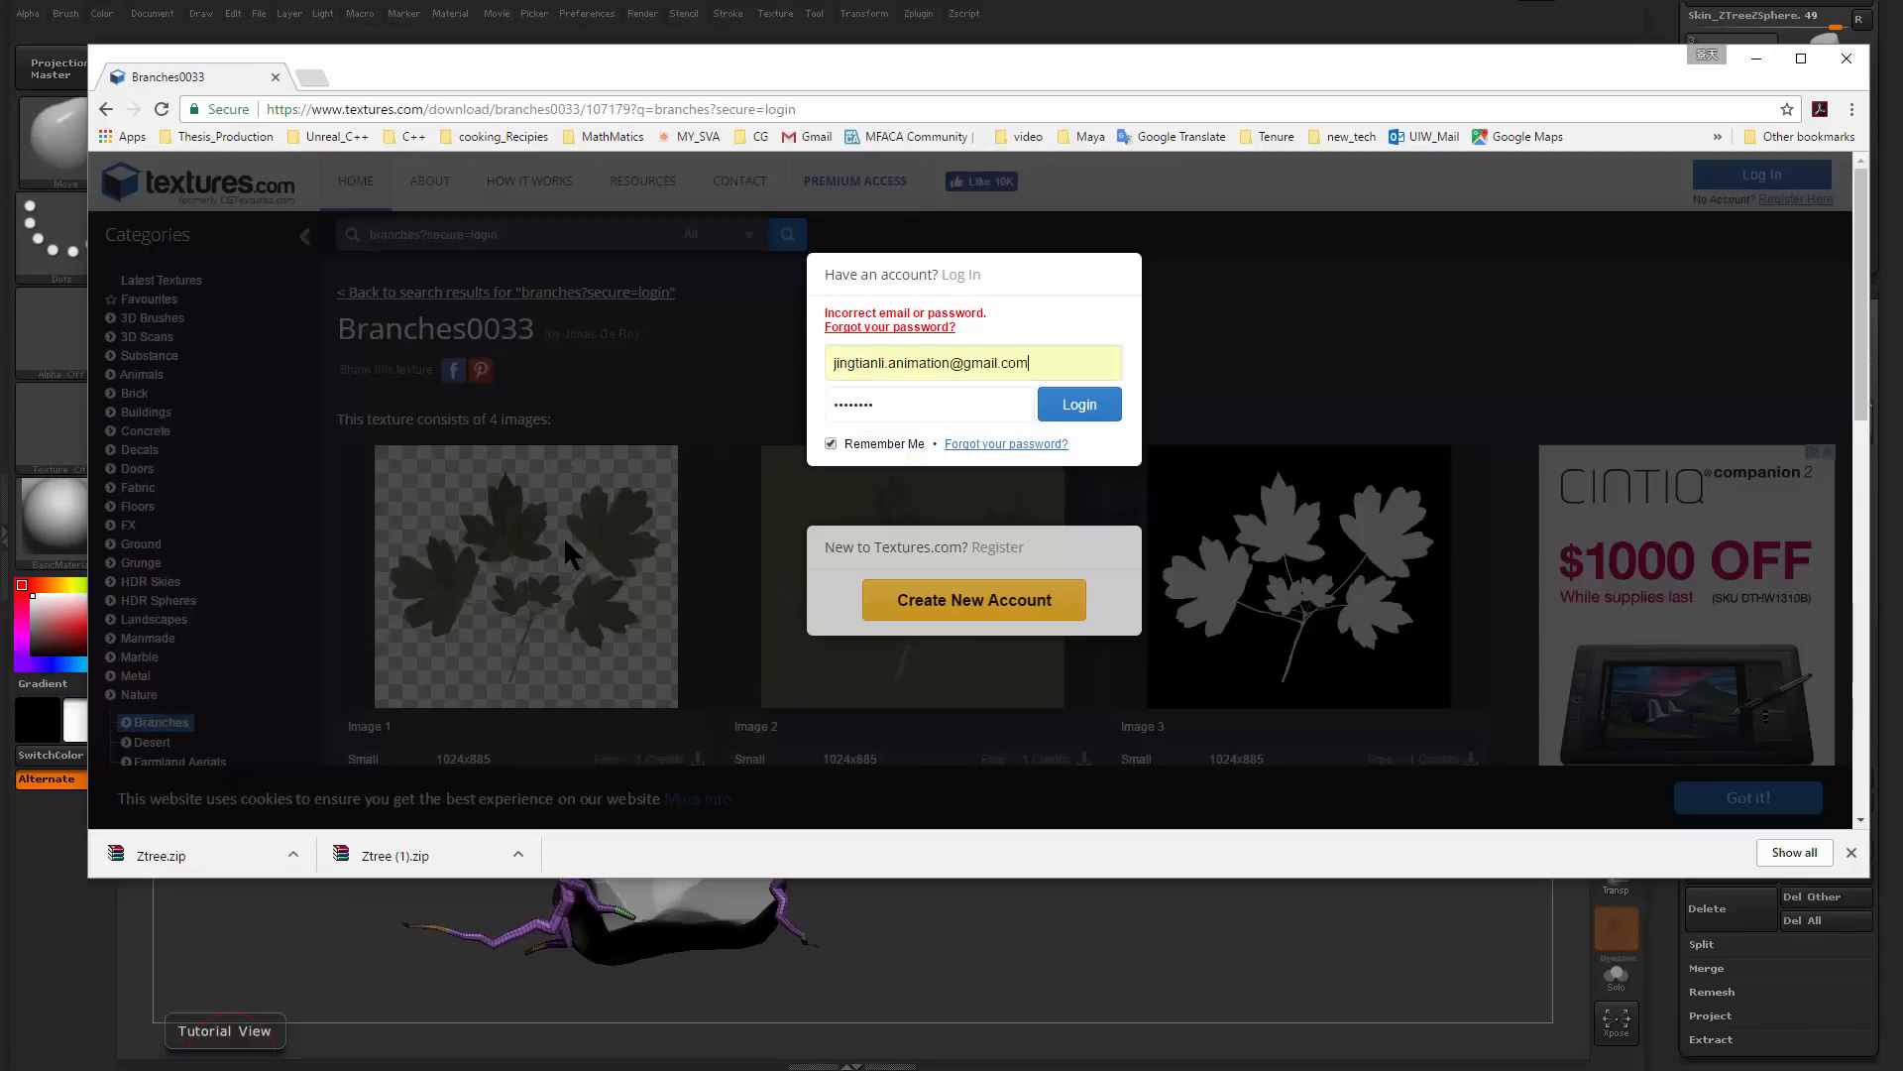
{"action": "key", "text": "Tab"}
{"action": "key", "text": "Return"}
{"action": "left_click_drag", "start_coordinate": [968, 406], "coordinate": [841, 409]}
{"action": "key", "text": "BackSpace"}
{"action": "type", "text": "******"}
{"action": "left_click", "coordinate": [1113, 404]}
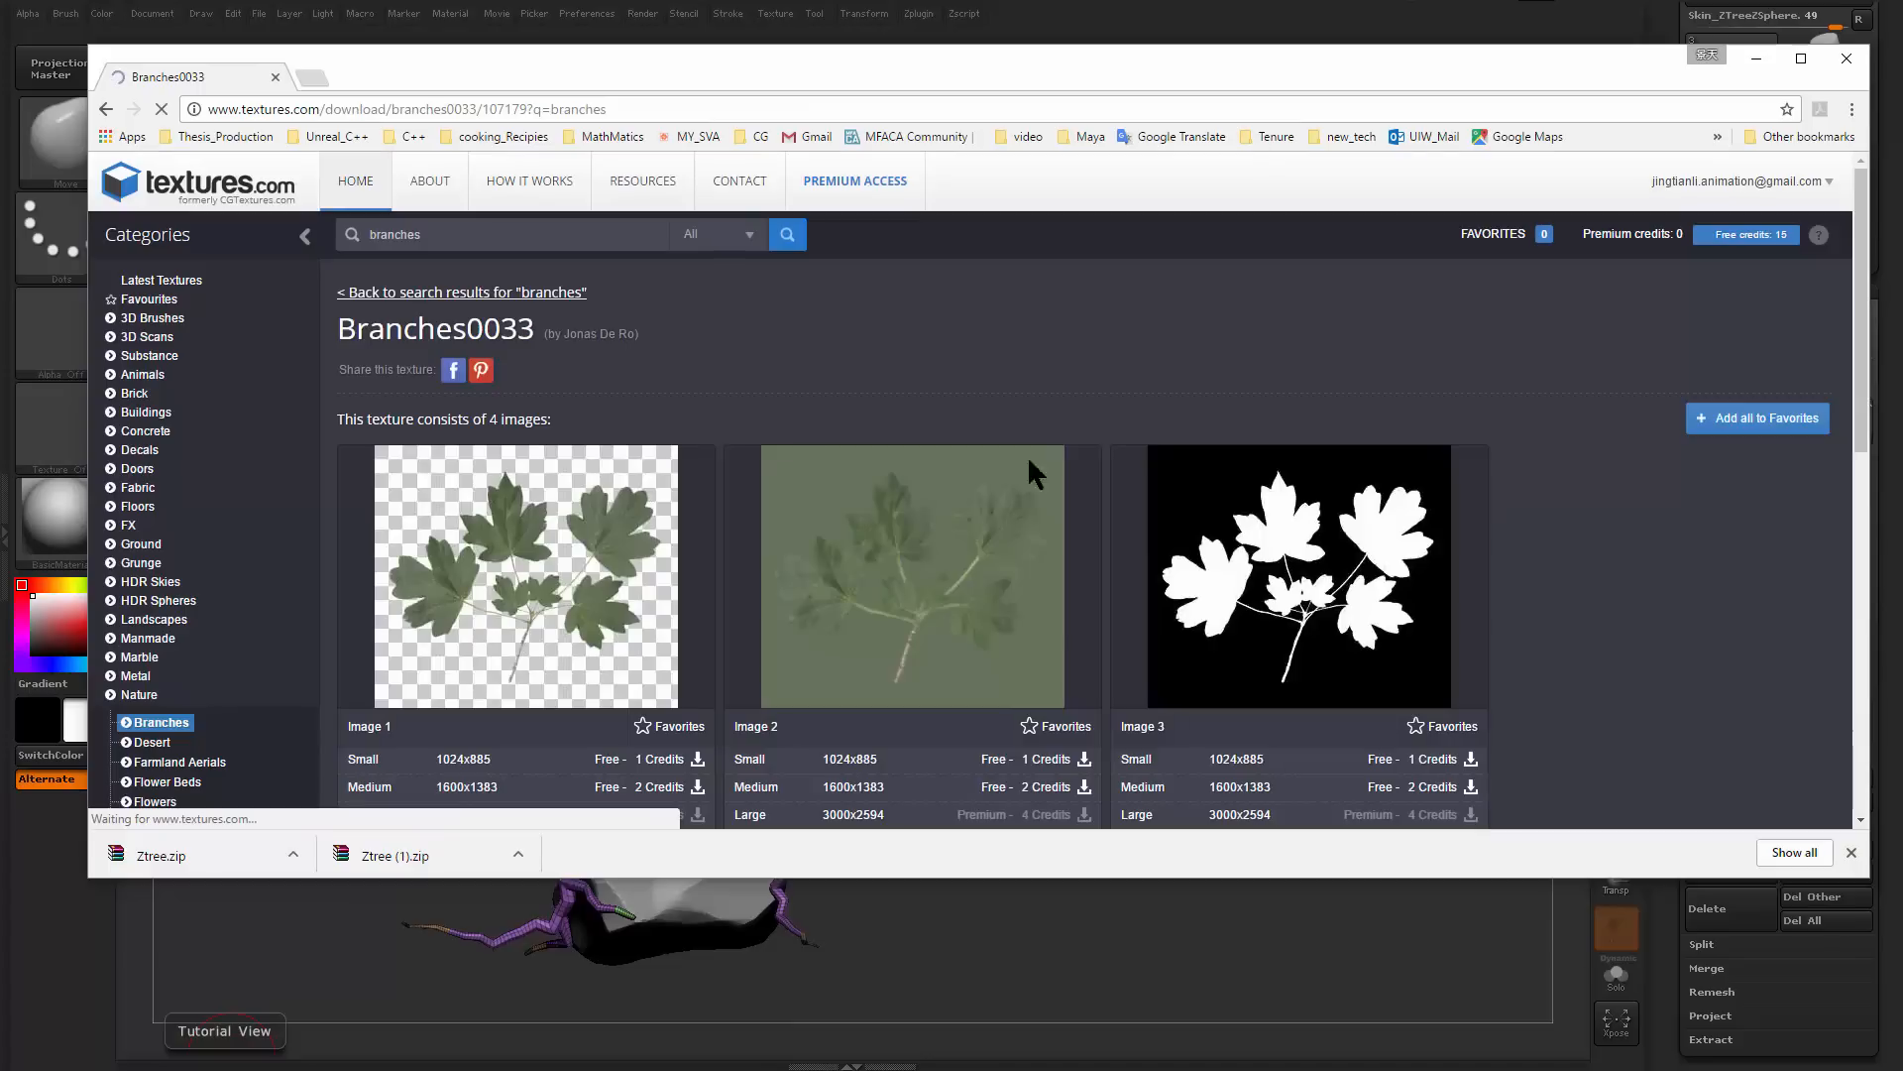
Download the small 1024x885 version of Image 1, preview the PNG file, and close the preview
{"action": "left_click", "coordinate": [778, 332]}
{"action": "scroll", "coordinate": [777, 332], "scroll_direction": "down", "scroll_amount": 1}
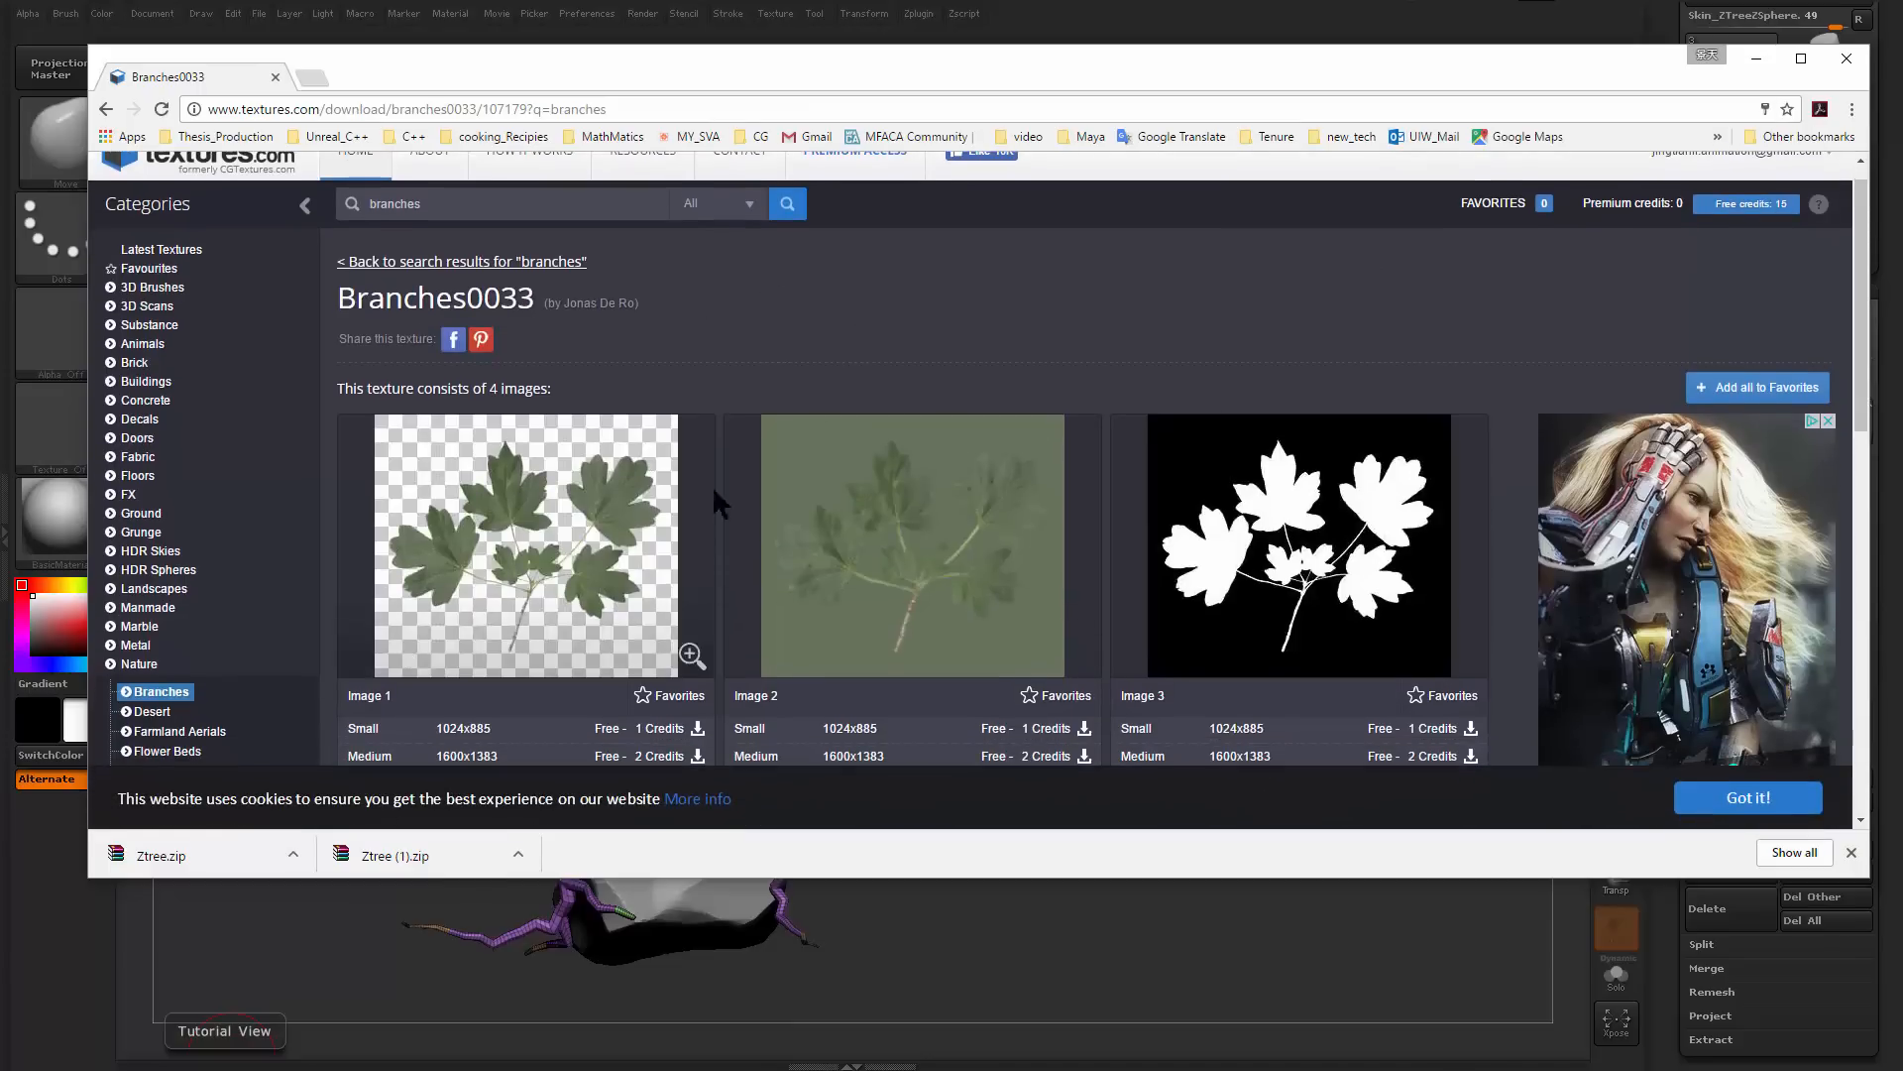
{"action": "left_click", "coordinate": [644, 734]}
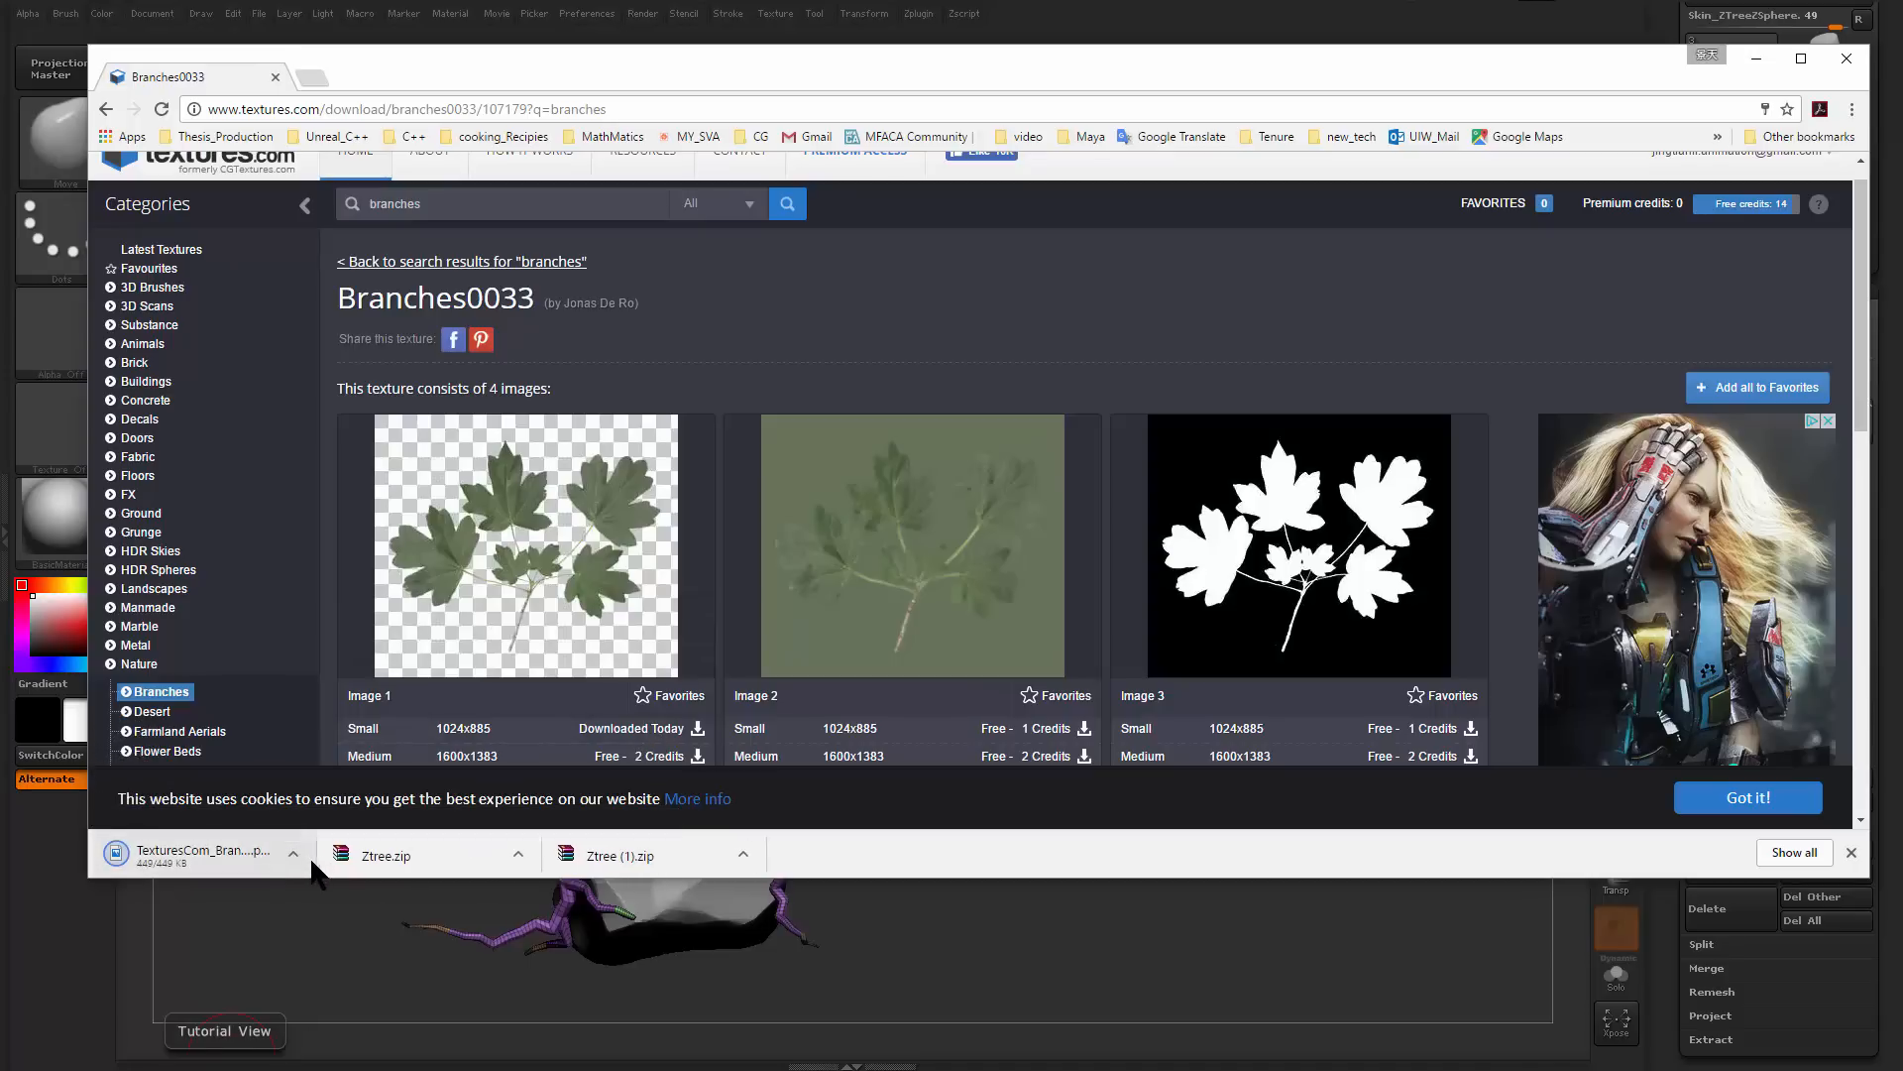
{"action": "left_click", "coordinate": [253, 853]}
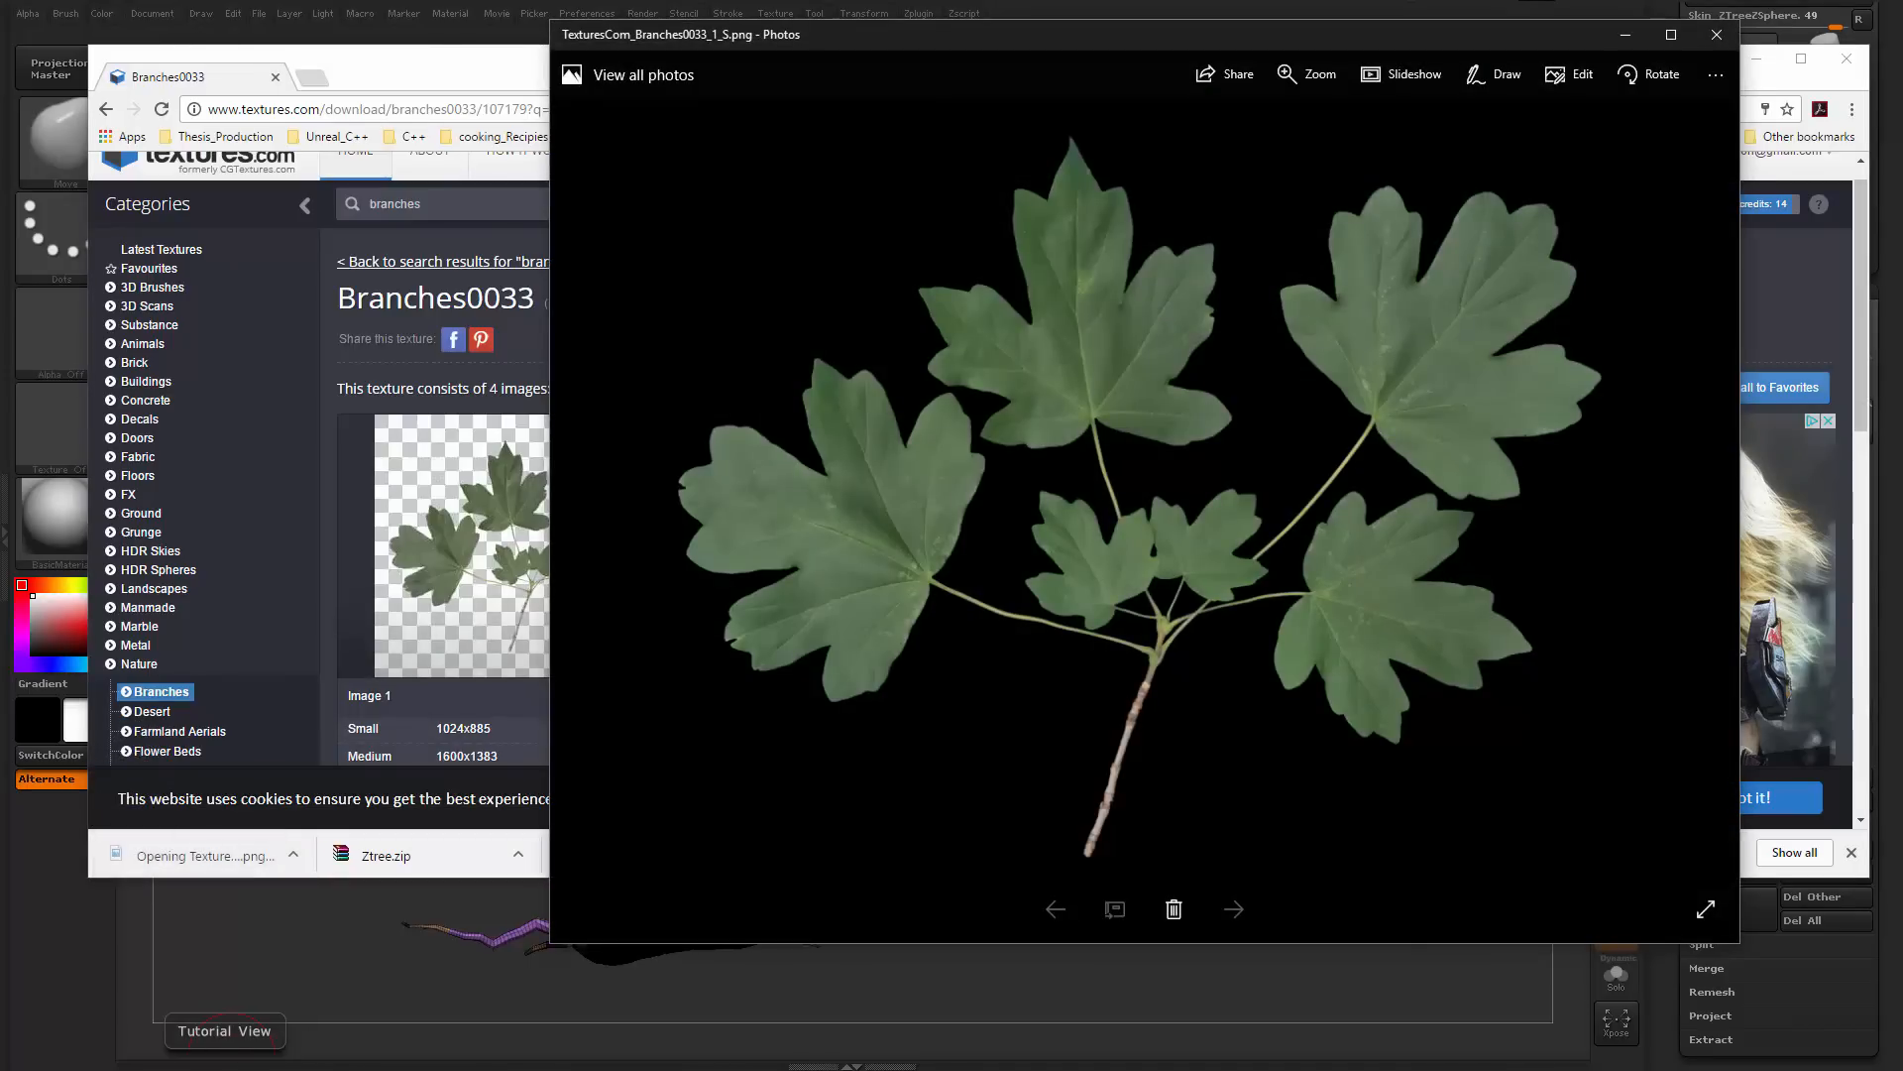
{"action": "left_click", "coordinate": [1716, 35]}
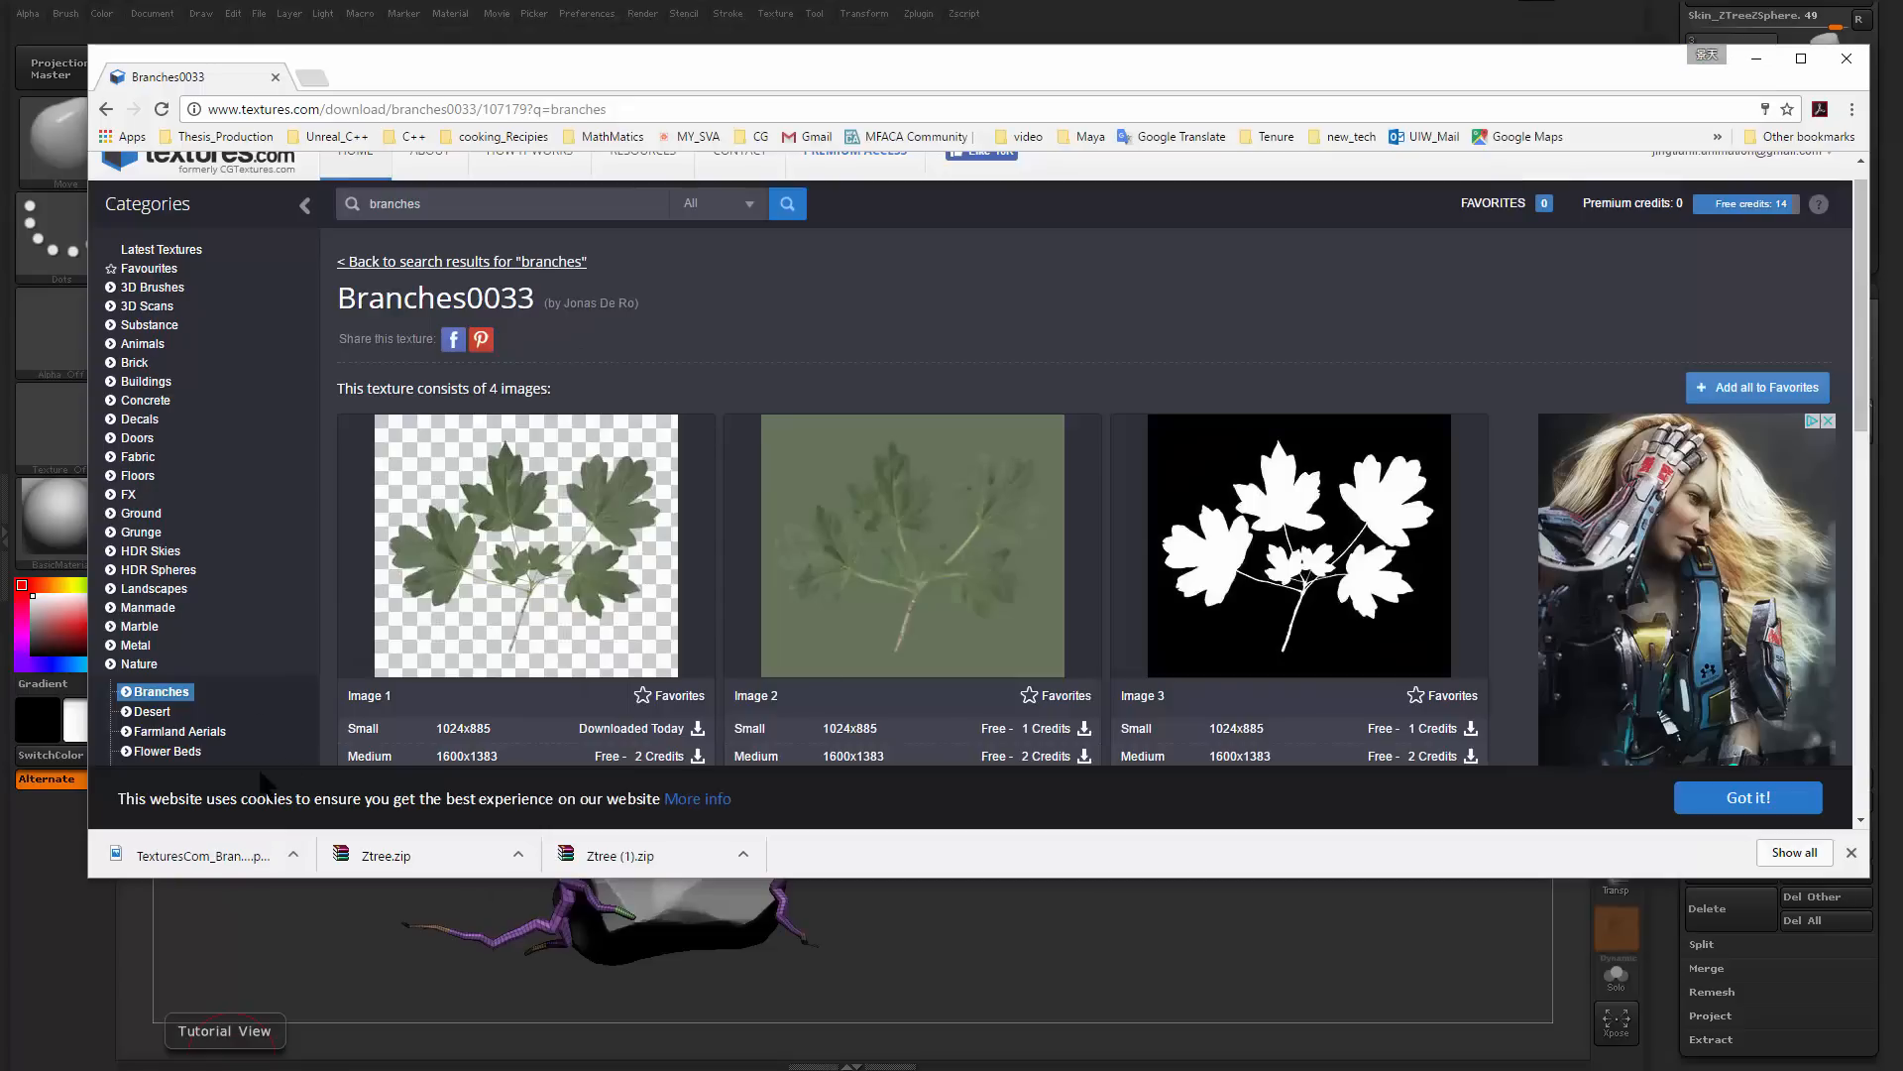
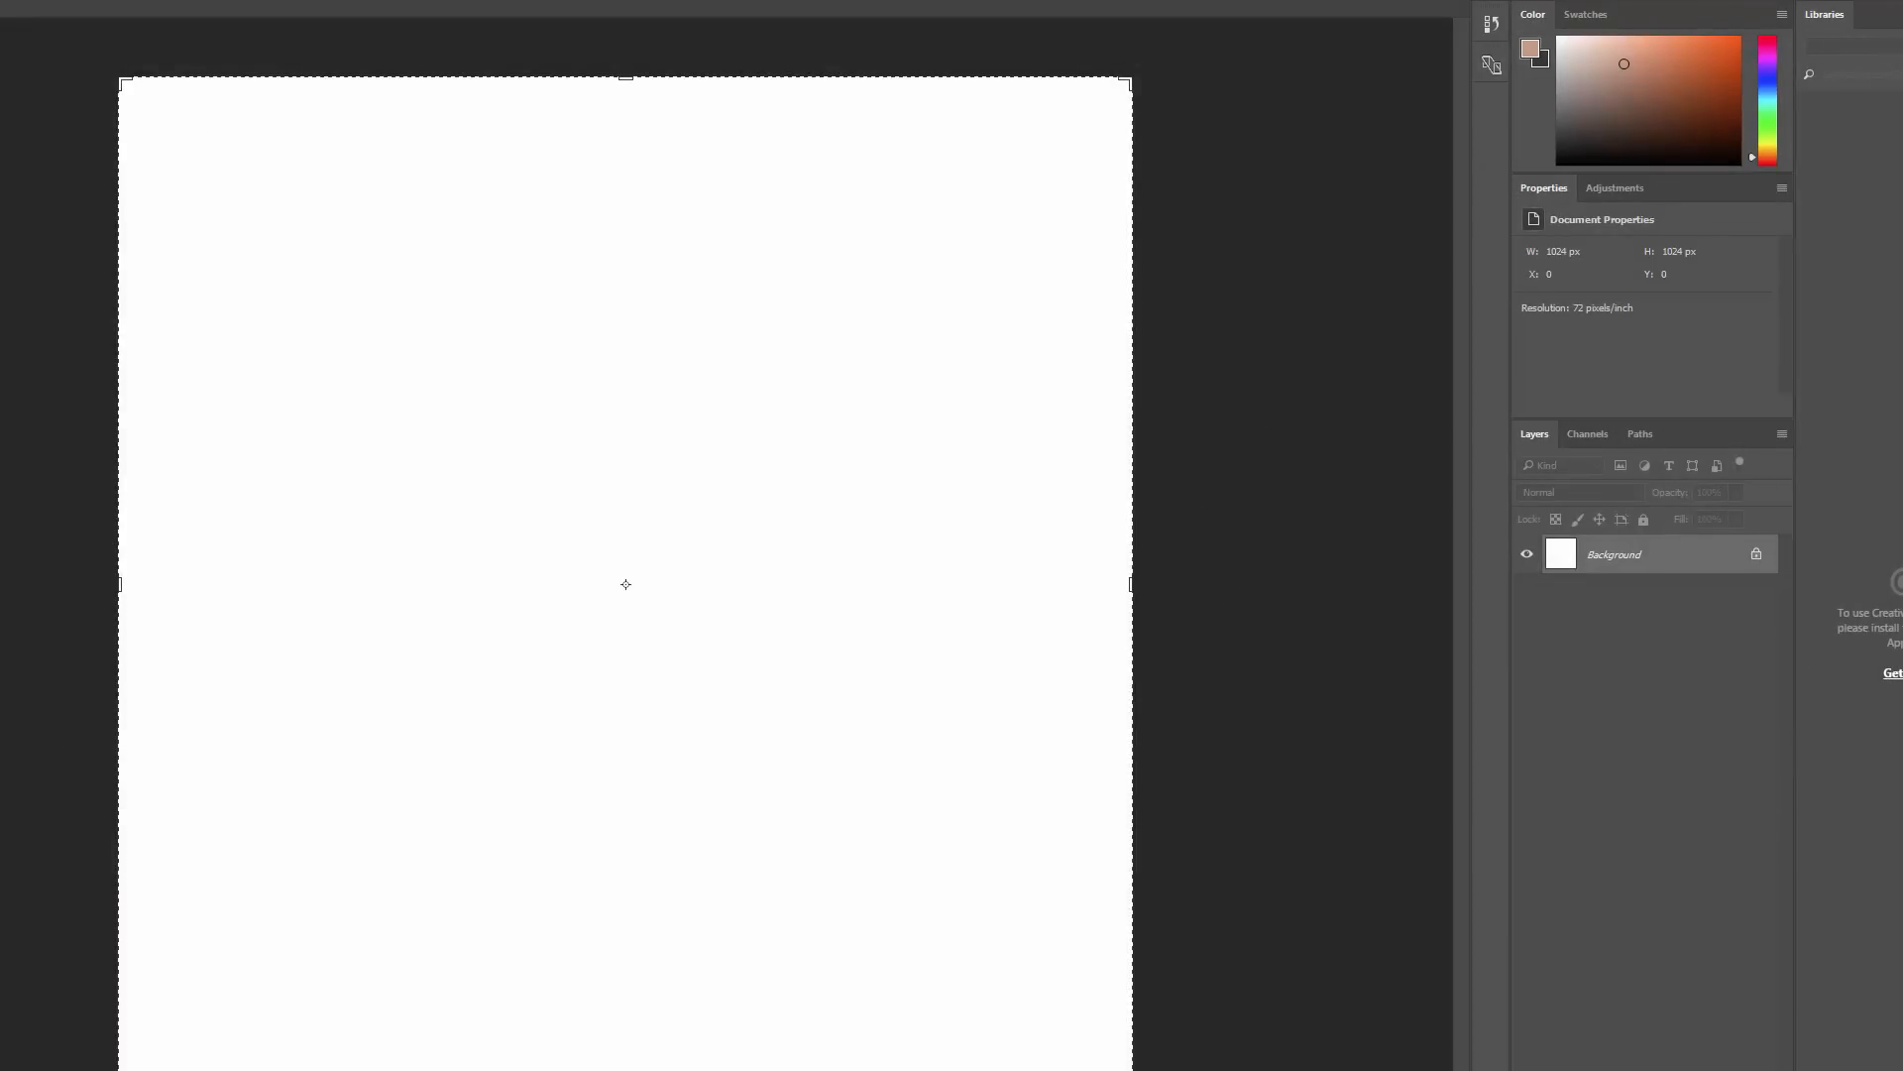
Switch to Photoshop and open TexturesCom_Branches0033_1_S from the Downloads folder
{"action": "key", "text": "alt+f"}
{"action": "key", "text": "ctrl+o"}
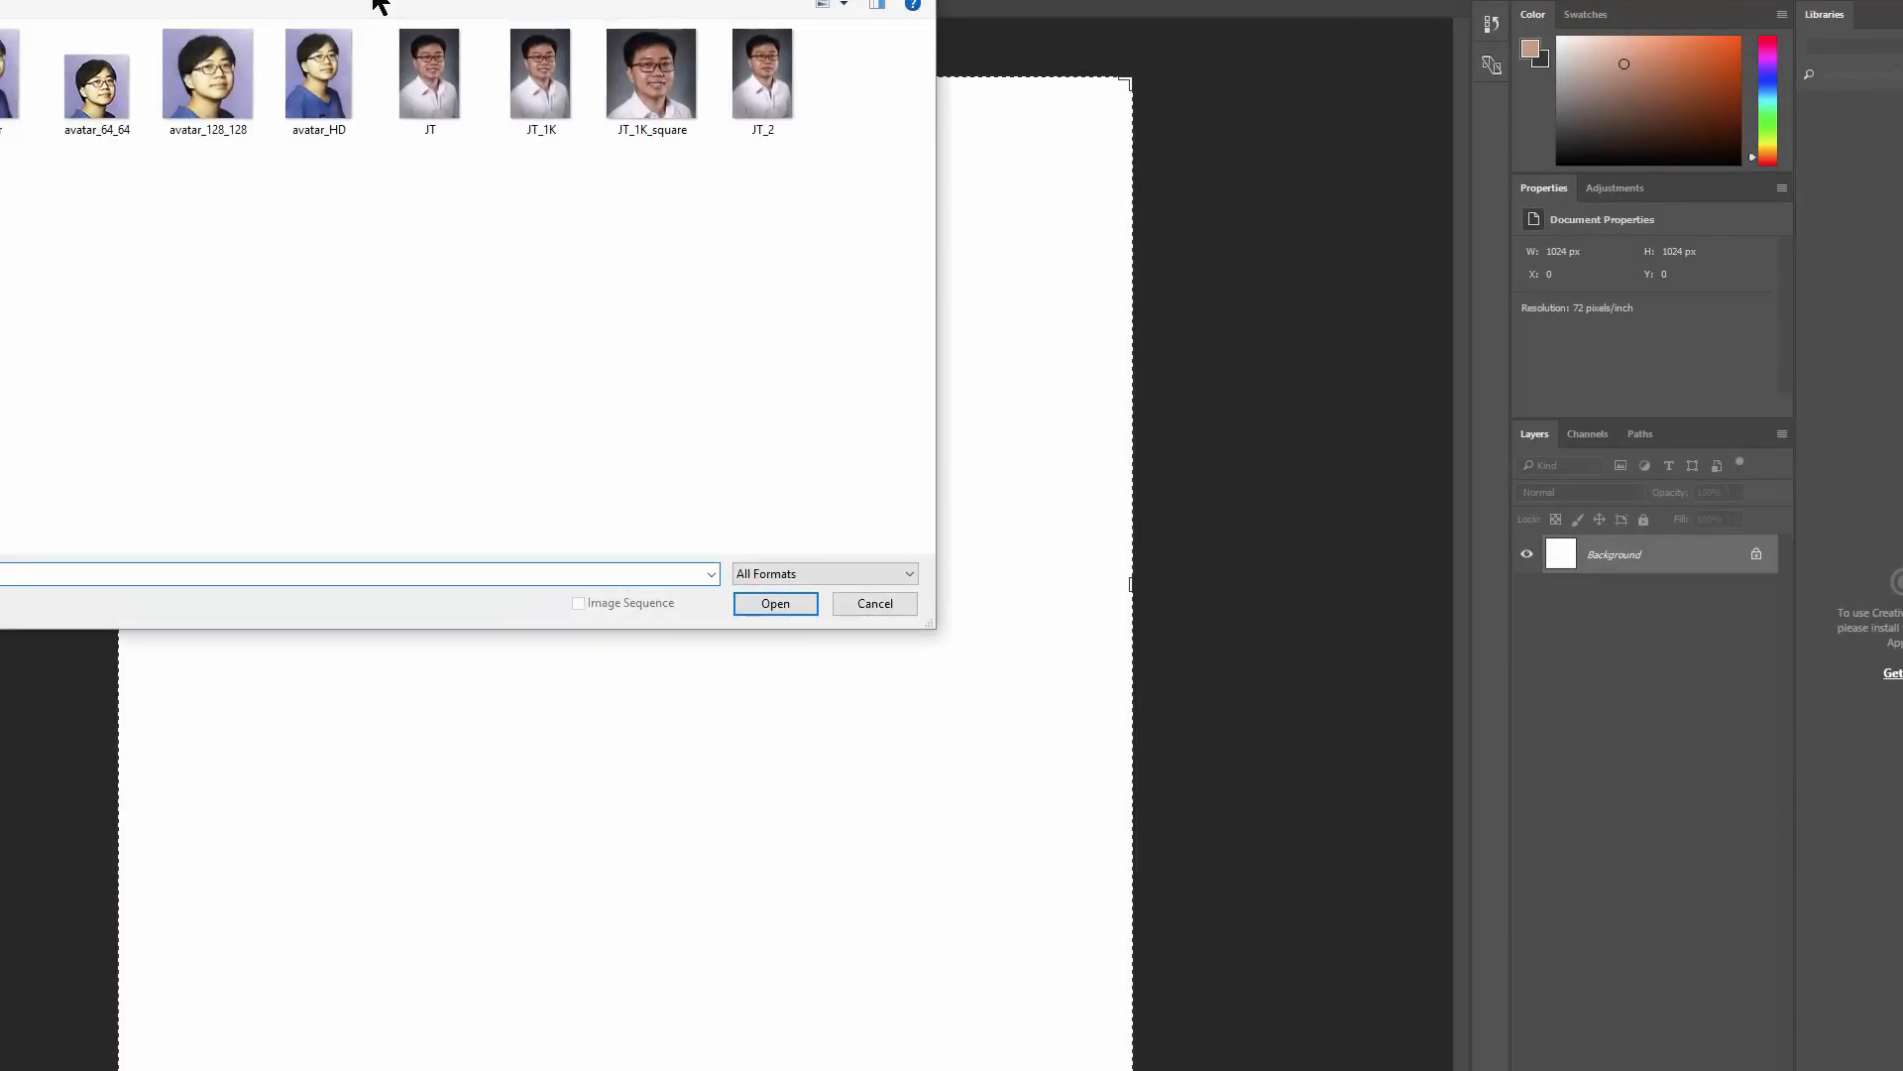
{"action": "left_click_drag", "start_coordinate": [379, 0], "coordinate": [814, 124]}
{"action": "scroll", "coordinate": [342, 293], "scroll_direction": "up", "scroll_amount": 2}
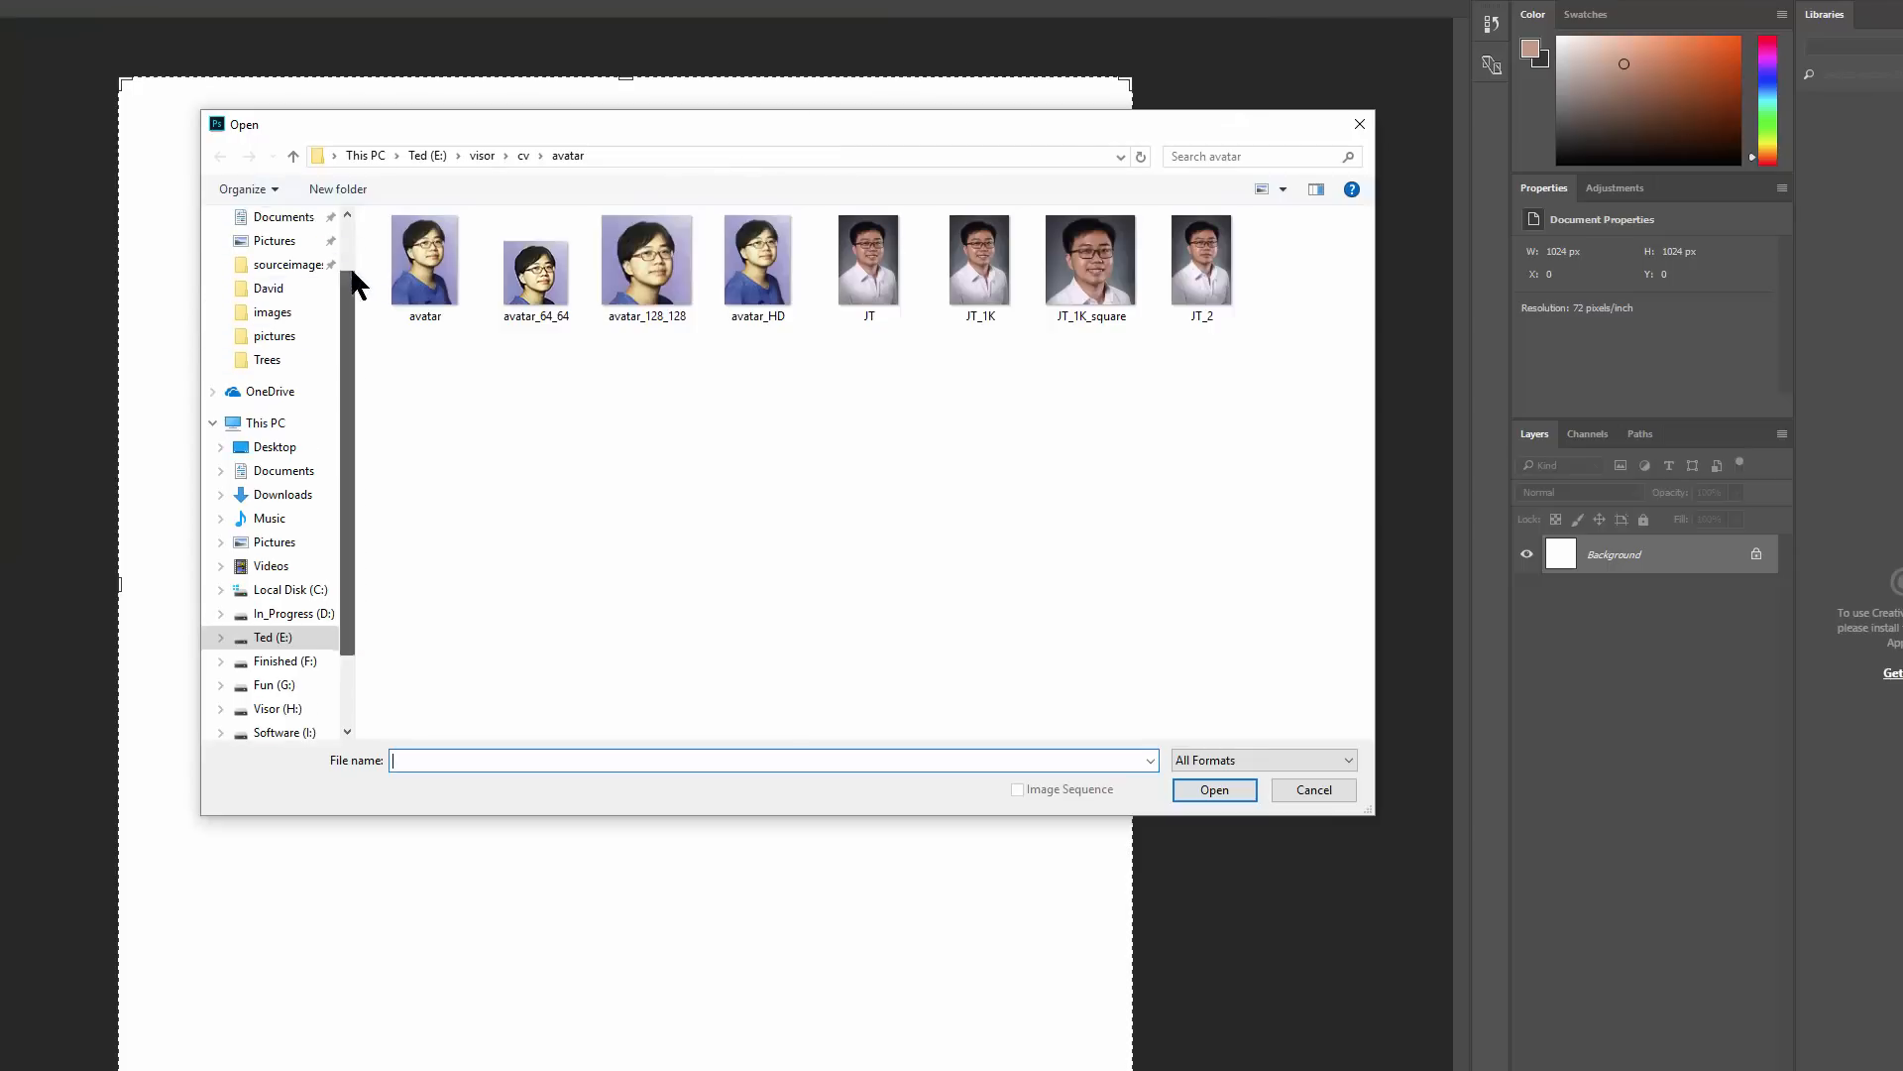
{"action": "left_click", "coordinate": [283, 279]}
{"action": "left_click", "coordinate": [514, 311]}
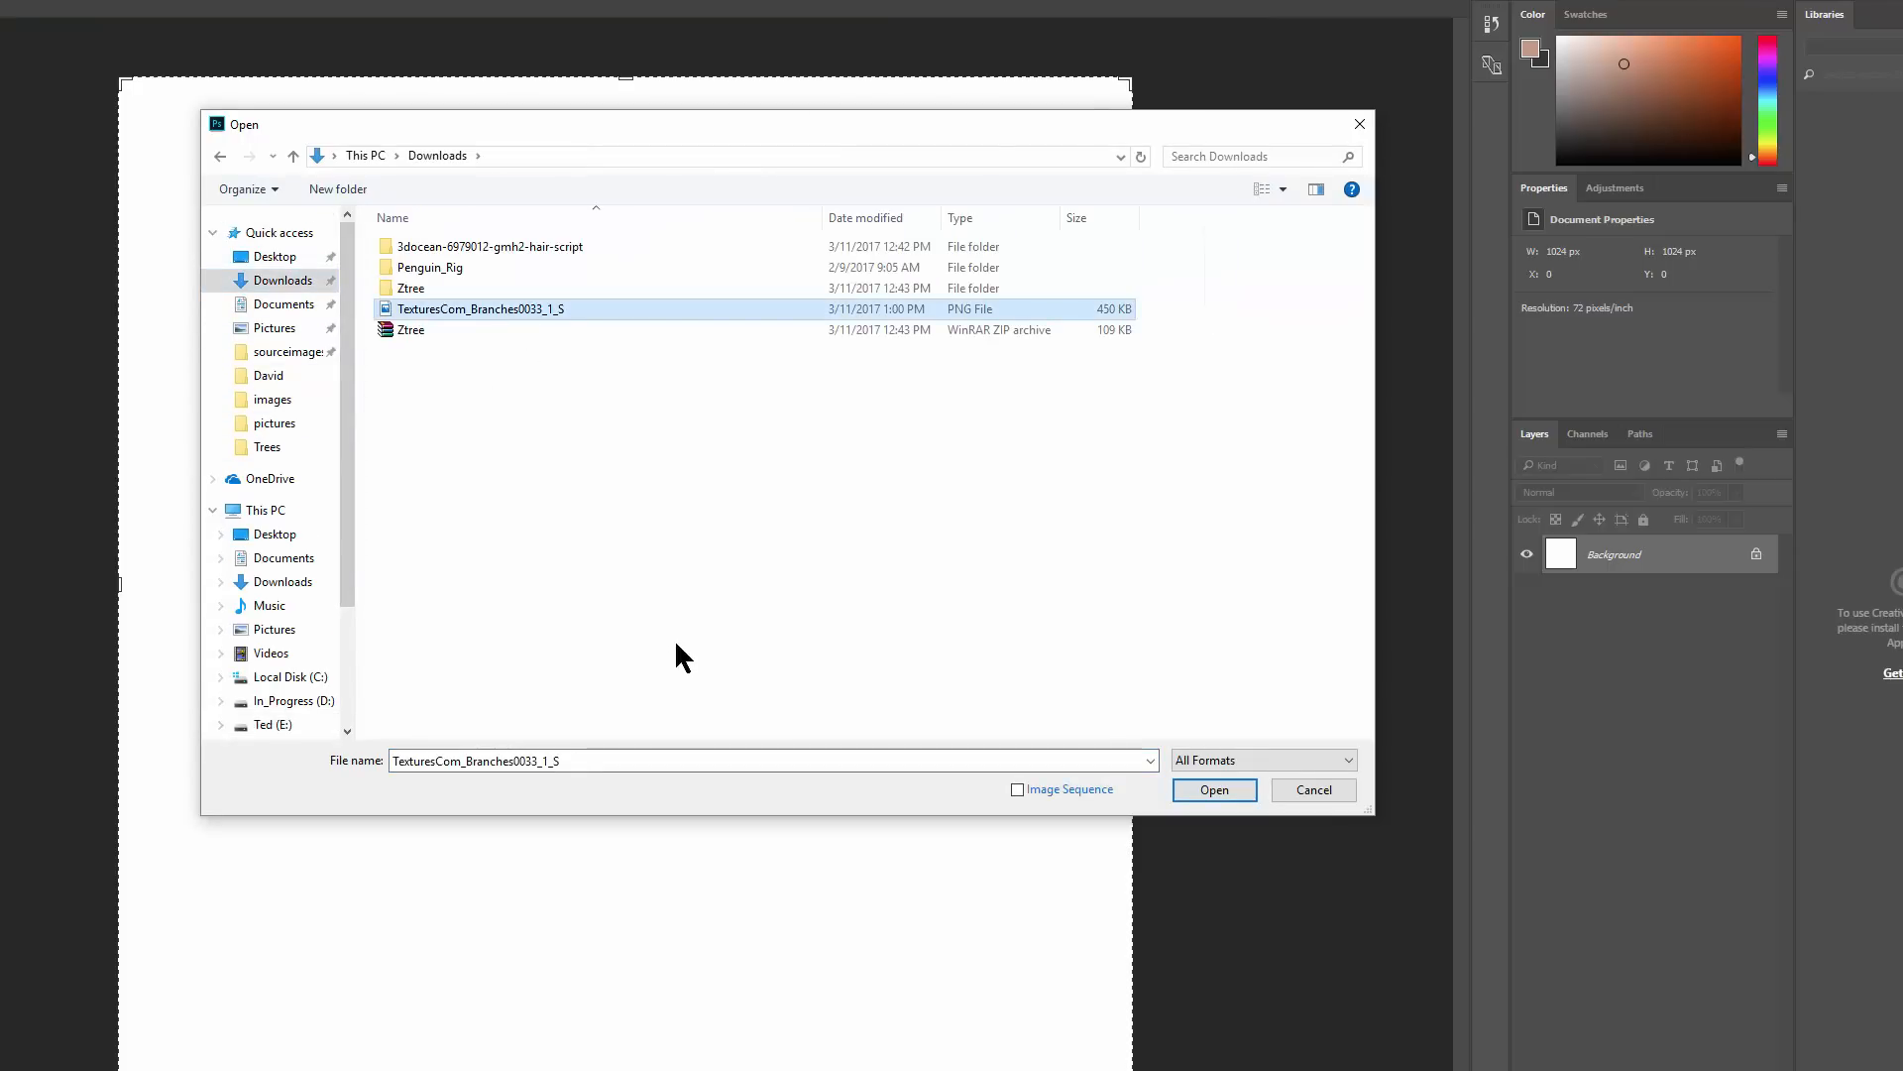
{"action": "double_click", "coordinate": [540, 308]}
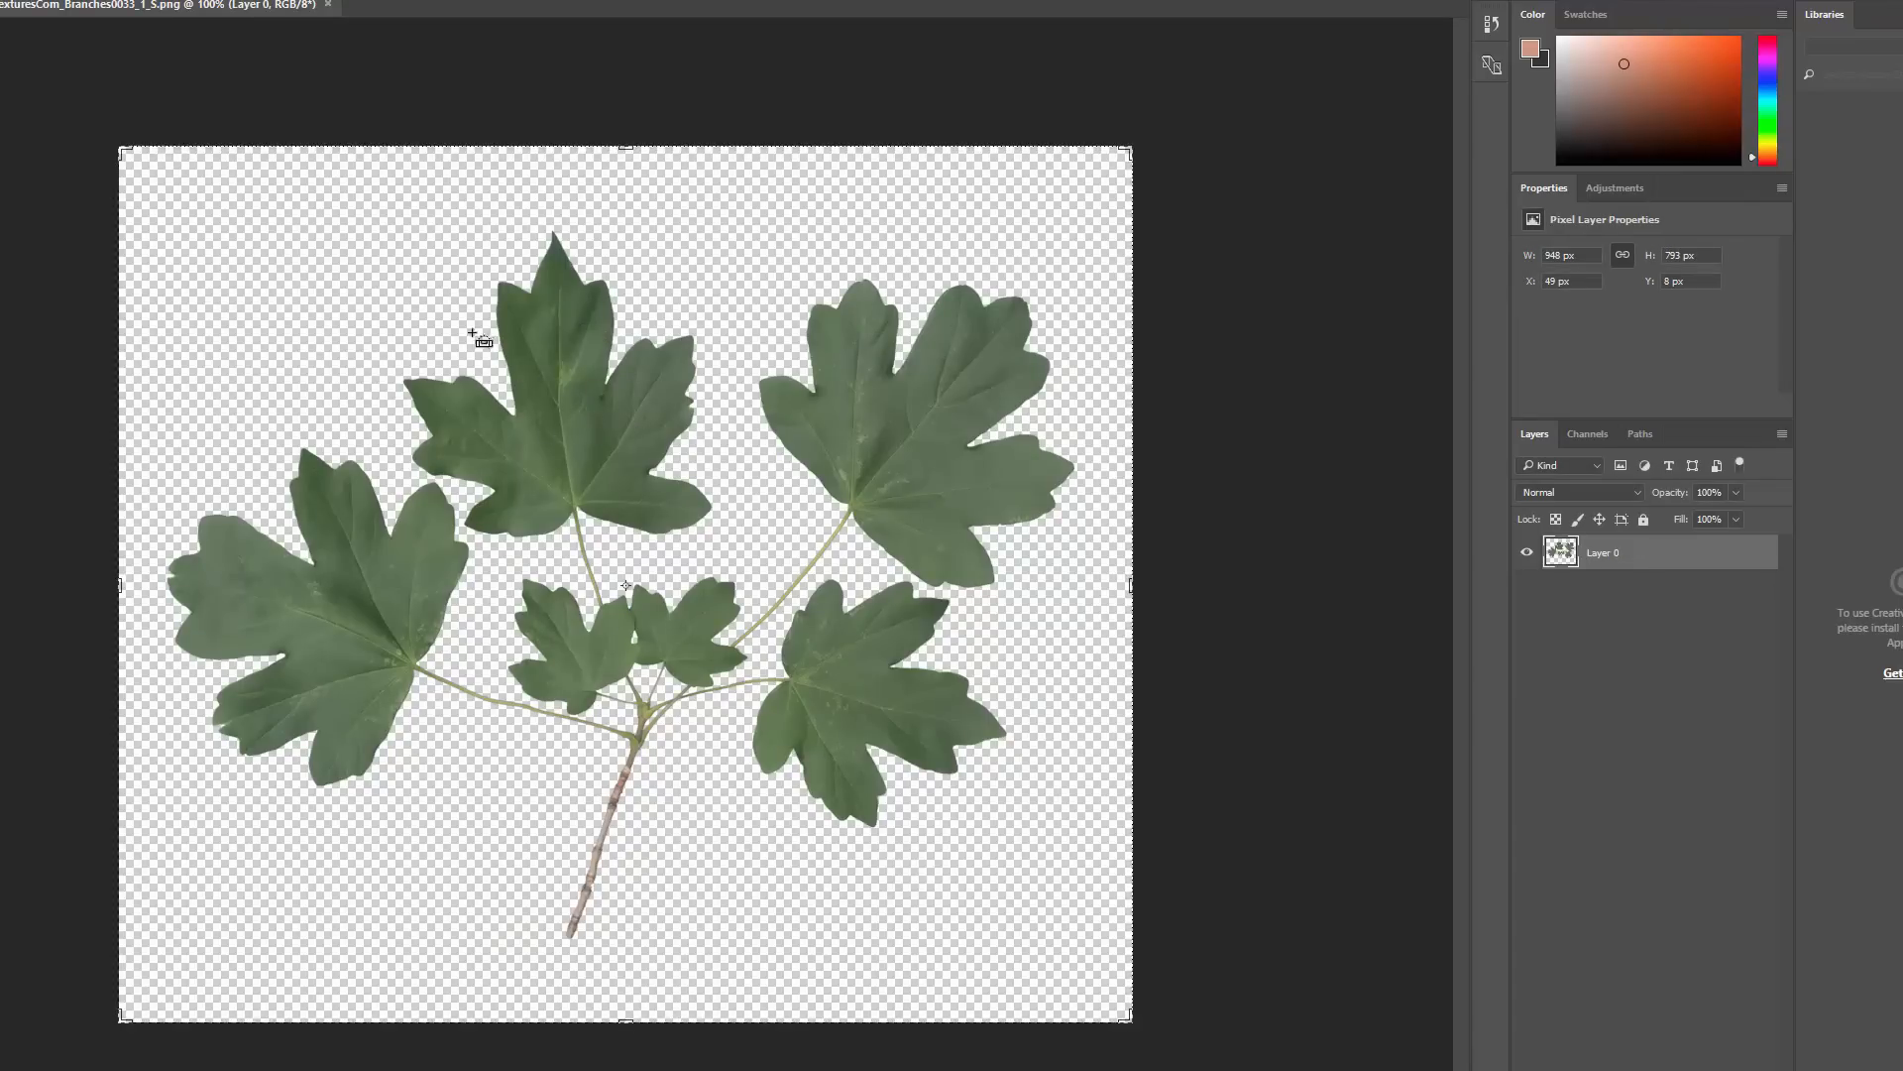
Place the leaf branch as a new layer in the 1024 x 1024 px document and hide the Background layer
{"action": "left_click", "coordinate": [2, 5]}
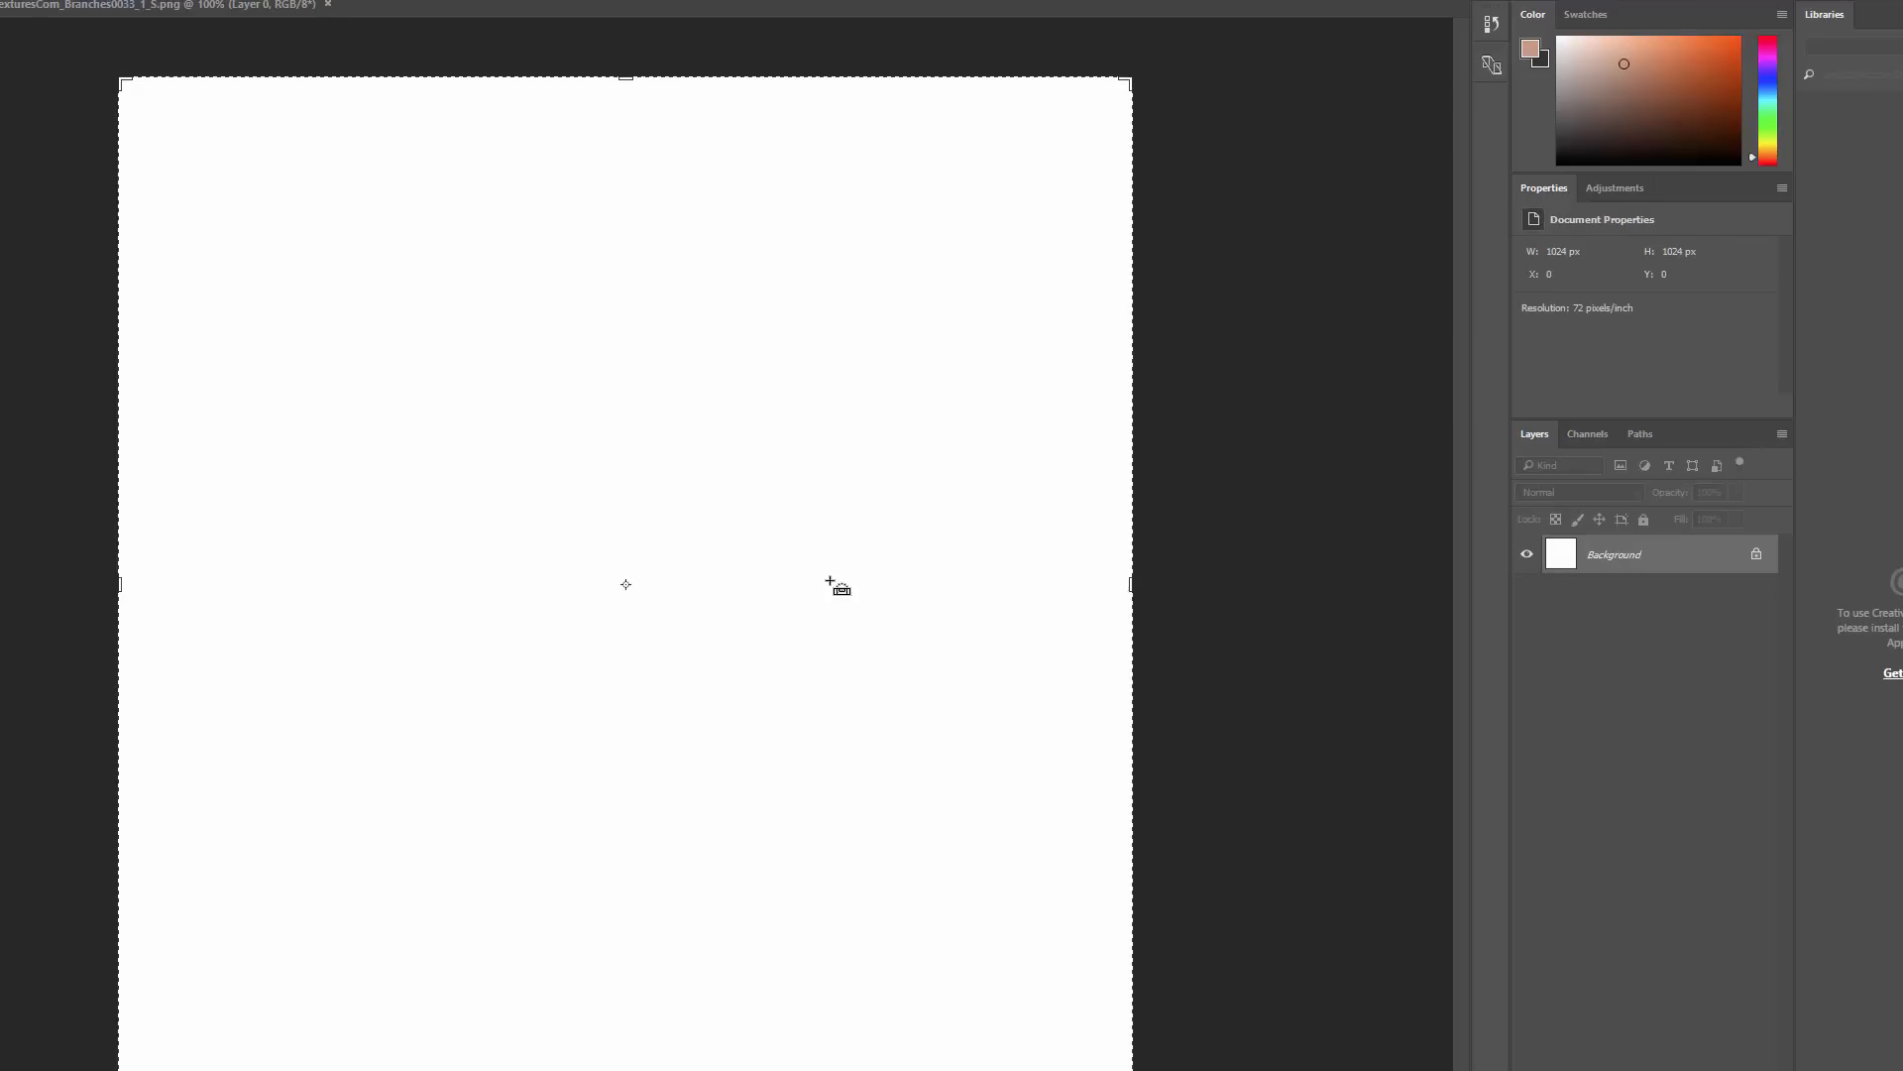
{"action": "left_click_drag", "start_coordinate": [831, 583], "coordinate": [833, 585]}
{"action": "left_click", "coordinate": [1526, 594]}
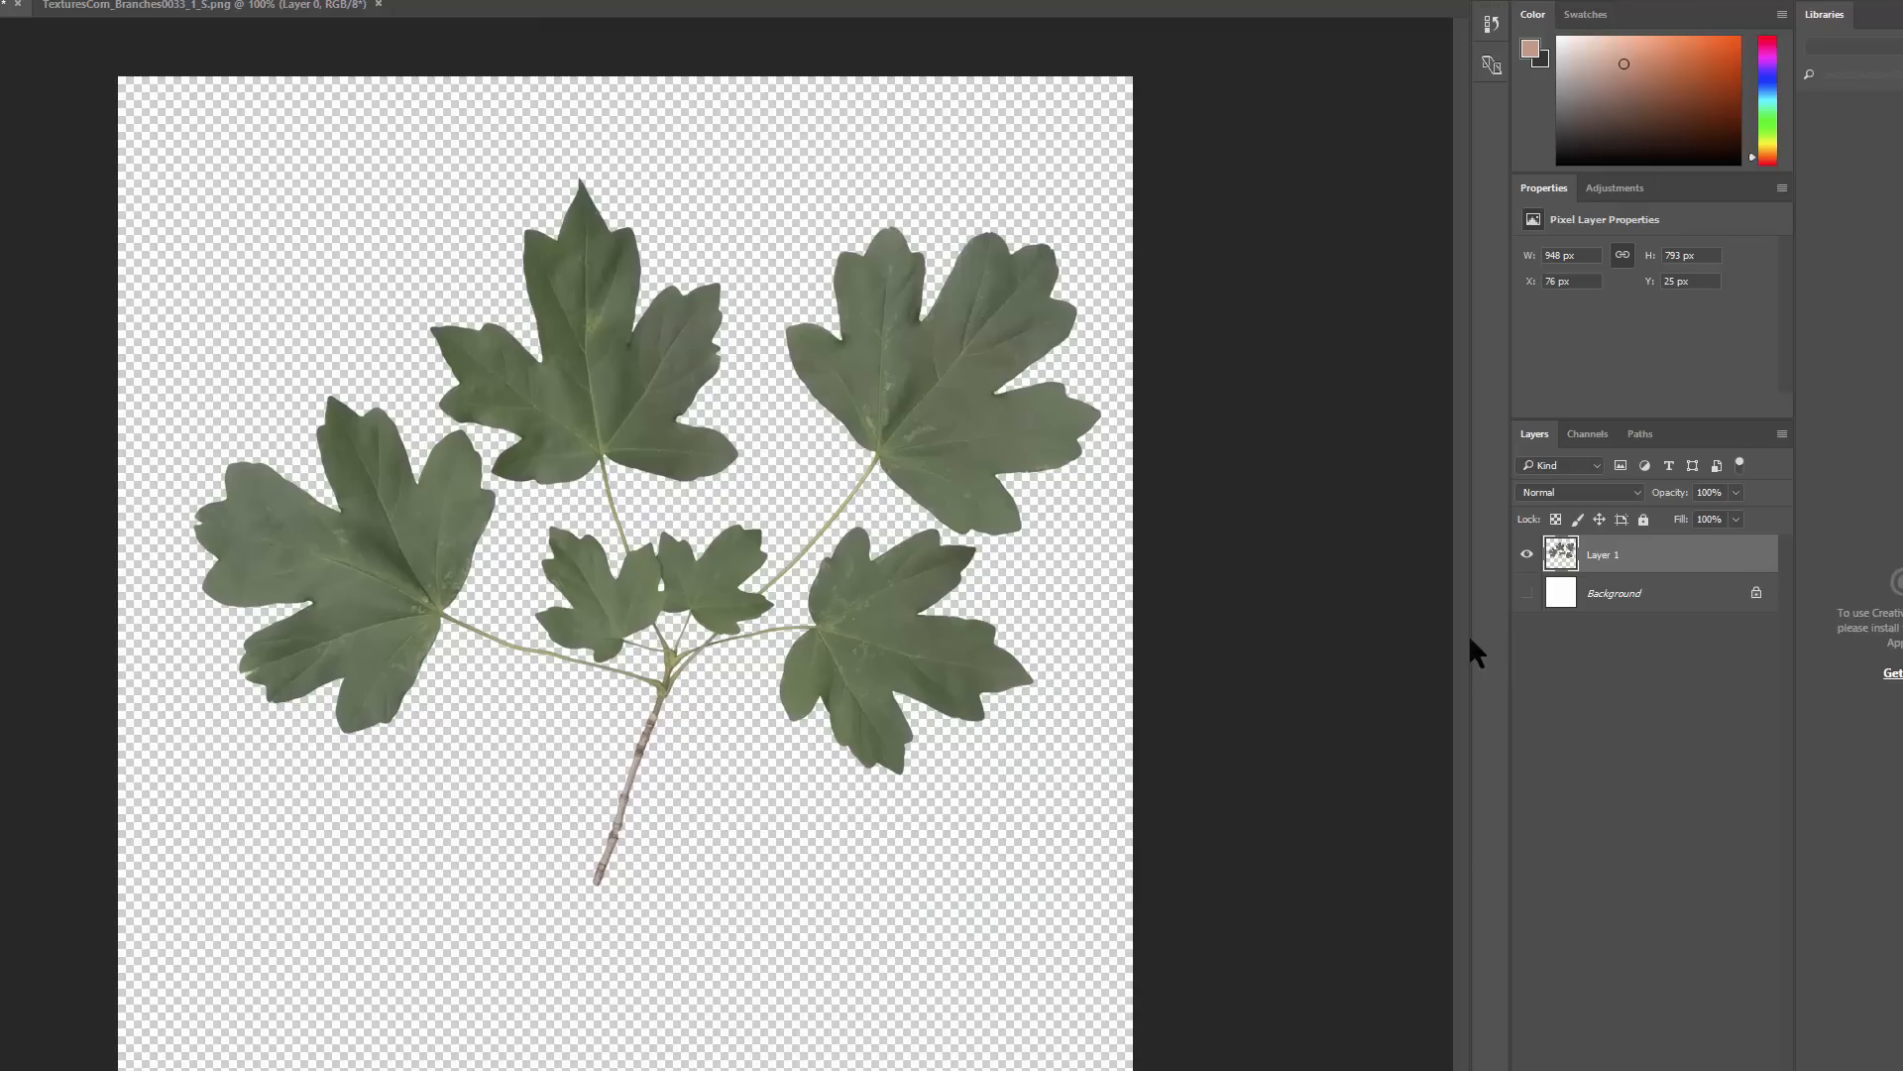
Scale the leaf branch layer down to about 522 x 418 px and place it near the canvas's lower edge
{"action": "left_click_drag", "start_coordinate": [886, 694], "coordinate": [866, 670]}
{"action": "key", "text": "ctrl+t"}
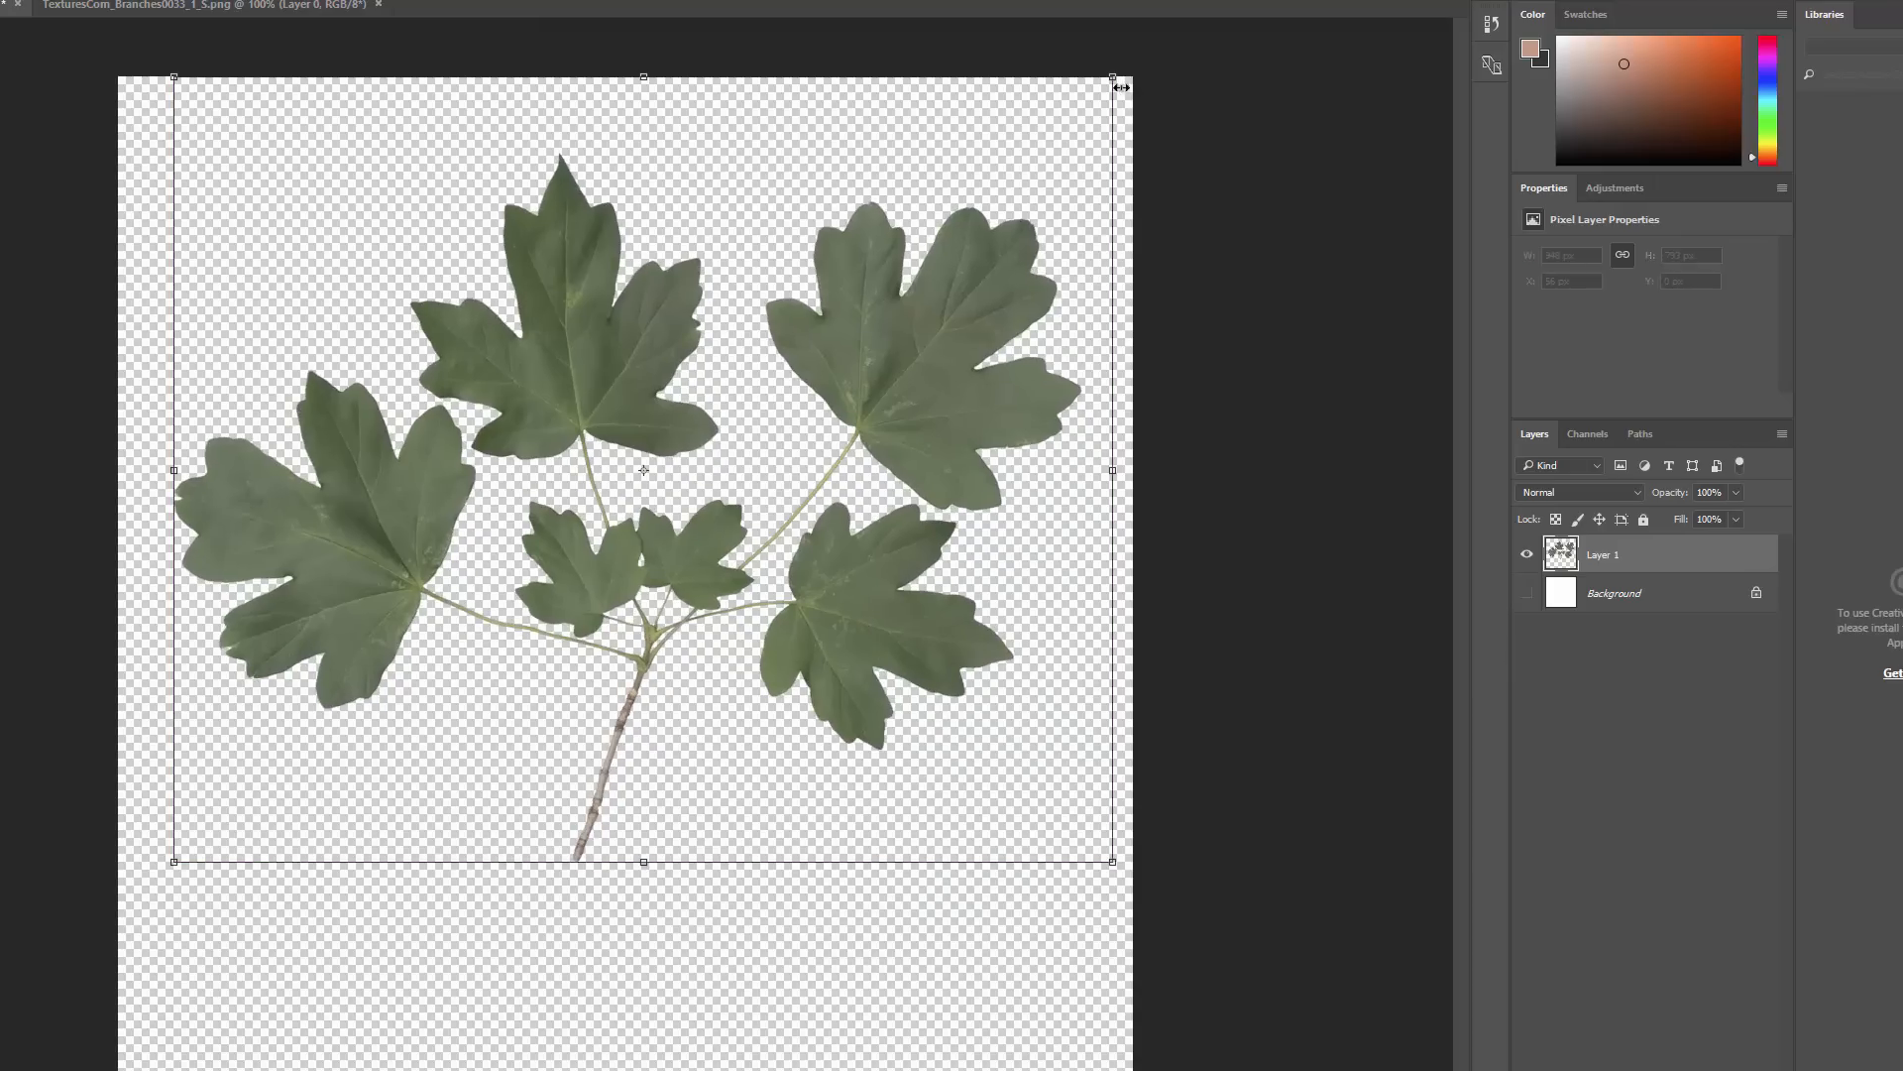
{"action": "left_click_drag", "start_coordinate": [1120, 87], "coordinate": [688, 425]}
{"action": "left_click_drag", "start_coordinate": [587, 602], "coordinate": [849, 832]}
{"action": "key", "text": "Return"}
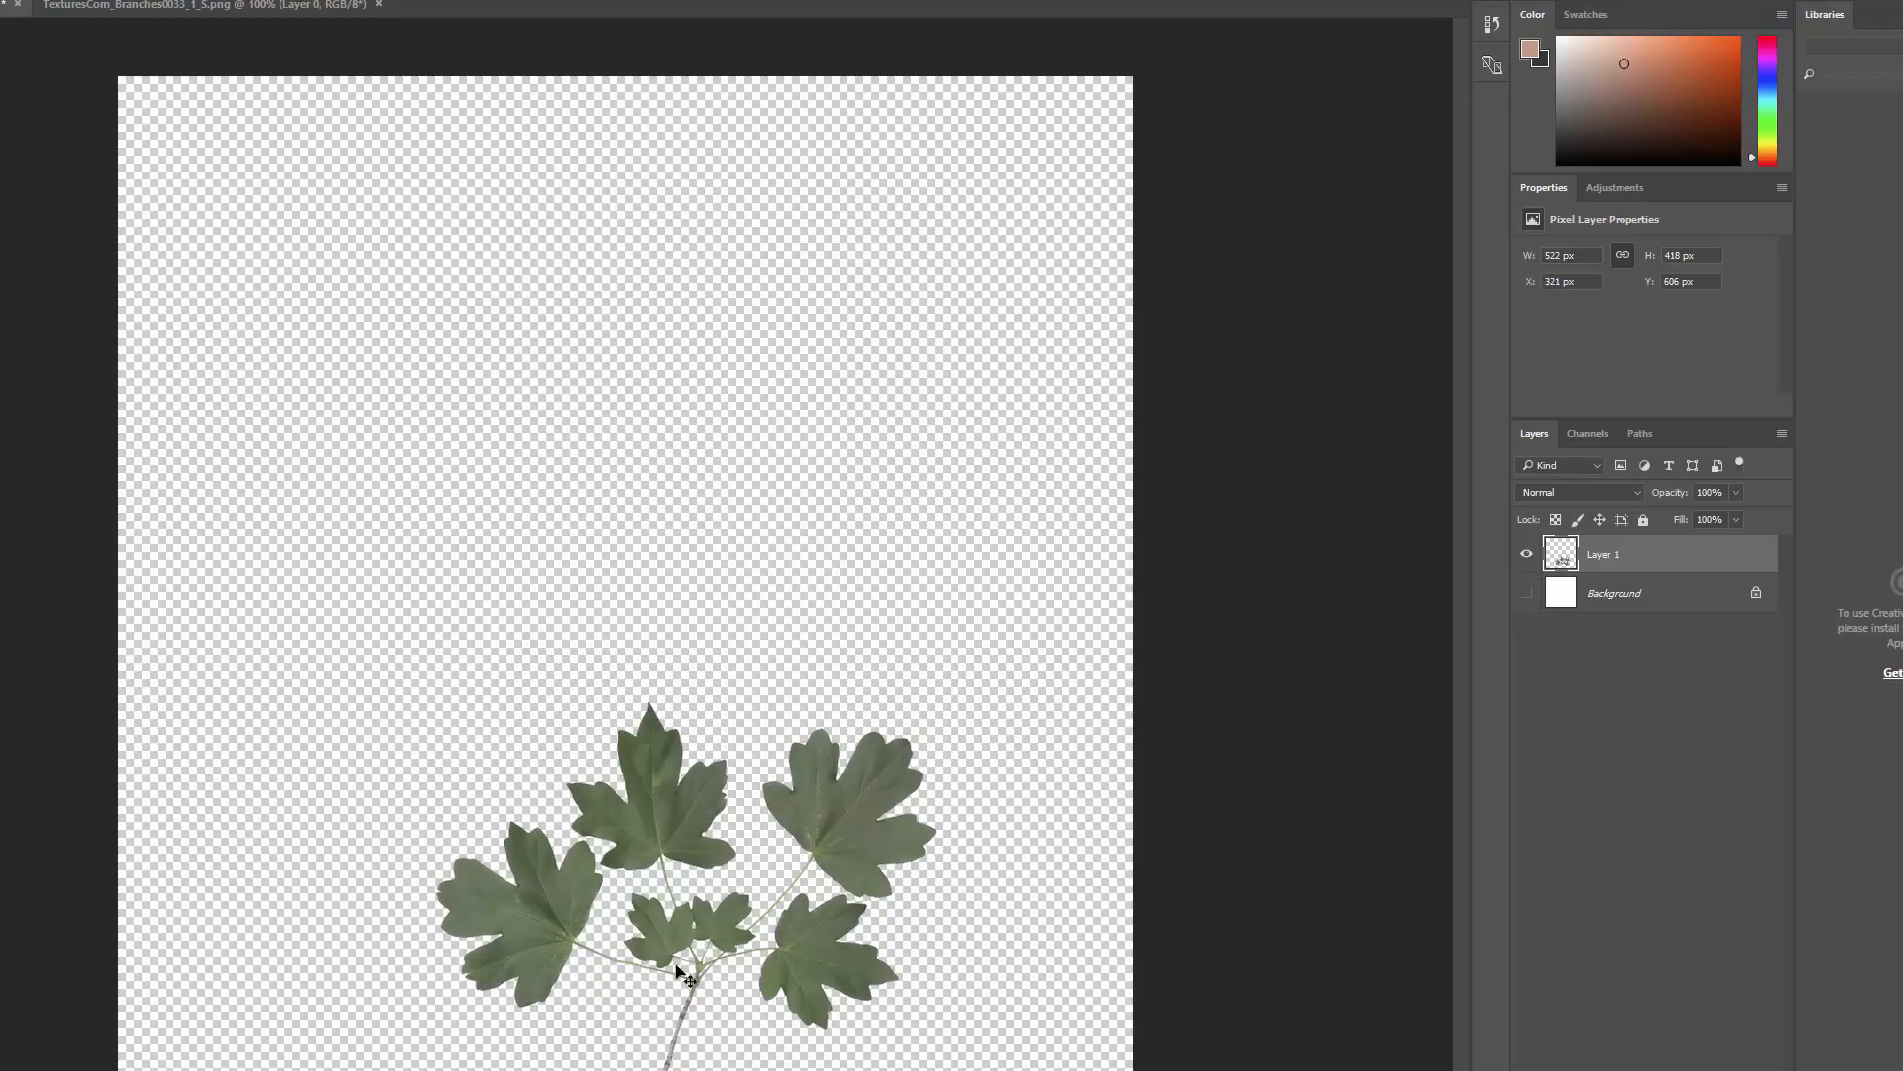
Duplicate the leaf branch twice, rotated counterclockwise, placing one copy above left of the original and the other near the canvas's top
{"action": "key", "text": "super"}
{"action": "key", "text": "super"}
{"action": "left_click_drag", "start_coordinate": [705, 953], "coordinate": [637, 676], "text": "alt"}
{"action": "key", "text": "ctrl+t"}
{"action": "left_click_drag", "start_coordinate": [1024, 803], "coordinate": [1081, 574]}
{"action": "left_click_drag", "start_coordinate": [726, 623], "coordinate": [897, 425]}
{"action": "key", "text": "Return"}
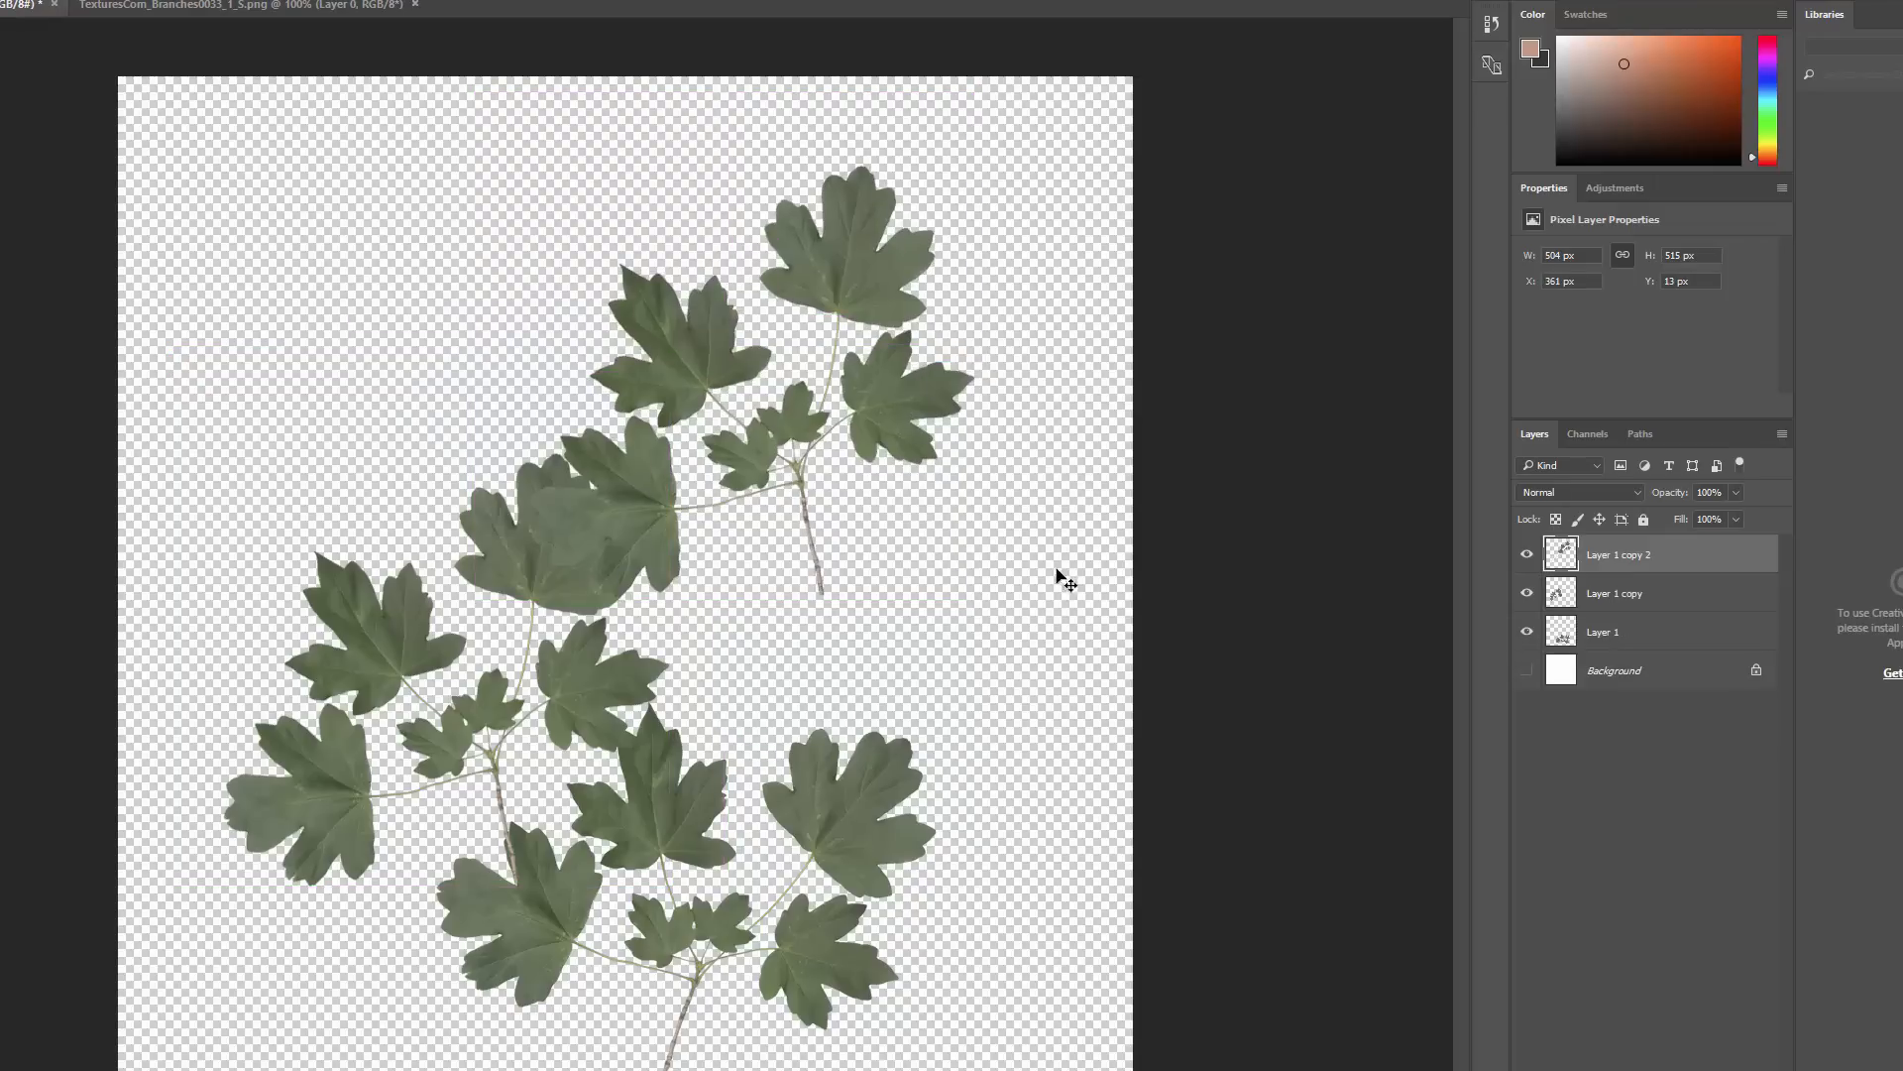
Scale the topmost branch copy to about 333 x 293 px, place it above the left branch and order it beneath Layer 1 copy
{"action": "key", "text": "ctrl+t"}
{"action": "left_click_drag", "start_coordinate": [1054, 699], "coordinate": [855, 373]}
{"action": "left_click_drag", "start_coordinate": [651, 381], "coordinate": [537, 328]}
{"action": "left_click_drag", "start_coordinate": [755, 374], "coordinate": [714, 243]}
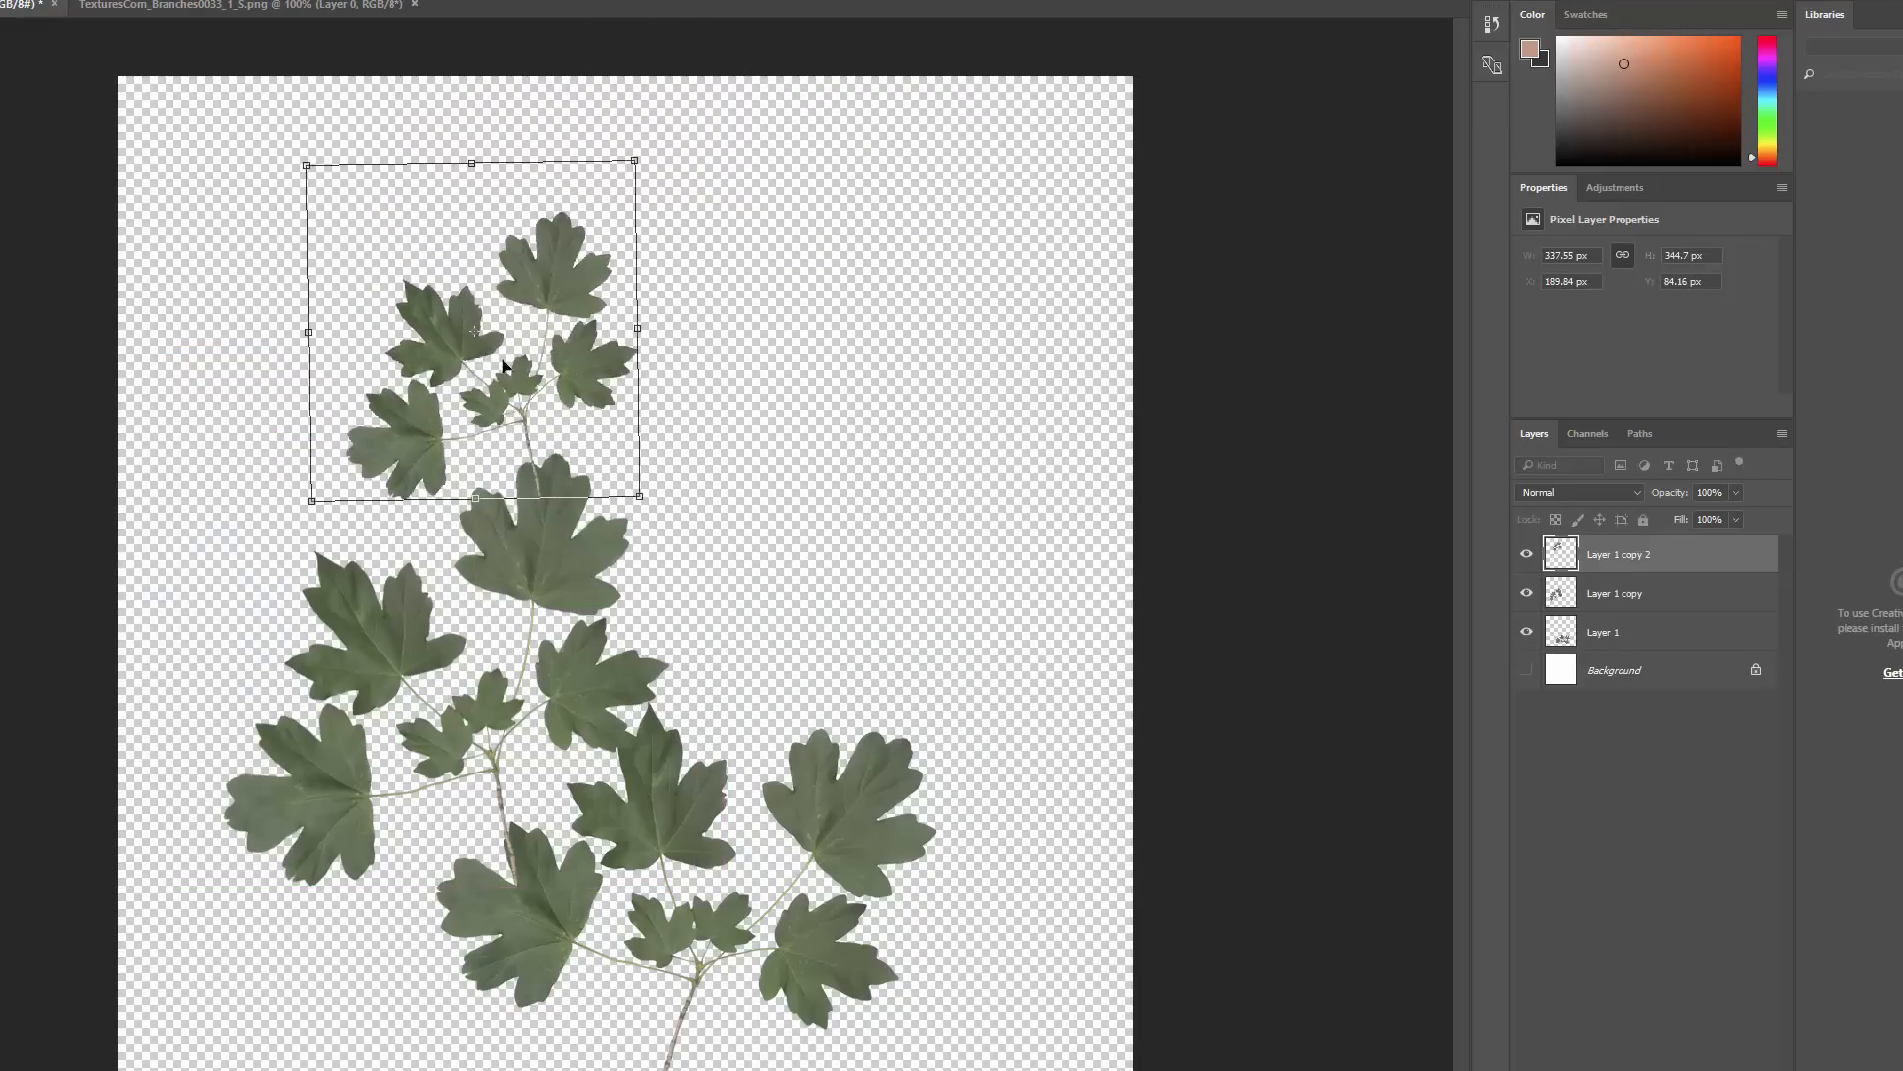
{"action": "left_click_drag", "start_coordinate": [506, 366], "coordinate": [453, 371]}
{"action": "key", "text": "Return"}
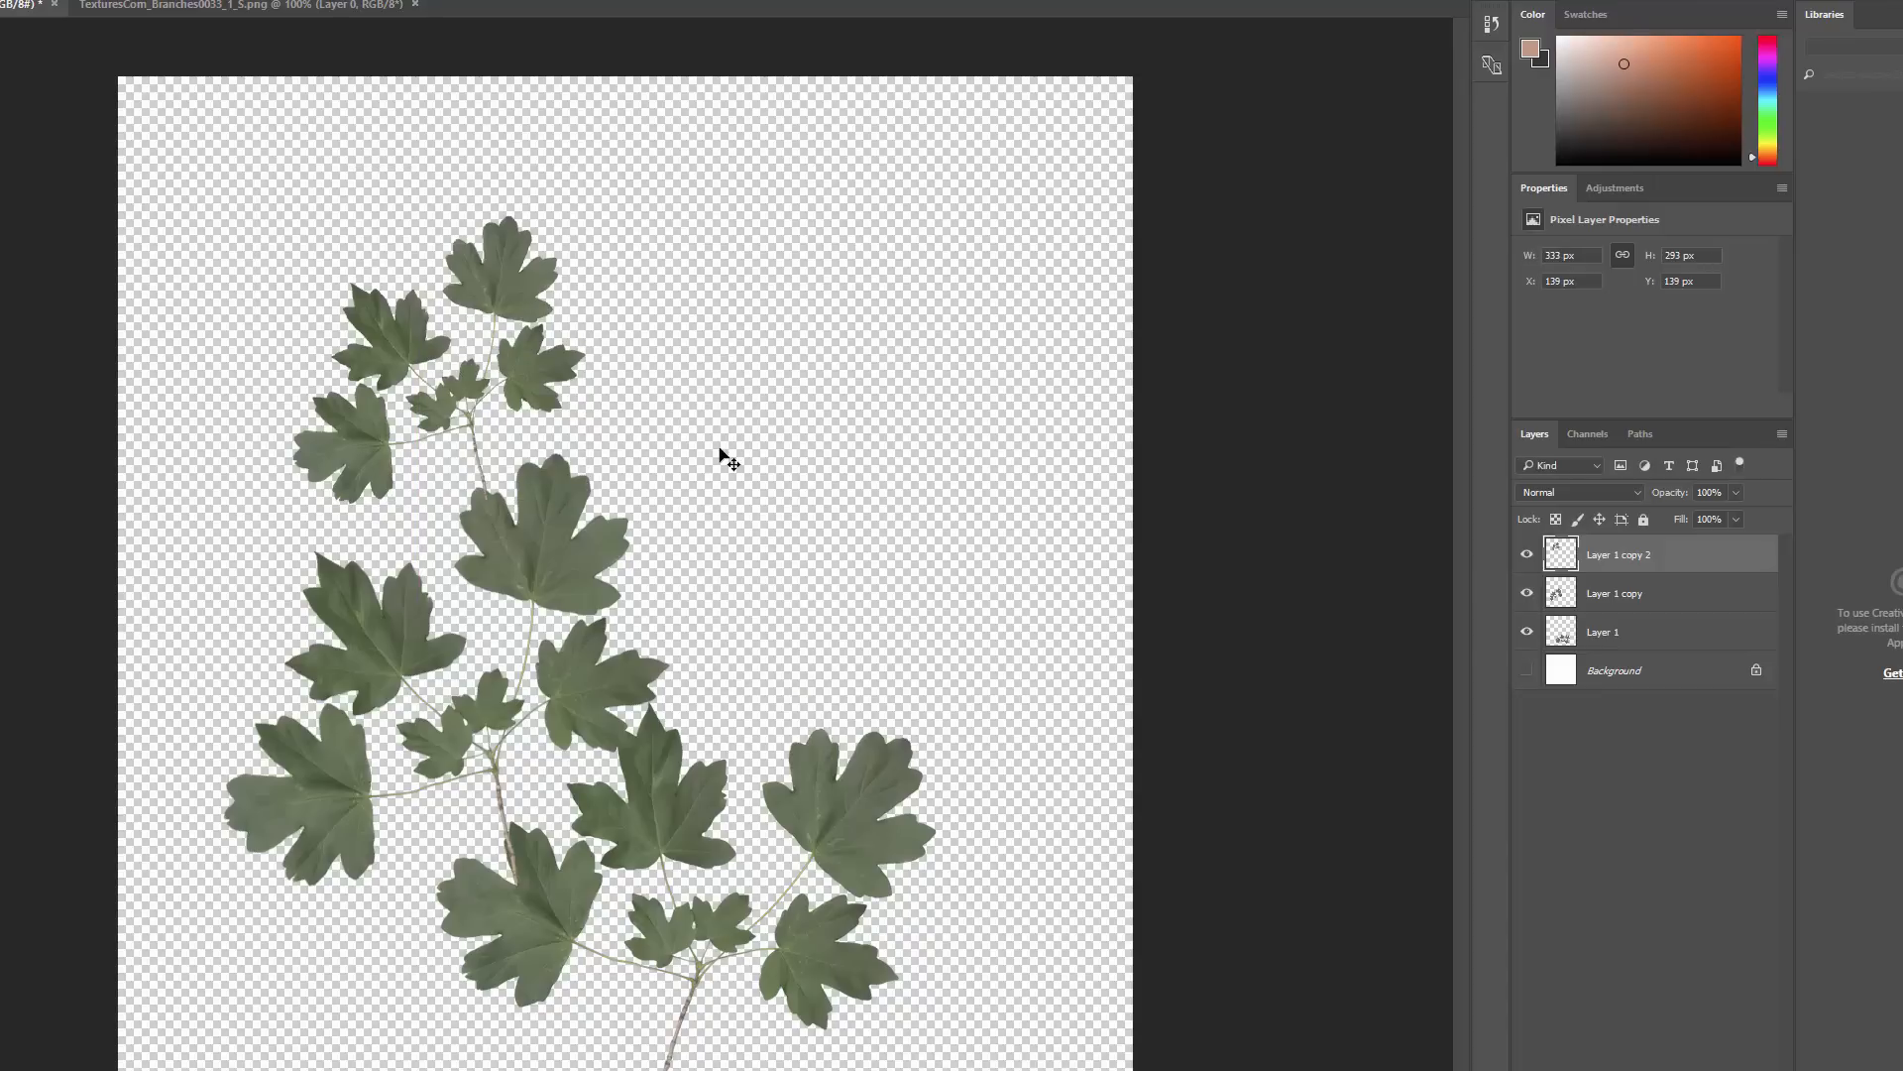
{"action": "key", "text": "ctrl+bracketleft"}
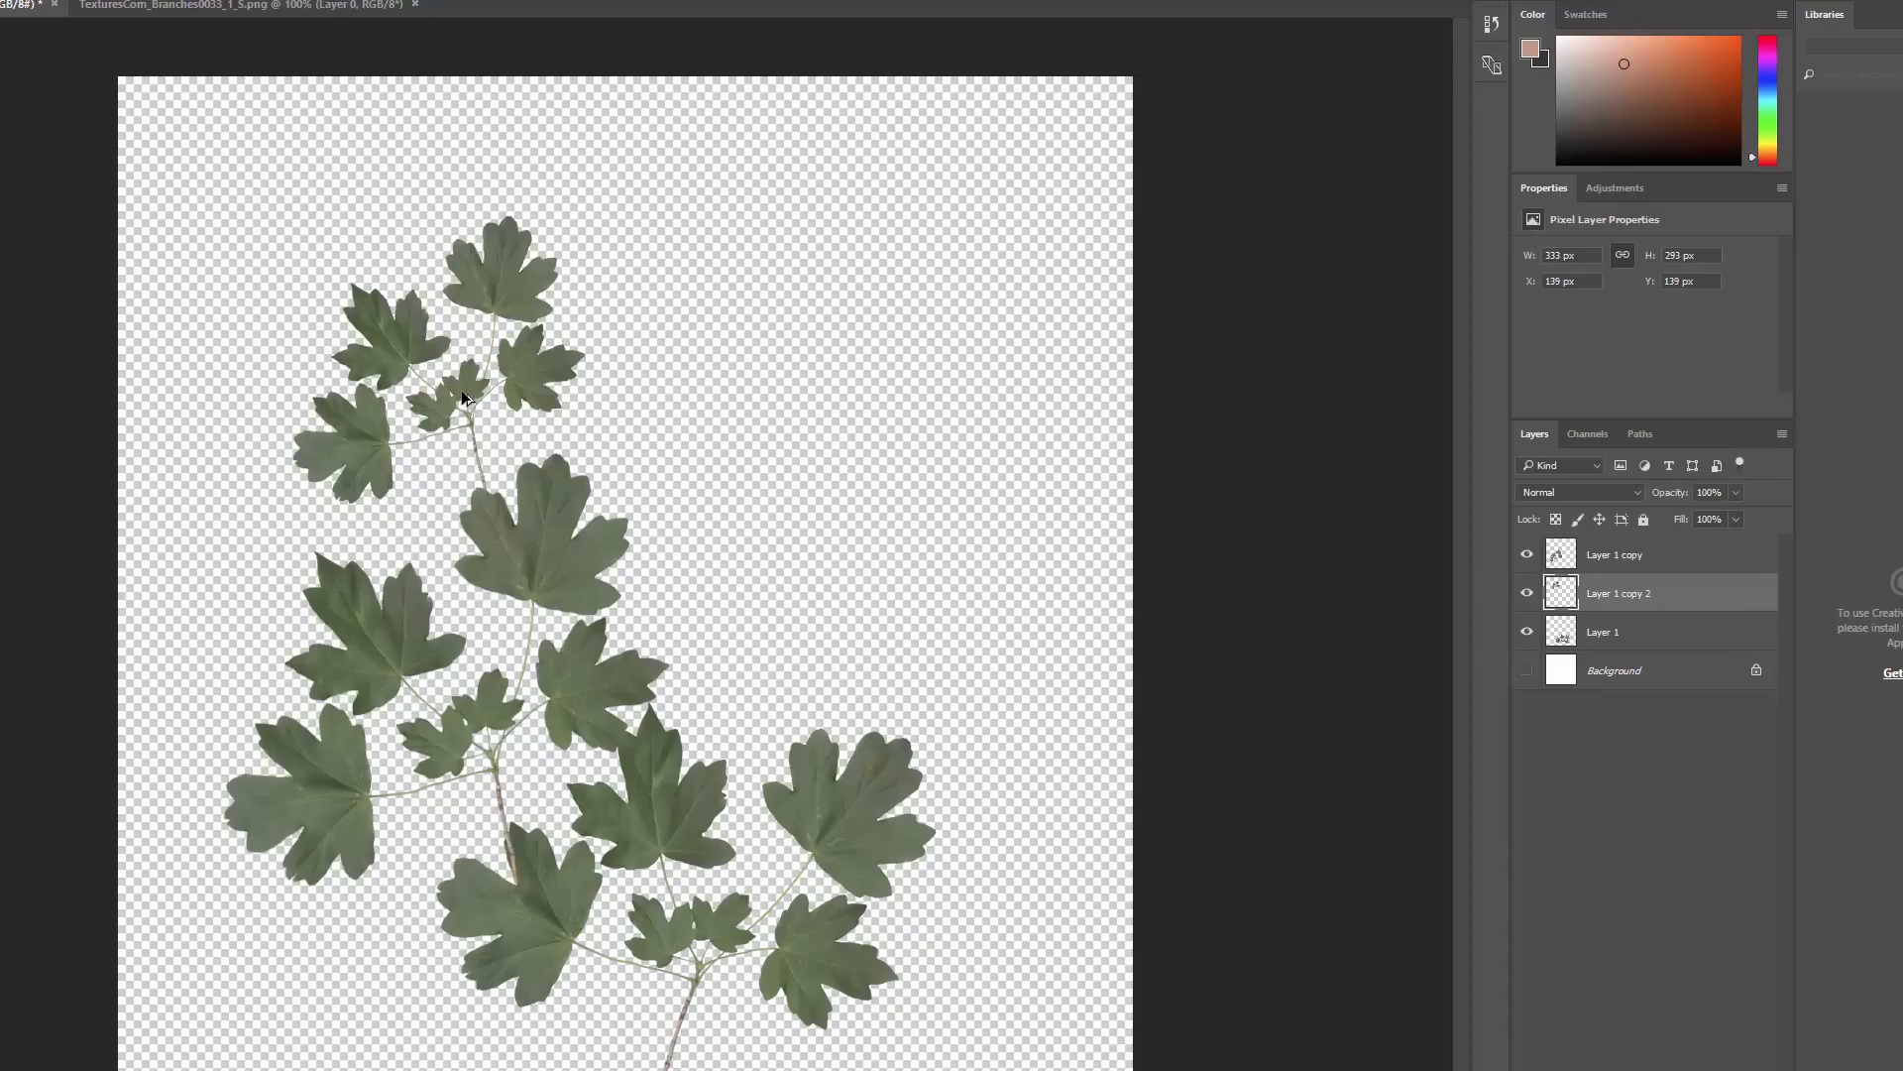
{"action": "left_click_drag", "start_coordinate": [468, 406], "coordinate": [847, 359]}
{"action": "left_click_drag", "start_coordinate": [526, 387], "coordinate": [910, 298], "text": "alt"}
{"action": "key", "text": "ctrl+t"}
{"action": "left_click_drag", "start_coordinate": [1248, 834], "coordinate": [1021, 976]}
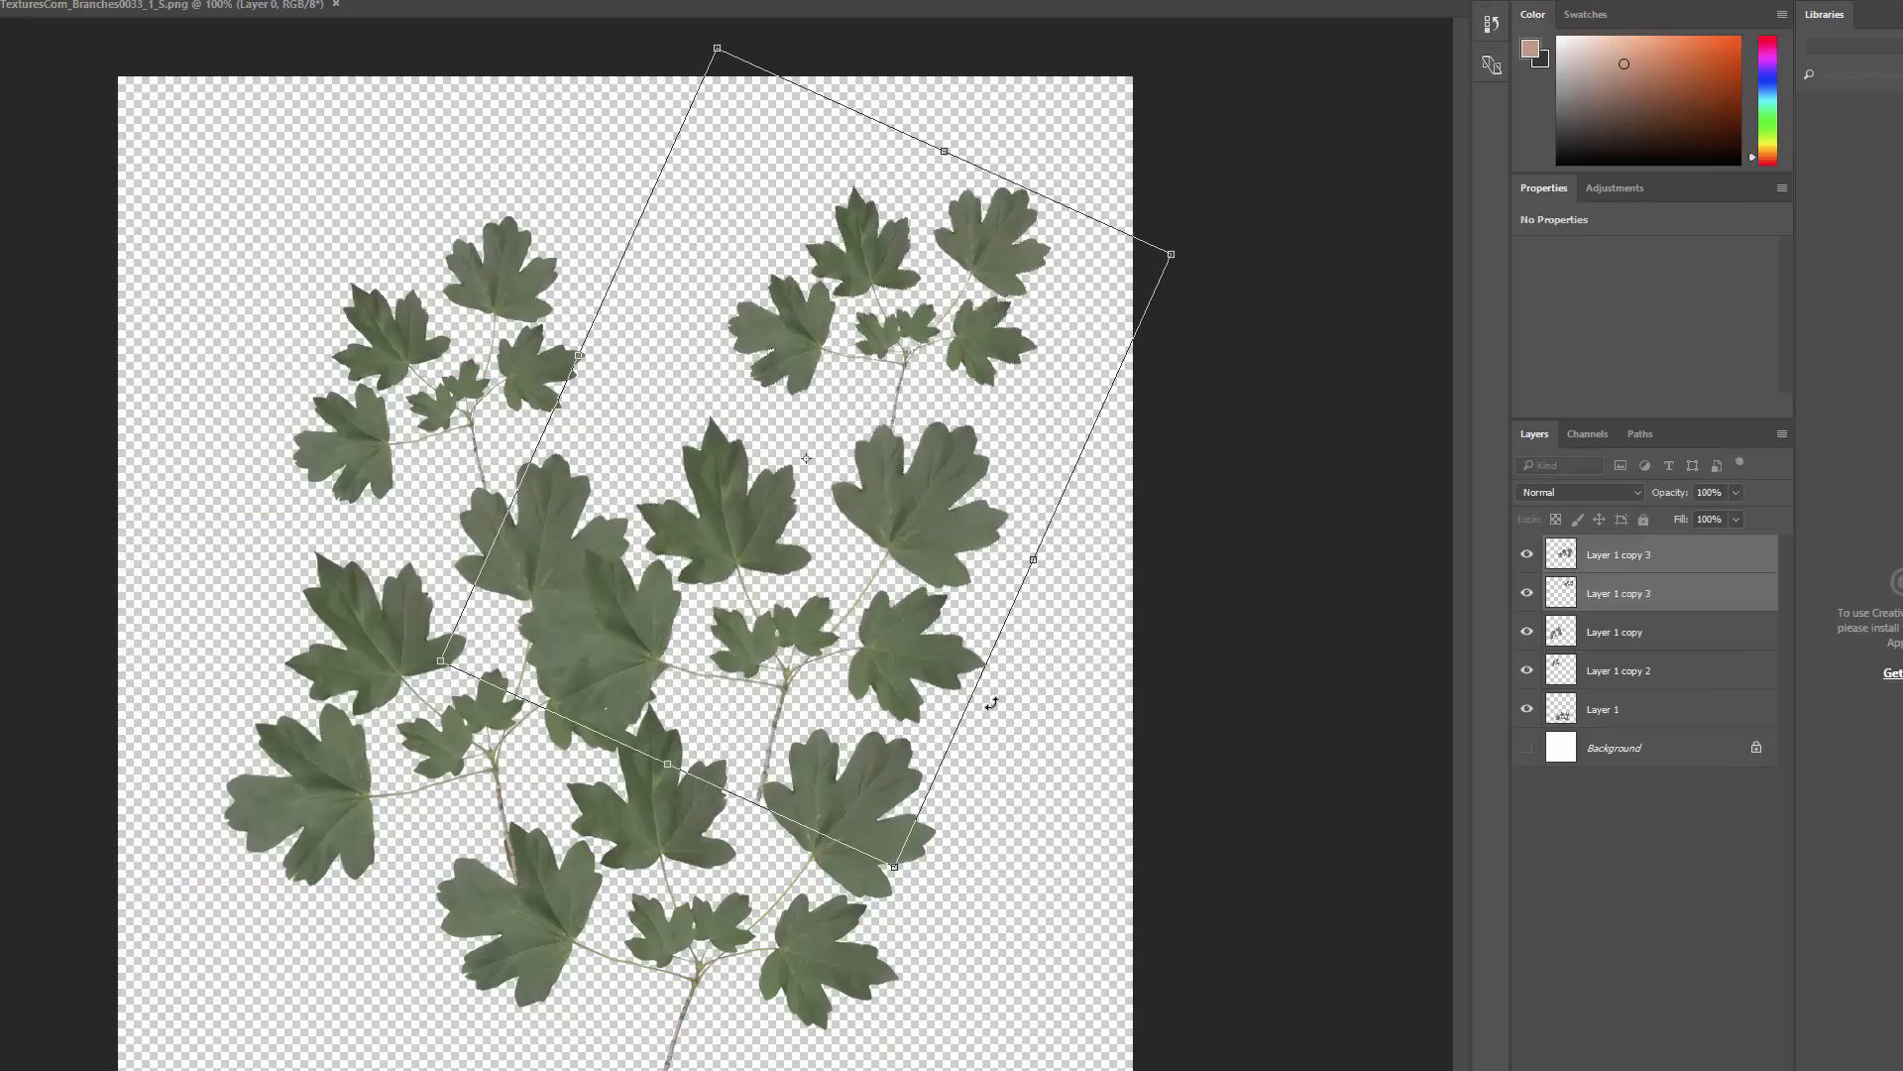
{"action": "key", "text": "Escape"}
{"action": "key", "text": "ctrl+z"}
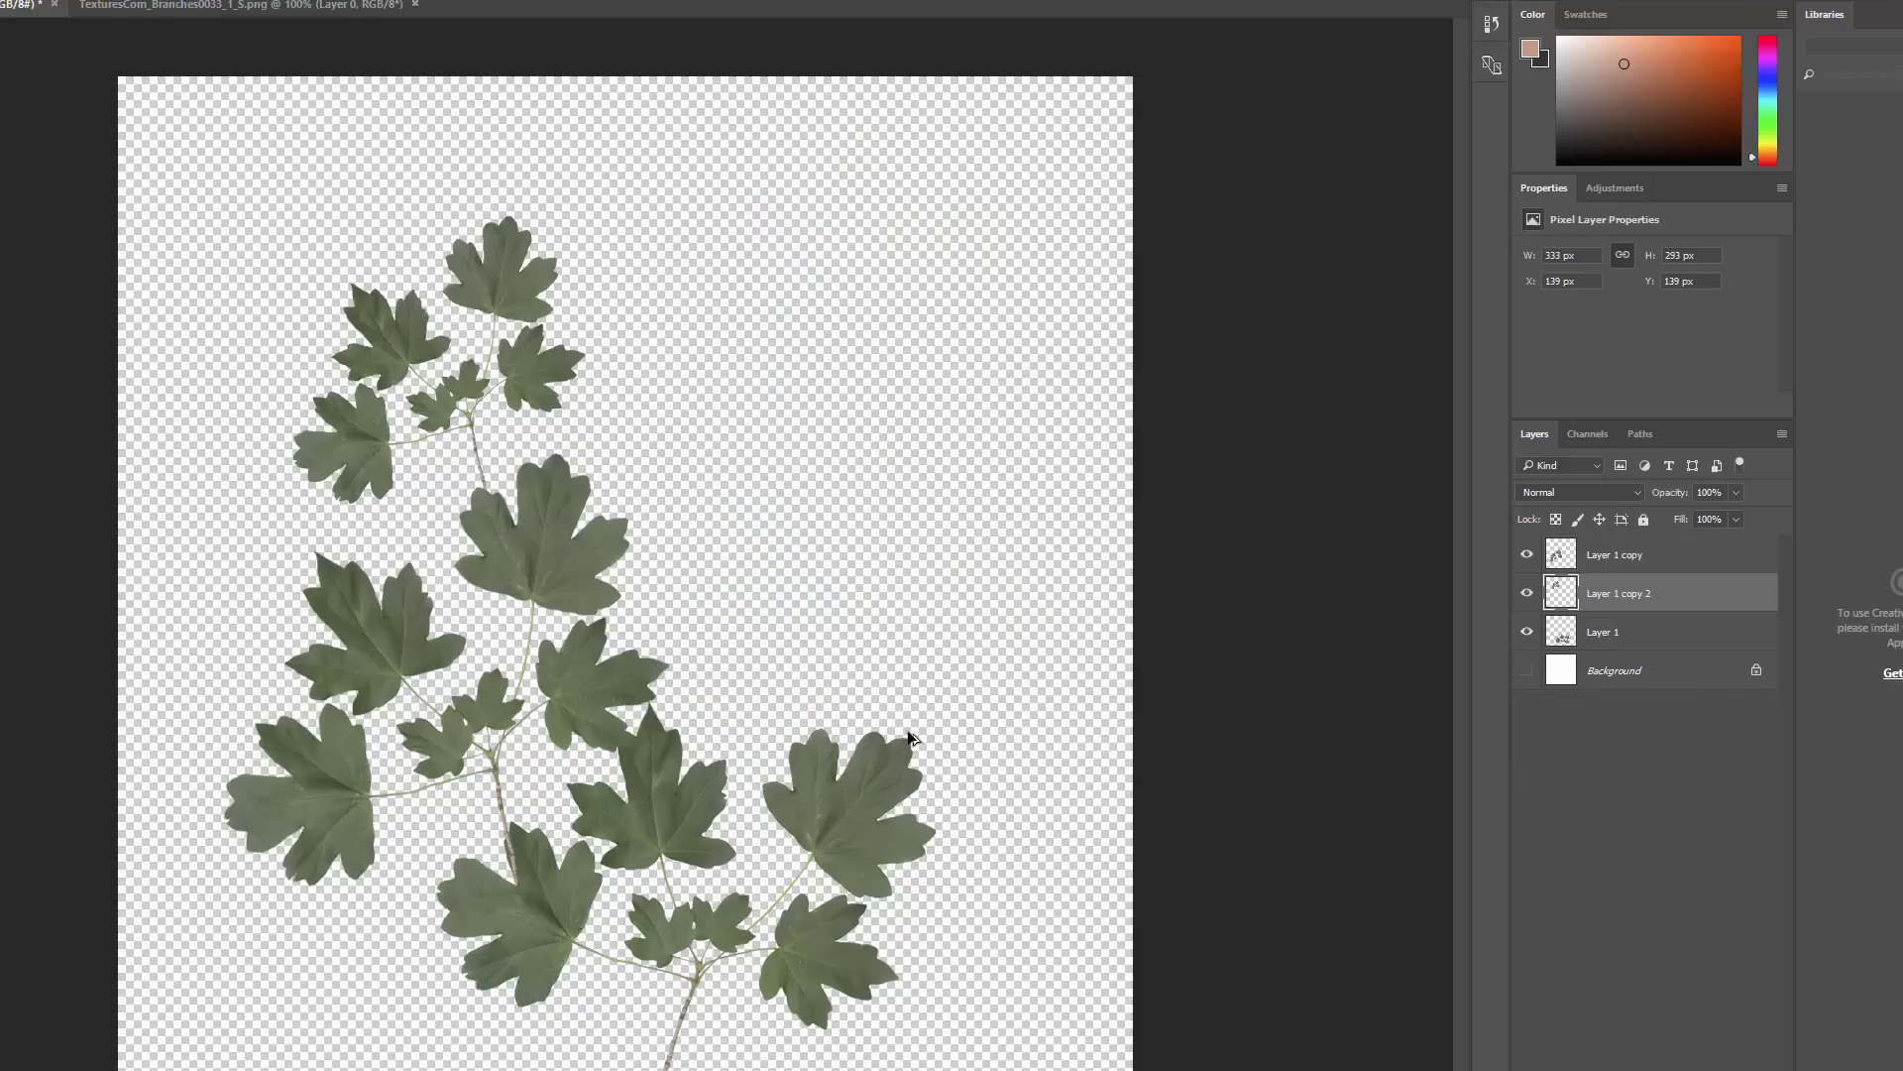
Duplicate the original lower branch from Layer 1 and place the copy above it near the canvas's right edge
{"action": "left_click", "coordinate": [1628, 567]}
{"action": "left_click", "coordinate": [1615, 631]}
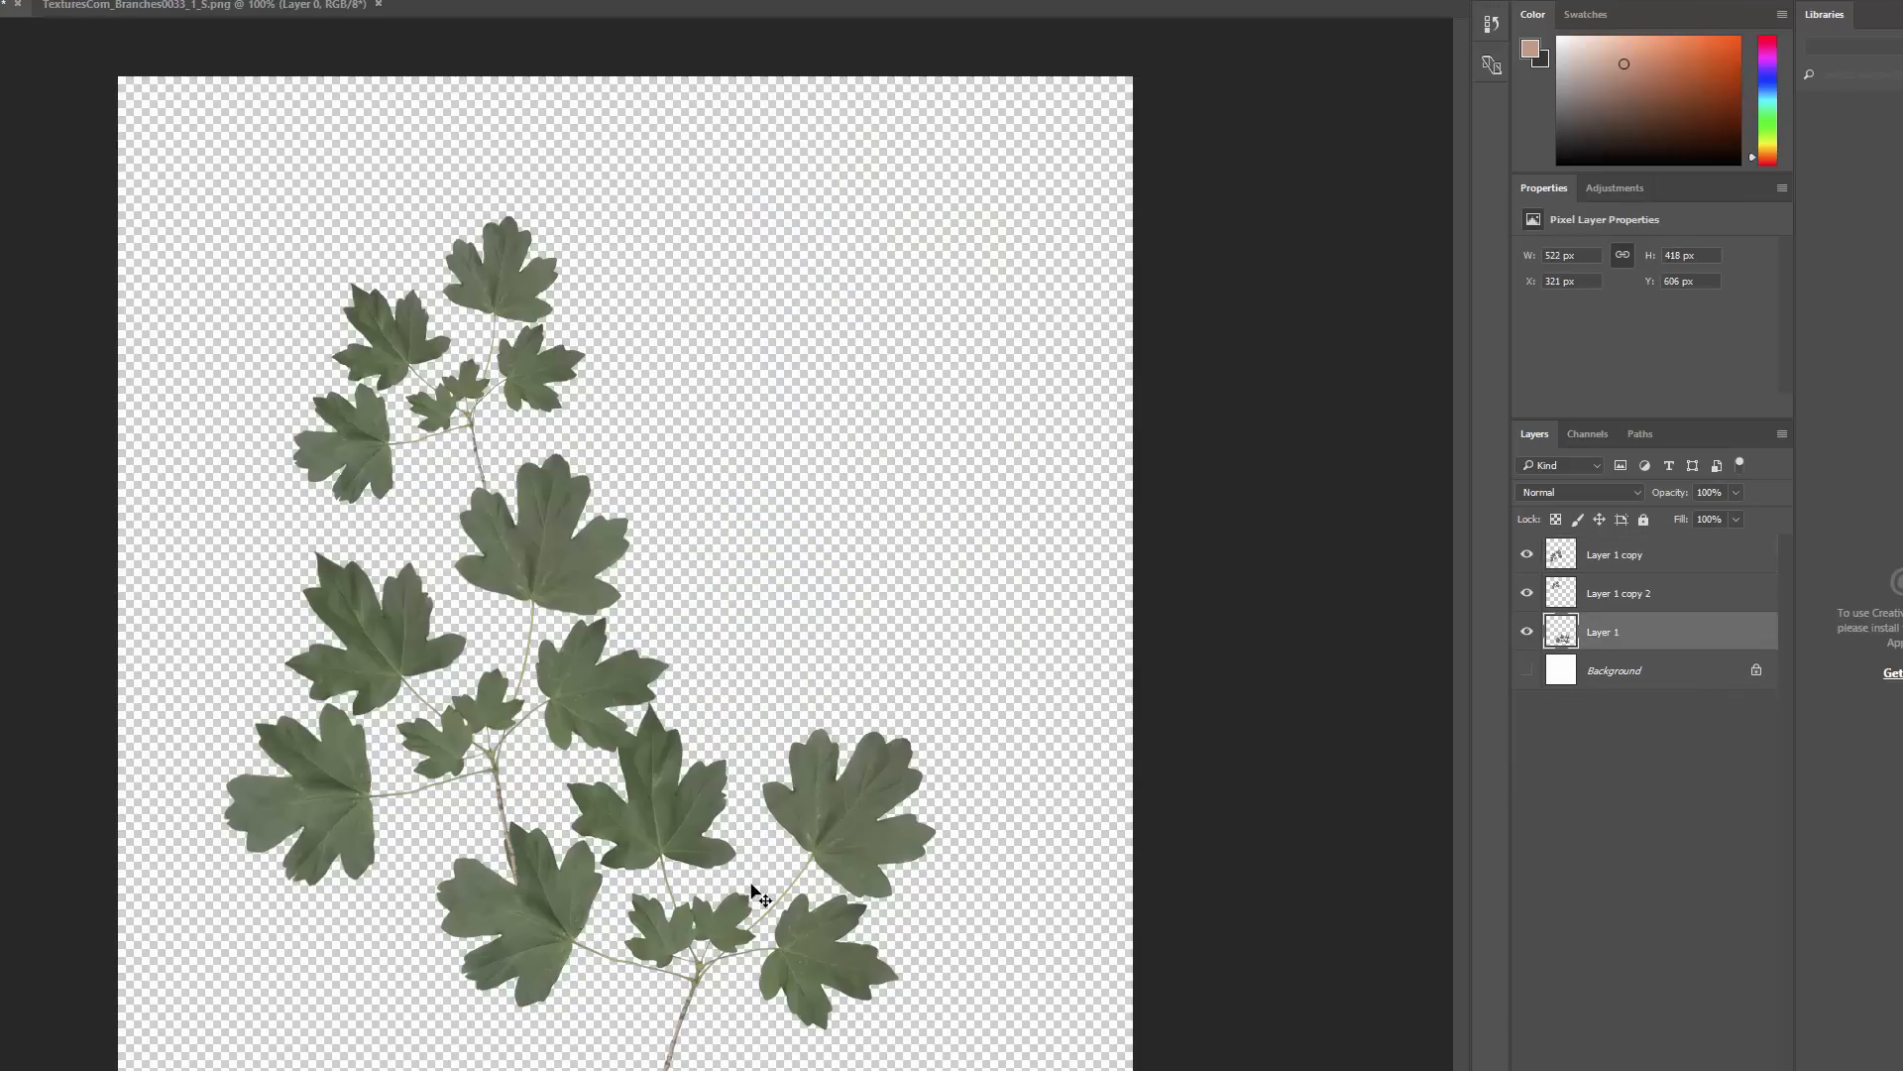
{"action": "left_click_drag", "start_coordinate": [831, 908], "coordinate": [902, 607], "text": "alt"}
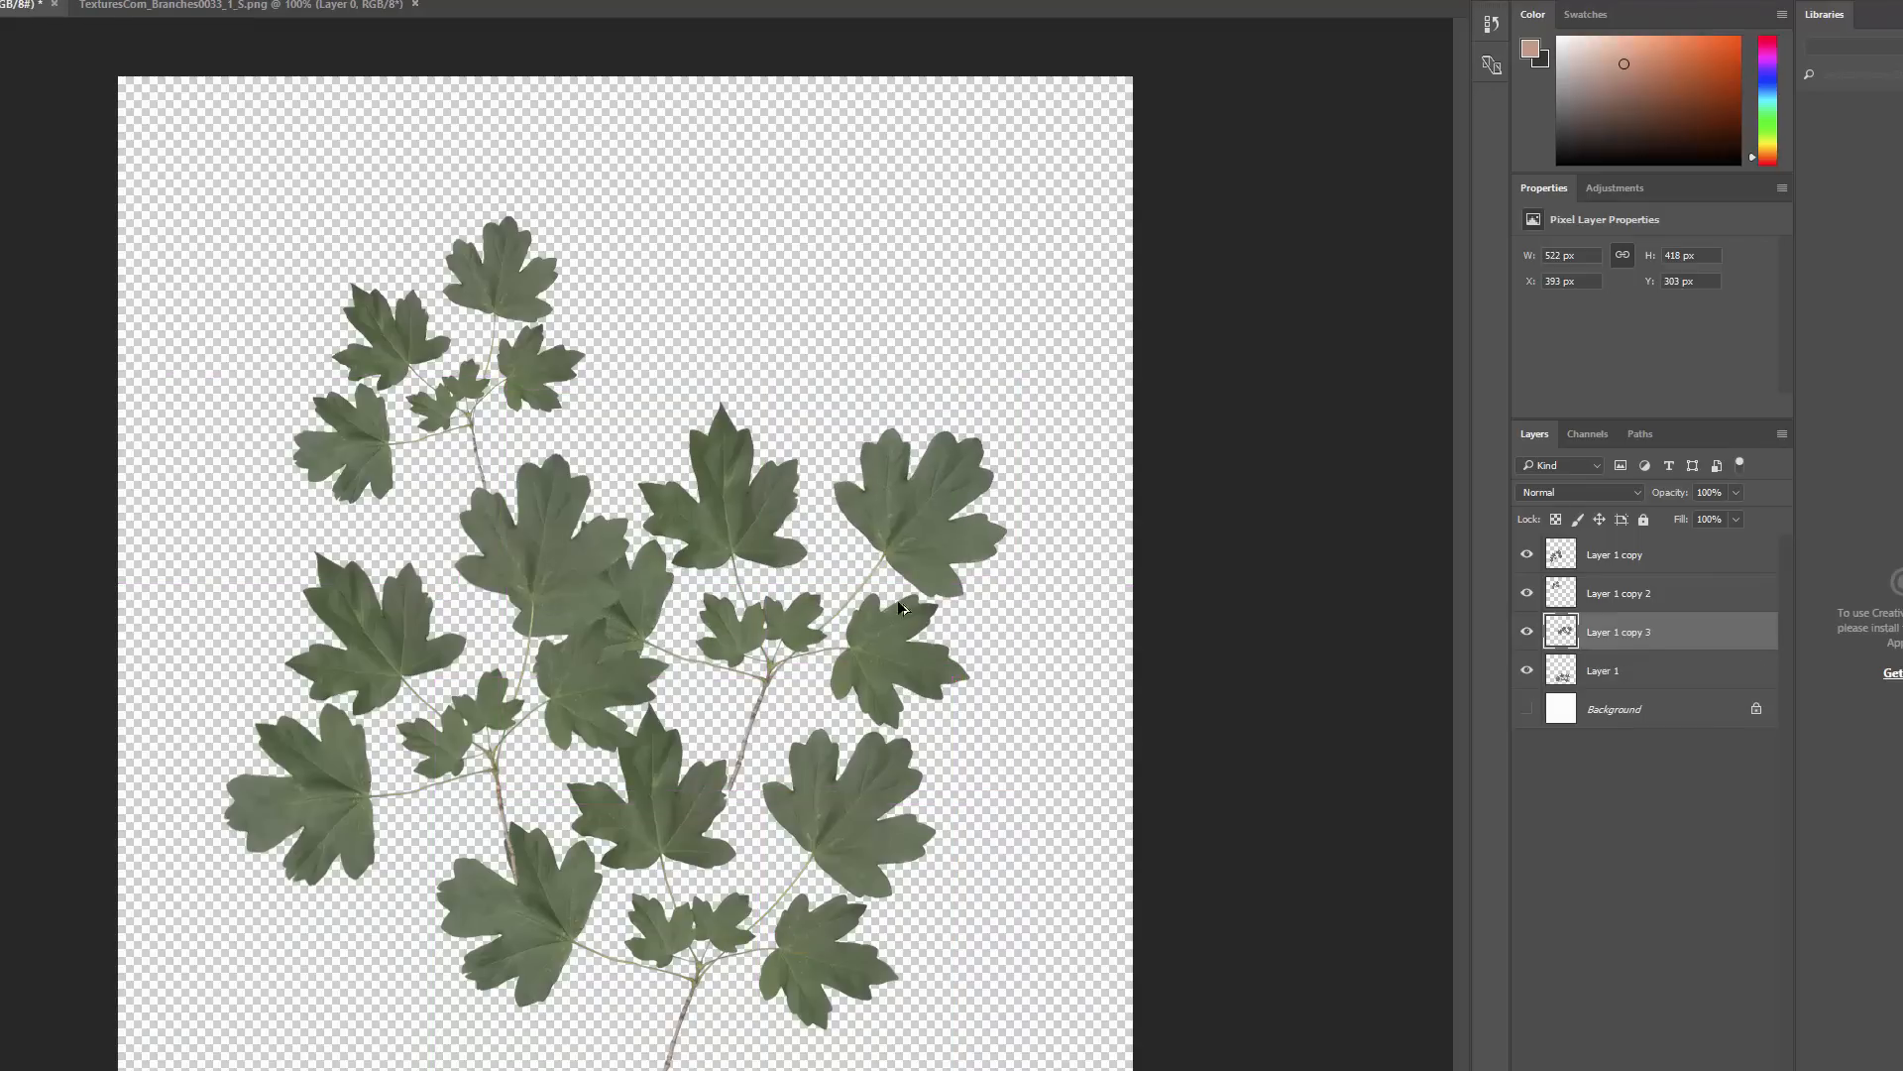
{"action": "key", "text": "ctrl+t"}
{"action": "left_click_drag", "start_coordinate": [1058, 839], "coordinate": [1036, 897]}
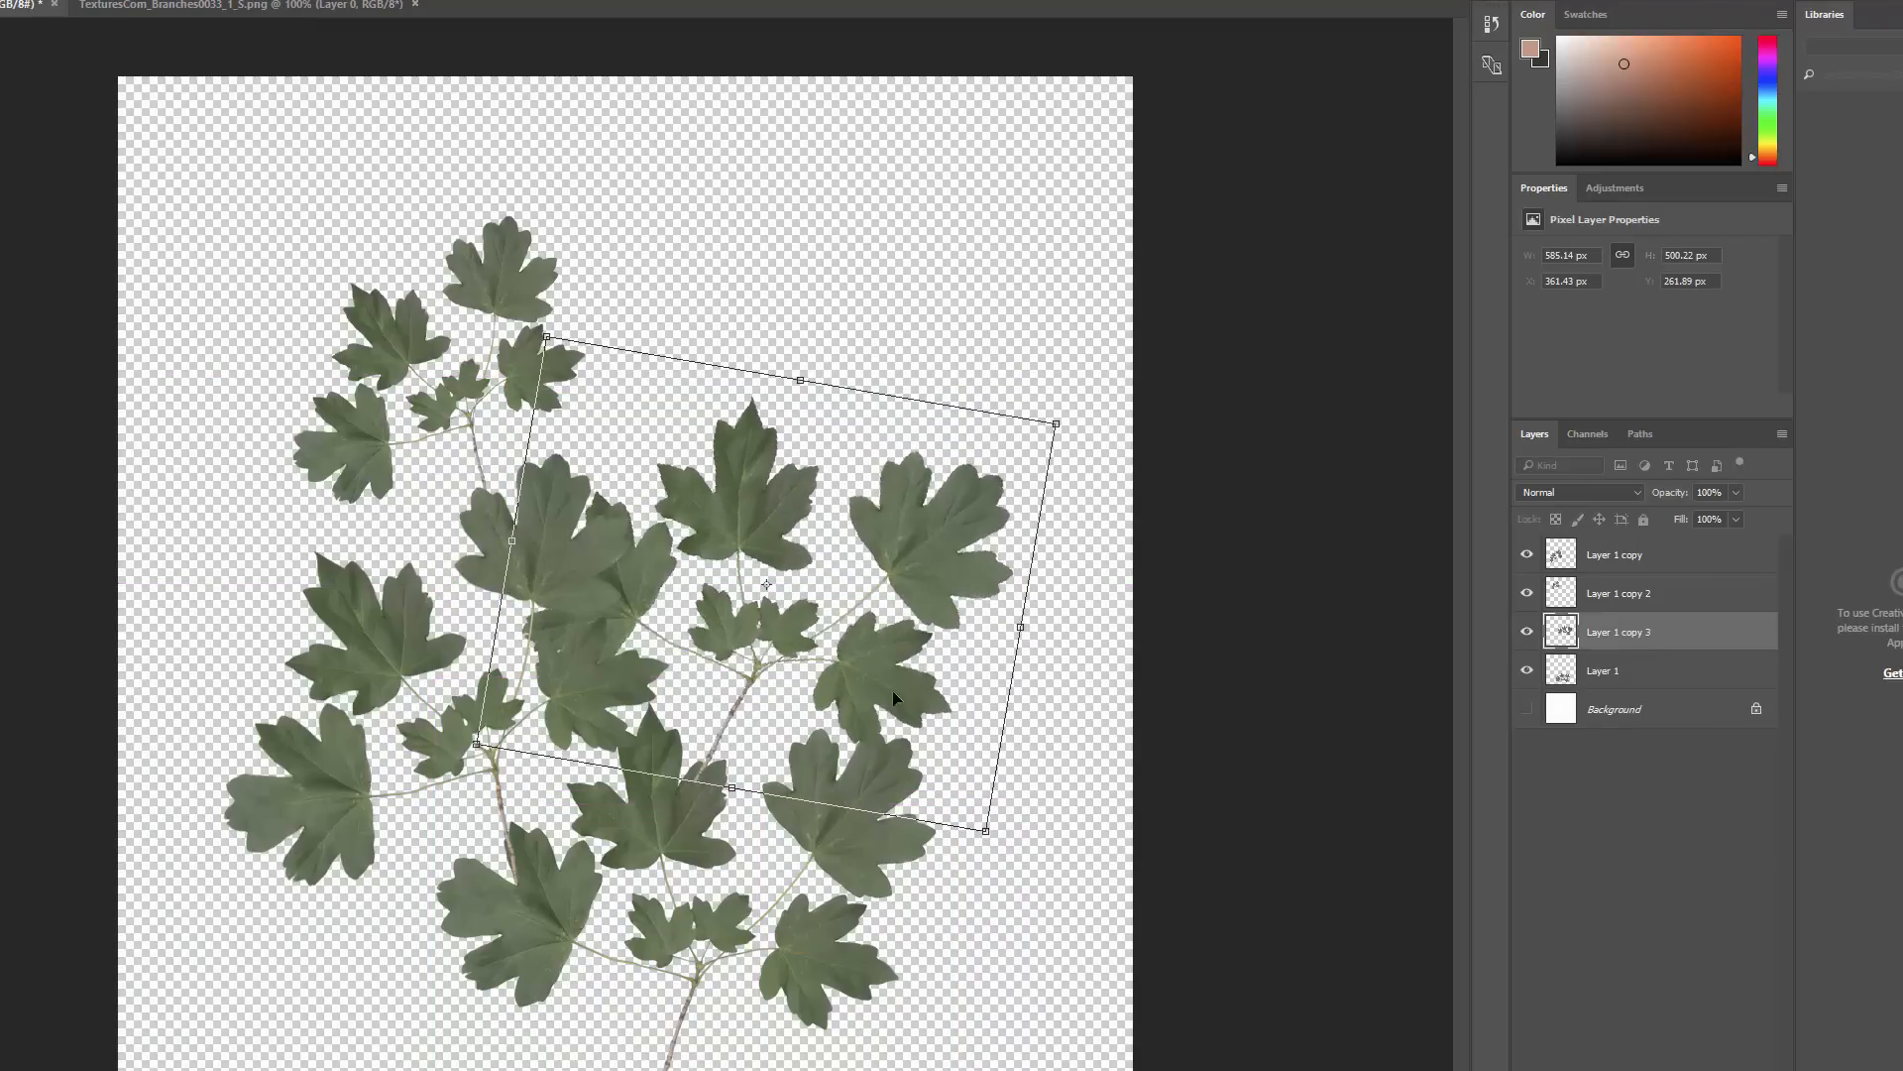
{"action": "left_click_drag", "start_coordinate": [714, 621], "coordinate": [959, 708]}
{"action": "left_click_drag", "start_coordinate": [1240, 936], "coordinate": [1287, 853]}
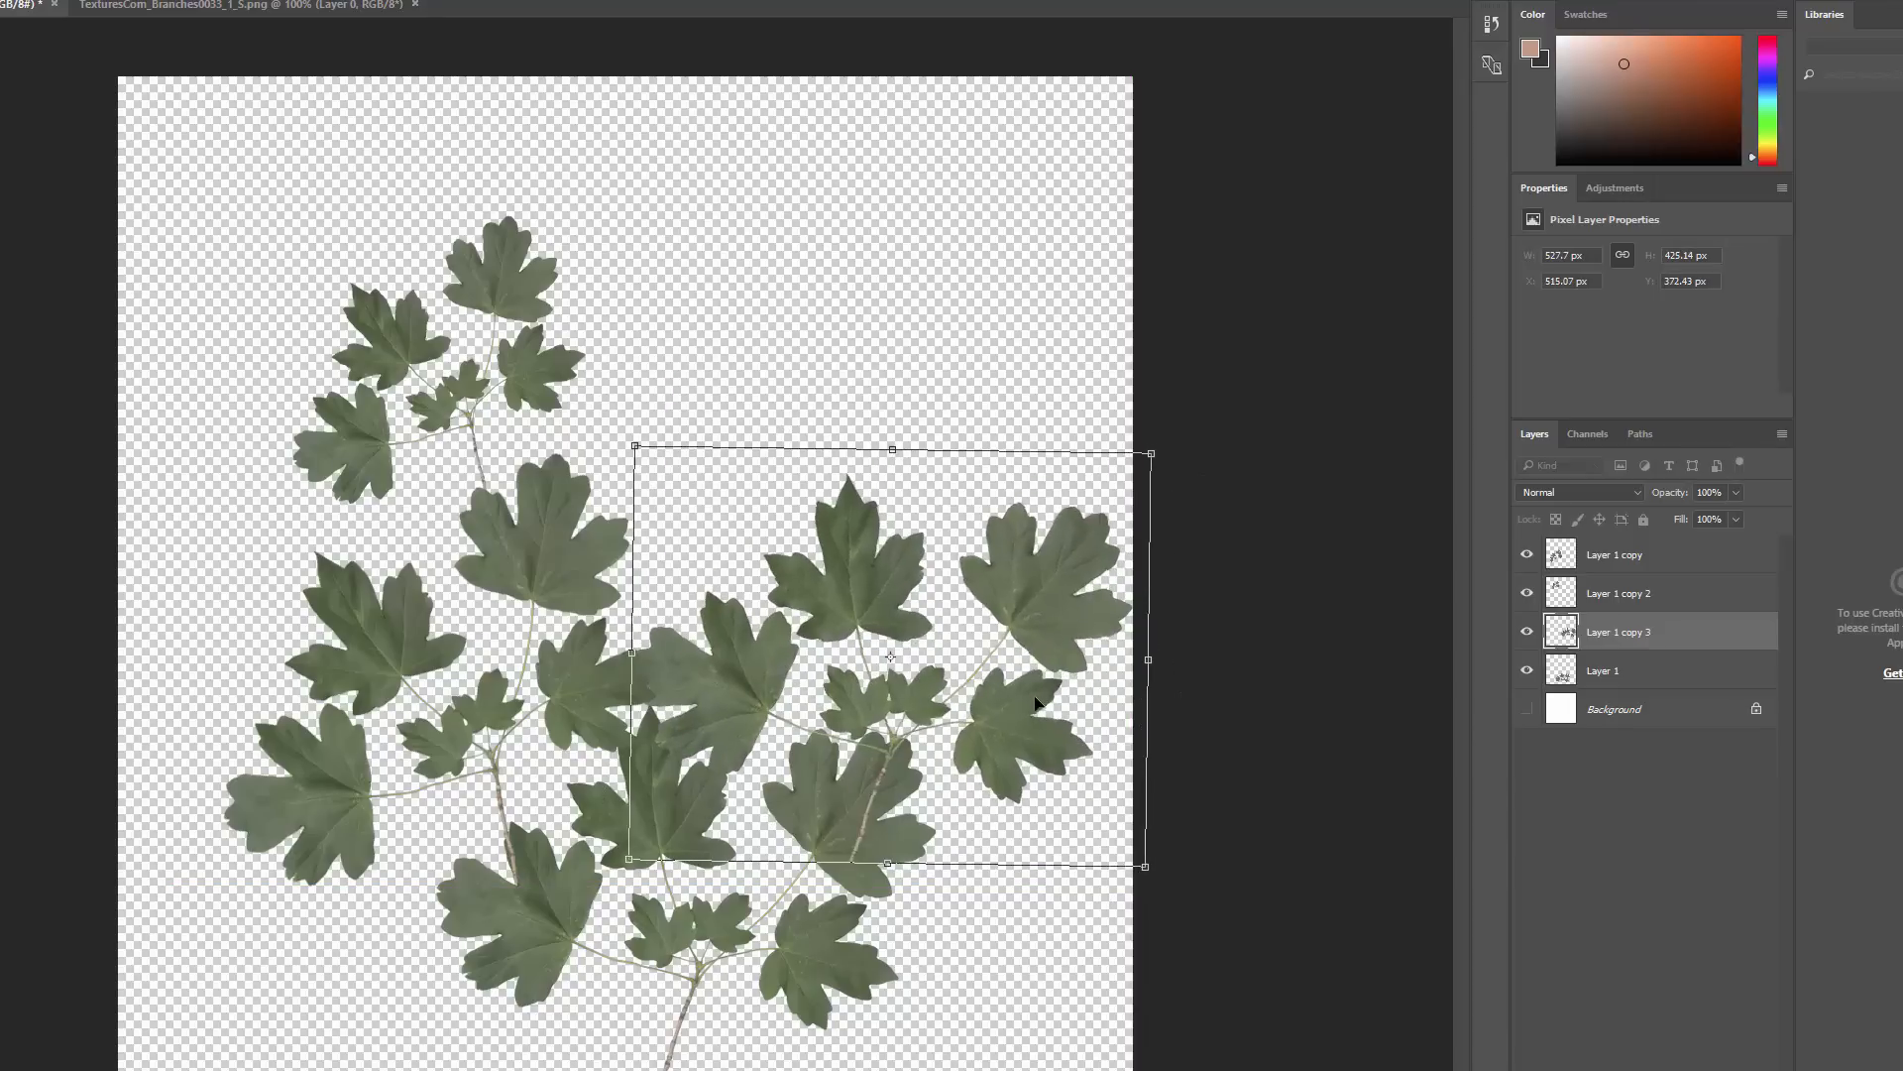
{"action": "left_click_drag", "start_coordinate": [1037, 688], "coordinate": [1009, 592]}
{"action": "key", "text": "Return"}
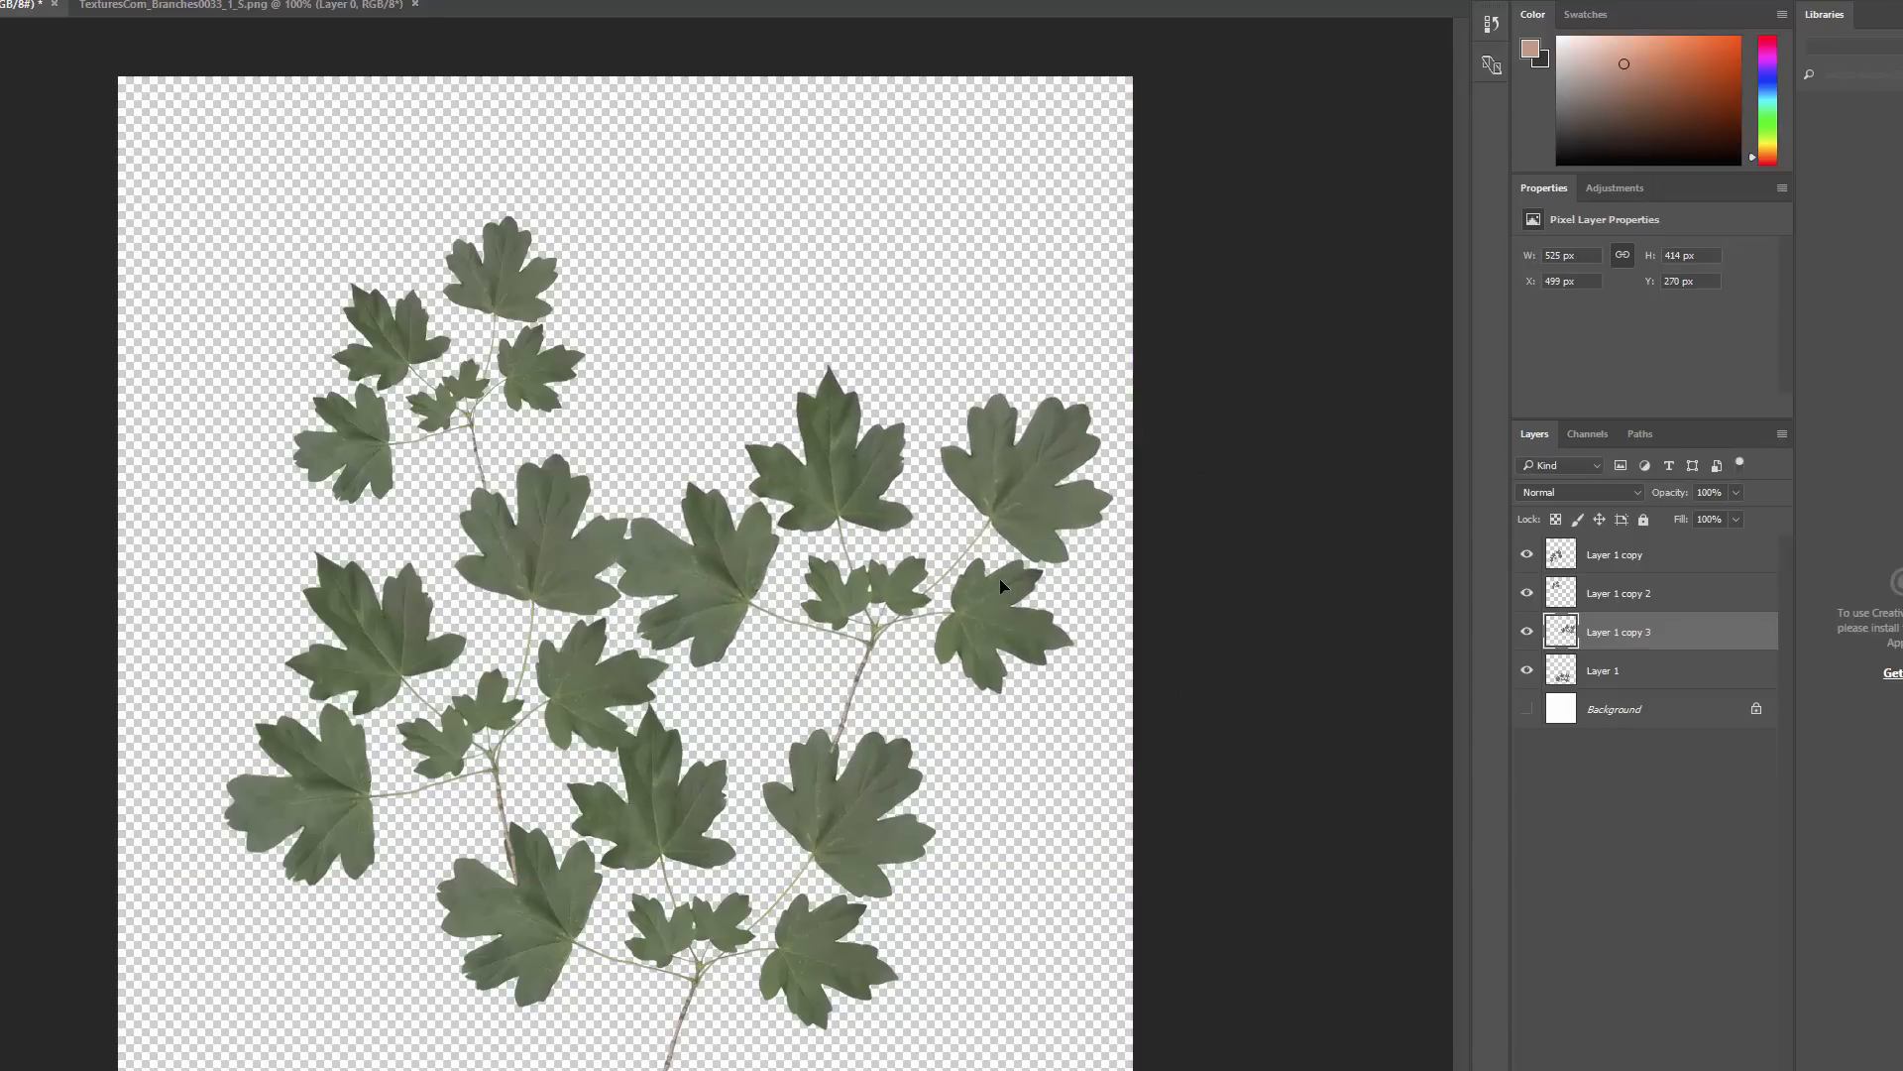
Flip the right branch copy horizontally, rotate it clockwise and align its stem with the leaf below
{"action": "key", "text": "ctrl+t"}
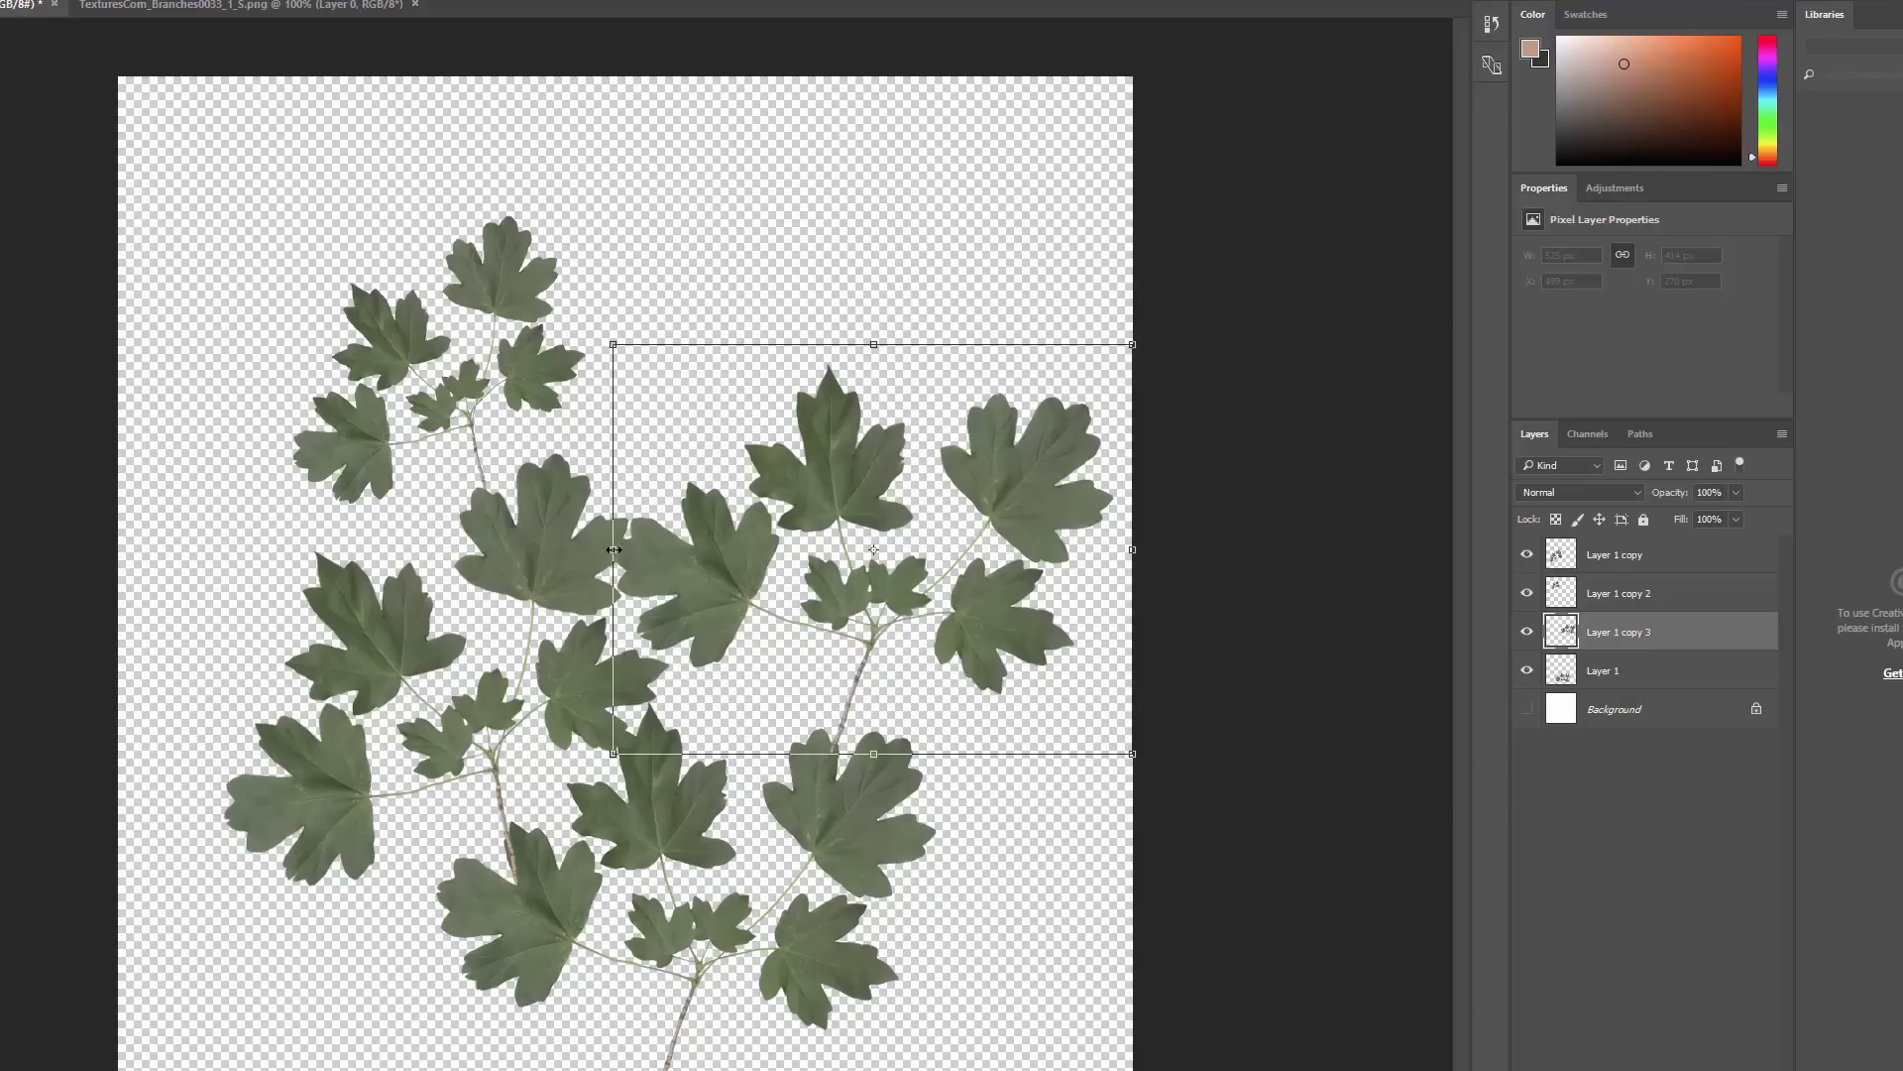
{"action": "right_click", "coordinate": [766, 542]}
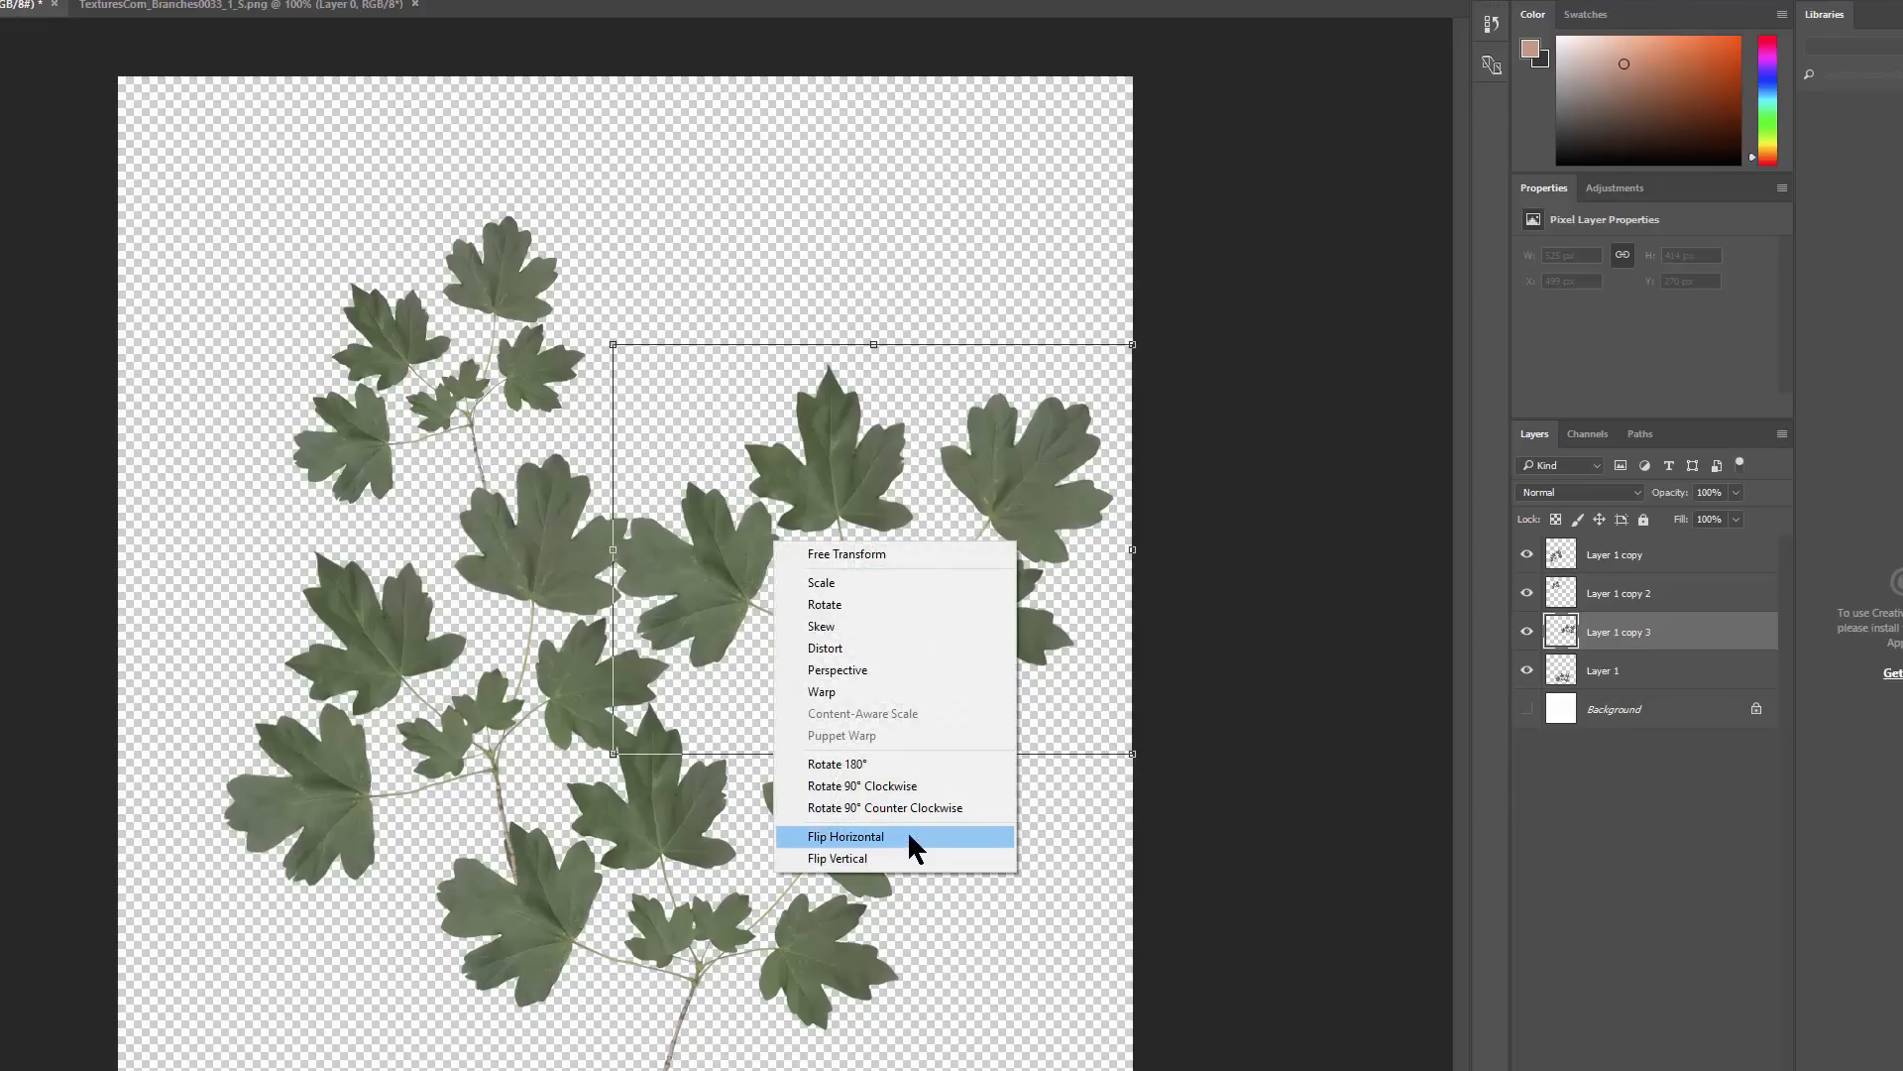
{"action": "left_click", "coordinate": [910, 859]}
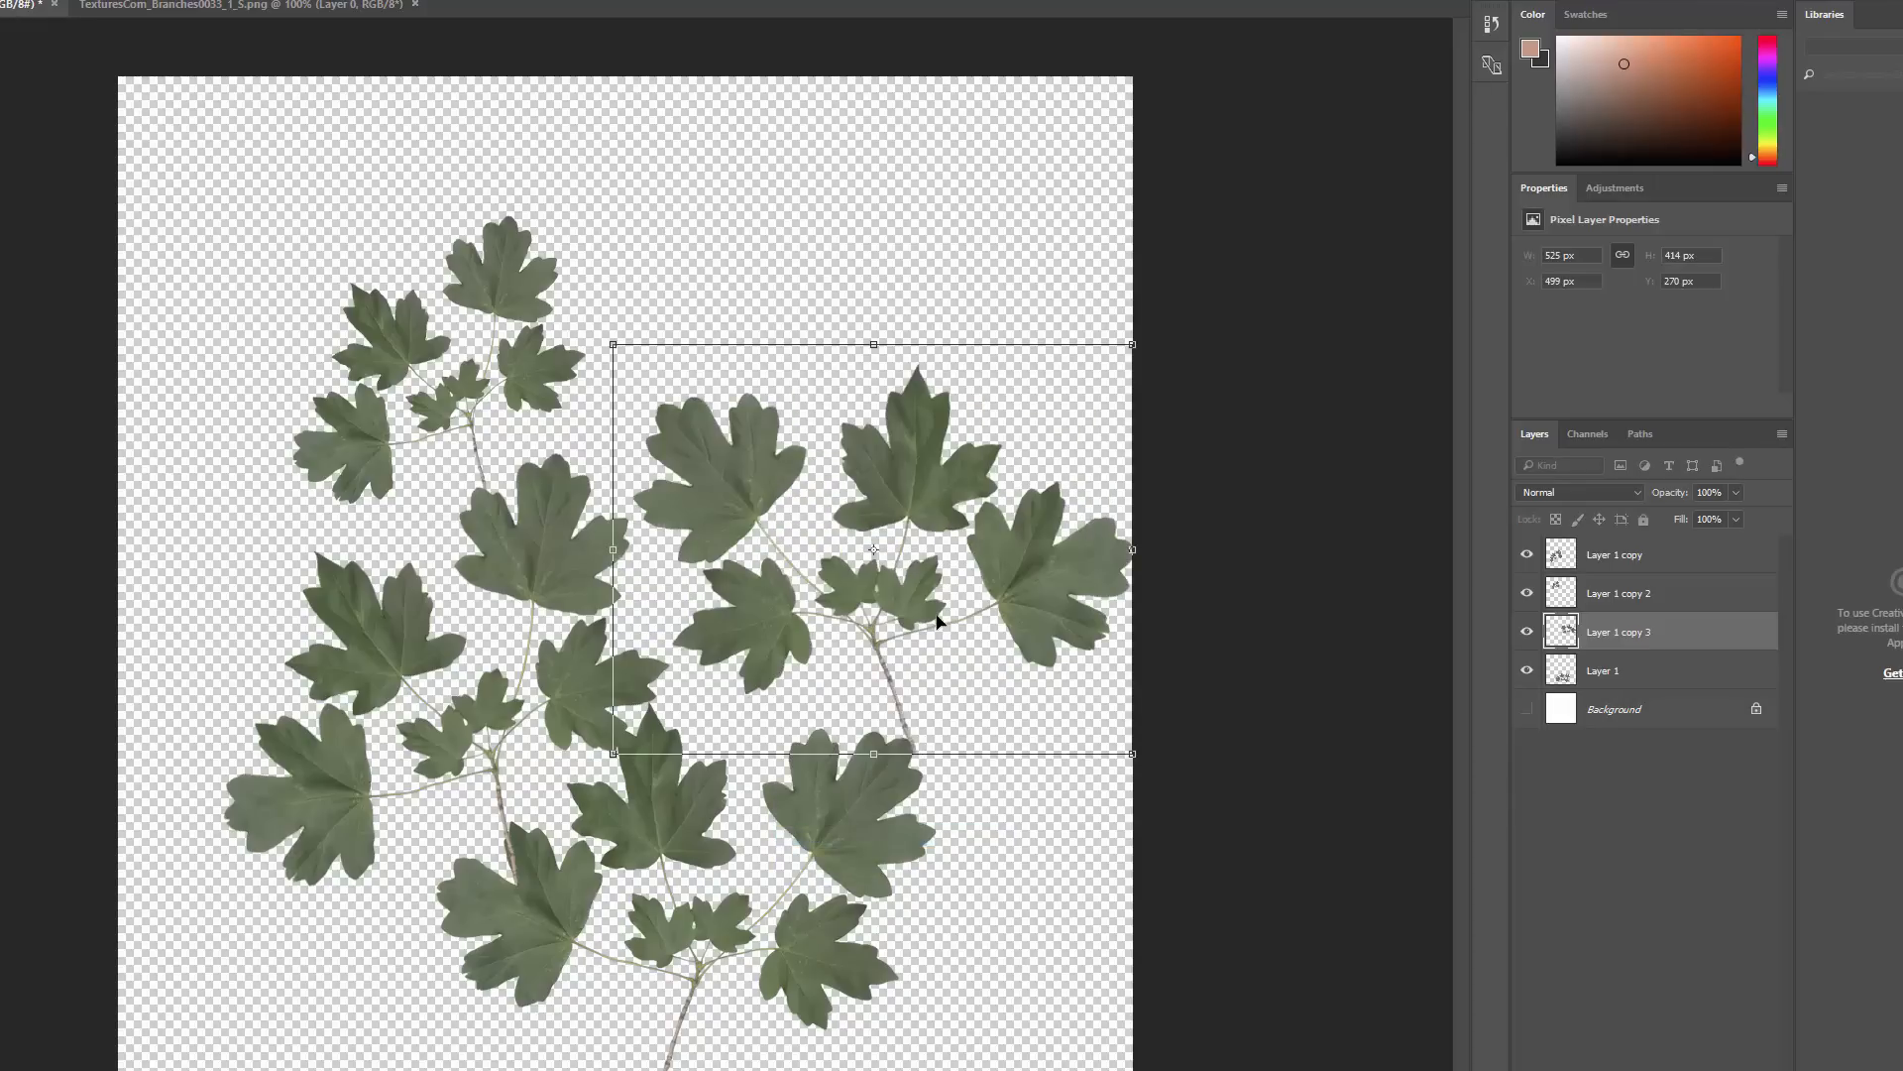
{"action": "left_click_drag", "start_coordinate": [937, 621], "coordinate": [891, 608]}
{"action": "left_click_drag", "start_coordinate": [1194, 795], "coordinate": [1111, 899]}
{"action": "left_click_drag", "start_coordinate": [991, 630], "coordinate": [1010, 622]}
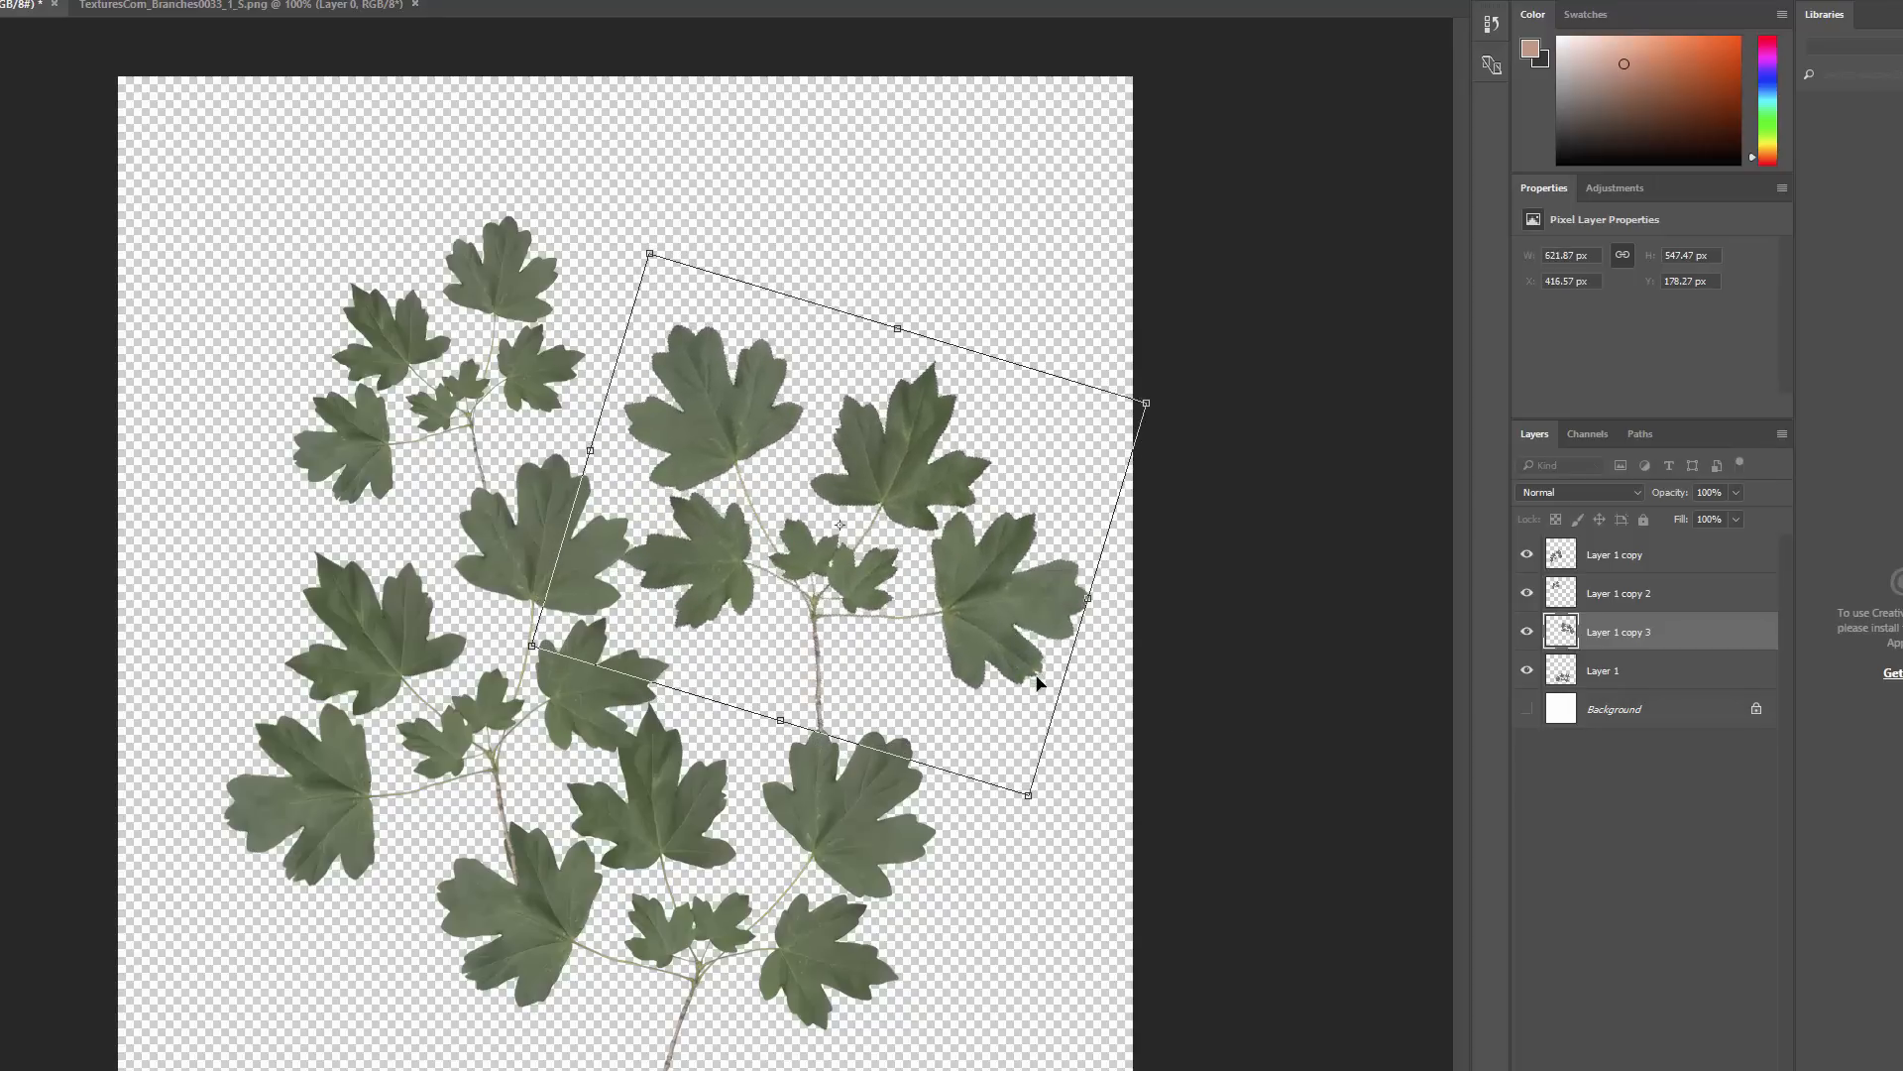
{"action": "key", "text": "Return"}
Duplicate the flipped branch, scale the copy to about 263 x 304 px, rotate it clockwise and place it above the flipped branch
{"action": "left_click_drag", "start_coordinate": [843, 607], "coordinate": [826, 315], "text": "alt"}
{"action": "key", "text": "ctrl+t"}
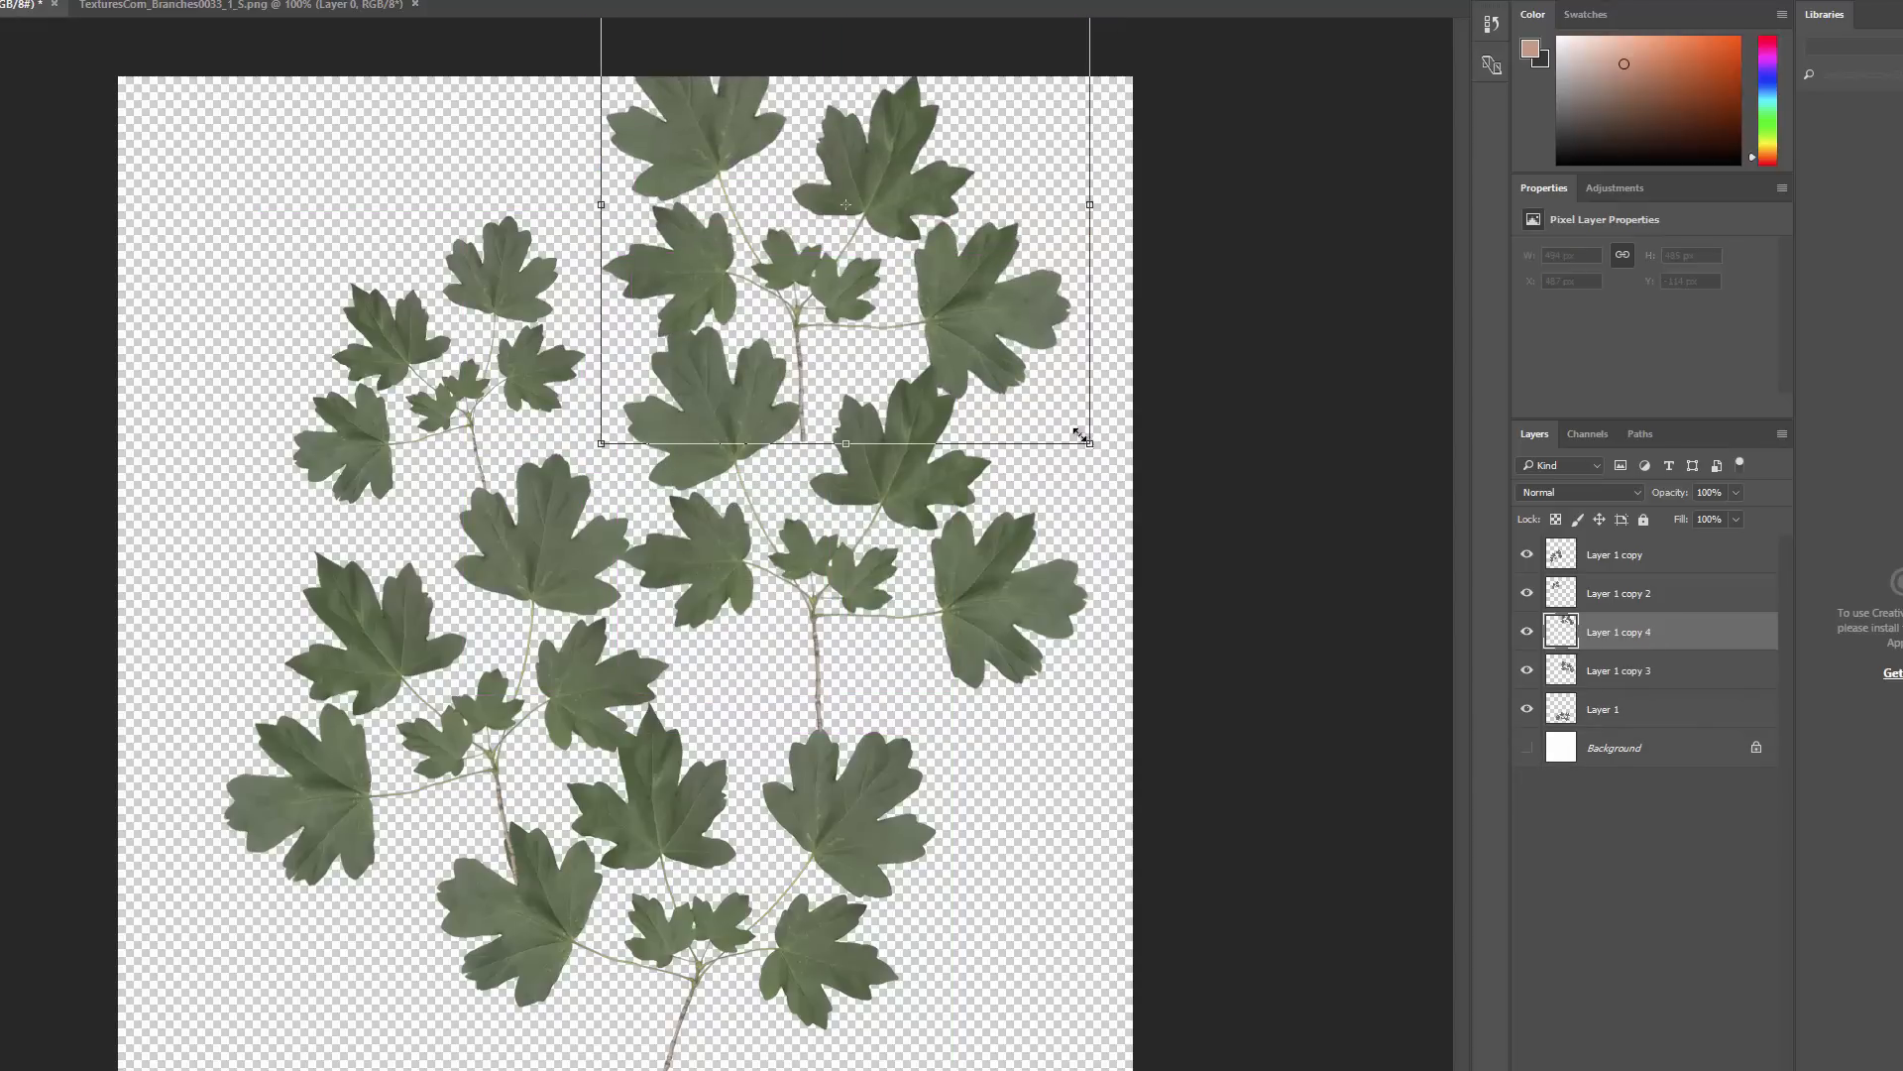
{"action": "left_click_drag", "start_coordinate": [1079, 436], "coordinate": [901, 256], "text": "shift"}
{"action": "left_click_drag", "start_coordinate": [842, 179], "coordinate": [909, 295]}
{"action": "left_click_drag", "start_coordinate": [1067, 365], "coordinate": [1003, 468]}
{"action": "mouse_move", "coordinate": [877, 304]}
{"action": "left_mouse_down"}
{"action": "mouse_move", "coordinate": [920, 347]}
{"action": "mouse_move", "coordinate": [758, 301]}
{"action": "mouse_move", "coordinate": [847, 310]}
{"action": "left_mouse_up"}
{"action": "left_click_drag", "start_coordinate": [1001, 153], "coordinate": [897, 200], "text": "shift"}
{"action": "left_click_drag", "start_coordinate": [782, 241], "coordinate": [822, 238]}
{"action": "left_click_drag", "start_coordinate": [932, 190], "coordinate": [995, 165], "text": "shift"}
{"action": "left_click_drag", "start_coordinate": [918, 350], "coordinate": [830, 338]}
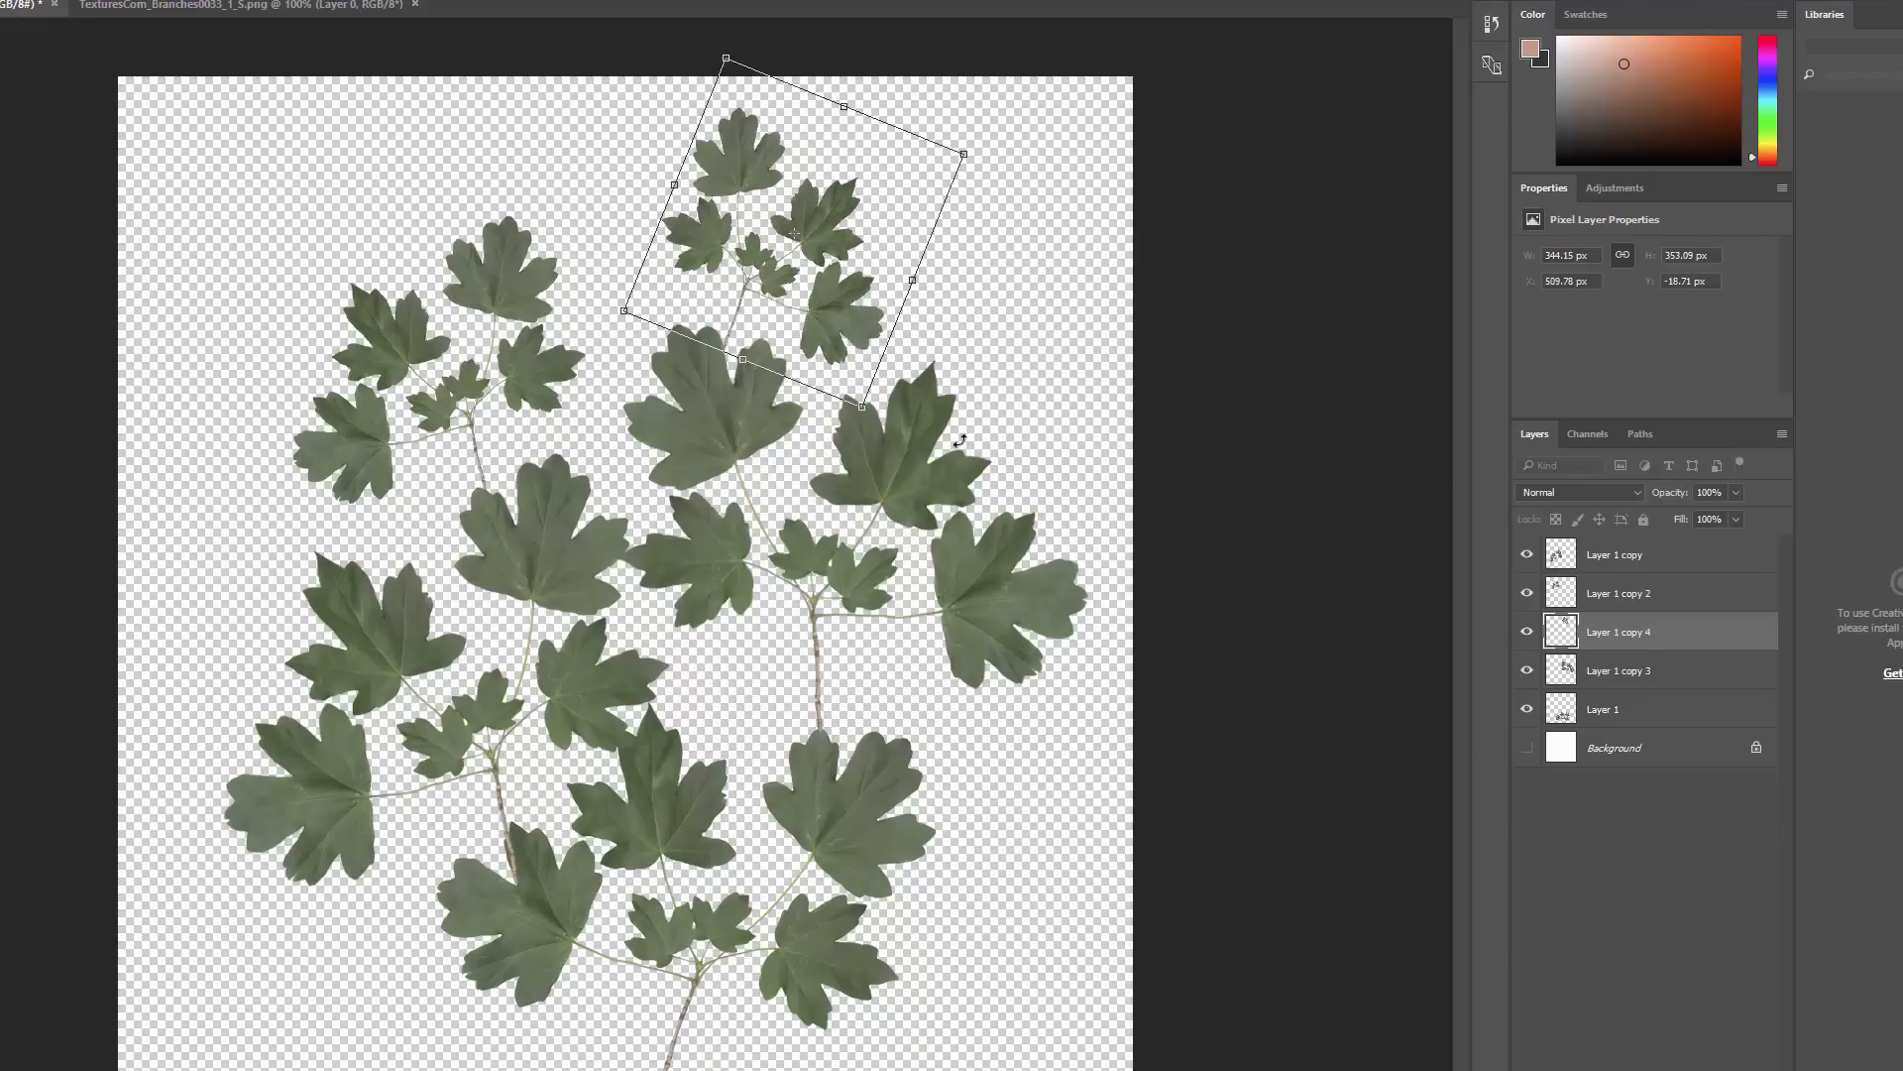
{"action": "key", "text": "Return"}
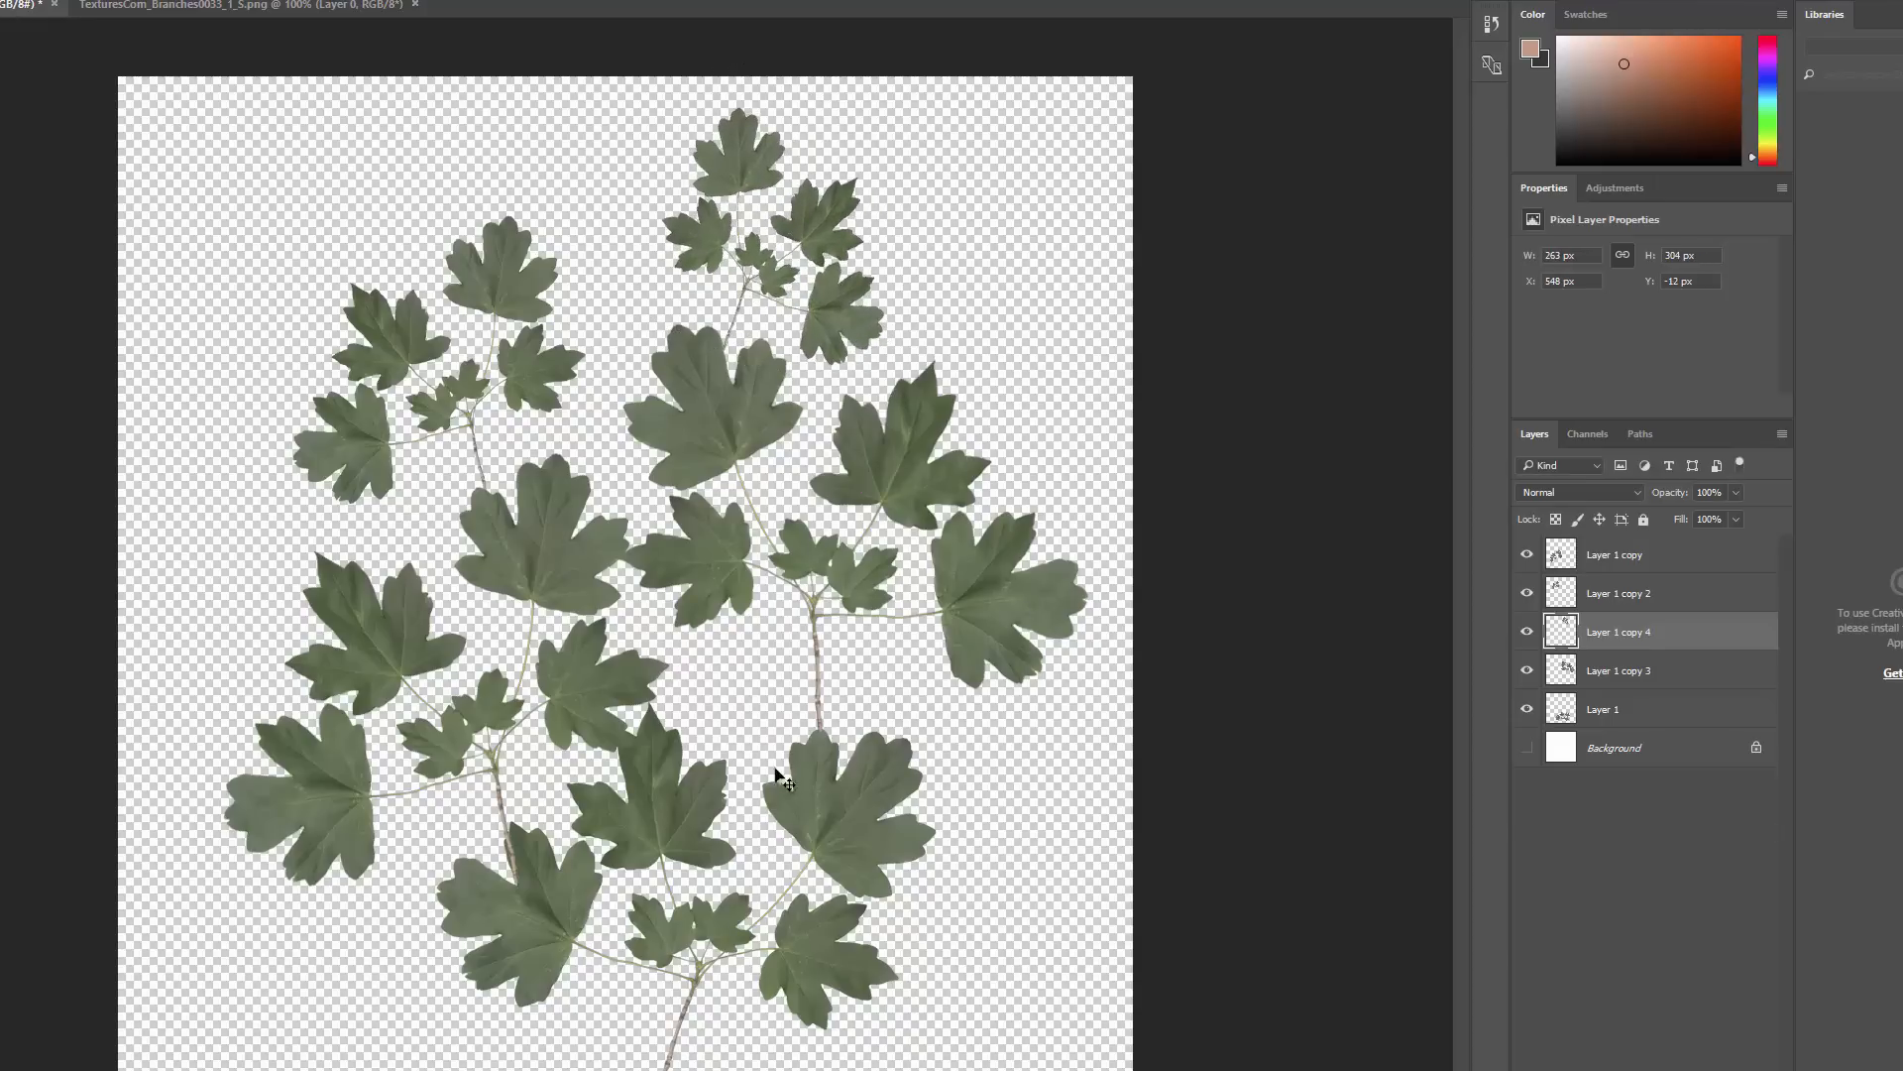
Duplicate the large flipped branch again, rotate the copy clockwise and place it over the gap in the lower middle
{"action": "left_click_drag", "start_coordinate": [821, 631], "coordinate": [674, 774], "text": "alt"}
{"action": "left_click_drag", "start_coordinate": [753, 631], "coordinate": [753, 574]}
{"action": "key", "text": "ctrl+t"}
{"action": "left_click_drag", "start_coordinate": [992, 889], "coordinate": [929, 936]}
{"action": "left_click_drag", "start_coordinate": [799, 712], "coordinate": [915, 781]}
{"action": "key", "text": "Return"}
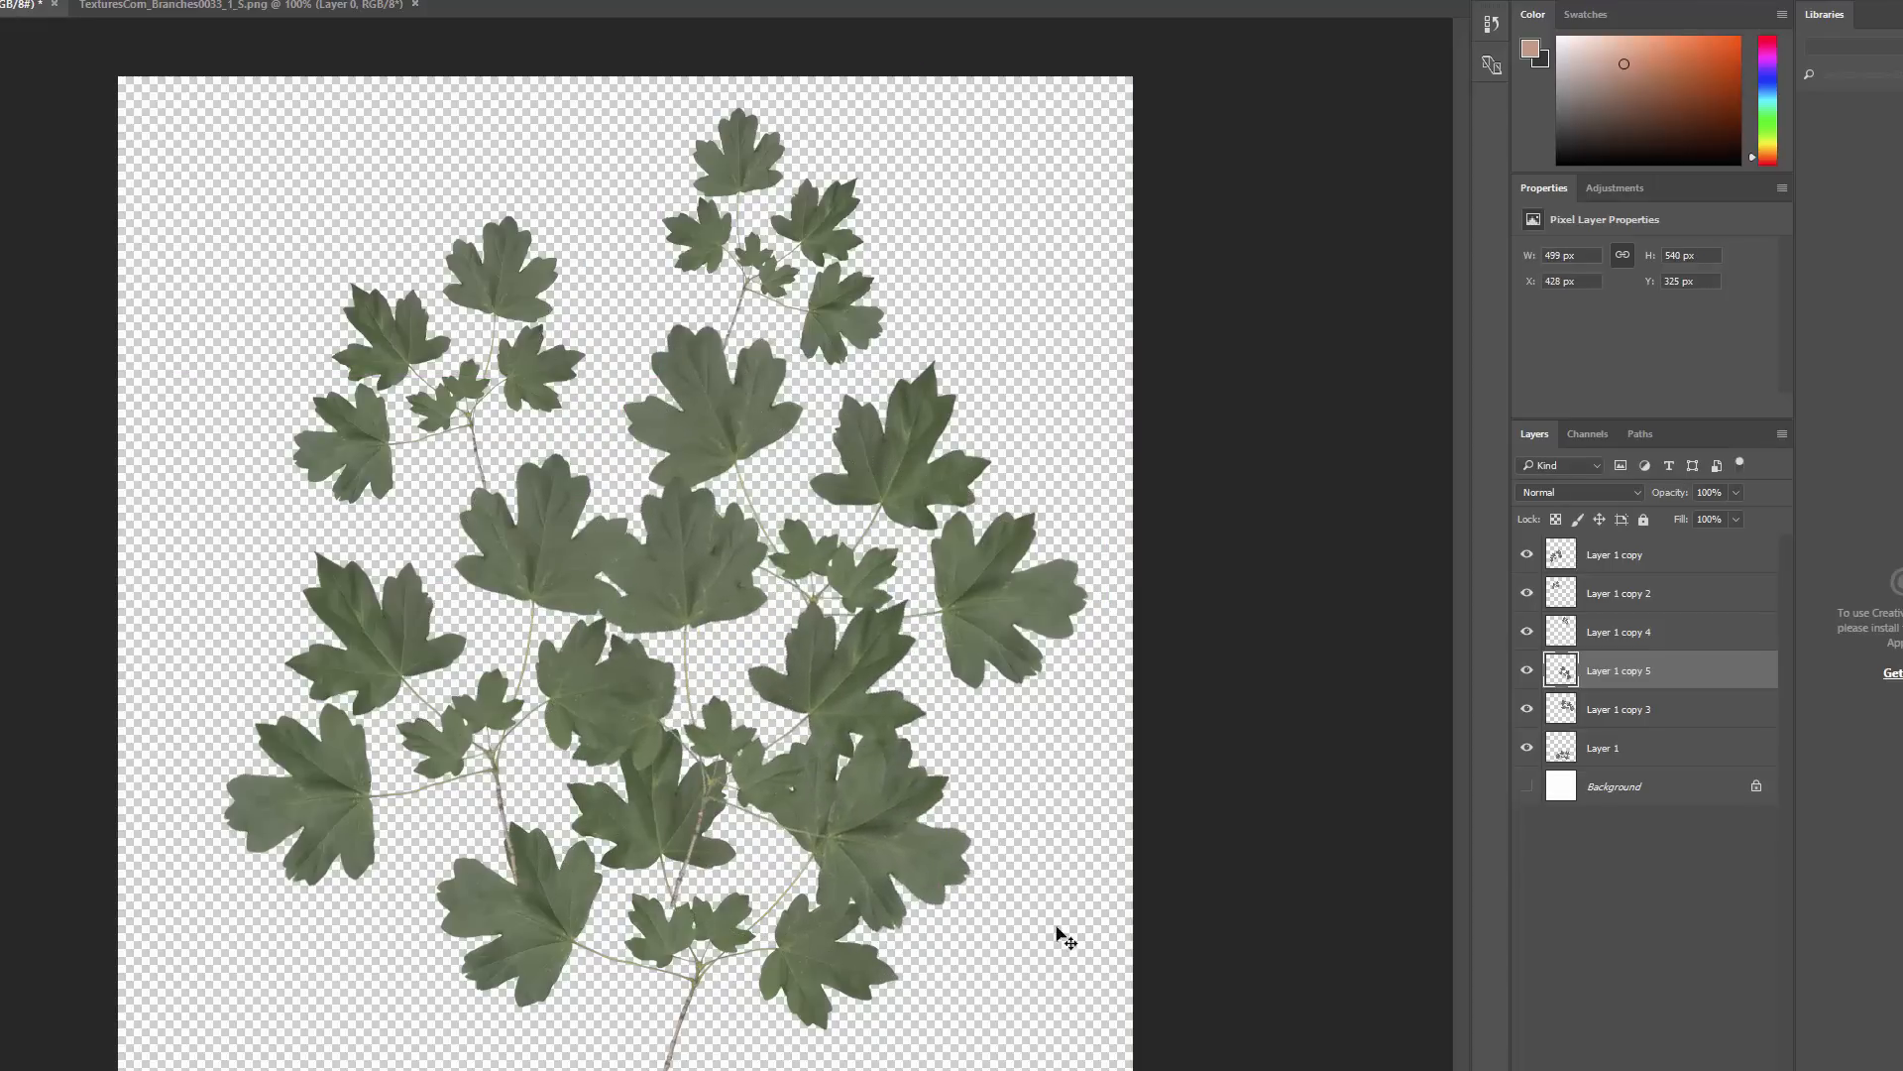
Merge all the leaf branch layers from Layer 1 up to Layer 1 copy into one layer, leaving out the Background
{"action": "left_click", "coordinate": [1633, 758], "text": "shift"}
{"action": "left_click", "coordinate": [1632, 568], "text": "shift"}
{"action": "left_click", "coordinate": [1627, 750]}
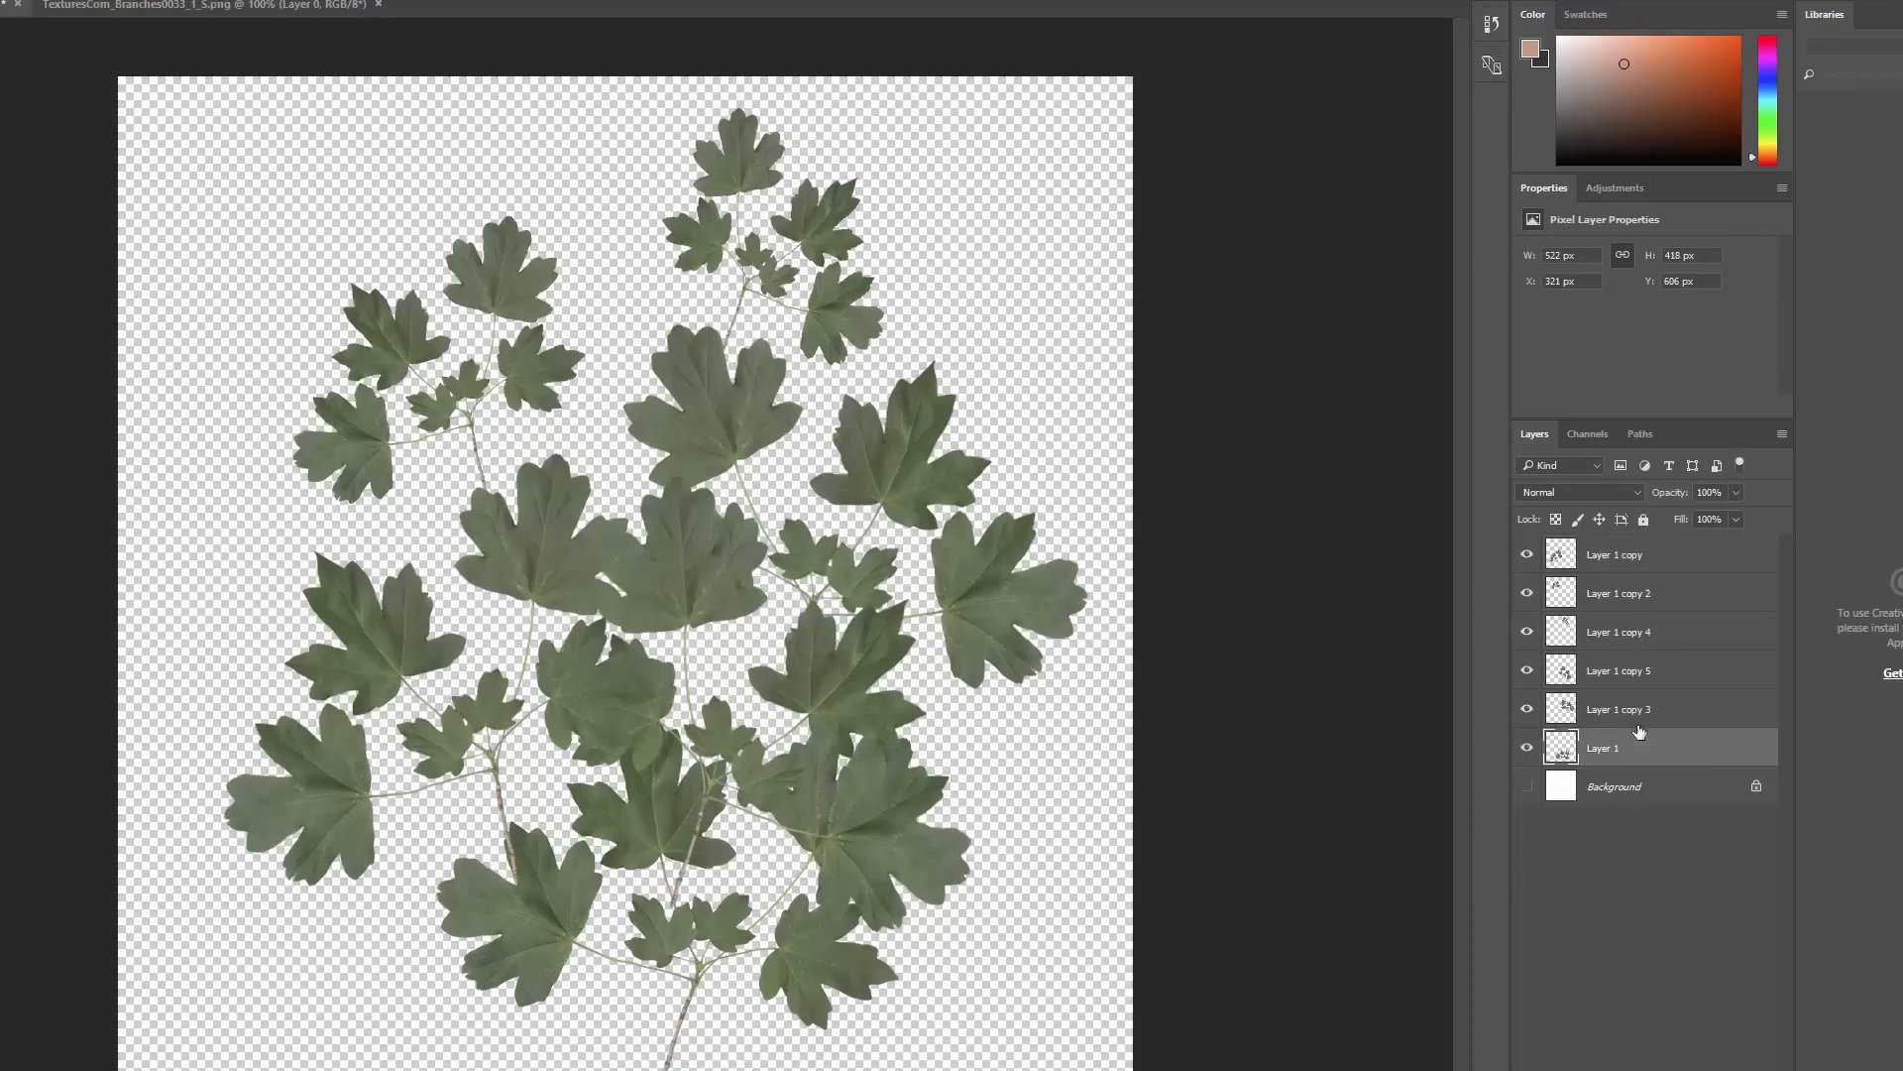
{"action": "left_click", "coordinate": [1623, 558], "text": "shift"}
{"action": "key", "text": "ctrl+e"}
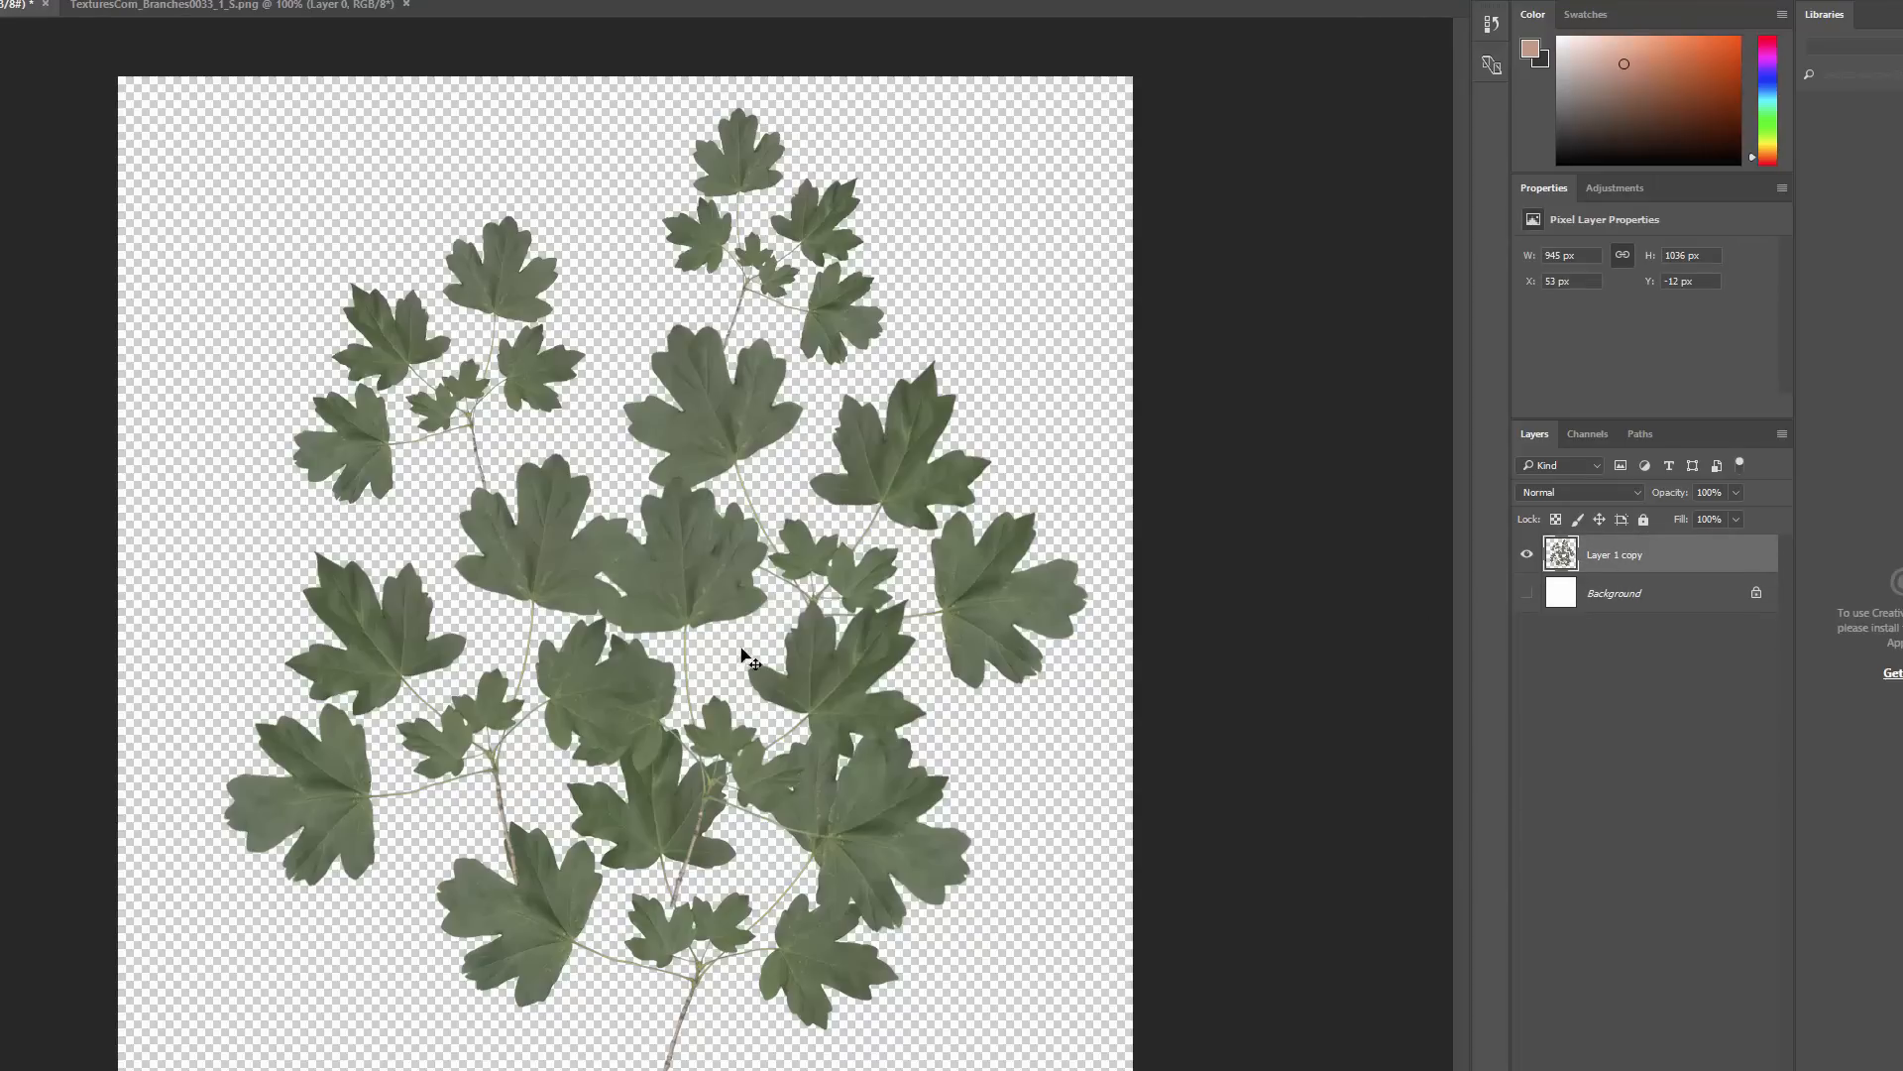
Save the leaf texture as the PNG file leaf_text in the Downloads folder with Smallest / Slow compression and no interlacing
{"action": "key", "text": "ctrl+shift+s"}
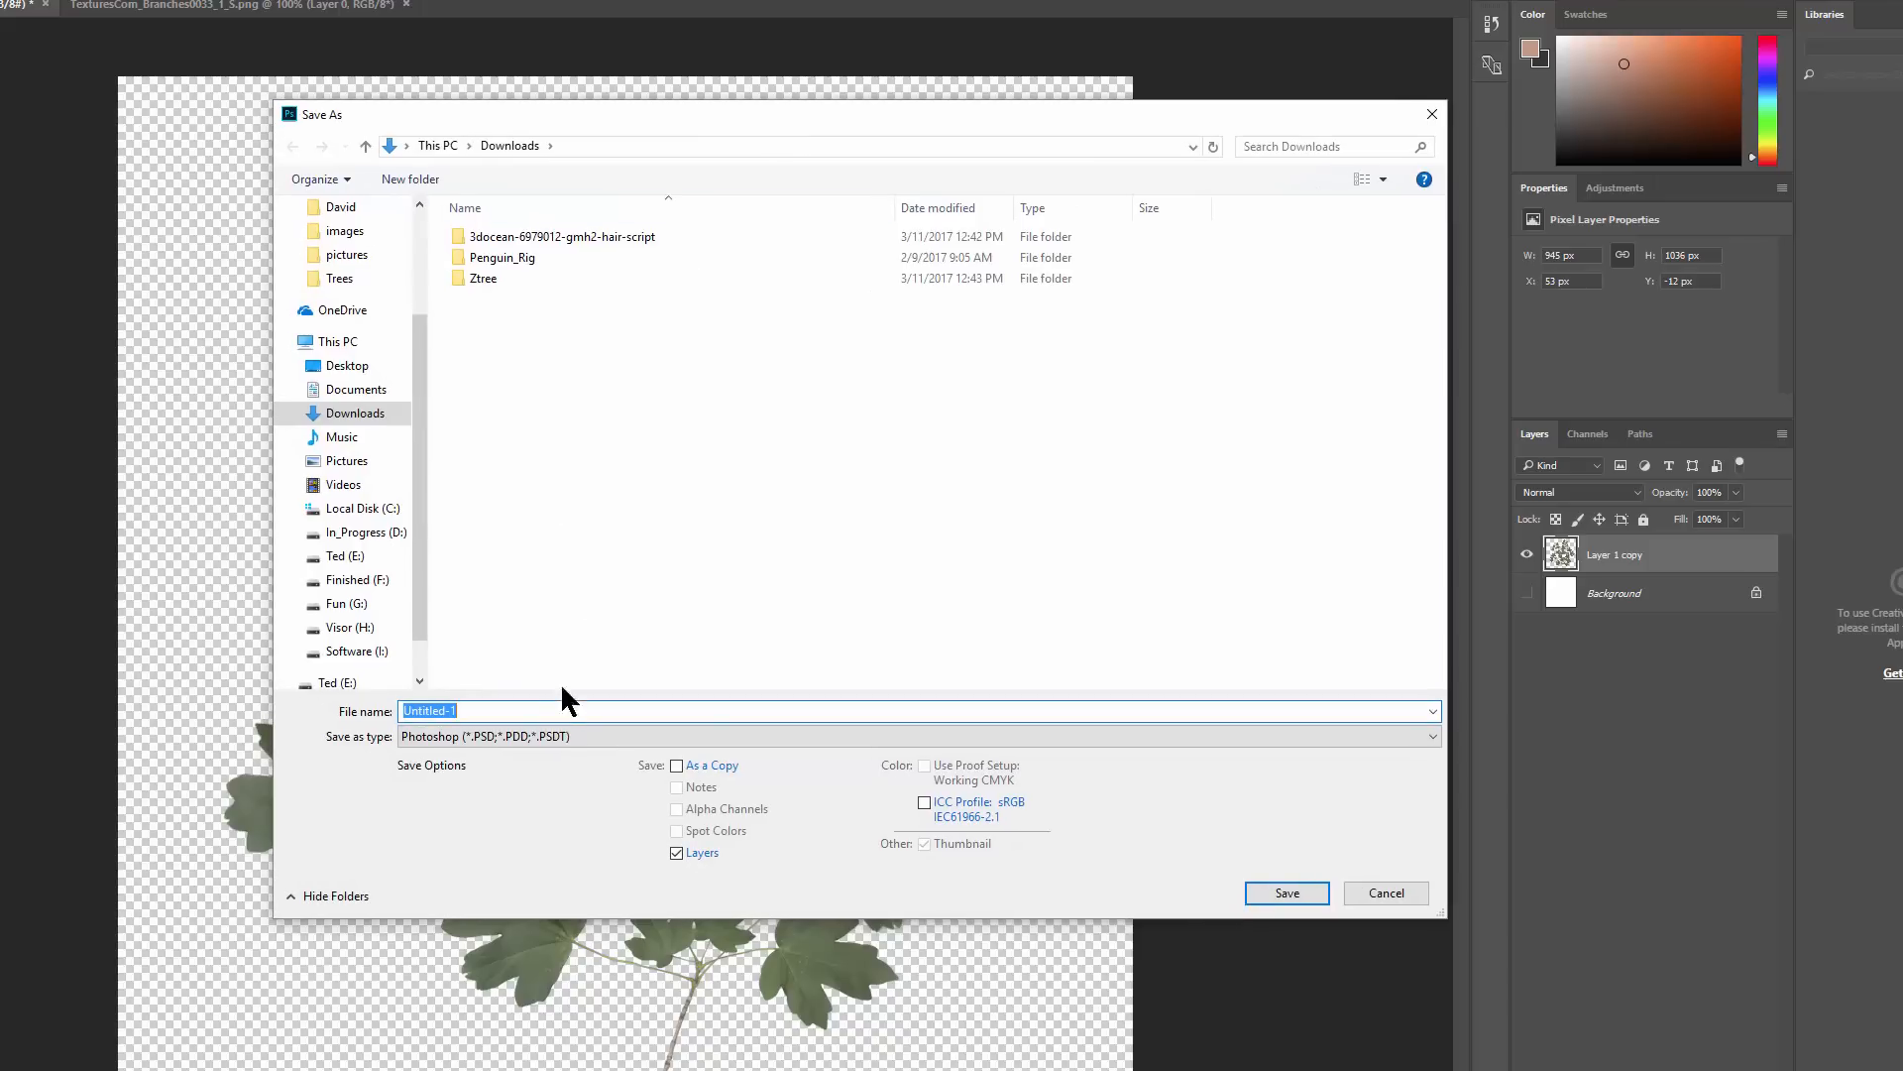
{"action": "left_click", "coordinate": [550, 736]}
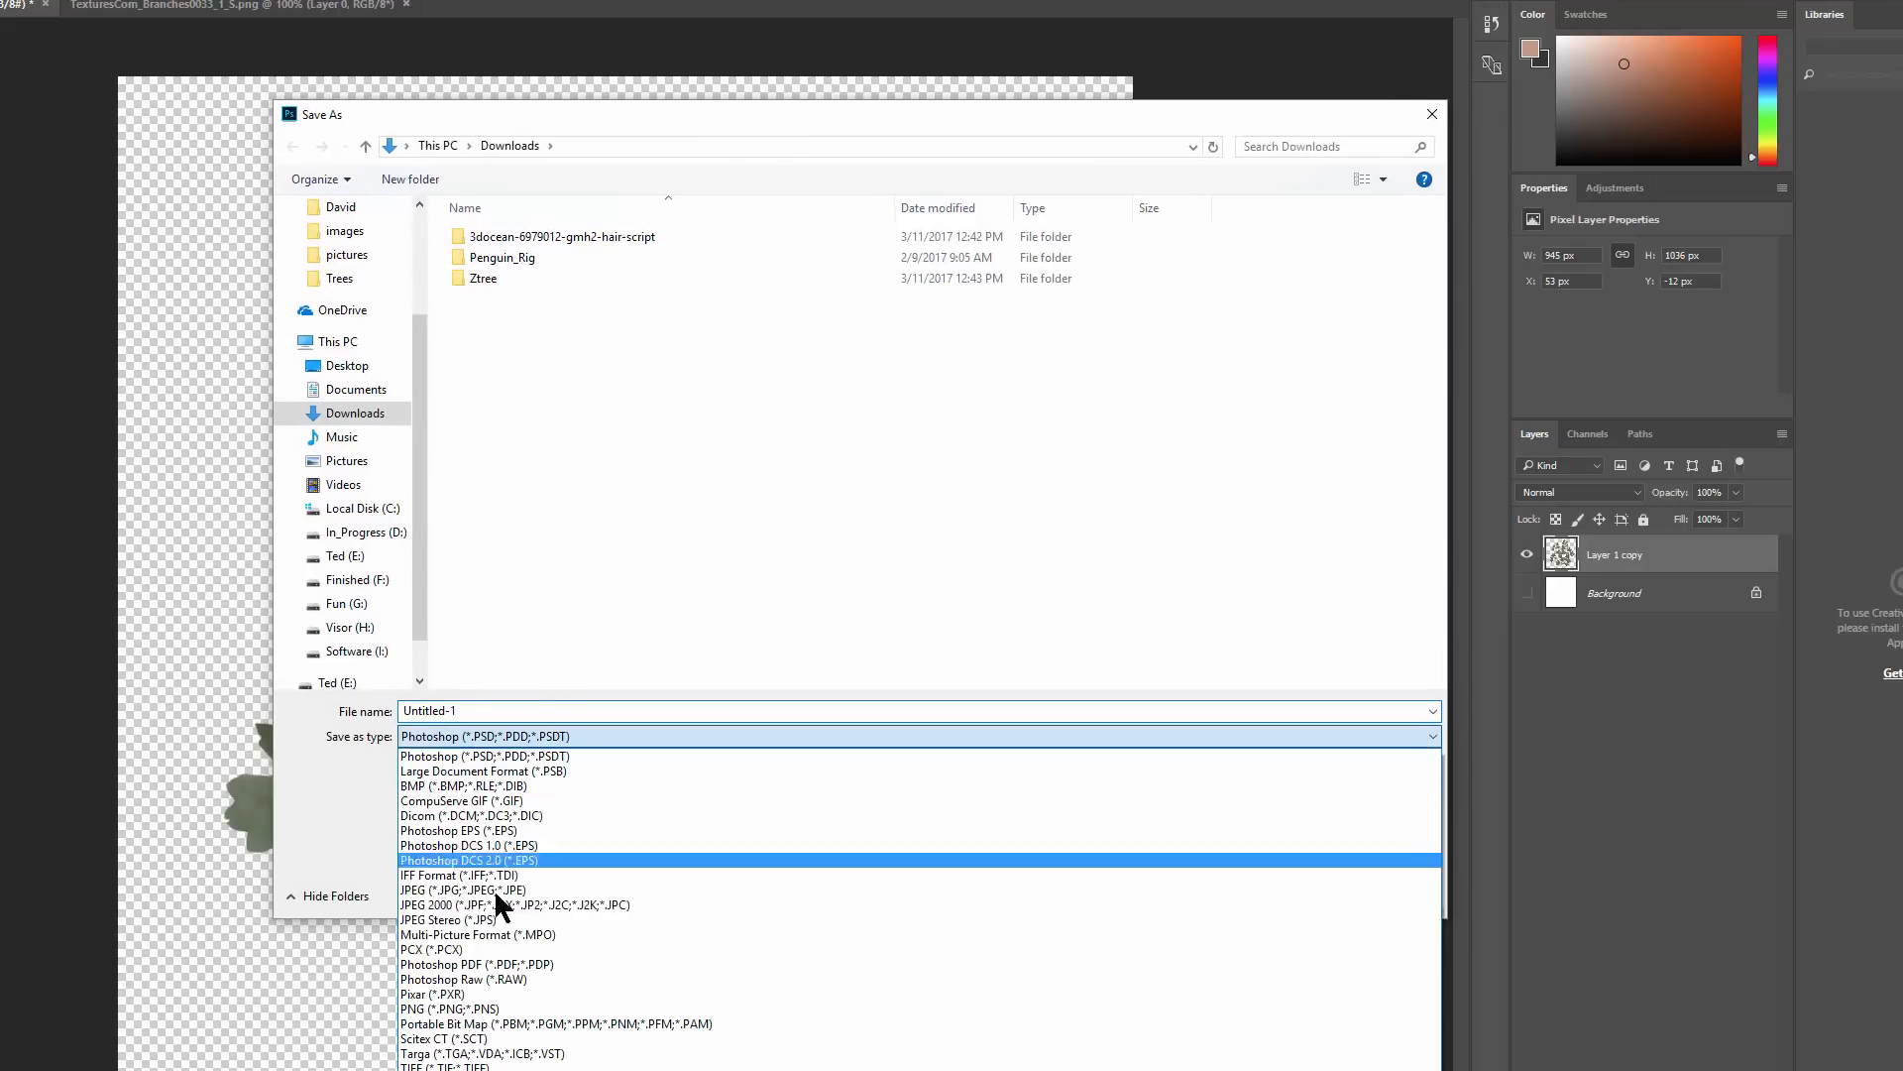
{"action": "left_click", "coordinate": [502, 1008]}
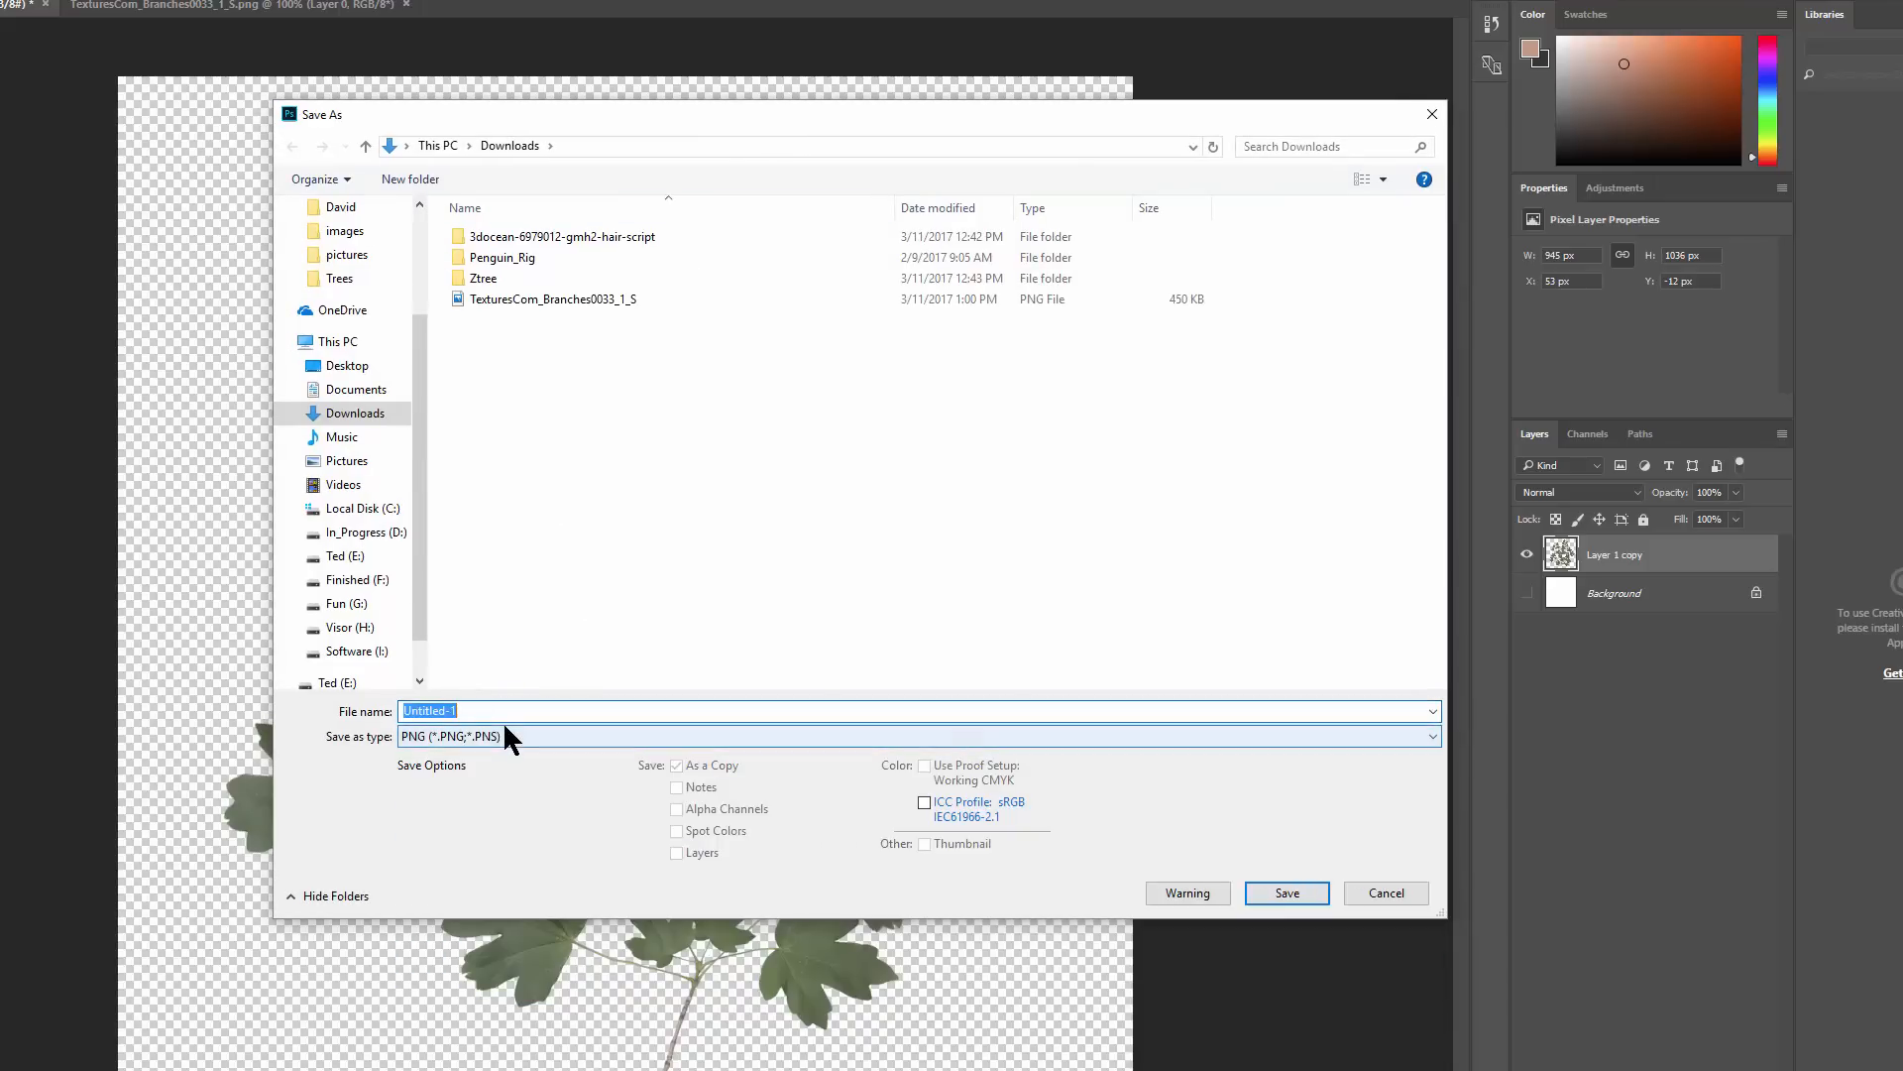
{"action": "type", "text": "leaf_text"}
{"action": "key", "text": "Return"}
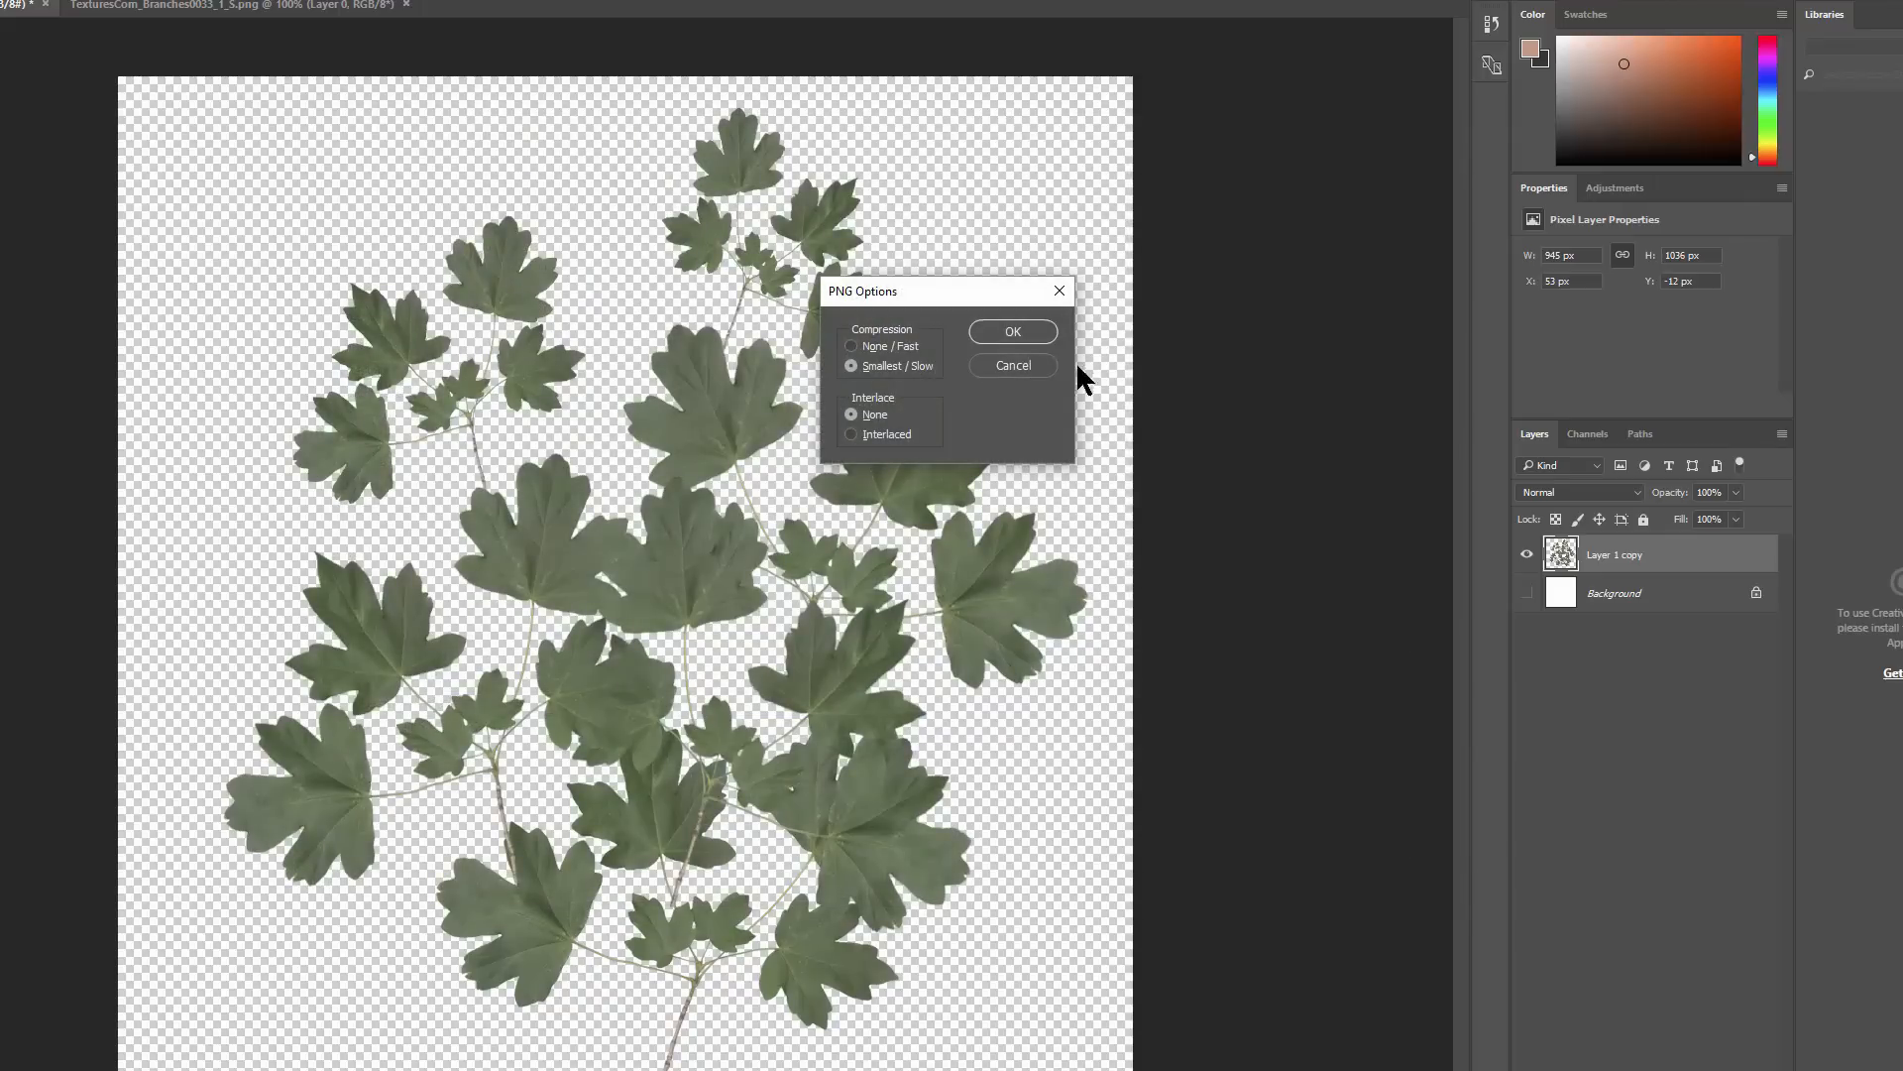
{"action": "left_click", "coordinate": [1022, 340]}
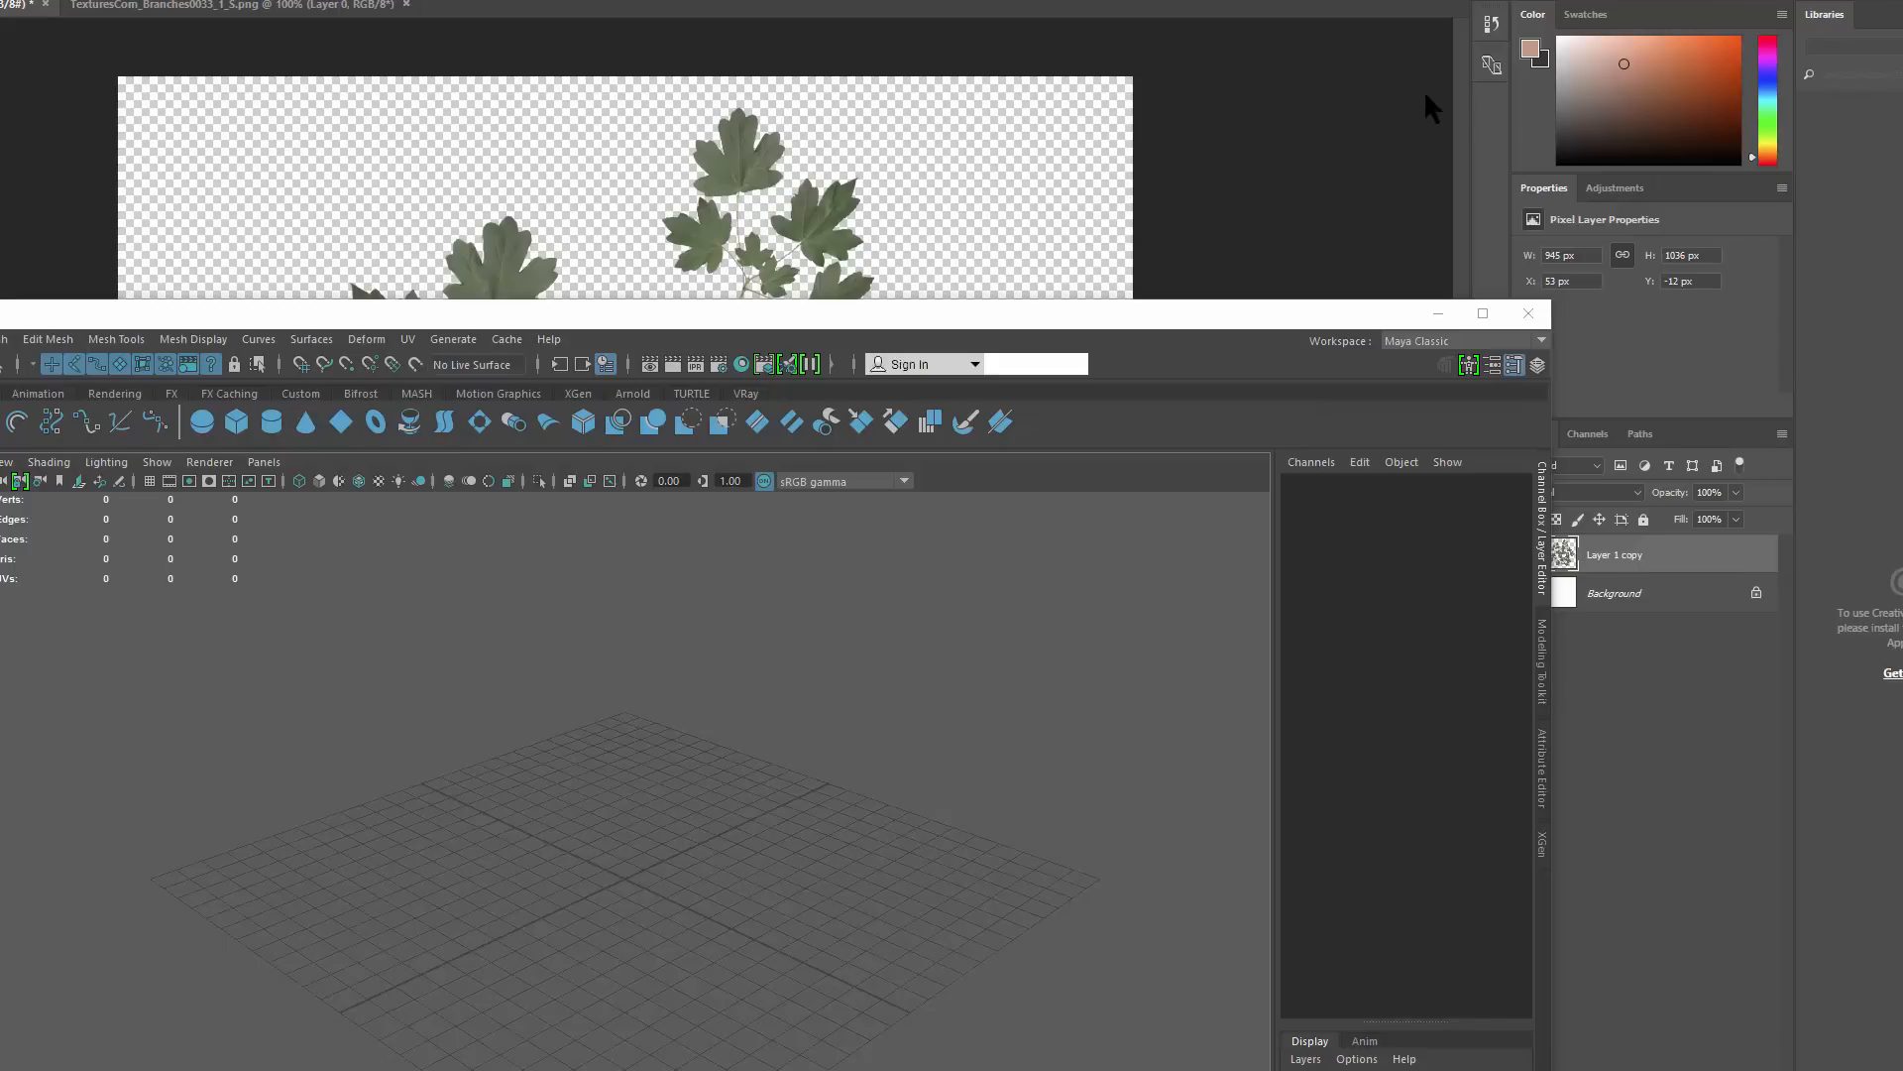
Switch to Maya and maximize its window
{"action": "left_click_drag", "start_coordinate": [1157, 316], "coordinate": [1205, 305]}
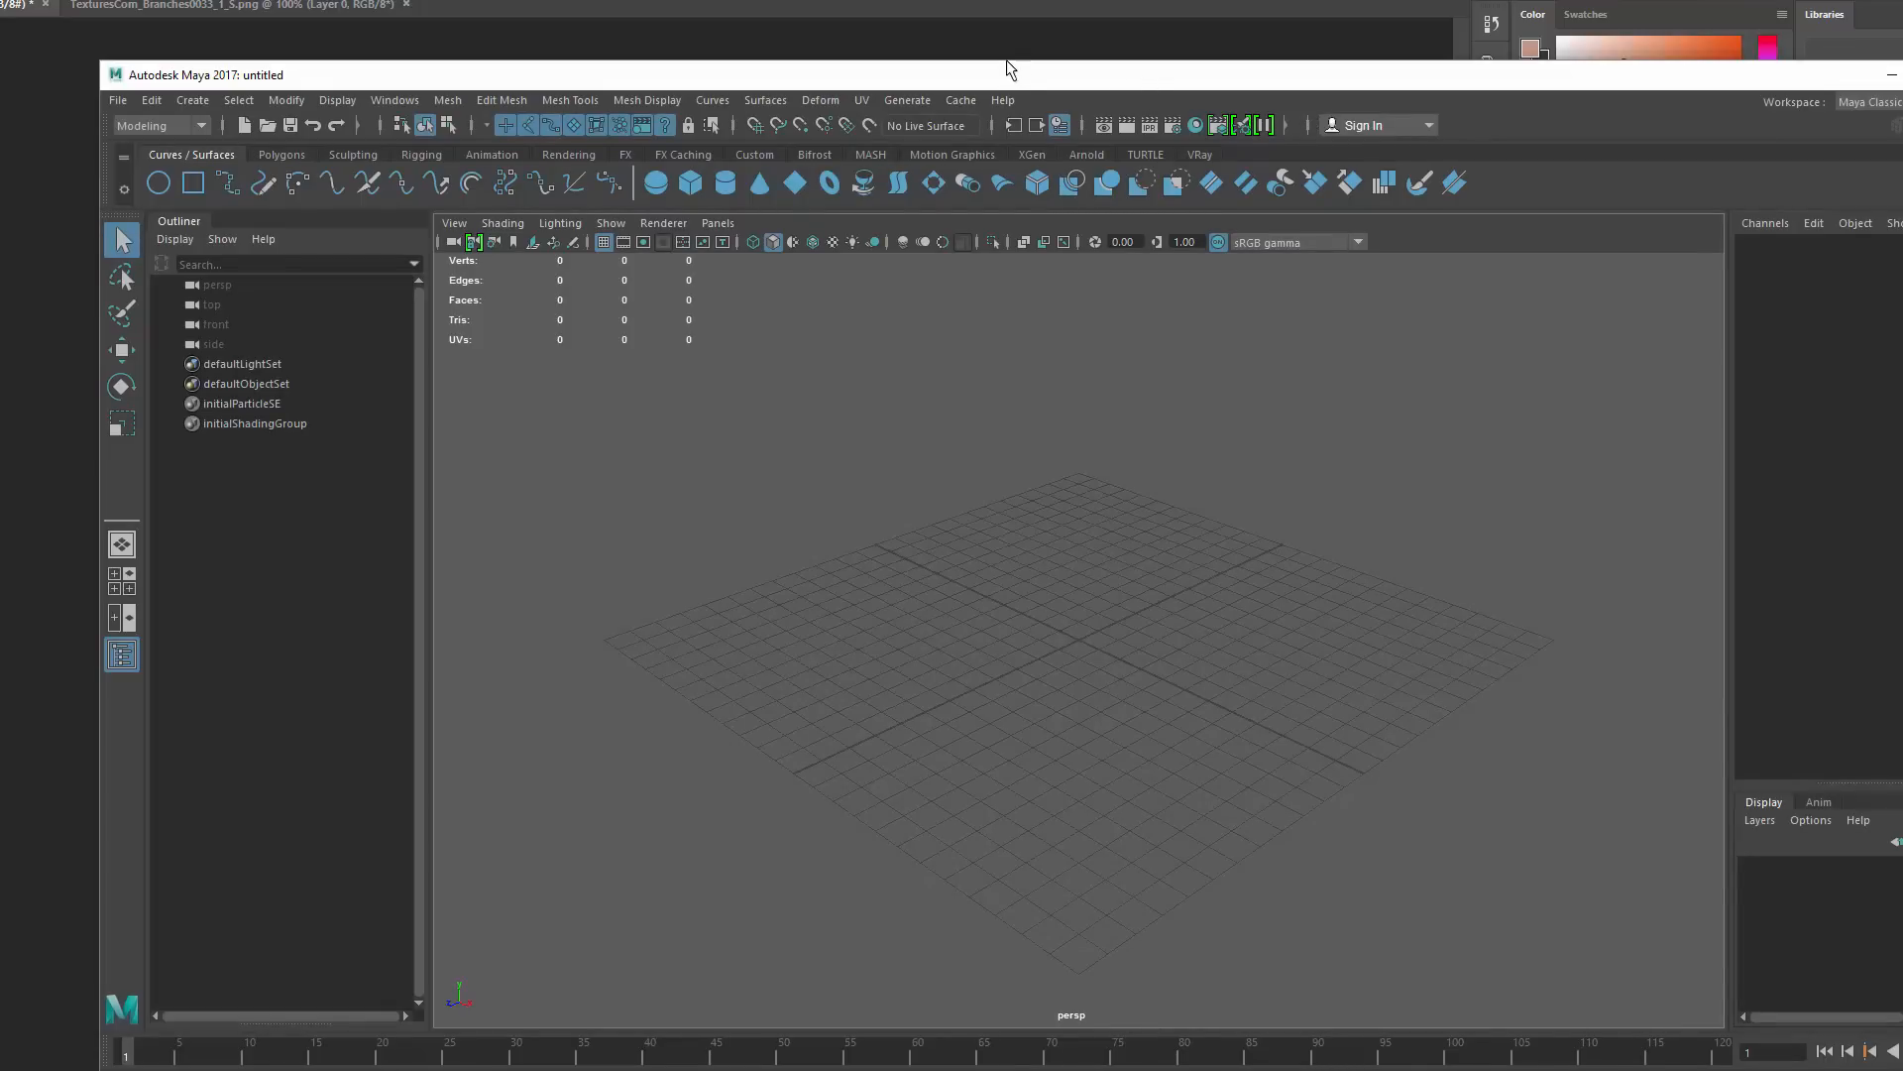
{"action": "left_click_drag", "start_coordinate": [999, 76], "coordinate": [859, 59]}
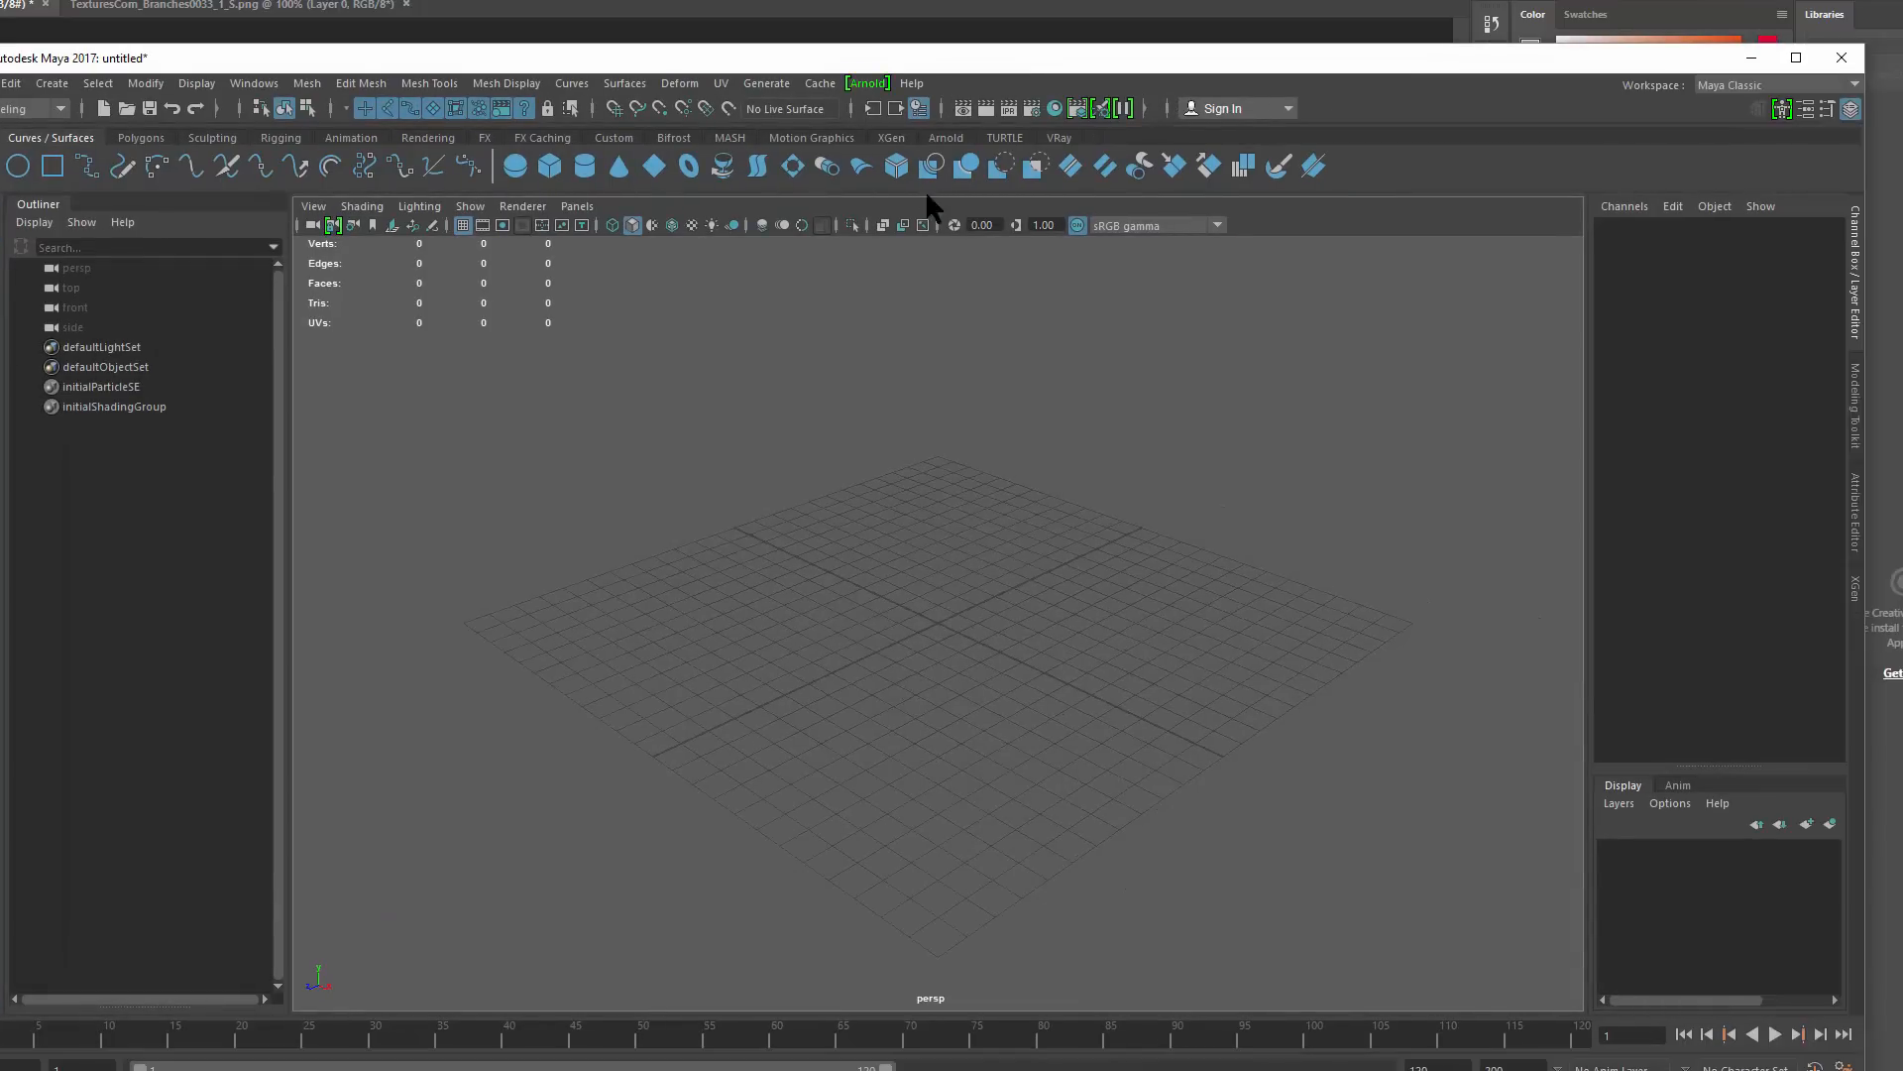
{"action": "double_click", "coordinate": [851, 60]}
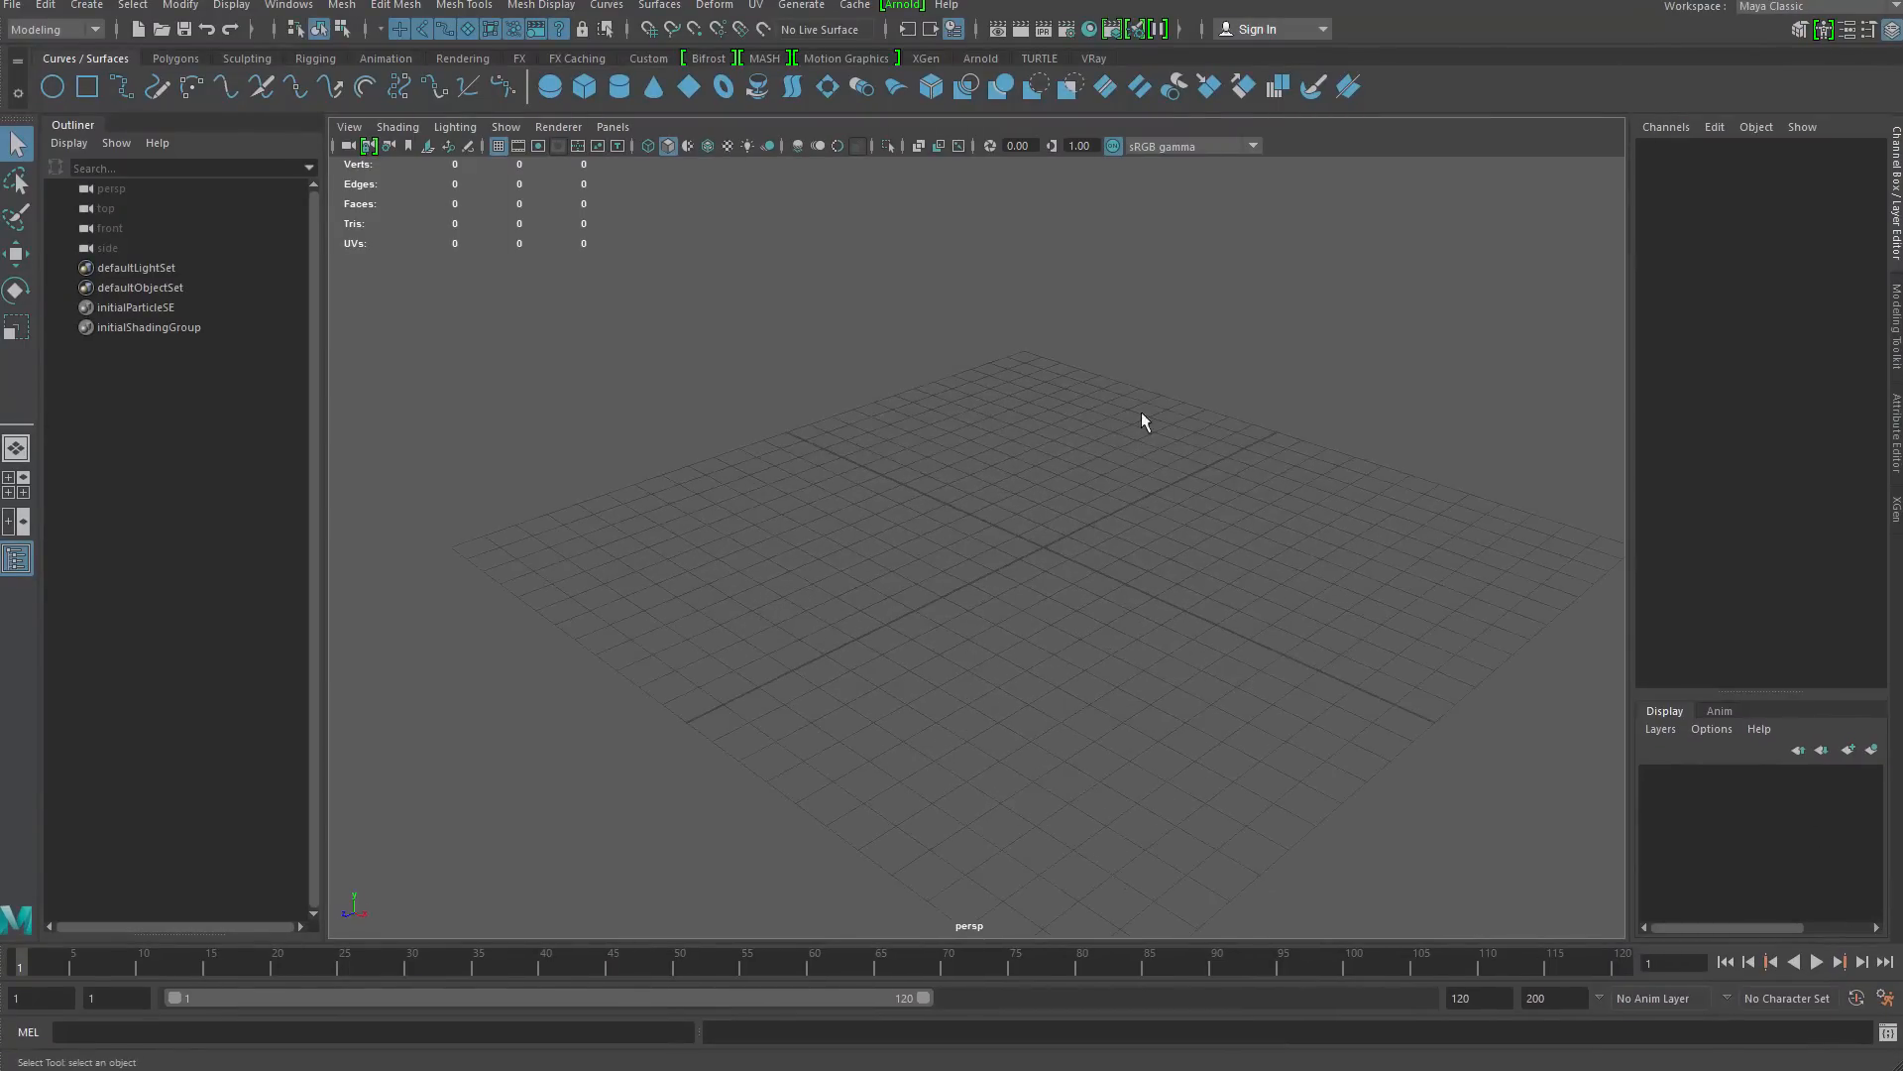
Create a polygon plane with 2 width and 2 height subdivisions and delete its construction history
{"action": "right_click_drag", "start_coordinate": [1140, 418], "coordinate": [1036, 337], "text": "shift"}
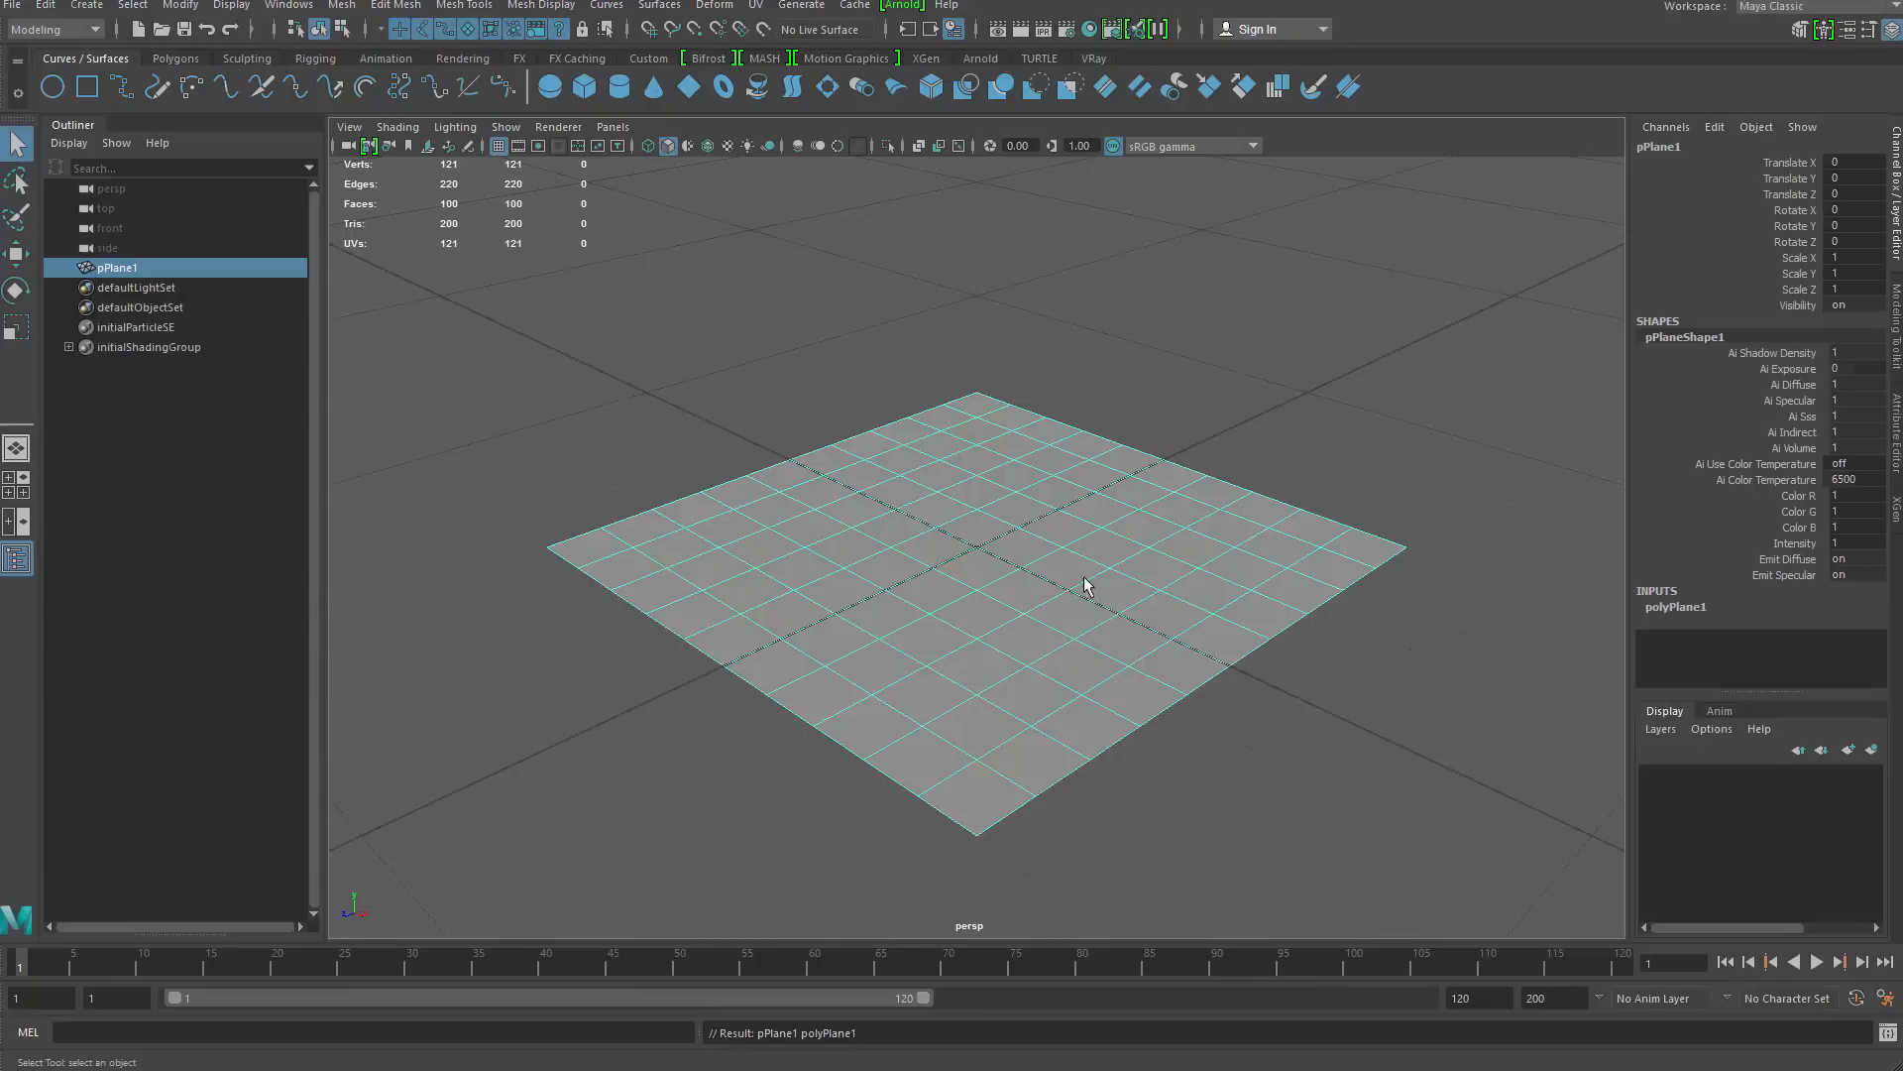
{"action": "left_click_drag", "start_coordinate": [1086, 585], "coordinate": [1446, 547], "text": "alt"}
{"action": "left_click", "coordinate": [1685, 607]}
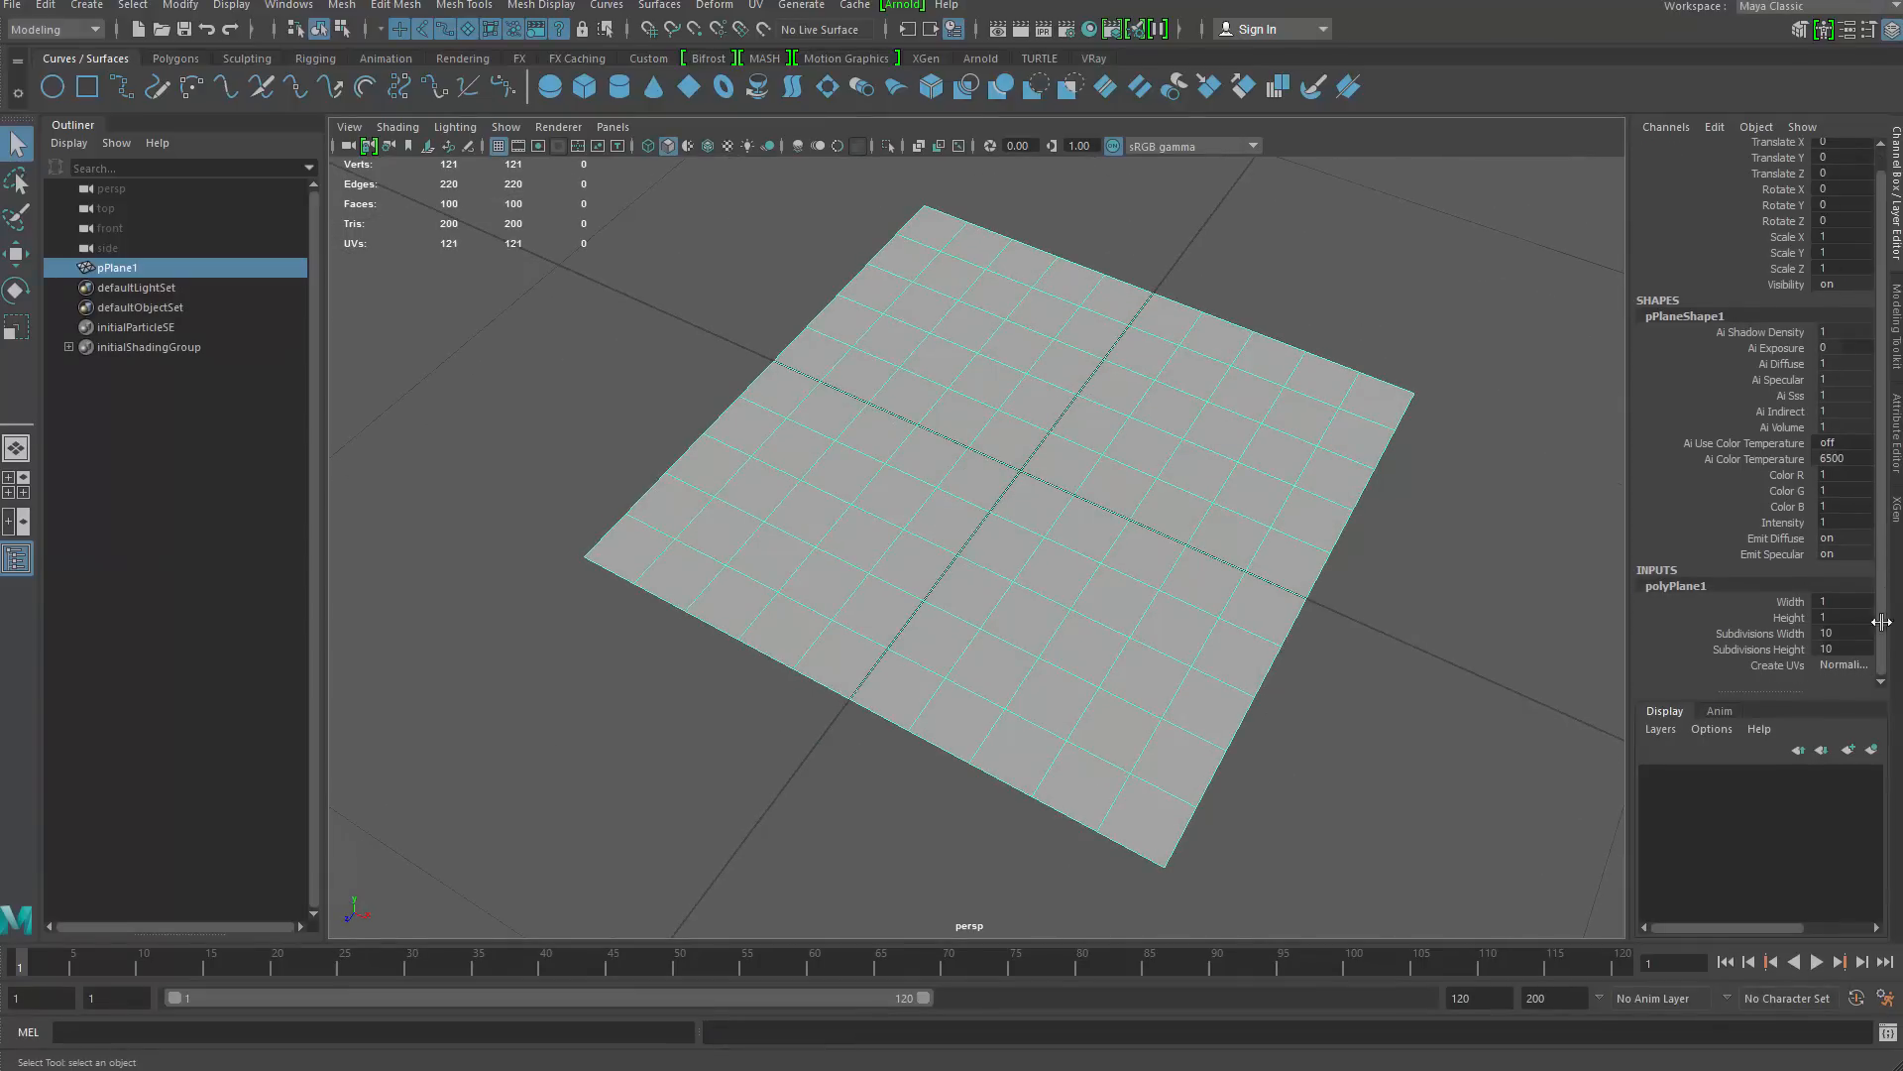
{"action": "left_click_drag", "start_coordinate": [1842, 633], "coordinate": [1849, 649]}
{"action": "type", "text": "2"}
{"action": "key", "text": "Return"}
{"action": "left_click_drag", "start_coordinate": [1289, 446], "coordinate": [1124, 521], "text": "alt"}
{"action": "scroll", "coordinate": [1180, 635], "scroll_direction": "up", "scroll_amount": 3}
{"action": "key", "text": "alt+shift+d"}
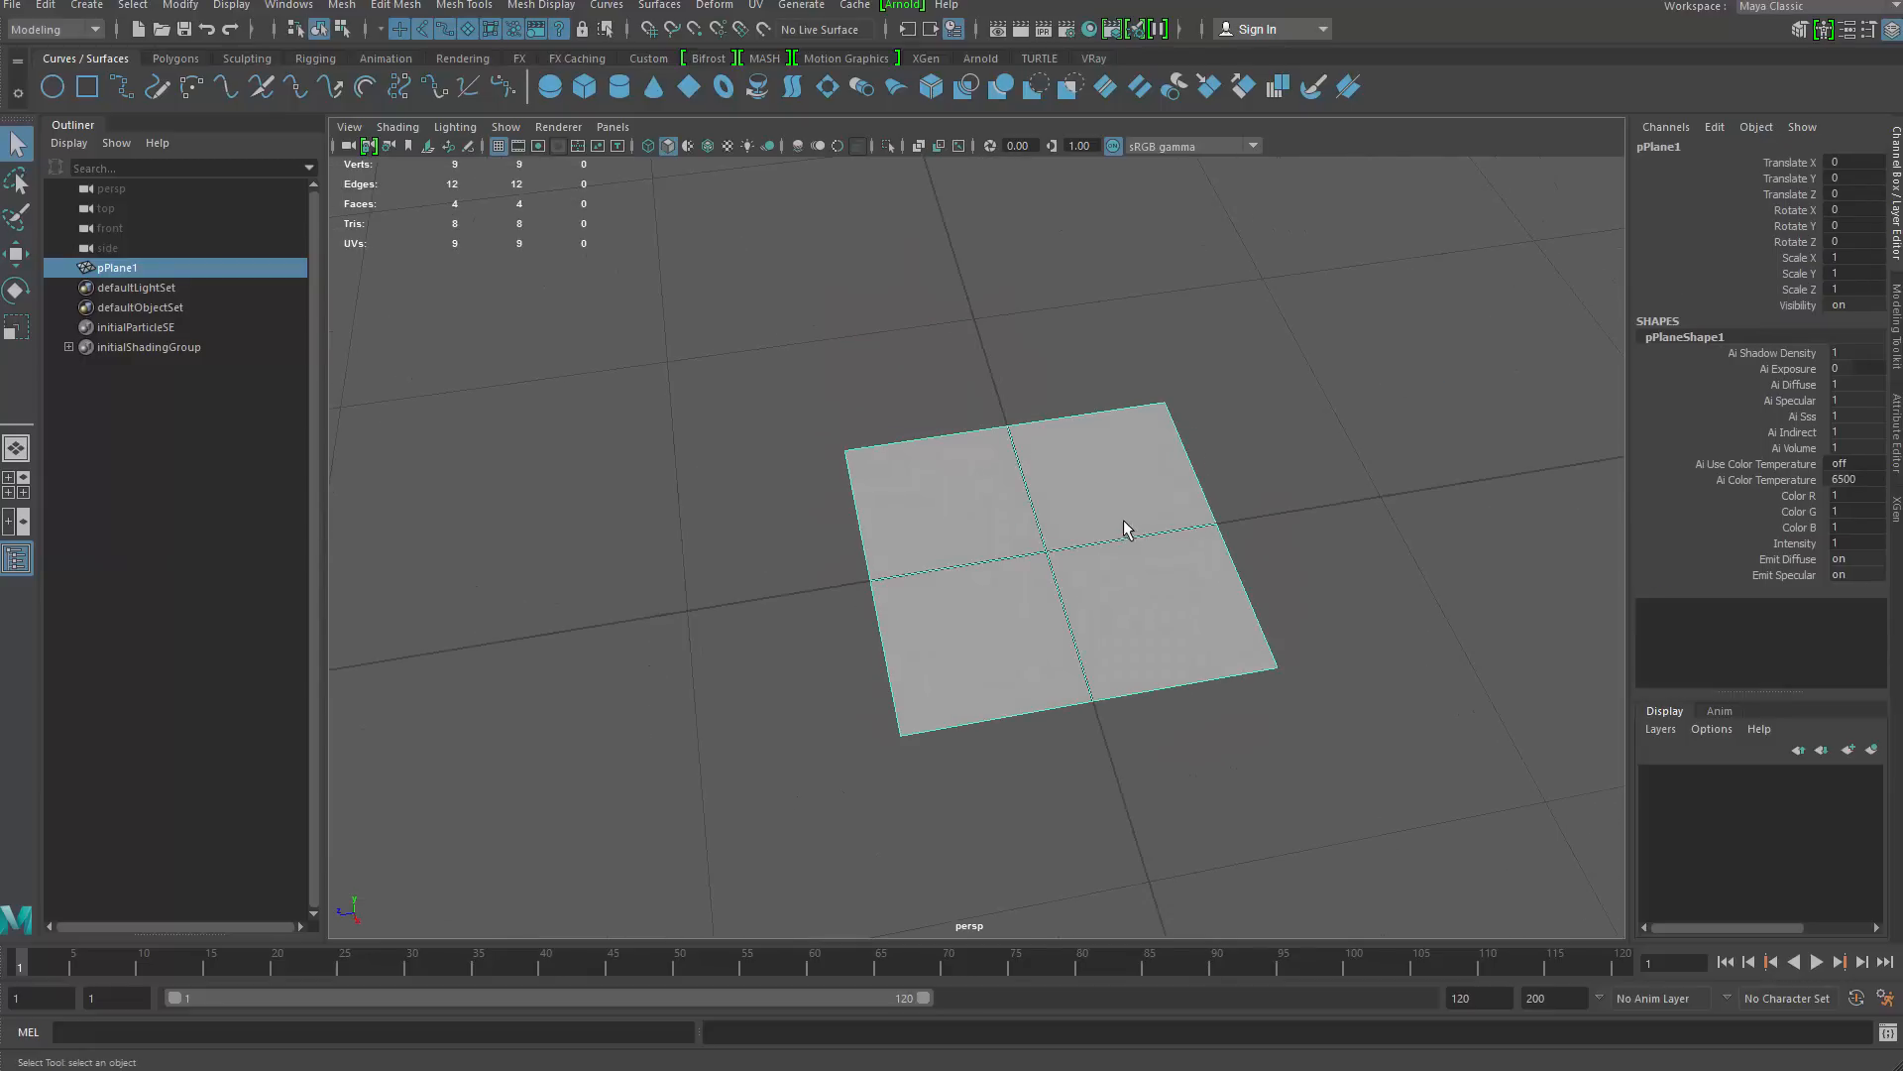
Assign a new Lambert material to the polygon plane
{"action": "right_click_drag", "start_coordinate": [1125, 521], "coordinate": [1111, 1031]}
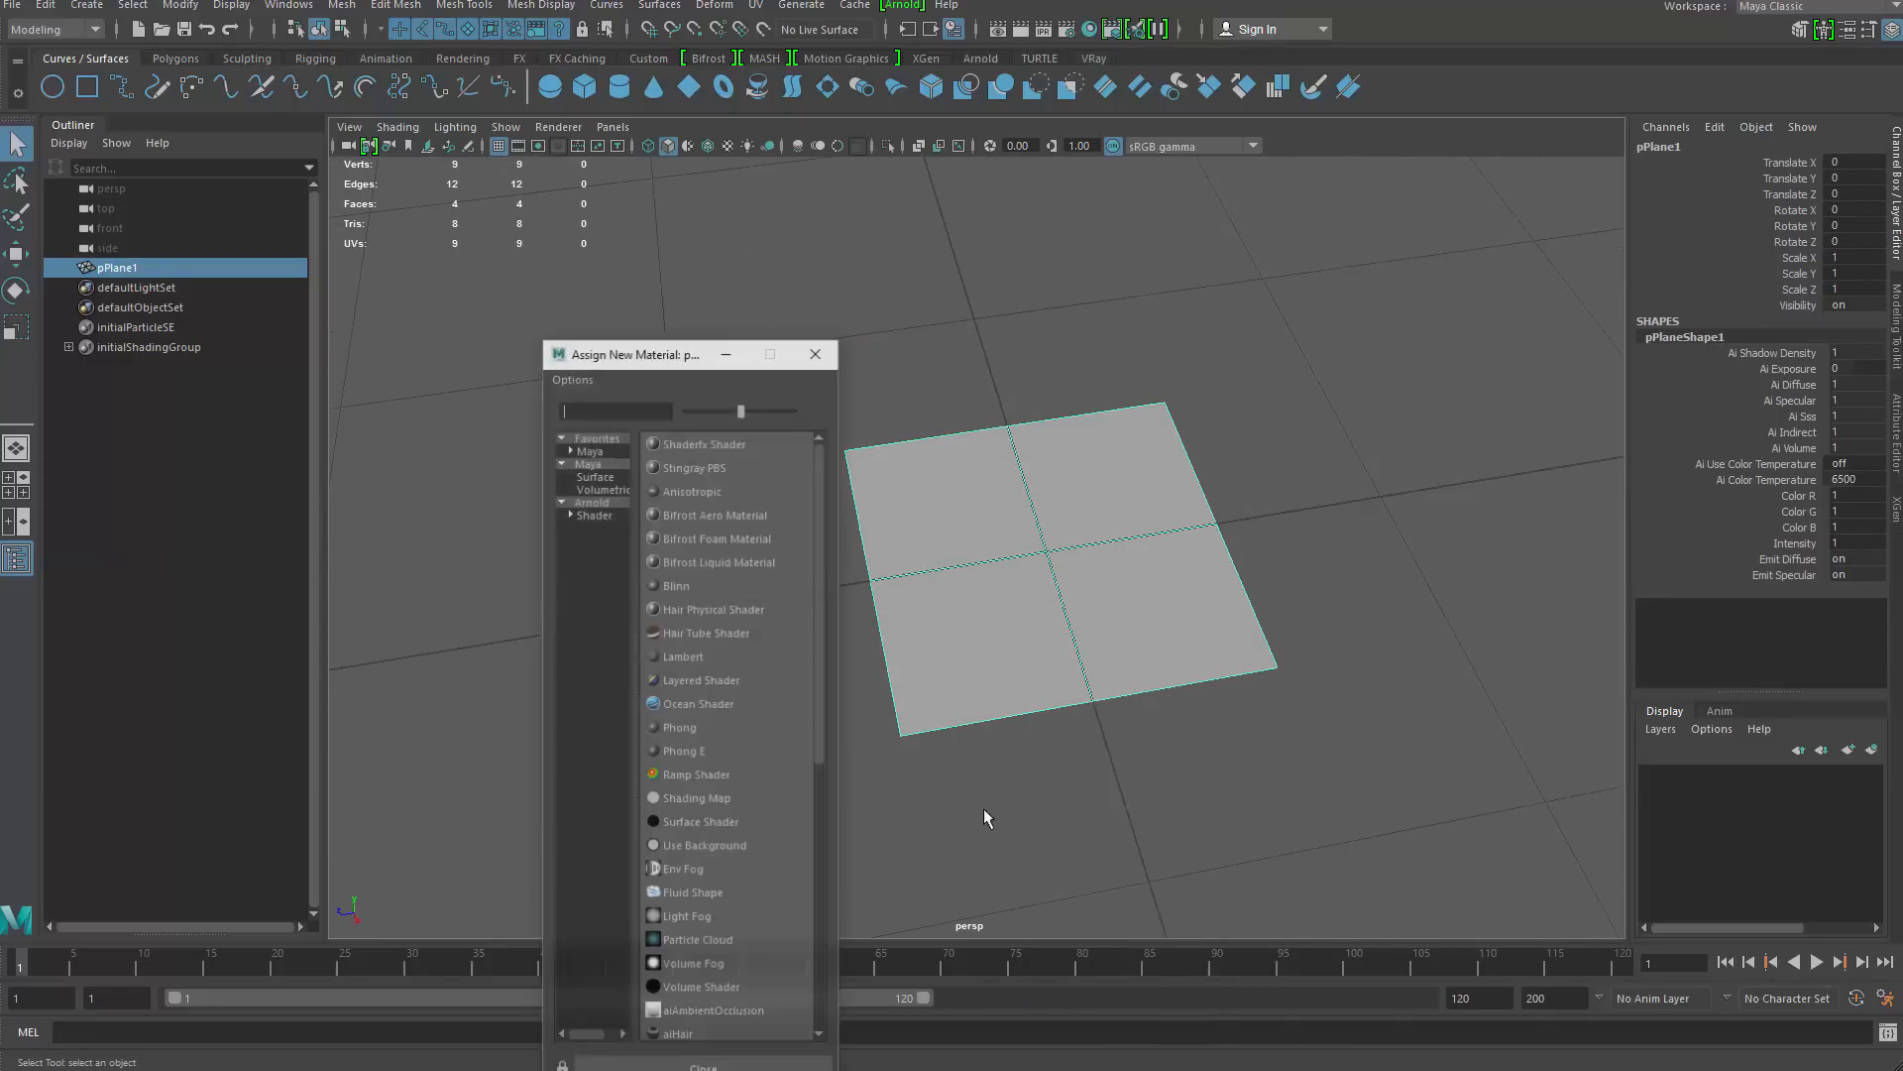
{"action": "left_click_drag", "start_coordinate": [682, 361], "coordinate": [745, 205]}
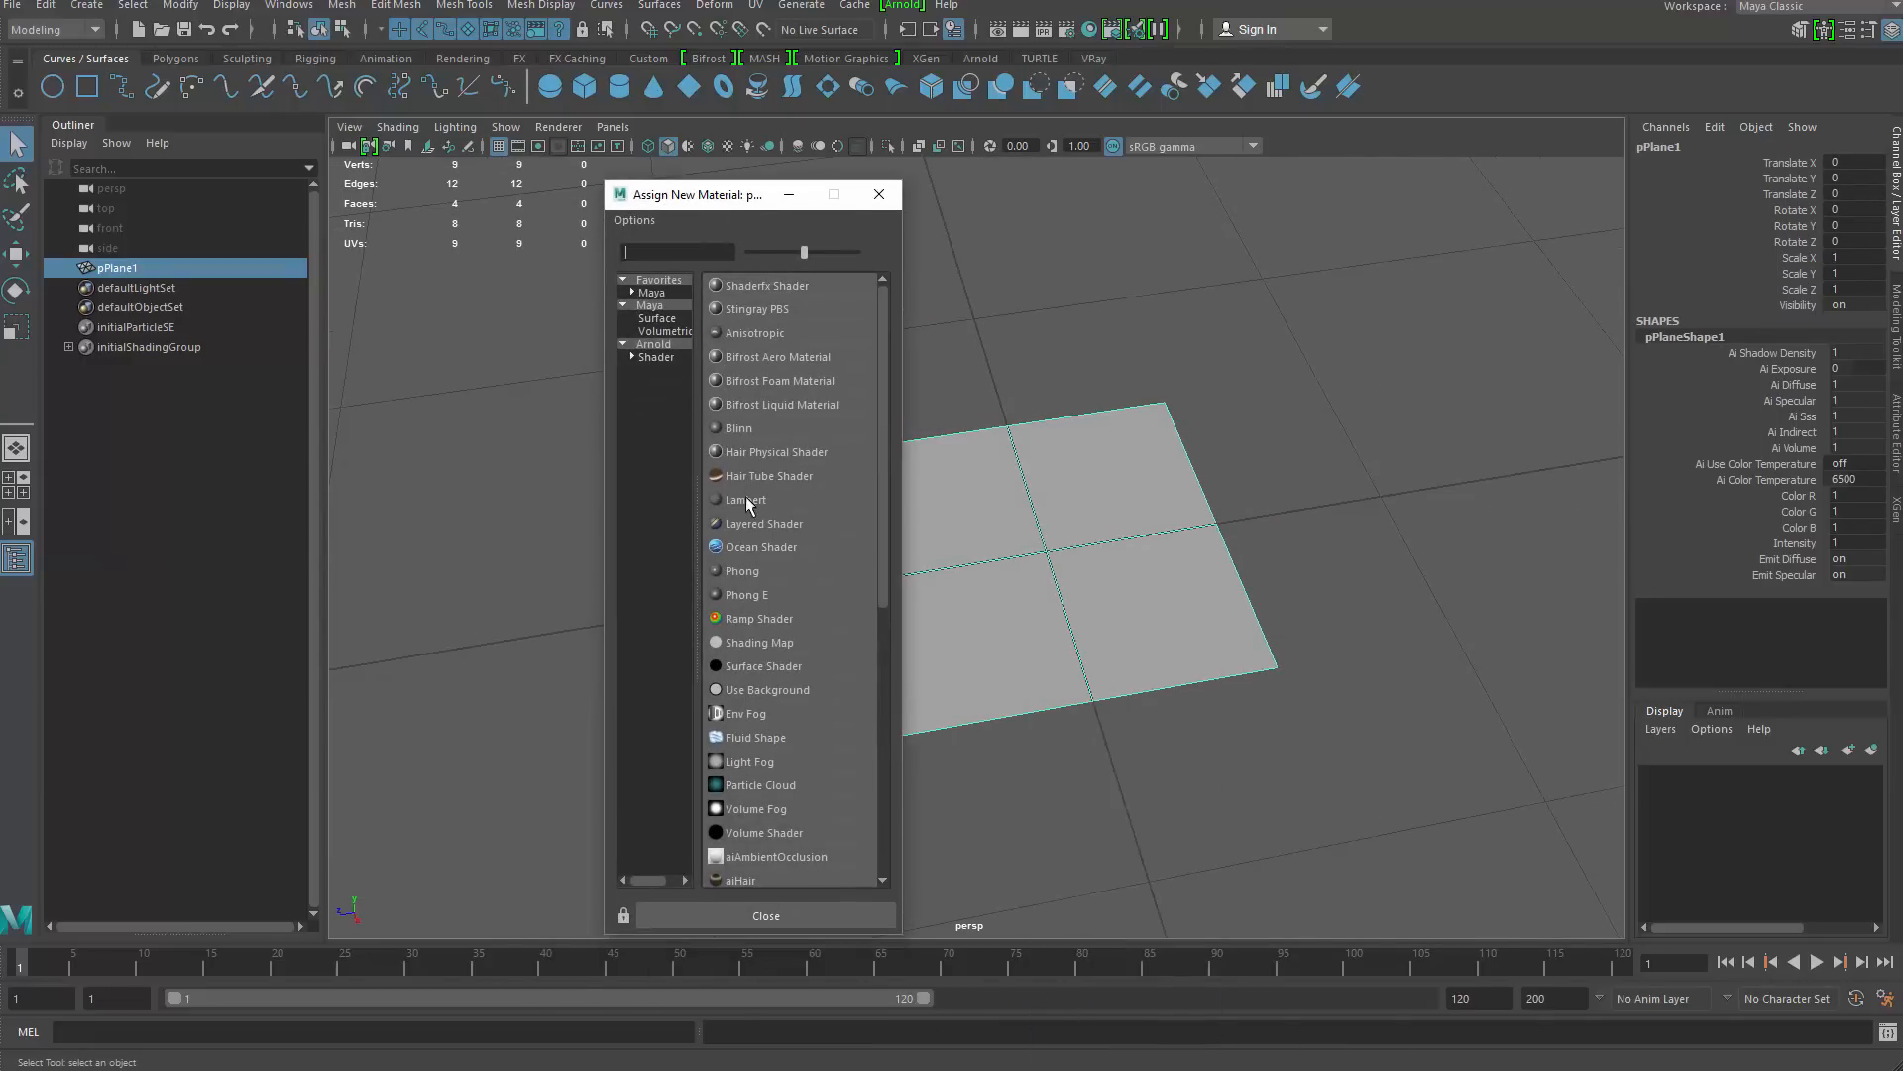
{"action": "left_click", "coordinate": [746, 500]}
{"action": "left_click", "coordinate": [1658, 167]}
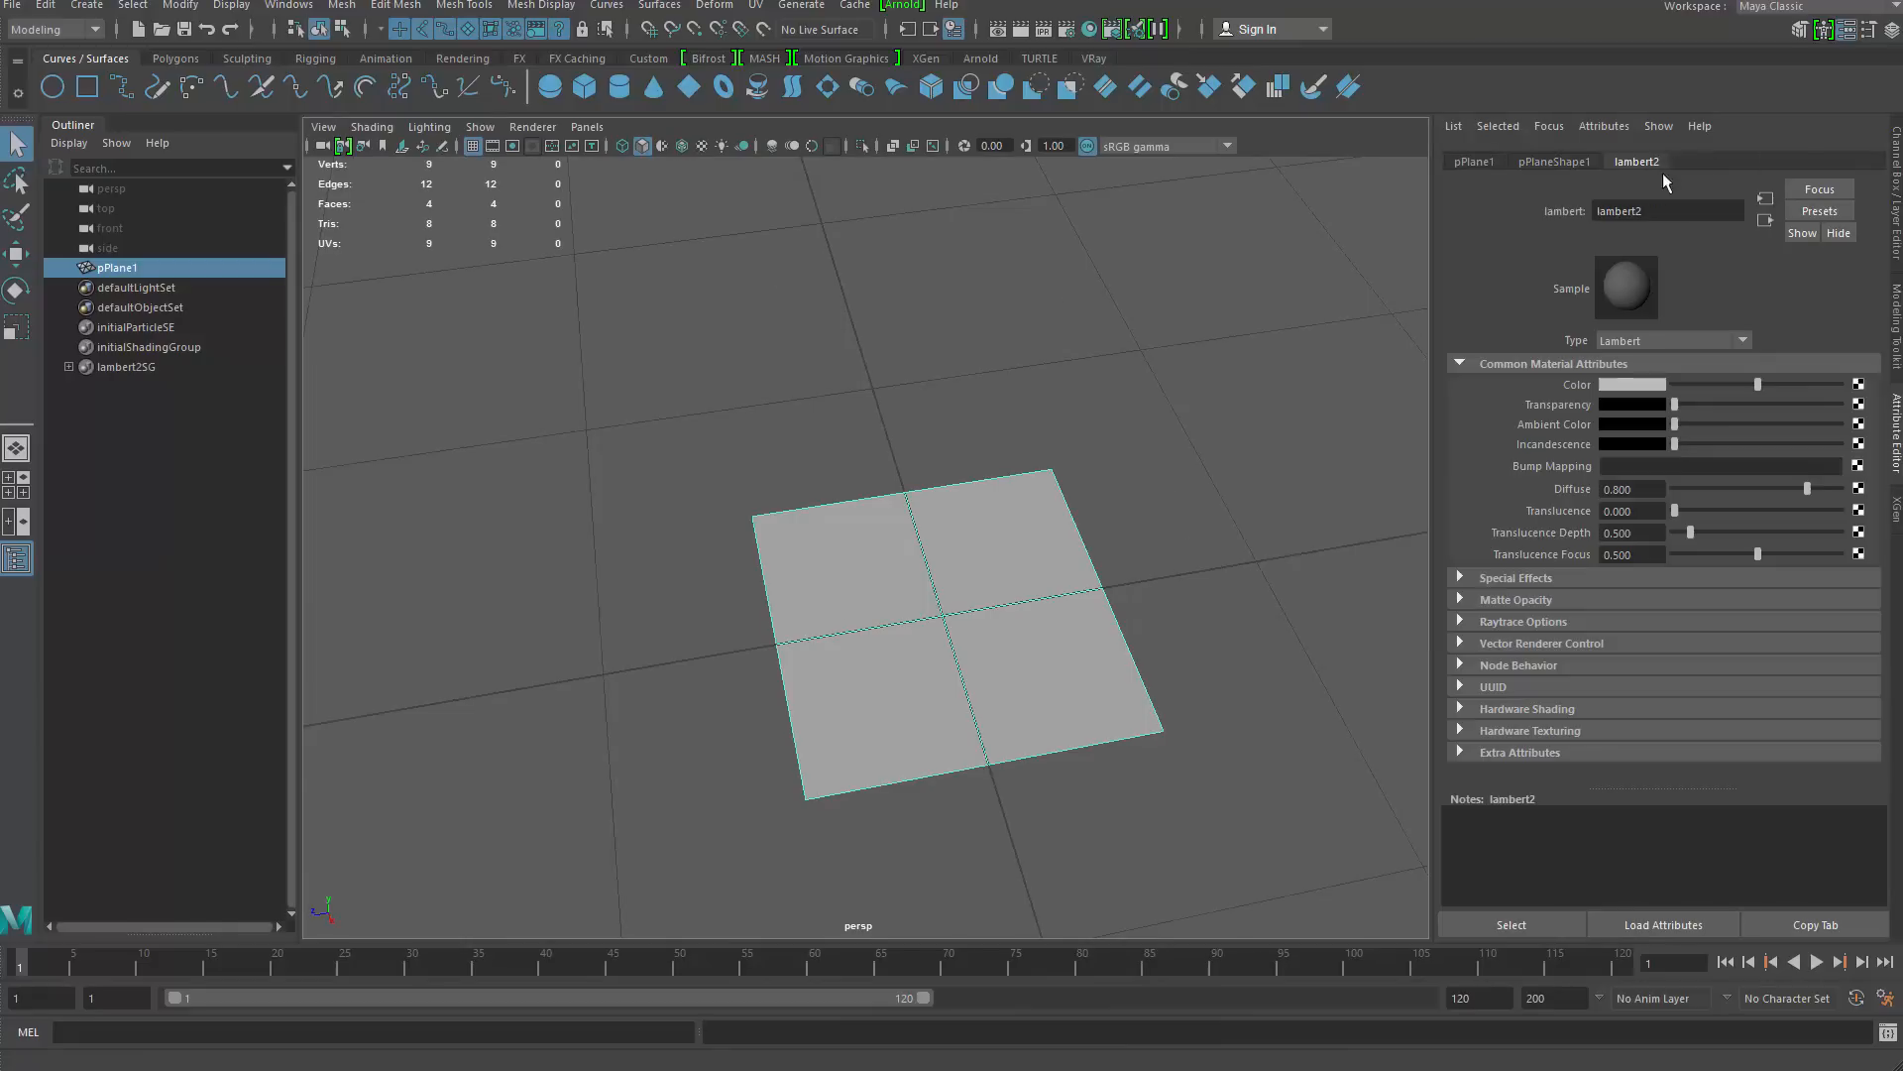
Connect a File texture to the material's color and load leaf_texture.png from the Downloads folder
{"action": "left_click", "coordinate": [1858, 383]}
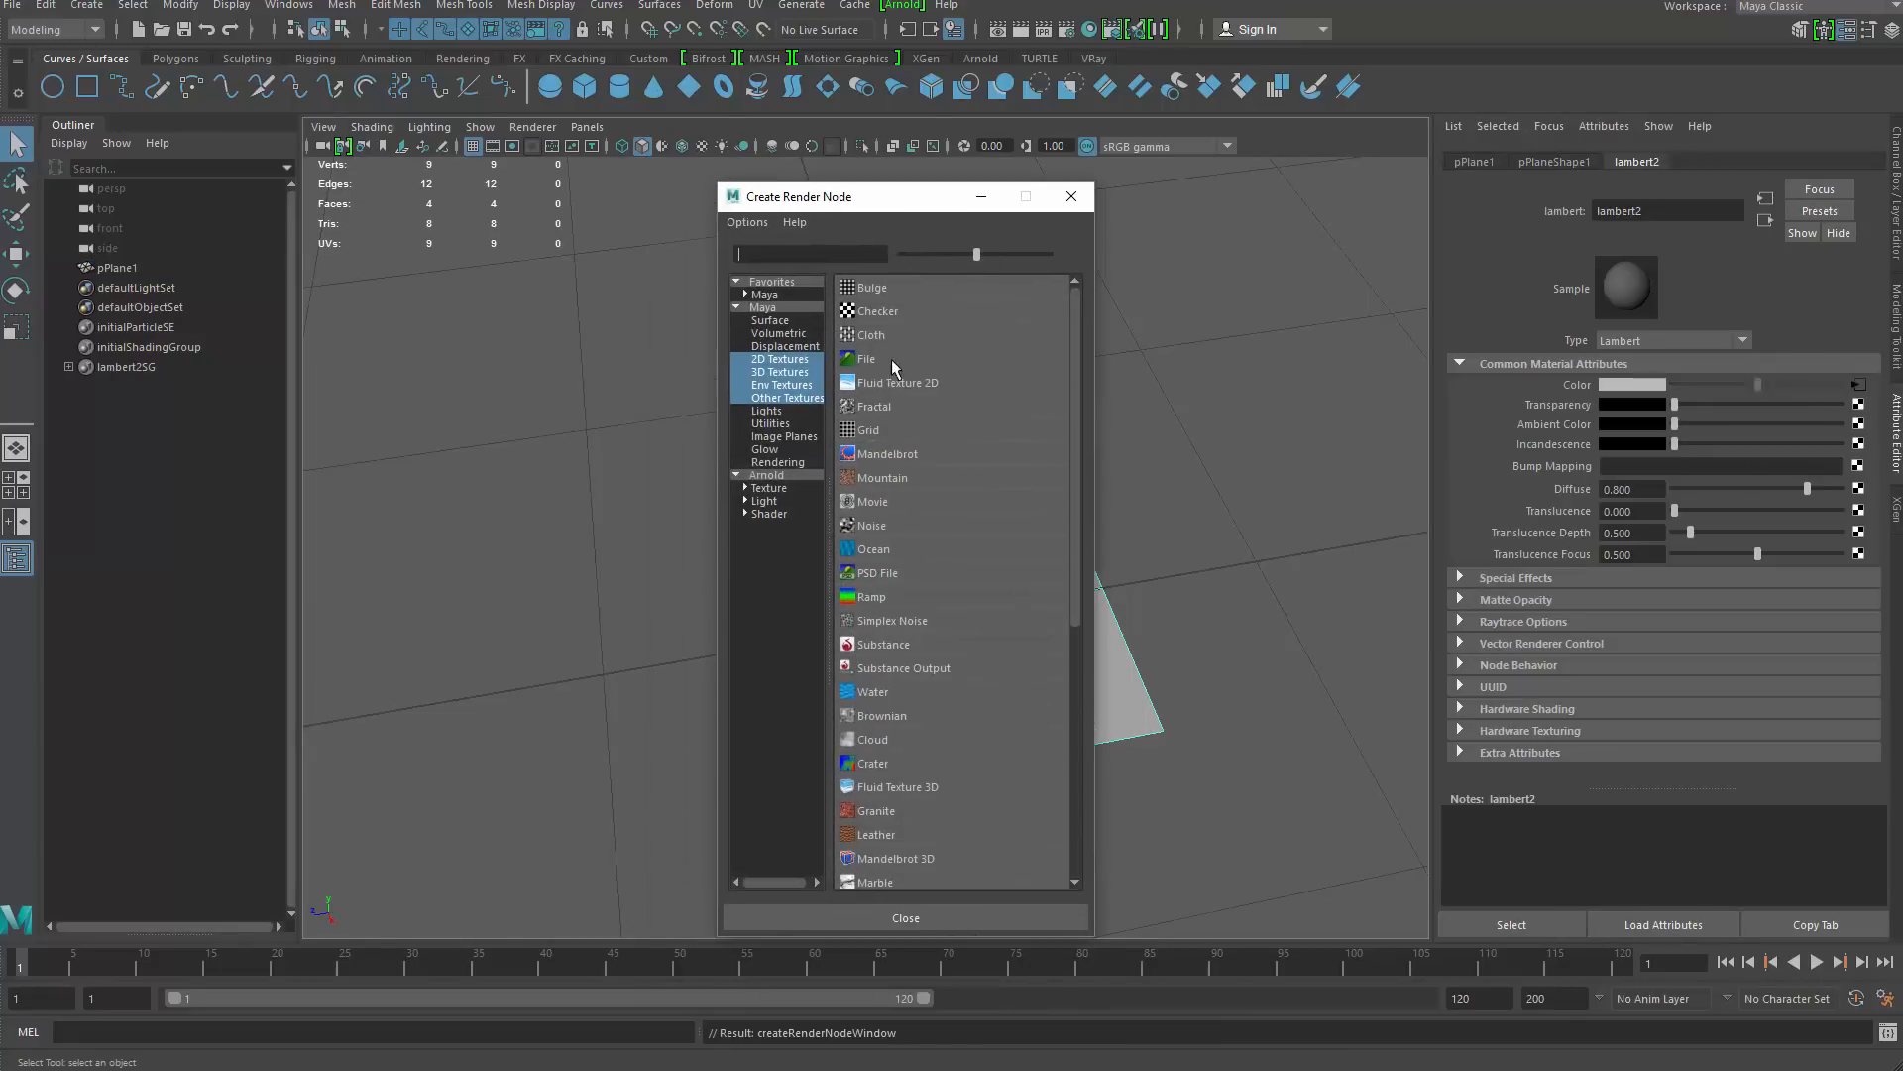
{"action": "left_click", "coordinate": [892, 365]}
{"action": "left_click", "coordinate": [1857, 431]}
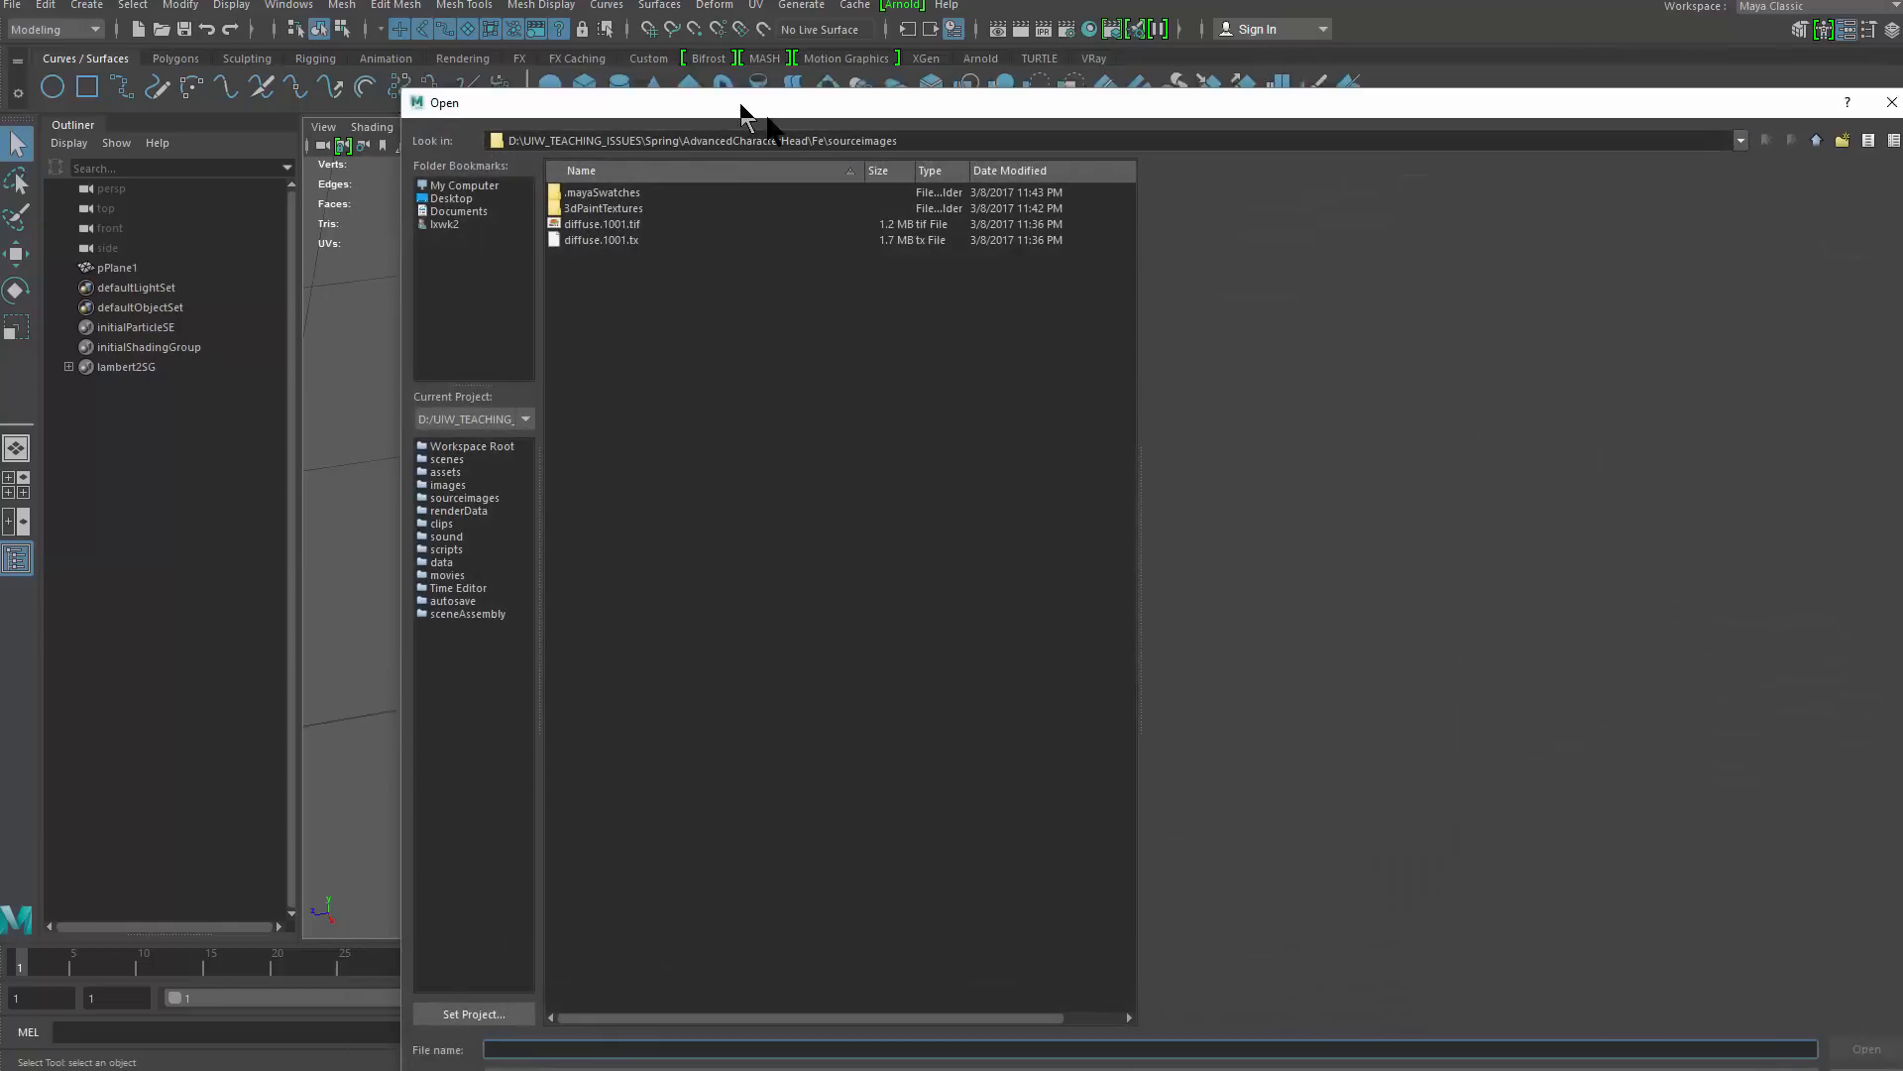
{"action": "left_click_drag", "start_coordinate": [746, 111], "coordinate": [808, 131]}
{"action": "left_click", "coordinate": [528, 207]}
{"action": "left_click", "coordinate": [507, 246]}
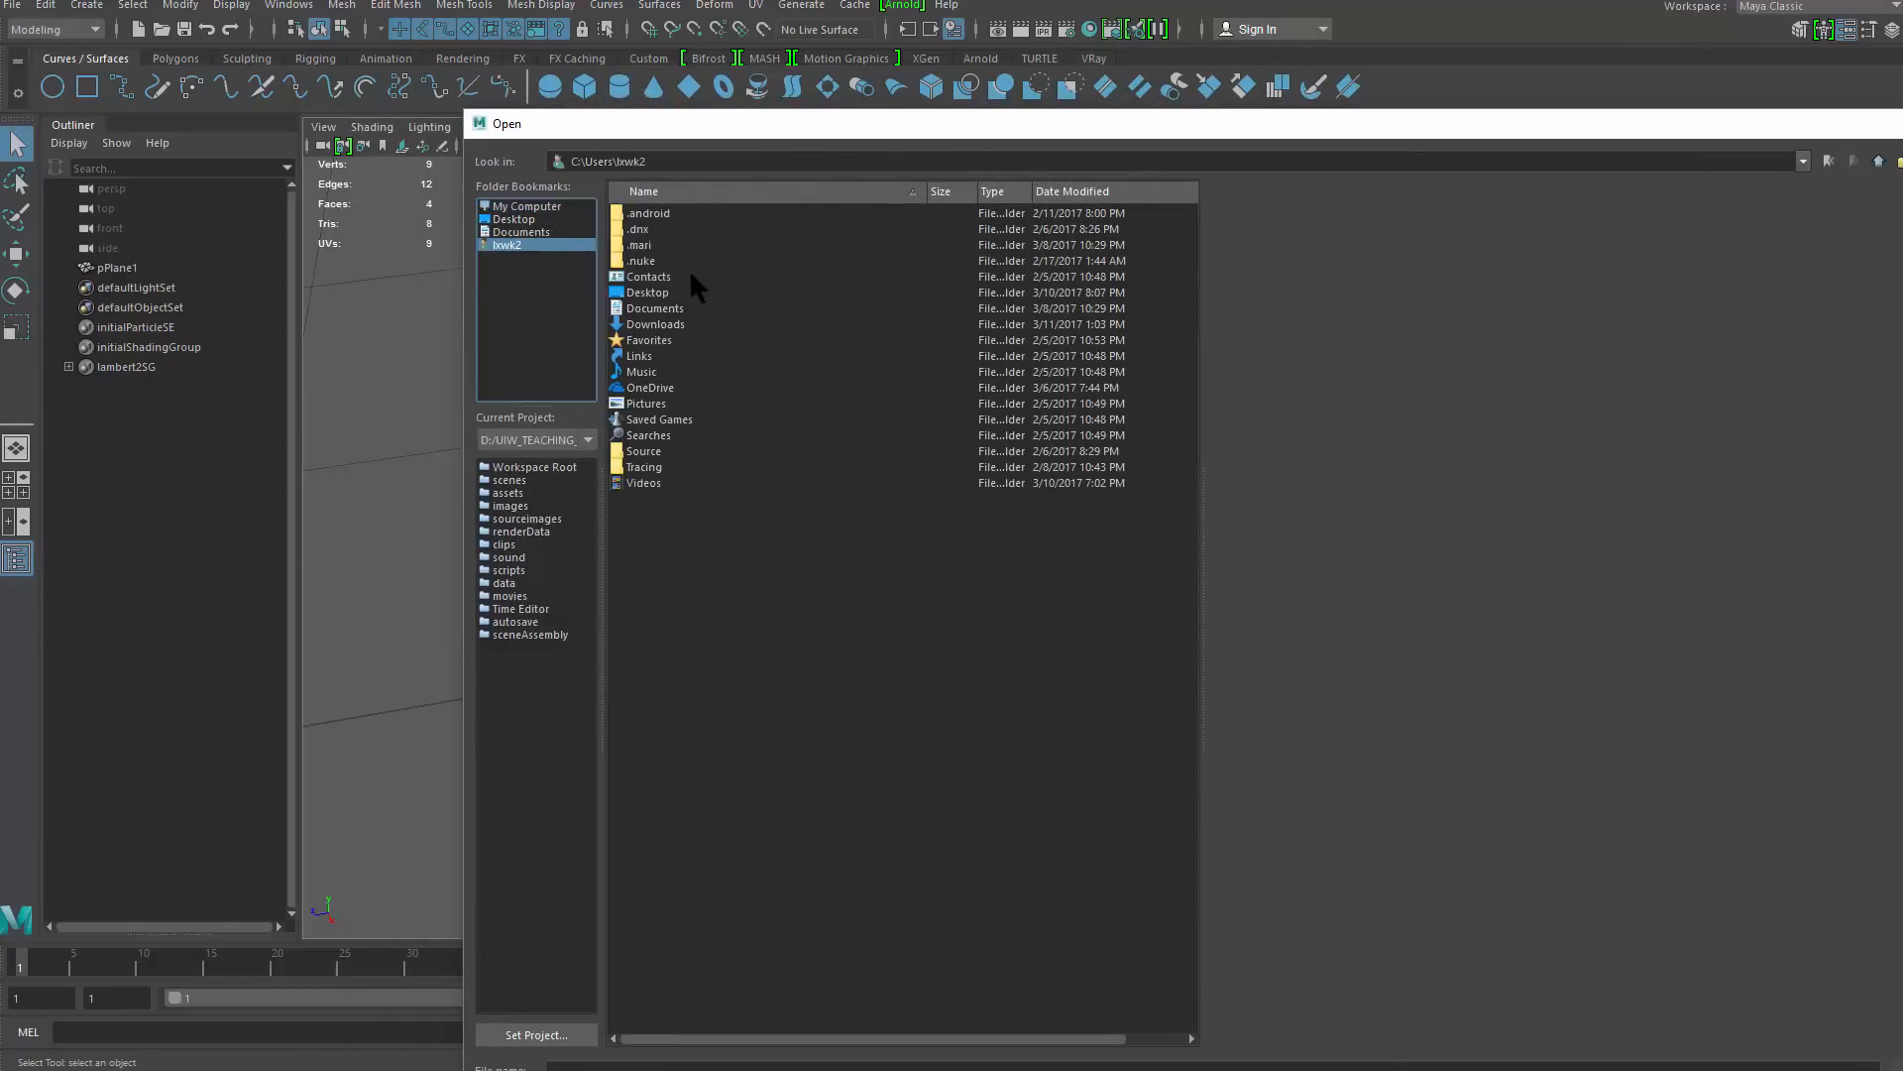
{"action": "double_click", "coordinate": [656, 324]}
{"action": "left_click", "coordinate": [694, 278]}
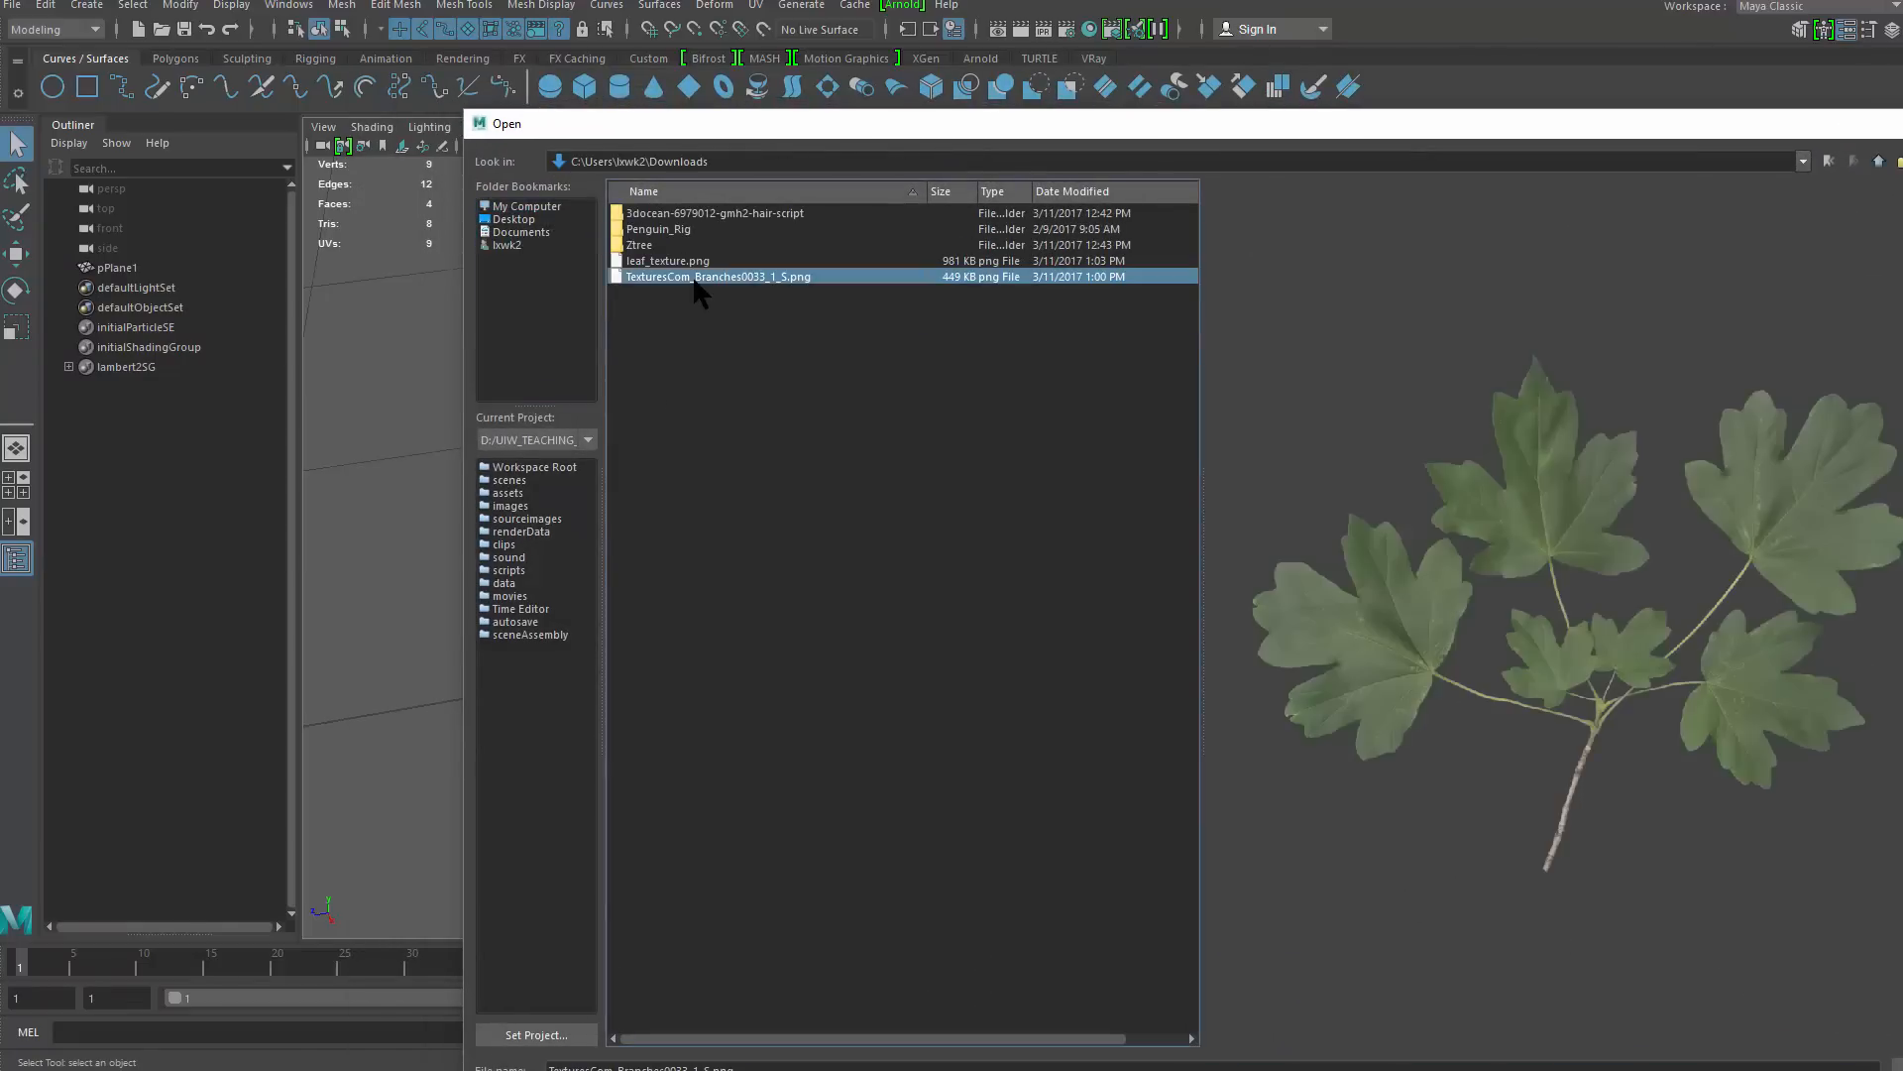
{"action": "left_click", "coordinate": [699, 262]}
{"action": "left_click", "coordinate": [1896, 1065]}
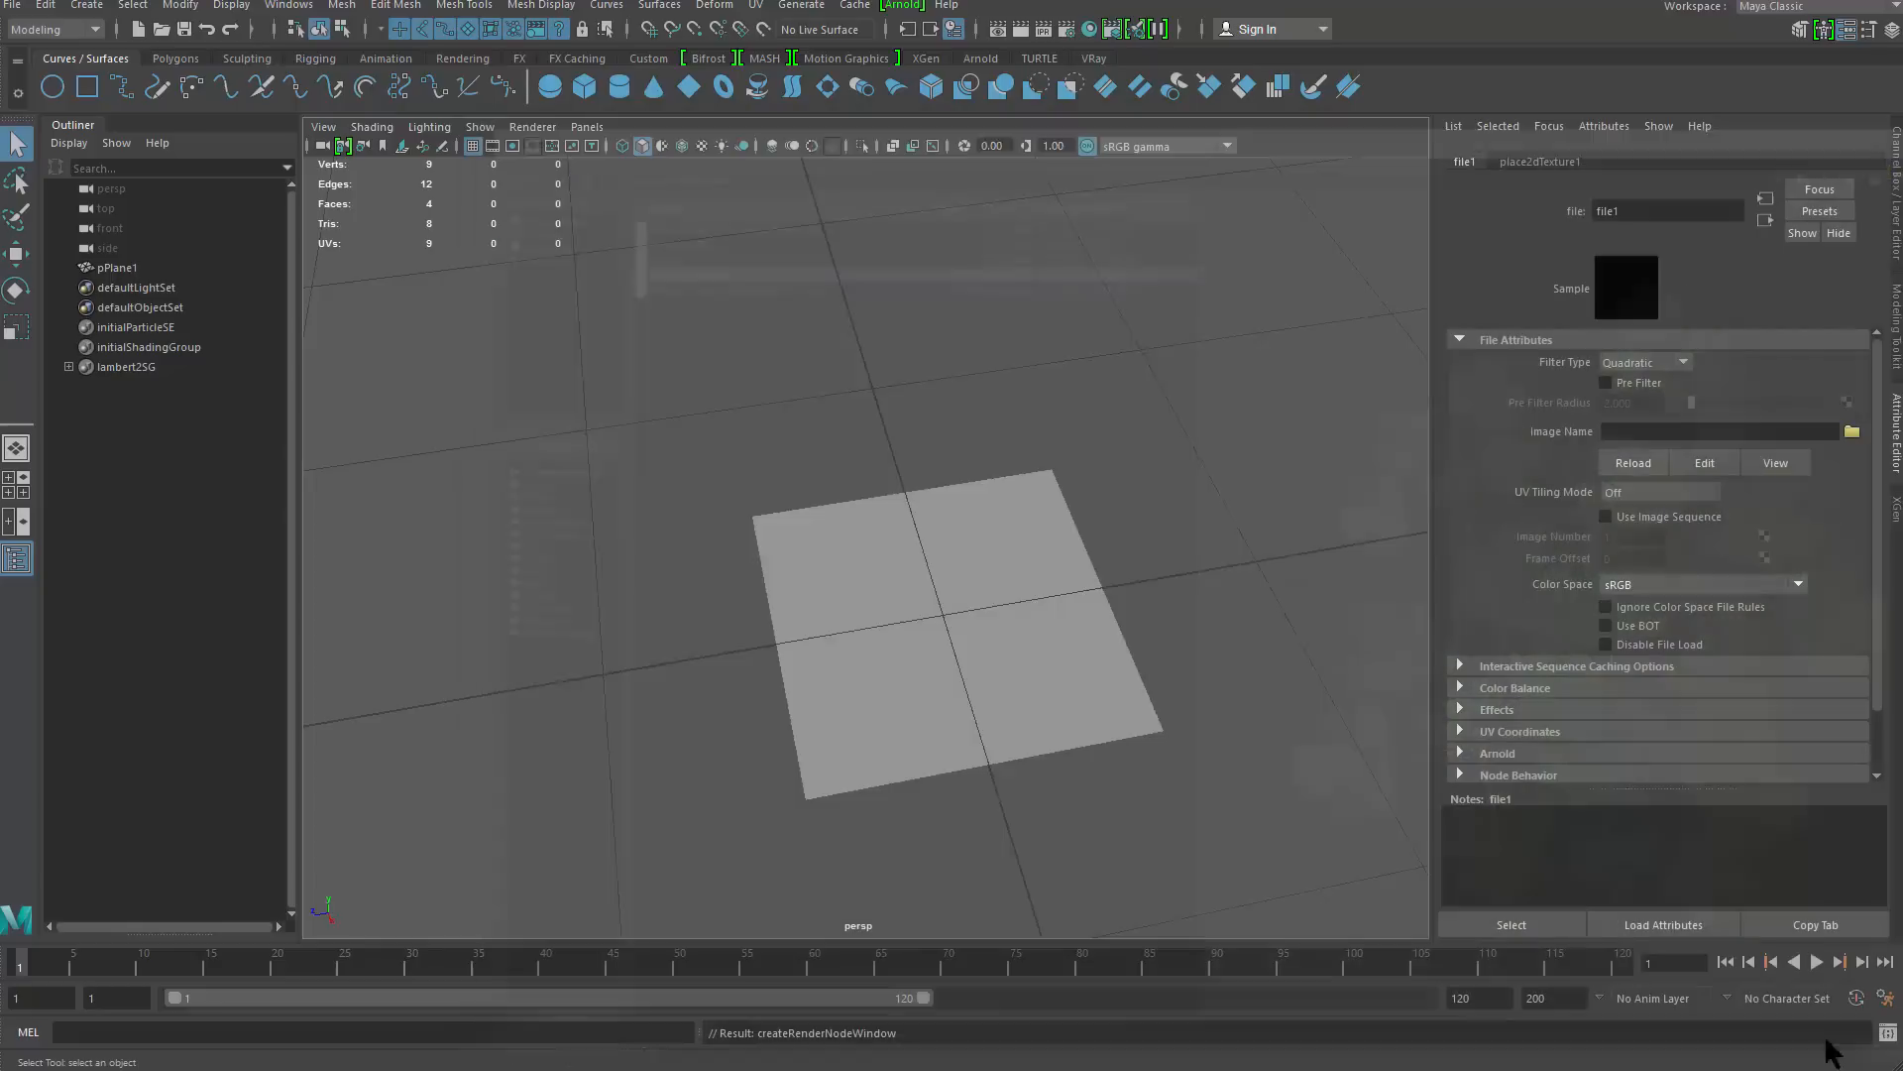
Turn on textured shading in the viewport and select the leaf plane
{"action": "middle_click_drag", "start_coordinate": [1027, 617], "coordinate": [1001, 556], "text": "alt"}
{"action": "right_click_drag", "start_coordinate": [1002, 557], "coordinate": [1092, 617], "text": "alt"}
{"action": "key", "text": "6"}
{"action": "left_click", "coordinate": [877, 710]}
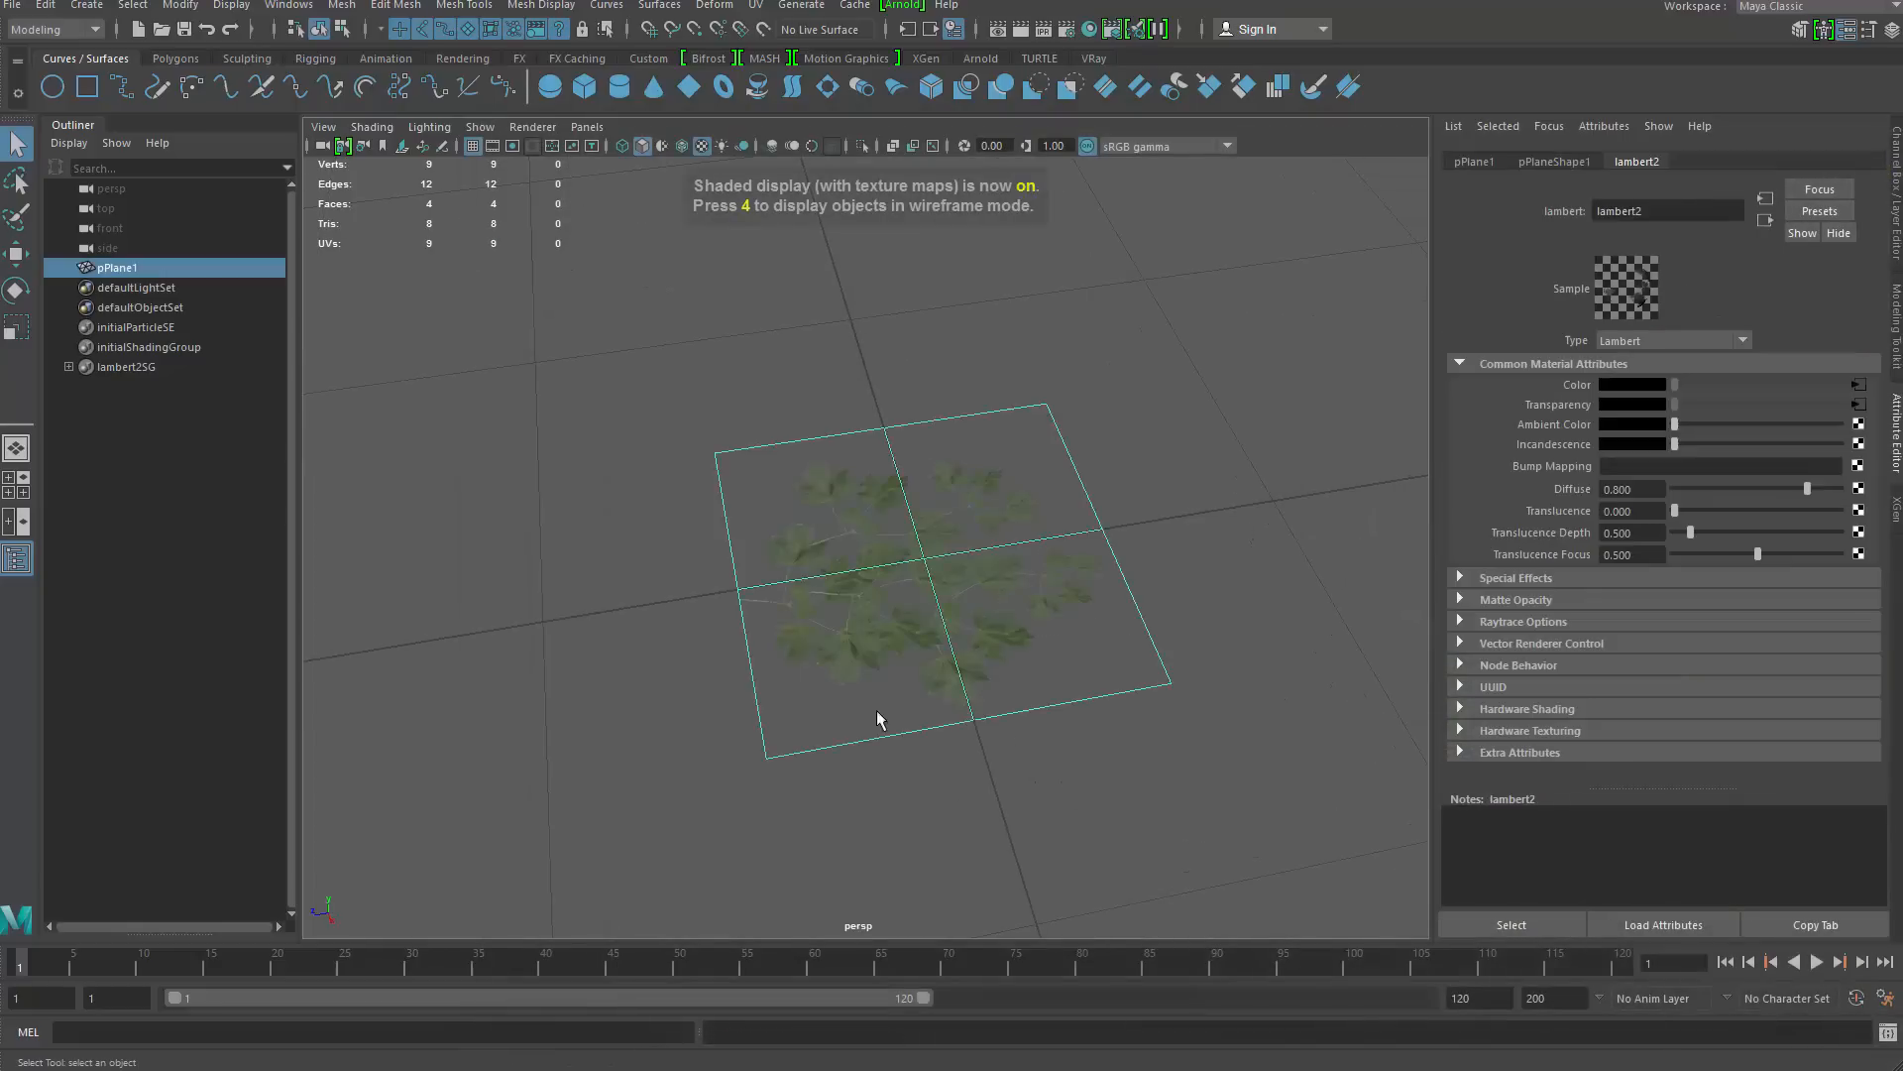
Raise the middle row of vertices to fold the leaf plane along its center
{"action": "mouse_move", "coordinate": [877, 710]}
{"action": "left_mouse_down", "text": "alt"}
{"action": "mouse_move", "coordinate": [1198, 662]}
{"action": "mouse_move", "coordinate": [1140, 628]}
{"action": "mouse_move", "coordinate": [1208, 588]}
{"action": "left_mouse_up", "text": "alt"}
{"action": "right_click_drag", "start_coordinate": [1207, 588], "coordinate": [932, 585]}
{"action": "left_click_drag", "start_coordinate": [815, 341], "coordinate": [953, 722]}
{"action": "key", "text": "w"}
{"action": "left_click_drag", "start_coordinate": [952, 615], "coordinate": [948, 480], "text": "alt"}
{"action": "left_click_drag", "start_coordinate": [912, 416], "coordinate": [931, 342]}
Move the crossing middle row of vertices to bend the leaf plane in the other direction
{"action": "left_click_drag", "start_coordinate": [1001, 421], "coordinate": [796, 417], "text": "alt"}
{"action": "key", "text": "q"}
{"action": "left_click_drag", "start_coordinate": [820, 356], "coordinate": [980, 724]}
{"action": "key", "text": "w"}
{"action": "left_click_drag", "start_coordinate": [921, 404], "coordinate": [872, 448]}
{"action": "key", "text": "q"}
Lower the center vertex of the leaf plane slightly and return to object mode
{"action": "left_click", "coordinate": [937, 488]}
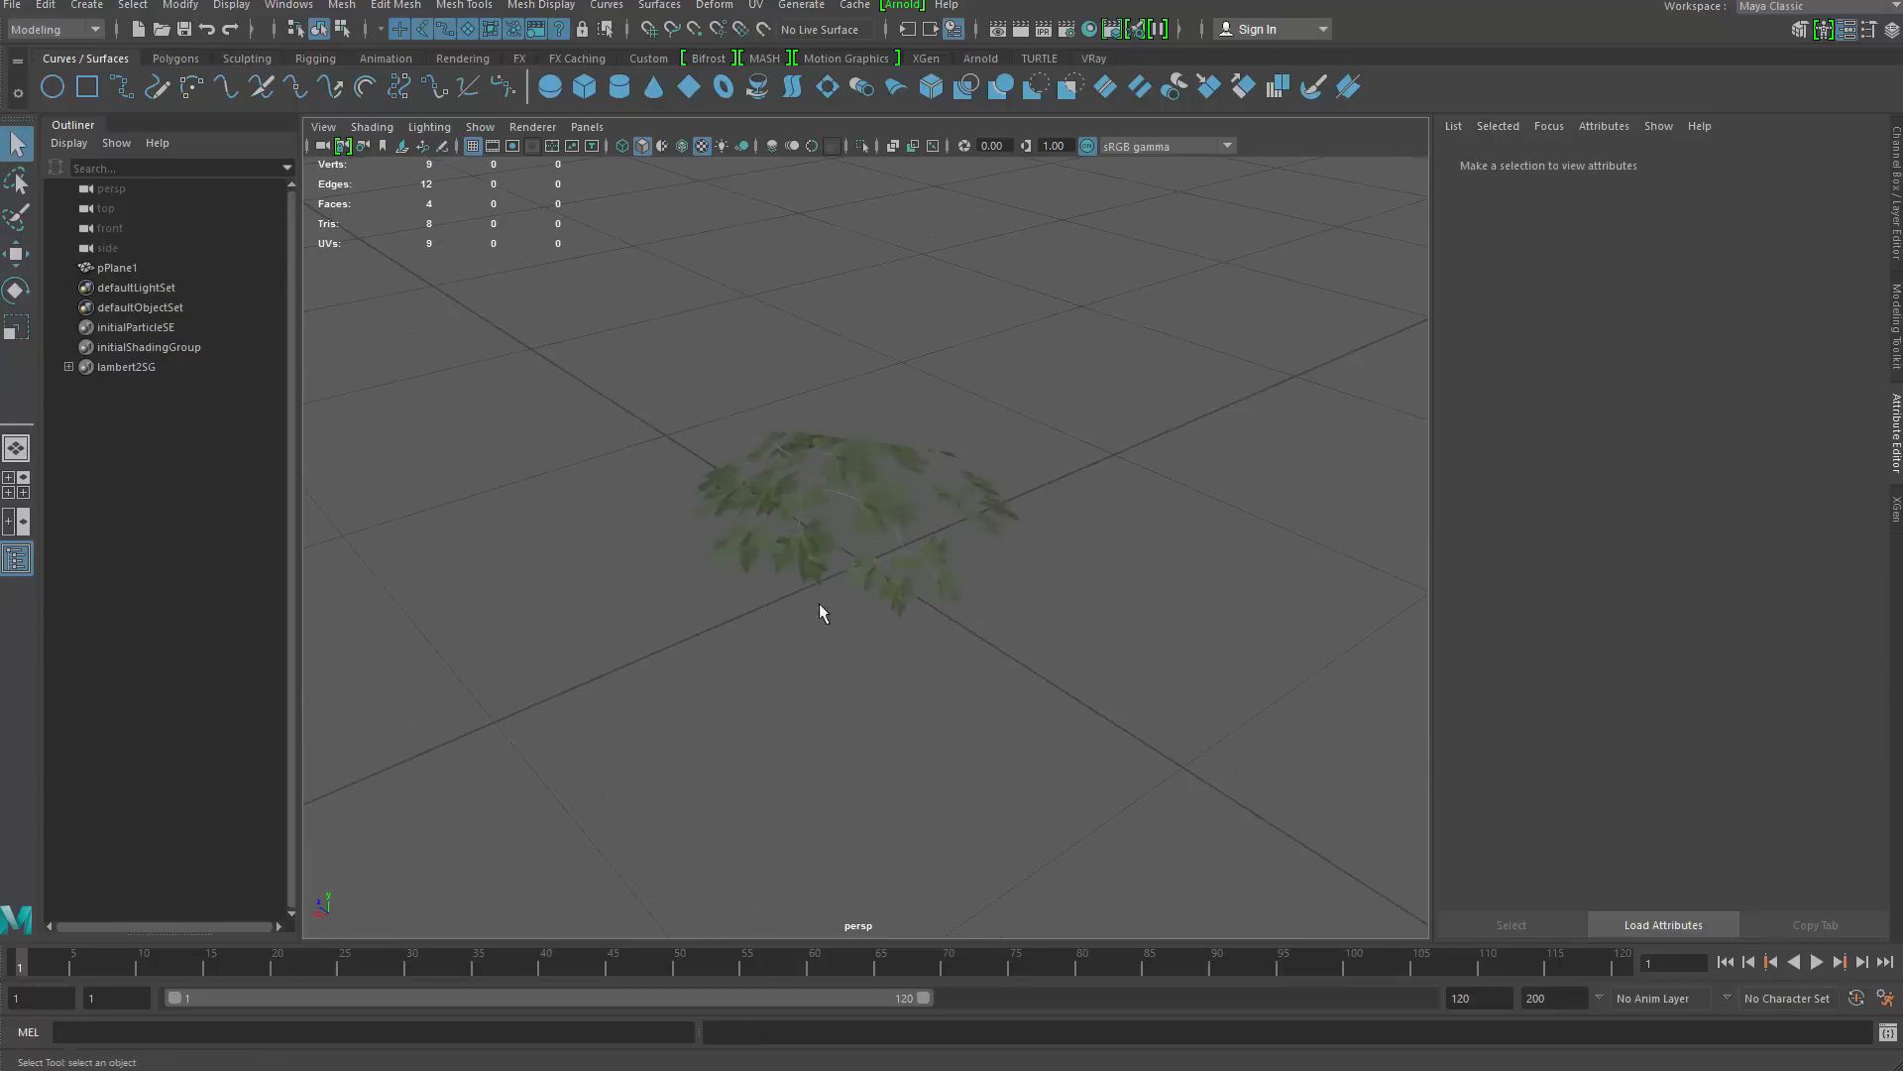
{"action": "left_click", "coordinate": [863, 440]}
{"action": "key", "text": "w"}
{"action": "key", "text": "q"}
{"action": "key", "text": "w"}
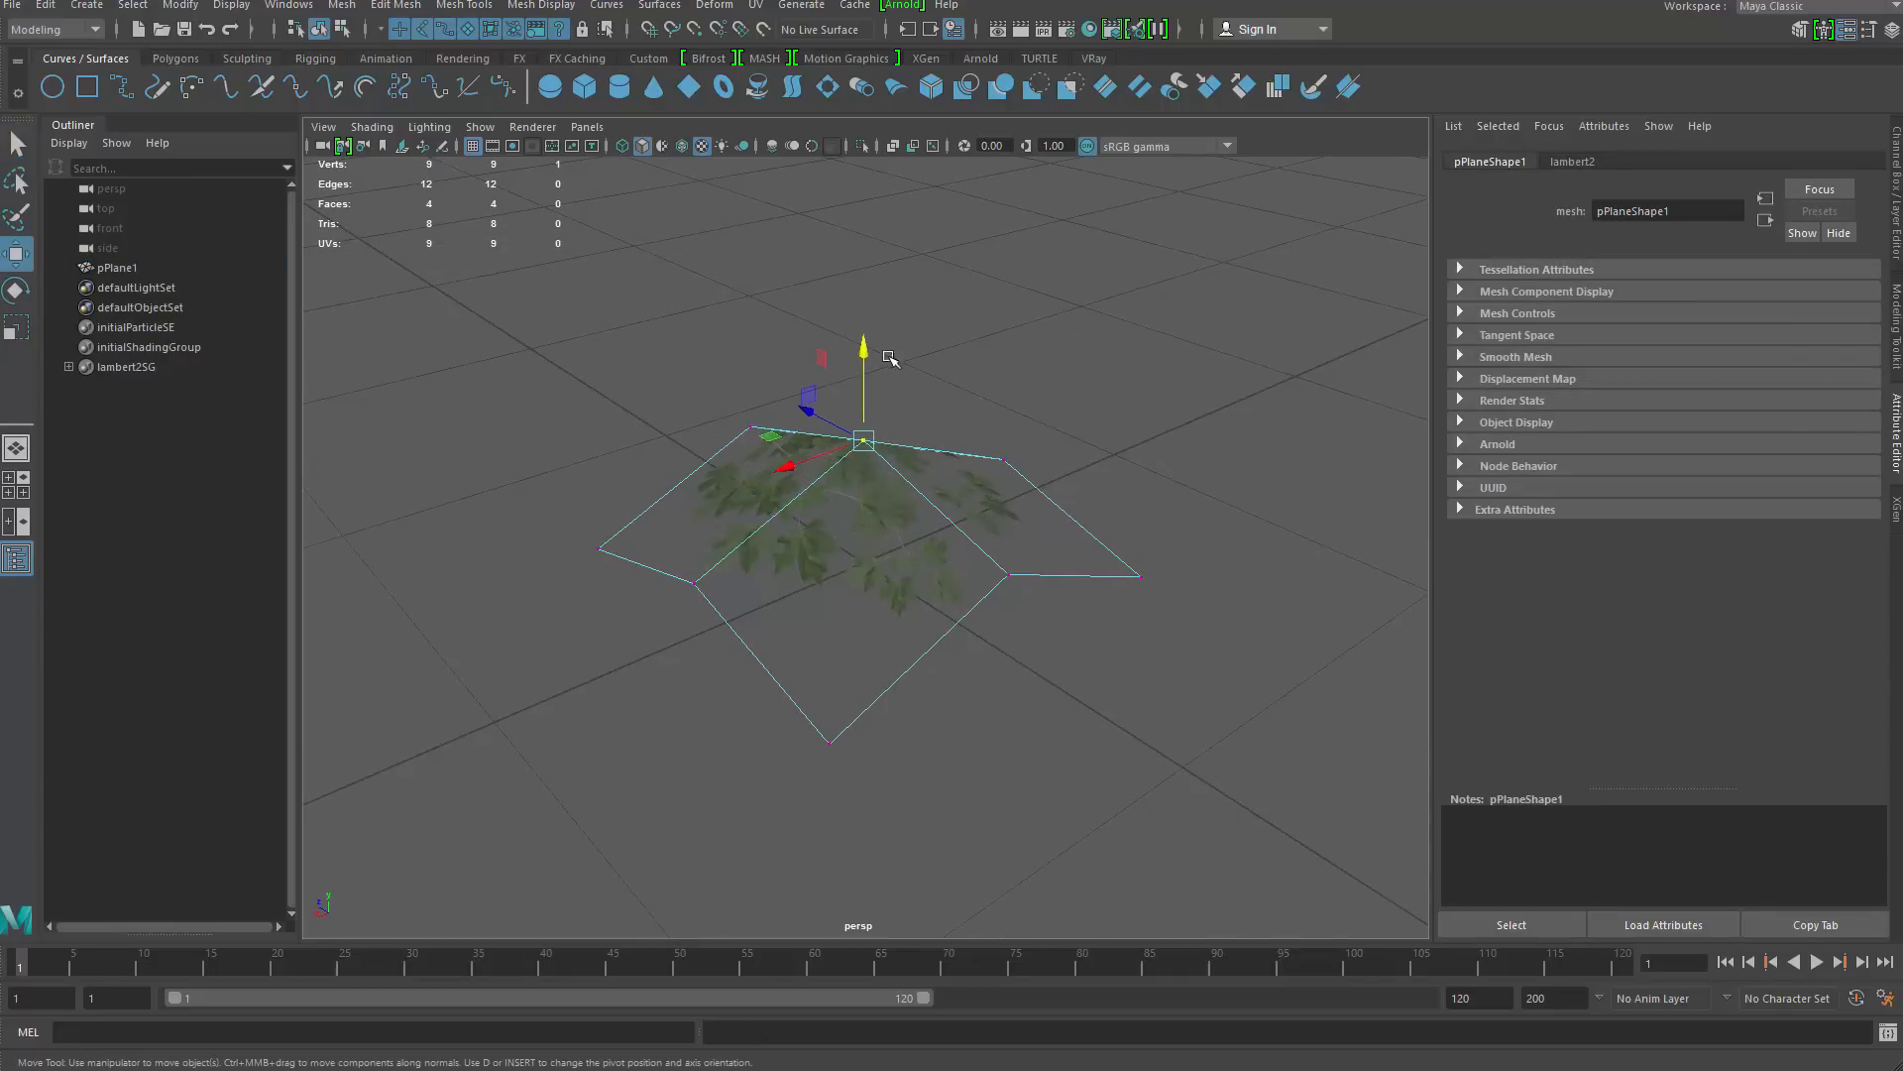
{"action": "left_click_drag", "start_coordinate": [866, 365], "coordinate": [876, 397]}
{"action": "key", "text": "q"}
{"action": "right_click_drag", "start_coordinate": [1027, 428], "coordinate": [1099, 349]}
{"action": "left_click", "coordinate": [1099, 349]}
{"action": "left_click", "coordinate": [857, 635]}
{"action": "left_click_drag", "start_coordinate": [856, 635], "coordinate": [1021, 608], "text": "alt"}
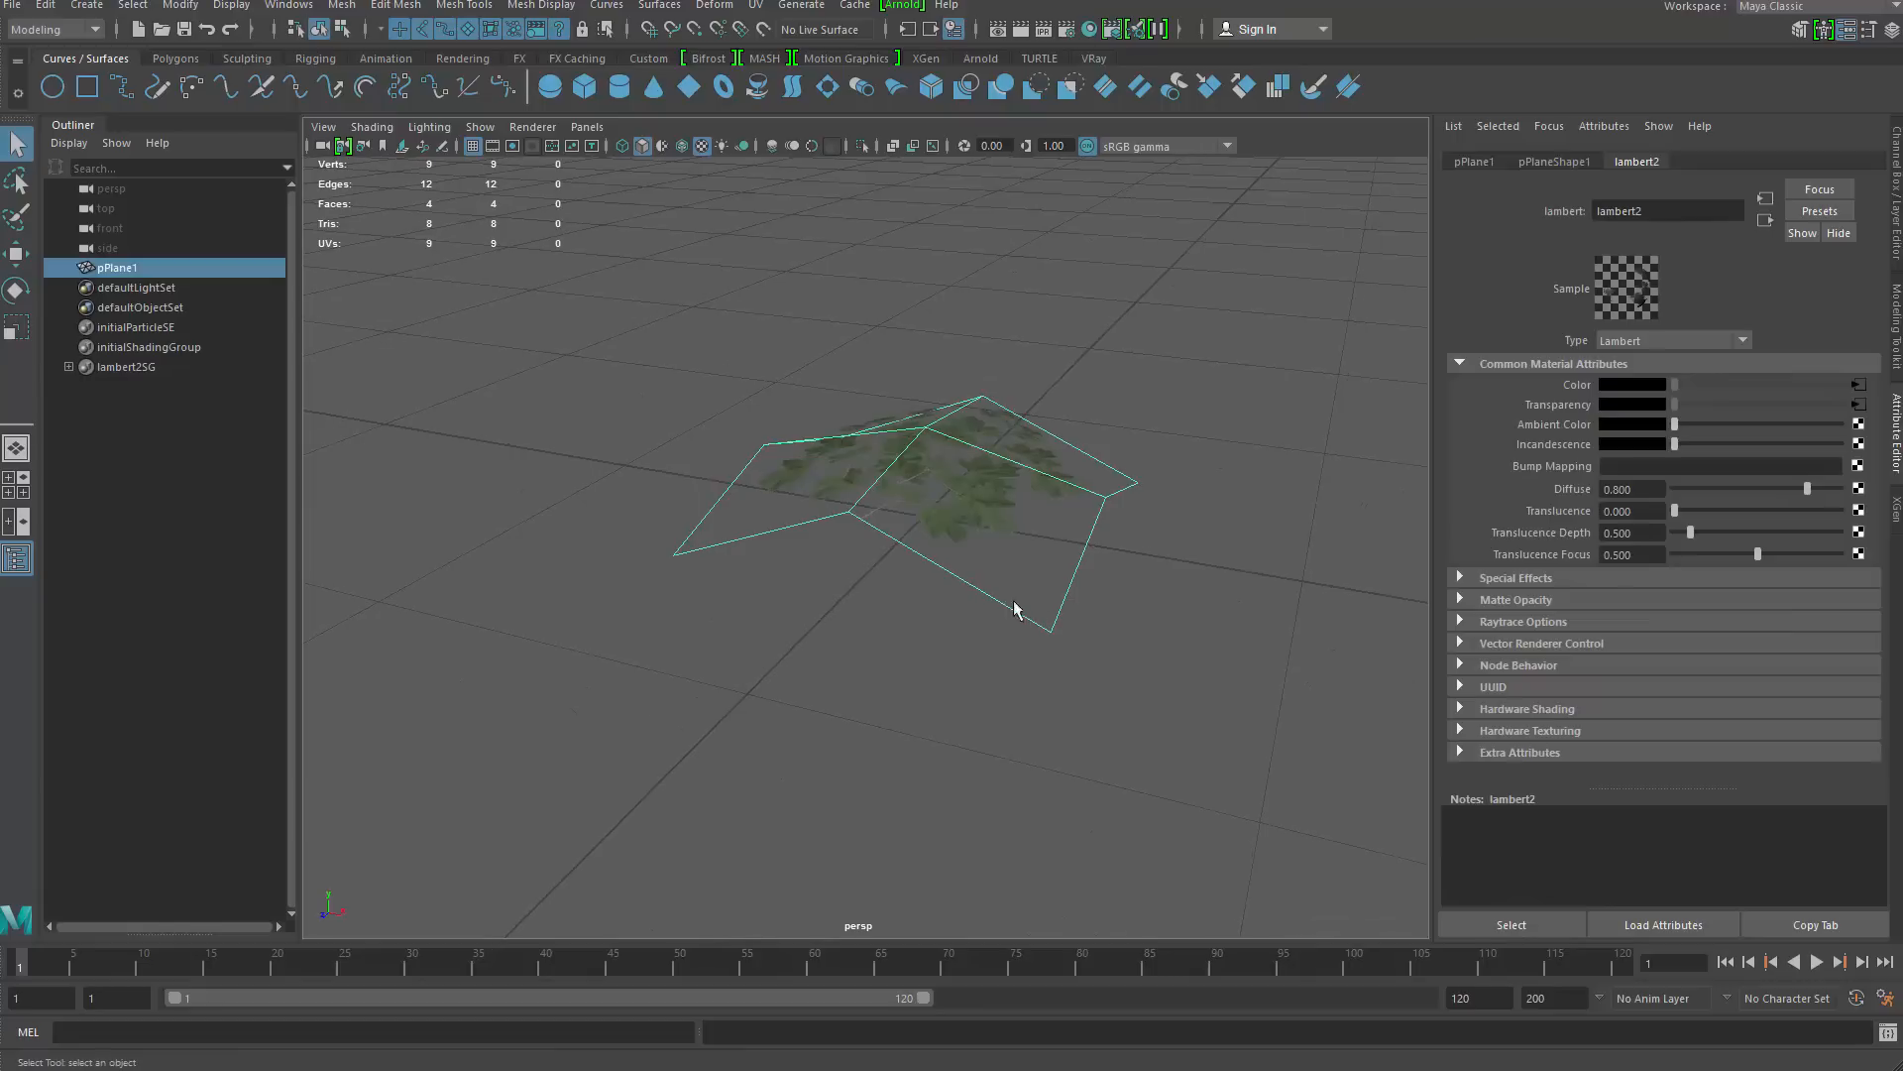
Lower the two end vertices of the leaf plane's central ridge slightly
{"action": "right_click_drag", "start_coordinate": [1020, 607], "coordinate": [947, 617]}
{"action": "key", "text": "w"}
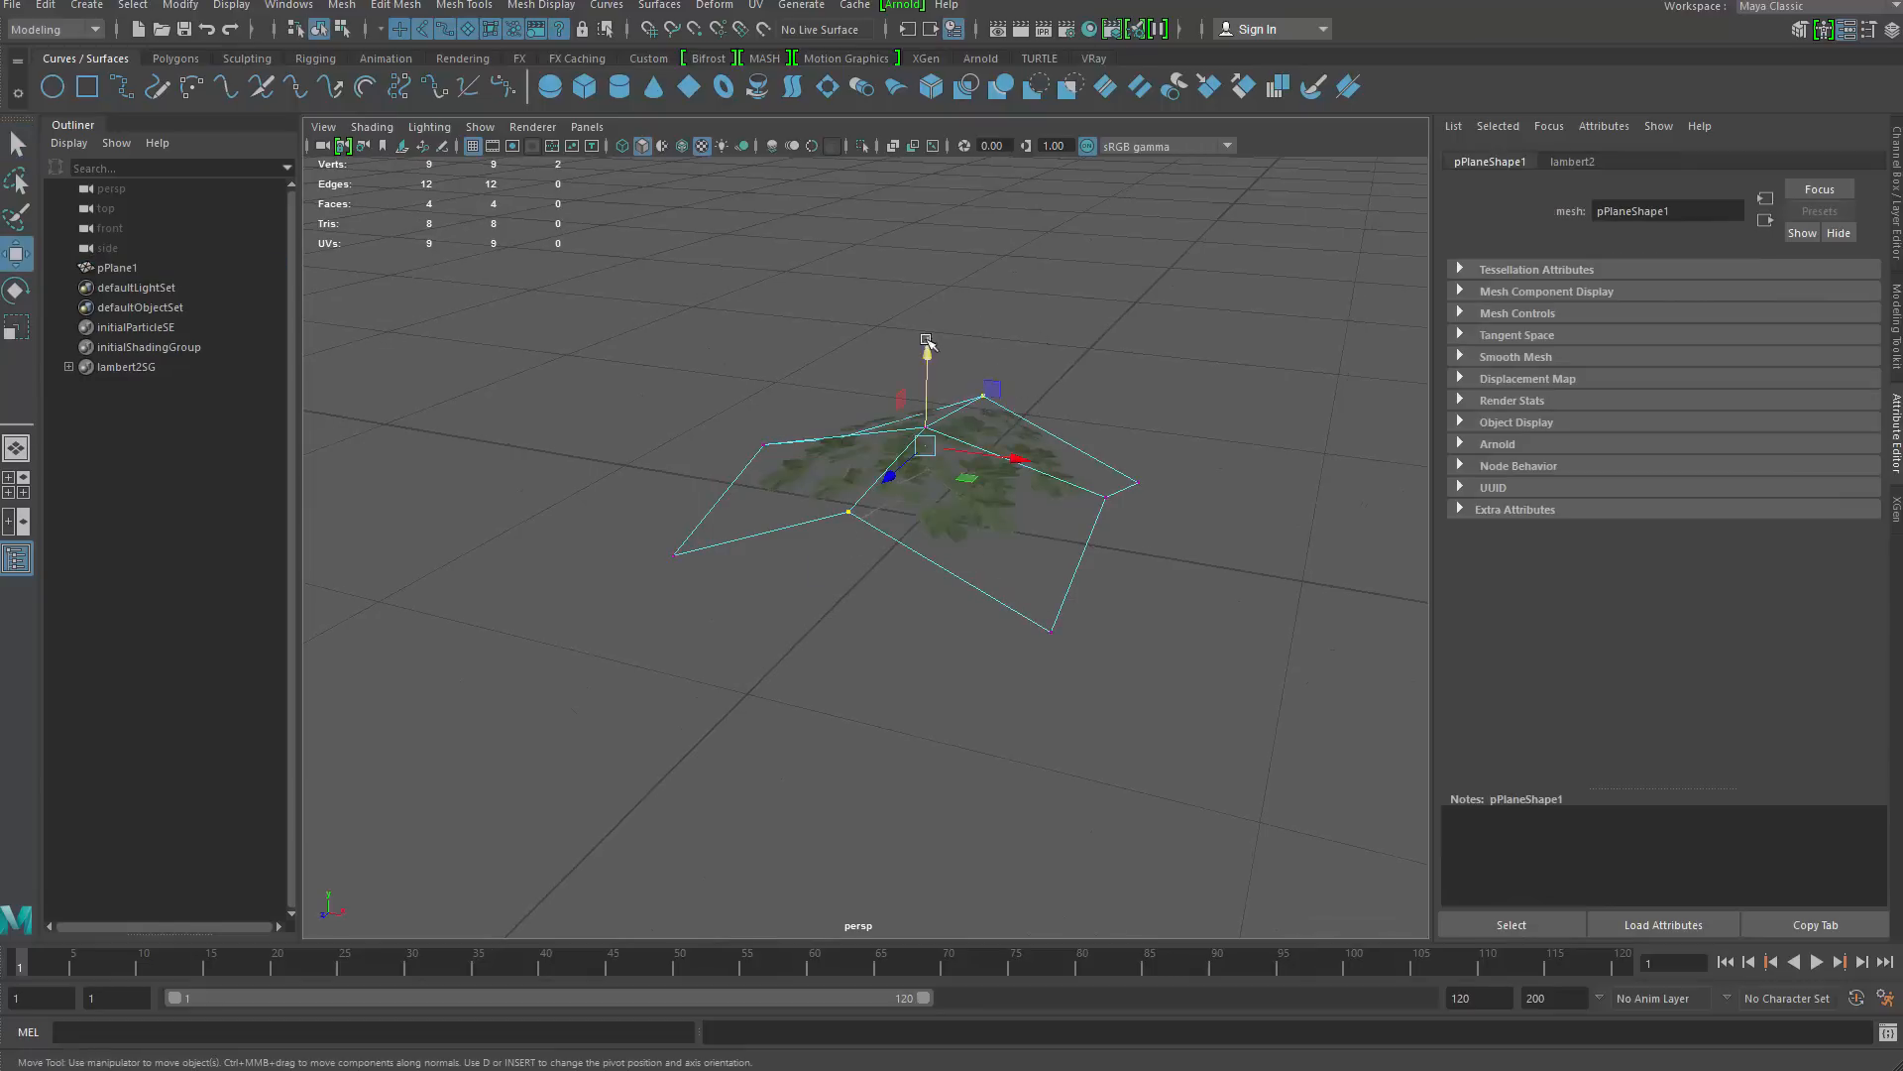
{"action": "key", "text": "q"}
{"action": "left_click", "coordinate": [1117, 354]}
{"action": "left_click", "coordinate": [1010, 433]}
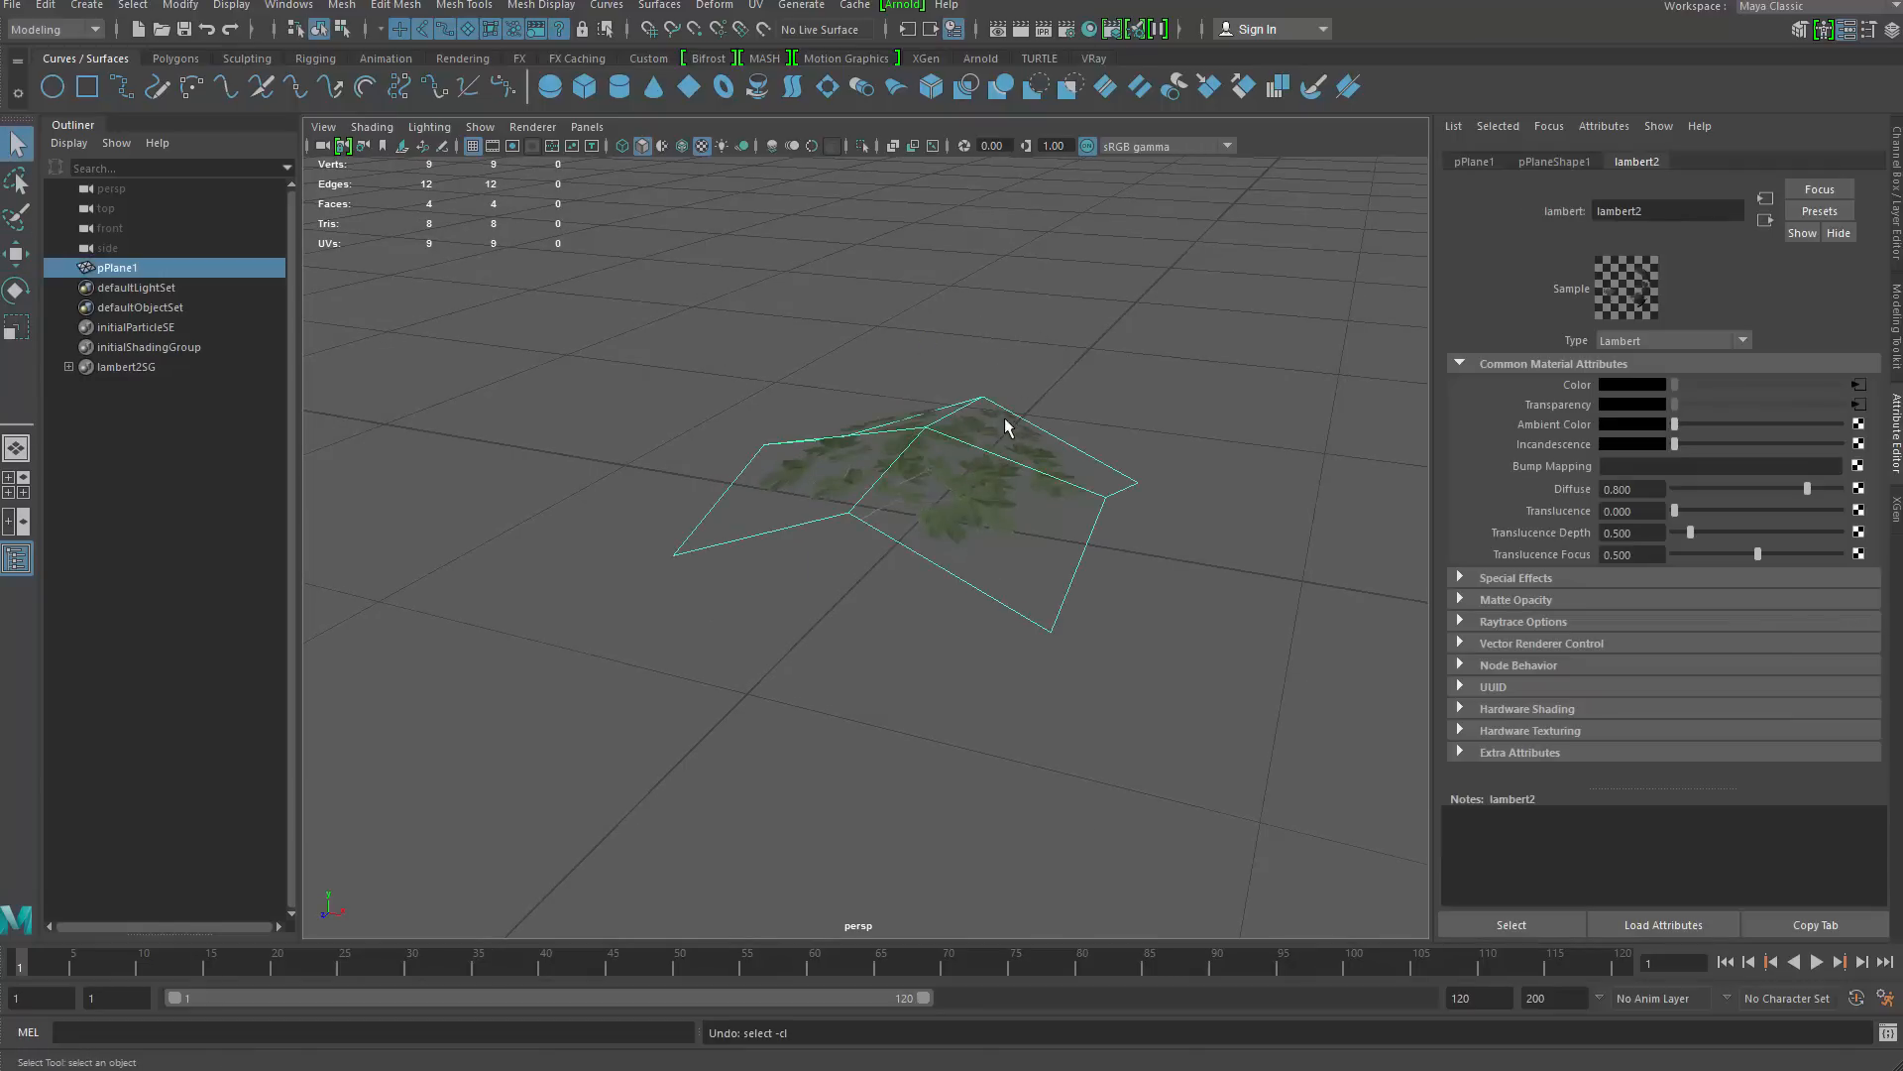
{"action": "right_click_drag", "start_coordinate": [998, 416], "coordinate": [935, 399]}
{"action": "left_click", "coordinate": [926, 428]}
{"action": "key", "text": "w"}
{"action": "left_click_drag", "start_coordinate": [926, 417], "coordinate": [928, 355]}
{"action": "key", "text": "q"}
{"action": "right_click_drag", "start_coordinate": [961, 442], "coordinate": [1137, 347]}
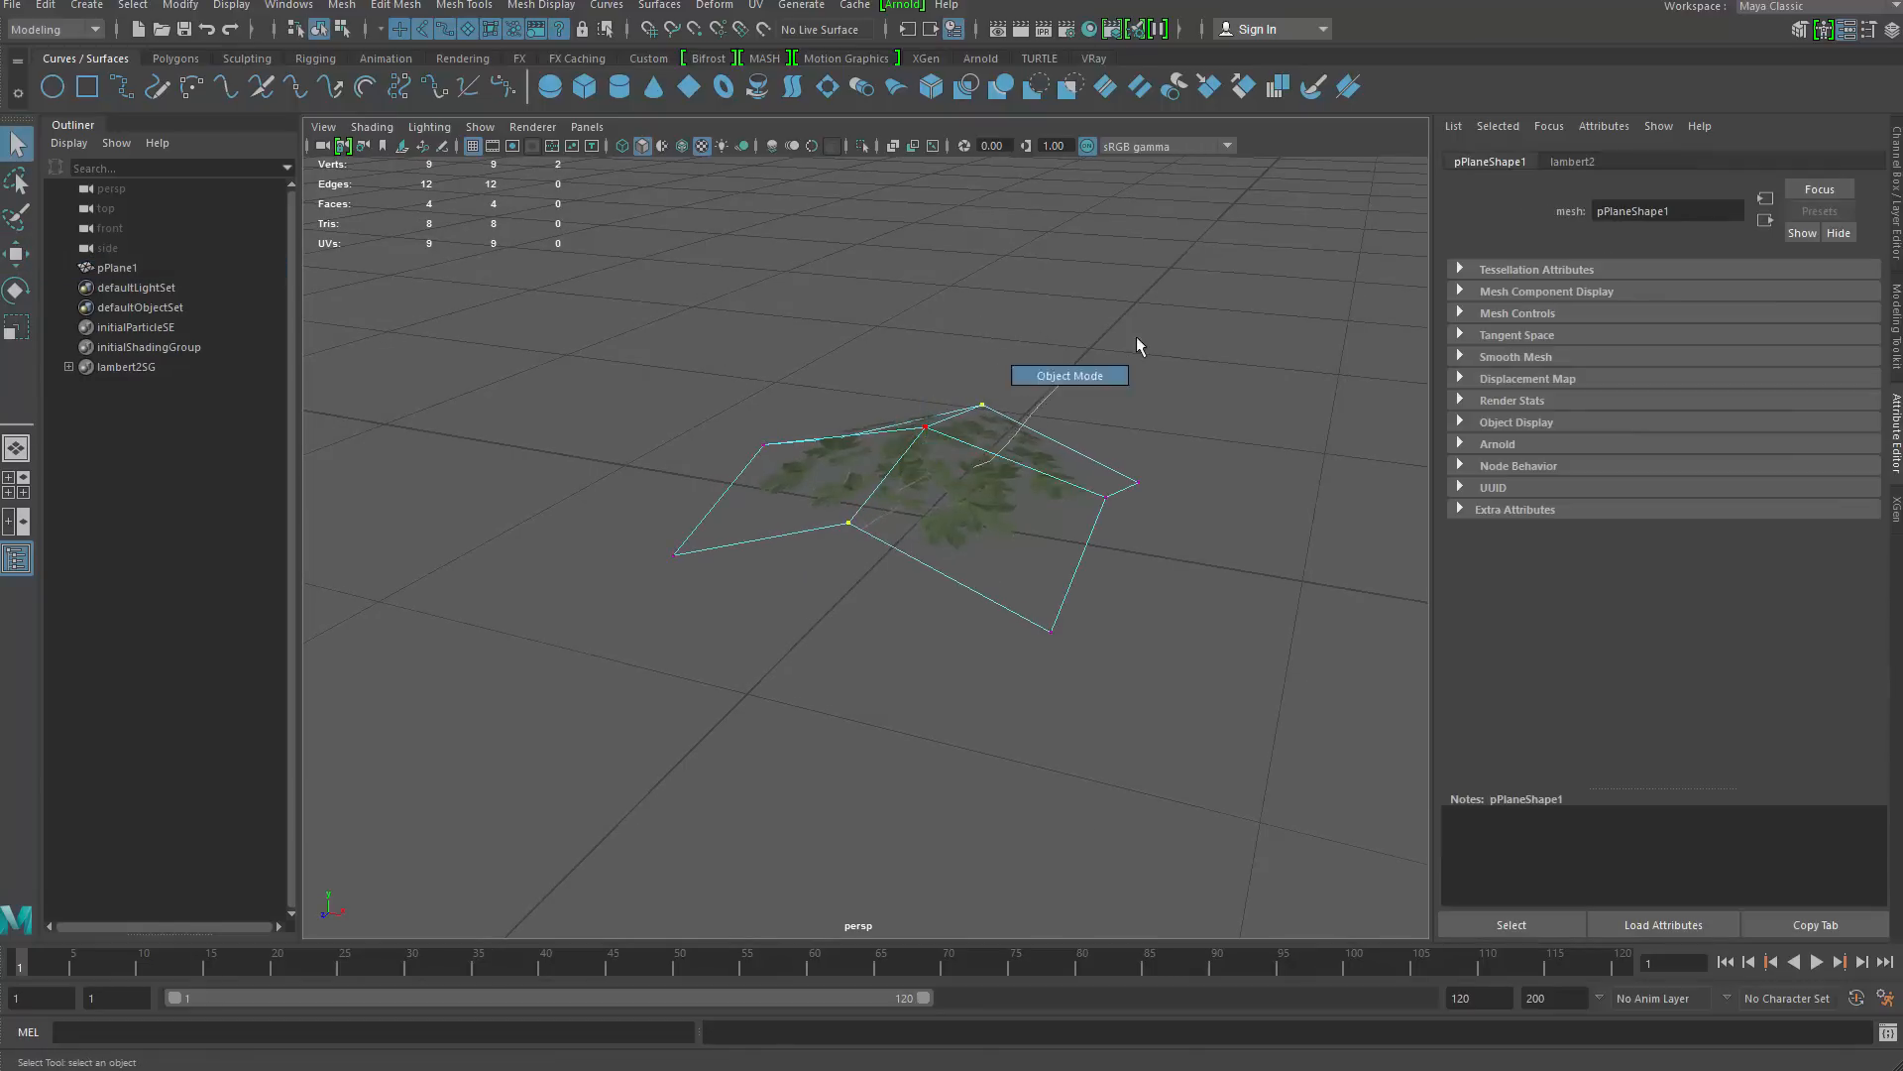
{"action": "left_click", "coordinate": [1021, 541]}
Adjust the vertices along the leaf plane's side edge to refine its bent shape, and return to object mode
{"action": "left_click_drag", "start_coordinate": [1021, 542], "coordinate": [1020, 552], "text": "alt"}
{"action": "right_click_drag", "start_coordinate": [1019, 551], "coordinate": [947, 540]}
{"action": "left_click_drag", "start_coordinate": [1041, 407], "coordinate": [1232, 888]}
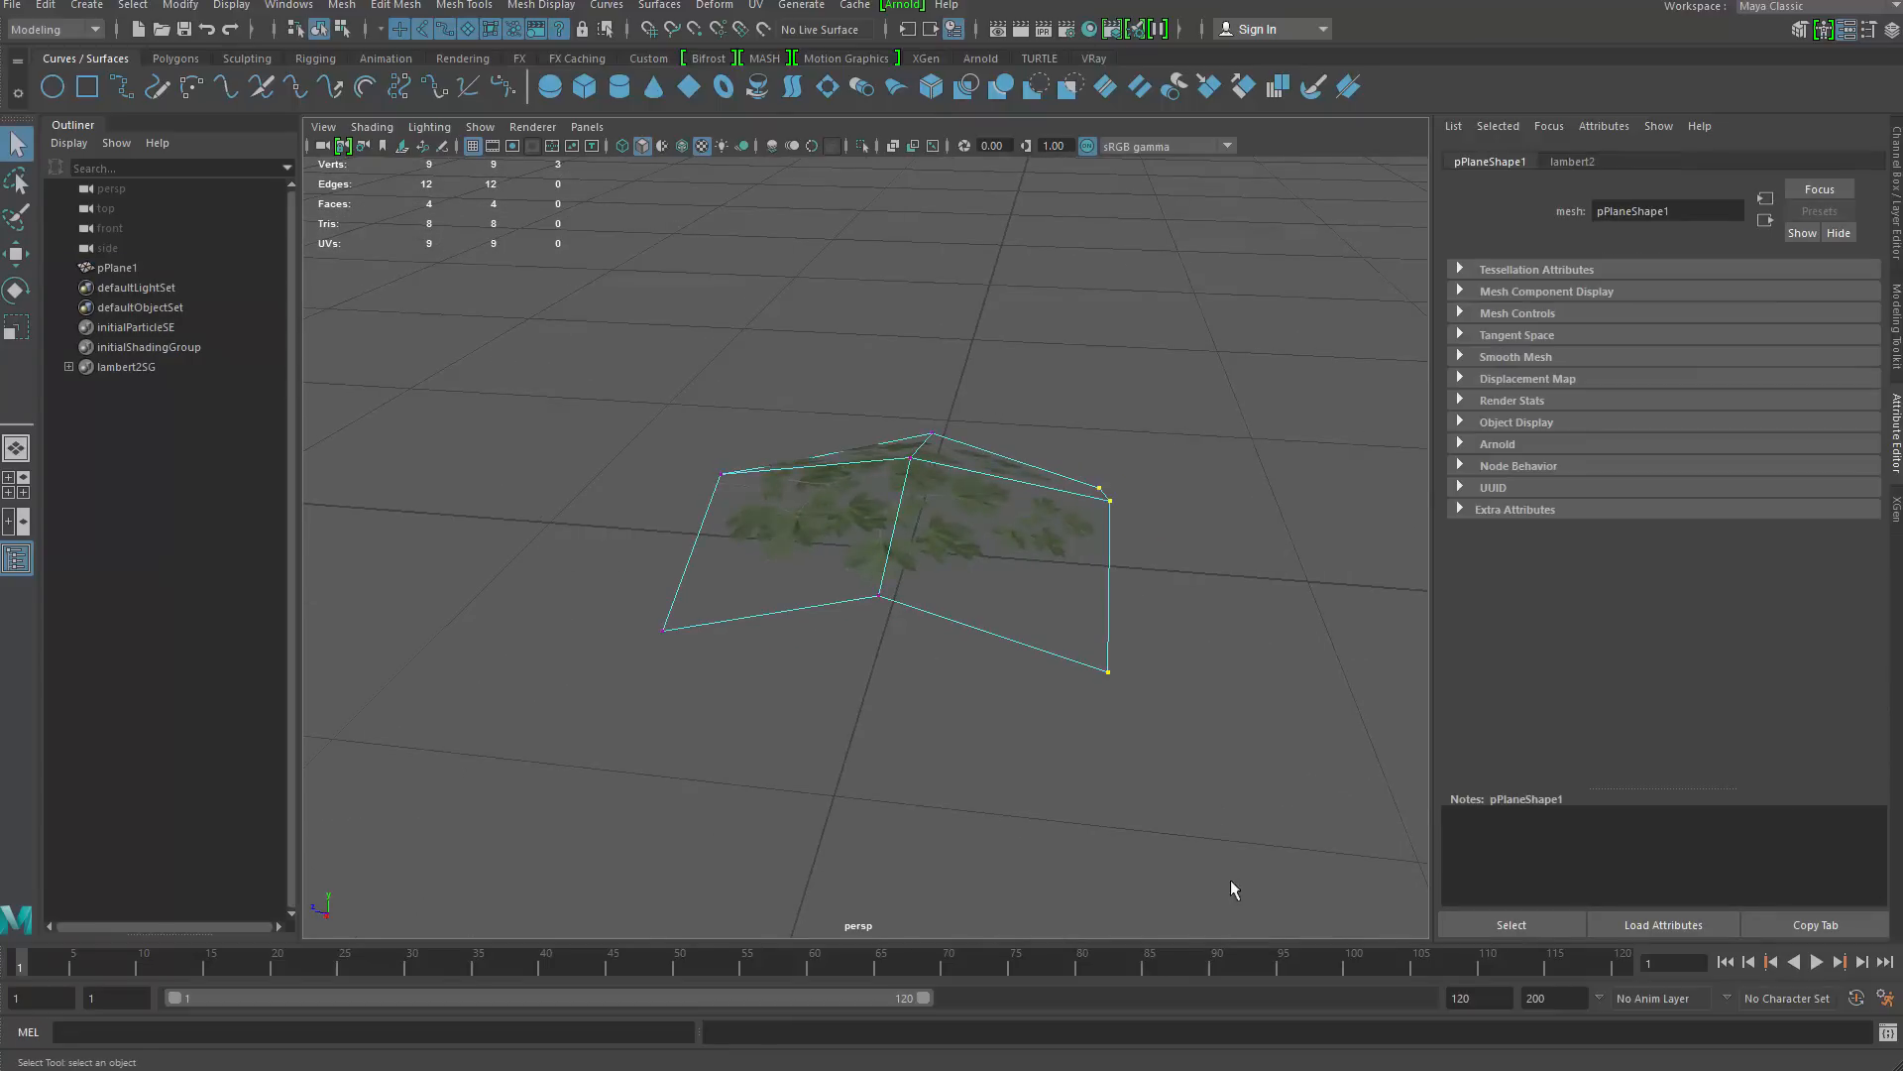
{"action": "left_click_drag", "start_coordinate": [1026, 590], "coordinate": [981, 497], "text": "alt"}
{"action": "key", "text": "b"}
{"action": "key", "text": "e"}
{"action": "left_click_drag", "start_coordinate": [907, 511], "coordinate": [734, 506], "text": "alt"}
{"action": "key", "text": "q"}
{"action": "right_click_drag", "start_coordinate": [832, 496], "coordinate": [1071, 385]}
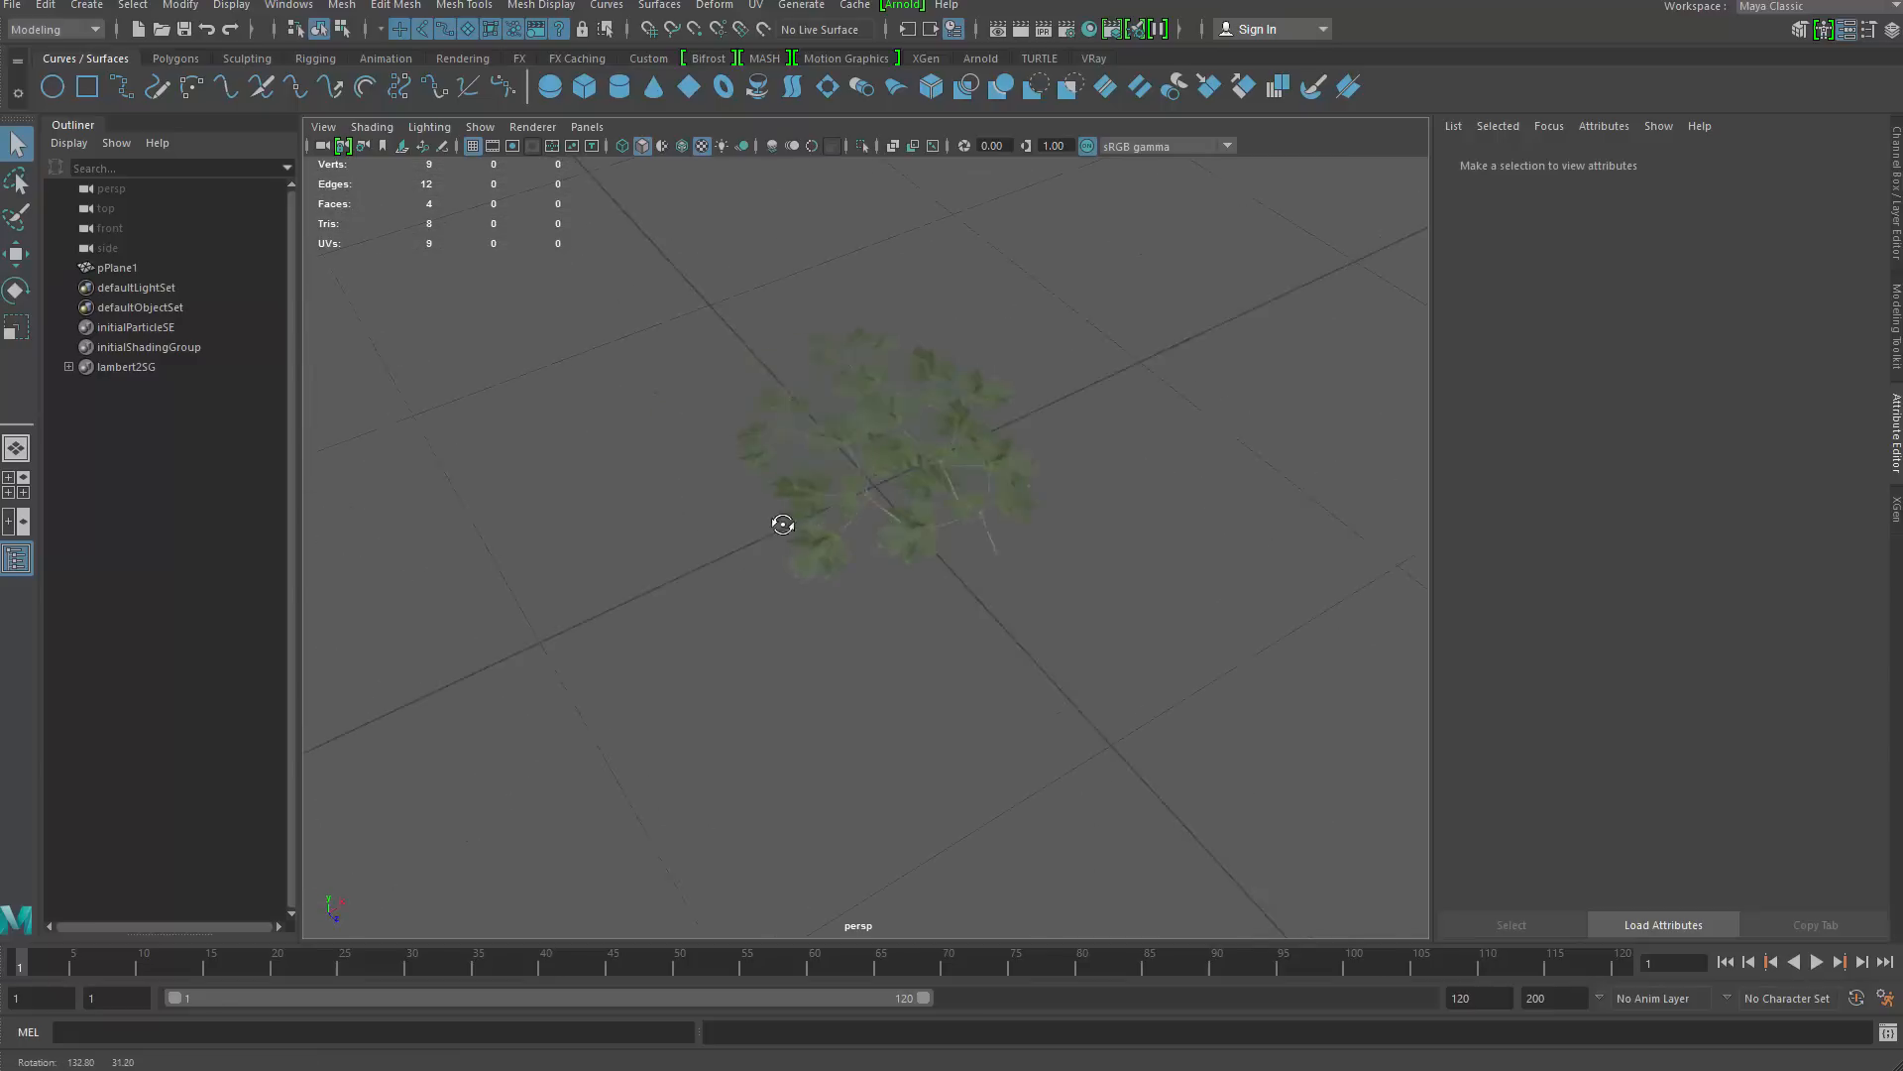
{"action": "left_click_drag", "start_coordinate": [782, 526], "coordinate": [1081, 627], "text": "alt"}
{"action": "scroll", "coordinate": [873, 552], "scroll_direction": "down", "scroll_amount": 4}
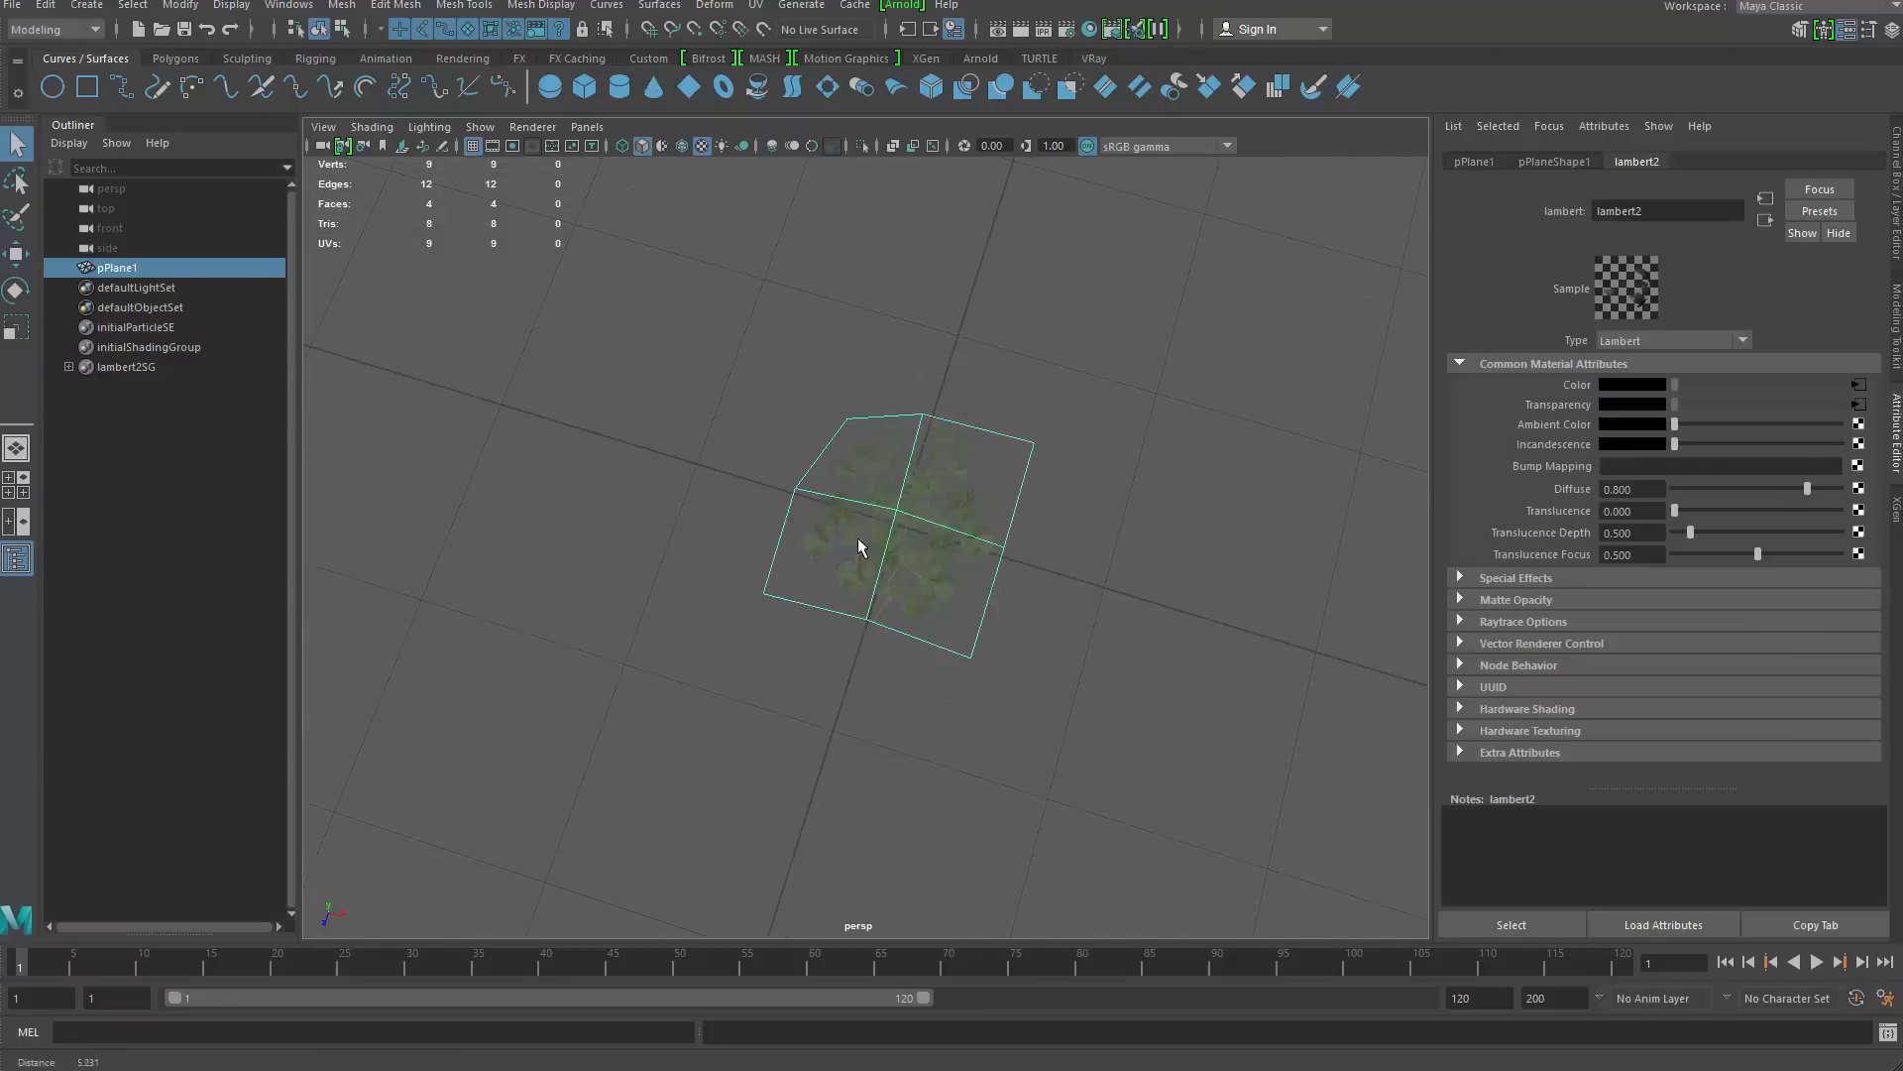
{"action": "left_click_drag", "start_coordinate": [858, 548], "coordinate": [979, 468], "text": "alt"}
{"action": "right_click_drag", "start_coordinate": [972, 485], "coordinate": [902, 475]}
{"action": "key", "text": "w"}
{"action": "left_click_drag", "start_coordinate": [937, 478], "coordinate": [982, 373]}
{"action": "key", "text": "q"}
{"action": "right_click_drag", "start_coordinate": [931, 499], "coordinate": [1046, 421]}
Rotate the leaf plane about 64 degrees around X to stand upright and raise it about 0.5 units above the grid
{"action": "left_click_drag", "start_coordinate": [1071, 383], "coordinate": [793, 689]}
{"action": "left_click_drag", "start_coordinate": [1081, 471], "coordinate": [956, 562], "text": "alt"}
{"action": "key", "text": "e"}
{"action": "left_click_drag", "start_coordinate": [962, 436], "coordinate": [982, 426], "text": "alt"}
{"action": "left_click_drag", "start_coordinate": [876, 504], "coordinate": [906, 373]}
{"action": "key", "text": "w"}
{"action": "left_click_drag", "start_coordinate": [847, 476], "coordinate": [884, 465]}
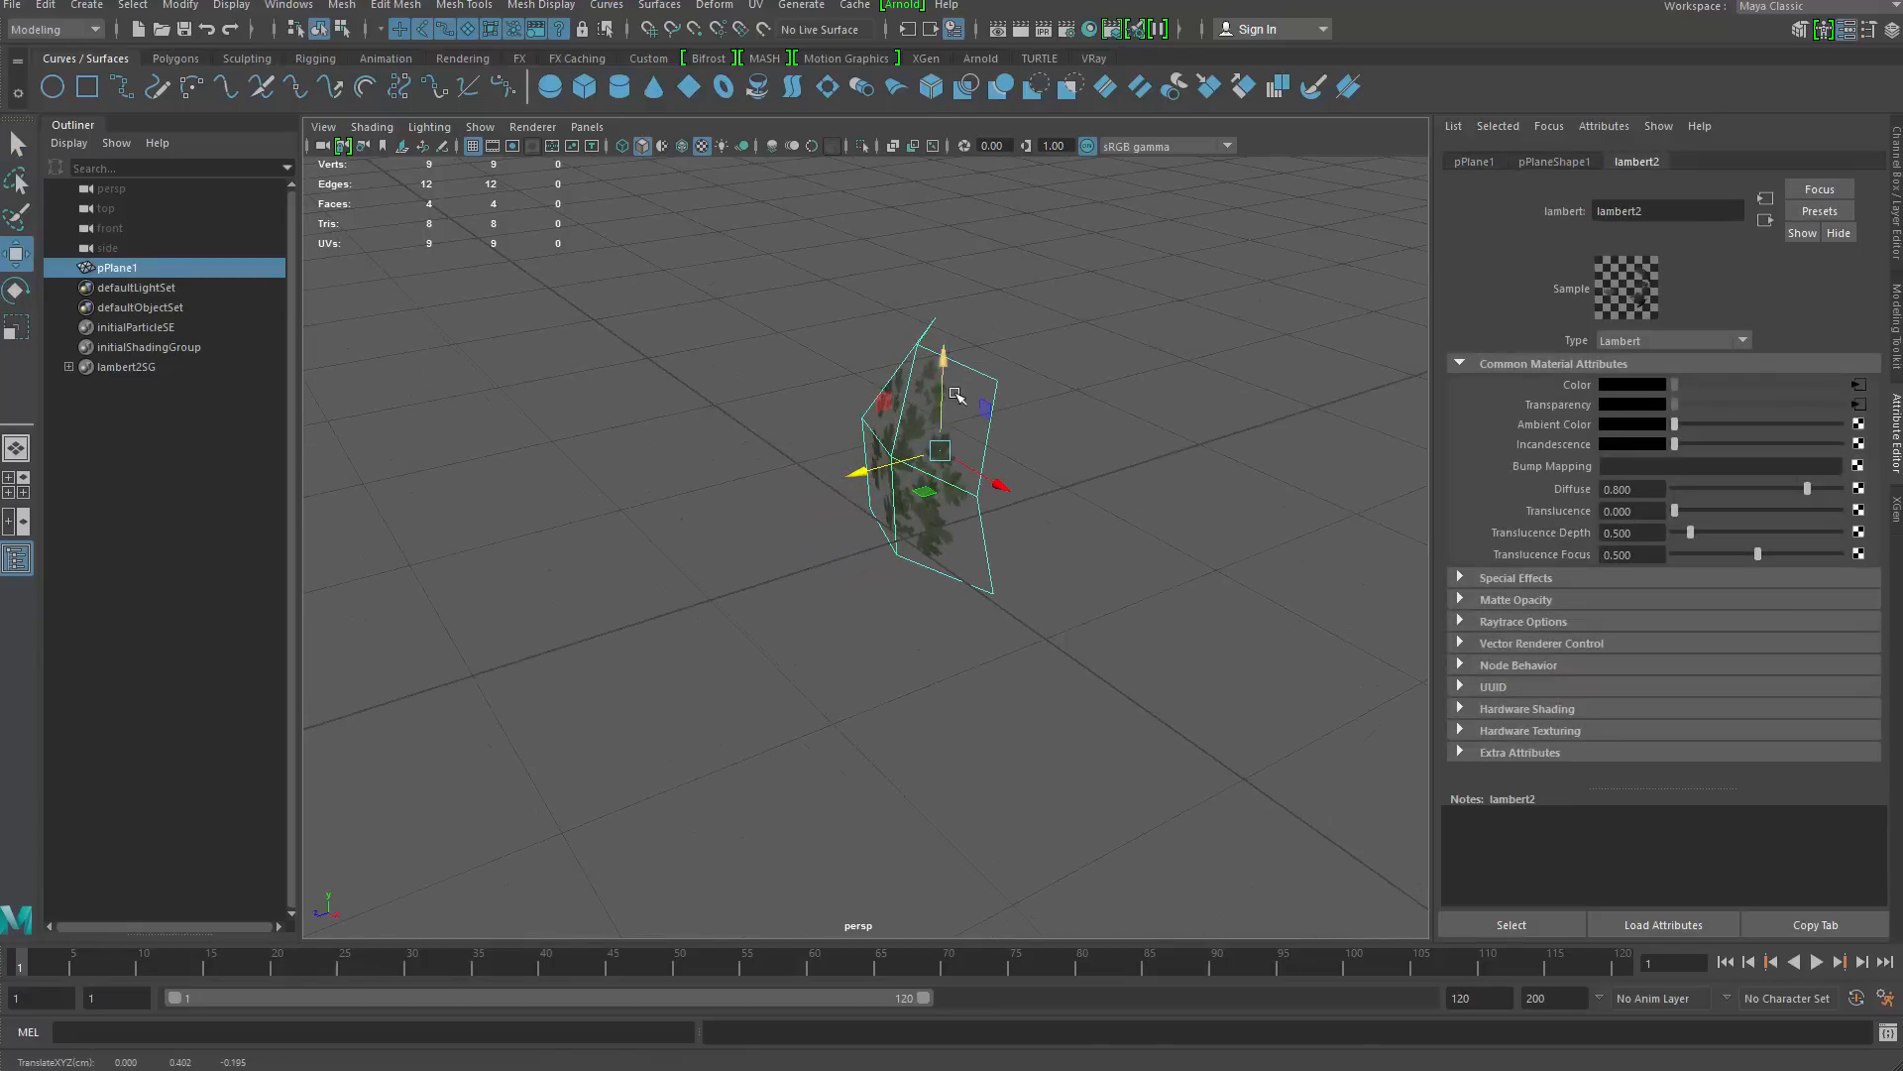
{"action": "left_click_drag", "start_coordinate": [949, 364], "coordinate": [954, 330]}
{"action": "left_click_drag", "start_coordinate": [856, 475], "coordinate": [903, 371], "text": "alt"}
Duplicate the leaf plane, rotate the copy and place it beside the upper part of the original
{"action": "key", "text": "ctrl+d"}
{"action": "key", "text": "e"}
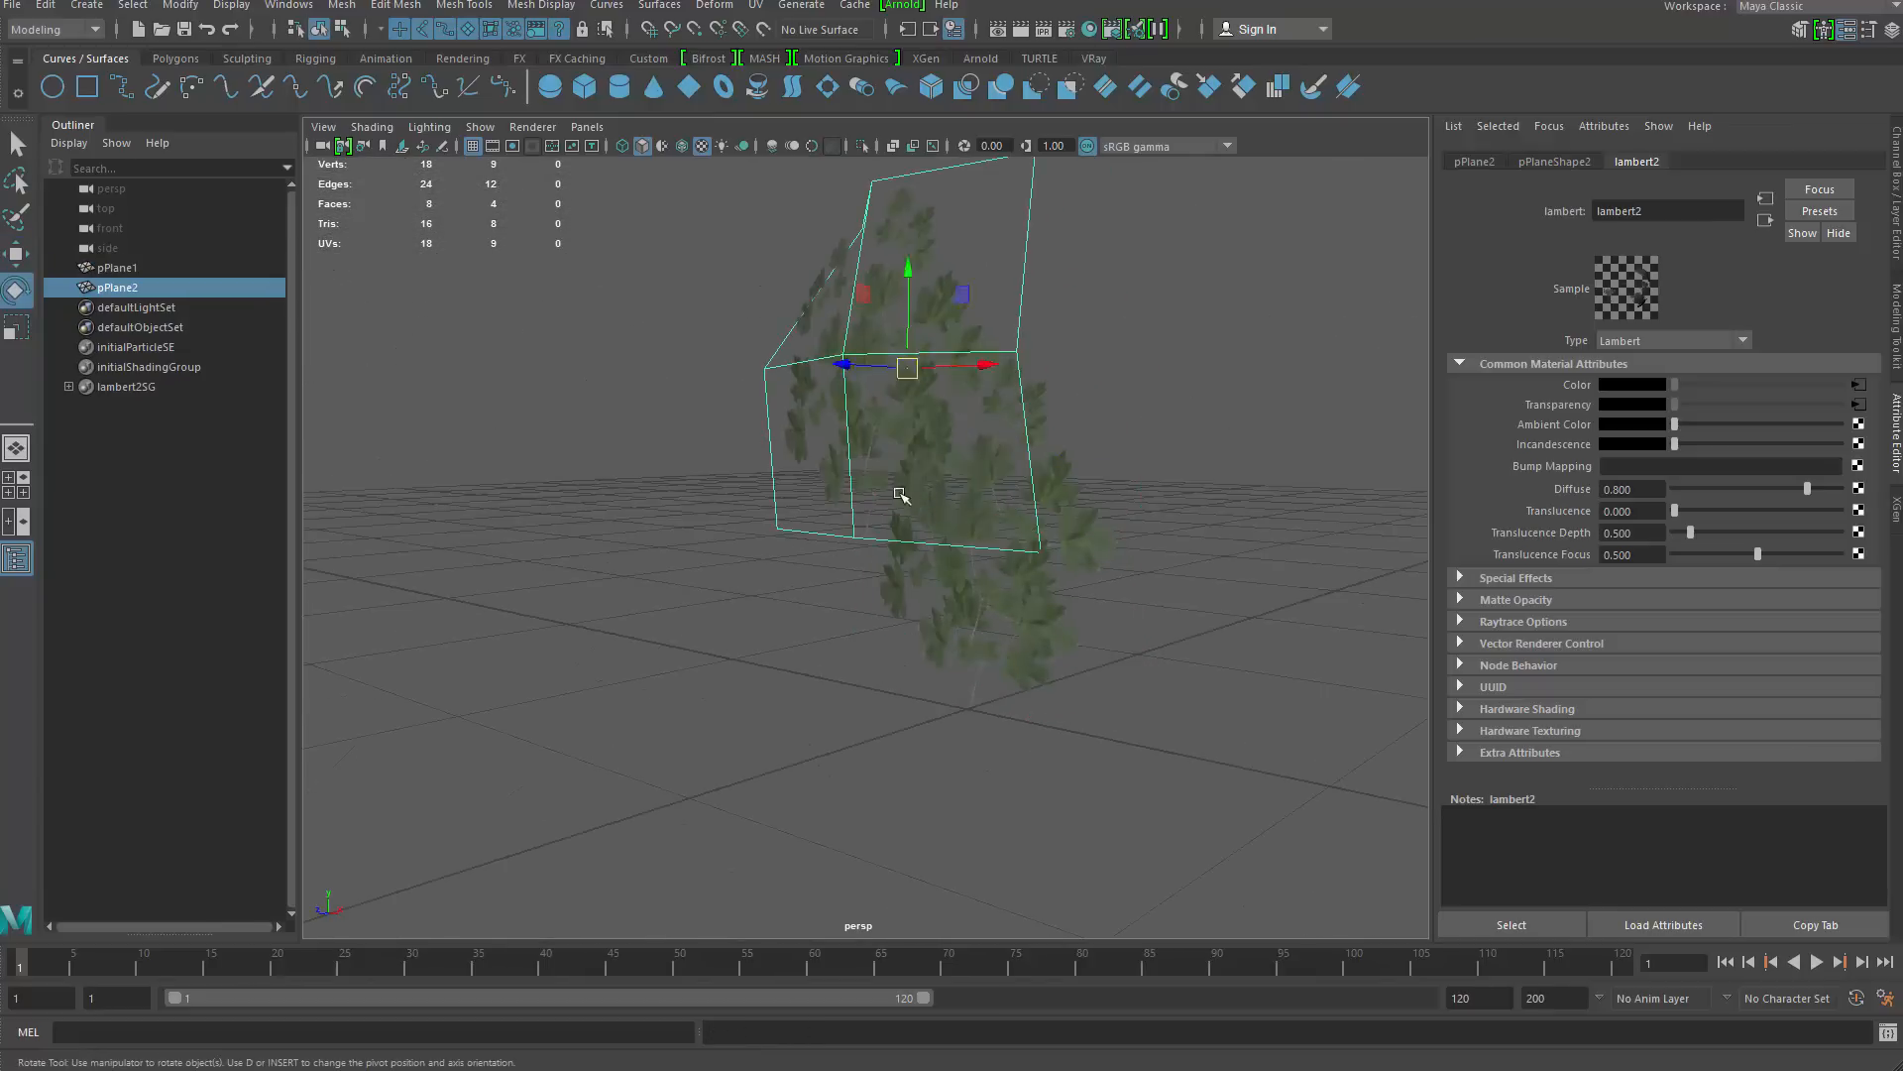
{"action": "mouse_move", "coordinate": [964, 430]}
{"action": "left_mouse_down"}
{"action": "mouse_move", "coordinate": [975, 354]}
{"action": "mouse_move", "coordinate": [951, 431]}
{"action": "left_mouse_up"}
{"action": "key", "text": "w"}
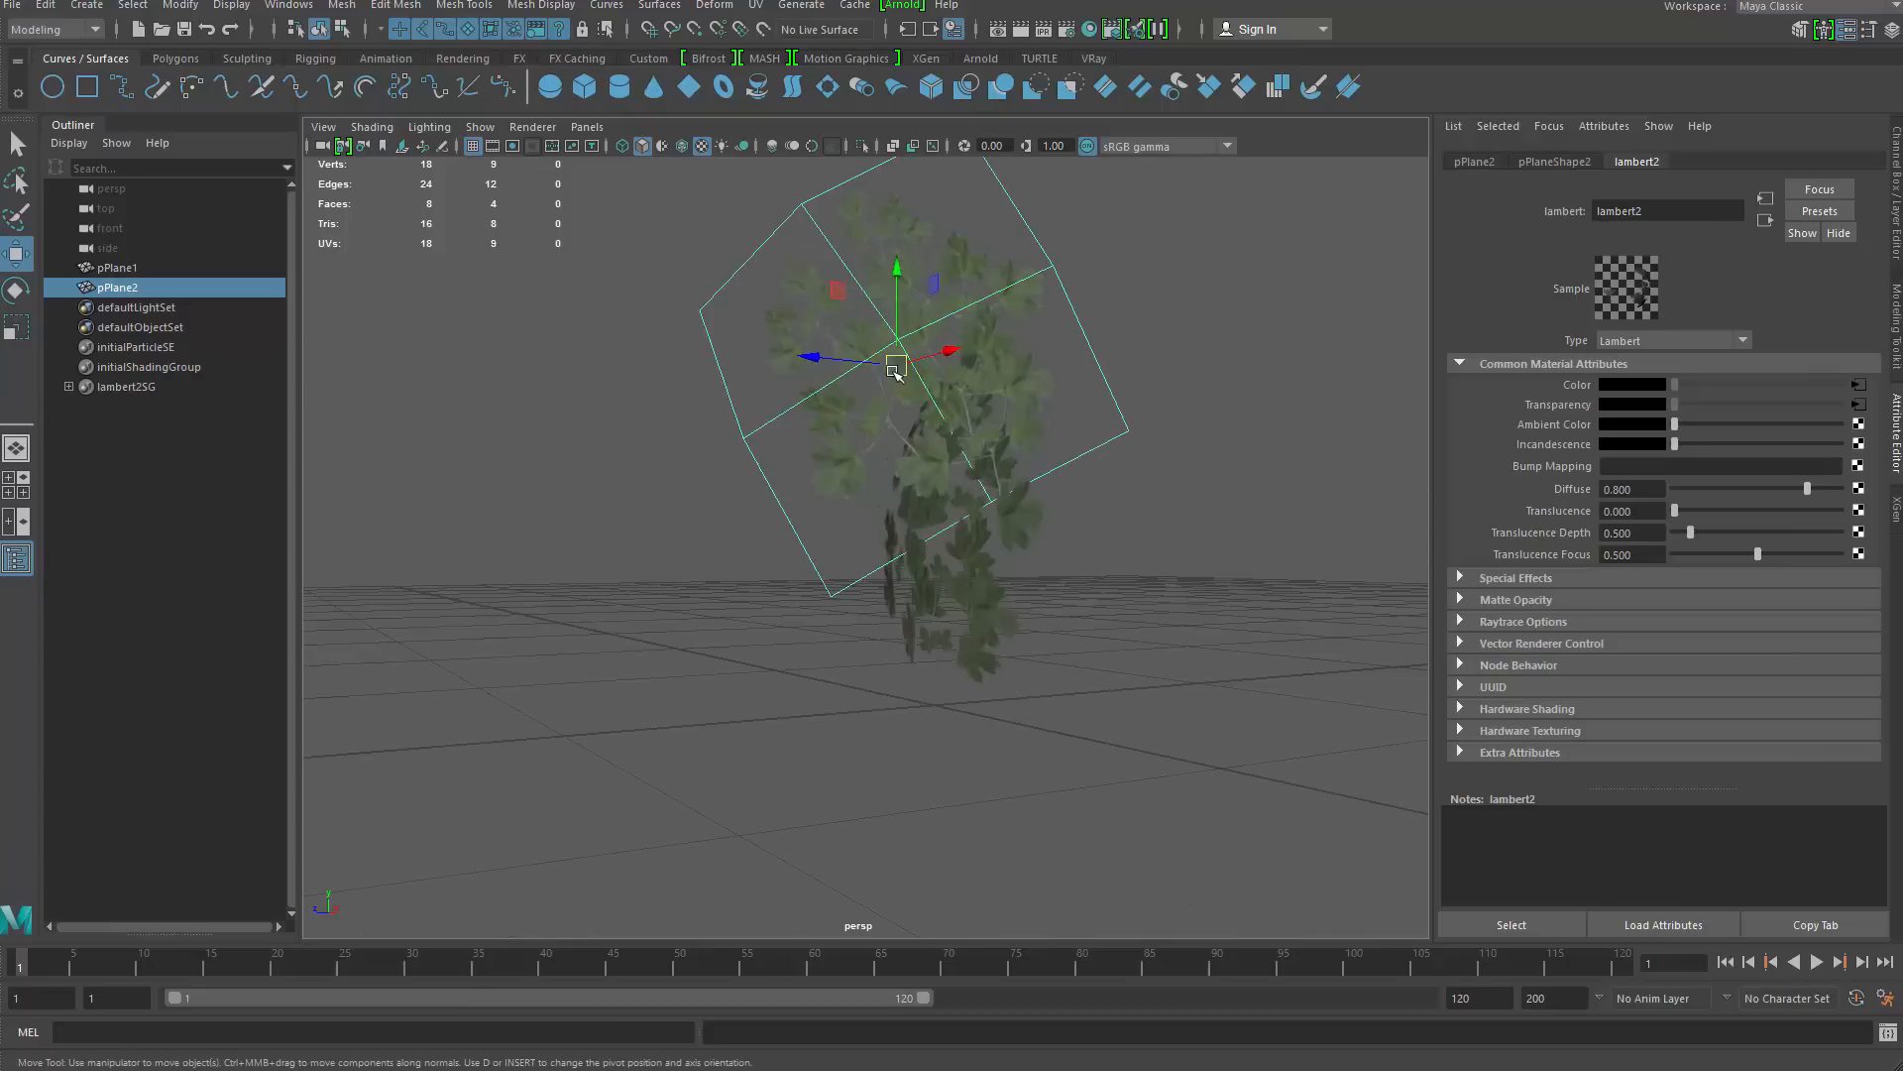
{"action": "left_click_drag", "start_coordinate": [897, 366], "coordinate": [865, 427]}
{"action": "key", "text": "r"}
{"action": "key", "text": "w"}
{"action": "left_click_drag", "start_coordinate": [976, 494], "coordinate": [876, 501], "text": "alt"}
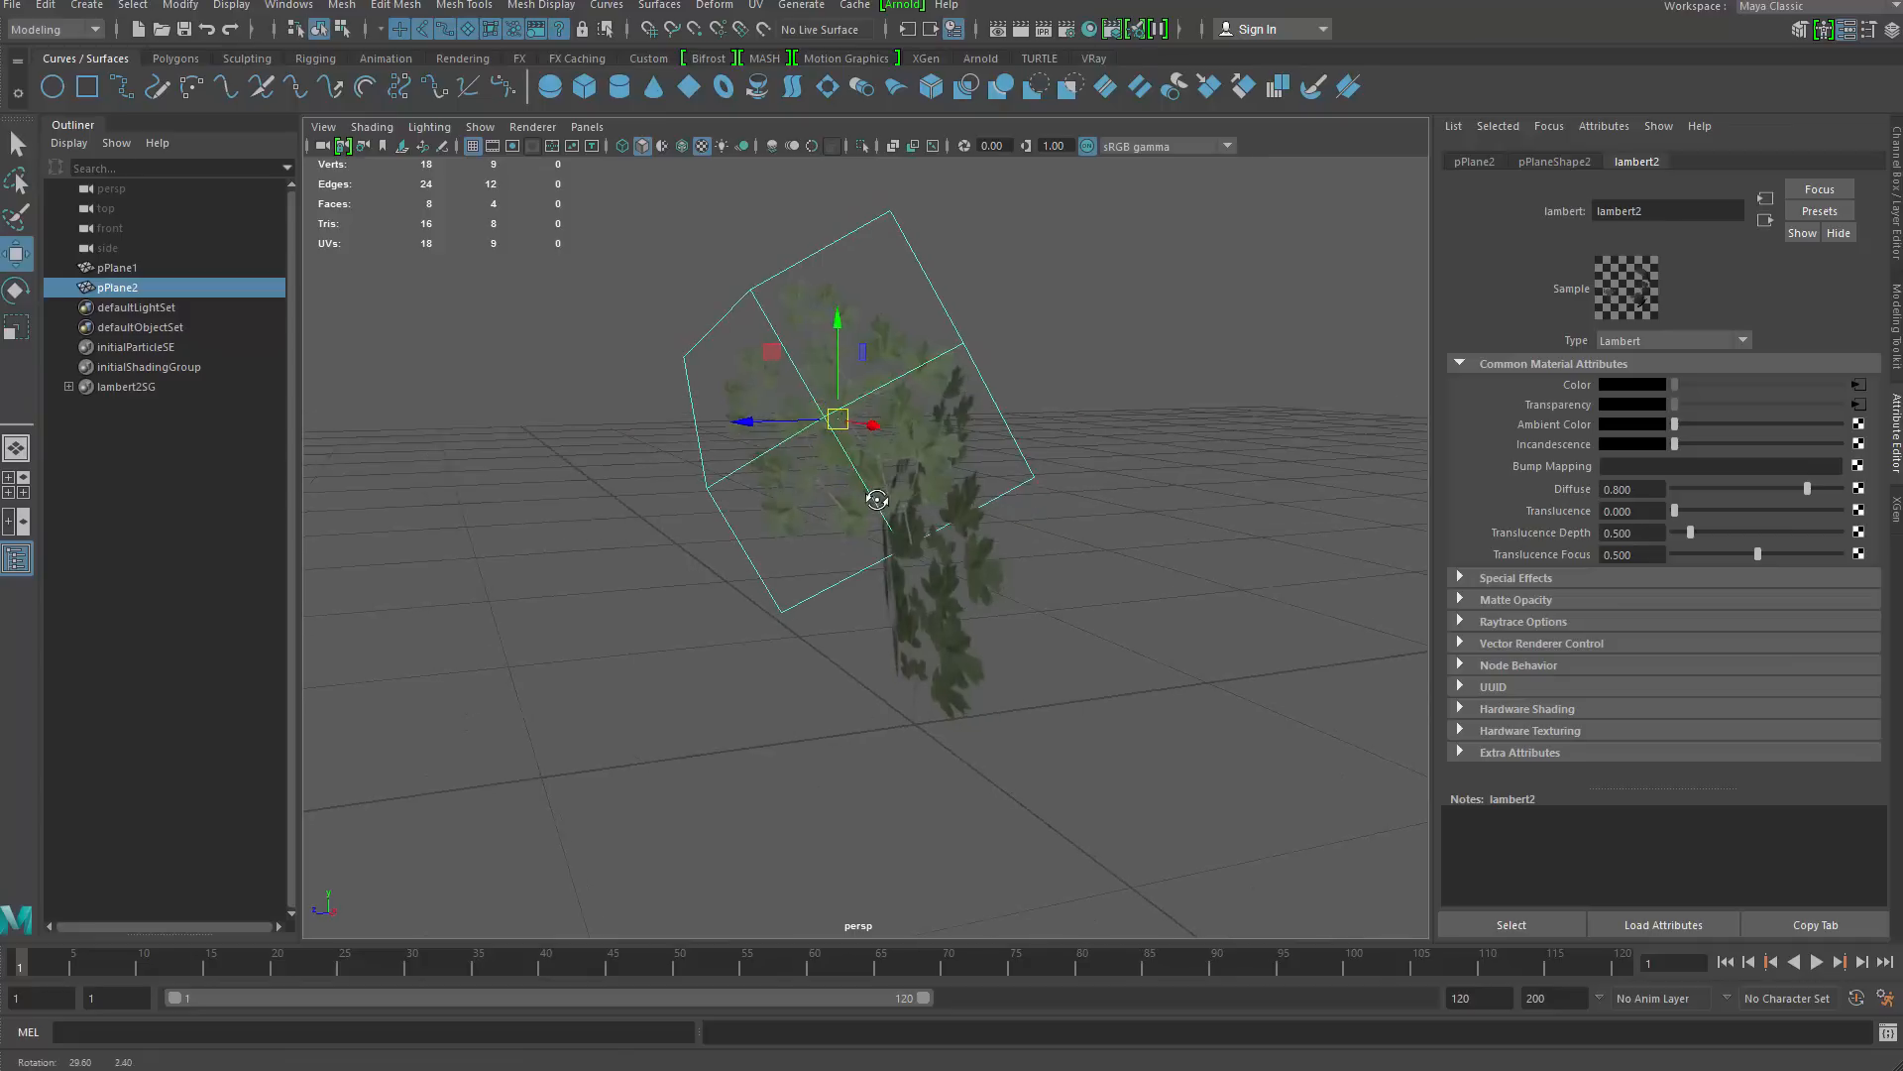
{"action": "key", "text": "e"}
{"action": "left_click_drag", "start_coordinate": [893, 352], "coordinate": [879, 351]}
{"action": "key", "text": "w"}
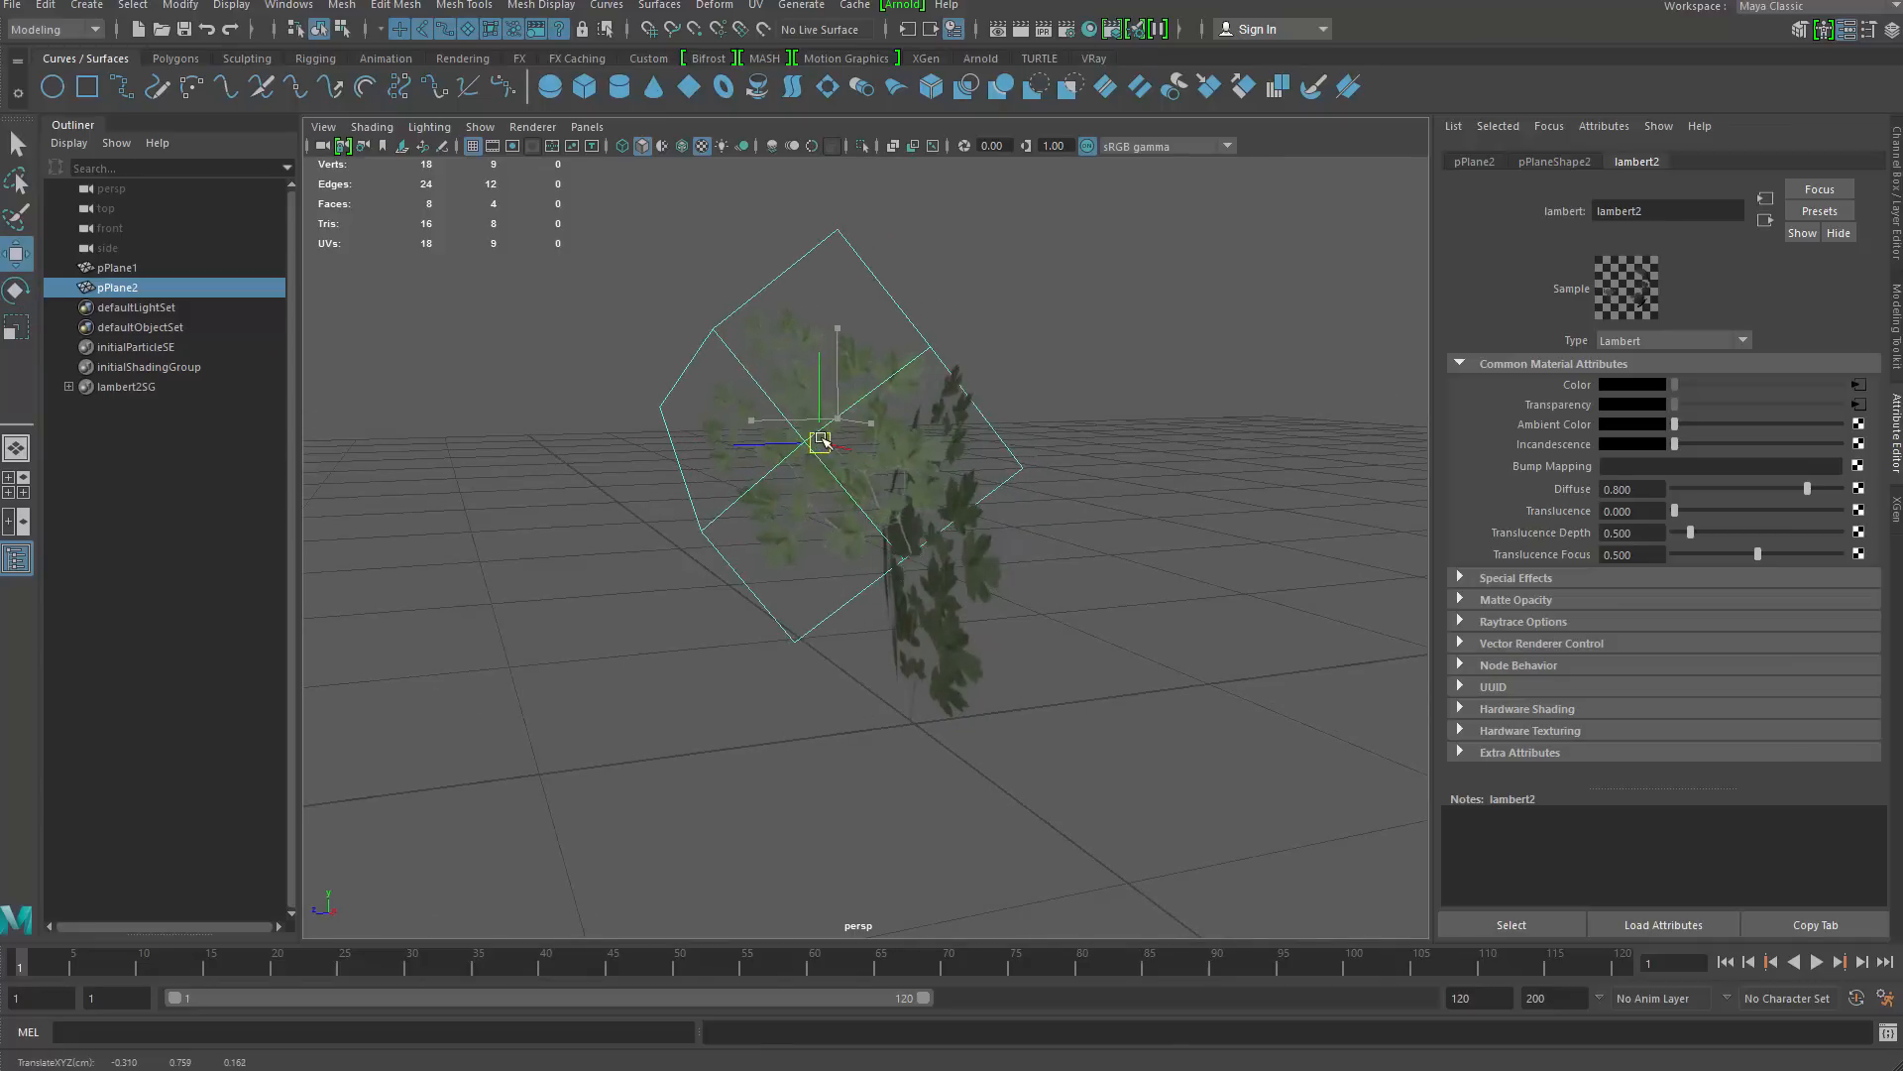
Duplicate the second leaf plane, move the copy to the opposite side of the branch and rotate it to a different angle
{"action": "key", "text": "ctrl+d"}
{"action": "left_click_drag", "start_coordinate": [840, 426], "coordinate": [1080, 468]}
{"action": "key", "text": "e"}
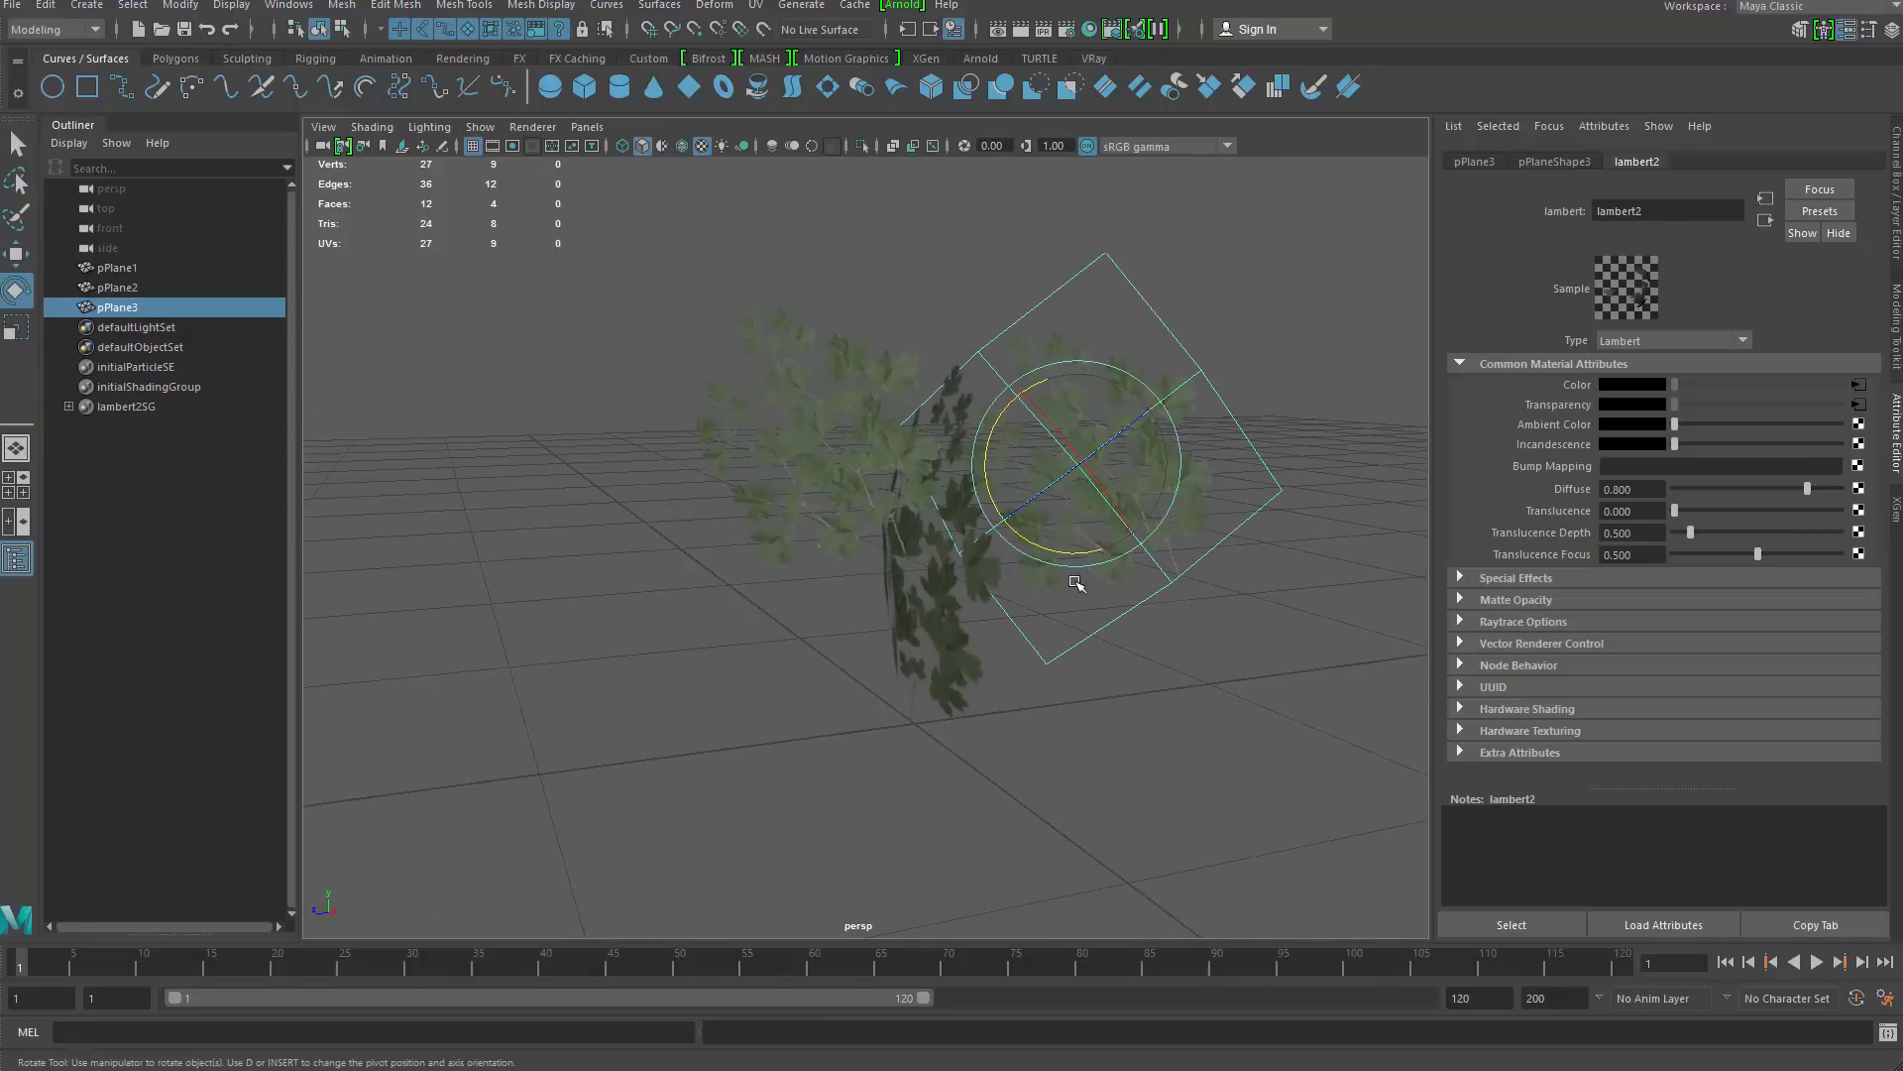
{"action": "left_click_drag", "start_coordinate": [1075, 540], "coordinate": [1091, 675]}
{"action": "key", "text": "w"}
{"action": "key", "text": "e"}
{"action": "key", "text": "w"}
{"action": "key", "text": "e"}
{"action": "left_click_drag", "start_coordinate": [1111, 532], "coordinate": [1075, 503]}
Fine-tune the third leaf plane's position so it sits close against the other two
{"action": "key", "text": "w"}
{"action": "left_click_drag", "start_coordinate": [1060, 605], "coordinate": [1002, 480], "text": "alt"}
{"action": "left_click_drag", "start_coordinate": [1001, 397], "coordinate": [1001, 386]}
{"action": "left_click_drag", "start_coordinate": [1004, 476], "coordinate": [993, 472]}
{"action": "left_click_drag", "start_coordinate": [991, 545], "coordinate": [1033, 601], "text": "alt"}
{"action": "left_click_drag", "start_coordinate": [1022, 516], "coordinate": [1018, 540]}
{"action": "left_click_drag", "start_coordinate": [976, 560], "coordinate": [907, 607], "text": "alt"}
Inspect the arrangement of the three leaf planes and check the second plane's placement
{"action": "key", "text": "q"}
{"action": "left_click", "coordinate": [950, 698]}
{"action": "scroll", "coordinate": [949, 697], "scroll_direction": "down", "scroll_amount": 4}
{"action": "left_click_drag", "start_coordinate": [950, 696], "coordinate": [990, 693], "text": "alt"}
{"action": "left_click", "coordinate": [866, 479]}
{"action": "key", "text": "e"}
{"action": "key", "text": "w"}
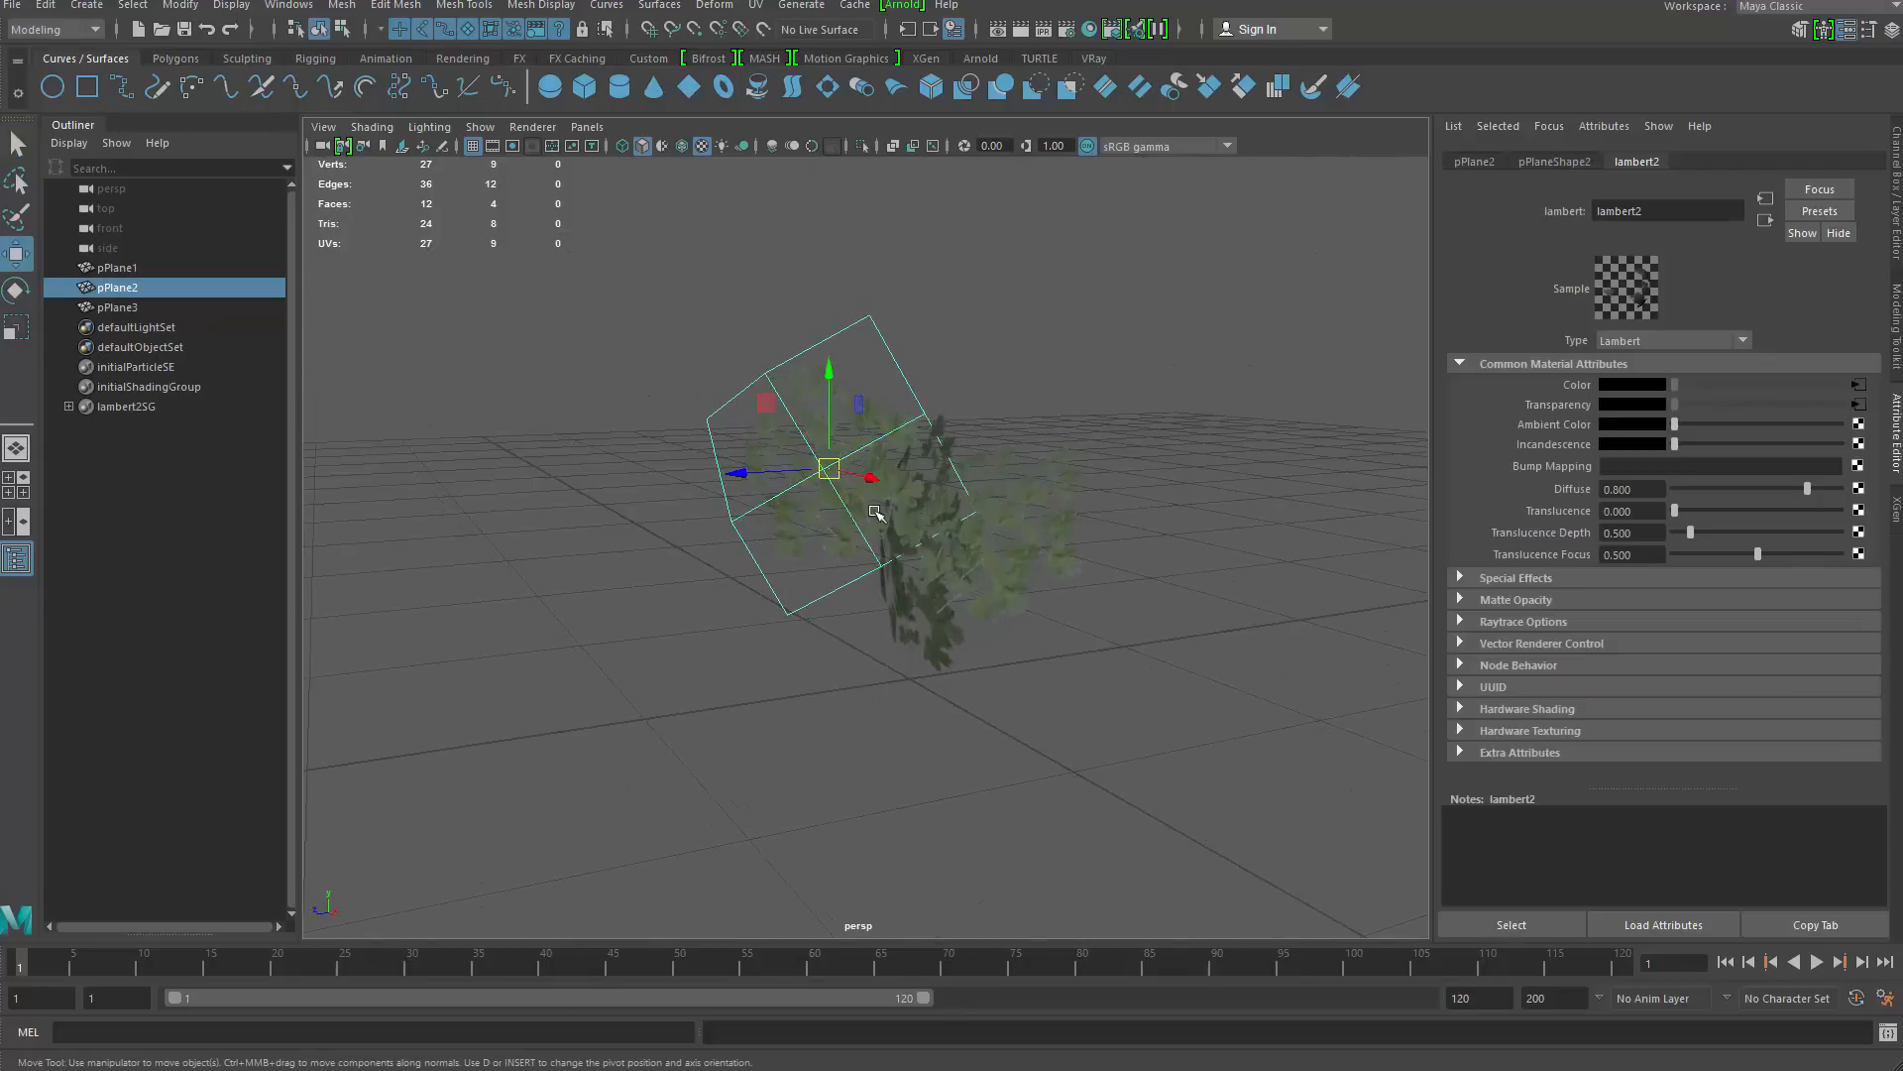
{"action": "left_click", "coordinate": [909, 764]}
Combine the three leaf planes into one mesh and delete its construction history
{"action": "left_click_drag", "start_coordinate": [1038, 721], "coordinate": [1044, 729]}
{"action": "left_click_drag", "start_coordinate": [1044, 728], "coordinate": [1120, 644], "text": "alt"}
{"action": "right_click_drag", "start_coordinate": [1184, 459], "coordinate": [1164, 818], "text": "shift"}
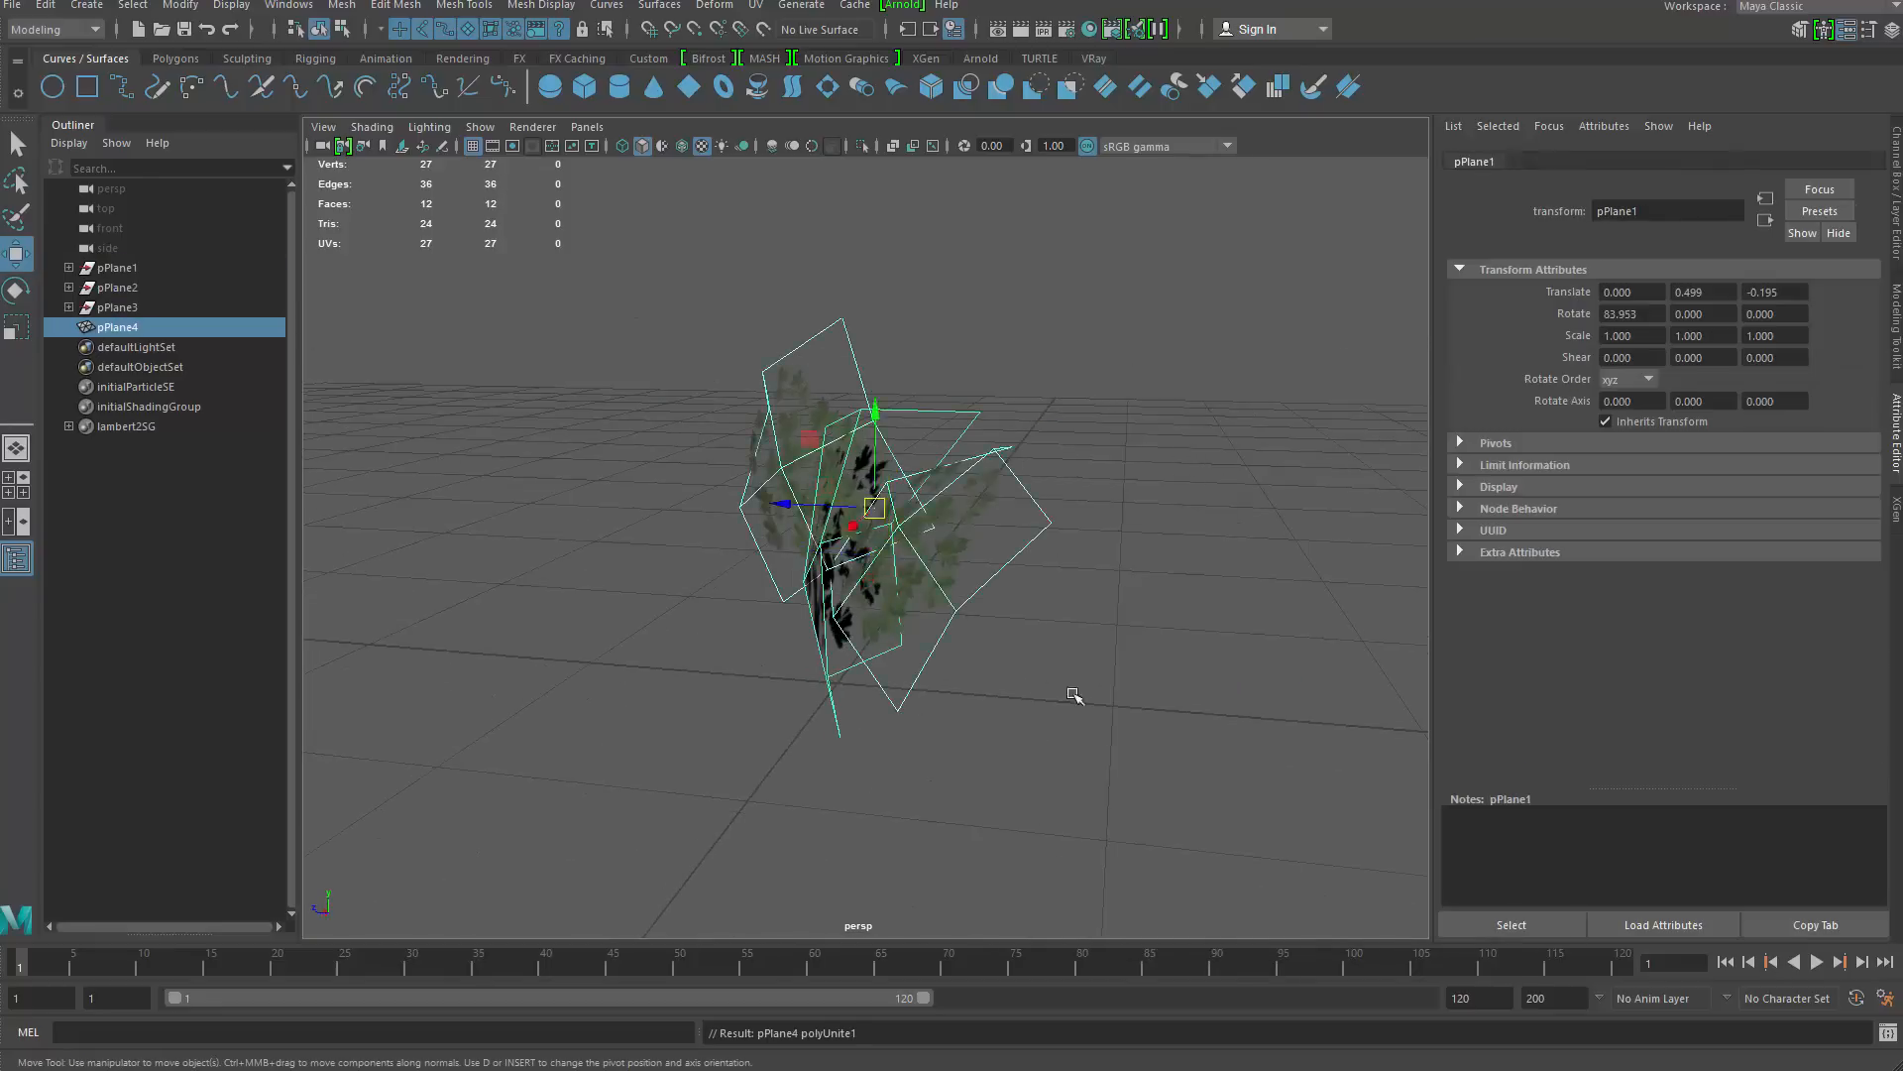
{"action": "left_click_drag", "start_coordinate": [1164, 819], "coordinate": [1210, 628], "text": "alt"}
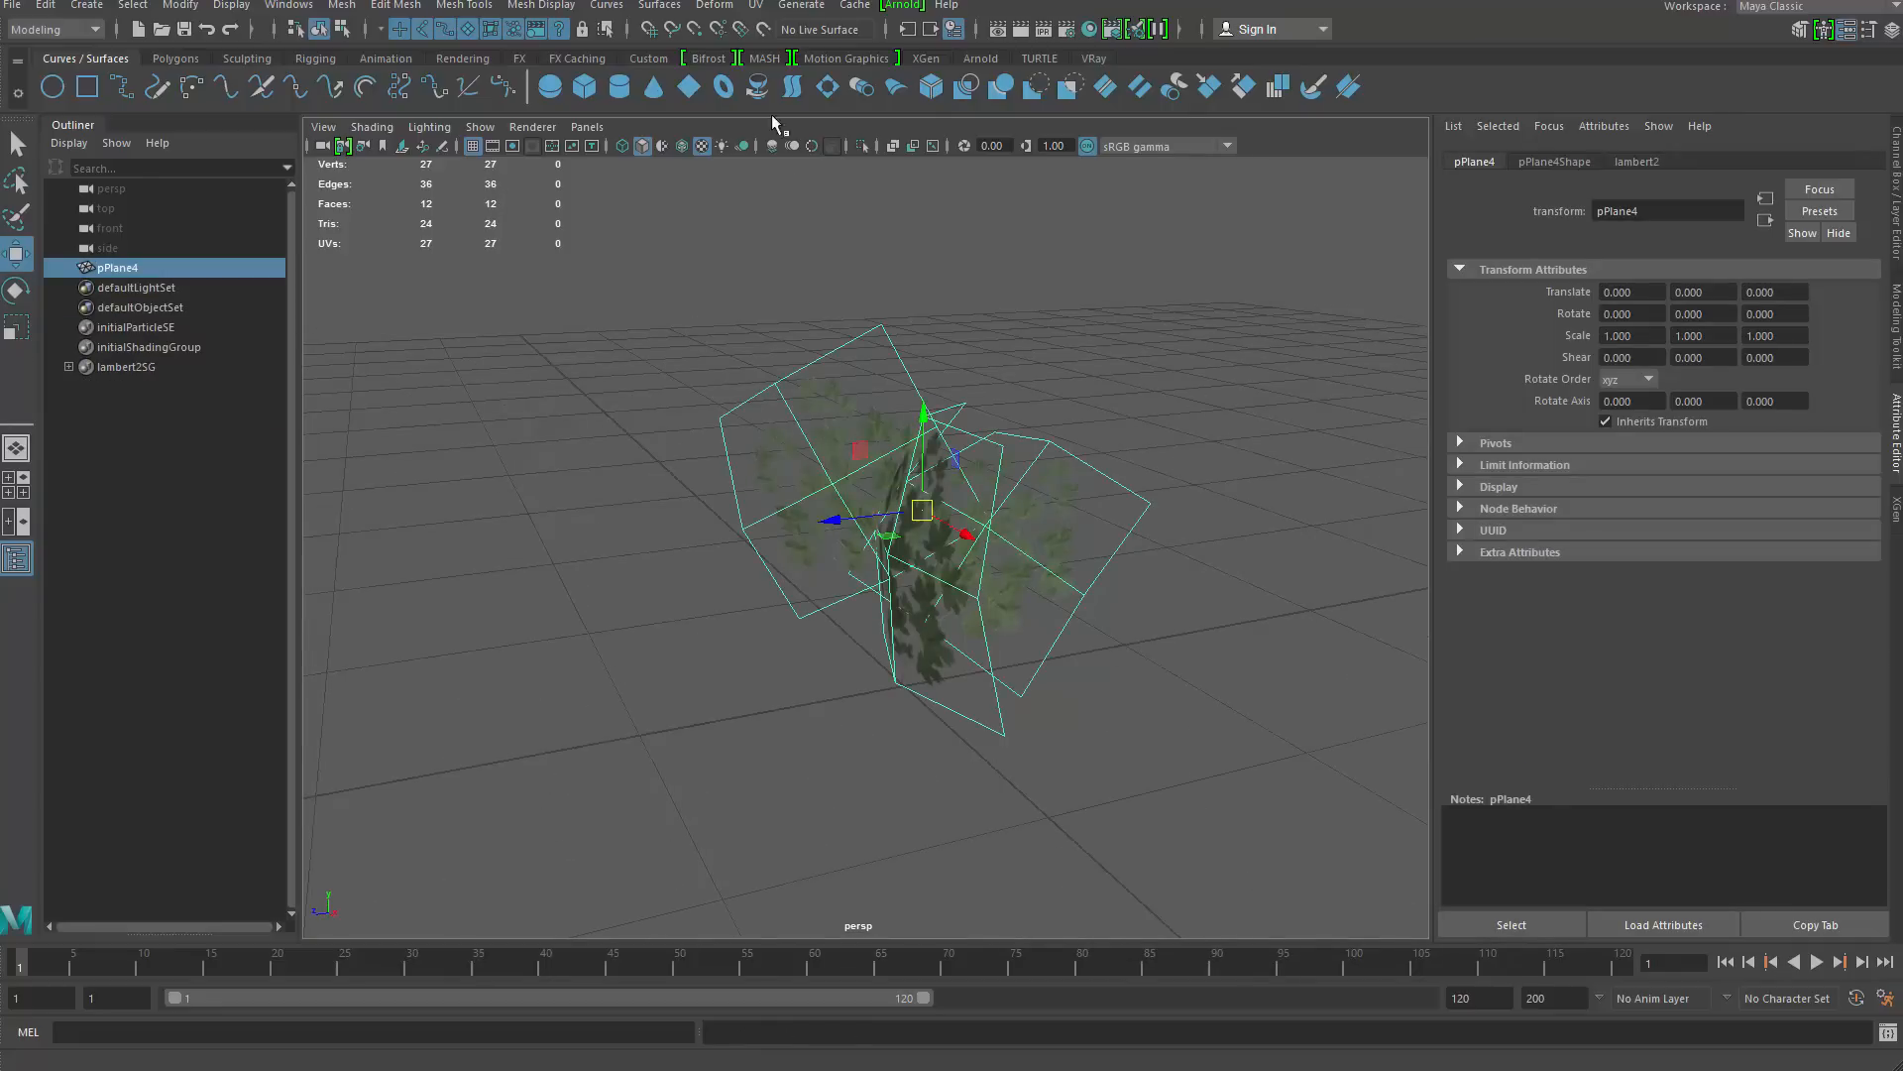
Flip all UVs of the combined leaf mesh in the V direction using the UV Editor
{"action": "left_click", "coordinate": [755, 5]}
{"action": "left_click", "coordinate": [803, 59]}
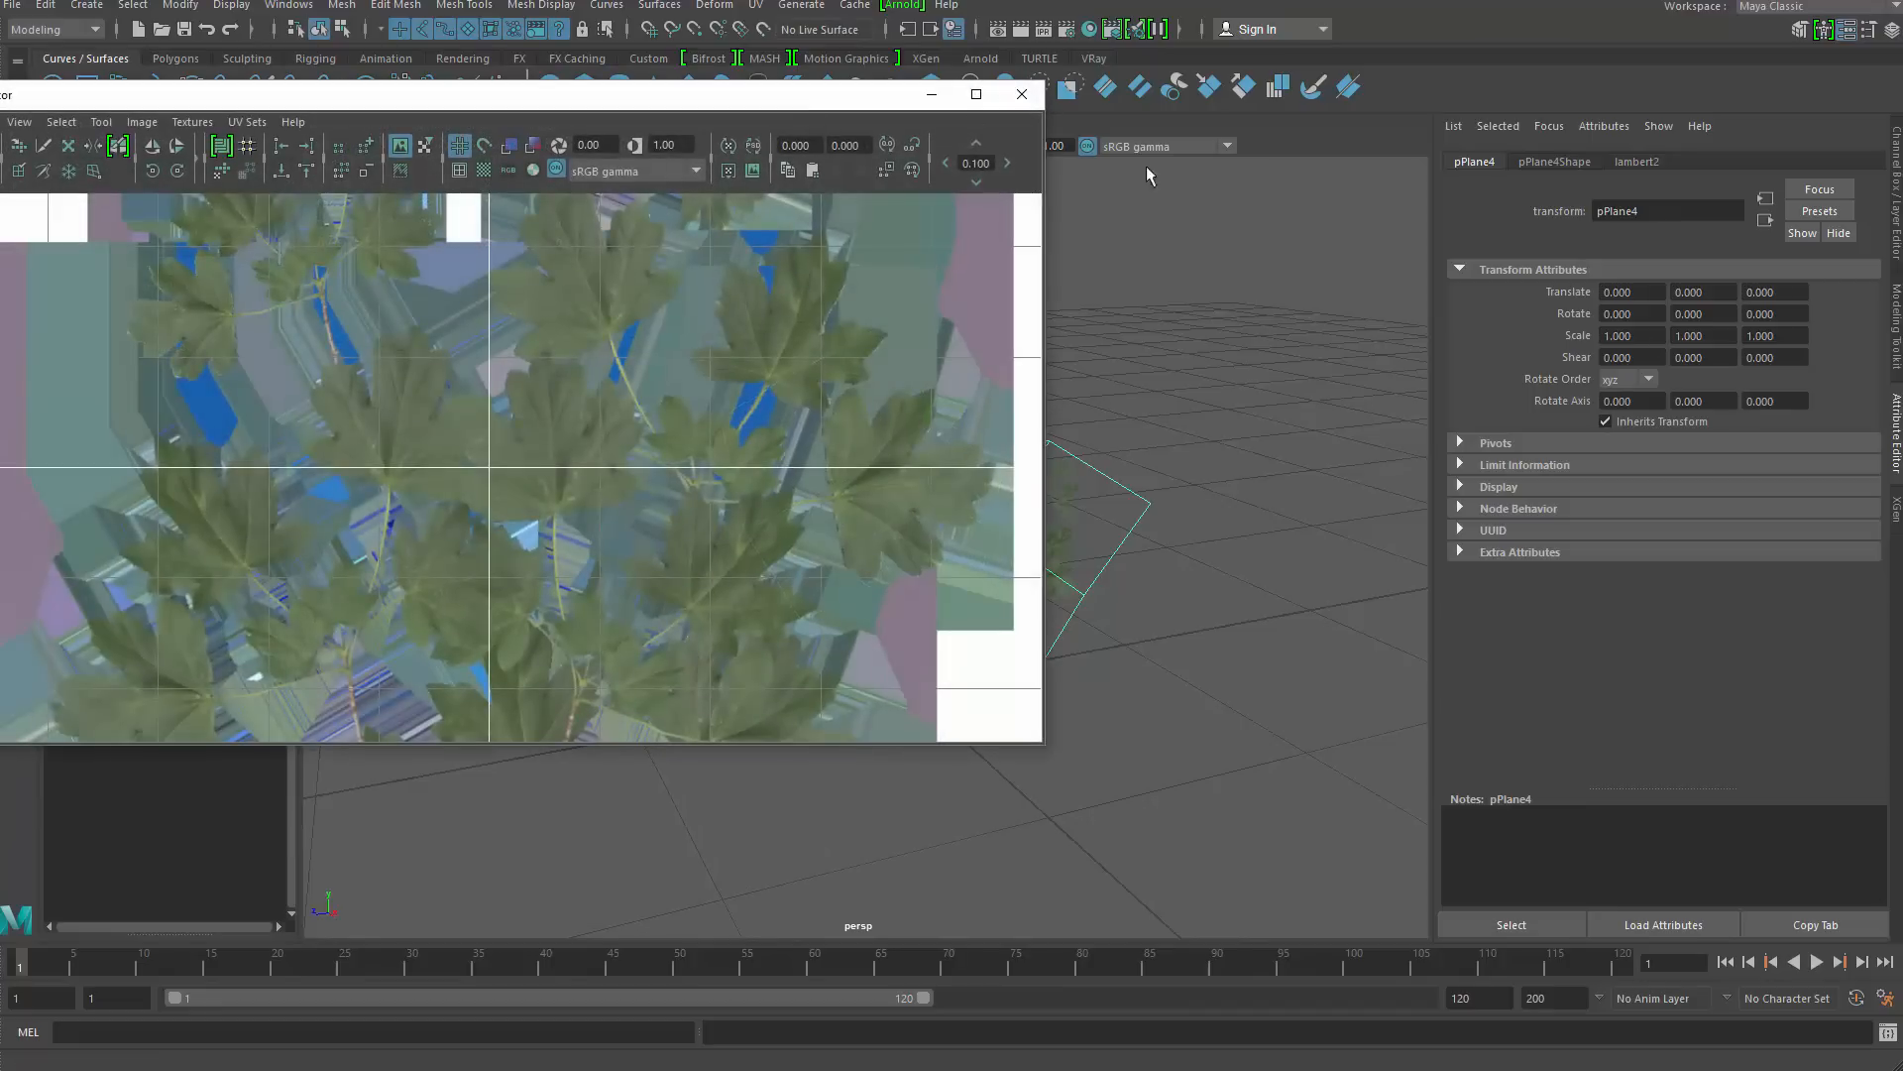
{"action": "right_click_drag", "start_coordinate": [605, 342], "coordinate": [90, 214], "text": "alt"}
{"action": "right_click_drag", "start_coordinate": [605, 467], "coordinate": [737, 504]}
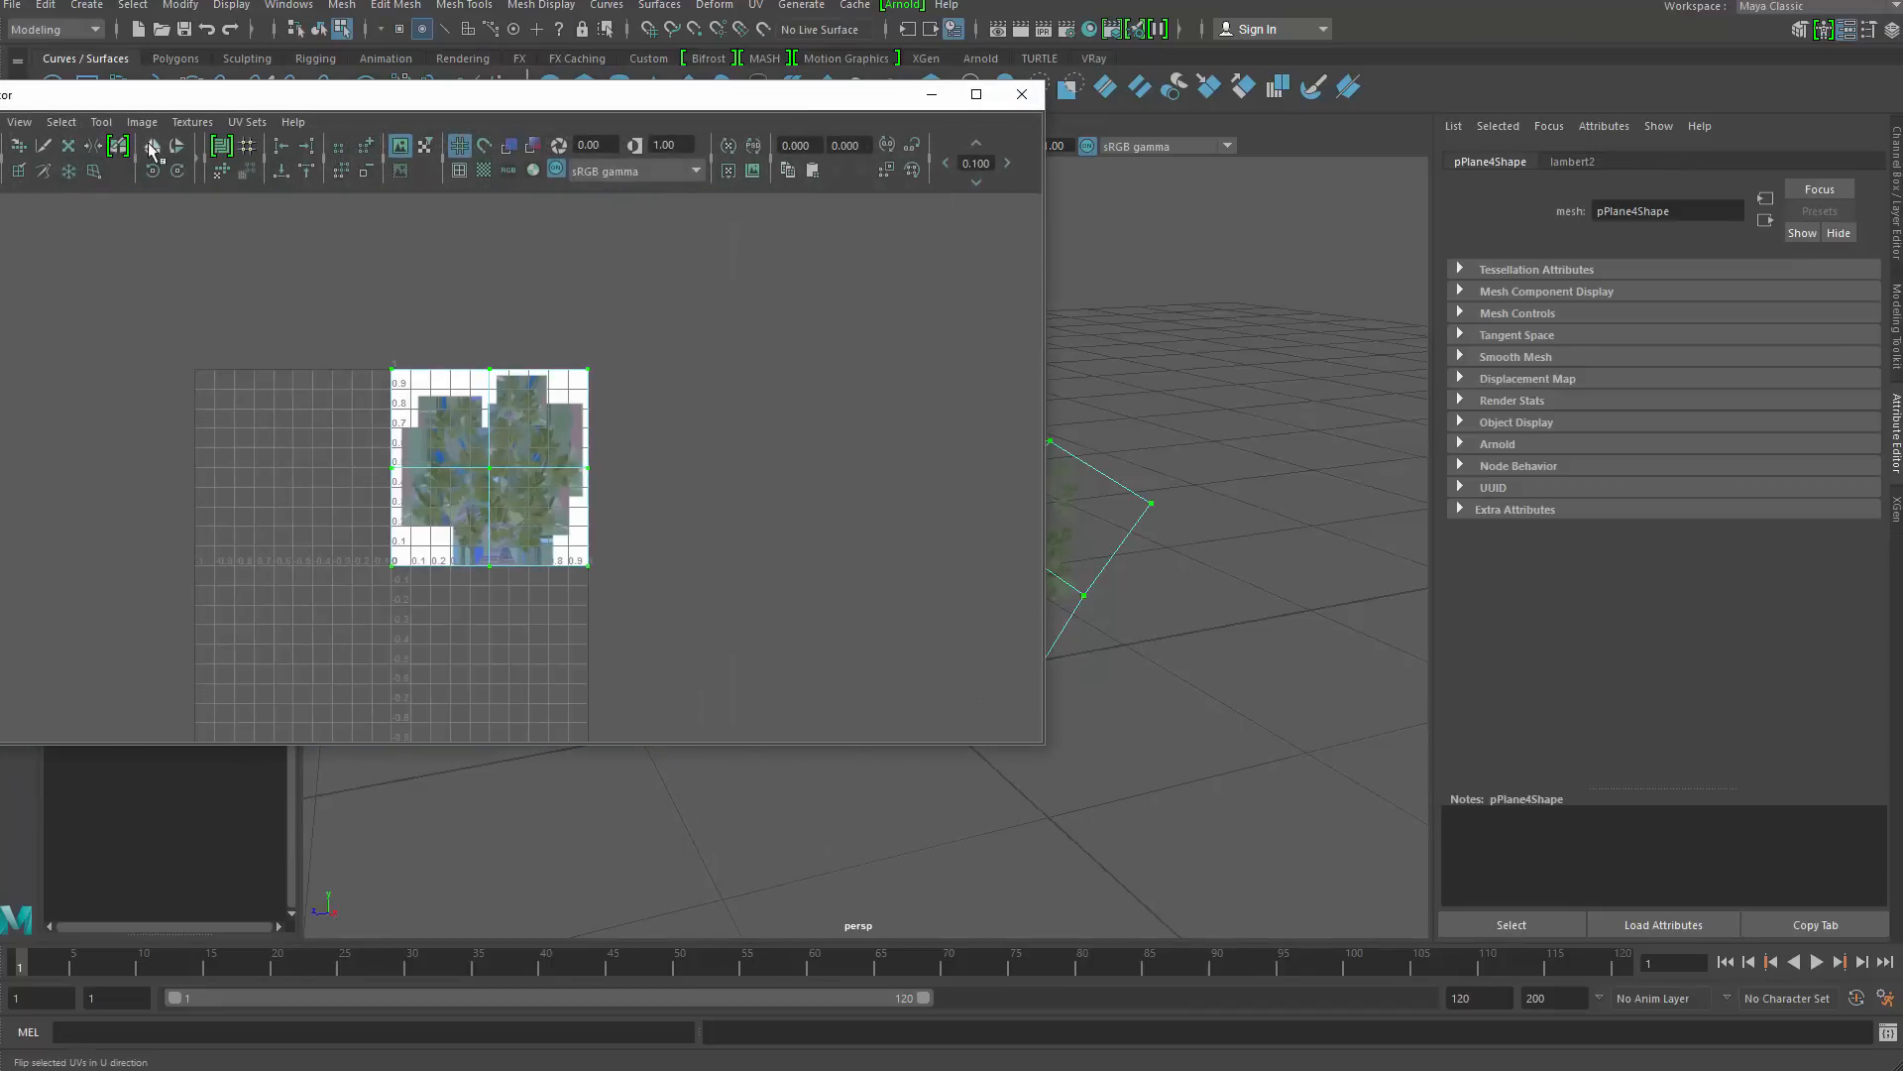
{"action": "left_click", "coordinate": [178, 149]}
{"action": "left_click", "coordinate": [813, 288]}
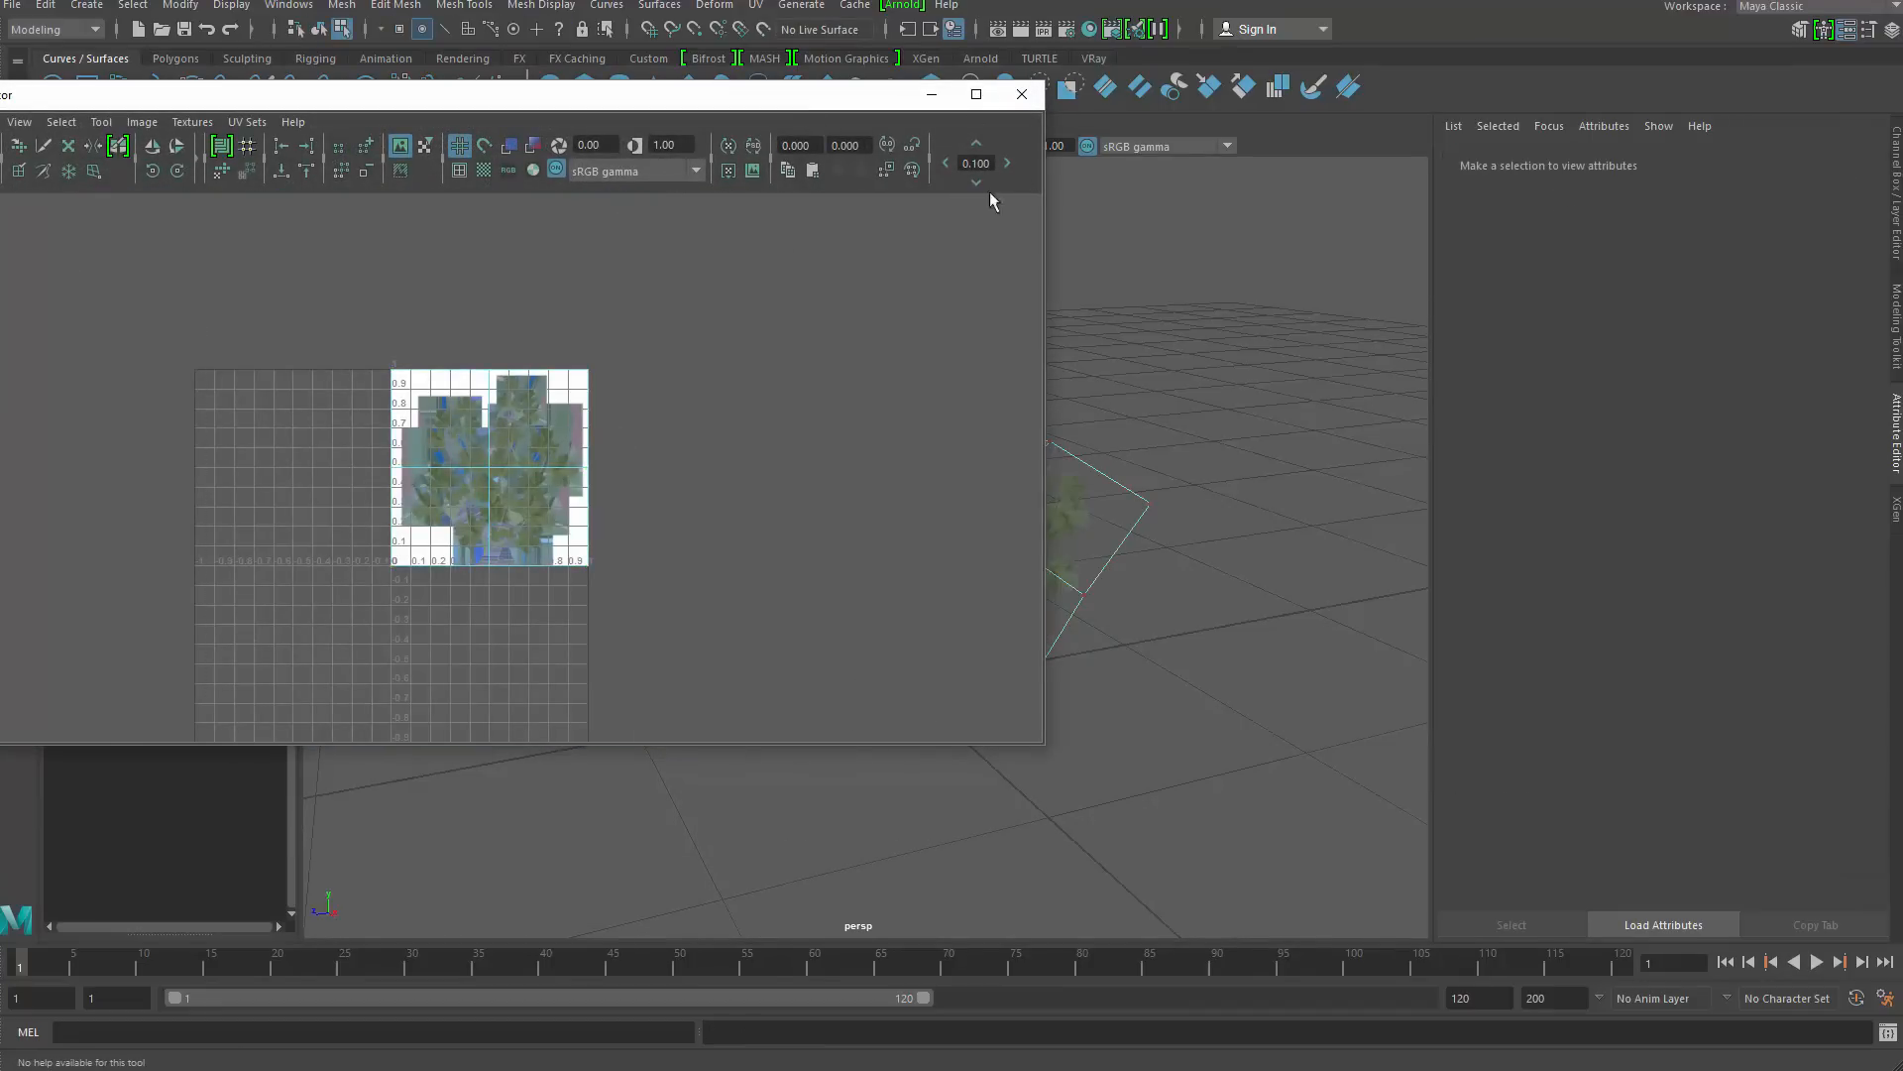
{"action": "left_click", "coordinate": [1022, 95]}
Return to object mode and select the combined leaf mesh
{"action": "right_click_drag", "start_coordinate": [980, 495], "coordinate": [1060, 391]}
{"action": "left_click_drag", "start_coordinate": [740, 638], "coordinate": [939, 459], "text": "alt"}
{"action": "right_click_drag", "start_coordinate": [939, 459], "coordinate": [510, 417], "text": "alt"}
{"action": "left_click", "coordinate": [578, 336]}
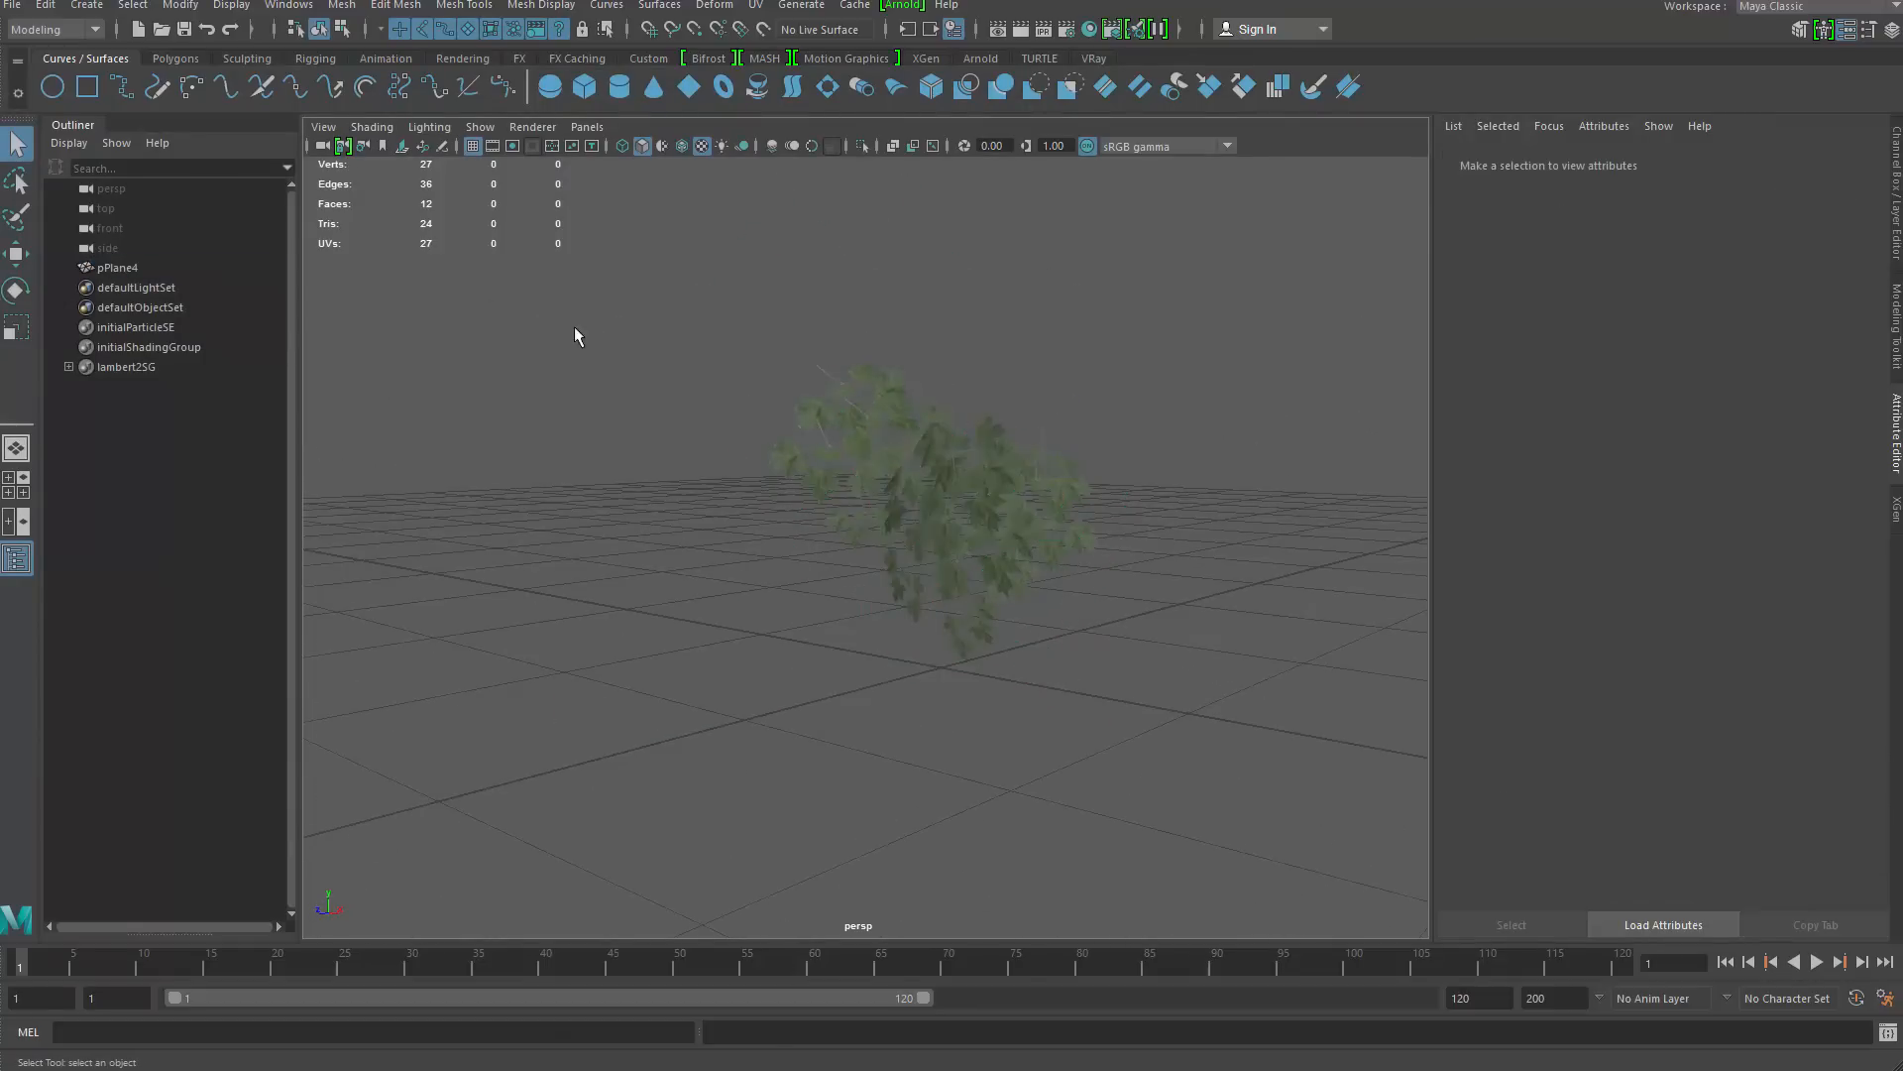
{"action": "left_click", "coordinate": [892, 476]}
{"action": "left_click_drag", "start_coordinate": [862, 505], "coordinate": [734, 535], "text": "alt"}
{"action": "right_click_drag", "start_coordinate": [734, 535], "coordinate": [489, 467], "text": "alt"}
{"action": "middle_click_drag", "start_coordinate": [489, 467], "coordinate": [458, 392], "text": "alt"}
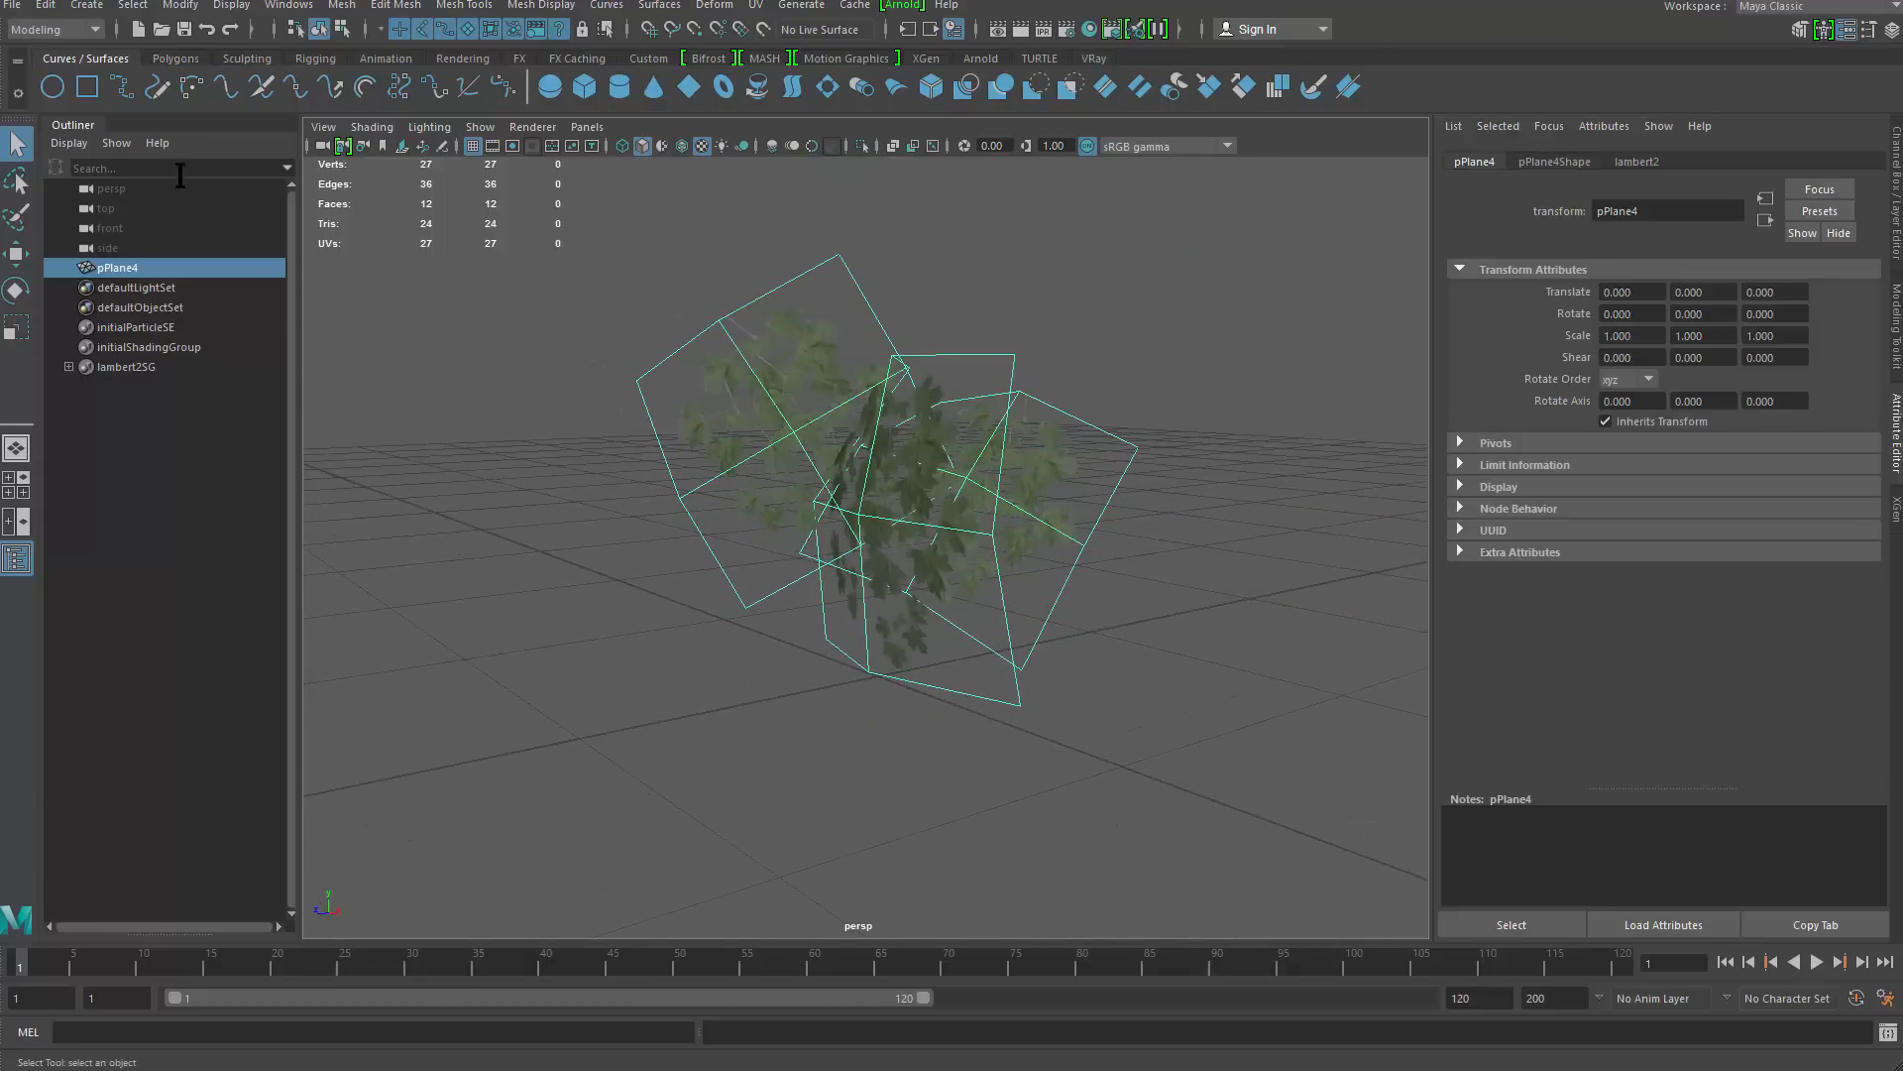
Export the selected leaf mesh in OBJ format to the Downloads folder under the file name leaf_gep
{"action": "left_click", "coordinate": [11, 4]}
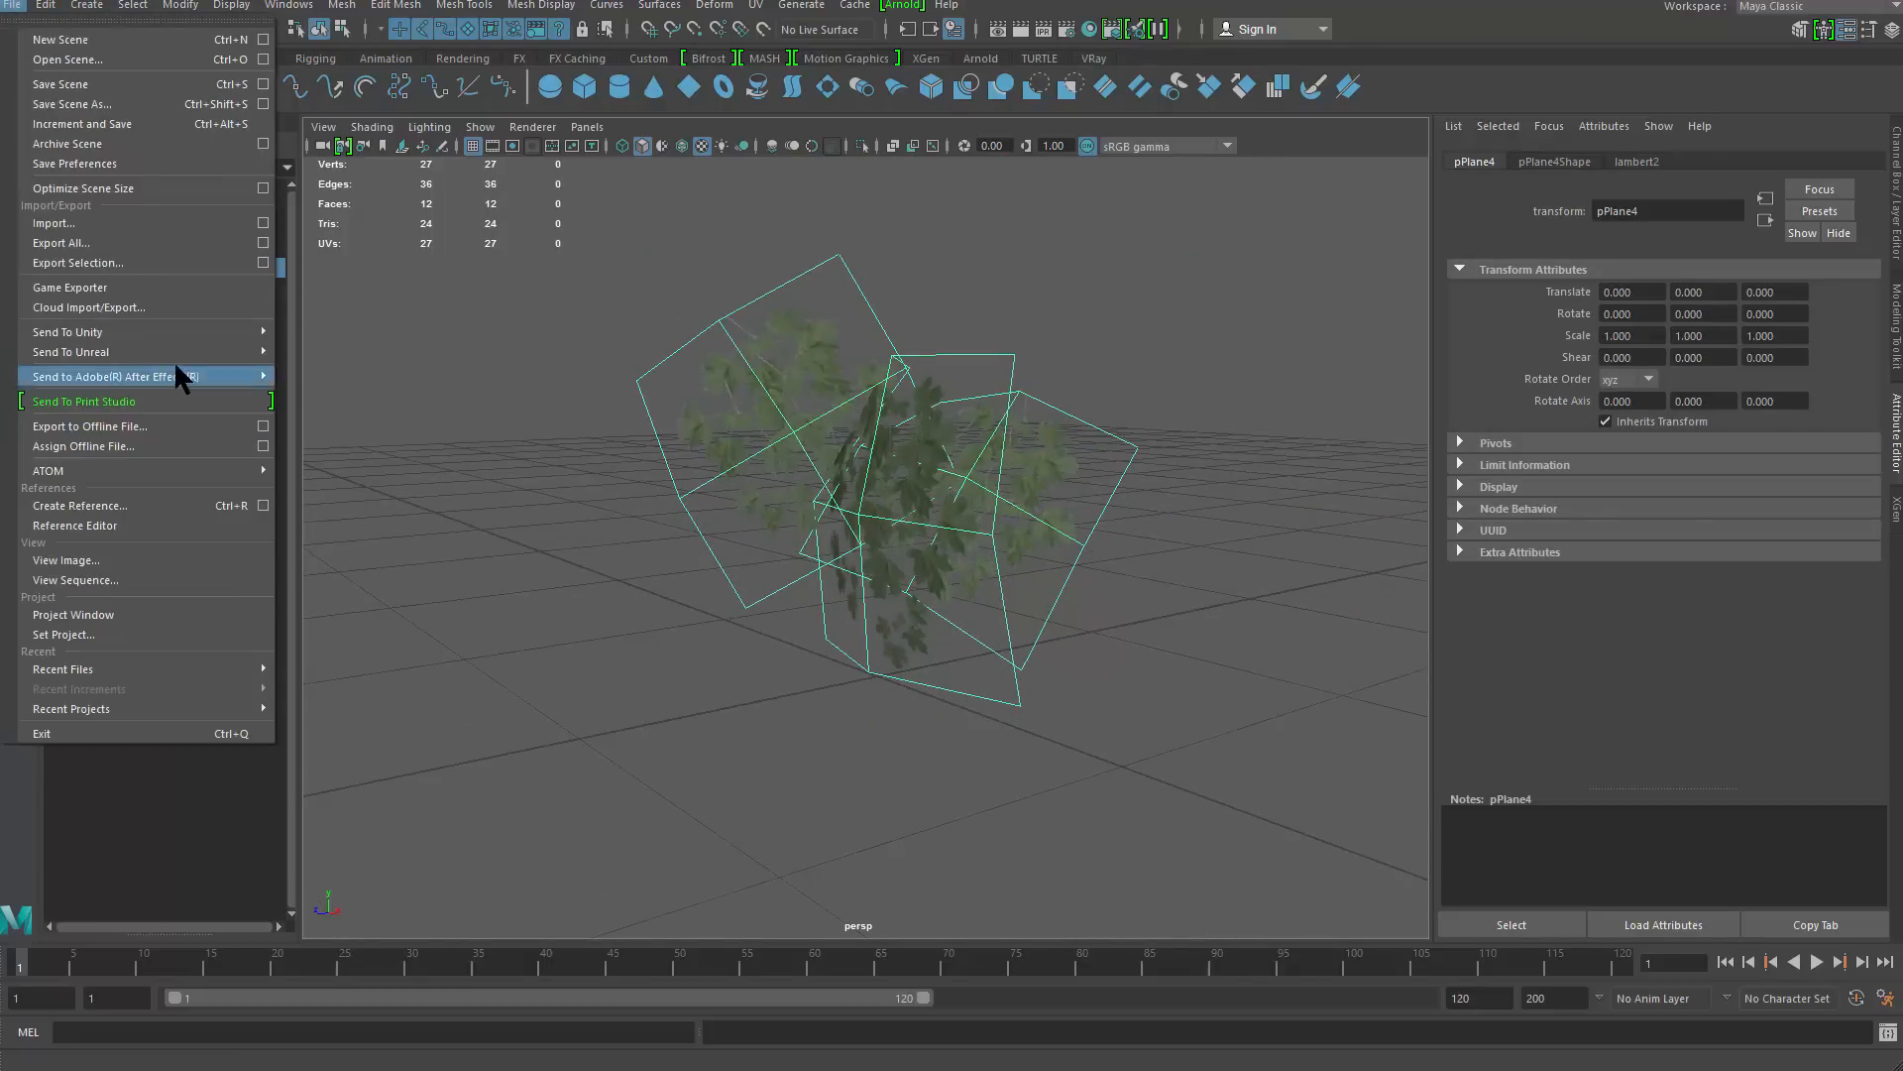
{"action": "left_click", "coordinate": [176, 263]}
{"action": "left_click_drag", "start_coordinate": [1061, 133], "coordinate": [900, 88]}
{"action": "left_click", "coordinate": [369, 174]}
{"action": "left_click", "coordinate": [390, 160]}
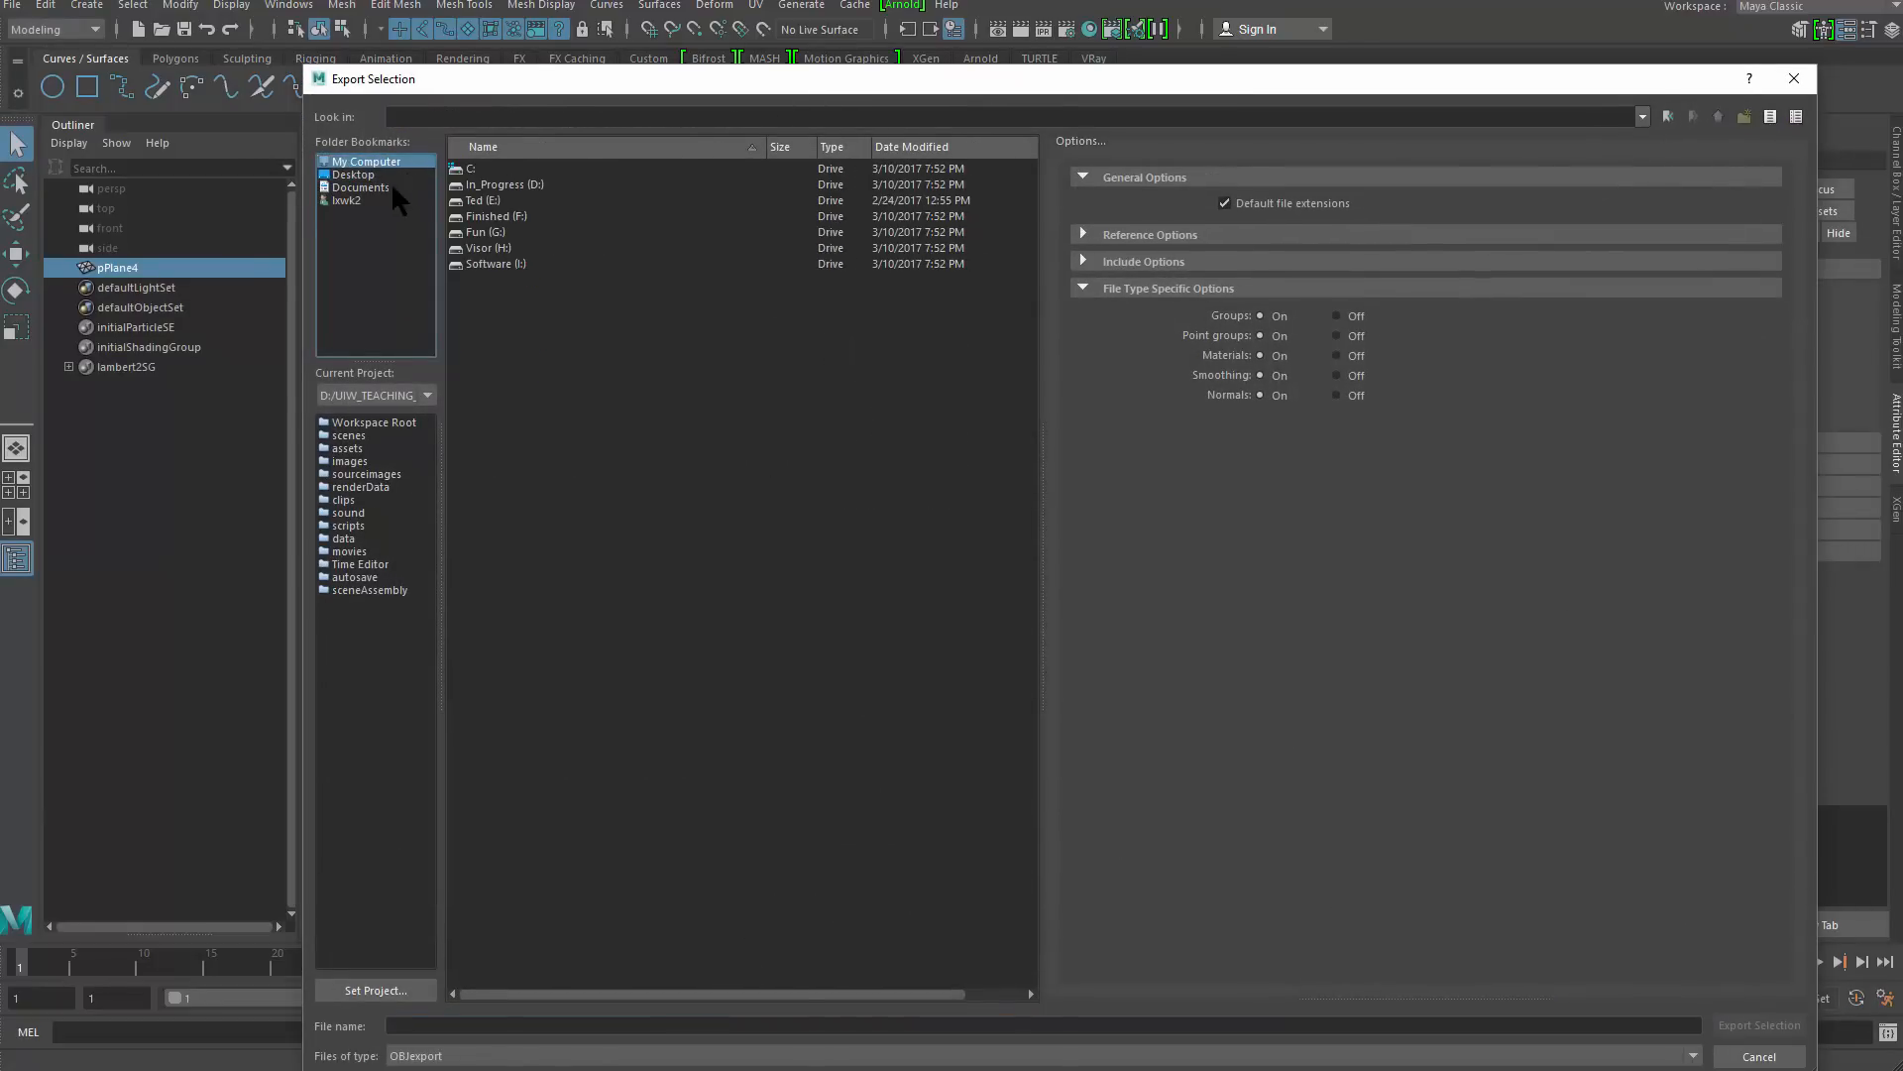
{"action": "left_click", "coordinate": [348, 200]}
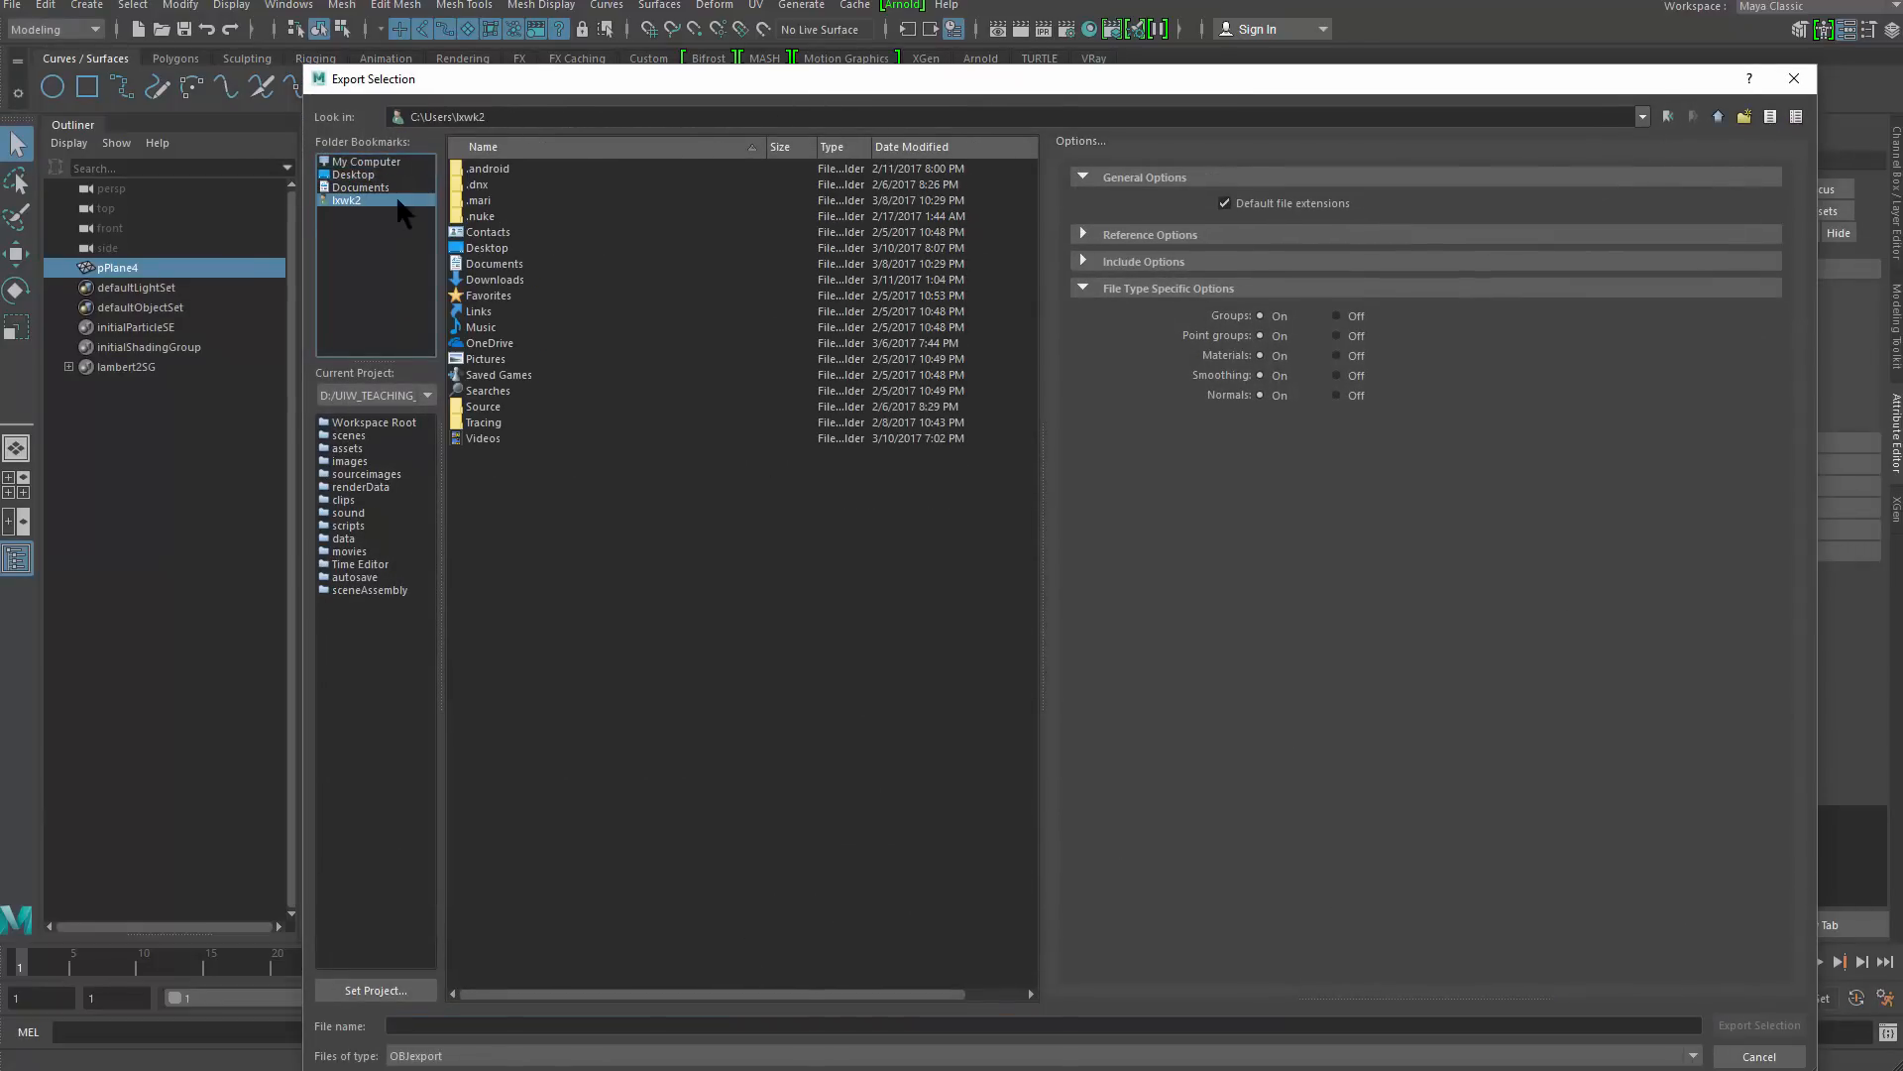
{"action": "double_click", "coordinate": [515, 280]}
{"action": "left_click", "coordinate": [515, 1026]}
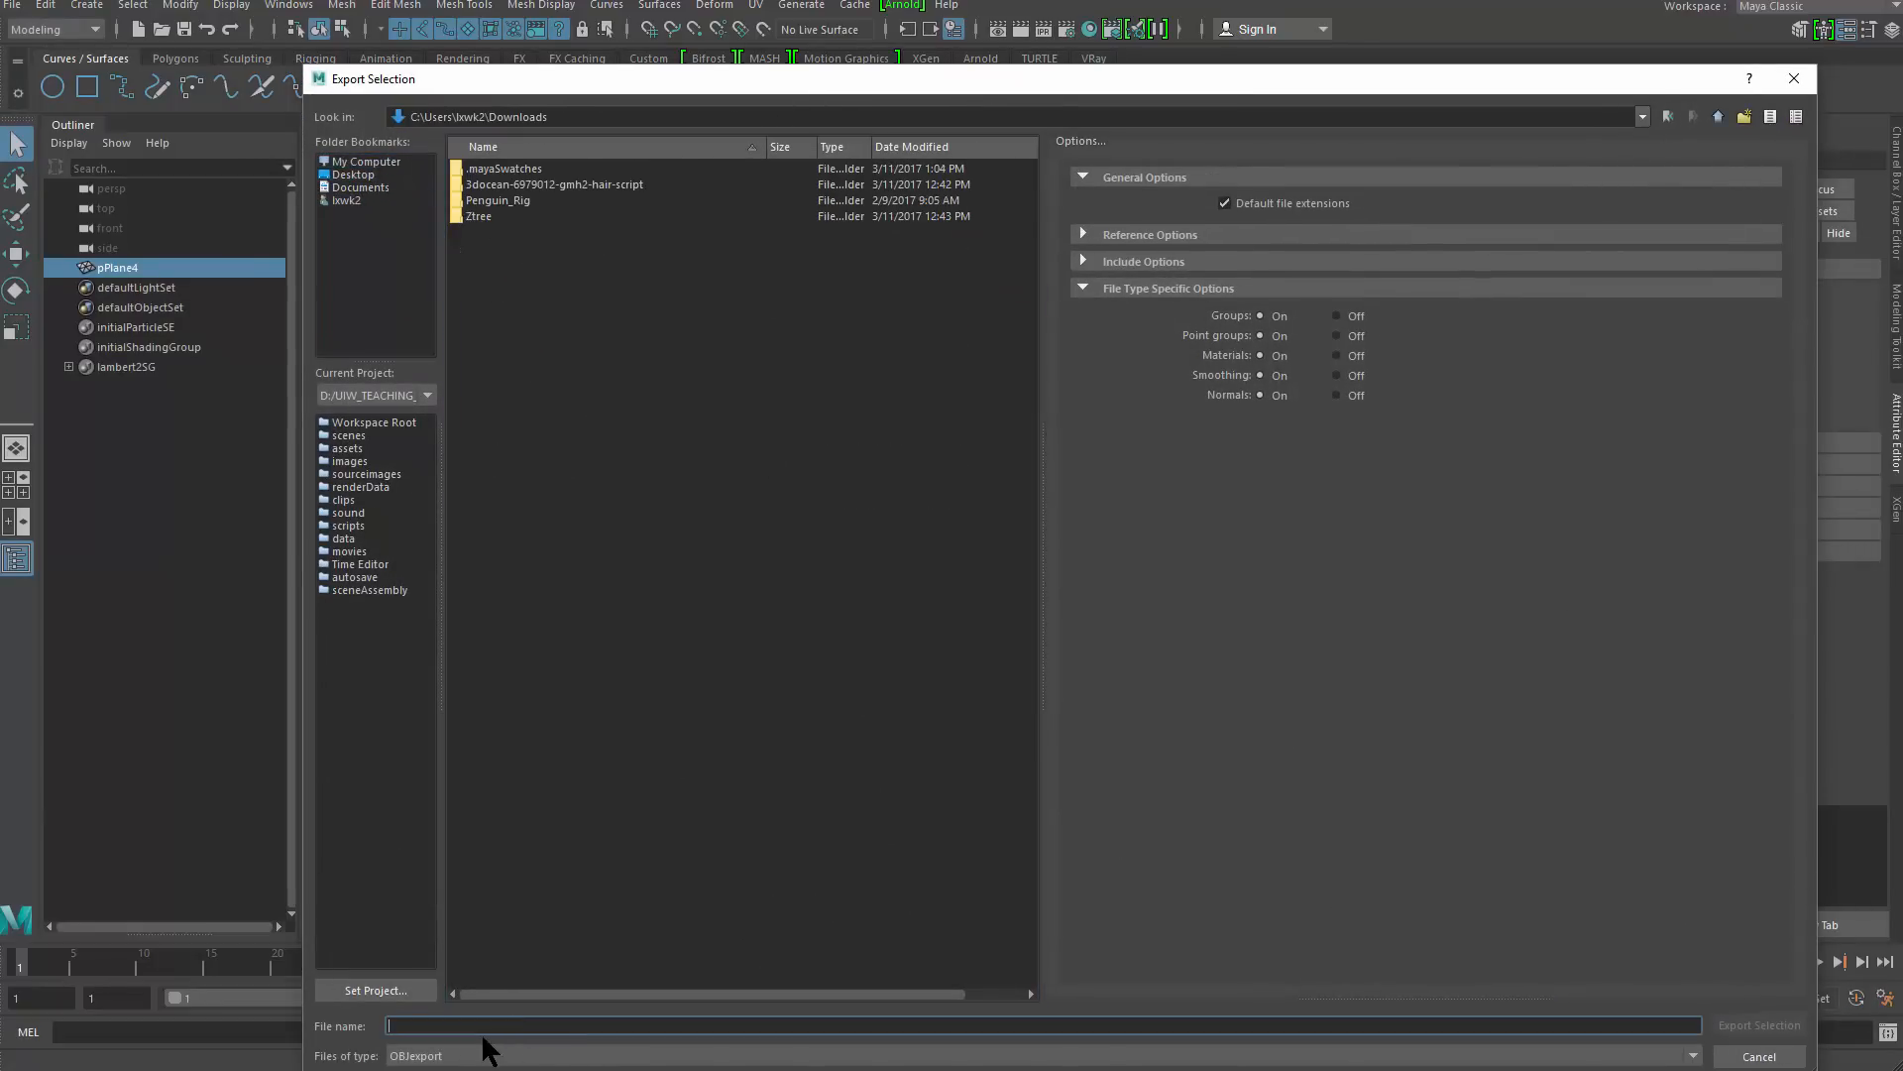
{"action": "type", "text": "leaf_gep"}
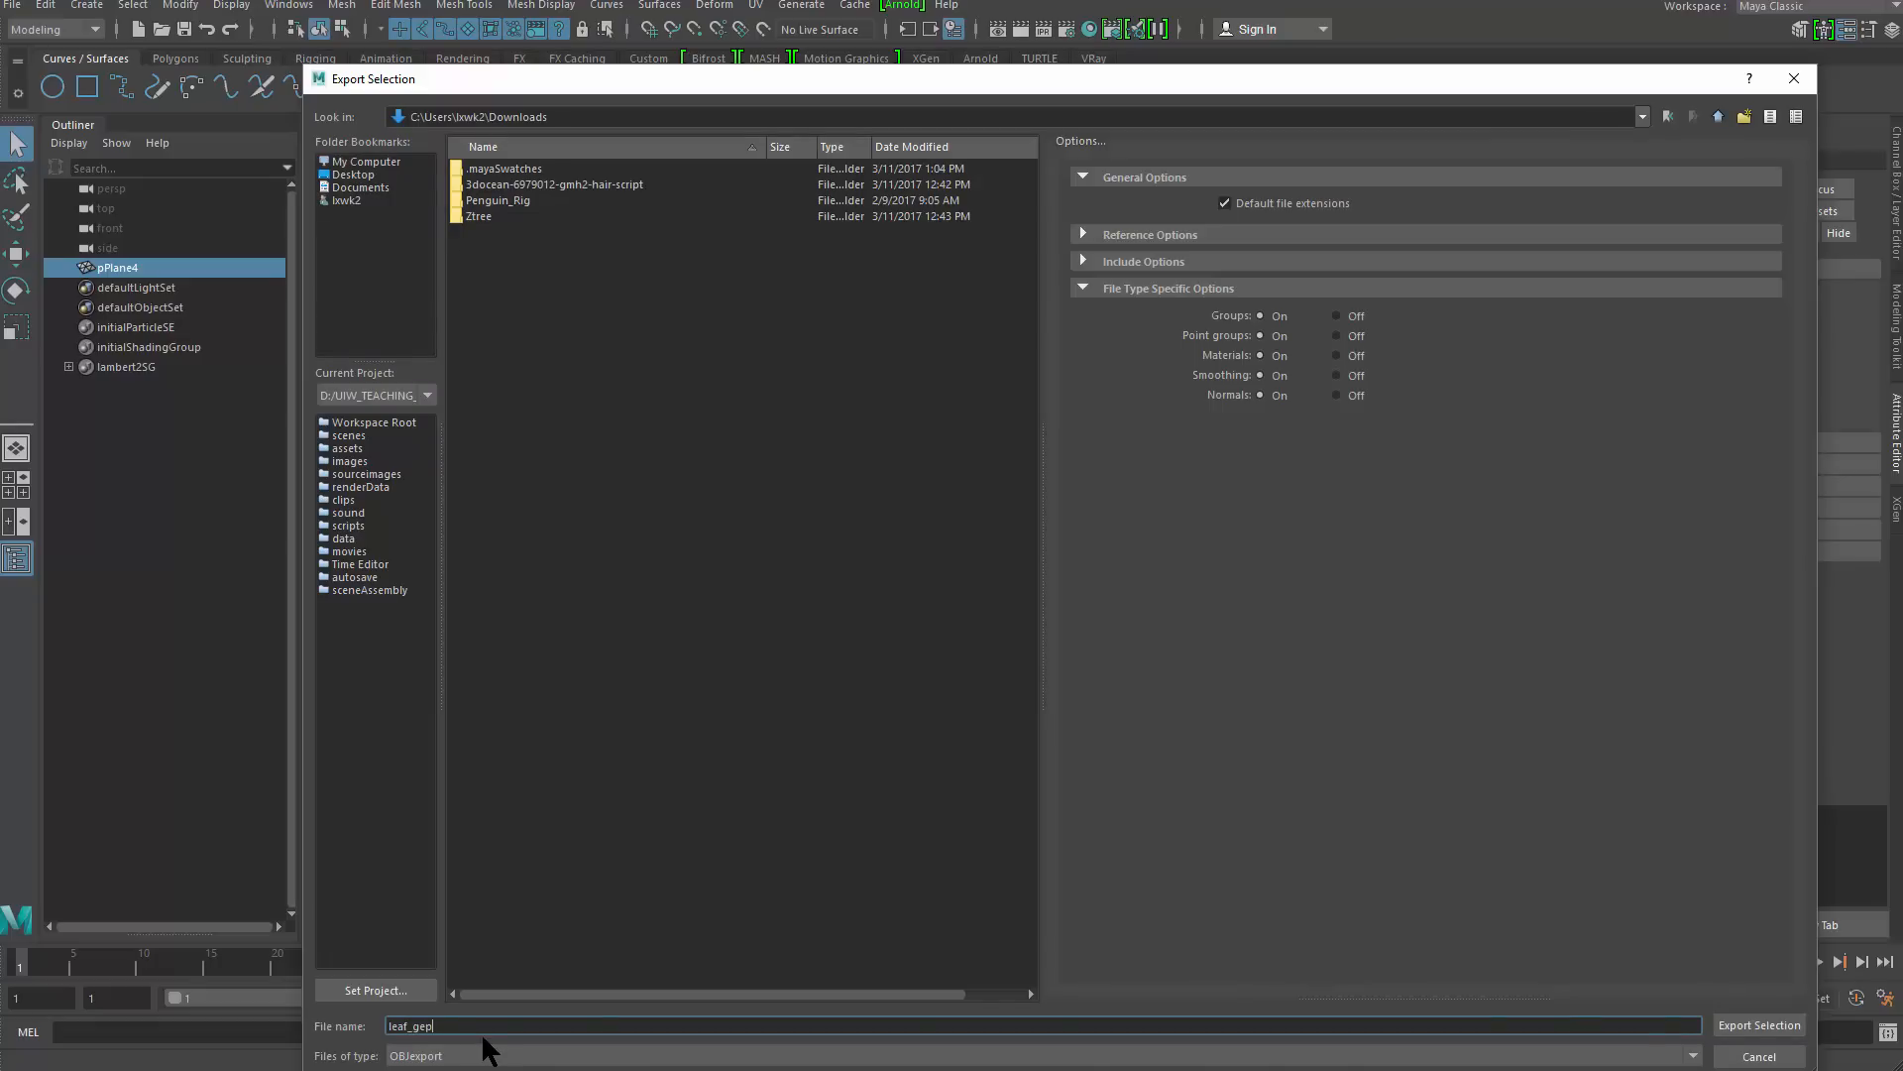
{"action": "key", "text": "Return"}
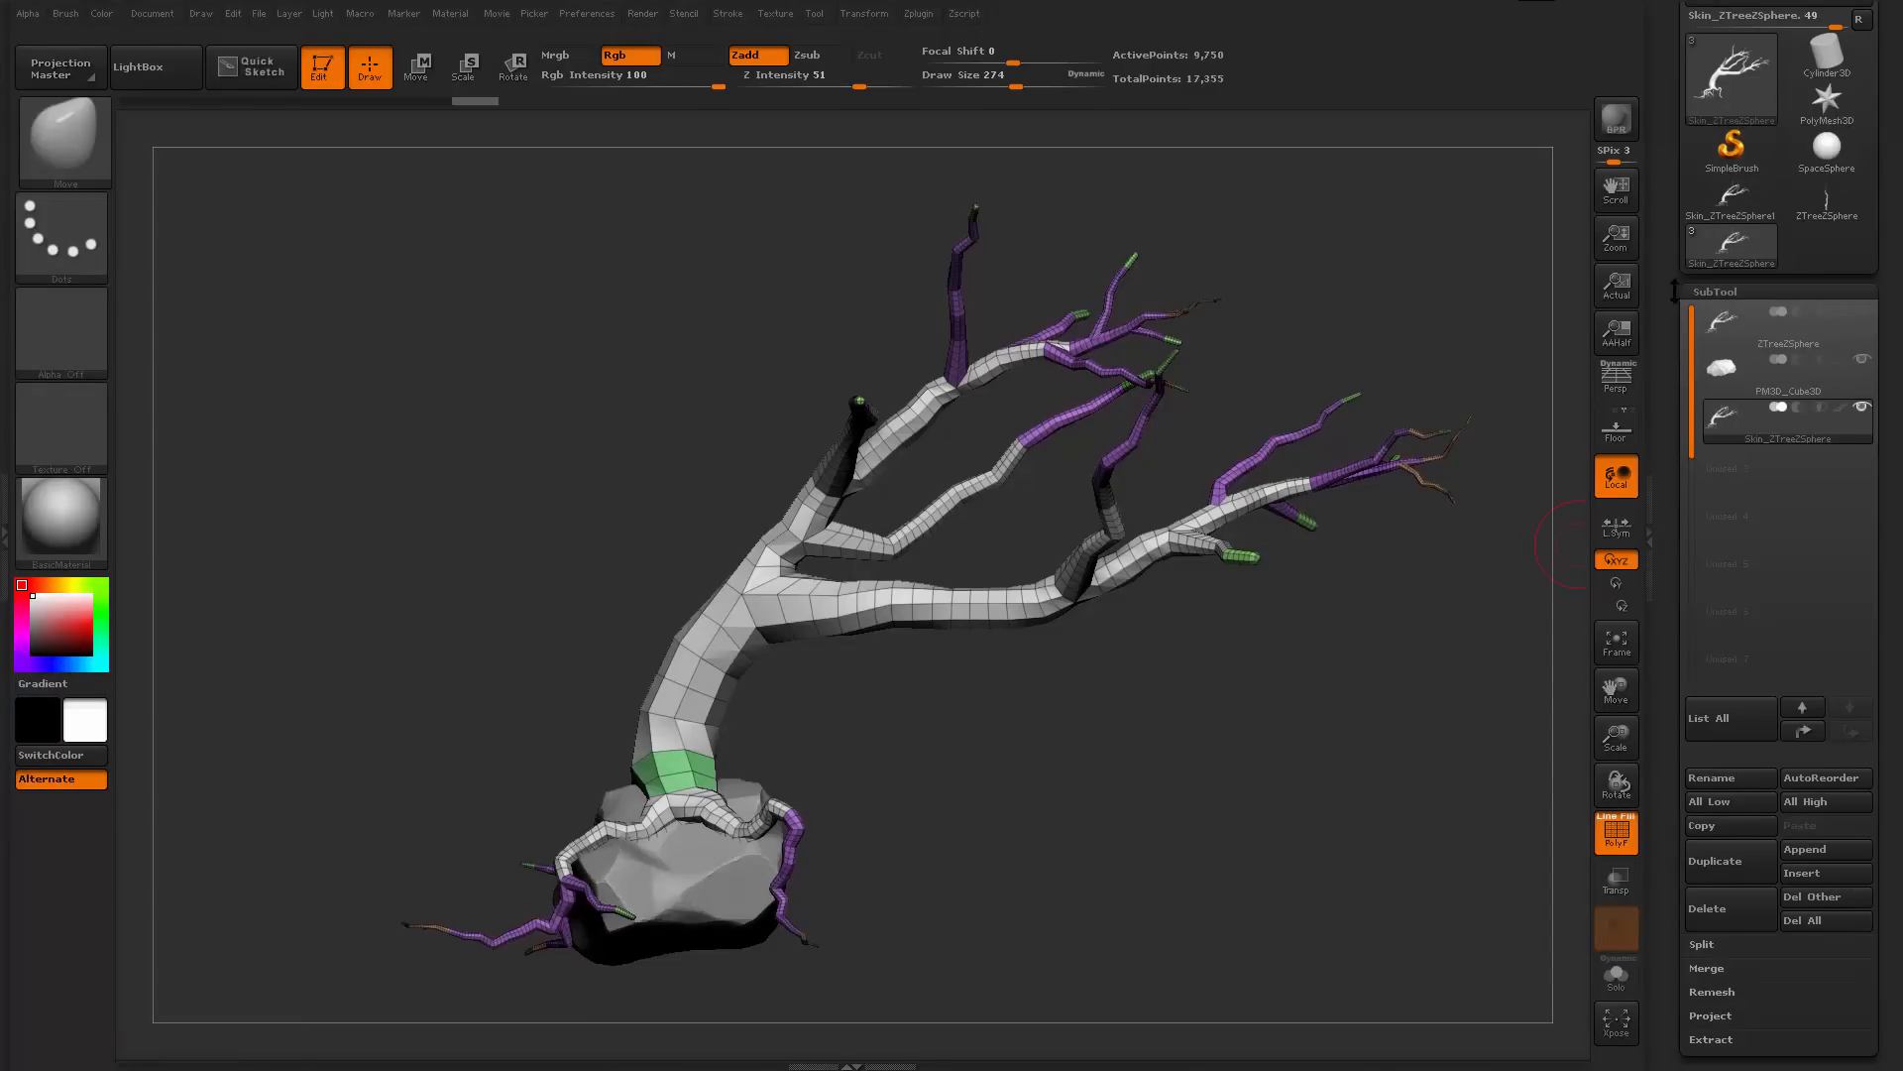
Switch to ZBrush and import the leaf_gep mesh from Downloads, using the Cylinder3D tool as the starting slot
{"action": "left_click", "coordinate": [1834, 63]}
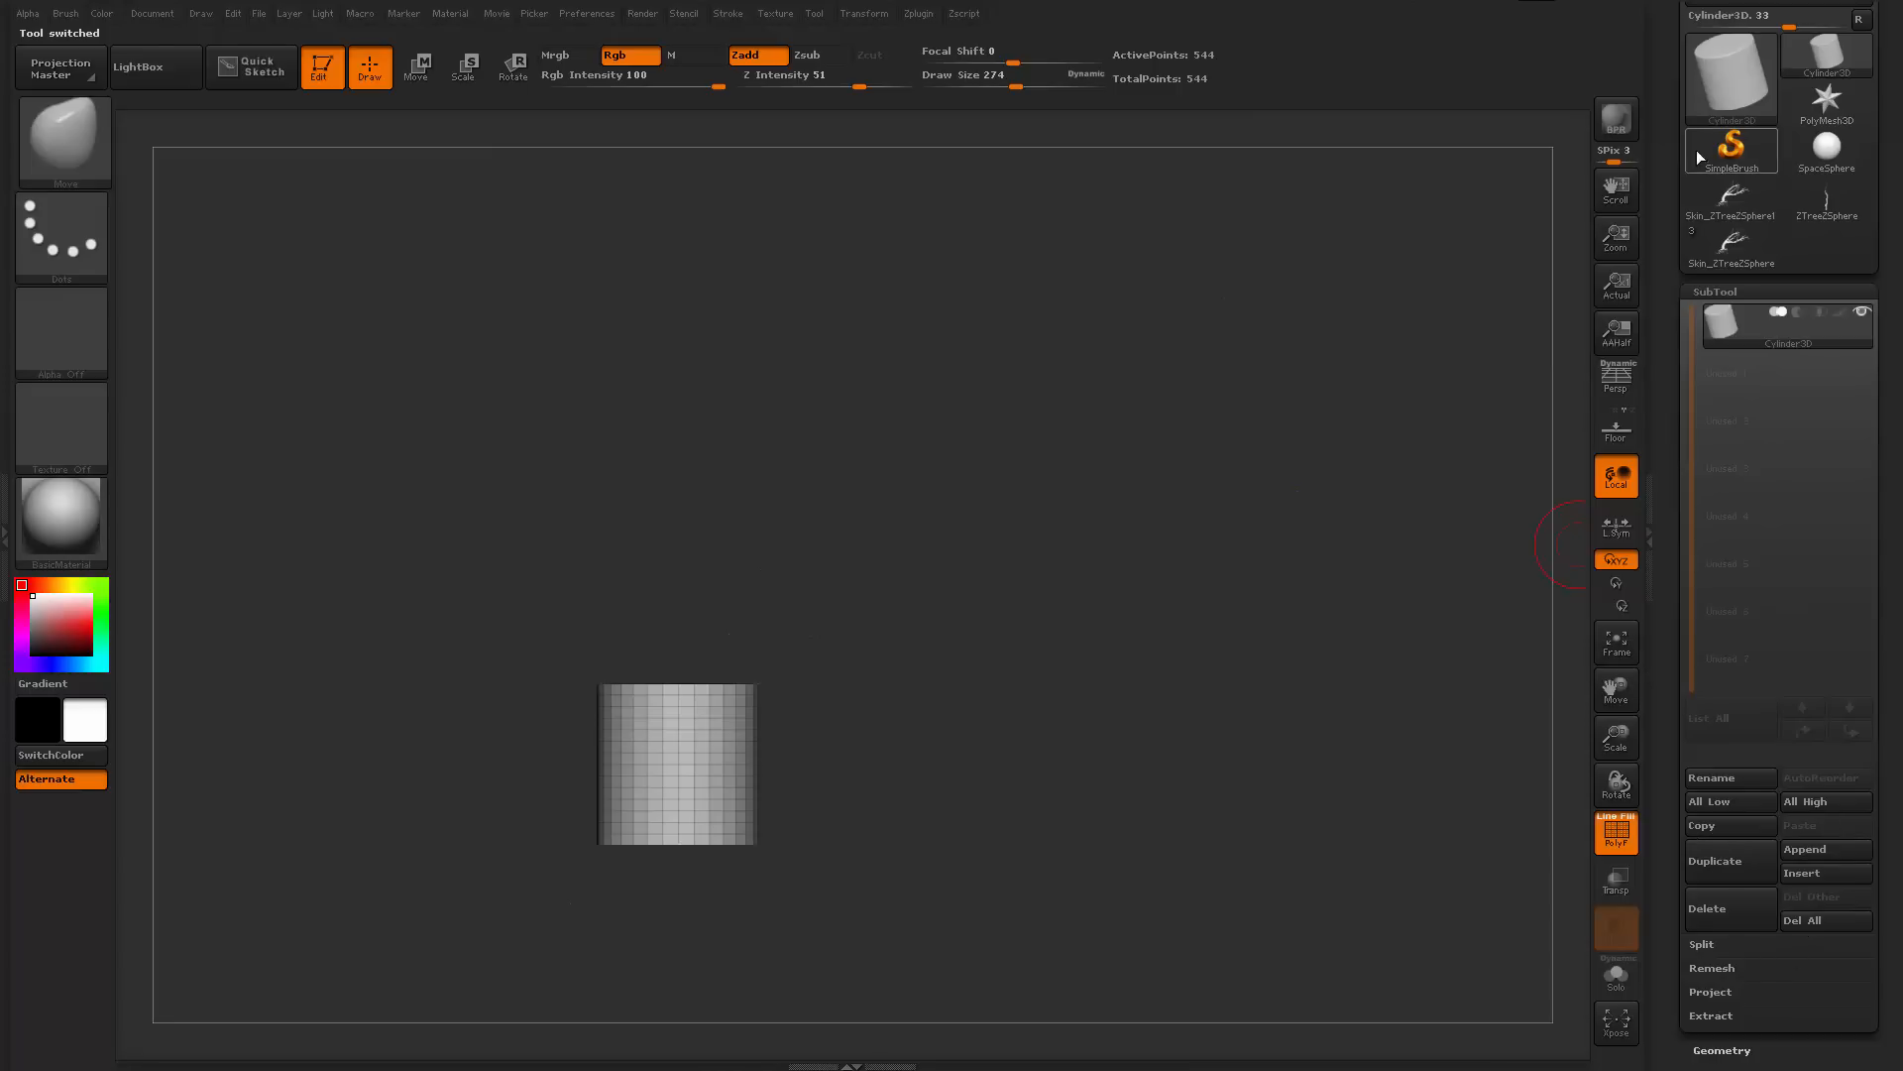
{"action": "scroll", "coordinate": [1697, 151], "scroll_direction": "up", "scroll_amount": 3}
{"action": "left_click", "coordinate": [1747, 211]}
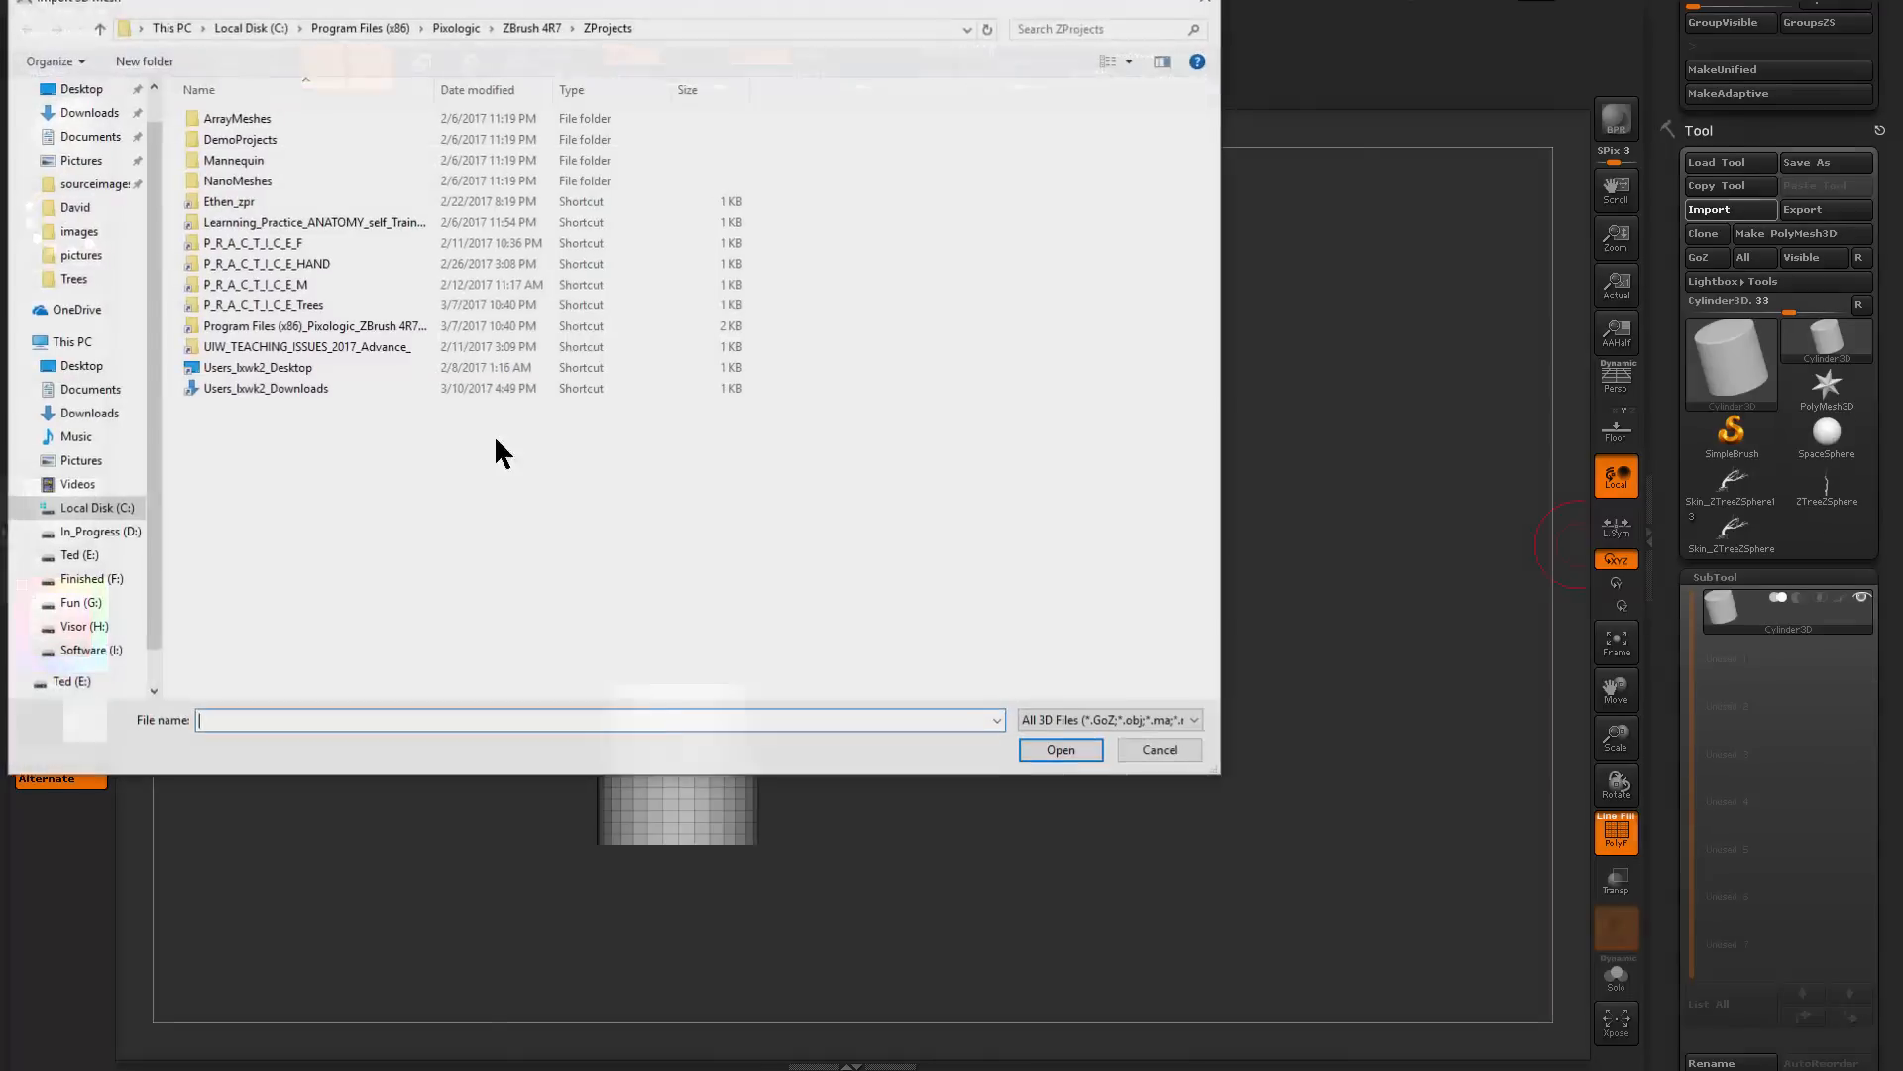
{"action": "left_click", "coordinate": [99, 136]}
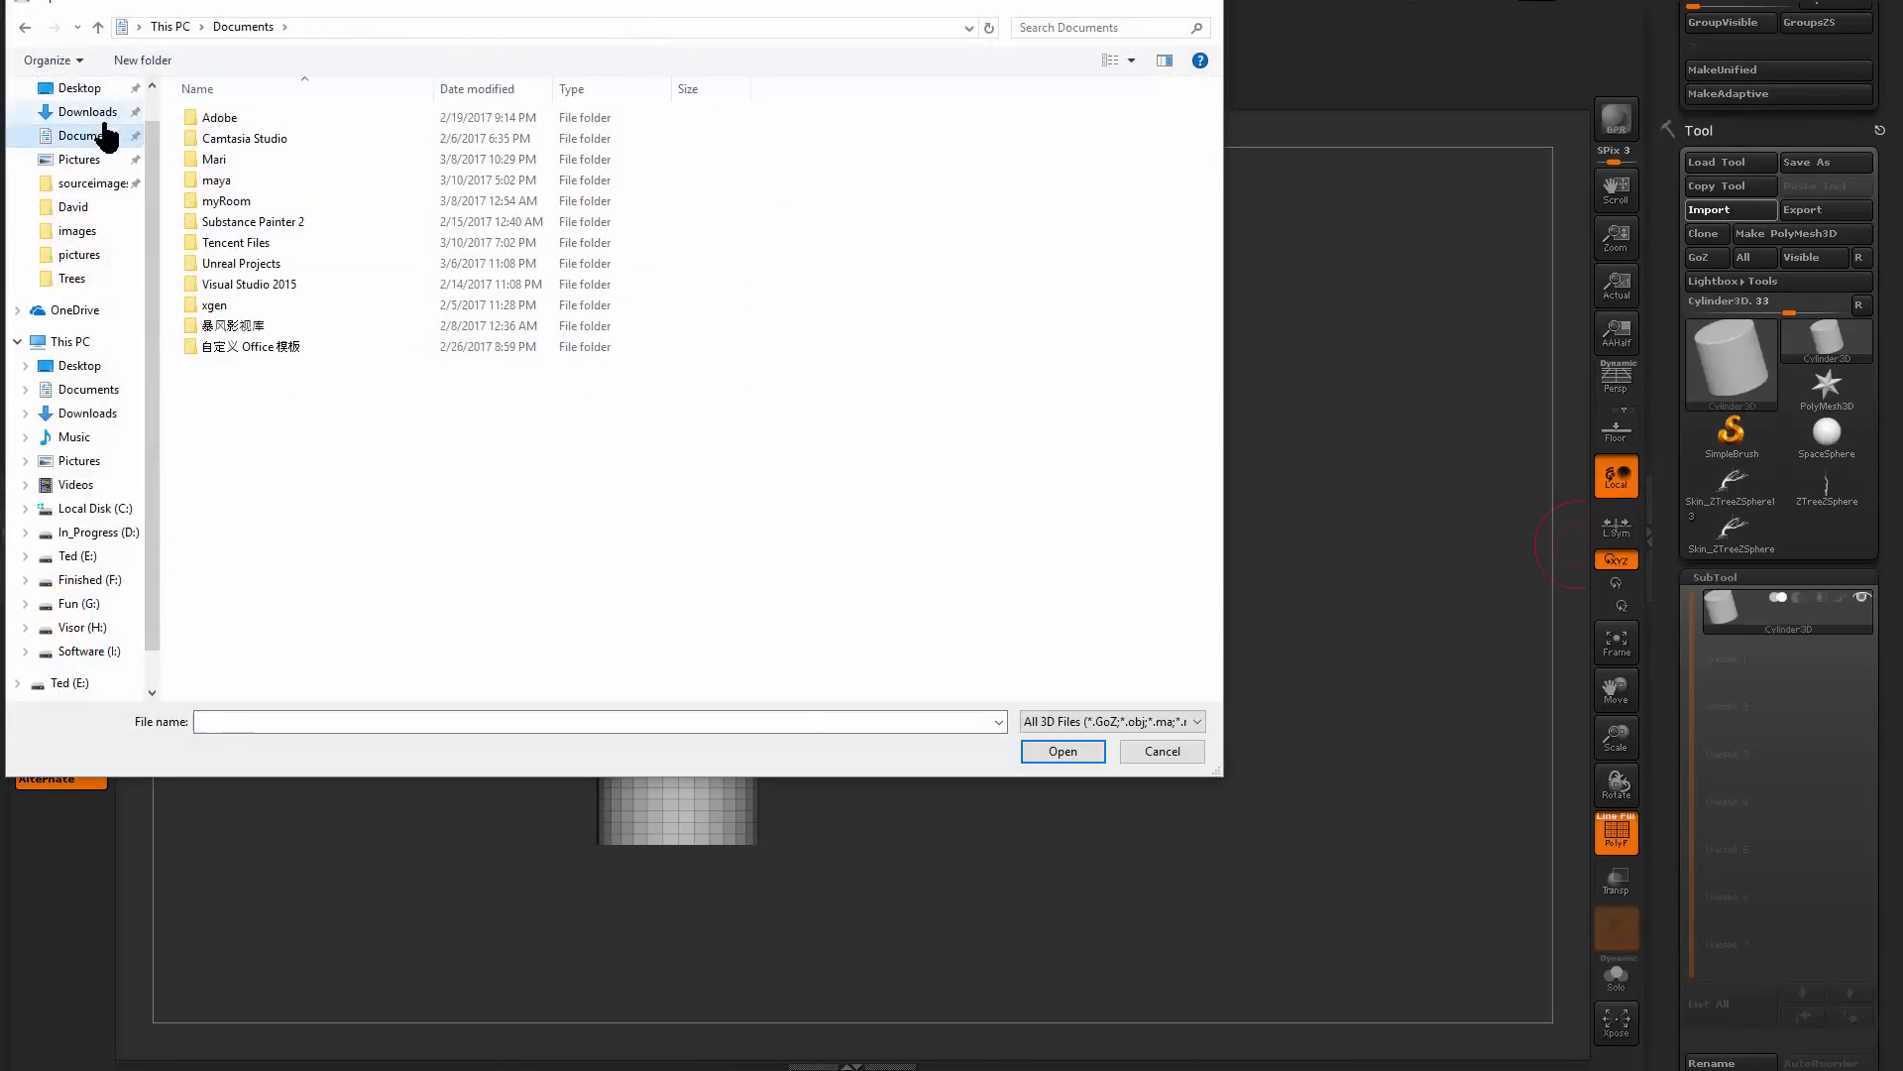
{"action": "left_click", "coordinate": [90, 112]}
{"action": "double_click", "coordinate": [252, 200]}
{"action": "left_click_drag", "start_coordinate": [898, 461], "coordinate": [1240, 744]}
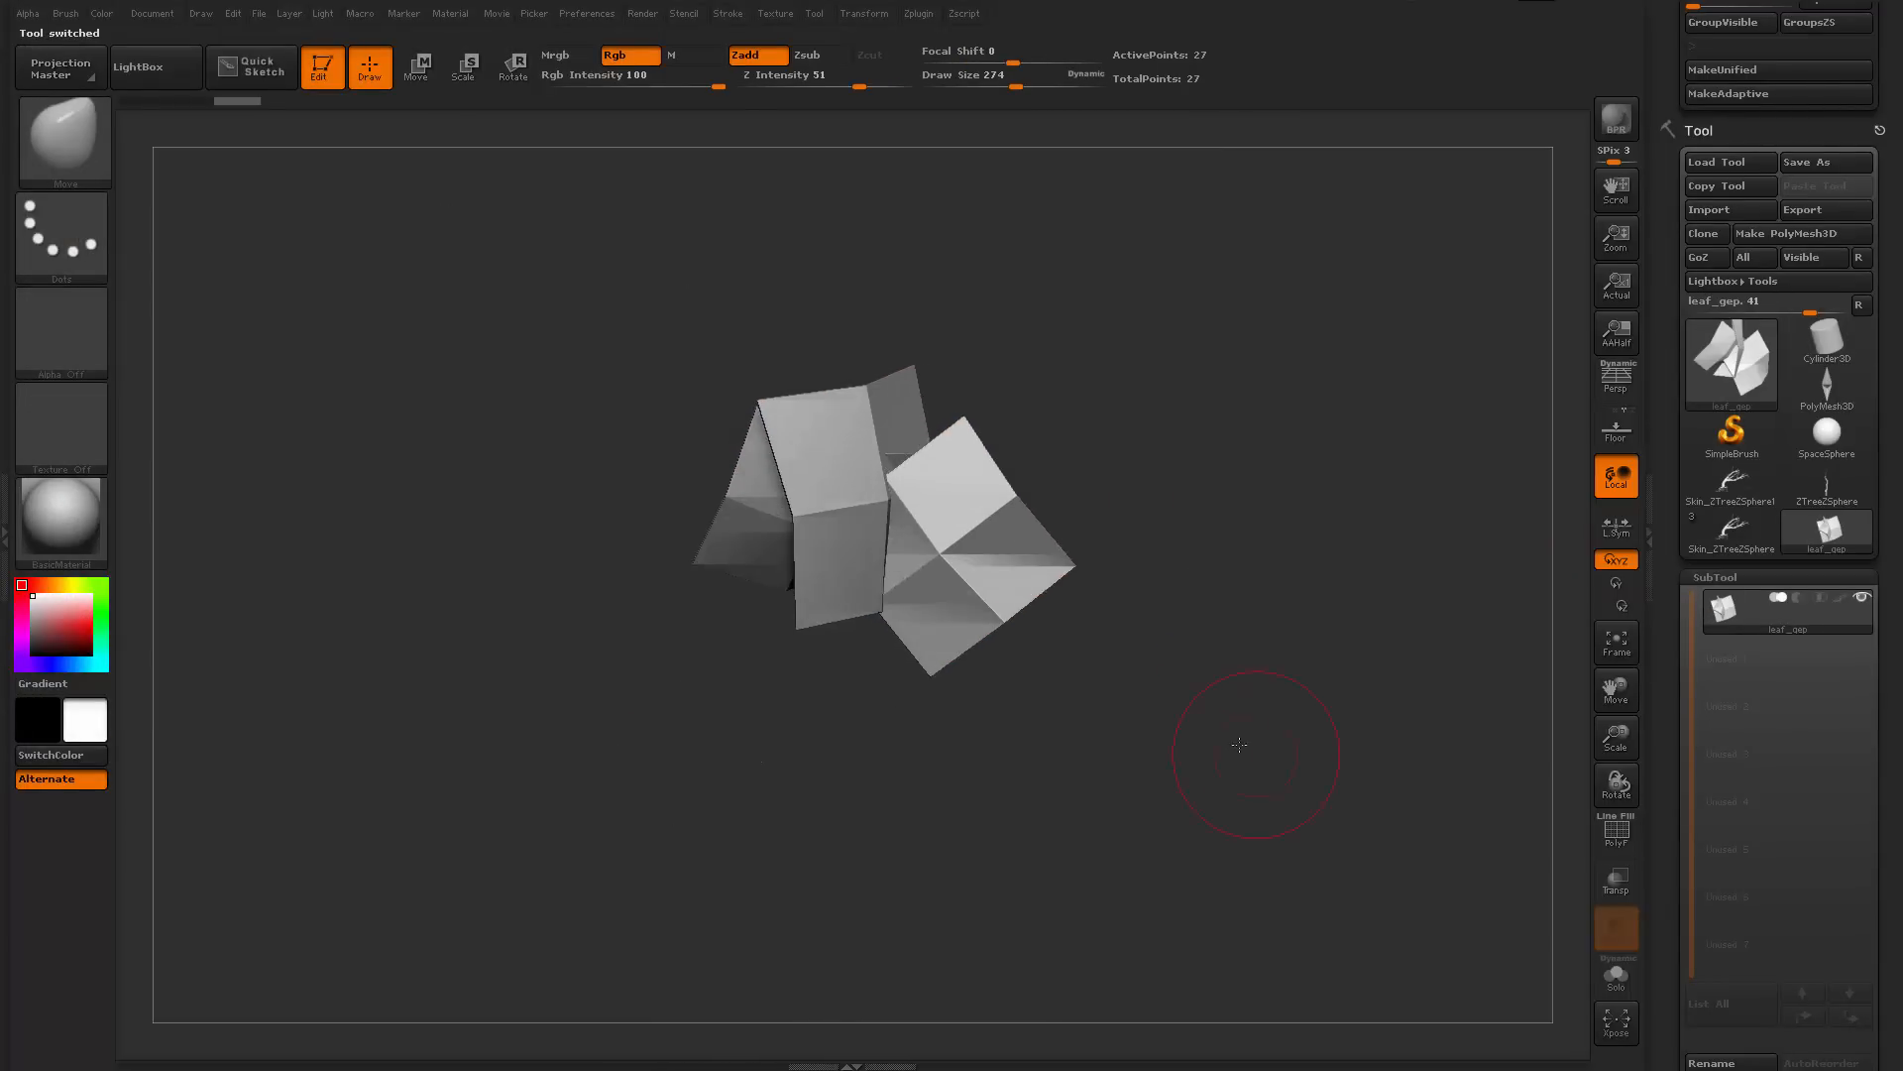
Import the leaf_texture PNG from Downloads as the texture map of the leaf mesh
{"action": "key", "text": "shift+f"}
{"action": "left_click", "coordinate": [1715, 577]}
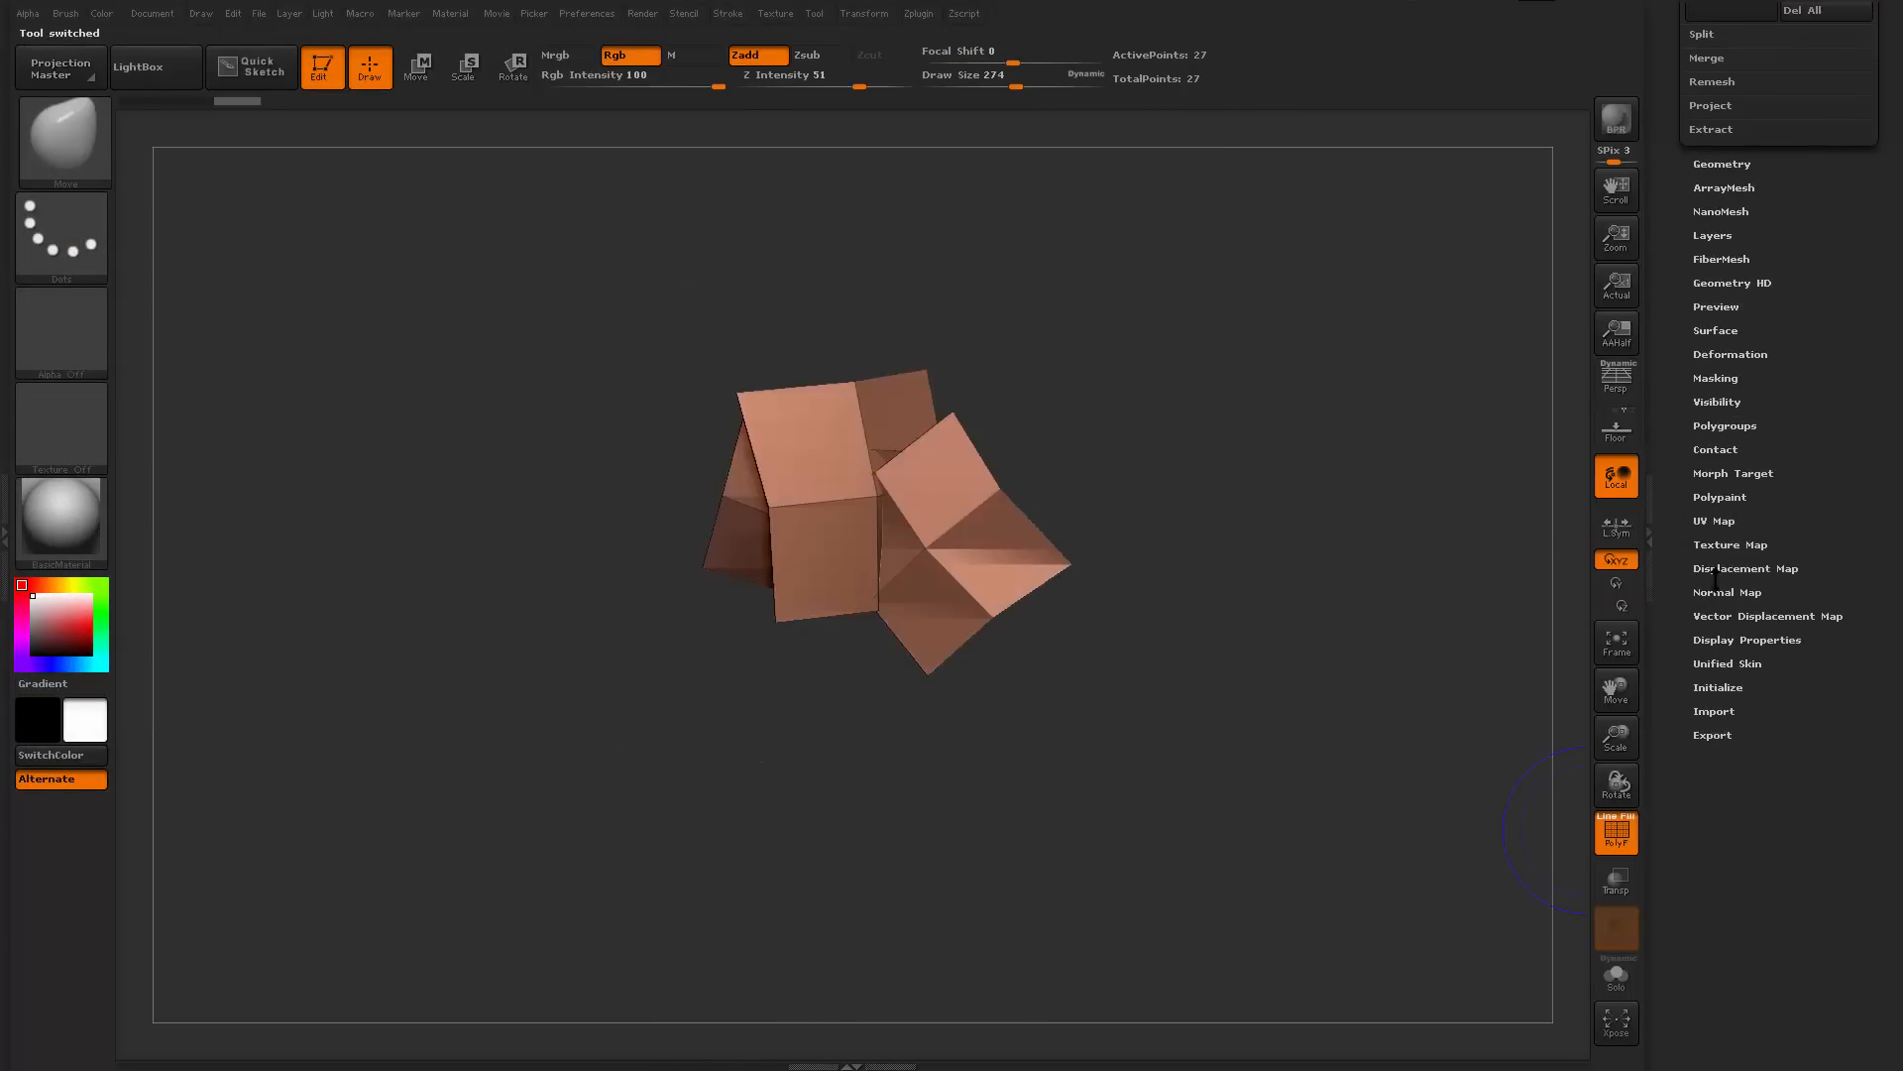
{"action": "left_click", "coordinate": [1727, 577]}
{"action": "left_click", "coordinate": [1722, 612]}
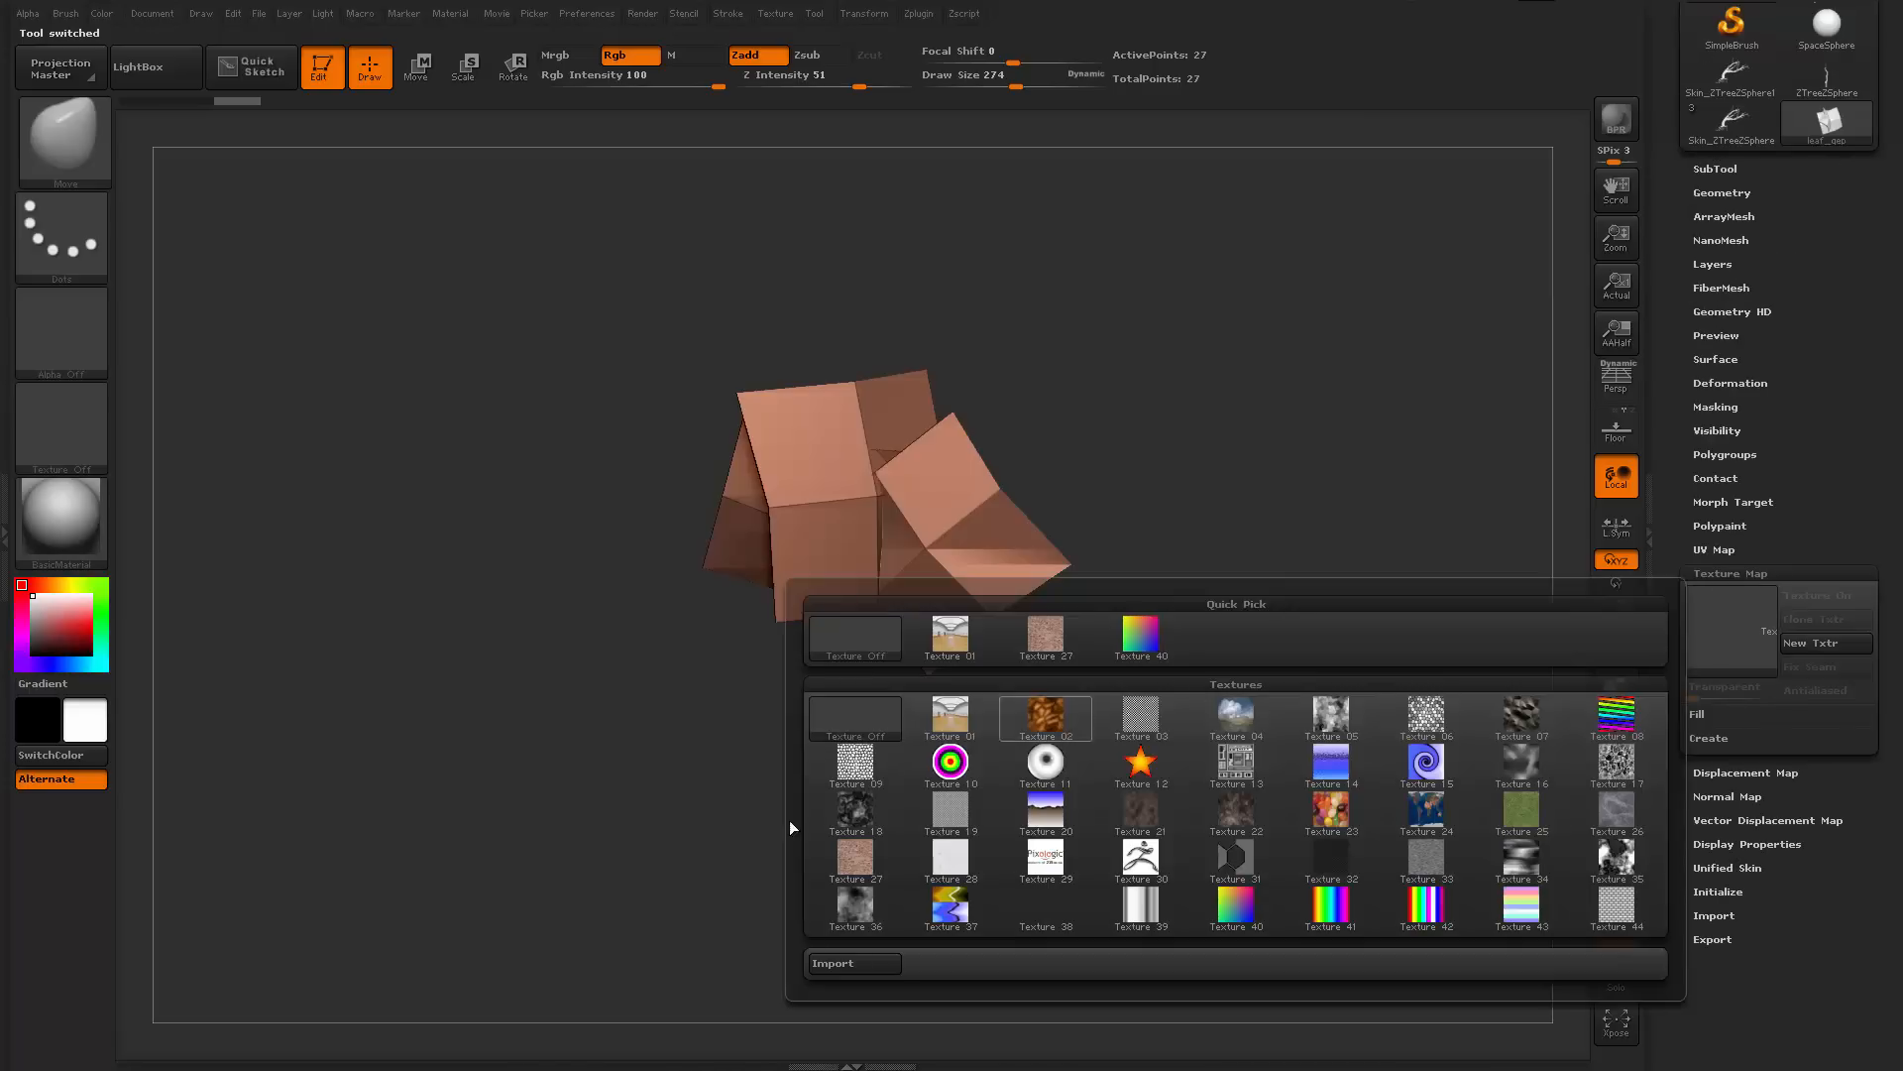
{"action": "left_click", "coordinate": [1717, 625]}
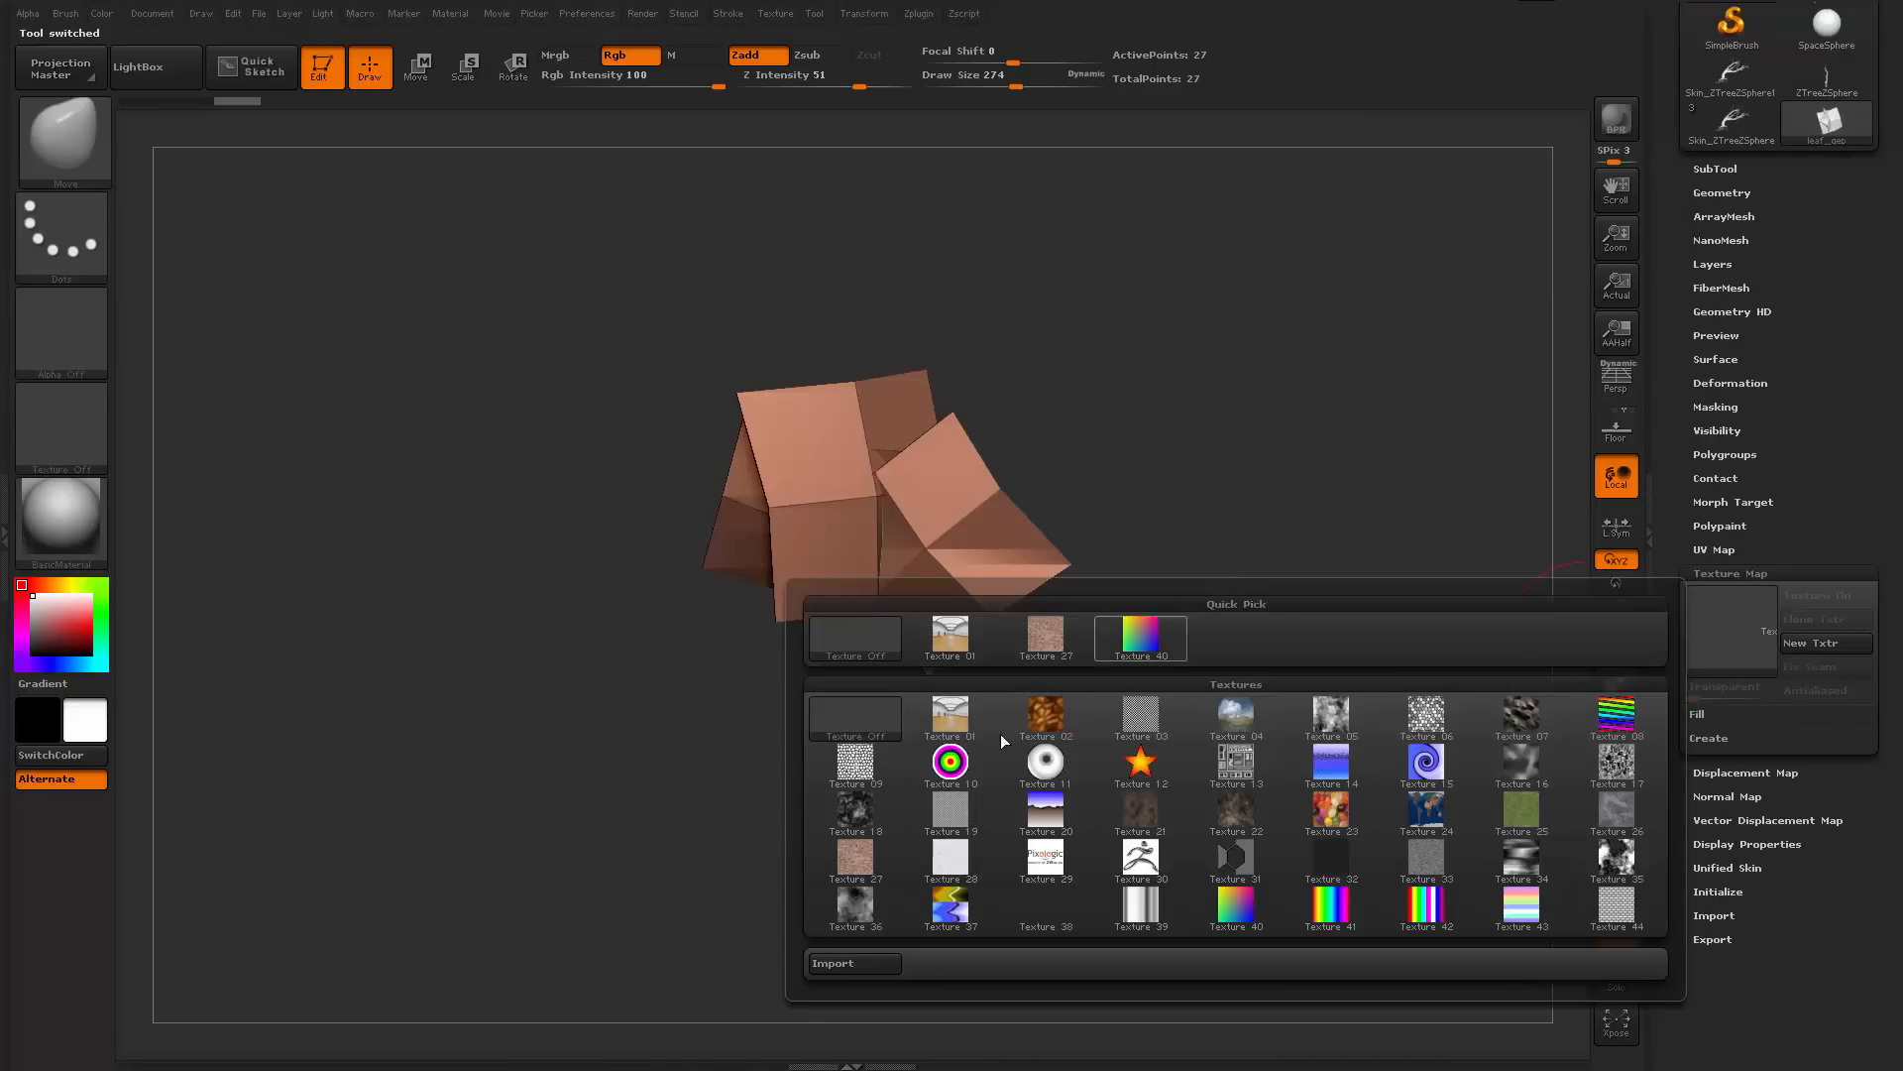
{"action": "left_click", "coordinate": [854, 964]}
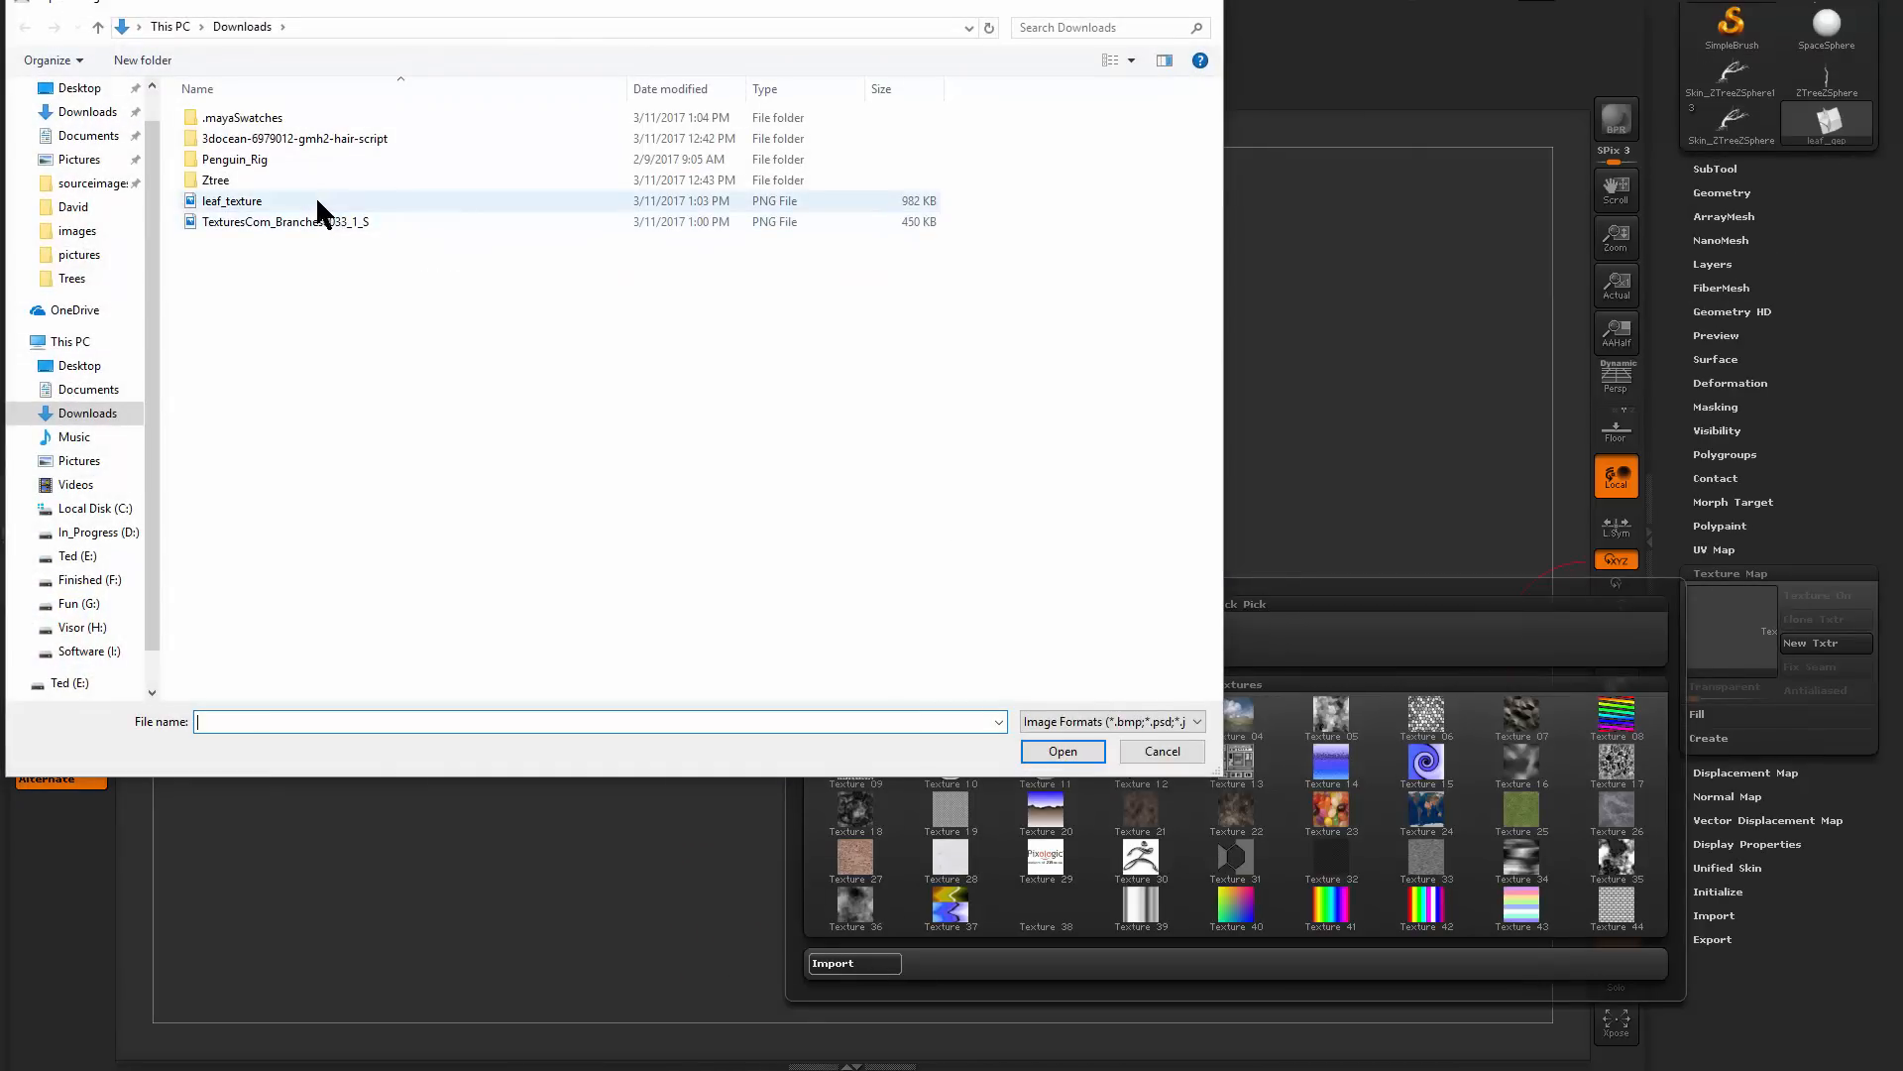
{"action": "left_click", "coordinate": [315, 197]}
{"action": "double_click", "coordinate": [354, 198]}
{"action": "left_click_drag", "start_coordinate": [1202, 452], "coordinate": [1374, 491]}
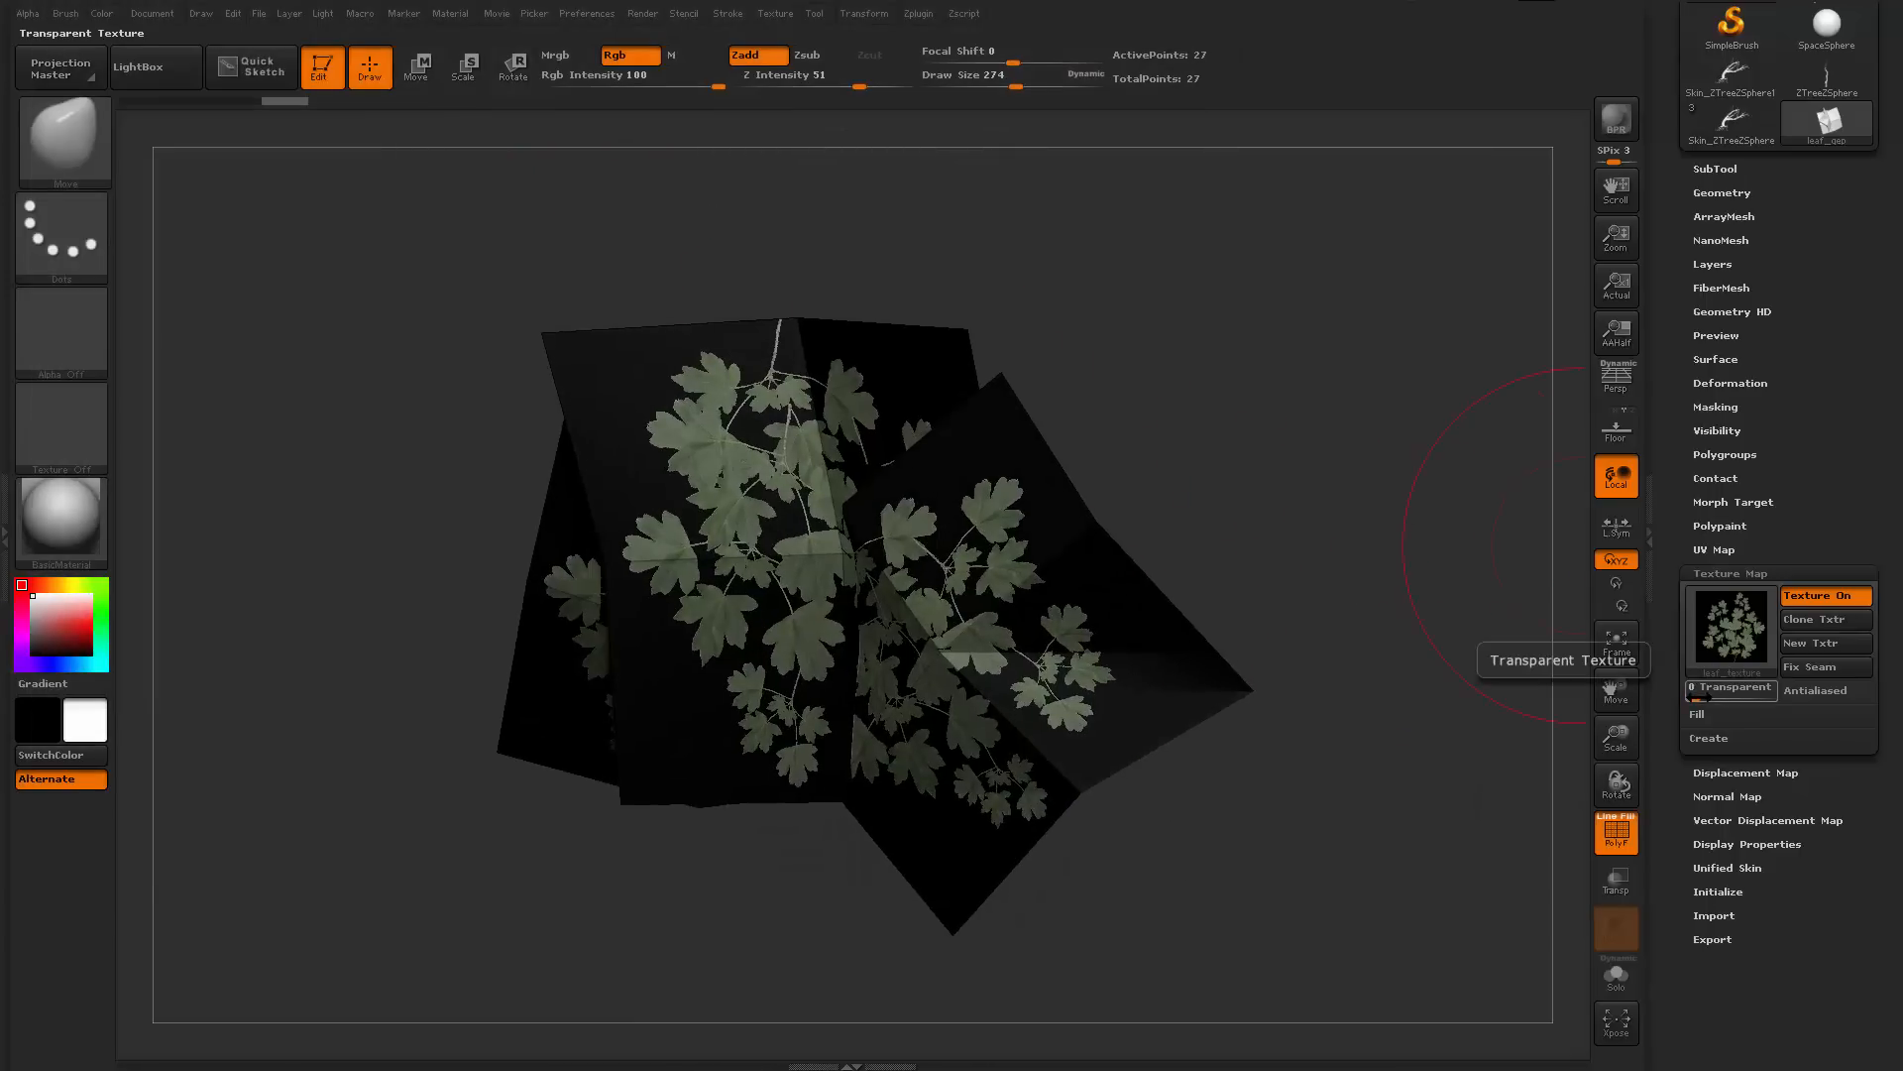
Set the leaf texture map's transparency to 6 so its black background is hidden
{"action": "left_click_drag", "start_coordinate": [1698, 697], "coordinate": [1719, 698]}
{"action": "left_click_drag", "start_coordinate": [1190, 744], "coordinate": [1487, 778]}
{"action": "left_click_drag", "start_coordinate": [1774, 700], "coordinate": [1708, 714]}
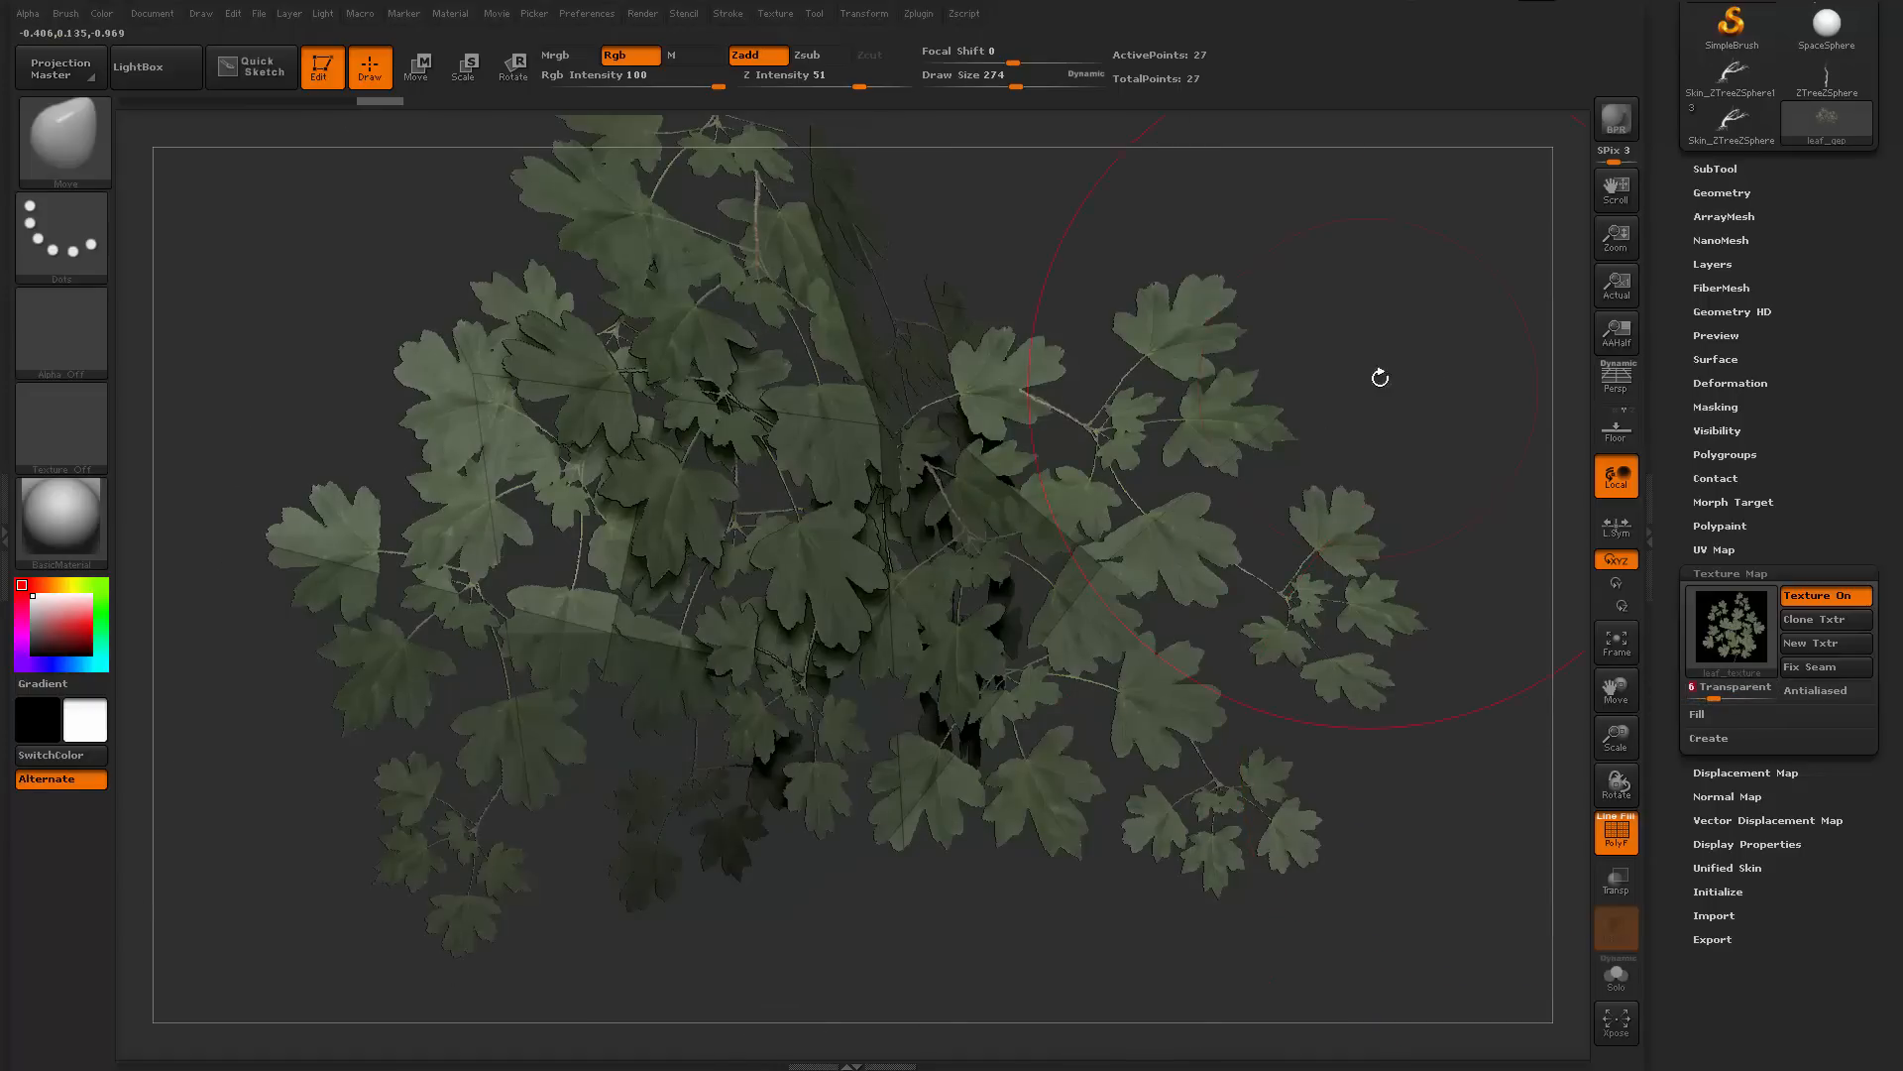
{"action": "left_click_drag", "start_coordinate": [1380, 377], "coordinate": [1223, 513], "text": "alt"}
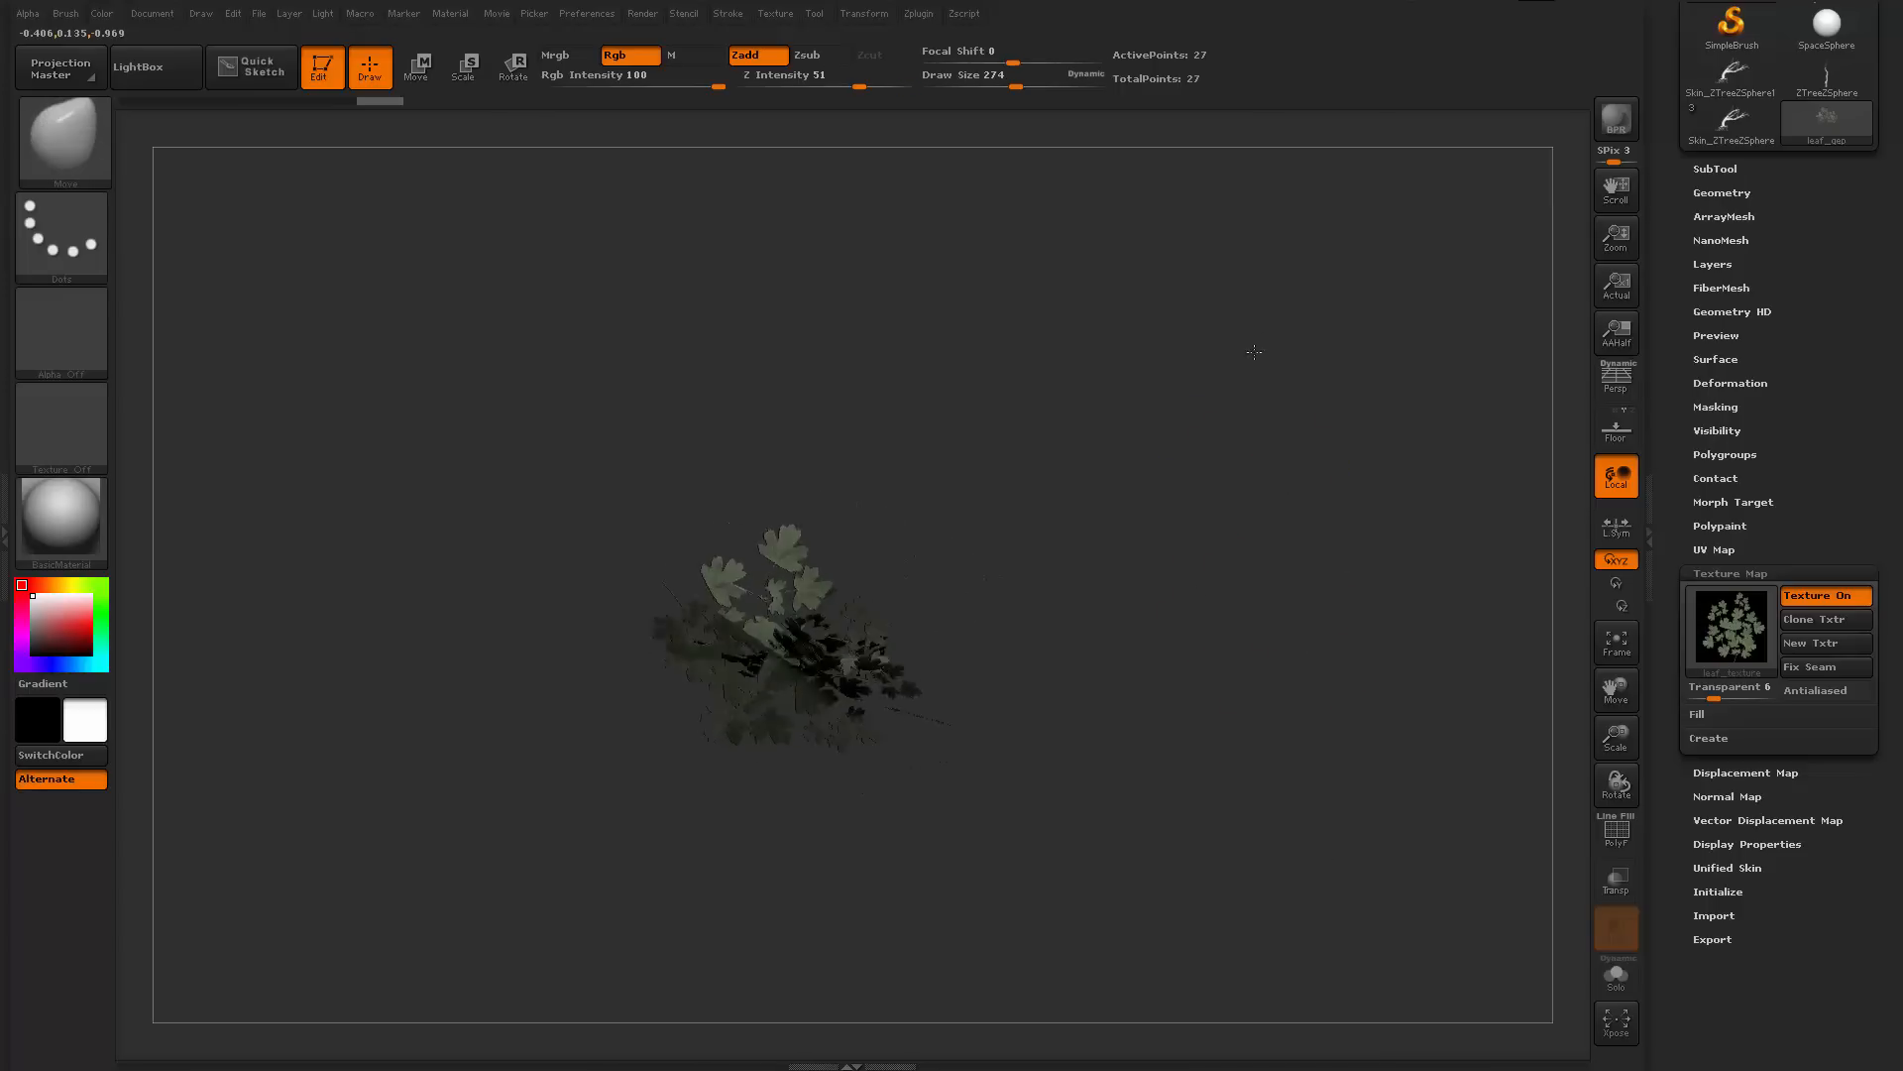
Enable double-sided display for the leaf mesh and view it from several sides
{"action": "scroll", "coordinate": [1734, 860], "scroll_direction": "down", "scroll_amount": 1}
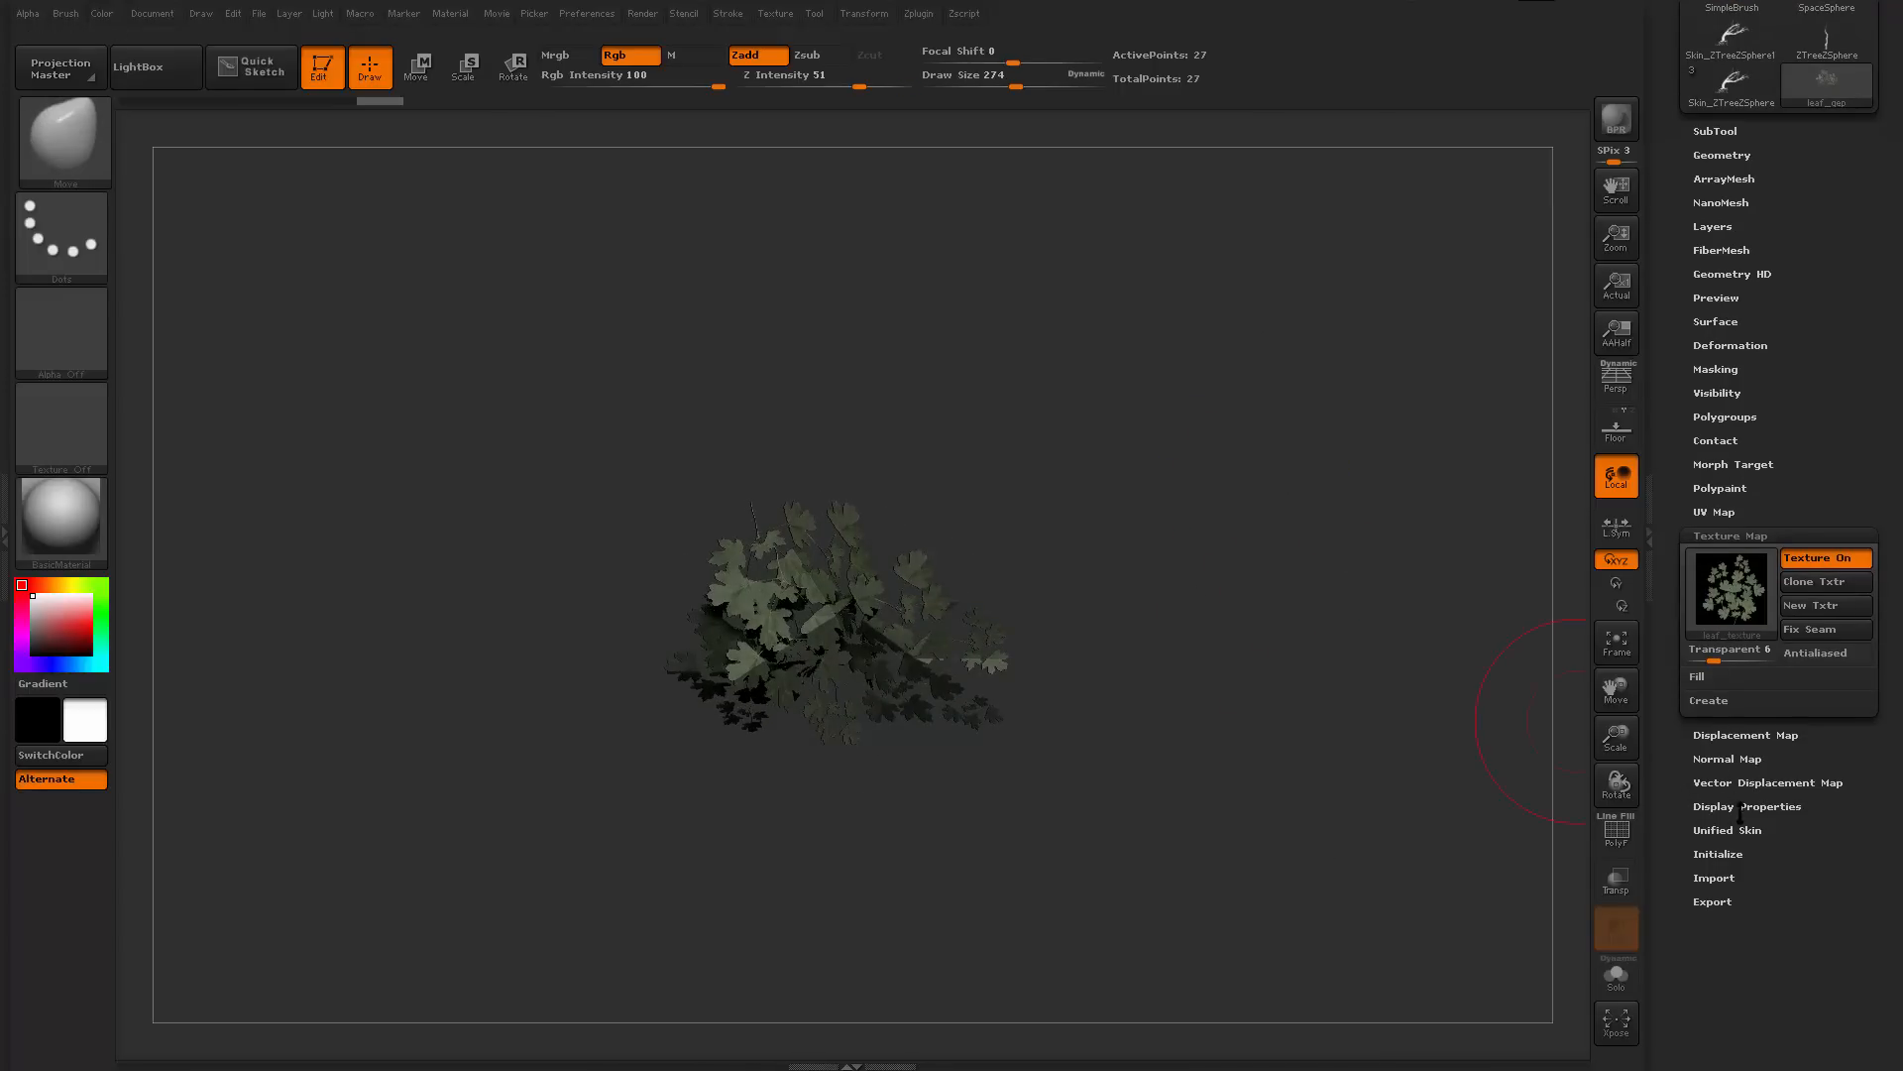
{"action": "left_click", "coordinate": [1752, 805]}
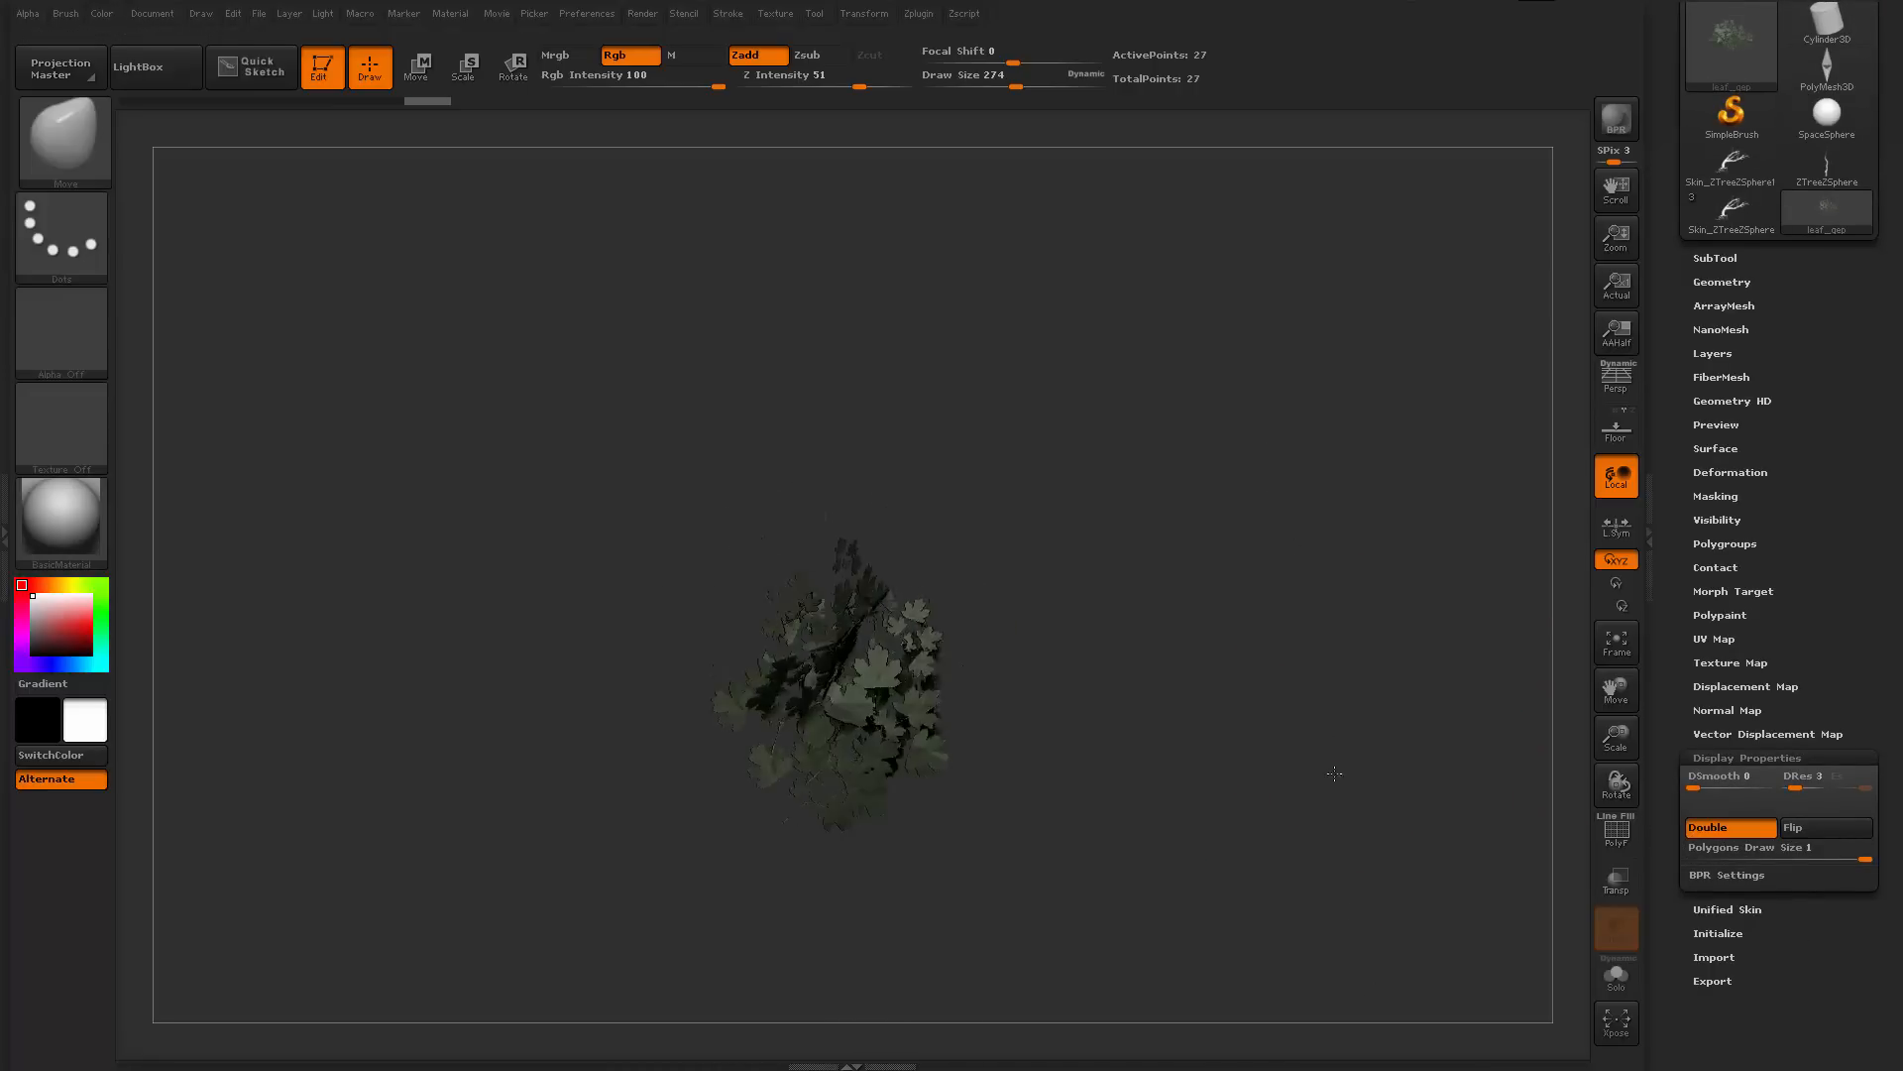
{"action": "left_click_drag", "start_coordinate": [1246, 691], "coordinate": [1323, 635], "text": "alt"}
{"action": "mouse_move", "coordinate": [1323, 635]}
{"action": "left_mouse_down"}
{"action": "mouse_move", "coordinate": [1299, 591]}
{"action": "mouse_move", "coordinate": [1372, 859]}
{"action": "mouse_move", "coordinate": [1410, 730]}
{"action": "mouse_move", "coordinate": [1312, 721]}
{"action": "mouse_move", "coordinate": [1232, 747]}
{"action": "mouse_move", "coordinate": [1223, 777]}
{"action": "mouse_move", "coordinate": [1330, 688]}
{"action": "mouse_move", "coordinate": [1316, 910]}
{"action": "mouse_move", "coordinate": [1305, 765]}
{"action": "mouse_move", "coordinate": [1262, 790]}
{"action": "mouse_move", "coordinate": [1237, 755]}
{"action": "mouse_move", "coordinate": [873, 621]}
{"action": "left_mouse_up"}
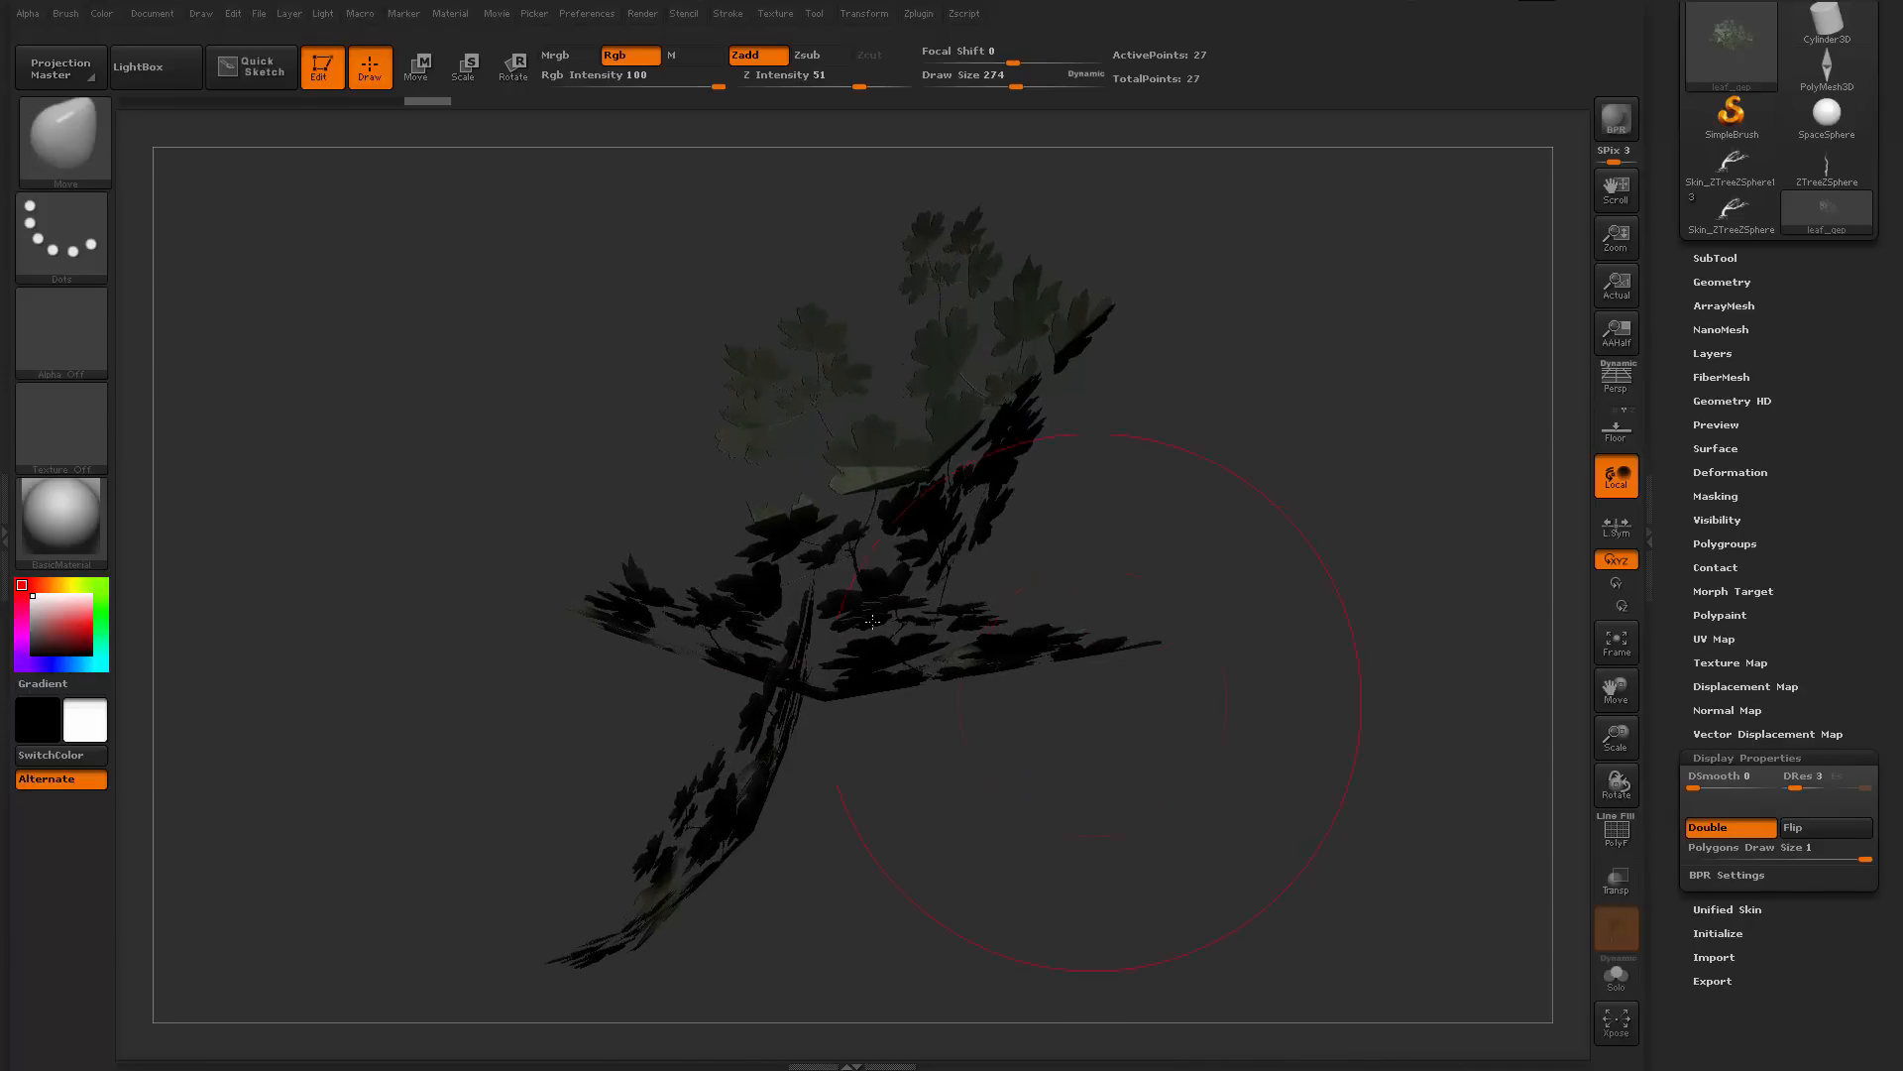
Create a new InsertMesh brush from the leaf mesh and switch back to the tree model
{"action": "left_click", "coordinate": [52, 14]}
{"action": "left_click", "coordinate": [146, 99]}
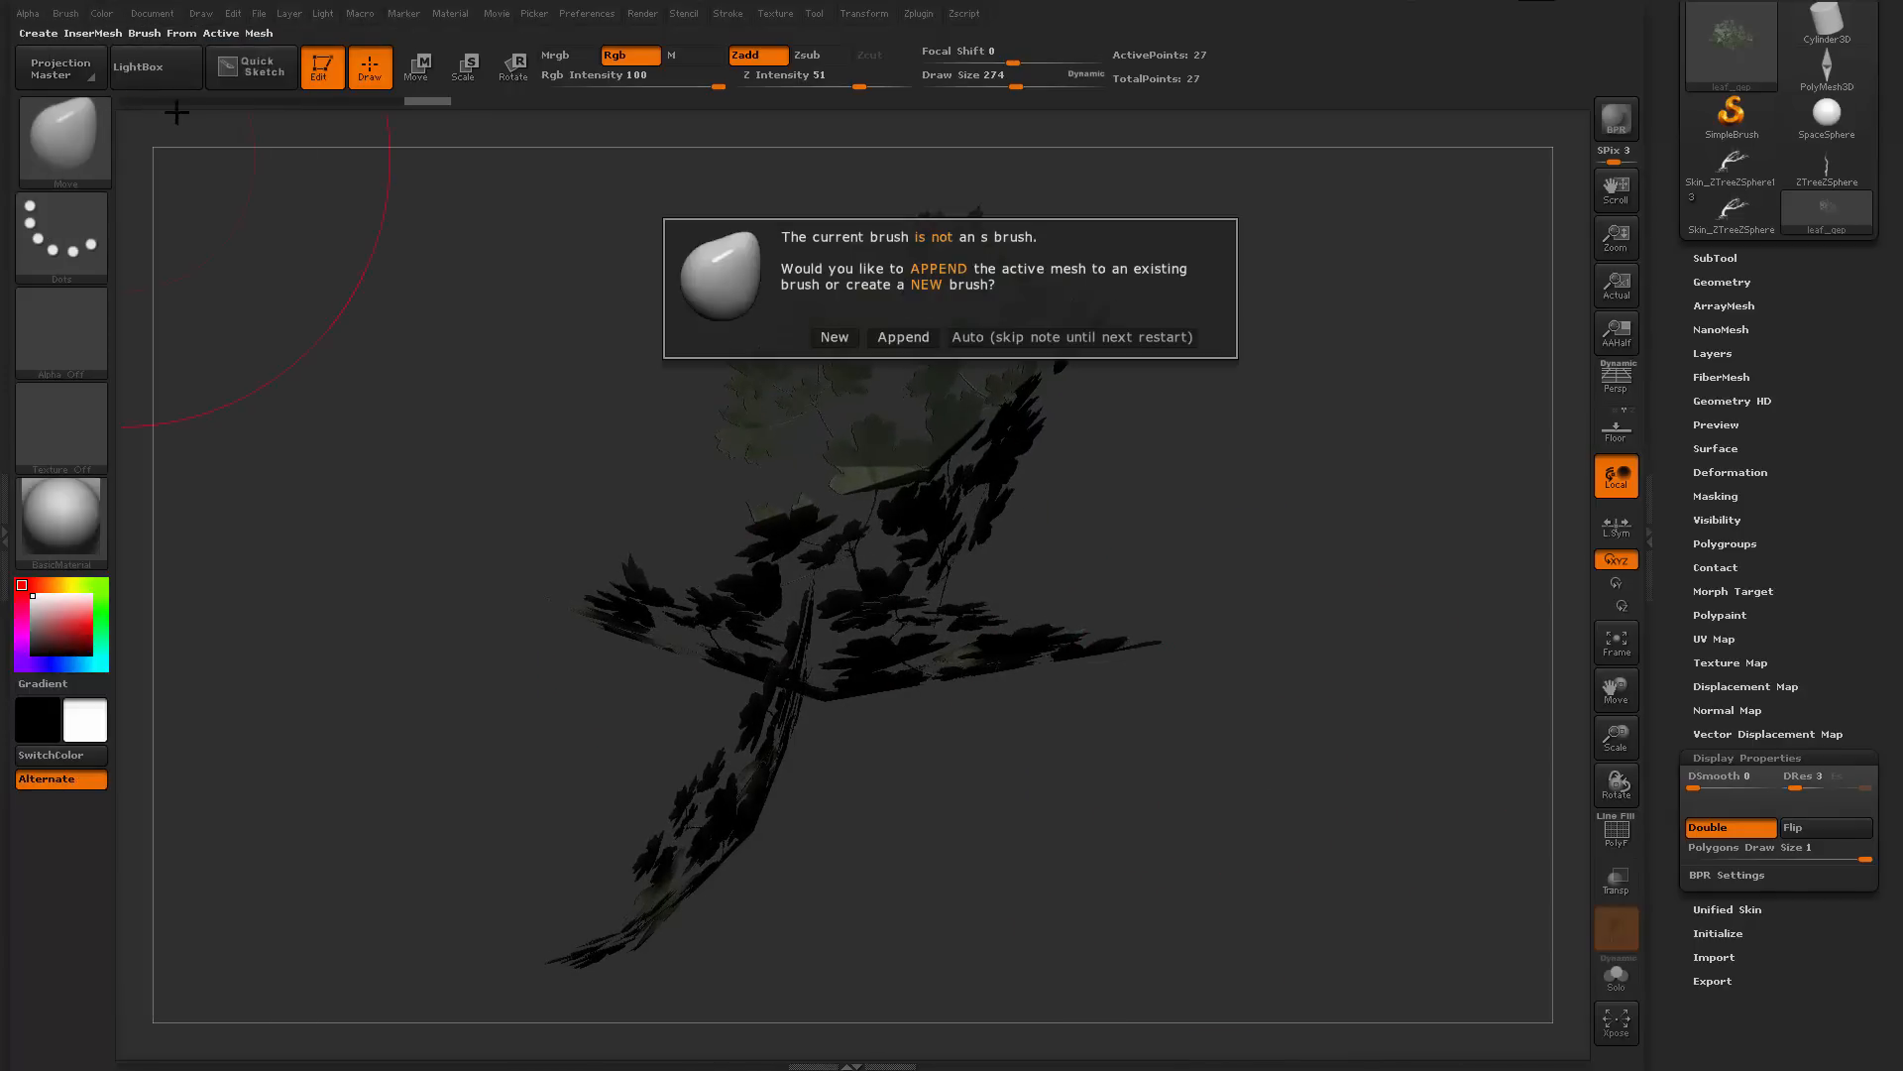
{"action": "left_click", "coordinate": [833, 337]}
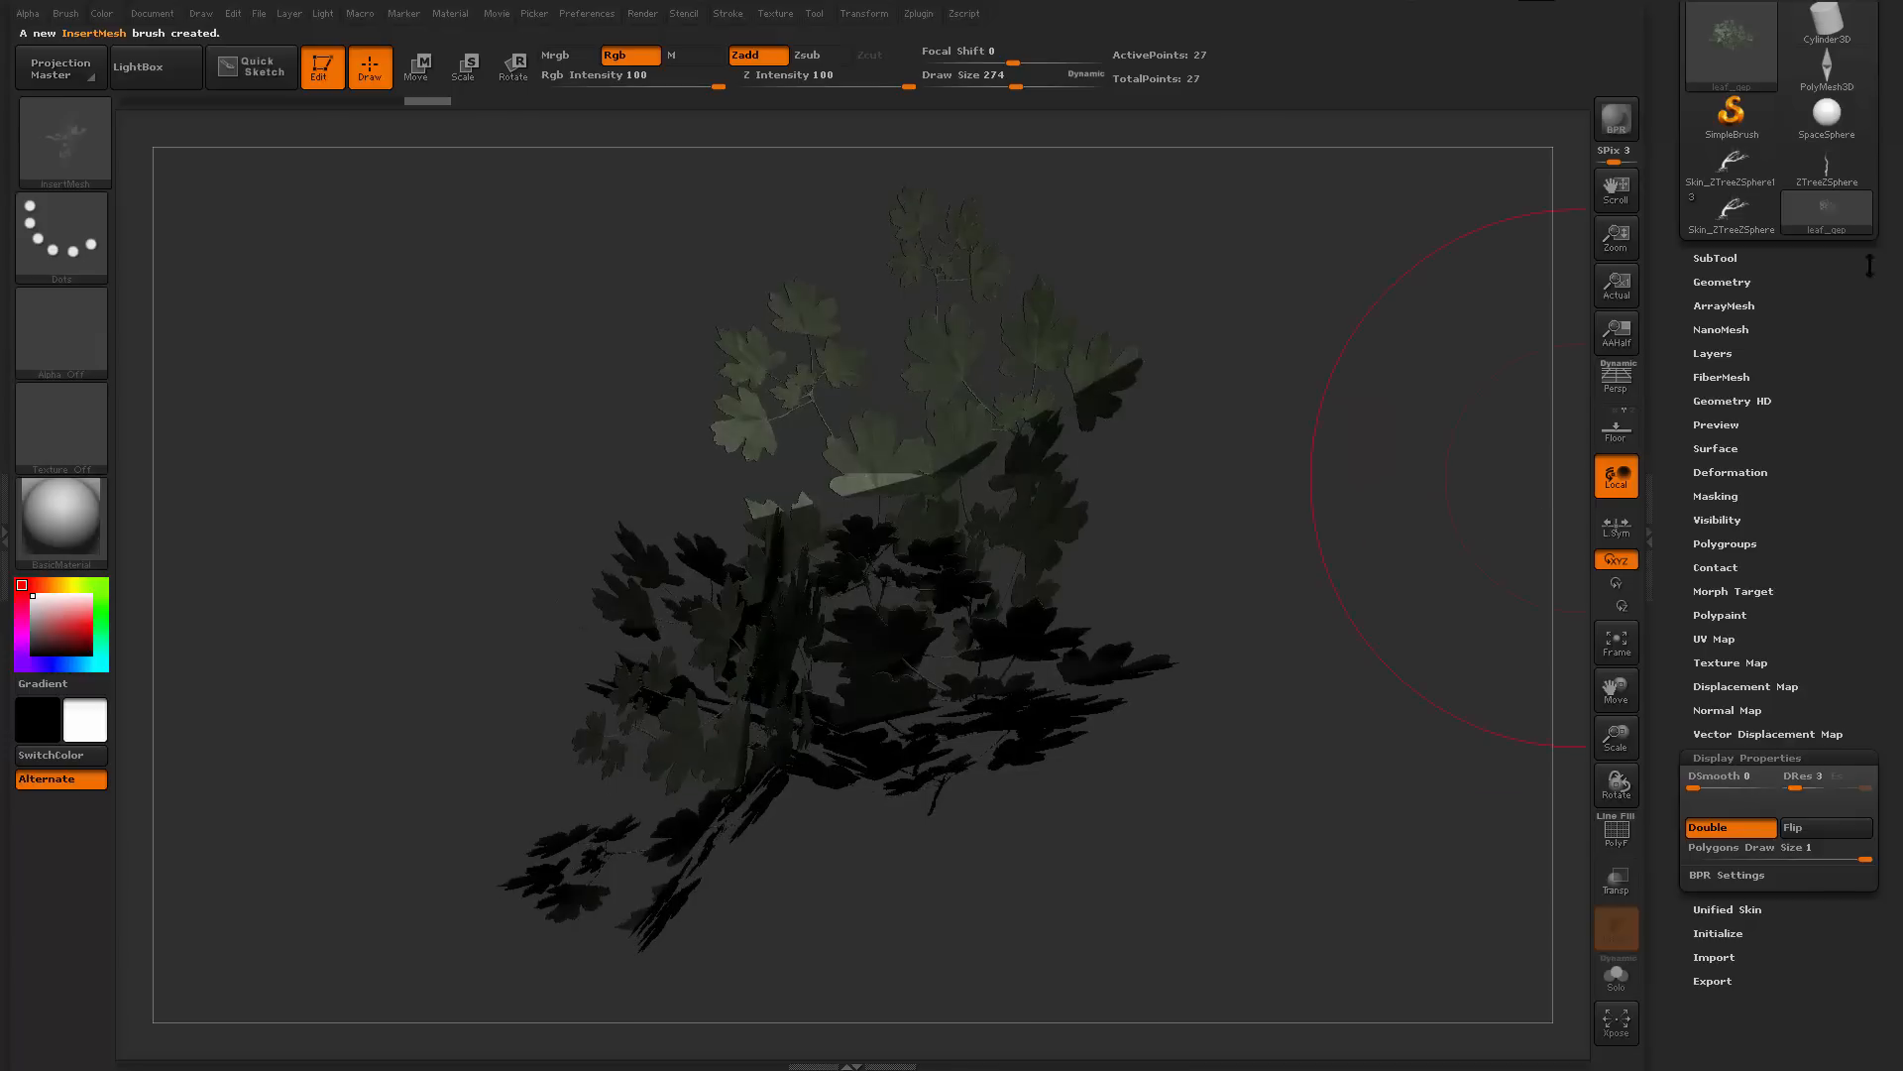
{"action": "left_click", "coordinate": [1751, 224]}
{"action": "key", "text": "f"}
{"action": "left_click_drag", "start_coordinate": [1487, 552], "coordinate": [1255, 571]}
Try inserting leaf clusters on the tree's branches with the InsertMesh brush, and undo the insertions
{"action": "left_click_drag", "start_coordinate": [1210, 500], "coordinate": [1299, 397]}
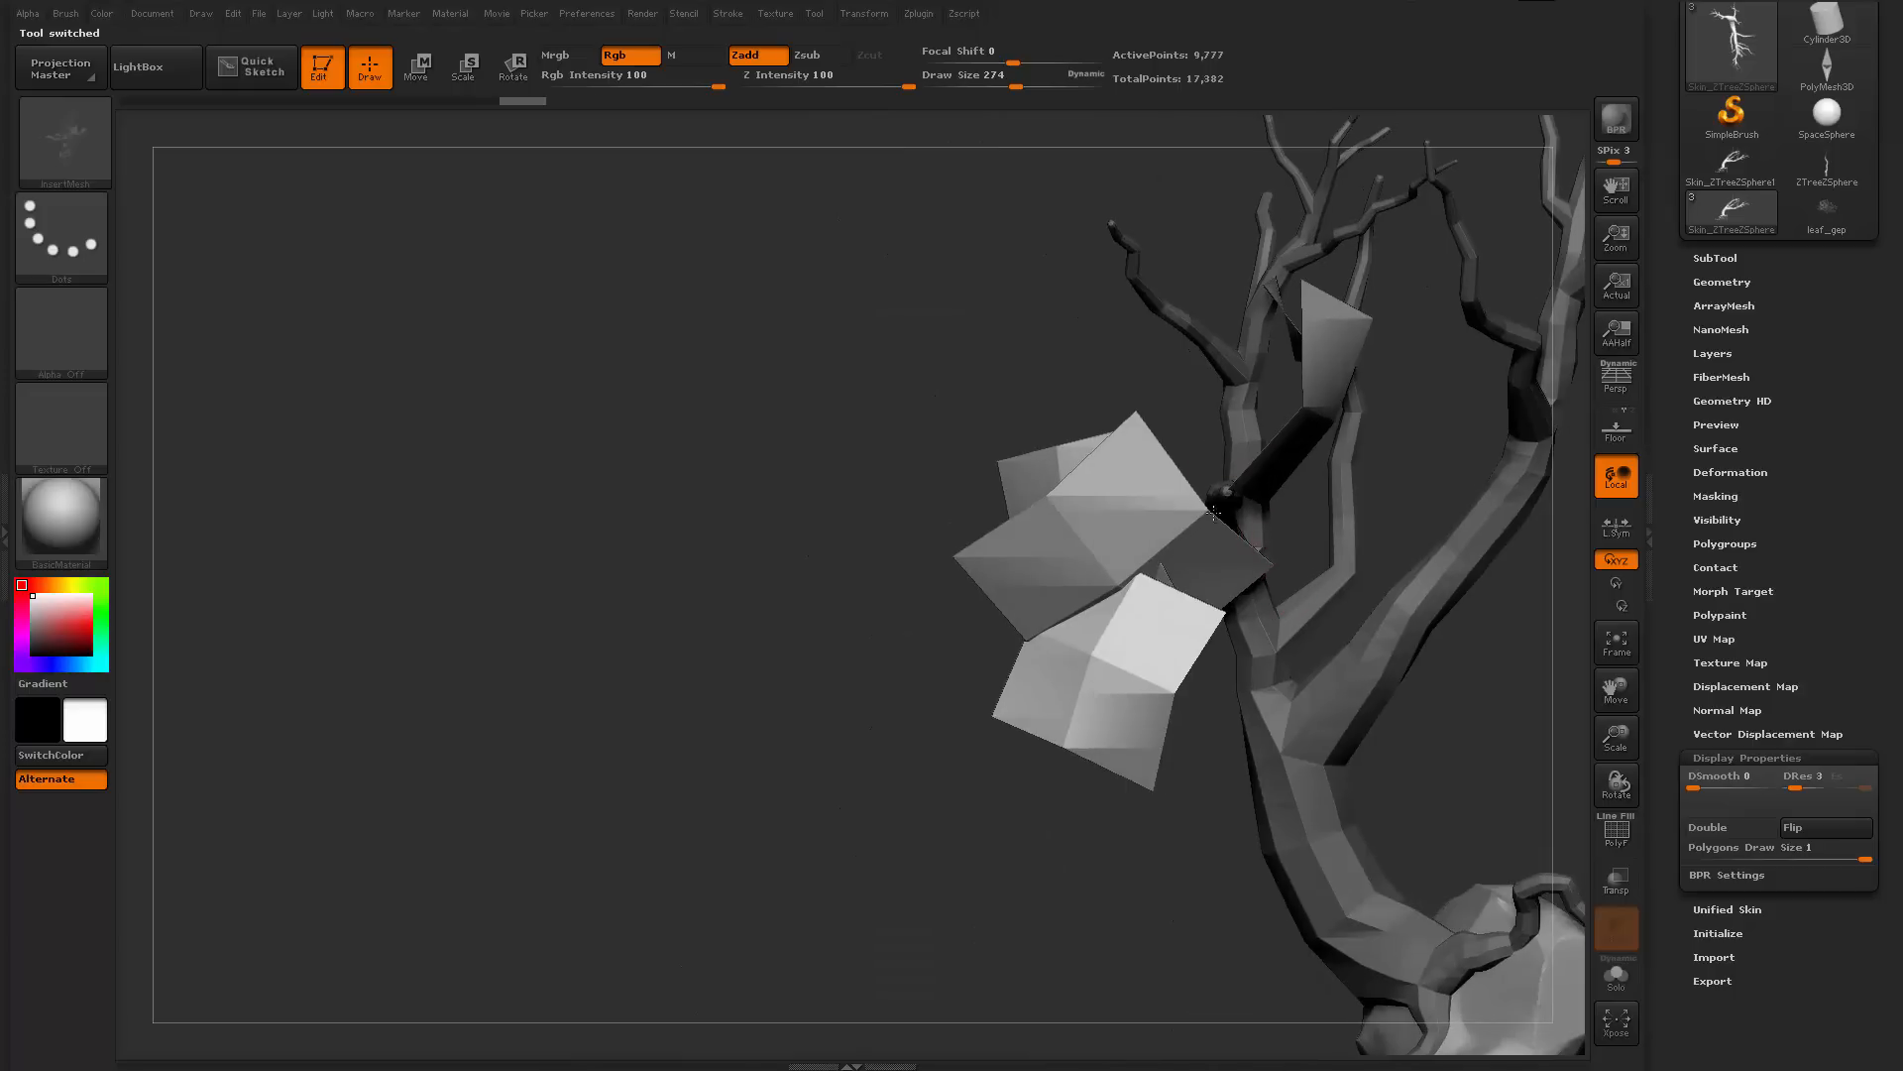
{"action": "left_click_drag", "start_coordinate": [991, 397], "coordinate": [1315, 556]}
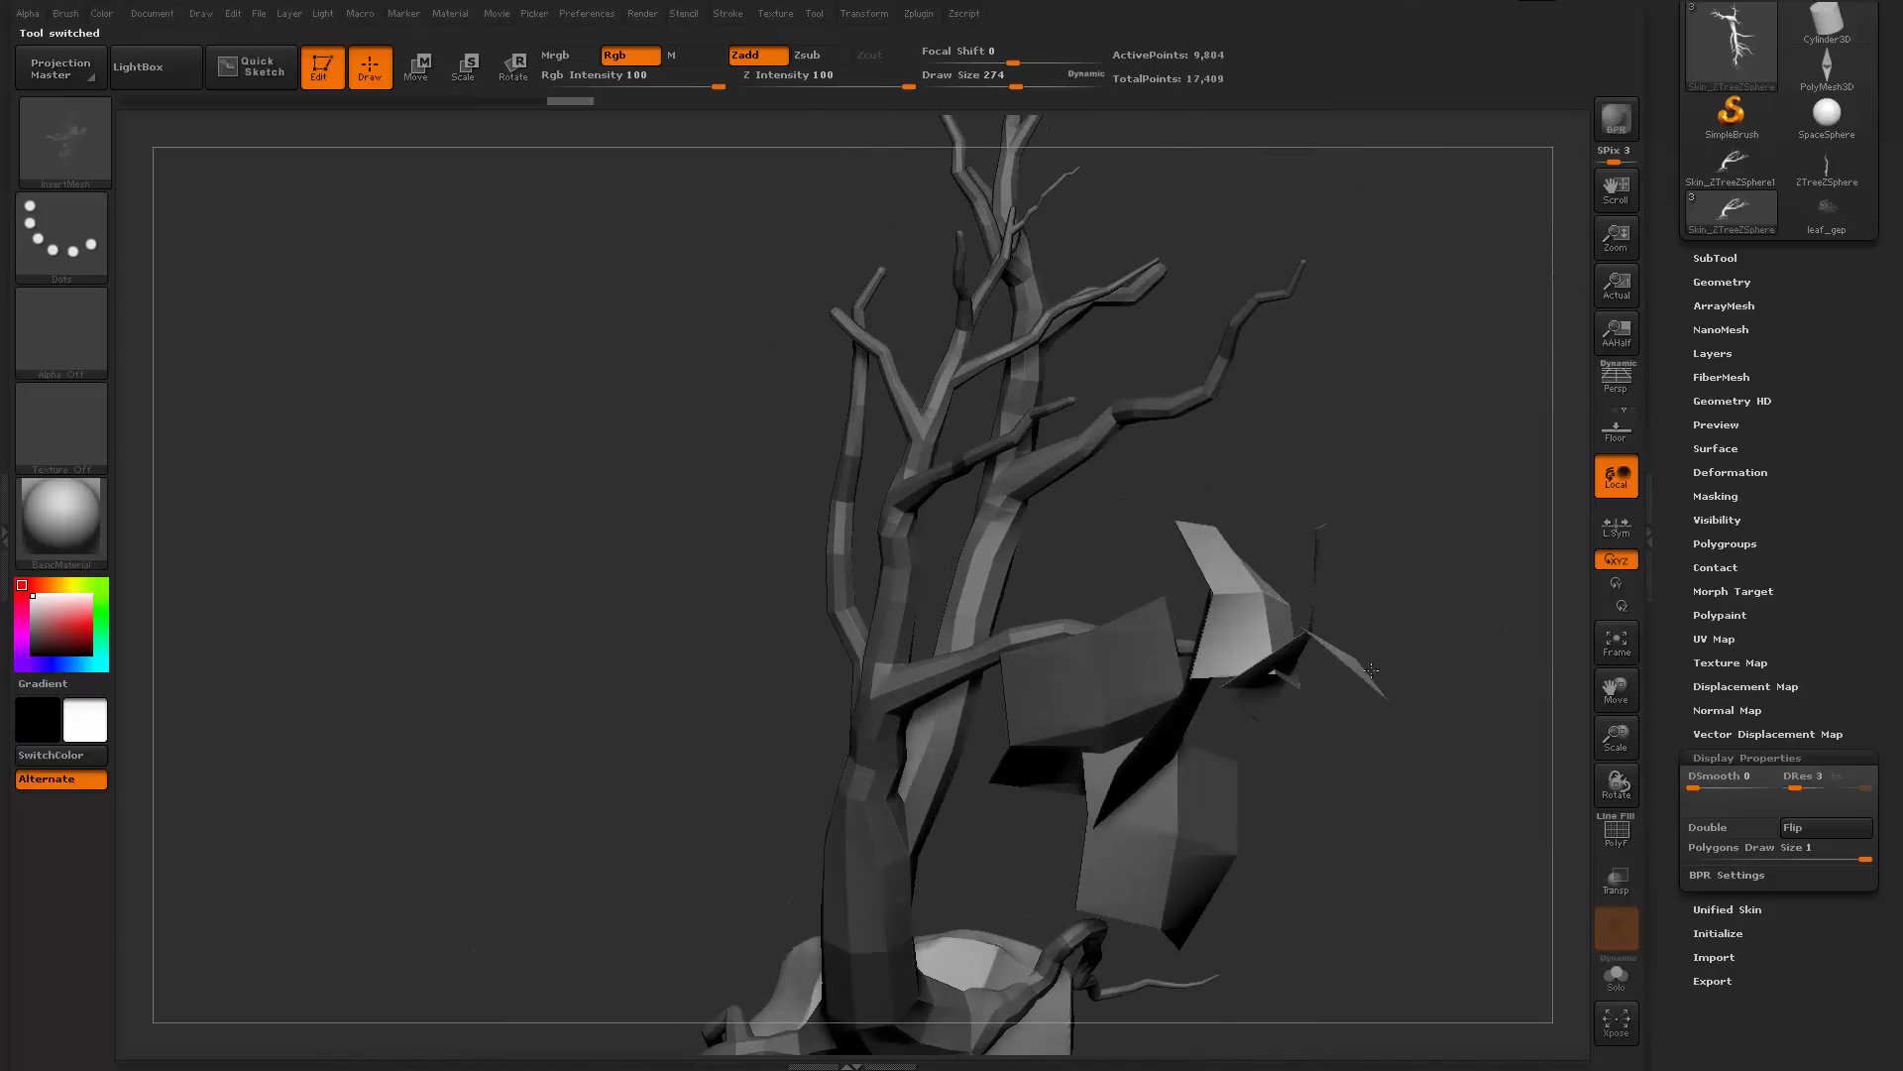
{"action": "left_click_drag", "start_coordinate": [1373, 615], "coordinate": [1086, 684], "text": "alt"}
{"action": "mouse_move", "coordinate": [1323, 739]}
{"action": "left_mouse_down"}
{"action": "mouse_move", "coordinate": [1308, 604]}
{"action": "mouse_move", "coordinate": [1140, 724]}
{"action": "mouse_move", "coordinate": [1160, 779]}
{"action": "left_mouse_up"}
{"action": "mouse_move", "coordinate": [1024, 825]}
{"action": "left_mouse_down", "text": "alt"}
{"action": "mouse_move", "coordinate": [879, 747]}
{"action": "mouse_move", "coordinate": [1170, 764]}
{"action": "mouse_move", "coordinate": [1335, 815]}
{"action": "mouse_move", "coordinate": [1309, 781]}
{"action": "mouse_move", "coordinate": [1400, 719]}
{"action": "mouse_move", "coordinate": [1411, 785]}
{"action": "mouse_move", "coordinate": [1359, 822]}
{"action": "left_mouse_up", "text": "alt"}
{"action": "key", "text": "ctrl+z"}
{"action": "key", "text": "ctrl+z"}
{"action": "key", "text": "ctrl+z"}
{"action": "mouse_move", "coordinate": [1359, 823]}
{"action": "left_mouse_down", "text": "alt"}
{"action": "mouse_move", "coordinate": [1292, 644]}
{"action": "mouse_move", "coordinate": [1368, 743]}
{"action": "mouse_move", "coordinate": [1177, 730]}
{"action": "mouse_move", "coordinate": [1225, 778]}
{"action": "mouse_move", "coordinate": [1439, 734]}
{"action": "left_mouse_up", "text": "alt"}
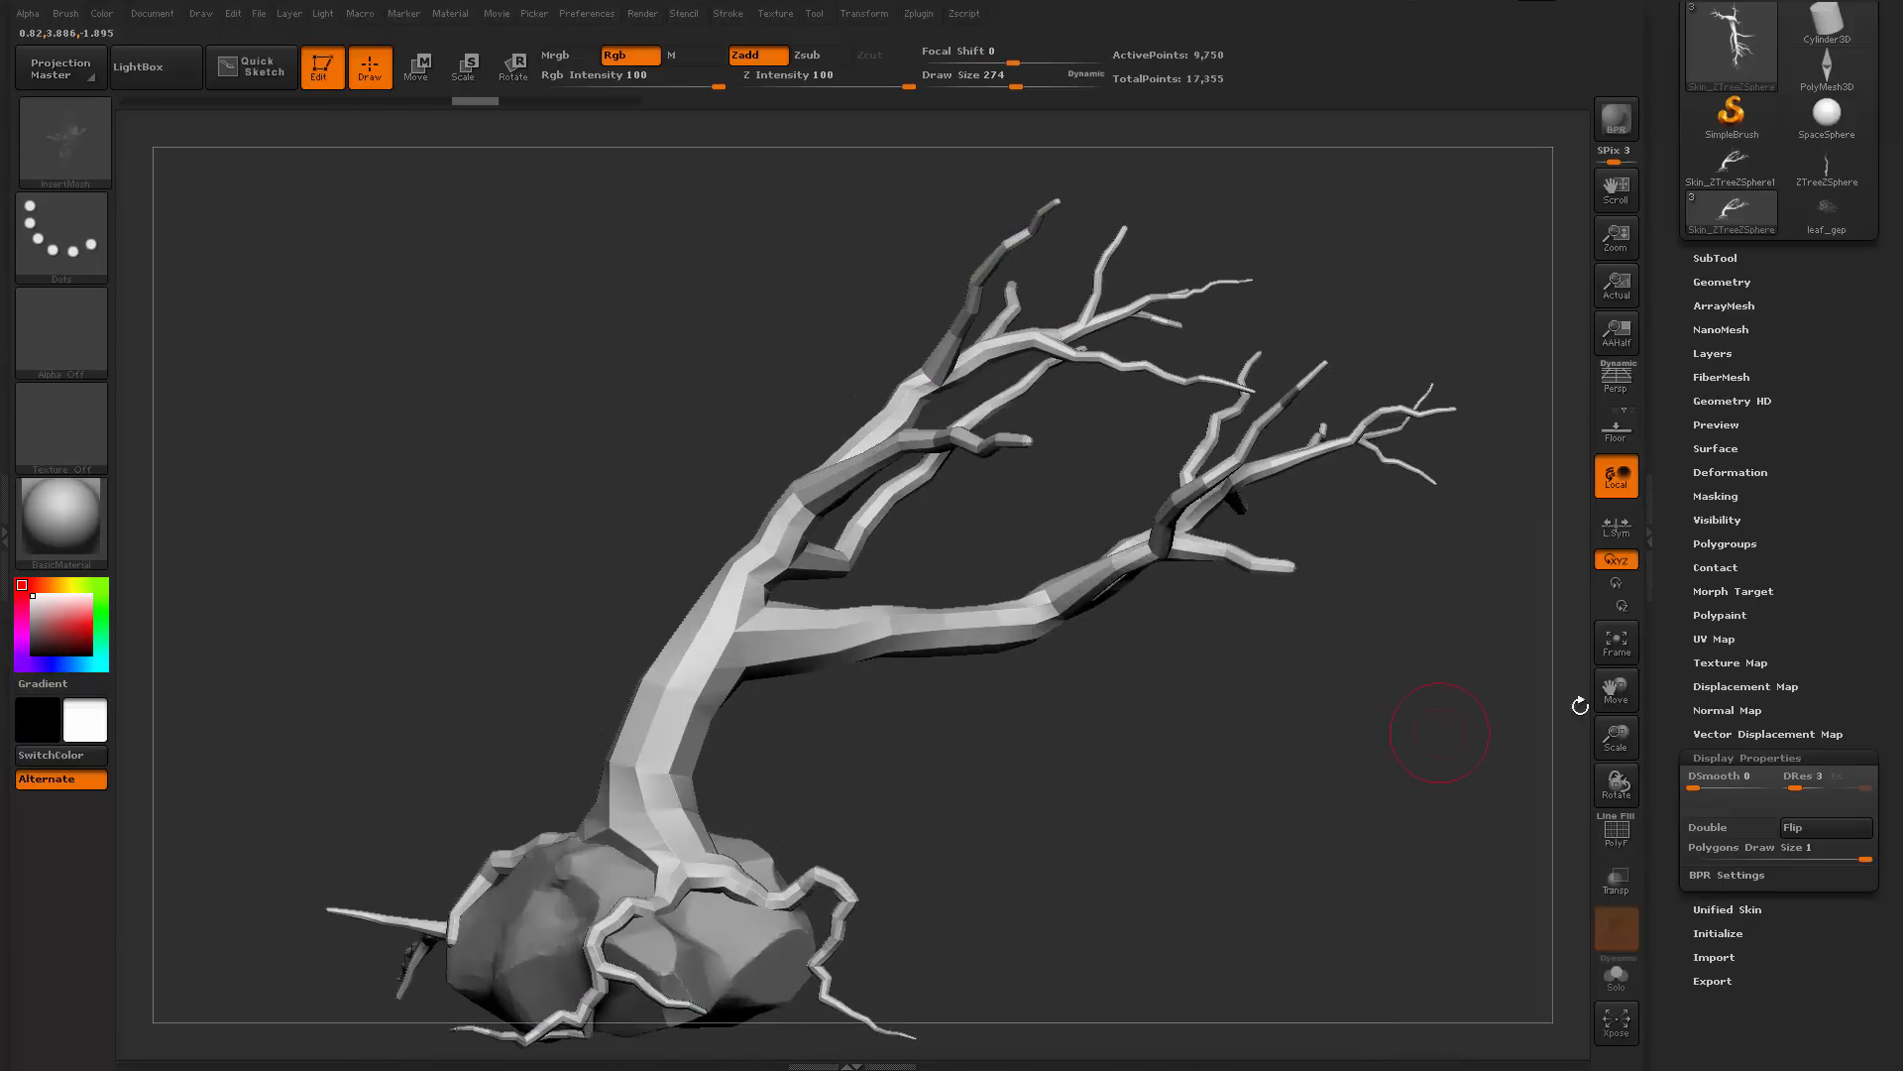
Open the FiberMesh settings and show the tree's polygroups with polyframe display
{"action": "left_click", "coordinate": [1745, 733]}
{"action": "scroll", "coordinate": [1671, 496], "scroll_direction": "up", "scroll_amount": 3}
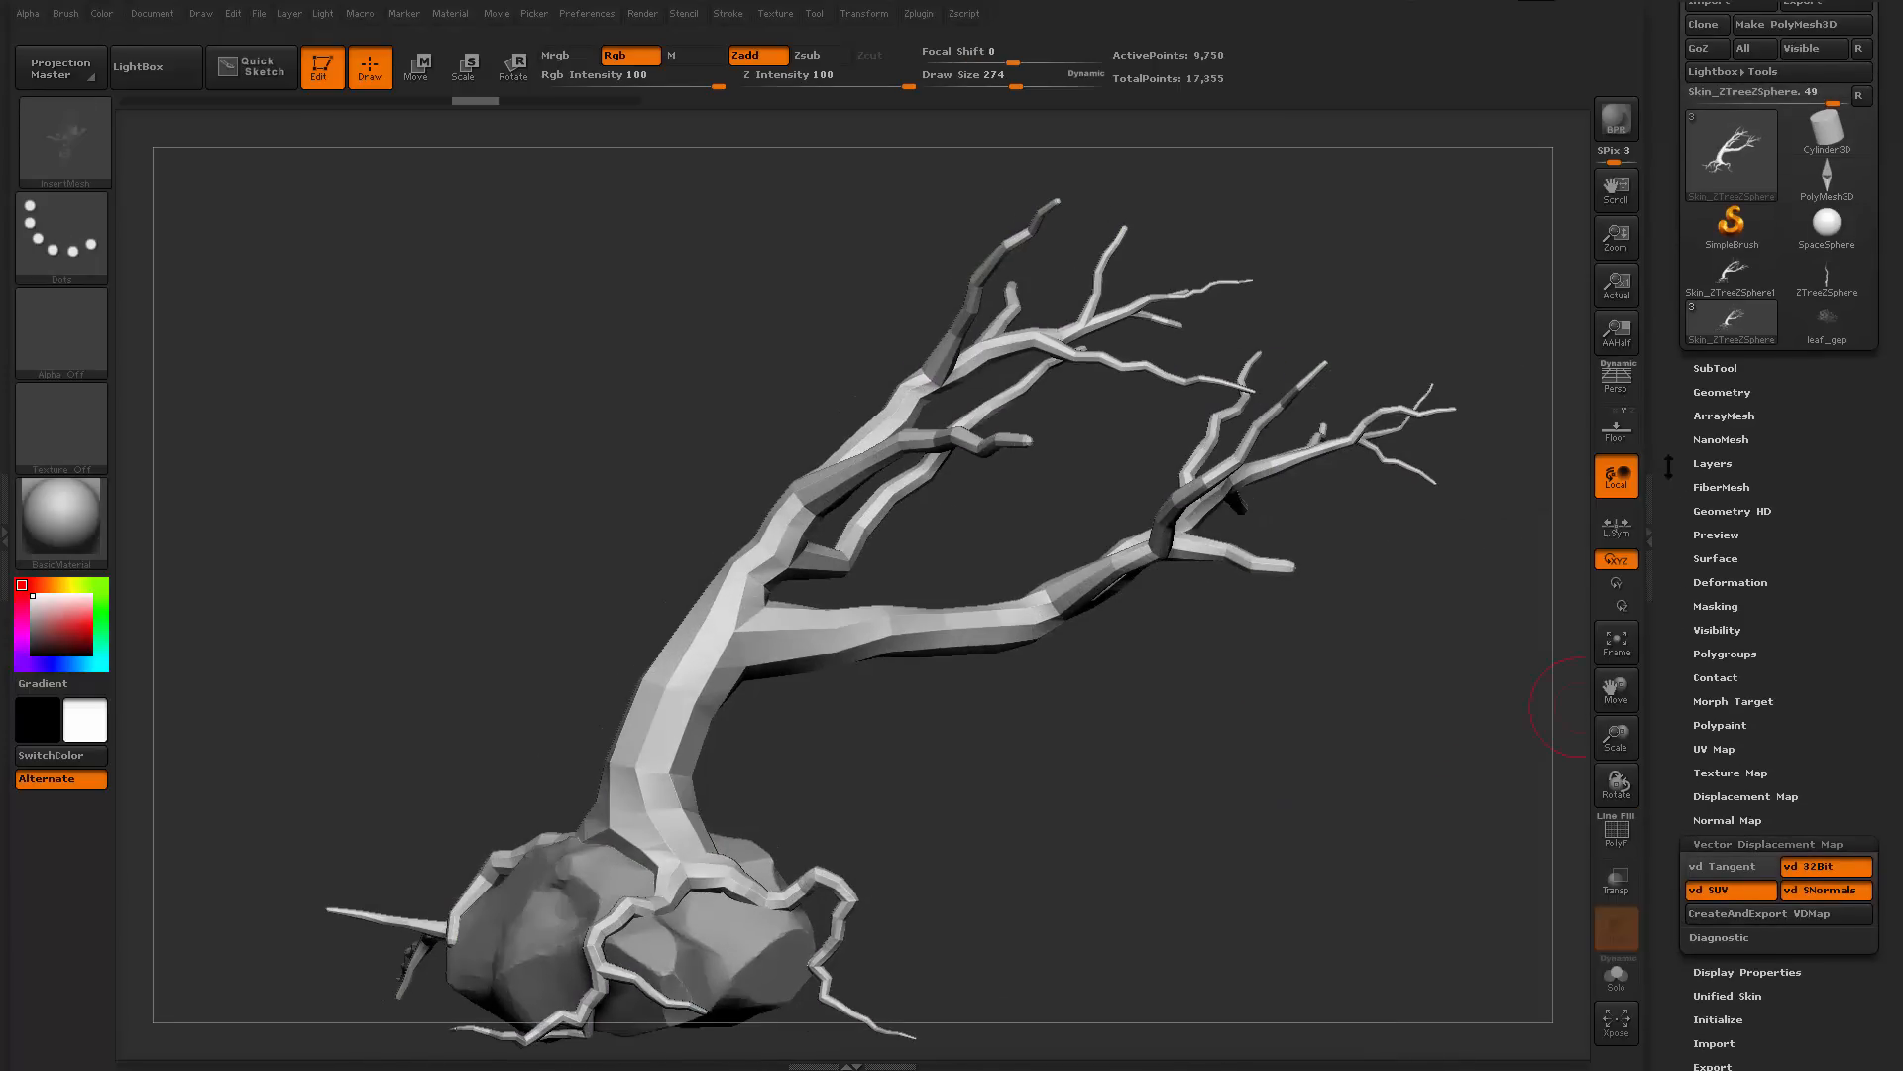
{"action": "left_click", "coordinate": [1713, 512]}
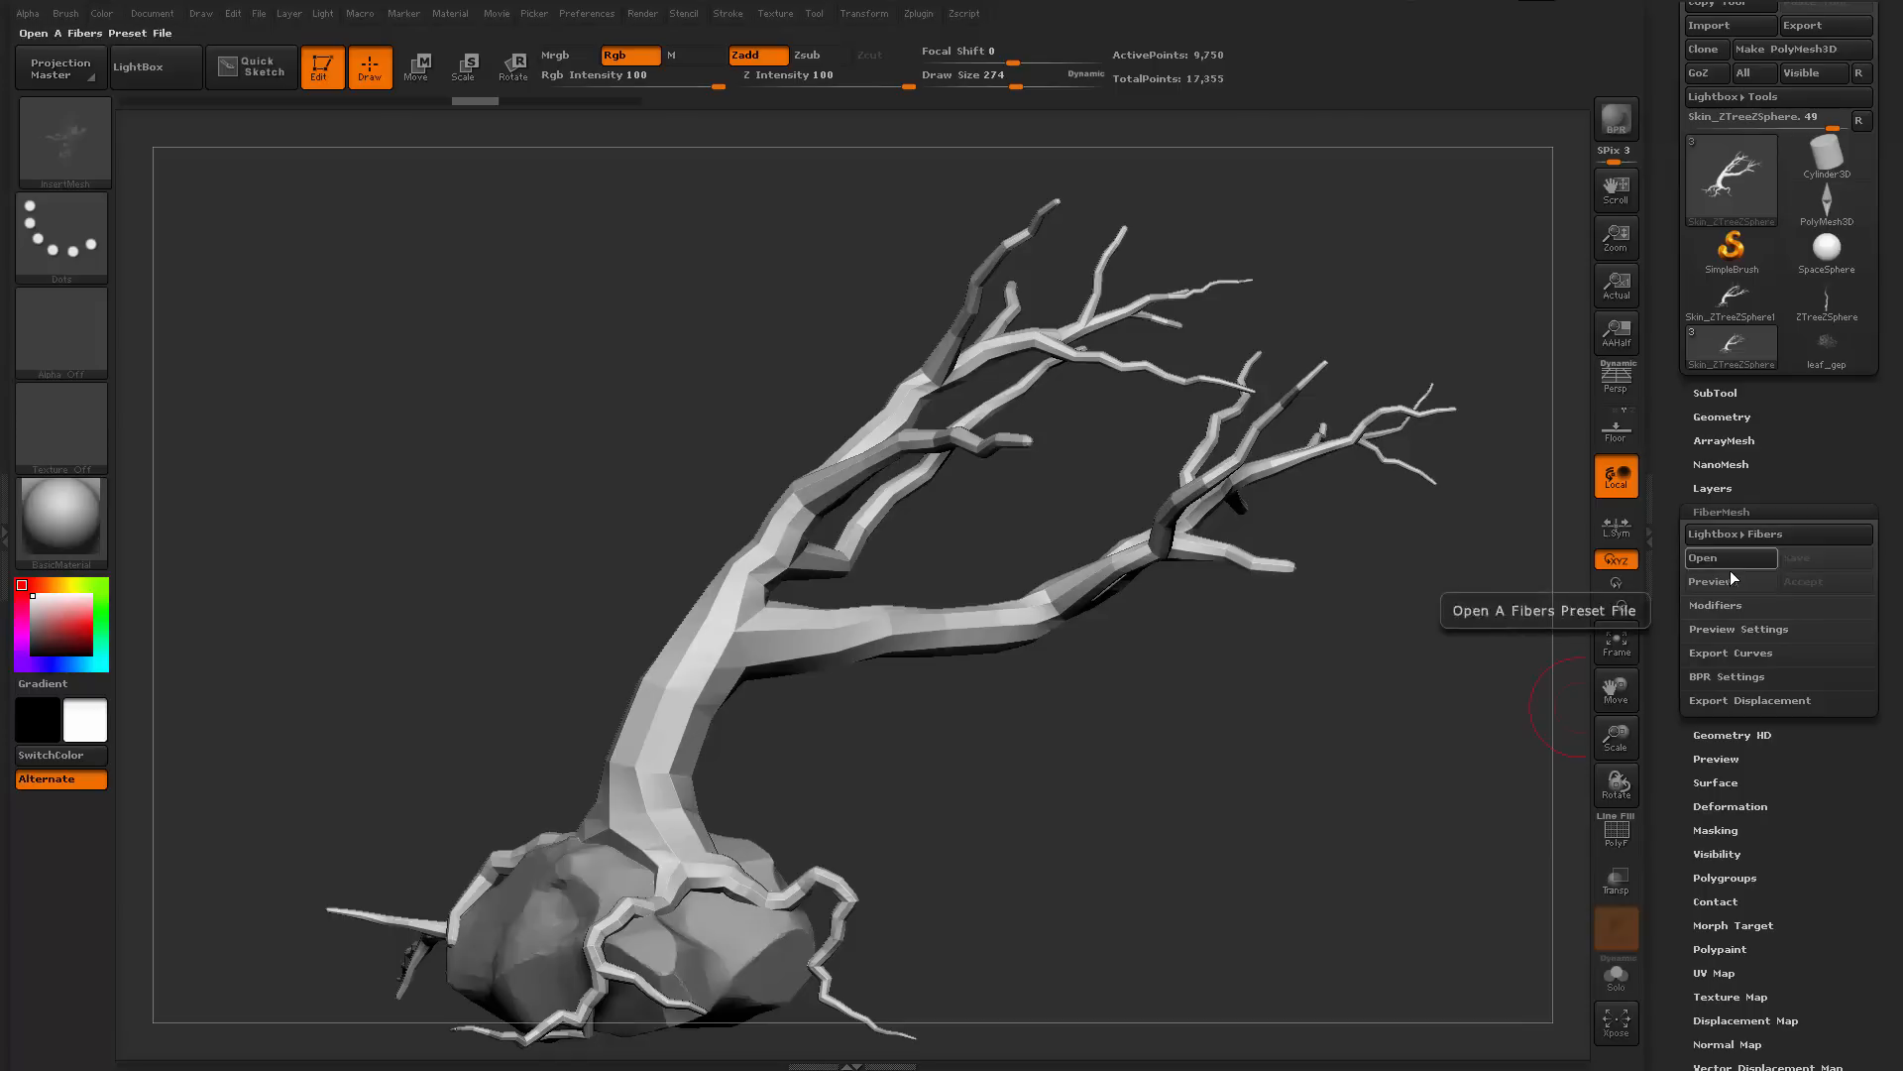
{"action": "mouse_move", "coordinate": [1467, 694]}
{"action": "left_mouse_down"}
{"action": "mouse_move", "coordinate": [1275, 695]}
{"action": "mouse_move", "coordinate": [1249, 790]}
{"action": "mouse_move", "coordinate": [1198, 743]}
{"action": "mouse_move", "coordinate": [1061, 780]}
{"action": "mouse_move", "coordinate": [1041, 747]}
{"action": "mouse_move", "coordinate": [1037, 790]}
{"action": "mouse_move", "coordinate": [1104, 705]}
{"action": "mouse_move", "coordinate": [992, 610]}
{"action": "left_mouse_up"}
{"action": "key", "text": "shift+f"}
Try isolating the purple branch polygroup, and restore the visibility of the whole tree
{"action": "left_click", "coordinate": [951, 542], "text": "ctrl+shift"}
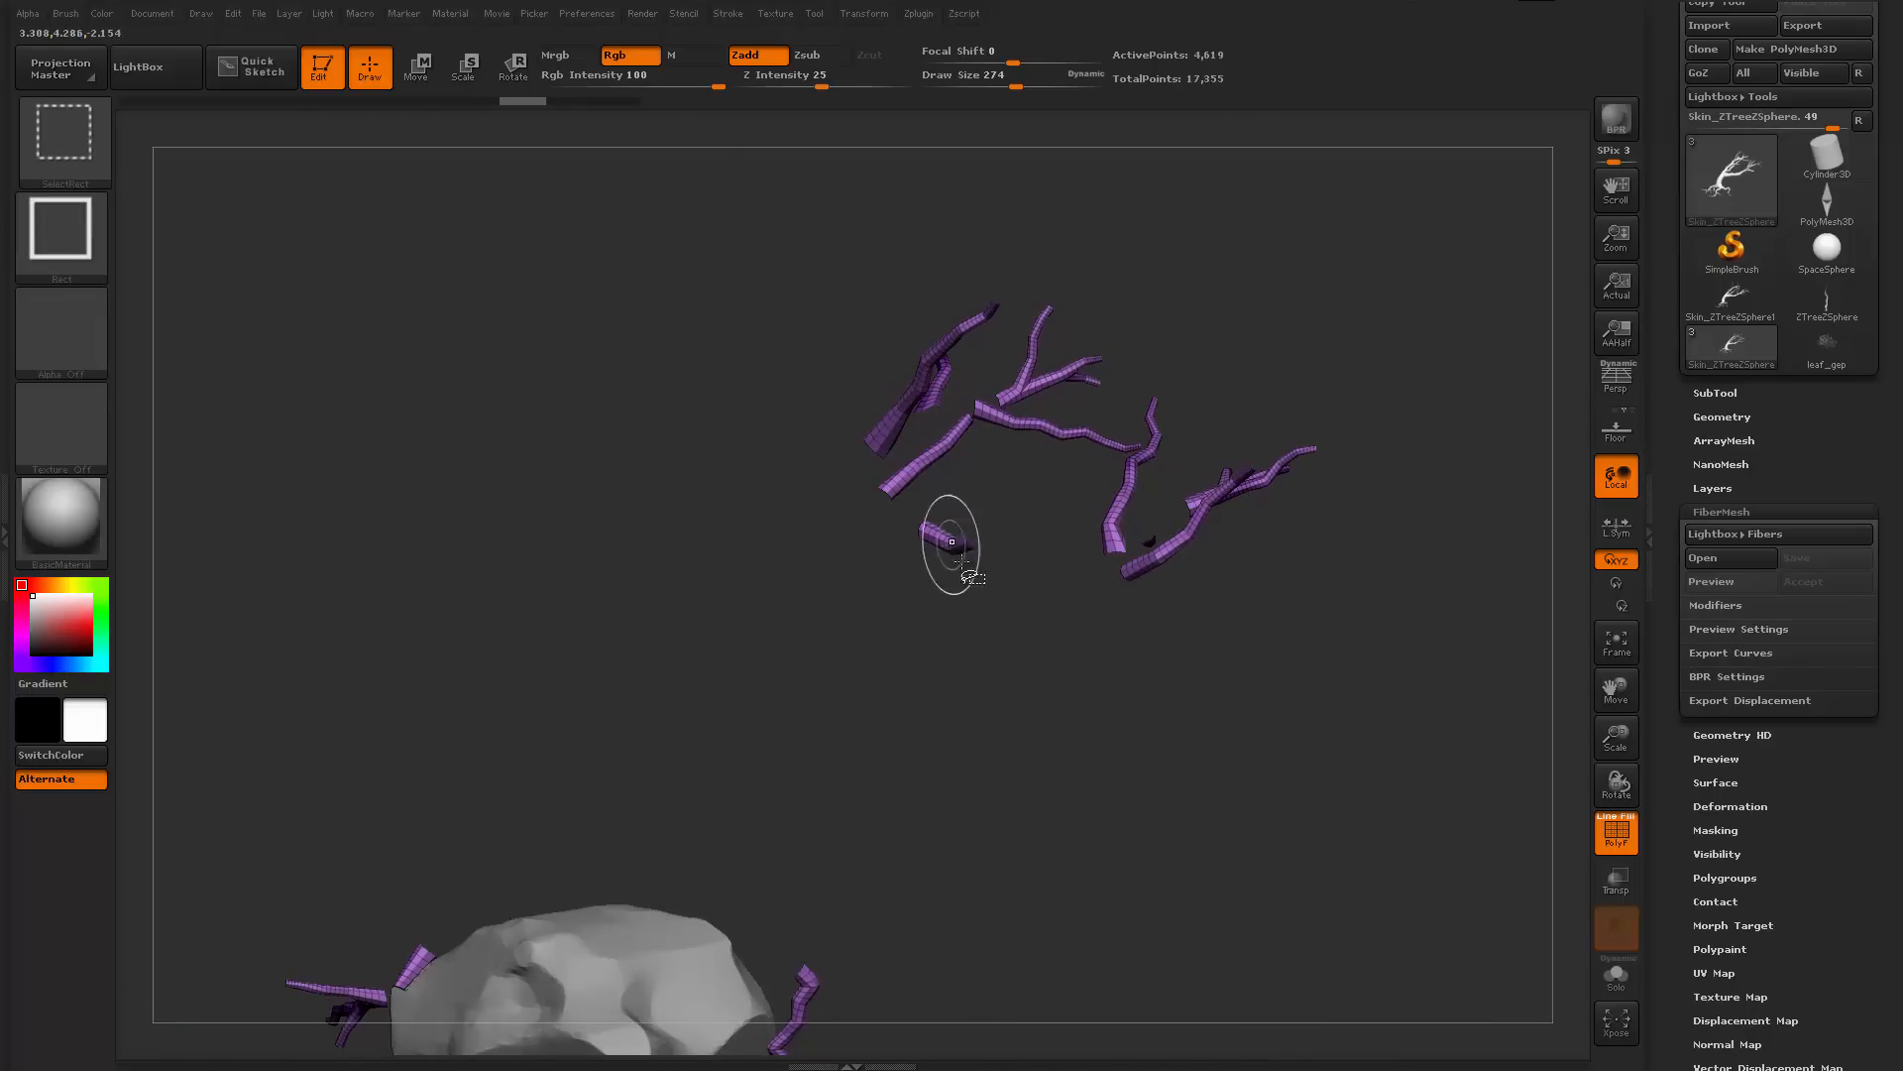
{"action": "left_click", "coordinate": [958, 551], "text": "ctrl+shift"}
{"action": "left_click", "coordinate": [1052, 551], "text": "ctrl+shift"}
{"action": "left_click_drag", "start_coordinate": [1111, 694], "coordinate": [960, 715]}
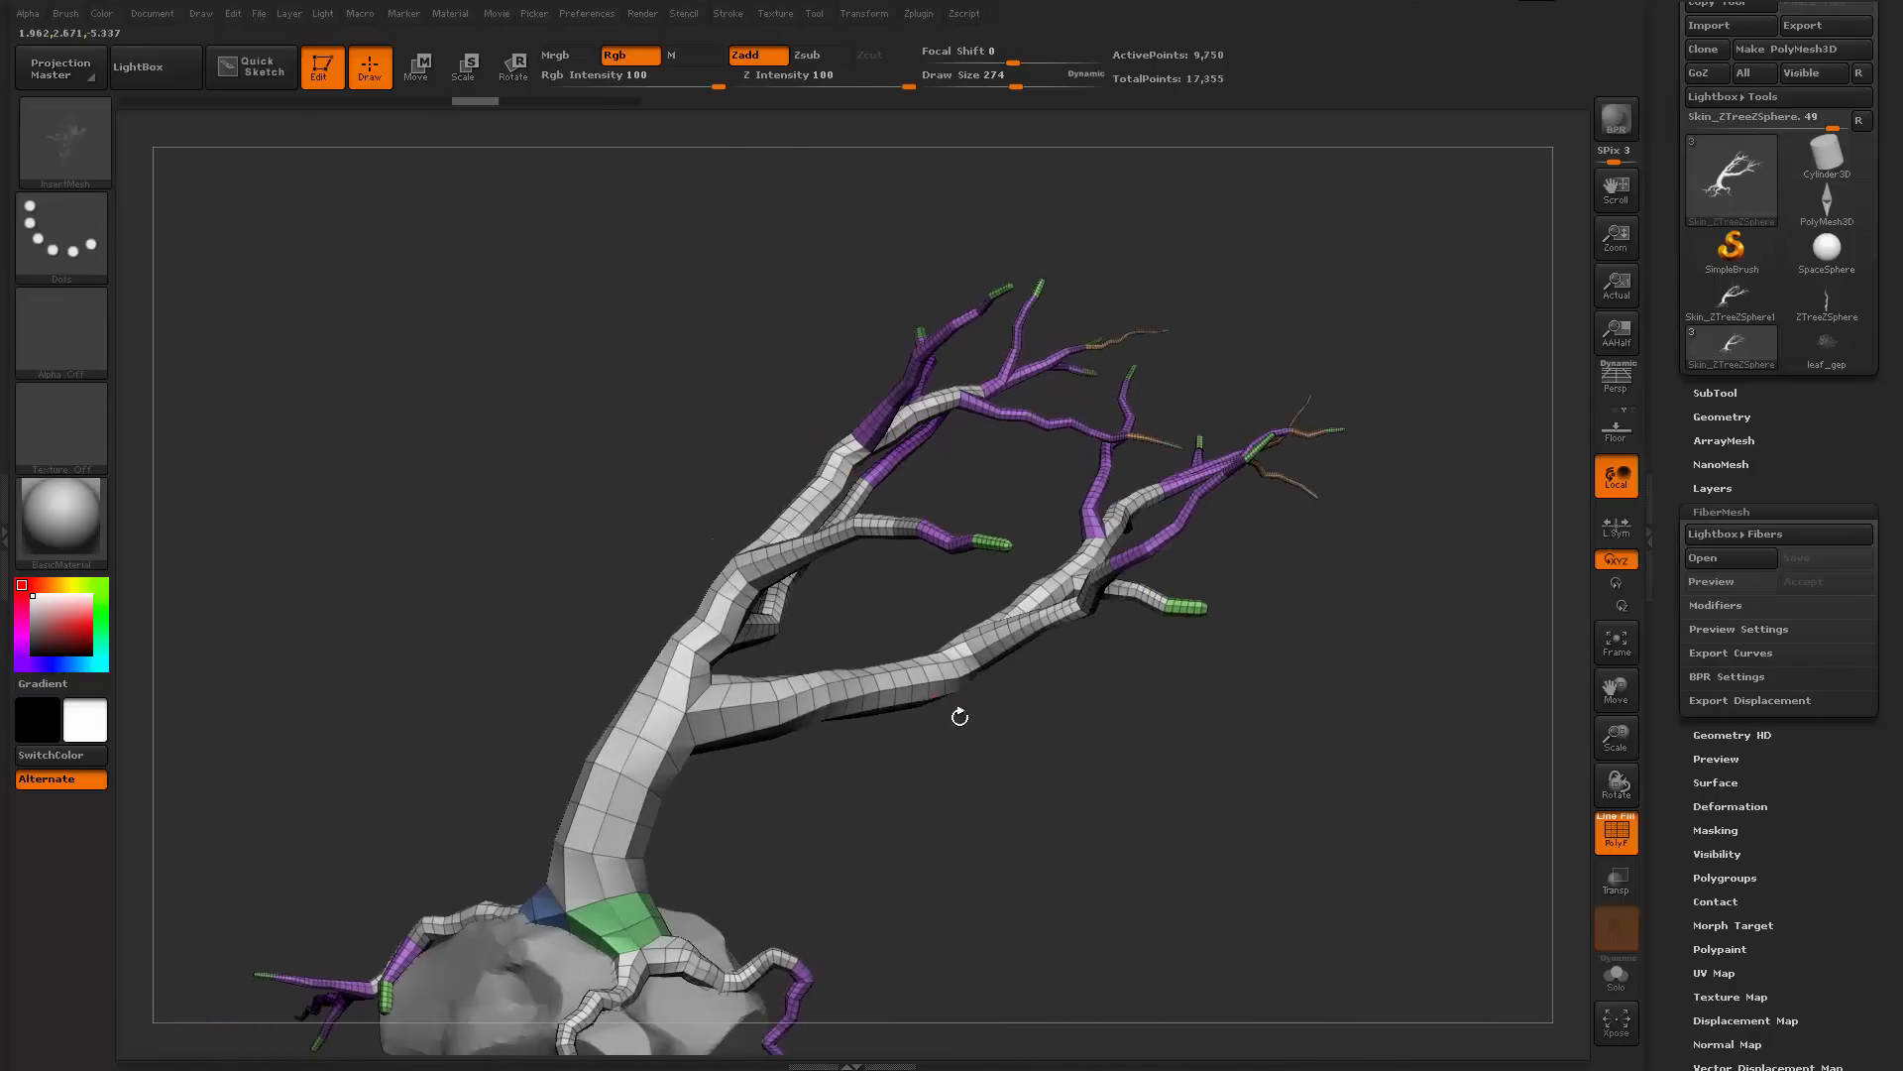
Hide the trunk and main-limb polygroup and mask the outer branches in the crown
{"action": "left_click", "coordinate": [803, 700], "text": "ctrl+shift"}
{"action": "mouse_move", "coordinate": [994, 829]}
{"action": "left_mouse_down", "text": "alt"}
{"action": "mouse_move", "coordinate": [964, 799]}
{"action": "mouse_move", "coordinate": [849, 799]}
{"action": "mouse_move", "coordinate": [929, 835]}
{"action": "mouse_move", "coordinate": [922, 881]}
{"action": "left_mouse_up", "text": "alt"}
{"action": "left_click", "coordinate": [829, 699], "text": "ctrl+shift"}
{"action": "left_click_drag", "start_coordinate": [960, 790], "coordinate": [807, 625]}
{"action": "left_click_drag", "start_coordinate": [667, 359], "coordinate": [1219, 787], "text": "ctrl"}
{"action": "left_click_drag", "start_coordinate": [1120, 805], "coordinate": [1137, 689]}
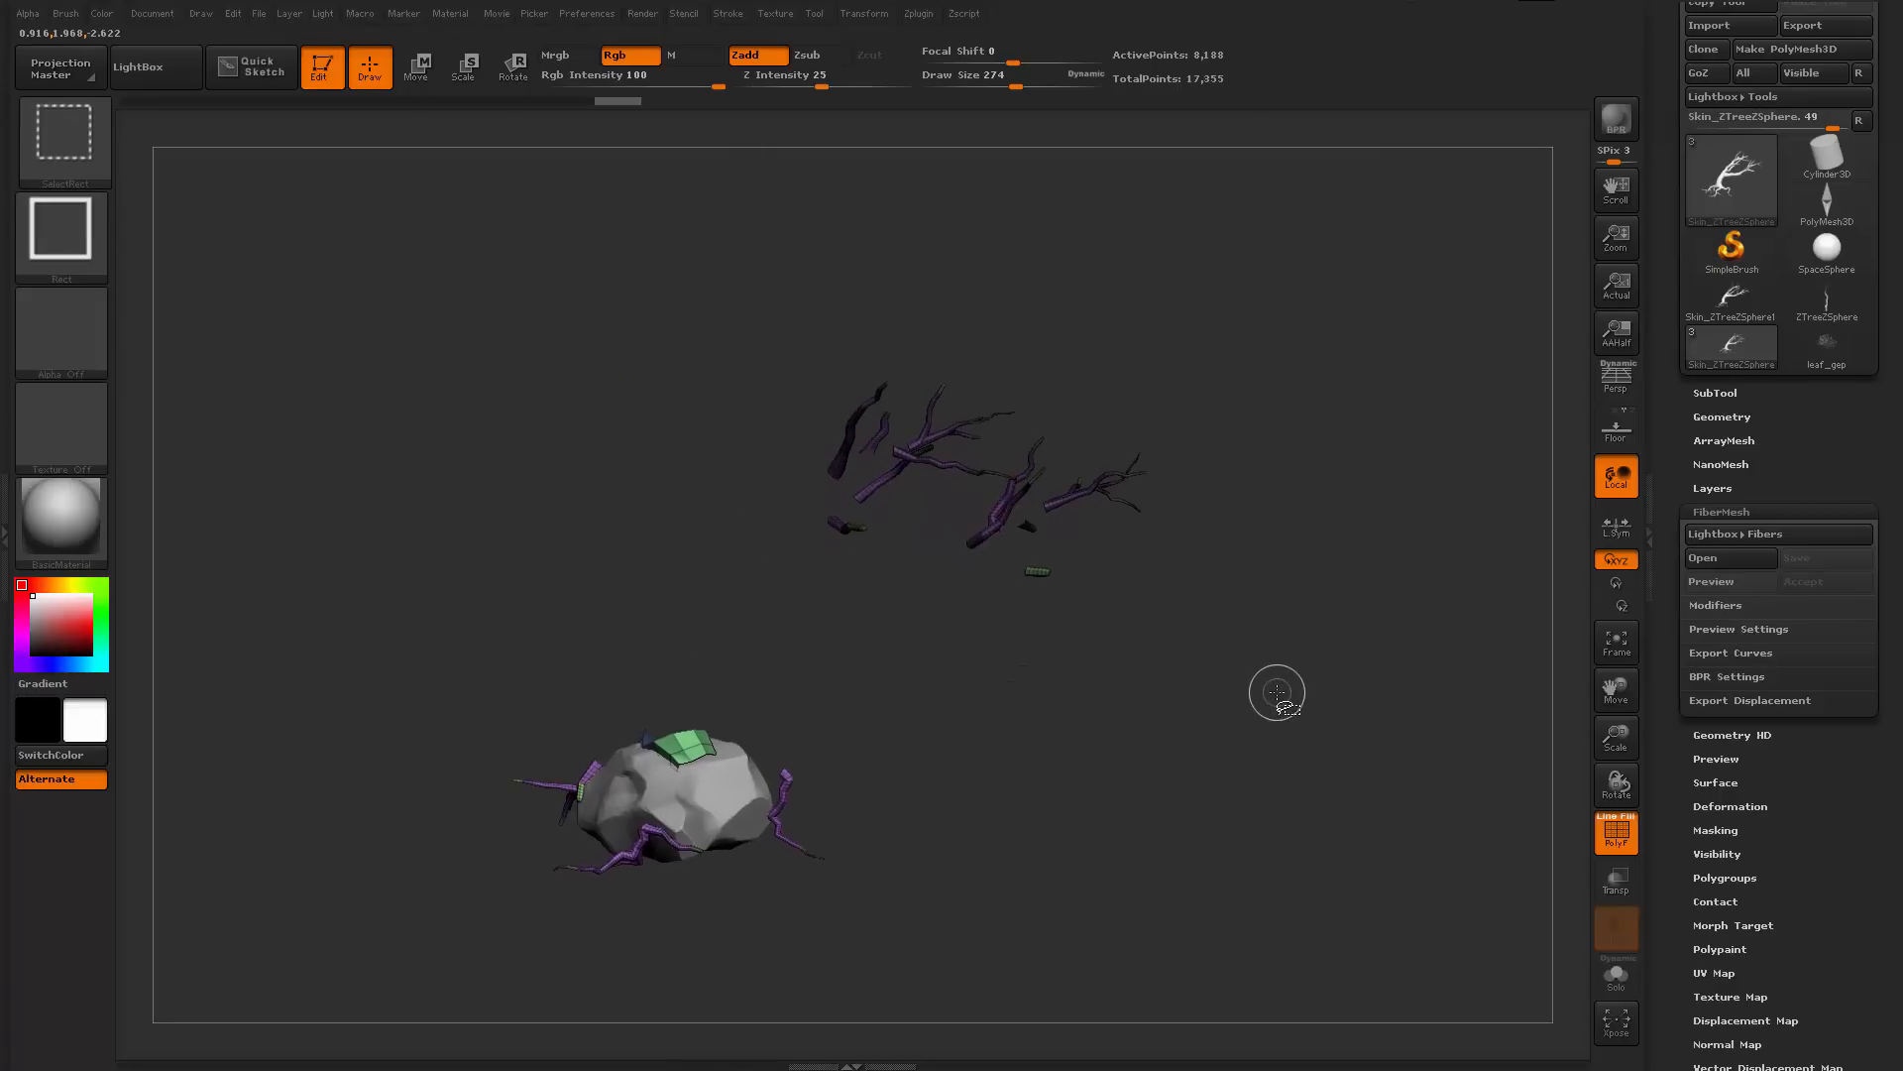
Show the whole tree again and turn off polyframe display
{"action": "left_click_drag", "start_coordinate": [1259, 641], "coordinate": [1401, 863], "text": "ctrl+shift"}
{"action": "key", "text": "ctrl+z"}
{"action": "left_click", "coordinate": [1278, 708], "text": "ctrl+shift"}
{"action": "left_click_drag", "start_coordinate": [1221, 822], "coordinate": [1251, 883], "text": "alt"}
{"action": "left_click_drag", "start_coordinate": [1209, 864], "coordinate": [1274, 858]}
{"action": "key", "text": "shift+f"}
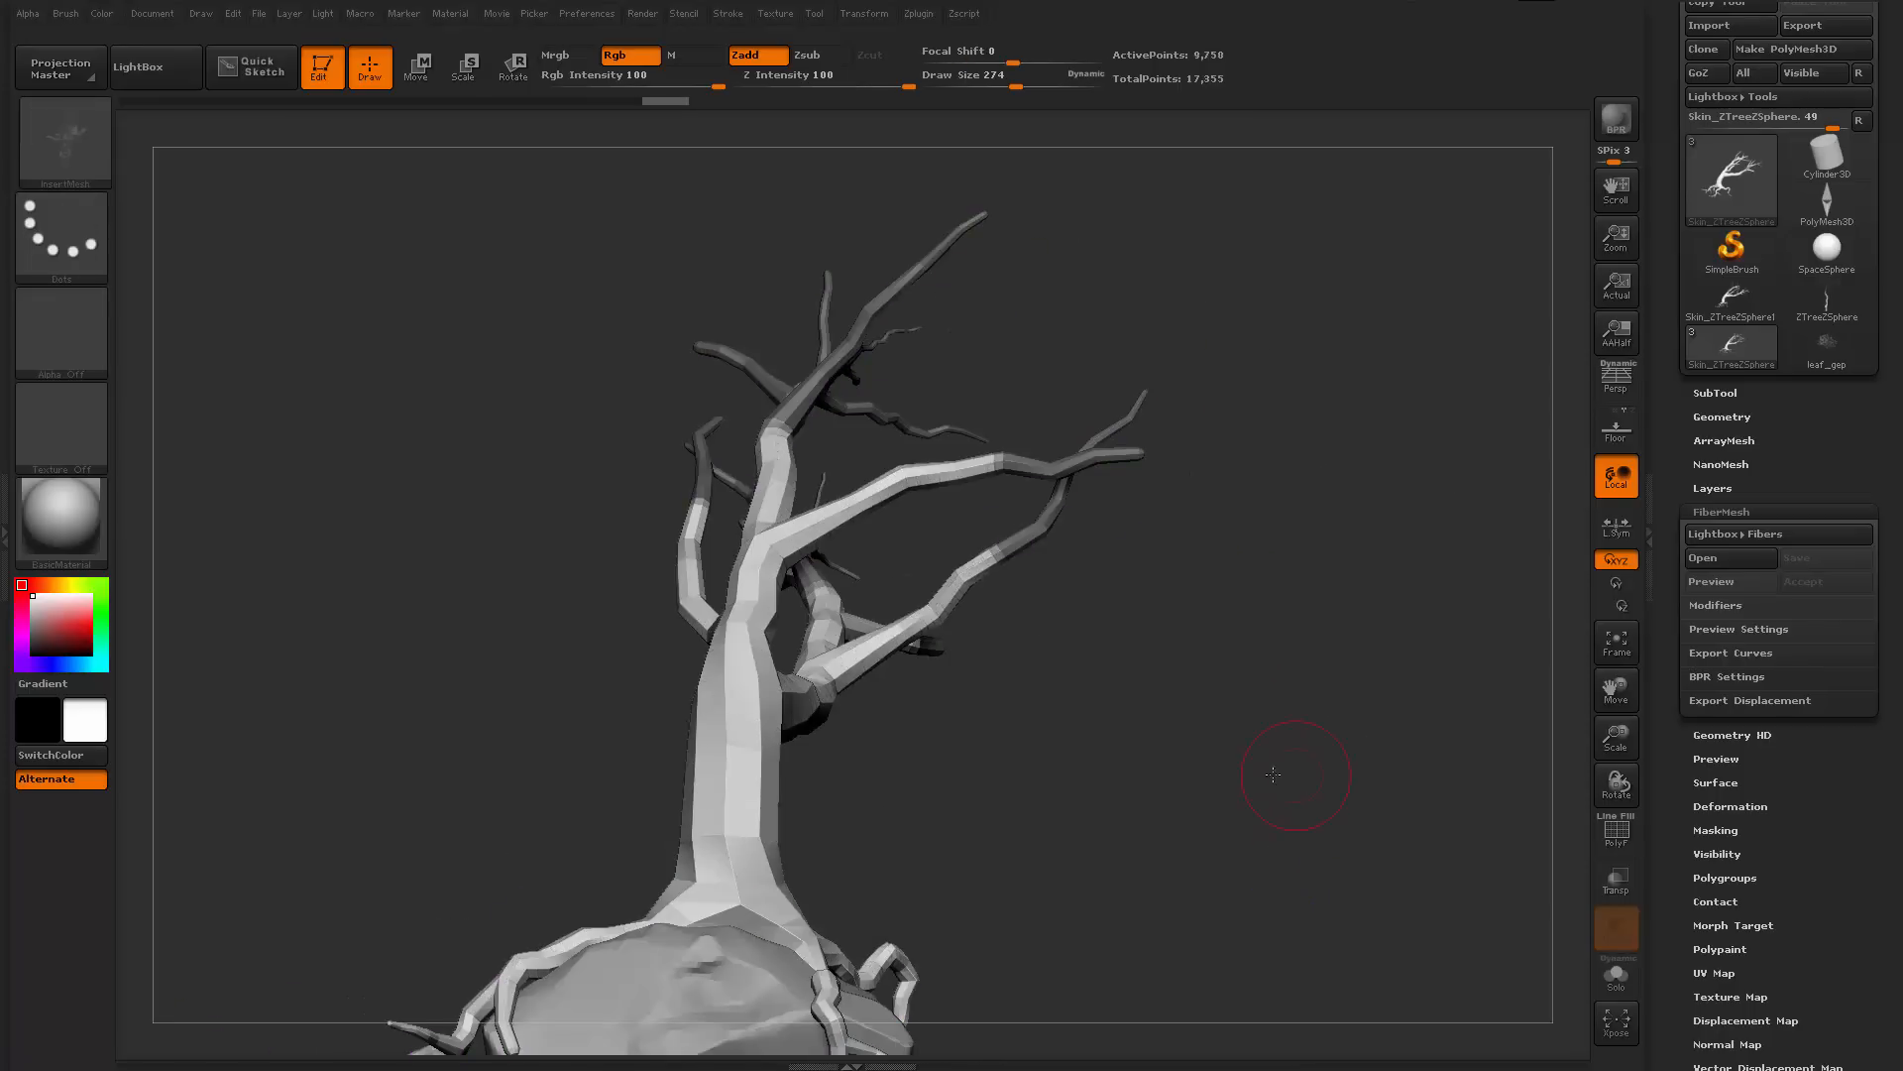
Blur the edge of the outer-branch mask twice
{"action": "mouse_move", "coordinate": [1294, 779]}
{"action": "left_mouse_down"}
{"action": "mouse_move", "coordinate": [1214, 771]}
{"action": "mouse_move", "coordinate": [1245, 849]}
{"action": "mouse_move", "coordinate": [1193, 744]}
{"action": "left_mouse_up"}
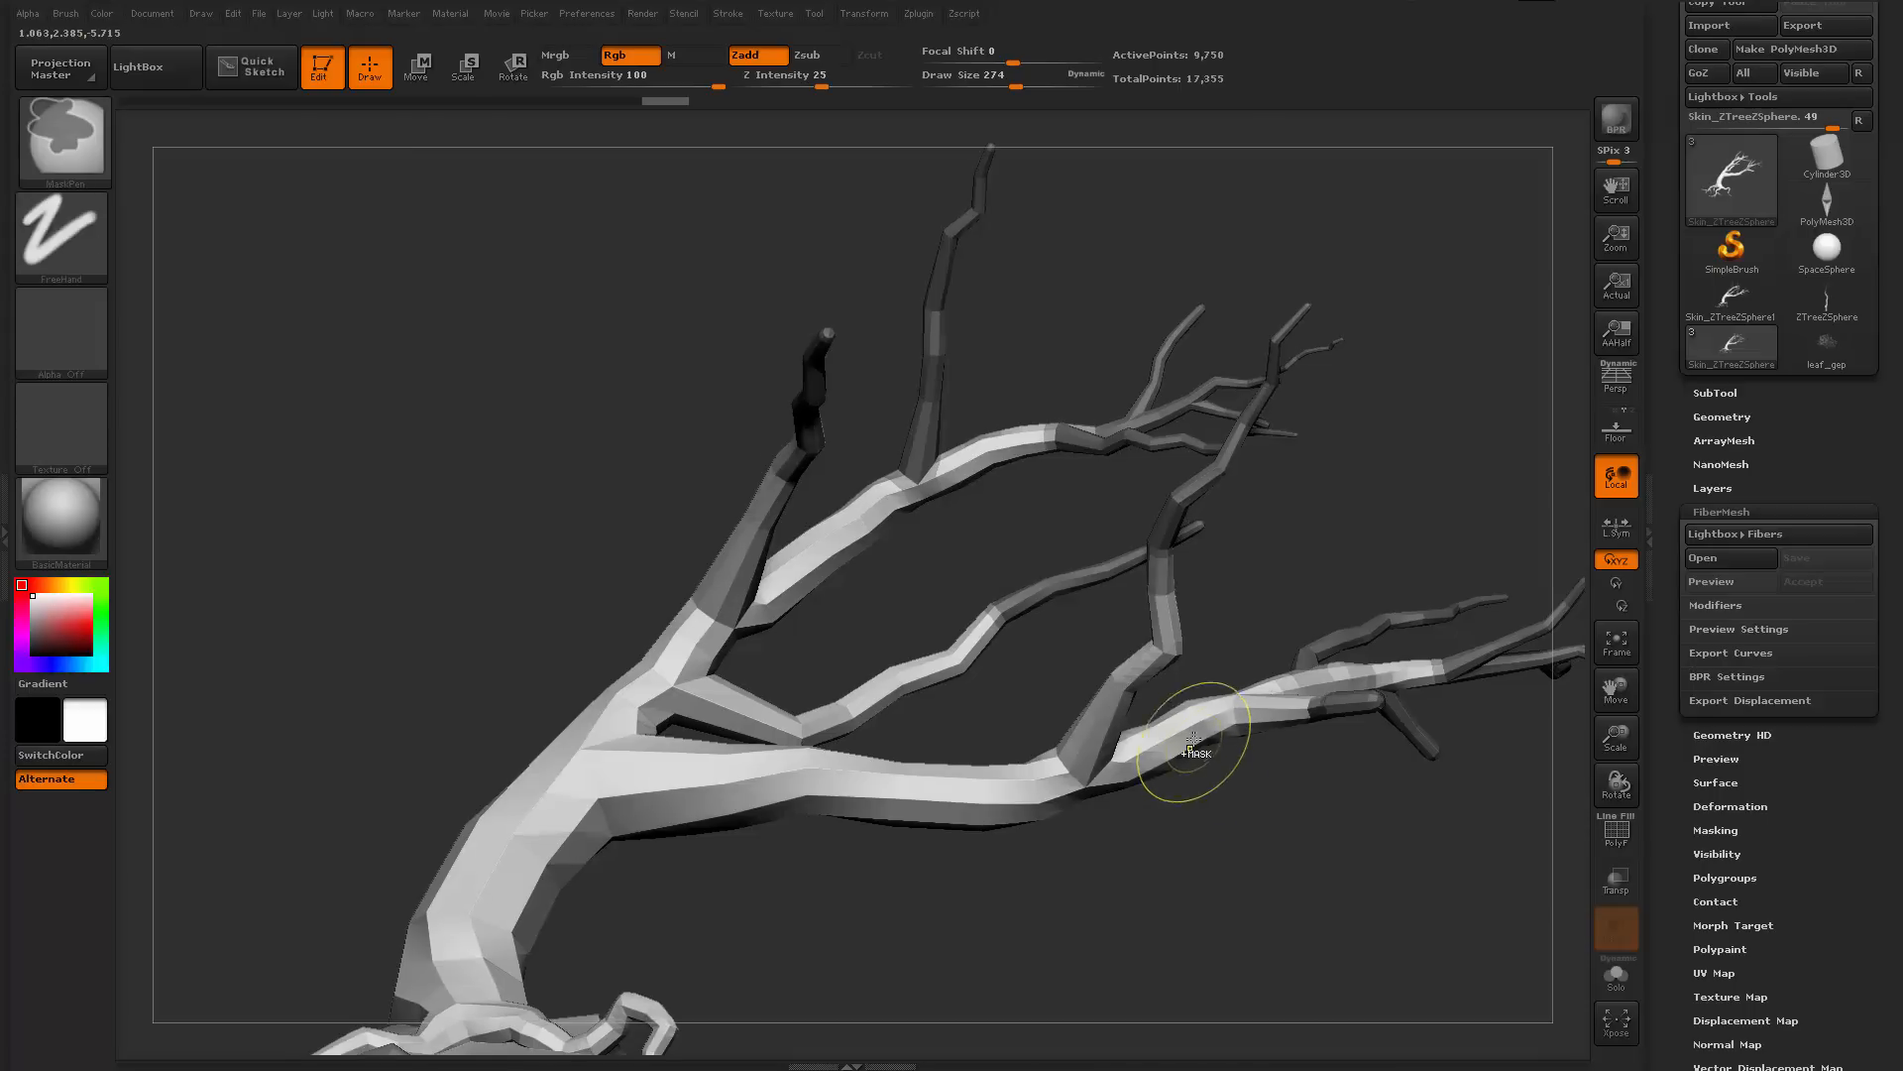
{"action": "left_click", "coordinate": [1192, 730], "text": "ctrl"}
{"action": "left_click", "coordinate": [1194, 731], "text": "ctrl"}
Turn on the FiberMesh preview to grow fibers on the masked outer branches
{"action": "left_click_drag", "start_coordinate": [1236, 842], "coordinate": [1363, 855]}
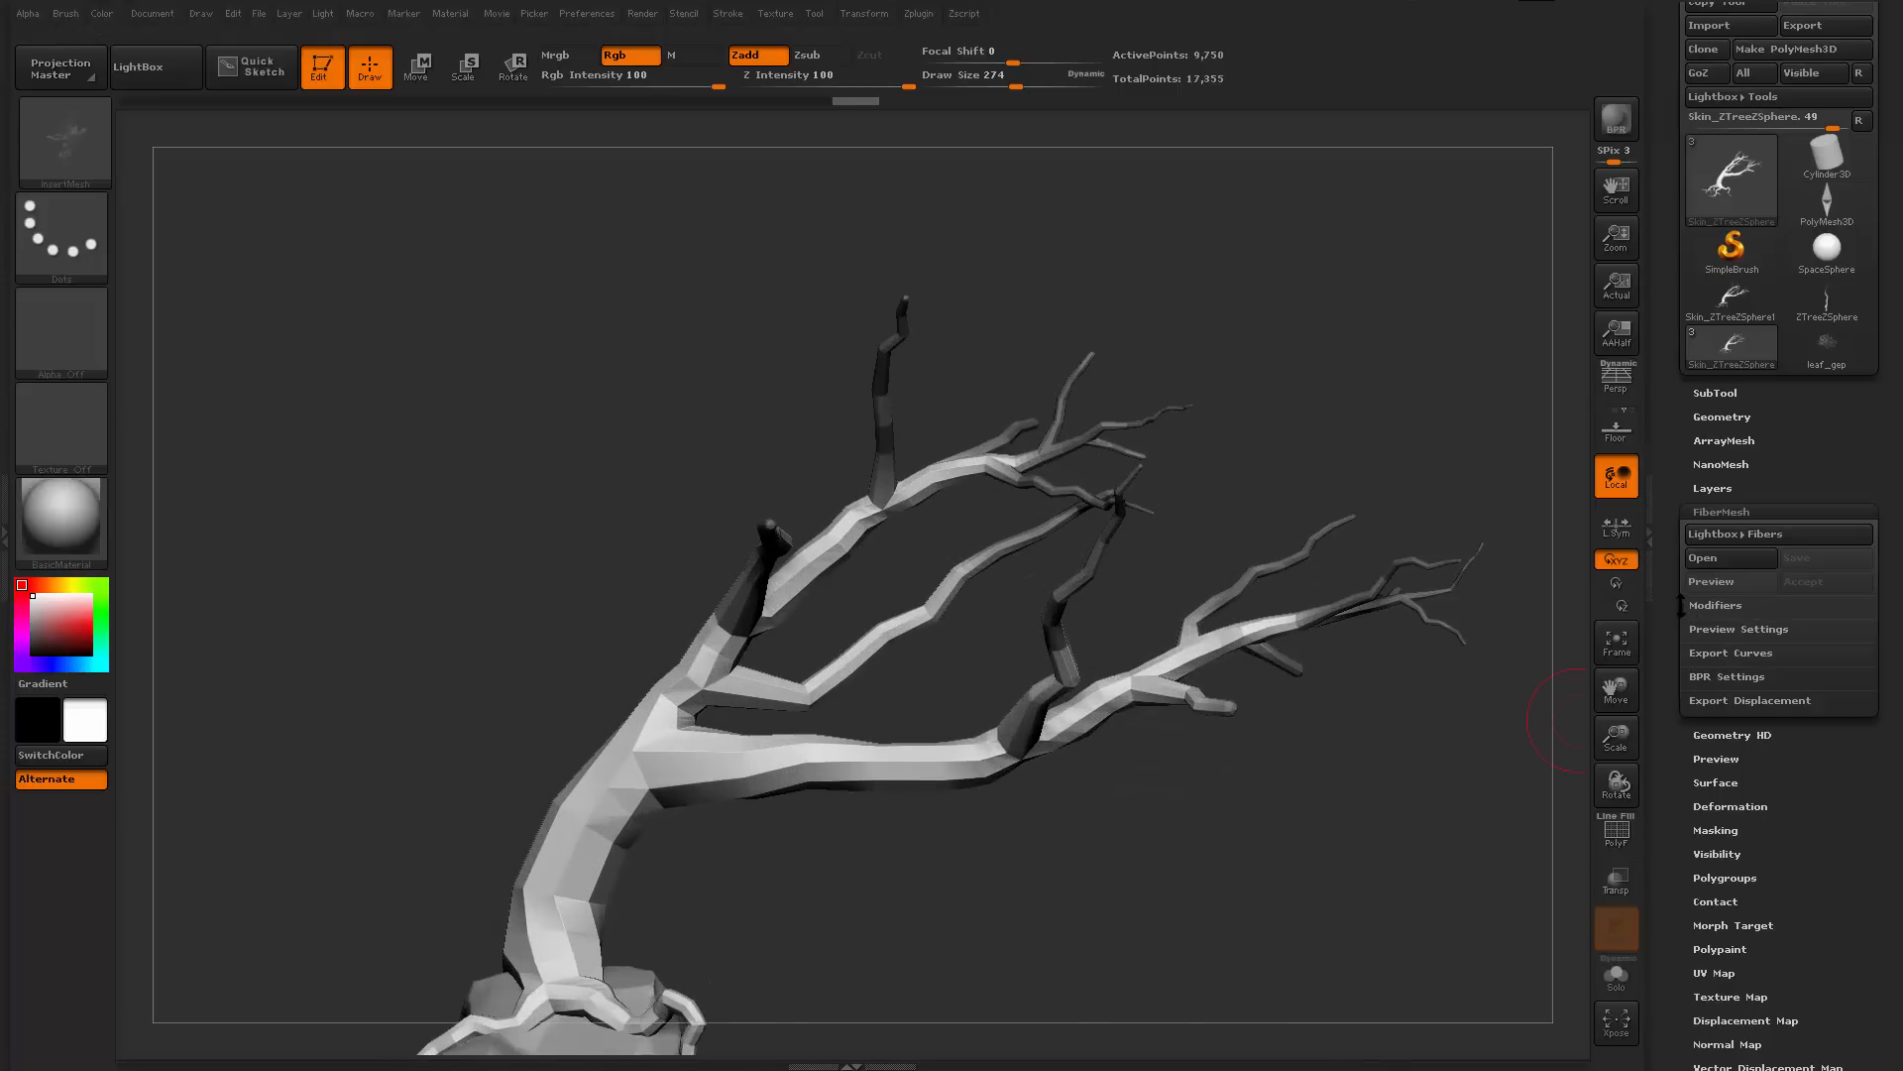
{"action": "left_click", "coordinate": [1733, 585]}
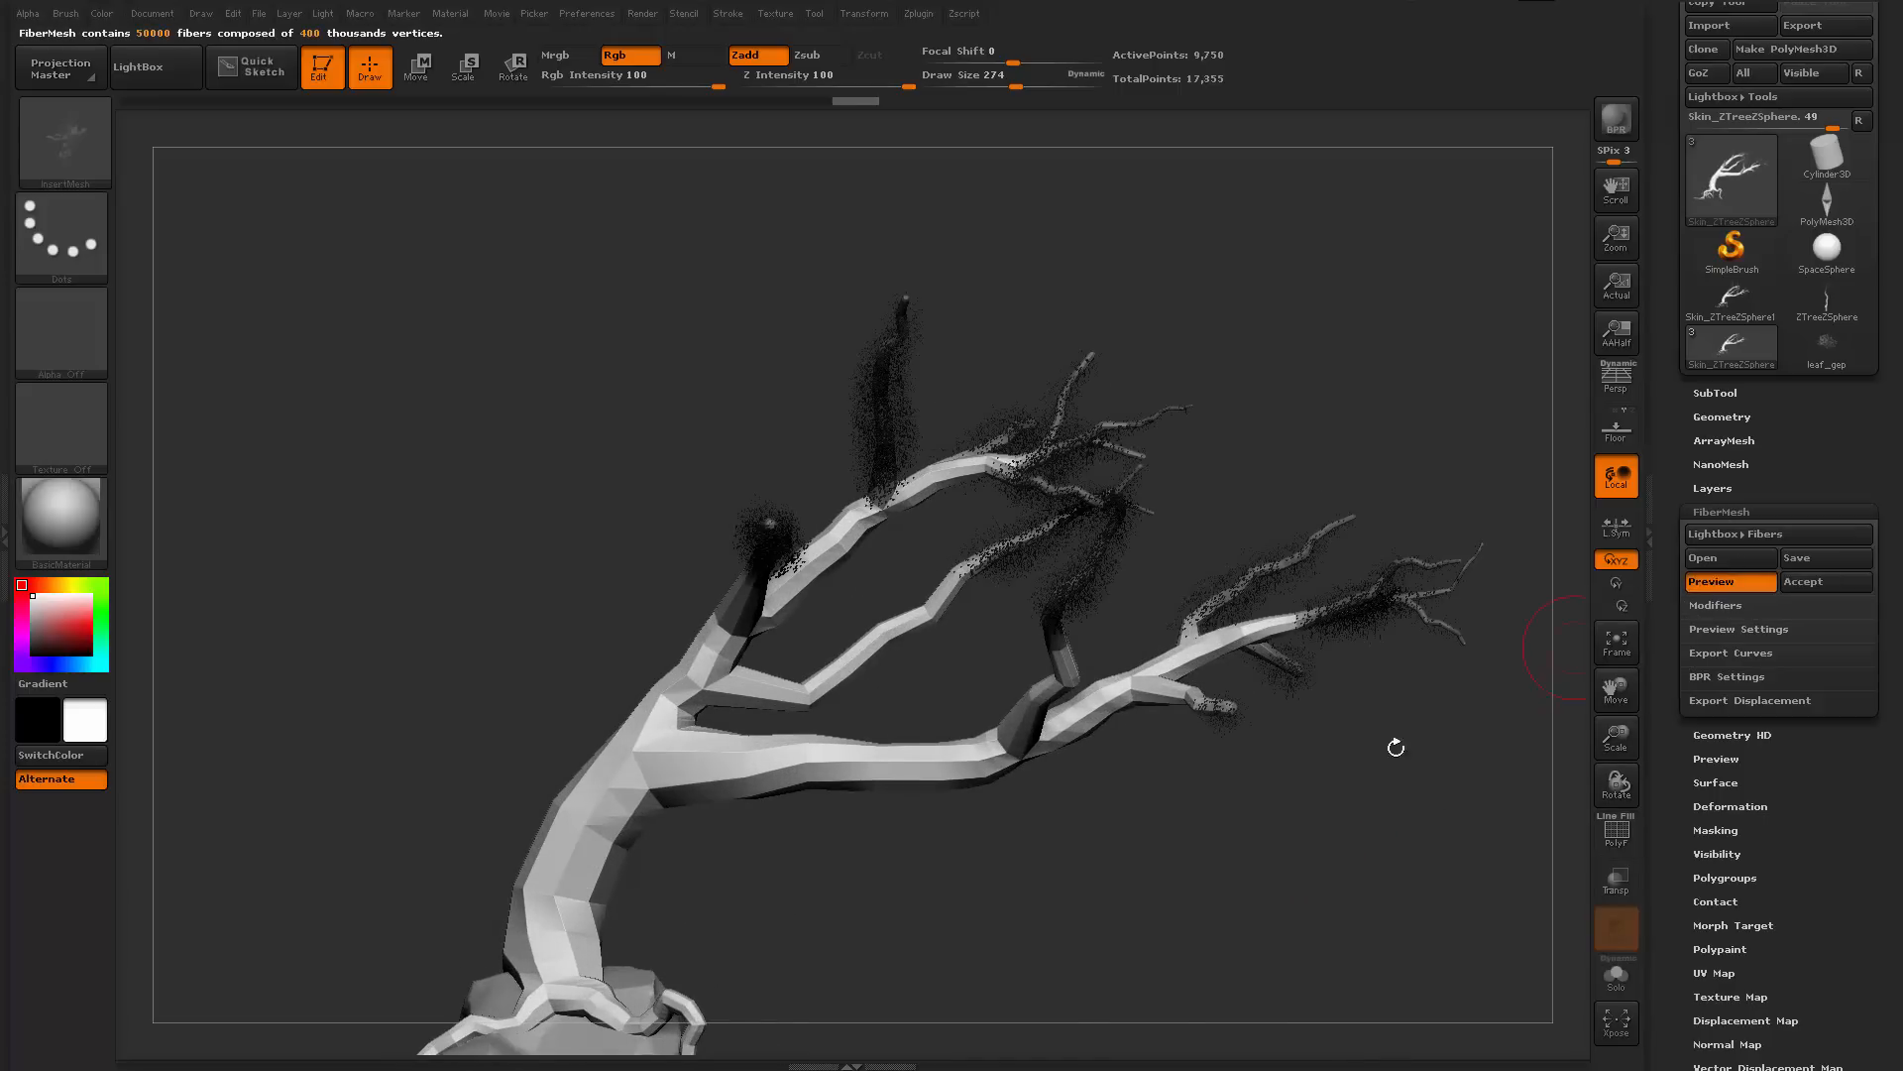
{"action": "left_click_drag", "start_coordinate": [1239, 799], "coordinate": [1305, 854], "text": "alt"}
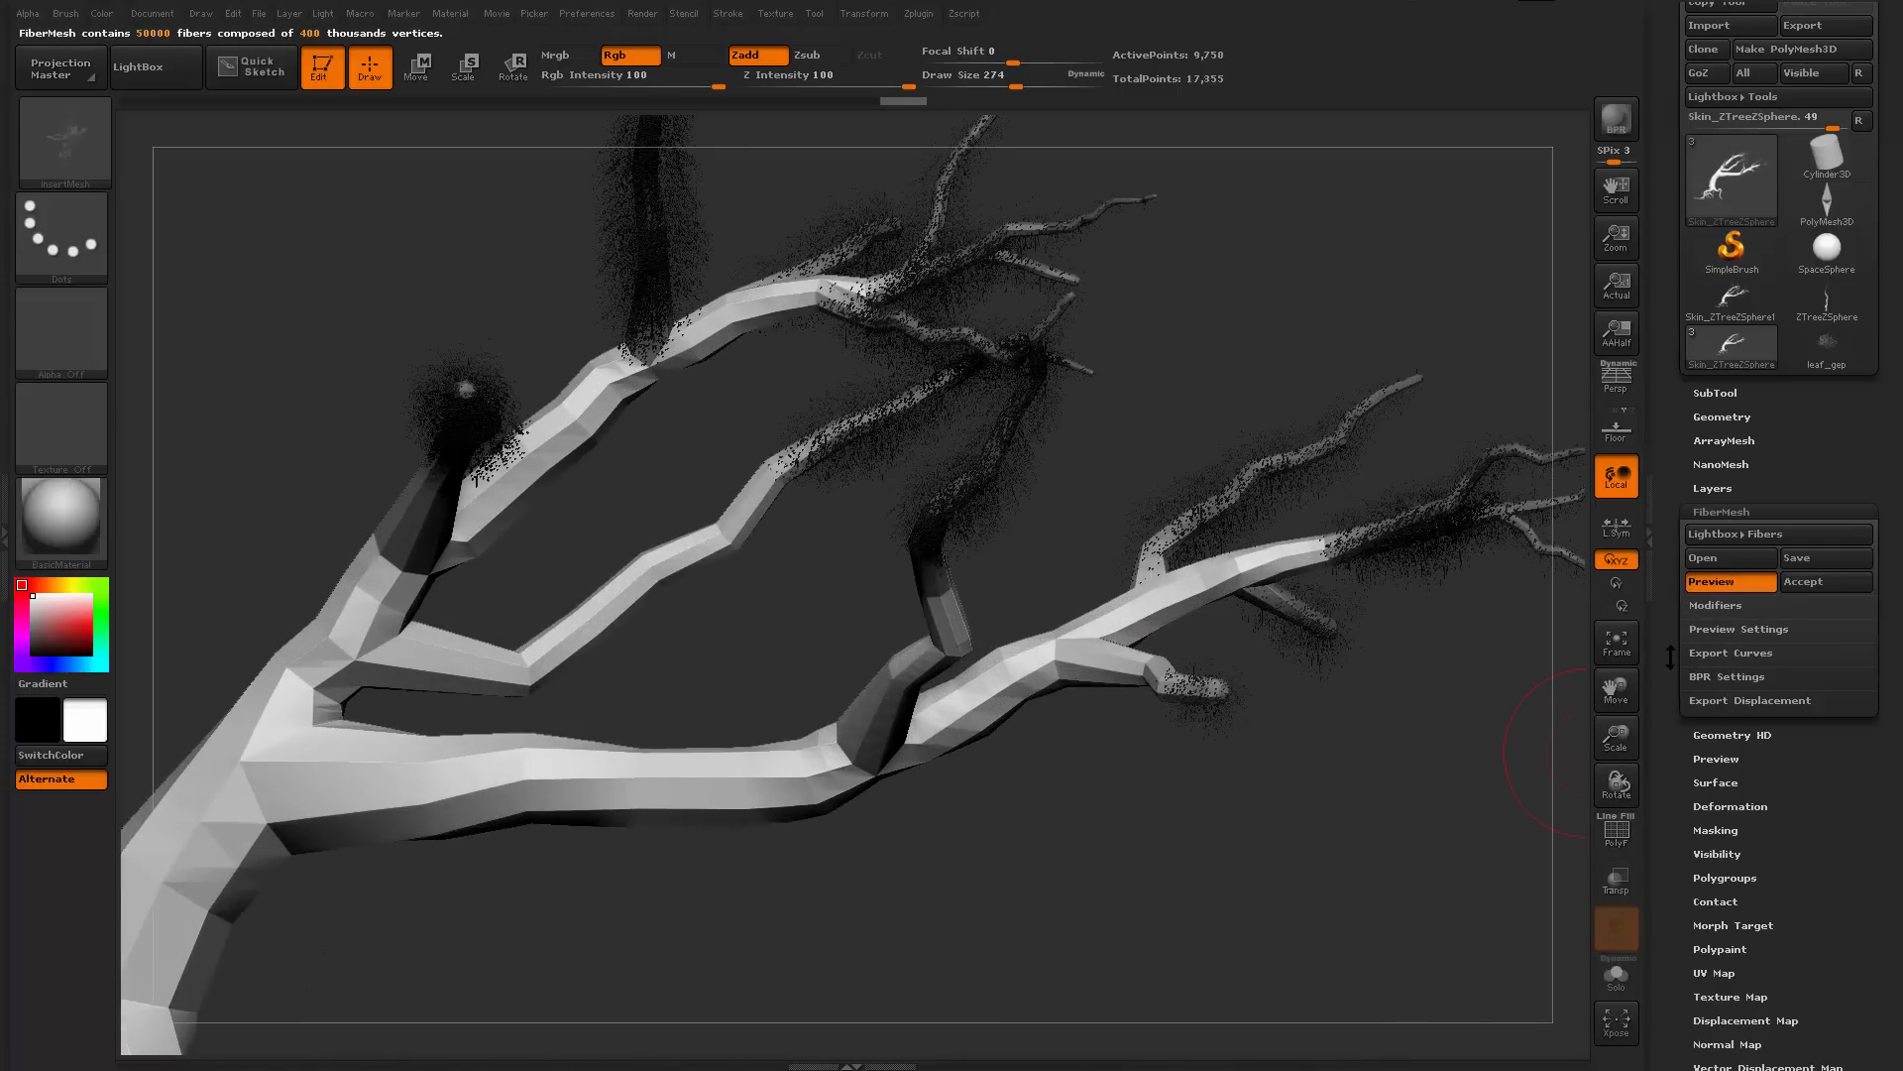
Set the FiberMesh maximum fiber count (MaxFibers) to 0.1 in the fiber modifiers
{"action": "scroll", "coordinate": [1693, 622], "scroll_direction": "down", "scroll_amount": 1}
{"action": "left_click", "coordinate": [1713, 596]}
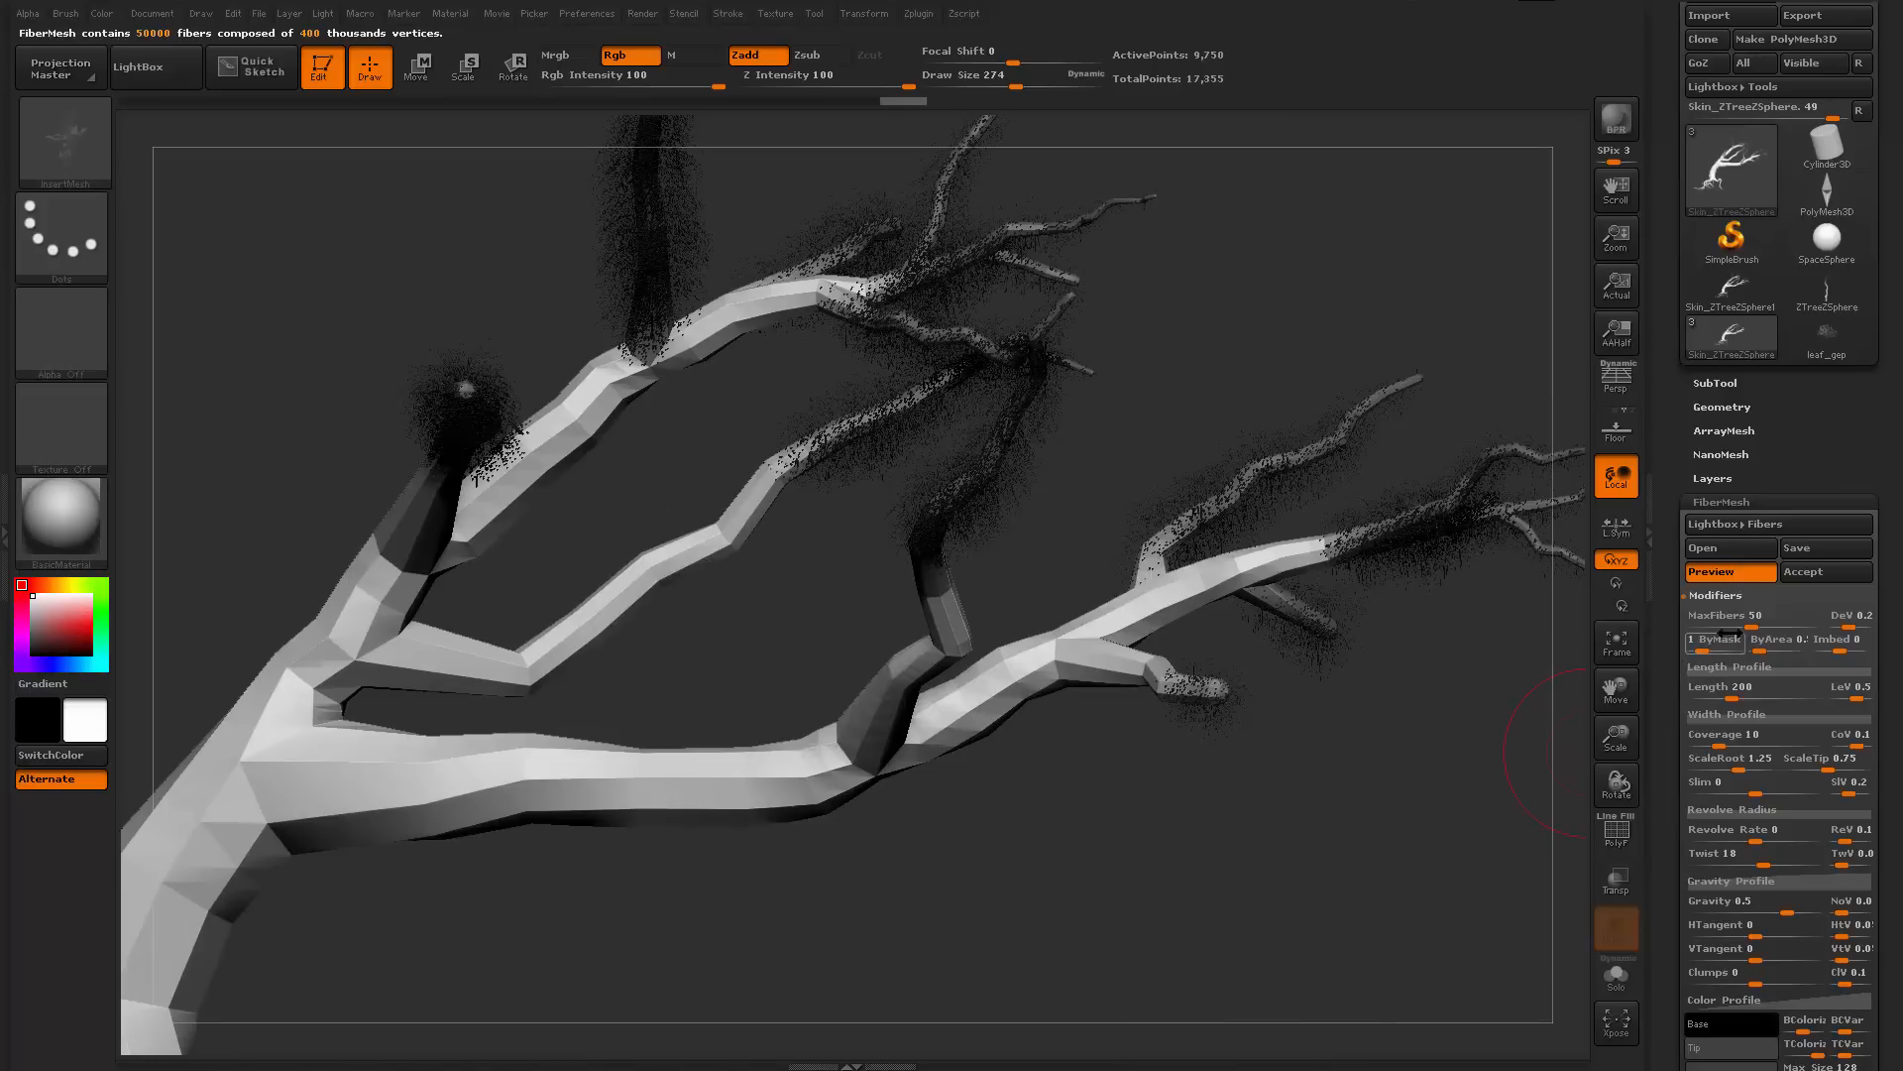
{"action": "left_click_drag", "start_coordinate": [1729, 633], "coordinate": [1737, 641]}
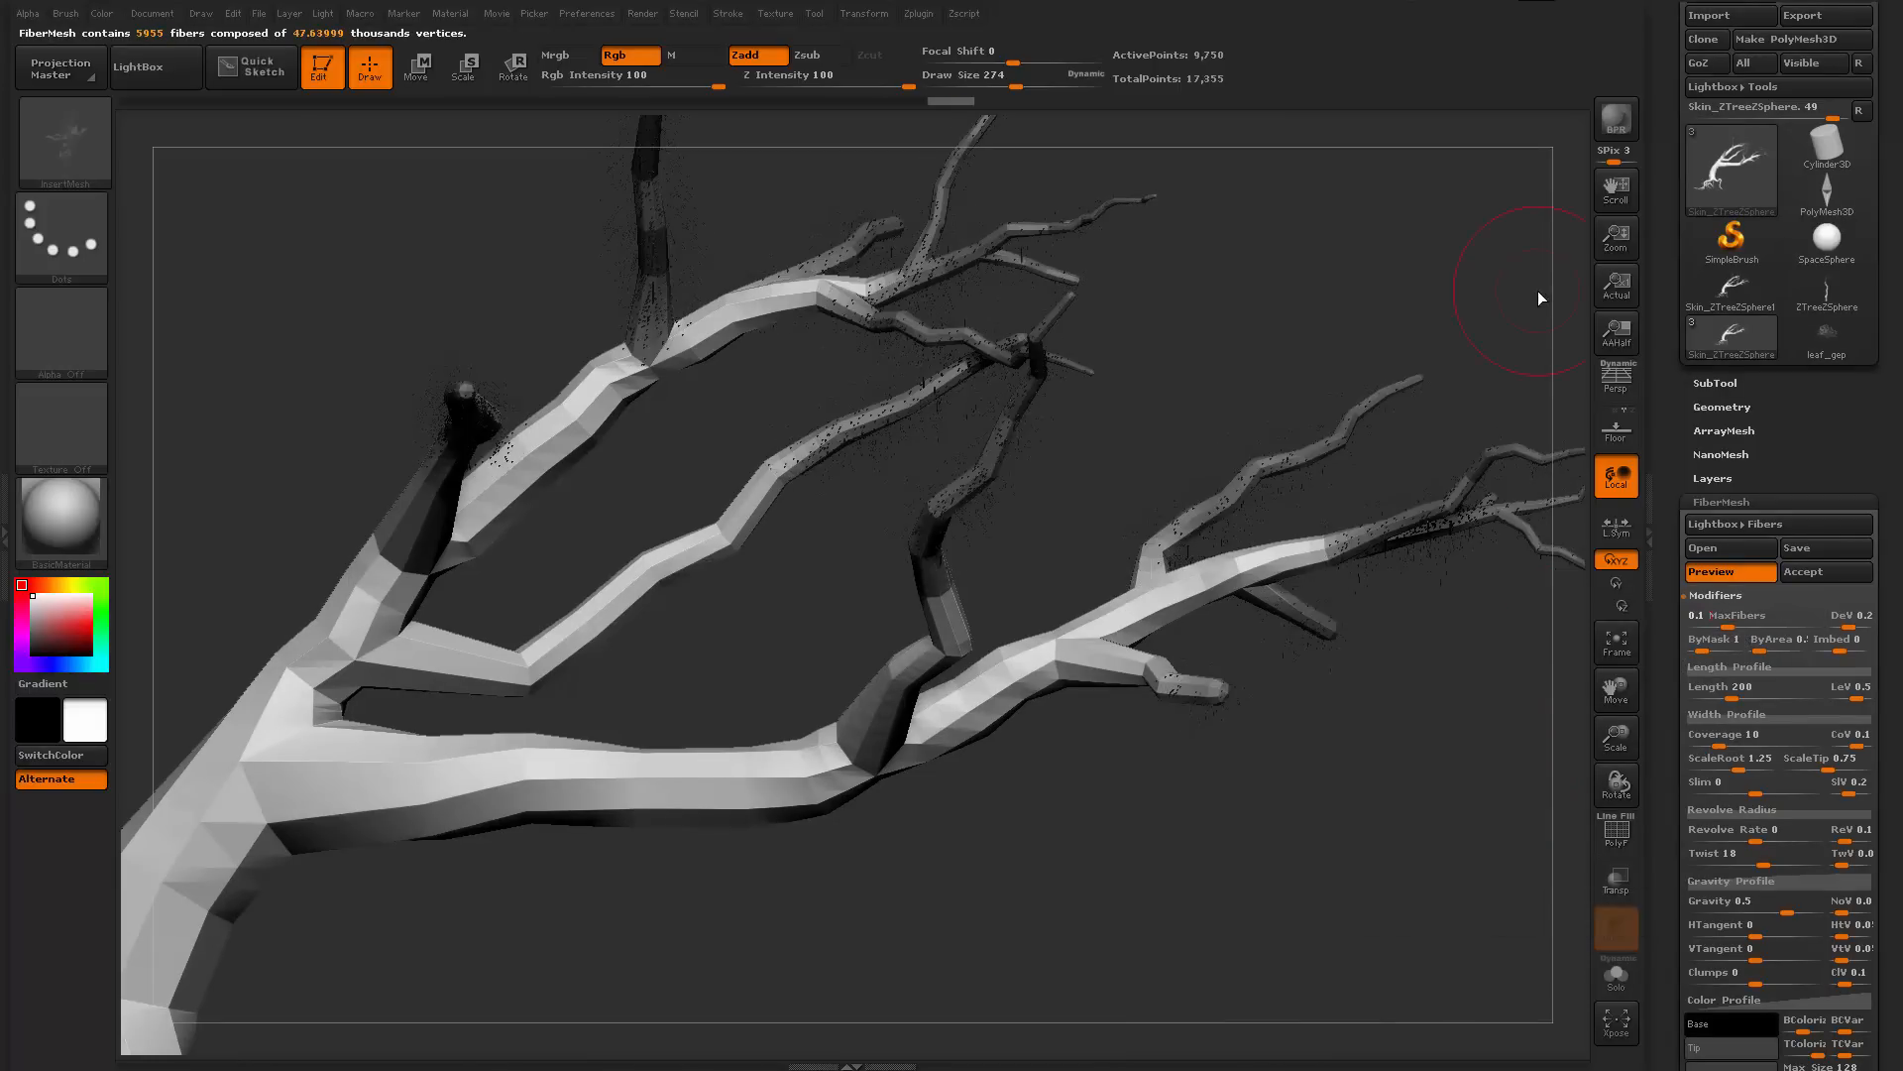
{"action": "key", "text": "Return"}
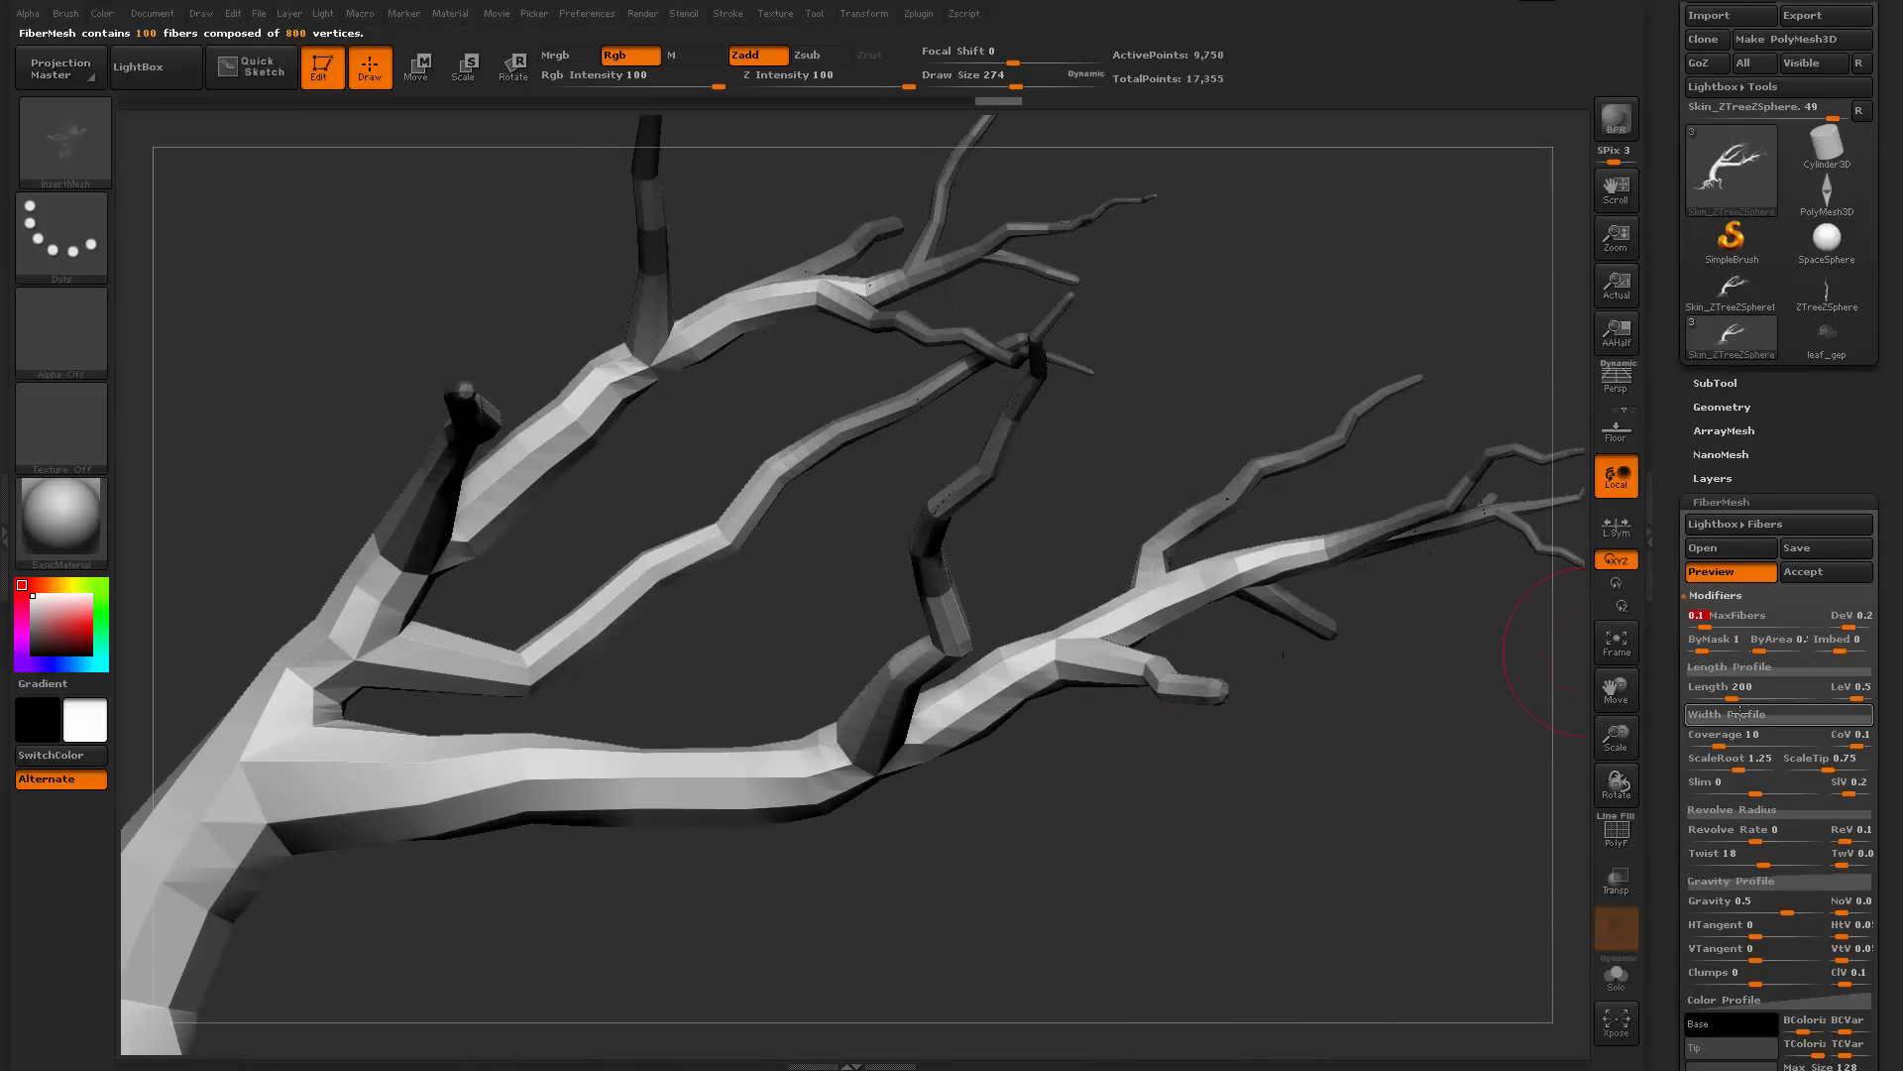
Set the fiber Coverage to 5000 and the ByArea influence to 0
{"action": "left_click_drag", "start_coordinate": [1744, 743], "coordinate": [1822, 744]}
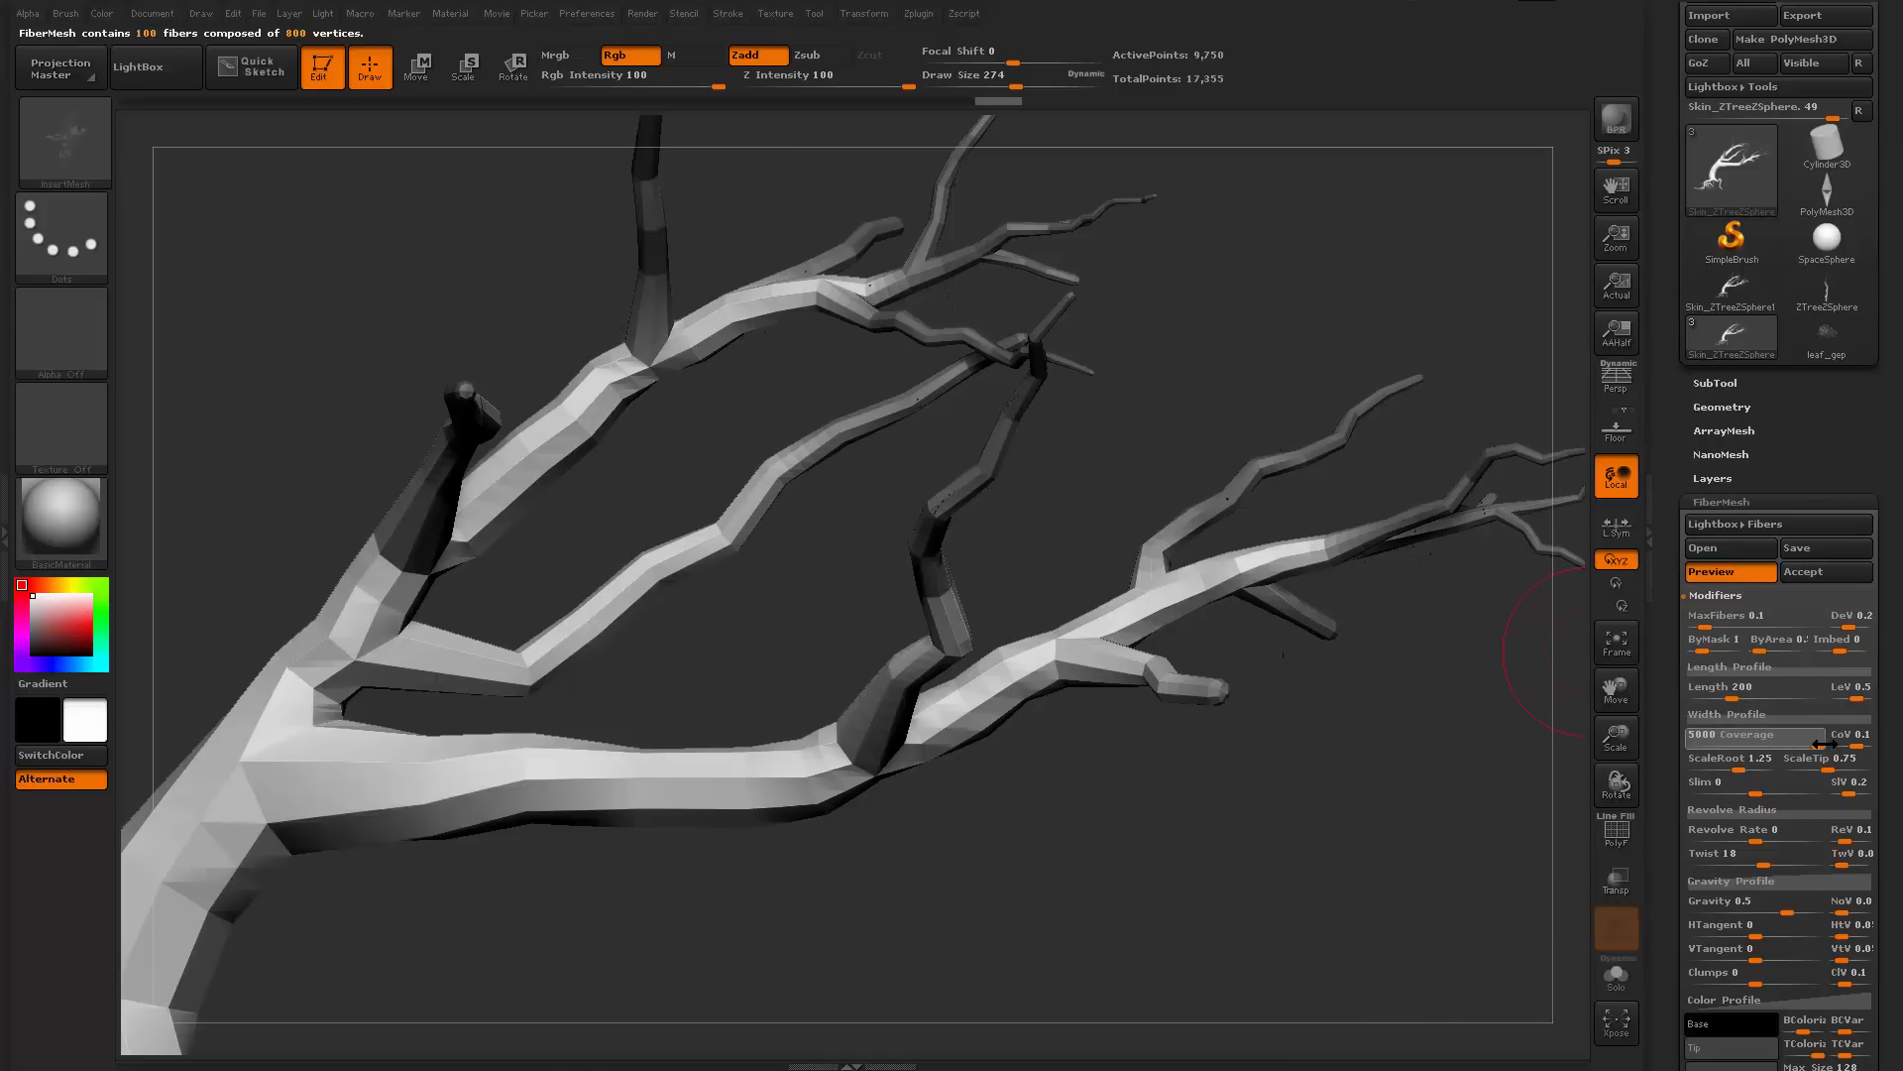
{"action": "left_click_drag", "start_coordinate": [1282, 877], "coordinate": [1057, 655]}
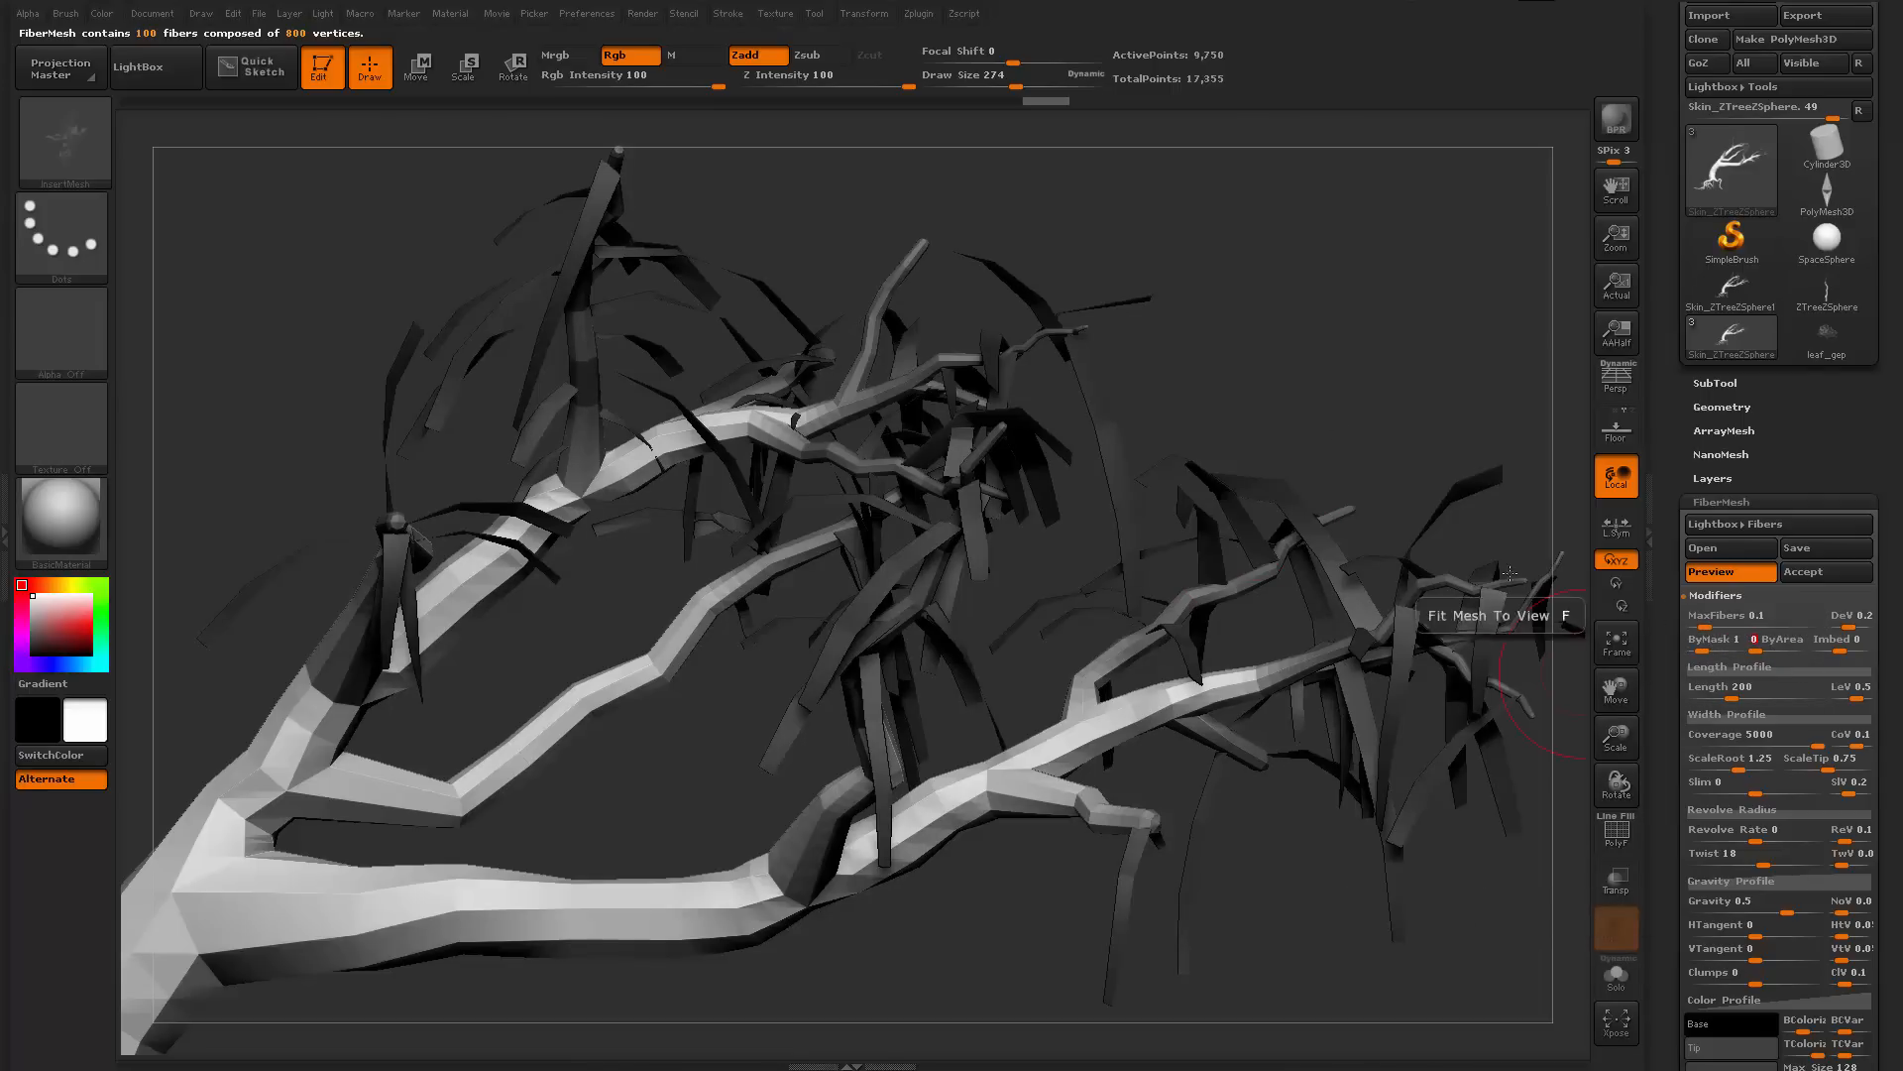
{"action": "left_click_drag", "start_coordinate": [1487, 628], "coordinate": [1432, 433]}
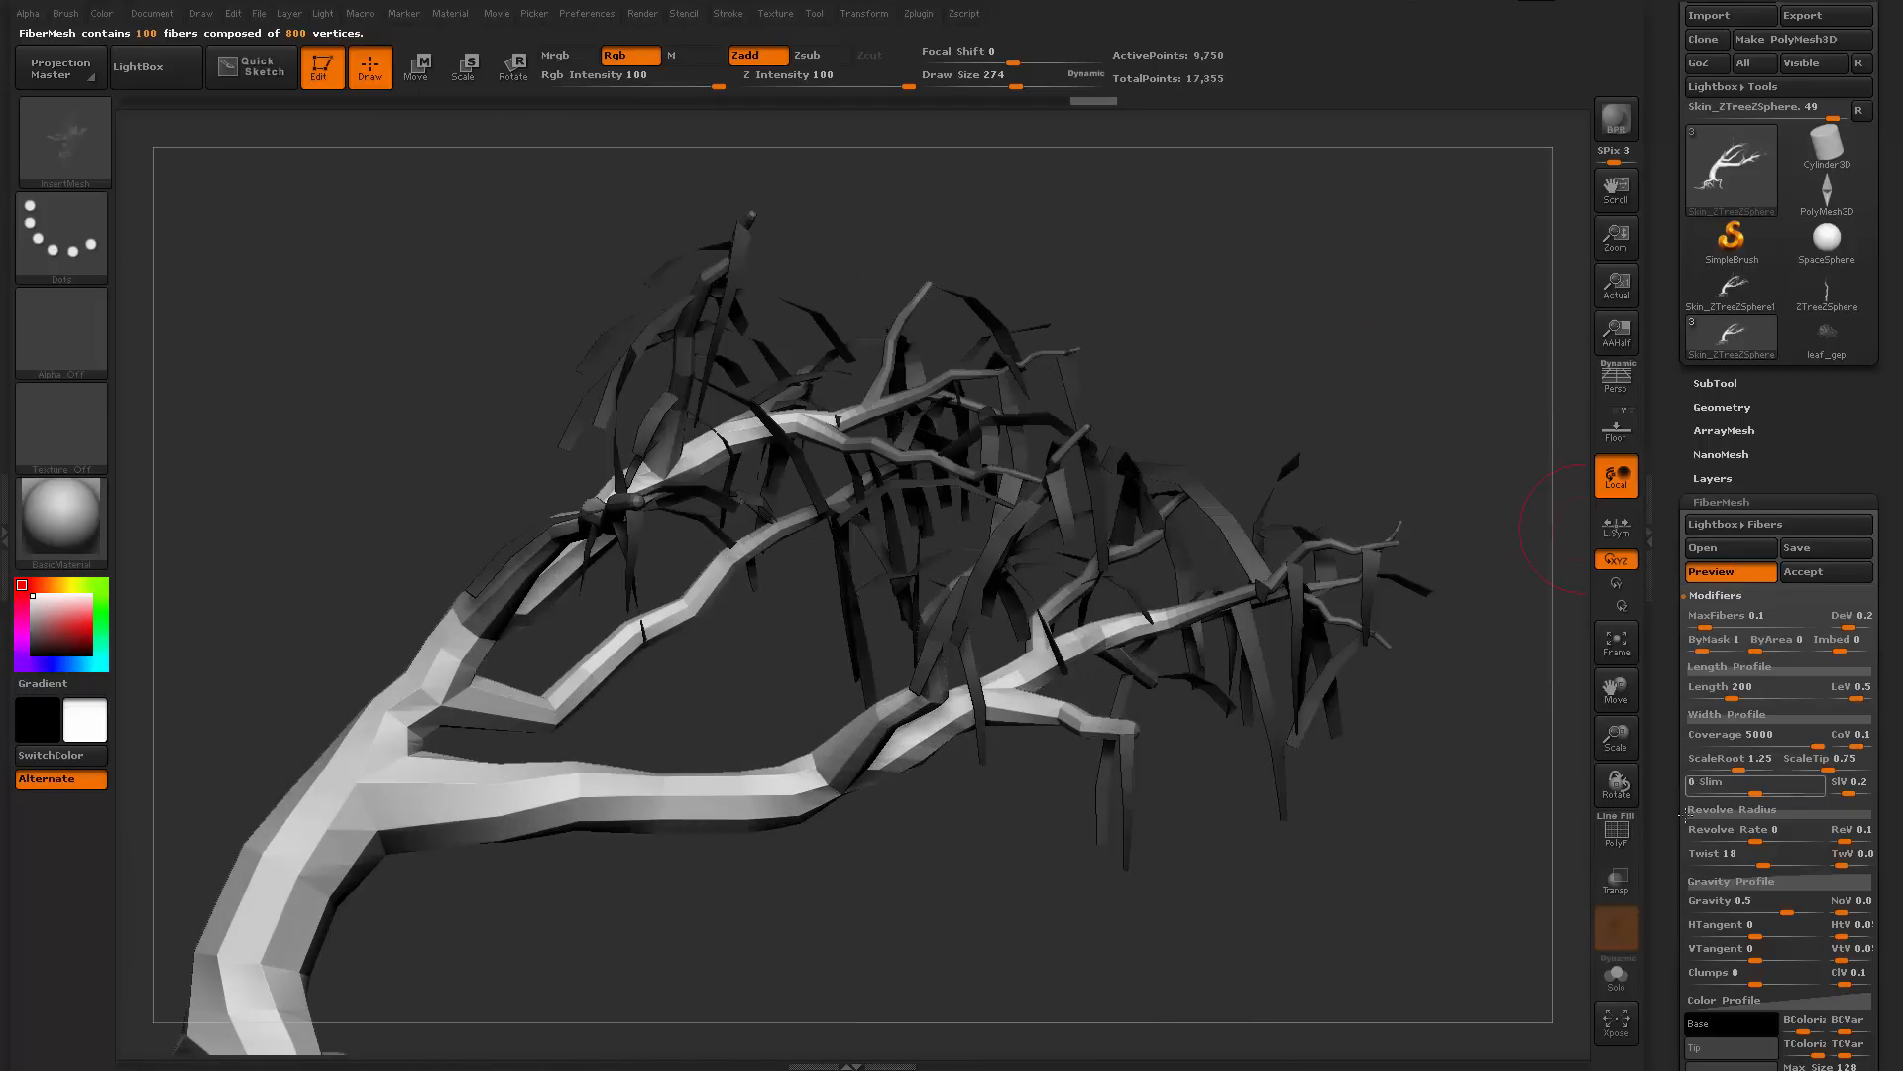
Set the fibers' segment count to 1 and check the straightened fibers around the crown
{"action": "left_click_drag", "start_coordinate": [1669, 869], "coordinate": [1677, 732]}
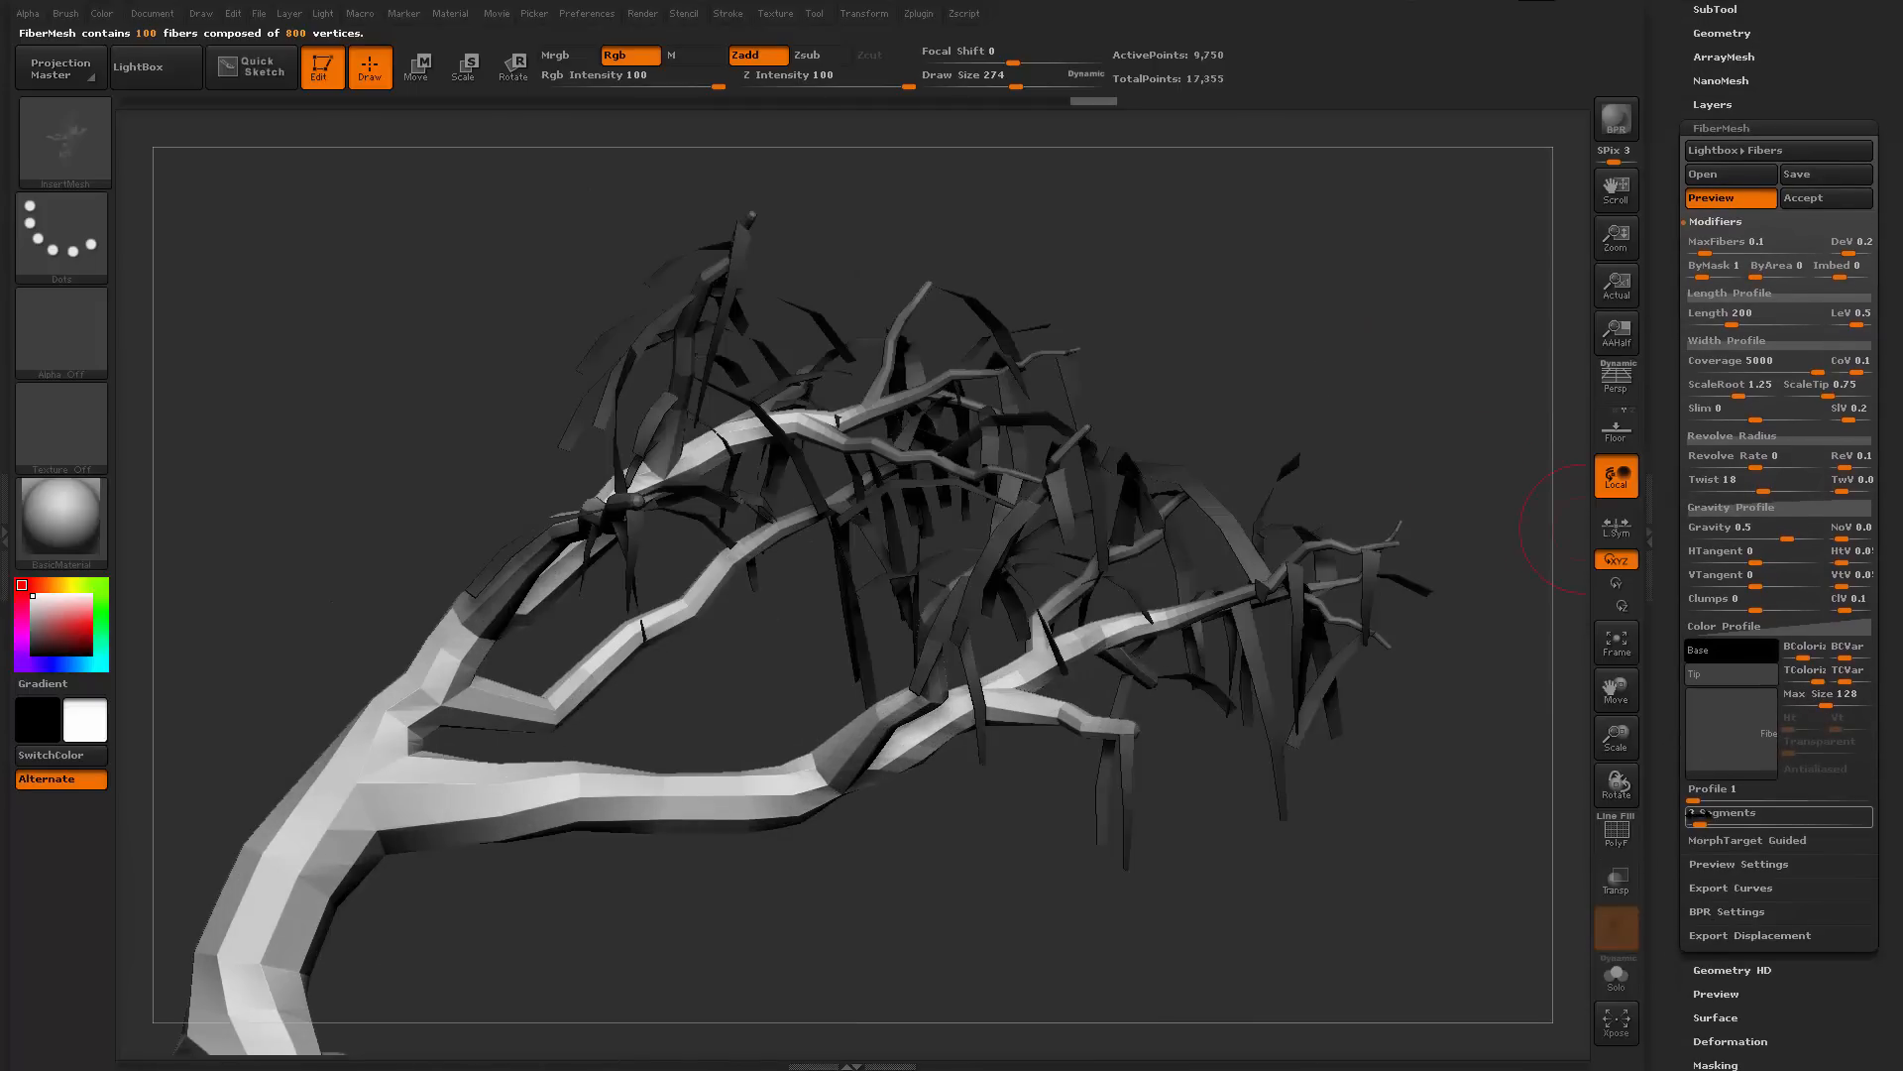
{"action": "type", "text": "1"}
{"action": "key", "text": "Return"}
{"action": "left_click_drag", "start_coordinate": [1276, 919], "coordinate": [1324, 908]}
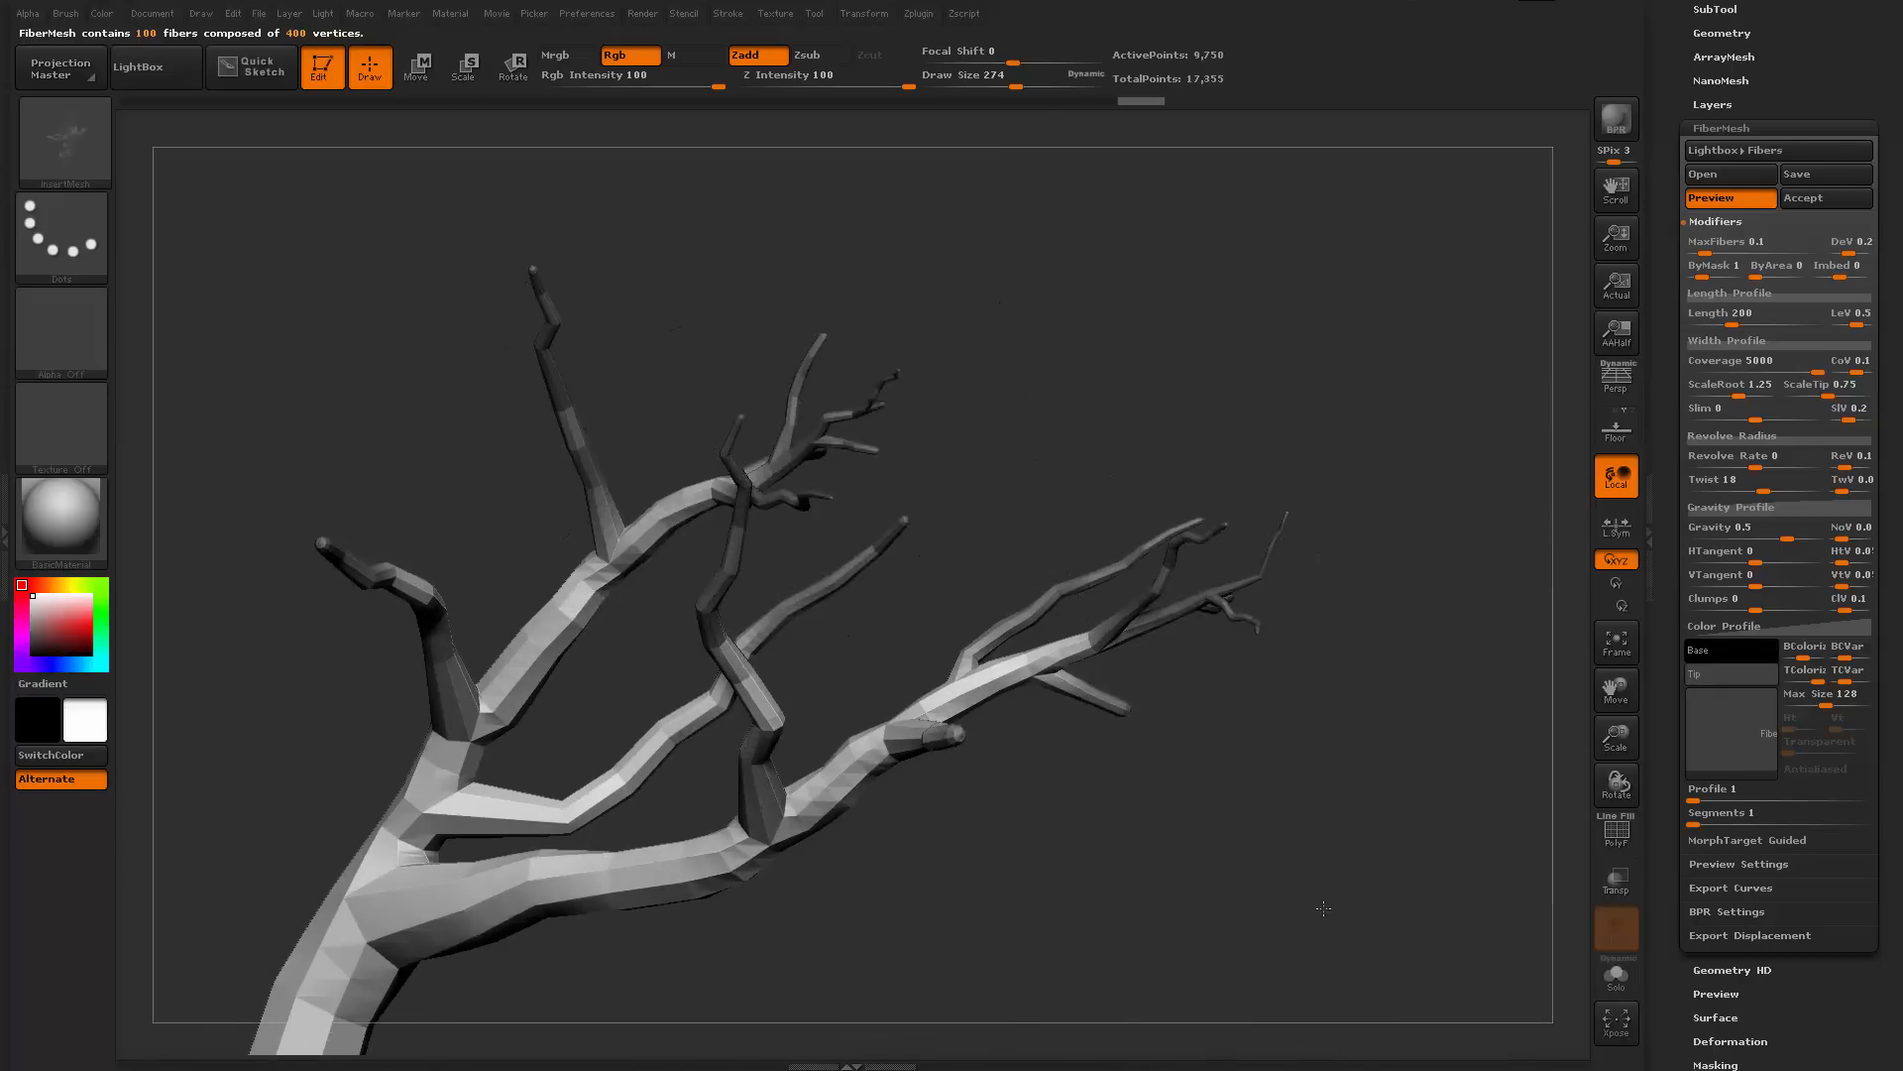
{"action": "left_click_drag", "start_coordinate": [1372, 968], "coordinate": [1255, 631]}
{"action": "left_click_drag", "start_coordinate": [1458, 436], "coordinate": [1427, 738]}
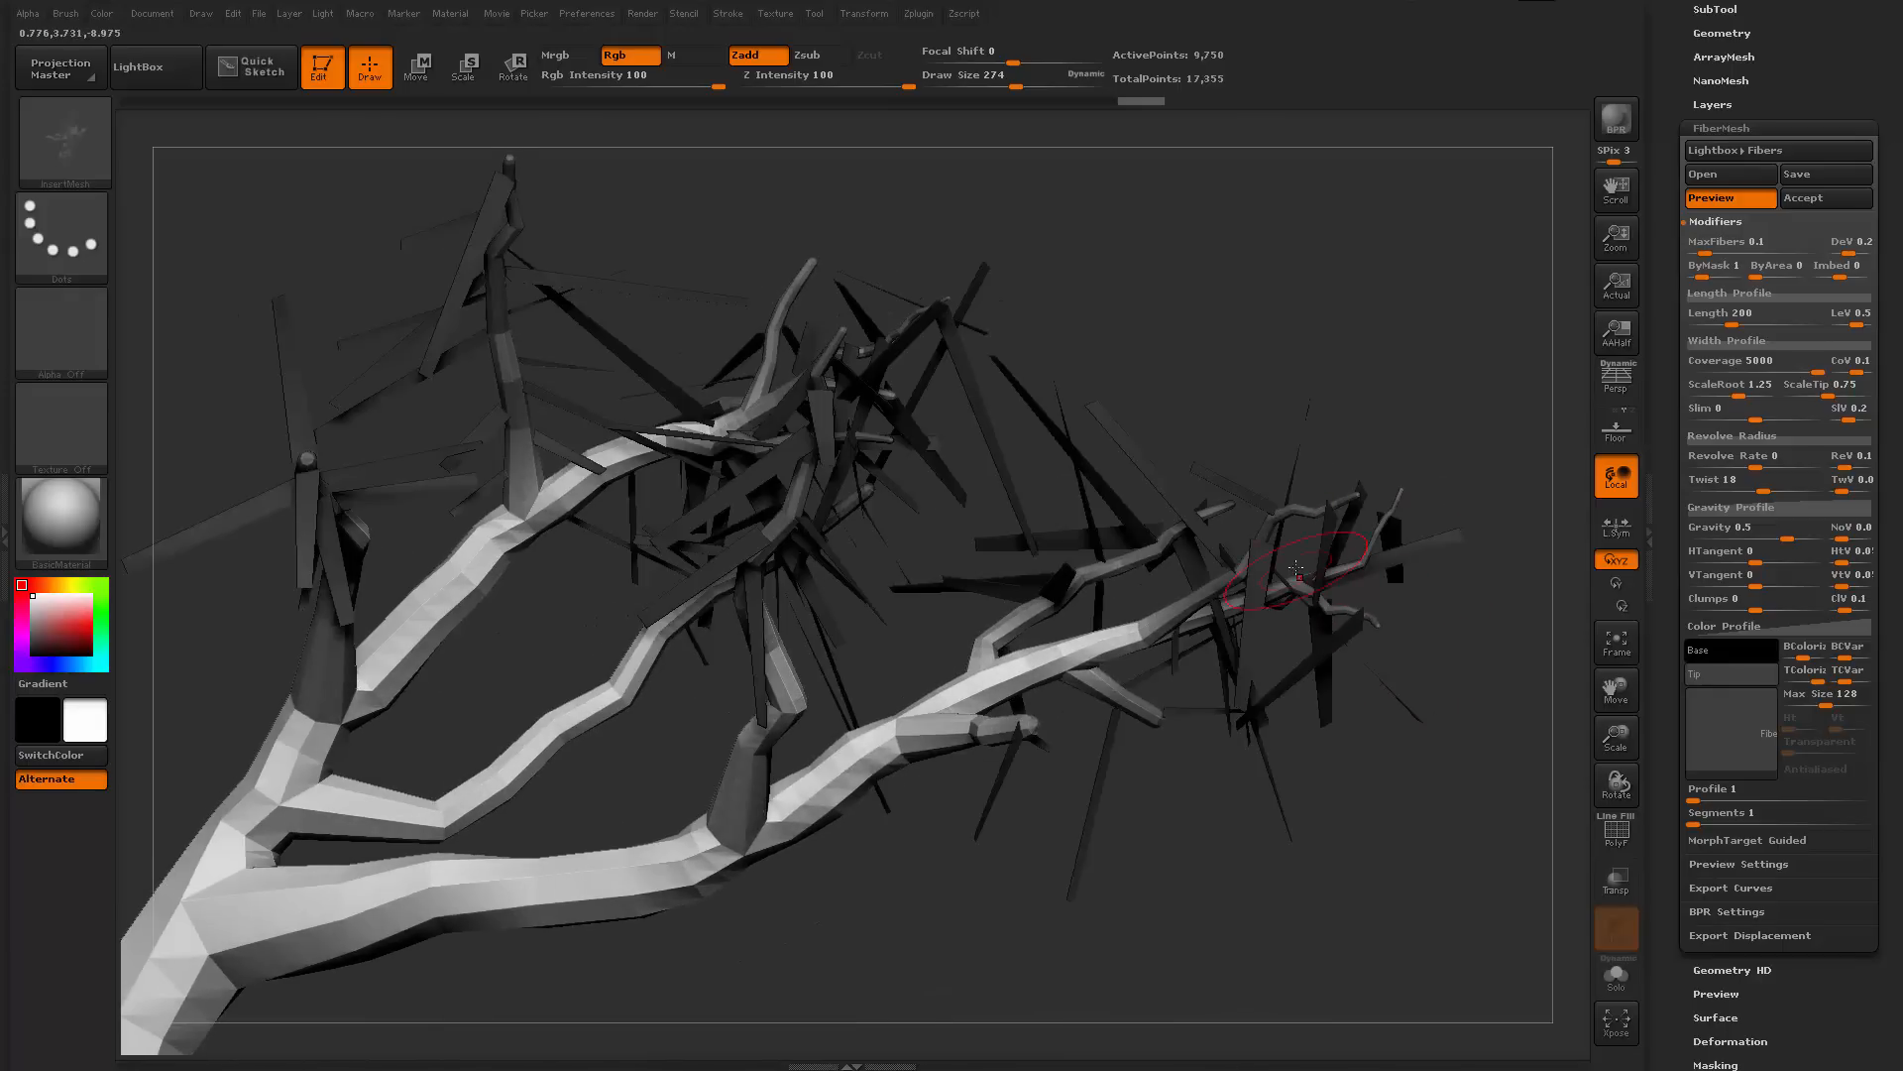
{"action": "left_click_drag", "start_coordinate": [1297, 677], "coordinate": [1546, 600]}
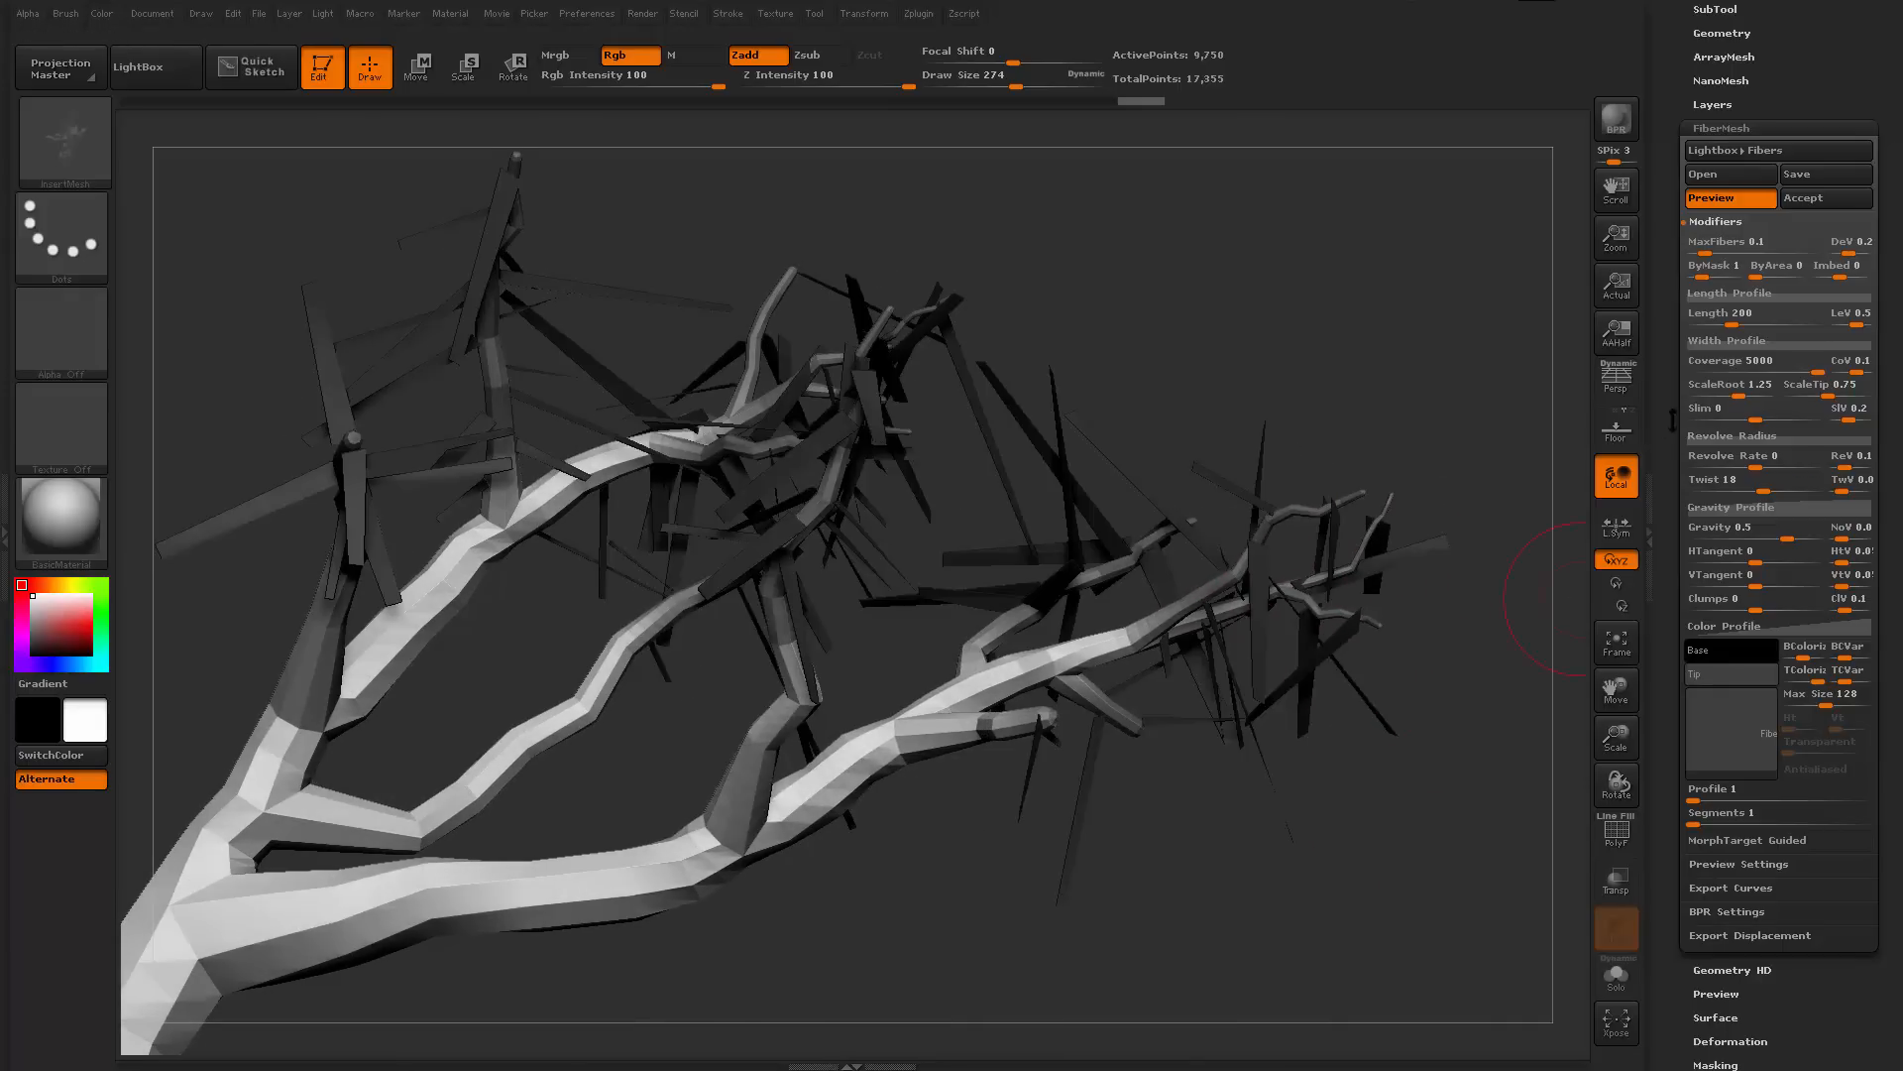
Set the fiber Gravity to about -0.36 and inspect the fiber directions on the whole tree
{"action": "left_click_drag", "start_coordinate": [1484, 732], "coordinate": [1435, 856]}
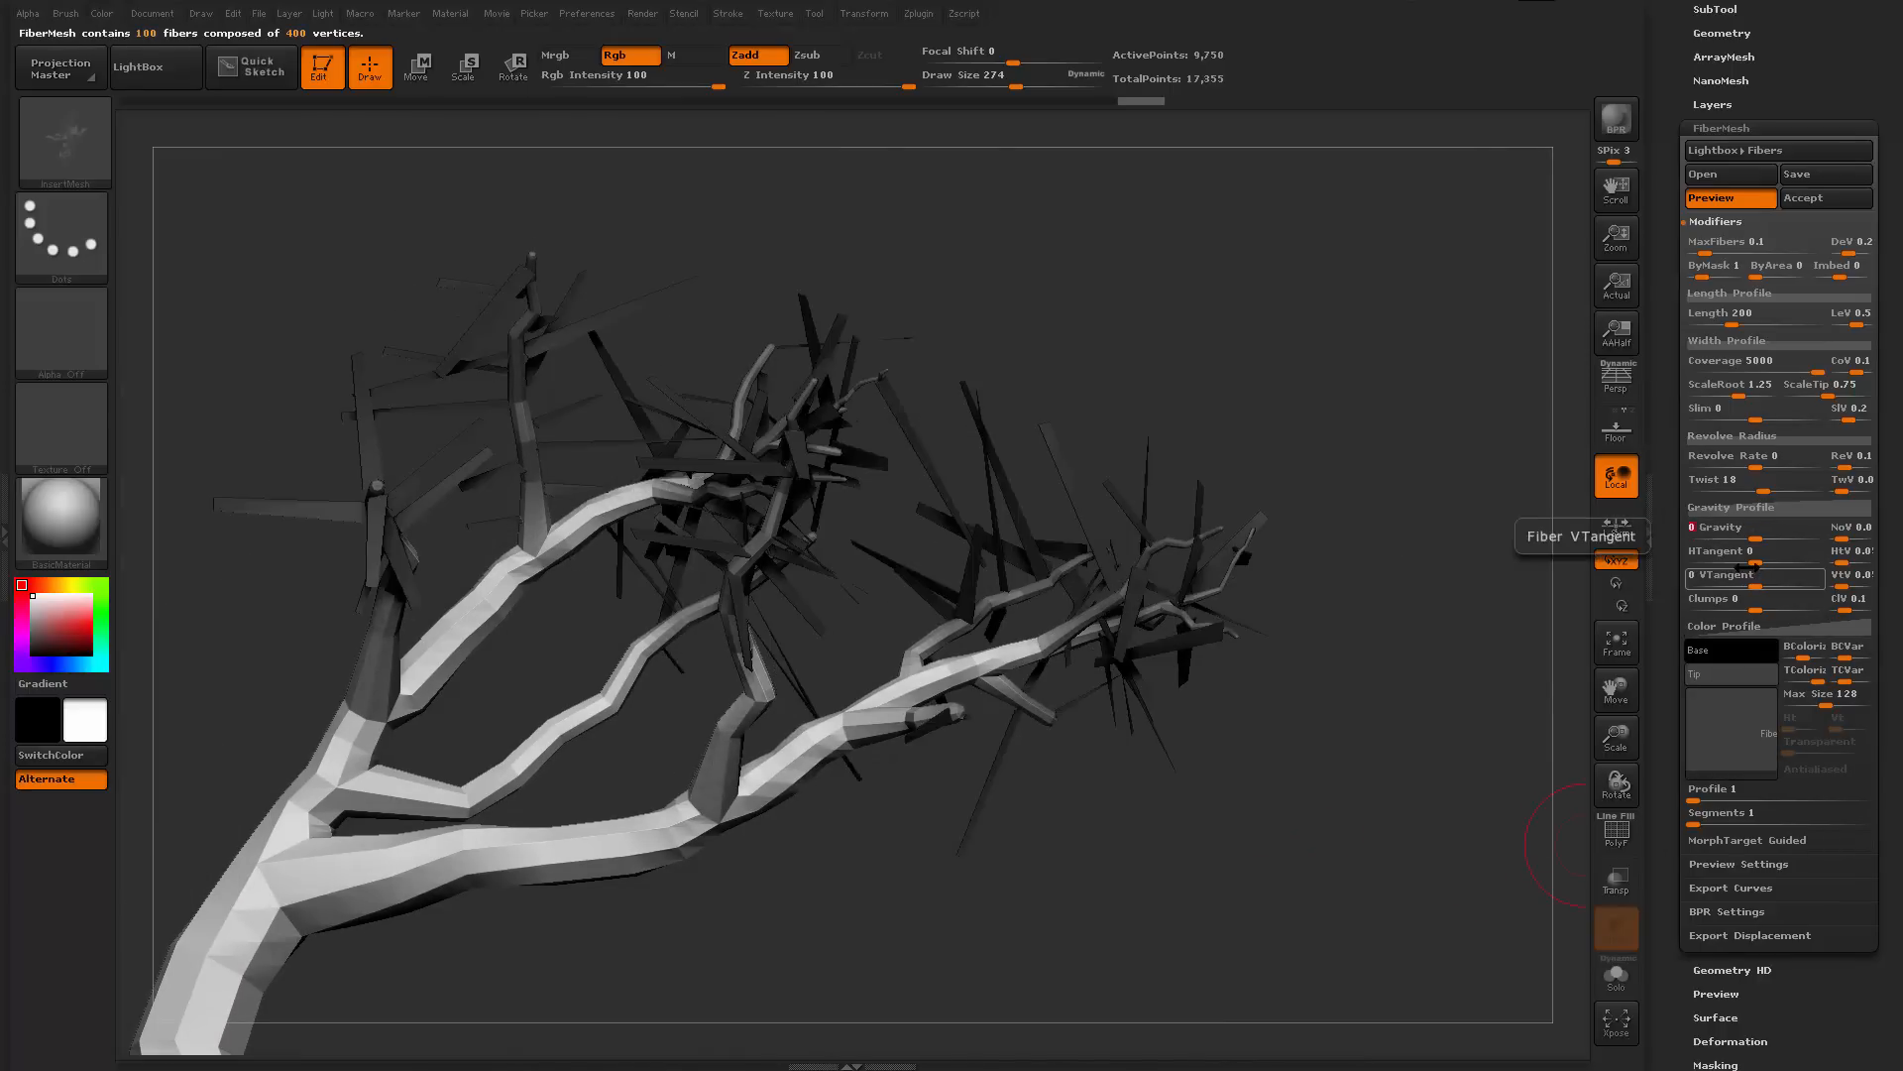
{"action": "left_click_drag", "start_coordinate": [1381, 786], "coordinate": [1231, 669]}
{"action": "left_click_drag", "start_coordinate": [1394, 713], "coordinate": [1546, 669]}
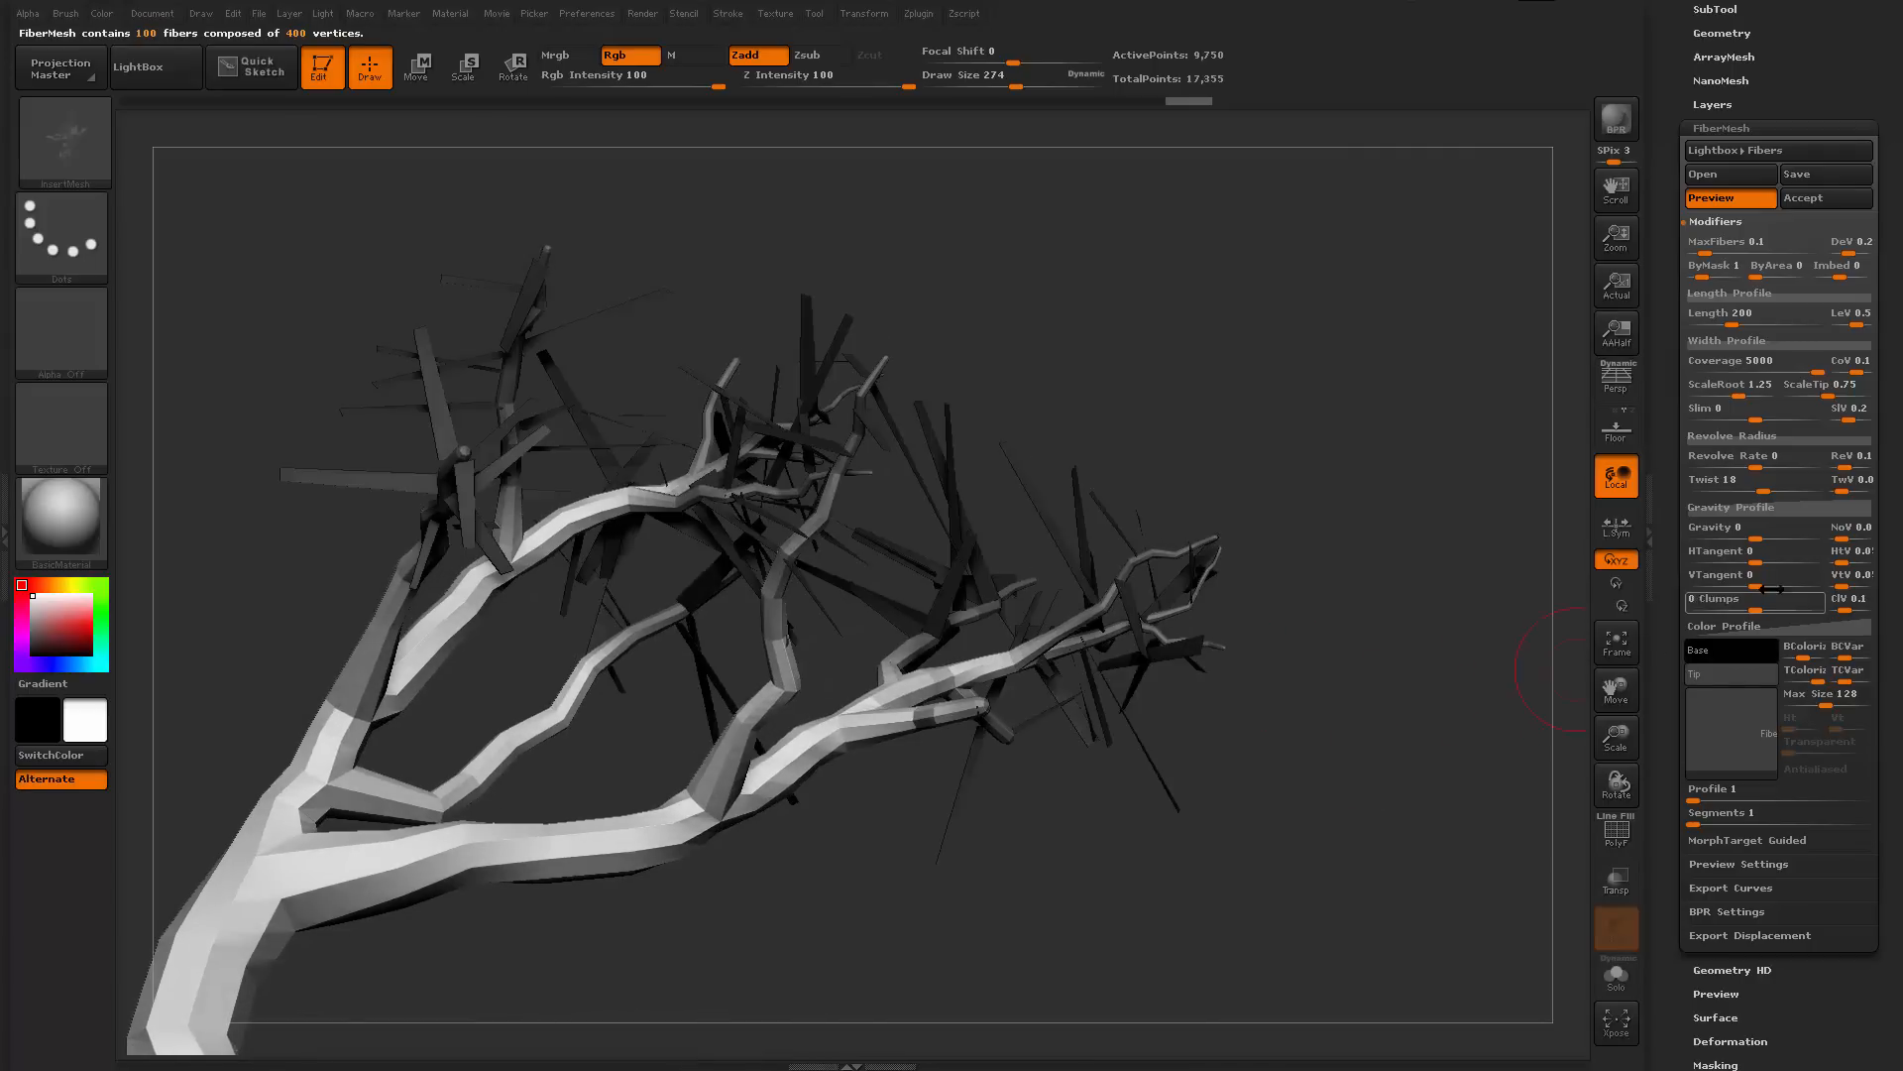
{"action": "left_click_drag", "start_coordinate": [1743, 537], "coordinate": [1731, 540]}
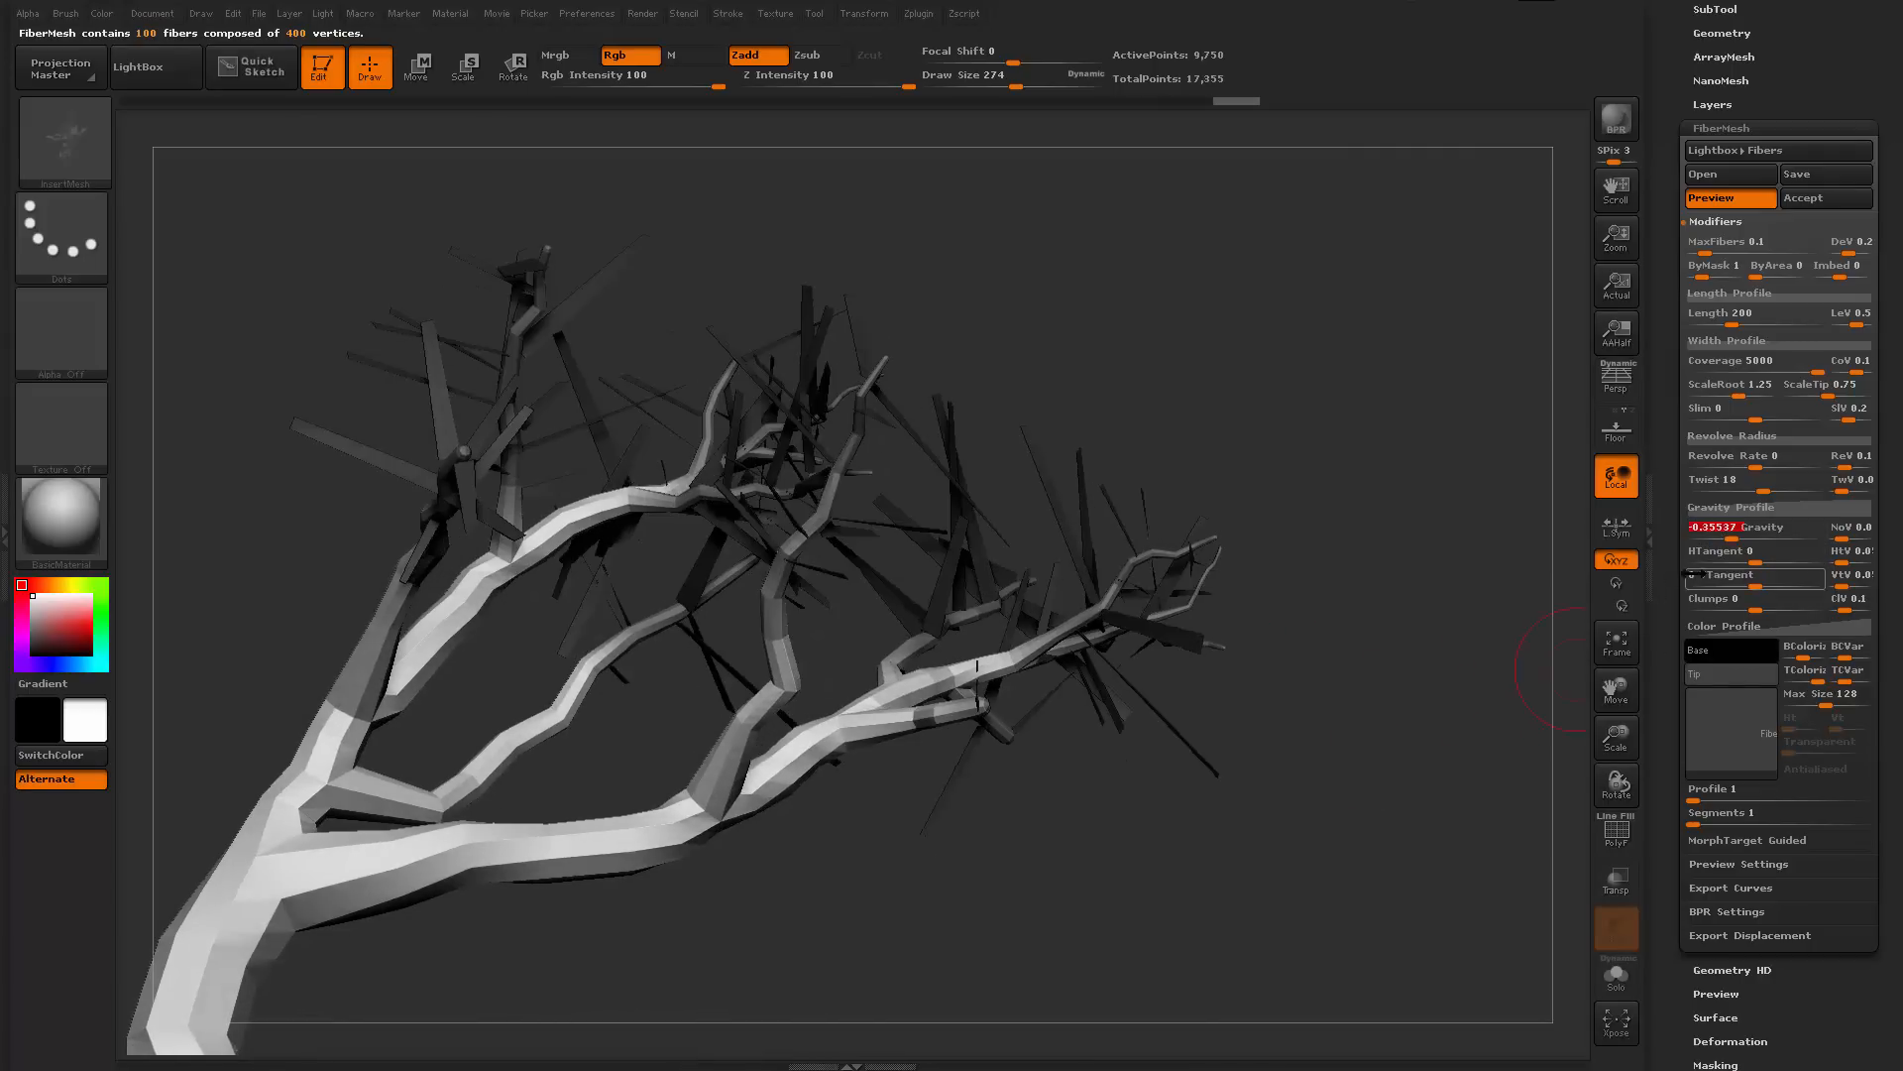
{"action": "left_click_drag", "start_coordinate": [1316, 866], "coordinate": [1338, 900]}
{"action": "left_click_drag", "start_coordinate": [1458, 698], "coordinate": [1372, 871], "text": "alt"}
Accept the fibers as a separate subtool and make that subtool active
{"action": "left_click_drag", "start_coordinate": [1672, 914], "coordinate": [1691, 961]}
{"action": "left_click", "coordinate": [1842, 343]}
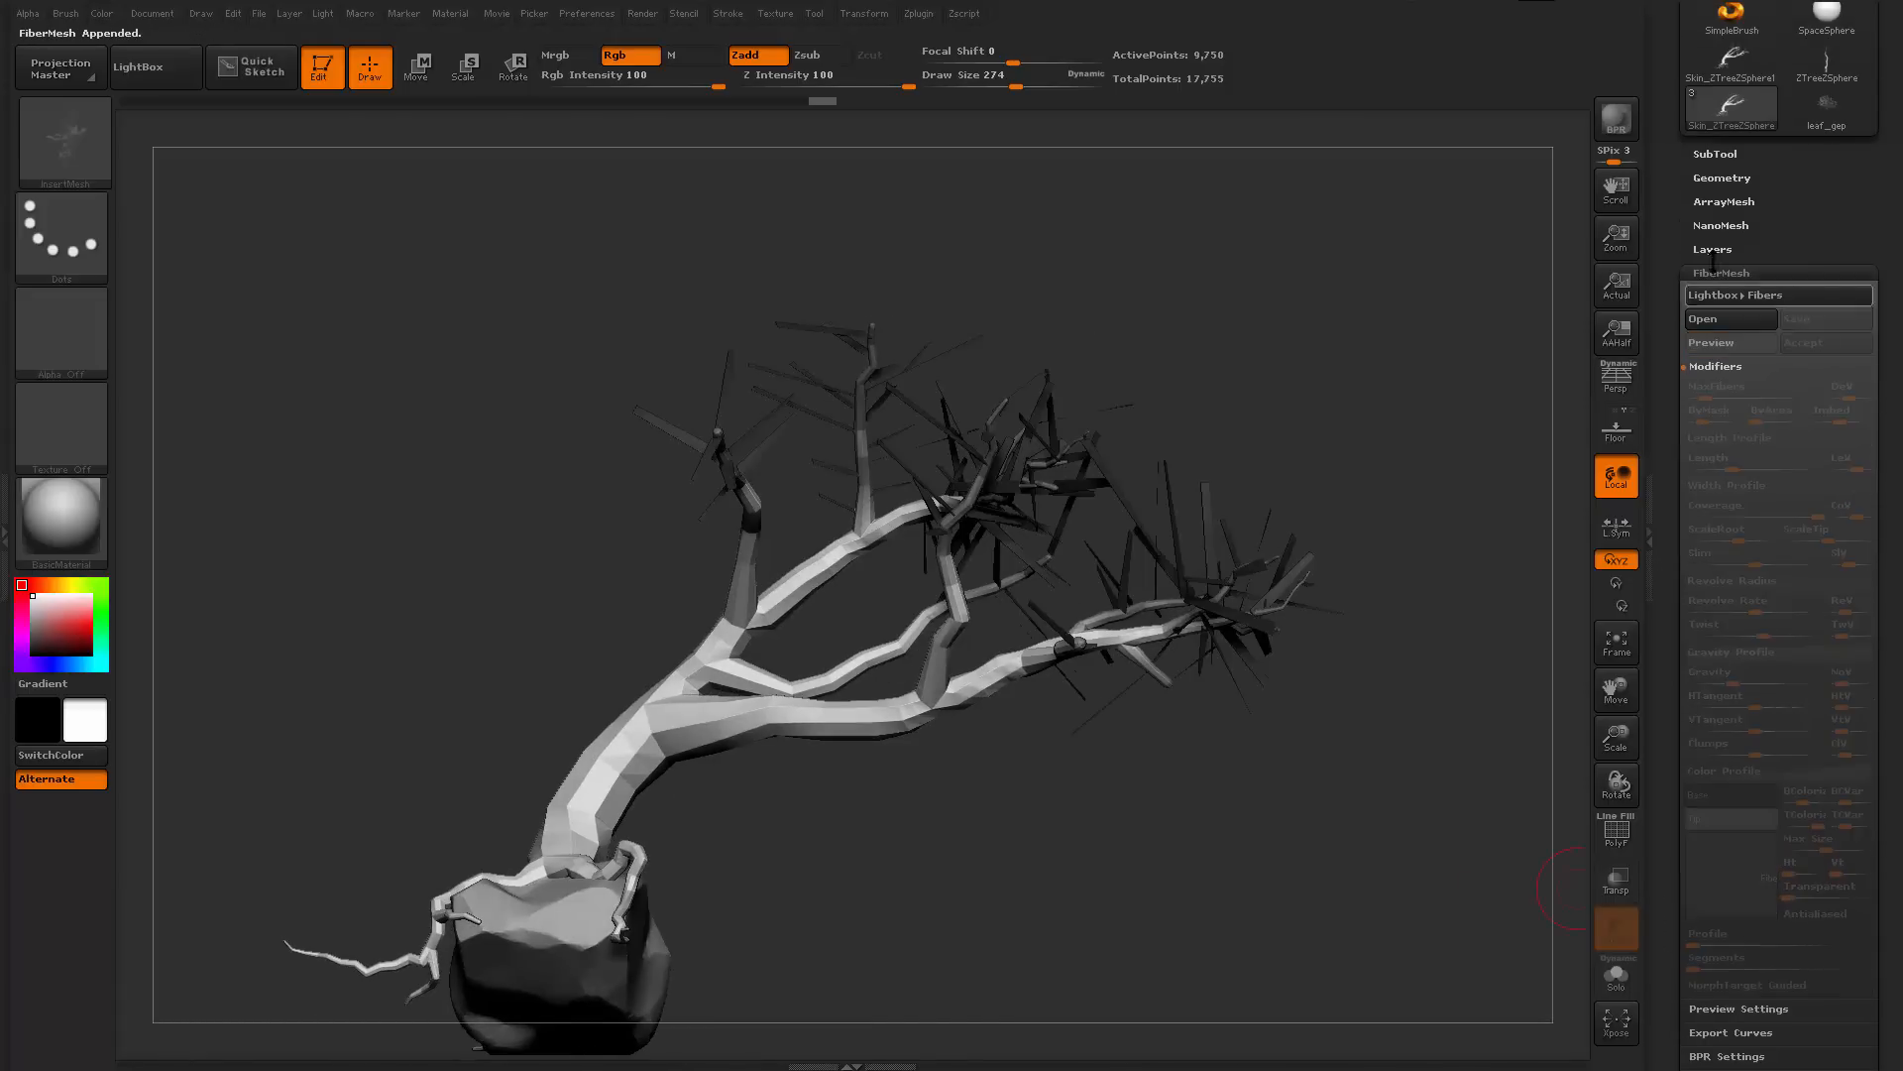
{"action": "left_click", "coordinate": [1737, 388]}
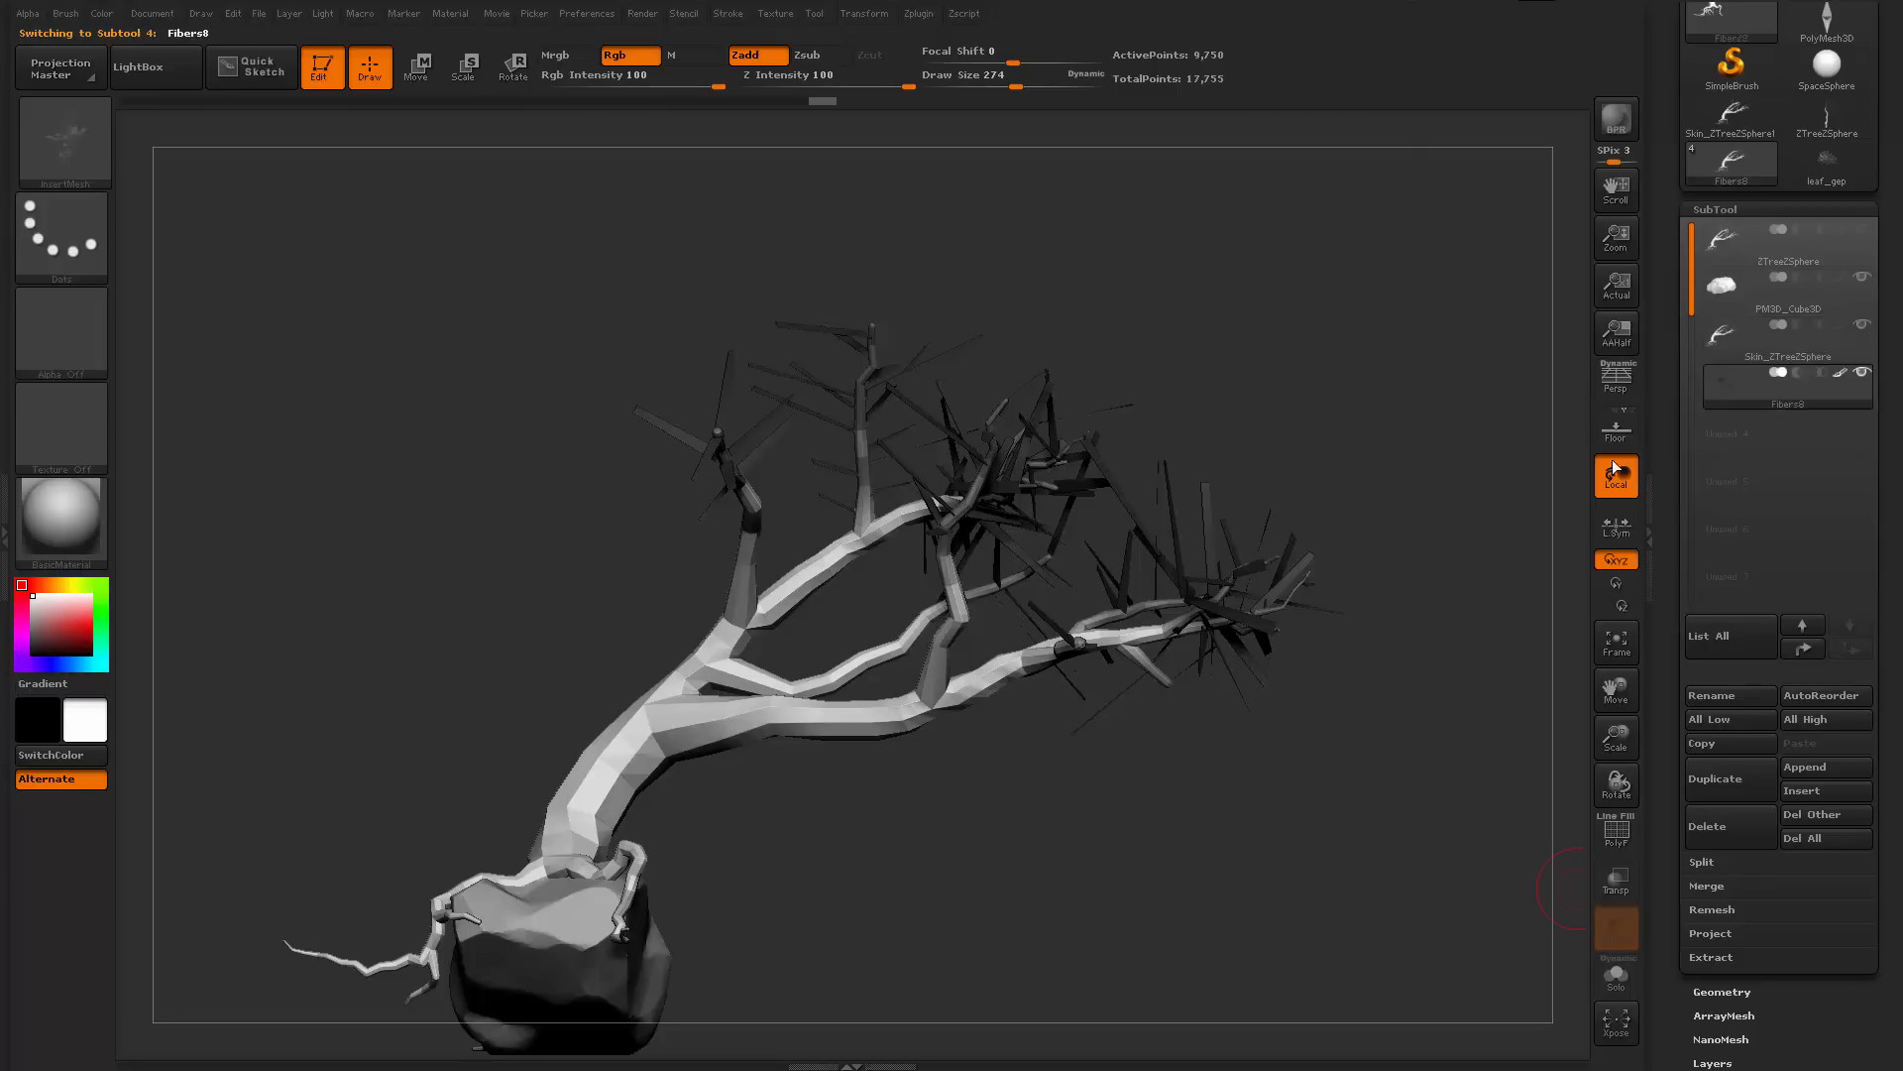
Turn on polyframe display for the fiber subtool and examine the fibers on the branches
{"action": "mouse_move", "coordinate": [1457, 729]}
{"action": "left_mouse_down"}
{"action": "mouse_move", "coordinate": [1407, 782]}
{"action": "mouse_move", "coordinate": [1274, 794]}
{"action": "mouse_move", "coordinate": [1269, 823]}
{"action": "left_mouse_up"}
{"action": "key", "text": "shift+f"}
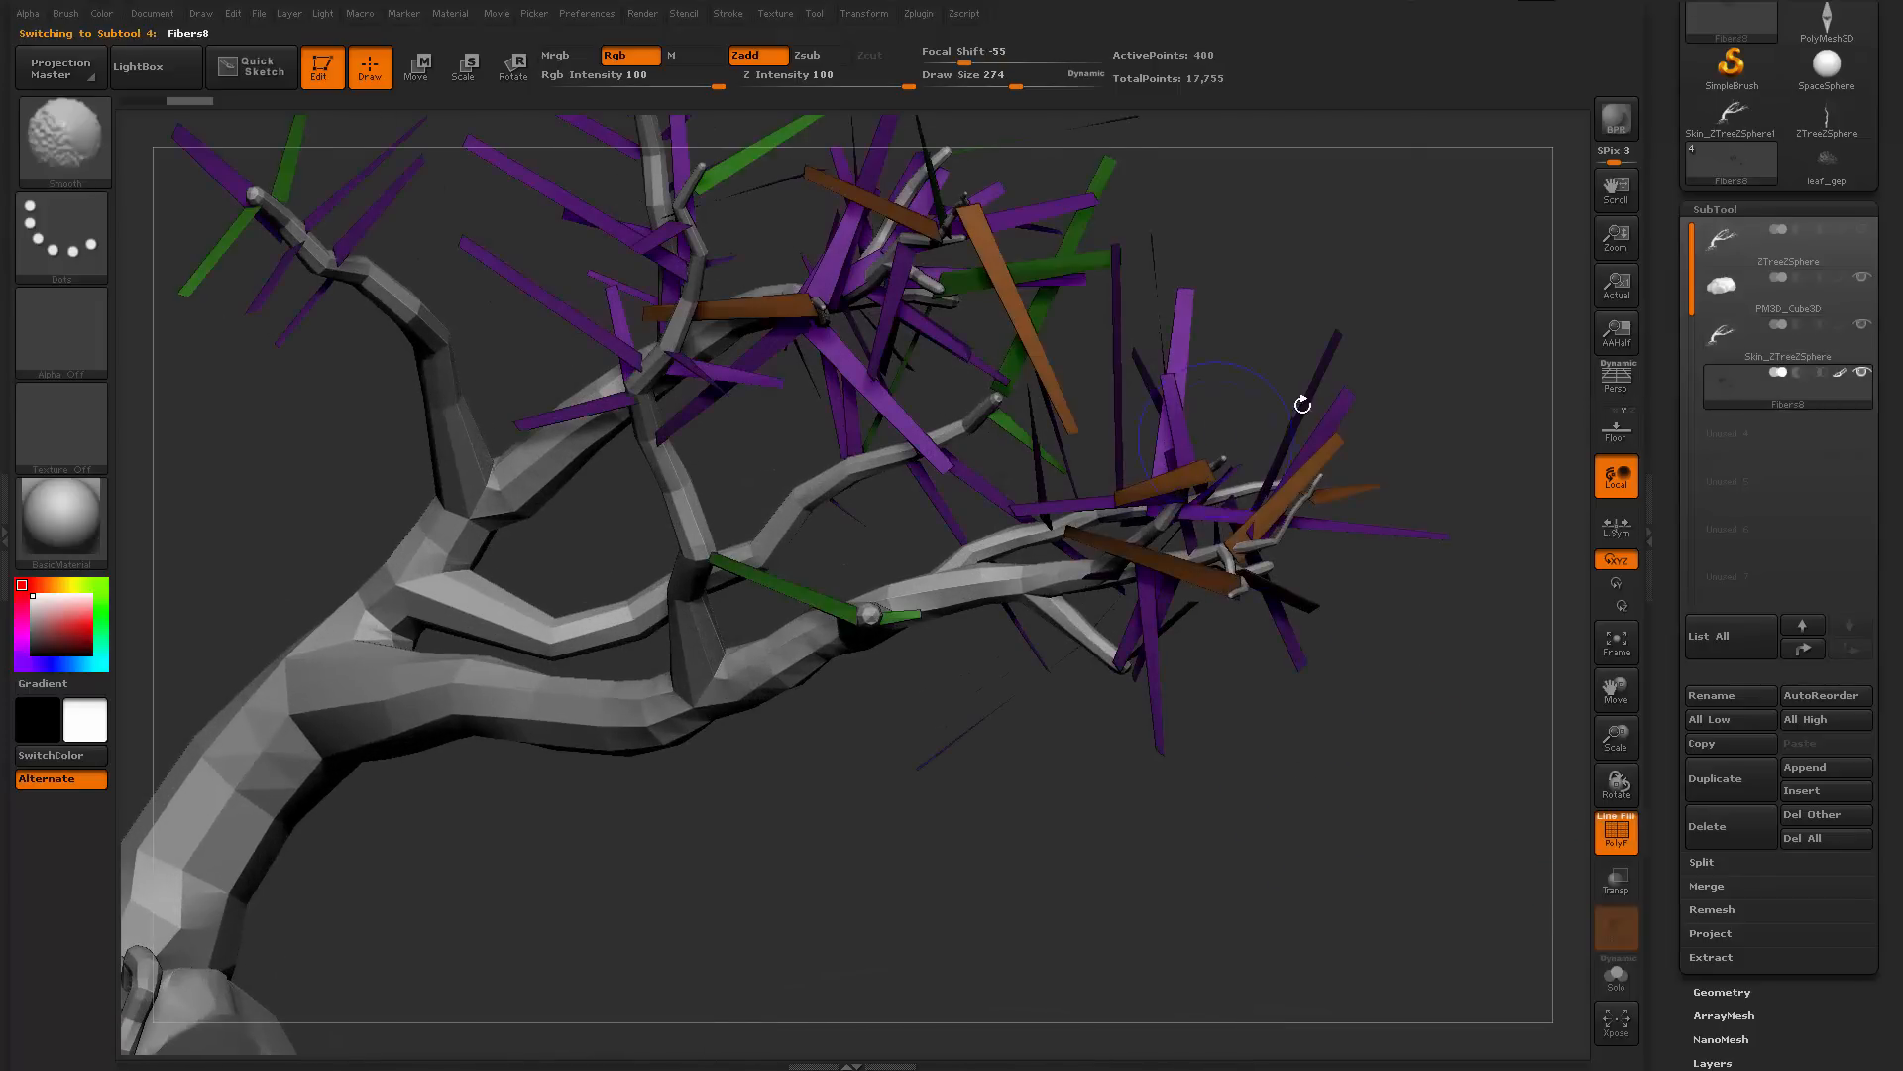
{"action": "left_click_drag", "start_coordinate": [1302, 403], "coordinate": [1421, 490]}
{"action": "key", "text": "shift+f"}
{"action": "key", "text": "shift+f"}
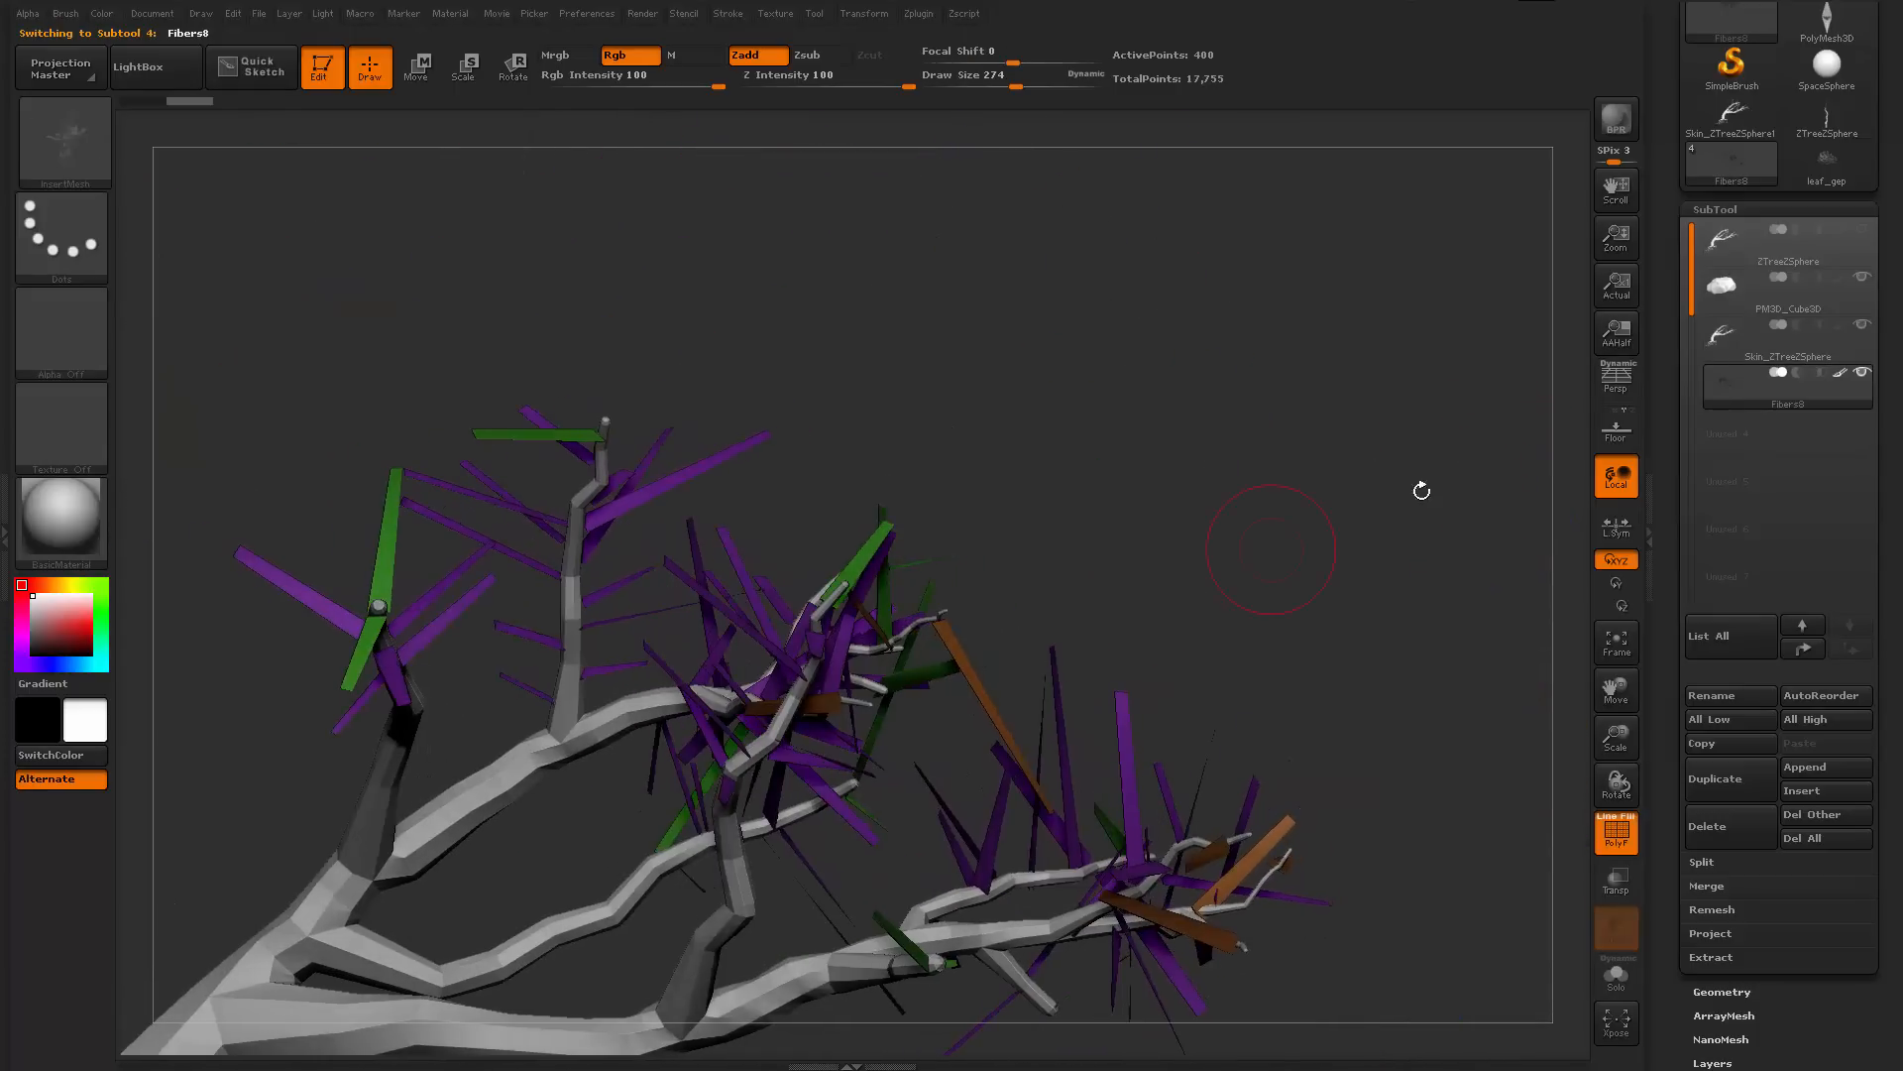
{"action": "left_click_drag", "start_coordinate": [1074, 518], "coordinate": [974, 350]}
Select the leaf cluster InsertMesh brush and create a NanoMesh brush from it
{"action": "left_click", "coordinate": [77, 142]}
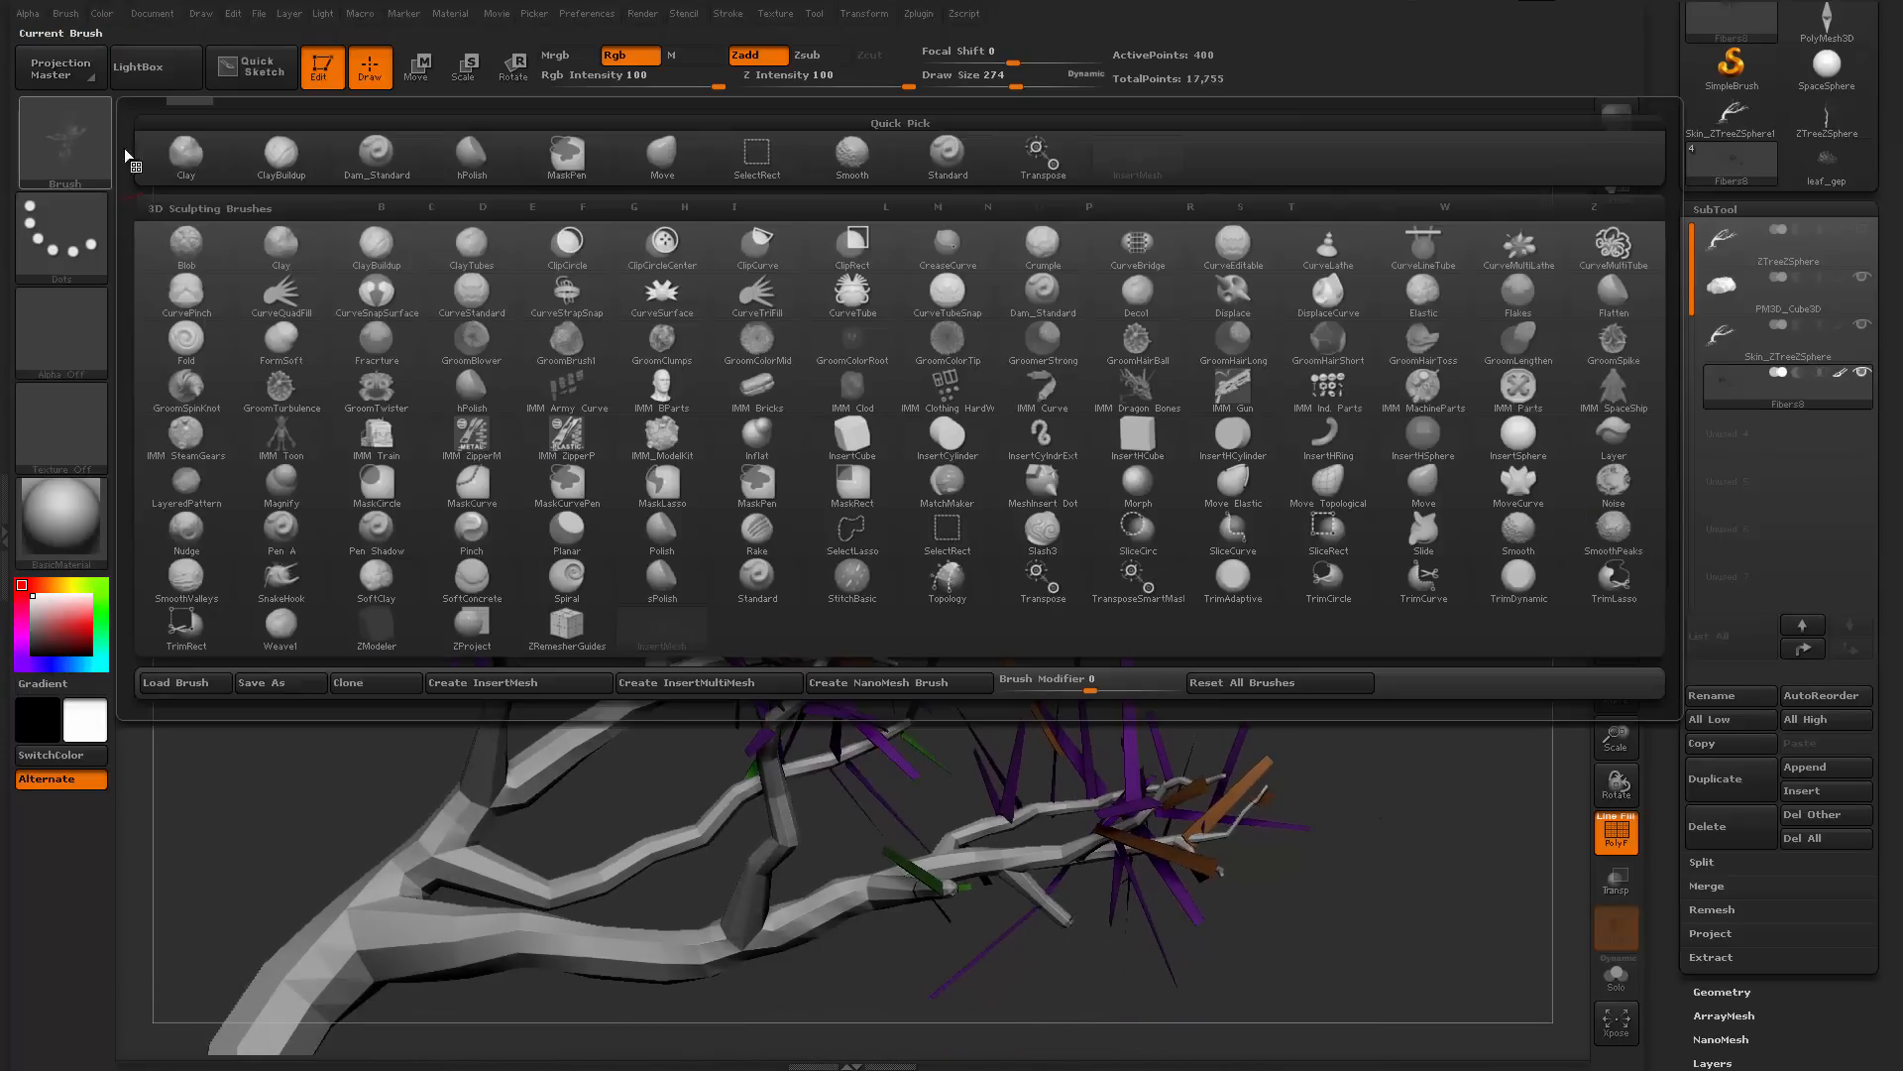
{"action": "left_click", "coordinate": [678, 642]}
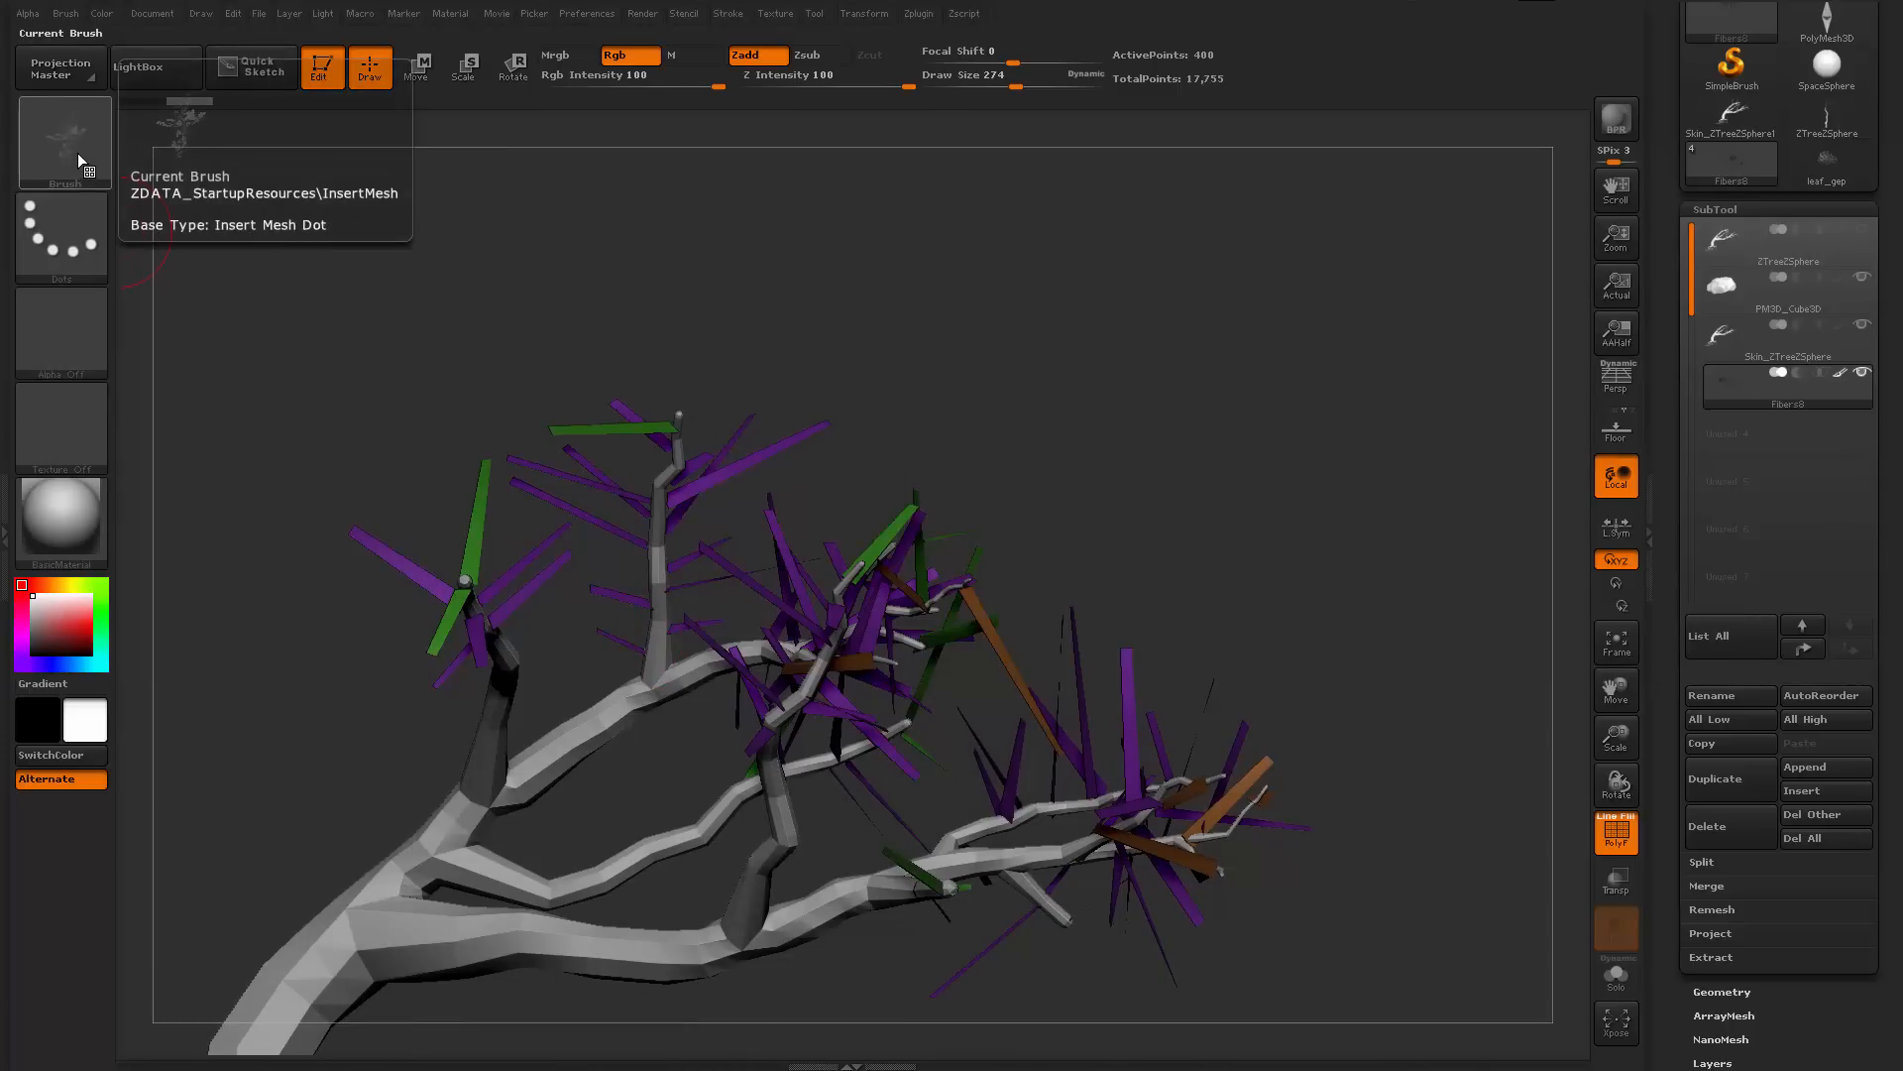
{"action": "left_click_drag", "start_coordinate": [1032, 266], "coordinate": [1278, 317]}
{"action": "left_click_drag", "start_coordinate": [1455, 330], "coordinate": [1398, 333], "text": "alt"}
{"action": "left_click", "coordinate": [65, 12]}
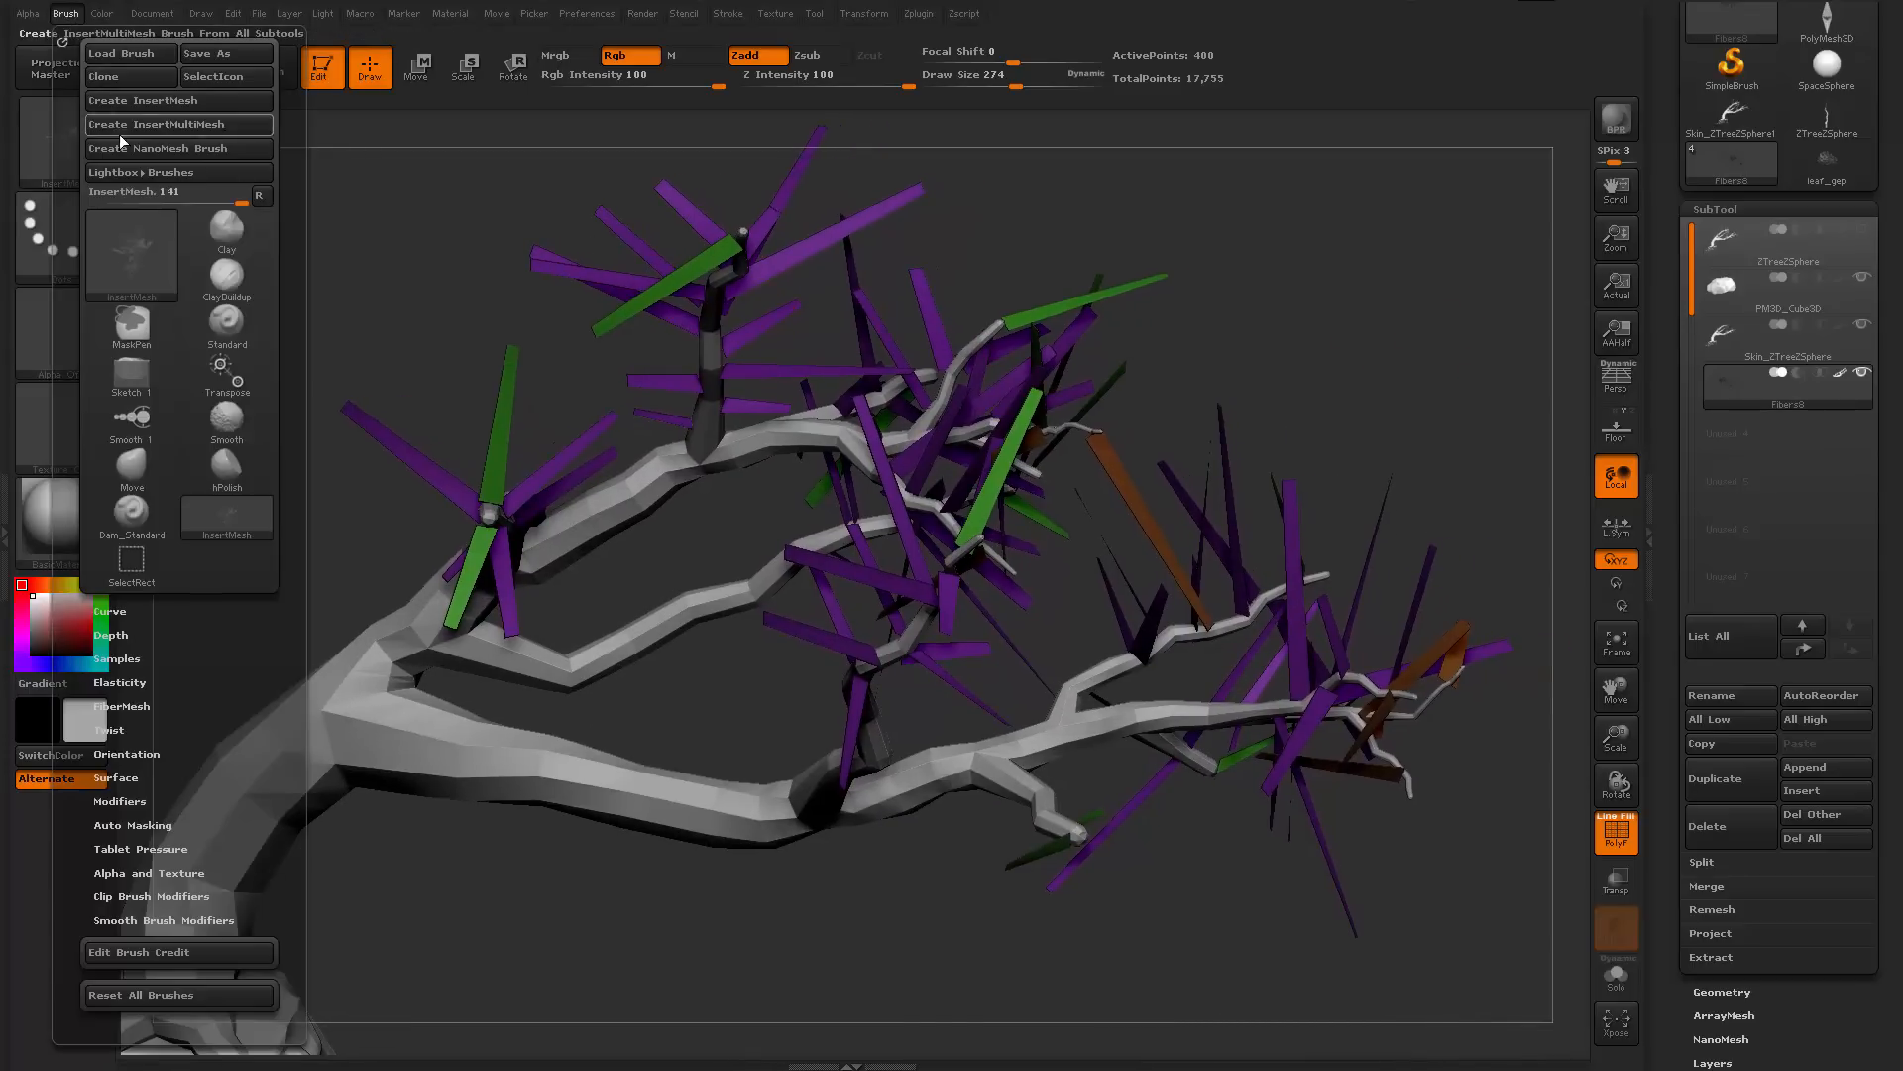
{"action": "left_click", "coordinate": [156, 153]}
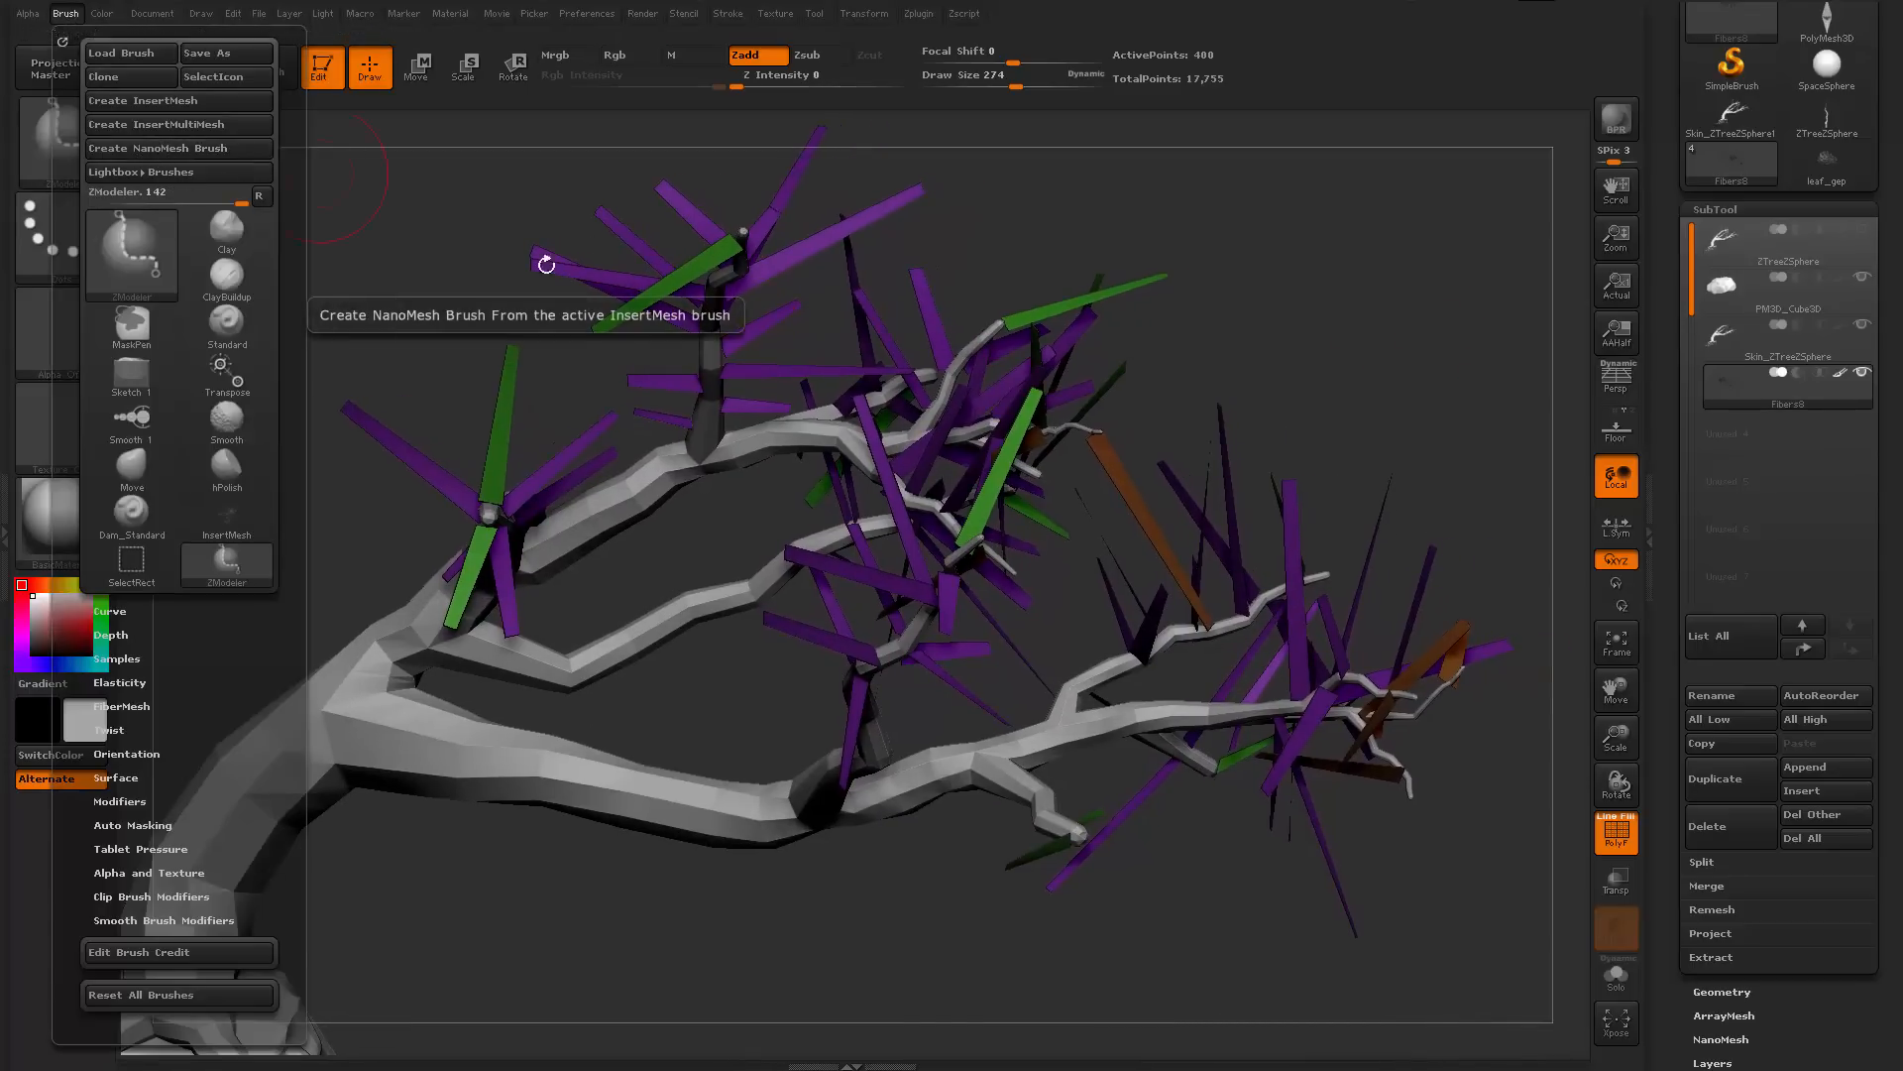
{"action": "left_click_drag", "start_coordinate": [525, 282], "coordinate": [337, 309]}
{"action": "left_click", "coordinate": [99, 153]}
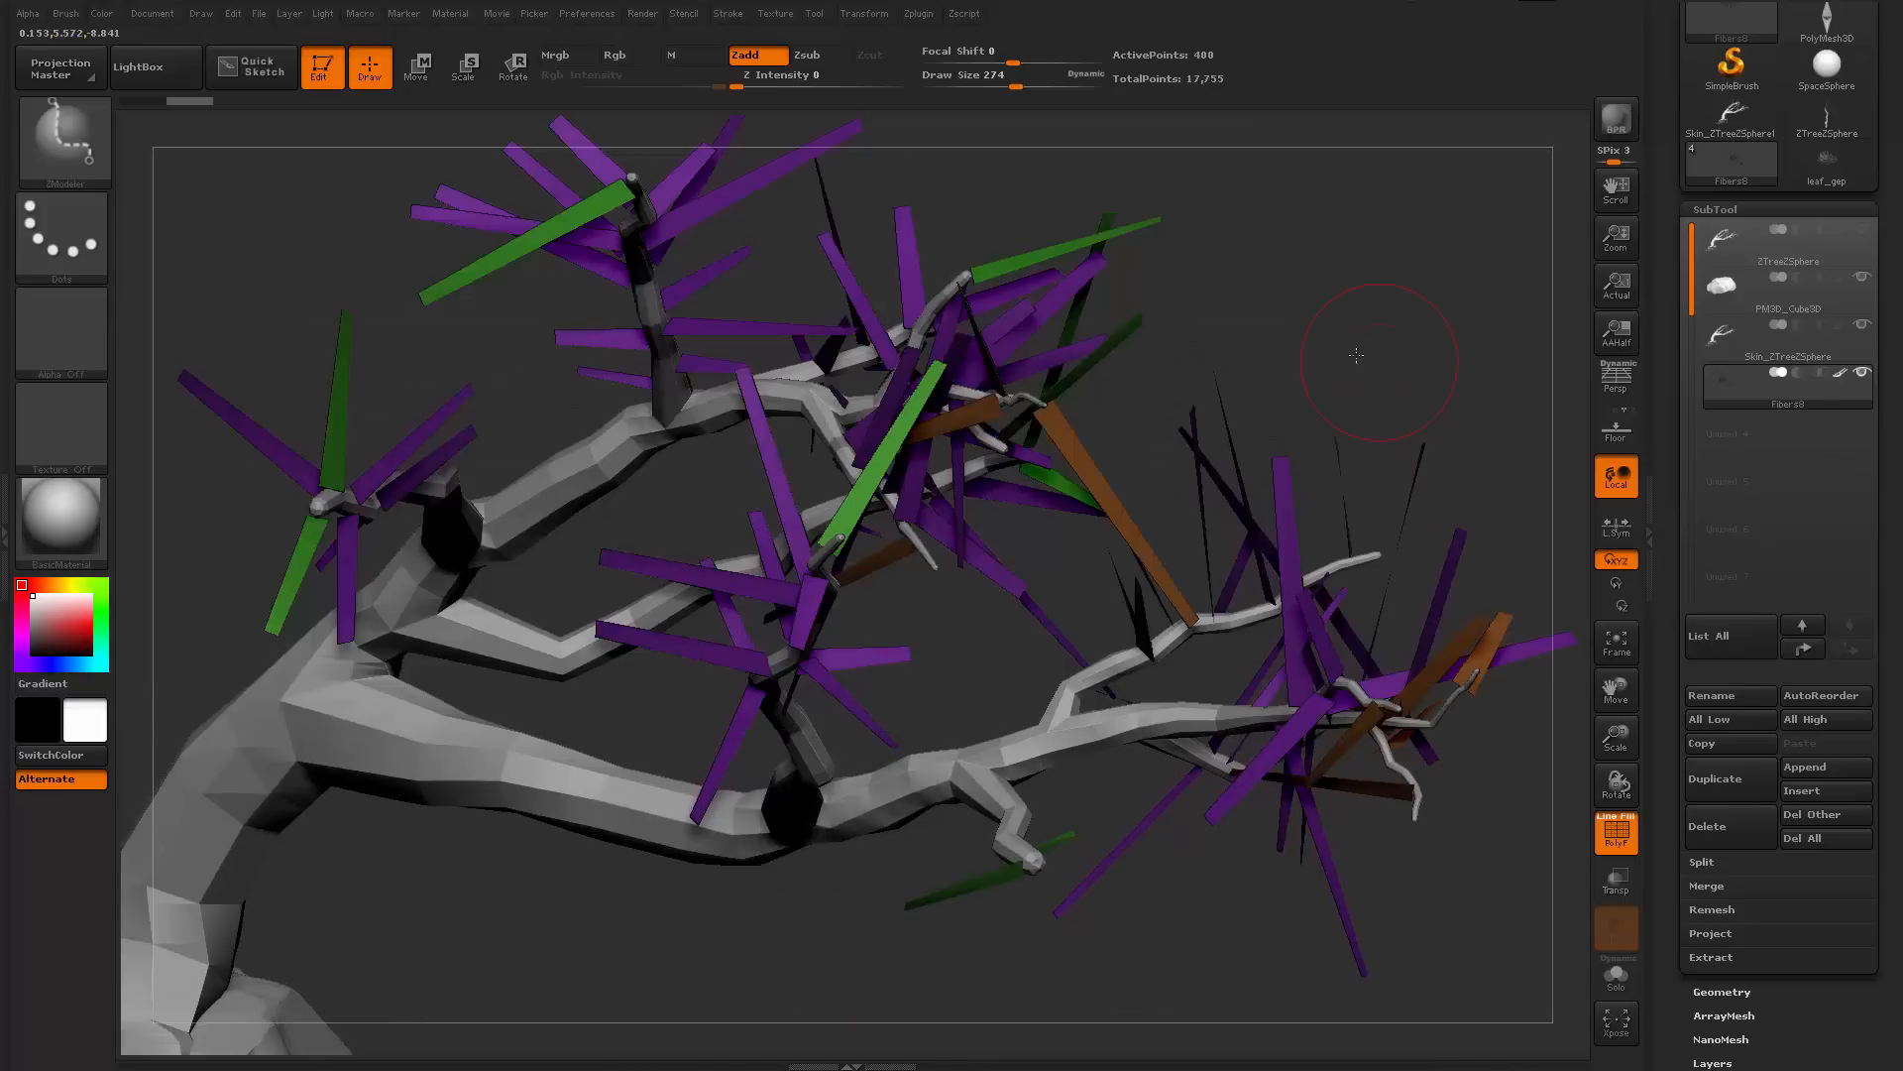
Set the Insert NanoMesh target to All Polygons and insert the leaf cluster on all the fibers
{"action": "left_click_drag", "start_coordinate": [1356, 355], "coordinate": [1040, 440], "text": "alt"}
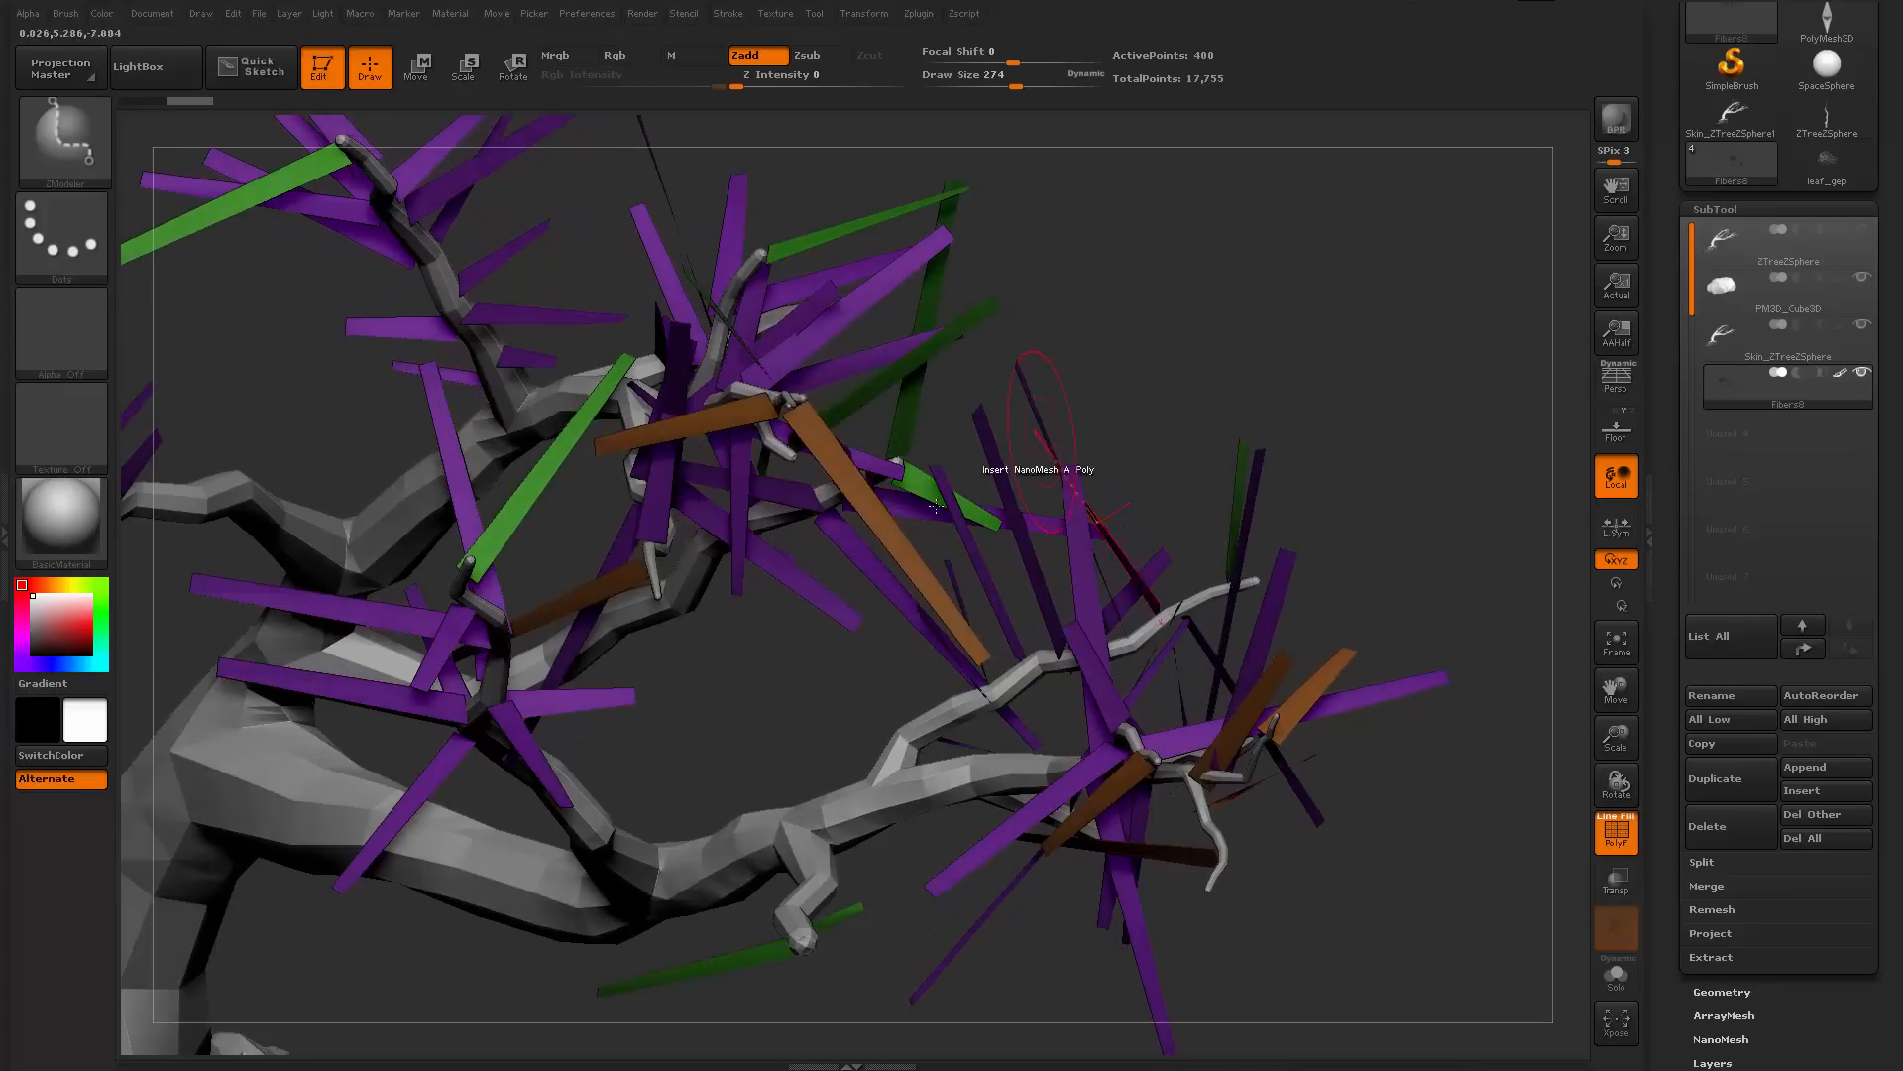
{"action": "left_click_drag", "start_coordinate": [880, 529], "coordinate": [1096, 426]}
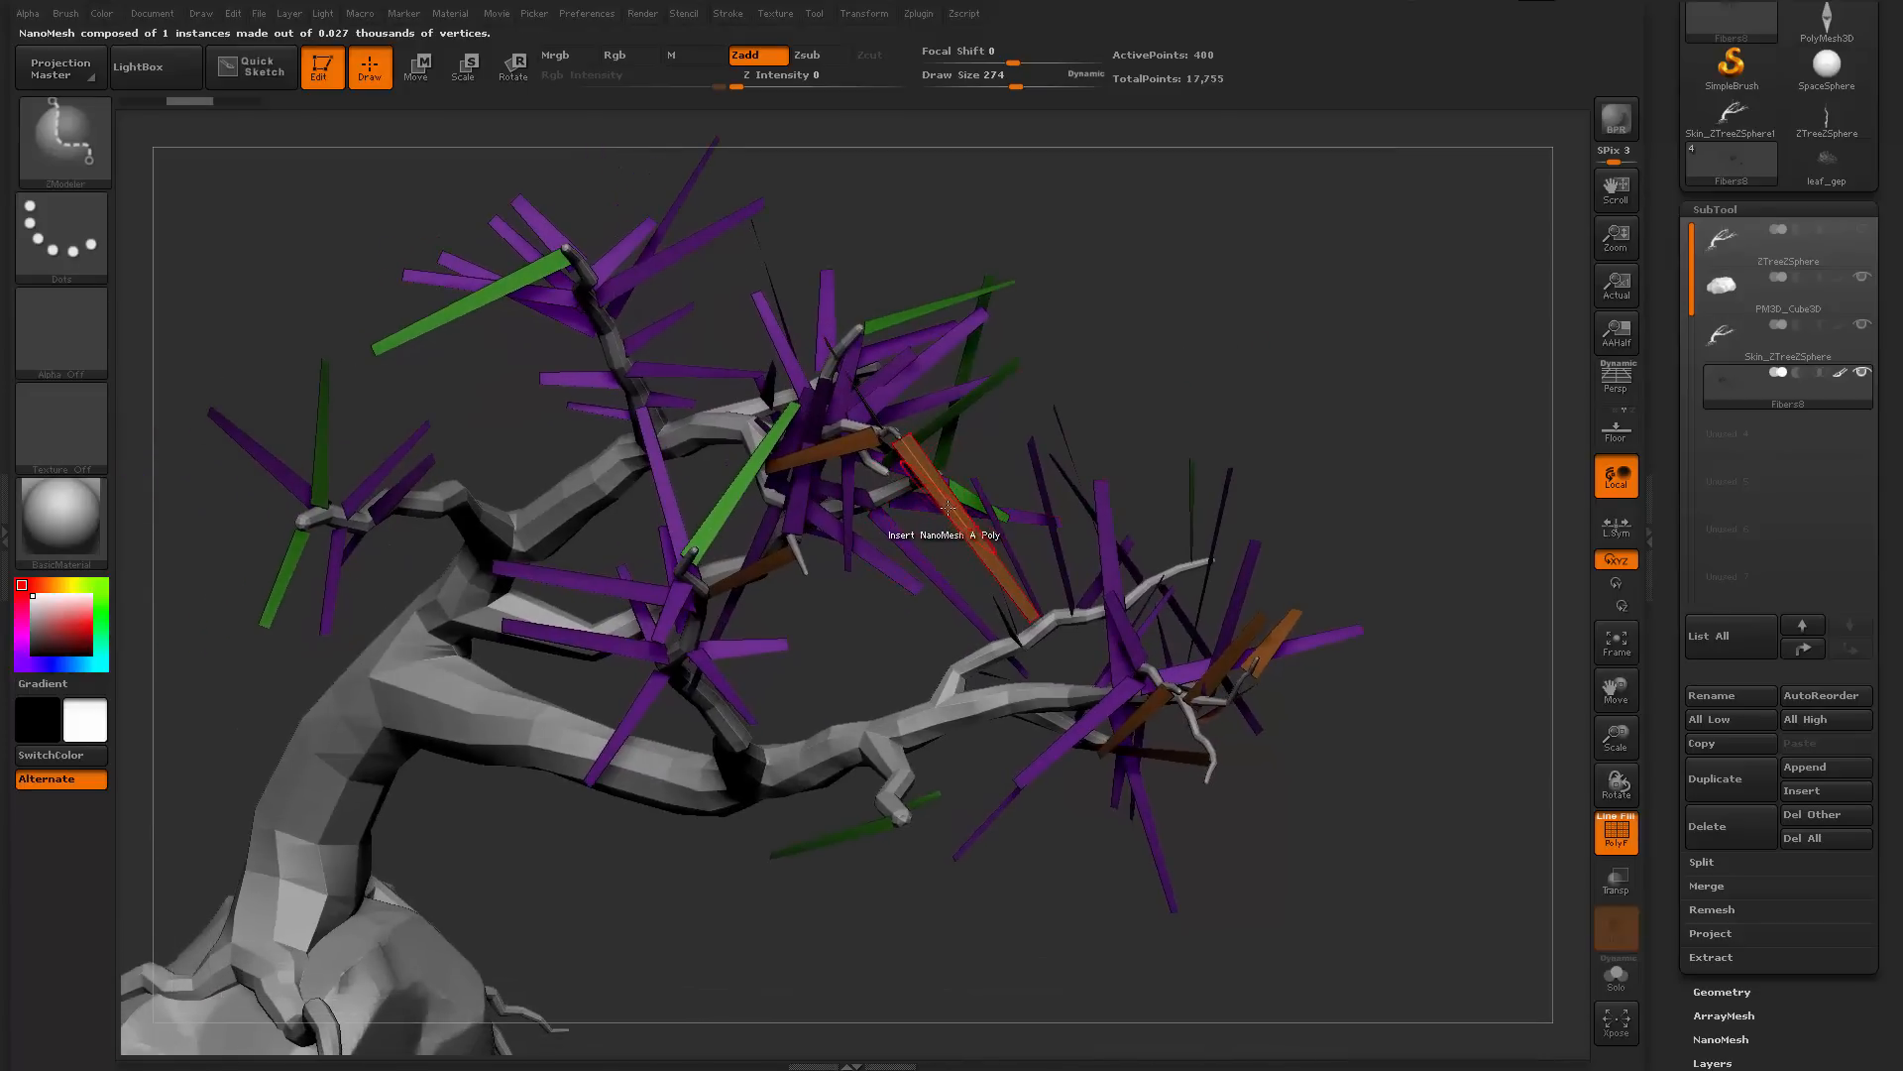
{"action": "key", "text": "space"}
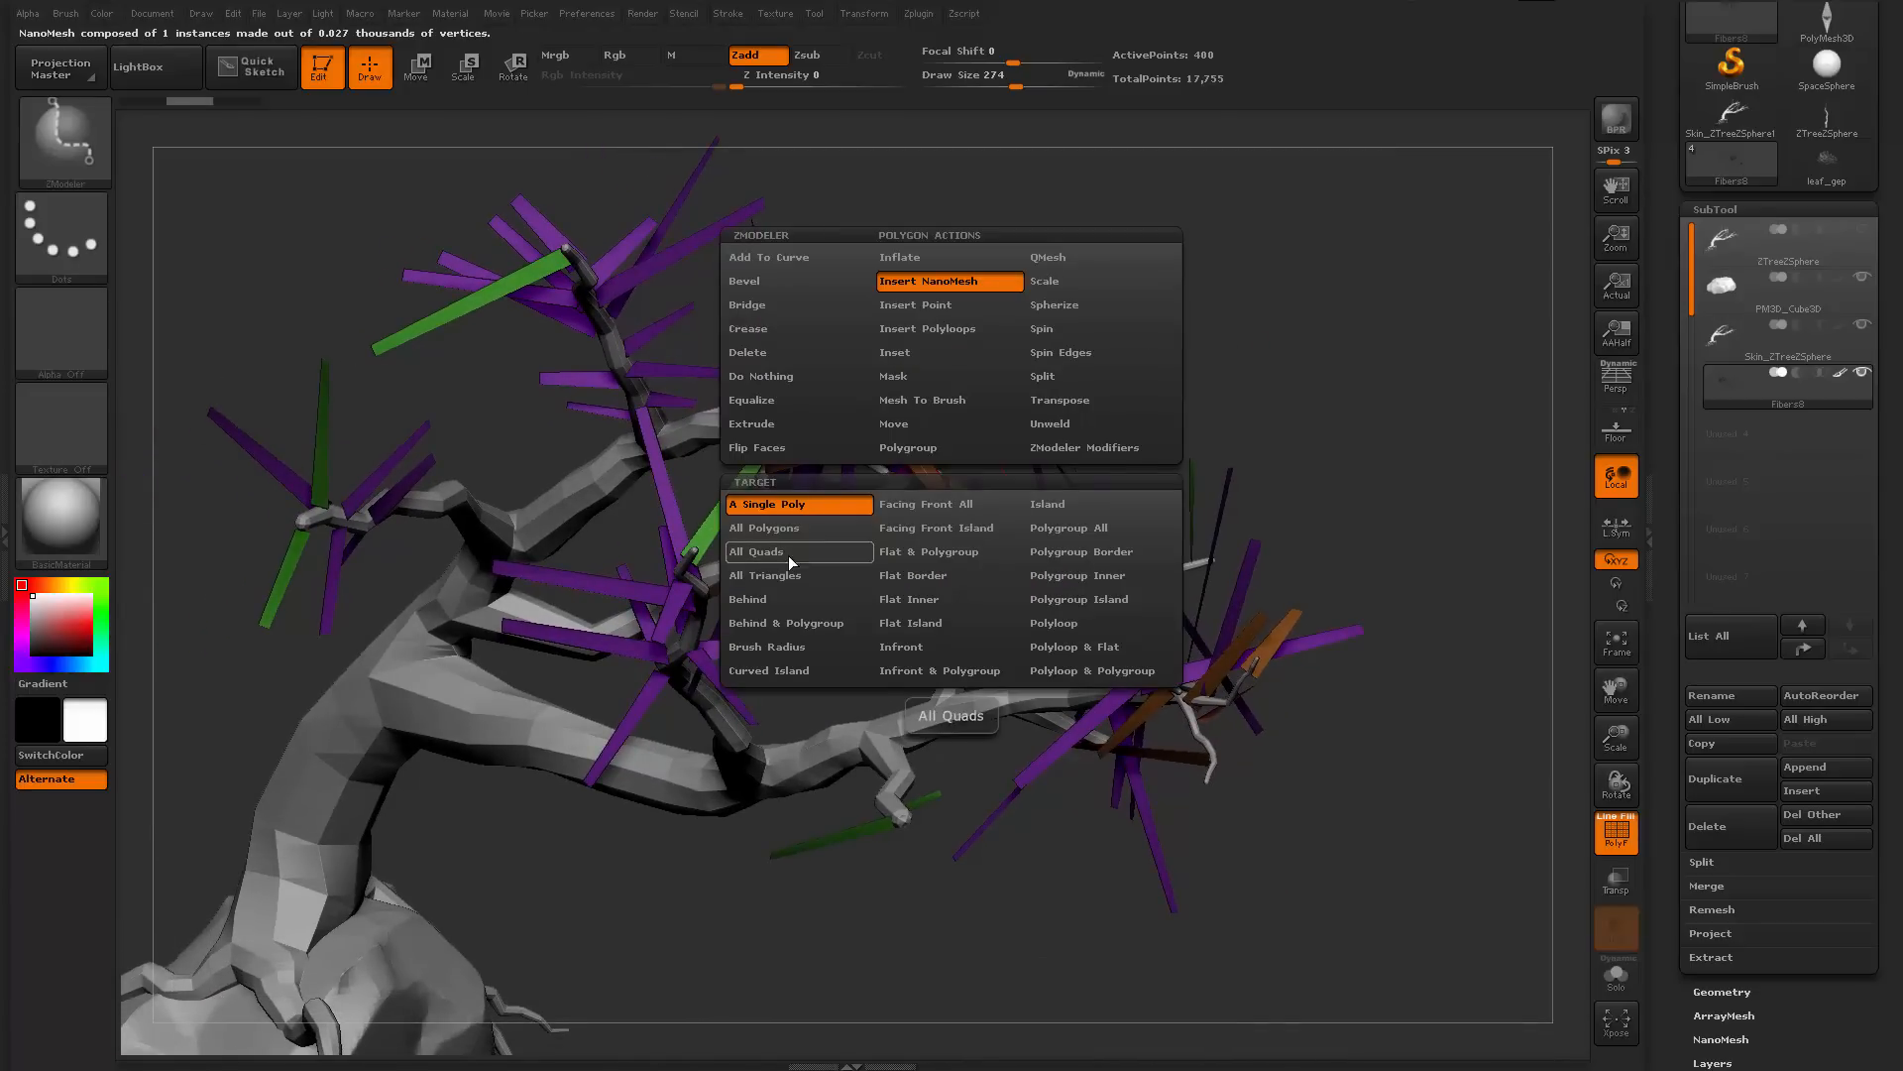
{"action": "left_click", "coordinate": [779, 530]}
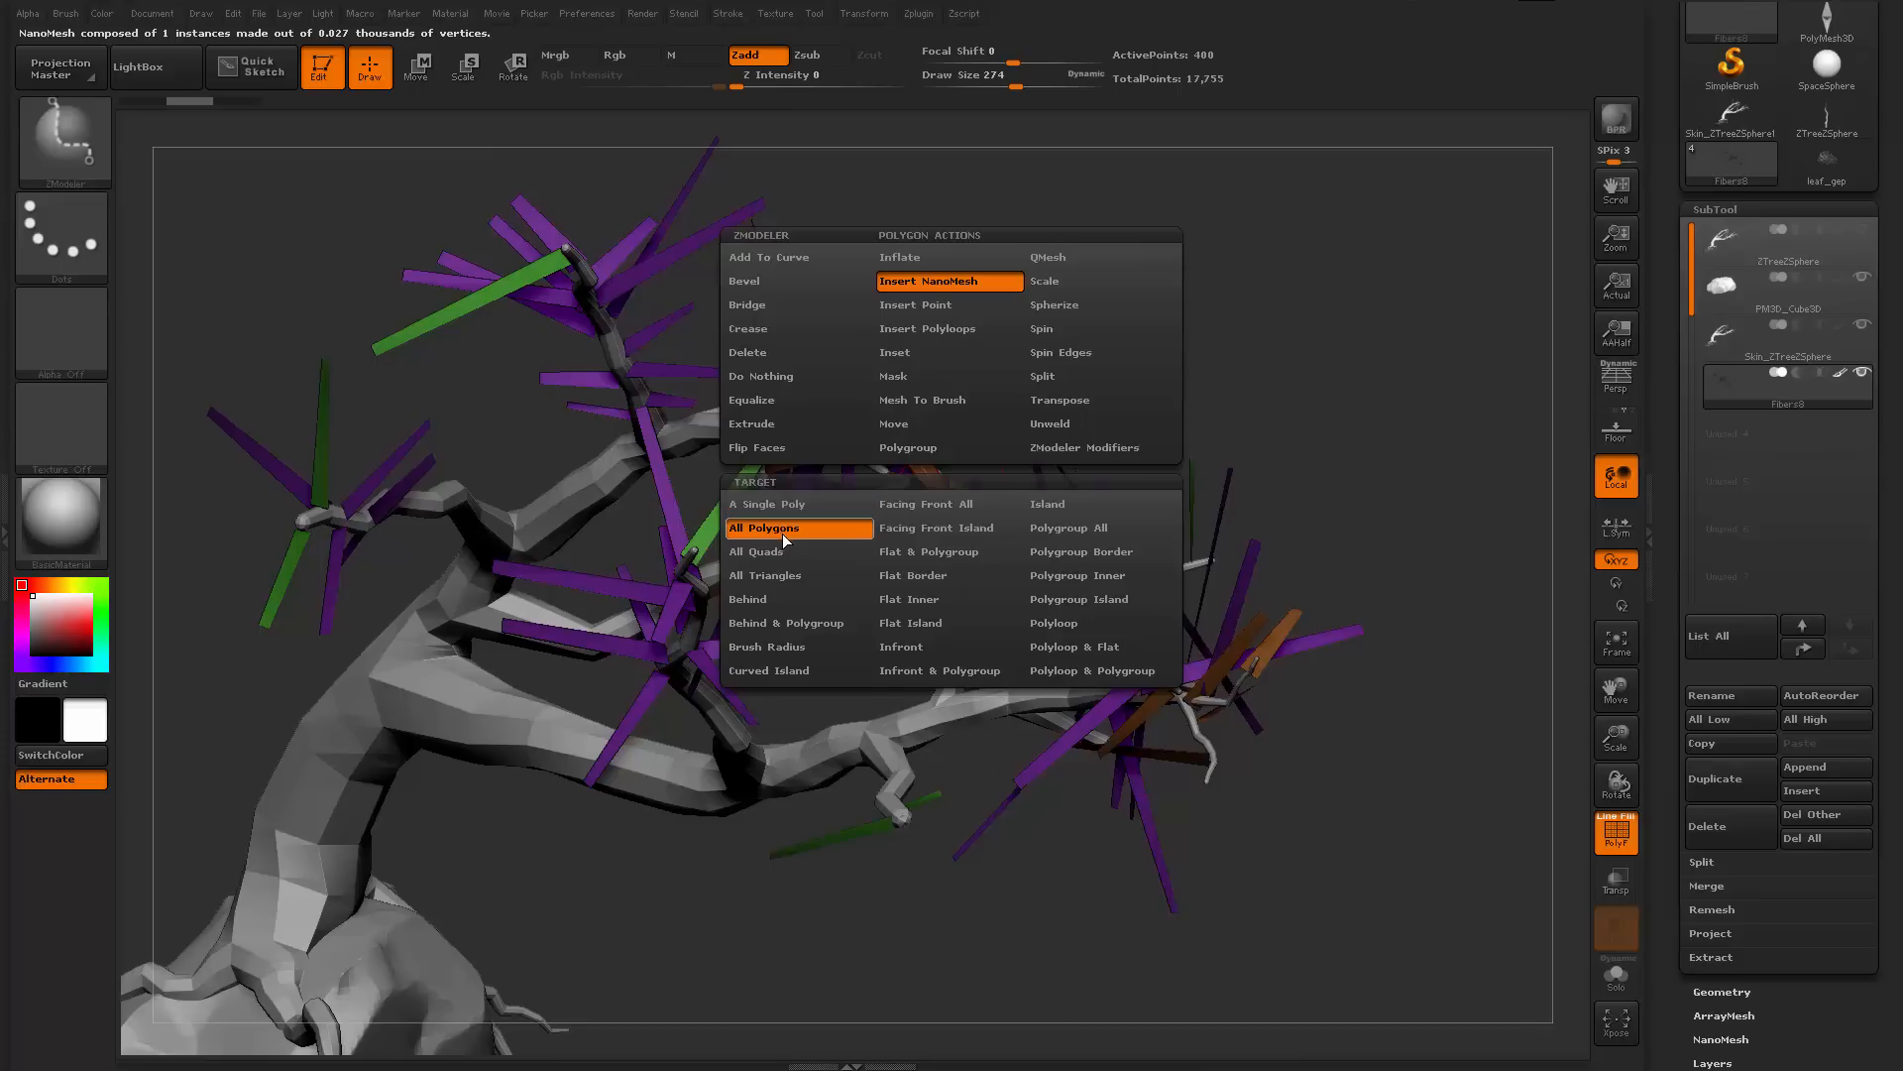
{"action": "left_click_drag", "start_coordinate": [1351, 365], "coordinate": [1138, 442]}
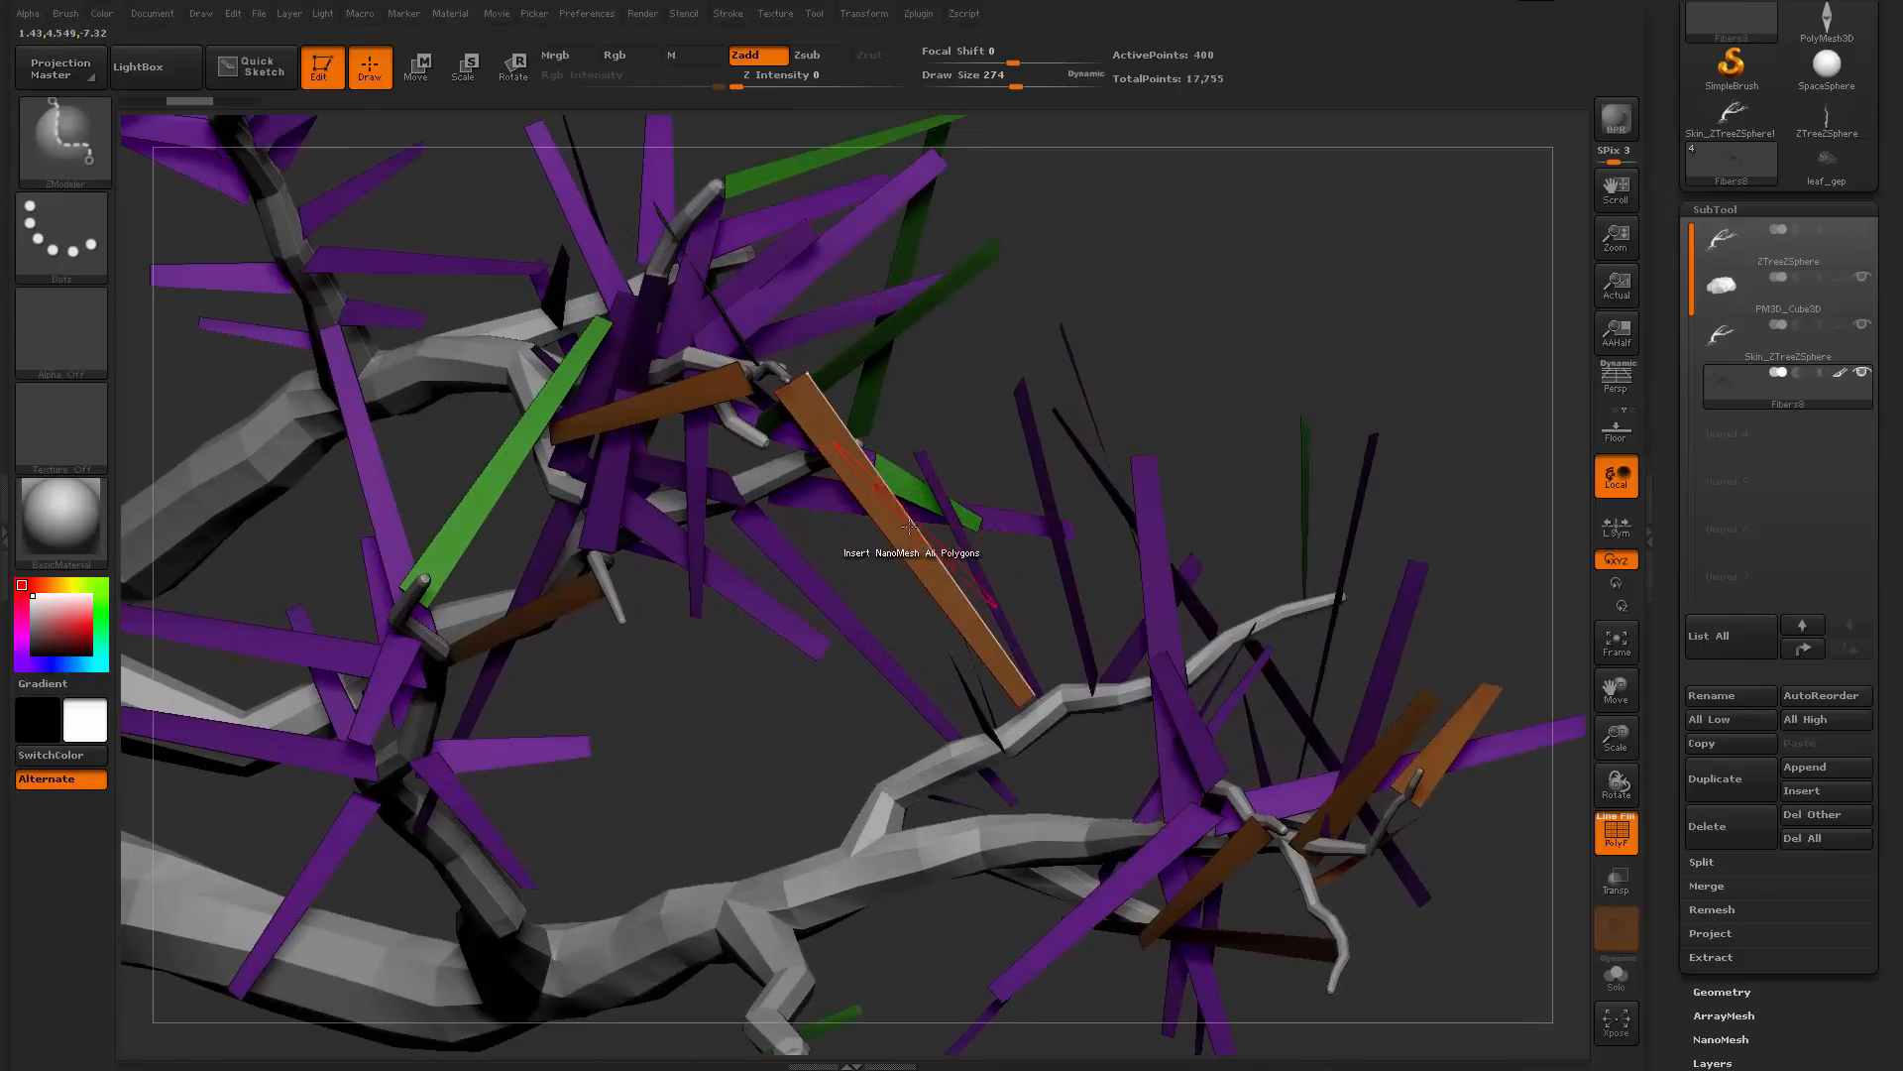
{"action": "left_click_drag", "start_coordinate": [909, 526], "coordinate": [969, 755]}
{"action": "left_click_drag", "start_coordinate": [1232, 416], "coordinate": [1437, 465], "text": "alt"}
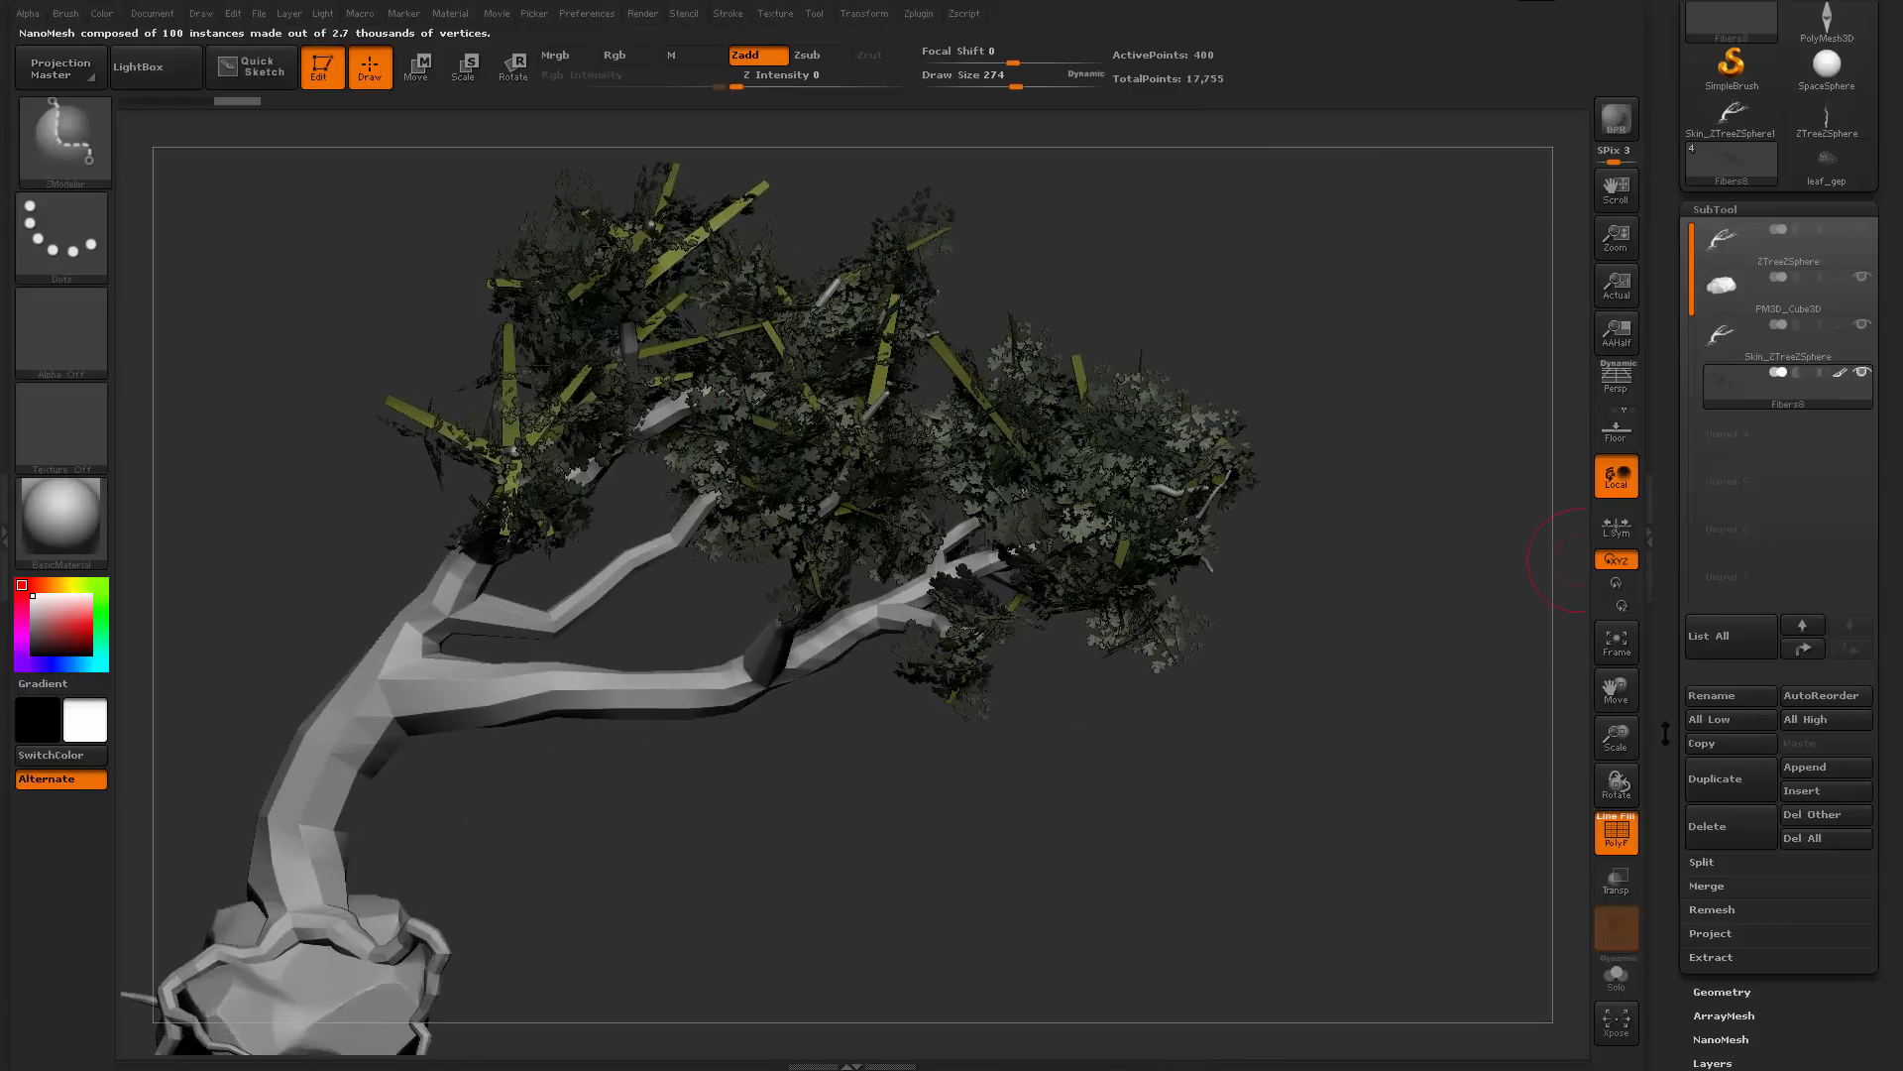
Set the leaf NanoMesh Size to about 2.42 and undo the trial width variation of 100
{"action": "left_click_drag", "start_coordinate": [1665, 734], "coordinate": [1663, 564]}
{"action": "left_click", "coordinate": [1711, 491]}
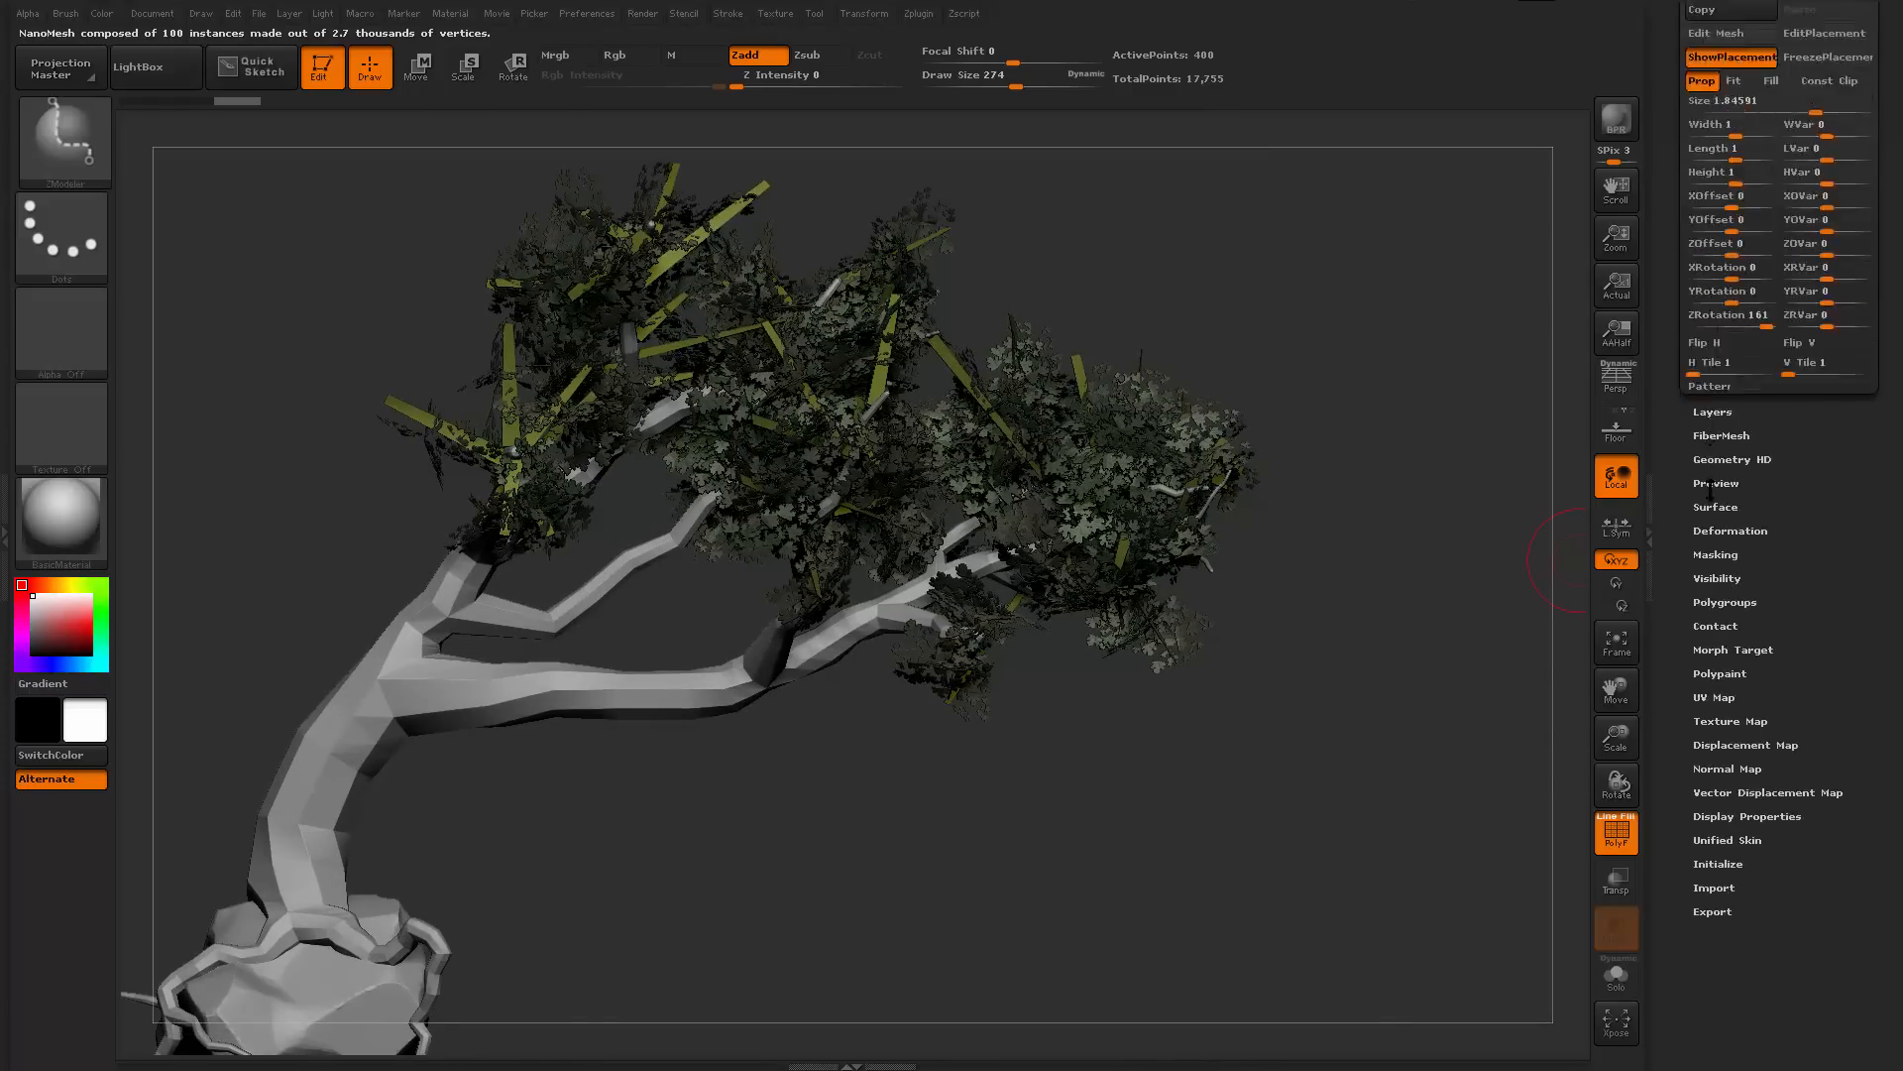
{"action": "scroll", "coordinate": [1711, 491], "scroll_direction": "up", "scroll_amount": 5}
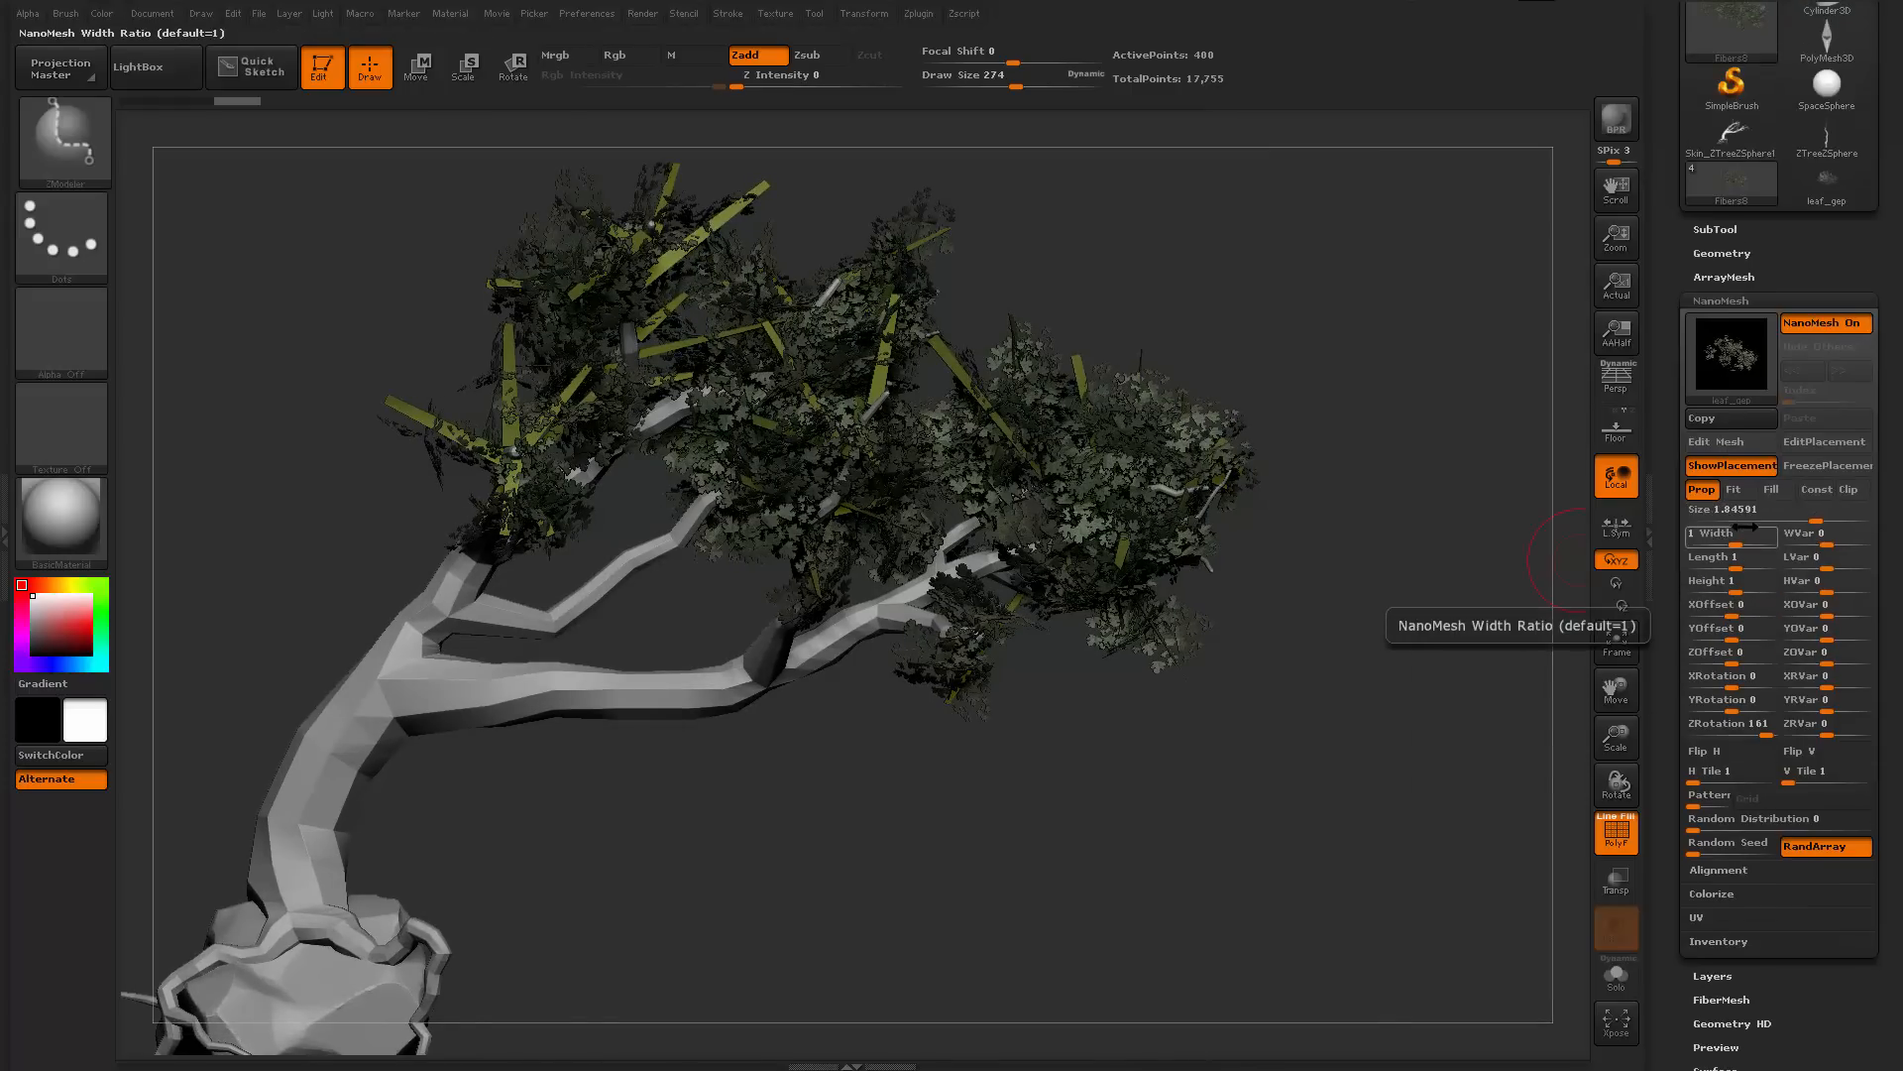
{"action": "left_click_drag", "start_coordinate": [1810, 517], "coordinate": [1876, 532]}
{"action": "key", "text": "ctrl+z"}
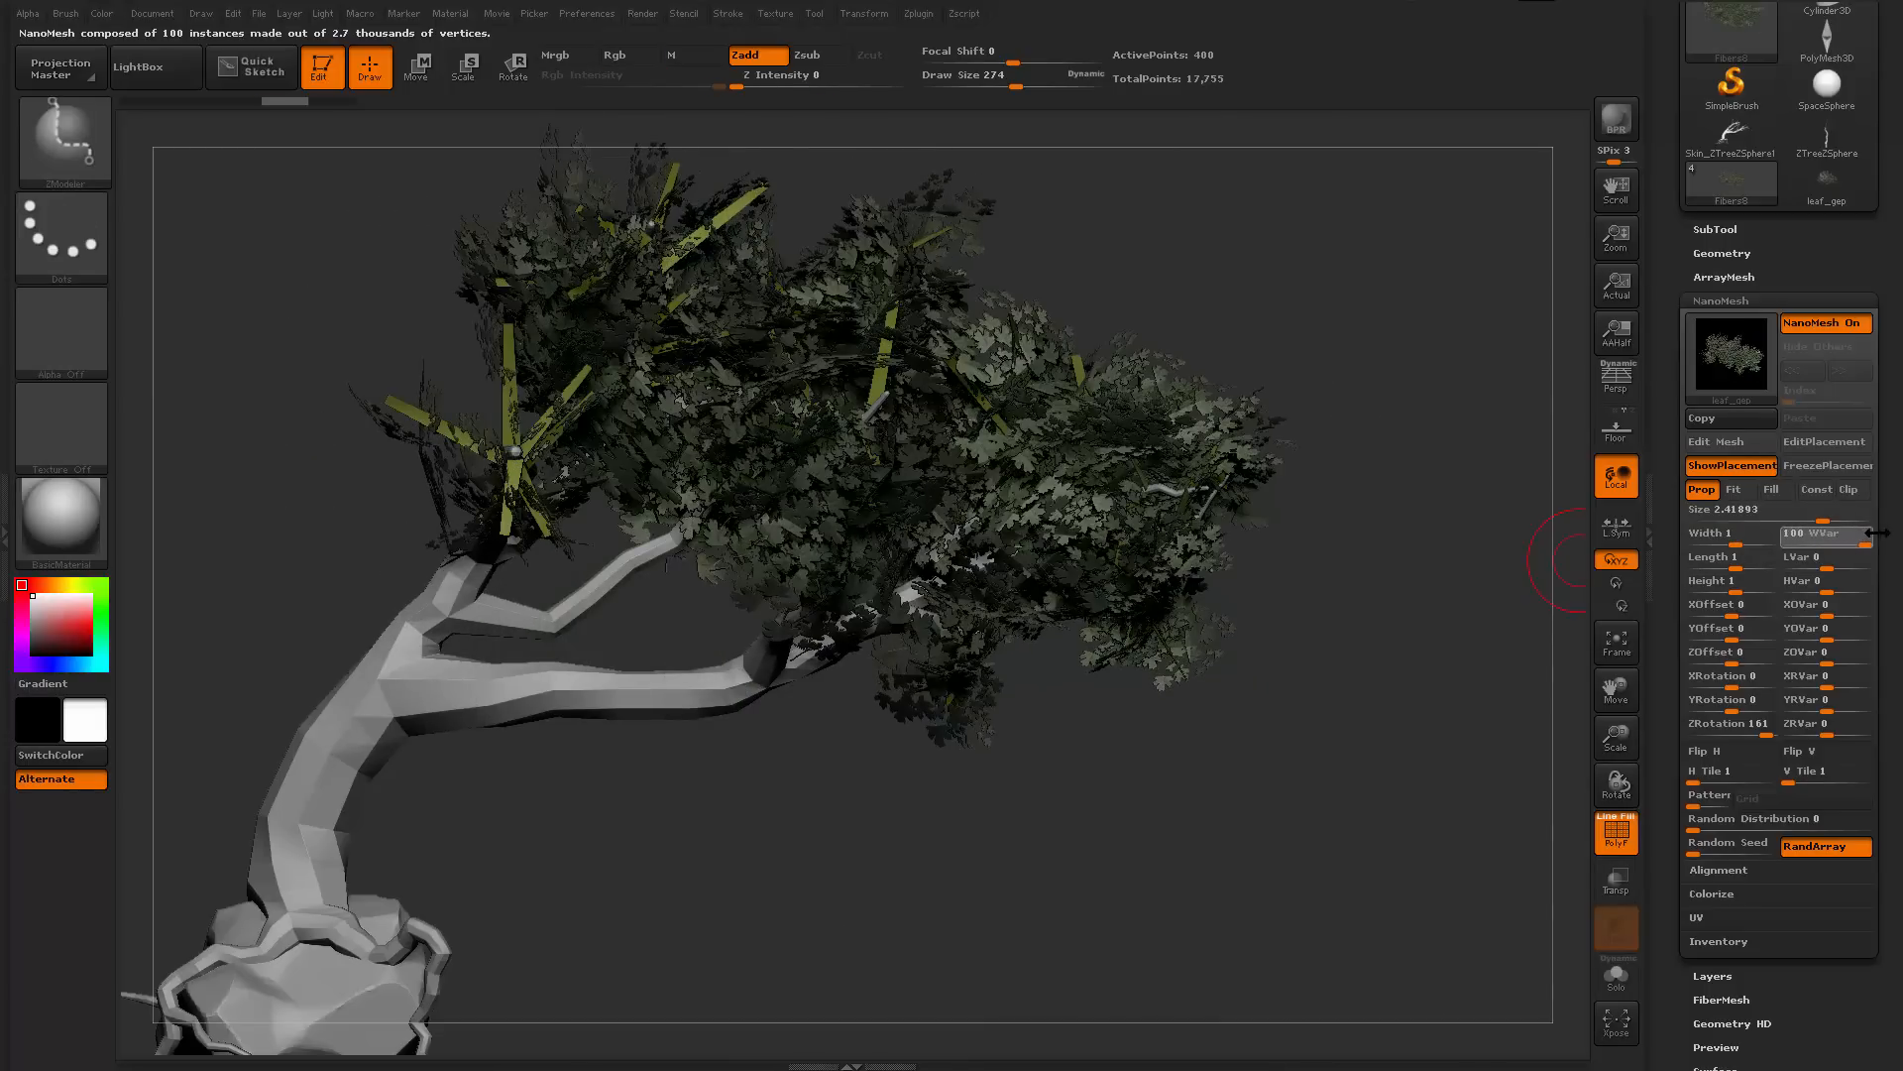
{"action": "key", "text": "ctrl+z"}
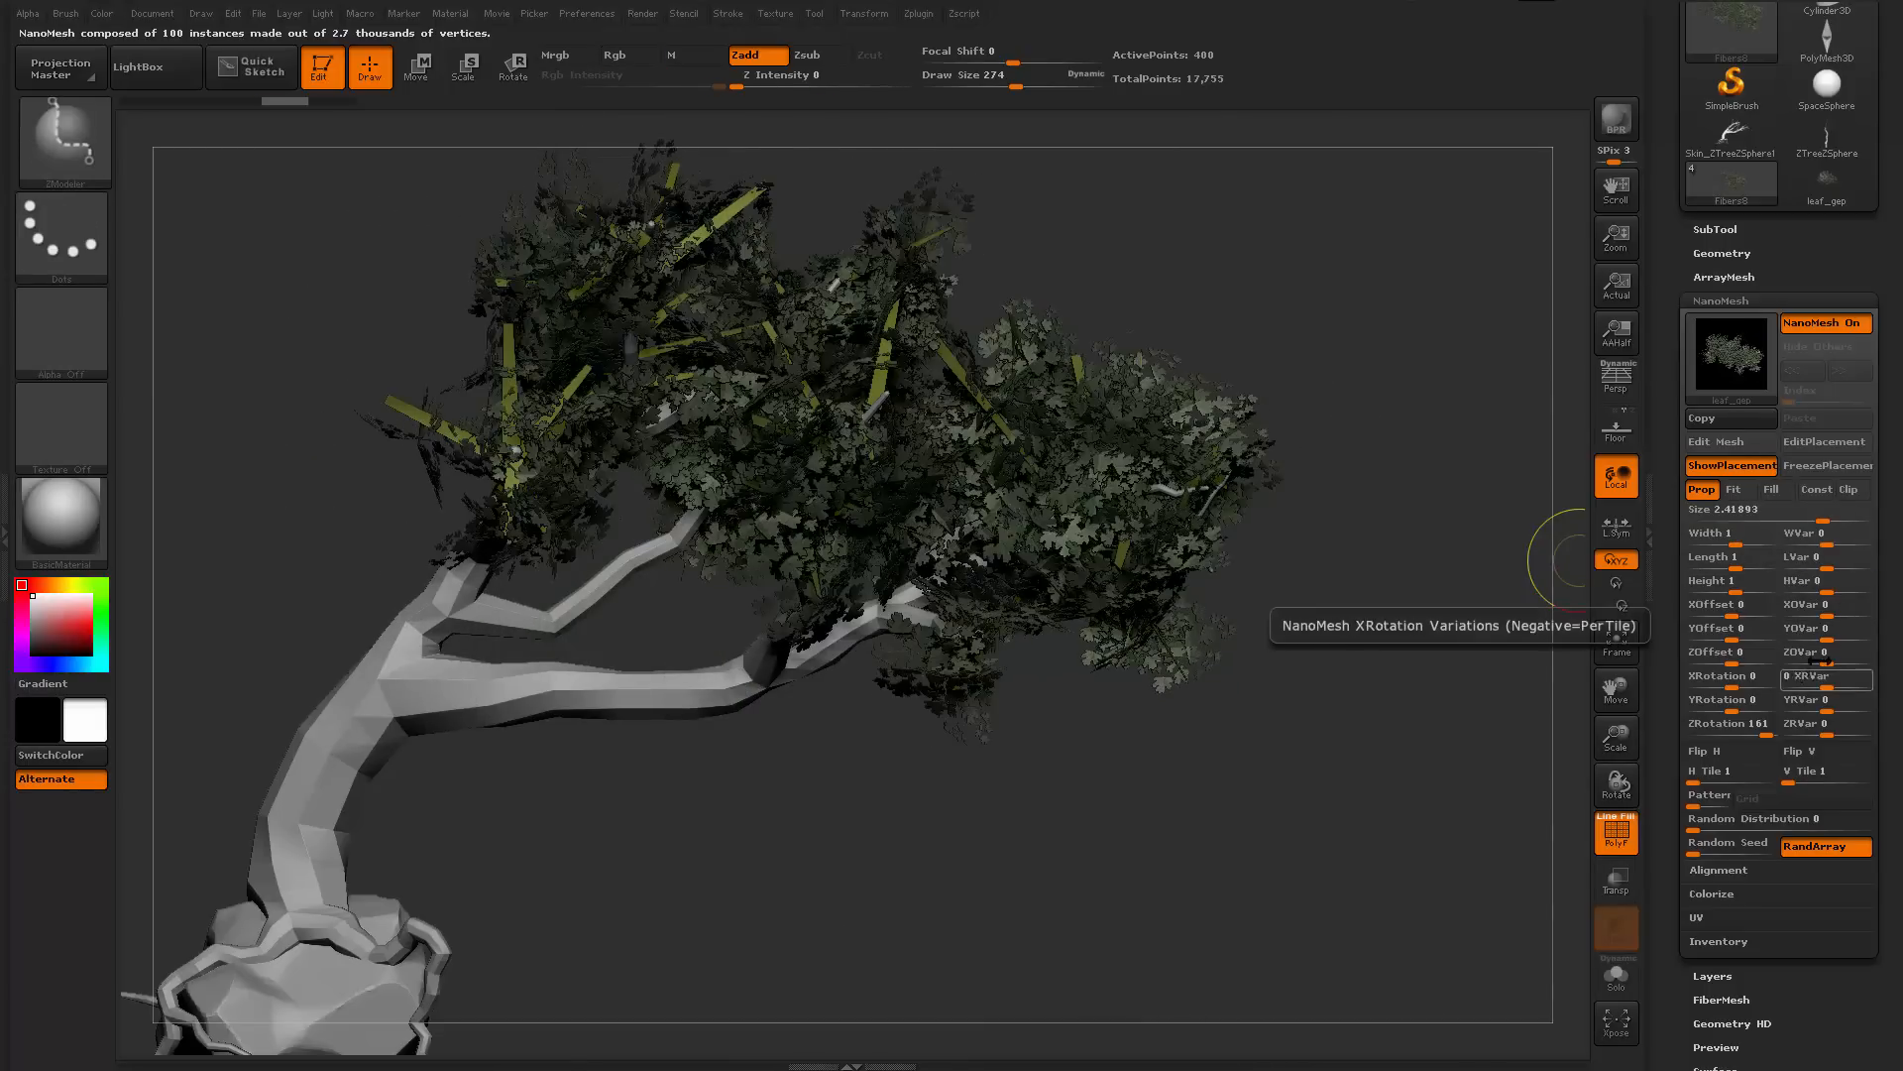
{"action": "left_click_drag", "start_coordinate": [1832, 662], "coordinate": [1830, 661]}
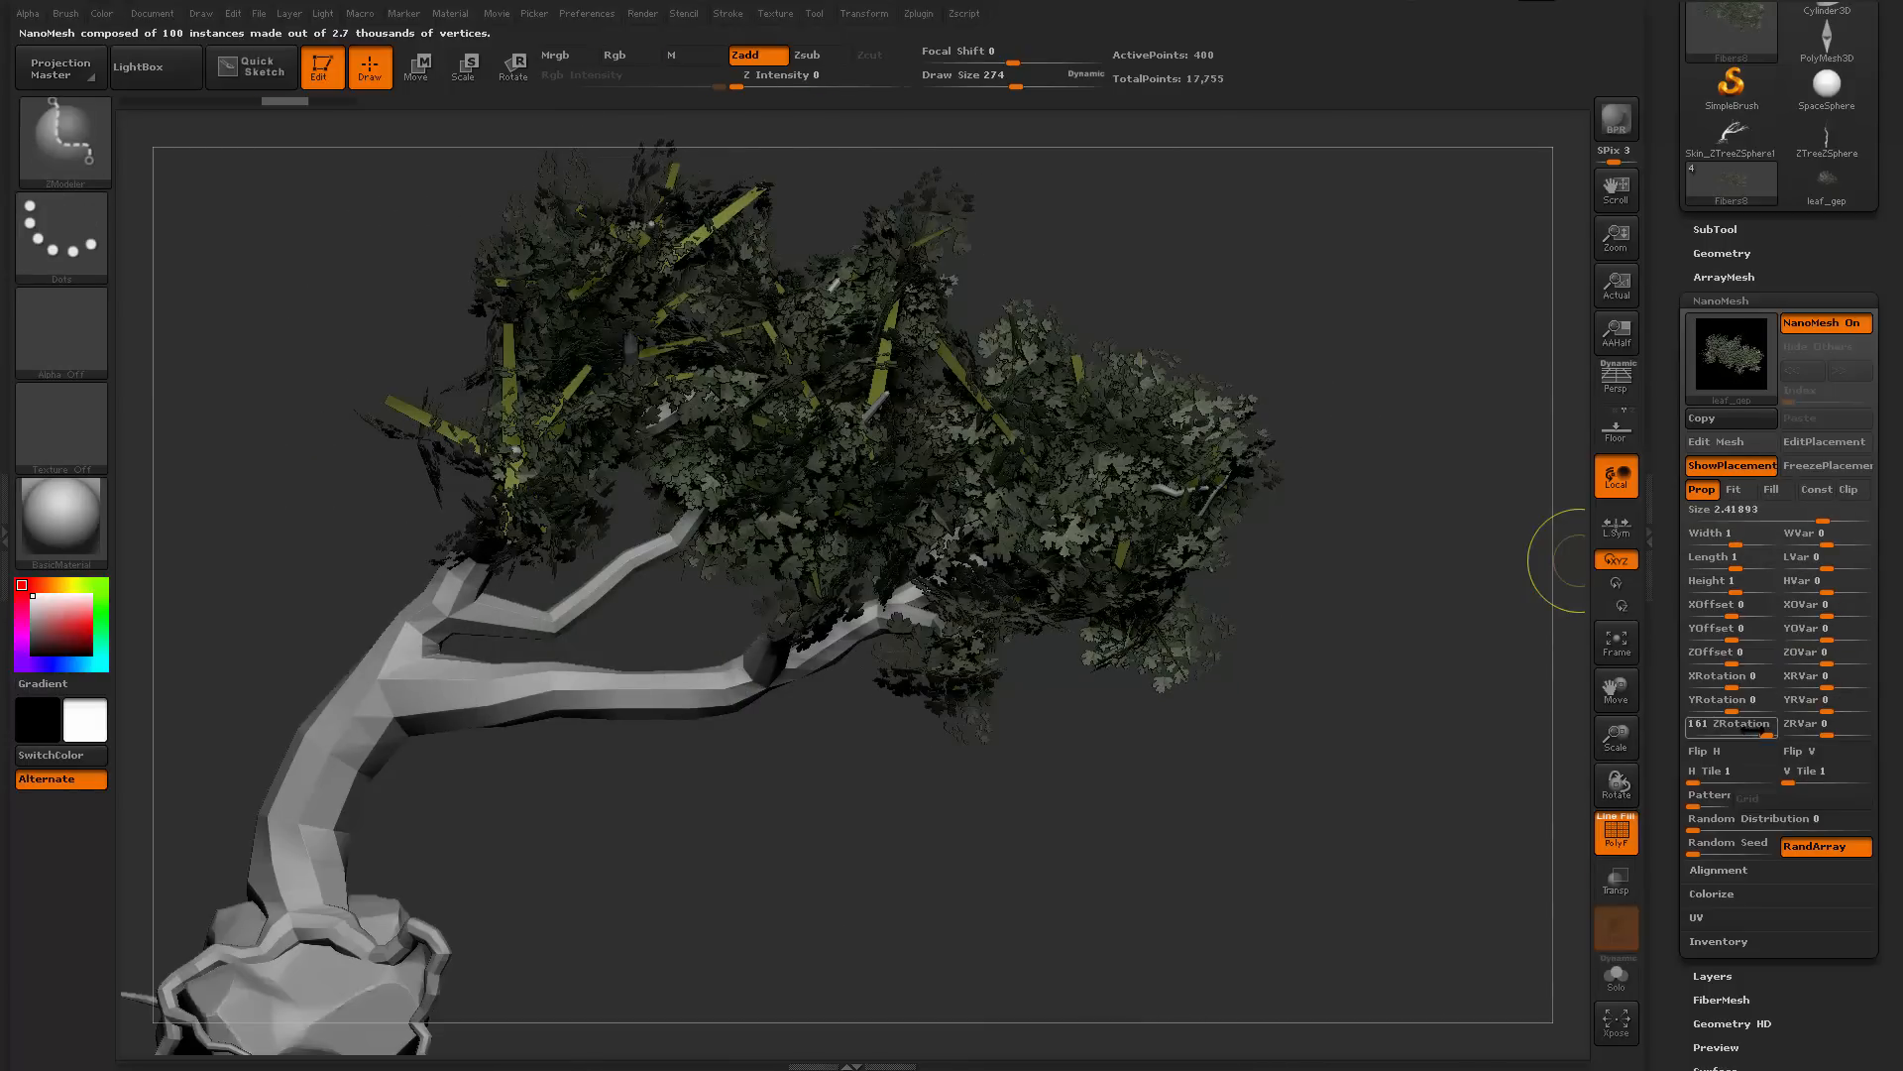
Set the leaf NanoMesh ZRotation to 0 and inspect the crown up close
{"action": "left_click_drag", "start_coordinate": [1745, 729], "coordinate": [1734, 789]}
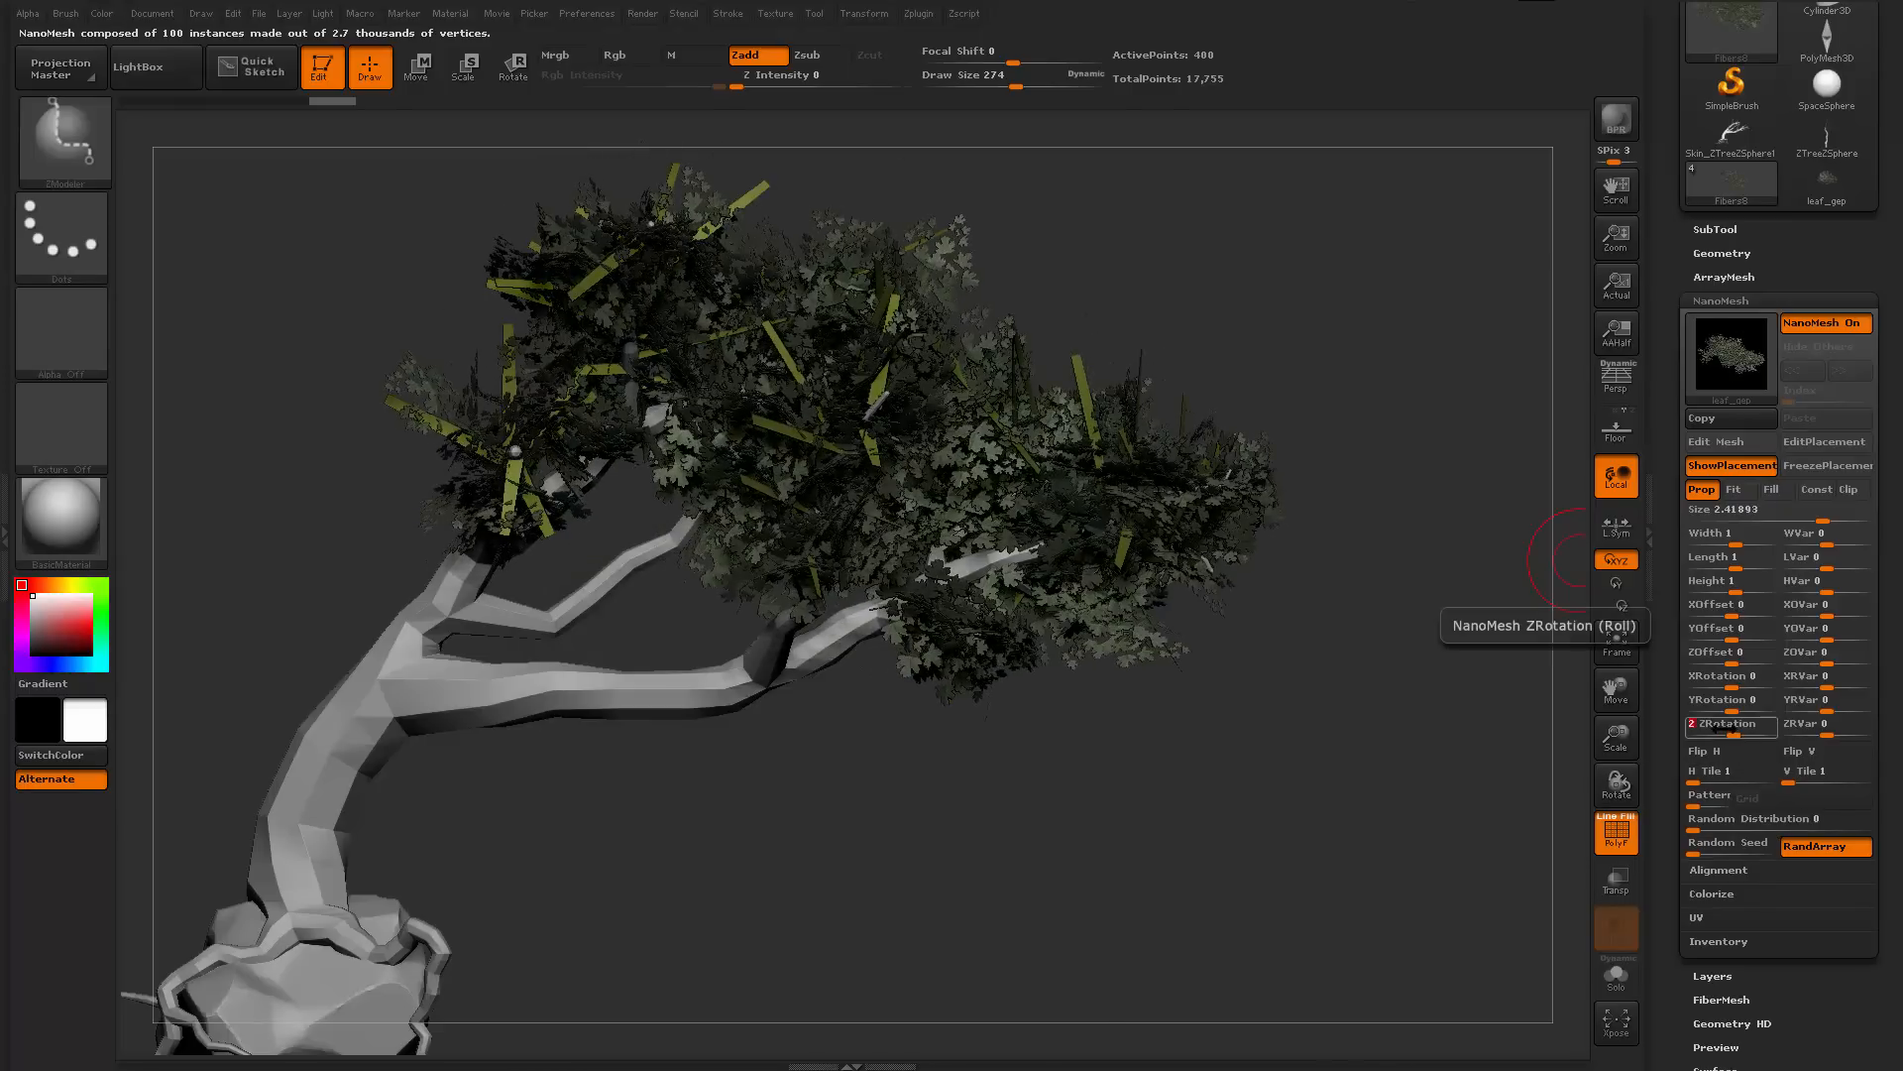
{"action": "key", "text": "Return"}
{"action": "left_click_drag", "start_coordinate": [1257, 858], "coordinate": [1467, 843]}
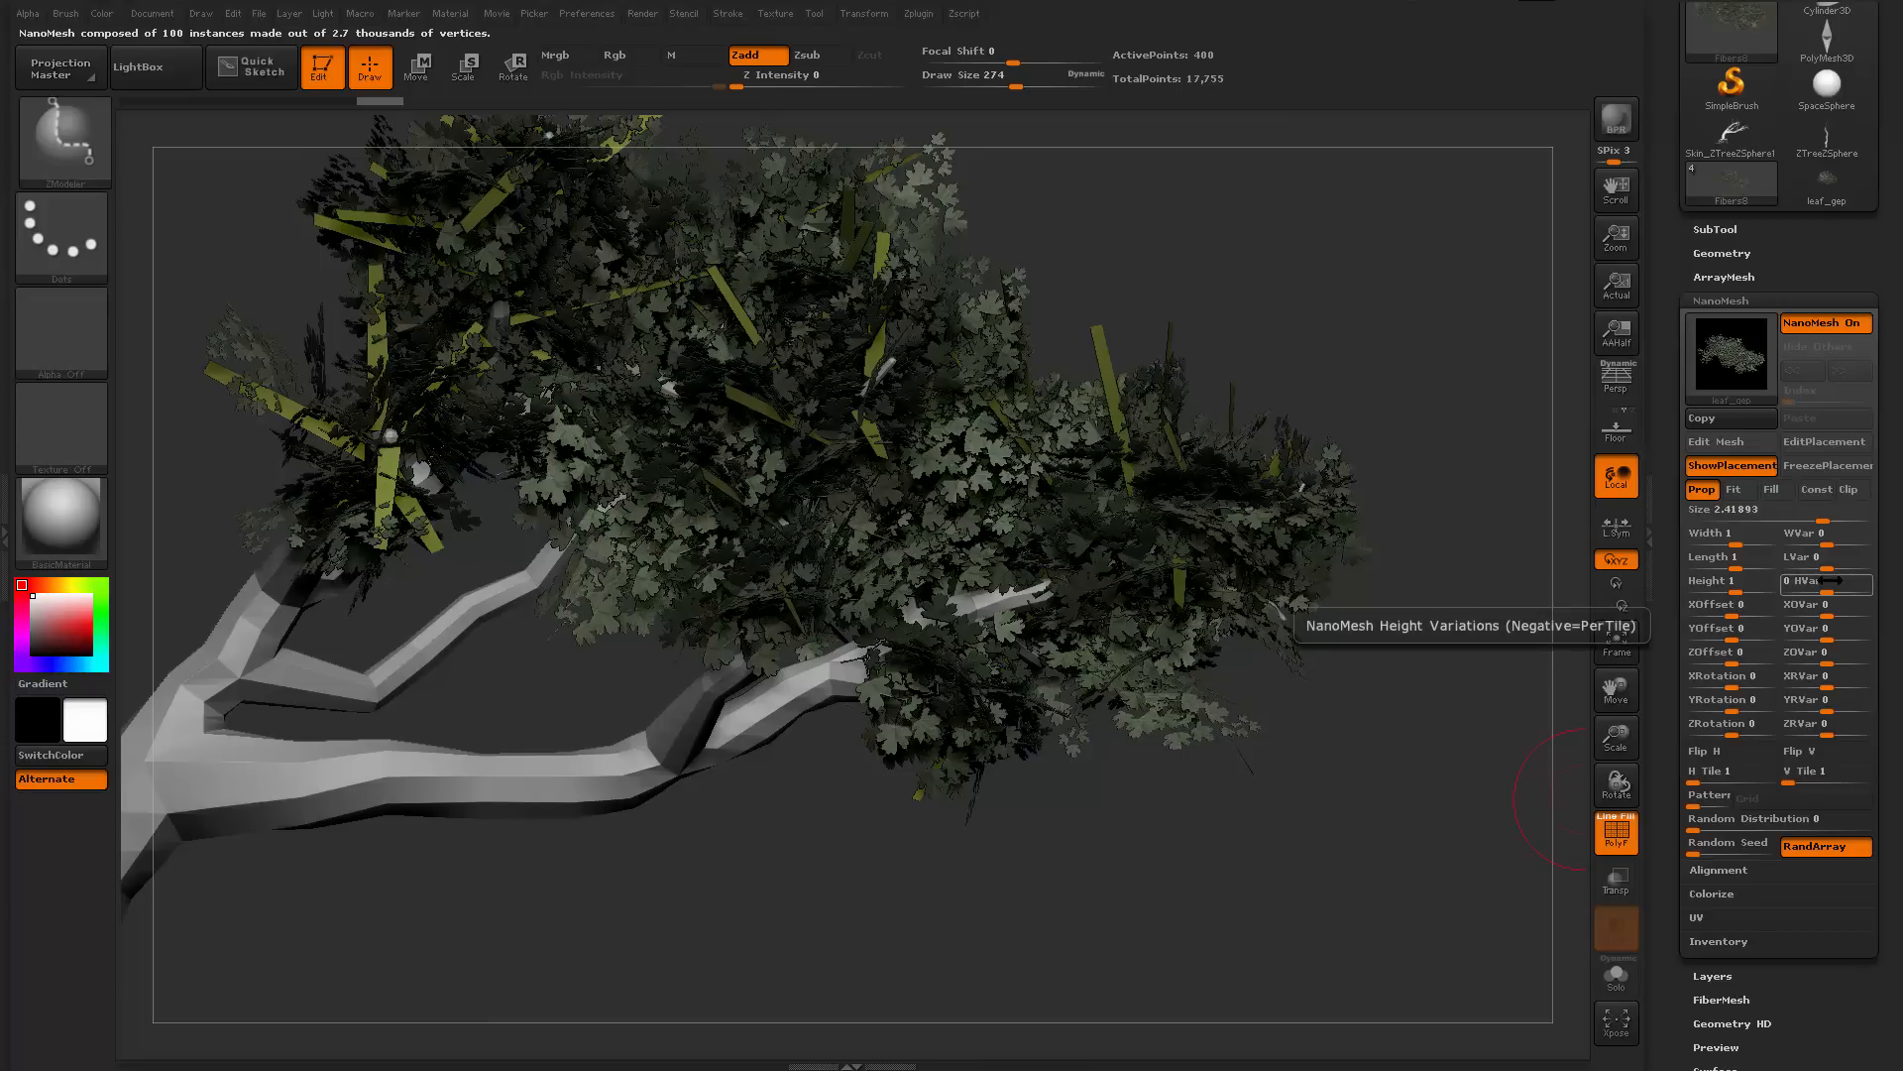
Set the leaf NanoMesh width variation to 41 and its length variation to 29
{"action": "left_click_drag", "start_coordinate": [1829, 545], "coordinate": [1843, 568]}
{"action": "left_click_drag", "start_coordinate": [1441, 785], "coordinate": [1574, 757]}
{"action": "left_click_drag", "start_coordinate": [1371, 838], "coordinate": [1620, 774]}
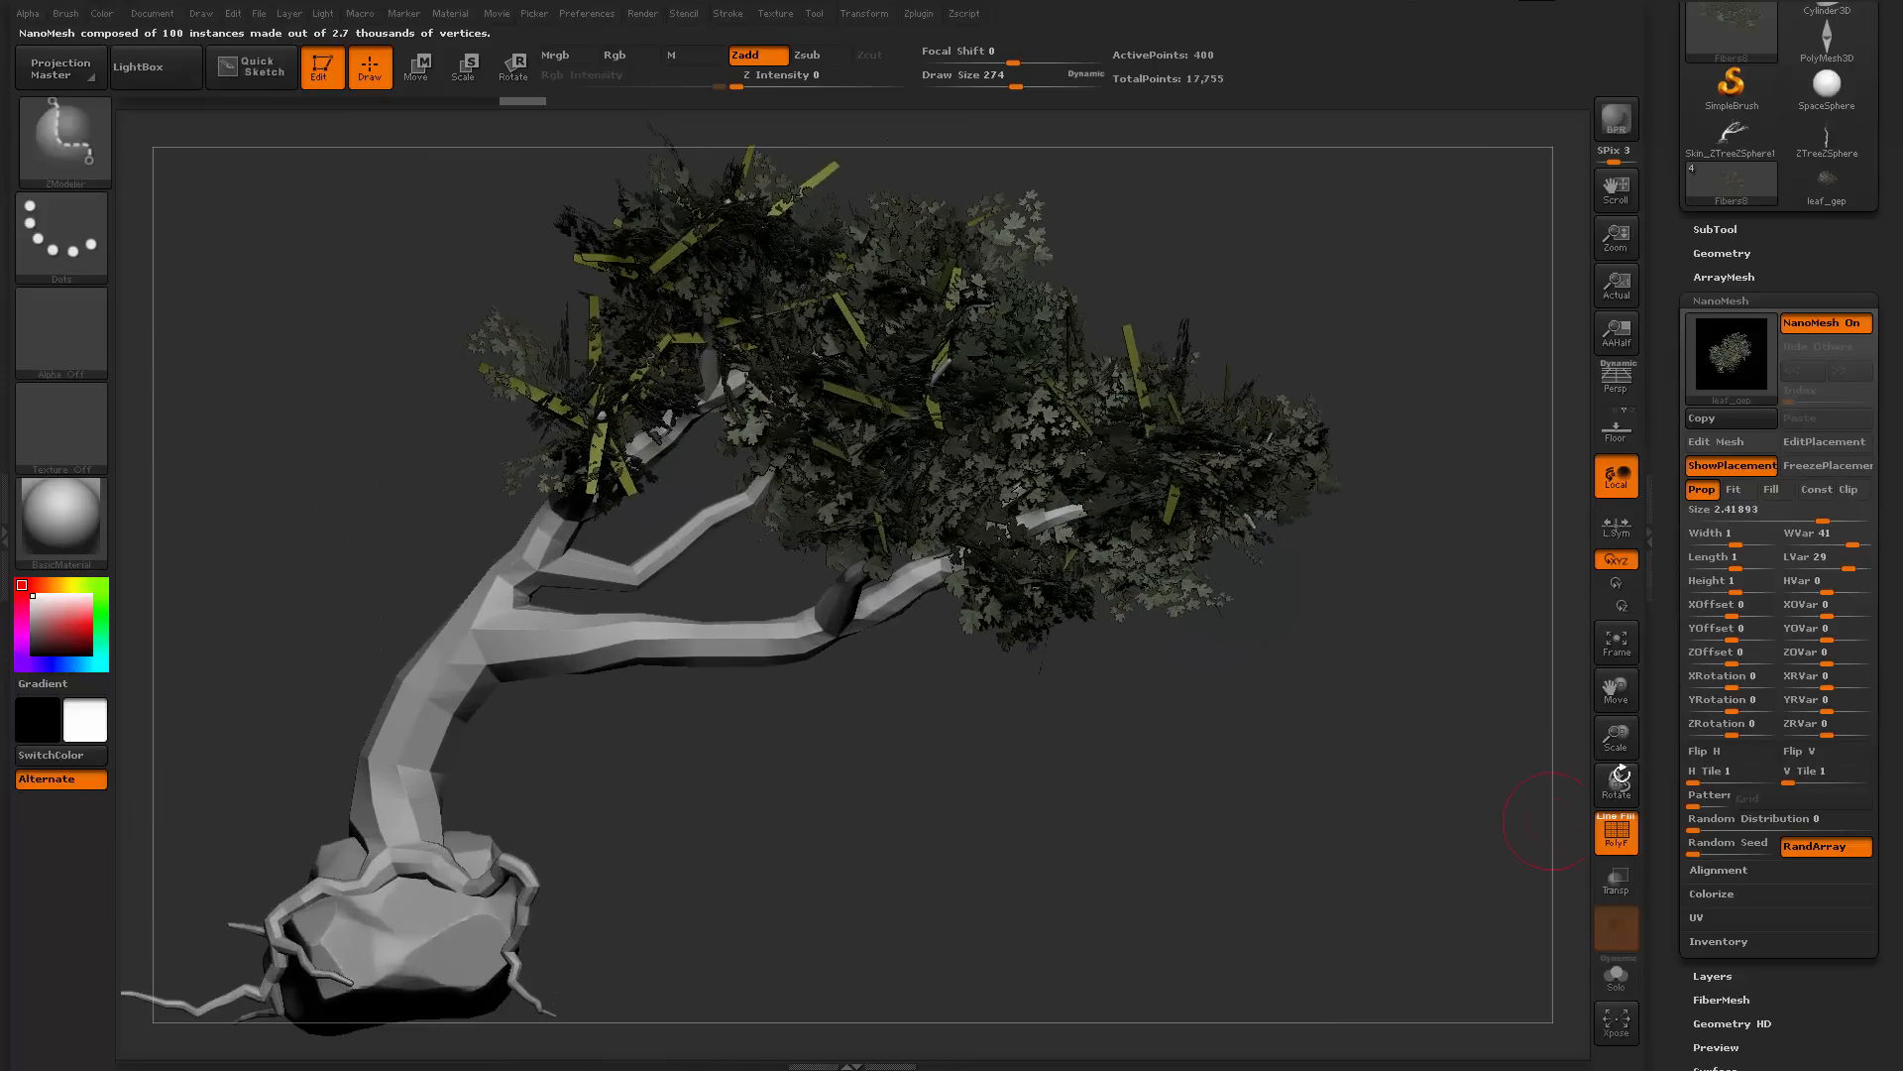
Convert the leaf NanoMesh instances on the fibers into real geometry with Convert BPR To Geo
{"action": "scroll", "coordinate": [1711, 518], "scroll_direction": "up", "scroll_amount": 3}
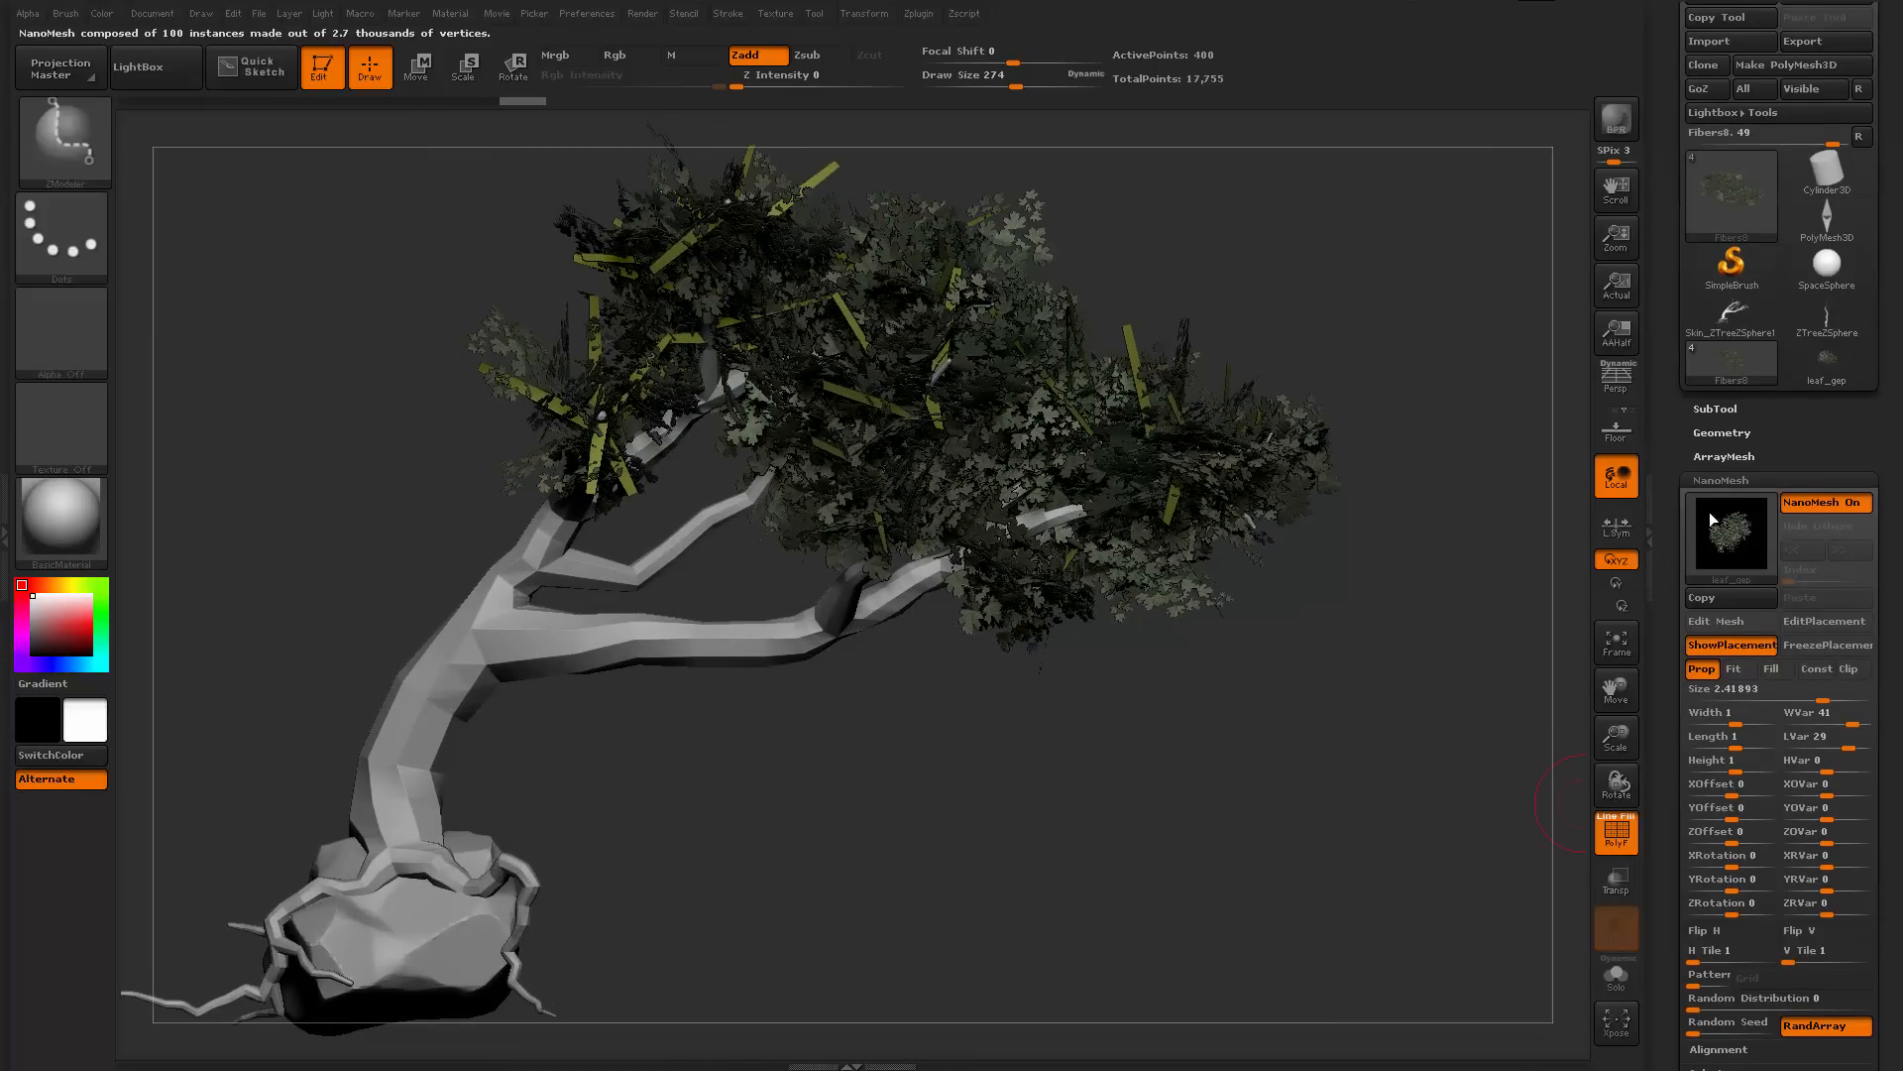
{"action": "left_click", "coordinate": [1721, 434]}
{"action": "left_click_drag", "start_coordinate": [1177, 783], "coordinate": [1487, 816], "text": "alt"}
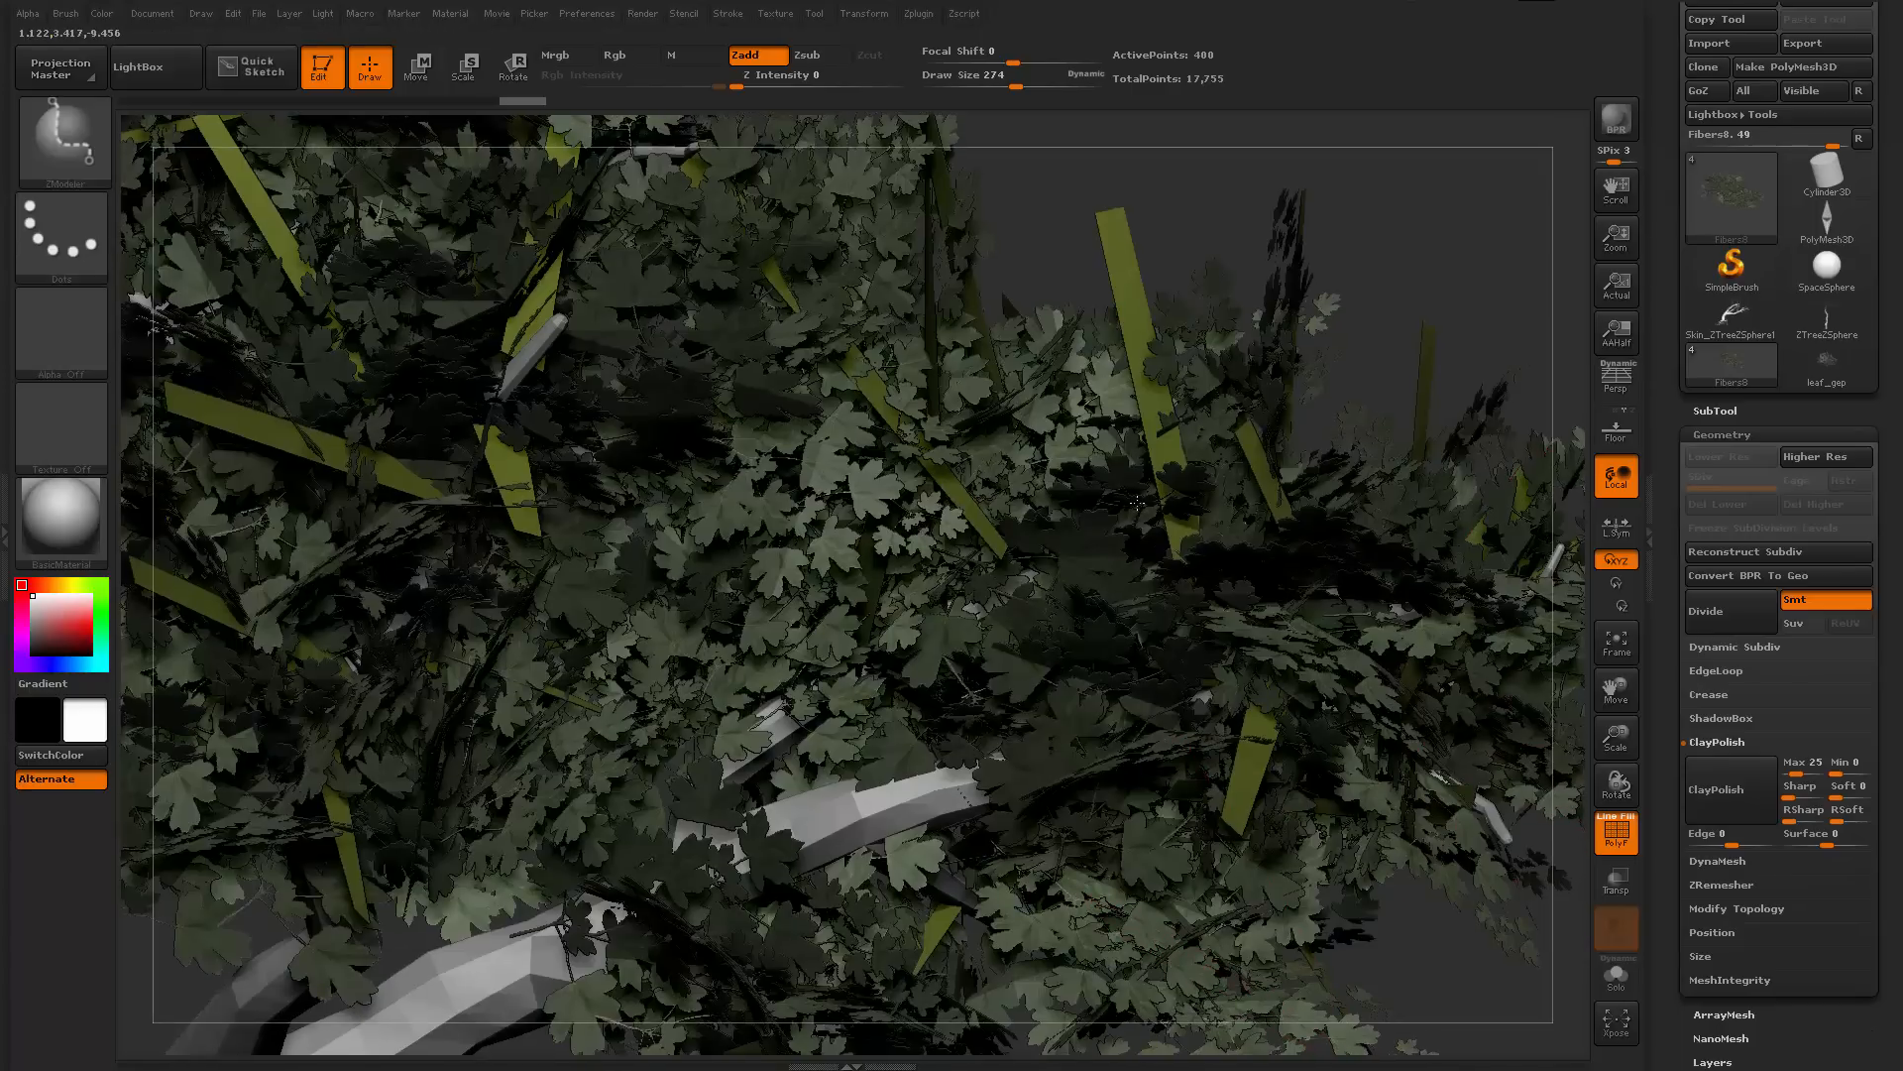
{"action": "key", "text": "f"}
{"action": "left_click_drag", "start_coordinate": [1670, 831], "coordinate": [1677, 648]}
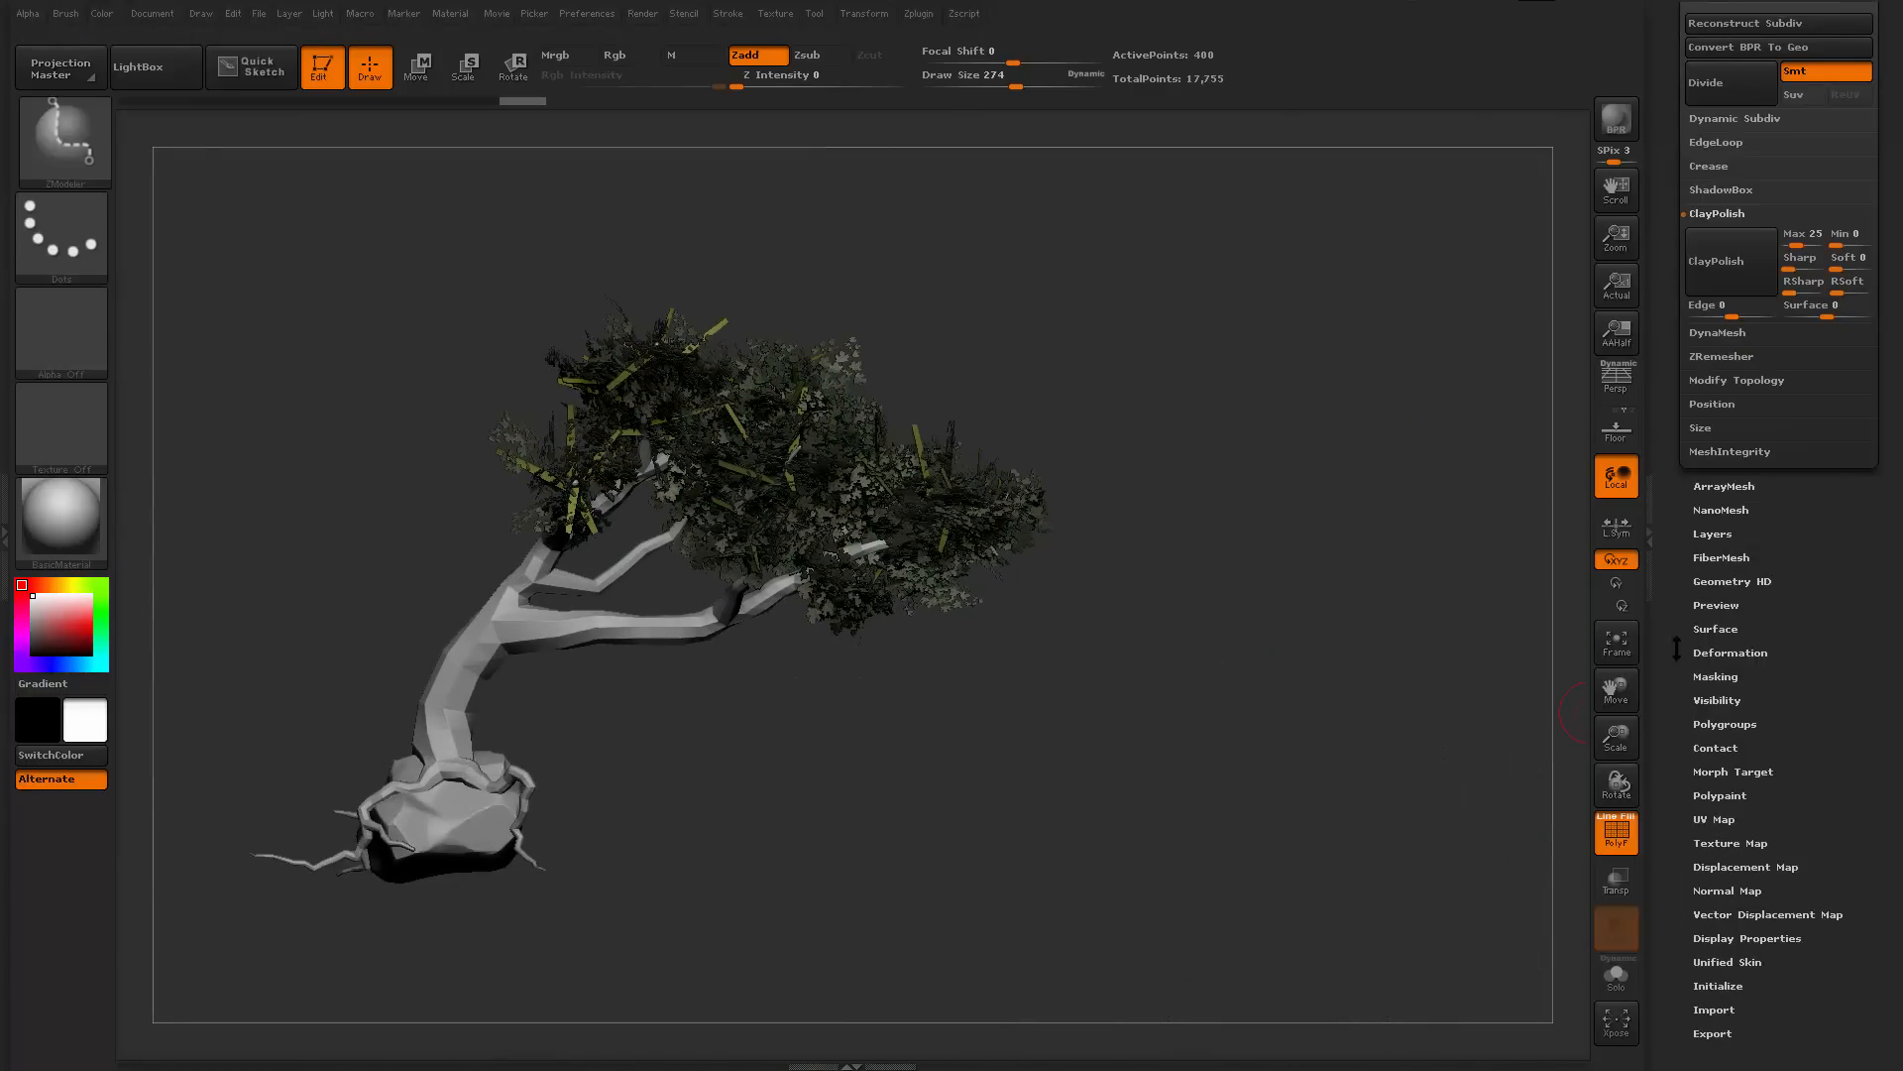
{"action": "left_click", "coordinate": [1721, 510]}
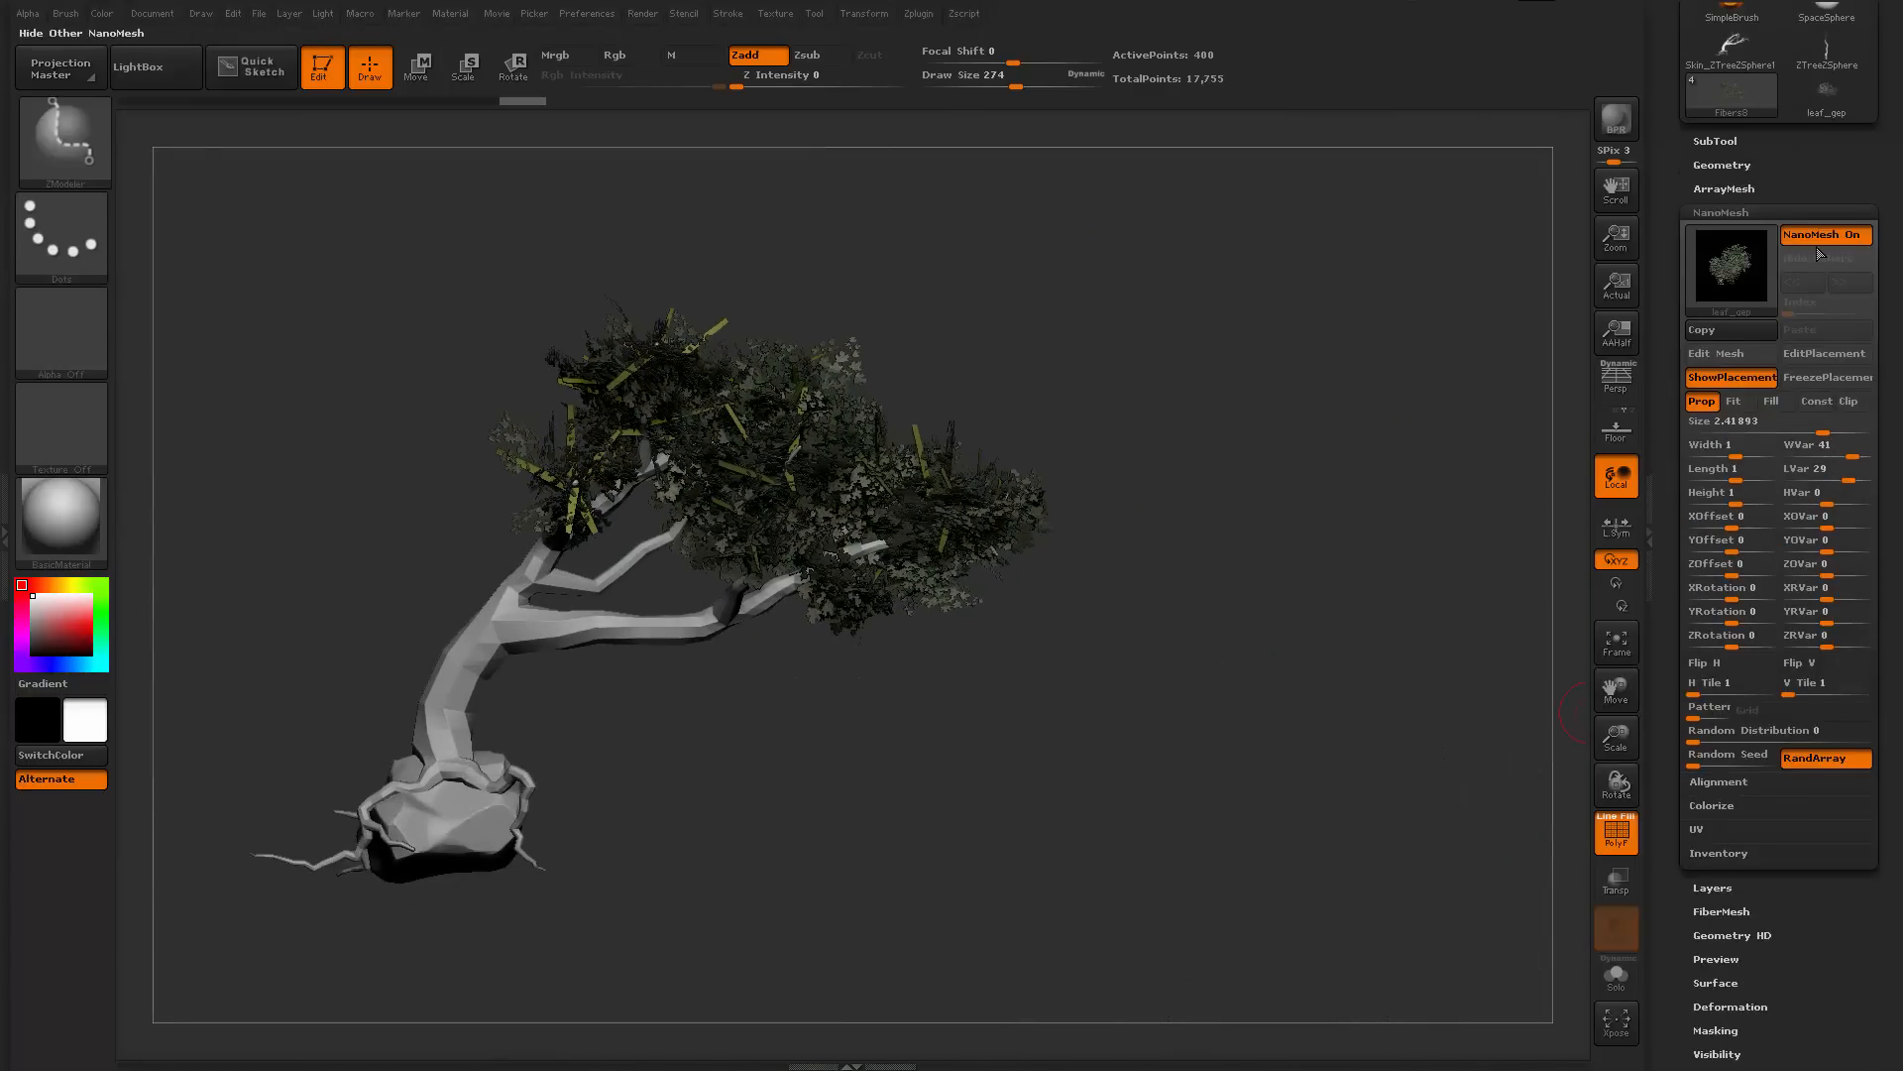
{"action": "left_click", "coordinate": [1824, 234]}
{"action": "left_click", "coordinate": [1826, 234]}
{"action": "left_click_drag", "start_coordinate": [1669, 267], "coordinate": [1709, 292]}
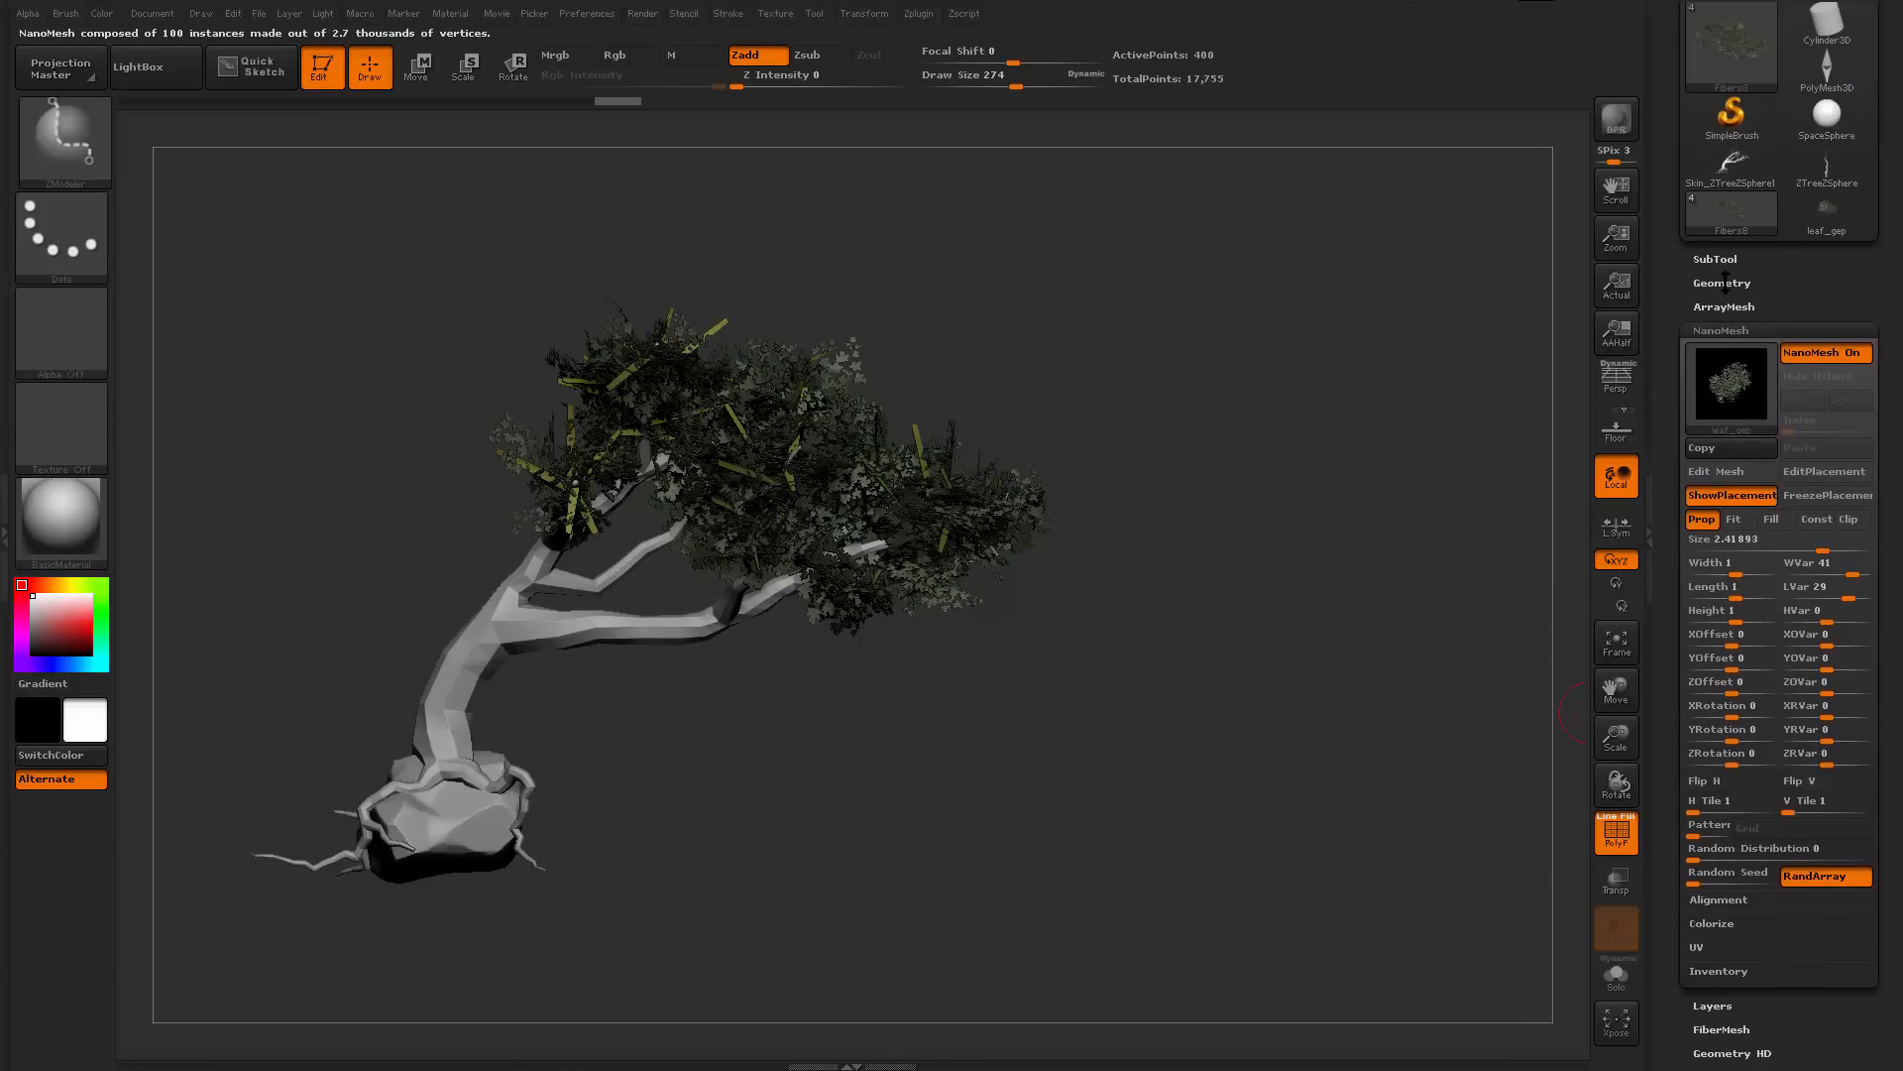
{"action": "left_click", "coordinate": [1723, 282]}
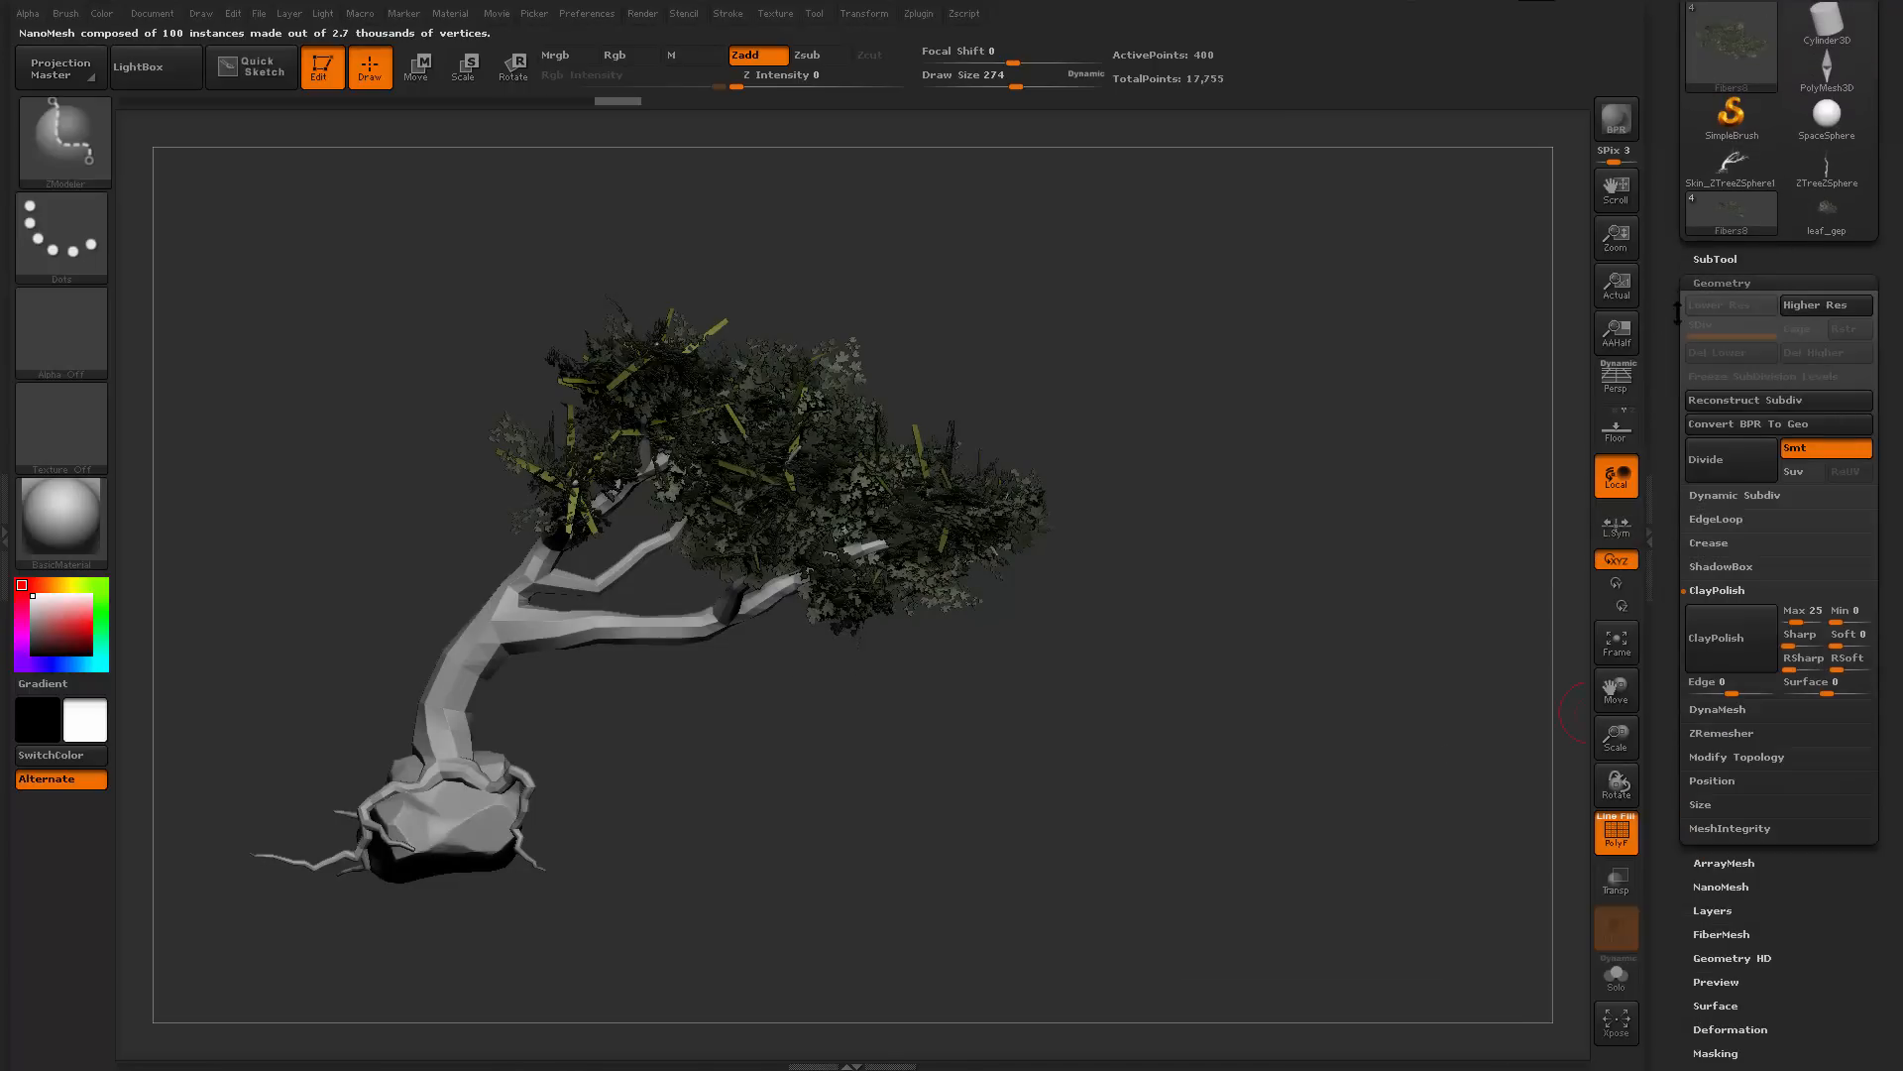
{"action": "left_click", "coordinate": [1771, 425]}
{"action": "left_click_drag", "start_coordinate": [1261, 628], "coordinate": [1576, 635]}
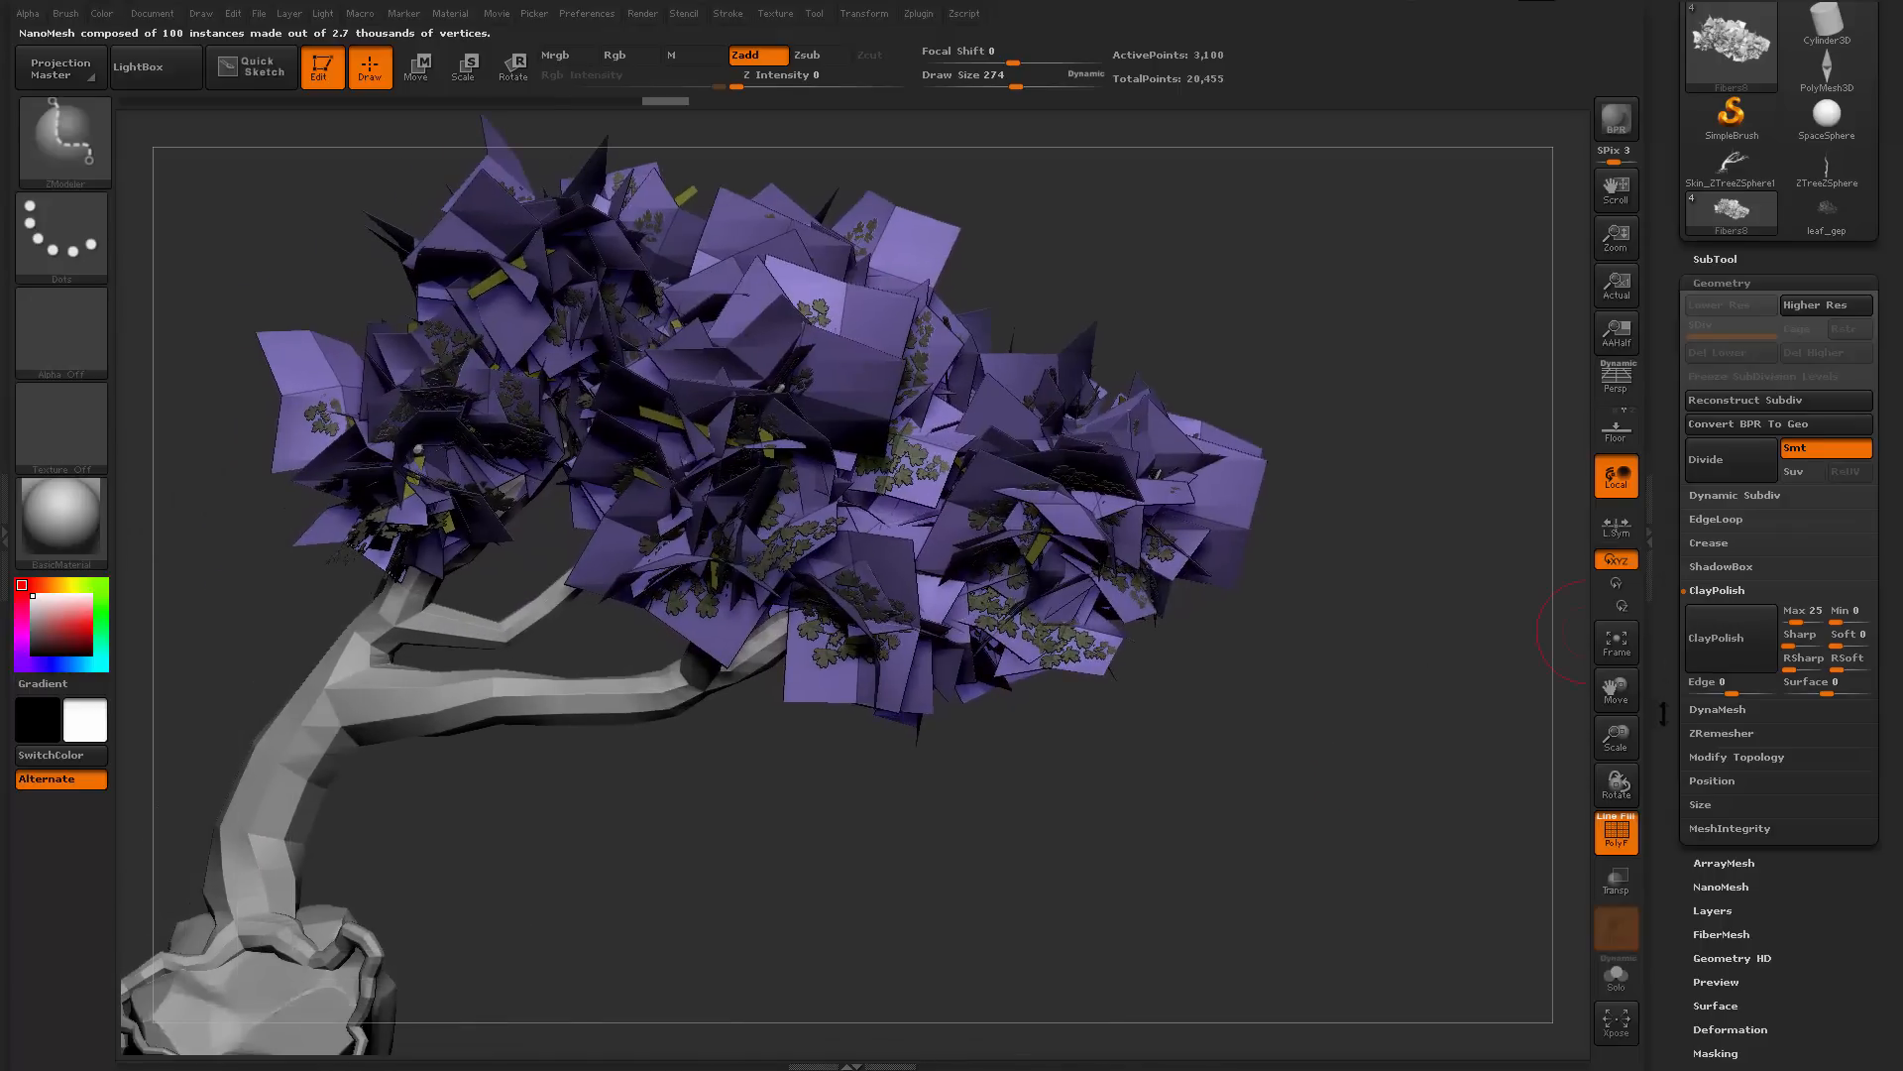
Turn off NanoMesh on the converted fibers so only the real leaf-card geometry is displayed
{"action": "left_click_drag", "start_coordinate": [1663, 714], "coordinate": [1663, 401]}
{"action": "left_click", "coordinate": [1721, 576]}
{"action": "left_click_drag", "start_coordinate": [1822, 123], "coordinate": [1822, 352]}
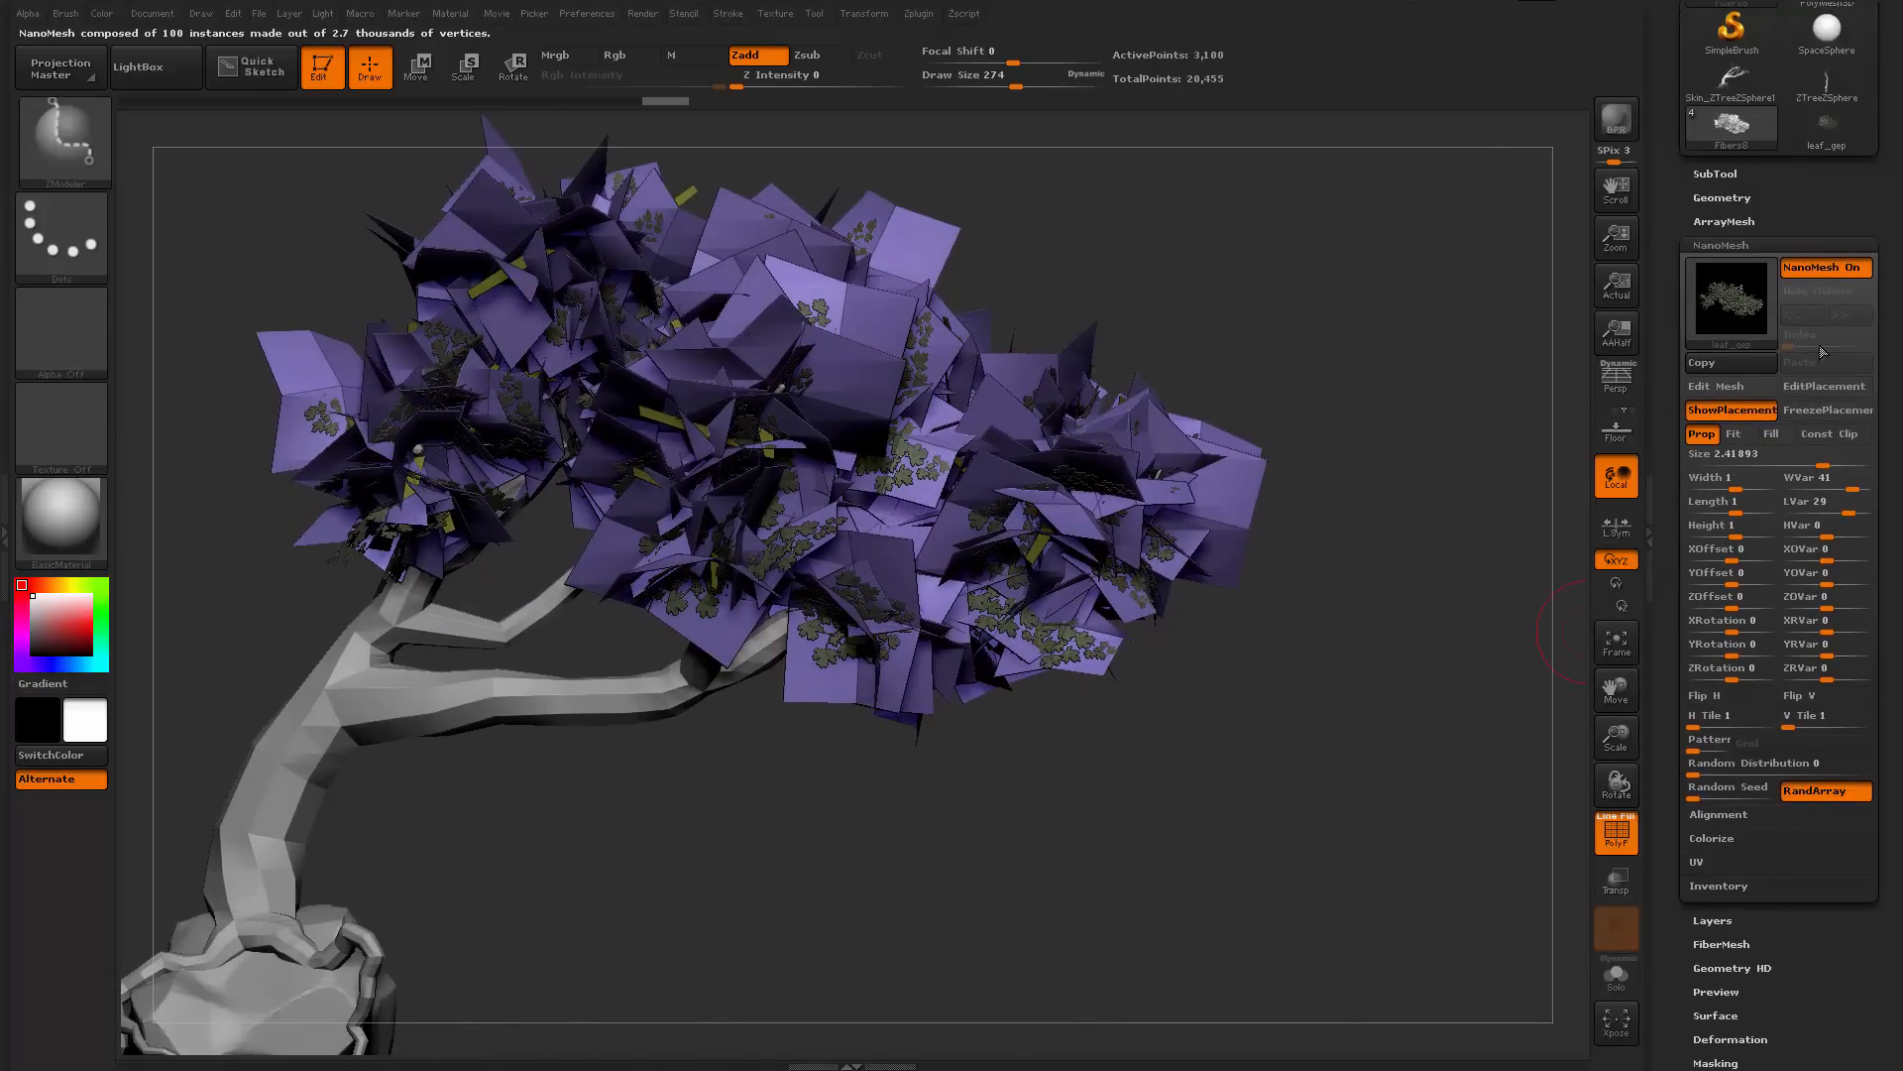
{"action": "left_click", "coordinate": [1829, 269]}
{"action": "left_click_drag", "start_coordinate": [1446, 546], "coordinate": [1427, 465]}
{"action": "left_click_drag", "start_coordinate": [1427, 465], "coordinate": [1439, 544], "text": "alt"}
{"action": "left_click", "coordinate": [1650, 367]}
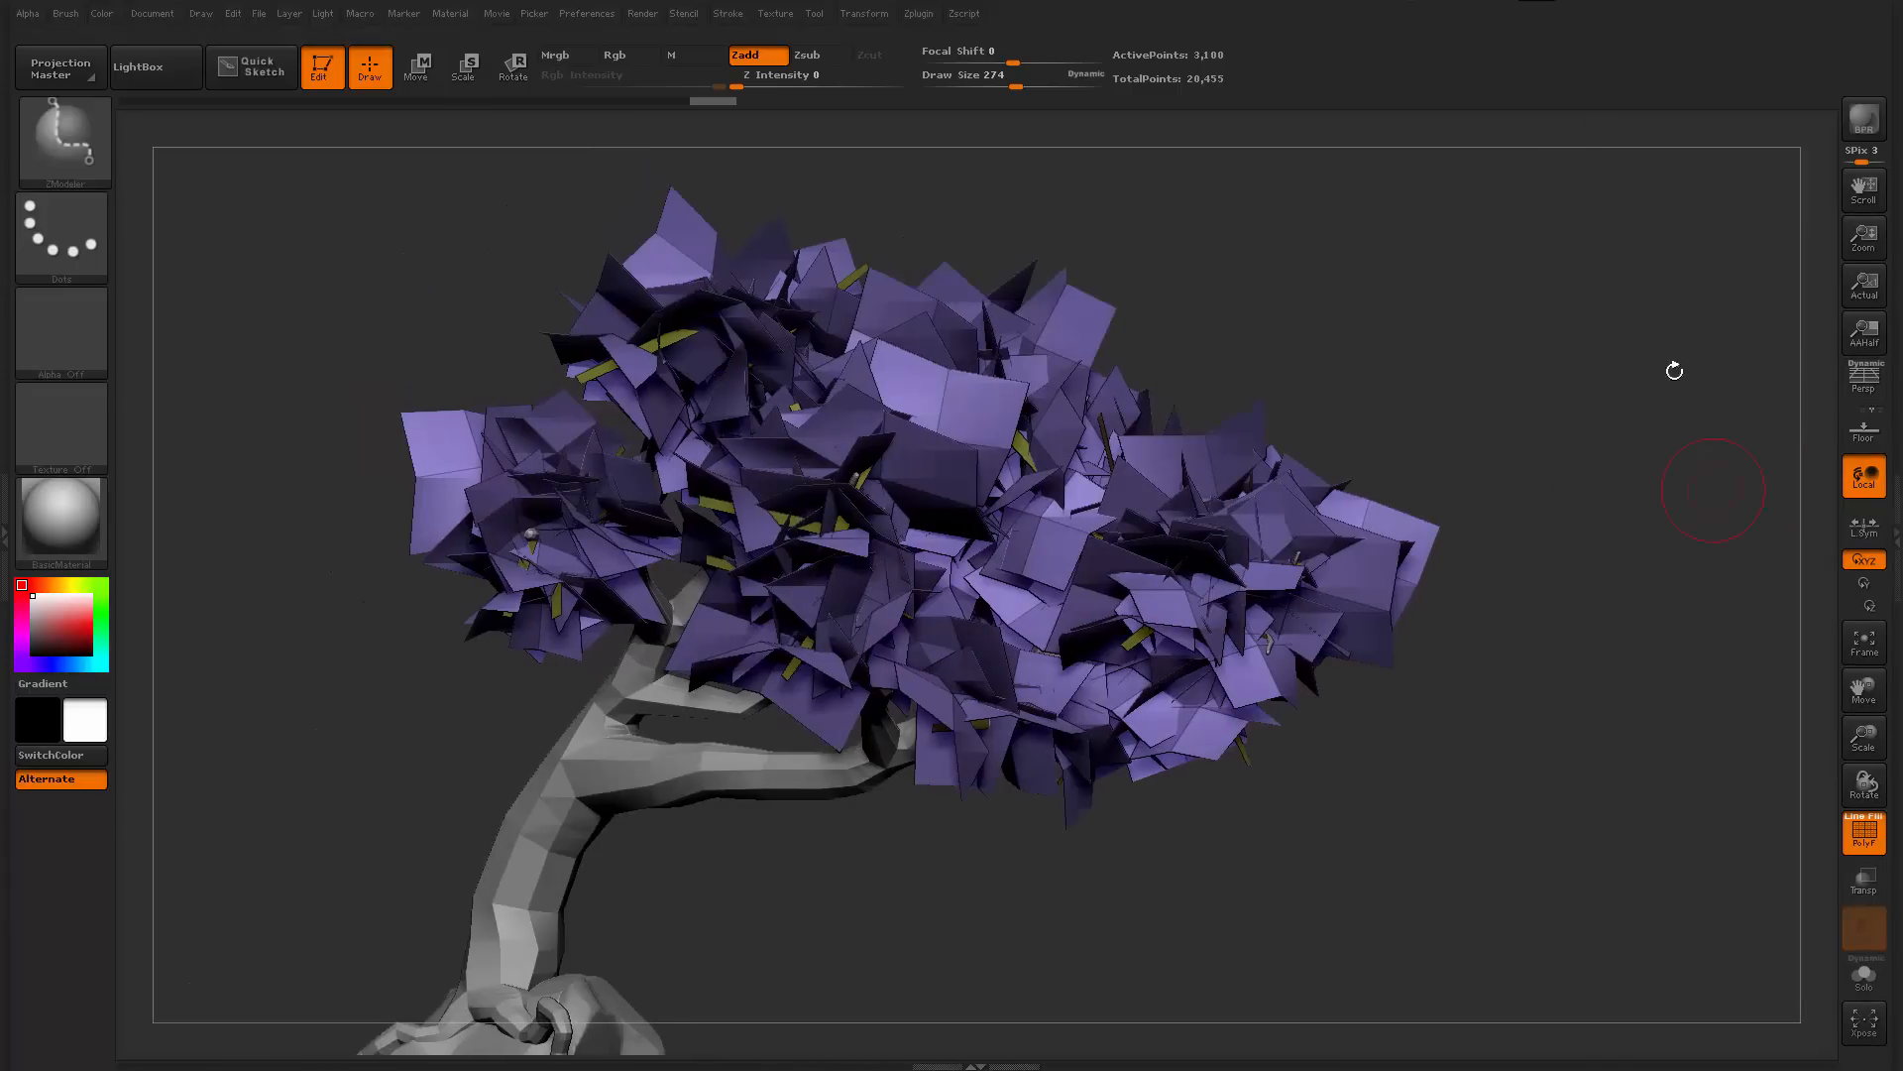
Check the converted leaf subtool's polygon and point counts and inspect its leaf cards up close
{"action": "left_click", "coordinate": [1863, 419]}
{"action": "left_click", "coordinate": [1720, 174]}
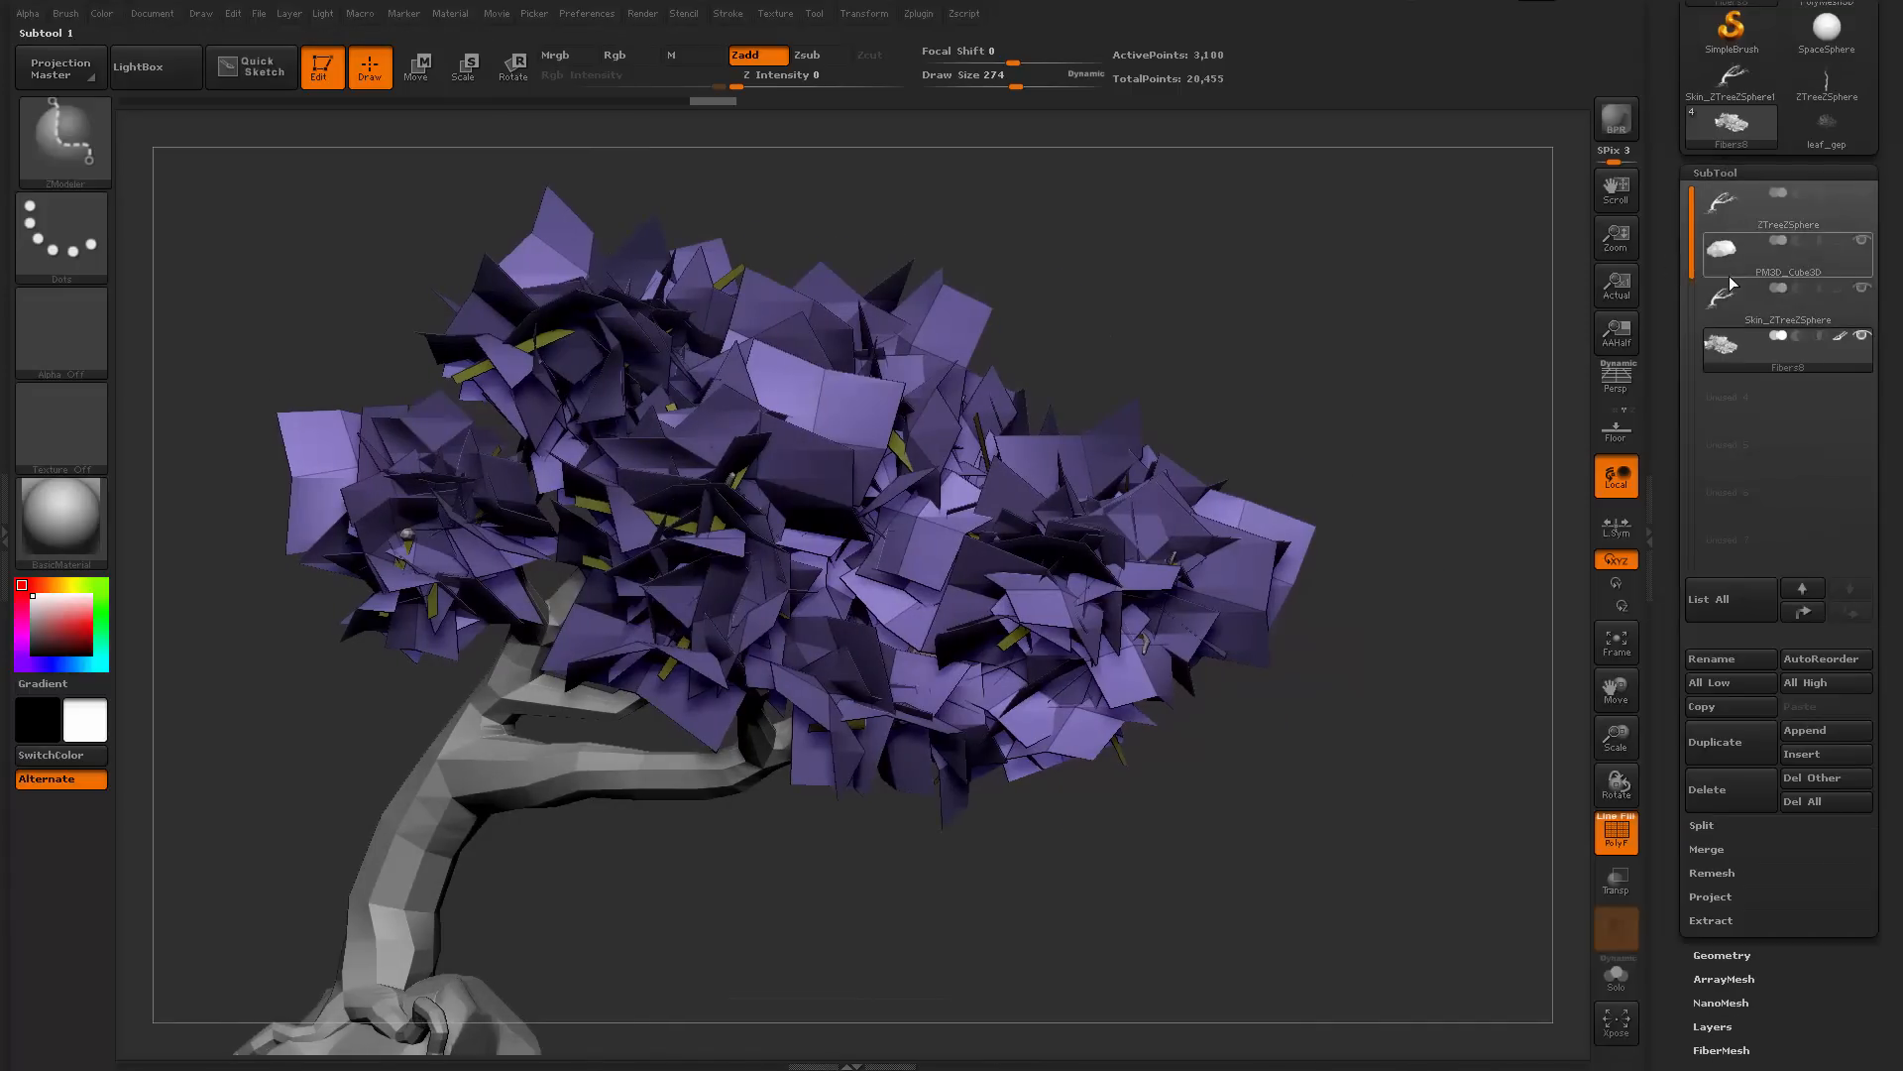
{"action": "mouse_move", "coordinate": [1723, 353]}
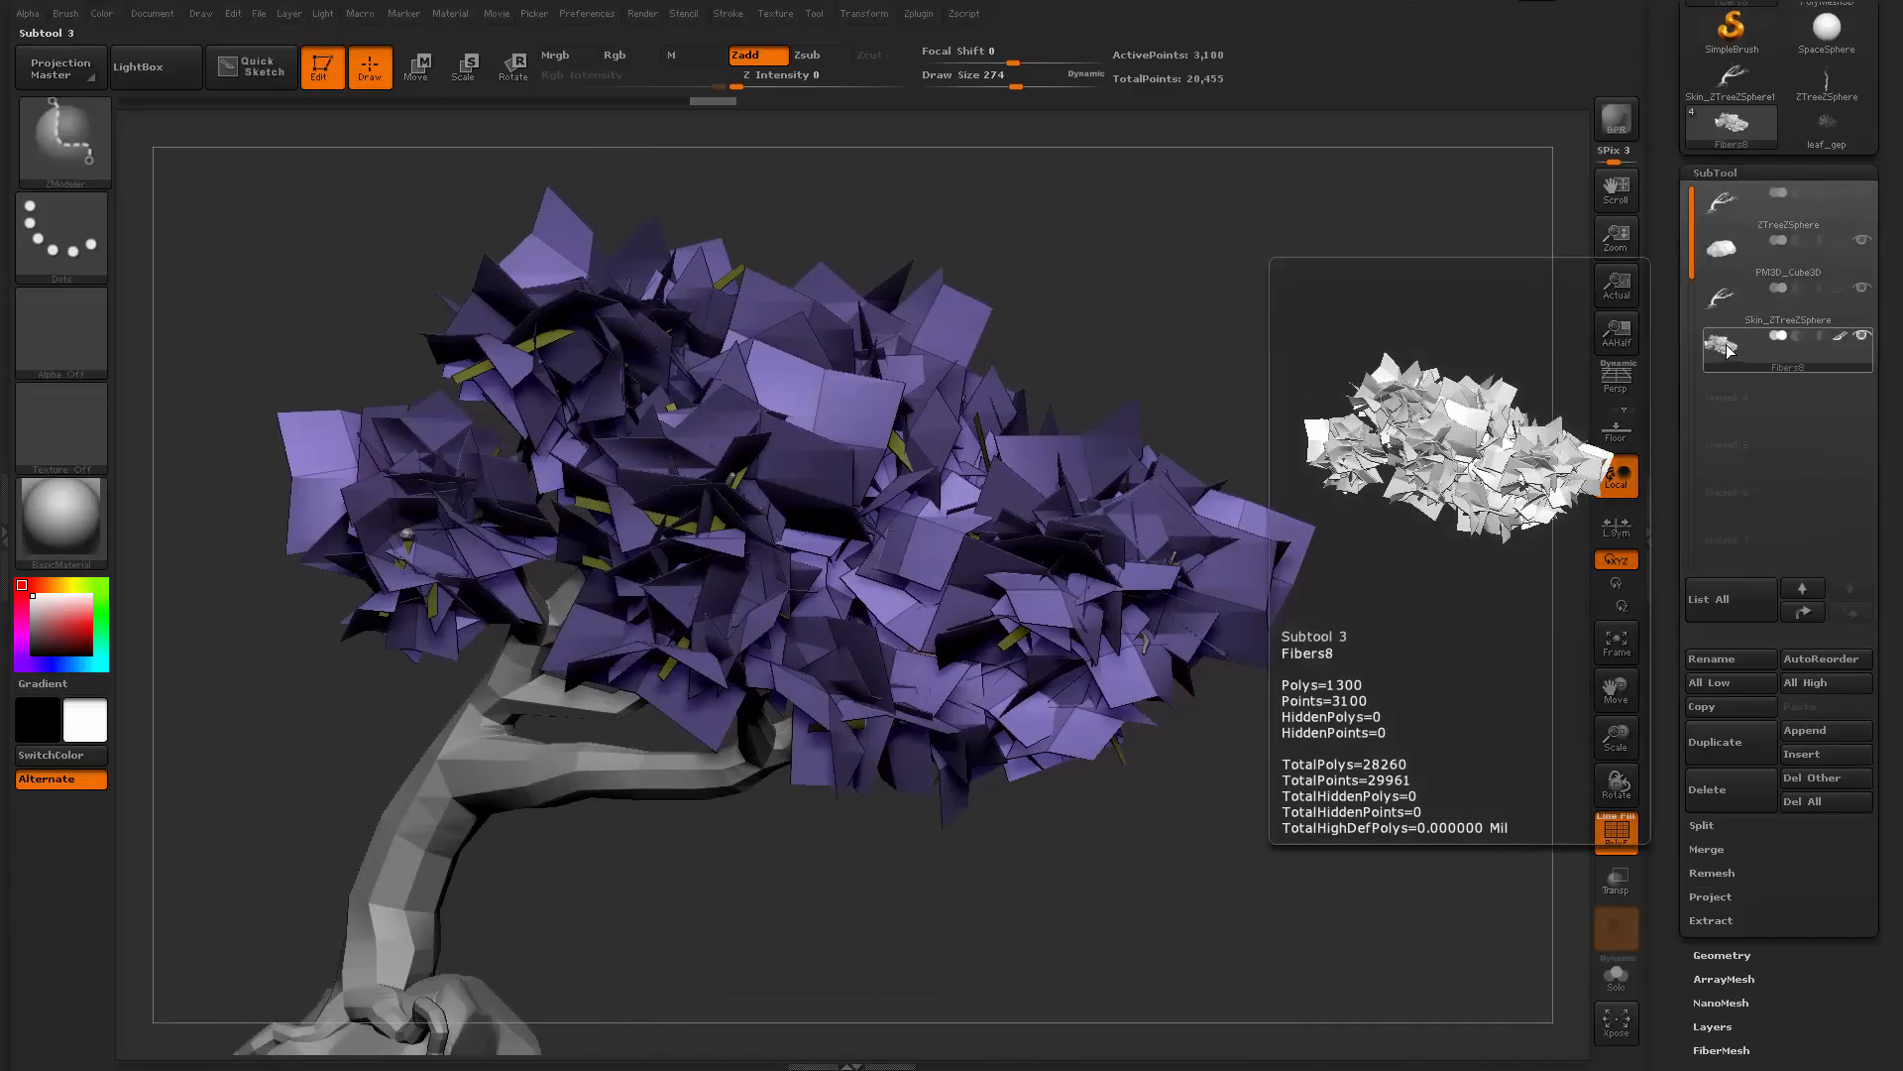
{"action": "left_click_drag", "start_coordinate": [1359, 688], "coordinate": [1395, 645], "text": "alt"}
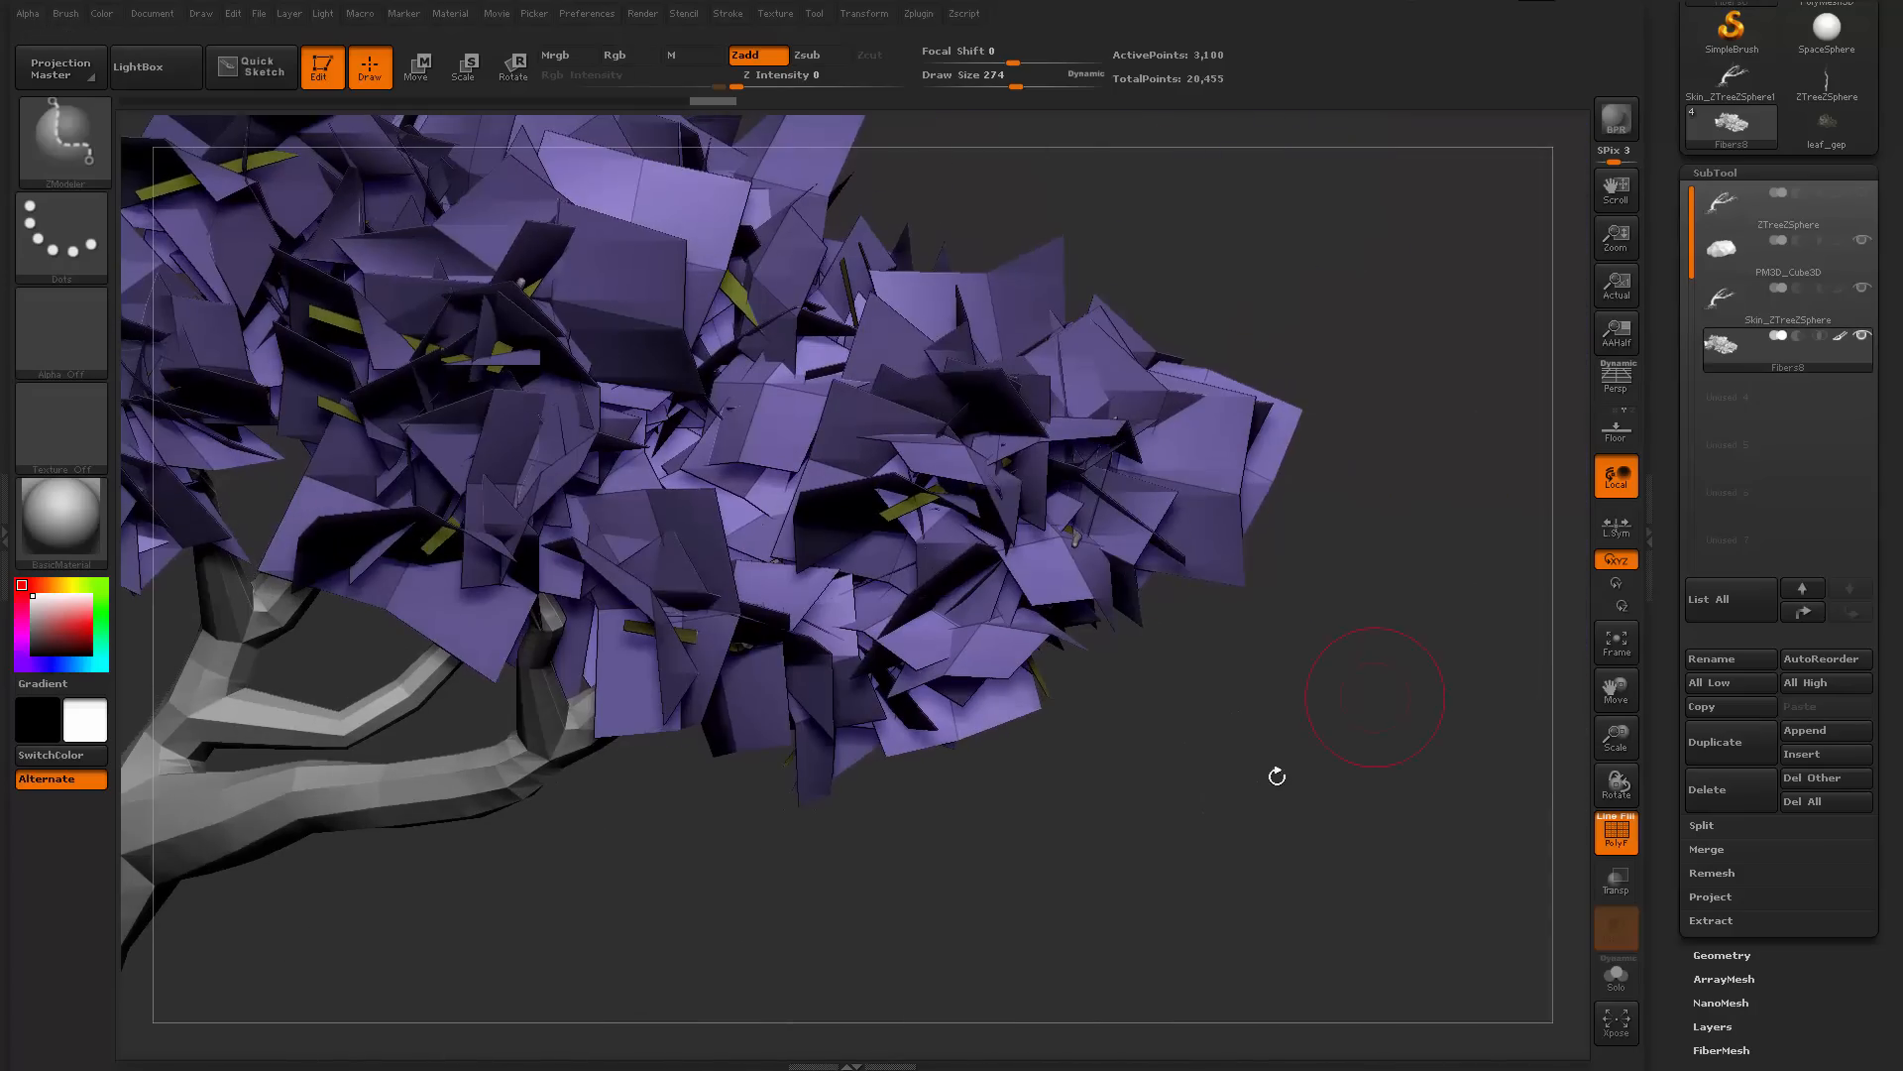
{"action": "mouse_move", "coordinate": [1277, 777]}
{"action": "left_mouse_down"}
{"action": "mouse_move", "coordinate": [1274, 680]}
{"action": "mouse_move", "coordinate": [1110, 669]}
{"action": "mouse_move", "coordinate": [1330, 681]}
{"action": "mouse_move", "coordinate": [1278, 693]}
{"action": "mouse_move", "coordinate": [1223, 598]}
{"action": "mouse_move", "coordinate": [1209, 525]}
{"action": "left_mouse_up"}
{"action": "key", "text": "ctrl+shift"}
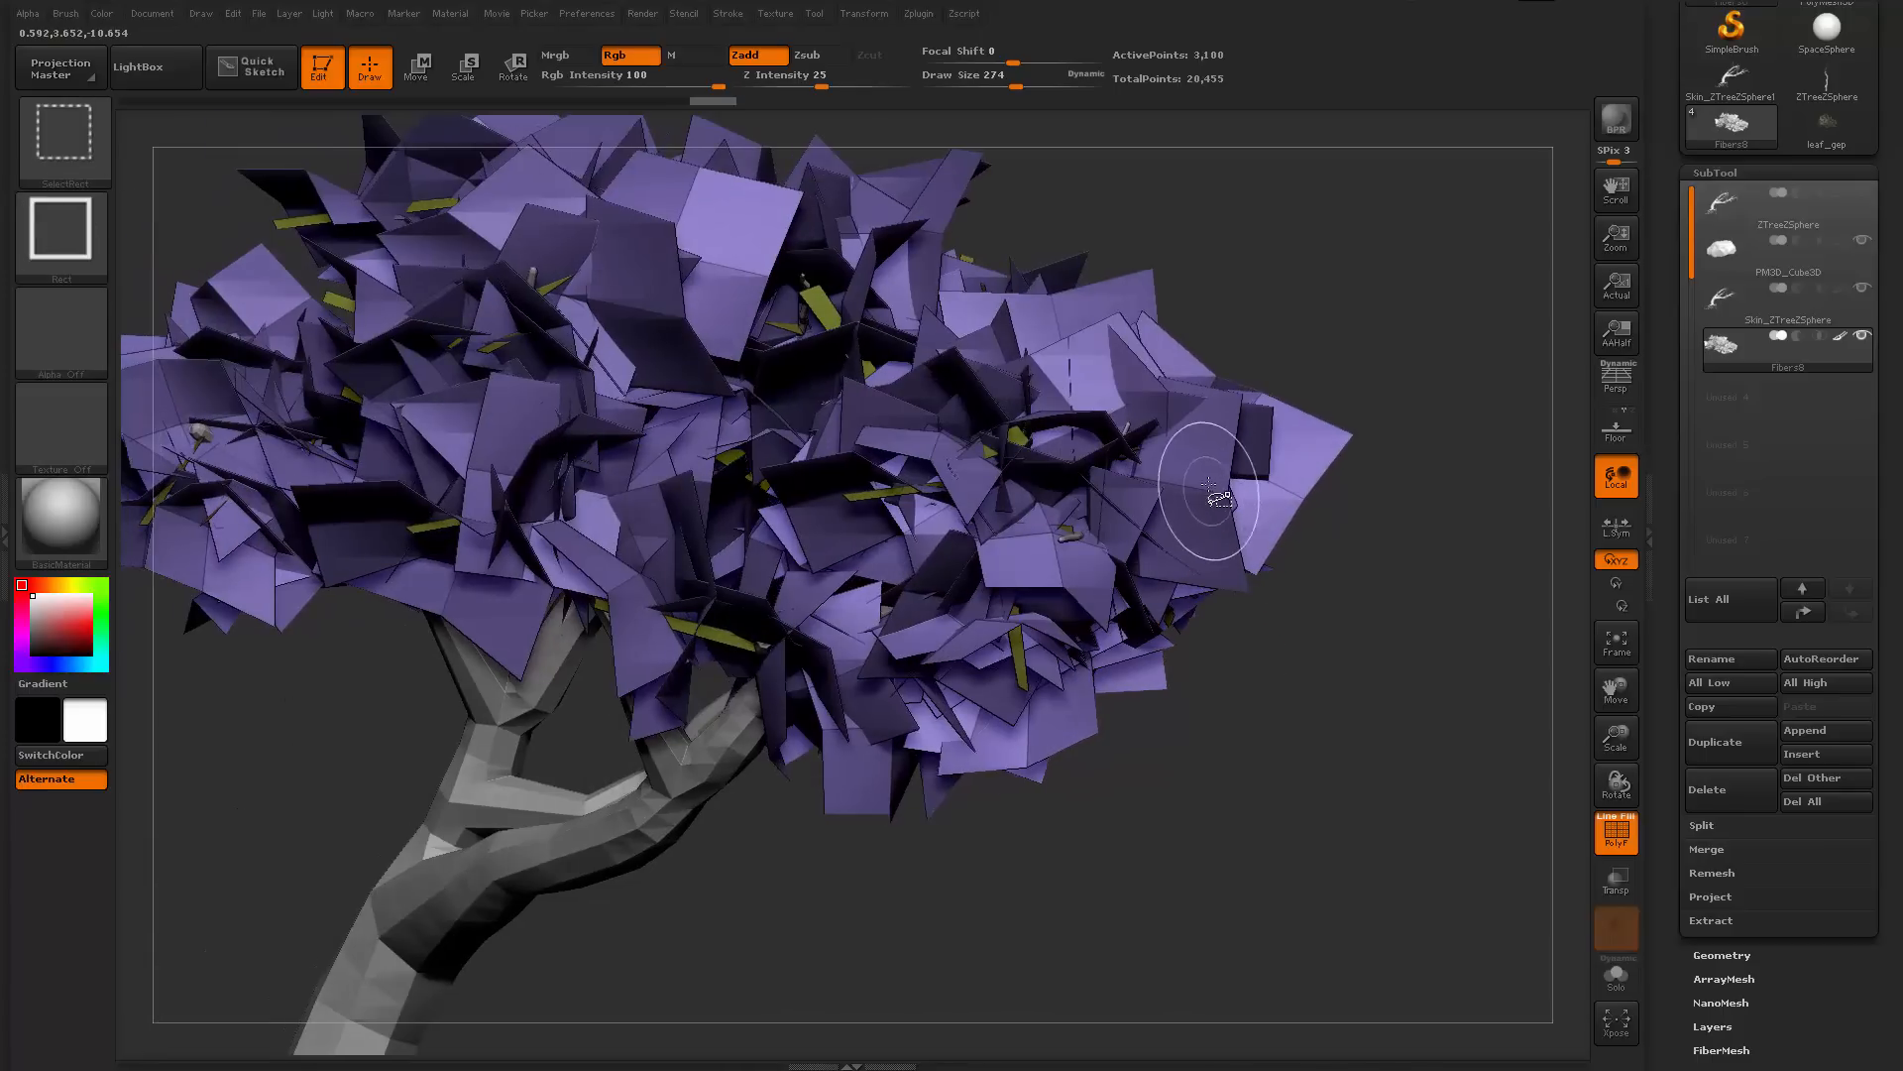
Hide the yellow-green stem strips among the leaf planes and split the hidden geometry into its own subtool
{"action": "mouse_move", "coordinate": [1292, 642]}
{"action": "left_mouse_down"}
{"action": "mouse_move", "coordinate": [1229, 684]}
{"action": "mouse_move", "coordinate": [1340, 729]}
{"action": "mouse_move", "coordinate": [1407, 722]}
{"action": "left_mouse_up"}
{"action": "left_click", "coordinate": [1725, 828]}
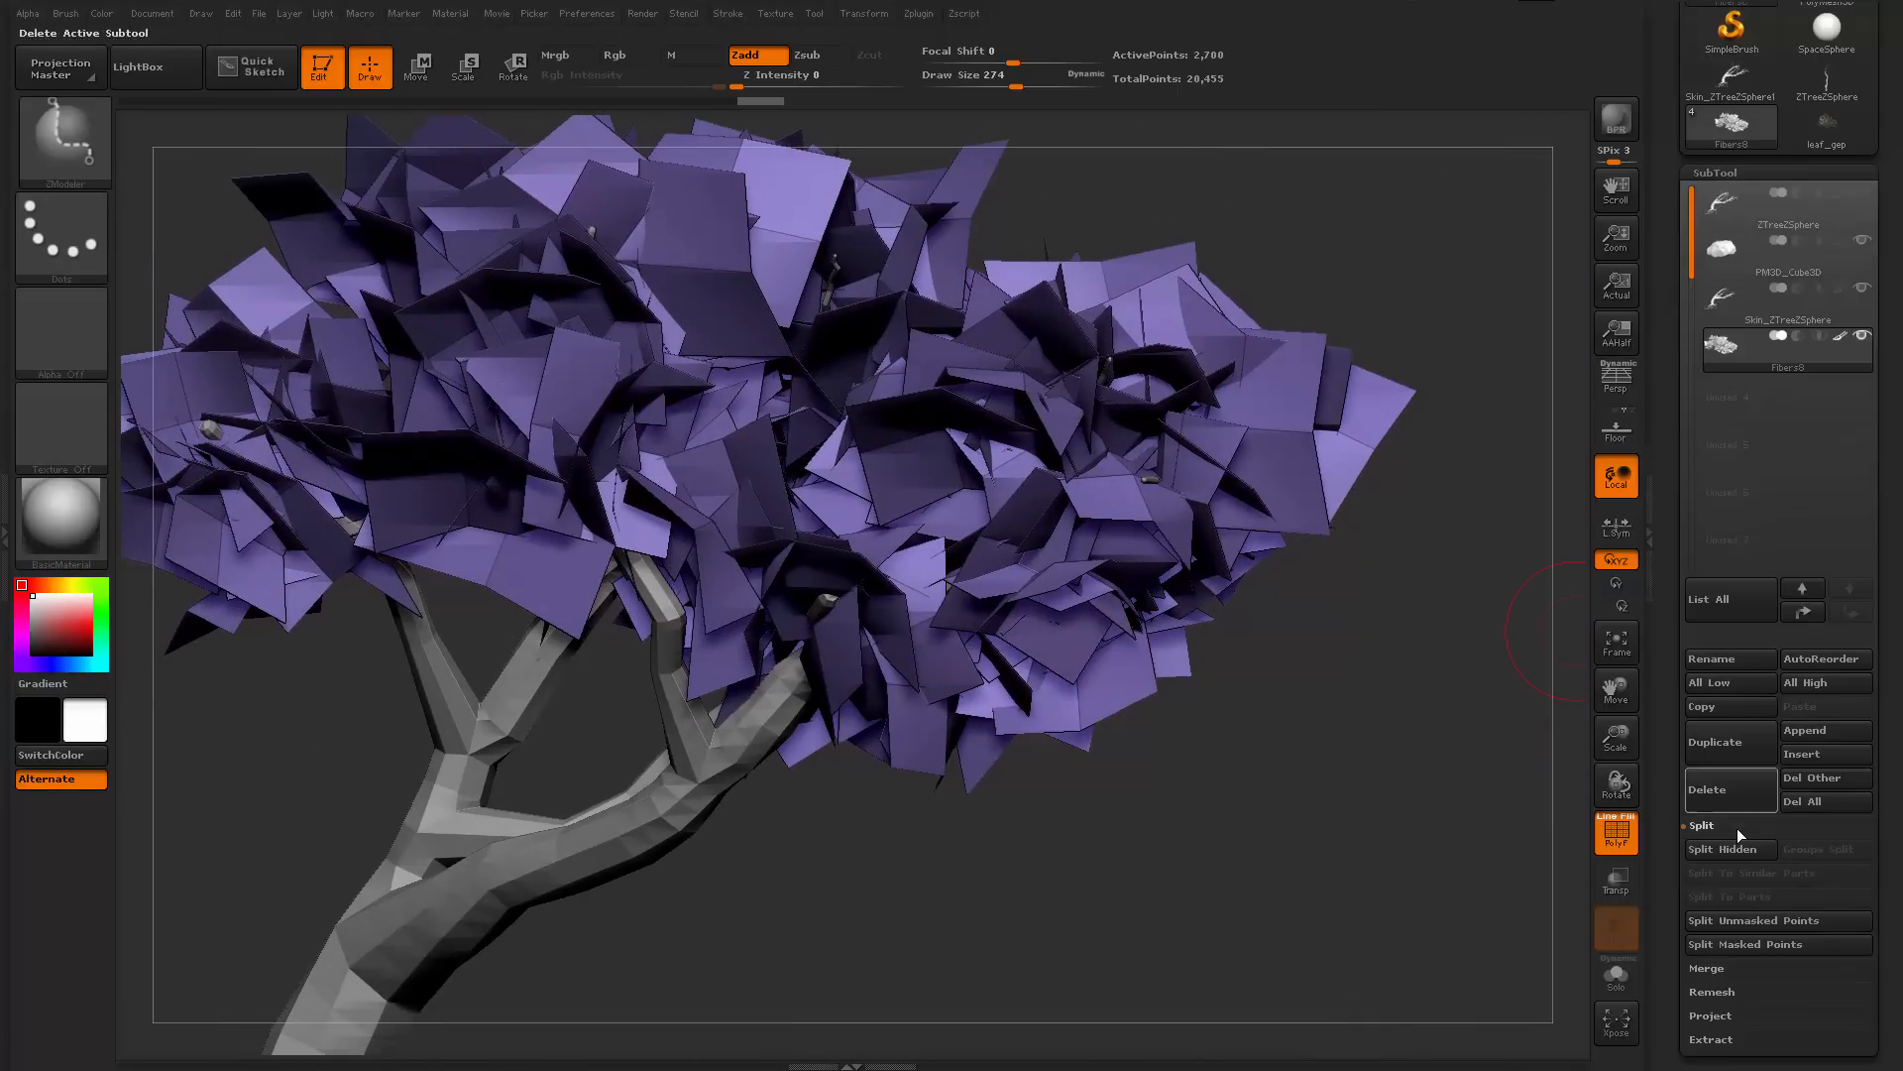
{"action": "left_click", "coordinate": [1724, 851]}
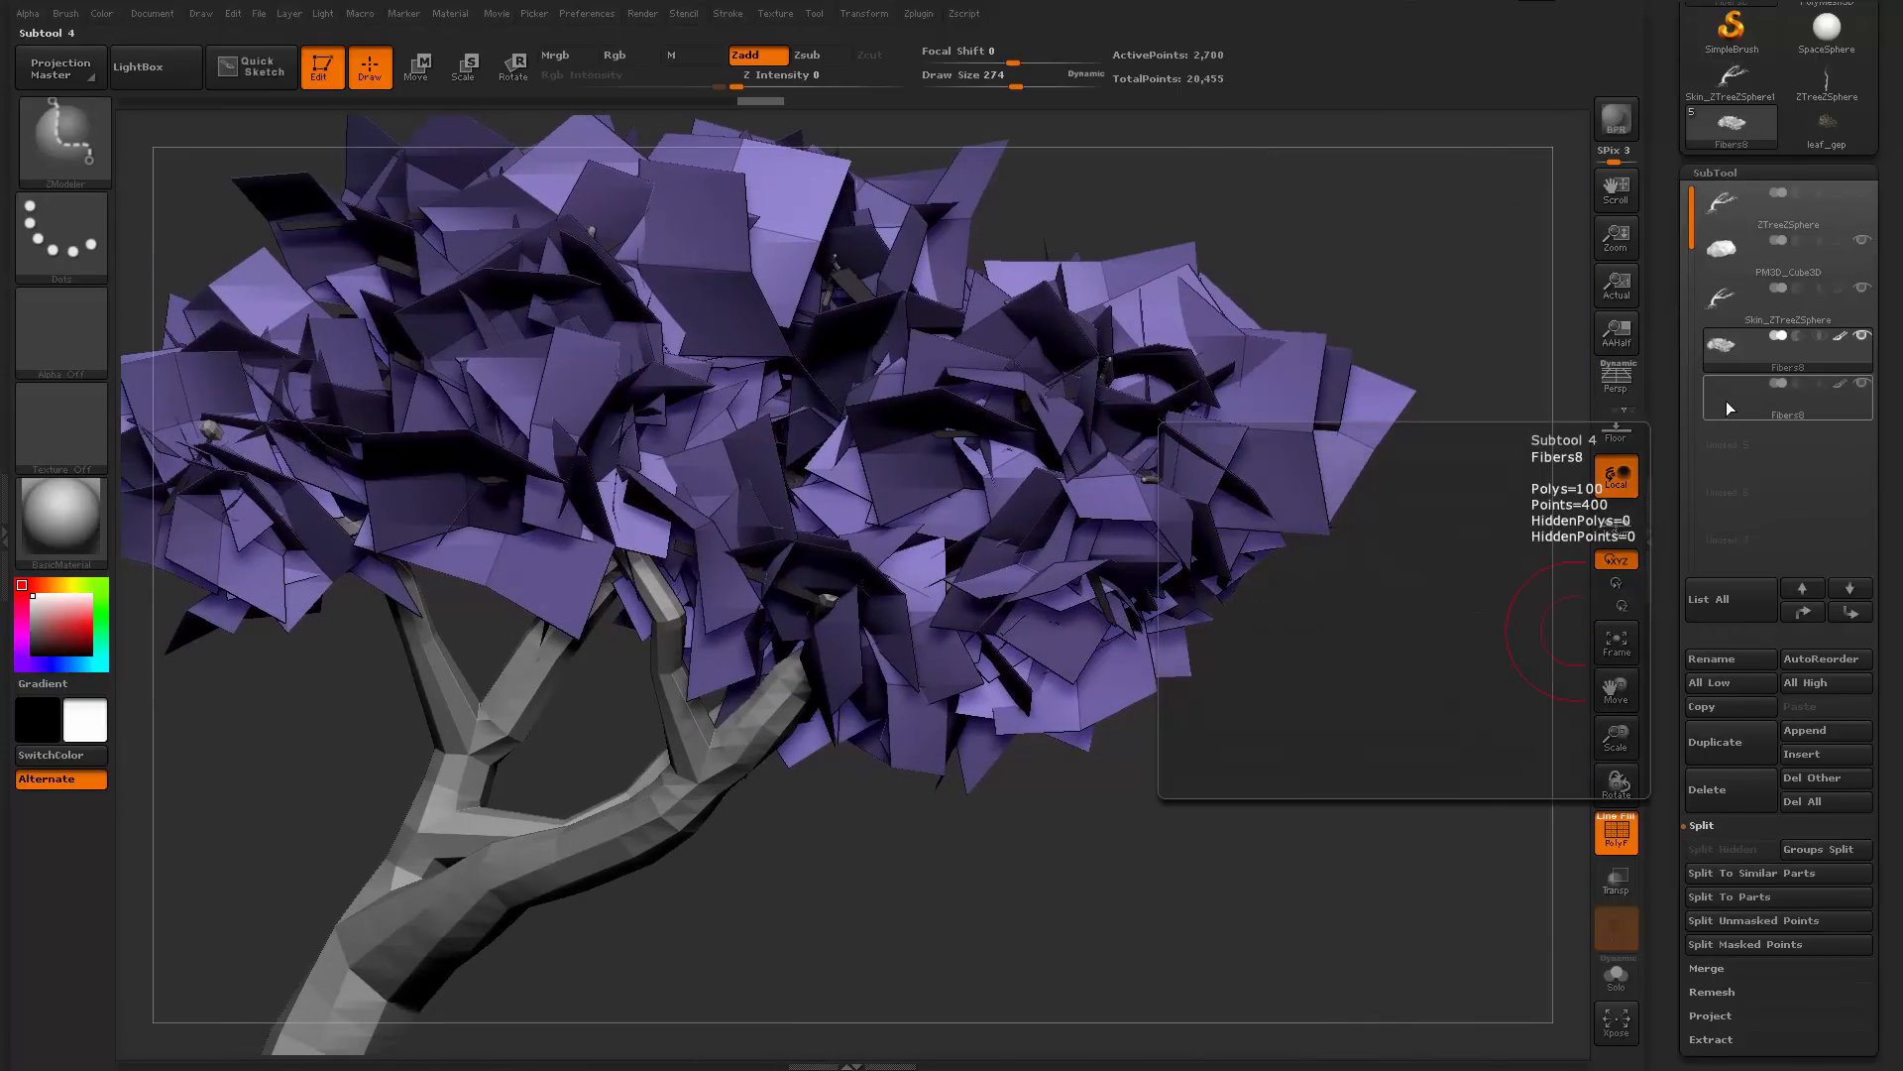
Delete the split-off Fibers subtool that holds only the small stem strips
{"action": "left_click", "coordinate": [1727, 400]}
{"action": "left_click", "coordinate": [1722, 358]}
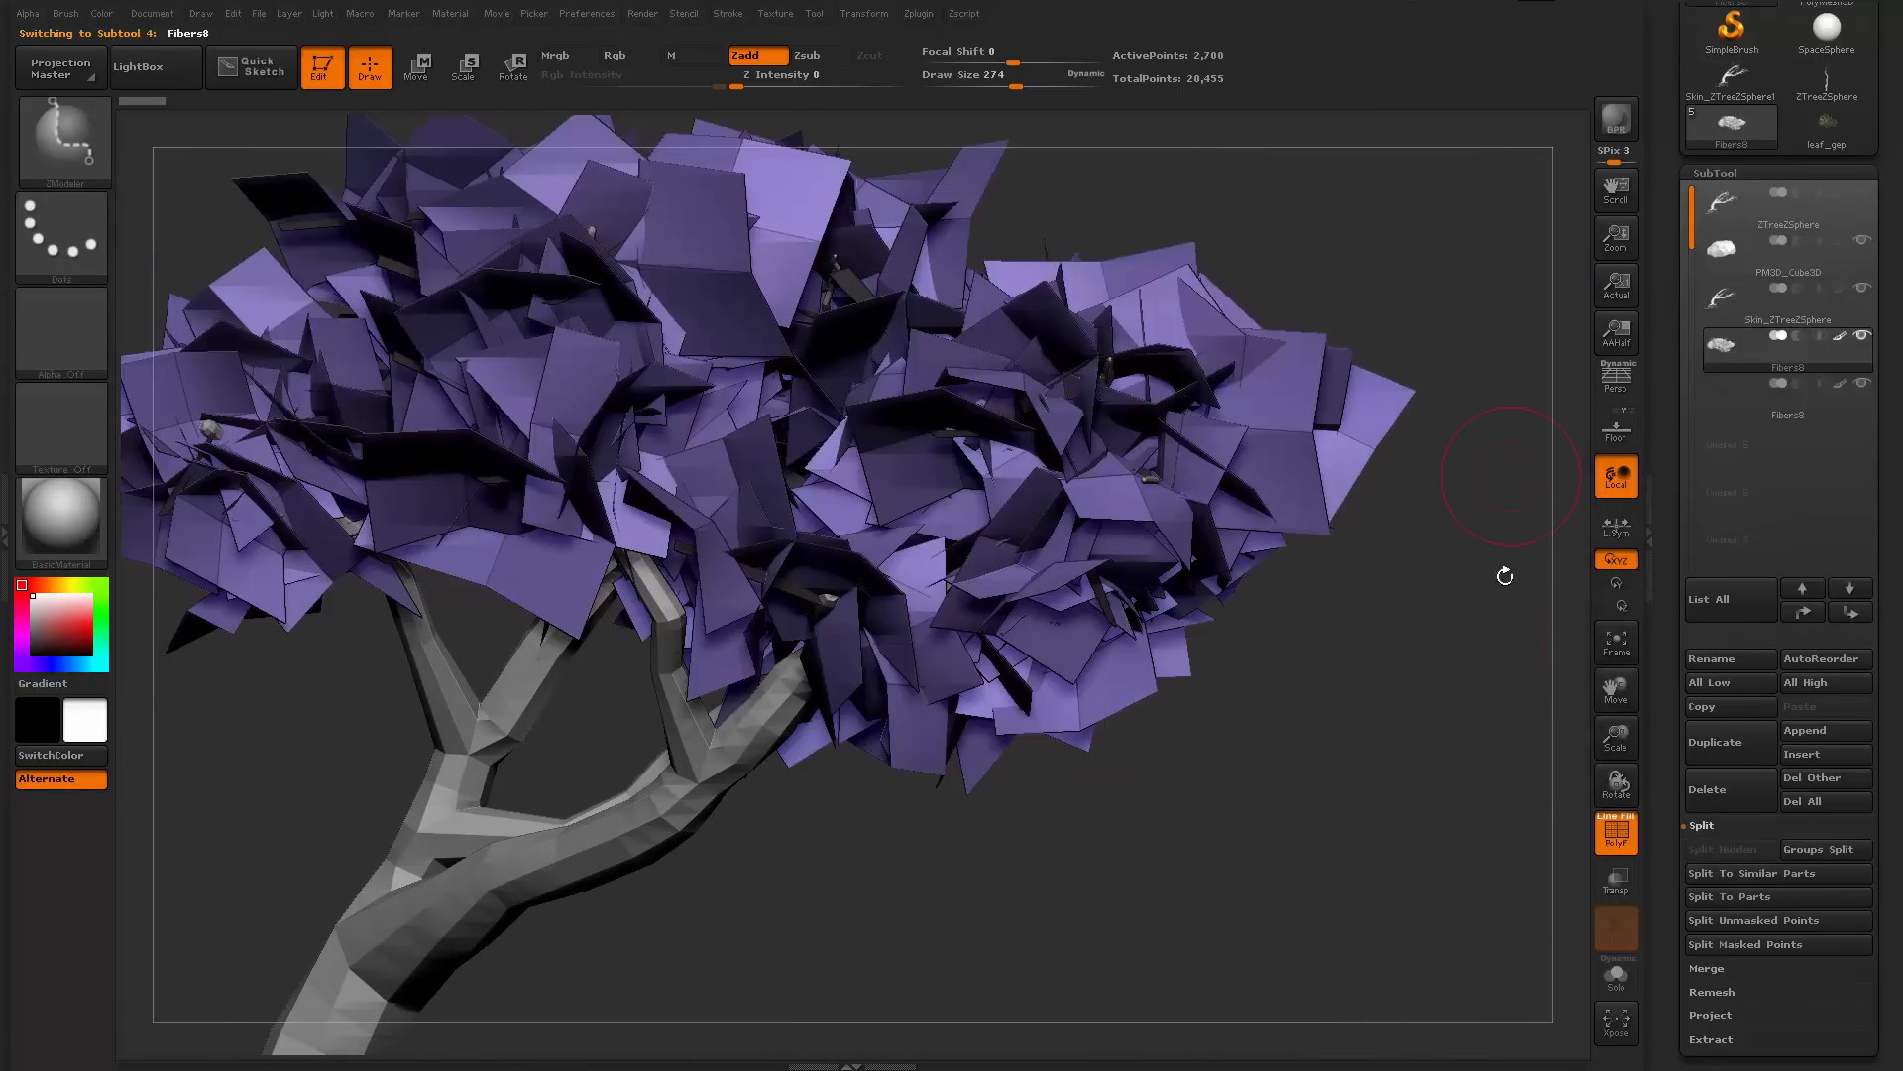
{"action": "mouse_move", "coordinate": [1504, 575]}
{"action": "left_mouse_down"}
{"action": "mouse_move", "coordinate": [1366, 685]}
{"action": "mouse_move", "coordinate": [1453, 682]}
{"action": "mouse_move", "coordinate": [1456, 628]}
{"action": "mouse_move", "coordinate": [1549, 573]}
{"action": "left_mouse_up"}
{"action": "left_click", "coordinate": [1718, 415]}
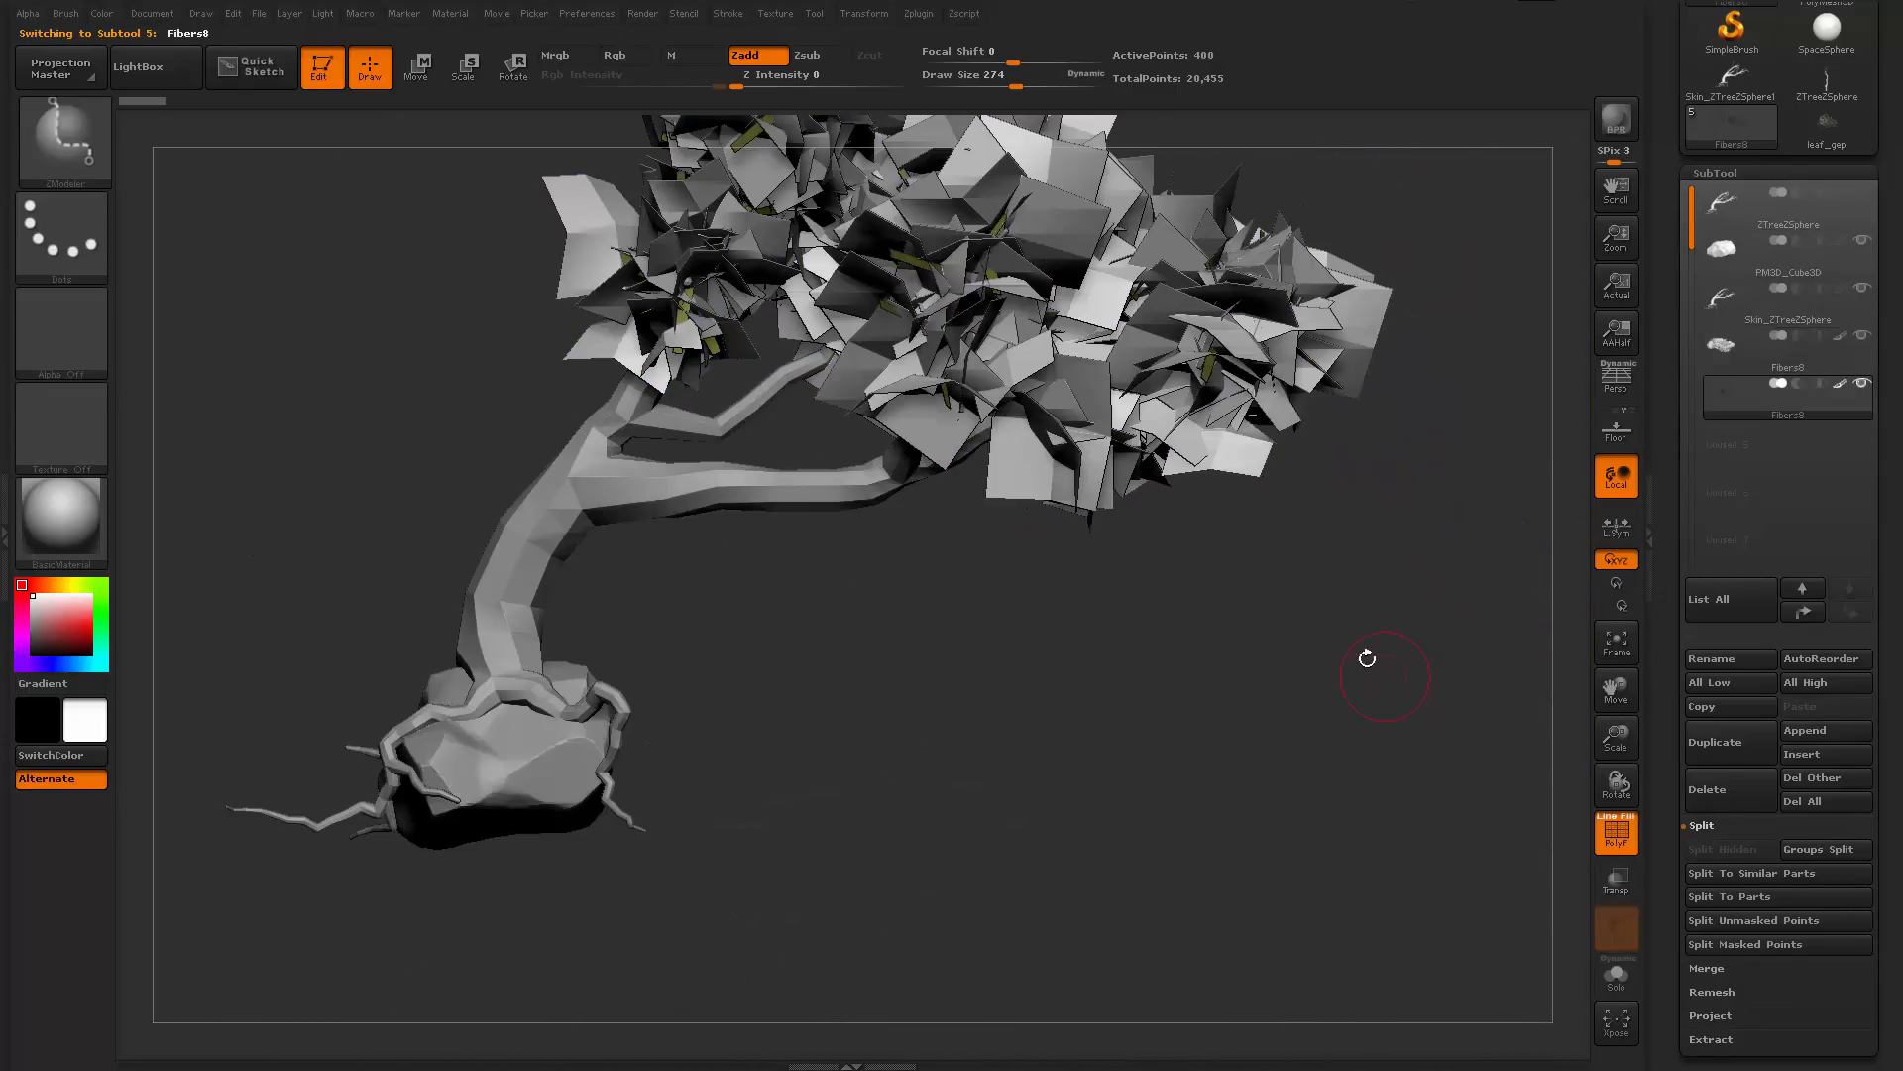
{"action": "left_click", "coordinate": [1700, 793]}
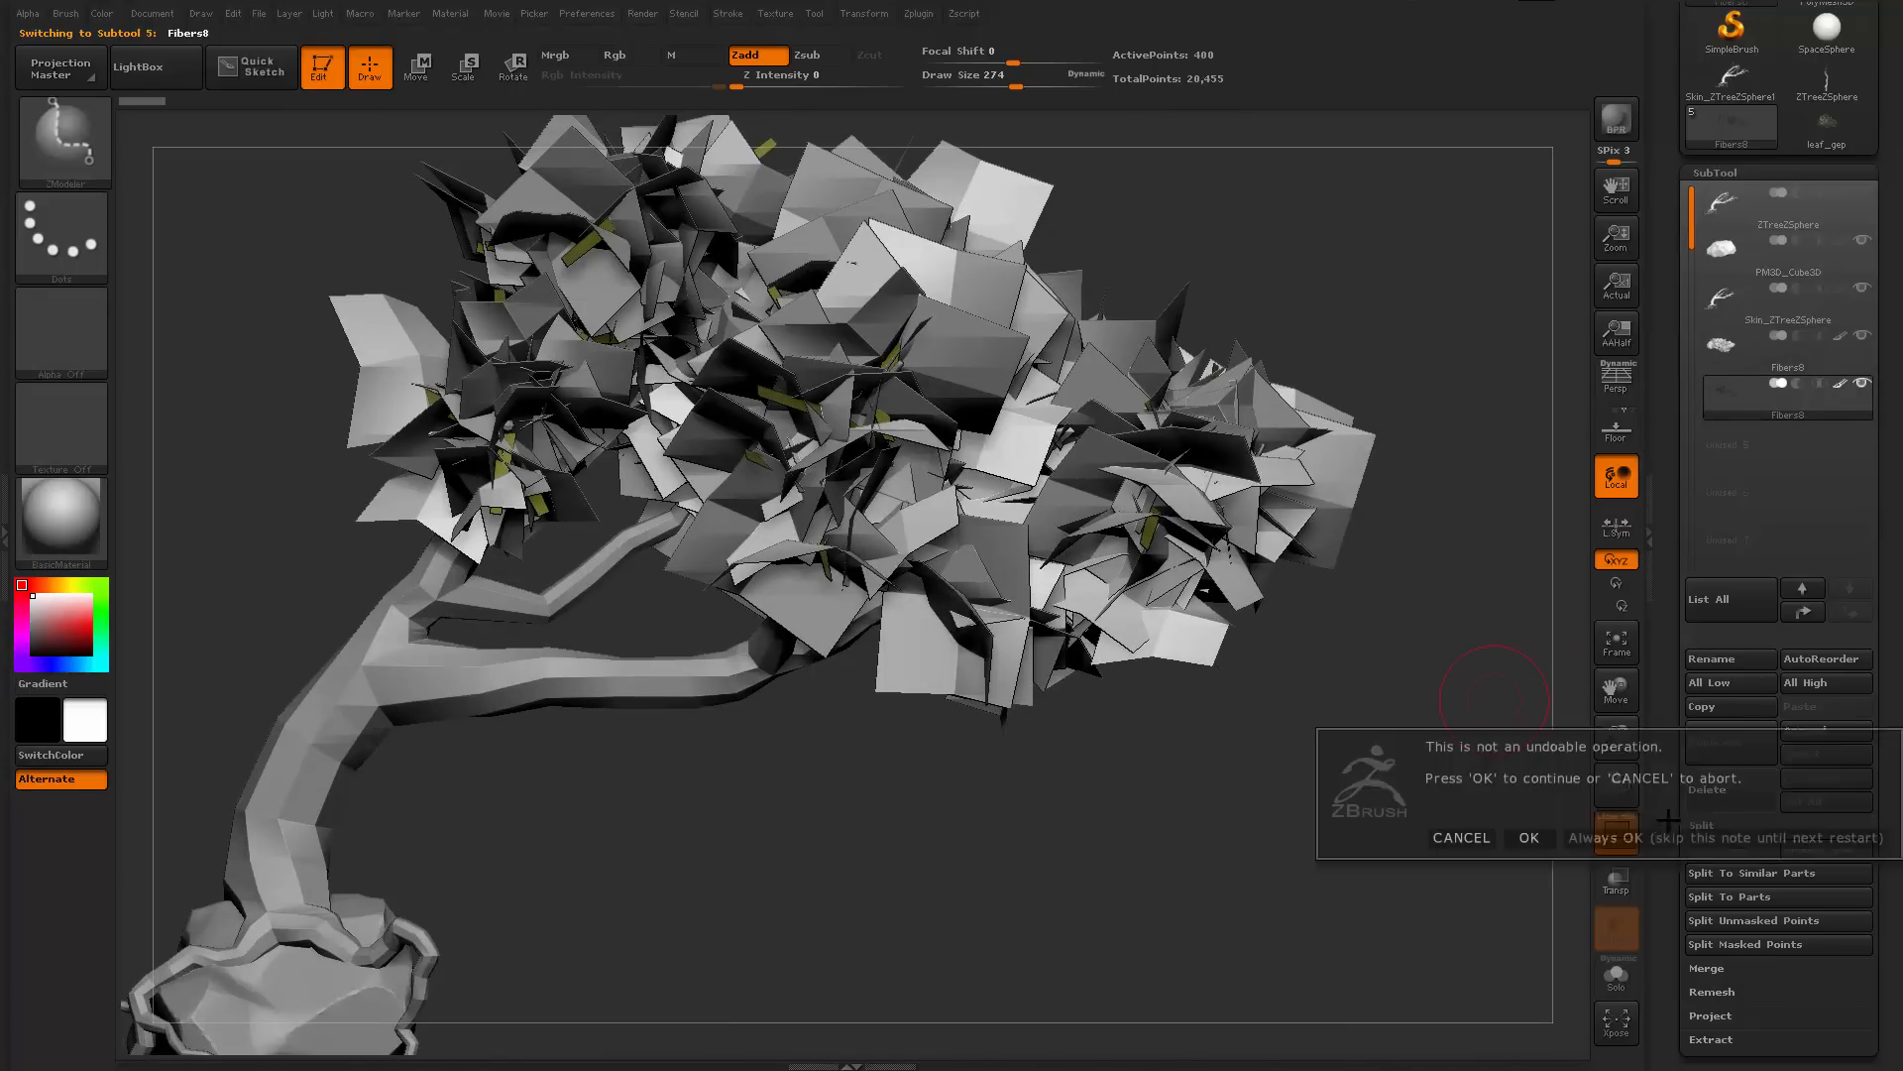
{"action": "left_click", "coordinate": [1529, 837]}
{"action": "left_click_drag", "start_coordinate": [1404, 765], "coordinate": [1333, 749]}
Import leaf_texture from the Downloads folder and assign it as the leaf planes' texture map
{"action": "scroll", "coordinate": [1659, 824], "scroll_direction": "down", "scroll_amount": 8}
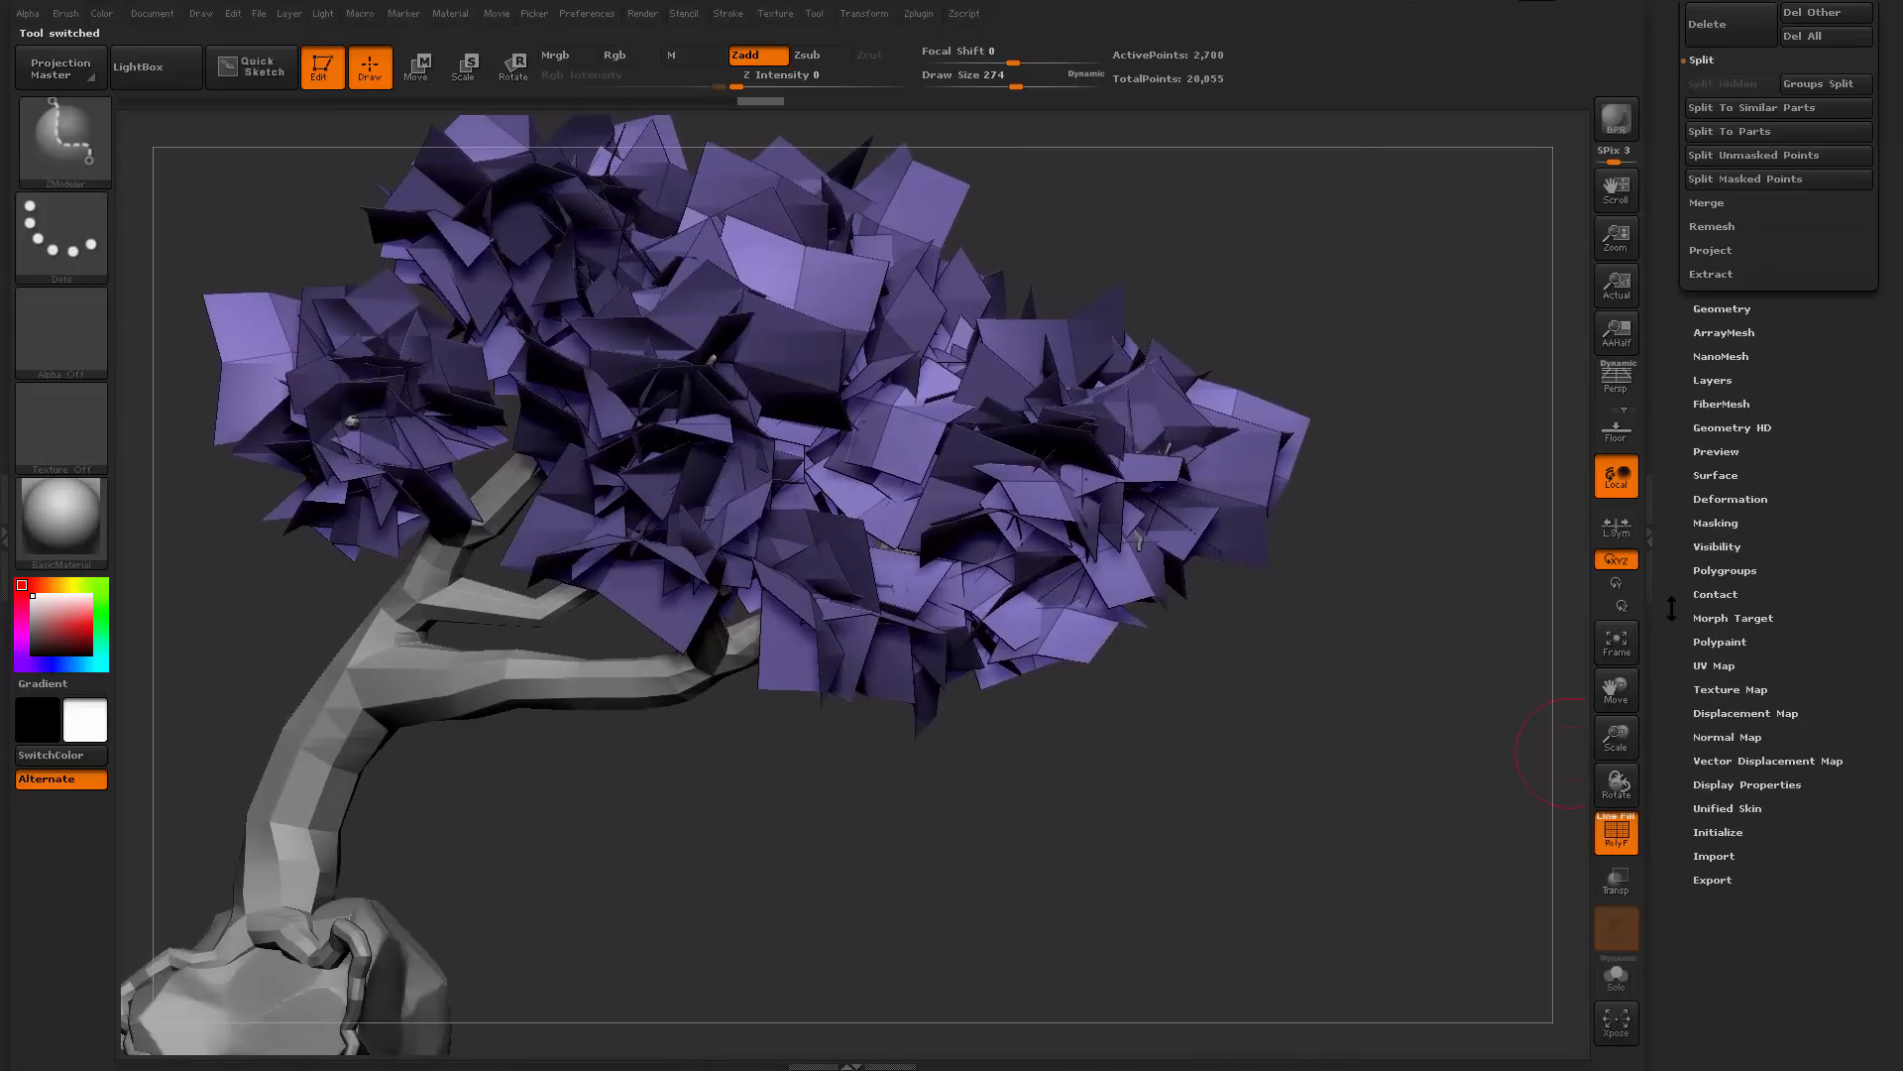
{"action": "left_click", "coordinate": [1728, 682]}
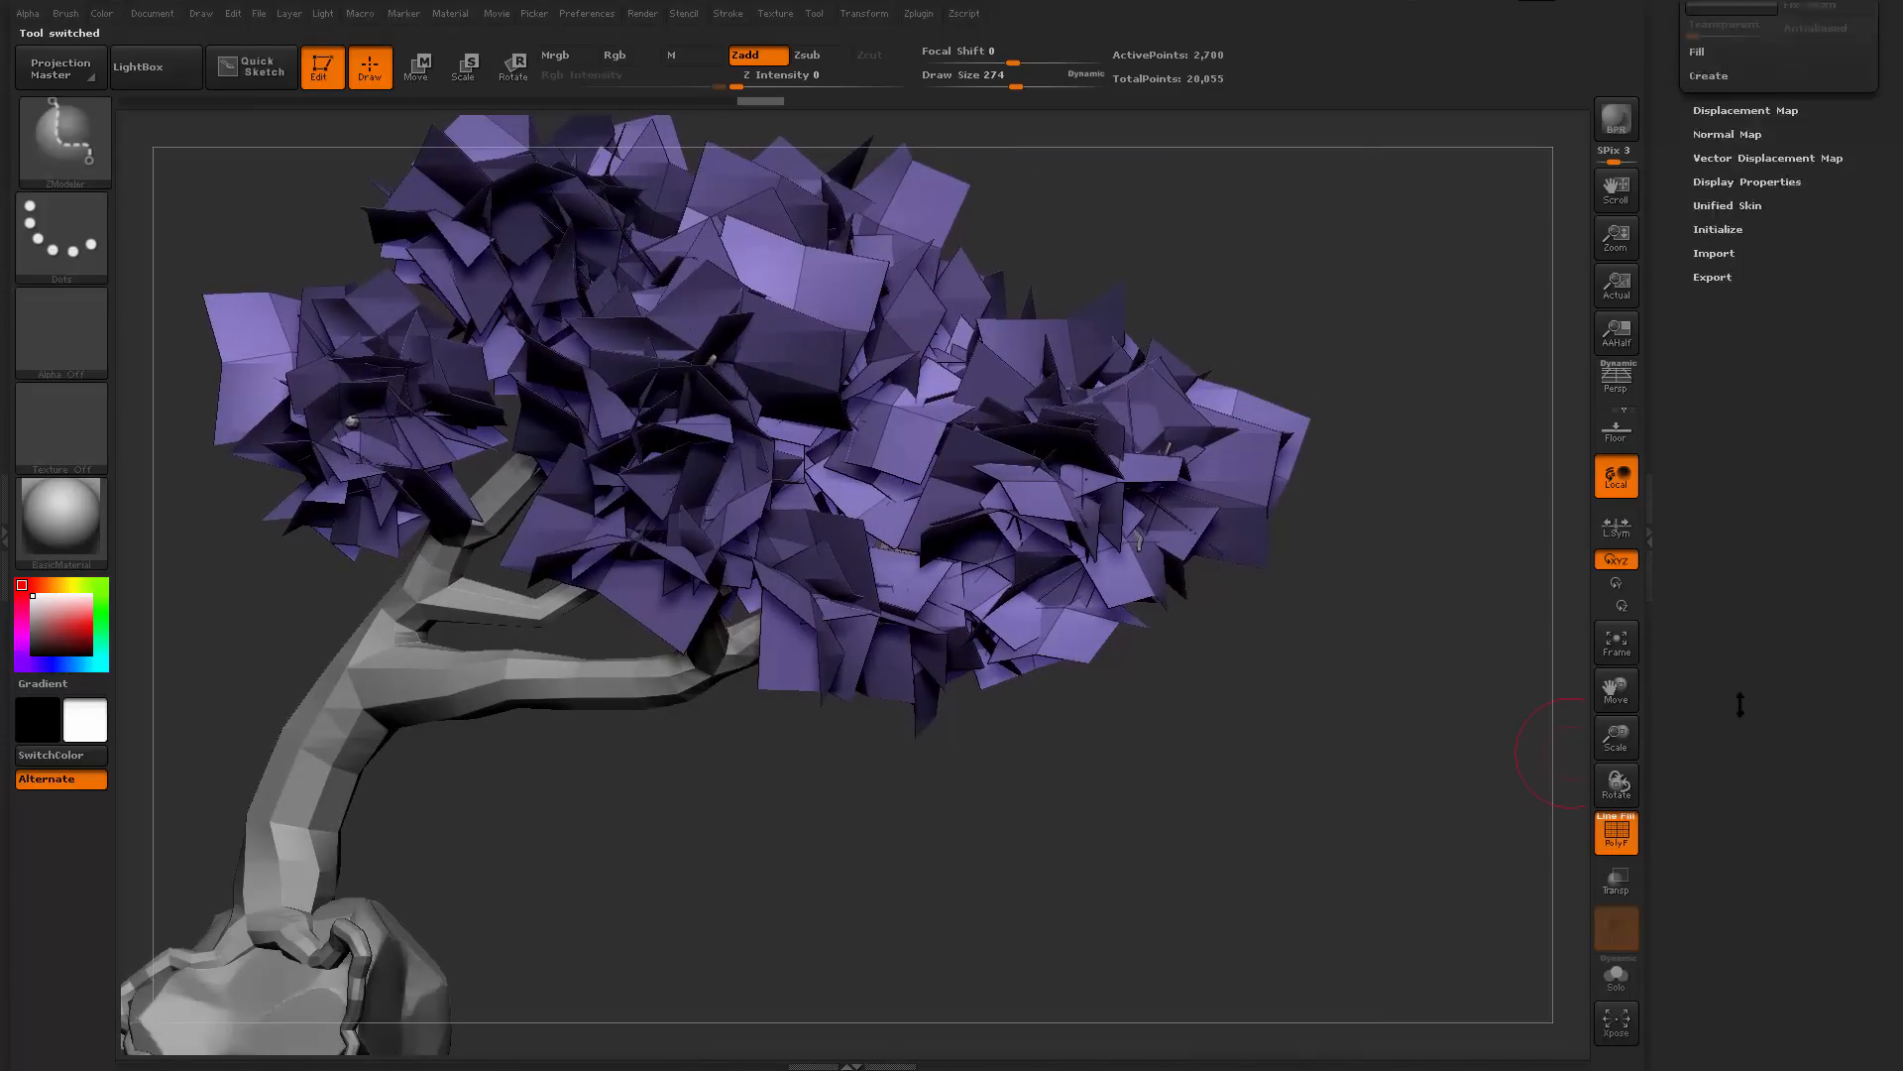
{"action": "left_click", "coordinate": [1736, 289]}
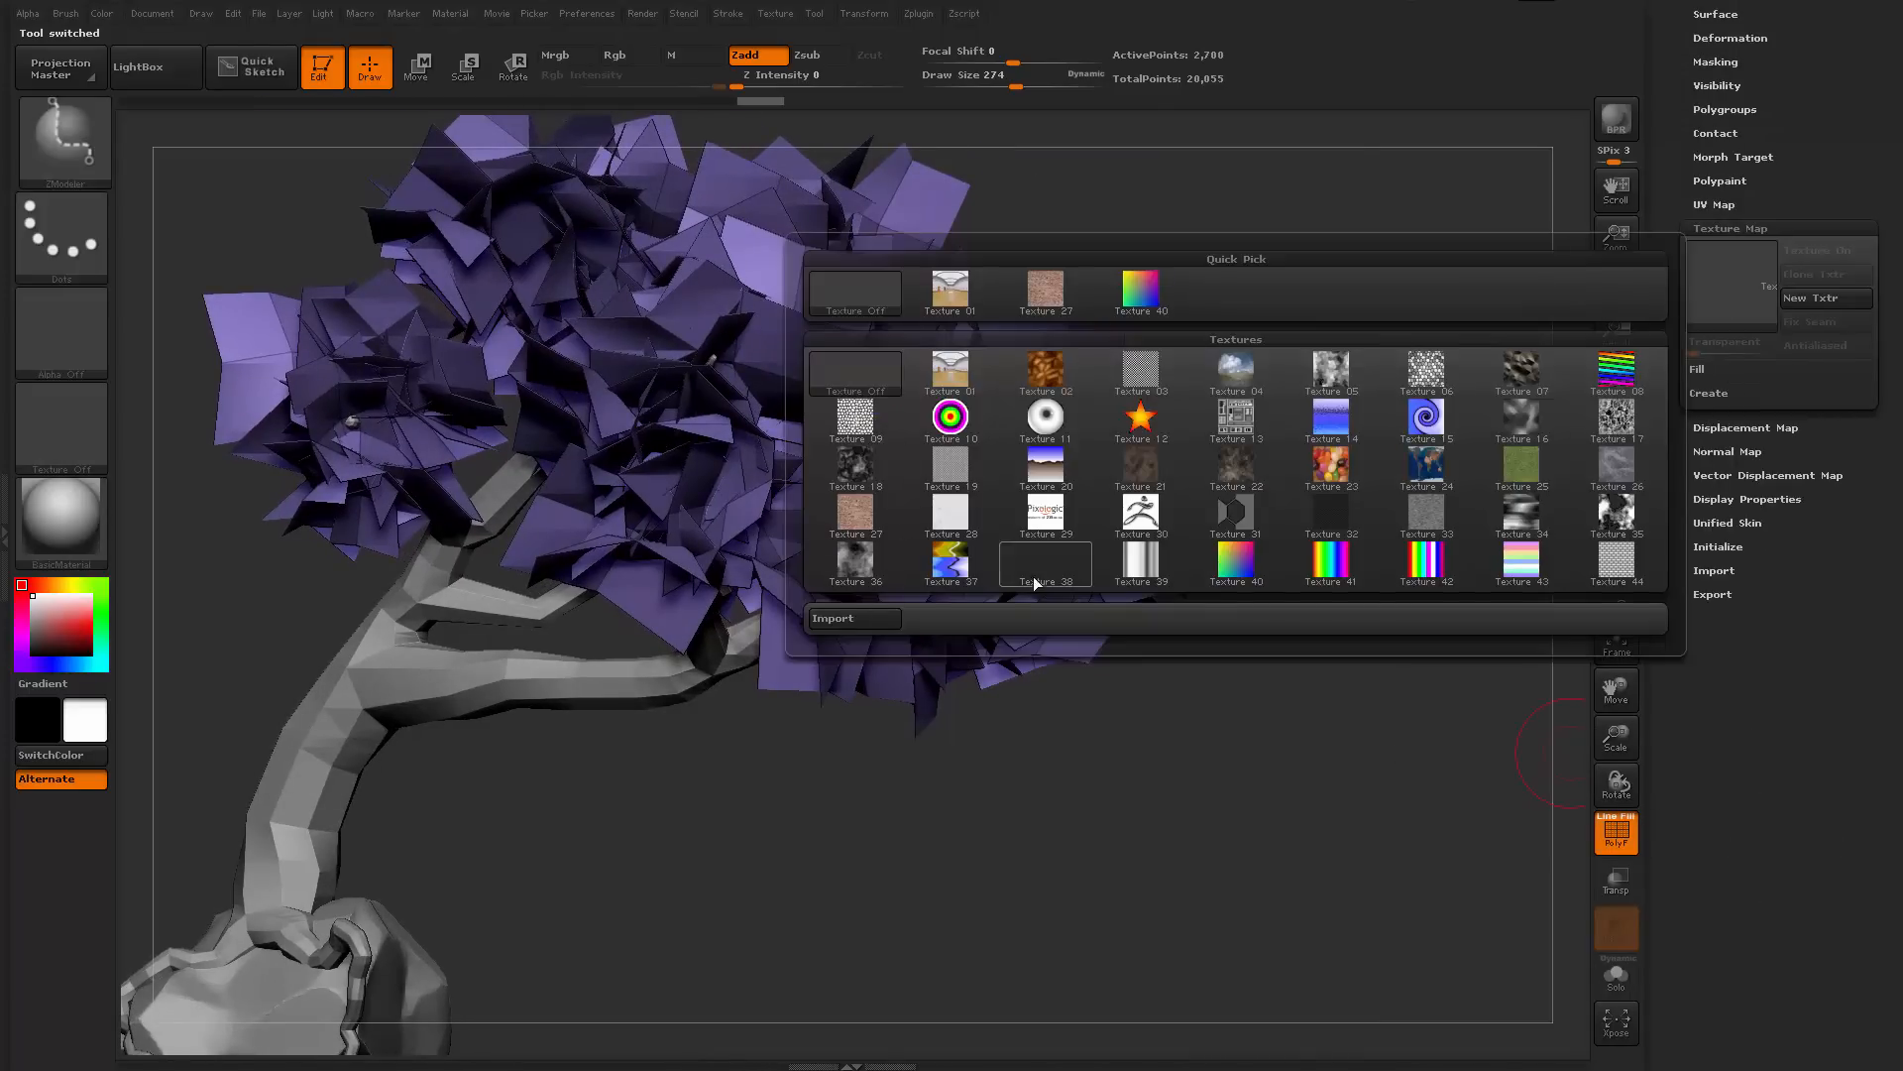
{"action": "left_click", "coordinate": [860, 619]}
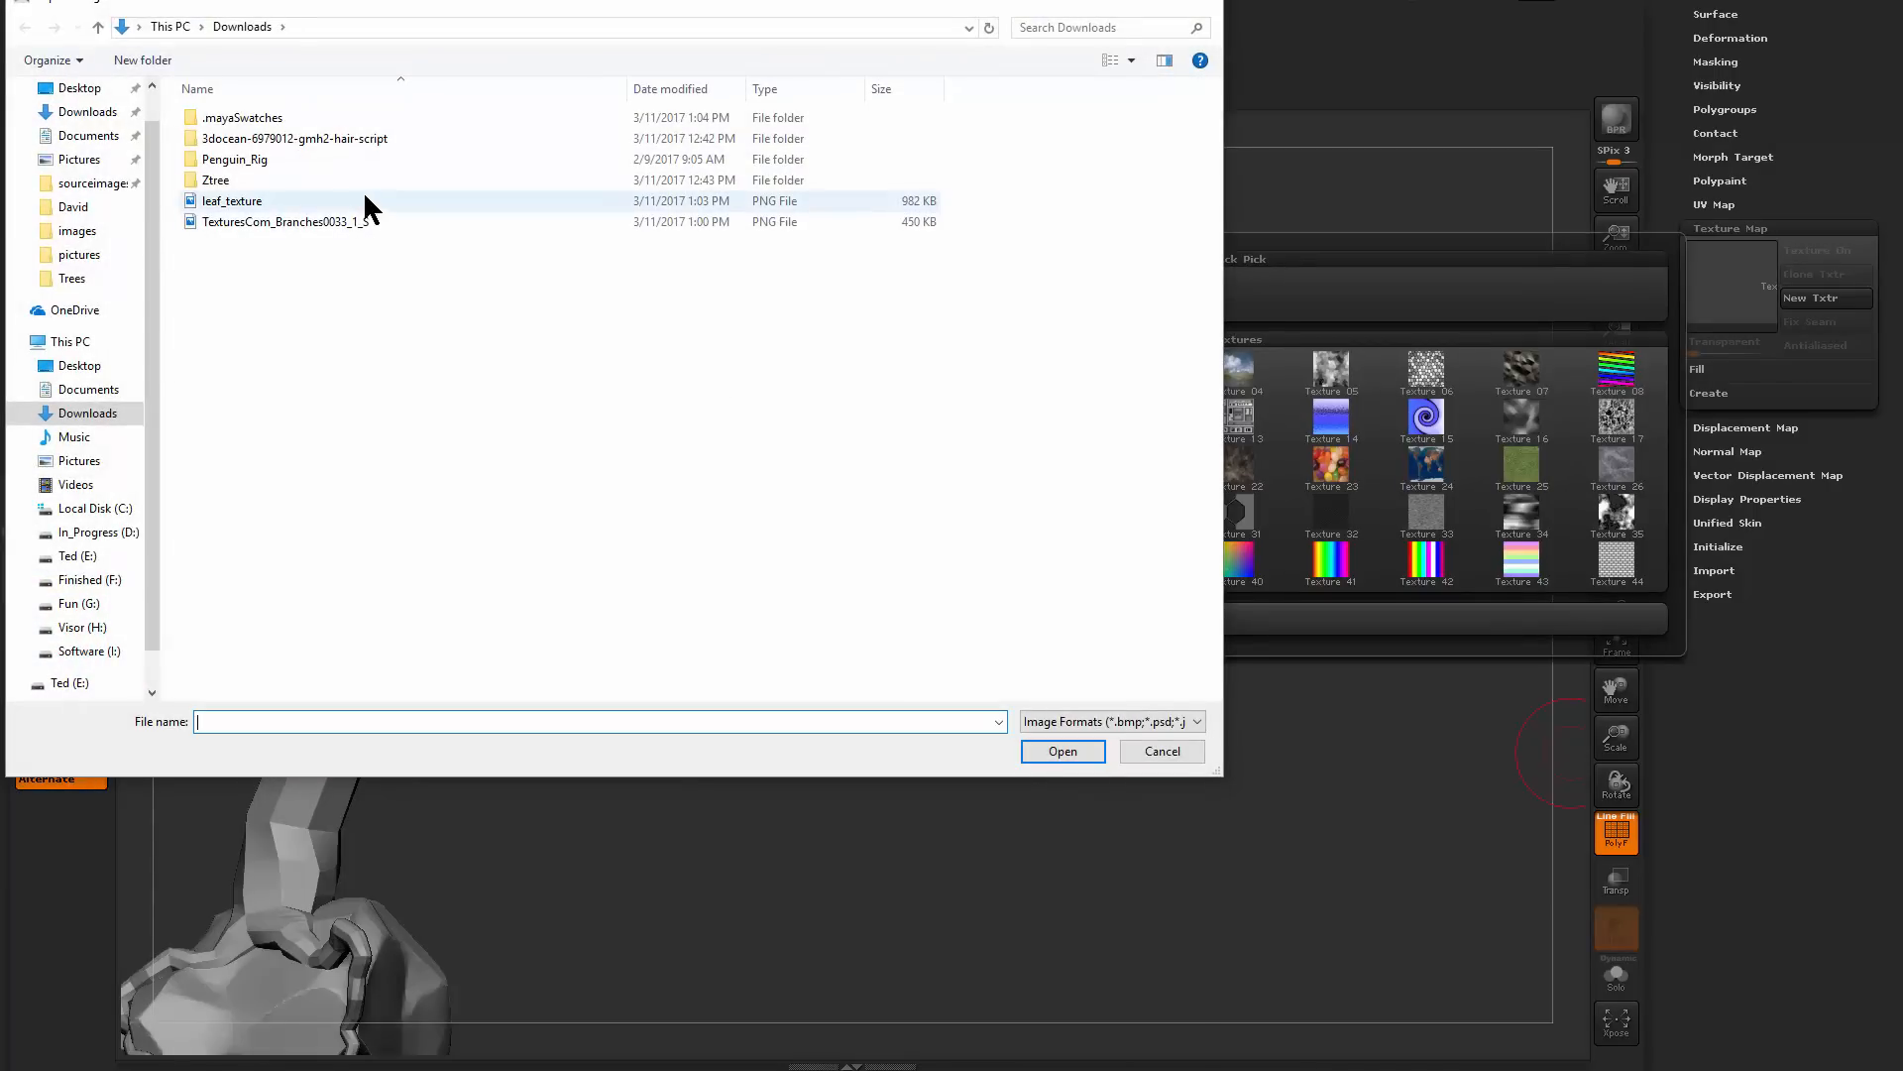
{"action": "double_click", "coordinate": [363, 197]}
{"action": "left_click_drag", "start_coordinate": [1232, 799], "coordinate": [1264, 795]}
{"action": "left_click_drag", "start_coordinate": [1263, 795], "coordinate": [1285, 864], "text": "alt"}
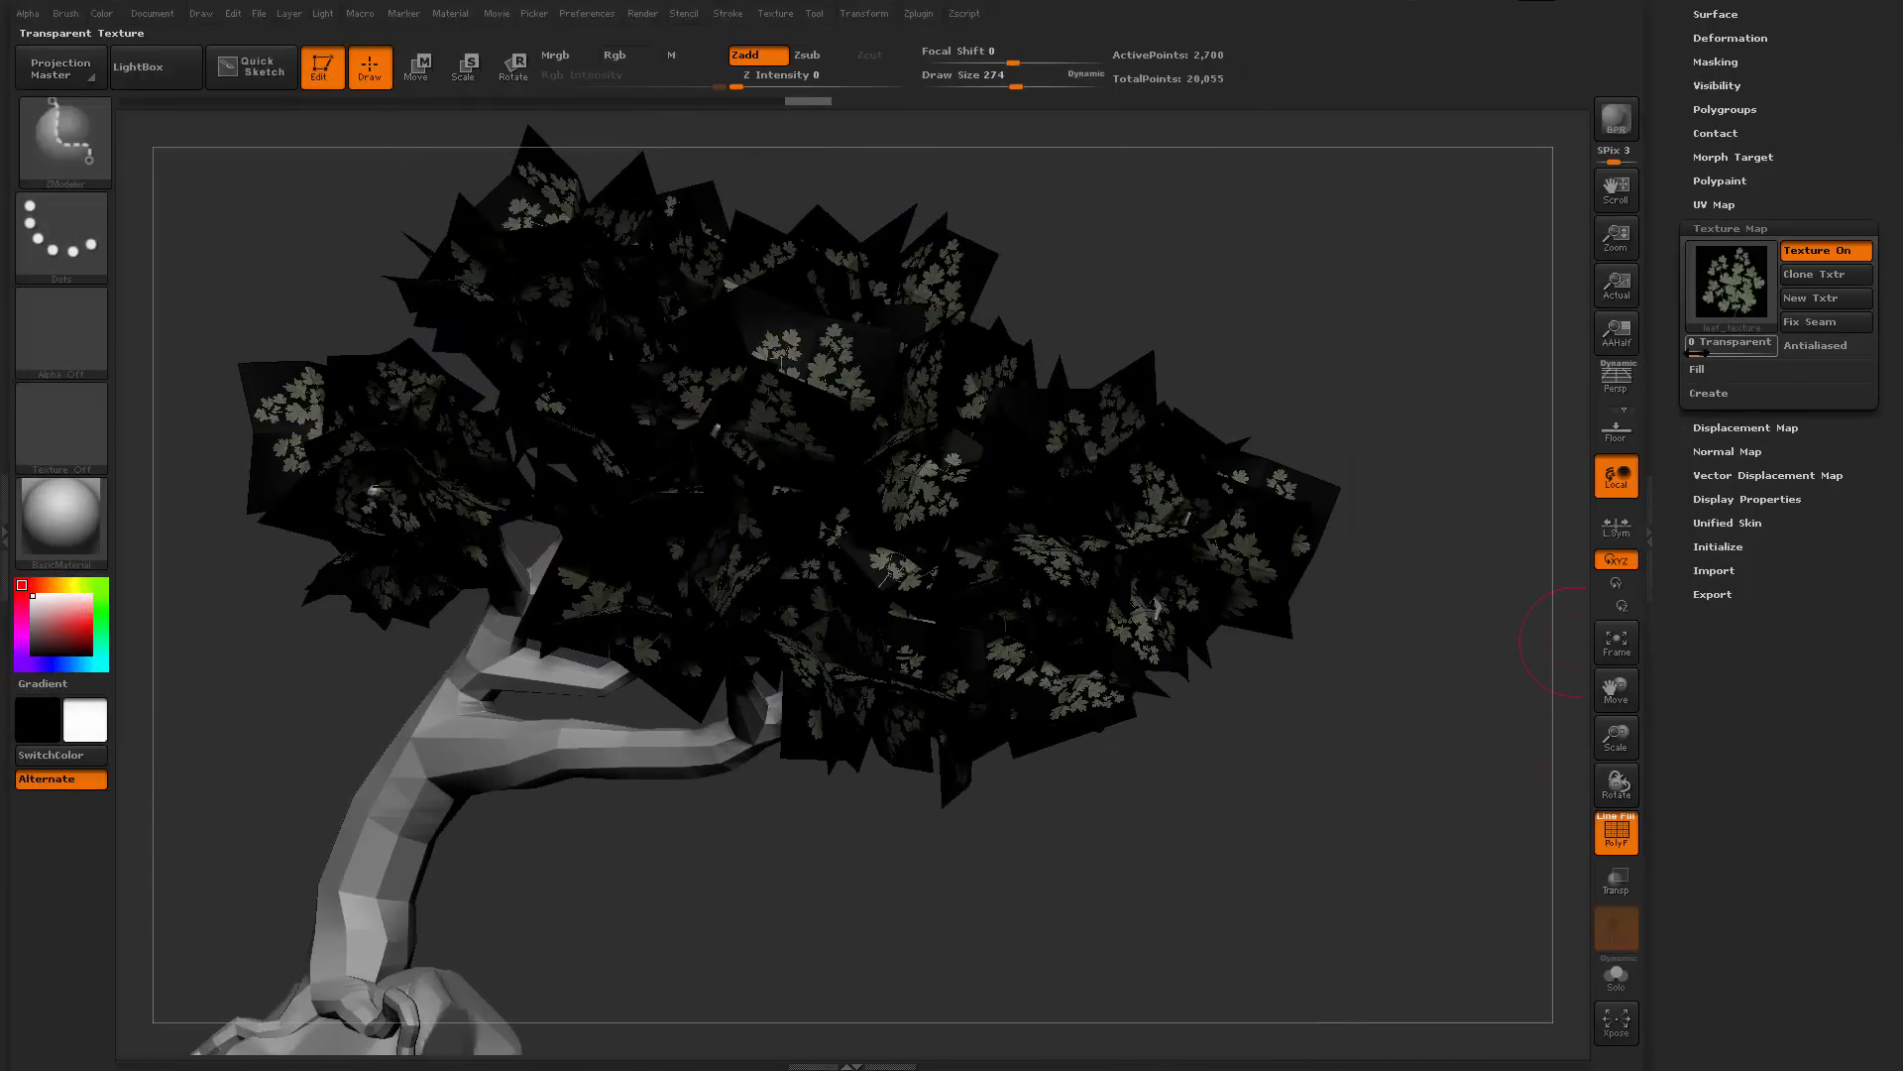
Set the leaf texture's transparency to 4 and check the foliage from several sides
{"action": "left_click_drag", "start_coordinate": [1698, 353], "coordinate": [1707, 353]}
{"action": "left_click_drag", "start_coordinate": [1368, 756], "coordinate": [808, 636]}
{"action": "mouse_move", "coordinate": [1048, 784]}
{"action": "left_mouse_down", "text": "alt"}
{"action": "mouse_move", "coordinate": [1299, 871]}
{"action": "mouse_move", "coordinate": [1213, 873]}
{"action": "mouse_move", "coordinate": [1294, 847]}
{"action": "mouse_move", "coordinate": [1245, 841]}
{"action": "left_mouse_up", "text": "alt"}
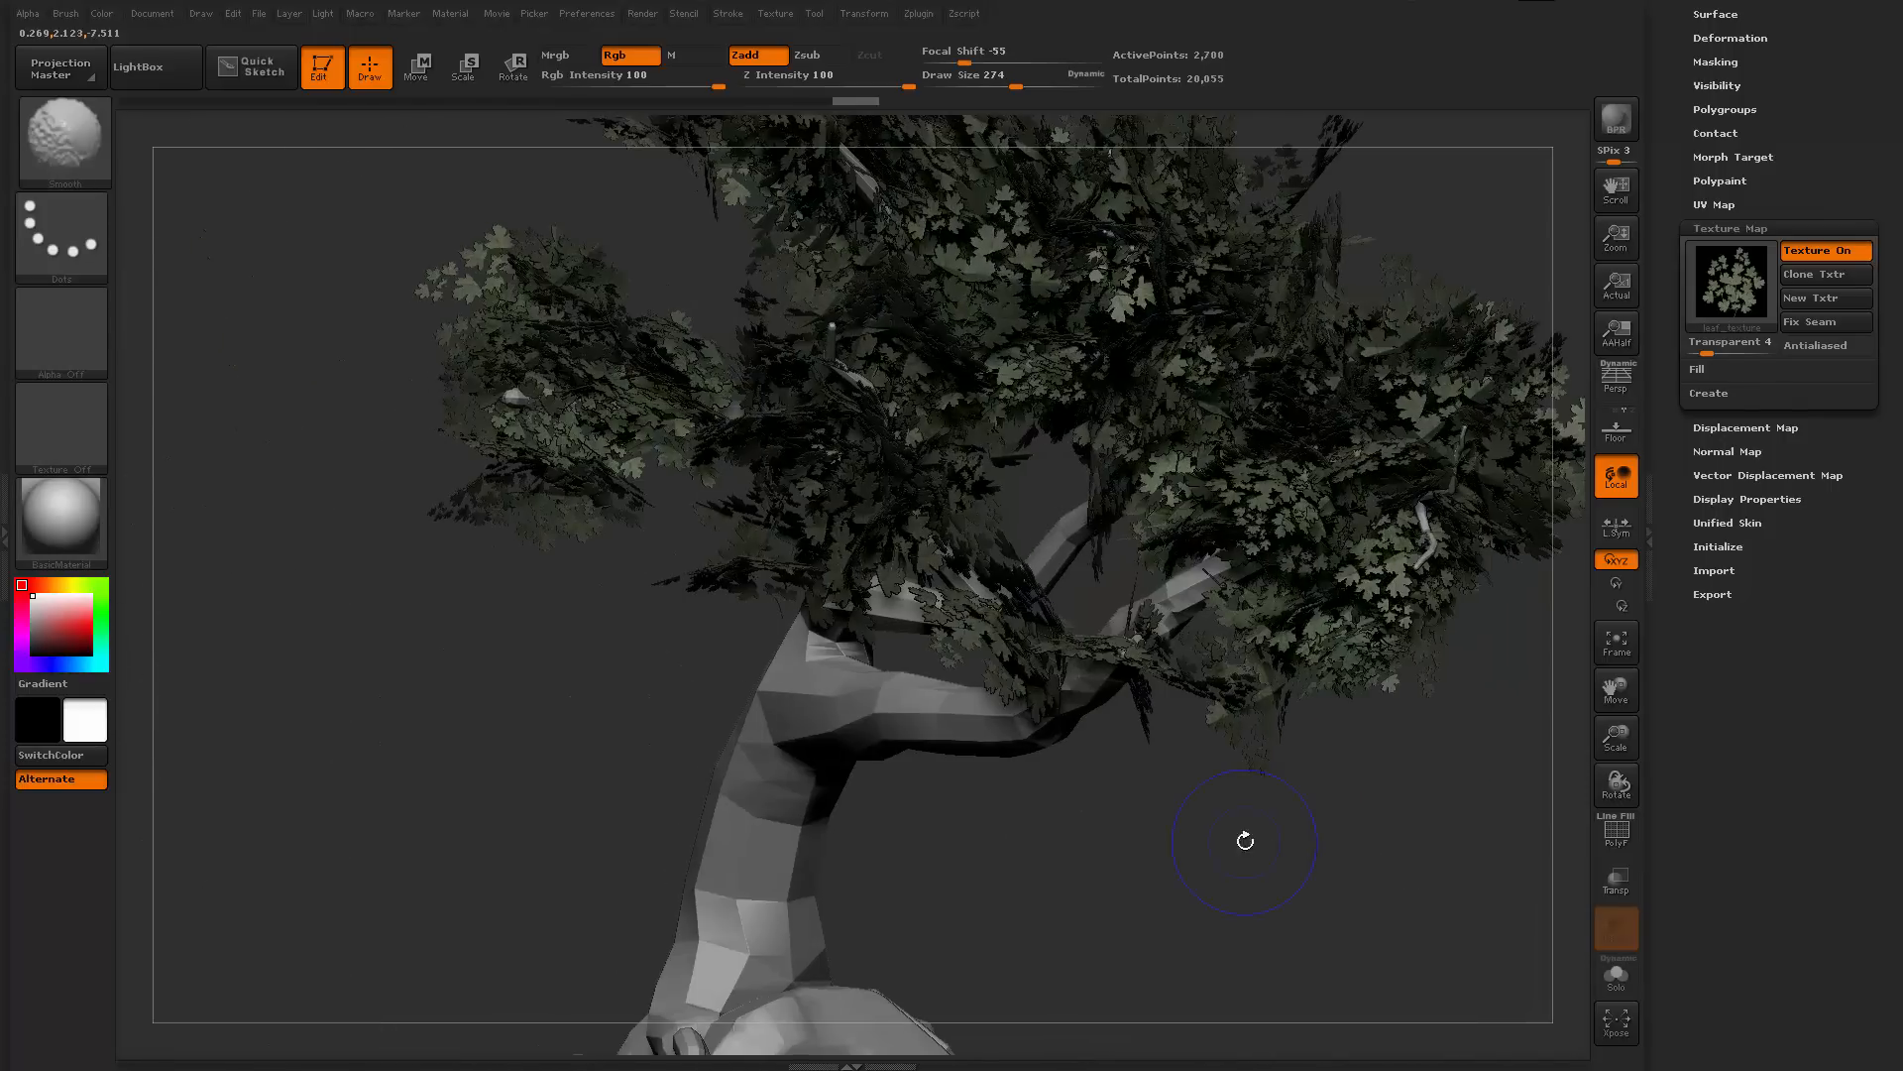
{"action": "left_click_drag", "start_coordinate": [1064, 879], "coordinate": [1215, 158]}
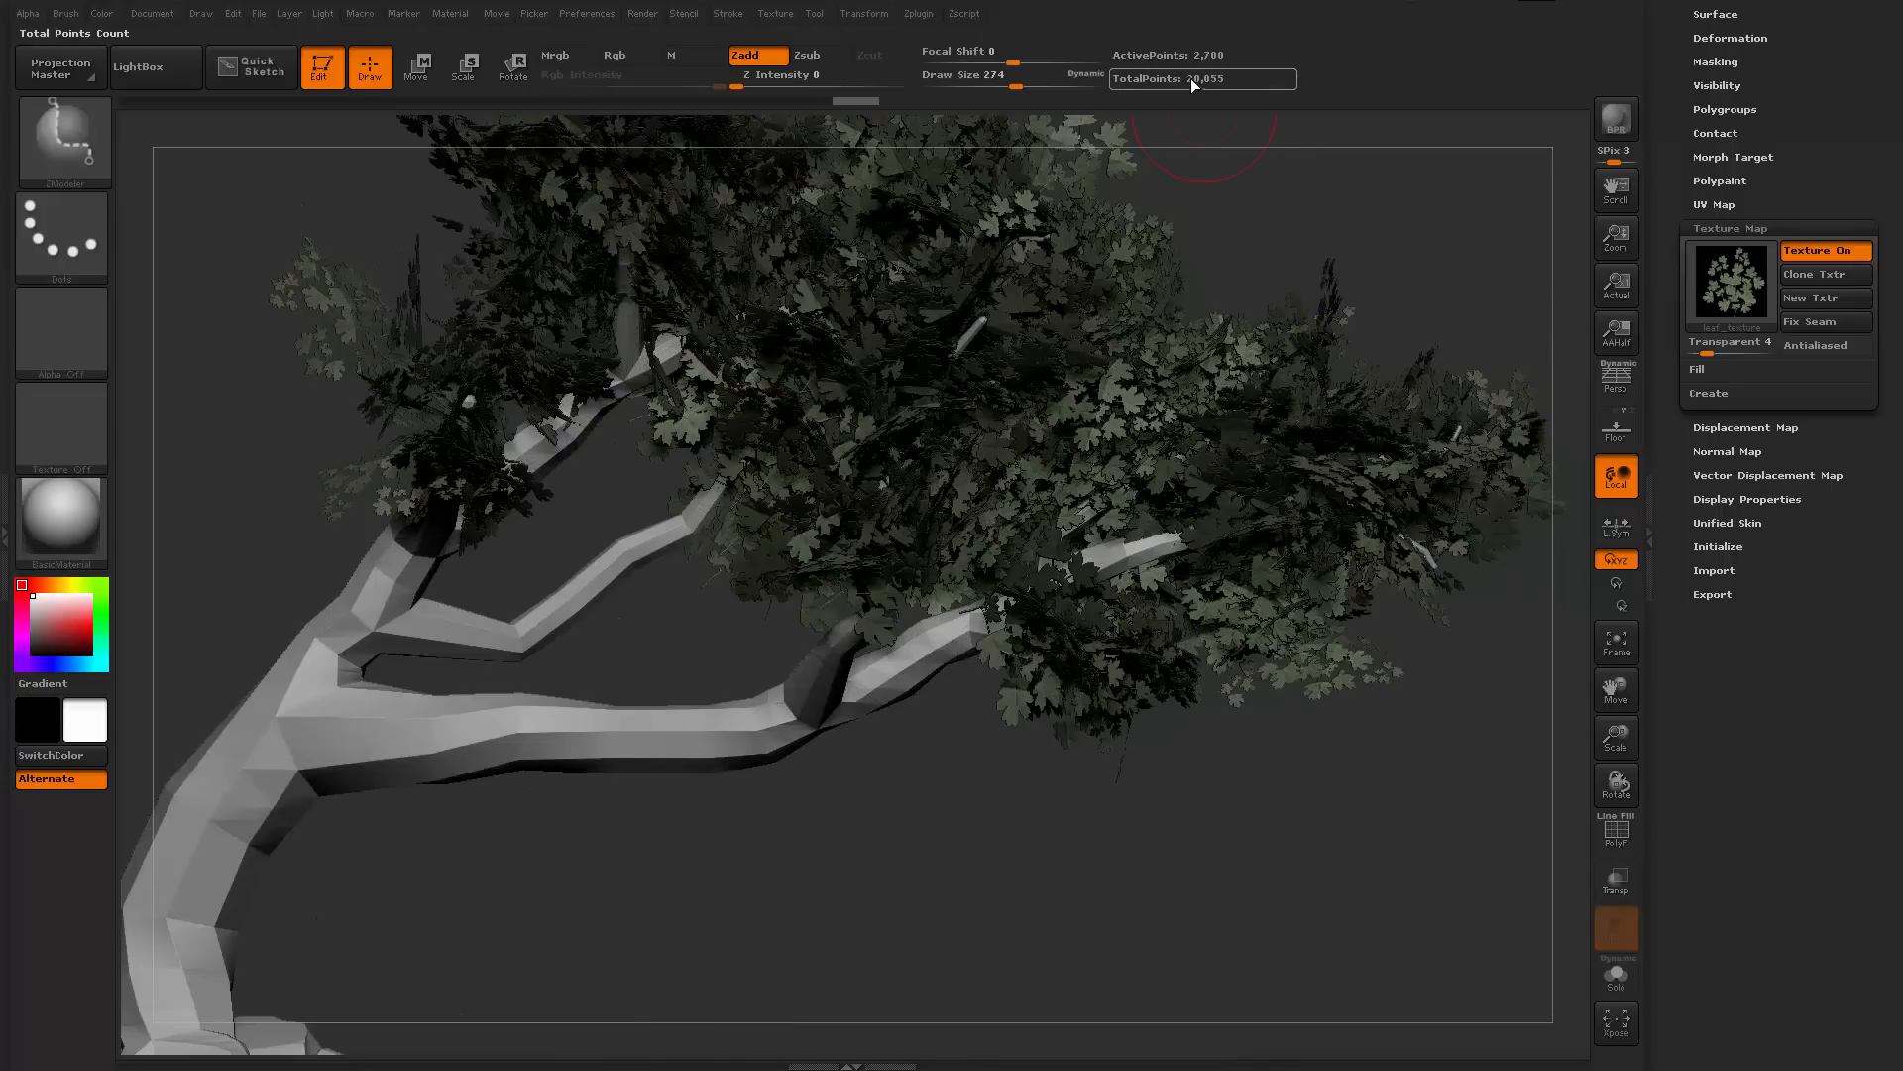
{"action": "left_click_drag", "start_coordinate": [901, 871], "coordinate": [1111, 741]}
{"action": "left_click_drag", "start_coordinate": [1324, 696], "coordinate": [1102, 729], "text": "alt"}
{"action": "left_click_drag", "start_coordinate": [883, 910], "coordinate": [1174, 627], "text": "alt"}
Activate the rock subtool, followed by the trunk and branch subtool Skin_ZTreeZSphere
{"action": "left_click", "coordinate": [789, 767], "text": "alt"}
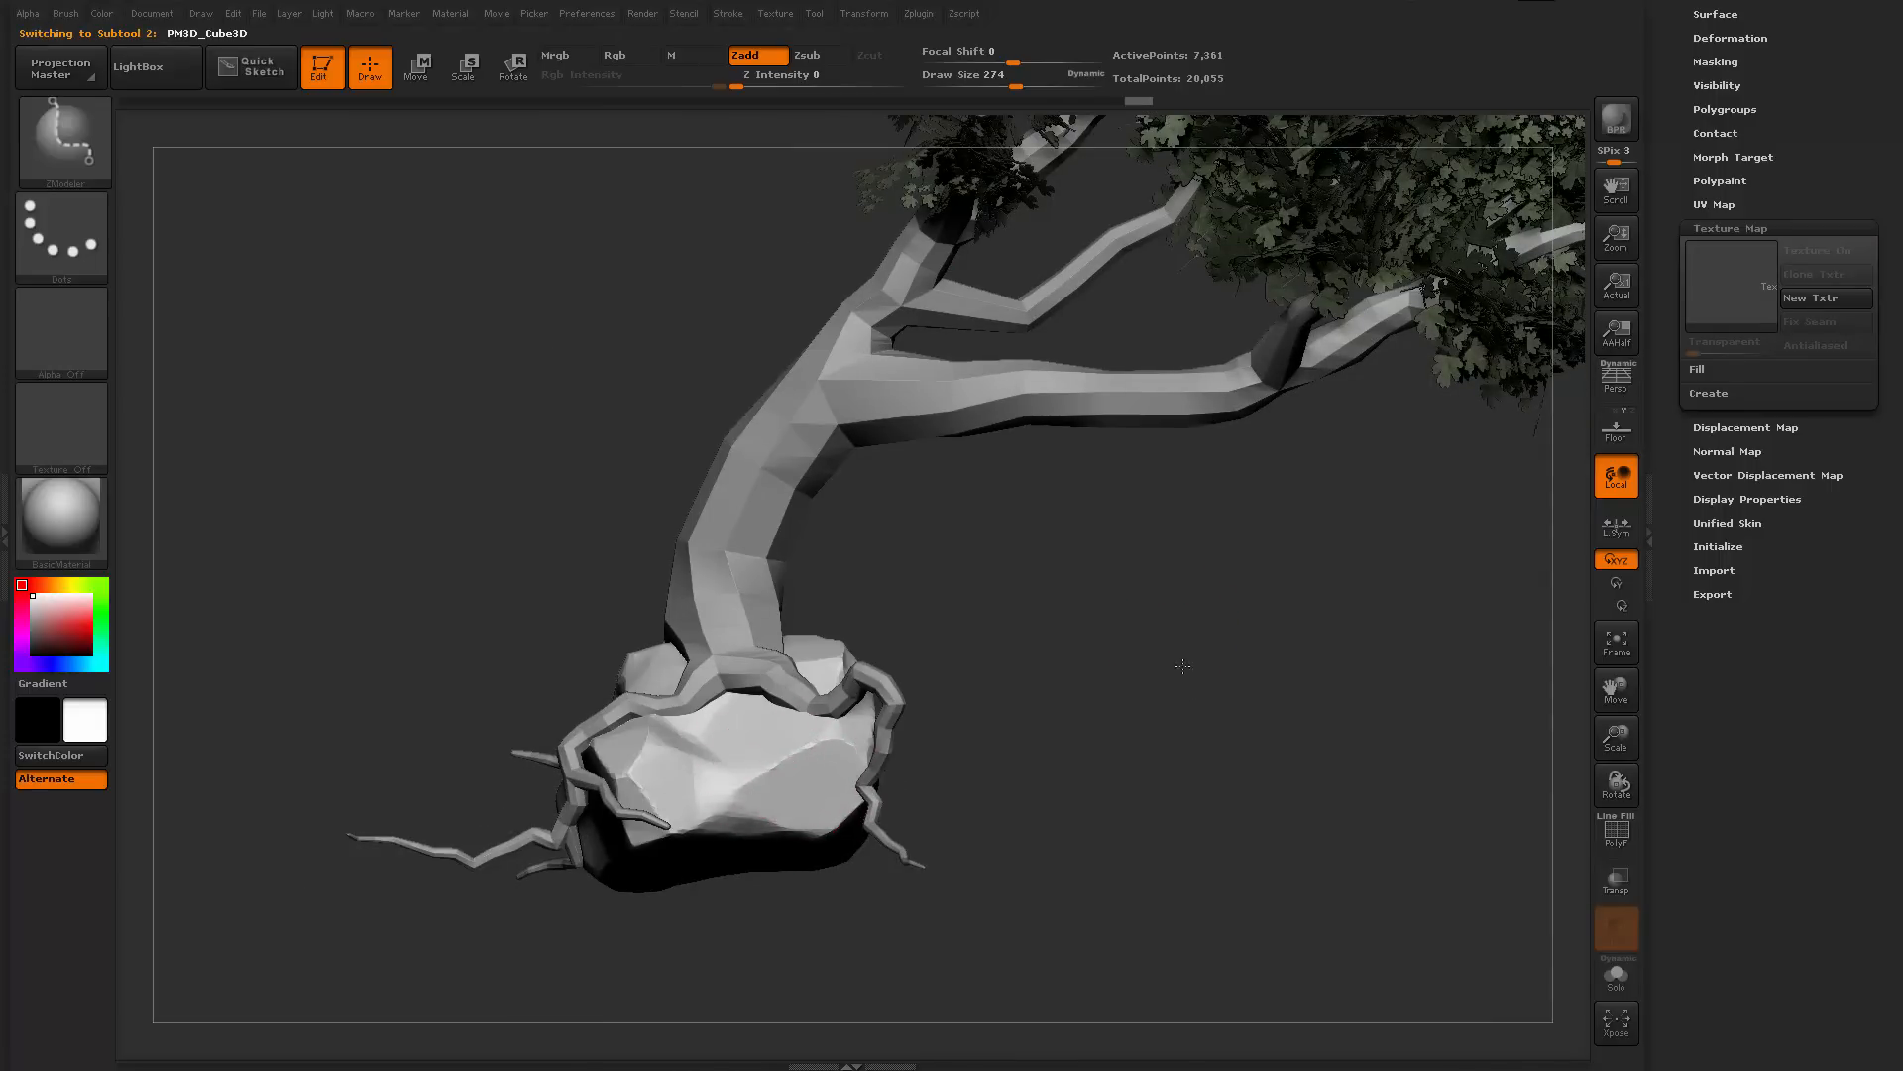
{"action": "left_click_drag", "start_coordinate": [1182, 666], "coordinate": [1196, 738], "text": "alt"}
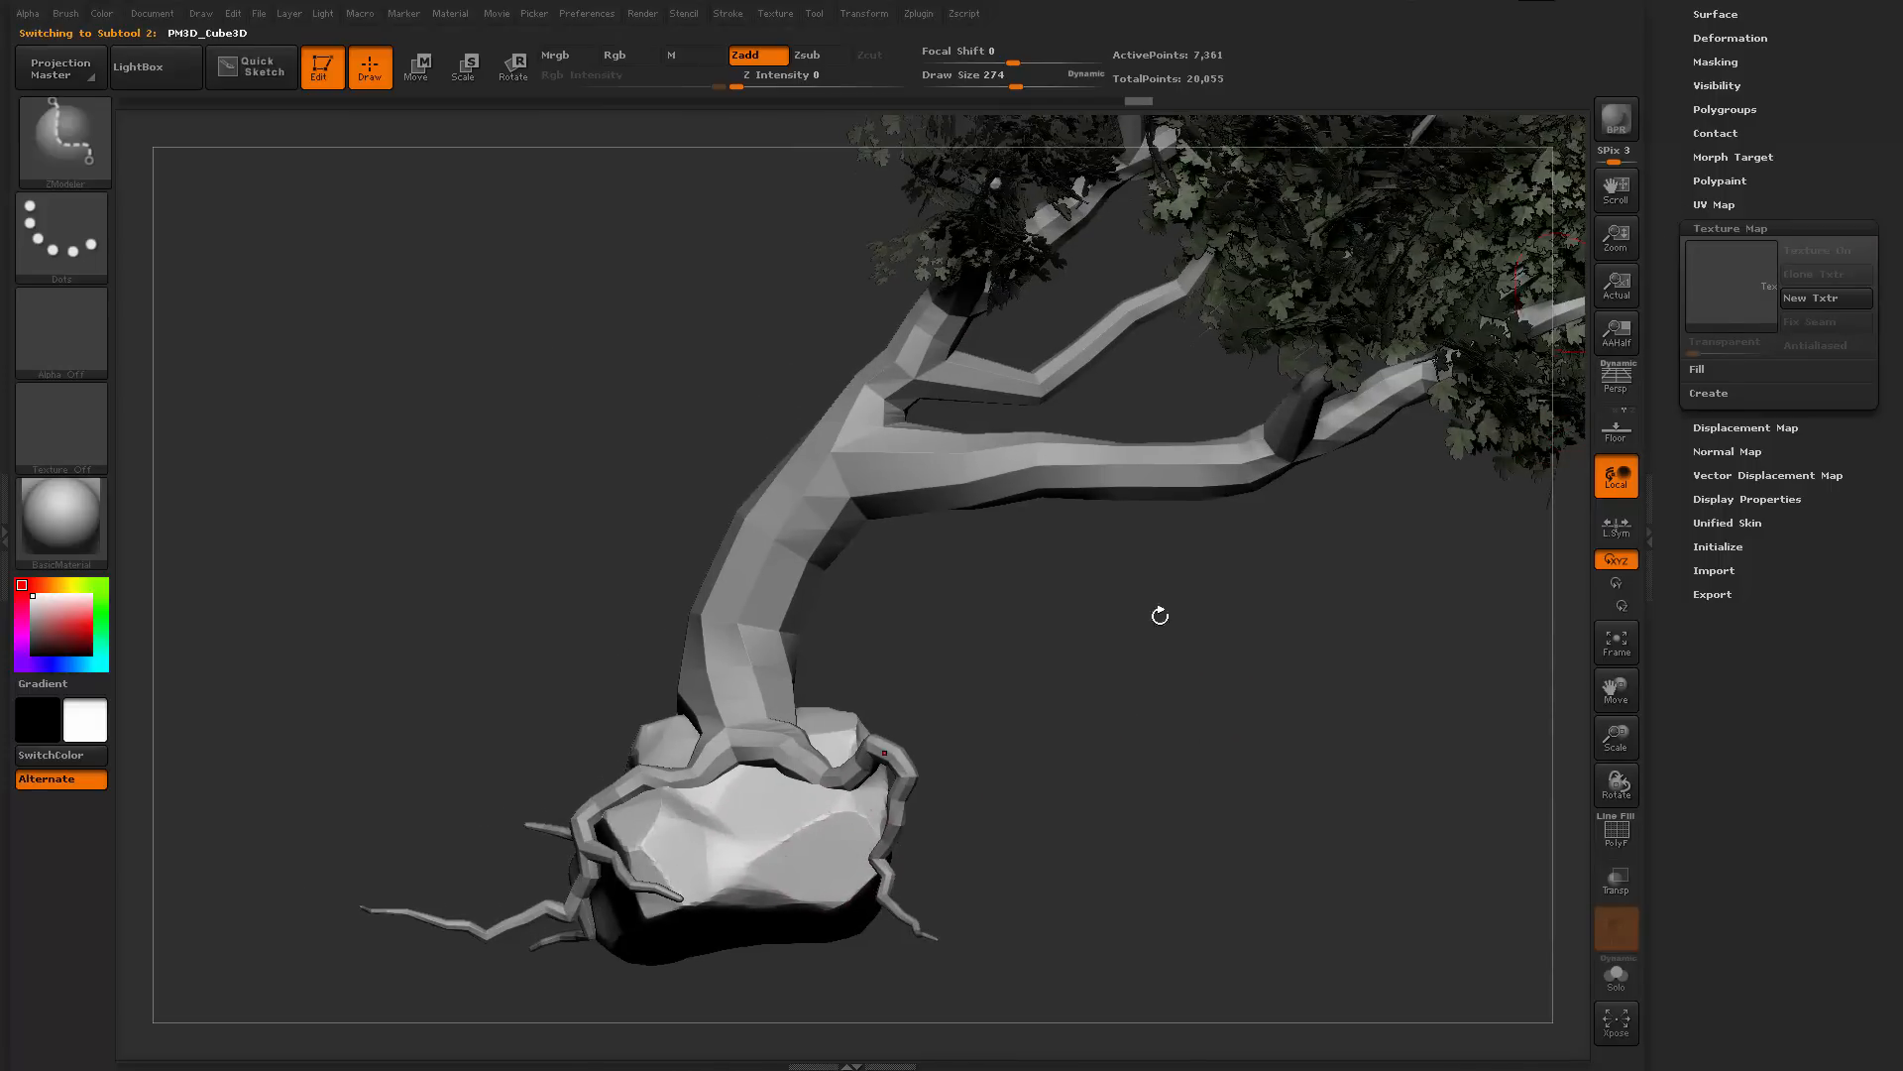
{"action": "left_click_drag", "start_coordinate": [1167, 576], "coordinate": [1095, 663]}
{"action": "left_click", "coordinate": [1114, 647], "text": "alt"}
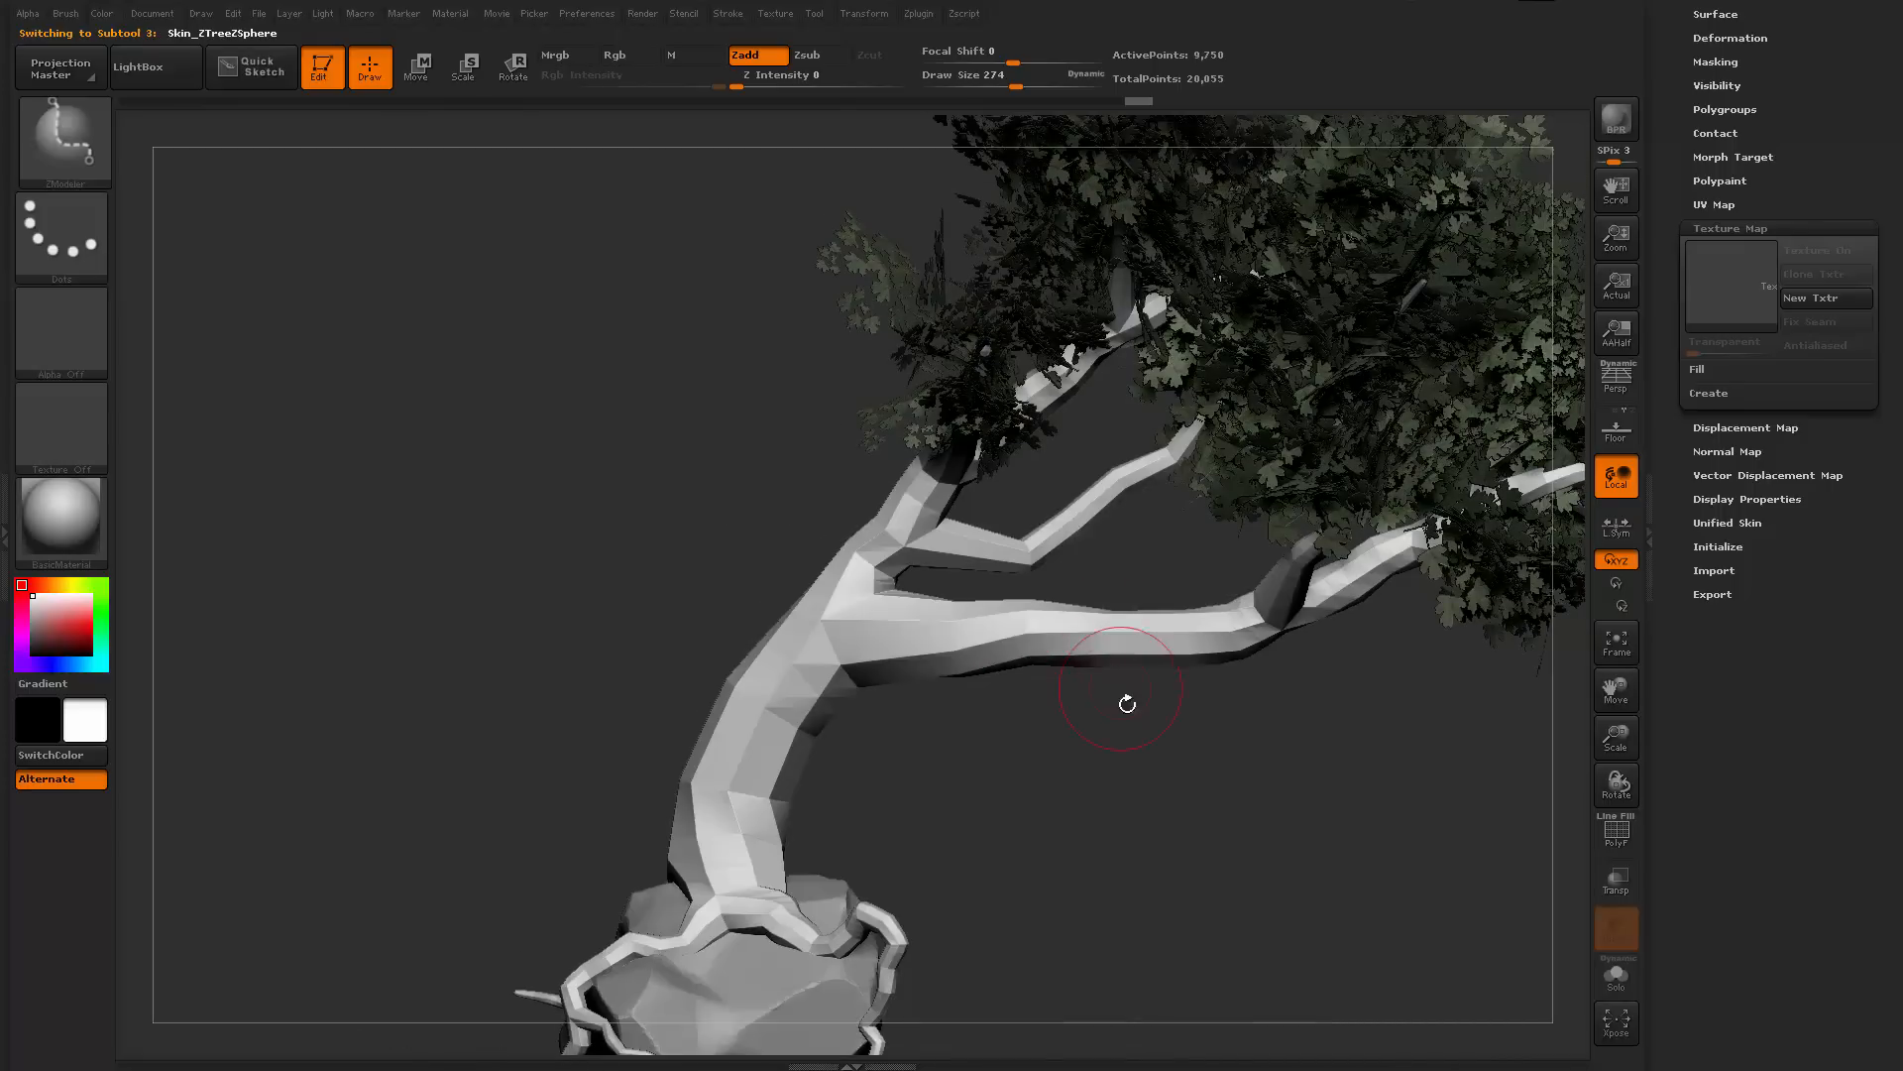
{"action": "mouse_move", "coordinate": [1186, 733]}
{"action": "left_mouse_down", "text": "alt"}
{"action": "mouse_move", "coordinate": [1158, 714]}
{"action": "mouse_move", "coordinate": [1160, 625]}
{"action": "mouse_move", "coordinate": [1181, 765]}
{"action": "mouse_move", "coordinate": [1138, 718]}
{"action": "mouse_move", "coordinate": [1207, 713]}
{"action": "mouse_move", "coordinate": [878, 628]}
{"action": "mouse_move", "coordinate": [862, 695]}
{"action": "mouse_move", "coordinate": [926, 720]}
{"action": "mouse_move", "coordinate": [942, 684]}
{"action": "left_mouse_up", "text": "alt"}
{"action": "left_click_drag", "start_coordinate": [942, 684], "coordinate": [994, 670]}
Isolate the trunk subtool with its polyframe shown and examine the edge loops along the branches
{"action": "key", "text": "ctrl+shift+s"}
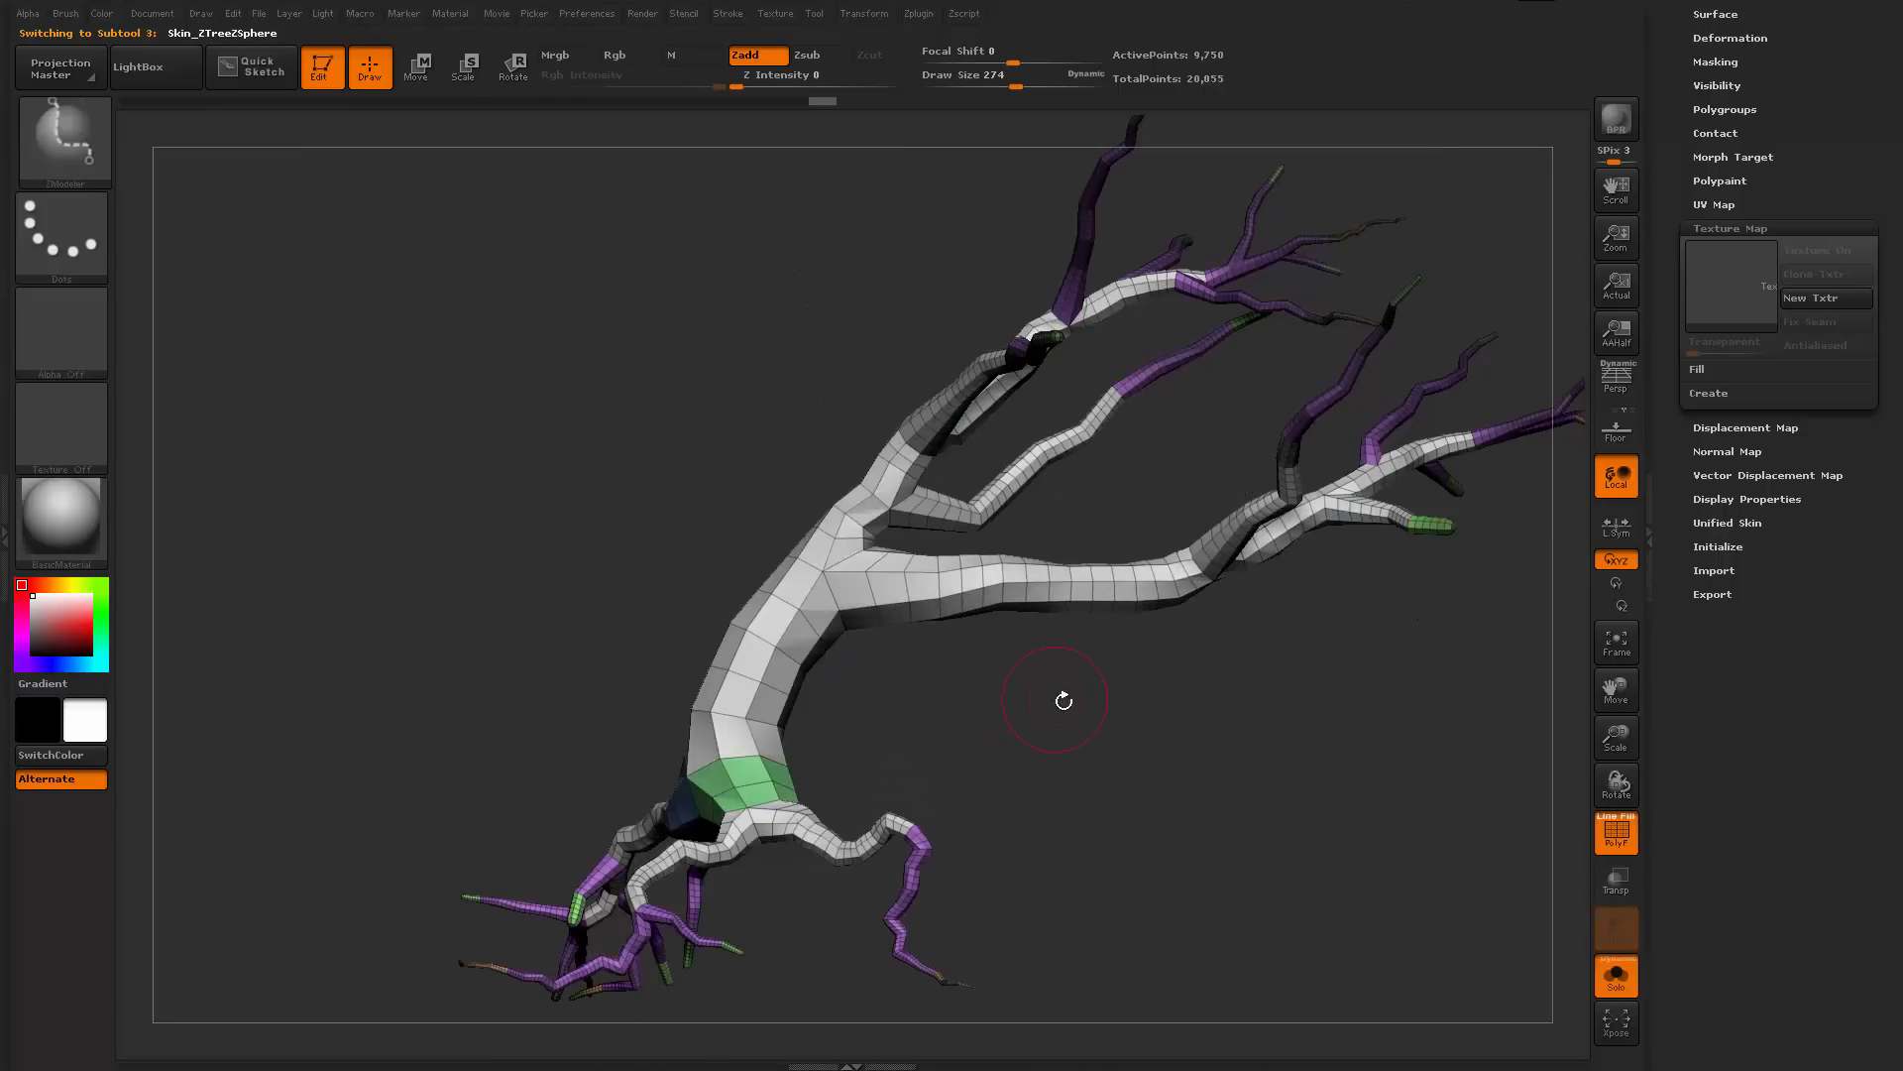
{"action": "left_click_drag", "start_coordinate": [1105, 718], "coordinate": [1073, 750]}
{"action": "key", "text": "shift+f"}
{"action": "key", "text": "ctrl+shift+s"}
{"action": "mouse_move", "coordinate": [1039, 824]}
{"action": "left_mouse_down", "text": "alt"}
{"action": "mouse_move", "coordinate": [1113, 876]}
{"action": "mouse_move", "coordinate": [960, 645]}
{"action": "left_mouse_up", "text": "alt"}
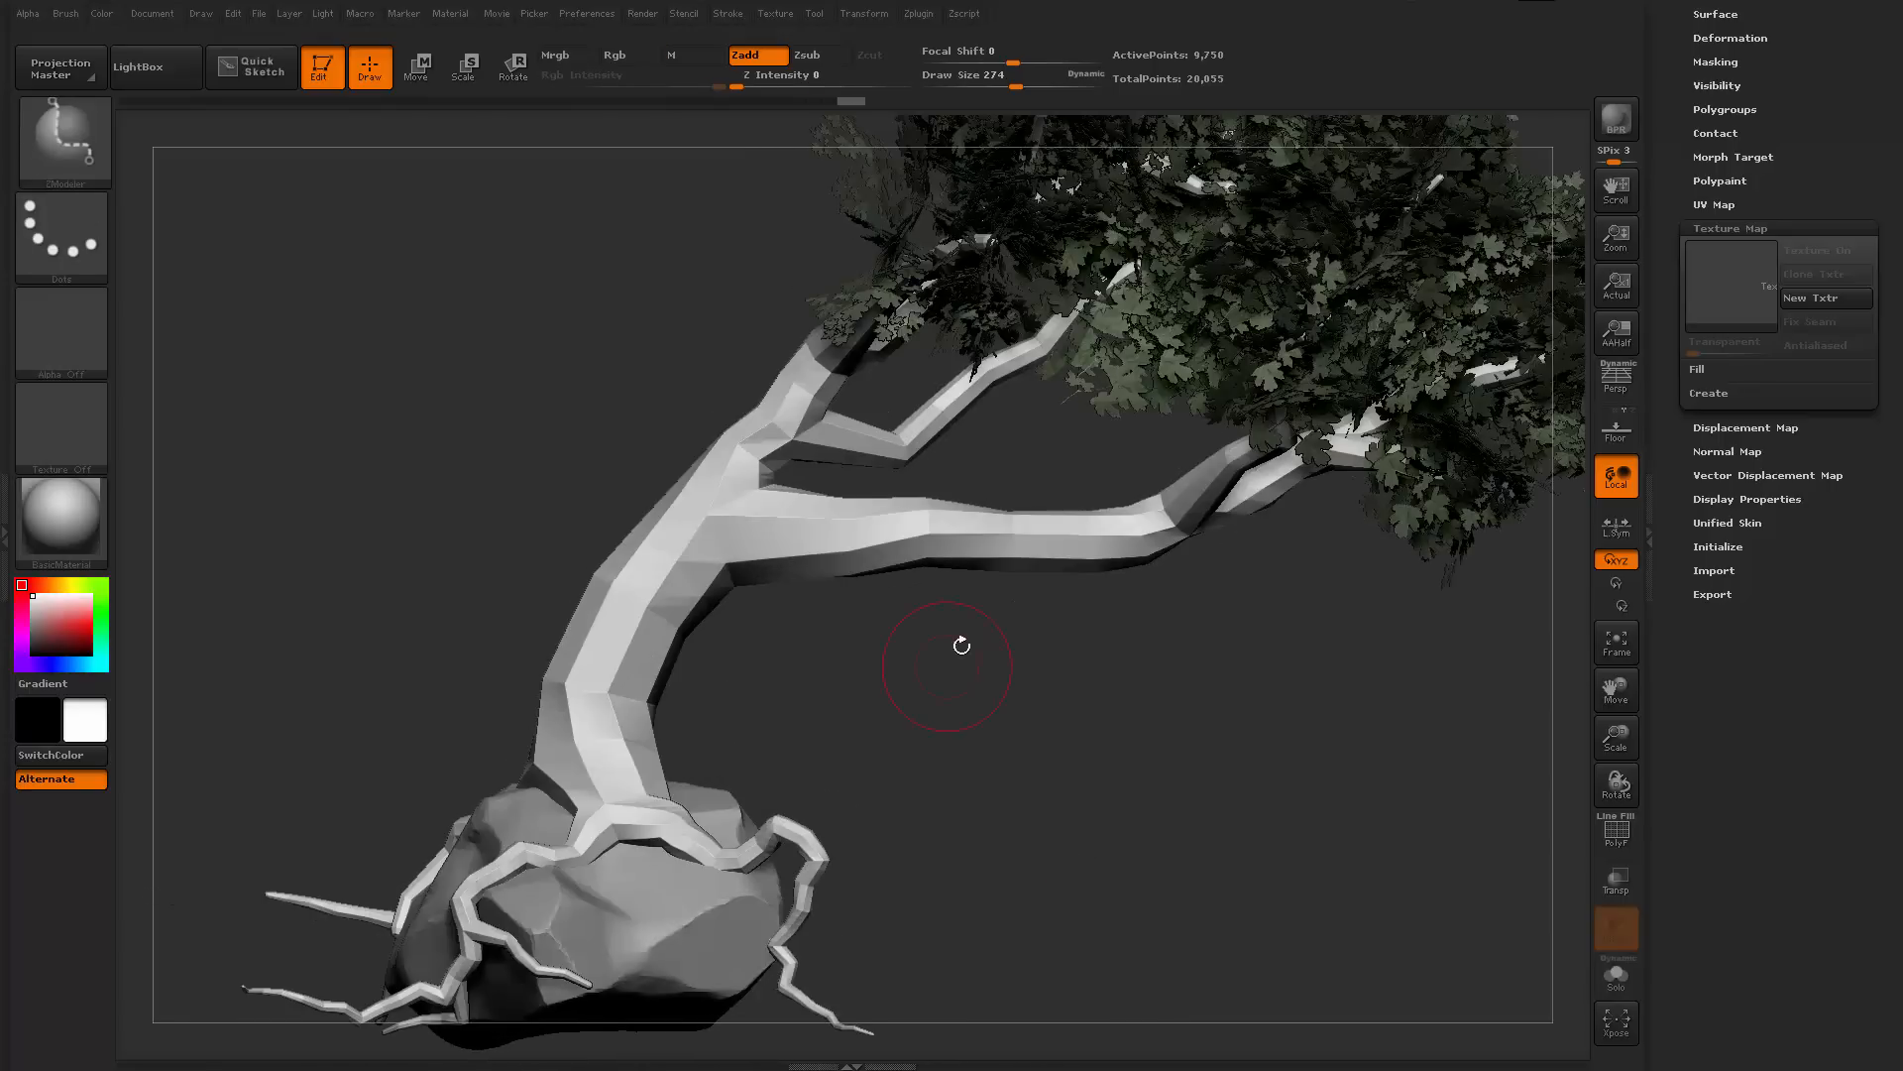
{"action": "key", "text": "ctrl+shift+s"}
{"action": "left_click_drag", "start_coordinate": [1098, 715], "coordinate": [1007, 699], "text": "alt"}
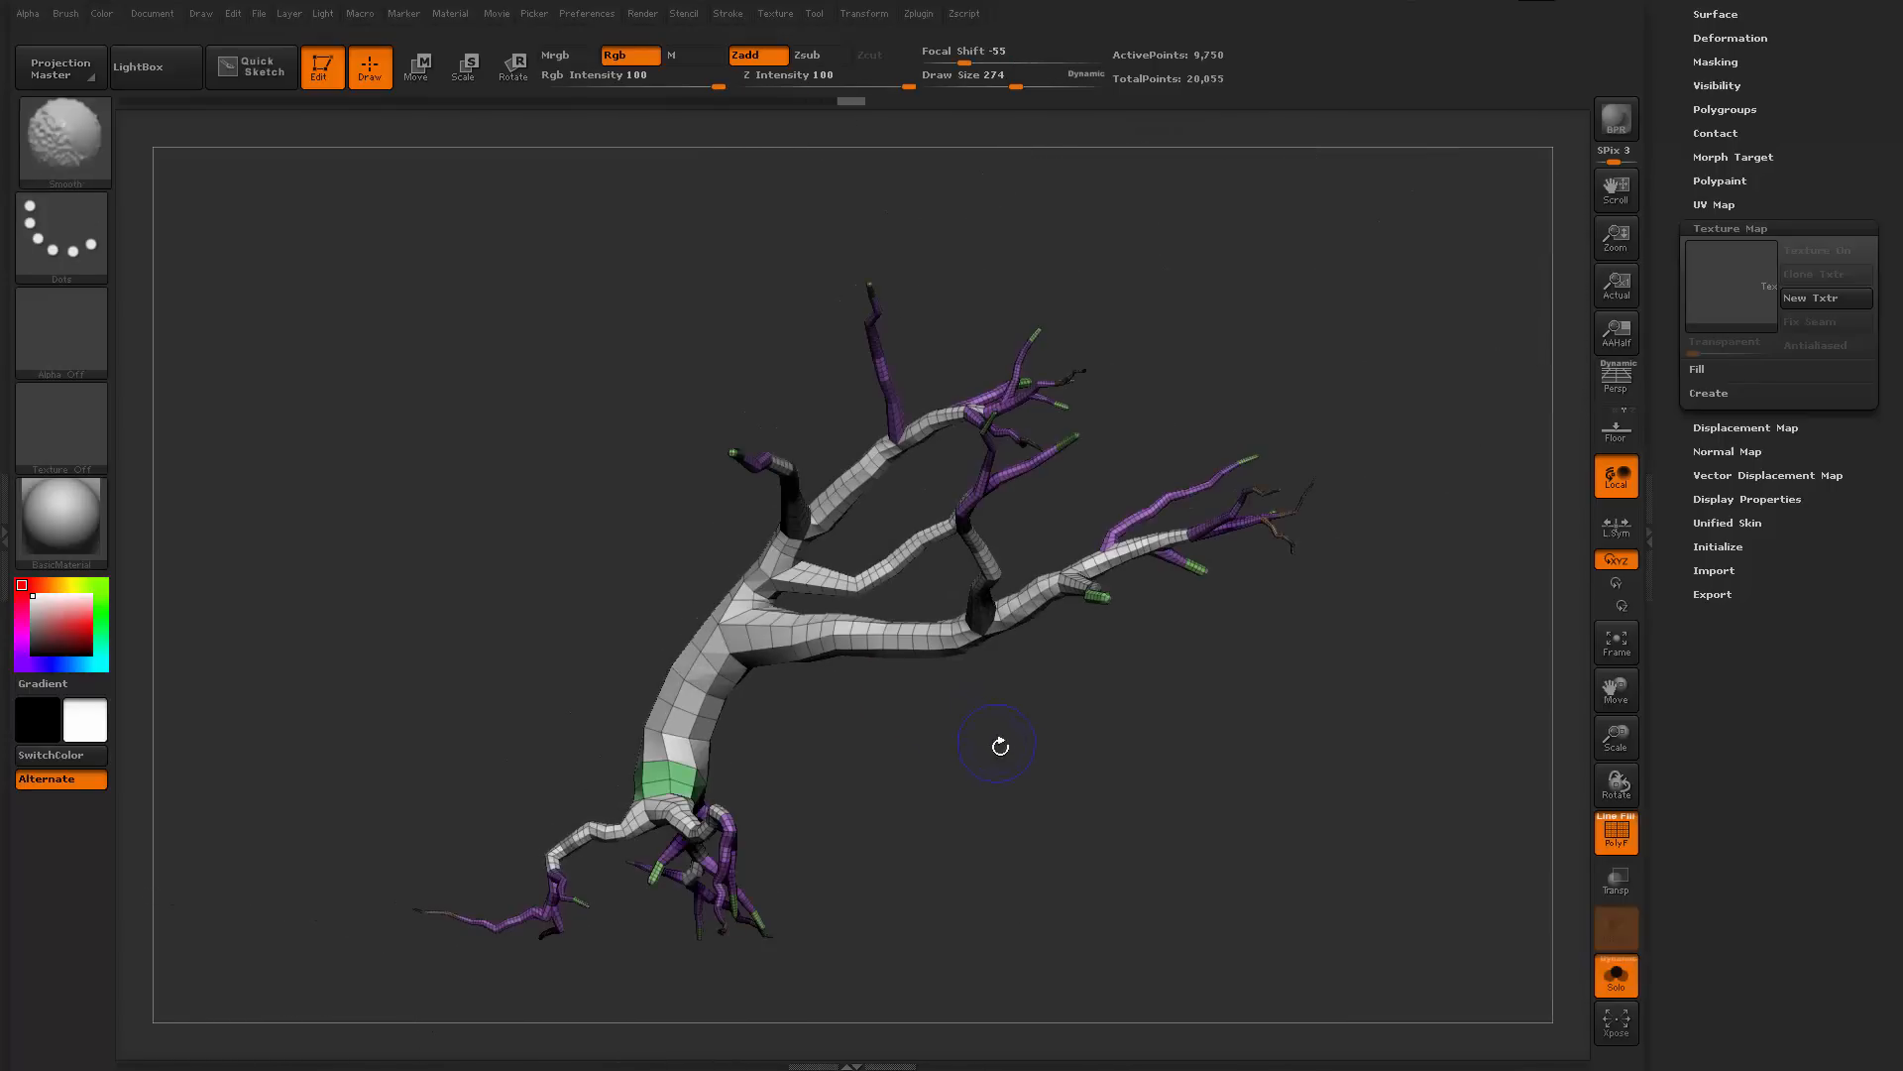
{"action": "left_click_drag", "start_coordinate": [1092, 797], "coordinate": [925, 551], "text": "alt"}
{"action": "left_click_drag", "start_coordinate": [960, 409], "coordinate": [1014, 459]}
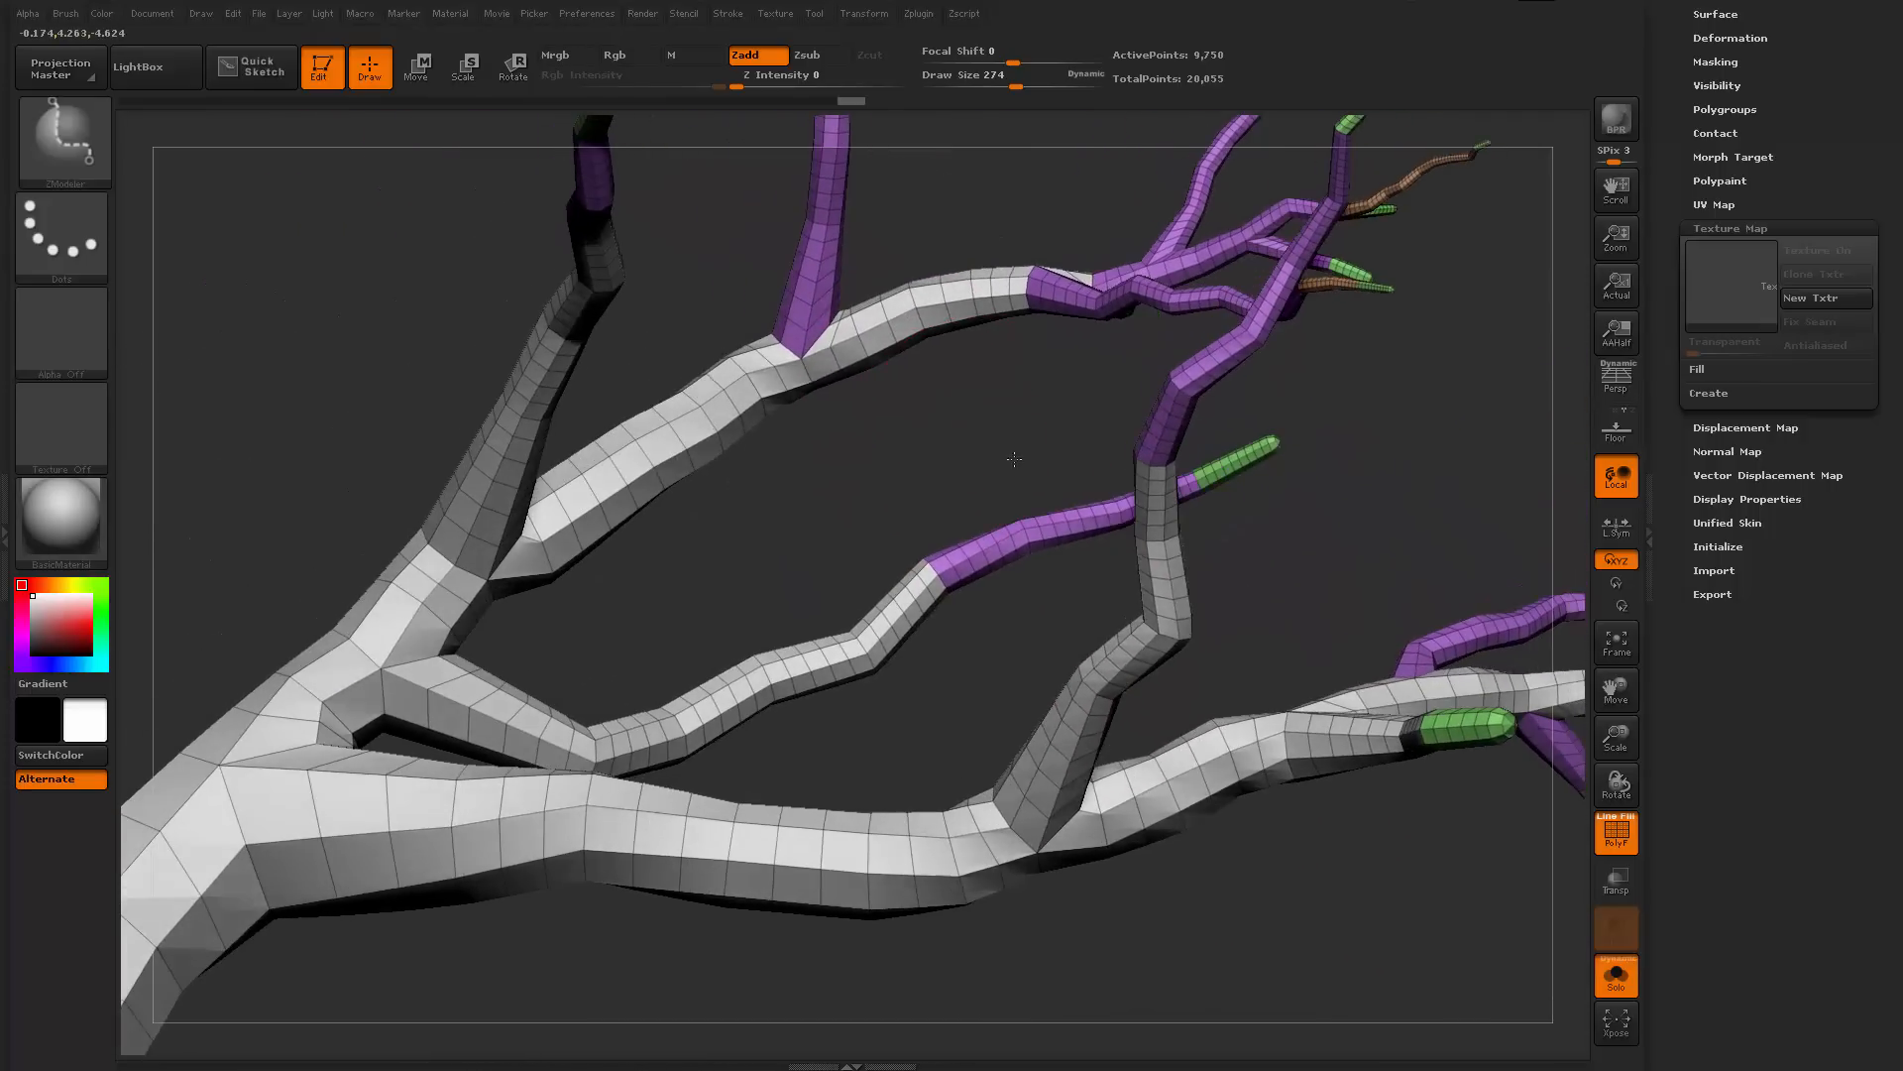
{"action": "left_click_drag", "start_coordinate": [1398, 634], "coordinate": [1229, 579]}
{"action": "left_click_drag", "start_coordinate": [1318, 481], "coordinate": [1705, 466]}
Try to remove the trunk mesh's nonessential edge loops with Delete Loops at an angle of 45
{"action": "scroll", "coordinate": [1685, 409], "scroll_direction": "up", "scroll_amount": 5}
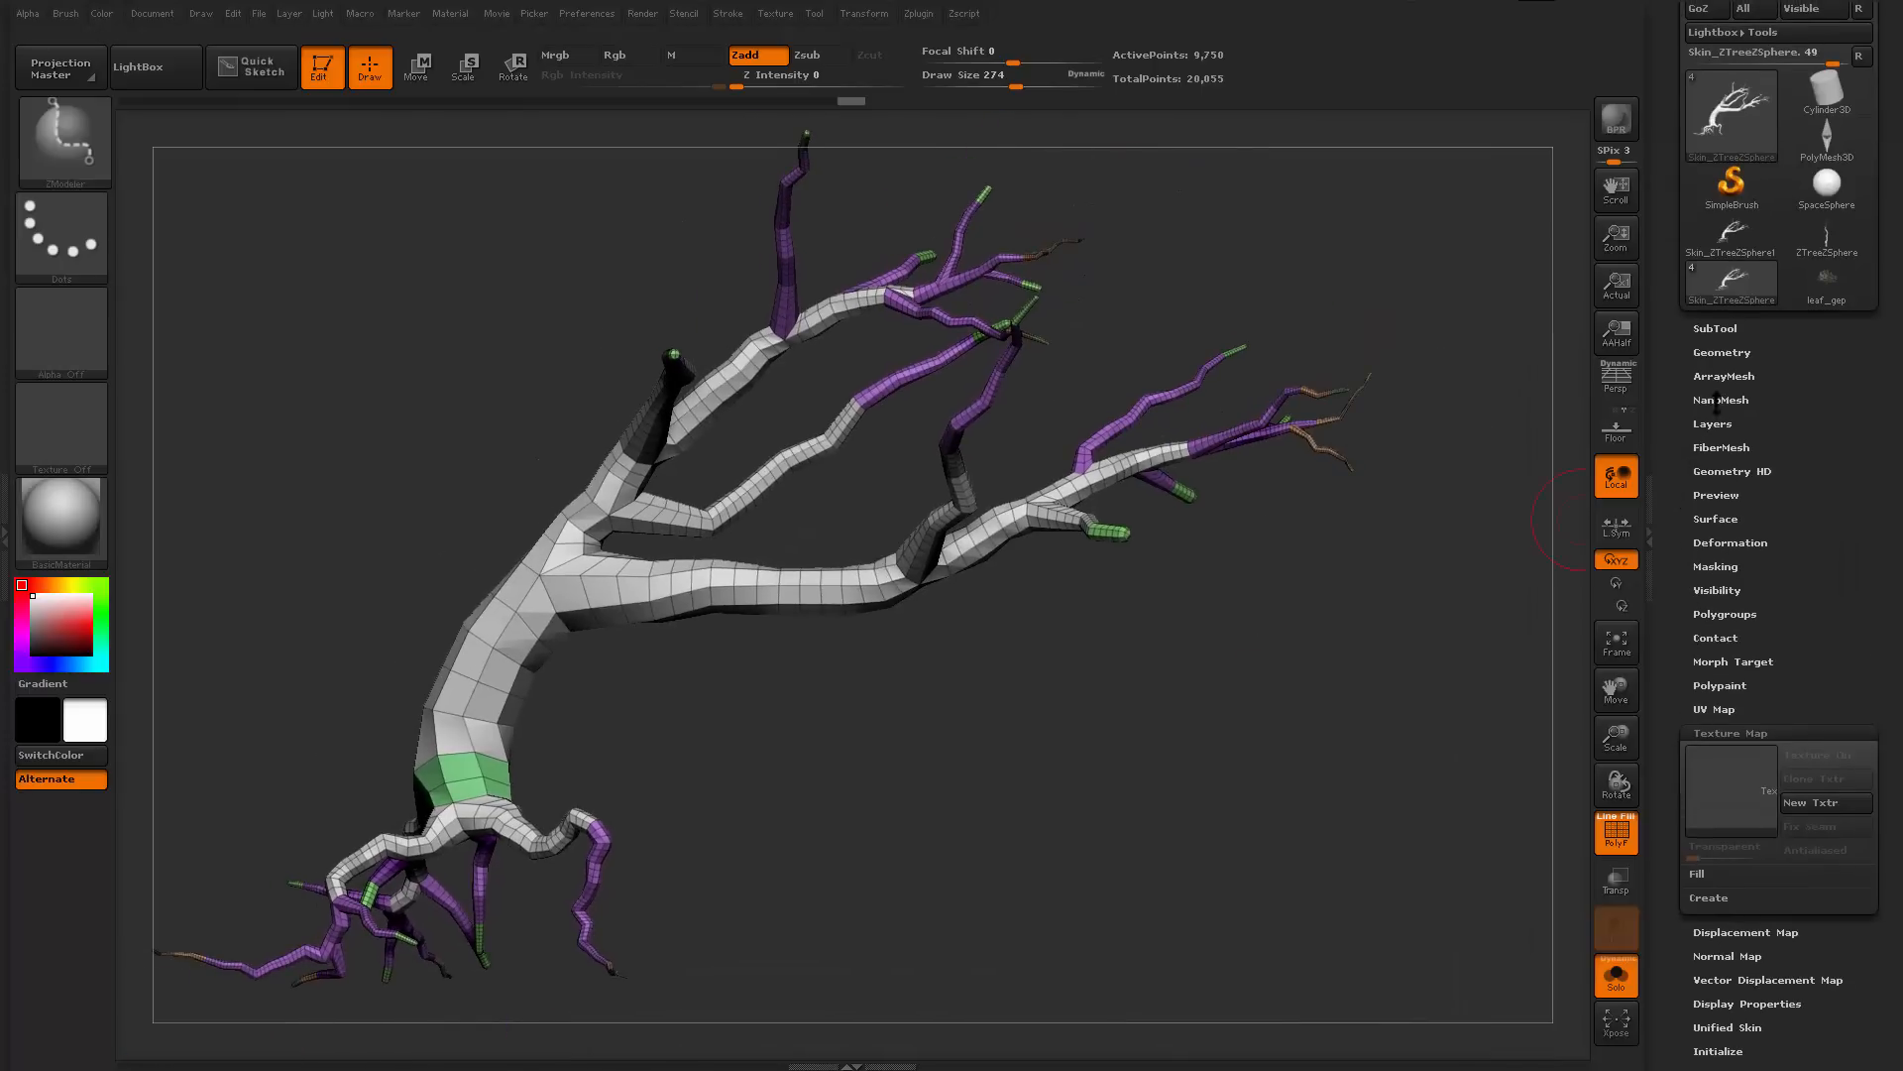
{"action": "left_click", "coordinate": [1722, 352]}
{"action": "scroll", "coordinate": [1675, 397], "scroll_direction": "down", "scroll_amount": 4}
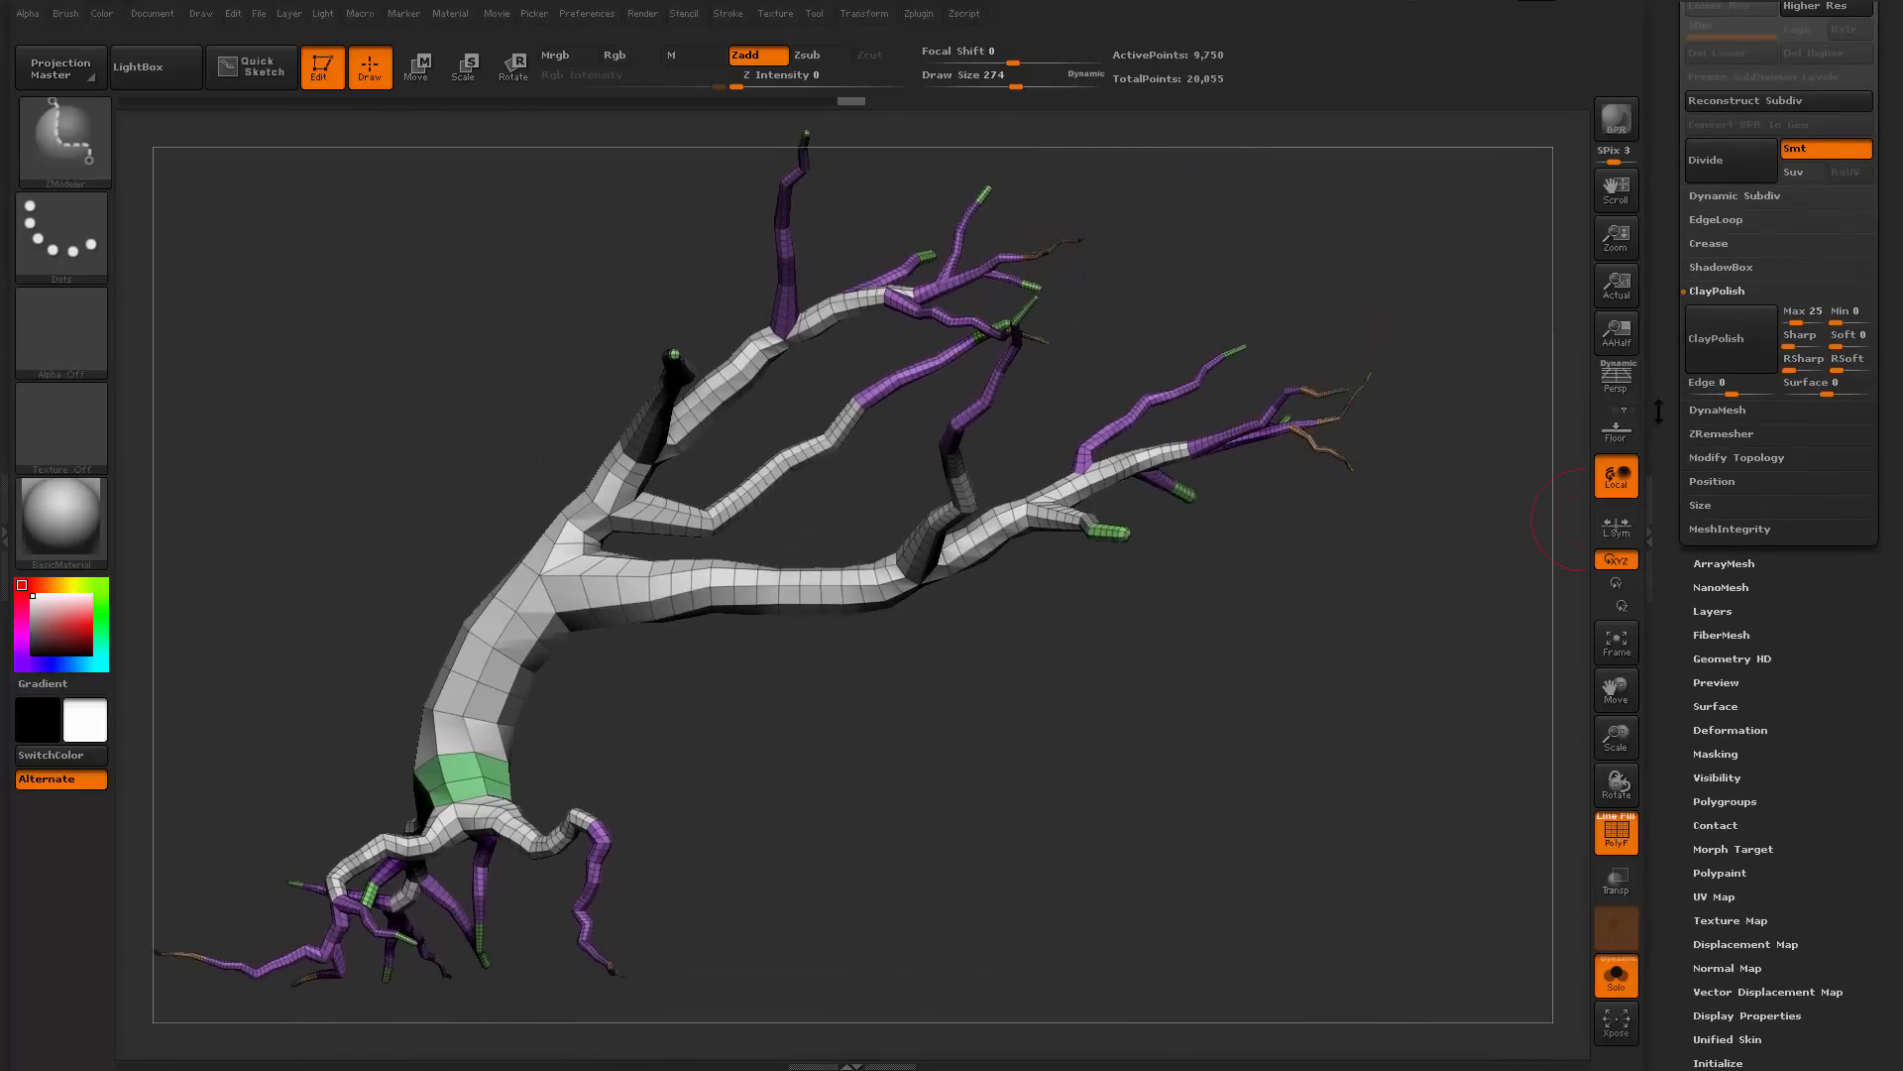
{"action": "left_click", "coordinate": [1739, 226]}
{"action": "scroll", "coordinate": [1726, 446], "scroll_direction": "down", "scroll_amount": 2}
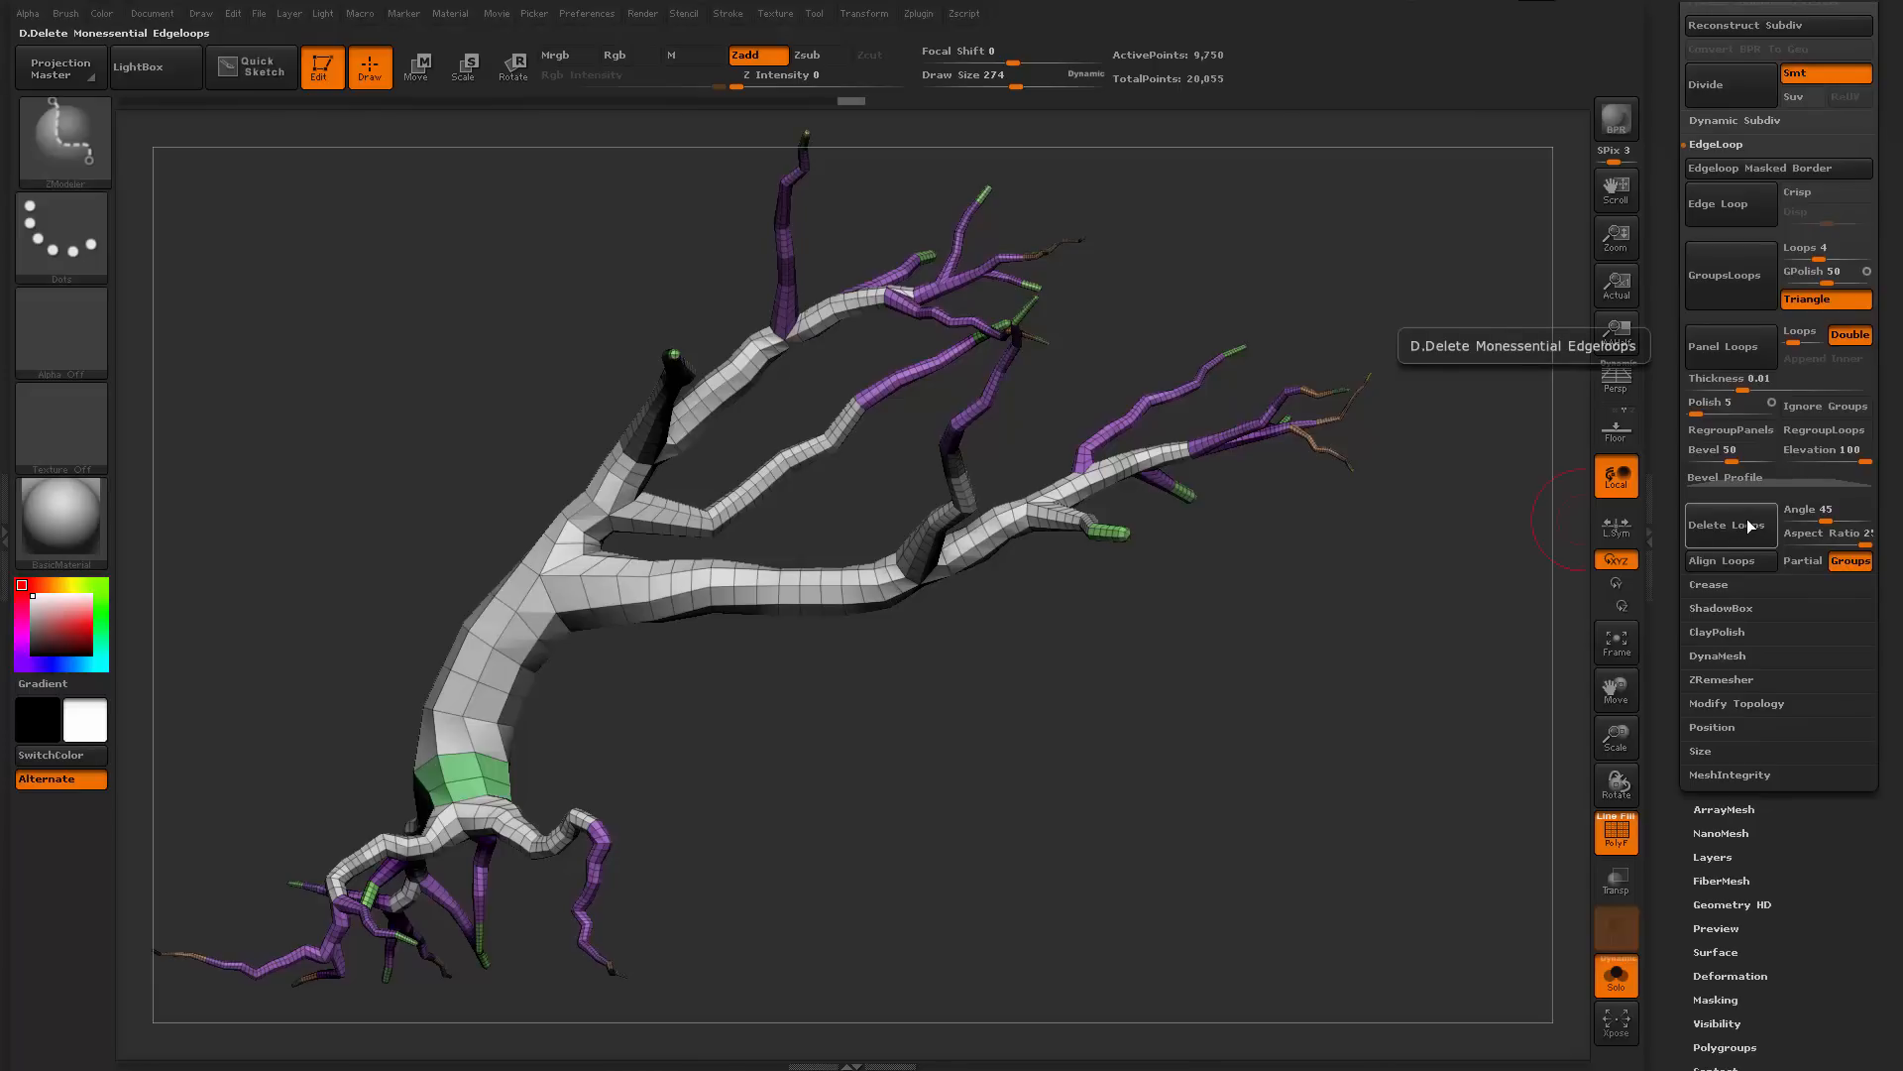
{"action": "left_click", "coordinate": [1735, 528]}
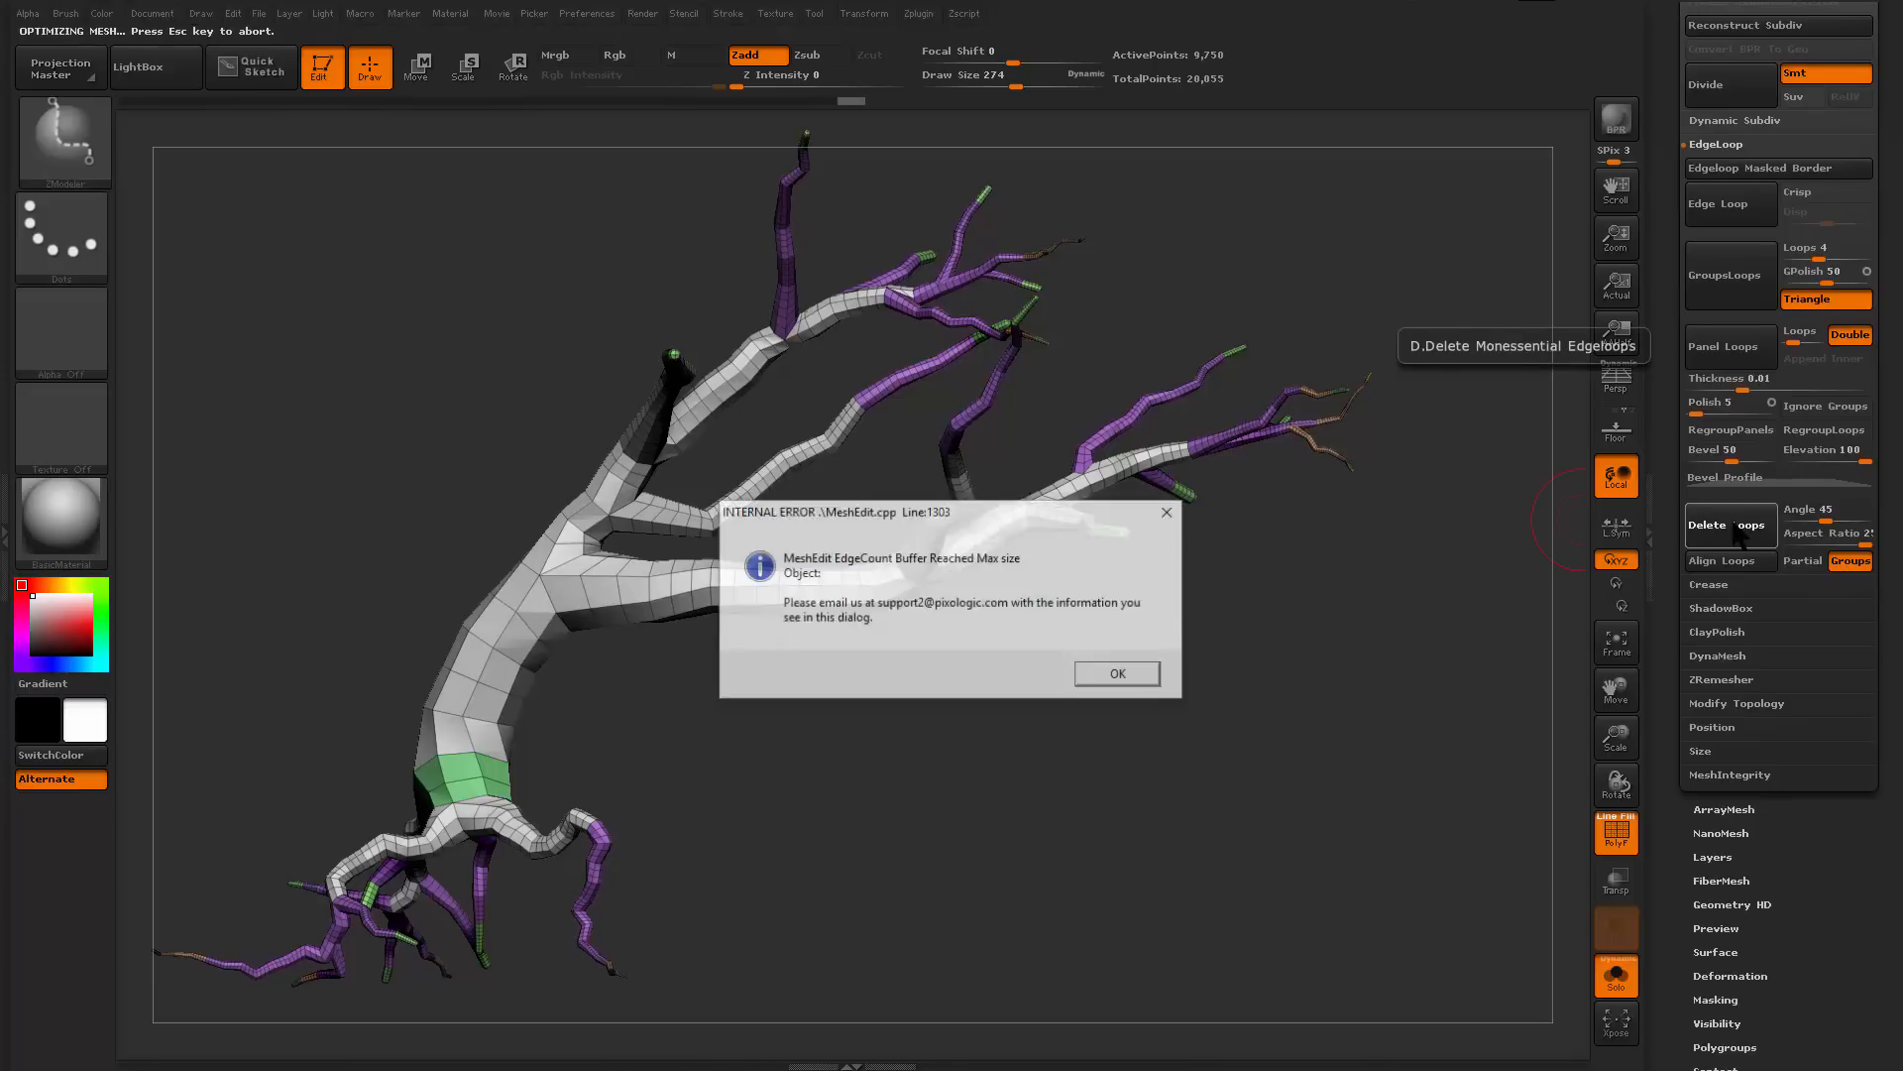
{"action": "left_click", "coordinate": [1135, 672]}
{"action": "left_click_drag", "start_coordinate": [1101, 701], "coordinate": [882, 817], "text": "alt"}
{"action": "left_click_drag", "start_coordinate": [734, 836], "coordinate": [1065, 717]}
{"action": "key", "text": "ctrl+z"}
Lower the Delete Loops angle to about 14.7 and remove the trunk mesh's nonessential edge loops
{"action": "left_click_drag", "start_coordinate": [1281, 741], "coordinate": [1212, 778], "text": "alt"}
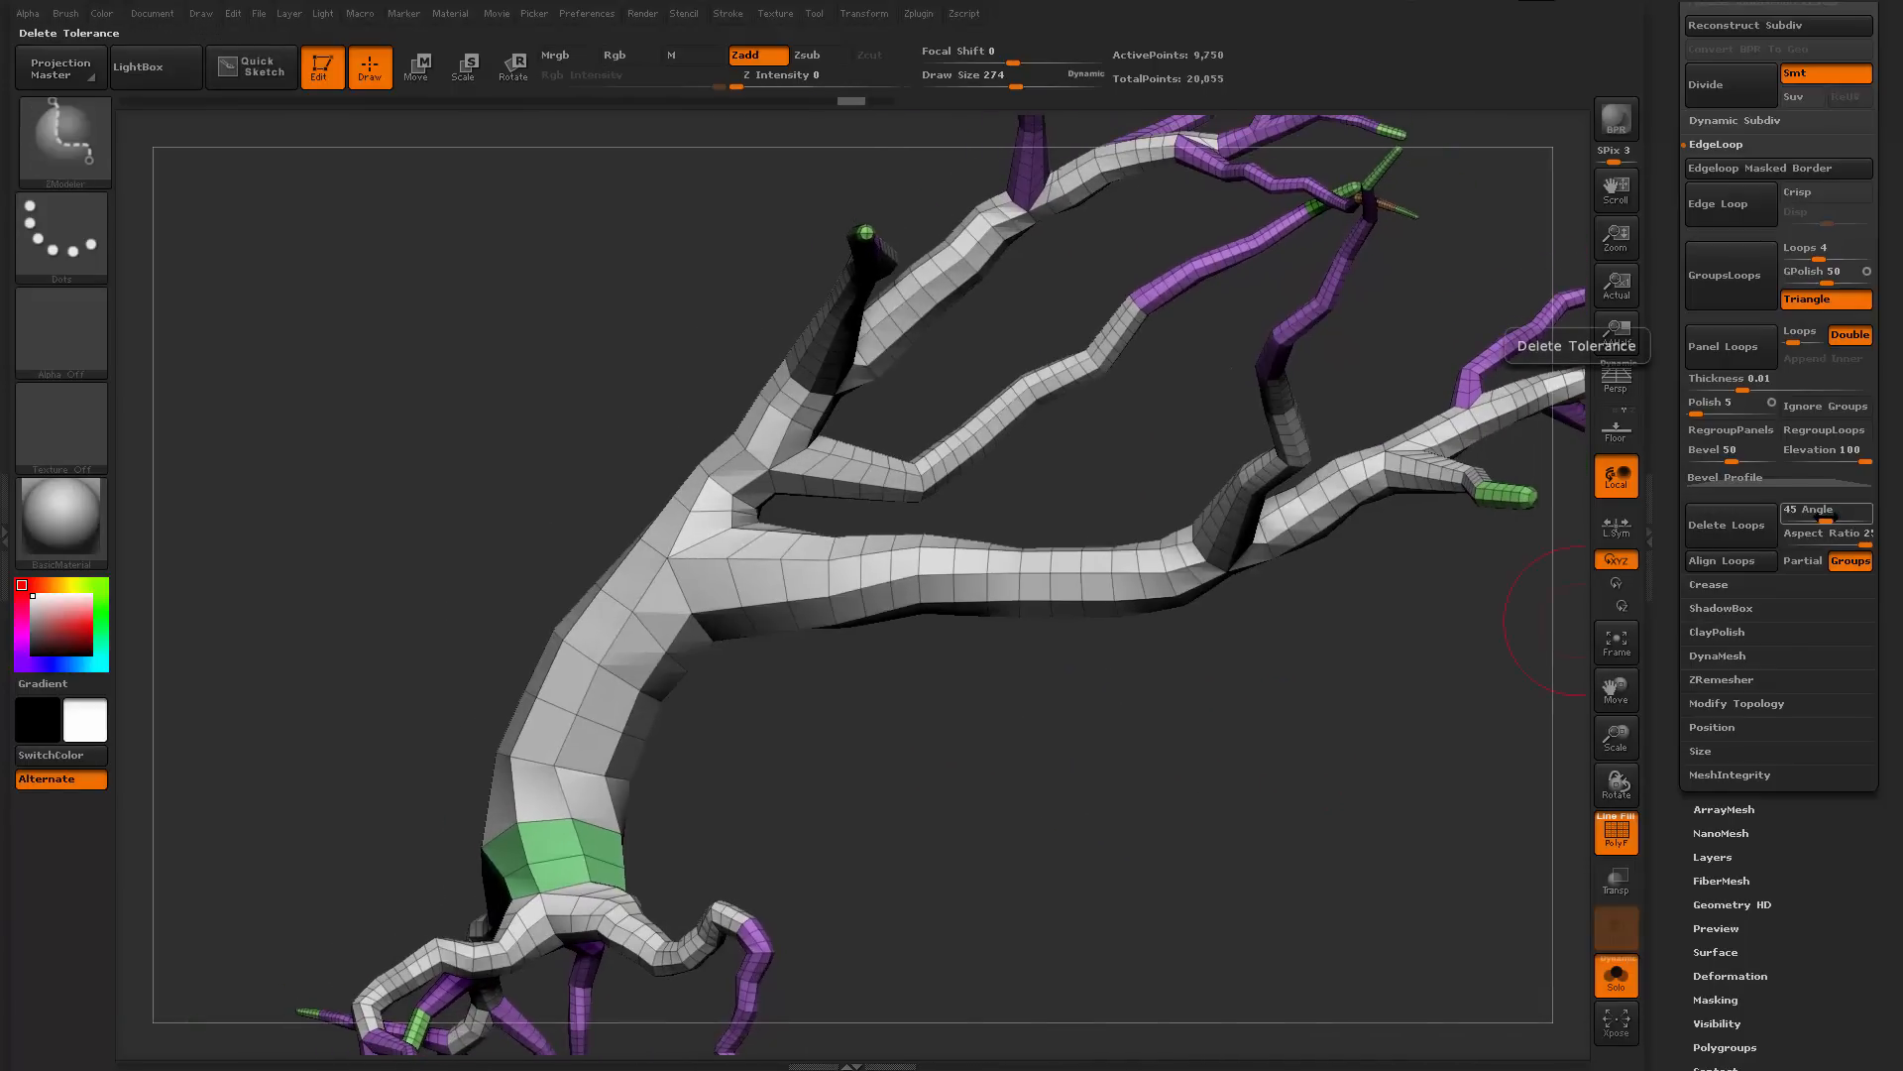
{"action": "left_click", "coordinate": [1727, 525]}
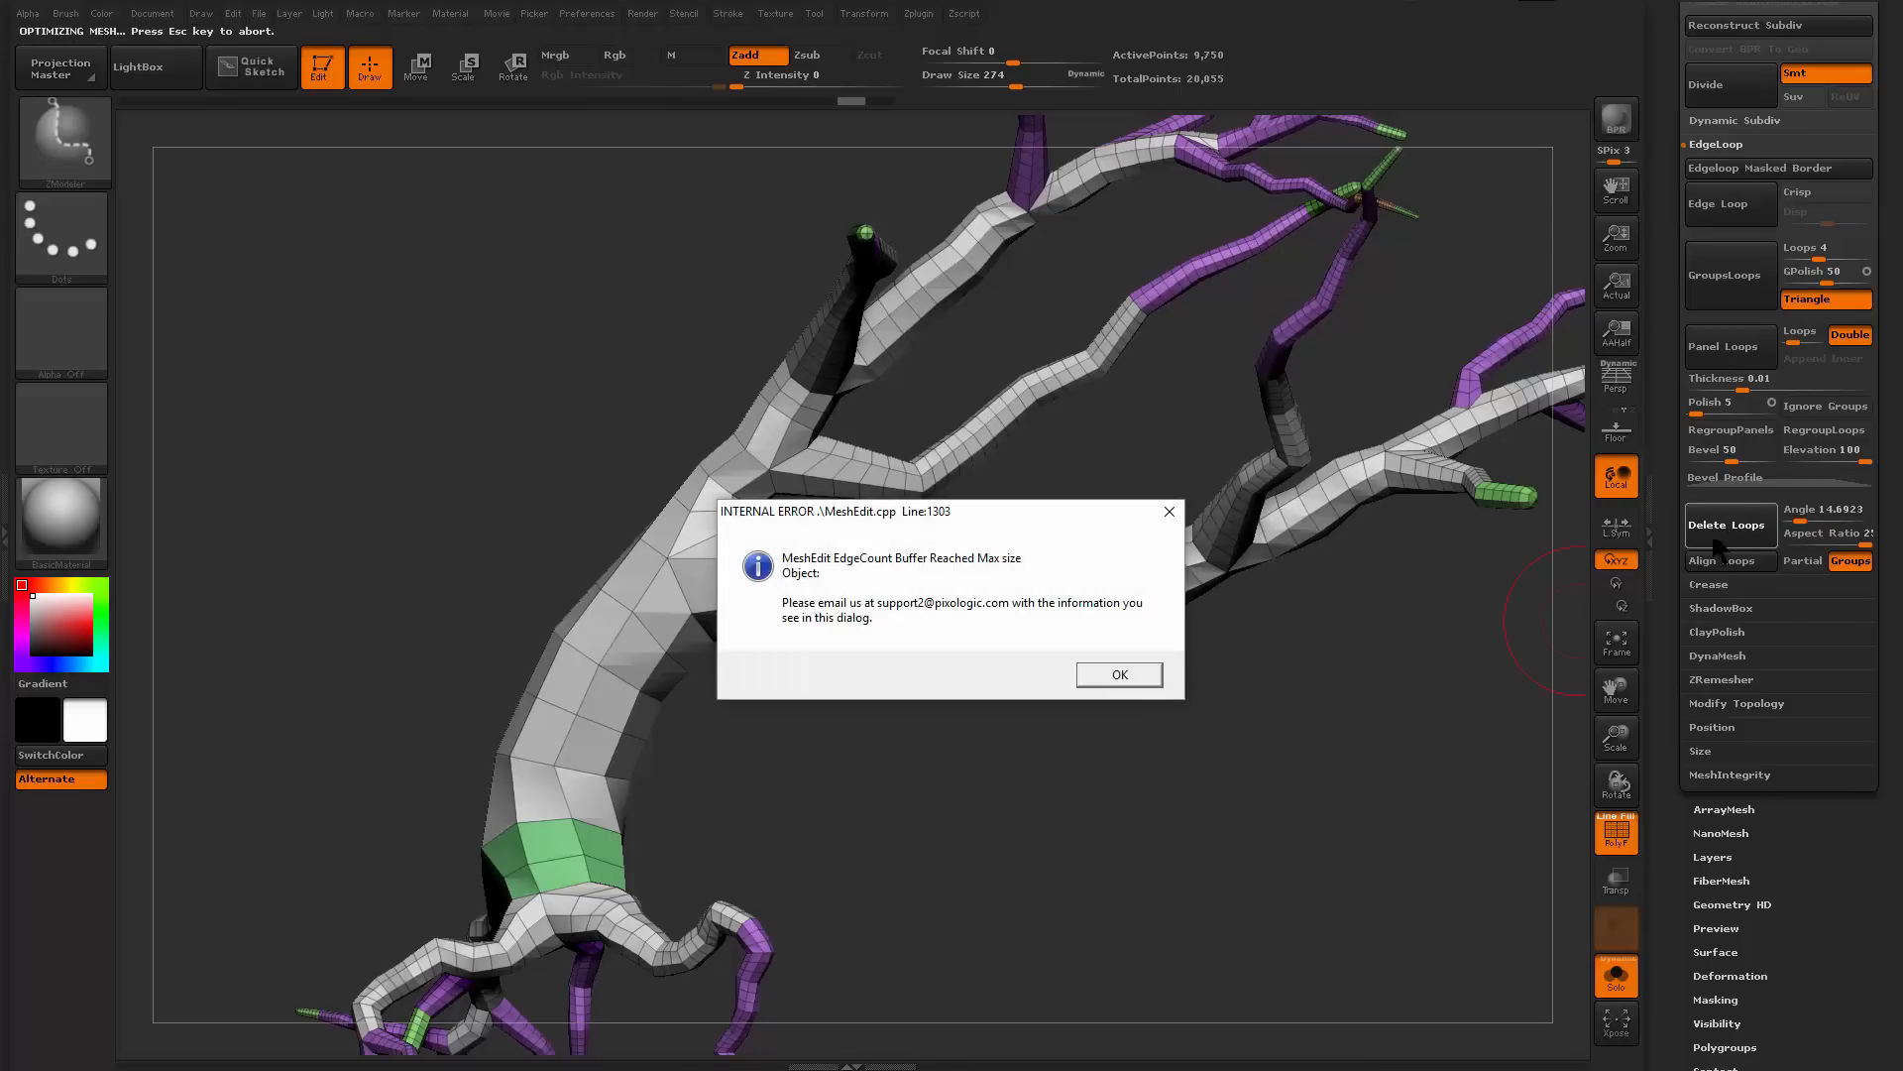
{"action": "left_click", "coordinate": [1126, 674]}
{"action": "left_click", "coordinate": [1124, 672]}
{"action": "left_click_drag", "start_coordinate": [1206, 732], "coordinate": [1256, 795], "text": "alt"}
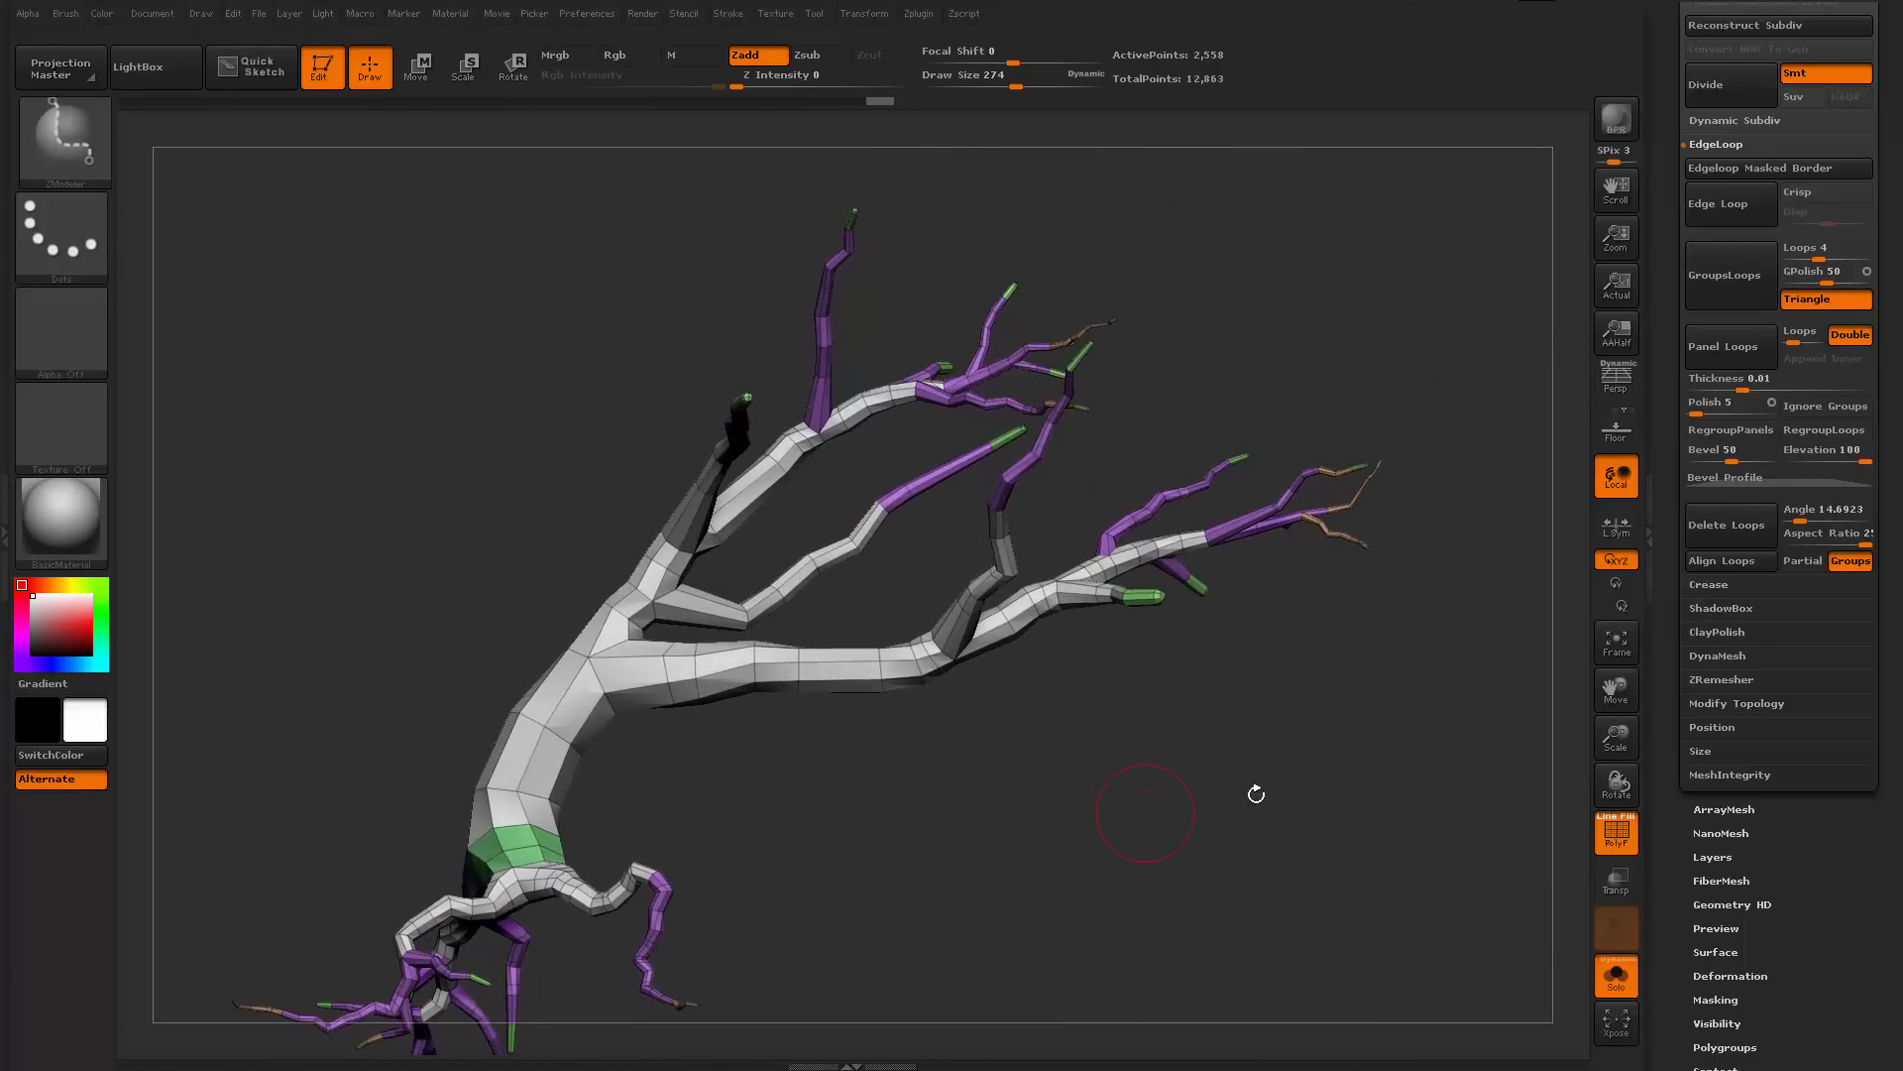
Apply a Smooth deformation of 100 to the whole trunk and branch mesh
{"action": "scroll", "coordinate": [1686, 694], "scroll_direction": "down", "scroll_amount": 5}
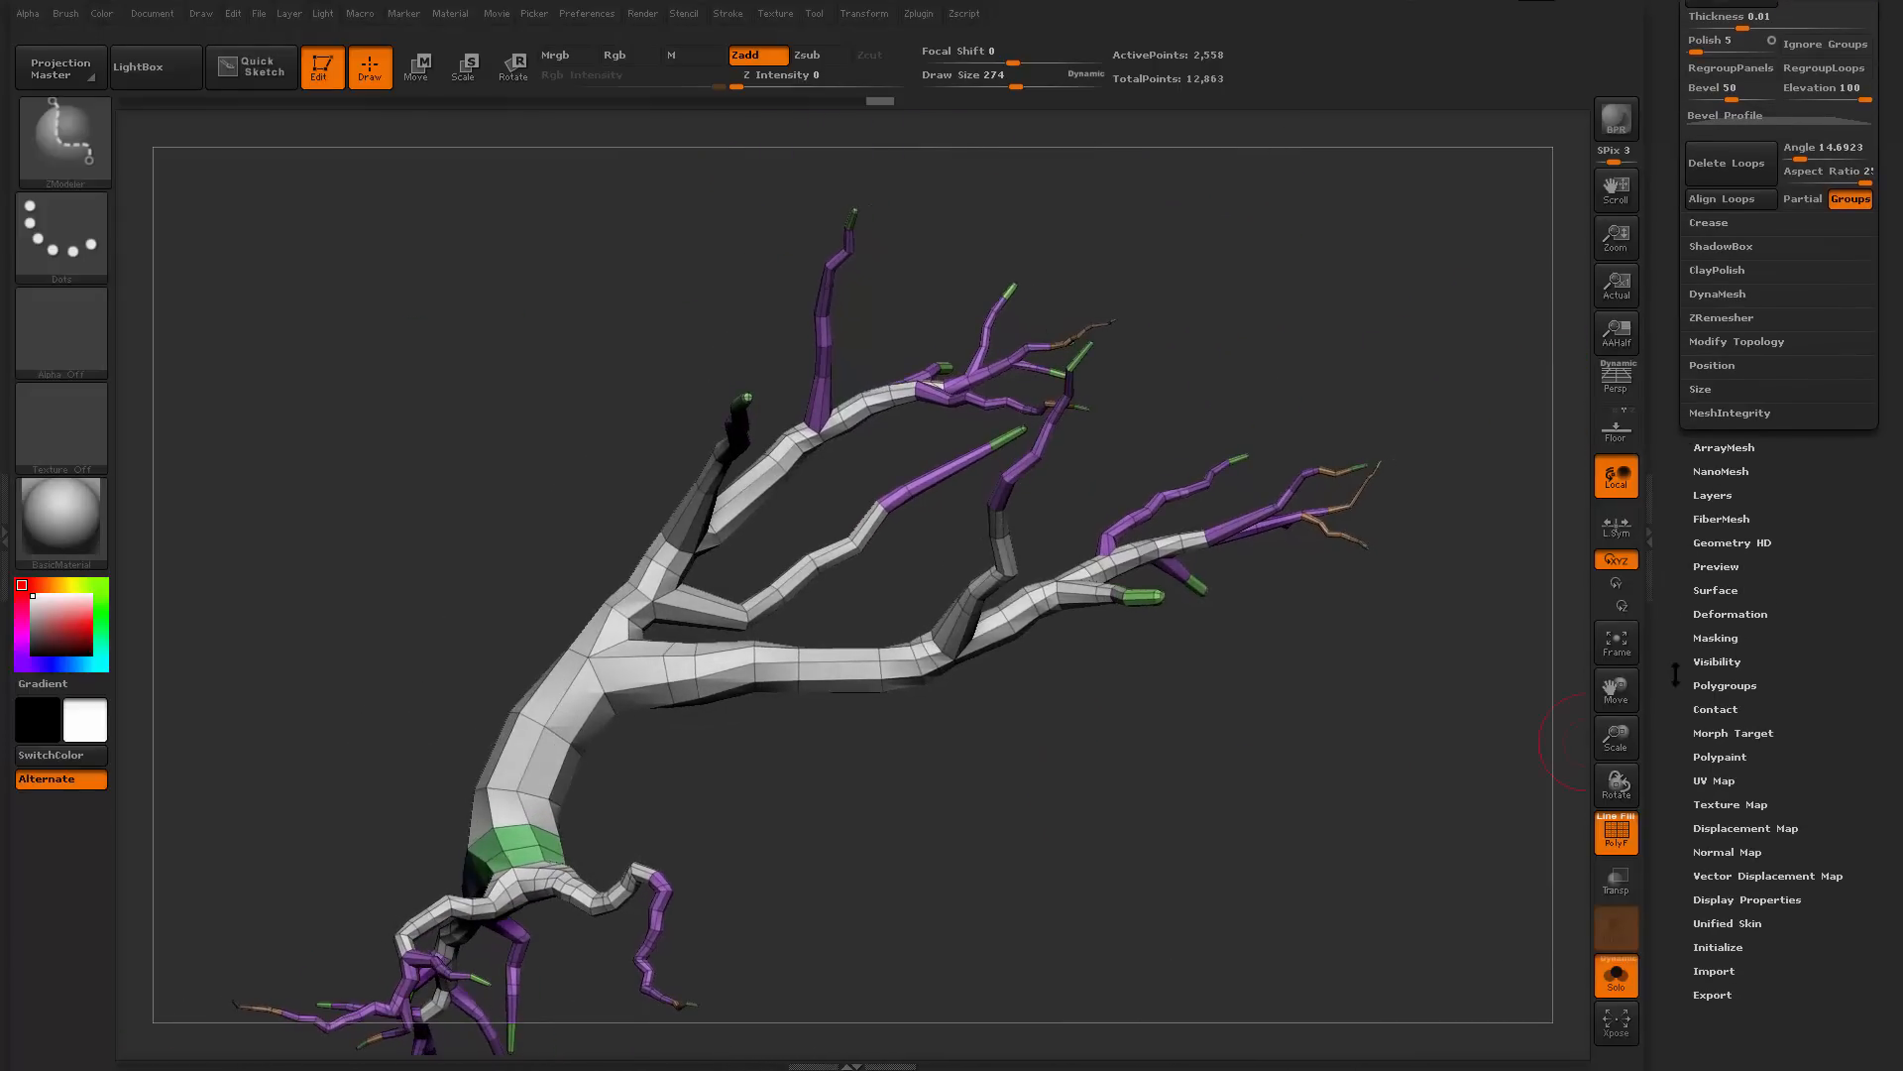
{"action": "left_click", "coordinate": [1731, 555]}
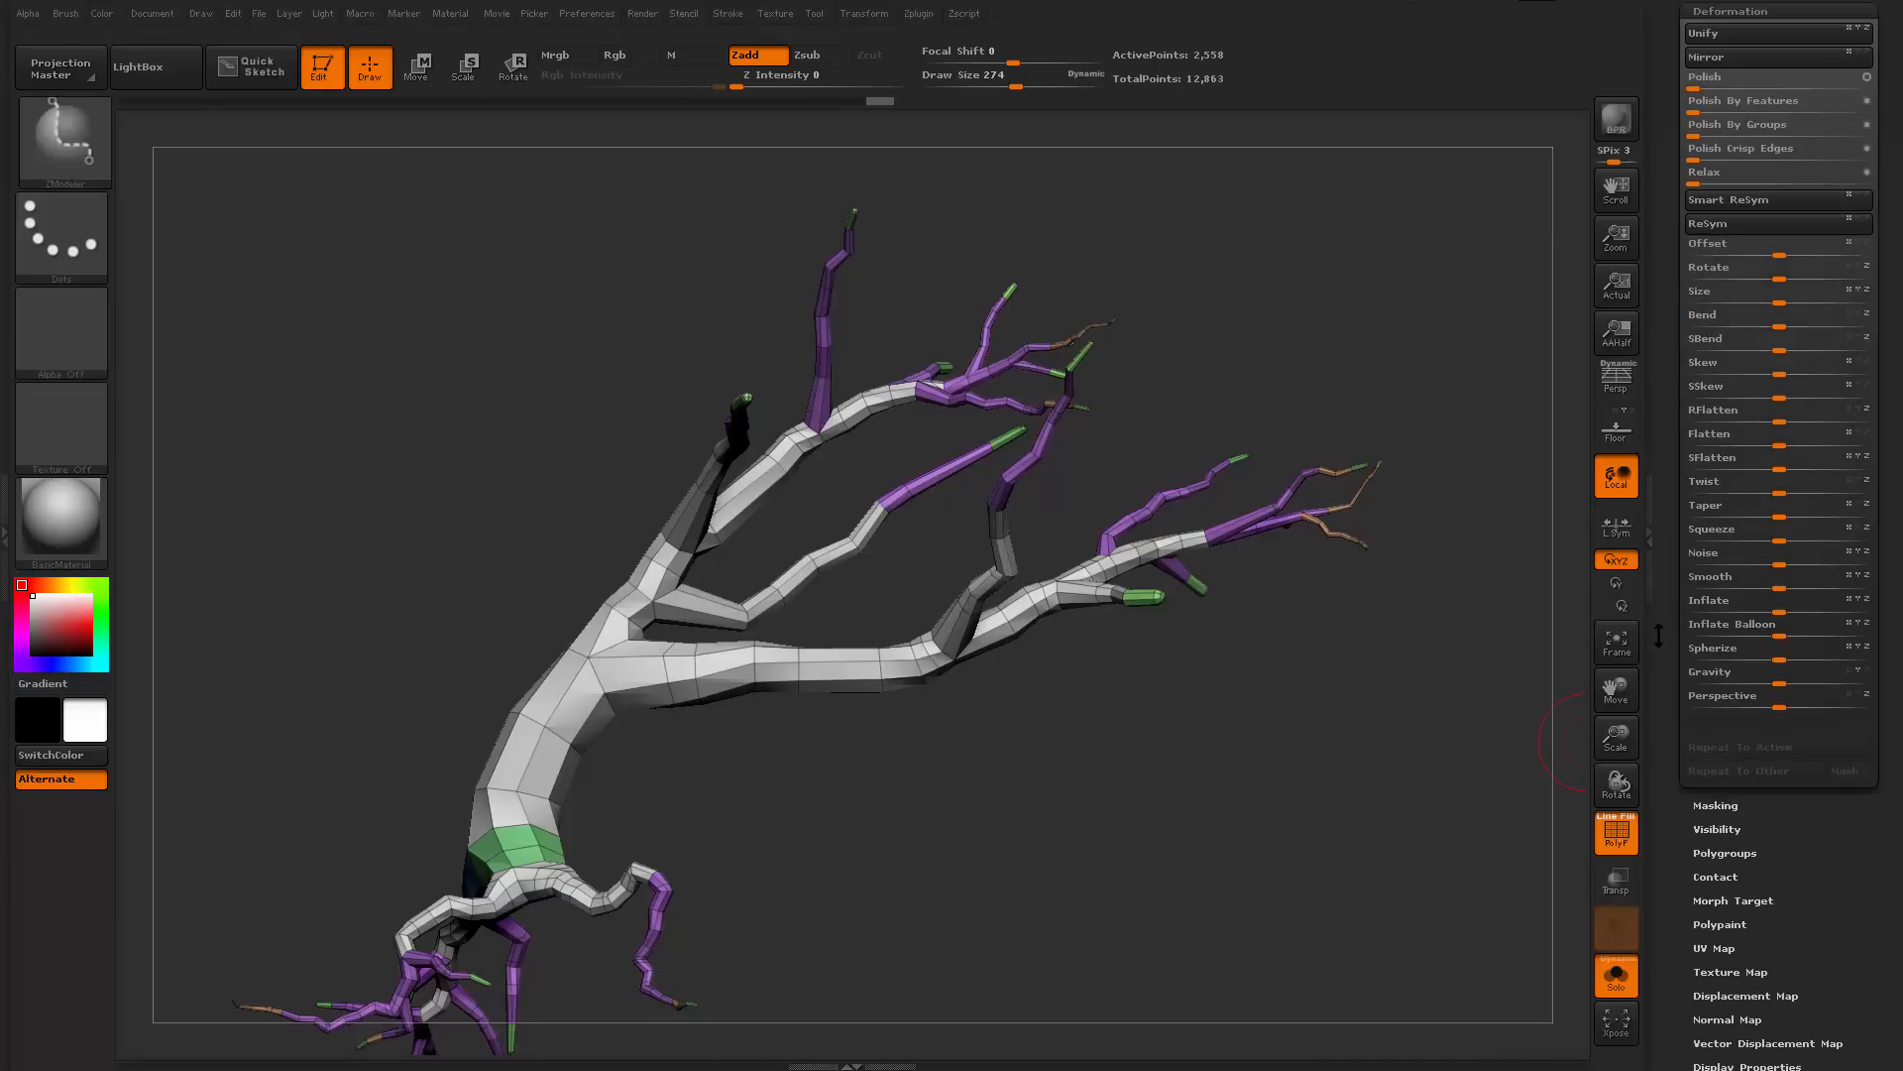
{"action": "left_click_drag", "start_coordinate": [1662, 658], "coordinate": [1663, 697]}
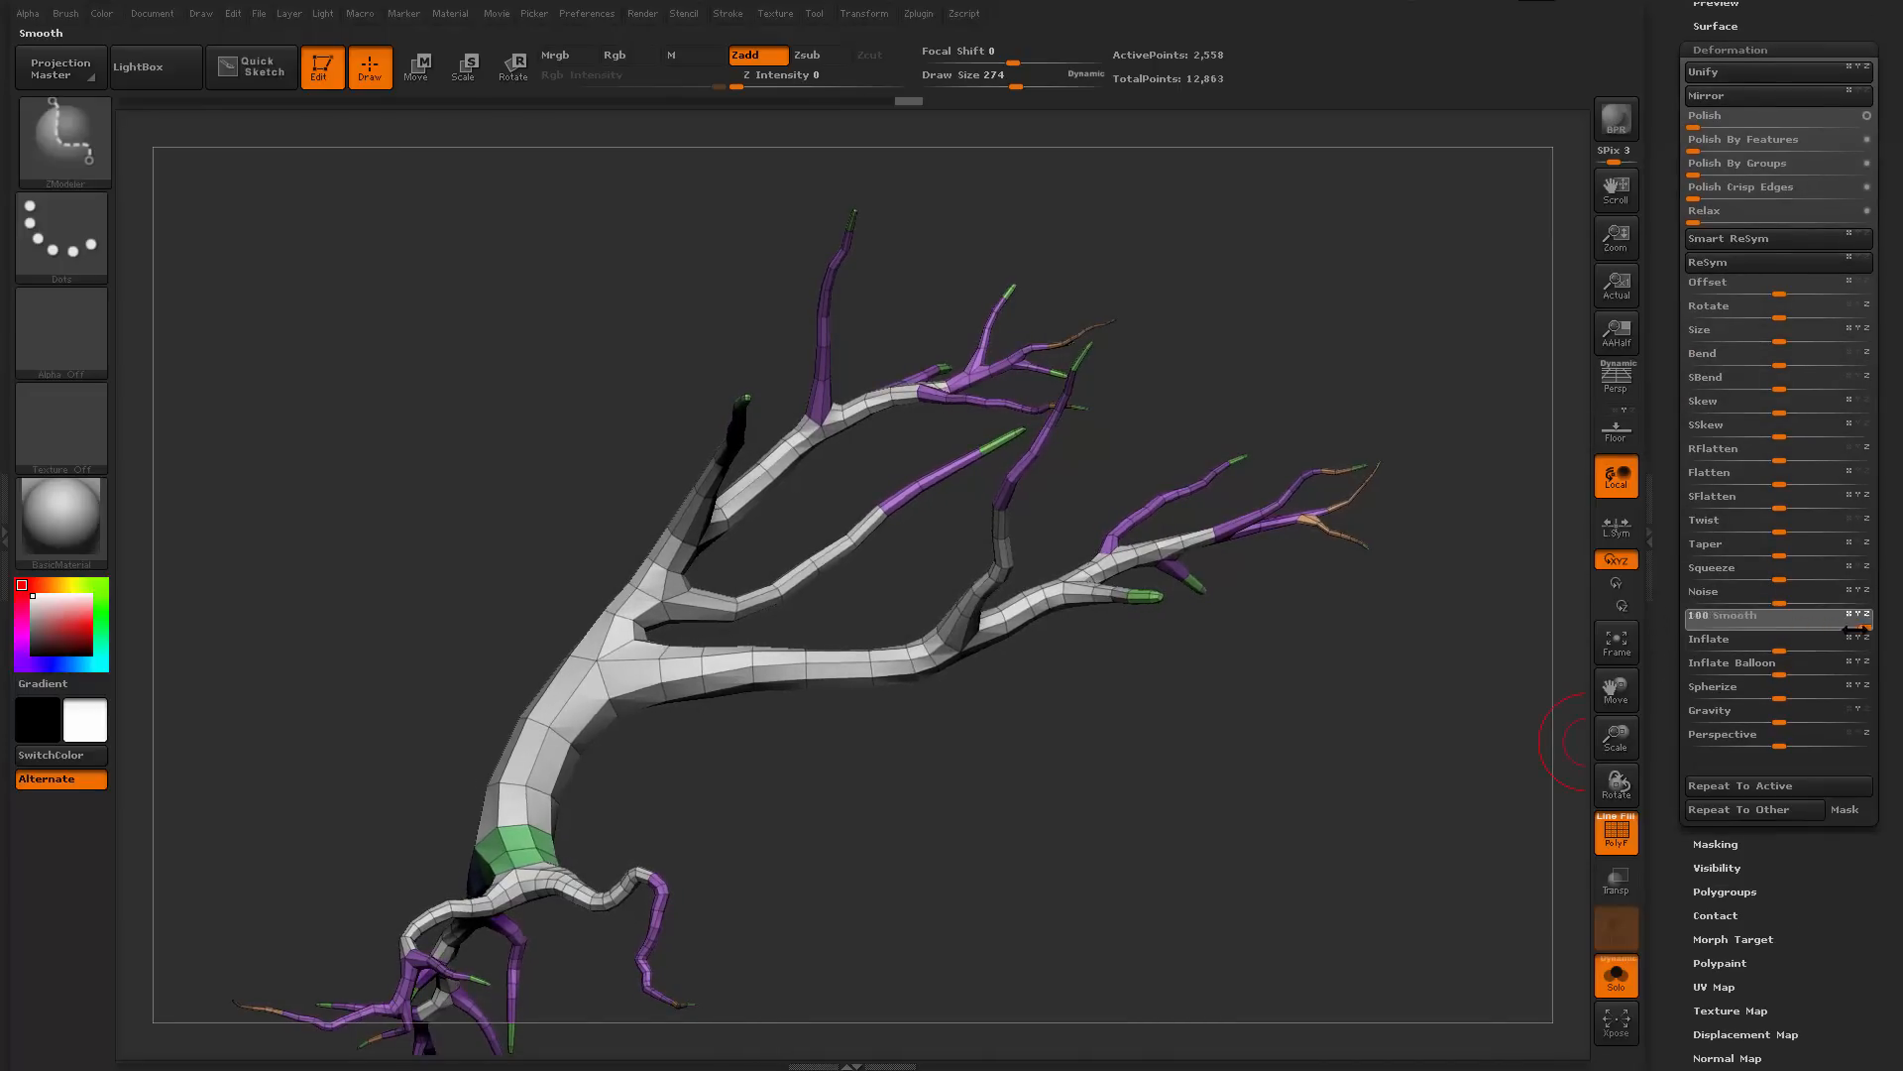
{"action": "left_click_drag", "start_coordinate": [1857, 629], "coordinate": [1865, 630]}
{"action": "mouse_move", "coordinate": [1169, 735]}
{"action": "left_mouse_down", "text": "alt"}
{"action": "mouse_move", "coordinate": [1262, 770]}
{"action": "mouse_move", "coordinate": [1201, 791]}
{"action": "mouse_move", "coordinate": [1170, 743]}
{"action": "mouse_move", "coordinate": [1211, 770]}
{"action": "mouse_move", "coordinate": [1301, 757]}
{"action": "left_mouse_up", "text": "alt"}
{"action": "key", "text": "shift+f"}
{"action": "key", "text": "shift+f"}
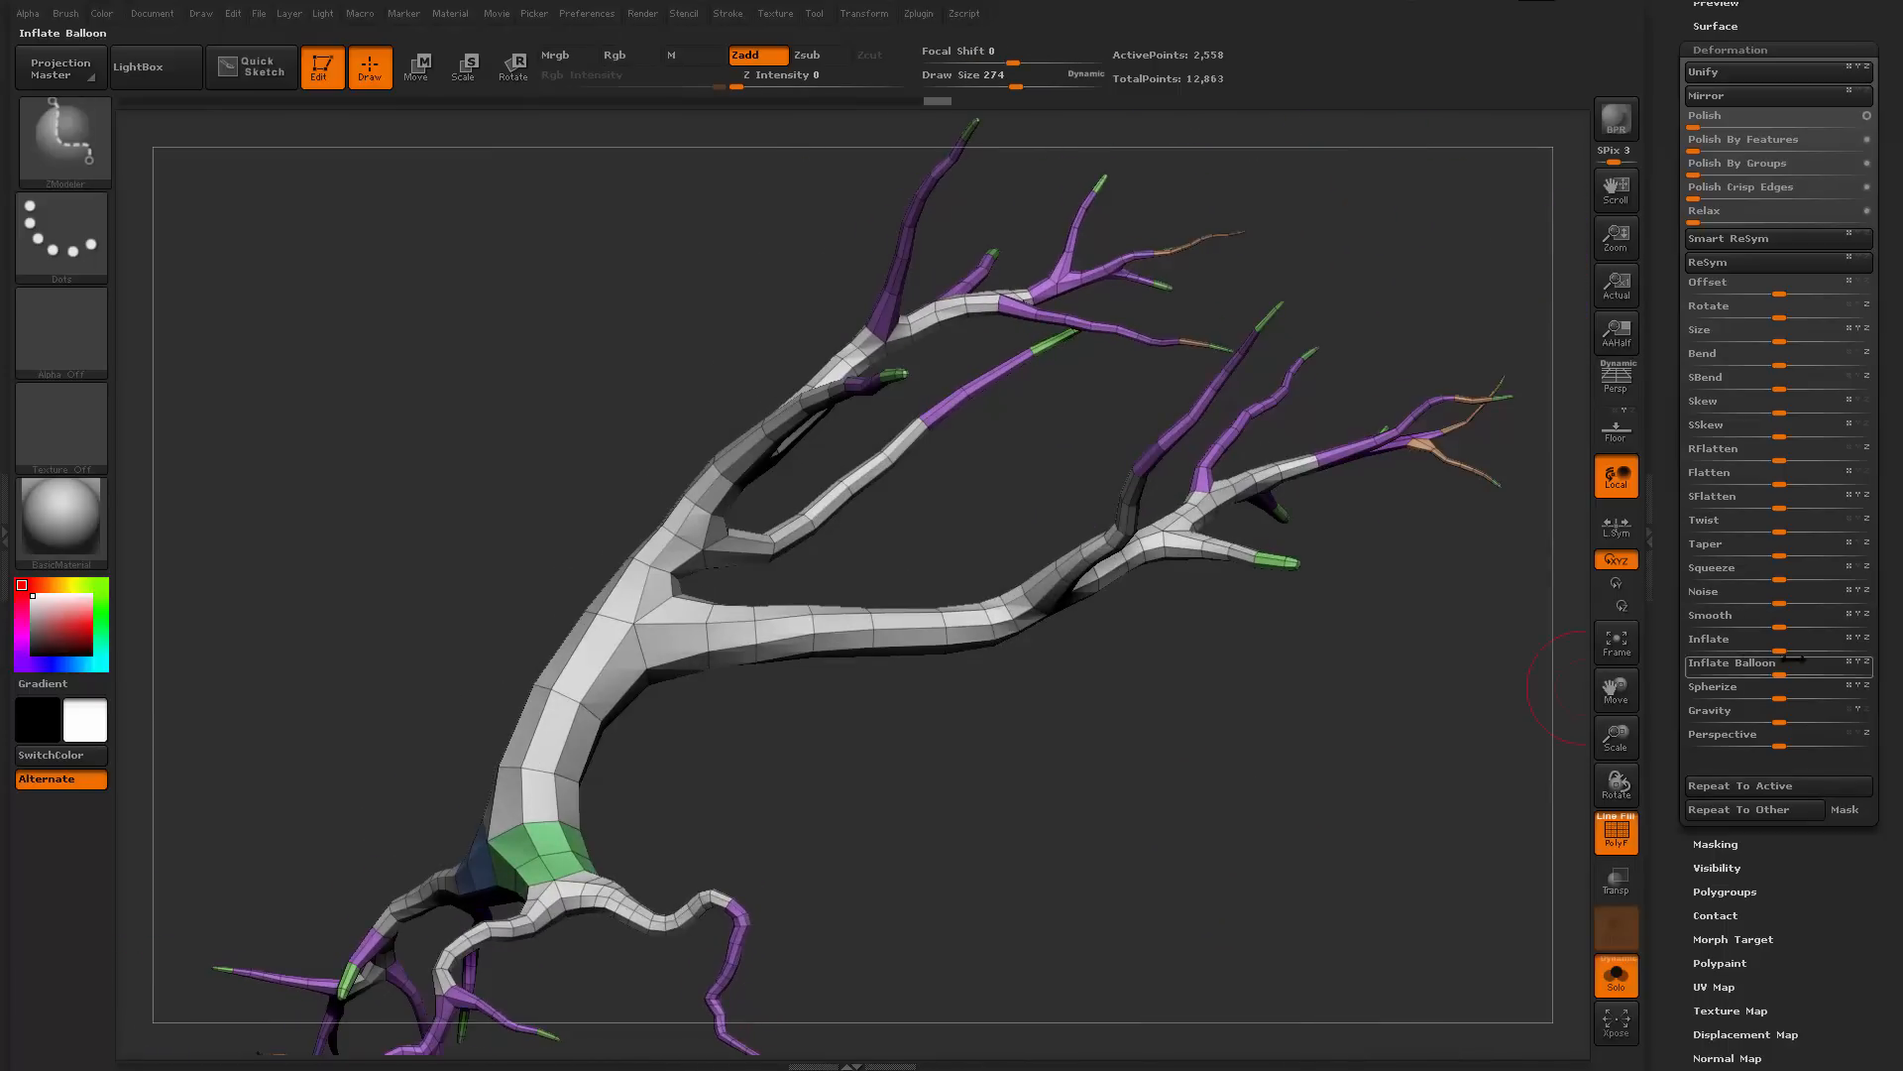
Inflate the trunk and branch mesh slightly to restore thickness in the thin limbs
{"action": "left_click_drag", "start_coordinate": [1788, 647], "coordinate": [1797, 650]}
{"action": "mouse_move", "coordinate": [1249, 813]}
{"action": "left_mouse_down", "text": "alt"}
{"action": "mouse_move", "coordinate": [1091, 820]}
{"action": "mouse_move", "coordinate": [1041, 849]}
{"action": "mouse_move", "coordinate": [1135, 801]}
{"action": "mouse_move", "coordinate": [1140, 827]}
{"action": "left_mouse_up", "text": "alt"}
{"action": "key", "text": "shift+f"}
{"action": "mouse_move", "coordinate": [1140, 828]}
{"action": "left_mouse_down"}
{"action": "mouse_move", "coordinate": [952, 805]}
{"action": "mouse_move", "coordinate": [1199, 798]}
{"action": "mouse_move", "coordinate": [1053, 788]}
{"action": "left_mouse_up"}
{"action": "key", "text": "shift+f"}
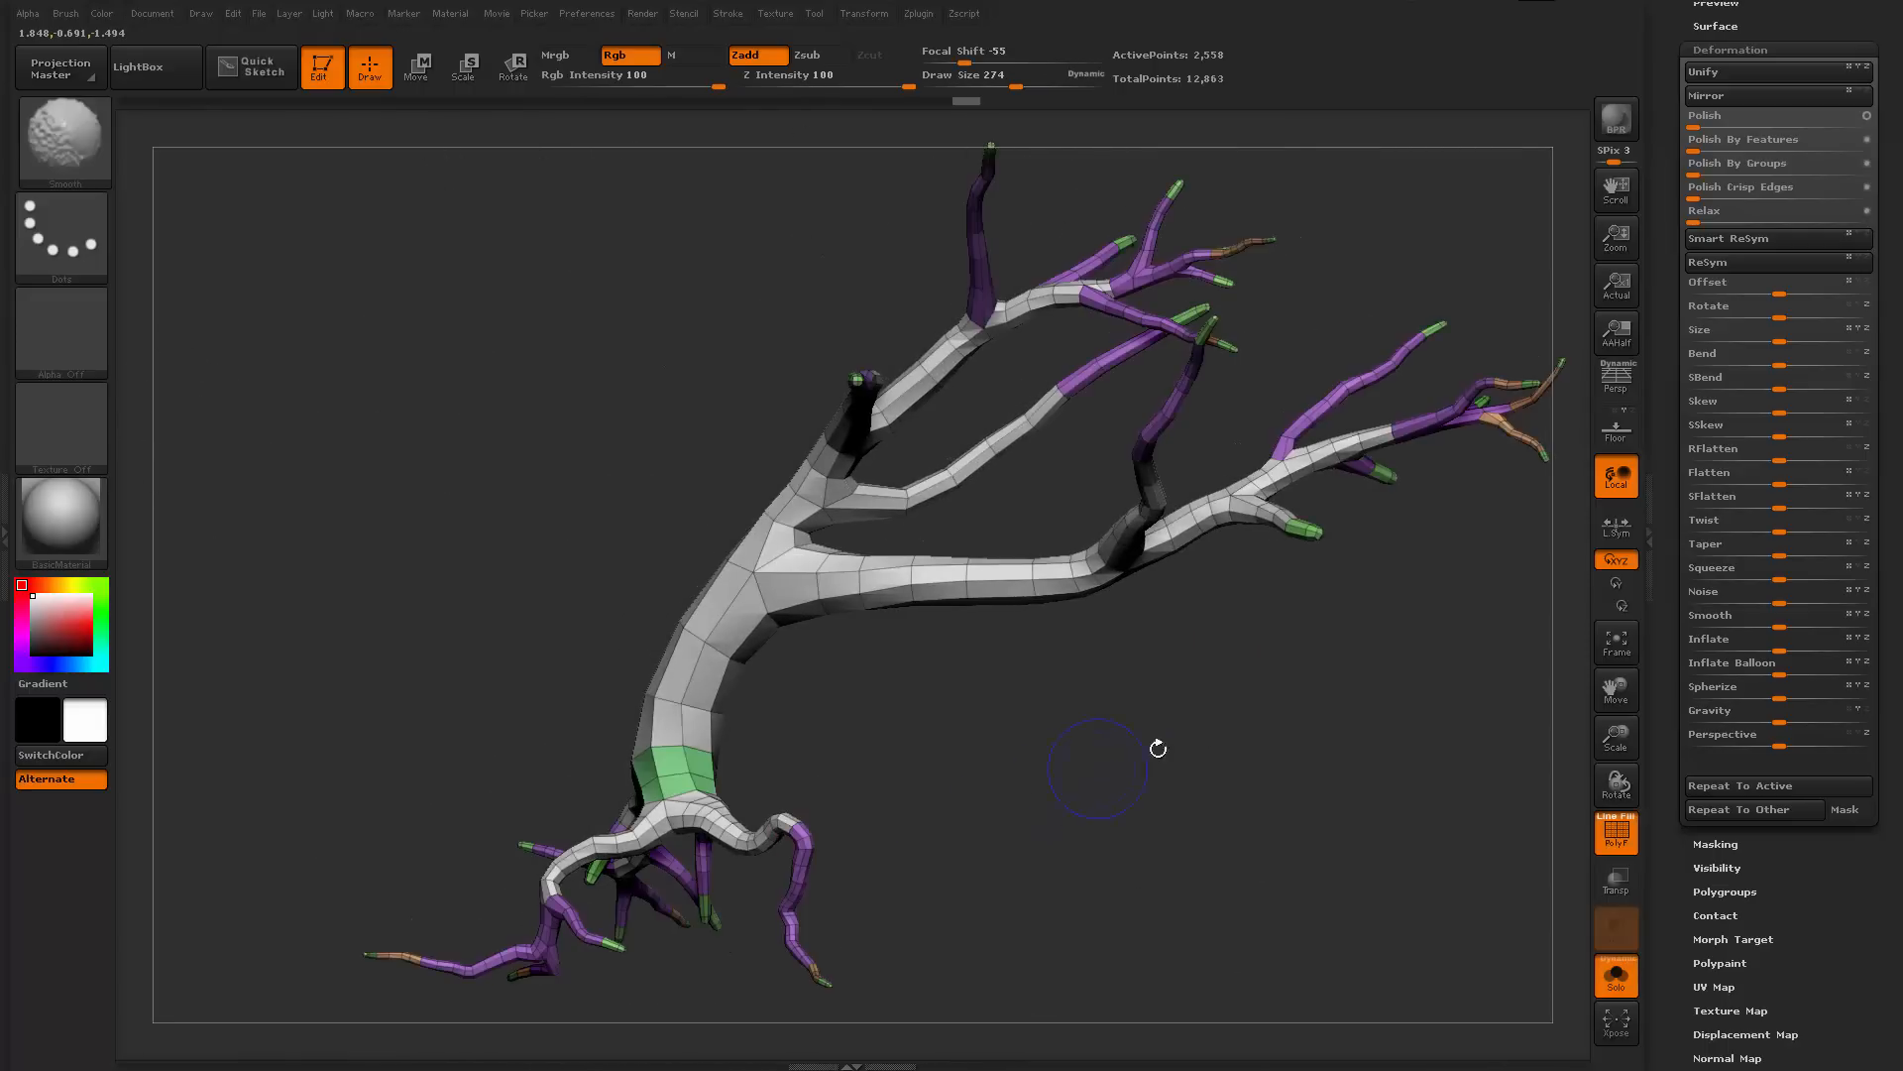
Examine the reduced branch topology up close, with and without the polyframe, and check the point counts
{"action": "mouse_move", "coordinate": [1158, 749]}
{"action": "left_mouse_down", "text": "alt"}
{"action": "mouse_move", "coordinate": [800, 866]}
{"action": "mouse_move", "coordinate": [1270, 662]}
{"action": "mouse_move", "coordinate": [948, 917]}
{"action": "left_mouse_up", "text": "alt"}
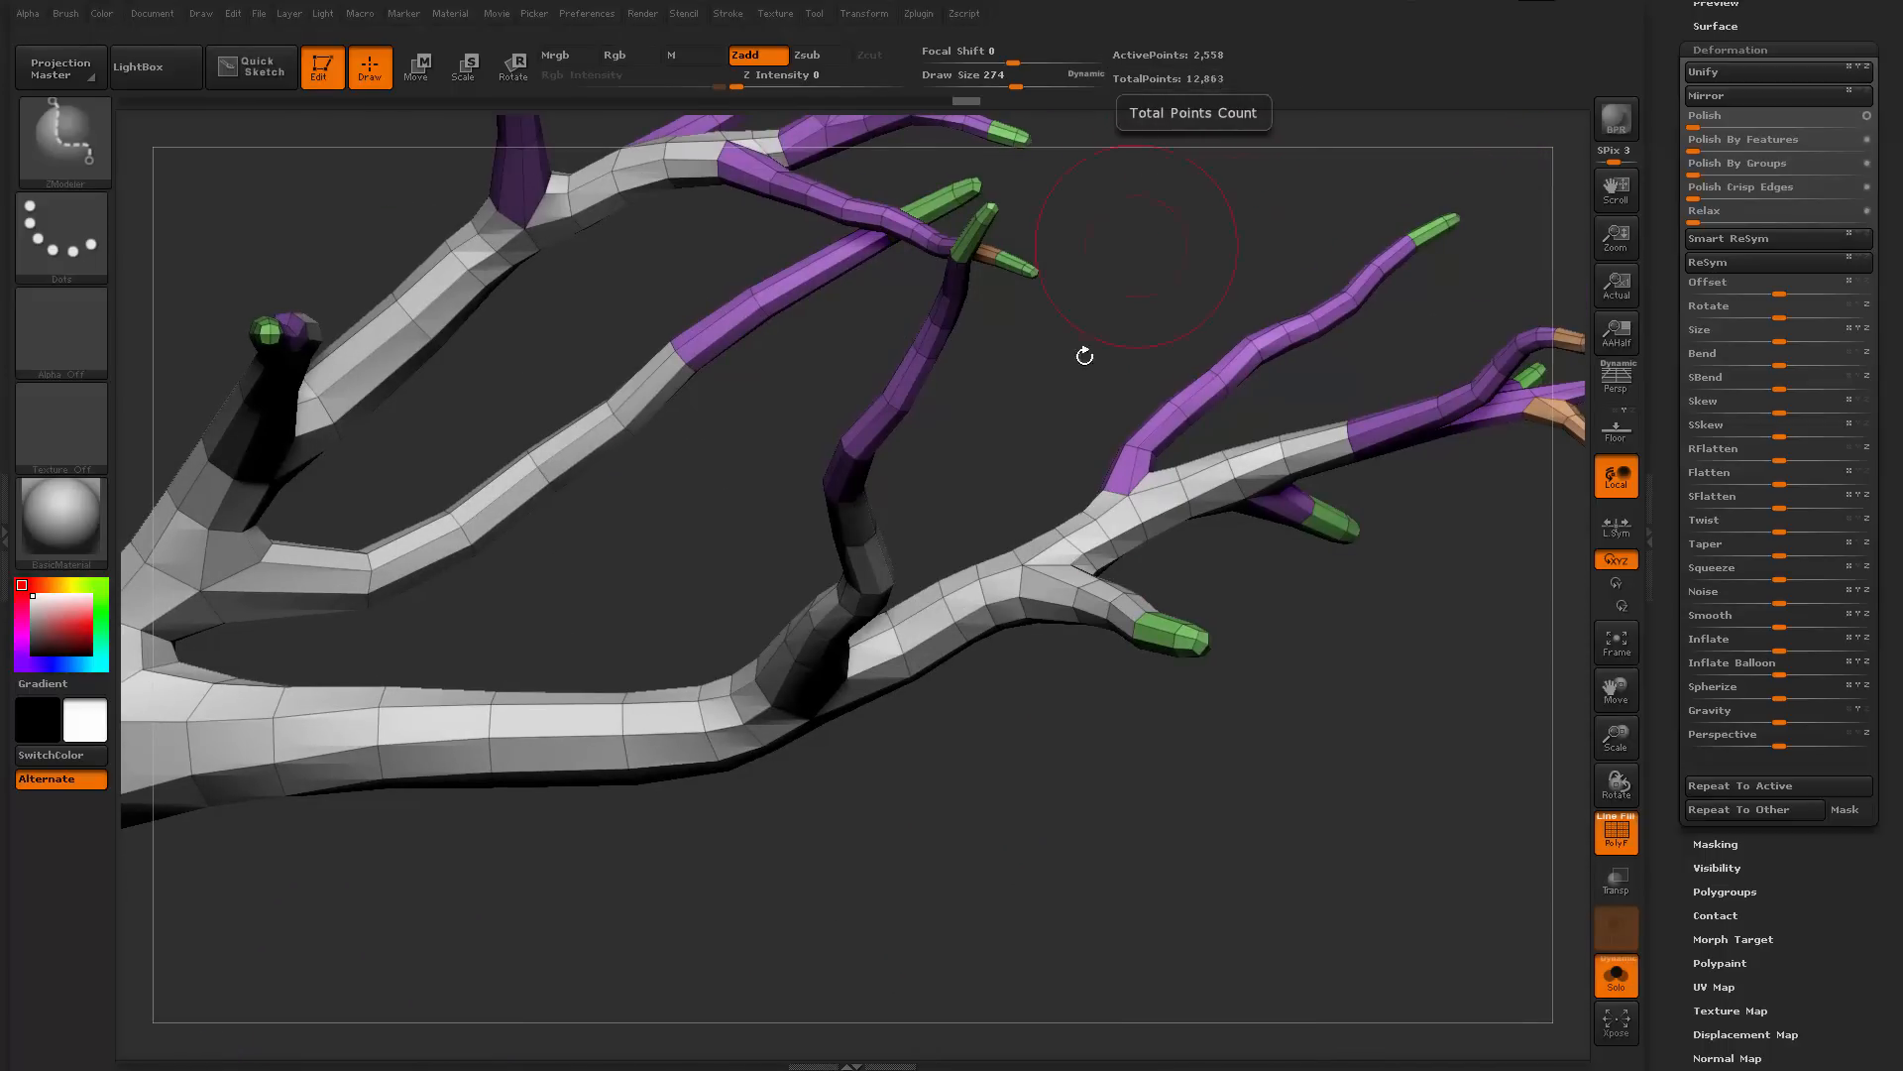
{"action": "left_click_drag", "start_coordinate": [1084, 356], "coordinate": [773, 466], "text": "alt"}
{"action": "left_click_drag", "start_coordinate": [652, 704], "coordinate": [1416, 228], "text": "alt"}
{"action": "left_click_drag", "start_coordinate": [1217, 604], "coordinate": [1110, 592], "text": "alt"}
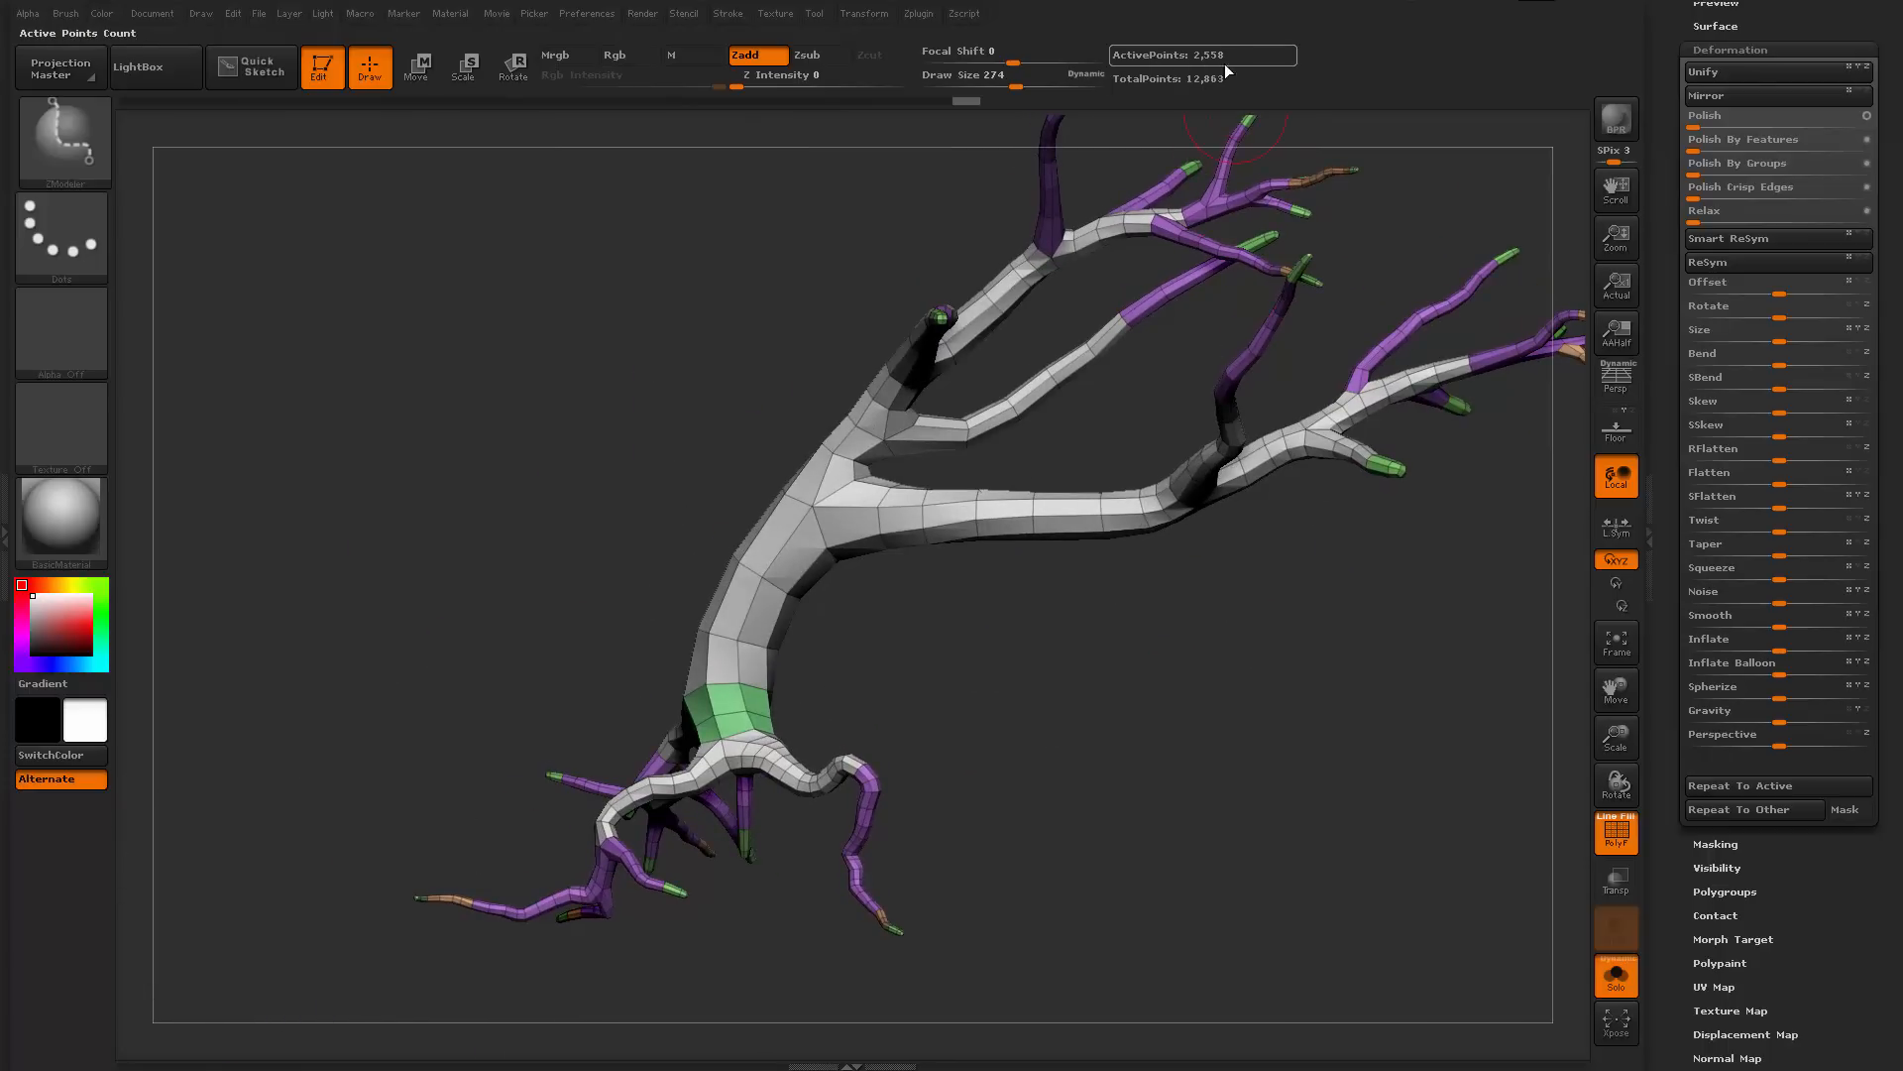
{"action": "left_click_drag", "start_coordinate": [1077, 723], "coordinate": [1131, 851], "text": "alt"}
{"action": "left_click_drag", "start_coordinate": [1131, 850], "coordinate": [1171, 678]}
{"action": "key", "text": "shift+f"}
{"action": "key", "text": "shift+f"}
{"action": "left_click_drag", "start_coordinate": [1172, 678], "coordinate": [693, 694]}
{"action": "mouse_move", "coordinate": [1143, 536]}
{"action": "left_mouse_down", "text": "alt"}
{"action": "mouse_move", "coordinate": [1203, 471]}
{"action": "mouse_move", "coordinate": [1173, 530]}
{"action": "mouse_move", "coordinate": [1258, 532]}
{"action": "mouse_move", "coordinate": [1102, 604]}
{"action": "mouse_move", "coordinate": [1062, 765]}
{"action": "mouse_move", "coordinate": [835, 703]}
{"action": "mouse_move", "coordinate": [990, 829]}
{"action": "mouse_move", "coordinate": [913, 701]}
{"action": "mouse_move", "coordinate": [1134, 701]}
{"action": "mouse_move", "coordinate": [946, 799]}
{"action": "mouse_move", "coordinate": [961, 731]}
{"action": "mouse_move", "coordinate": [930, 770]}
{"action": "mouse_move", "coordinate": [1041, 756]}
{"action": "mouse_move", "coordinate": [879, 722]}
{"action": "left_mouse_up", "text": "alt"}
Show only the light-grey polygroup of the trunk, main branches and roots, hiding the purple, green and brown groups
{"action": "key", "text": "shift+f"}
{"action": "key", "text": "shift+f"}
{"action": "key", "text": "alt+s"}
{"action": "key", "text": "alt+s"}
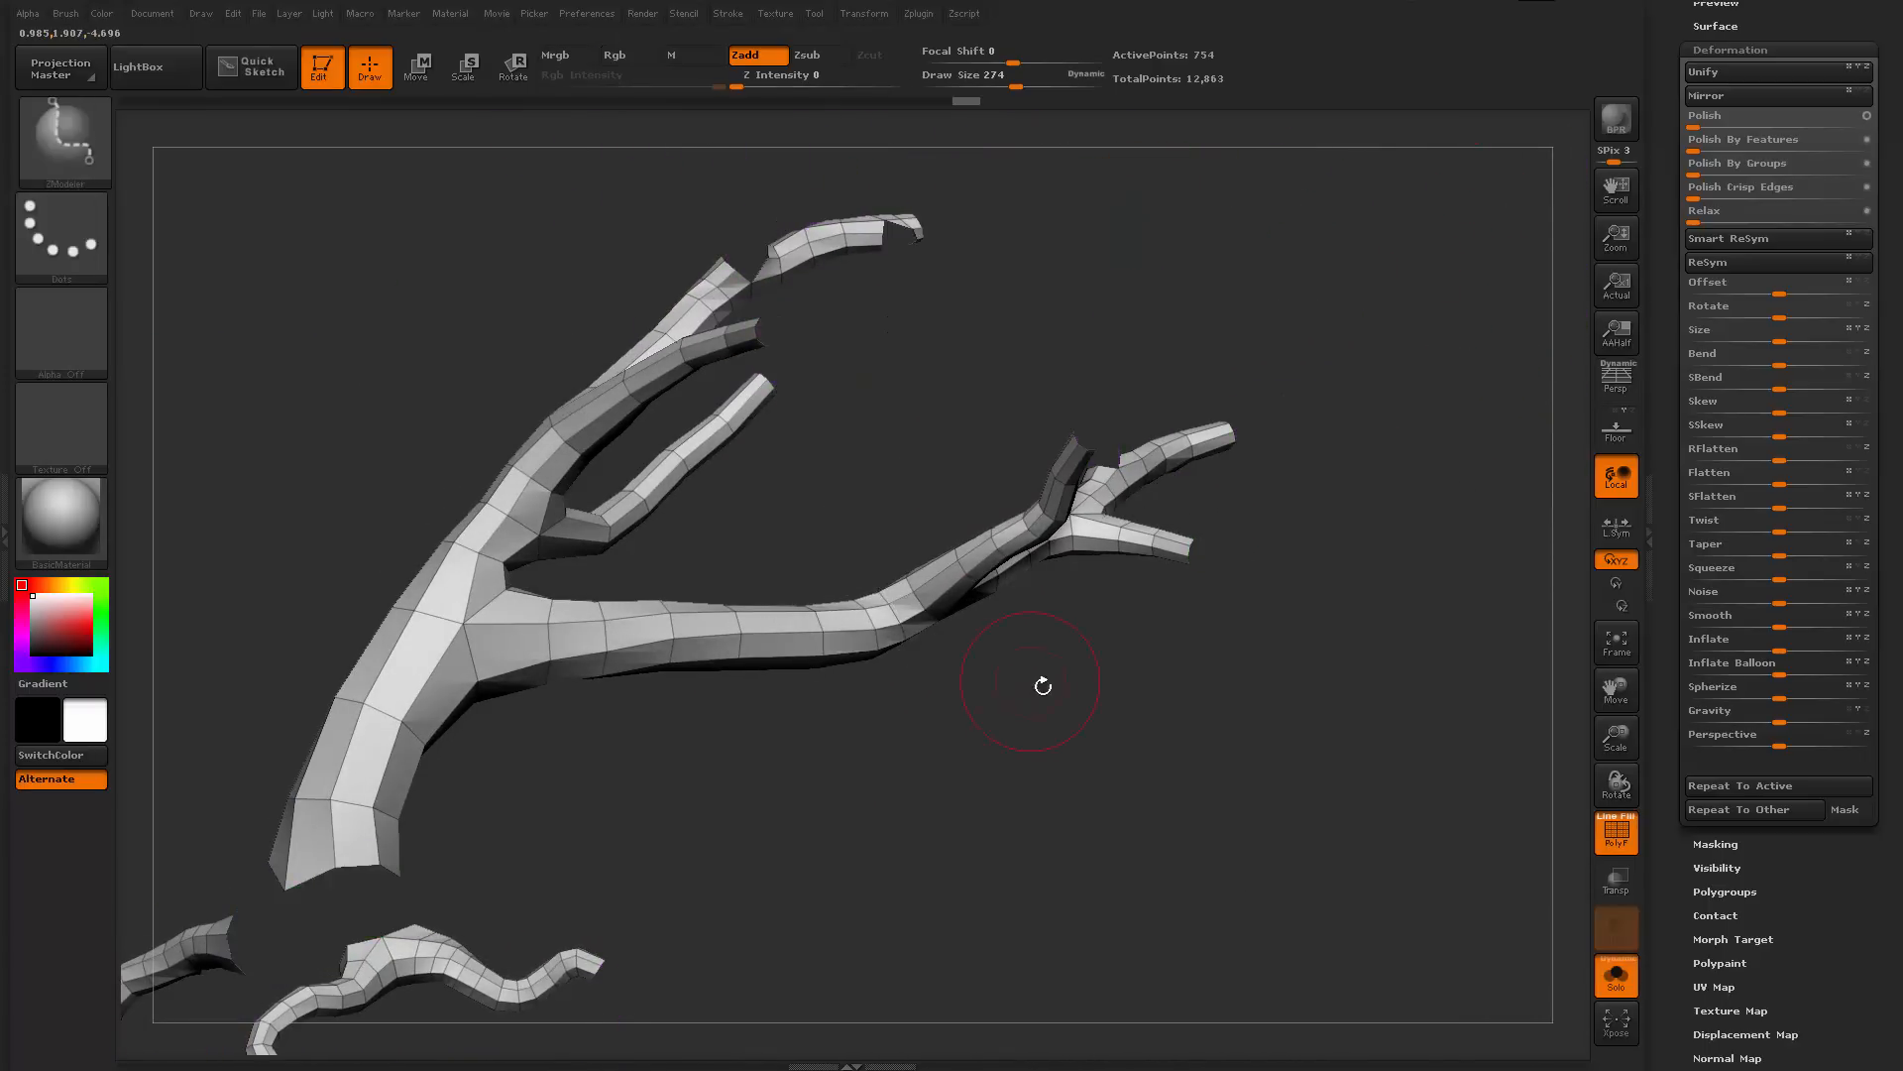
{"action": "mouse_move", "coordinate": [1041, 680]}
{"action": "left_mouse_down"}
{"action": "mouse_move", "coordinate": [1056, 836]}
{"action": "mouse_move", "coordinate": [950, 905]}
{"action": "mouse_move", "coordinate": [1172, 752]}
{"action": "mouse_move", "coordinate": [1165, 606]}
{"action": "mouse_move", "coordinate": [1157, 636]}
{"action": "left_mouse_up"}
{"action": "mouse_move", "coordinate": [1158, 649]}
{"action": "left_mouse_down"}
{"action": "mouse_move", "coordinate": [1161, 715]}
{"action": "mouse_move", "coordinate": [1050, 907]}
{"action": "mouse_move", "coordinate": [1189, 664]}
{"action": "left_mouse_up"}
{"action": "left_click", "coordinate": [1158, 728], "text": "ctrl+shift"}
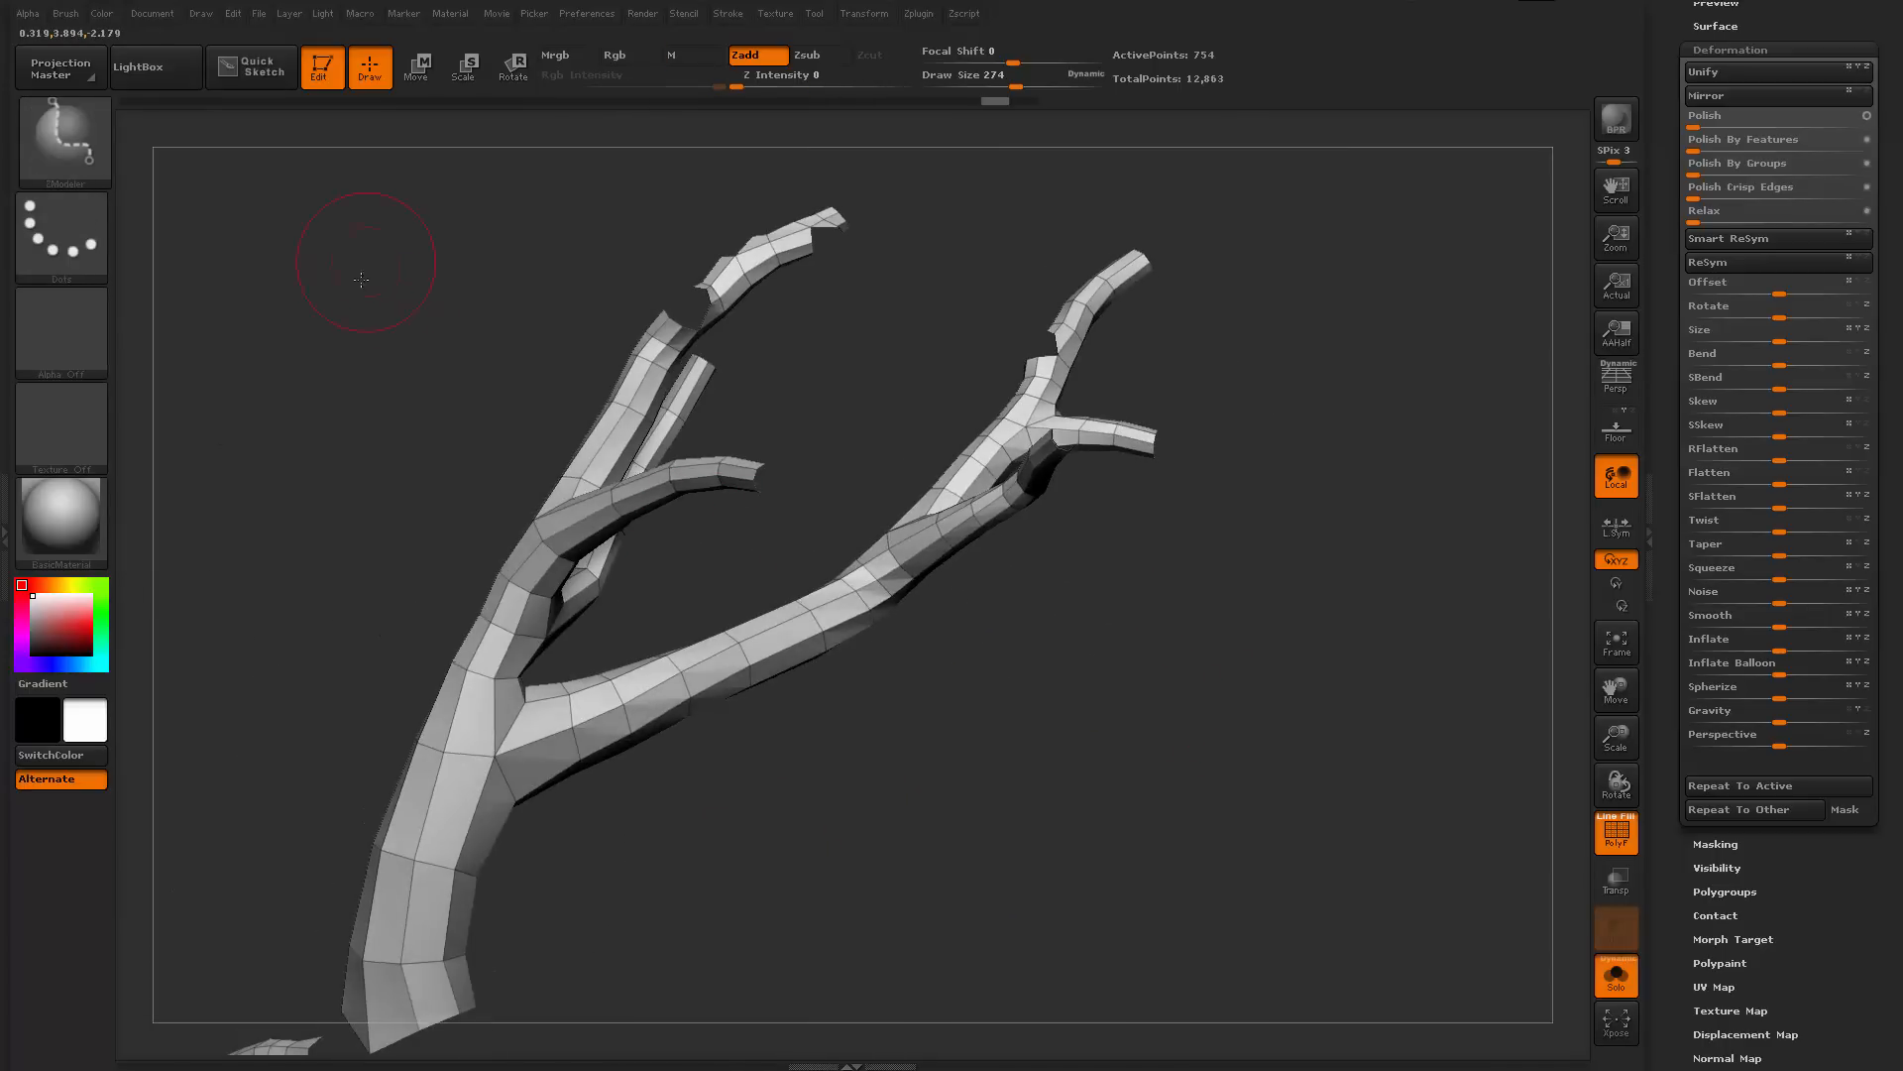
{"action": "left_click_drag", "start_coordinate": [383, 255], "coordinate": [154, 194]}
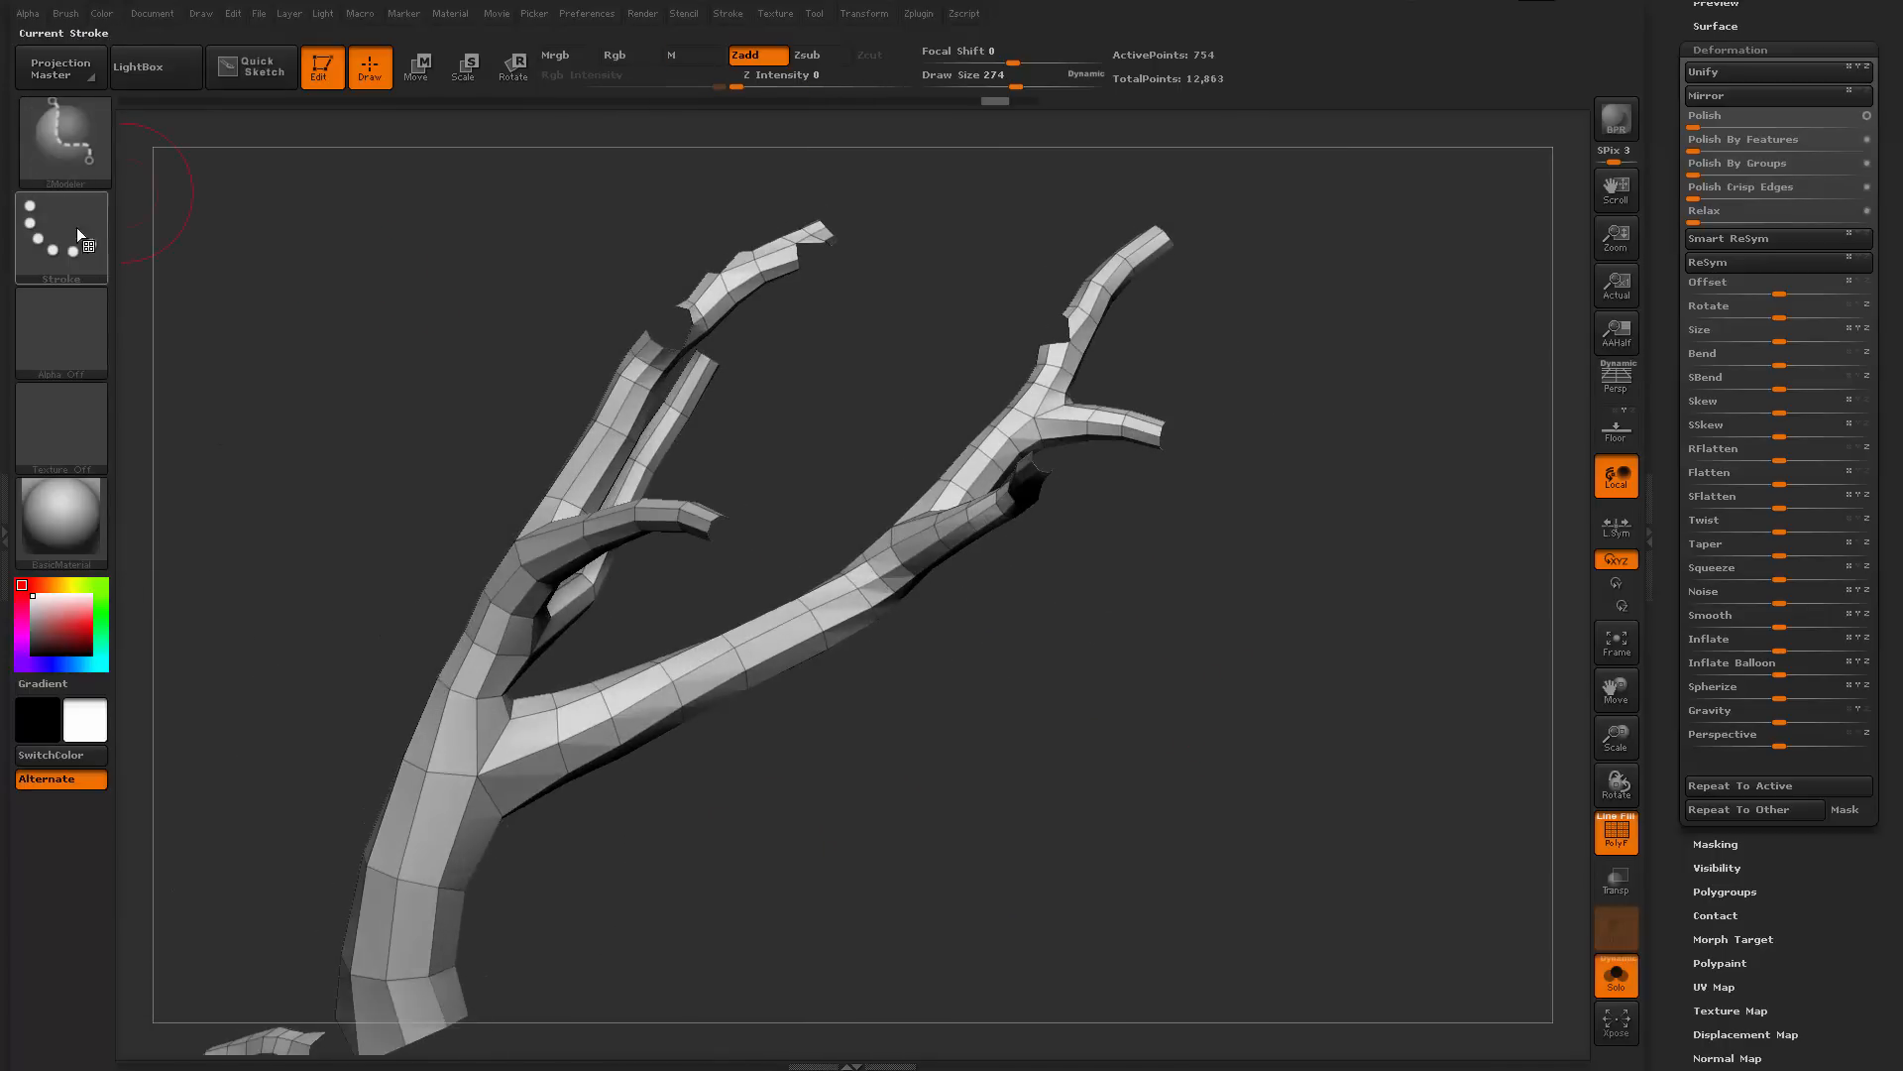
{"action": "left_click", "coordinate": [59, 158]}
{"action": "left_click", "coordinate": [55, 152], "text": "ctrl"}
{"action": "left_click_drag", "start_coordinate": [906, 852], "coordinate": [910, 620], "text": "alt"}
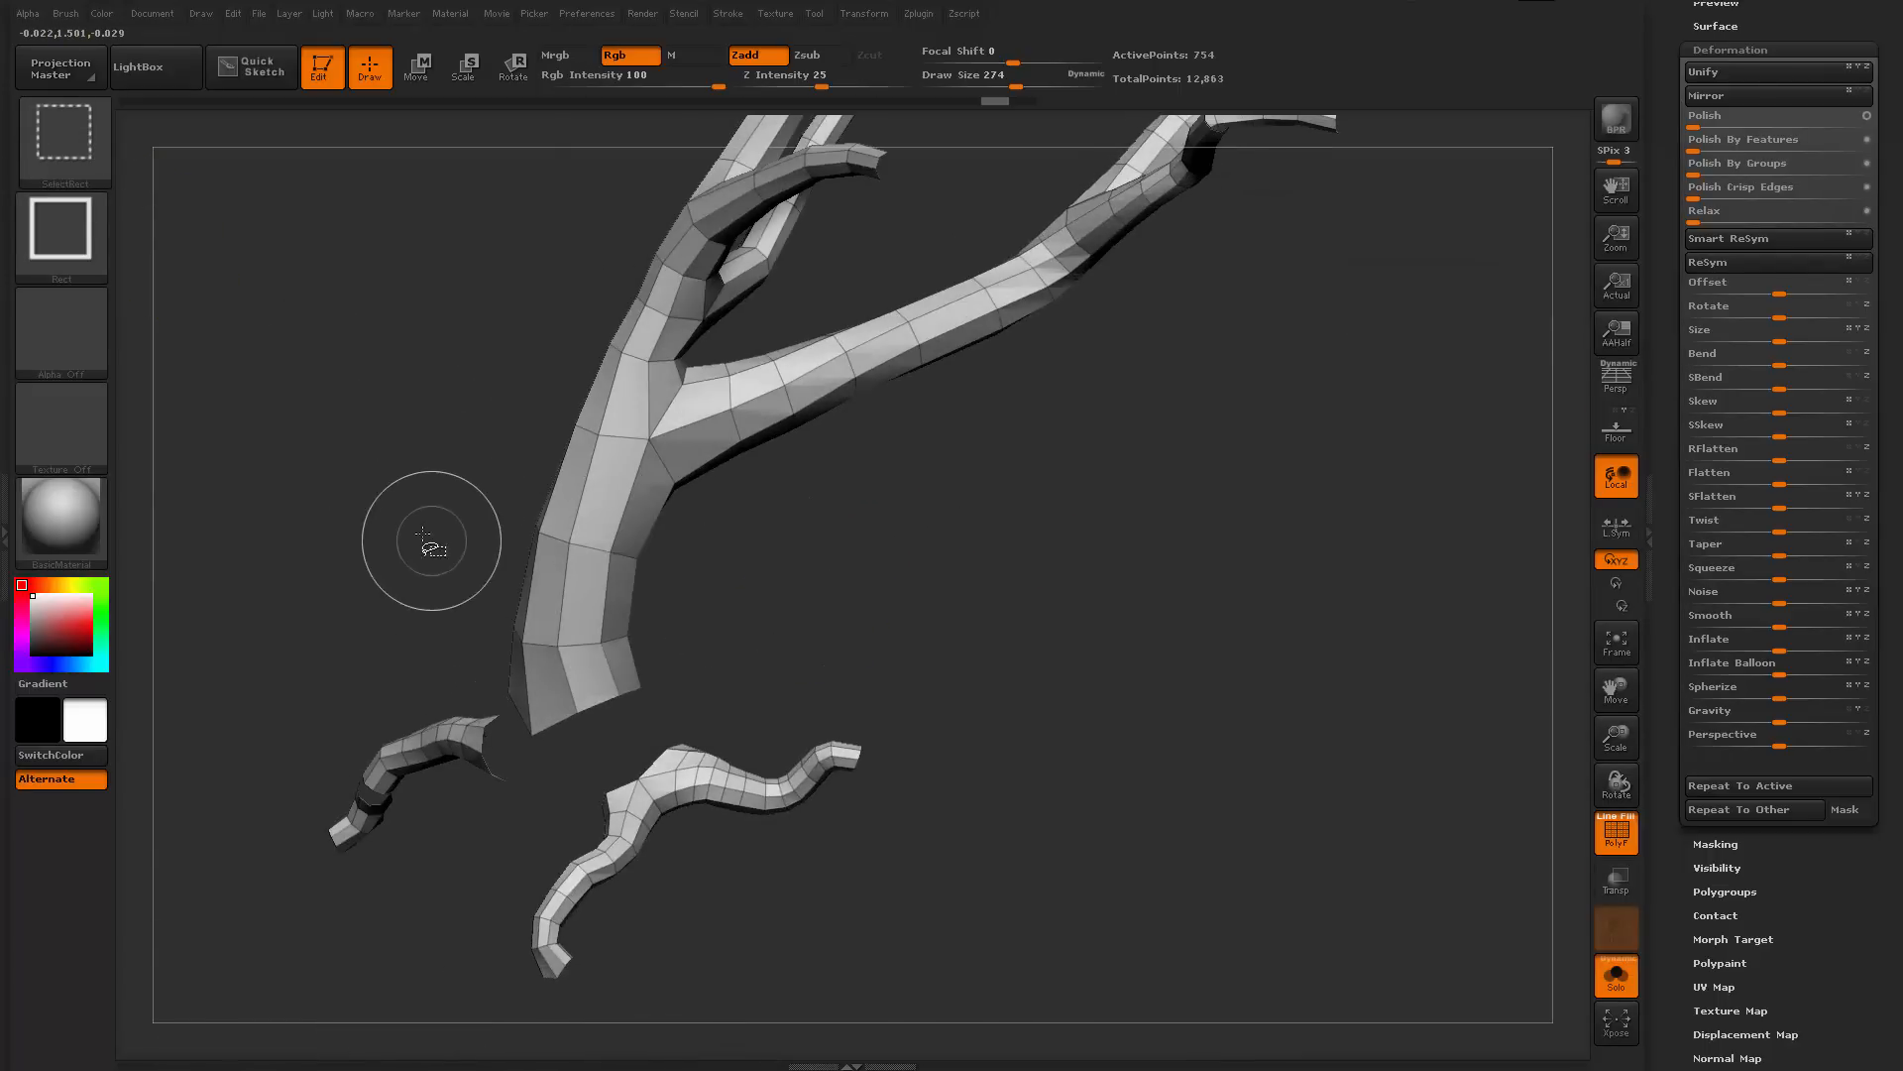
{"action": "left_click_drag", "start_coordinate": [419, 509], "coordinate": [672, 718], "text": "ctrl+shift"}
{"action": "key", "text": "b"}
{"action": "key", "text": "z"}
{"action": "key", "text": "m"}
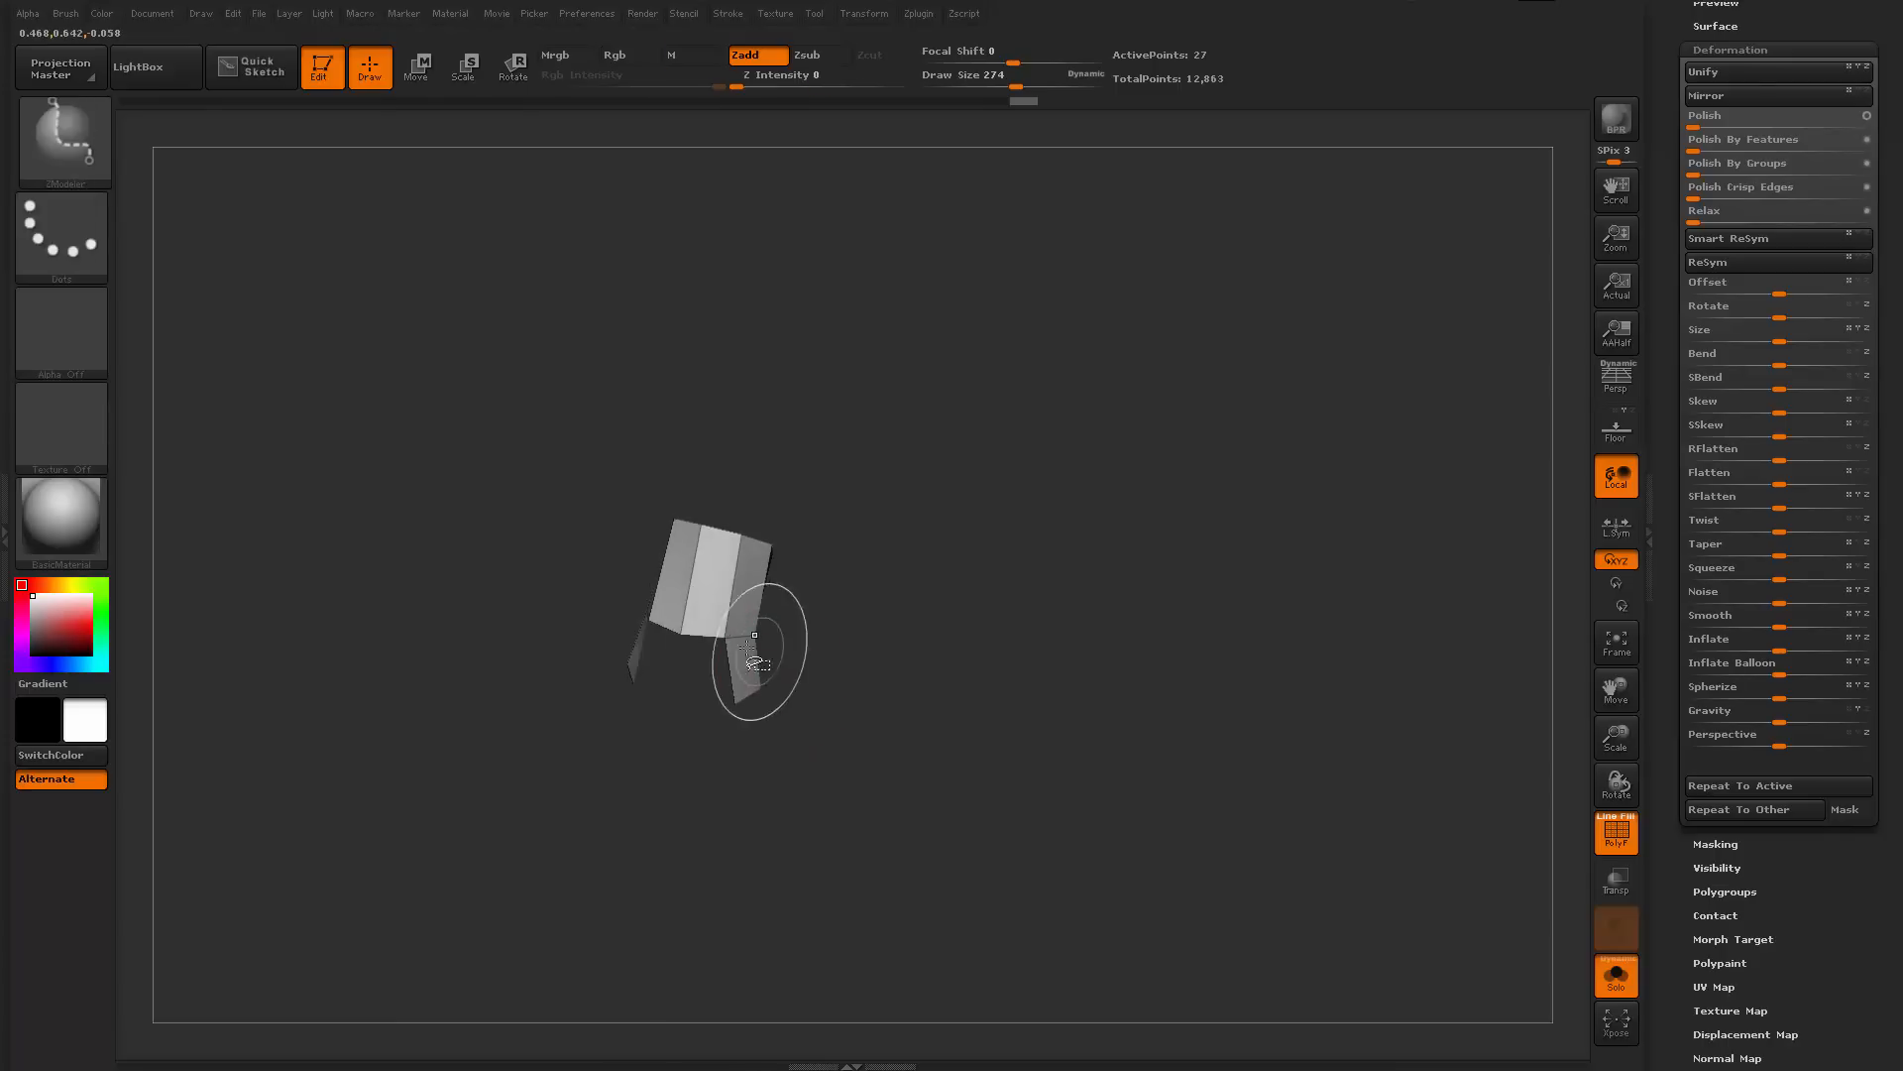
{"action": "left_click_drag", "start_coordinate": [1093, 646], "coordinate": [1013, 688]}
{"action": "left_click", "coordinate": [1013, 688], "text": "ctrl+shift"}
{"action": "mouse_move", "coordinate": [816, 628]}
{"action": "left_mouse_down"}
{"action": "mouse_move", "coordinate": [743, 622]}
{"action": "mouse_move", "coordinate": [697, 570]}
{"action": "mouse_move", "coordinate": [798, 601]}
{"action": "left_mouse_up"}
{"action": "left_click_drag", "start_coordinate": [783, 595], "coordinate": [699, 706]}
{"action": "key", "text": "ctrl+z"}
{"action": "left_click_drag", "start_coordinate": [823, 634], "coordinate": [909, 651]}
{"action": "key", "text": "ctrl+z"}
{"action": "left_click", "coordinate": [1136, 595], "text": "ctrl+shift"}
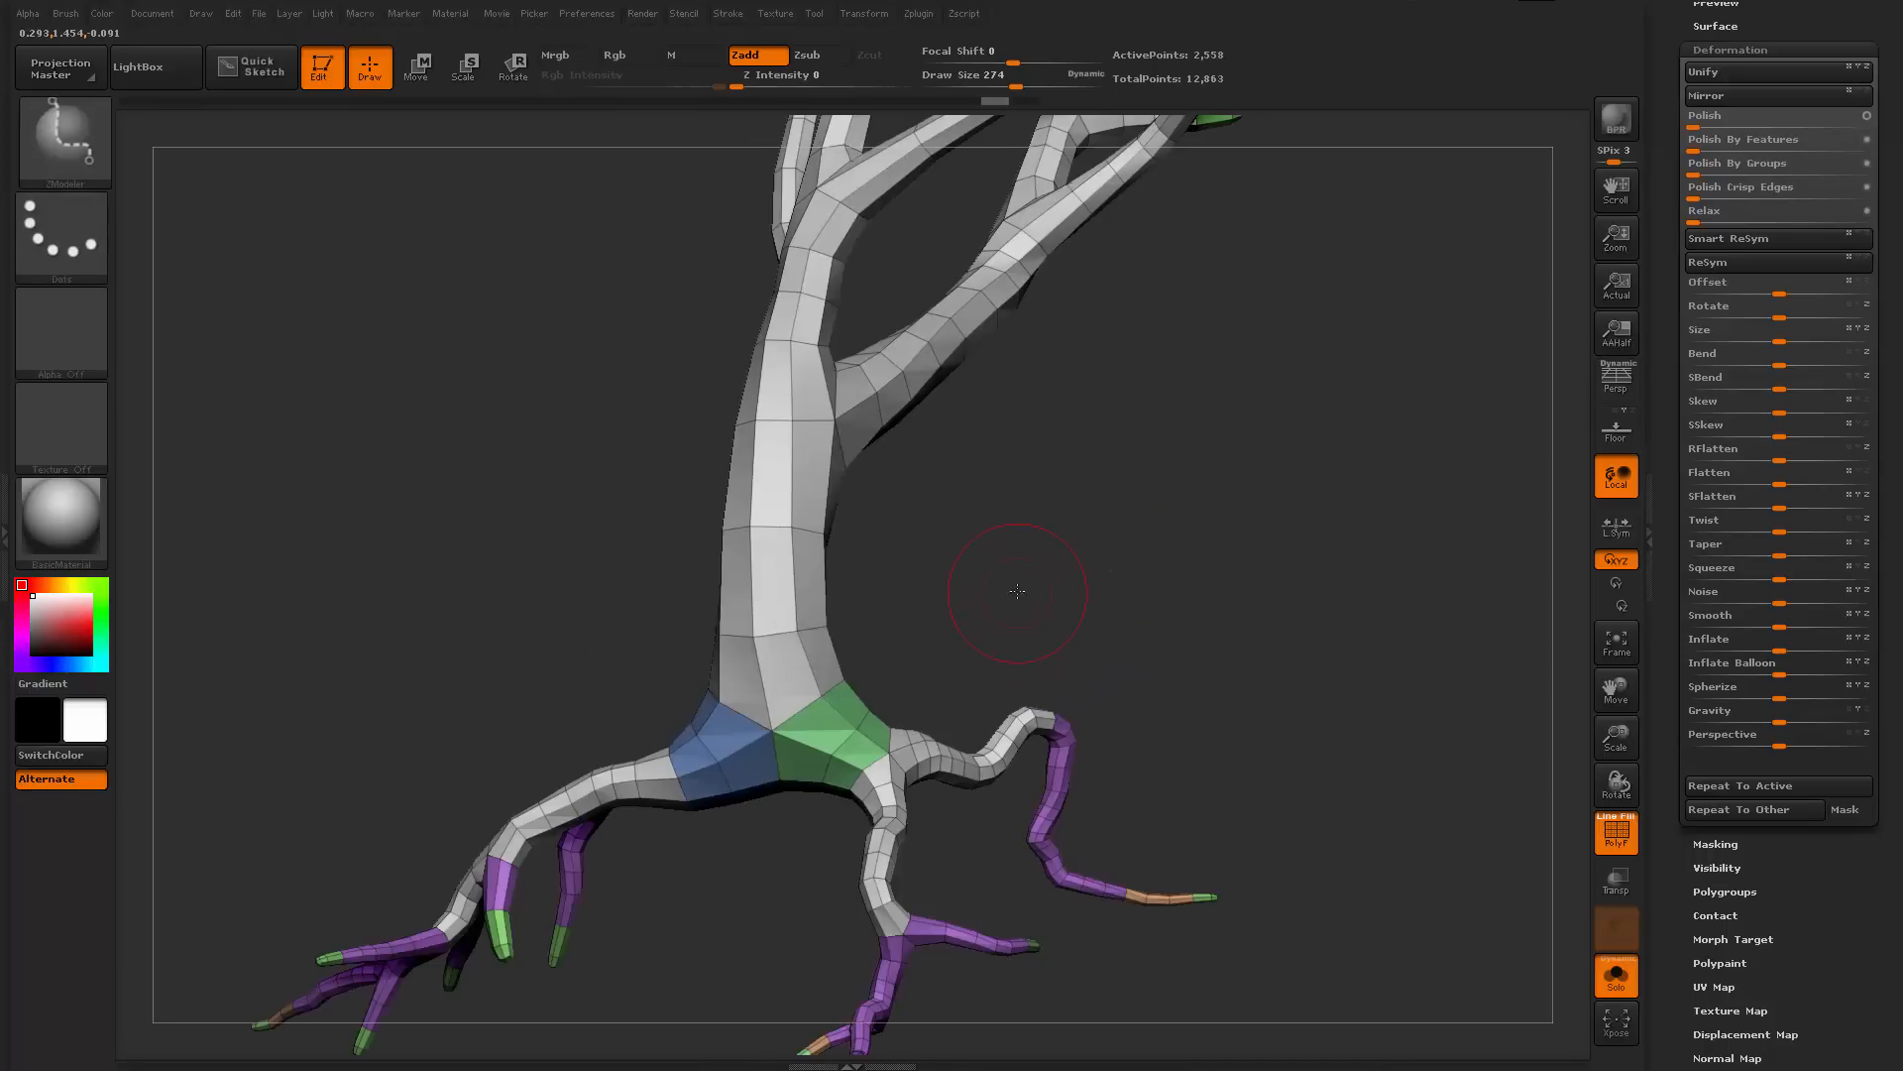
Isolate the light-grey polygroup and hide both root sections, leaving only the trunk and upper branches
{"action": "left_click_drag", "start_coordinate": [1017, 592], "coordinate": [977, 579]}
{"action": "left_click", "coordinate": [736, 563], "text": "ctrl+shift"}
{"action": "mouse_move", "coordinate": [842, 535]}
{"action": "left_mouse_down"}
{"action": "mouse_move", "coordinate": [906, 526]}
{"action": "mouse_move", "coordinate": [872, 540]}
{"action": "left_mouse_up"}
{"action": "left_click_drag", "start_coordinate": [794, 959], "coordinate": [1173, 697], "text": "ctrl+shift"}
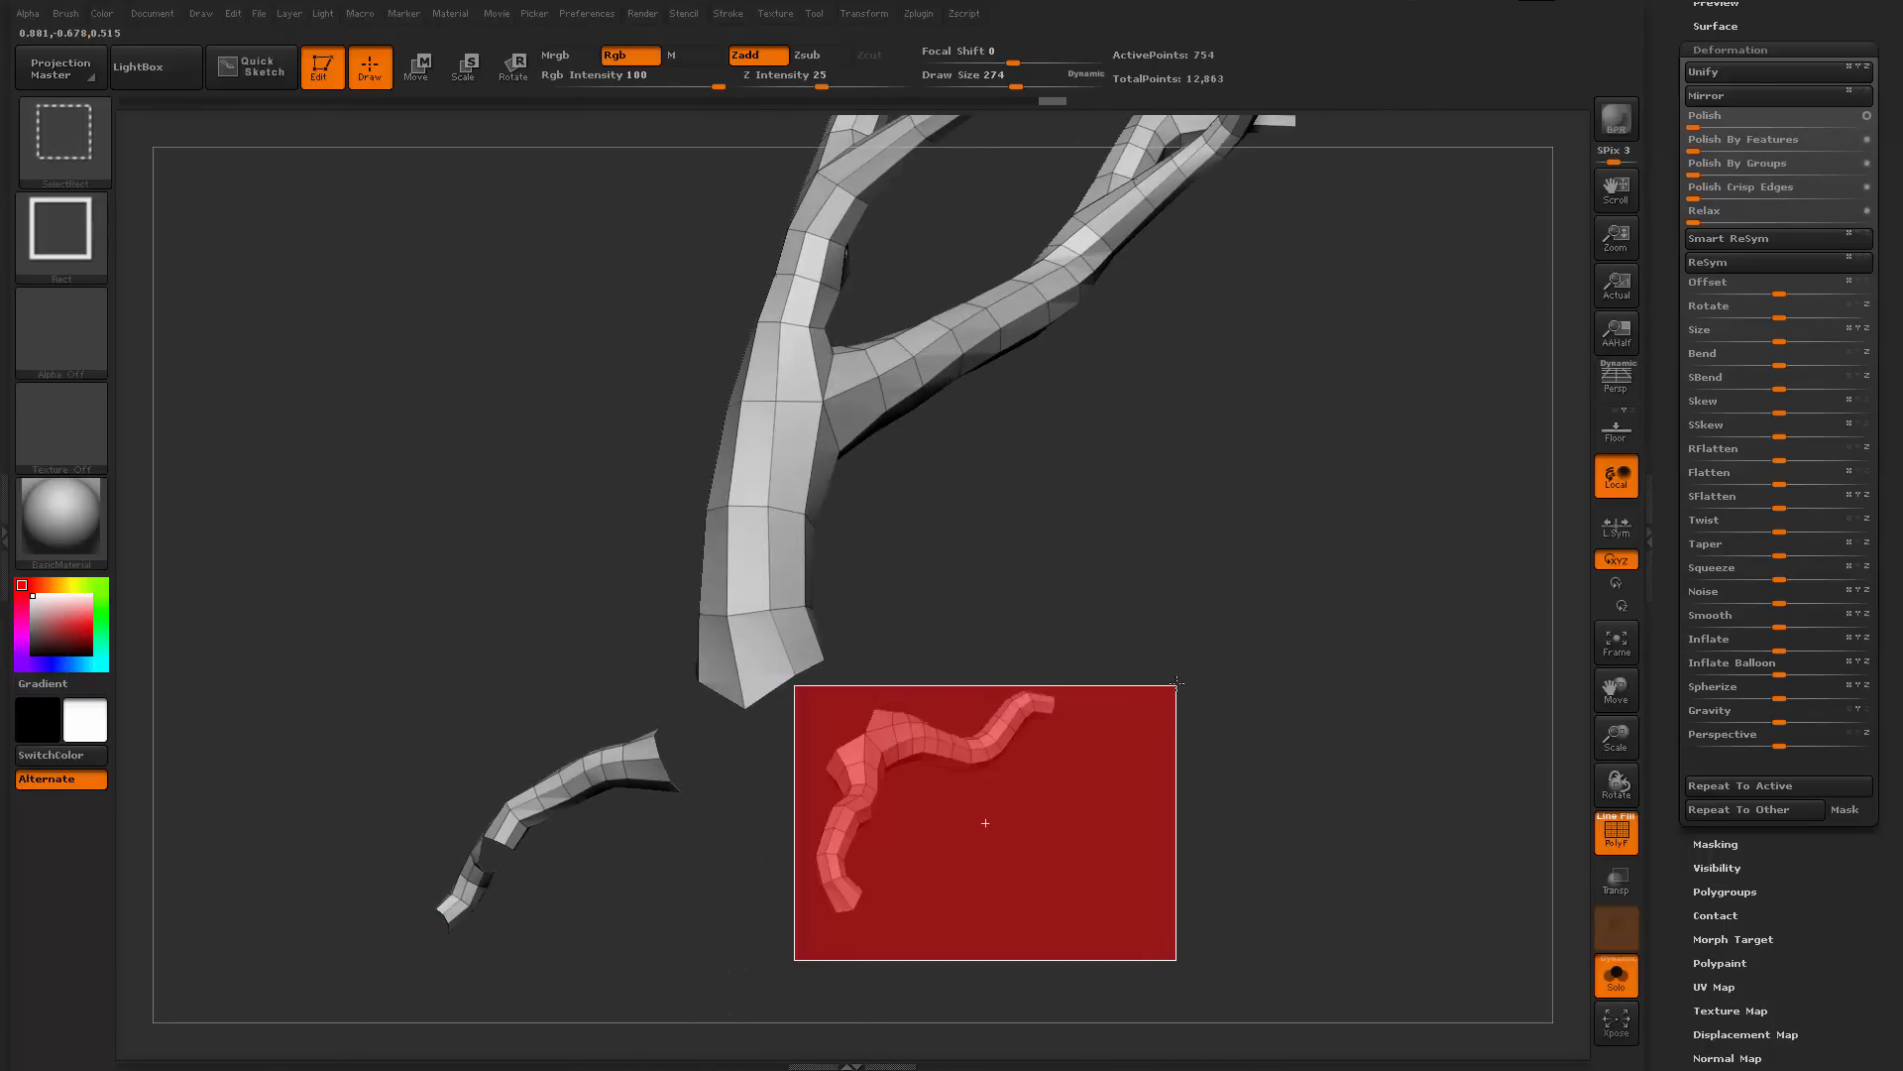
{"action": "left_click_drag", "start_coordinate": [305, 735], "coordinate": [342, 714], "text": "ctrl+alt+shift"}
{"action": "left_click", "coordinate": [640, 887], "text": "ctrl+shift"}
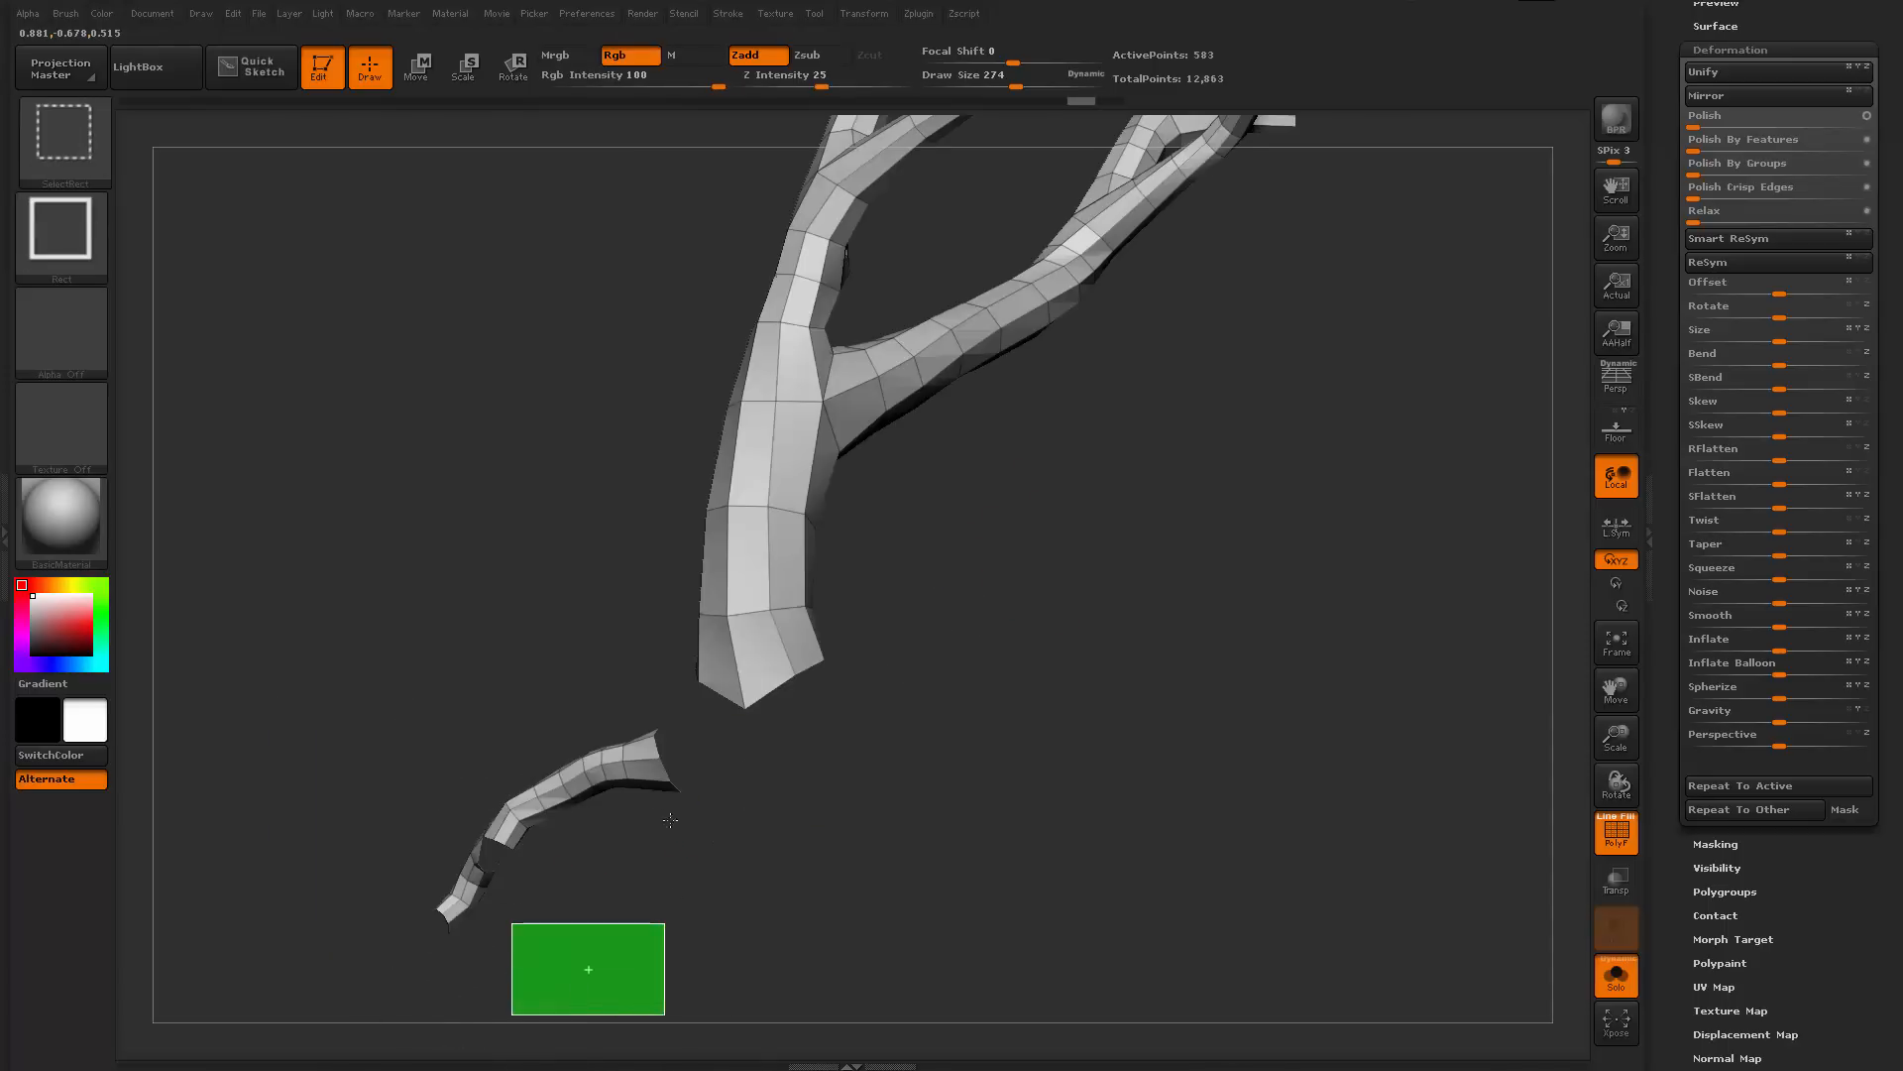
{"action": "left_click_drag", "start_coordinate": [670, 820], "coordinate": [349, 694], "text": "ctrl+shift"}
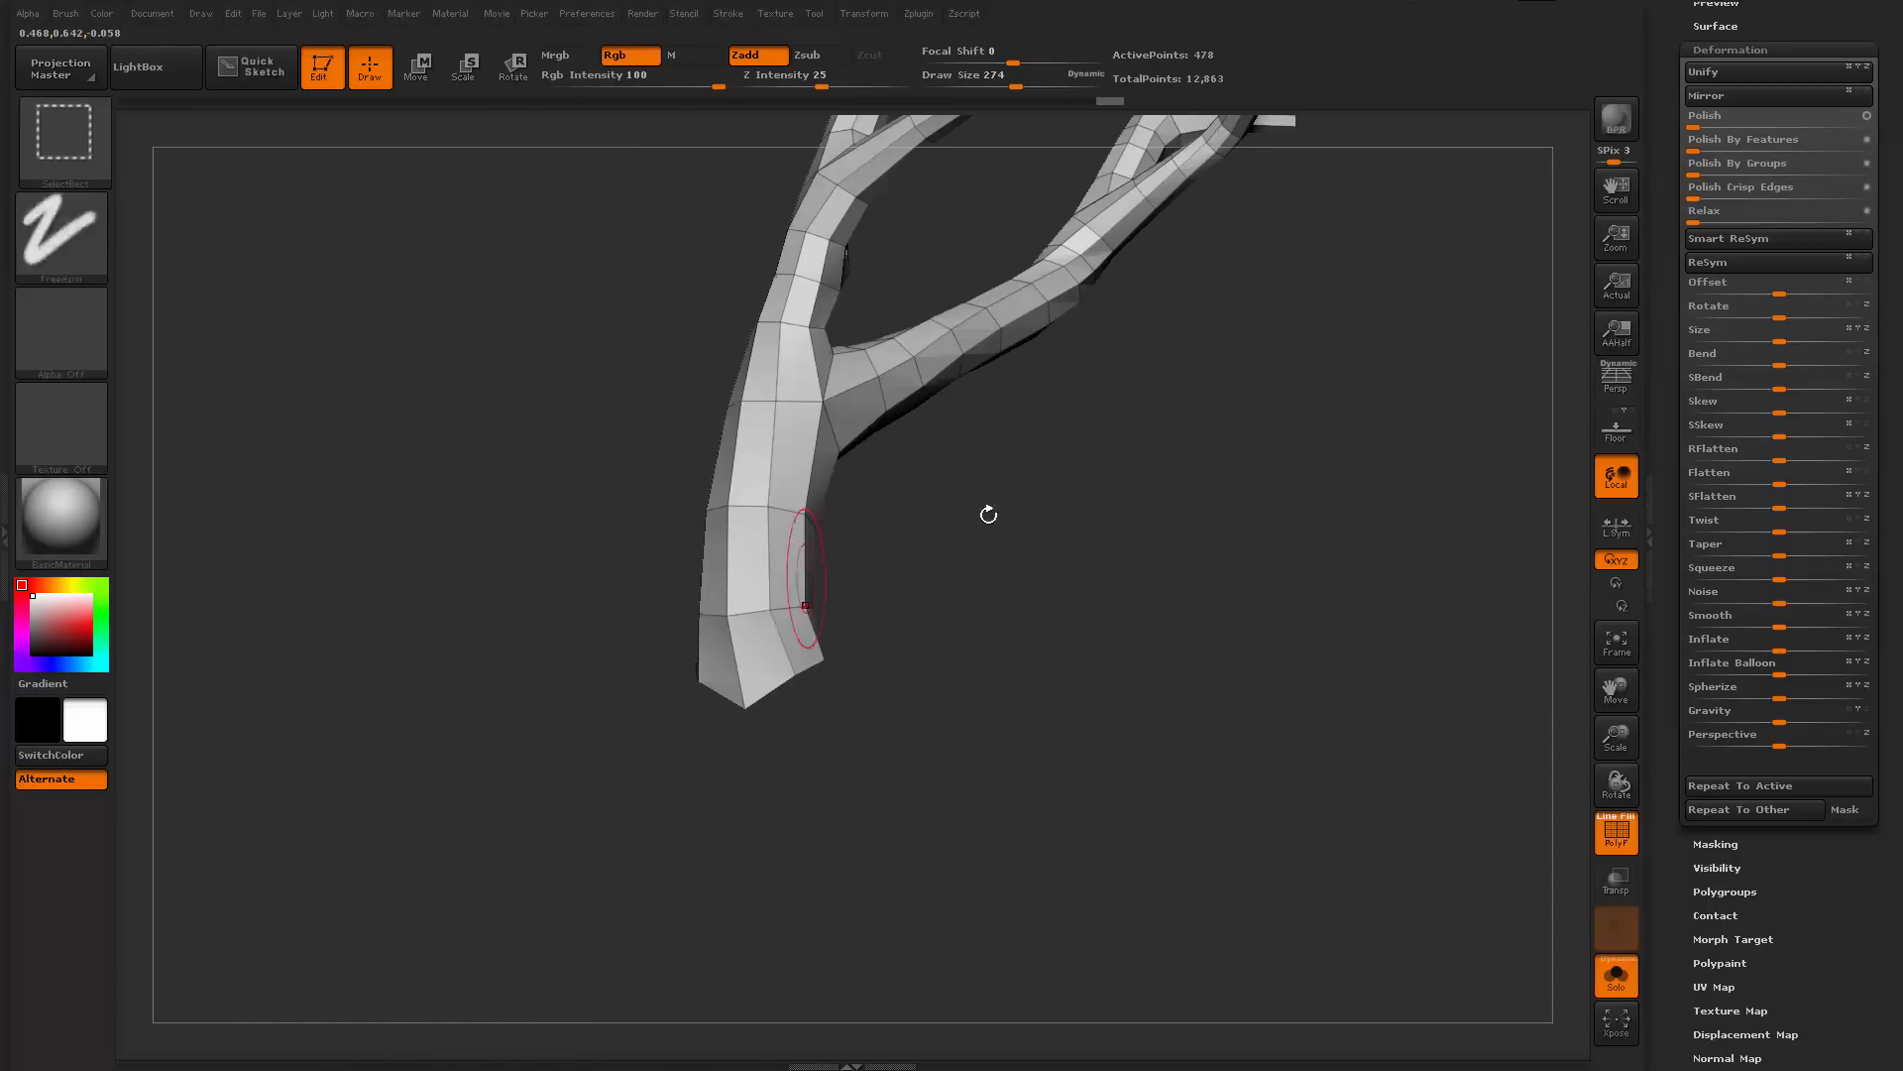
Assign the lower trunk section below the main fork to its own polygroup
{"action": "mouse_move", "coordinate": [988, 514]}
{"action": "left_mouse_down"}
{"action": "mouse_move", "coordinate": [981, 634]}
{"action": "mouse_move", "coordinate": [941, 763]}
{"action": "mouse_move", "coordinate": [896, 824]}
{"action": "mouse_move", "coordinate": [932, 682]}
{"action": "mouse_move", "coordinate": [574, 934]}
{"action": "mouse_move", "coordinate": [885, 459]}
{"action": "left_mouse_up"}
{"action": "left_click_drag", "start_coordinate": [939, 633], "coordinate": [1462, 548]}
{"action": "left_click_drag", "start_coordinate": [1675, 483], "coordinate": [1676, 407]}
{"action": "key", "text": "ctrl+w"}
Show the whole mesh and isolate the remaining light-grey polygroup around the main fork
{"action": "left_click_drag", "start_coordinate": [1244, 622], "coordinate": [1251, 696]}
{"action": "left_click", "coordinate": [1249, 594], "text": "ctrl+shift"}
{"action": "left_click", "coordinate": [977, 540], "text": "ctrl+shift"}
{"action": "mouse_move", "coordinate": [1155, 615]}
{"action": "left_mouse_down", "text": "alt"}
{"action": "mouse_move", "coordinate": [1032, 730]}
{"action": "mouse_move", "coordinate": [820, 812]}
{"action": "left_mouse_up", "text": "alt"}
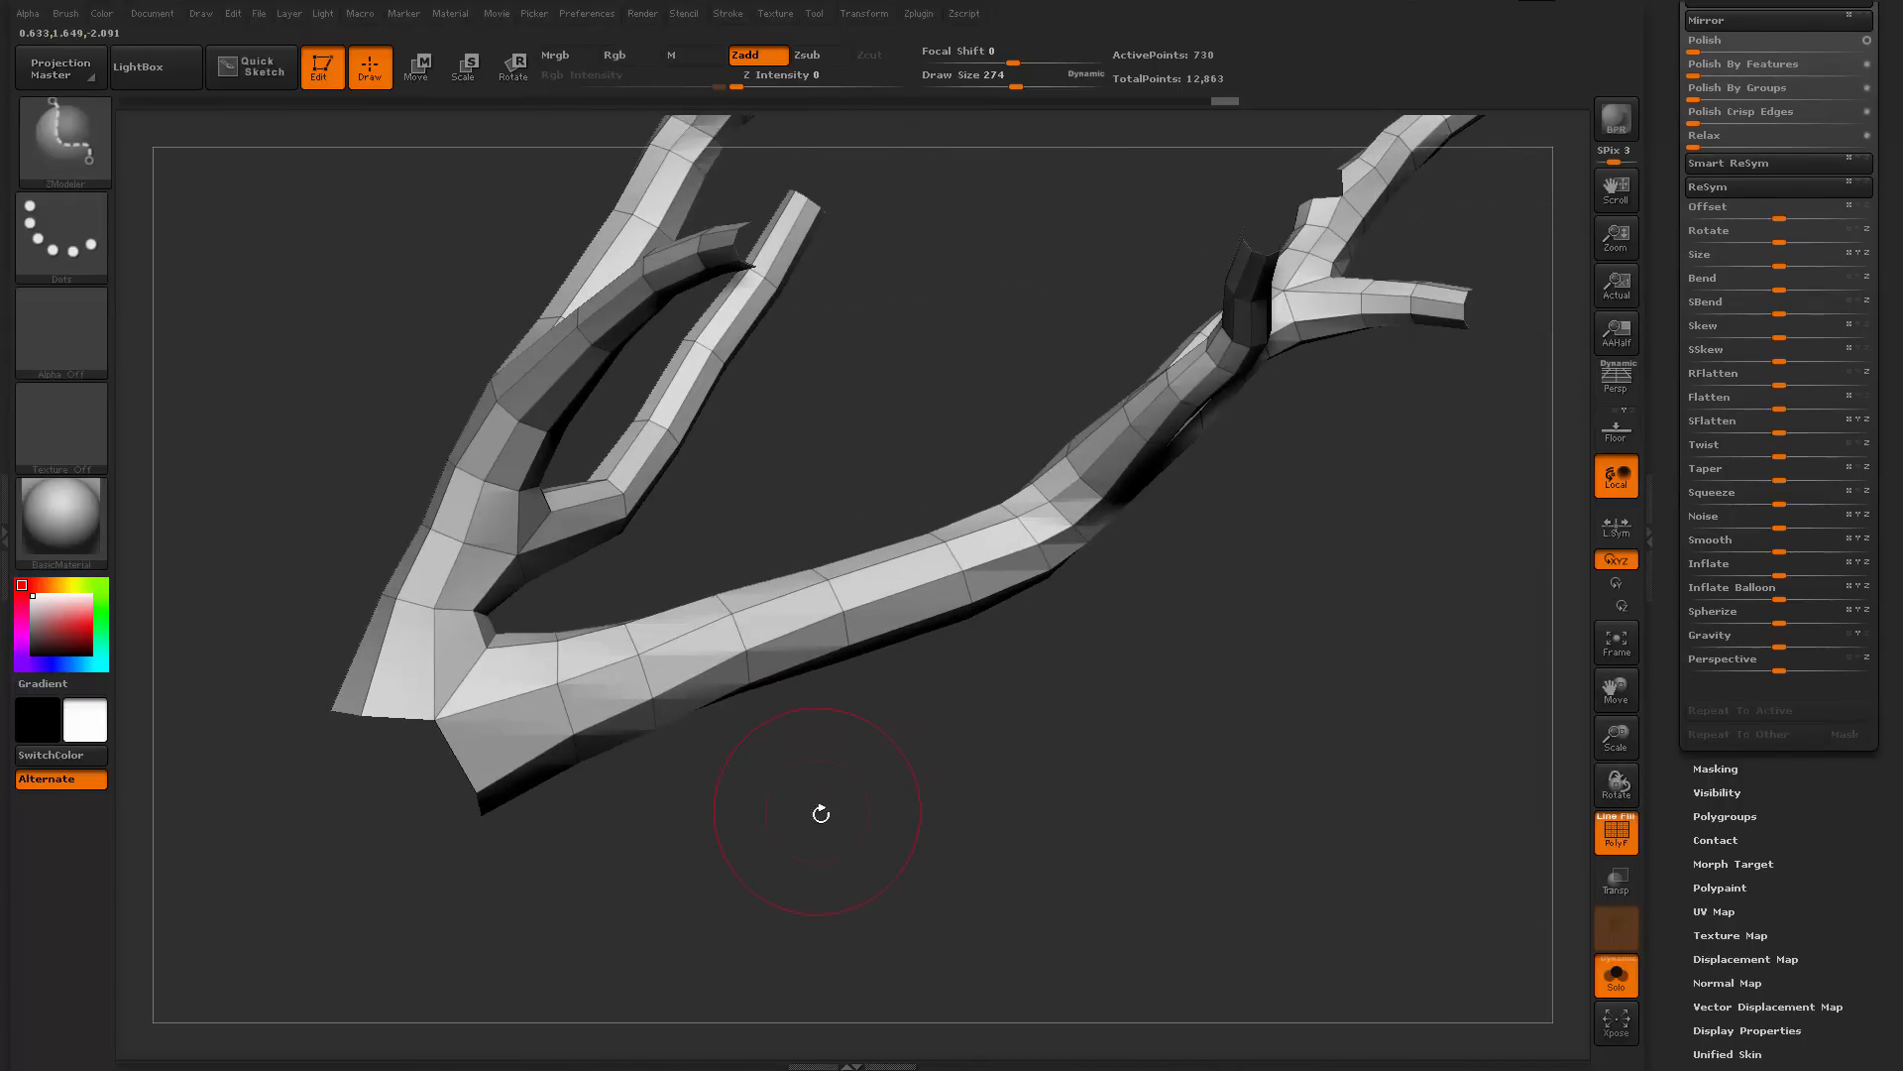
{"action": "mouse_move", "coordinate": [1097, 720]}
{"action": "left_mouse_down"}
{"action": "mouse_move", "coordinate": [1139, 765]}
{"action": "mouse_move", "coordinate": [1057, 731]}
{"action": "mouse_move", "coordinate": [1031, 759]}
{"action": "mouse_move", "coordinate": [986, 730]}
{"action": "mouse_move", "coordinate": [1050, 747]}
{"action": "mouse_move", "coordinate": [912, 654]}
{"action": "left_mouse_up"}
{"action": "left_click_drag", "start_coordinate": [522, 562], "coordinate": [865, 918], "text": "ctrl+shift"}
{"action": "left_click", "coordinate": [909, 779], "text": "ctrl+shift"}
{"action": "left_click_drag", "start_coordinate": [698, 456], "coordinate": [673, 442]}
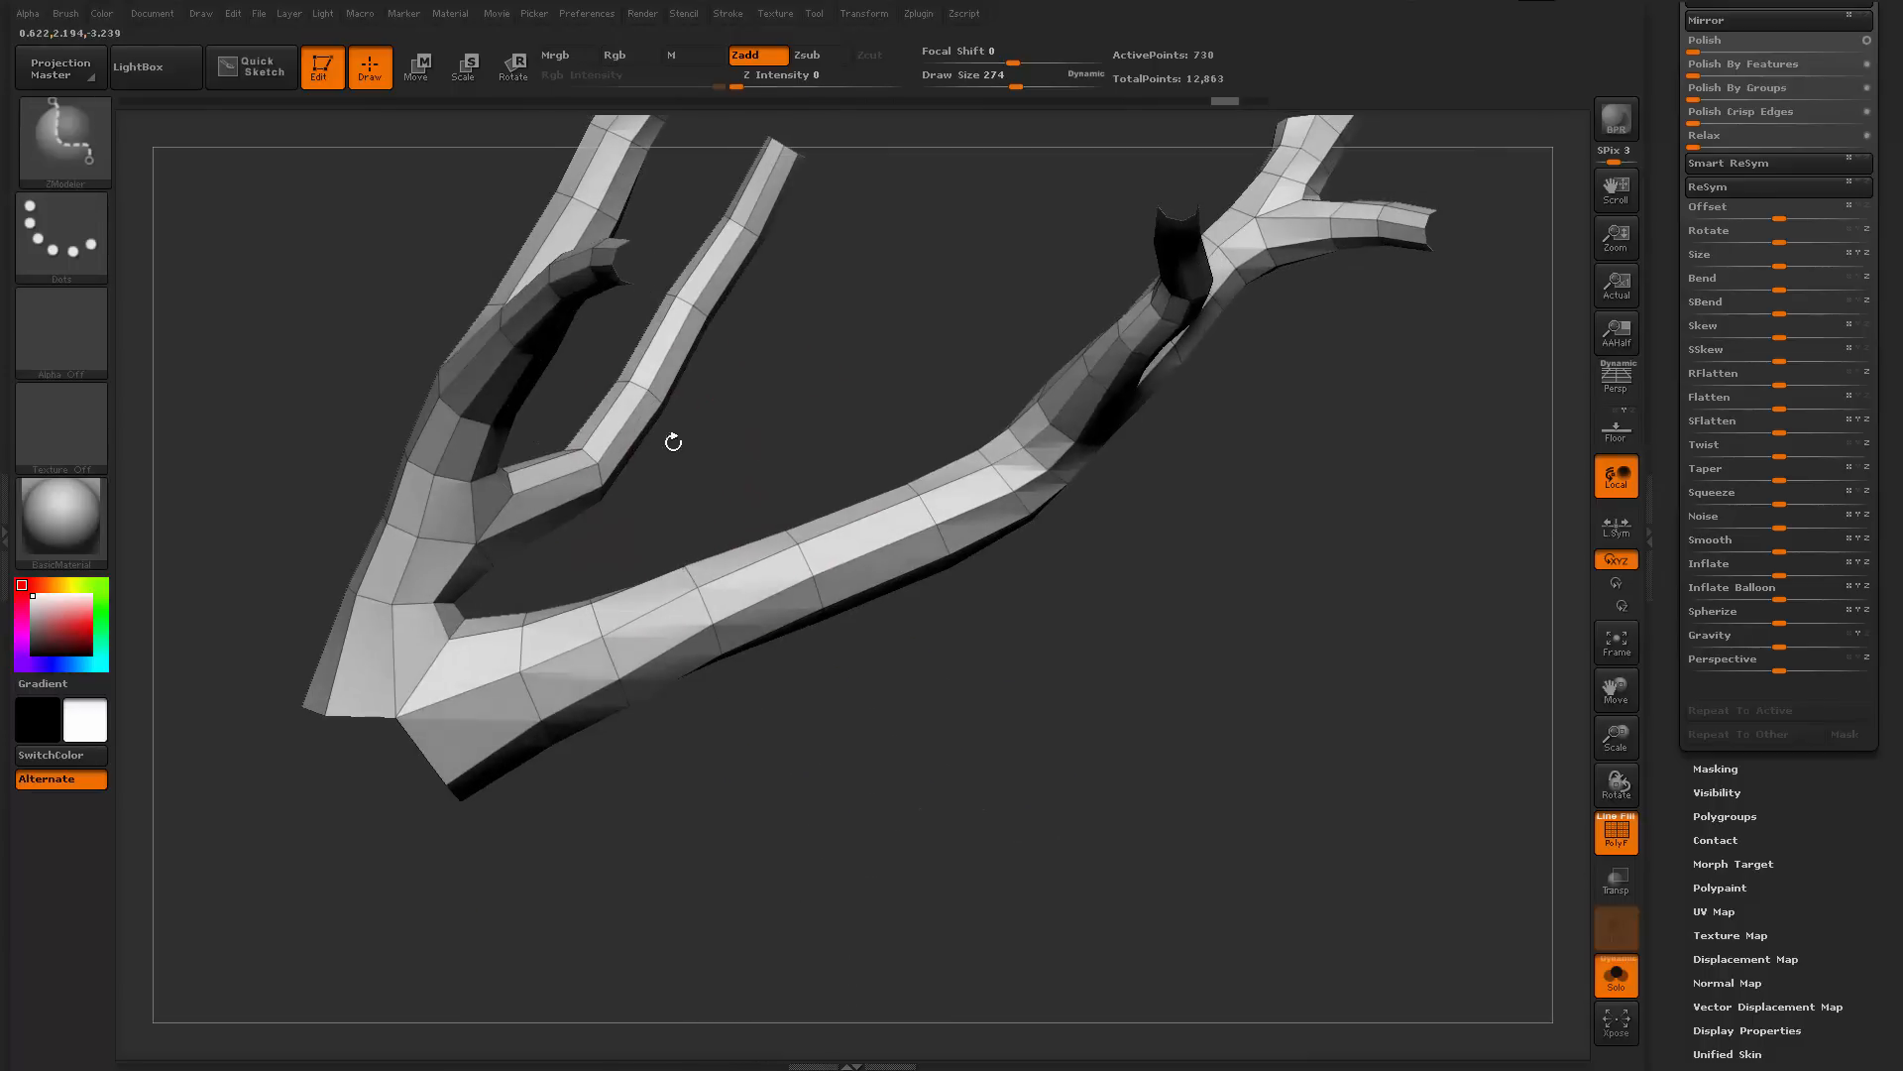
Mask the large lower branch with a Lasso stroke, make it its own polygroup, and isolate the remaining light-grey group
{"action": "left_click", "coordinate": [68, 146]}
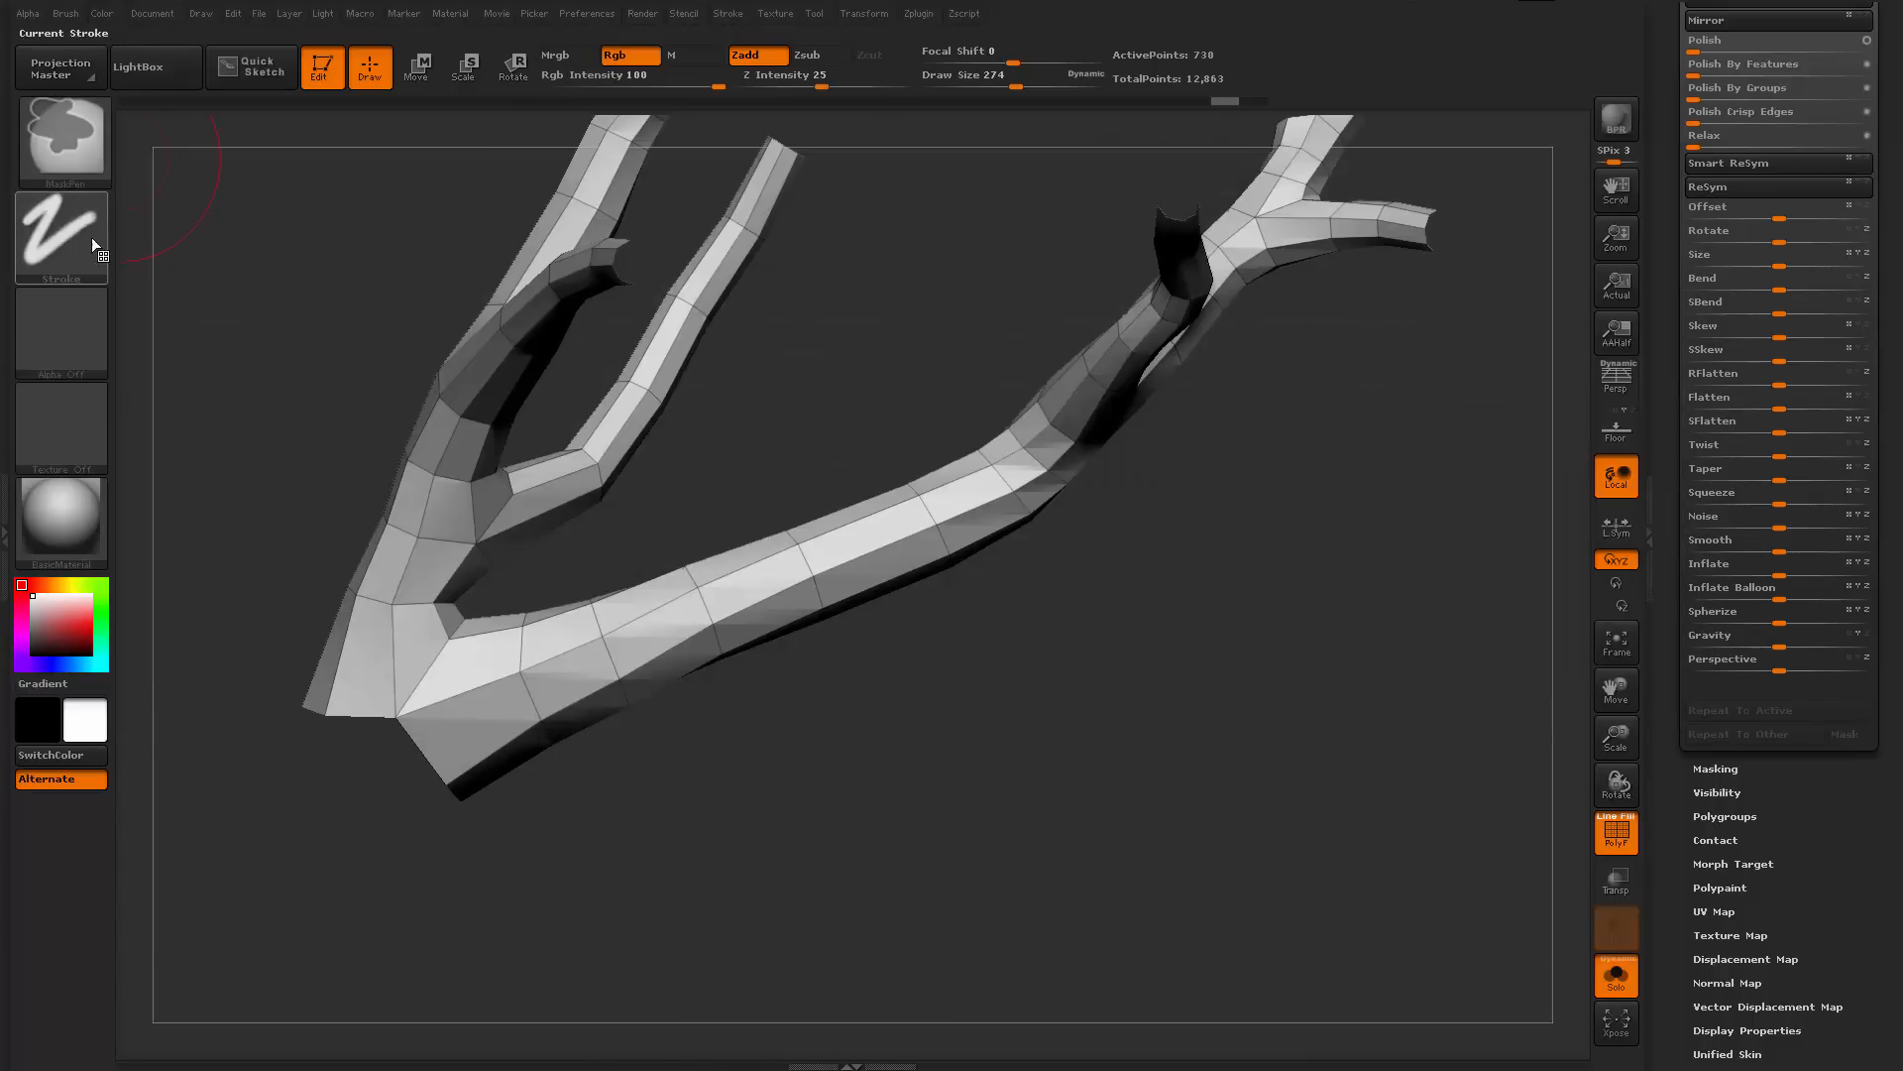
{"action": "left_click", "coordinate": [73, 241], "text": "ctrl"}
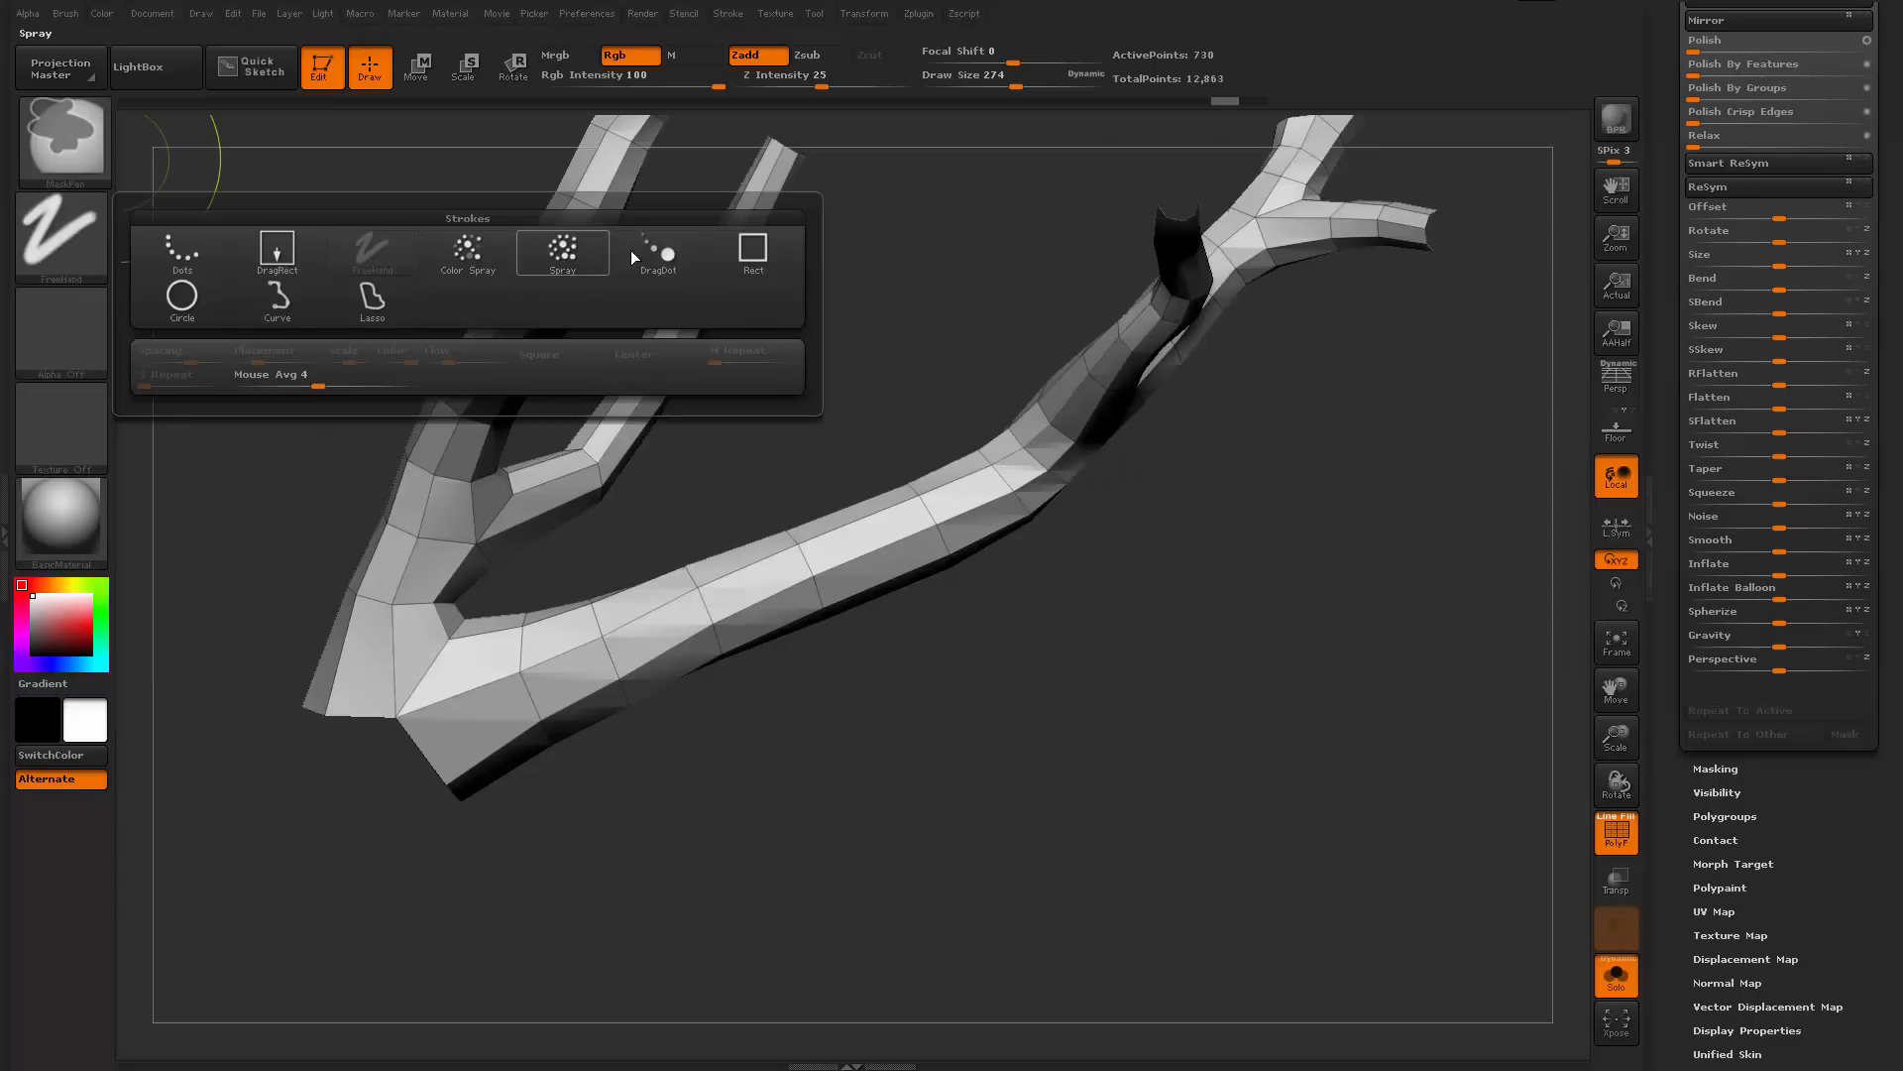
{"action": "left_click", "coordinate": [355, 314]}
{"action": "mouse_move", "coordinate": [819, 773]}
{"action": "left_mouse_down", "text": "ctrl"}
{"action": "mouse_move", "coordinate": [1075, 530]}
{"action": "mouse_move", "coordinate": [937, 416]}
{"action": "mouse_move", "coordinate": [541, 566]}
{"action": "mouse_move", "coordinate": [858, 786]}
{"action": "mouse_move", "coordinate": [828, 806]}
{"action": "left_mouse_up", "text": "ctrl"}
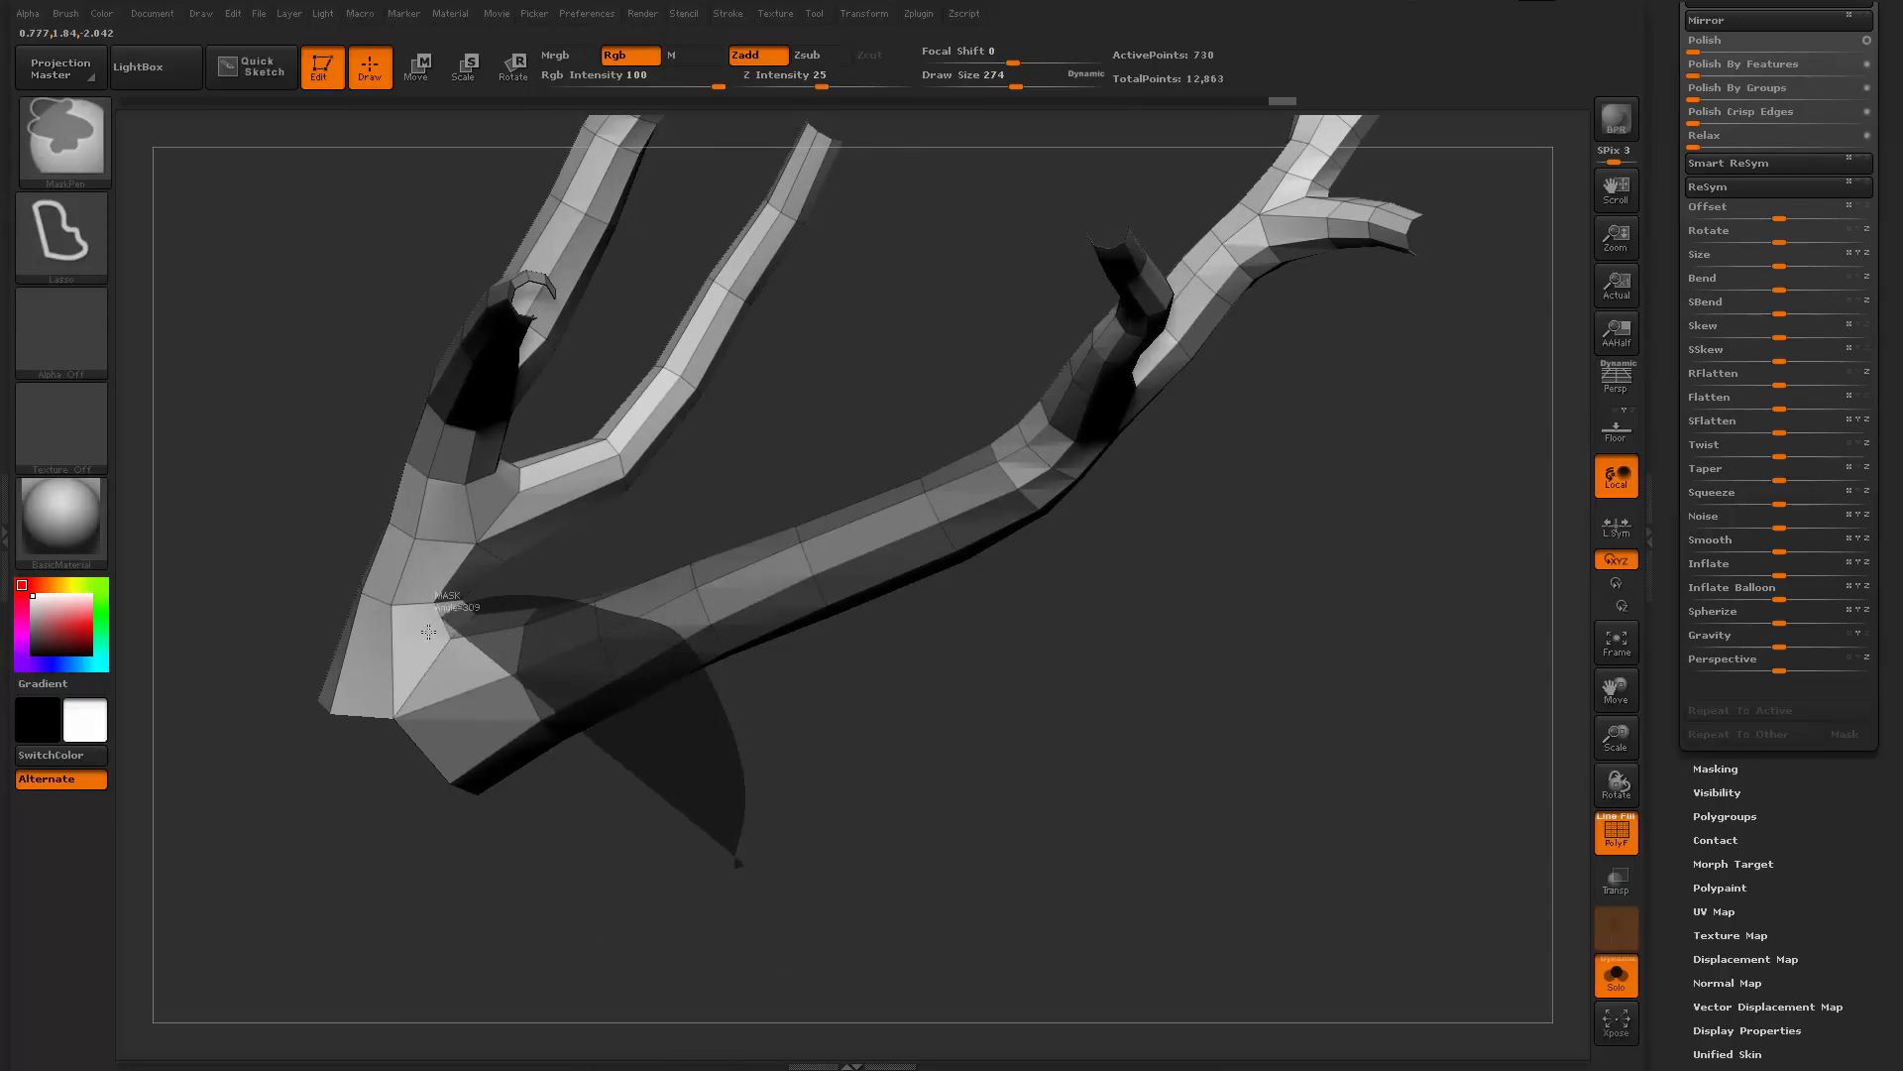
{"action": "left_click_drag", "start_coordinate": [411, 842], "coordinate": [476, 856], "text": "ctrl"}
{"action": "key", "text": "ctrl+w"}
{"action": "mouse_move", "coordinate": [766, 838]}
{"action": "left_mouse_down"}
{"action": "mouse_move", "coordinate": [841, 824]}
{"action": "mouse_move", "coordinate": [752, 825]}
{"action": "left_mouse_up"}
{"action": "left_click", "coordinate": [708, 650], "text": "ctrl+shift"}
{"action": "mouse_move", "coordinate": [709, 653]}
{"action": "left_mouse_down"}
{"action": "mouse_move", "coordinate": [883, 650]}
{"action": "mouse_move", "coordinate": [832, 799]}
{"action": "mouse_move", "coordinate": [970, 710]}
{"action": "mouse_move", "coordinate": [875, 756]}
{"action": "mouse_move", "coordinate": [902, 779]}
{"action": "left_mouse_up"}
{"action": "left_click_drag", "start_coordinate": [826, 832], "coordinate": [1041, 502], "text": "ctrl+shift"}
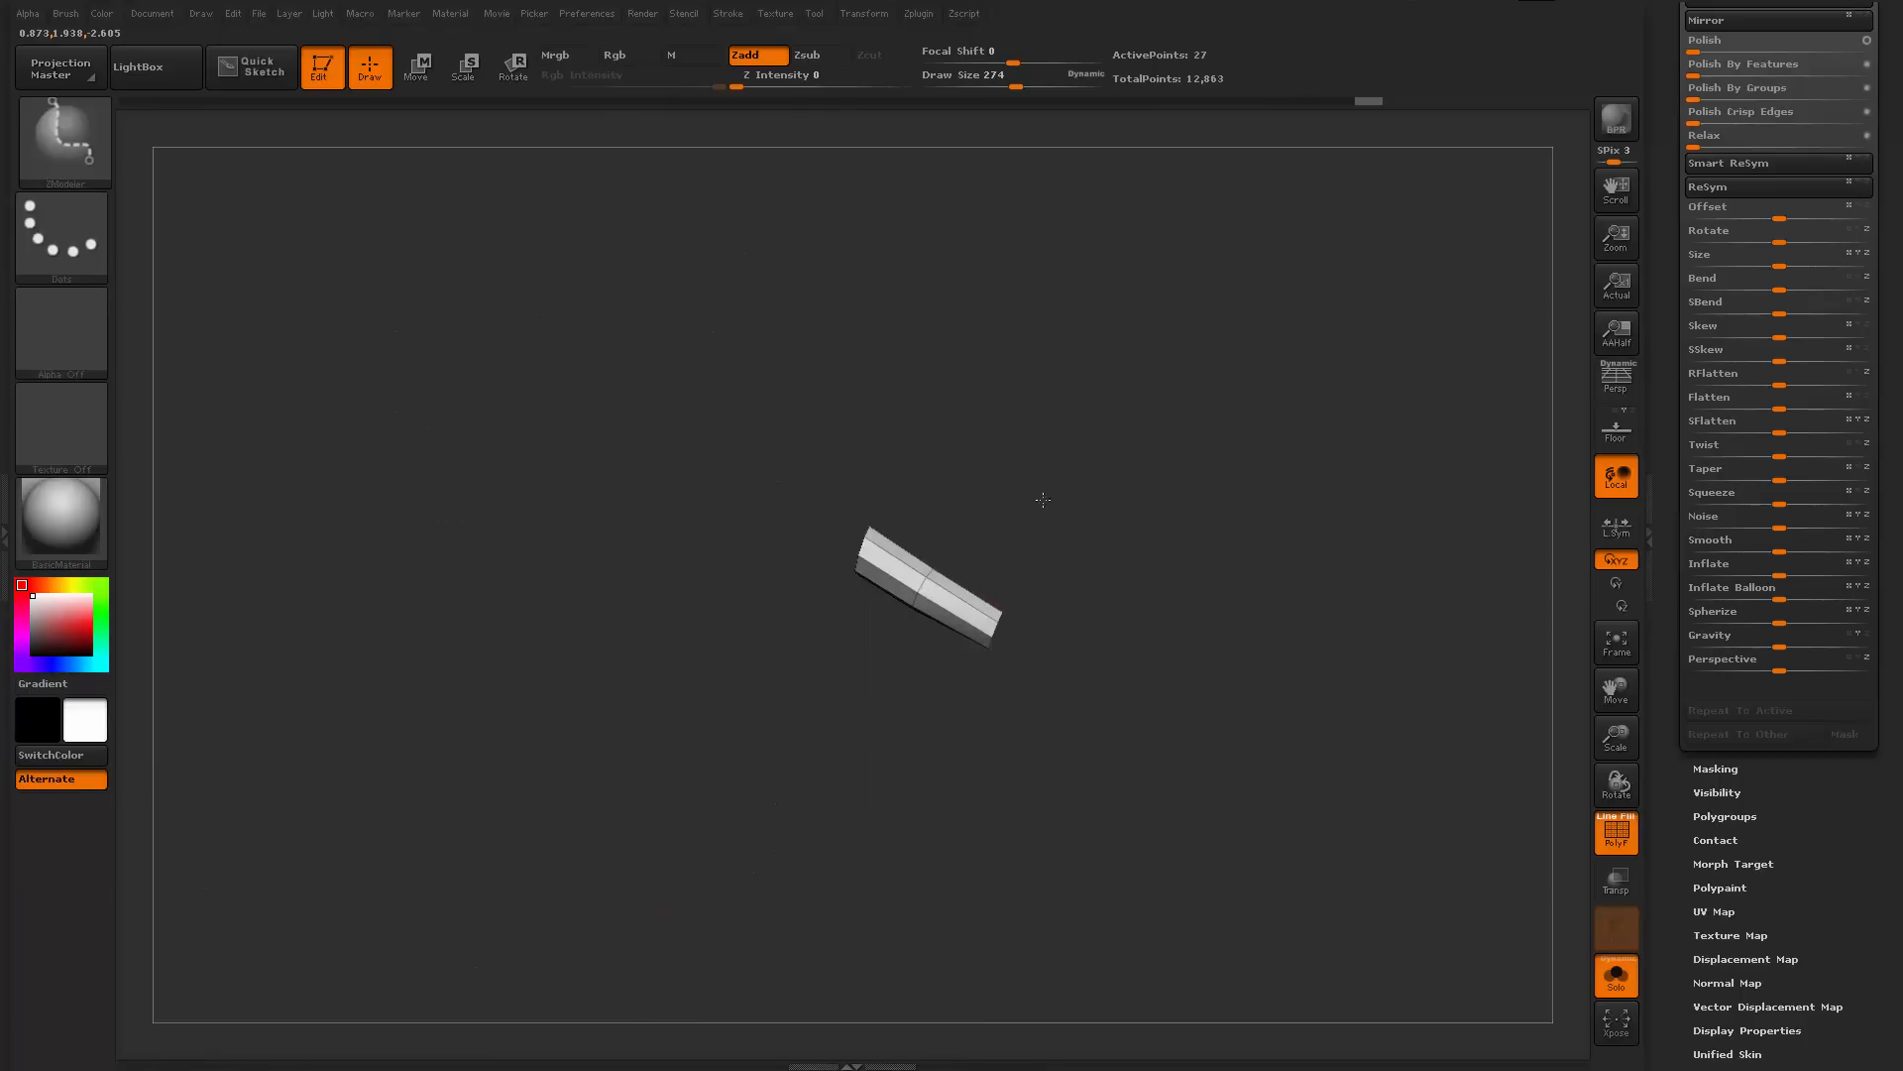
{"action": "key", "text": "ctrl+z"}
Lasso-mask the side branch growing off the end of the large lower branch and assign it its own polygroup
{"action": "left_click_drag", "start_coordinate": [927, 853], "coordinate": [883, 808]}
{"action": "left_click_drag", "start_coordinate": [883, 672], "coordinate": [920, 462], "text": "ctrl"}
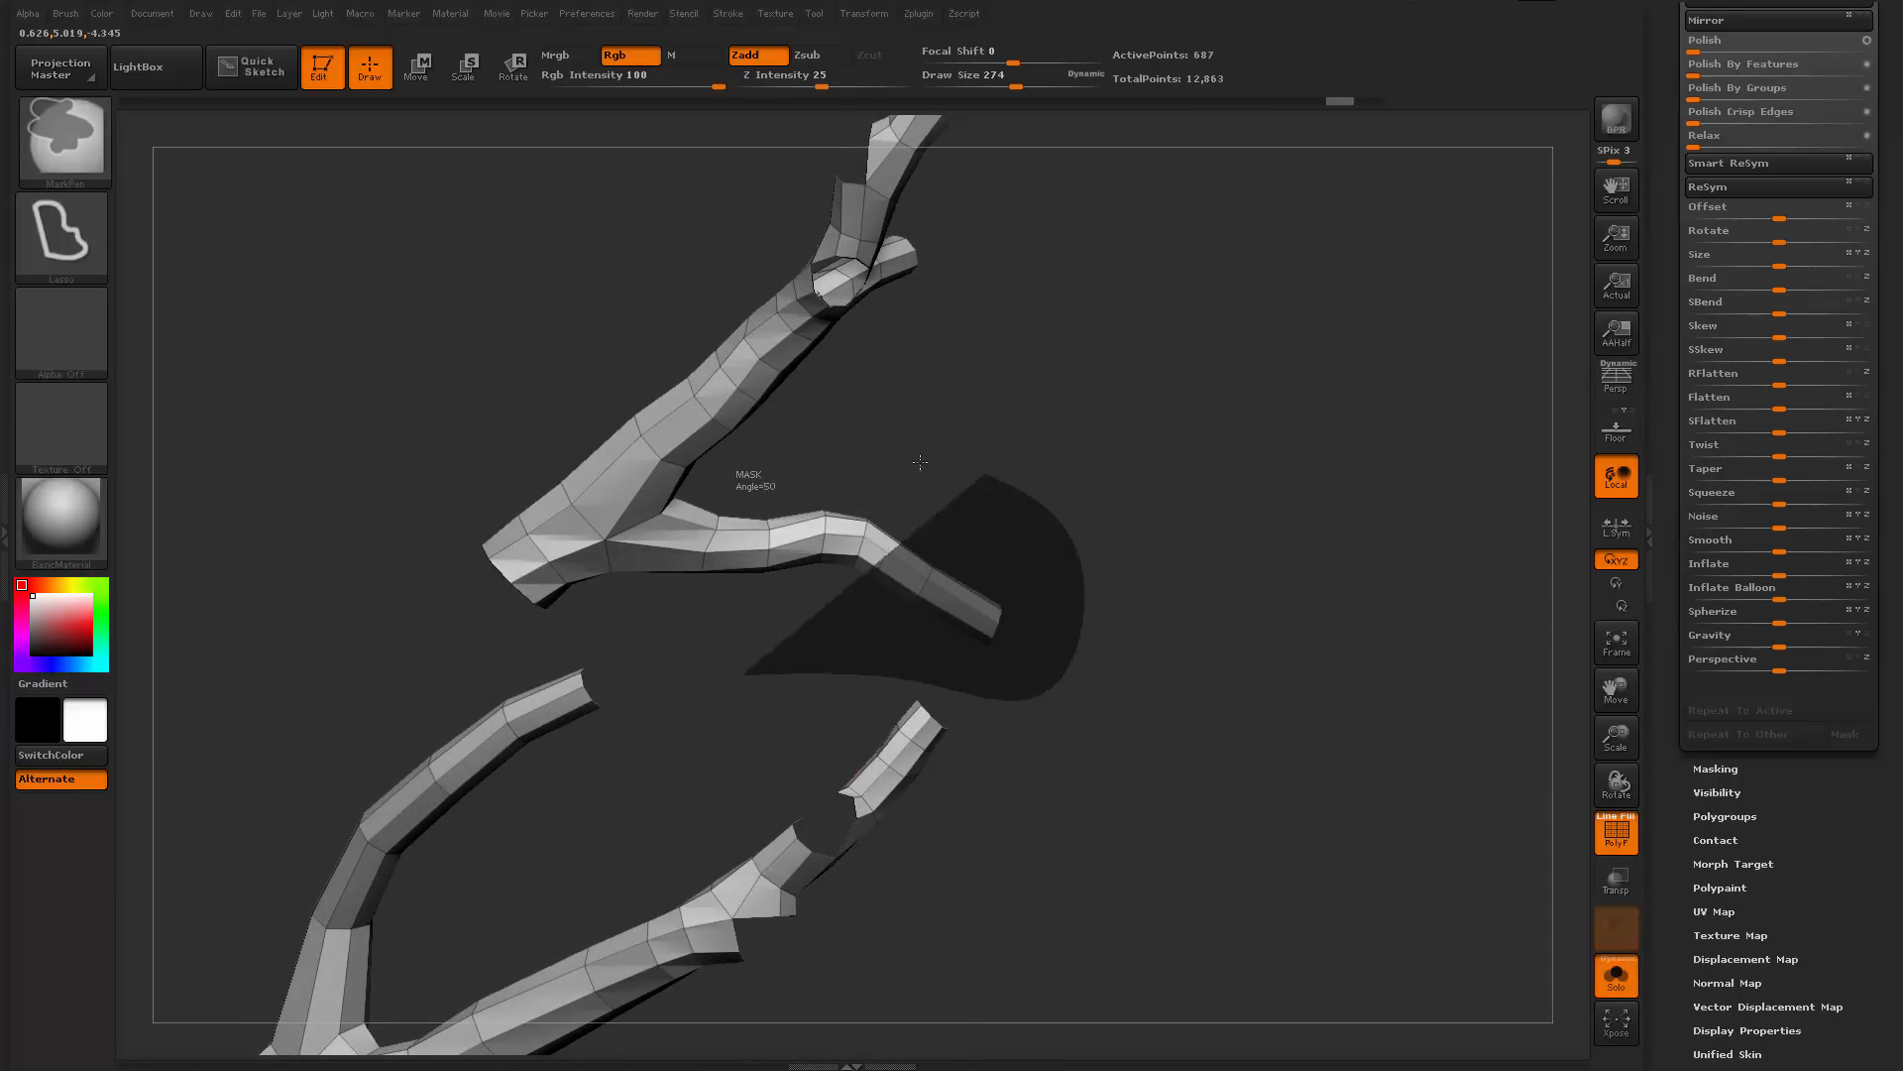
{"action": "mouse_move", "coordinate": [612, 621]}
{"action": "left_mouse_down", "text": "ctrl"}
{"action": "mouse_move", "coordinate": [719, 666]}
{"action": "mouse_move", "coordinate": [578, 595]}
{"action": "mouse_move", "coordinate": [1097, 648]}
{"action": "mouse_move", "coordinate": [757, 620]}
{"action": "mouse_move", "coordinate": [942, 654]}
{"action": "mouse_move", "coordinate": [740, 663]}
{"action": "mouse_move", "coordinate": [707, 595]}
{"action": "mouse_move", "coordinate": [787, 563]}
{"action": "left_mouse_up", "text": "ctrl"}
{"action": "key", "text": "ctrl+w"}
{"action": "key", "text": "ctrl+z"}
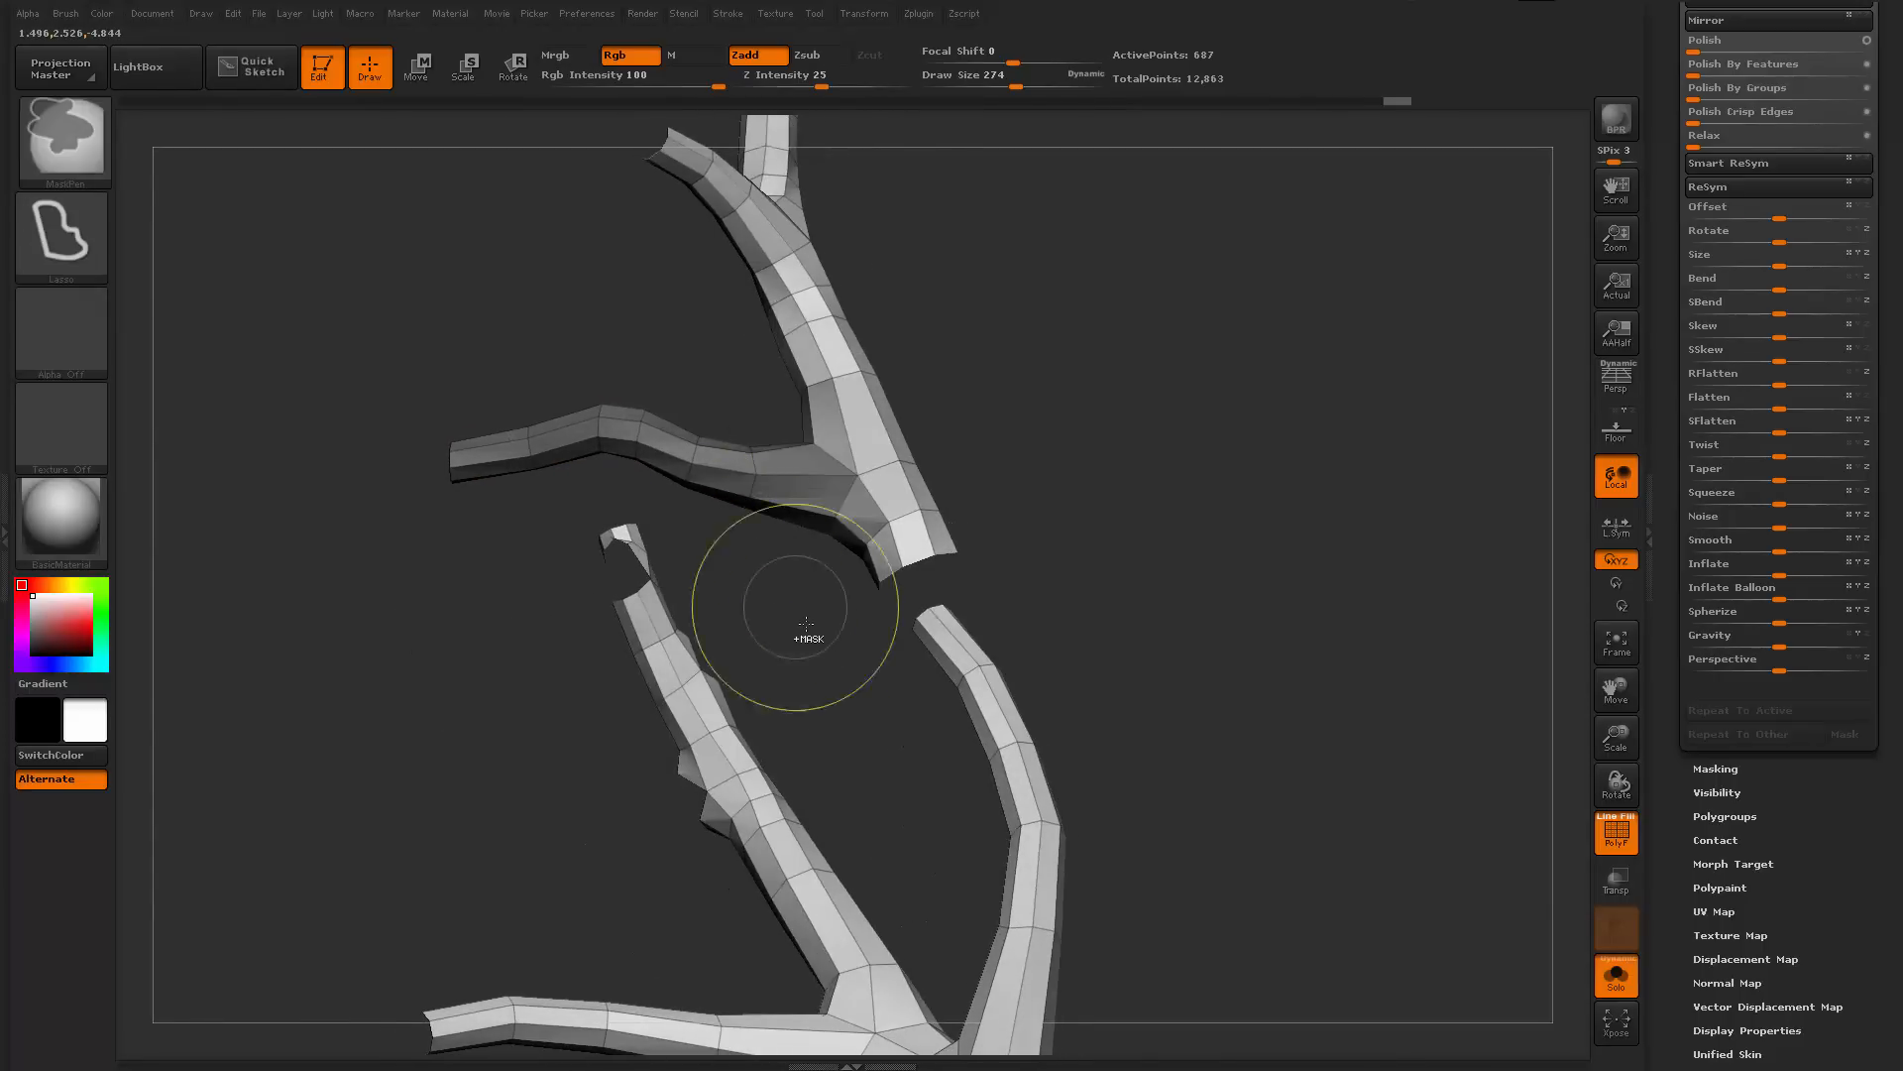
{"action": "mouse_move", "coordinate": [821, 629]}
{"action": "left_mouse_down"}
{"action": "mouse_move", "coordinate": [955, 600]}
{"action": "mouse_move", "coordinate": [1003, 566]}
{"action": "mouse_move", "coordinate": [936, 539]}
{"action": "mouse_move", "coordinate": [907, 555]}
{"action": "left_mouse_up"}
{"action": "left_click_drag", "start_coordinate": [754, 634], "coordinate": [535, 787]}
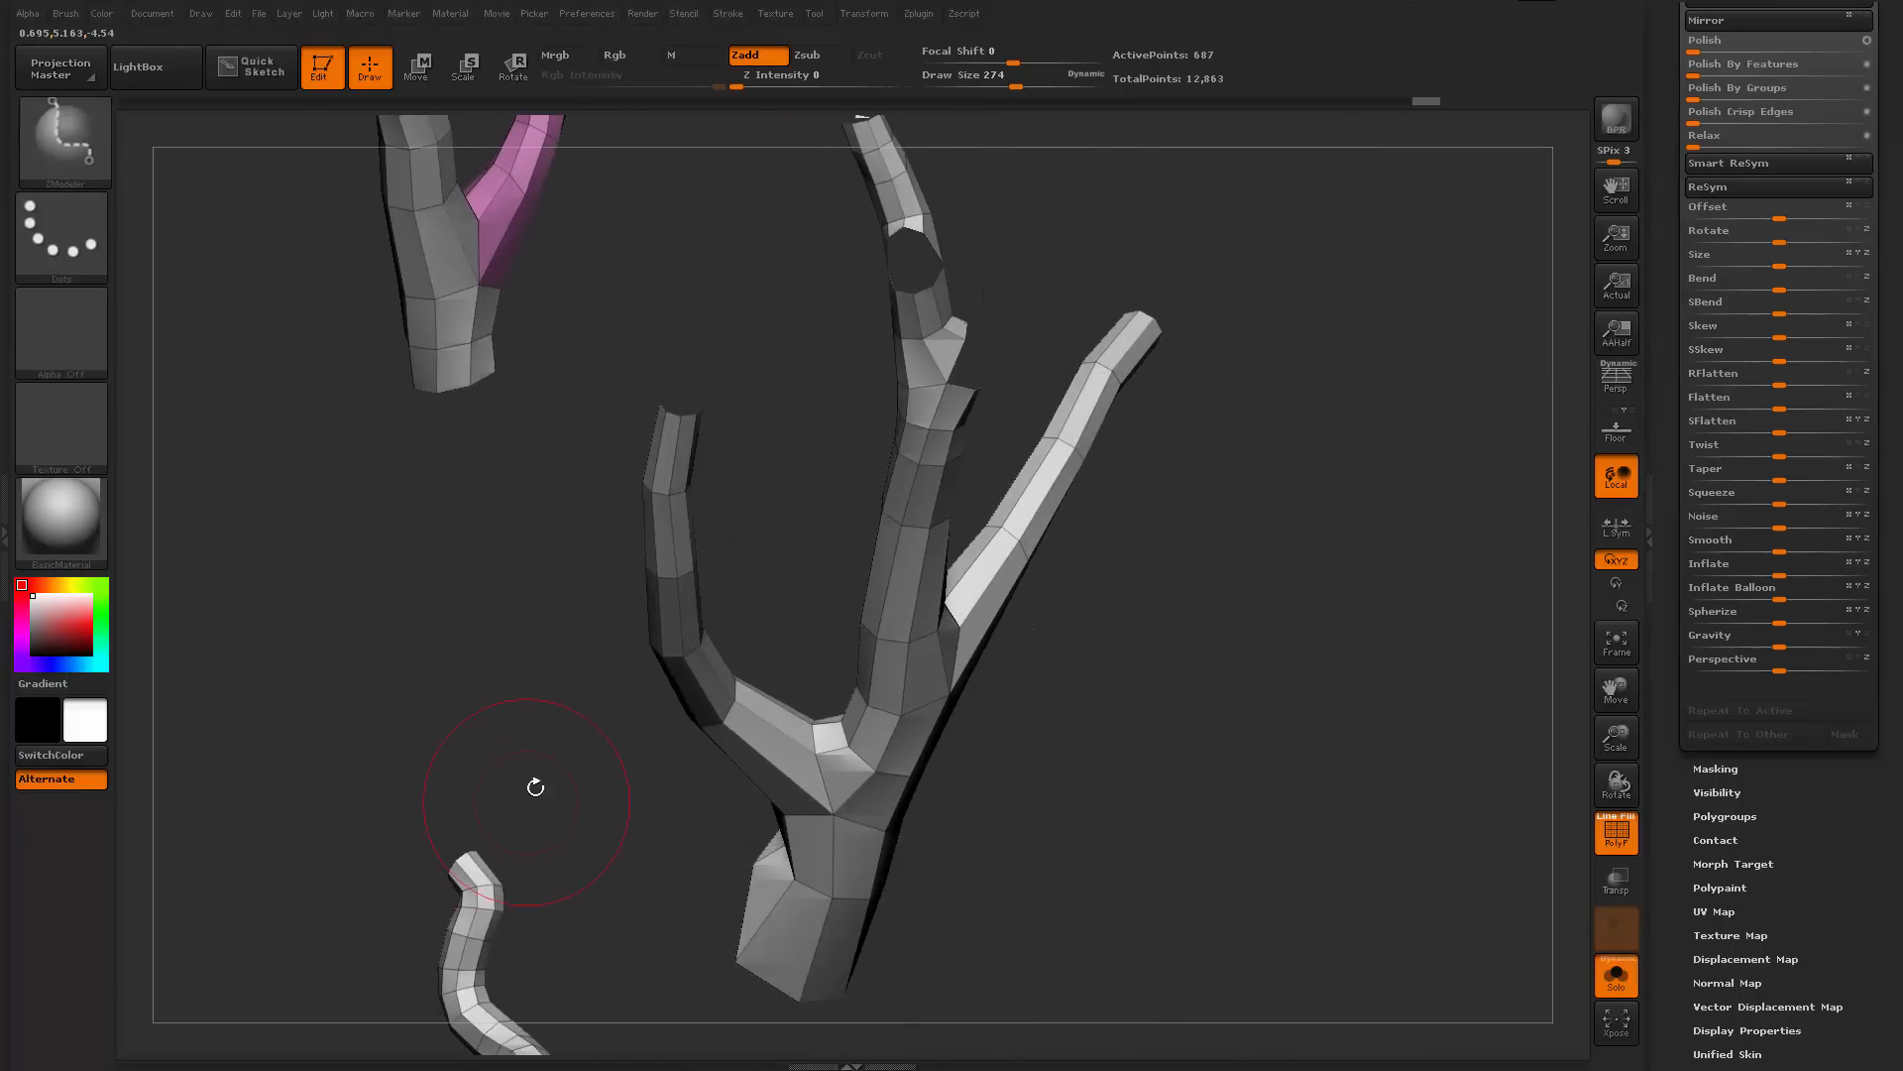
Lasso-mask the long curved side branch on the upper limb and assign it its own polygroup
{"action": "mouse_move", "coordinate": [788, 644]}
{"action": "left_mouse_down", "text": "ctrl"}
{"action": "mouse_move", "coordinate": [557, 327]}
{"action": "mouse_move", "coordinate": [540, 788]}
{"action": "left_mouse_up", "text": "ctrl"}
{"action": "left_click_drag", "start_coordinate": [705, 851], "coordinate": [654, 778]}
{"action": "left_click_drag", "start_coordinate": [649, 768], "coordinate": [770, 783], "text": "ctrl"}
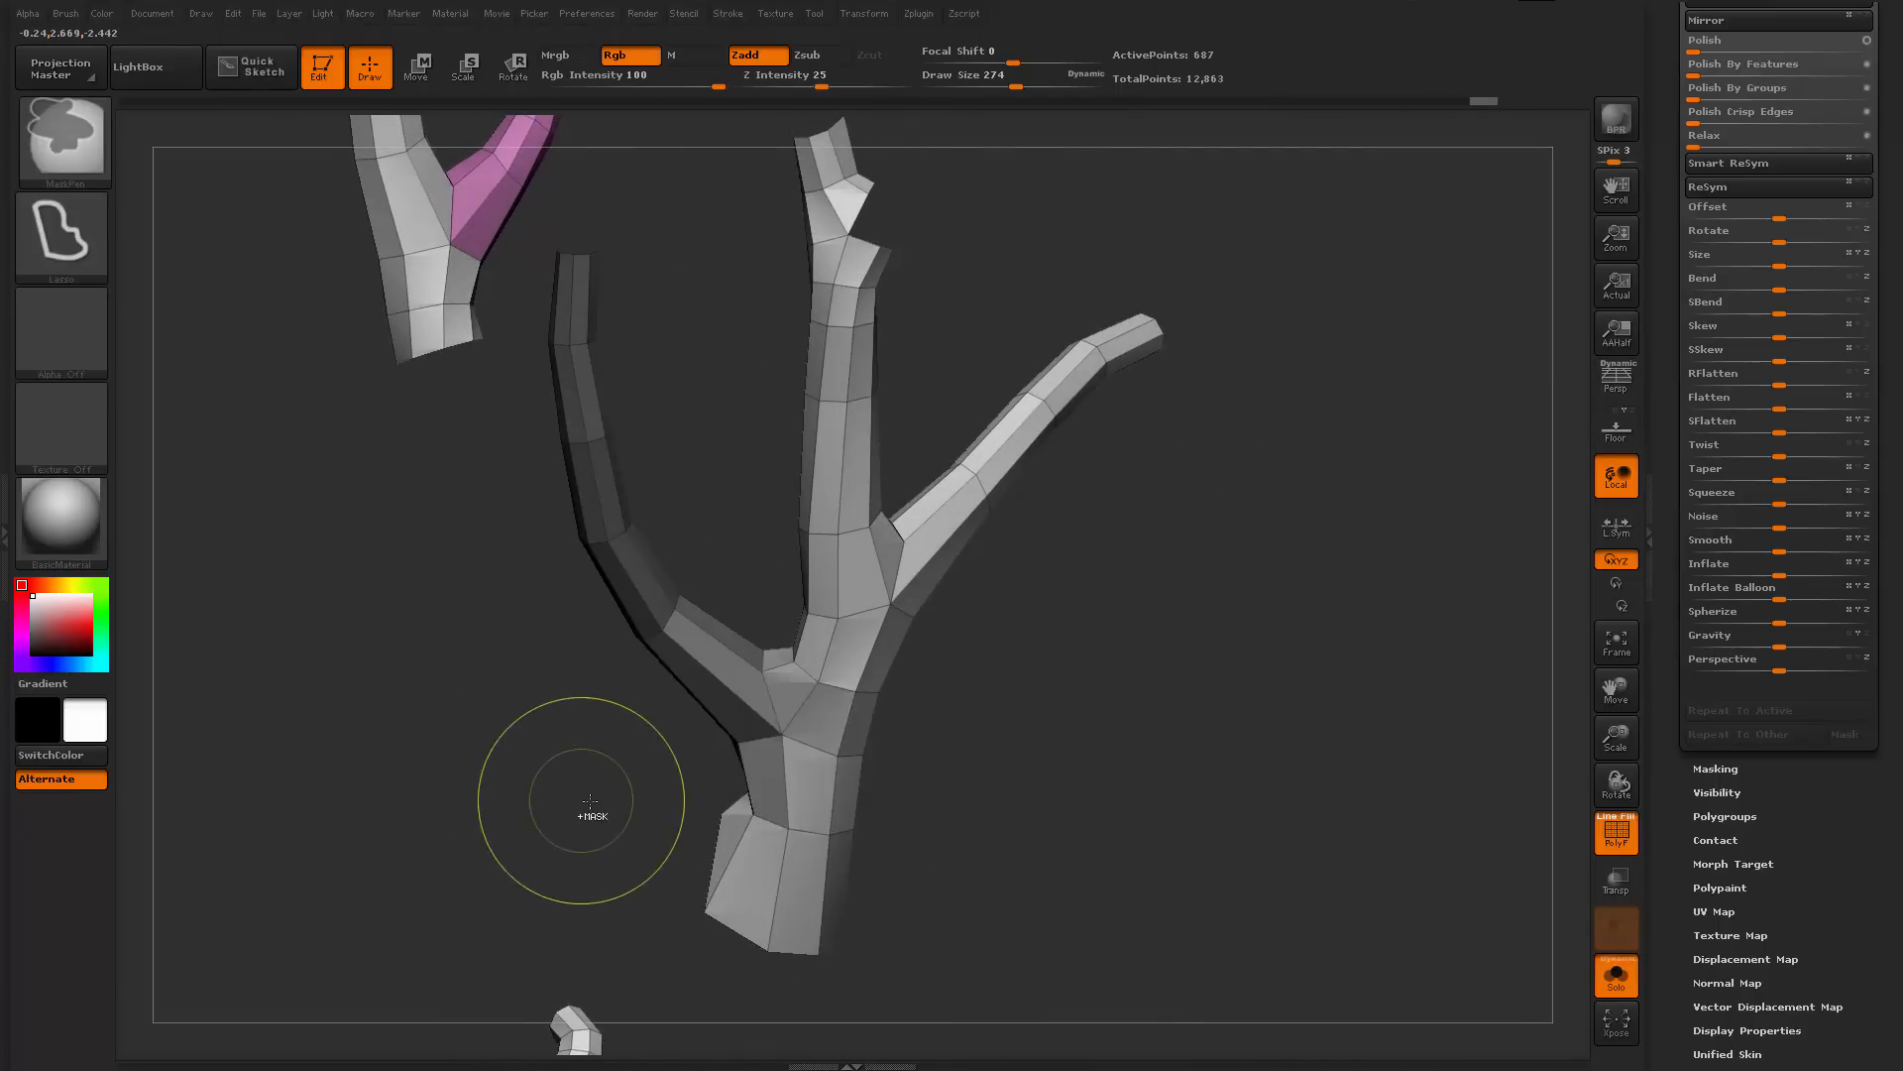
{"action": "key", "text": "ctrl+w"}
Lasso-mask the side branch opposite the curved one and assign it its own polygroup
{"action": "left_click_drag", "start_coordinate": [1090, 666], "coordinate": [1033, 658]}
{"action": "left_click_drag", "start_coordinate": [861, 684], "coordinate": [885, 660]}
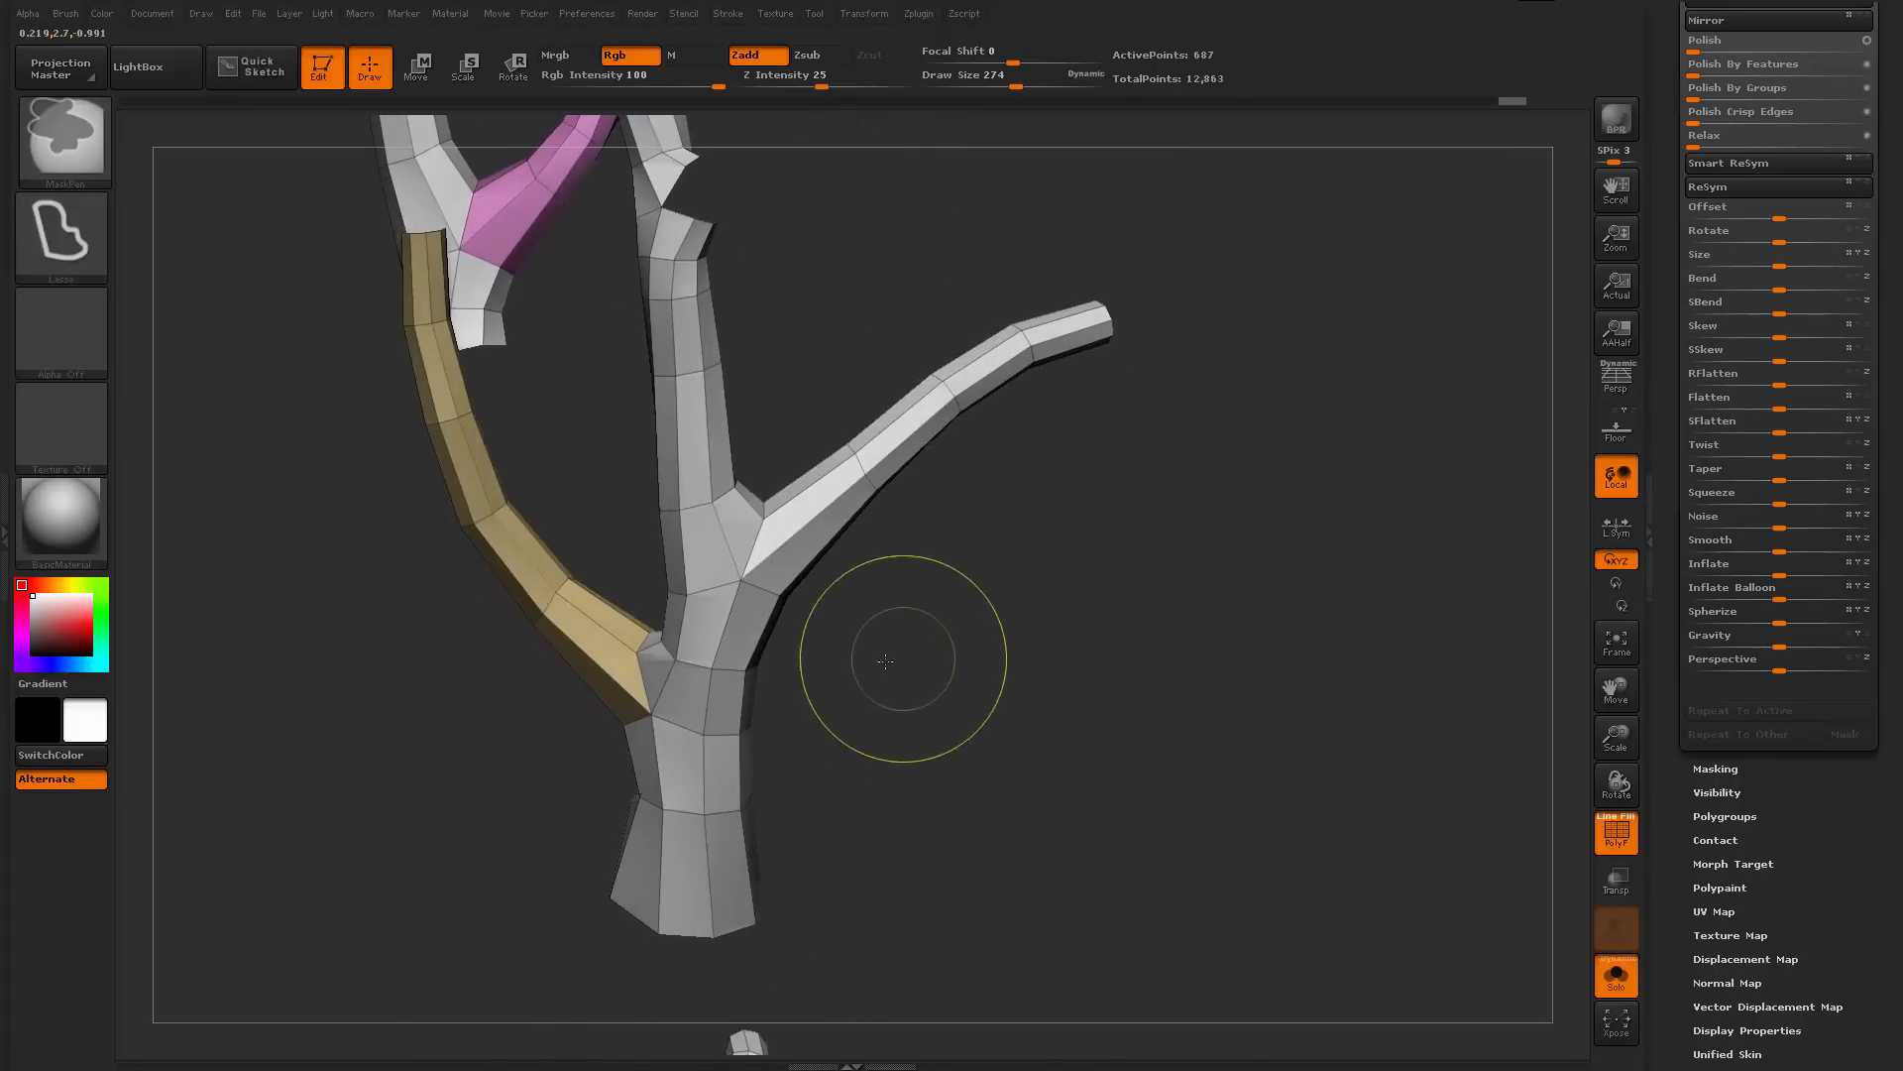
{"action": "mouse_move", "coordinate": [757, 474]}
{"action": "left_mouse_down", "text": "ctrl"}
{"action": "mouse_move", "coordinate": [1081, 252]}
{"action": "mouse_move", "coordinate": [1169, 553]}
{"action": "mouse_move", "coordinate": [887, 616]}
{"action": "mouse_move", "coordinate": [590, 790]}
{"action": "mouse_move", "coordinate": [809, 495]}
{"action": "mouse_move", "coordinate": [634, 530]}
{"action": "left_mouse_up", "text": "ctrl"}
{"action": "key", "text": "ctrl+w"}
Give one of the light-grey root branches its own polygroup and show the whole tree mesh again
{"action": "key", "text": "ctrl+w"}
{"action": "mouse_move", "coordinate": [622, 760]}
{"action": "left_mouse_down"}
{"action": "mouse_move", "coordinate": [682, 729]}
{"action": "mouse_move", "coordinate": [889, 697]}
{"action": "mouse_move", "coordinate": [993, 639]}
{"action": "mouse_move", "coordinate": [1051, 572]}
{"action": "mouse_move", "coordinate": [969, 477]}
{"action": "mouse_move", "coordinate": [909, 709]}
{"action": "mouse_move", "coordinate": [971, 713]}
{"action": "mouse_move", "coordinate": [1045, 586]}
{"action": "mouse_move", "coordinate": [1076, 588]}
{"action": "mouse_move", "coordinate": [1113, 553]}
{"action": "mouse_move", "coordinate": [1477, 129]}
{"action": "left_mouse_up"}
{"action": "left_click", "coordinate": [1009, 627], "text": "ctrl+shift"}
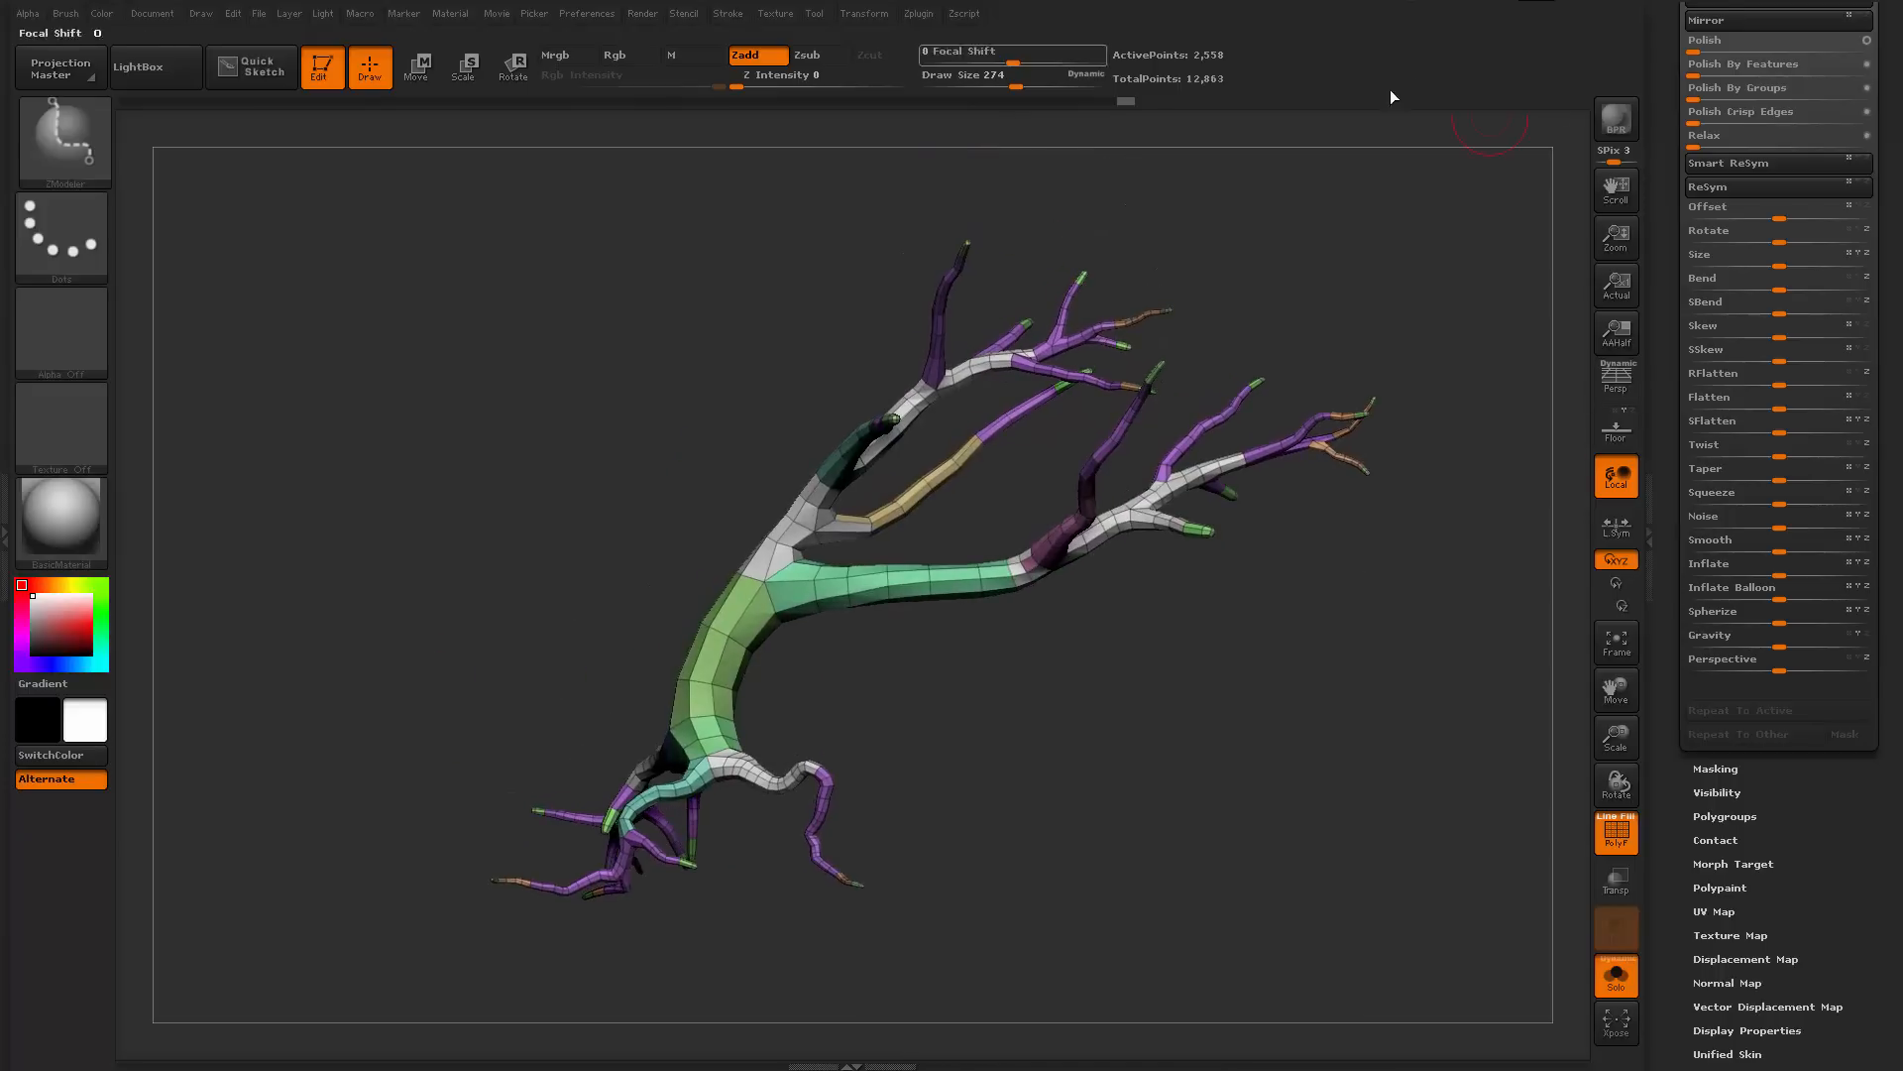
Create a UV Master working clone of the tree mesh and unwrap it with Polygroups on and Symmetry off
{"action": "left_click_drag", "start_coordinate": [1665, 114], "coordinate": [1675, 497]}
{"action": "left_click", "coordinate": [1737, 274]}
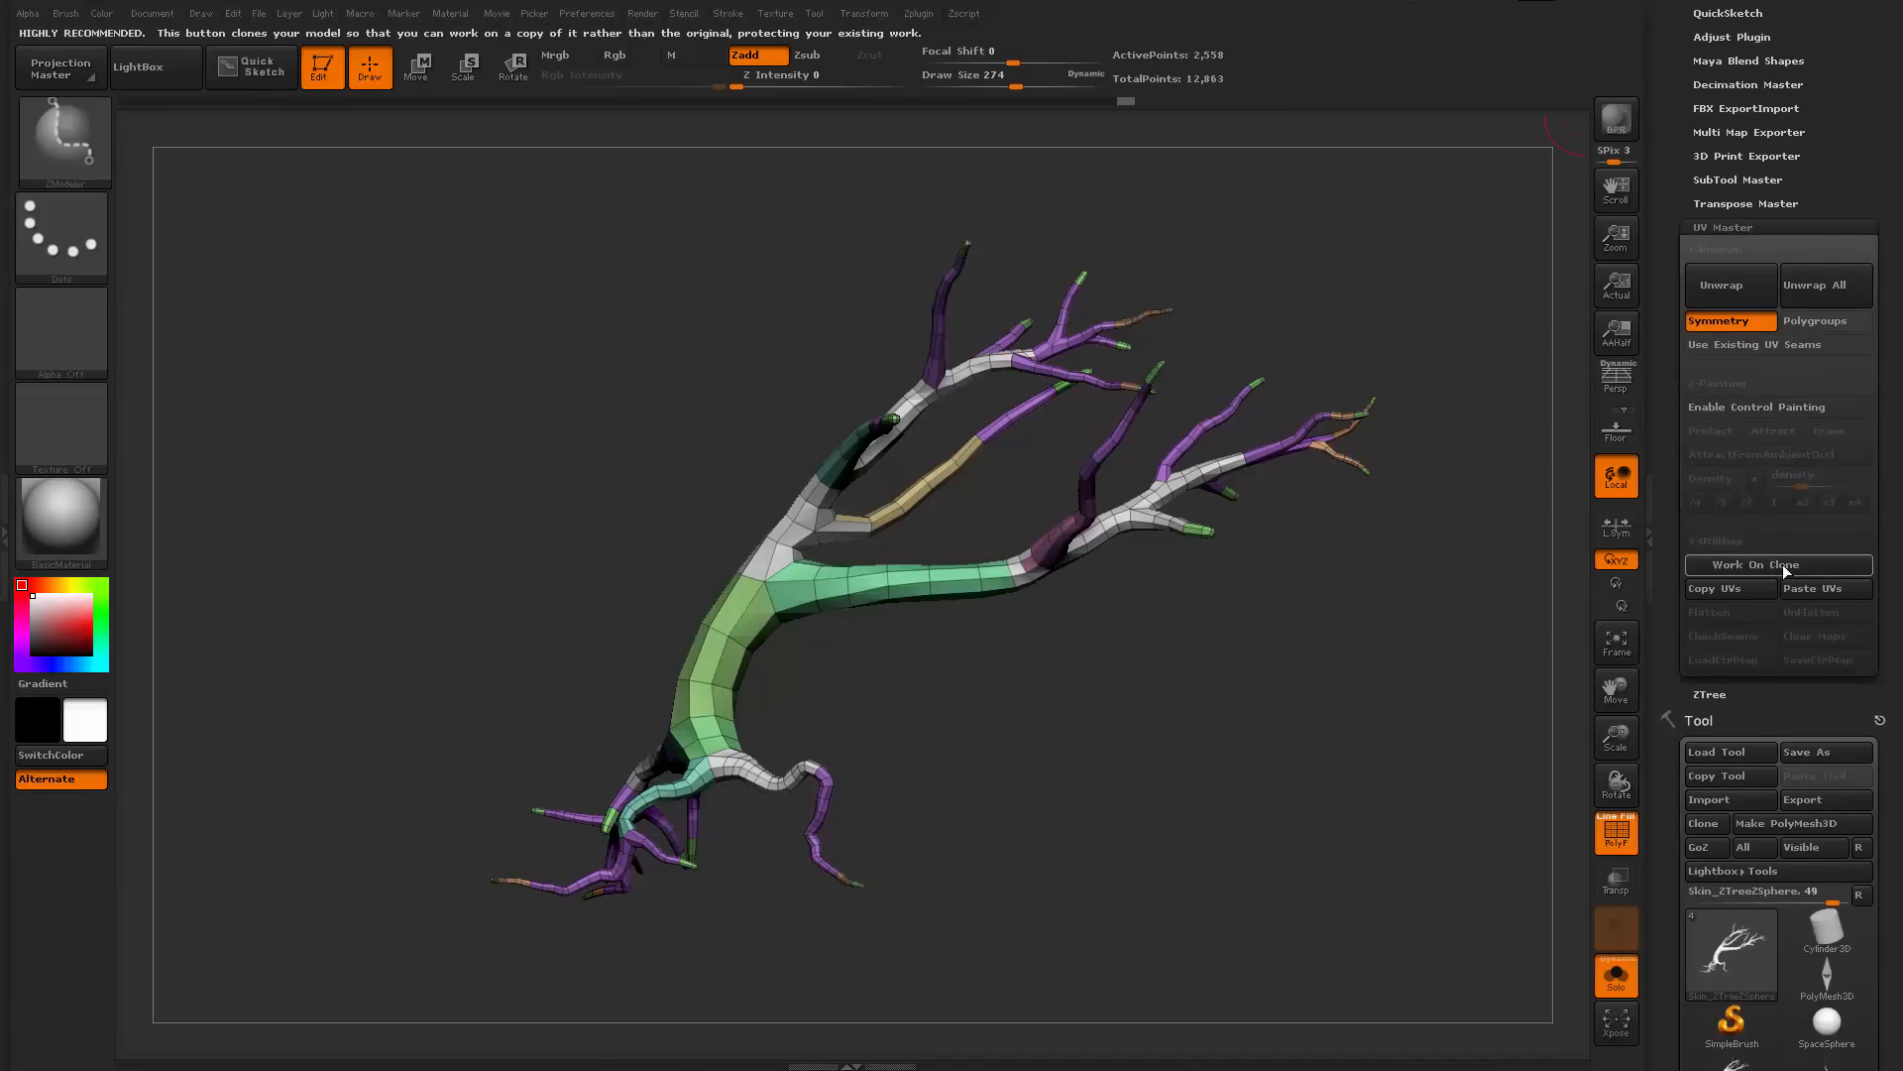
{"action": "left_click", "coordinate": [1795, 567]}
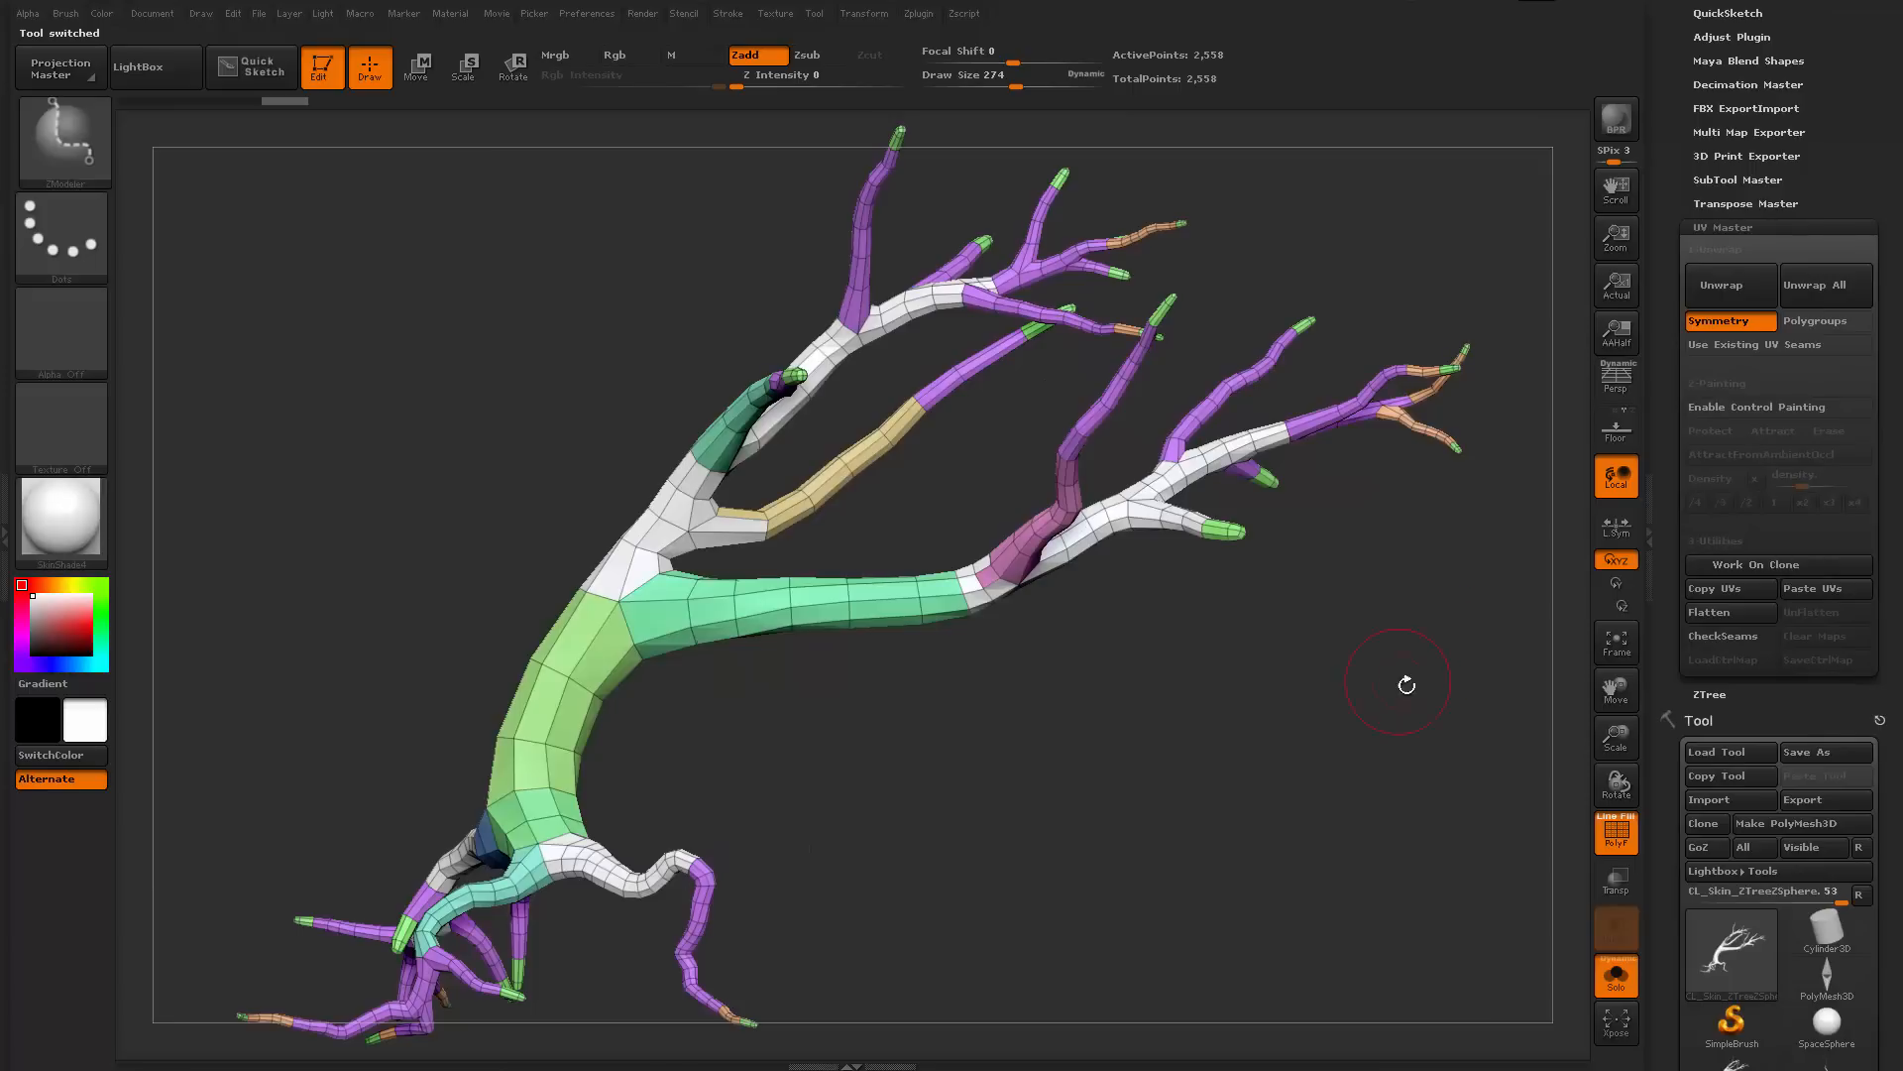
{"action": "mouse_move", "coordinate": [1410, 809]}
{"action": "left_mouse_down"}
{"action": "mouse_move", "coordinate": [1359, 812]}
{"action": "mouse_move", "coordinate": [1457, 701]}
{"action": "mouse_move", "coordinate": [1530, 684]}
{"action": "left_mouse_up"}
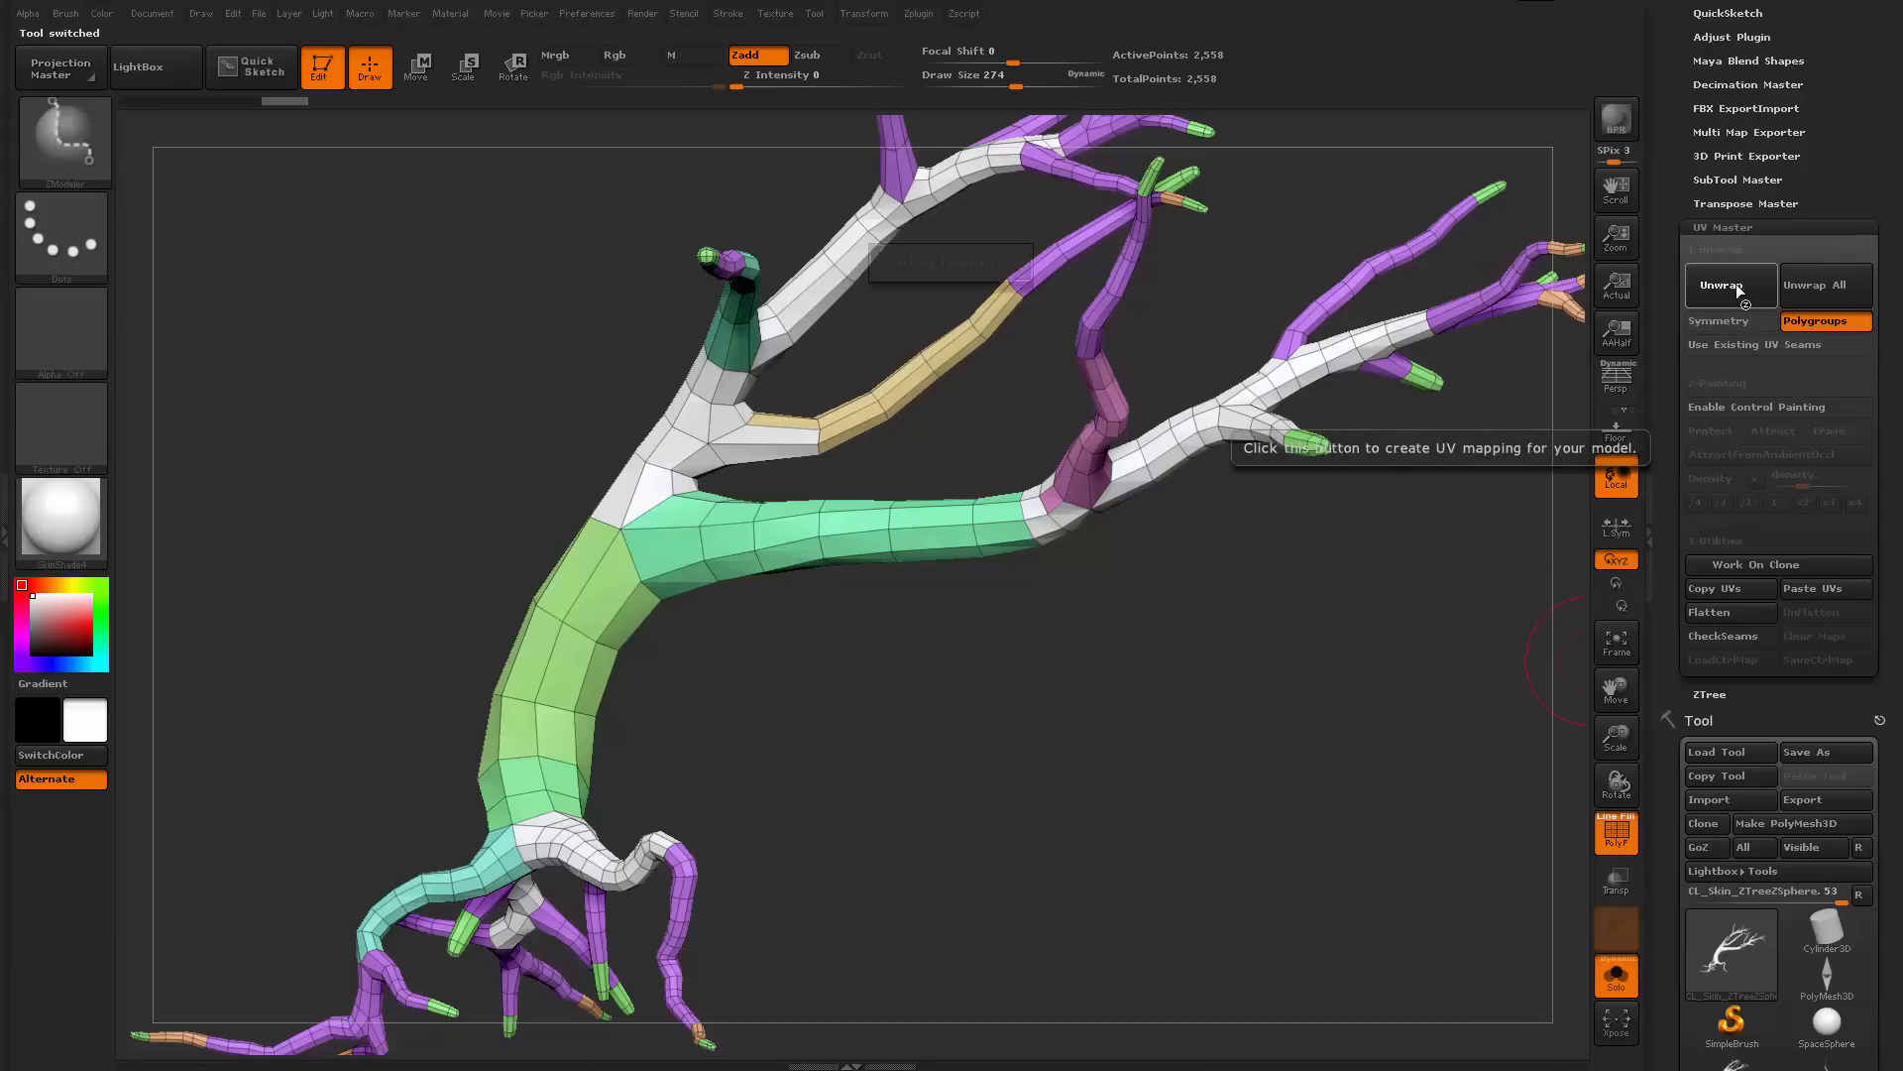
{"action": "left_click_drag", "start_coordinate": [1267, 695], "coordinate": [1395, 661]}
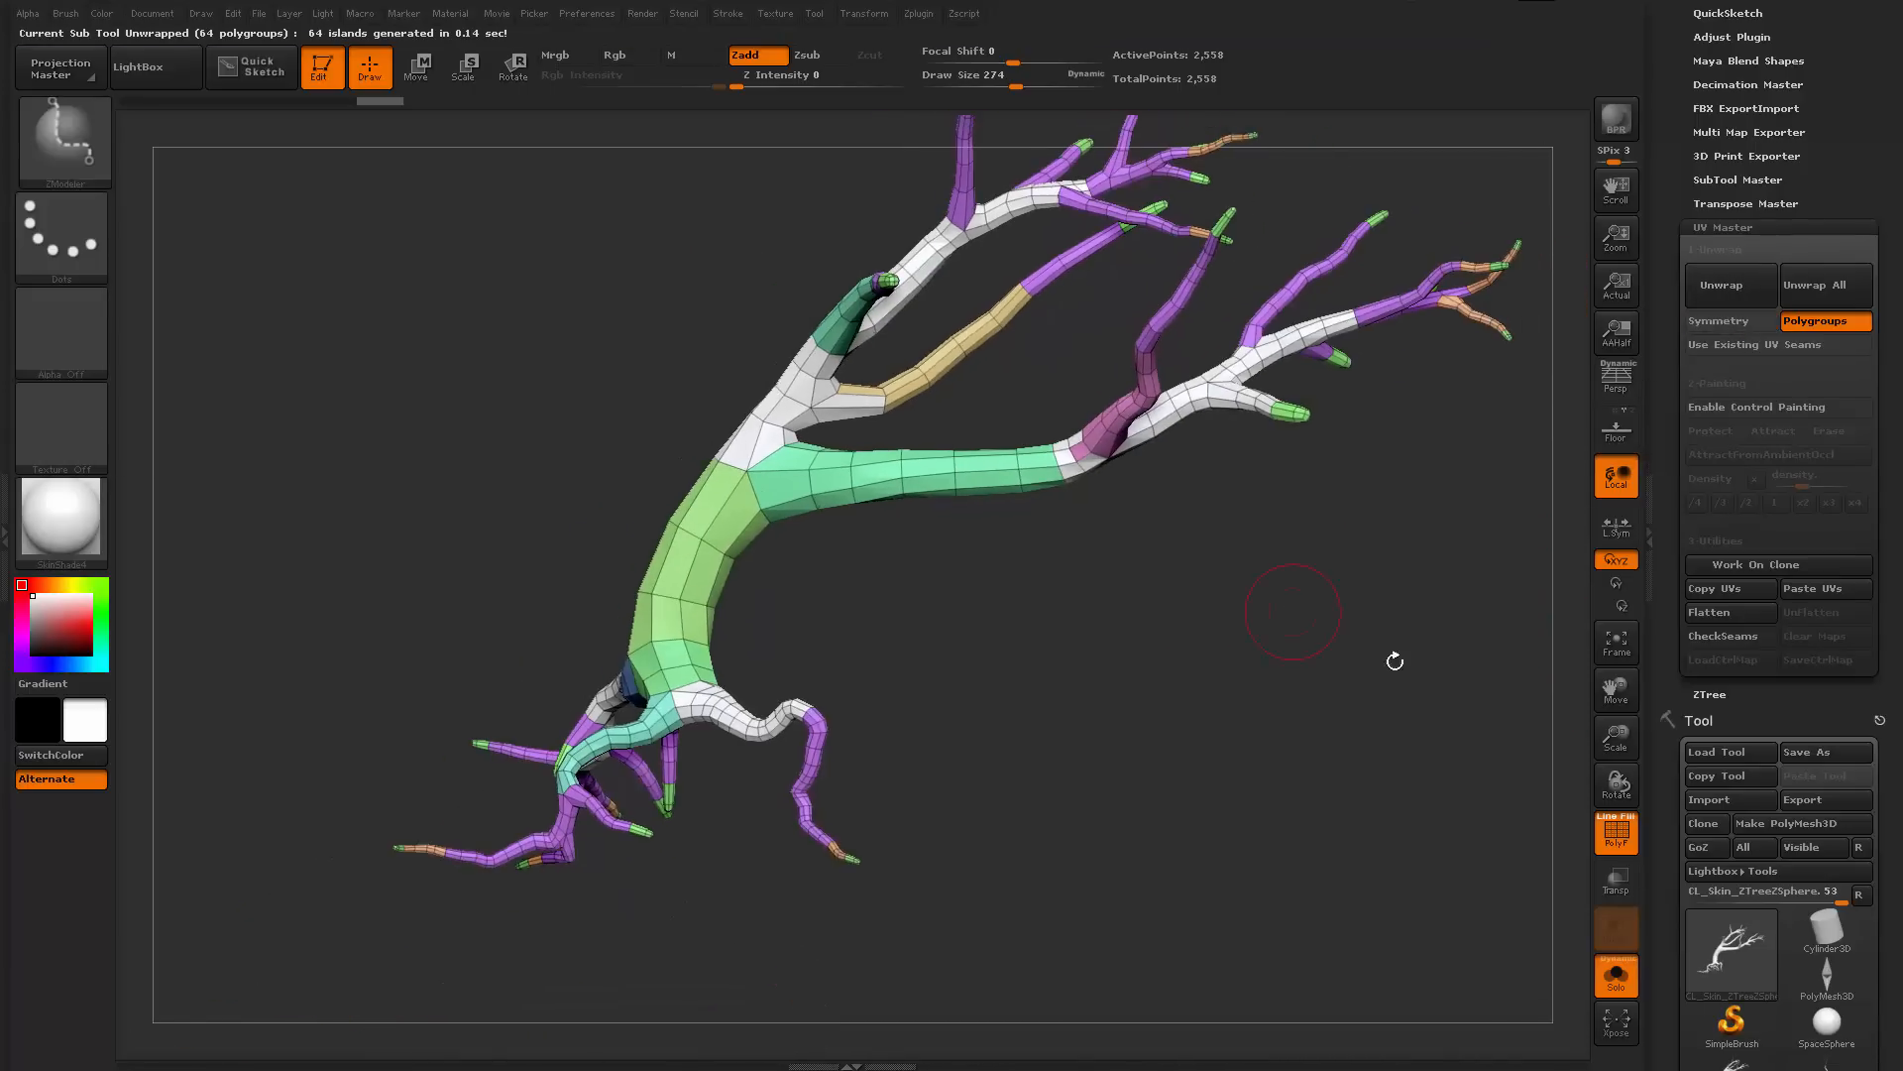
Flatten the clone to inspect its UV island layout, and restore it to its 3D shape
{"action": "left_click", "coordinate": [1701, 613]}
{"action": "right_click_drag", "start_coordinate": [1355, 711], "coordinate": [1180, 619], "text": "ctrl"}
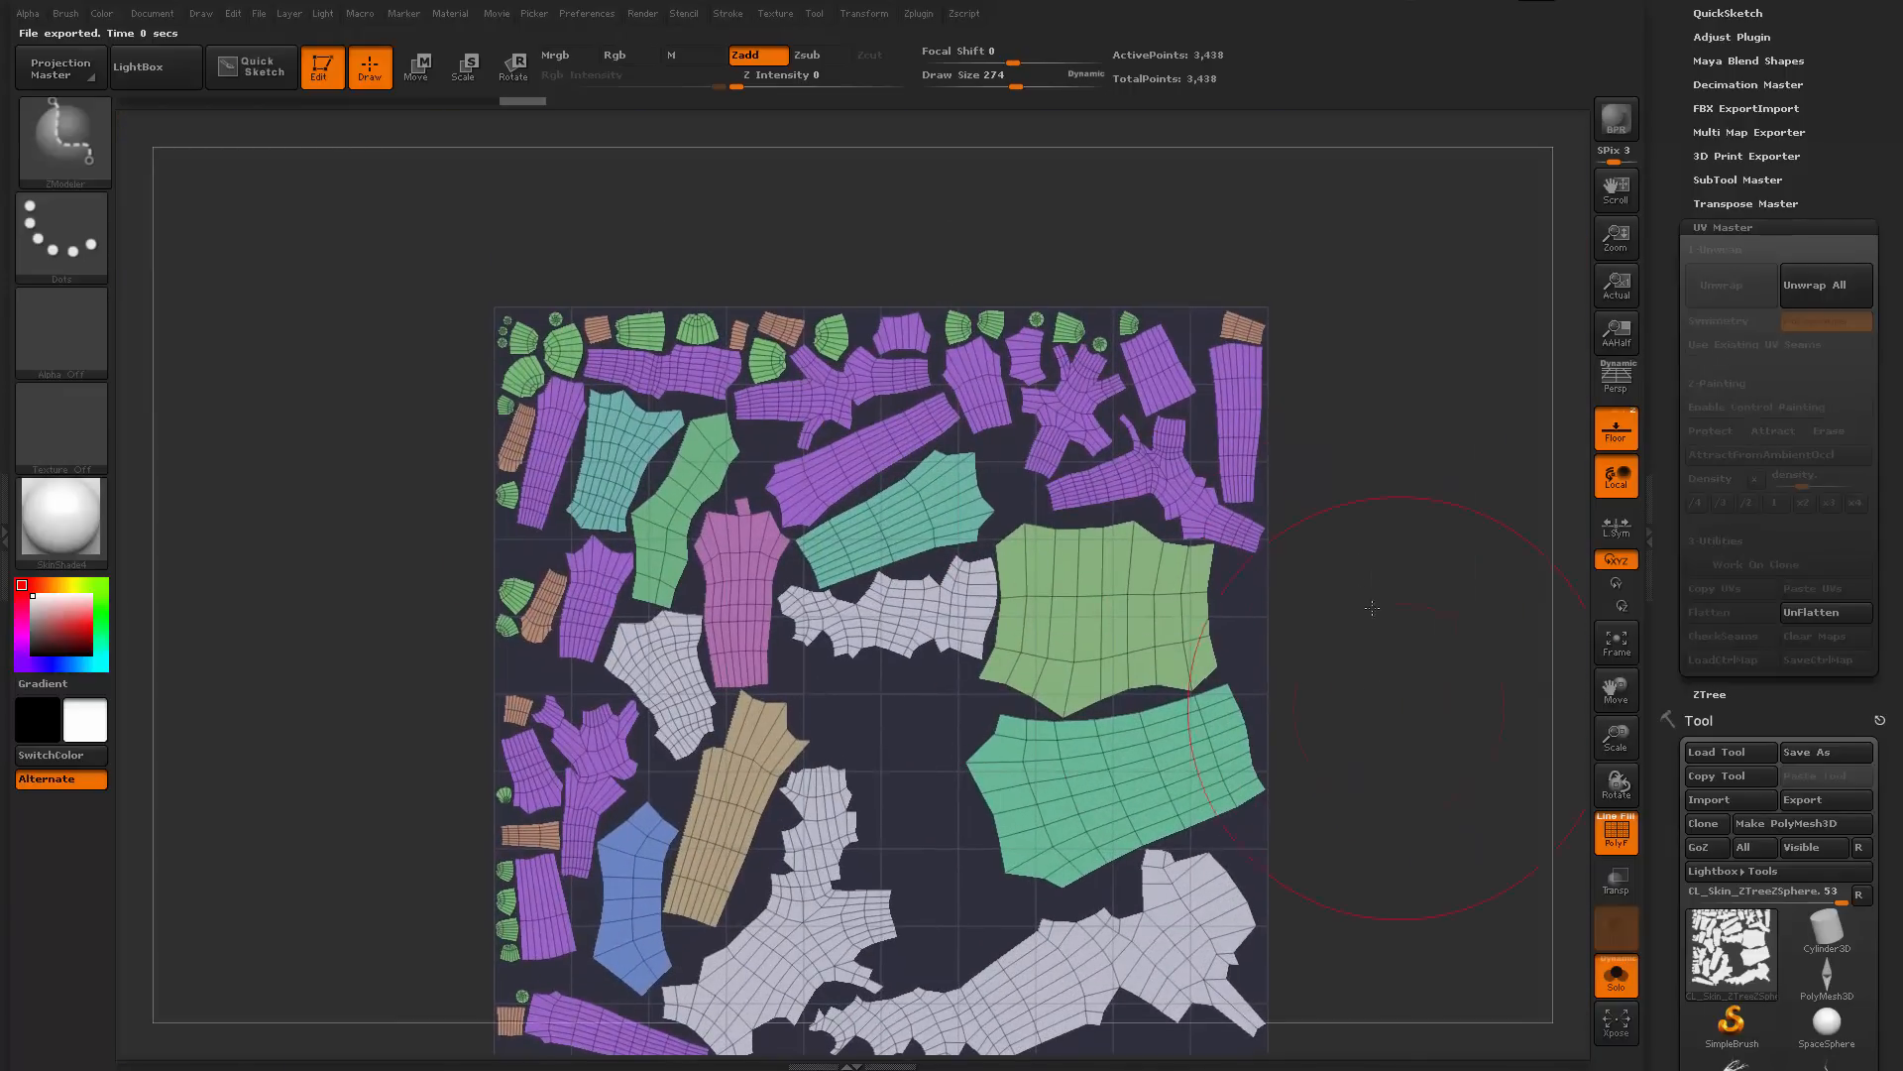
{"action": "right_click_drag", "start_coordinate": [1371, 607], "coordinate": [1353, 585], "text": "ctrl"}
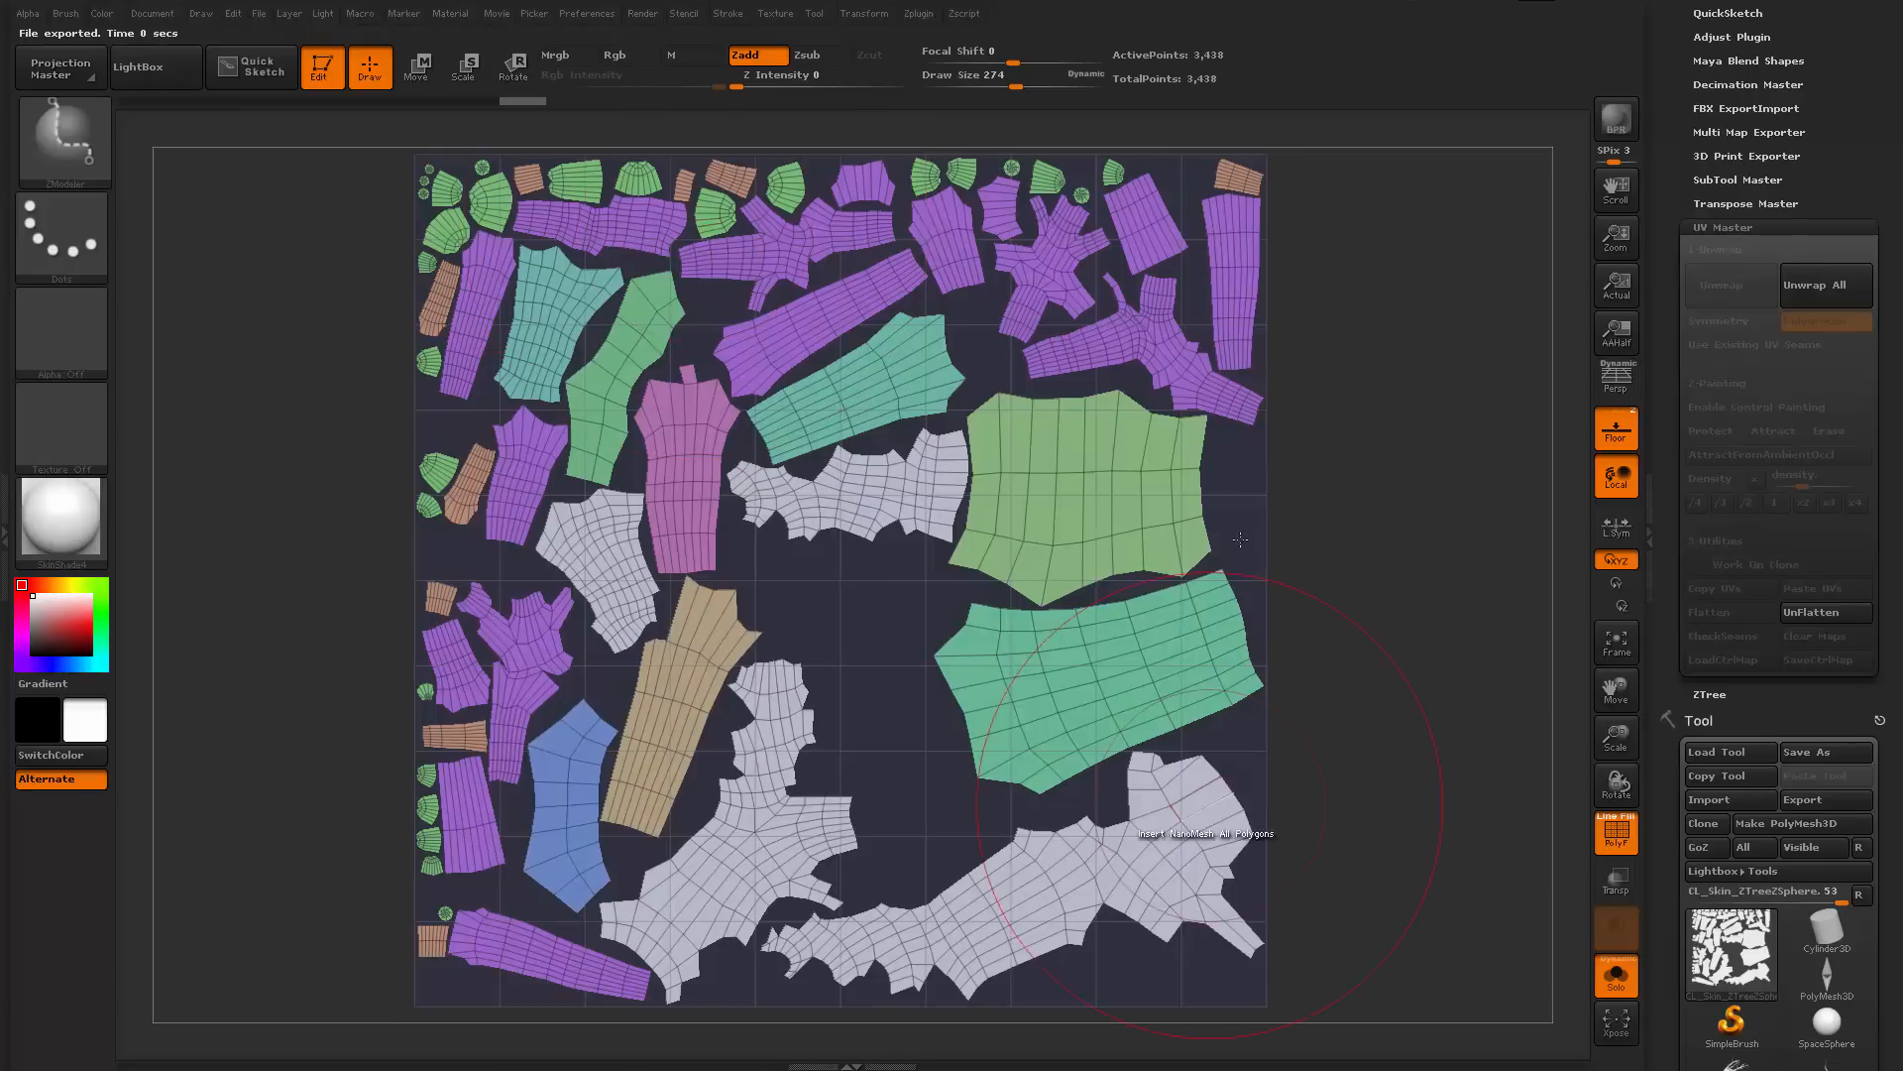
{"action": "left_click", "coordinate": [1844, 615]}
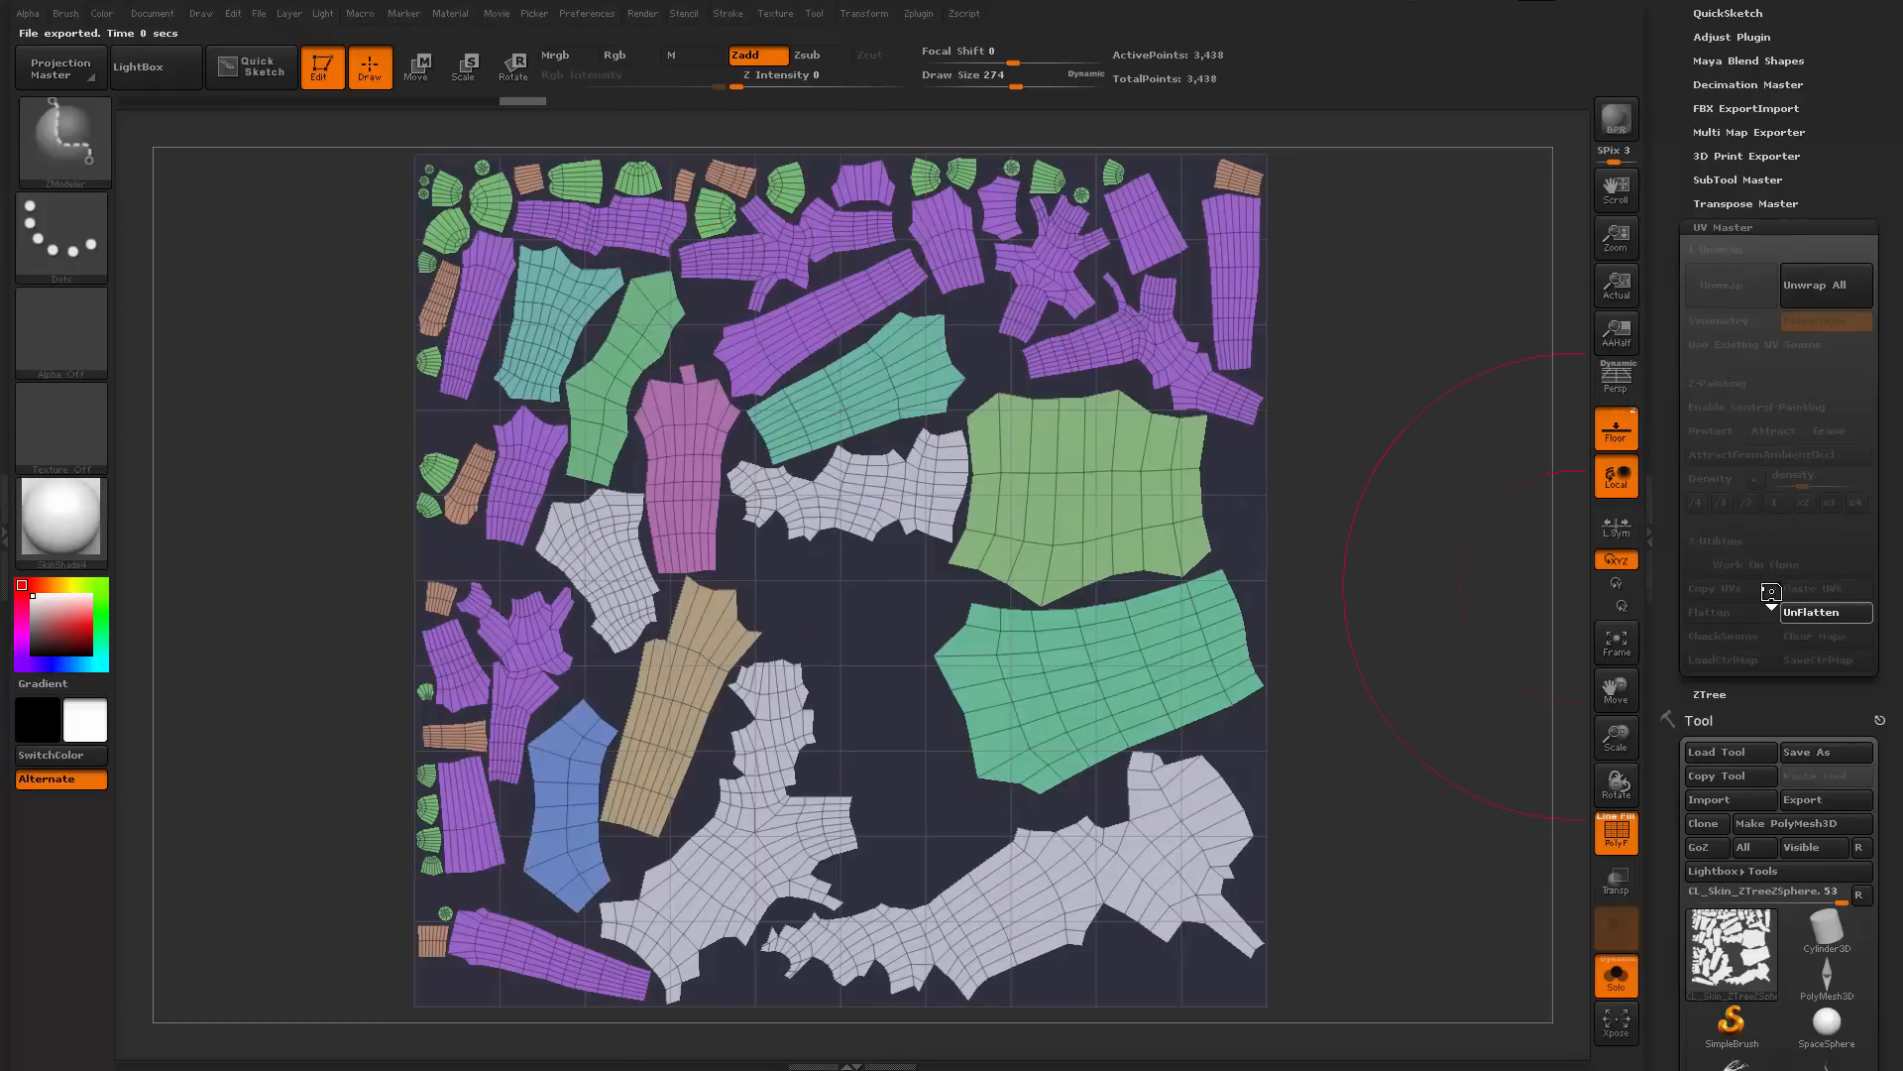
Copy the clone's UVs and switch back to the original tree tool Skin_ZTreeZSphere_1
{"action": "left_click_drag", "start_coordinate": [1662, 838], "coordinate": [1685, 506]}
{"action": "left_click_drag", "start_coordinate": [1720, 293], "coordinate": [1701, 400]}
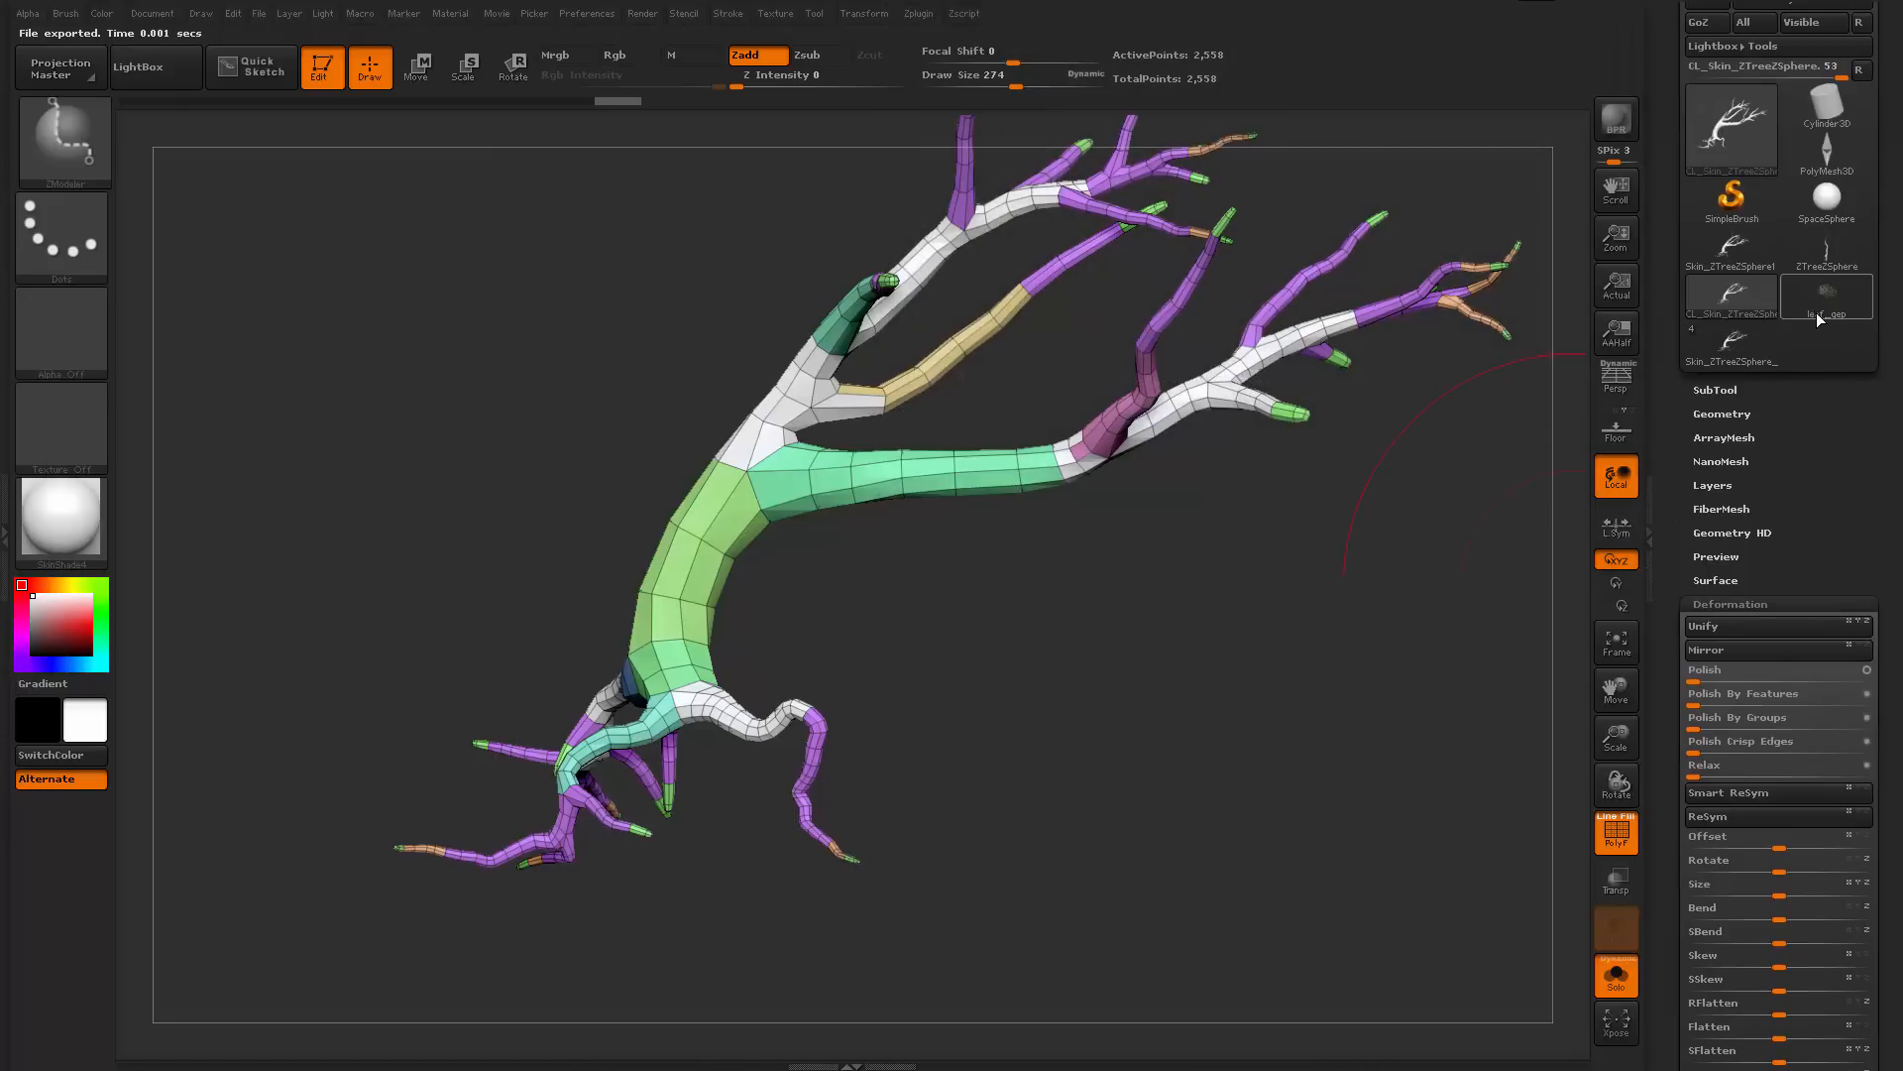
{"action": "mouse_move", "coordinate": [1745, 293]}
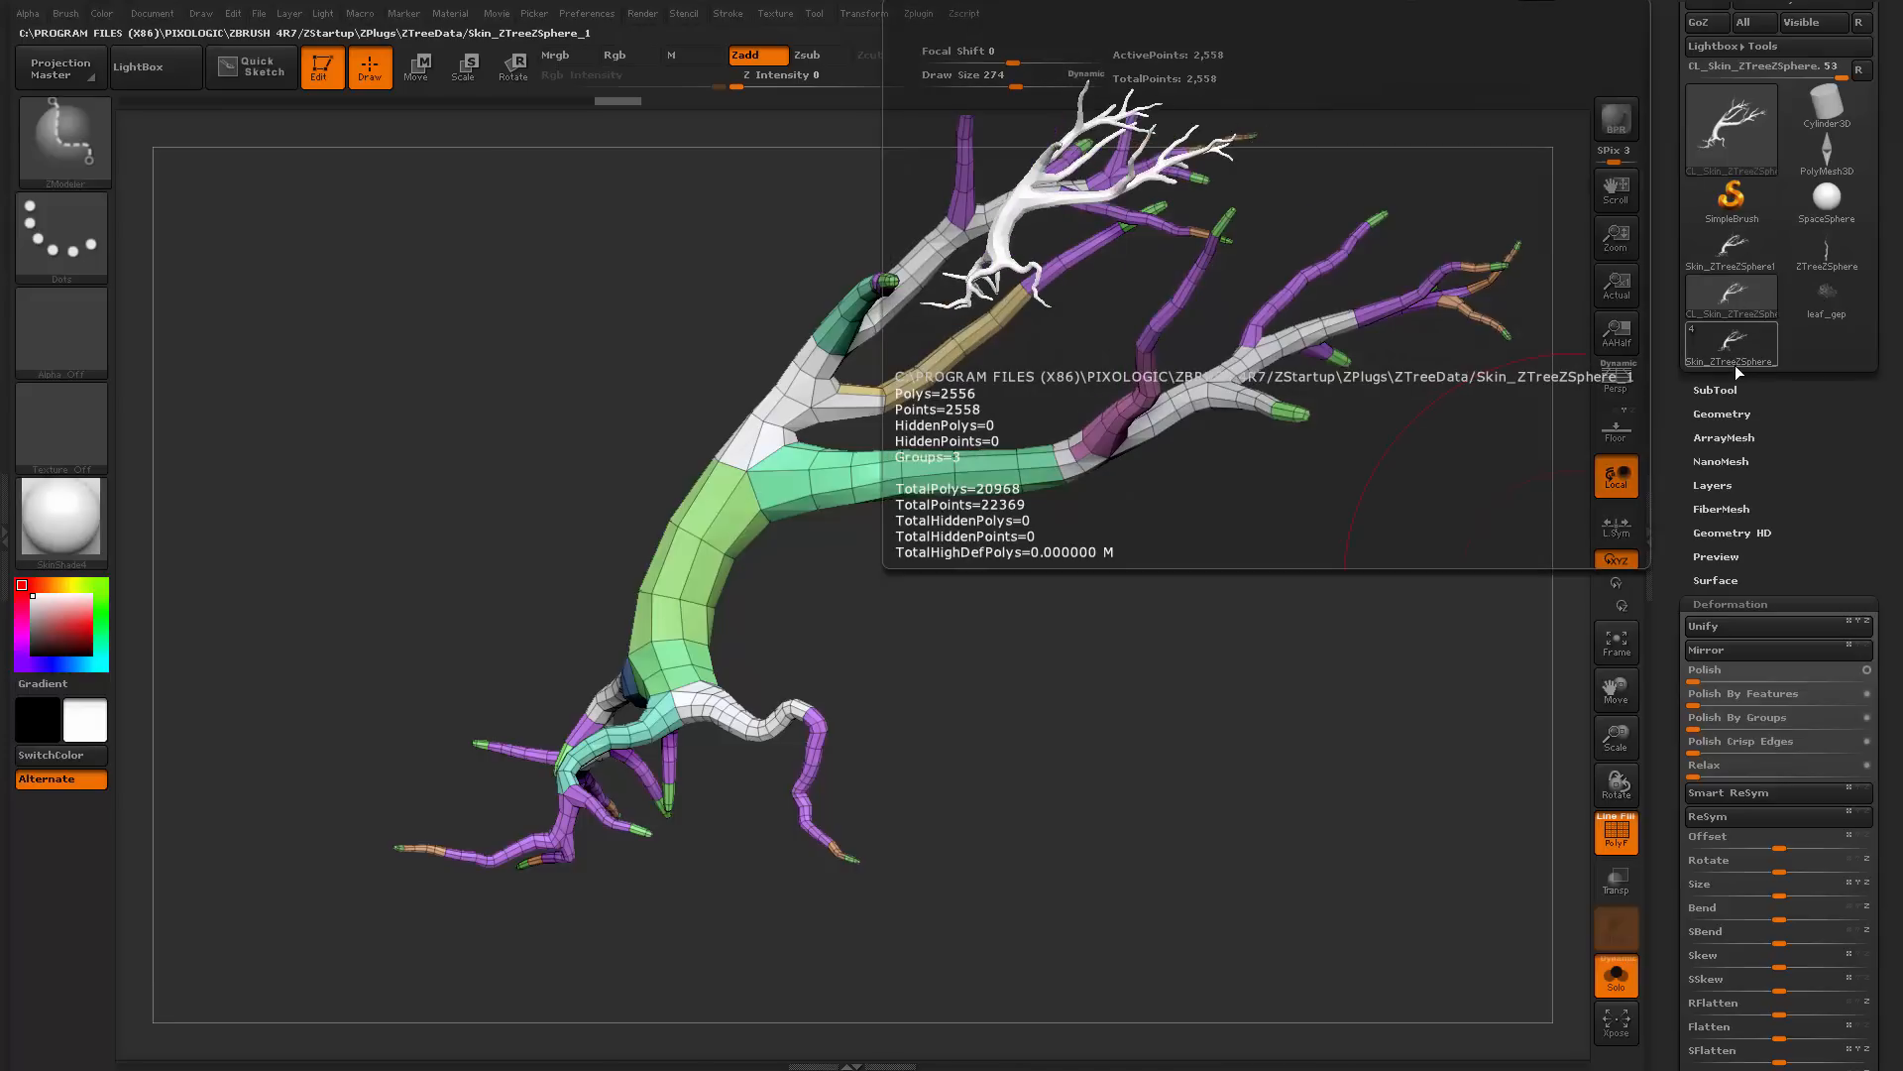
{"action": "left_click", "coordinate": [1715, 390]}
{"action": "left_click", "coordinate": [1737, 109]}
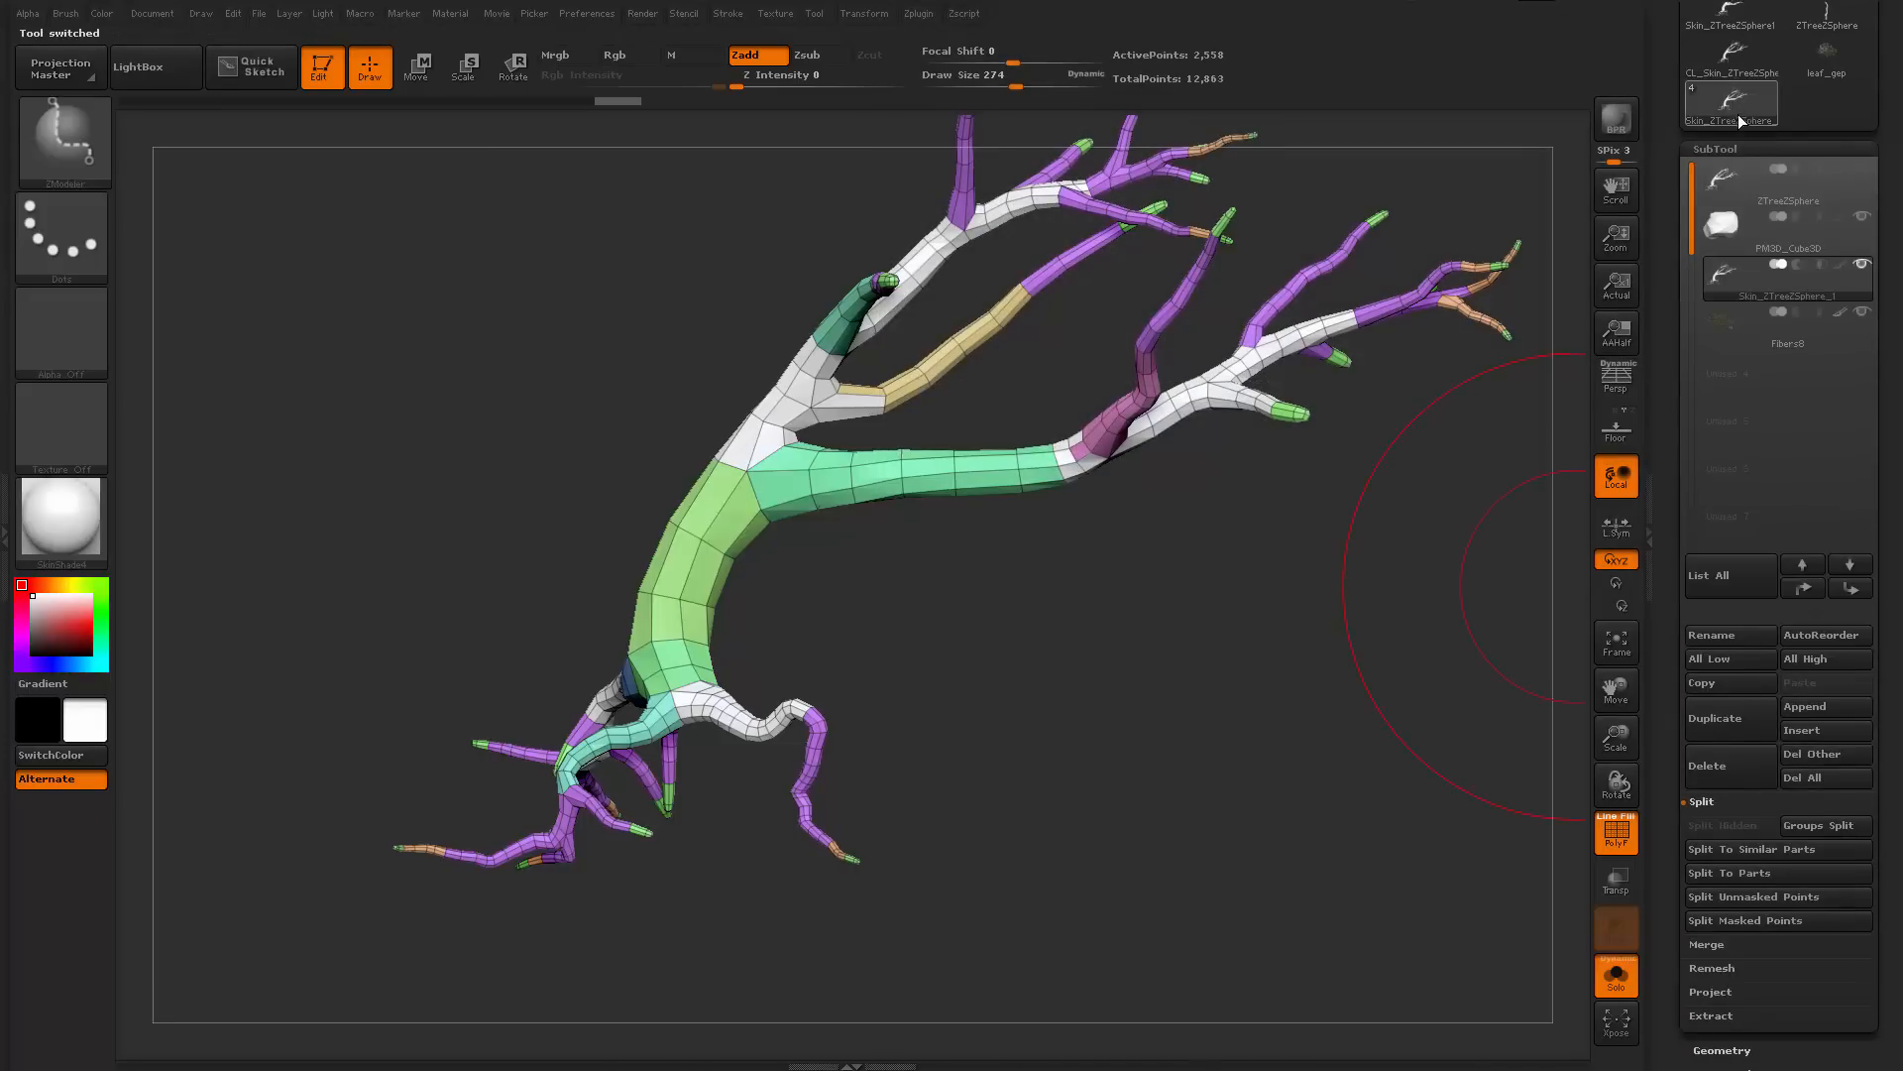
Paste the copied UVs onto the original trunk and branch mesh with UV Master
{"action": "left_click_drag", "start_coordinate": [1262, 619], "coordinate": [1201, 728]}
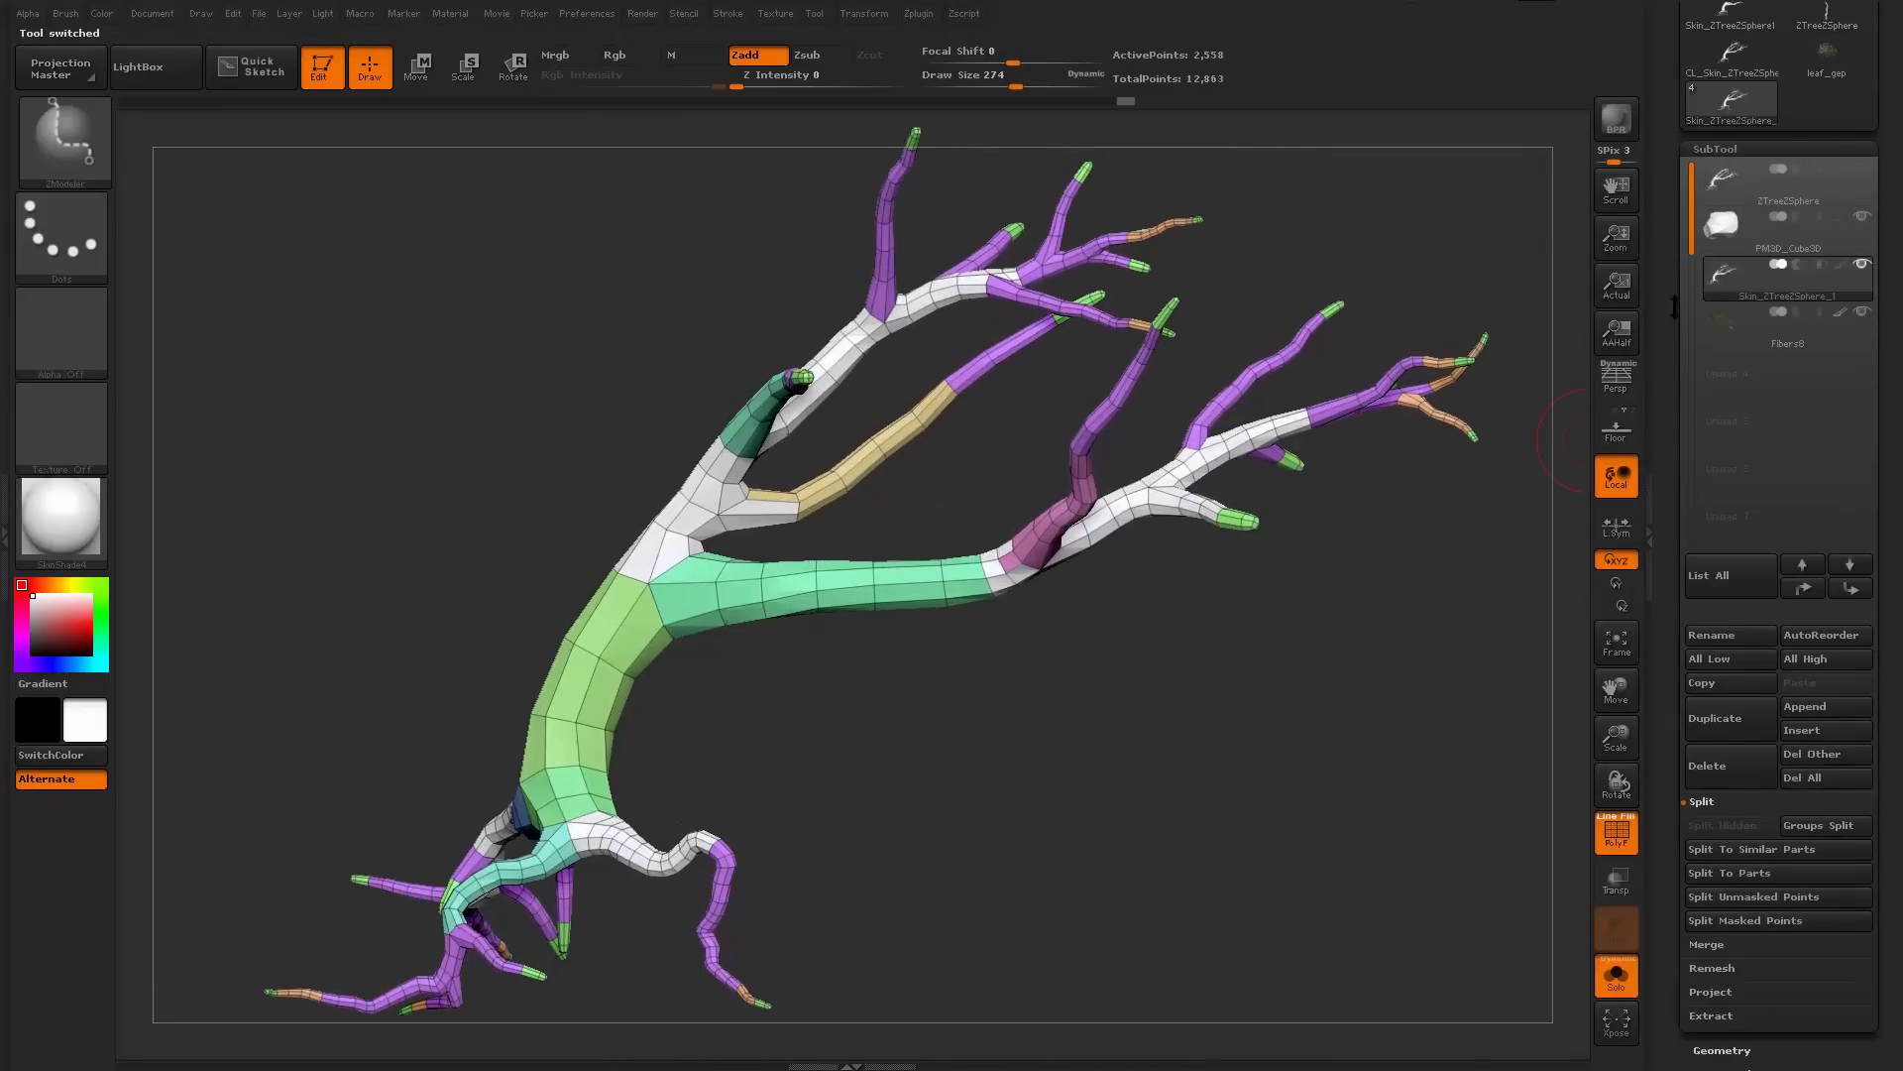
{"action": "left_click_drag", "start_coordinate": [1666, 320], "coordinate": [1670, 500]}
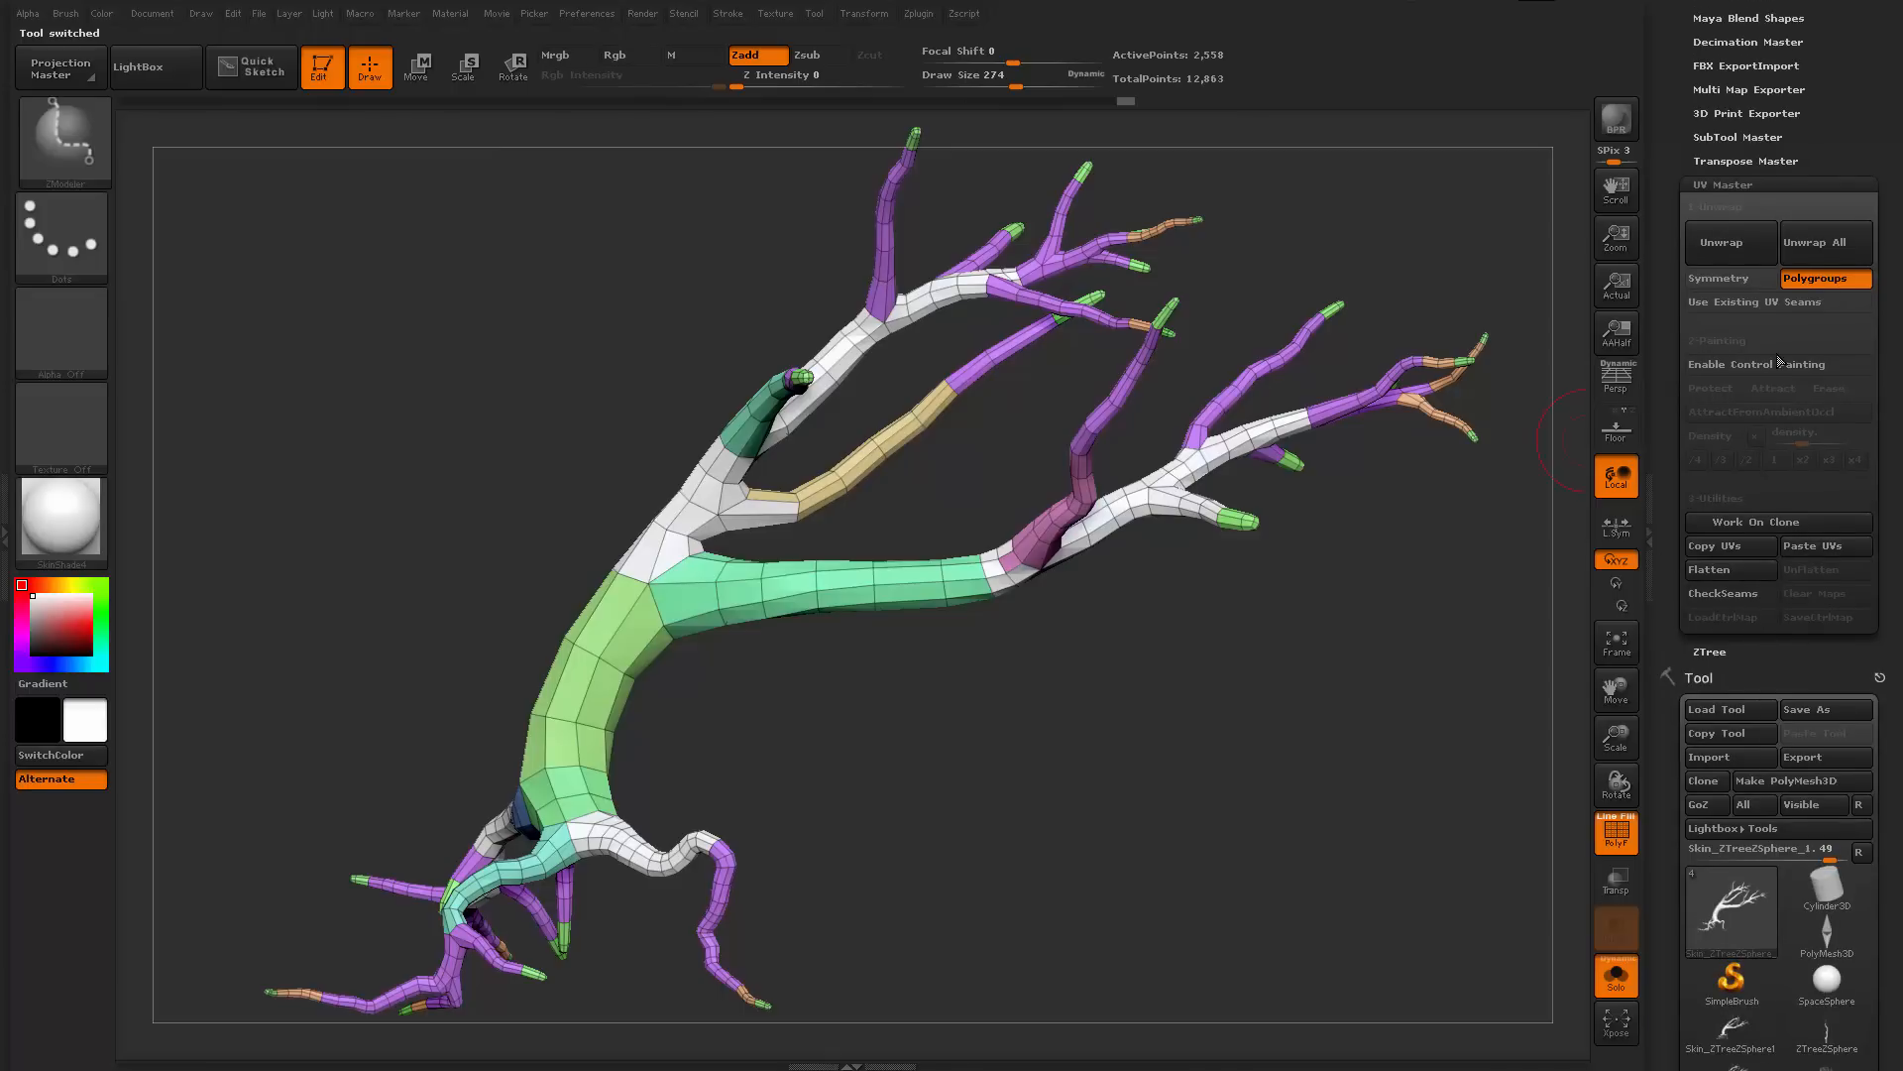
{"action": "left_click_drag", "start_coordinate": [1677, 694], "coordinate": [1683, 630]}
Check the pasted UV layout on the original mesh with Morph UV, and return to the 3D shape
{"action": "left_click", "coordinate": [1703, 706]}
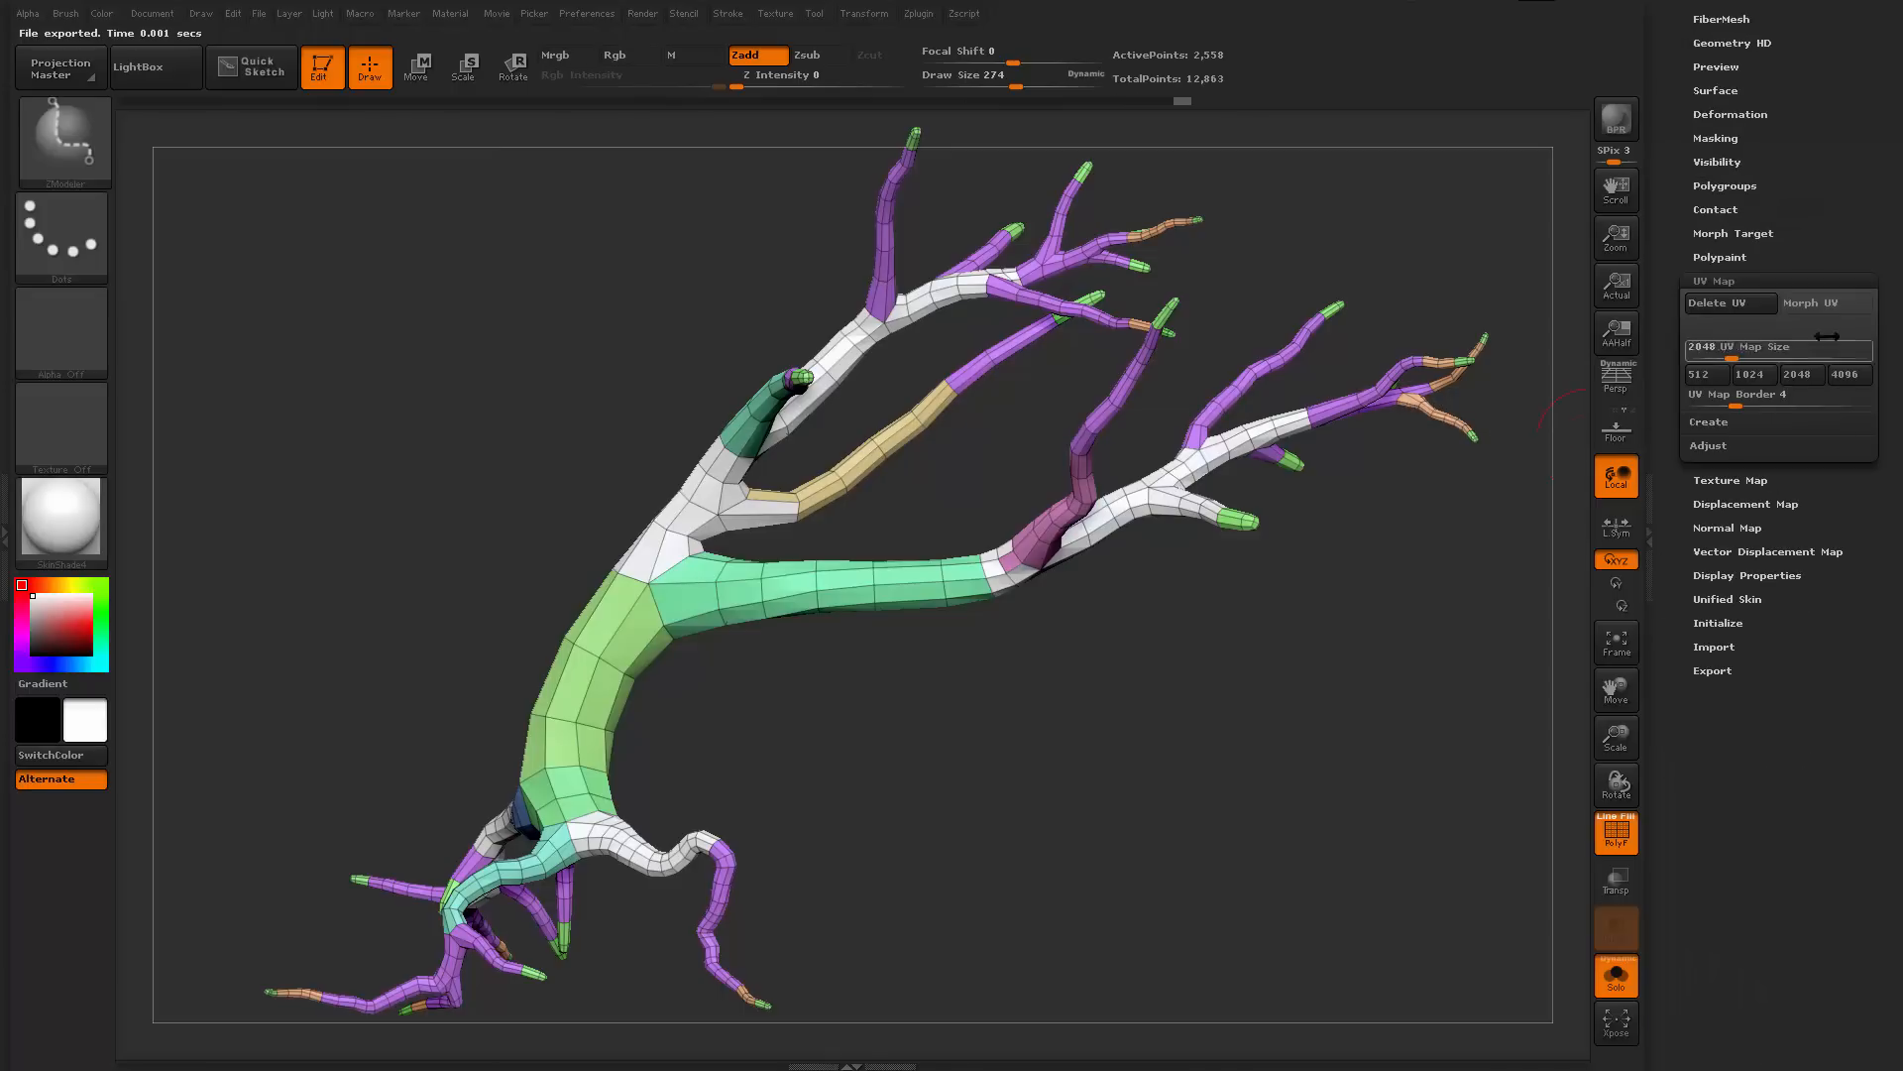
{"action": "left_click", "coordinate": [1839, 305]}
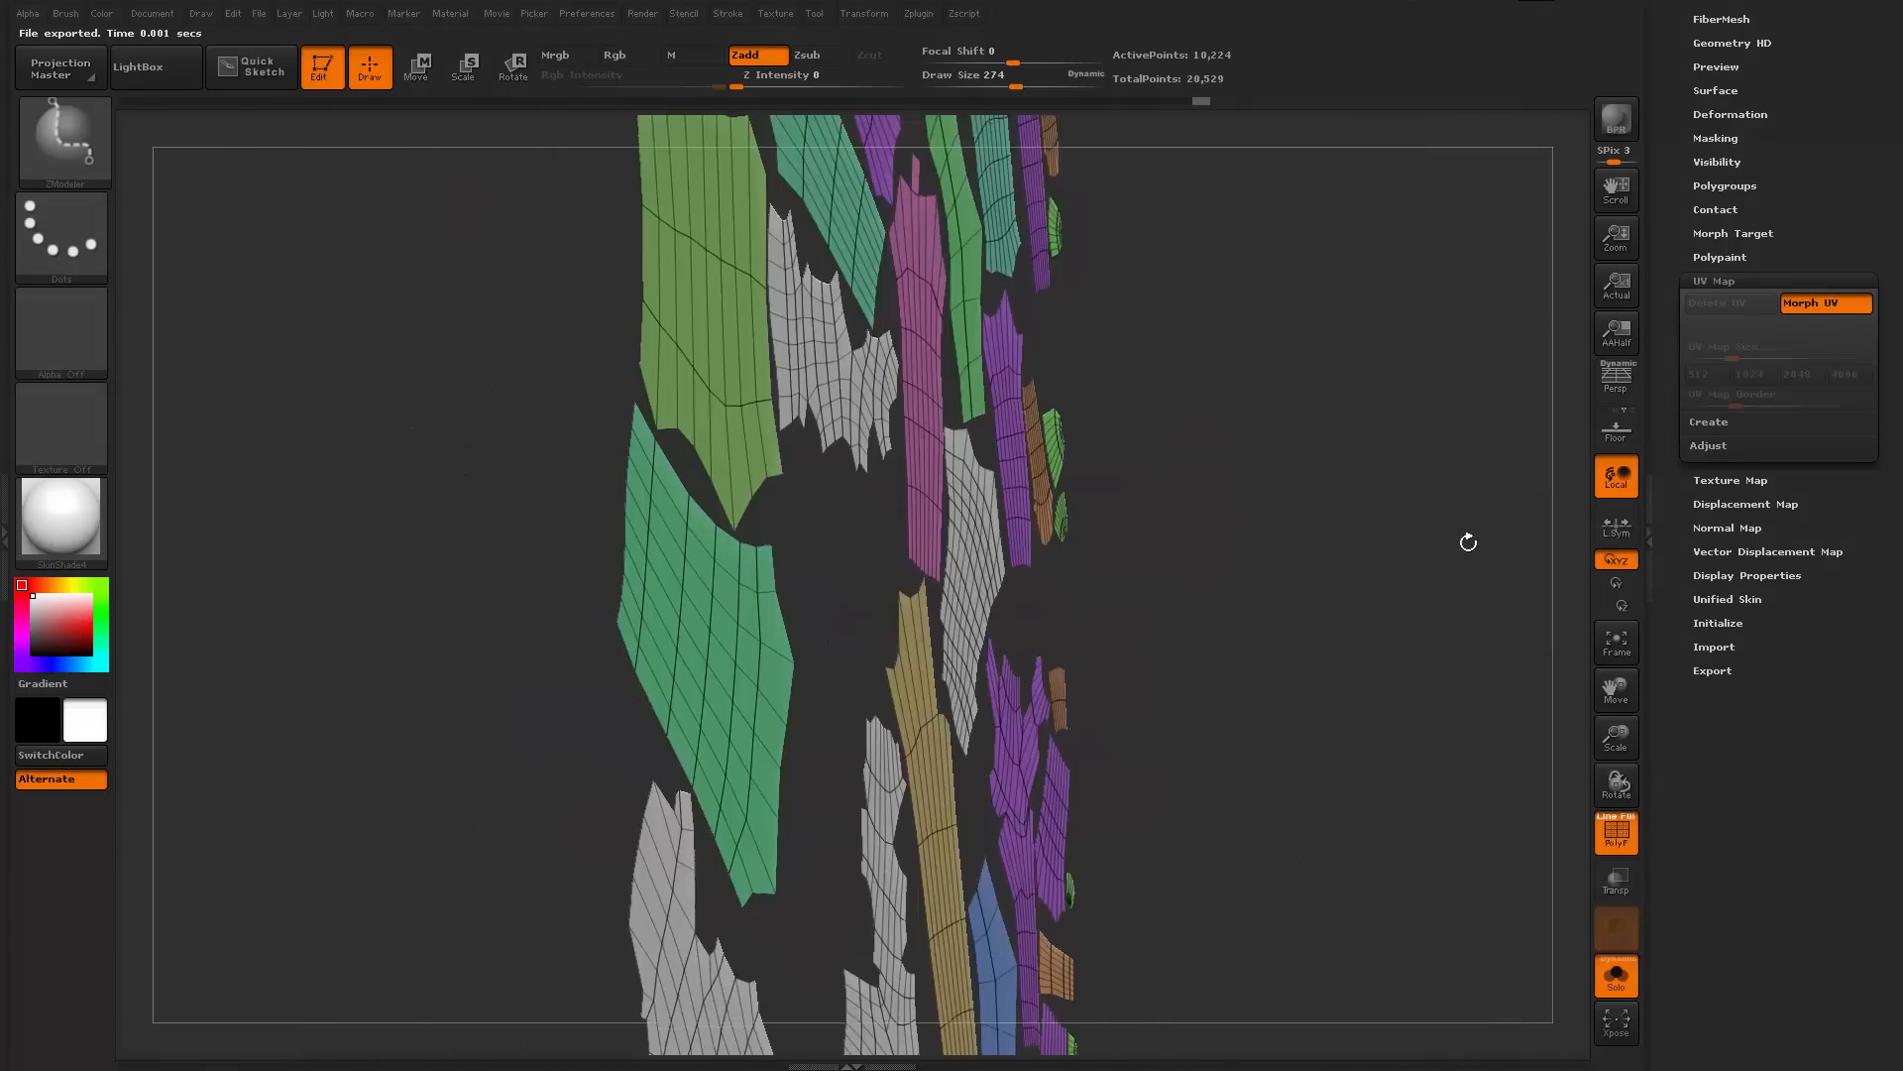
{"action": "left_click", "coordinate": [1838, 307]}
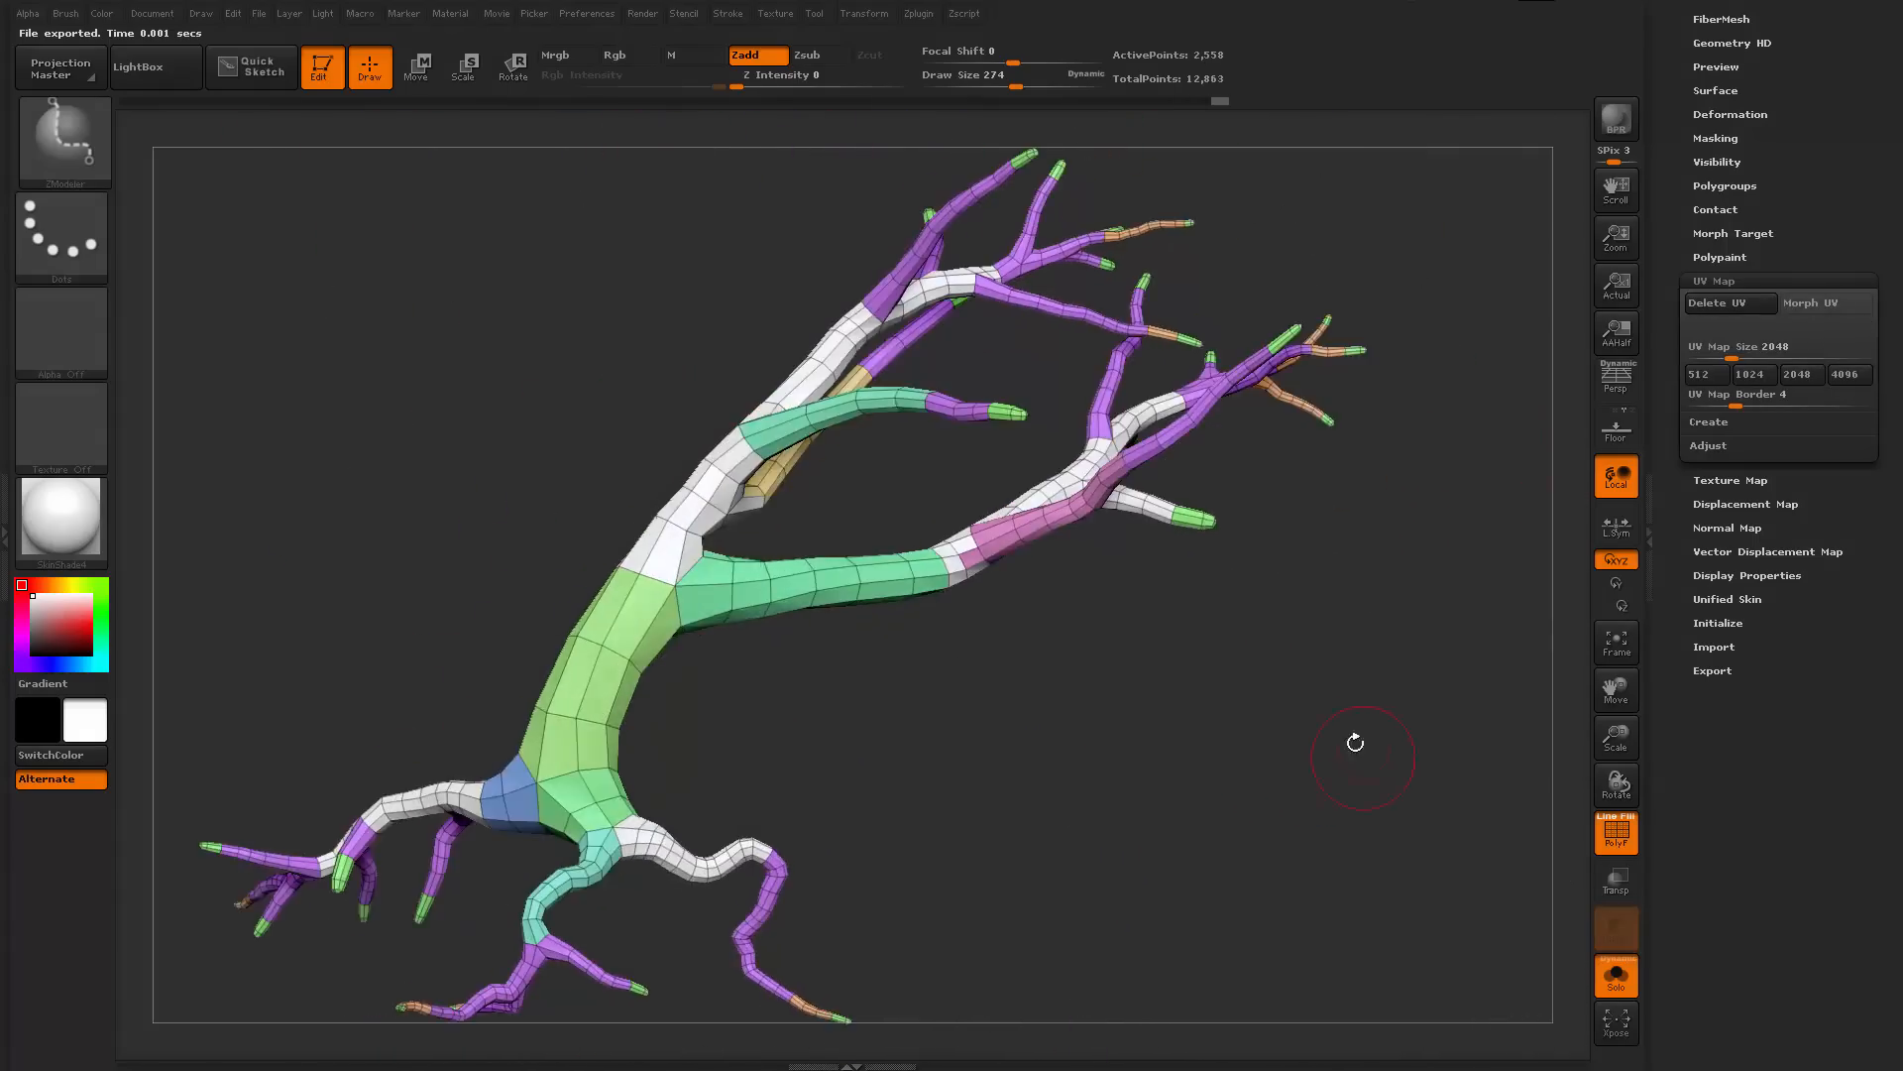
{"action": "scroll", "coordinate": [1670, 343], "scroll_direction": "up", "scroll_amount": 6}
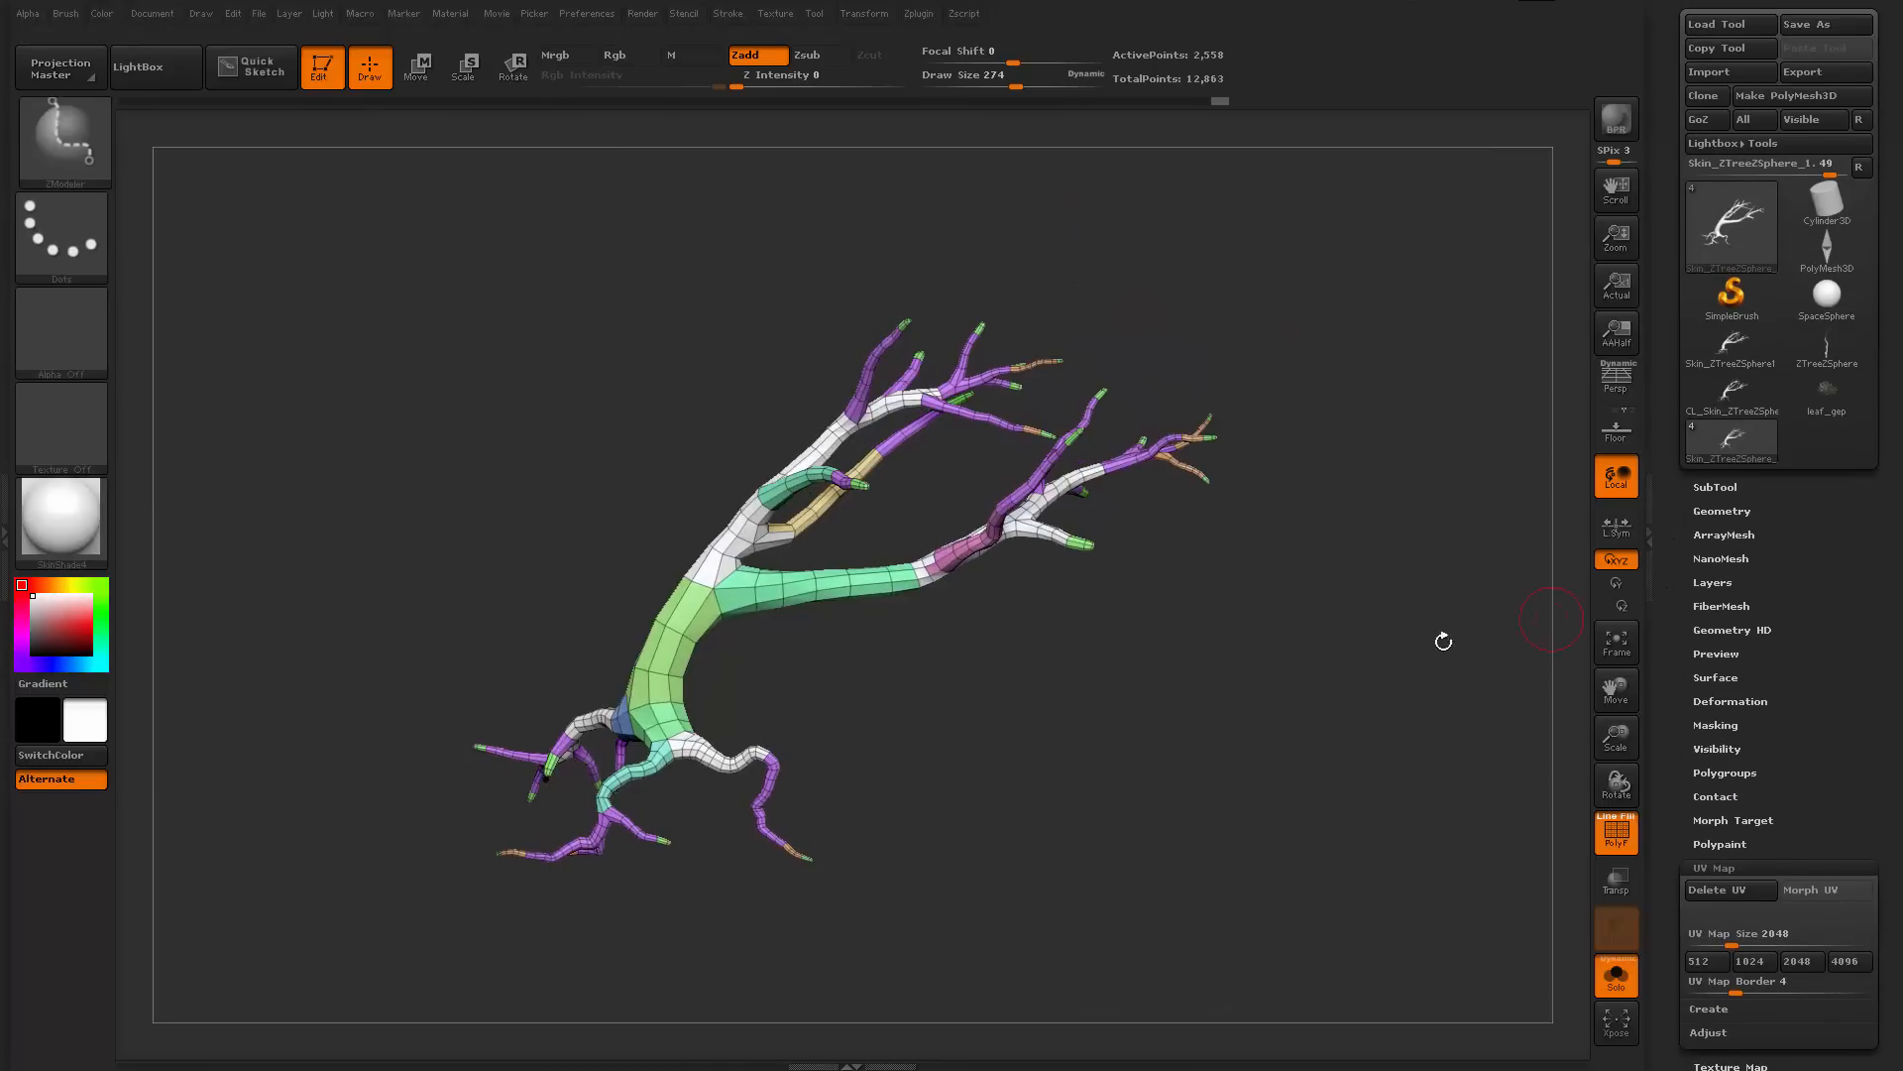
Turn off the polyframe display and inspect the whole tree together with its foliage and rock
{"action": "key", "text": "shift+f"}
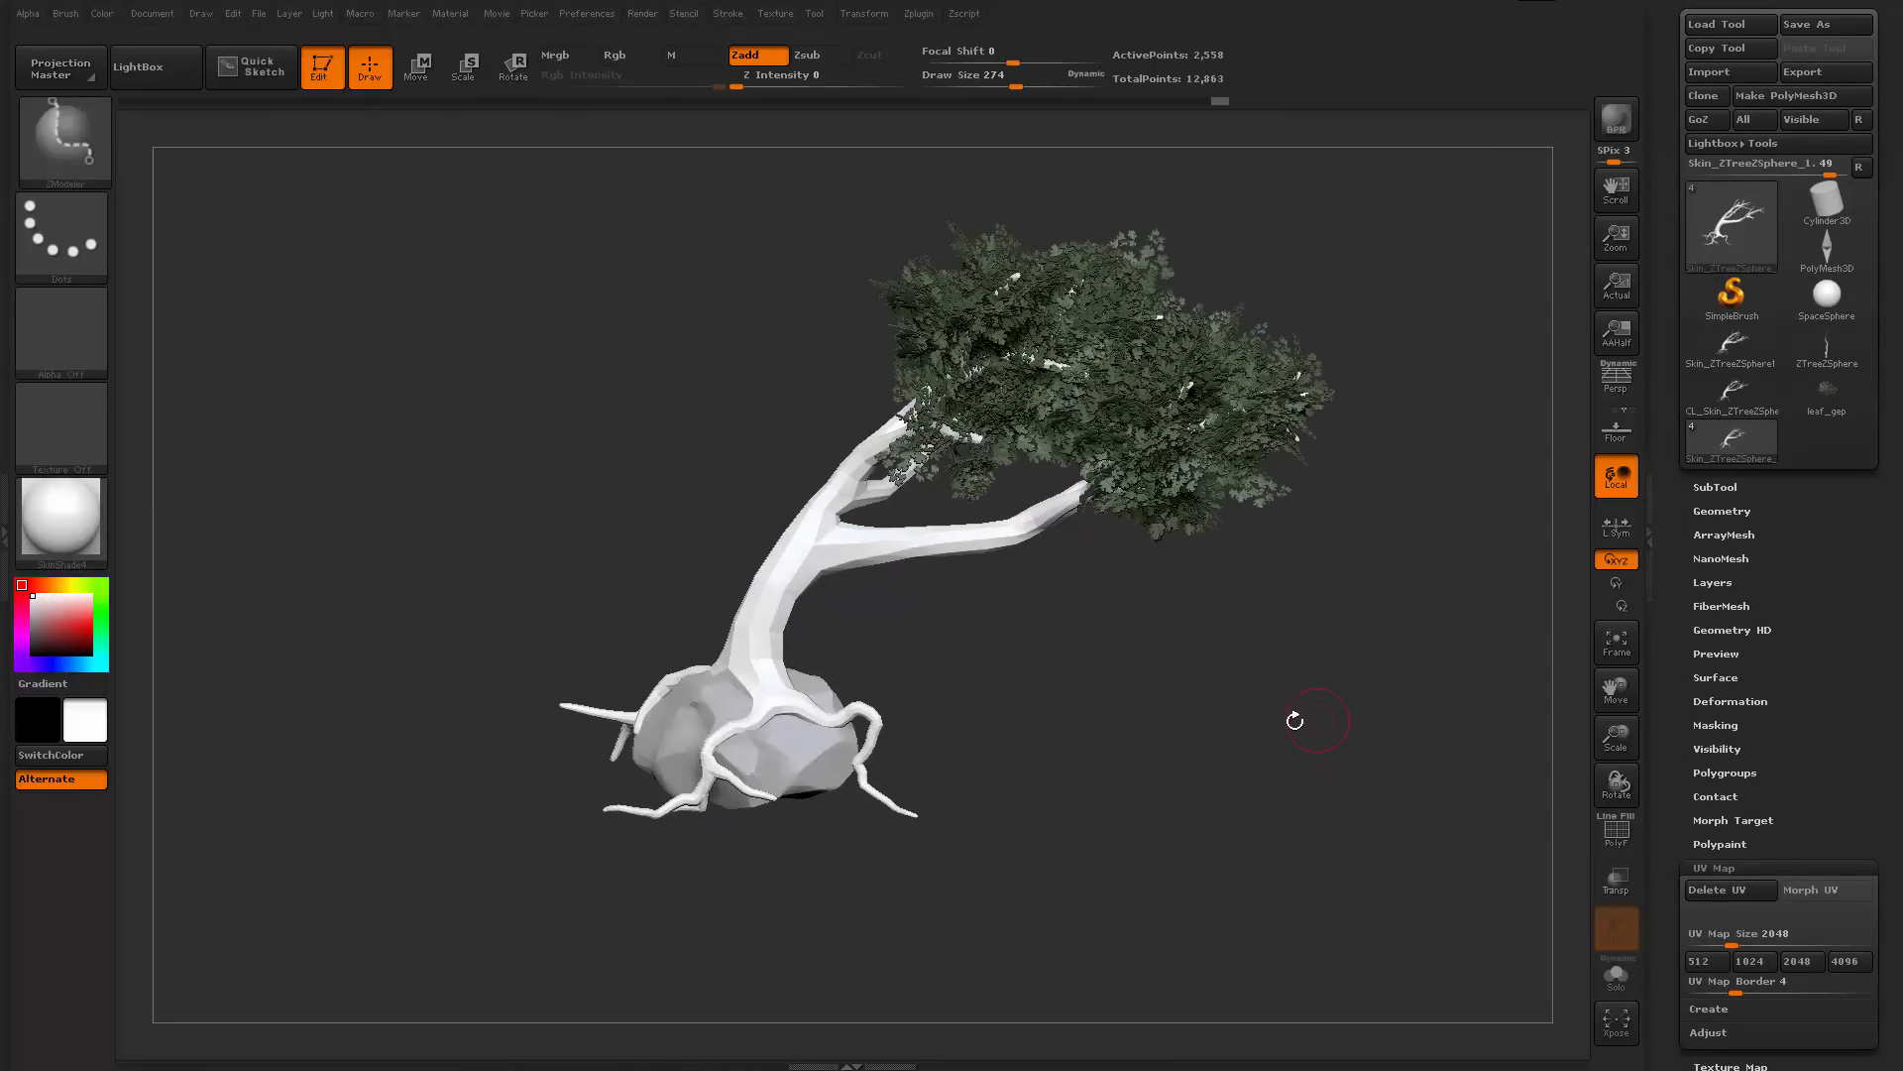
{"action": "left_click_drag", "start_coordinate": [1656, 701], "coordinate": [1266, 680]}
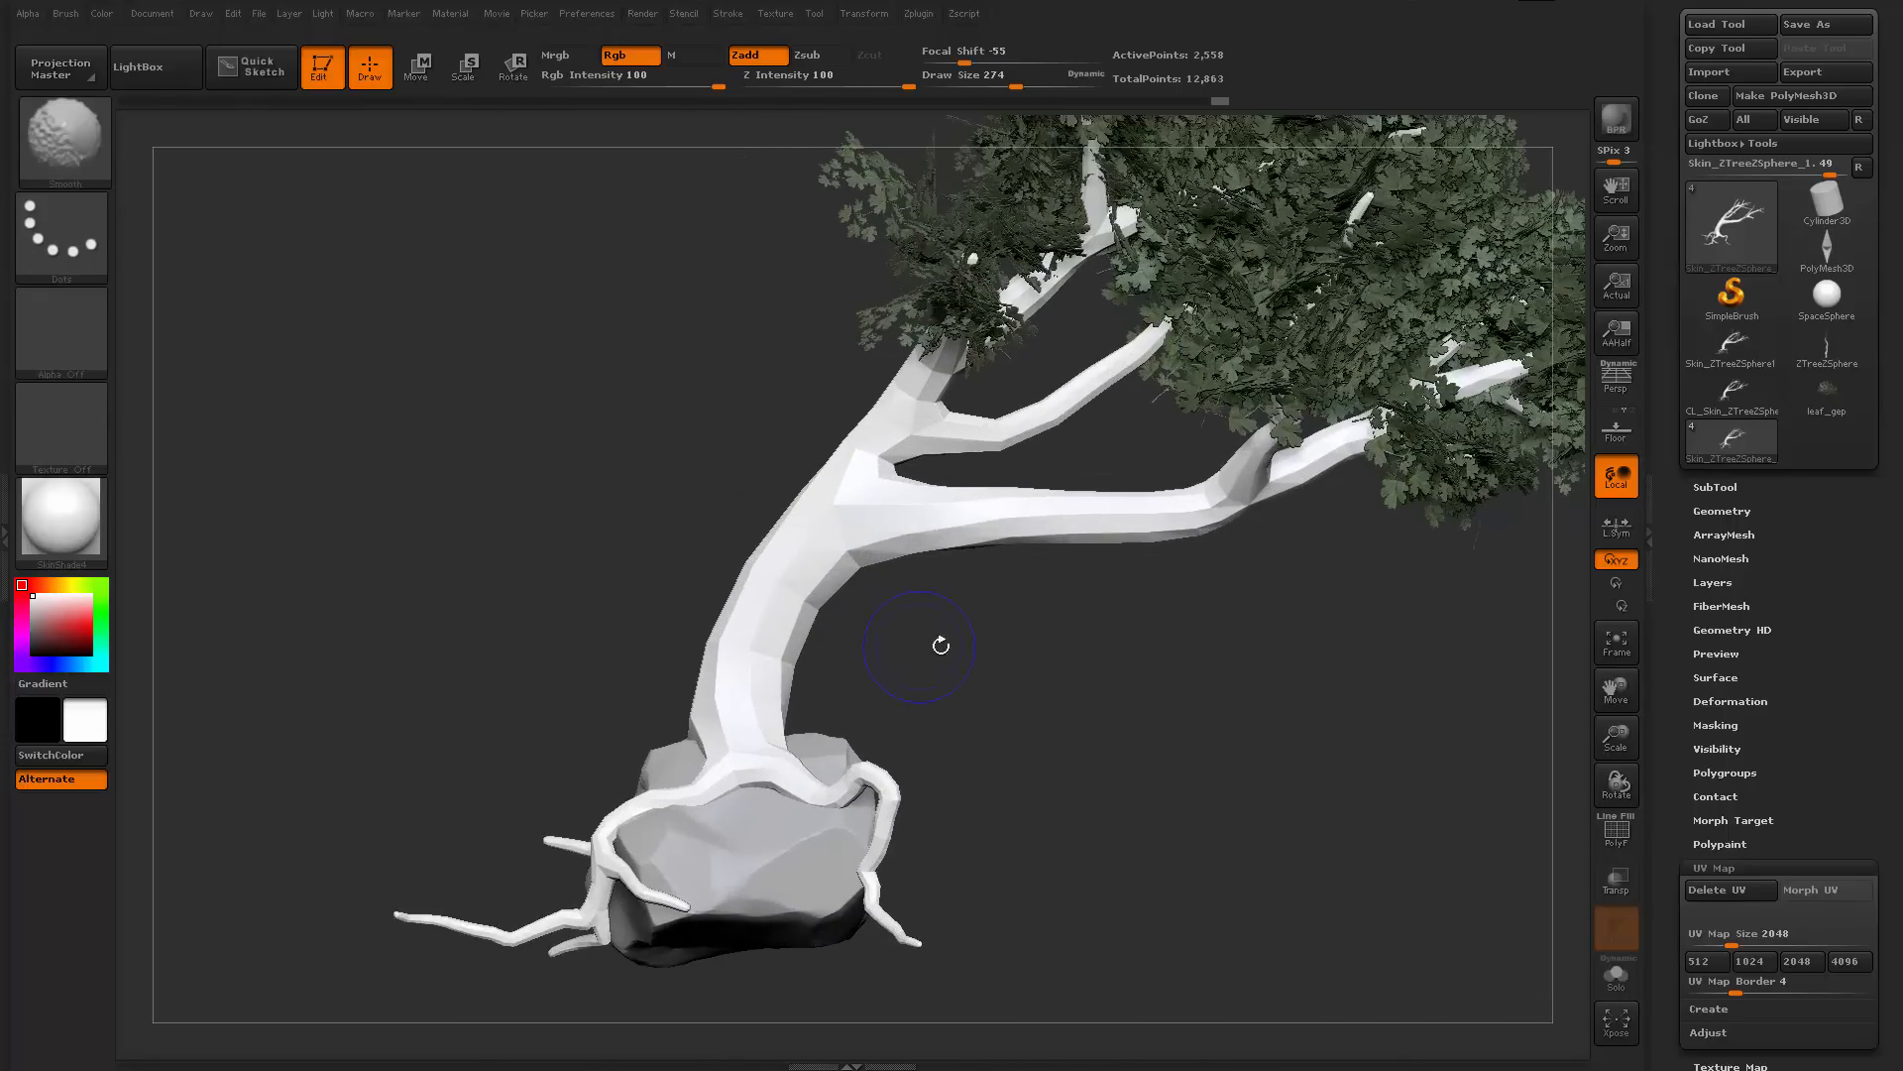
{"action": "key", "text": "shift+f"}
{"action": "key", "text": "shift+f"}
{"action": "mouse_move", "coordinate": [1146, 705]}
{"action": "left_mouse_down", "text": "alt"}
{"action": "mouse_move", "coordinate": [1060, 674]}
{"action": "mouse_move", "coordinate": [1045, 688]}
{"action": "mouse_move", "coordinate": [1079, 729]}
{"action": "mouse_move", "coordinate": [1090, 703]}
{"action": "mouse_move", "coordinate": [939, 612]}
{"action": "left_mouse_up", "text": "alt"}
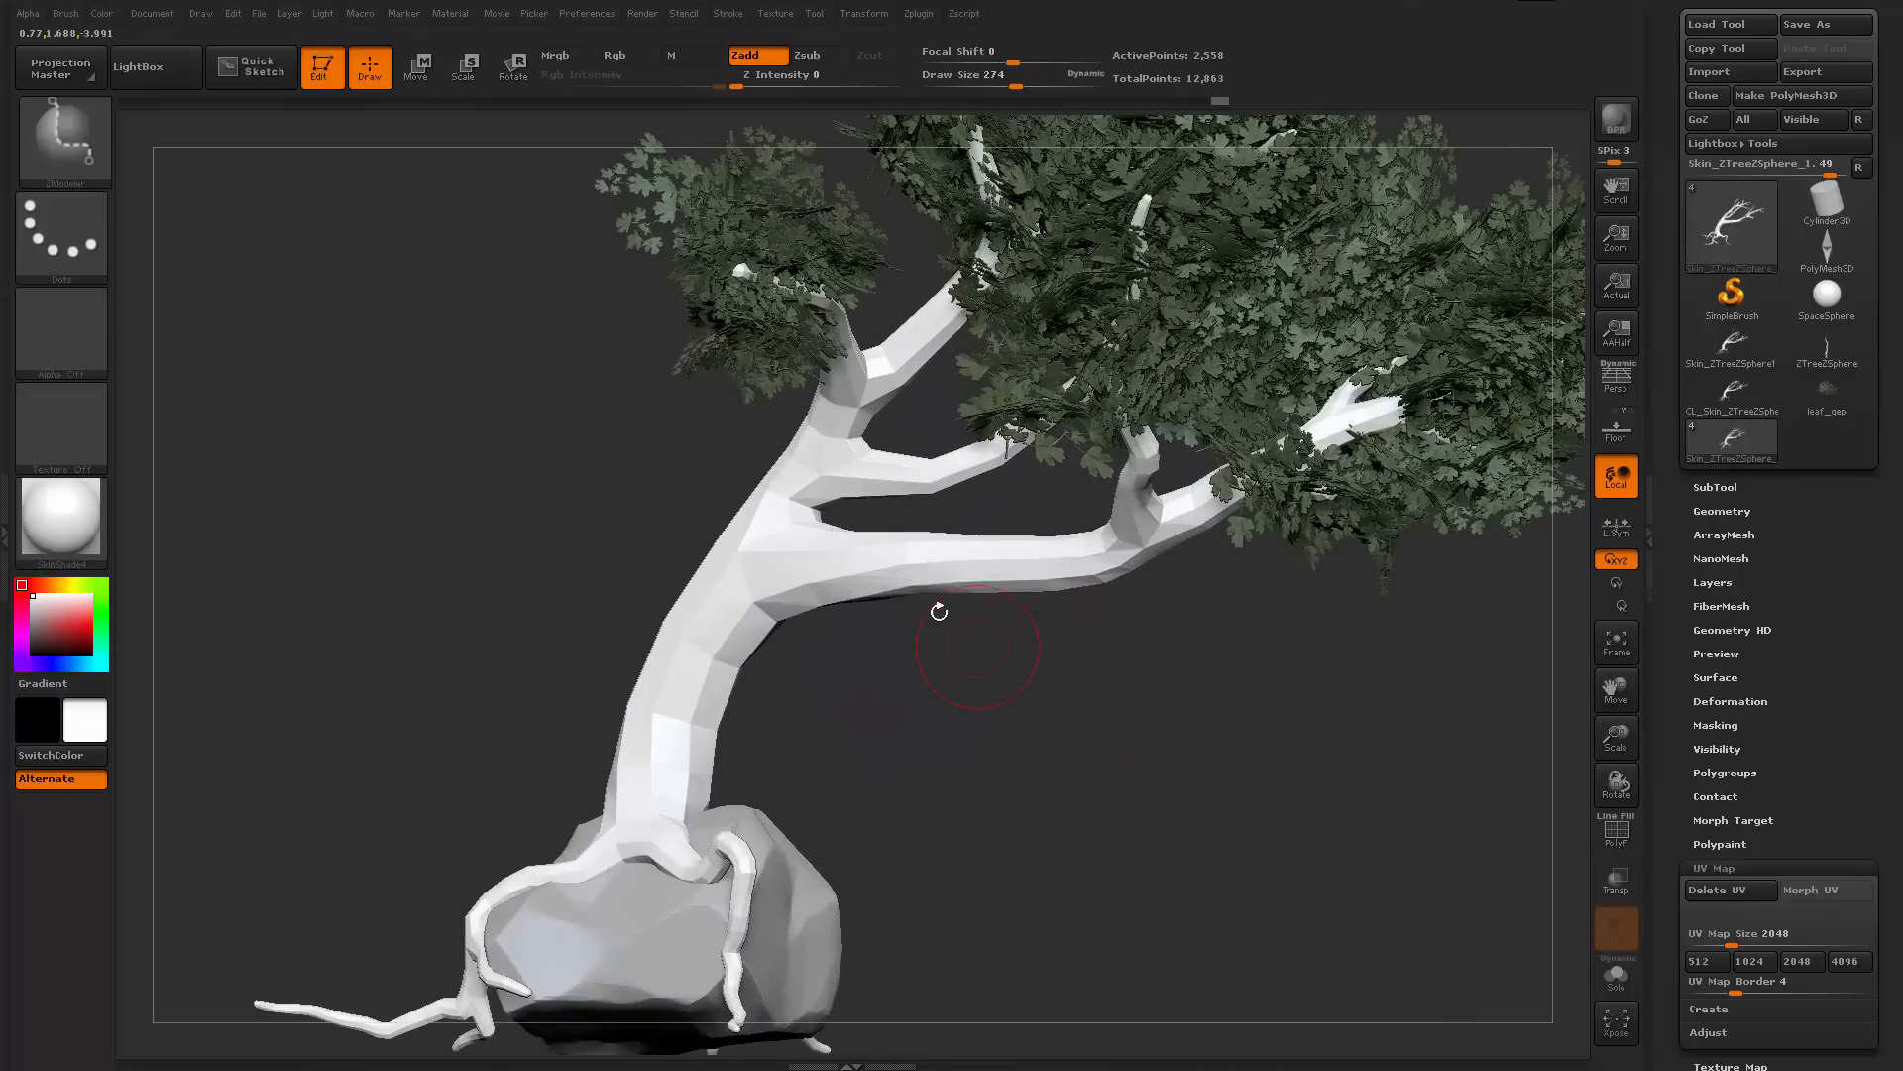
{"action": "mouse_move", "coordinate": [1145, 703]}
{"action": "left_mouse_down"}
{"action": "mouse_move", "coordinate": [1164, 616]}
{"action": "mouse_move", "coordinate": [1173, 722]}
{"action": "mouse_move", "coordinate": [1130, 720]}
{"action": "left_mouse_up"}
{"action": "mouse_move", "coordinate": [1130, 720]}
{"action": "left_mouse_down", "text": "alt"}
{"action": "mouse_move", "coordinate": [1058, 688]}
{"action": "mouse_move", "coordinate": [1047, 735]}
{"action": "mouse_move", "coordinate": [1158, 702]}
{"action": "mouse_move", "coordinate": [1155, 659]}
{"action": "left_mouse_up", "text": "alt"}
{"action": "key", "text": "shift+f"}
Subdivide the trunk and branch mesh repeatedly until it is smooth and dense enough for sculpting
{"action": "key", "text": "ctrl"}
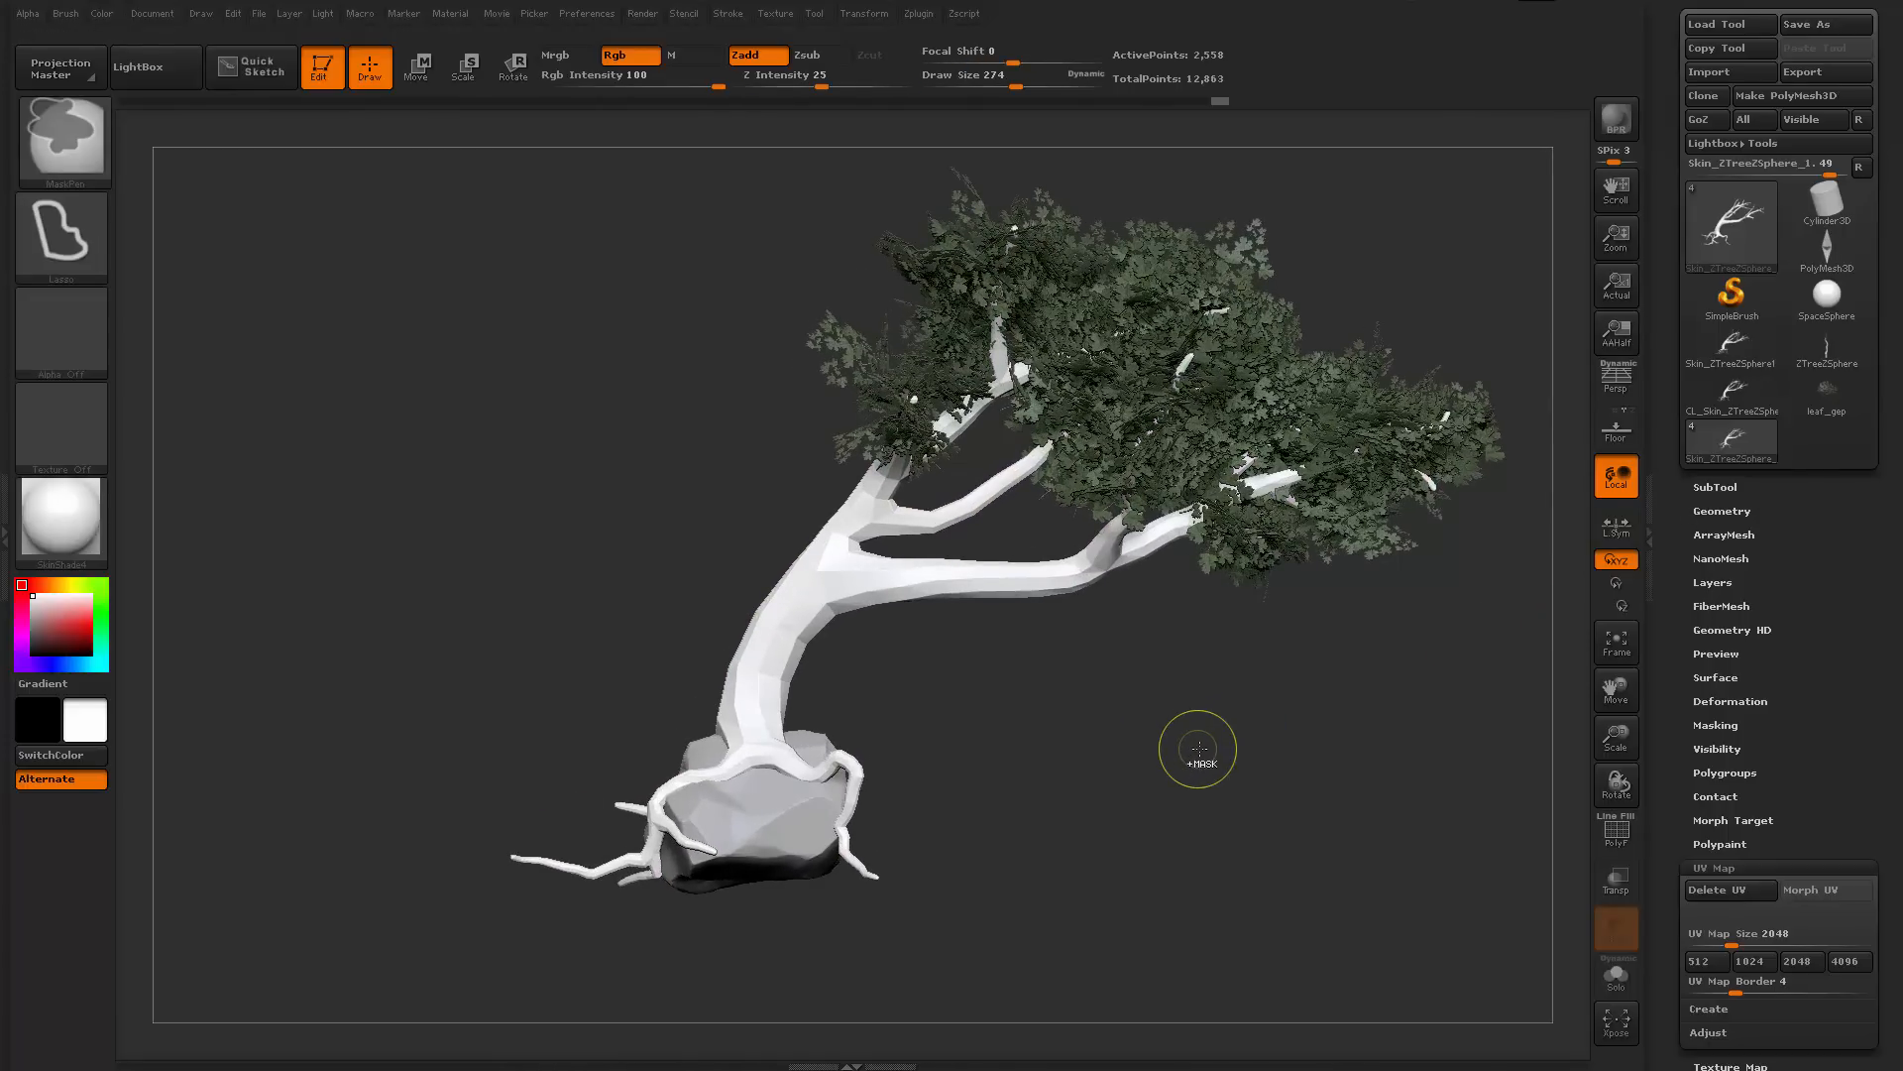
{"action": "key", "text": "ctrl+d"}
{"action": "mouse_move", "coordinate": [1113, 761]}
{"action": "left_mouse_down"}
{"action": "mouse_move", "coordinate": [1066, 680]}
{"action": "mouse_move", "coordinate": [1097, 739]}
{"action": "mouse_move", "coordinate": [1050, 731]}
{"action": "left_mouse_up"}
{"action": "key", "text": "ctrl"}
{"action": "mouse_move", "coordinate": [1051, 731]}
{"action": "left_mouse_down", "text": "alt"}
{"action": "mouse_move", "coordinate": [1104, 680]}
{"action": "mouse_move", "coordinate": [1138, 723]}
{"action": "mouse_move", "coordinate": [917, 716]}
{"action": "mouse_move", "coordinate": [813, 644]}
{"action": "mouse_move", "coordinate": [805, 668]}
{"action": "left_mouse_up", "text": "alt"}
Select the ClayBuildup brush at draw size 365 and try strokes on the trunk
{"action": "key", "text": "b"}
{"action": "key", "text": "c"}
{"action": "key", "text": "b"}
{"action": "key", "text": "space"}
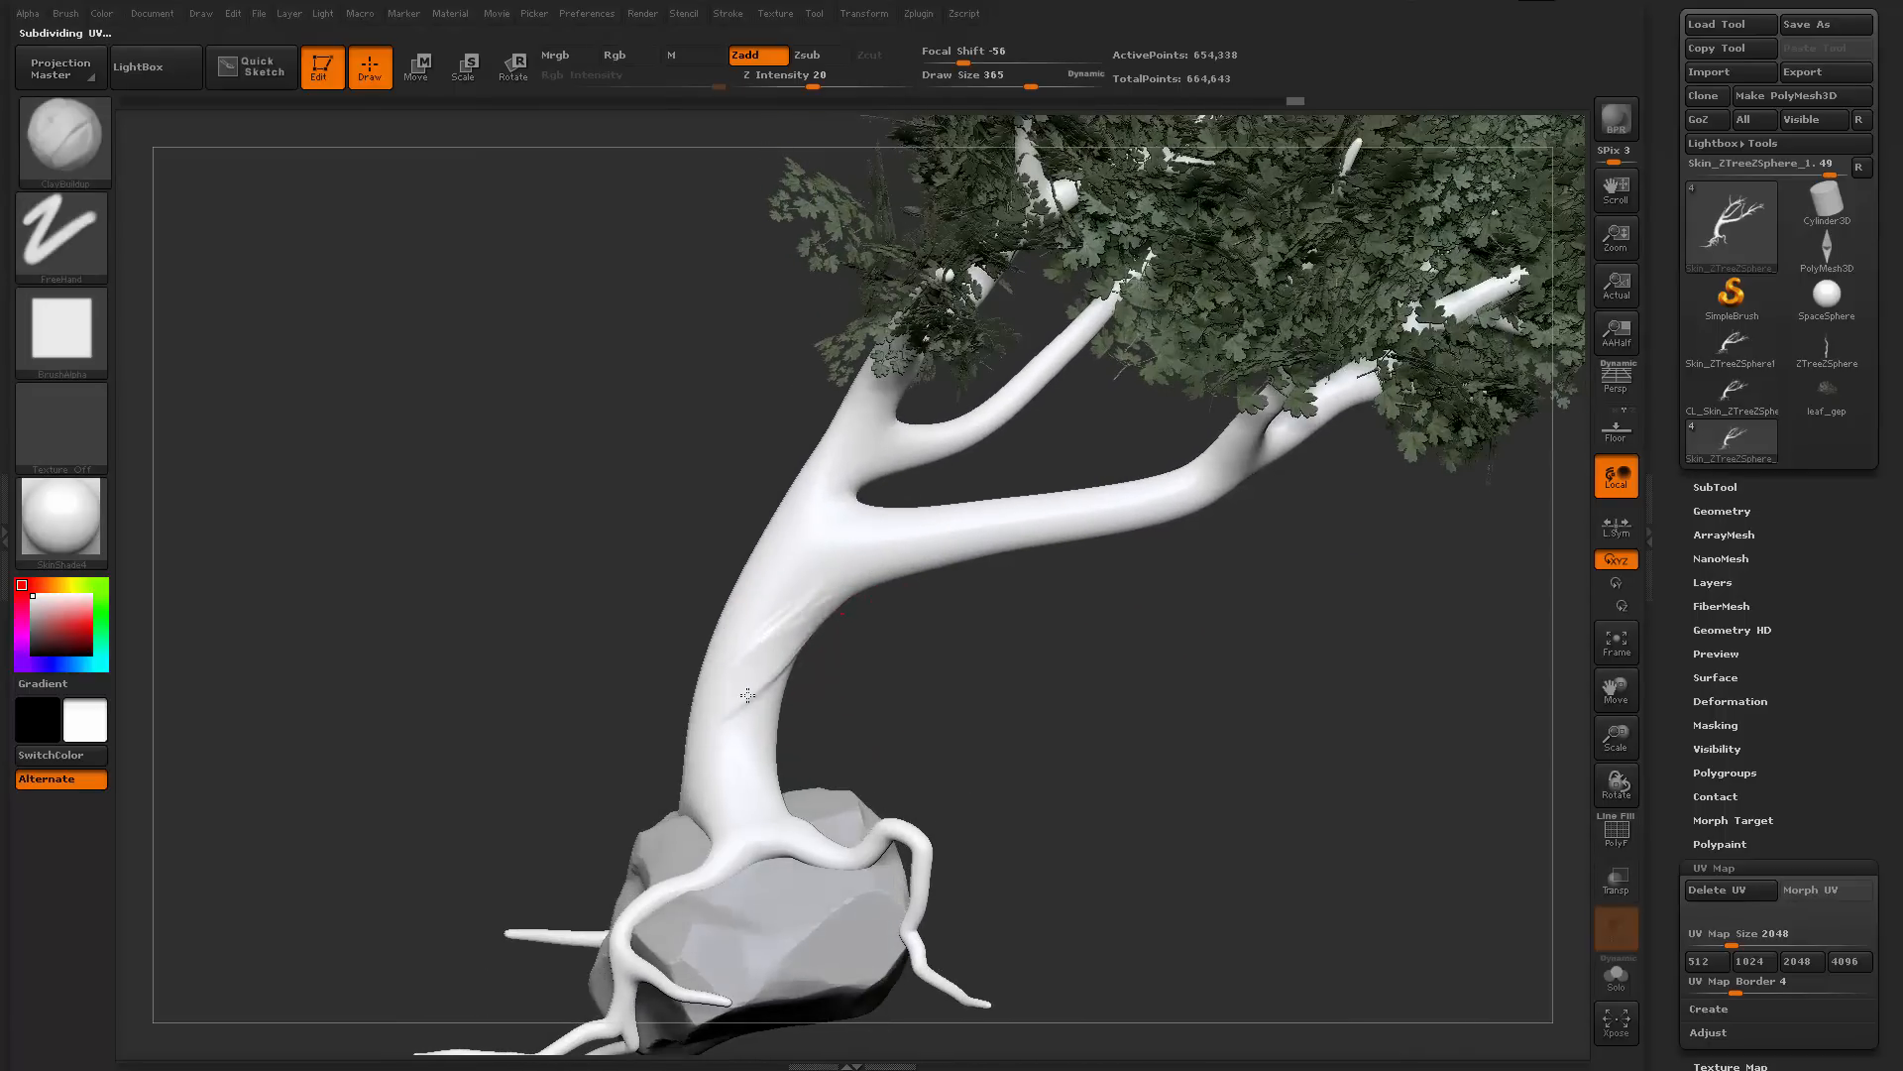
{"action": "left_click_drag", "start_coordinate": [923, 689], "coordinate": [1059, 601]}
Isolate the trunk mesh and set the brush draw size to 212, undoing the test strokes
{"action": "left_click", "coordinate": [1616, 977]}
{"action": "mouse_move", "coordinate": [1140, 535]}
{"action": "left_mouse_down"}
{"action": "mouse_move", "coordinate": [1097, 476]}
{"action": "mouse_move", "coordinate": [1001, 485]}
{"action": "left_mouse_up"}
{"action": "key", "text": "space"}
{"action": "mouse_move", "coordinate": [897, 652]}
{"action": "left_mouse_down"}
{"action": "mouse_move", "coordinate": [873, 651]}
{"action": "mouse_move", "coordinate": [942, 699]}
{"action": "mouse_move", "coordinate": [882, 738]}
{"action": "left_mouse_up"}
{"action": "key", "text": "ctrl"}
{"action": "key", "text": "ctrl+z"}
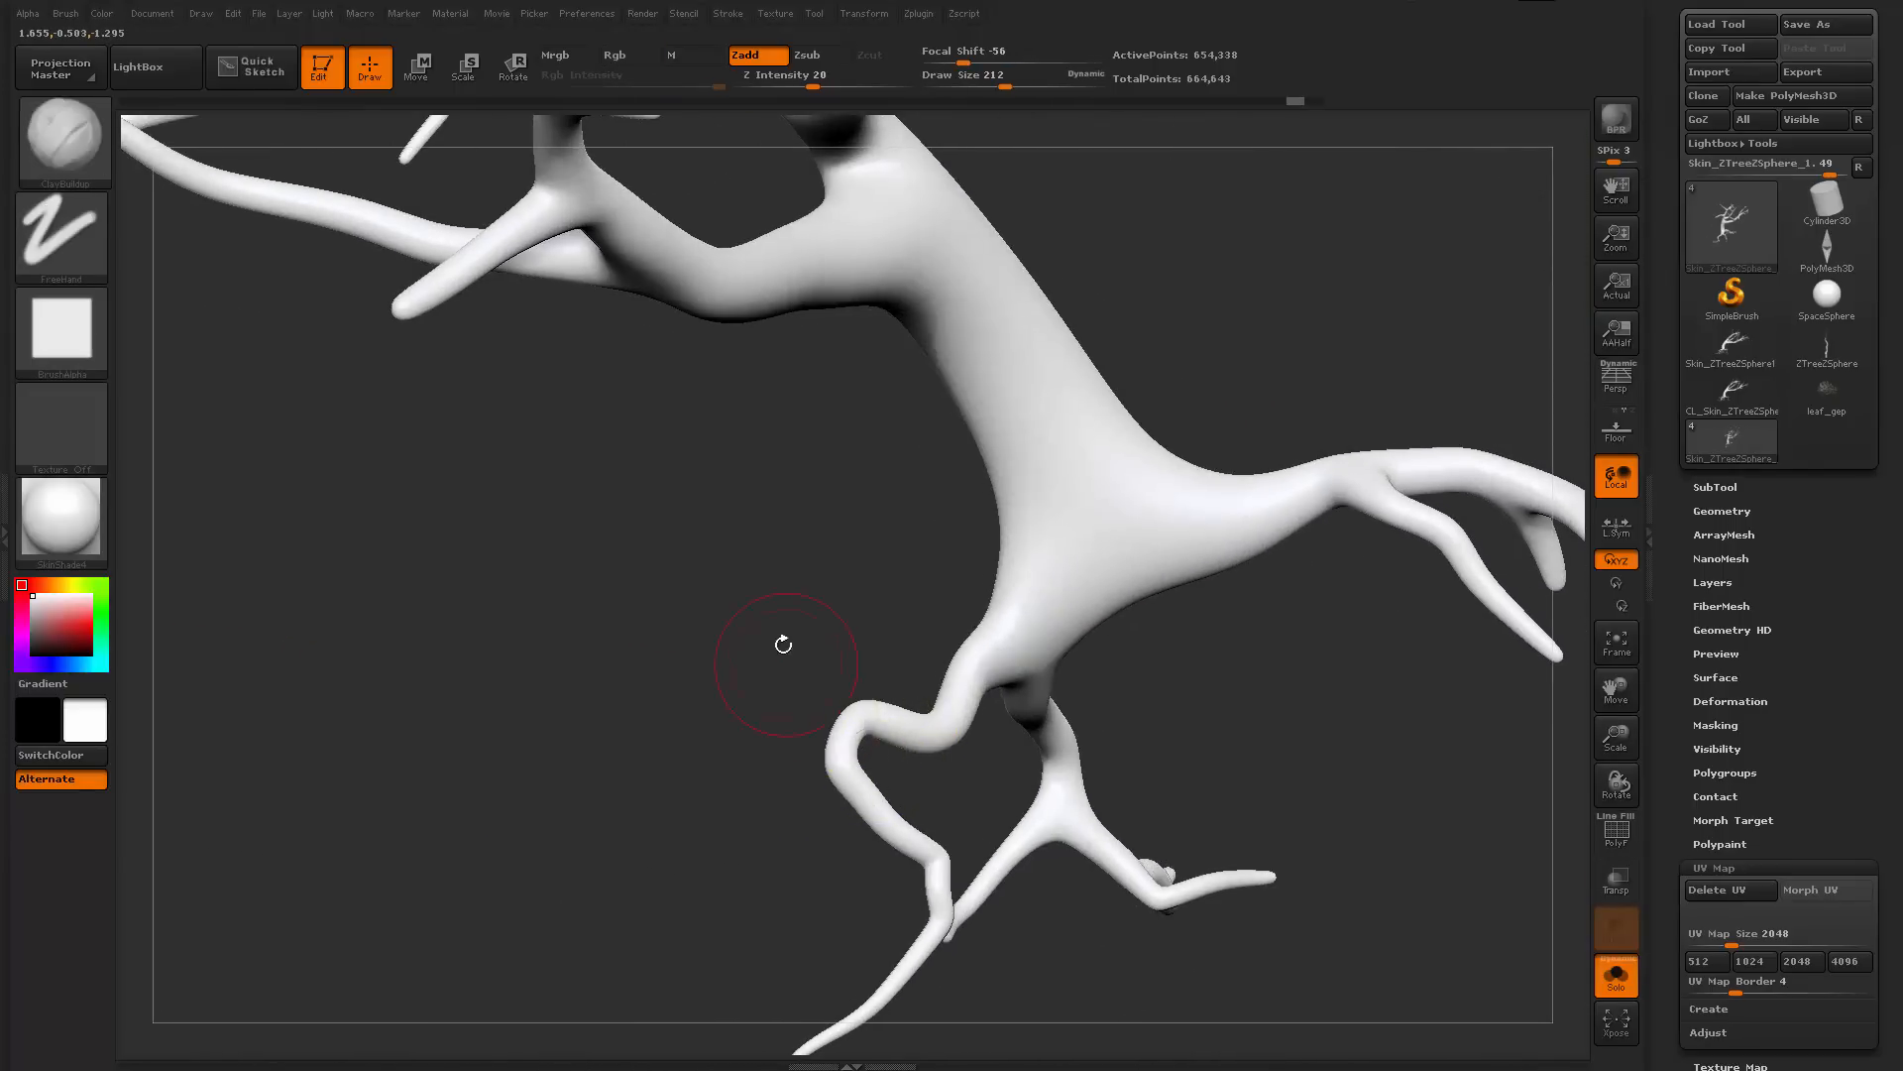
Enable BackfaceMask in the ClayBuildup brush's auto masking settings
{"action": "mouse_move", "coordinate": [783, 646]}
{"action": "left_mouse_down"}
{"action": "mouse_move", "coordinate": [1070, 646]}
{"action": "mouse_move", "coordinate": [947, 585]}
{"action": "left_mouse_up"}
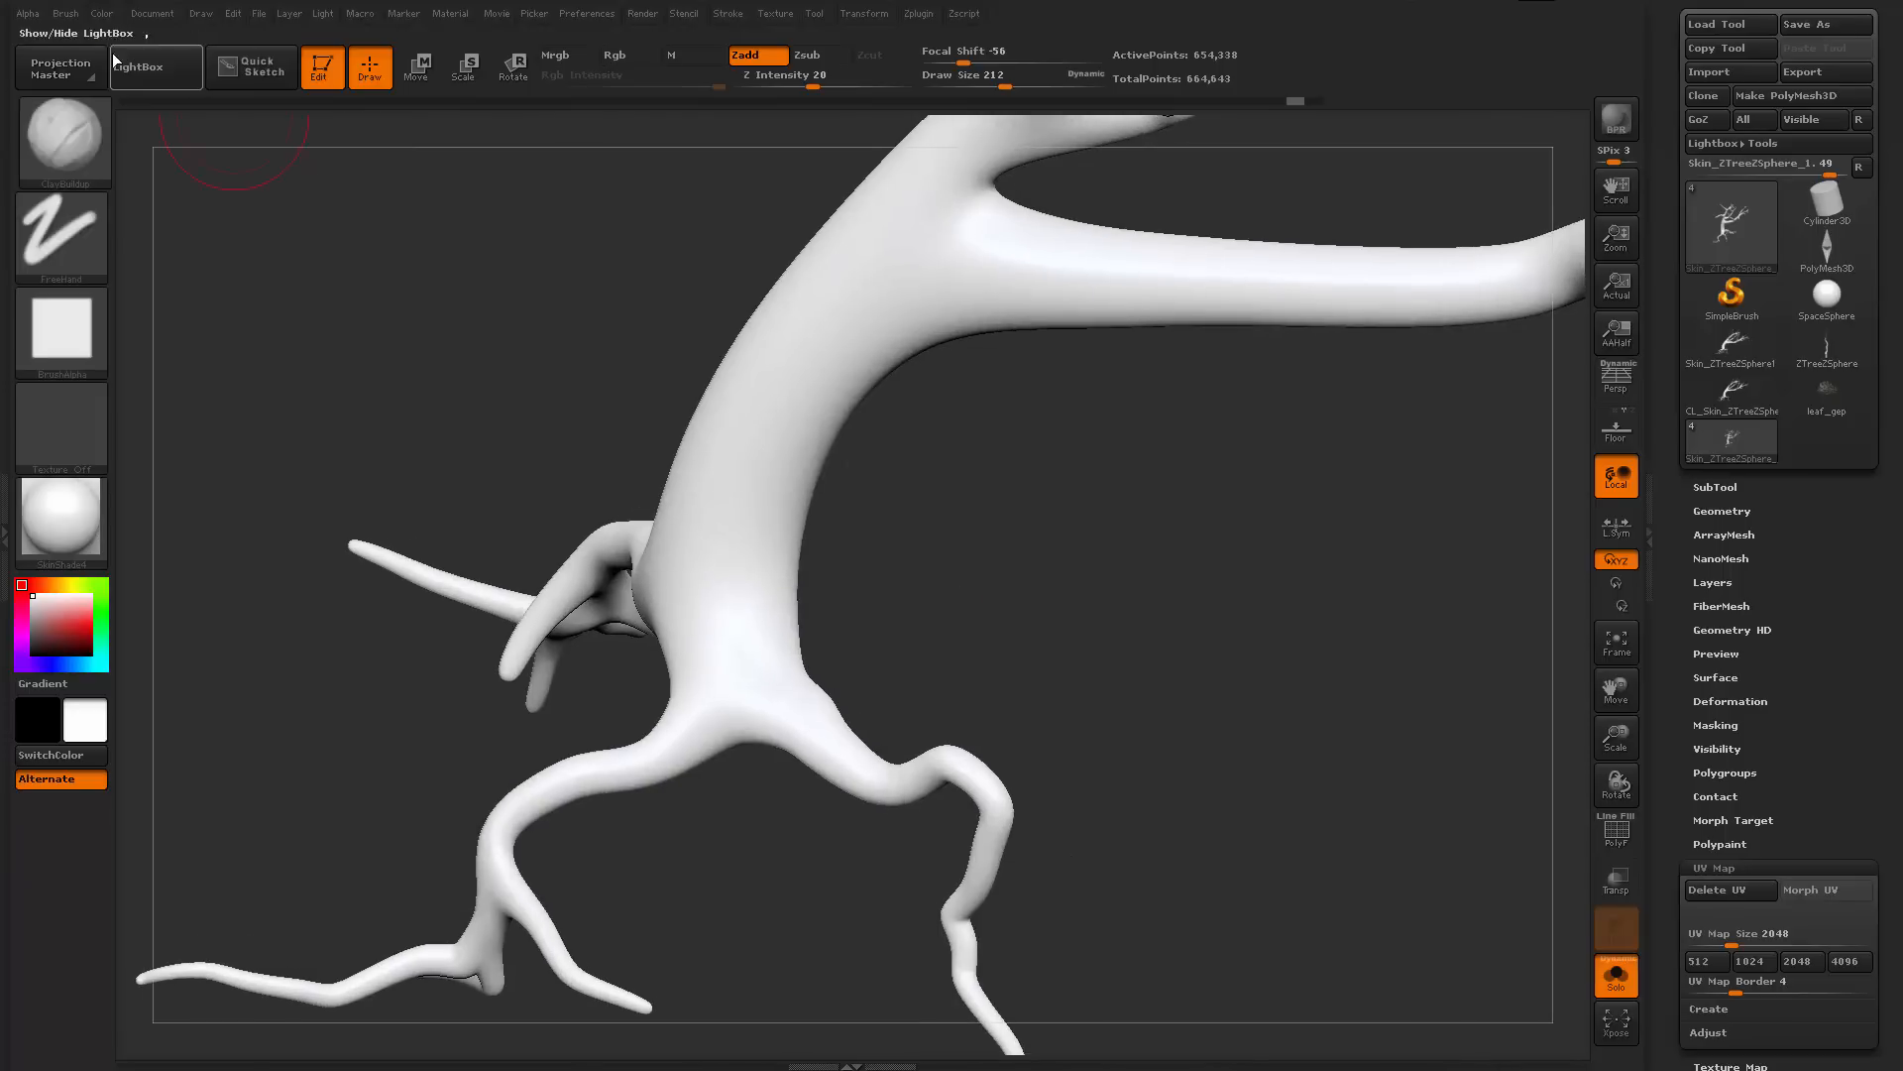
{"action": "left_click", "coordinate": [70, 13]}
{"action": "left_click_drag", "start_coordinate": [210, 724], "coordinate": [203, 600]}
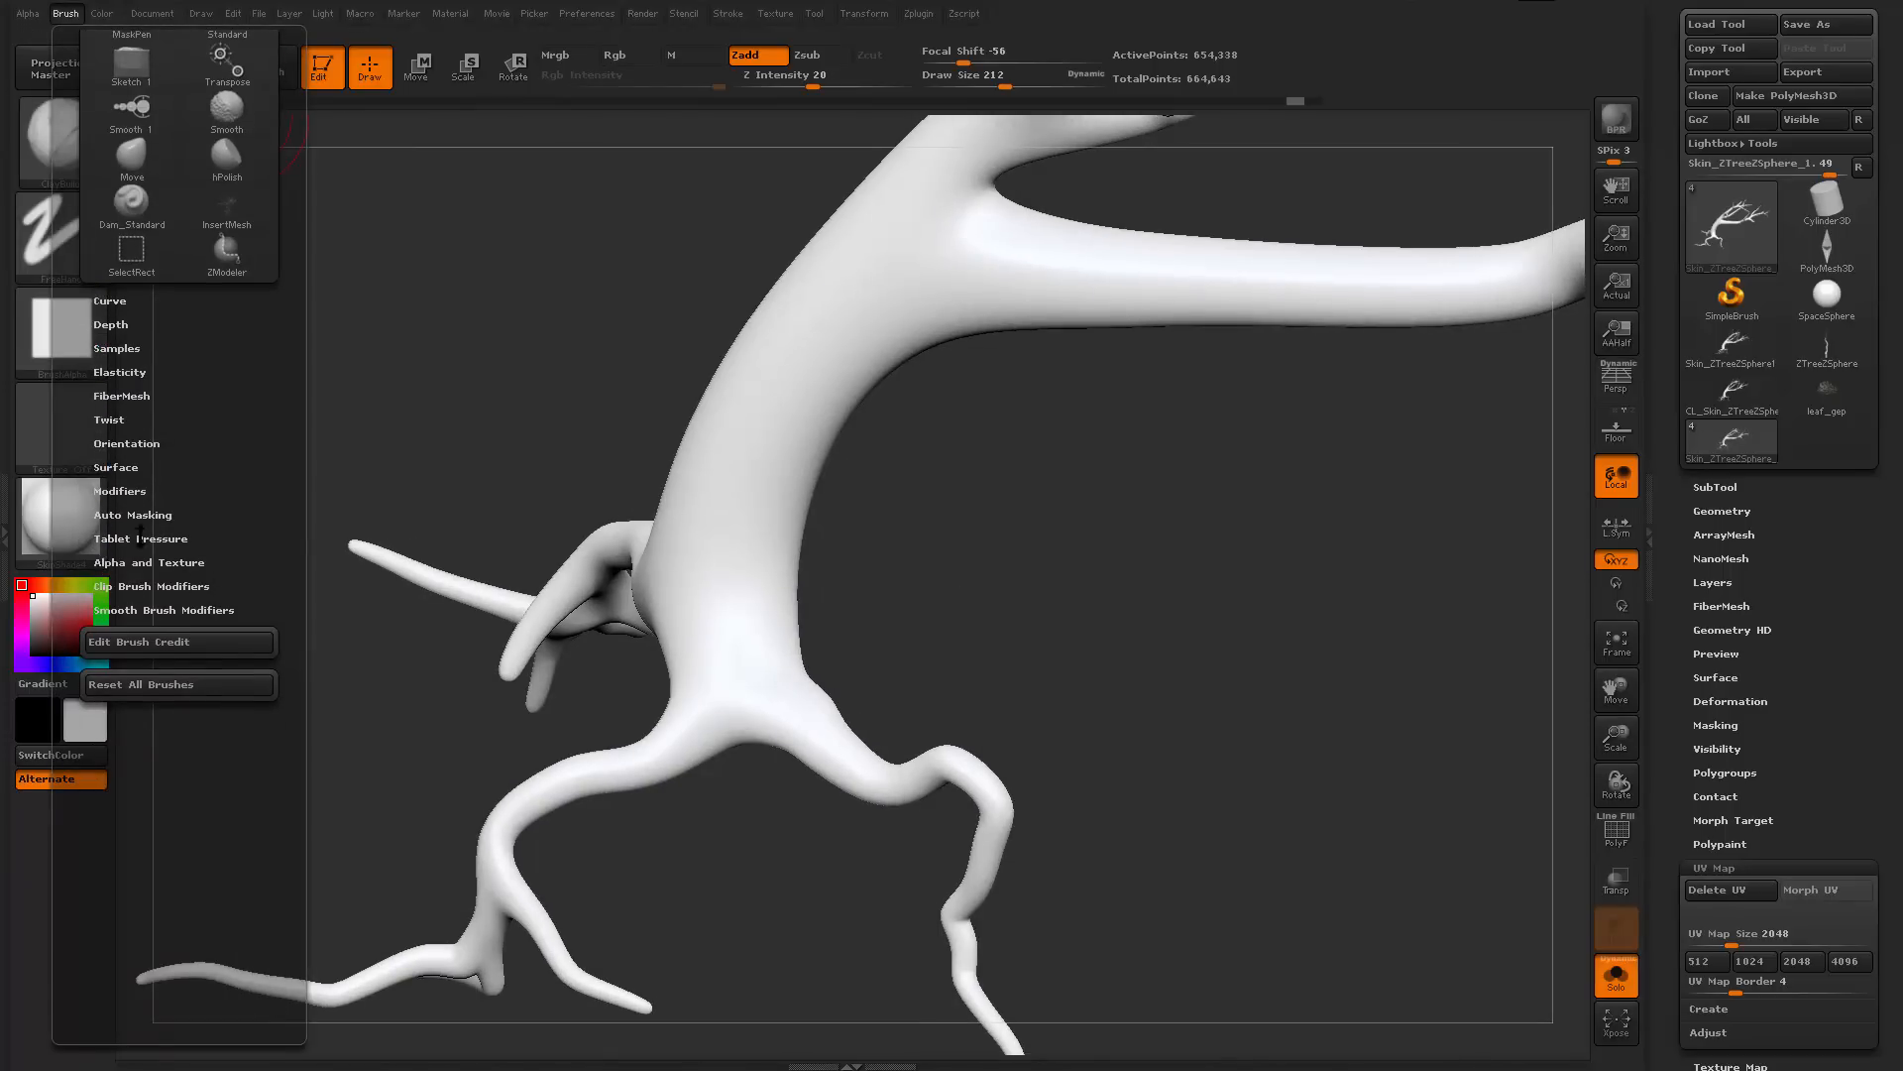
{"action": "left_click", "coordinate": [145, 512]}
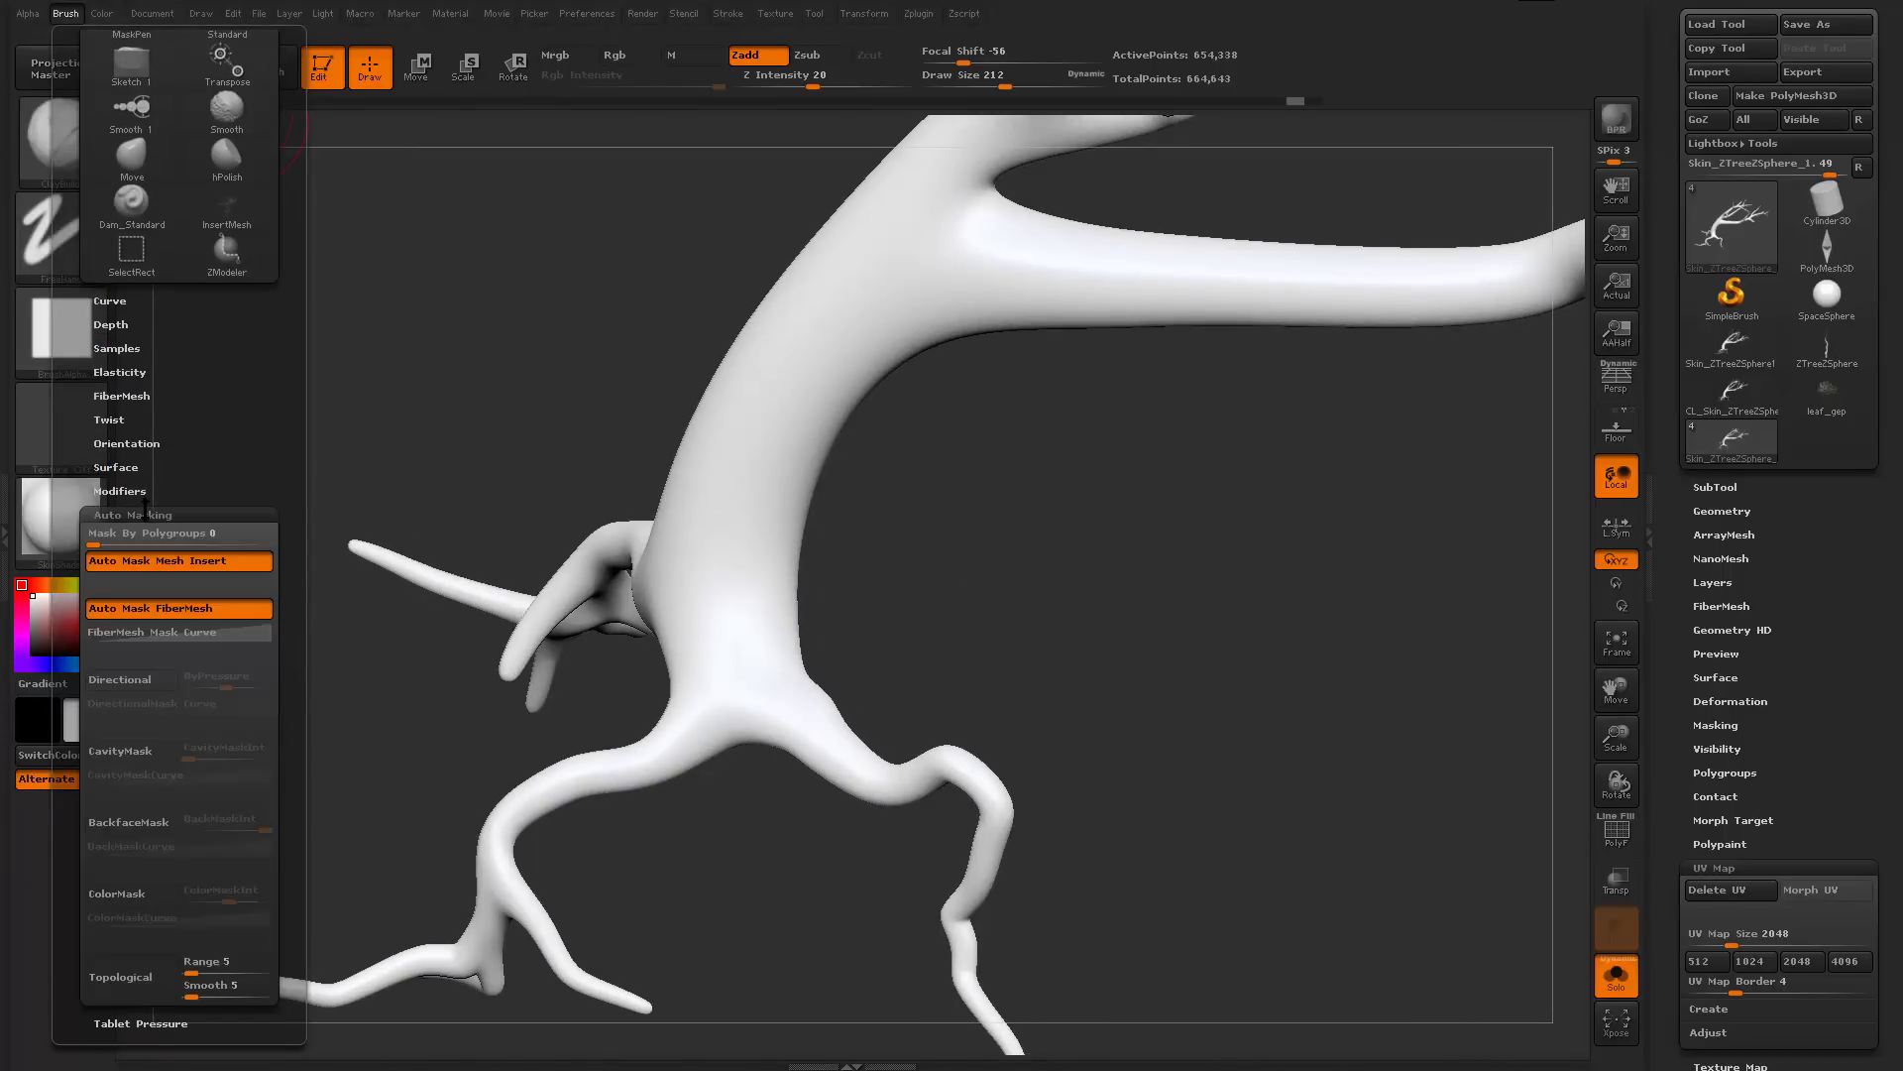
{"action": "left_click", "coordinate": [144, 823]}
Sculpt lengthwise ClayBuildup bark strokes along the lower trunk down to where the roots begin
{"action": "mouse_move", "coordinate": [1210, 658]}
{"action": "left_mouse_down"}
{"action": "mouse_move", "coordinate": [1031, 565]}
{"action": "mouse_move", "coordinate": [793, 540]}
{"action": "mouse_move", "coordinate": [664, 601]}
{"action": "left_mouse_up"}
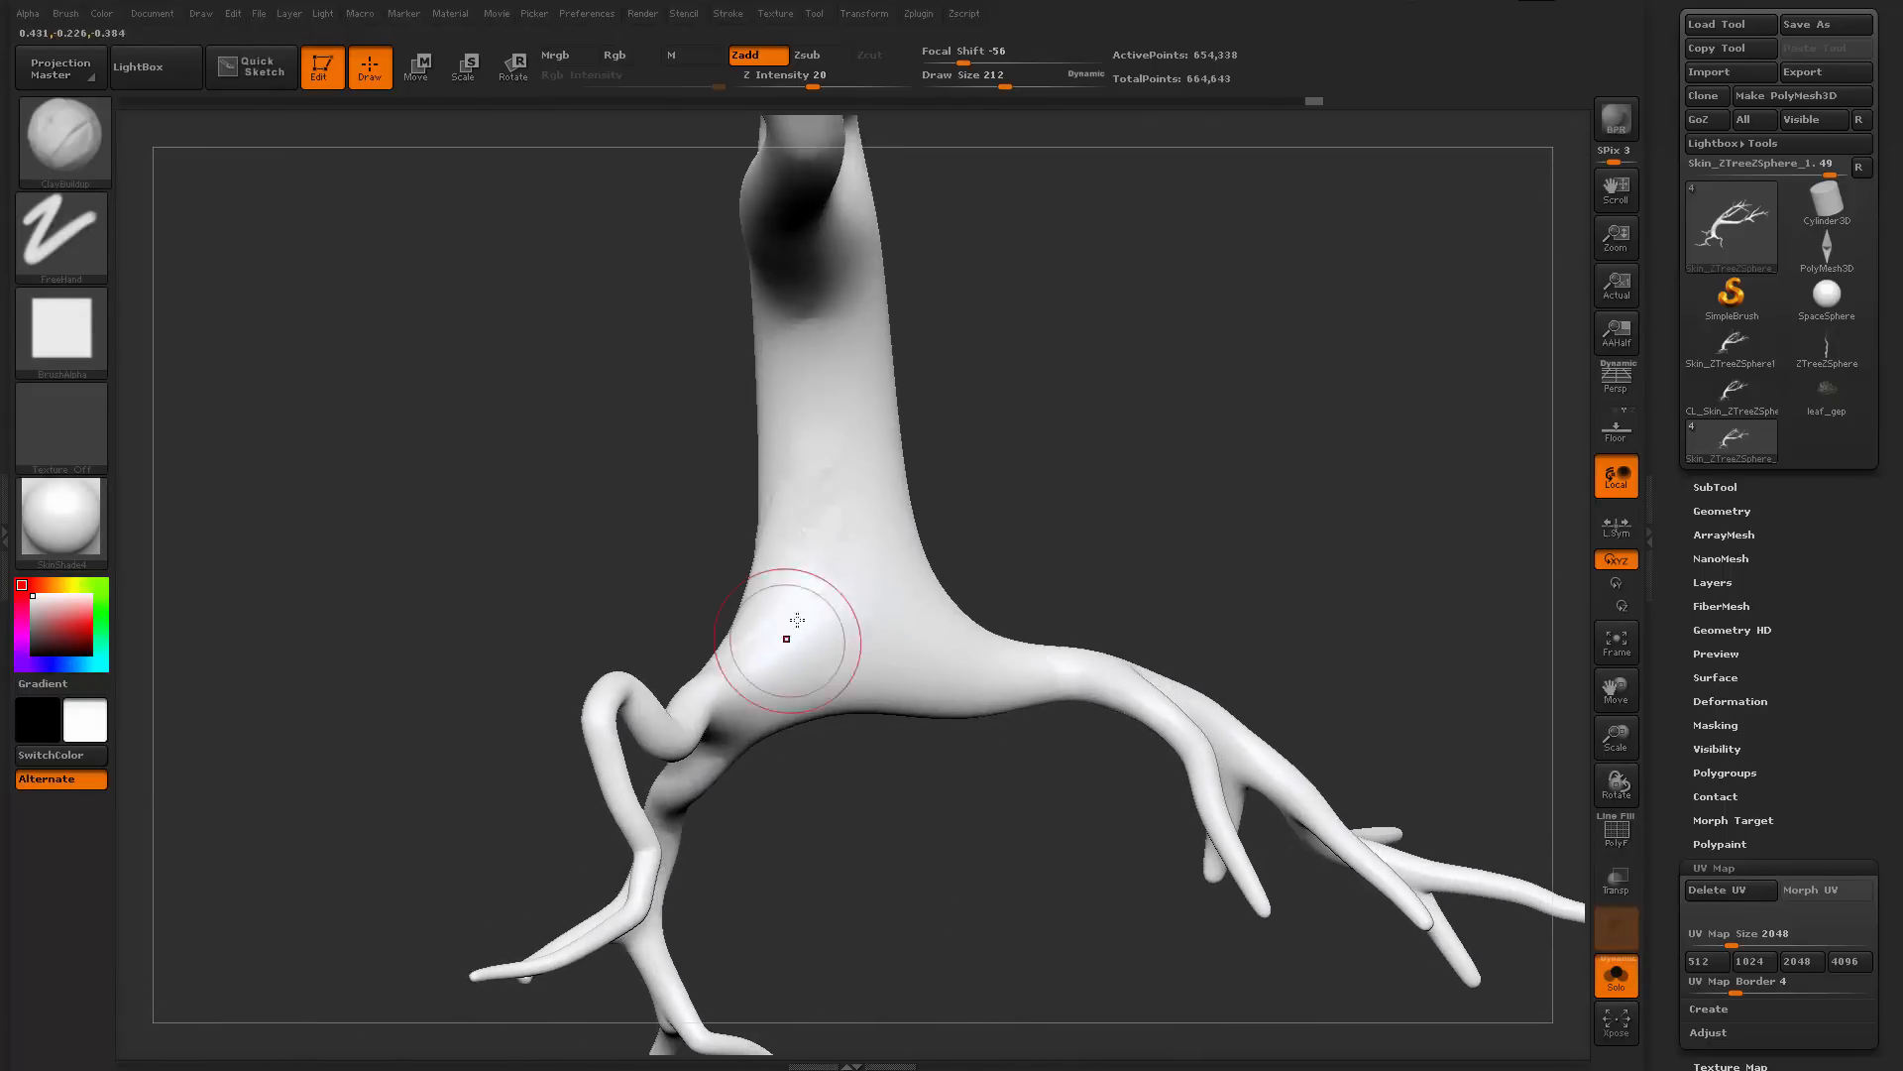
{"action": "left_click_drag", "start_coordinate": [786, 637], "coordinate": [759, 662]}
{"action": "left_click_drag", "start_coordinate": [918, 850], "coordinate": [1130, 813]}
{"action": "mouse_move", "coordinate": [861, 357]}
{"action": "left_mouse_down"}
{"action": "mouse_move", "coordinate": [778, 481]}
{"action": "mouse_move", "coordinate": [768, 595]}
{"action": "left_mouse_up"}
{"action": "left_click_drag", "start_coordinate": [897, 555], "coordinate": [1041, 555]}
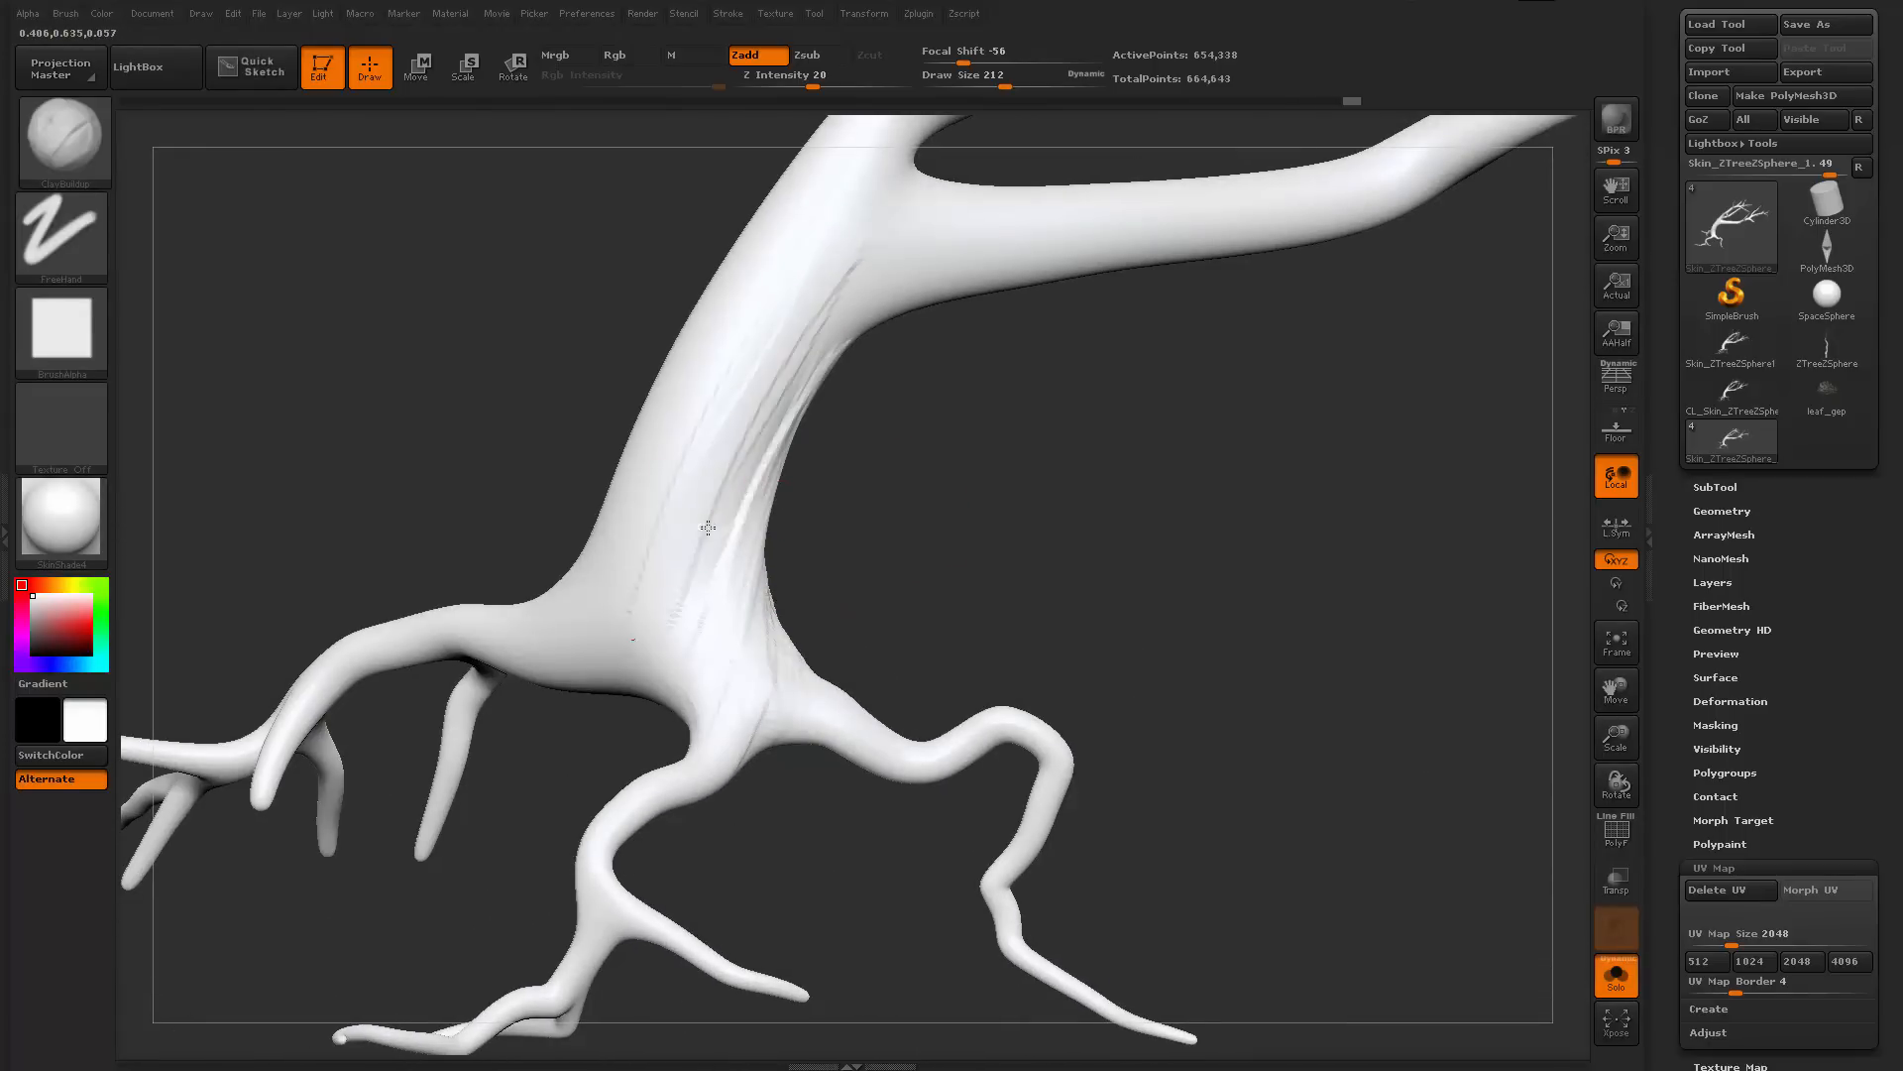
{"action": "mouse_move", "coordinate": [708, 527]}
{"action": "left_mouse_down"}
{"action": "mouse_move", "coordinate": [667, 544]}
{"action": "mouse_move", "coordinate": [551, 676]}
{"action": "left_mouse_up"}
{"action": "left_click_drag", "start_coordinate": [565, 516], "coordinate": [709, 531]}
{"action": "left_click_drag", "start_coordinate": [873, 635], "coordinate": [817, 352]}
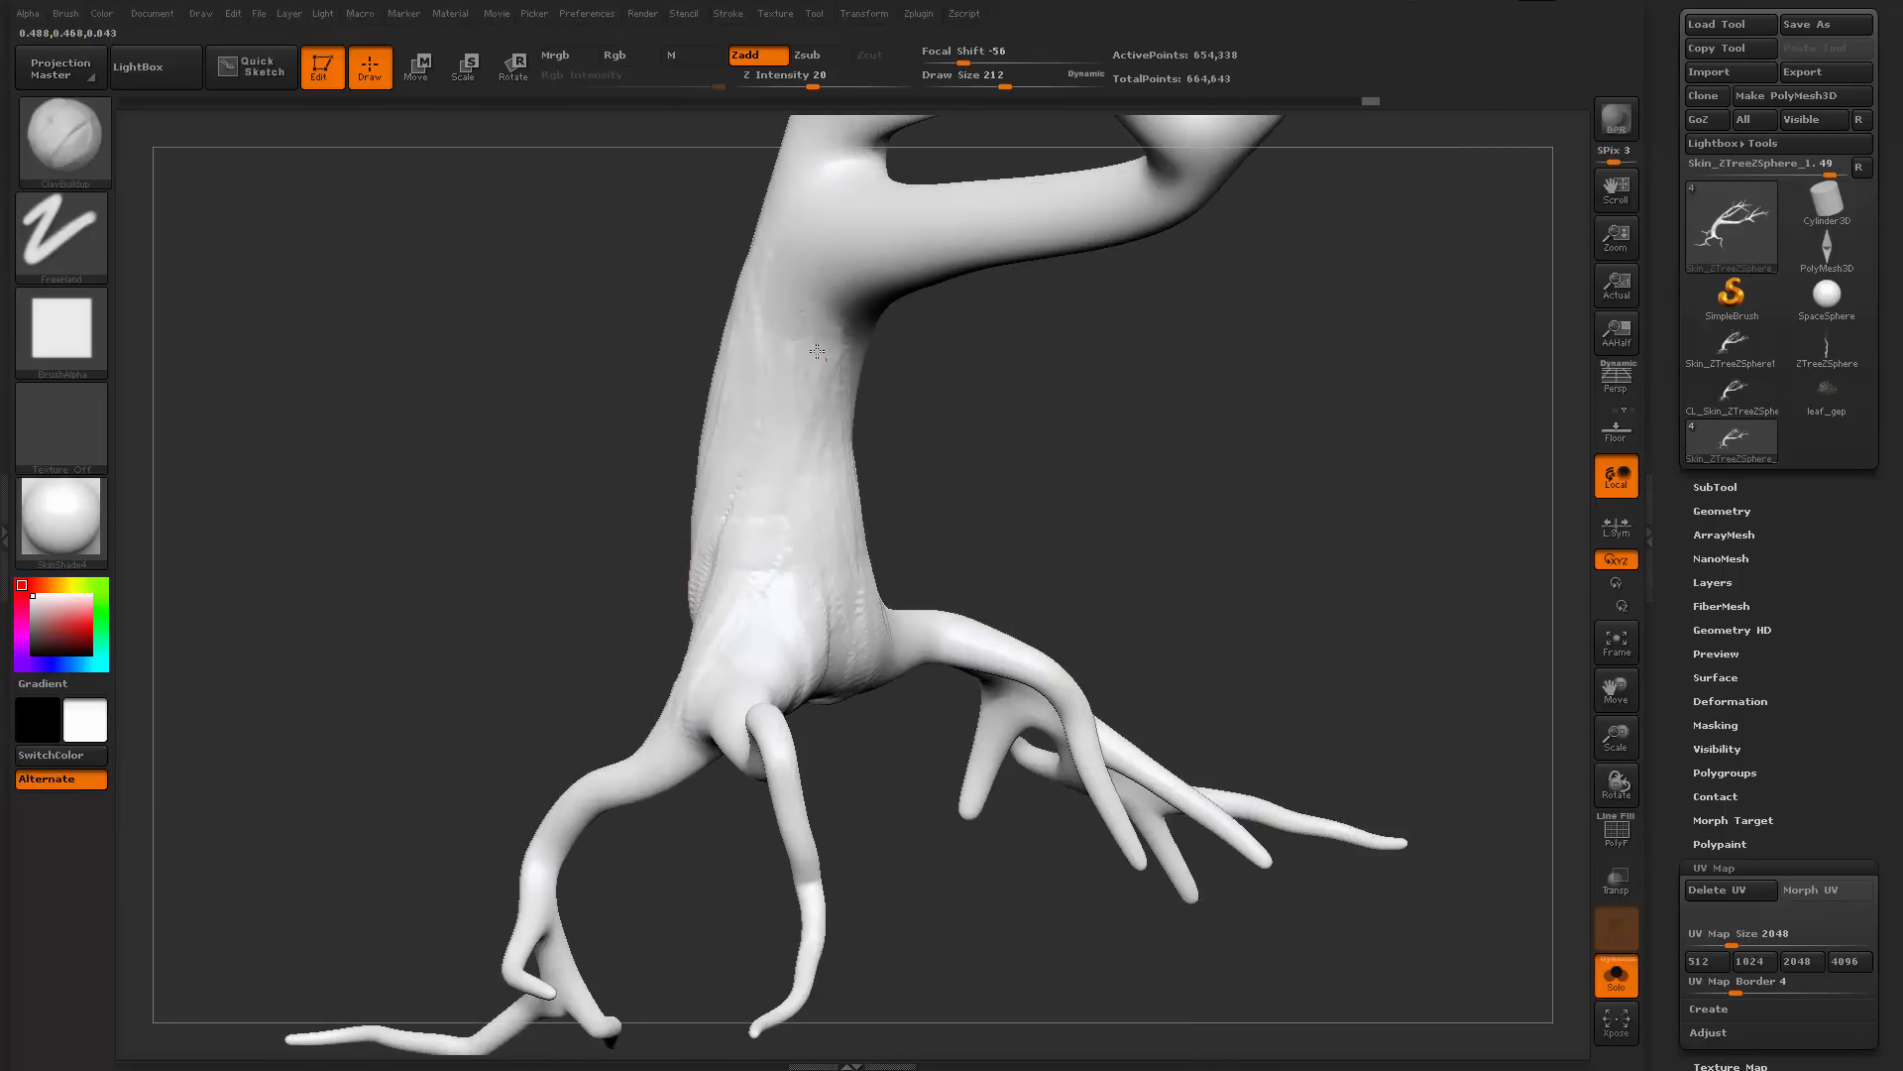
Sculpt ClayBuildup bark strokes from the trunk fork onto and along the large lower branch
{"action": "mouse_move", "coordinate": [942, 679]}
{"action": "left_mouse_down"}
{"action": "mouse_move", "coordinate": [905, 608]}
{"action": "mouse_move", "coordinate": [917, 476]}
{"action": "mouse_move", "coordinate": [1028, 415]}
{"action": "mouse_move", "coordinate": [1167, 457]}
{"action": "mouse_move", "coordinate": [1204, 401]}
{"action": "left_mouse_up"}
{"action": "left_click_drag", "start_coordinate": [1173, 595], "coordinate": [1076, 587]}
{"action": "left_click_drag", "start_coordinate": [1051, 478], "coordinate": [1179, 428]}
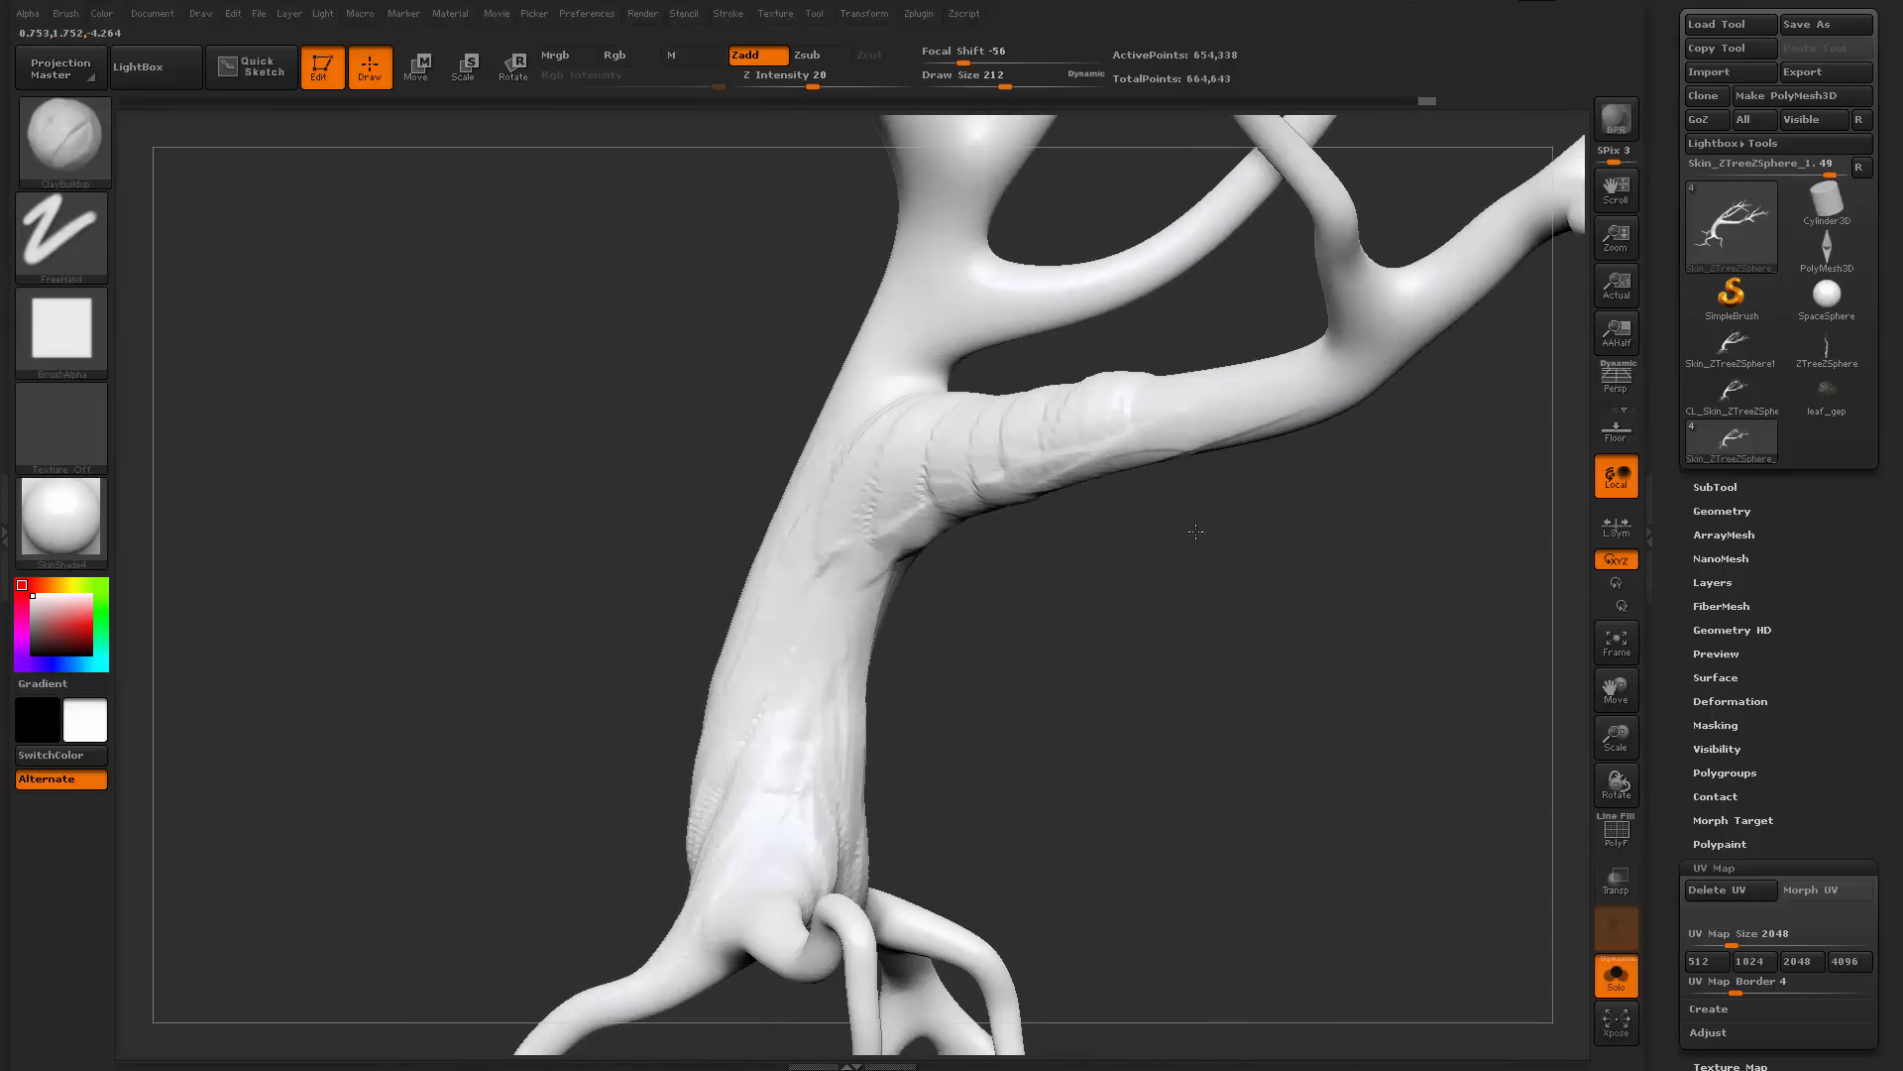
{"action": "mouse_move", "coordinate": [1195, 531]}
{"action": "left_mouse_down"}
{"action": "mouse_move", "coordinate": [1270, 591]}
{"action": "mouse_move", "coordinate": [1378, 595]}
{"action": "left_mouse_up"}
{"action": "left_click_drag", "start_coordinate": [981, 425], "coordinate": [1095, 607]}
{"action": "left_click_drag", "start_coordinate": [957, 406], "coordinate": [1103, 625]}
{"action": "mouse_move", "coordinate": [1120, 659]}
{"action": "left_mouse_down"}
{"action": "mouse_move", "coordinate": [1023, 443]}
{"action": "mouse_move", "coordinate": [1143, 803]}
{"action": "mouse_move", "coordinate": [1130, 520]}
{"action": "mouse_move", "coordinate": [1225, 633]}
{"action": "mouse_move", "coordinate": [1155, 595]}
{"action": "left_mouse_up"}
{"action": "mouse_move", "coordinate": [1175, 555]}
{"action": "left_mouse_down"}
{"action": "mouse_move", "coordinate": [1233, 586]}
{"action": "mouse_move", "coordinate": [1205, 583]}
{"action": "left_mouse_up"}
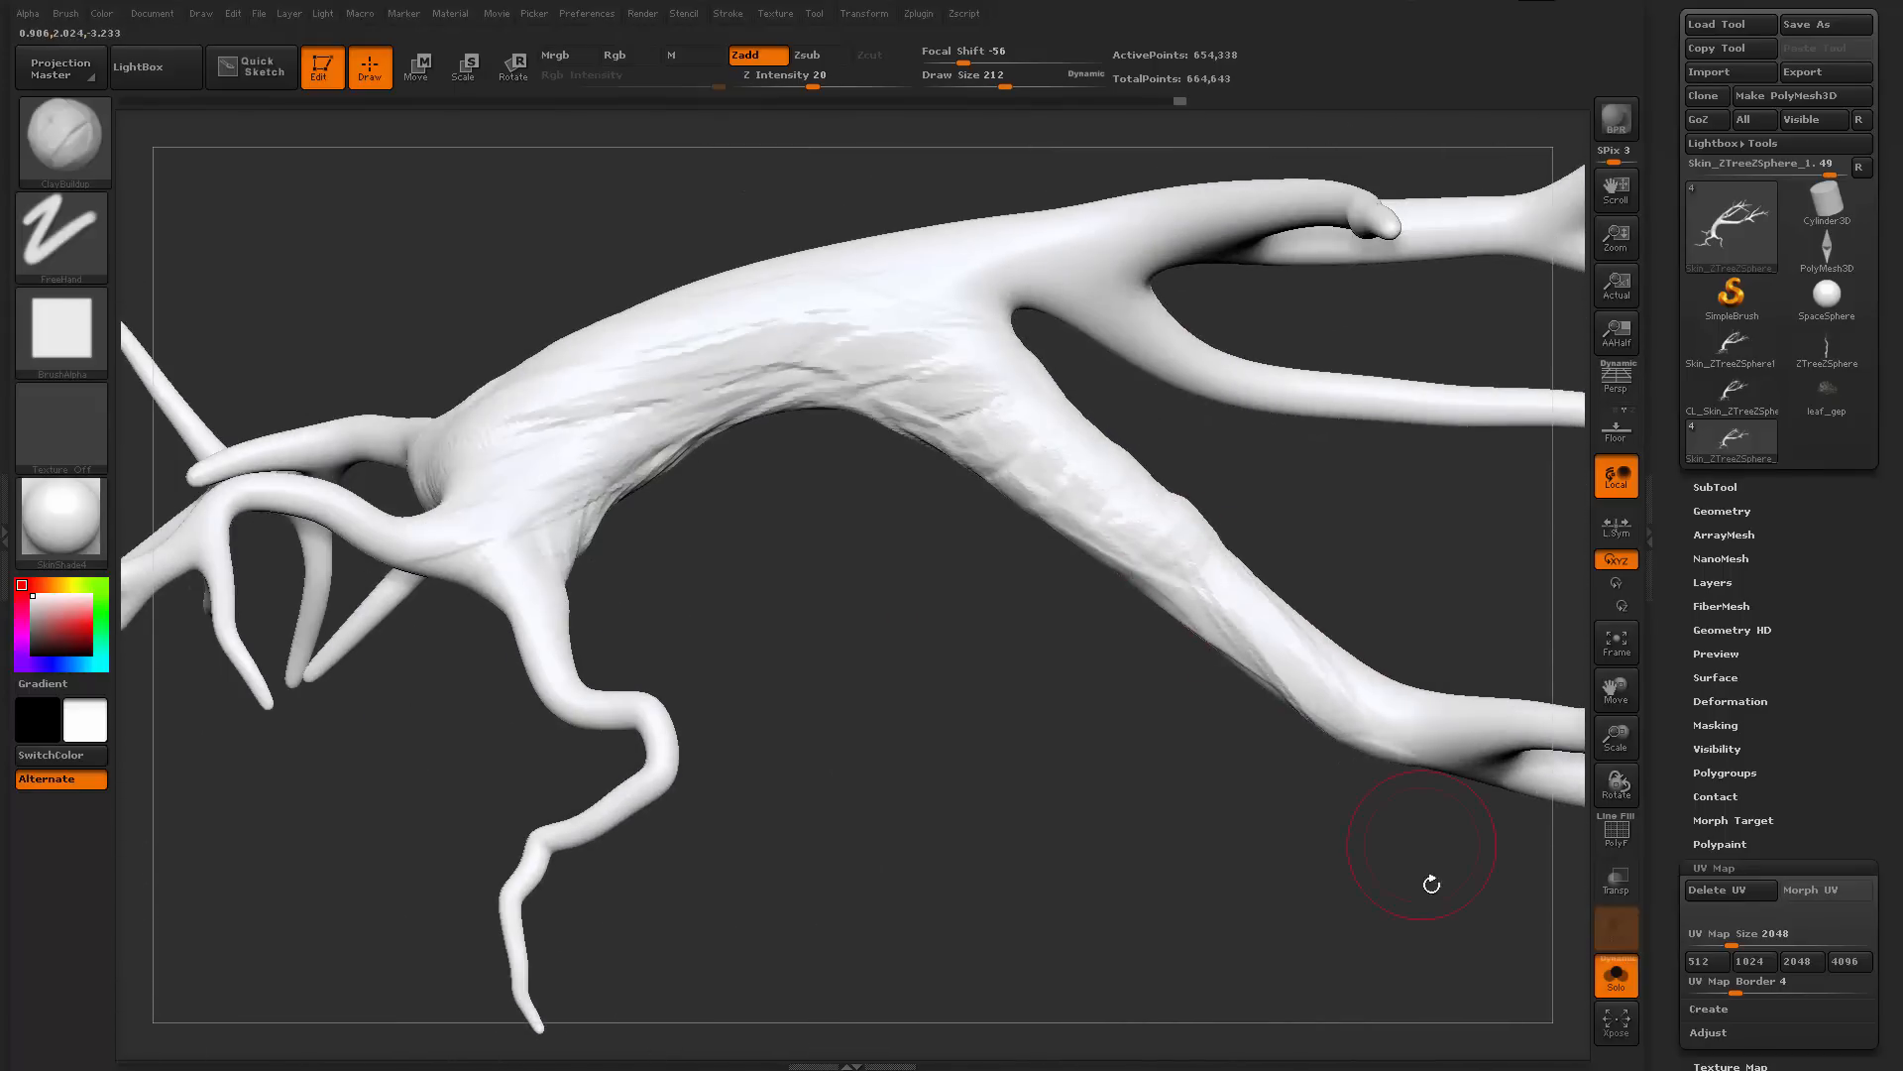
Continue the bark strokes on the large lower branch up to its next fork
{"action": "left_click_drag", "start_coordinate": [1432, 883], "coordinate": [1364, 728]}
{"action": "left_click_drag", "start_coordinate": [1479, 831], "coordinate": [1227, 691]}
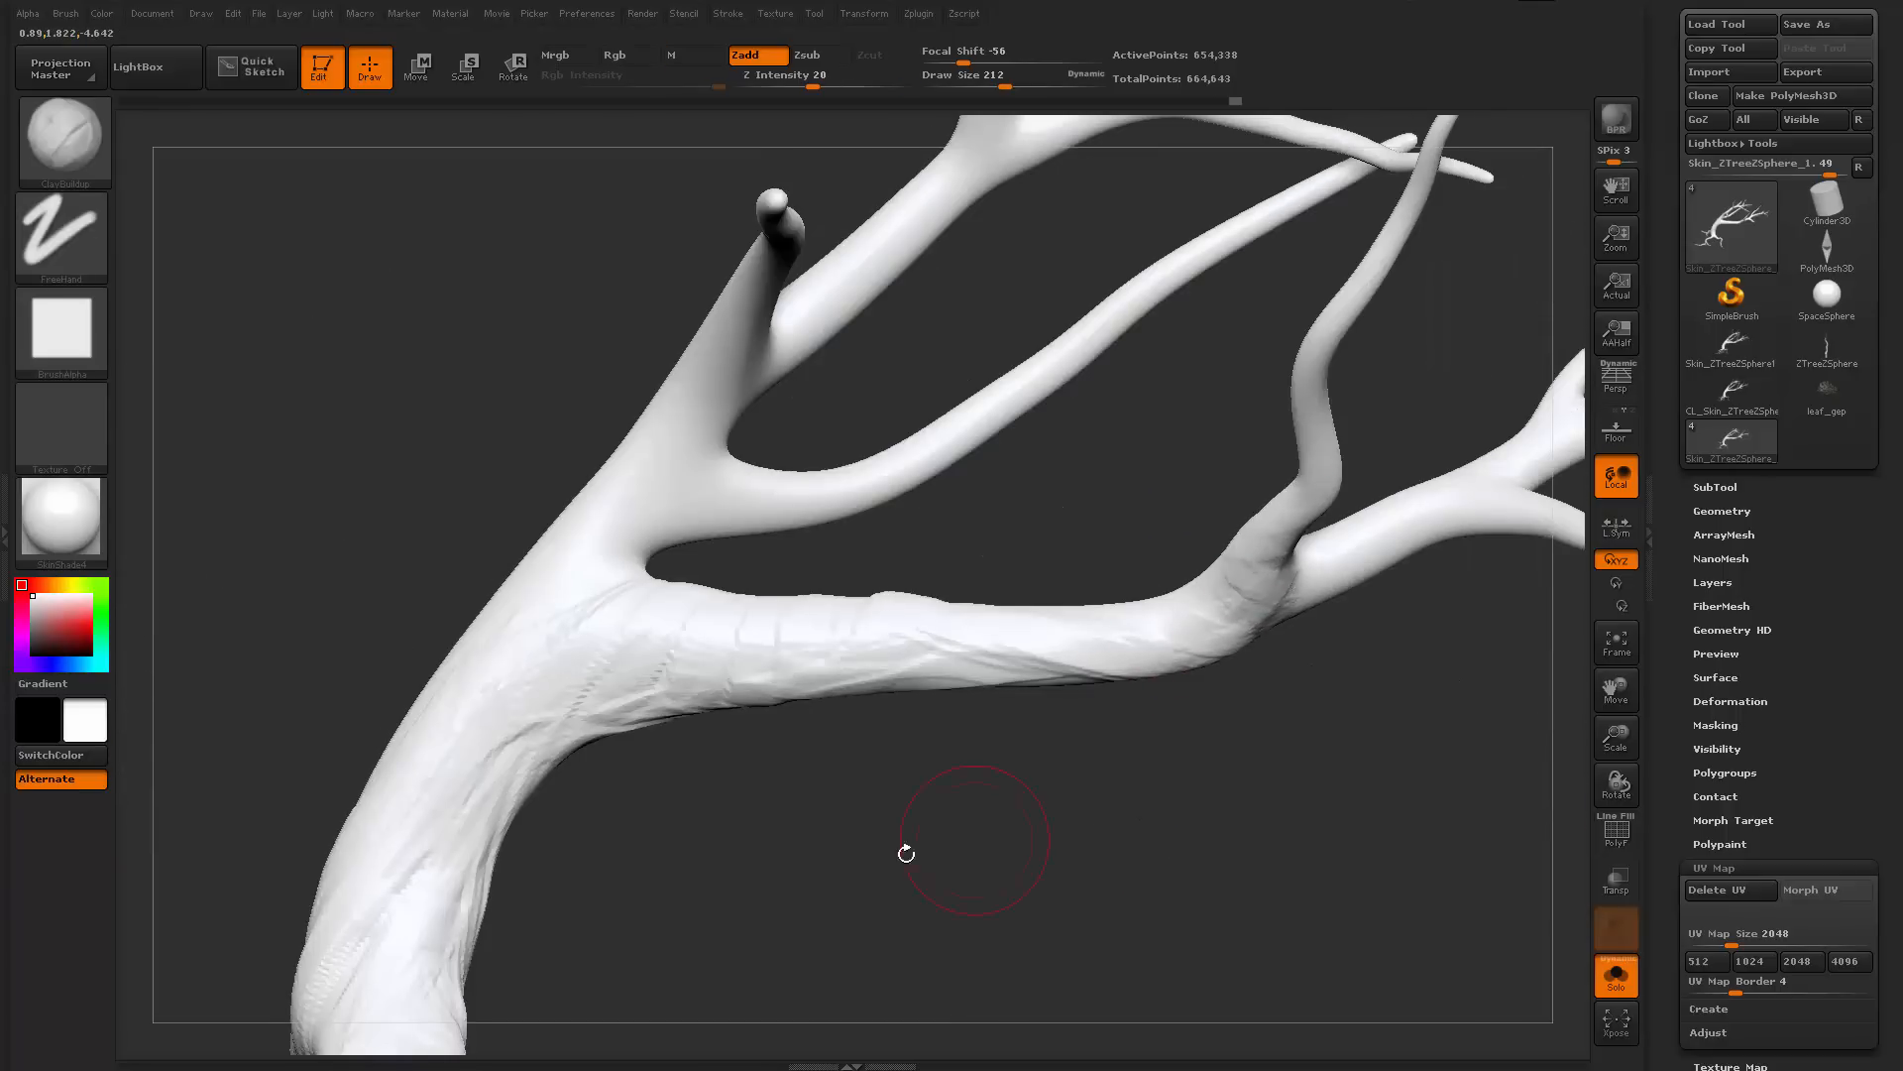
{"action": "left_click_drag", "start_coordinate": [906, 853], "coordinate": [1160, 809], "text": "alt"}
{"action": "left_click_drag", "start_coordinate": [838, 456], "coordinate": [1003, 645]}
{"action": "left_click_drag", "start_coordinate": [1313, 848], "coordinate": [1147, 659]}
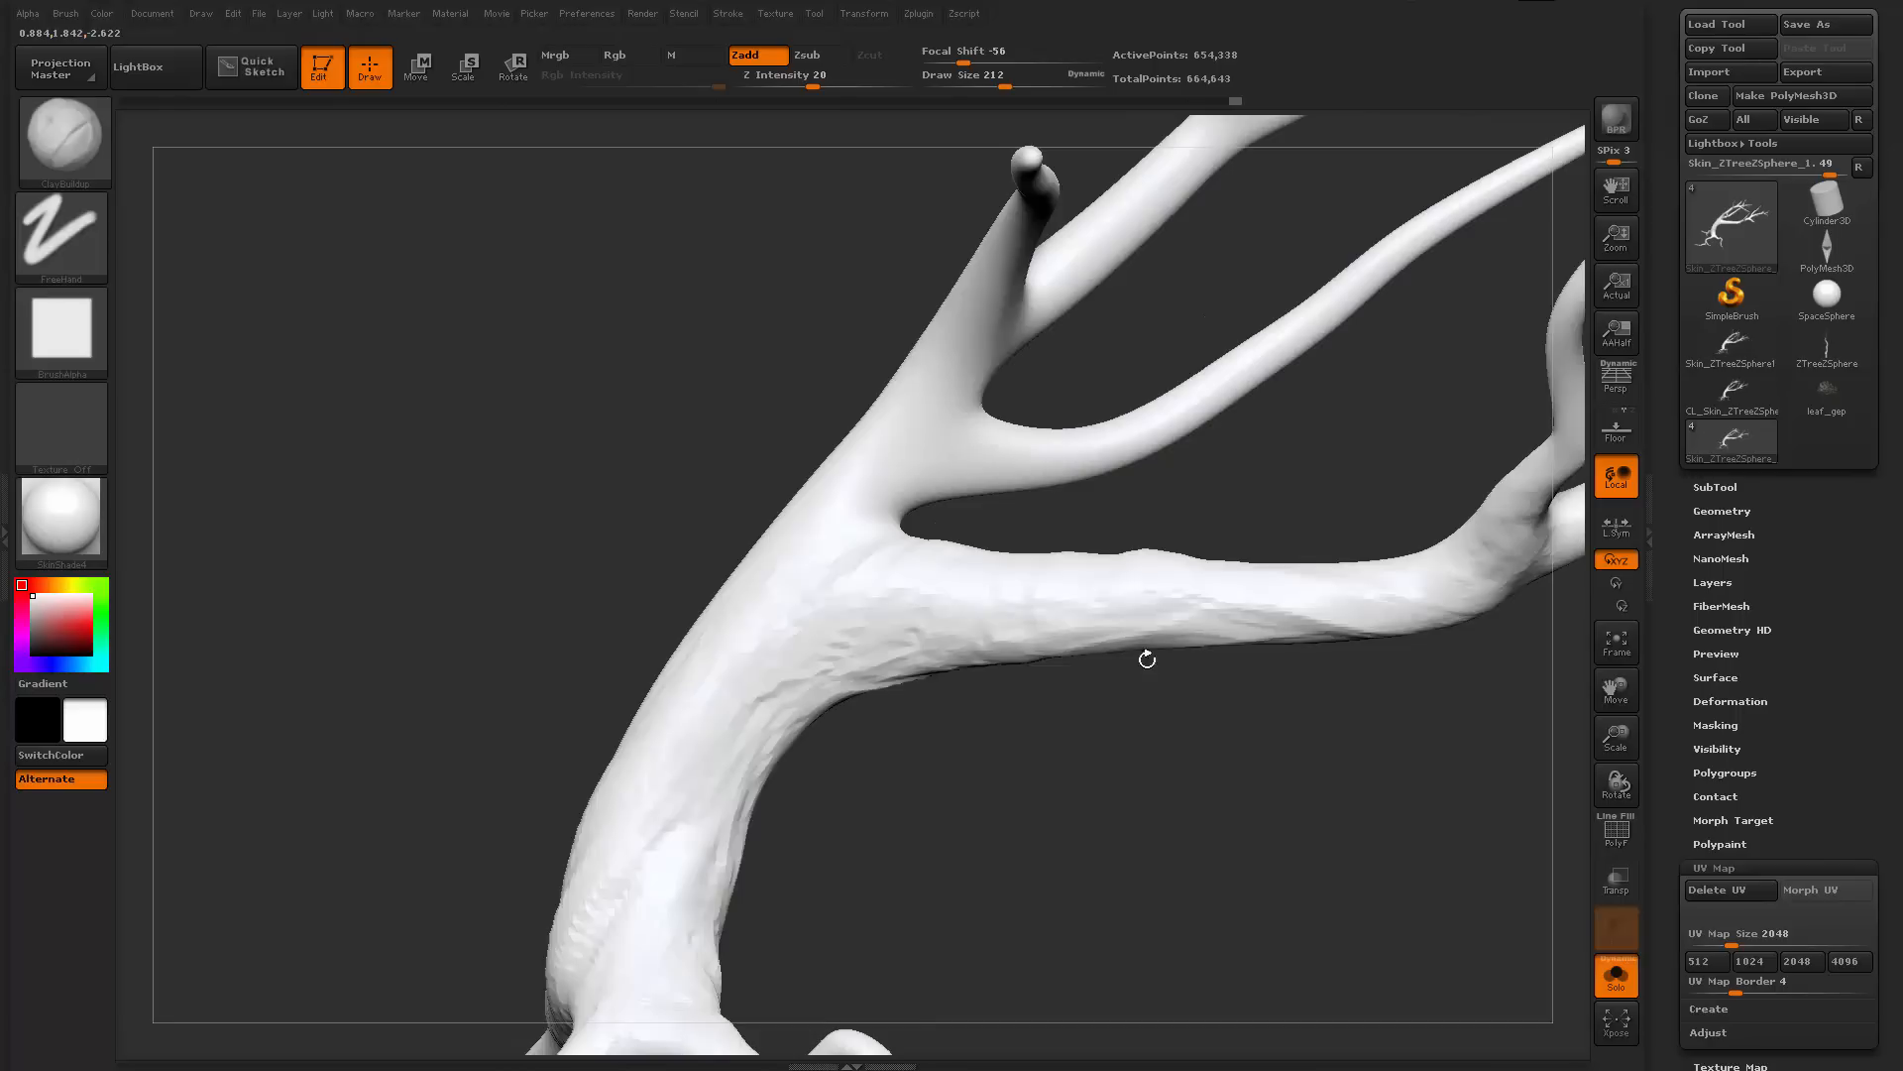
Adjust the crotch of the second branch with the Move brush, and add ClayBuildup strokes around the upper trunk fork
{"action": "key", "text": "b"}
{"action": "key", "text": "m"}
{"action": "key", "text": "v"}
{"action": "key", "text": "b"}
{"action": "key", "text": "c"}
{"action": "key", "text": "b"}
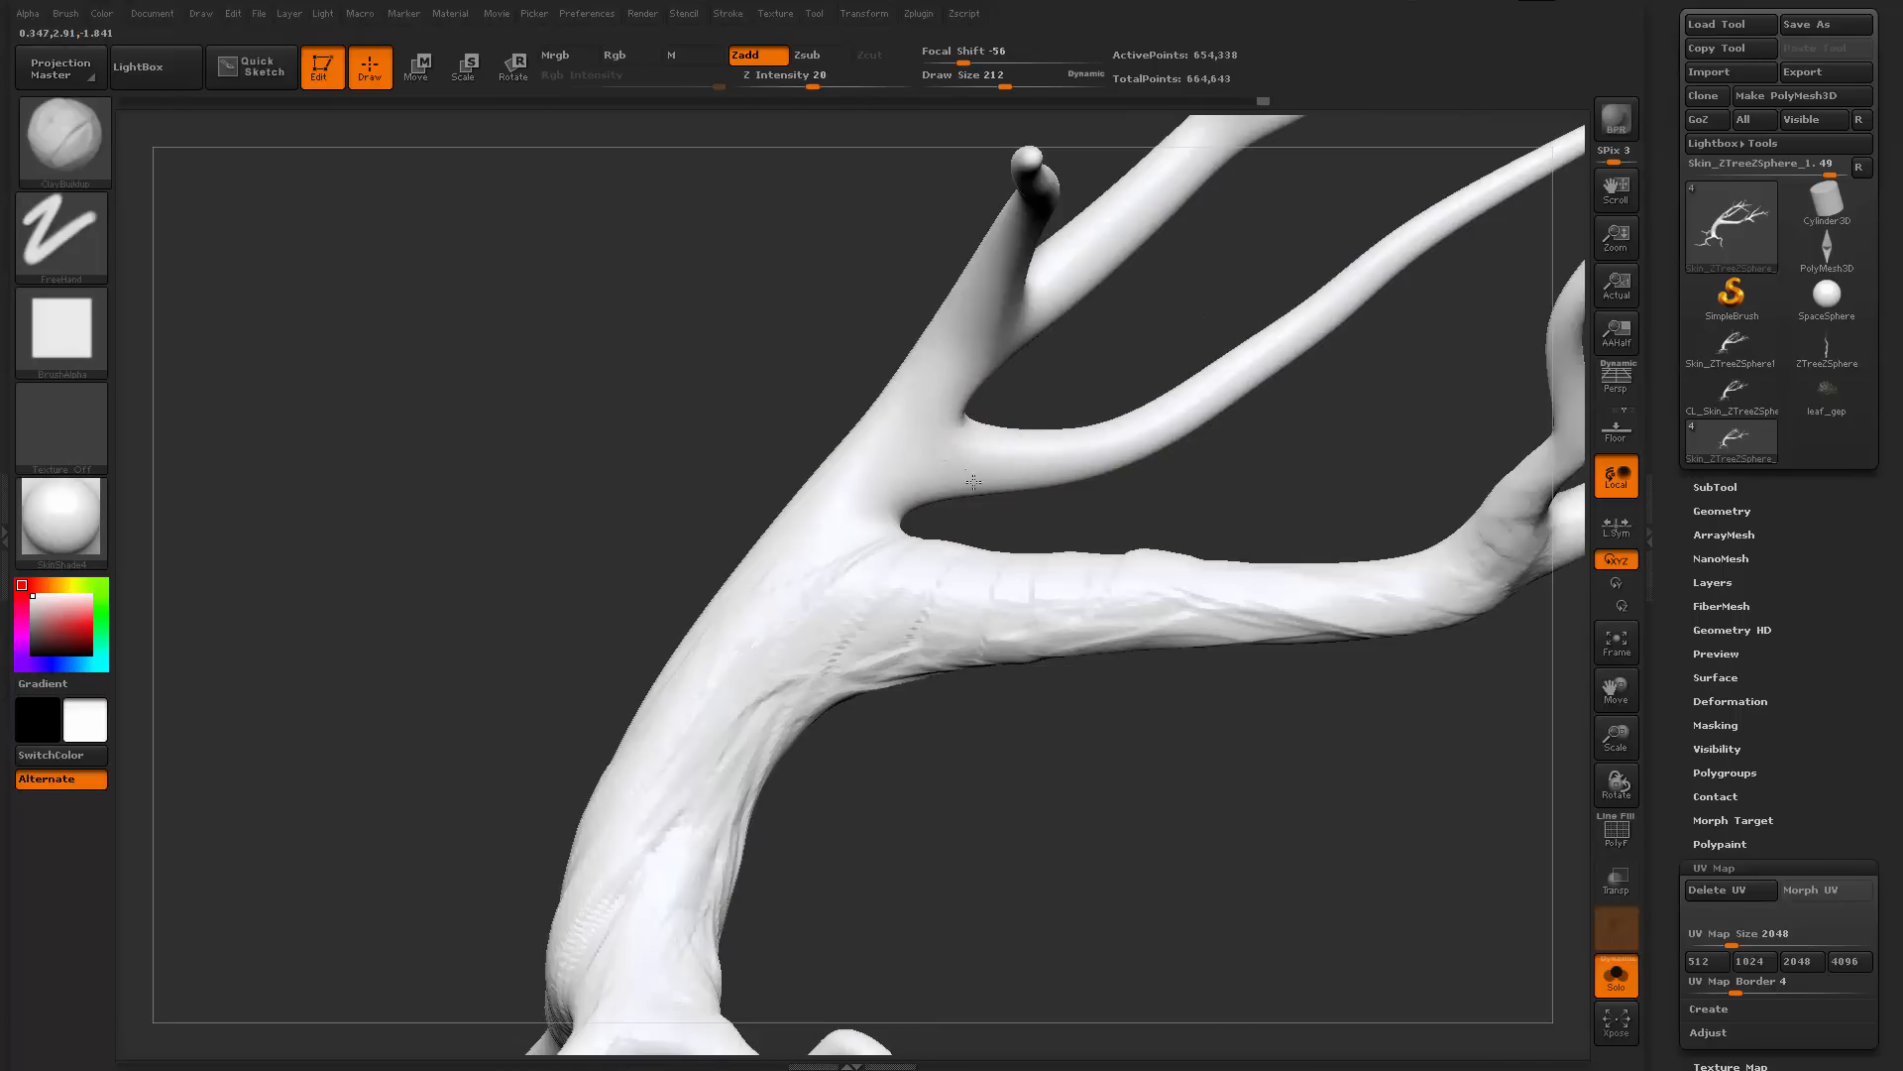
{"action": "left_click_drag", "start_coordinate": [948, 492], "coordinate": [1084, 428]}
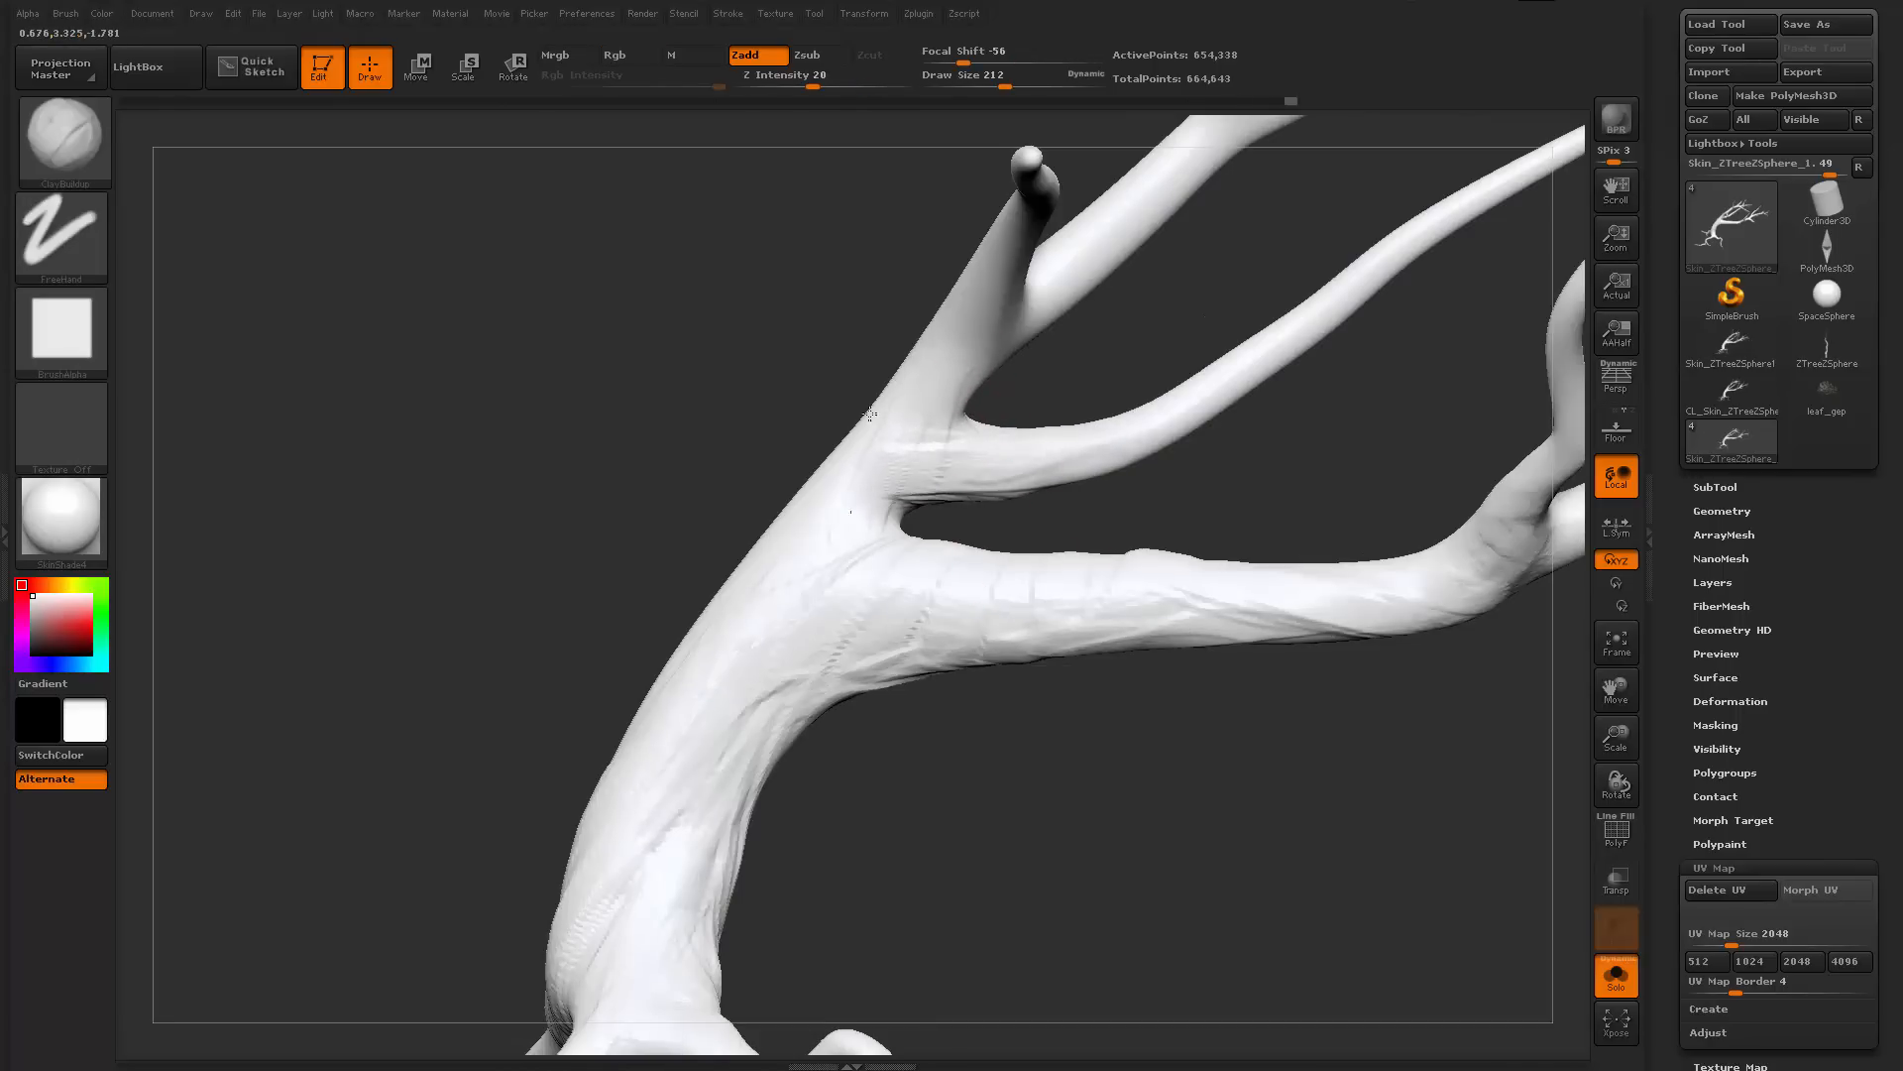
{"action": "left_click_drag", "start_coordinate": [897, 753], "coordinate": [998, 786]}
{"action": "mouse_move", "coordinate": [763, 594]}
{"action": "left_mouse_down"}
{"action": "mouse_move", "coordinate": [843, 516]}
{"action": "mouse_move", "coordinate": [773, 561]}
{"action": "left_mouse_up"}
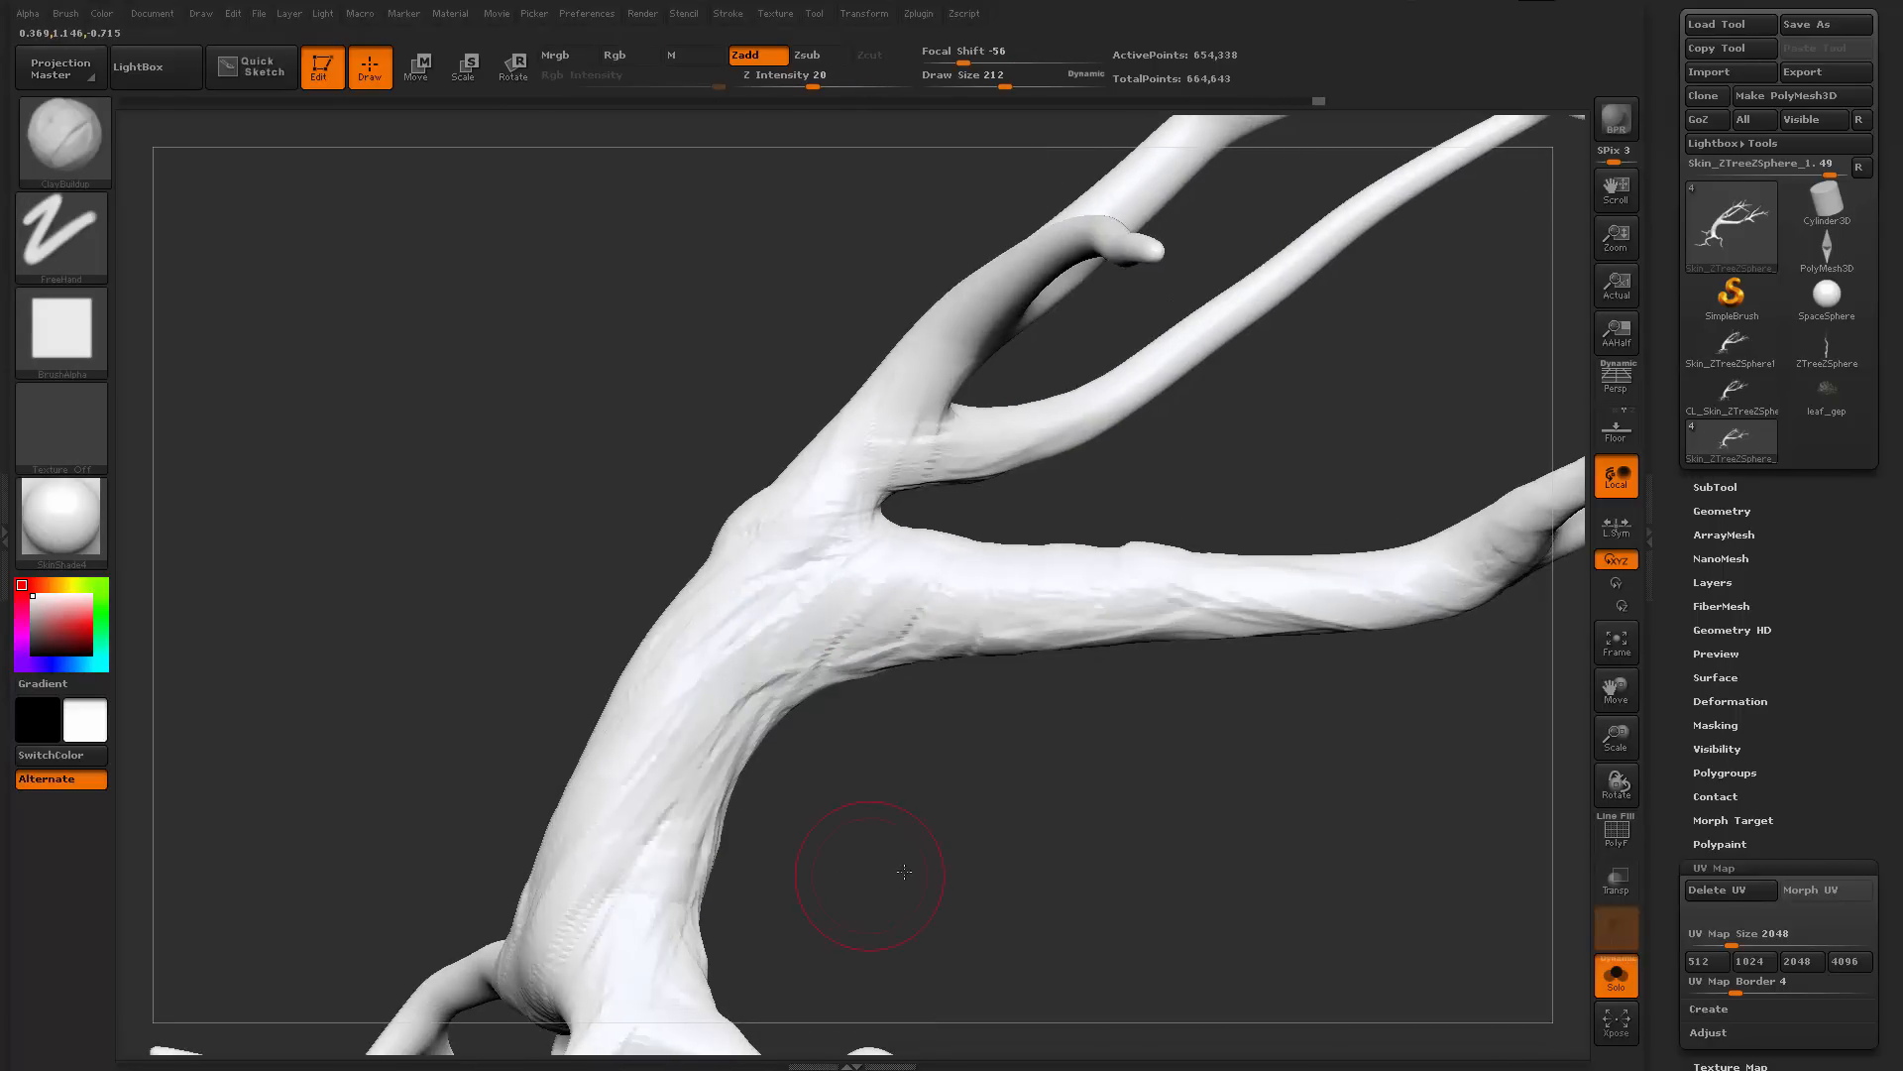
Sculpt long twisting ClayBuildup bark strokes down the back side of the trunk
{"action": "mouse_move", "coordinate": [904, 871]}
{"action": "left_mouse_down"}
{"action": "mouse_move", "coordinate": [1016, 786]}
{"action": "mouse_move", "coordinate": [1041, 790]}
{"action": "left_mouse_up"}
{"action": "mouse_move", "coordinate": [659, 585]}
{"action": "left_mouse_down"}
{"action": "mouse_move", "coordinate": [877, 713]}
{"action": "mouse_move", "coordinate": [951, 878]}
{"action": "left_mouse_up"}
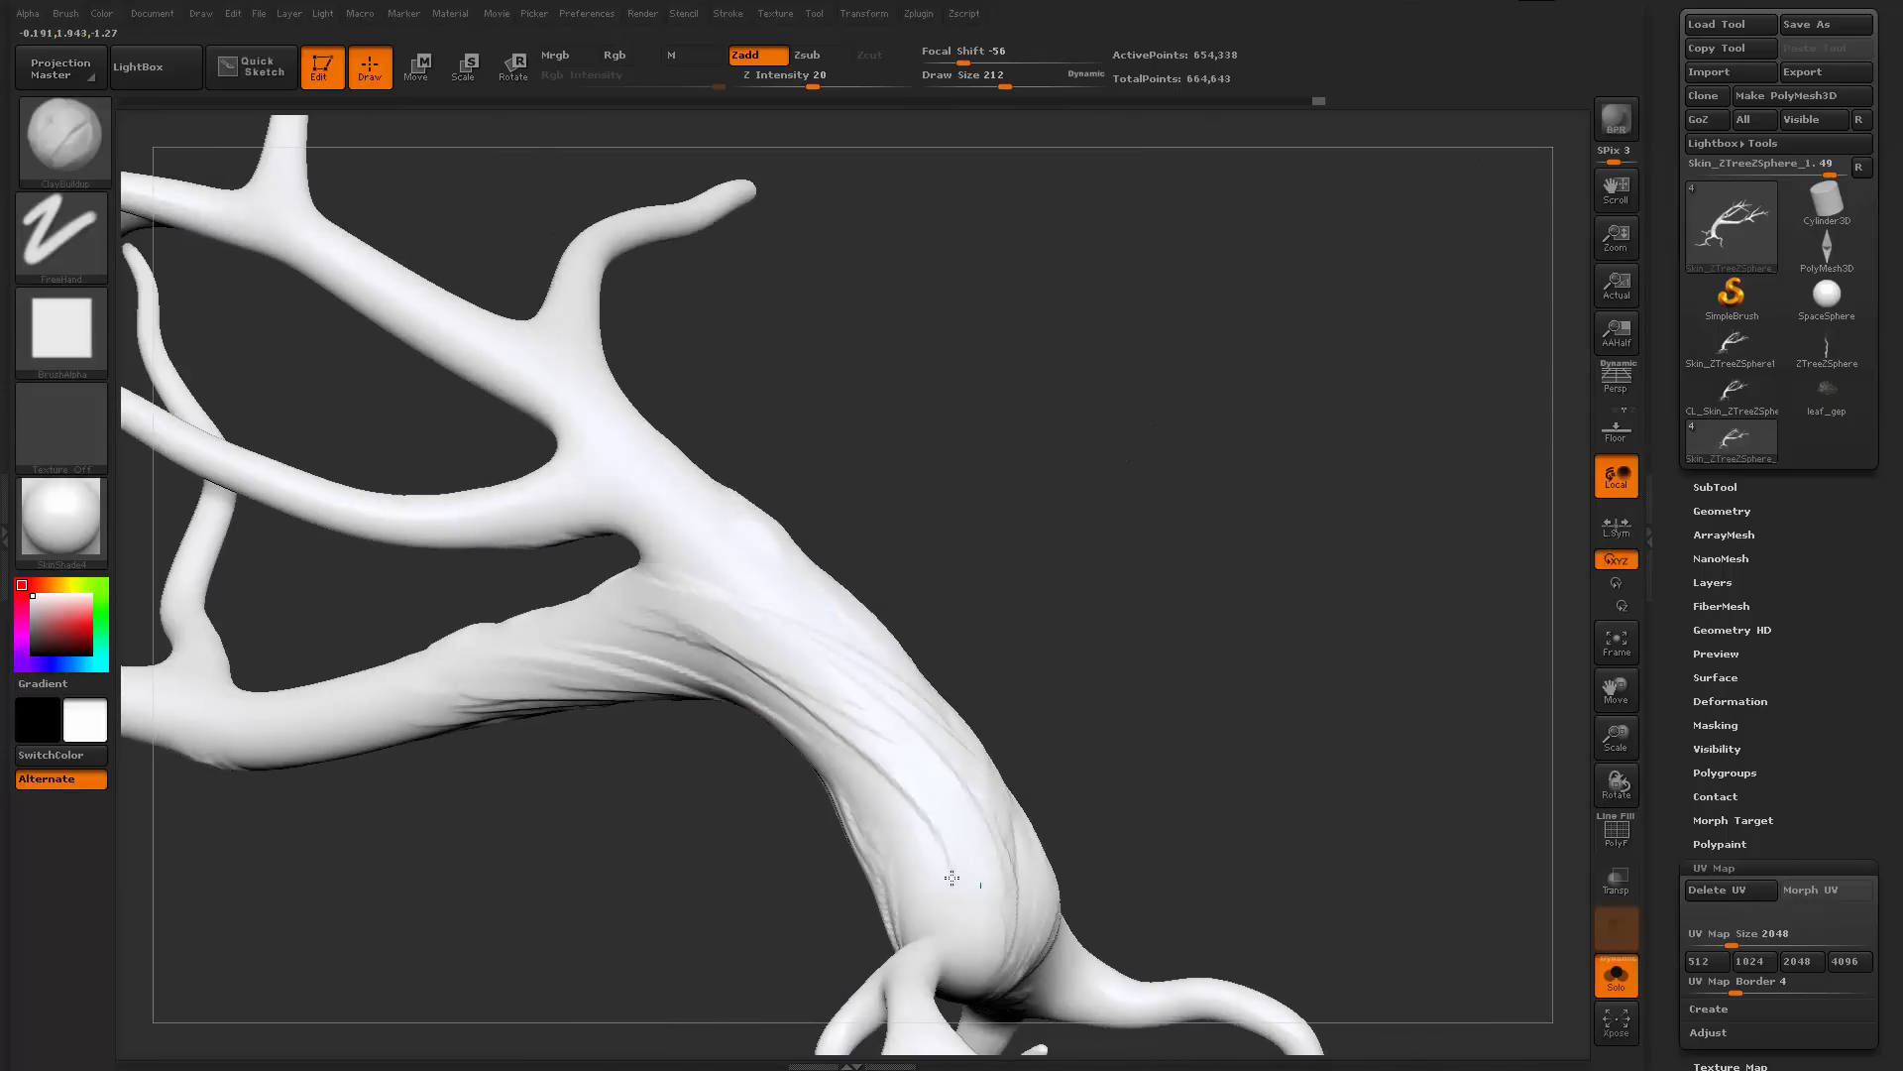
{"action": "left_click_drag", "start_coordinate": [805, 709], "coordinate": [897, 927]}
{"action": "mouse_move", "coordinate": [1105, 783]}
{"action": "left_mouse_down"}
{"action": "mouse_move", "coordinate": [1168, 765]}
{"action": "mouse_move", "coordinate": [1102, 298]}
{"action": "left_mouse_up"}
{"action": "left_click_drag", "start_coordinate": [1084, 569], "coordinate": [1001, 625]}
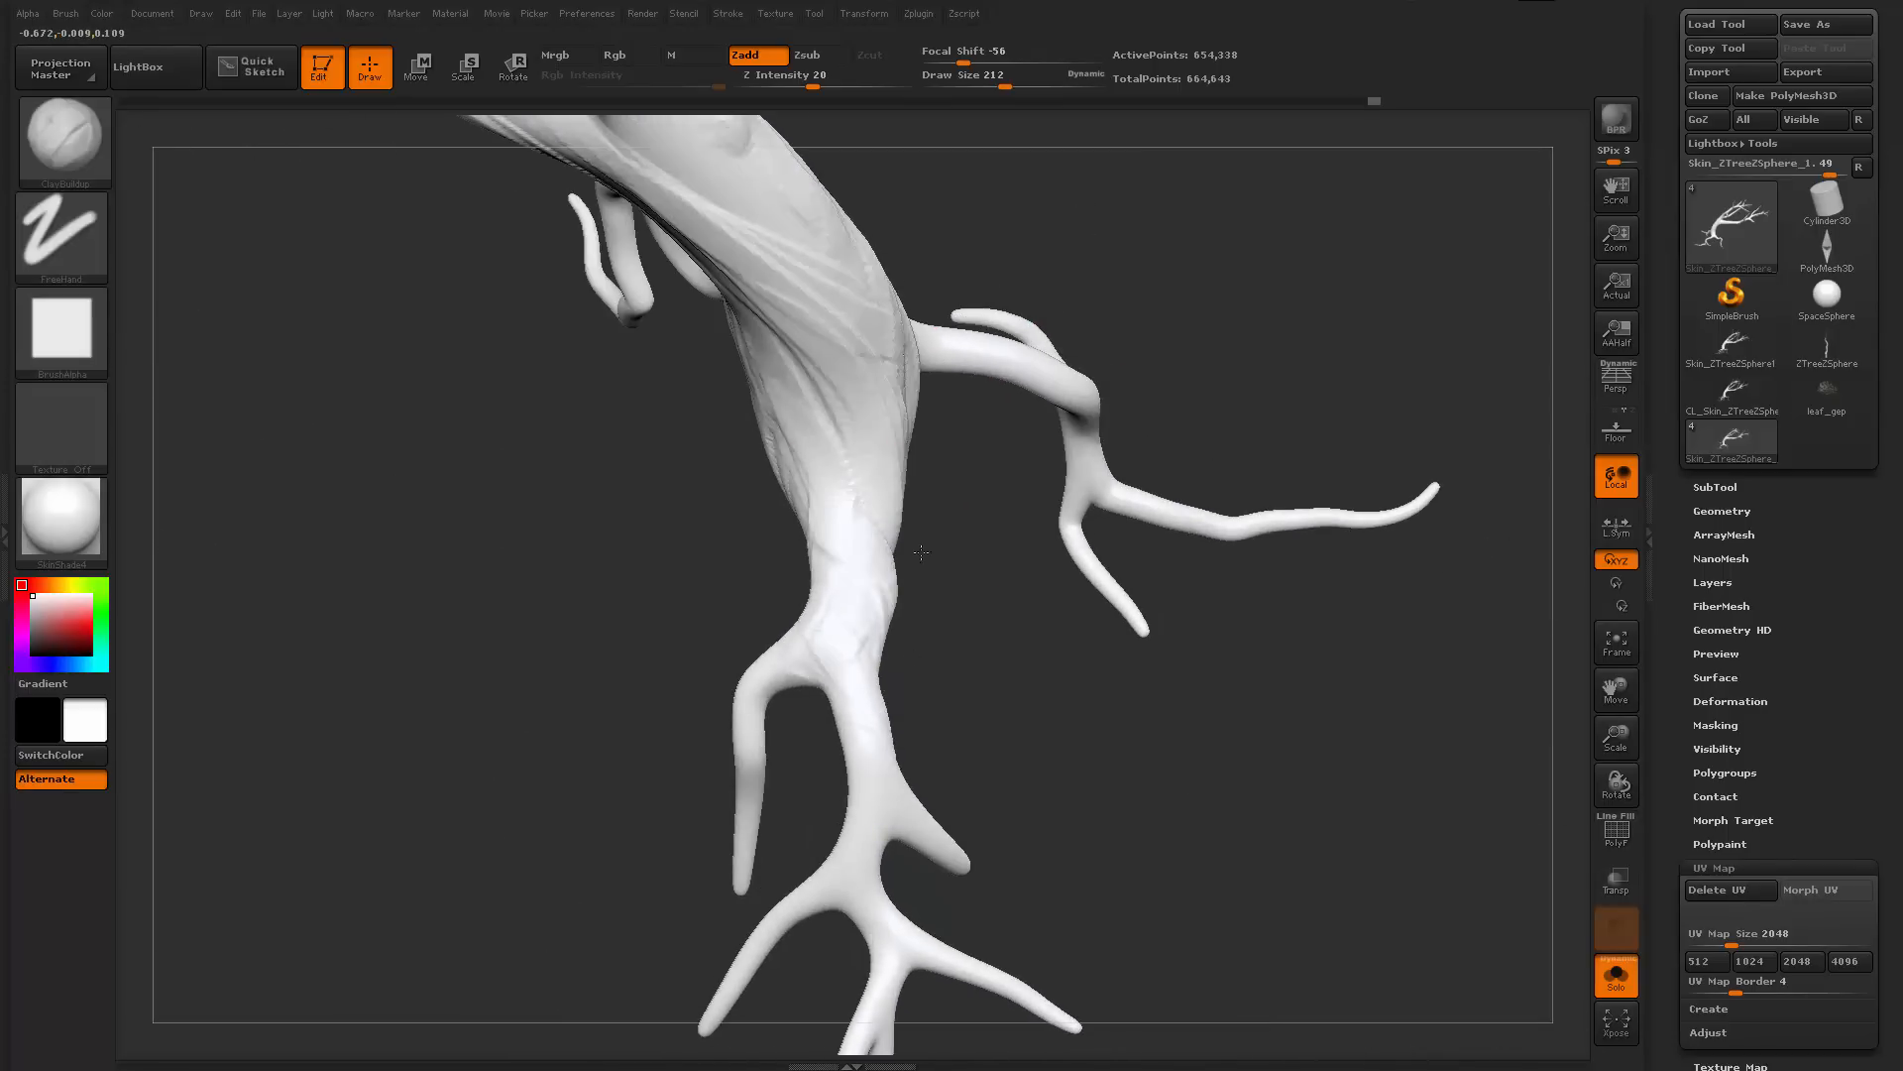
Add ClayBuildup strokes to the base of the trunk where the rear root emerges
{"action": "left_click_drag", "start_coordinate": [854, 485], "coordinate": [917, 585]}
{"action": "mouse_move", "coordinate": [942, 587]}
{"action": "left_mouse_down"}
{"action": "mouse_move", "coordinate": [1080, 540]}
{"action": "mouse_move", "coordinate": [1036, 525]}
{"action": "left_mouse_up"}
{"action": "left_click_drag", "start_coordinate": [832, 426], "coordinate": [952, 471]}
{"action": "mouse_move", "coordinate": [842, 411]}
{"action": "left_mouse_down"}
{"action": "mouse_move", "coordinate": [1028, 447]}
{"action": "mouse_move", "coordinate": [881, 626]}
{"action": "mouse_move", "coordinate": [793, 654]}
{"action": "left_mouse_up"}
Switch the material to BasicMaterial and turn off Polypaint Colorize for the trunk mesh
{"action": "left_click_drag", "start_coordinate": [1006, 601], "coordinate": [367, 508]}
{"action": "left_click", "coordinate": [74, 511]}
{"action": "left_click", "coordinate": [283, 844]}
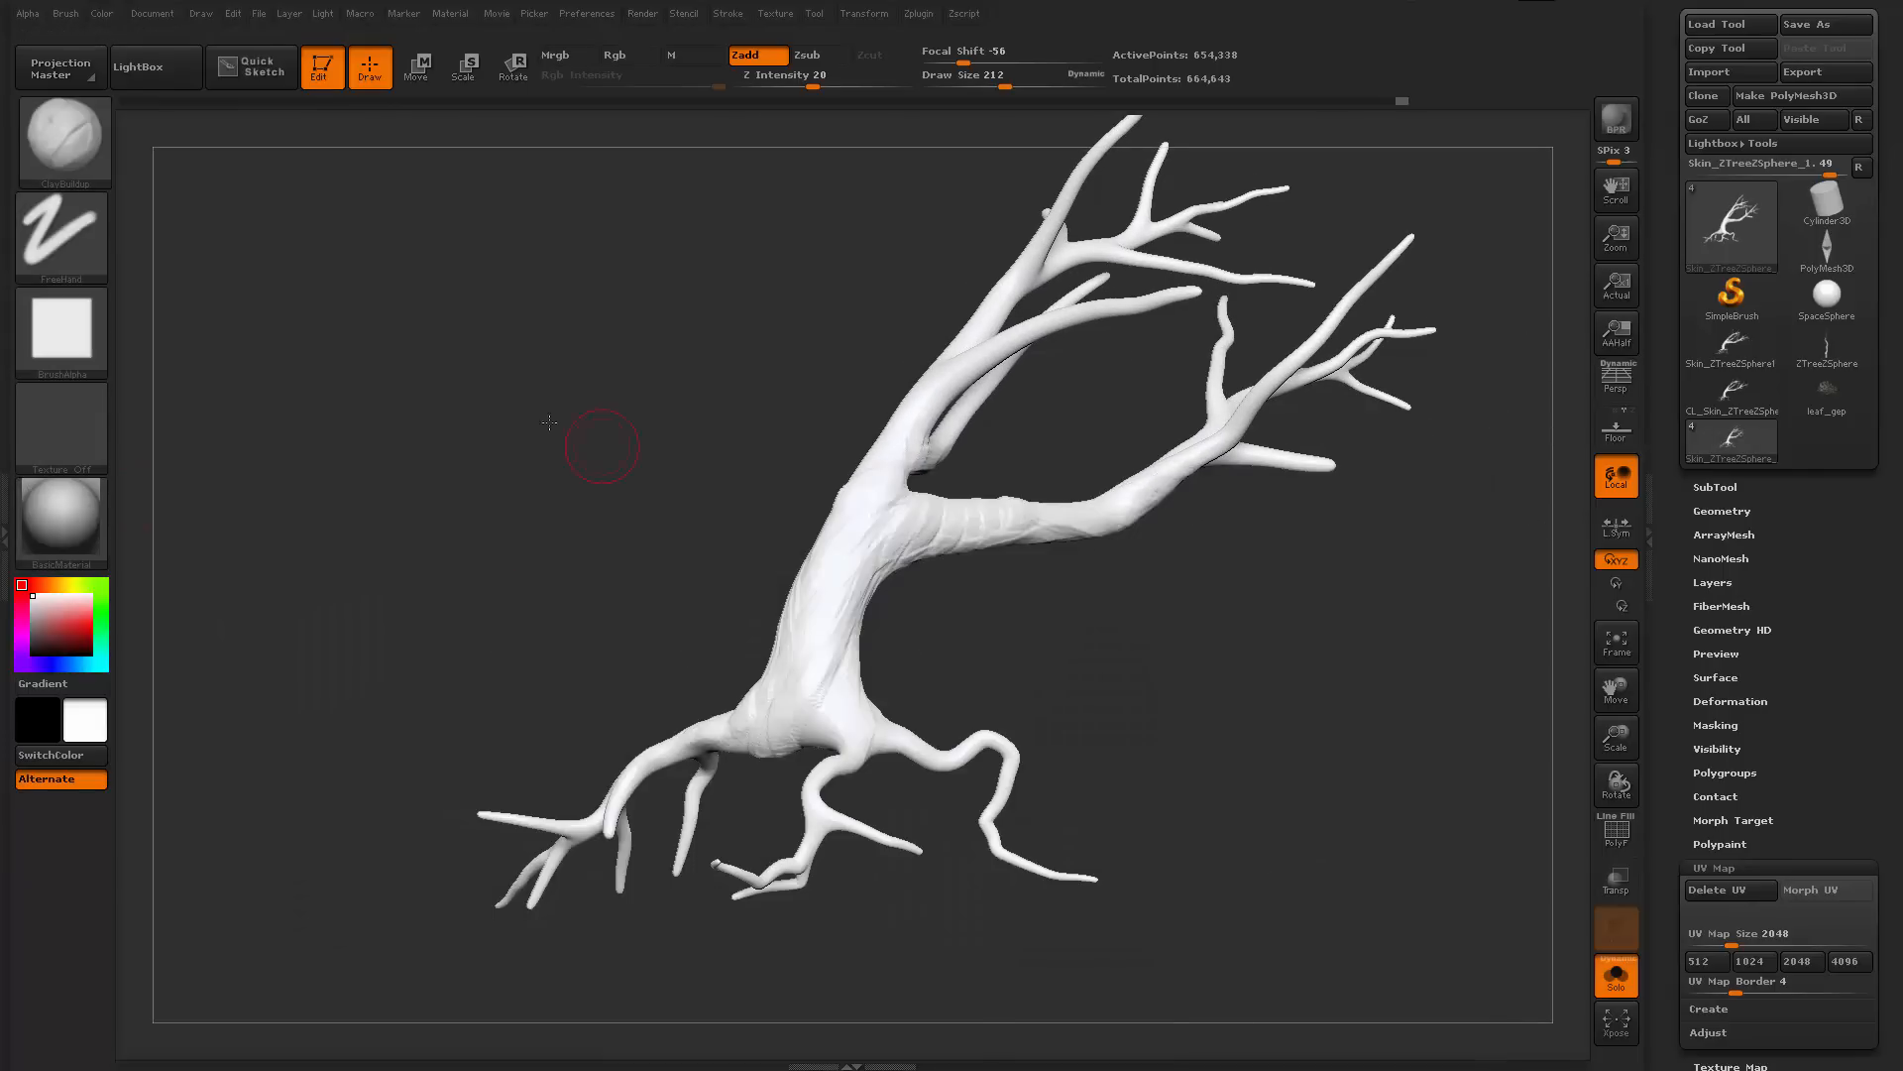
{"action": "left_click_drag", "start_coordinate": [603, 459], "coordinate": [466, 376], "text": "alt"}
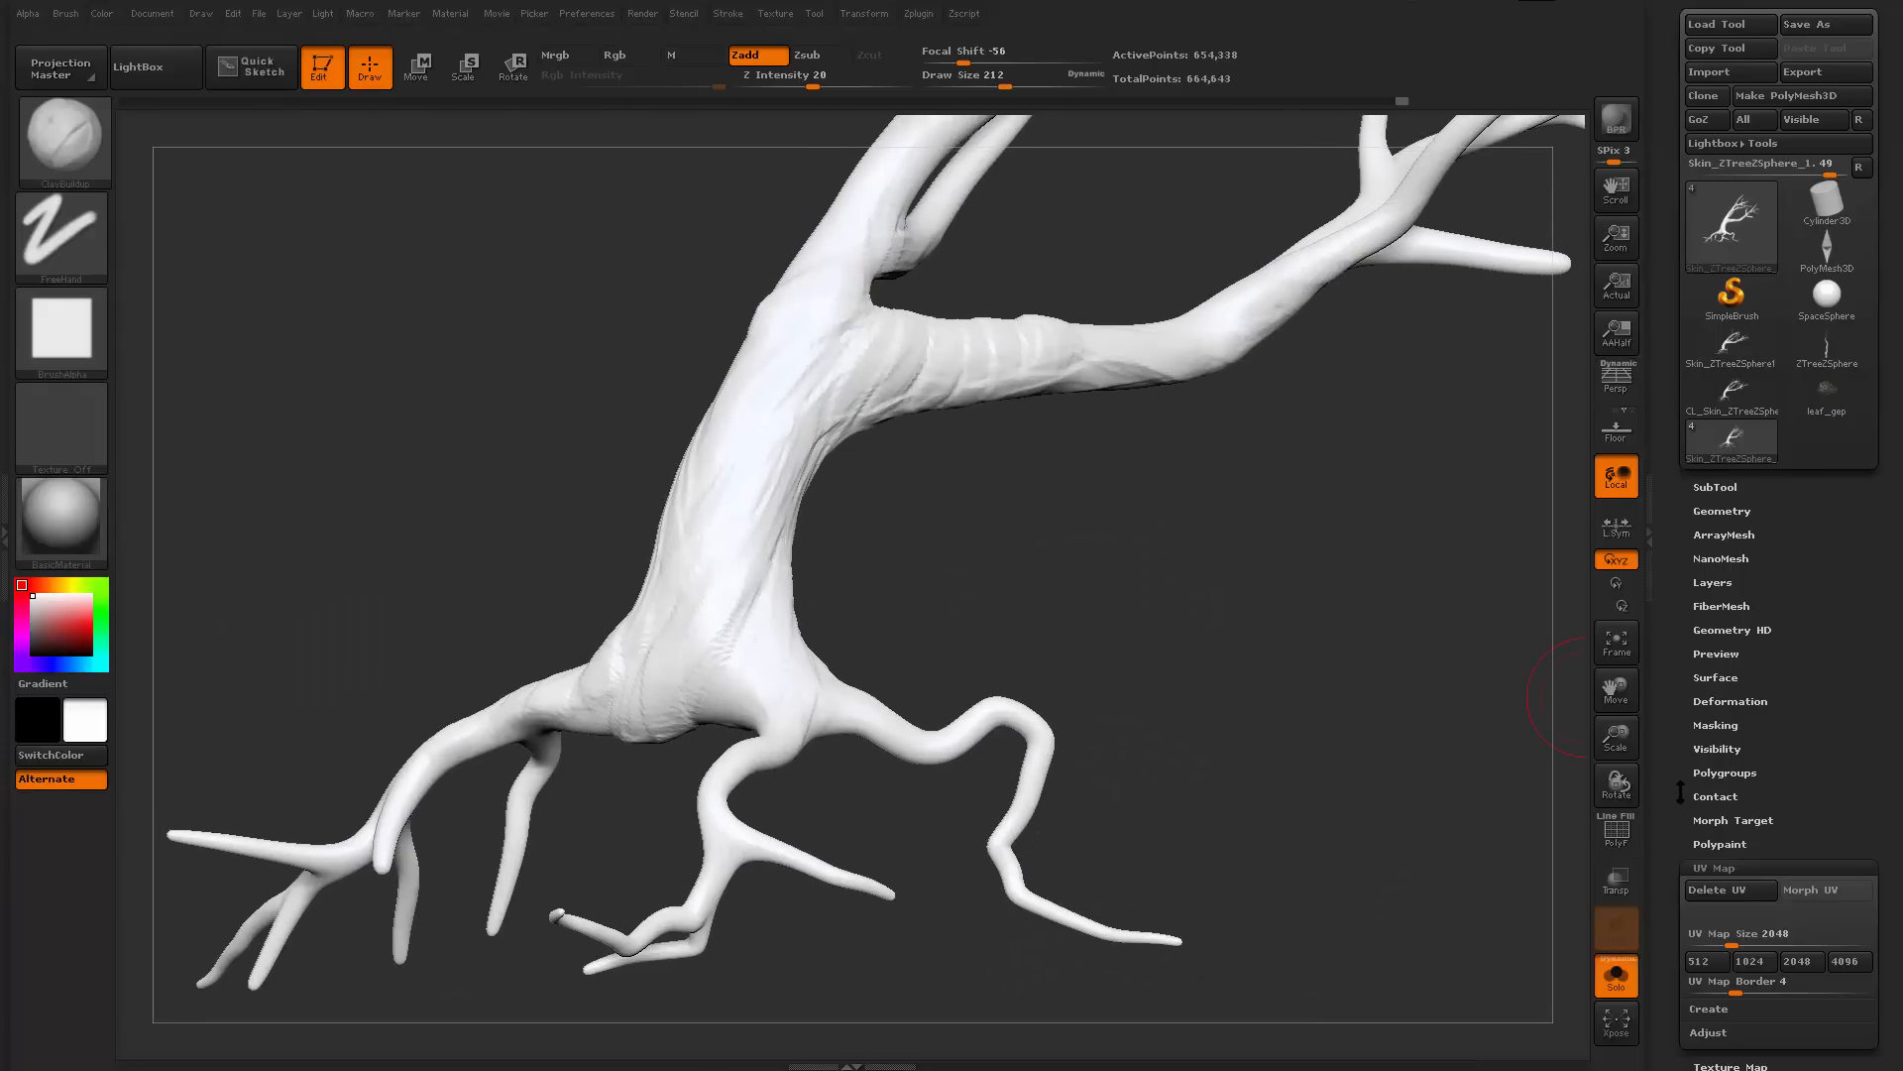
{"action": "left_click_drag", "start_coordinate": [1679, 792], "coordinate": [1678, 642]}
{"action": "left_click", "coordinate": [1737, 511]}
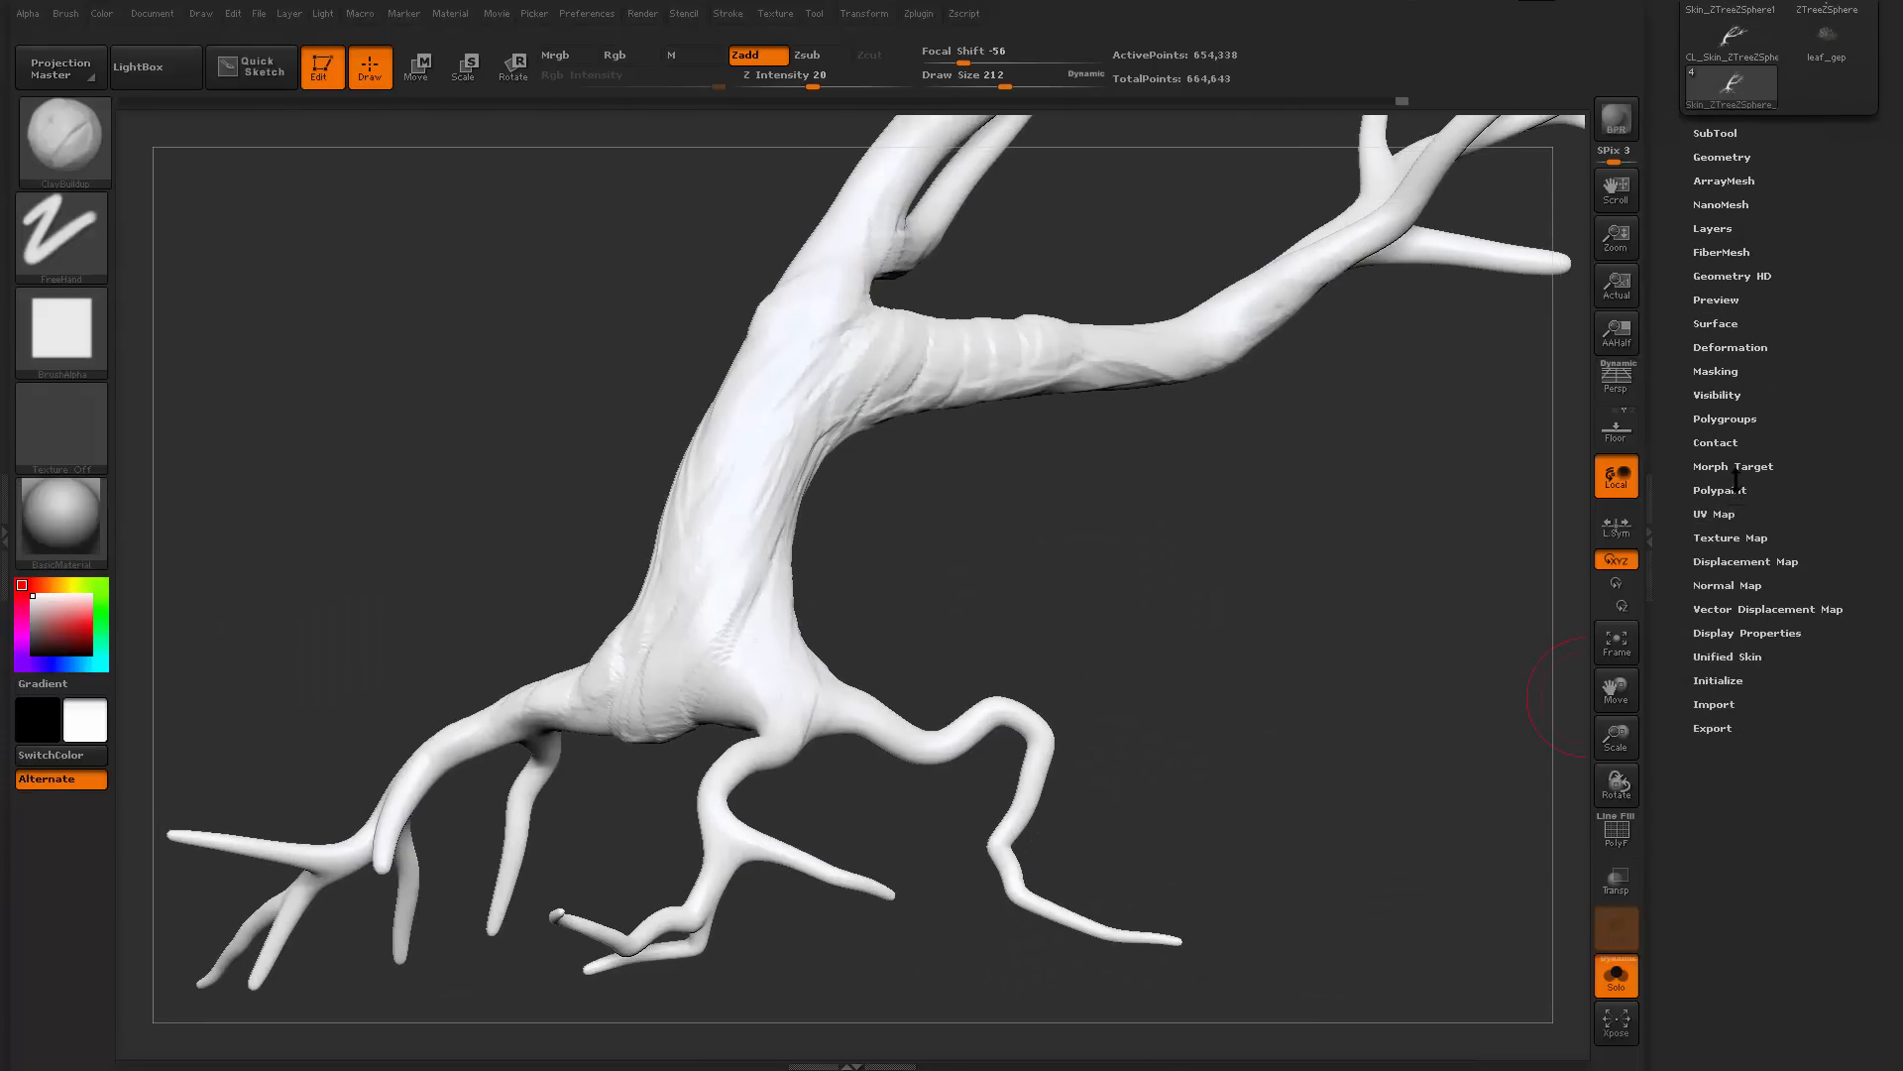
{"action": "left_click", "coordinate": [1741, 493]}
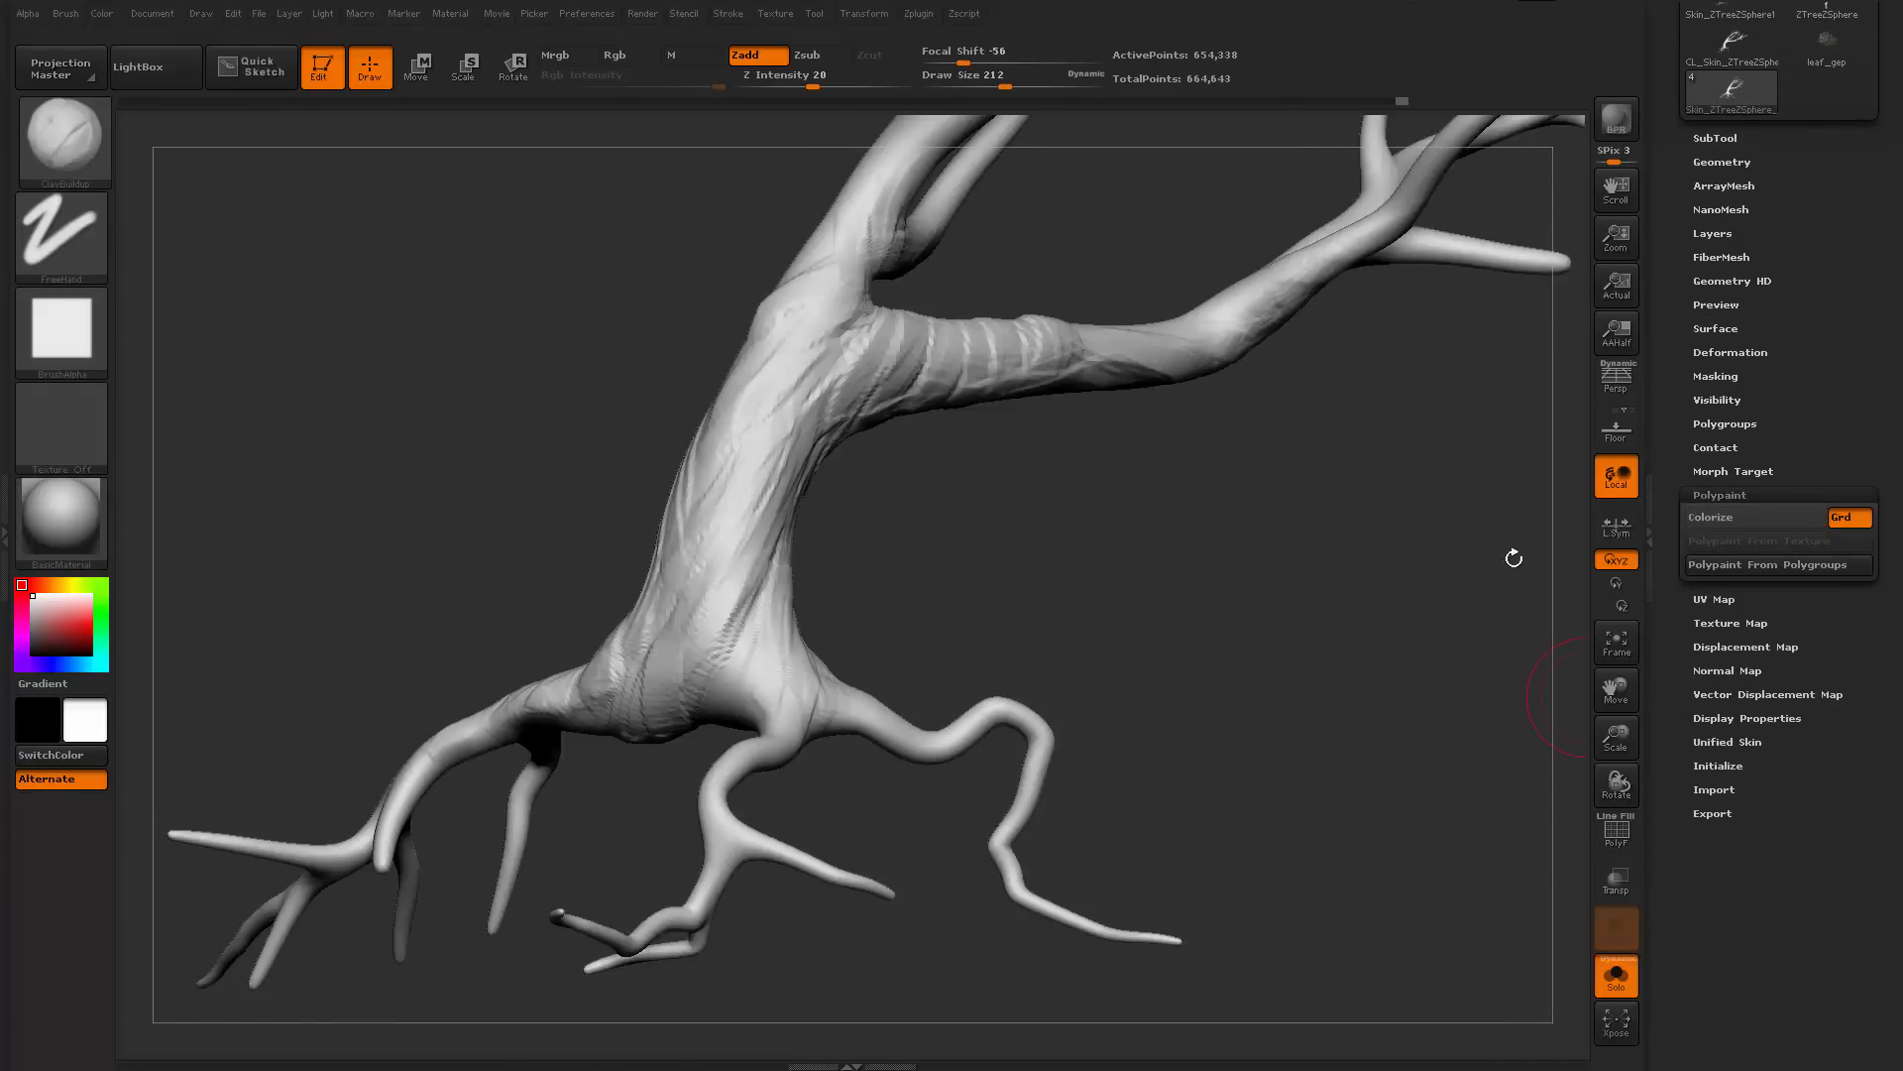
Build up more ClayBuildup bark strokes along the front of the lower trunk above the roots
{"action": "mouse_move", "coordinate": [1061, 532]}
{"action": "left_mouse_down", "text": "alt"}
{"action": "mouse_move", "coordinate": [1068, 604]}
{"action": "mouse_move", "coordinate": [799, 680]}
{"action": "mouse_move", "coordinate": [787, 658]}
{"action": "left_mouse_up", "text": "alt"}
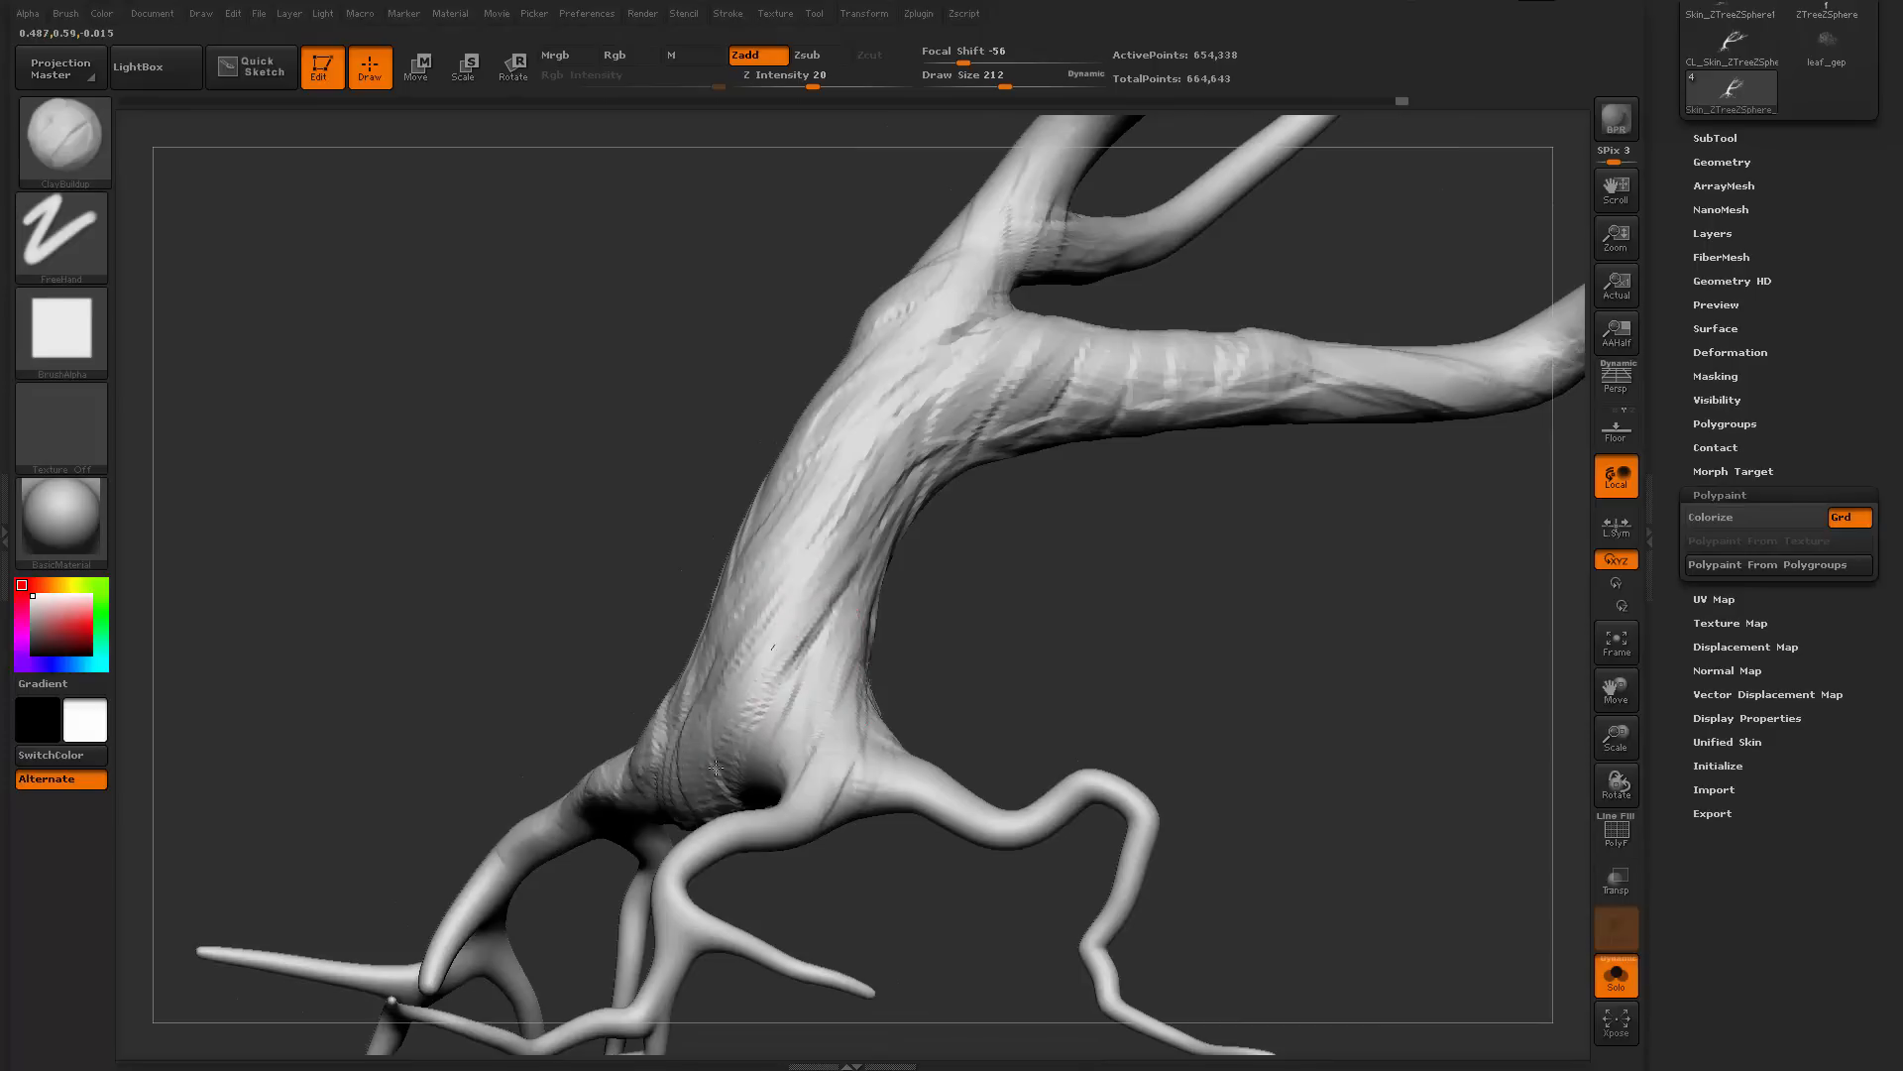
{"action": "left_click_drag", "start_coordinate": [716, 766], "coordinate": [840, 514]}
{"action": "mouse_move", "coordinate": [939, 601]}
{"action": "left_mouse_down", "text": "alt"}
{"action": "mouse_move", "coordinate": [935, 688]}
{"action": "mouse_move", "coordinate": [981, 666]}
{"action": "left_mouse_up", "text": "alt"}
{"action": "left_click_drag", "start_coordinate": [819, 641], "coordinate": [896, 494]}
Form an oval knot hollow midway up the trunk with the Dam_Standard brush and ClayBuildup at draw size 145
{"action": "key", "text": "b"}
{"action": "key", "text": "d"}
{"action": "key", "text": "s"}
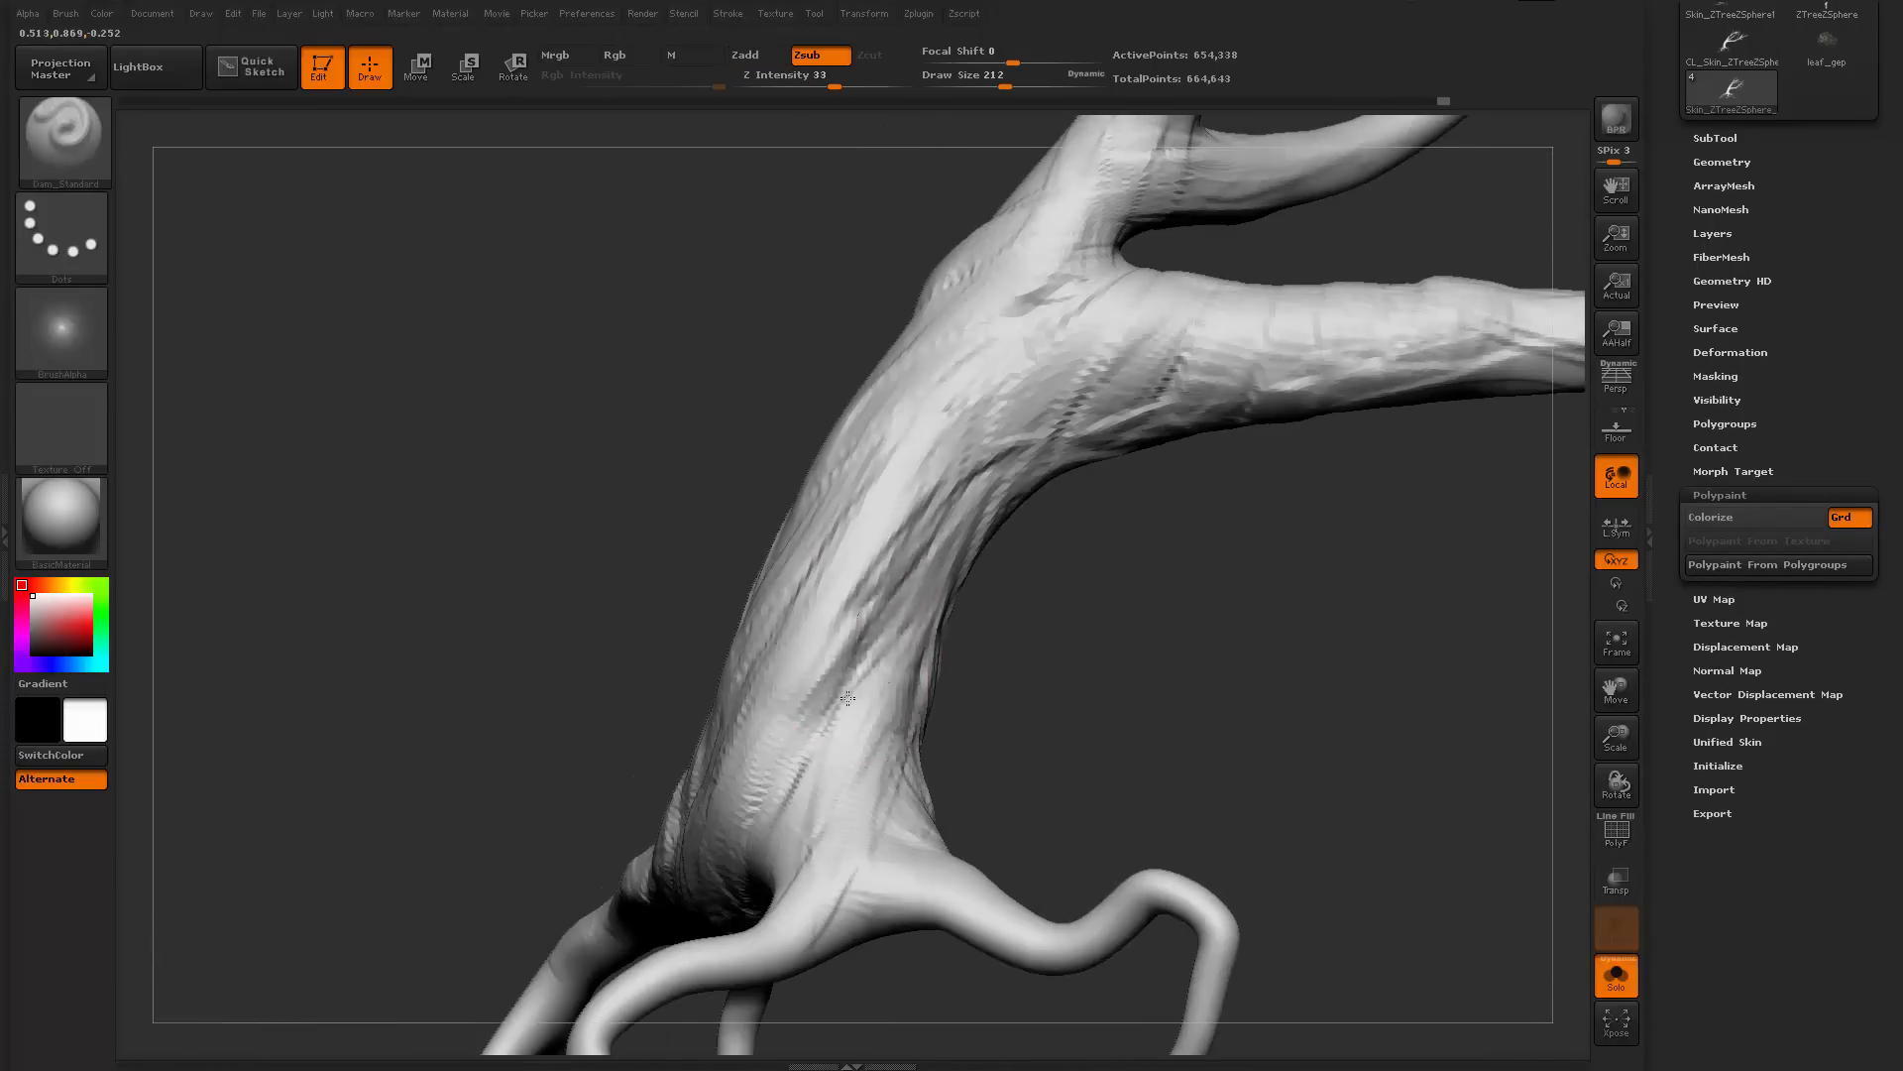
{"action": "key", "text": "b"}
{"action": "key", "text": "c"}
{"action": "key", "text": "b"}
{"action": "left_click_drag", "start_coordinate": [981, 657], "coordinate": [878, 623]}
{"action": "key", "text": "s"}
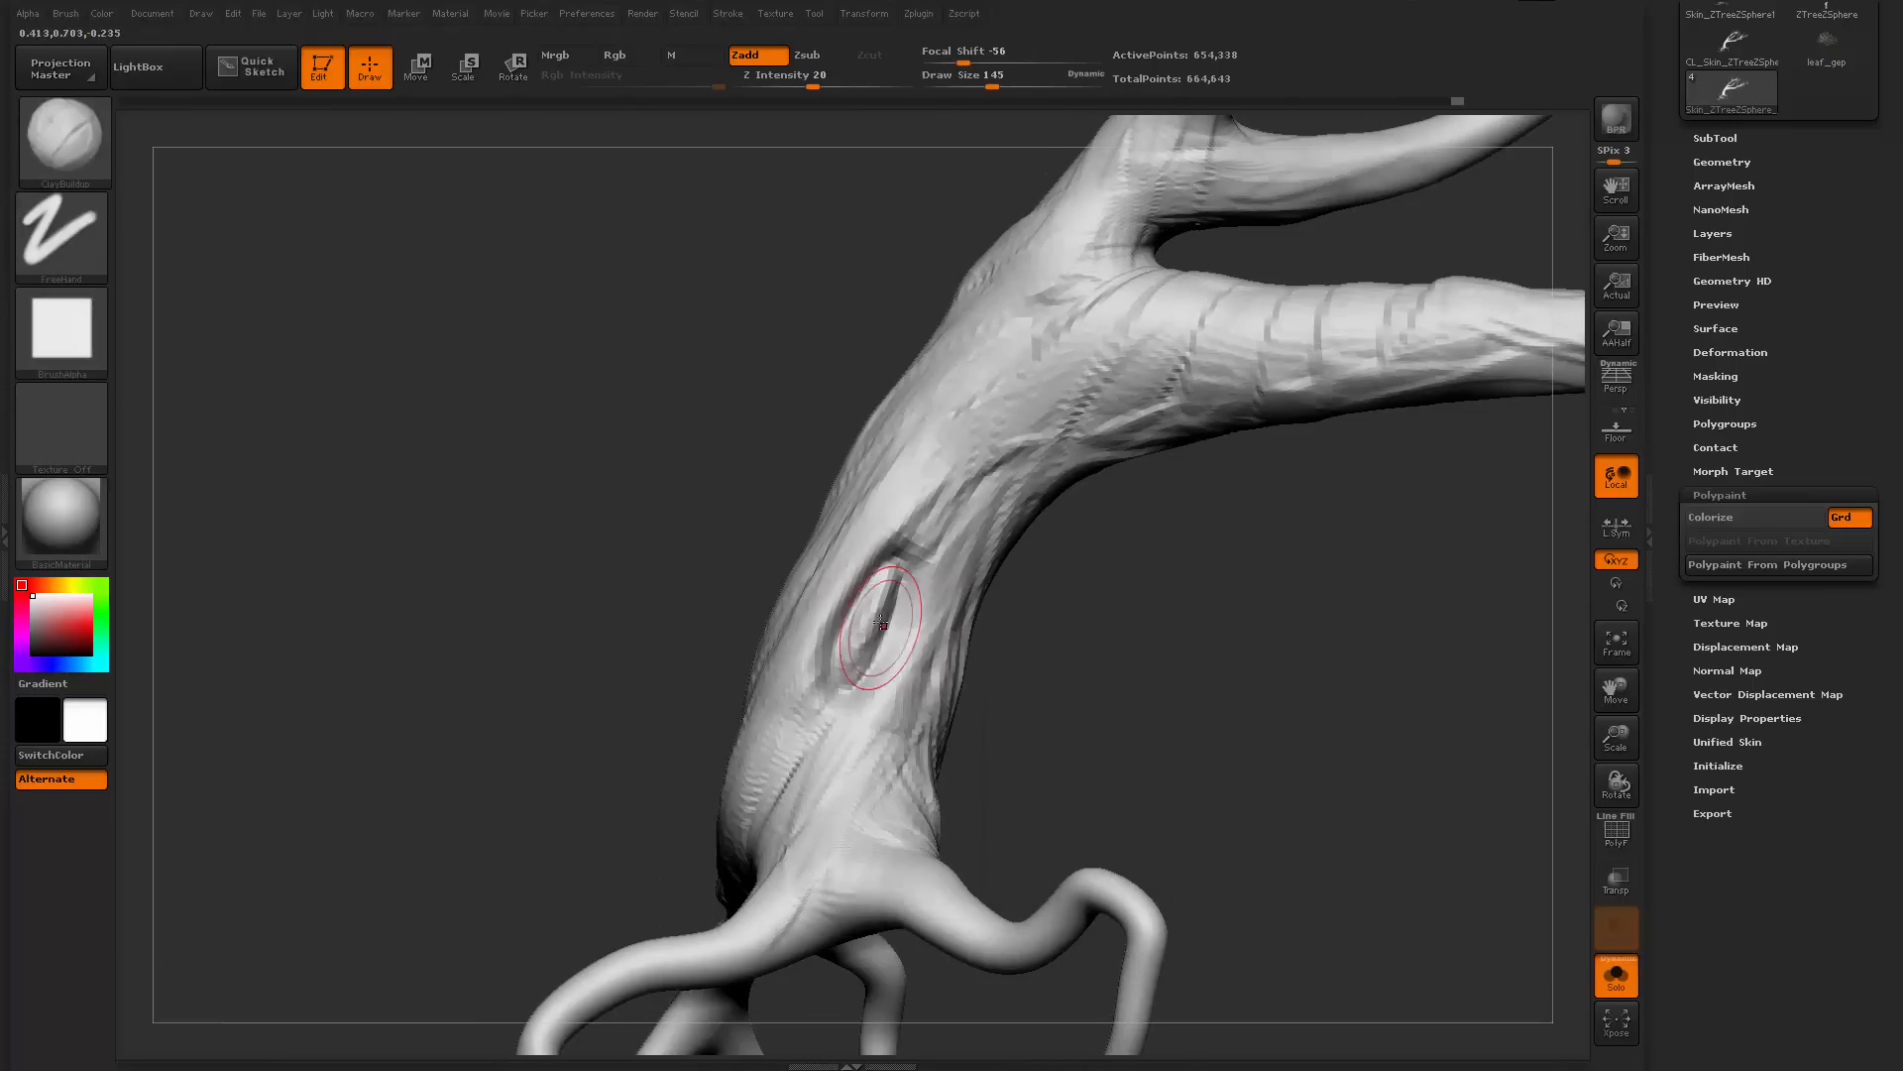
{"action": "left_click_drag", "start_coordinate": [1118, 641], "coordinate": [1201, 647]}
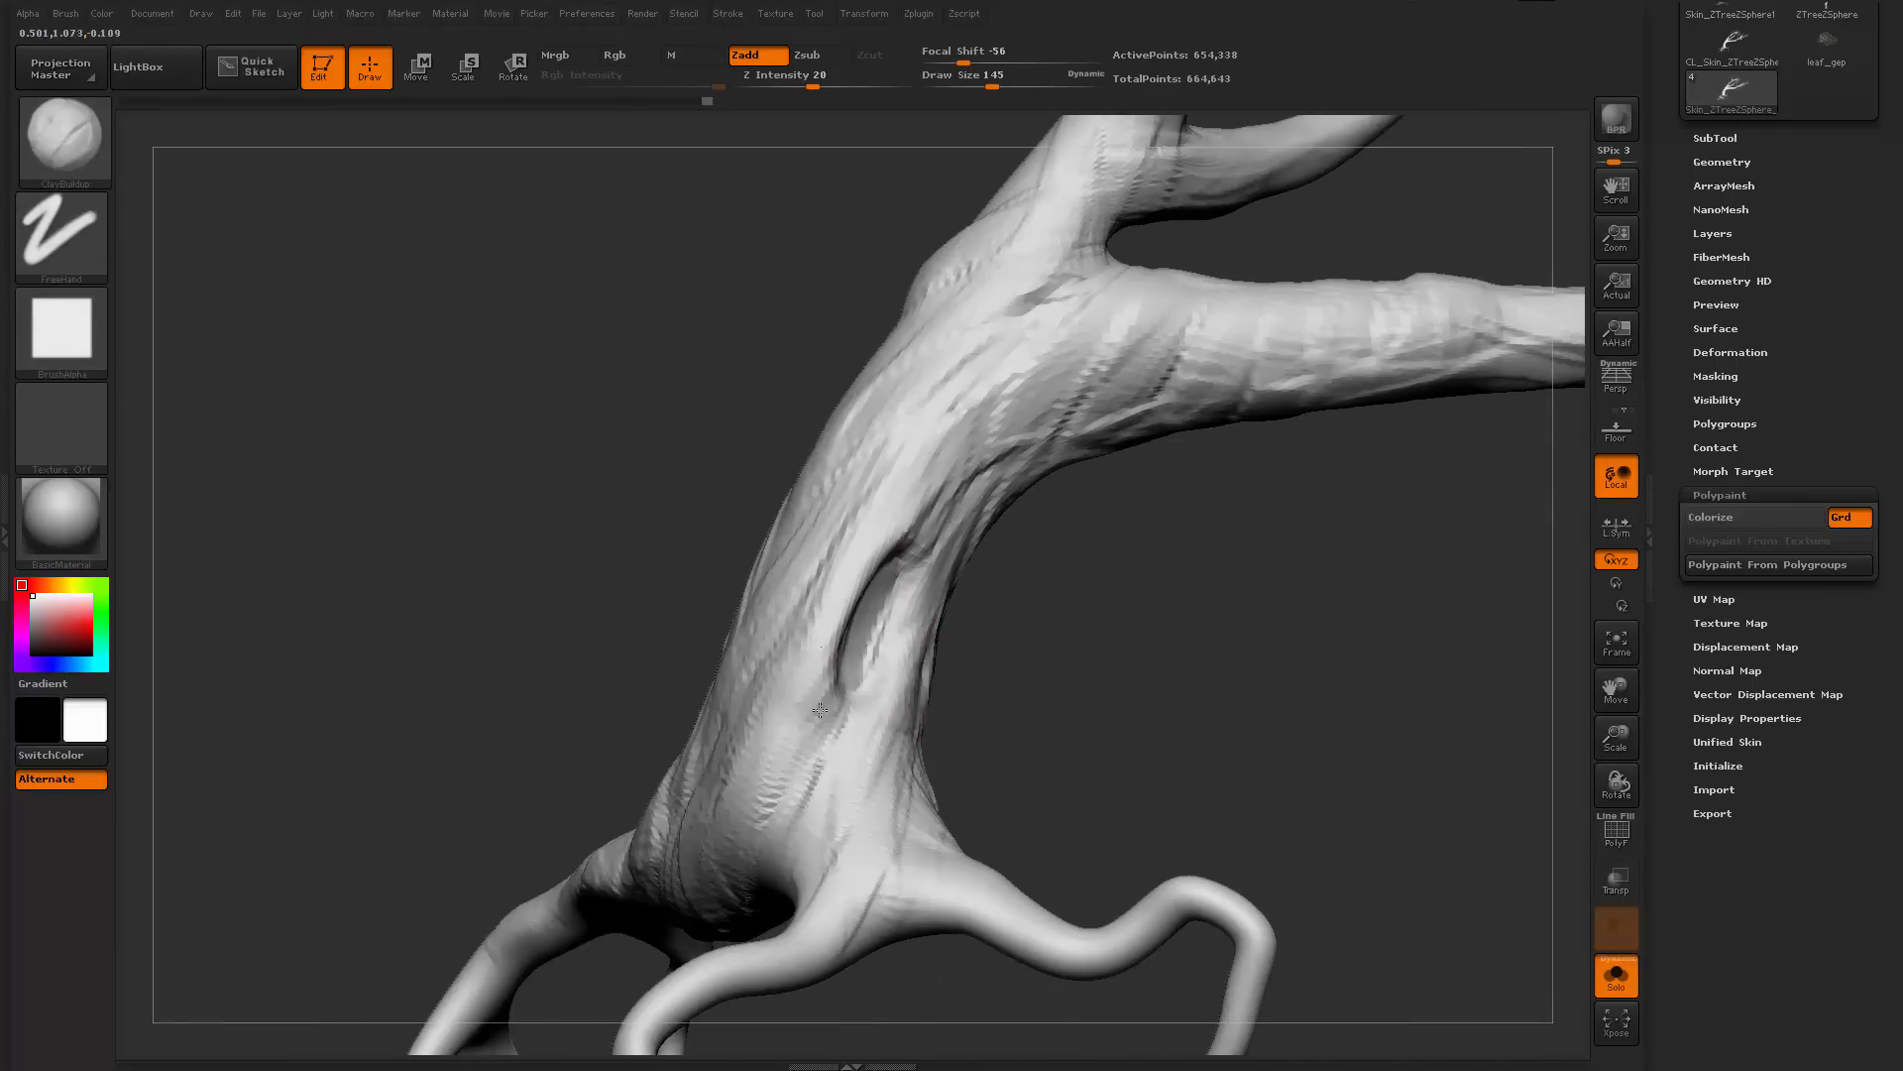
{"action": "left_click_drag", "start_coordinate": [982, 684], "coordinate": [836, 646]}
Carve grooves along the edge of the trunk hollow with the Dam_Standard brush
{"action": "key", "text": "b"}
{"action": "key", "text": "d"}
{"action": "key", "text": "s"}
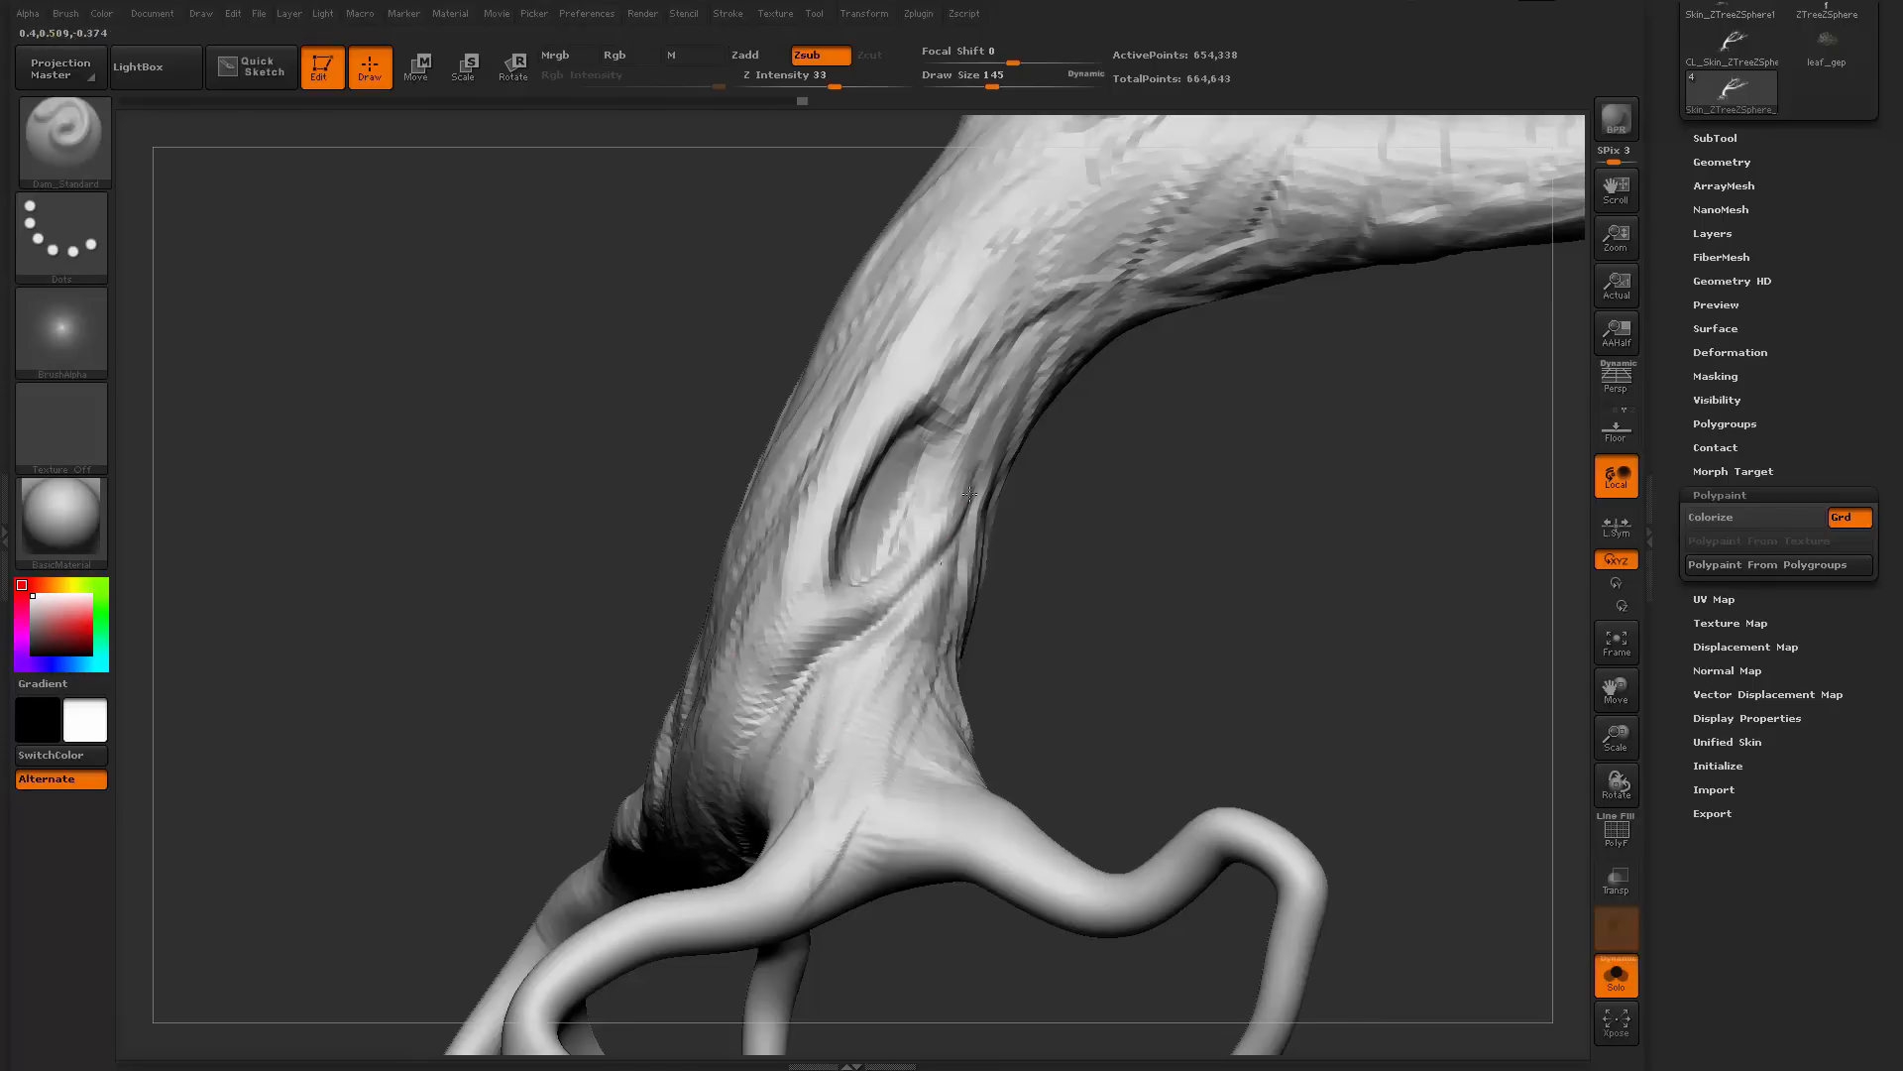
{"action": "left_click_drag", "start_coordinate": [969, 494], "coordinate": [974, 409]}
{"action": "left_click_drag", "start_coordinate": [1086, 525], "coordinate": [1032, 502]}
Refine the upper rim of the trunk hollow with the ClayBuildup brush at draw size 90
{"action": "key", "text": "b"}
{"action": "key", "text": "c"}
{"action": "key", "text": "b"}
{"action": "key", "text": "space"}
{"action": "mouse_move", "coordinate": [978, 417]}
{"action": "left_mouse_down"}
{"action": "mouse_move", "coordinate": [949, 393]}
{"action": "mouse_move", "coordinate": [962, 455]}
{"action": "left_mouse_up"}
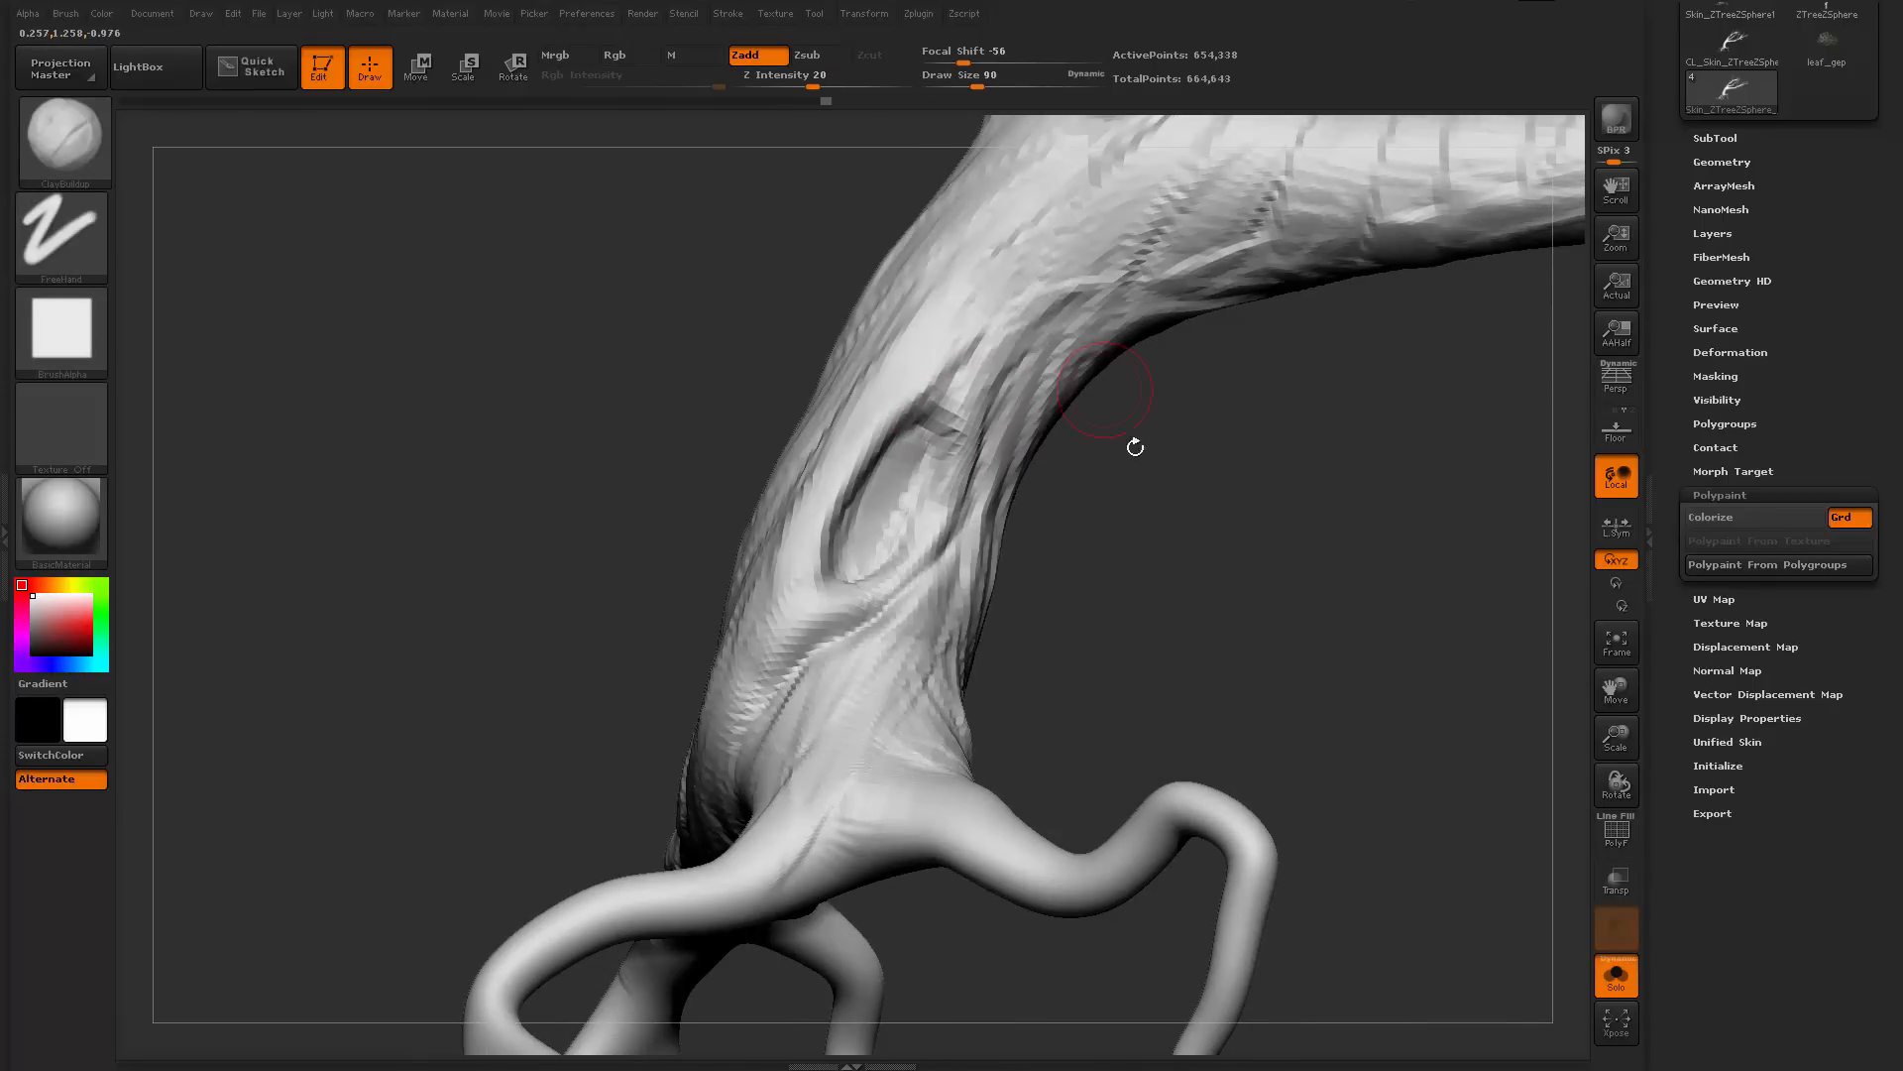
Add finer ClayBuildup bark strokes over the trunk base and the start of the front roots
{"action": "mouse_move", "coordinate": [1135, 447]}
{"action": "left_mouse_down"}
{"action": "mouse_move", "coordinate": [1249, 494]}
{"action": "mouse_move", "coordinate": [1073, 540]}
{"action": "mouse_move", "coordinate": [885, 672]}
{"action": "mouse_move", "coordinate": [921, 711]}
{"action": "left_mouse_up"}
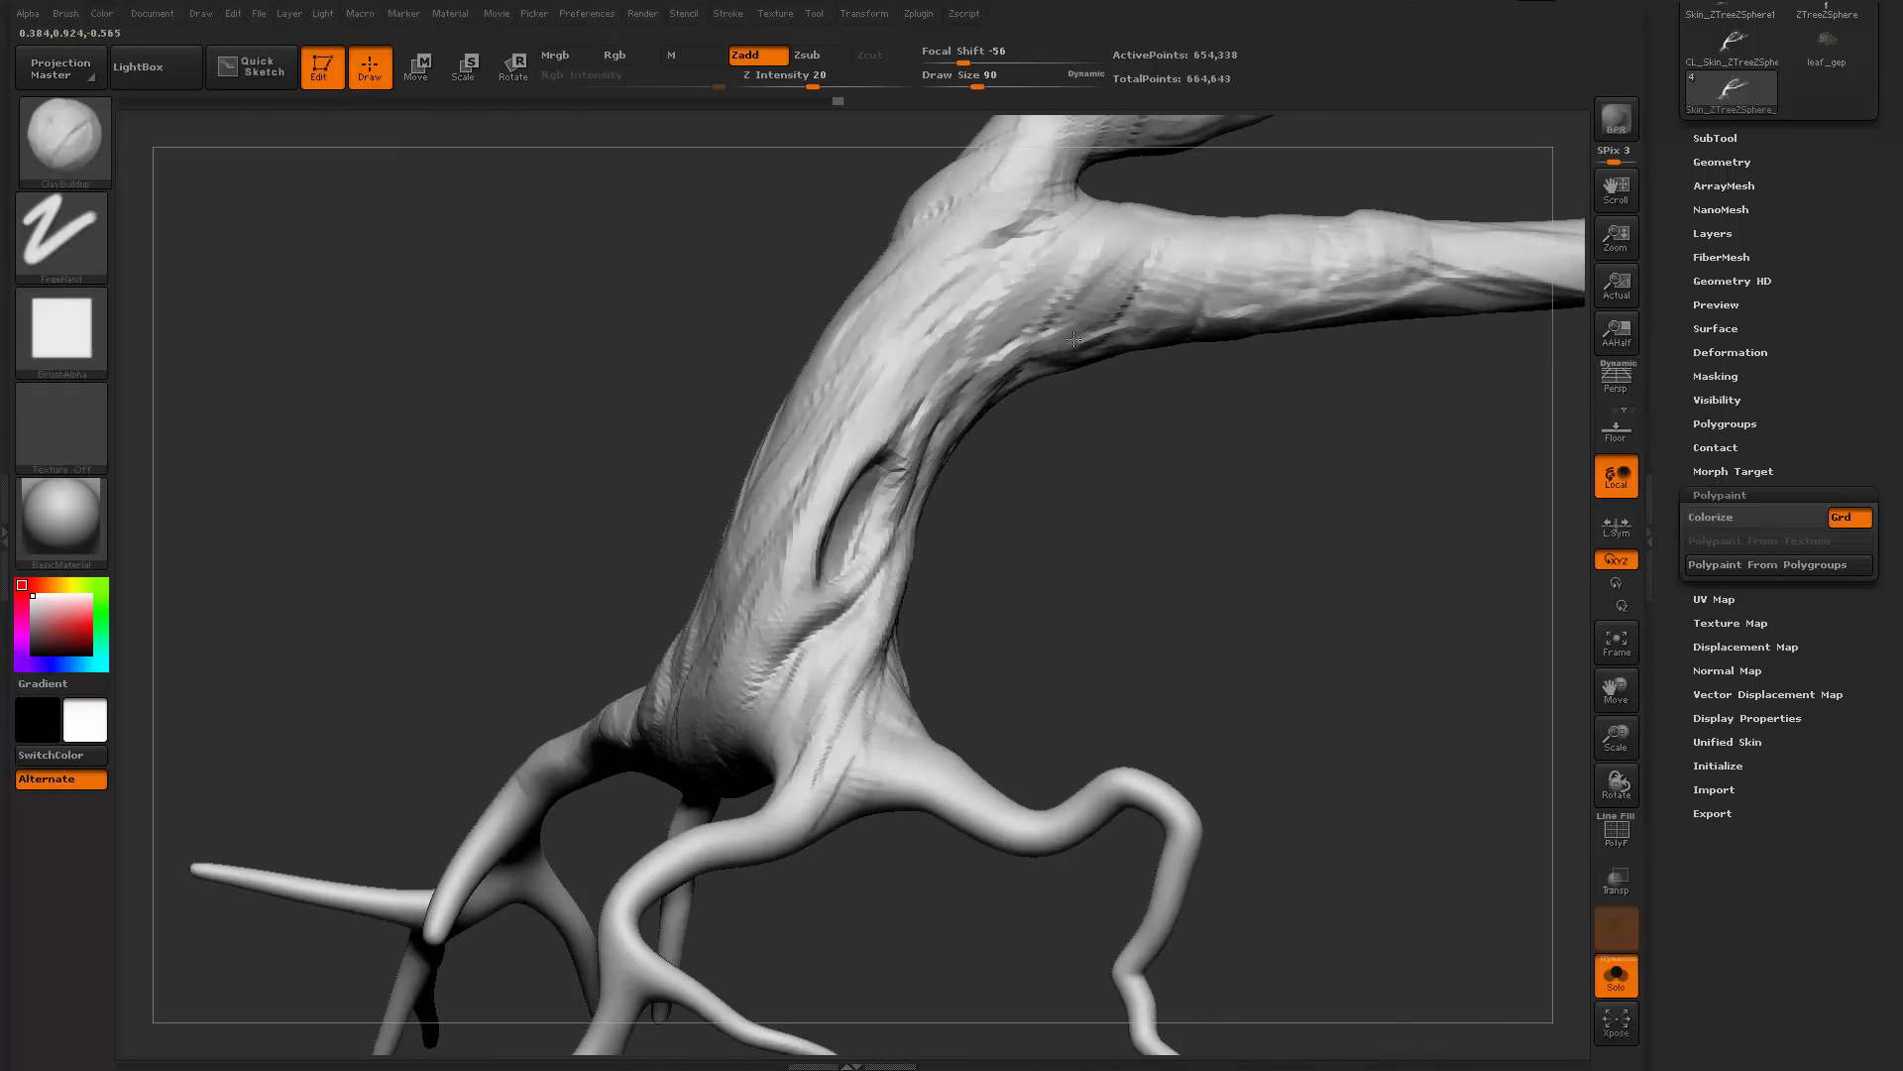
{"action": "left_click_drag", "start_coordinate": [1158, 414], "coordinate": [945, 358]}
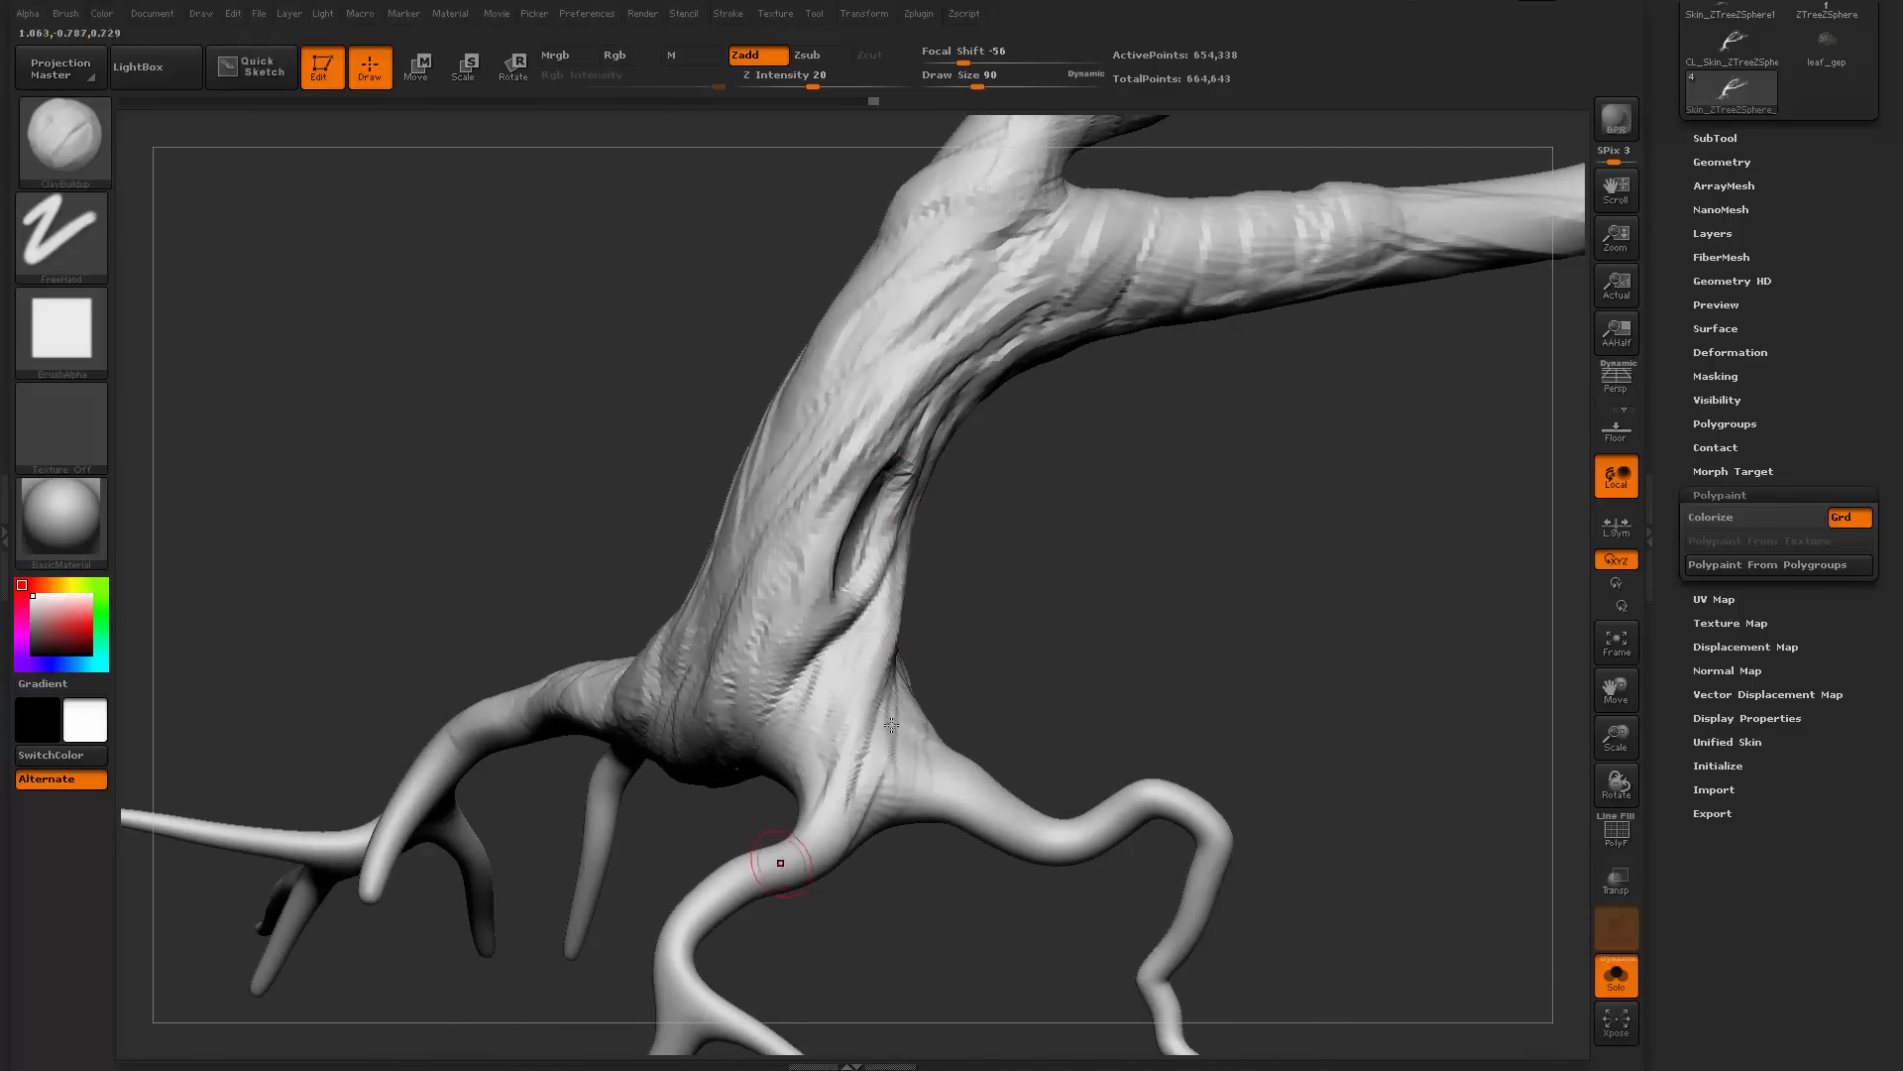
{"action": "left_click_drag", "start_coordinate": [780, 862], "coordinate": [722, 637]}
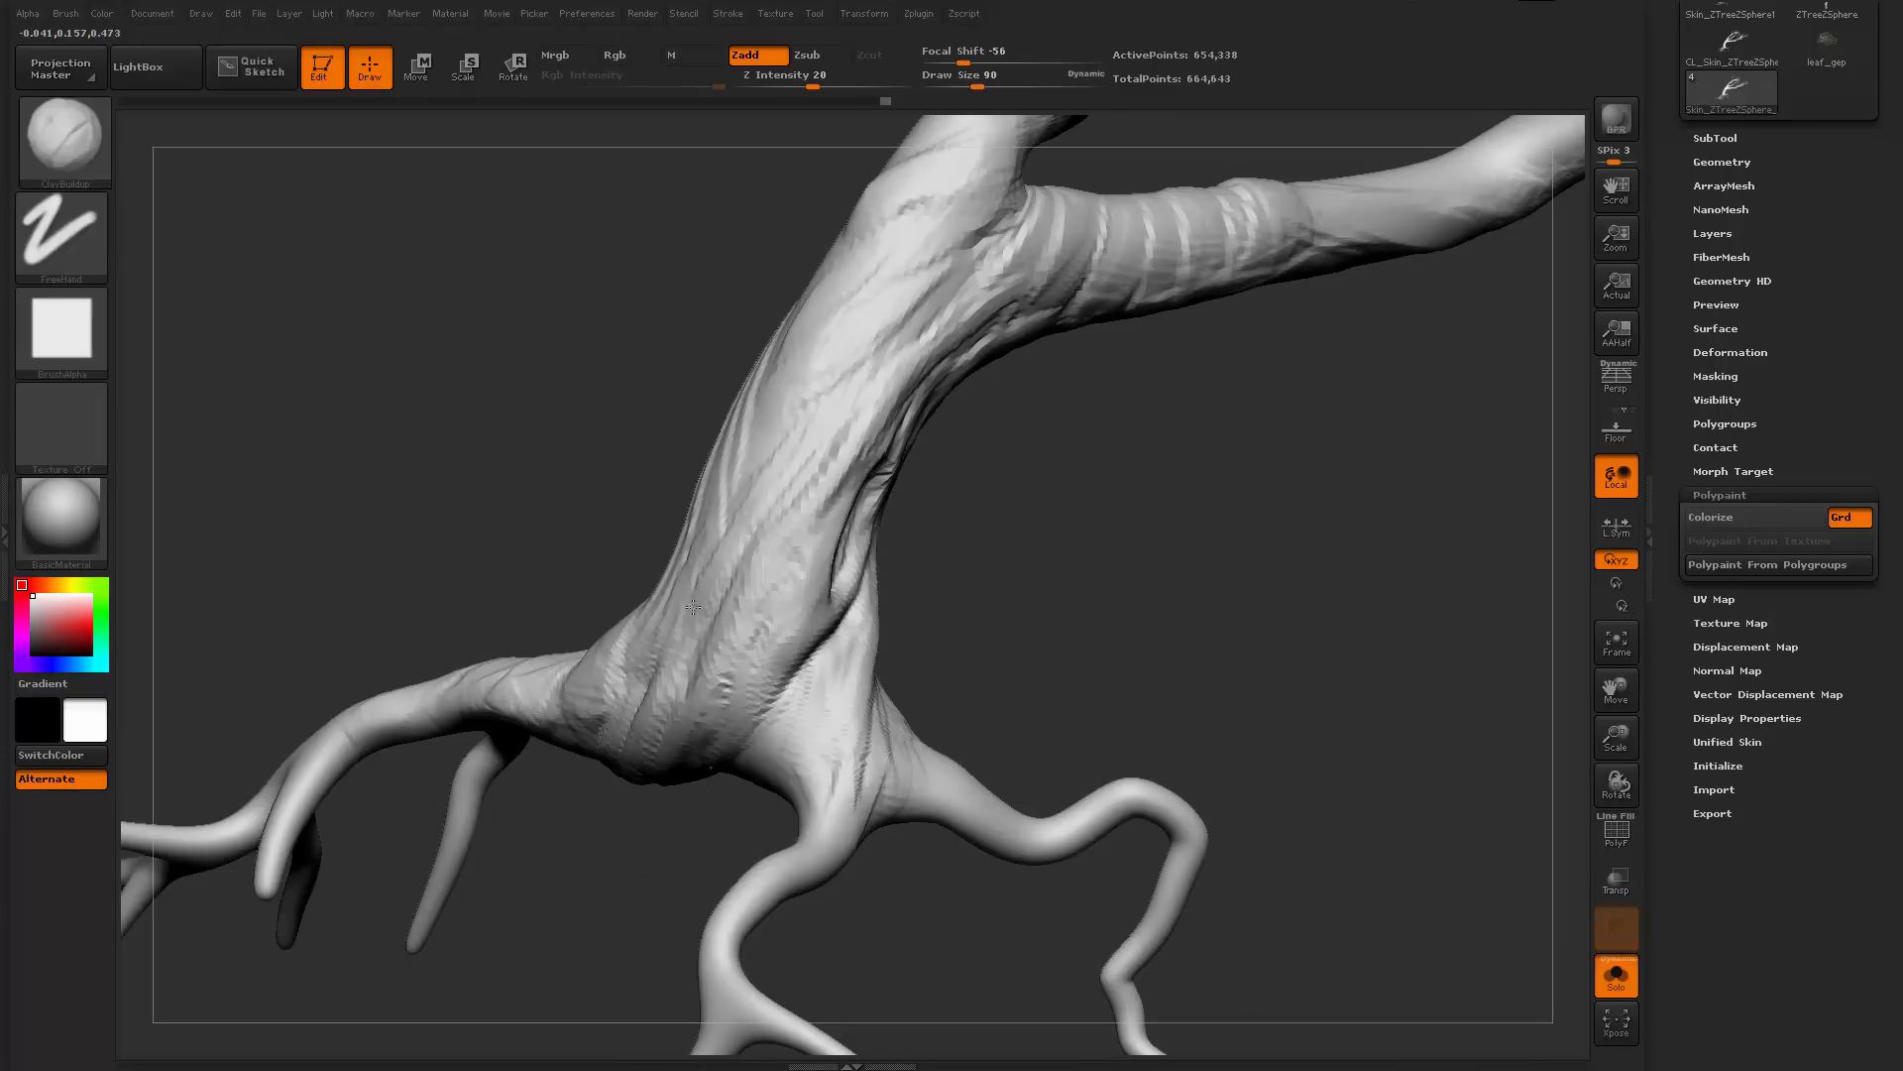
{"action": "mouse_move", "coordinate": [1051, 595]}
{"action": "left_mouse_down"}
{"action": "mouse_move", "coordinate": [1071, 535]}
{"action": "mouse_move", "coordinate": [892, 425]}
{"action": "mouse_move", "coordinate": [1113, 401]}
{"action": "left_mouse_up"}
Smooth the rough bark strokes across the upper trunk and around the lower branch junctions at draw size 202
{"action": "mouse_move", "coordinate": [1424, 457]}
{"action": "left_mouse_down"}
{"action": "mouse_move", "coordinate": [843, 626]}
{"action": "mouse_move", "coordinate": [914, 629]}
{"action": "left_mouse_up"}
{"action": "key", "text": "b"}
{"action": "key", "text": "d"}
{"action": "key", "text": "s"}
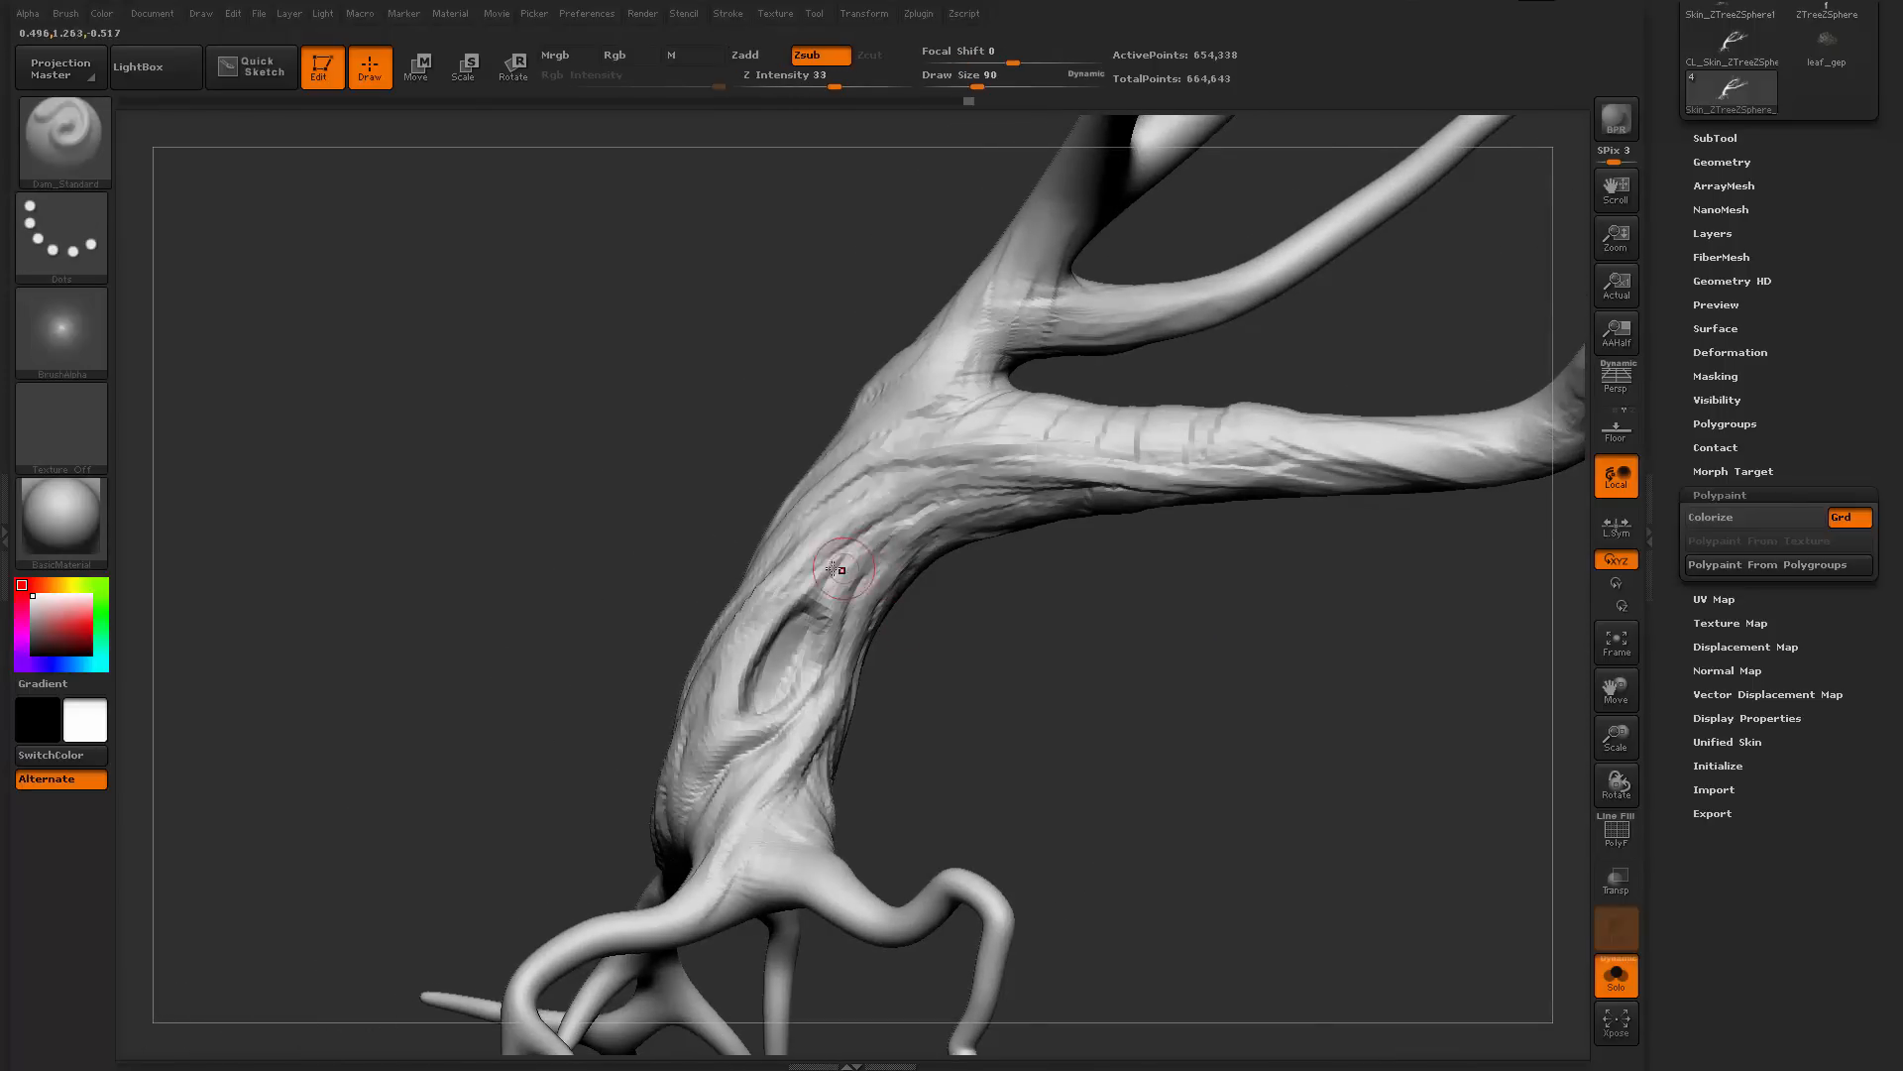
{"action": "mouse_move", "coordinate": [1232, 489]}
{"action": "left_mouse_down"}
{"action": "mouse_move", "coordinate": [1013, 478]}
{"action": "mouse_move", "coordinate": [1217, 445]}
{"action": "left_mouse_up"}
{"action": "left_click_drag", "start_coordinate": [1154, 679], "coordinate": [1162, 729]}
{"action": "key", "text": "space"}
{"action": "mouse_move", "coordinate": [1192, 415]}
{"action": "left_mouse_down"}
{"action": "mouse_move", "coordinate": [858, 526]}
{"action": "mouse_move", "coordinate": [786, 784]}
{"action": "left_mouse_up"}
{"action": "mouse_move", "coordinate": [1051, 734]}
{"action": "left_mouse_down"}
{"action": "mouse_move", "coordinate": [1134, 472]}
{"action": "mouse_move", "coordinate": [1075, 506]}
{"action": "left_mouse_up"}
{"action": "mouse_move", "coordinate": [637, 578]}
{"action": "left_mouse_down", "text": "shift"}
{"action": "mouse_move", "coordinate": [633, 548]}
{"action": "mouse_move", "coordinate": [601, 604]}
{"action": "left_mouse_up", "text": "shift"}
{"action": "left_click_drag", "start_coordinate": [780, 644], "coordinate": [955, 784], "text": "shift"}
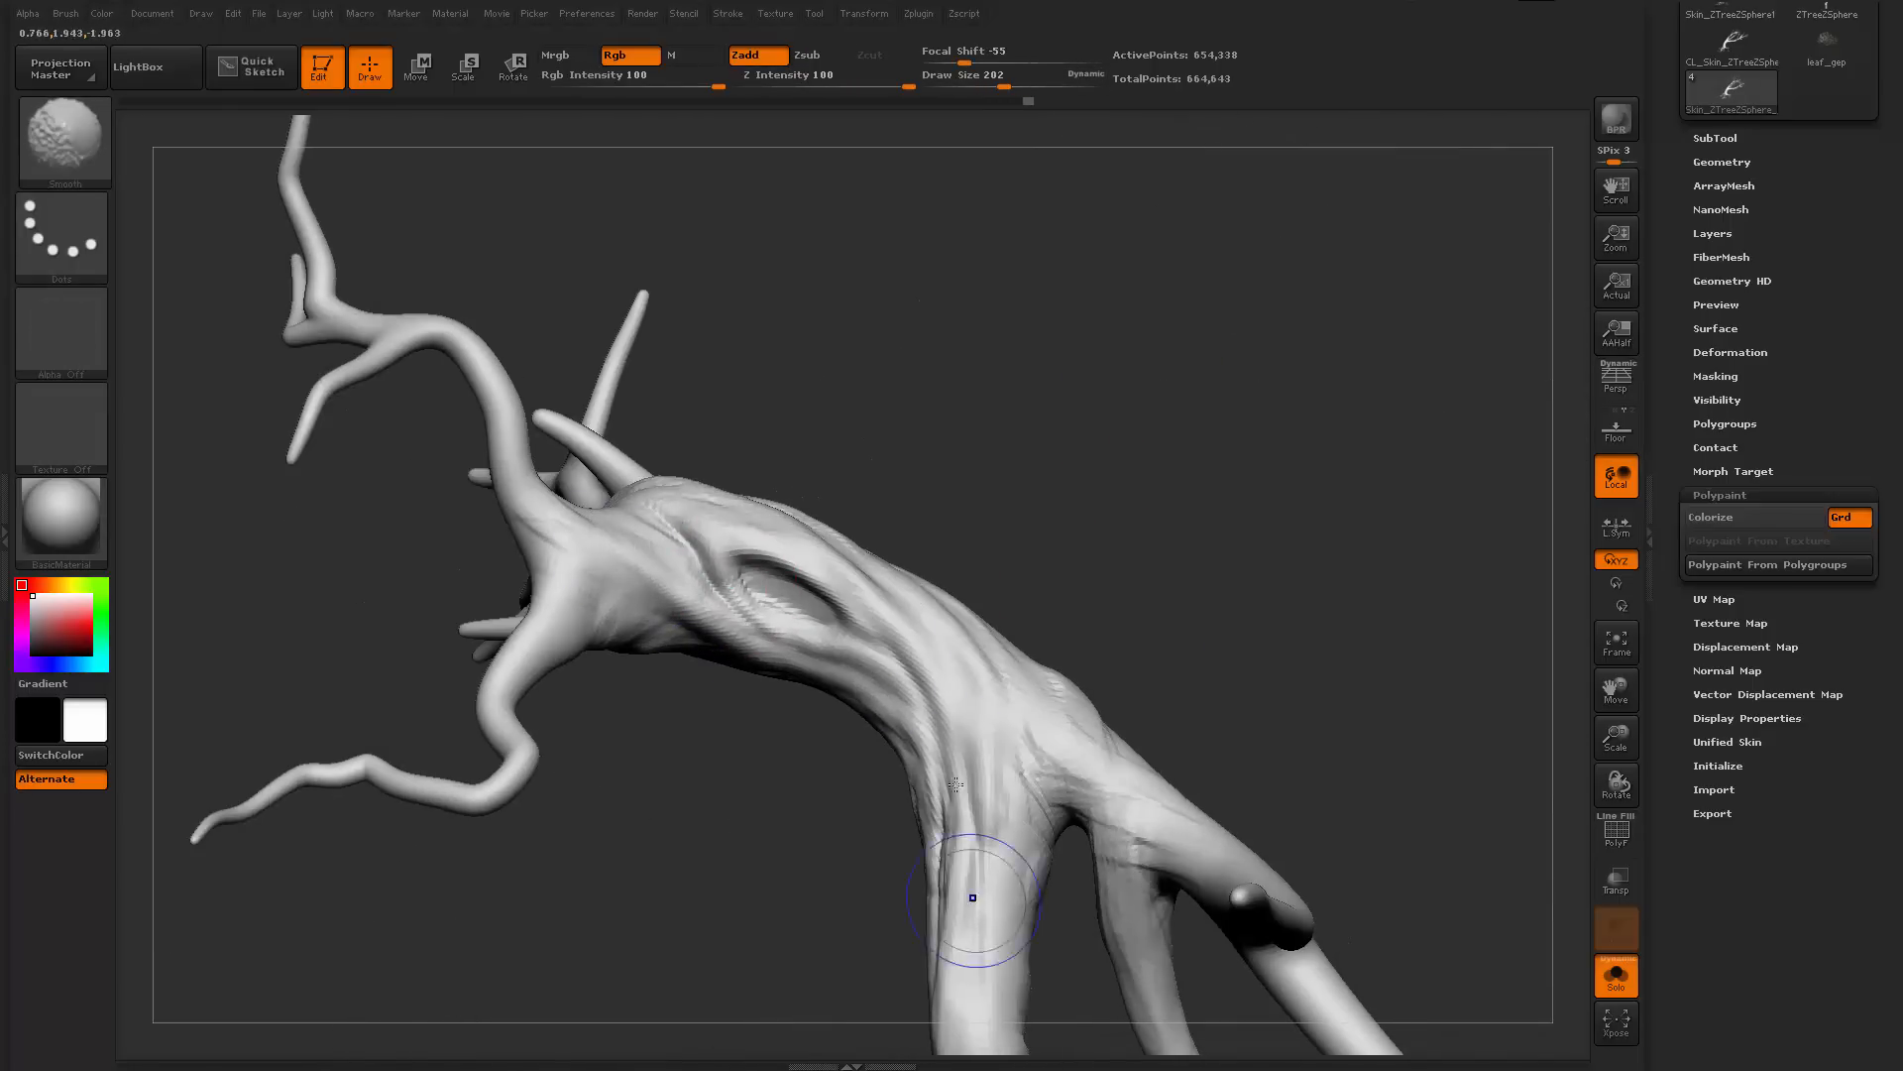
{"action": "left_click_drag", "start_coordinate": [1123, 947], "coordinate": [1121, 892], "text": "shift"}
Smooth the bark strokes on the back of the trunk, down to the root base
{"action": "mouse_move", "coordinate": [1126, 565]}
{"action": "left_mouse_down", "text": "alt"}
{"action": "mouse_move", "coordinate": [1104, 540]}
{"action": "mouse_move", "coordinate": [1067, 293]}
{"action": "mouse_move", "coordinate": [1164, 427]}
{"action": "mouse_move", "coordinate": [1224, 693]}
{"action": "left_mouse_up", "text": "alt"}
{"action": "mouse_move", "coordinate": [1224, 694]}
{"action": "left_mouse_down", "text": "alt"}
{"action": "mouse_move", "coordinate": [1180, 527]}
{"action": "mouse_move", "coordinate": [1264, 623]}
{"action": "left_mouse_up", "text": "alt"}
{"action": "left_click_drag", "start_coordinate": [1264, 622], "coordinate": [1122, 552]}
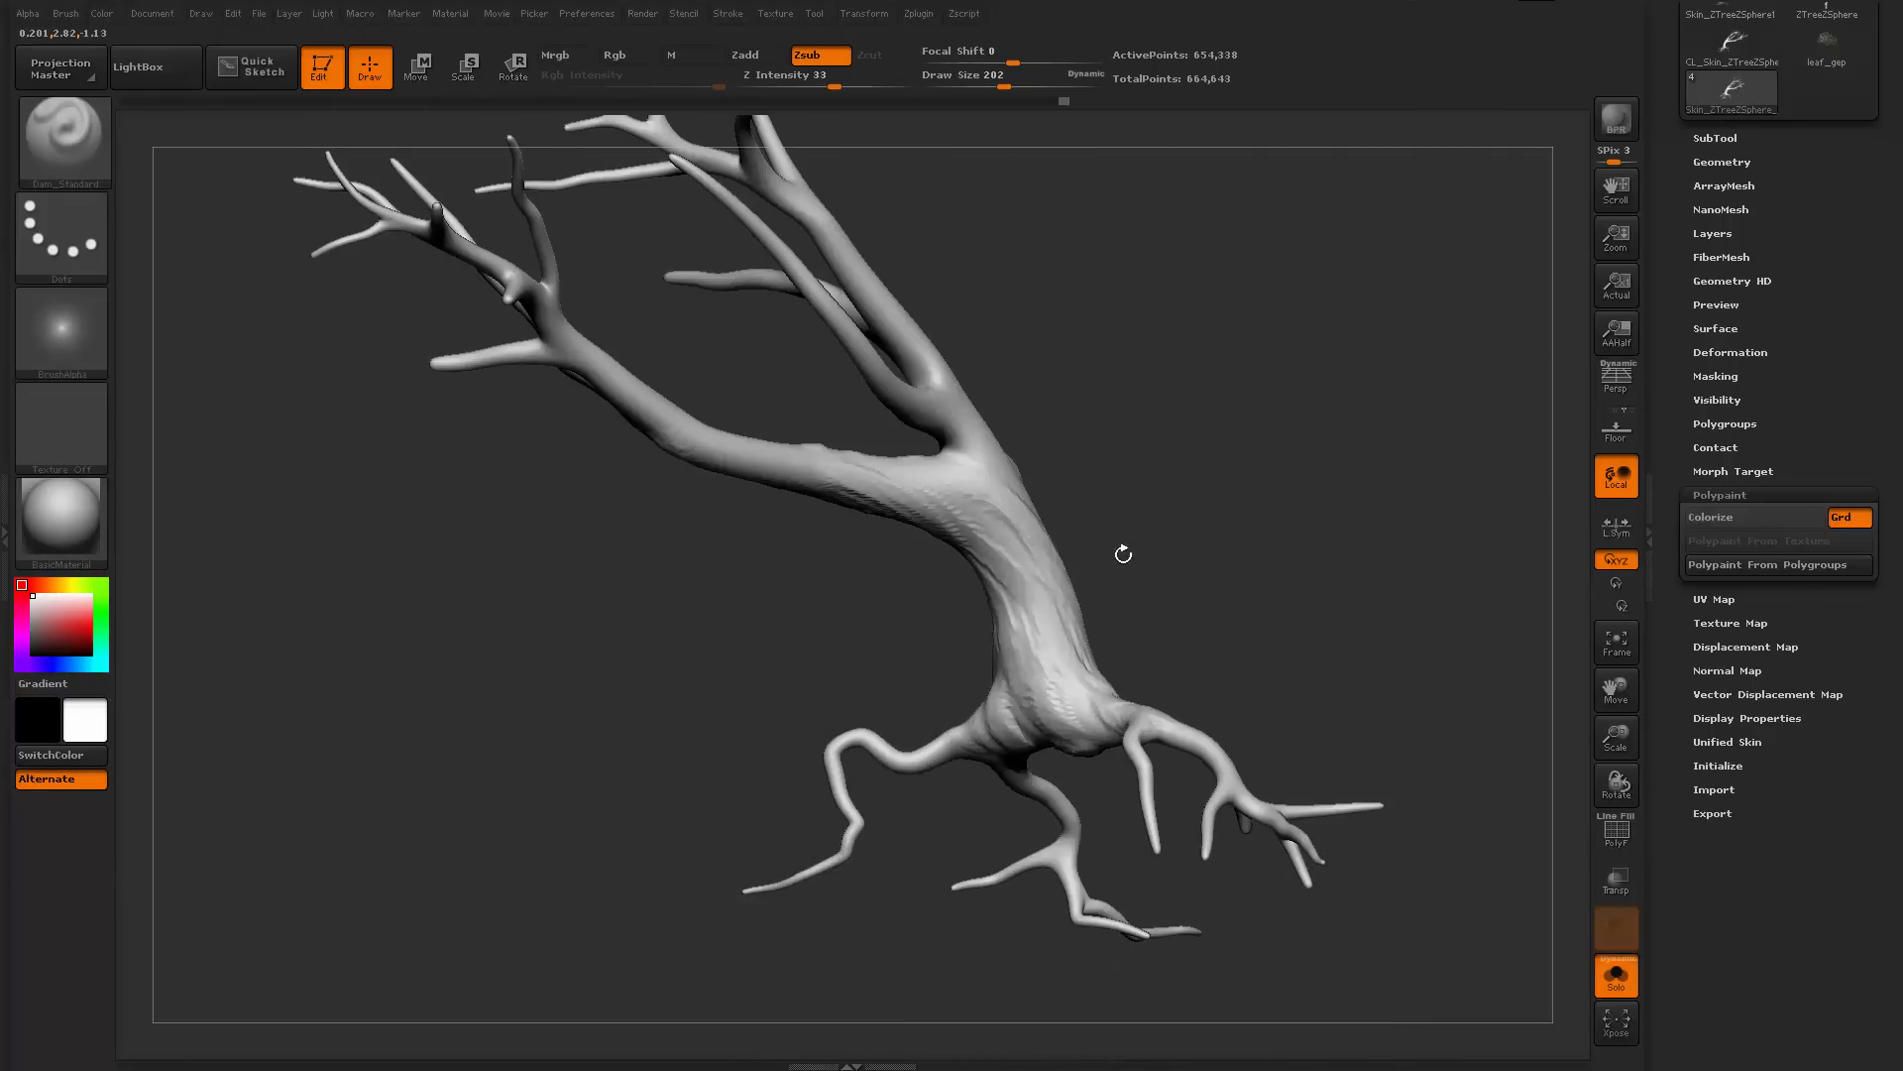
{"action": "left_click_drag", "start_coordinate": [851, 500], "coordinate": [952, 528], "text": "shift"}
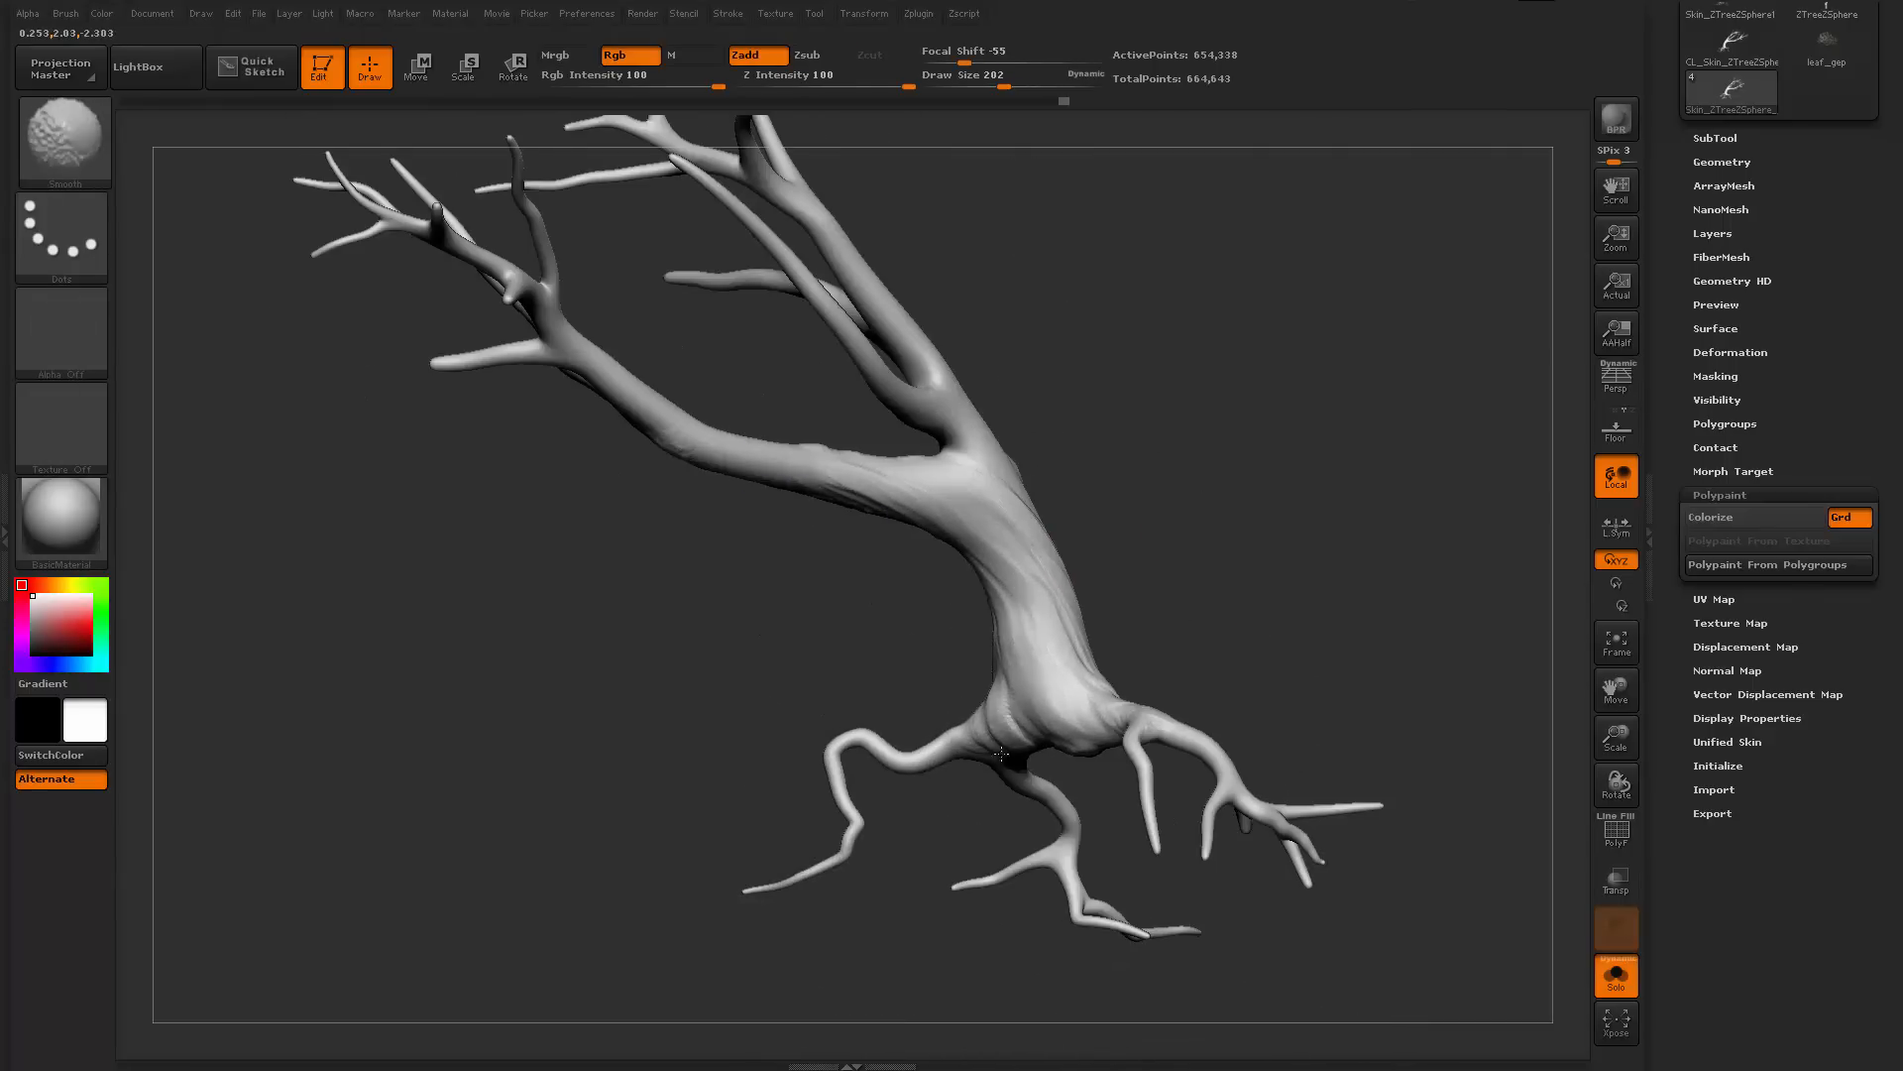
{"action": "left_click_drag", "start_coordinate": [892, 902], "coordinate": [1031, 892]}
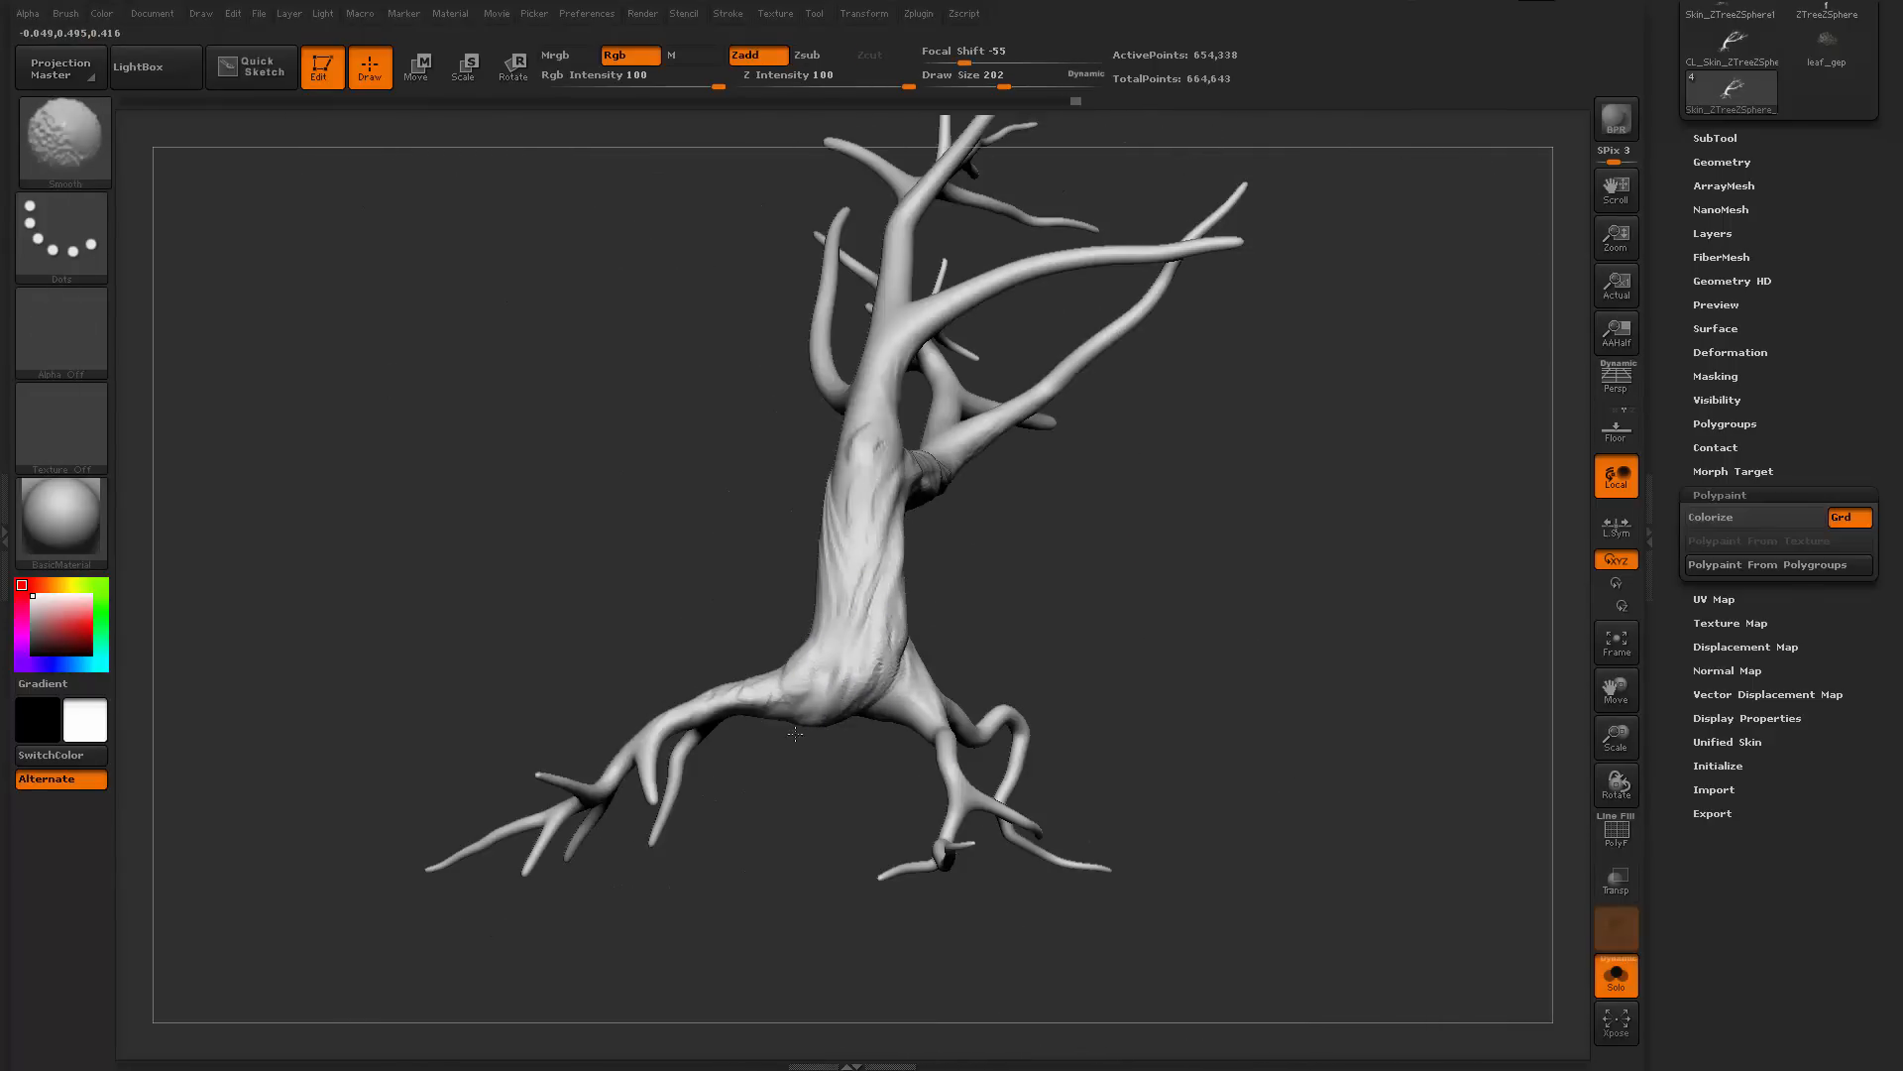
{"action": "left_click_drag", "start_coordinate": [882, 450], "coordinate": [1257, 463]}
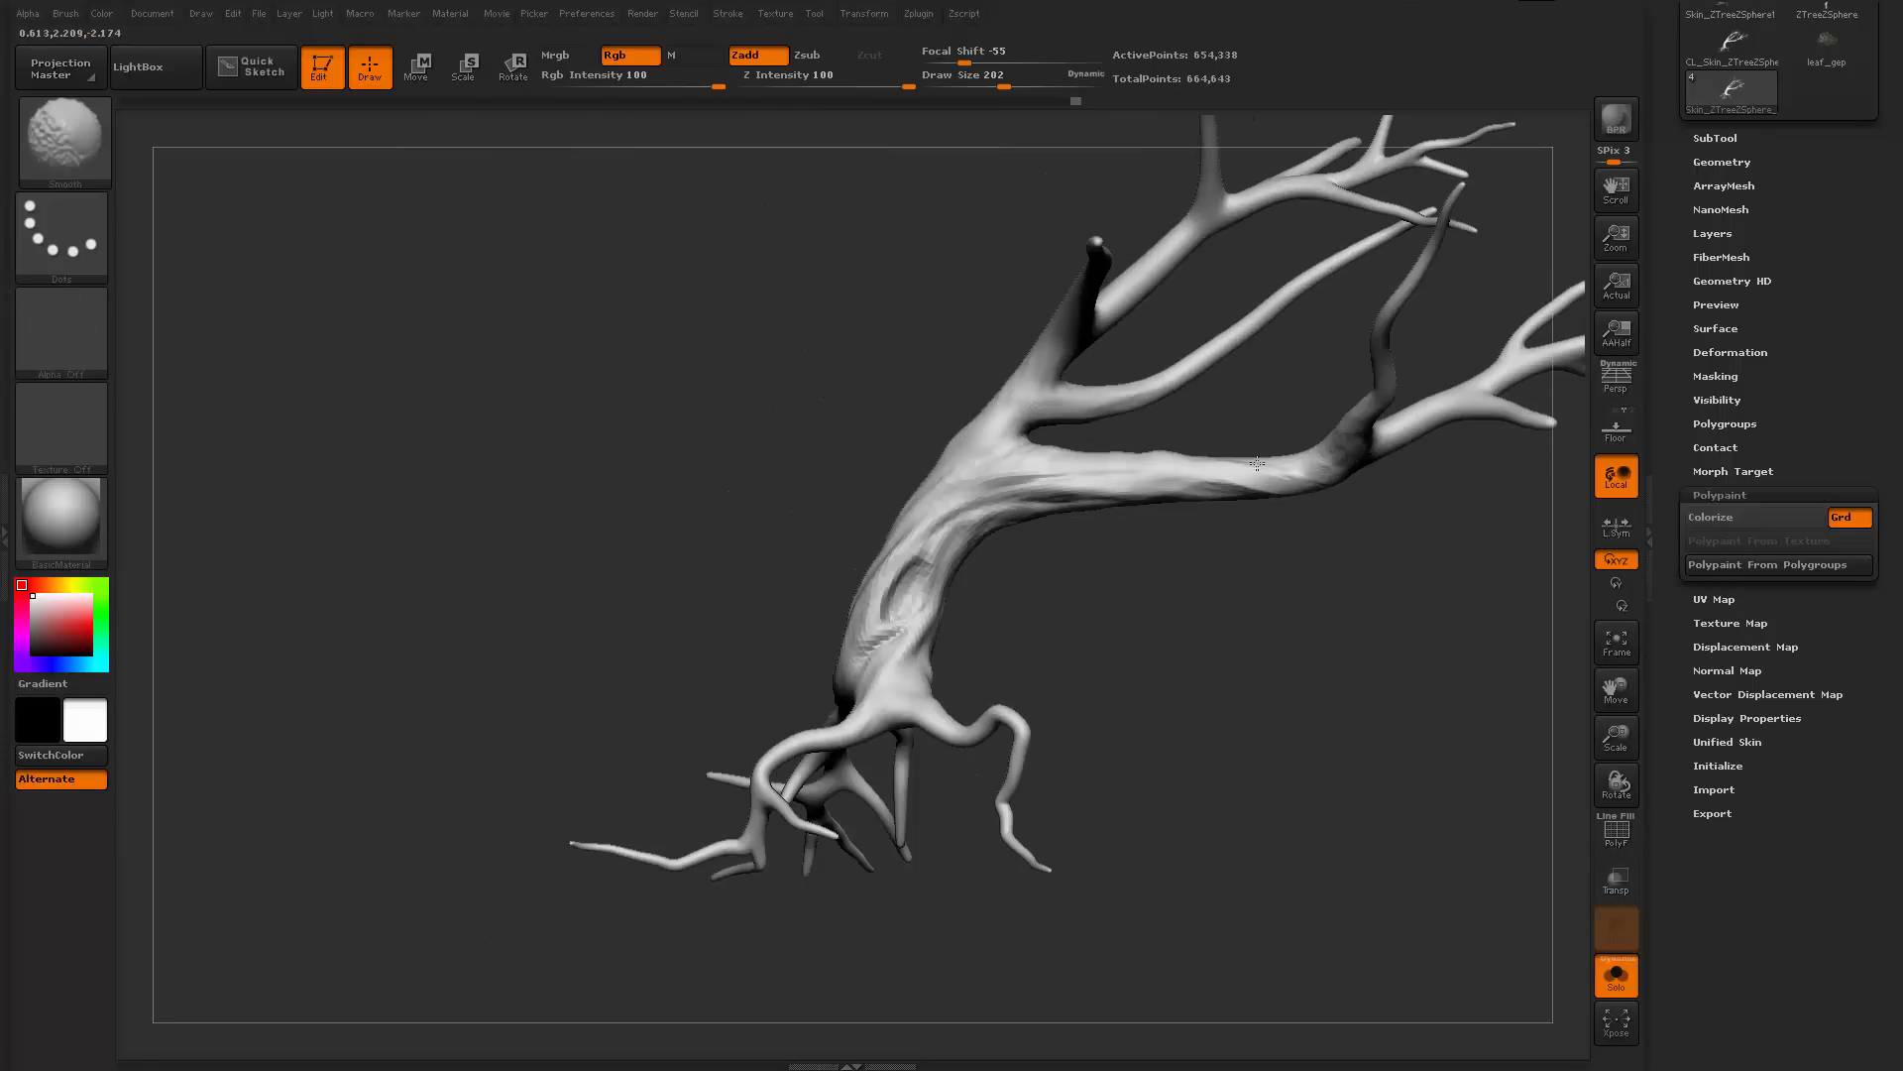
Build up the inner-bend side of the trunk hollow's rim with the ClayBuildup brush at draw size 90
{"action": "mouse_move", "coordinate": [1175, 553]}
{"action": "left_mouse_down", "text": "alt"}
{"action": "mouse_move", "coordinate": [1126, 535]}
{"action": "mouse_move", "coordinate": [651, 790]}
{"action": "mouse_move", "coordinate": [1211, 658]}
{"action": "mouse_move", "coordinate": [1278, 890]}
{"action": "mouse_move", "coordinate": [1207, 545]}
{"action": "mouse_move", "coordinate": [896, 612]}
{"action": "mouse_move", "coordinate": [1190, 476]}
{"action": "left_mouse_up", "text": "alt"}
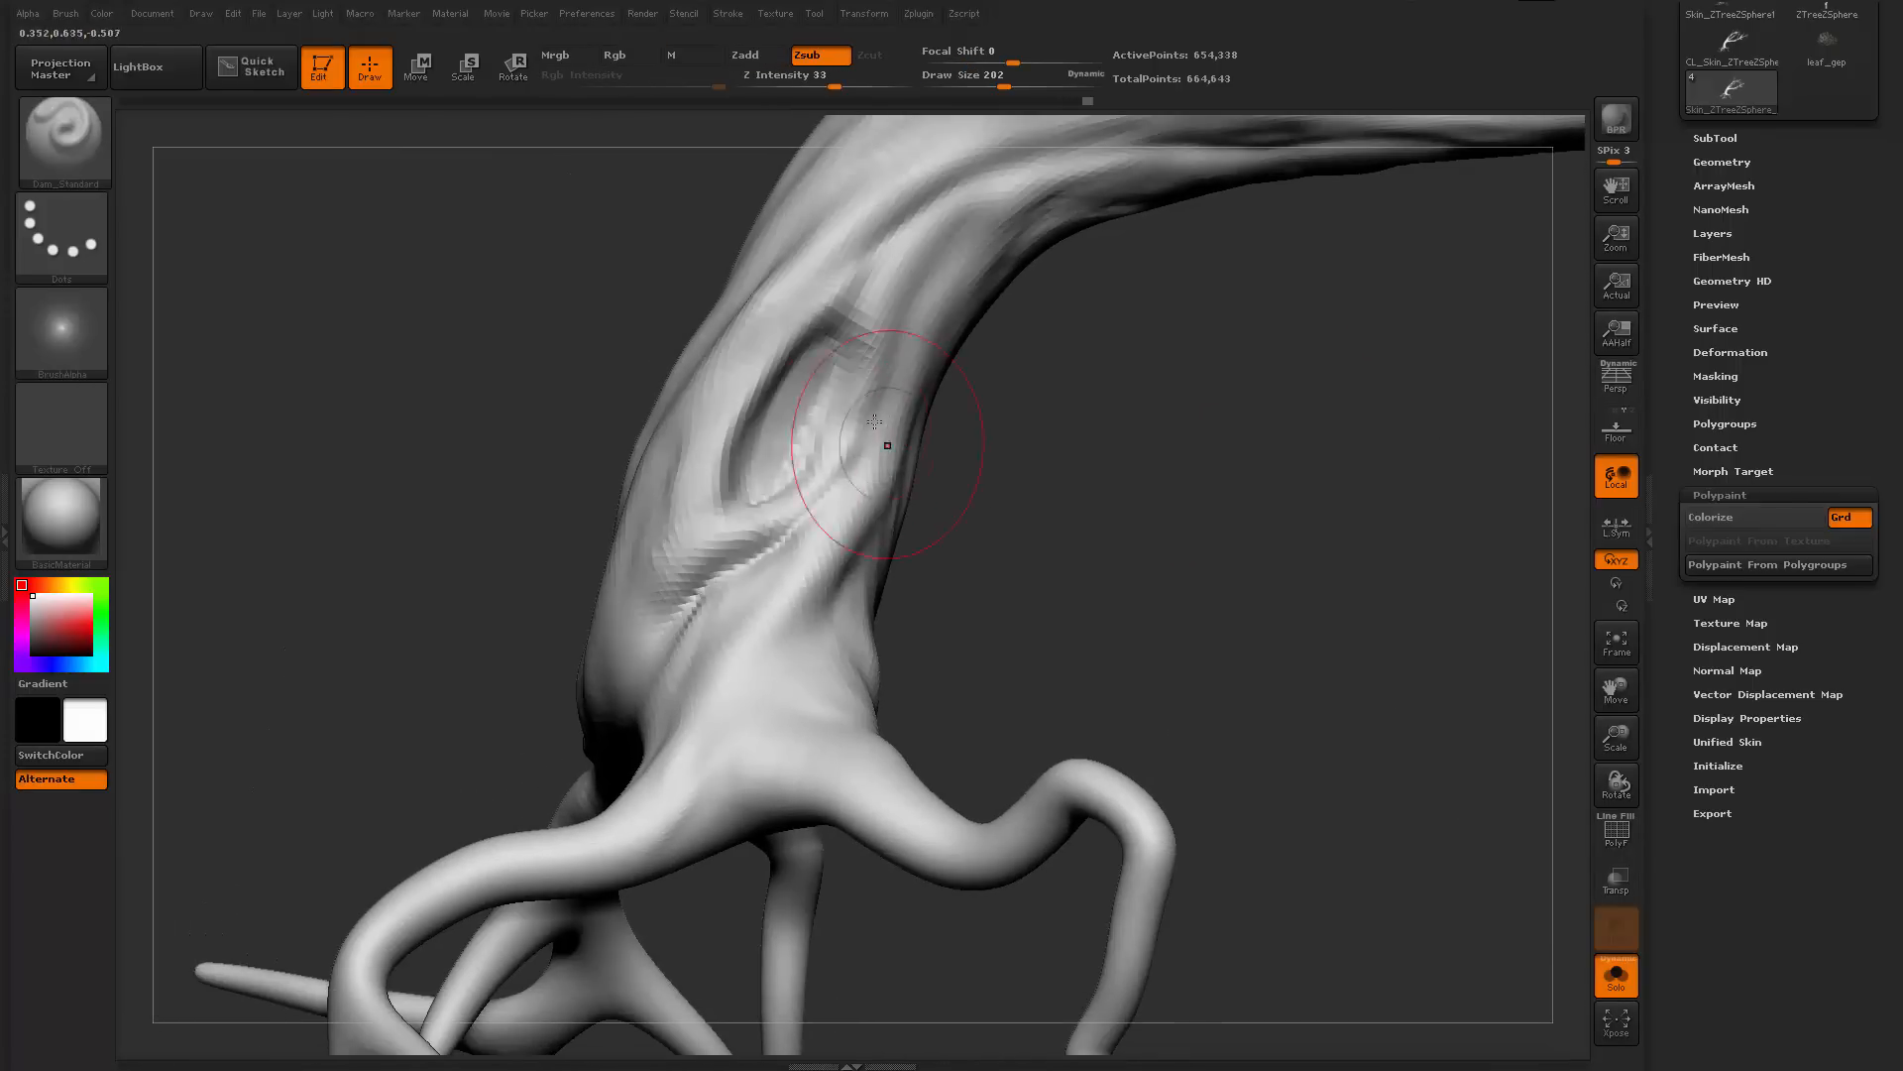
{"action": "key", "text": "space"}
{"action": "left_click_drag", "start_coordinate": [866, 406], "coordinate": [837, 406]}
{"action": "key", "text": "b"}
{"action": "key", "text": "c"}
{"action": "key", "text": "b"}
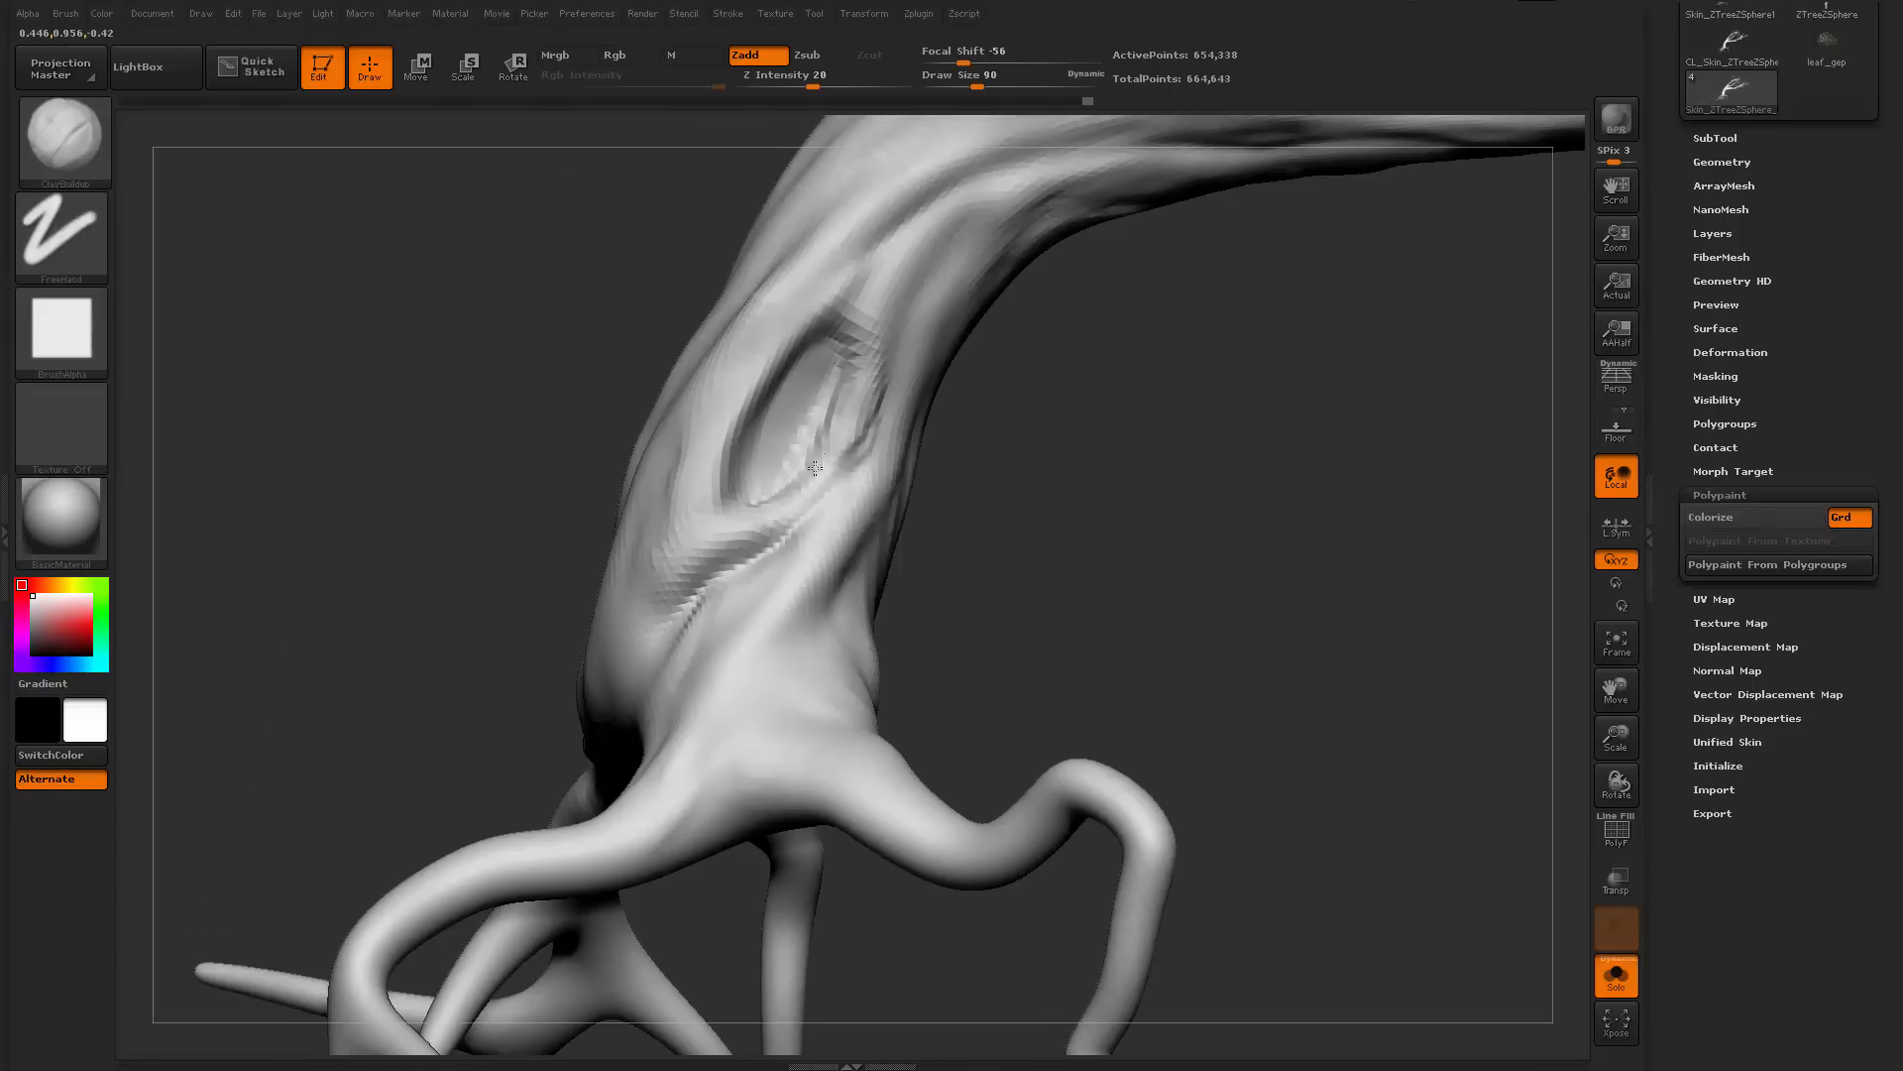
Carve the inside of the trunk hollow deeper with the Dam_Standard brush at draw size 90
{"action": "key", "text": "shift"}
{"action": "key", "text": "b"}
{"action": "key", "text": "d"}
{"action": "key", "text": "s"}
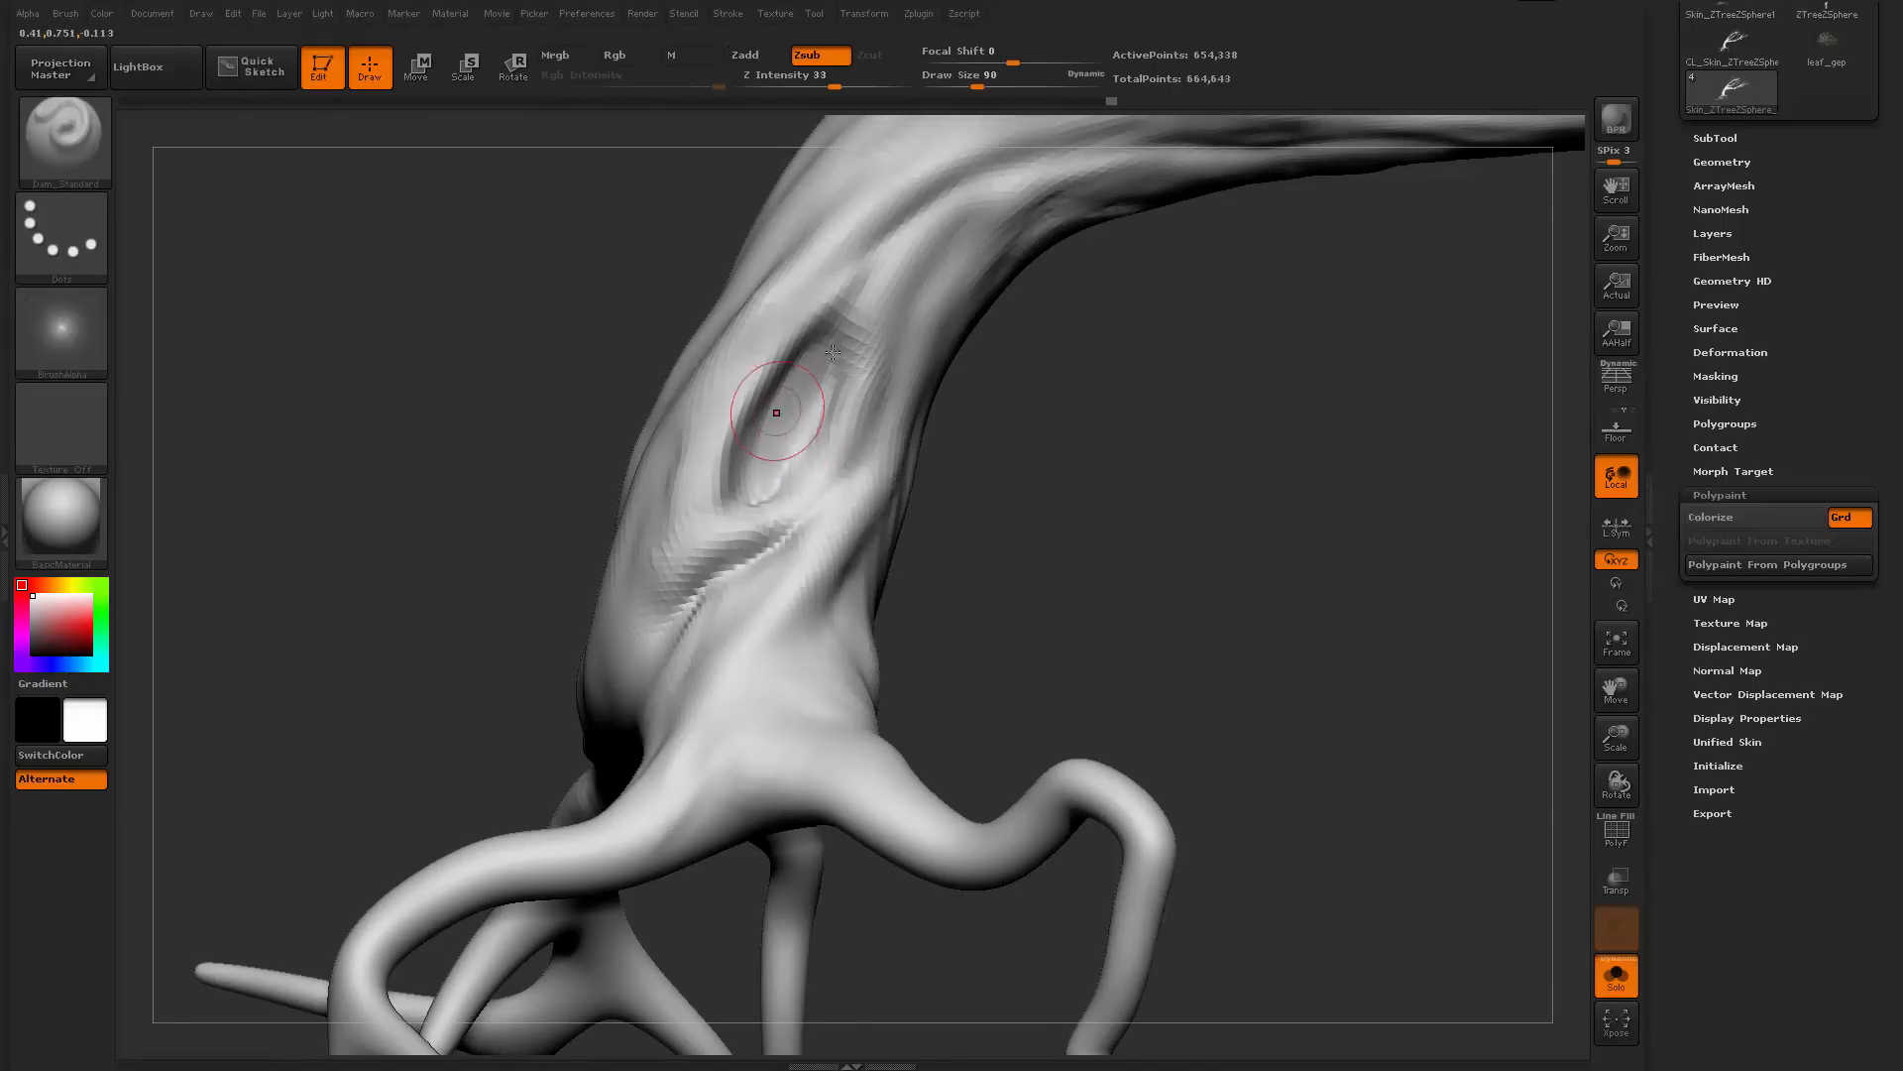
{"action": "left_click_drag", "start_coordinate": [777, 413], "coordinate": [792, 385]}
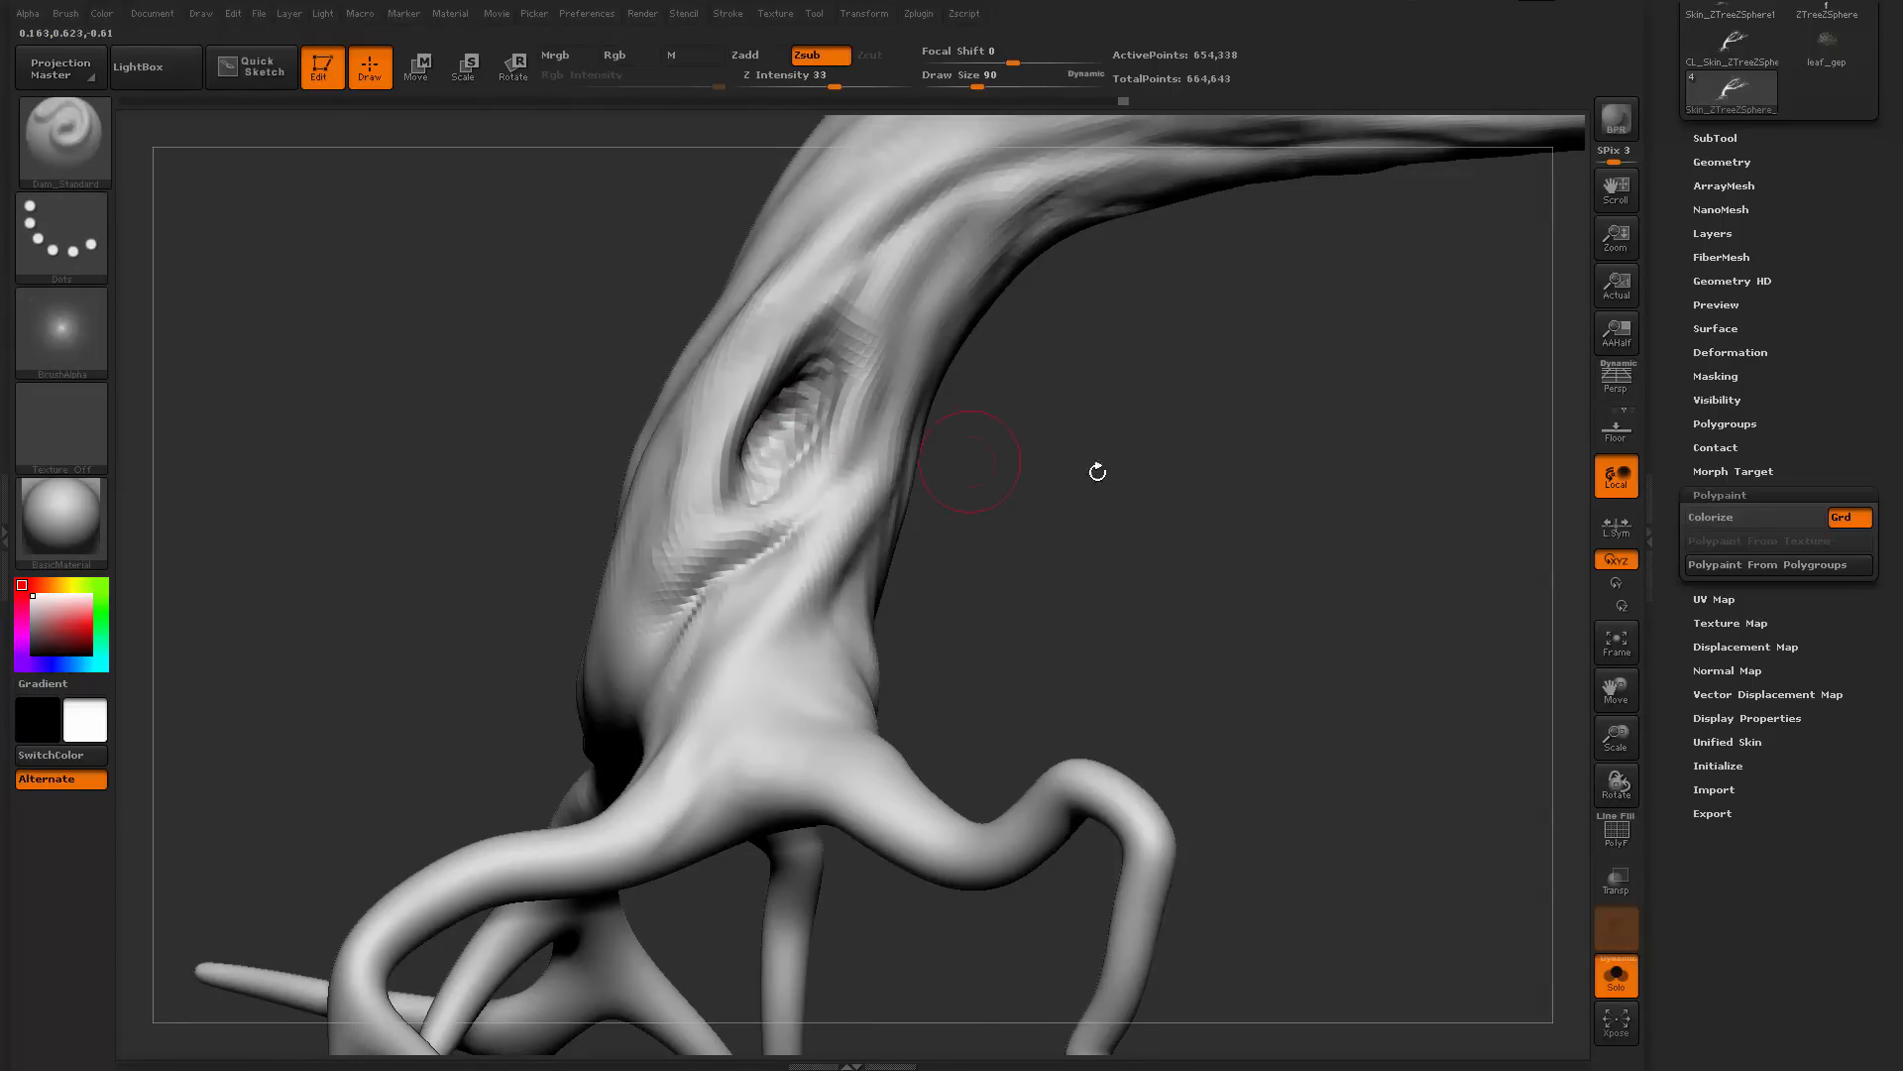
Smooth the inside of the trunk hollow and the jagged crease below it
{"action": "left_click_drag", "start_coordinate": [1096, 472], "coordinate": [844, 544], "text": "alt"}
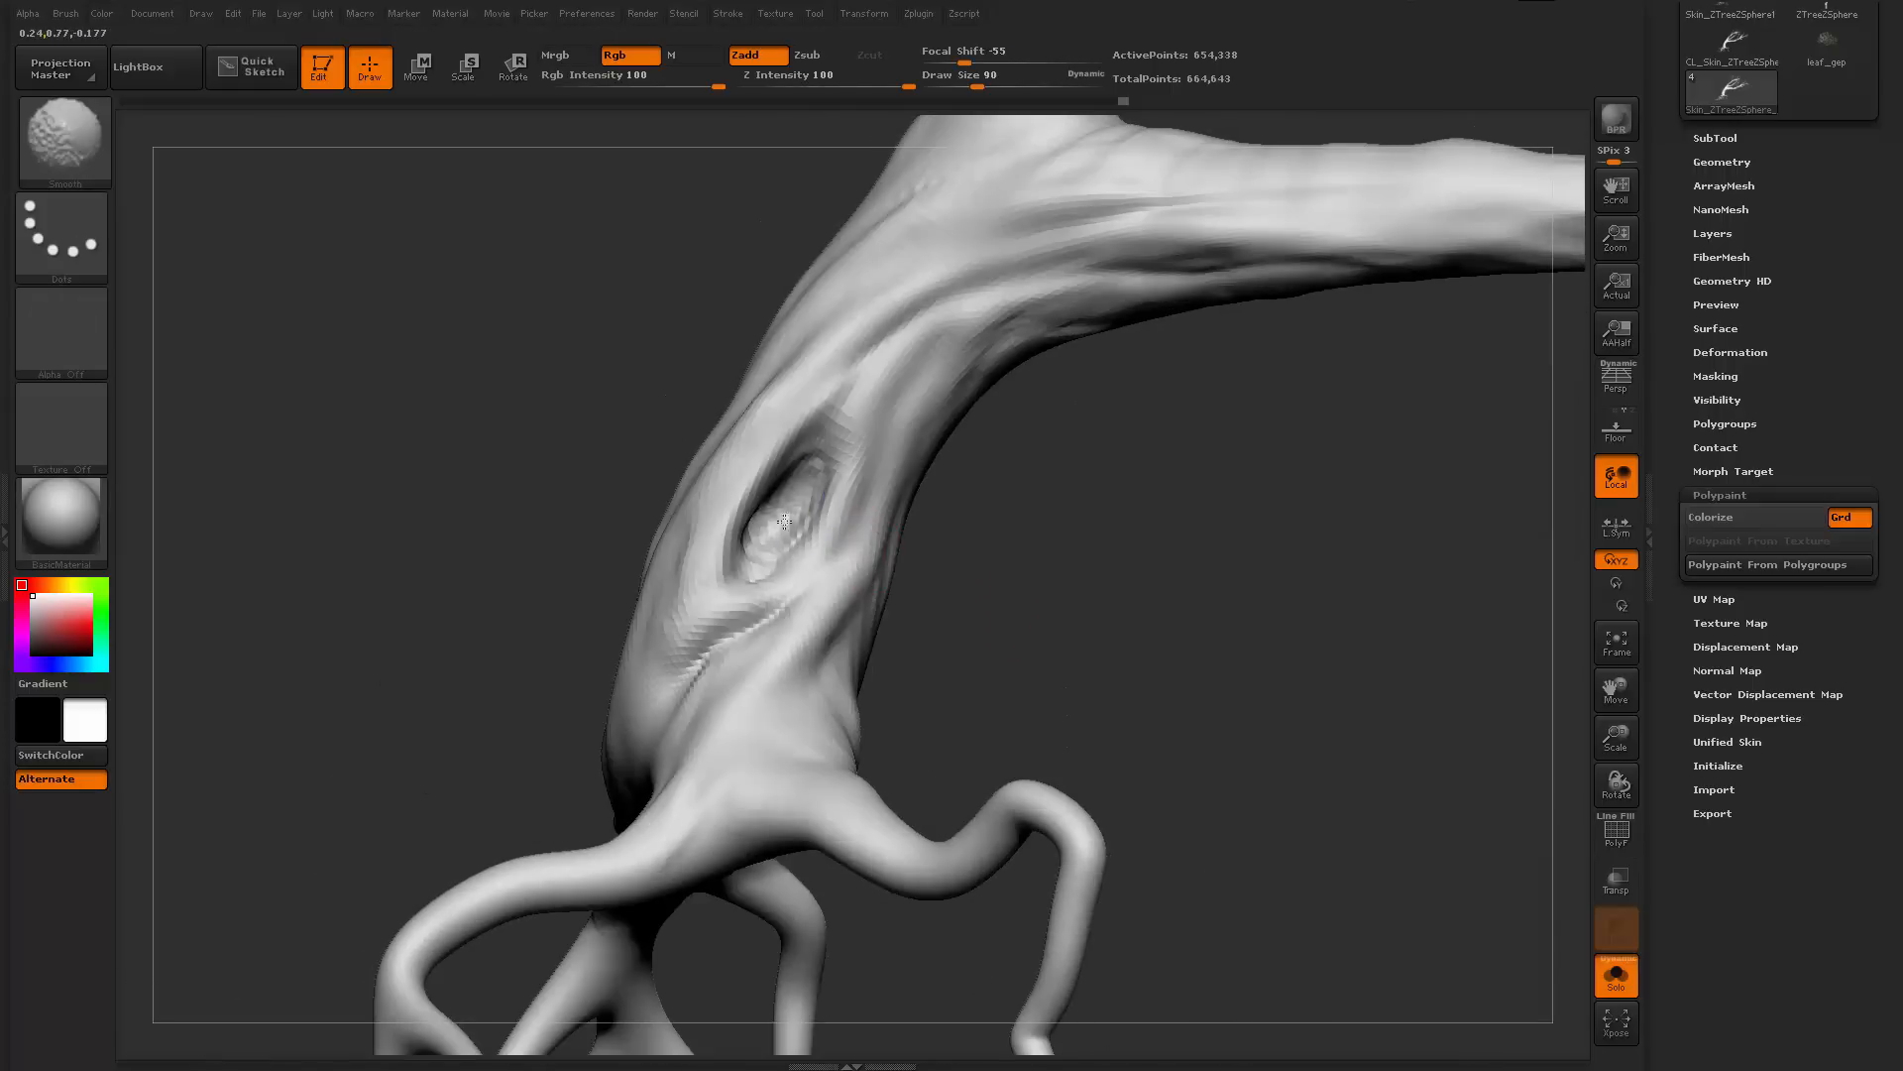
{"action": "mouse_move", "coordinate": [1051, 515]}
{"action": "left_mouse_down", "text": "alt"}
{"action": "mouse_move", "coordinate": [1045, 586]}
{"action": "mouse_move", "coordinate": [1101, 620]}
{"action": "mouse_move", "coordinate": [1160, 599]}
{"action": "mouse_move", "coordinate": [1007, 522]}
{"action": "mouse_move", "coordinate": [1054, 556]}
{"action": "mouse_move", "coordinate": [940, 569]}
{"action": "left_mouse_up", "text": "alt"}
{"action": "key", "text": "shift+f"}
{"action": "key", "text": "shift+f"}
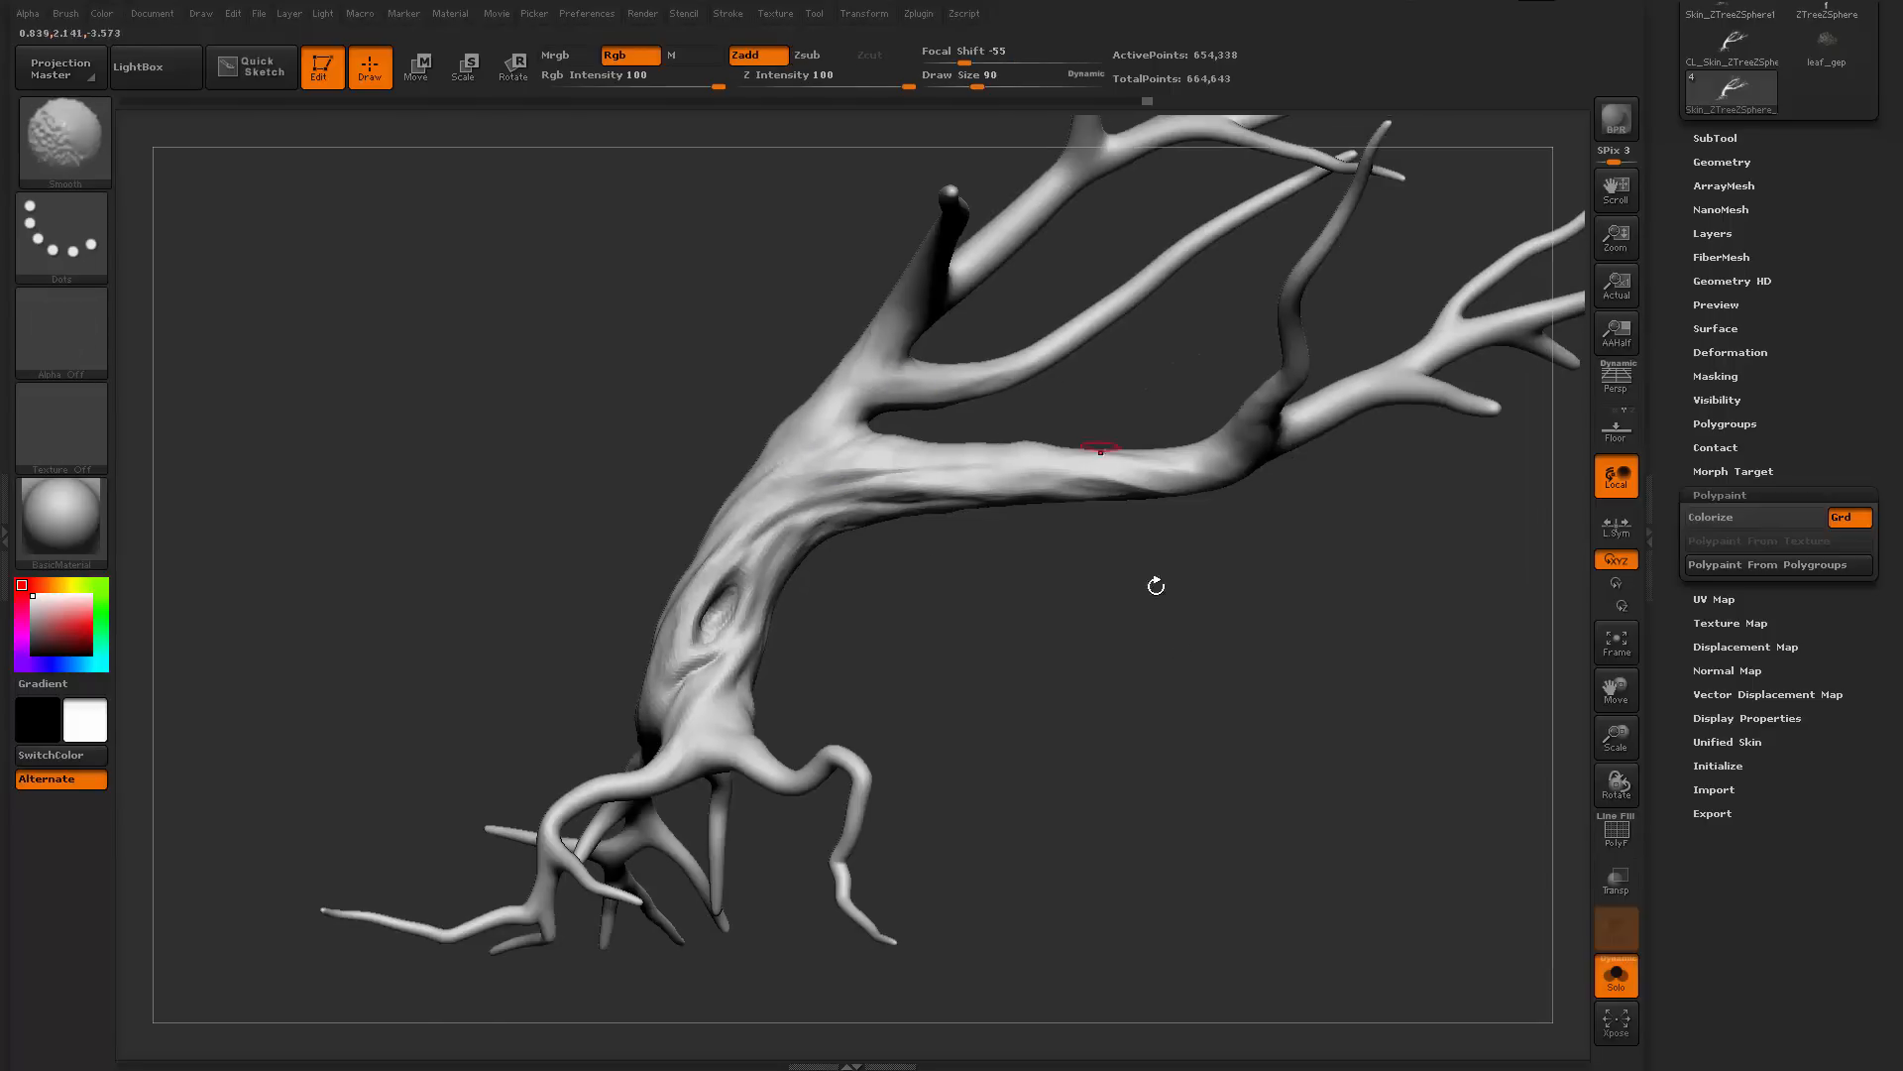
{"action": "mouse_move", "coordinate": [1156, 586]}
{"action": "left_mouse_down", "text": "alt"}
{"action": "mouse_move", "coordinate": [901, 690]}
{"action": "mouse_move", "coordinate": [895, 646]}
{"action": "mouse_move", "coordinate": [951, 575]}
{"action": "mouse_move", "coordinate": [1049, 649]}
{"action": "mouse_move", "coordinate": [1084, 786]}
{"action": "mouse_move", "coordinate": [943, 771]}
{"action": "left_mouse_up", "text": "alt"}
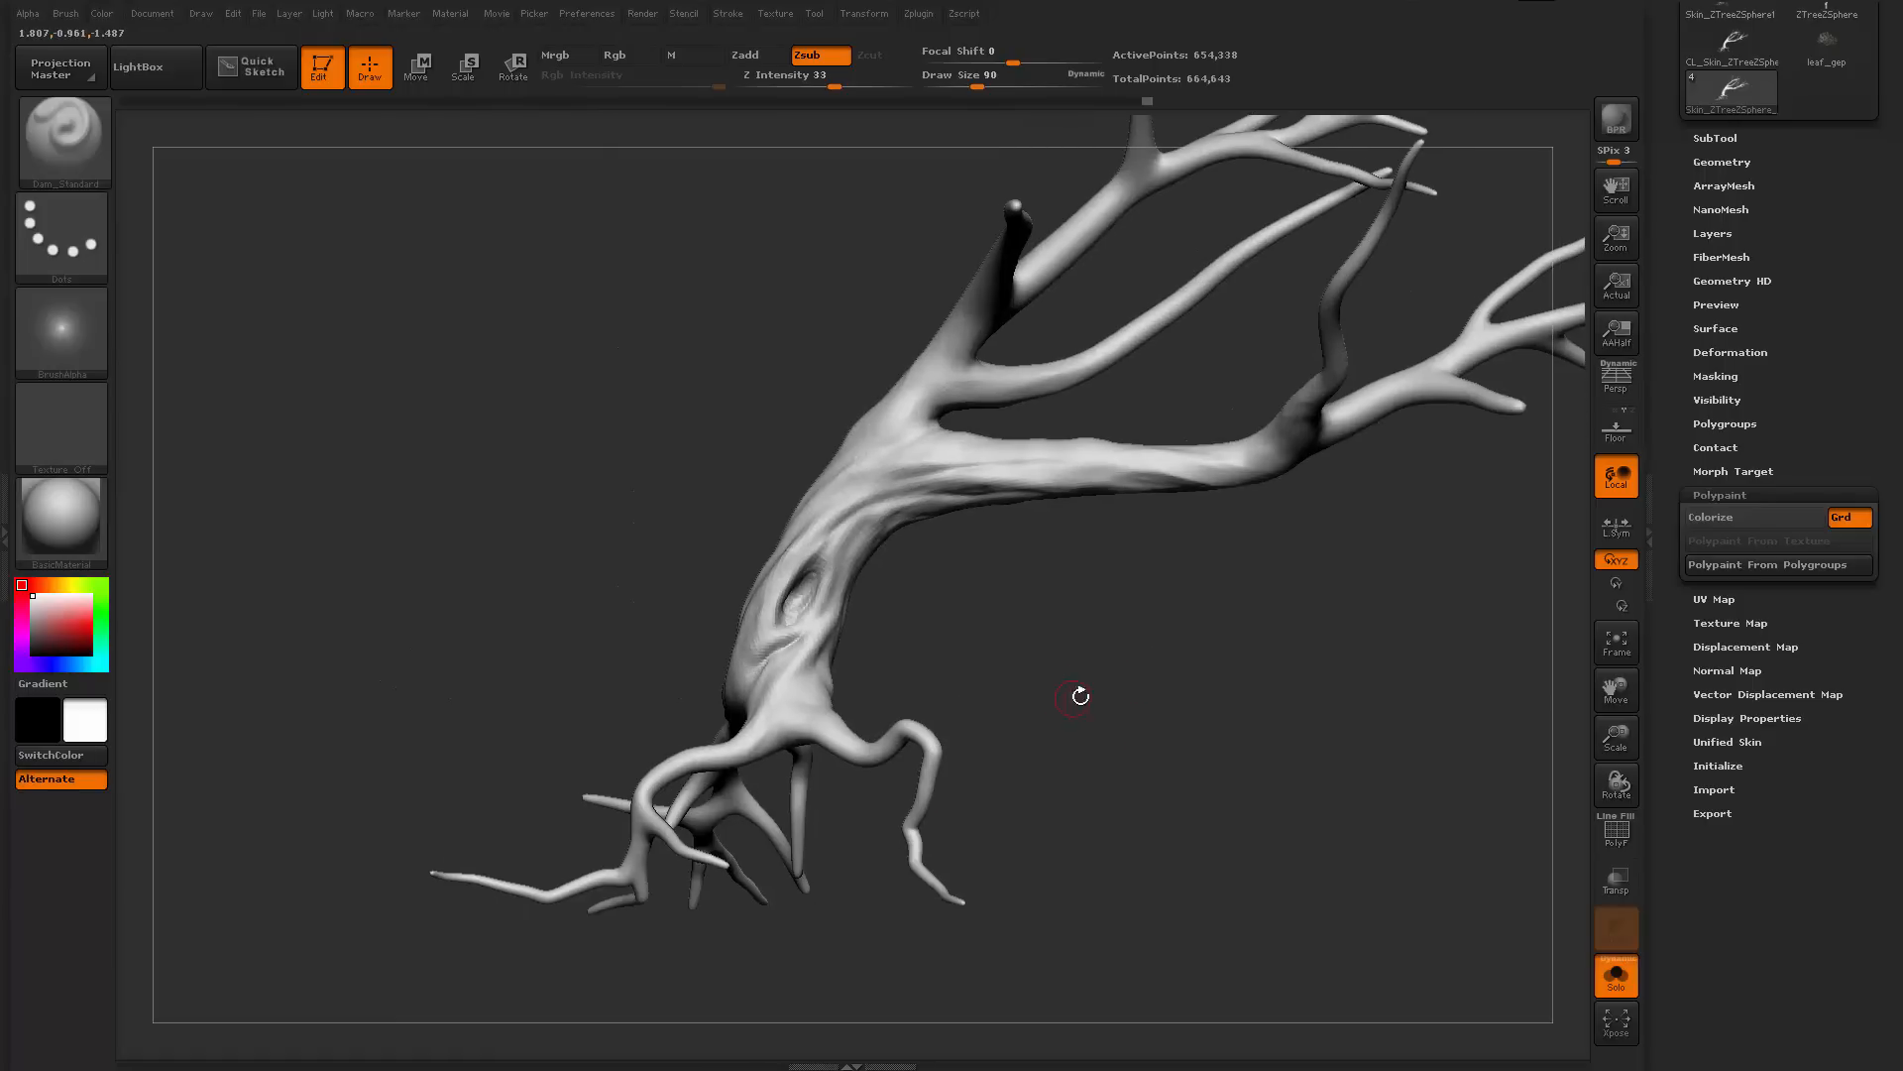
{"action": "mouse_move", "coordinate": [1080, 696]}
{"action": "left_mouse_down", "text": "alt"}
{"action": "mouse_move", "coordinate": [1130, 705]}
{"action": "mouse_move", "coordinate": [1096, 693]}
{"action": "mouse_move", "coordinate": [1082, 729]}
{"action": "left_mouse_up", "text": "alt"}
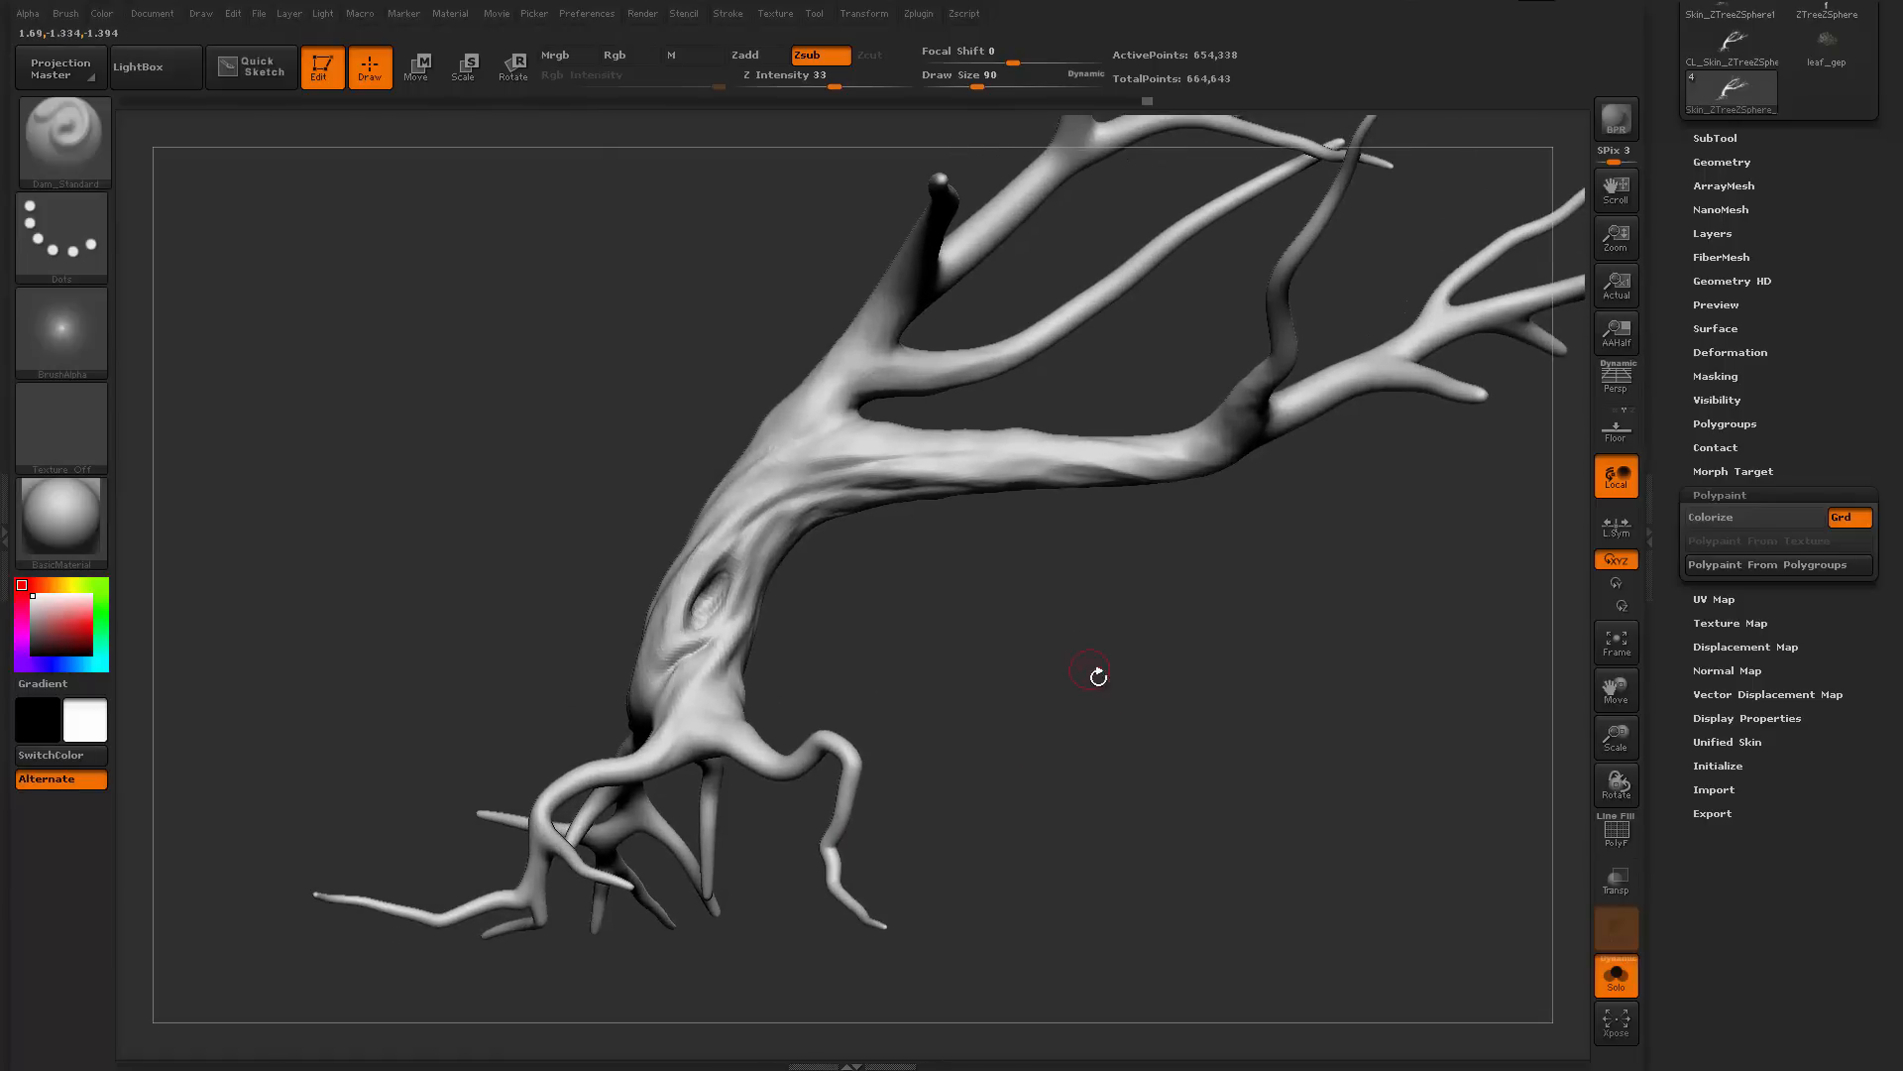
Switch to the Textures.com page in the browser, search for bark and open "3D Scanned Tree Bark - 1 meter"
{"action": "left_click", "coordinate": [355, 1065]}
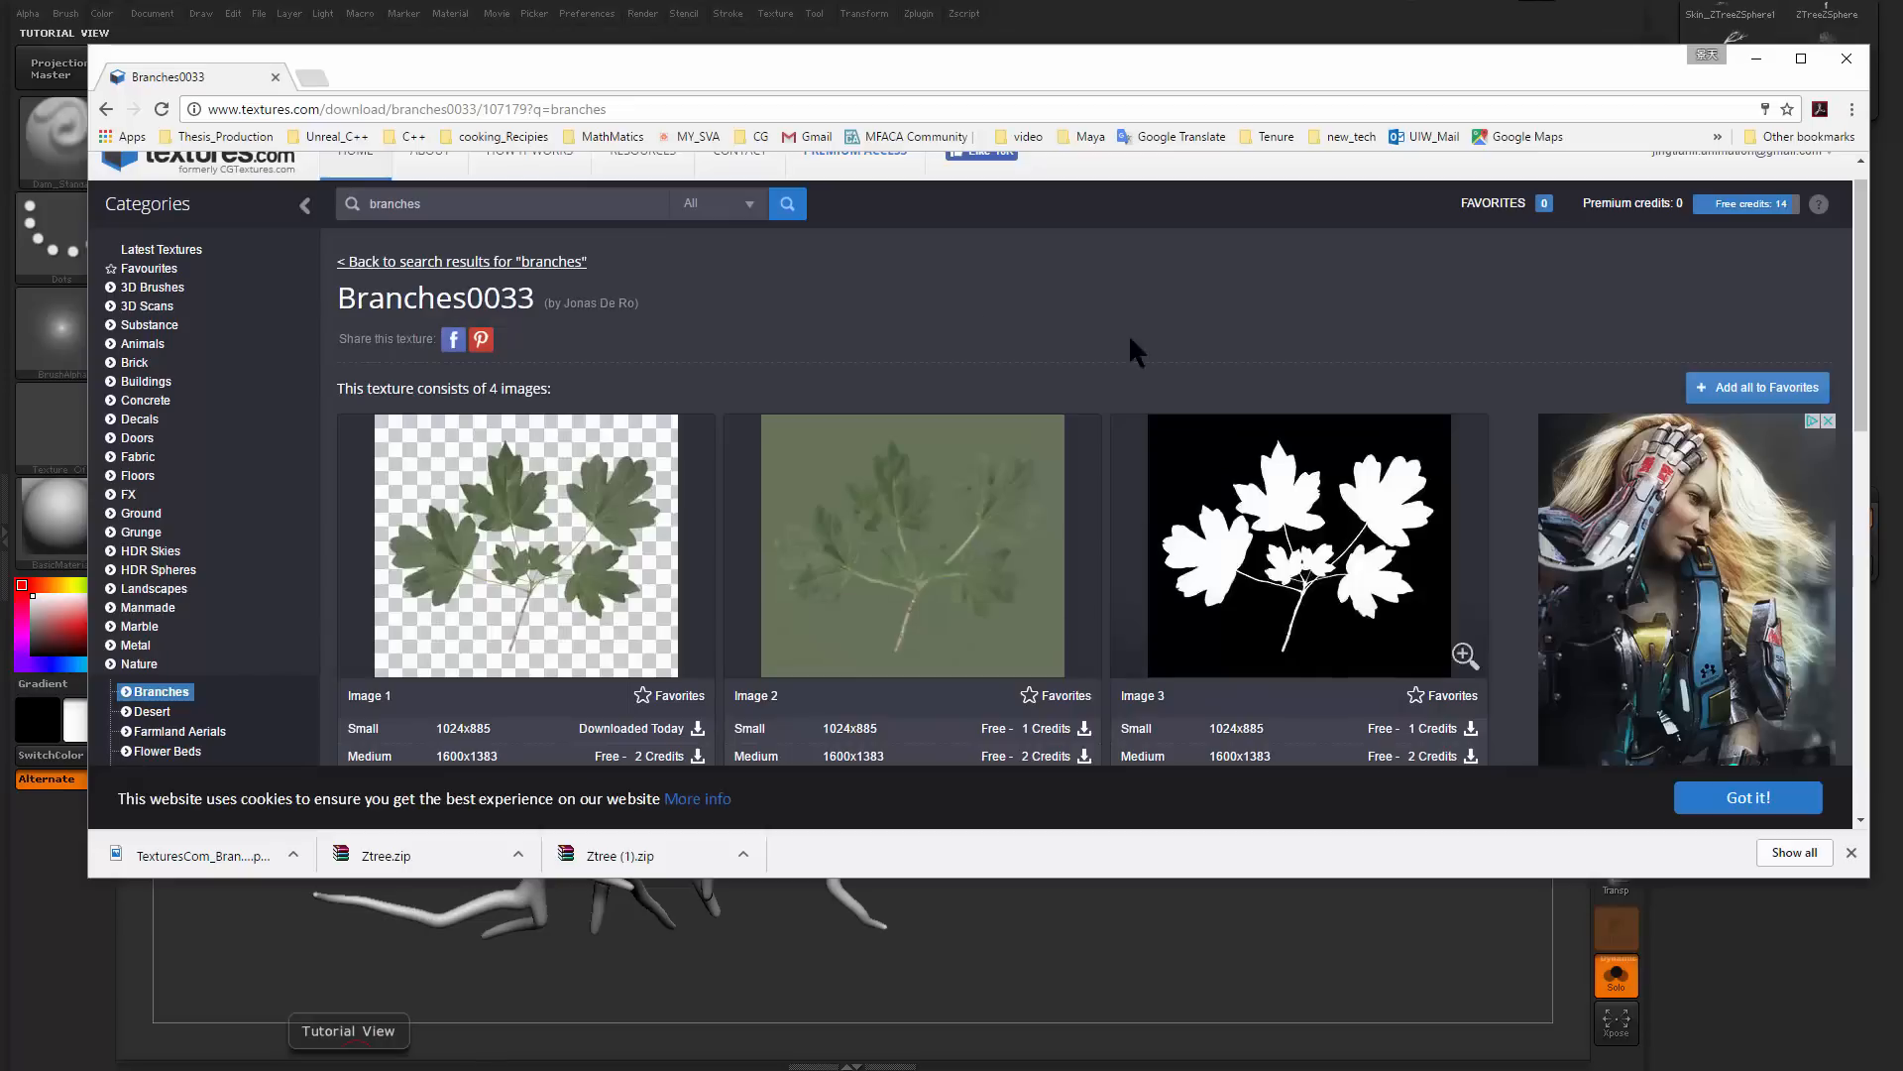
{"action": "key", "text": "ctrl+a"}
{"action": "type", "text": "b"}
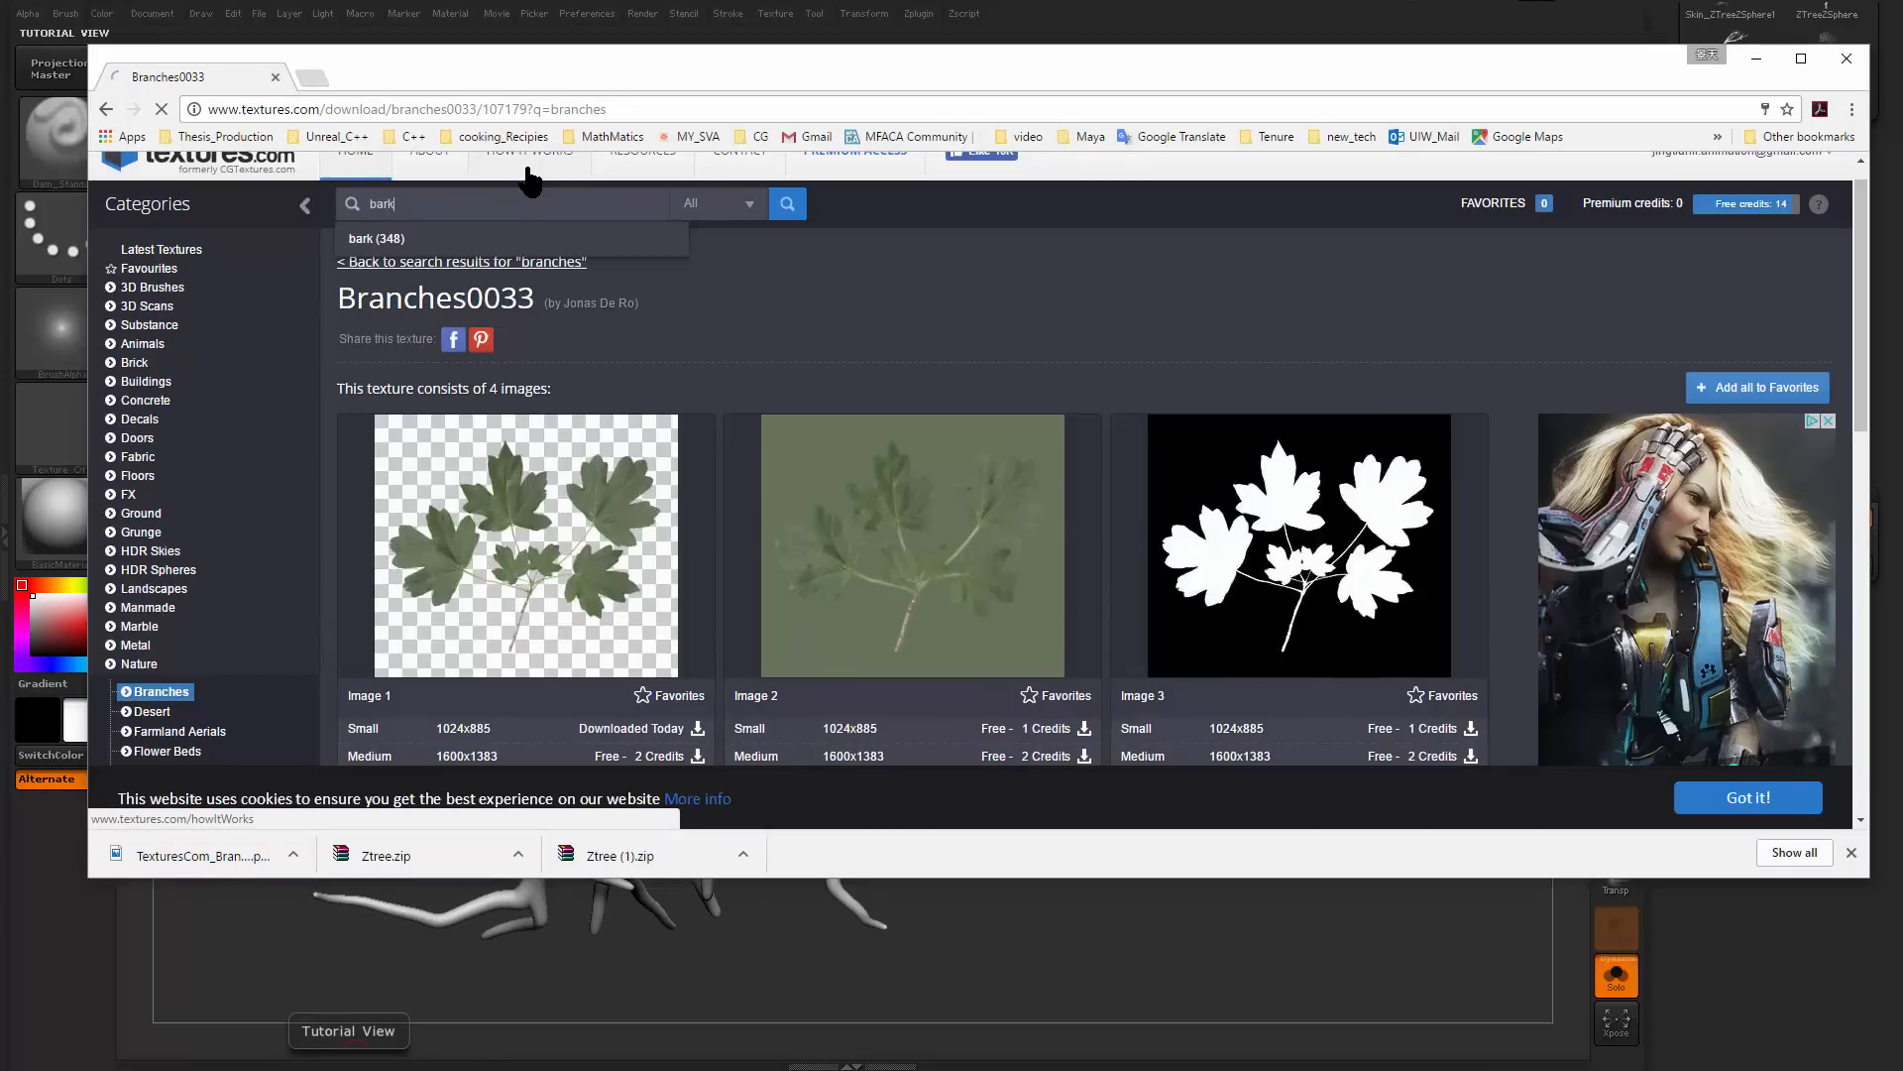
{"action": "key", "text": "Return"}
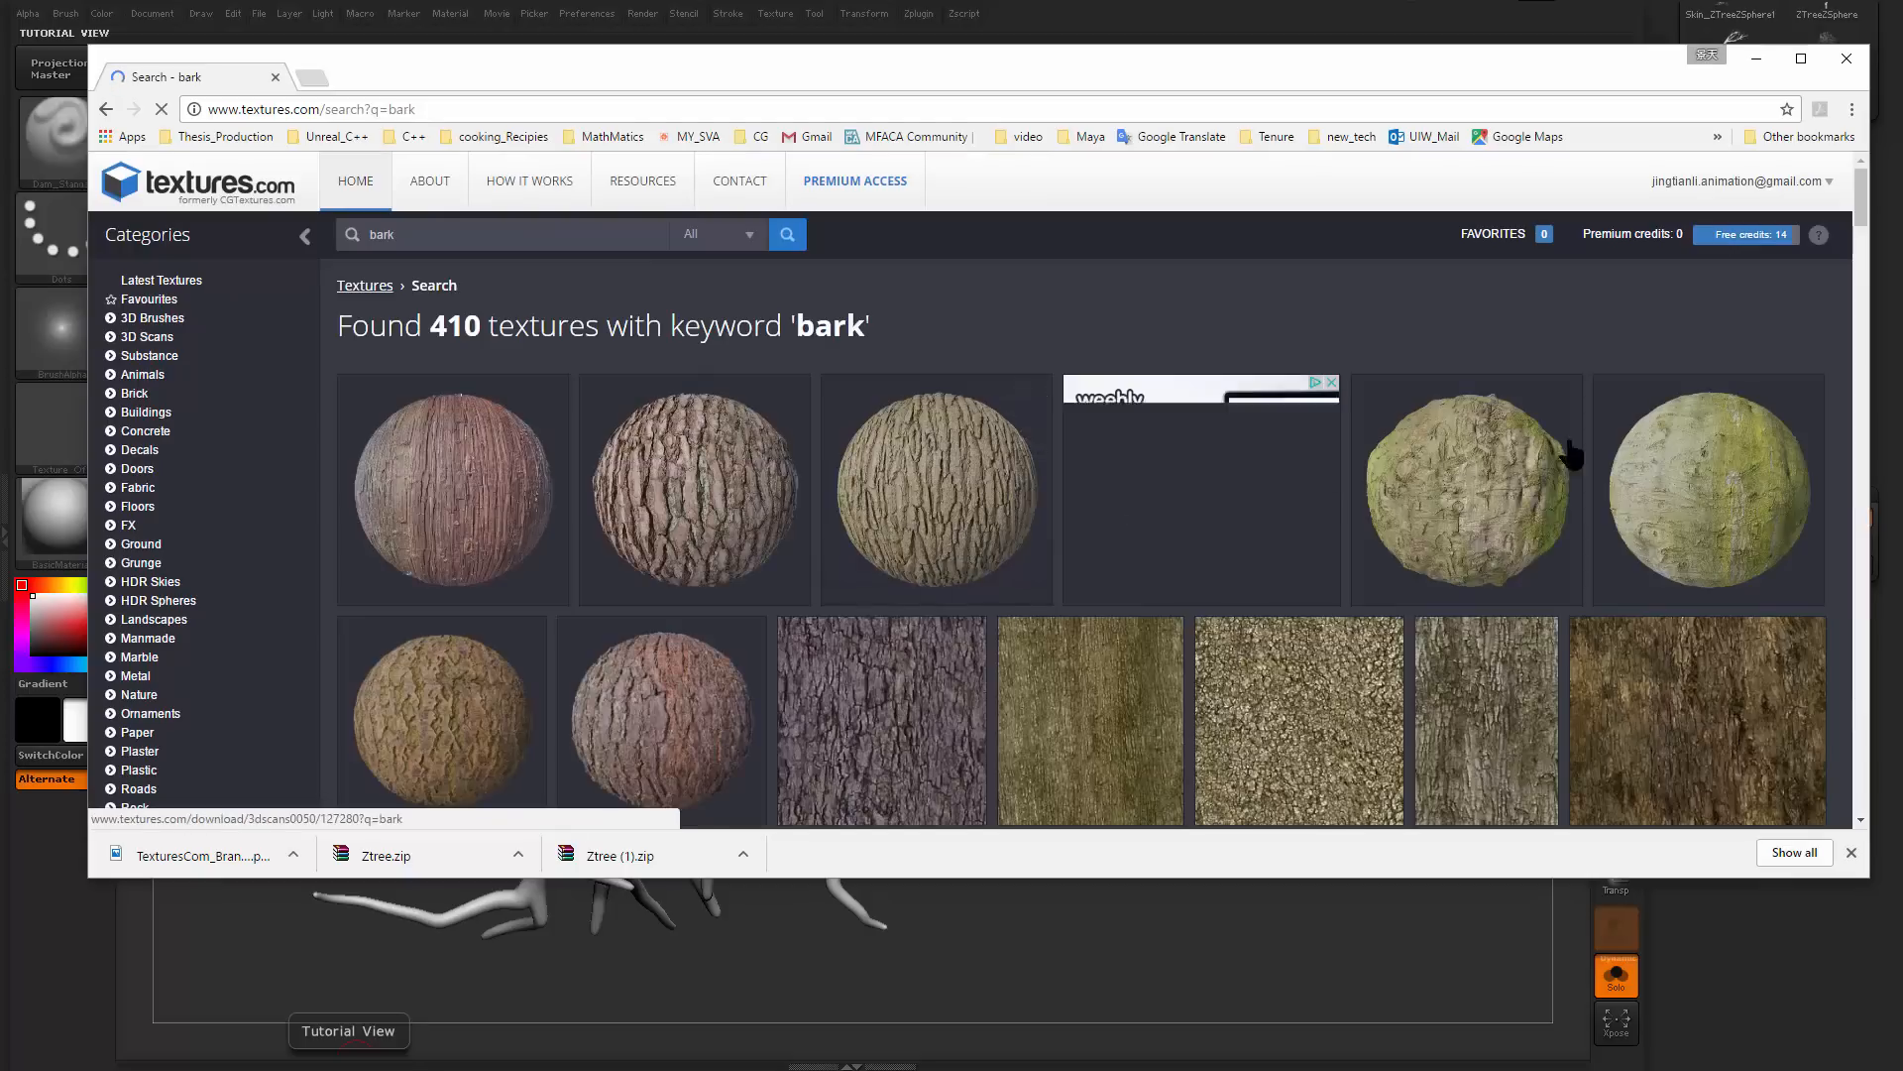
{"action": "mouse_move", "coordinate": [1864, 222]}
{"action": "left_mouse_down"}
{"action": "mouse_move", "coordinate": [1883, 565]}
{"action": "mouse_move", "coordinate": [1850, 250]}
{"action": "left_mouse_up"}
{"action": "left_click", "coordinate": [758, 238]}
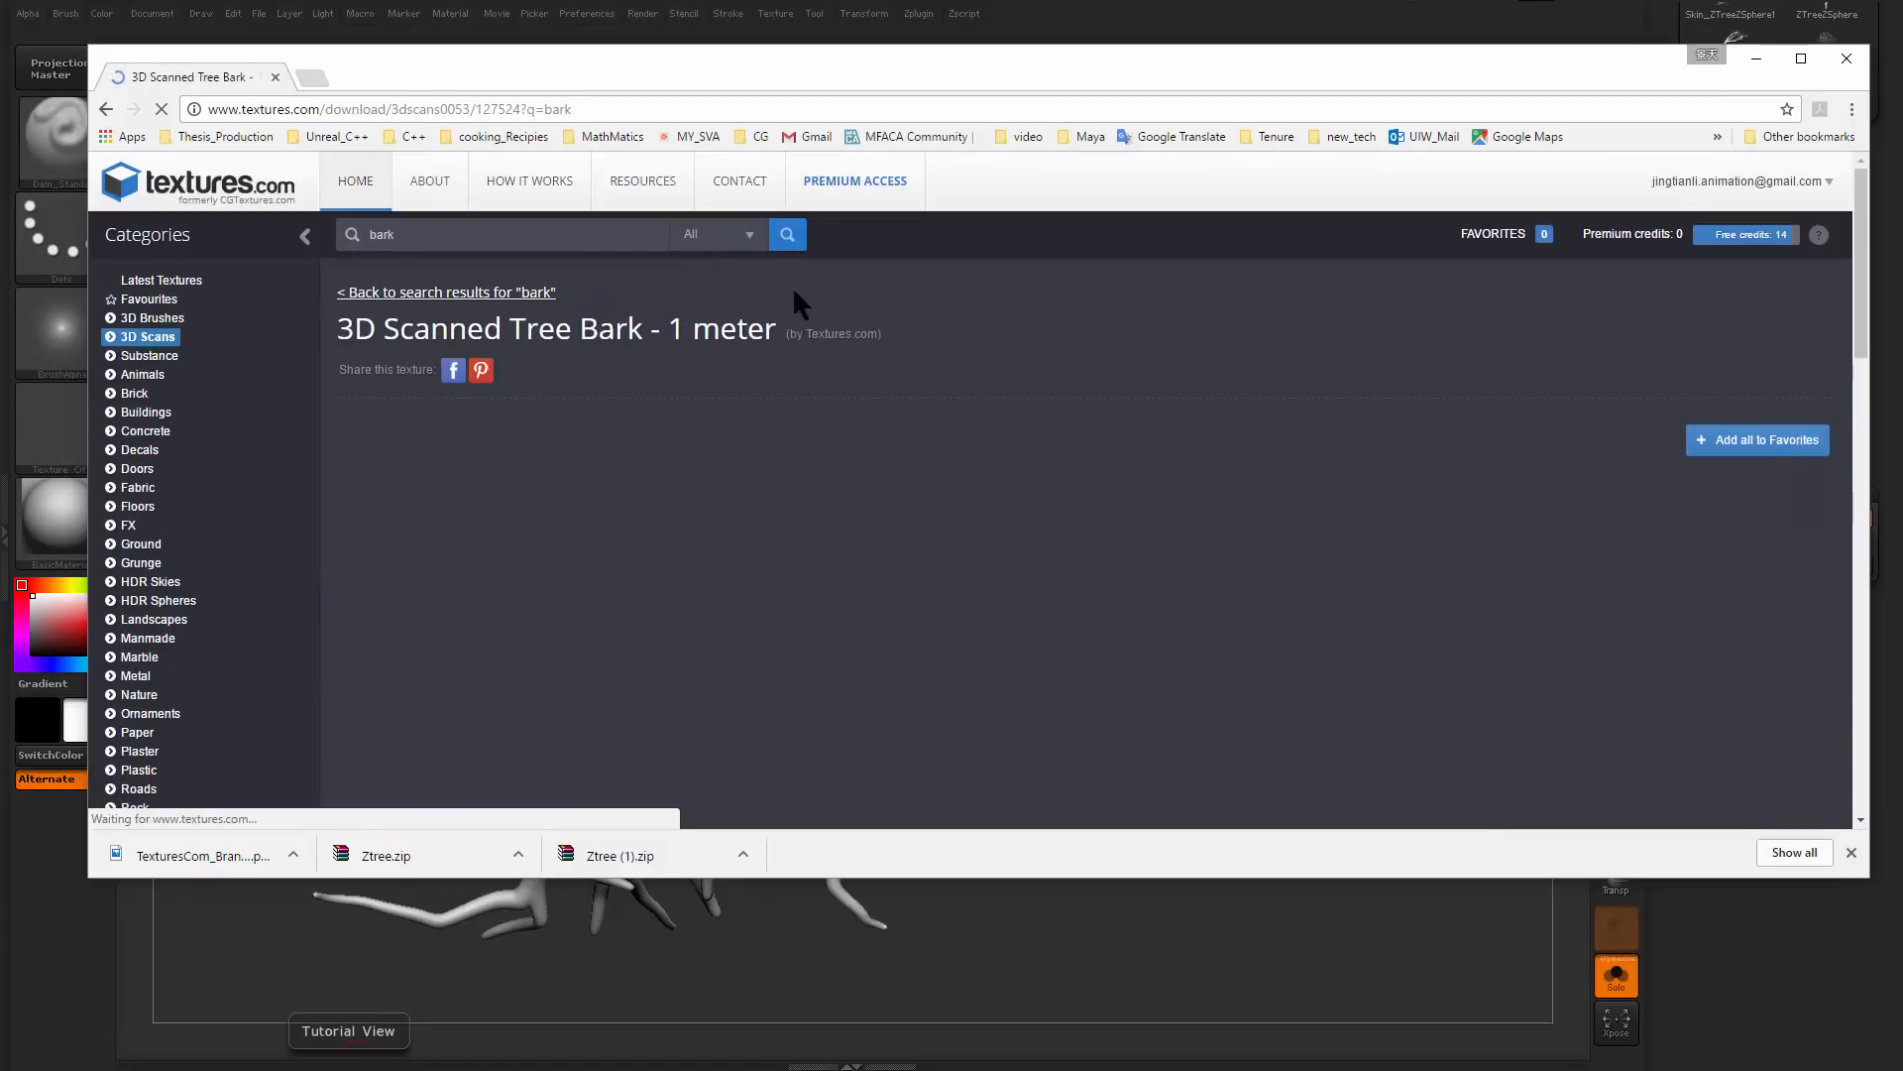
Download the Small 512x512 and Medium 1024x1024 versions of the bark's displacement map
{"action": "left_click_drag", "start_coordinate": [1852, 353], "coordinate": [1861, 510]}
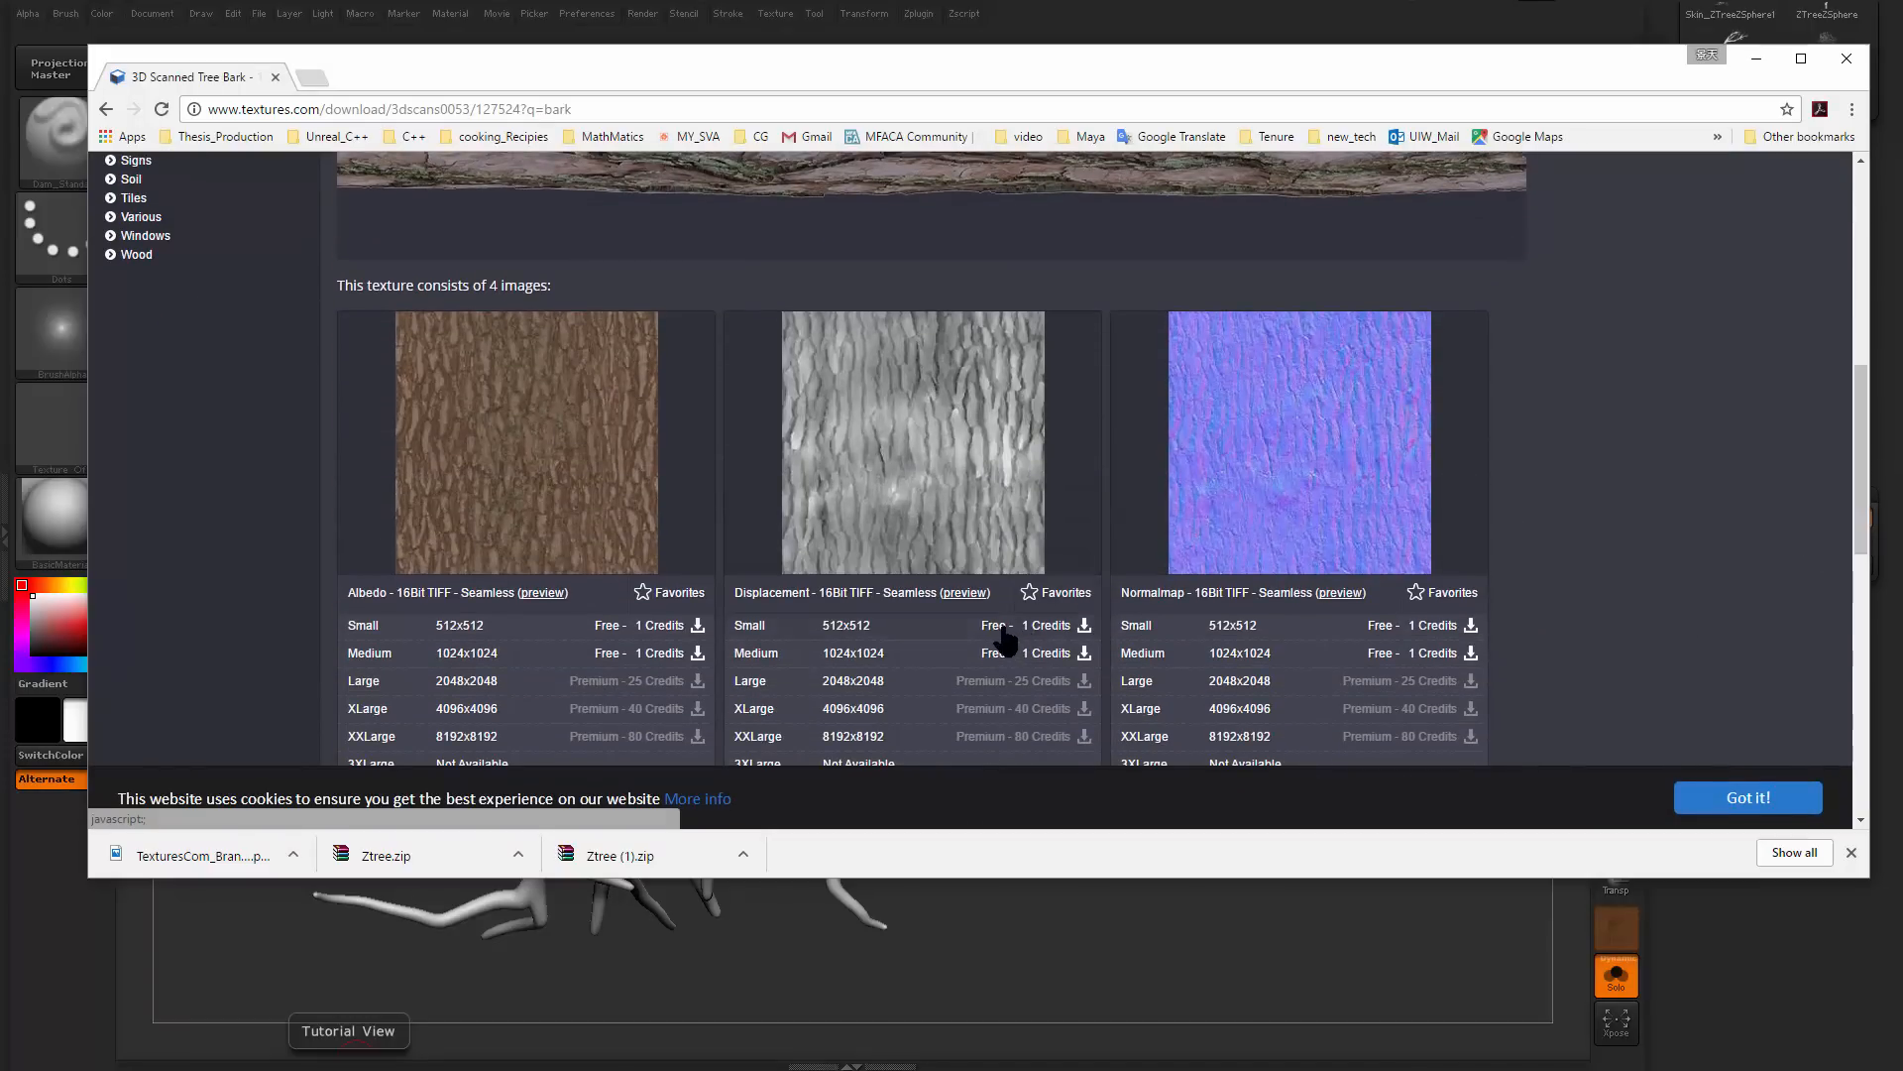
{"action": "left_click", "coordinate": [1042, 627]}
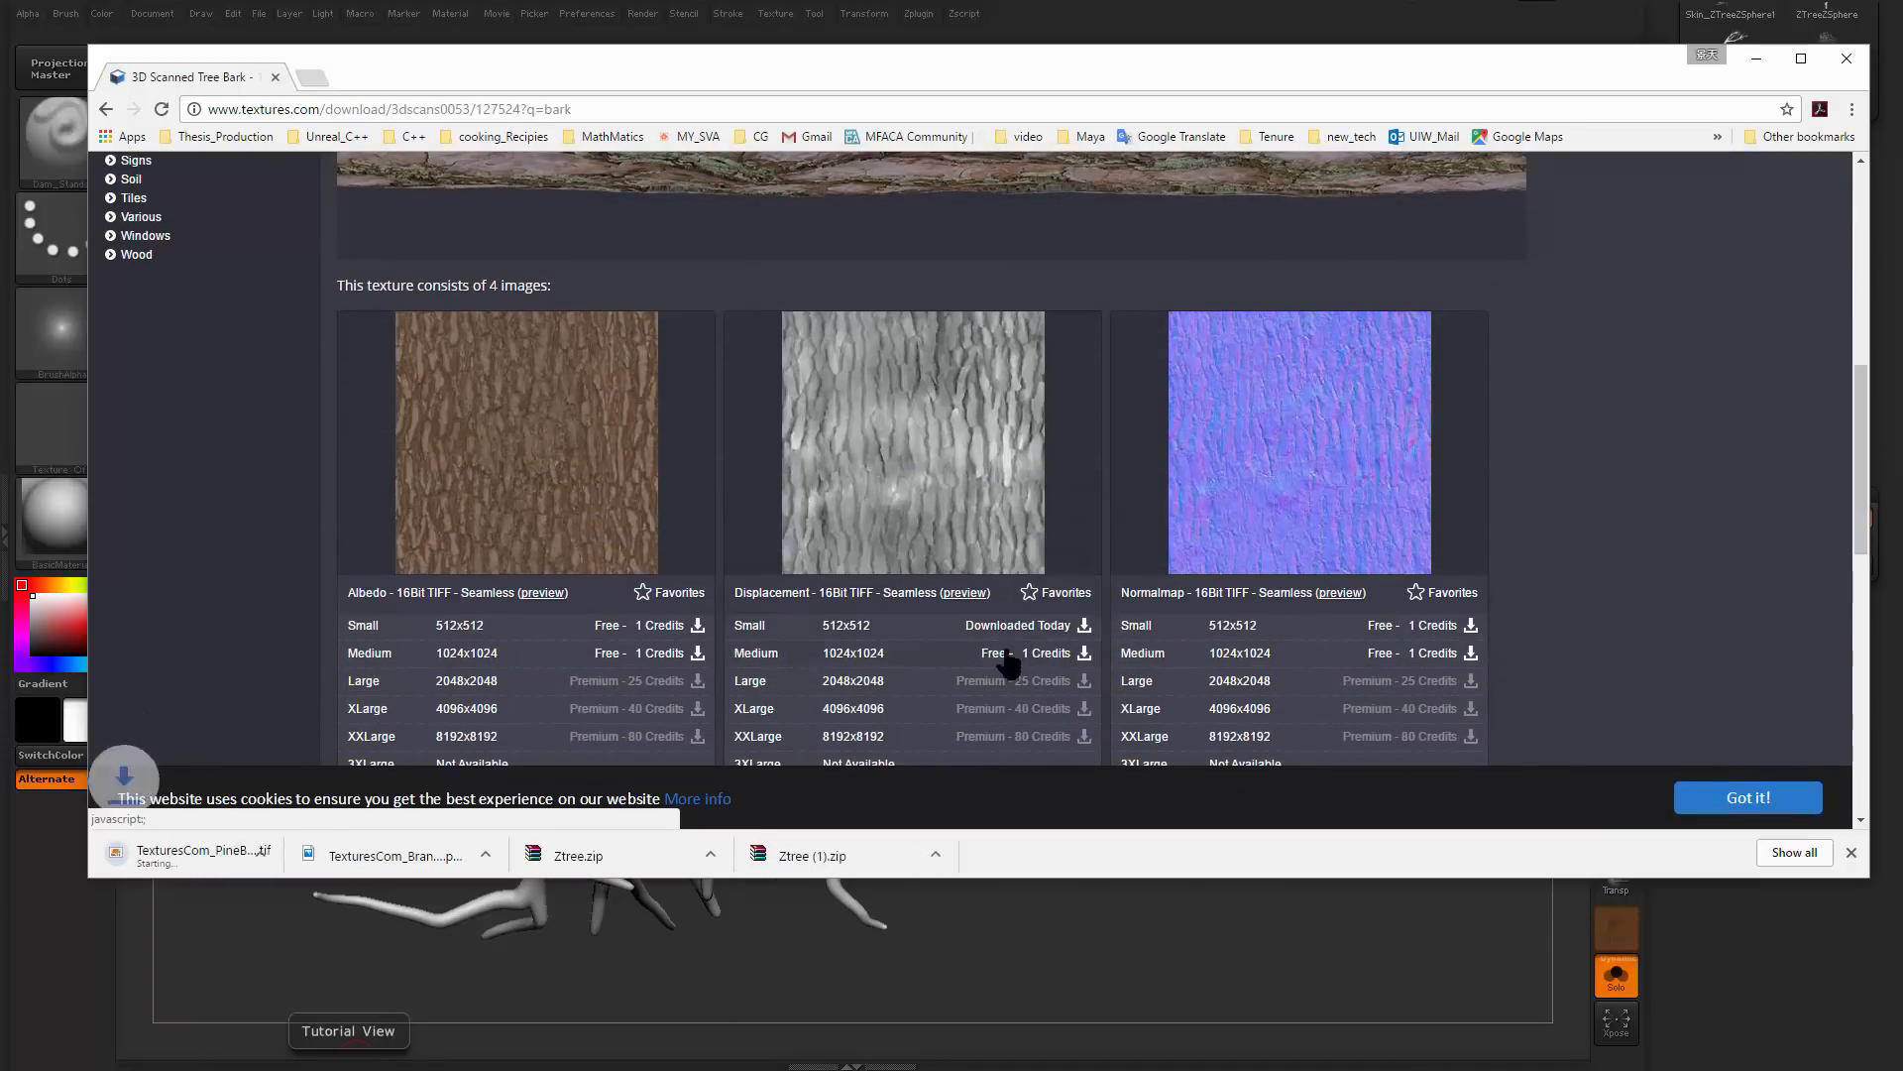
{"action": "left_click", "coordinate": [1011, 661]}
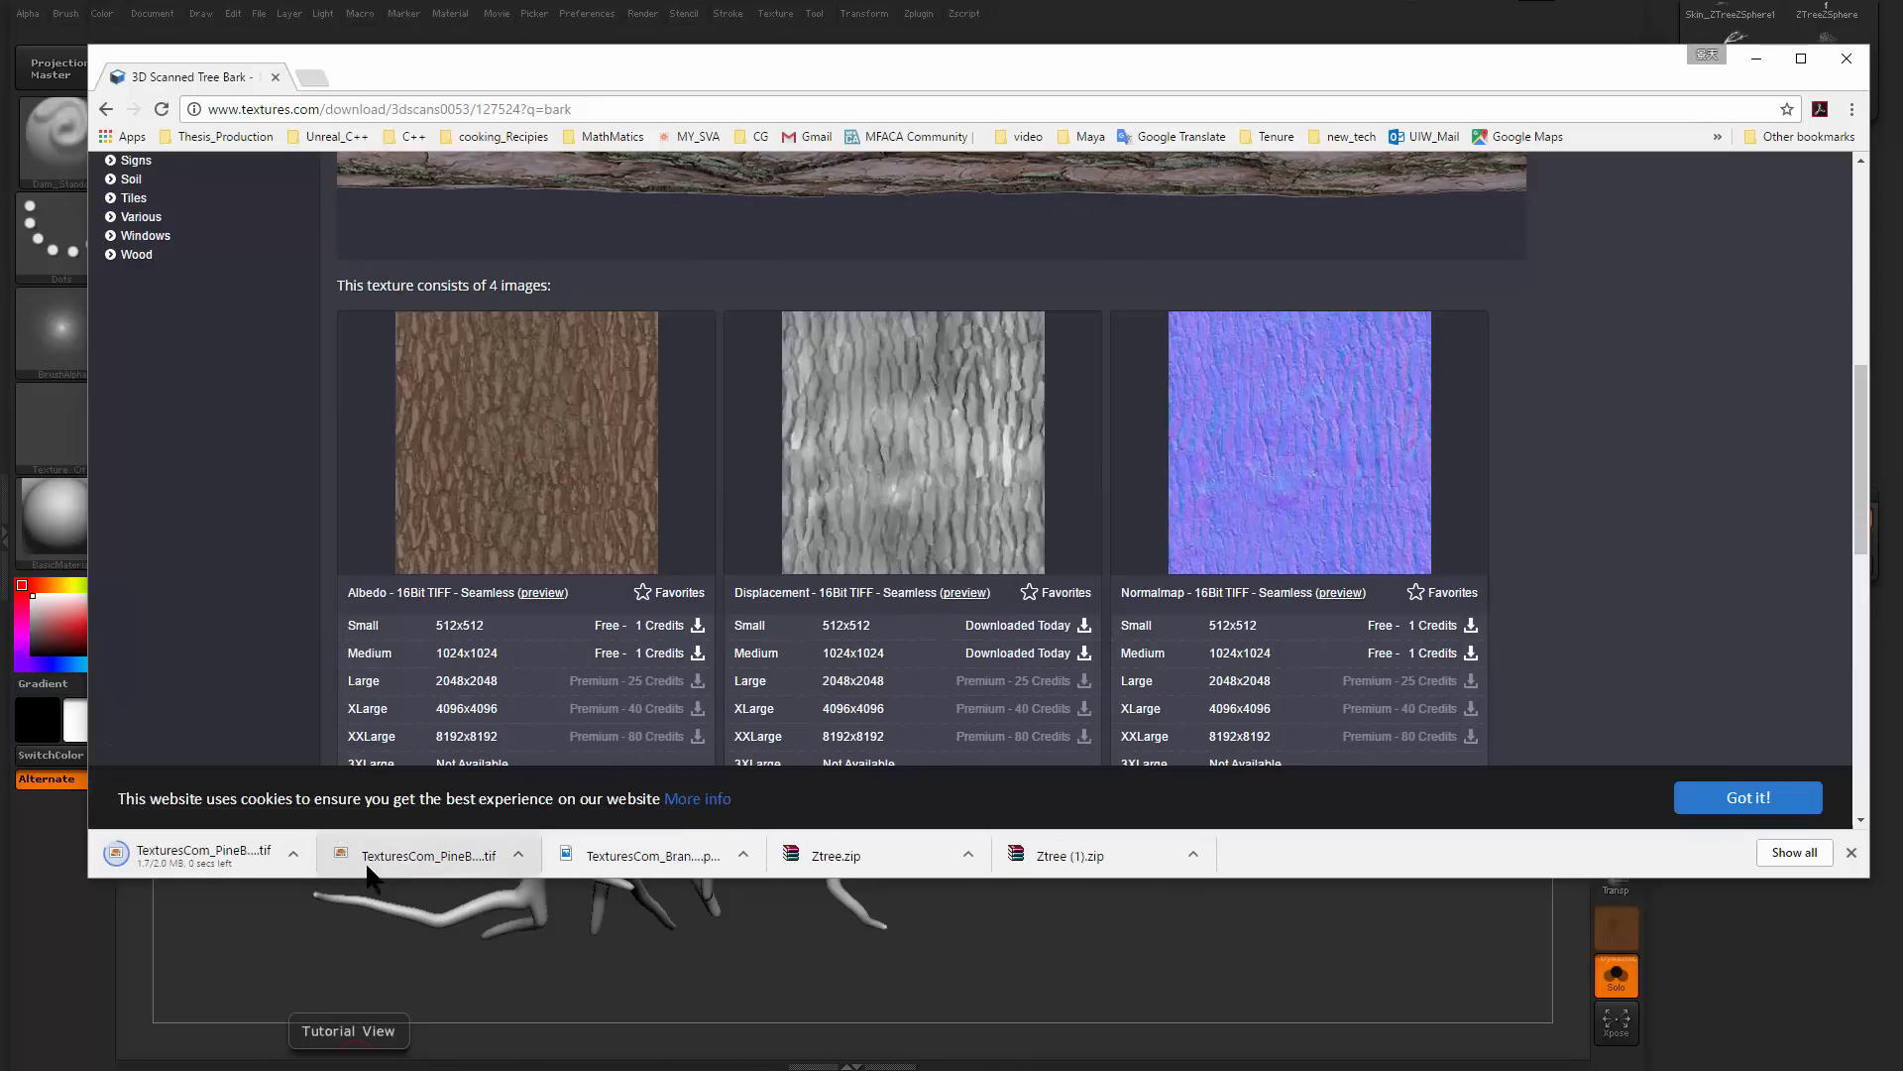
Return to ZBrush and create a new blank texture map for the tree
{"action": "left_click", "coordinate": [1266, 909]}
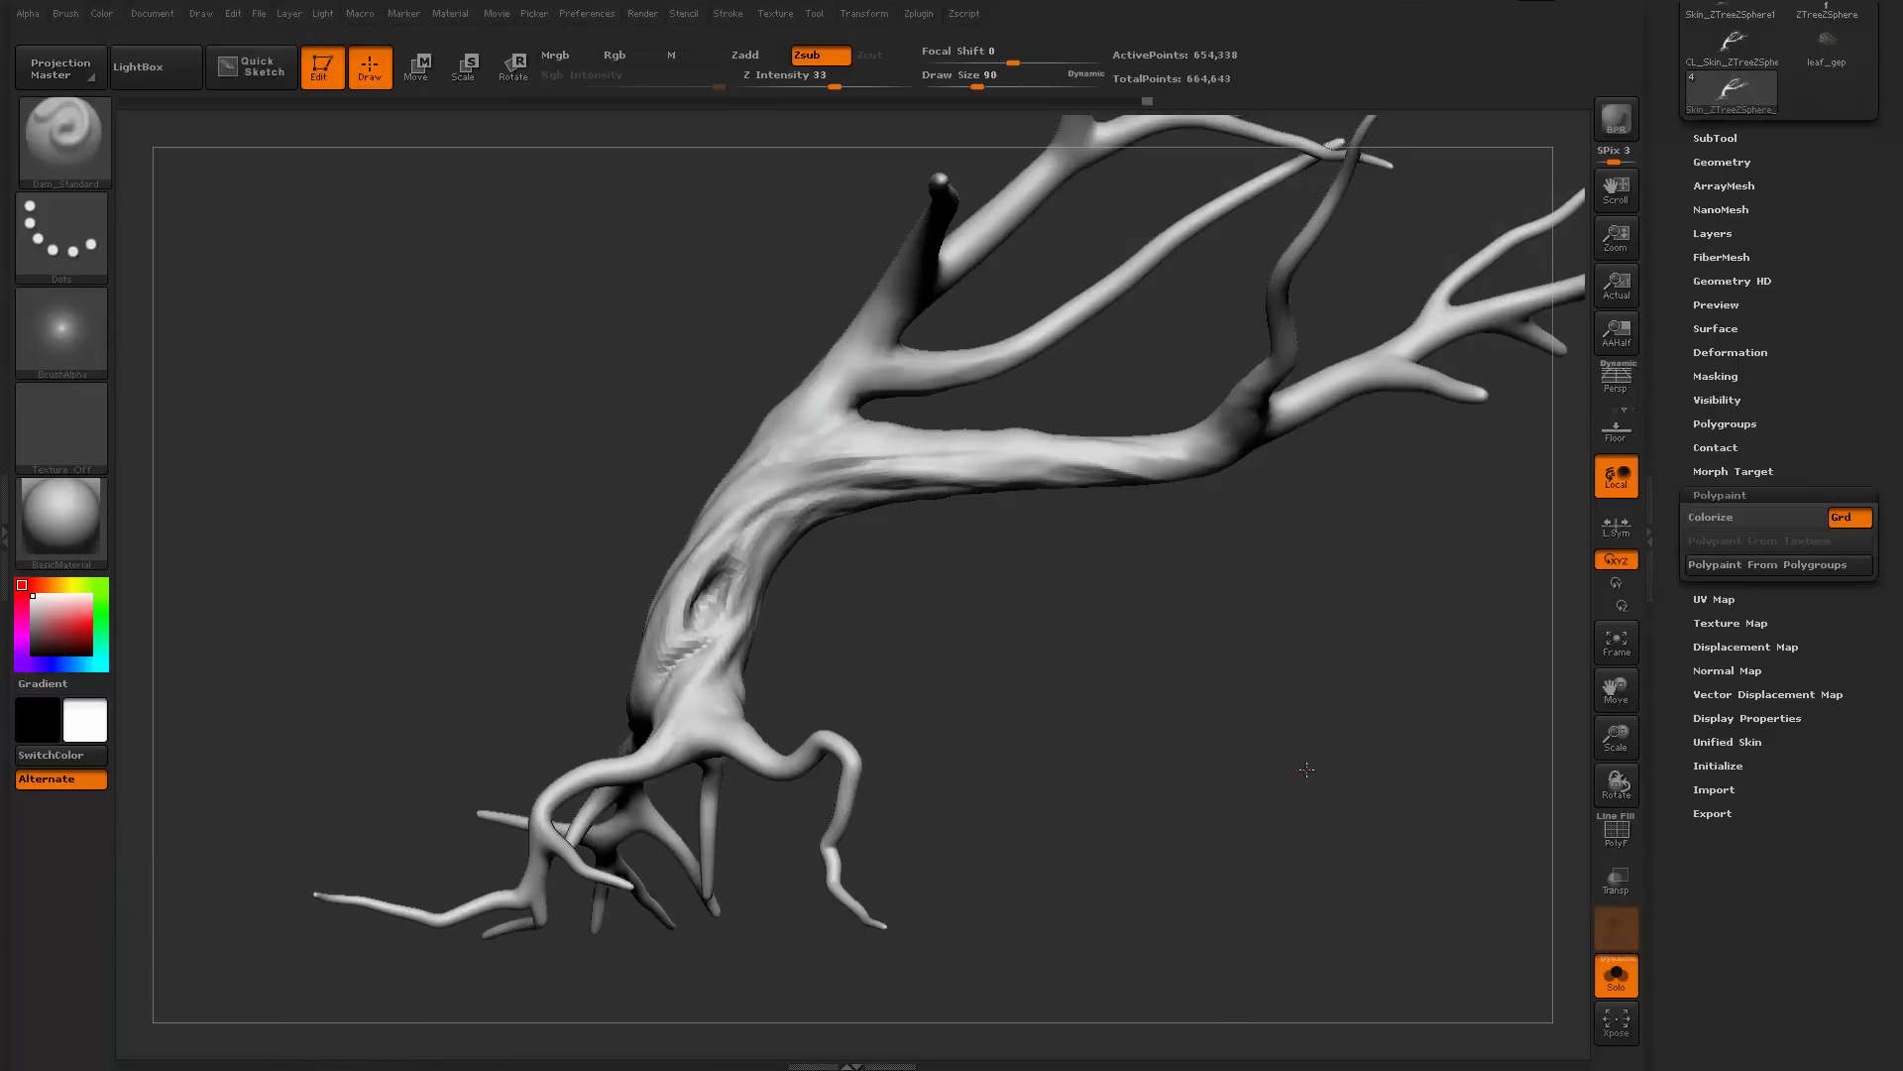
{"action": "left_click_drag", "start_coordinate": [1258, 841], "coordinate": [1041, 735]}
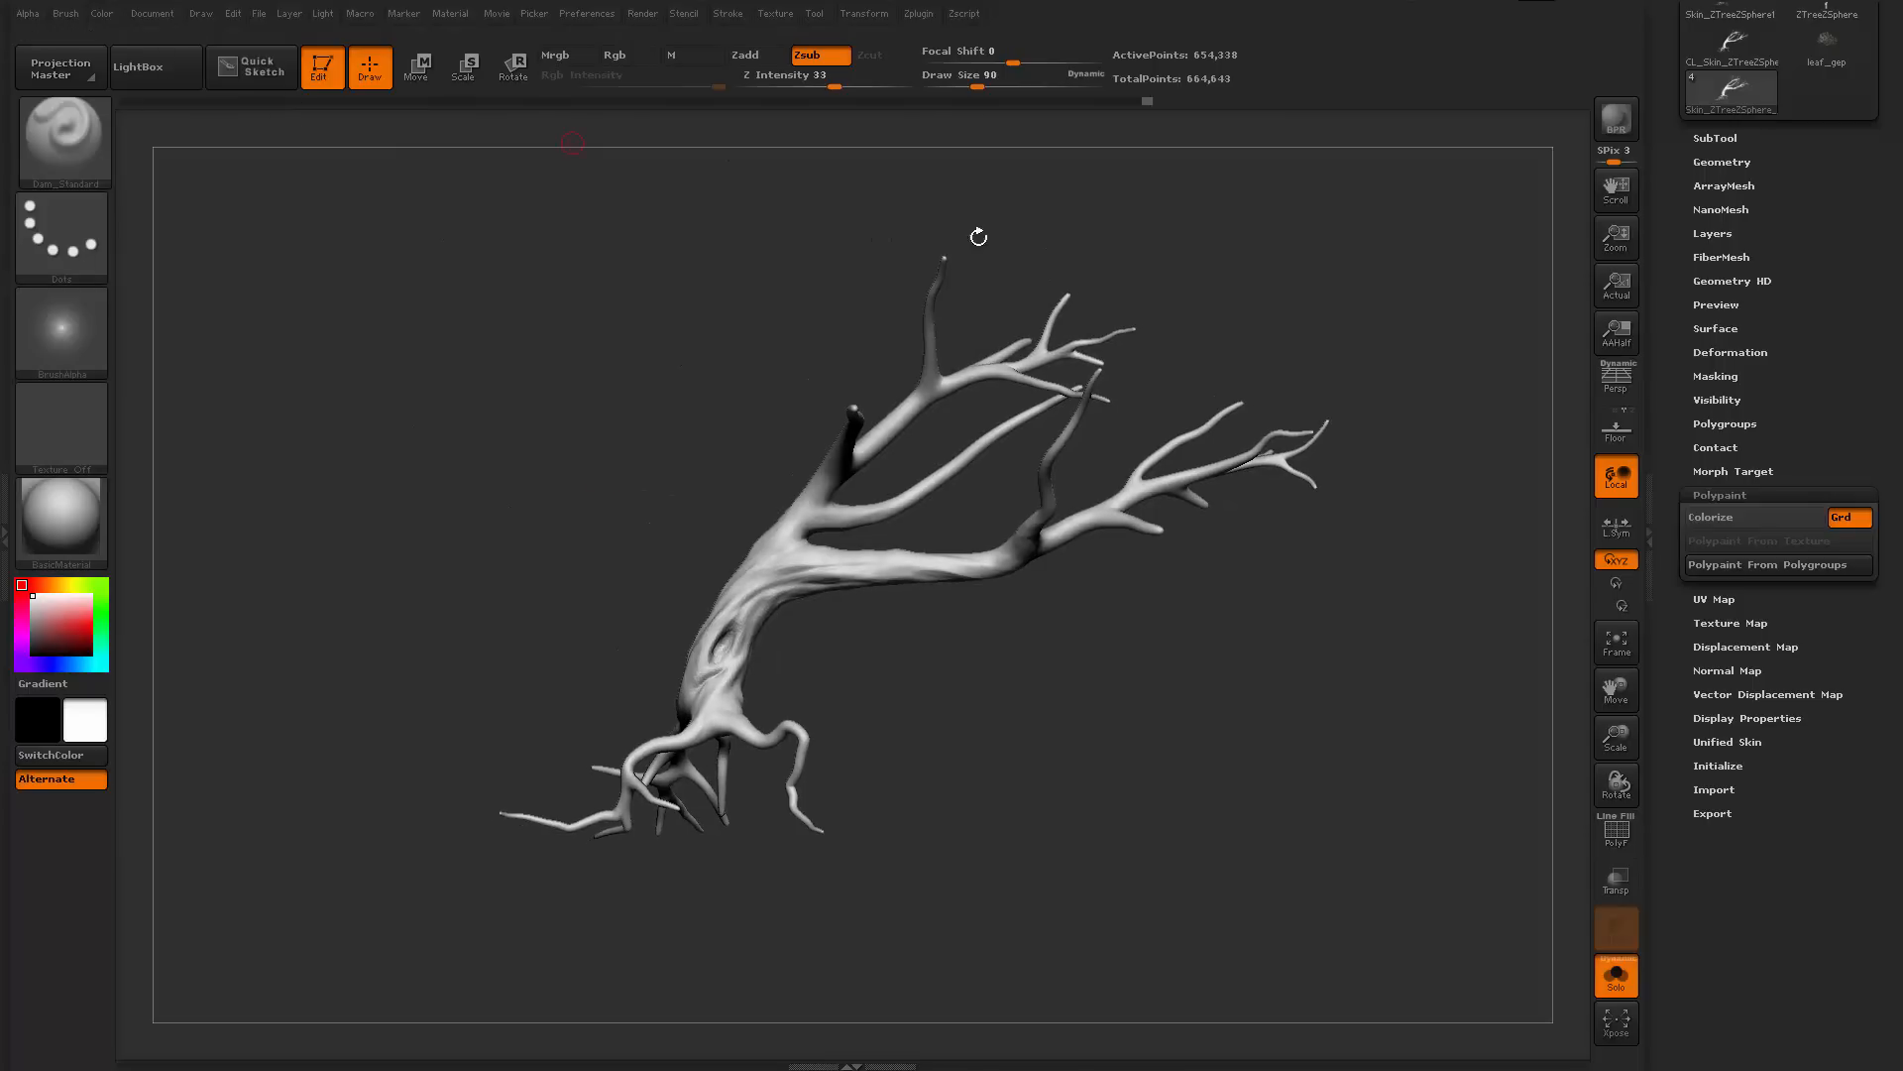
{"action": "left_click", "coordinate": [1733, 652]}
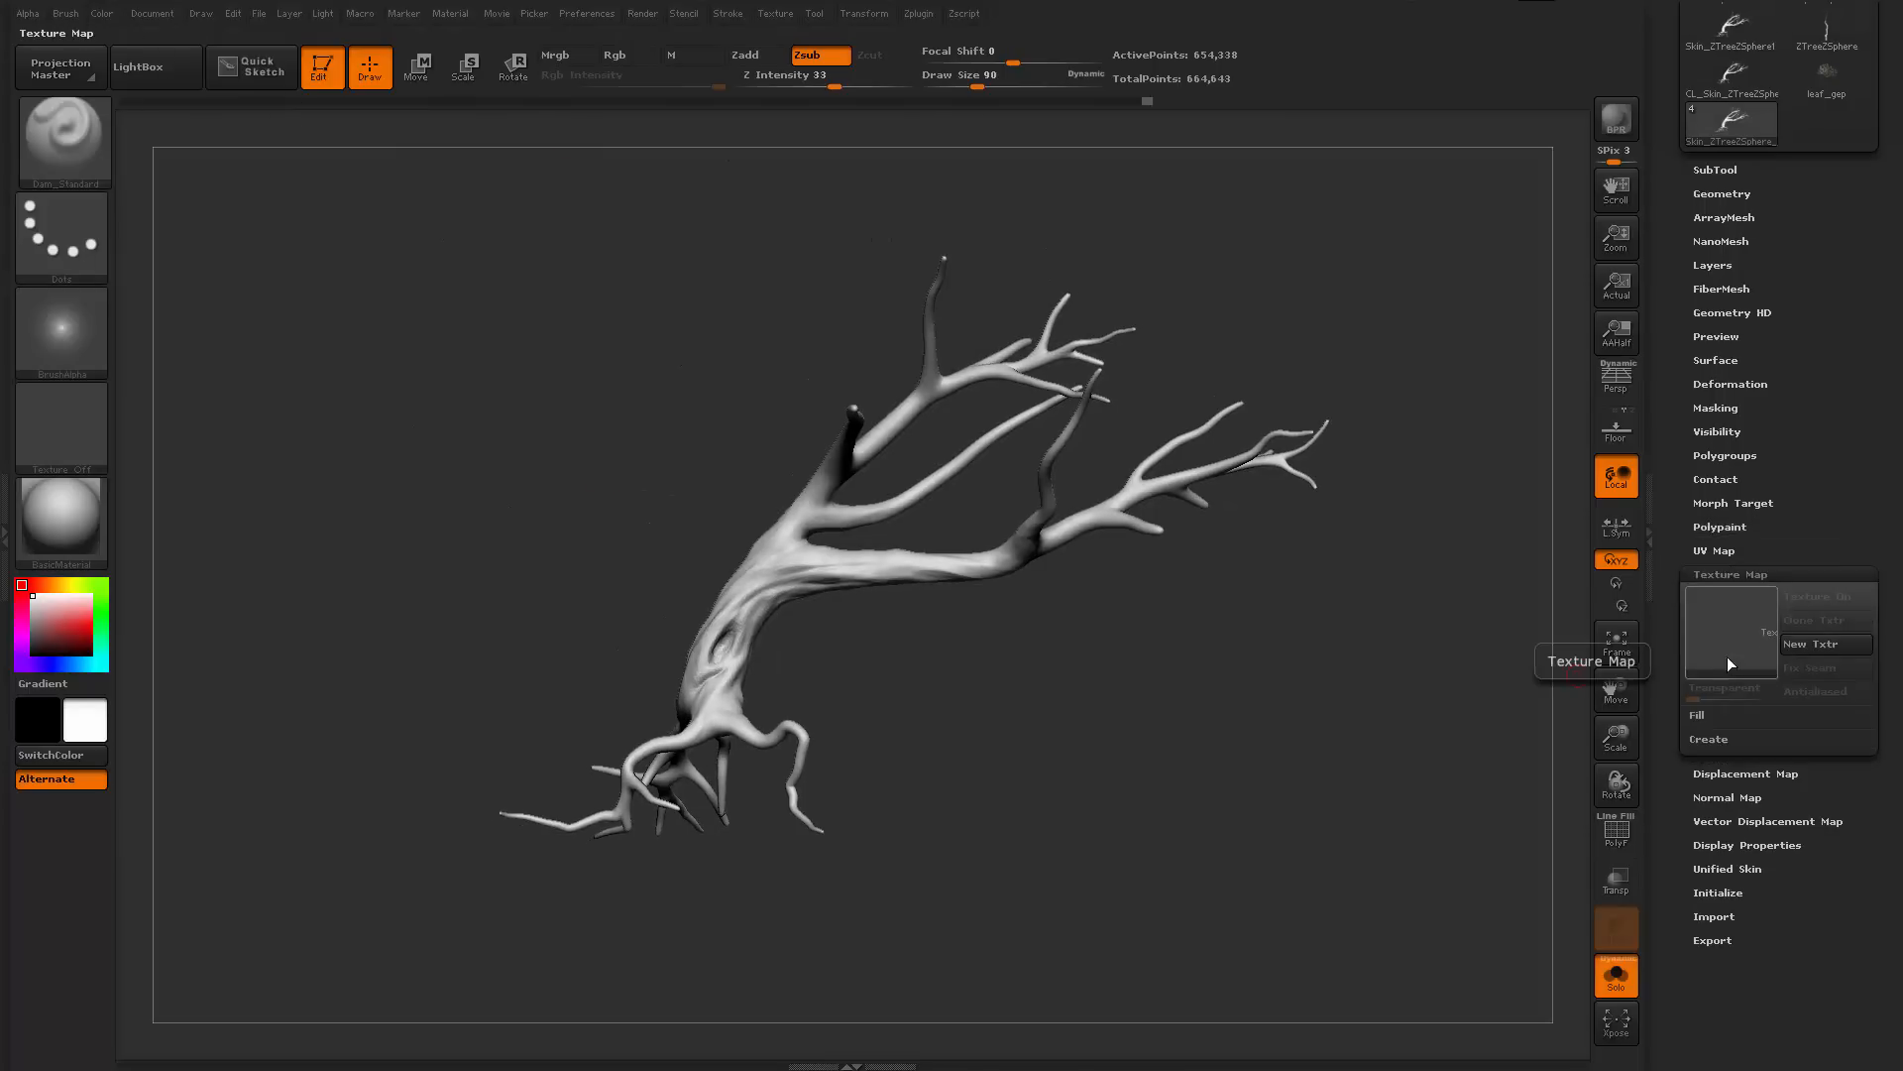
{"action": "left_click", "coordinate": [1827, 644]}
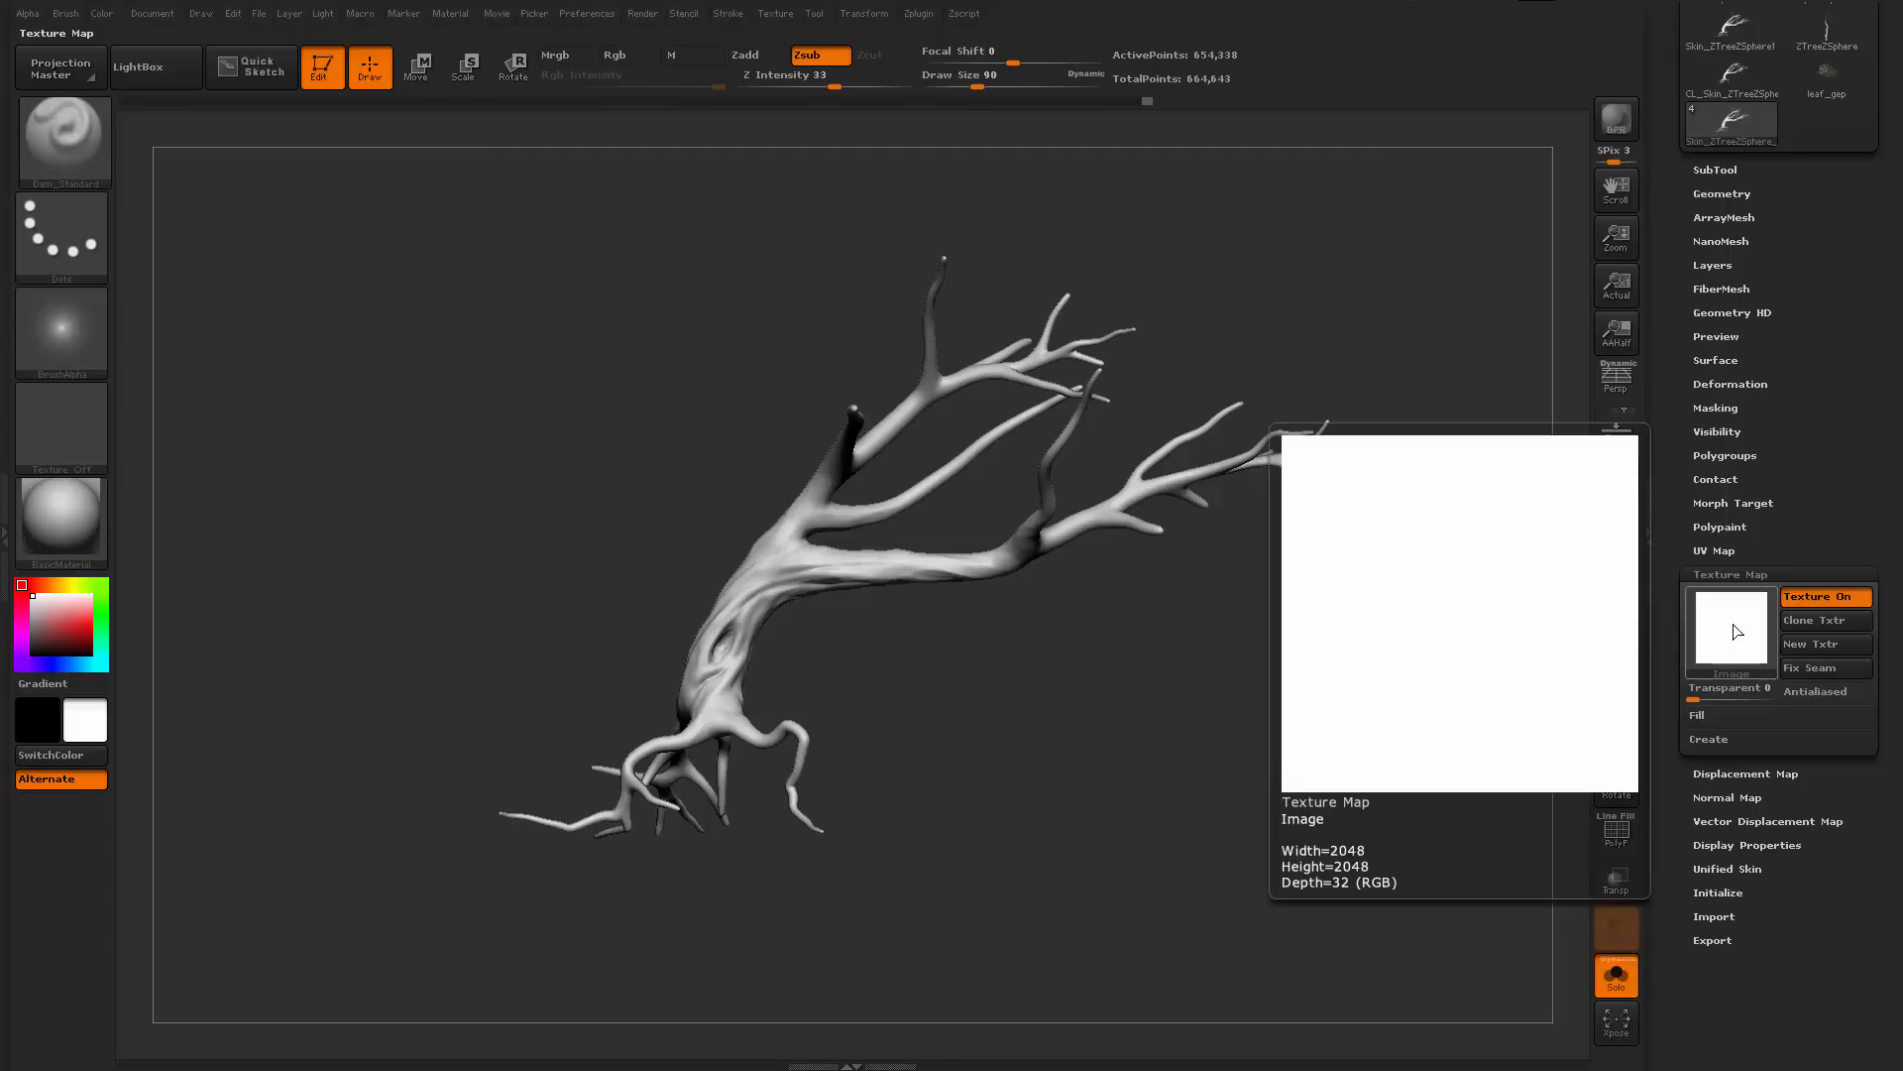
Import TexturesCom_PineBark2_heightmap_M from Downloads as the tree's displacement map
{"action": "left_click", "coordinate": [1730, 773]}
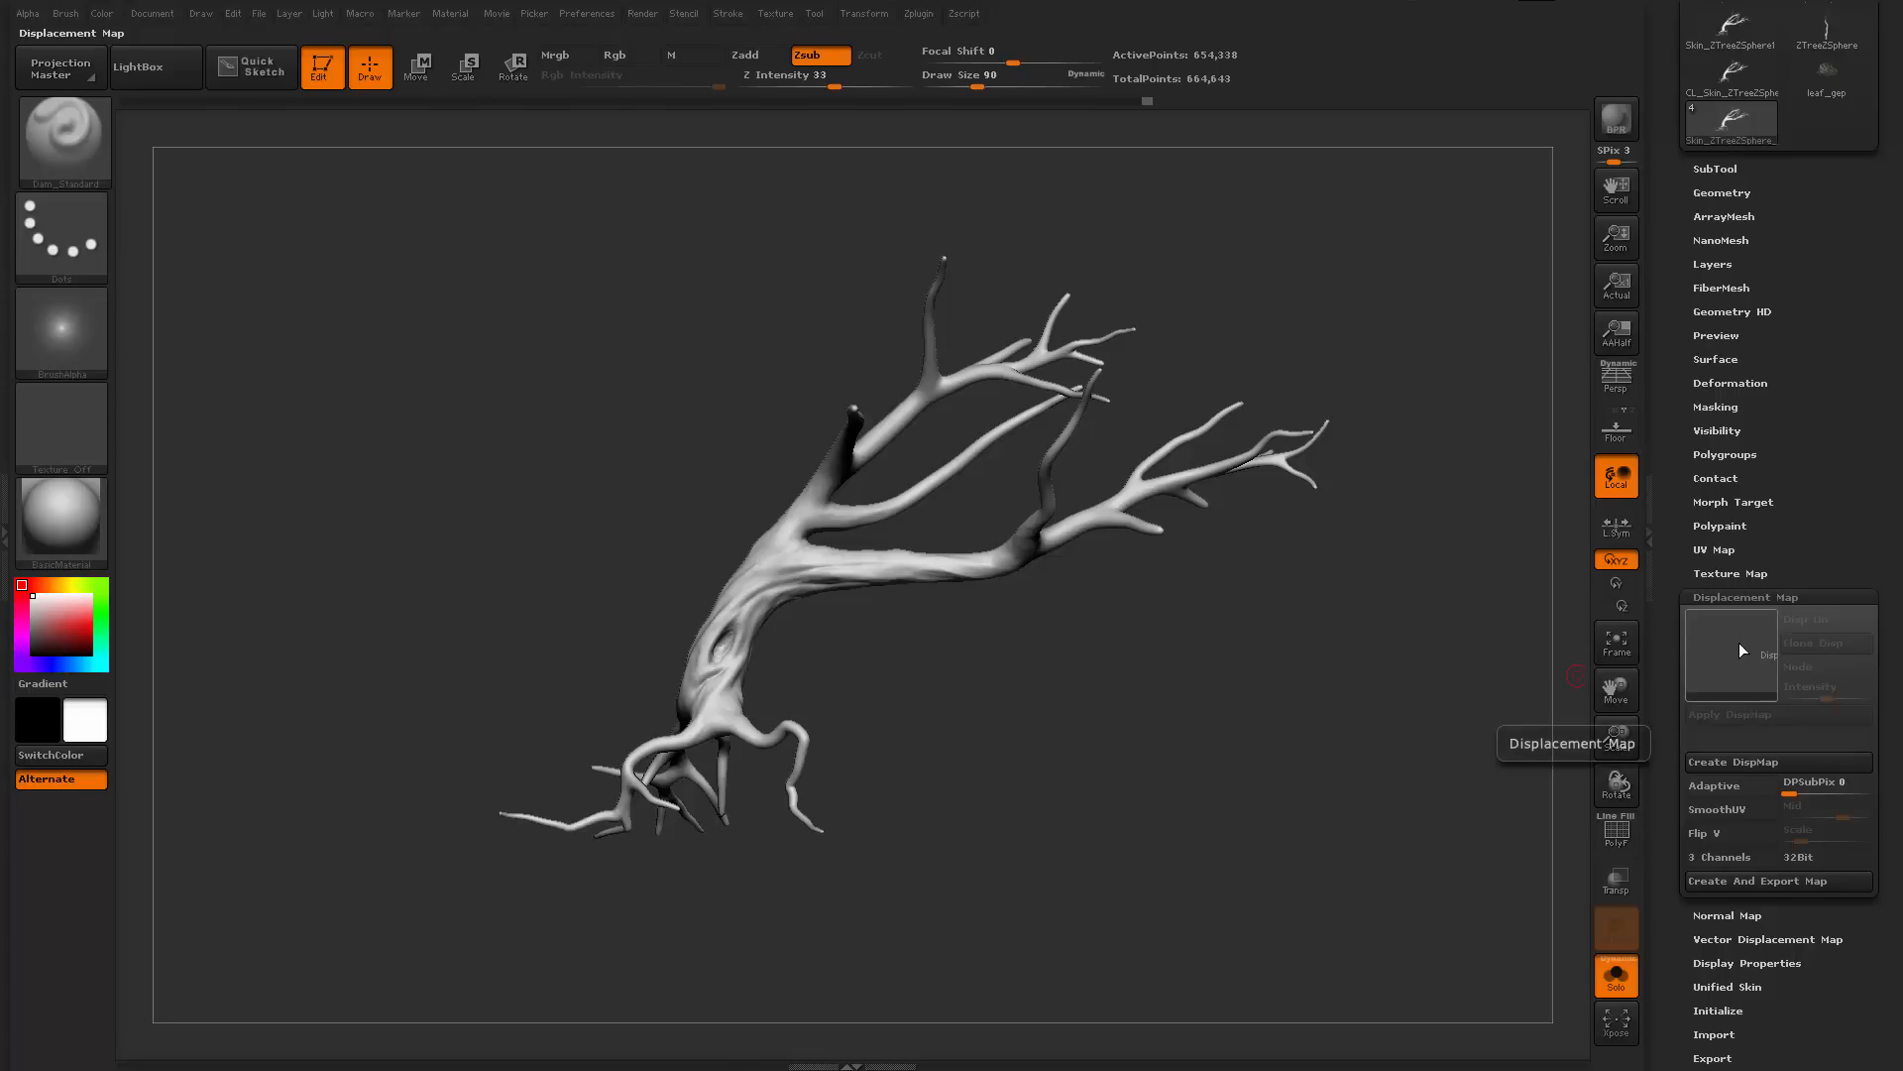
{"action": "left_click", "coordinate": [1741, 641]}
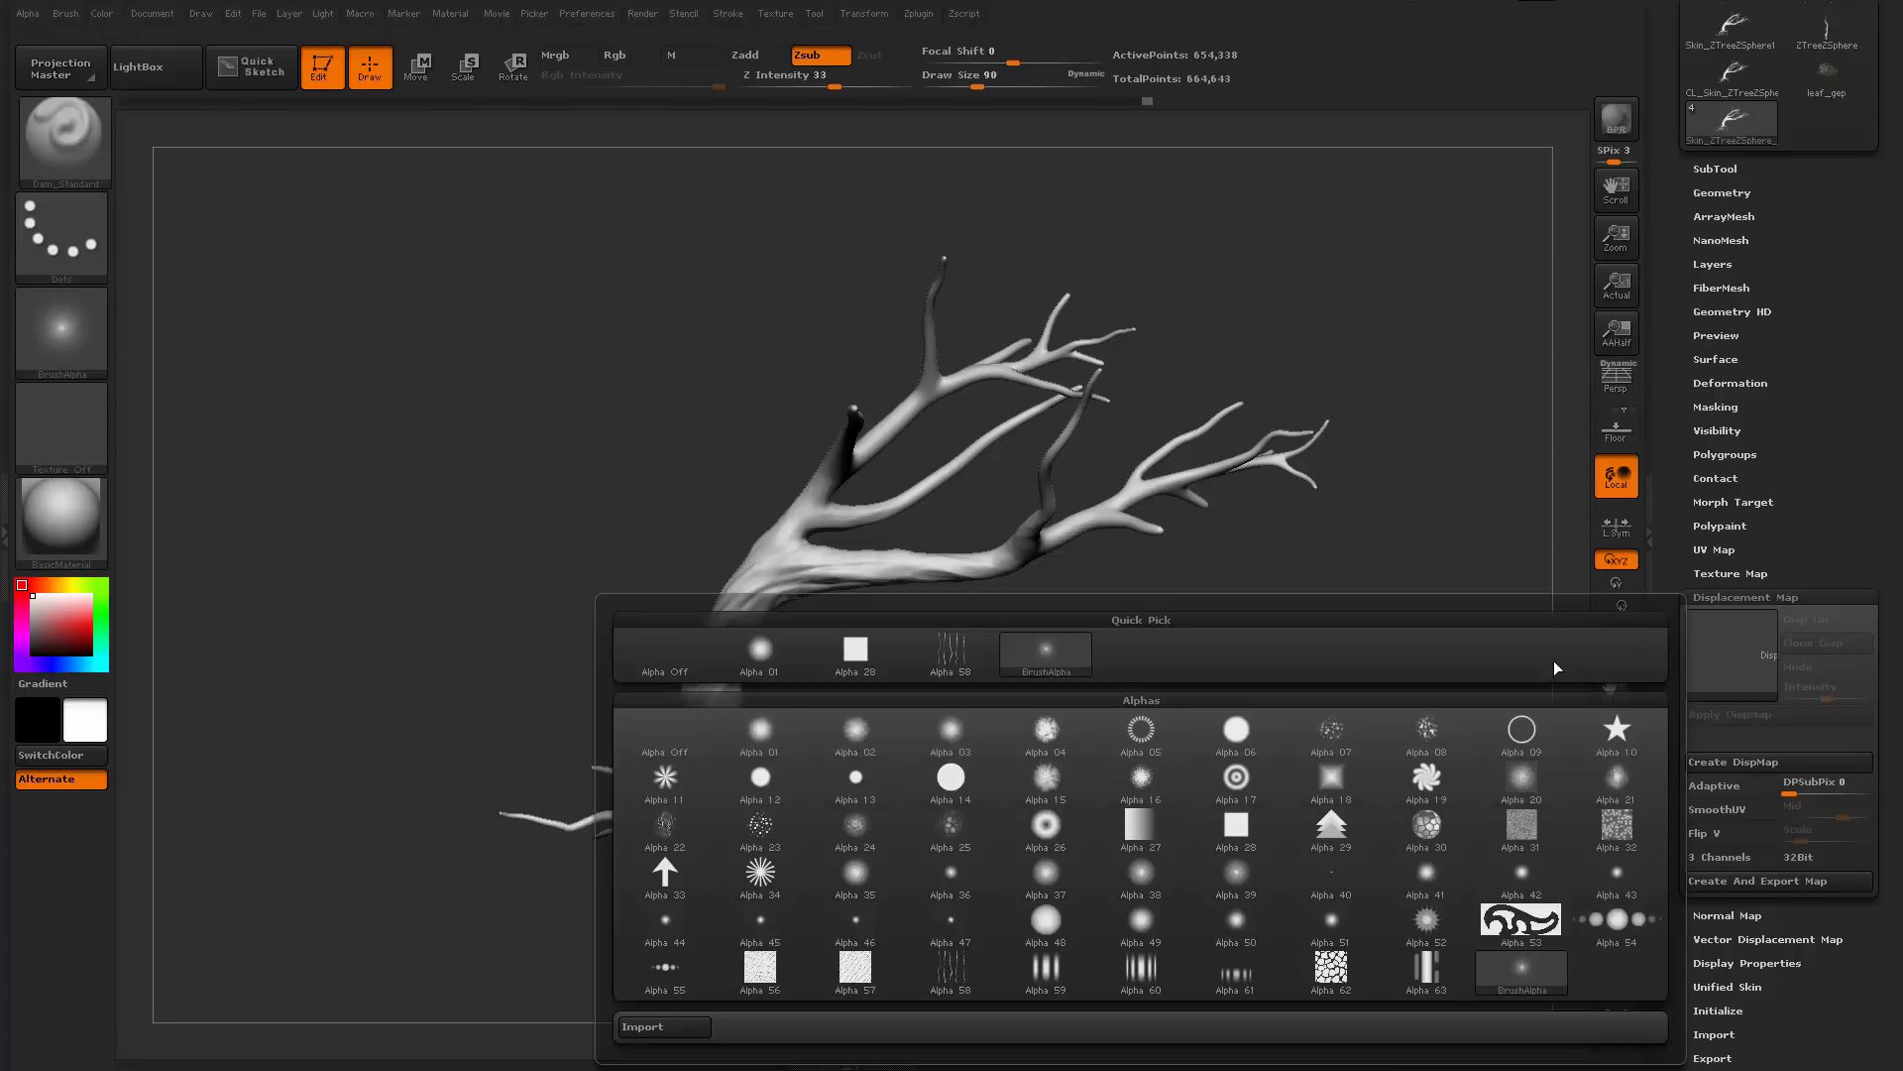
{"action": "left_click", "coordinate": [662, 1026]}
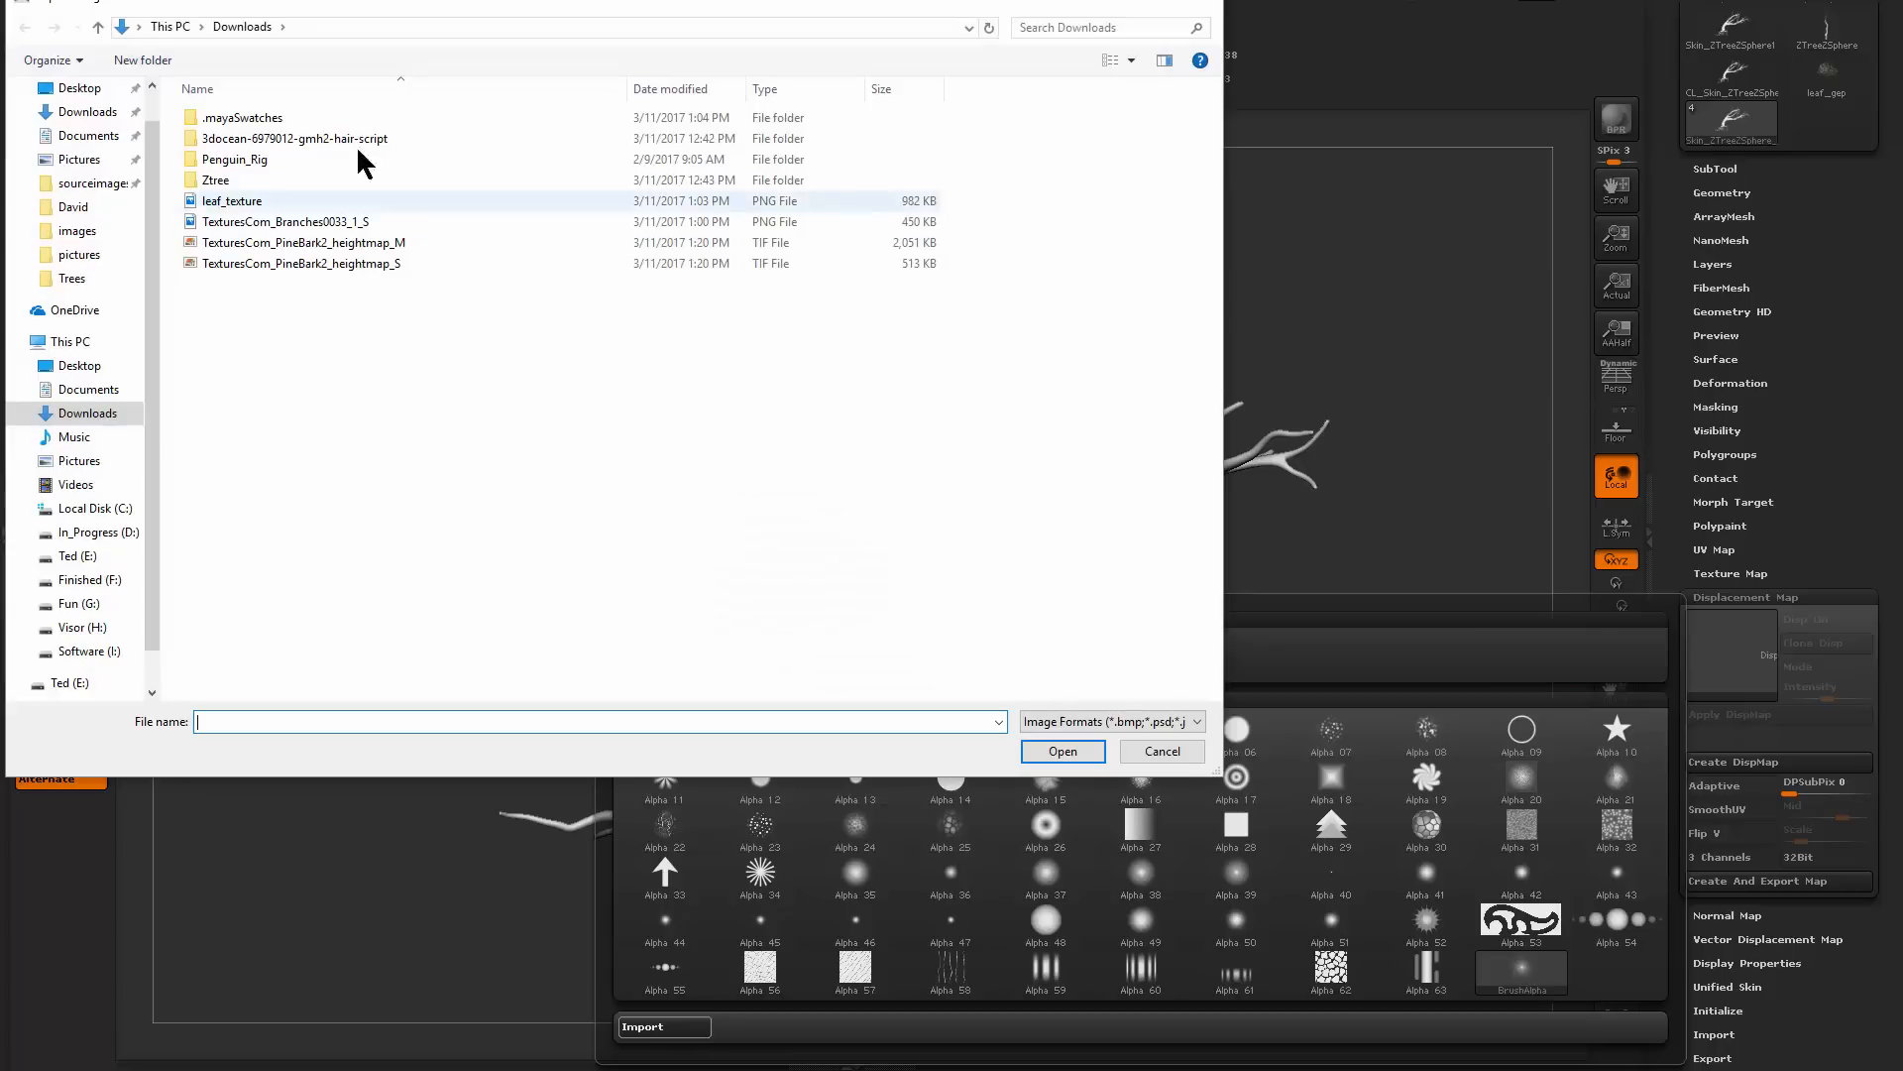
{"action": "left_click", "coordinate": [312, 243]}
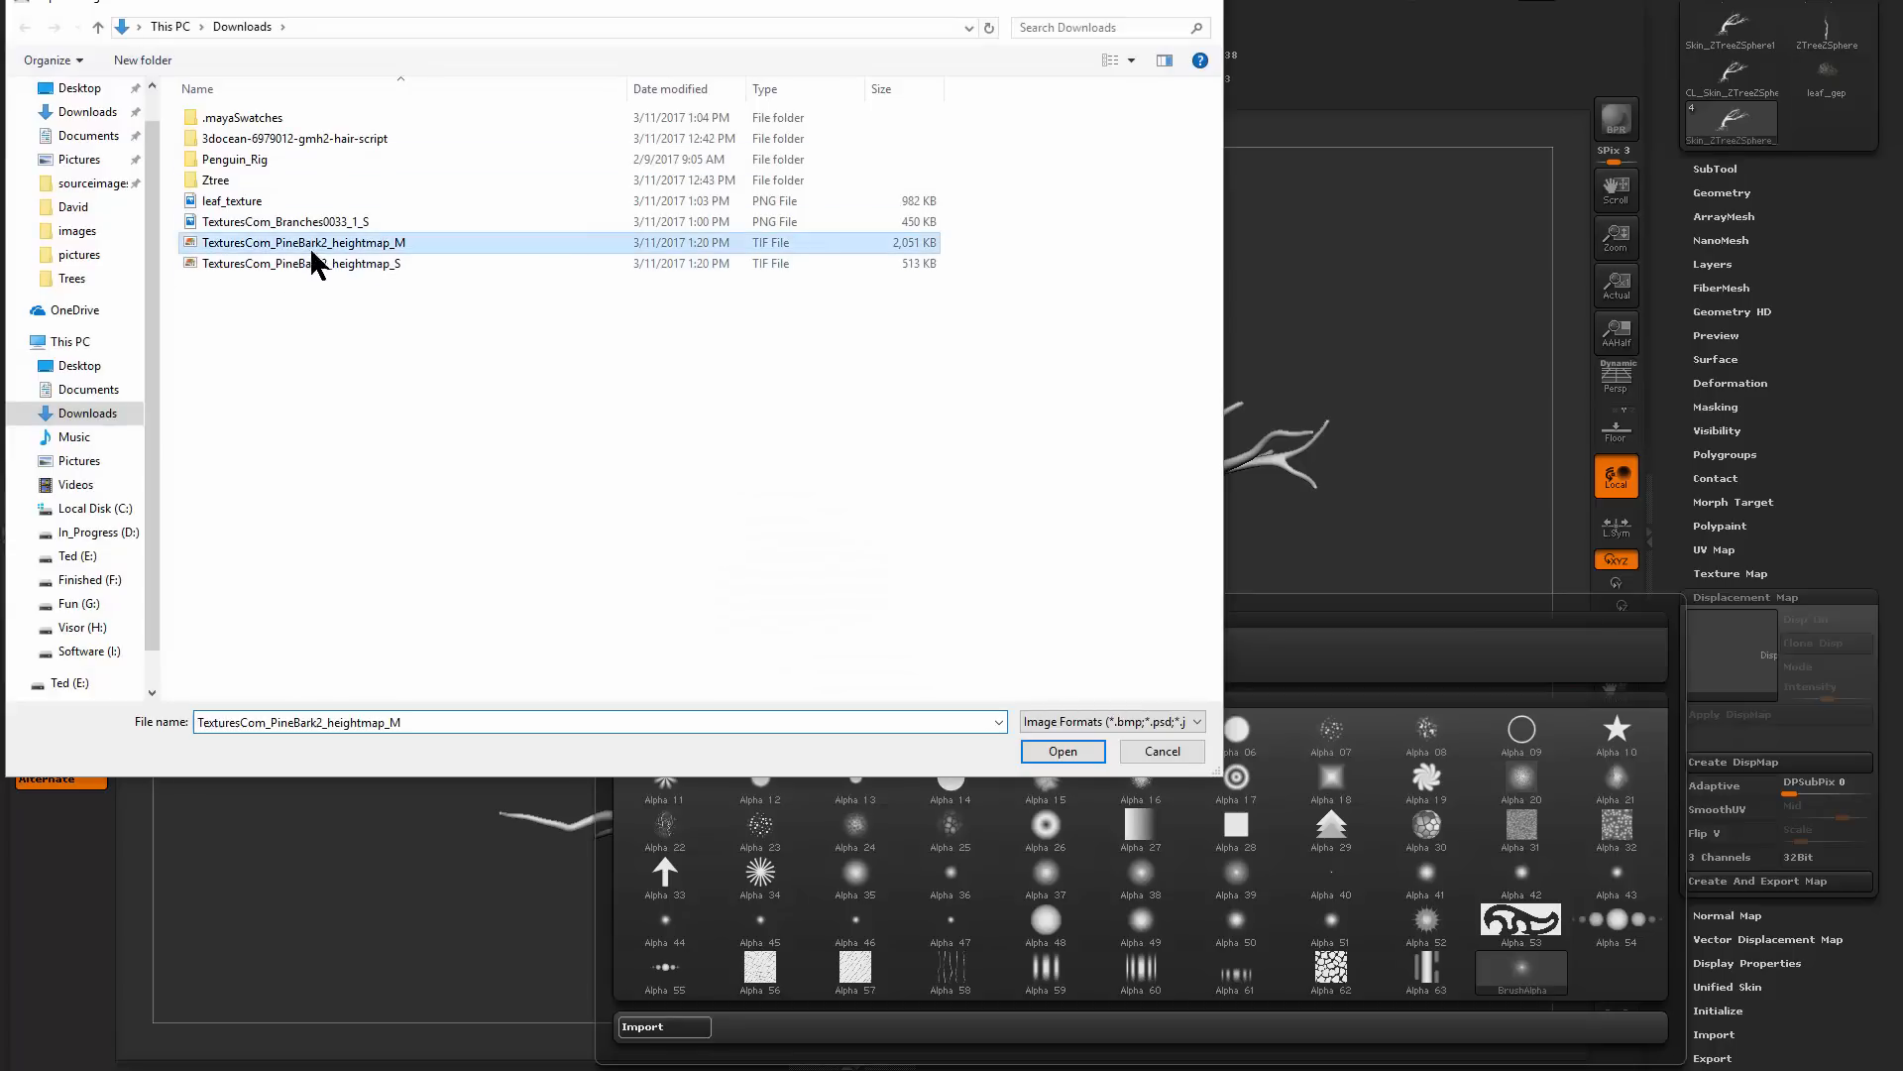
{"action": "right_click", "coordinate": [502, 382]}
{"action": "mouse_move", "coordinate": [525, 388]}
{"action": "left_click", "coordinate": [739, 393]}
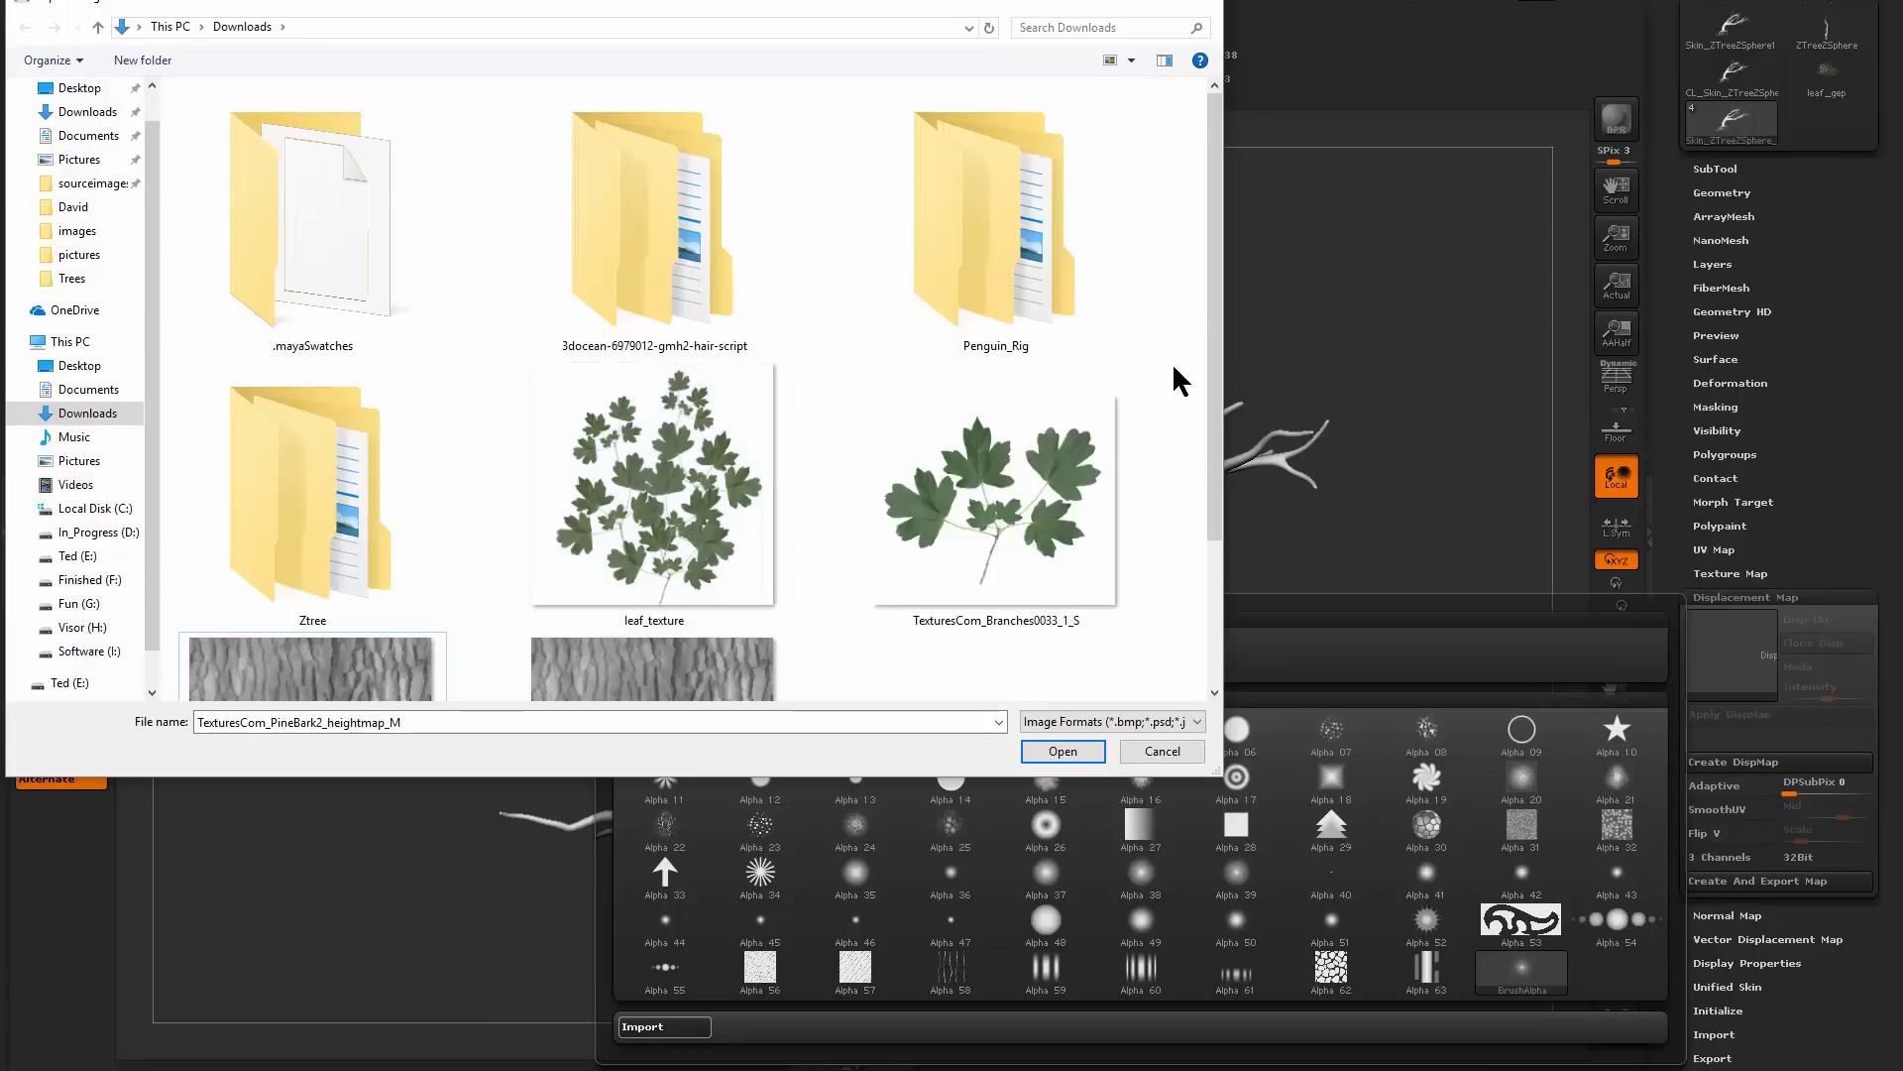
{"action": "scroll", "coordinate": [833, 599], "scroll_direction": "down", "scroll_amount": 2}
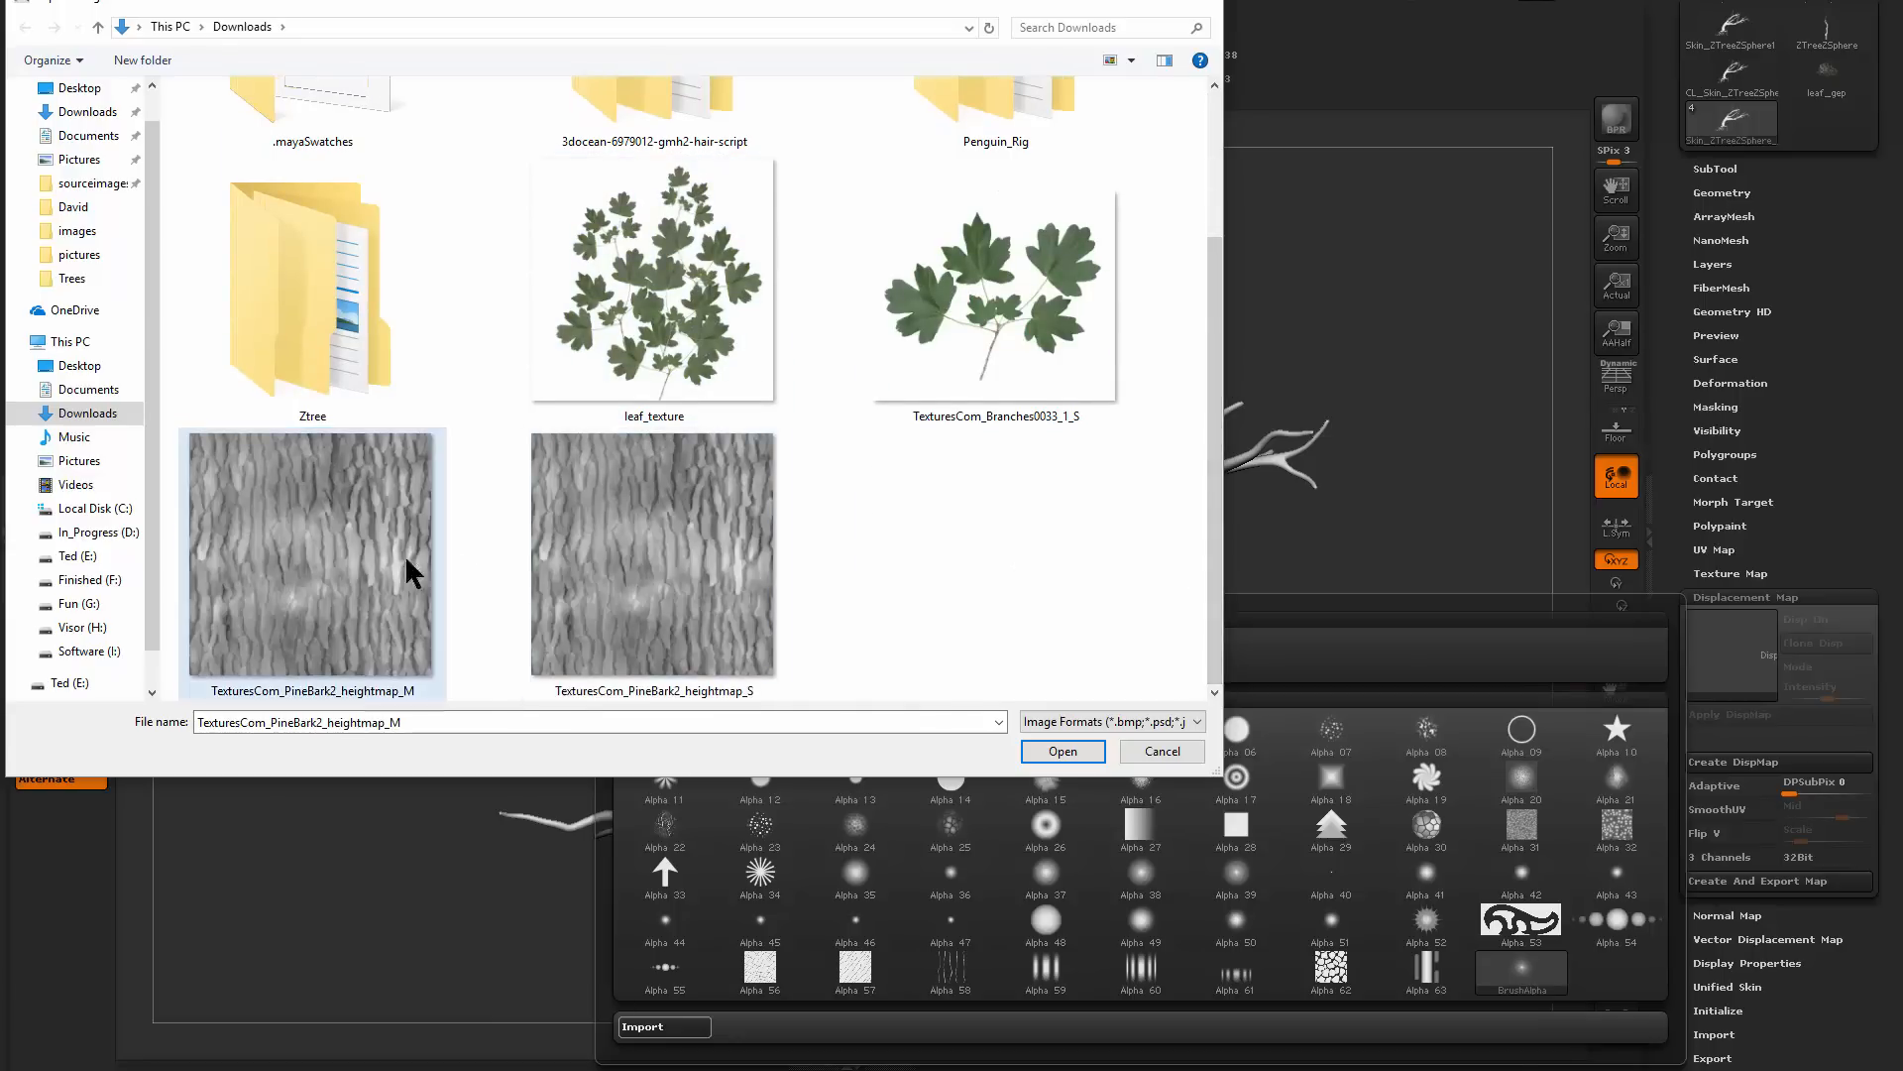
{"action": "left_click", "coordinate": [605, 570]}
{"action": "left_click", "coordinate": [385, 581]}
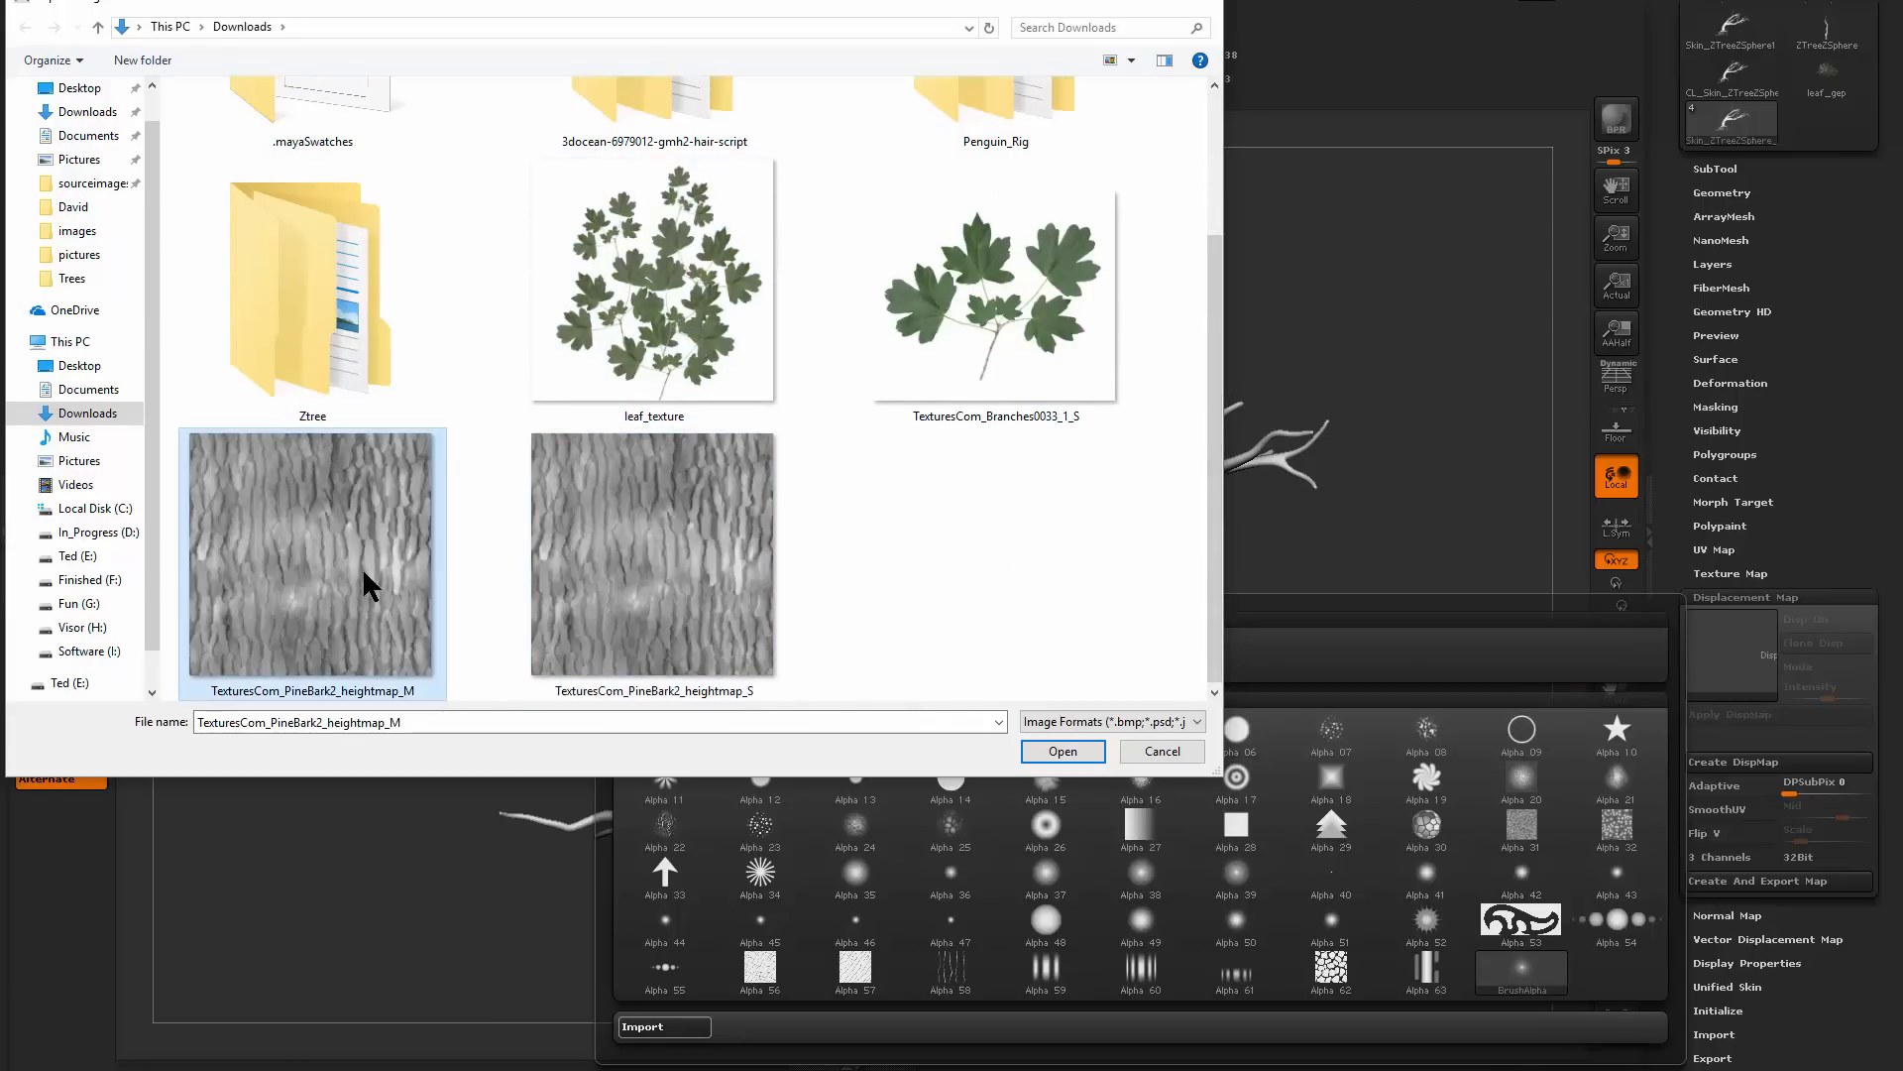
{"action": "left_click", "coordinate": [1034, 749]}
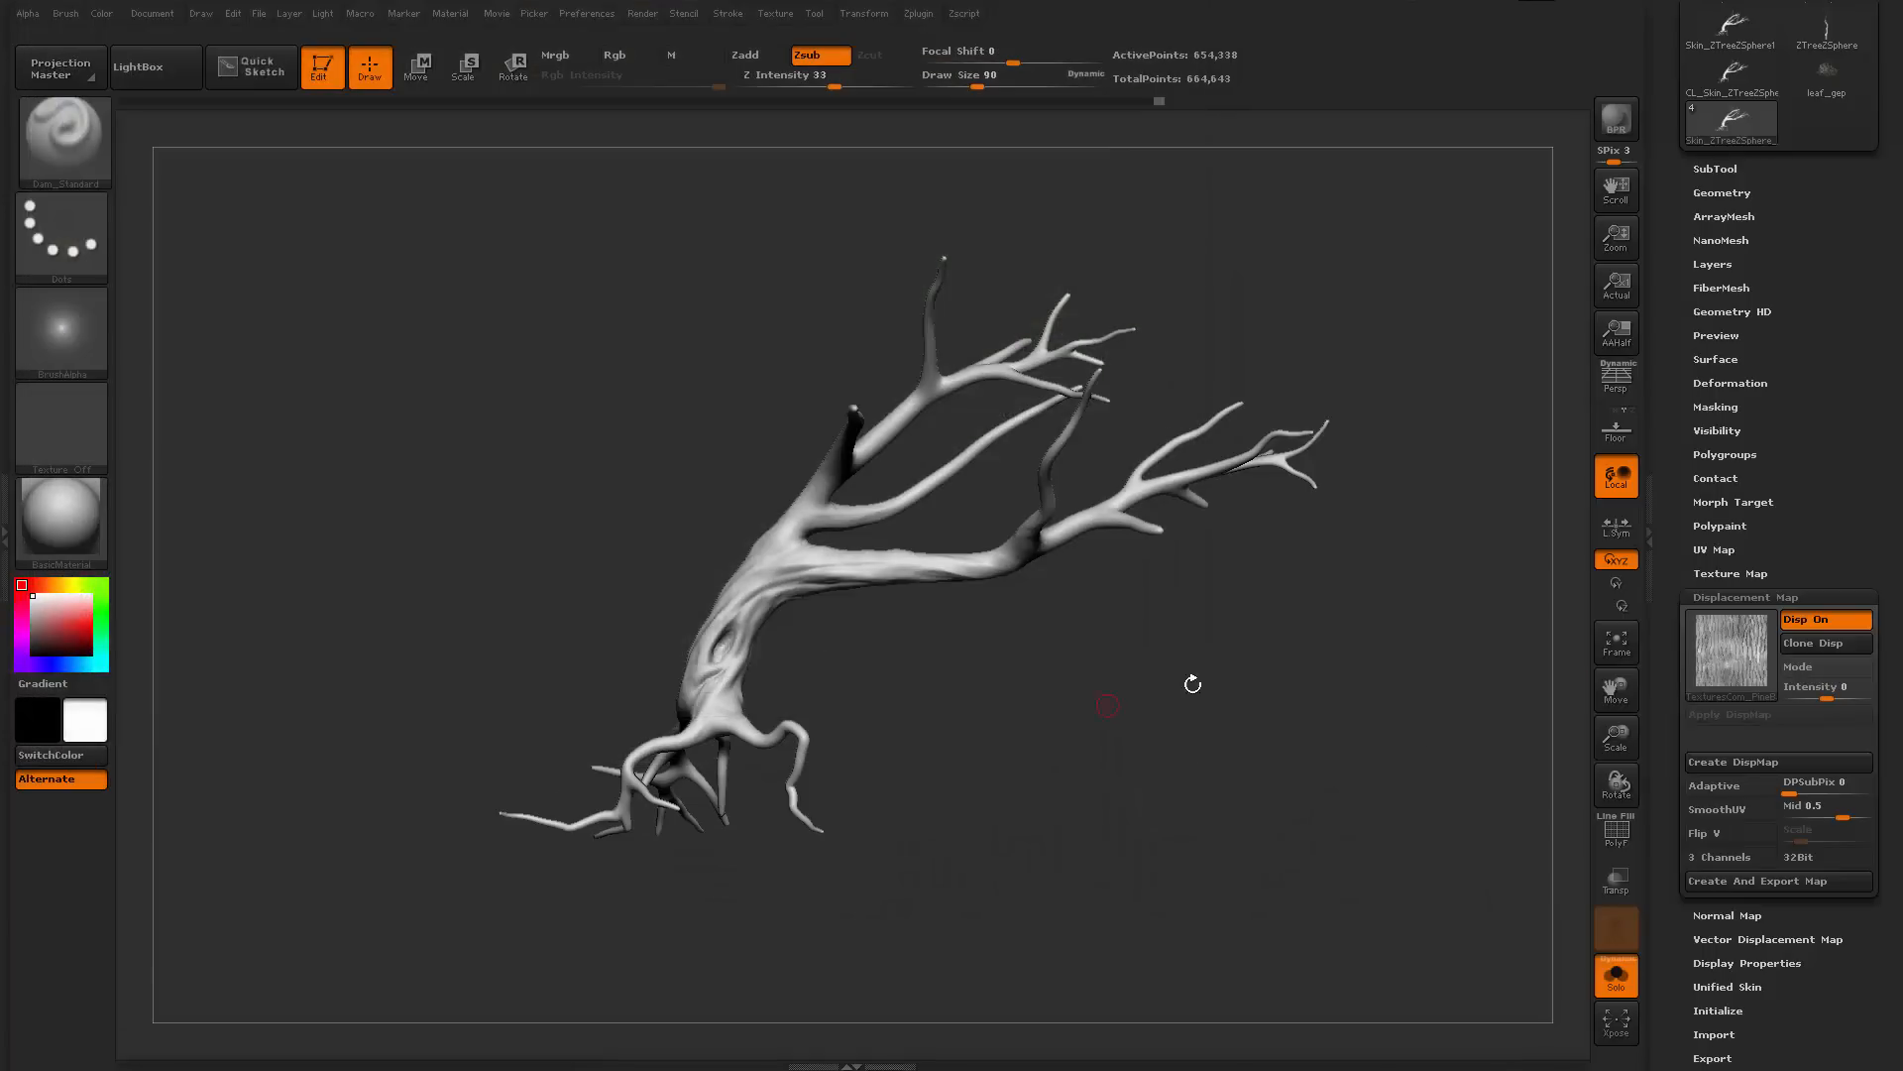
Enable displacement mode for the tree's bark heightmap and set the displacement intensity to 1
{"action": "left_click_drag", "start_coordinate": [1213, 700], "coordinate": [1281, 684]}
{"action": "left_click", "coordinate": [1832, 669]}
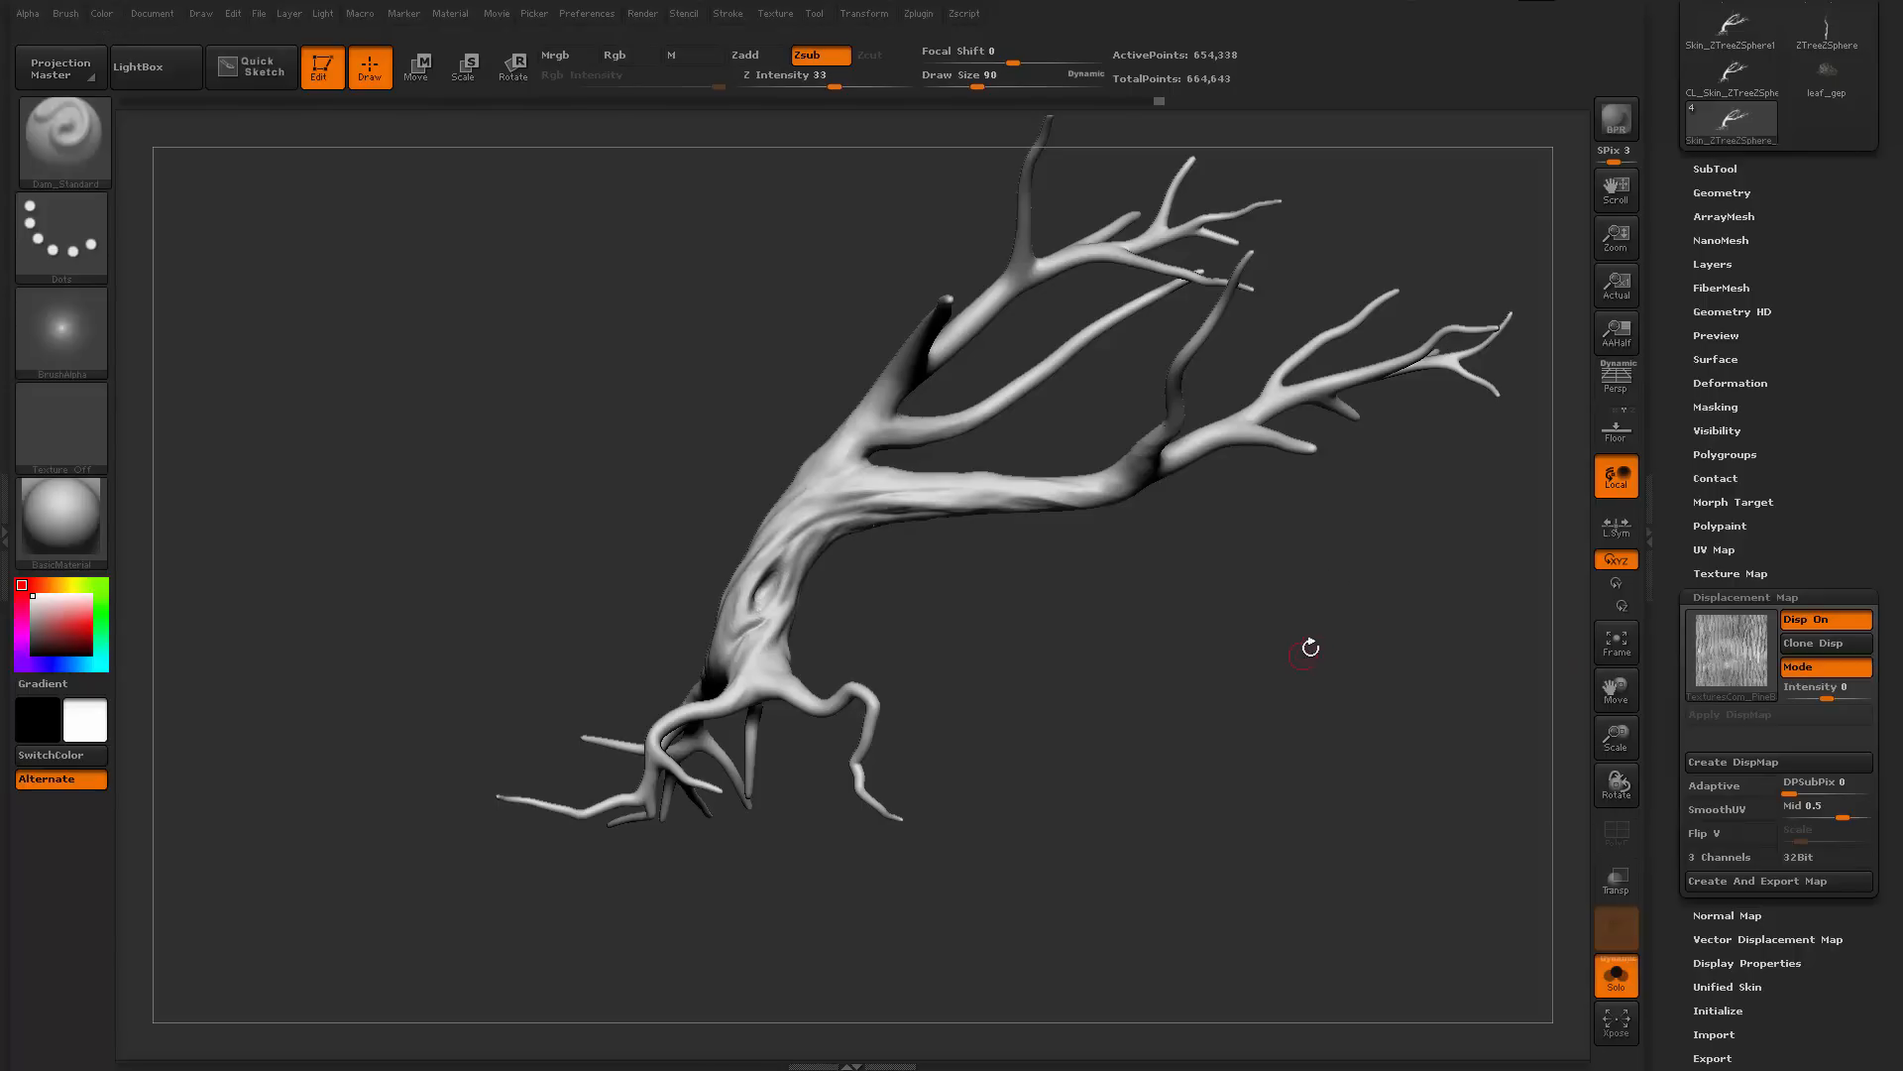
{"action": "left_click_drag", "start_coordinate": [1130, 629], "coordinate": [744, 629], "text": "alt"}
{"action": "left_click_drag", "start_coordinate": [1216, 723], "coordinate": [1175, 707], "text": "alt"}
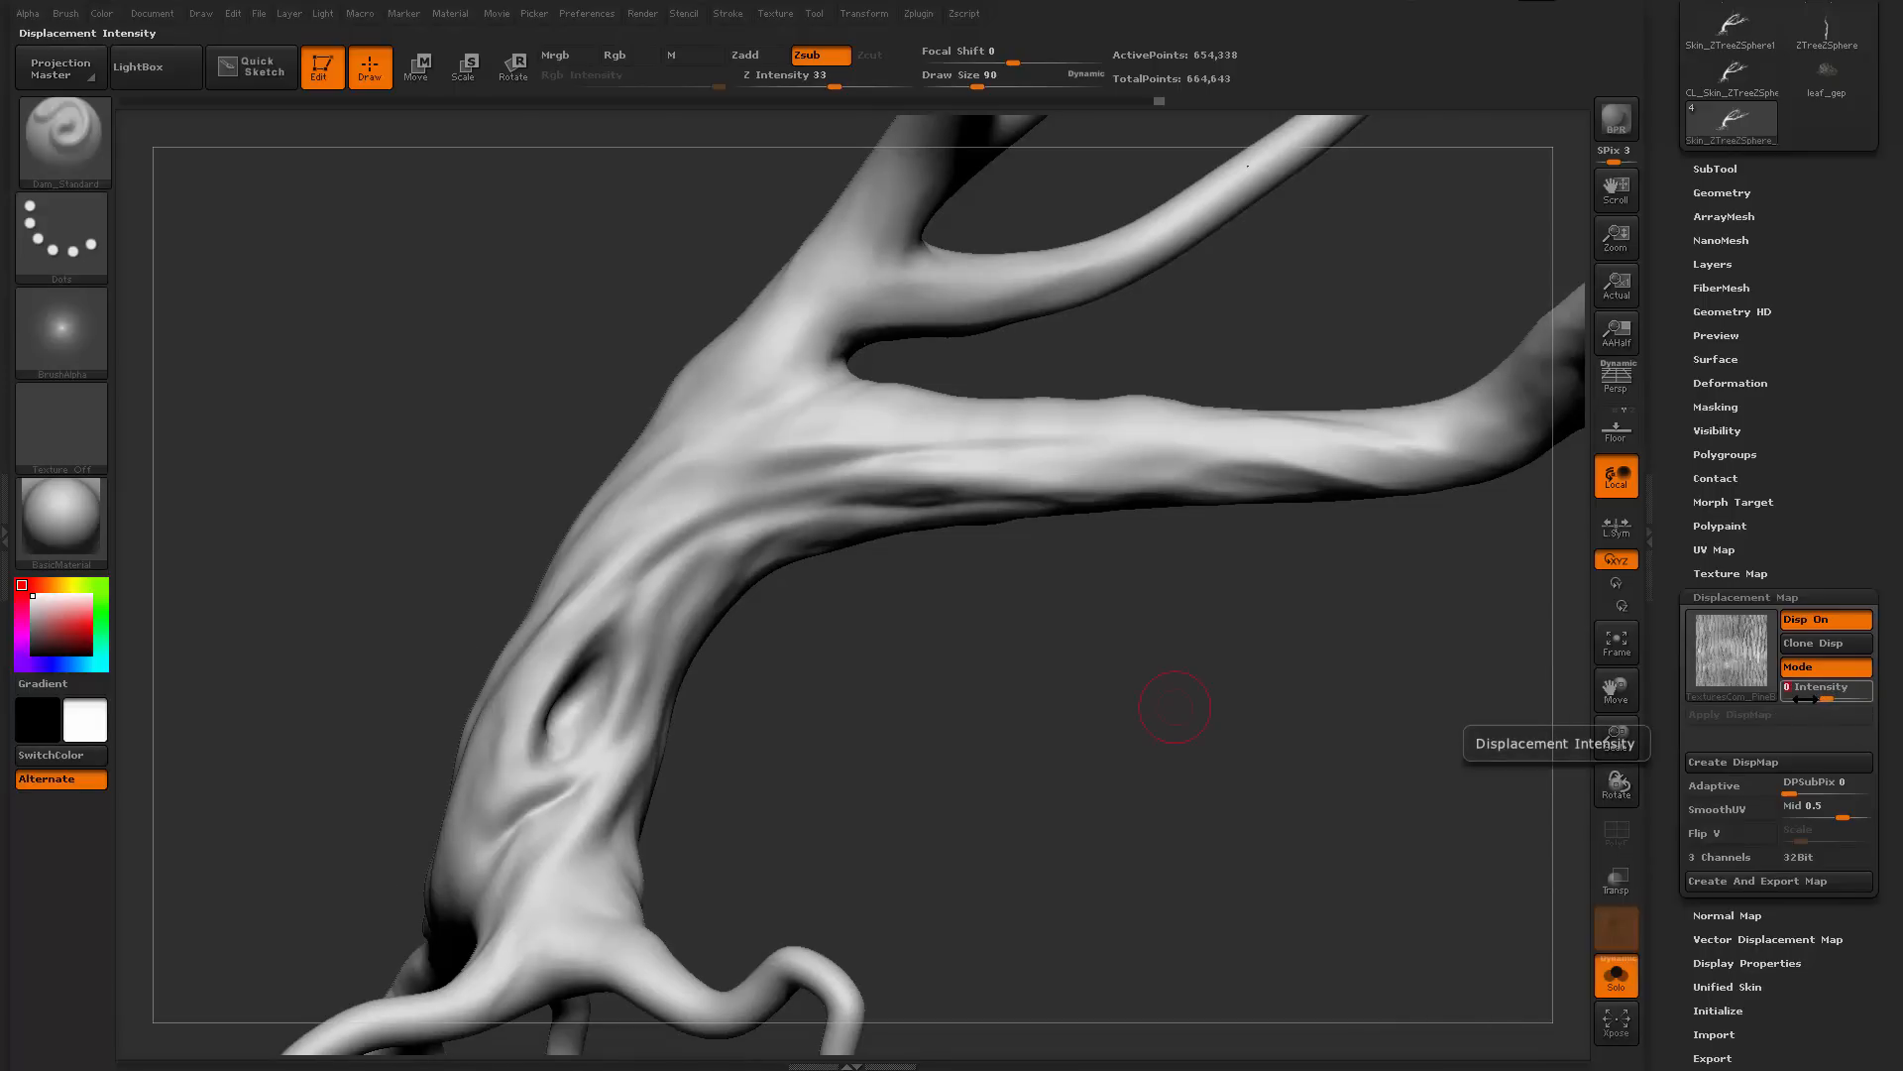
{"action": "key", "text": "Return"}
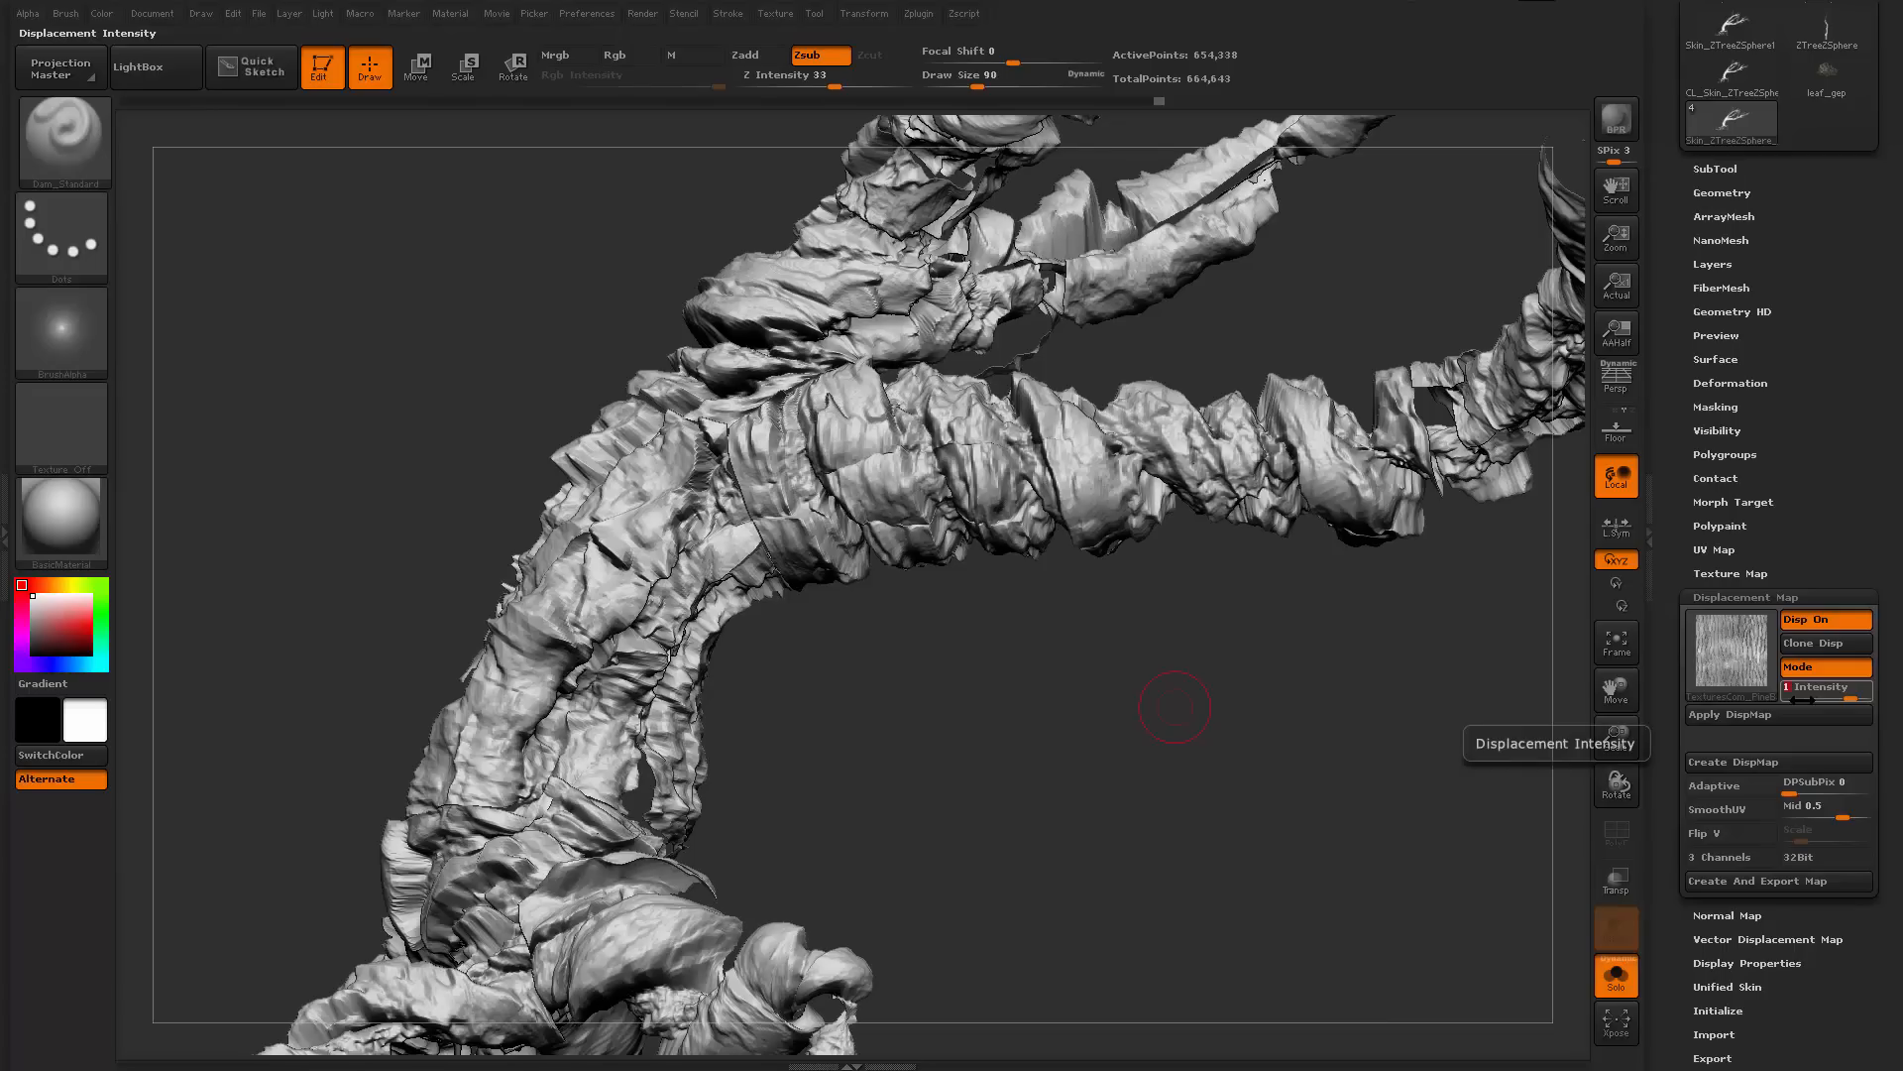
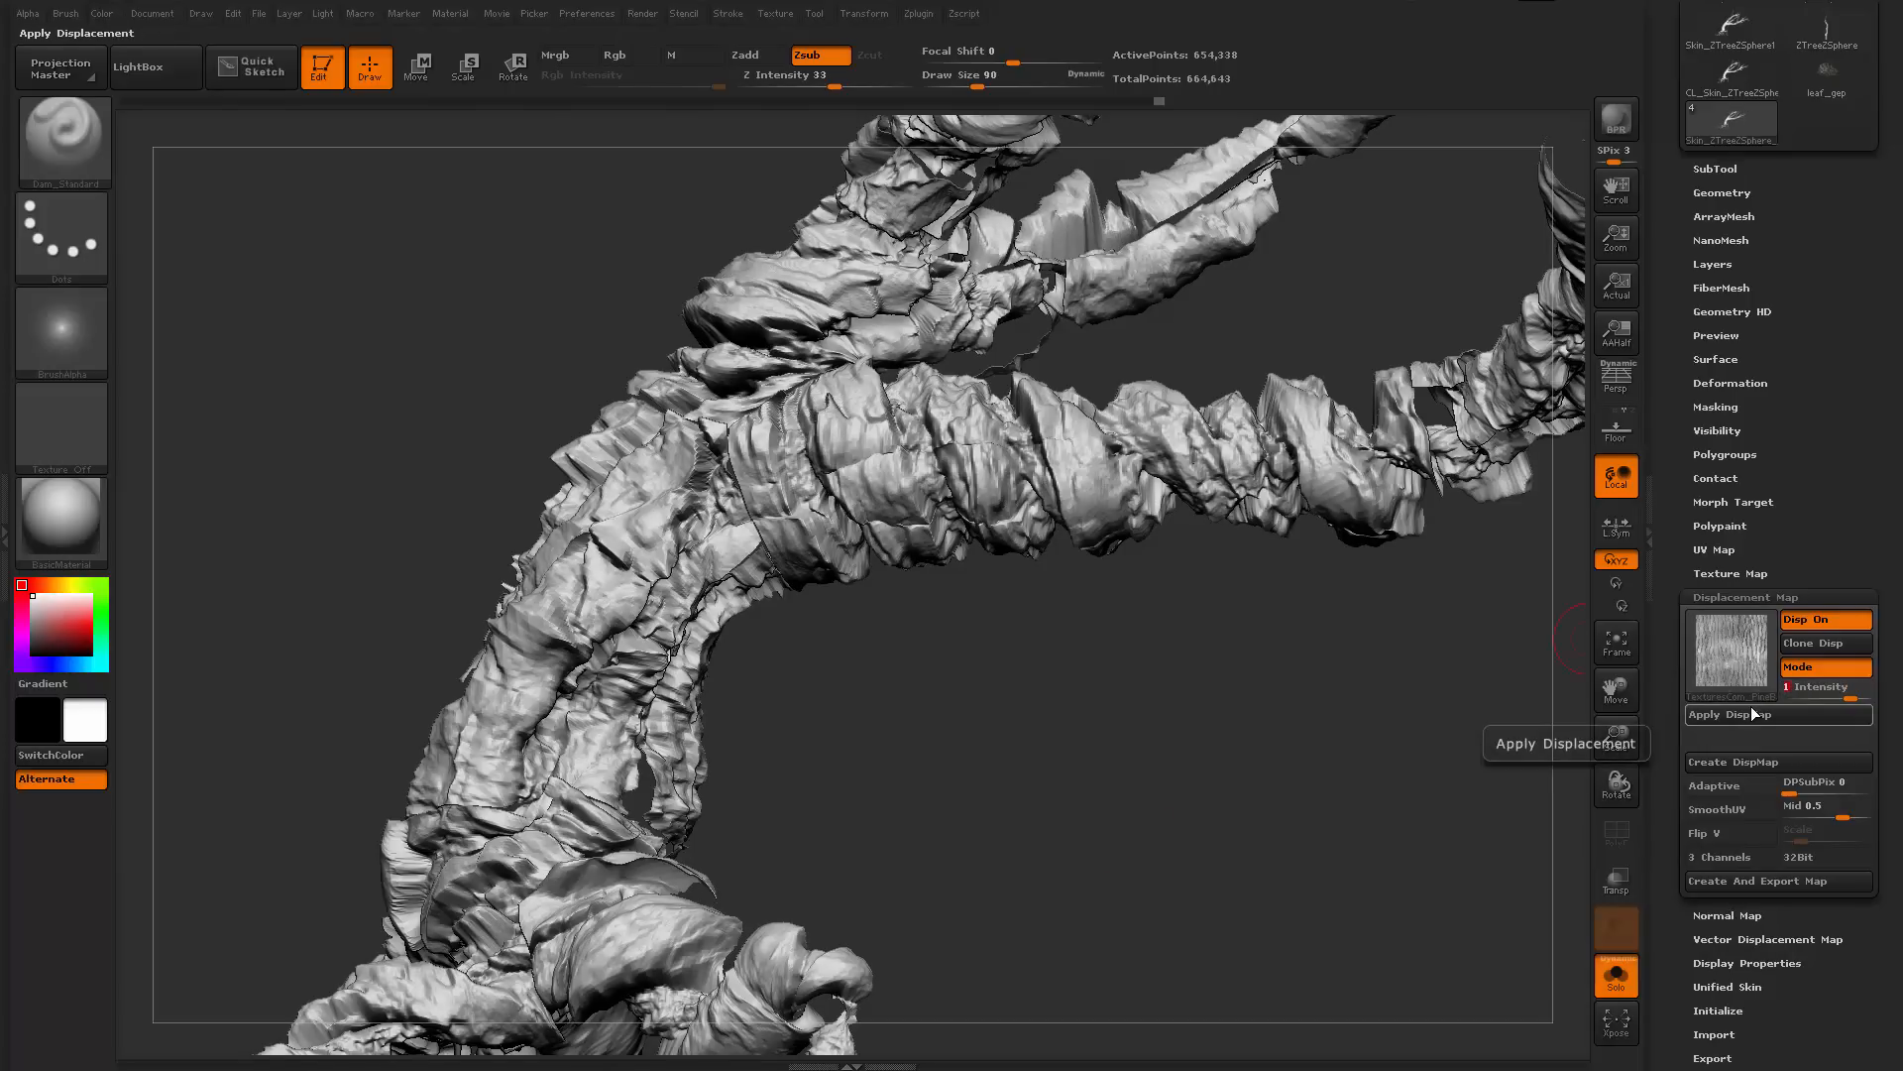
Try displacement intensities of 0.1 and about -0.33 on the tree's bark heightmap
{"action": "type", "text": "0.1"}
{"action": "key", "text": "Return"}
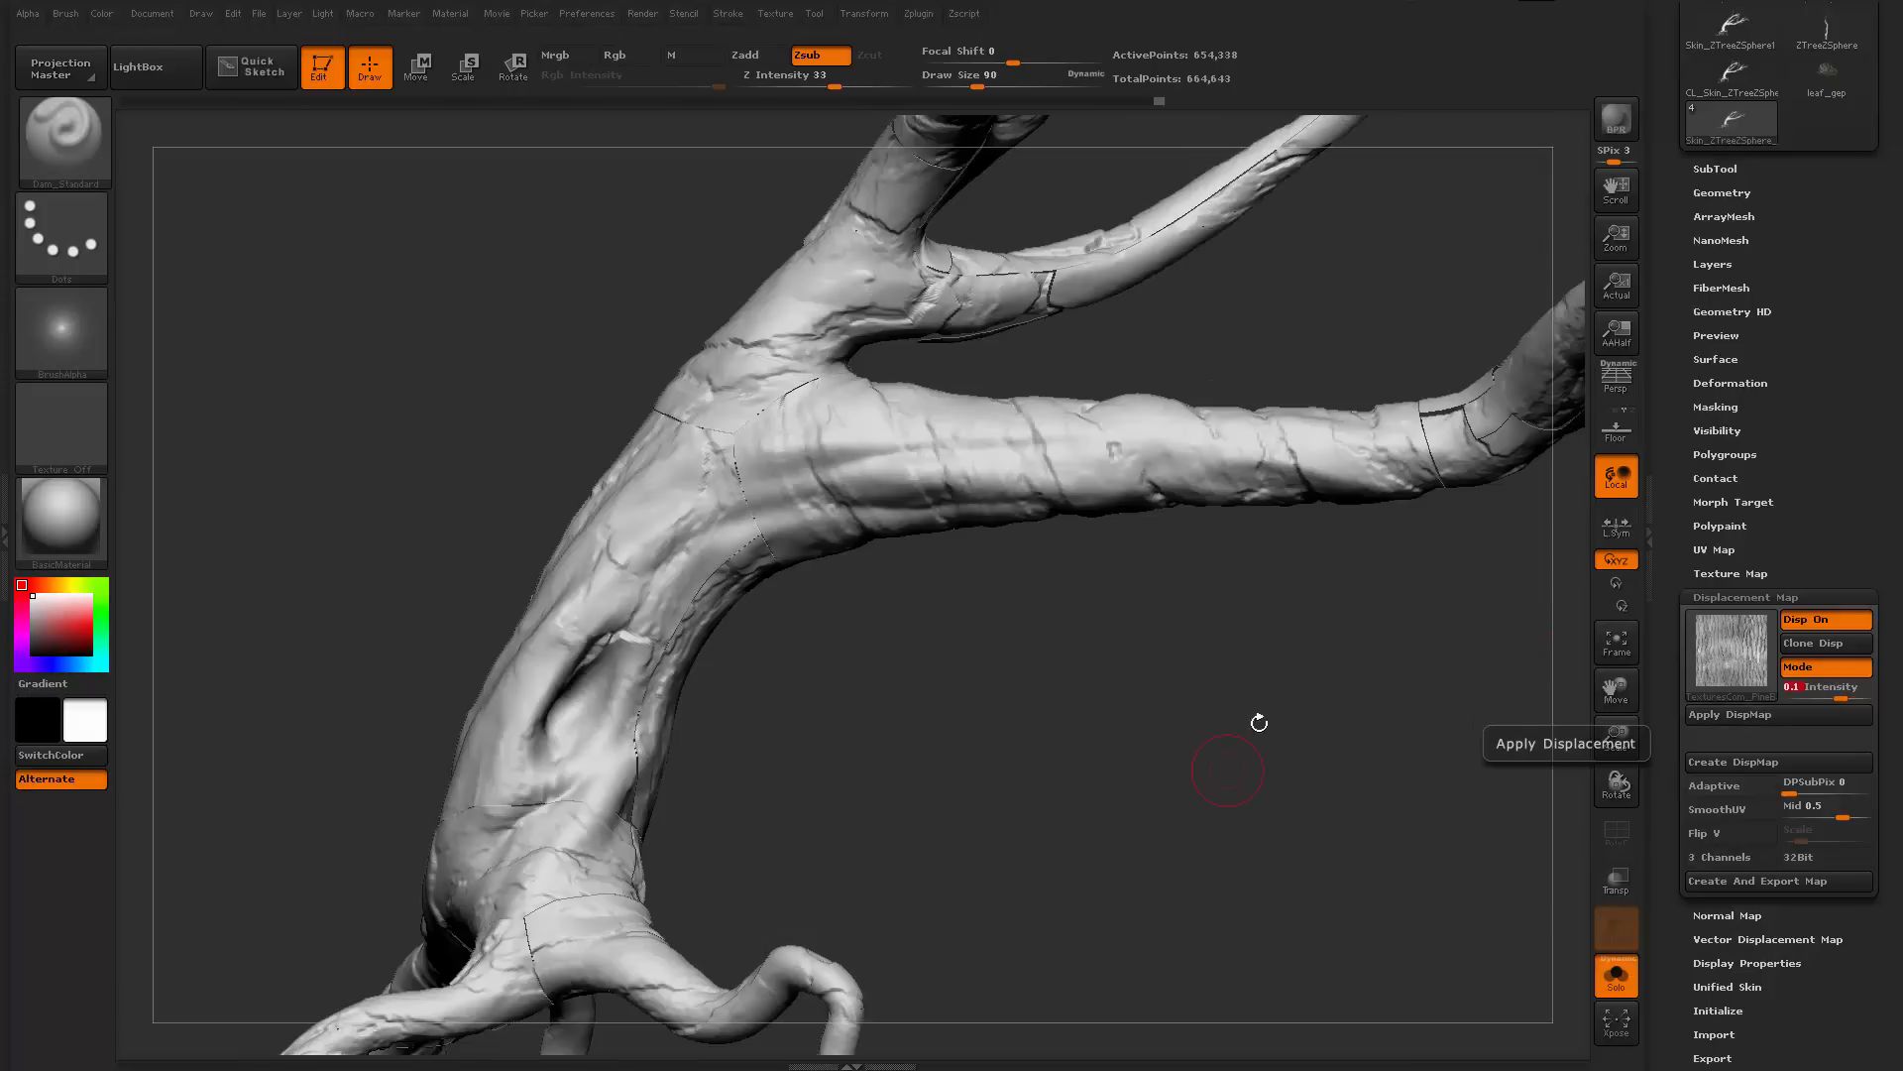
{"action": "left_click", "coordinate": [1807, 697]}
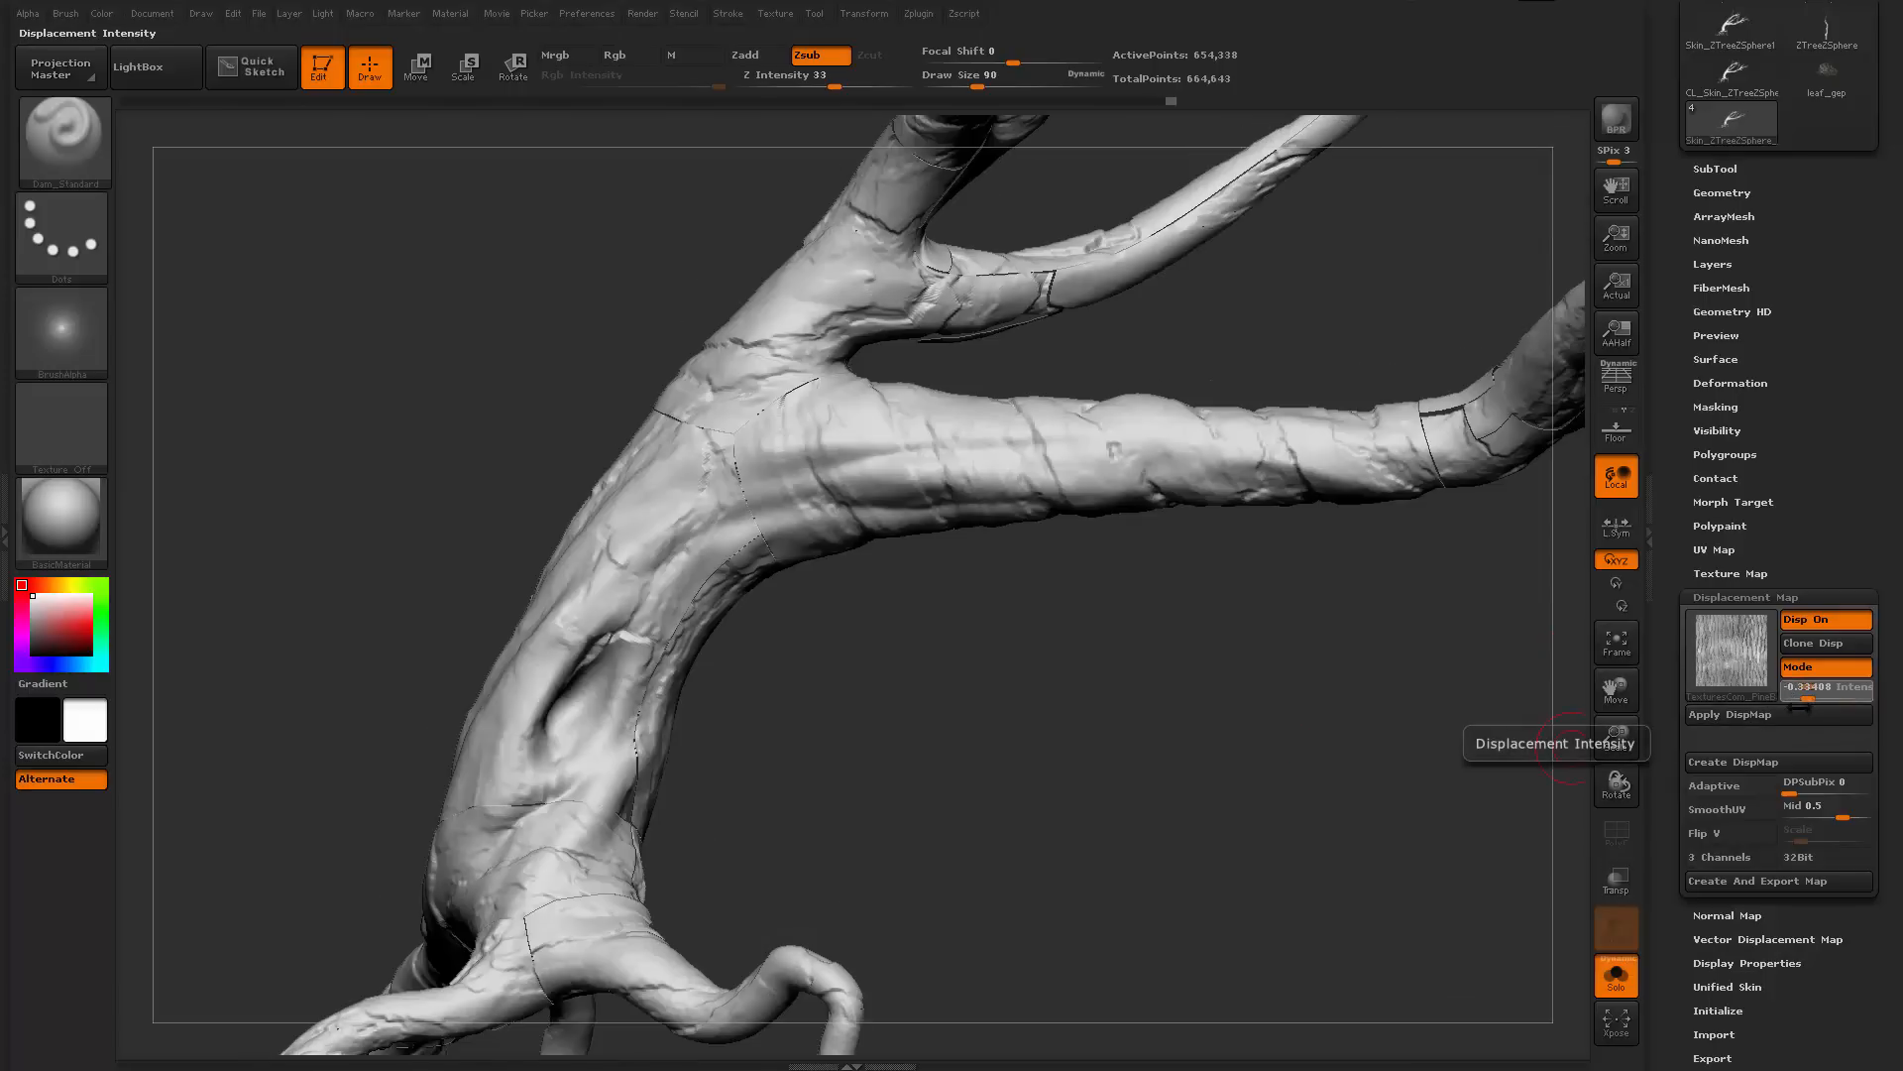
{"action": "left_click_drag", "start_coordinate": [1156, 757], "coordinate": [985, 727]}
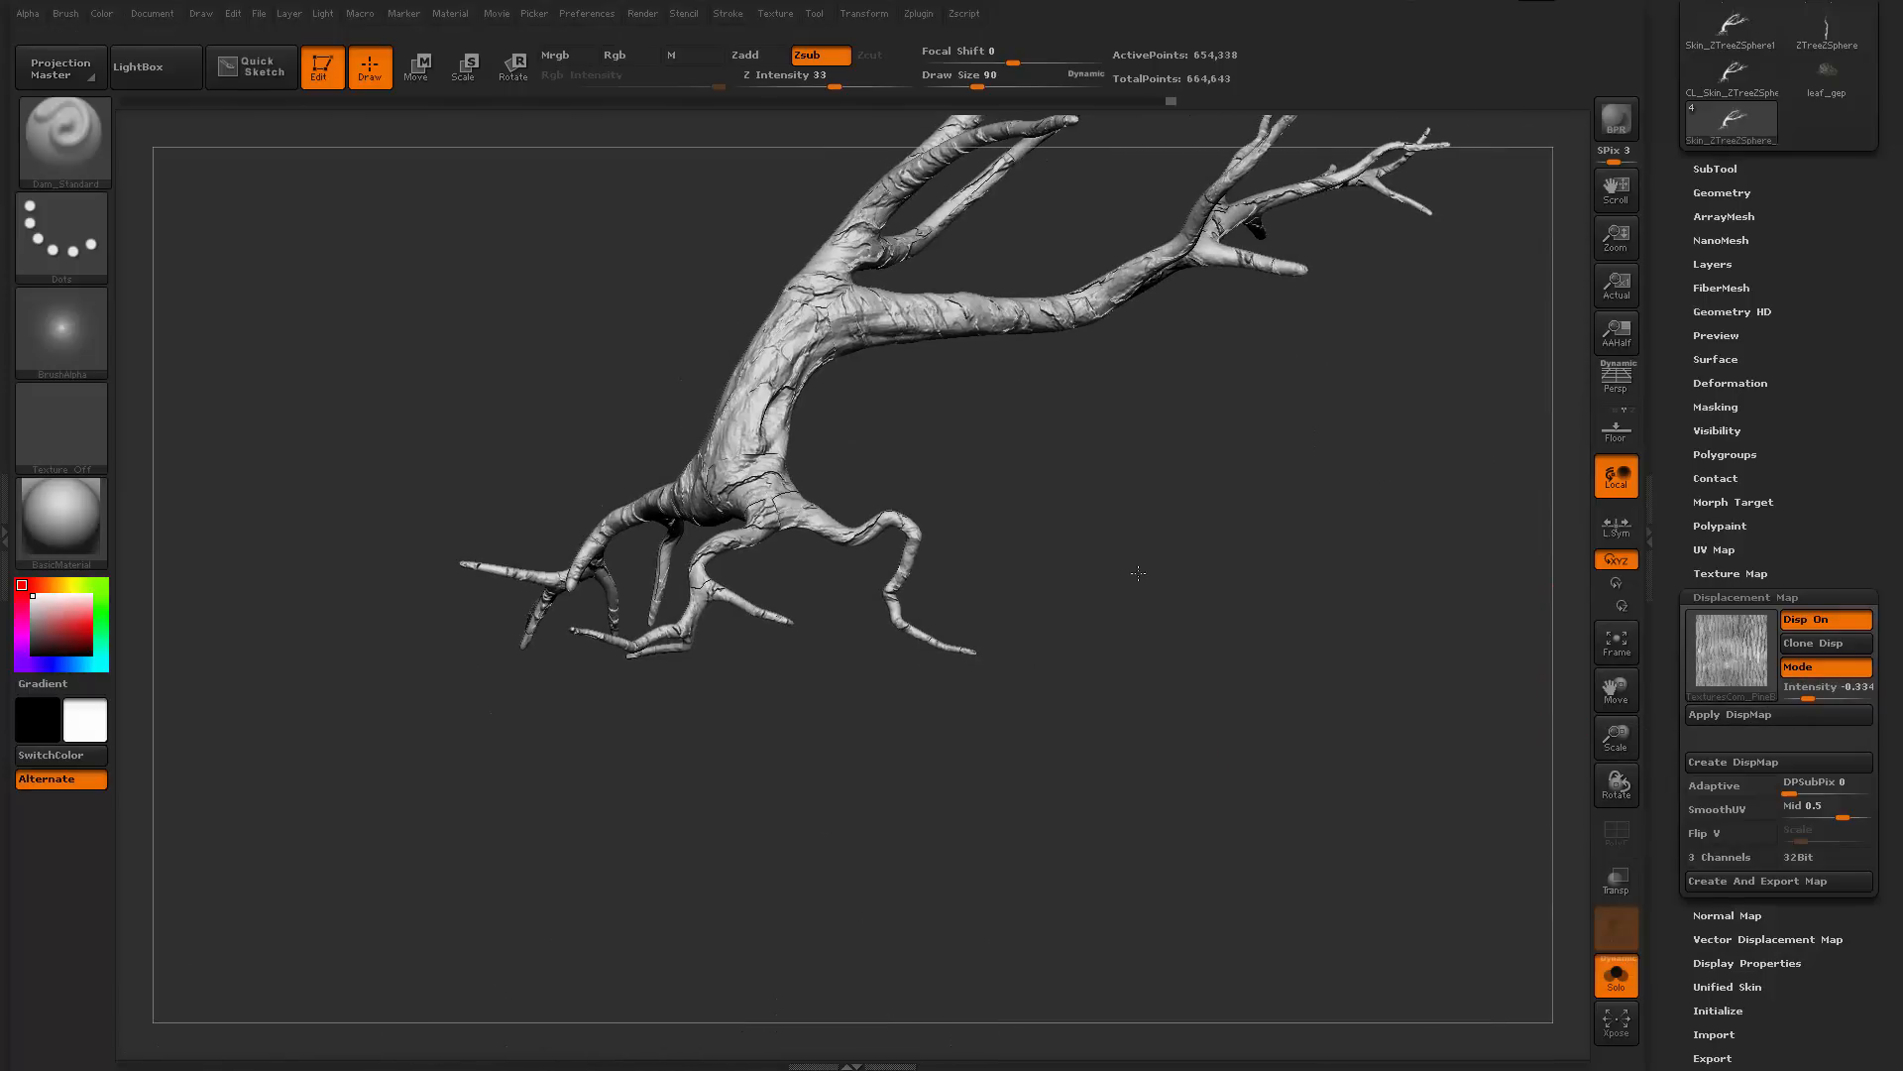
{"action": "left_click_drag", "start_coordinate": [1138, 573], "coordinate": [1544, 744]}
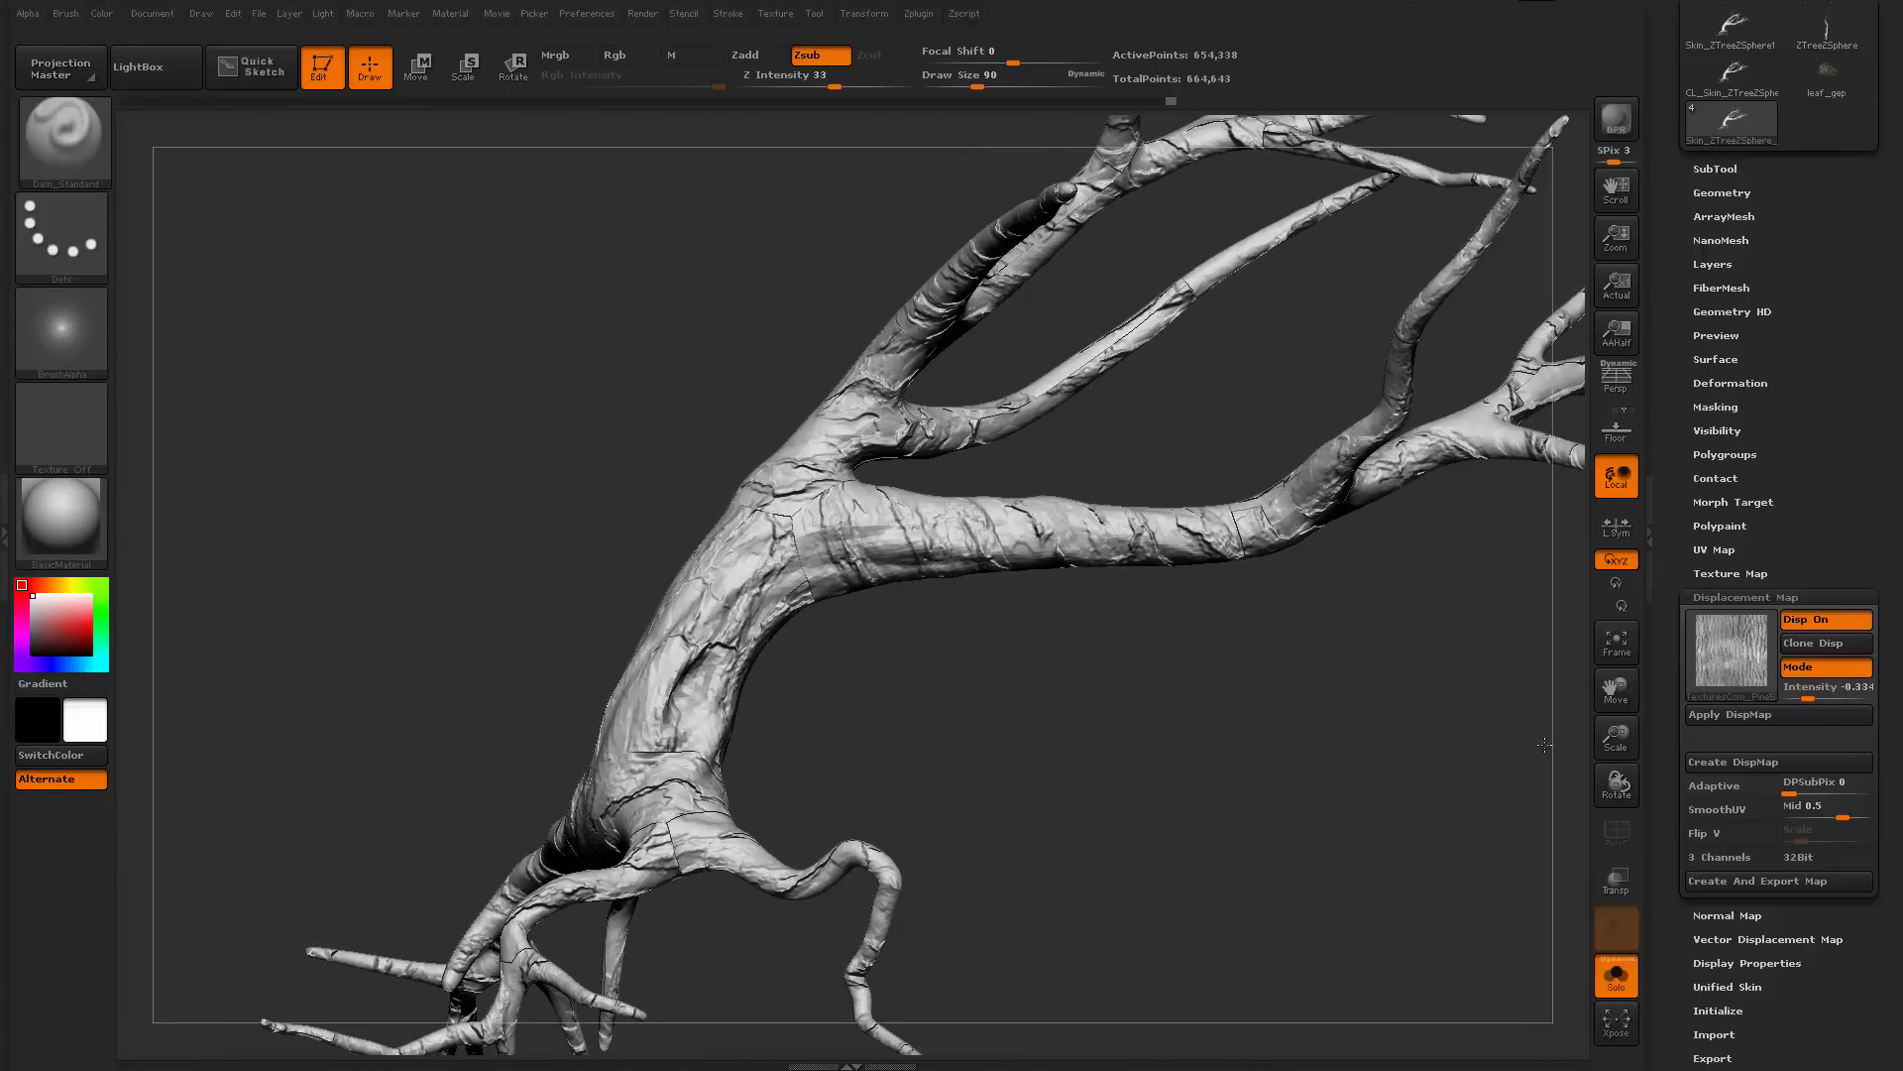
Undo the displacement applied to the tree mesh and set the displacement intensity to 0.05
{"action": "left_click", "coordinate": [1822, 713]}
{"action": "mouse_move", "coordinate": [1755, 669]}
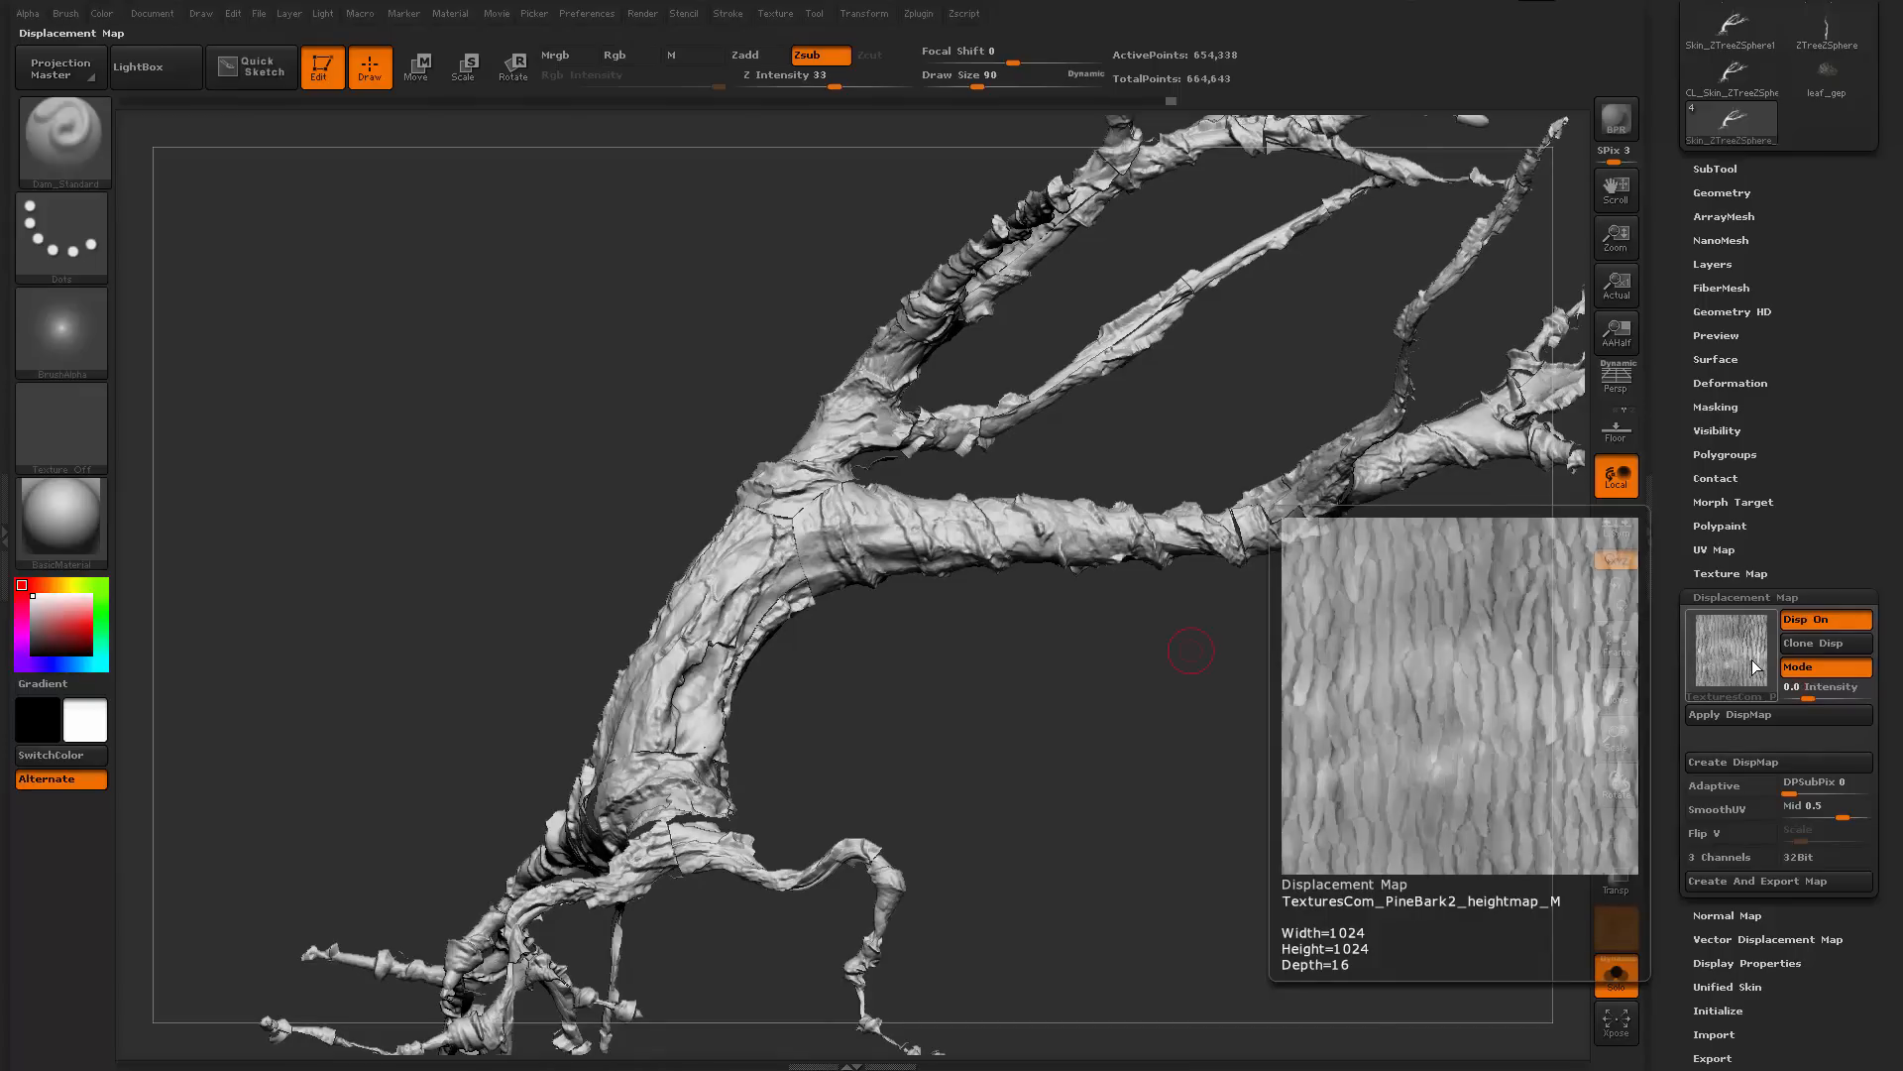
{"action": "key", "text": "ctrl+z"}
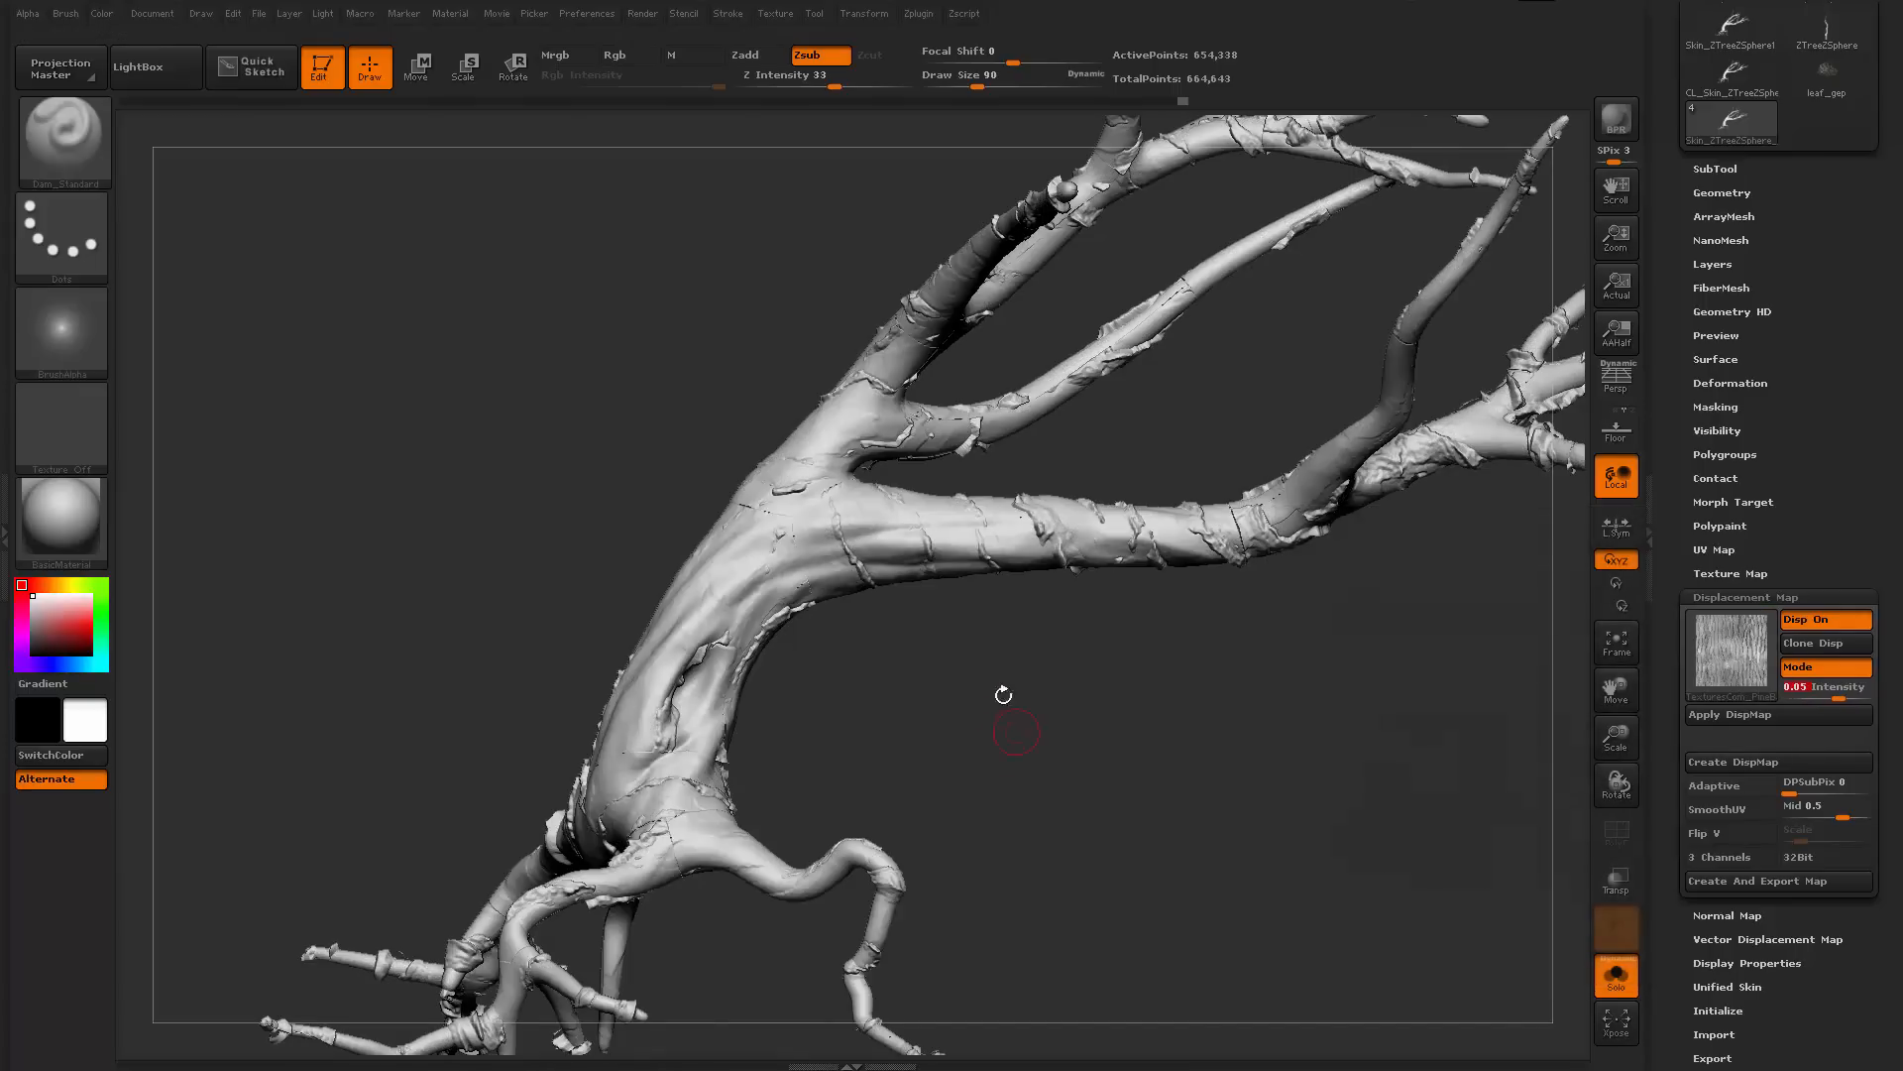
{"action": "key", "text": "ctrl+z"}
{"action": "left_click_drag", "start_coordinate": [1002, 693], "coordinate": [896, 672]}
{"action": "left_click_drag", "start_coordinate": [1145, 448], "coordinate": [1189, 444]}
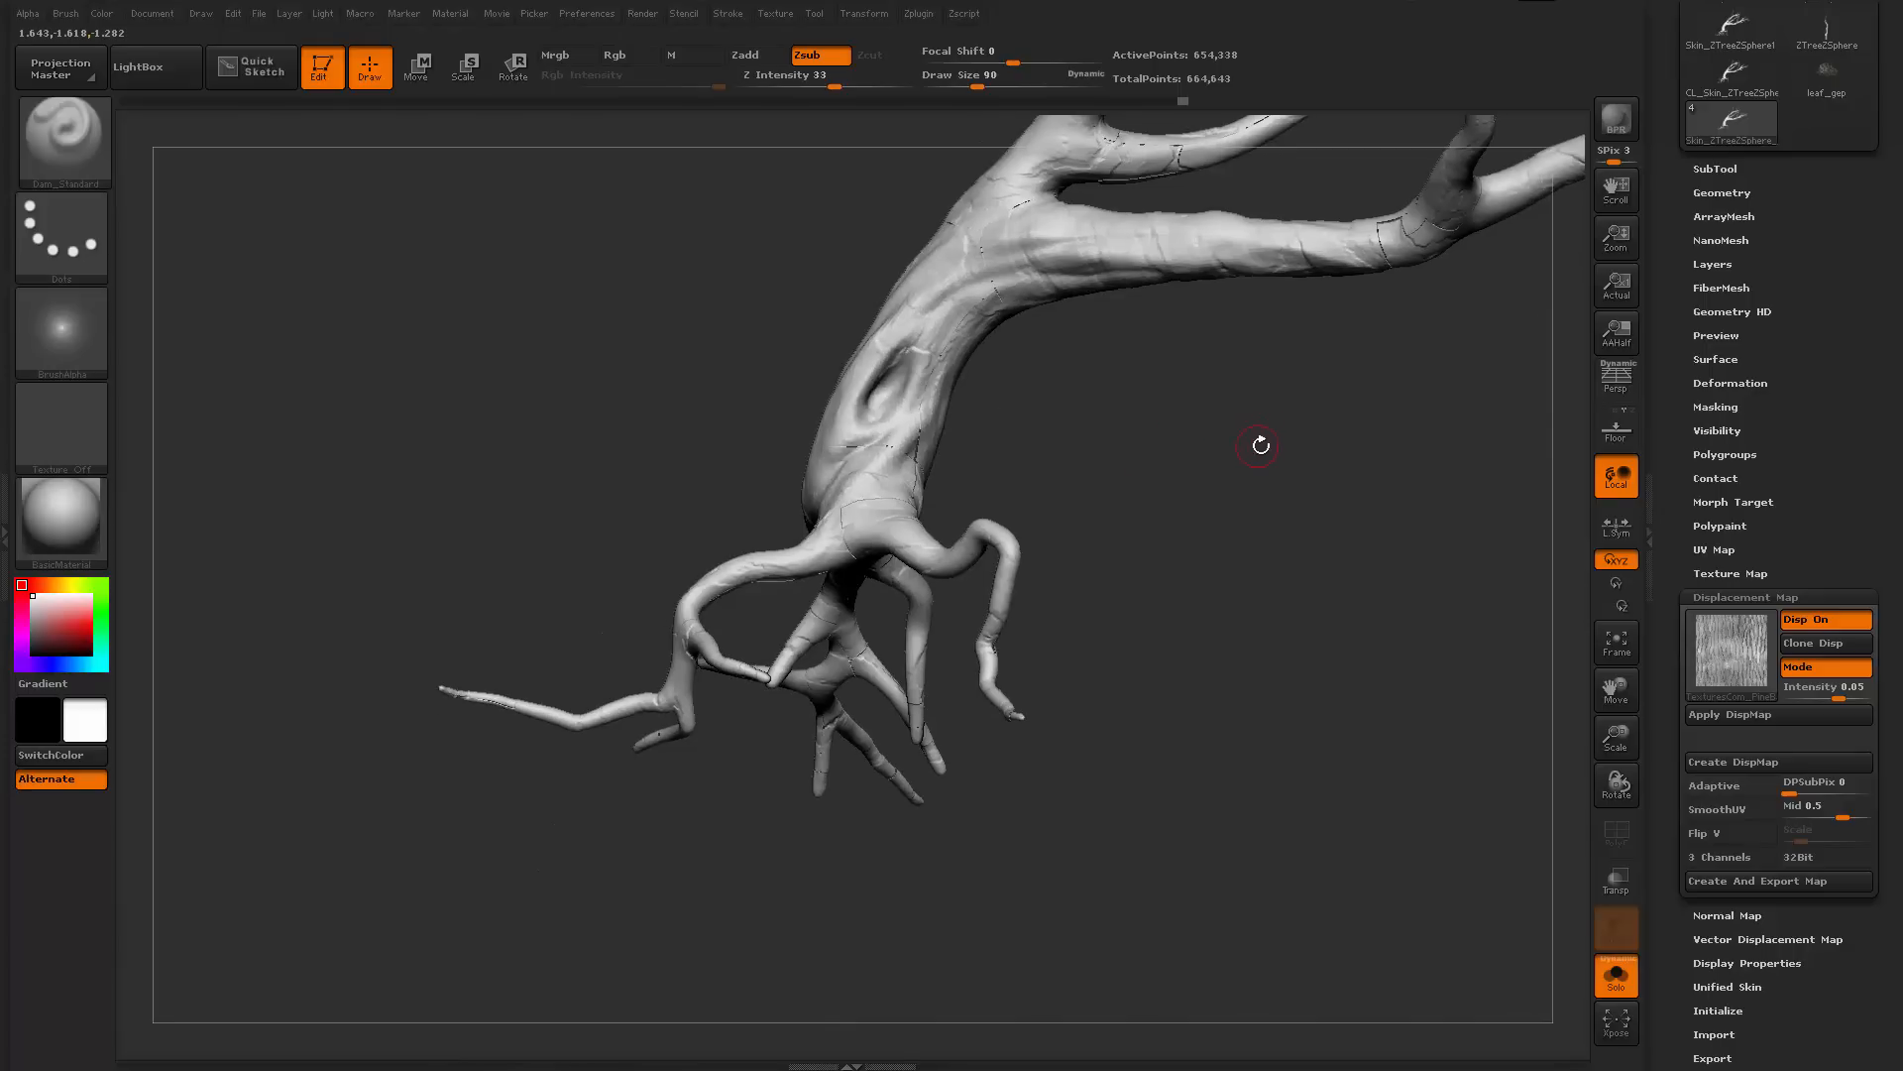
{"action": "left_click_drag", "start_coordinate": [1164, 543], "coordinate": [1012, 790], "text": "alt"}
{"action": "left_click_drag", "start_coordinate": [1060, 686], "coordinate": [1093, 816]}
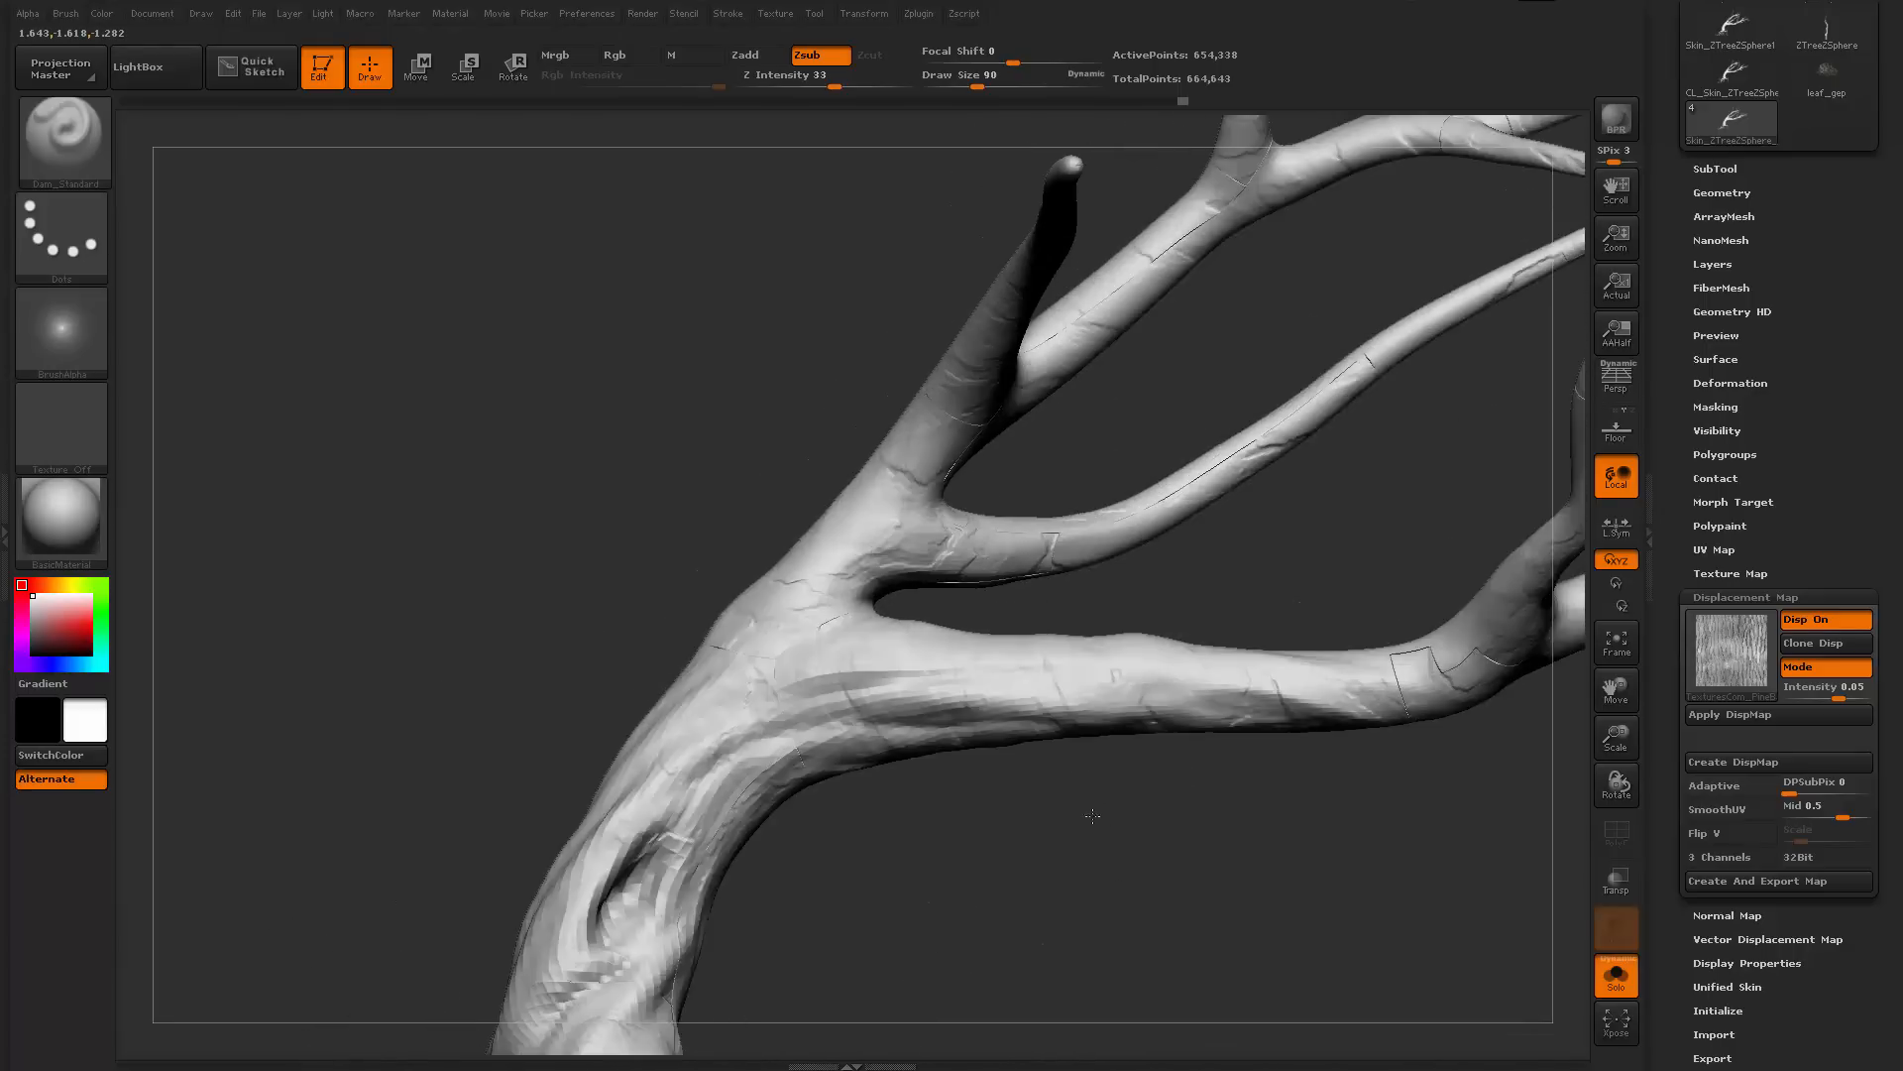
{"action": "left_click_drag", "start_coordinate": [1051, 751], "coordinate": [1120, 794]}
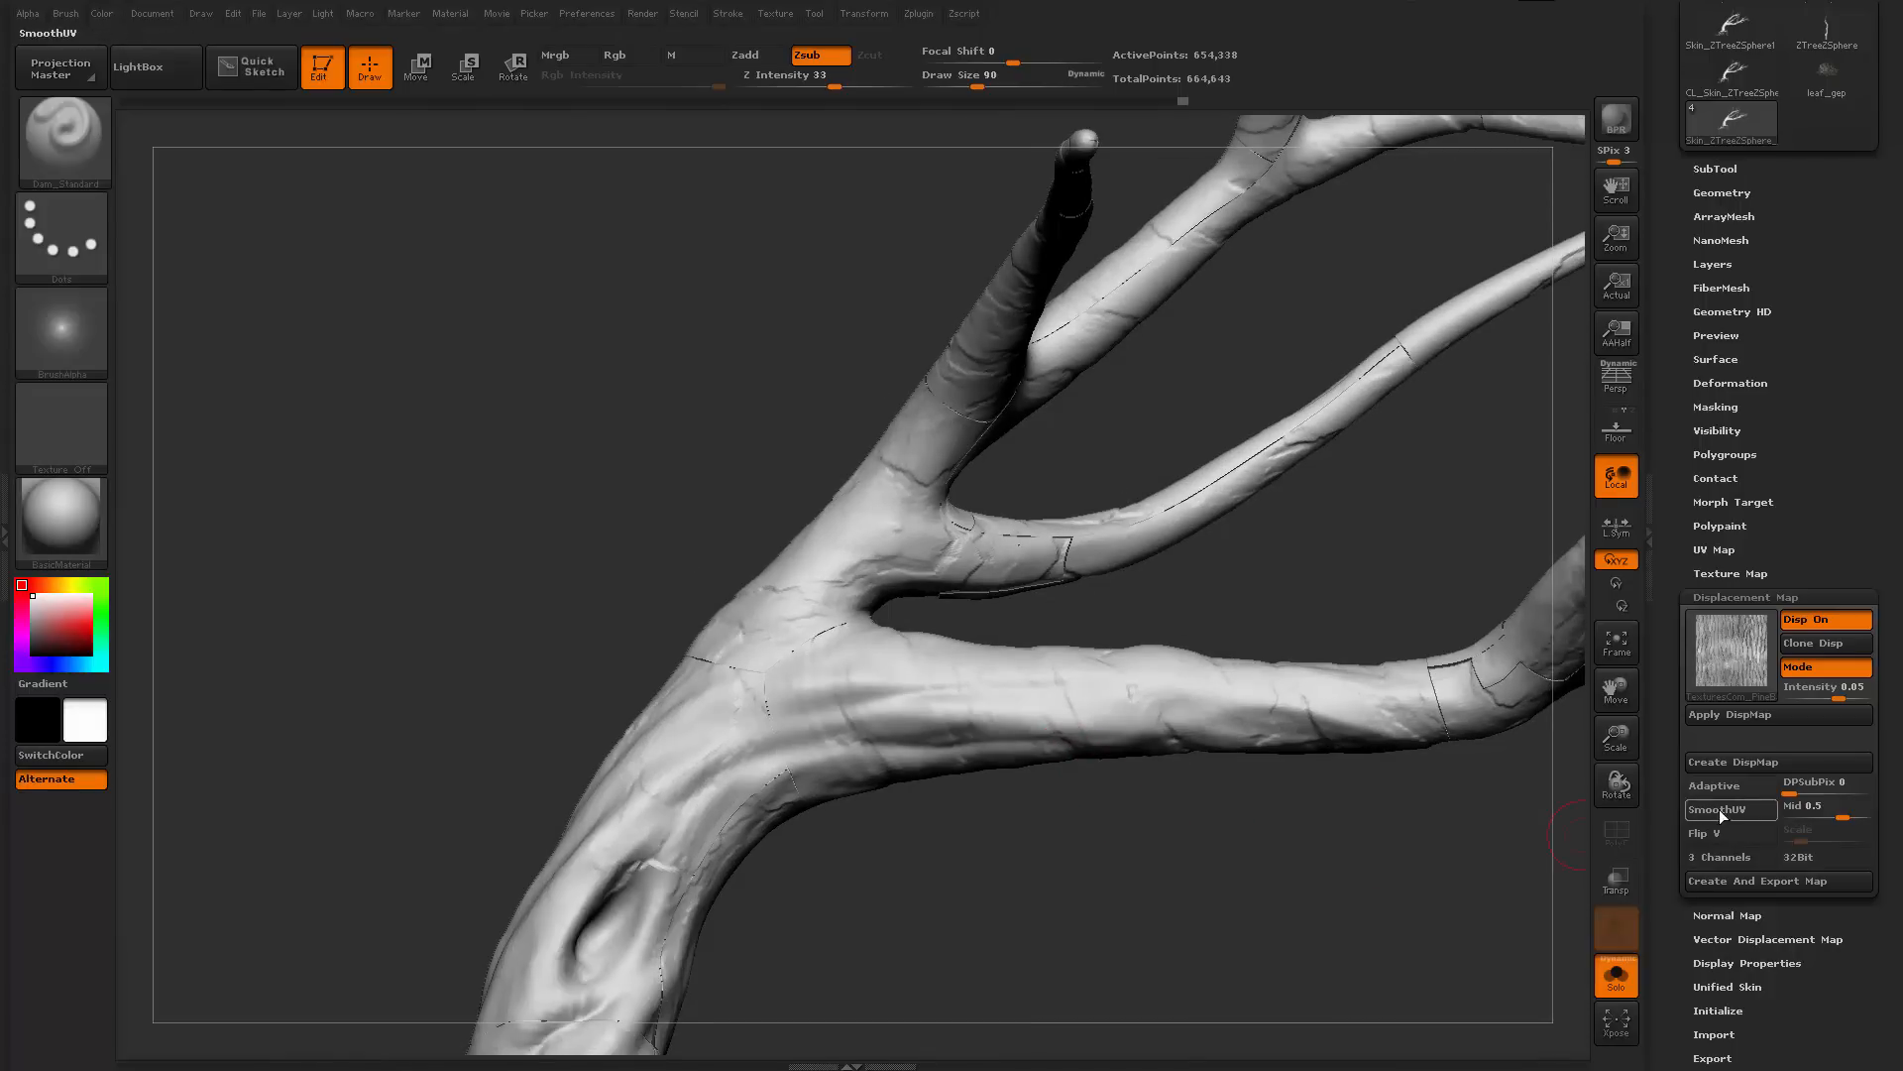
{"action": "left_click_drag", "start_coordinate": [1411, 901], "coordinate": [1334, 799]}
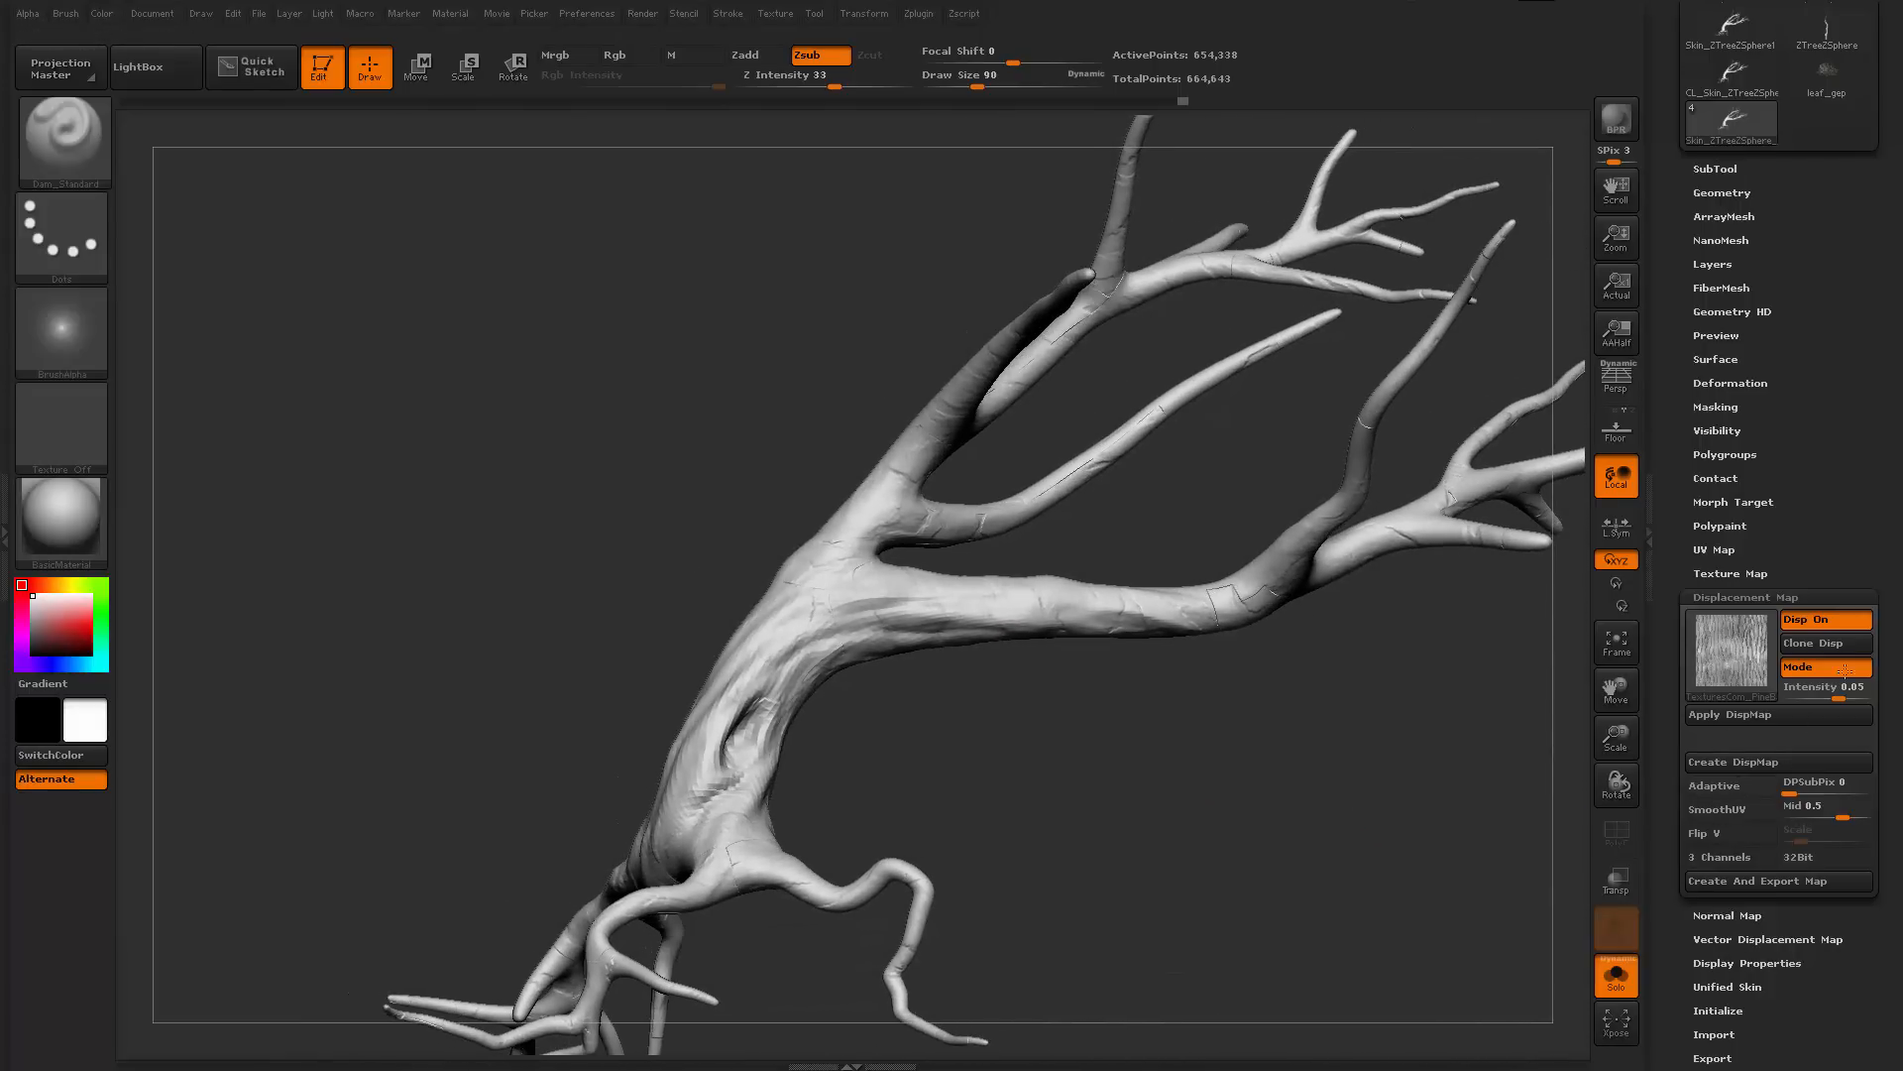
{"action": "left_click", "coordinate": [1835, 691]}
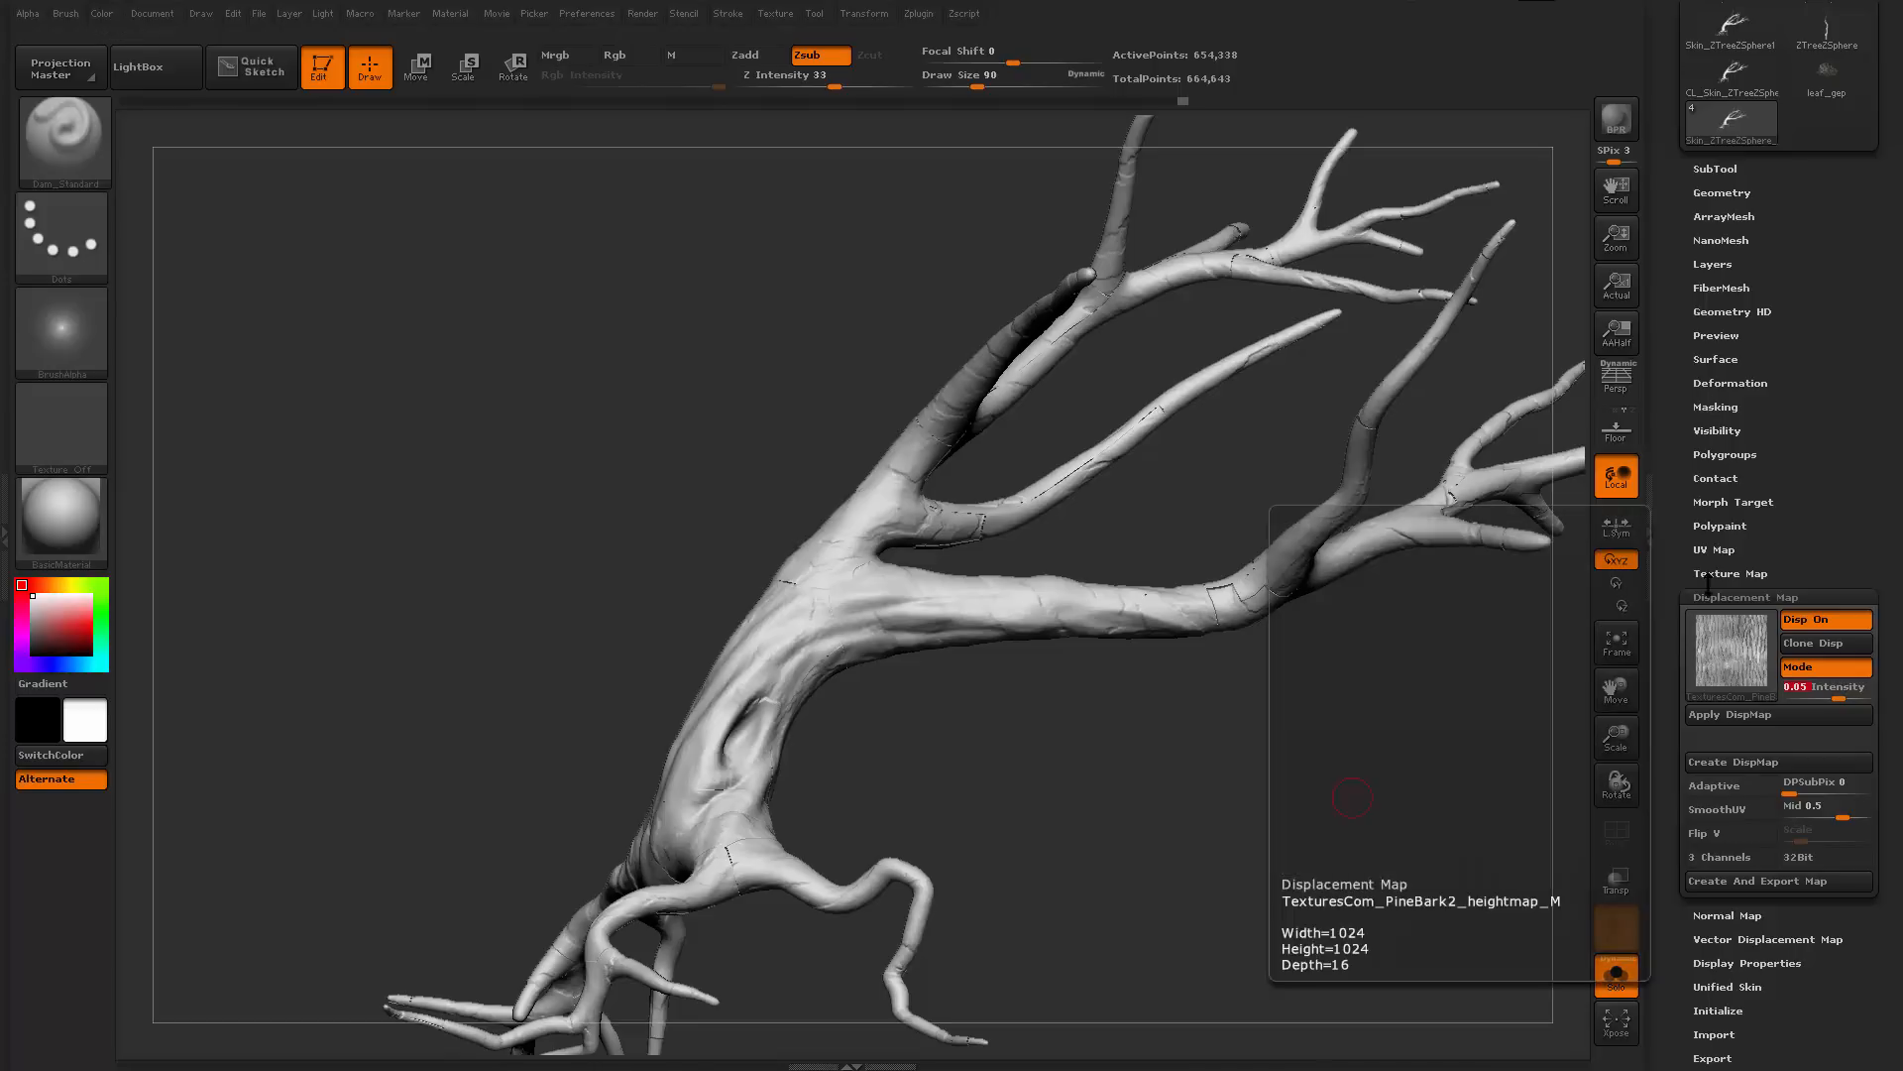
Flip the tree's UV map vertically in the UV adjustment settings
{"action": "left_click", "coordinate": [1709, 550]}
{"action": "scroll", "coordinate": [1661, 673], "scroll_direction": "down", "scroll_amount": 1}
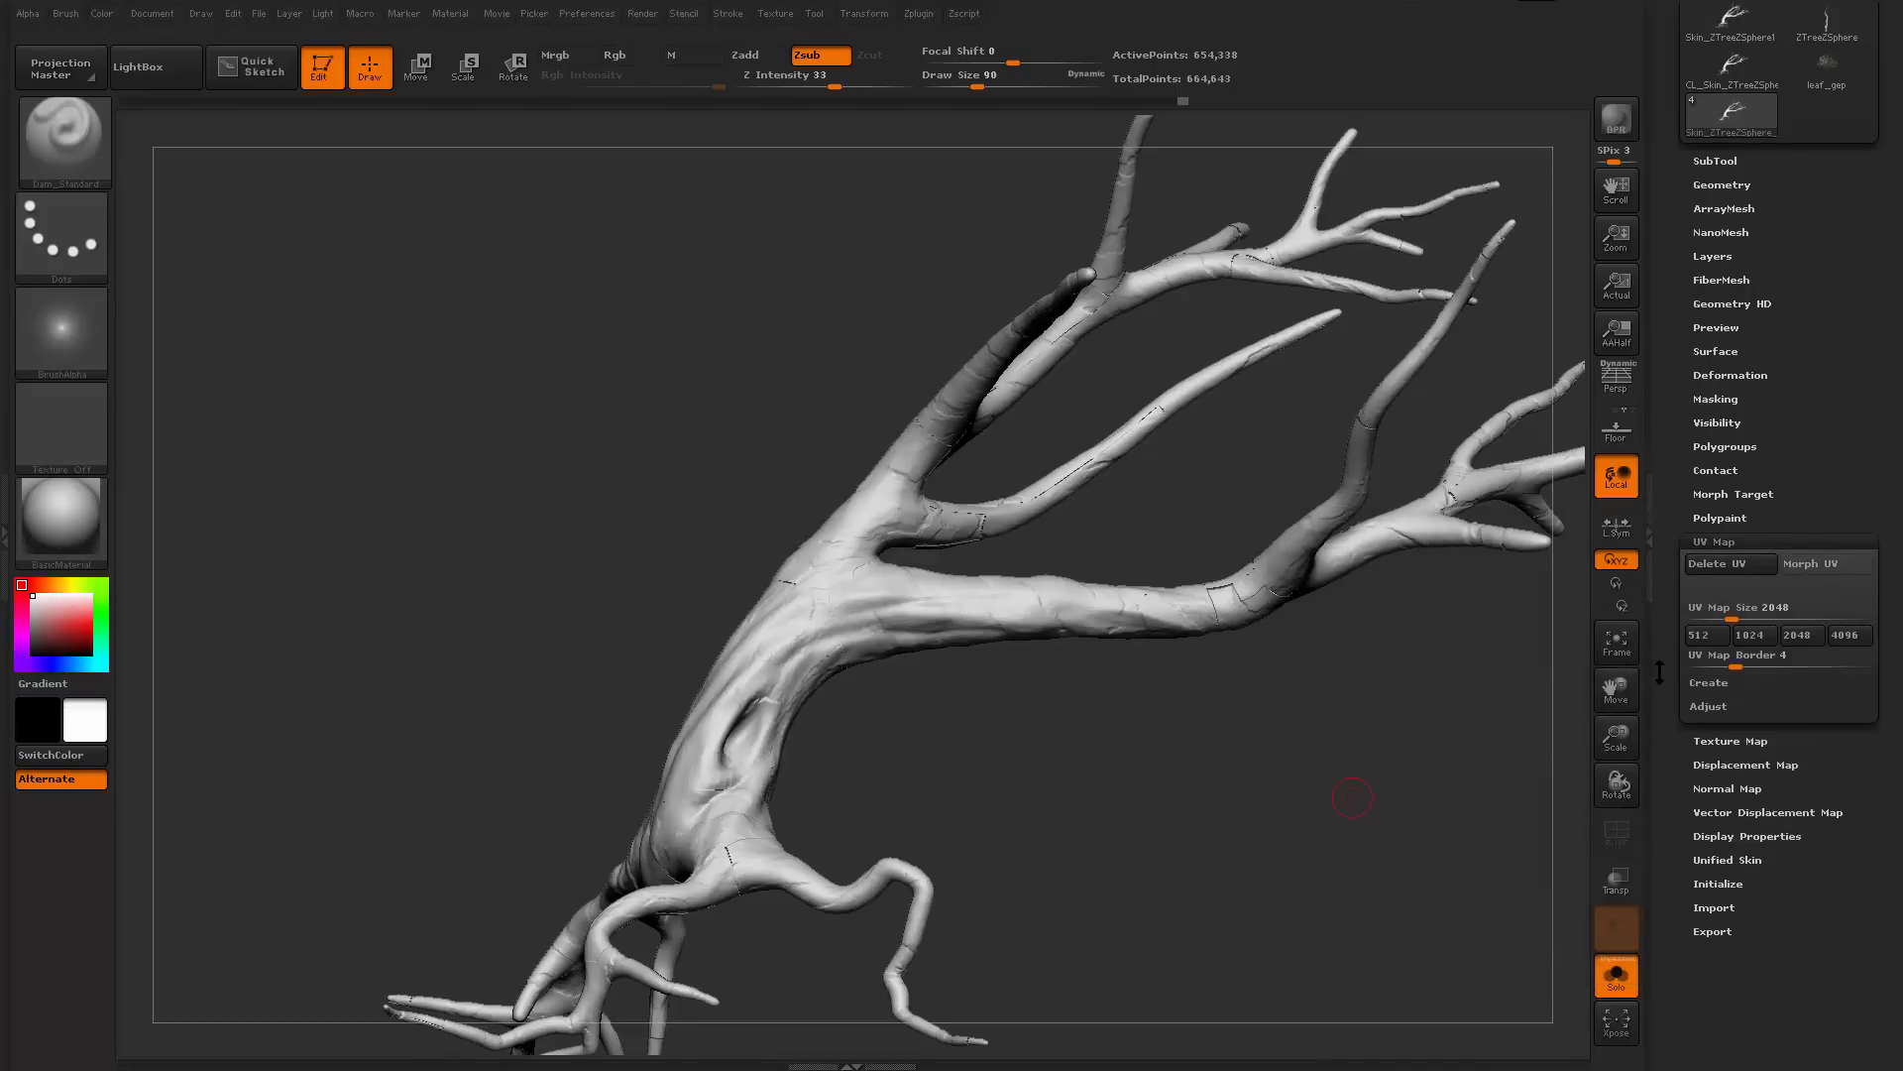
{"action": "left_click", "coordinate": [1706, 705]}
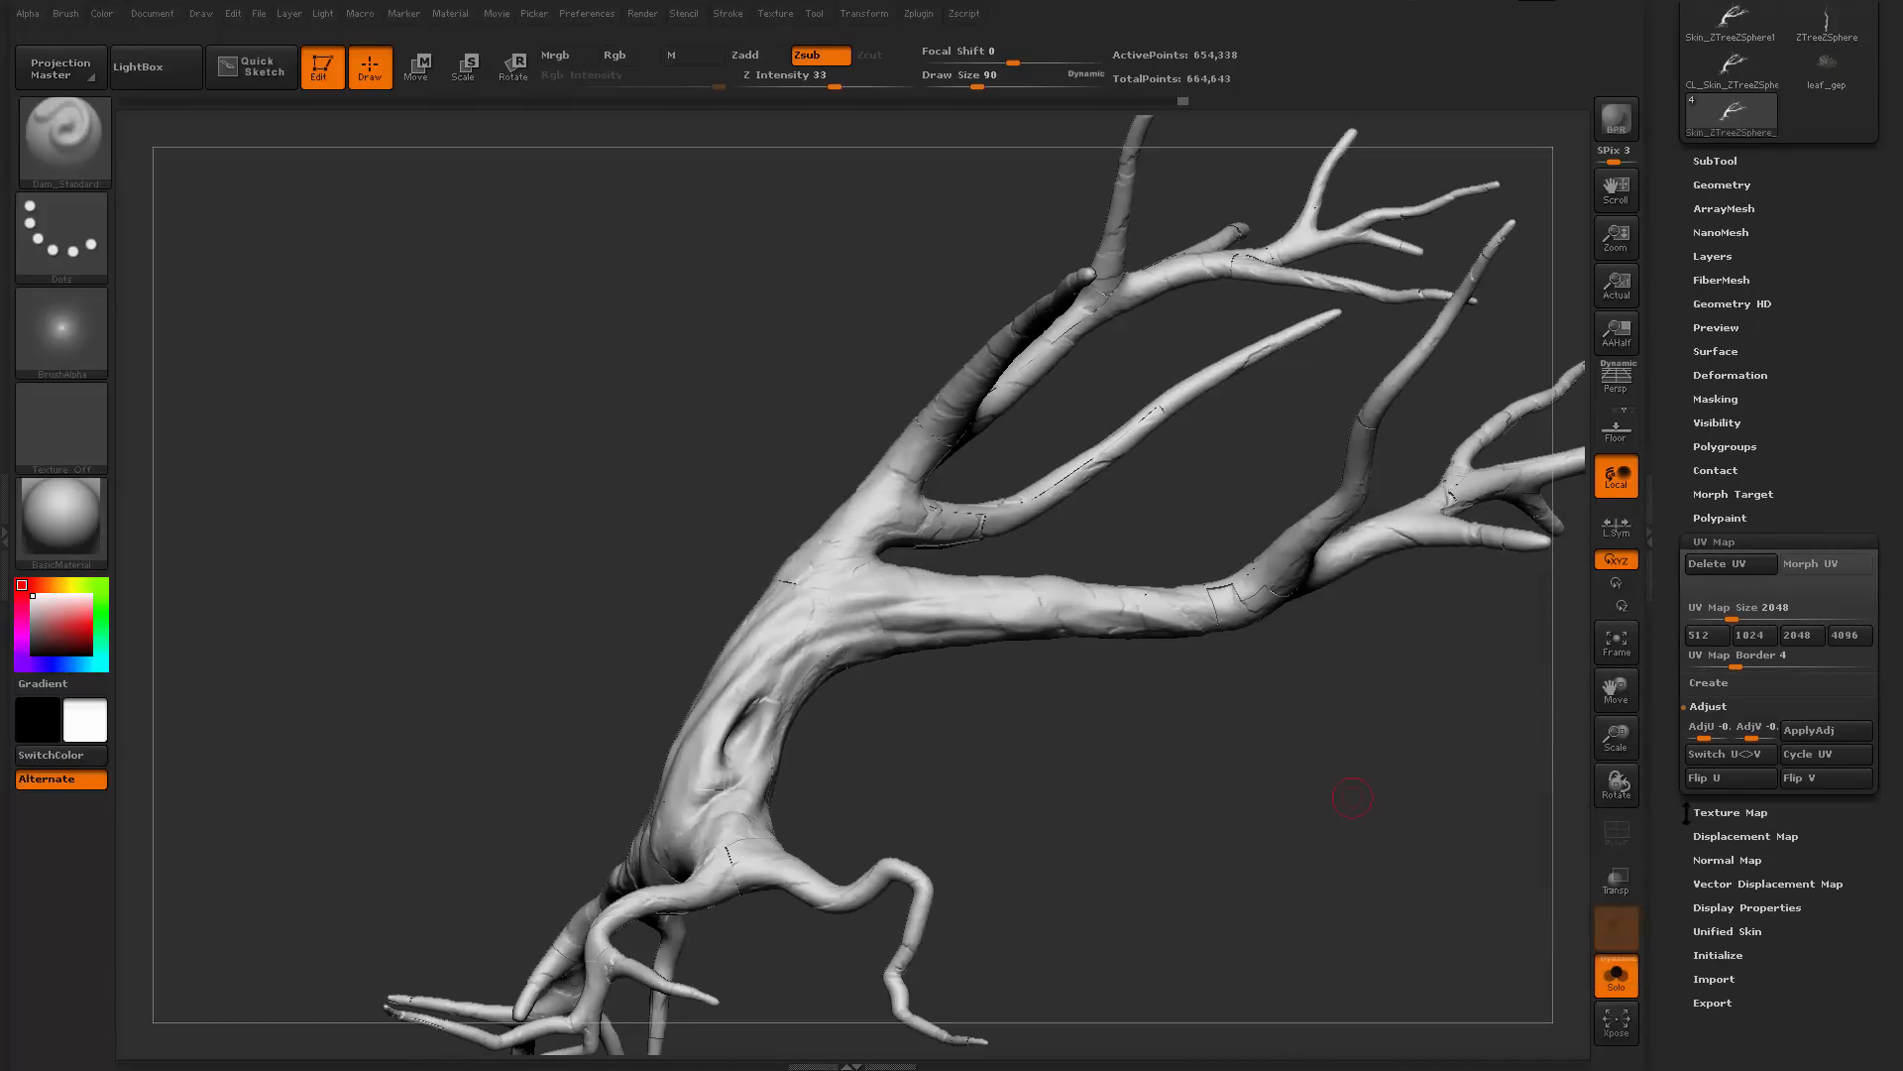
{"action": "left_click", "coordinate": [1707, 729]}
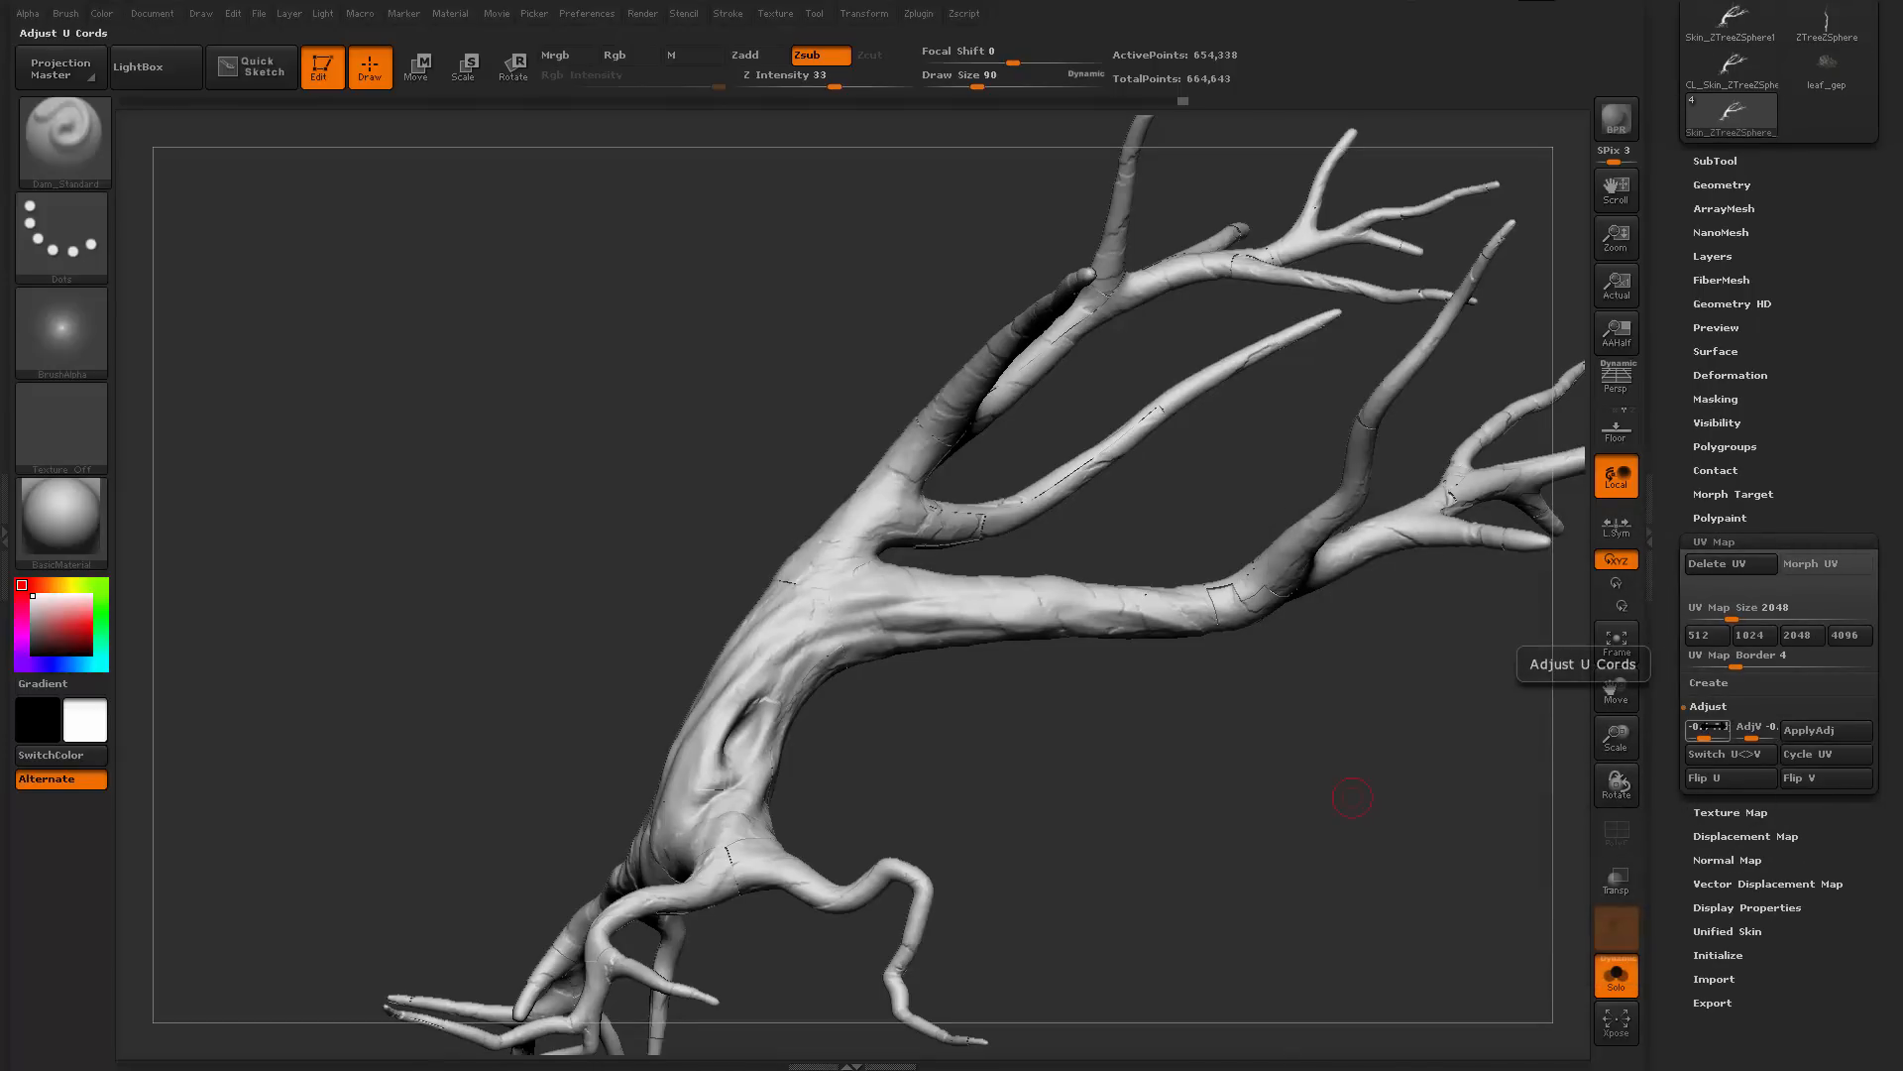
{"action": "left_click", "coordinate": [1817, 783]}
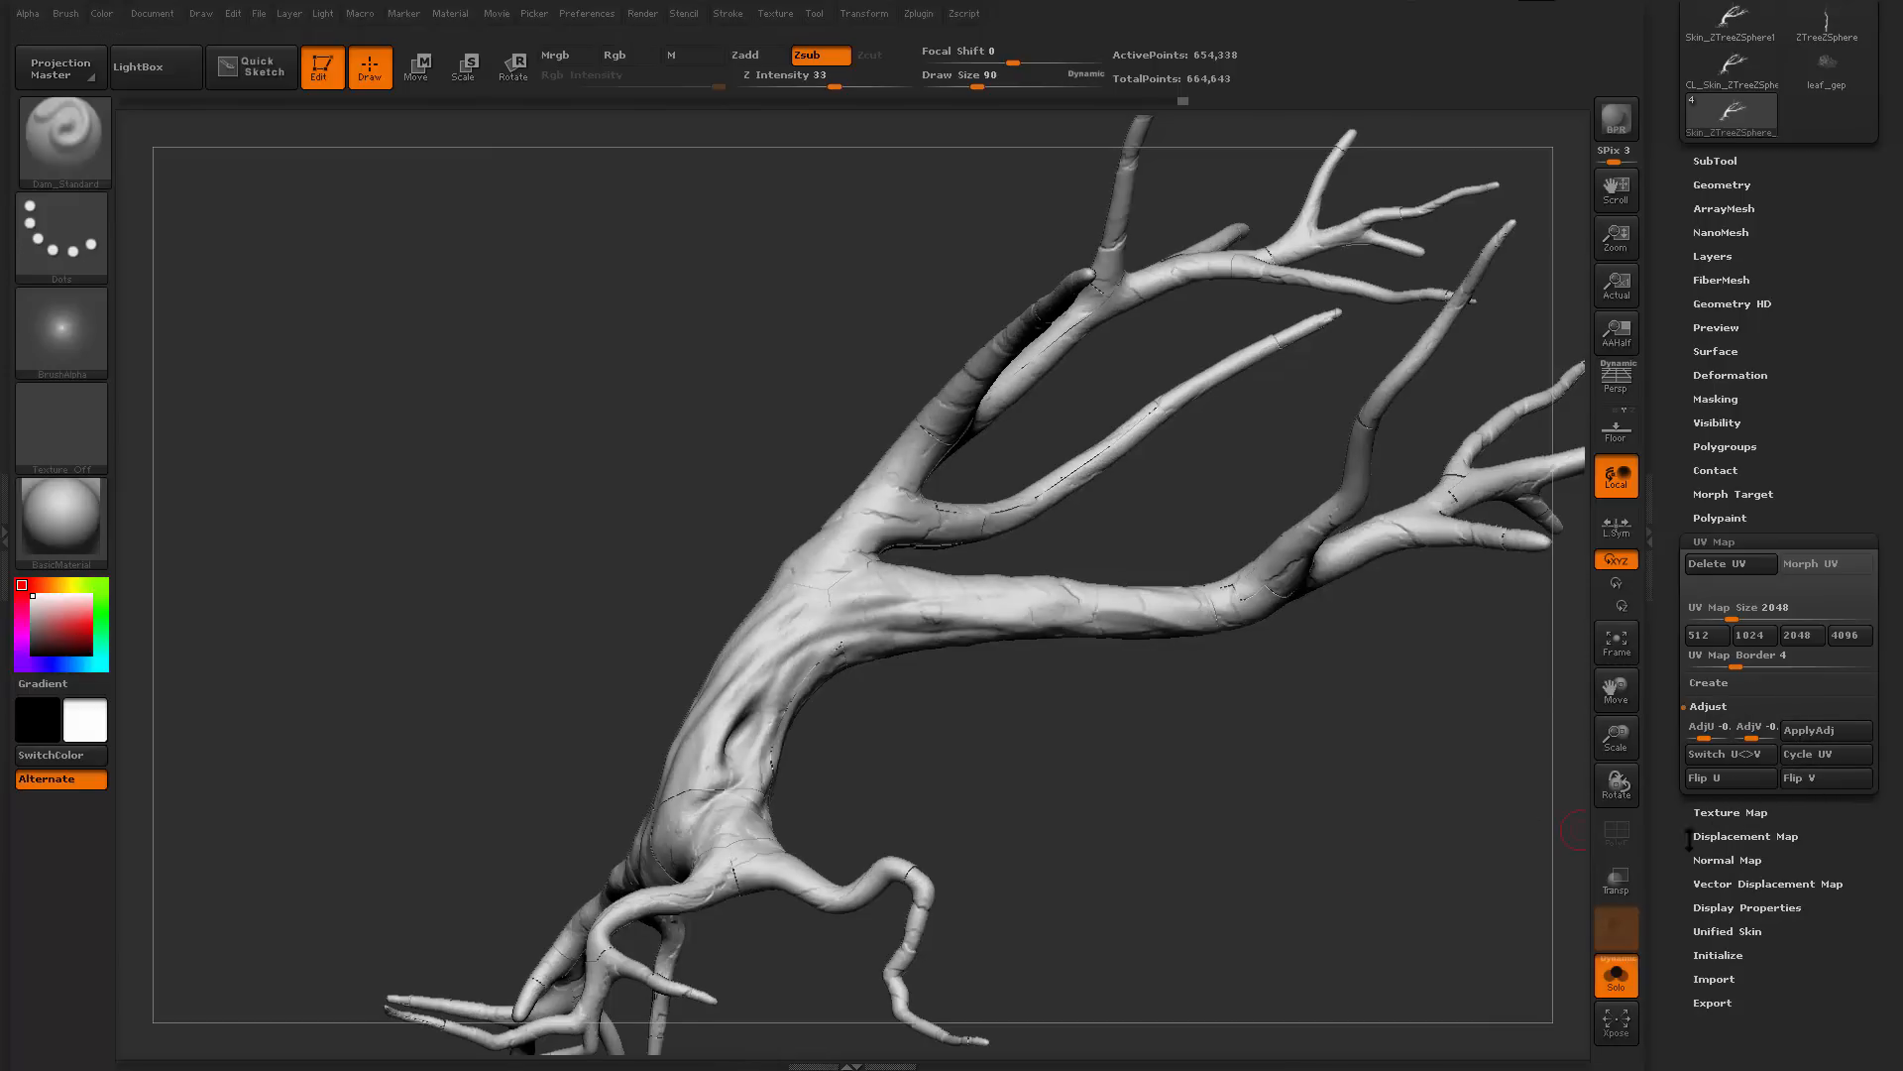
Set the displacement map's Mid value to 0.2 and check the trunk and branches
{"action": "left_click_drag", "start_coordinate": [1690, 841], "coordinate": [1690, 770]}
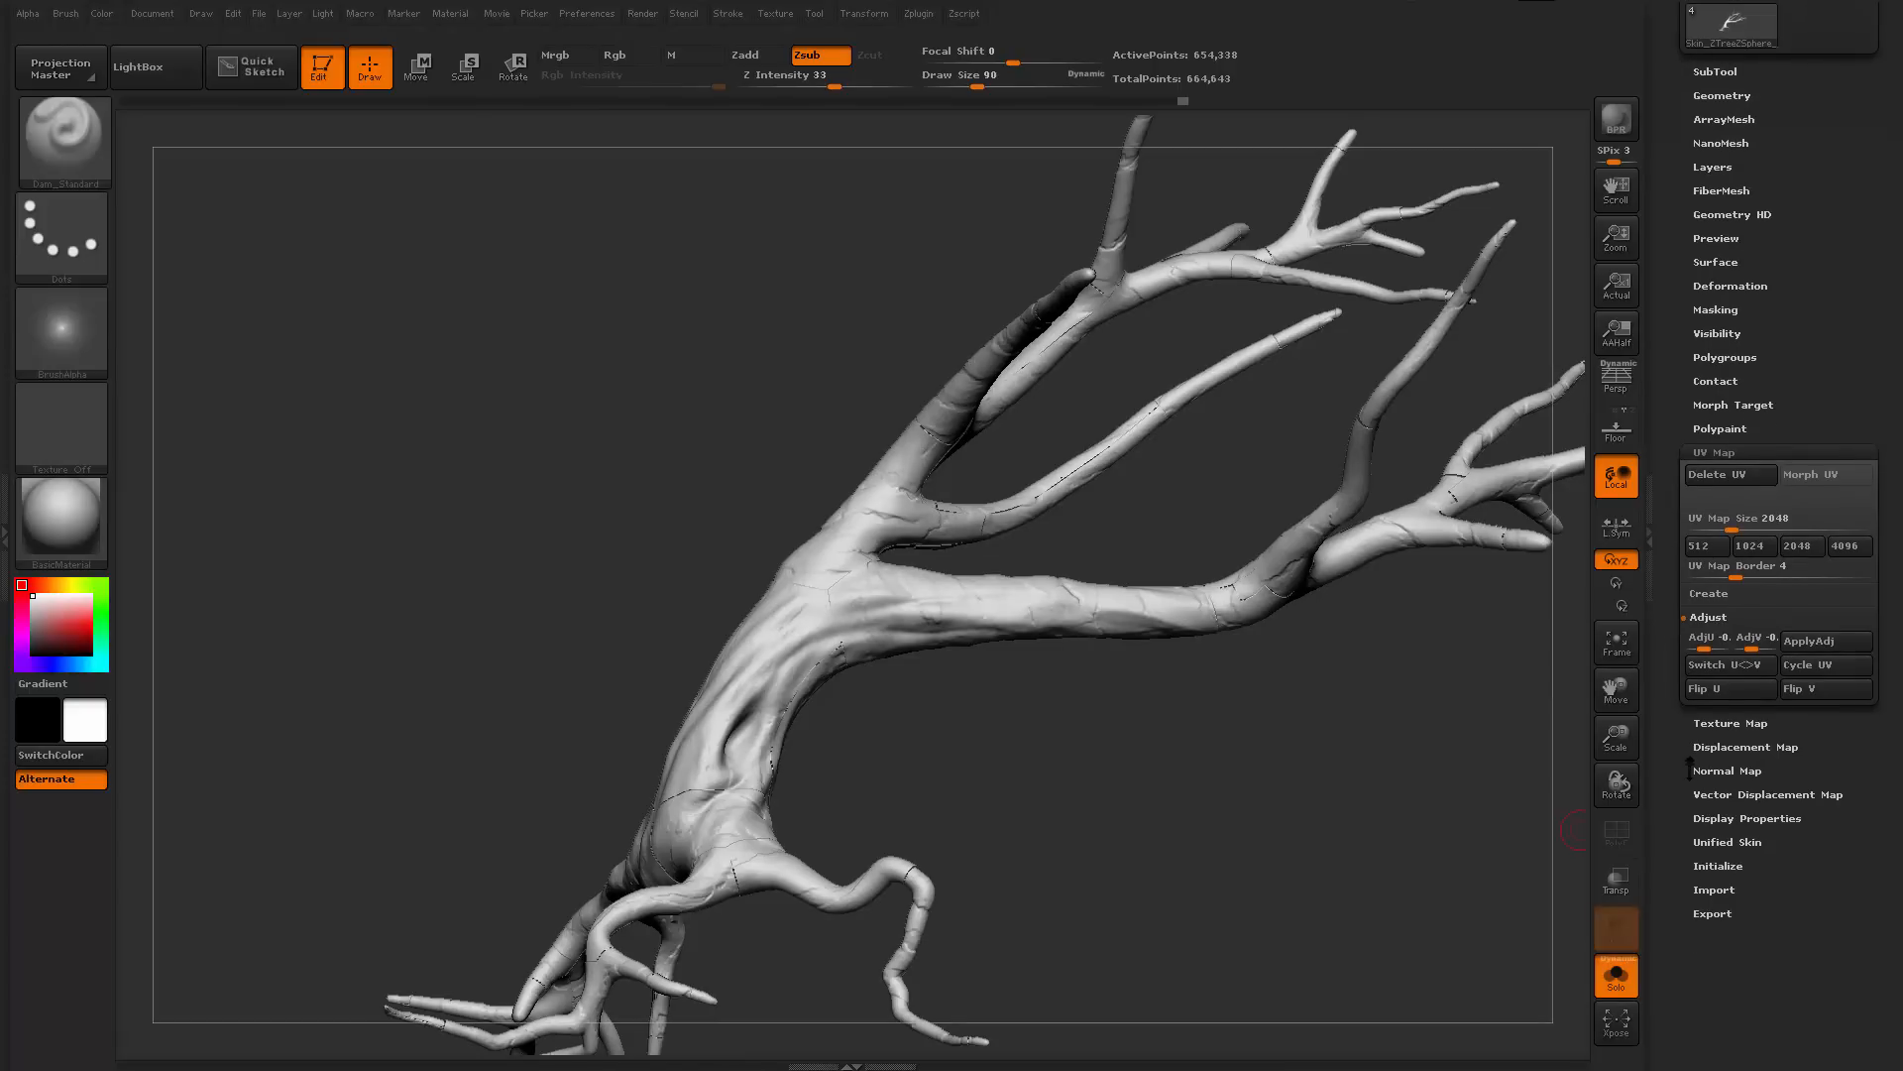
{"action": "left_click", "coordinate": [1736, 746]}
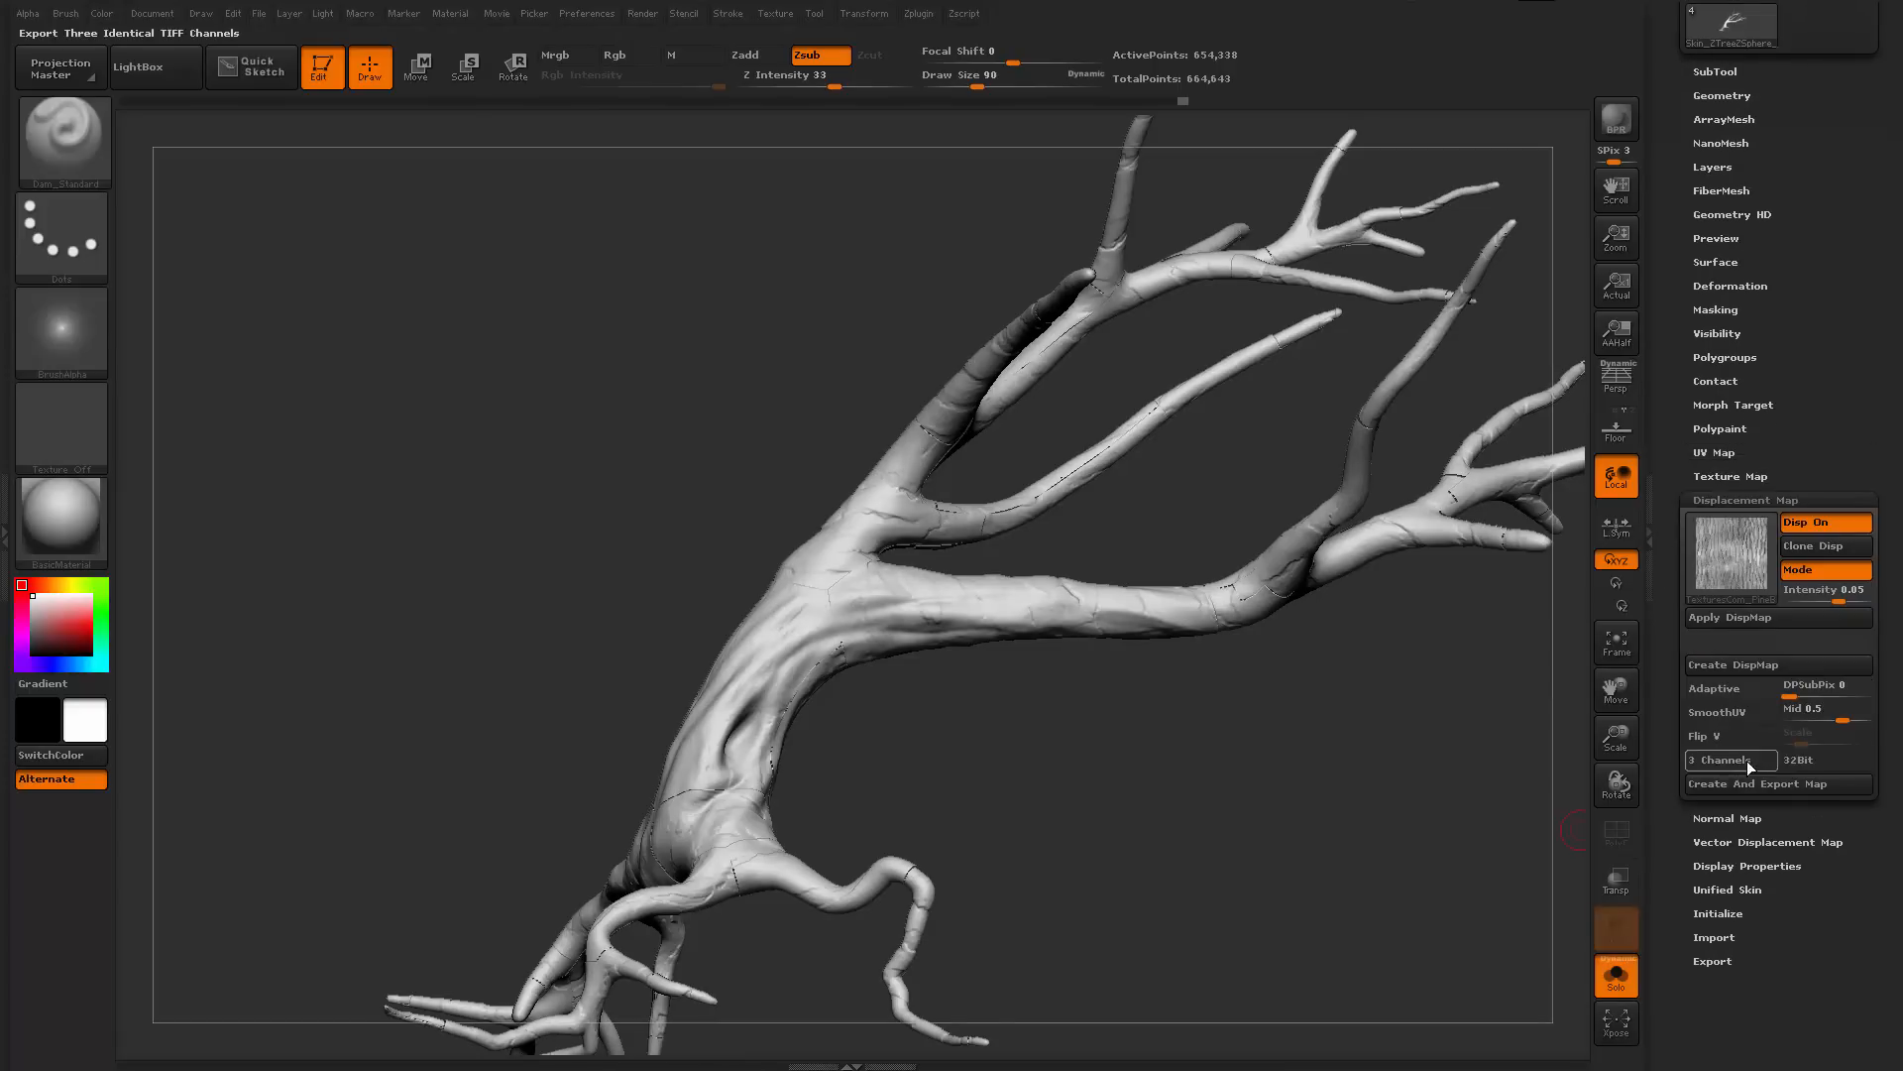
{"action": "left_click", "coordinate": [1806, 715]}
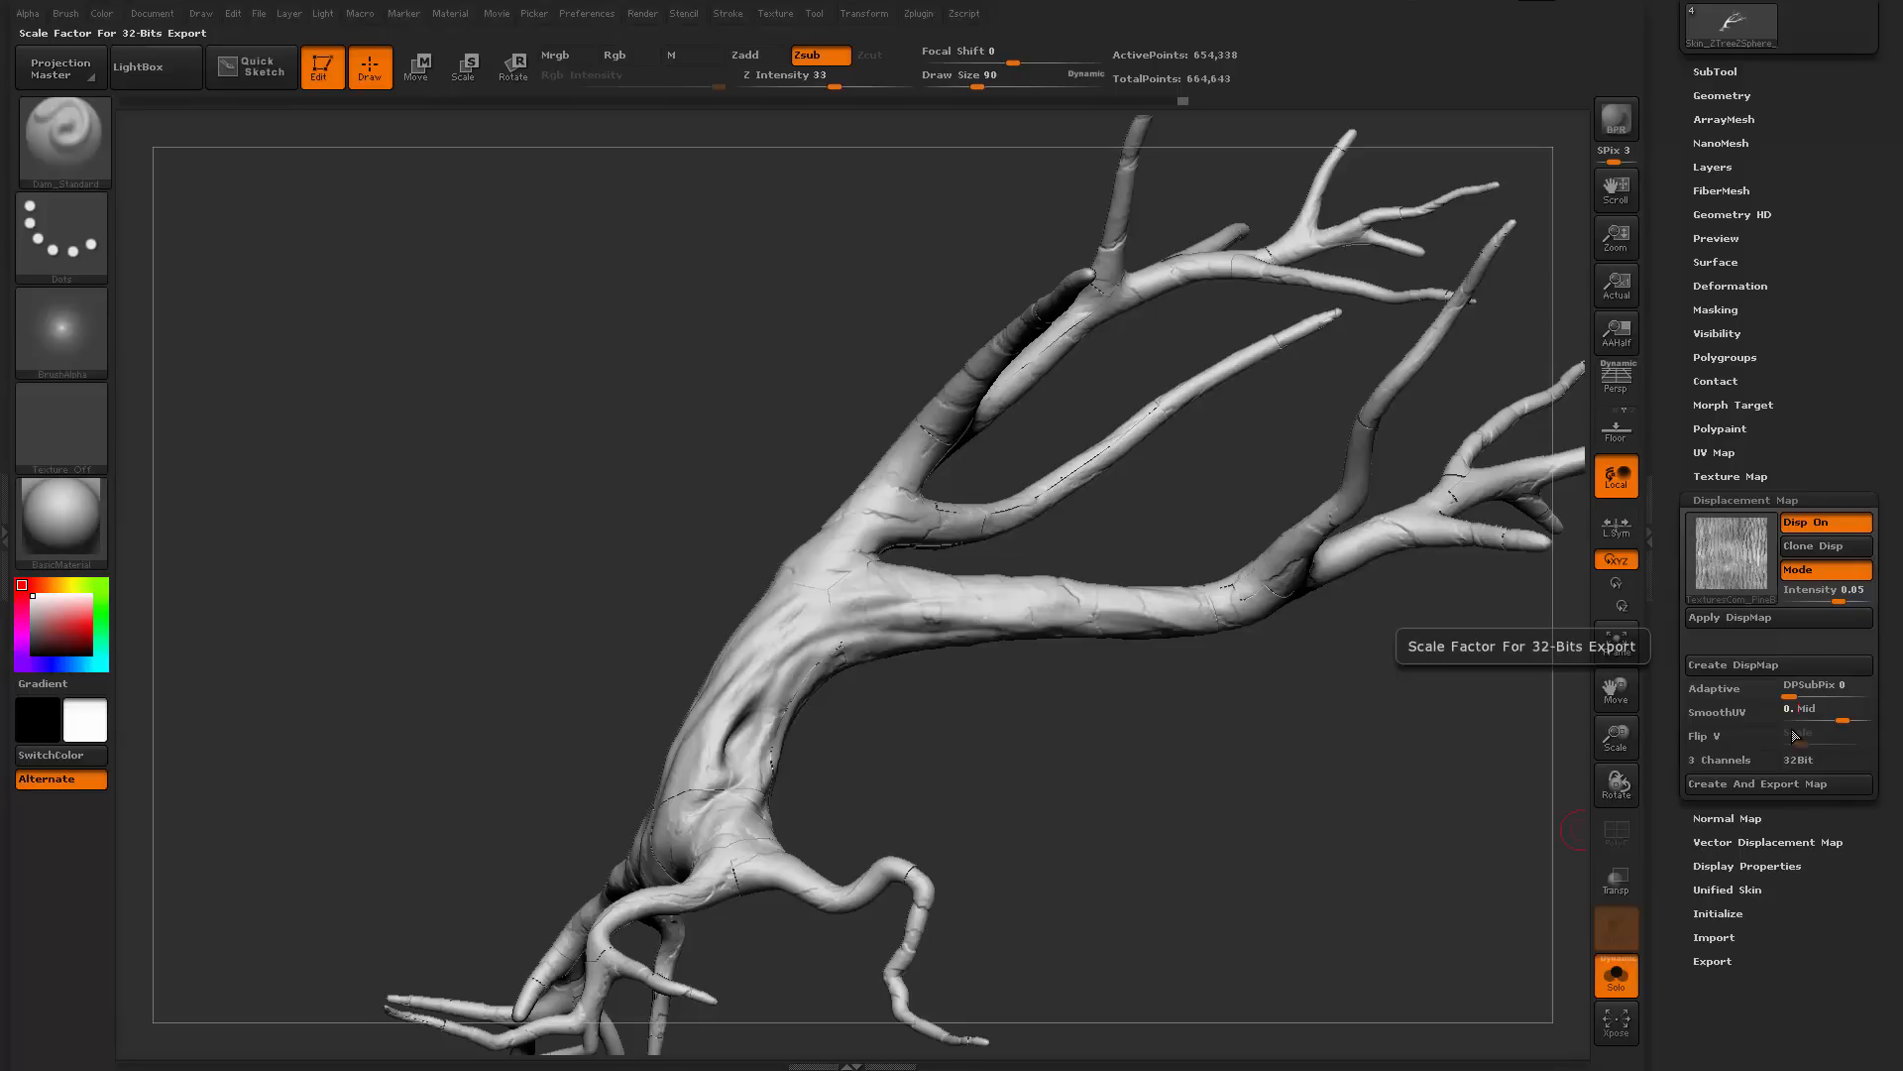
{"action": "left_click_drag", "start_coordinate": [1016, 721], "coordinate": [1022, 874]}
{"action": "mouse_move", "coordinate": [1110, 810]}
{"action": "left_mouse_down", "text": "alt"}
{"action": "mouse_move", "coordinate": [1075, 789]}
{"action": "mouse_move", "coordinate": [1108, 779]}
{"action": "mouse_move", "coordinate": [1168, 854]}
{"action": "mouse_move", "coordinate": [1190, 829]}
{"action": "mouse_move", "coordinate": [1139, 807]}
{"action": "mouse_move", "coordinate": [1097, 818]}
{"action": "left_mouse_up", "text": "alt"}
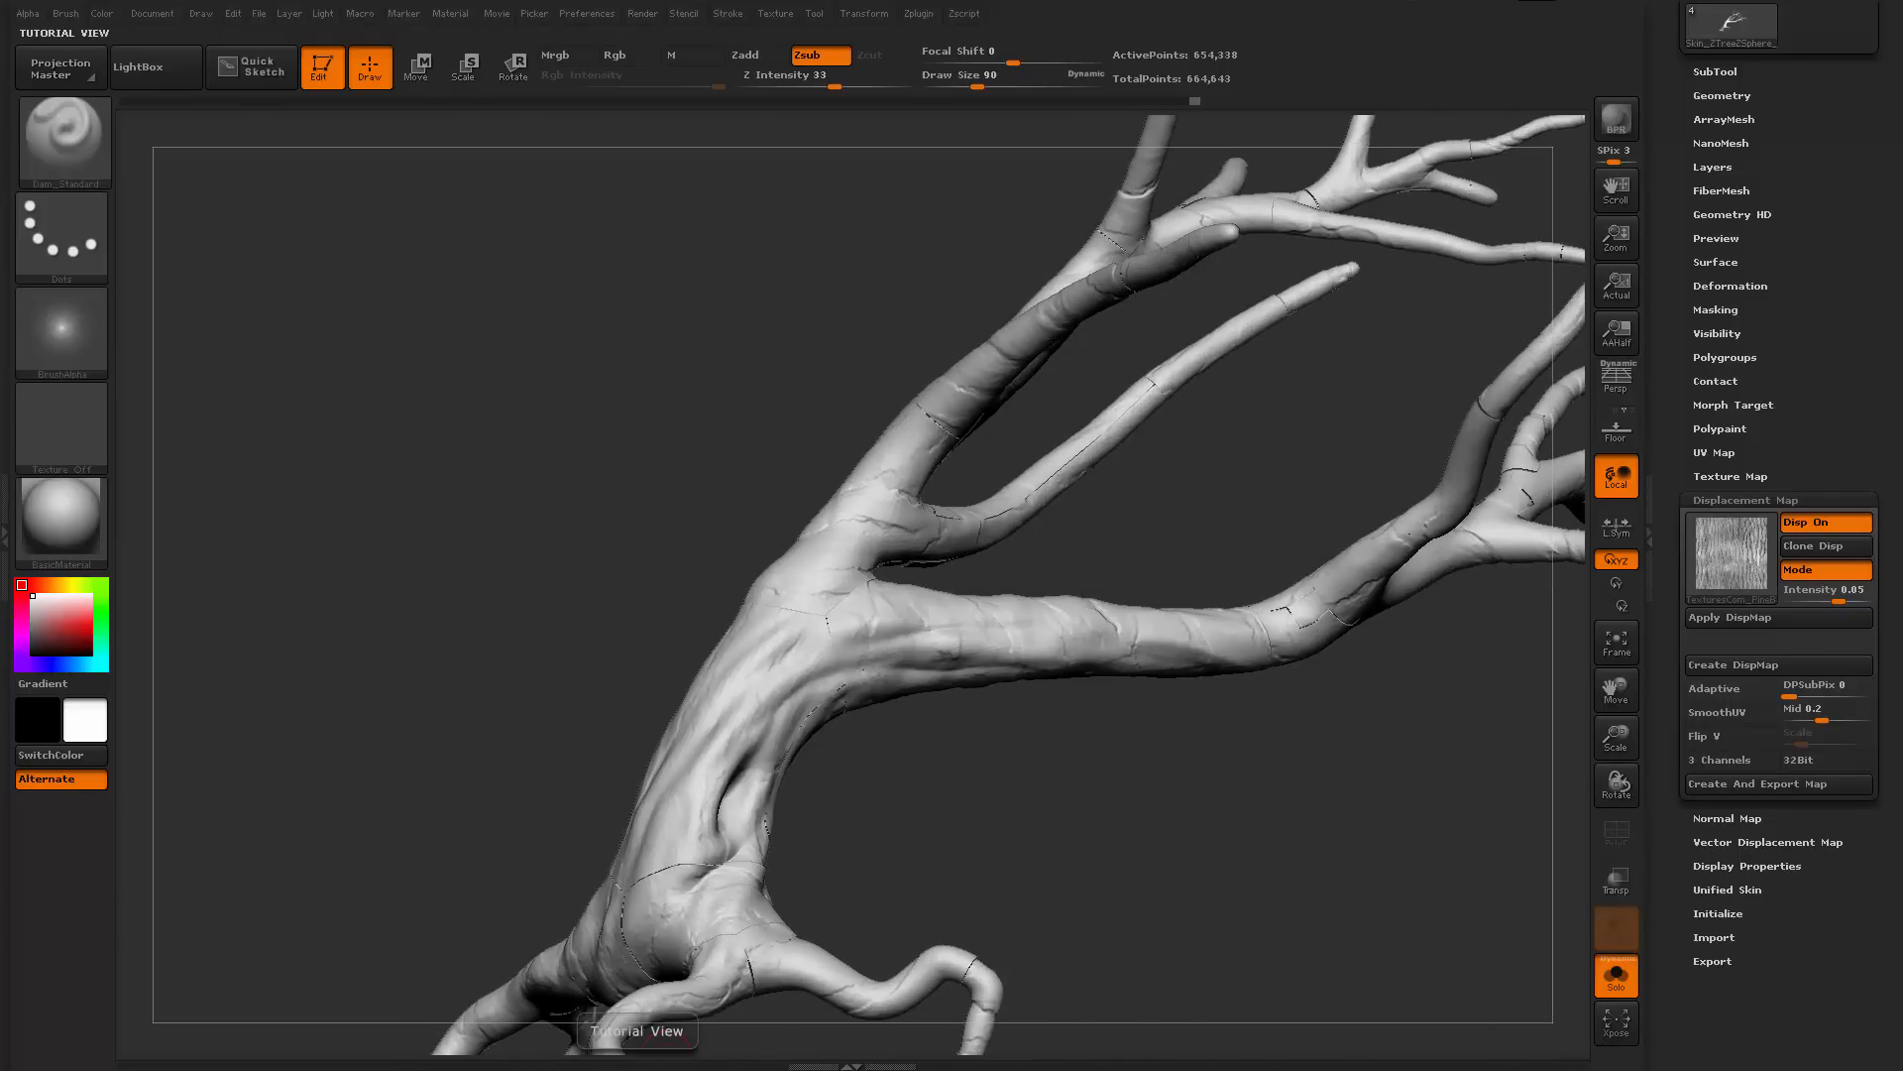
Switch to the browser, return to the bark search results and download BarkTropical0001's seamless Image 1 in Small 1024x1024
{"action": "key", "text": "alt+Tab"}
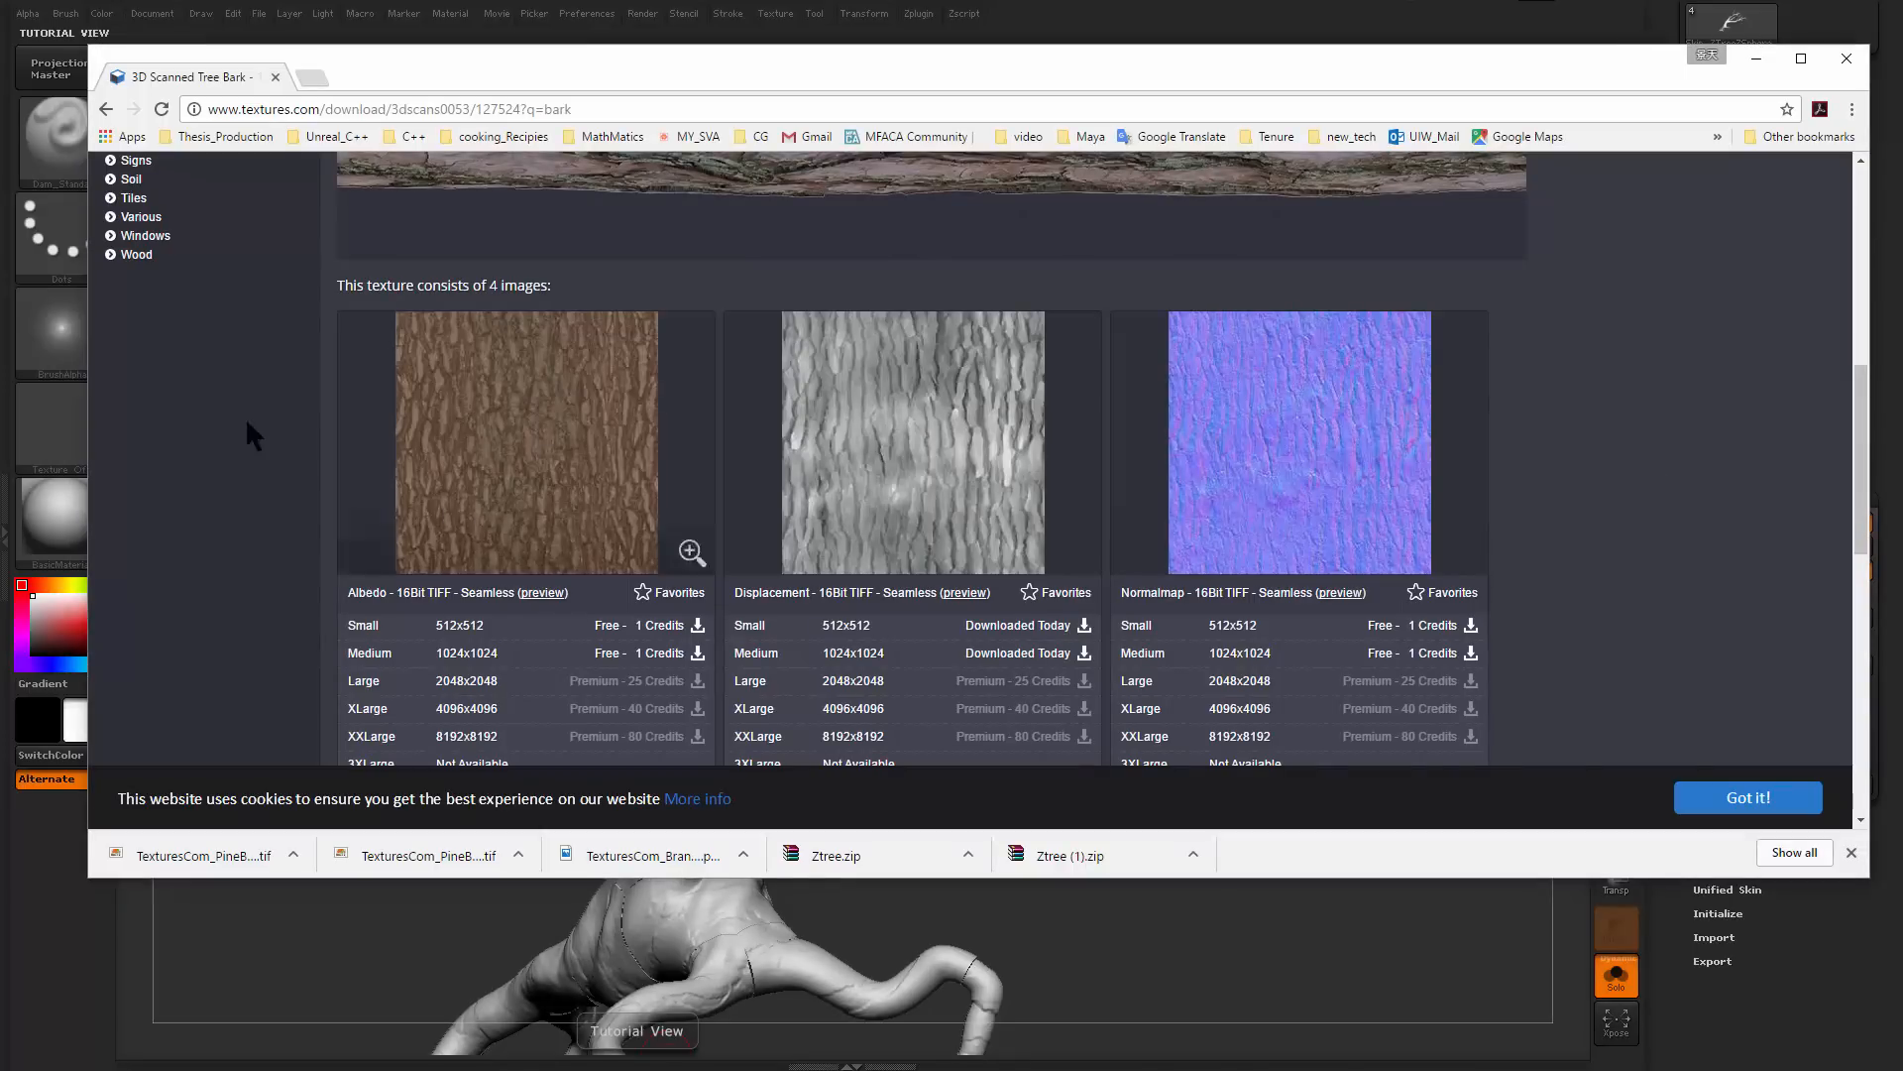
{"action": "left_click", "coordinate": [106, 109]}
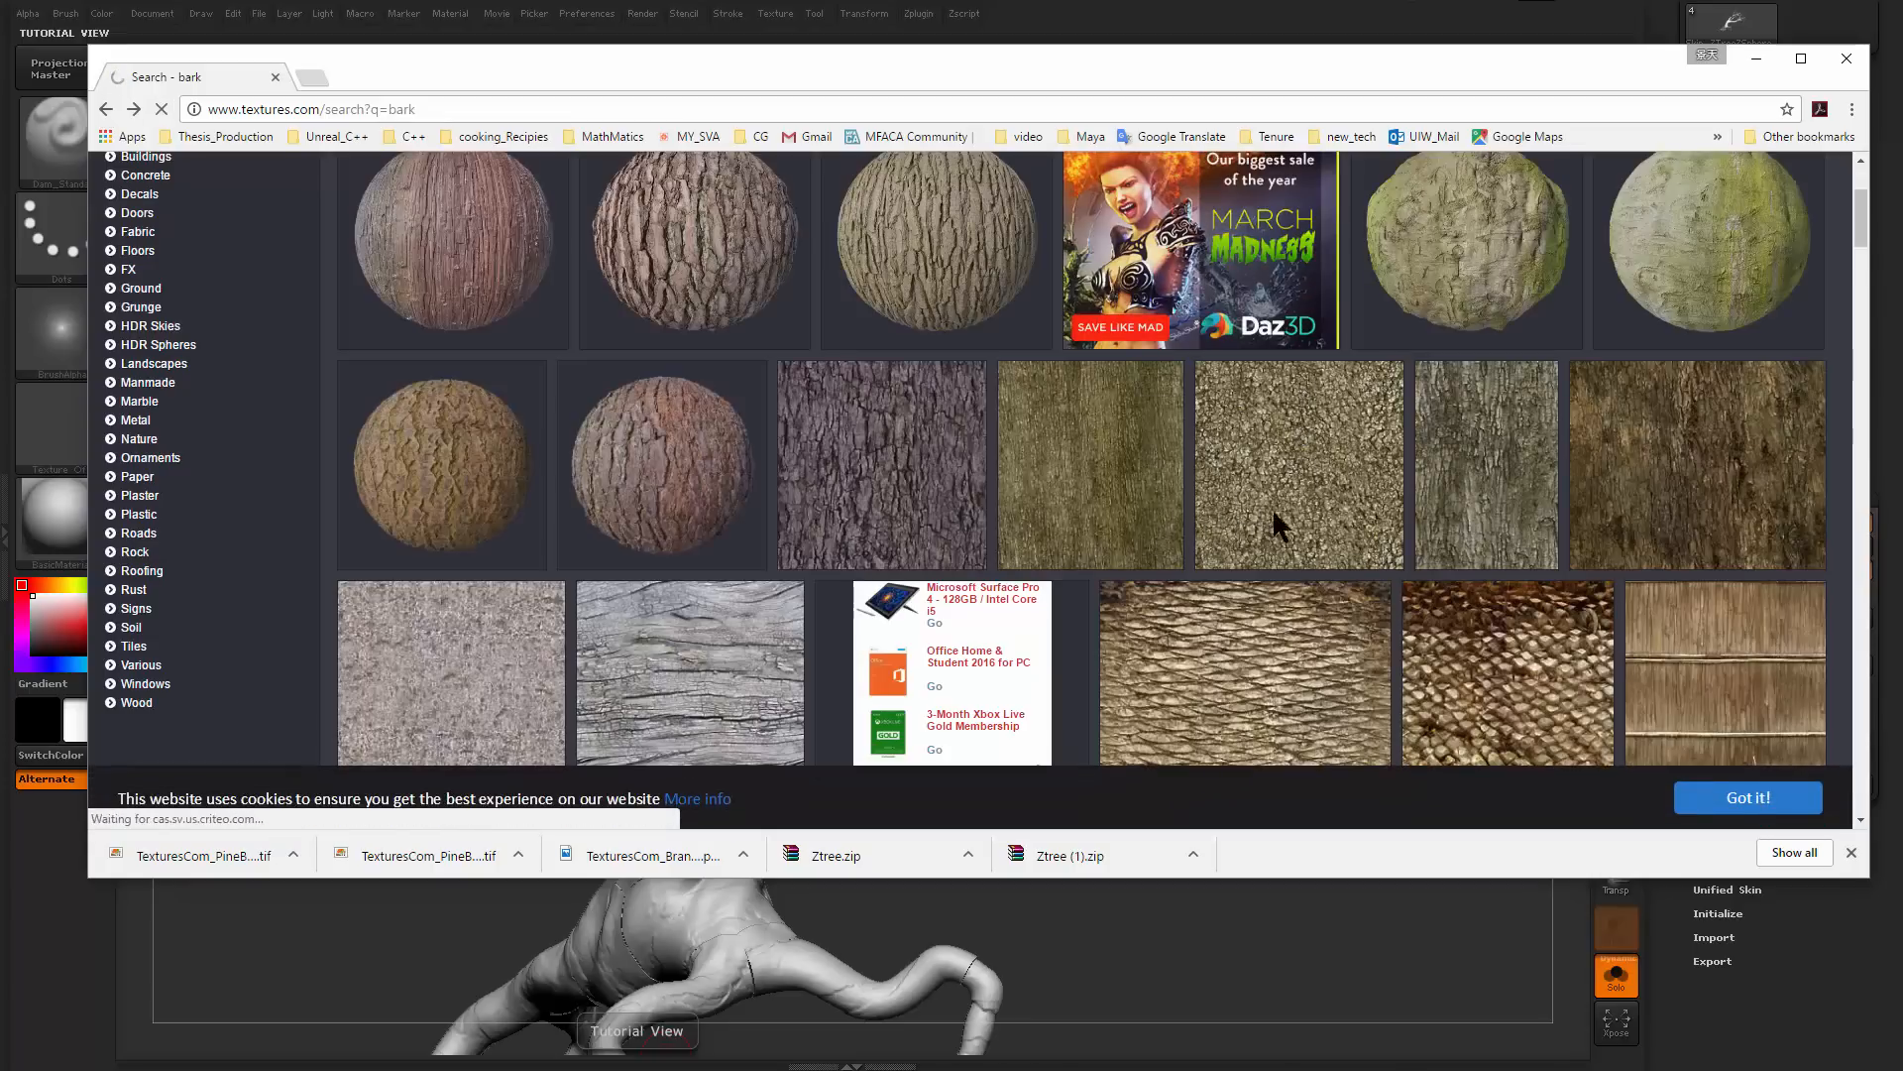
{"action": "scroll", "coordinate": [1642, 508], "scroll_direction": "down", "scroll_amount": 3}
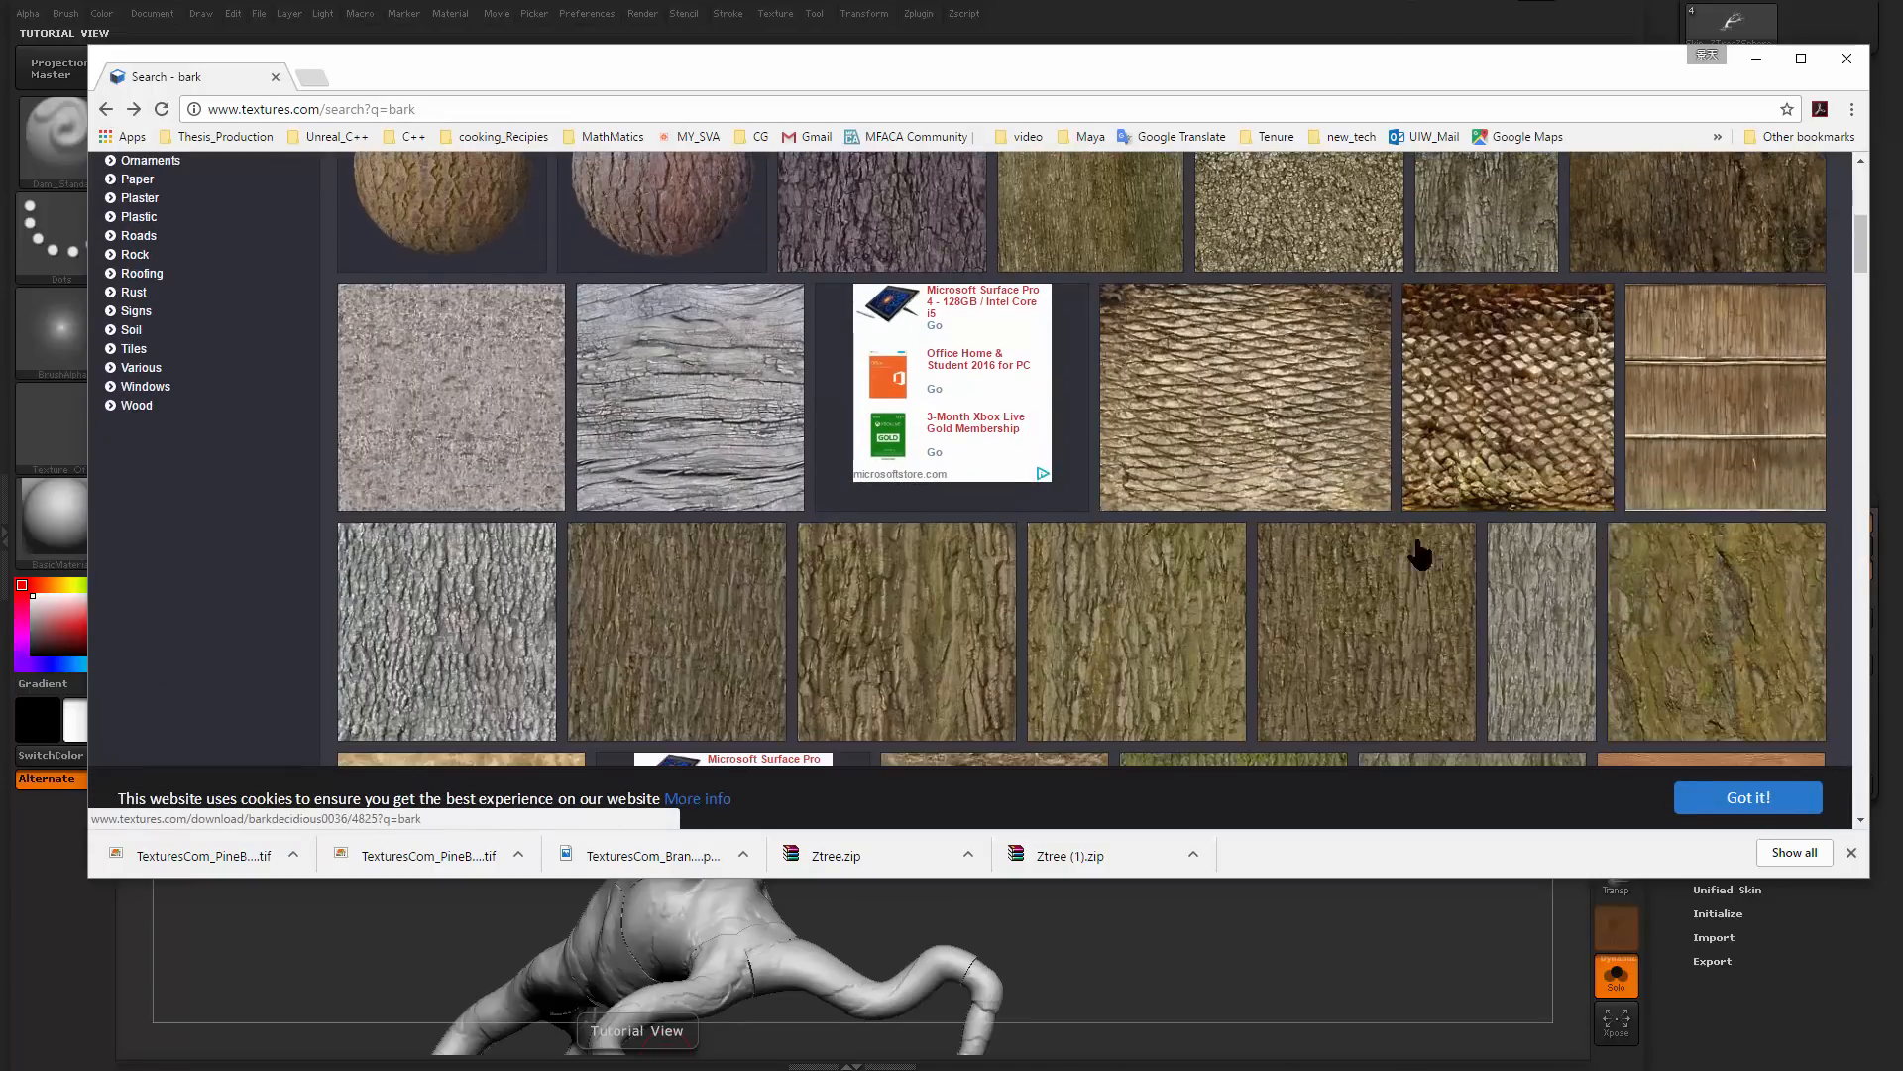
{"action": "scroll", "coordinate": [1265, 456], "scroll_direction": "up", "scroll_amount": 4}
{"action": "scroll", "coordinate": [1266, 456], "scroll_direction": "down", "scroll_amount": 10}
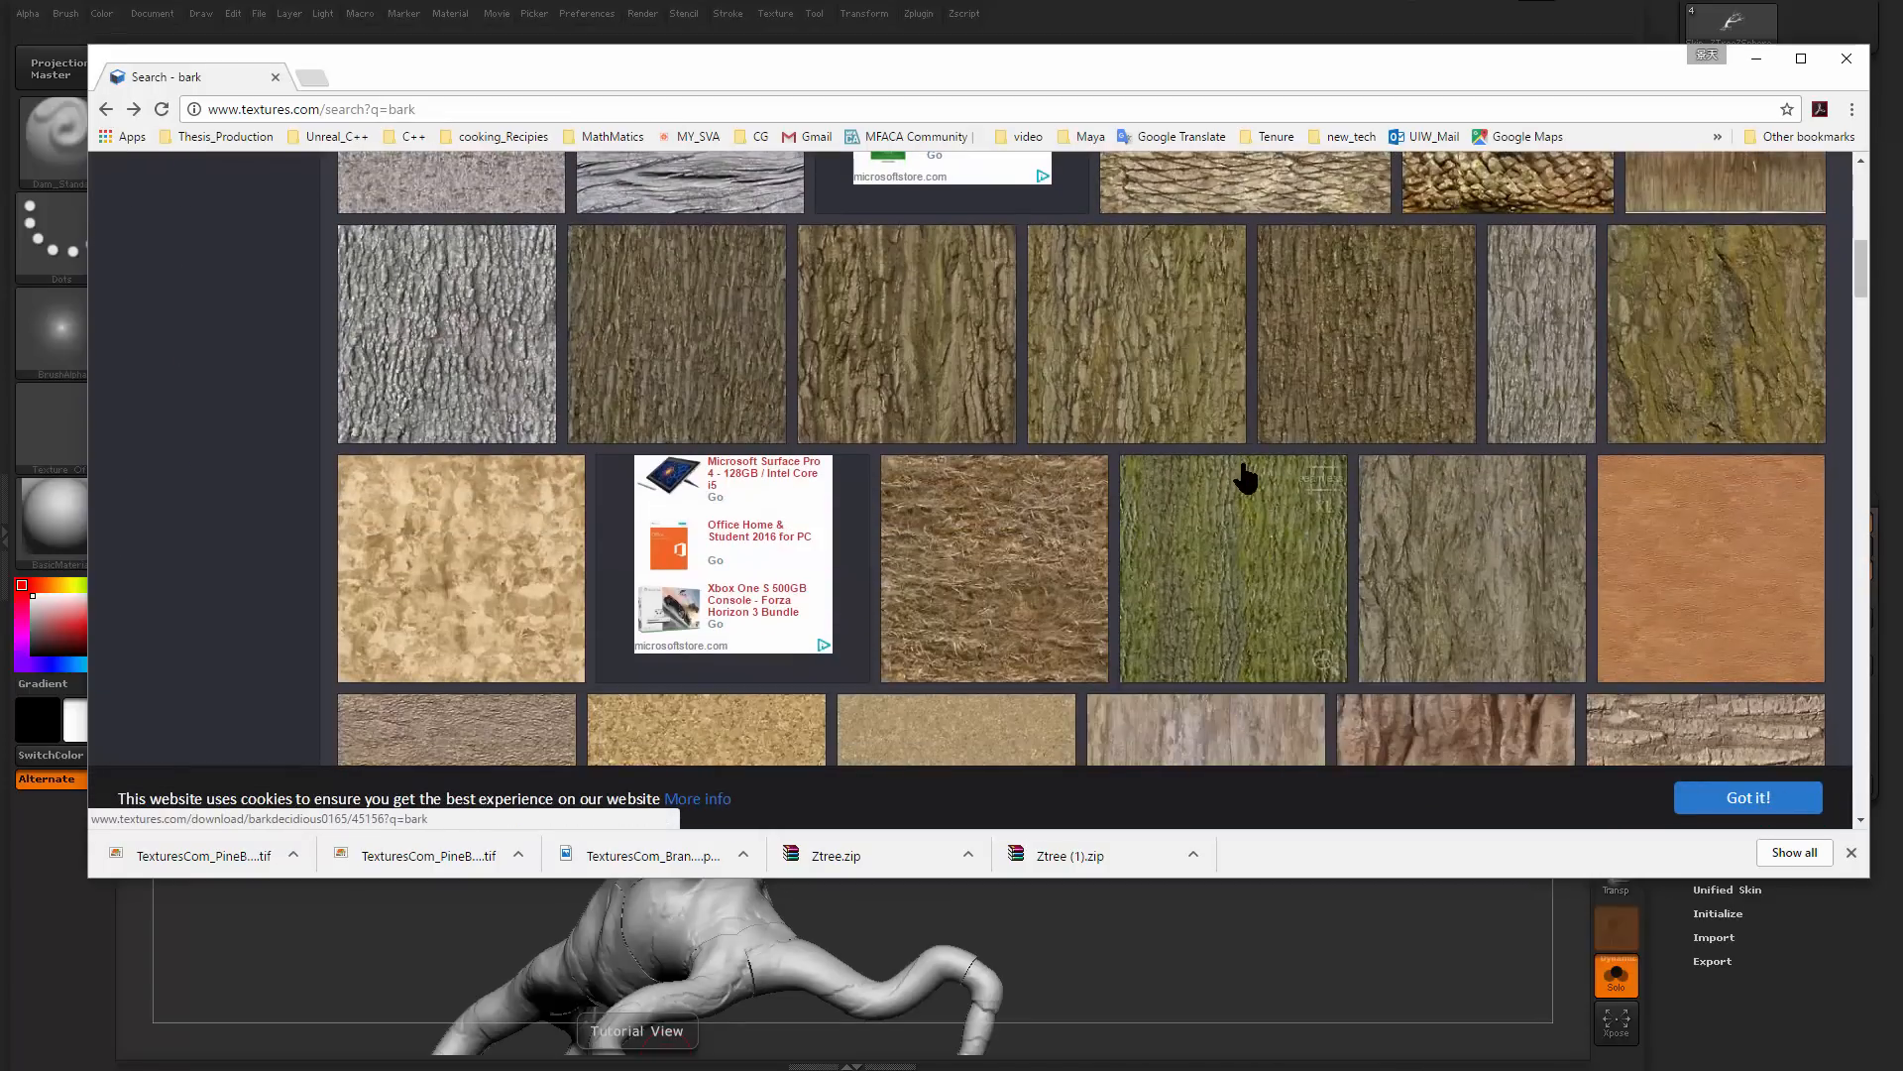
{"action": "scroll", "coordinate": [1266, 456], "scroll_direction": "down", "scroll_amount": 3}
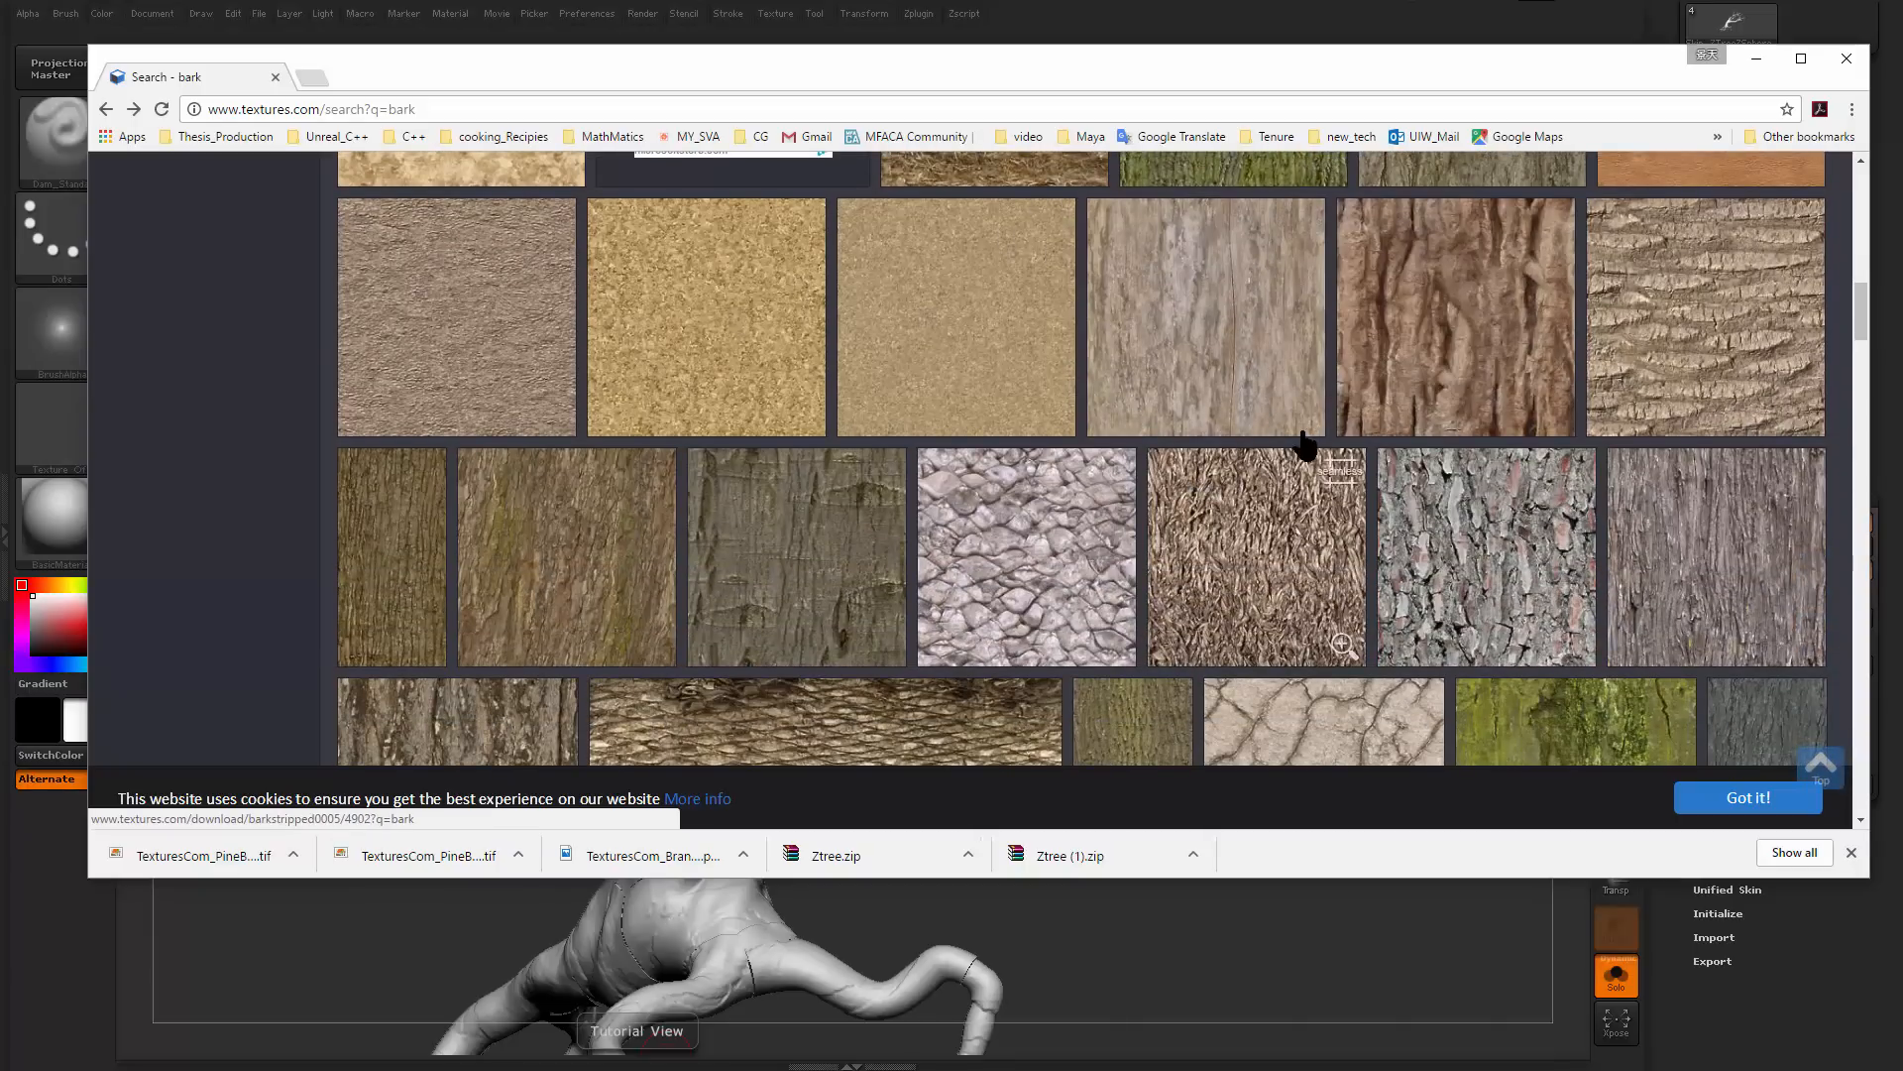
{"action": "left_click", "coordinate": [1439, 347]}
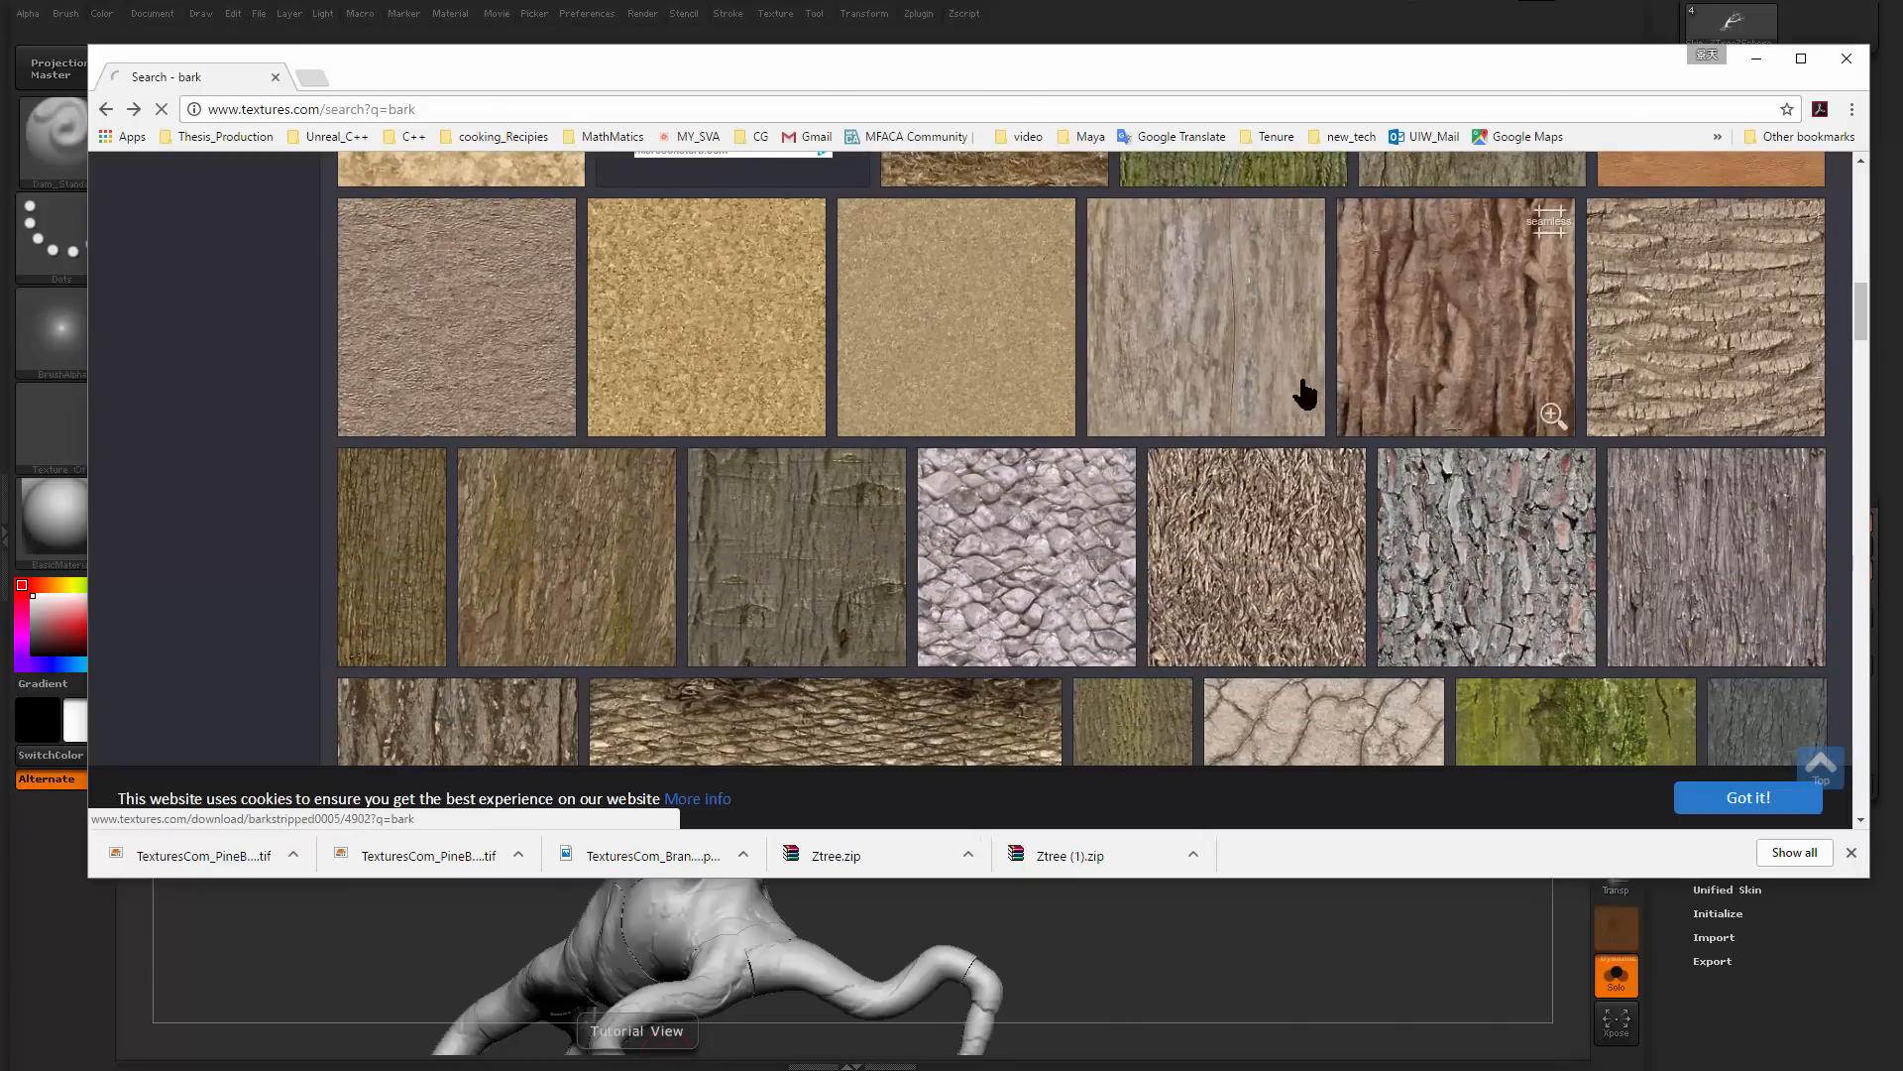
{"action": "scroll", "coordinate": [977, 517], "scroll_direction": "down", "scroll_amount": 2}
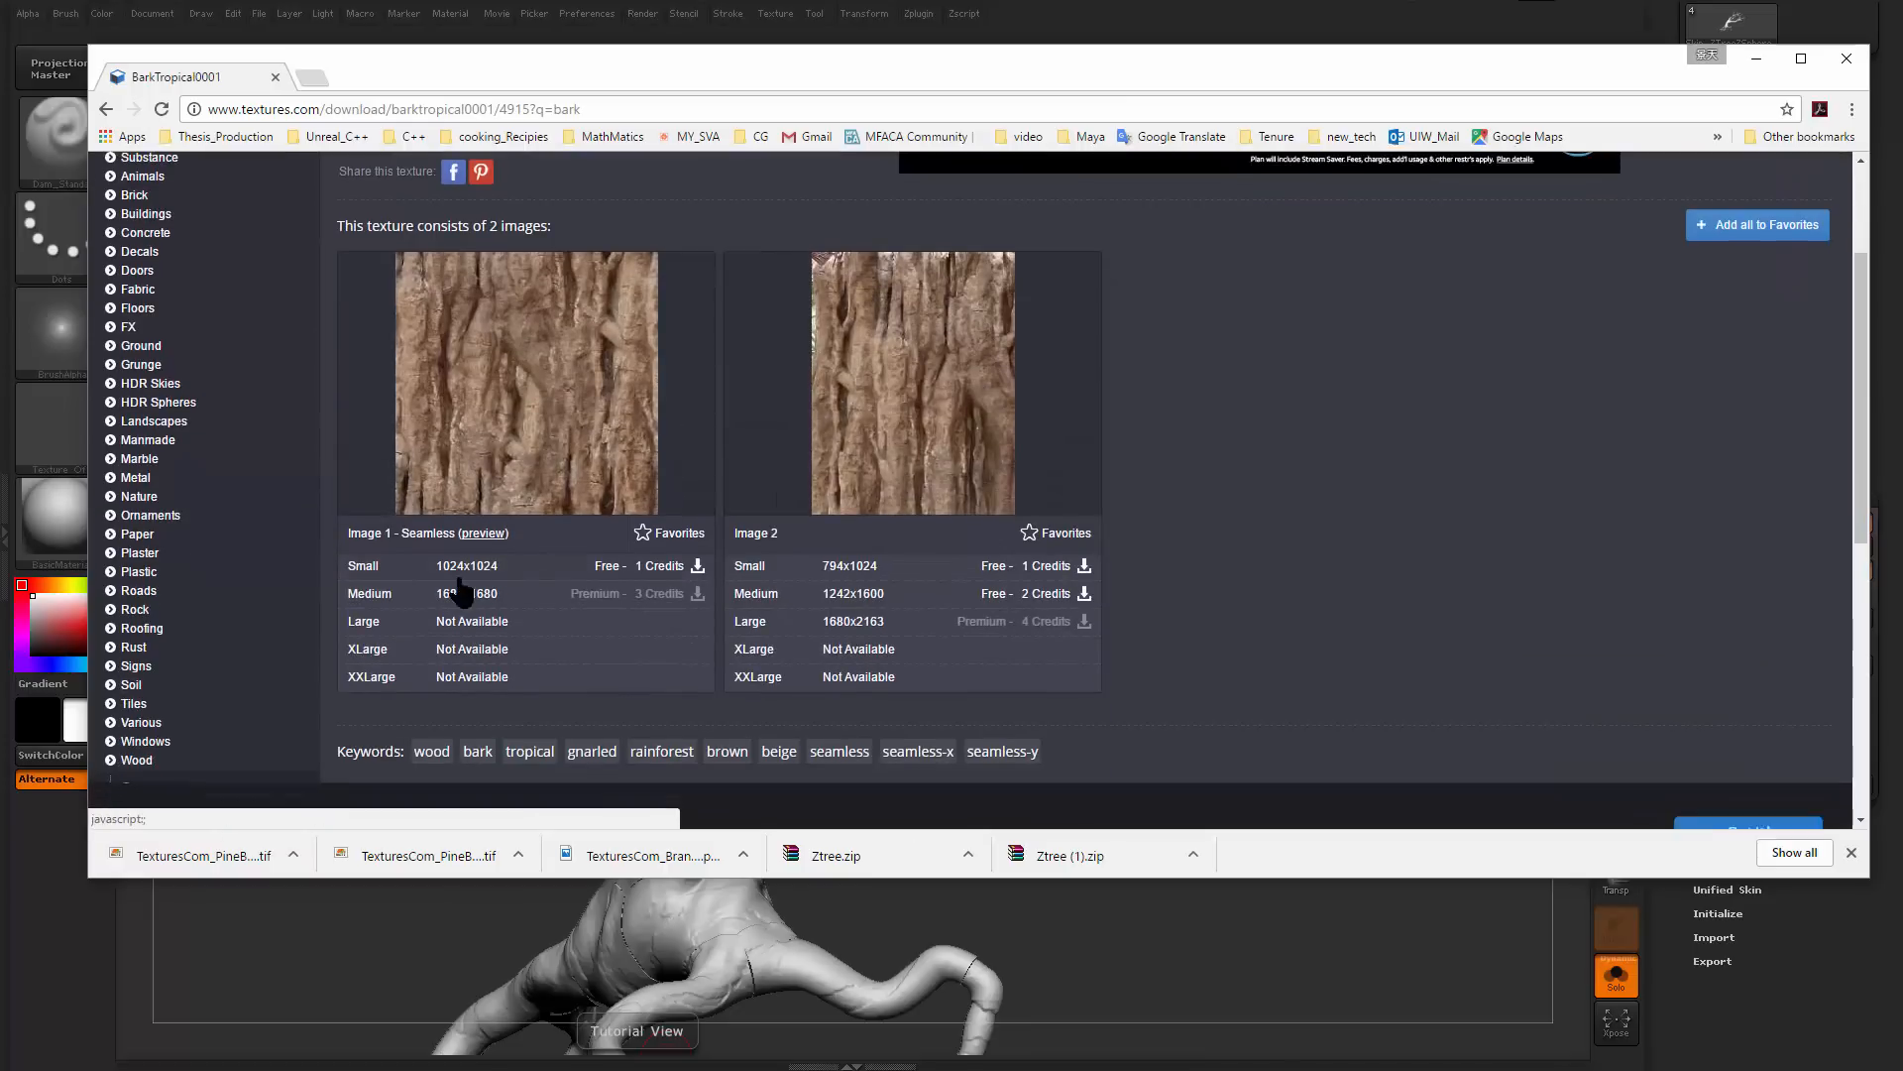
{"action": "left_click", "coordinate": [493, 573]}
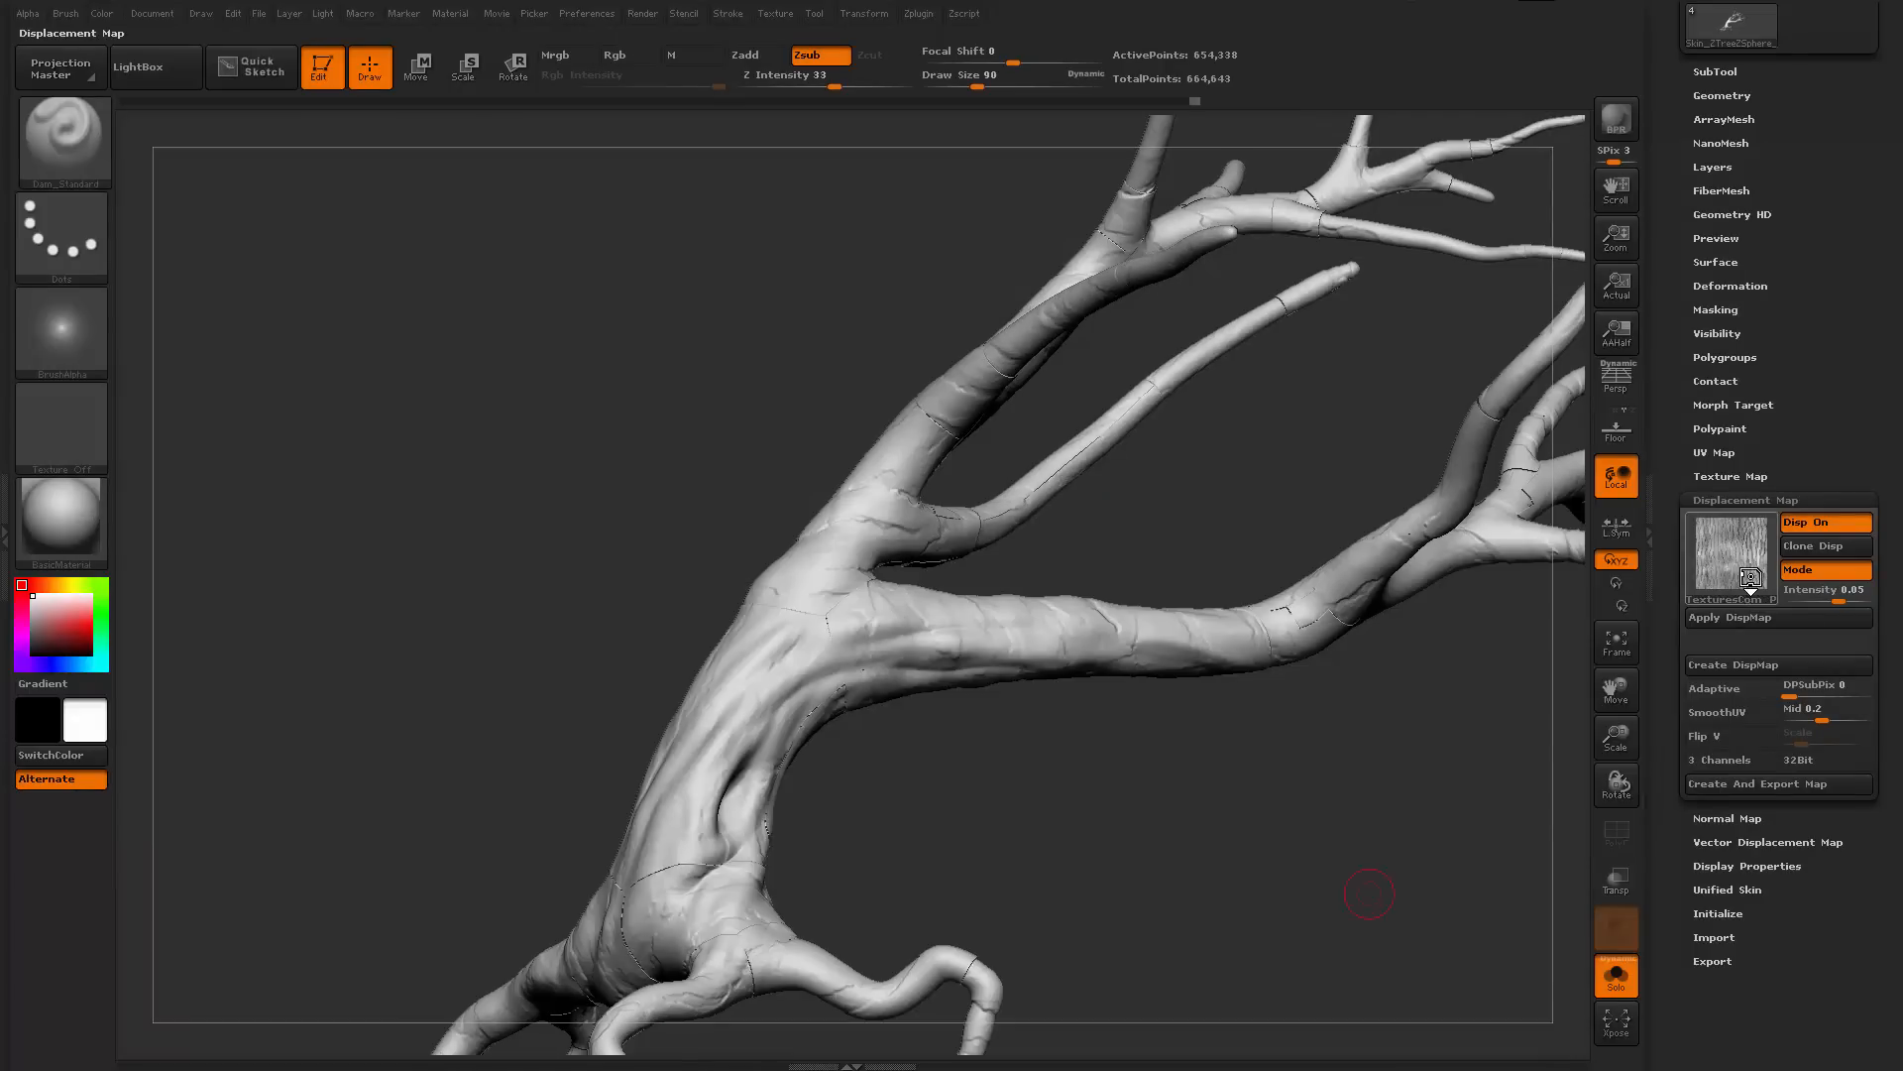
Return to ZBrush and import TexturesCom_BarkTropical0001_1_seamless_S from Downloads as the tree's displacement map
{"action": "left_click", "coordinate": [1730, 551]}
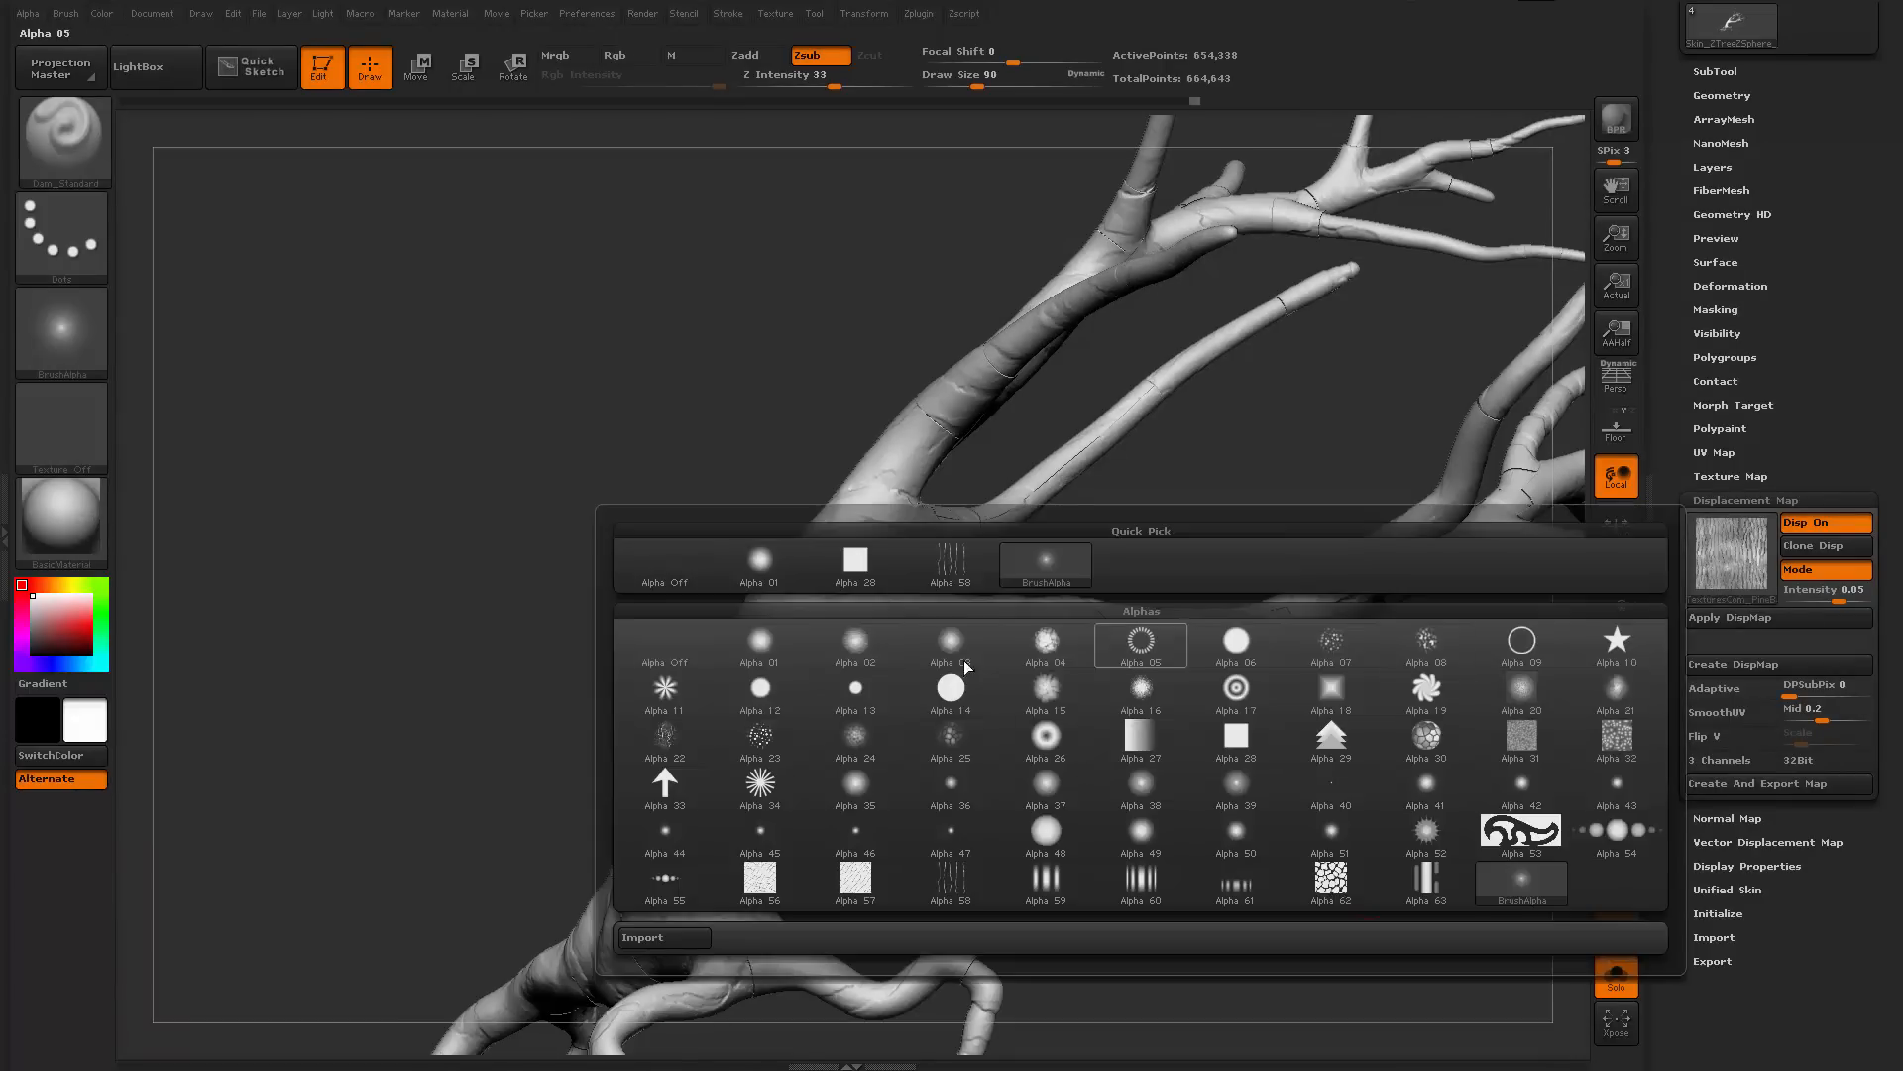
{"action": "left_click", "coordinate": [662, 937]}
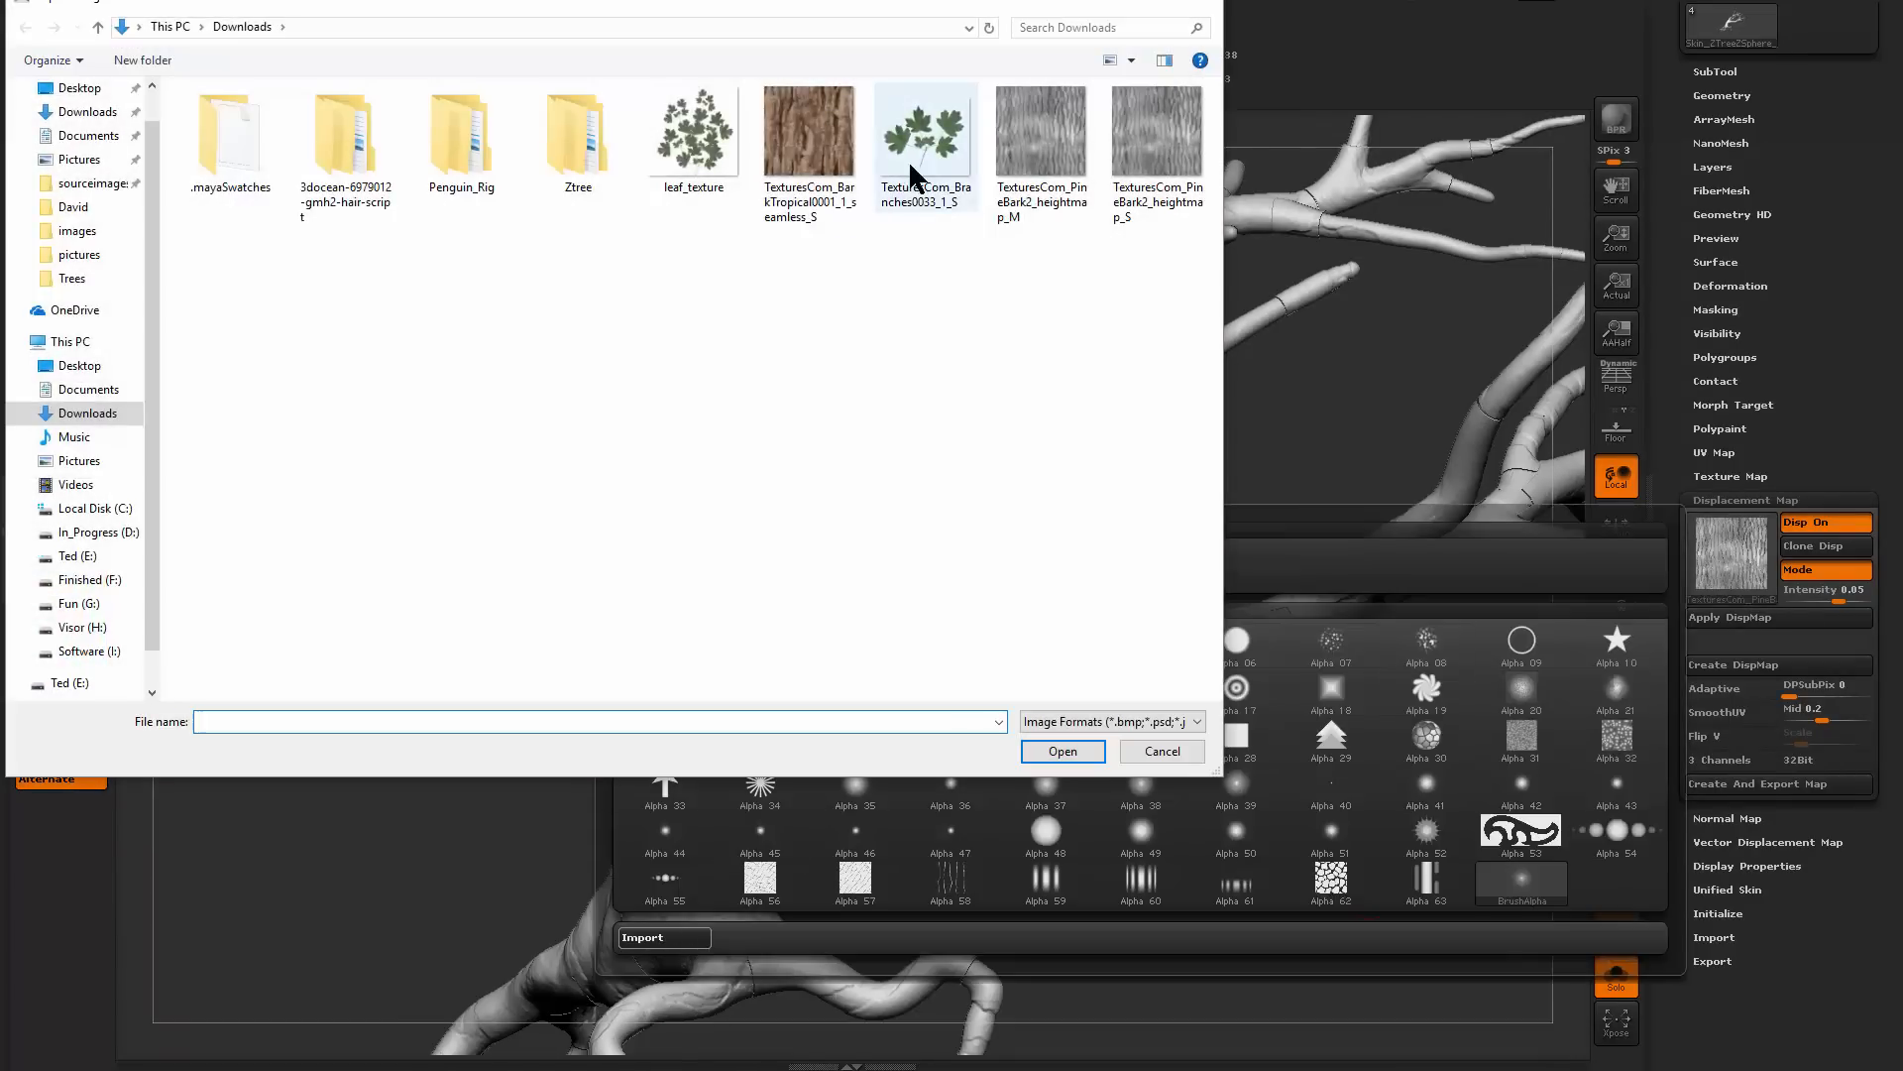
{"action": "left_click", "coordinate": [795, 170]}
{"action": "double_click", "coordinate": [795, 170]}
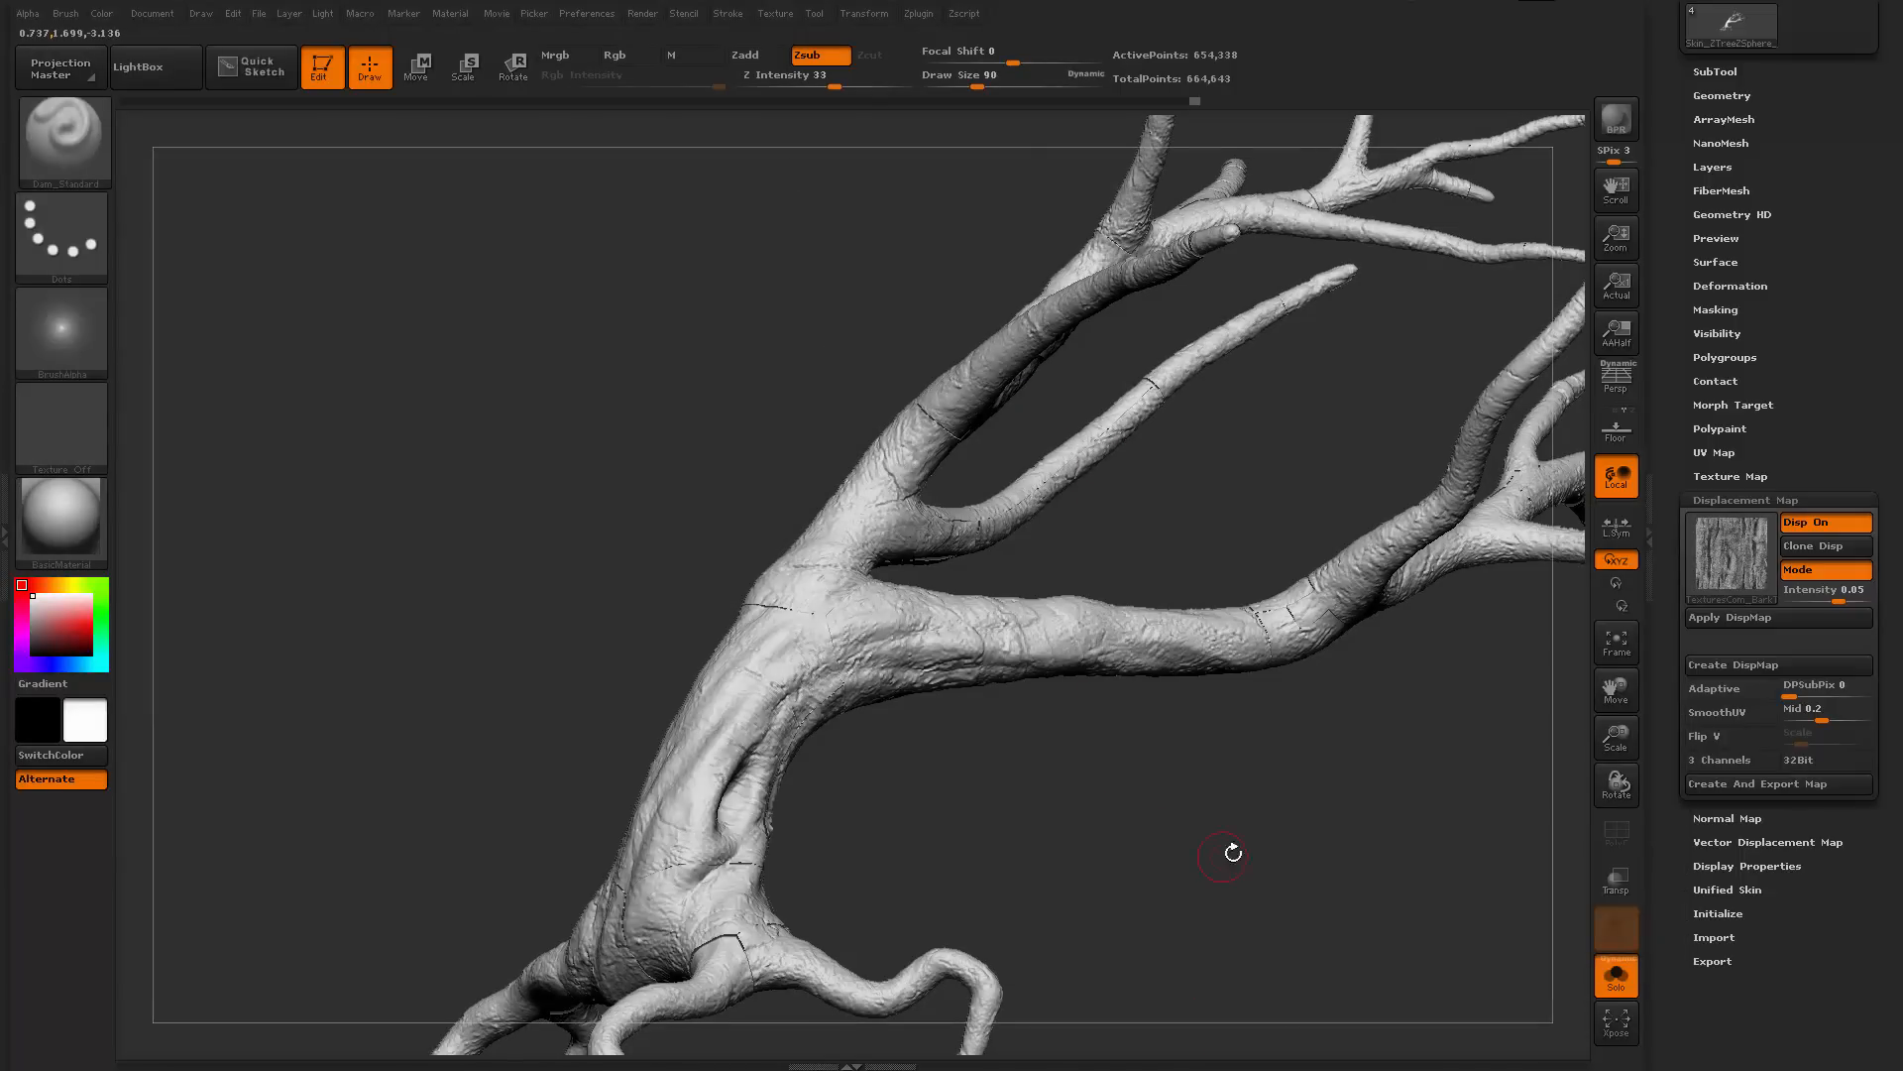
{"action": "left_click_drag", "start_coordinate": [1233, 853], "coordinate": [1244, 829]}
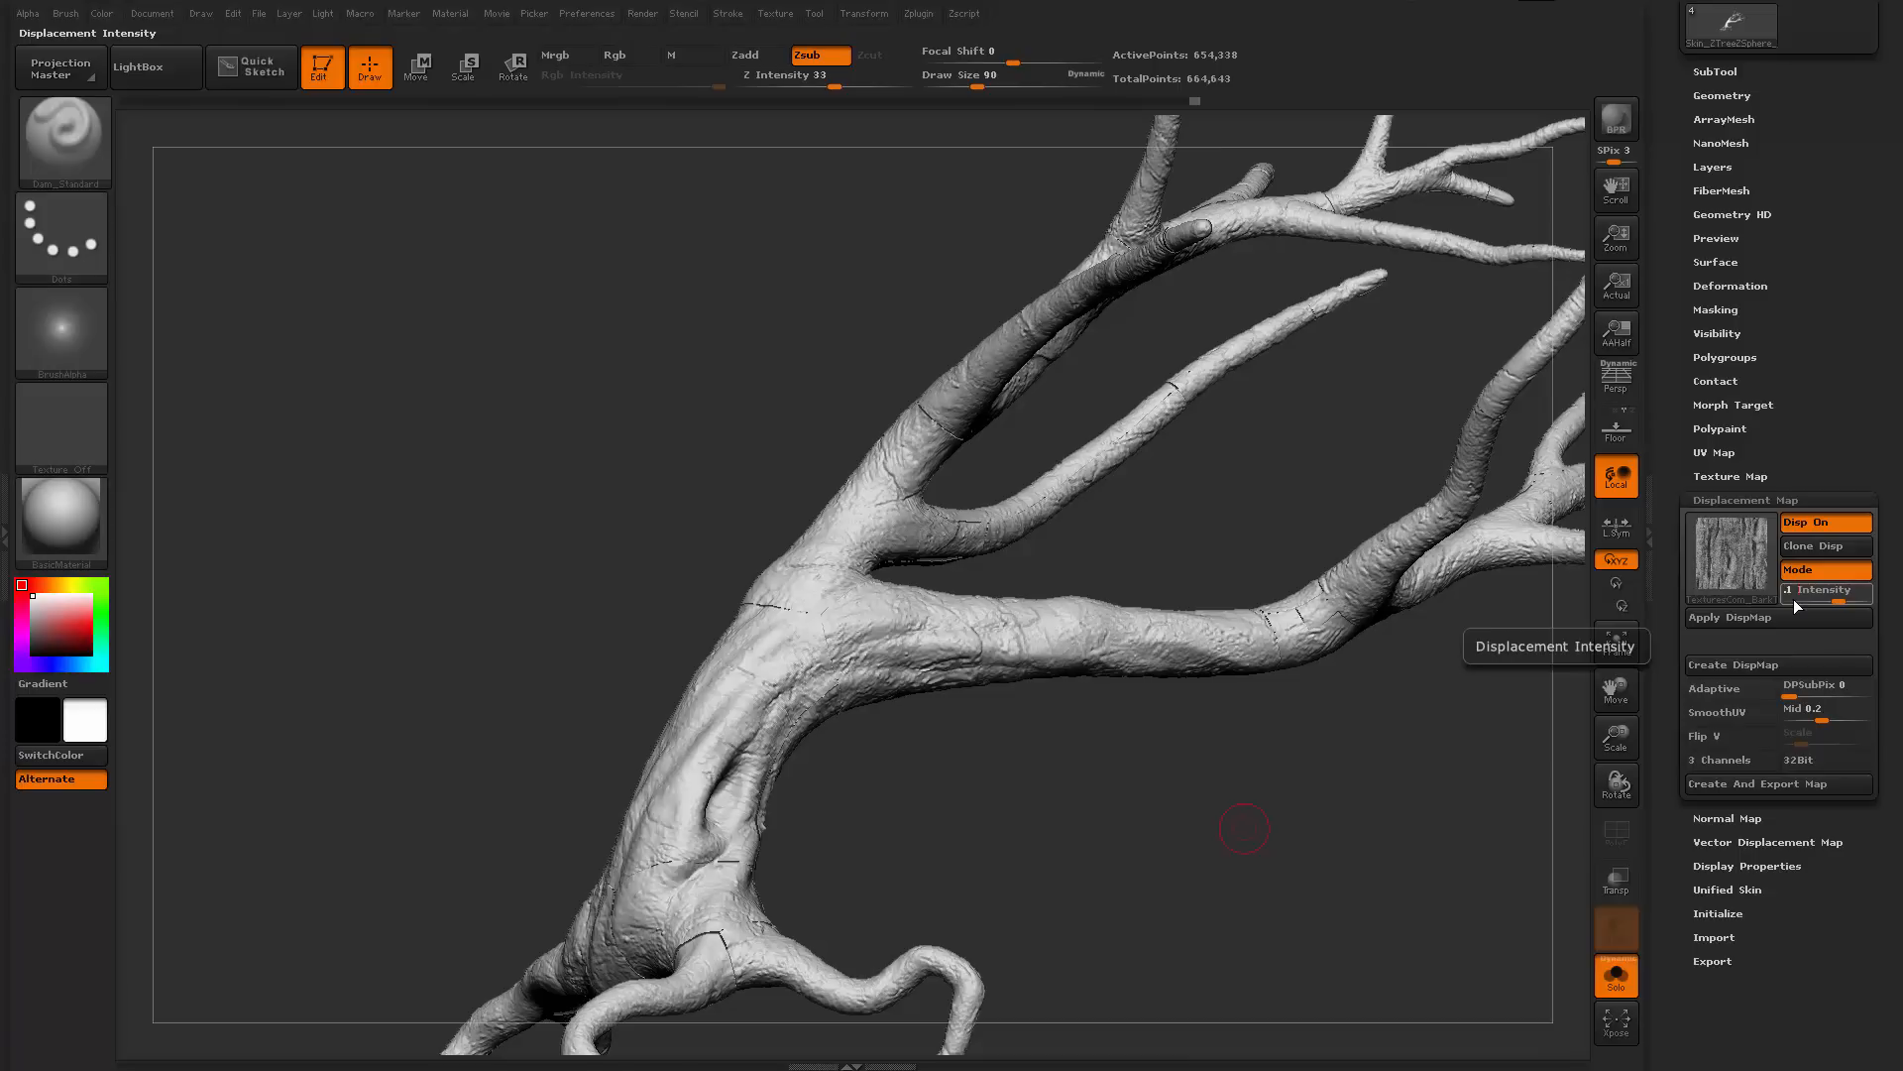
Set the displacement map's intensity to 0.1 and apply it to the tree's geometry, then check the trunk and roots
{"action": "key", "text": "Return"}
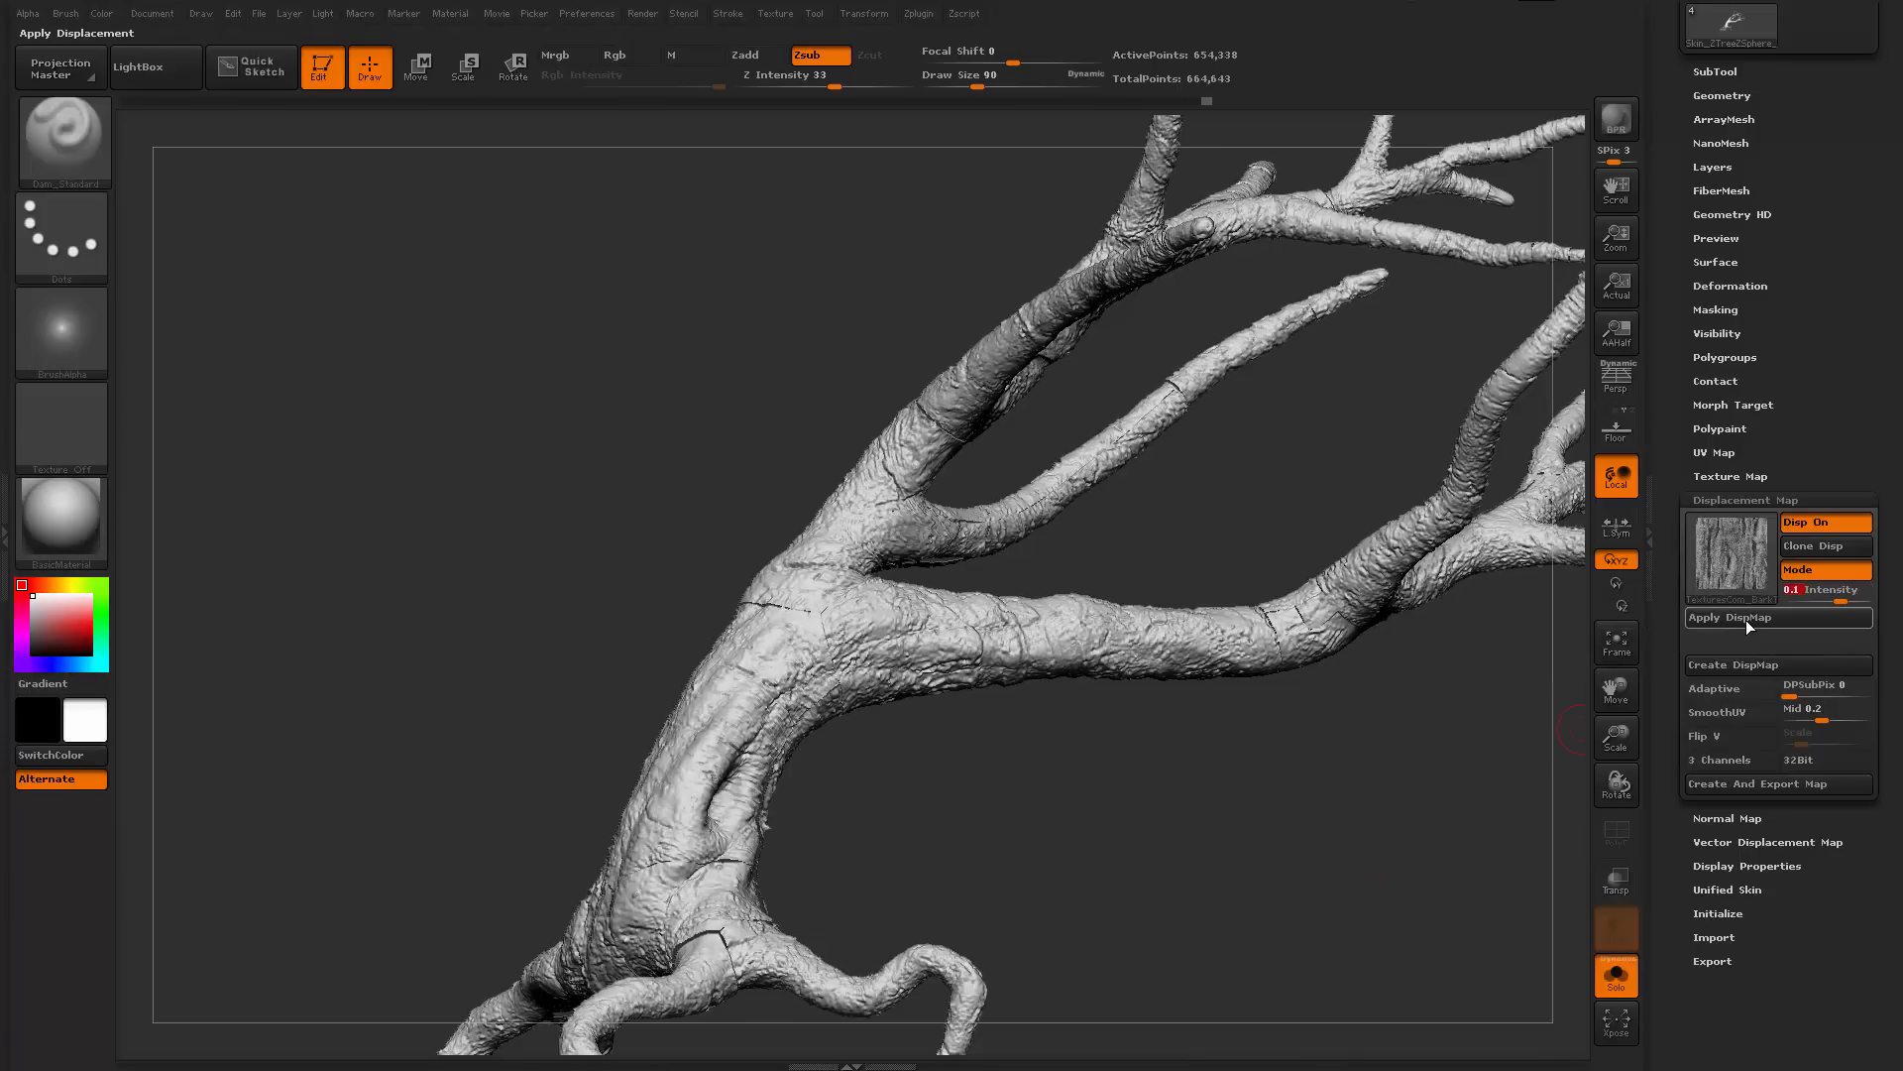
{"action": "left_click", "coordinate": [1715, 617]}
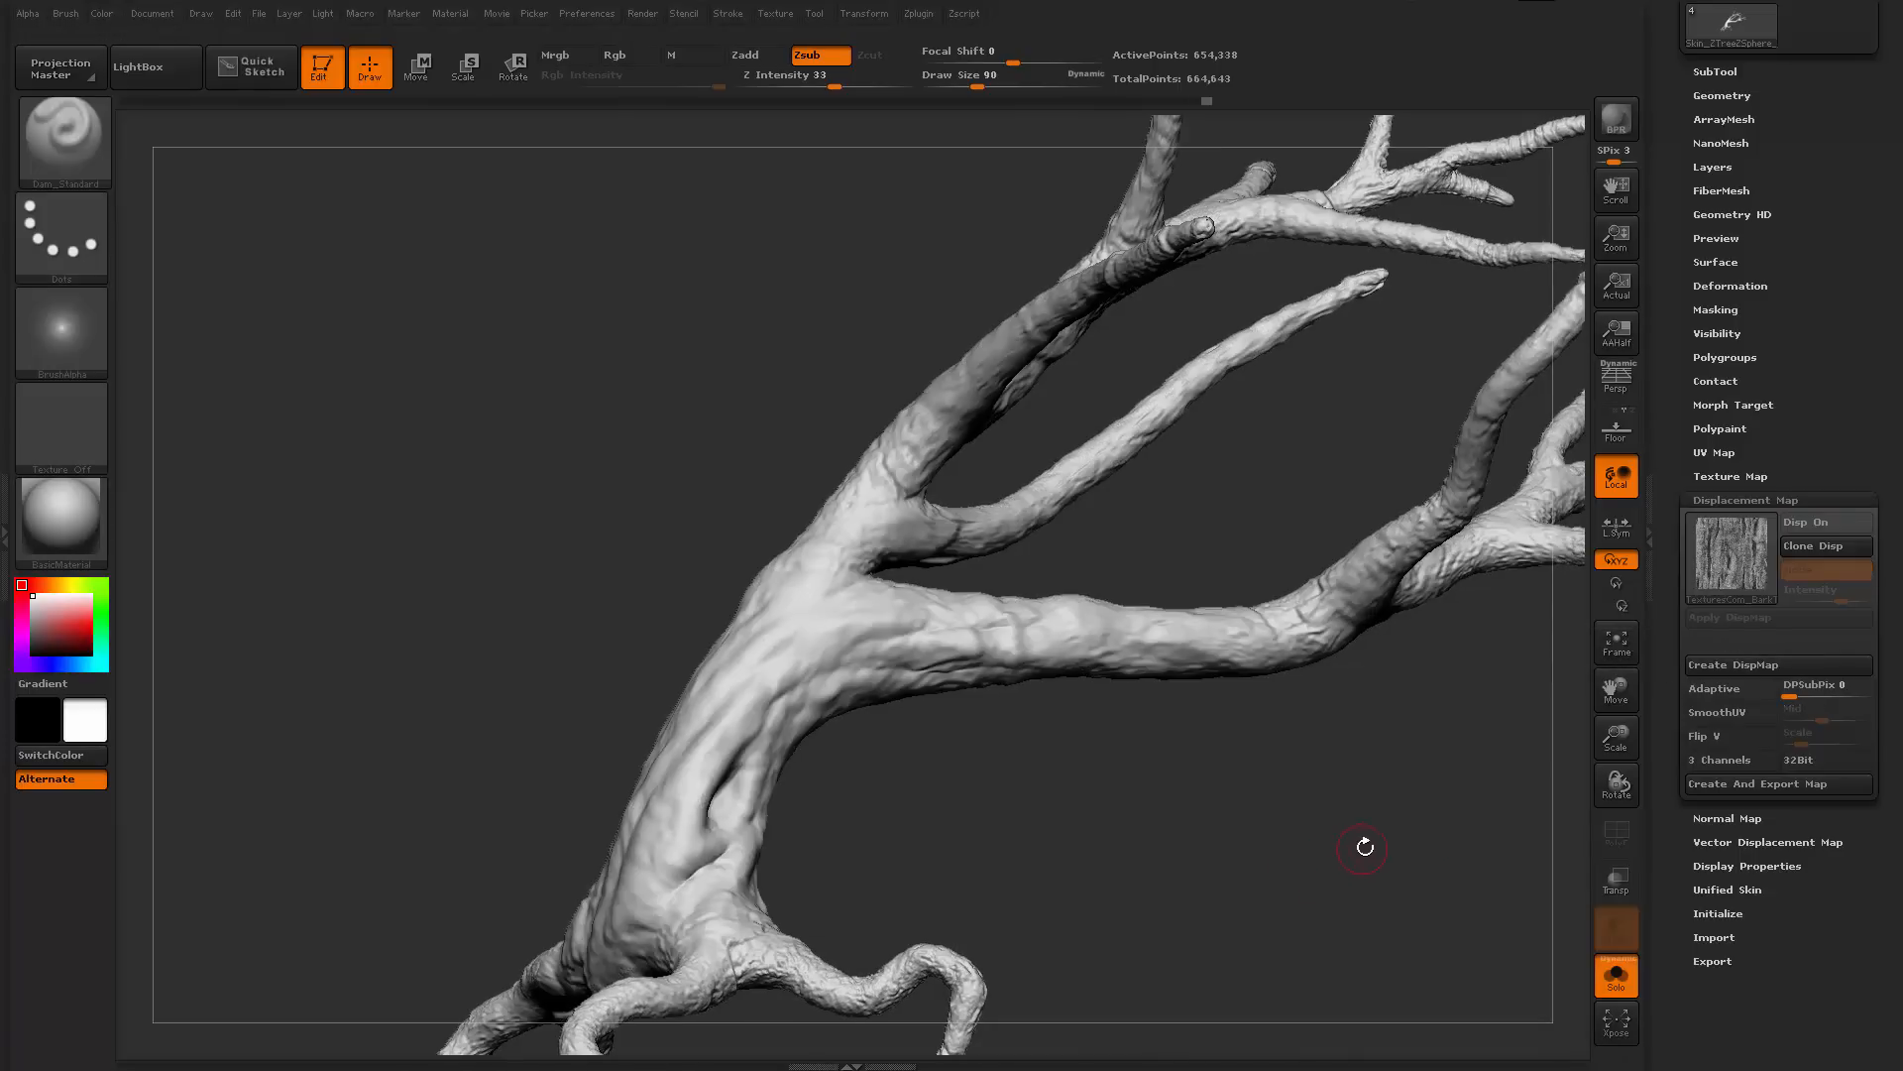
{"action": "mouse_move", "coordinate": [1365, 845]}
{"action": "left_mouse_down", "text": "alt"}
{"action": "mouse_move", "coordinate": [1219, 758]}
{"action": "mouse_move", "coordinate": [1130, 758]}
{"action": "mouse_move", "coordinate": [1107, 824]}
{"action": "left_mouse_up", "text": "alt"}
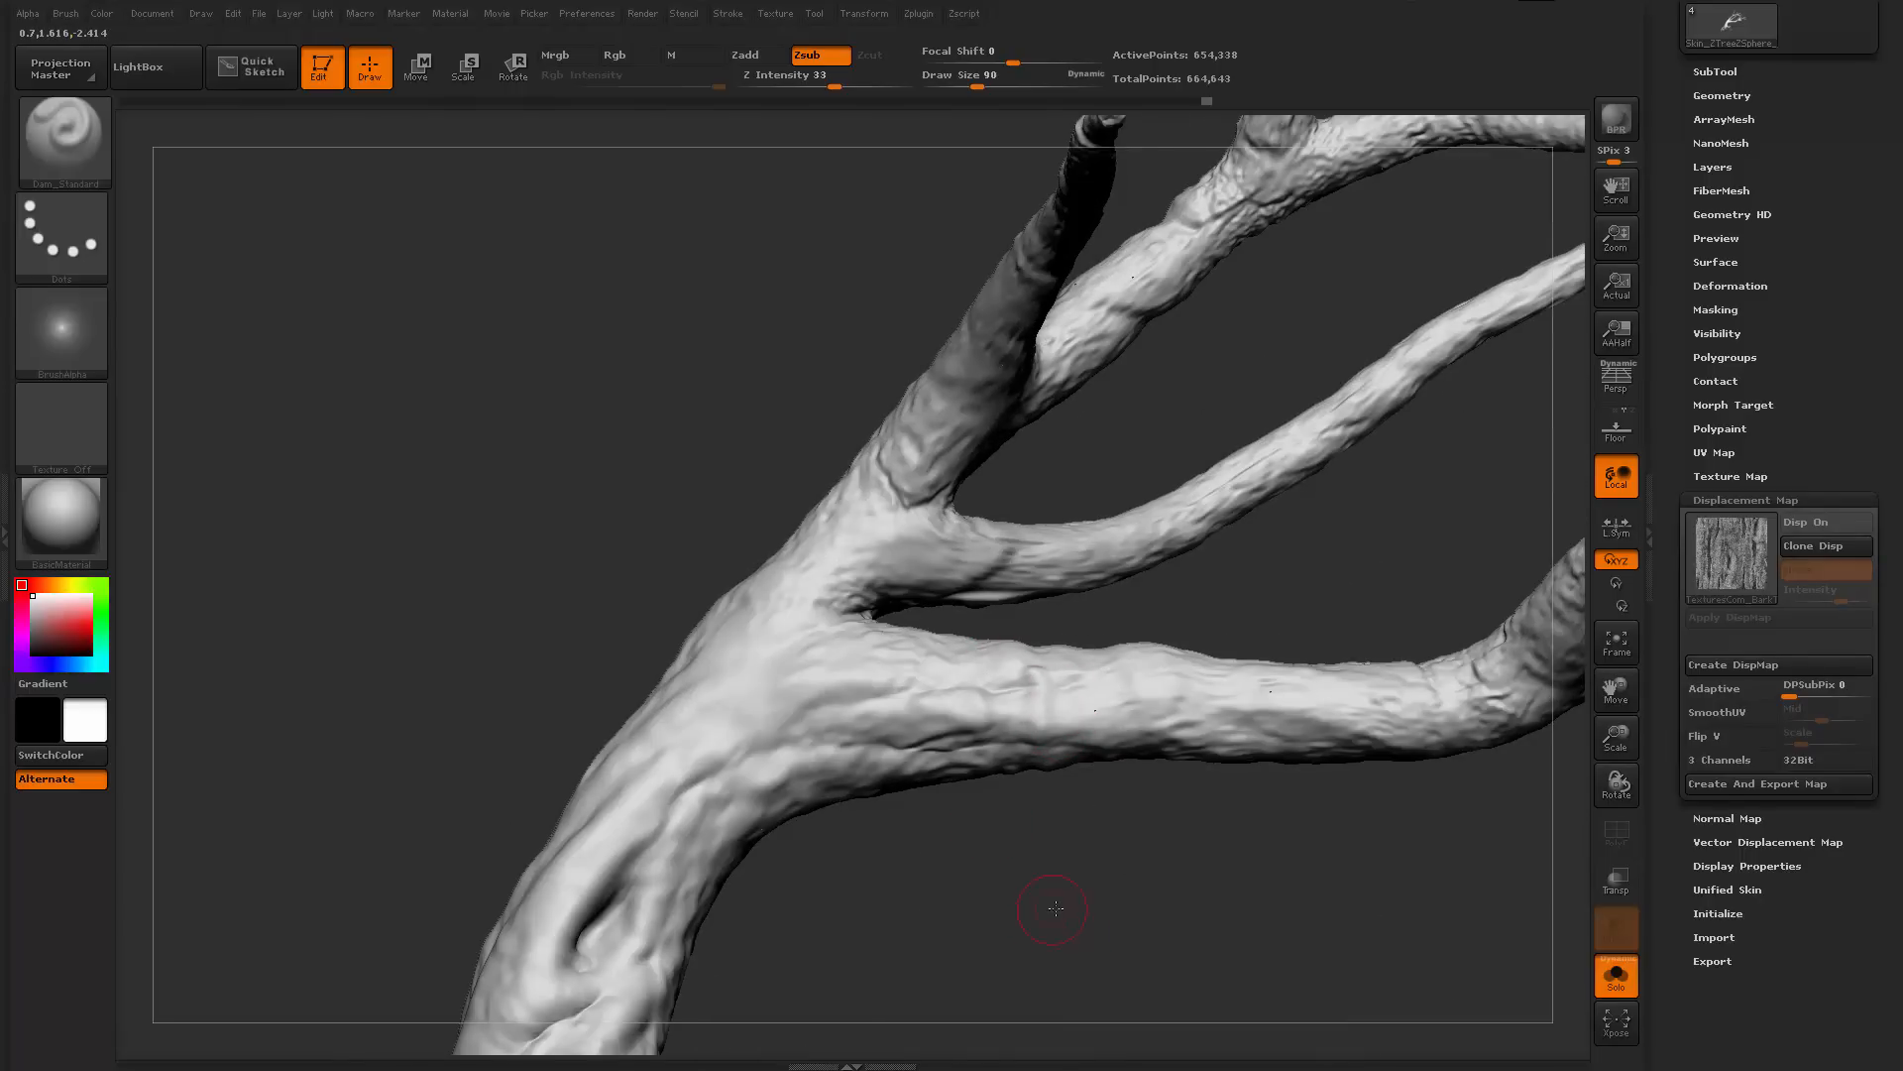
{"action": "left_click_drag", "start_coordinate": [1056, 908], "coordinate": [1285, 615]}
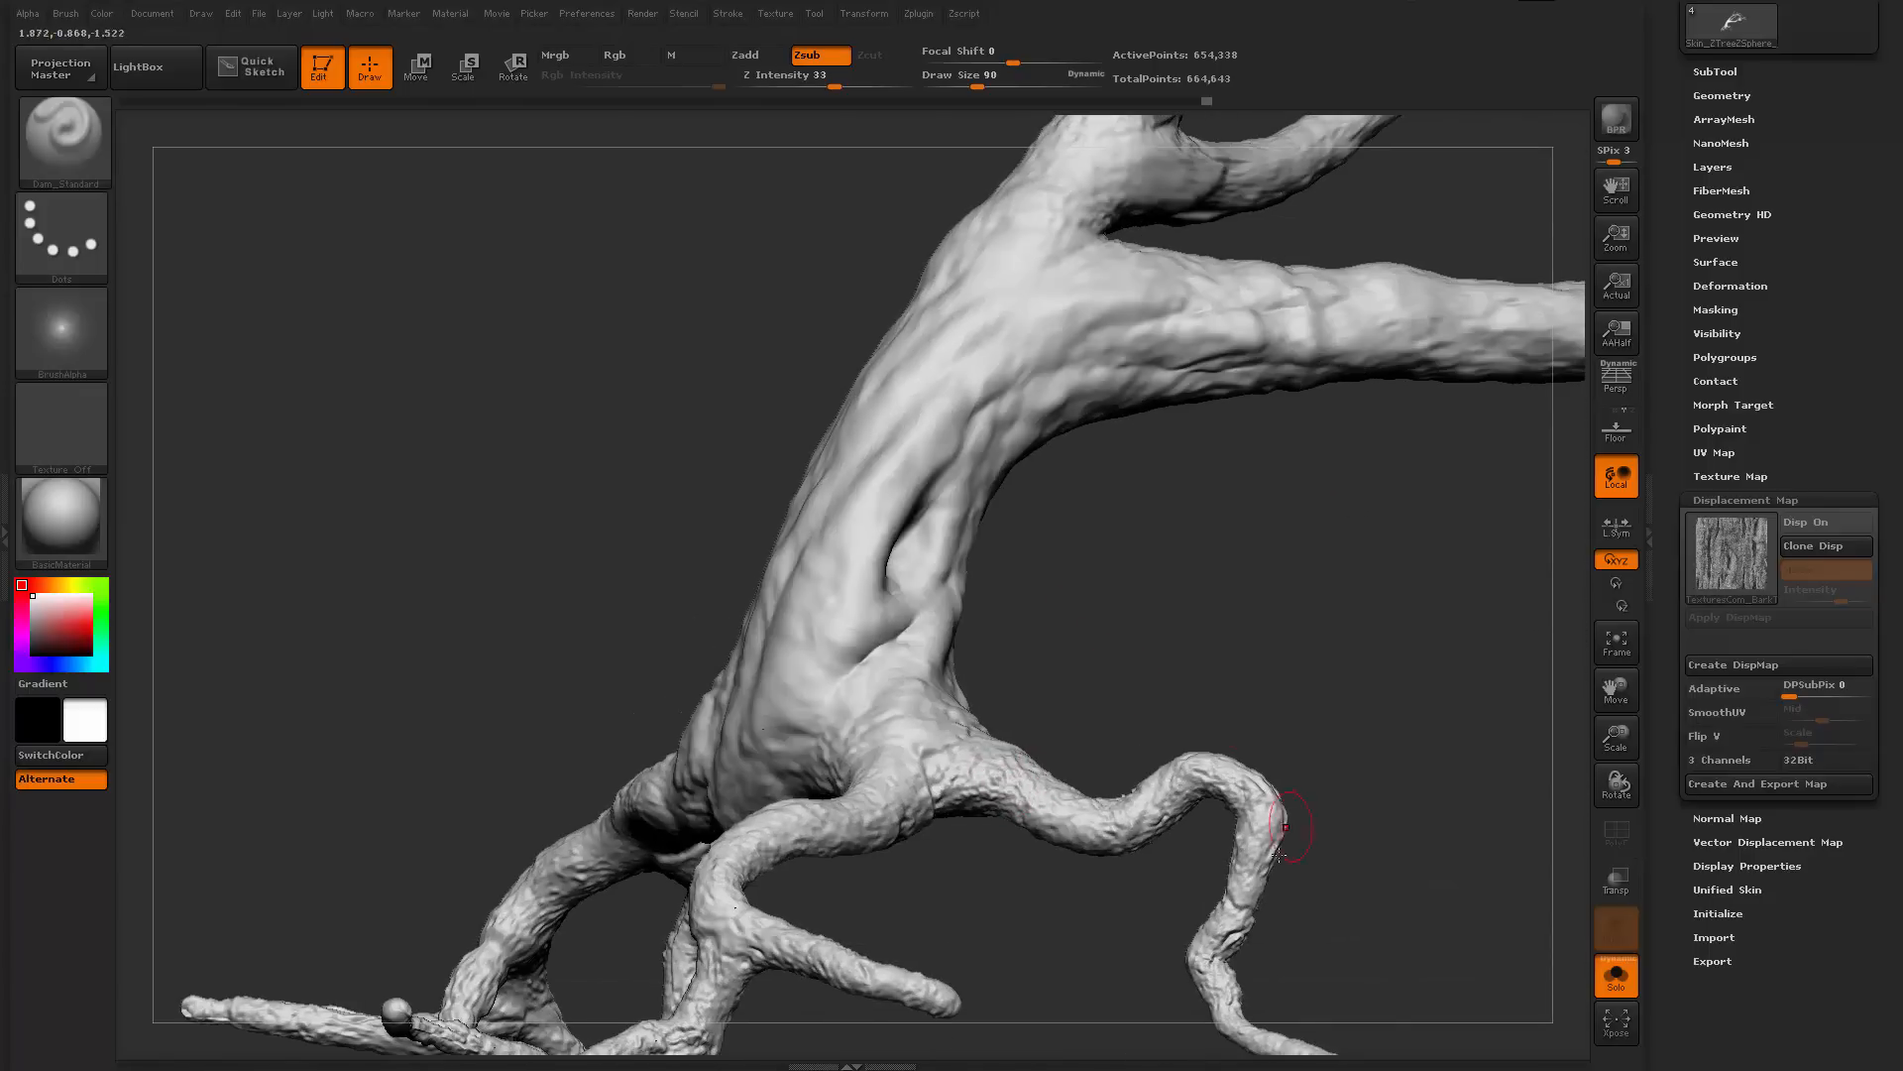
{"action": "left_click_drag", "start_coordinate": [1152, 658], "coordinate": [1002, 667]}
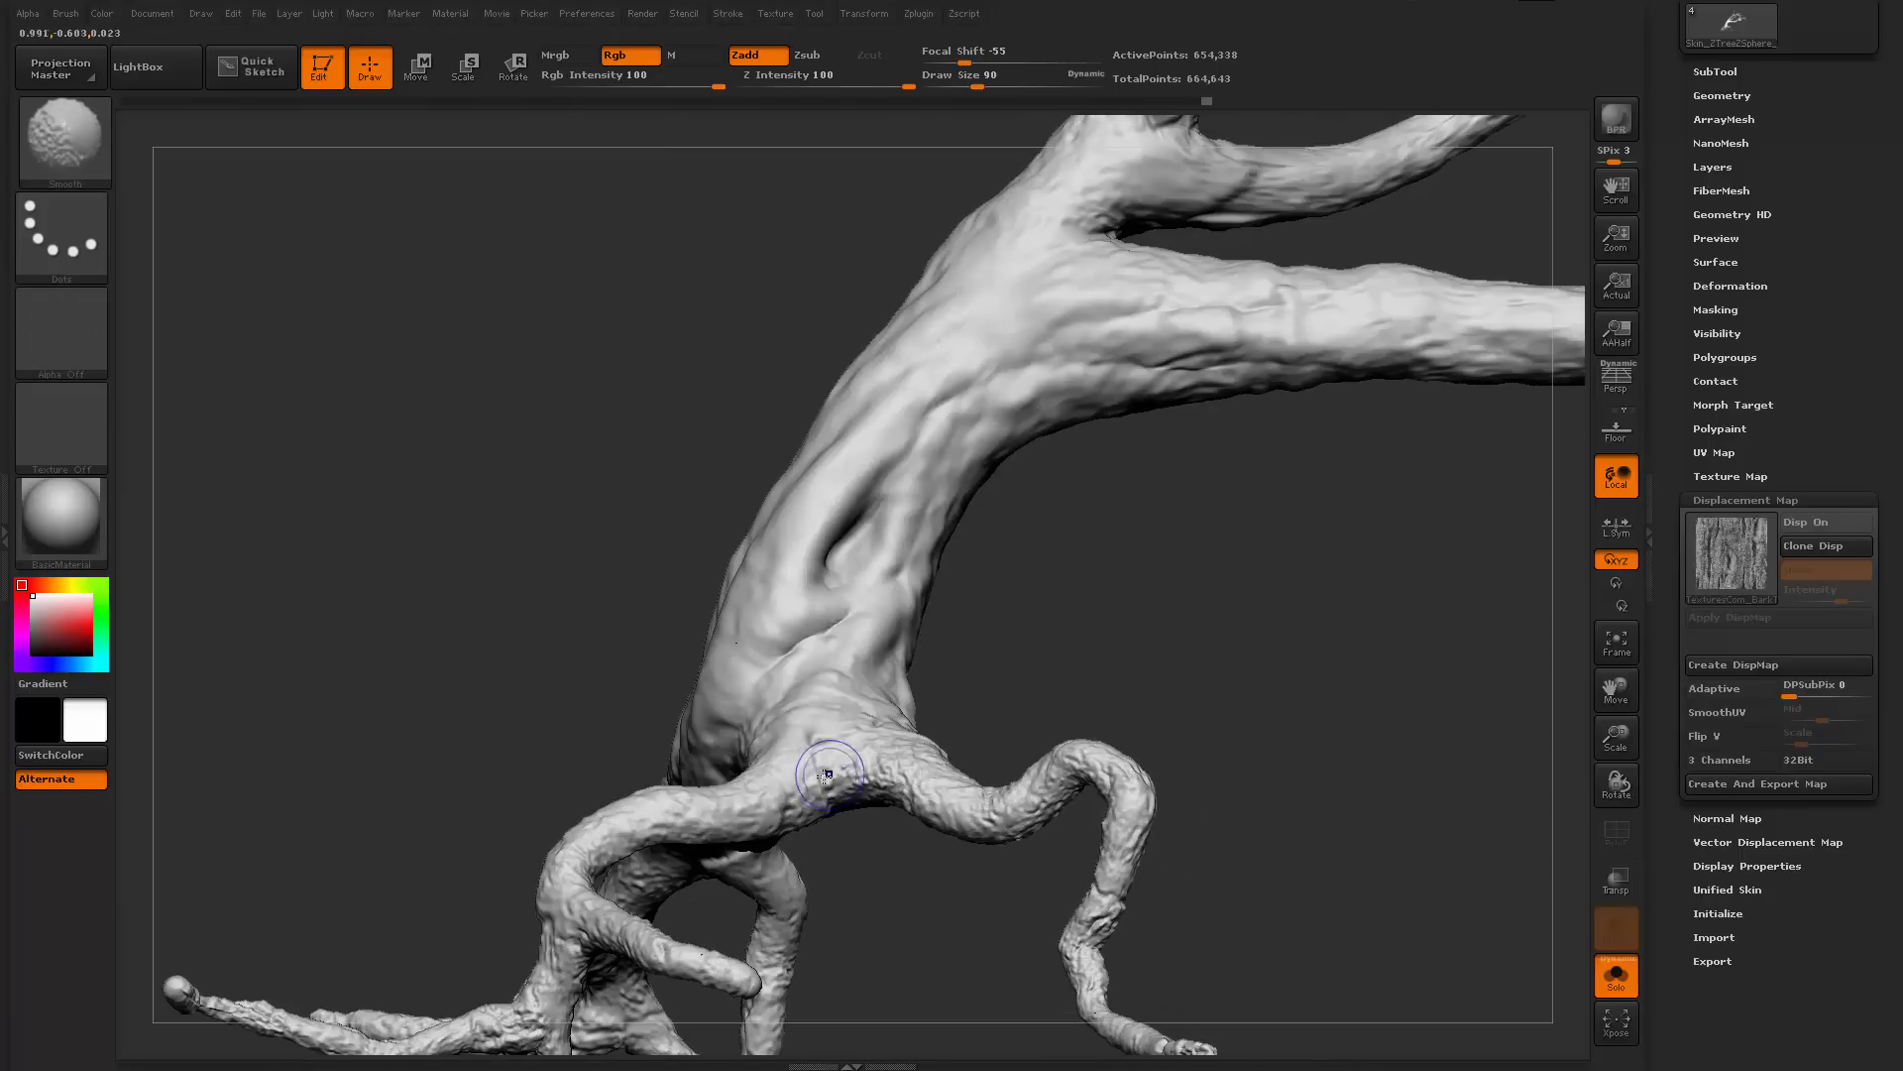
Smooth the root junction at the trunk's base and remove the bark texture from the tree's displacement map
{"action": "left_click", "coordinate": [804, 769], "text": "shift"}
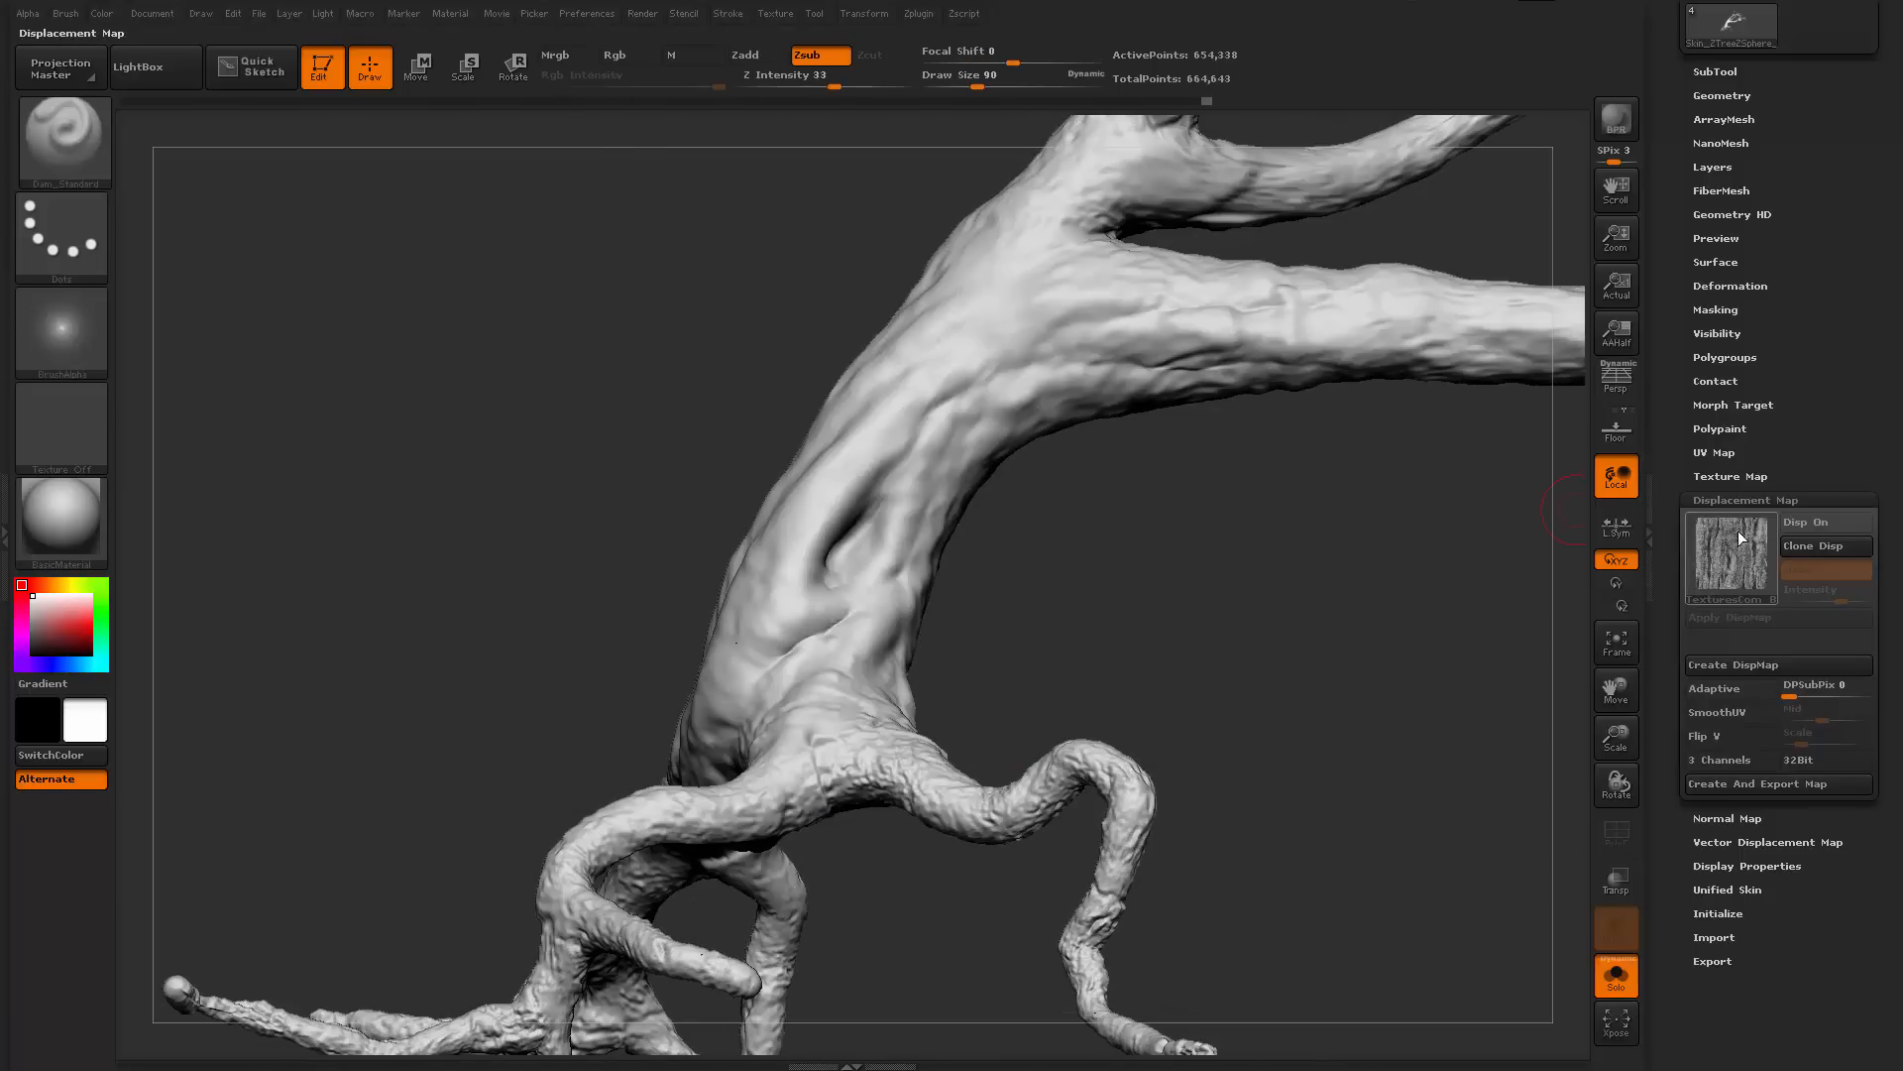
{"action": "mouse_move", "coordinate": [1696, 466]}
{"action": "left_mouse_down"}
{"action": "mouse_move", "coordinate": [1686, 665]}
{"action": "mouse_move", "coordinate": [1680, 479]}
{"action": "left_mouse_up"}
{"action": "left_click_drag", "start_coordinate": [1461, 553], "coordinate": [1443, 716]}
{"action": "left_click", "coordinate": [1731, 609]}
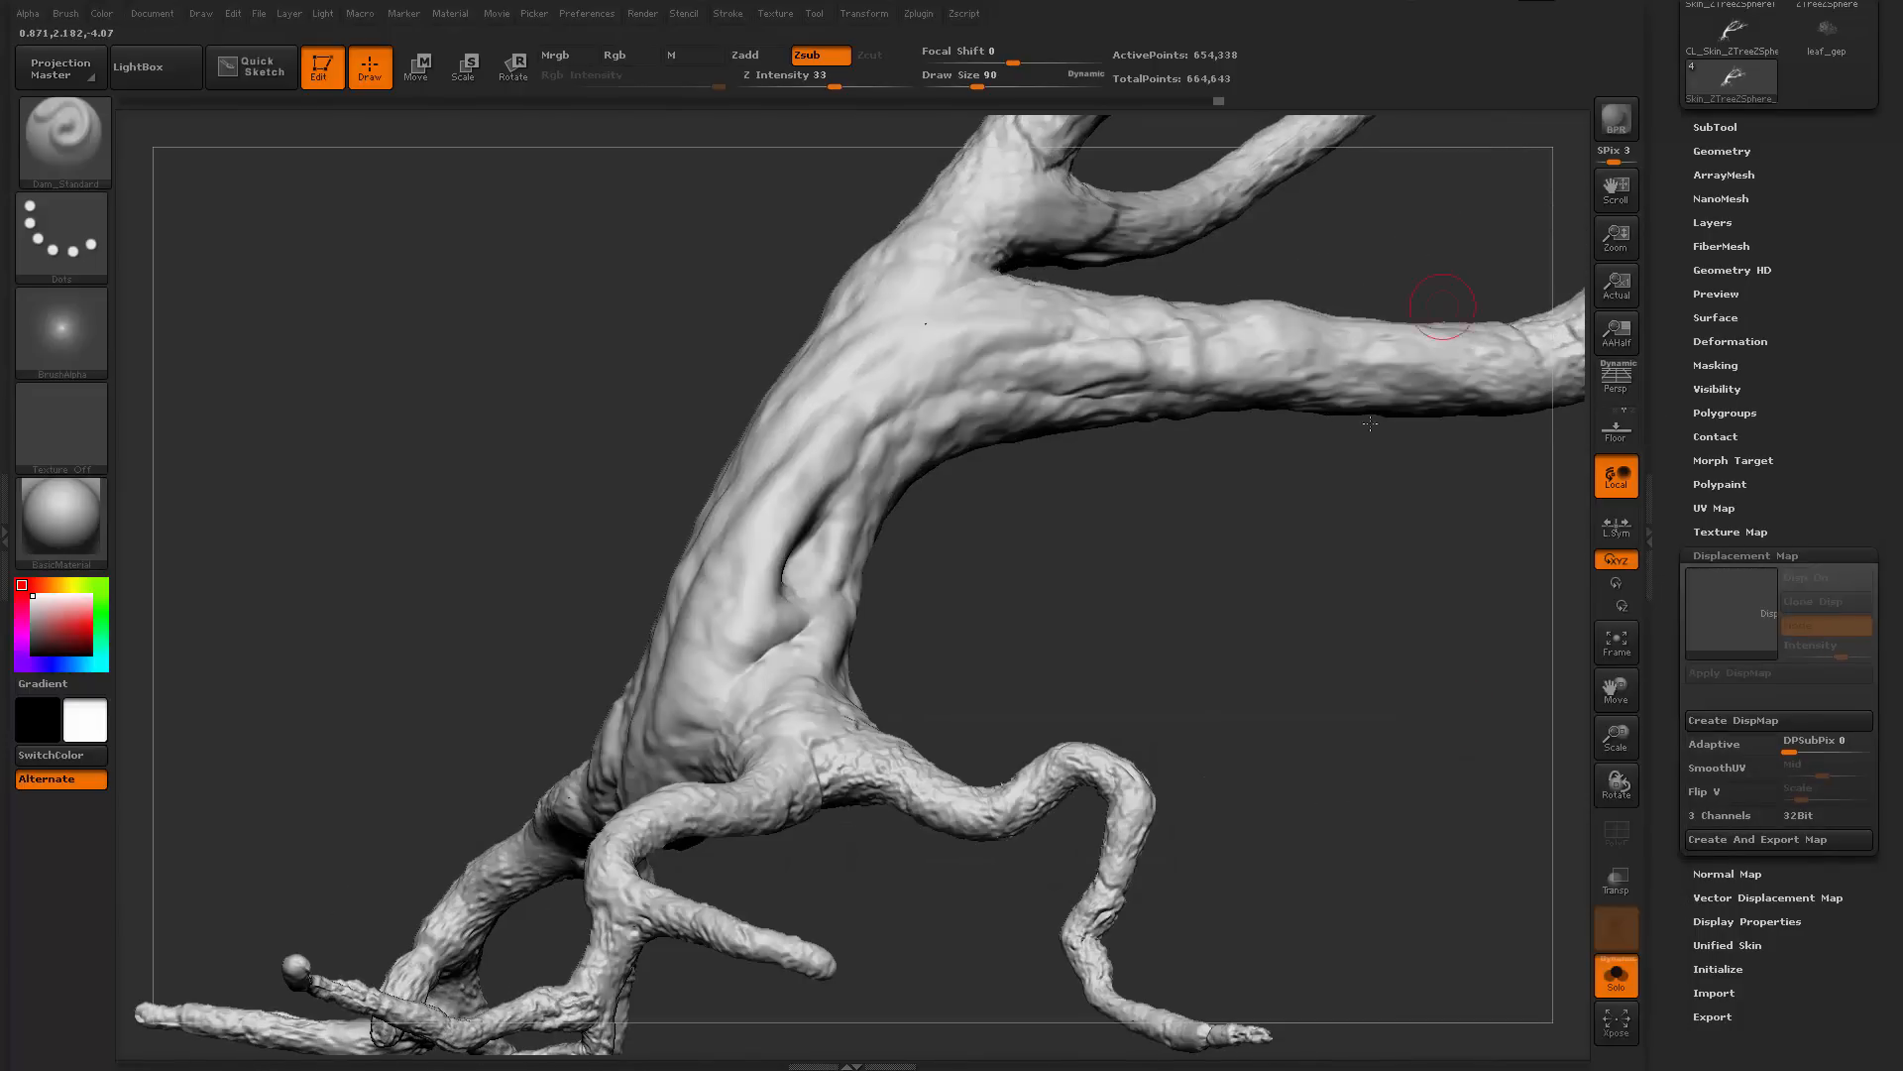
Try to reshape the trunk near the main branch with the Move brush
{"action": "mouse_move", "coordinate": [1139, 587]}
{"action": "left_mouse_down", "text": "alt"}
{"action": "mouse_move", "coordinate": [1149, 640]}
{"action": "mouse_move", "coordinate": [1113, 641]}
{"action": "mouse_move", "coordinate": [1142, 646]}
{"action": "left_mouse_up", "text": "alt"}
{"action": "key", "text": "b"}
{"action": "key", "text": "m"}
{"action": "key", "text": "v"}
{"action": "left_click", "coordinate": [839, 533]}
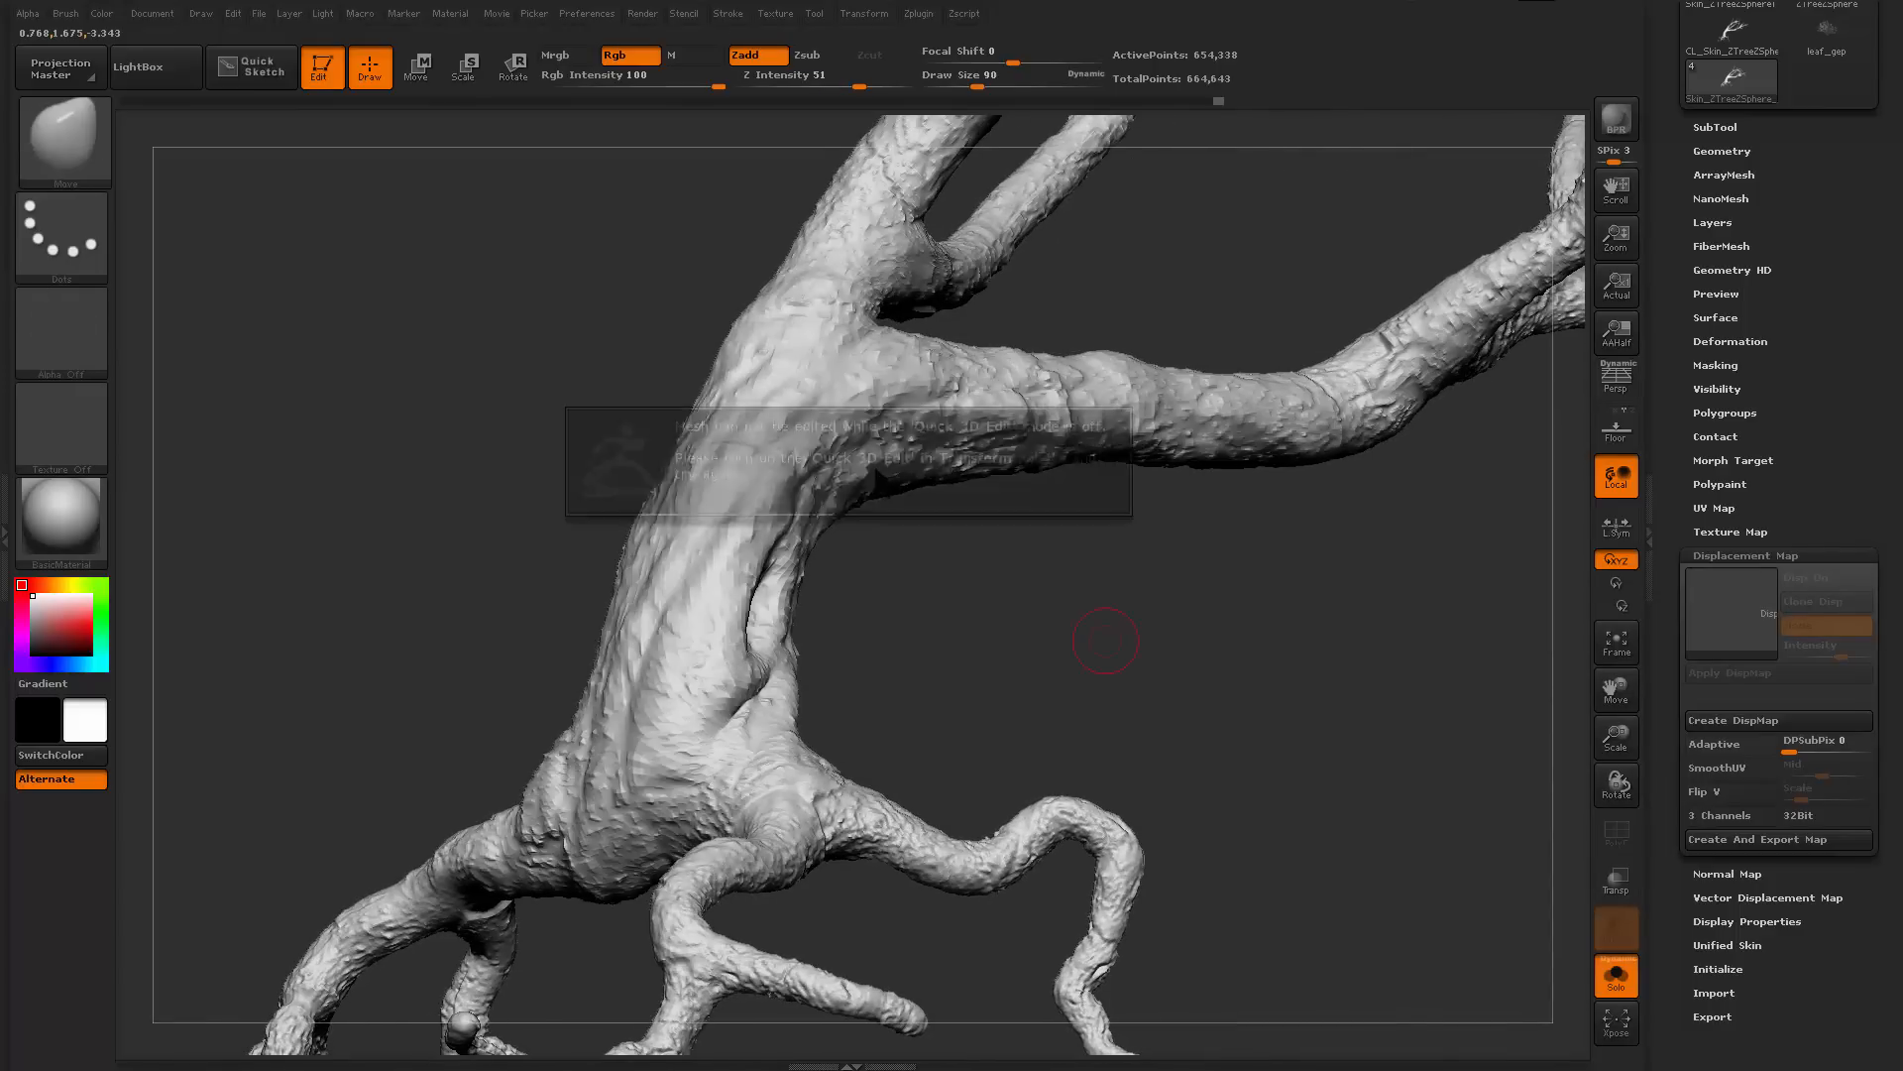
{"action": "right_click", "coordinate": [869, 494]}
{"action": "left_click", "coordinate": [901, 424]}
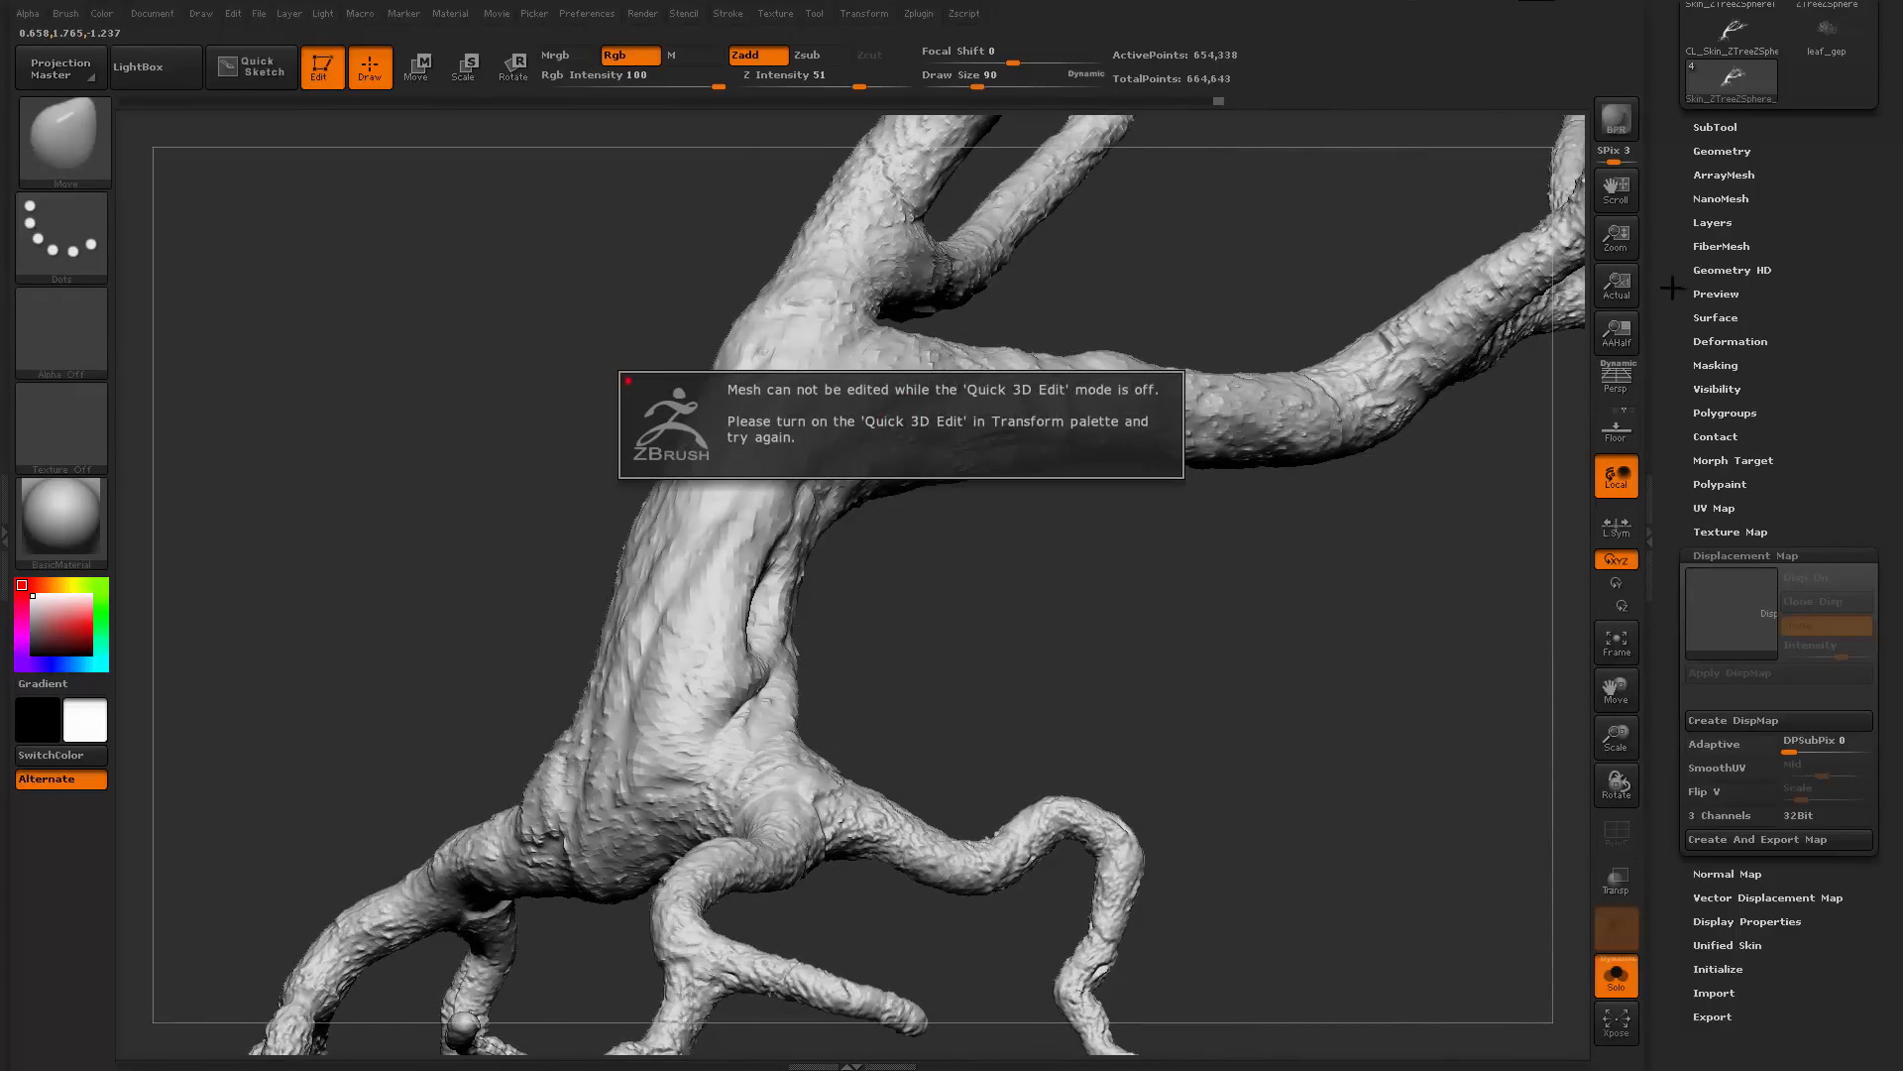
Turn on Quick 3D Edit mode for the tree mesh
{"action": "left_click_drag", "start_coordinate": [1670, 334], "coordinate": [1735, 333]}
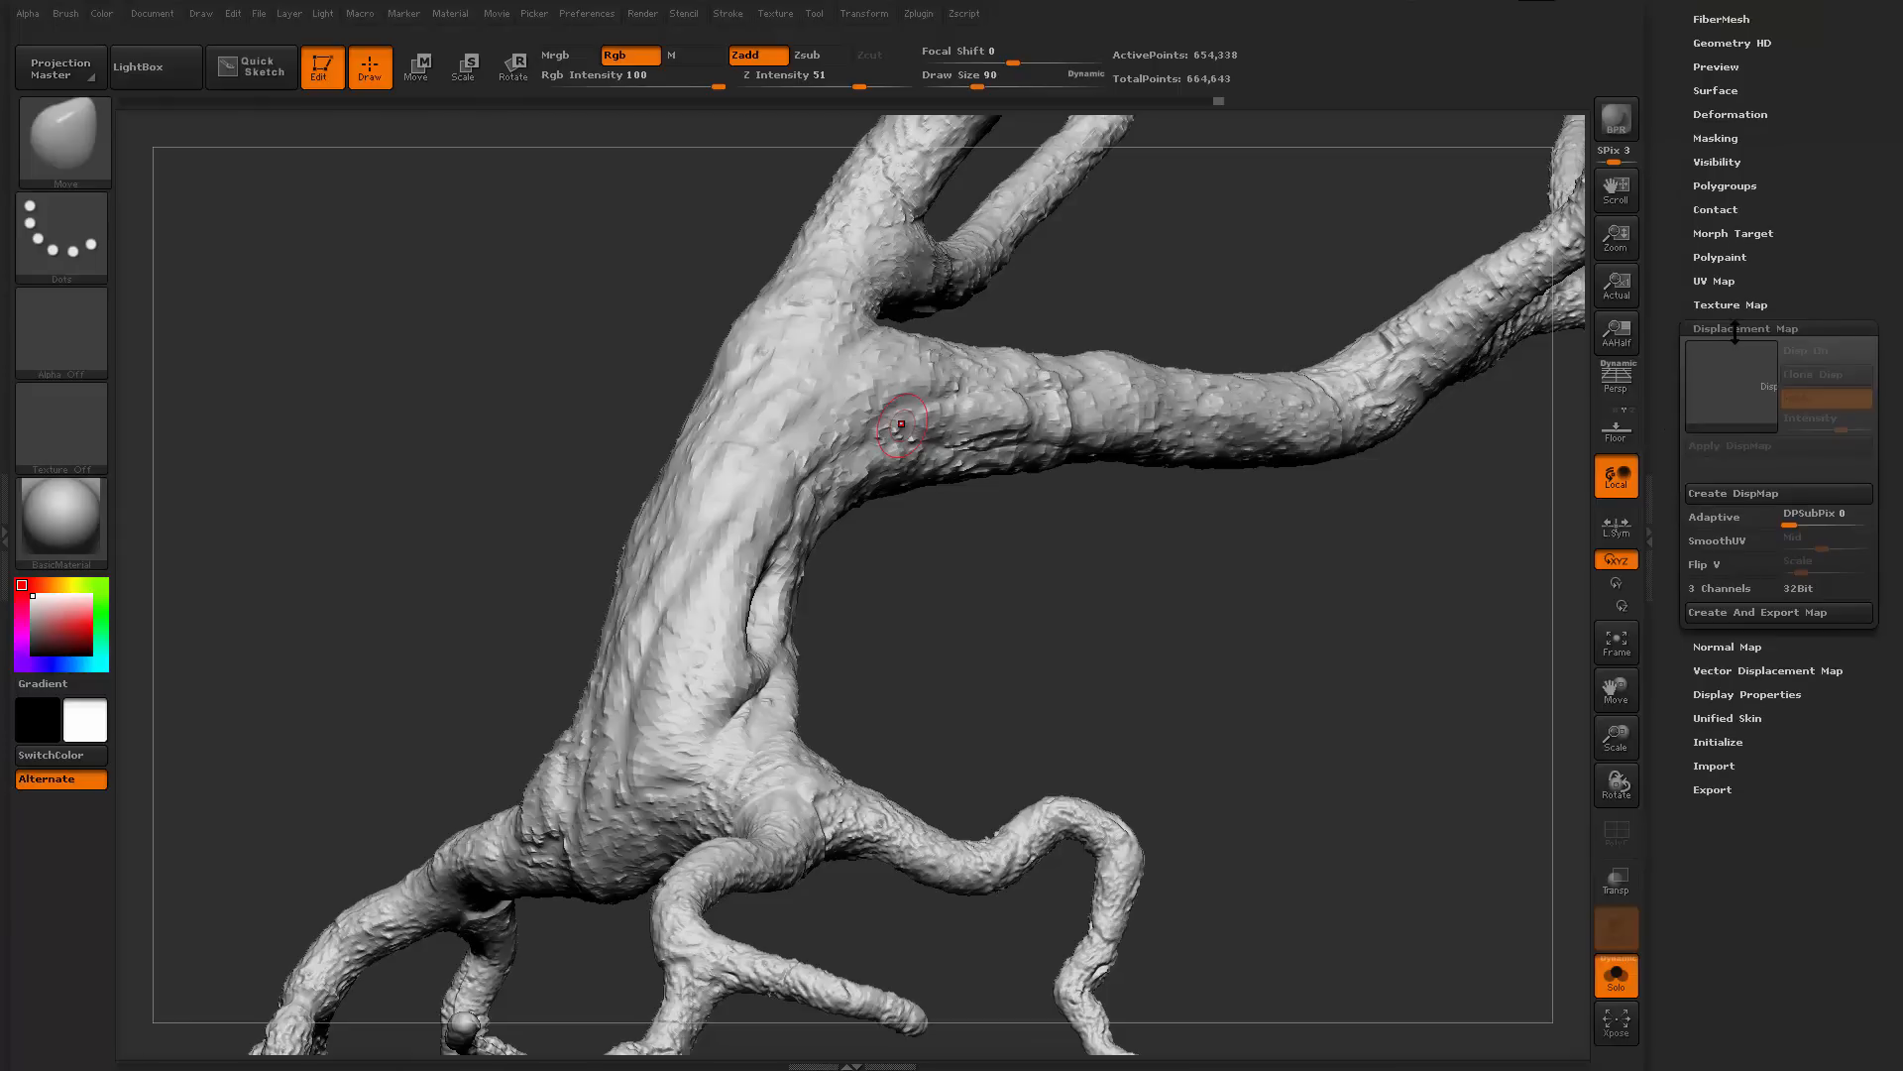
{"action": "left_click", "coordinate": [1735, 333]}
{"action": "left_click_drag", "start_coordinate": [1673, 264], "coordinate": [1686, 443]}
{"action": "left_click_drag", "start_coordinate": [1678, 357], "coordinate": [1678, 383]}
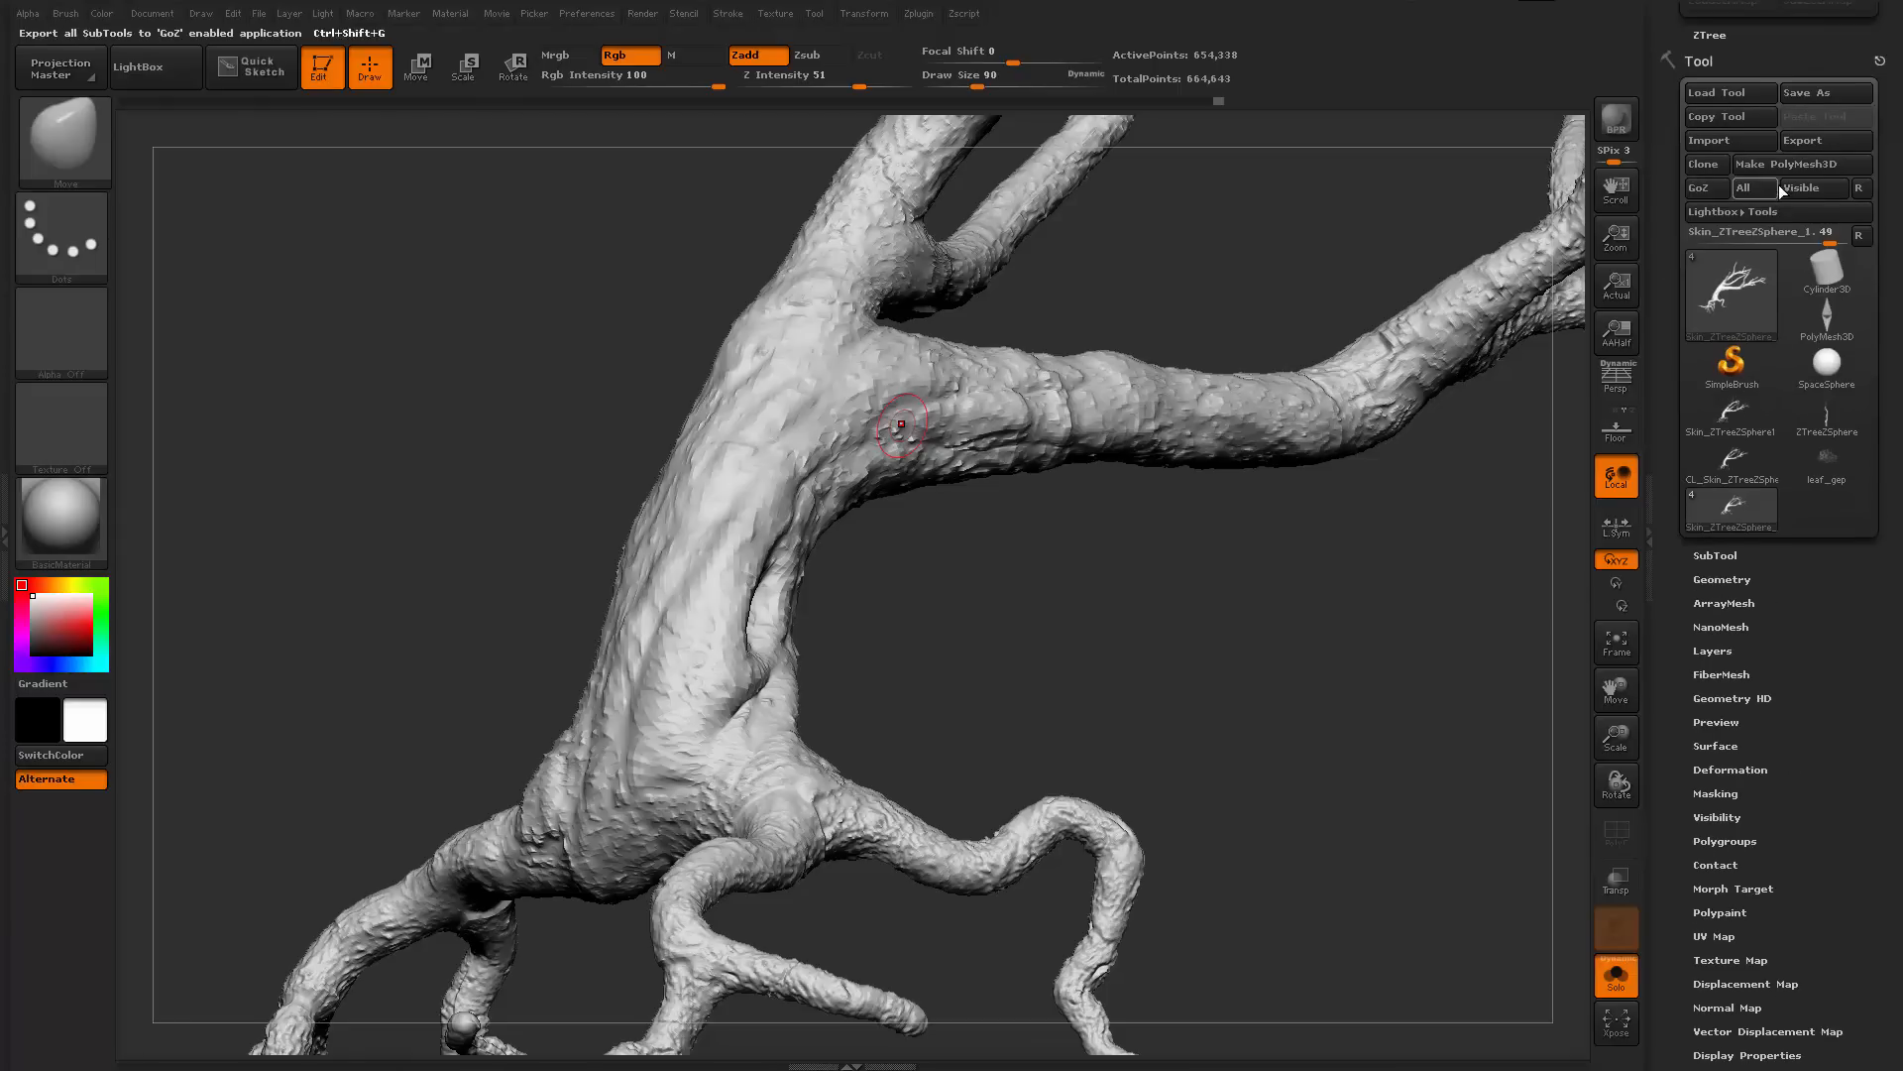
{"action": "left_click_drag", "start_coordinate": [1692, 607], "coordinate": [1687, 577]}
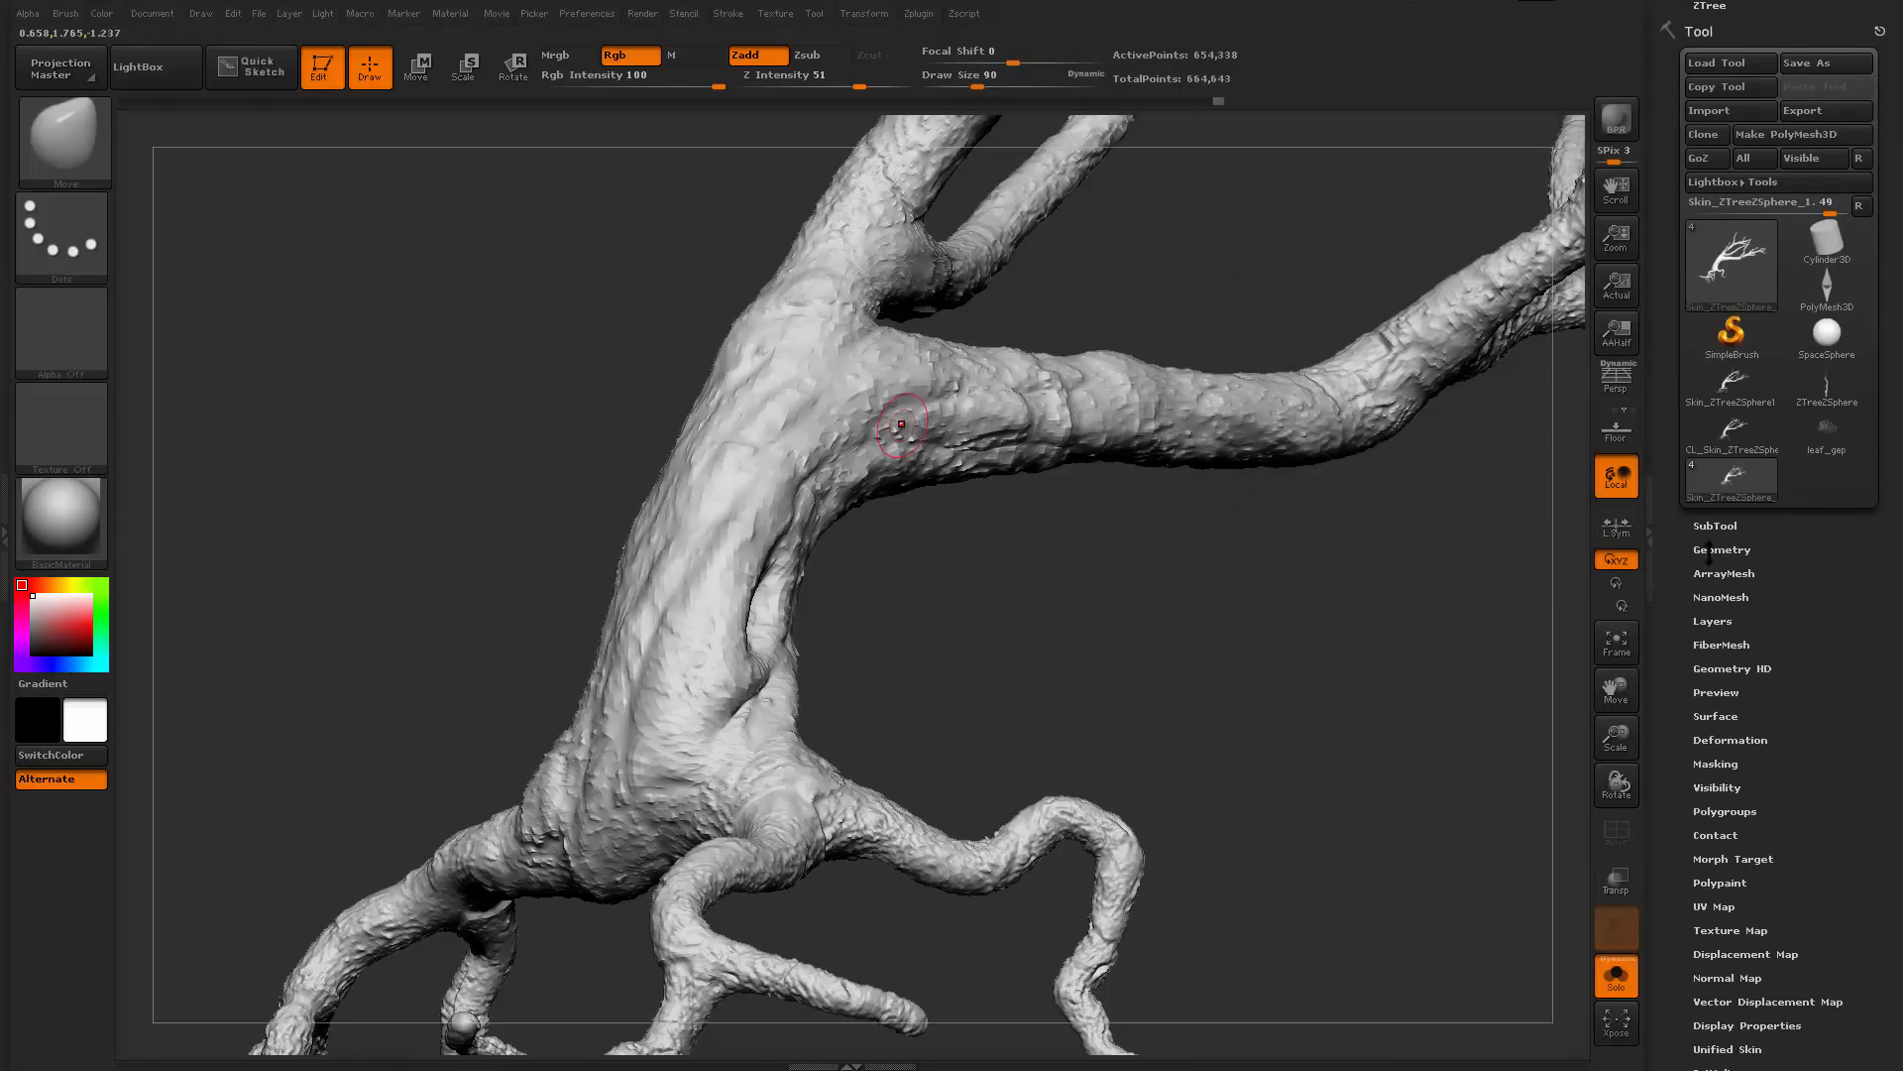
{"action": "left_click", "coordinate": [1715, 525]}
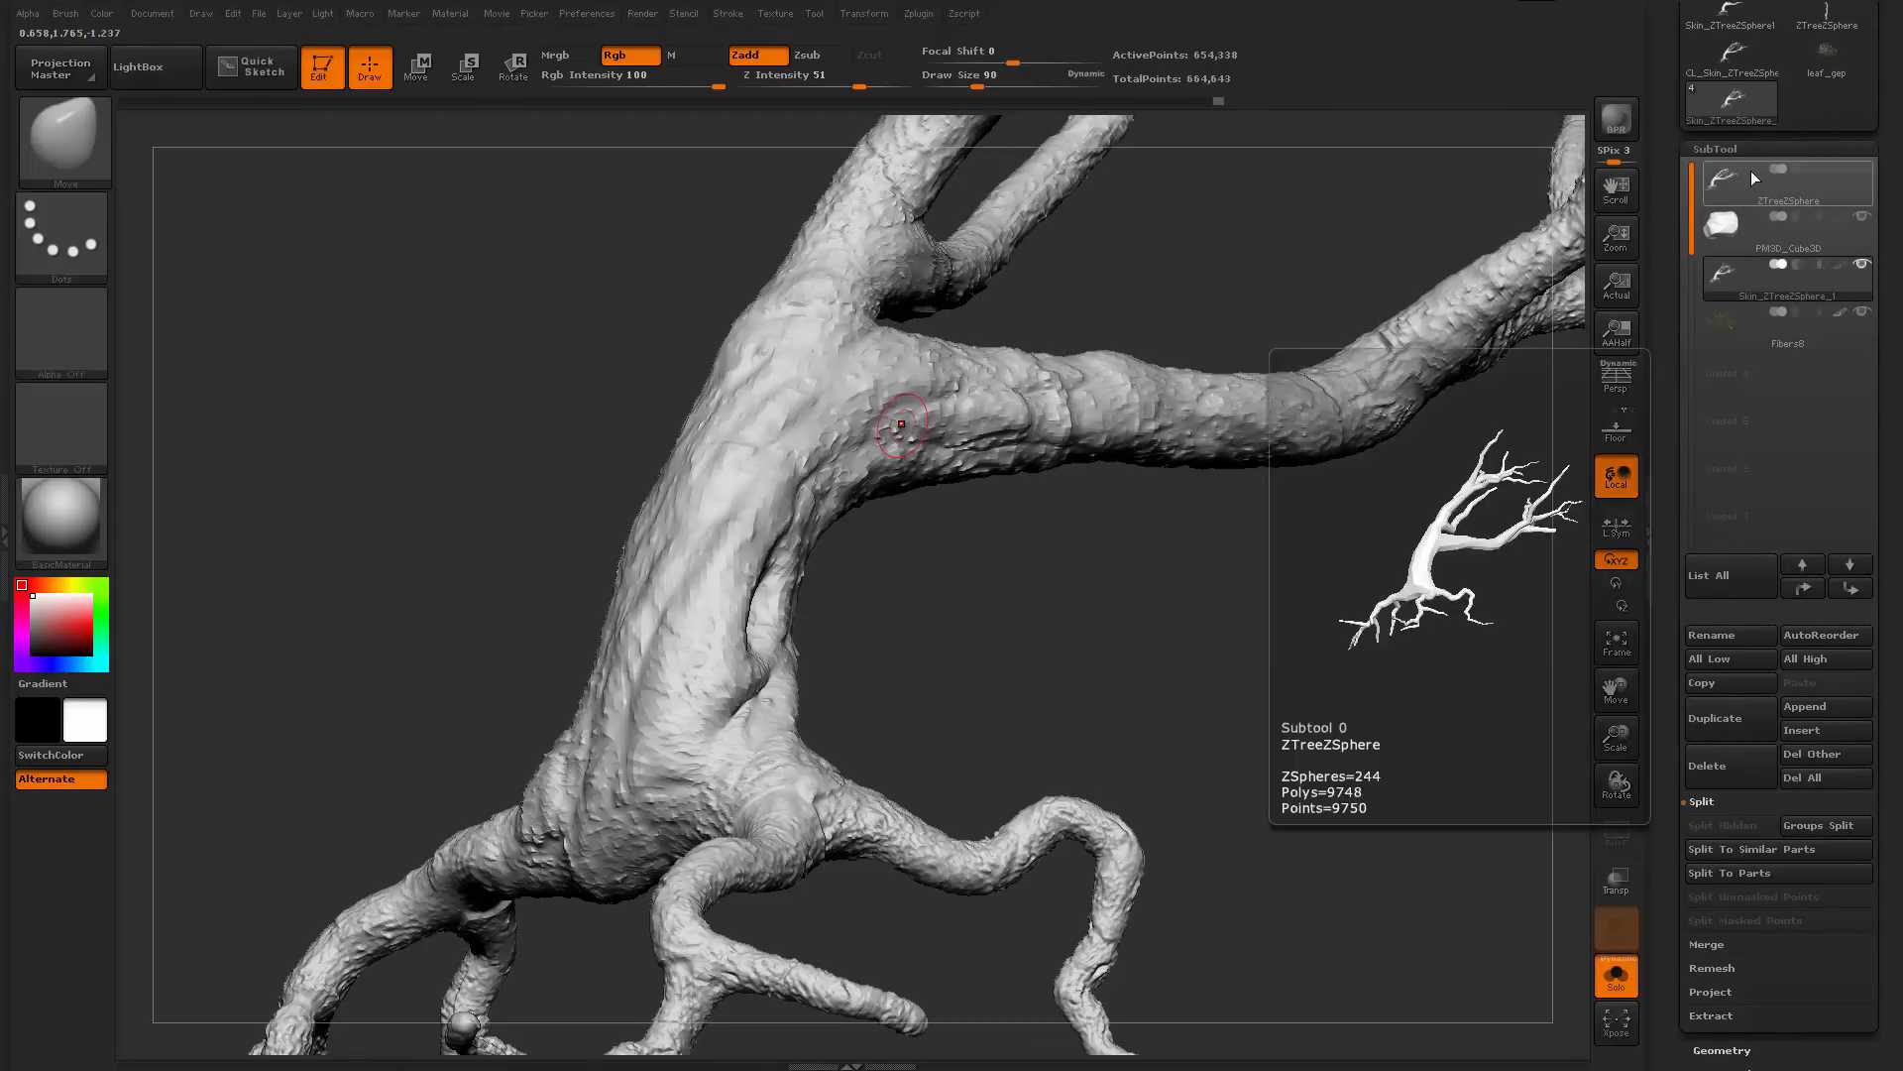
{"action": "left_click", "coordinate": [1729, 149]}
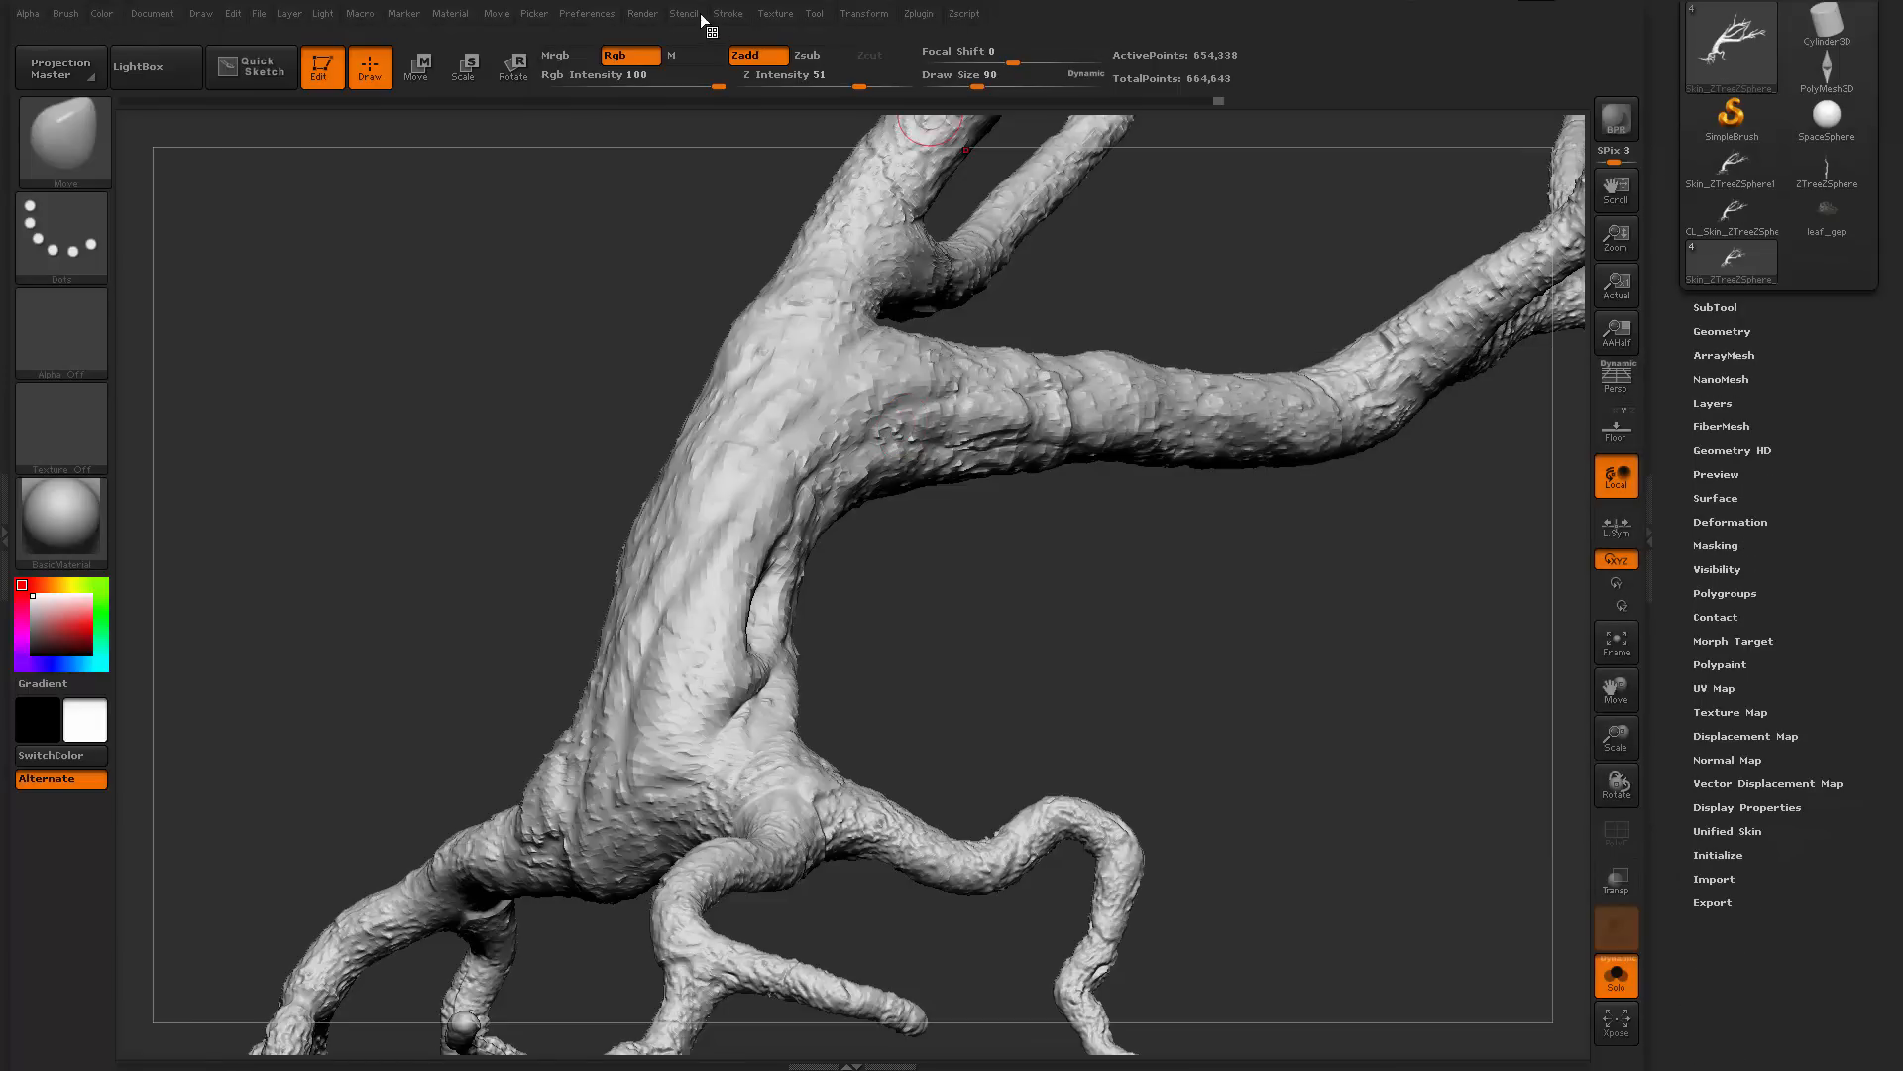
{"action": "left_click", "coordinate": [868, 15]}
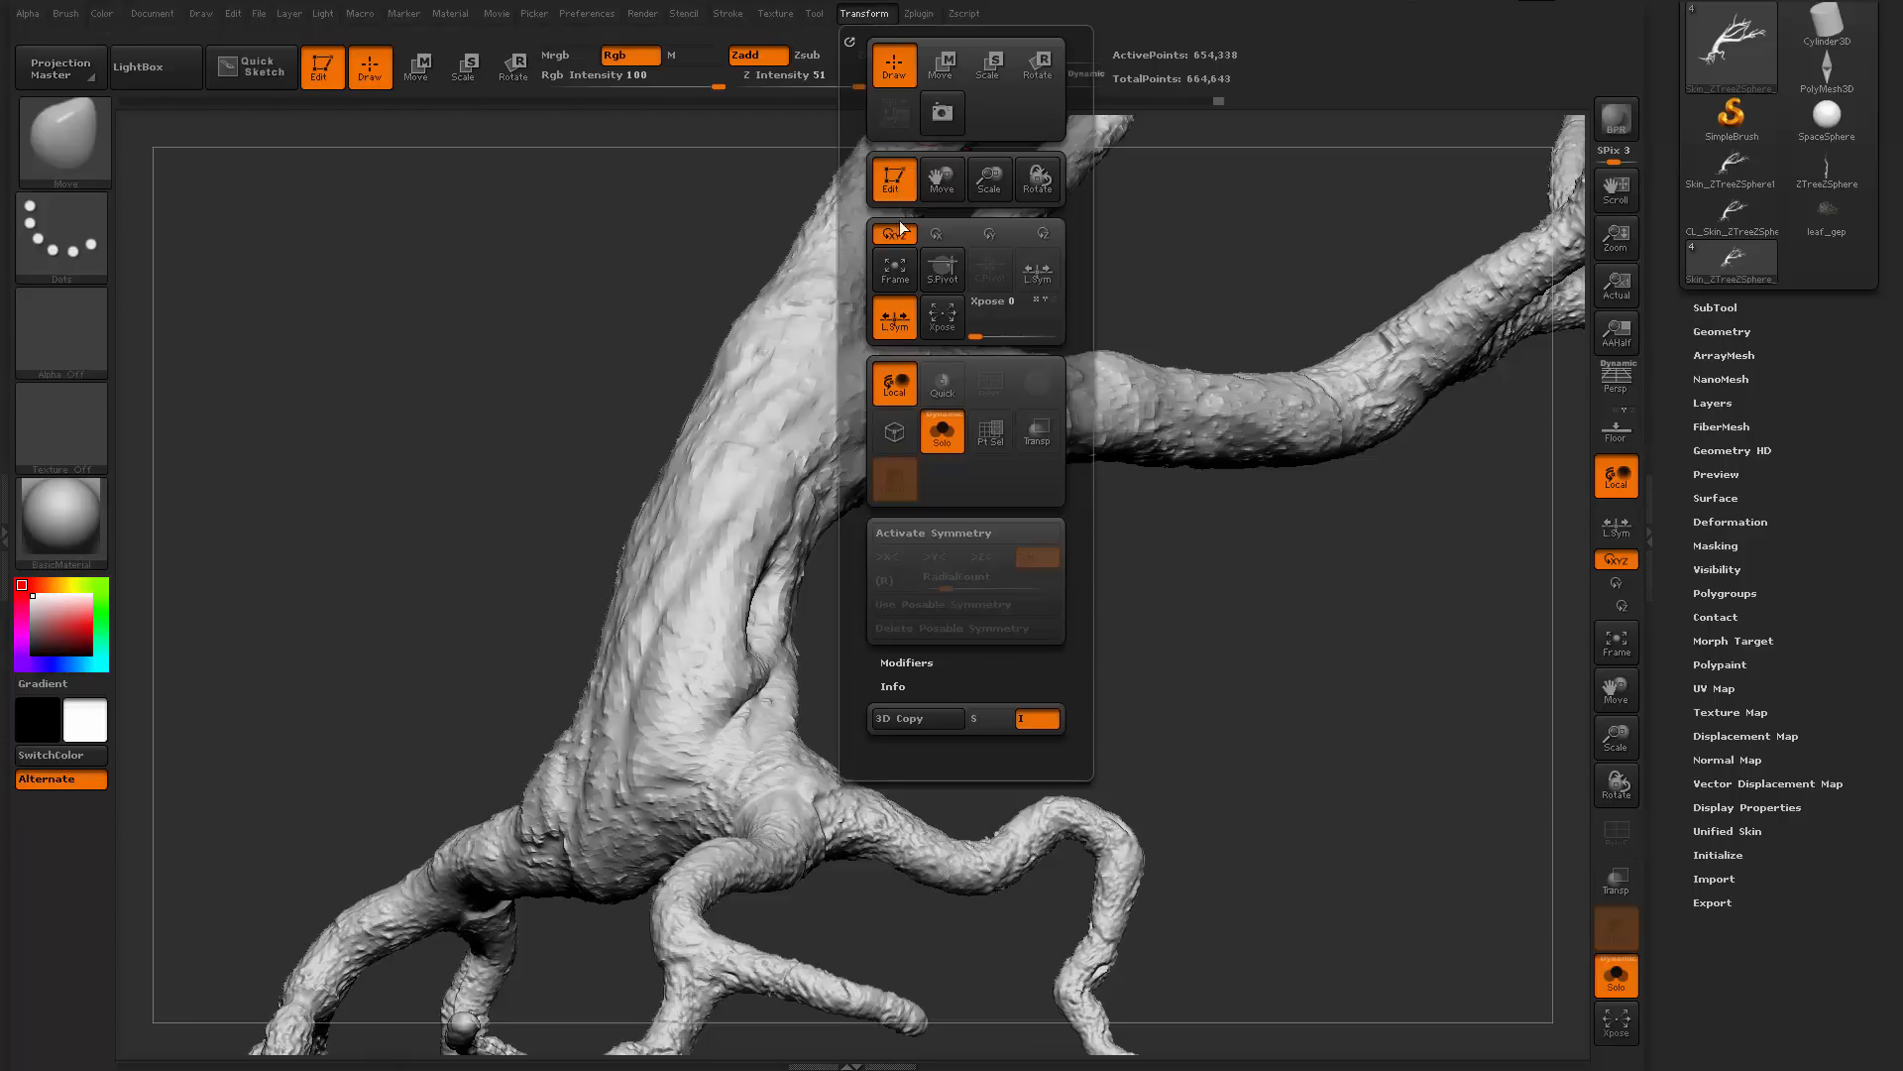
{"action": "left_click", "coordinate": [943, 395]}
Enlarge the brush's draw size to 338 and smooth the bark detail along the trunk and main branch
{"action": "mouse_move", "coordinate": [1215, 604]}
{"action": "left_mouse_down"}
{"action": "mouse_move", "coordinate": [1066, 551]}
{"action": "mouse_move", "coordinate": [1000, 400]}
{"action": "mouse_move", "coordinate": [1049, 399]}
{"action": "left_mouse_up"}
{"action": "key", "text": "space"}
{"action": "right_click_drag", "start_coordinate": [1048, 399], "coordinate": [1053, 570]}
{"action": "left_click_drag", "start_coordinate": [946, 355], "coordinate": [1046, 417], "text": "shift"}
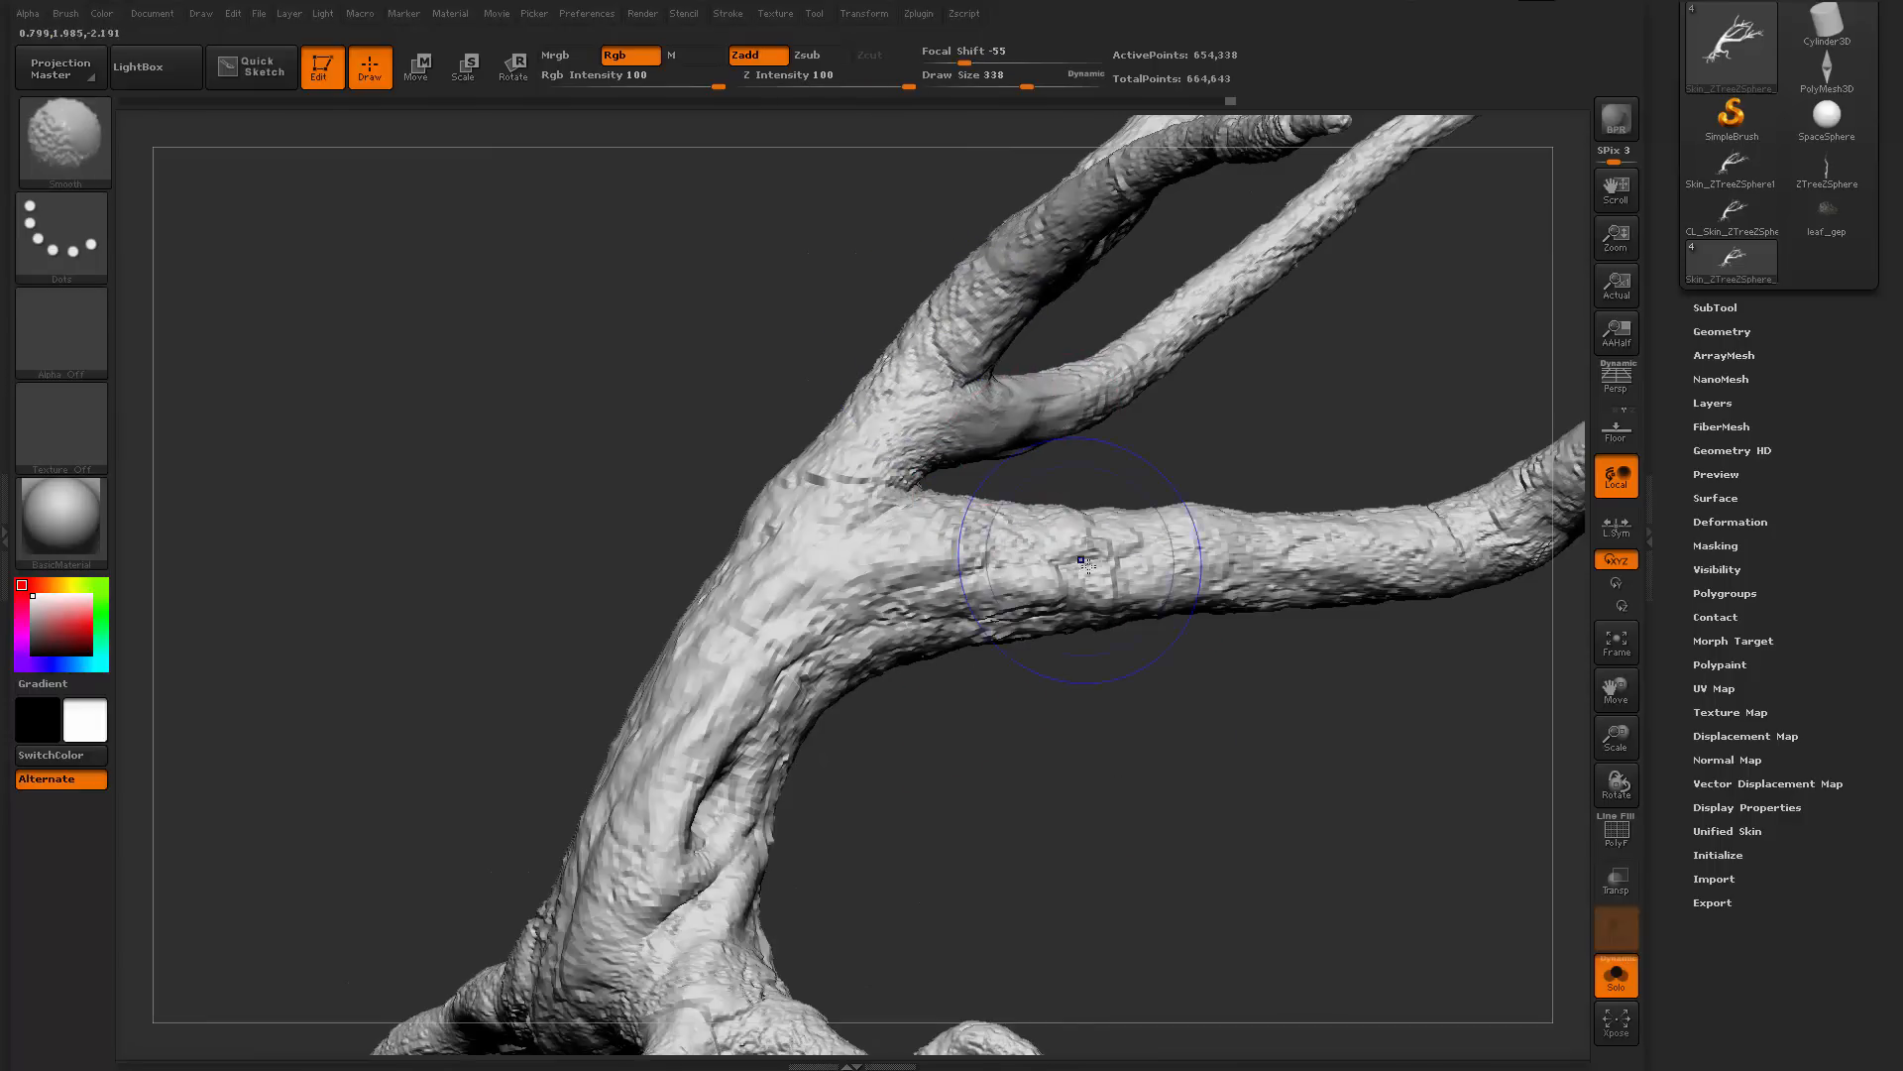
{"action": "mouse_move", "coordinate": [1080, 557]}
{"action": "left_mouse_down", "text": "shift"}
{"action": "mouse_move", "coordinate": [973, 623]}
{"action": "mouse_move", "coordinate": [882, 634]}
{"action": "mouse_move", "coordinate": [764, 889]}
{"action": "left_mouse_up", "text": "shift"}
{"action": "right_click_drag", "start_coordinate": [1005, 692], "coordinate": [1264, 684], "text": "alt"}
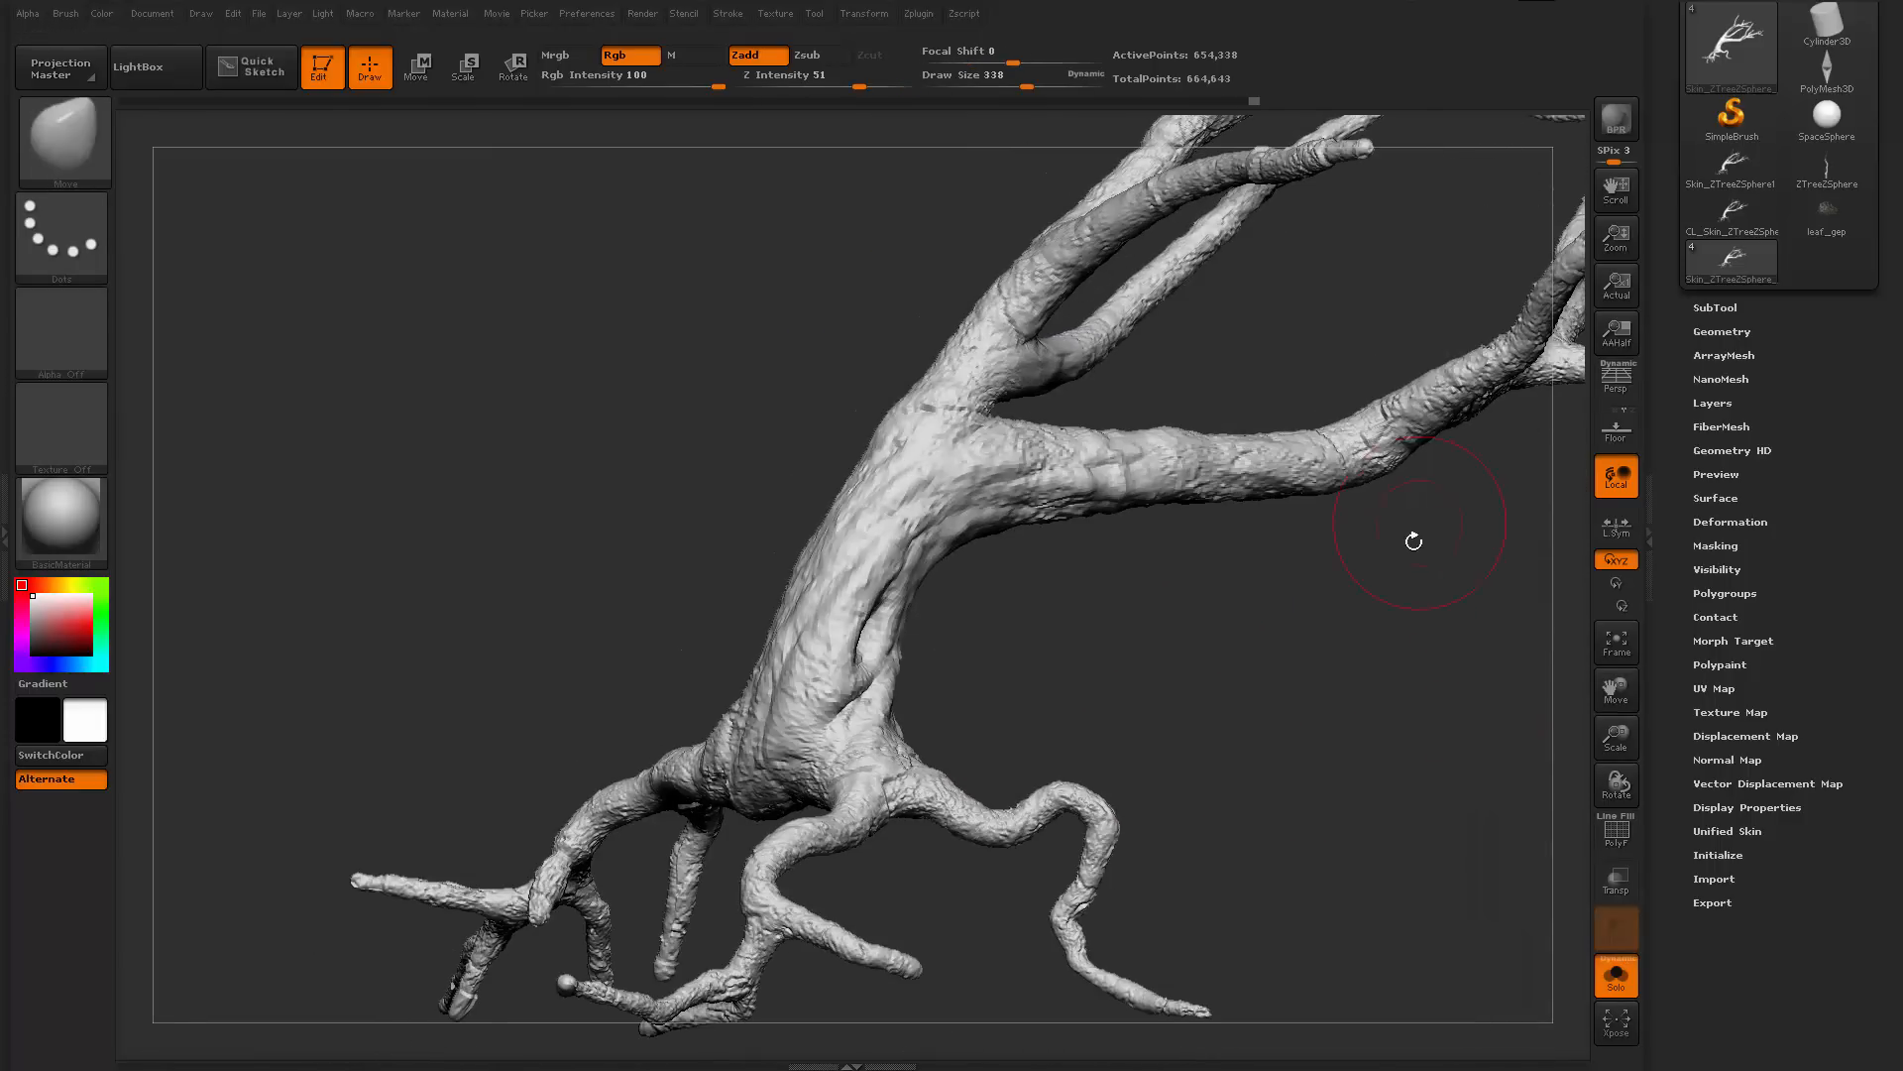
{"action": "right_click_drag", "start_coordinate": [1413, 540], "coordinate": [1358, 415], "text": "ctrl"}
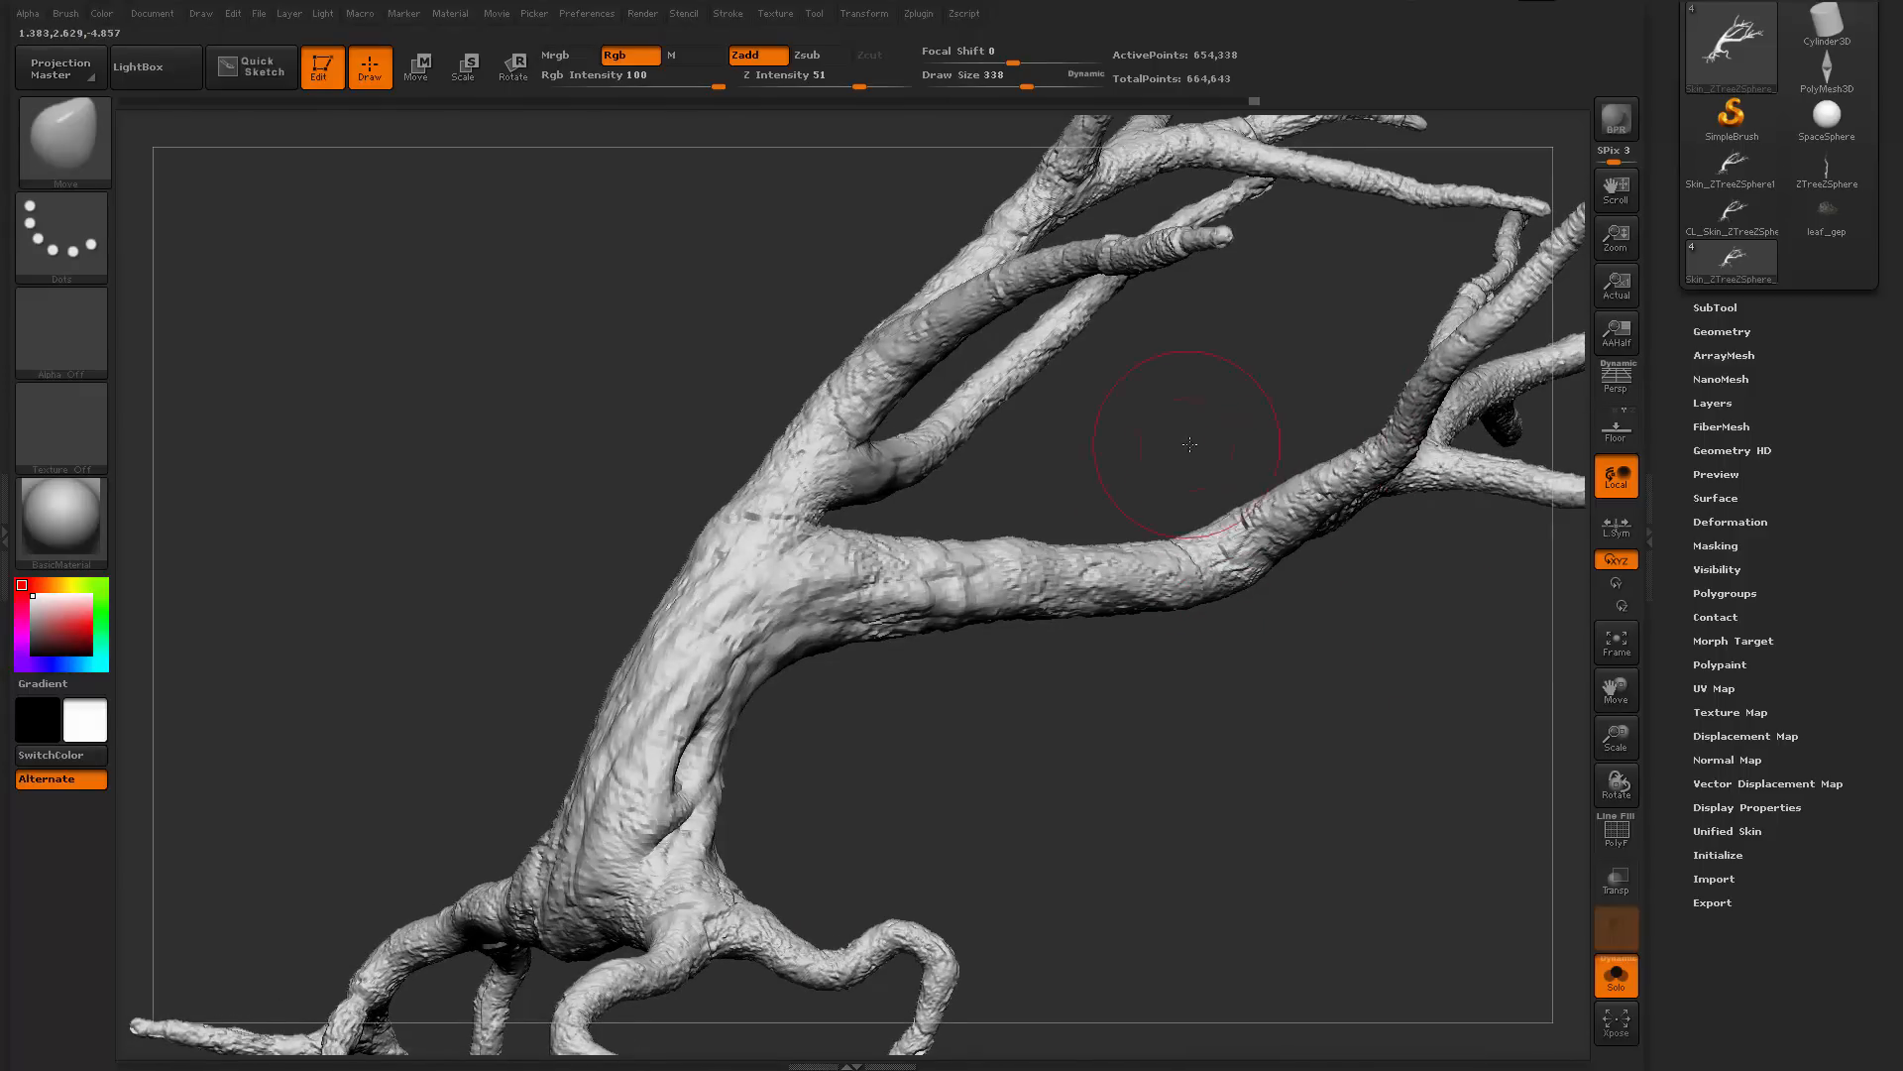
{"action": "right_click_drag", "start_coordinate": [1190, 444], "coordinate": [1071, 496]}
{"action": "right_click_drag", "start_coordinate": [1133, 823], "coordinate": [1022, 618]}
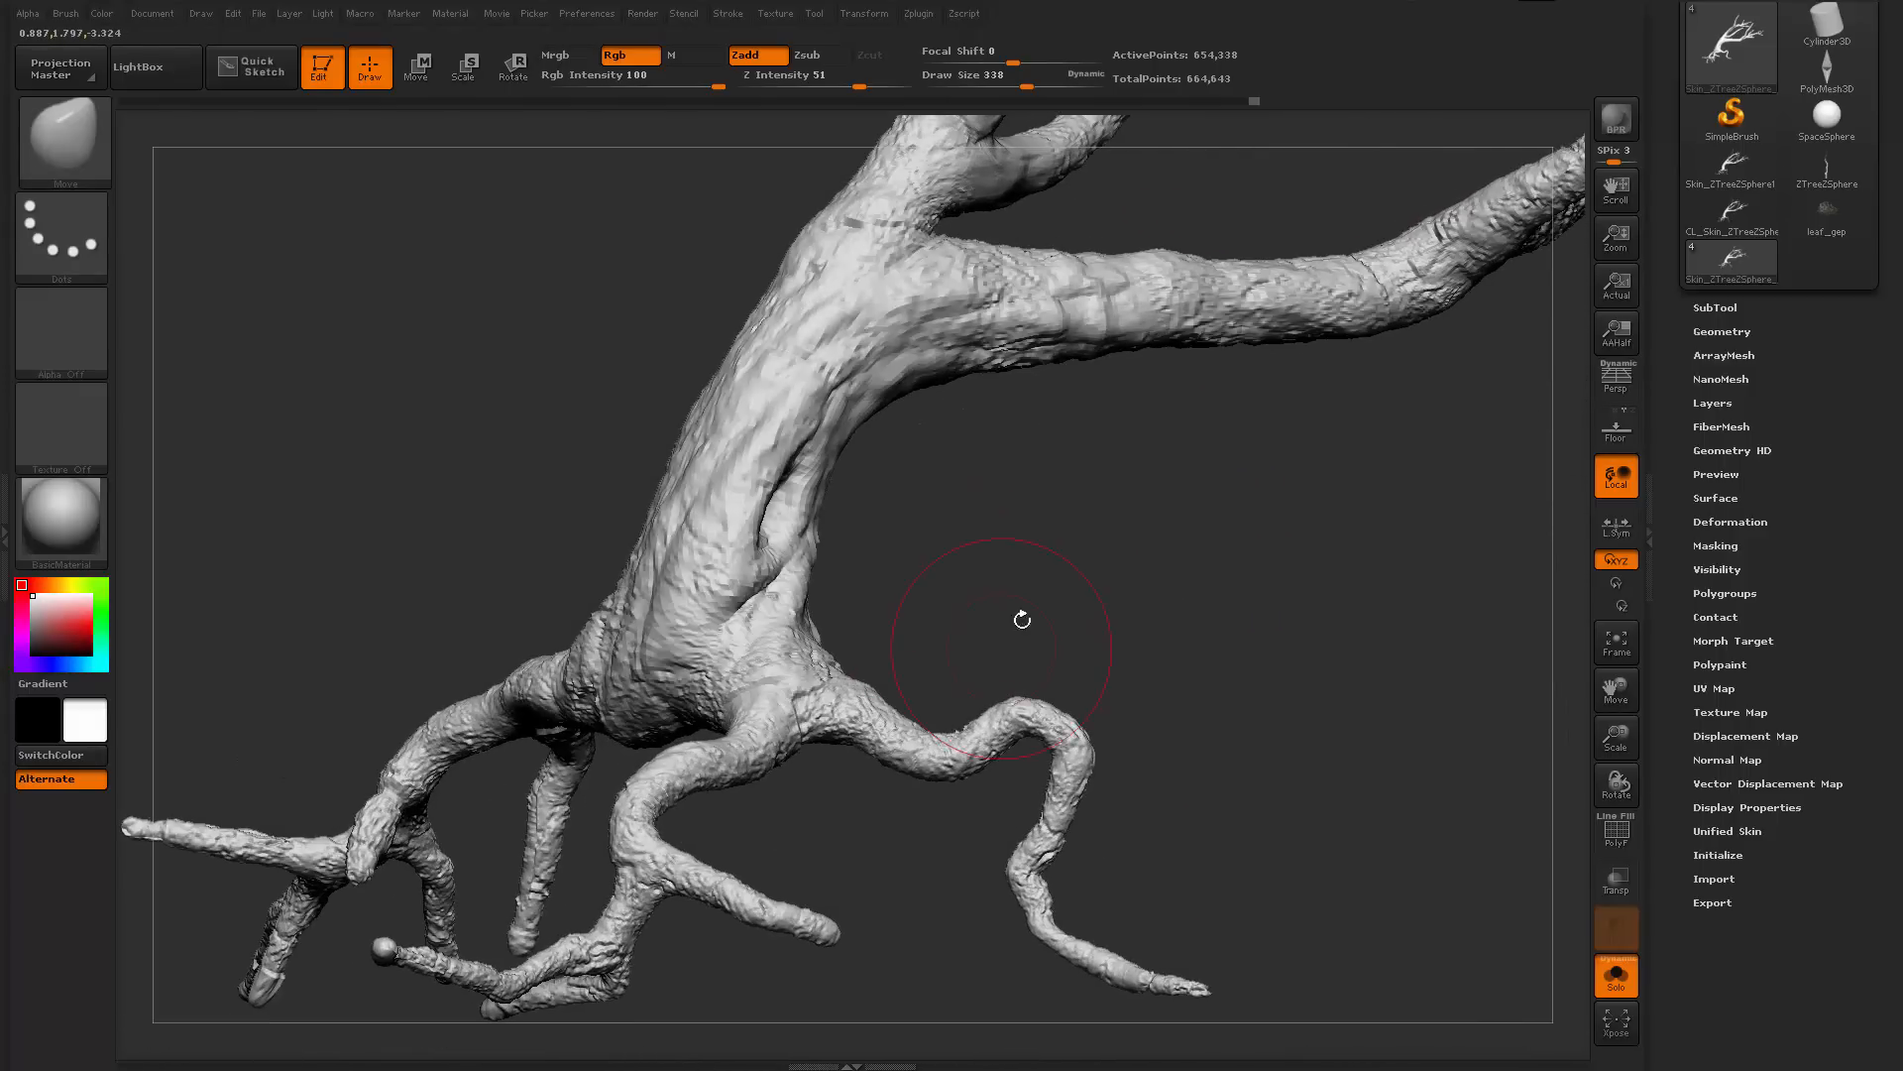
{"action": "right_click_drag", "start_coordinate": [1236, 583], "coordinate": [1047, 741], "text": "ctrl"}
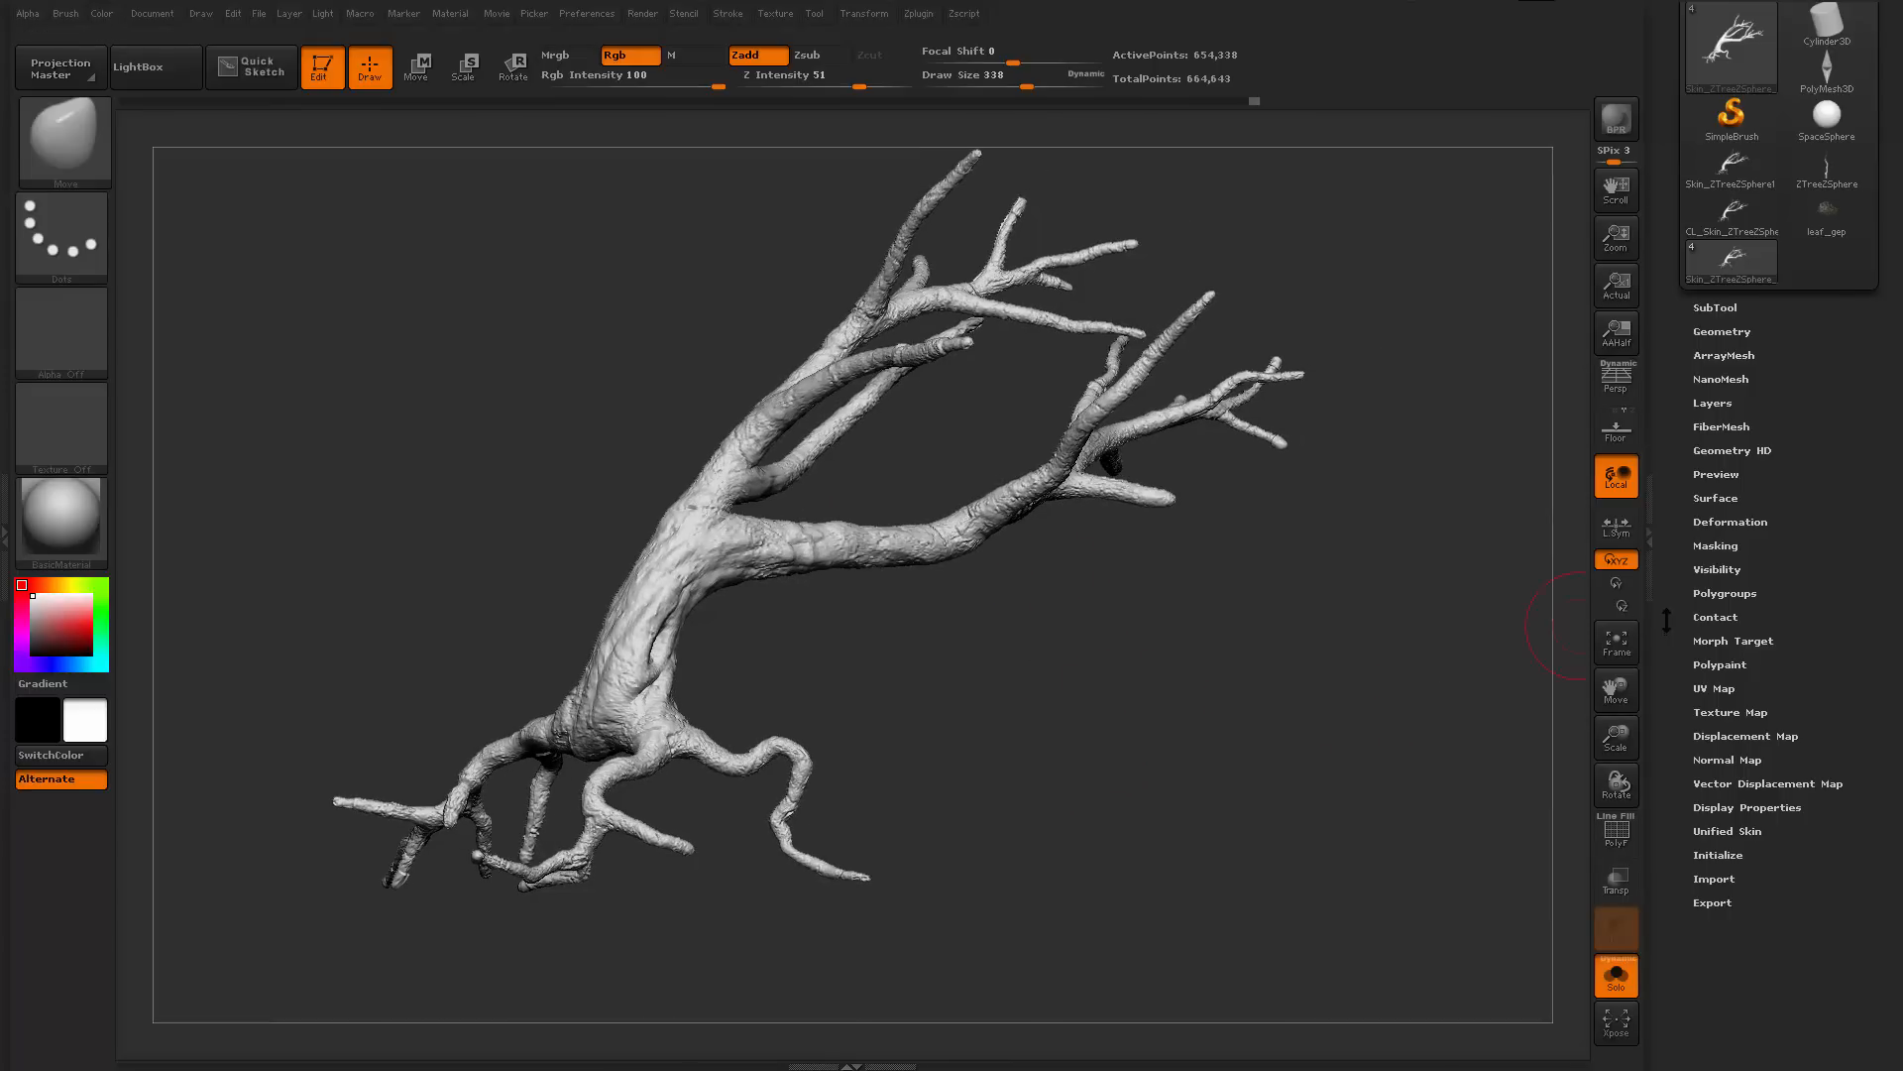
Apply a Smooth deformation of about 44 to the whole tree mesh
{"action": "mouse_move", "coordinate": [1667, 620]}
{"action": "left_mouse_down"}
{"action": "mouse_move", "coordinate": [1677, 565]}
{"action": "mouse_move", "coordinate": [1666, 642]}
{"action": "left_mouse_up"}
{"action": "left_click_drag", "start_coordinate": [1687, 500], "coordinate": [1687, 535]}
{"action": "left_click_drag", "start_coordinate": [1679, 603], "coordinate": [1678, 576]}
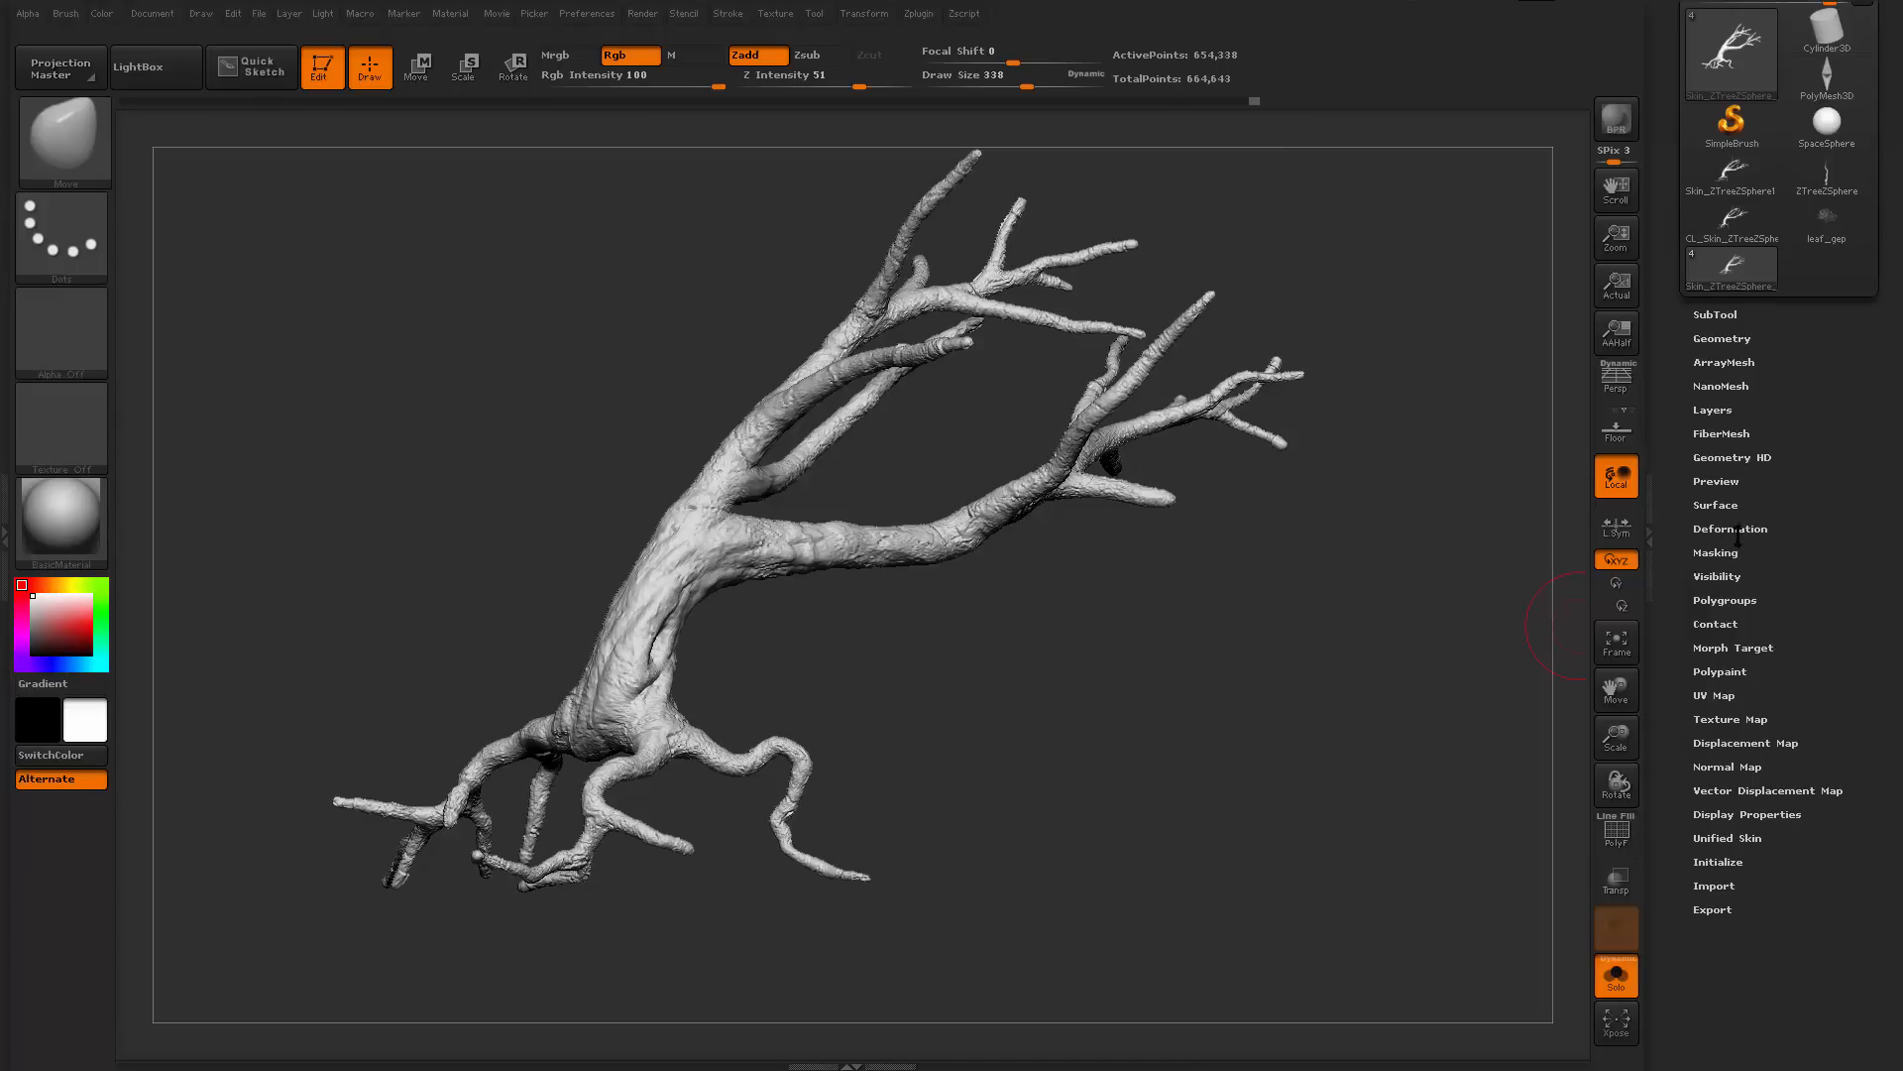
{"action": "left_click", "coordinate": [1723, 529]}
{"action": "left_click_drag", "start_coordinate": [1682, 745], "coordinate": [1693, 627]}
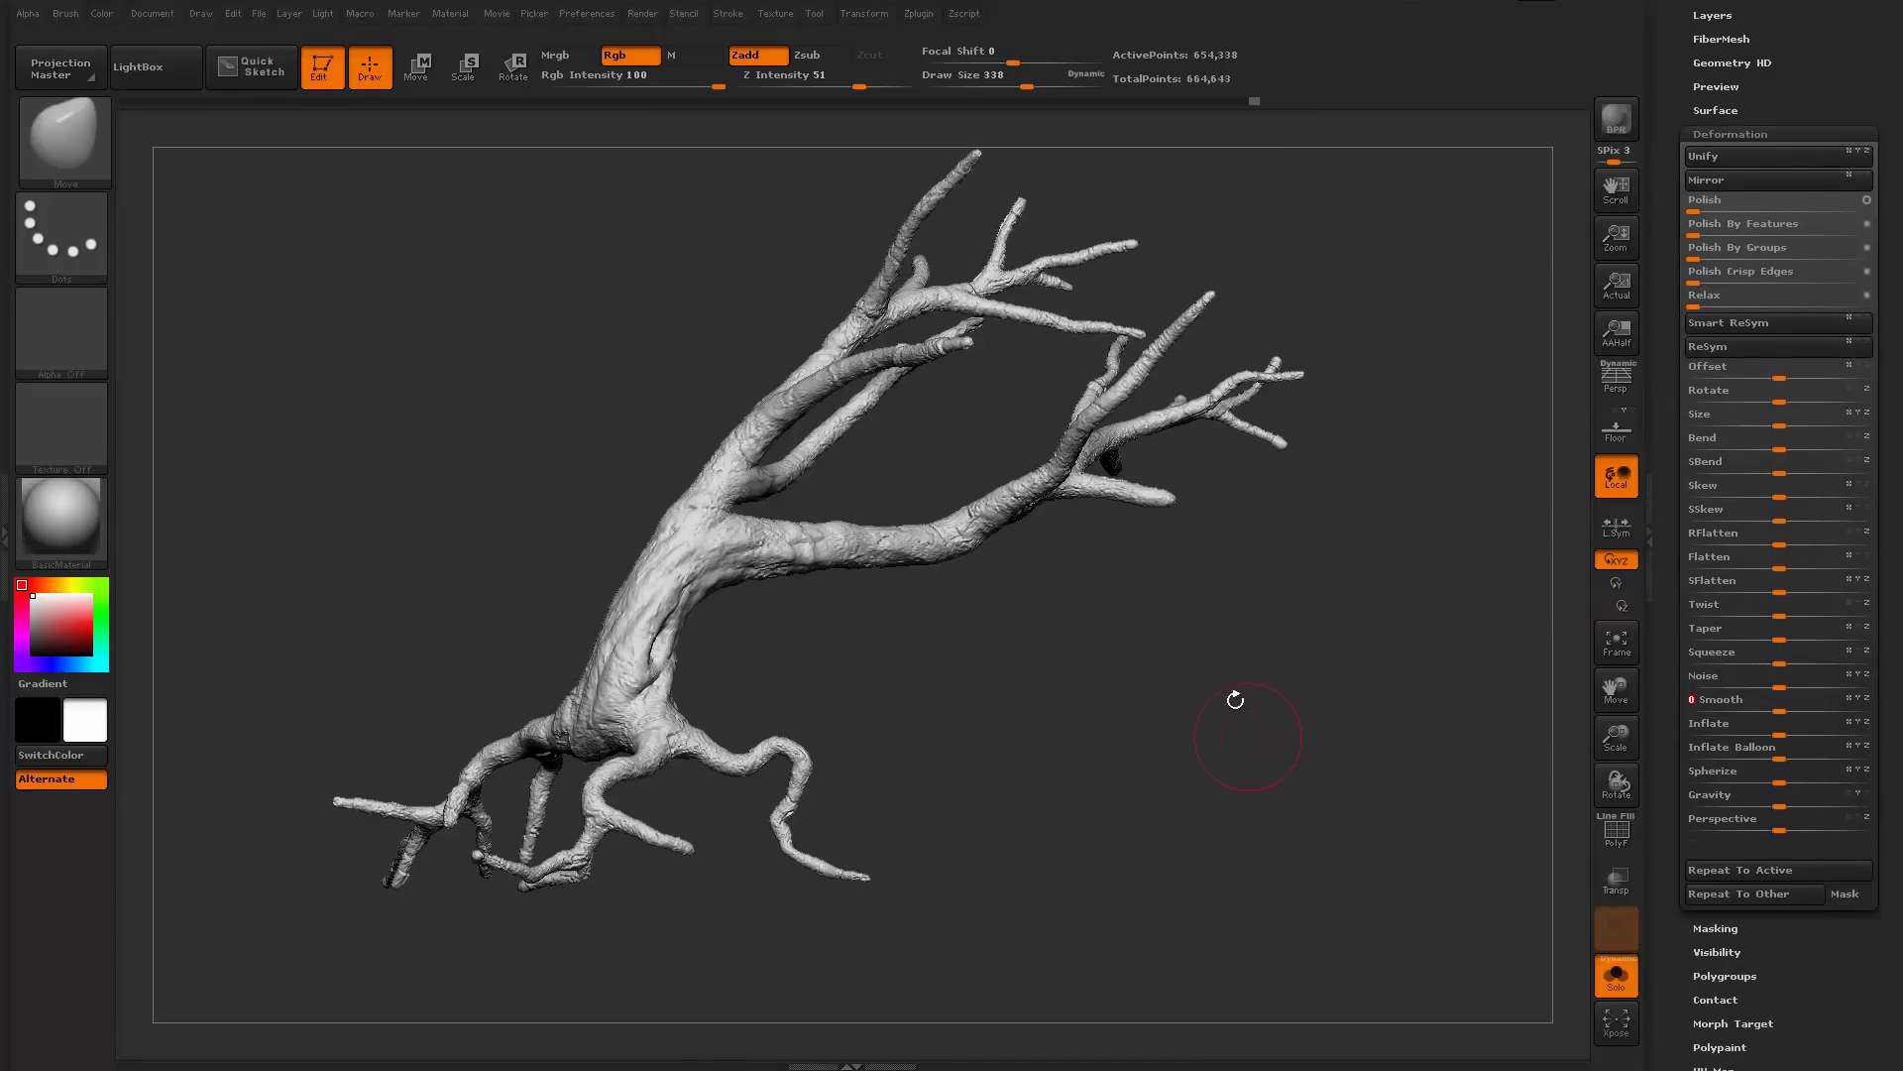
{"action": "left_click_drag", "start_coordinate": [1106, 740], "coordinate": [1456, 768]}
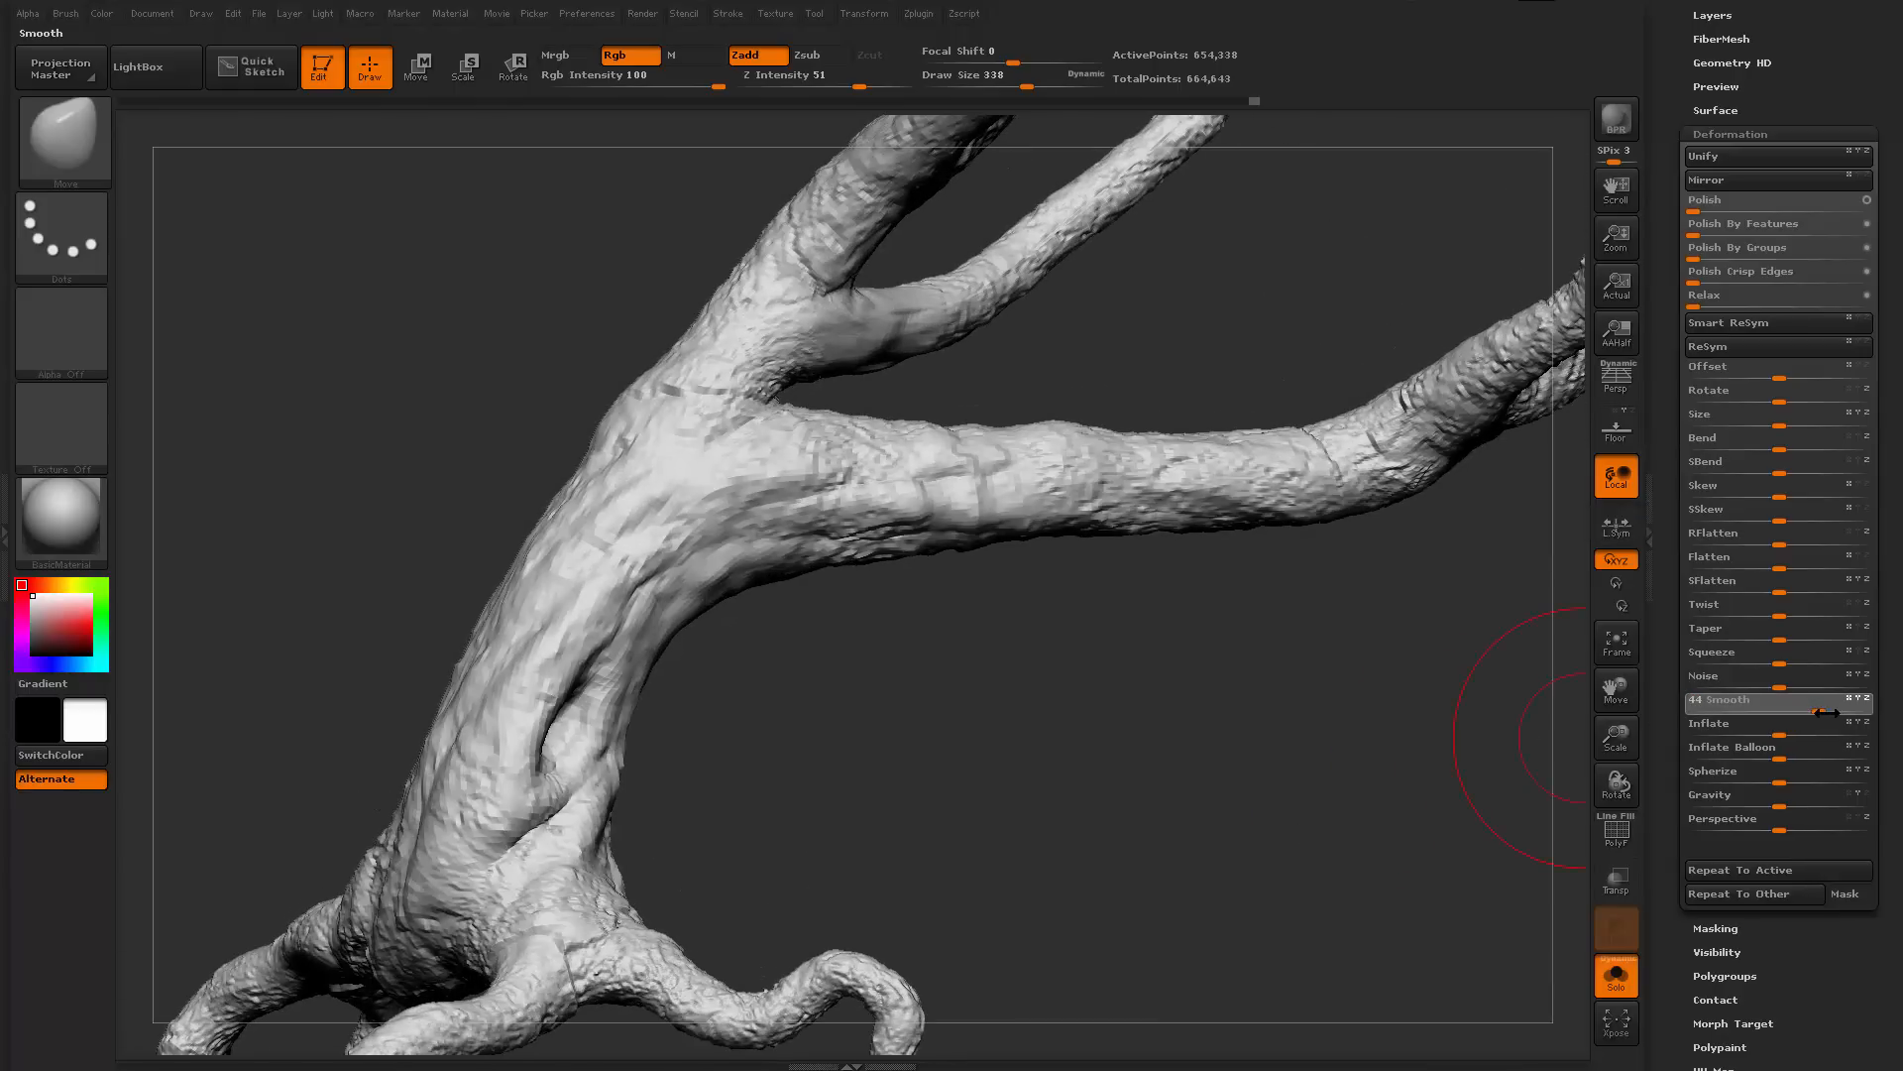
{"action": "left_click_drag", "start_coordinate": [1827, 712], "coordinate": [1829, 711]}
{"action": "left_click_drag", "start_coordinate": [1449, 726], "coordinate": [1125, 854], "text": "alt"}
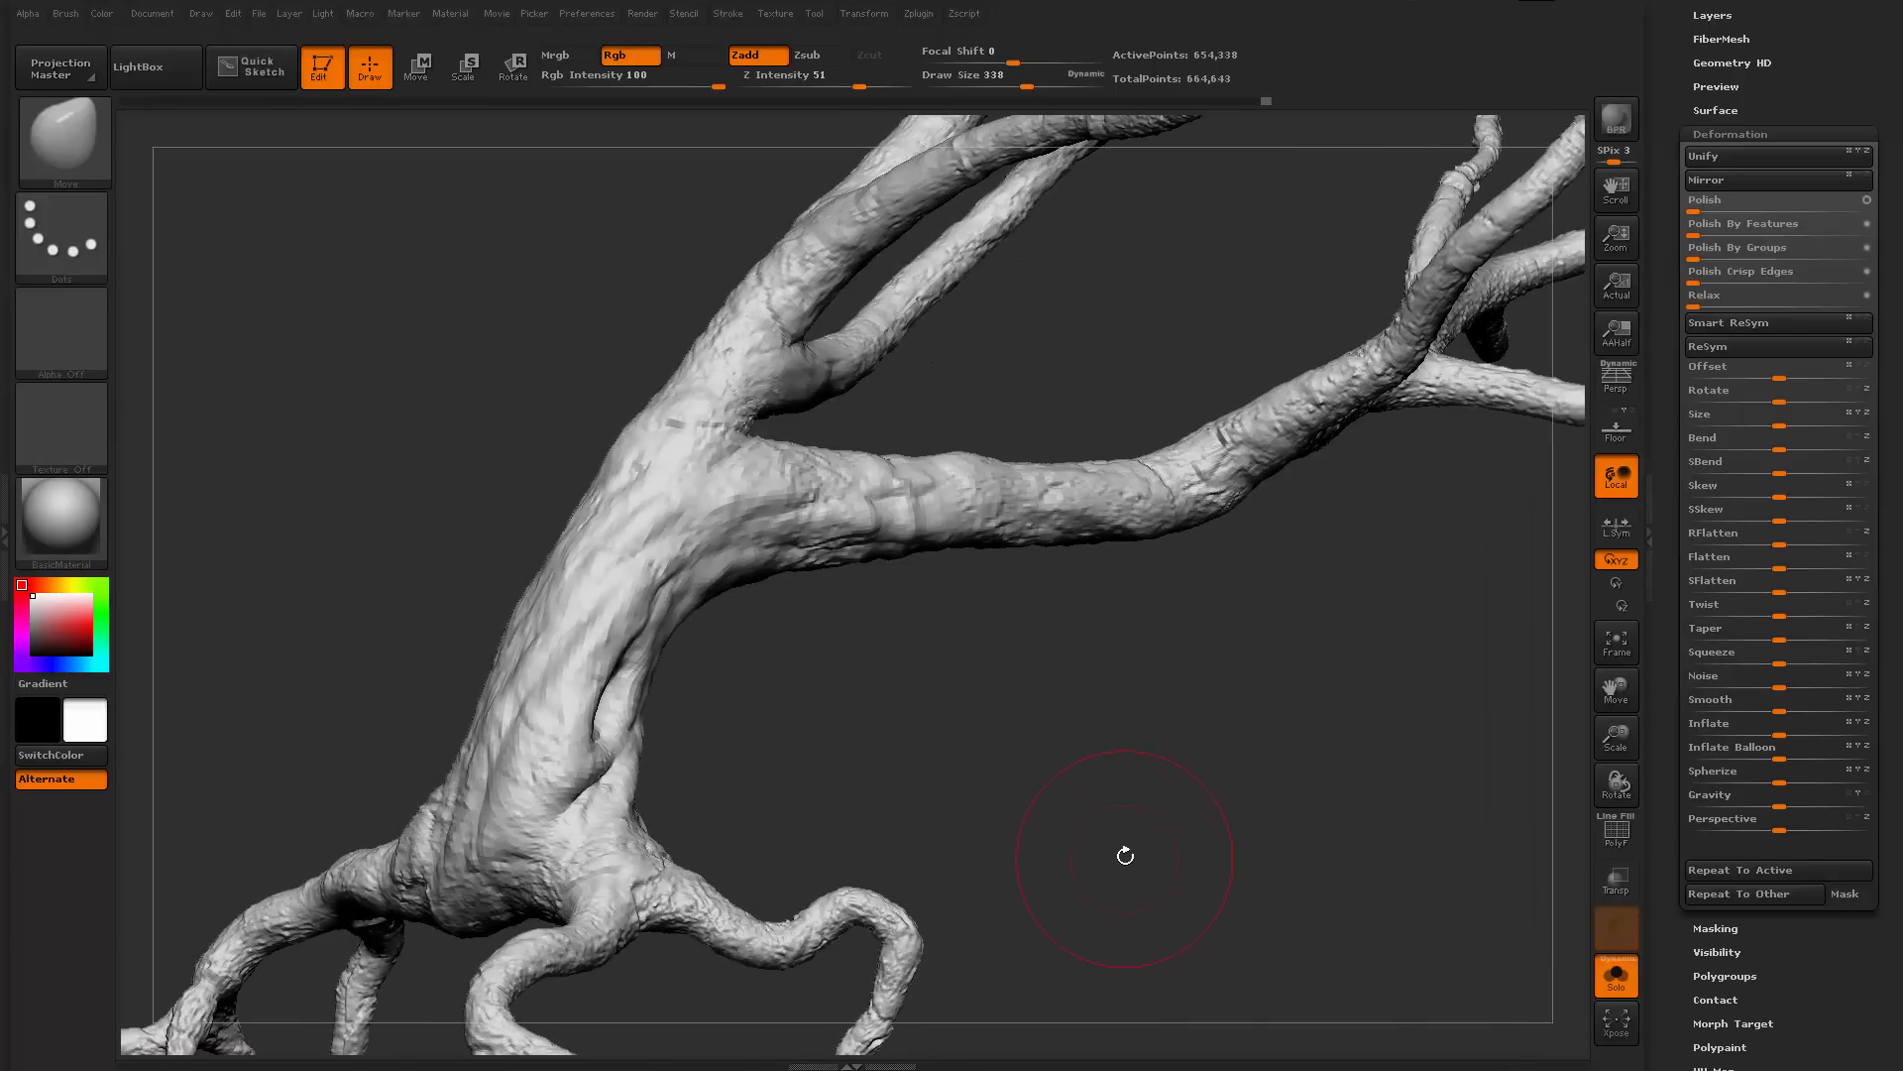
Reduce the brush's draw size and use the ClayBuildup brush to rework the trunk's base where the roots join
{"action": "mouse_move", "coordinate": [1089, 677]}
{"action": "left_mouse_down", "text": "alt"}
{"action": "mouse_move", "coordinate": [998, 395]}
{"action": "mouse_move", "coordinate": [957, 401]}
{"action": "left_mouse_up", "text": "alt"}
{"action": "mouse_move", "coordinate": [727, 675]}
{"action": "left_mouse_down", "text": "alt"}
{"action": "mouse_move", "coordinate": [746, 739]}
{"action": "mouse_move", "coordinate": [719, 805]}
{"action": "left_mouse_up", "text": "alt"}
{"action": "key", "text": "space"}
{"action": "left_click", "coordinate": [653, 800]}
{"action": "left_click", "coordinate": [631, 732]}
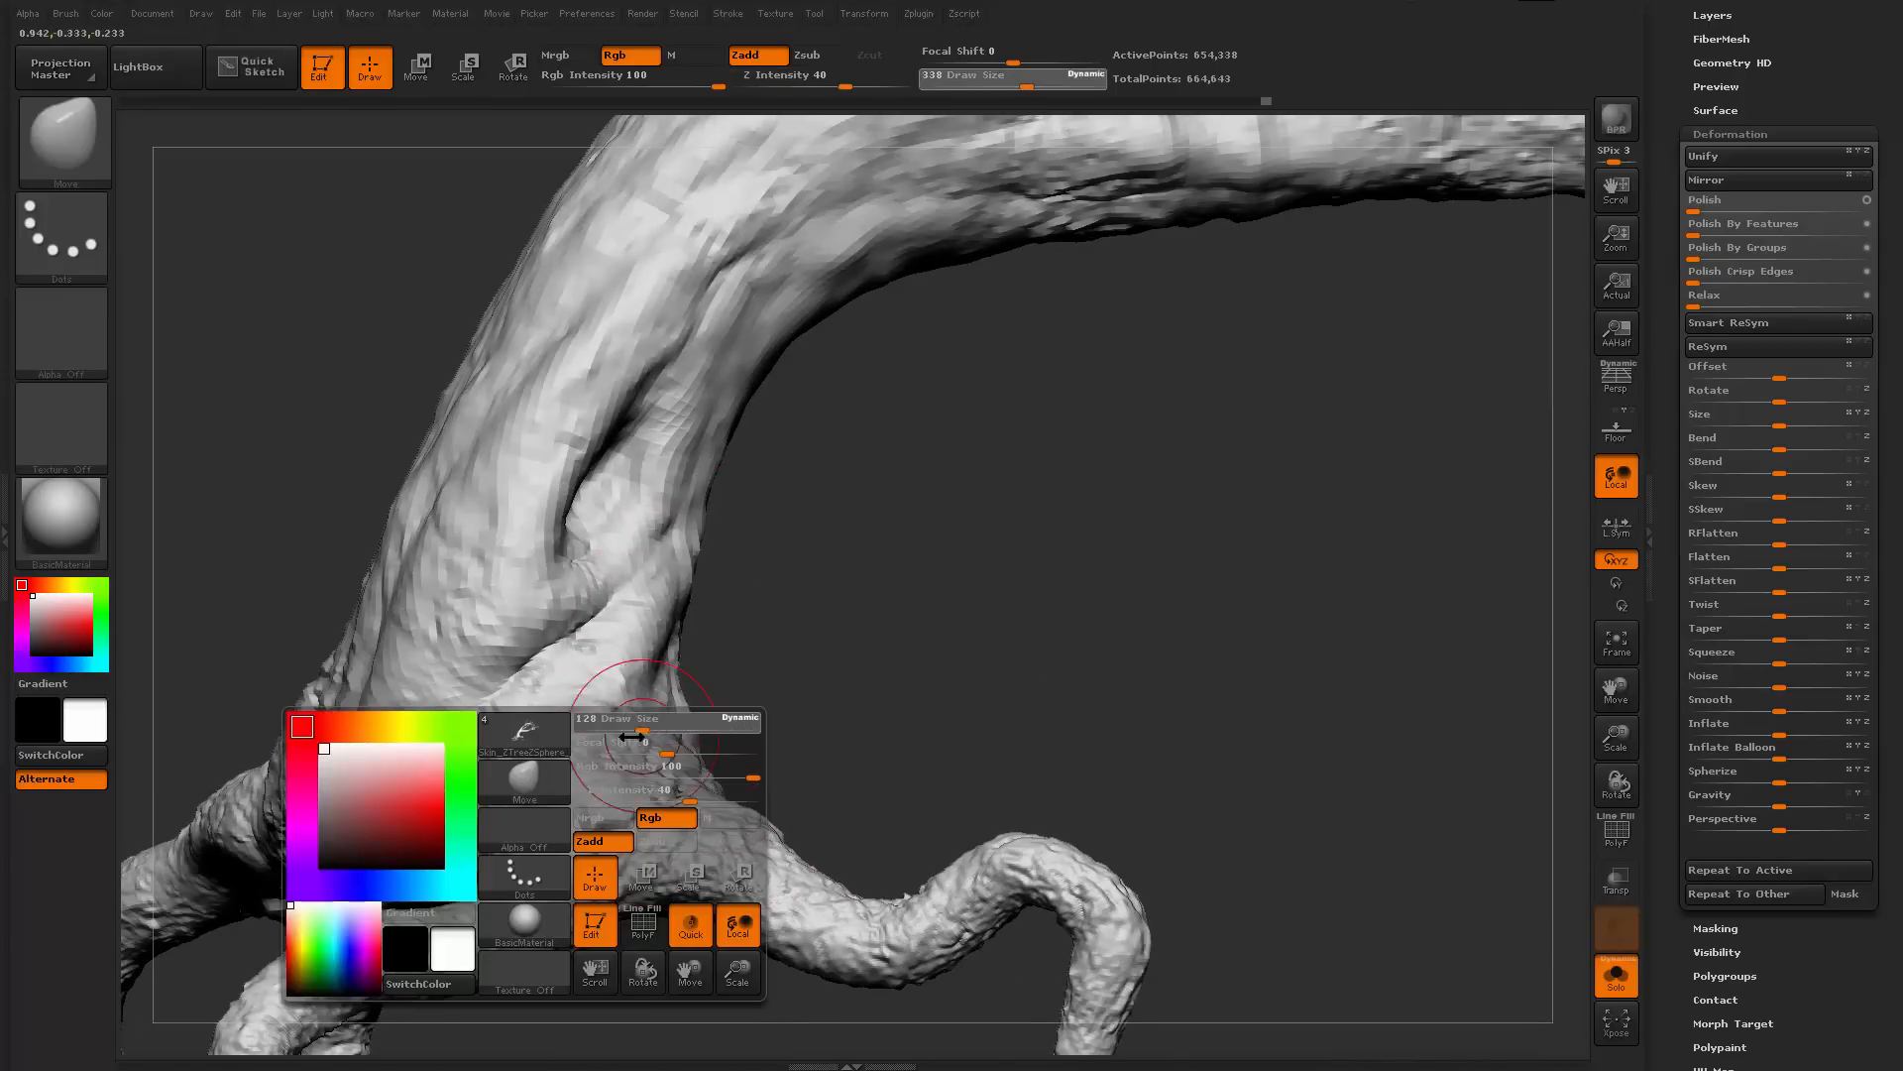
{"action": "mouse_move", "coordinate": [1026, 504]}
{"action": "left_mouse_down"}
{"action": "mouse_move", "coordinate": [841, 671]}
{"action": "mouse_move", "coordinate": [625, 754]}
{"action": "left_mouse_up"}
{"action": "key", "text": "b"}
{"action": "key", "text": "c"}
{"action": "key", "text": "b"}
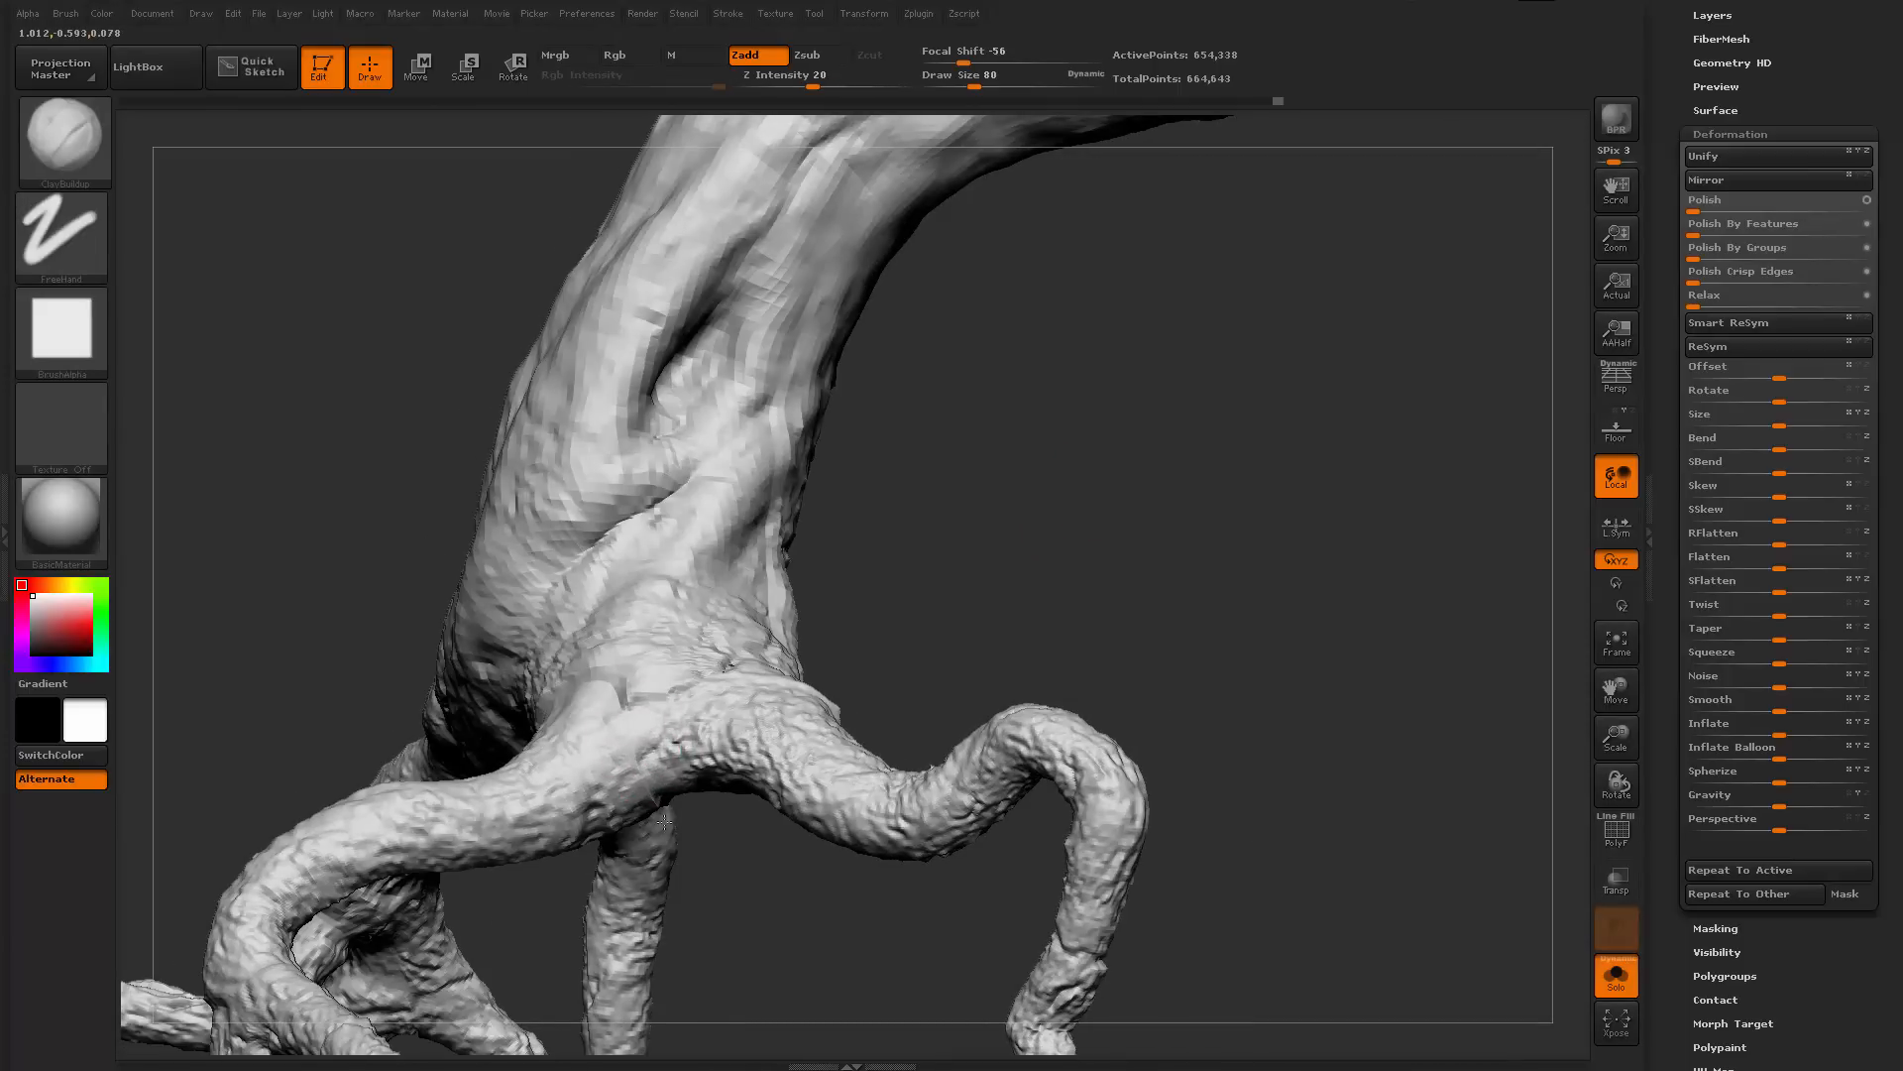
{"action": "left_click_drag", "start_coordinate": [663, 821], "coordinate": [560, 659]}
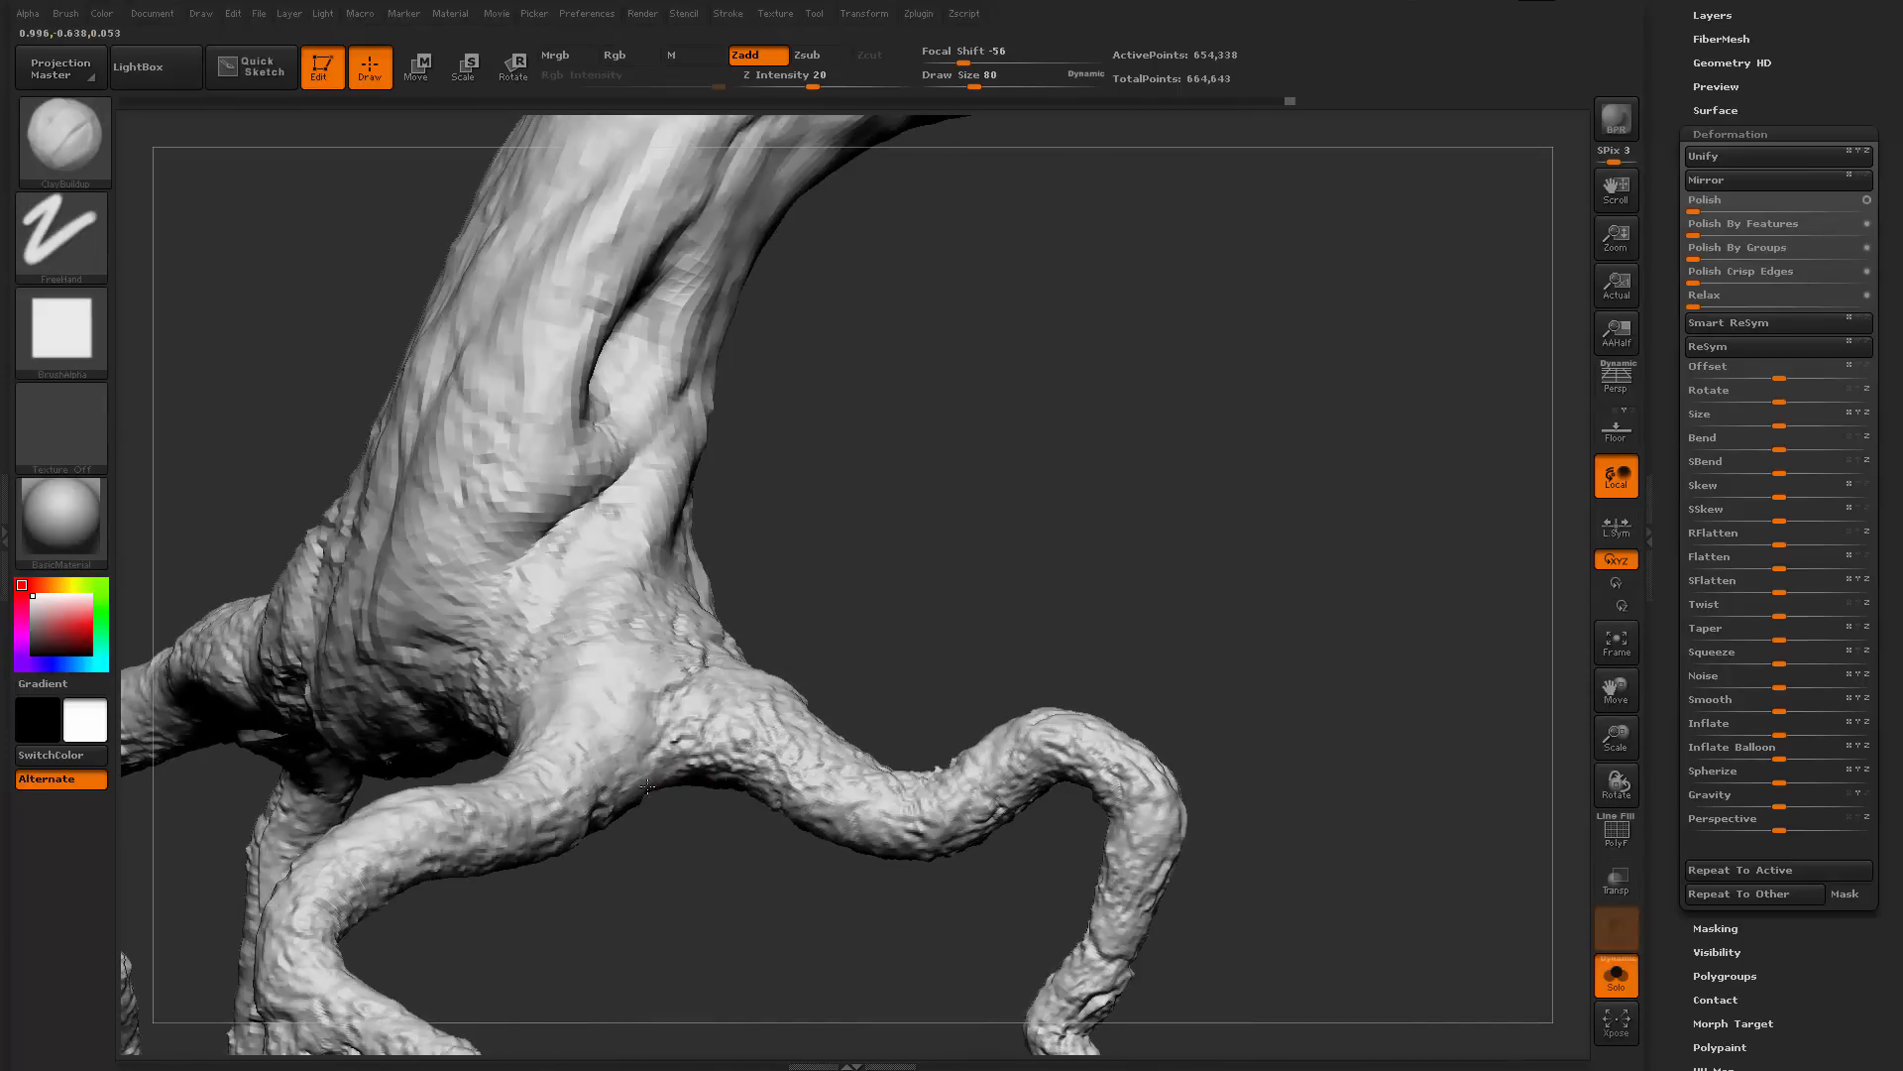
{"action": "left_click_drag", "start_coordinate": [955, 643], "coordinate": [838, 474]}
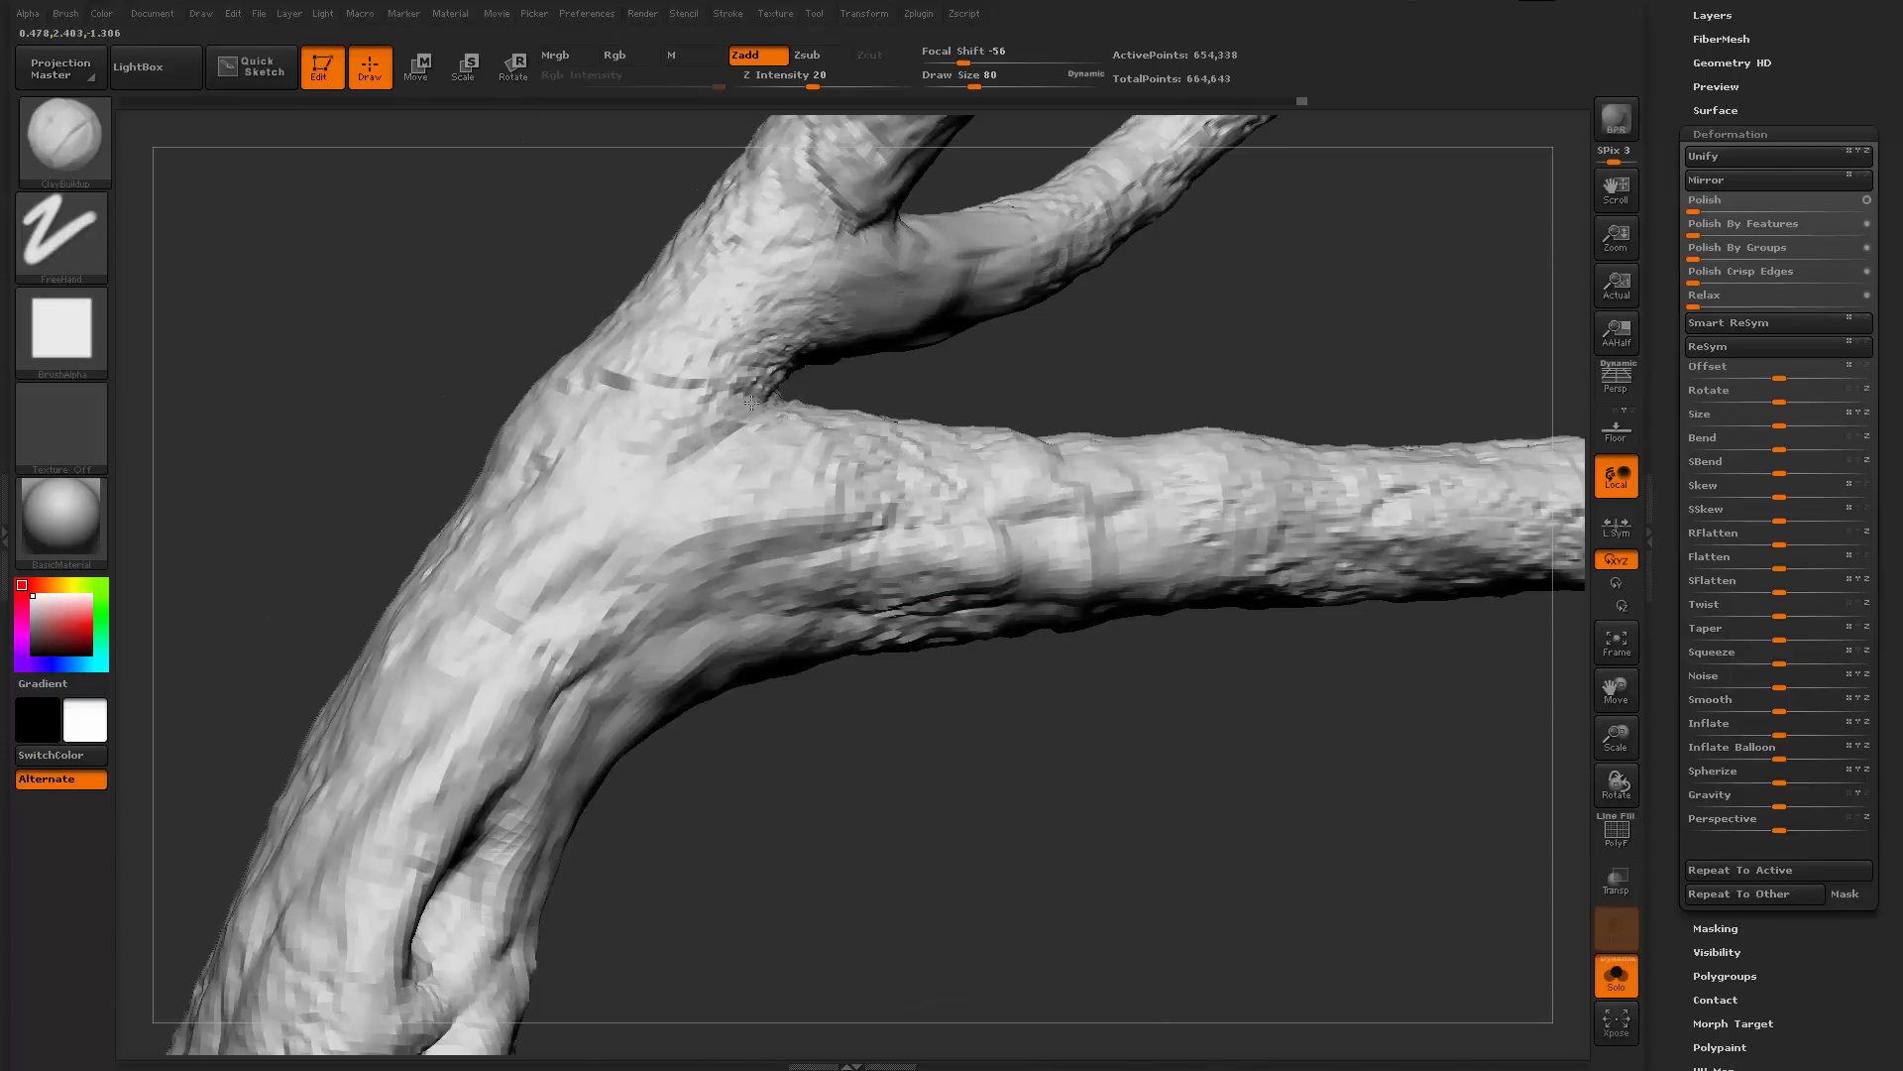
Build up clay strokes over the seams at the trunk's fork and along the main branch
{"action": "left_click_drag", "start_coordinate": [706, 433], "coordinate": [650, 464]}
{"action": "mouse_move", "coordinate": [874, 795]}
{"action": "left_mouse_down", "text": "alt"}
{"action": "mouse_move", "coordinate": [833, 778]}
{"action": "mouse_move", "coordinate": [829, 684]}
{"action": "left_mouse_up", "text": "alt"}
{"action": "mouse_move", "coordinate": [882, 793]}
{"action": "left_mouse_down"}
{"action": "mouse_move", "coordinate": [912, 807]}
{"action": "mouse_move", "coordinate": [1009, 783]}
{"action": "left_mouse_up"}
{"action": "mouse_move", "coordinate": [1041, 709]}
{"action": "left_mouse_down", "text": "alt"}
{"action": "mouse_move", "coordinate": [1062, 824]}
{"action": "mouse_move", "coordinate": [1203, 759]}
{"action": "mouse_move", "coordinate": [872, 819]}
{"action": "mouse_move", "coordinate": [905, 816]}
{"action": "left_mouse_up", "text": "alt"}
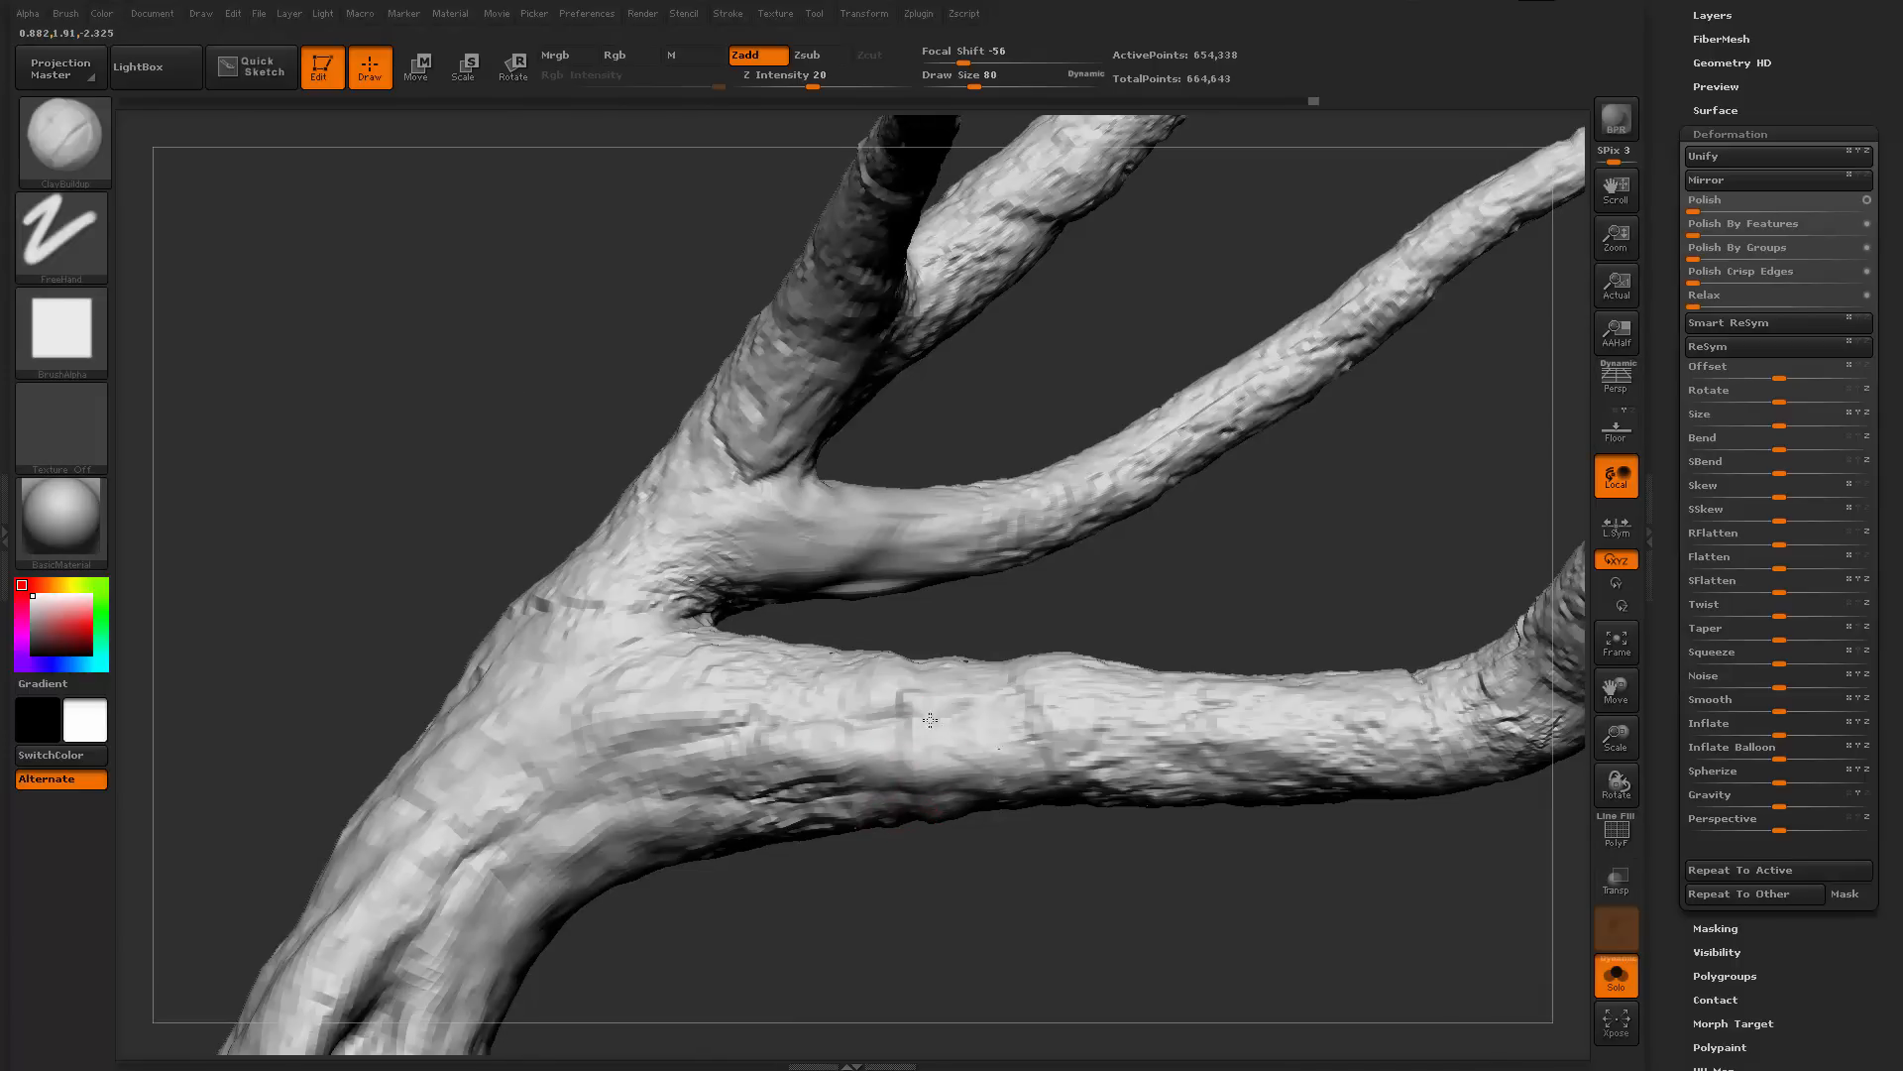
{"action": "left_click_drag", "start_coordinate": [932, 724], "coordinate": [1067, 754]}
{"action": "mouse_move", "coordinate": [1233, 918]}
{"action": "left_mouse_down", "text": "alt"}
{"action": "mouse_move", "coordinate": [1040, 860]}
{"action": "mouse_move", "coordinate": [1249, 882]}
{"action": "mouse_move", "coordinate": [1387, 849]}
{"action": "mouse_move", "coordinate": [1299, 922]}
{"action": "mouse_move", "coordinate": [1113, 769]}
{"action": "mouse_move", "coordinate": [1155, 788]}
{"action": "mouse_move", "coordinate": [1081, 787]}
{"action": "left_mouse_up", "text": "alt"}
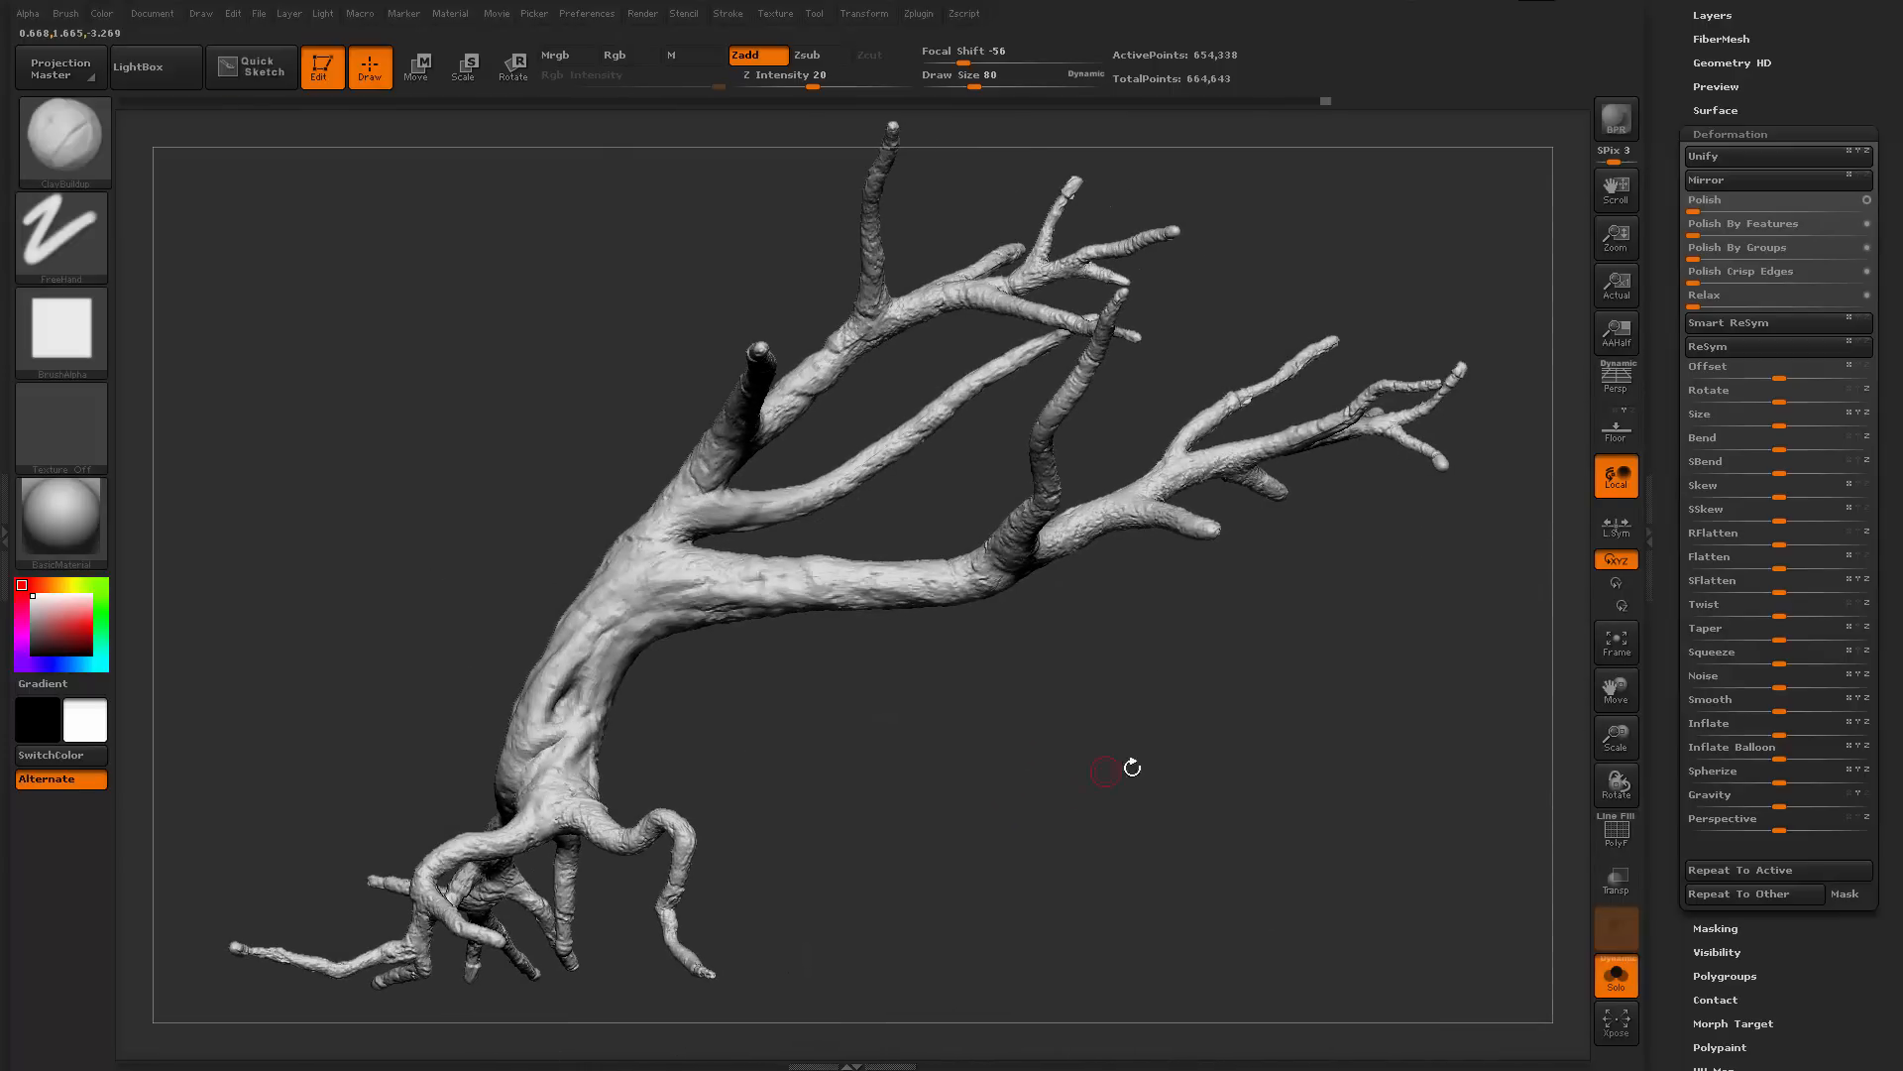
{"action": "left_click_drag", "start_coordinate": [1225, 724], "coordinate": [973, 875], "text": "alt"}
Show all subtools again and lower the tree mesh to its lowest subdivision level
{"action": "key", "text": "shift+alt+s"}
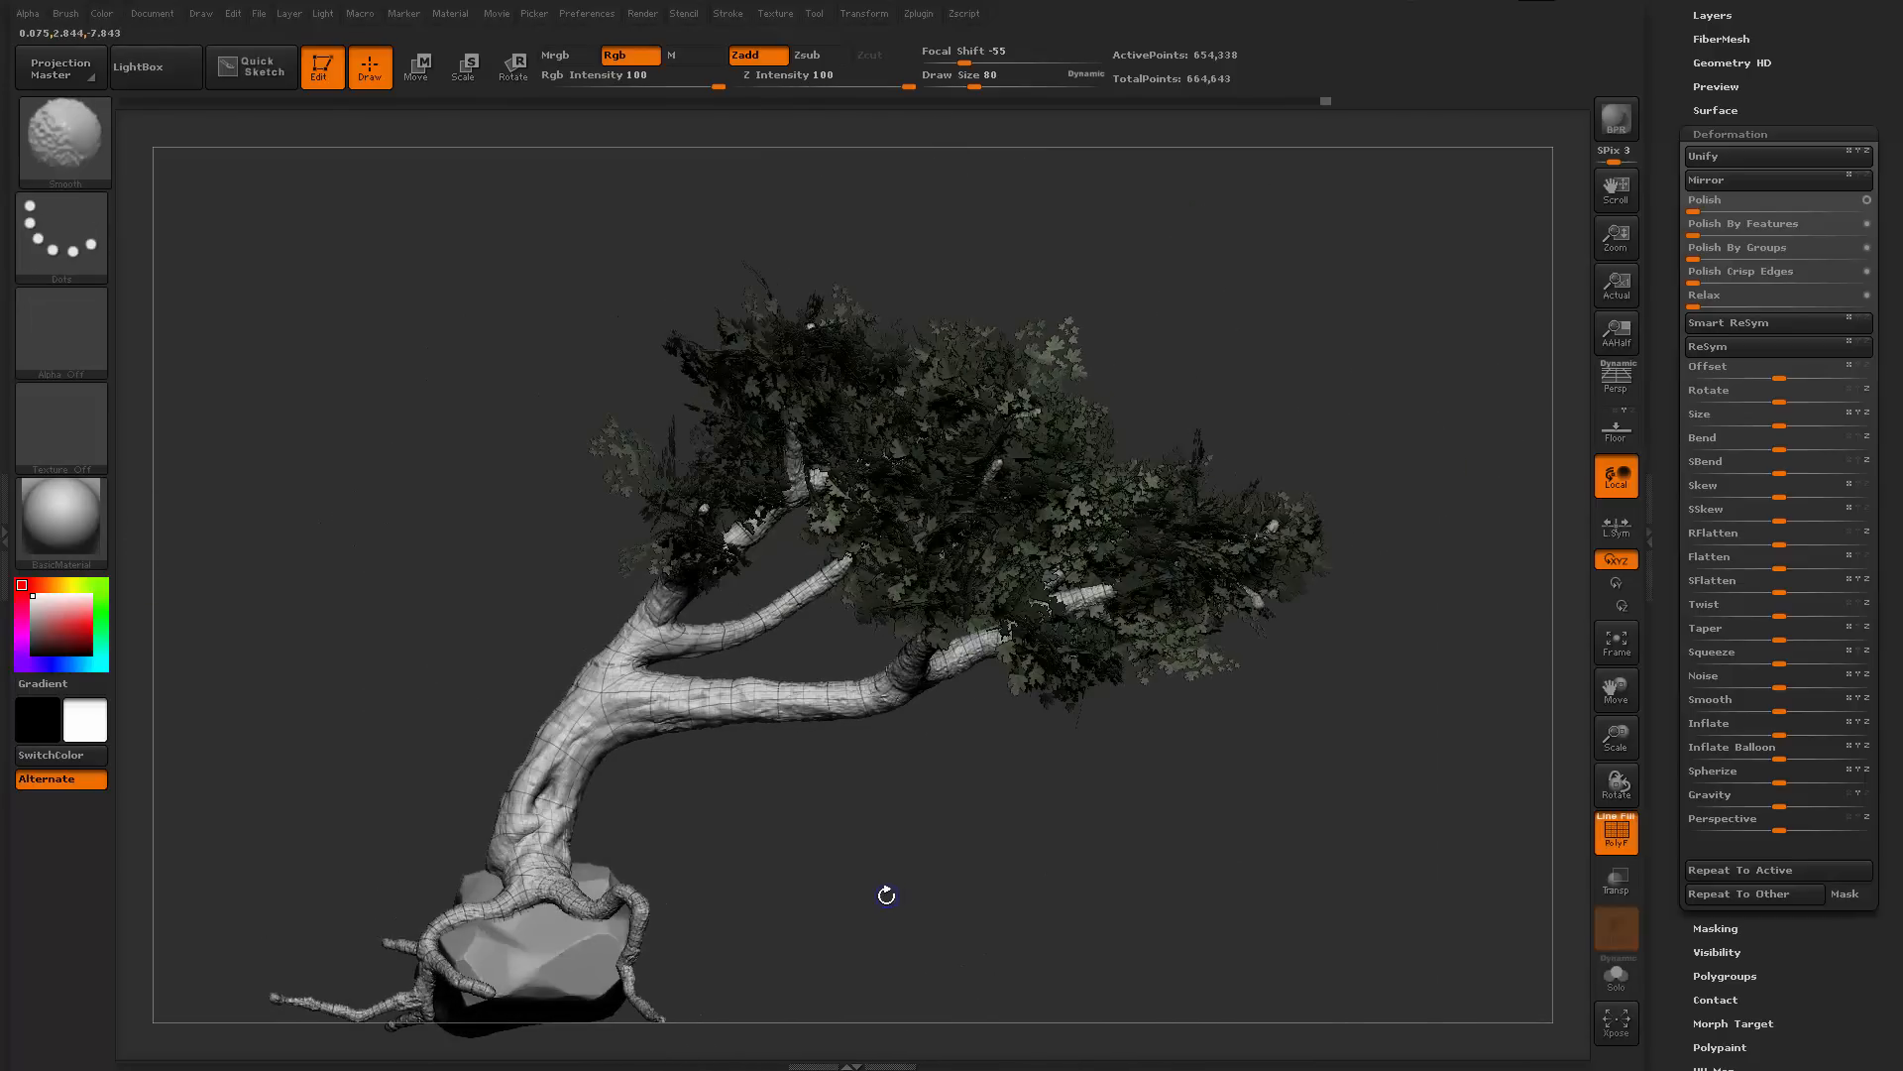
{"action": "left_click_drag", "start_coordinate": [964, 728], "coordinate": [1080, 731], "text": "alt"}
{"action": "key", "text": "shift+d"}
{"action": "key", "text": "shift+d"}
{"action": "key", "text": "shift+d"}
{"action": "key", "text": "shift+d"}
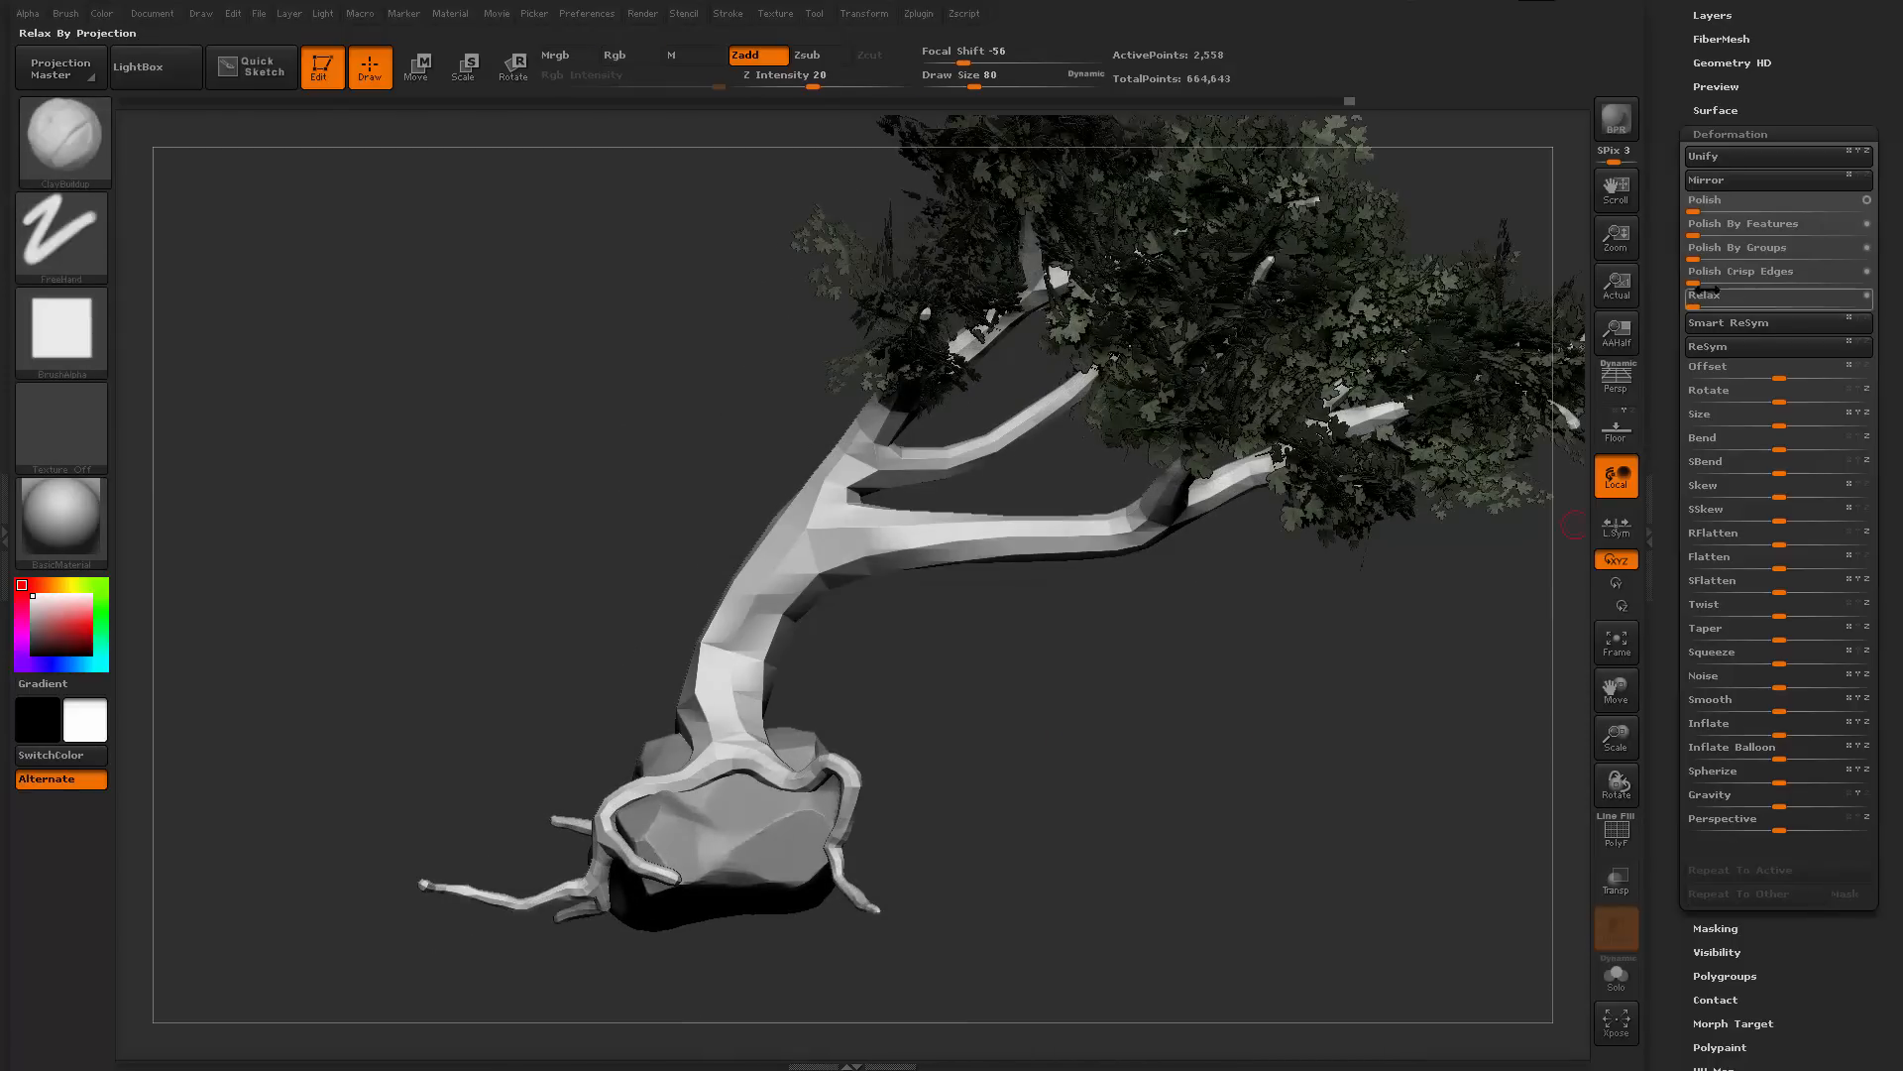
{"action": "left_click_drag", "start_coordinate": [1661, 191], "coordinate": [1671, 495]}
{"action": "left_click", "coordinate": [1695, 351]}
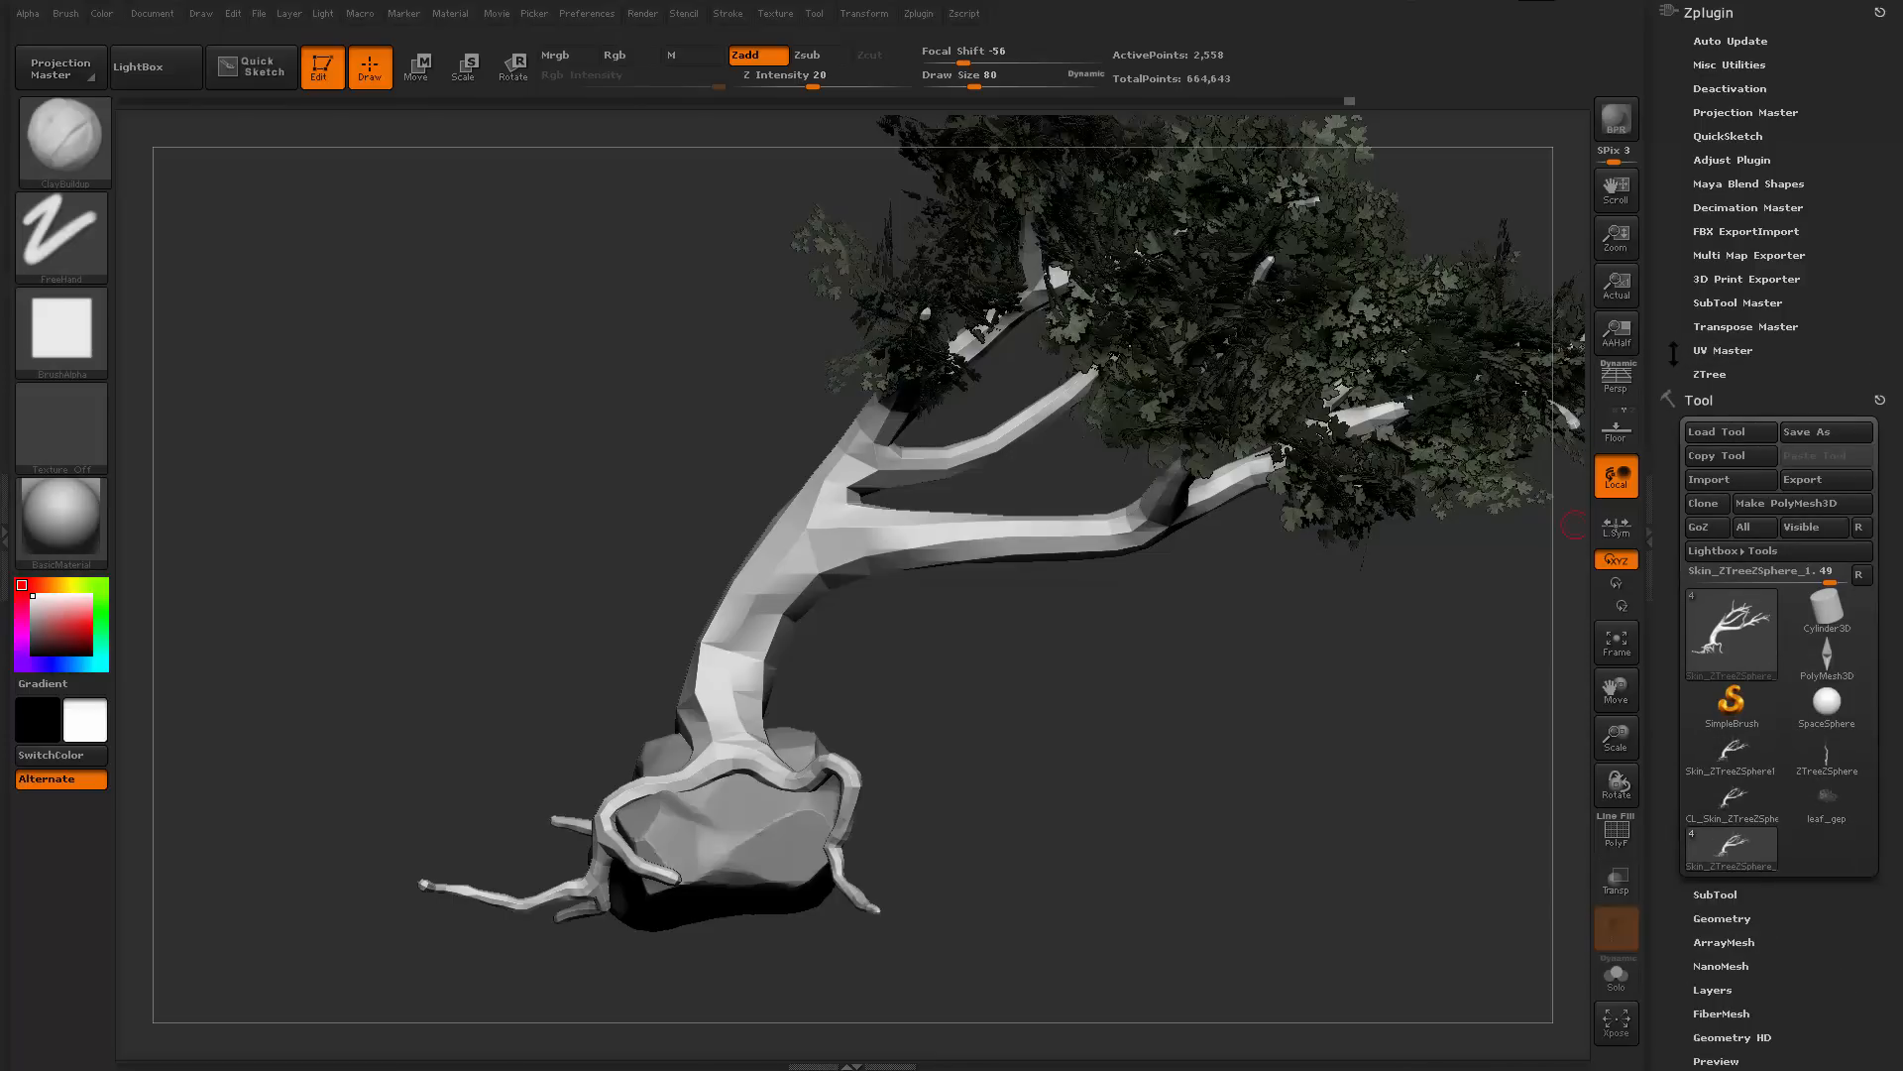
{"action": "left_click", "coordinate": [1685, 352]}
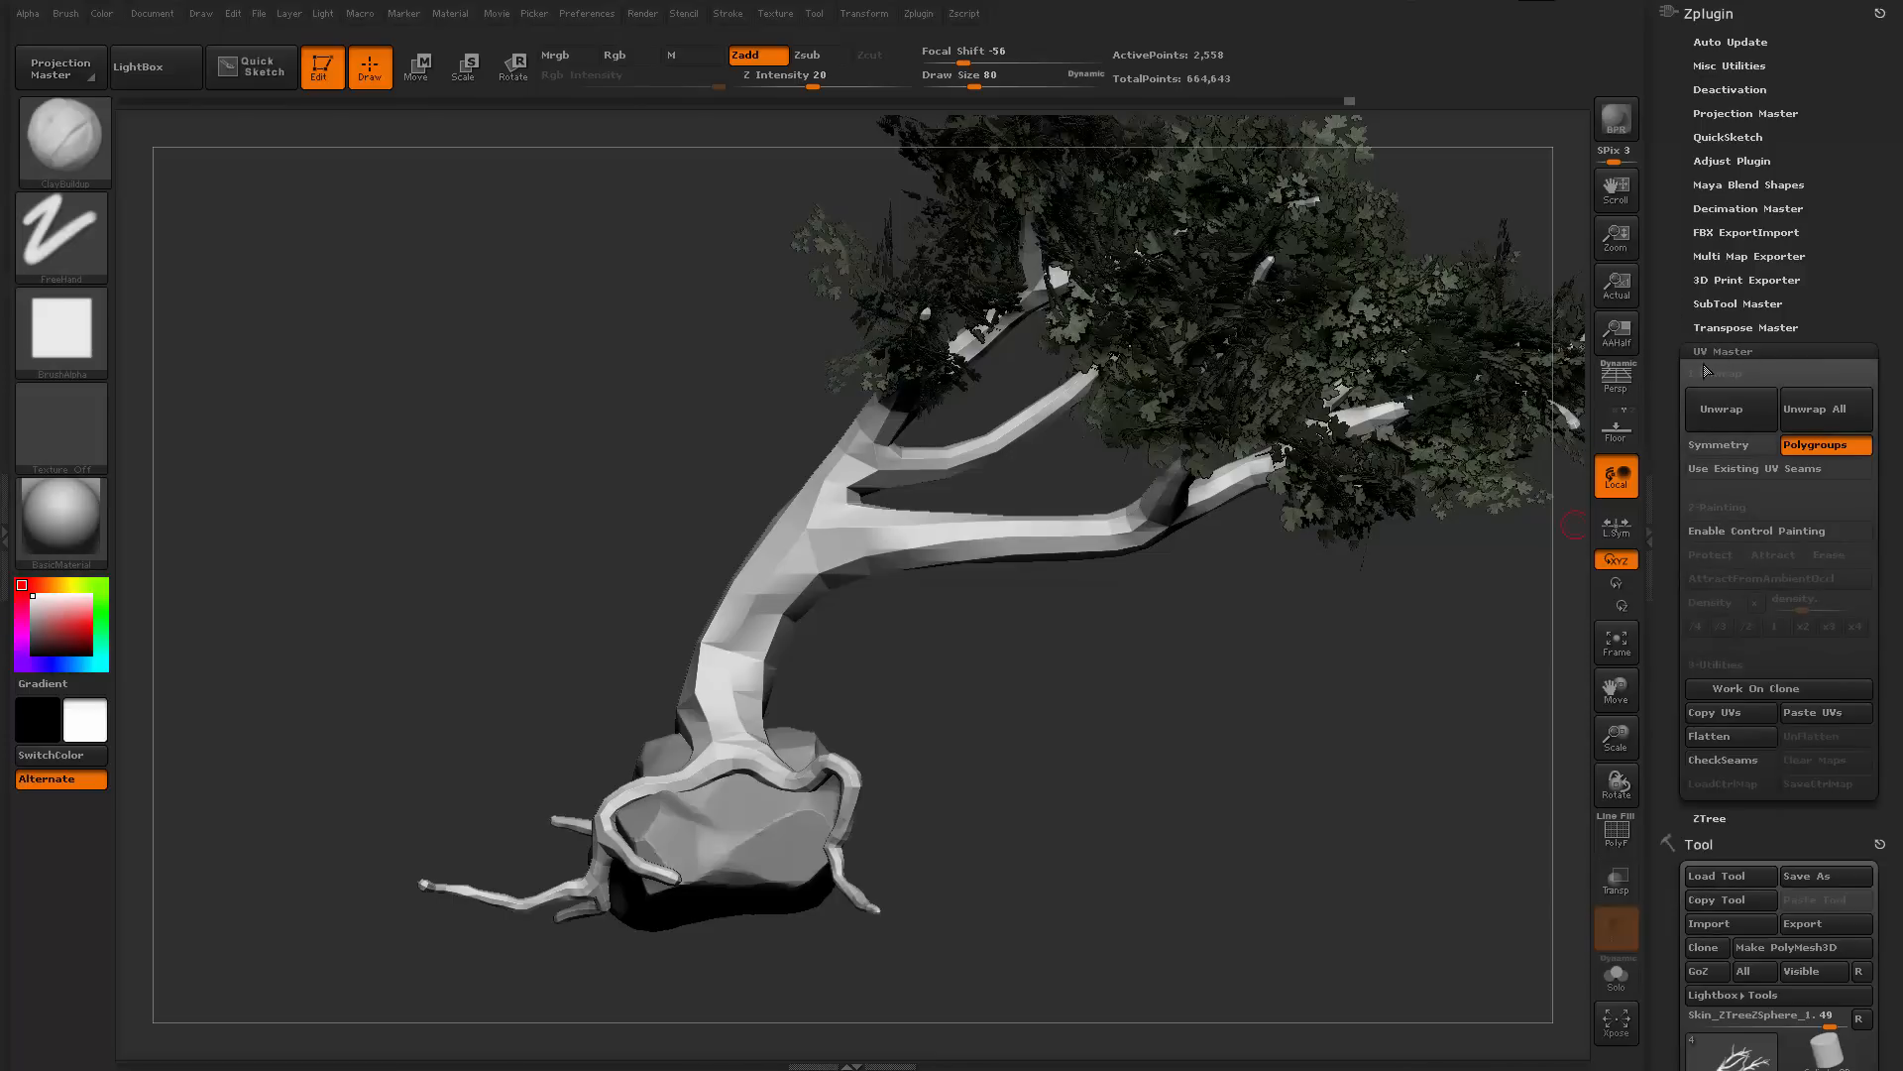
{"action": "left_click_drag", "start_coordinate": [1670, 367], "coordinate": [1675, 338]}
{"action": "left_click", "coordinate": [1707, 311]}
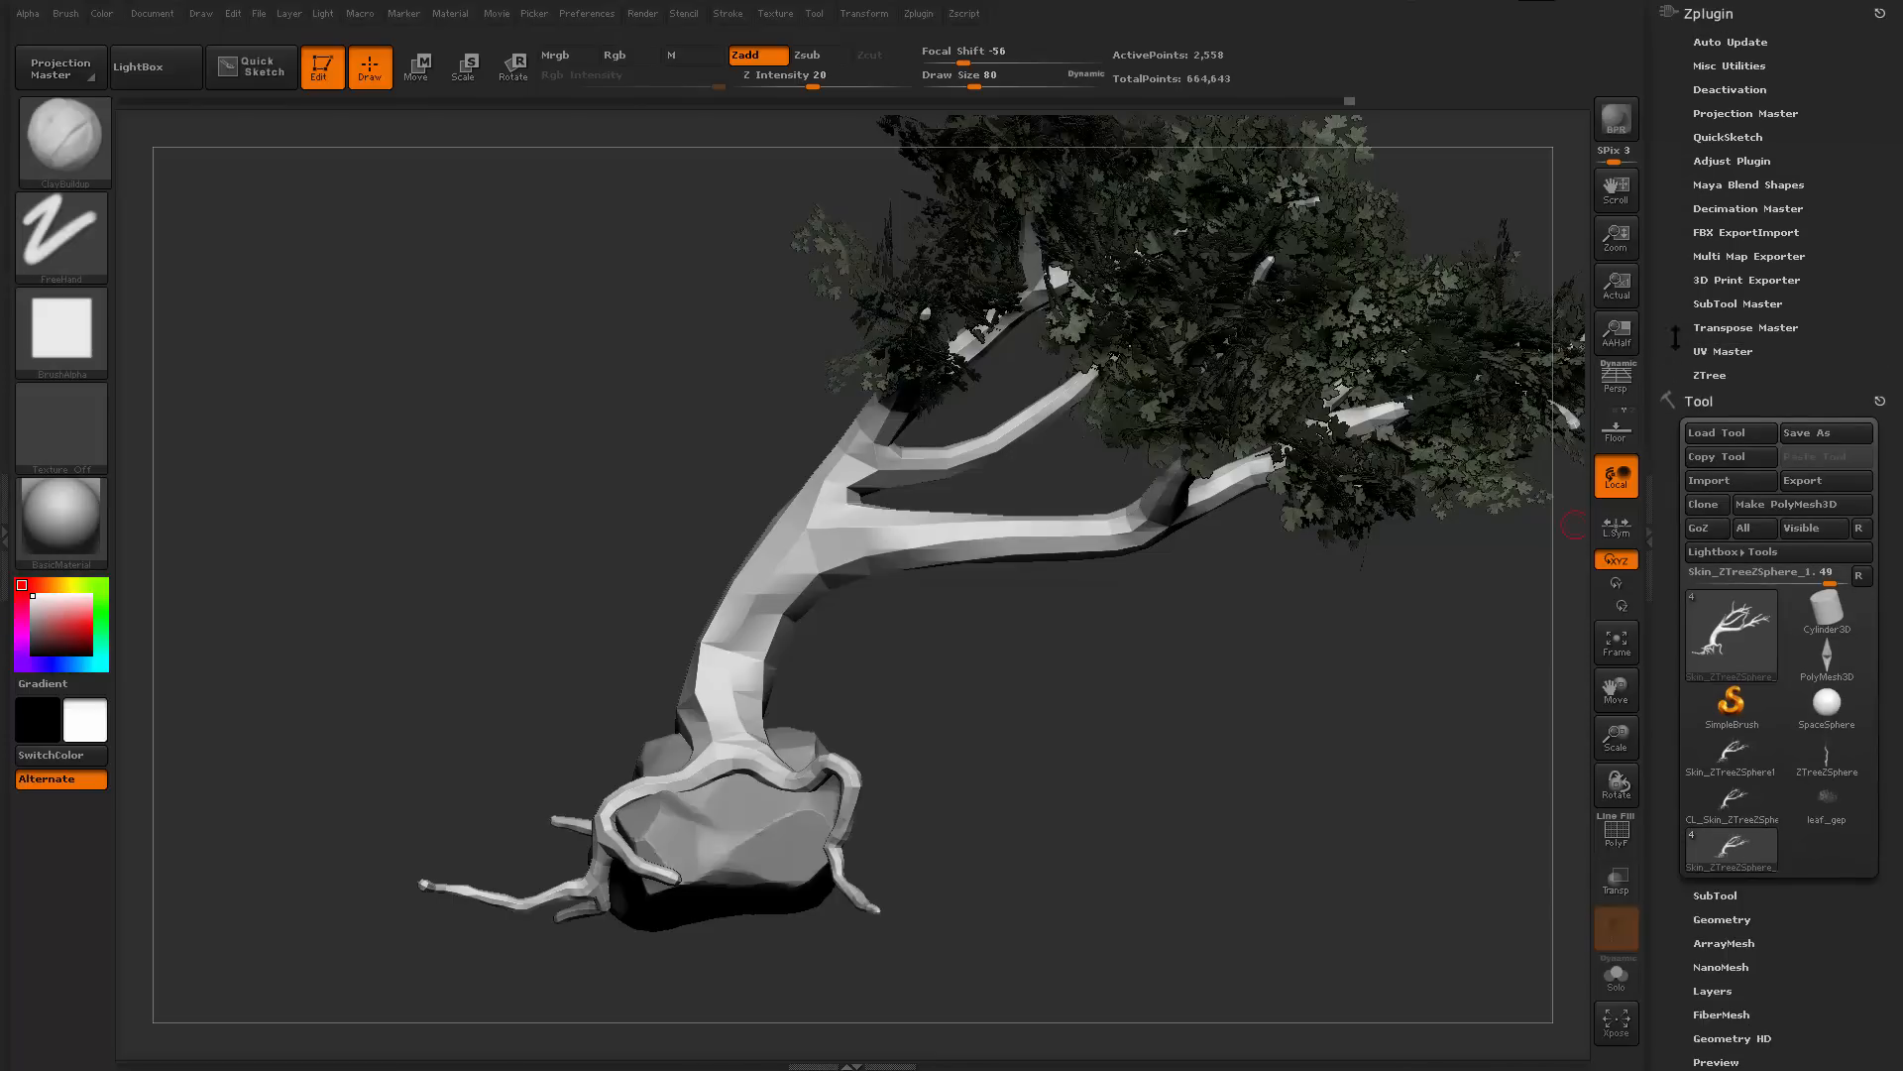
Set the map size to 2048 for the normal map export in Multi Map Exporter
{"action": "left_click", "coordinate": [1749, 259]}
{"action": "left_click_drag", "start_coordinate": [1667, 362], "coordinate": [1667, 325]}
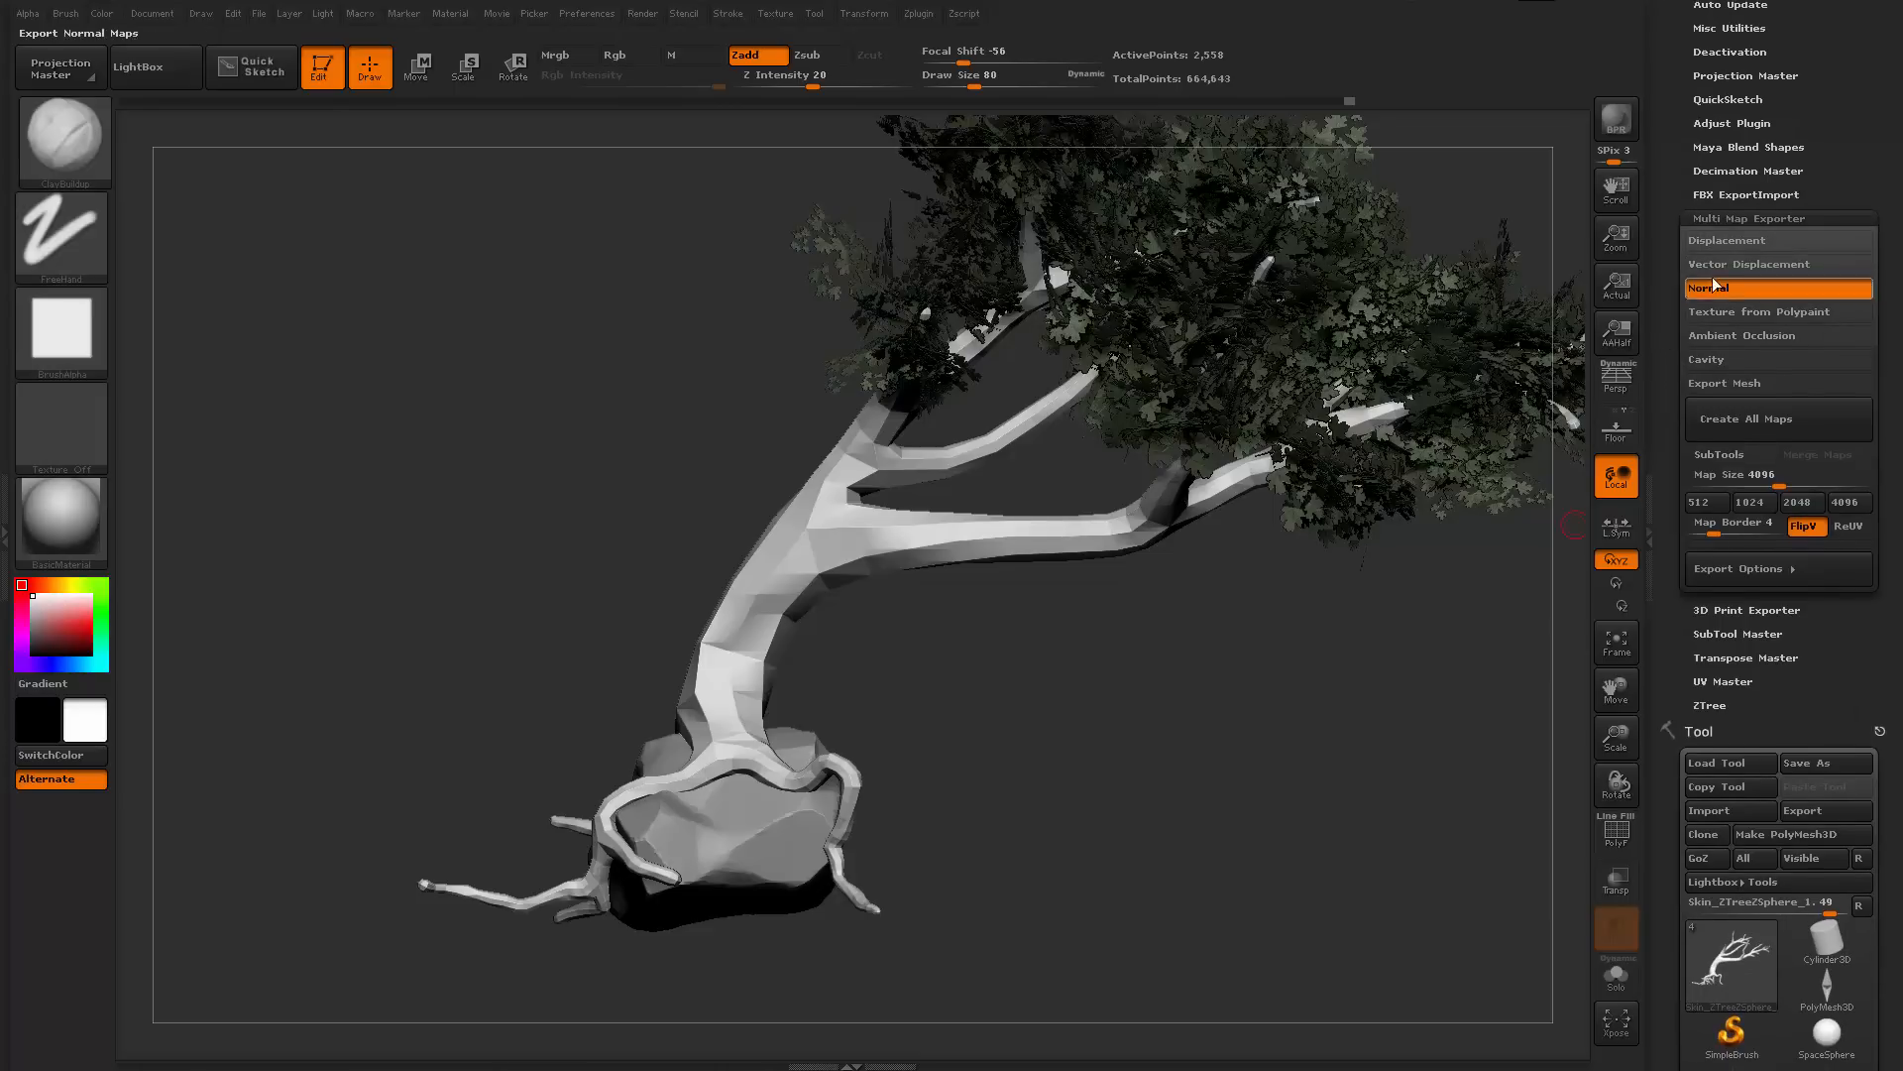
{"action": "left_click_drag", "start_coordinate": [1672, 436], "coordinate": [1672, 339]}
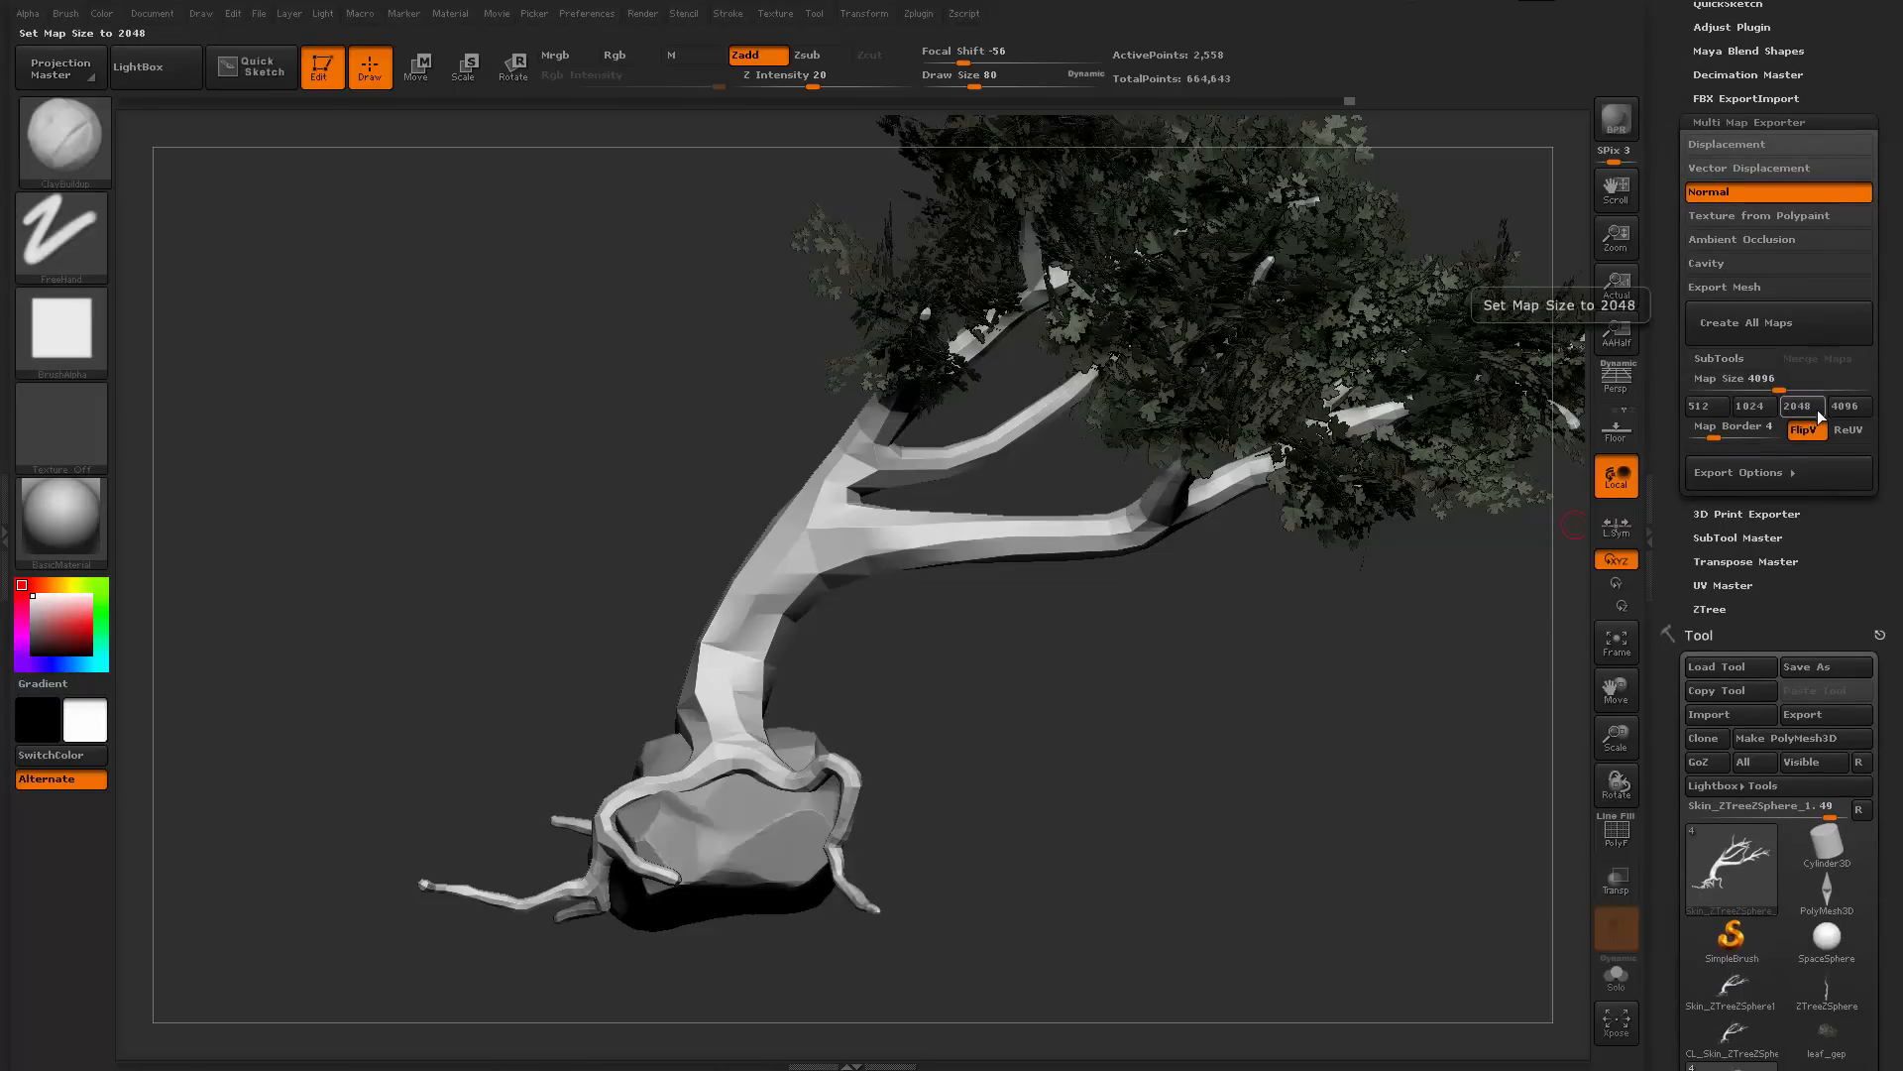
{"action": "left_click", "coordinate": [1802, 414]}
Open the export options and review the normal map's SubDiv level, Tangent, Adaptive and SNormals settings
{"action": "left_click", "coordinate": [1730, 469]}
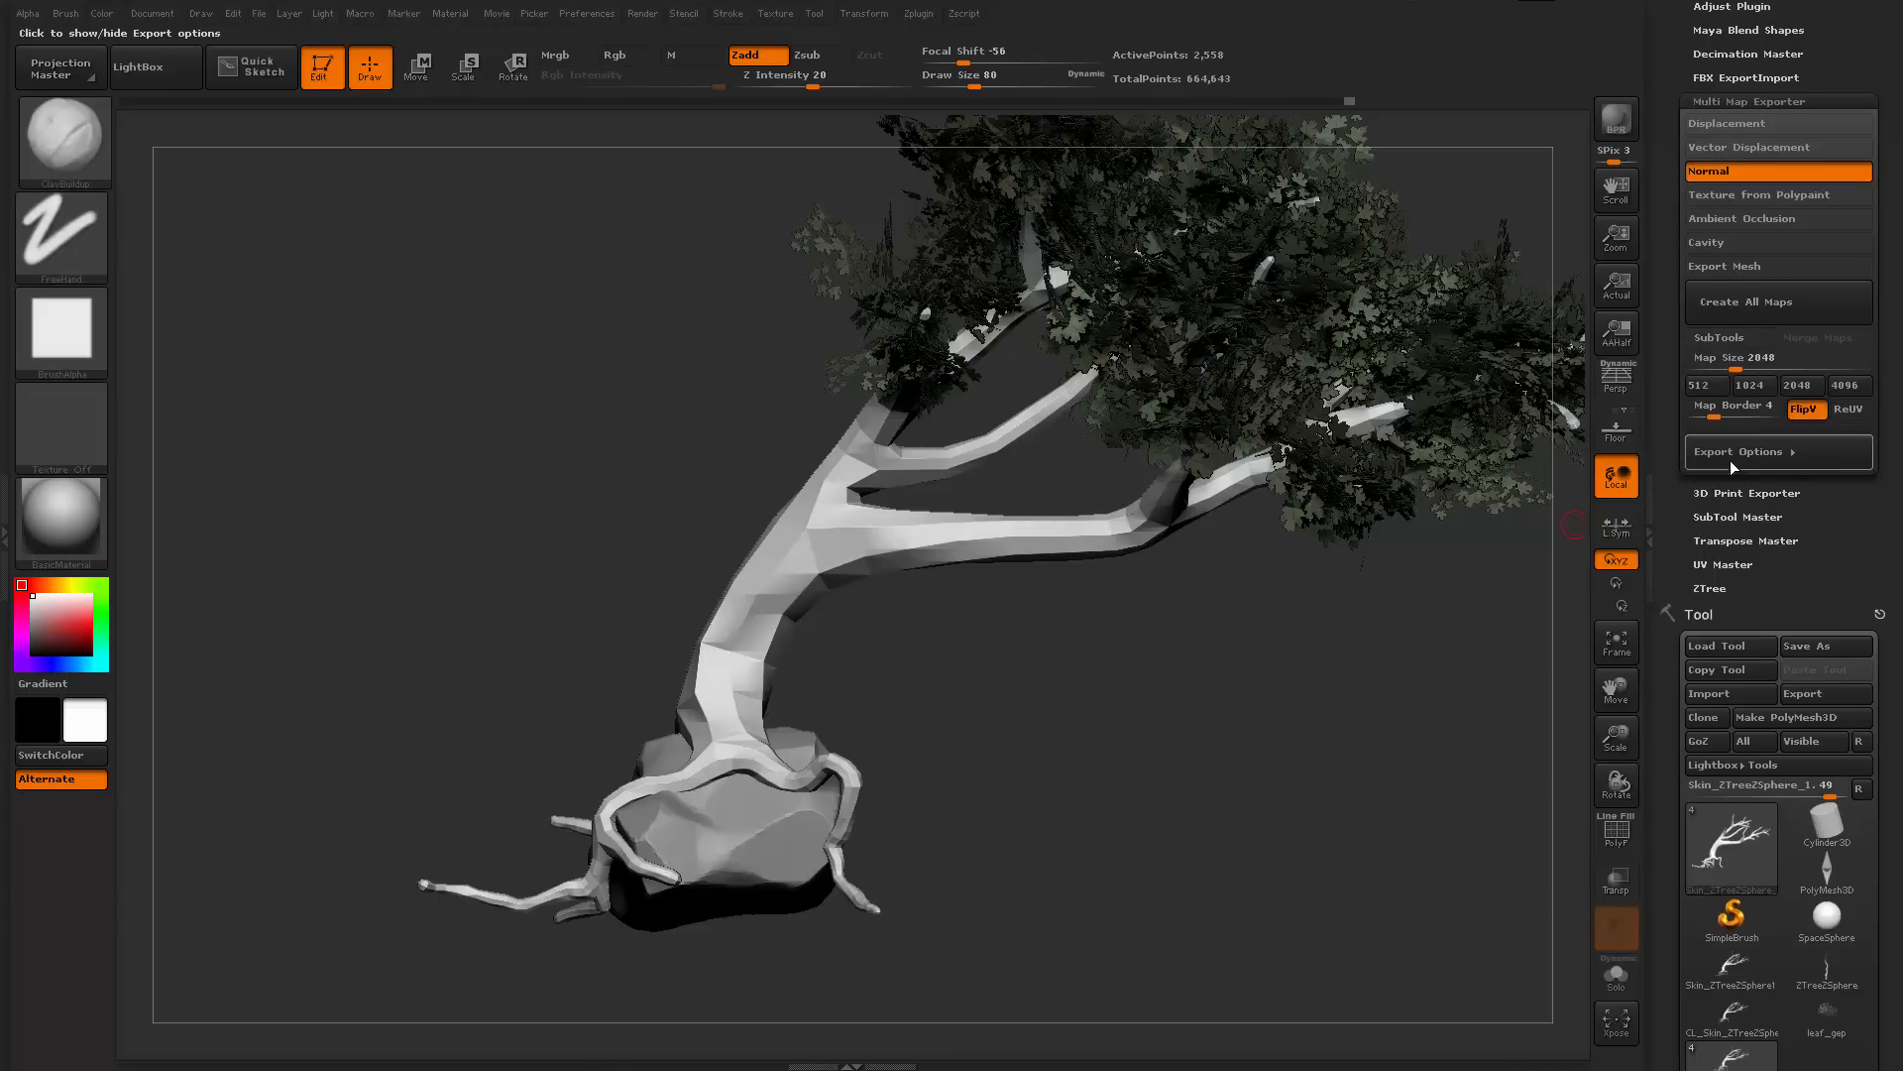
{"action": "left_click_drag", "start_coordinate": [1671, 535], "coordinate": [1671, 430]}
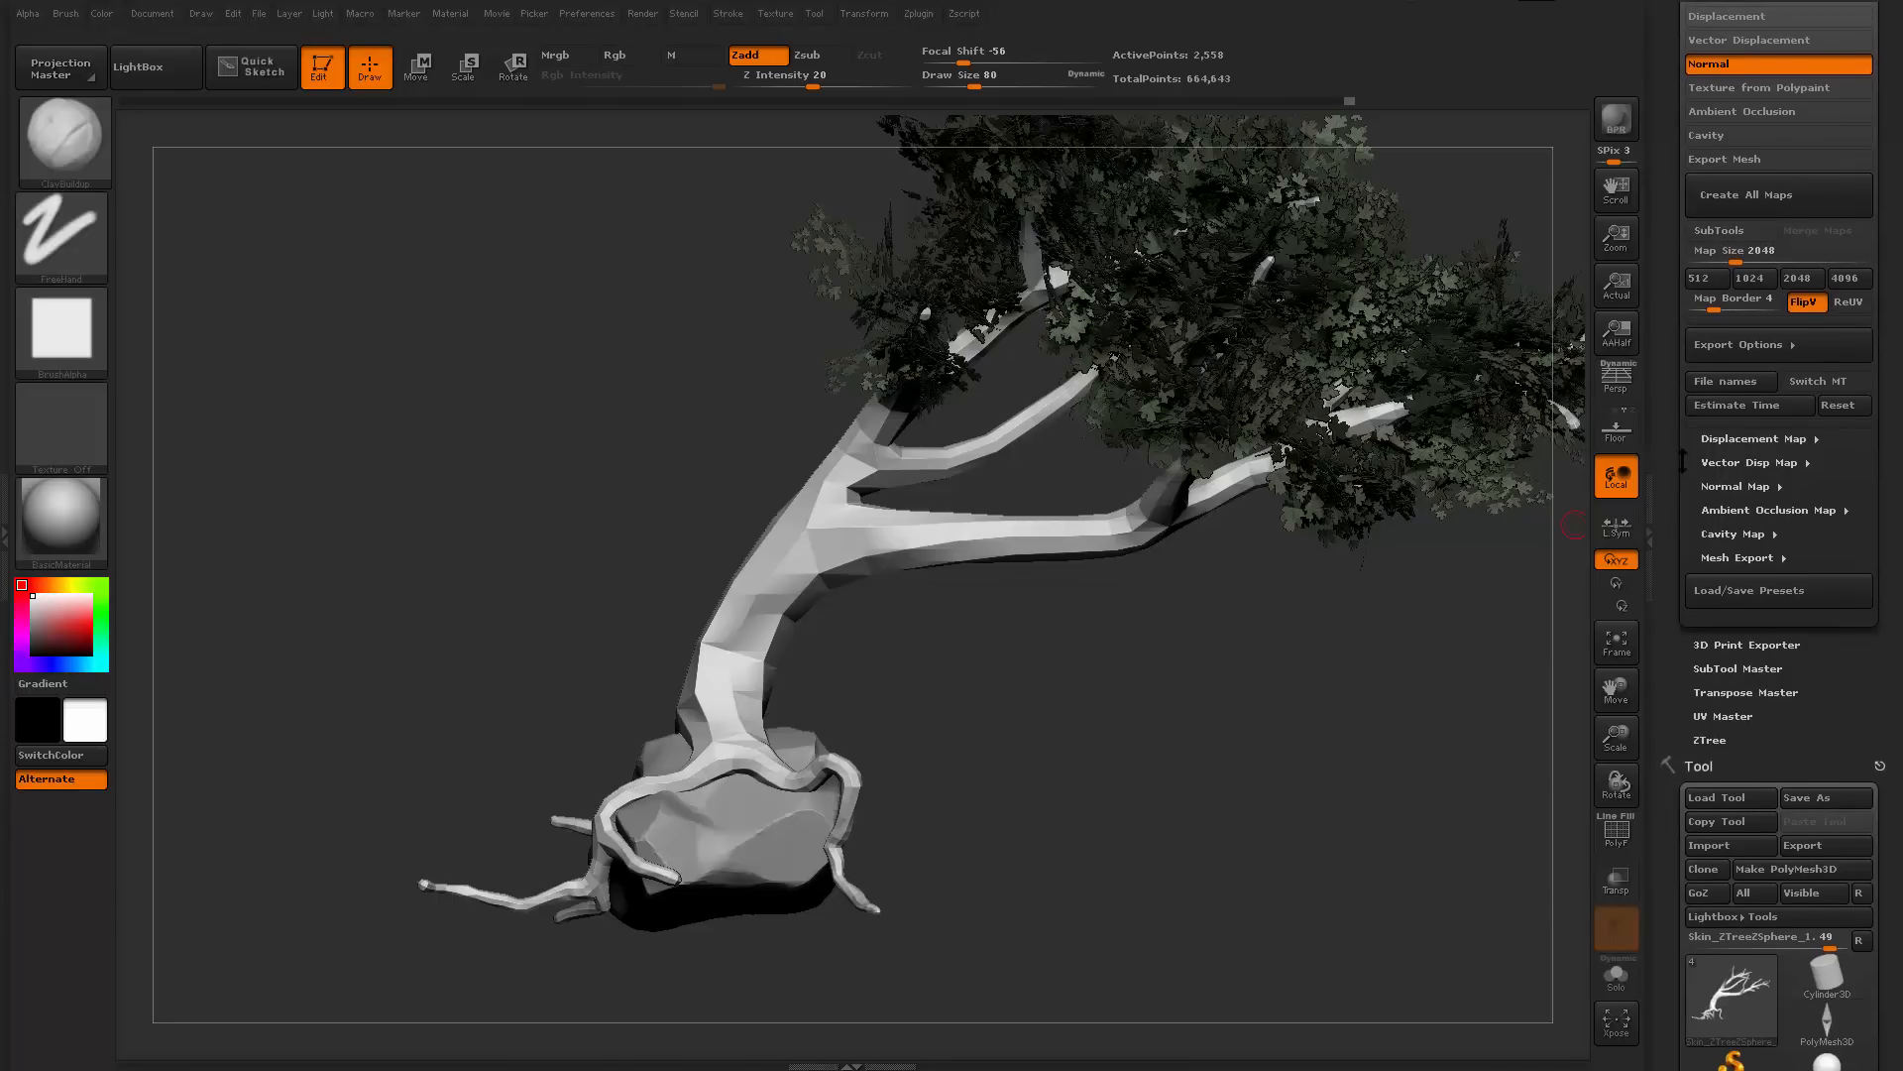
{"action": "left_click", "coordinate": [1752, 487]}
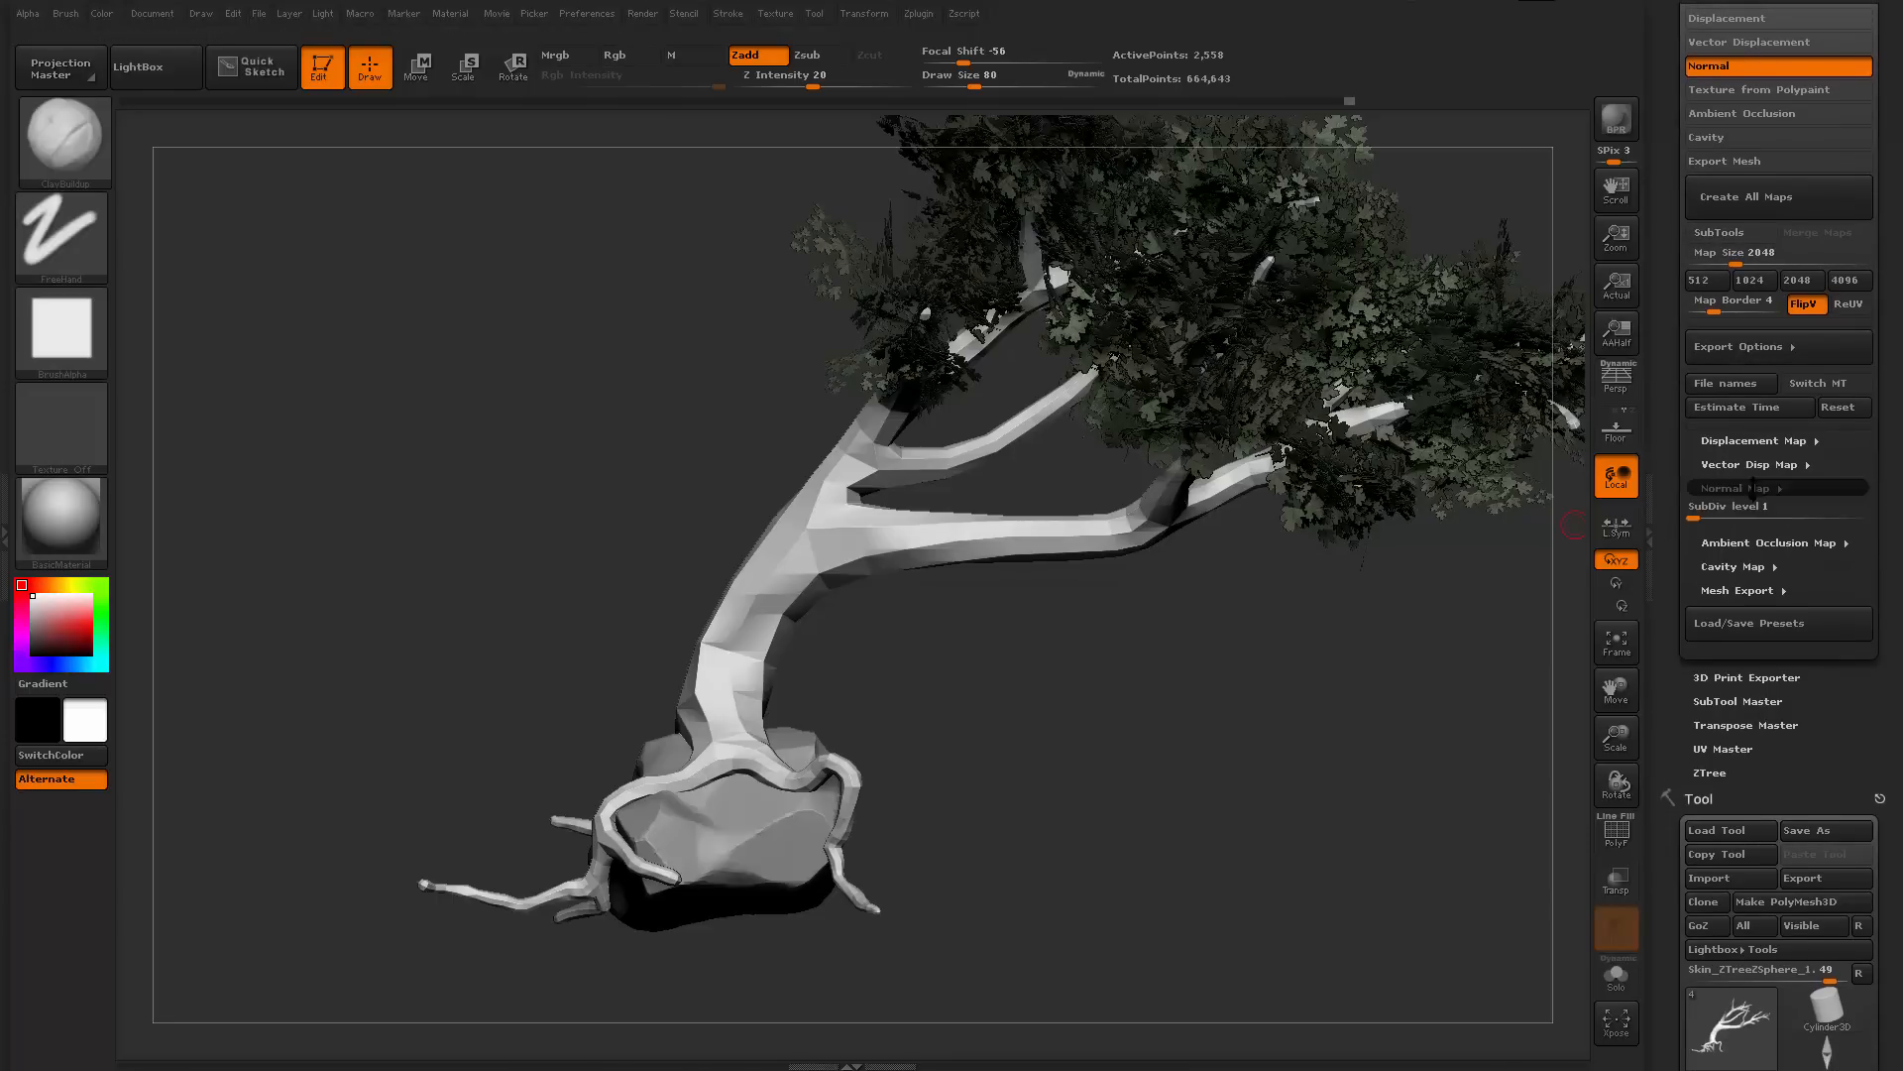
{"action": "left_click_drag", "start_coordinate": [1671, 570], "coordinate": [1671, 536]}
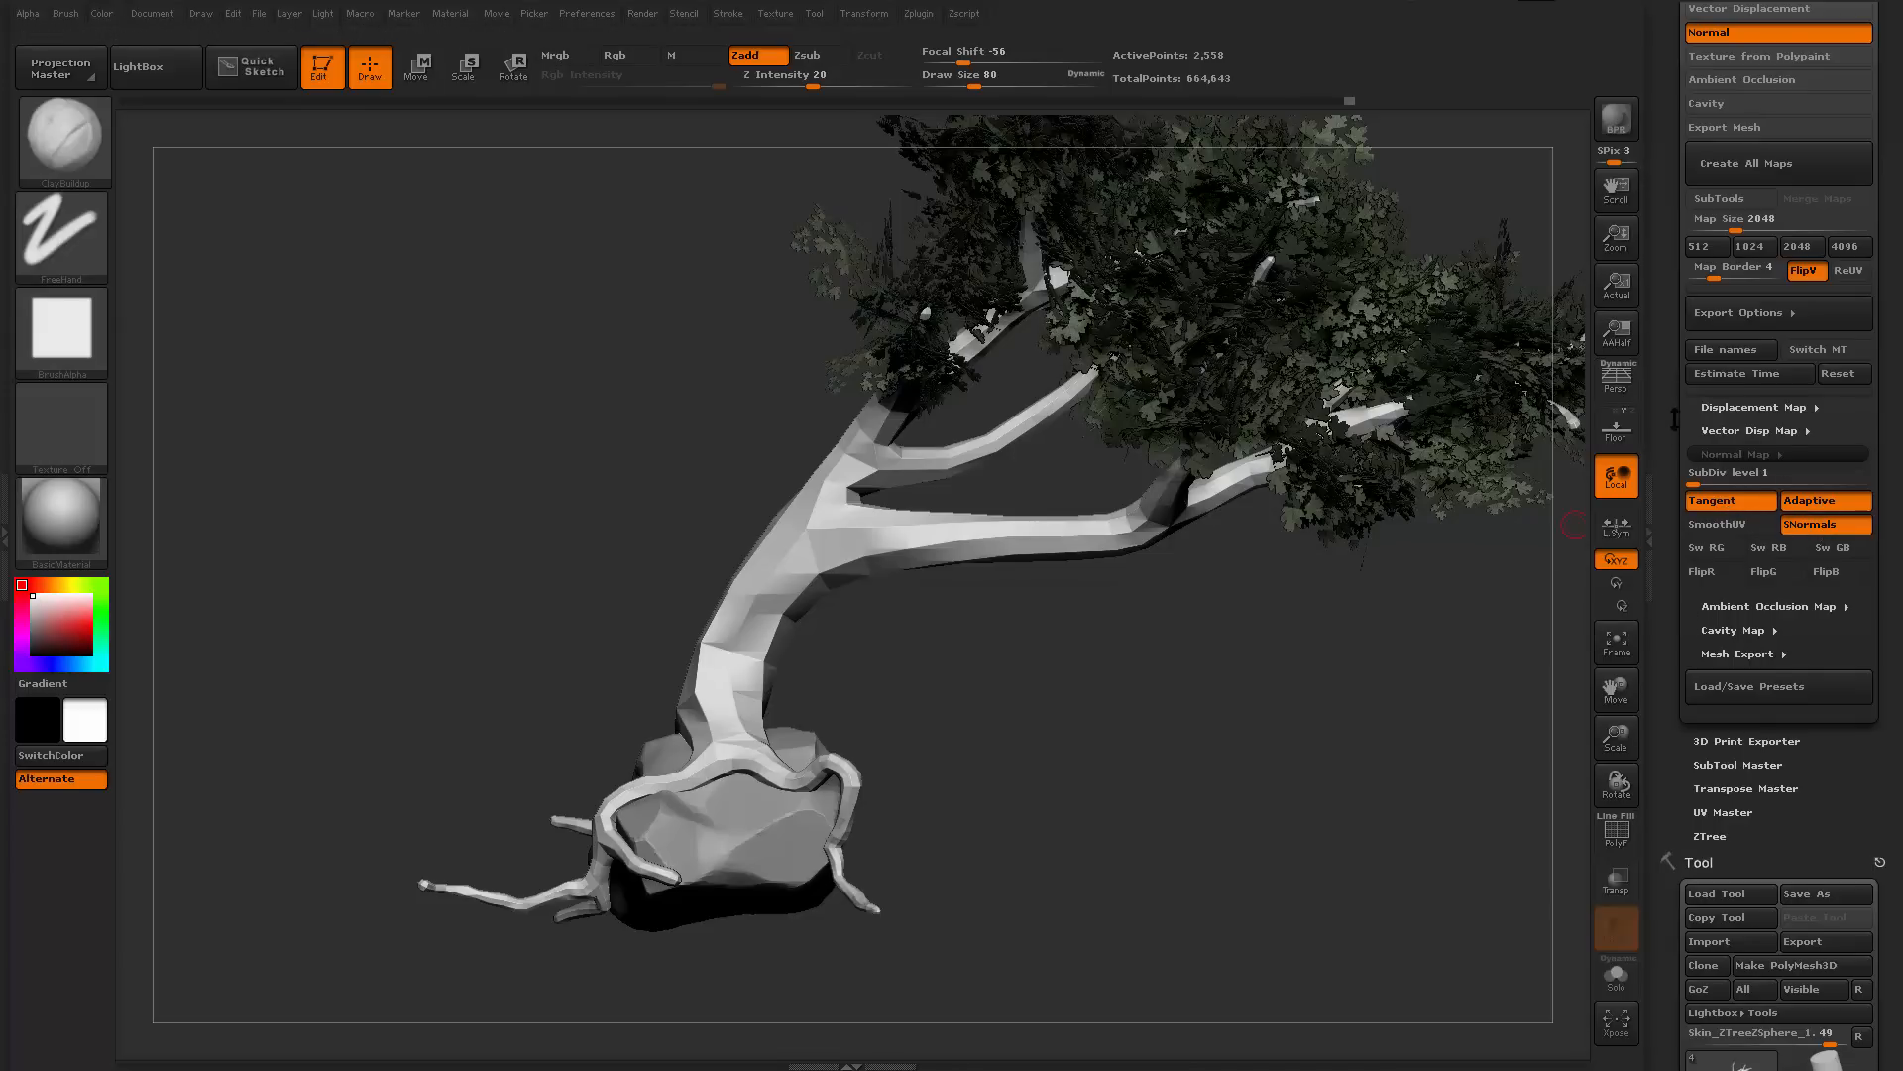
{"action": "left_click_drag", "start_coordinate": [1674, 423], "coordinate": [1662, 580]}
Create the tree's normal map and save it as a TIF in Downloads with the base name TreeNormal
{"action": "left_click", "coordinate": [1740, 456]}
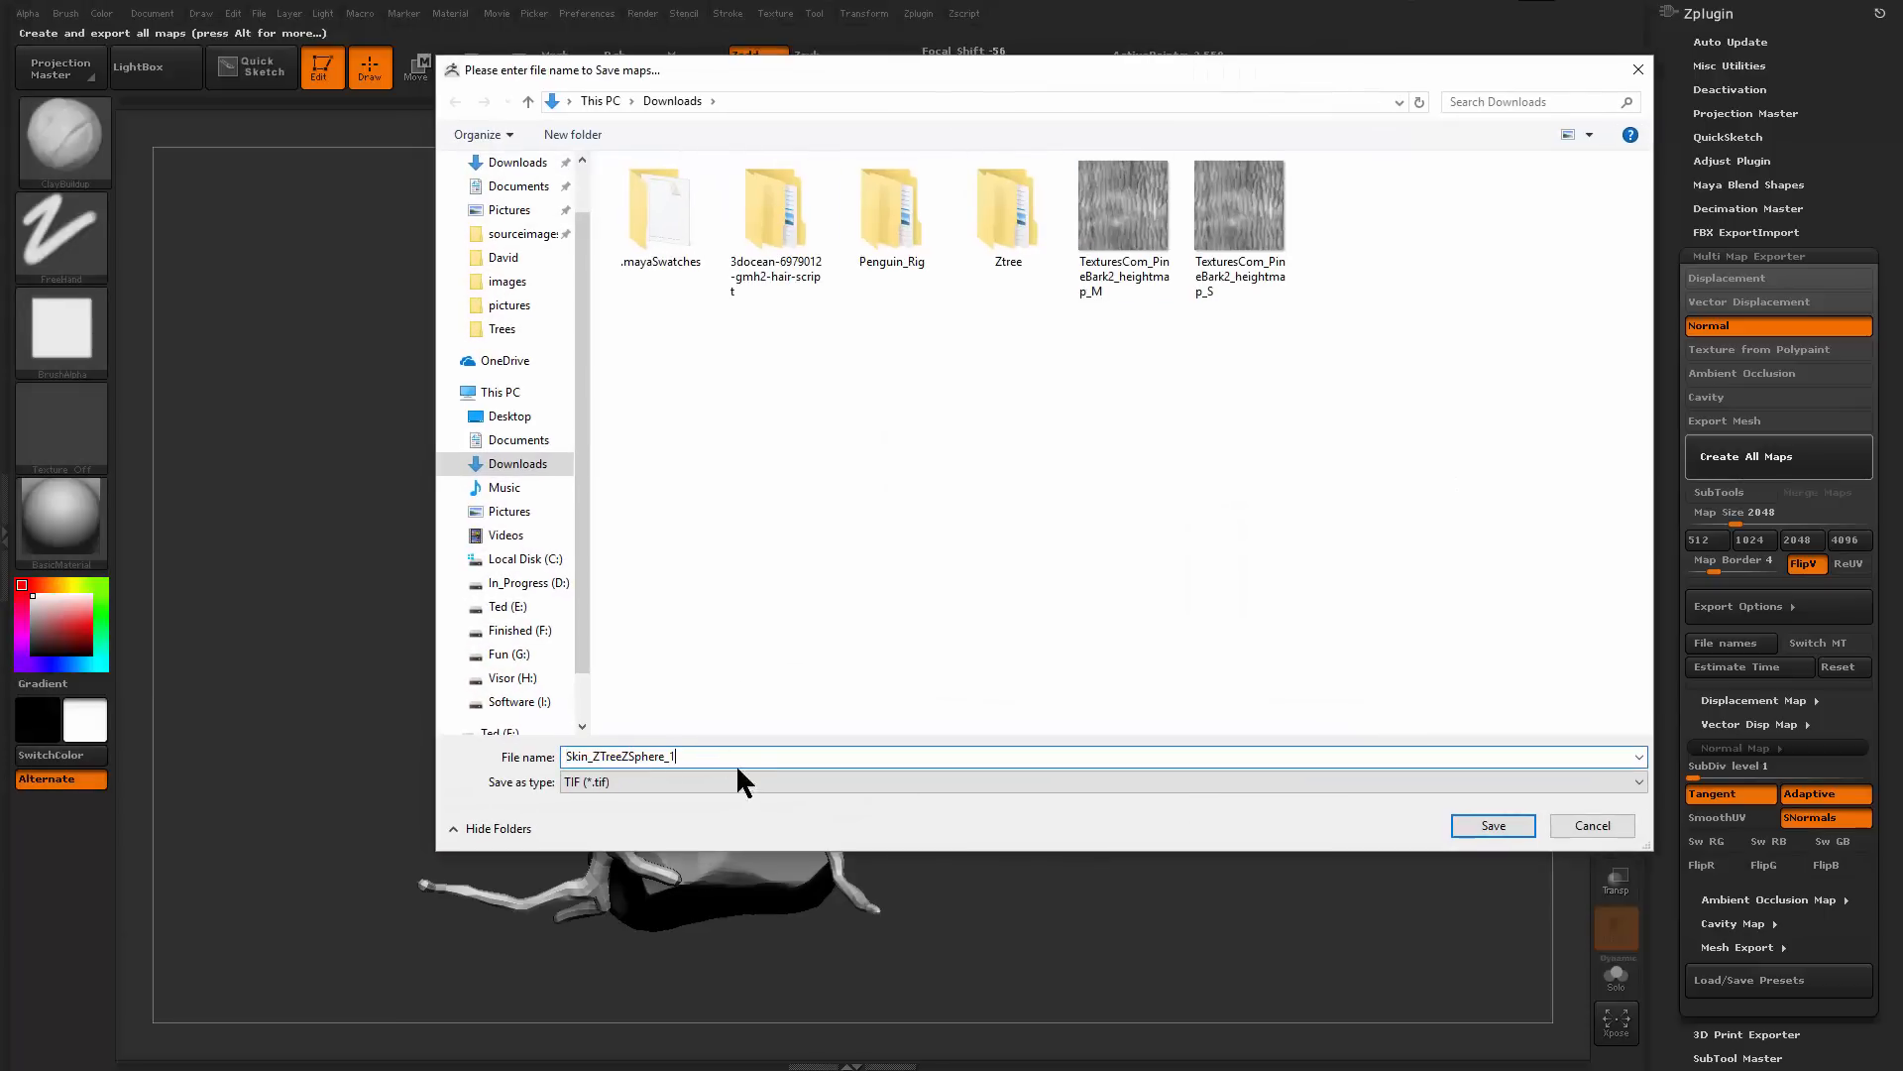
{"action": "type", "text": "TreeNormal"}
{"action": "left_click", "coordinate": [1499, 824]}
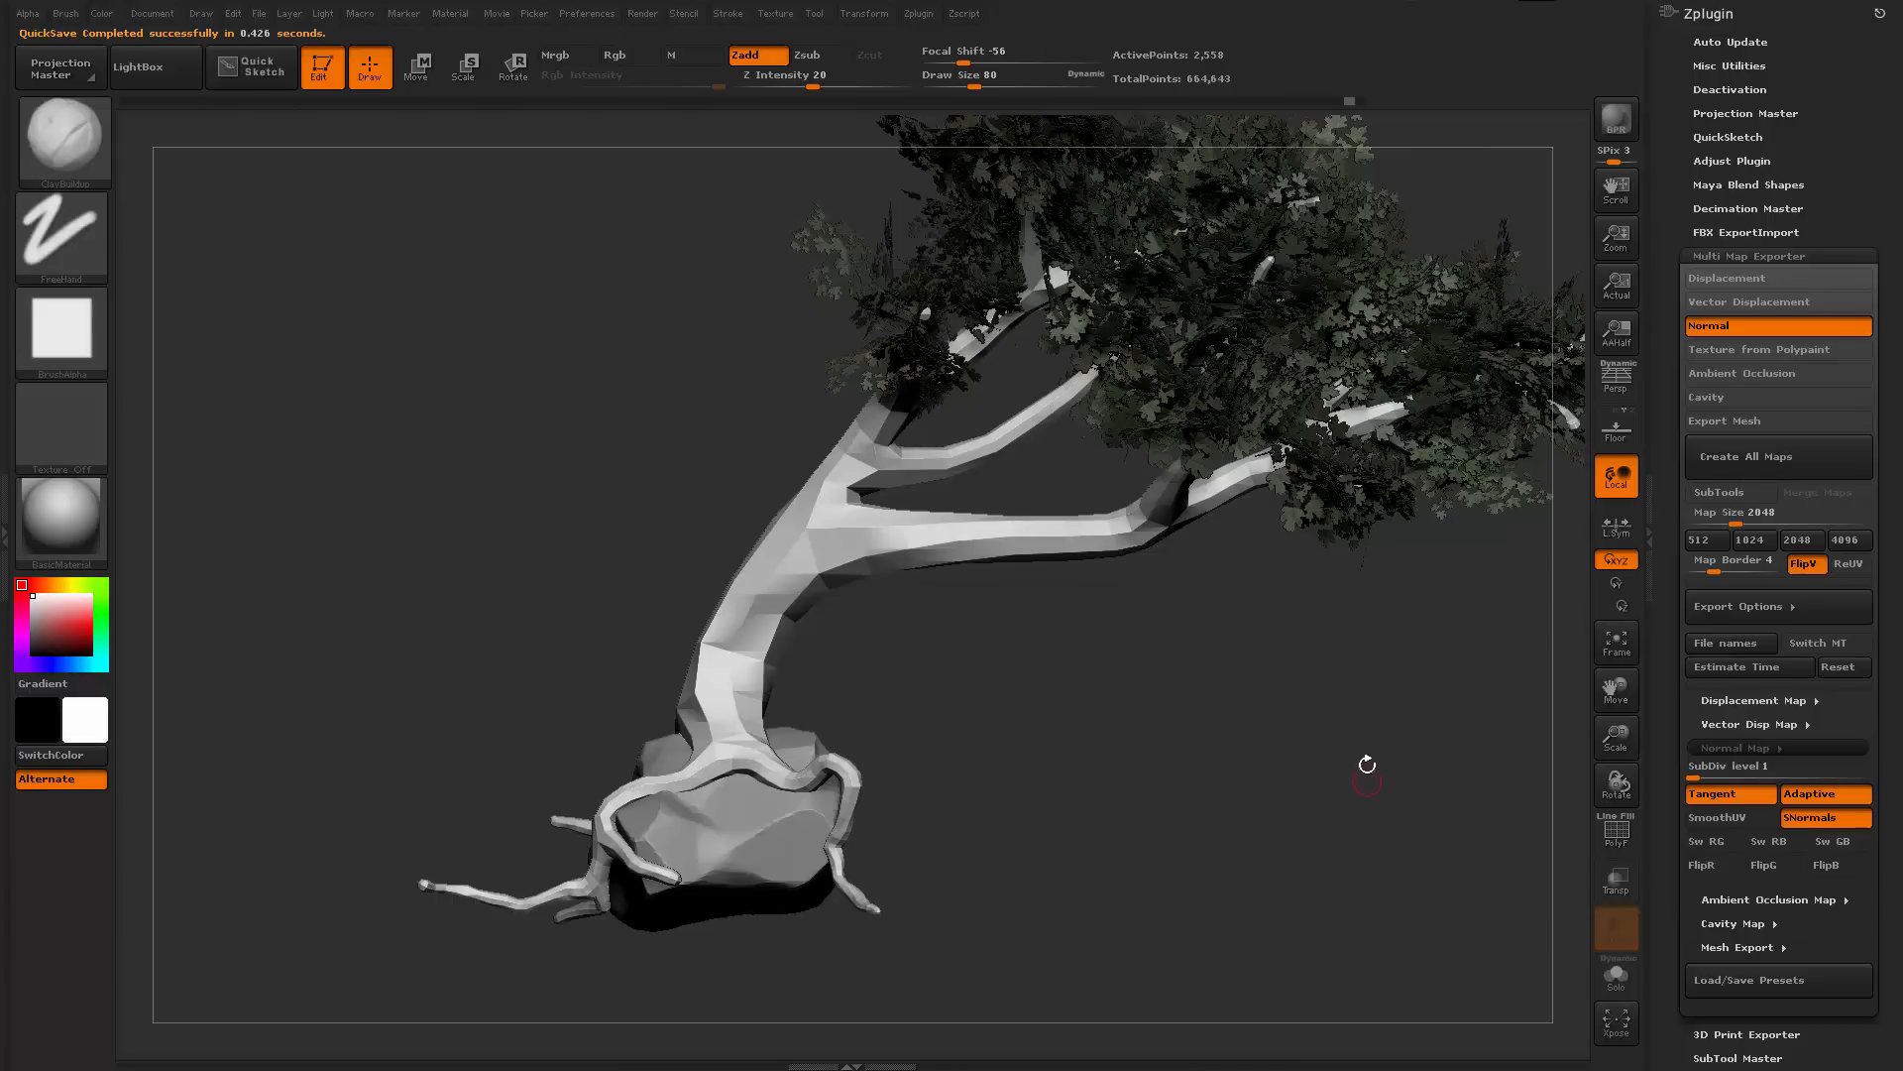
Review the tree tool's mesh export settings, including Quad, Txr, Mrg and Grp
{"action": "left_click_drag", "start_coordinate": [1368, 764], "coordinate": [1379, 640]}
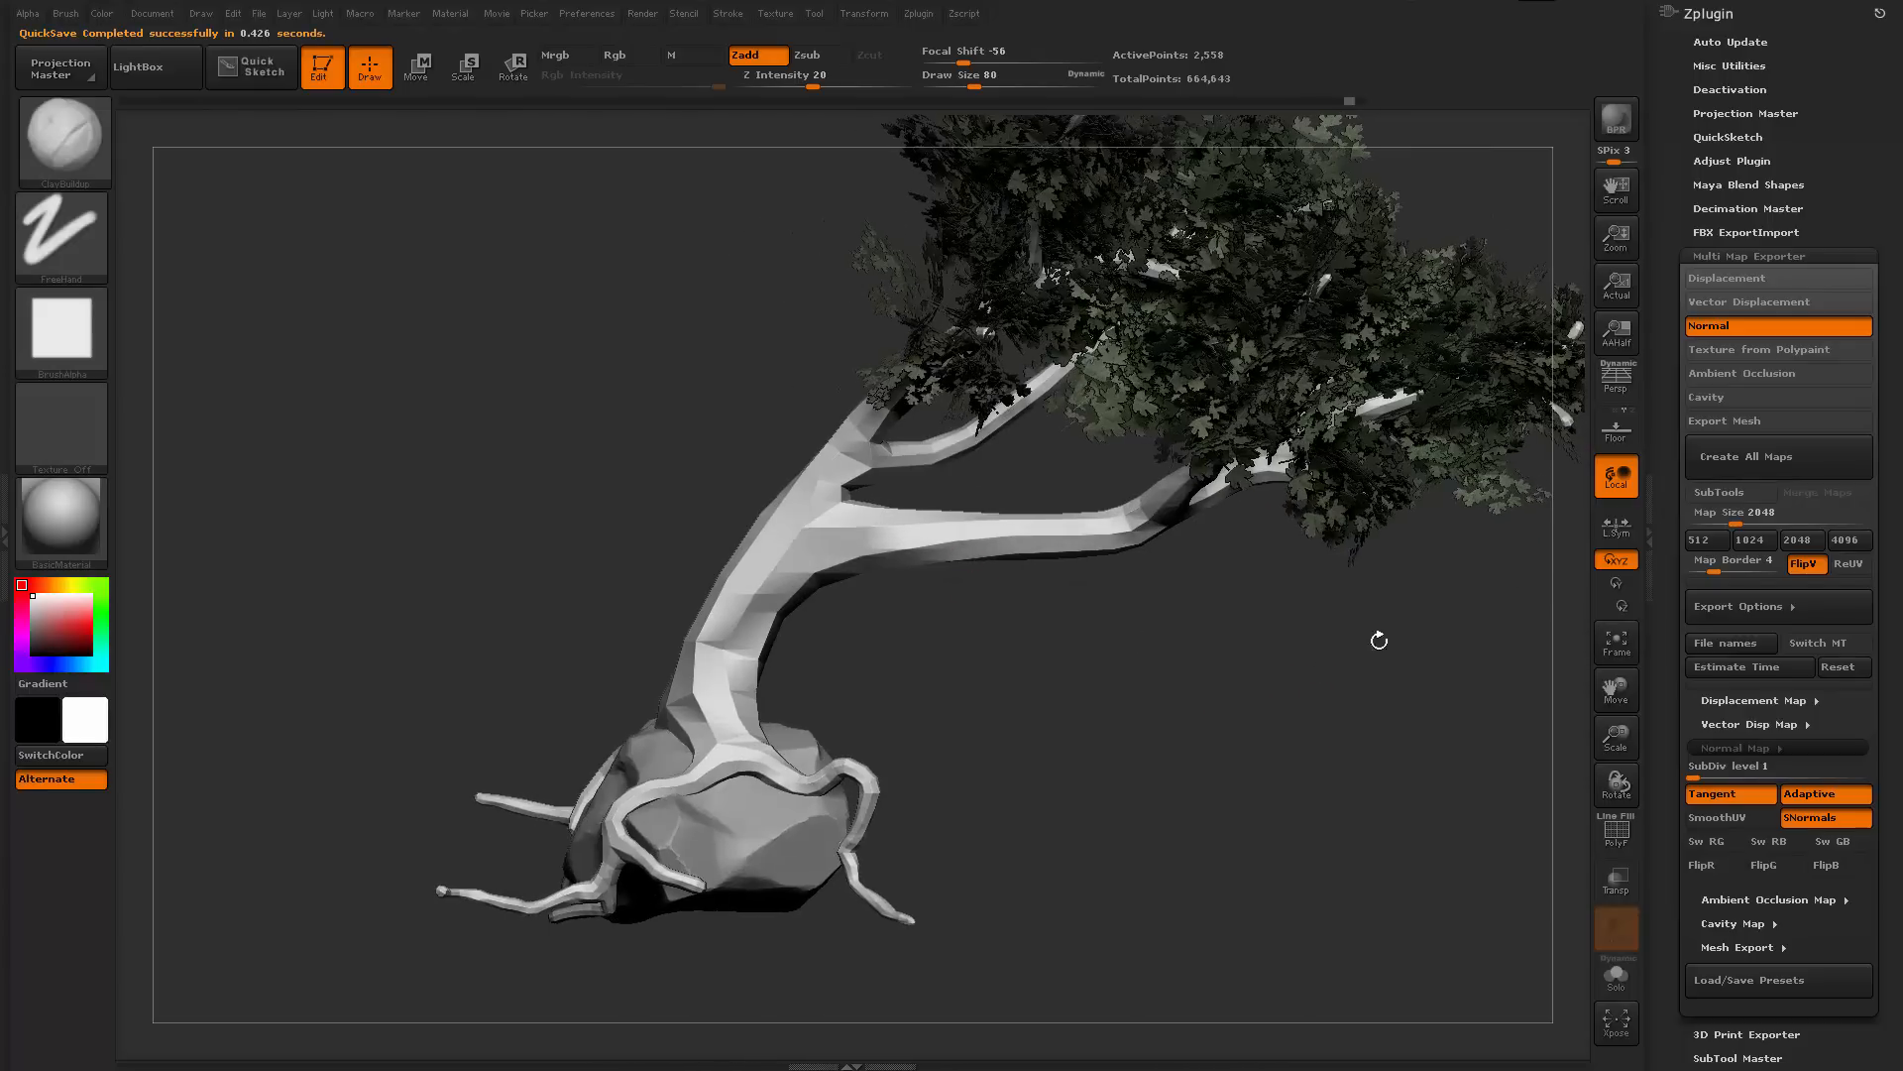
{"action": "left_click_drag", "start_coordinate": [1676, 553], "coordinate": [1675, 333]}
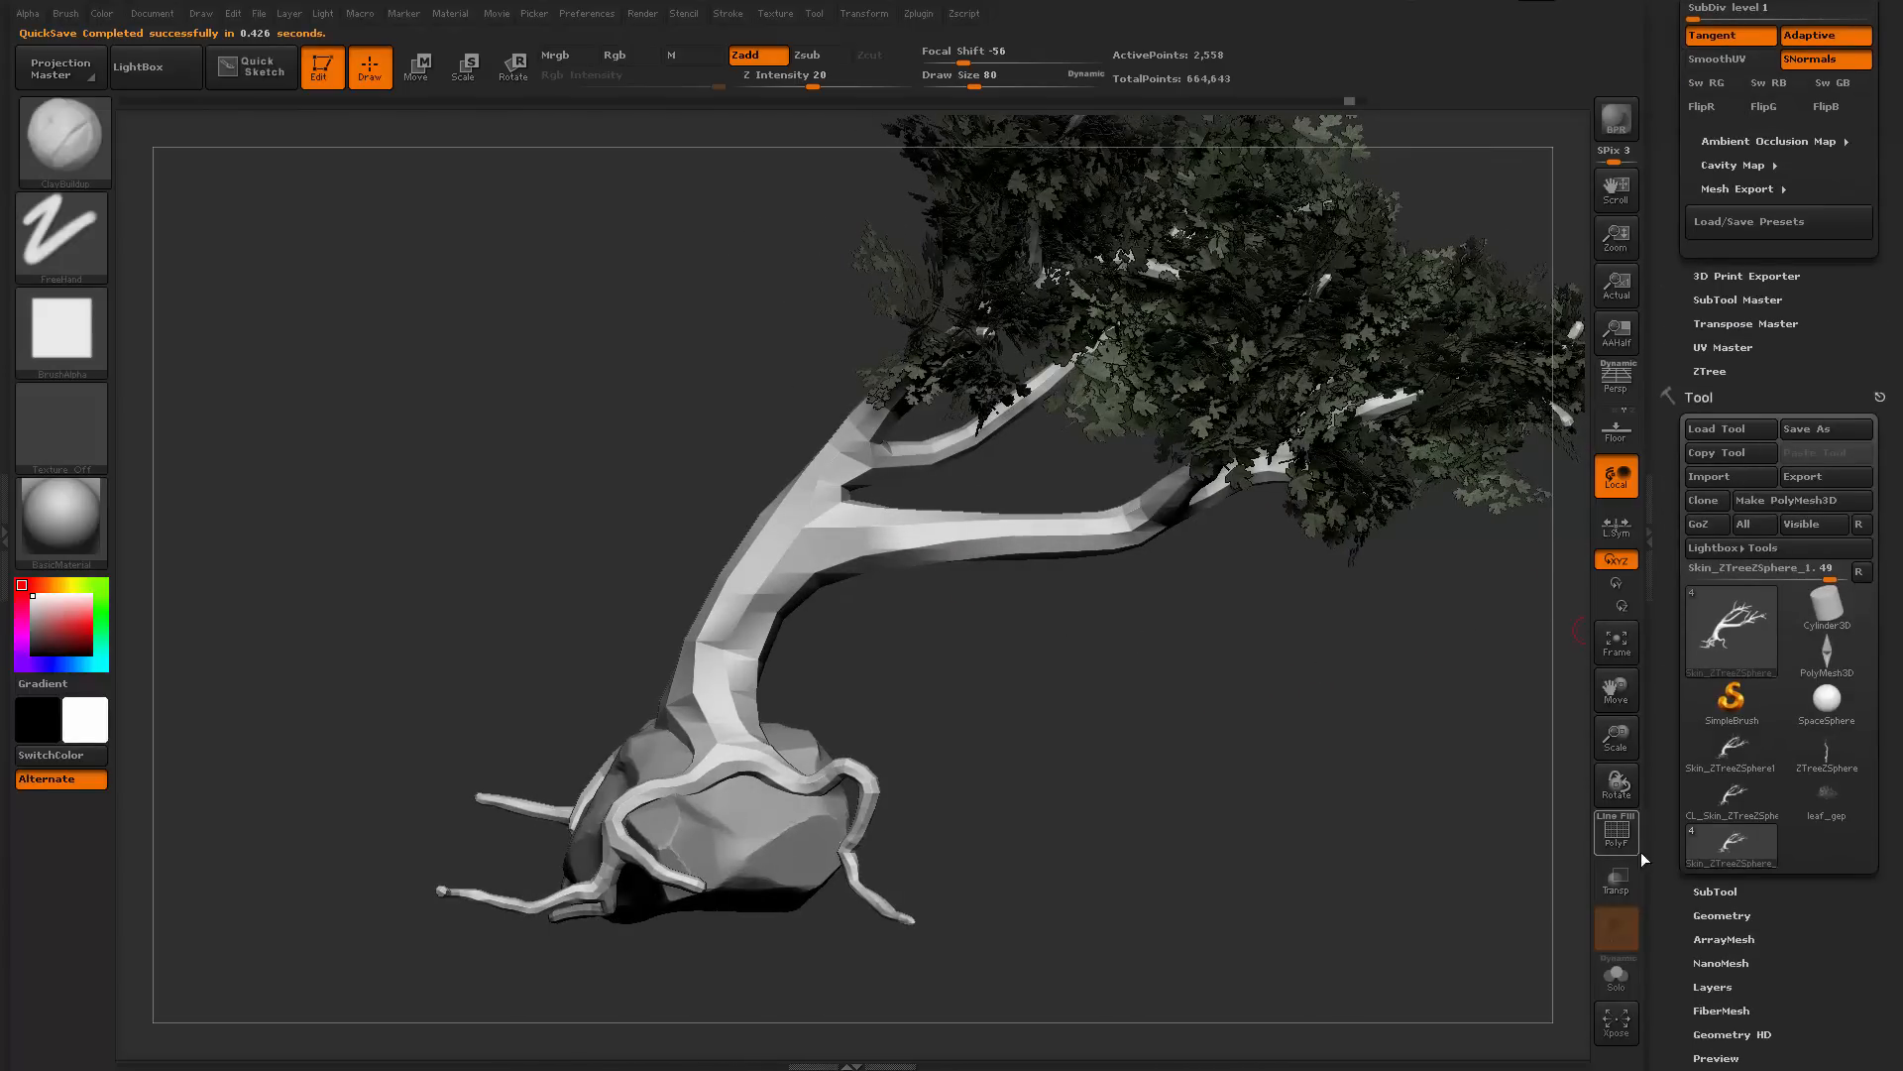
{"action": "left_click_drag", "start_coordinate": [1671, 885], "coordinate": [1684, 716]}
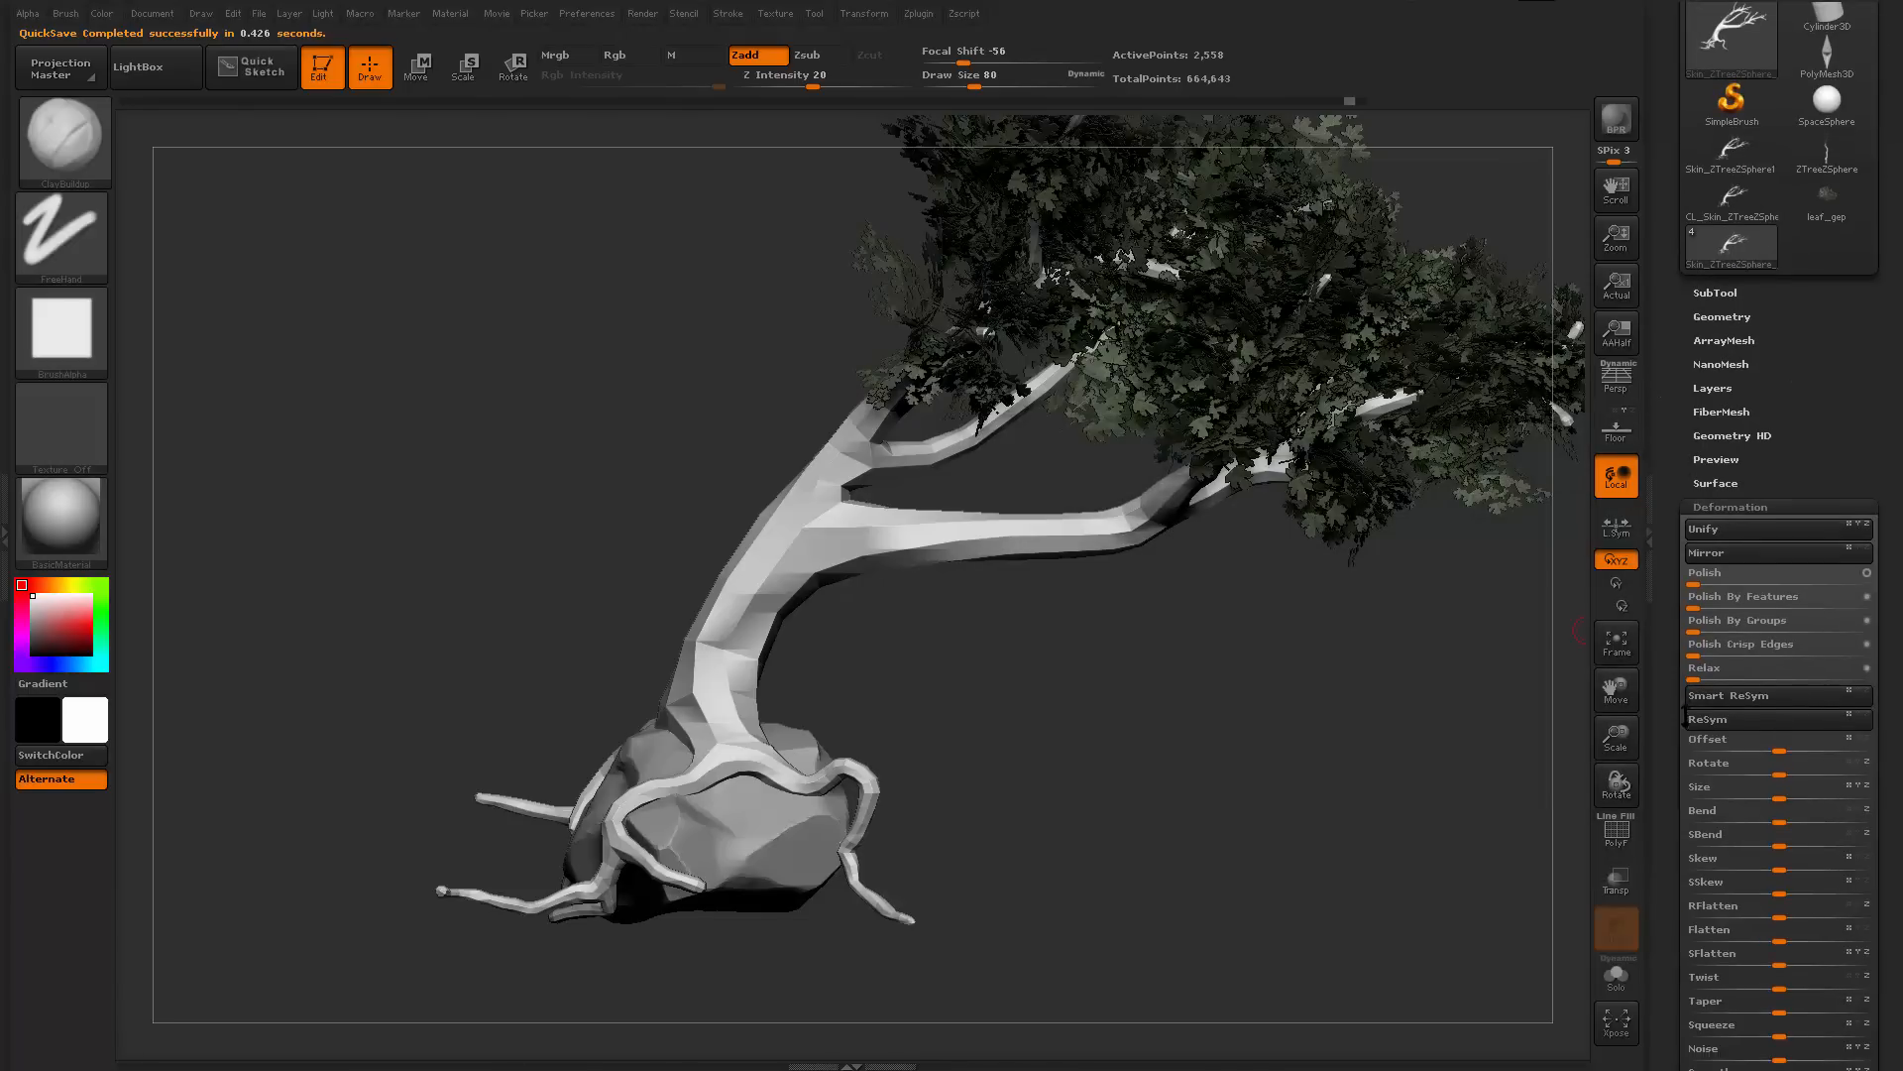
{"action": "left_click_drag", "start_coordinate": [1669, 826], "coordinate": [1706, 621]}
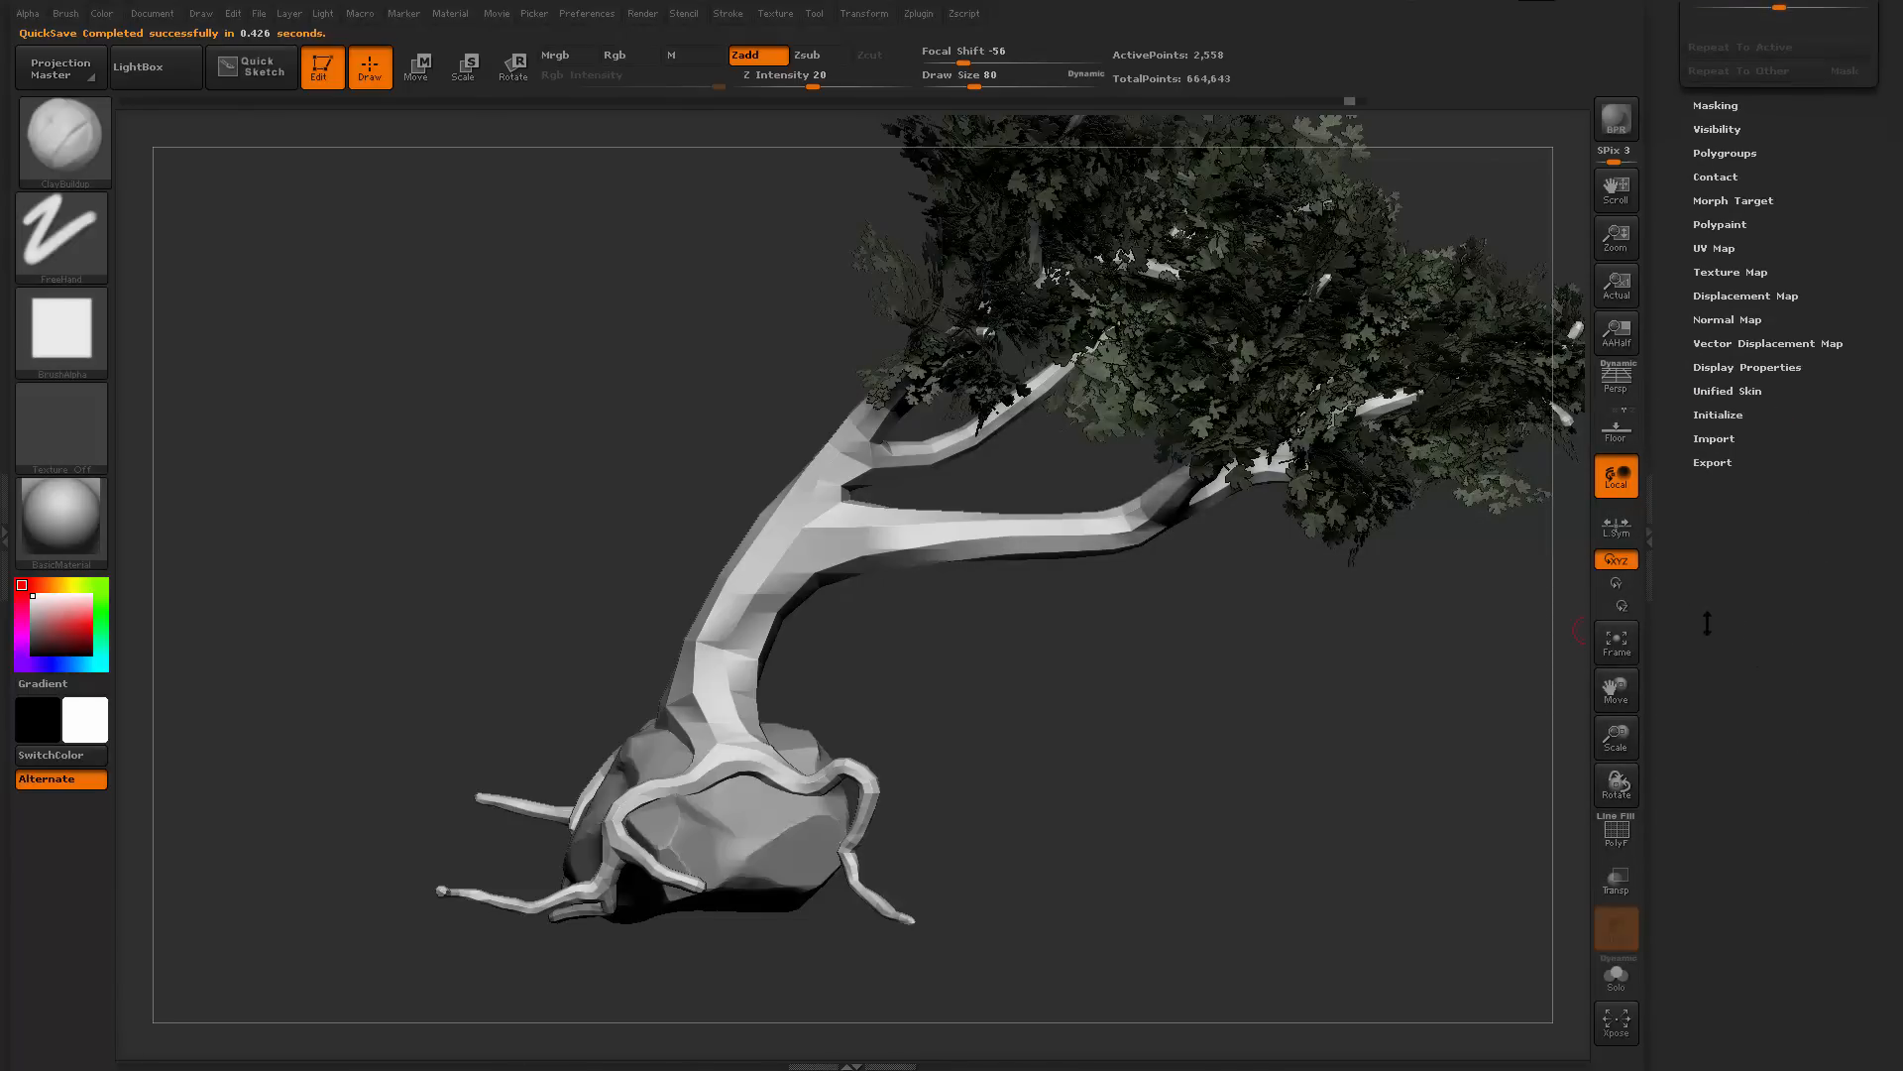
{"action": "left_click", "coordinate": [1728, 460]}
{"action": "left_click_drag", "start_coordinate": [1761, 773], "coordinate": [1764, 871]}
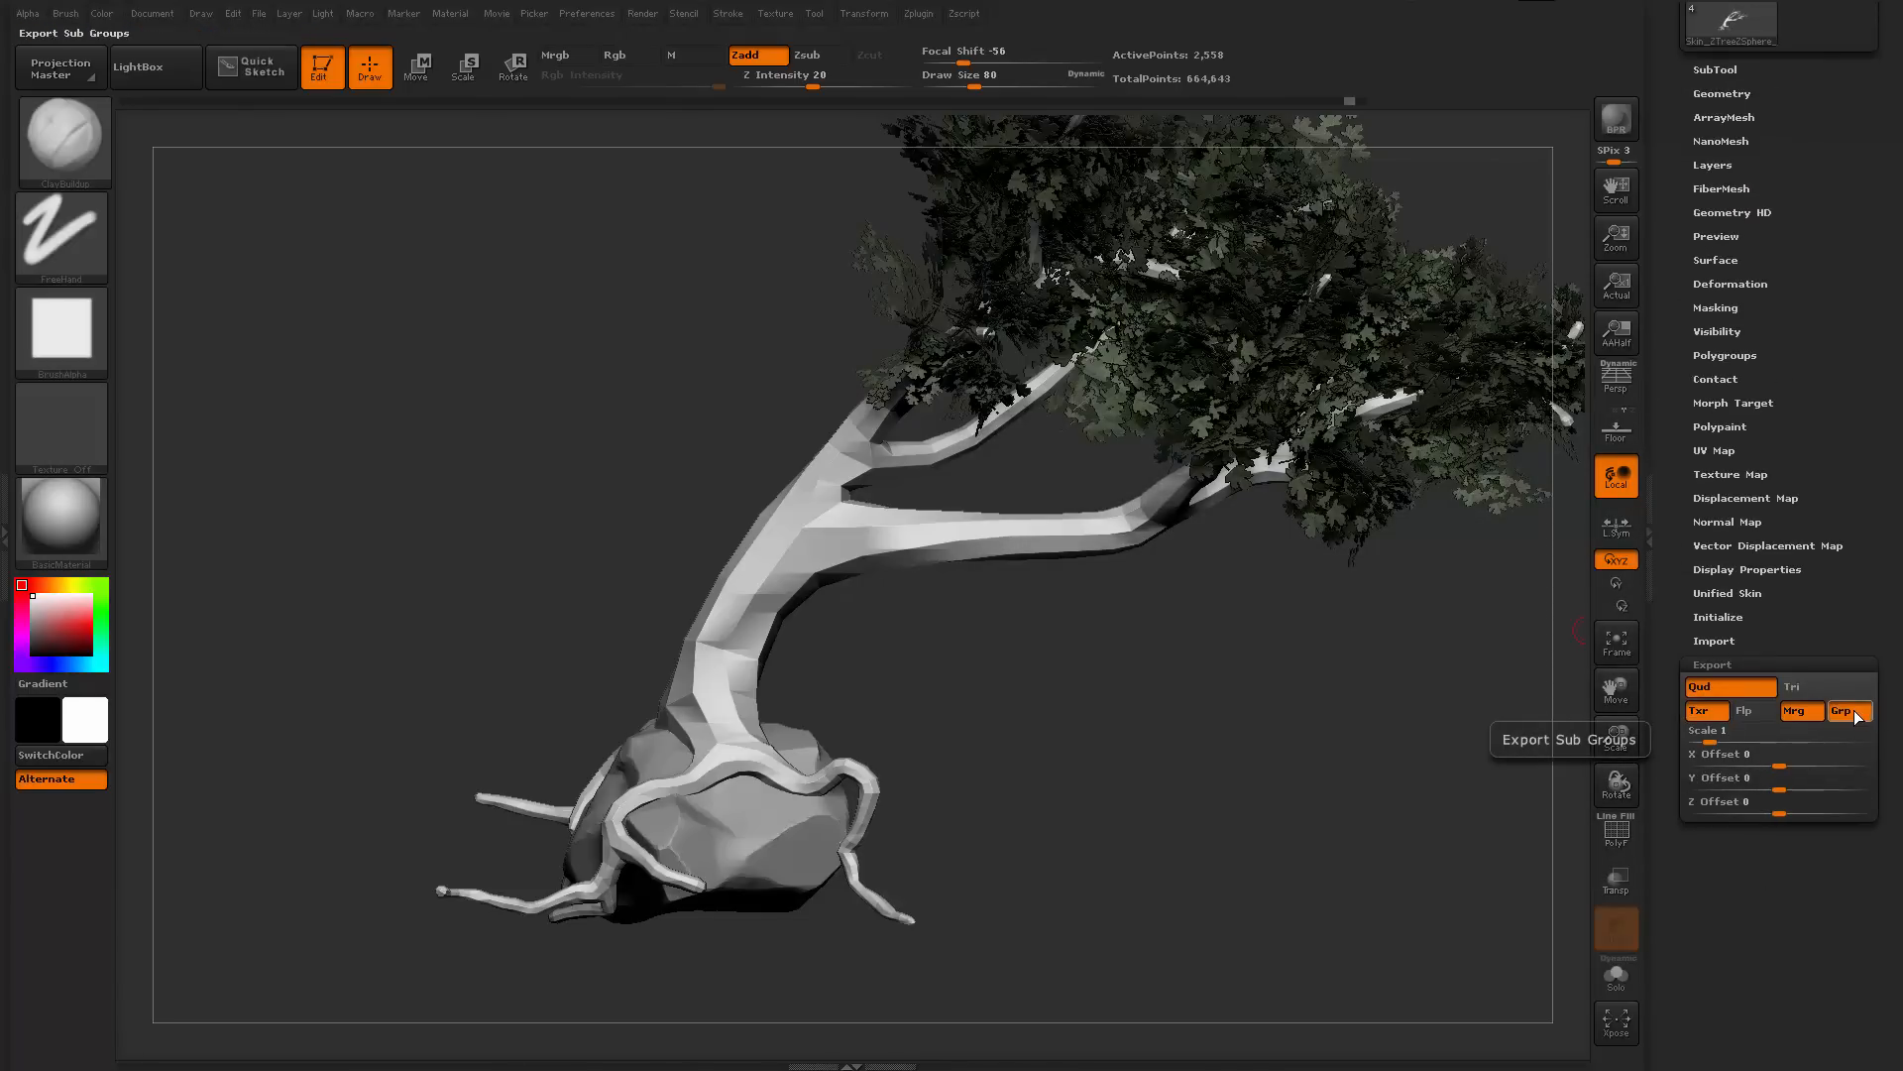
{"action": "left_click_drag", "start_coordinate": [1782, 567], "coordinate": [1776, 706]}
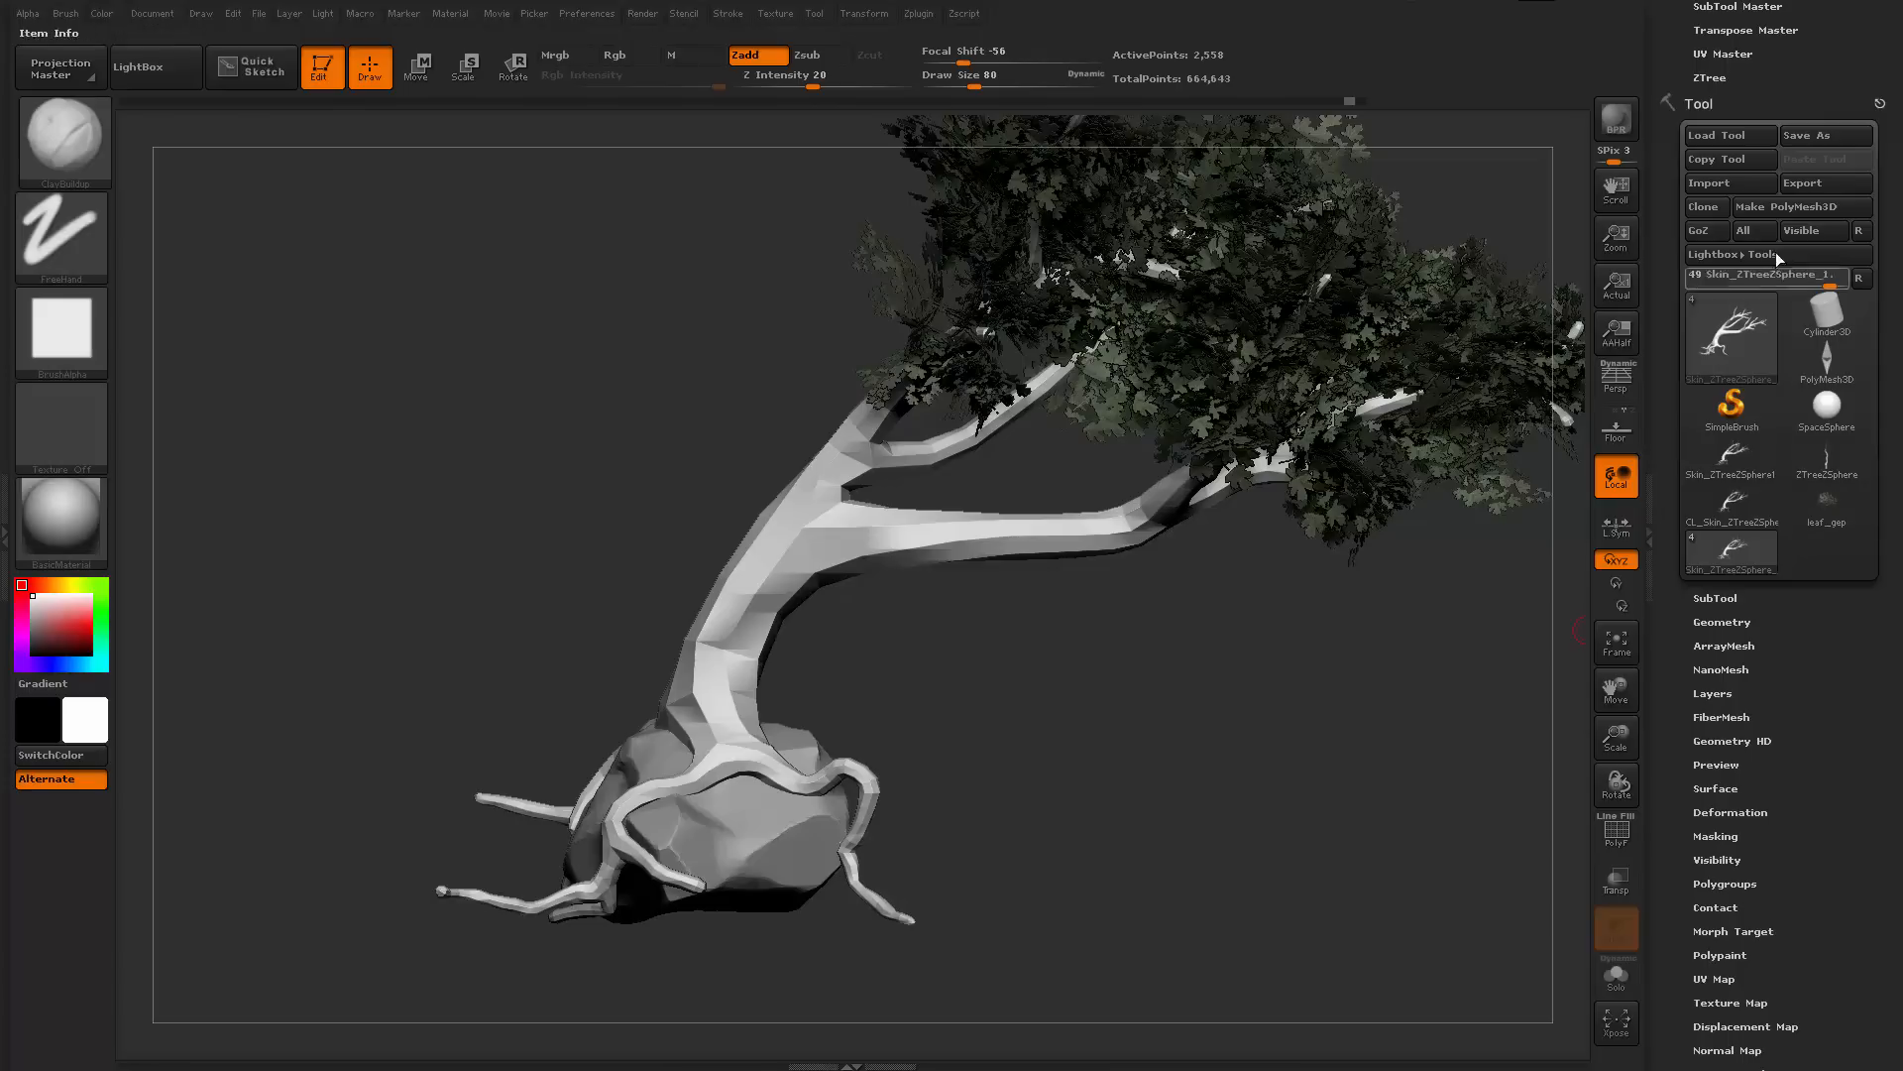
Export the low-resolution tree mesh to Downloads as an OBJ named Tree_Body
{"action": "left_click", "coordinate": [1823, 181]}
{"action": "left_click_drag", "start_coordinate": [1154, 65], "coordinate": [1163, 102]}
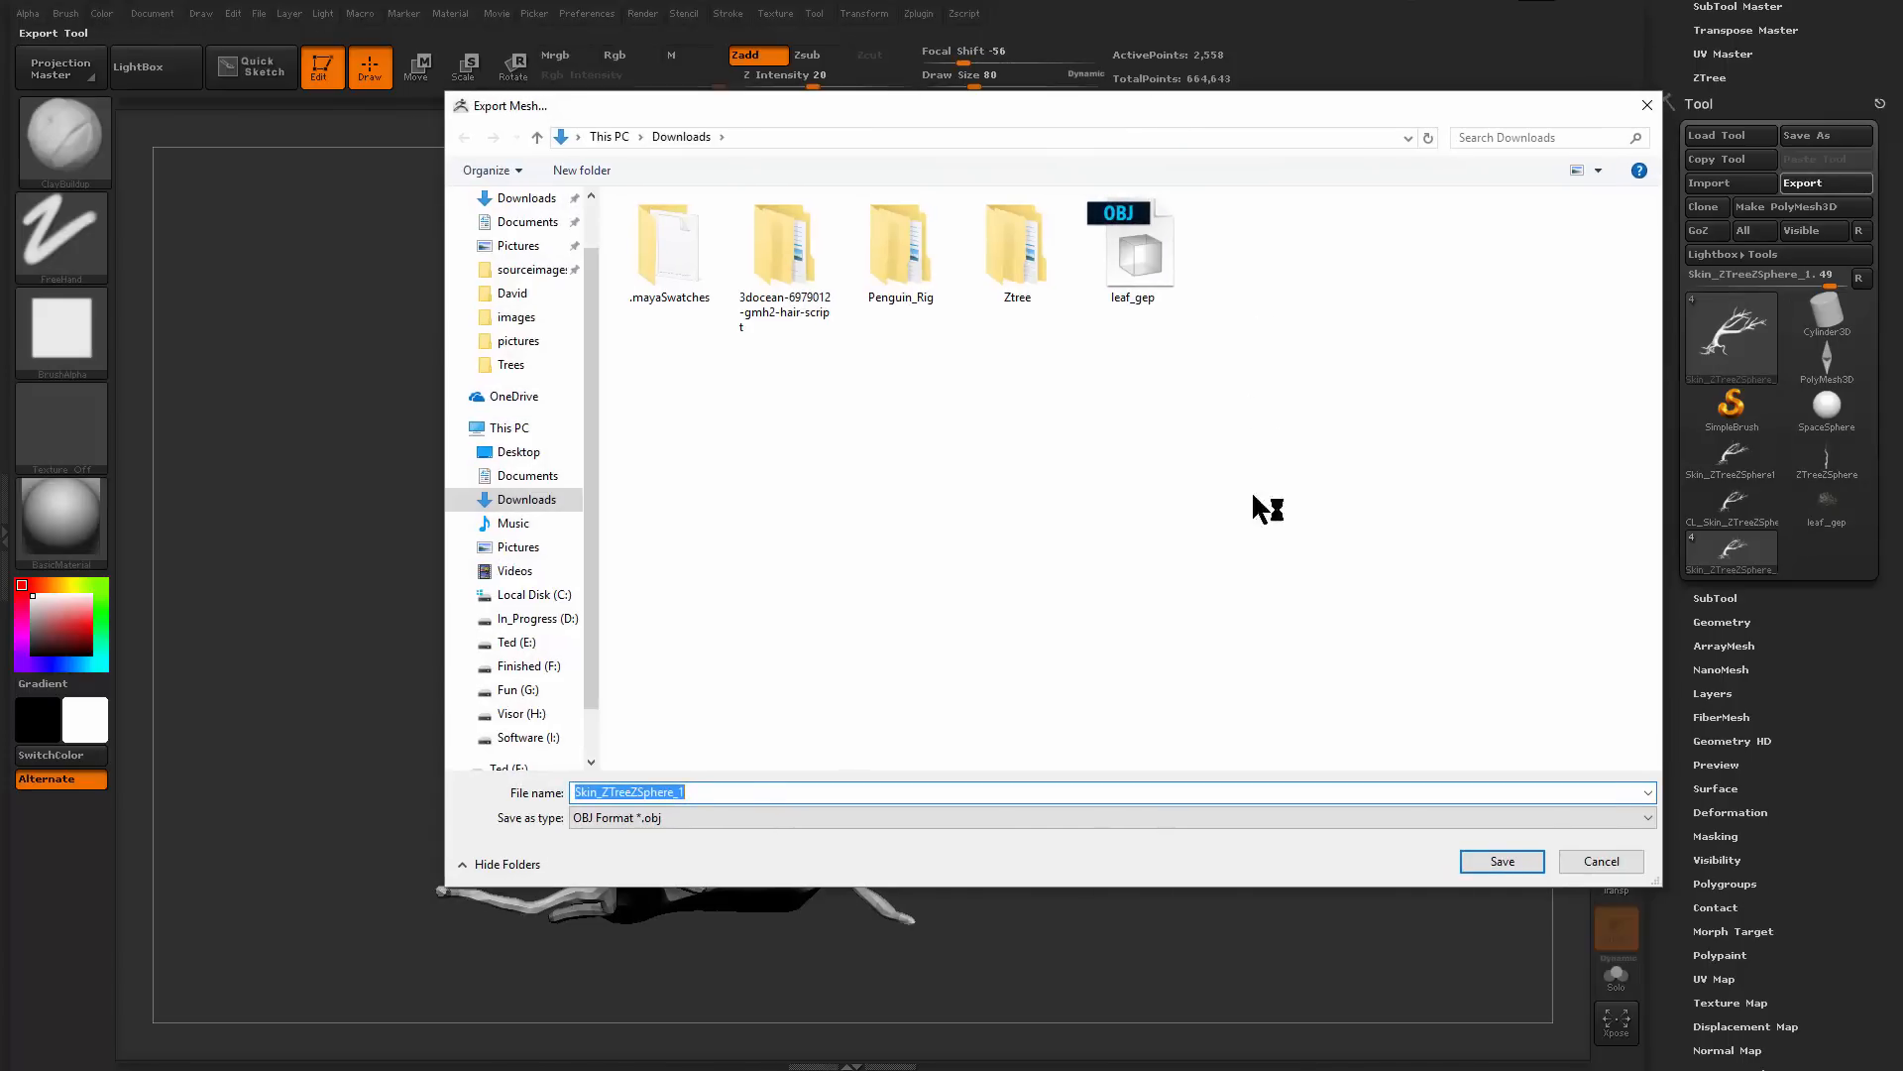
{"action": "left_click", "coordinate": [712, 792]}
{"action": "double_click", "coordinate": [717, 795]}
{"action": "key", "text": "BackSpace"}
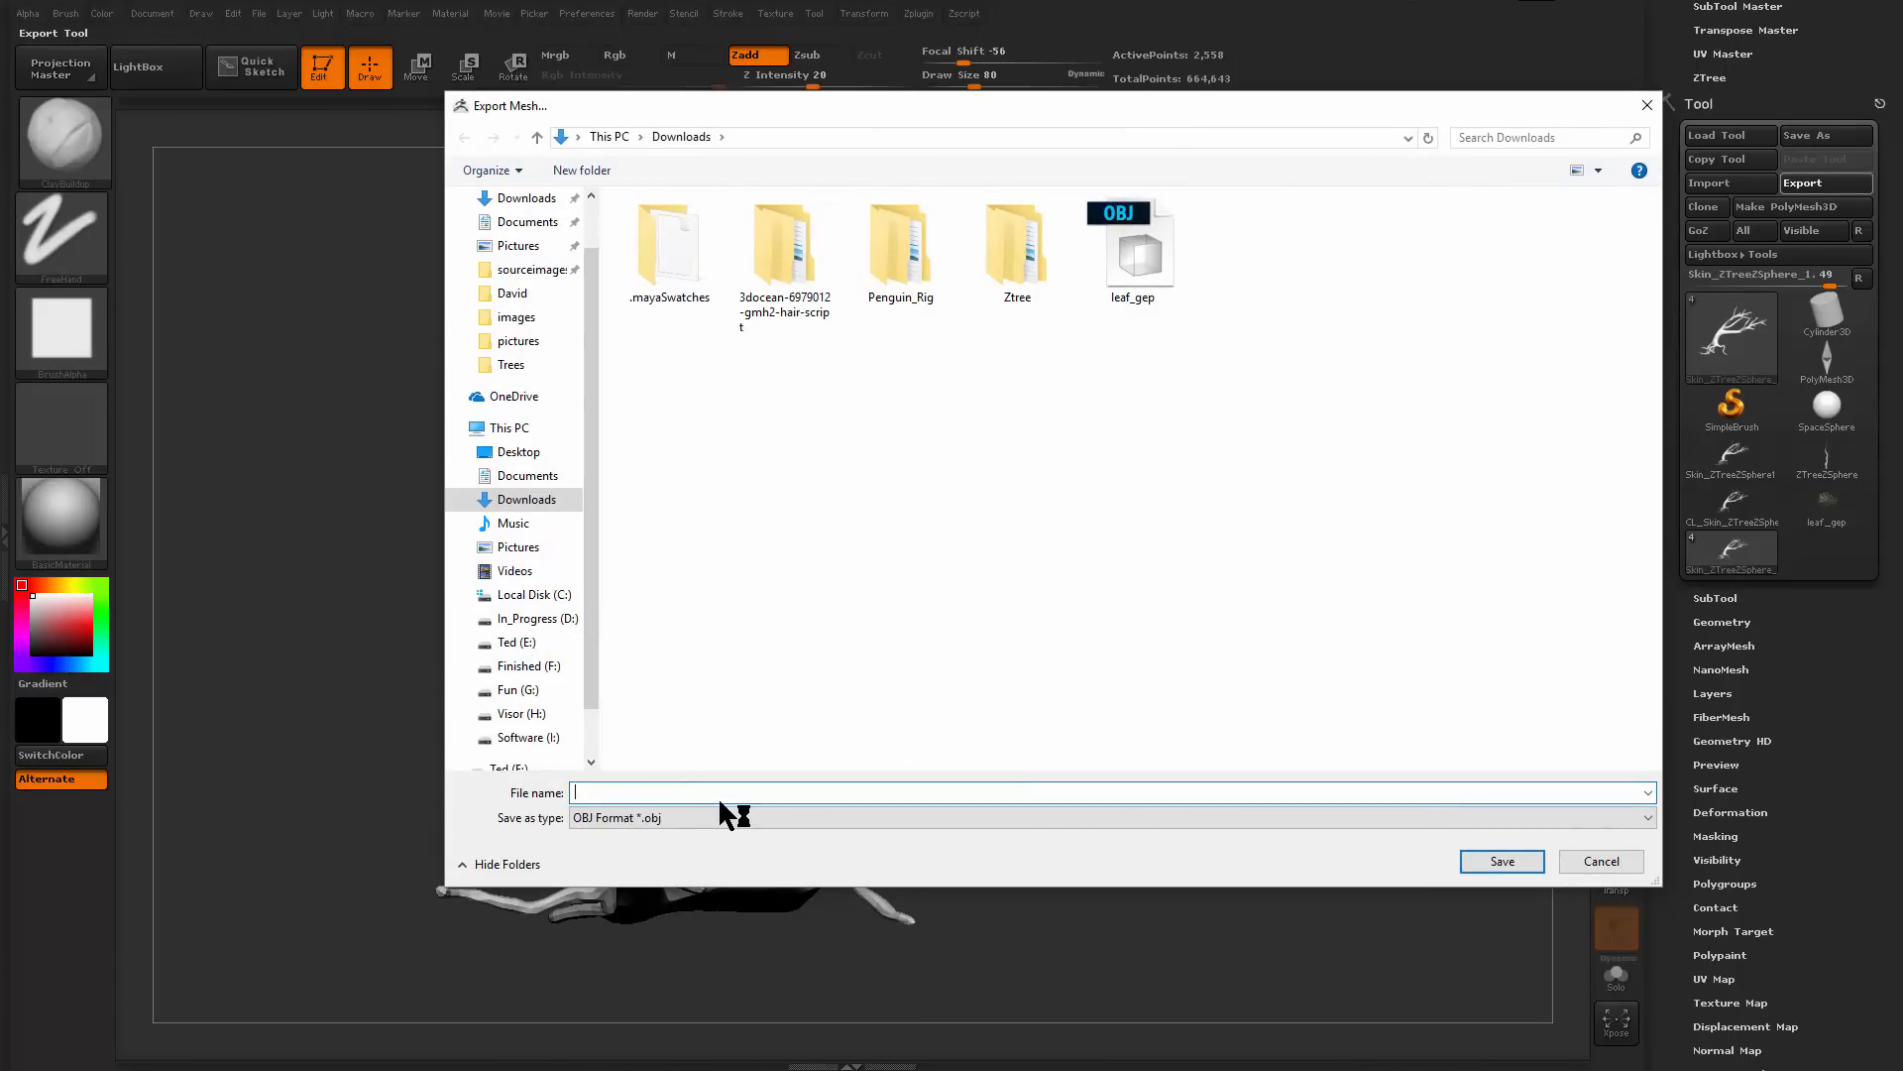
{"action": "type", "text": "T"}
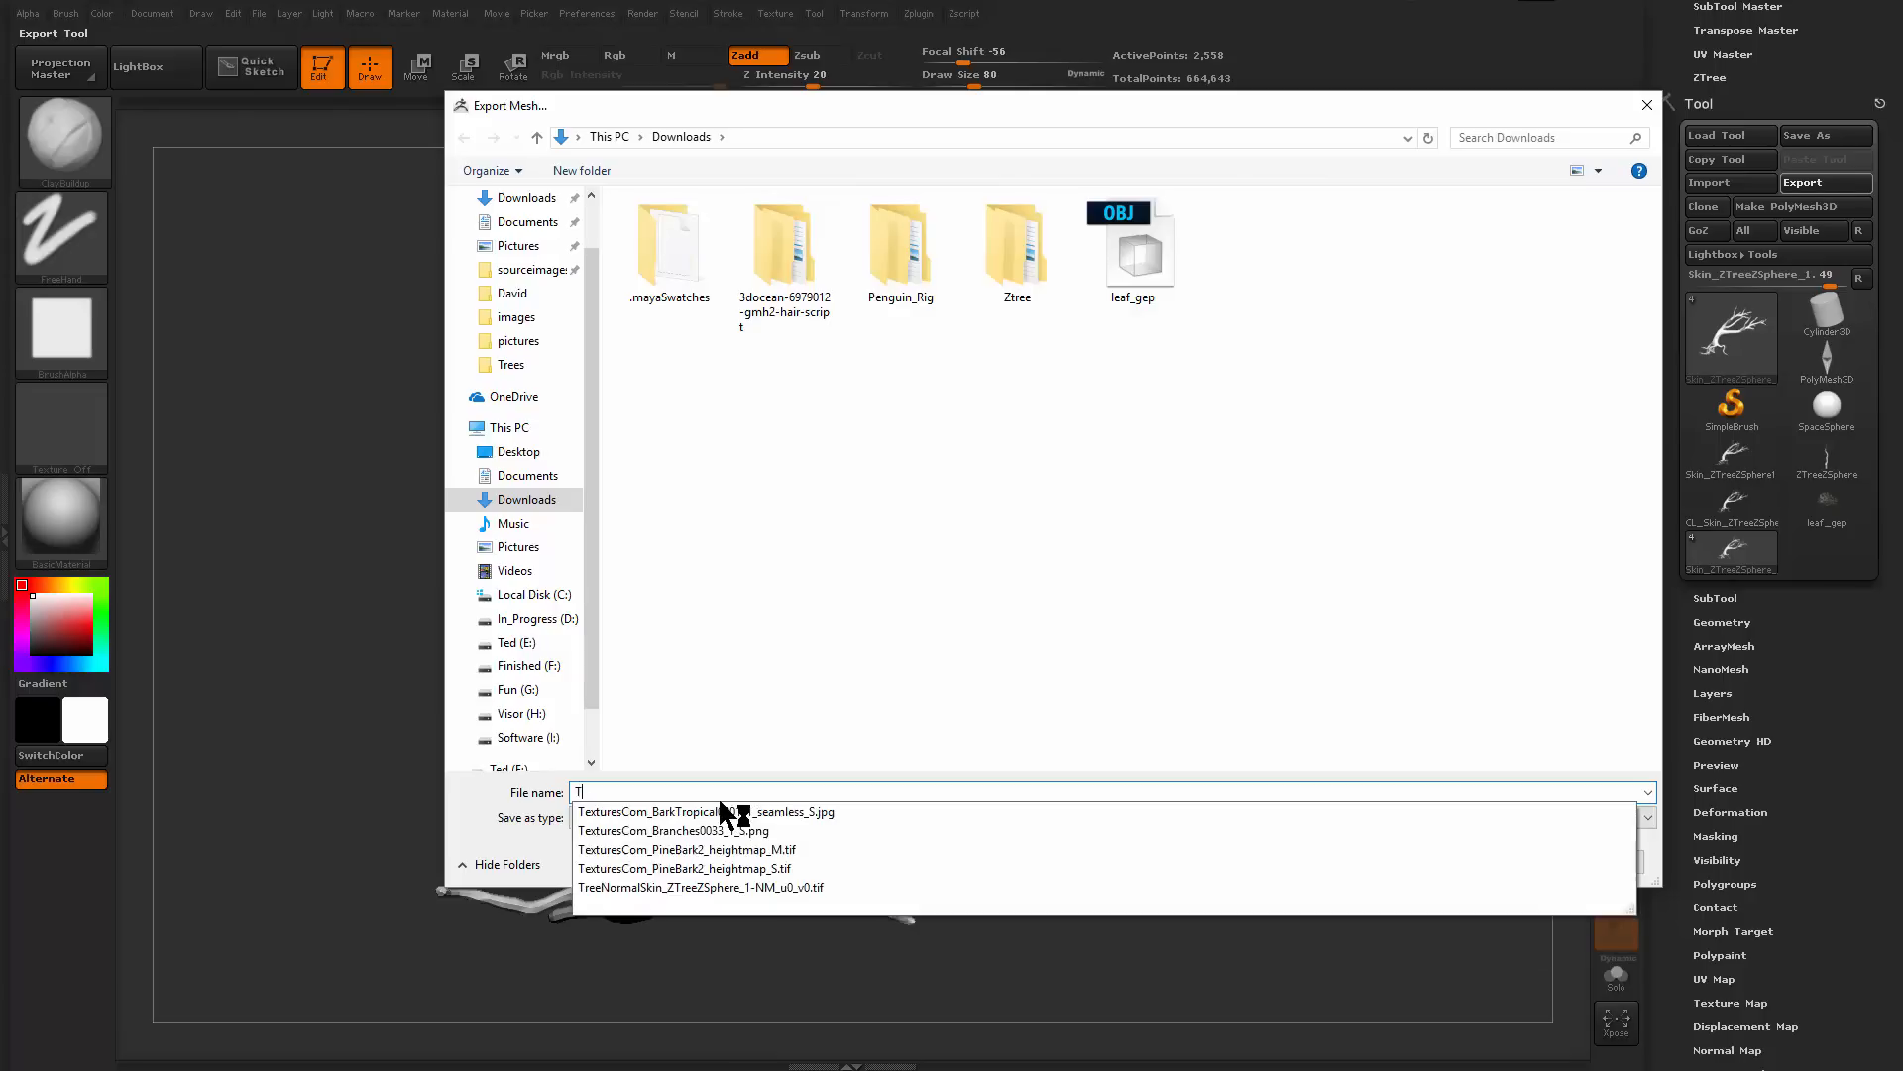
{"action": "type", "text": "hruTree_Body"}
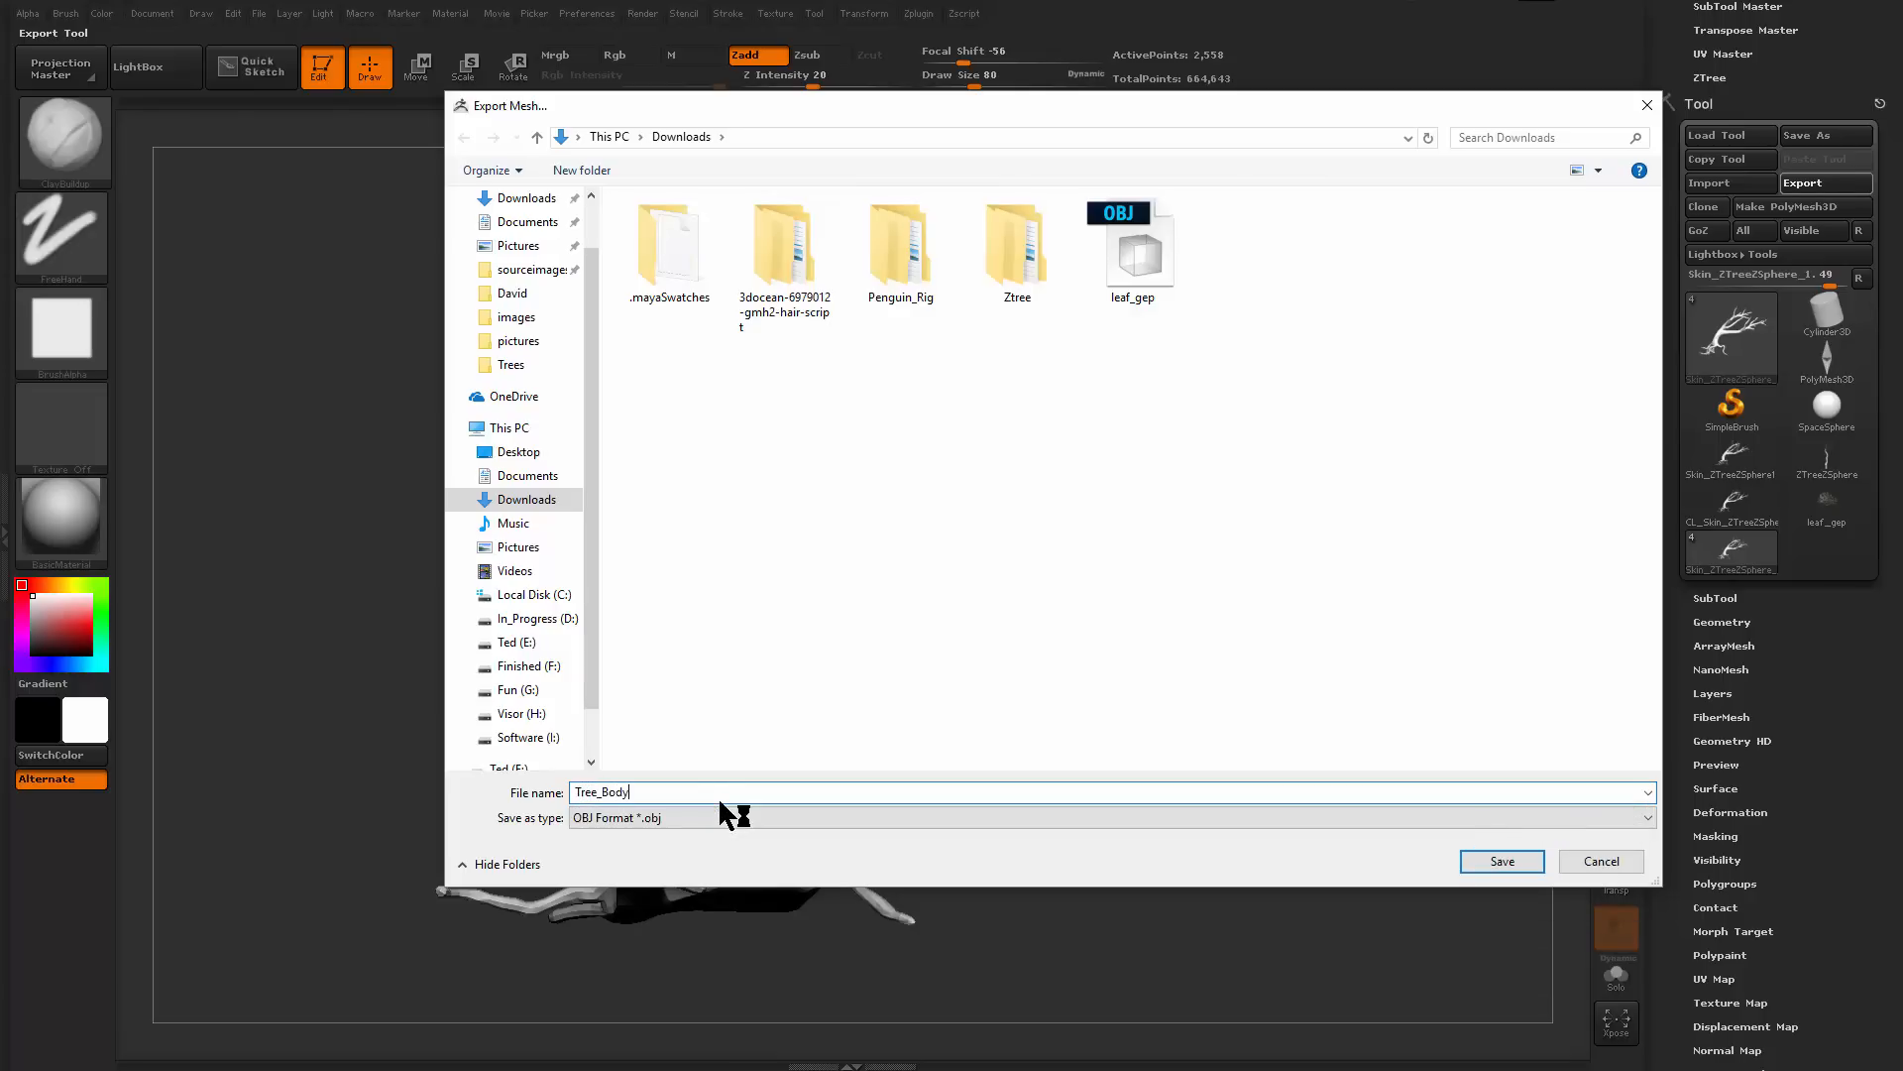
{"action": "key", "text": "Return"}
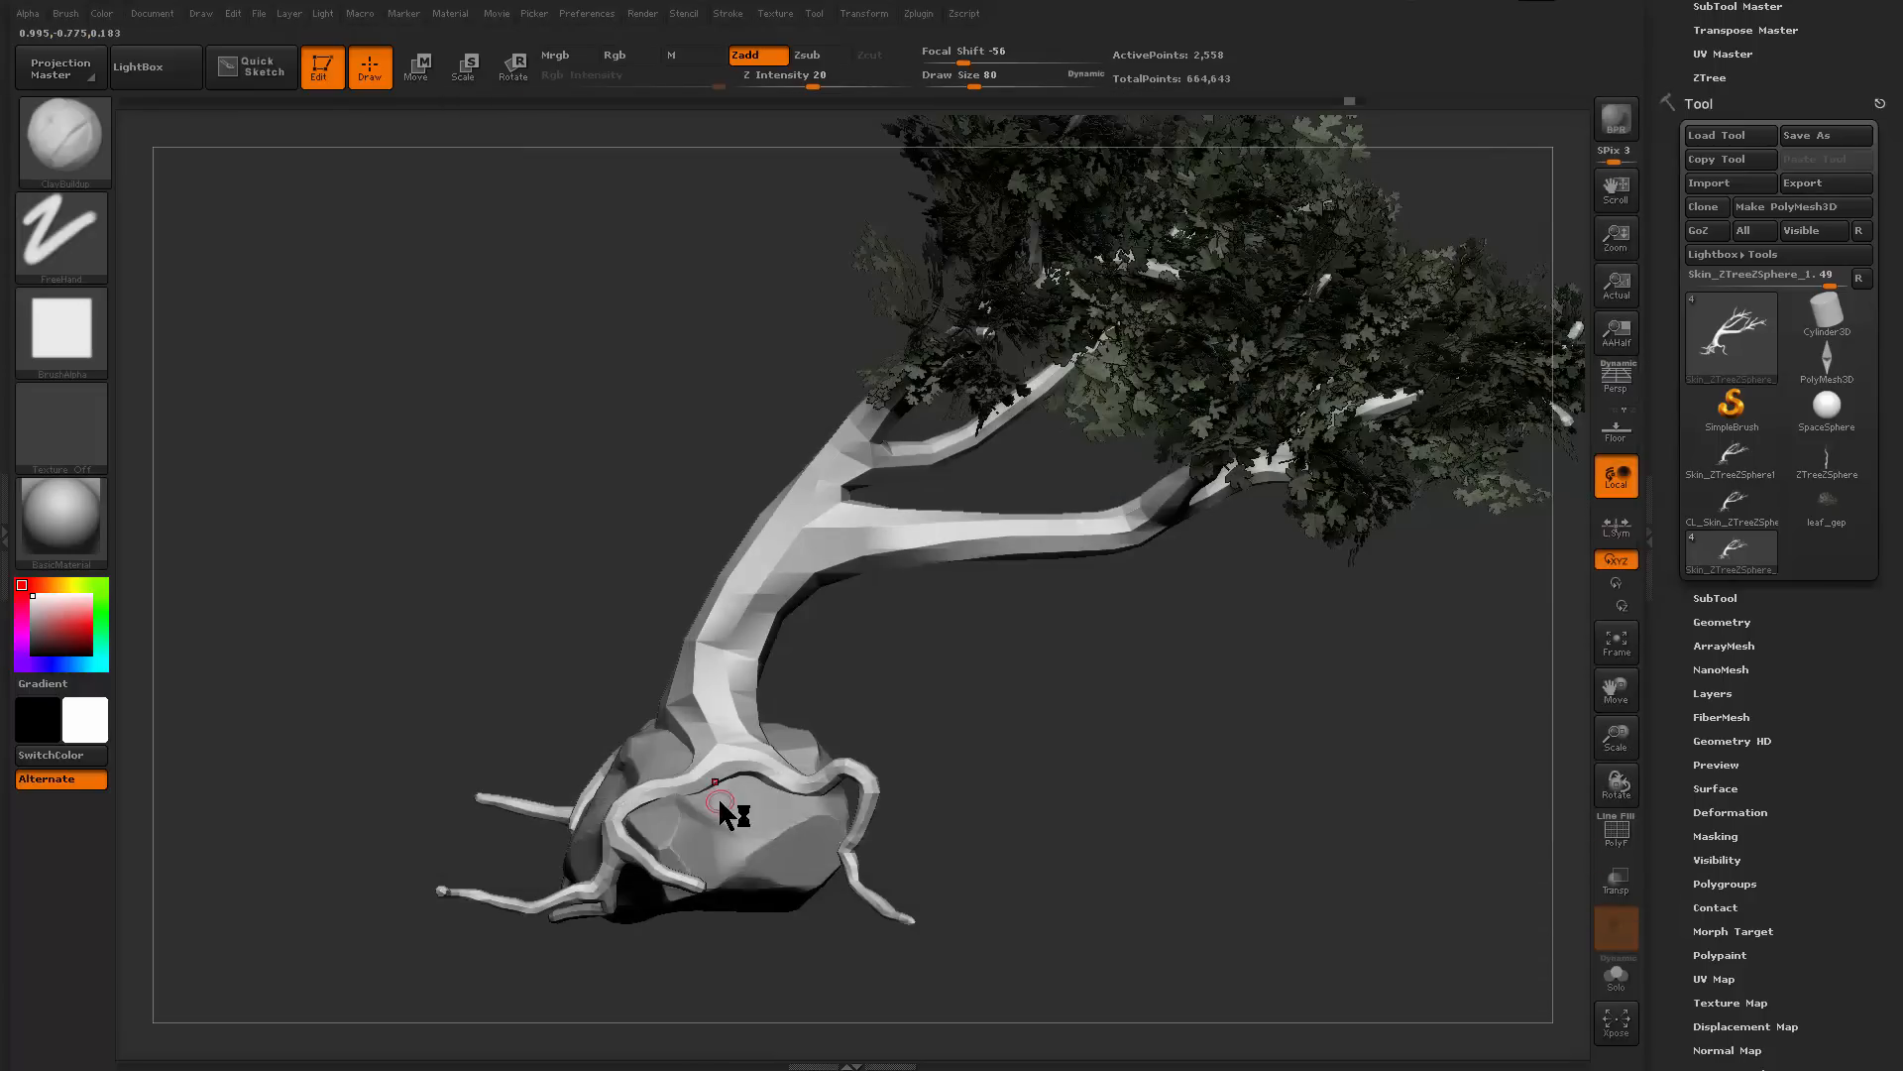
Make the Fibers8 foliage subtool active and export it to Downloads as an OBJ named TreeLeafs
{"action": "left_click_drag", "start_coordinate": [1402, 743], "coordinate": [1576, 702]}
{"action": "left_click", "coordinate": [1763, 595]}
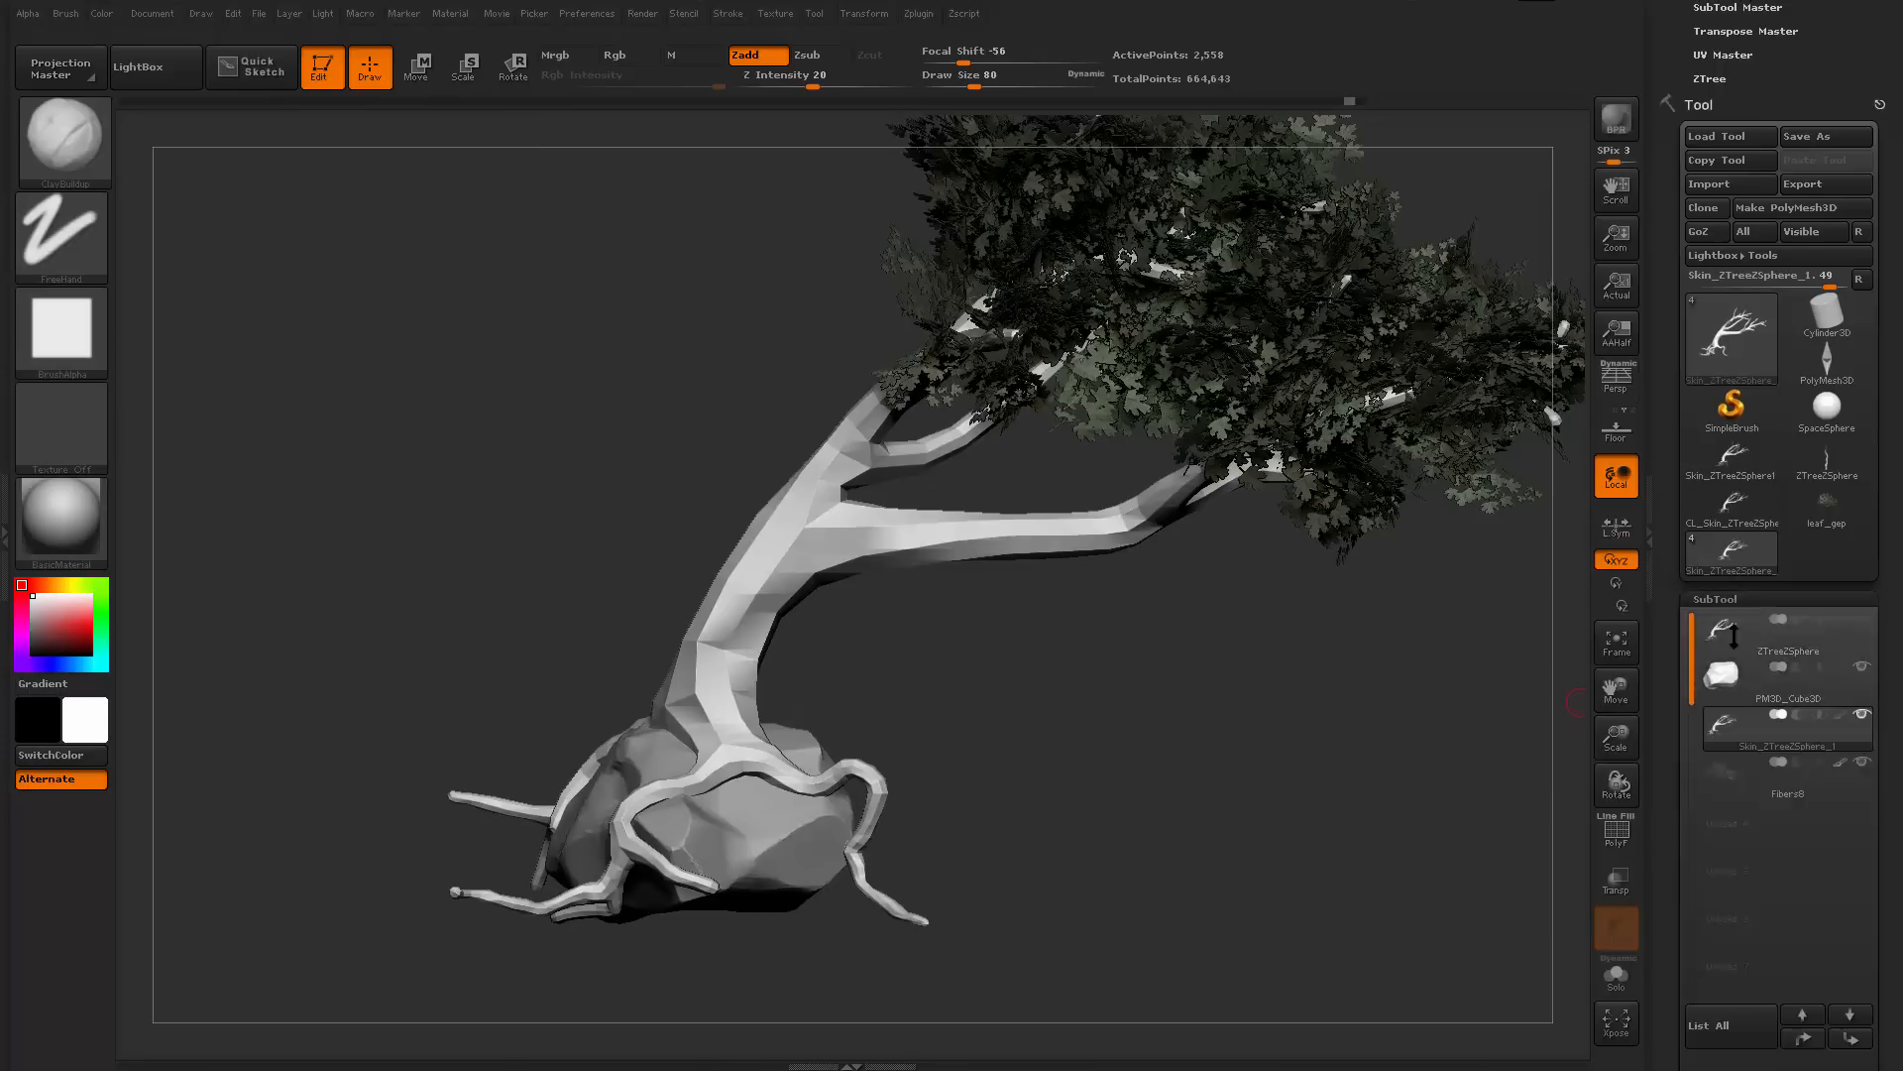
{"action": "left_click", "coordinate": [1725, 329]}
{"action": "left_click_drag", "start_coordinate": [1666, 353], "coordinate": [1667, 639]}
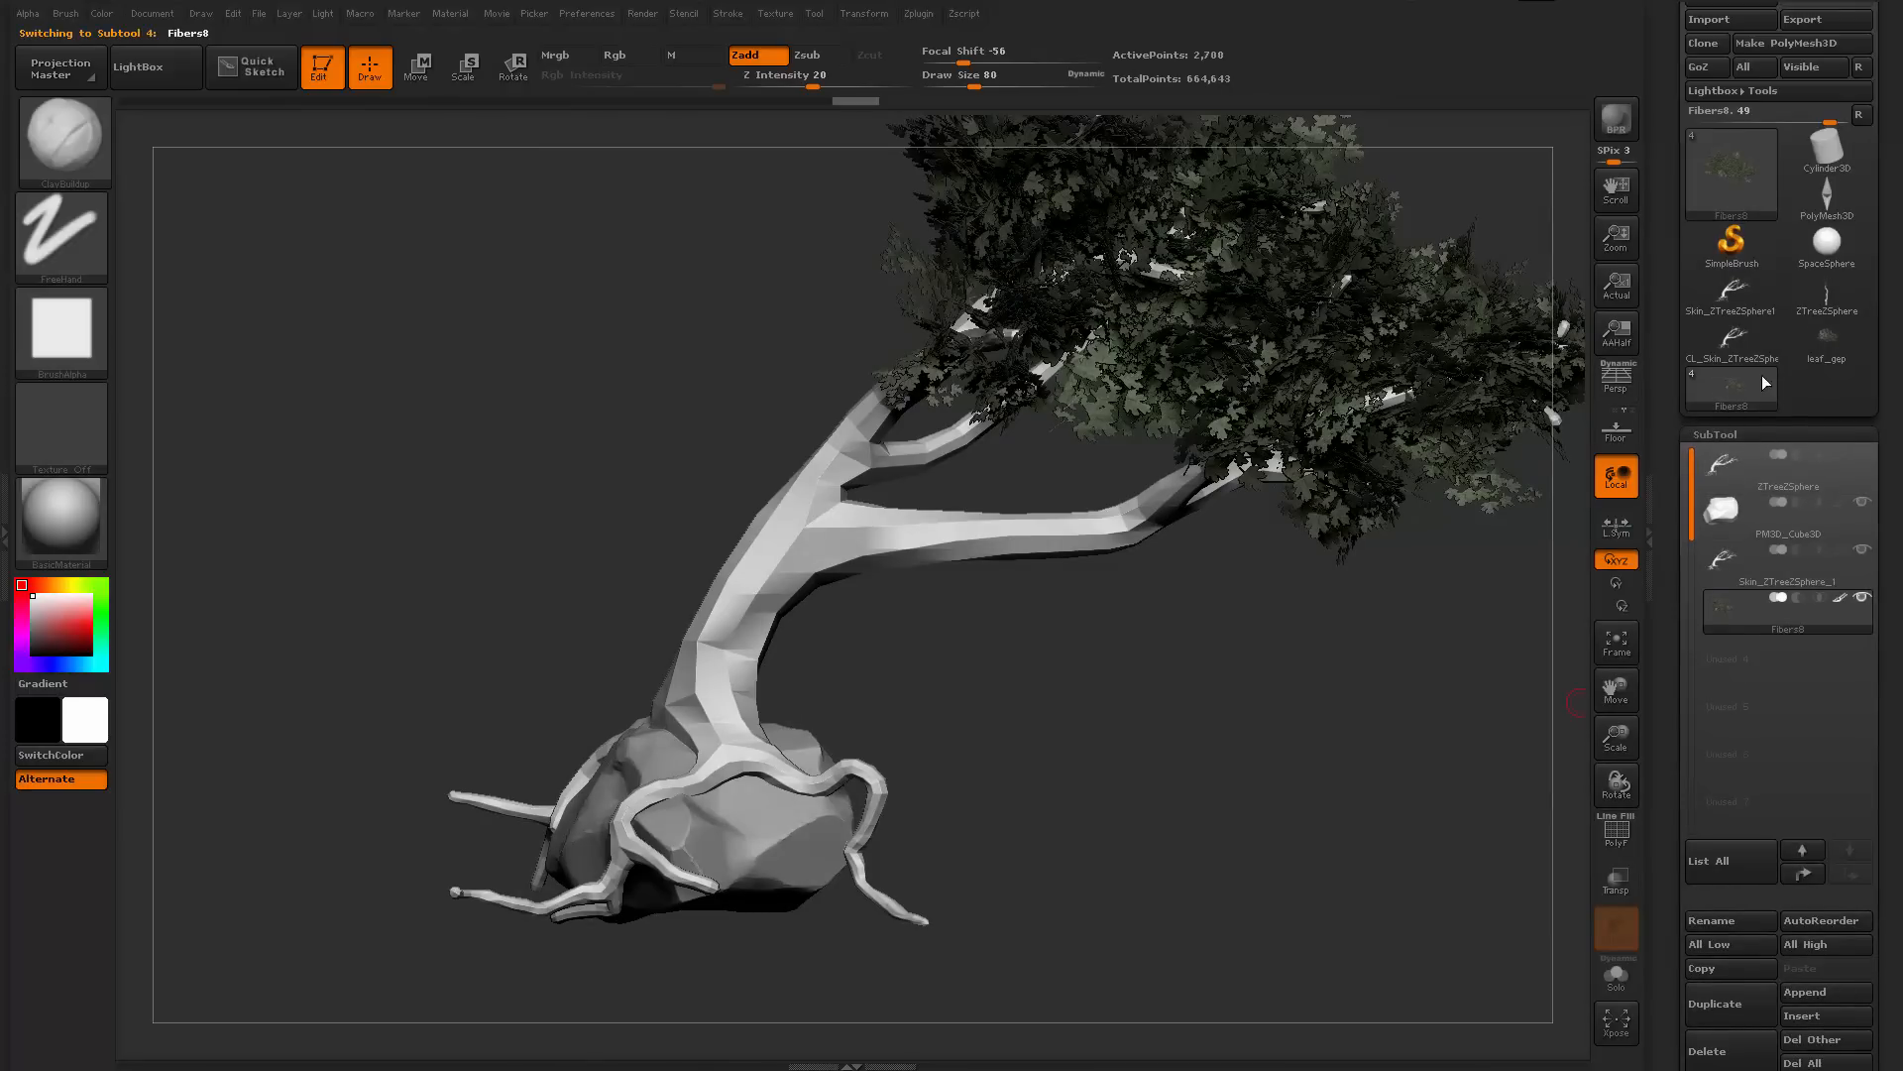
{"action": "left_click", "coordinate": [1804, 25]}
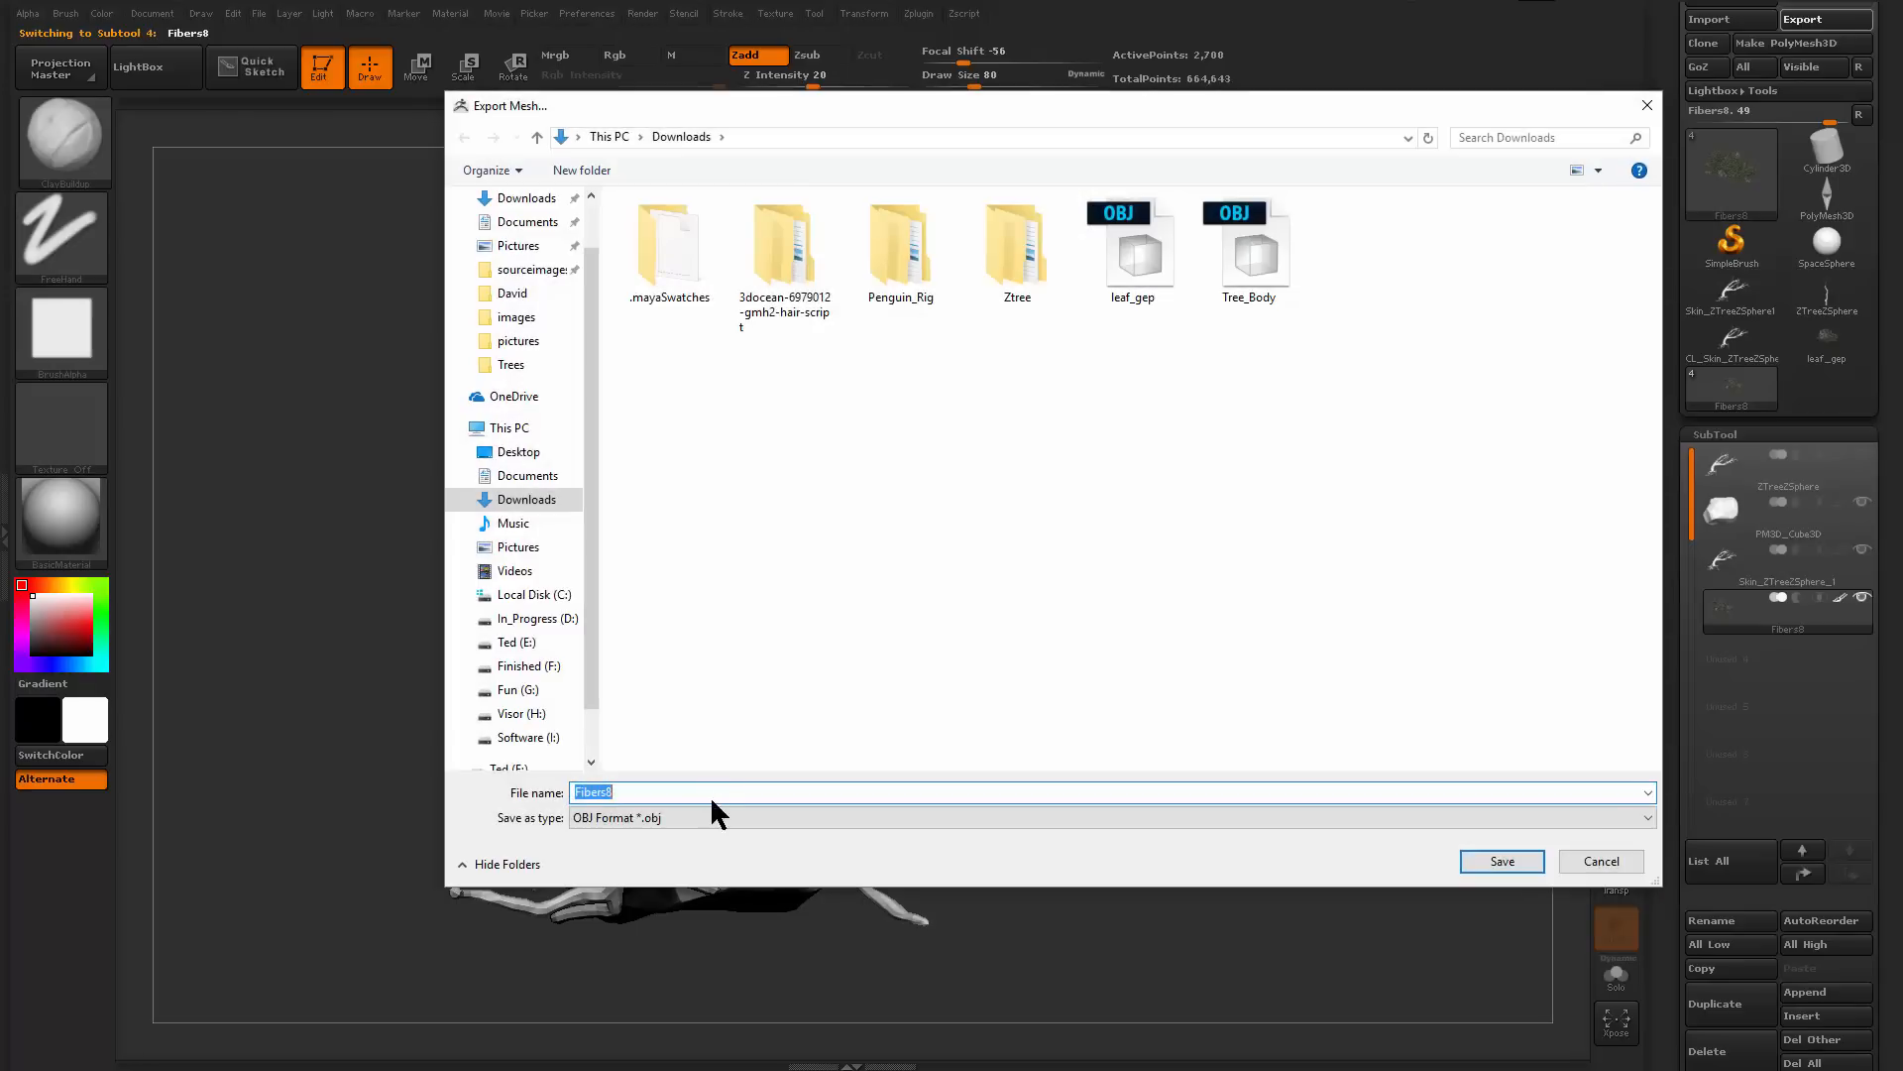
{"action": "type", "text": "RT"}
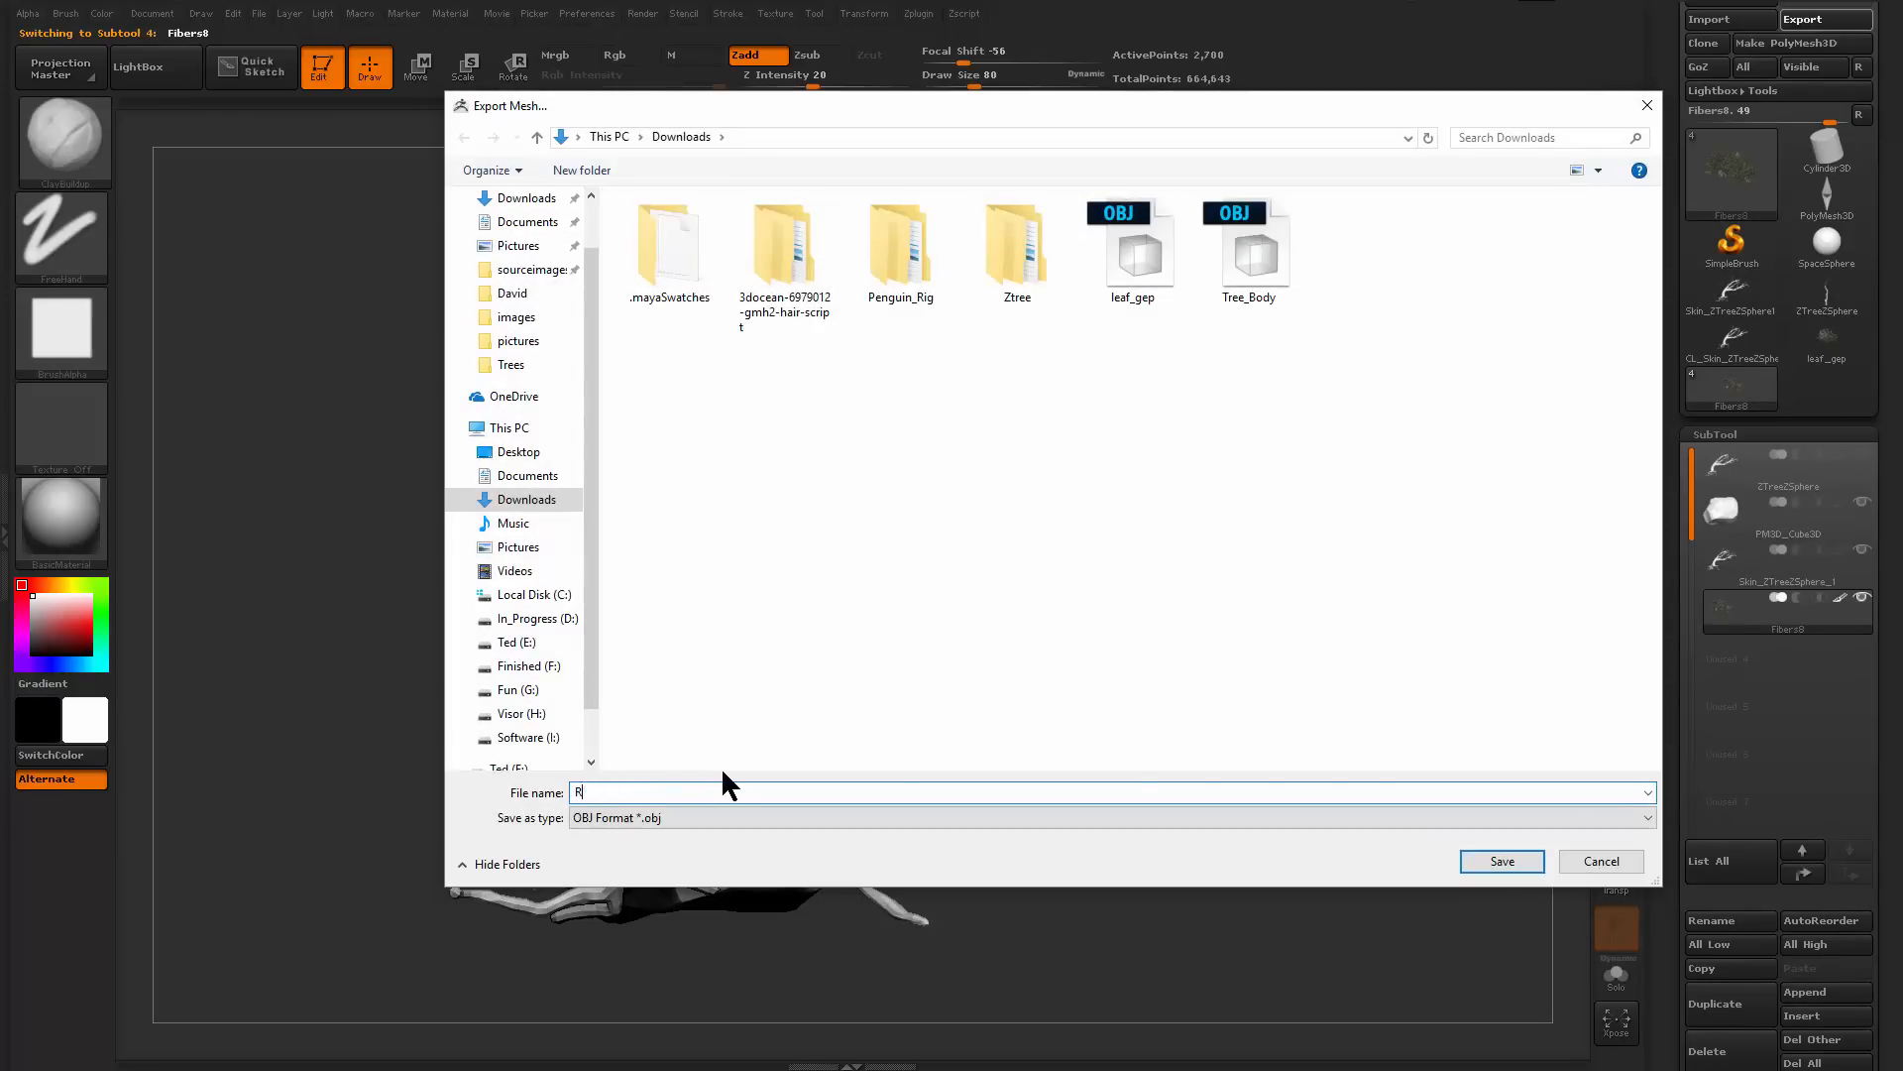
{"action": "key", "text": "BackSpace"}
{"action": "type", "text": "Tree"}
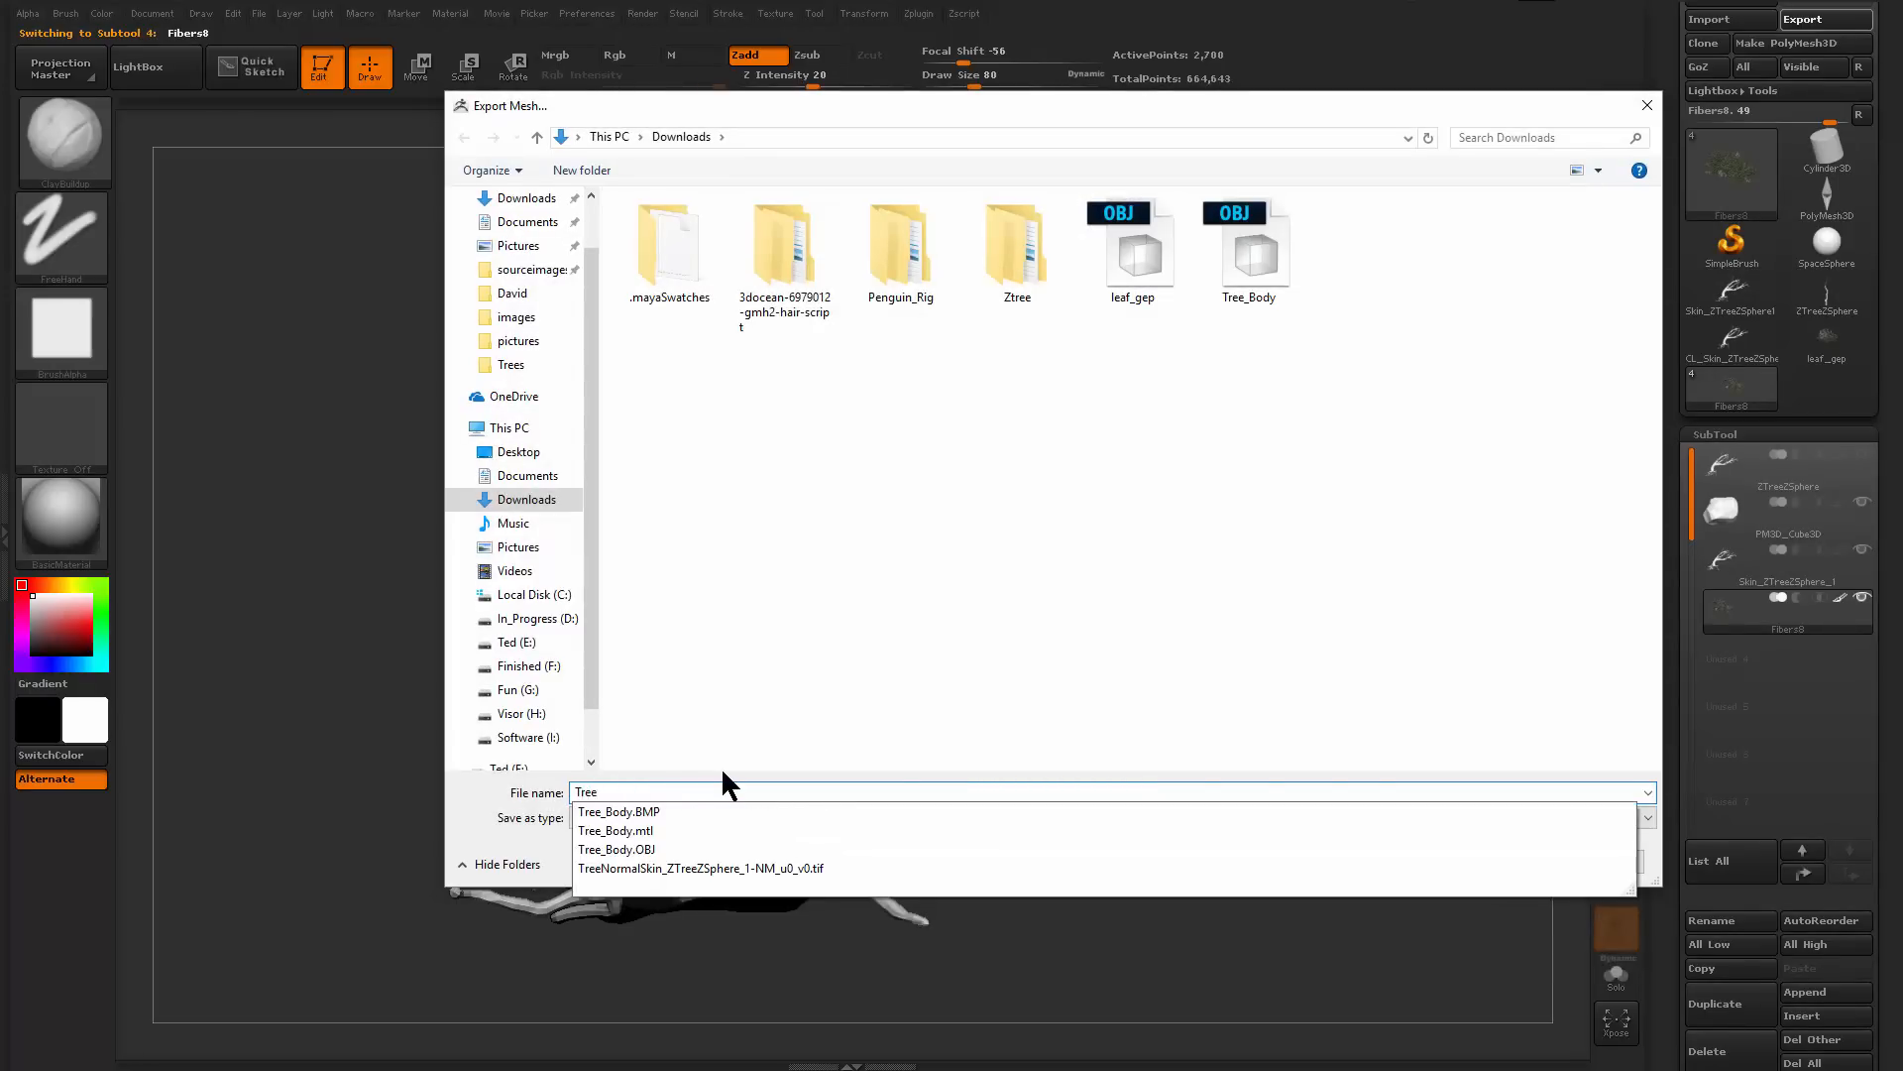
{"action": "type", "text": "Leaf"}
{"action": "key", "text": "Return"}
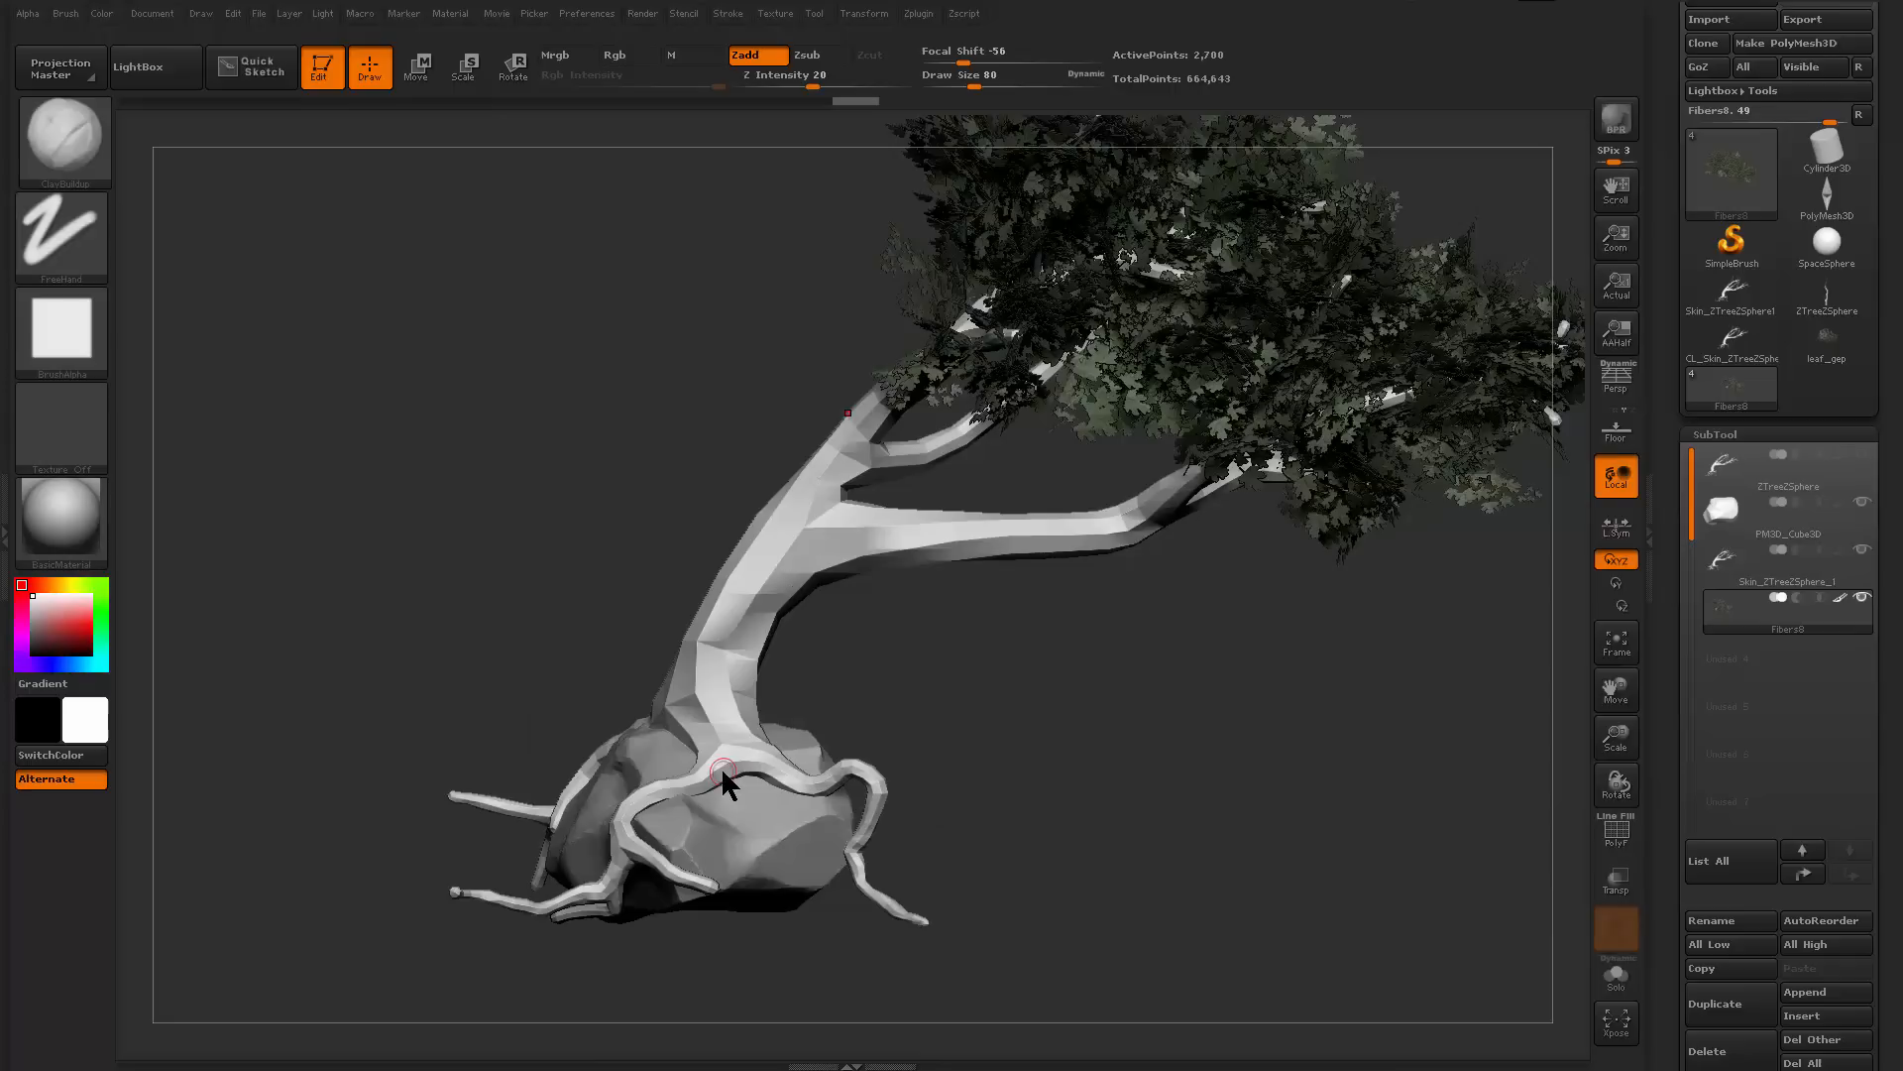
Switch to Maya and delete the pPlane4 leaf cluster from the scene
{"action": "left_click_drag", "start_coordinate": [1230, 872], "coordinate": [1120, 859]}
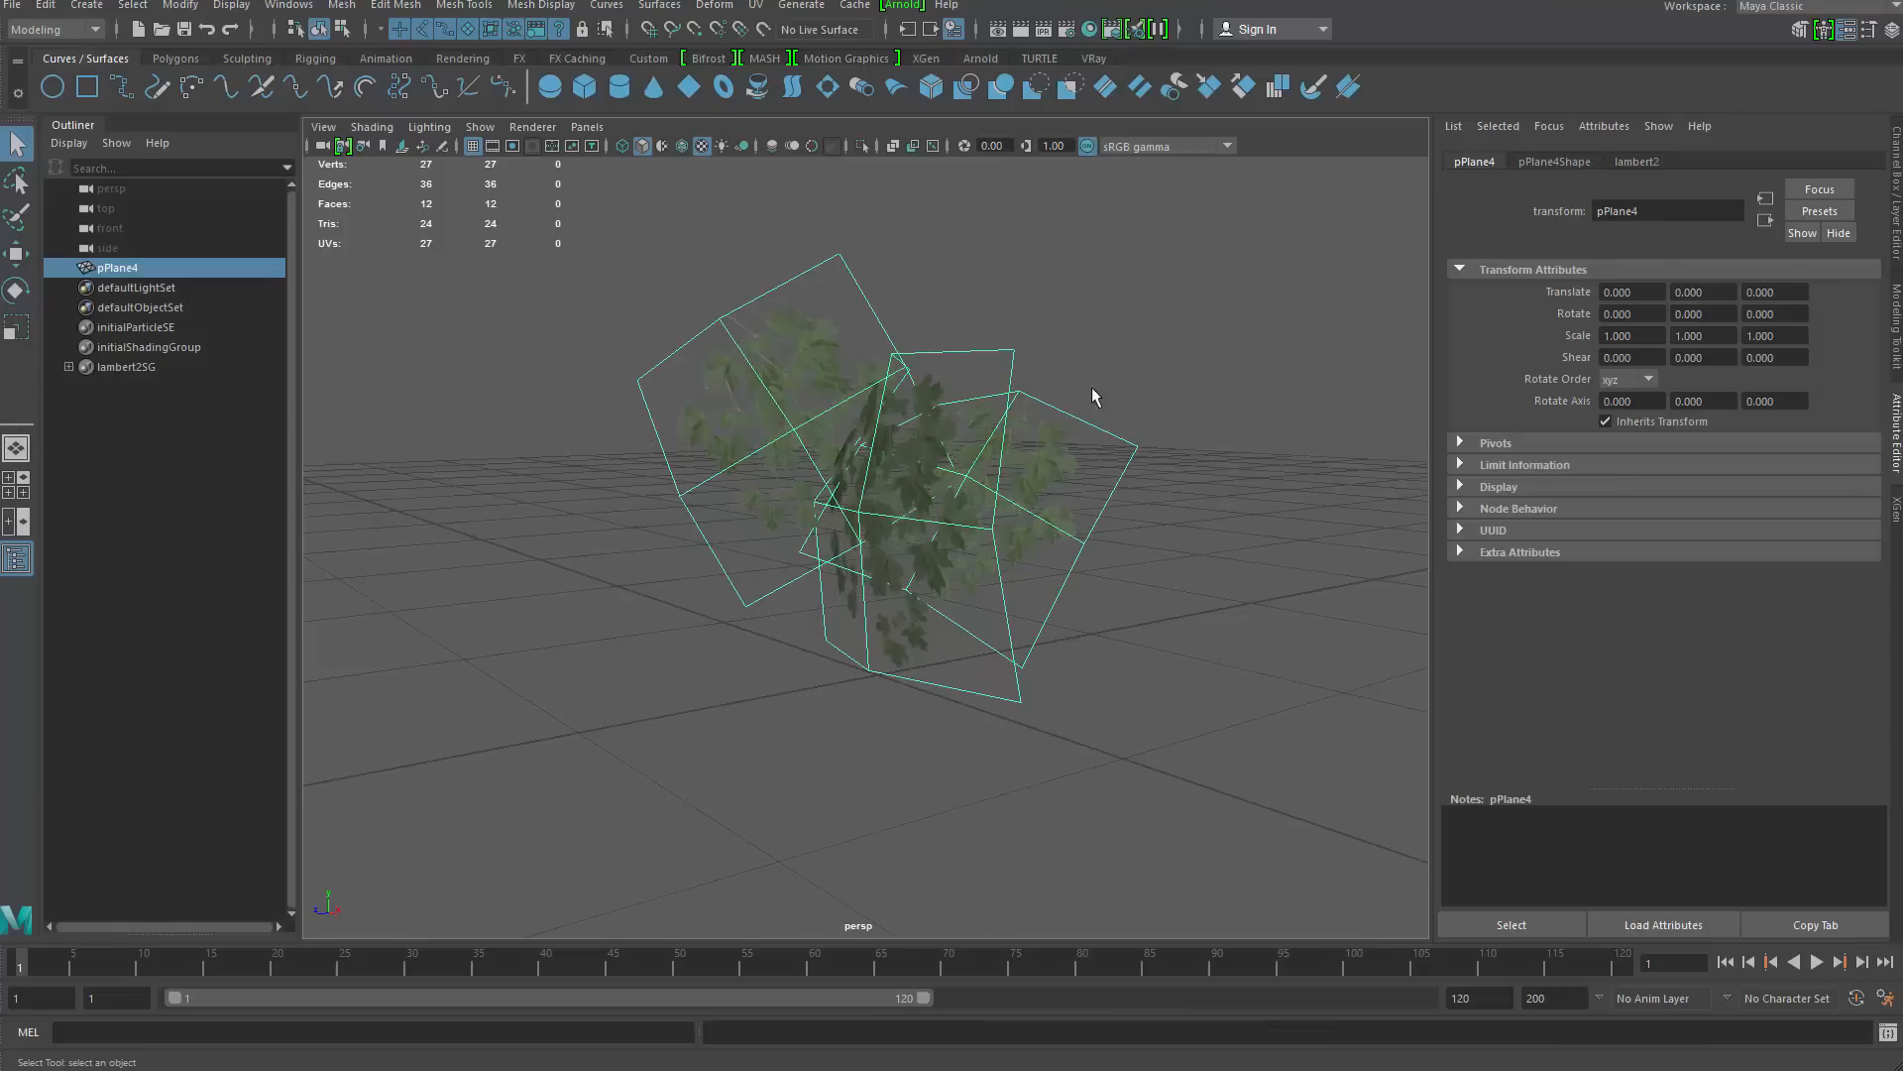
{"action": "key", "text": "Delete"}
Import Tree_Body.OBJ from the Downloads folder into the empty scene
{"action": "left_click", "coordinate": [12, 4]}
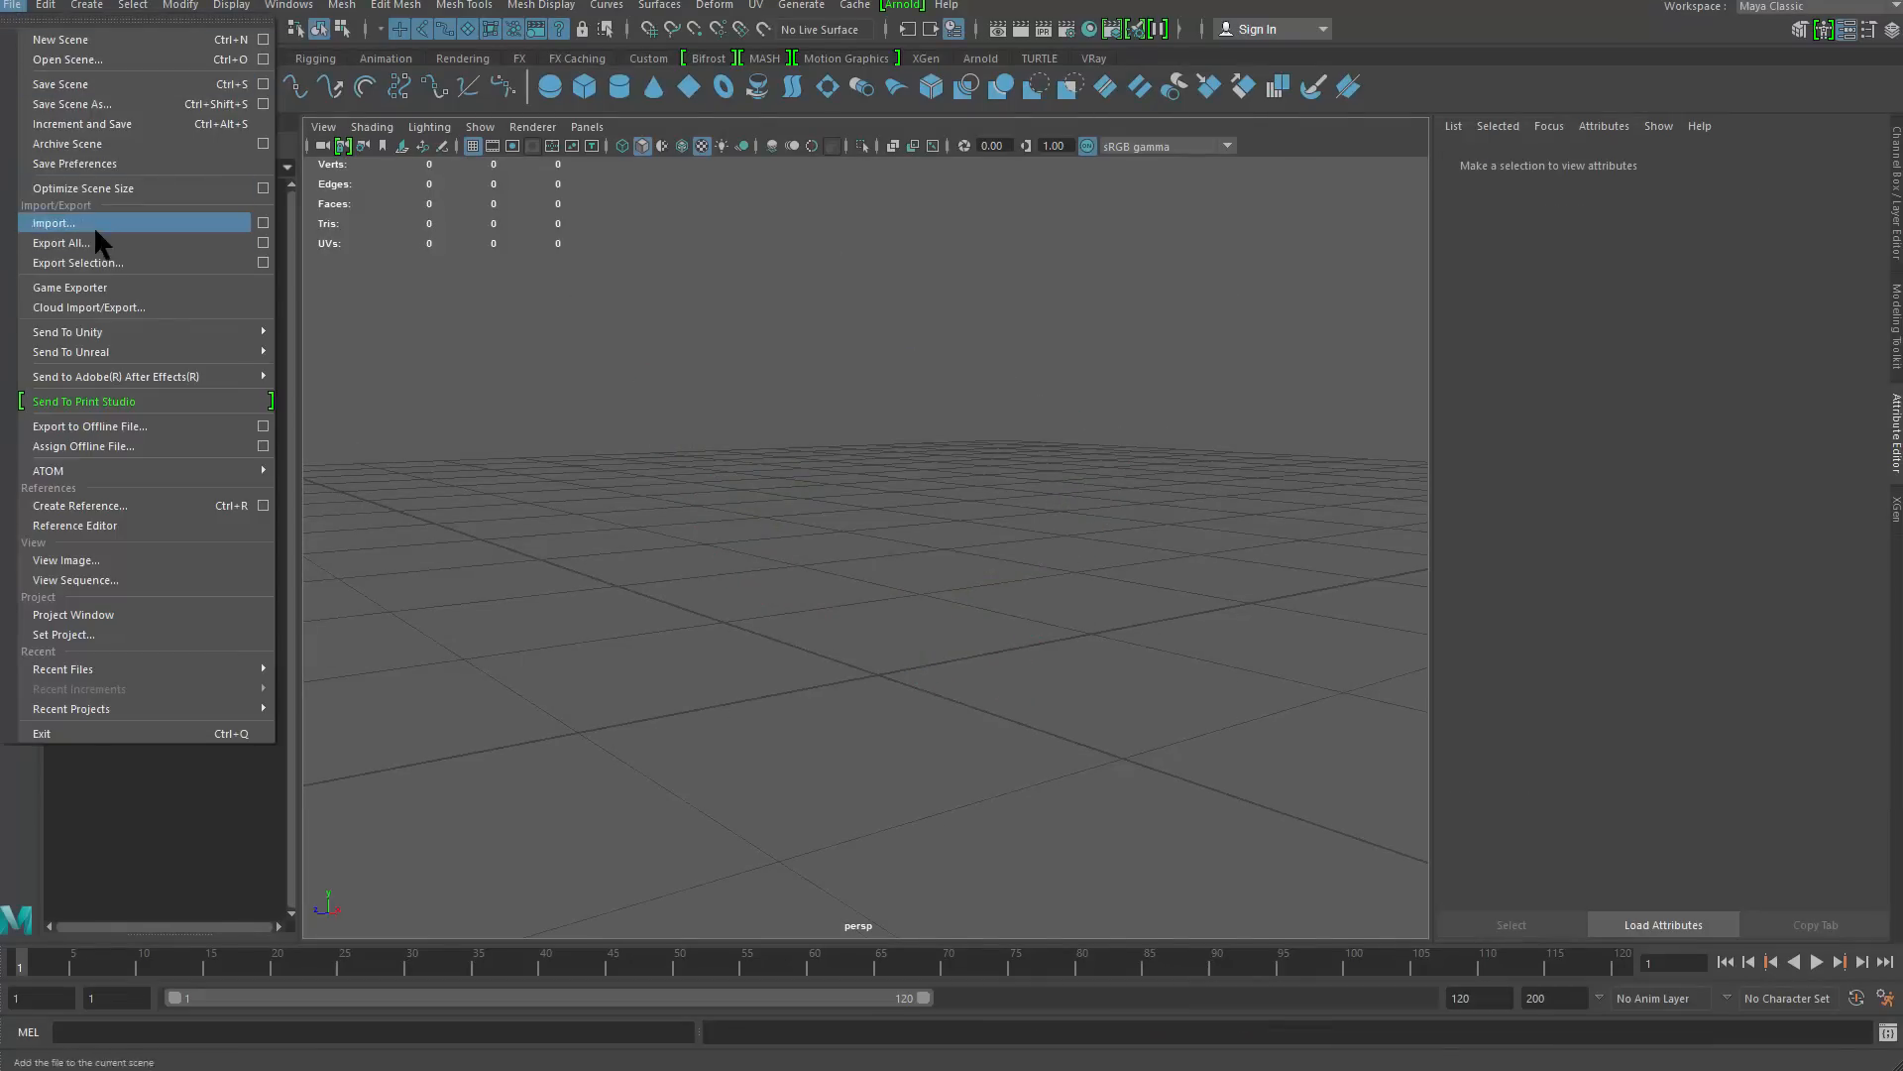
{"action": "left_click", "coordinate": [91, 224]}
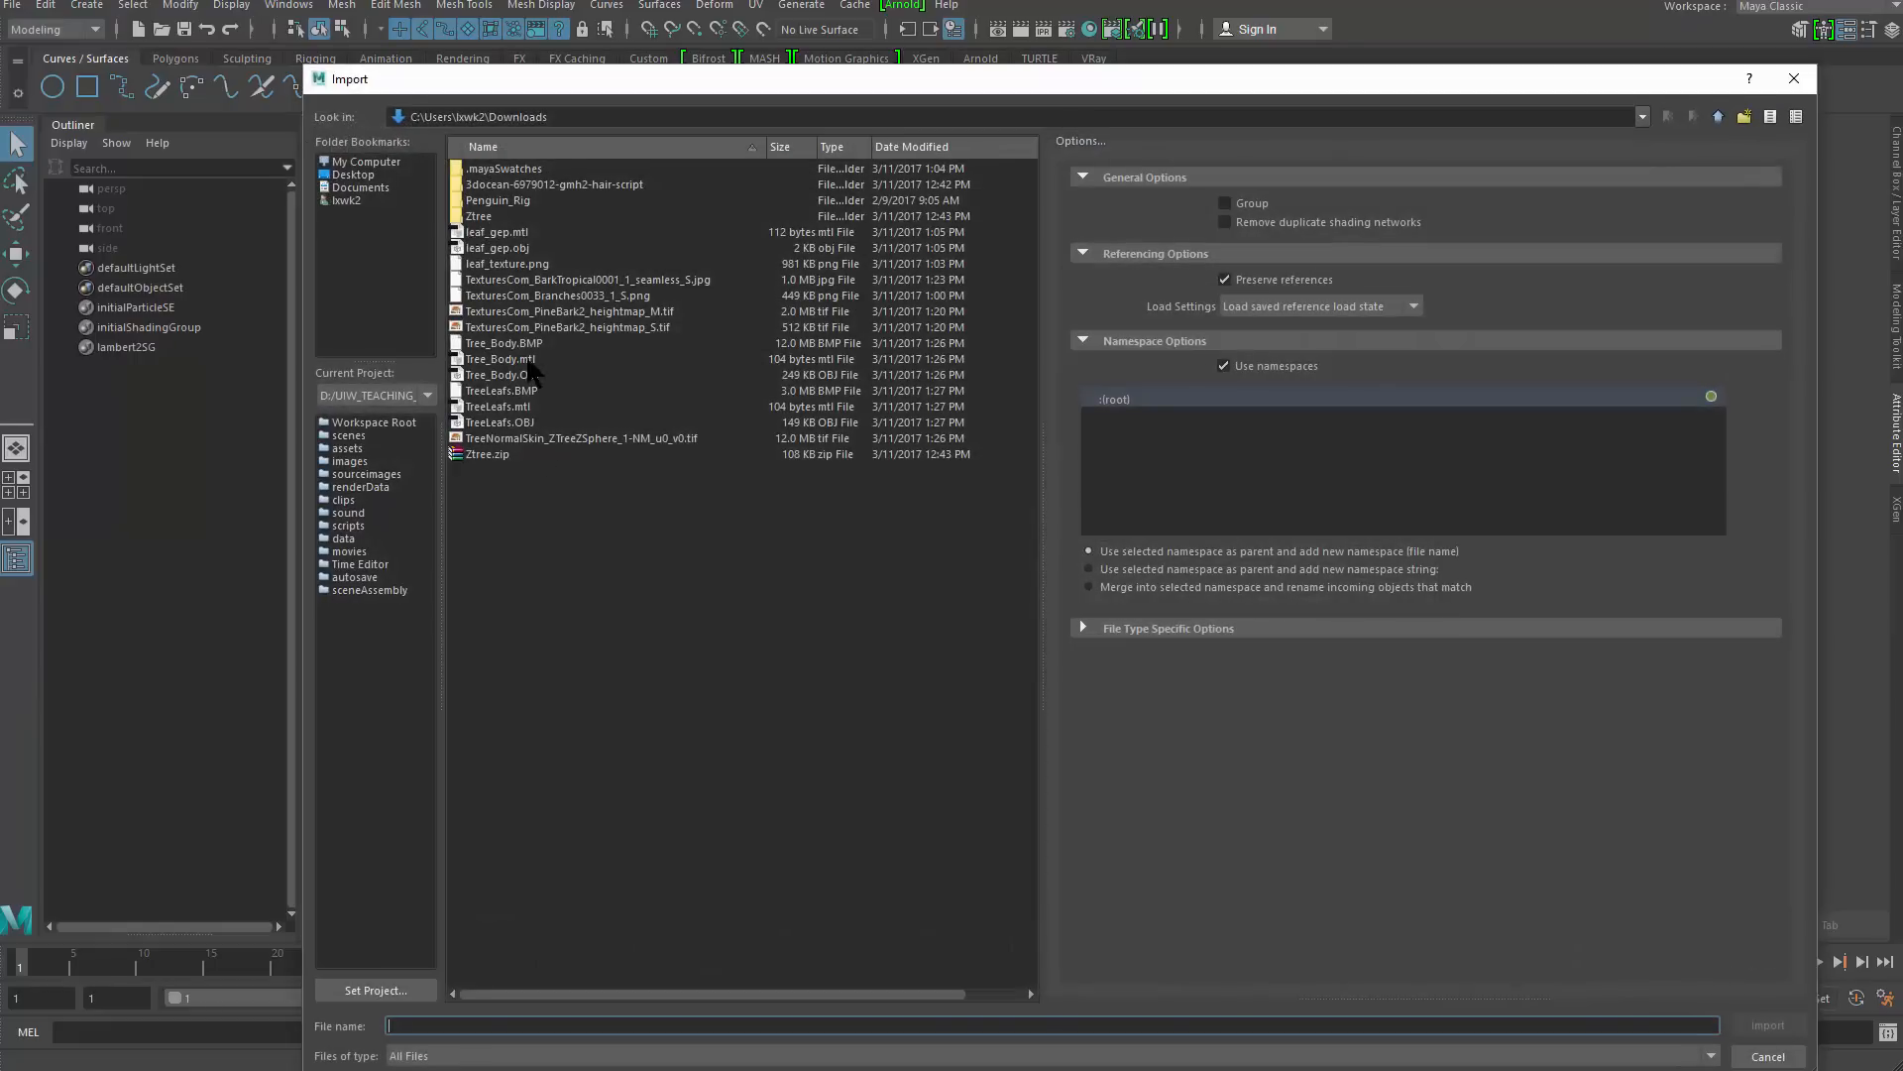
{"action": "left_click", "coordinate": [536, 377]}
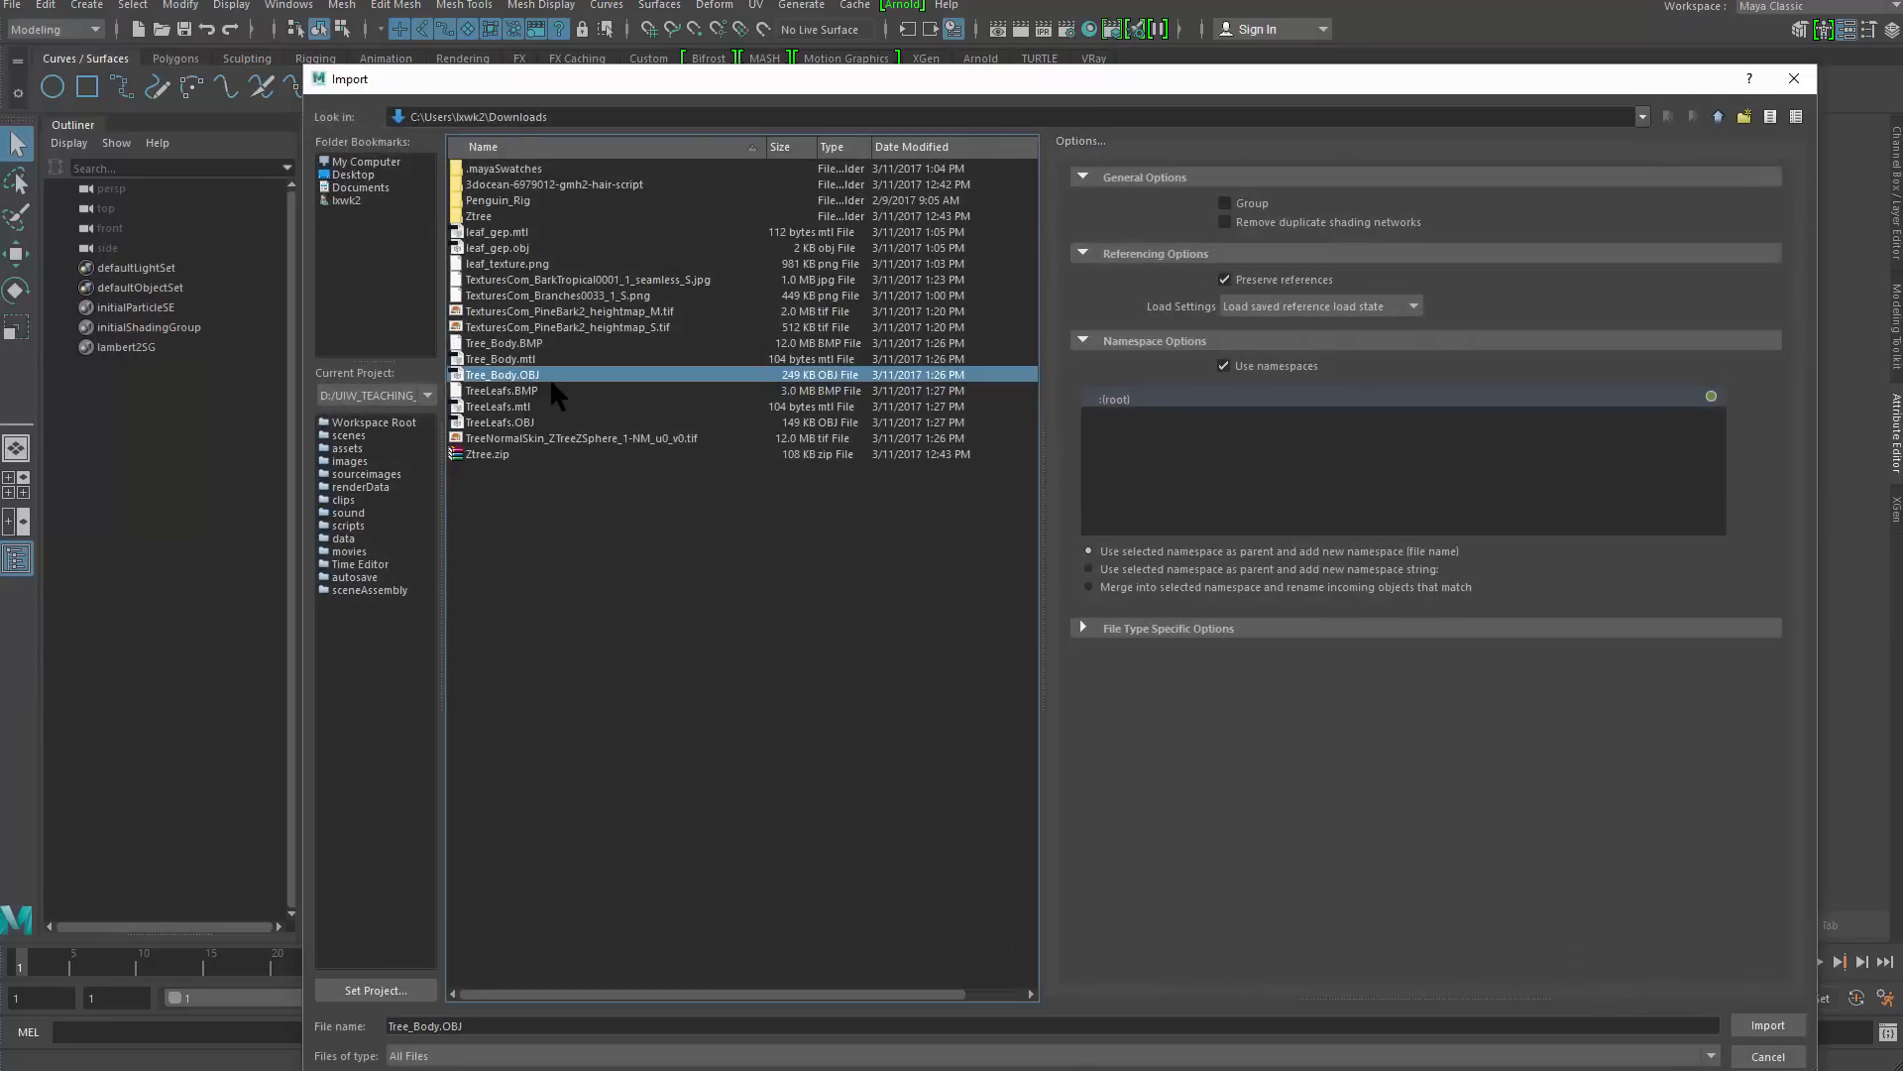
{"action": "double_click", "coordinate": [555, 392]}
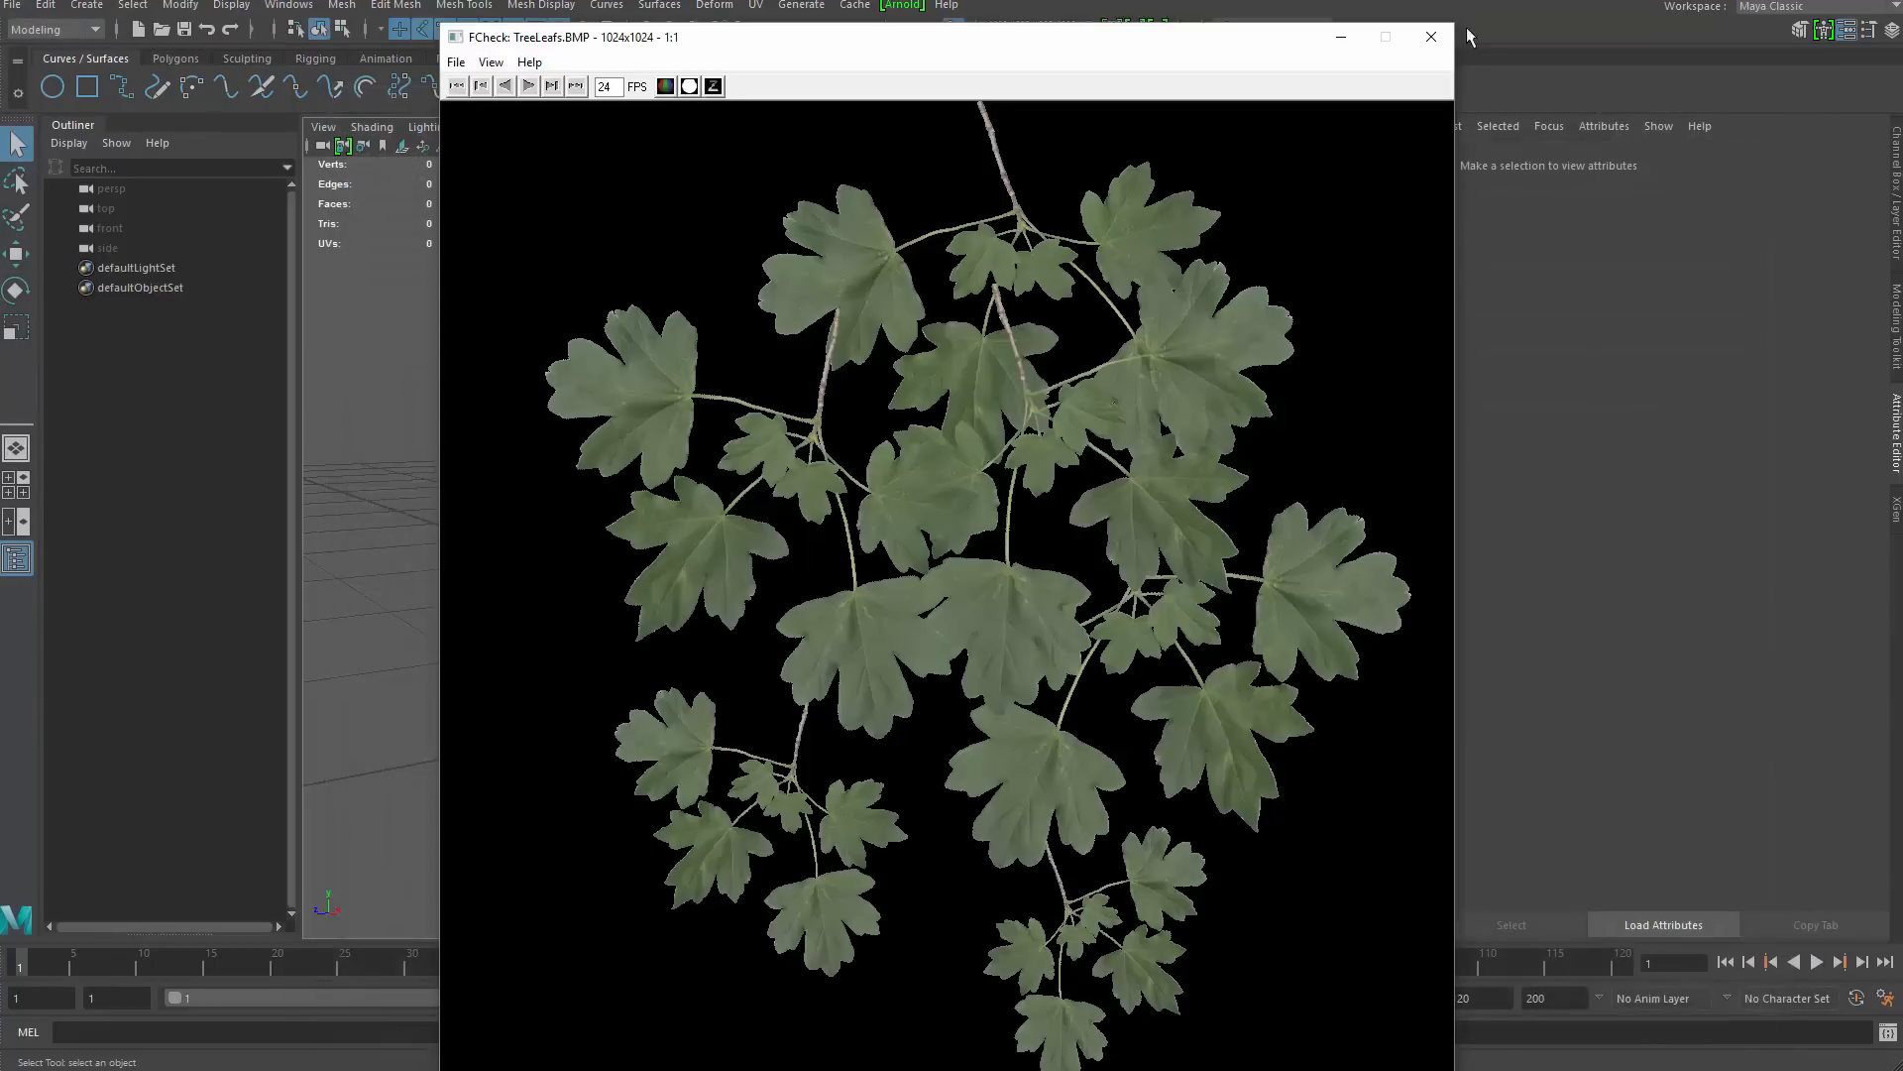
{"action": "left_click", "coordinate": [1431, 36]}
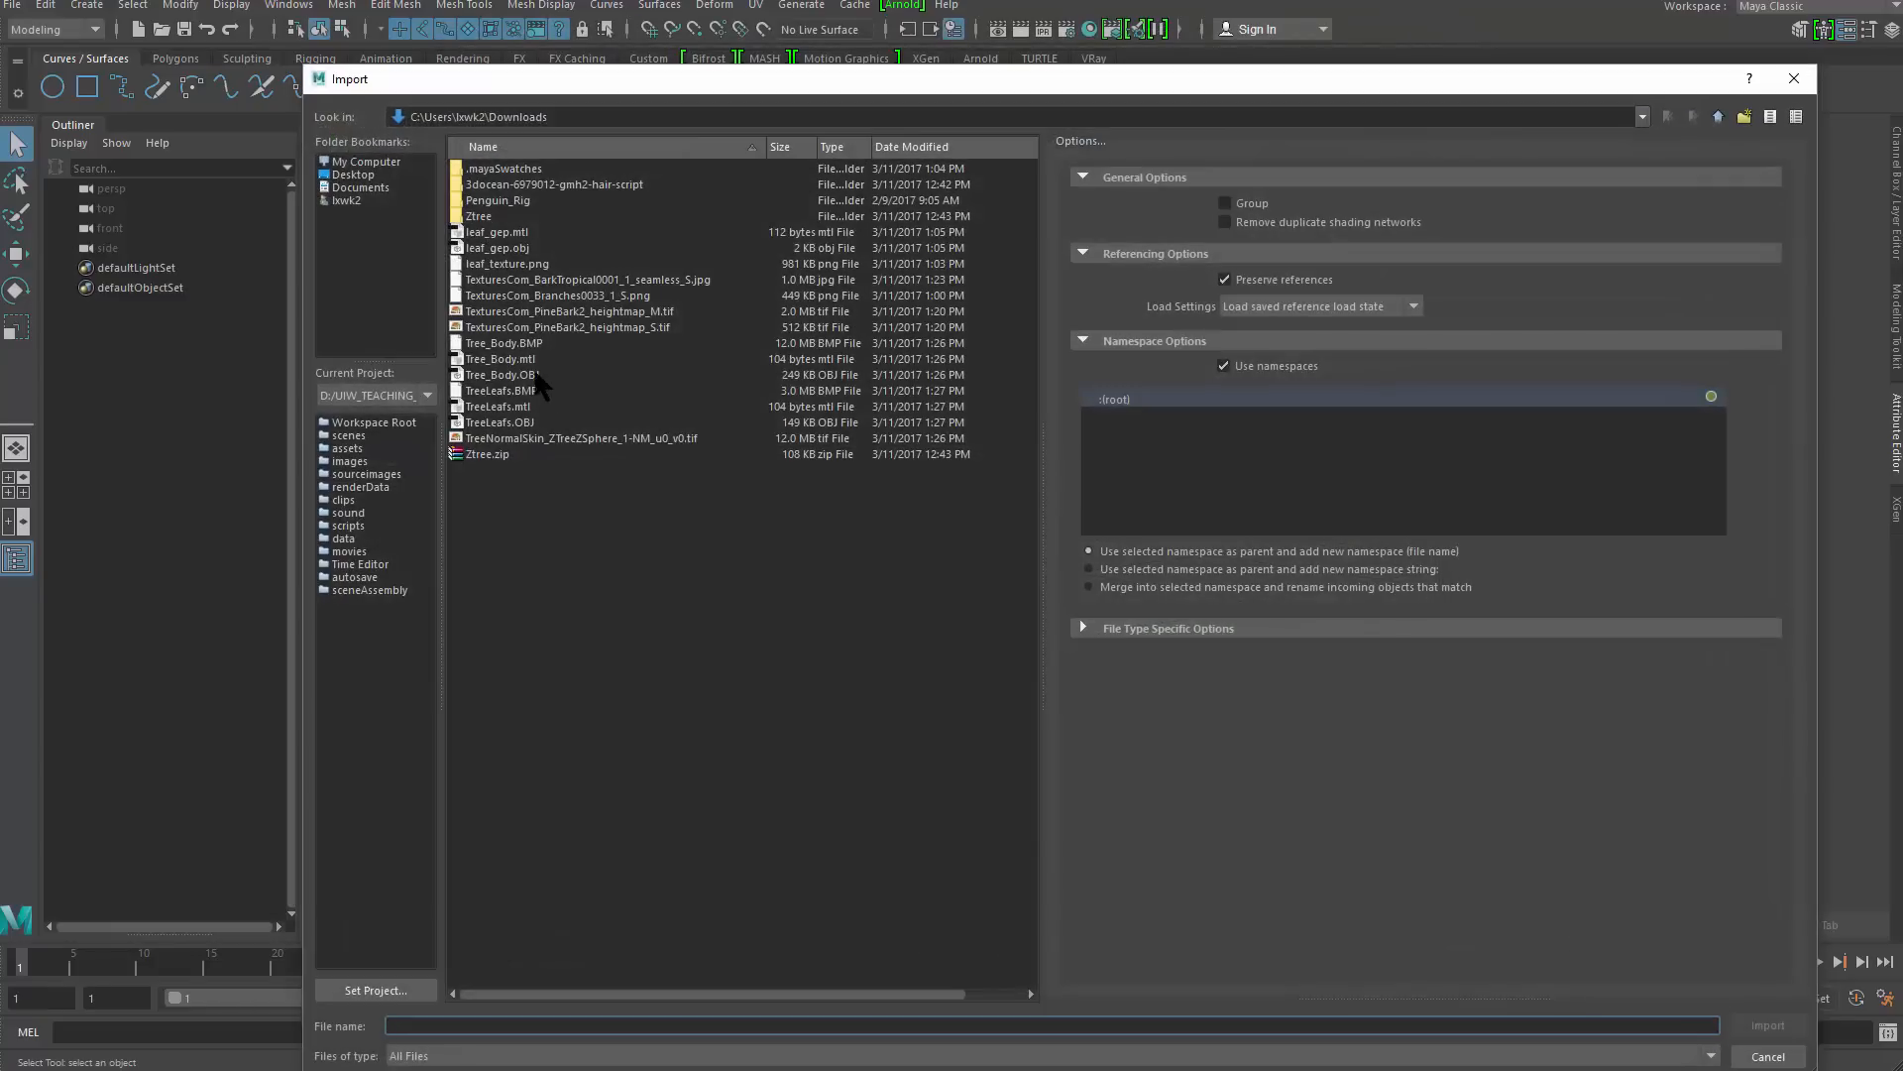
{"action": "double_click", "coordinate": [540, 377]}
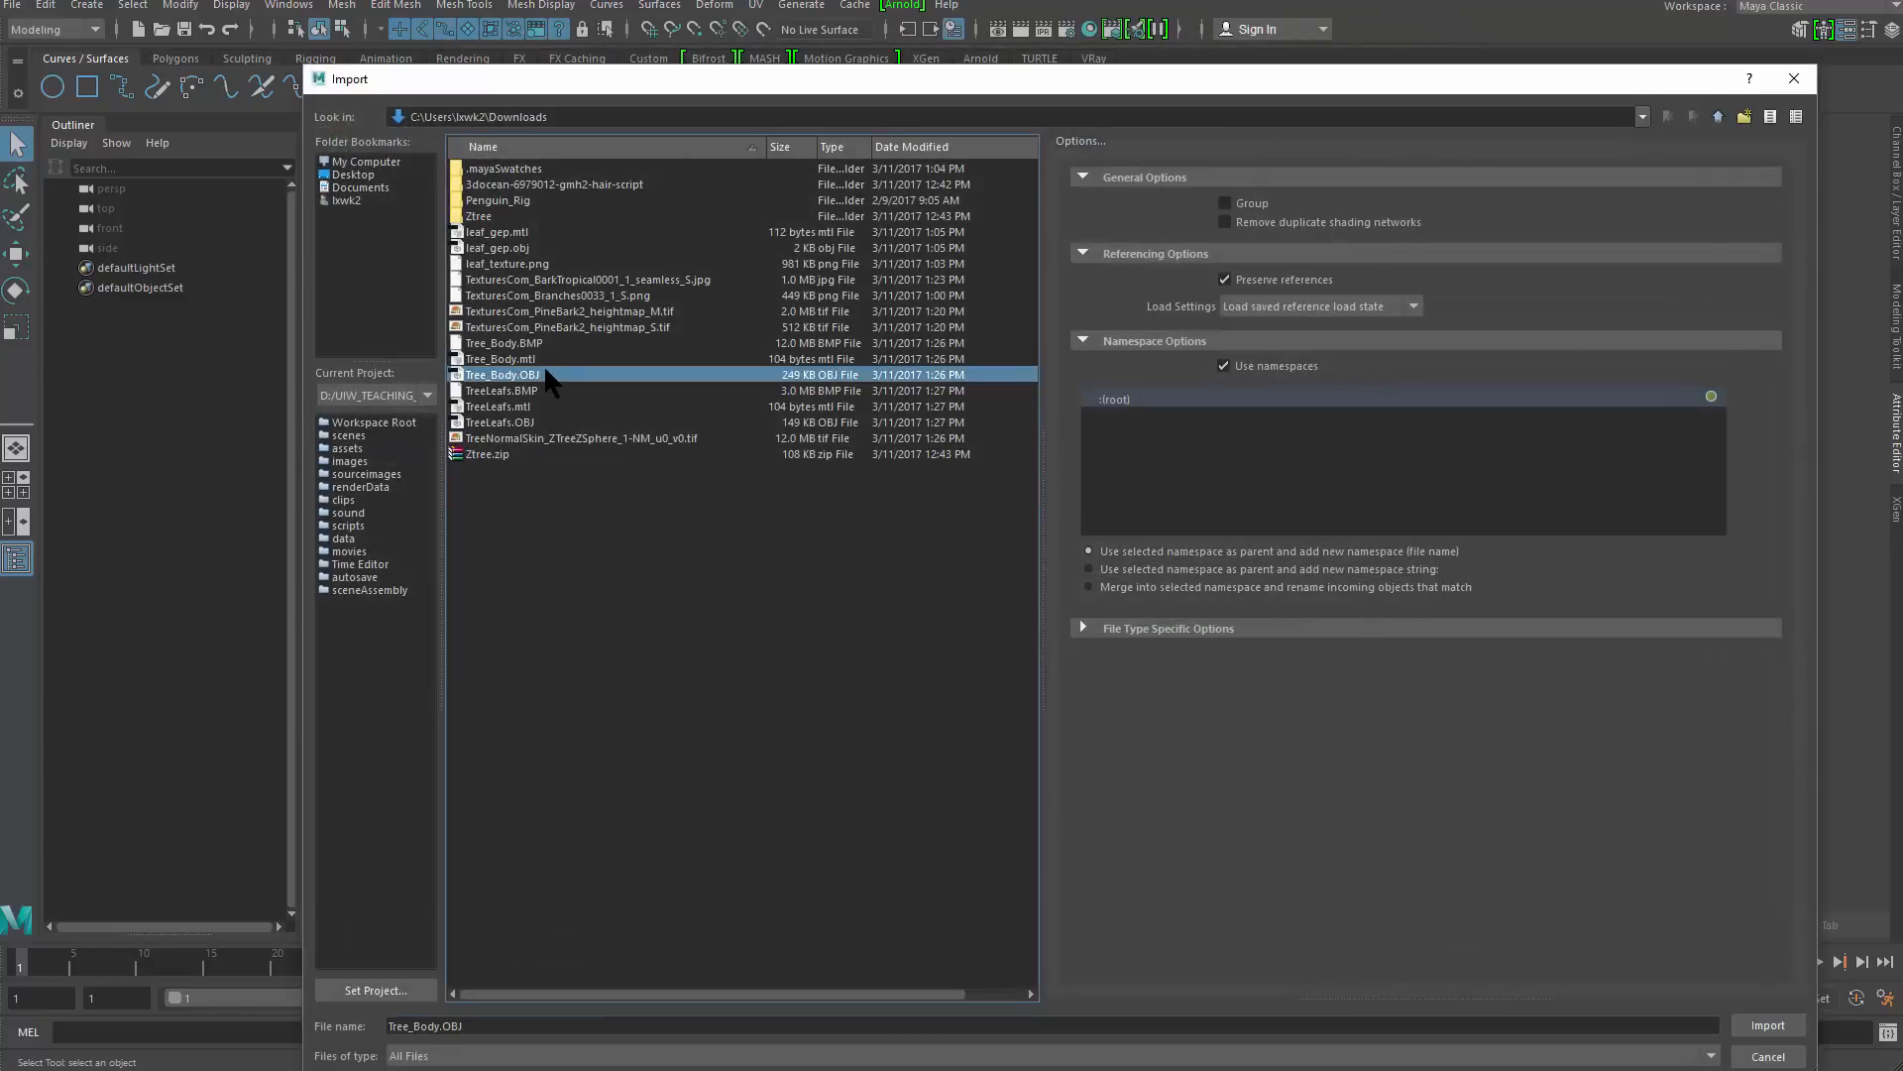
Soften all edges of the imported tree body with an angle of 180 and reselect the mesh as an object
{"action": "right_click_drag", "start_coordinate": [1172, 512], "coordinate": [687, 534], "text": "alt"}
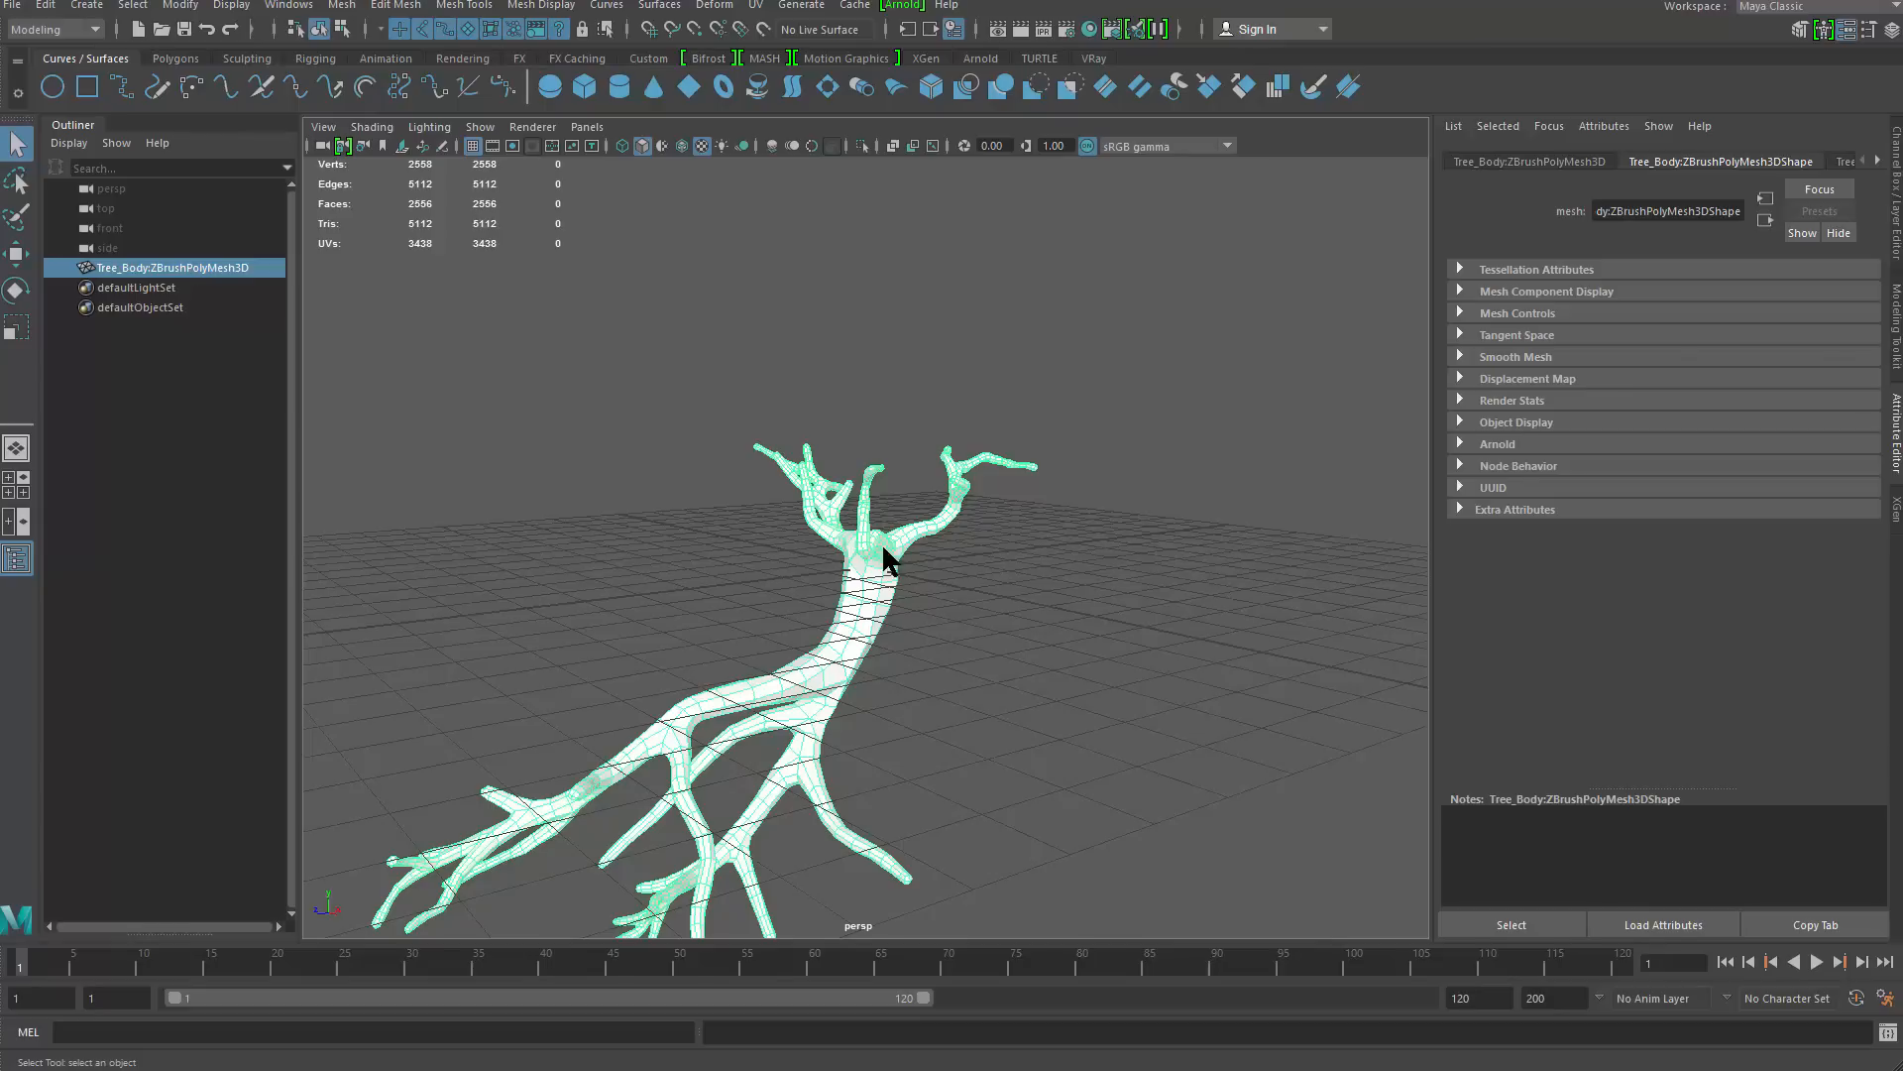
{"action": "right_click_drag", "start_coordinate": [889, 560], "coordinate": [1215, 446], "text": "shift"}
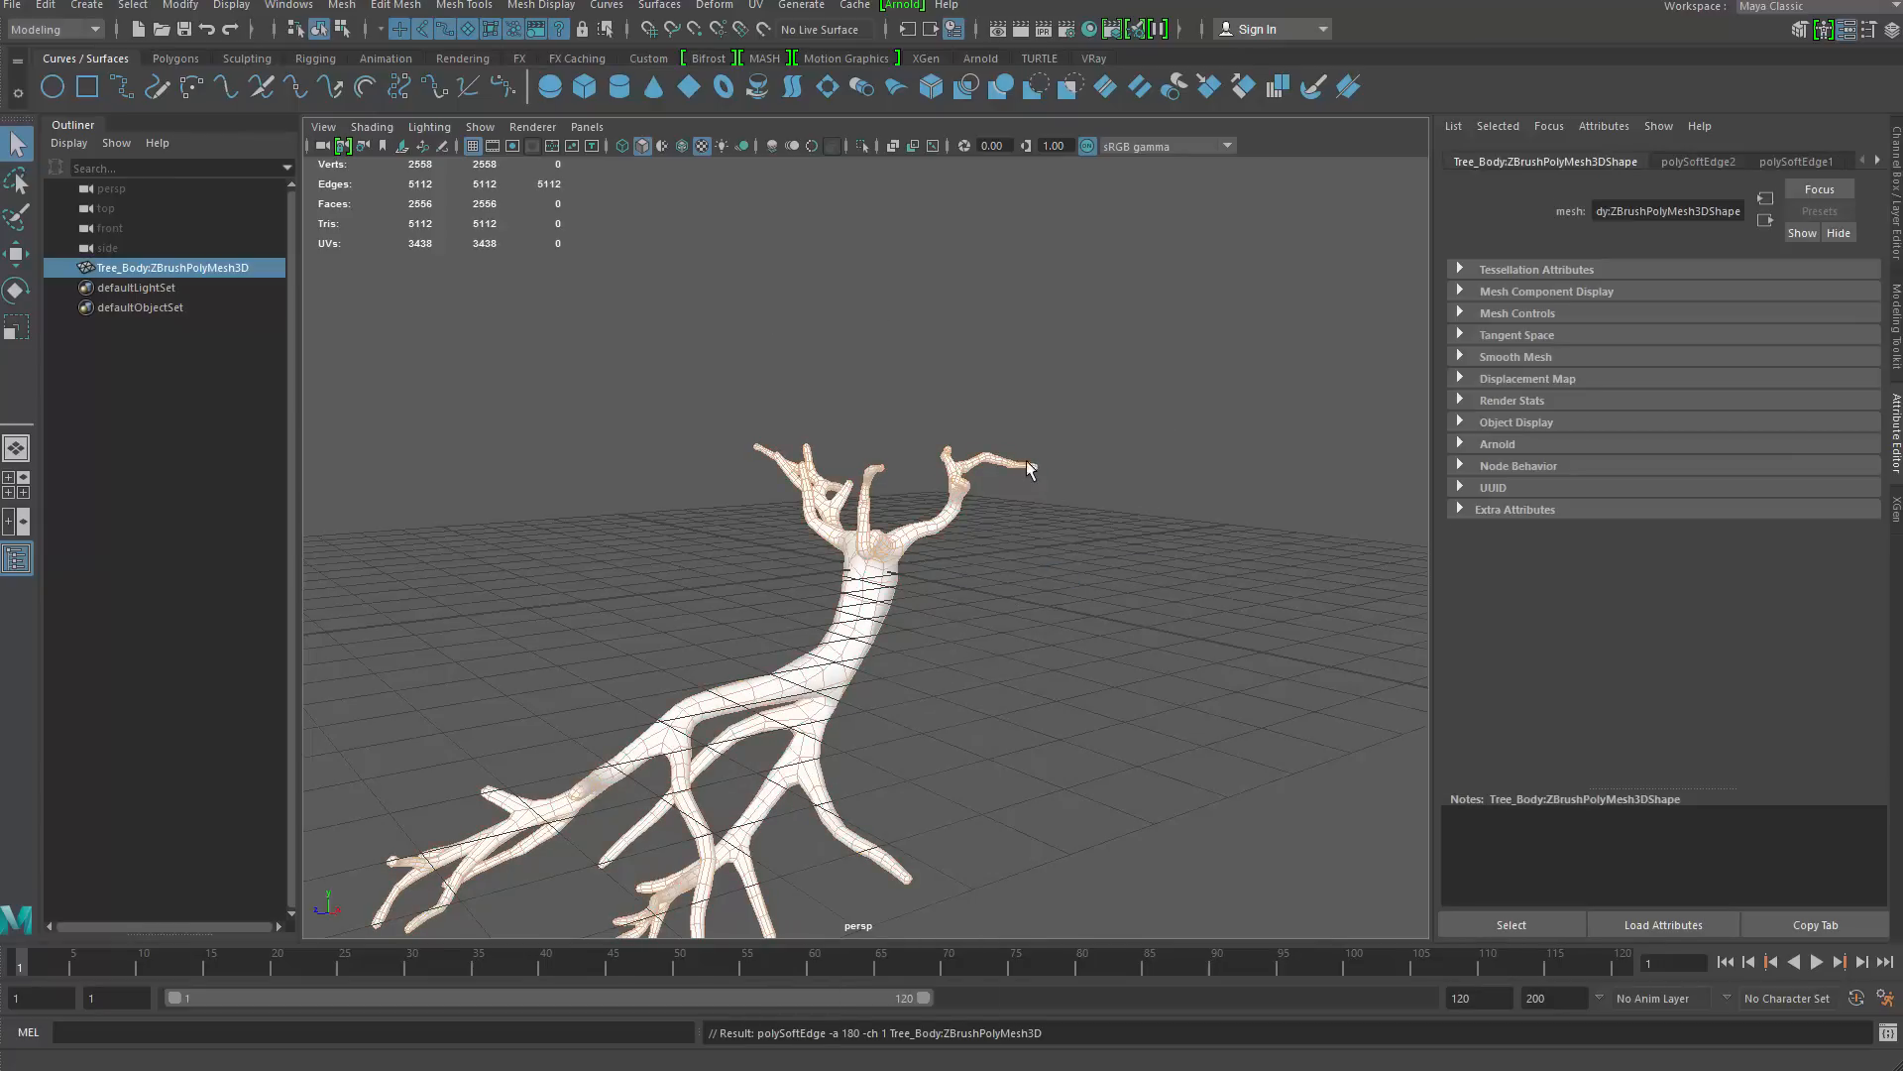
{"action": "left_click", "coordinate": [691, 542]}
{"action": "left_click_drag", "start_coordinate": [1091, 269], "coordinate": [583, 687]}
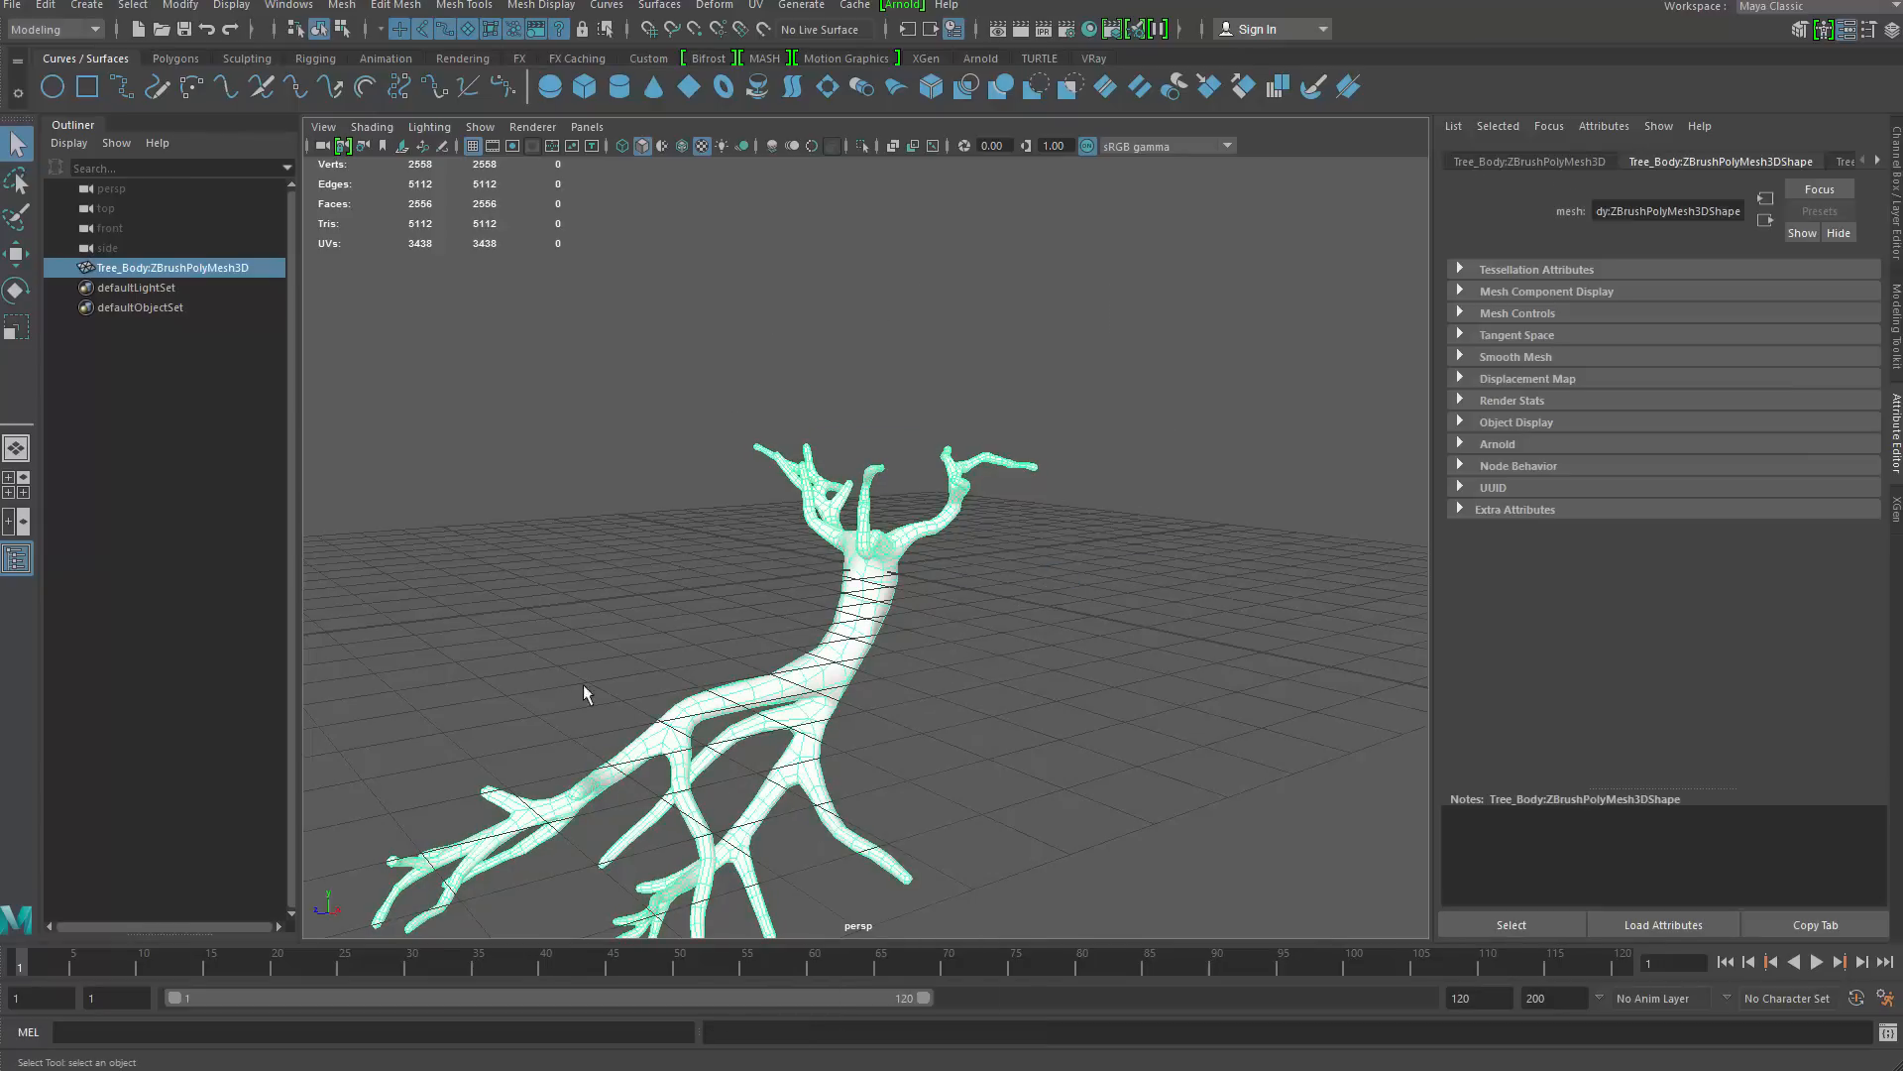
Import TreeLeafs.OBJ from the Downloads folder into the scene with the tree body
{"action": "left_click", "coordinate": [15, 8]}
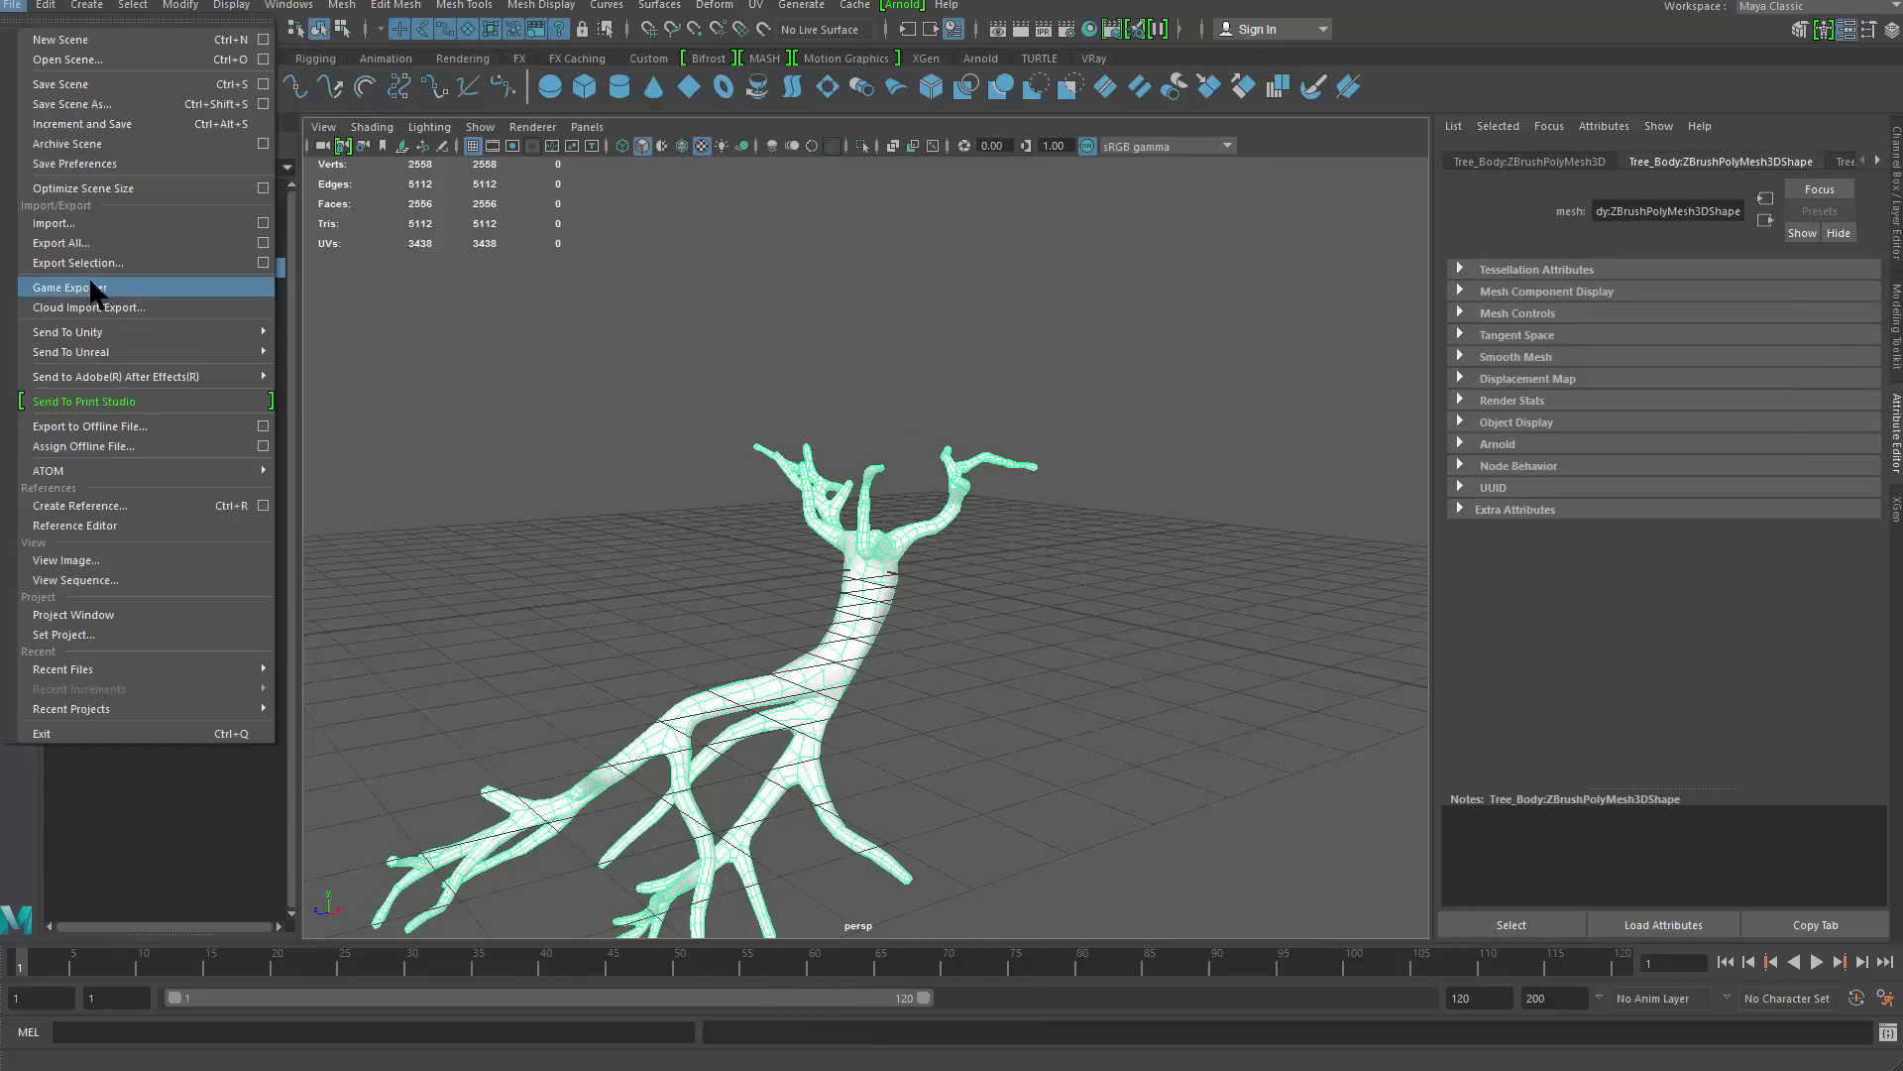
{"action": "left_click", "coordinate": [74, 224]}
{"action": "left_click", "coordinate": [551, 423]}
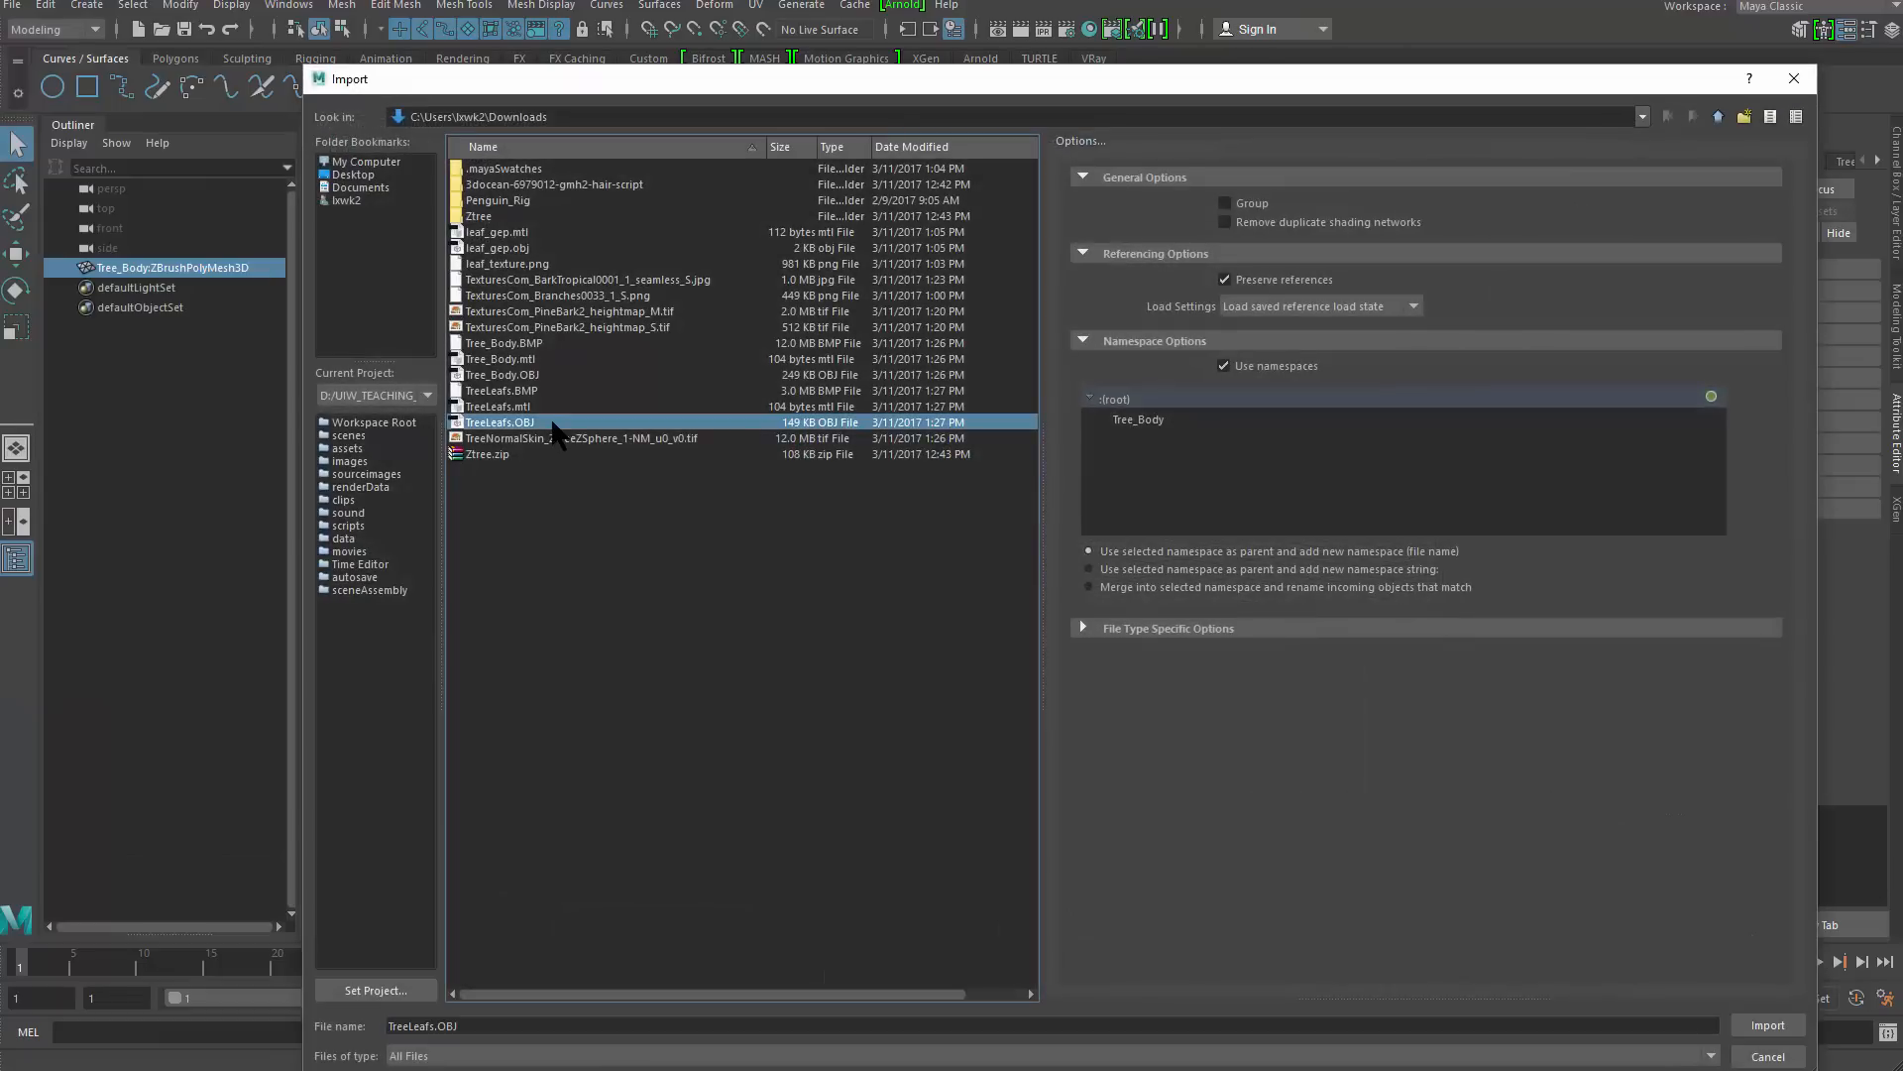
{"action": "double_click", "coordinate": [554, 421]}
{"action": "scroll", "coordinate": [1055, 716], "scroll_direction": "down", "scroll_amount": 5}
{"action": "left_click_drag", "start_coordinate": [991, 694], "coordinate": [764, 324], "text": "alt"}
{"action": "left_click_drag", "start_coordinate": [765, 324], "coordinate": [1037, 639]}
{"action": "left_click_drag", "start_coordinate": [1037, 640], "coordinate": [853, 555], "text": "alt"}
{"action": "scroll", "coordinate": [880, 660], "scroll_direction": "up", "scroll_amount": 3}
Assign a new Lambert material to the tree body and name it Trunk_Mtl
{"action": "left_click_drag", "start_coordinate": [879, 667], "coordinate": [754, 496], "text": "alt"}
{"action": "left_click_drag", "start_coordinate": [572, 305], "coordinate": [1011, 644]}
{"action": "left_click", "coordinate": [788, 502]}
{"action": "right_click_drag", "start_coordinate": [819, 511], "coordinate": [818, 995]}
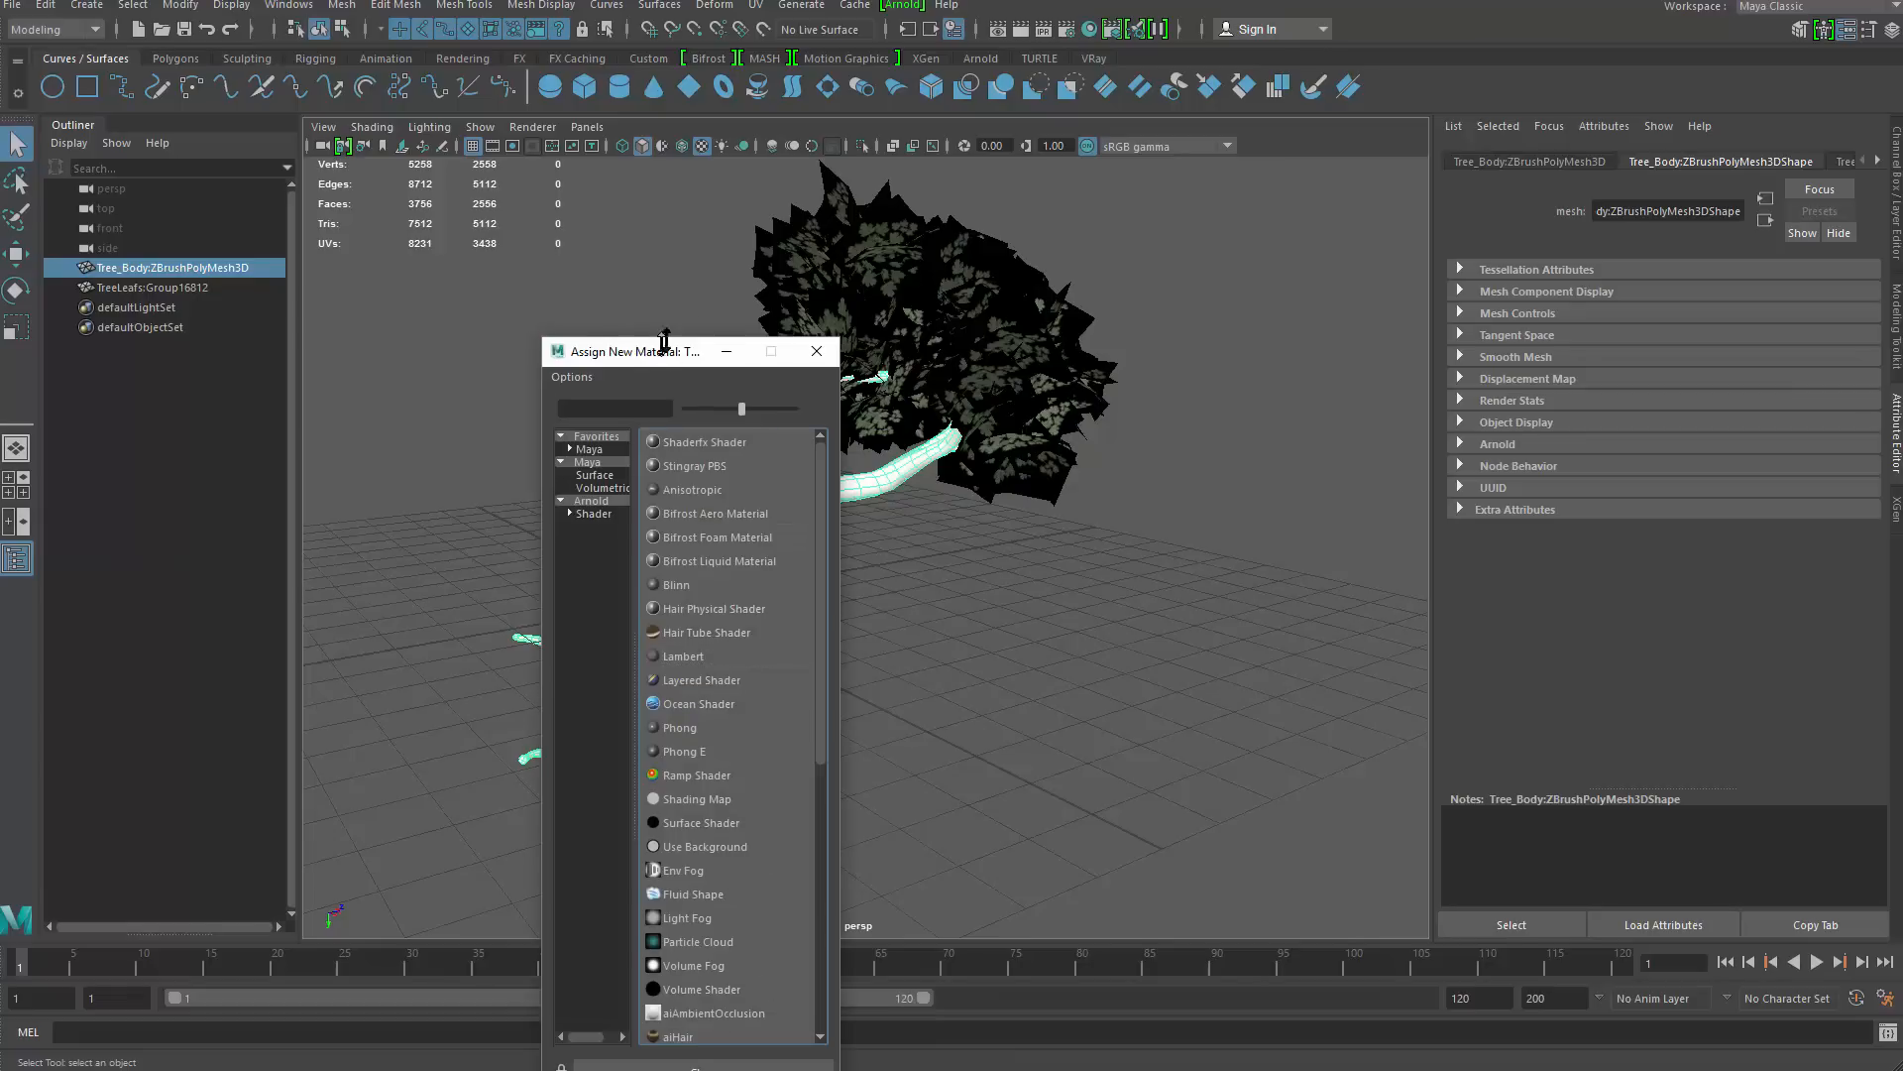
{"action": "left_click_drag", "start_coordinate": [664, 341], "coordinate": [664, 205]}
{"action": "left_click", "coordinate": [705, 517]}
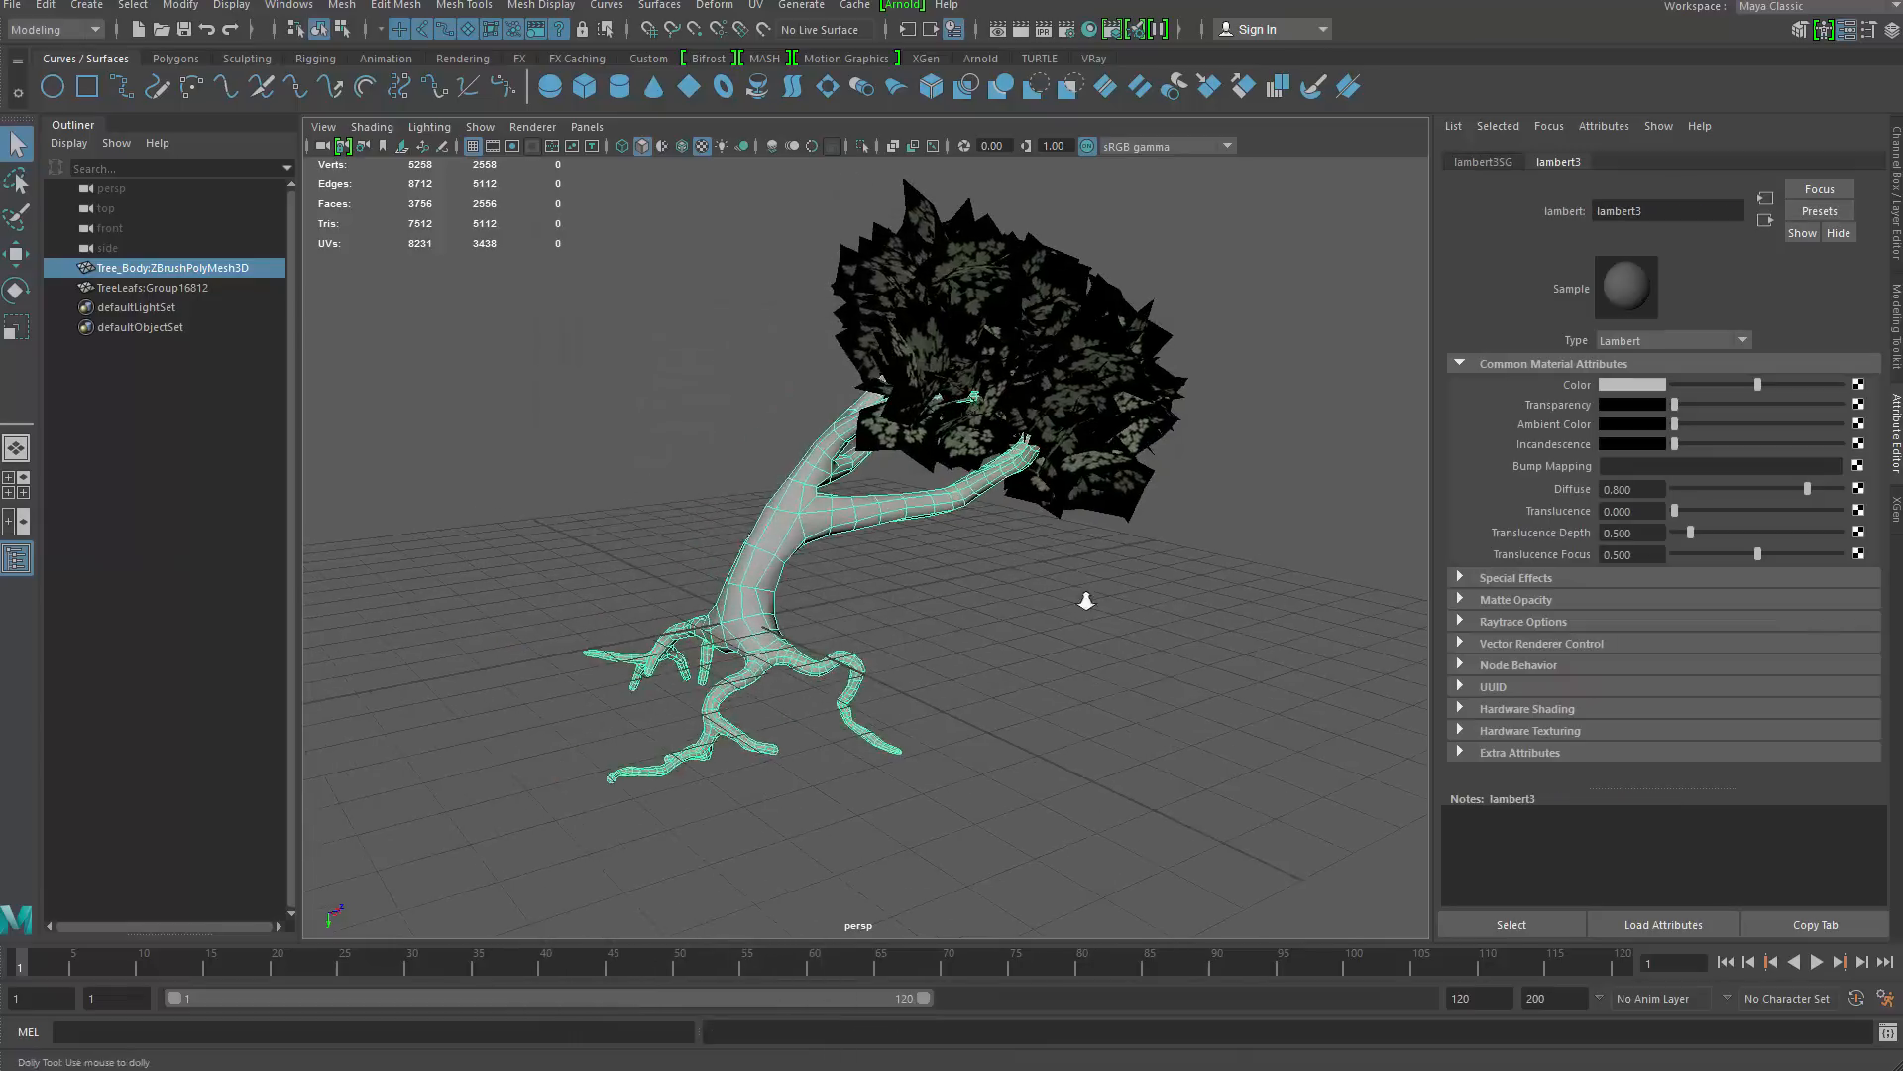
{"action": "scroll", "coordinate": [1202, 315], "scroll_direction": "up", "scroll_amount": 2}
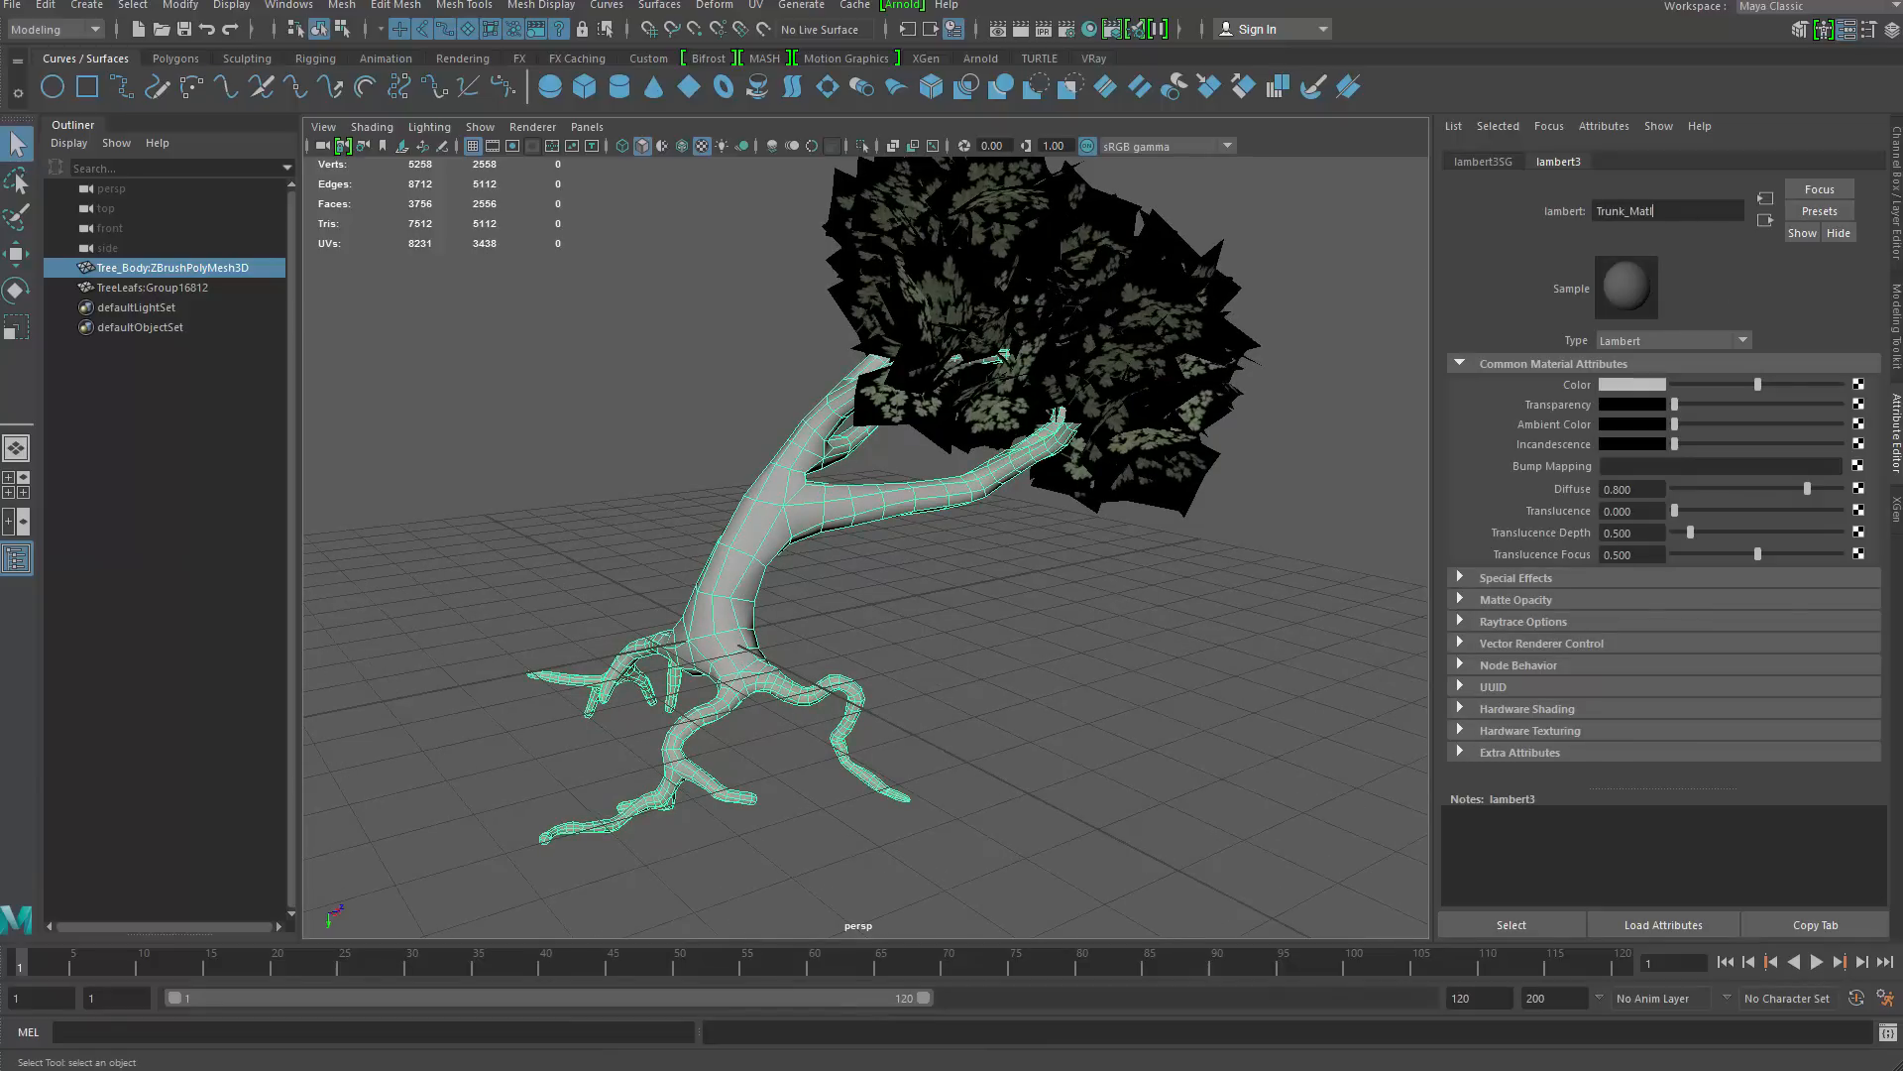
{"action": "type", "text": "Trunk_Mtl"}
{"action": "key", "text": "Return"}
Connect a file texture to Trunk_Mtl's bump mapping and set the bump node to interpret it as normals
{"action": "left_click", "coordinate": [1859, 384]}
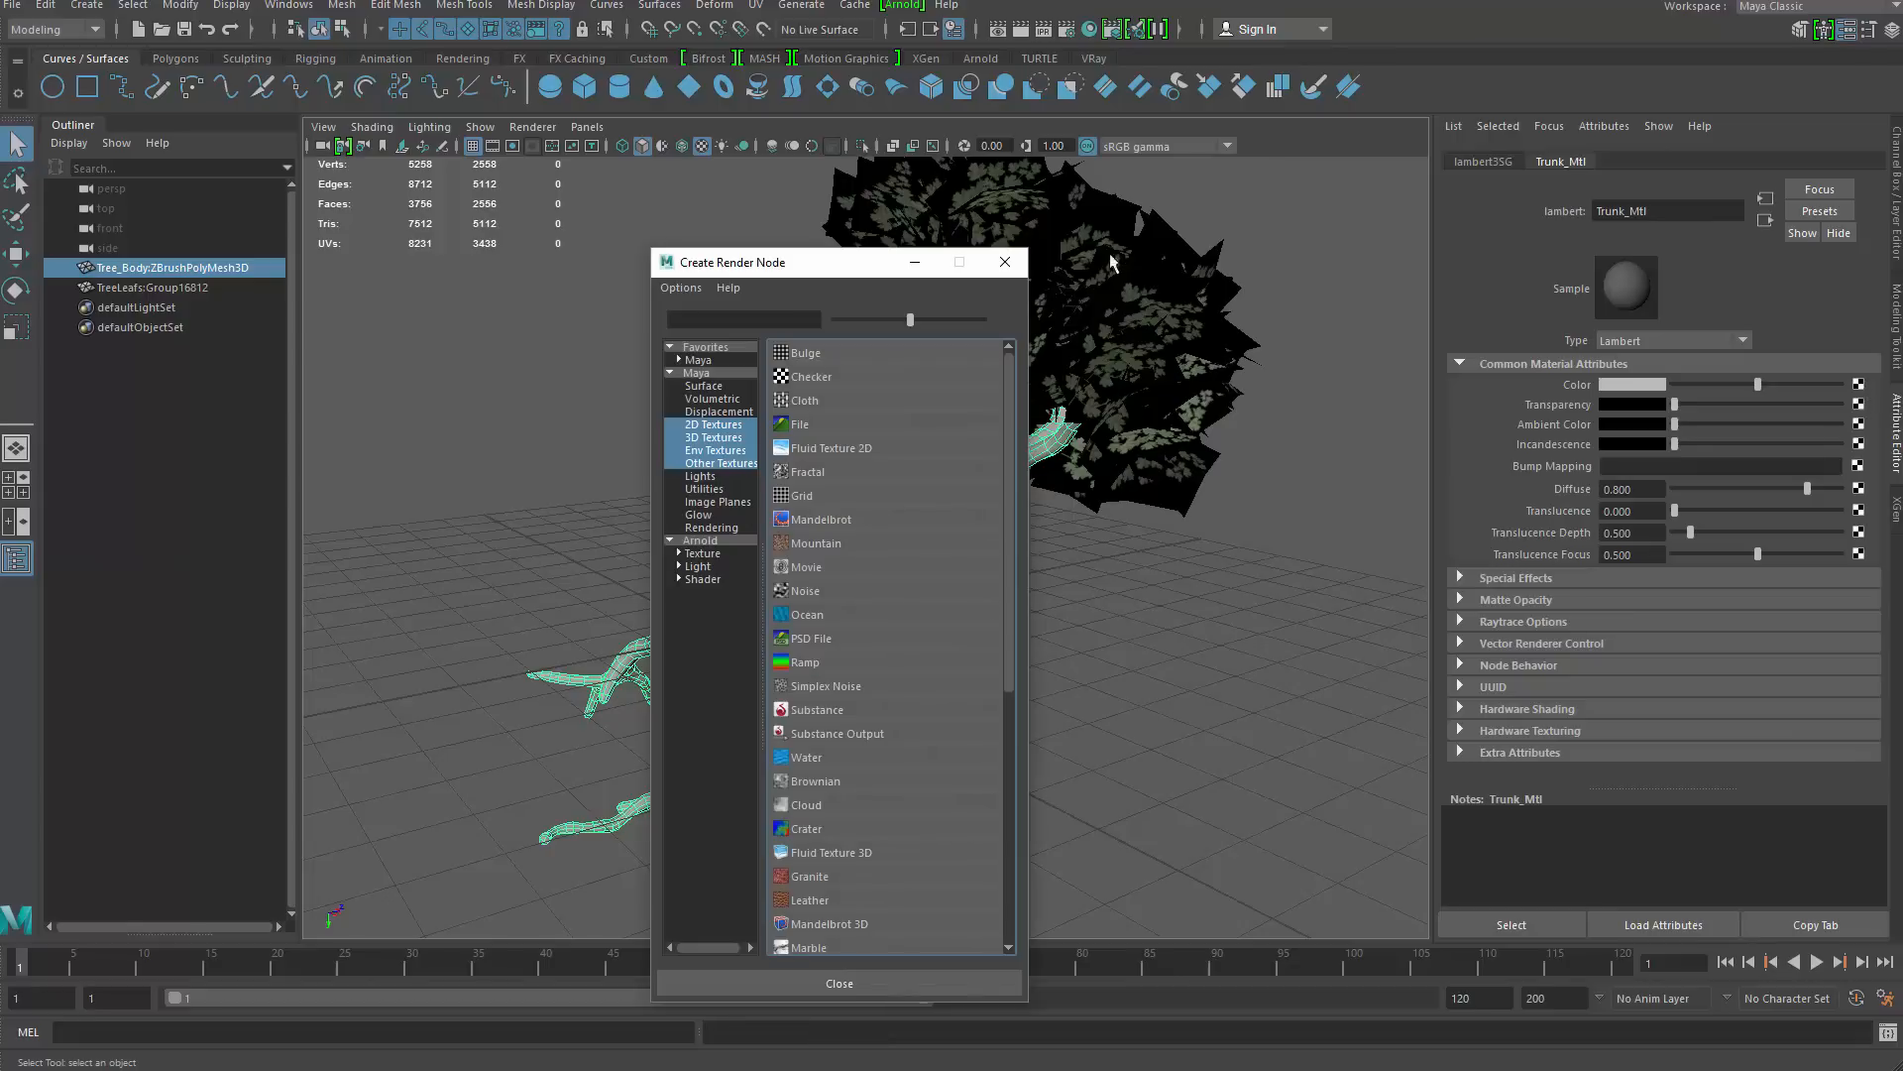
{"action": "left_click", "coordinate": [1004, 262]}
{"action": "left_click", "coordinate": [1859, 466]}
{"action": "left_click", "coordinate": [799, 423]}
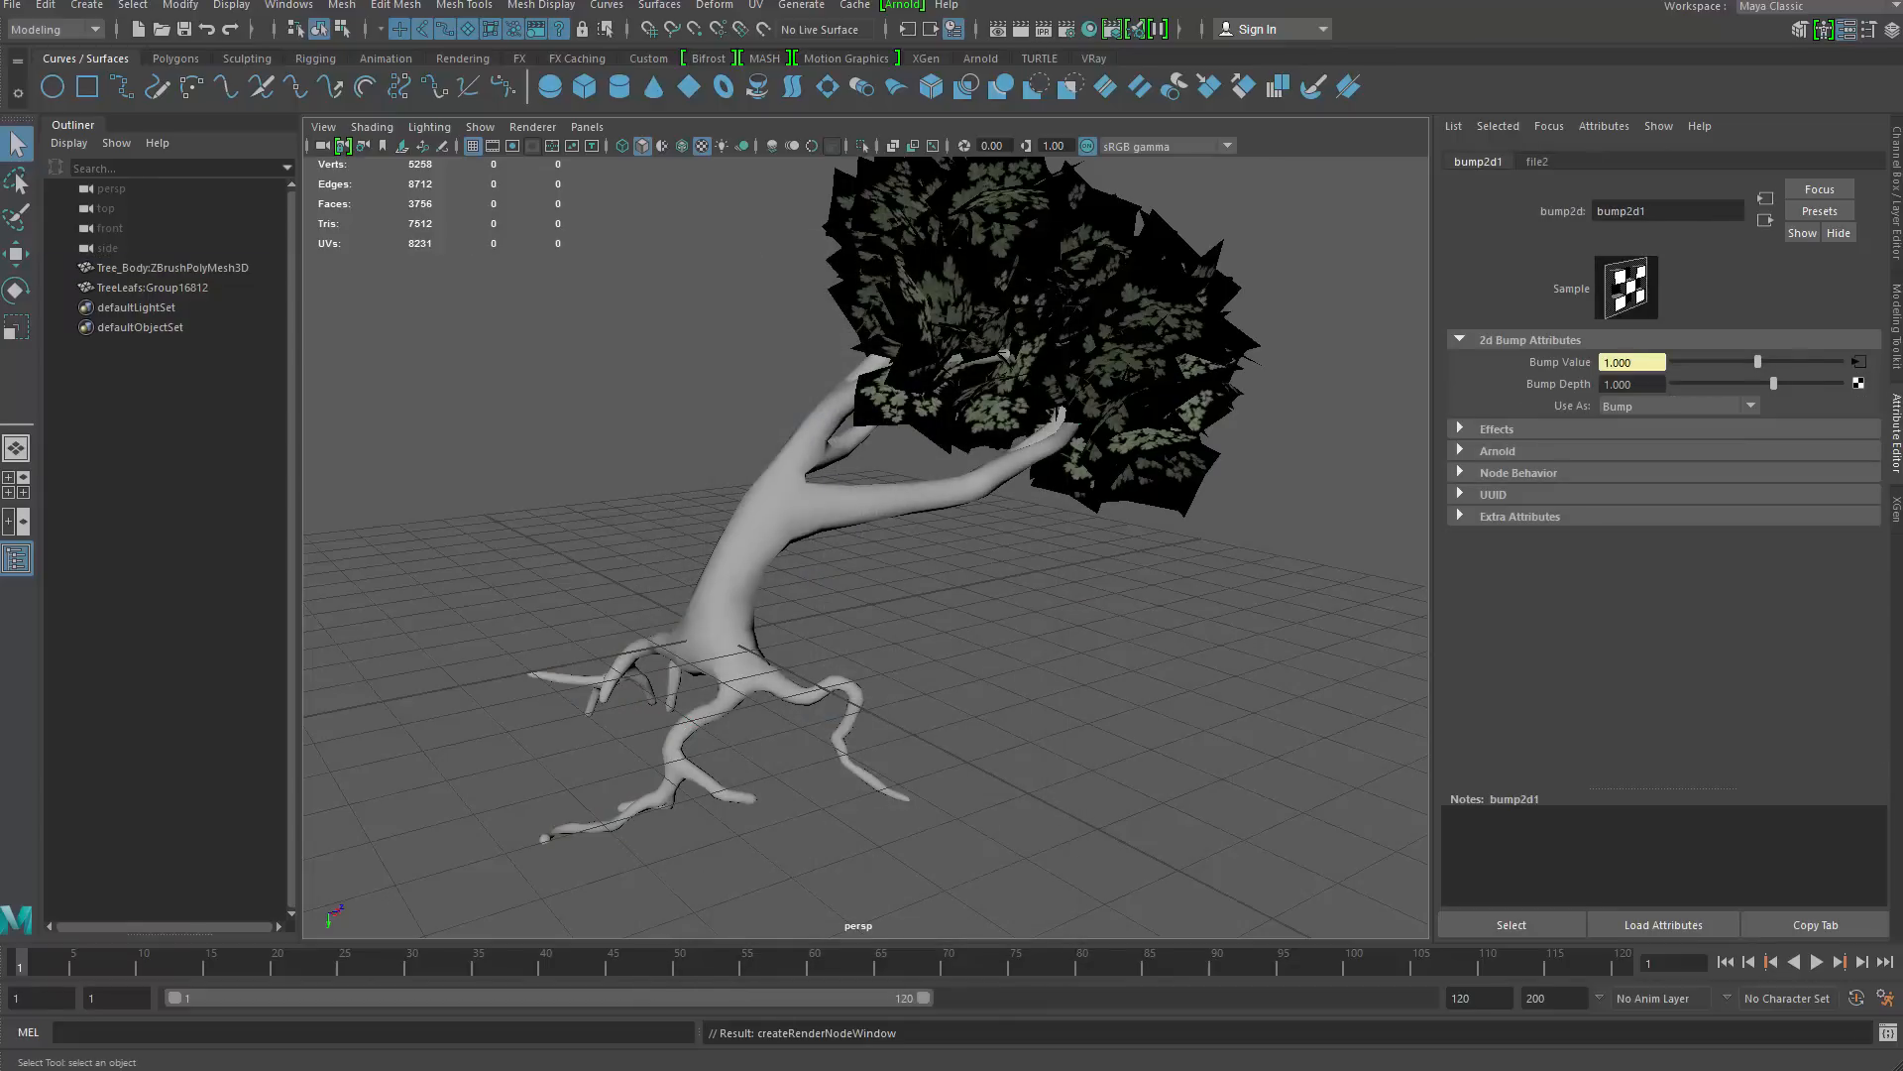
{"action": "left_click", "coordinate": [1733, 409]}
{"action": "left_click", "coordinate": [1678, 446]}
{"action": "left_click", "coordinate": [1858, 363]}
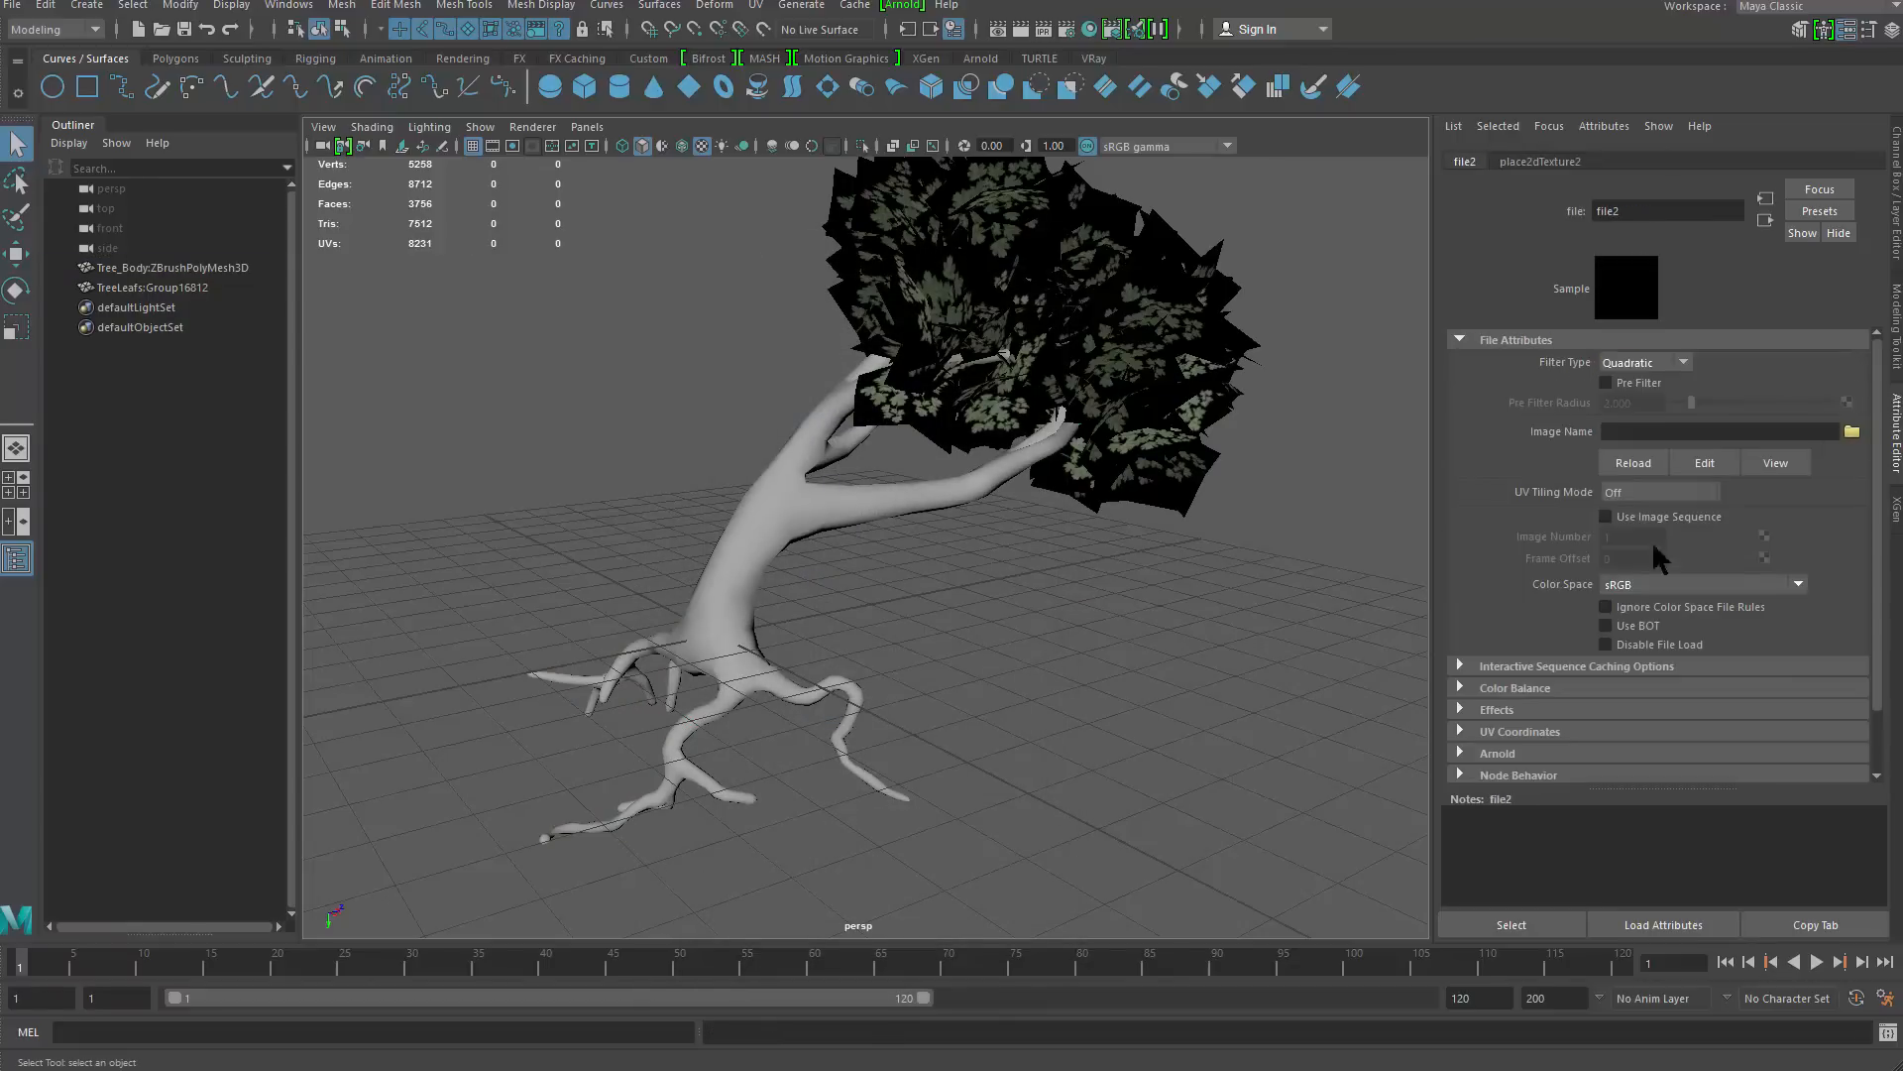
Load TreeNormalSkin_ZTreeZSphere_1-NM_u0_v0.tif as the trunk's normal map and choose a viewport renderer to preview it
{"action": "left_click", "coordinate": [1851, 432]}
{"action": "left_click", "coordinate": [570, 343]}
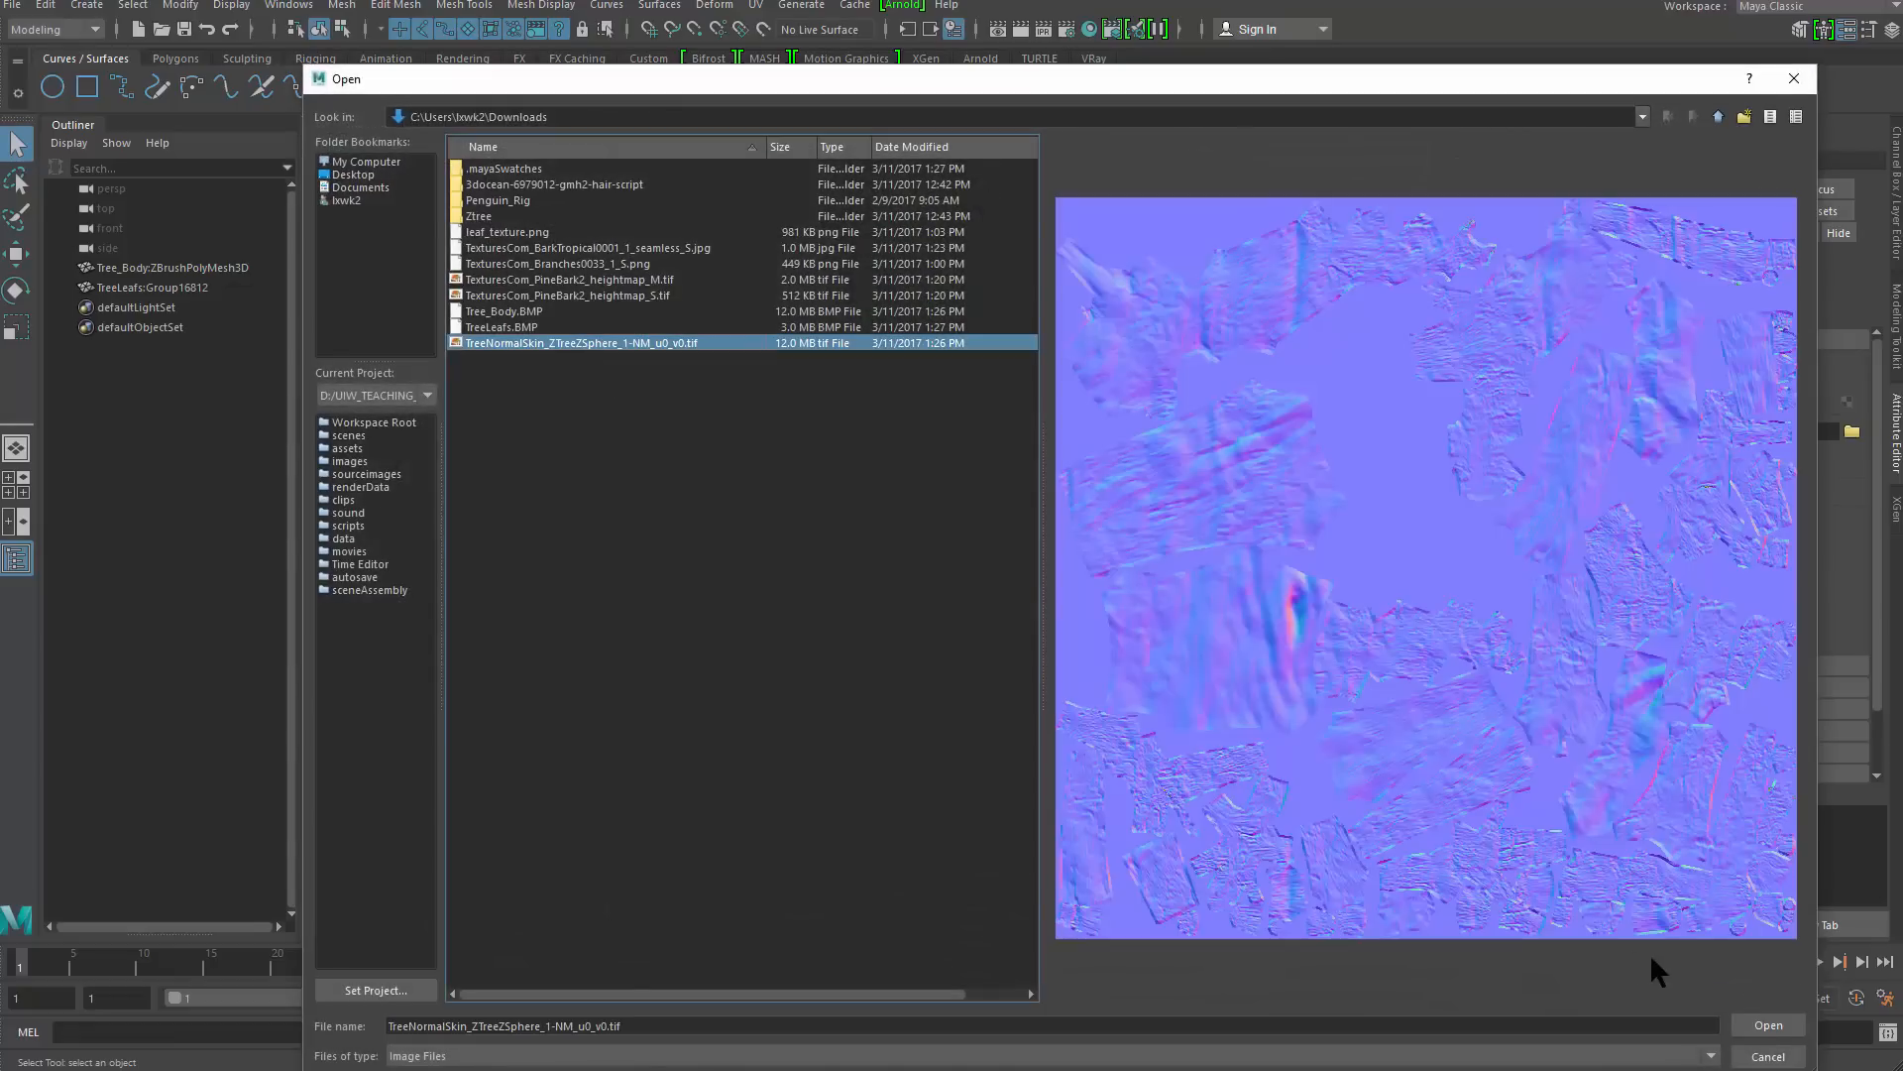
{"action": "left_click", "coordinate": [1769, 1025]}
{"action": "left_click_drag", "start_coordinate": [968, 778], "coordinate": [1140, 708], "text": "alt"}
{"action": "left_click_drag", "start_coordinate": [981, 723], "coordinate": [528, 377], "text": "alt"}
{"action": "left_click", "coordinate": [1228, 522]}
{"action": "left_click", "coordinate": [1013, 634]}
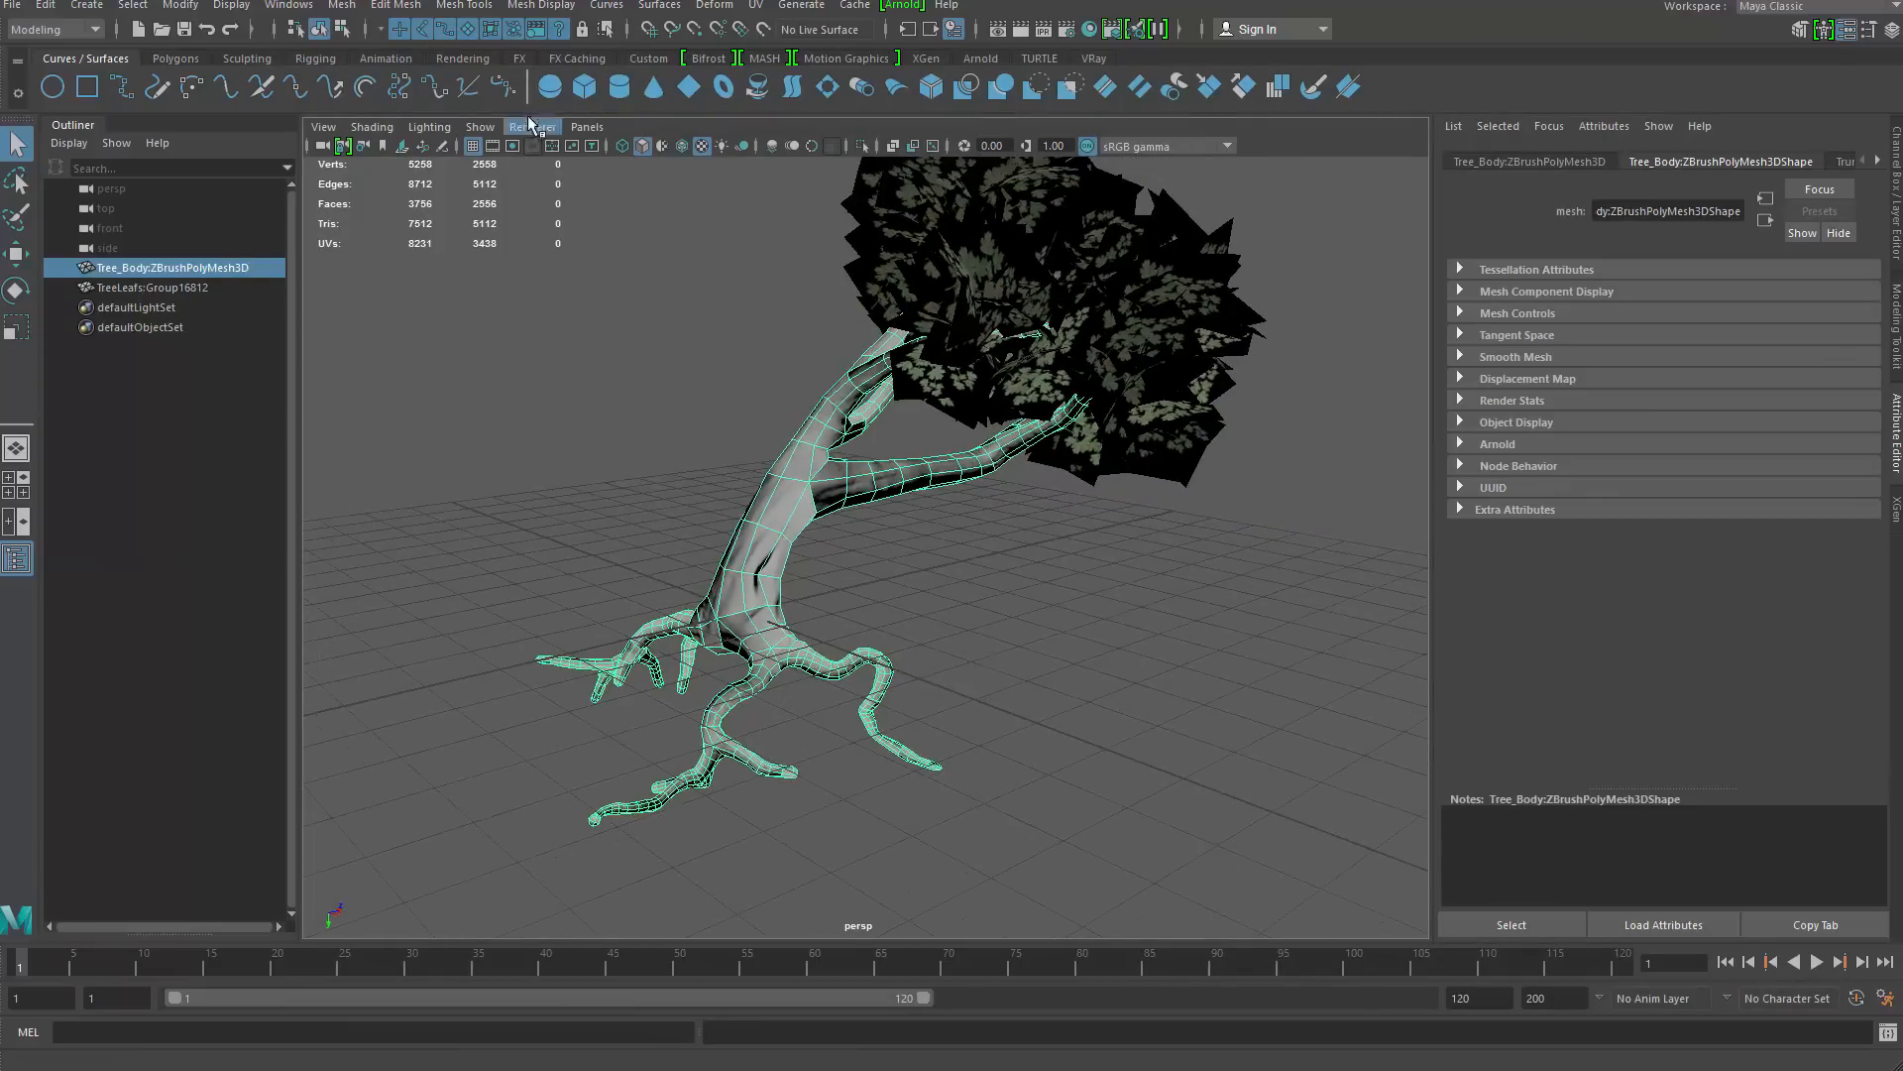
{"action": "left_click", "coordinate": [528, 122]}
{"action": "left_click", "coordinate": [594, 196]}
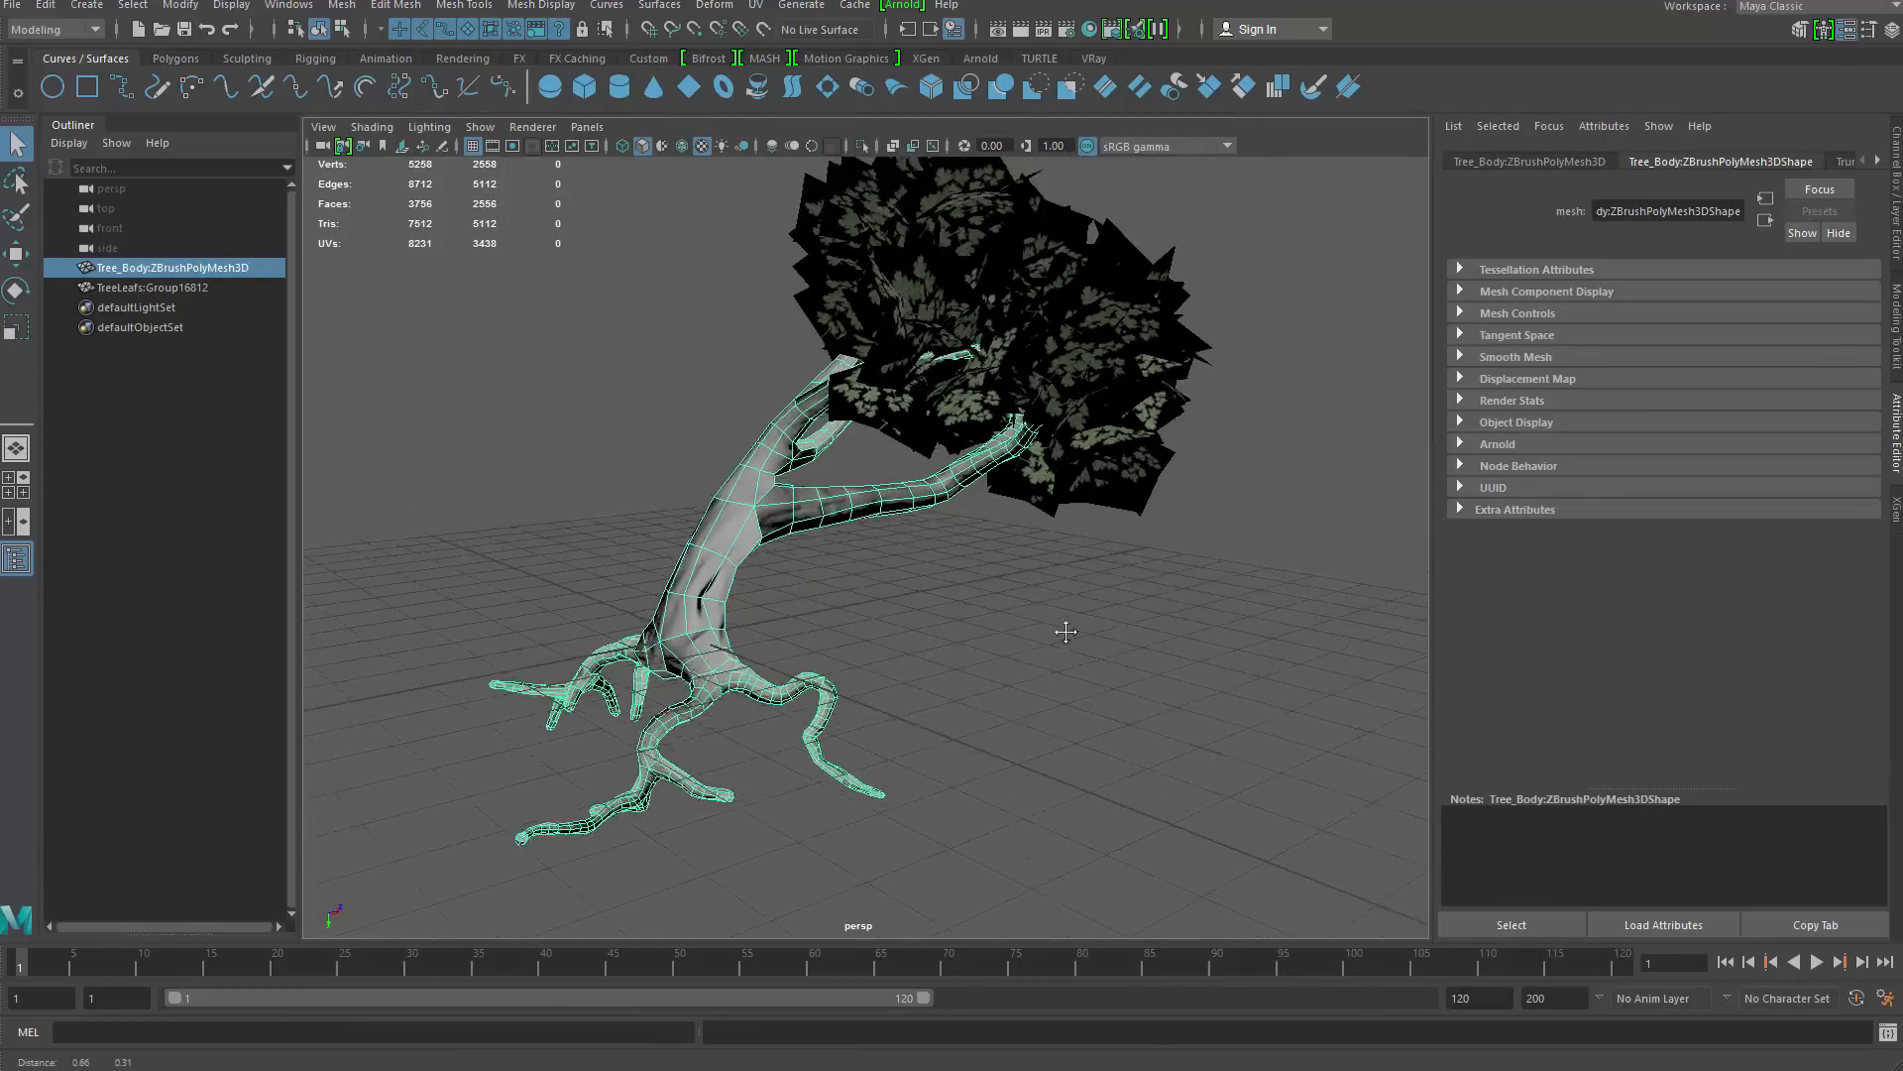
Select the foliage mesh and assign a new Lambert material to it
{"action": "middle_click_drag", "start_coordinate": [1066, 632], "coordinate": [1051, 724], "text": "alt"}
{"action": "left_click", "coordinate": [1122, 607]}
{"action": "left_click", "coordinate": [1150, 540]}
{"action": "left_click_drag", "start_coordinate": [1115, 640], "coordinate": [1250, 660], "text": "alt"}
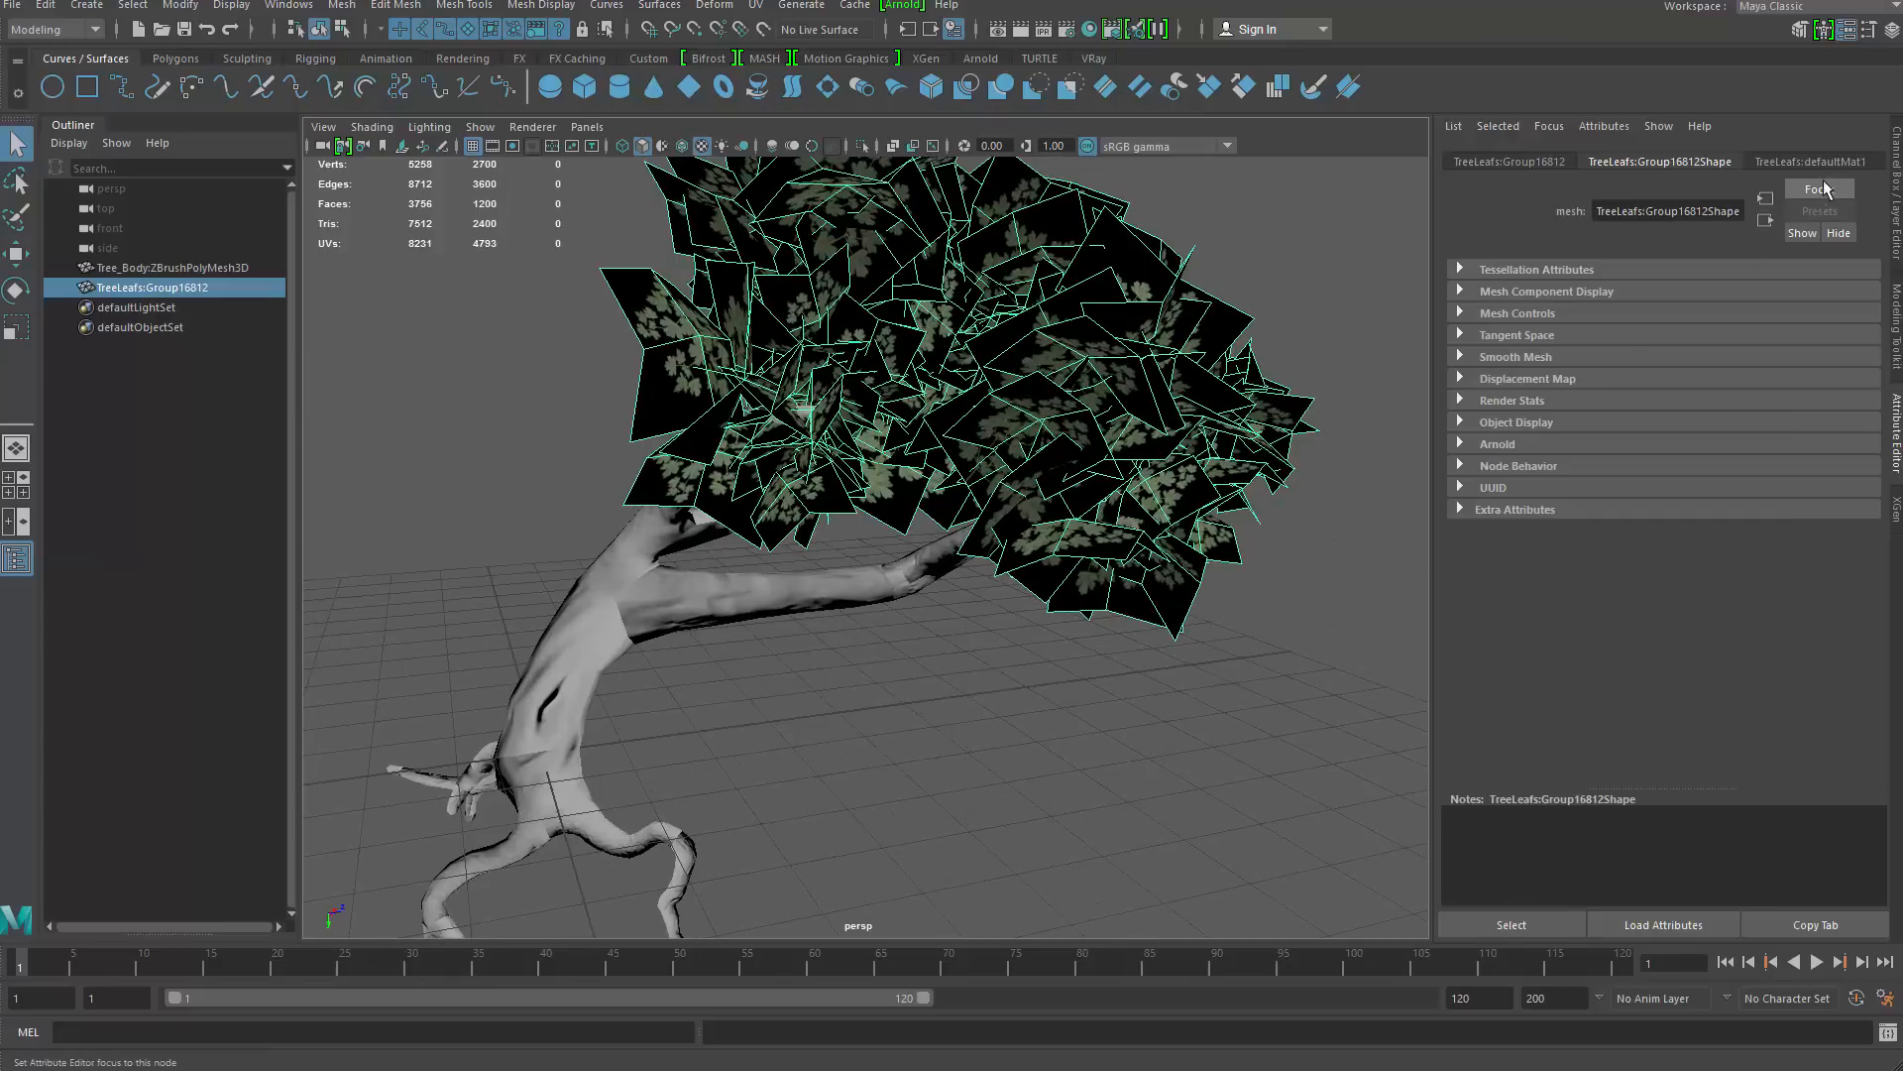
{"action": "right_click_drag", "start_coordinate": [1119, 415], "coordinate": [1132, 925]}
{"action": "left_click_drag", "start_coordinate": [674, 349], "coordinate": [782, 214]}
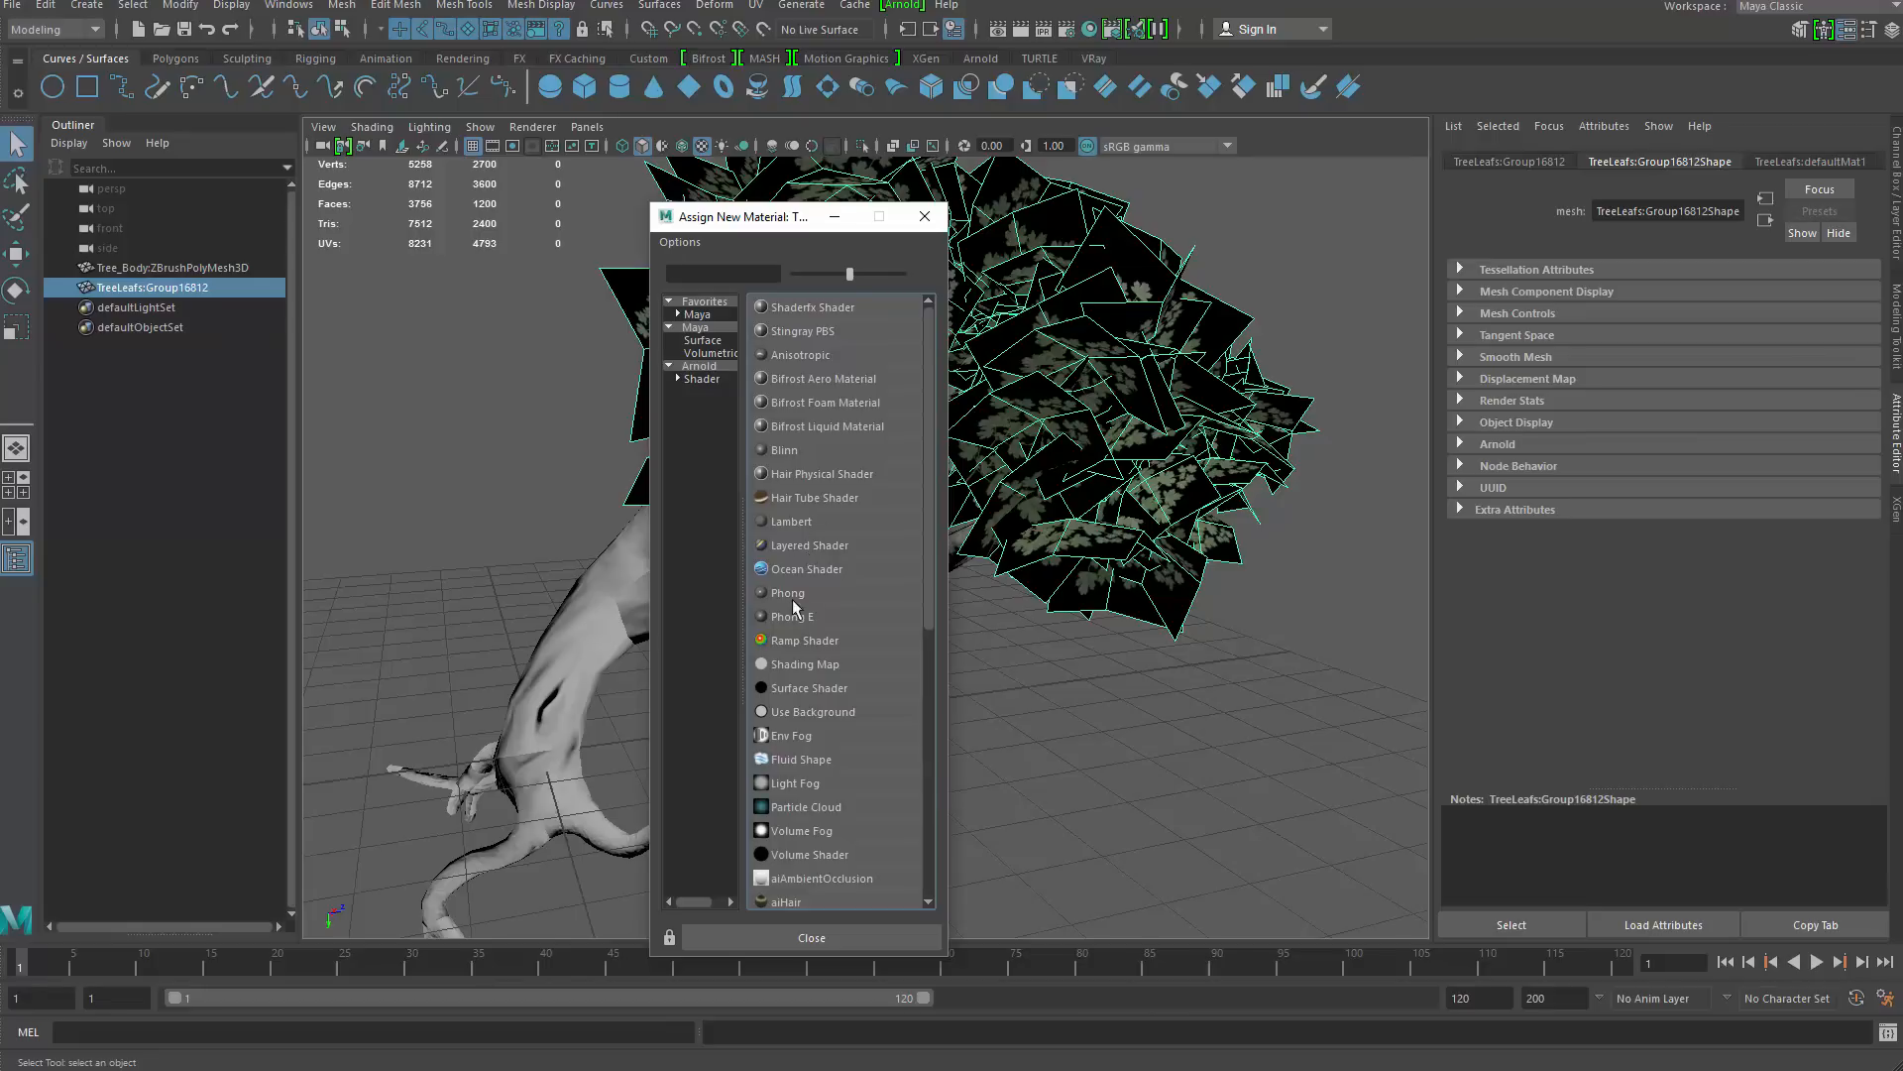
{"action": "left_click", "coordinate": [801, 522]}
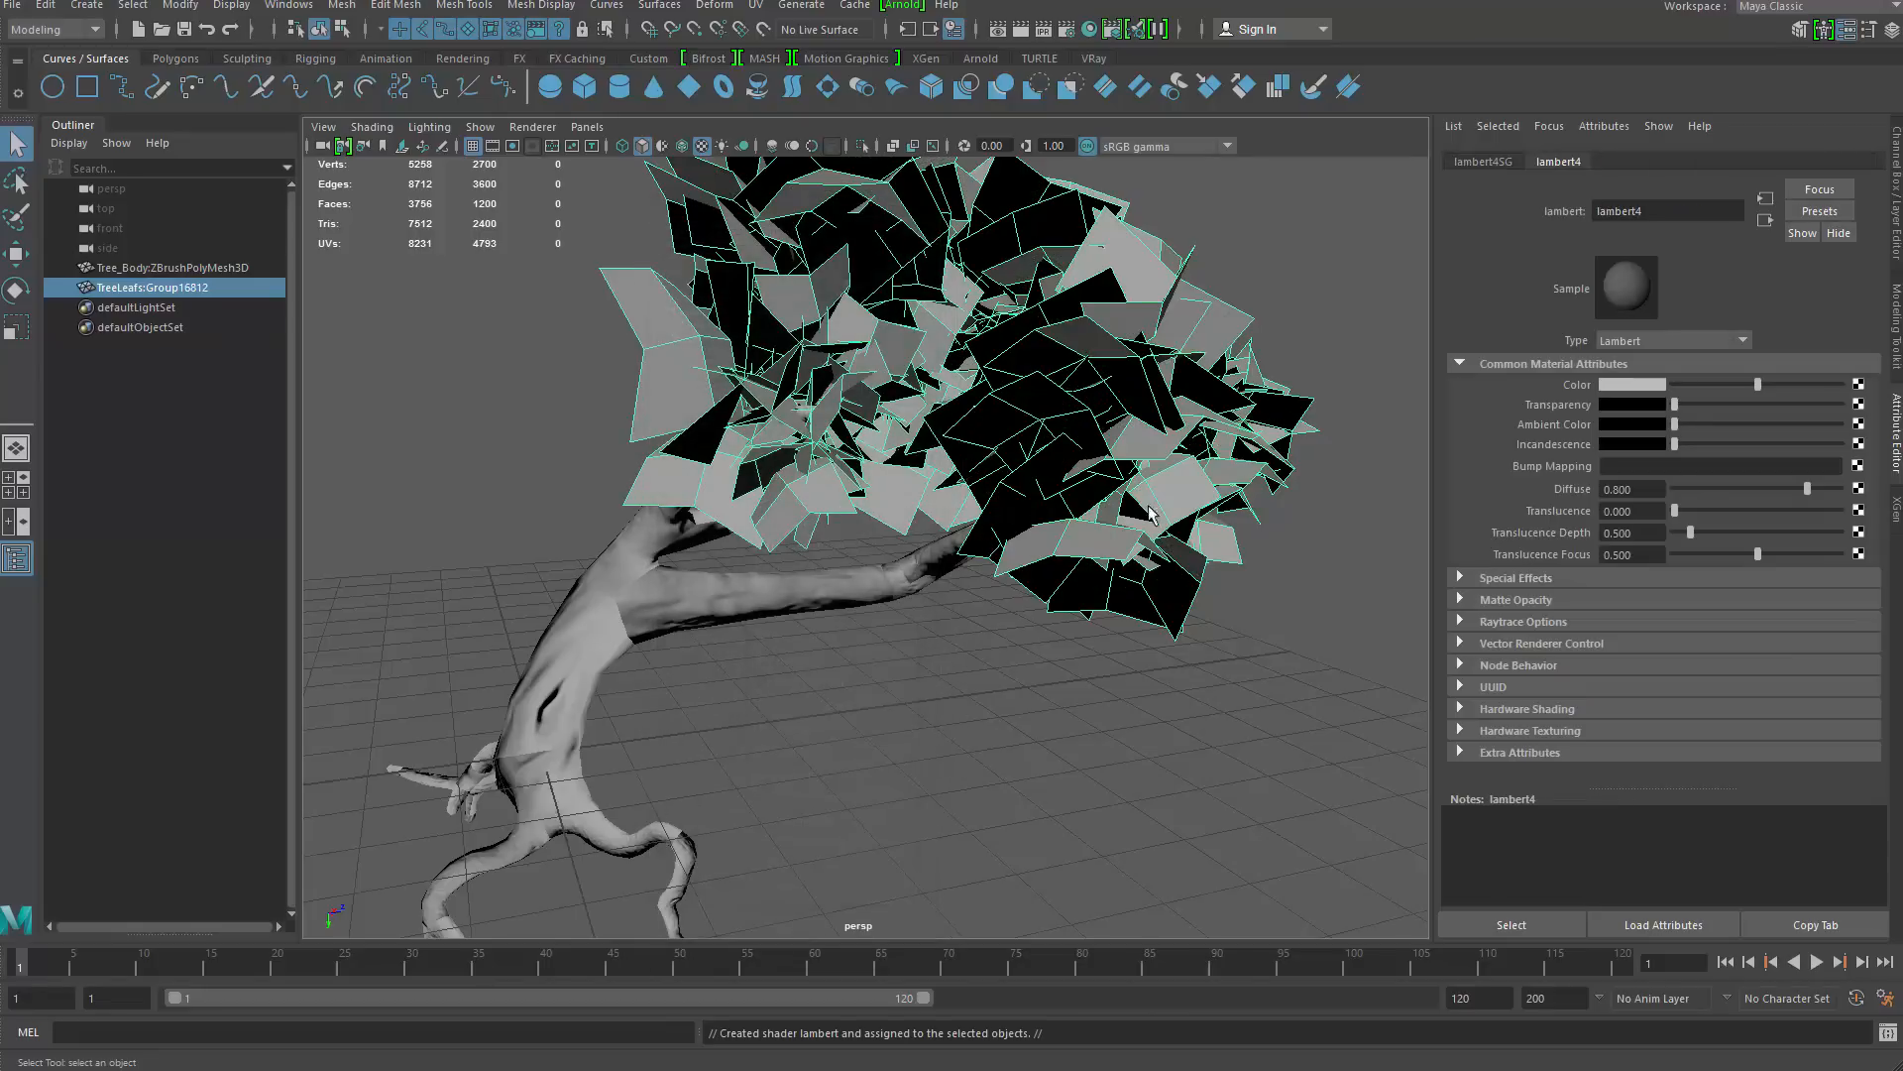
Connect leaf_texture.png from the Downloads folder as a file texture to the foliage material's color
{"action": "left_click", "coordinate": [1858, 385]}
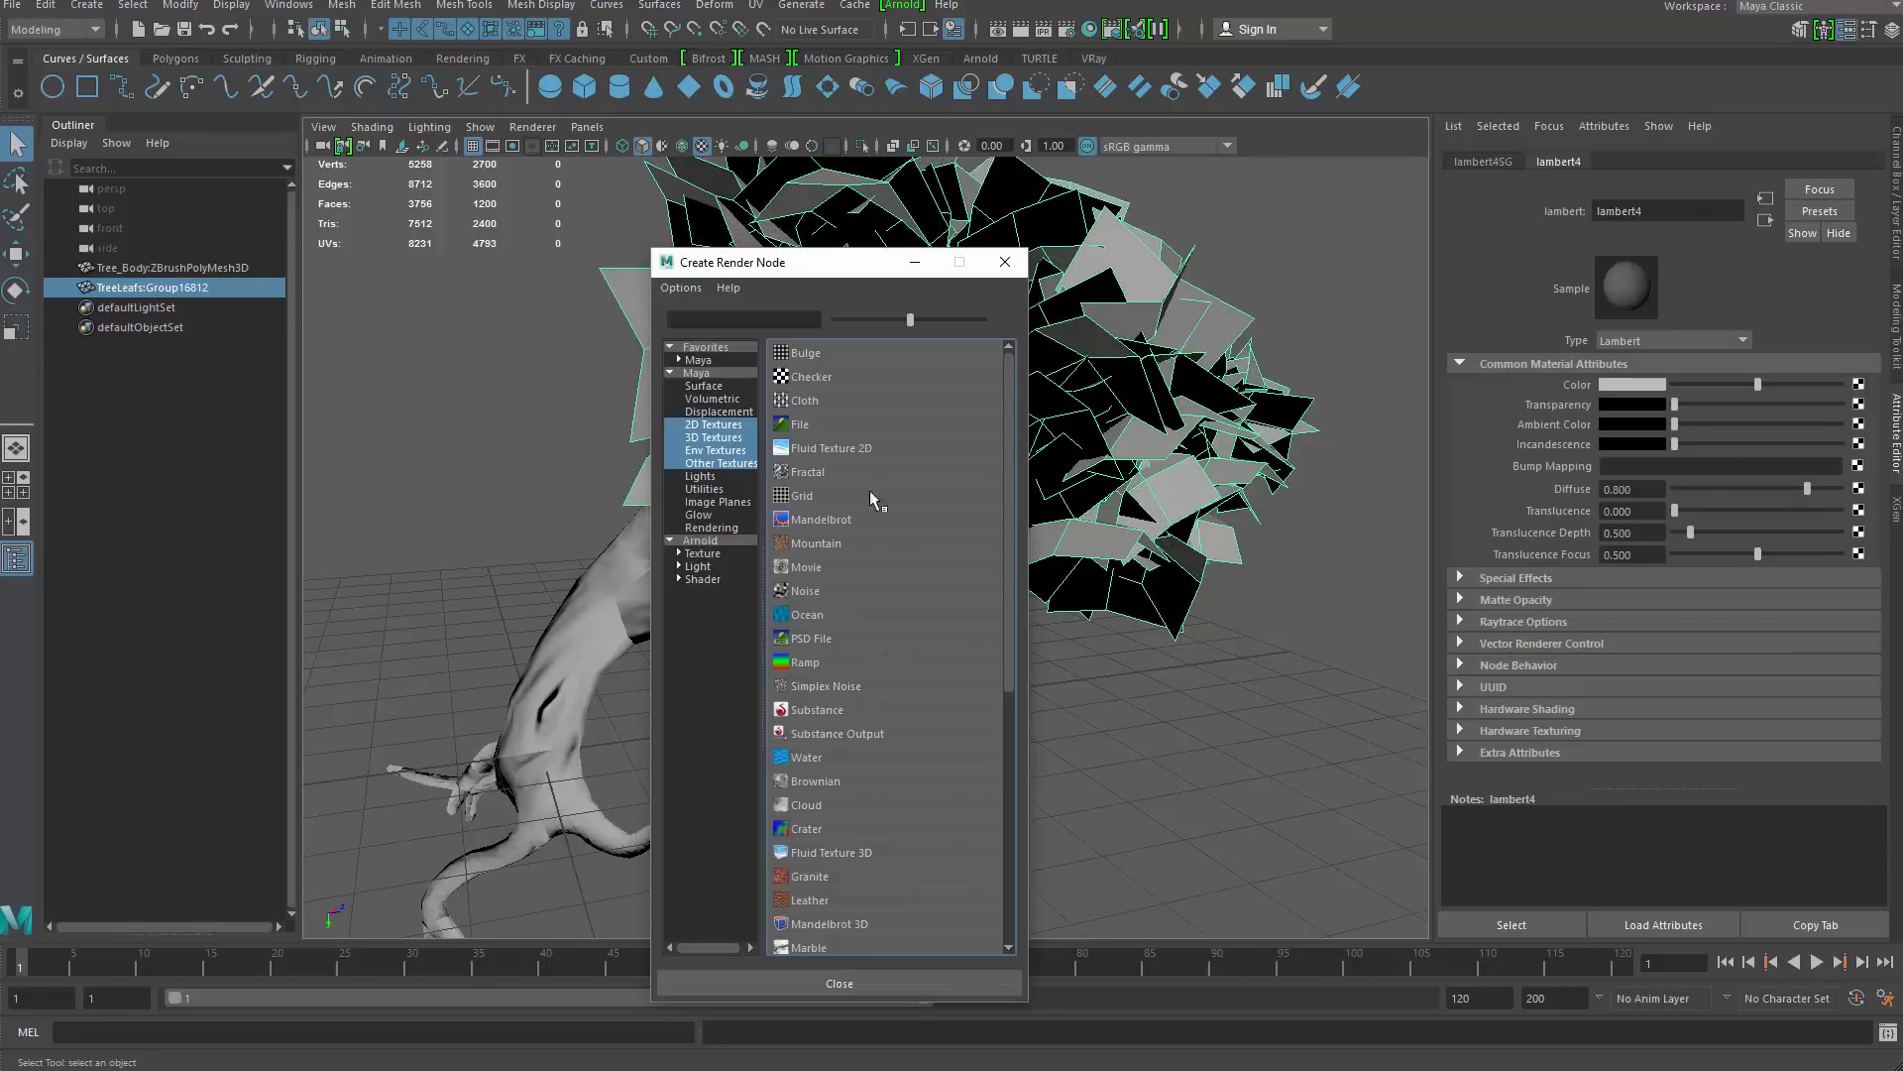
{"action": "left_click", "coordinate": [886, 424]}
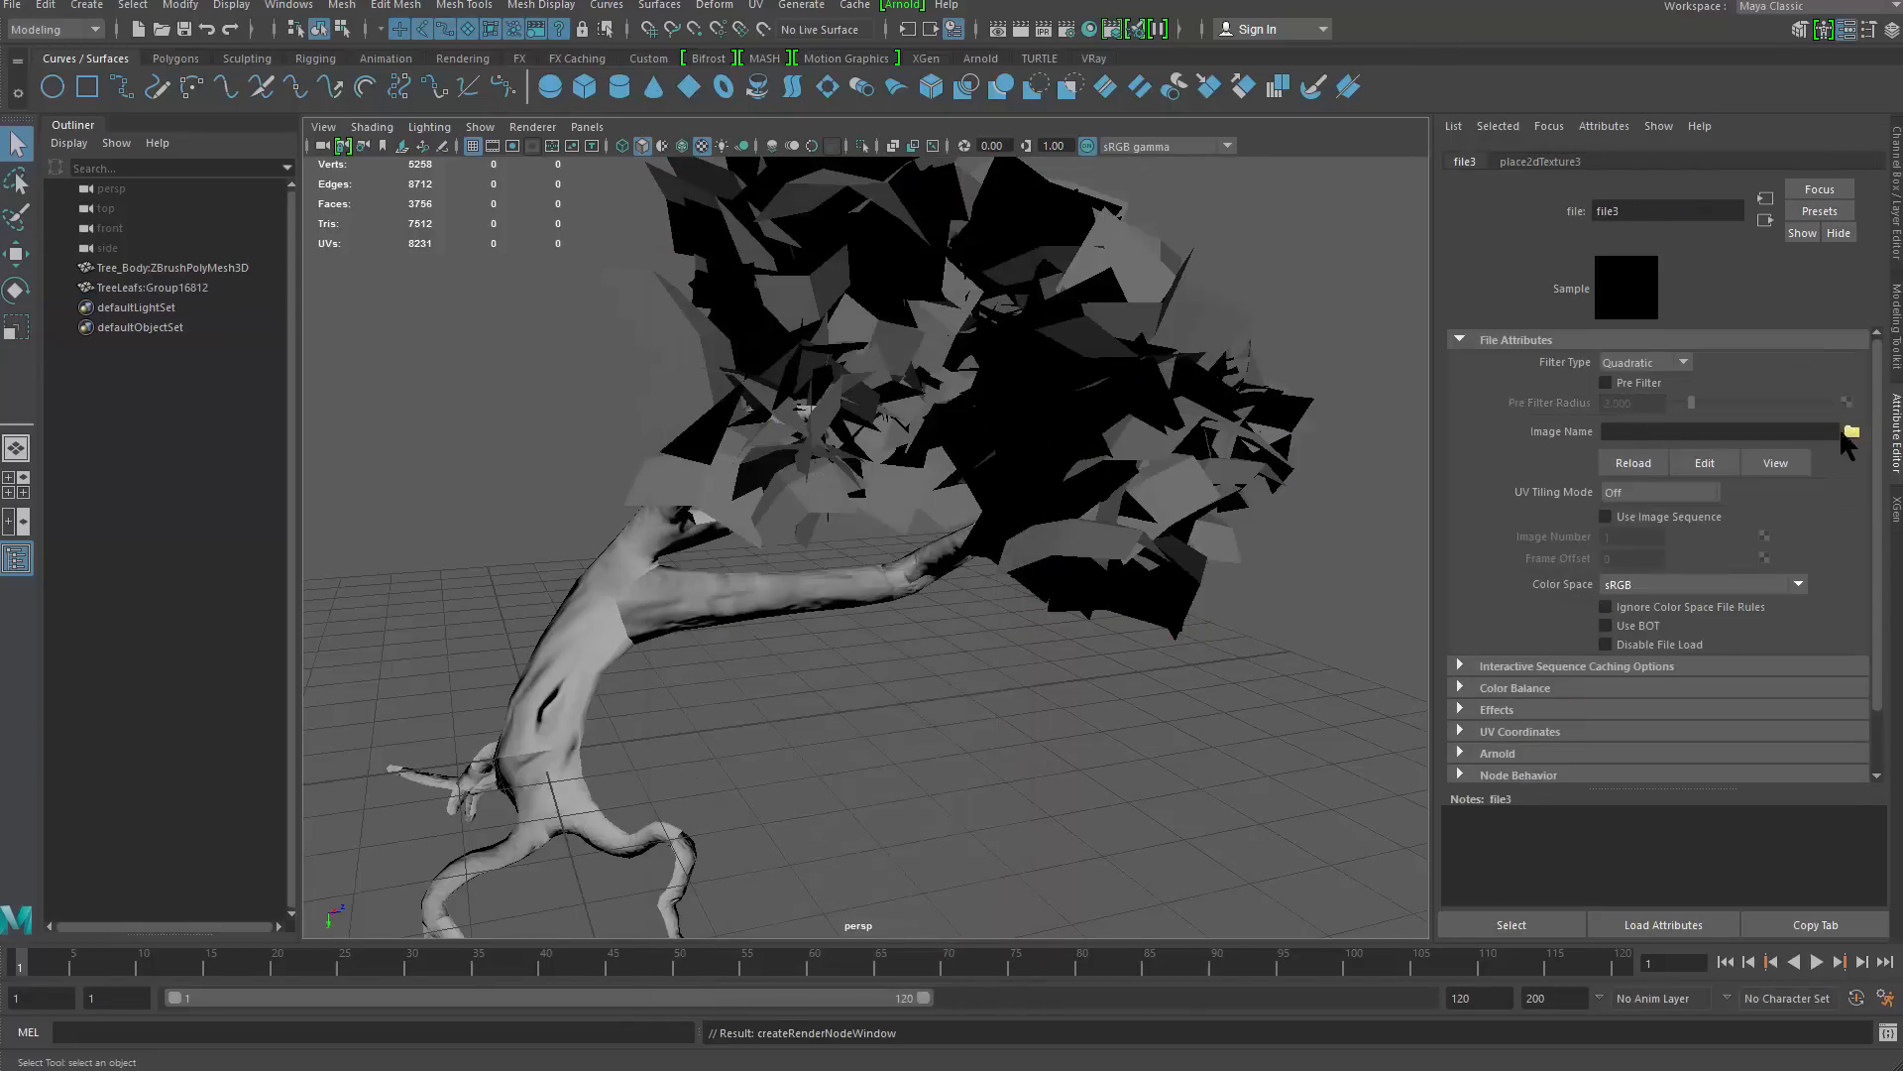
{"action": "left_click", "coordinate": [1851, 432]}
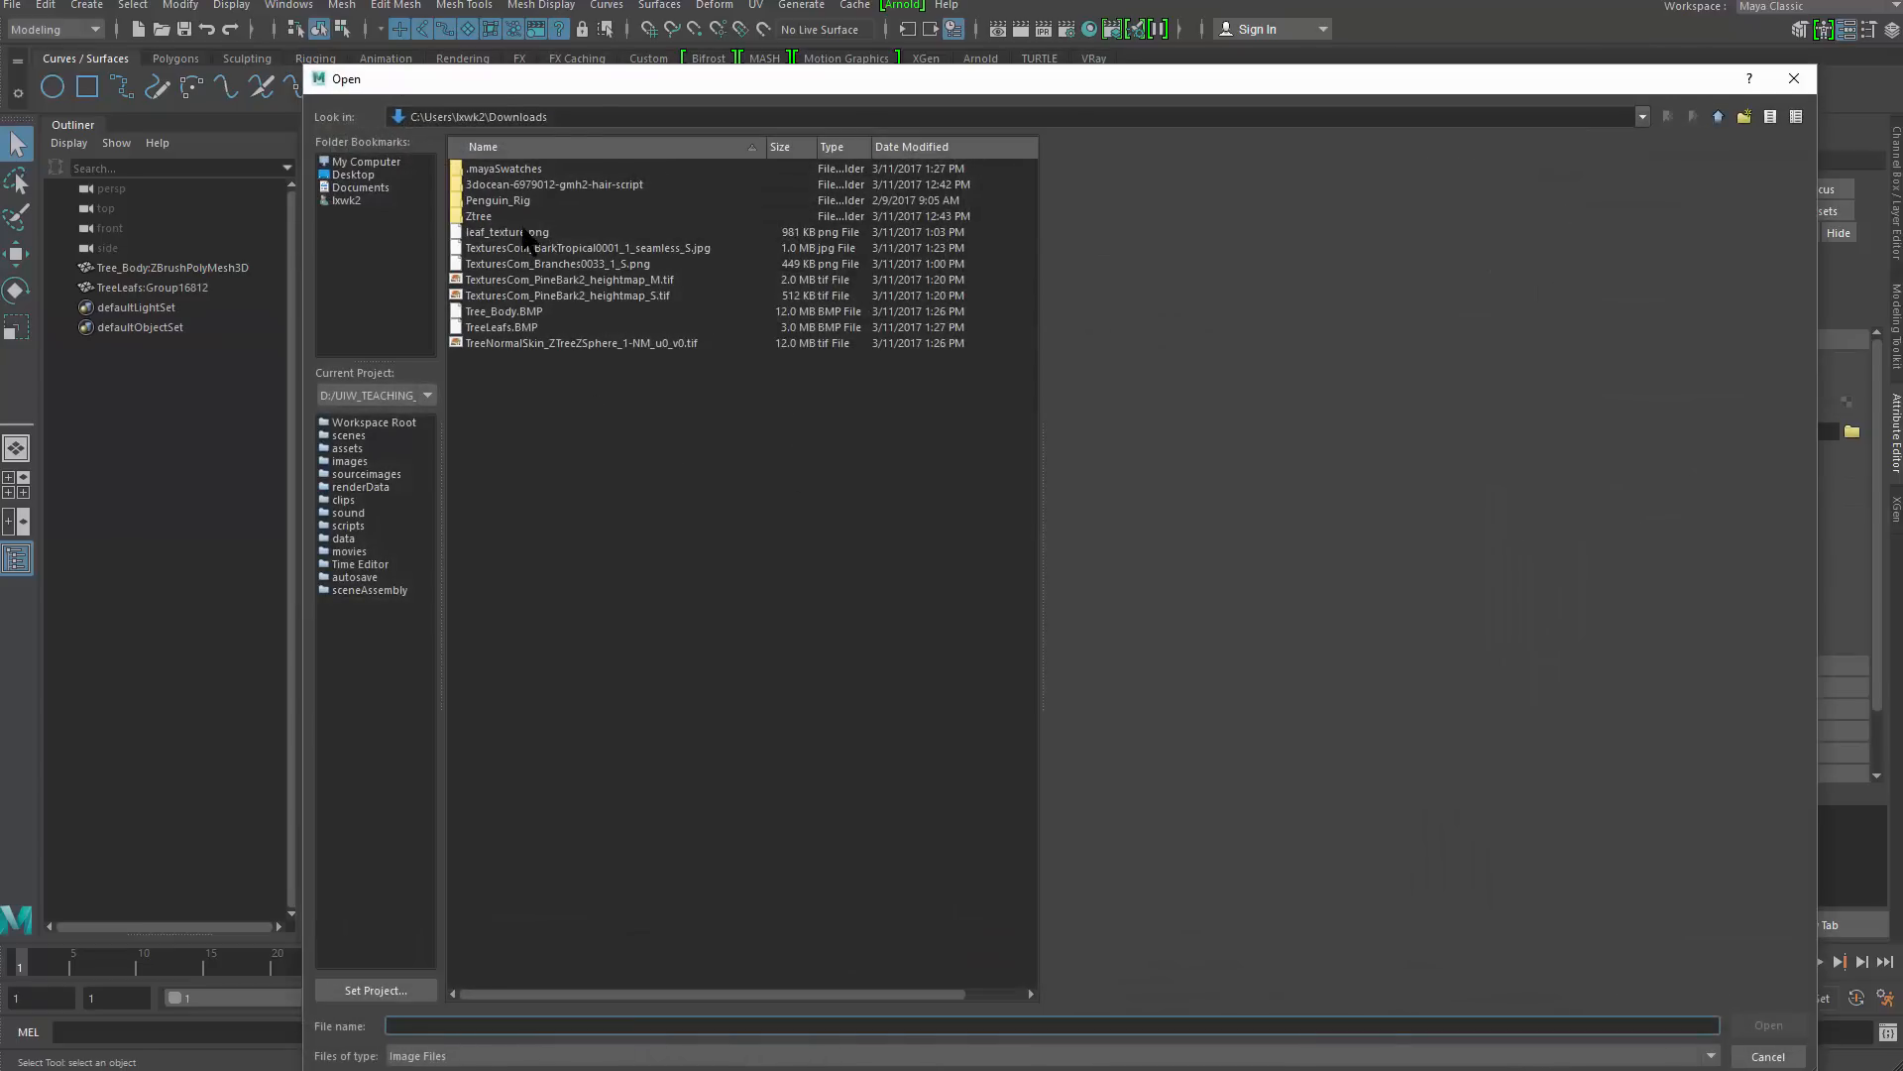
{"action": "left_click", "coordinate": [510, 232]}
{"action": "left_click", "coordinate": [1768, 1025]}
Select both the tree body and the foliage and group them
{"action": "left_click_drag", "start_coordinate": [1006, 776], "coordinate": [826, 543], "text": "alt"}
{"action": "left_click", "coordinate": [826, 543]}
{"action": "left_click_drag", "start_coordinate": [917, 595], "coordinate": [967, 629], "text": "alt"}
{"action": "left_click", "coordinate": [966, 630]}
{"action": "left_click_drag", "start_coordinate": [453, 221], "coordinate": [744, 496]}
{"action": "left_click", "coordinate": [595, 337]}
{"action": "left_click_drag", "start_coordinate": [577, 308], "coordinate": [1281, 859]}
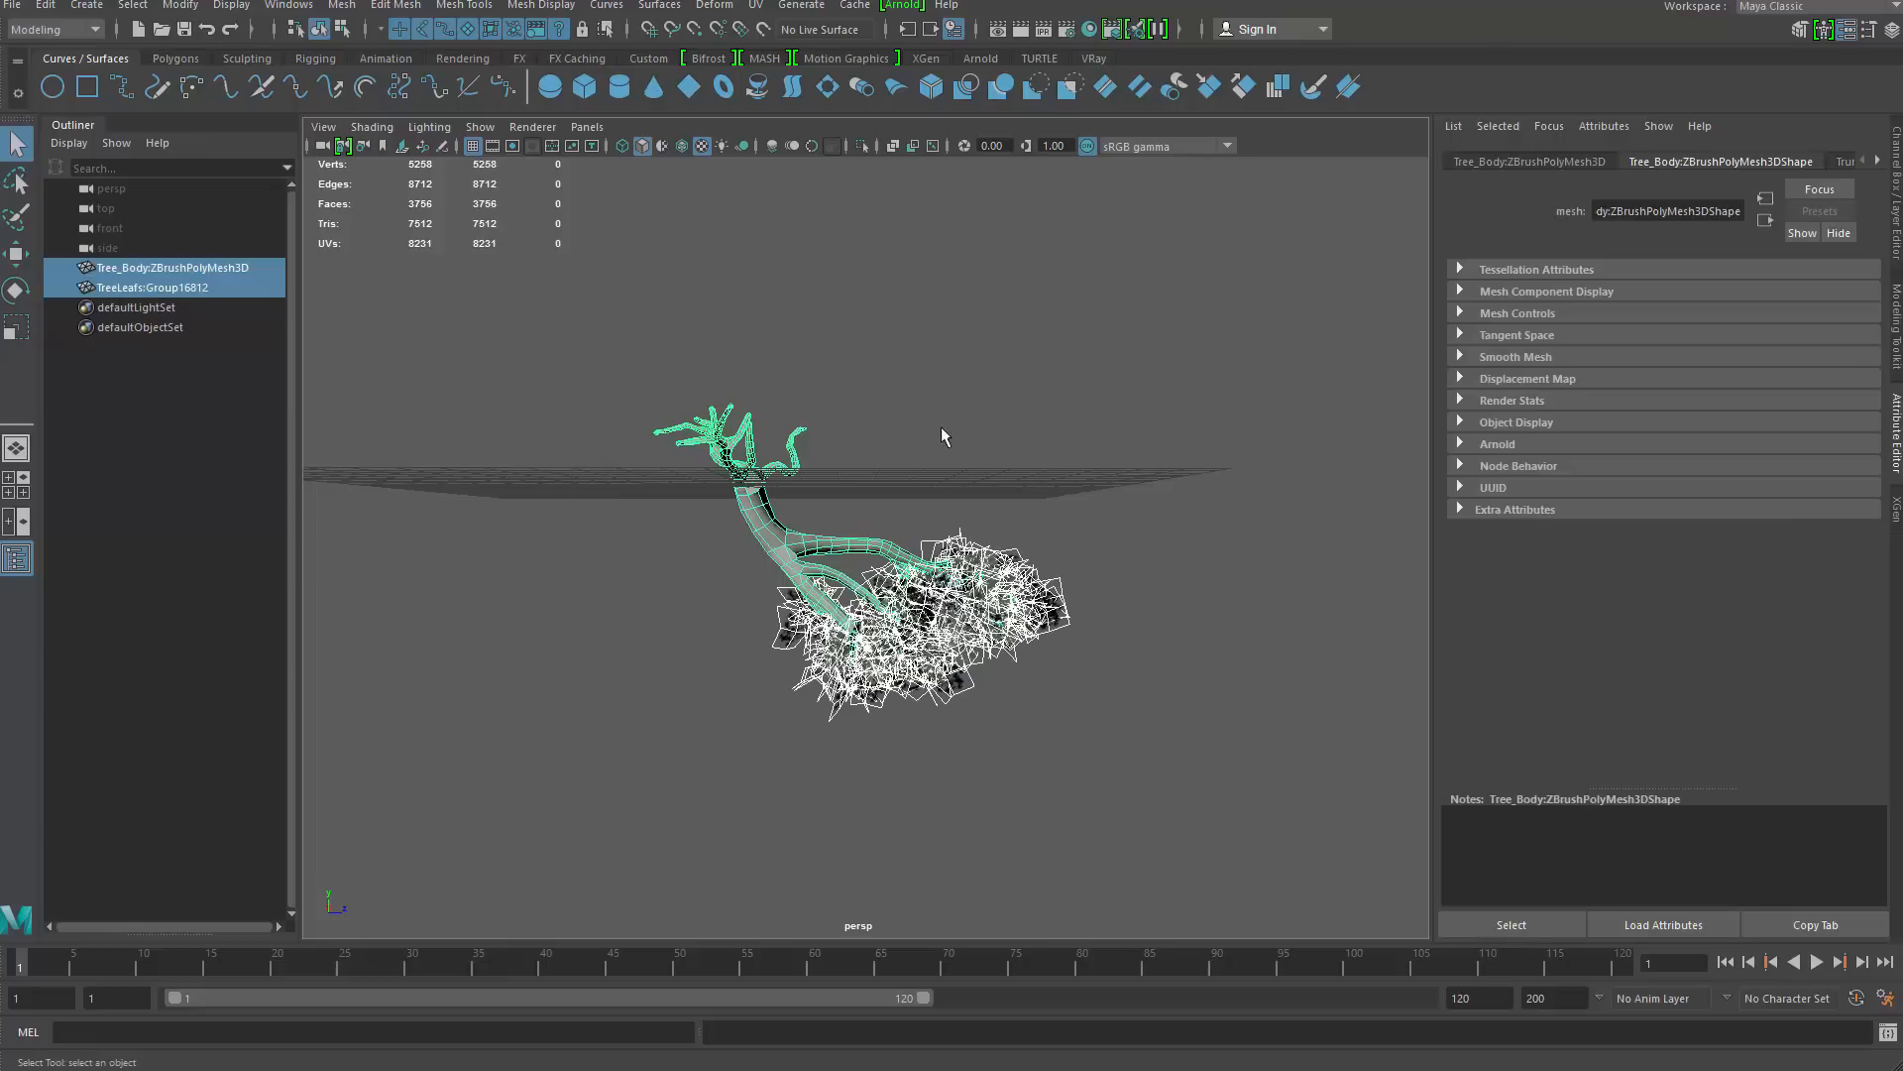
{"action": "right_click_drag", "start_coordinate": [1011, 354], "coordinate": [973, 442]}
{"action": "key", "text": "ctrl+g"}
{"action": "key", "text": "e"}
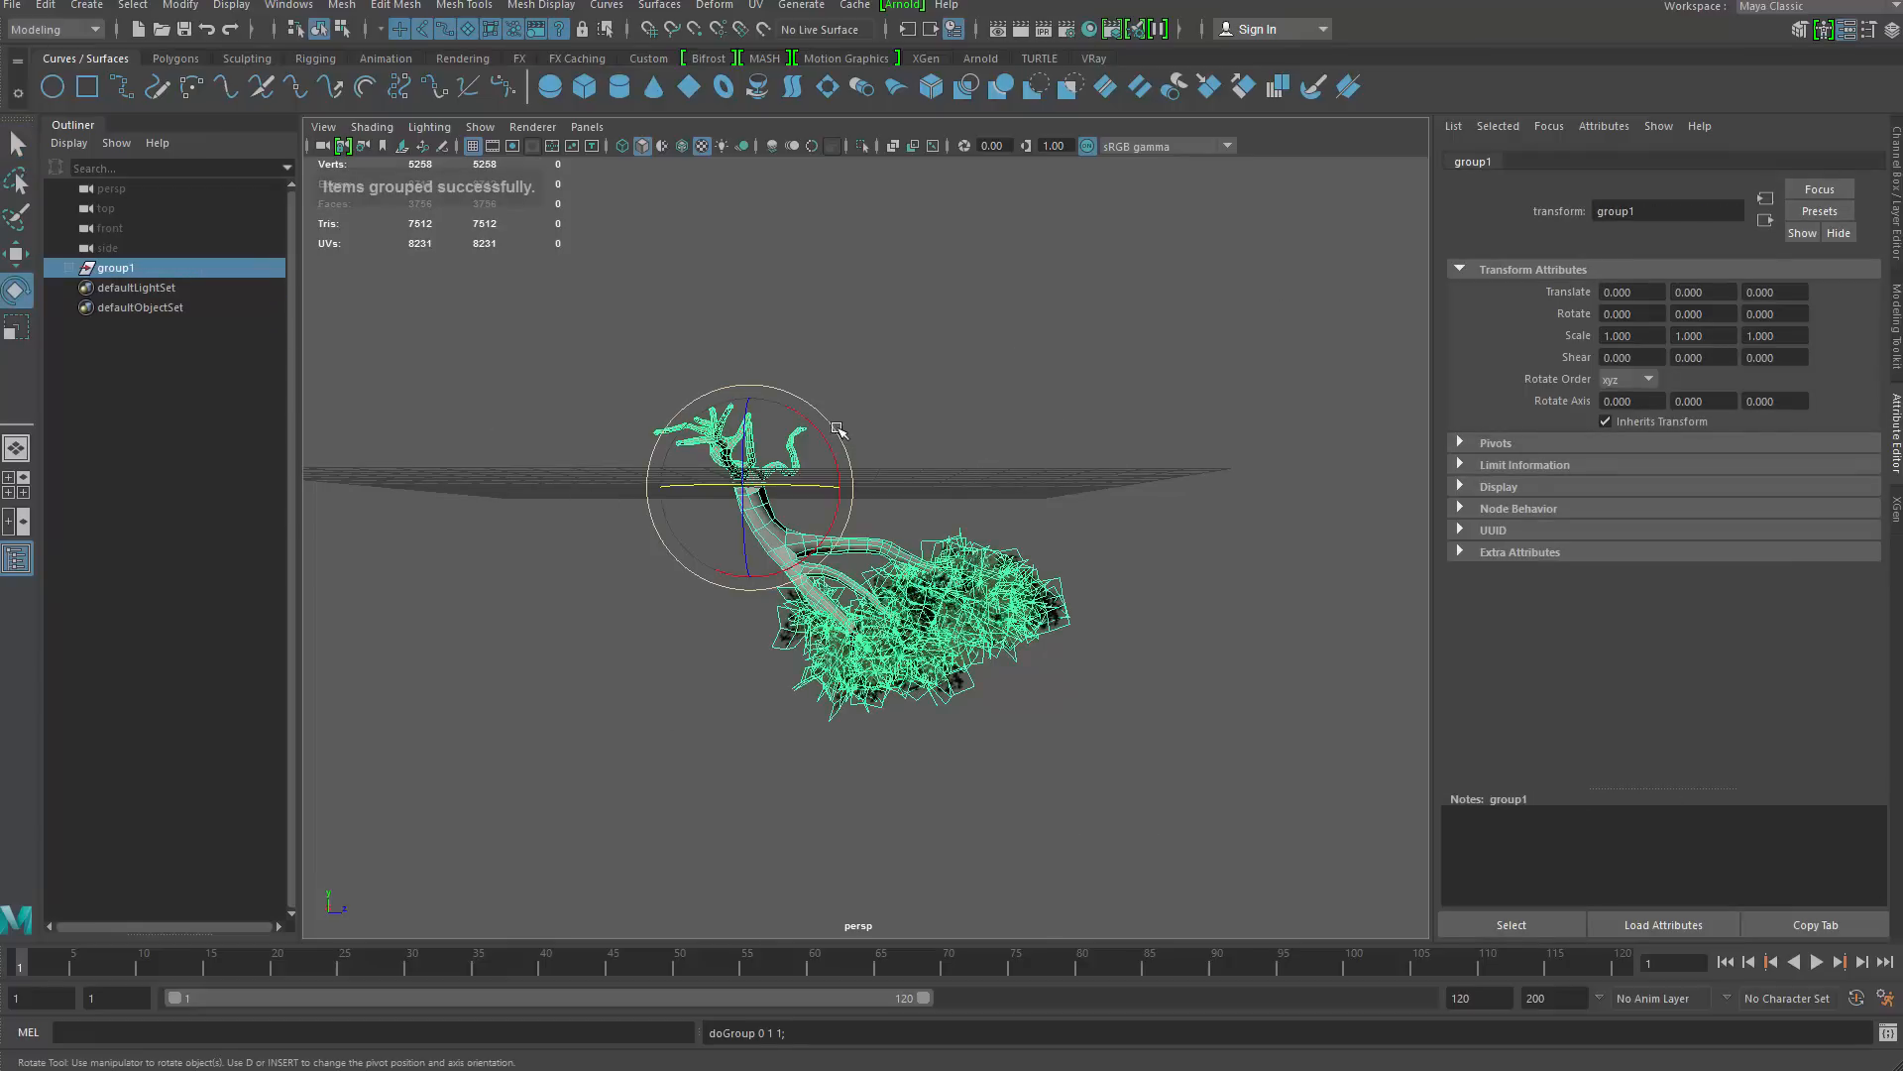
Turn the tree upright by setting the group's X rotation to 180
{"action": "left_click_drag", "start_coordinate": [651, 477], "coordinate": [547, 504]}
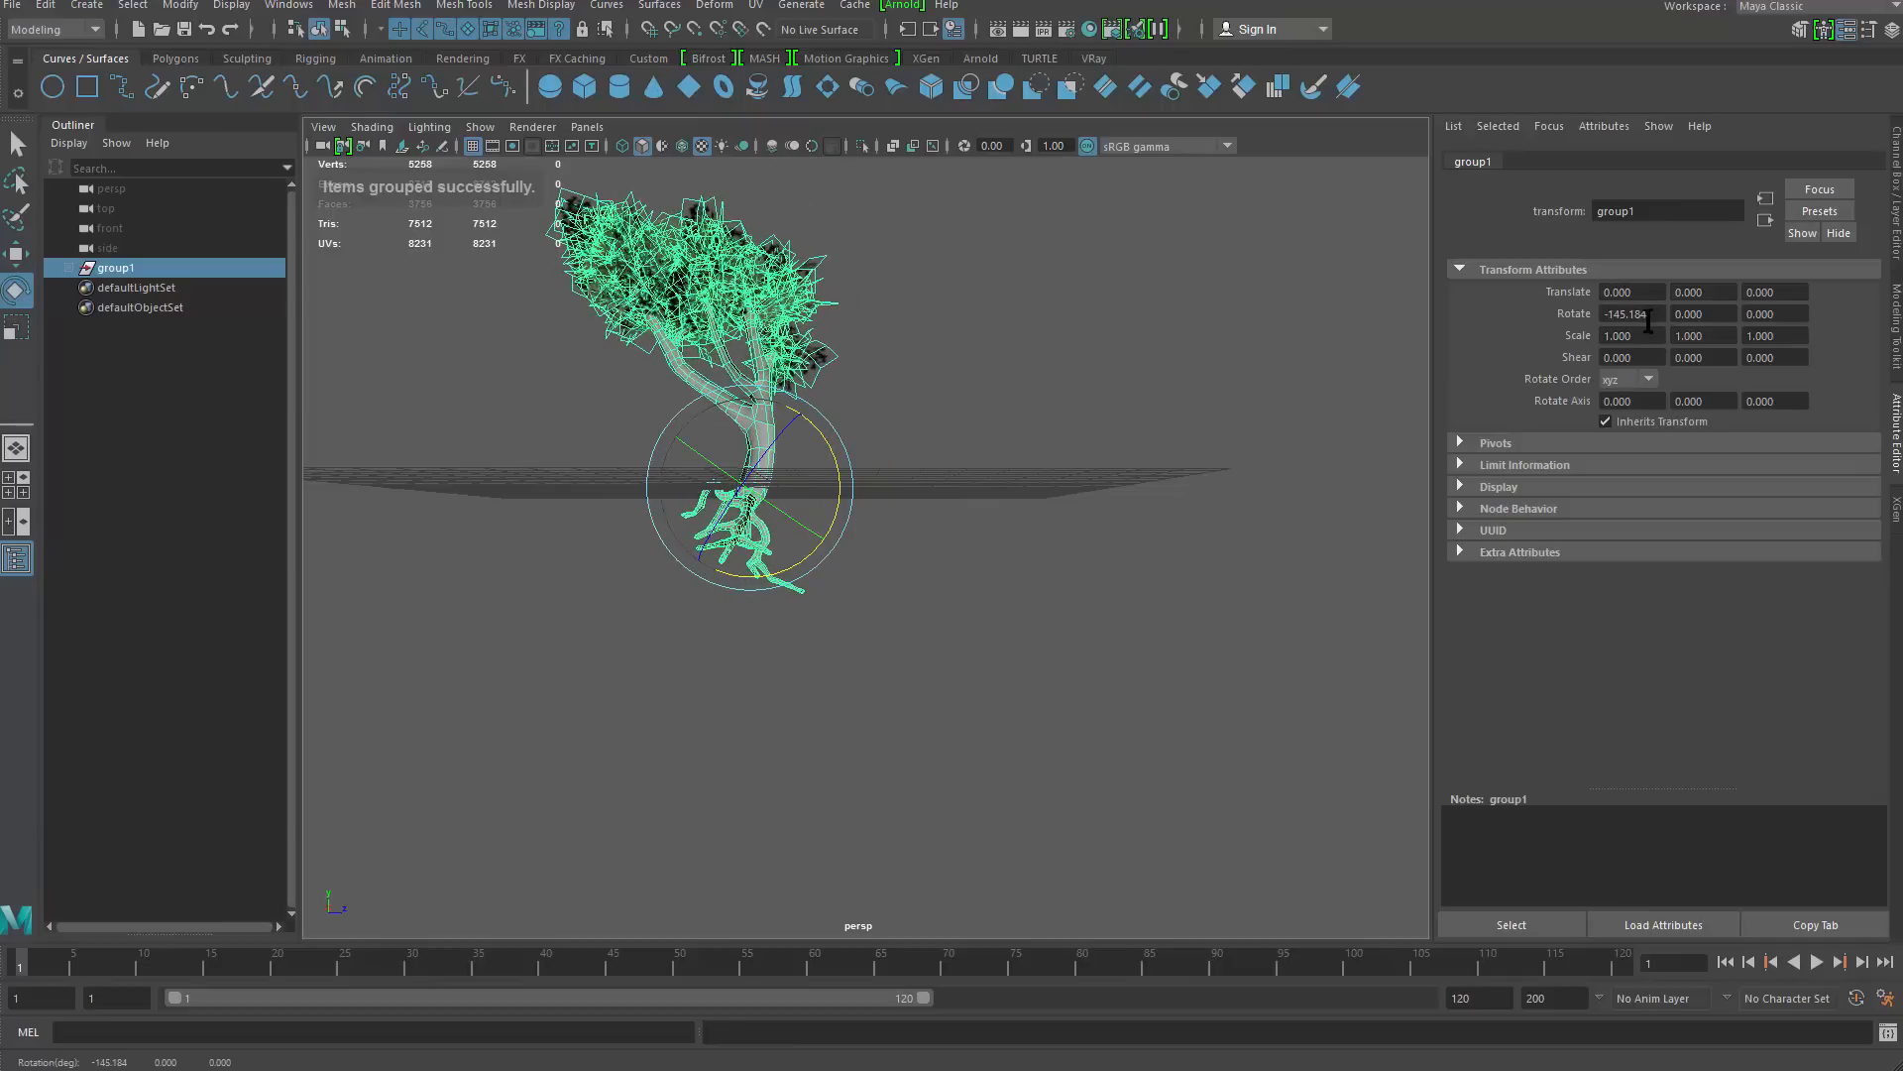
{"action": "left_click_drag", "start_coordinate": [1648, 317], "coordinate": [1121, 235]}
{"action": "type", "text": "180"}
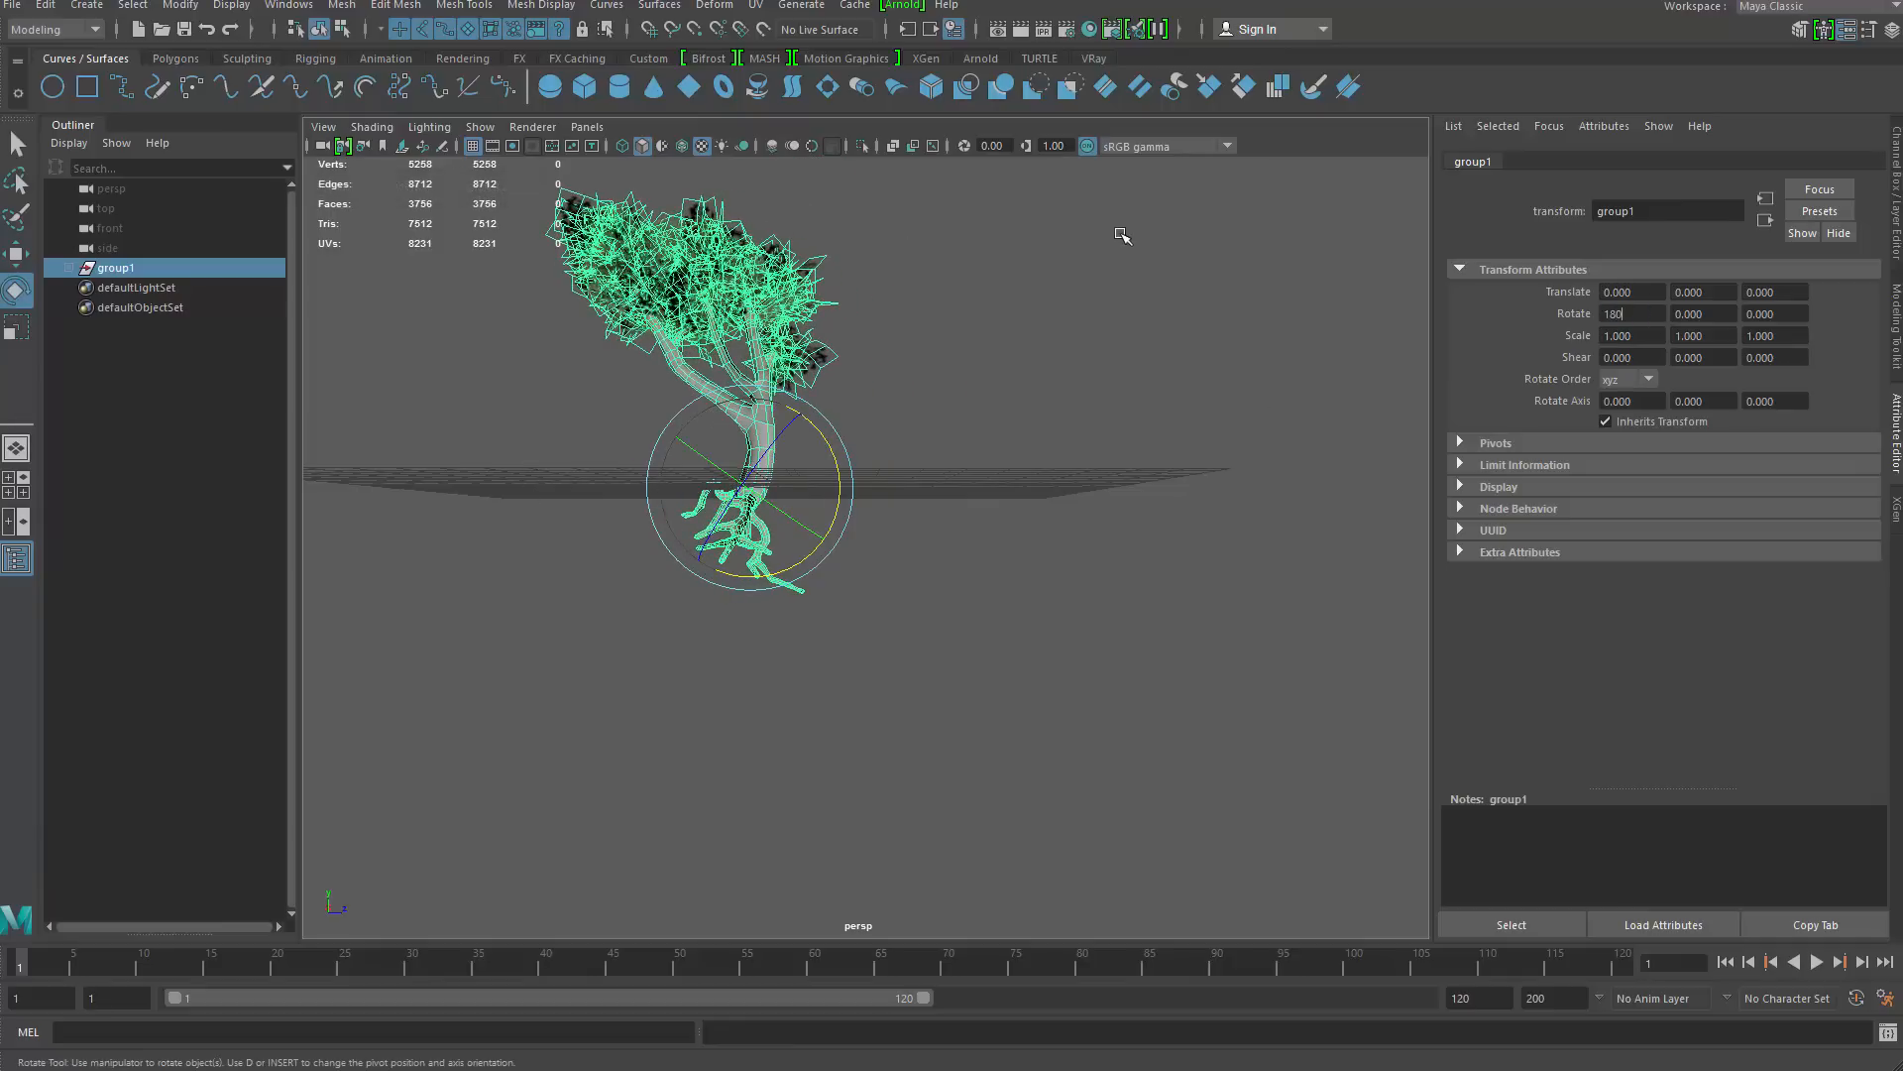
{"action": "key", "text": "Return"}
Examine the upright textured tree from several angles, checking the trunk shading and the foliage
{"action": "left_click", "coordinate": [952, 608]}
{"action": "left_click_drag", "start_coordinate": [813, 722], "coordinate": [693, 599], "text": "alt"}
{"action": "right_click_drag", "start_coordinate": [693, 599], "coordinate": [975, 731], "text": "alt"}
{"action": "left_click_drag", "start_coordinate": [974, 731], "coordinate": [580, 715], "text": "alt"}
{"action": "left_click", "coordinate": [757, 569]}
{"action": "left_click_drag", "start_coordinate": [694, 670], "coordinate": [1053, 677], "text": "alt"}
{"action": "right_click_drag", "start_coordinate": [1053, 678], "coordinate": [783, 727], "text": "alt"}
{"action": "left_click_drag", "start_coordinate": [783, 728], "coordinate": [824, 708], "text": "alt"}
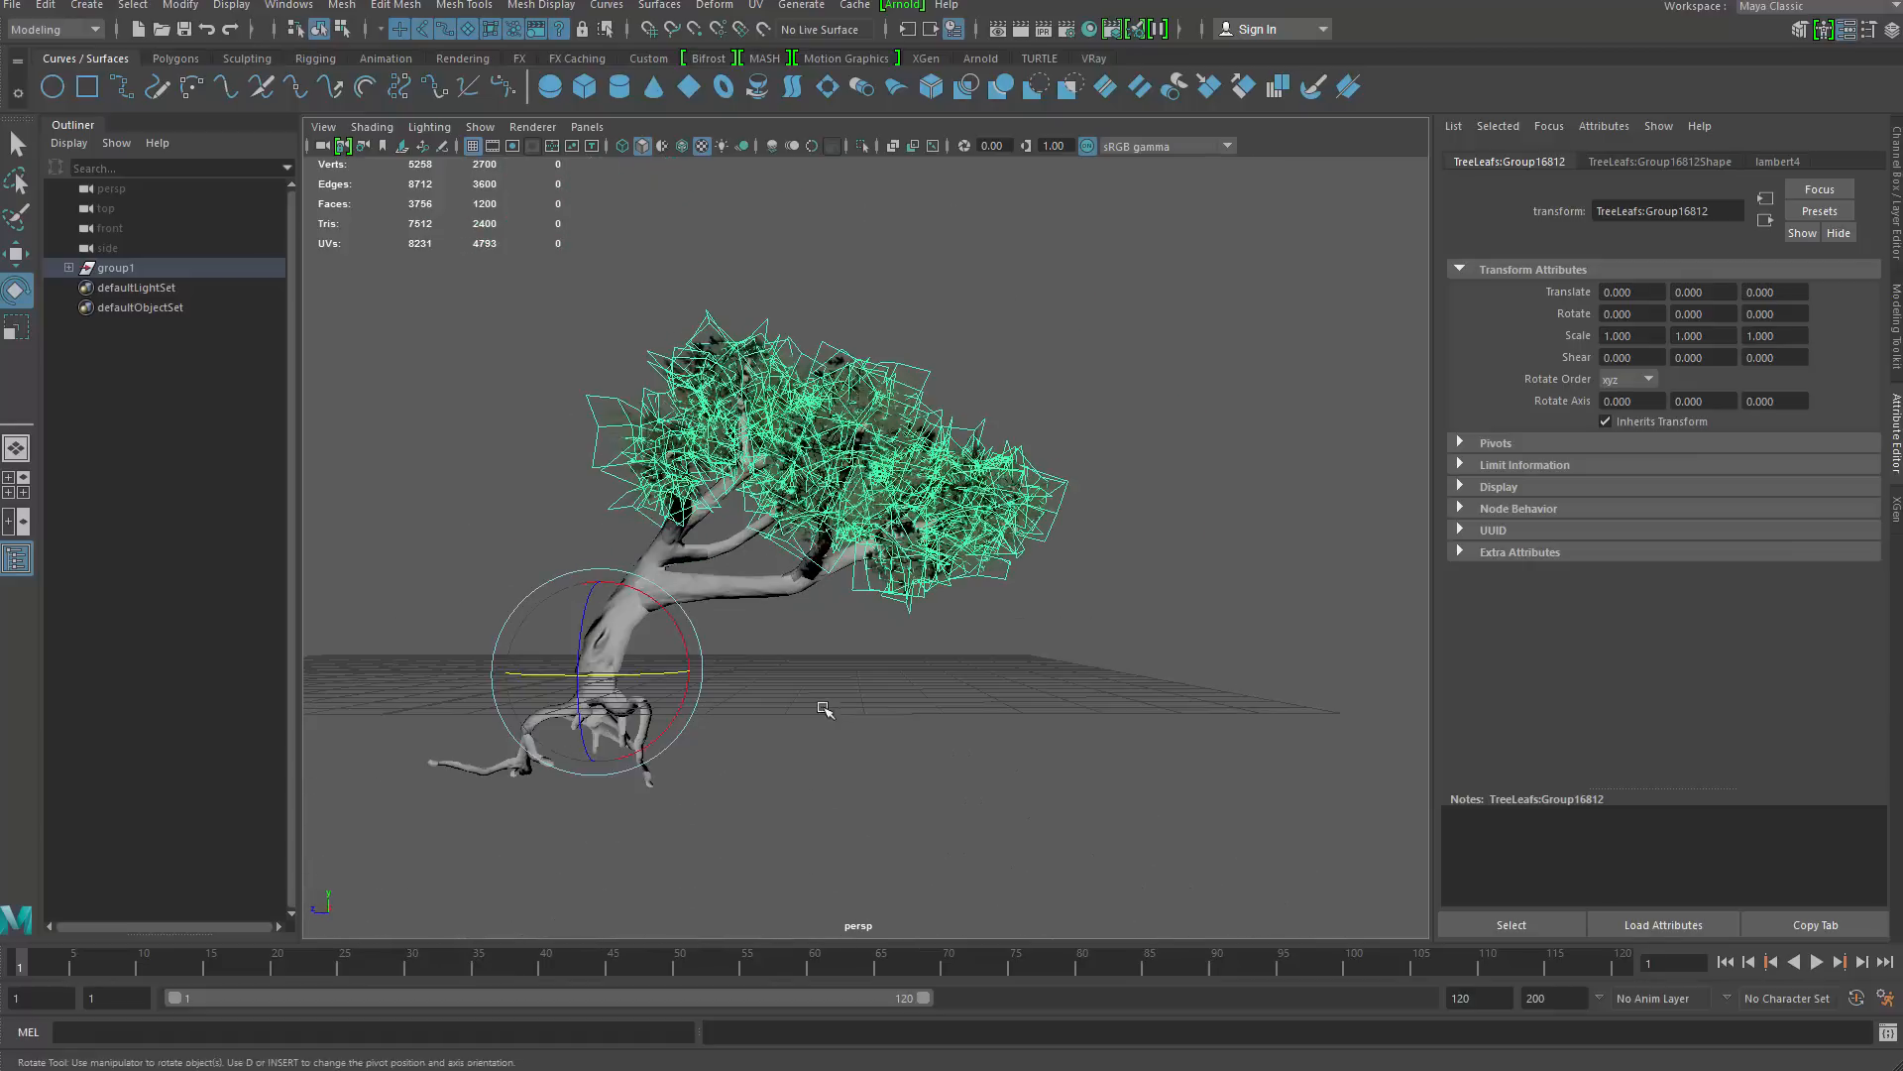
Try to combine the trunk and foliage meshes into a single object
{"action": "key", "text": "q"}
{"action": "left_click_drag", "start_coordinate": [517, 334], "coordinate": [896, 757]}
{"action": "right_click_drag", "start_coordinate": [1131, 315], "coordinate": [1119, 670], "text": "shift"}
{"action": "left_click", "coordinate": [720, 284]}
{"action": "left_click", "coordinate": [734, 466]}
{"action": "scroll", "coordinate": [613, 513], "scroll_direction": "down", "scroll_amount": 5}
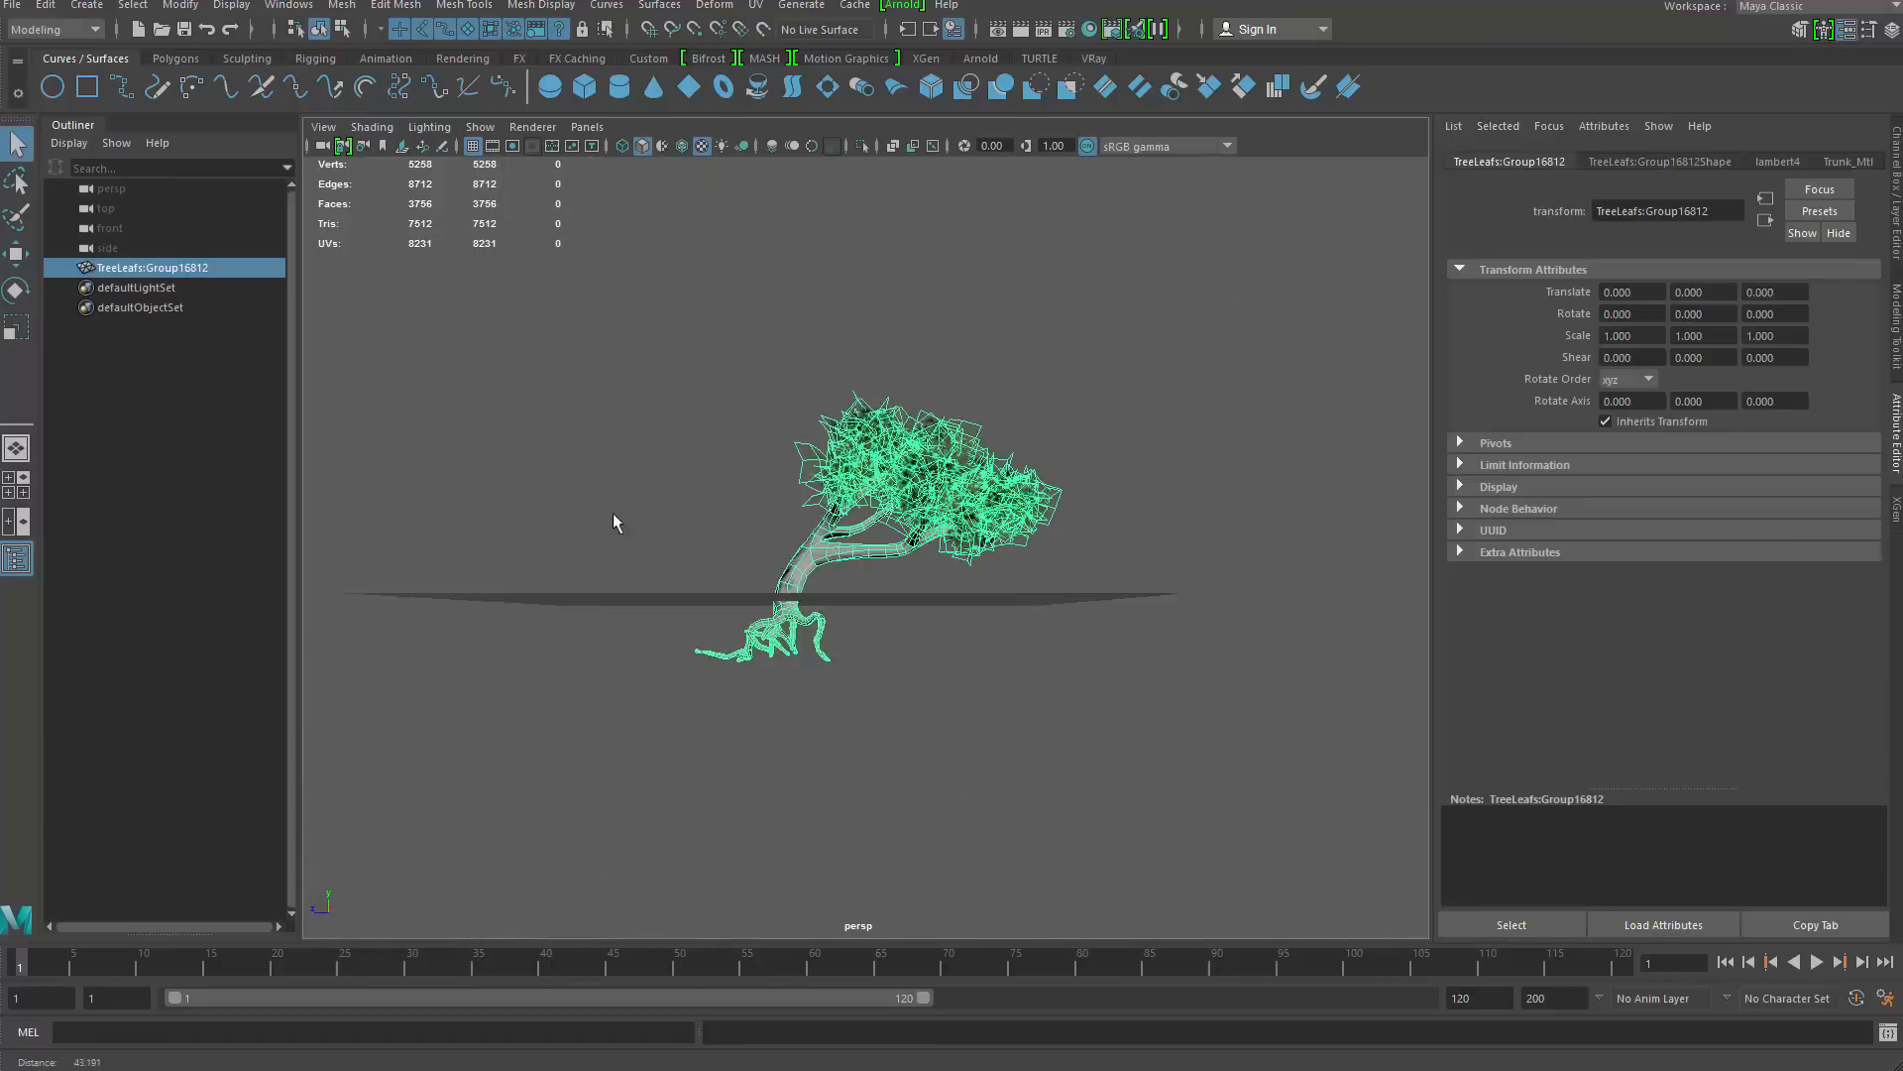
{"action": "left_click_drag", "start_coordinate": [612, 513], "coordinate": [617, 554], "text": "alt"}
{"action": "left_click", "coordinate": [618, 357]}
{"action": "left_click", "coordinate": [805, 557]}
{"action": "scroll", "coordinate": [634, 592], "scroll_direction": "up", "scroll_amount": 5}
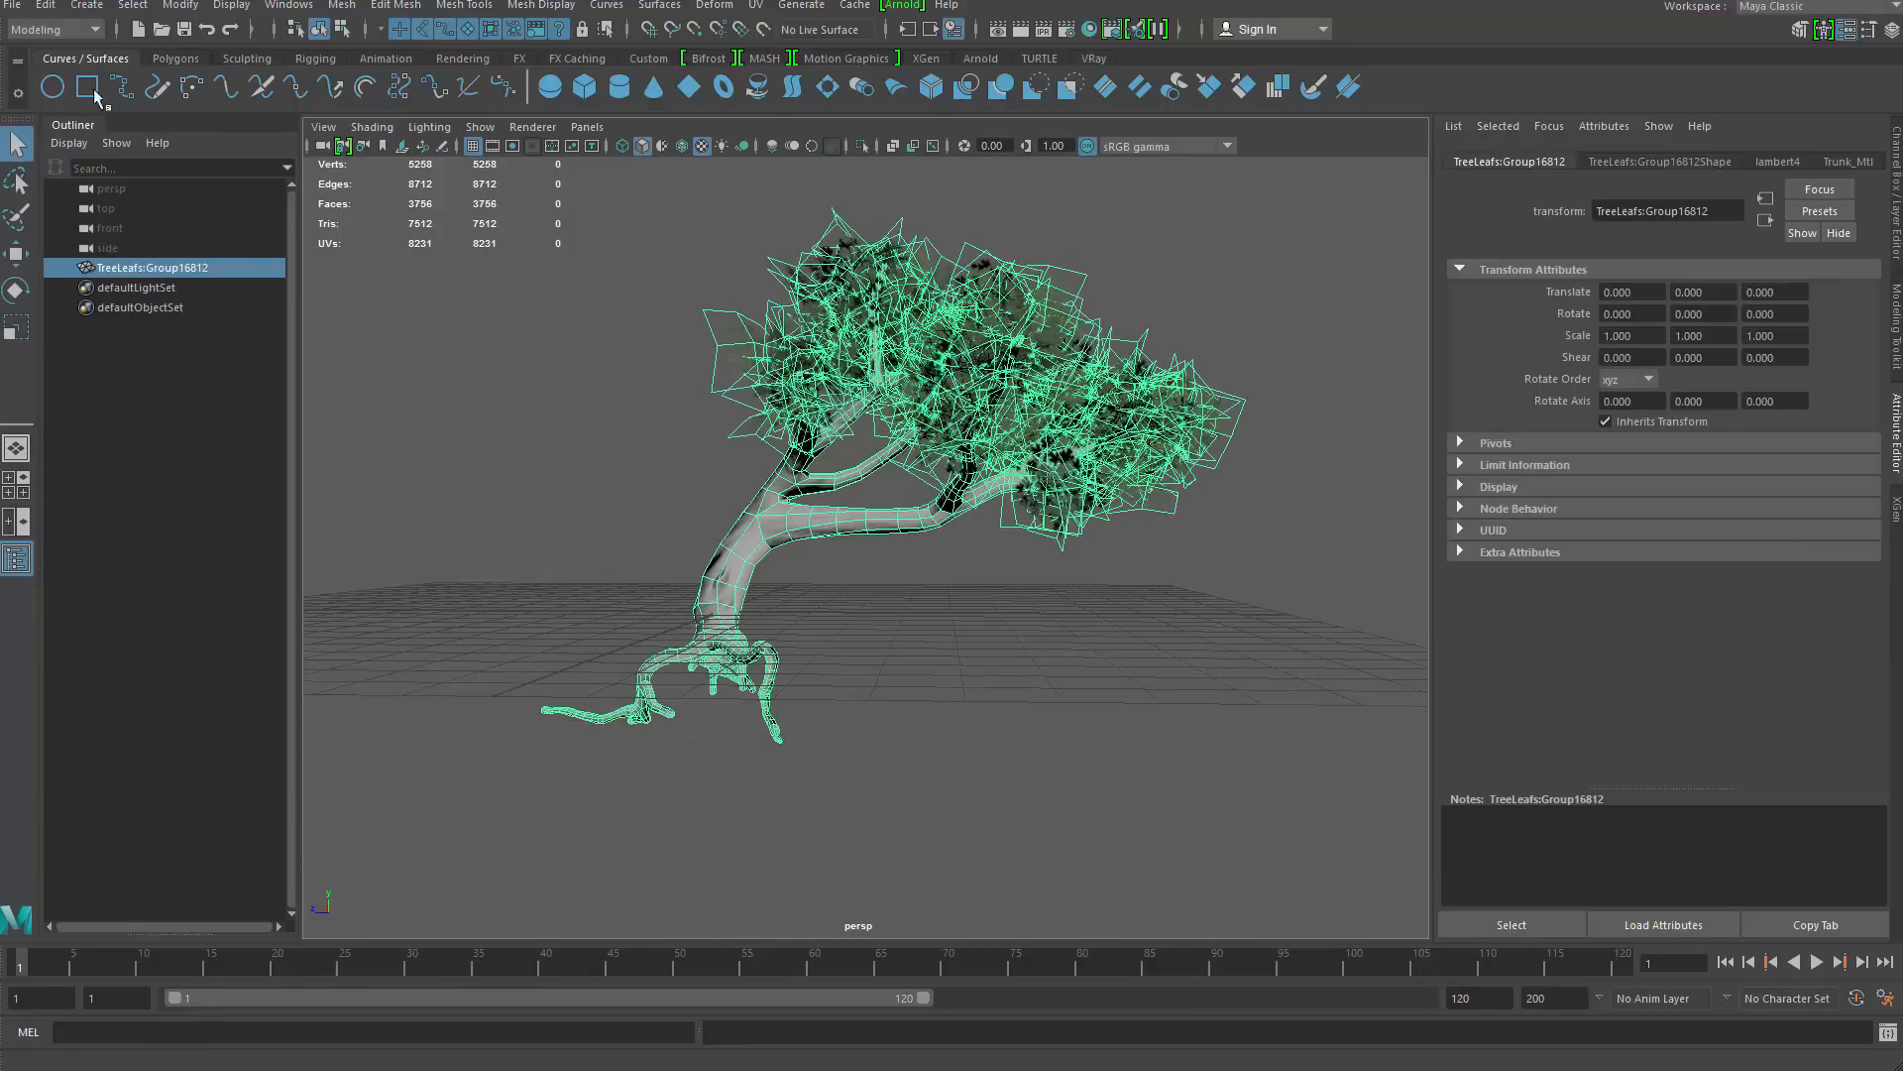
{"action": "left_click", "coordinate": [12, 4]}
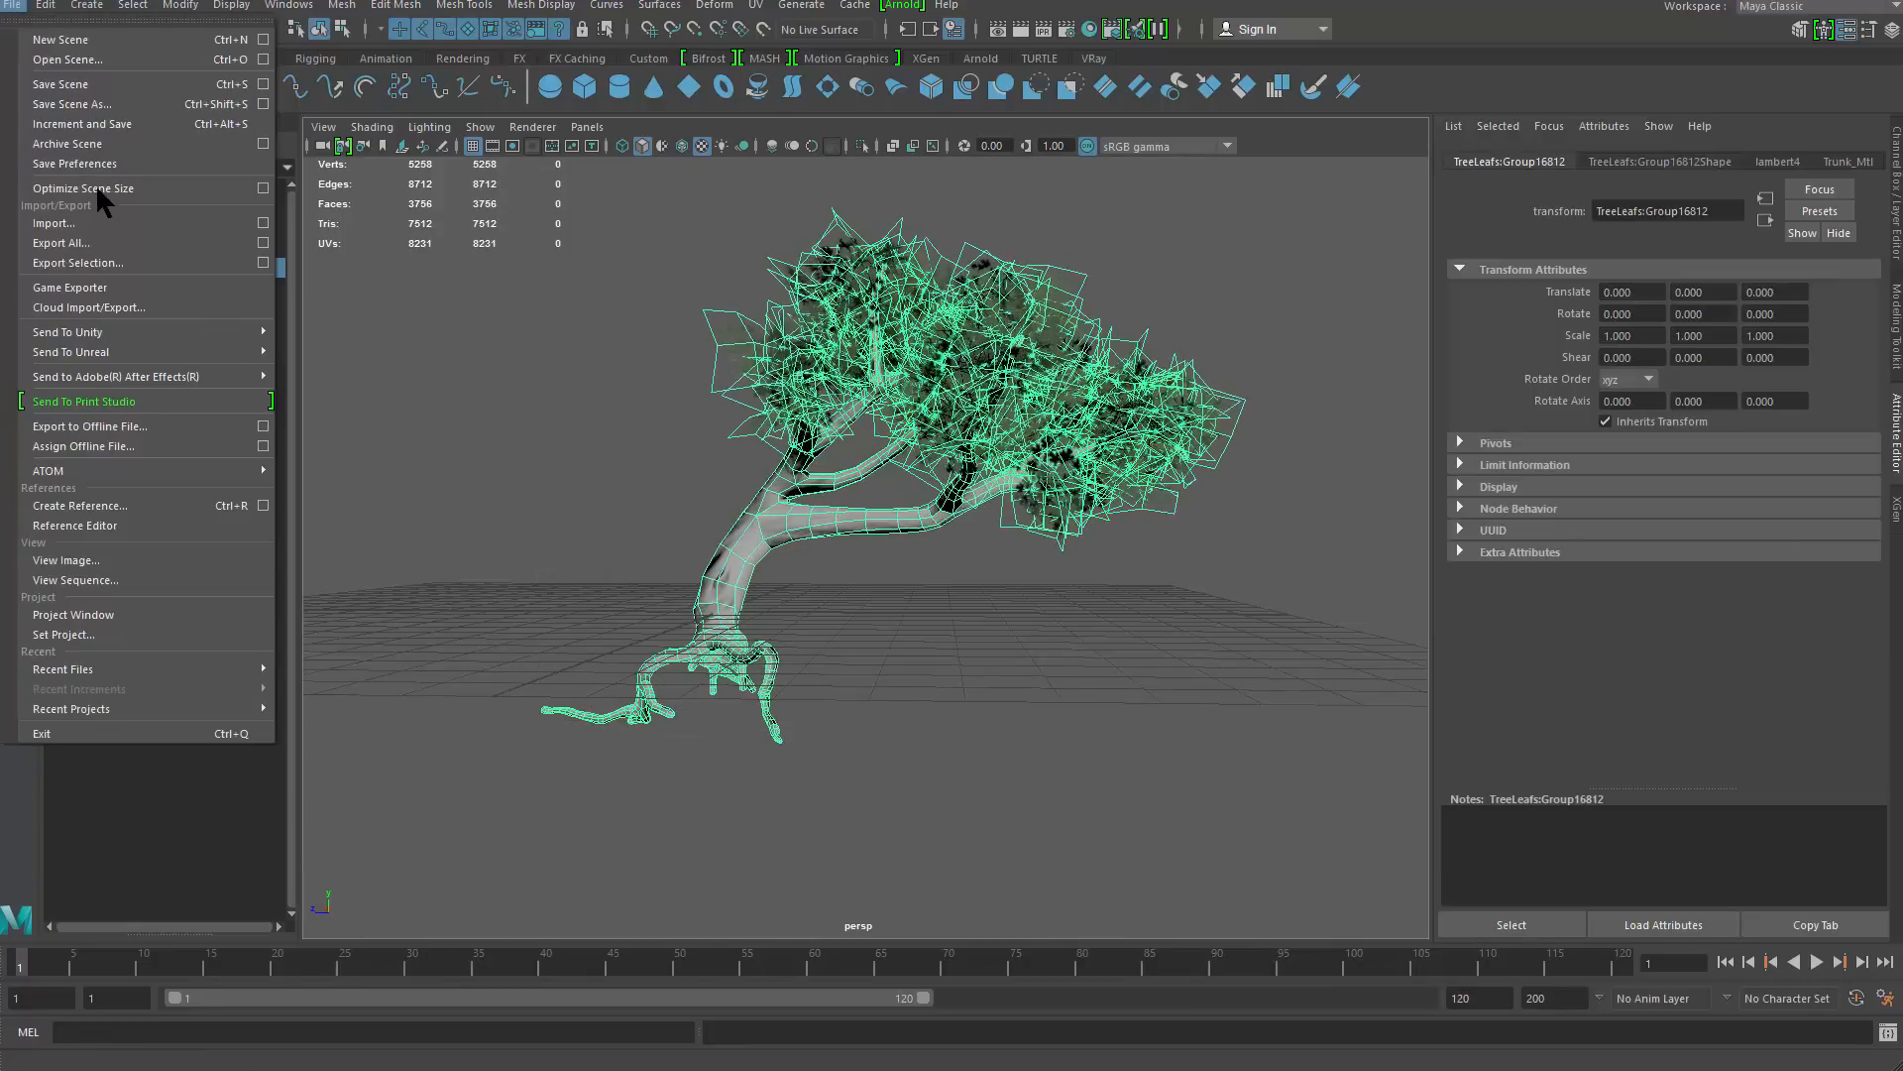
{"action": "left_click", "coordinate": [127, 262]}
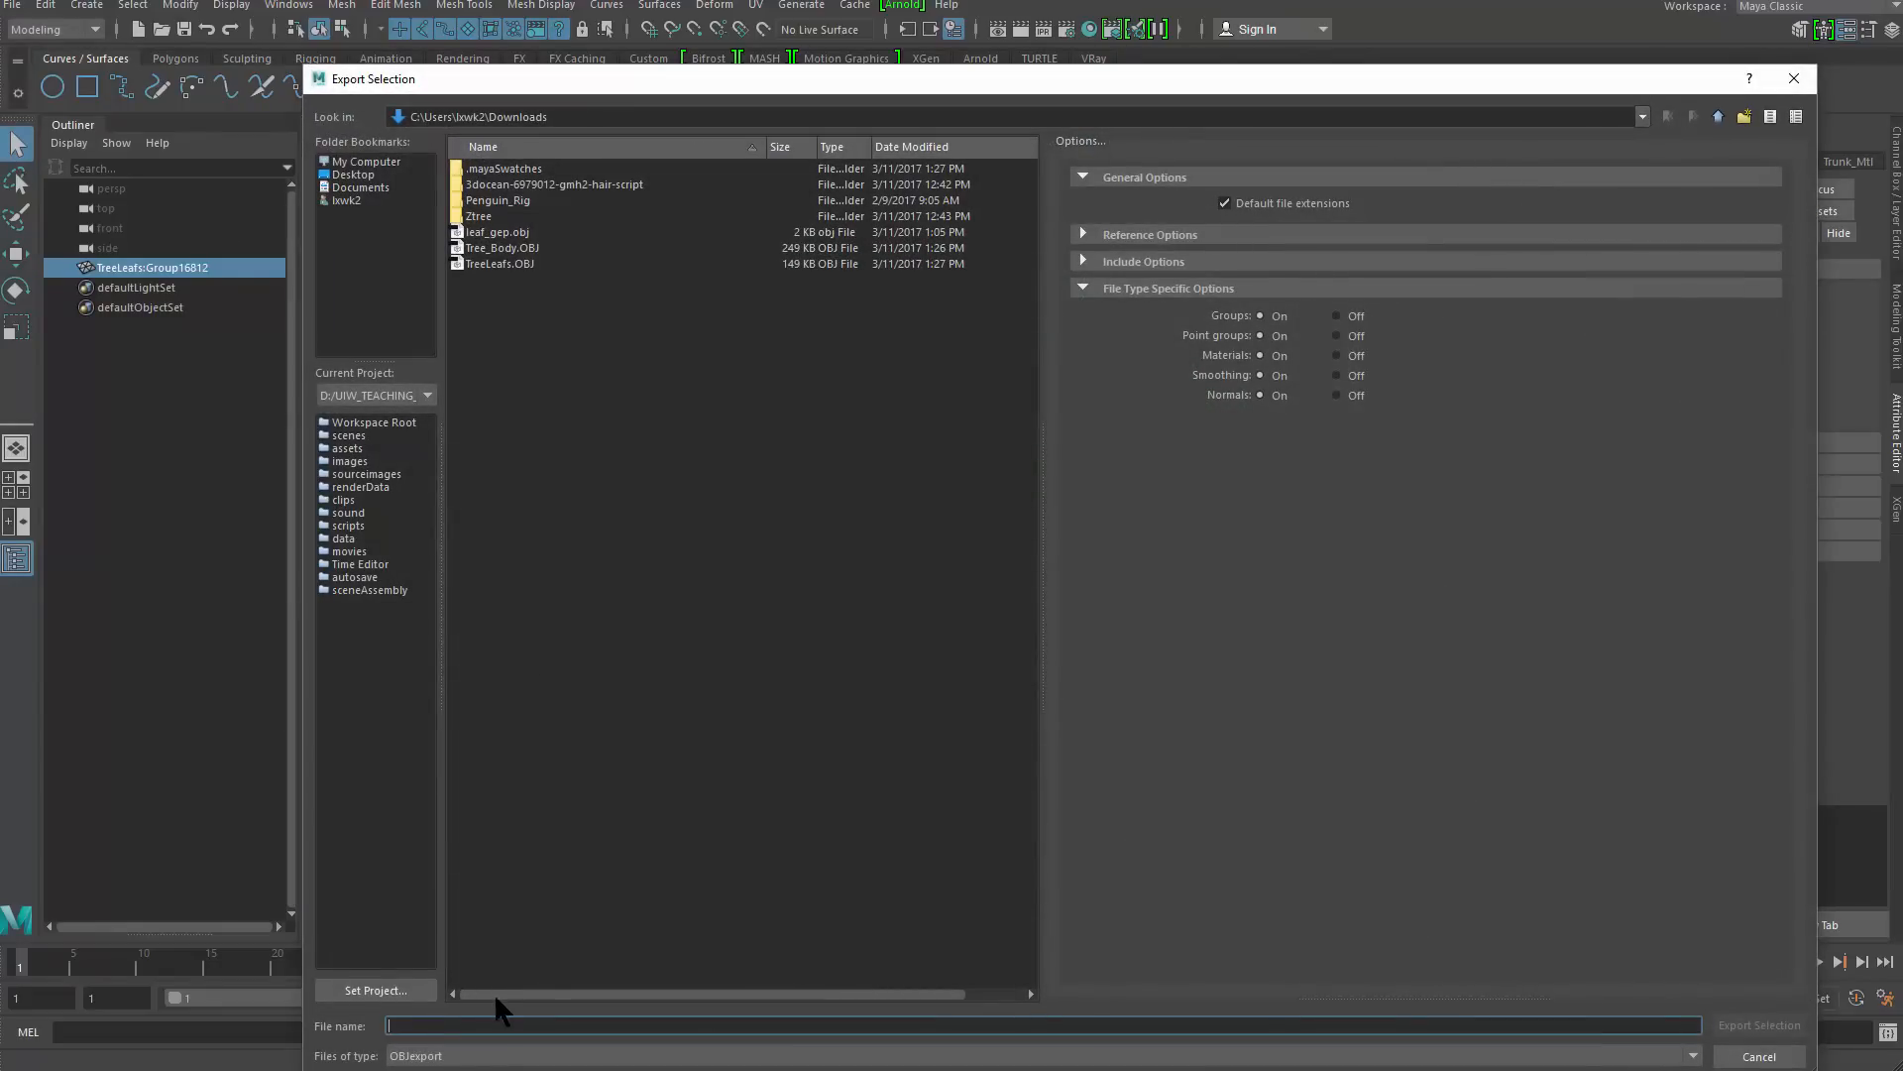
{"action": "type", "text": "Tr"}
{"action": "key", "text": "BackSpace"}
{"action": "key", "text": "BackSpace"}
{"action": "key", "text": "Escape"}
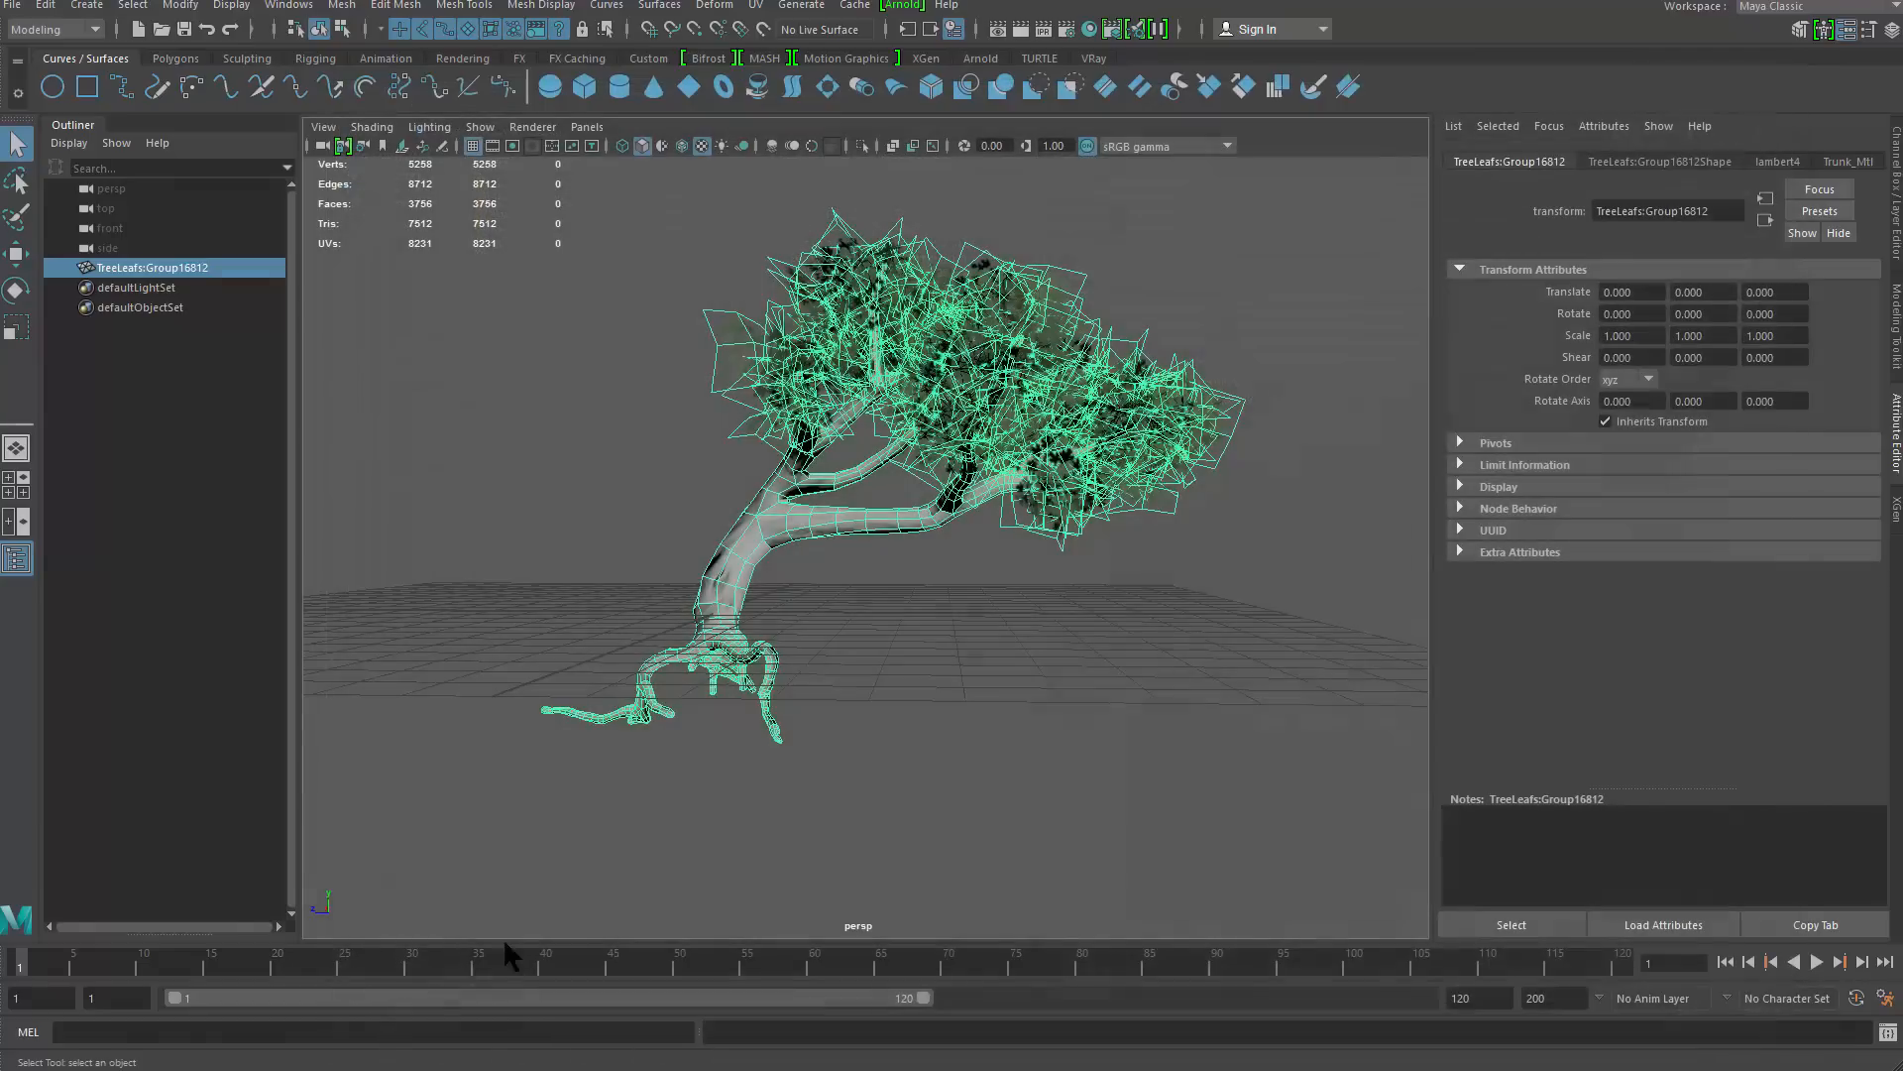
Undo the combining of the trunk and foliage meshes to restore the two separate grouped meshes
{"action": "left_click", "coordinate": [944, 807]}
{"action": "key", "text": "ctrl+z"}
{"action": "key", "text": "ctrl+z"}
{"action": "key", "text": "ctrl+z"}
{"action": "key", "text": "ctrl+z"}
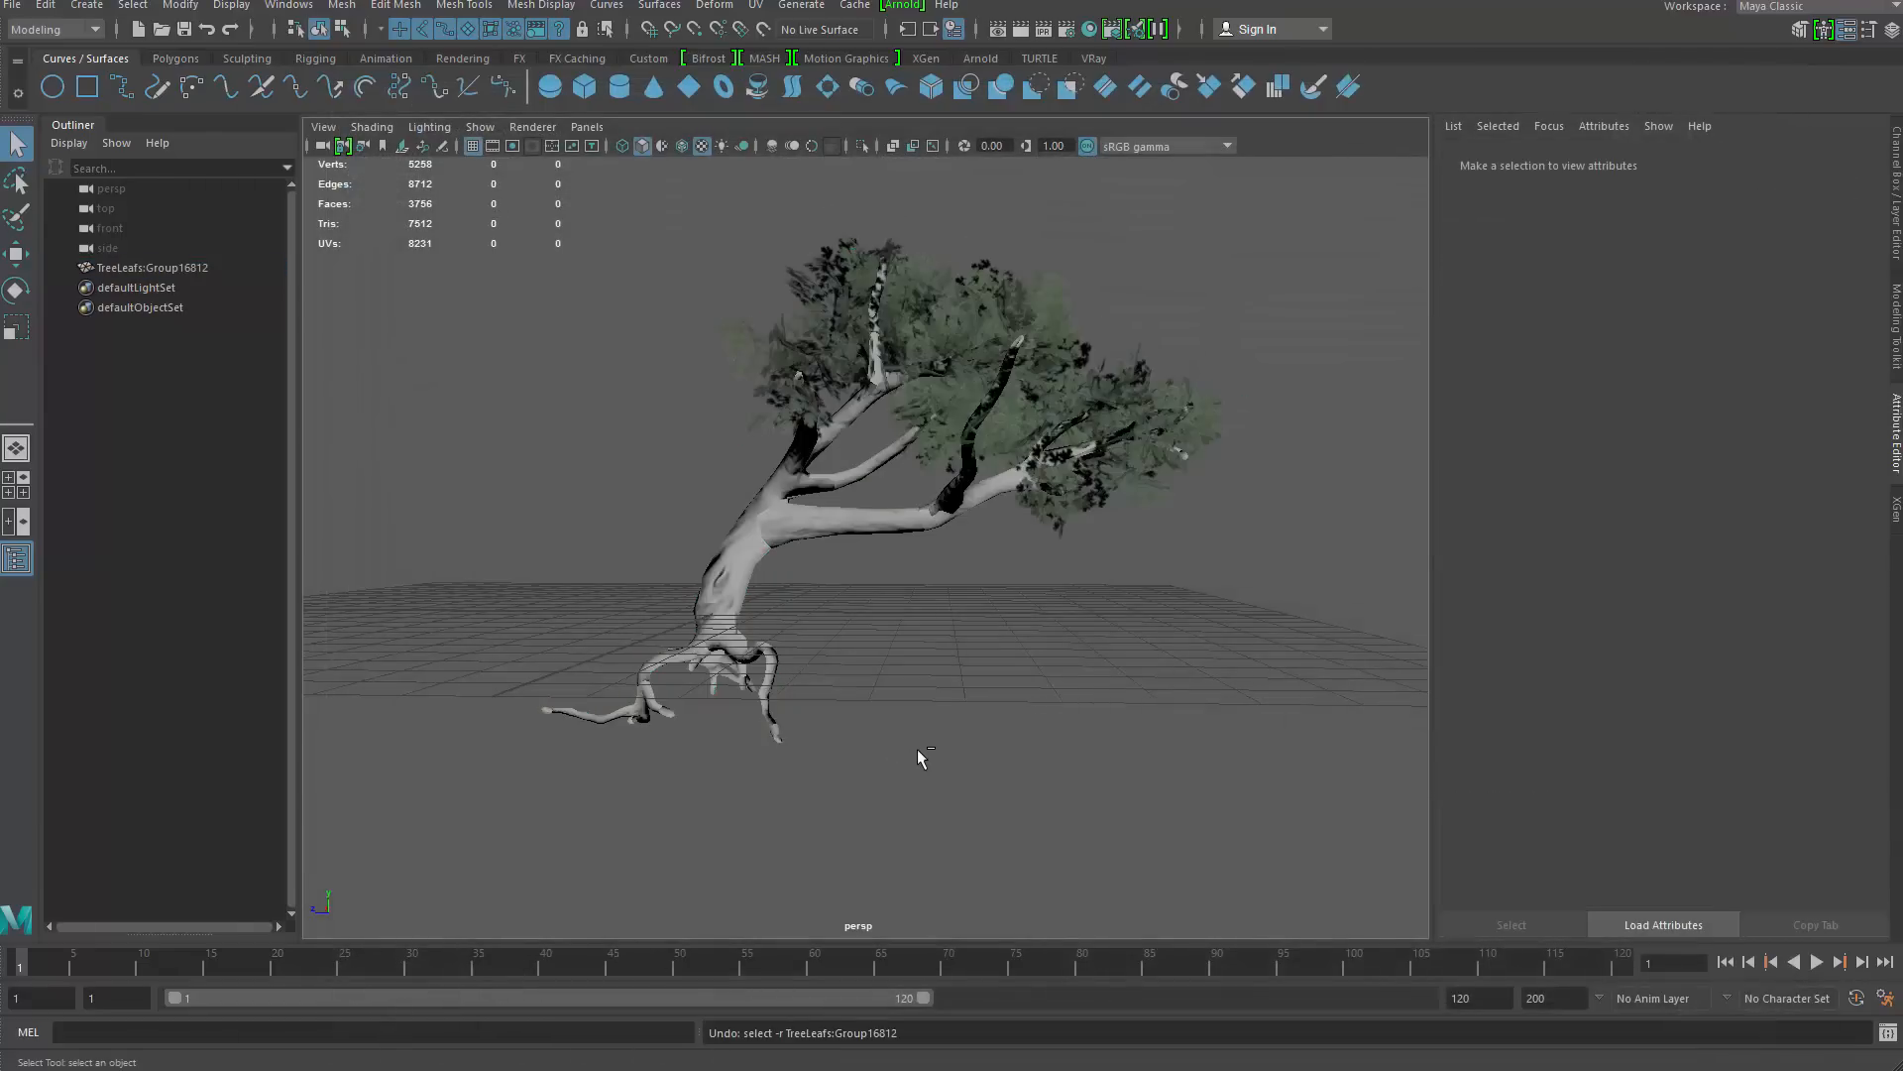
{"action": "key", "text": "ctrl+z"}
{"action": "key", "text": "ctrl+z"}
{"action": "left_click", "coordinate": [843, 666]}
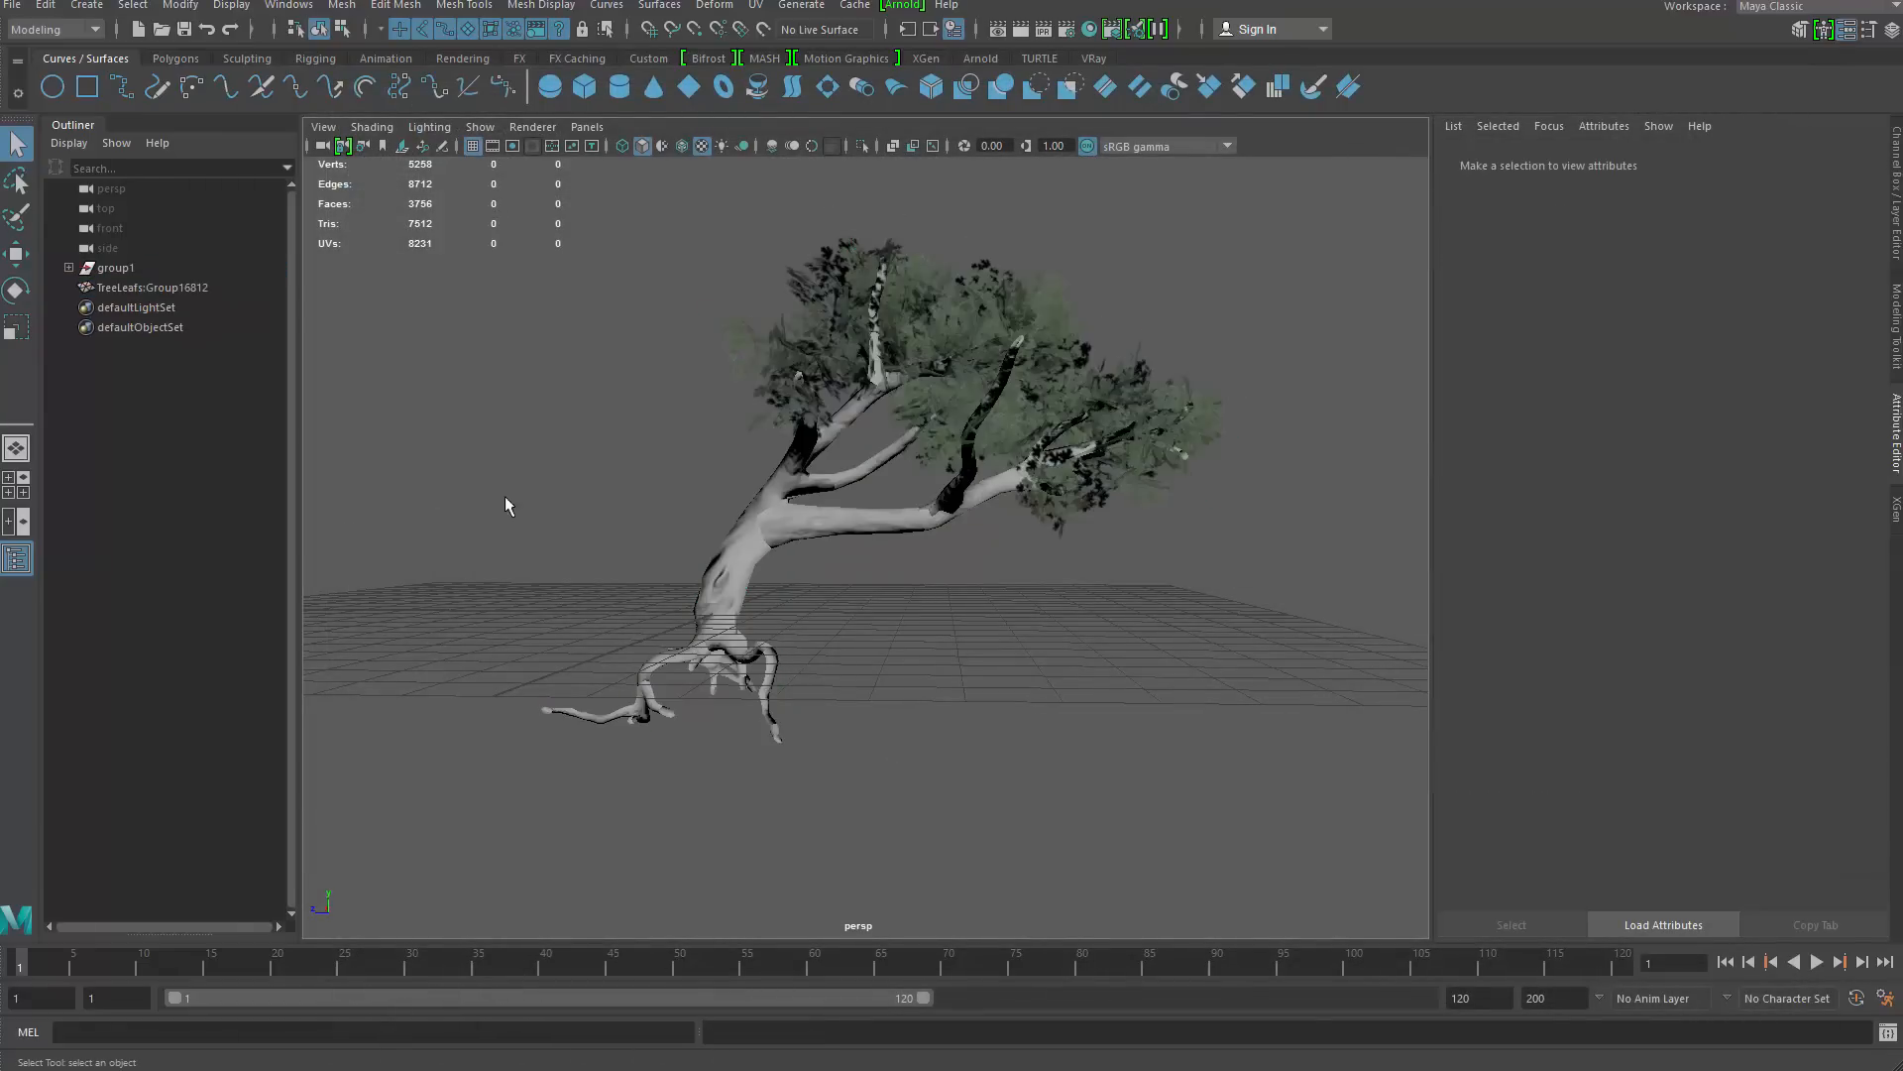
{"action": "left_click", "coordinate": [154, 287]}
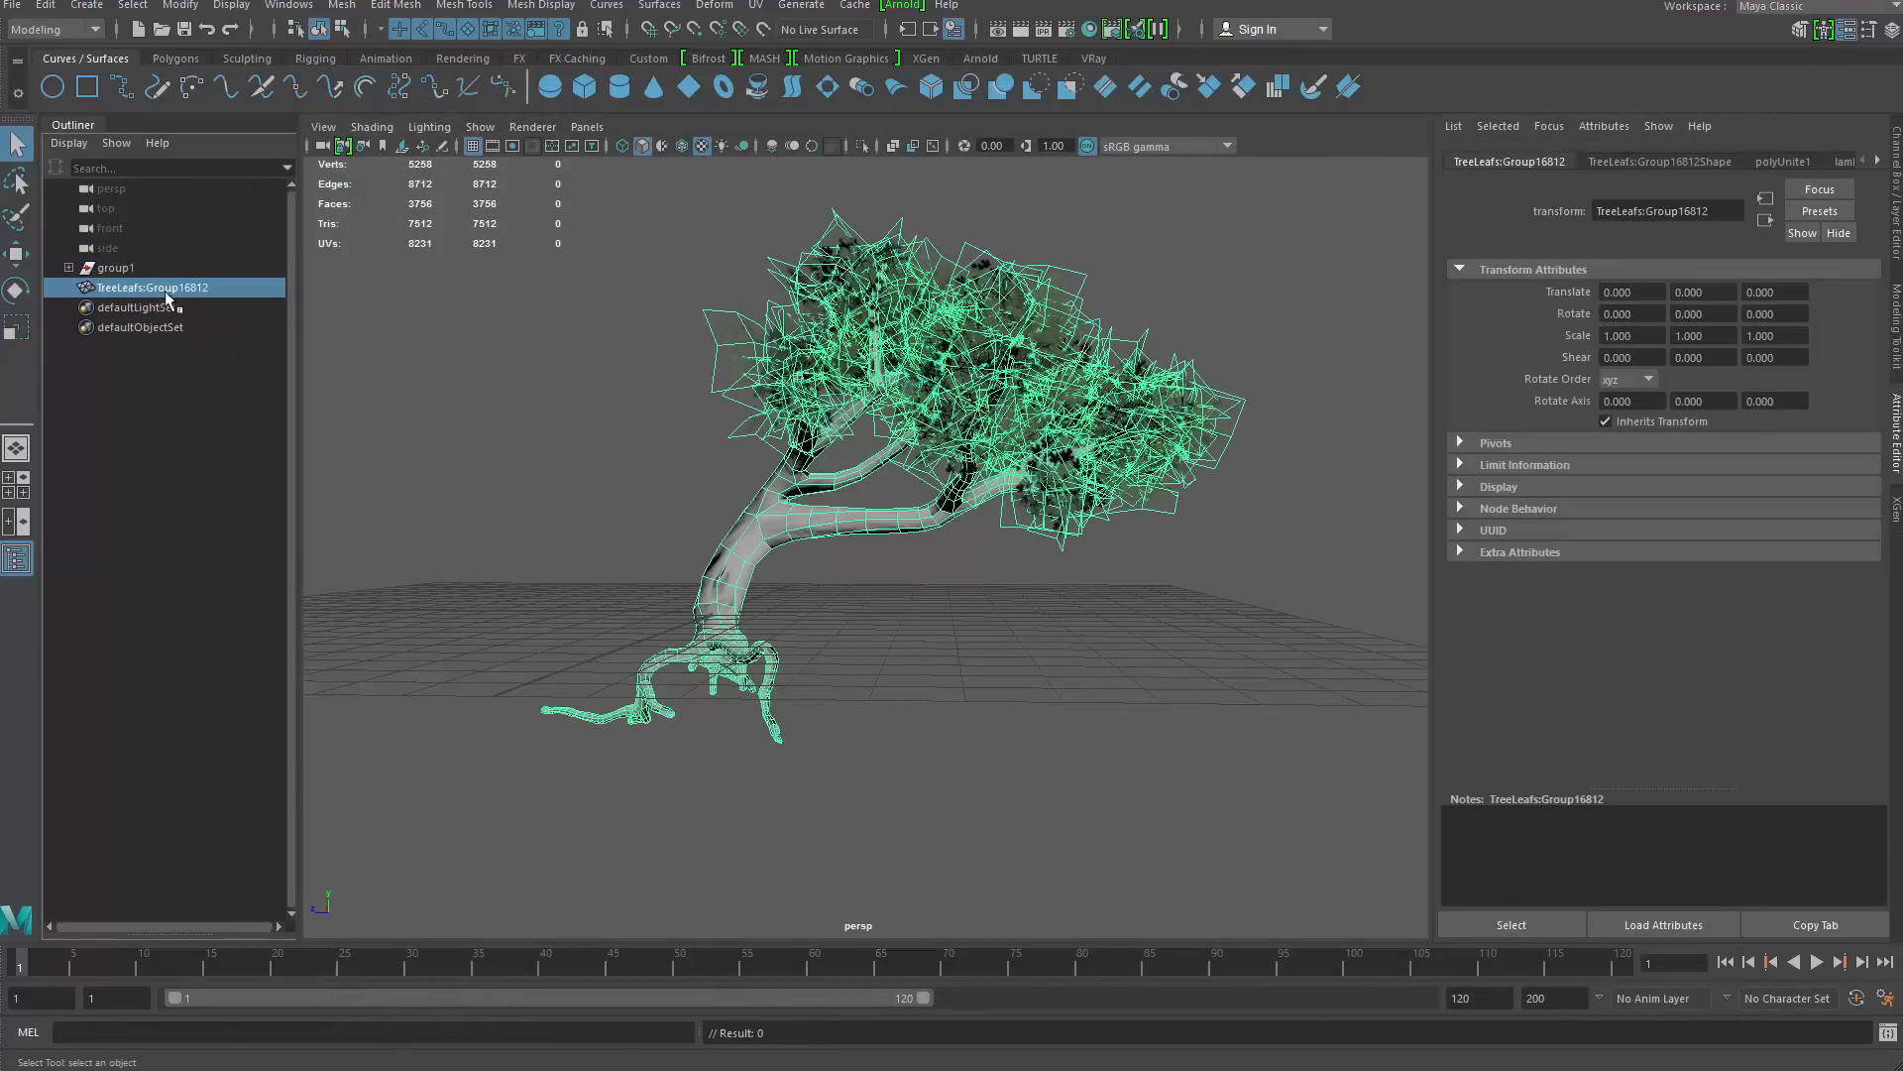
{"action": "key", "text": "ctrl+z"}
{"action": "key", "text": "ctrl+z"}
{"action": "key", "text": "ctrl+z"}
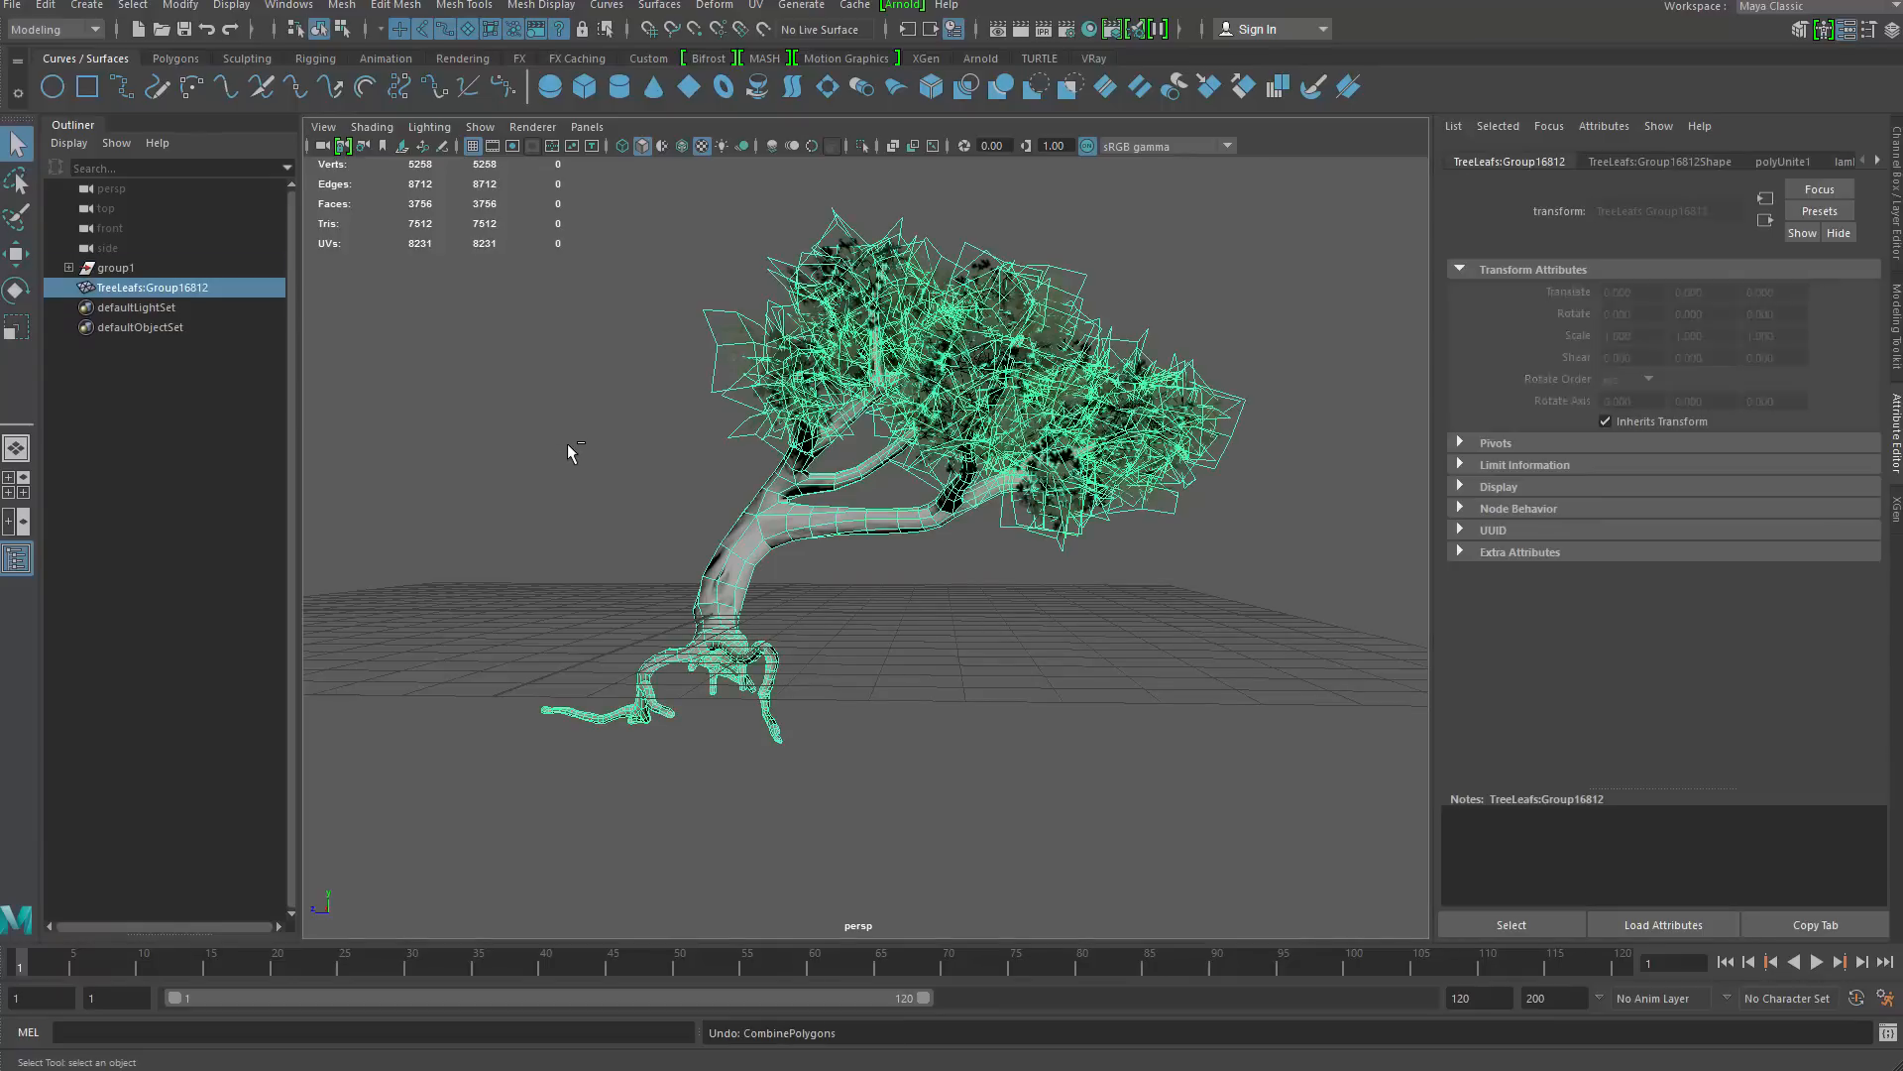
Rename the group containing the trunk and foliage as Tree
{"action": "left_click", "coordinate": [149, 268]}
{"action": "double_click", "coordinate": [236, 269]}
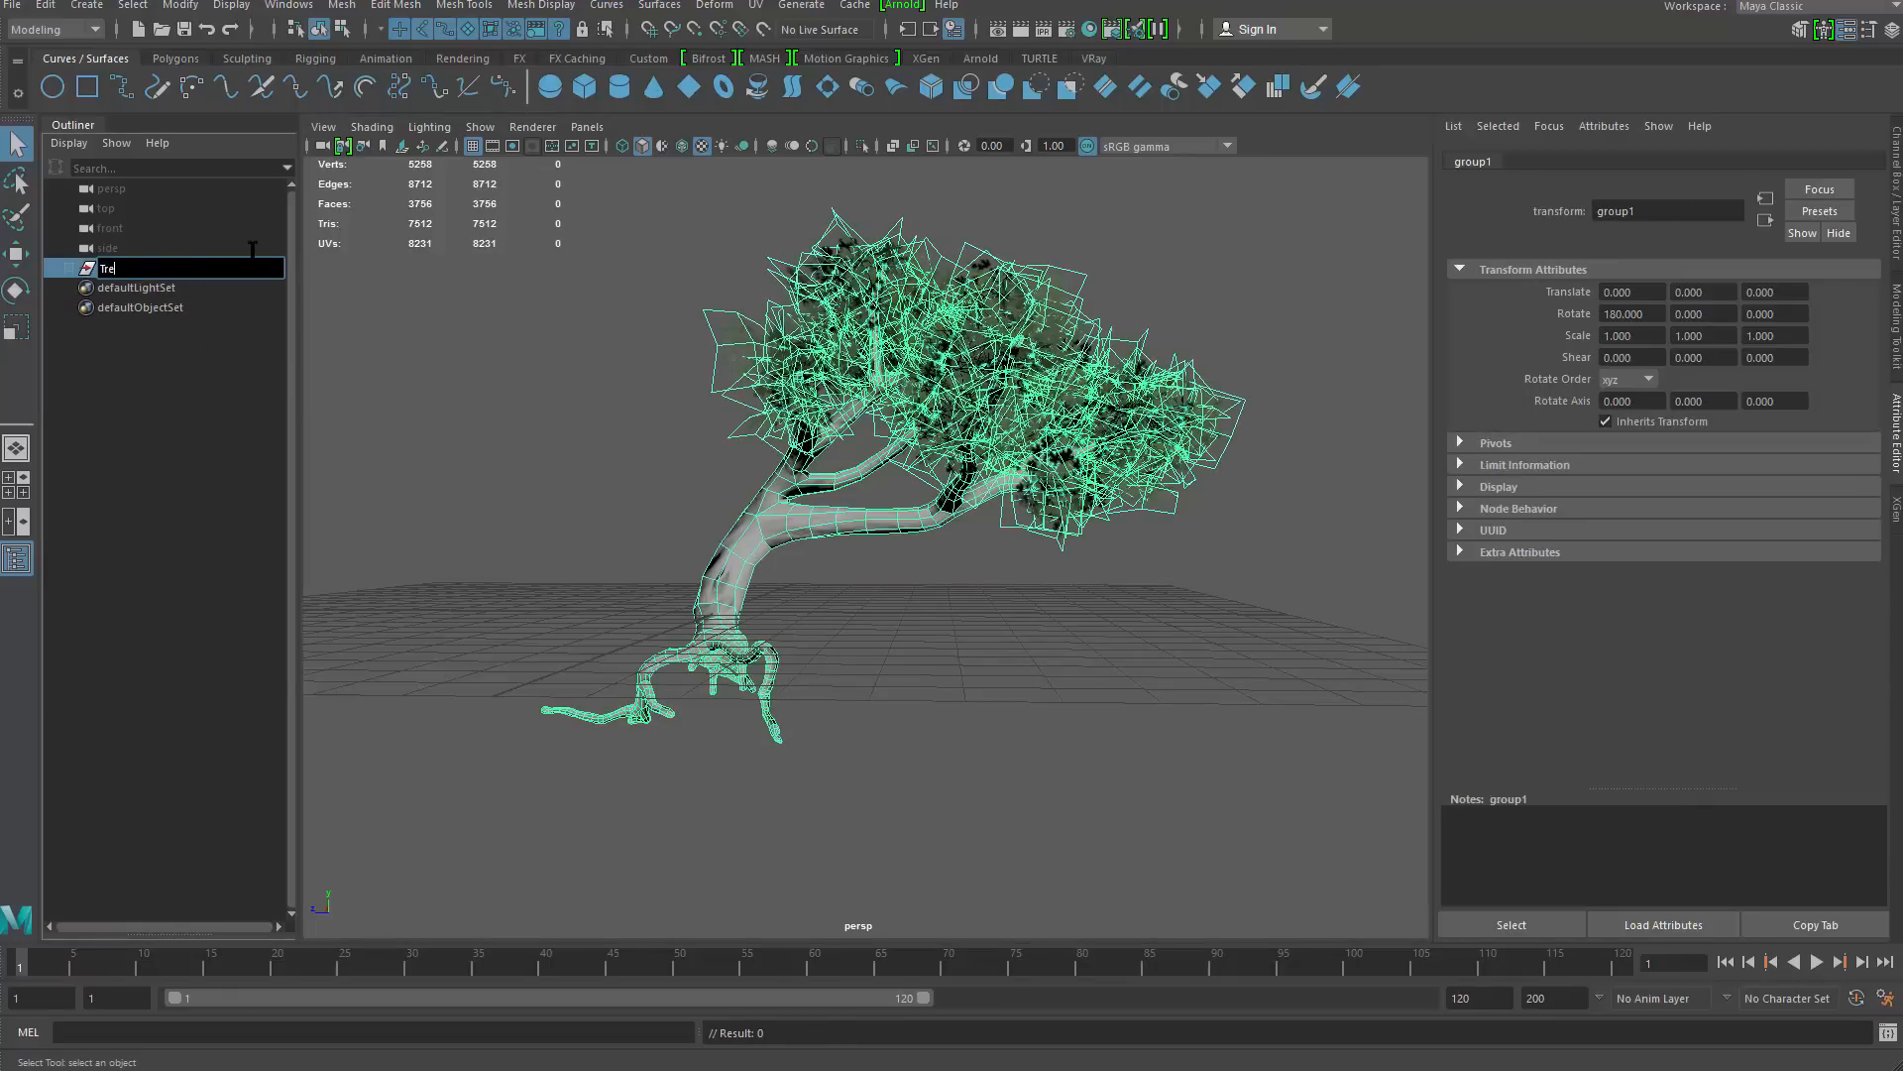
{"action": "type", "text": "Tree"}
{"action": "key", "text": "Return"}
{"action": "left_click", "coordinate": [1098, 765]}
{"action": "left_click_drag", "start_coordinate": [753, 396], "coordinate": [1054, 708]}
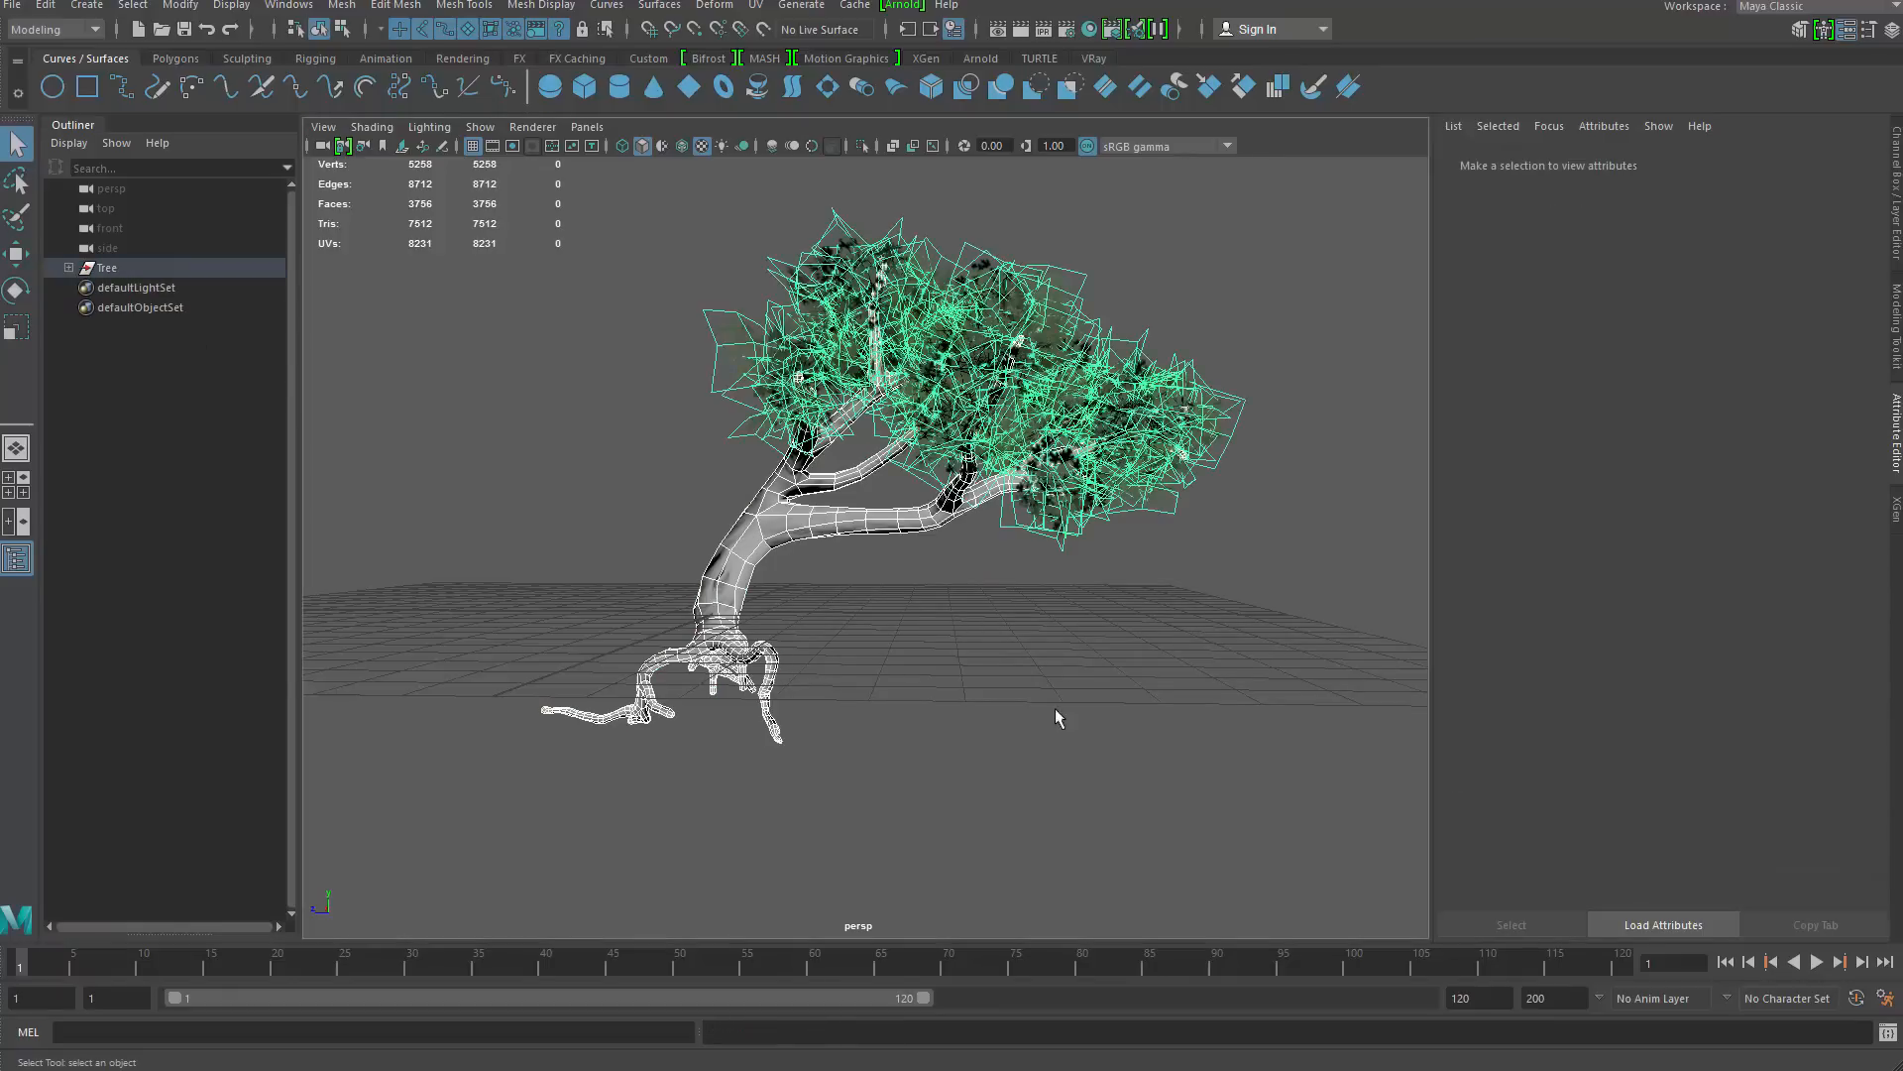
{"action": "left_click_drag", "start_coordinate": [211, 247], "coordinate": [153, 260]}
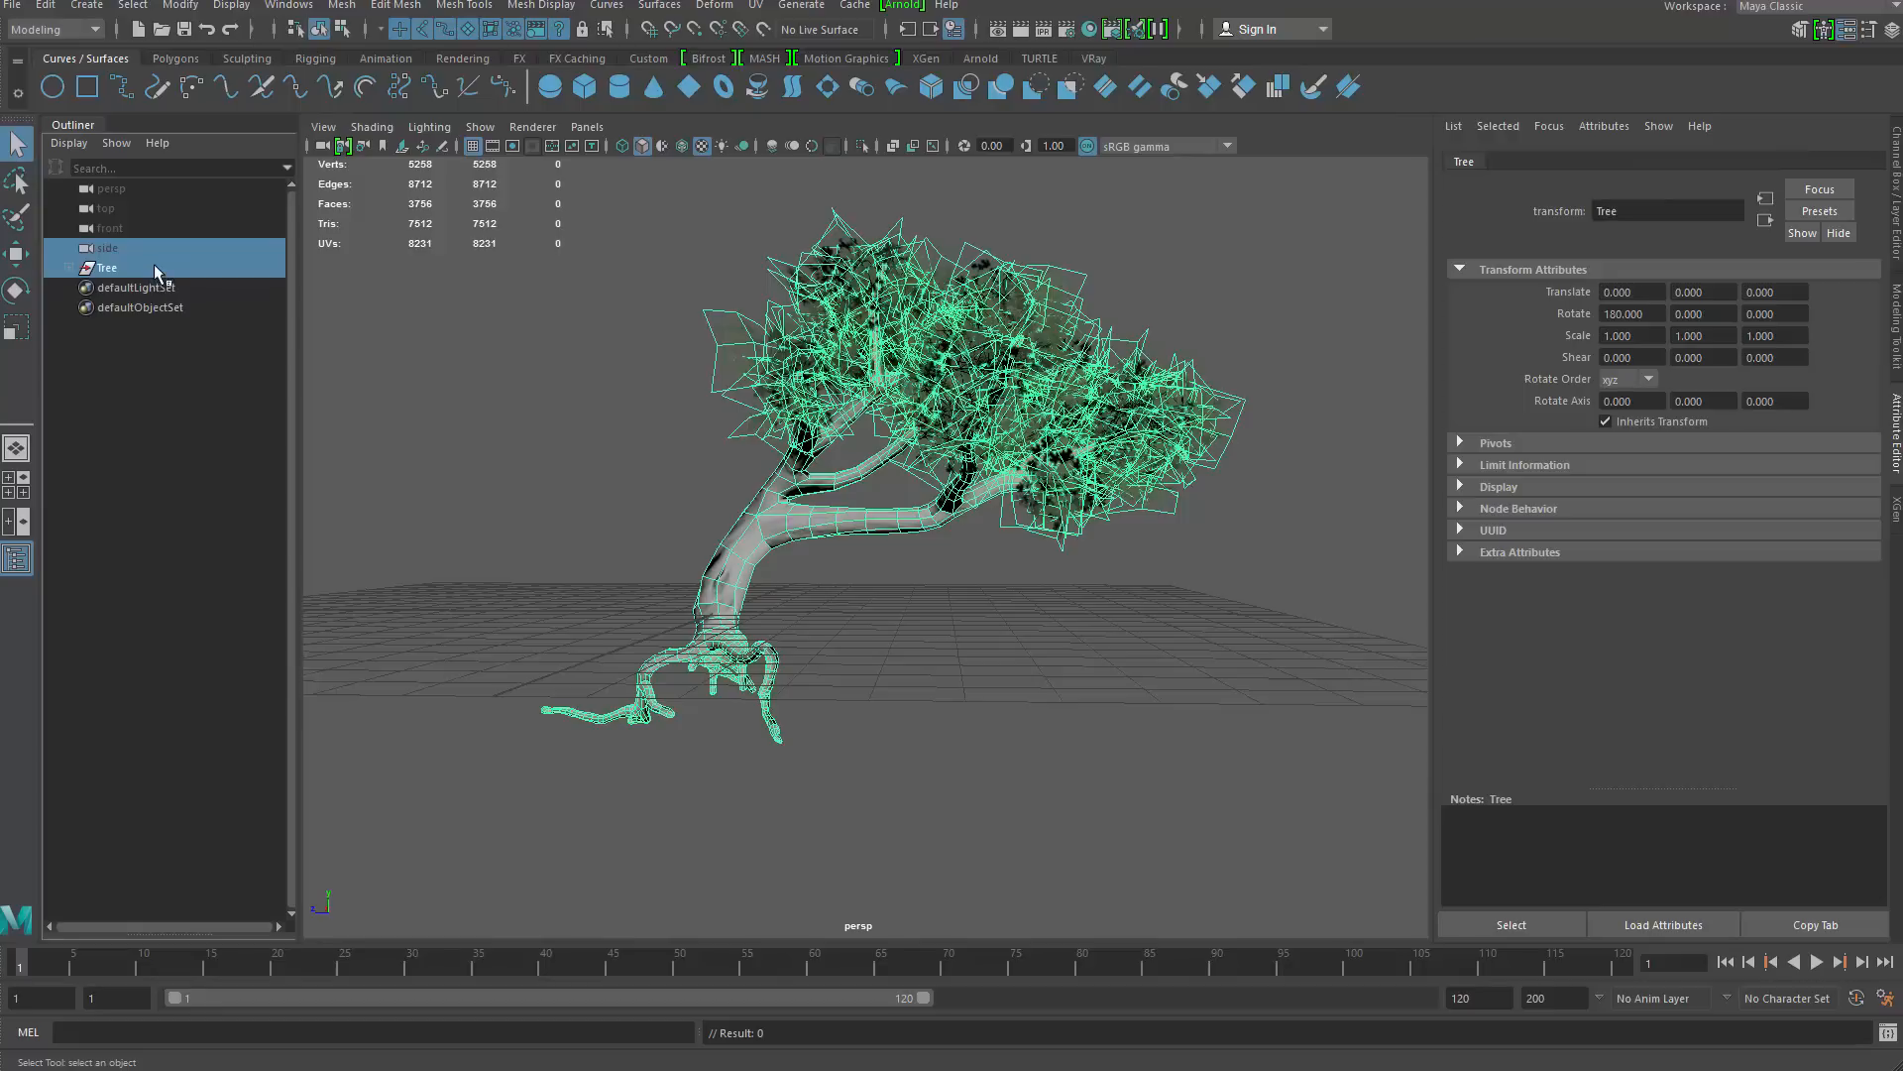
{"action": "left_click", "coordinate": [154, 268]}
{"action": "left_click", "coordinate": [14, 4]}
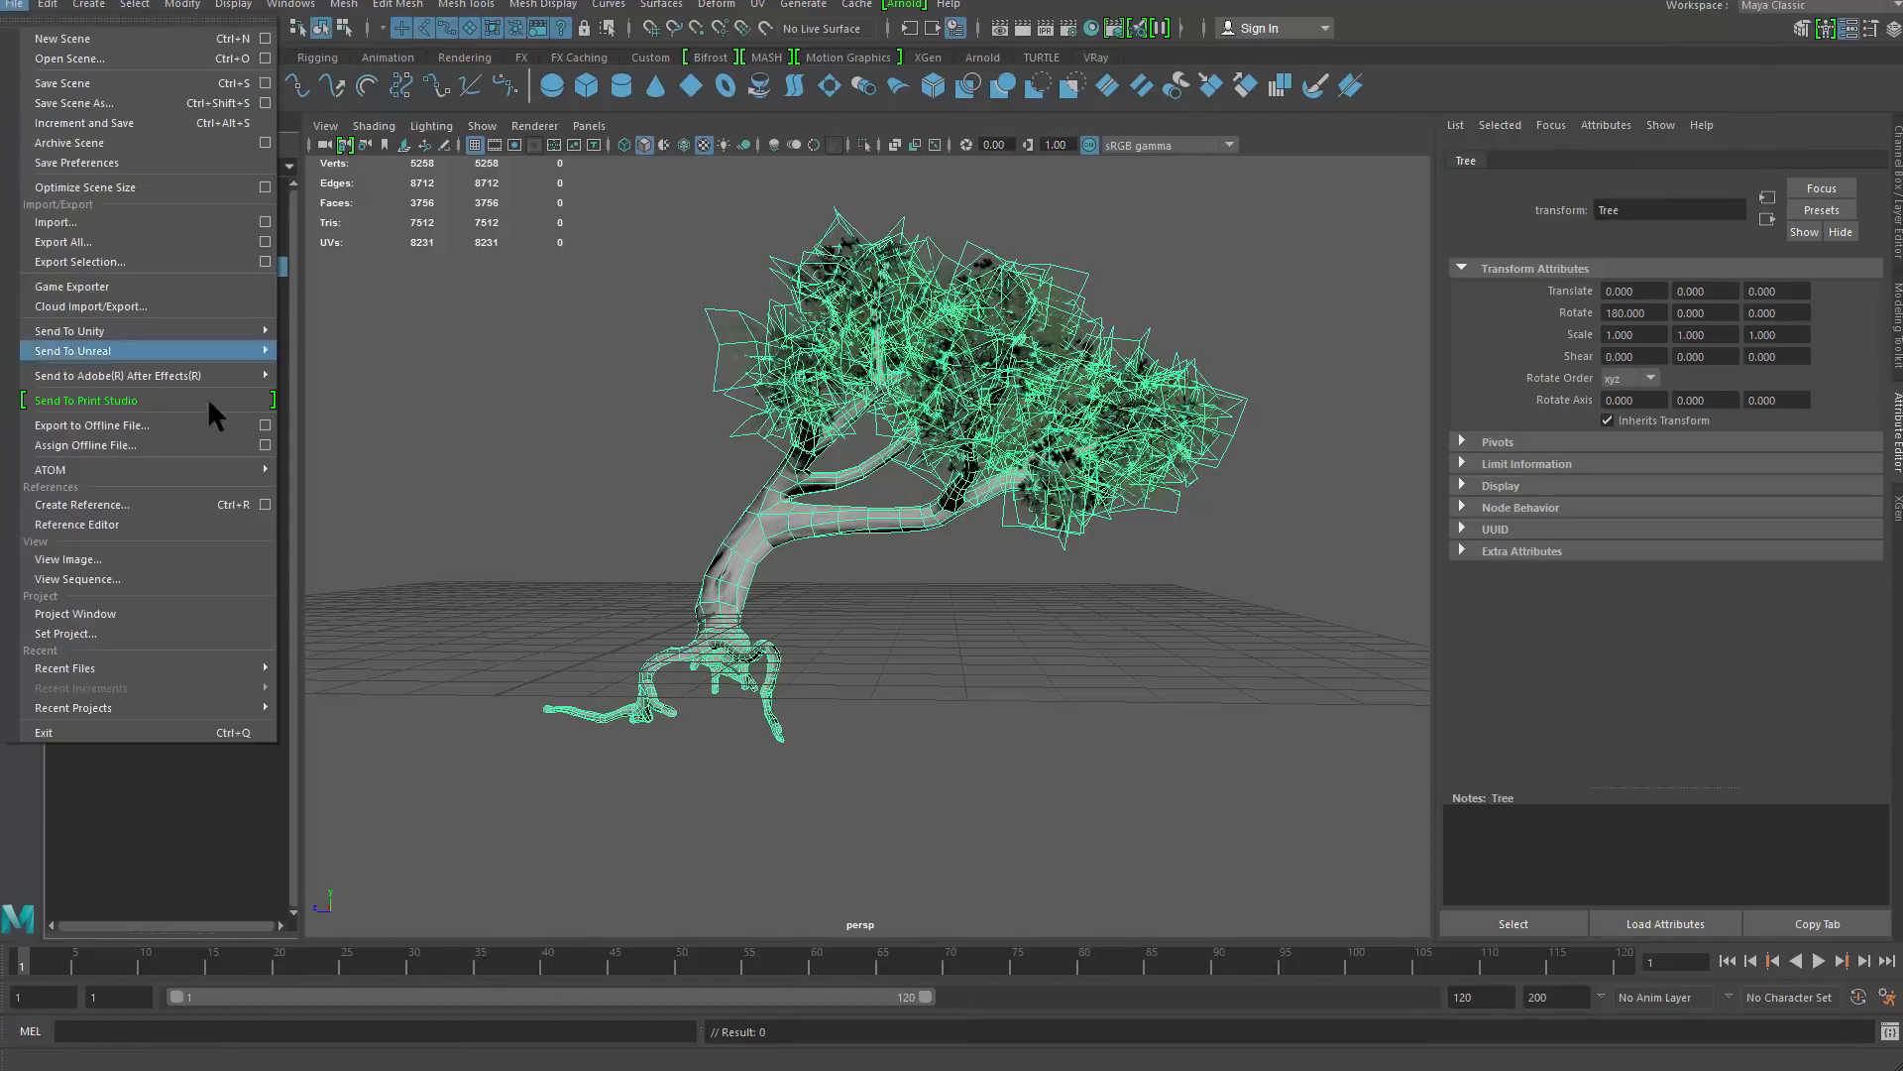
{"action": "mouse_move", "coordinate": [226, 352]}
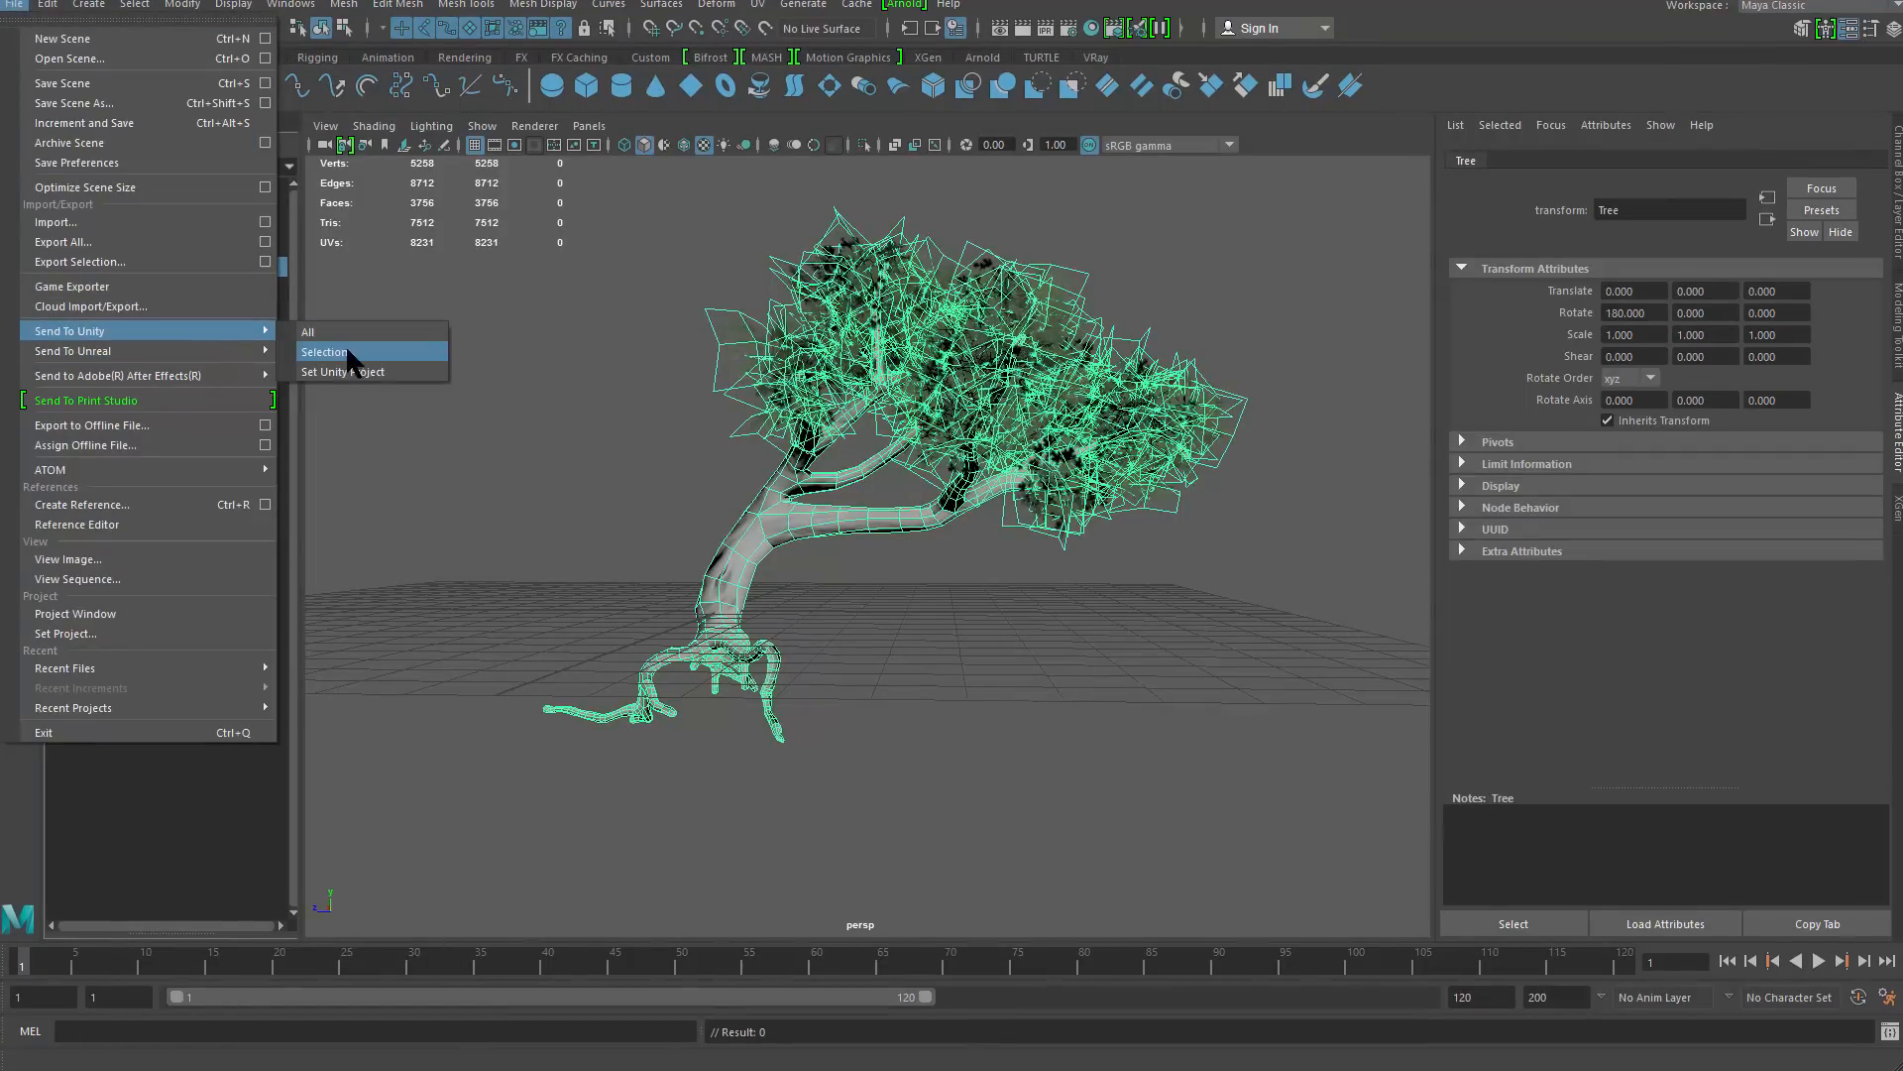
{"action": "left_click", "coordinate": [628, 473]}
Launch Unity and create a new project with the default name
{"action": "key", "text": "super"}
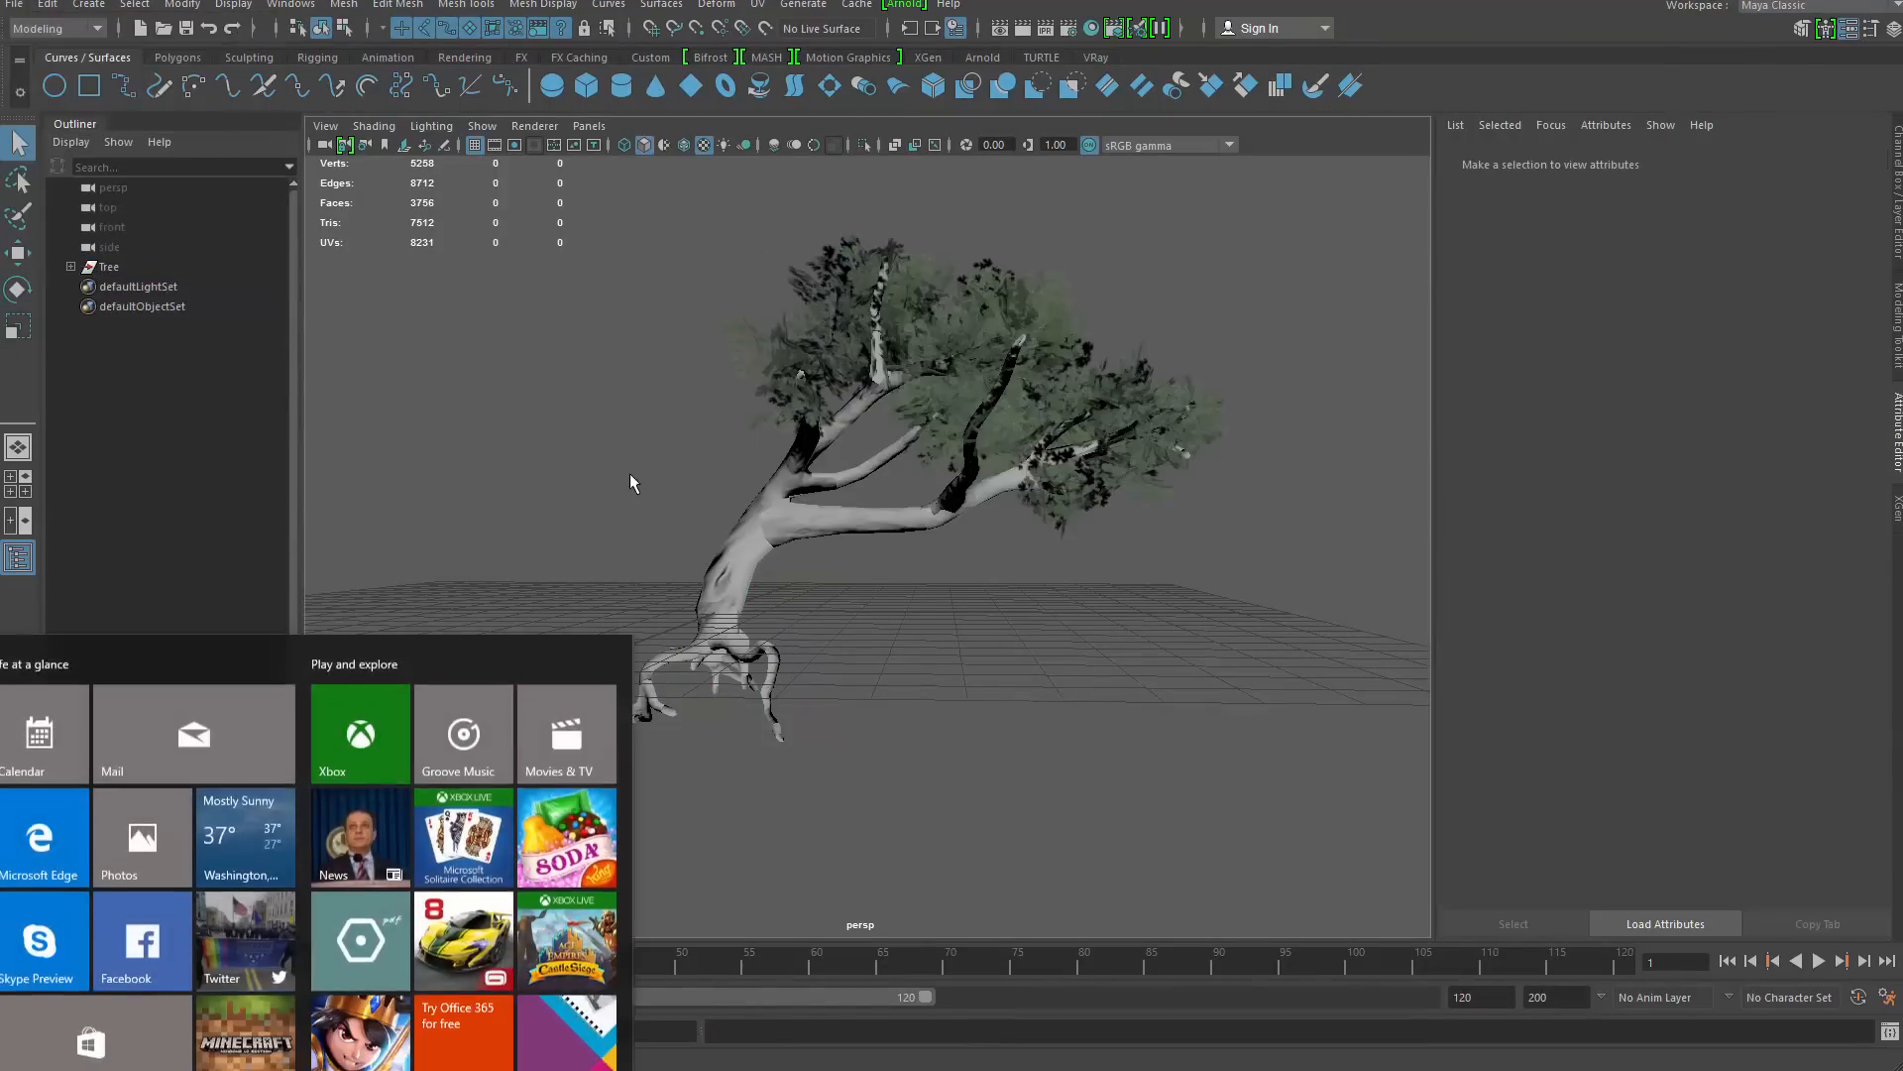
{"action": "type", "text": "u"}
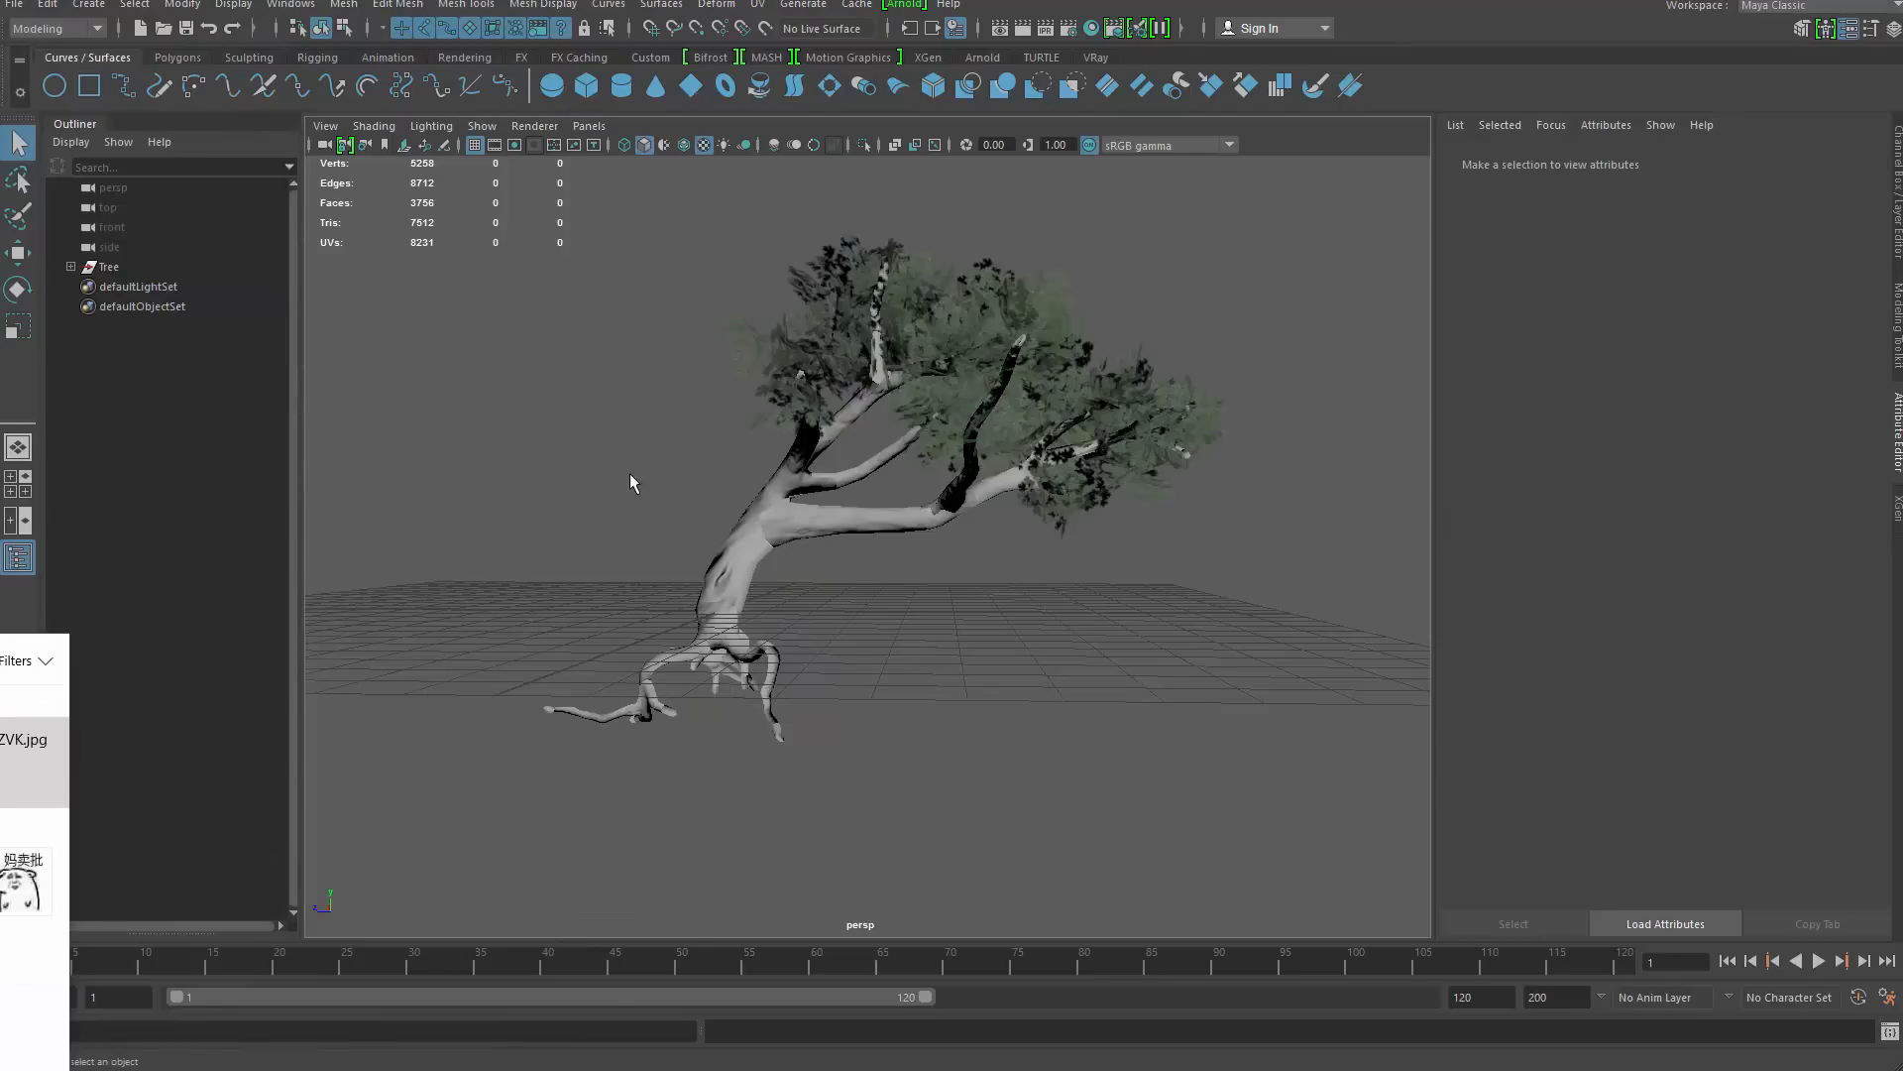
{"action": "key", "text": "Return"}
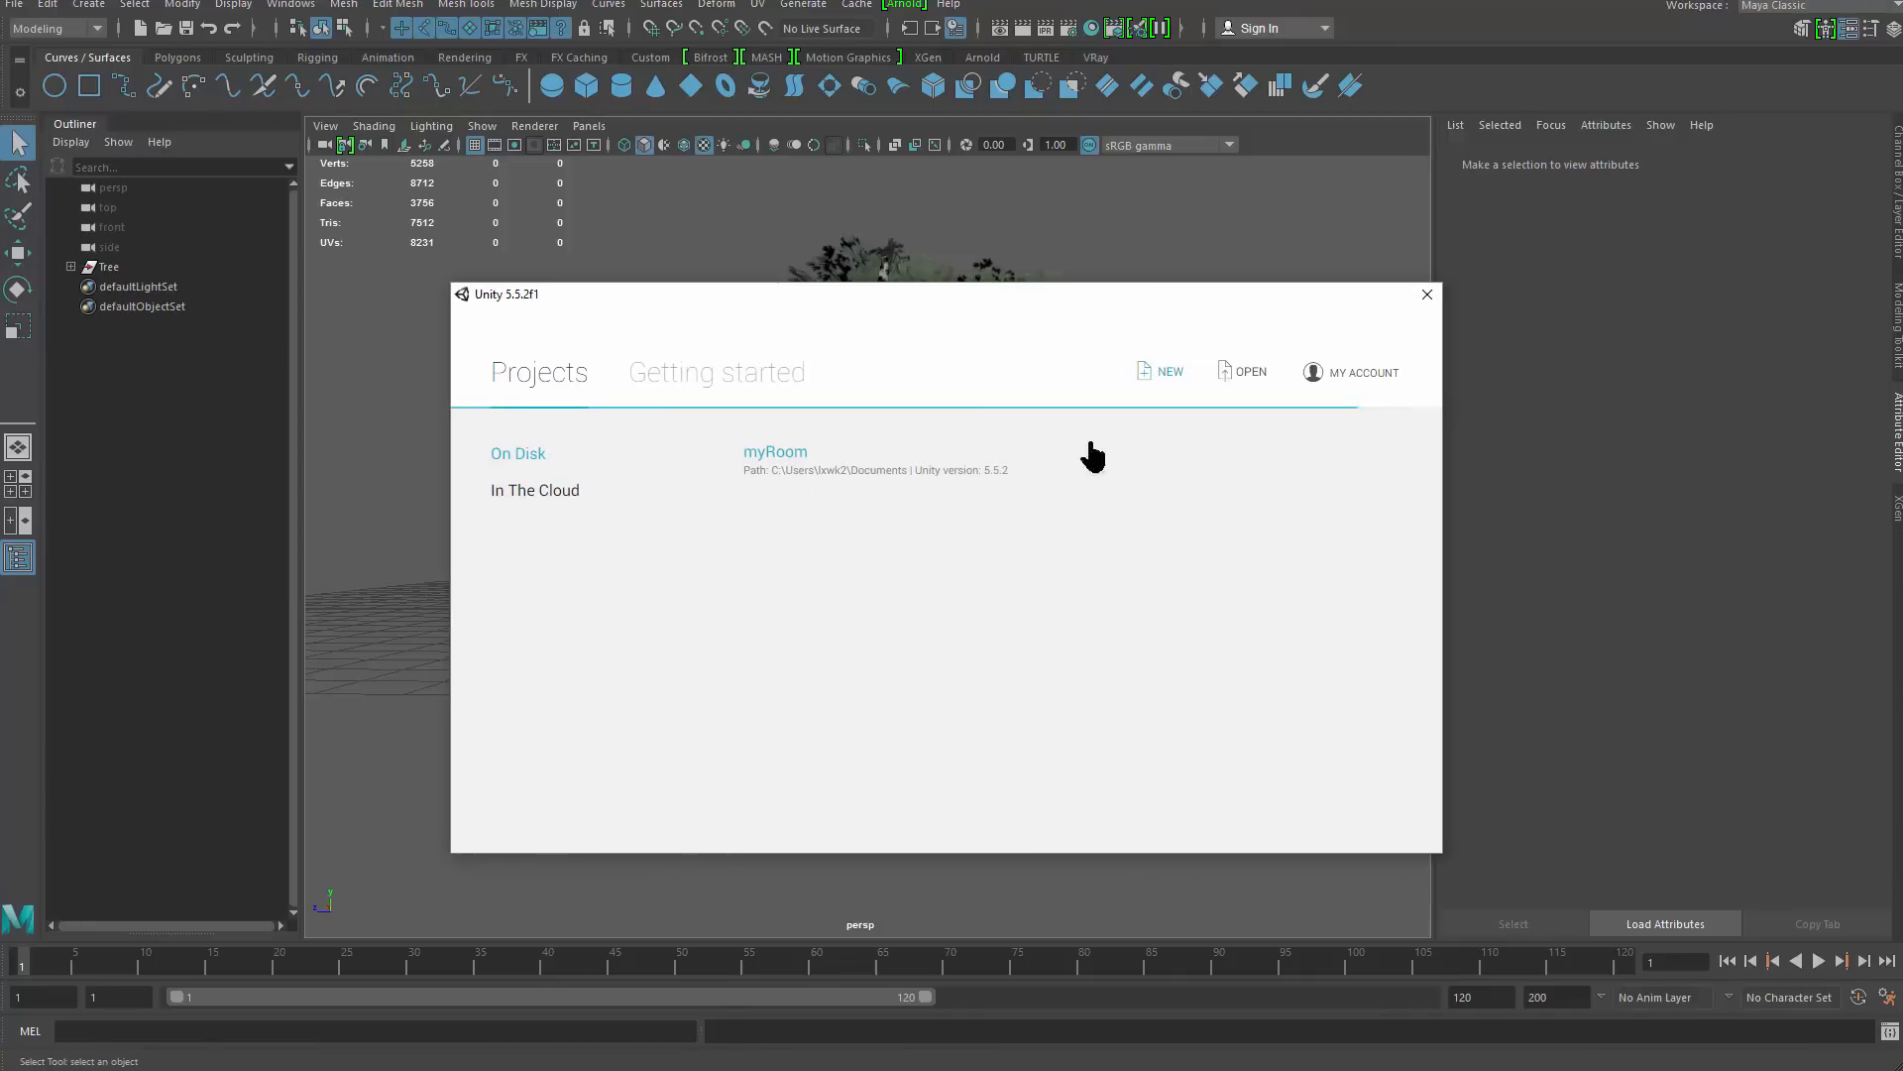
{"action": "left_click", "coordinate": [1162, 372]}
{"action": "left_click", "coordinate": [1202, 727]}
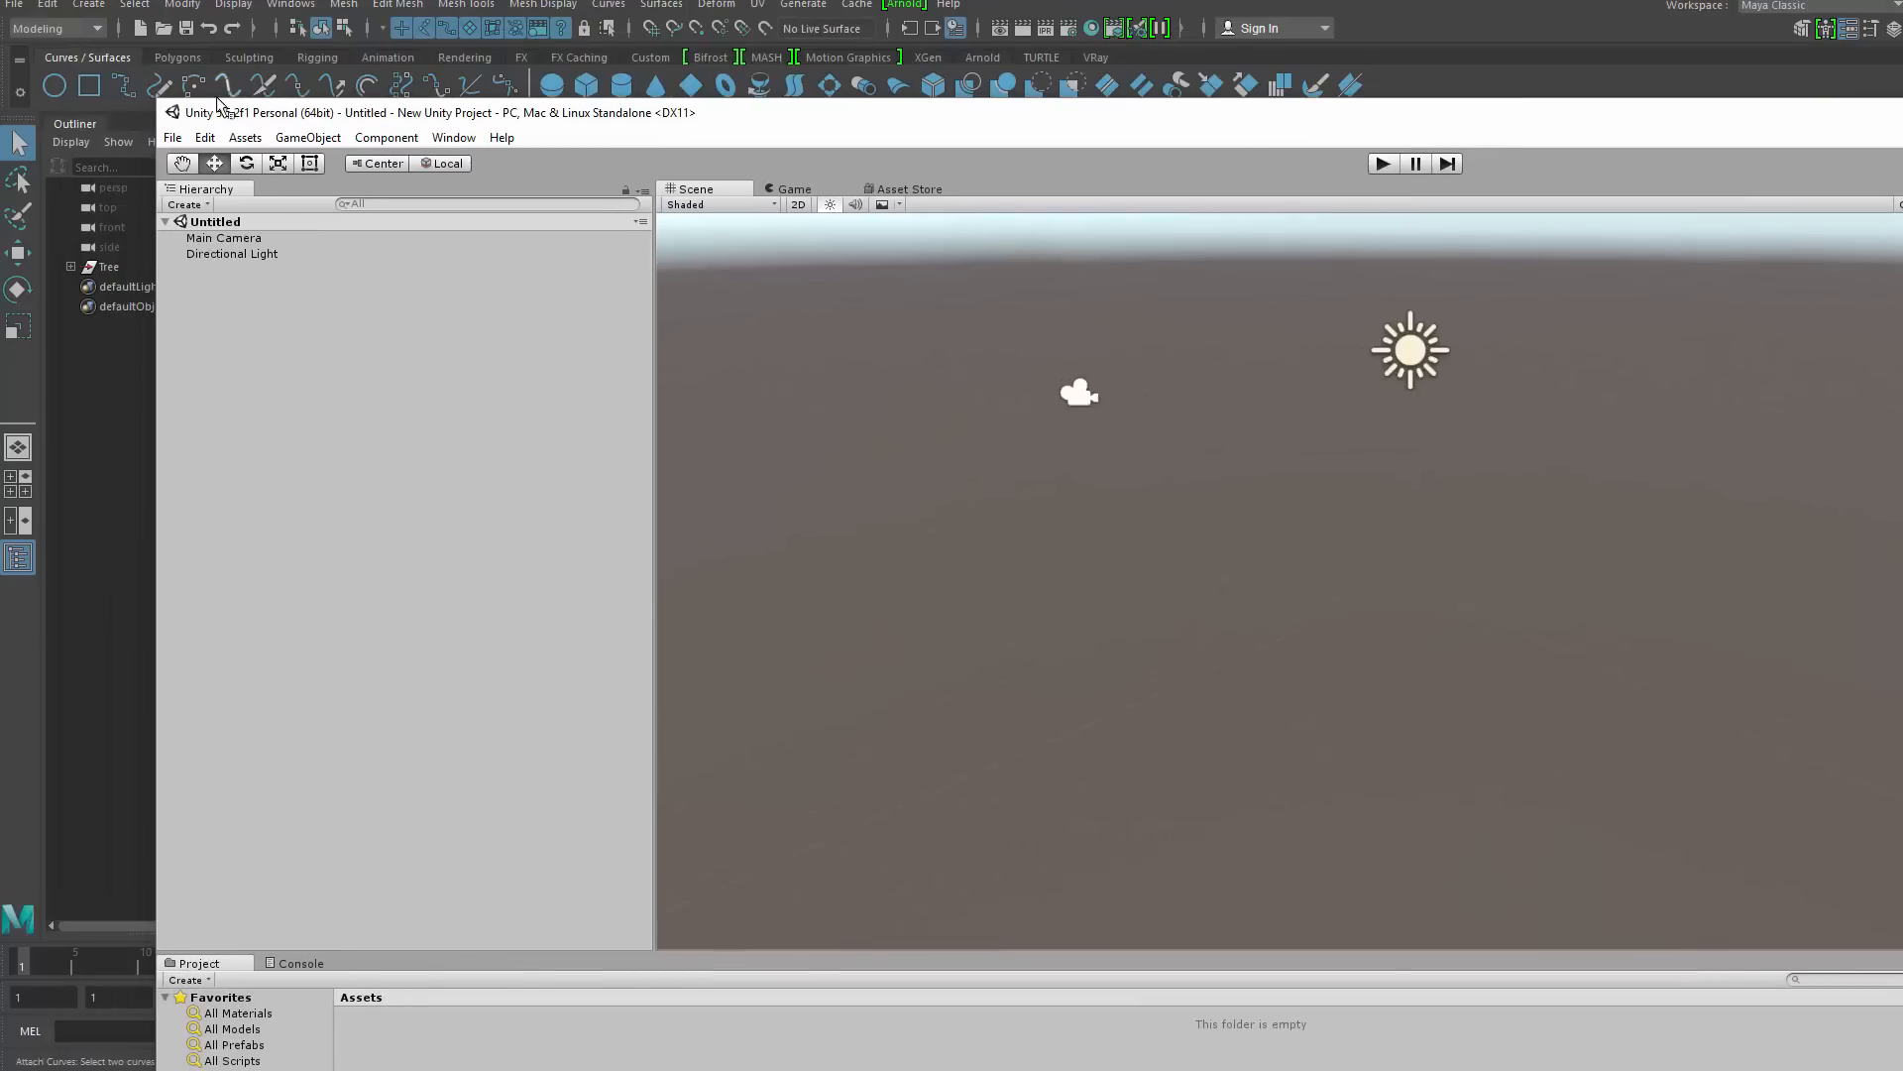
Move the Unity editor window to the screen's upper-left corner and enlarge it to fill the screen
{"action": "left_click_drag", "start_coordinate": [364, 117], "coordinate": [187, 4]}
{"action": "left_click_drag", "start_coordinate": [210, 1], "coordinate": [200, 0]}
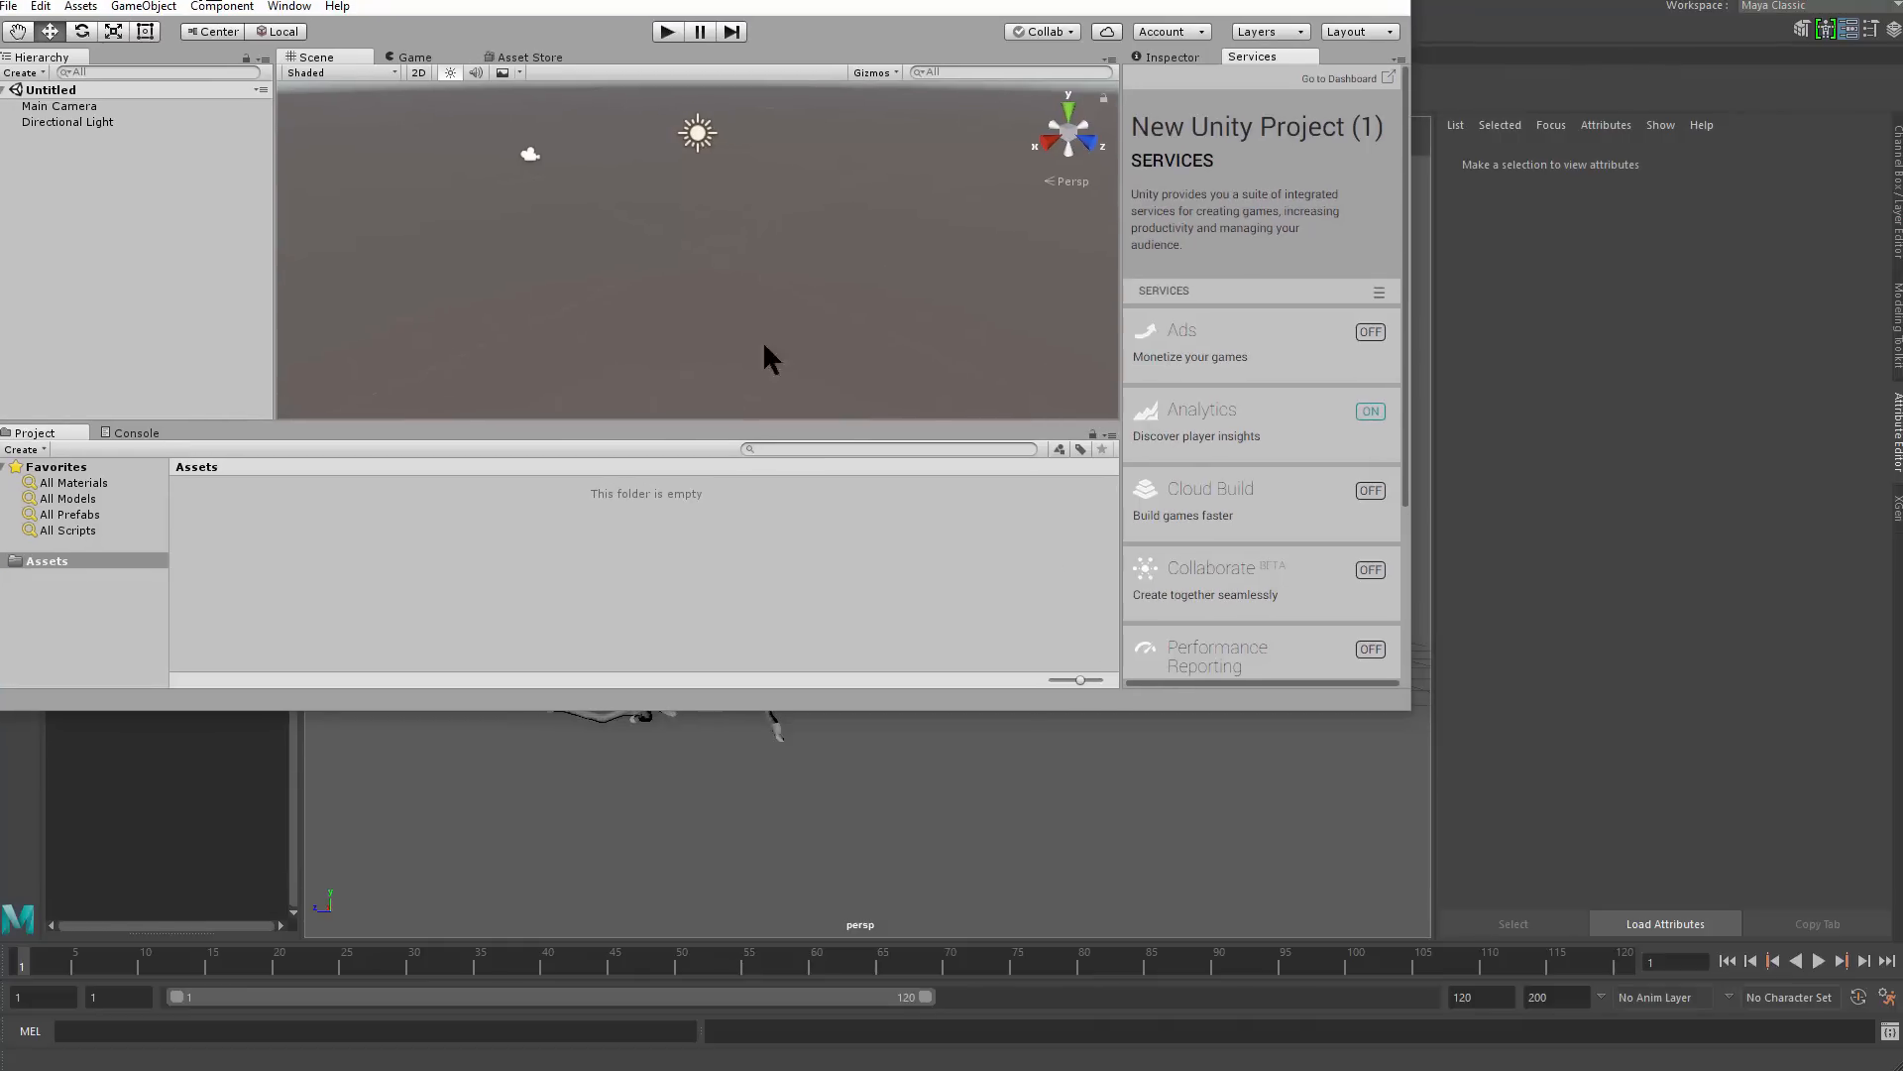
{"action": "left_click_drag", "start_coordinate": [1403, 713], "coordinate": [1894, 1070]}
Show the Assets folder in File Explorer, copy the path of the New Unity Project folder, and return to Maya
{"action": "right_click", "coordinate": [99, 788]}
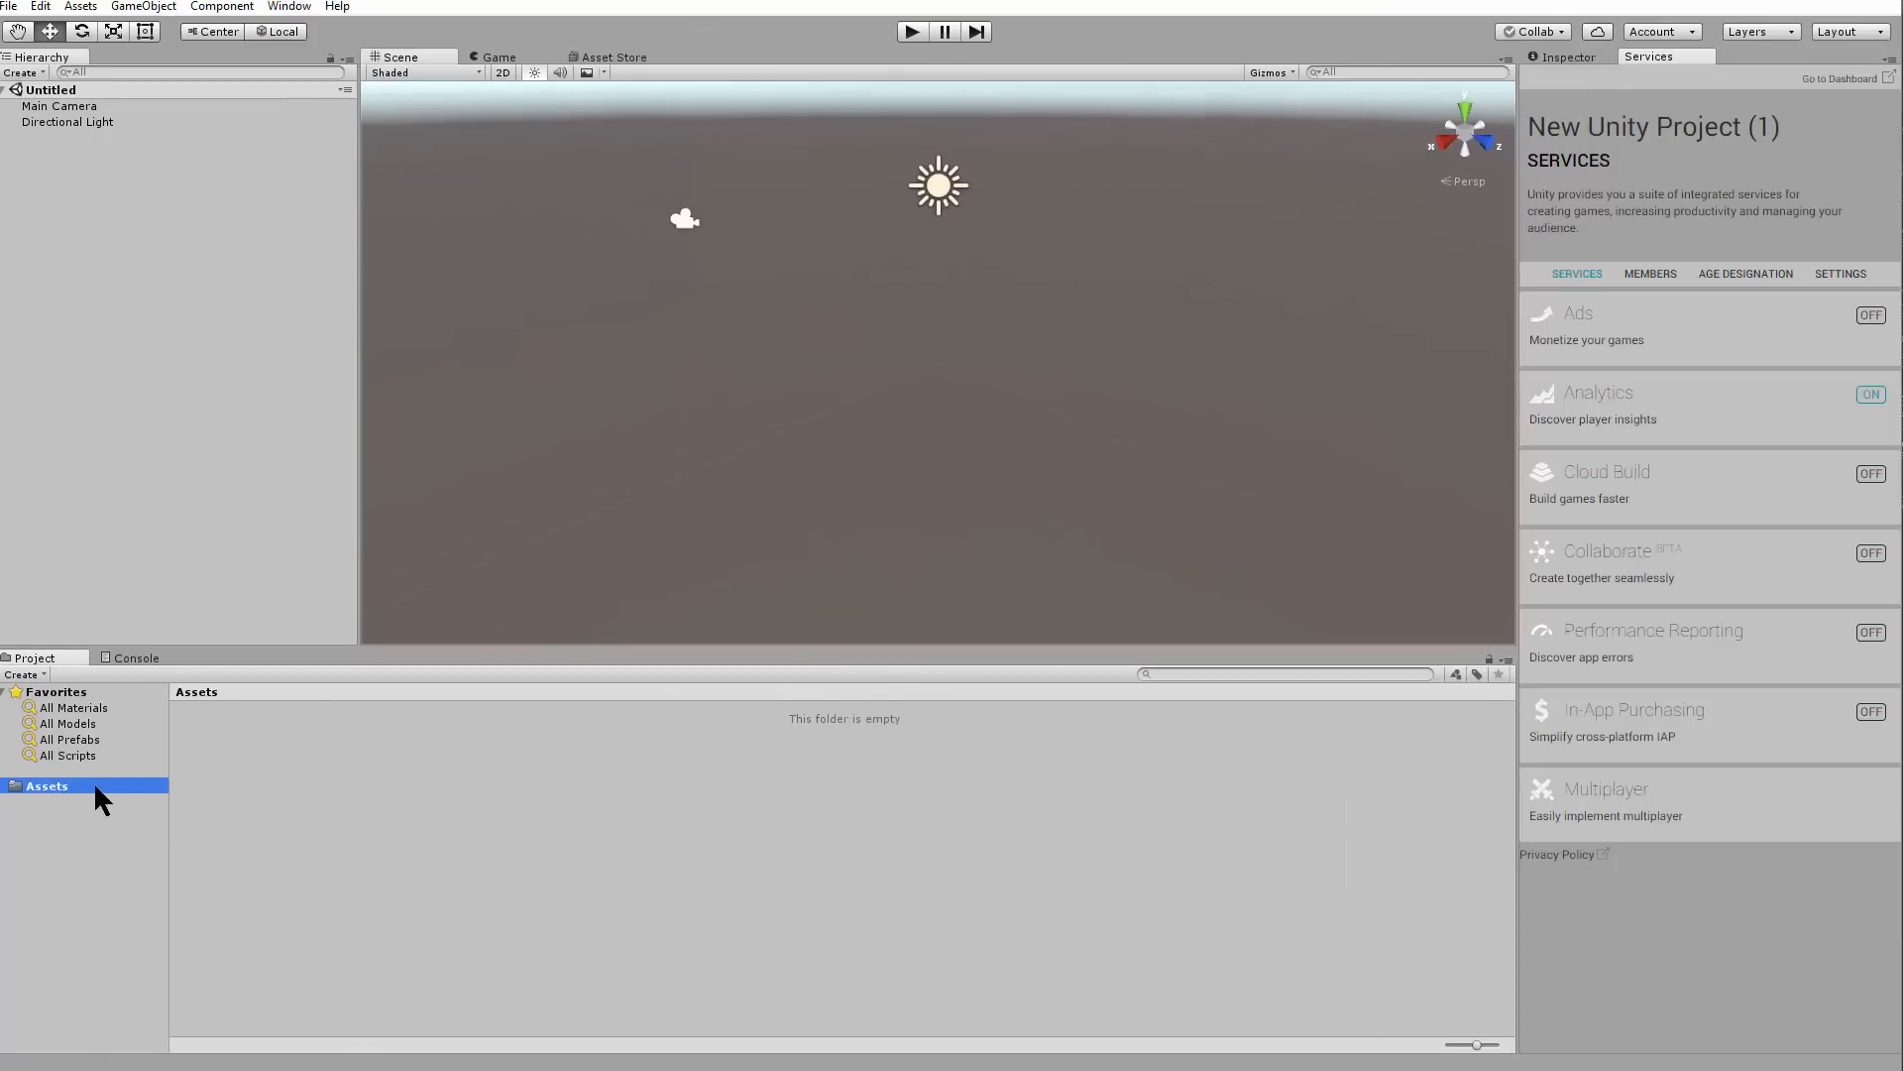
{"action": "left_click", "coordinate": [238, 831]}
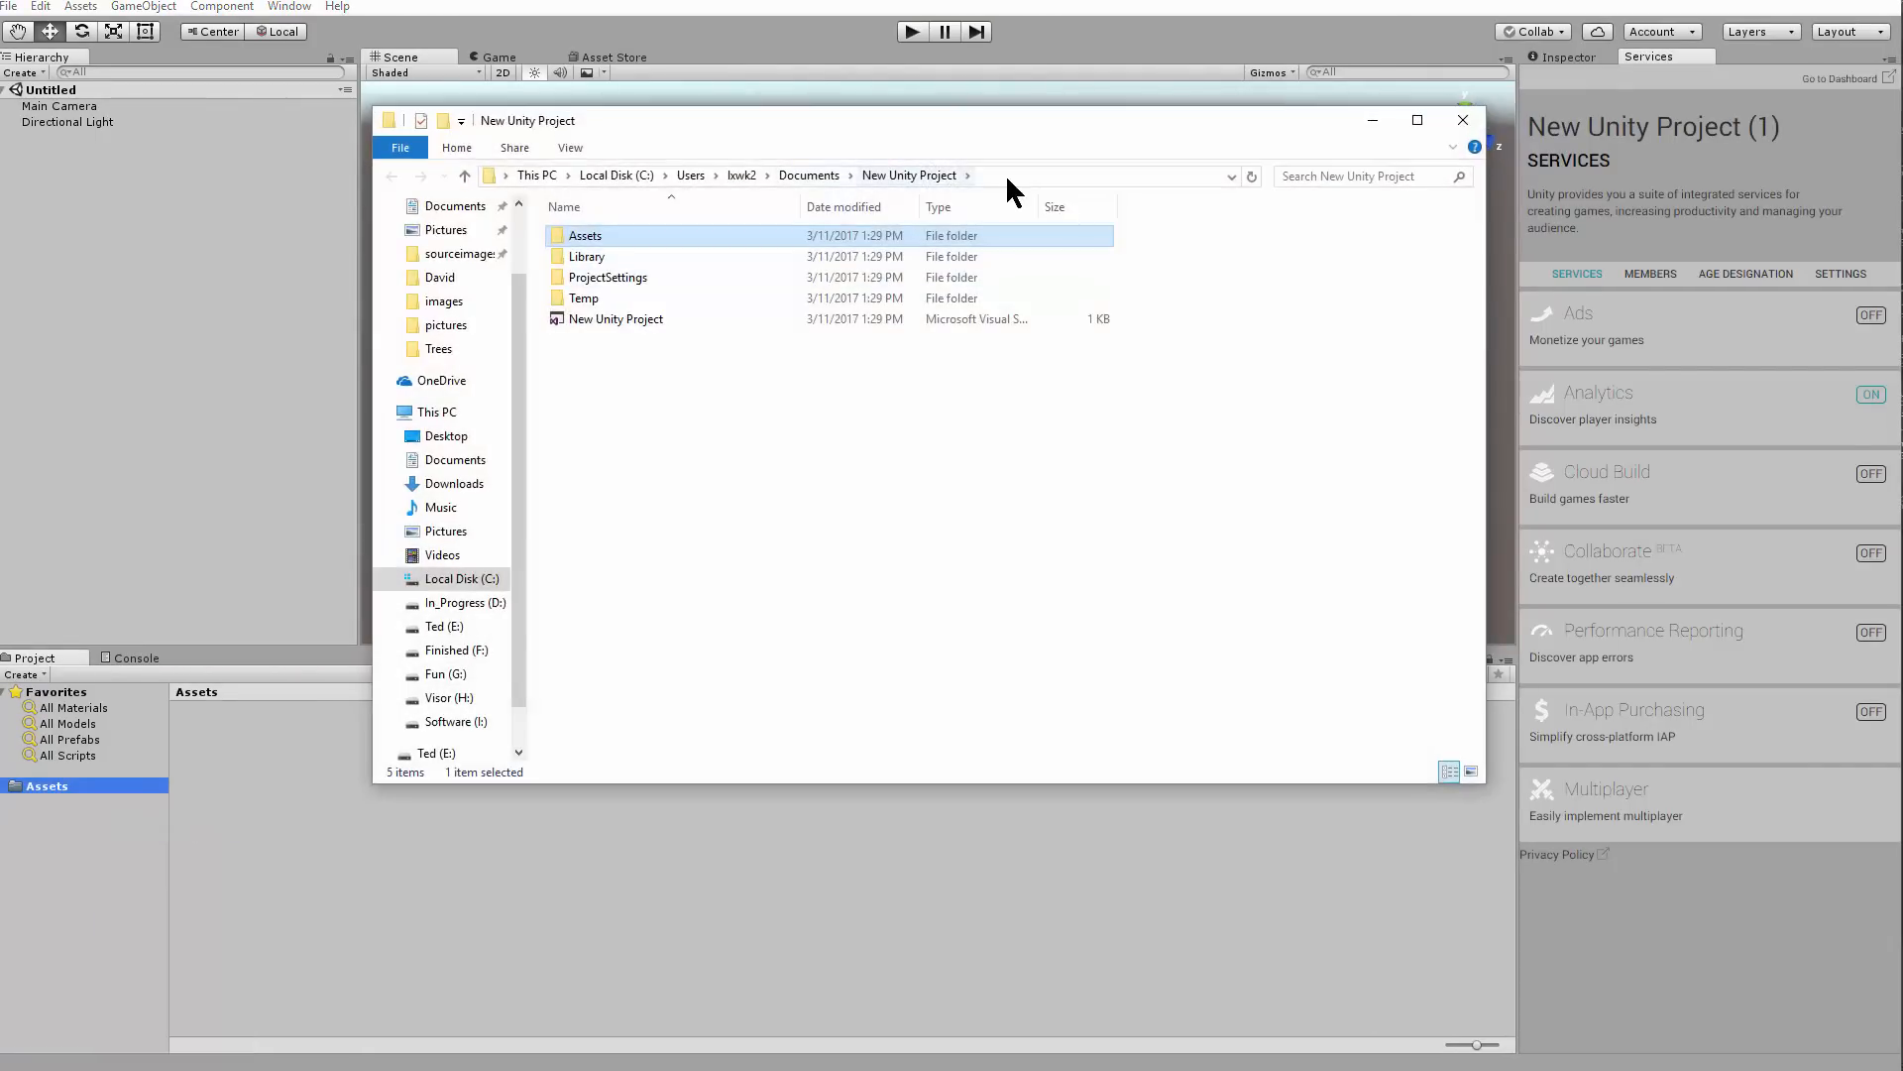
{"action": "left_click", "coordinate": [1027, 177]}
{"action": "key", "text": "ctrl+c"}
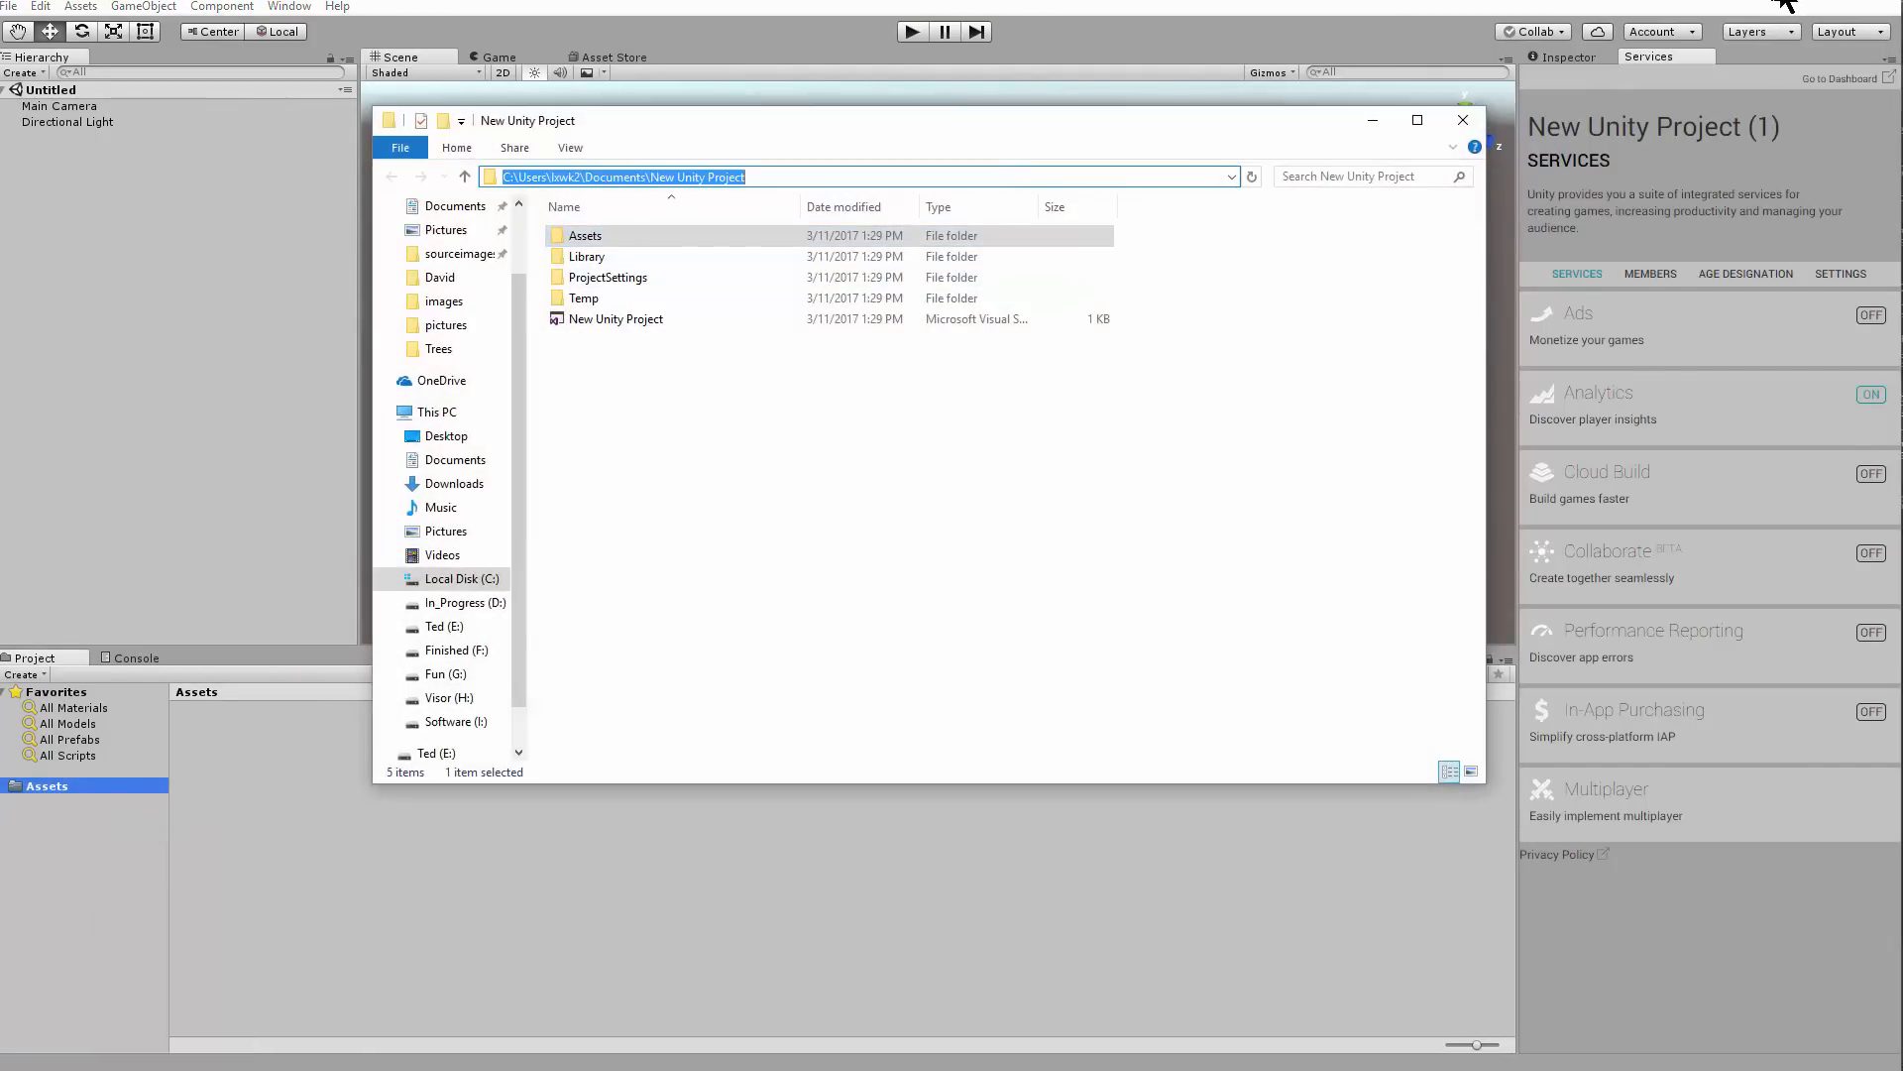
{"action": "left_click", "coordinate": [1784, 3]}
{"action": "left_click", "coordinate": [1464, 121]}
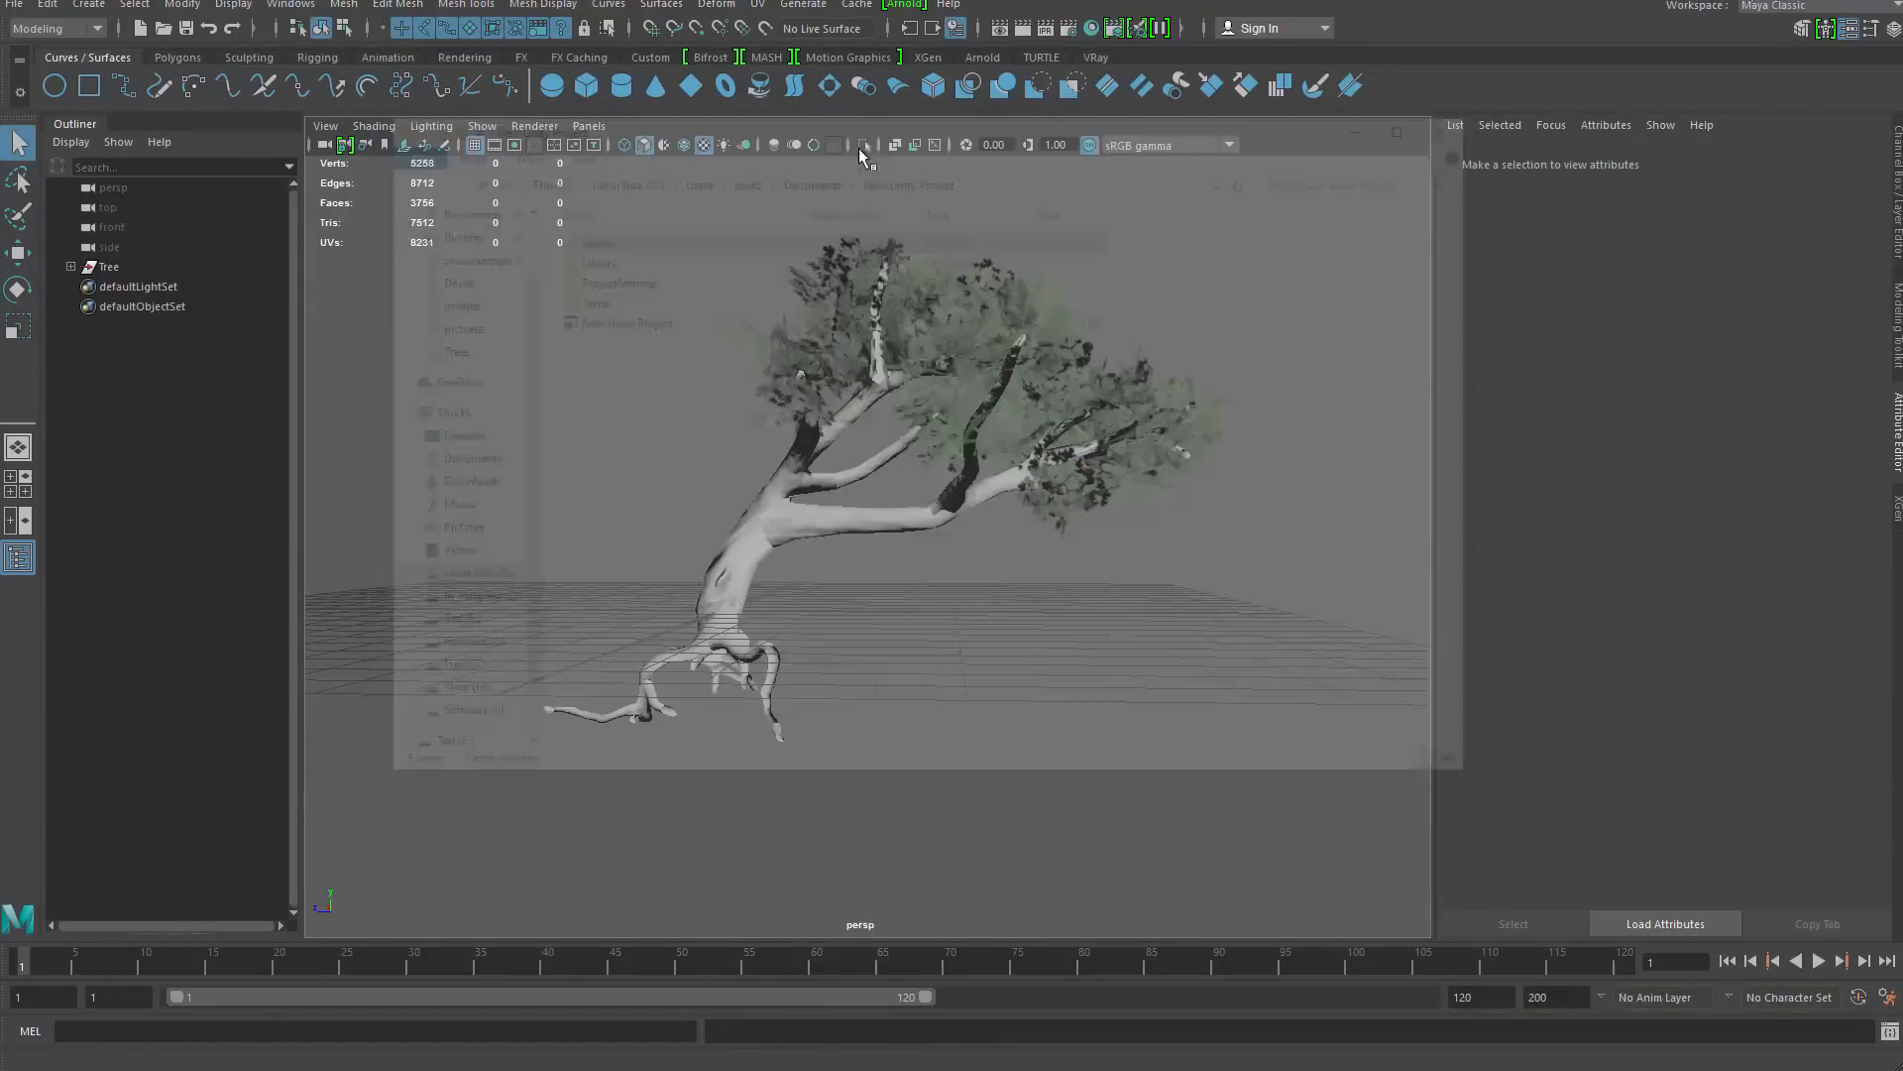
Set the Unity project for sending FBX assets to the New Unity Project folder using the copied path
{"action": "left_click", "coordinate": [16, 4]}
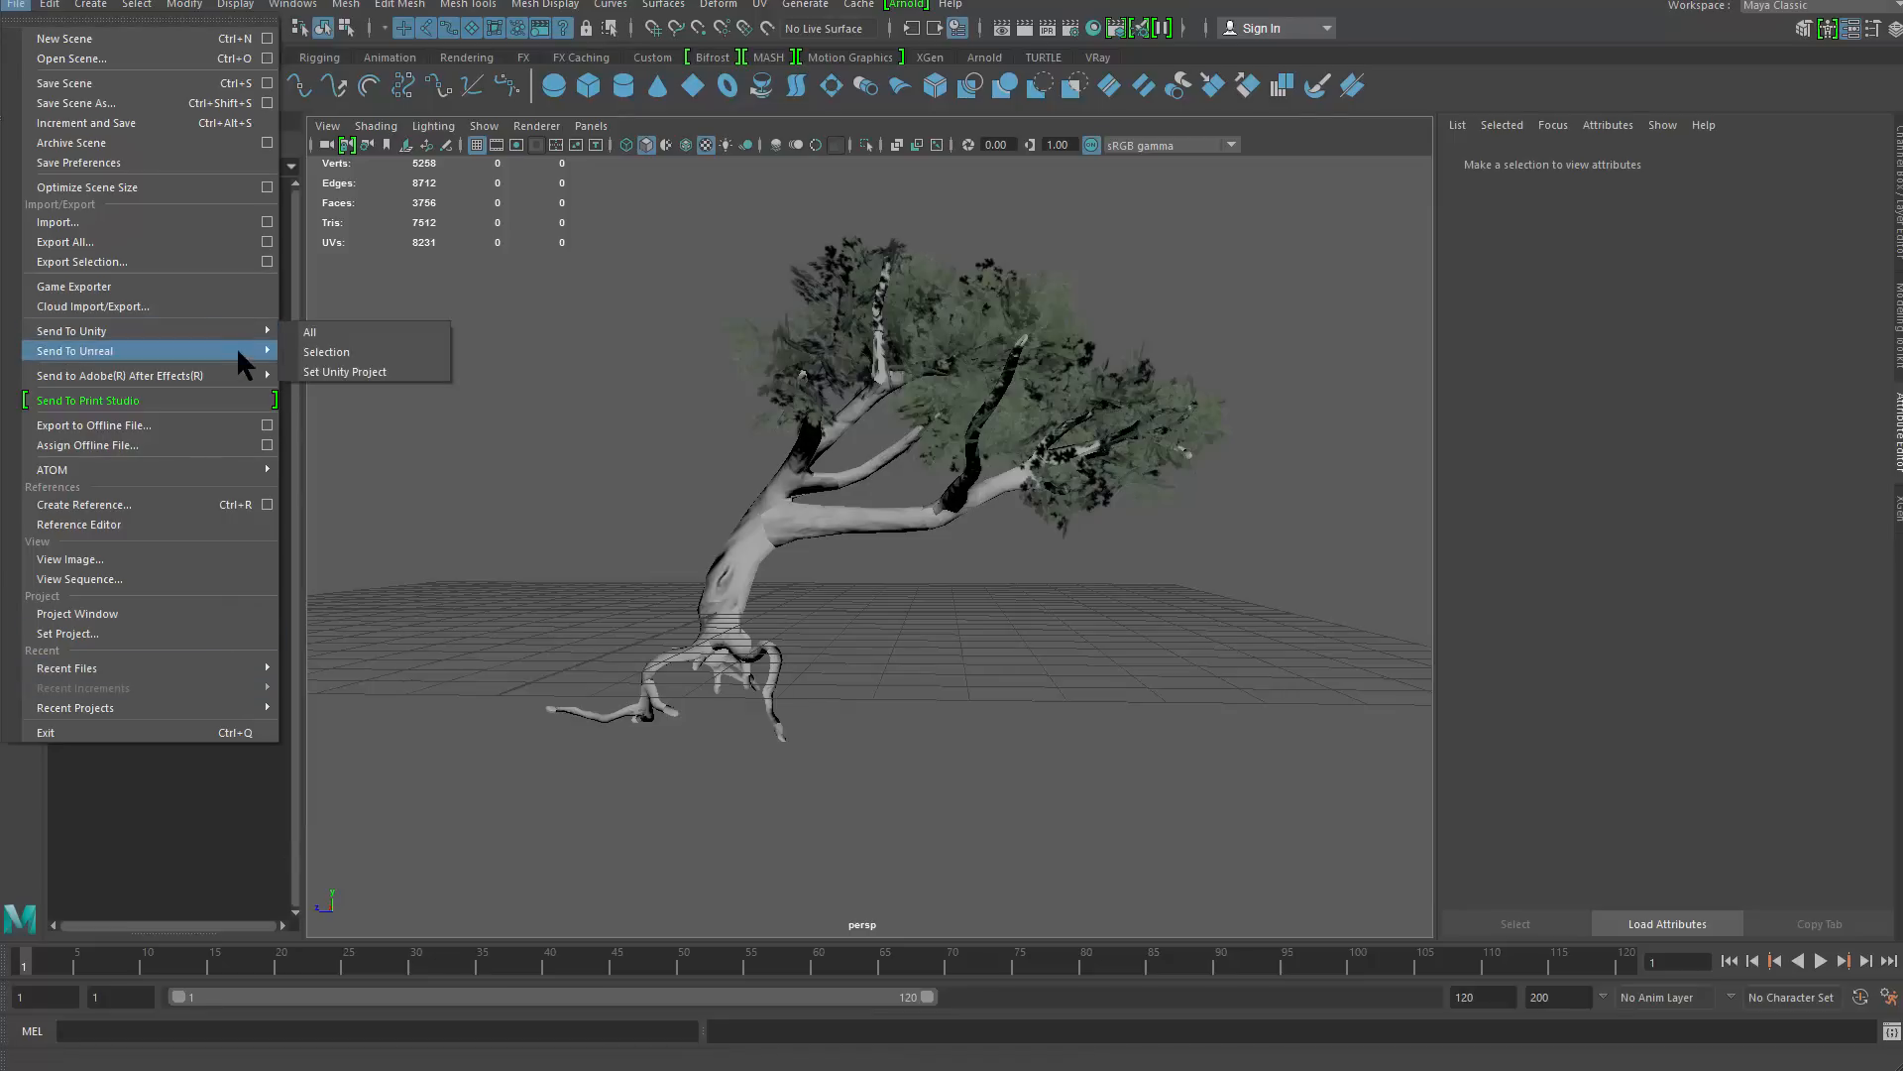
{"action": "mouse_move", "coordinate": [246, 331]}
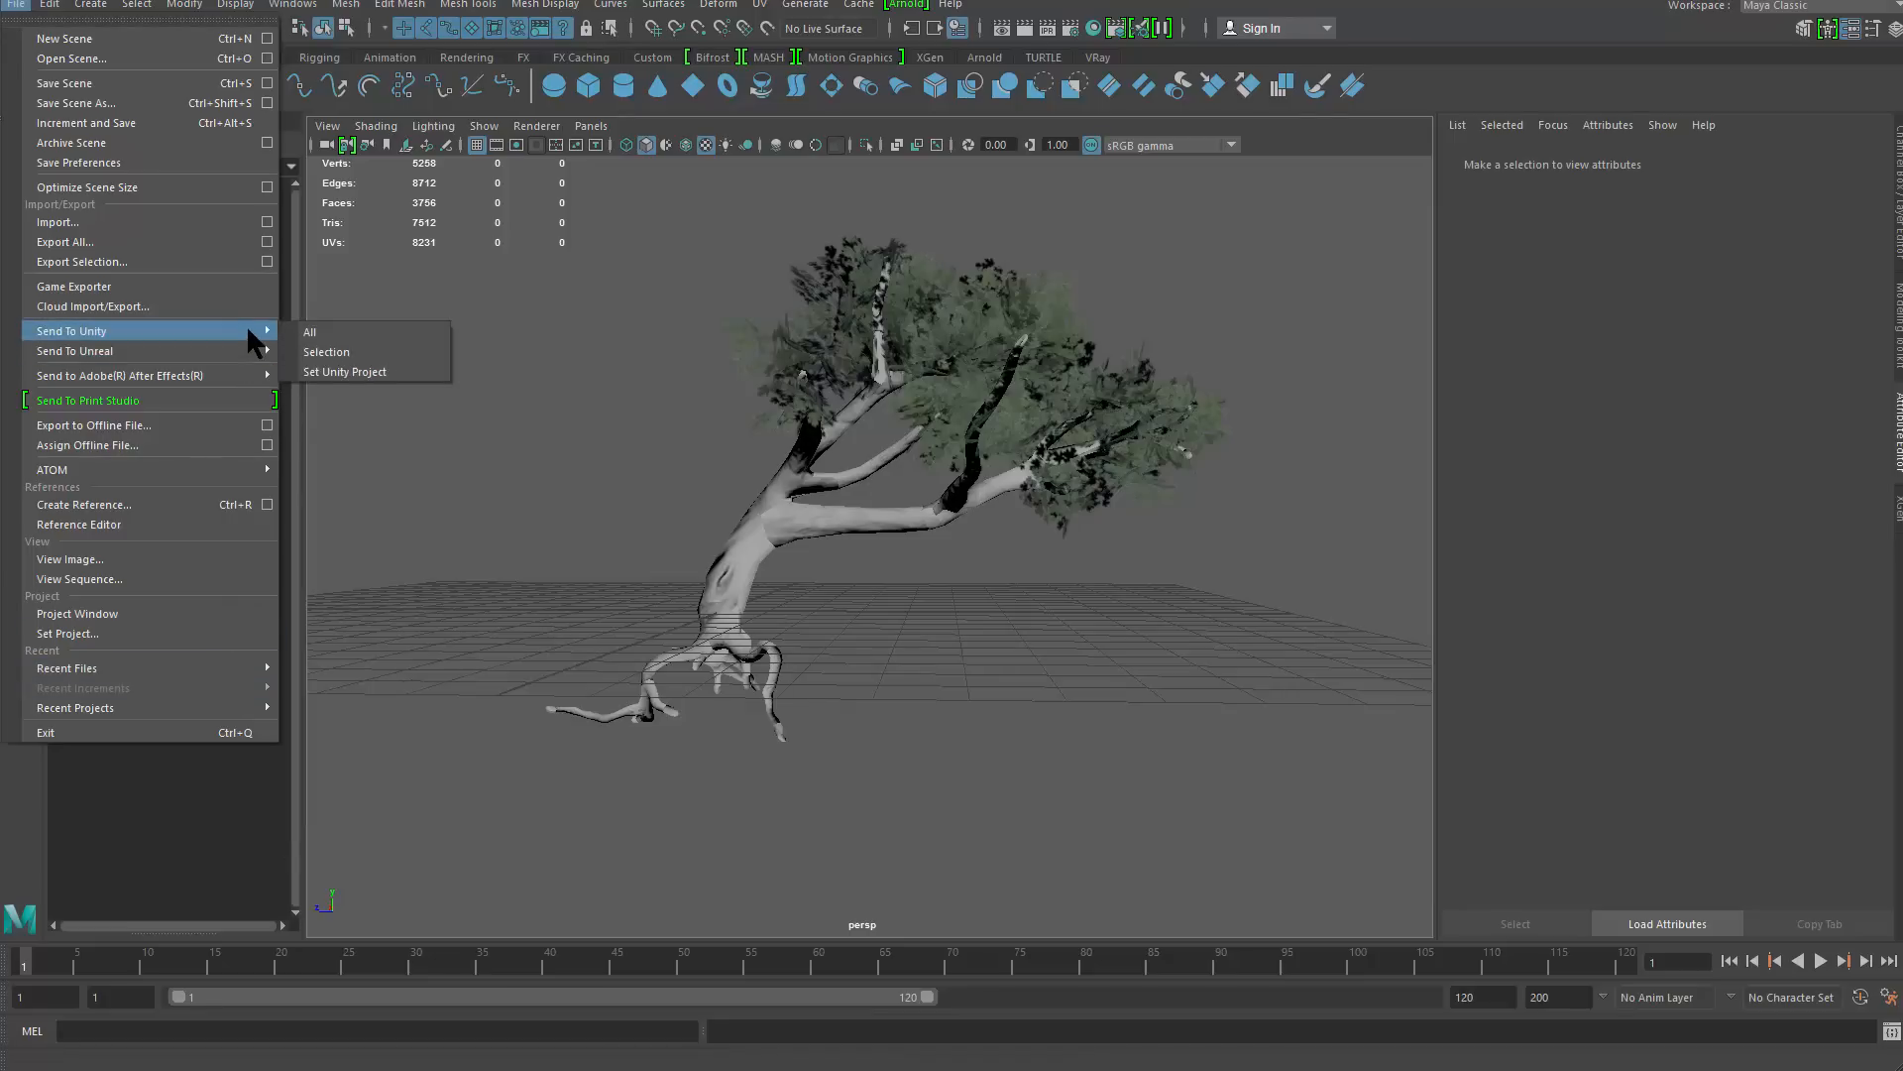
{"action": "left_click", "coordinate": [384, 371]}
{"action": "left_click_drag", "start_coordinate": [736, 119], "coordinate": [192, 172]}
{"action": "key", "text": "ctrl+v"}
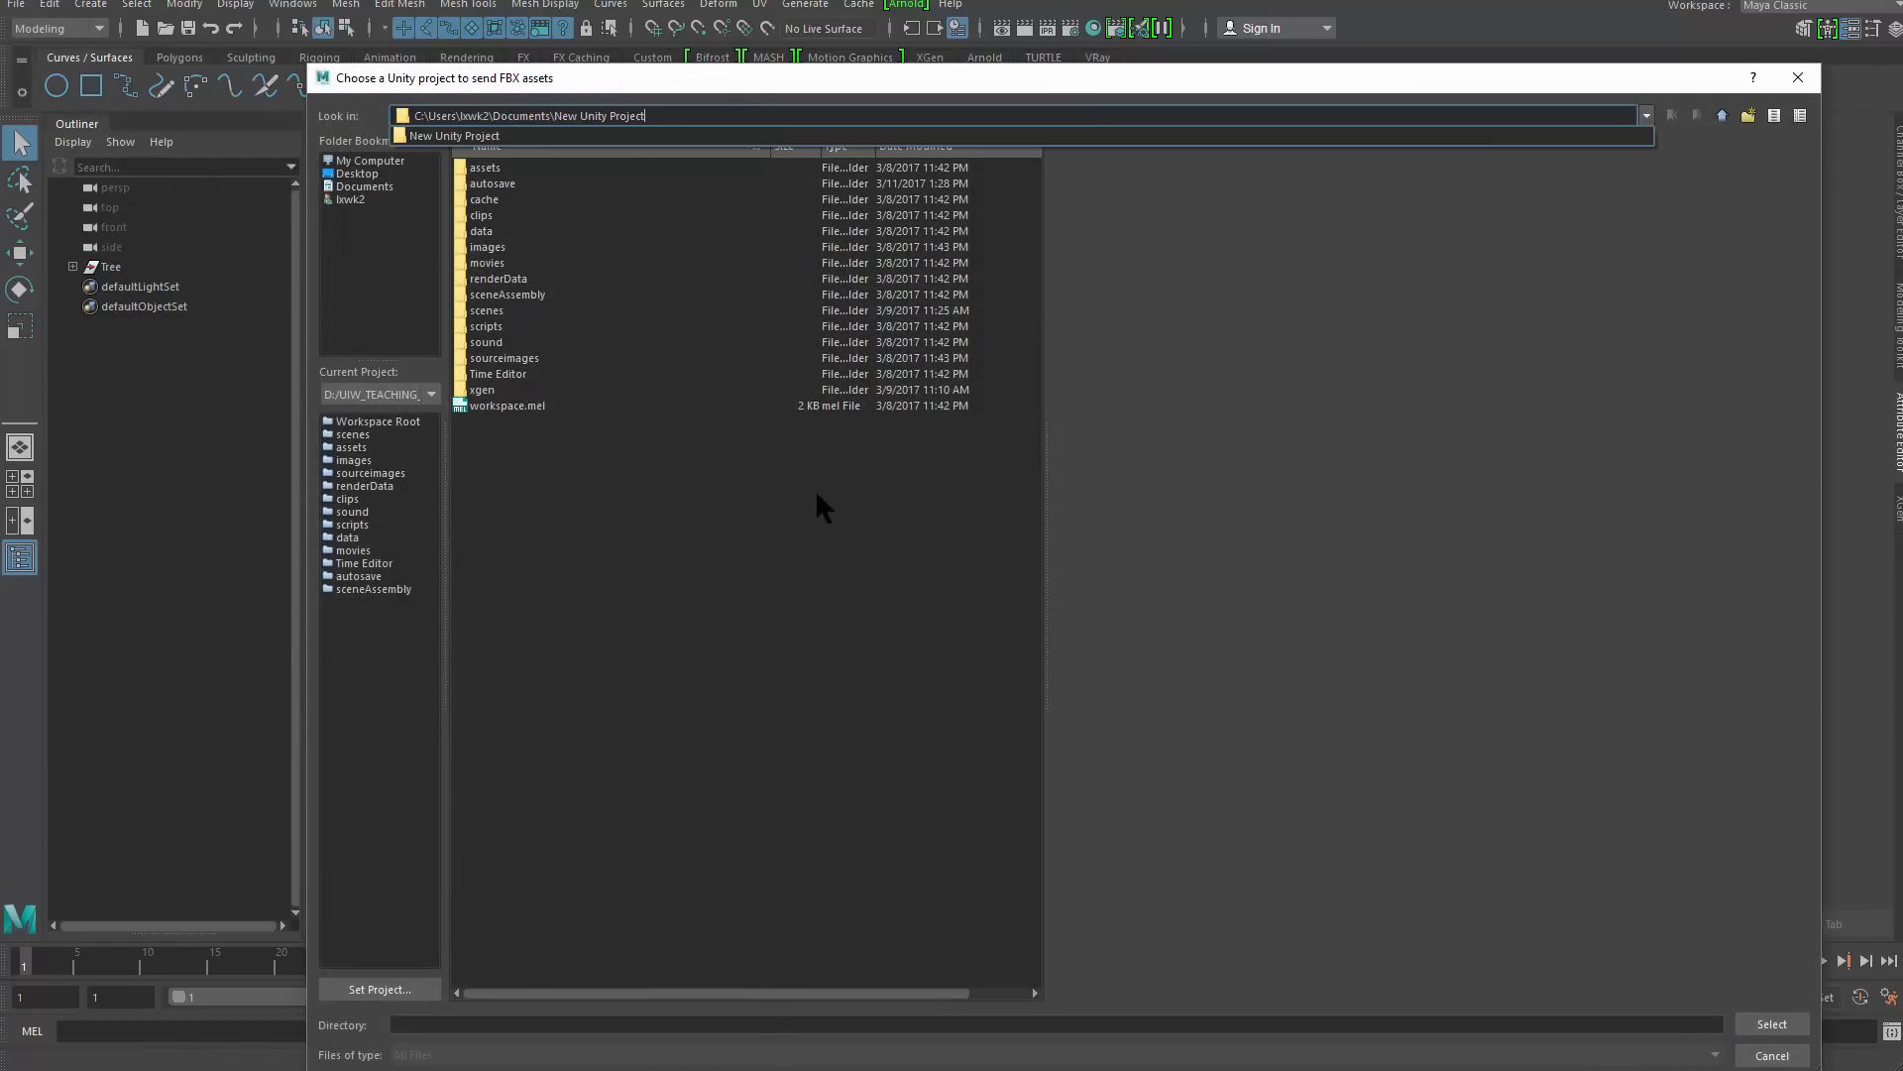
{"action": "key", "text": "Return"}
{"action": "left_click", "coordinate": [1757, 1025]}
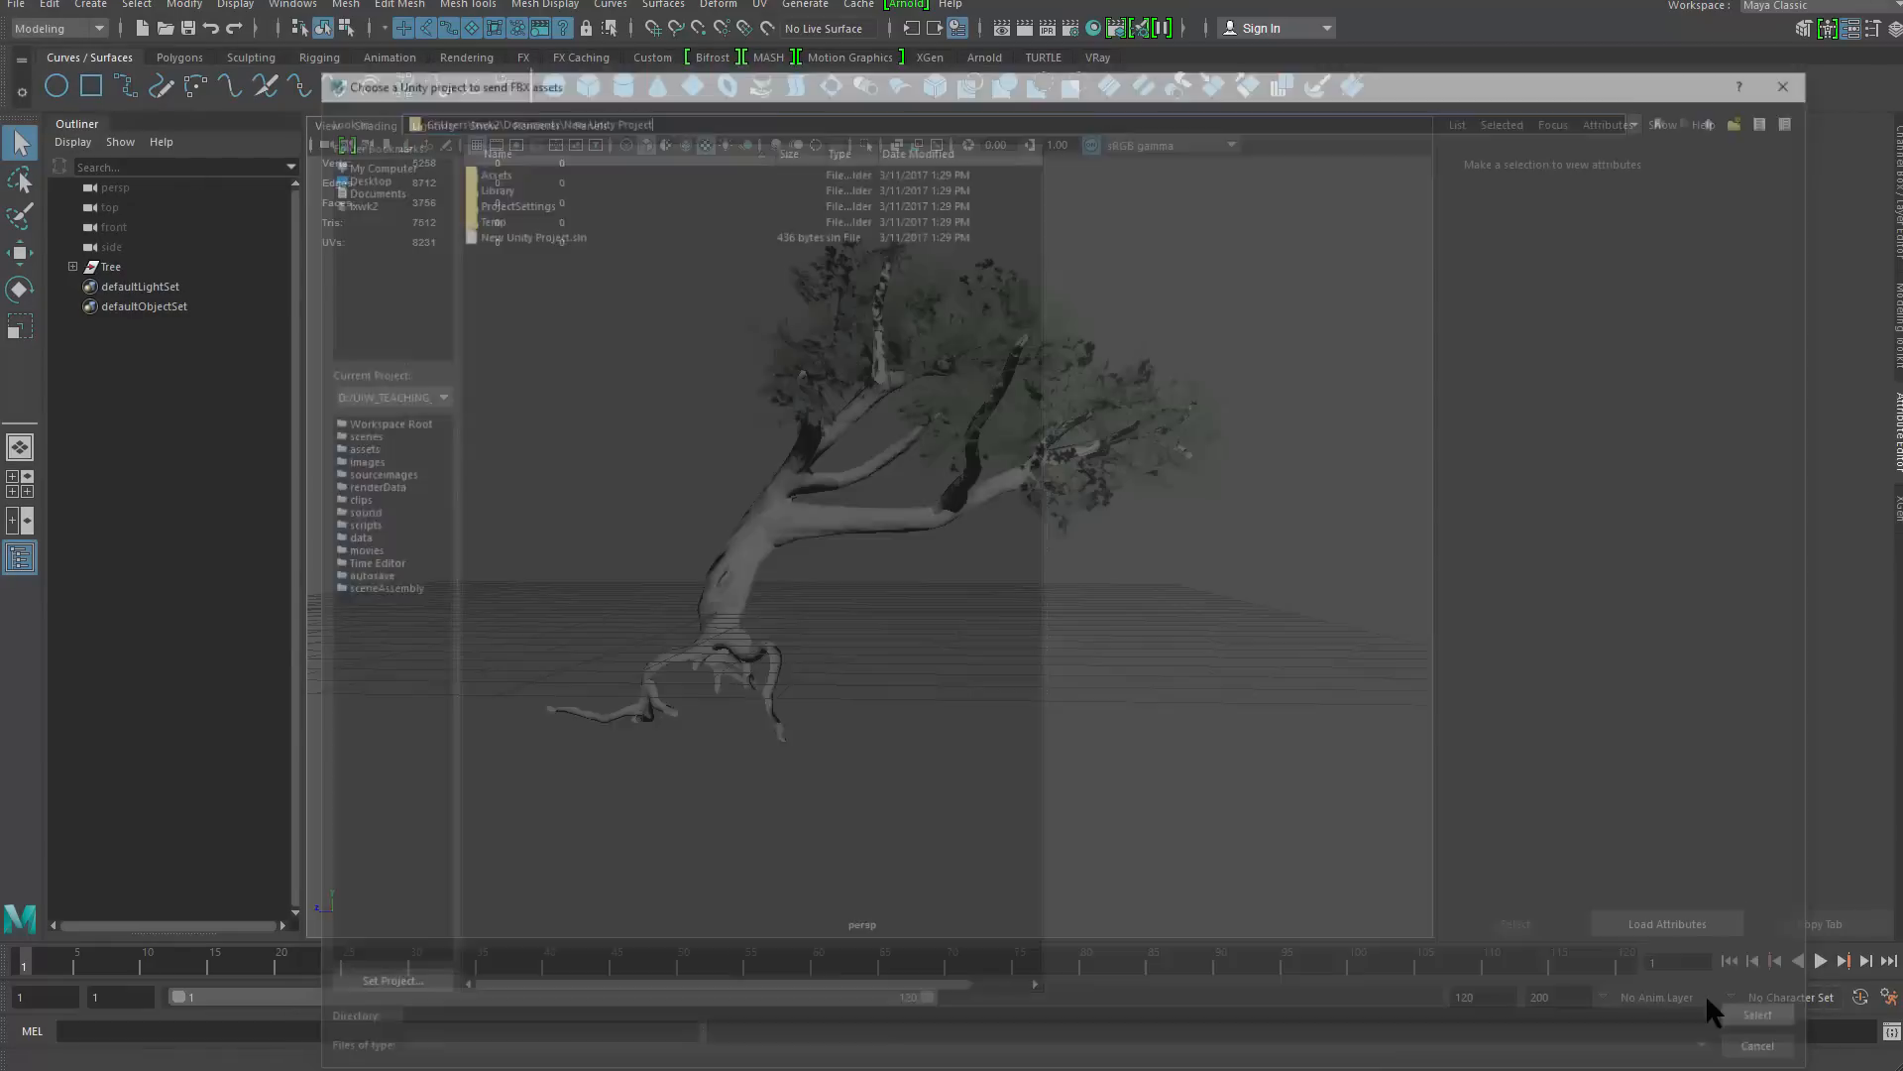
Send the selected Tree group to the Unity project's Assets folder as an FBX file named Tree
{"action": "left_click", "coordinate": [15, 4]}
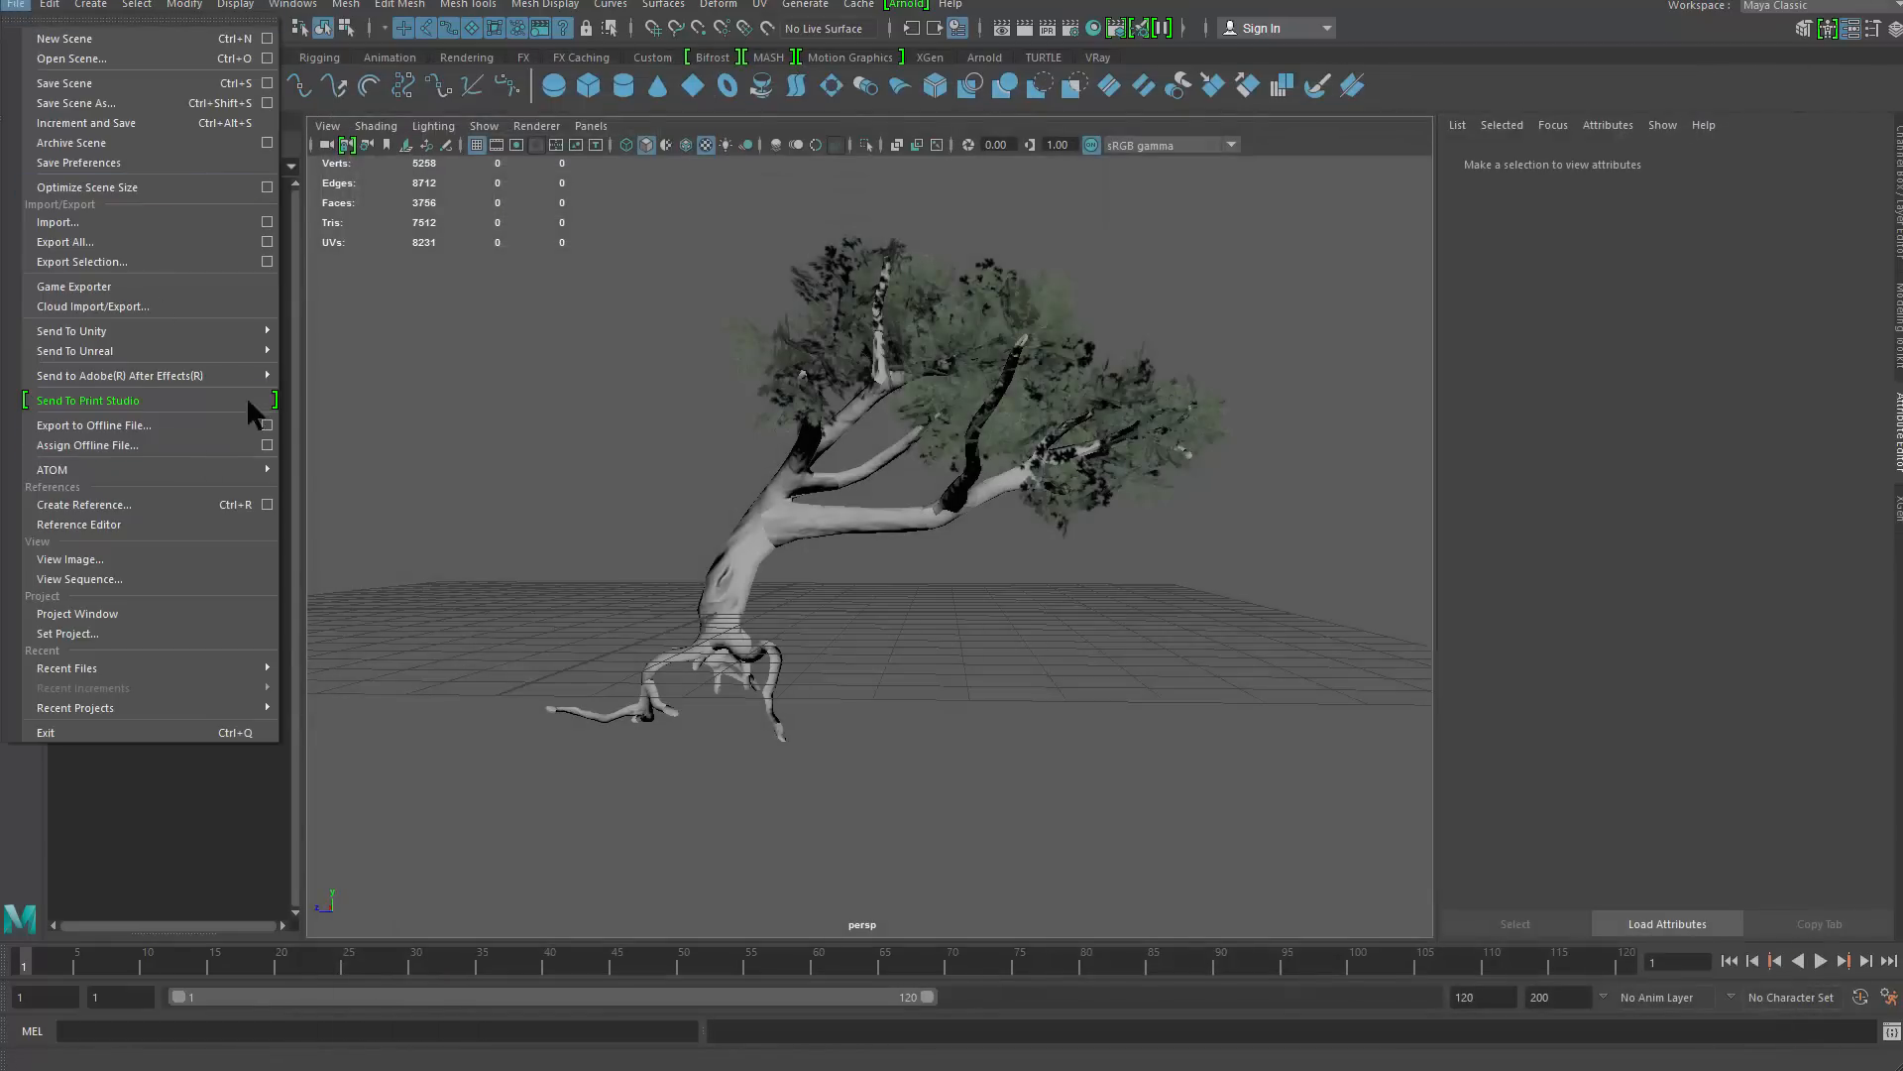
{"action": "mouse_move", "coordinate": [253, 333]}
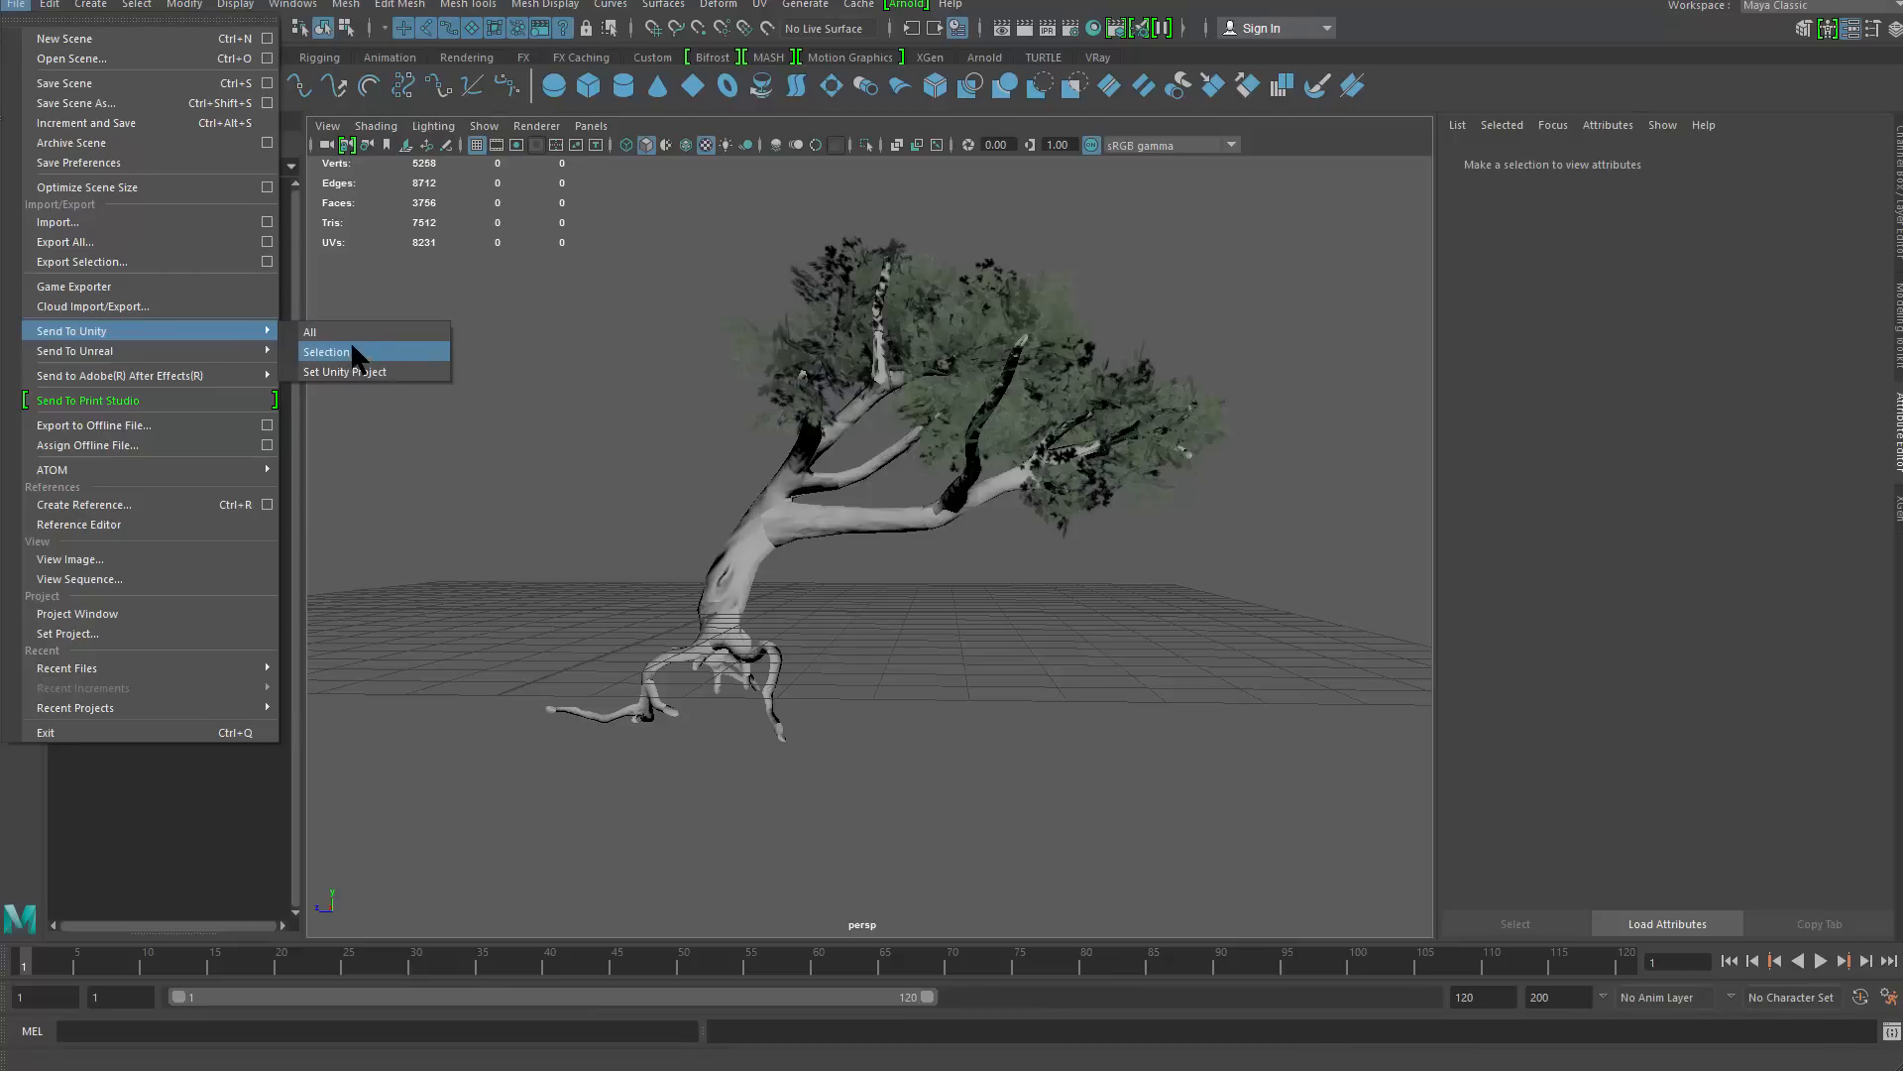
{"action": "left_click", "coordinate": [486, 367]}
{"action": "left_click", "coordinate": [87, 267]}
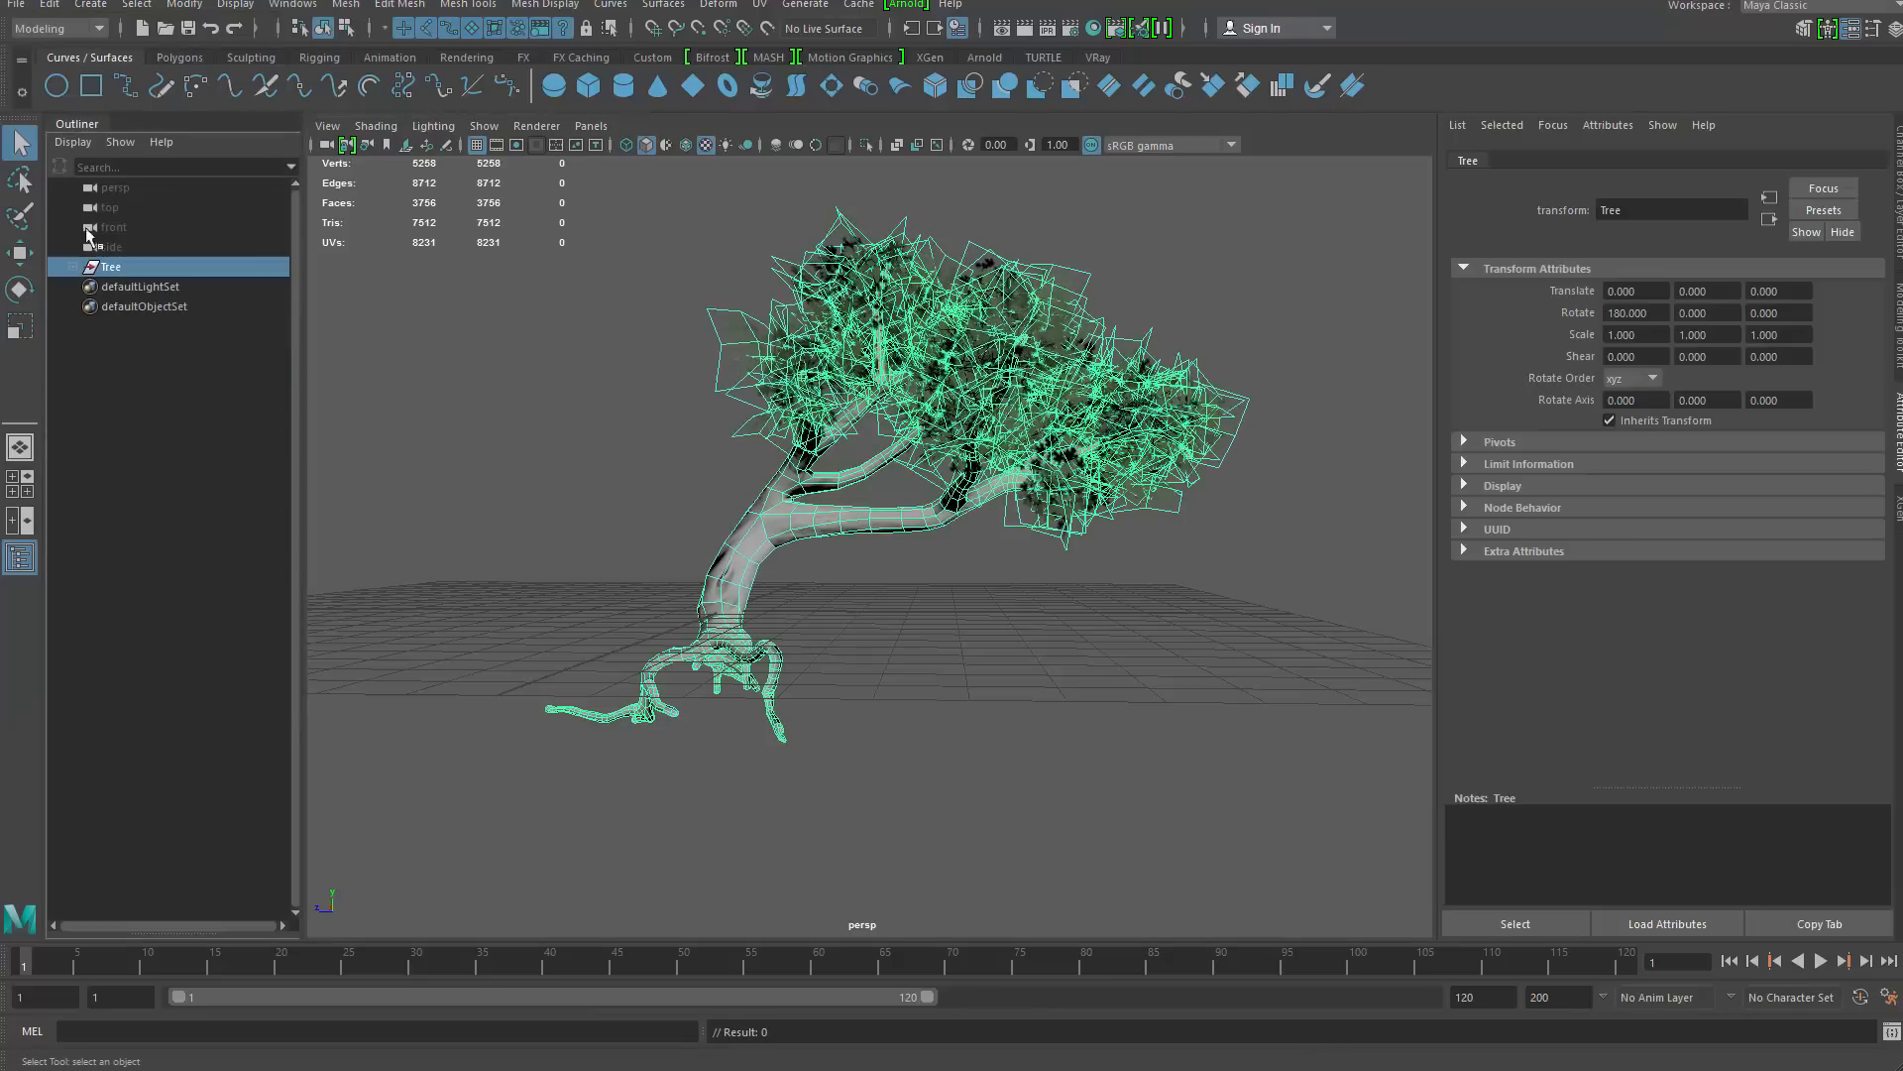
{"action": "left_click", "coordinate": [16, 4]}
{"action": "mouse_move", "coordinate": [248, 331]}
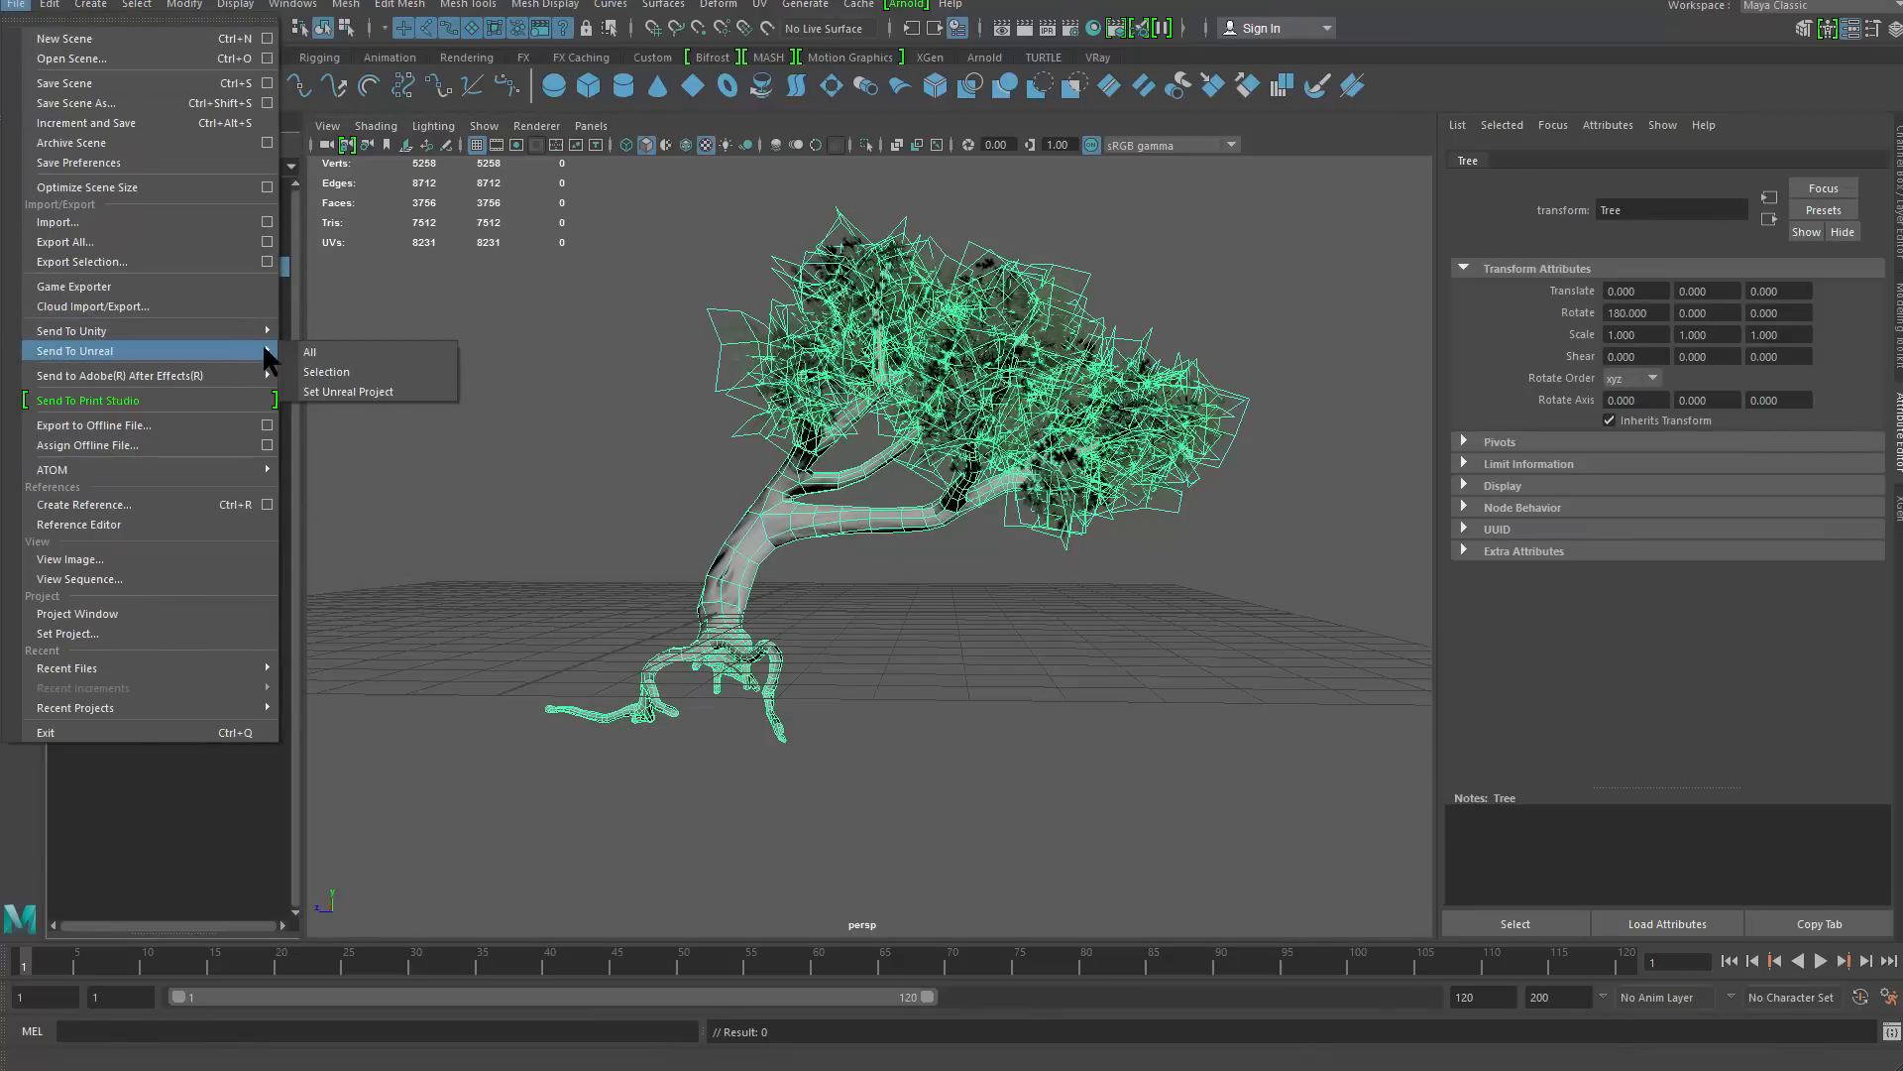
{"action": "left_click", "coordinate": [349, 351]}
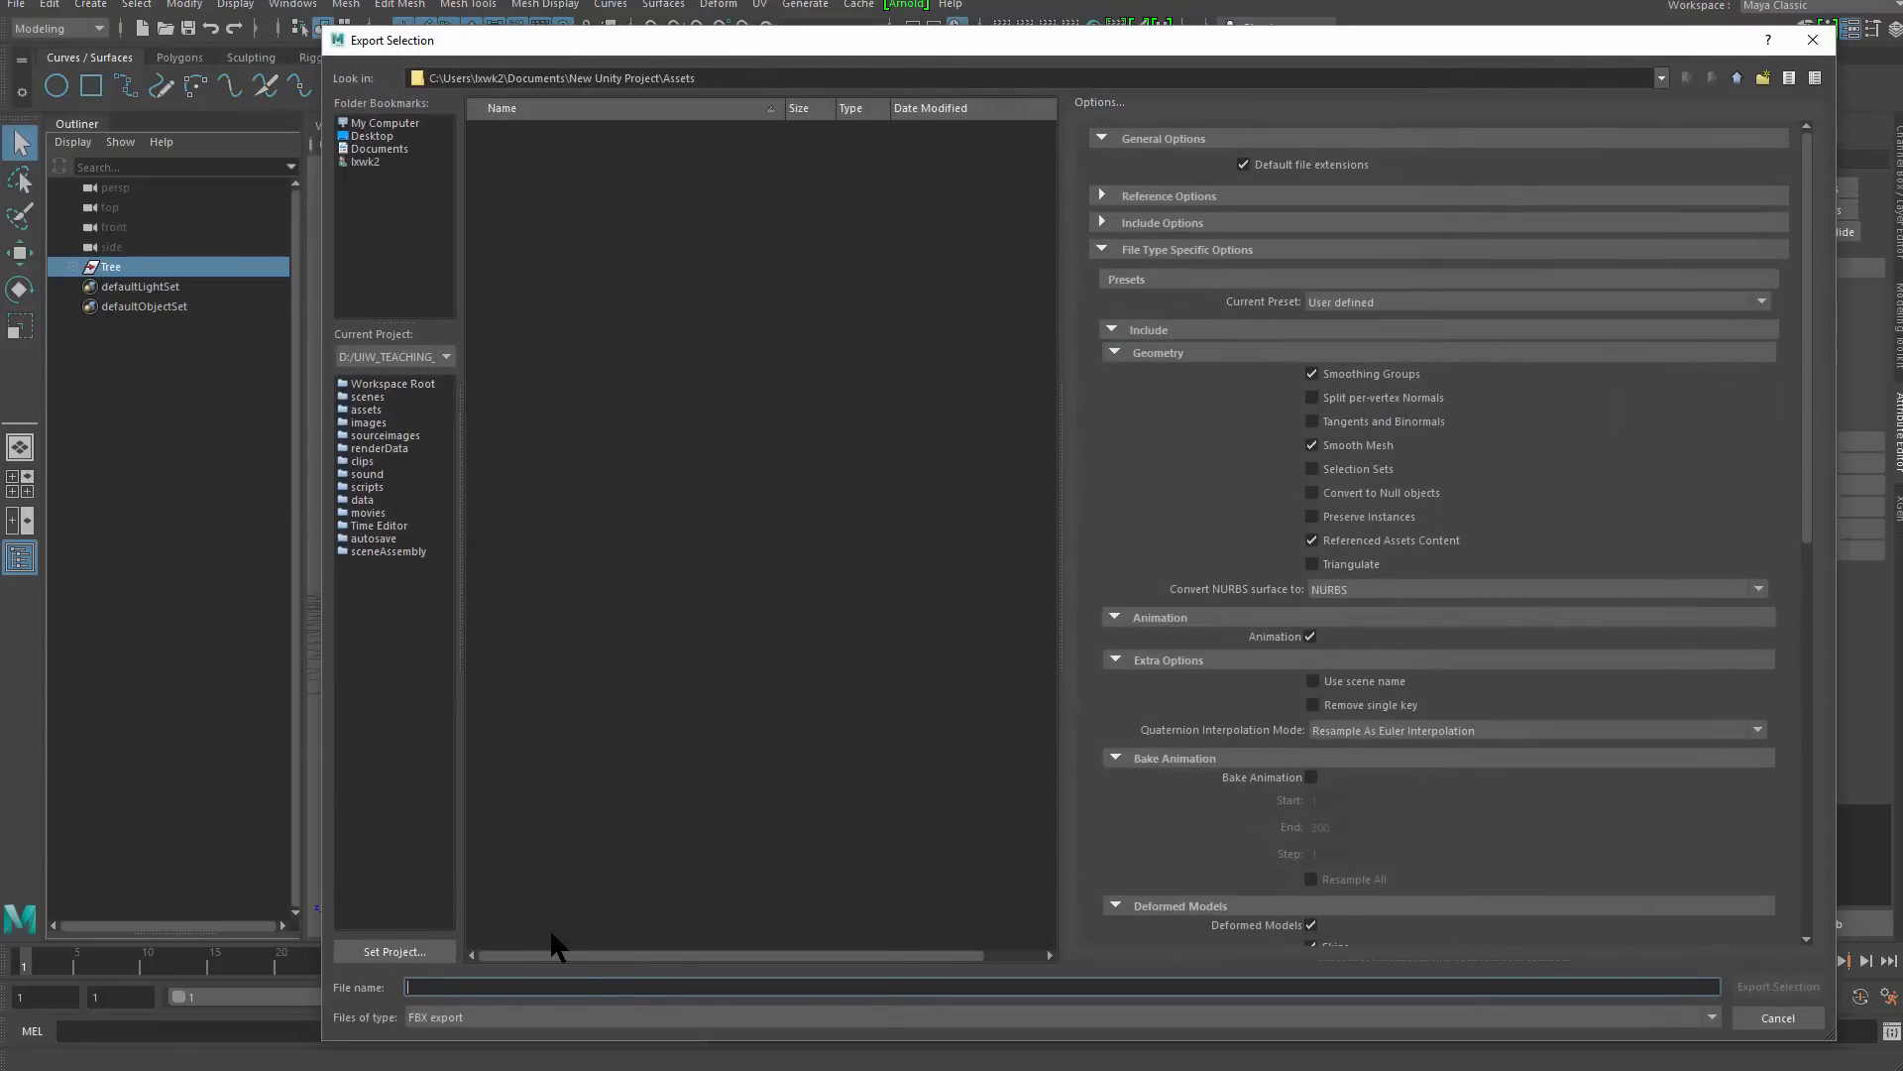
{"action": "type", "text": "t"}
{"action": "key", "text": "BackSpace"}
{"action": "type", "text": "Tree"}
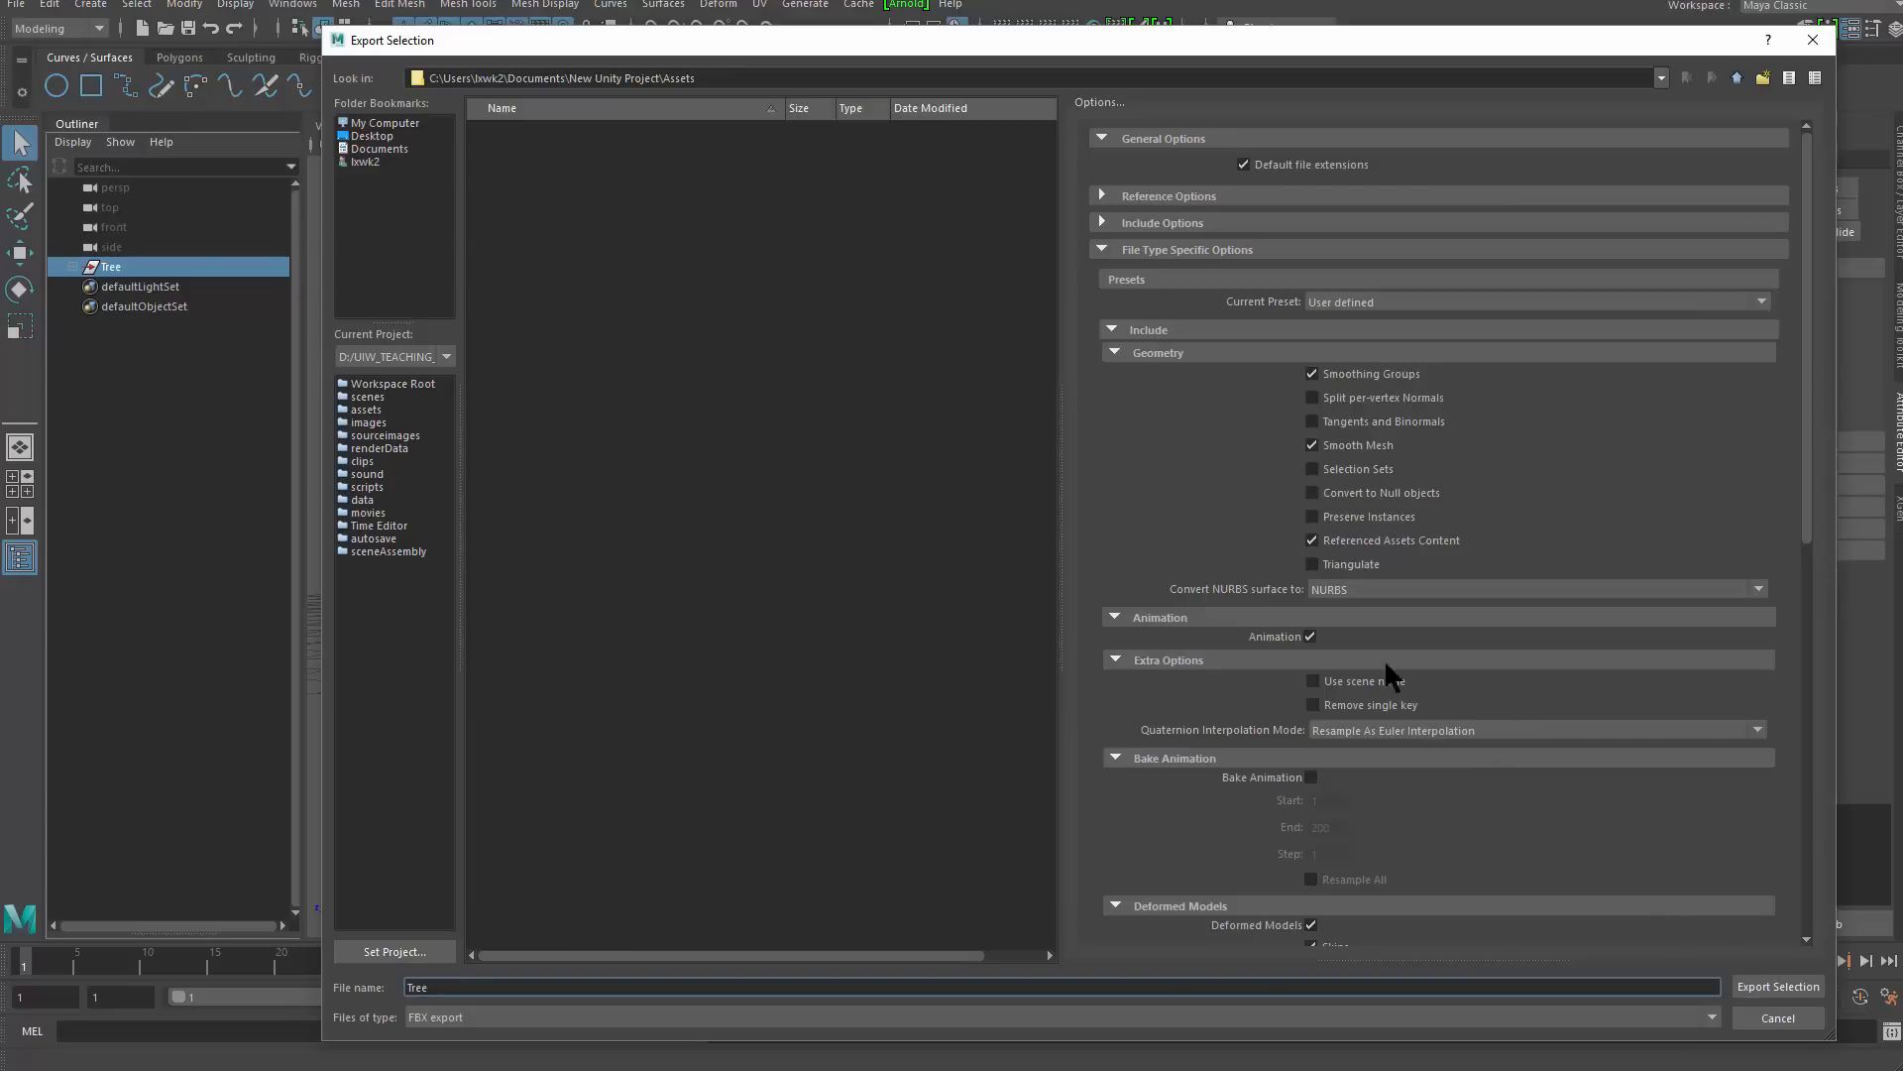
{"action": "left_click", "coordinate": [1766, 990]}
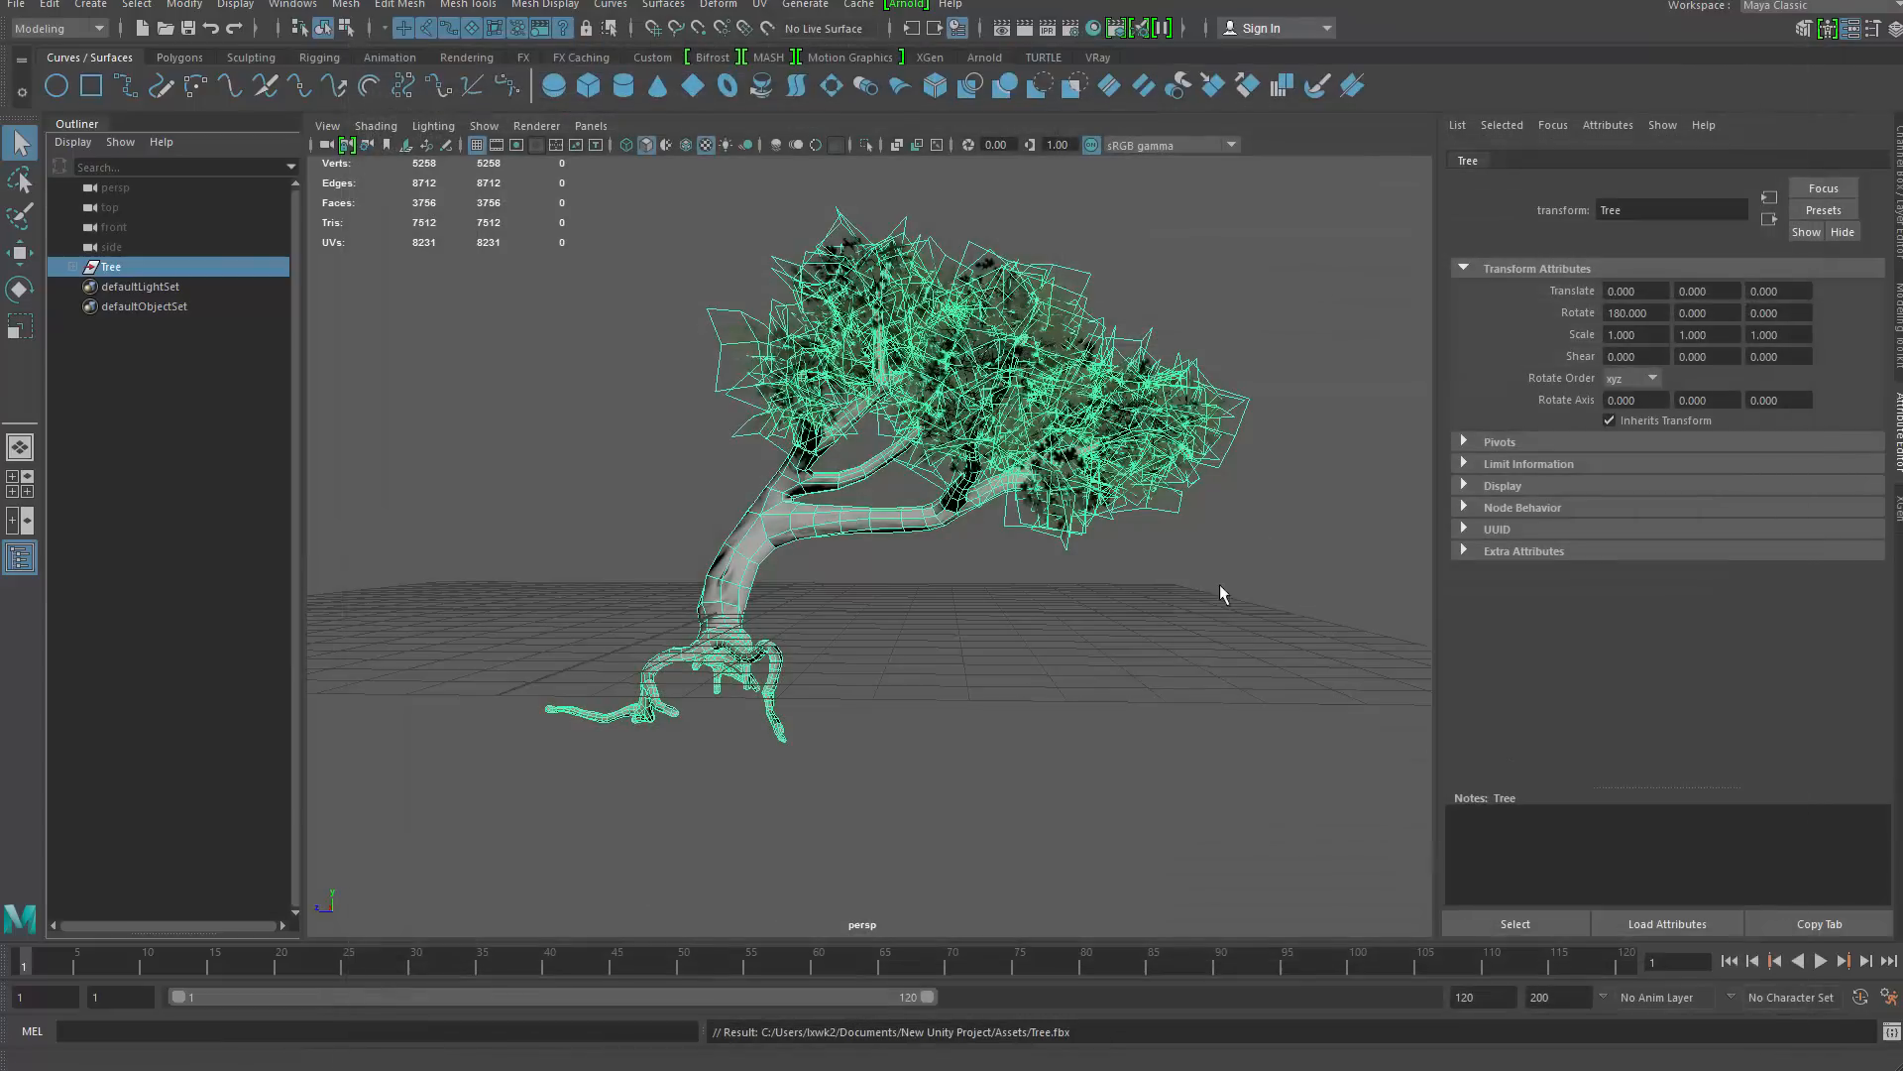
{"action": "left_click", "coordinate": [1165, 705]}
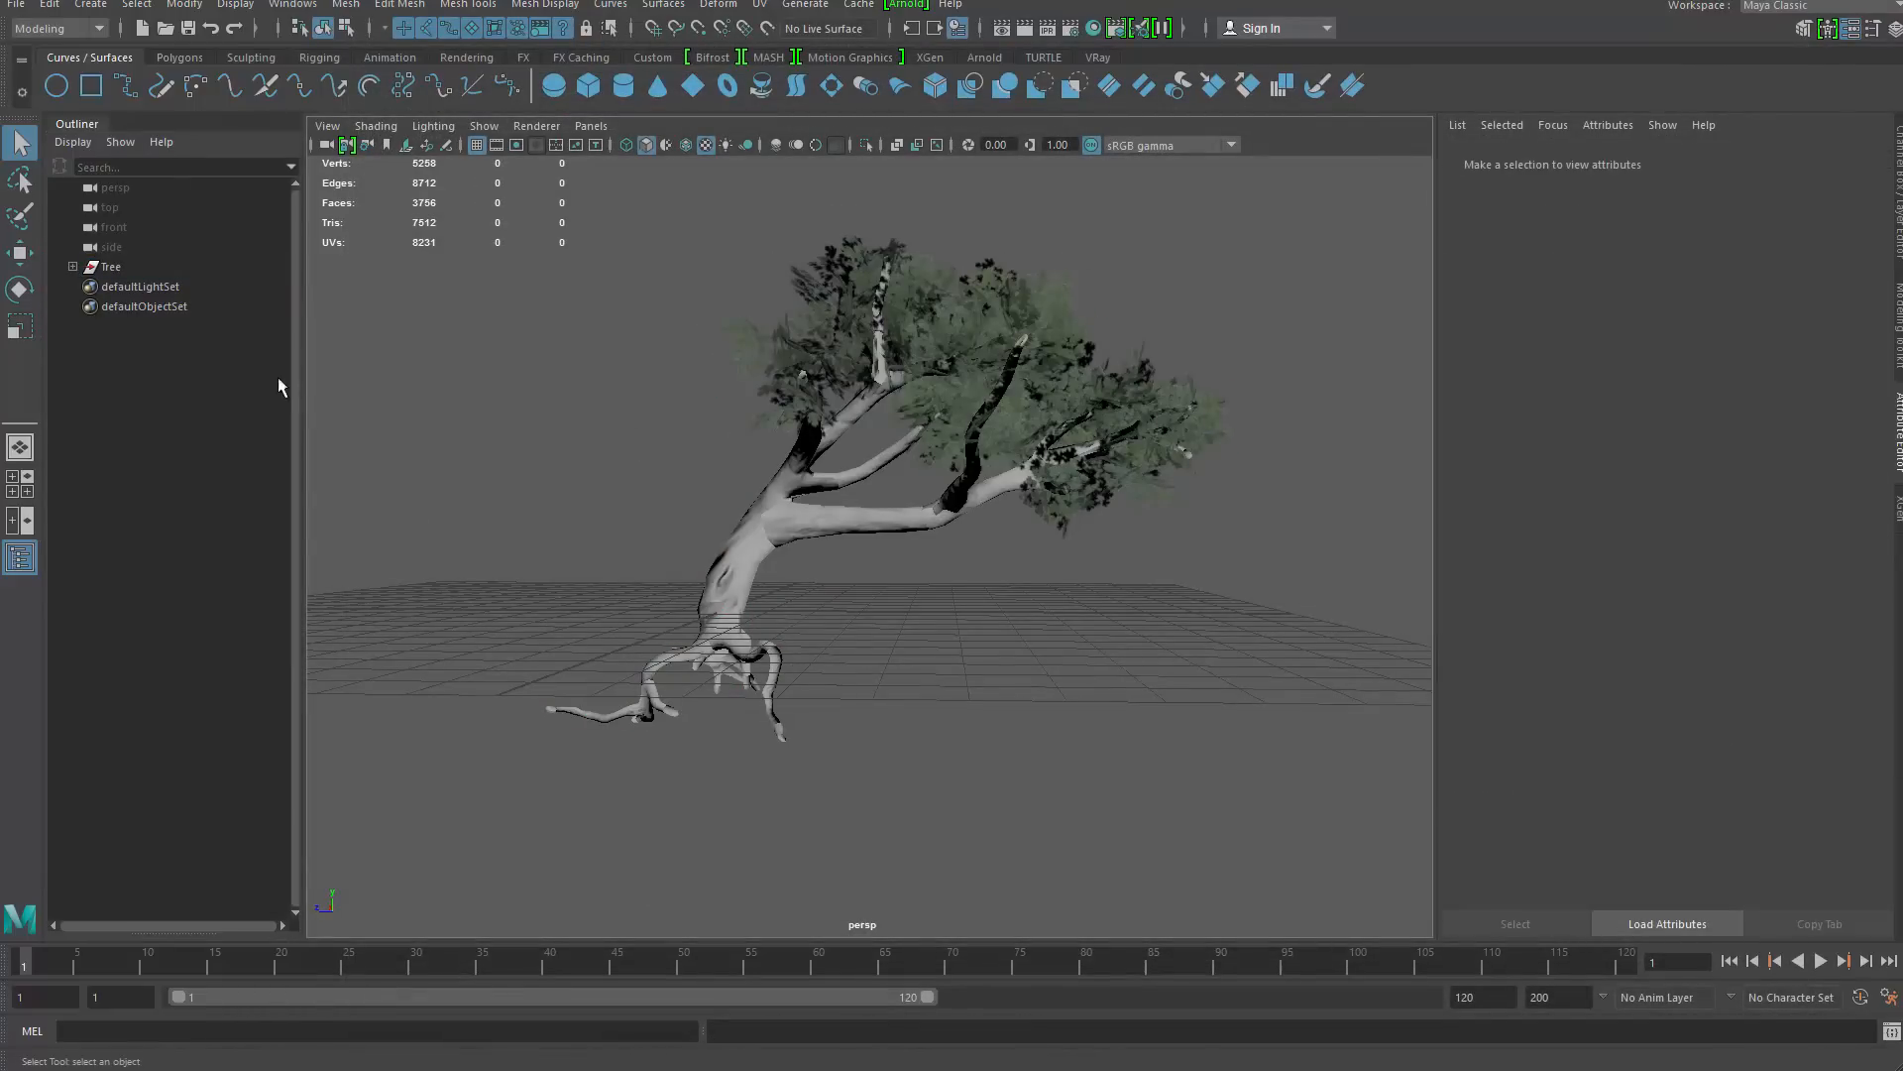
{"action": "left_click", "coordinate": [110, 267]}
{"action": "left_click", "coordinate": [16, 3]}
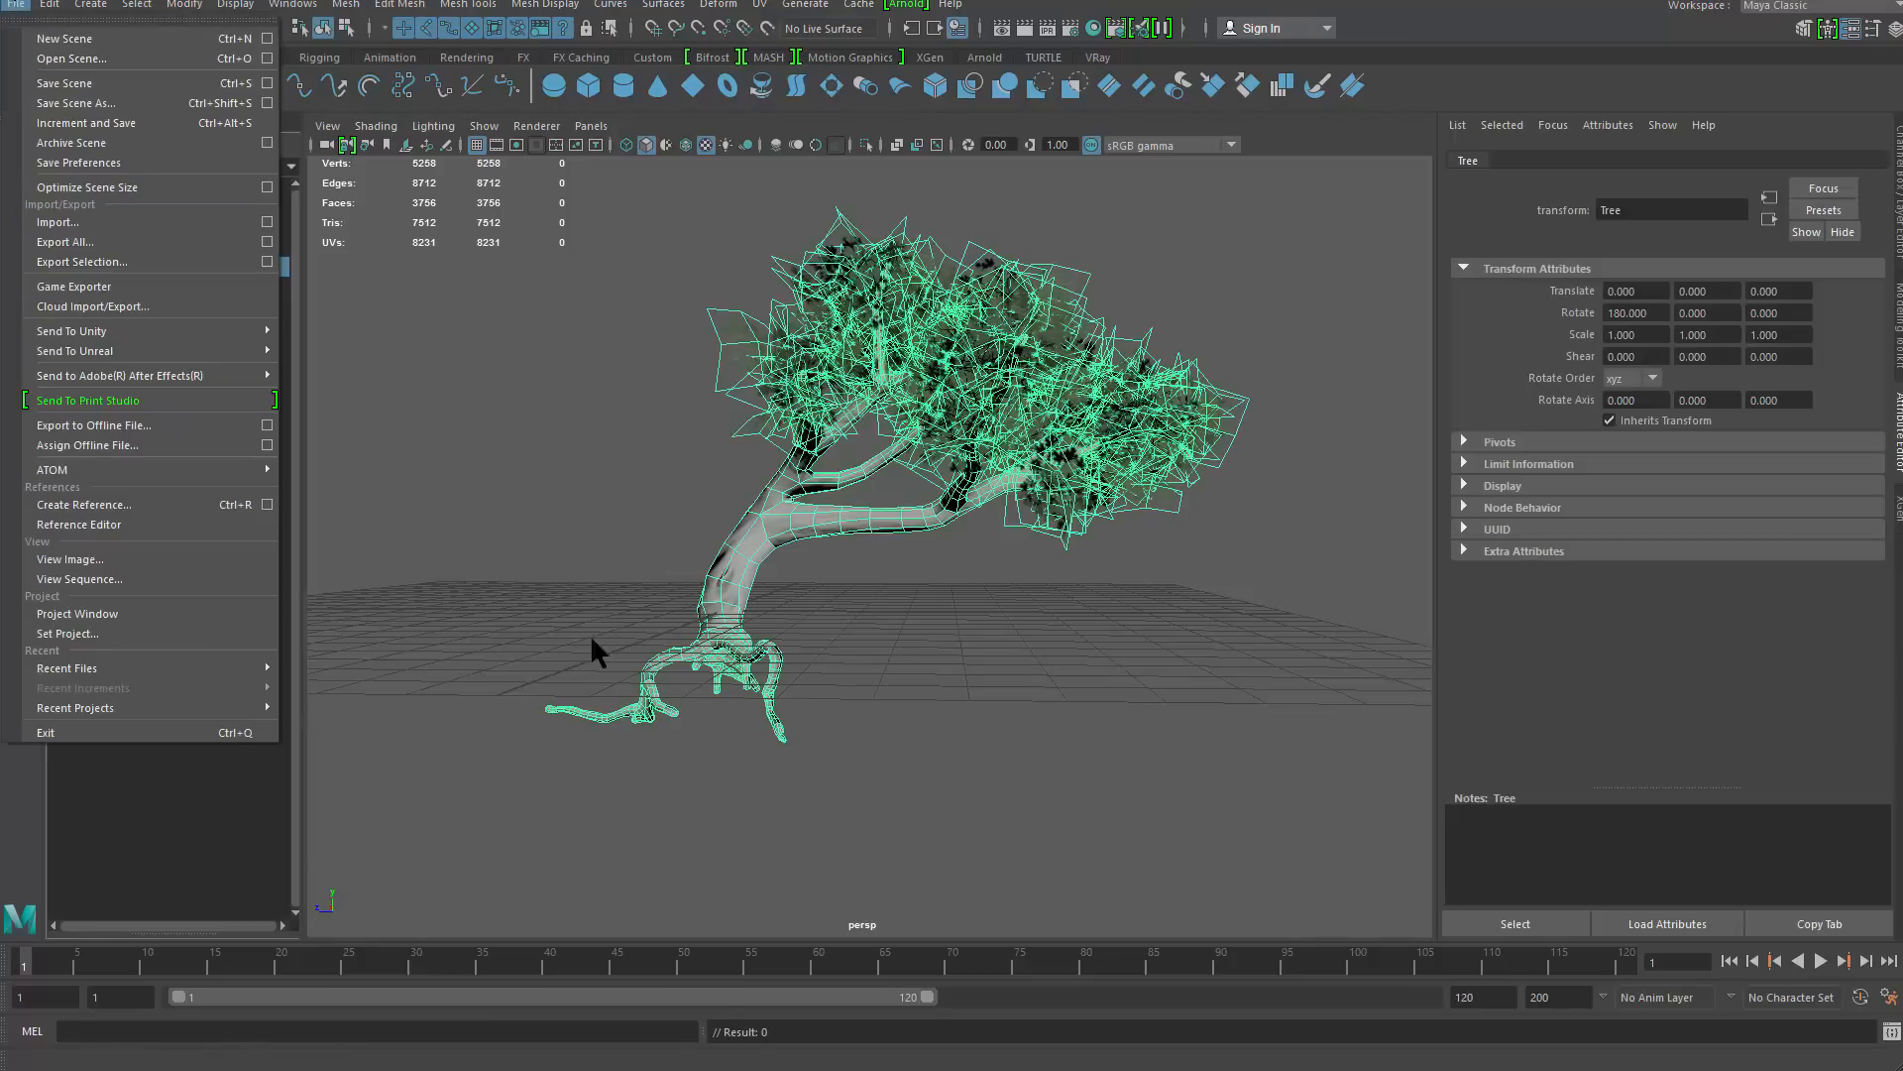
{"action": "mouse_move", "coordinate": [216, 334]}
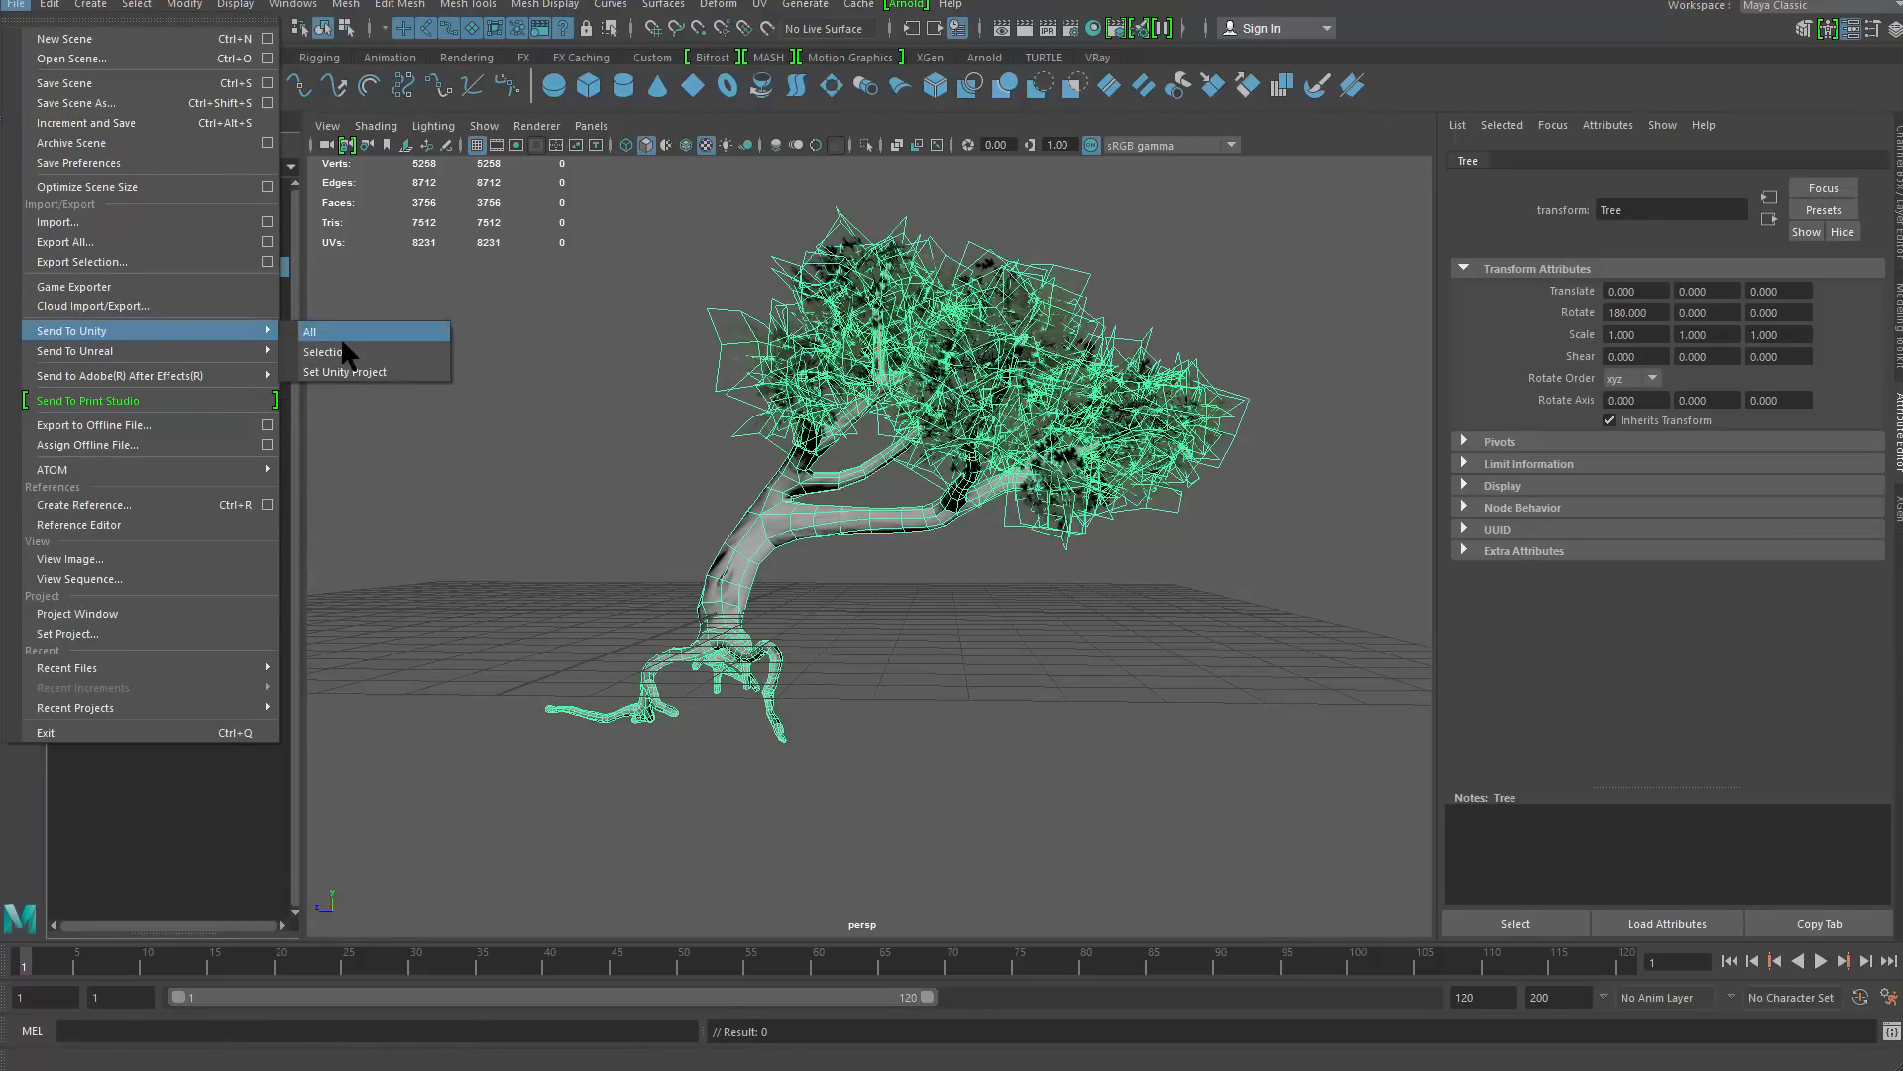
{"action": "left_click", "coordinate": [384, 371]}
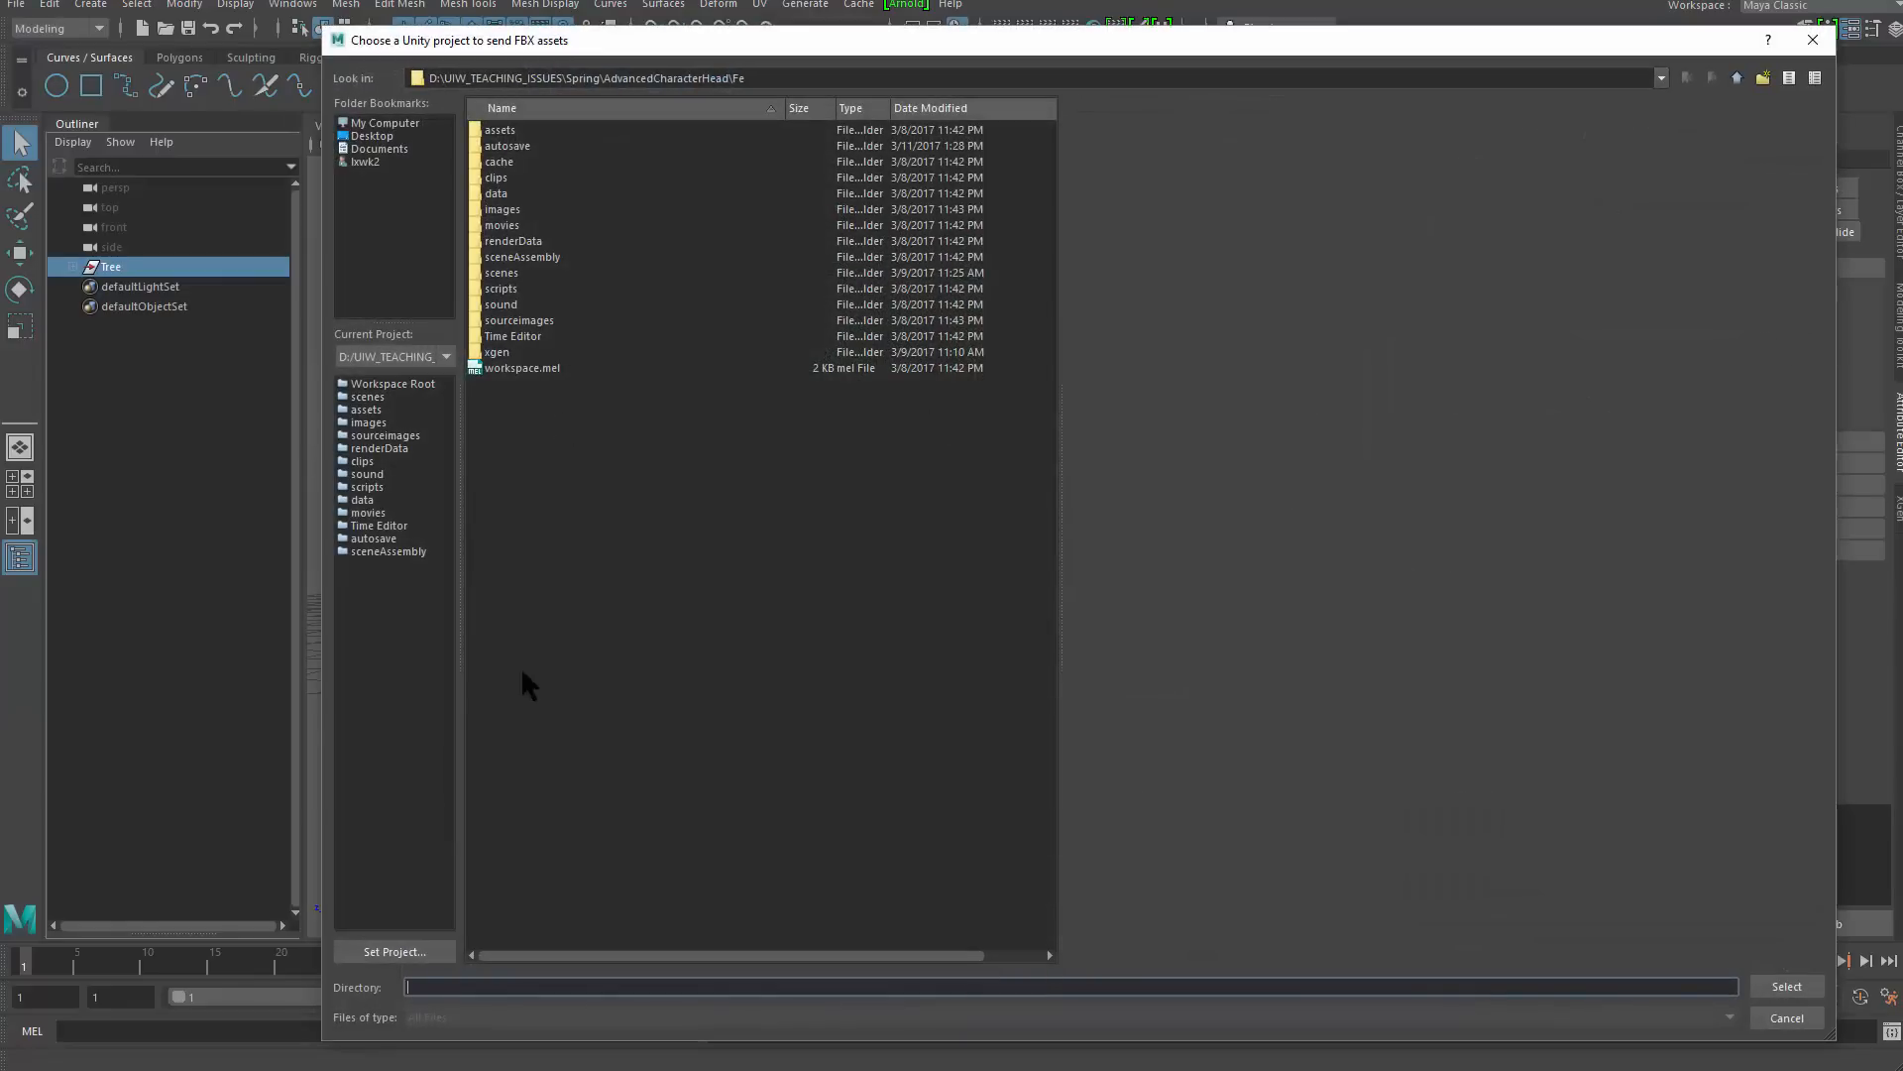
{"action": "key", "text": "Escape"}
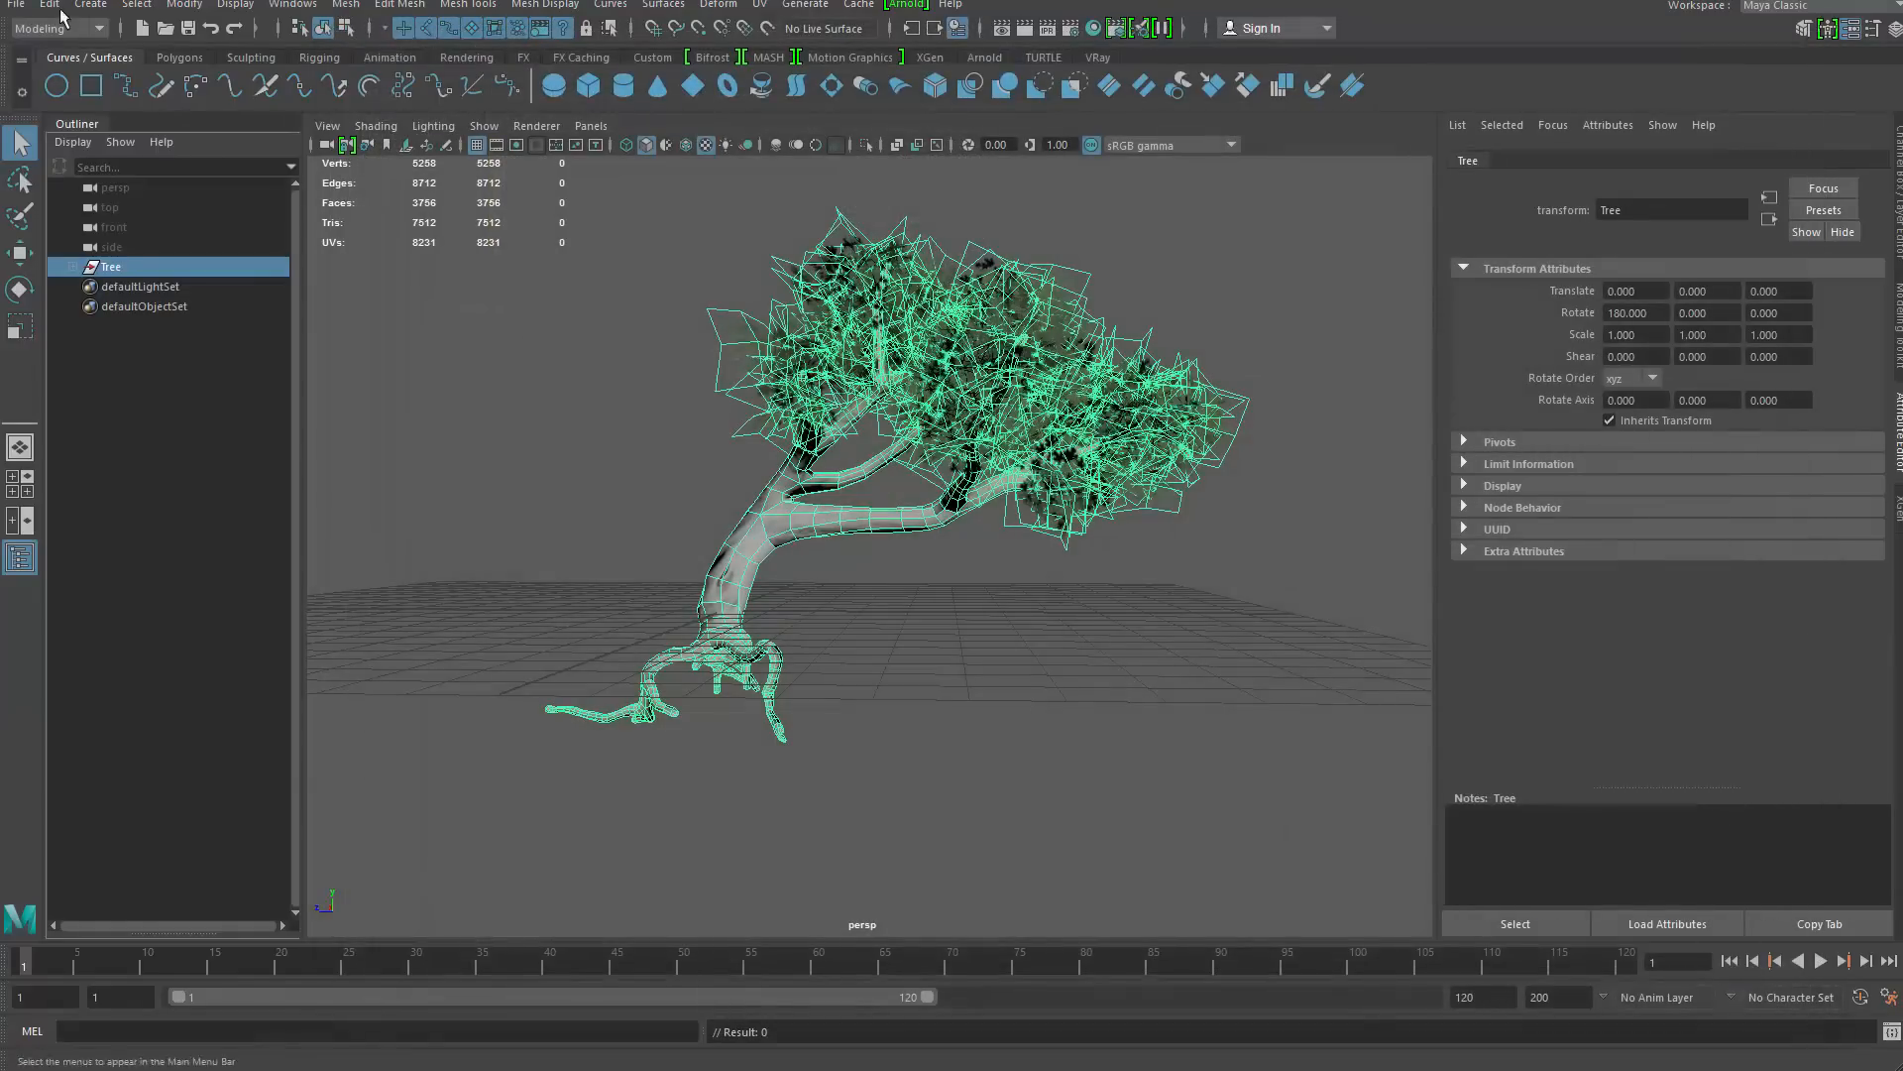
Examine the FBX export options for sending the Tree selection to Unity, including the Embed Media setting, and cancel the export
{"action": "left_click", "coordinate": [15, 4]}
{"action": "mouse_move", "coordinate": [229, 337]}
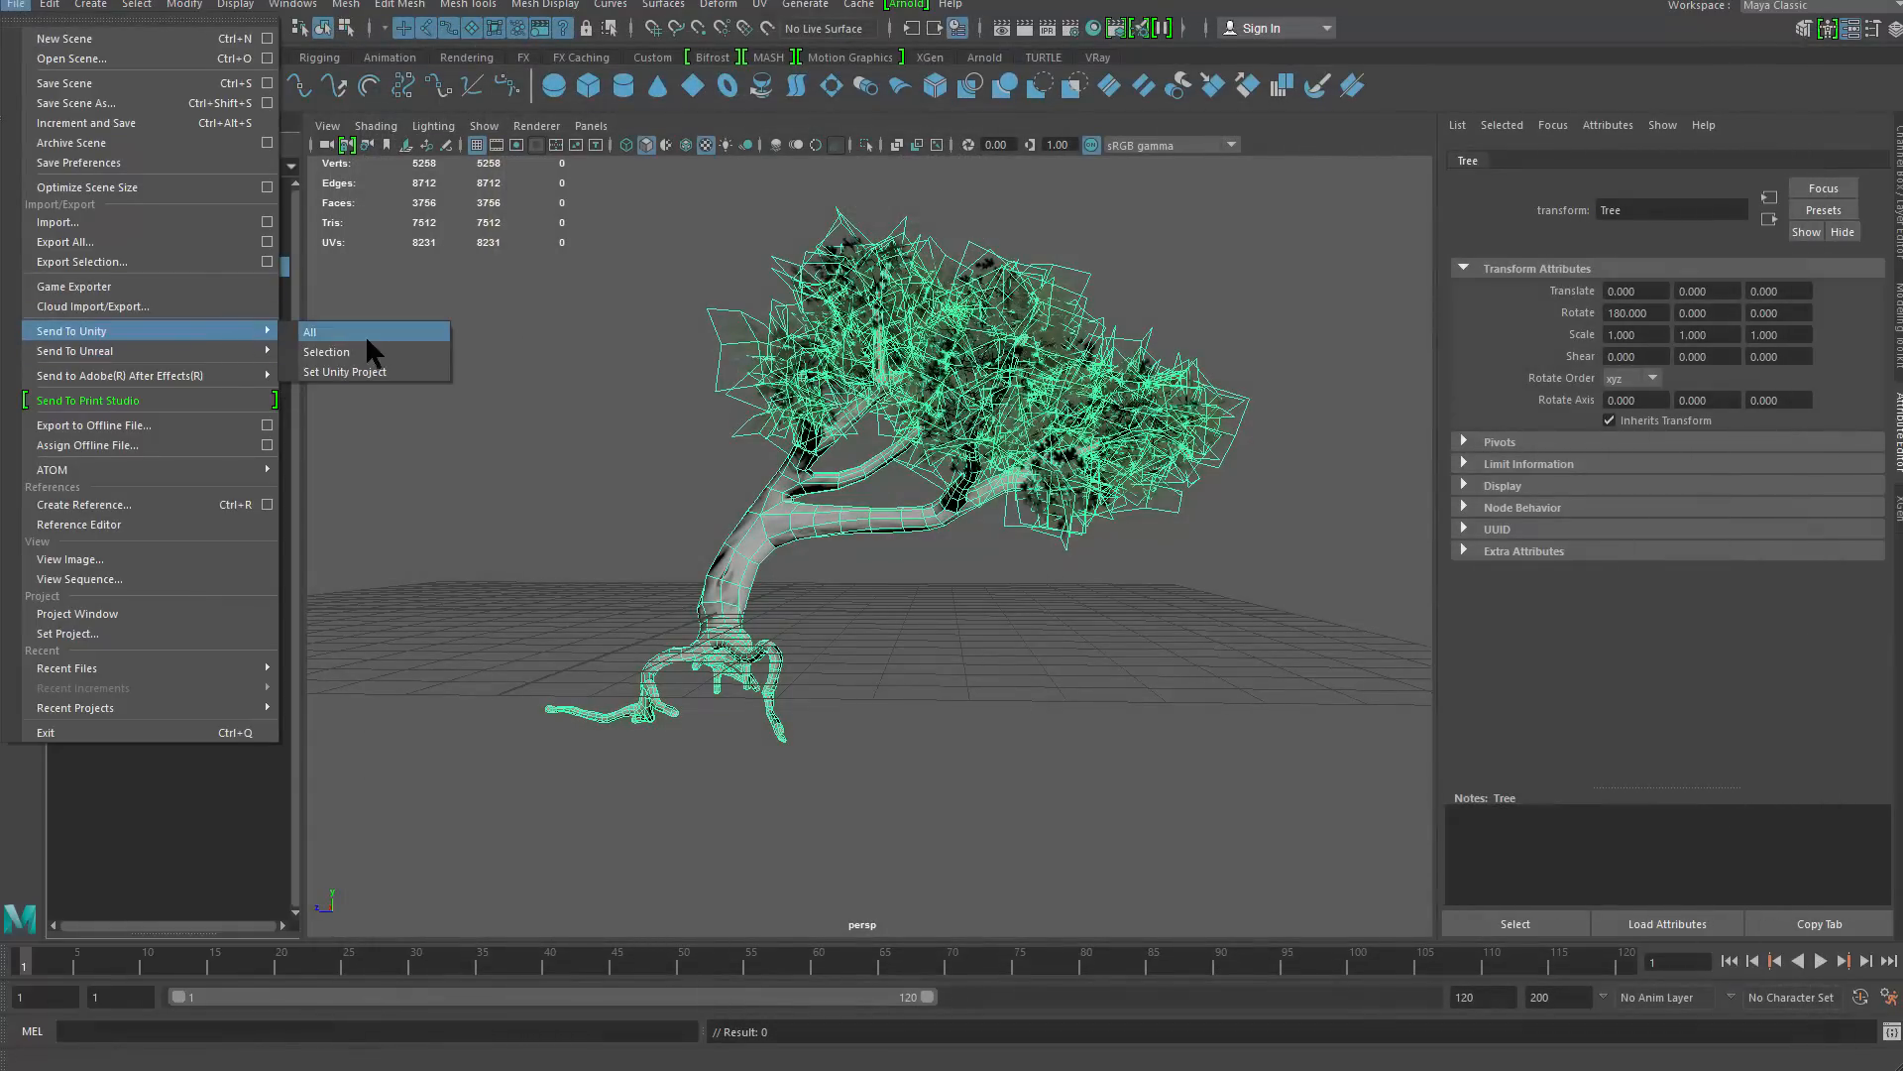
{"action": "left_click", "coordinate": [362, 371]}
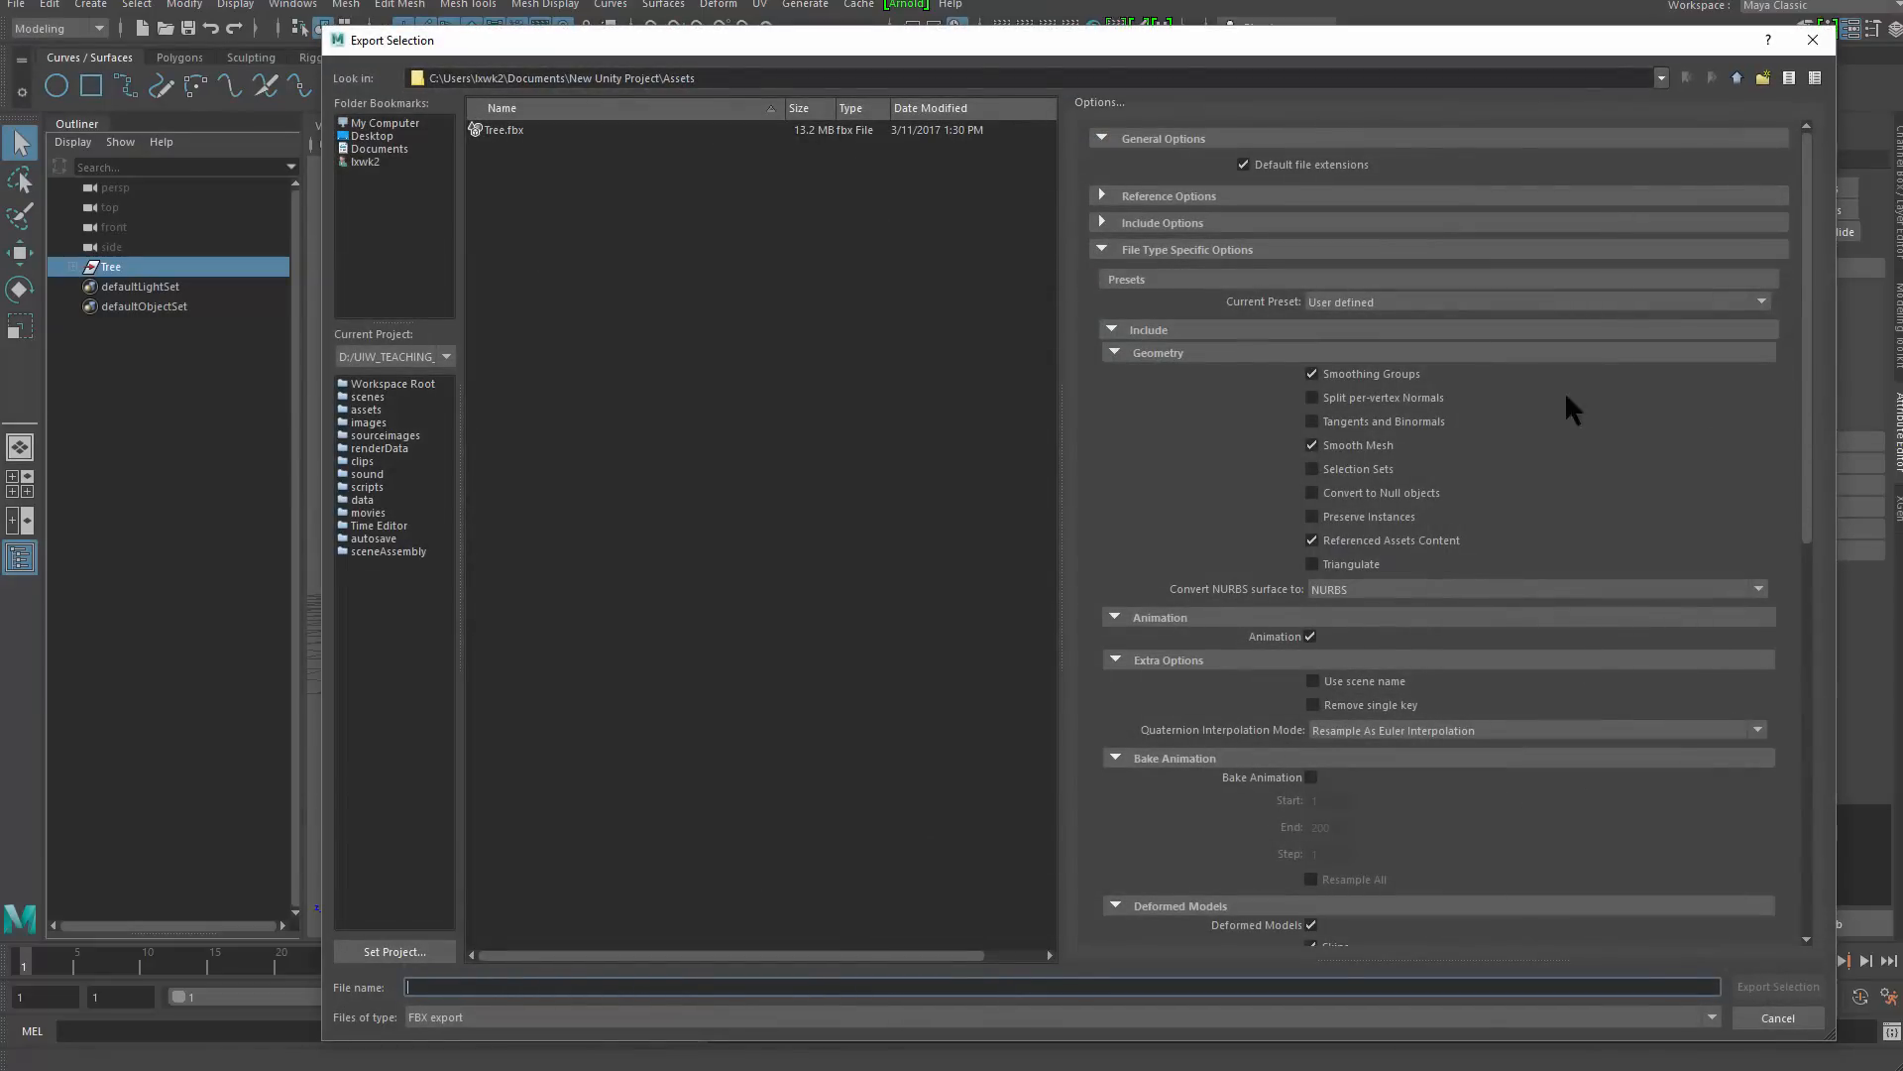
{"action": "left_click", "coordinate": [1221, 328]}
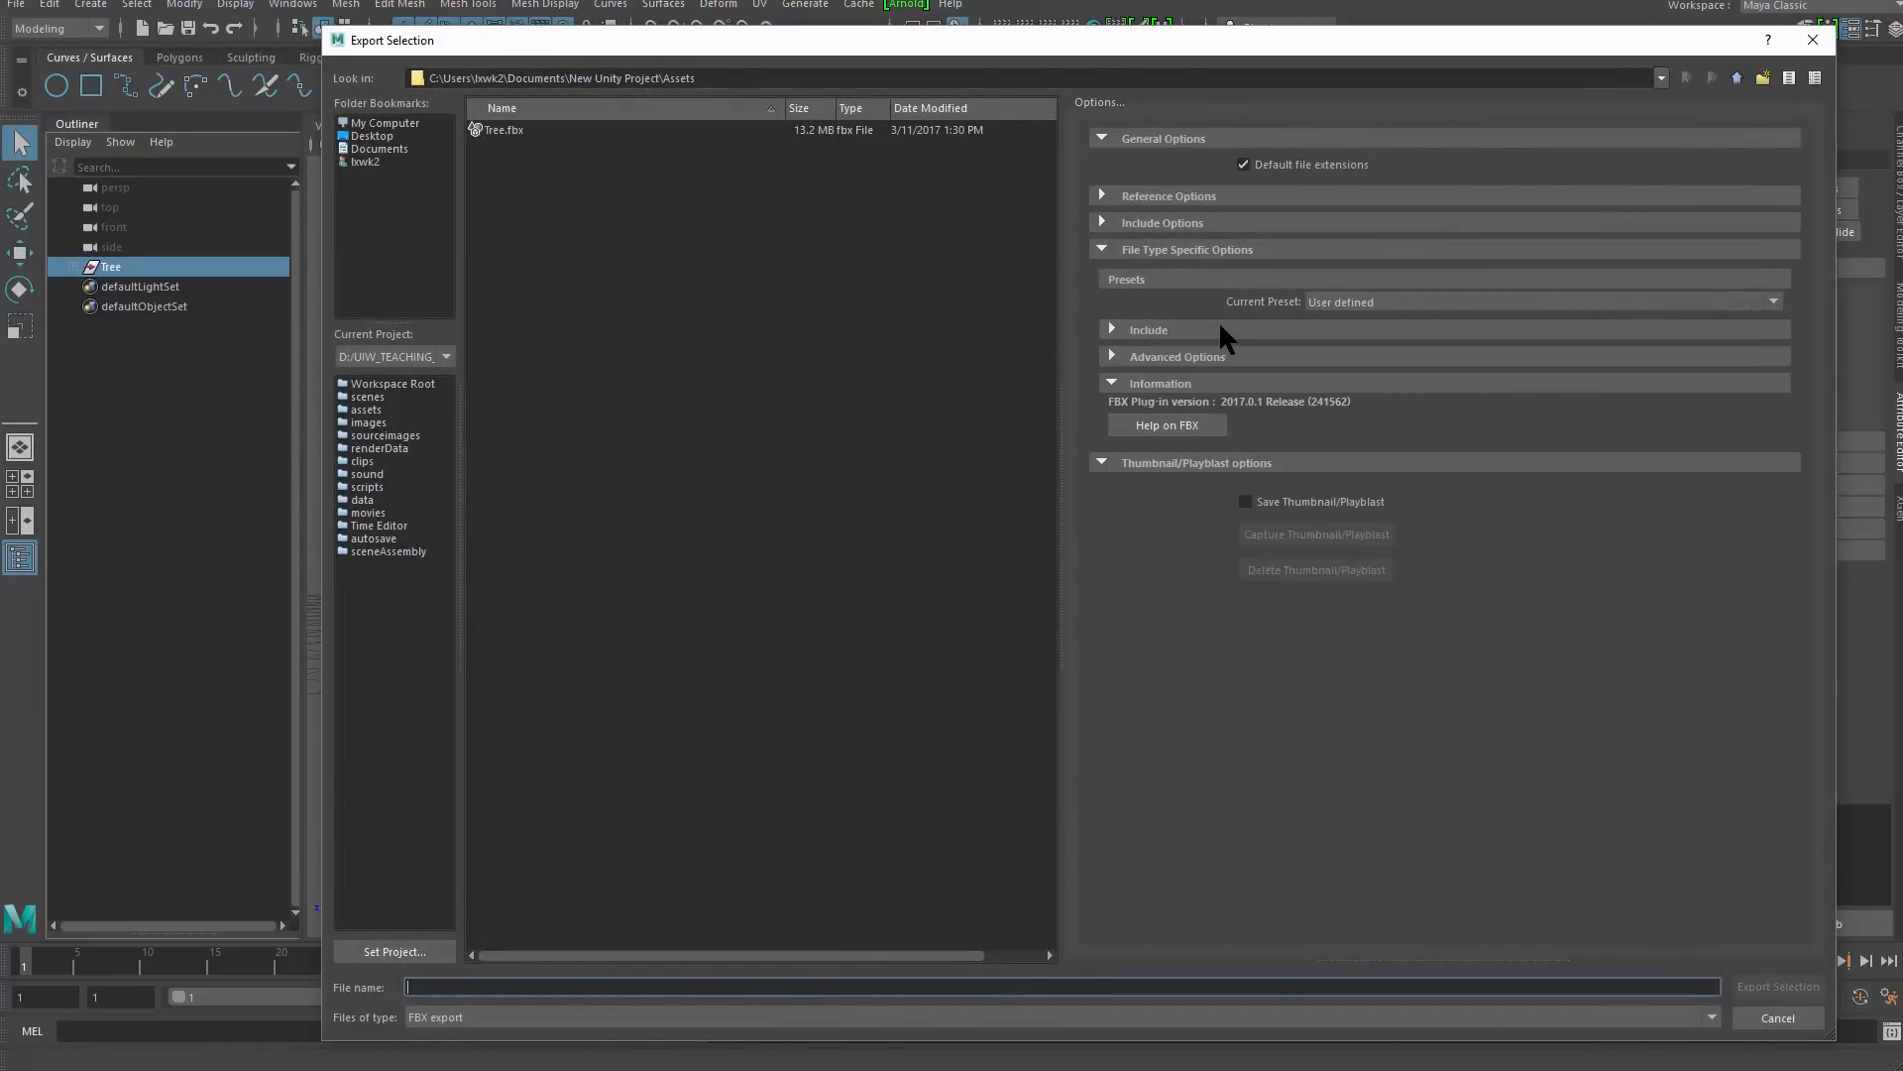
{"action": "left_click", "coordinate": [1220, 328]}
{"action": "left_click_drag", "start_coordinate": [1804, 527], "coordinate": [1859, 840]}
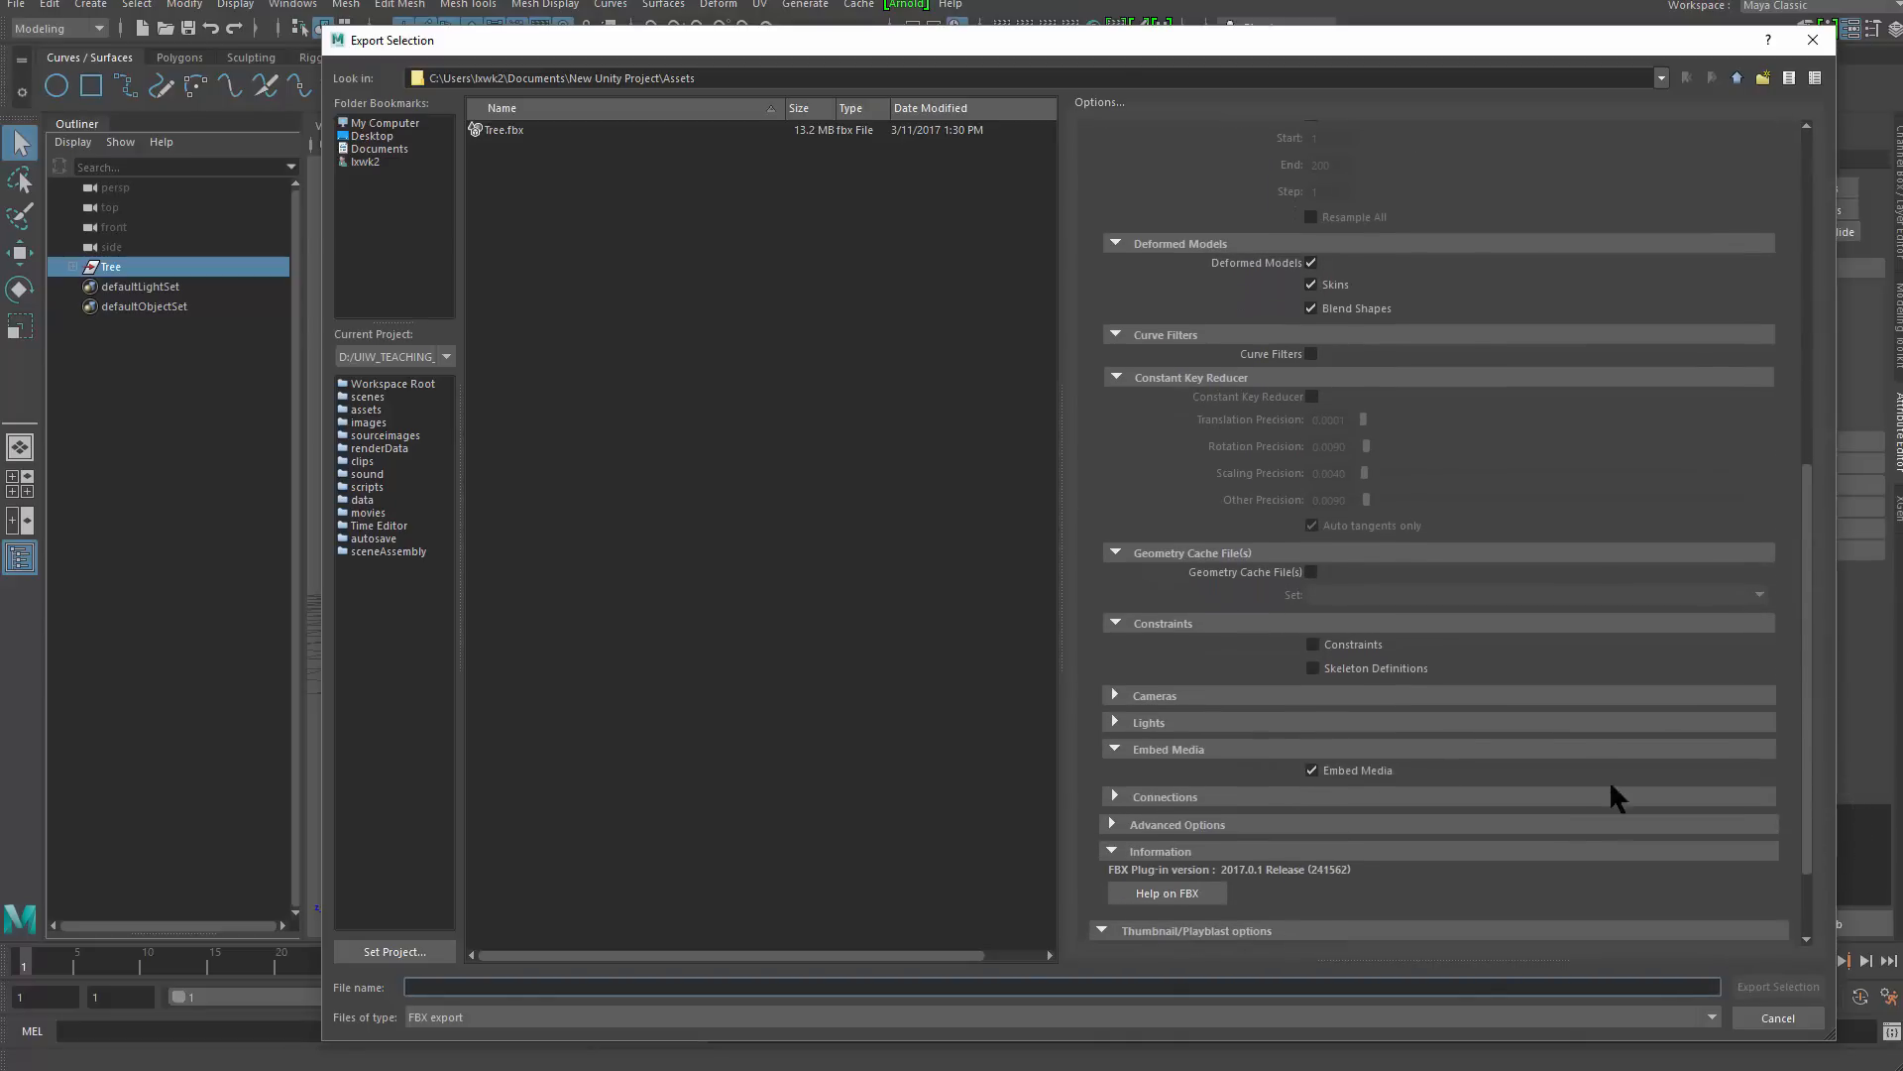
{"action": "left_click", "coordinate": [1778, 1018]}
{"action": "left_click", "coordinate": [1145, 662]}
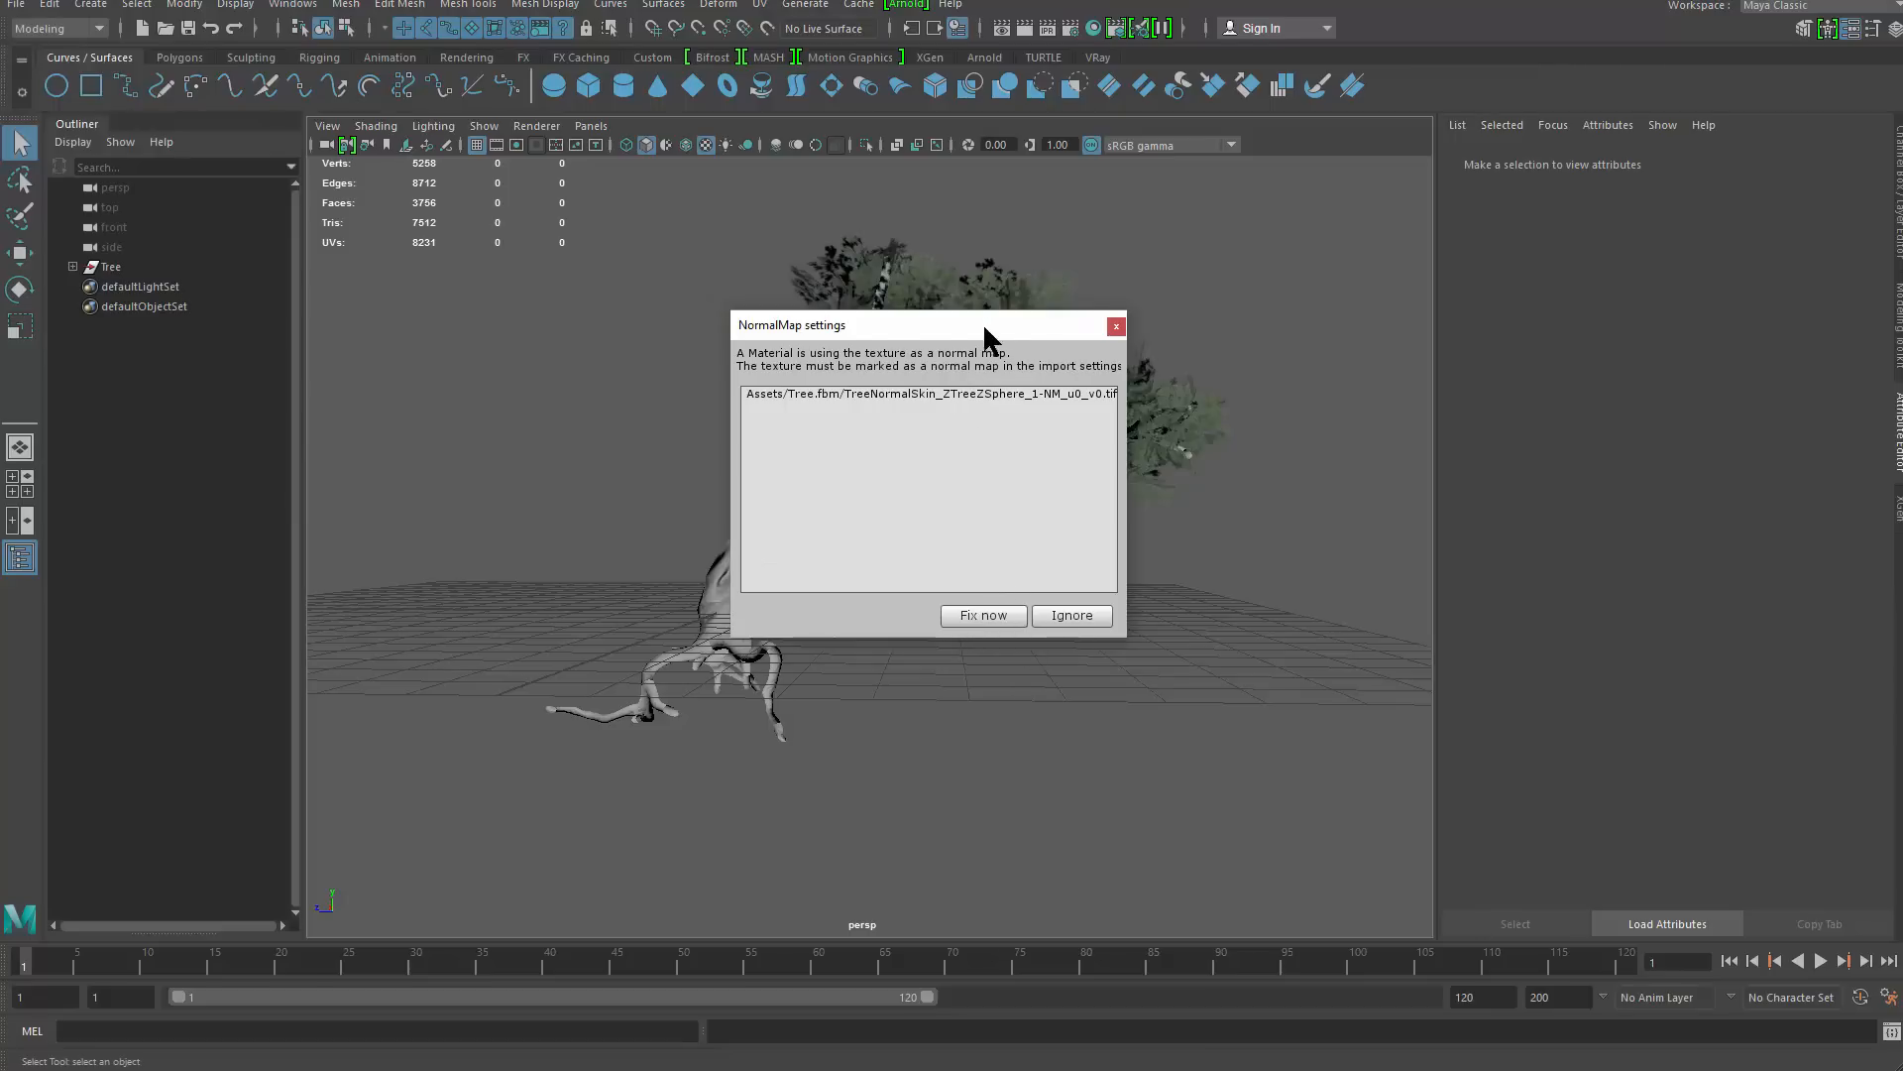
Fix the import settings of the trunk's normal map texture and place the Tree model in the Unity scene
{"action": "left_click_drag", "start_coordinate": [984, 328], "coordinate": [912, 292]}
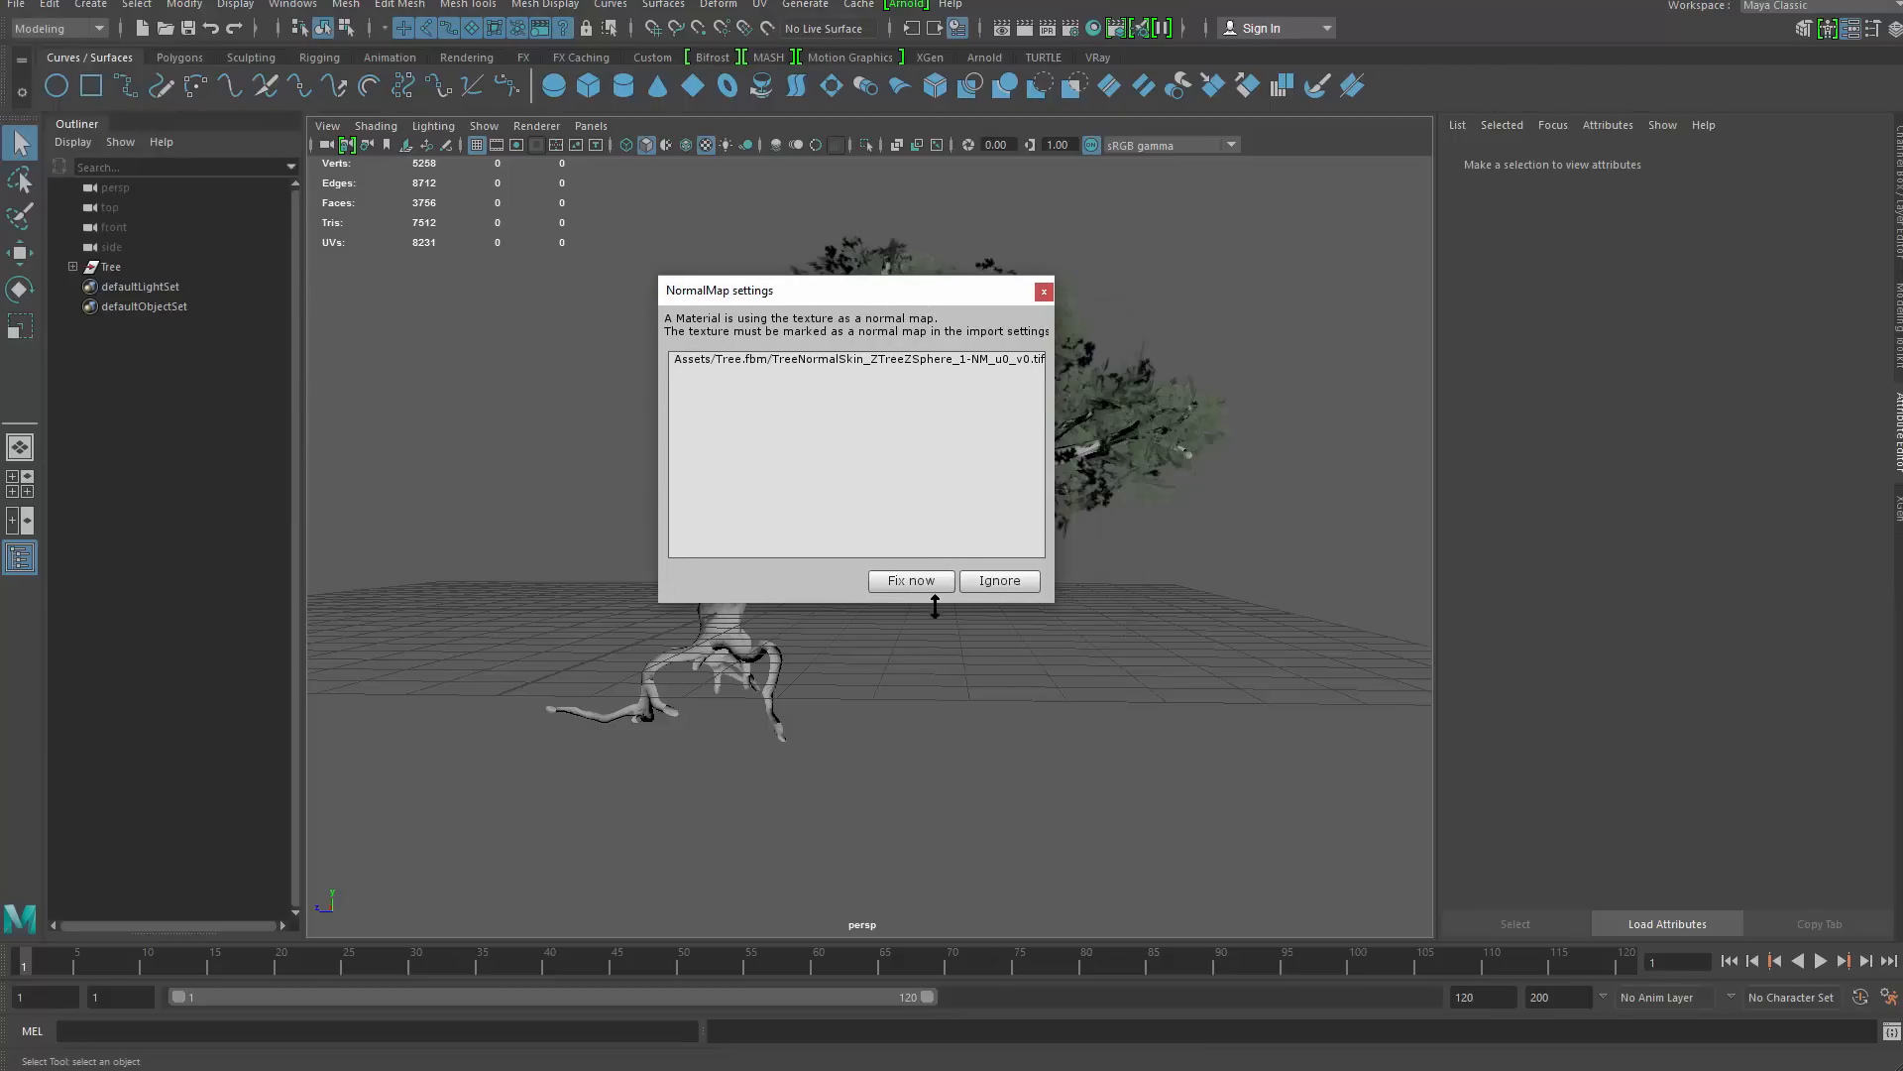
{"action": "left_click", "coordinate": [908, 581]}
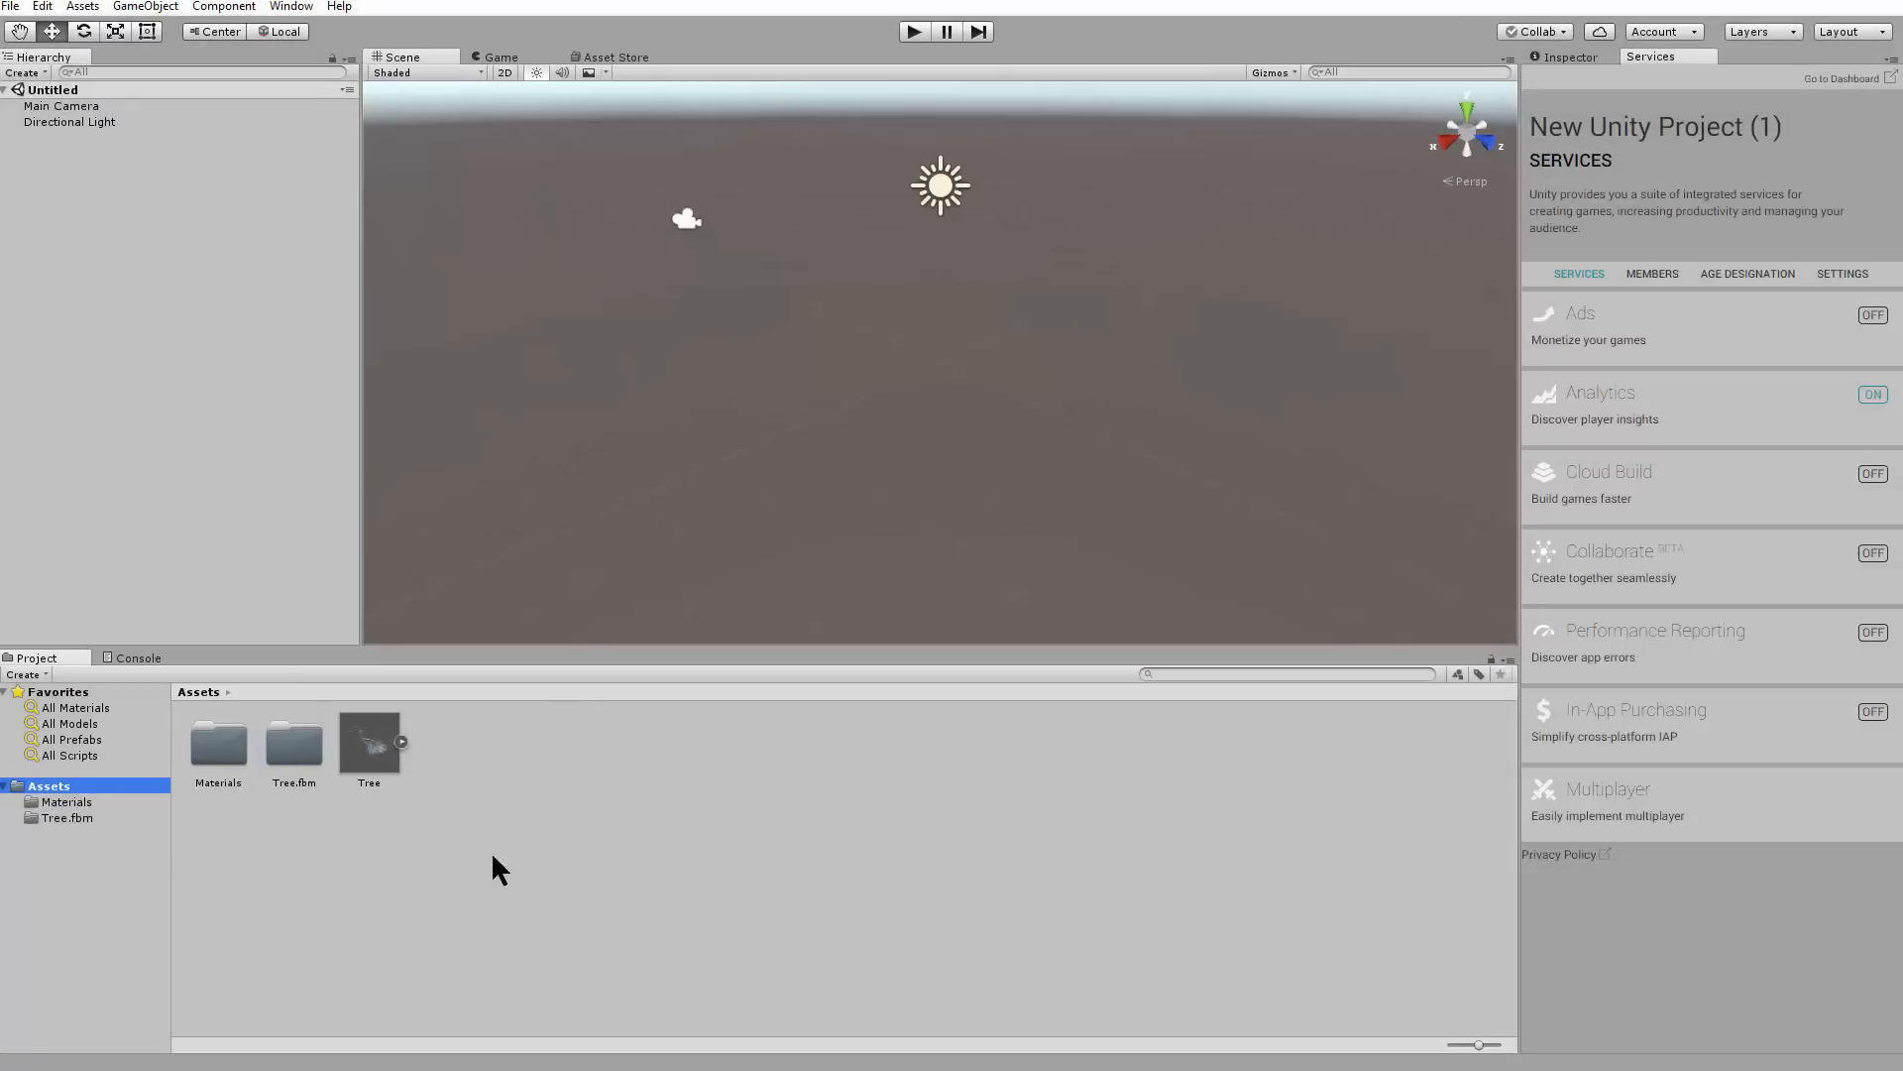
{"action": "left_click", "coordinate": [382, 782]}
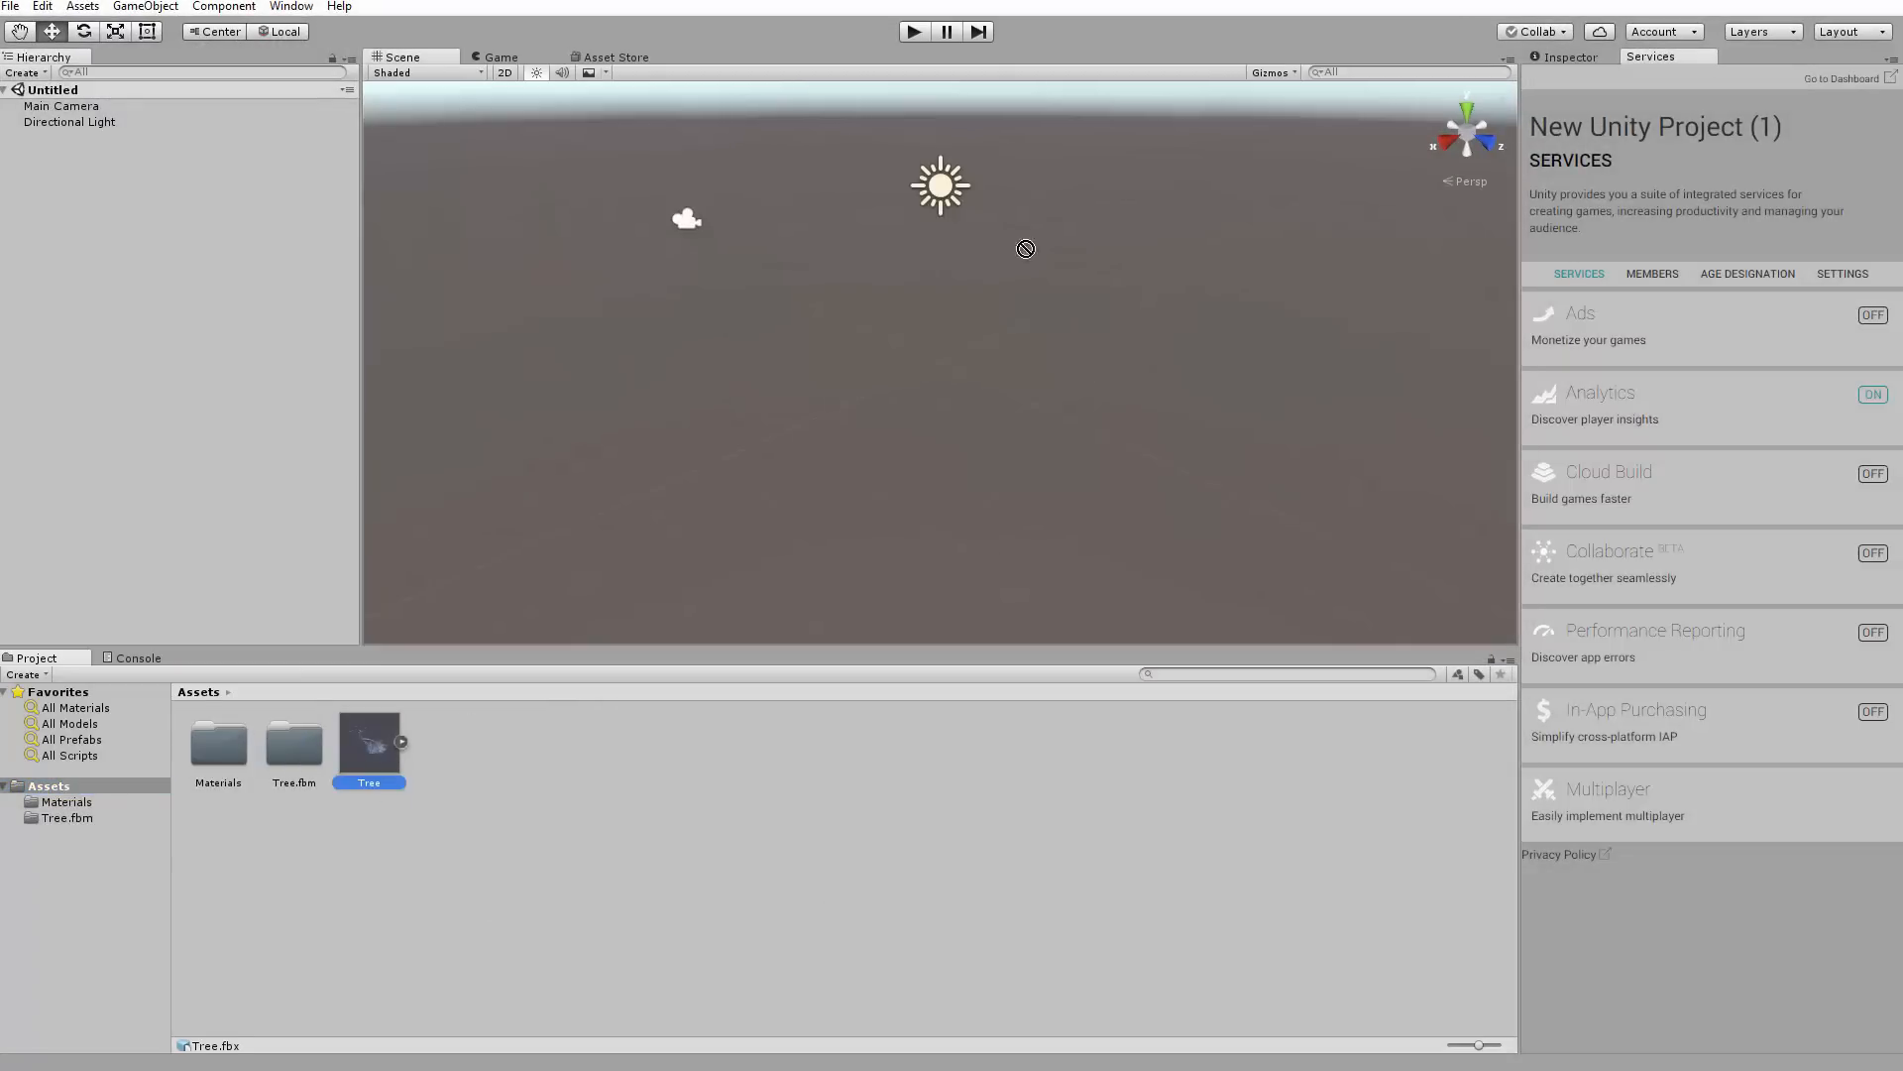
{"action": "left_click_drag", "start_coordinate": [1026, 249], "coordinate": [1027, 313]}
{"action": "key", "text": "f"}
{"action": "left_click_drag", "start_coordinate": [1091, 385], "coordinate": [954, 446], "text": "alt"}
{"action": "left_click", "coordinate": [998, 387]}
{"action": "left_click", "coordinate": [954, 446]}
Set the rendering mode of the leaf_texture material on the tree's leaf mesh to Fade
{"action": "left_click", "coordinate": [963, 430]}
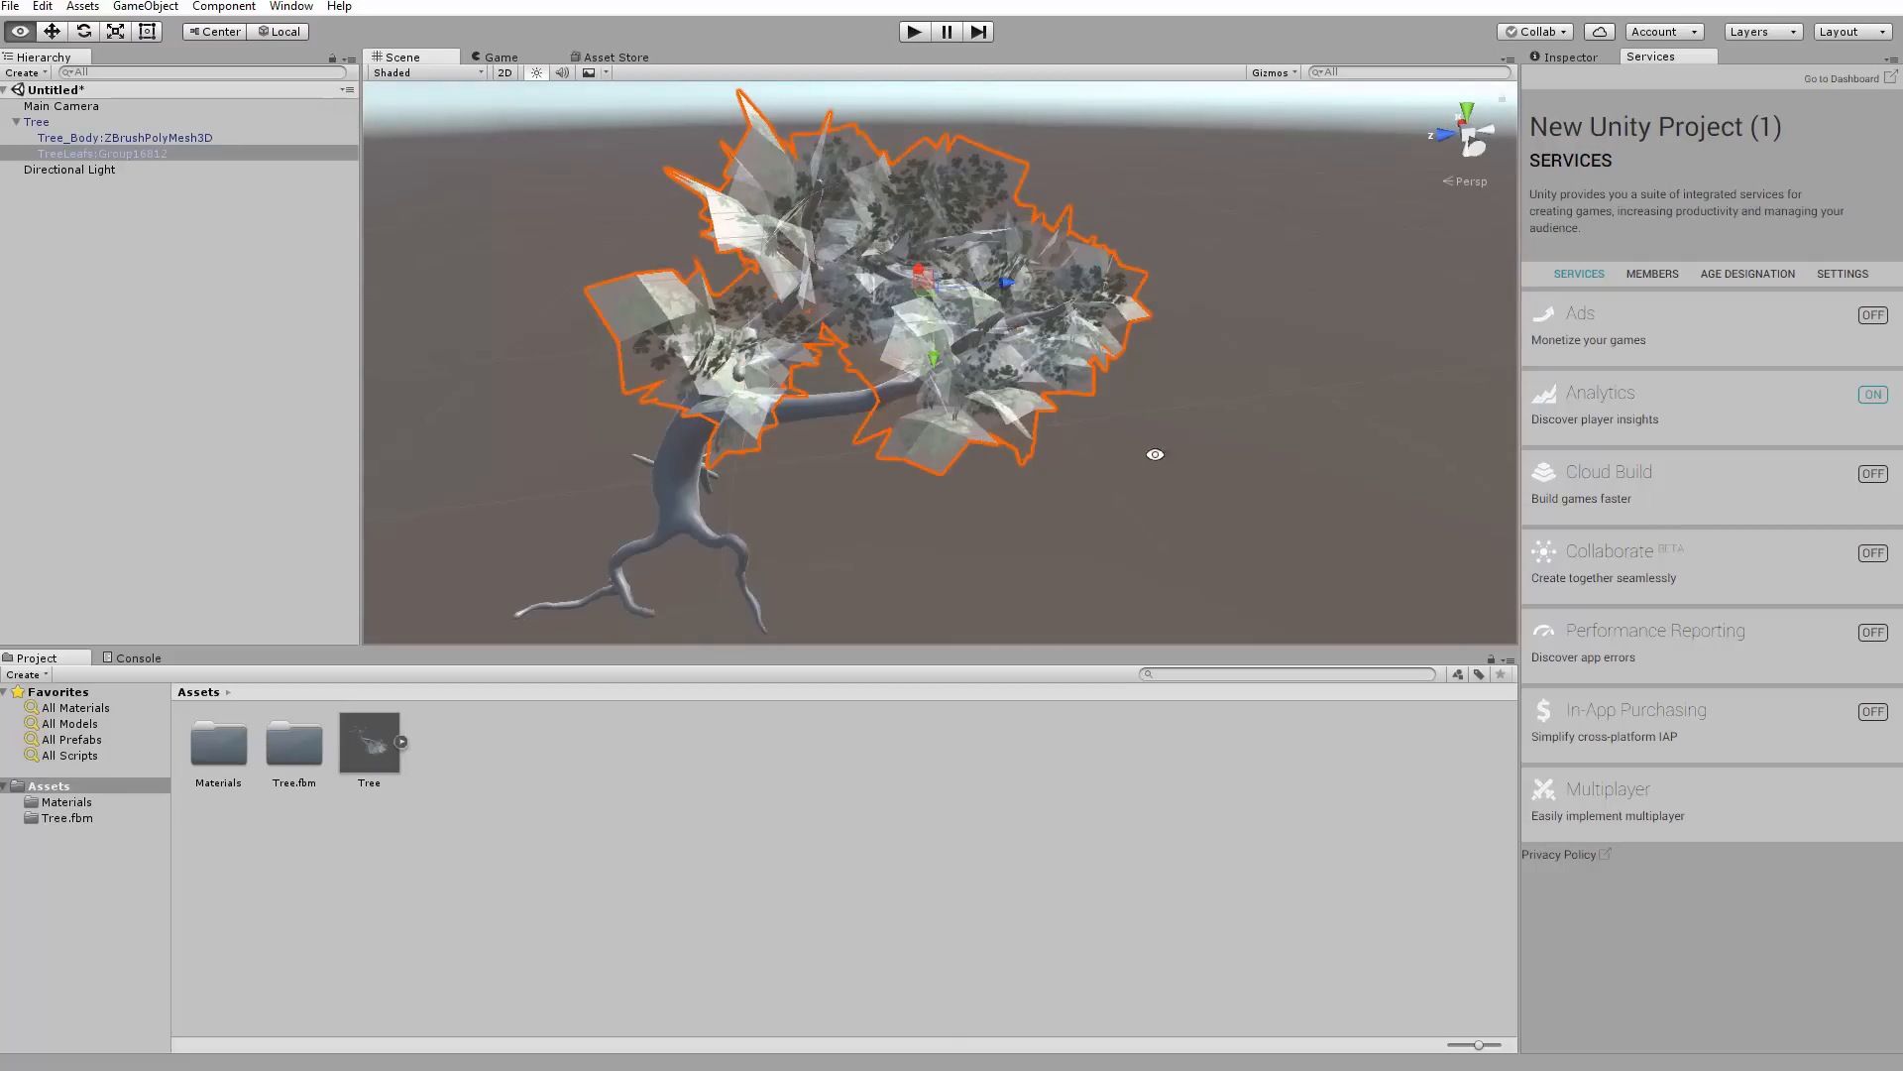
{"action": "key", "text": "f"}
{"action": "left_click", "coordinate": [1576, 57]}
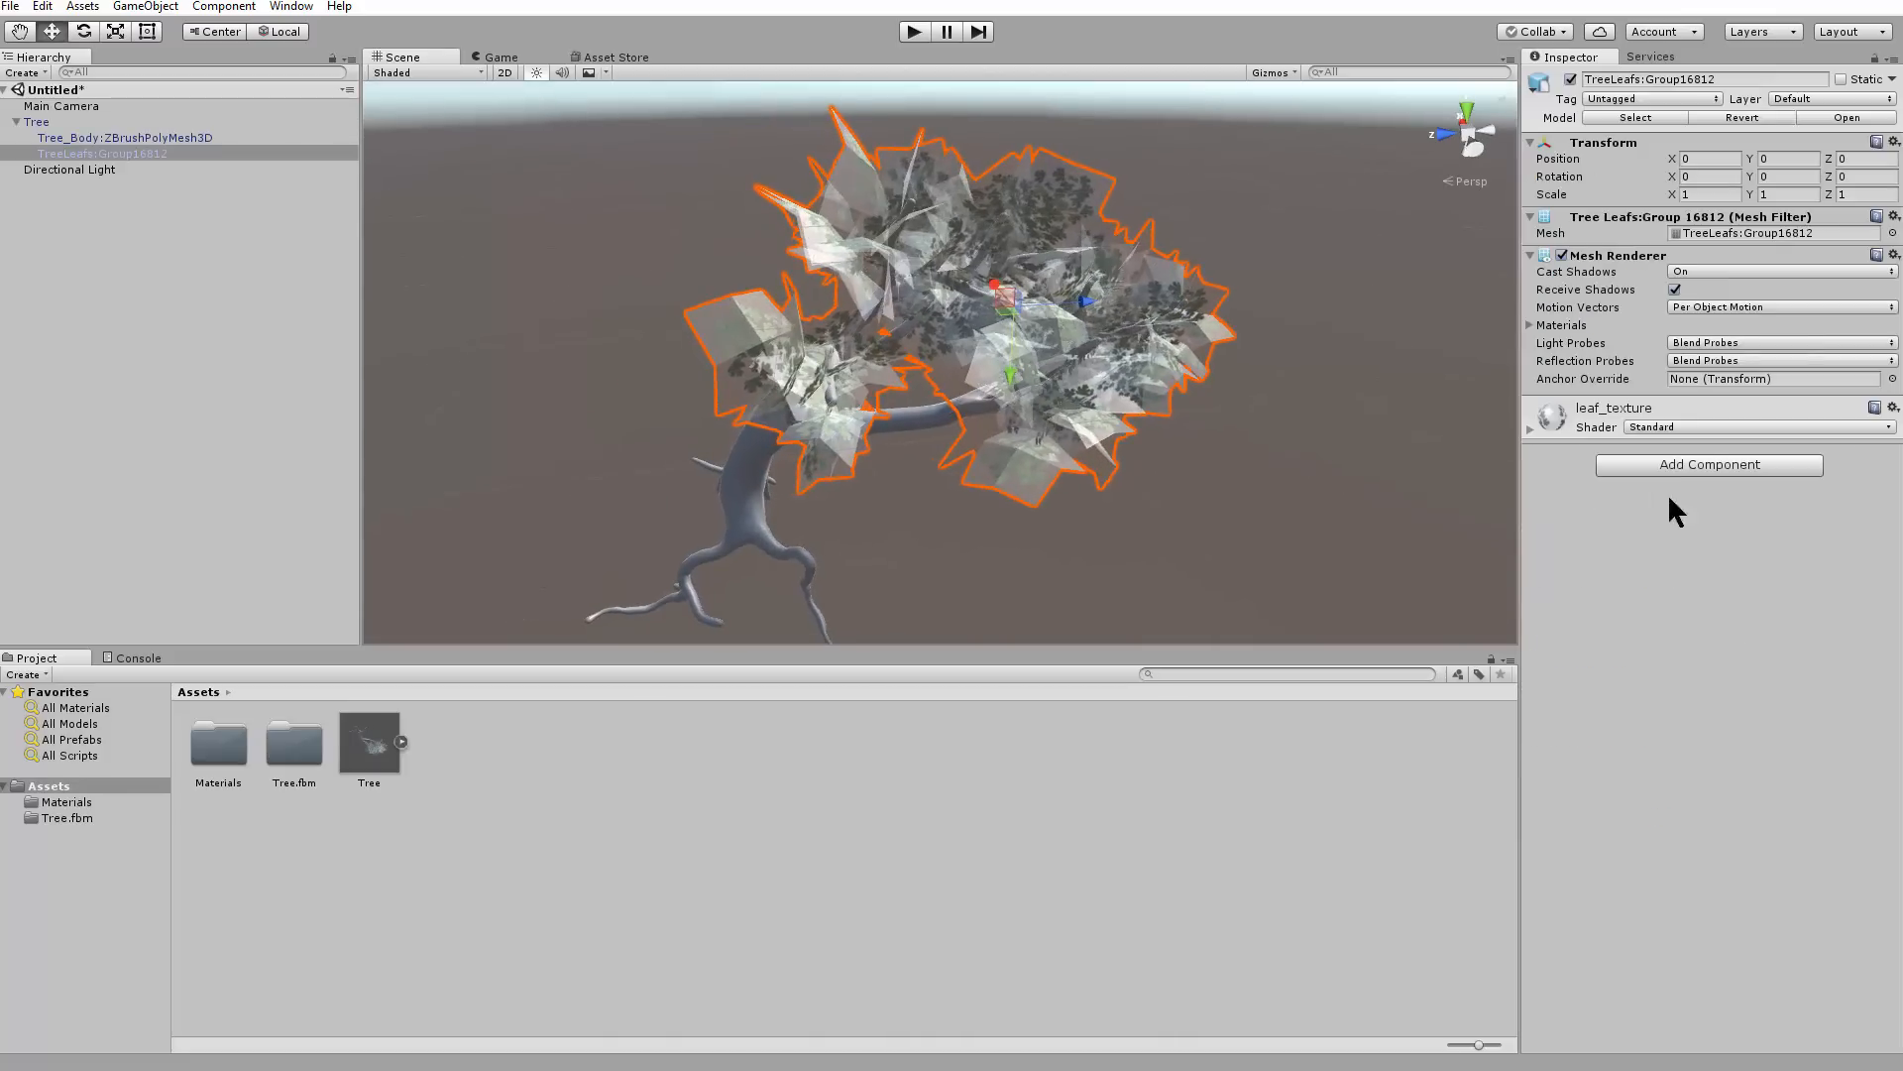
{"action": "left_click_drag", "start_coordinate": [1523, 429], "coordinate": [1526, 429]}
{"action": "left_click", "coordinate": [1680, 427]}
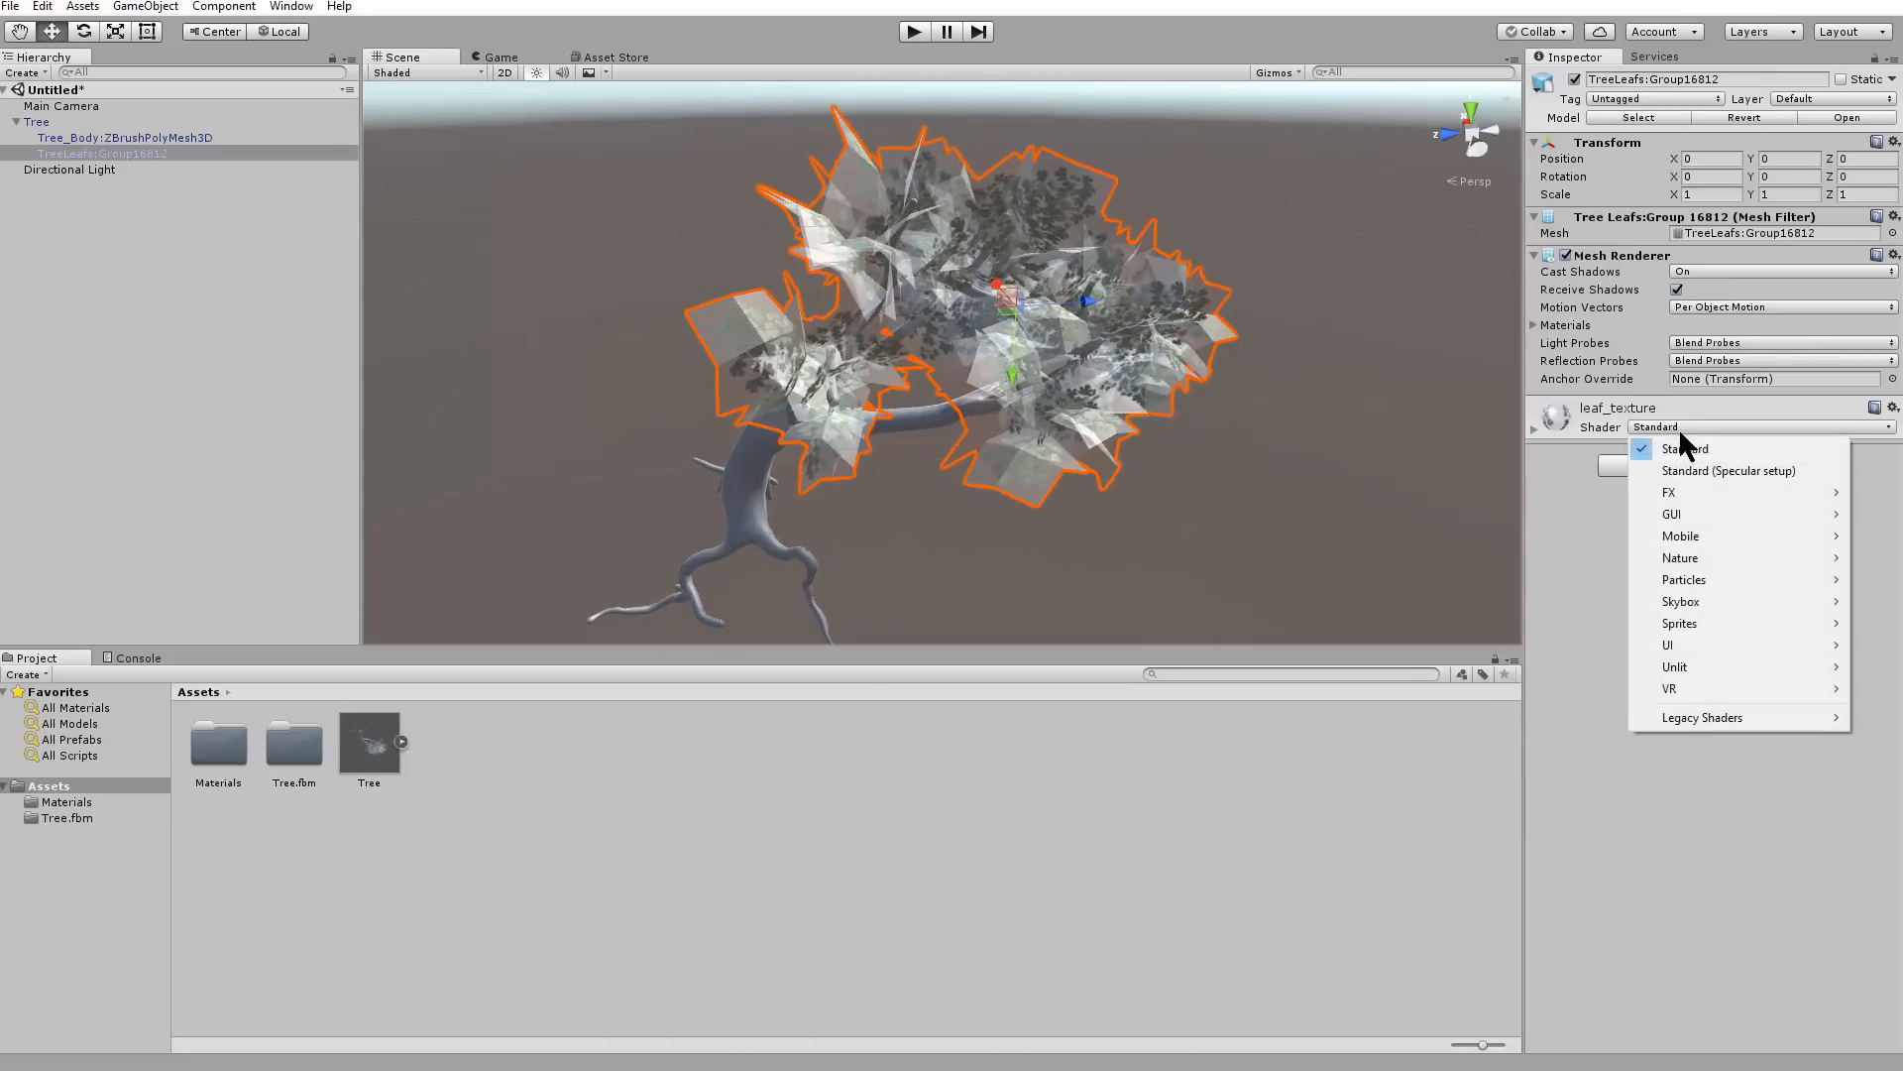
{"action": "left_click", "coordinate": [1535, 428]}
{"action": "left_click", "coordinate": [1534, 428]}
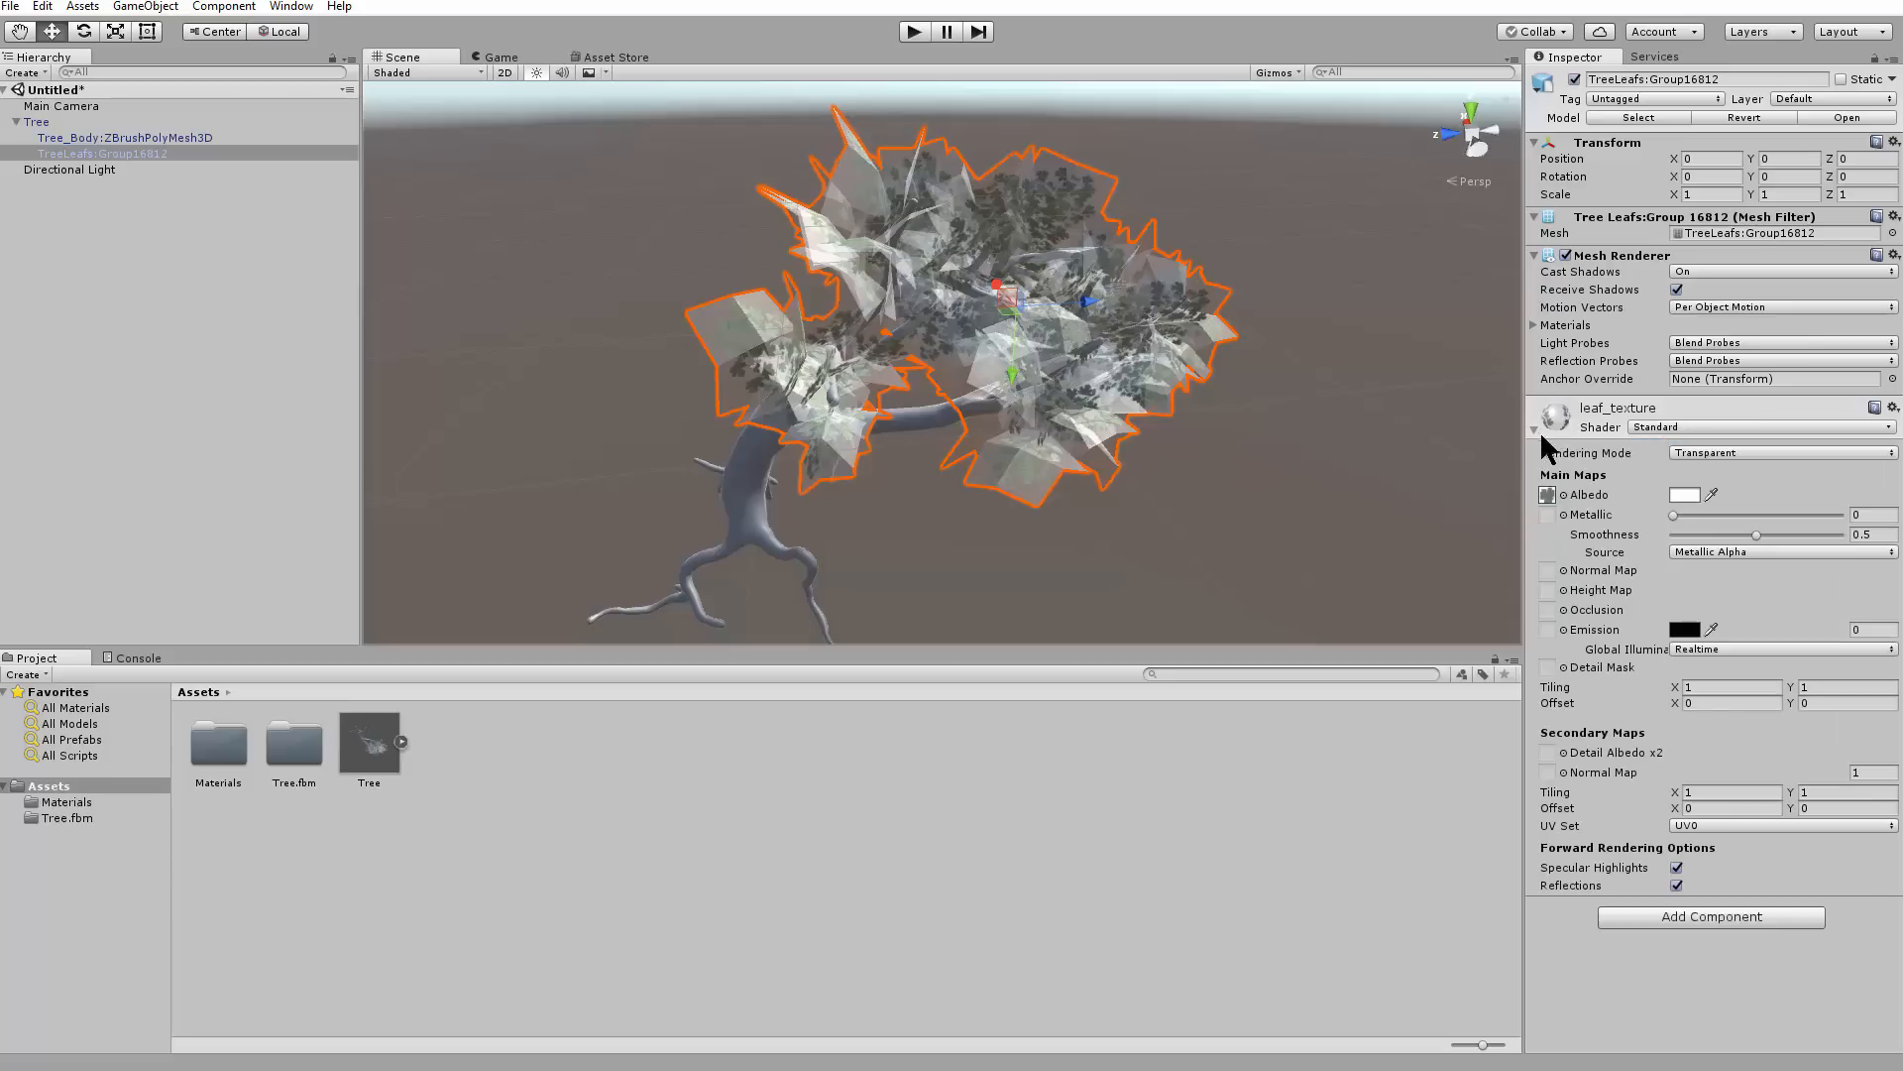
{"action": "left_click", "coordinate": [1741, 455]}
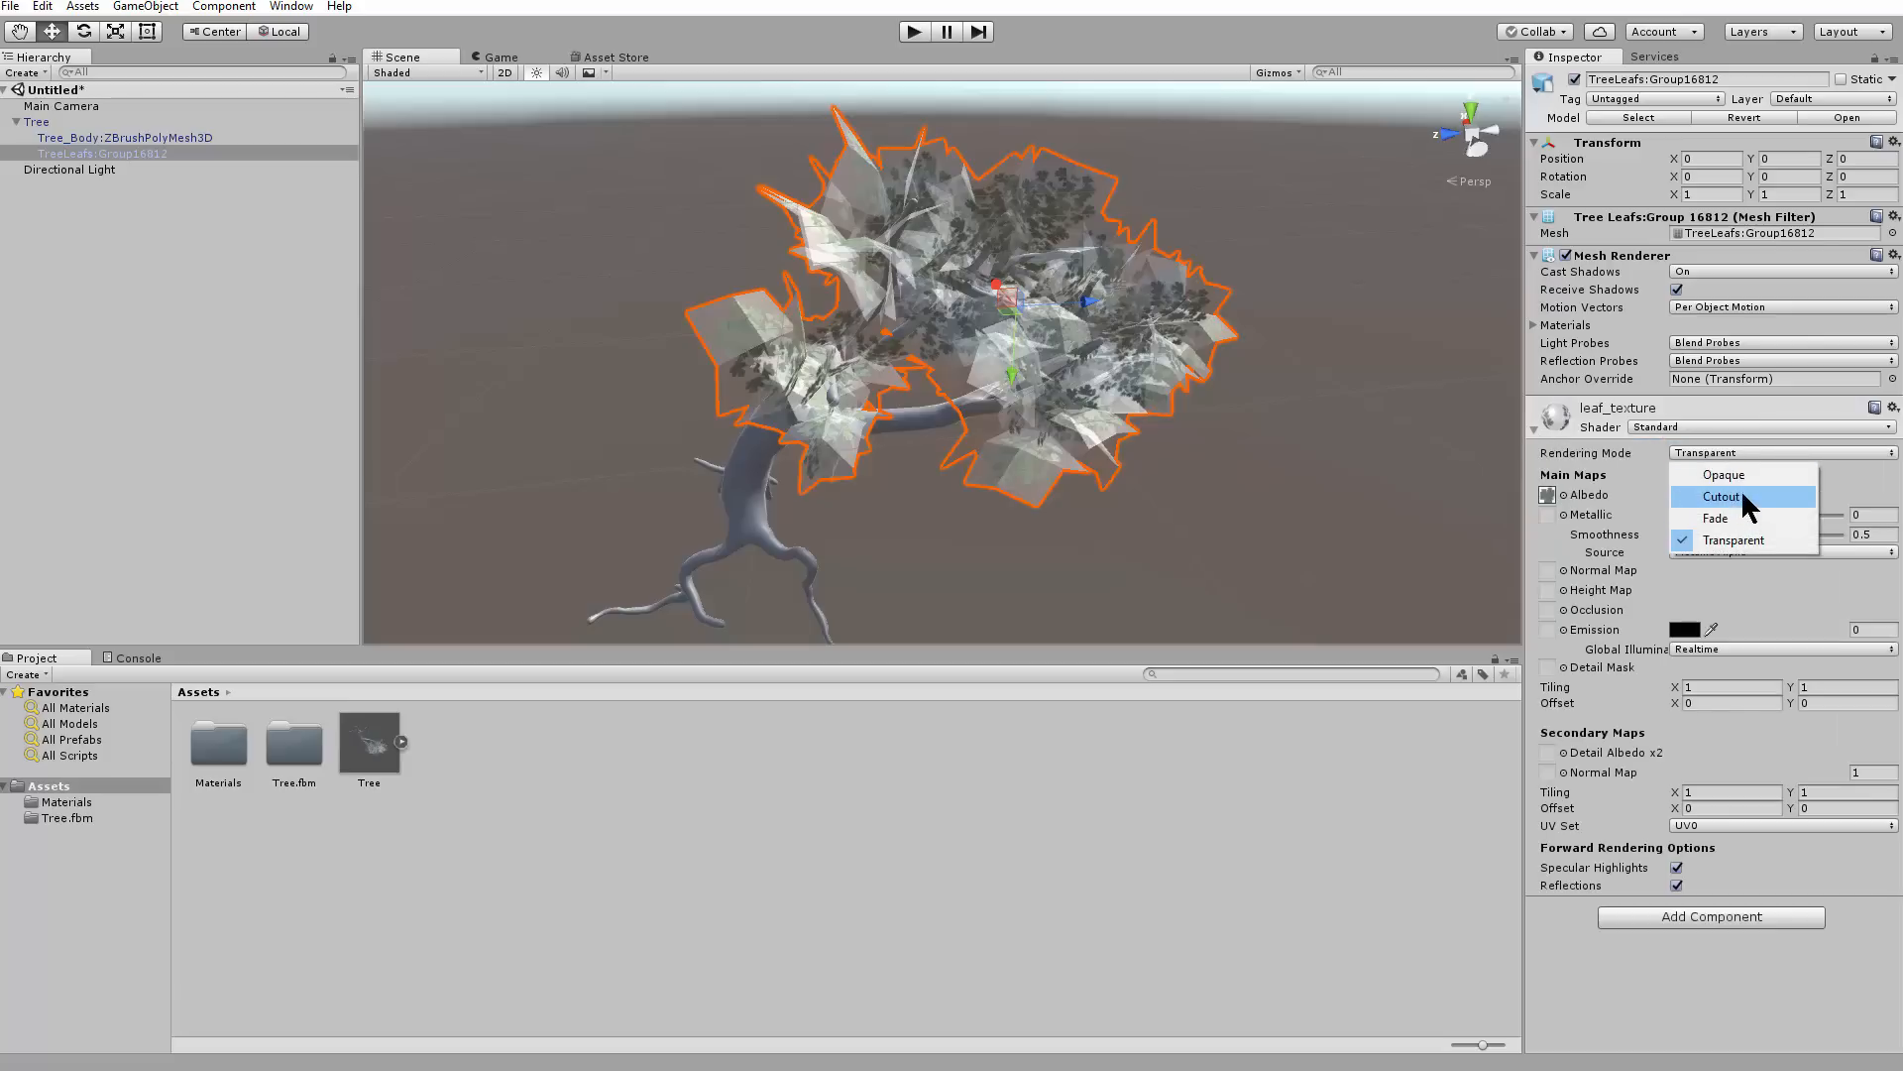
{"action": "left_click", "coordinate": [1743, 516]}
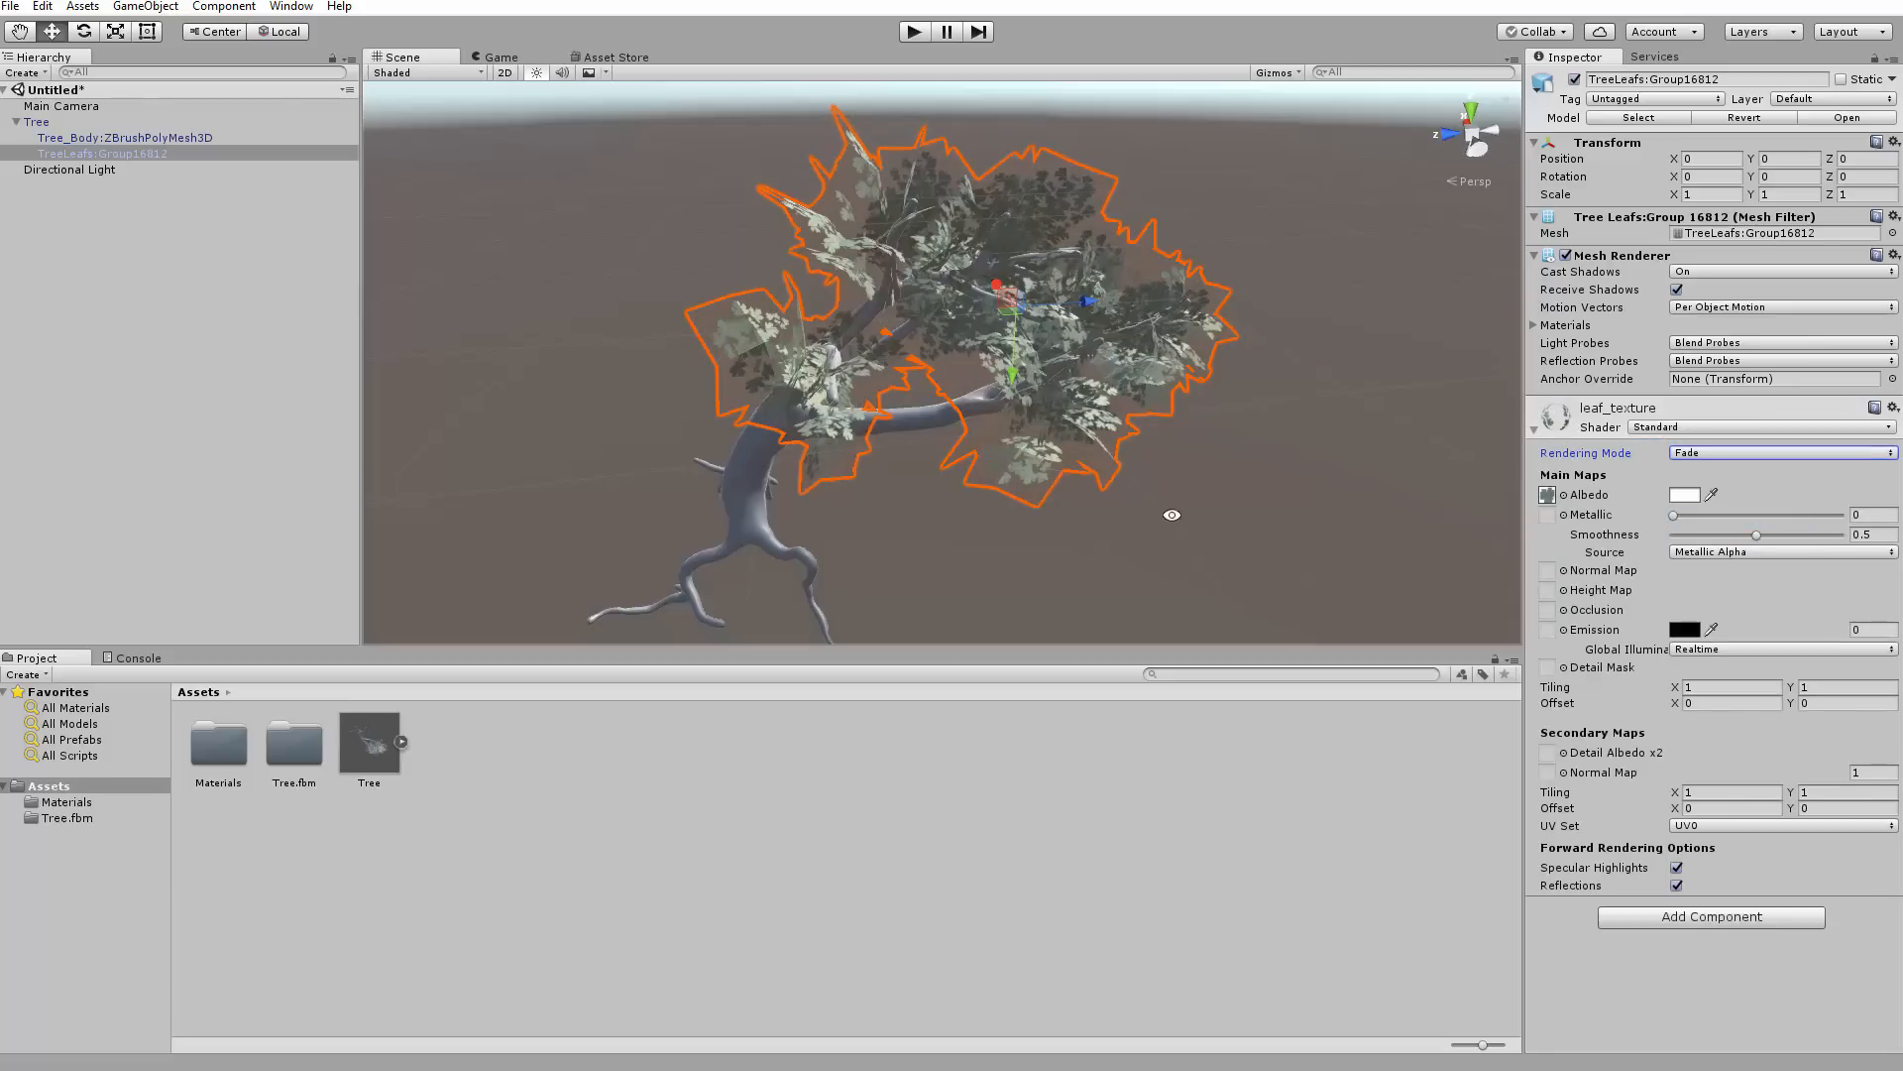
Examine the tree's foliage transparency from several angles and distances
{"action": "left_click", "coordinate": [1241, 534]}
{"action": "left_click_drag", "start_coordinate": [1172, 514], "coordinate": [1363, 458], "text": "alt"}
{"action": "scroll", "coordinate": [1190, 516], "scroll_direction": "up", "scroll_amount": 2, "text": "alt"}
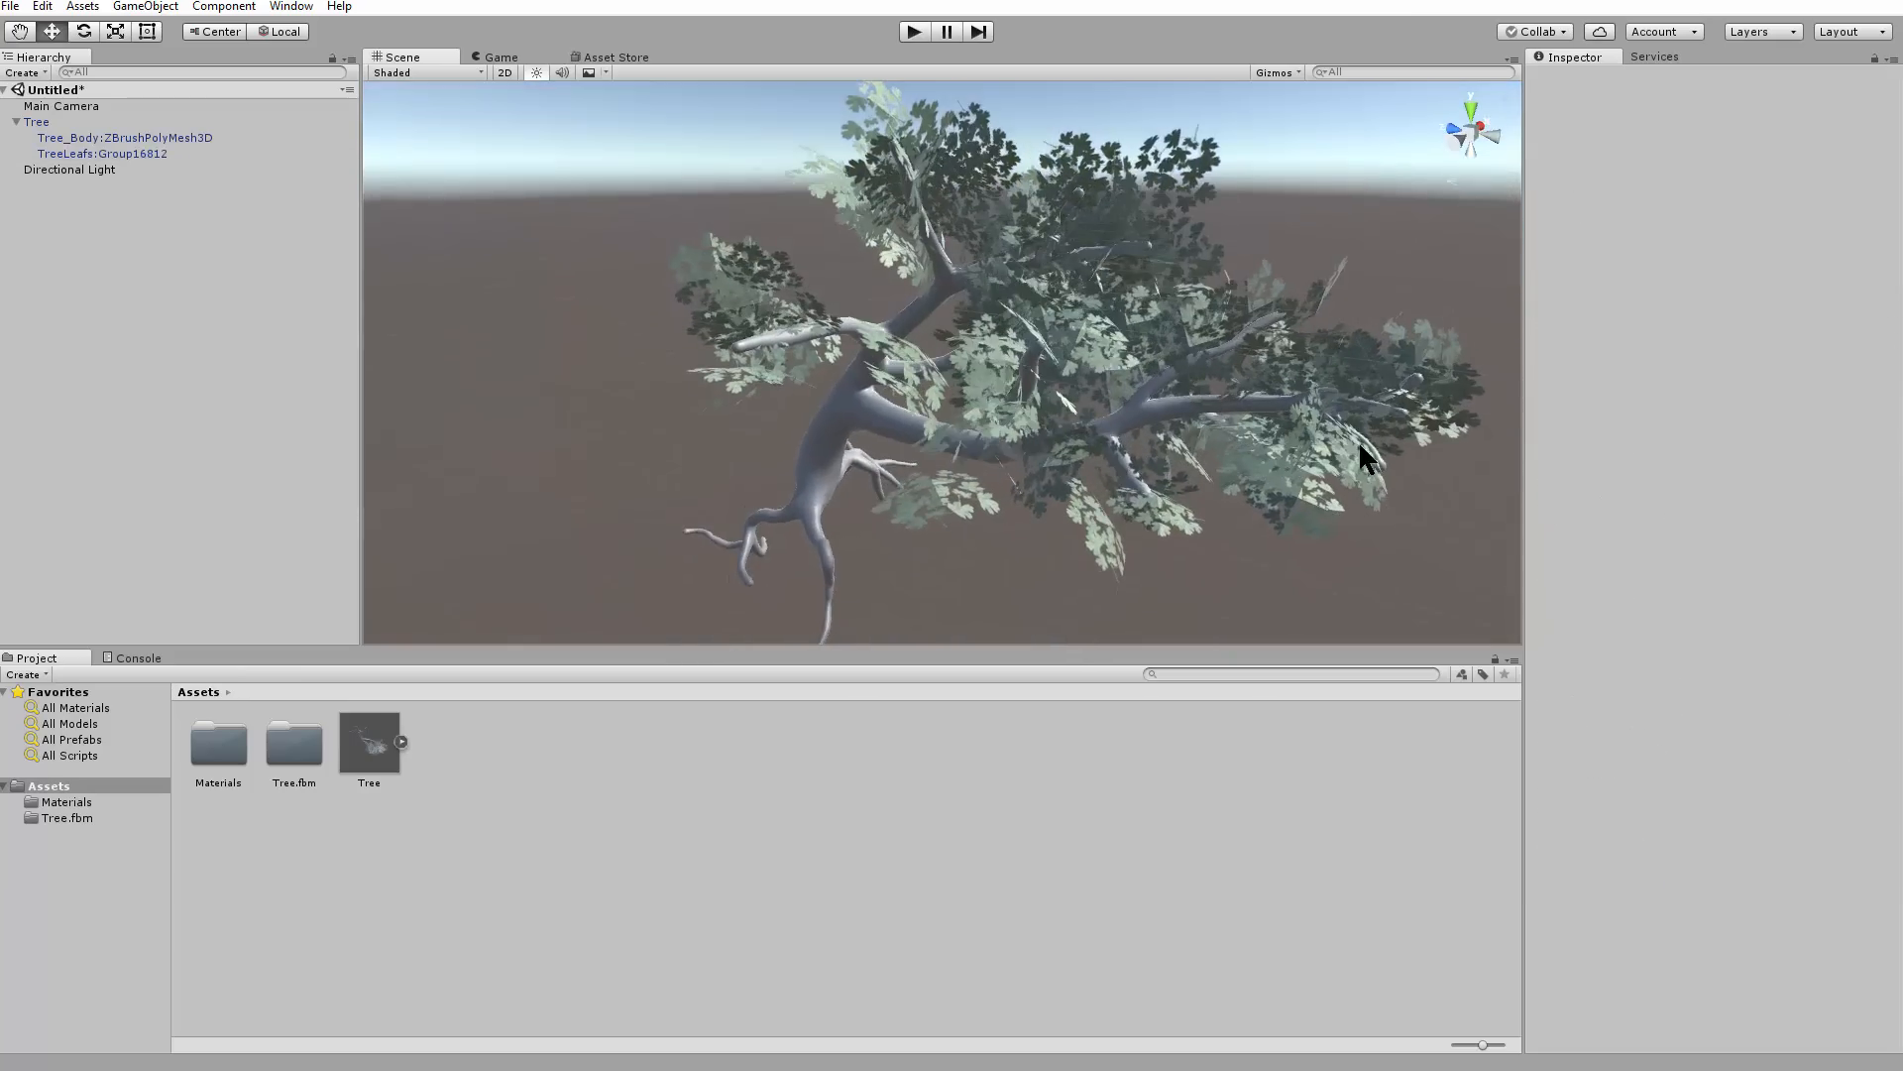
{"action": "left_click", "coordinate": [1360, 446]}
{"action": "left_click_drag", "start_coordinate": [1447, 537], "coordinate": [1384, 534], "text": "alt"}
{"action": "scroll", "coordinate": [1289, 505], "scroll_direction": "down", "scroll_amount": 4}
{"action": "left_click", "coordinate": [1162, 461]}
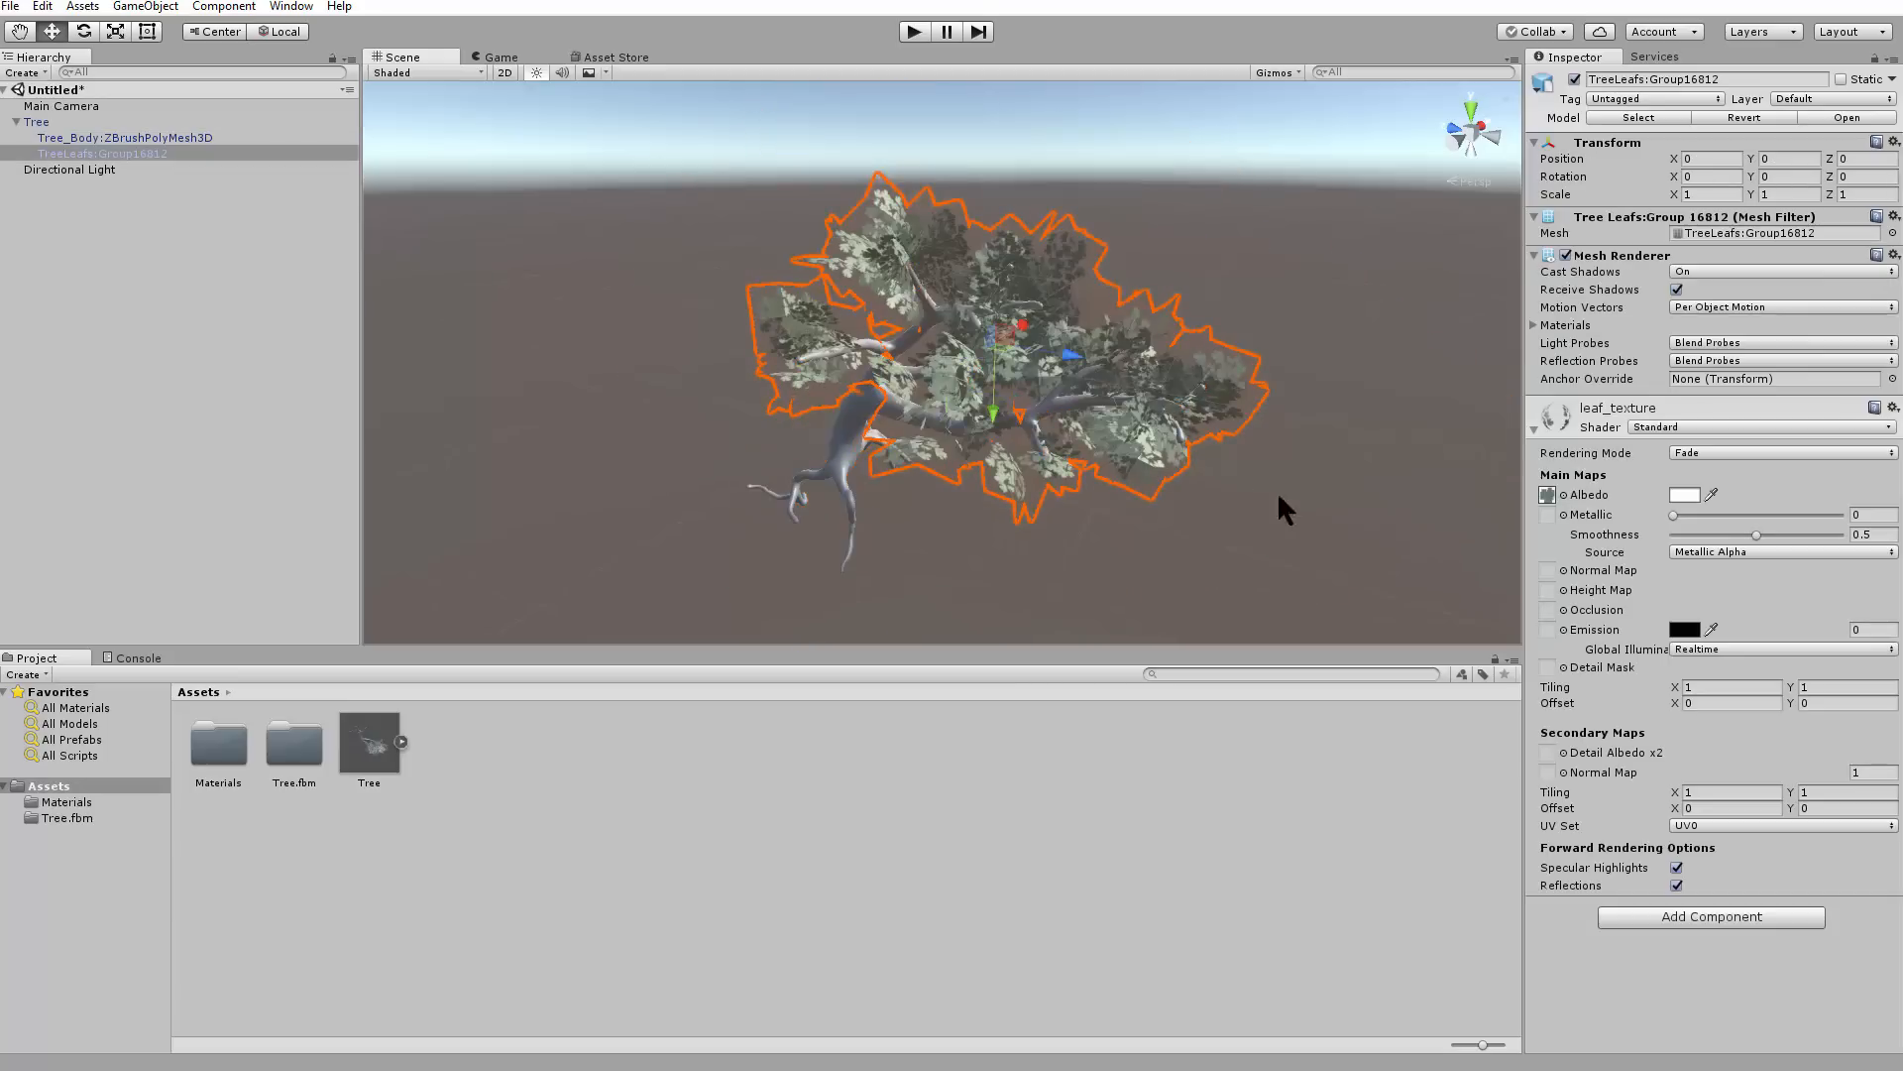
{"action": "left_click_drag", "start_coordinate": [1279, 496], "coordinate": [1351, 603], "text": "alt"}
{"action": "left_click", "coordinate": [858, 548]}
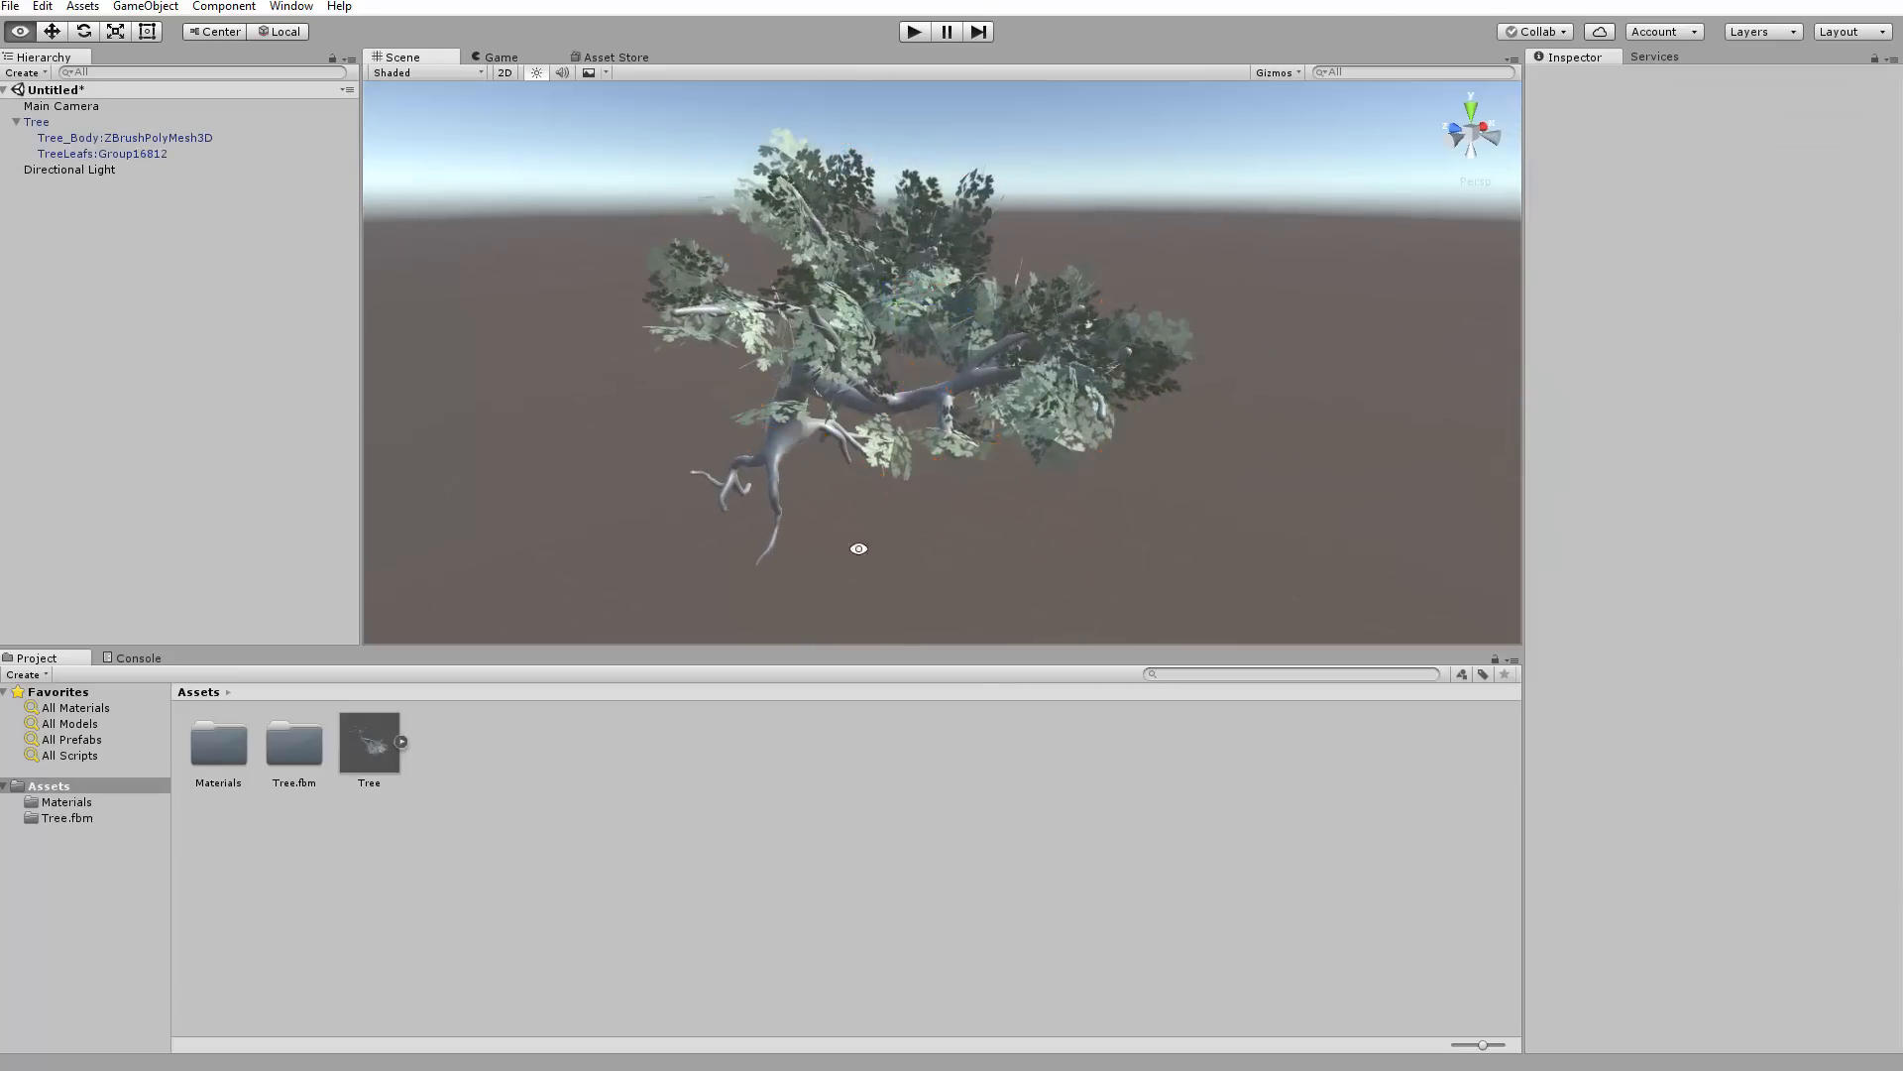
{"action": "left_click_drag", "start_coordinate": [859, 548], "coordinate": [1236, 582], "text": "alt"}
Expand the Trunk_Mtl material settings of the trunk mesh and examine the trunk's shading from several angles
{"action": "left_click", "coordinate": [896, 444]}
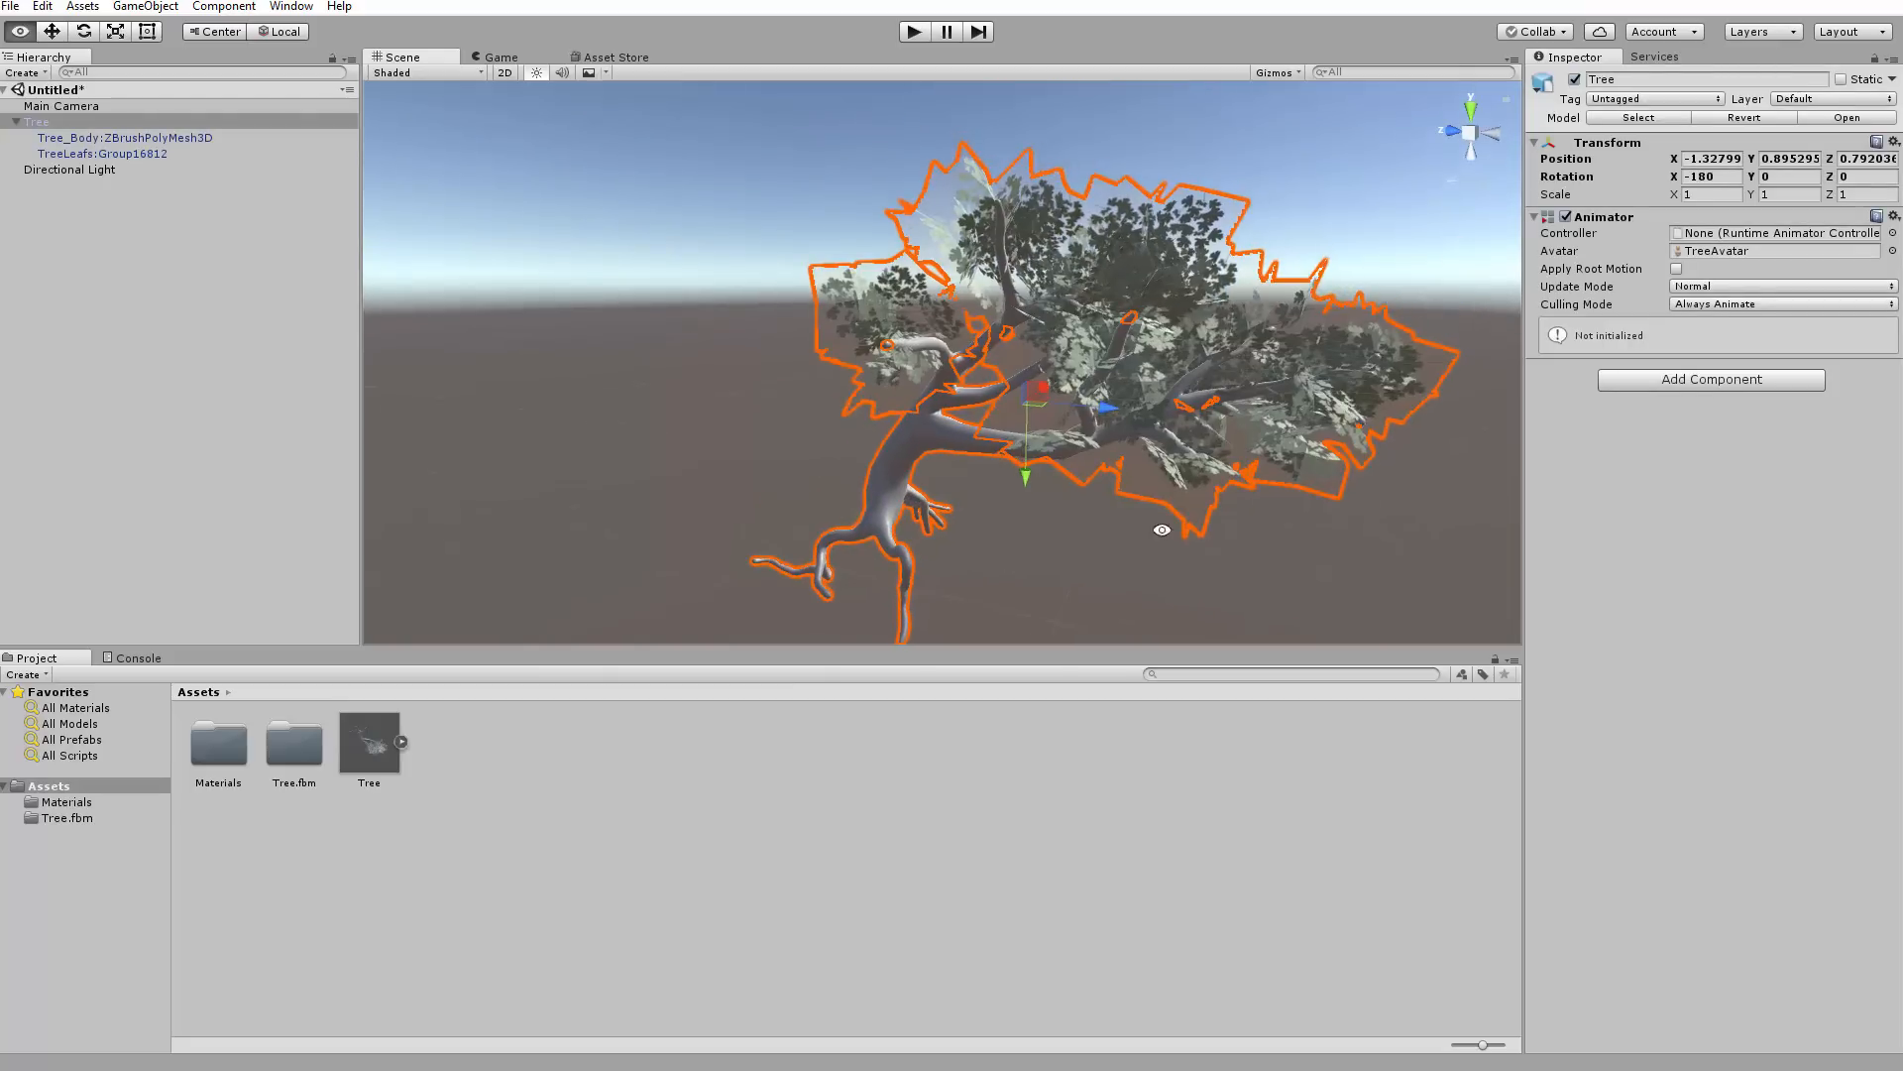
{"action": "left_click", "coordinate": [897, 485]}
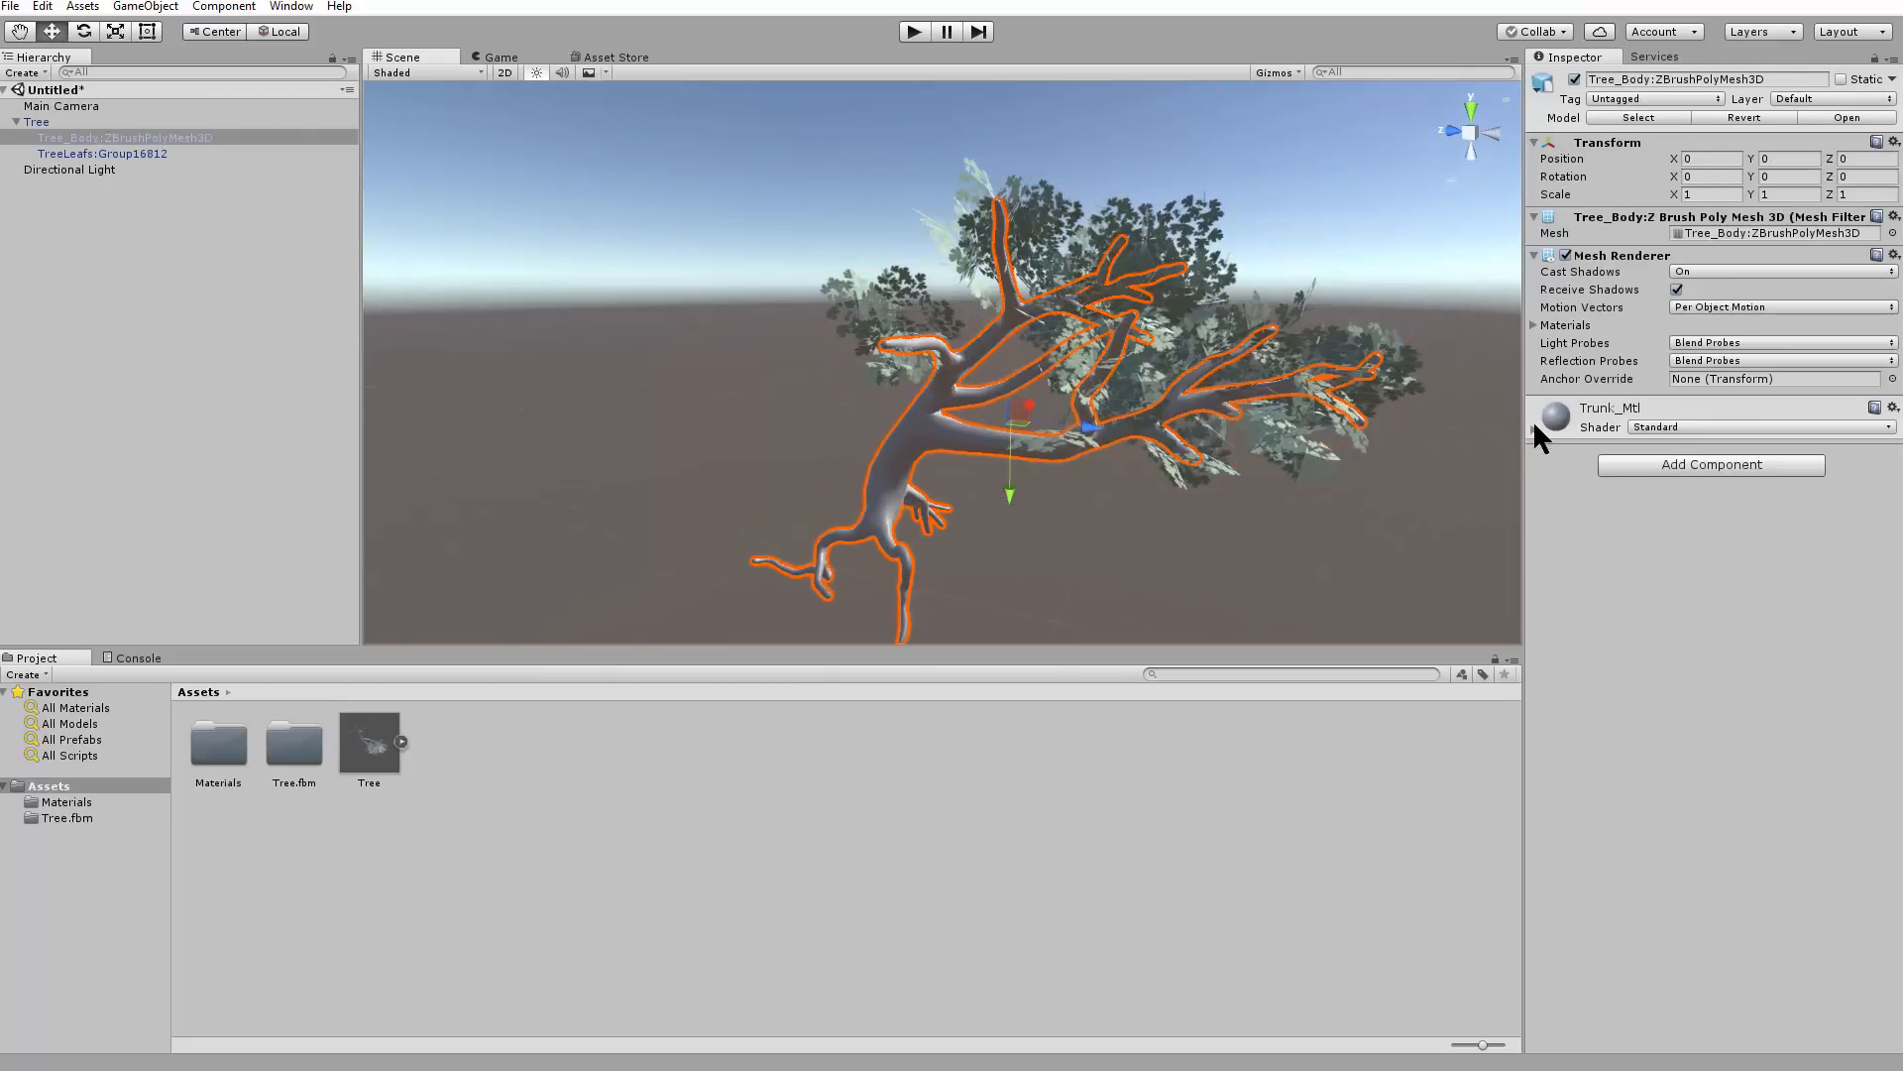
{"action": "left_click", "coordinate": [1534, 428]}
{"action": "left_click_drag", "start_coordinate": [1171, 548], "coordinate": [706, 532], "text": "alt"}
{"action": "left_click", "coordinate": [1389, 443]}
{"action": "left_click_drag", "start_coordinate": [1389, 443], "coordinate": [1321, 658], "text": "alt"}
{"action": "scroll", "coordinate": [992, 518], "scroll_direction": "down", "scroll_amount": 10, "text": "alt"}
{"action": "scroll", "coordinate": [1015, 412], "scroll_direction": "up", "scroll_amount": 10, "text": "alt"}
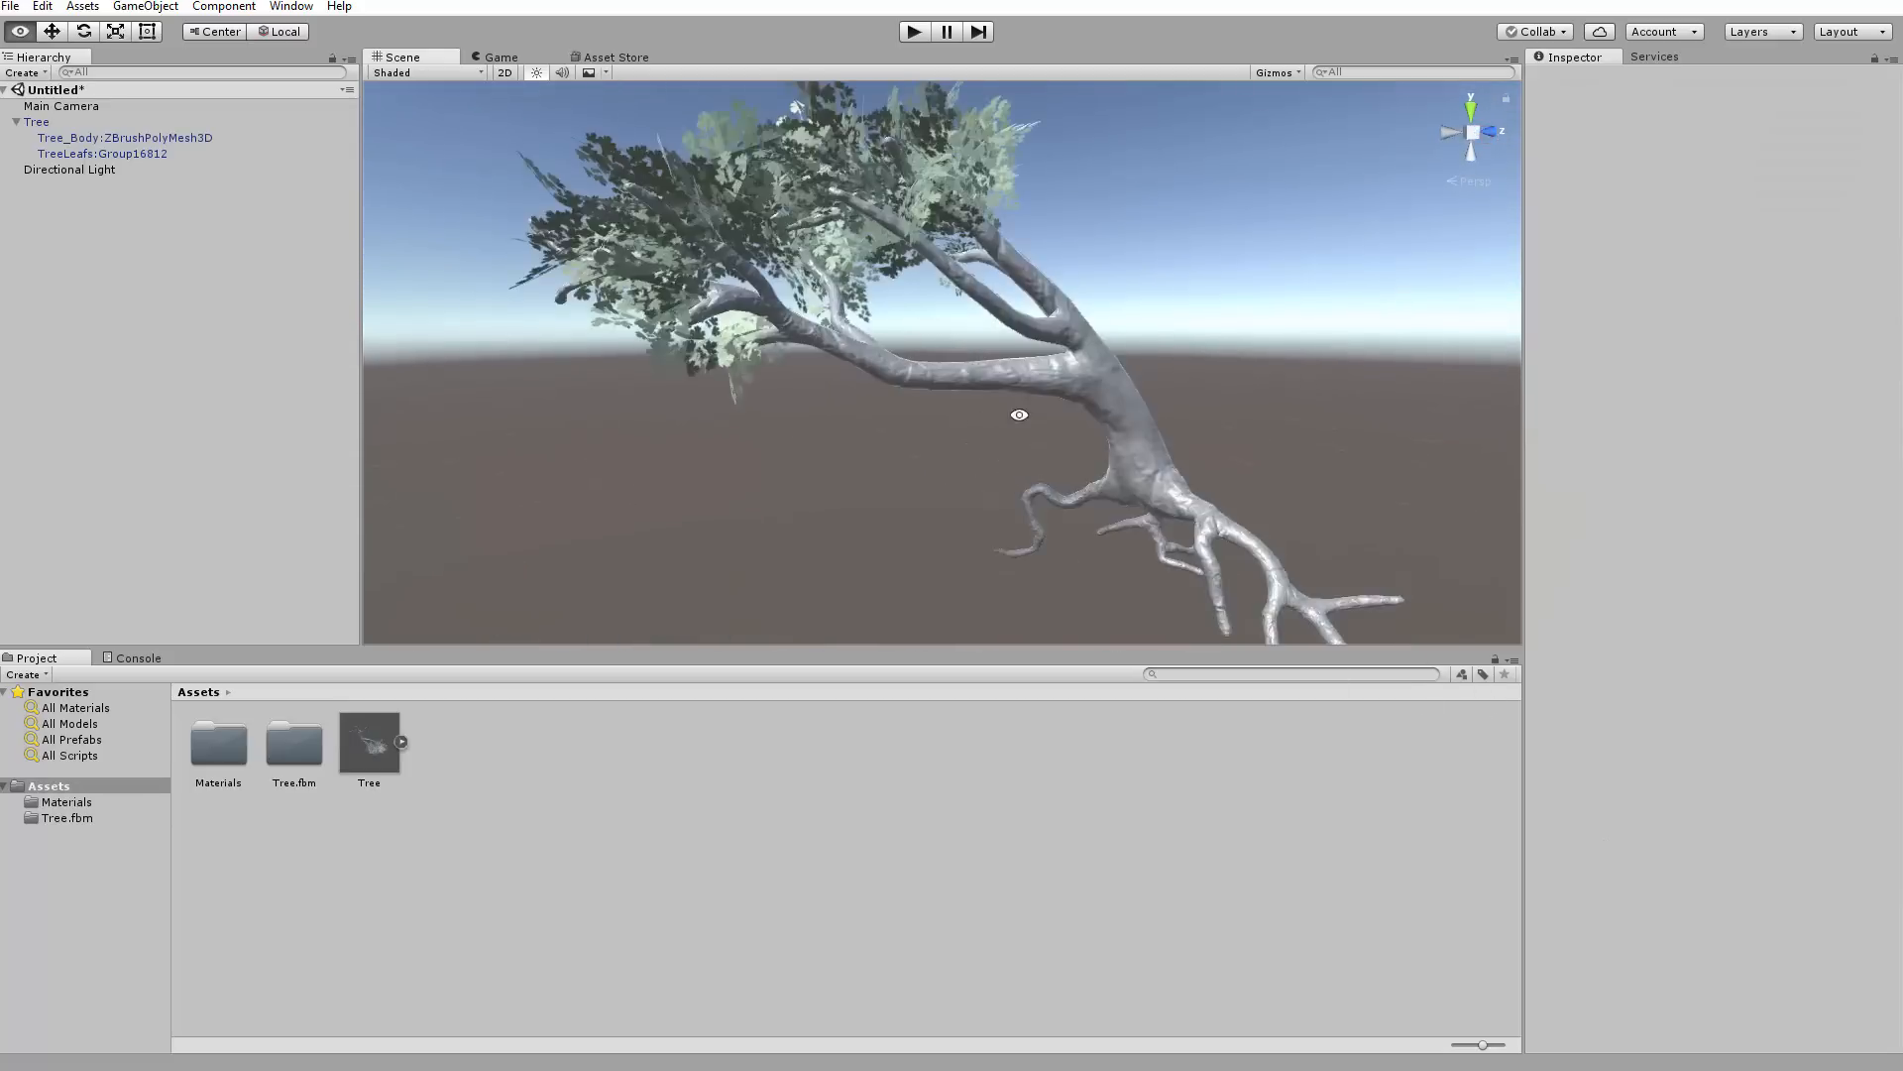
{"action": "left_click_drag", "start_coordinate": [1015, 412], "coordinate": [981, 322], "text": "alt"}
{"action": "scroll", "coordinate": [990, 329], "scroll_direction": "down", "scroll_amount": 10, "text": "alt"}
Scale the Tree object in the scene up uniformly to about 9.64
{"action": "left_click", "coordinate": [132, 170]}
{"action": "middle_click_drag", "start_coordinate": [808, 401], "coordinate": [828, 520], "text": "alt"}
{"action": "right_click_drag", "start_coordinate": [828, 520], "coordinate": [909, 425], "text": "alt"}
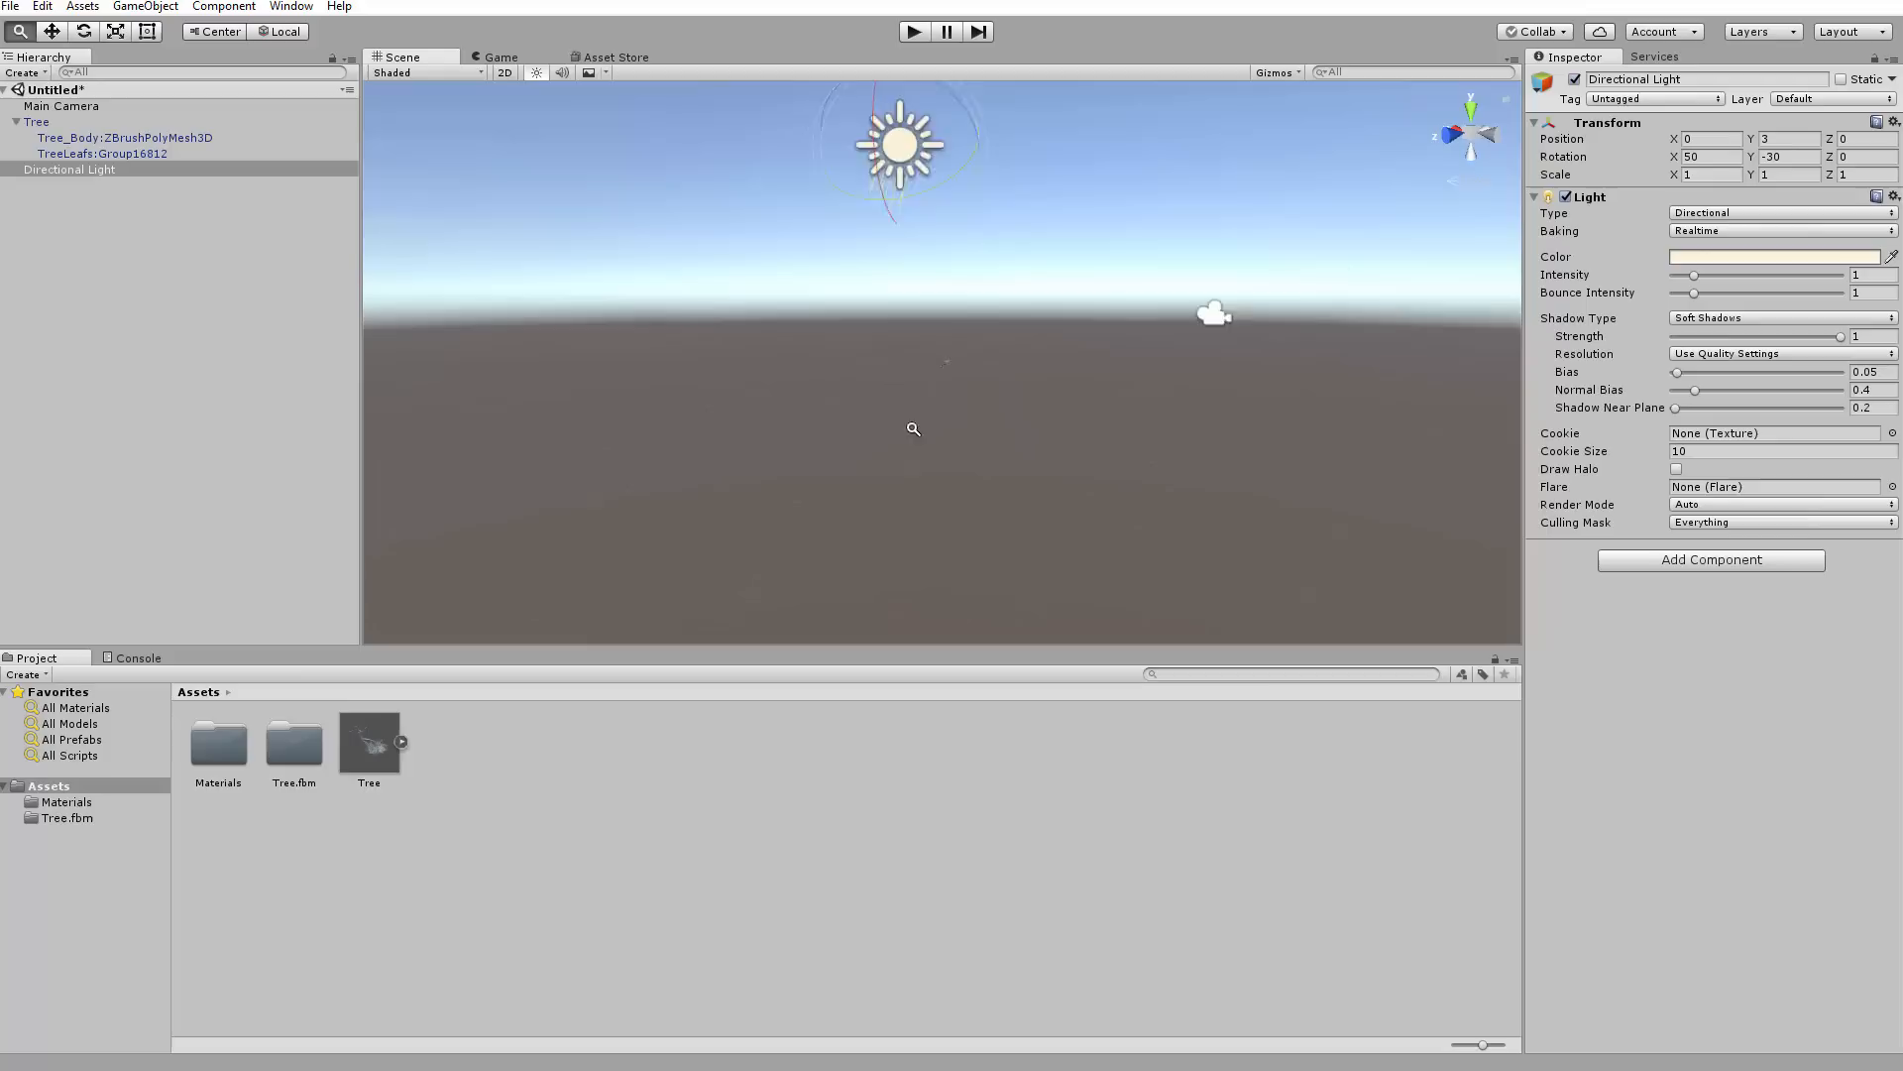
{"action": "middle_click_drag", "start_coordinate": [862, 315], "coordinate": [836, 429], "text": "alt"}
{"action": "left_click", "coordinate": [358, 749]}
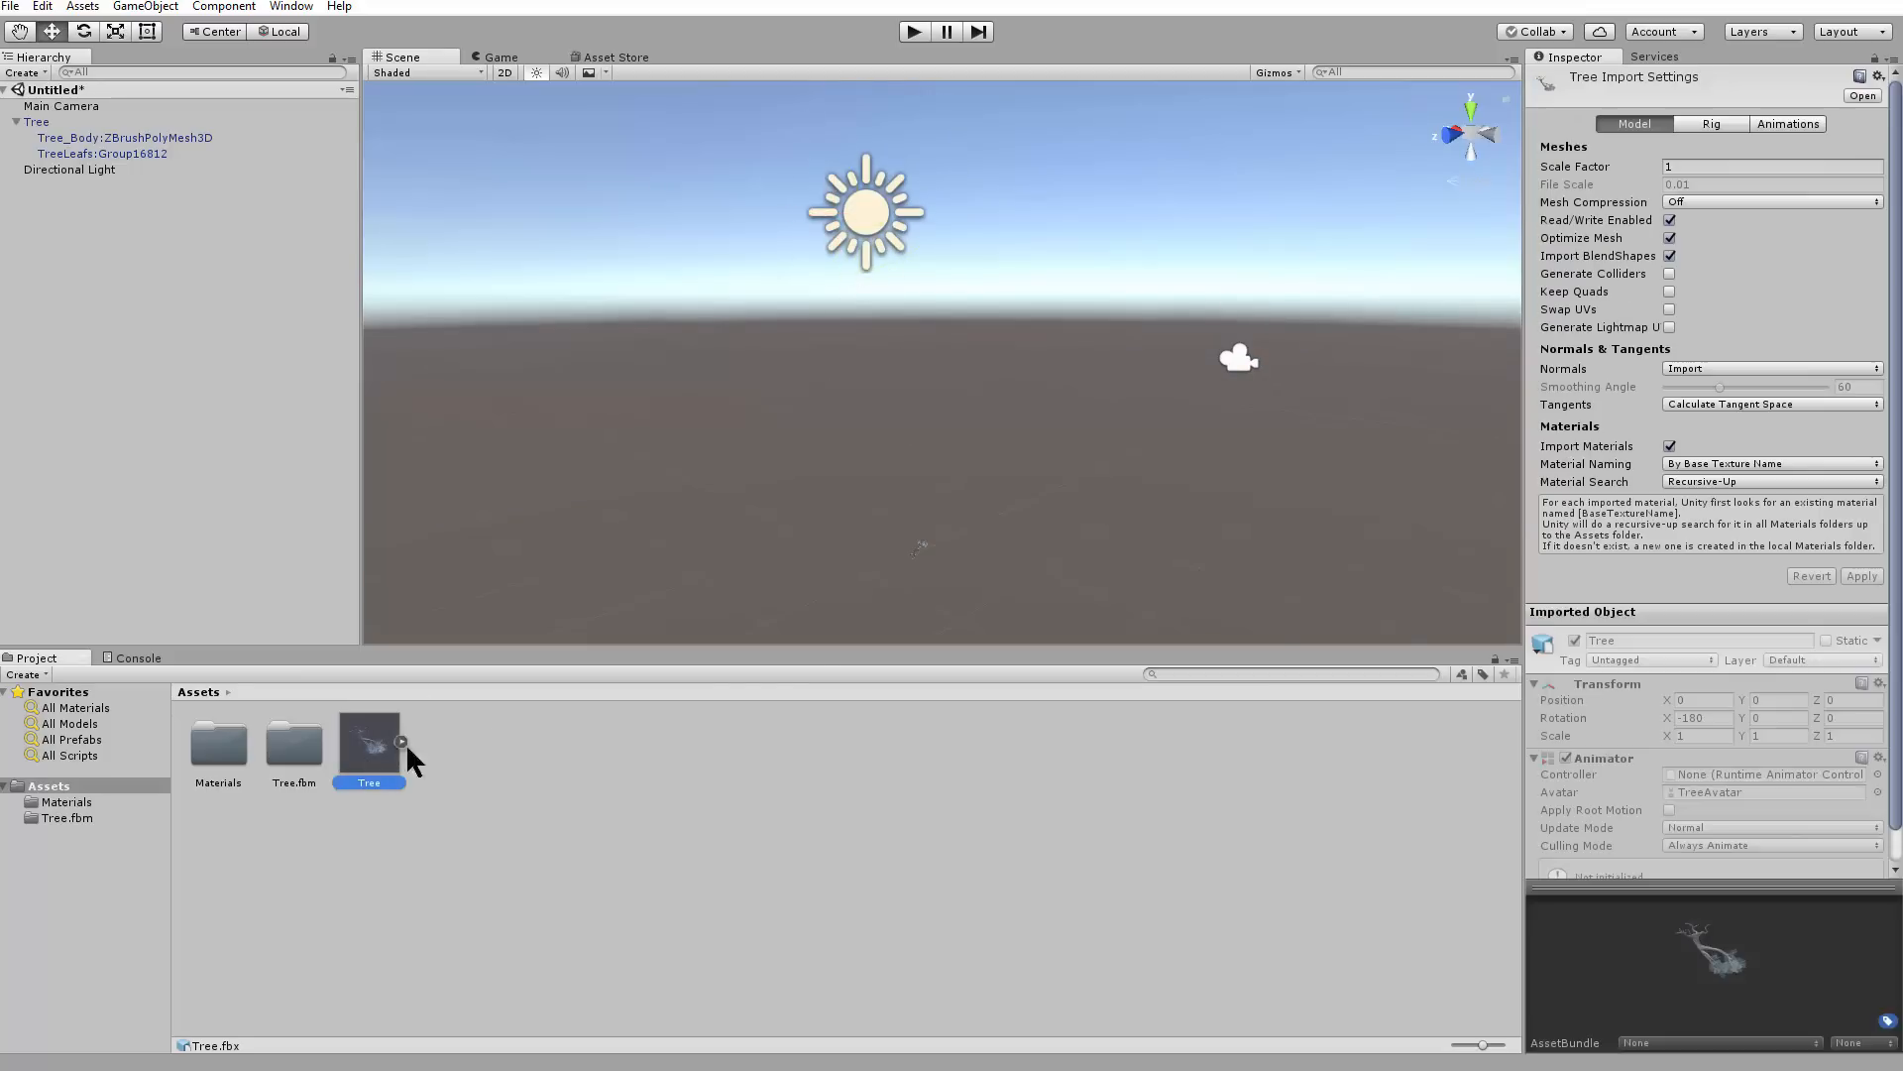
{"action": "key", "text": "r"}
{"action": "left_click", "coordinate": [40, 121]}
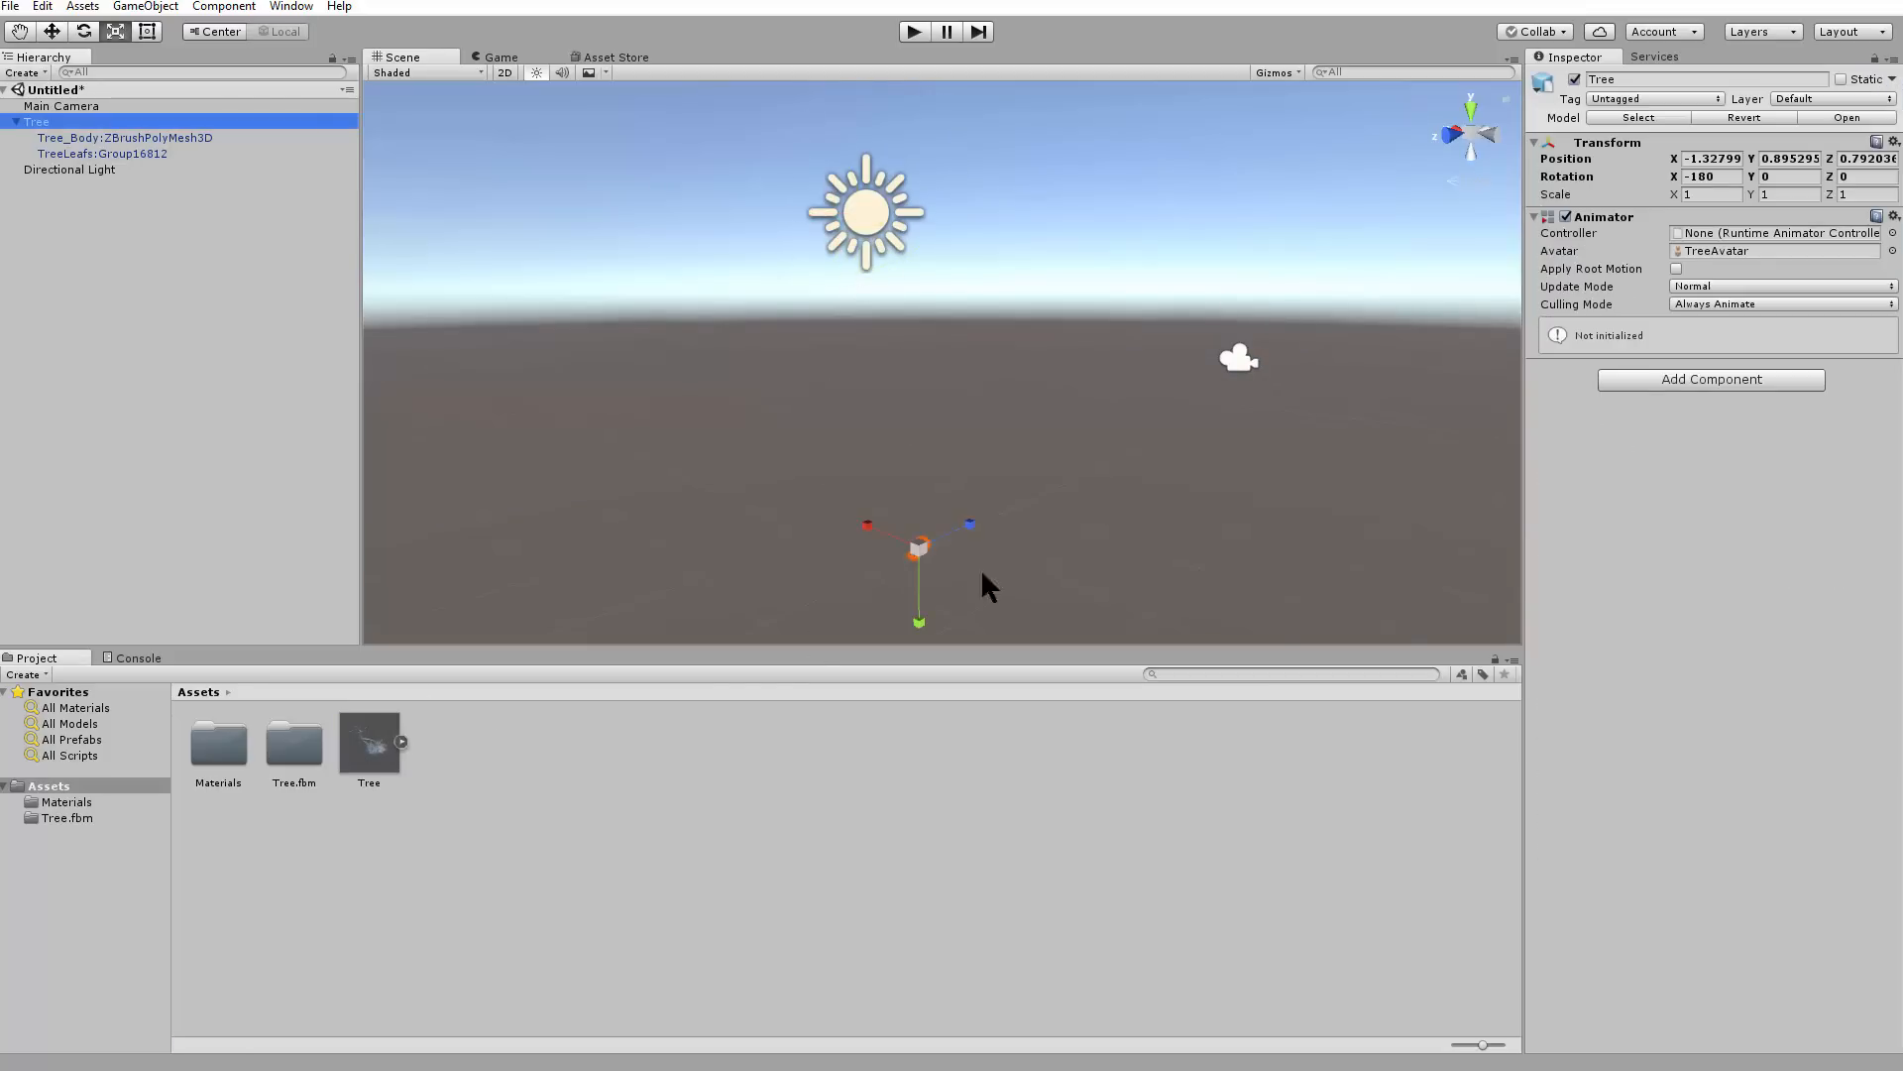
{"action": "left_click_drag", "start_coordinate": [919, 548], "coordinate": [1191, 642]}
{"action": "left_click", "coordinate": [950, 567]}
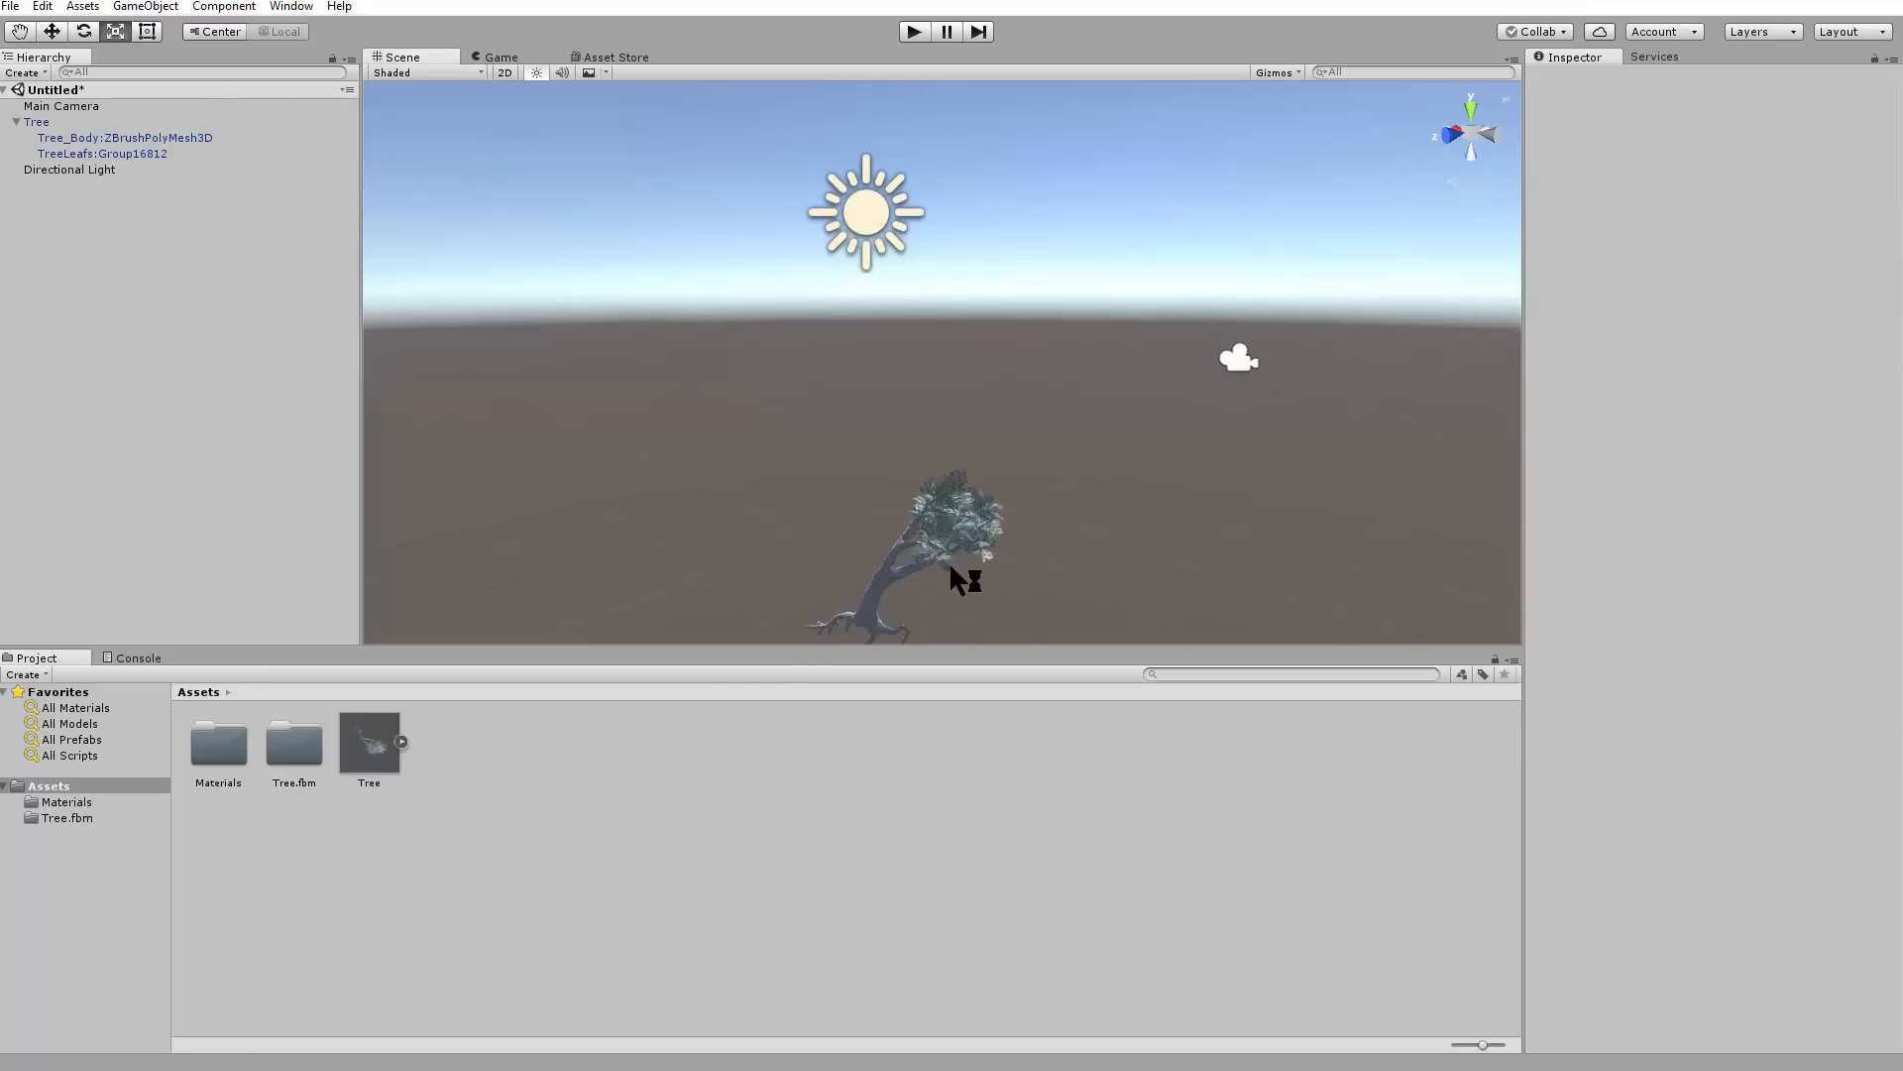
Raise the Tree object to about 1.23 on the Y axis
{"action": "left_click", "coordinate": [164, 123]}
{"action": "key", "text": "w"}
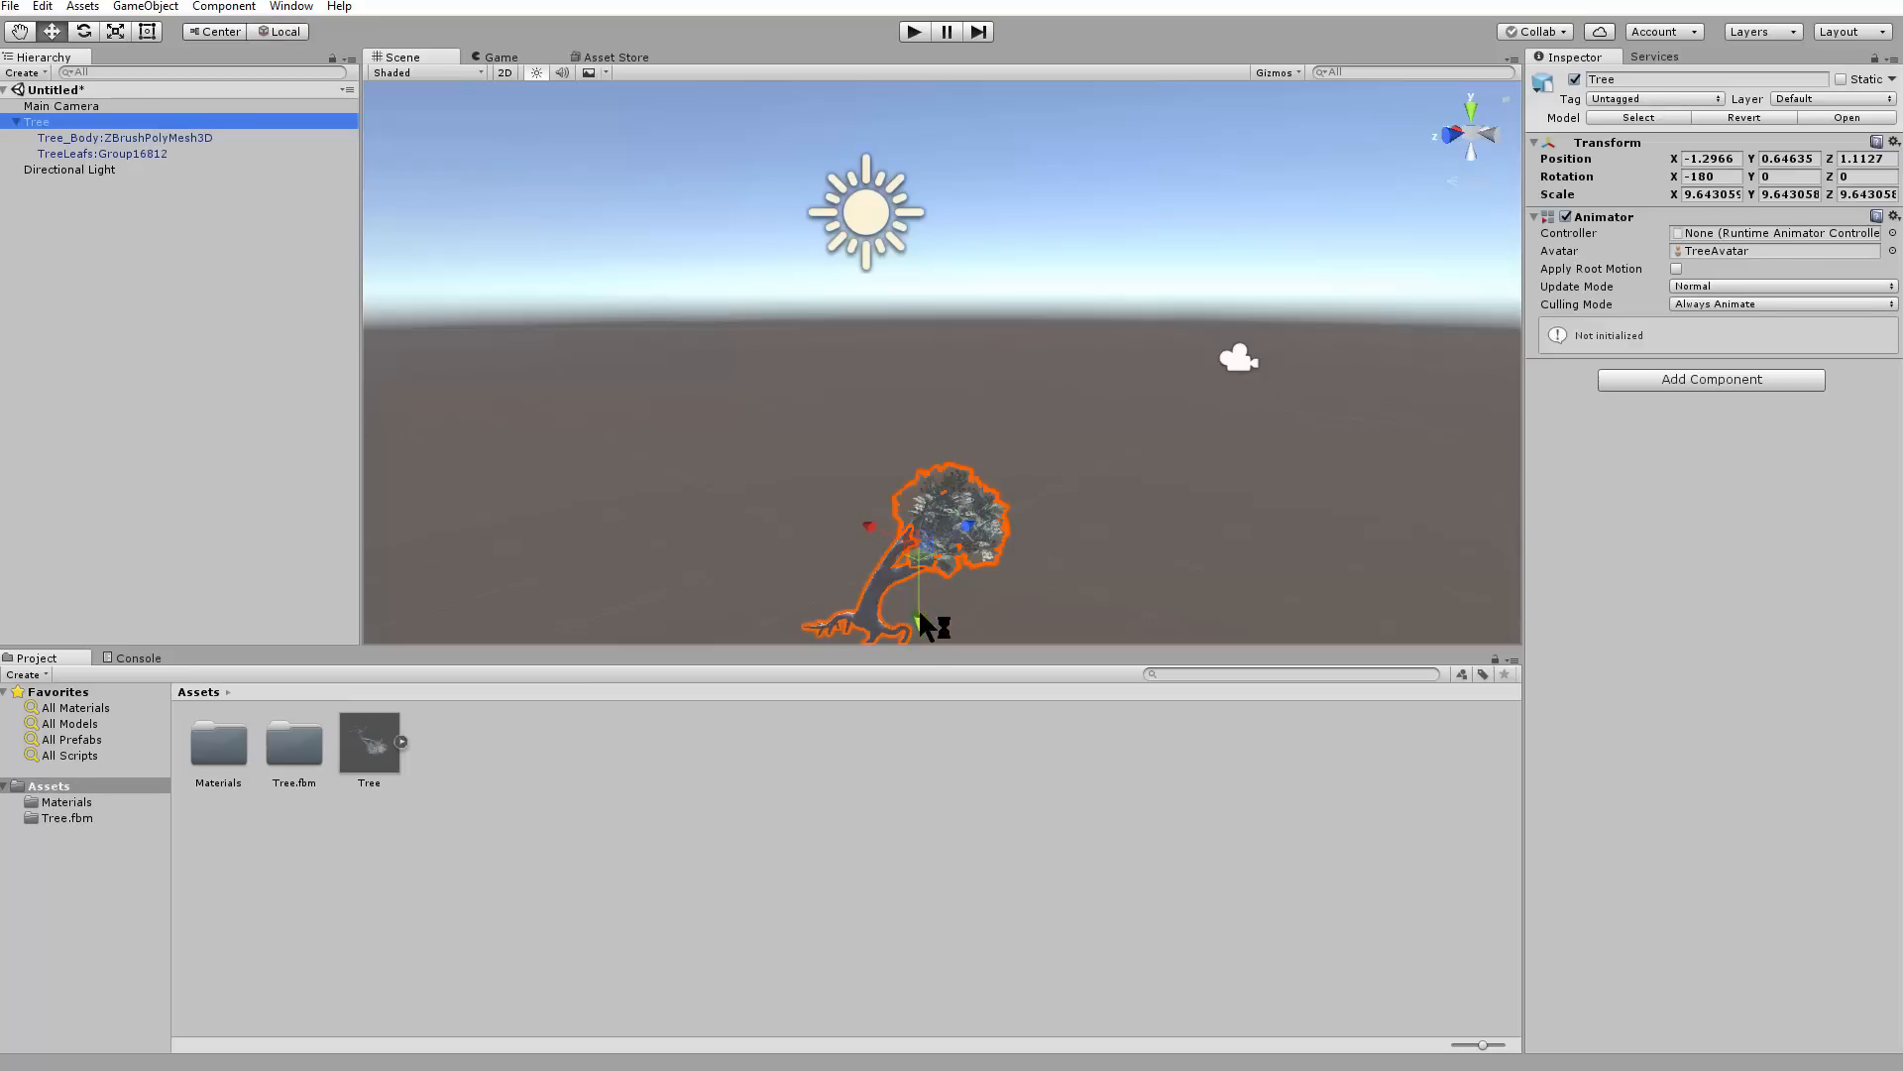
{"action": "left_click_drag", "start_coordinate": [918, 609], "coordinate": [975, 448]}
Rotate the Directional Light to about 39.6, 83.9, 49.9 so it lights the tree from another direction
{"action": "left_click", "coordinate": [932, 240]}
{"action": "key", "text": "e"}
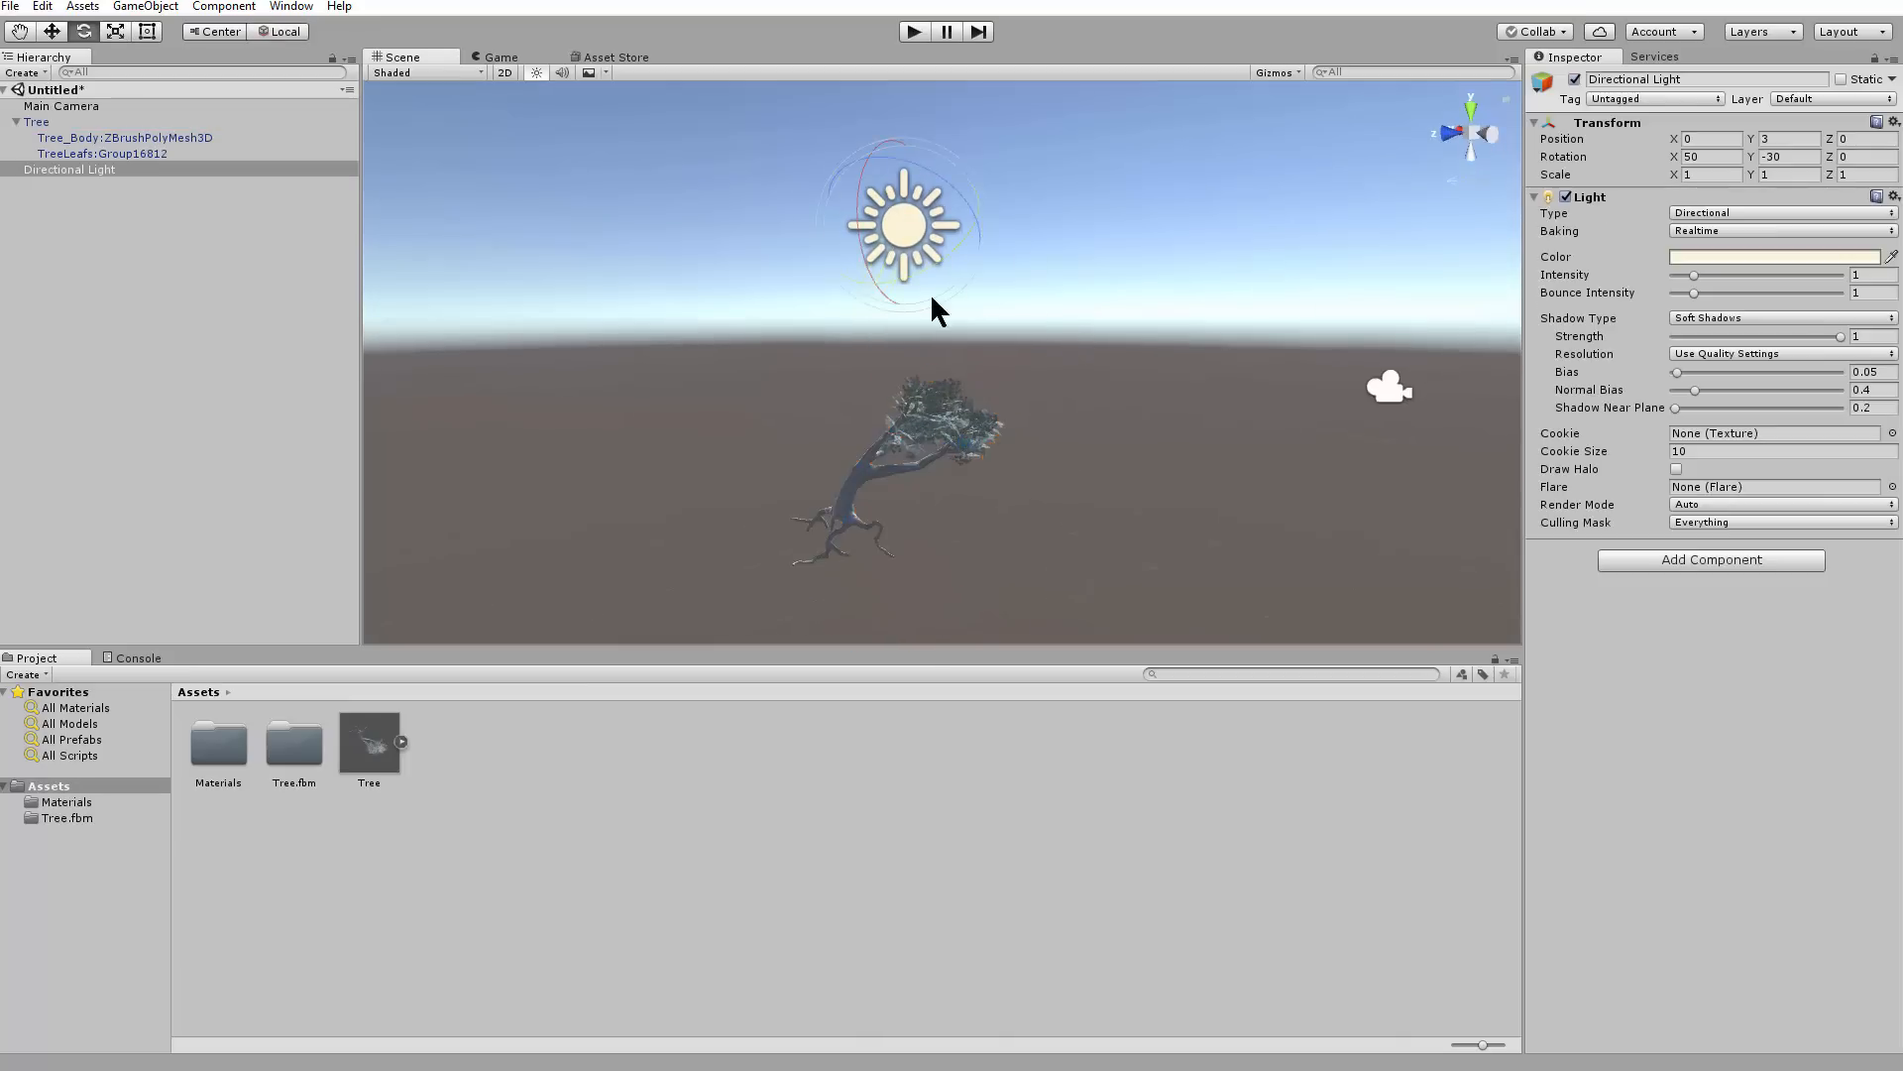
{"action": "mouse_move", "coordinate": [913, 236]}
{"action": "left_mouse_down"}
{"action": "mouse_move", "coordinate": [972, 210]}
{"action": "mouse_move", "coordinate": [873, 251]}
{"action": "mouse_move", "coordinate": [907, 242]}
{"action": "mouse_move", "coordinate": [930, 182]}
{"action": "mouse_move", "coordinate": [890, 284]}
{"action": "mouse_move", "coordinate": [940, 163]}
{"action": "mouse_move", "coordinate": [983, 177]}
{"action": "mouse_move", "coordinate": [925, 205]}
{"action": "mouse_move", "coordinate": [928, 233]}
{"action": "left_mouse_up"}
{"action": "middle_click_drag", "start_coordinate": [917, 382], "coordinate": [920, 233], "text": "alt"}
{"action": "right_click_drag", "start_coordinate": [919, 233], "coordinate": [994, 238], "text": "alt"}
{"action": "middle_click_drag", "start_coordinate": [994, 238], "coordinate": [1040, 495], "text": "alt"}
{"action": "right_click_drag", "start_coordinate": [1041, 496], "coordinate": [1081, 507], "text": "alt"}
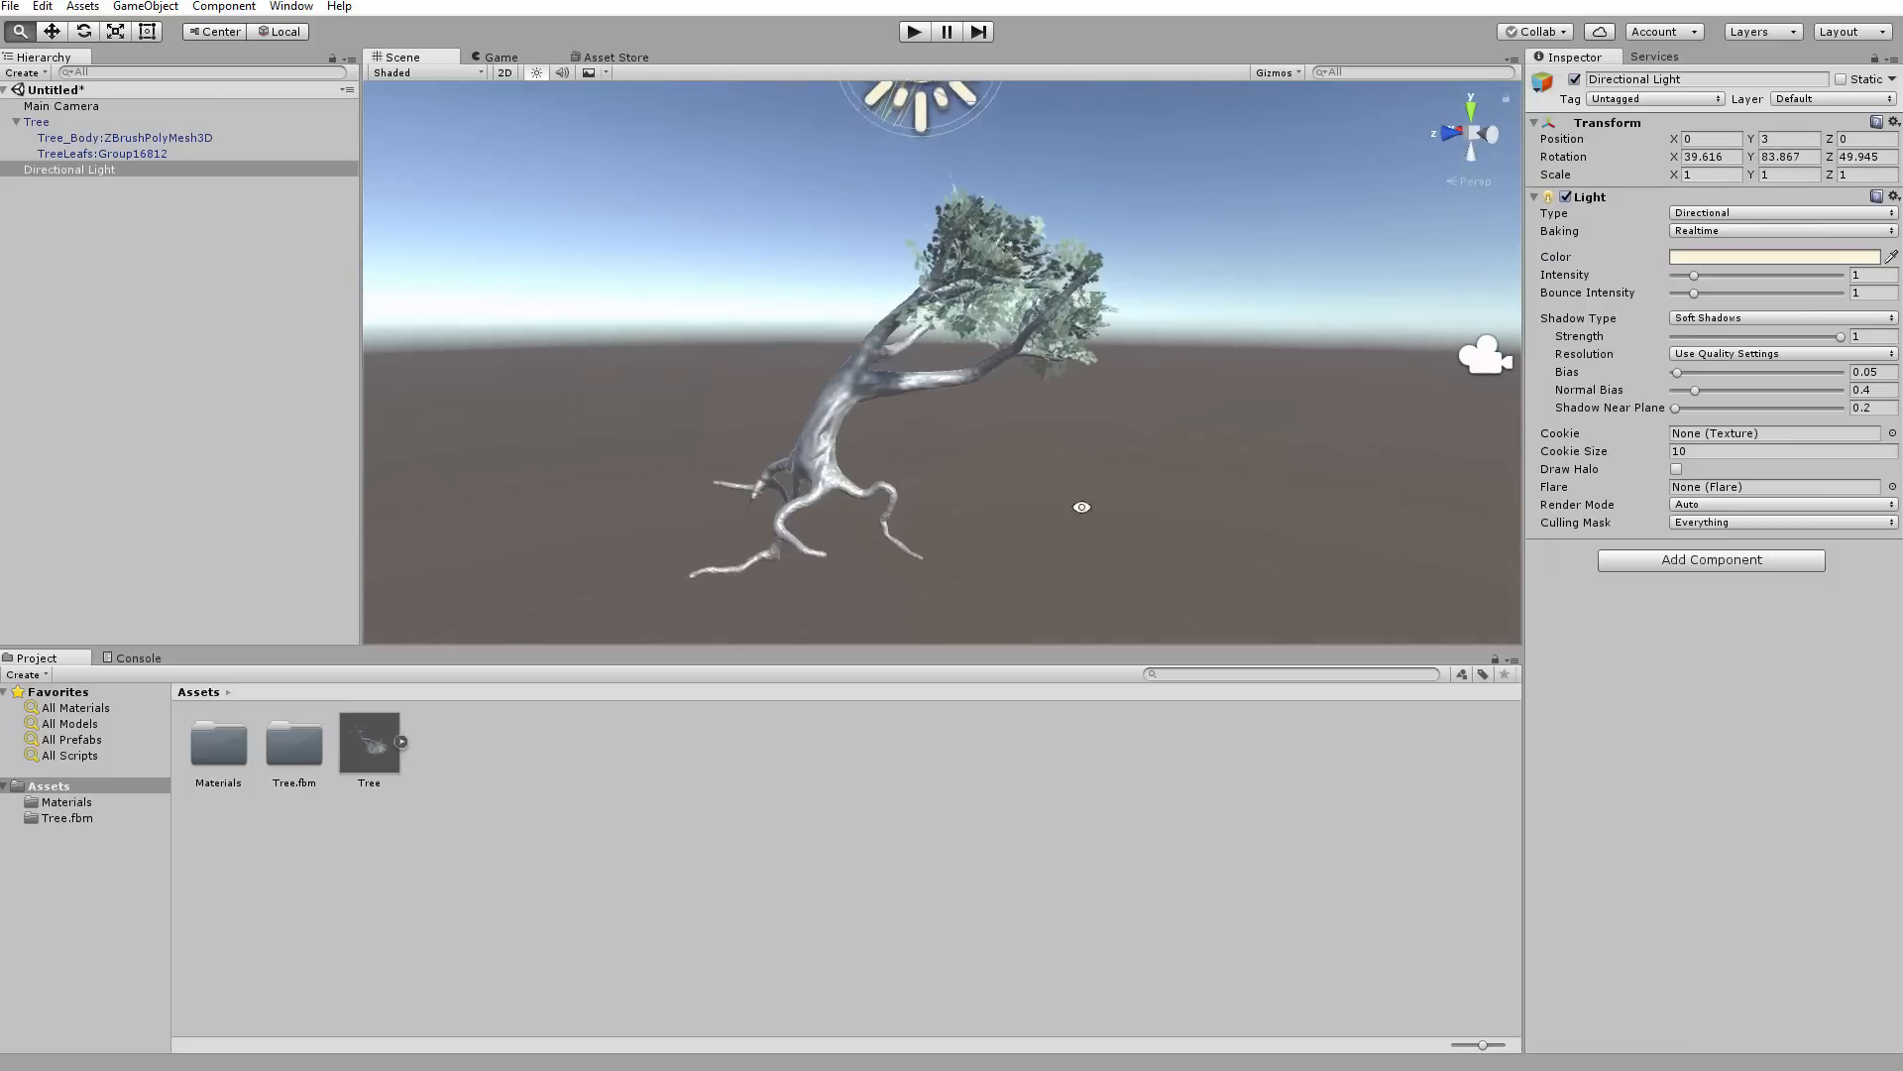
Examine the trunk and leaf shading of the relit tree from several angles and close up
{"action": "left_click", "coordinate": [839, 432]}
{"action": "mouse_move", "coordinate": [1081, 507]}
{"action": "left_mouse_down", "text": "alt"}
{"action": "mouse_move", "coordinate": [1066, 503]}
{"action": "mouse_move", "coordinate": [1081, 470]}
{"action": "left_mouse_up", "text": "alt"}
{"action": "left_click", "coordinate": [836, 430]}
{"action": "key", "text": "f"}
{"action": "right_click_drag", "start_coordinate": [1081, 471], "coordinate": [1140, 481], "text": "alt"}
{"action": "left_click_drag", "start_coordinate": [1140, 481], "coordinate": [1014, 518], "text": "alt"}
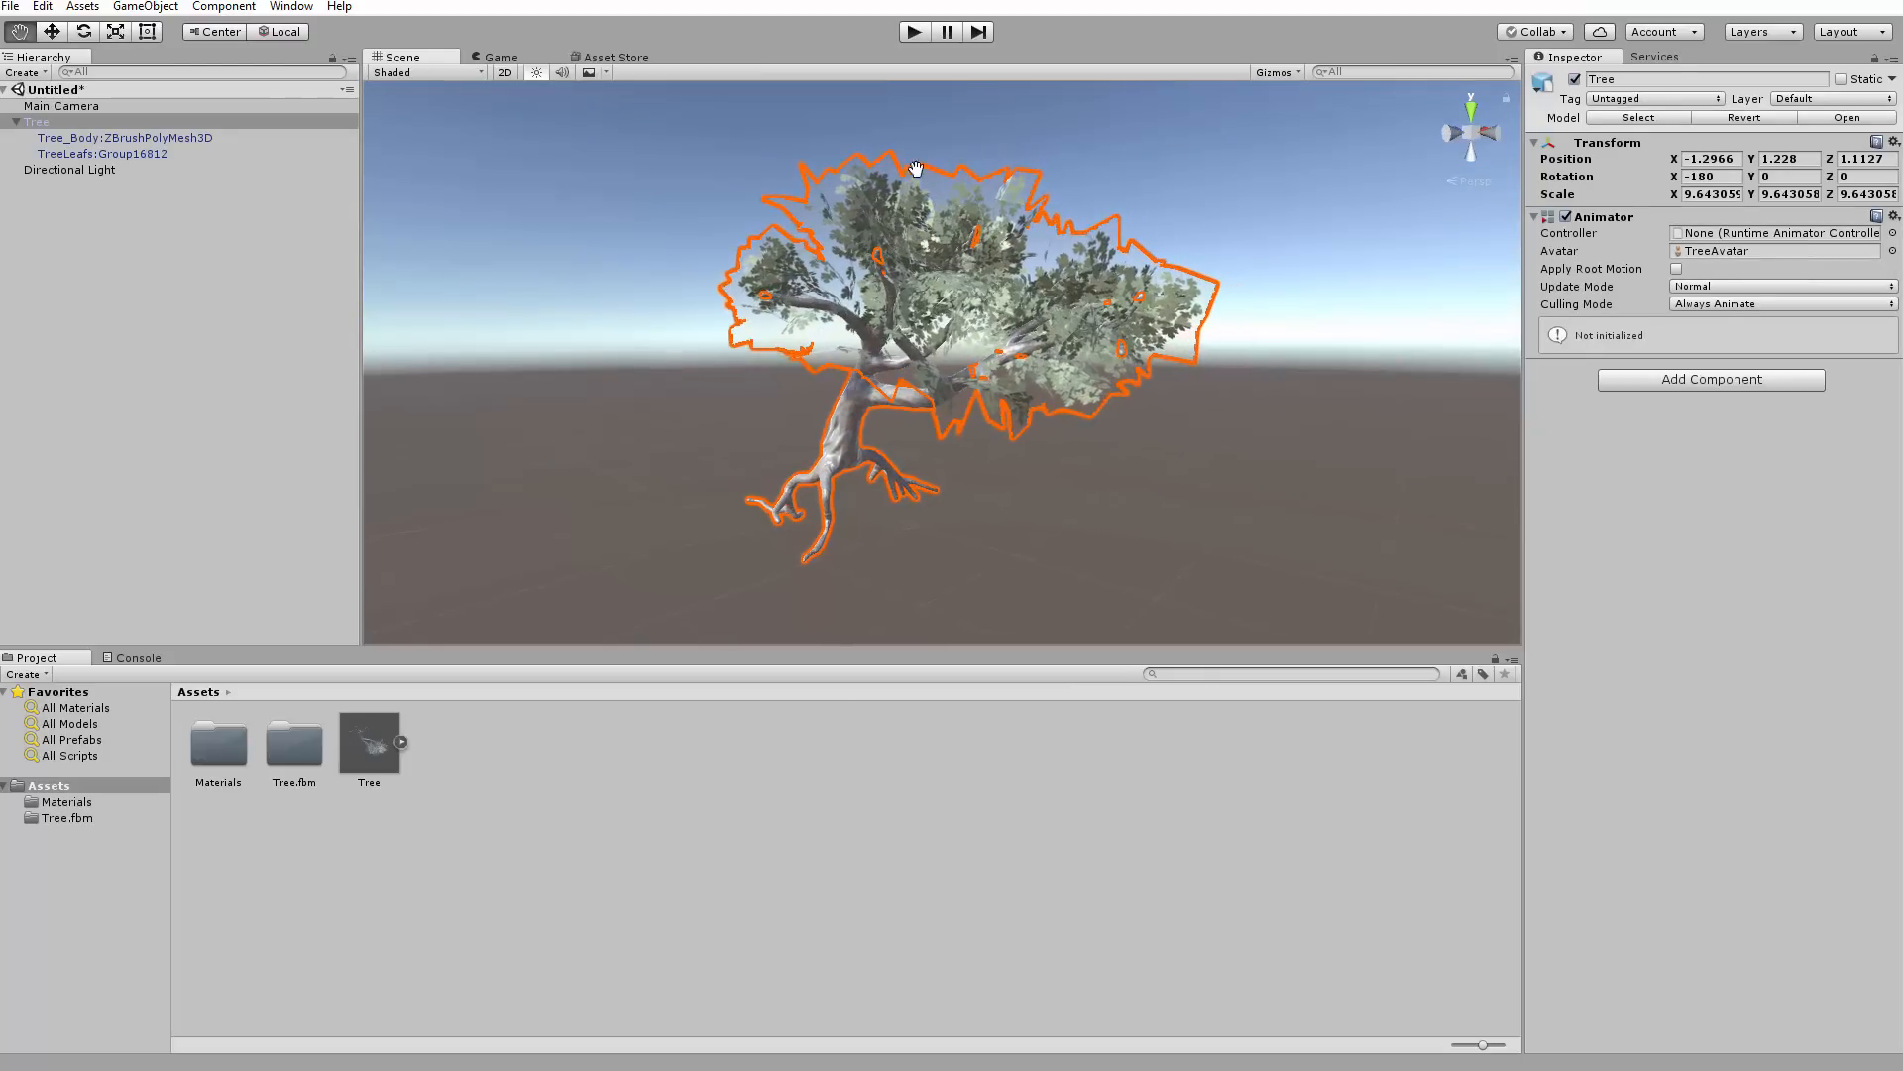
{"action": "left_click_drag", "start_coordinate": [831, 340], "coordinate": [1203, 453], "text": "alt"}
{"action": "left_click_drag", "start_coordinate": [1101, 419], "coordinate": [1106, 410]}
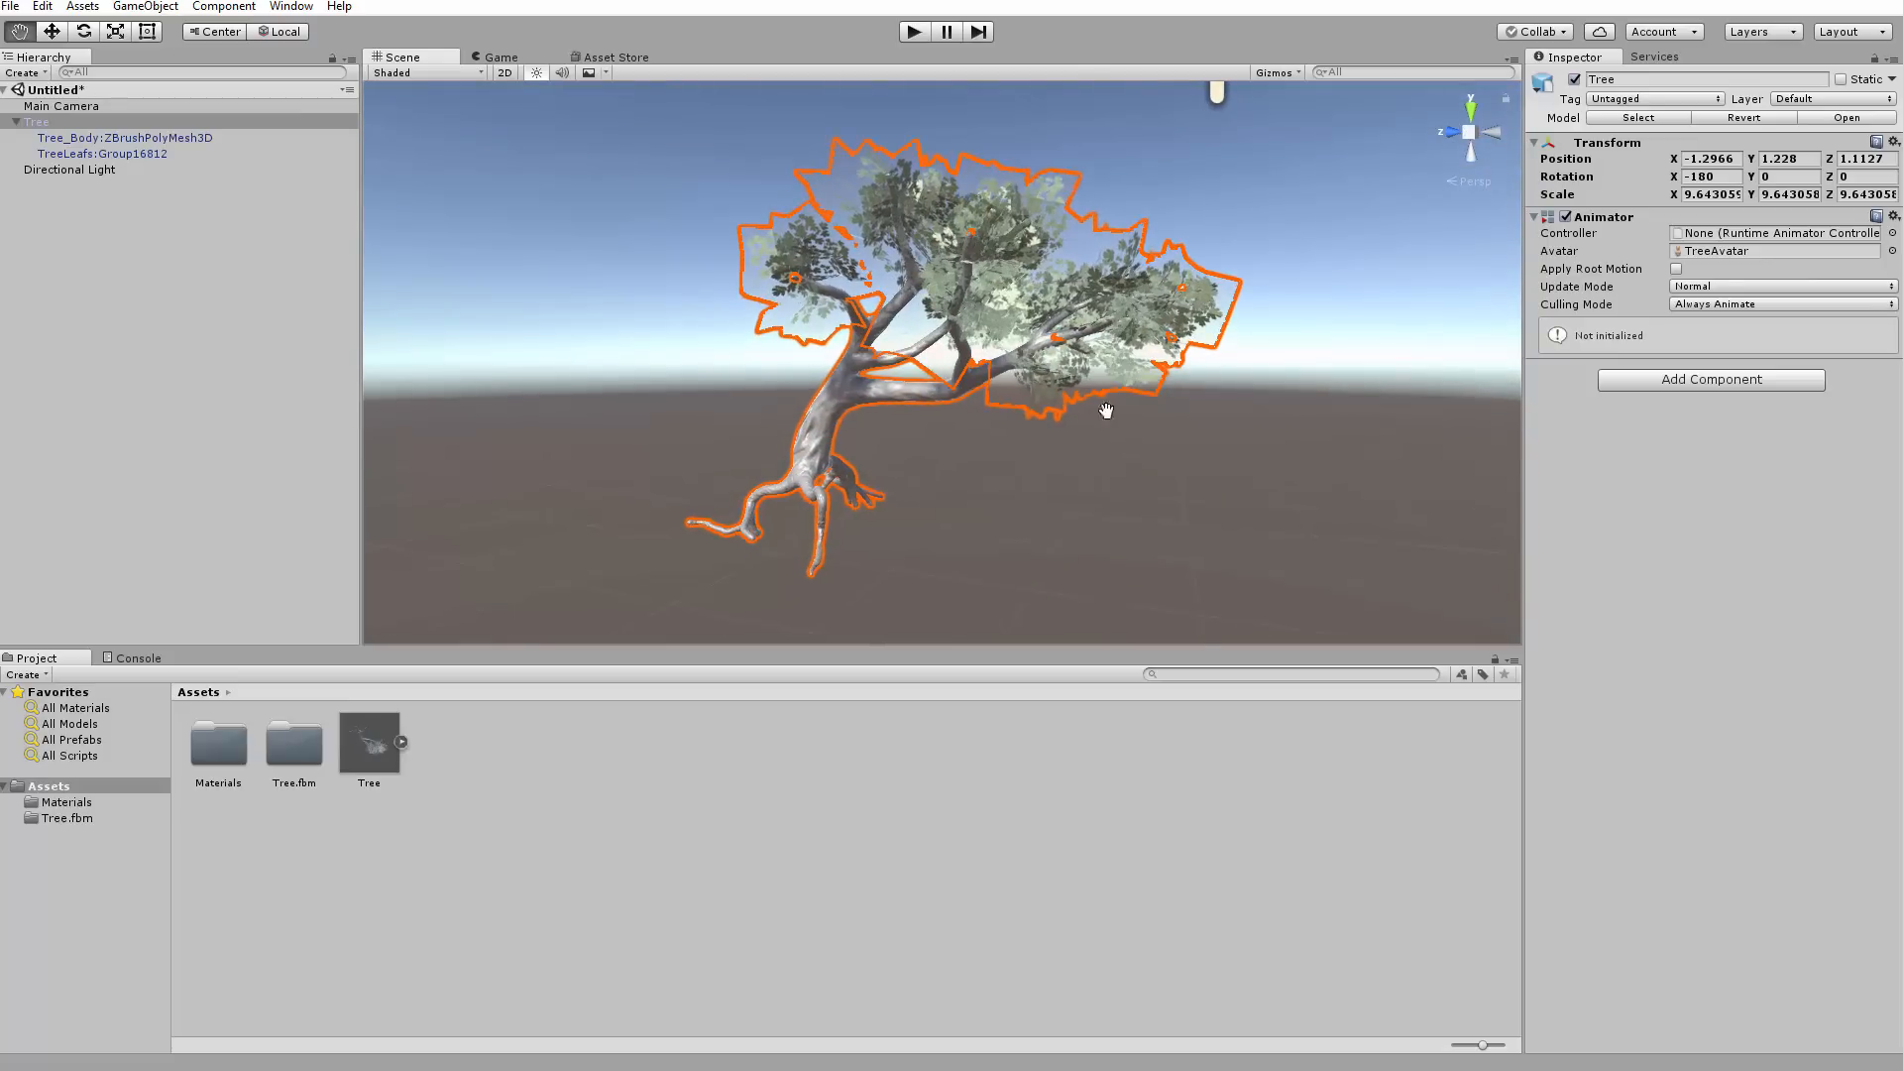
{"action": "left_click_drag", "start_coordinate": [942, 372], "coordinate": [1046, 385]}
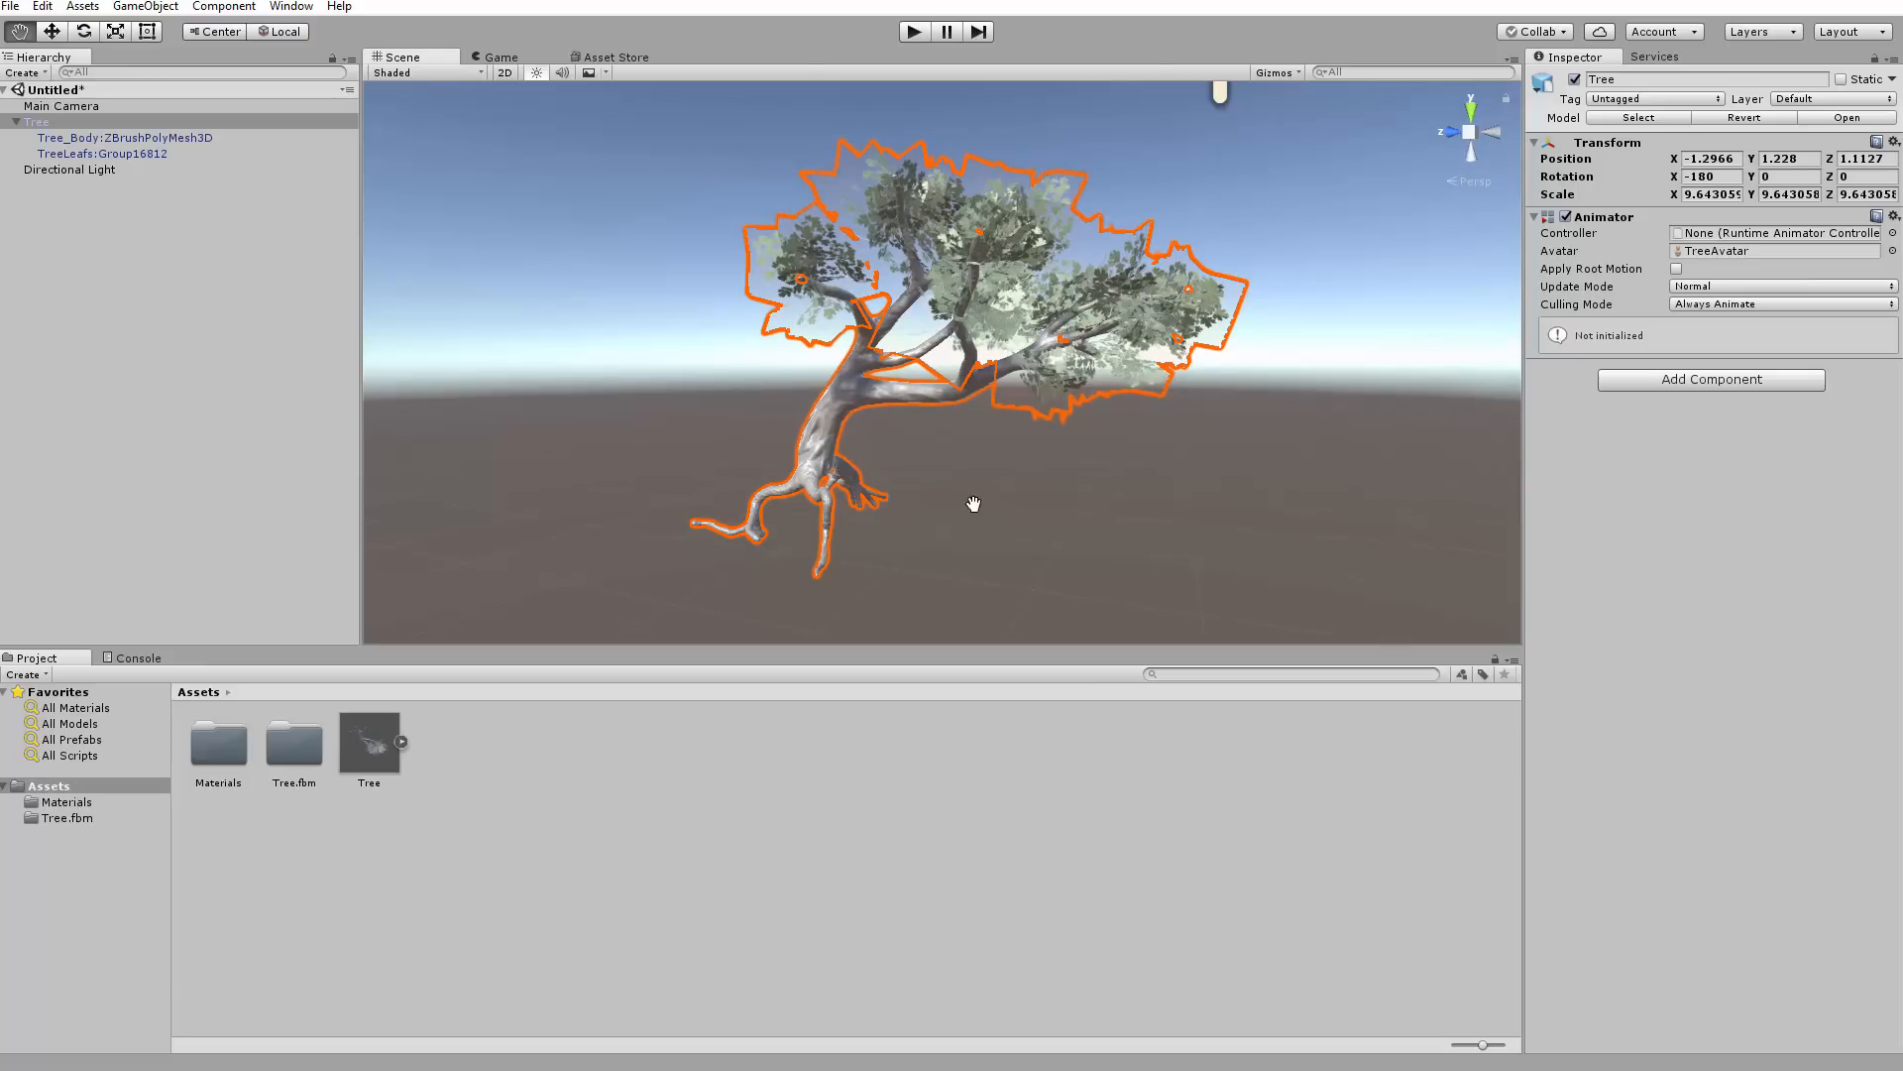
{"action": "left_click", "coordinate": [966, 533]}
{"action": "left_click_drag", "start_coordinate": [961, 497], "coordinate": [1017, 625], "text": "alt"}
{"action": "right_click_drag", "start_coordinate": [999, 436], "coordinate": [1063, 437], "text": "alt"}
{"action": "left_click_drag", "start_coordinate": [1063, 446], "coordinate": [759, 429], "text": "alt"}
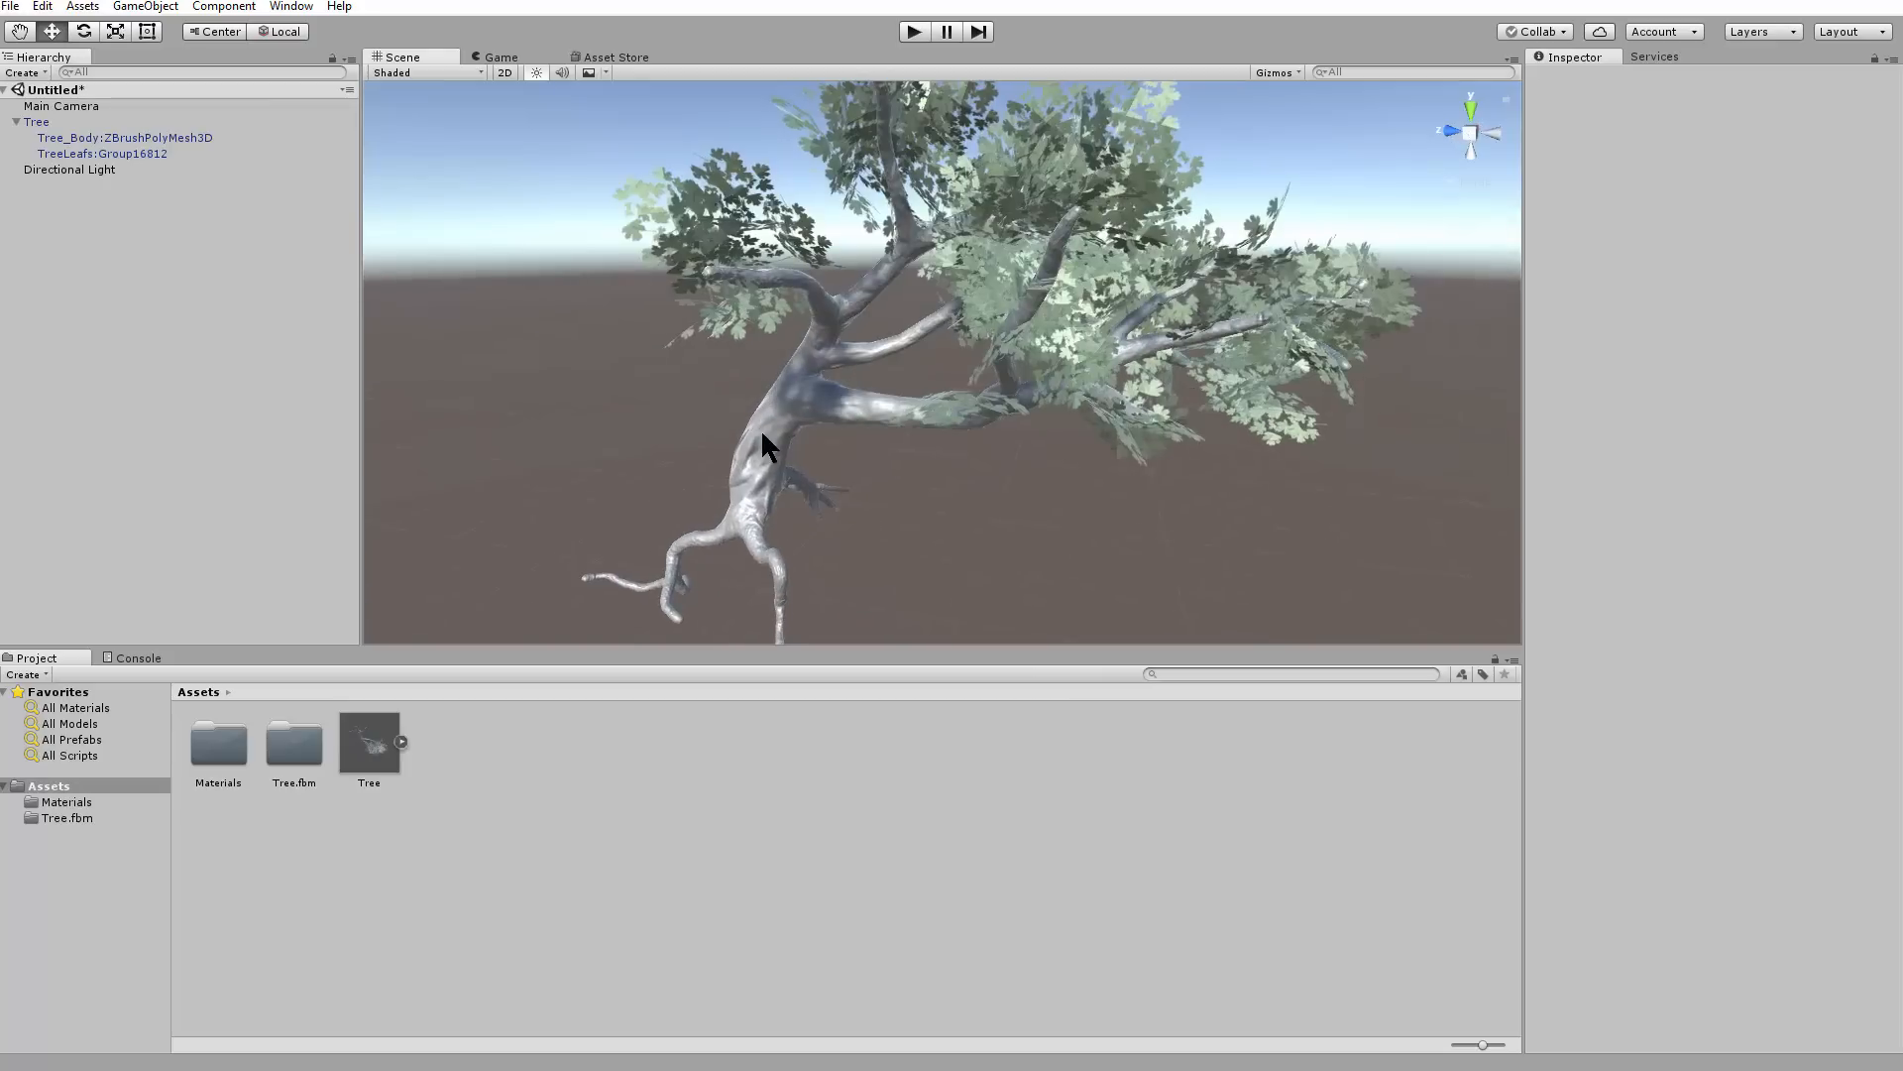
Set the Trunk_Mtl albedo colour to the muted brown 857171 and close the colour picker
{"action": "left_click", "coordinate": [770, 419]}
{"action": "left_click", "coordinate": [771, 418]}
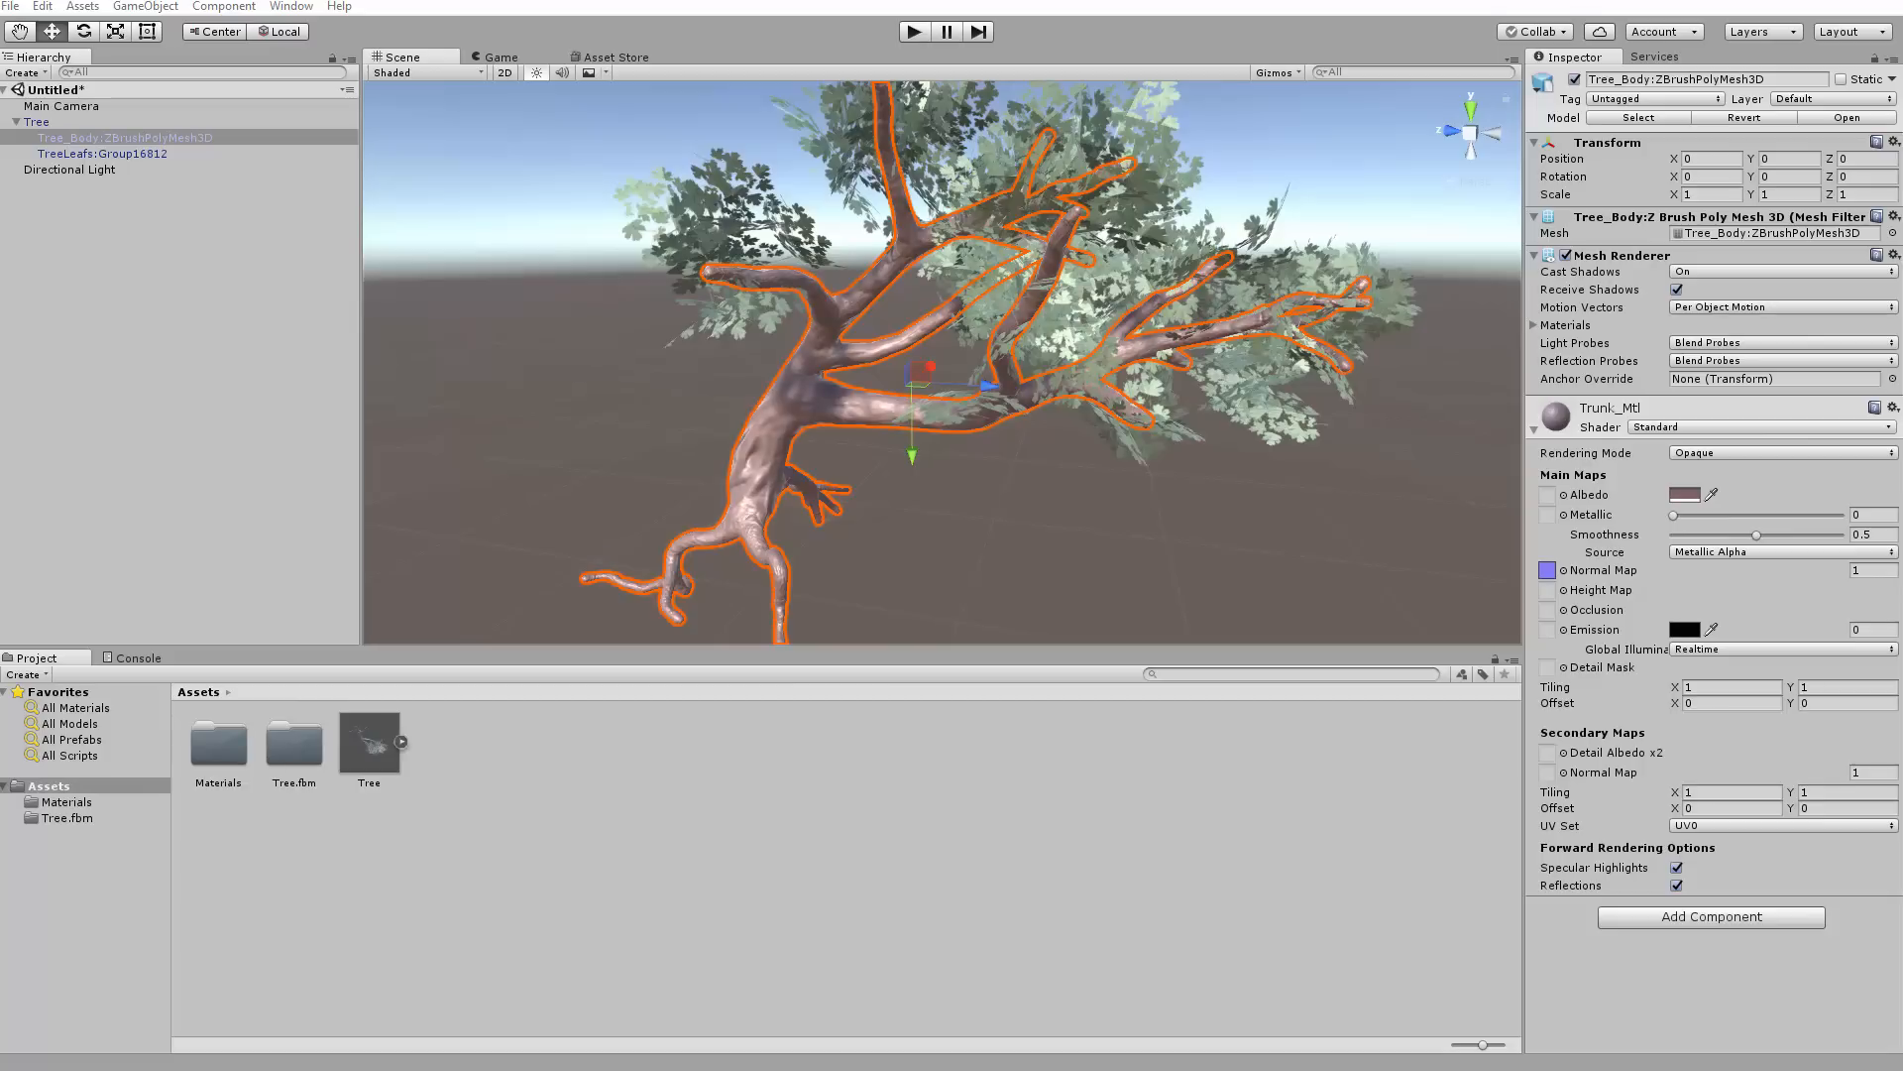
{"action": "left_click_drag", "start_coordinate": [0, 20], "coordinate": [840, 280]}
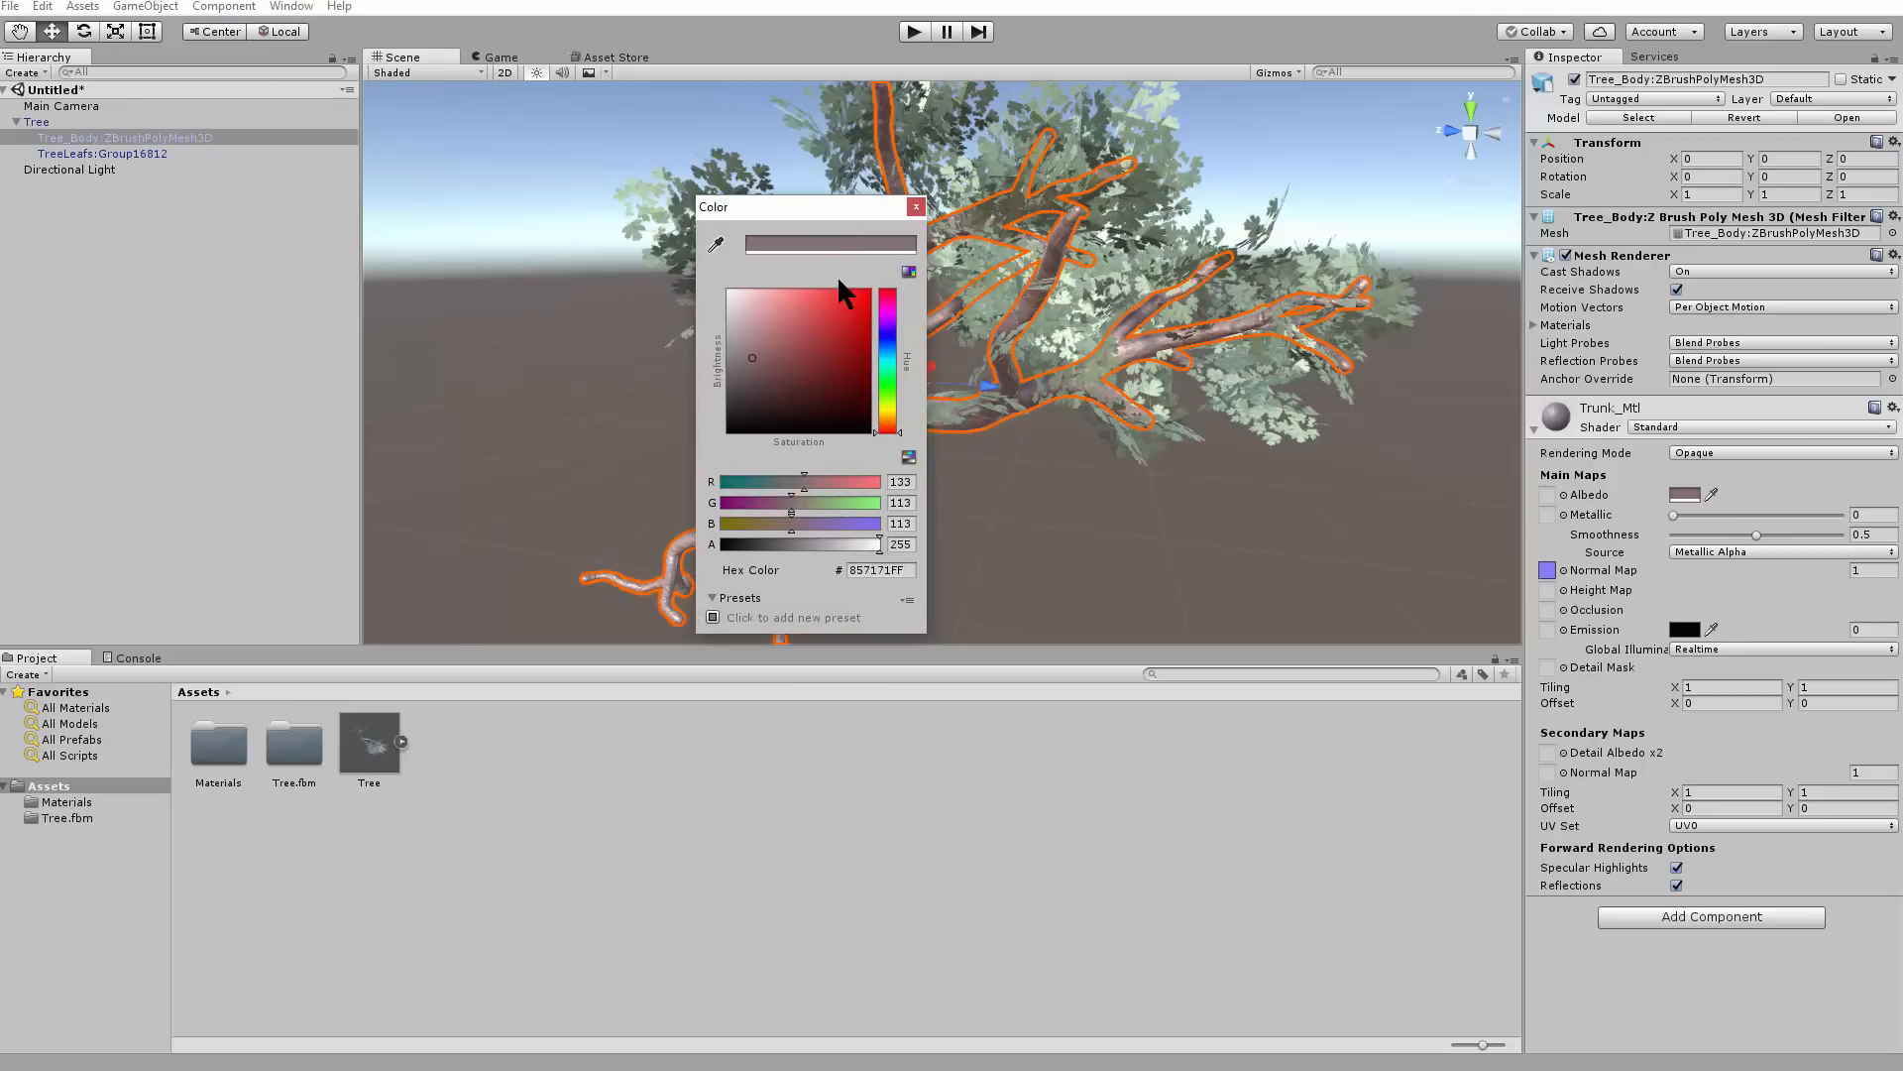
{"action": "left_click", "coordinate": [914, 208]}
{"action": "left_click", "coordinate": [1065, 613]}
Examine the brown-tinted trunk together with the leaves from different sides
{"action": "scroll", "coordinate": [992, 555], "scroll_direction": "down", "scroll_amount": 2}
{"action": "left_click_drag", "start_coordinate": [892, 488], "coordinate": [468, 391], "text": "alt"}
{"action": "scroll", "coordinate": [1292, 628], "scroll_direction": "up", "scroll_amount": 5}
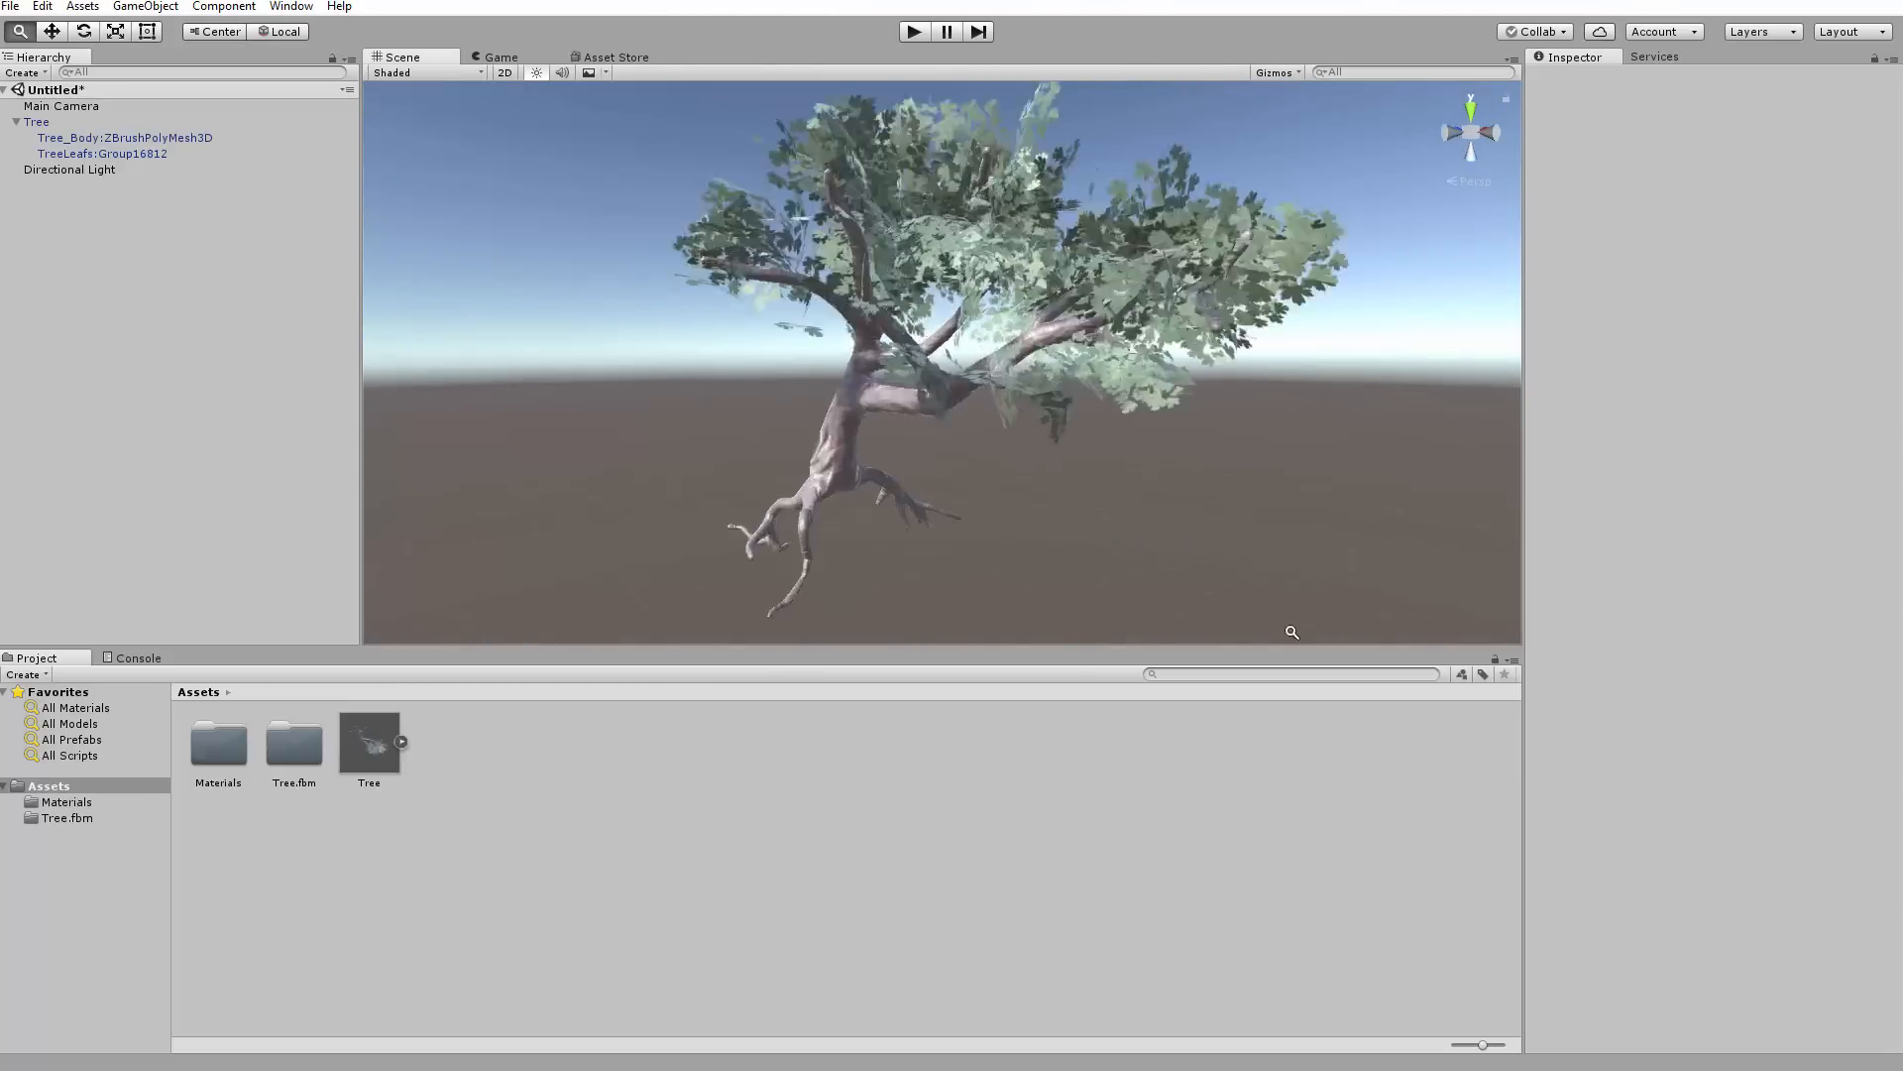
{"action": "left_click", "coordinate": [1170, 400]}
{"action": "left_click", "coordinate": [1199, 425]}
{"action": "left_click_drag", "start_coordinate": [1203, 426], "coordinate": [1097, 426], "text": "alt"}
{"action": "left_click", "coordinate": [1274, 529]}
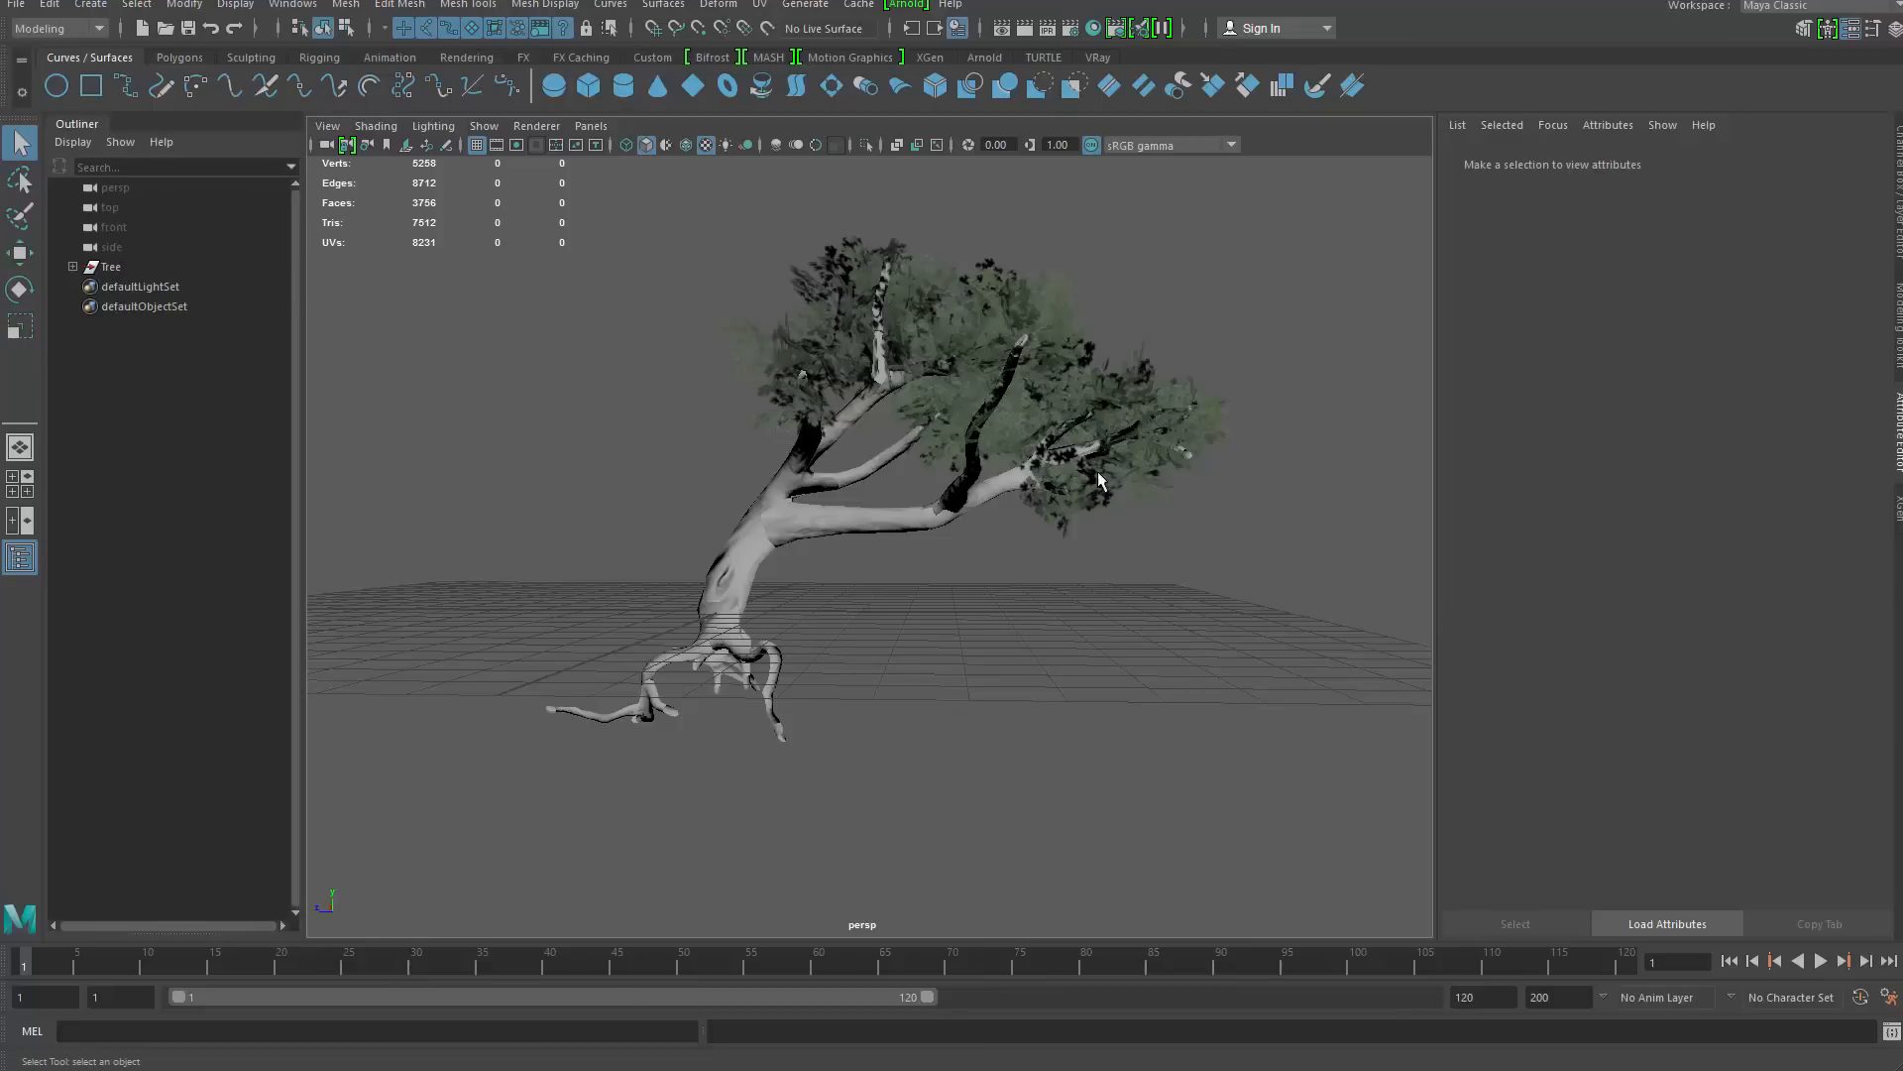
Switch to Maya and create a polygon sphere at the origin beside the Tree group
{"action": "left_click", "coordinate": [1097, 472]}
{"action": "left_click_drag", "start_coordinate": [1097, 472], "coordinate": [1203, 228], "text": "alt"}
{"action": "left_click", "coordinate": [1203, 228]}
{"action": "right_click_drag", "start_coordinate": [1201, 234], "coordinate": [1295, 237], "text": "shift"}
{"action": "key", "text": "w"}
{"action": "scroll", "coordinate": [712, 593], "scroll_direction": "down", "scroll_amount": 3}
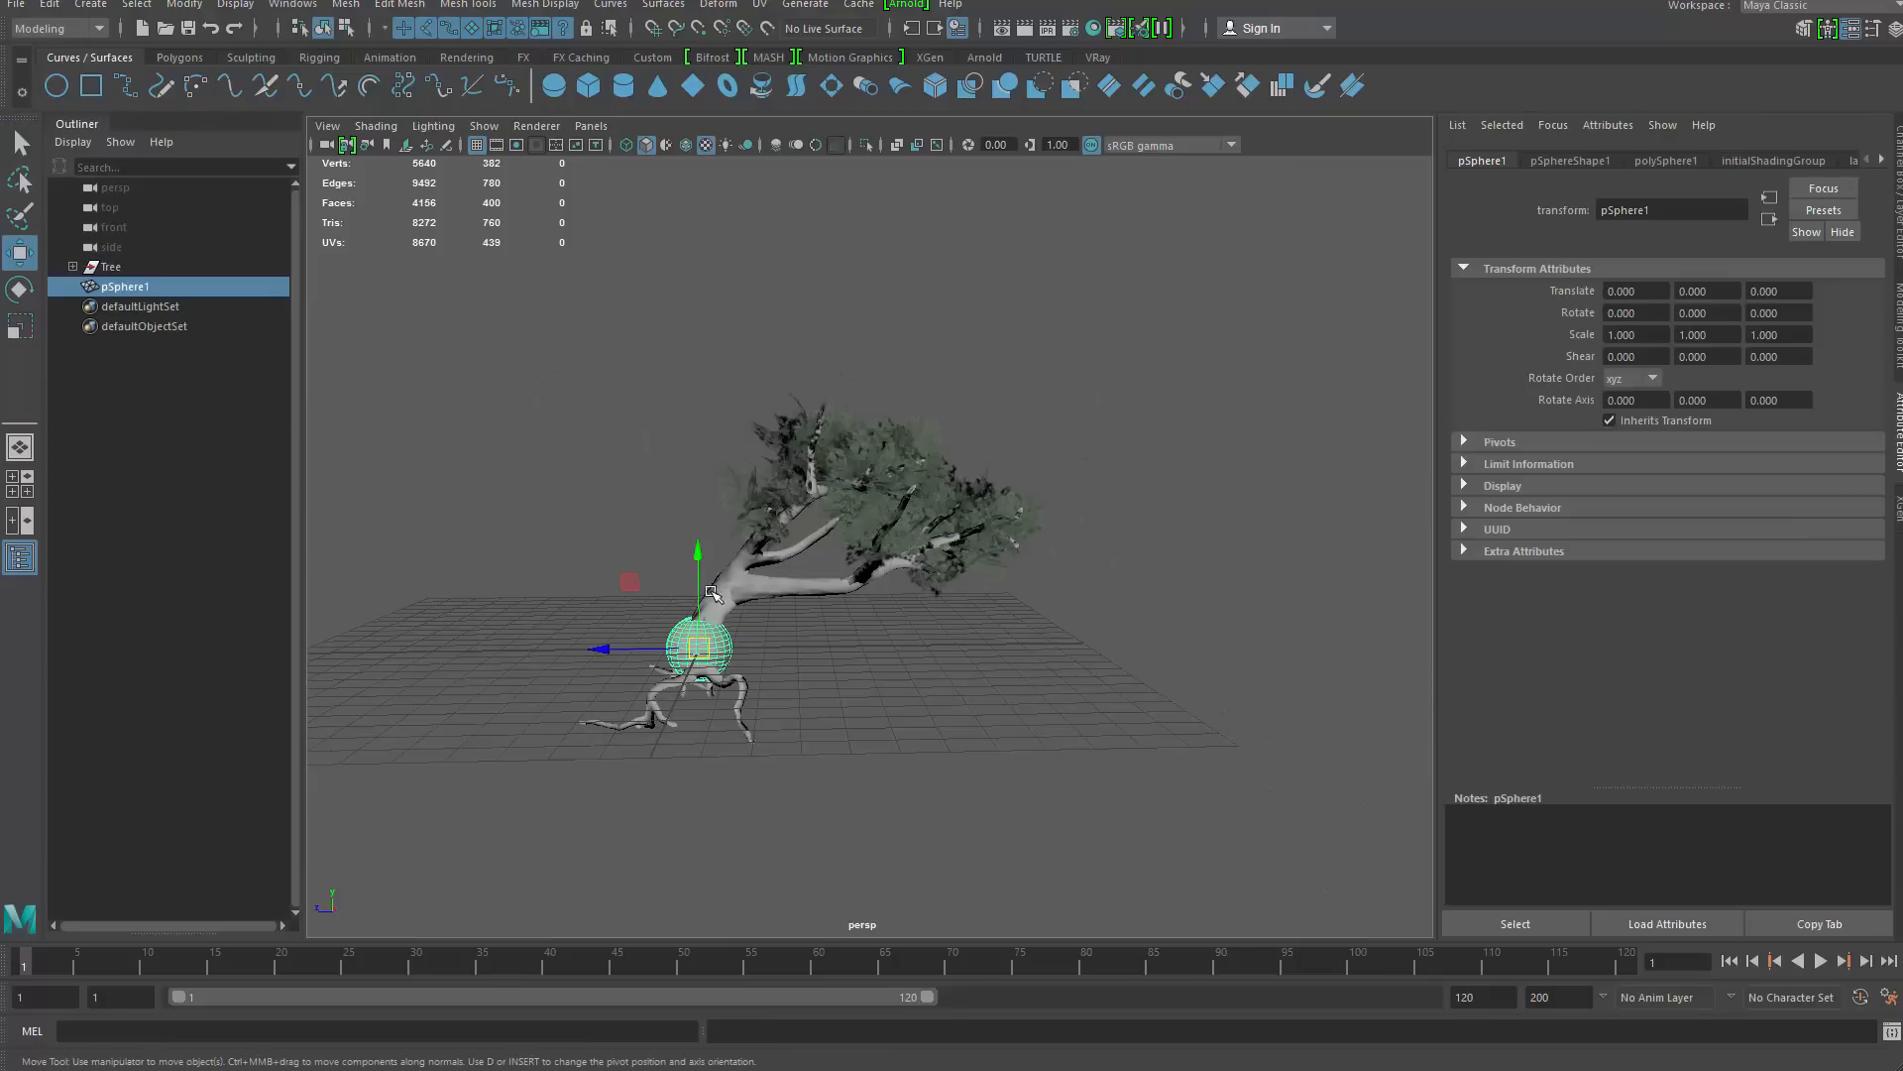
Move the sphere to about 5.31 on Y and -4.88 on Z and scale it to about 6.72, 4.64, 6.72 around the foliage
{"action": "left_click_drag", "start_coordinate": [771, 495], "coordinate": [896, 510]}
{"action": "key", "text": "w"}
{"action": "left_click_drag", "start_coordinate": [616, 475], "coordinate": [778, 478]}
{"action": "key", "text": "r"}
{"action": "mouse_move", "coordinate": [855, 390]}
{"action": "left_mouse_down"}
{"action": "mouse_move", "coordinate": [897, 485]}
{"action": "mouse_move", "coordinate": [794, 512]}
{"action": "mouse_move", "coordinate": [896, 515]}
{"action": "left_mouse_up"}
{"action": "key", "text": "5"}
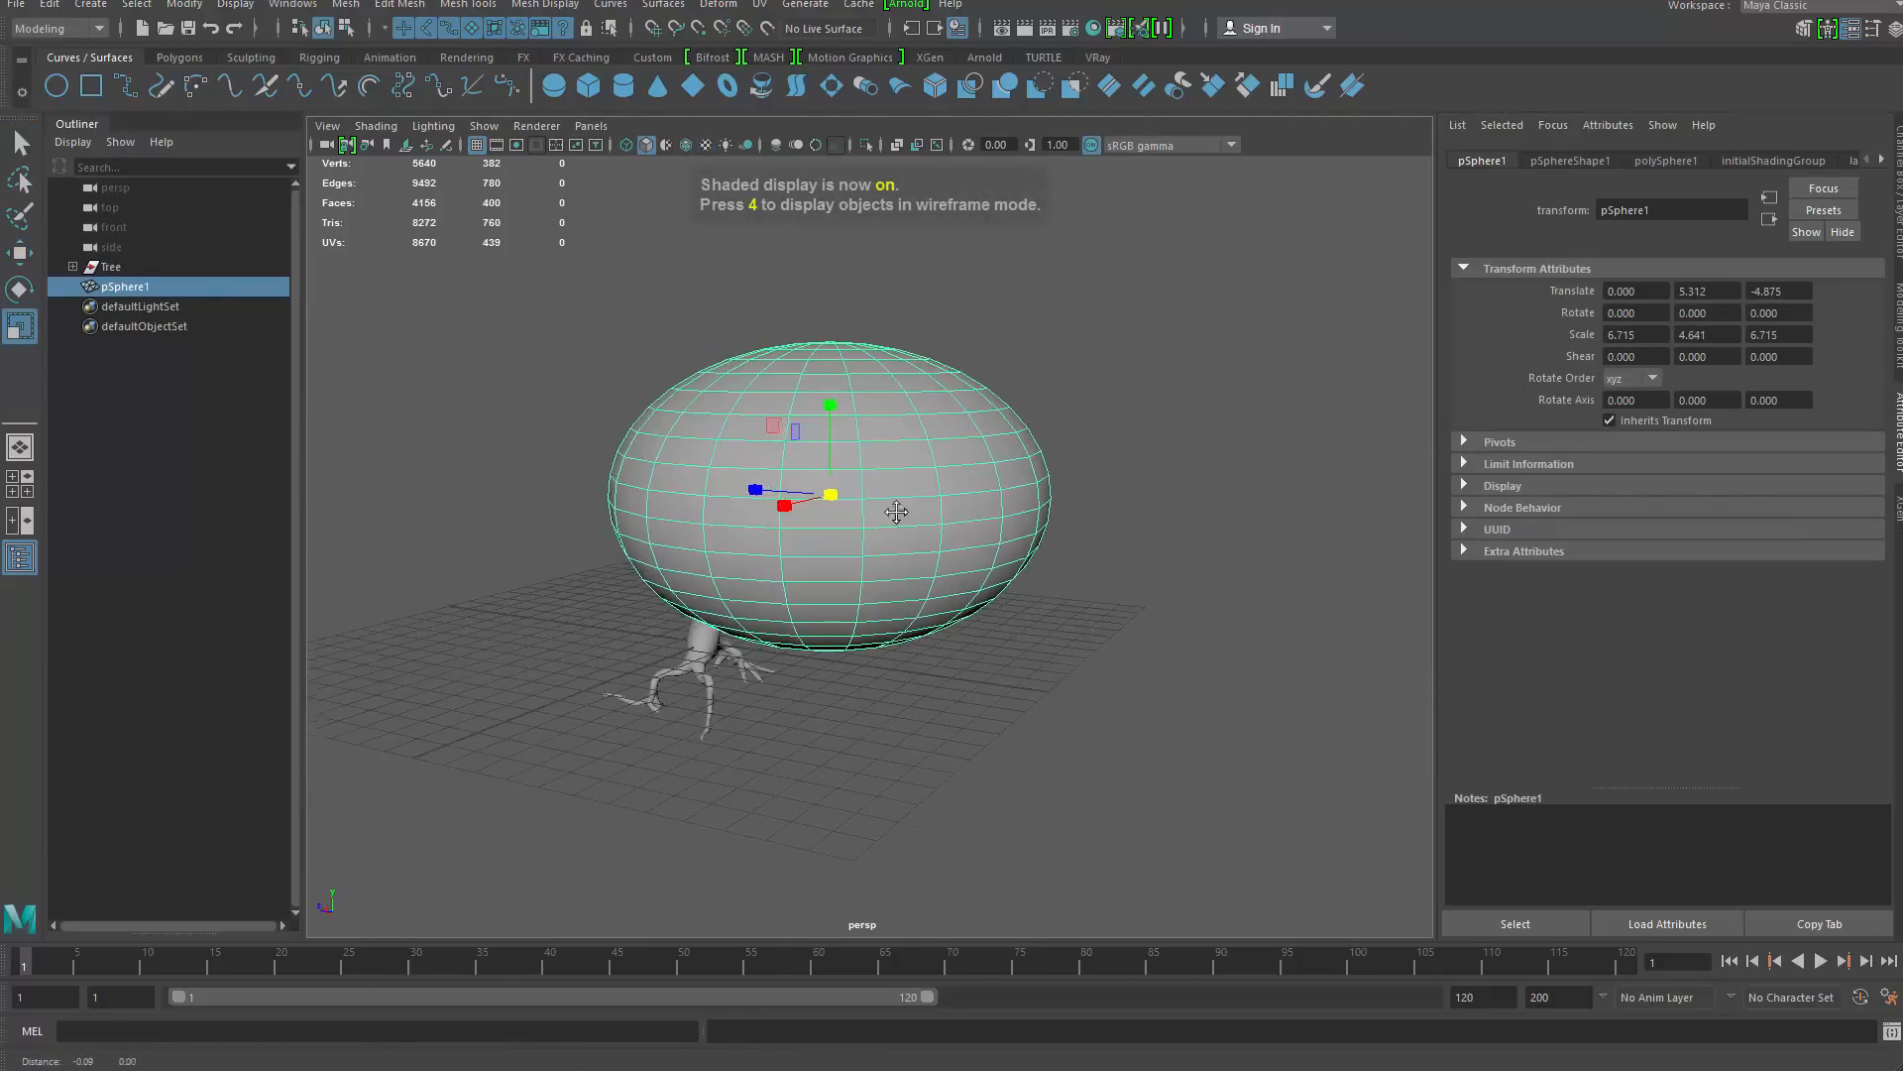
In wireframe display, refine the sphere around the foliage to about 4.46 on Y, -4.42 on Z and scale 6.55, 4.55, 6.55
{"action": "right_click_drag", "start_coordinate": [896, 515], "coordinate": [935, 535], "text": "alt"}
{"action": "key", "text": "4"}
{"action": "left_click_drag", "start_coordinate": [851, 491], "coordinate": [888, 478], "text": "alt"}
{"action": "key", "text": "w"}
{"action": "left_click_drag", "start_coordinate": [756, 429], "coordinate": [813, 431]}
{"action": "key", "text": "r"}
{"action": "key", "text": "w"}
{"action": "left_click_drag", "start_coordinate": [820, 346], "coordinate": [820, 382]}
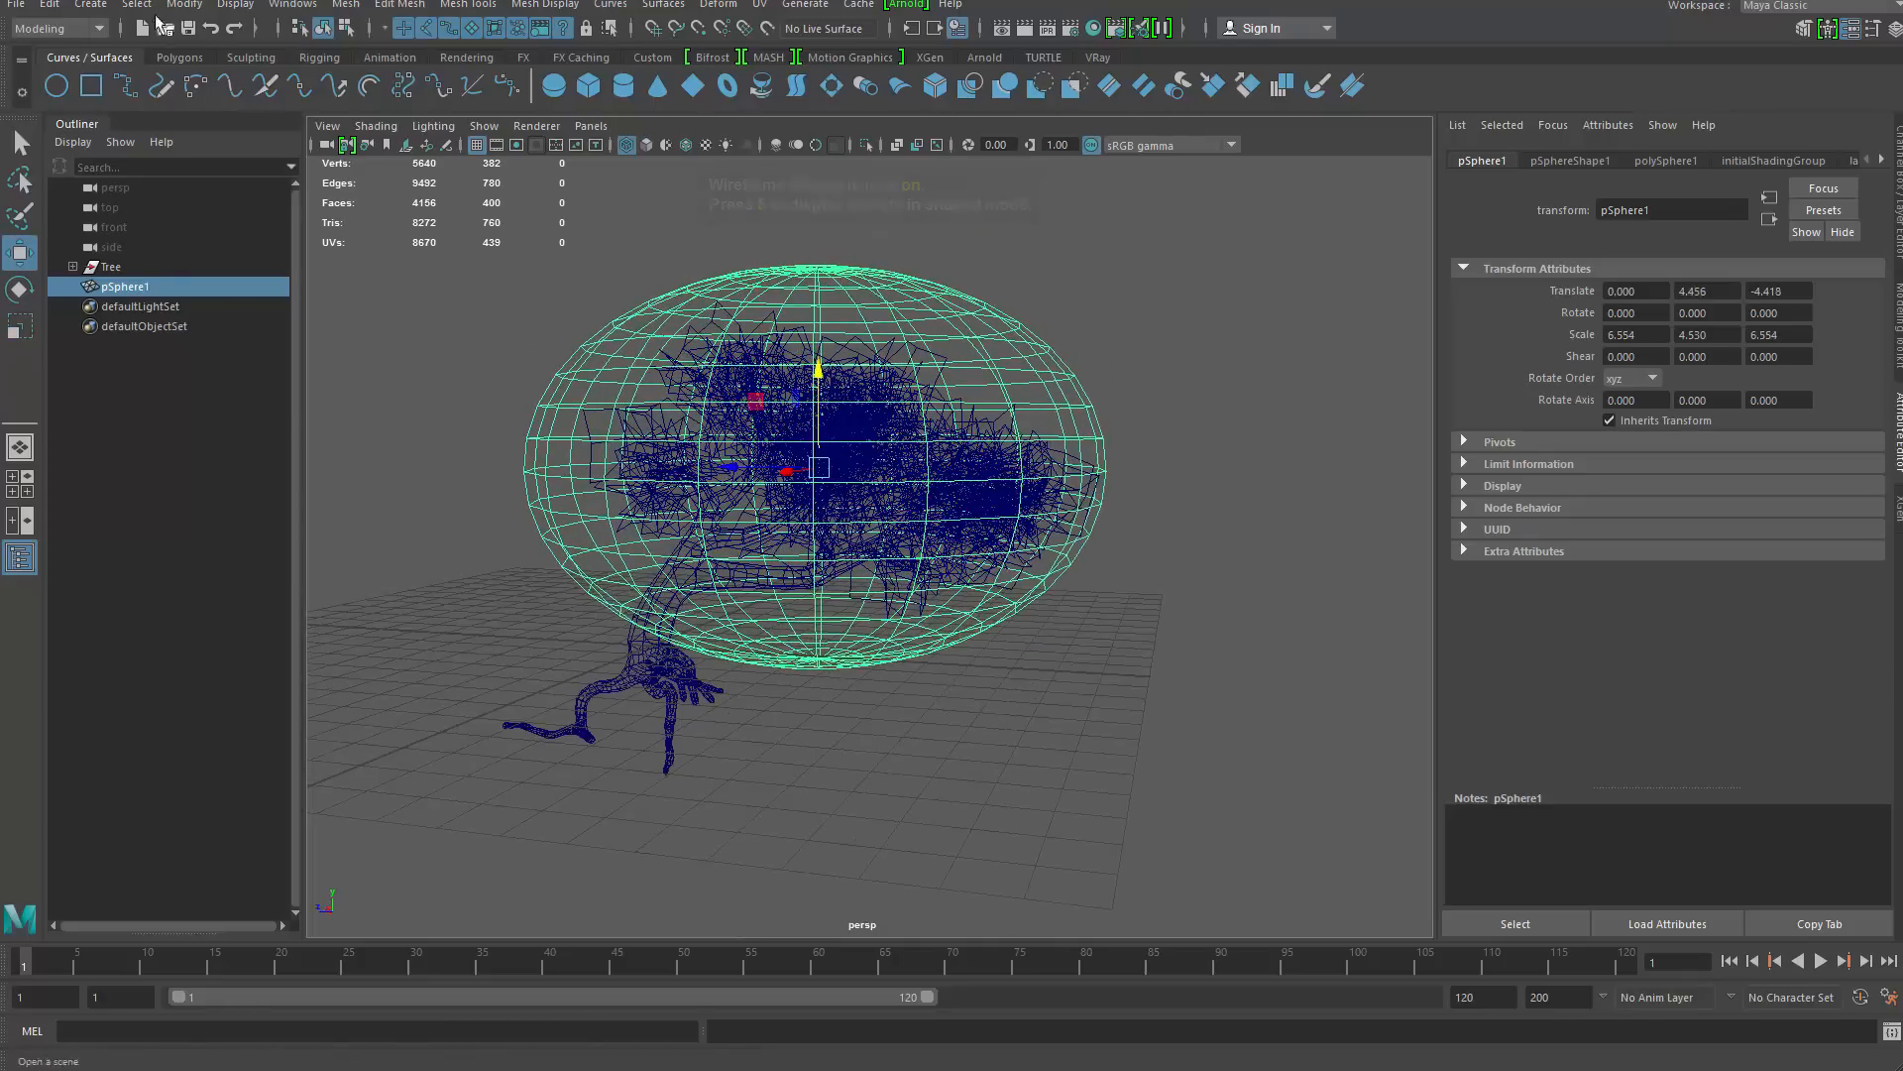
Freeze the sphere's transformations and center its pivot
{"action": "left_click", "coordinate": [185, 4]}
{"action": "left_click", "coordinate": [246, 98]}
{"action": "left_click", "coordinate": [185, 5]}
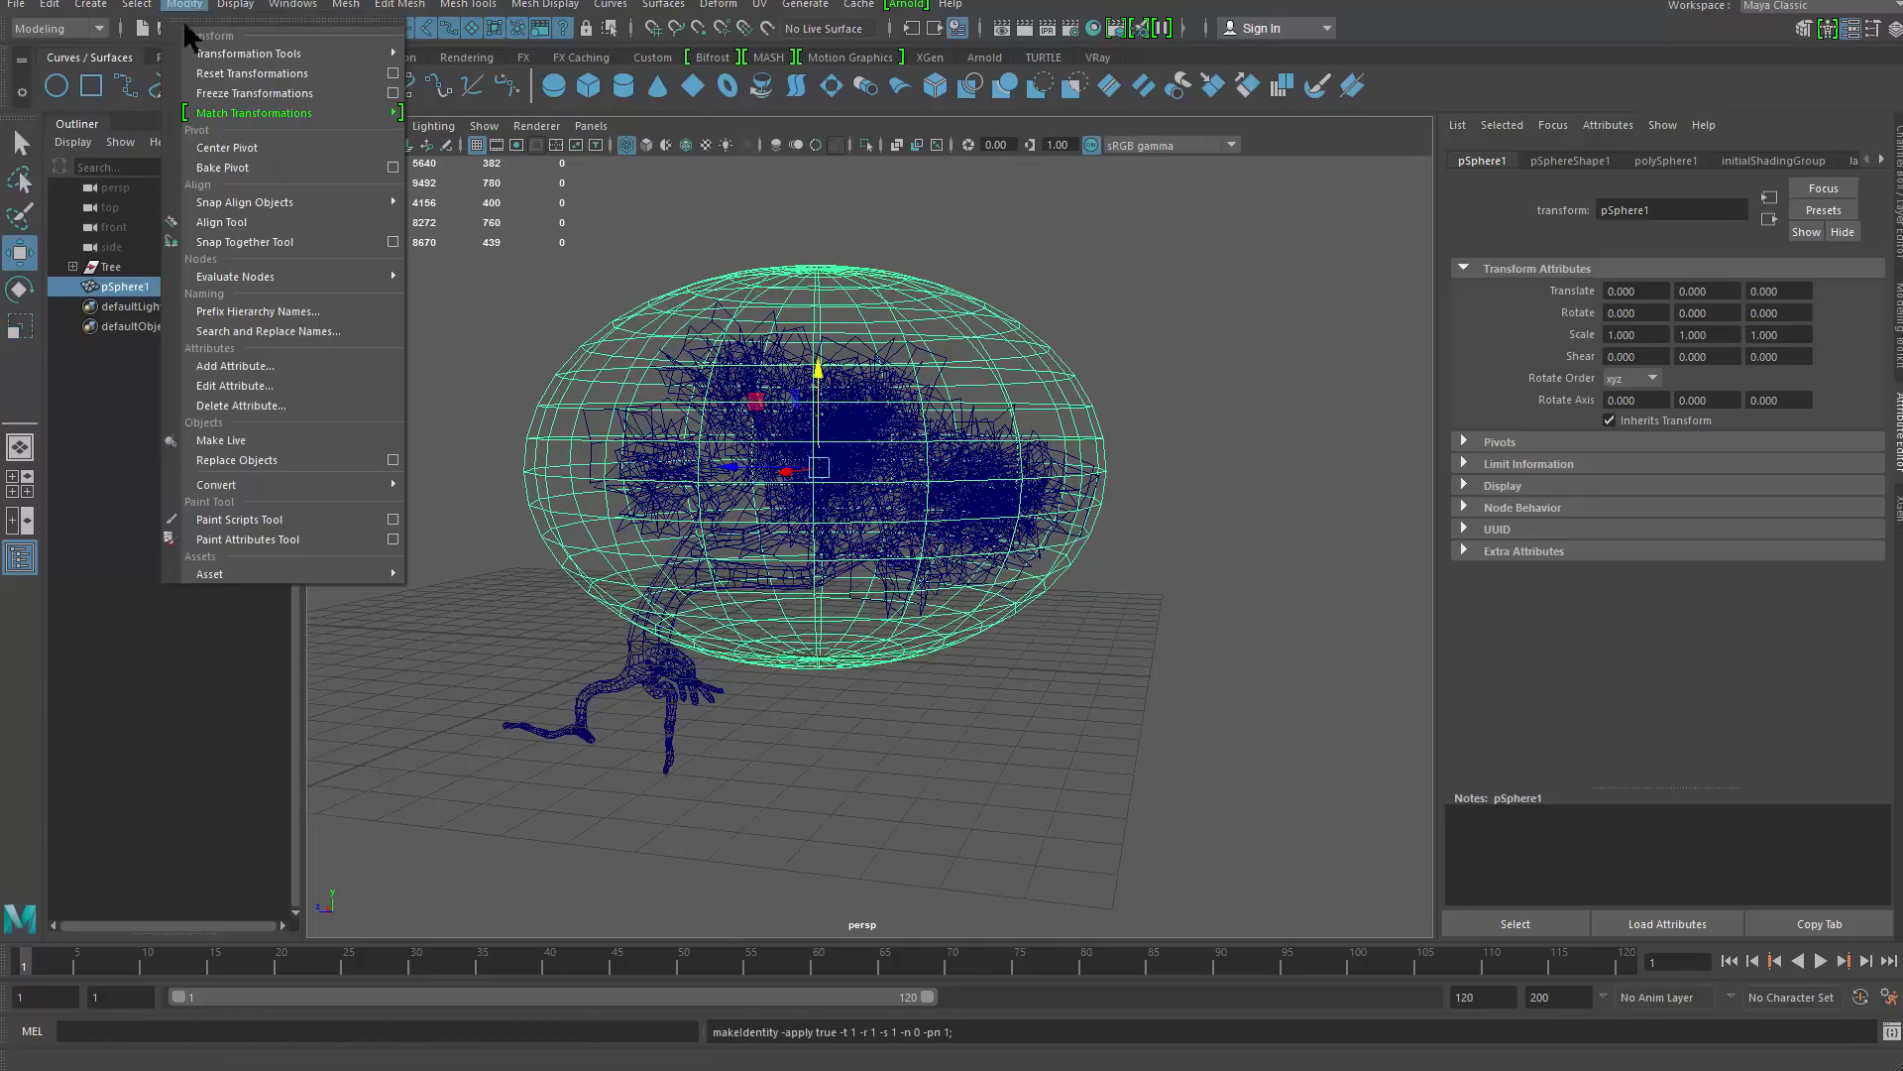
{"action": "left_click", "coordinate": [228, 147]}
Select the tree's leaf mesh and isolate it in the perspective view
{"action": "left_click_drag", "start_coordinate": [831, 428], "coordinate": [917, 421], "text": "alt"}
{"action": "scroll", "coordinate": [922, 422], "scroll_direction": "up", "scroll_amount": 3}
{"action": "left_click_drag", "start_coordinate": [922, 421], "coordinate": [1003, 330], "text": "alt"}
{"action": "key", "text": "q"}
{"action": "left_click", "coordinate": [1037, 250]}
{"action": "left_click", "coordinate": [995, 310]}
{"action": "key", "text": "ctrl+1"}
{"action": "scroll", "coordinate": [1091, 456], "scroll_direction": "down", "scroll_amount": 4}
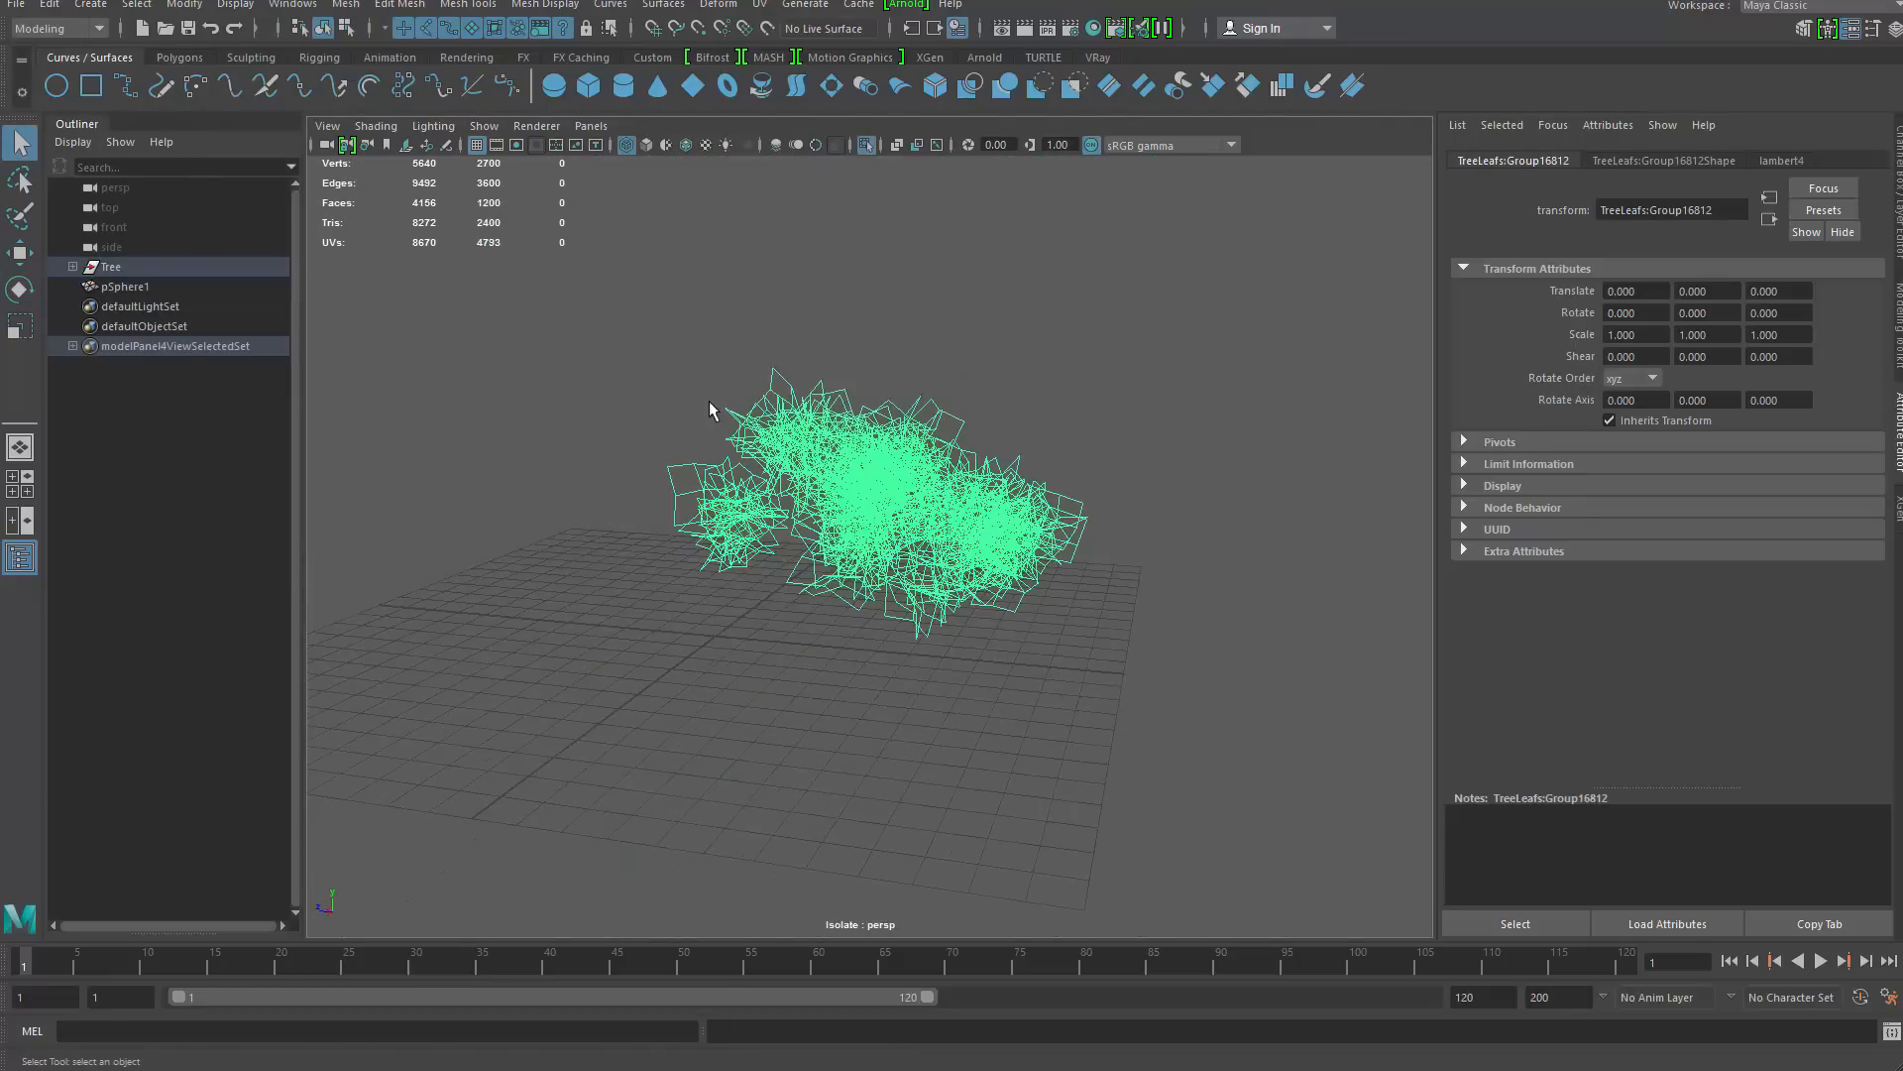
Select all vertices of the leaf mesh and turn on the display of their vertex normals
{"action": "right_click_drag", "start_coordinate": [710, 407], "coordinate": [570, 434]}
{"action": "left_click_drag", "start_coordinate": [504, 273], "coordinate": [1259, 816]}
{"action": "scroll", "coordinate": [1031, 559], "scroll_direction": "up", "scroll_amount": 5}
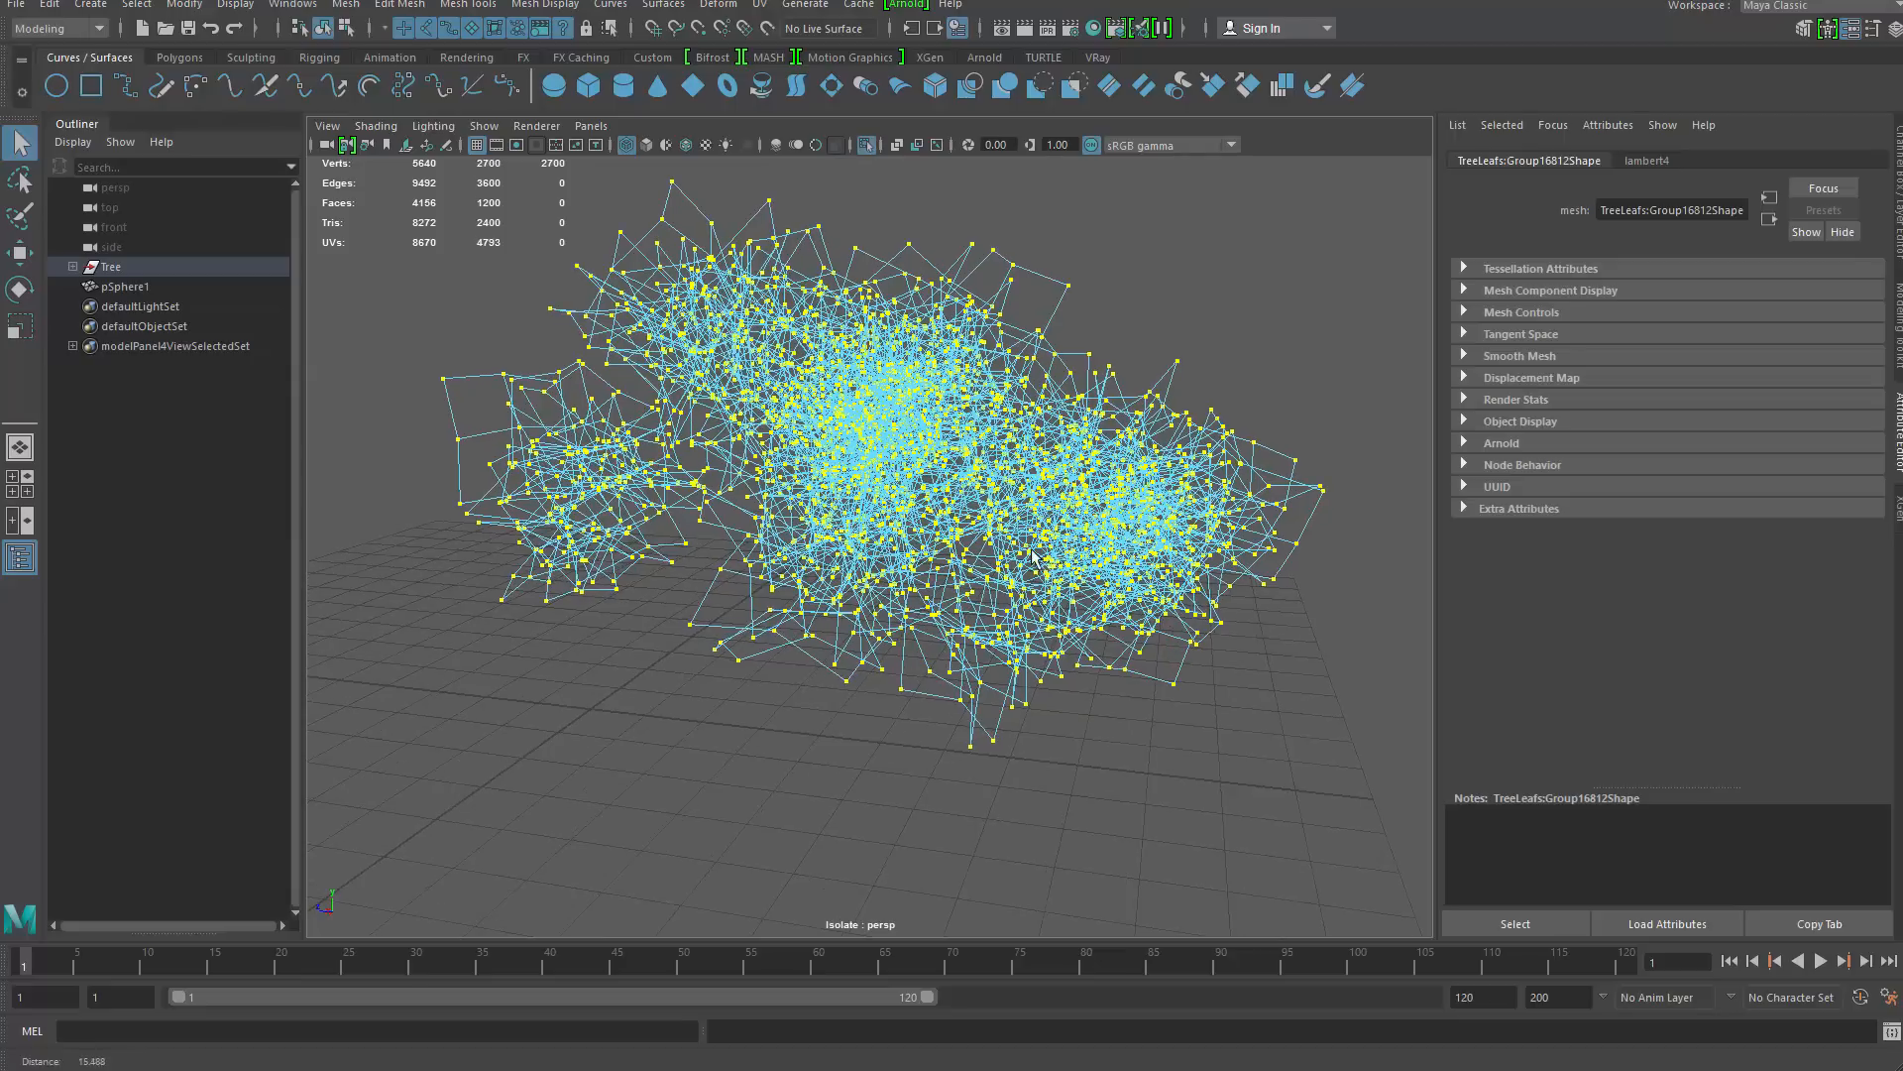
{"action": "right_click", "coordinate": [898, 394], "text": "shift"}
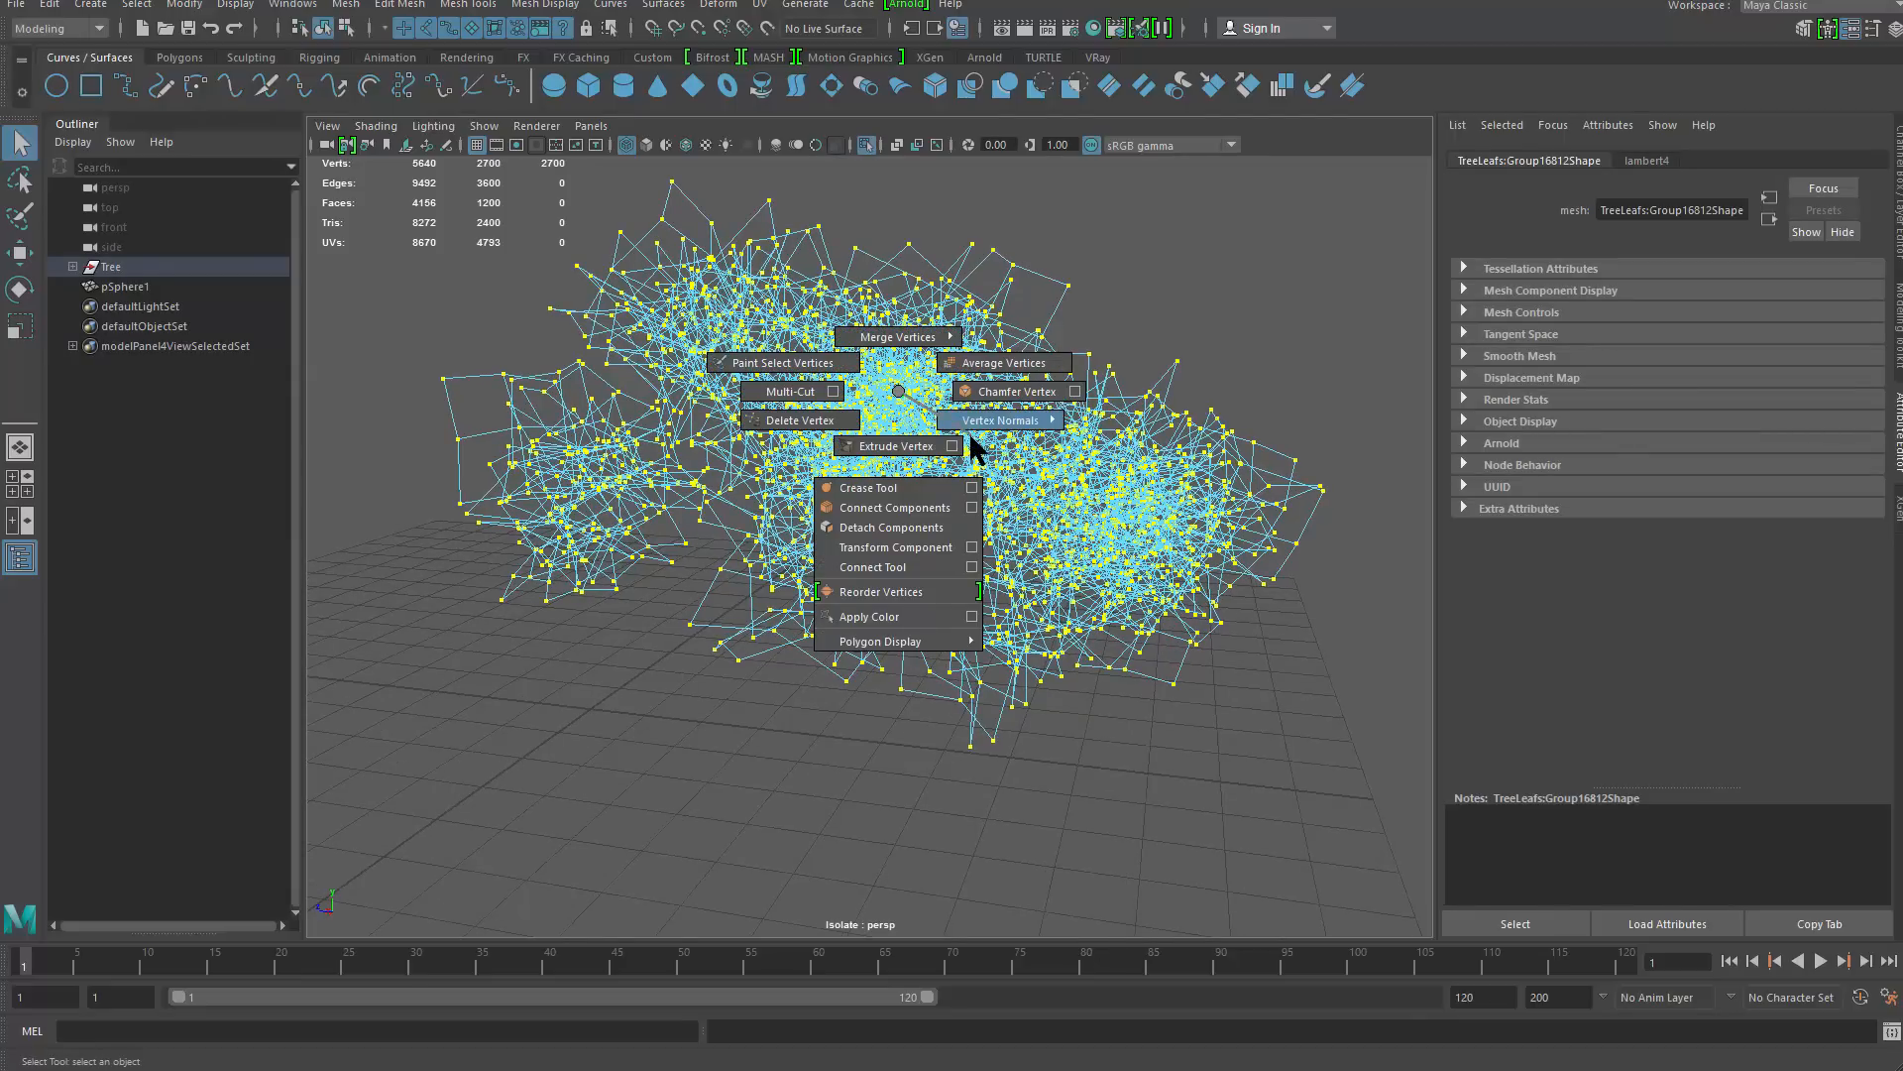
{"action": "right_click_drag", "start_coordinate": [971, 437], "coordinate": [970, 561], "text": "shift"}
{"action": "right_click_drag", "start_coordinate": [992, 492], "coordinate": [1304, 240]}
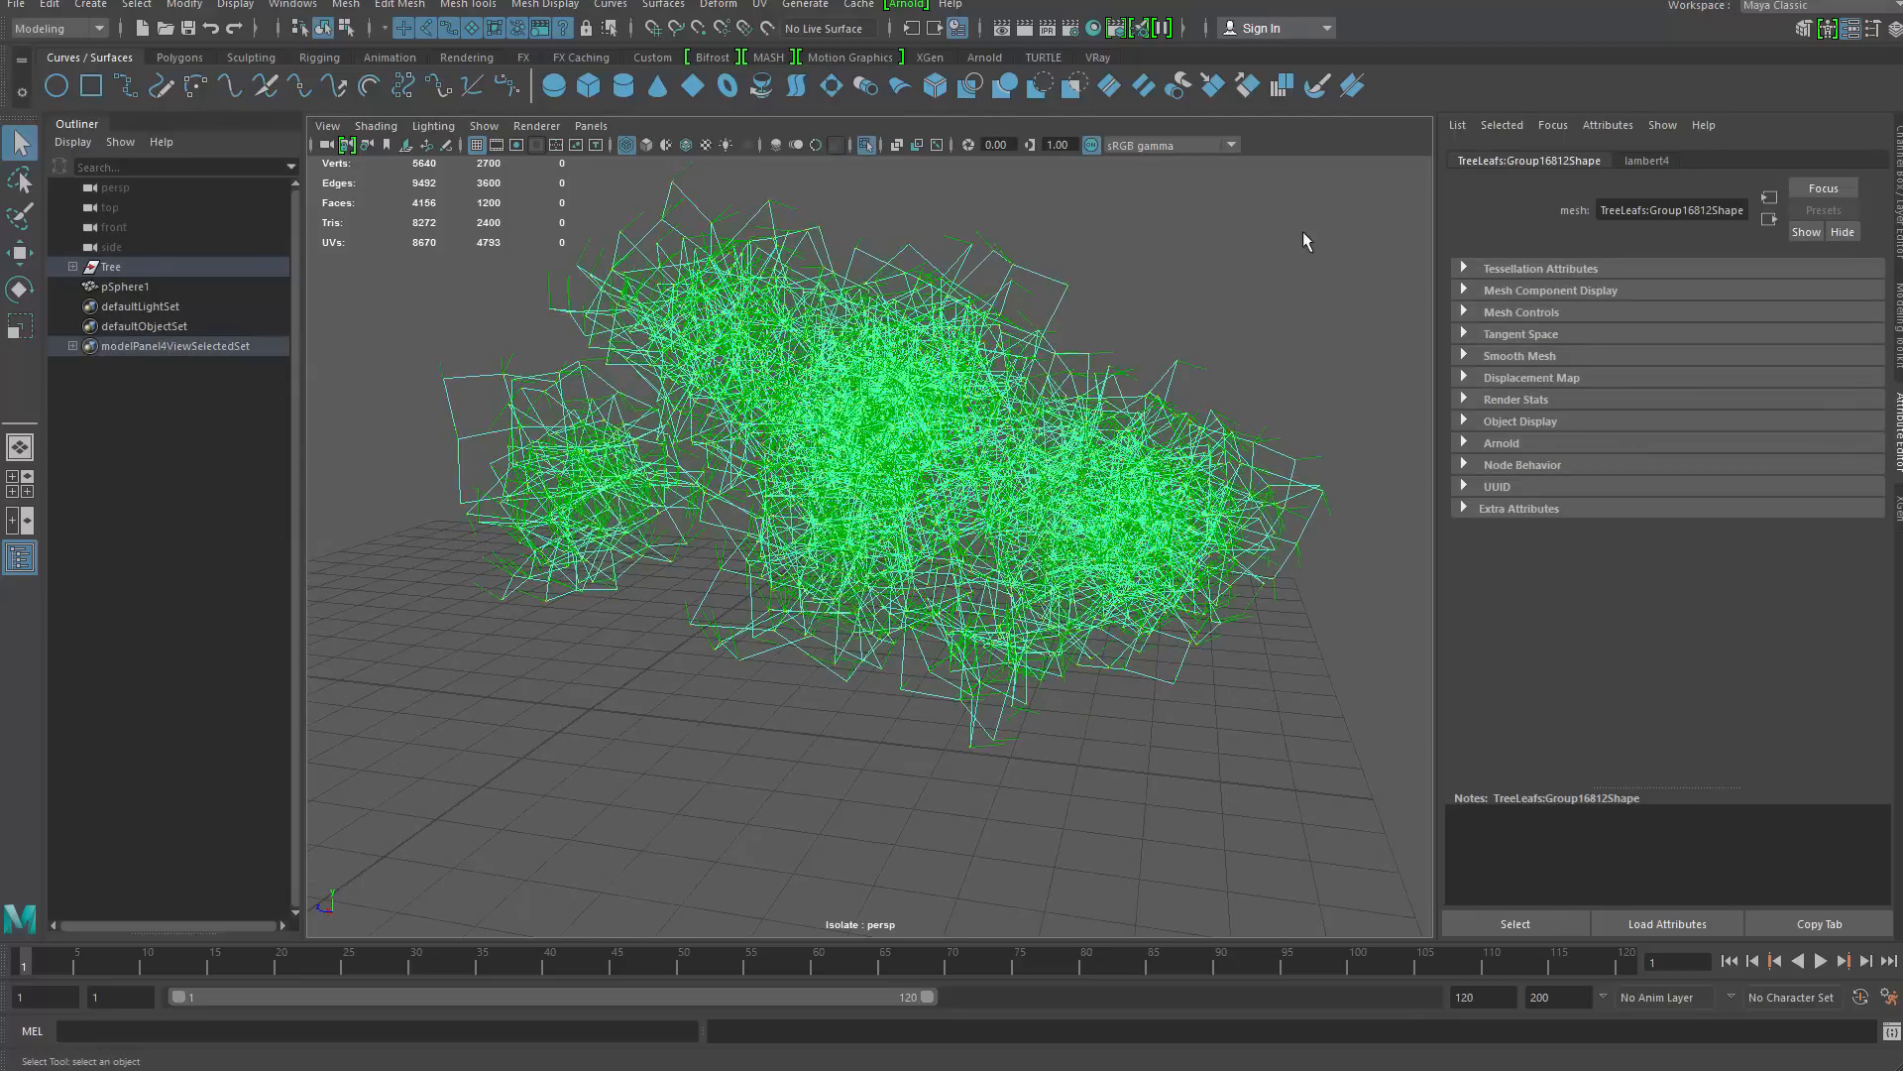
Select the sphere and add the leaf mesh to the selection, and end the isolated view
{"action": "left_click_drag", "start_coordinate": [900, 521], "coordinate": [704, 461], "text": "alt"}
{"action": "left_click", "coordinate": [616, 493]}
{"action": "left_click_drag", "start_coordinate": [462, 231], "coordinate": [1044, 687]}
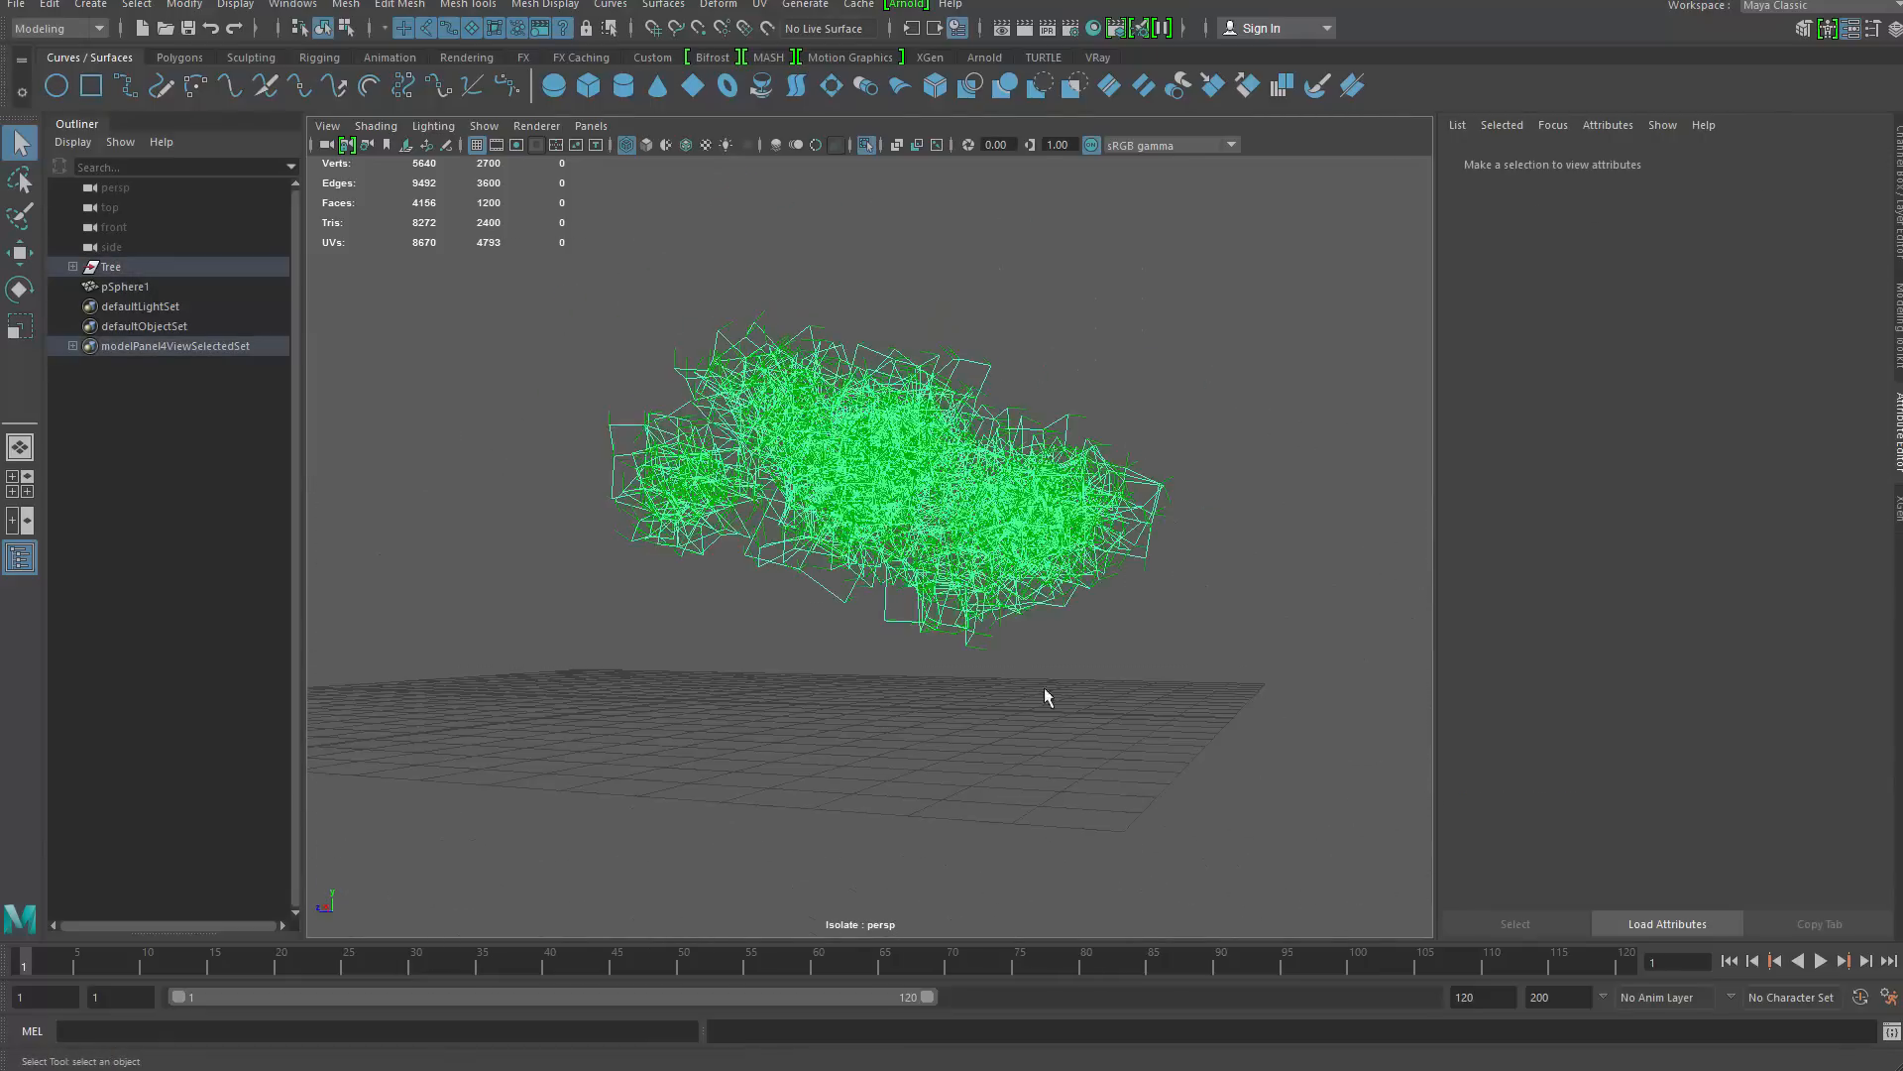
{"action": "left_click", "coordinate": [158, 293]}
{"action": "key", "text": "f"}
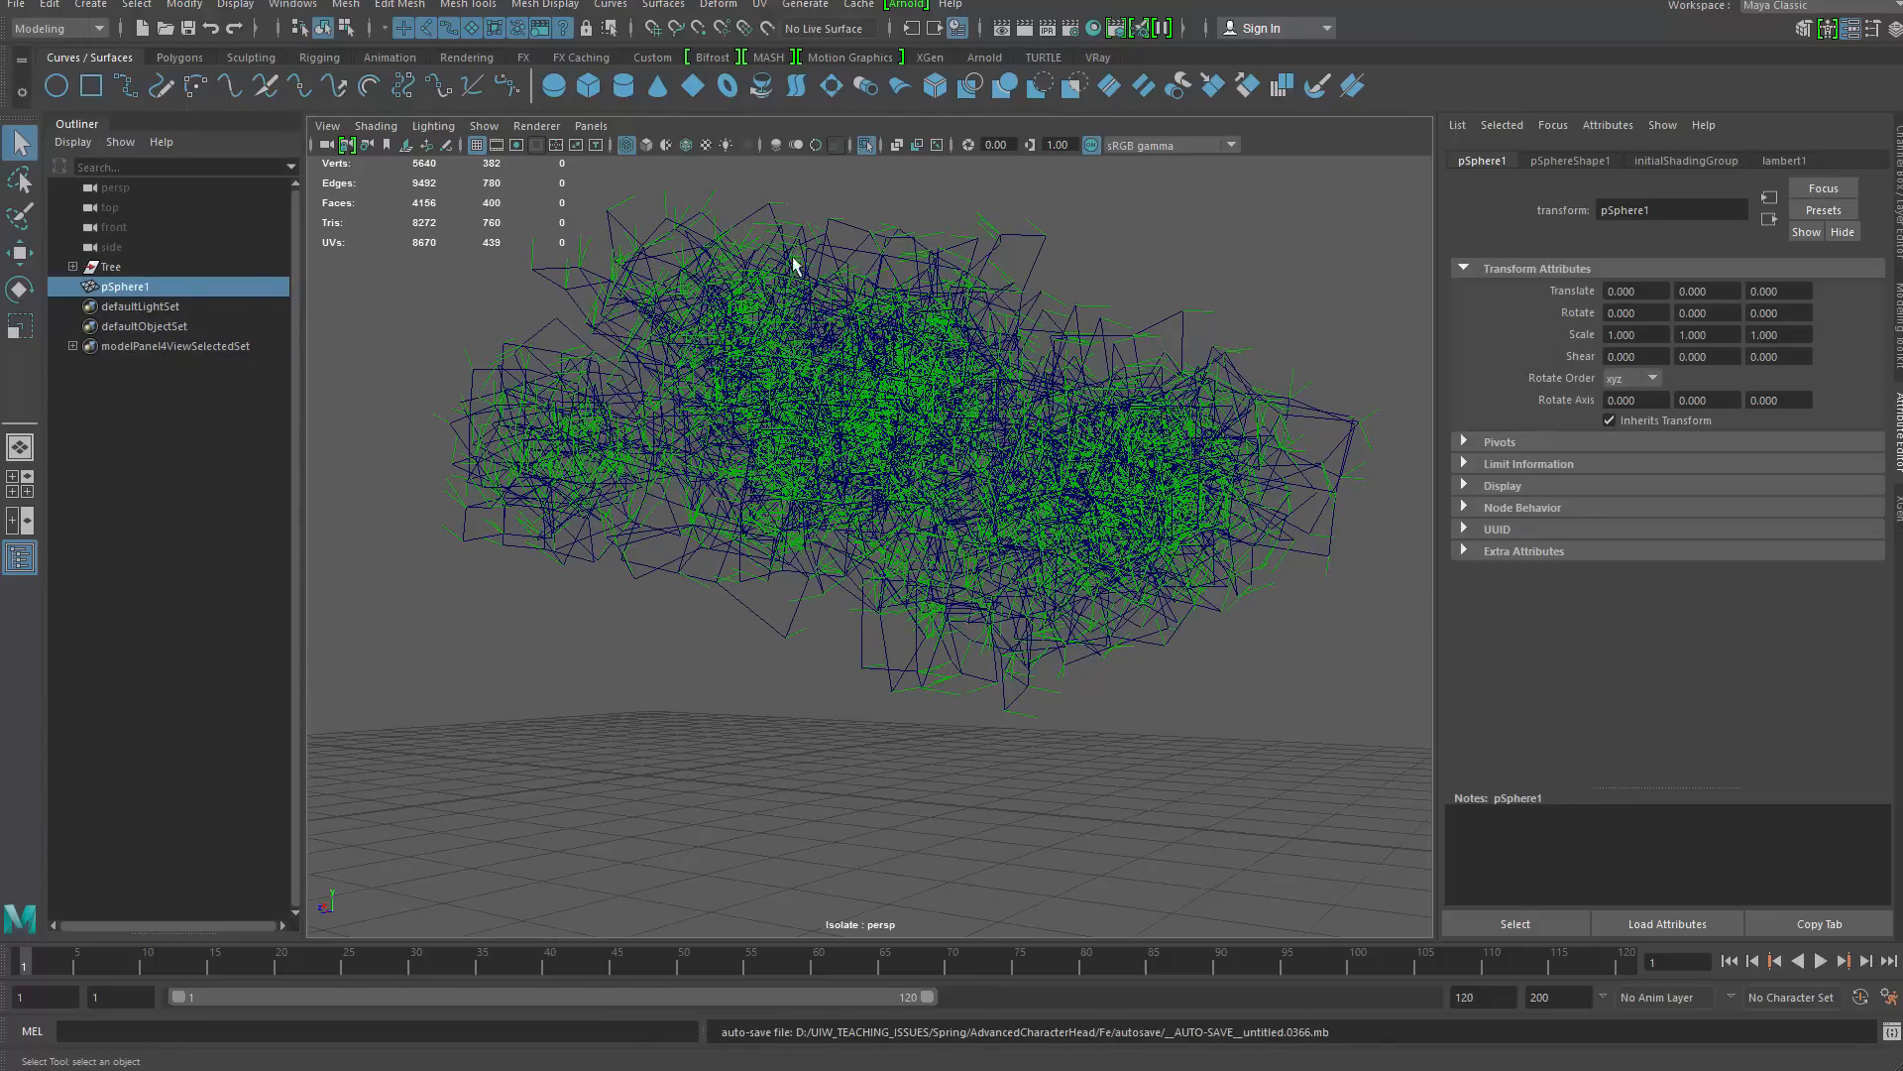
{"action": "left_click", "coordinate": [847, 223], "text": "shift"}
{"action": "left_click_drag", "start_coordinate": [846, 235], "coordinate": [827, 282], "text": "alt"}
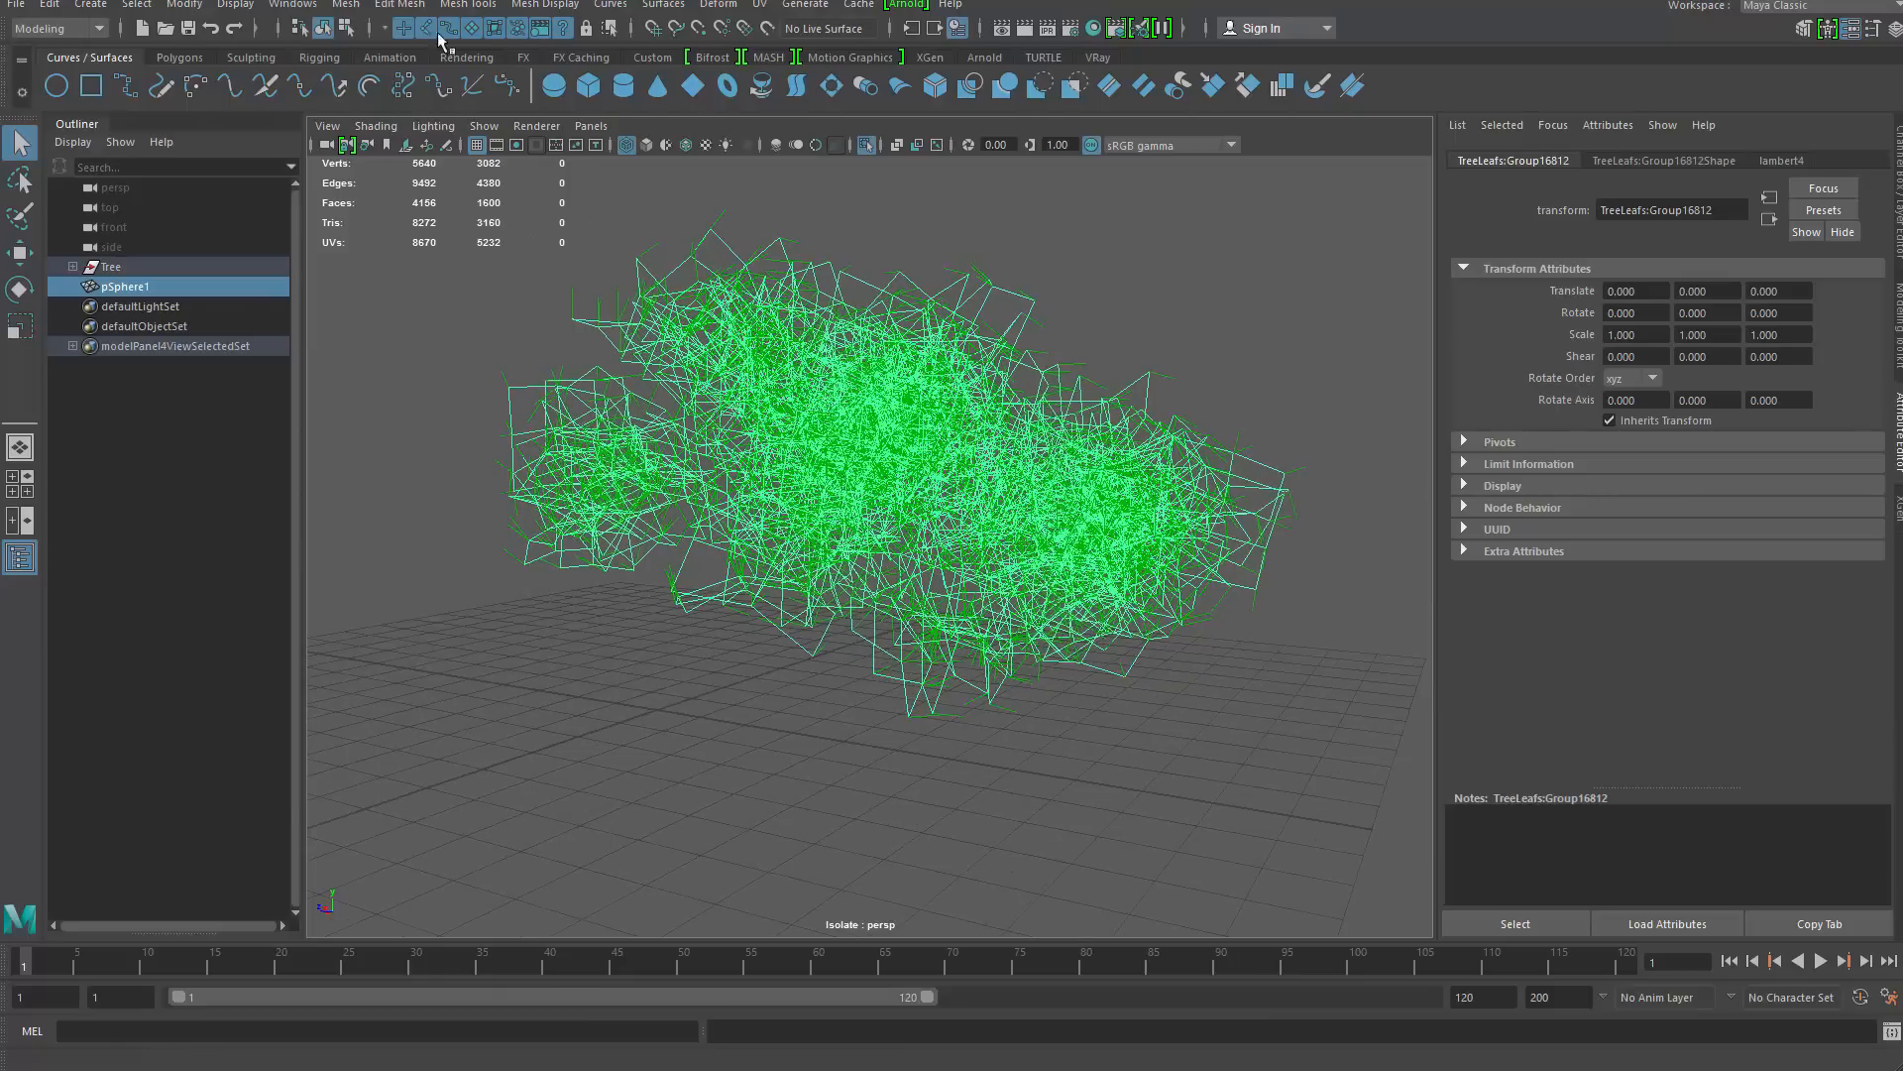
{"action": "key", "text": "ctrl+1"}
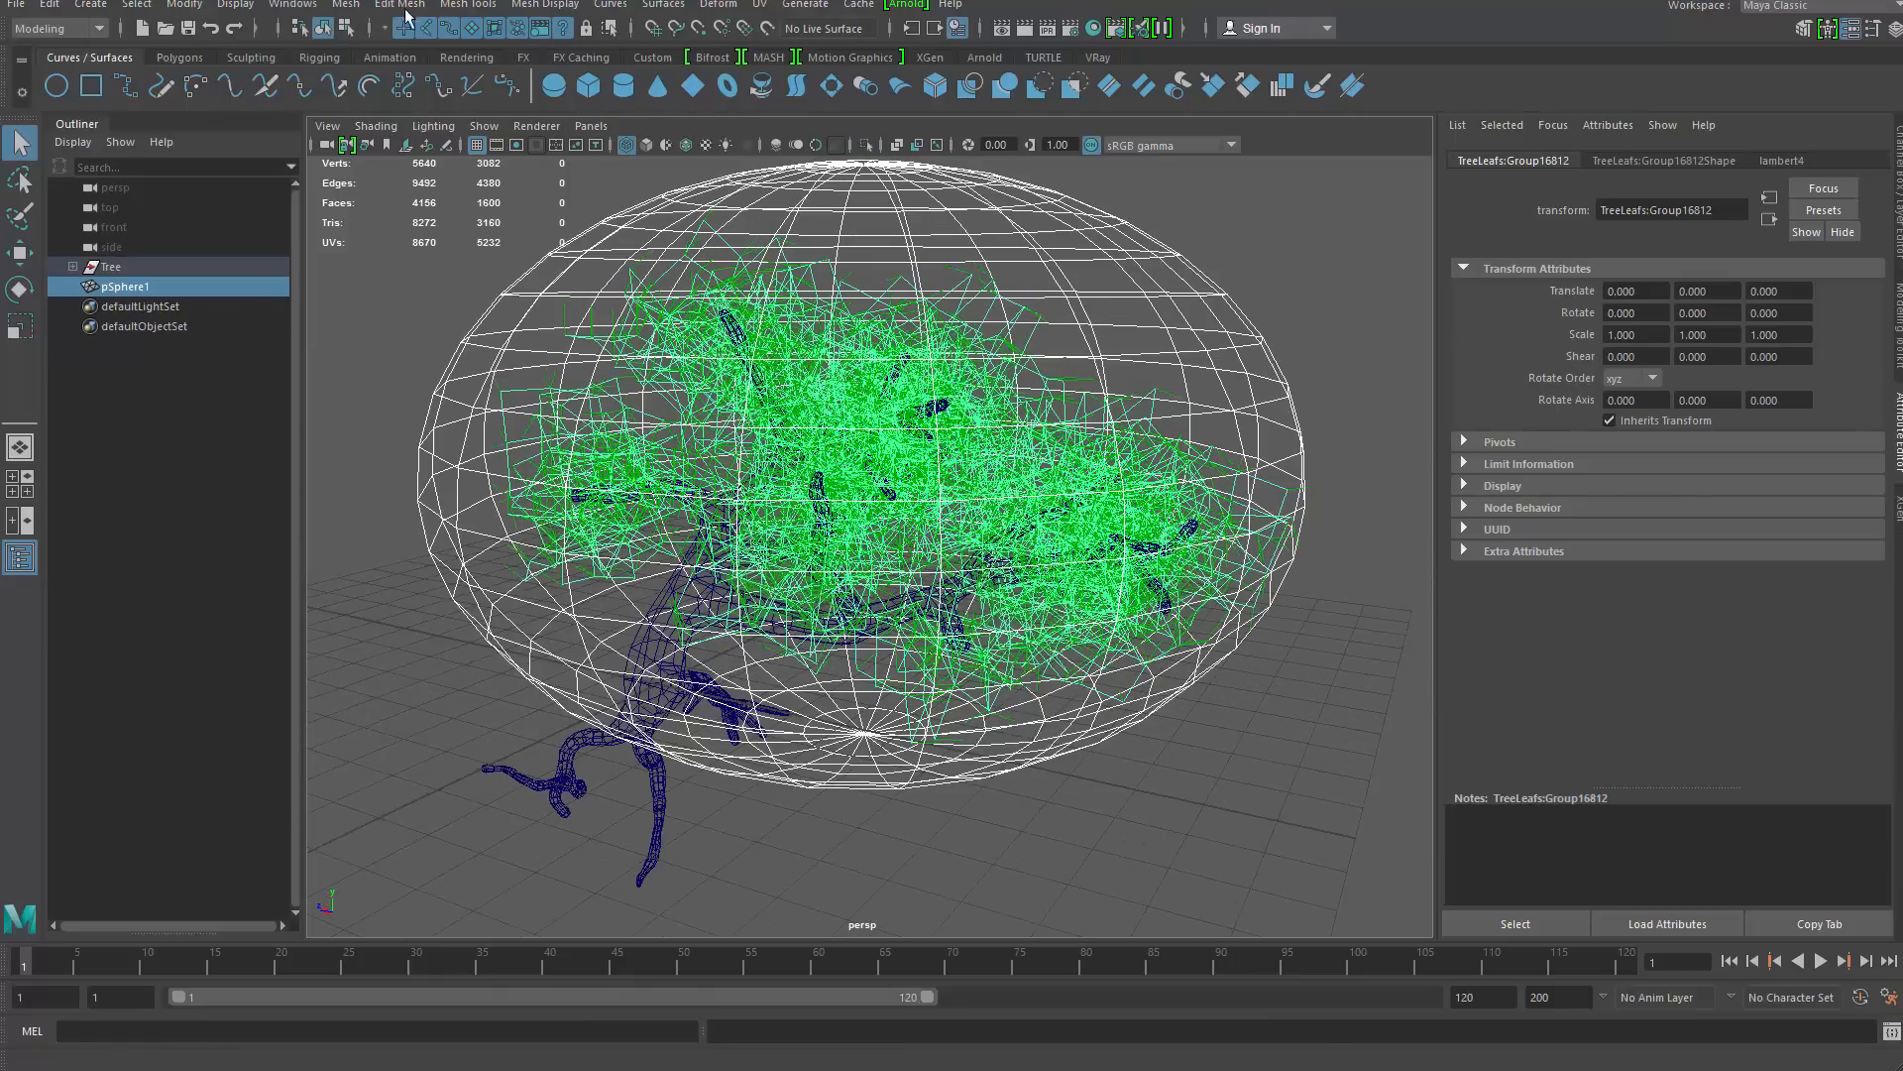
Transfer only vertex normals from the sphere to the leaf mesh in World space, closest to point, with UV and color sets off
{"action": "left_click", "coordinate": [347, 4]}
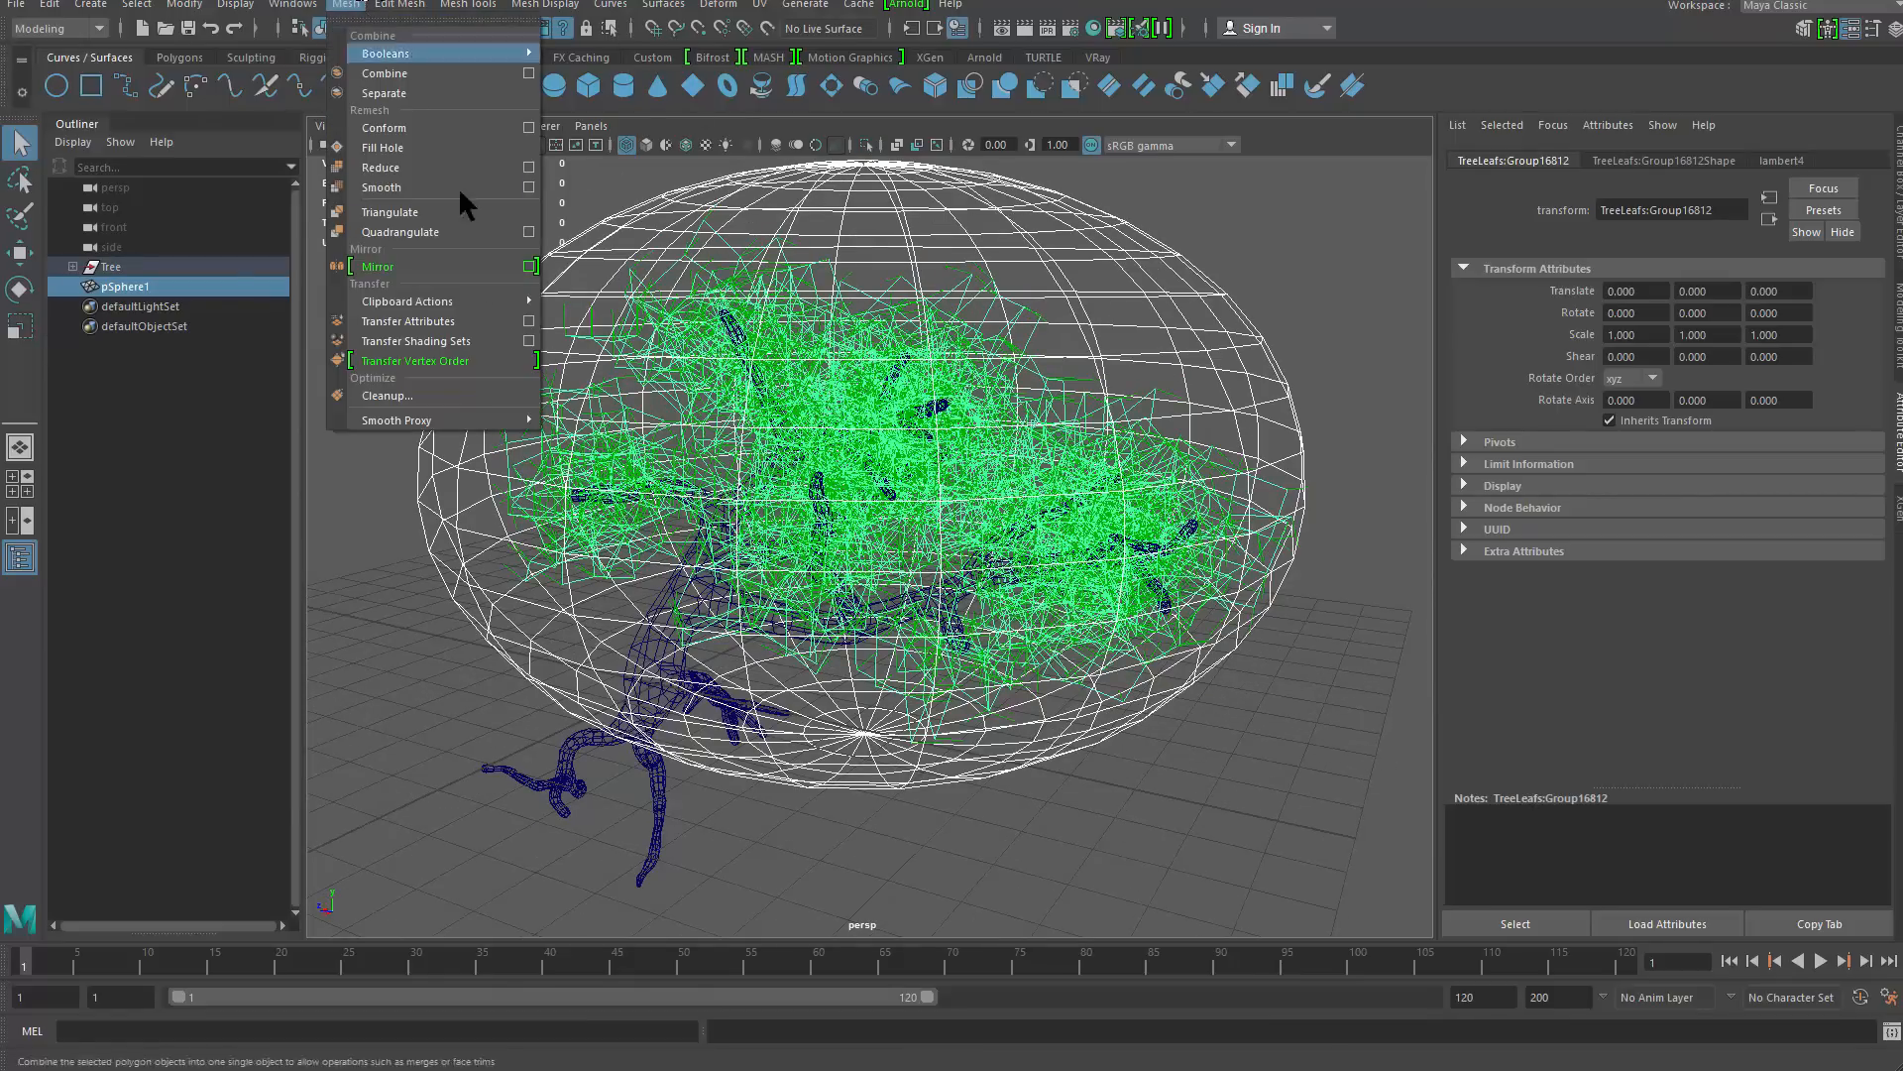
{"action": "left_click", "coordinate": [530, 321]}
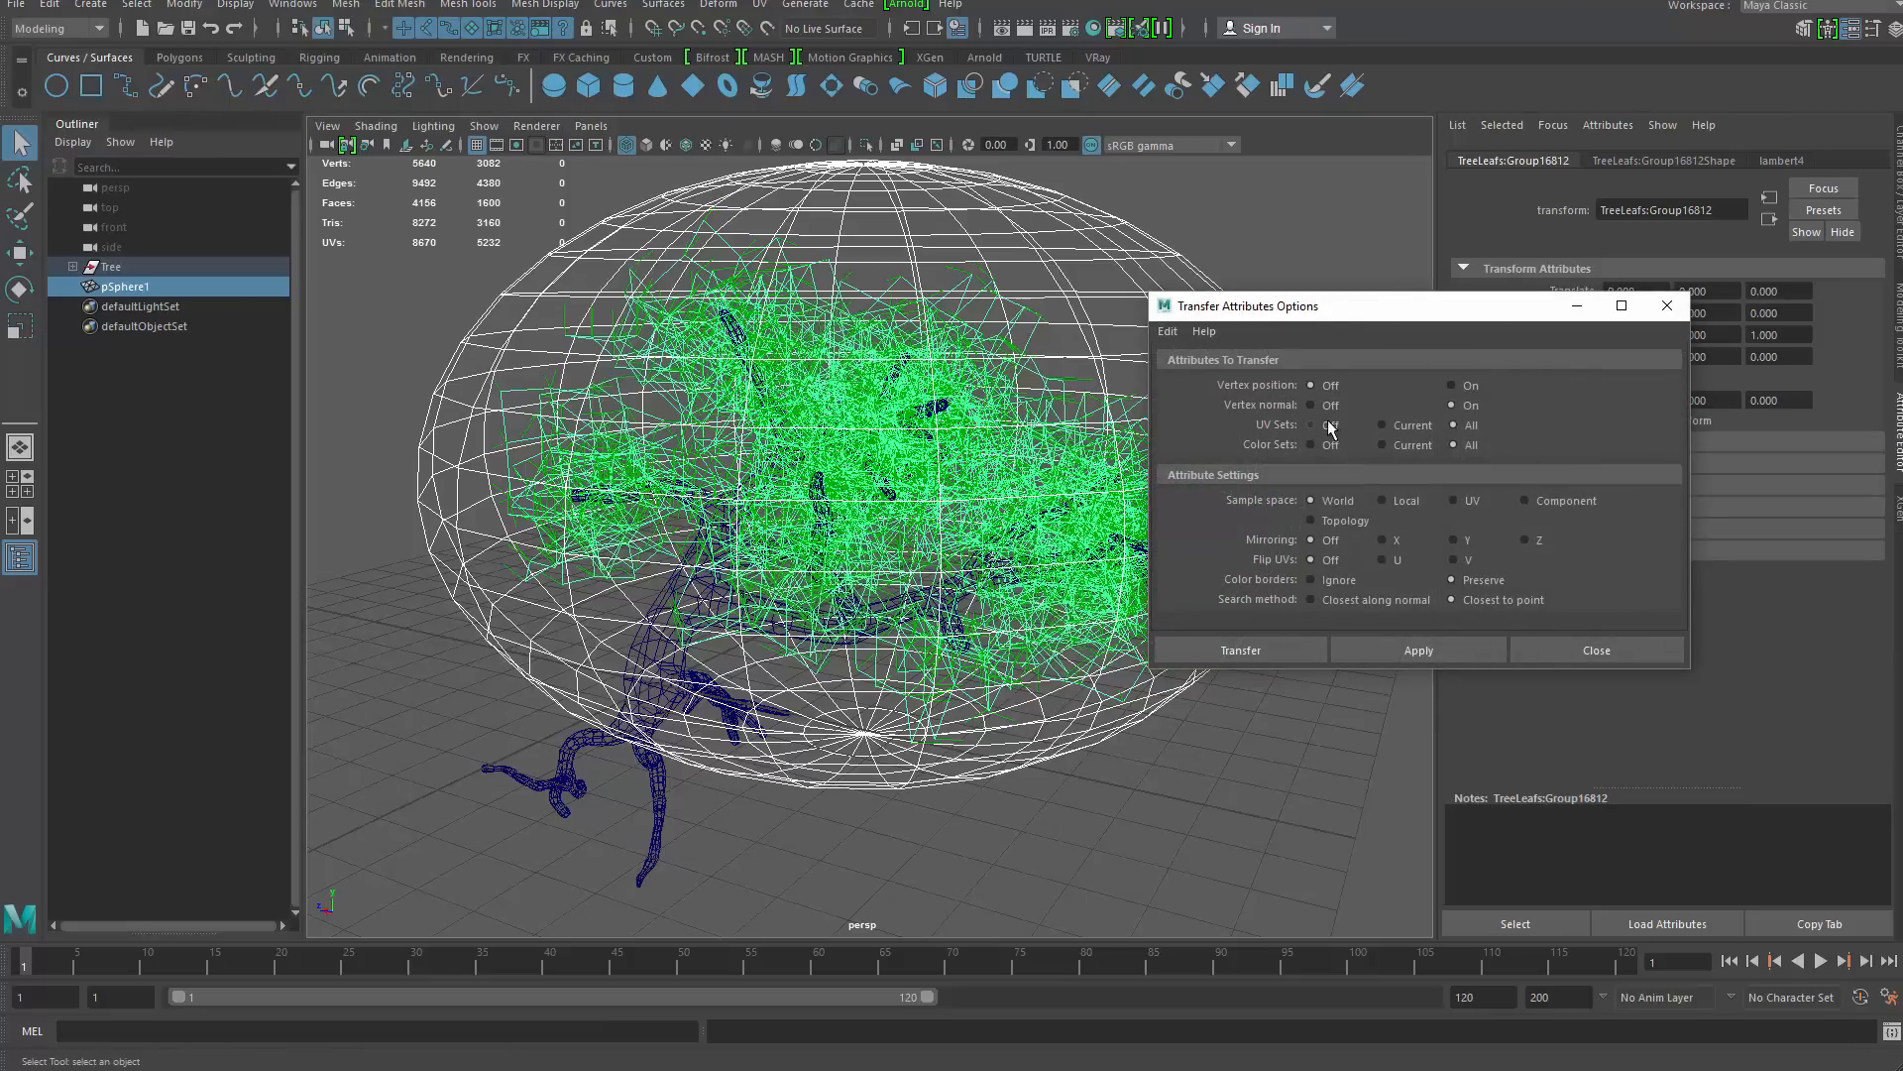
{"action": "left_click_drag", "start_coordinate": [873, 607], "coordinate": [634, 517], "text": "alt"}
{"action": "left_click", "coordinate": [1406, 655]}
Scale the sphere down uniformly to about 0.40 to test how it drives the leaf normals
{"action": "left_click", "coordinate": [558, 226]}
{"action": "double_click", "coordinate": [988, 344]}
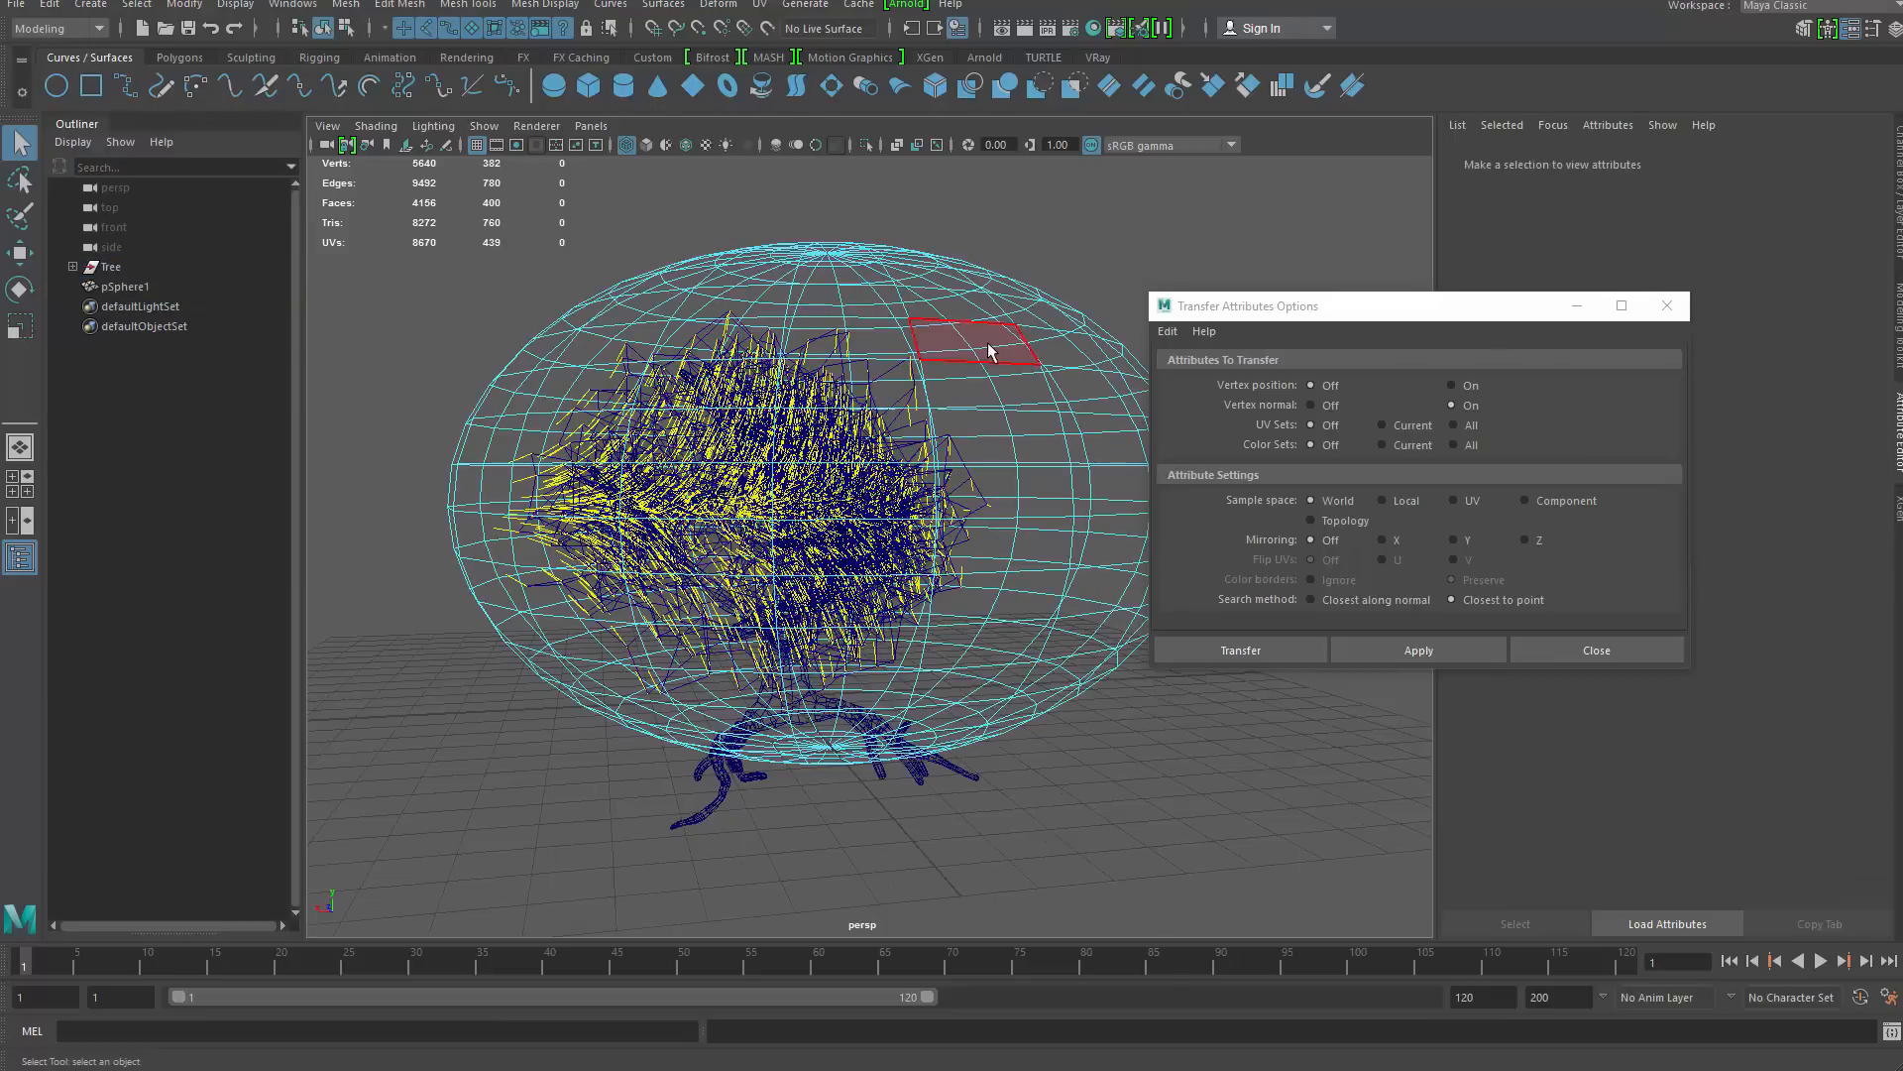
{"action": "double_click", "coordinate": [988, 344]}
{"action": "right_click_drag", "start_coordinate": [1042, 311], "coordinate": [1053, 301]}
{"action": "left_click", "coordinate": [1028, 396]}
{"action": "key", "text": "w"}
{"action": "left_click", "coordinate": [1013, 443]}
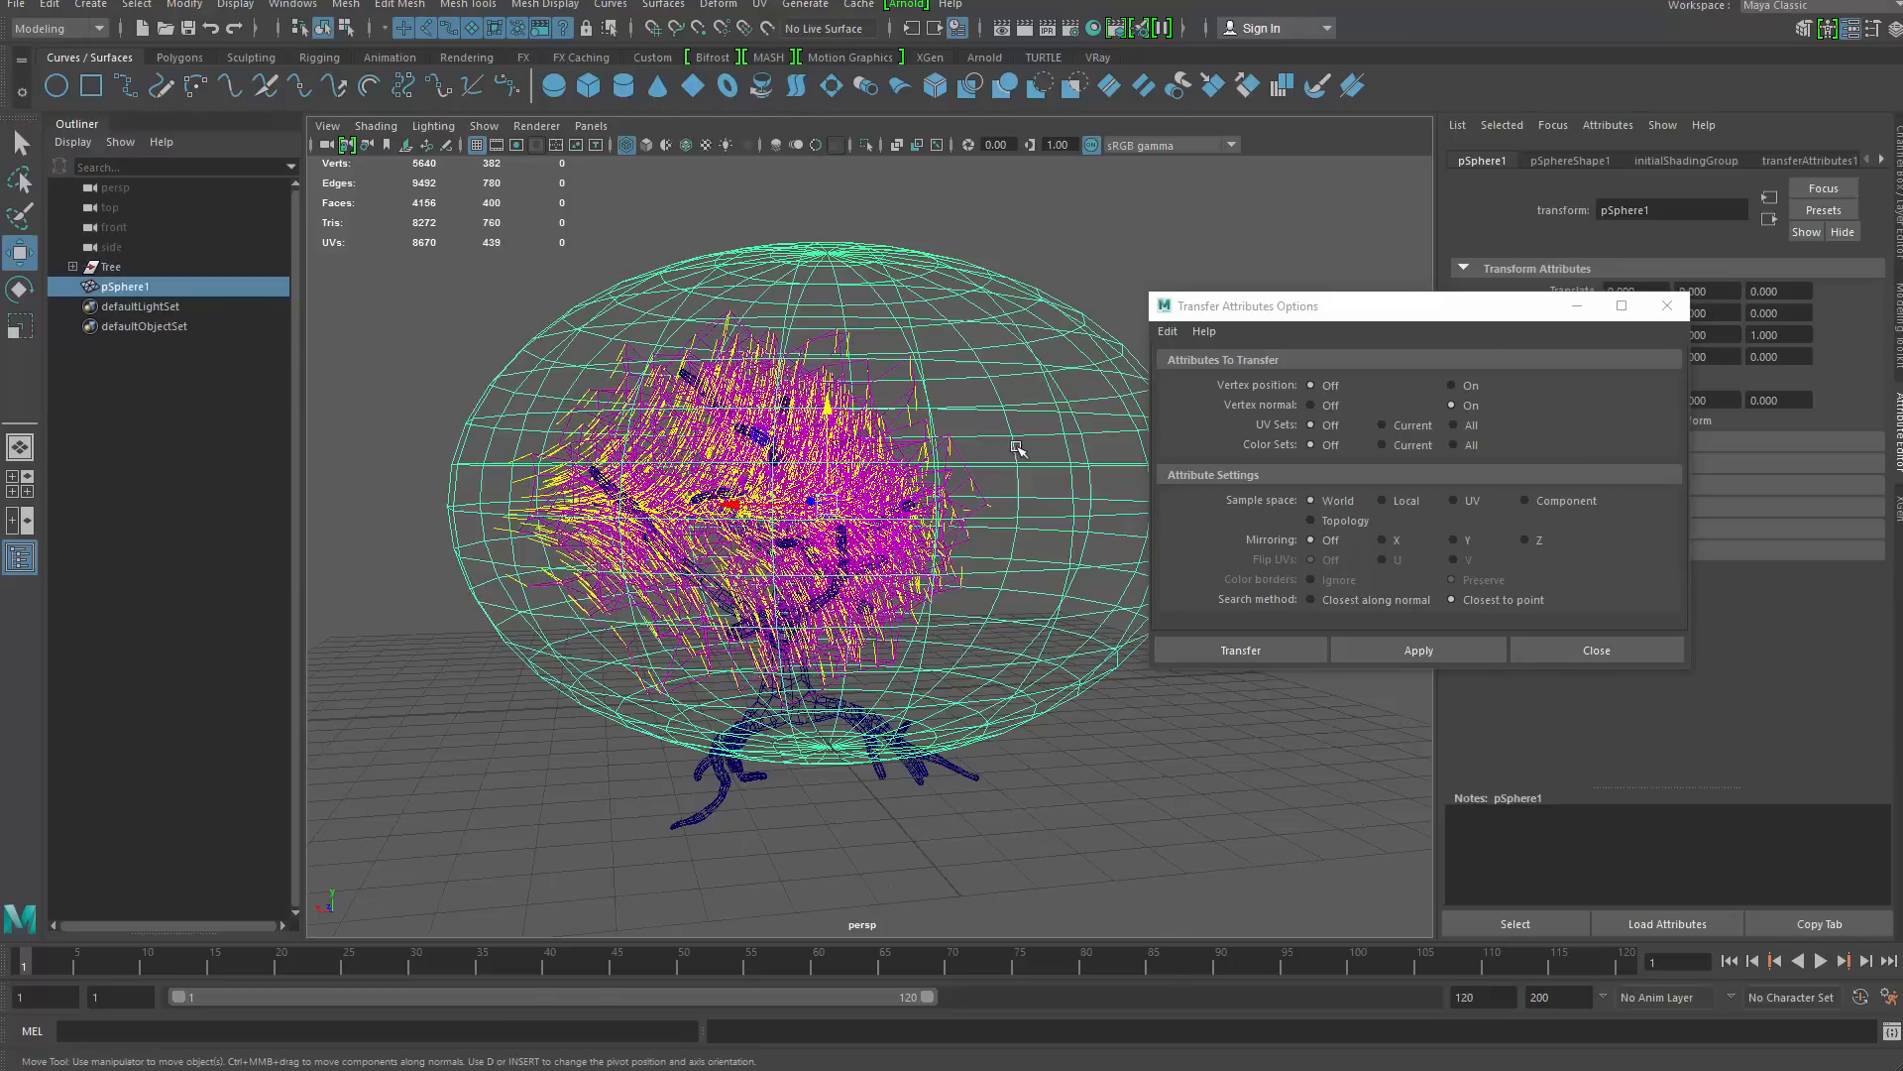
{"action": "left_click_drag", "start_coordinate": [938, 537], "coordinate": [821, 575], "text": "alt"}
{"action": "key", "text": "r"}
{"action": "left_click_drag", "start_coordinate": [820, 492], "coordinate": [417, 468]}
{"action": "left_click_drag", "start_coordinate": [793, 523], "coordinate": [827, 544], "text": "alt"}
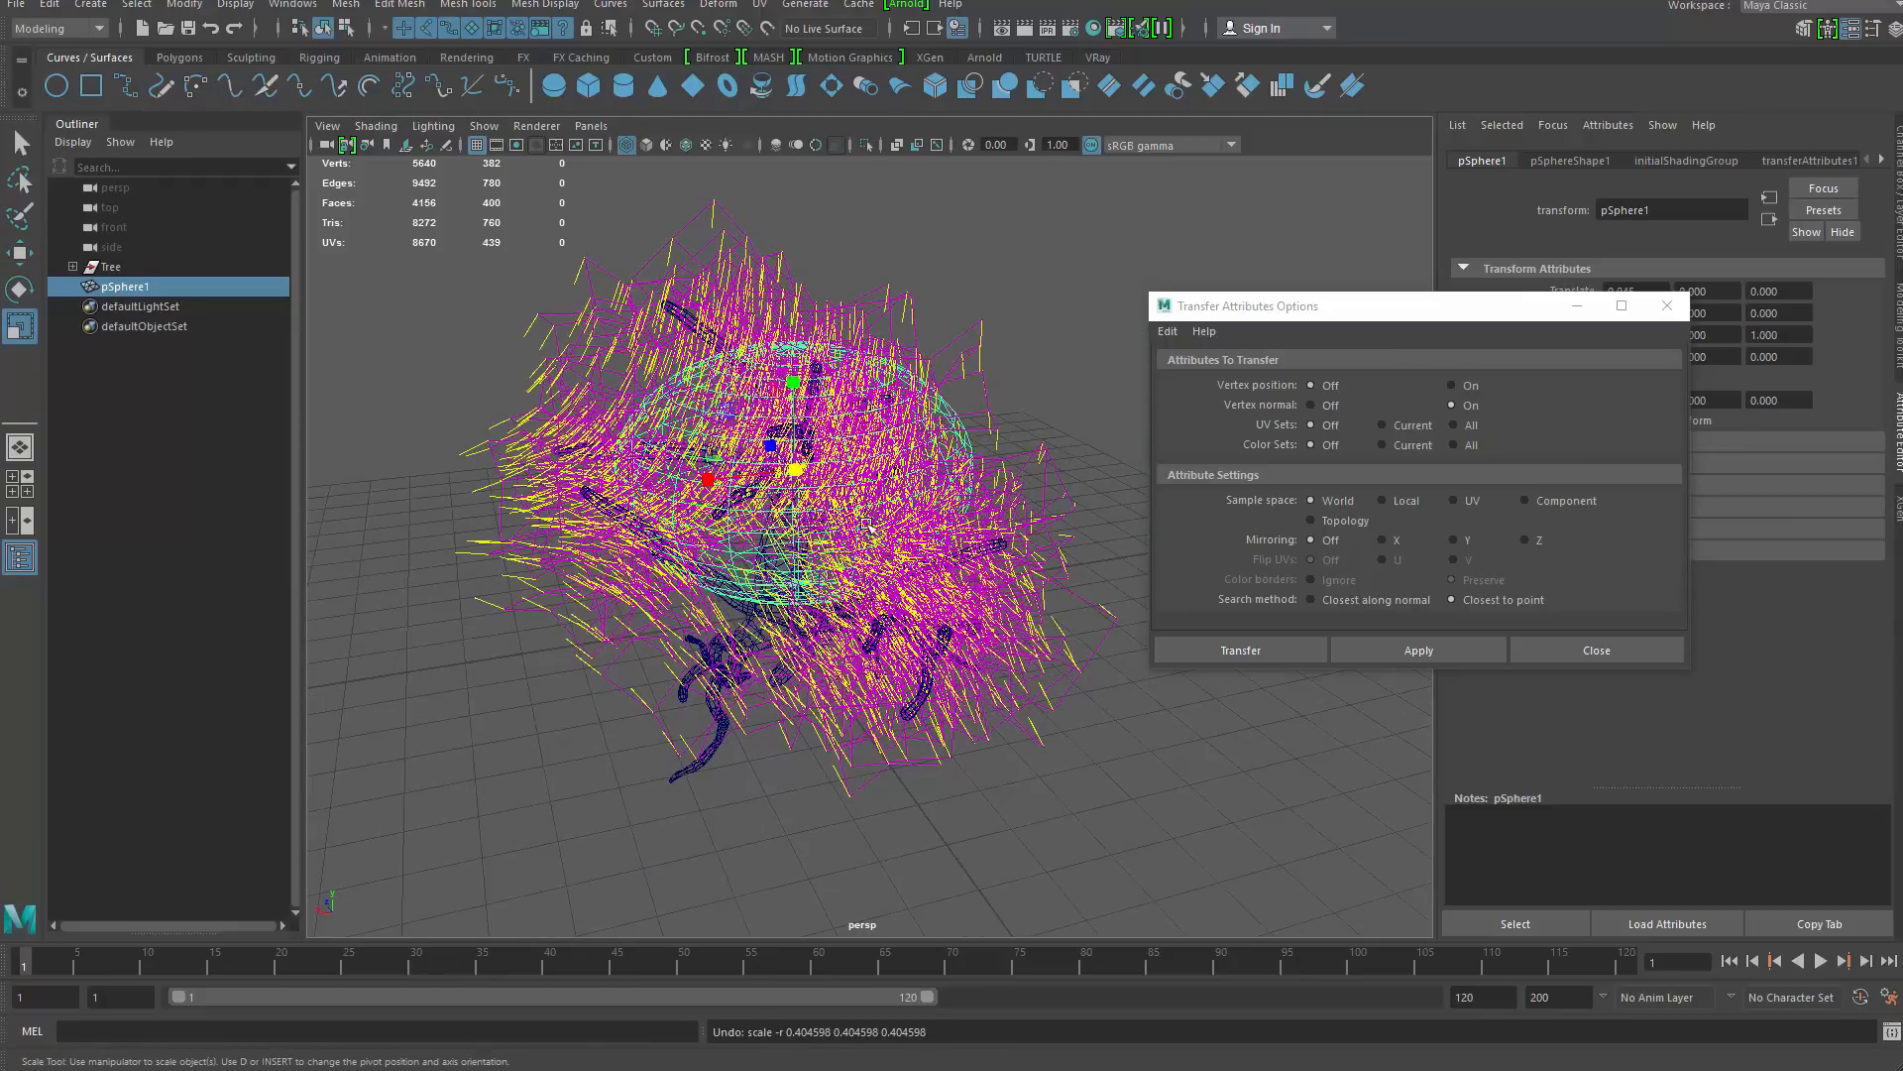
Undo the sphere scaling and the preceding operations back to before the normal transfer
{"action": "key", "text": "ctrl+z"}
{"action": "key", "text": "ctrl+z"}
{"action": "key", "text": "ctrl+z"}
{"action": "key", "text": "ctrl+z"}
{"action": "key", "text": "ctrl+z"}
{"action": "key", "text": "ctrl+z"}
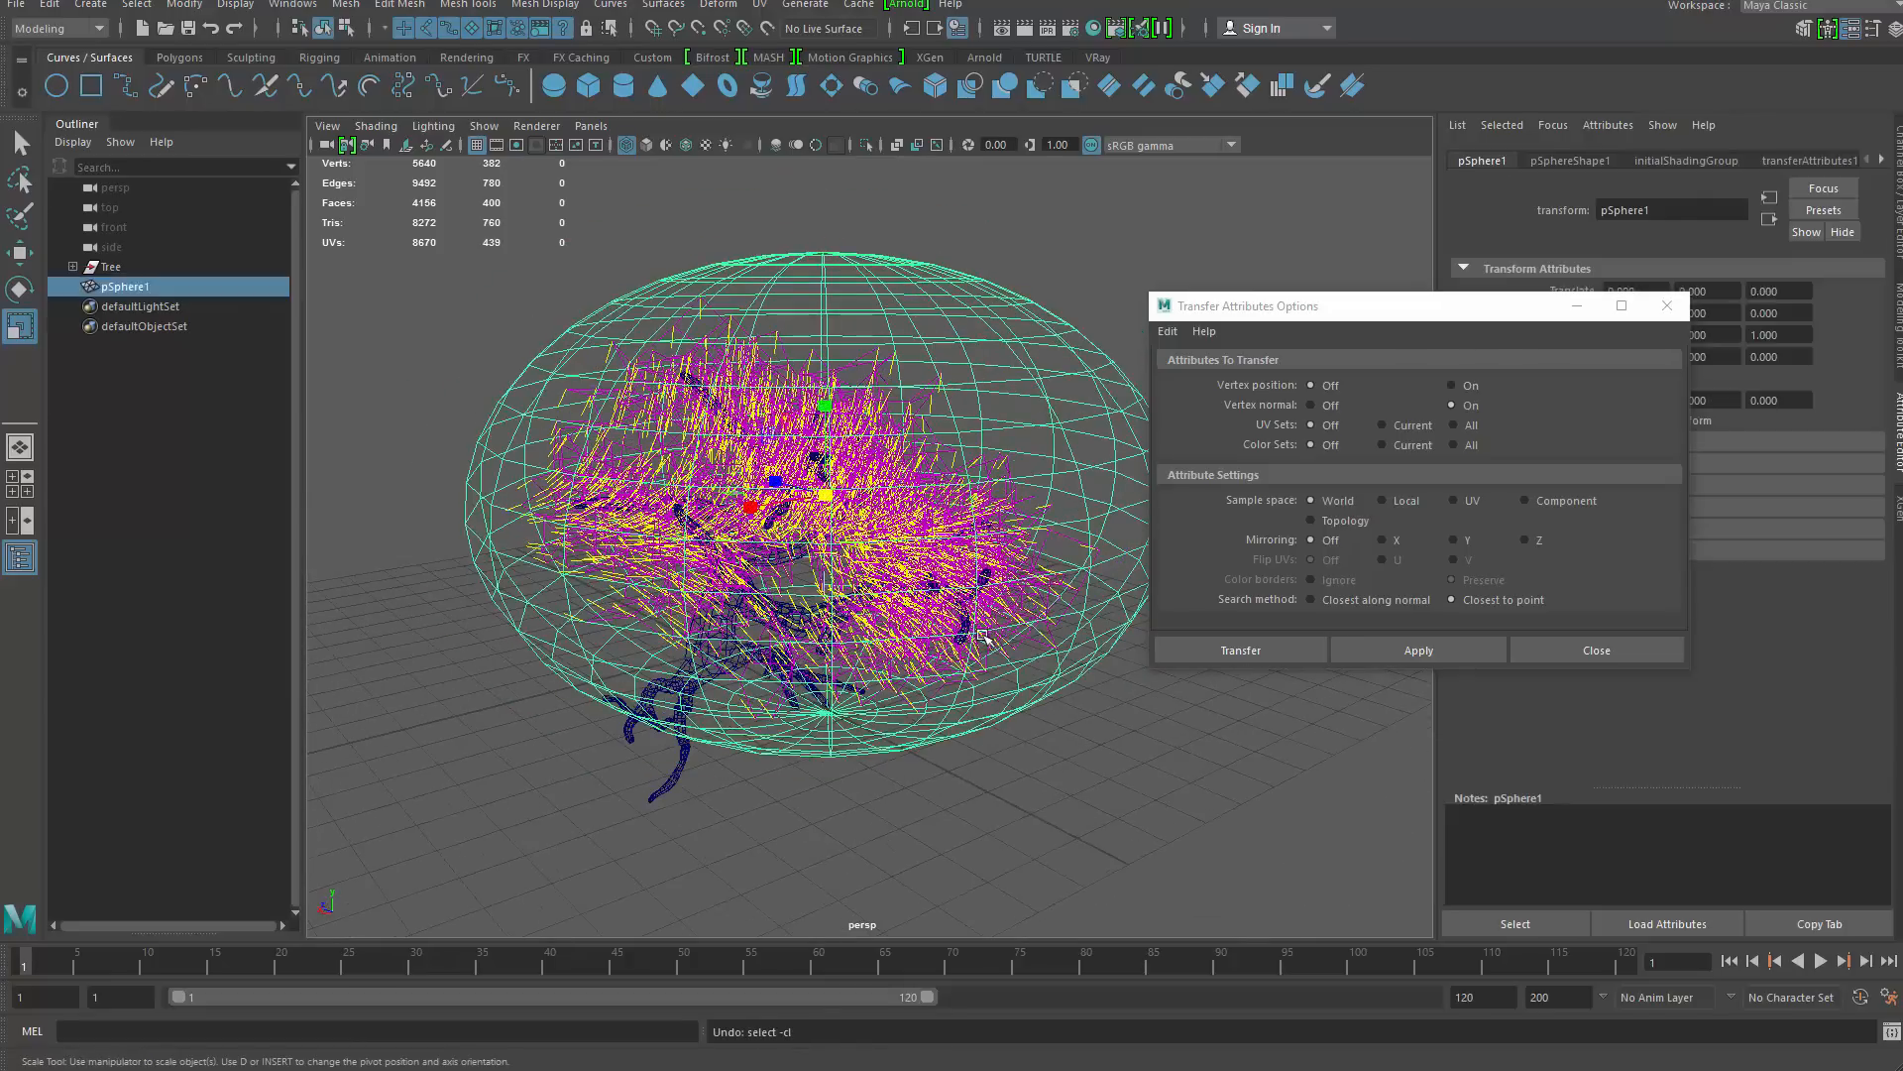
{"action": "key", "text": "ctrl+z"}
{"action": "key", "text": "ctrl+z"}
{"action": "key", "text": "ctrl+z"}
{"action": "key", "text": "ctrl+z"}
{"action": "key", "text": "ctrl+z"}
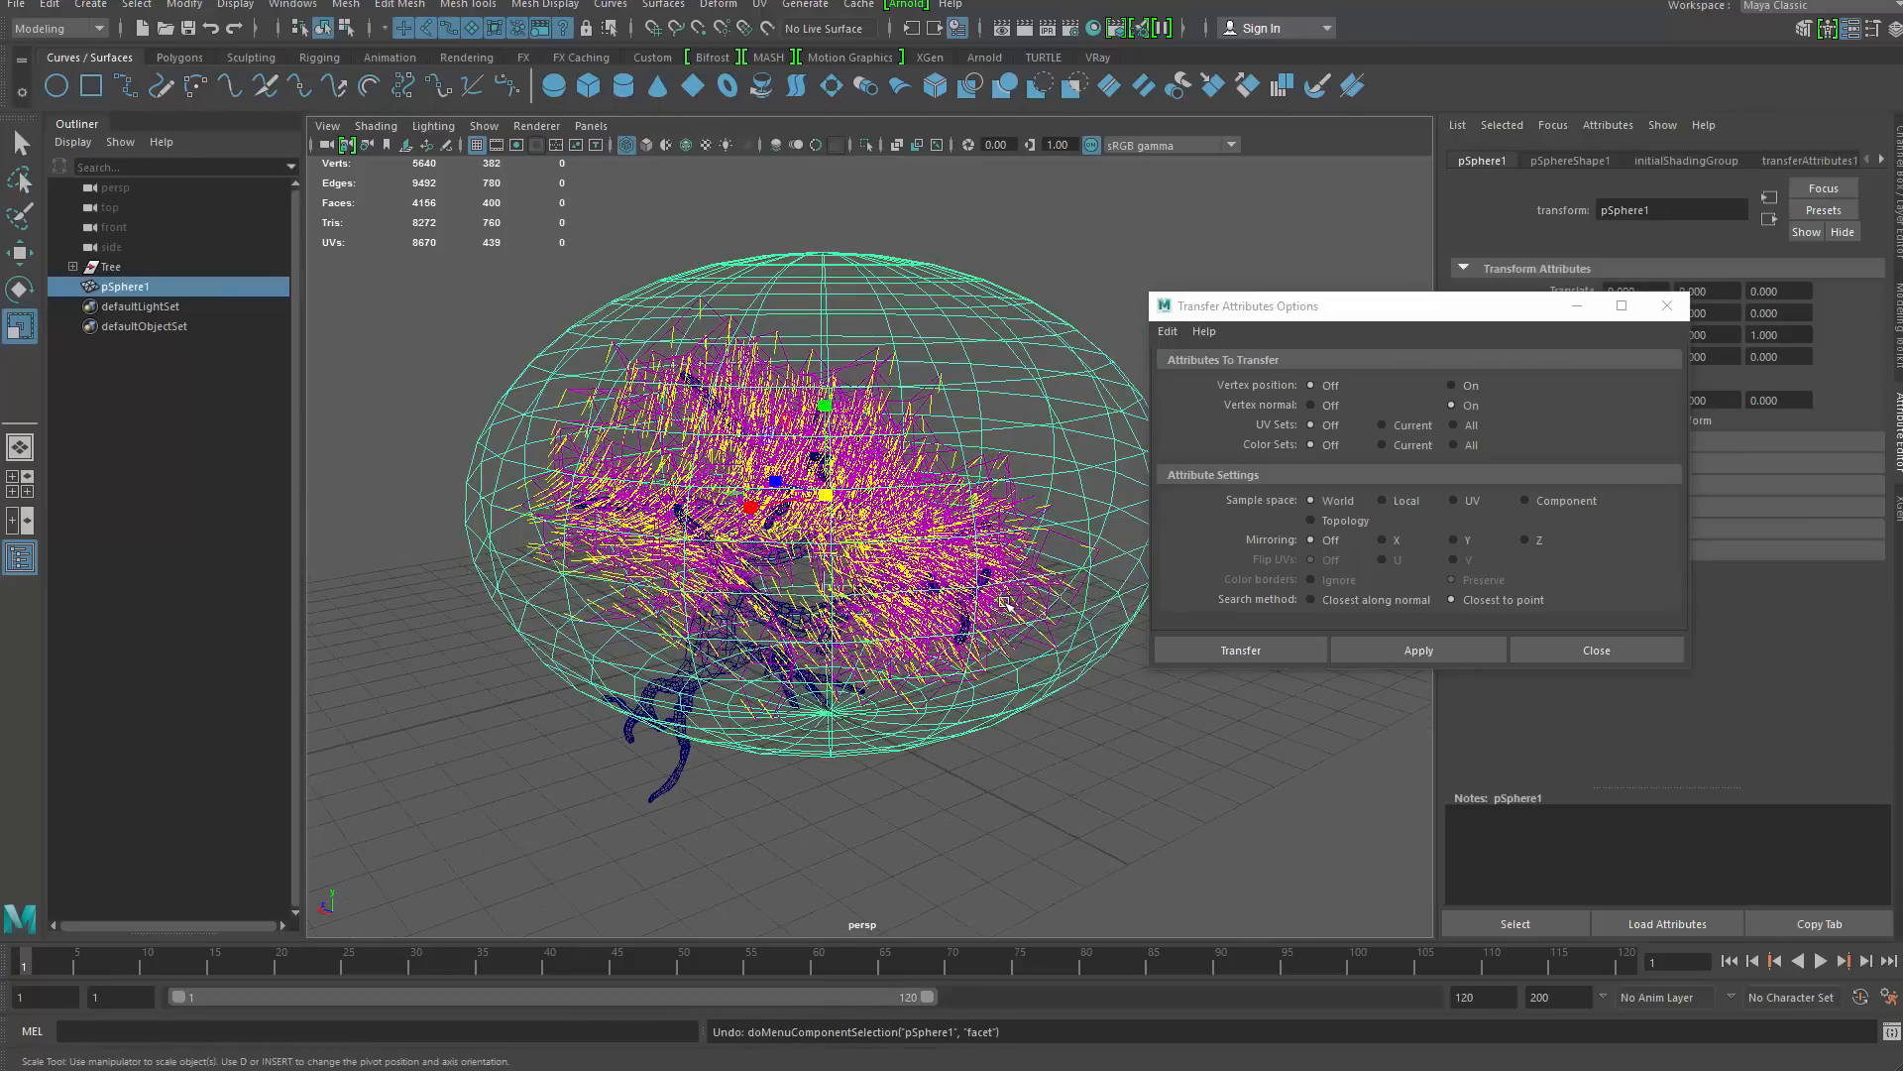
Reselect the sphere and the leaf mesh in that order and transfer the sphere's vertex normals to the leaves again
{"action": "left_click", "coordinate": [1032, 735]}
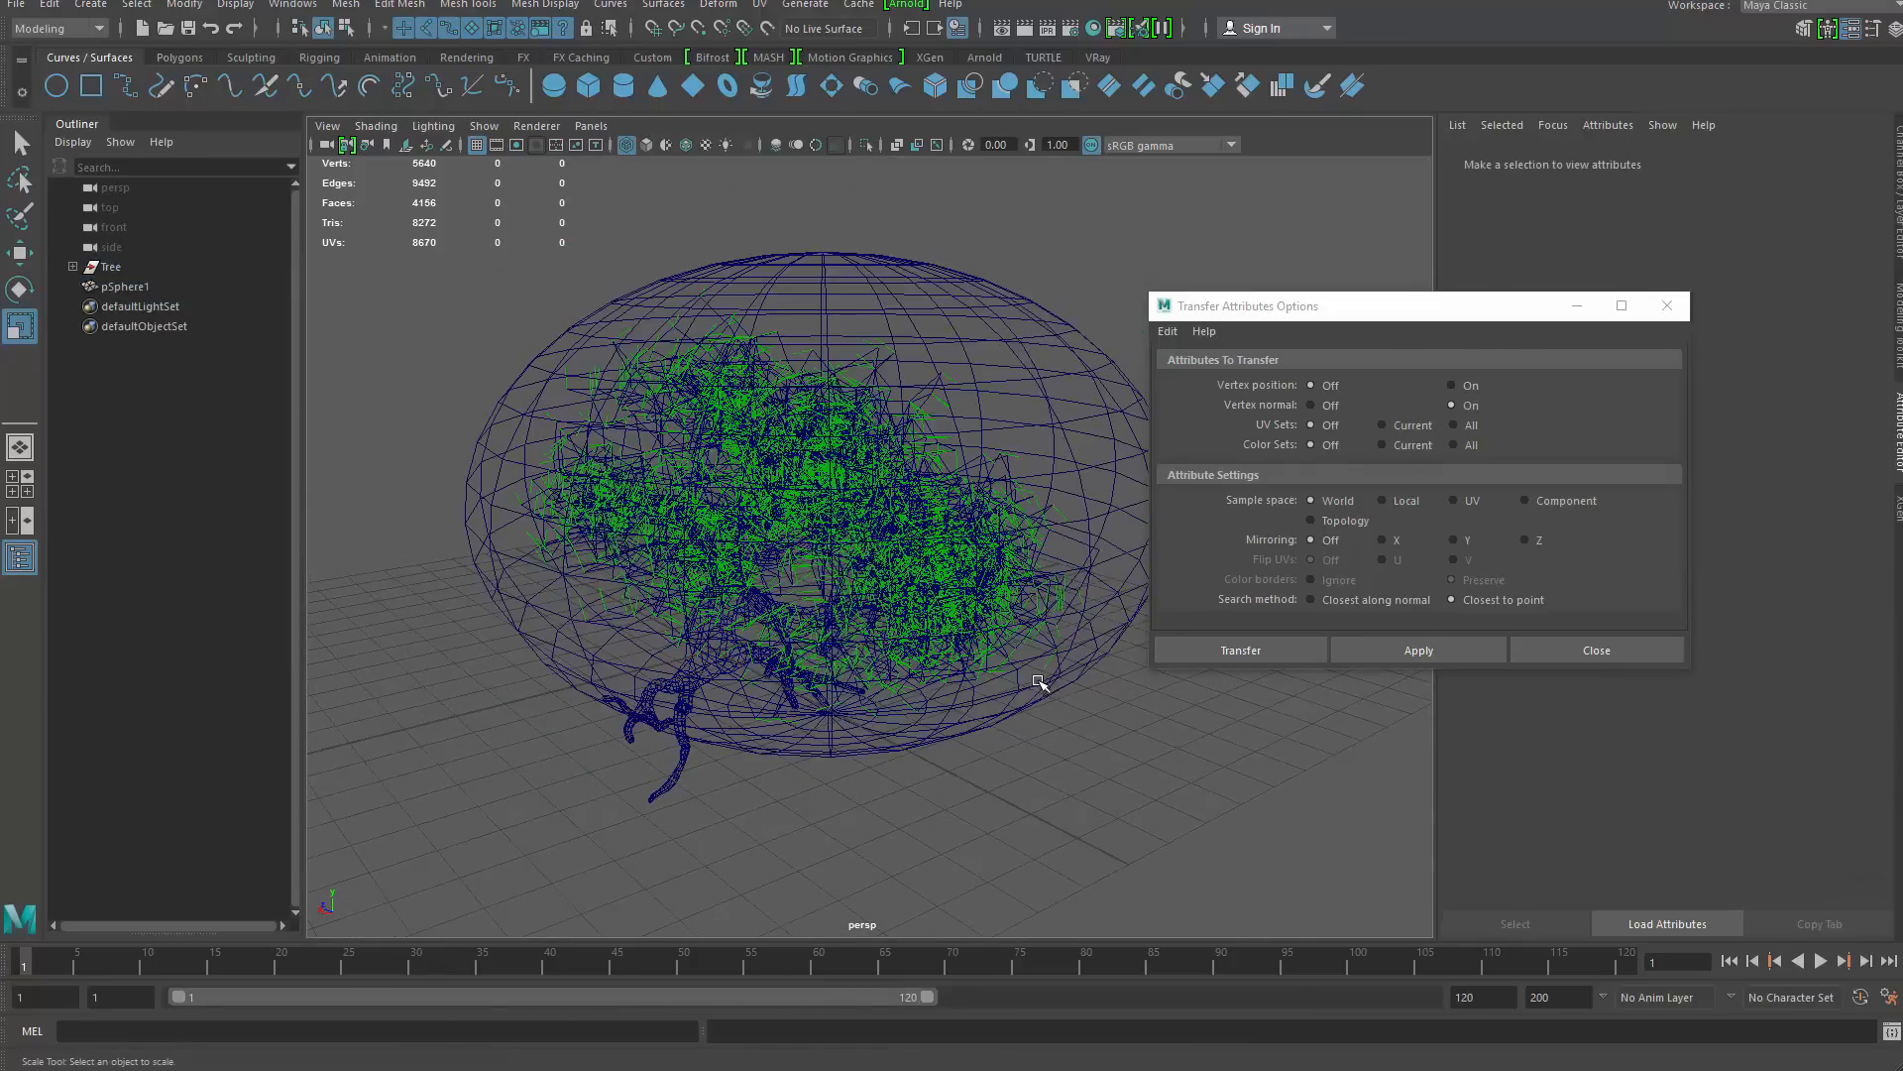
{"action": "left_click", "coordinate": [1037, 682]}
{"action": "right_click_drag", "start_coordinate": [1076, 424], "coordinate": [1067, 468]}
{"action": "double_click", "coordinate": [1061, 444]}
{"action": "right_click_drag", "start_coordinate": [1027, 378], "coordinate": [1100, 419], "text": "shift"}
{"action": "left_click", "coordinate": [984, 408]}
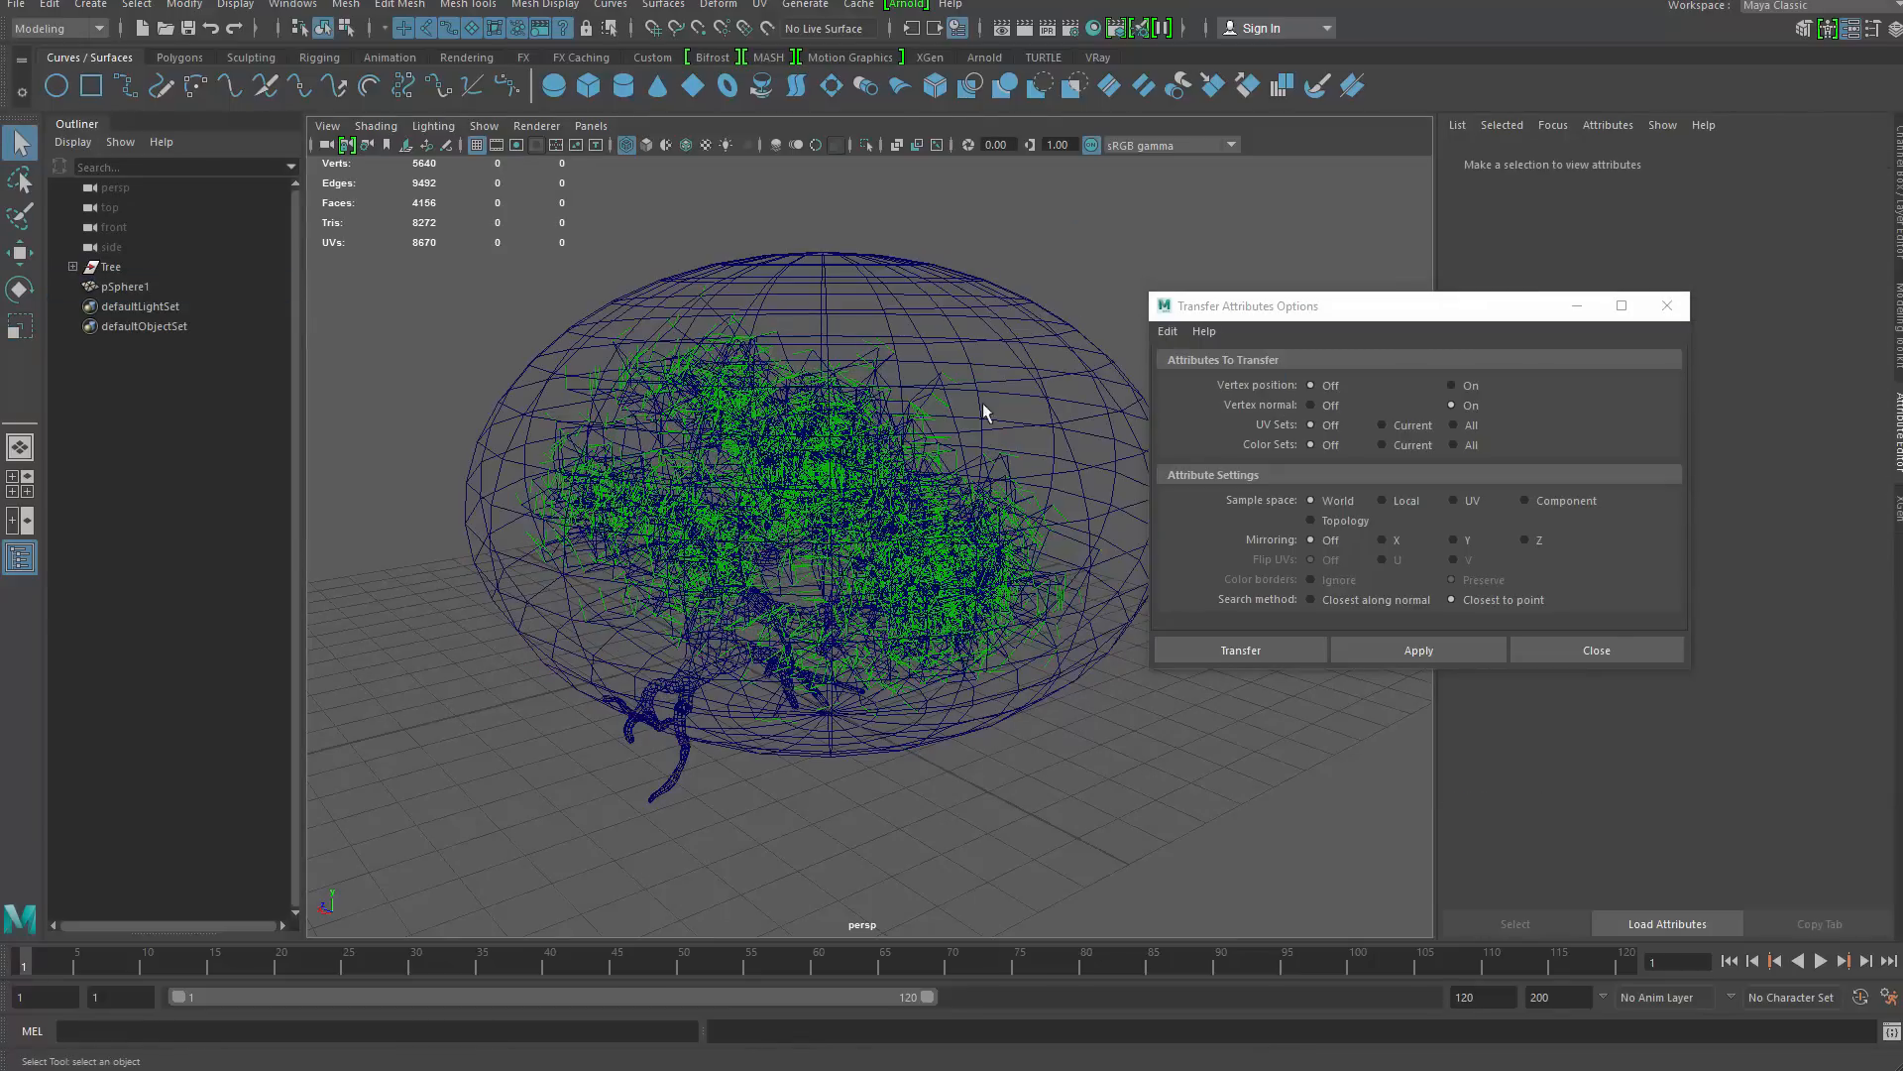
{"action": "left_click", "coordinate": [941, 407]}
{"action": "left_click", "coordinate": [920, 407], "text": "shift"}
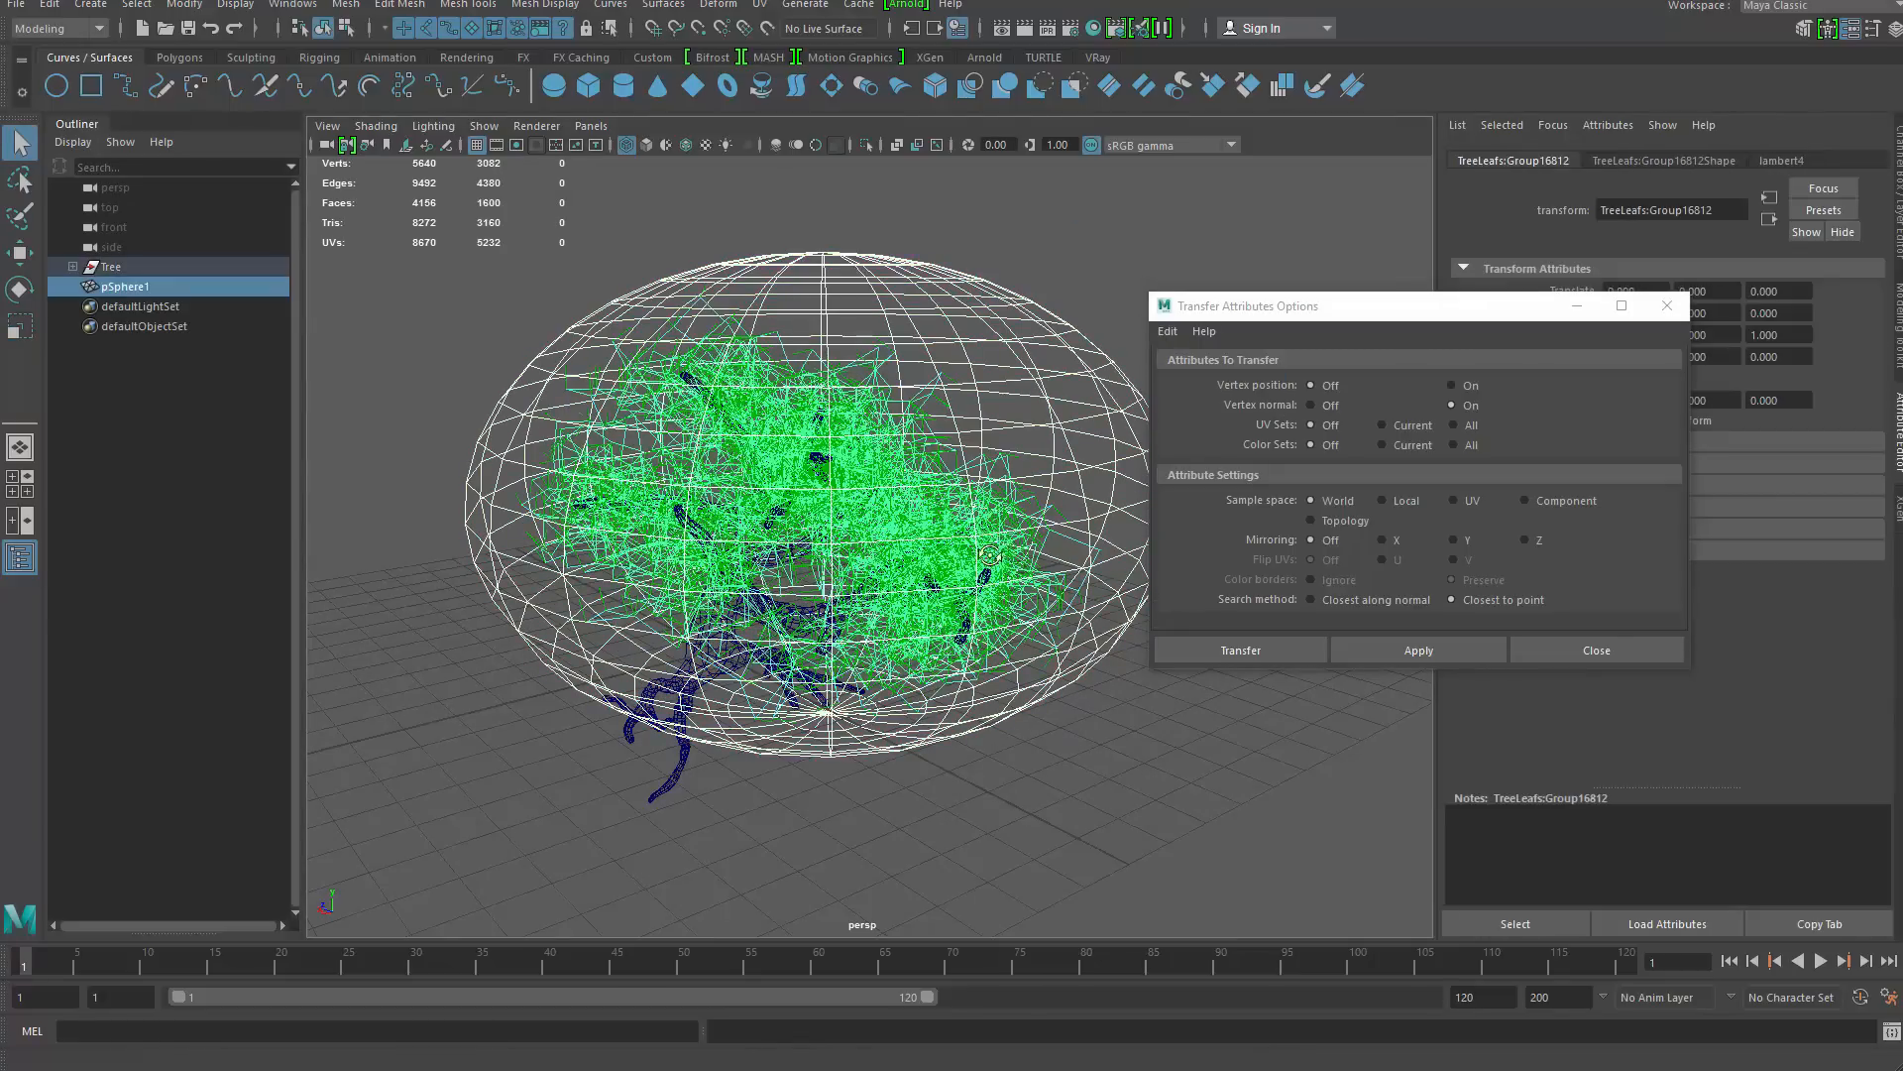
{"action": "left_click_drag", "start_coordinate": [718, 597], "coordinate": [377, 599], "text": "alt"}
Delete the leaf mesh's construction history so the transferred normals no longer depend on the sphere
{"action": "left_click", "coordinate": [786, 745]}
{"action": "left_click_drag", "start_coordinate": [699, 684], "coordinate": [753, 837]}
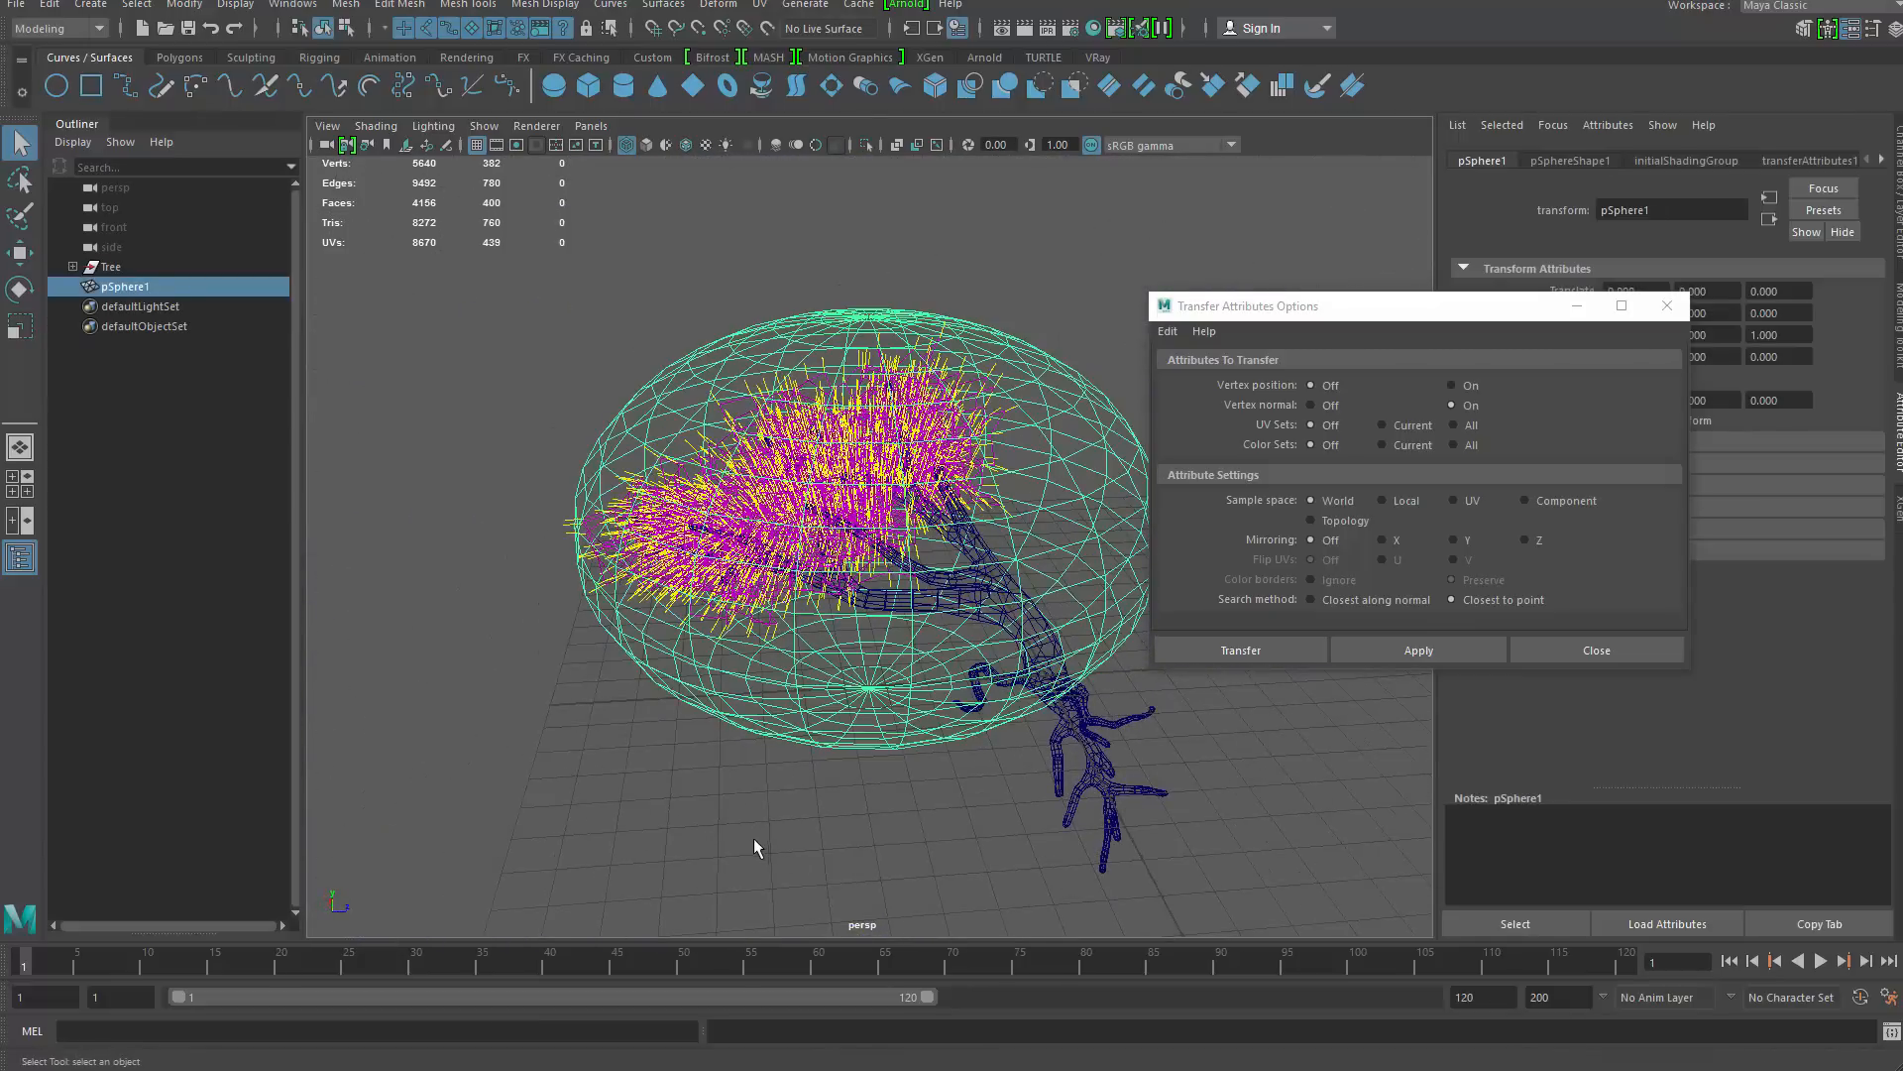
{"action": "key", "text": "Delete"}
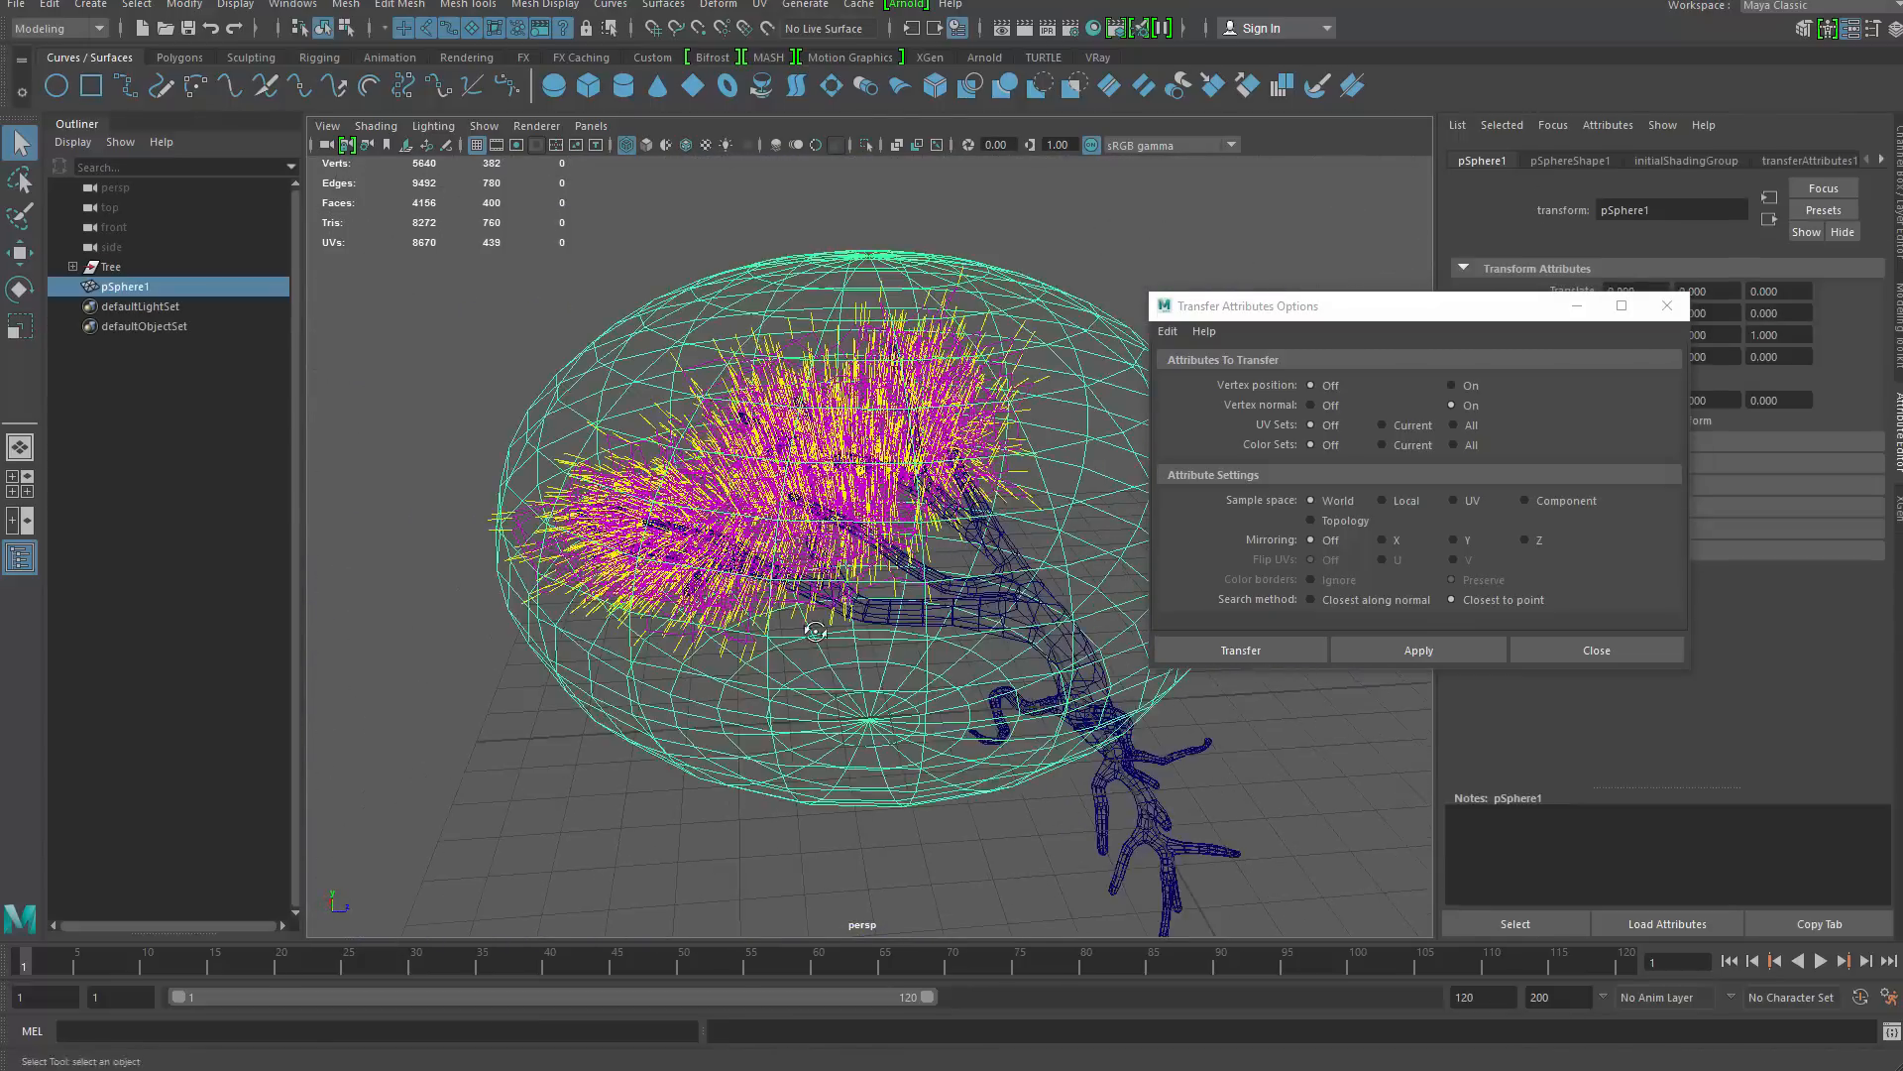
{"action": "left_click", "coordinate": [699, 382]}
{"action": "left_click_drag", "start_coordinate": [699, 382], "coordinate": [759, 356], "text": "alt"}
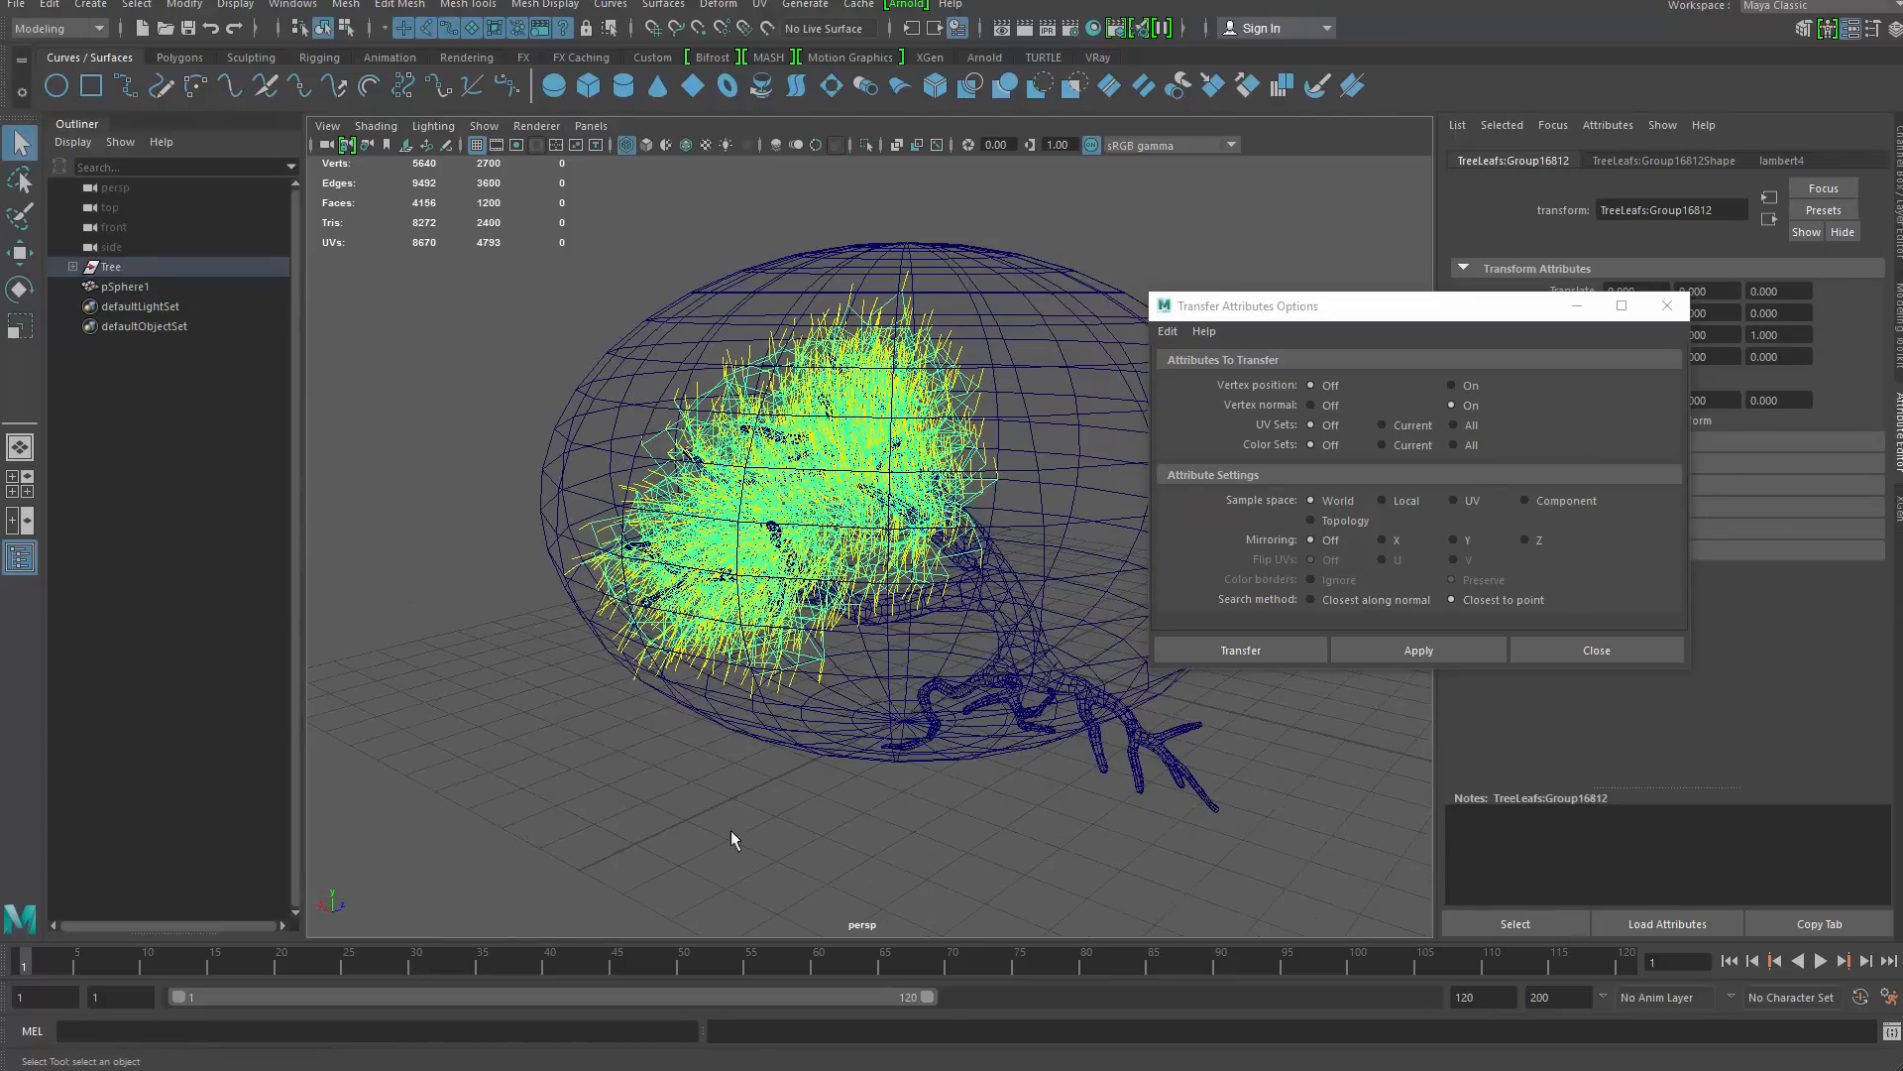
{"action": "left_click", "coordinate": [730, 831]}
{"action": "left_click", "coordinate": [821, 738]}
{"action": "left_click", "coordinate": [763, 795]}
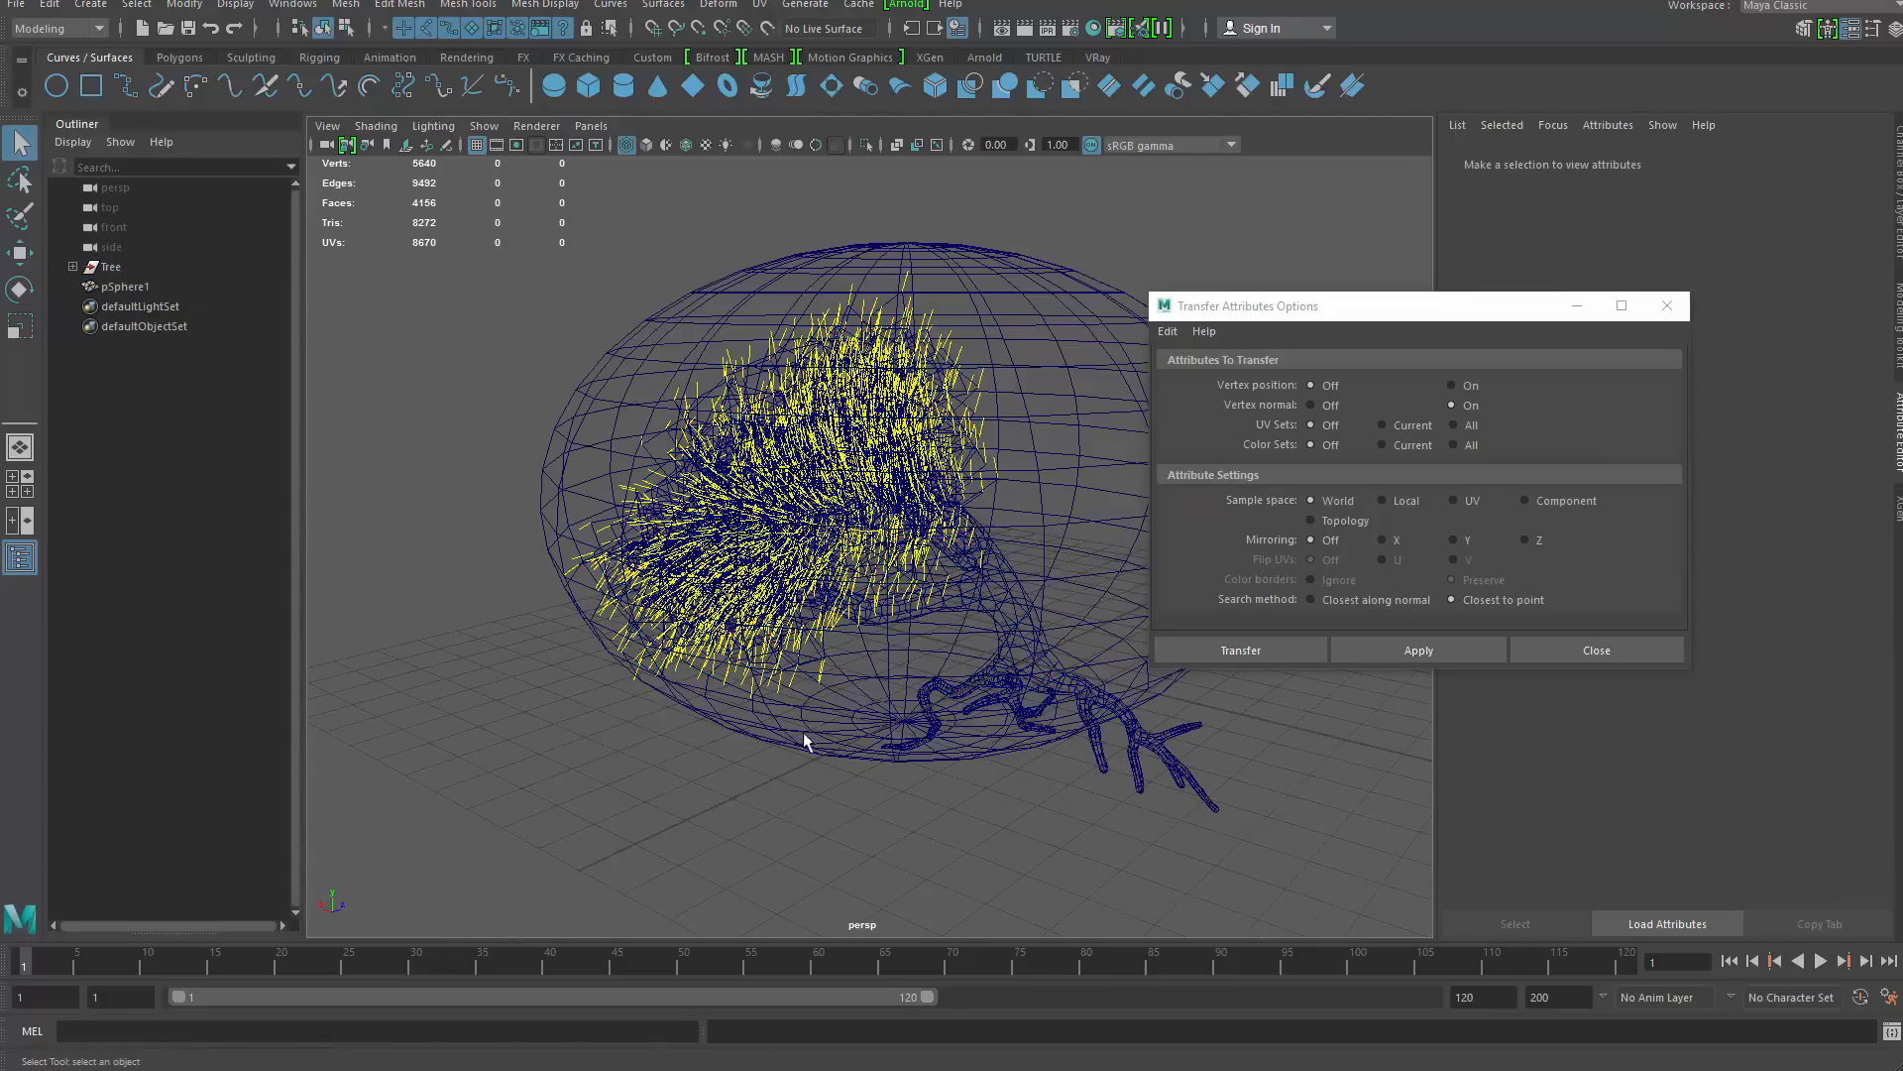
Delete the enclosing sphere and check the transferred normals on the leaf mesh
{"action": "left_click", "coordinate": [803, 738]}
{"action": "key", "text": "Delete"}
{"action": "left_click_drag", "start_coordinate": [664, 739], "coordinate": [930, 708], "text": "alt"}
{"action": "left_click", "coordinate": [959, 526]}
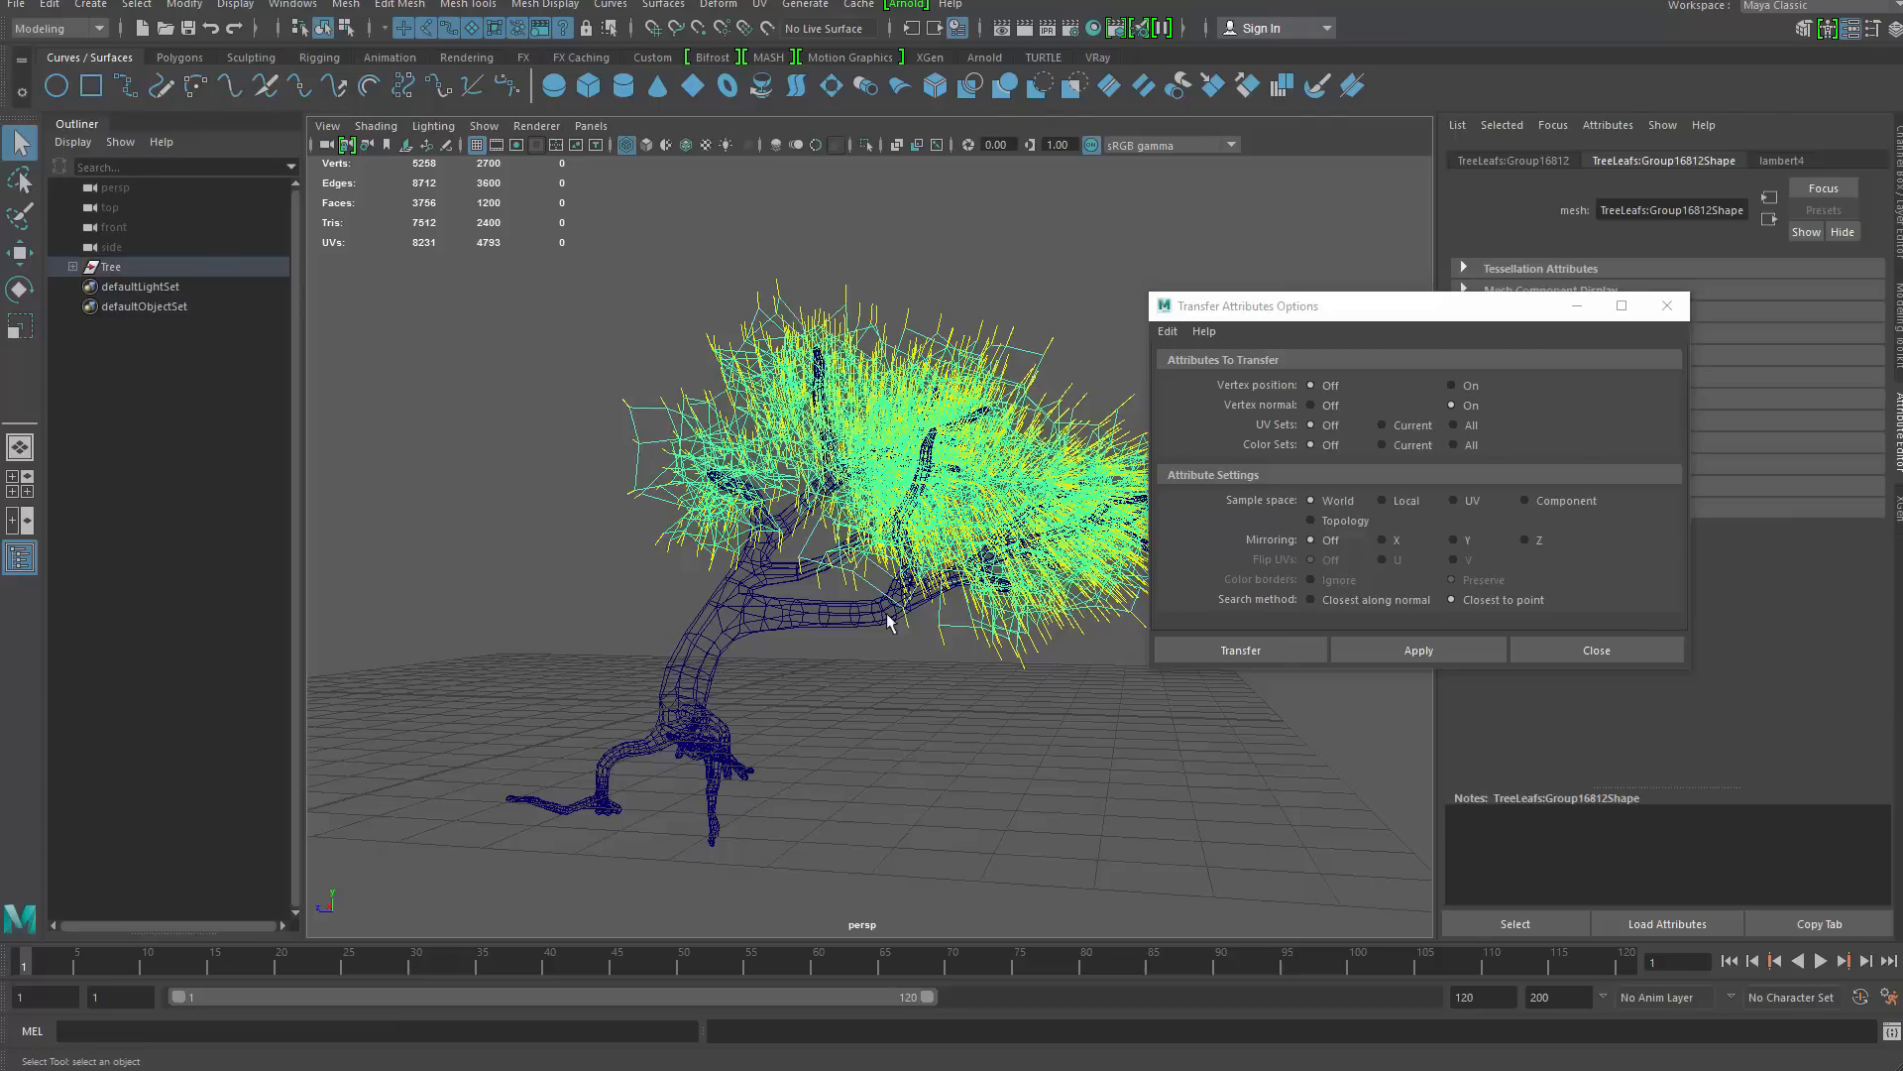
{"action": "left_click_drag", "start_coordinate": [886, 611], "coordinate": [793, 600], "text": "alt"}
{"action": "left_click", "coordinate": [477, 553]}
Send the selected Tree group to Unity, replacing the existing Tree.fbx in the project's Assets folder
{"action": "left_click", "coordinate": [139, 266]}
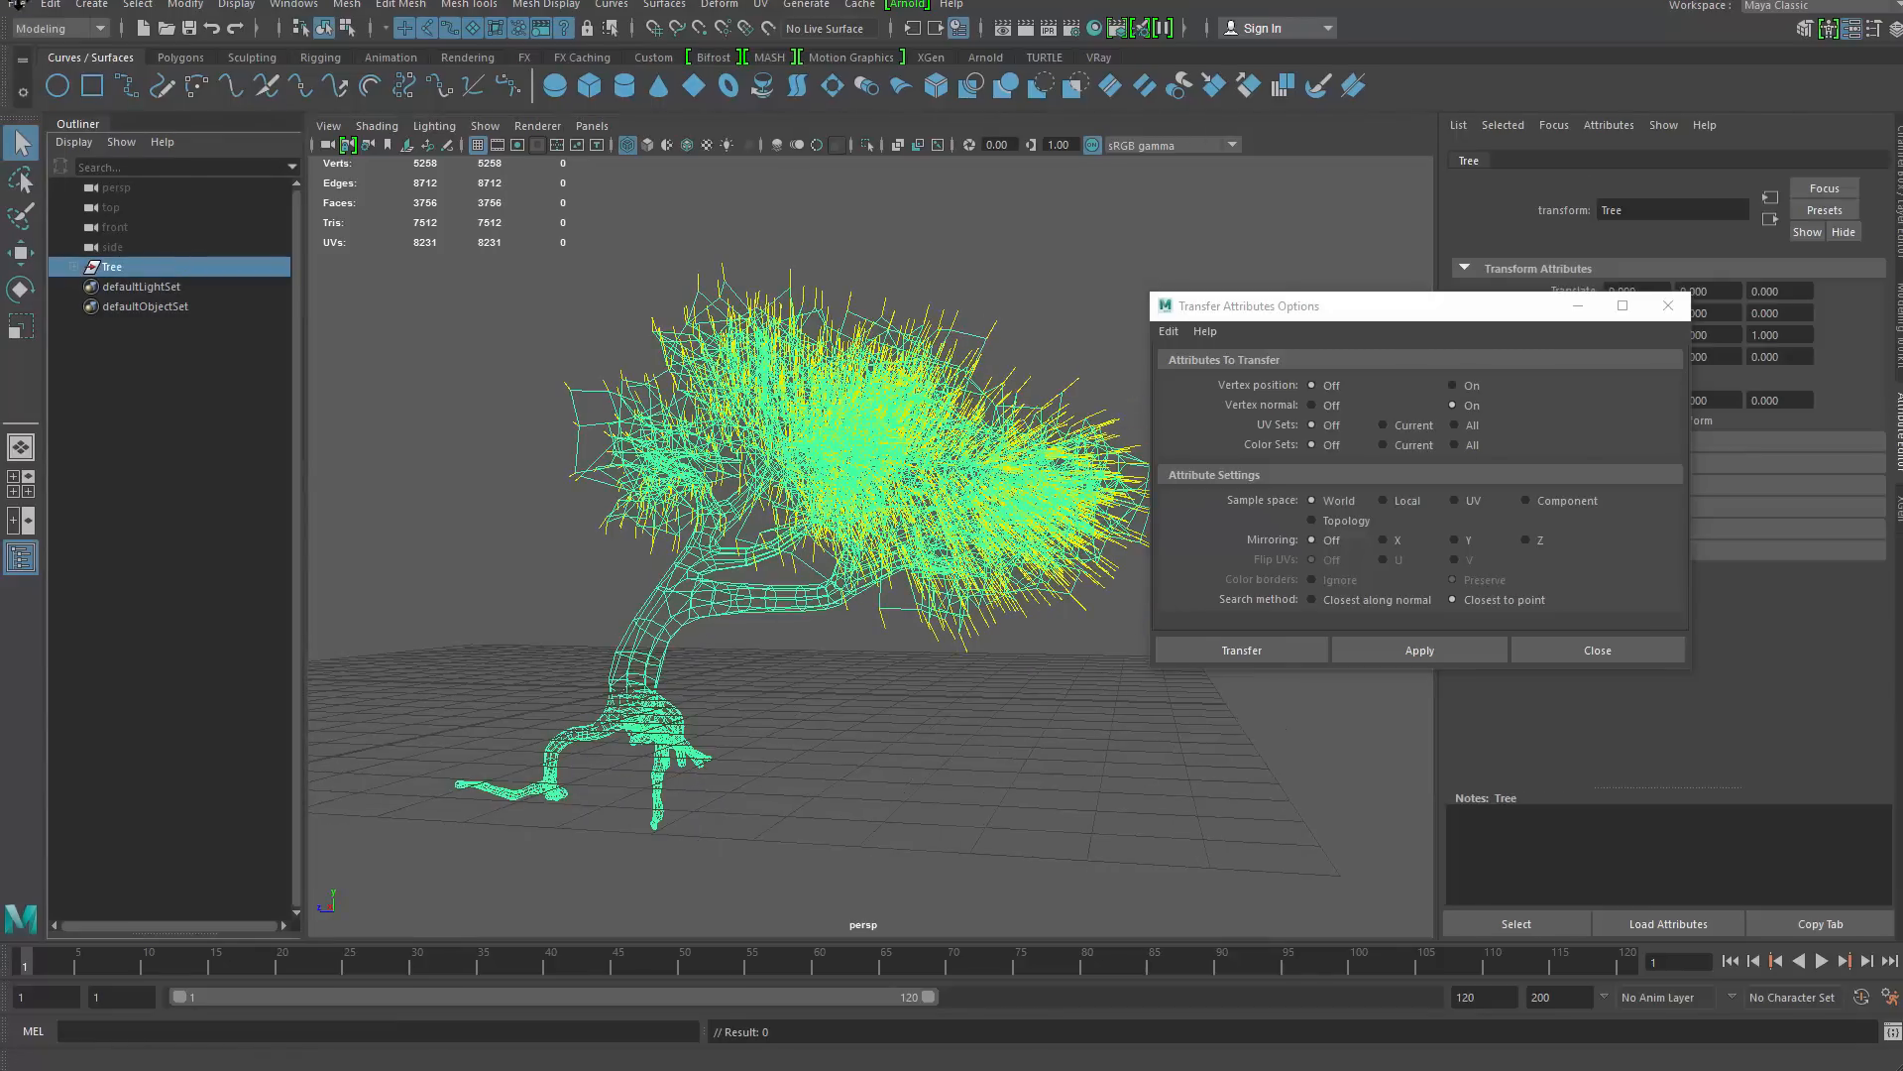
{"action": "left_click", "coordinate": [16, 4]}
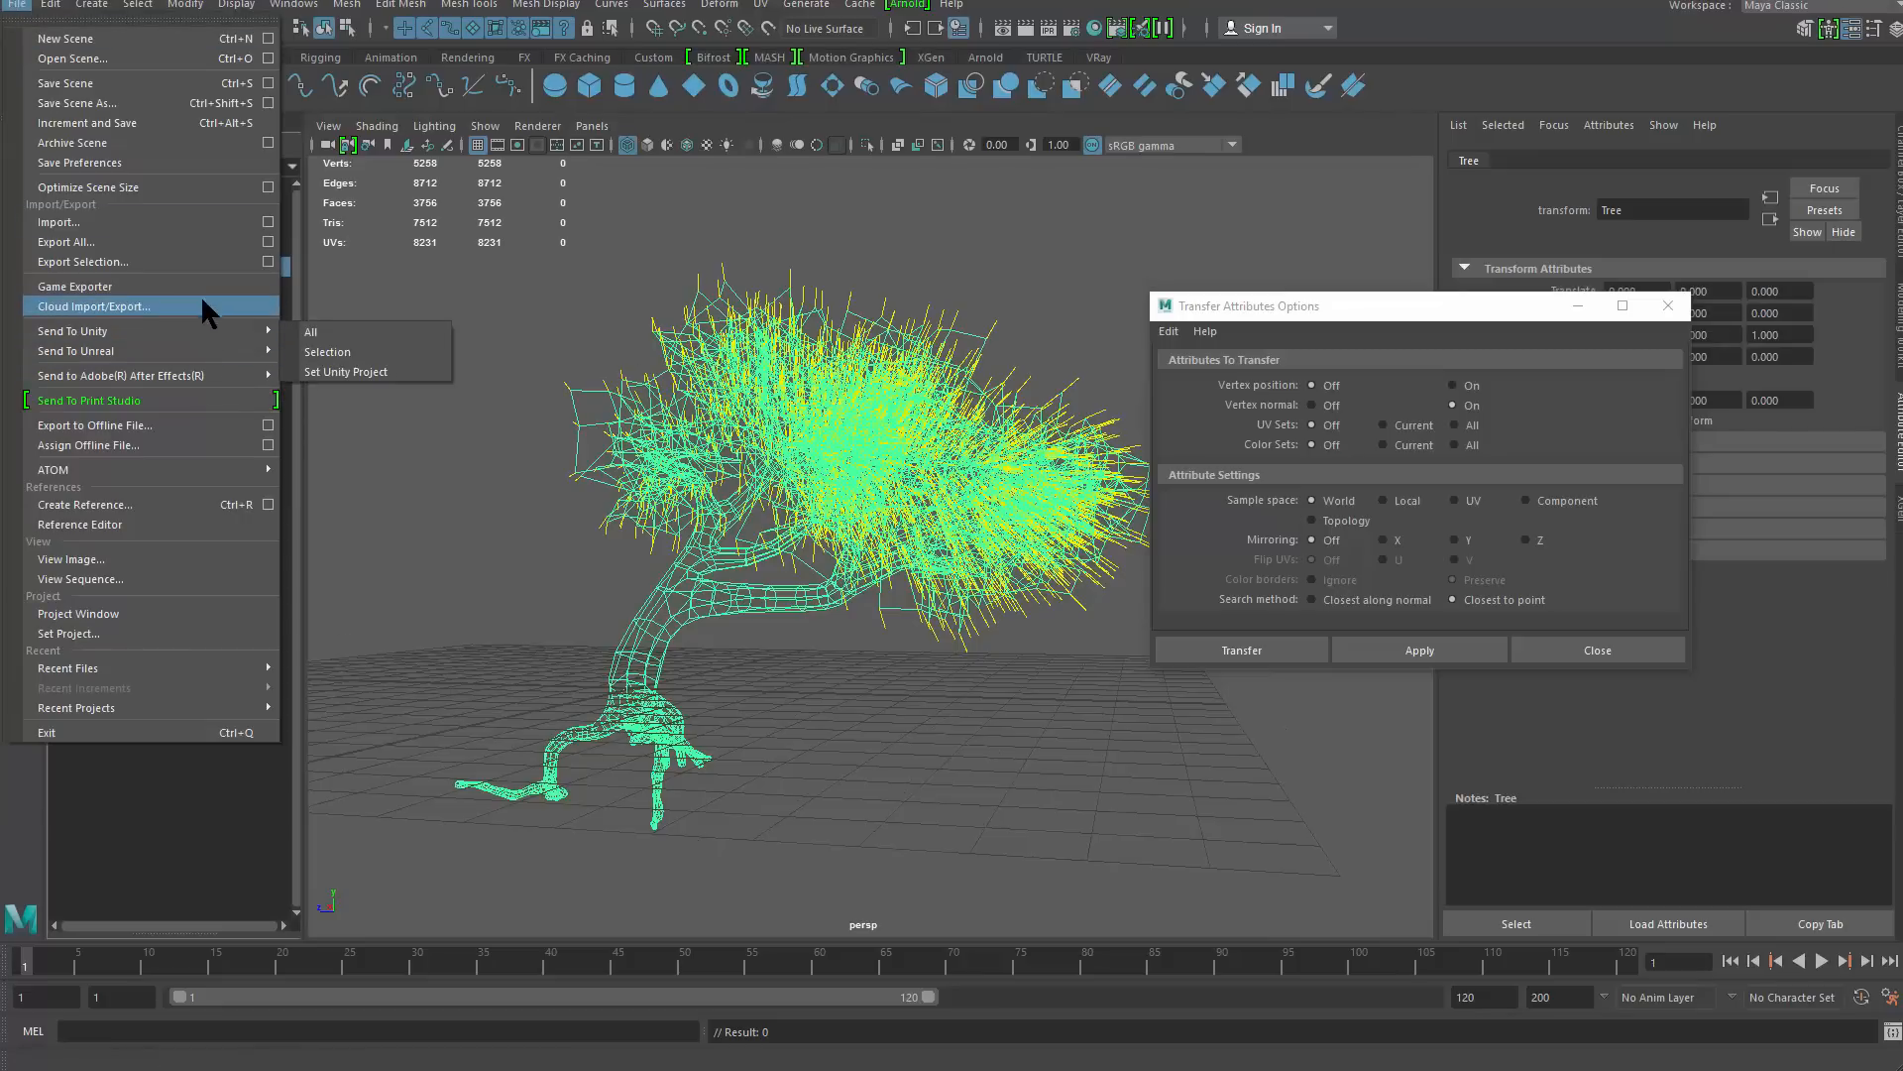
{"action": "mouse_move", "coordinate": [238, 330]}
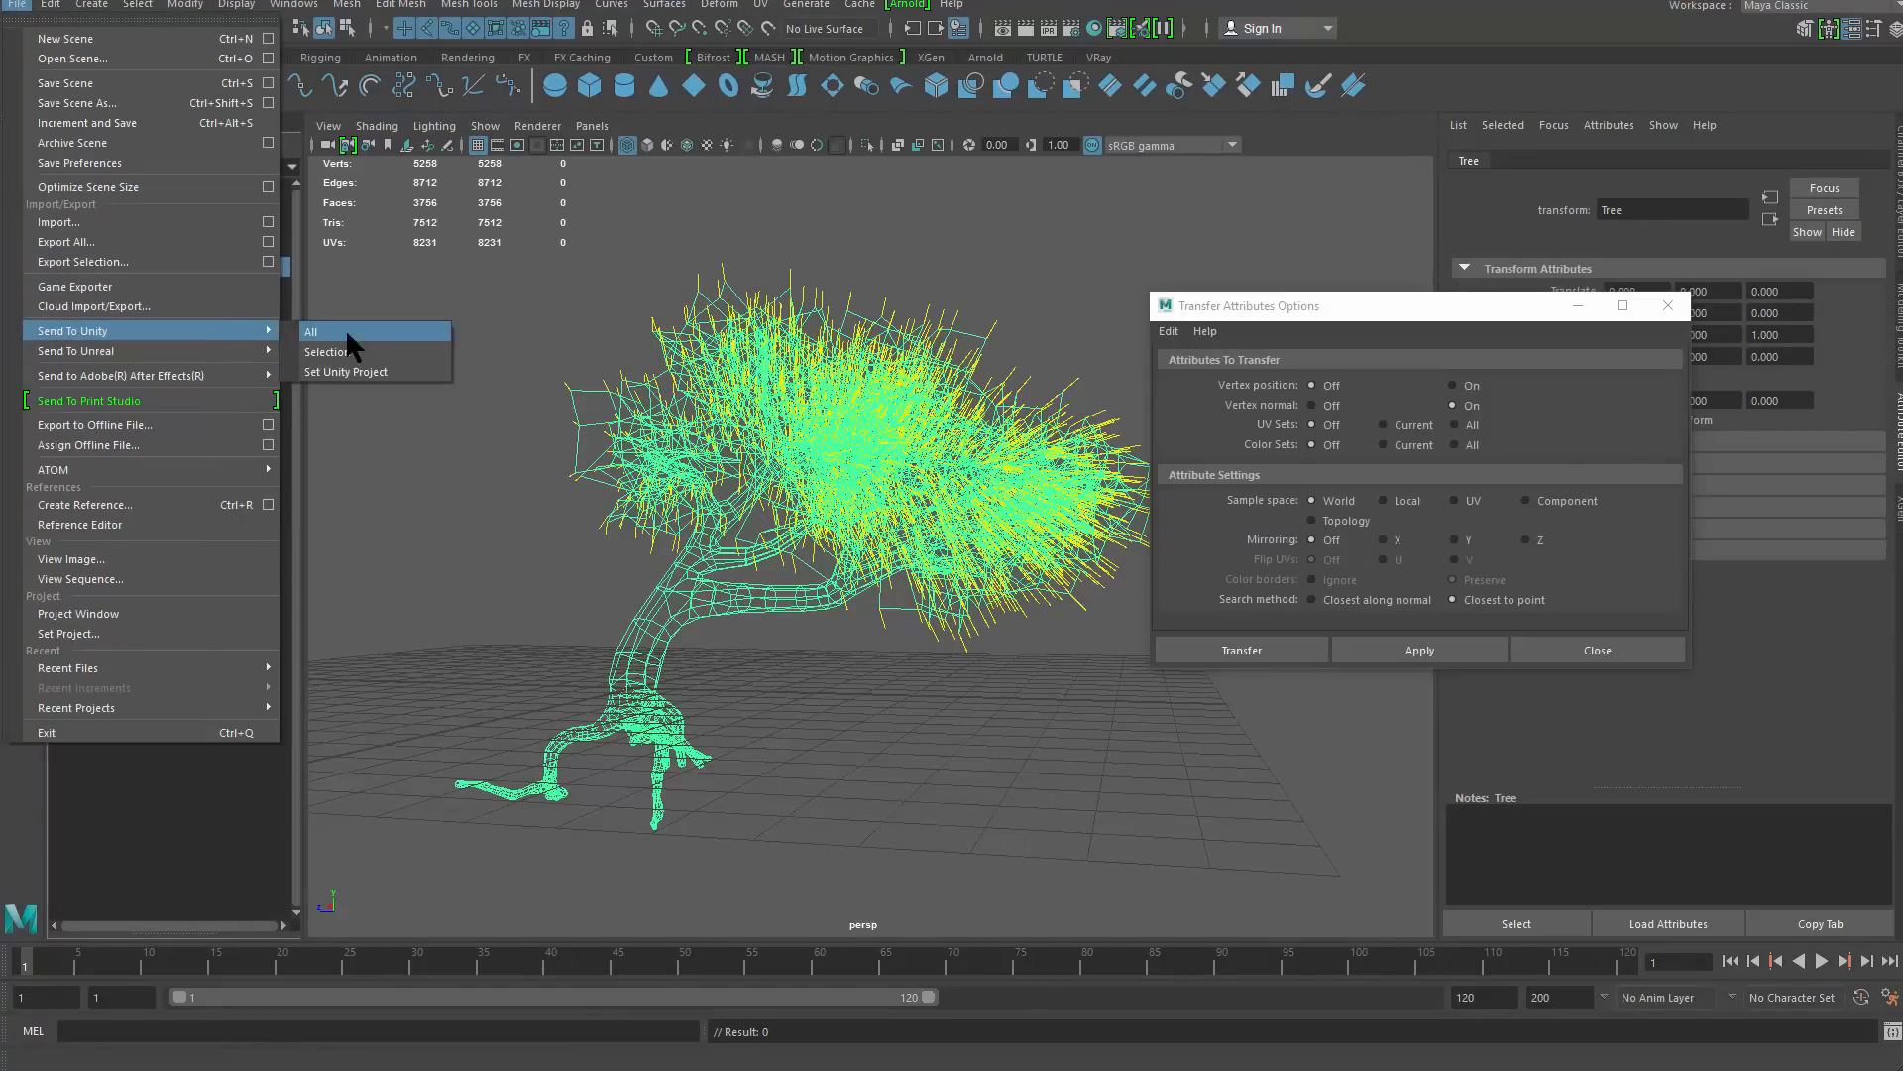
{"action": "left_click", "coordinate": [381, 353]}
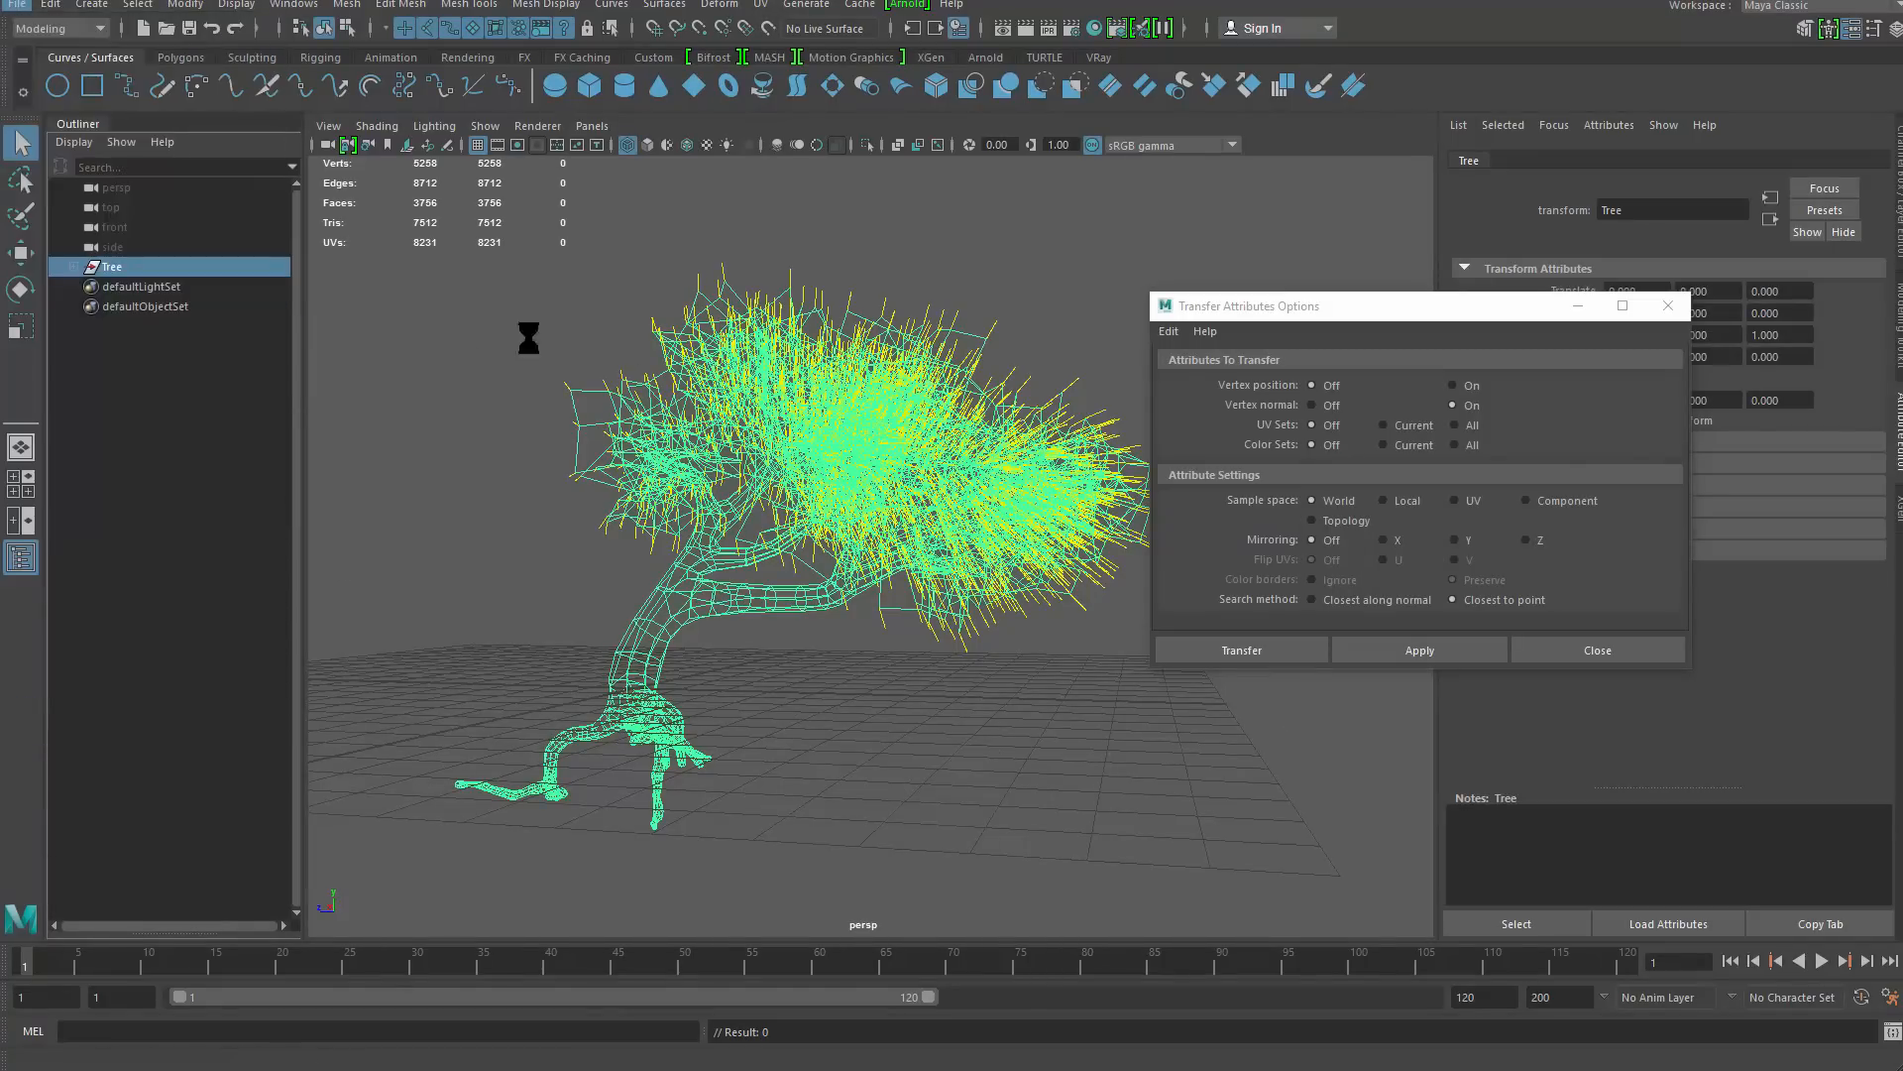
{"action": "double_click", "coordinate": [551, 163]}
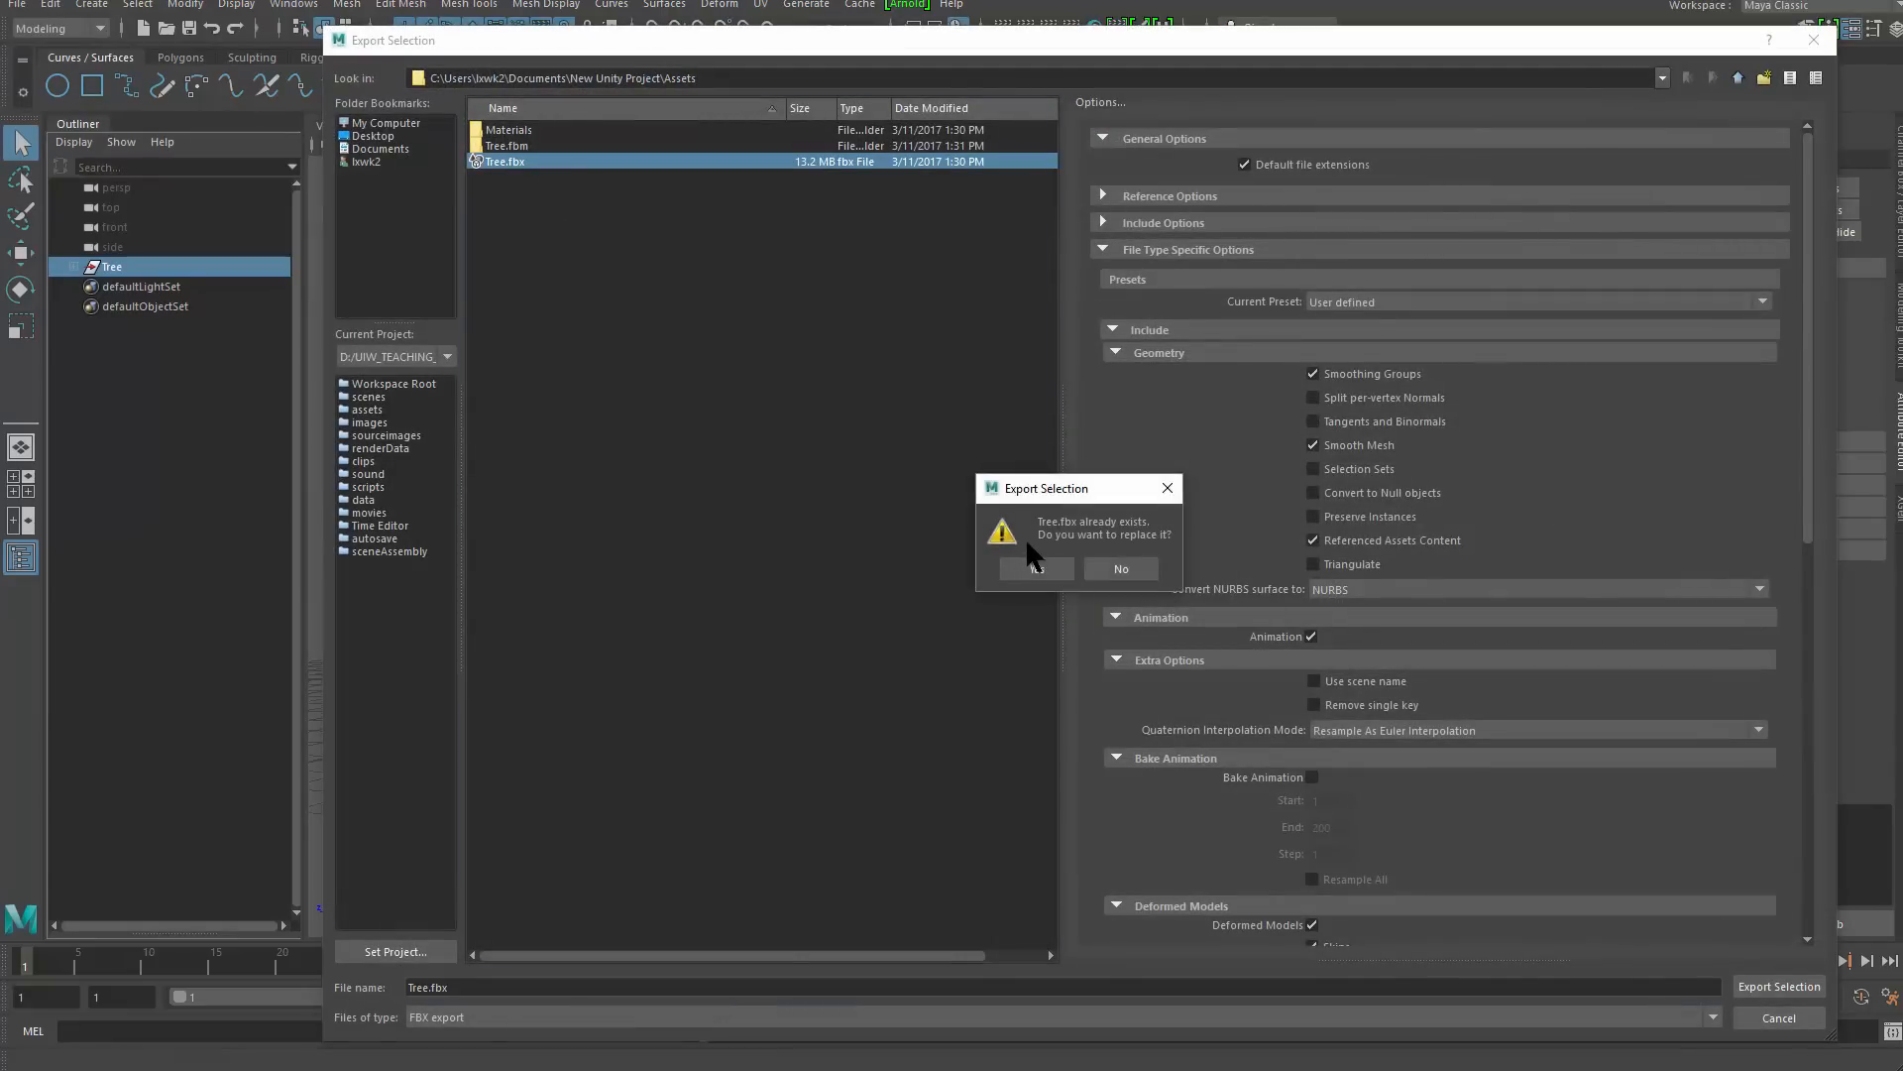
{"action": "left_click", "coordinate": [1034, 570]}
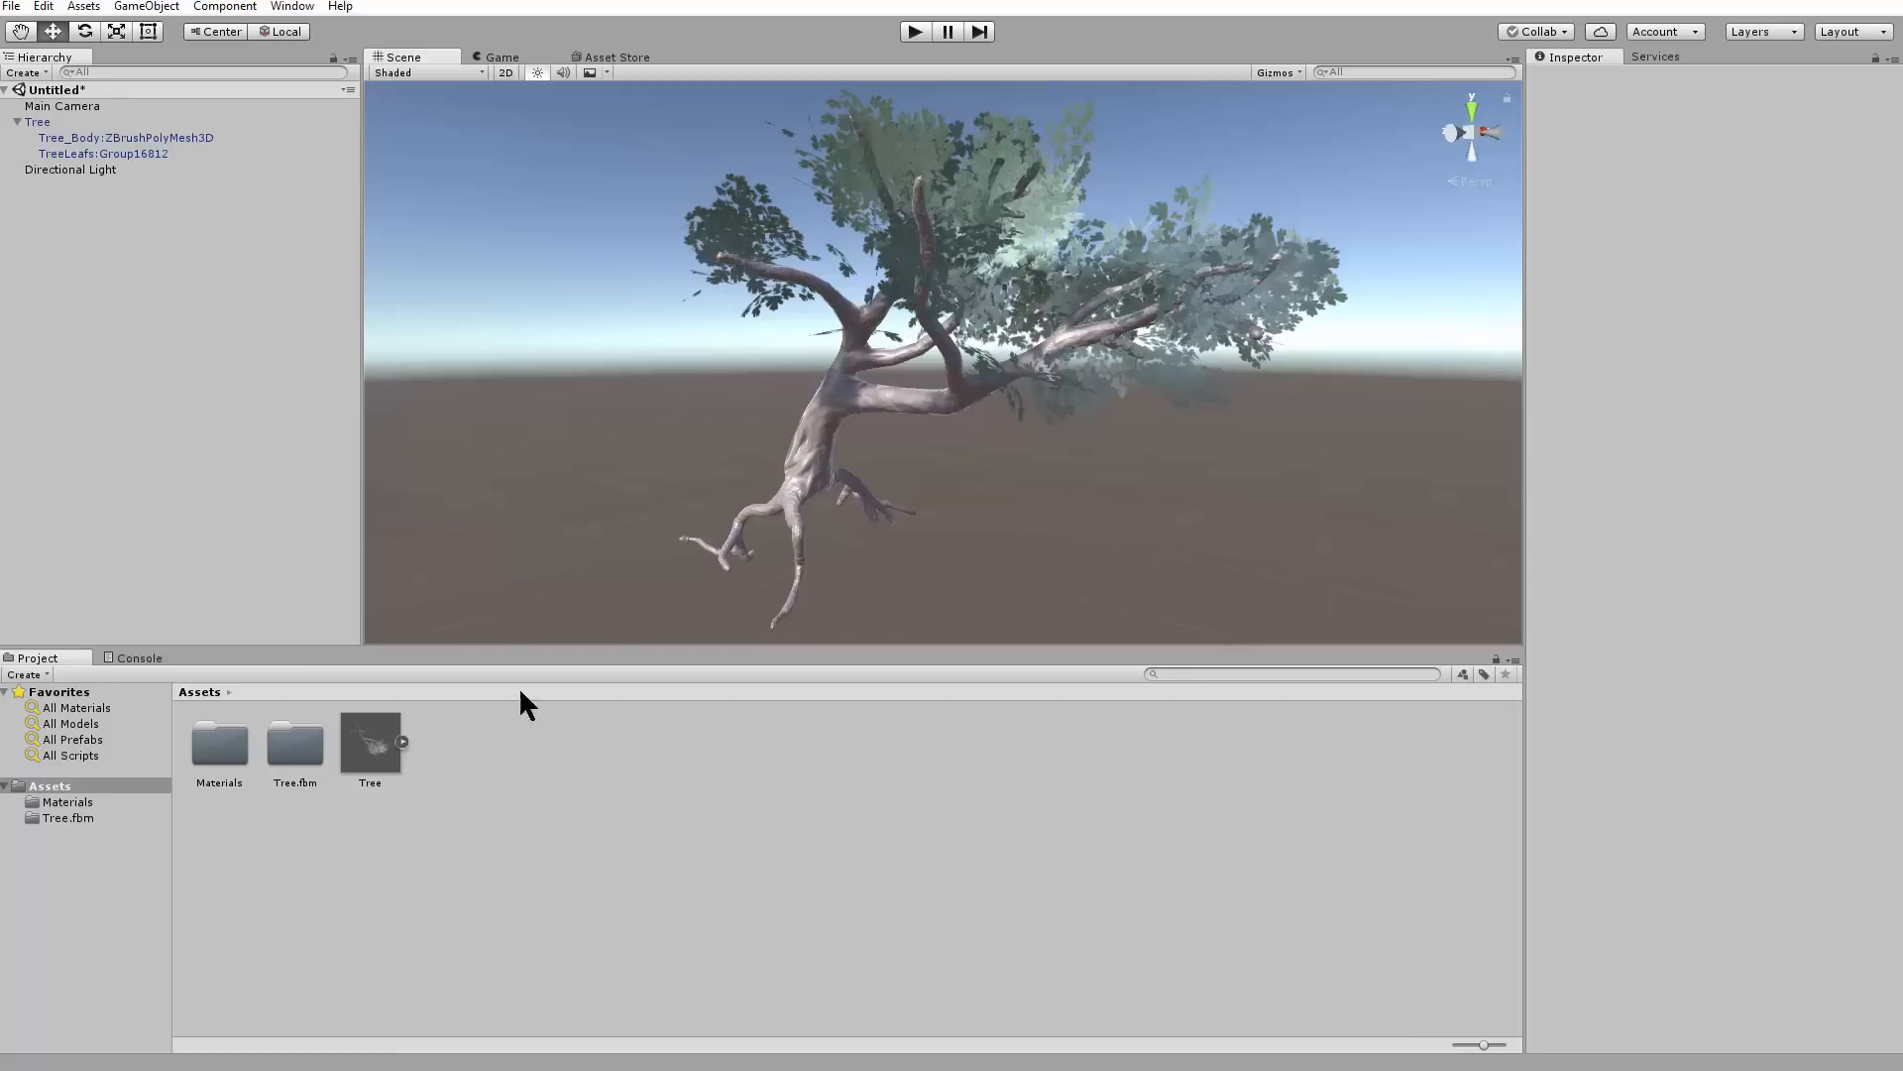
In Unity, examine the shading of the updated tree's leaves and trunk from several angles
{"action": "left_click_drag", "start_coordinate": [853, 496], "coordinate": [1041, 391], "text": "alt"}
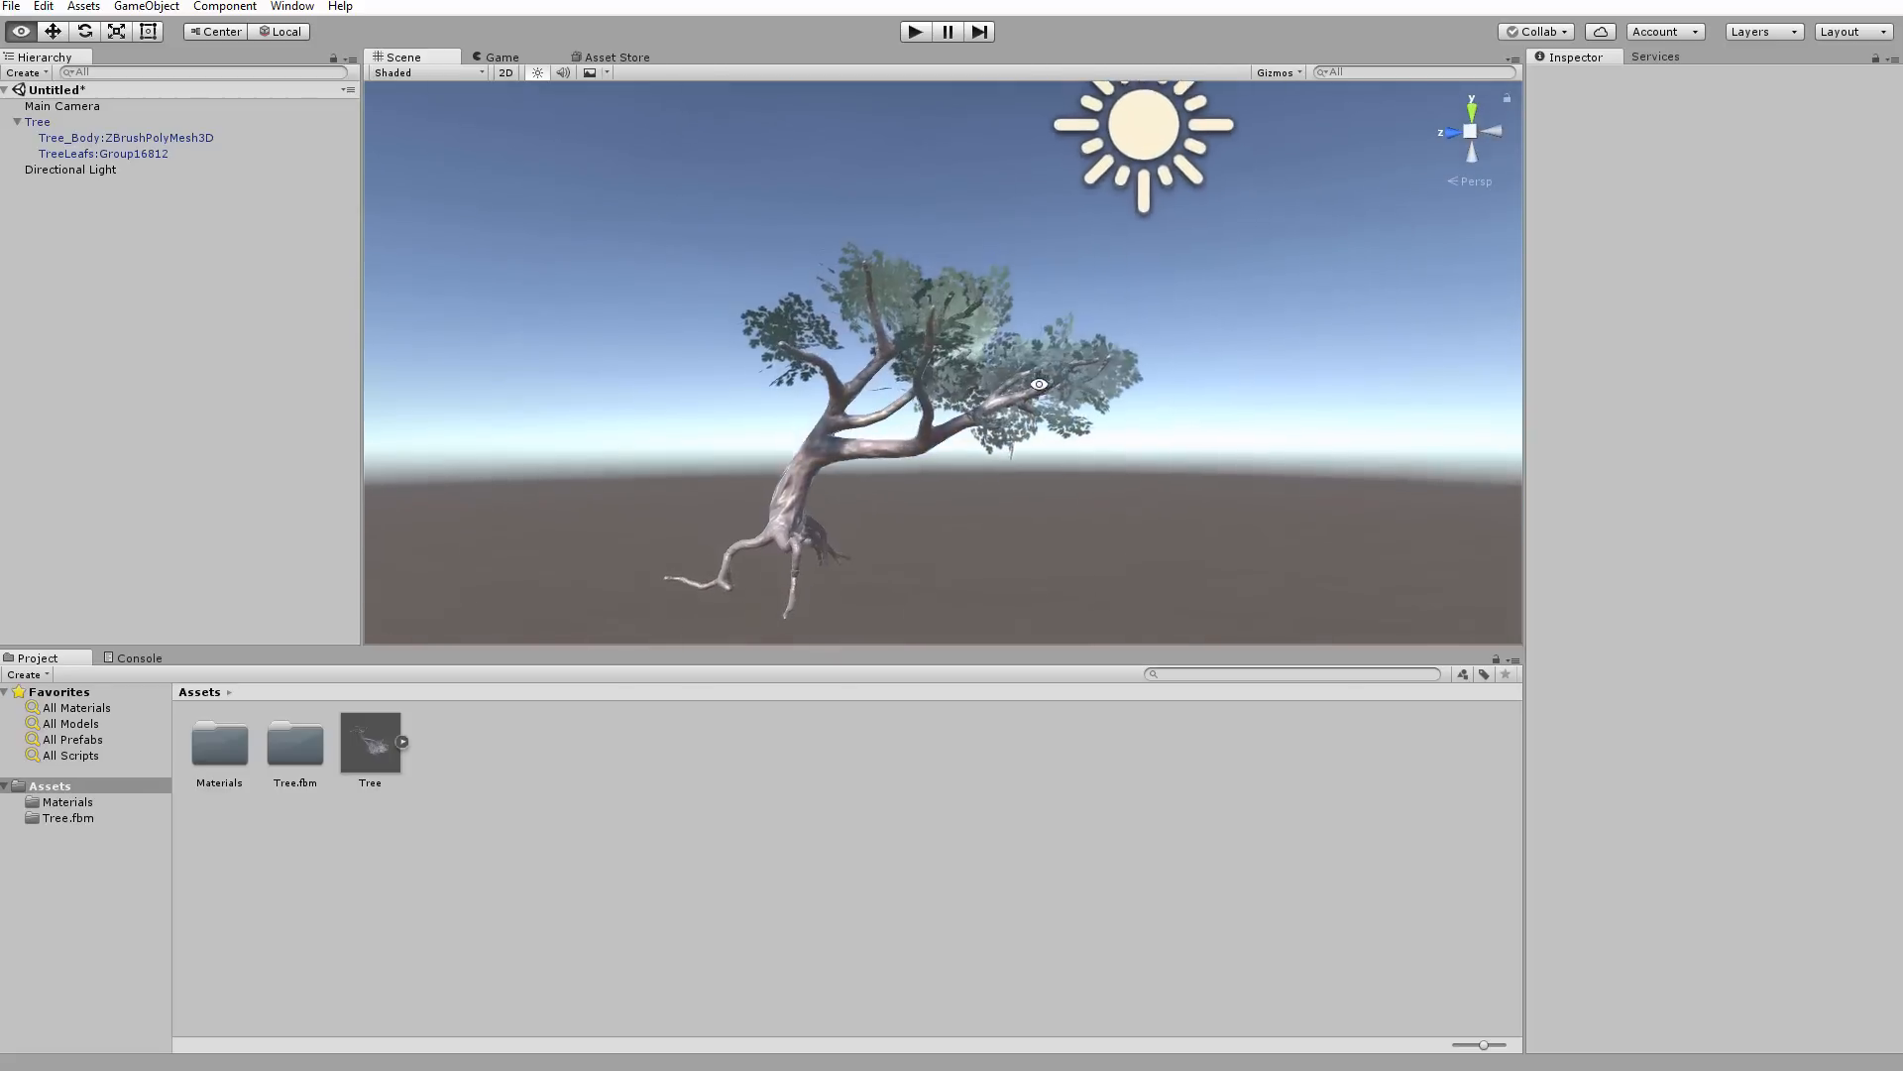
{"action": "scroll", "coordinate": [1041, 391], "scroll_direction": "down", "scroll_amount": 5}
{"action": "left_click_drag", "start_coordinate": [749, 496], "coordinate": [1214, 530], "text": "alt"}
{"action": "right_click_drag", "start_coordinate": [1214, 530], "coordinate": [1270, 539], "text": "alt"}
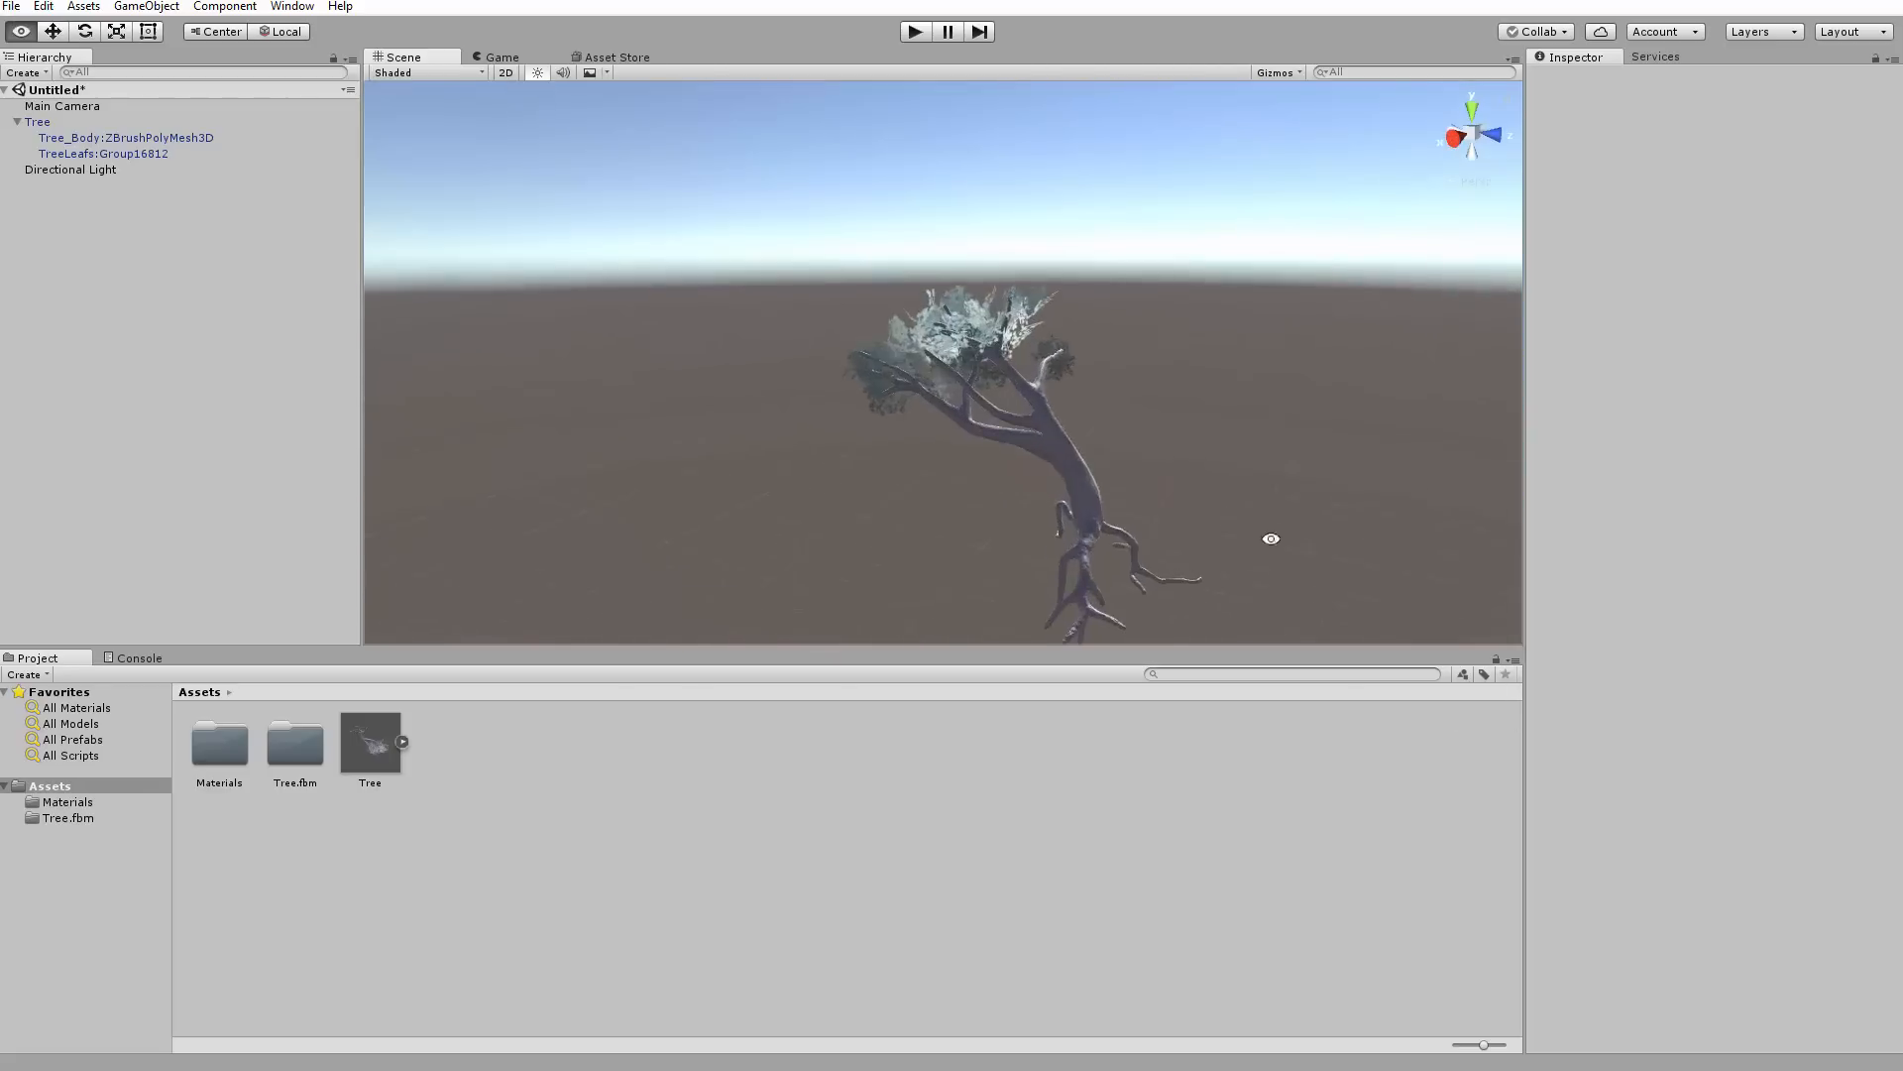
{"action": "left_click_drag", "start_coordinate": [1270, 539], "coordinate": [1021, 573], "text": "alt"}
{"action": "right_click_drag", "start_coordinate": [1021, 573], "coordinate": [1197, 591], "text": "alt"}
{"action": "left_click_drag", "start_coordinate": [1197, 592], "coordinate": [889, 367], "text": "alt"}
{"action": "scroll", "coordinate": [890, 367], "scroll_direction": "down", "scroll_amount": 8}
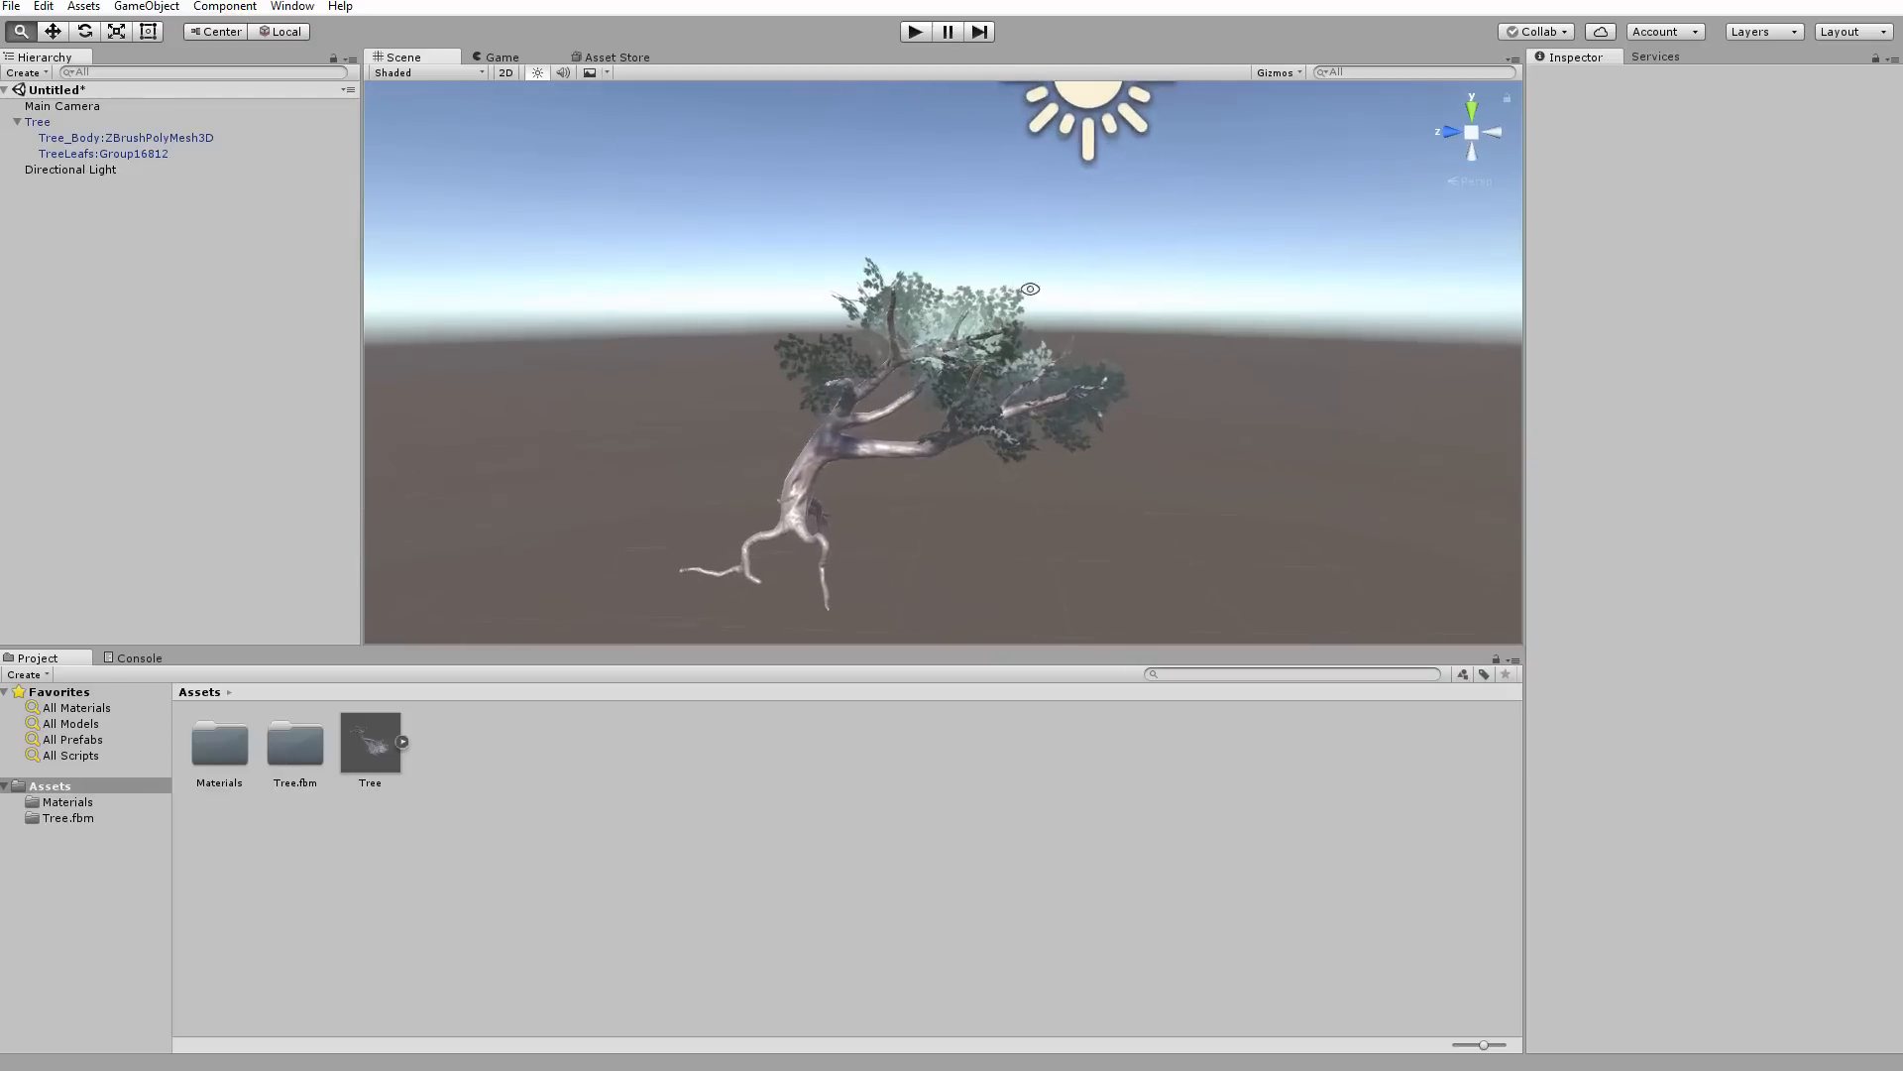
{"action": "left_click_drag", "start_coordinate": [1166, 175], "coordinate": [1159, 178]}
{"action": "mouse_move", "coordinate": [1105, 205]}
{"action": "middle_mouse_down"}
{"action": "mouse_move", "coordinate": [1113, 301]}
{"action": "mouse_move", "coordinate": [1132, 179]}
{"action": "middle_mouse_up"}
{"action": "scroll", "coordinate": [943, 327], "scroll_direction": "up", "scroll_amount": 3}
{"action": "left_click_drag", "start_coordinate": [778, 392], "coordinate": [764, 374], "text": "alt"}
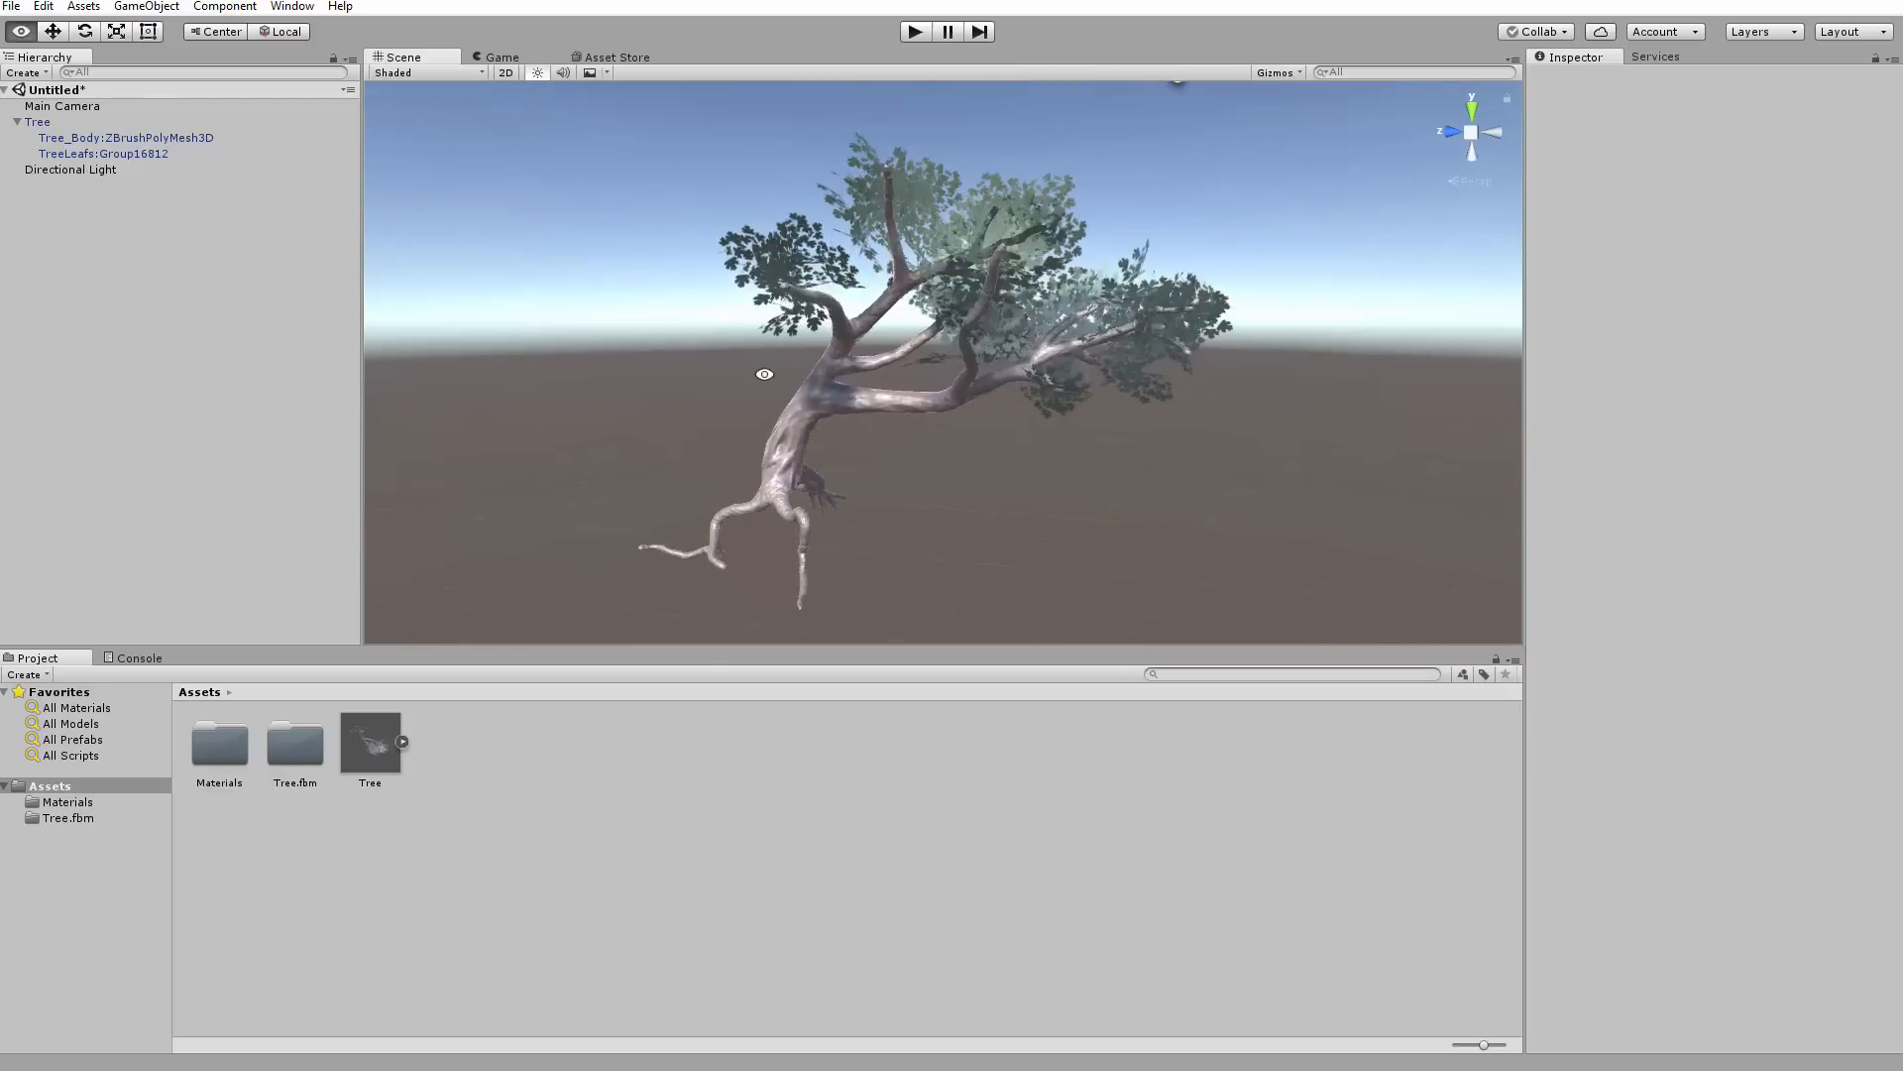
{"action": "left_click_drag", "start_coordinate": [800, 287], "coordinate": [693, 212], "text": "alt"}
{"action": "left_click_drag", "start_coordinate": [1001, 332], "coordinate": [1121, 383], "text": "alt"}
{"action": "left_click", "coordinate": [1121, 382]}
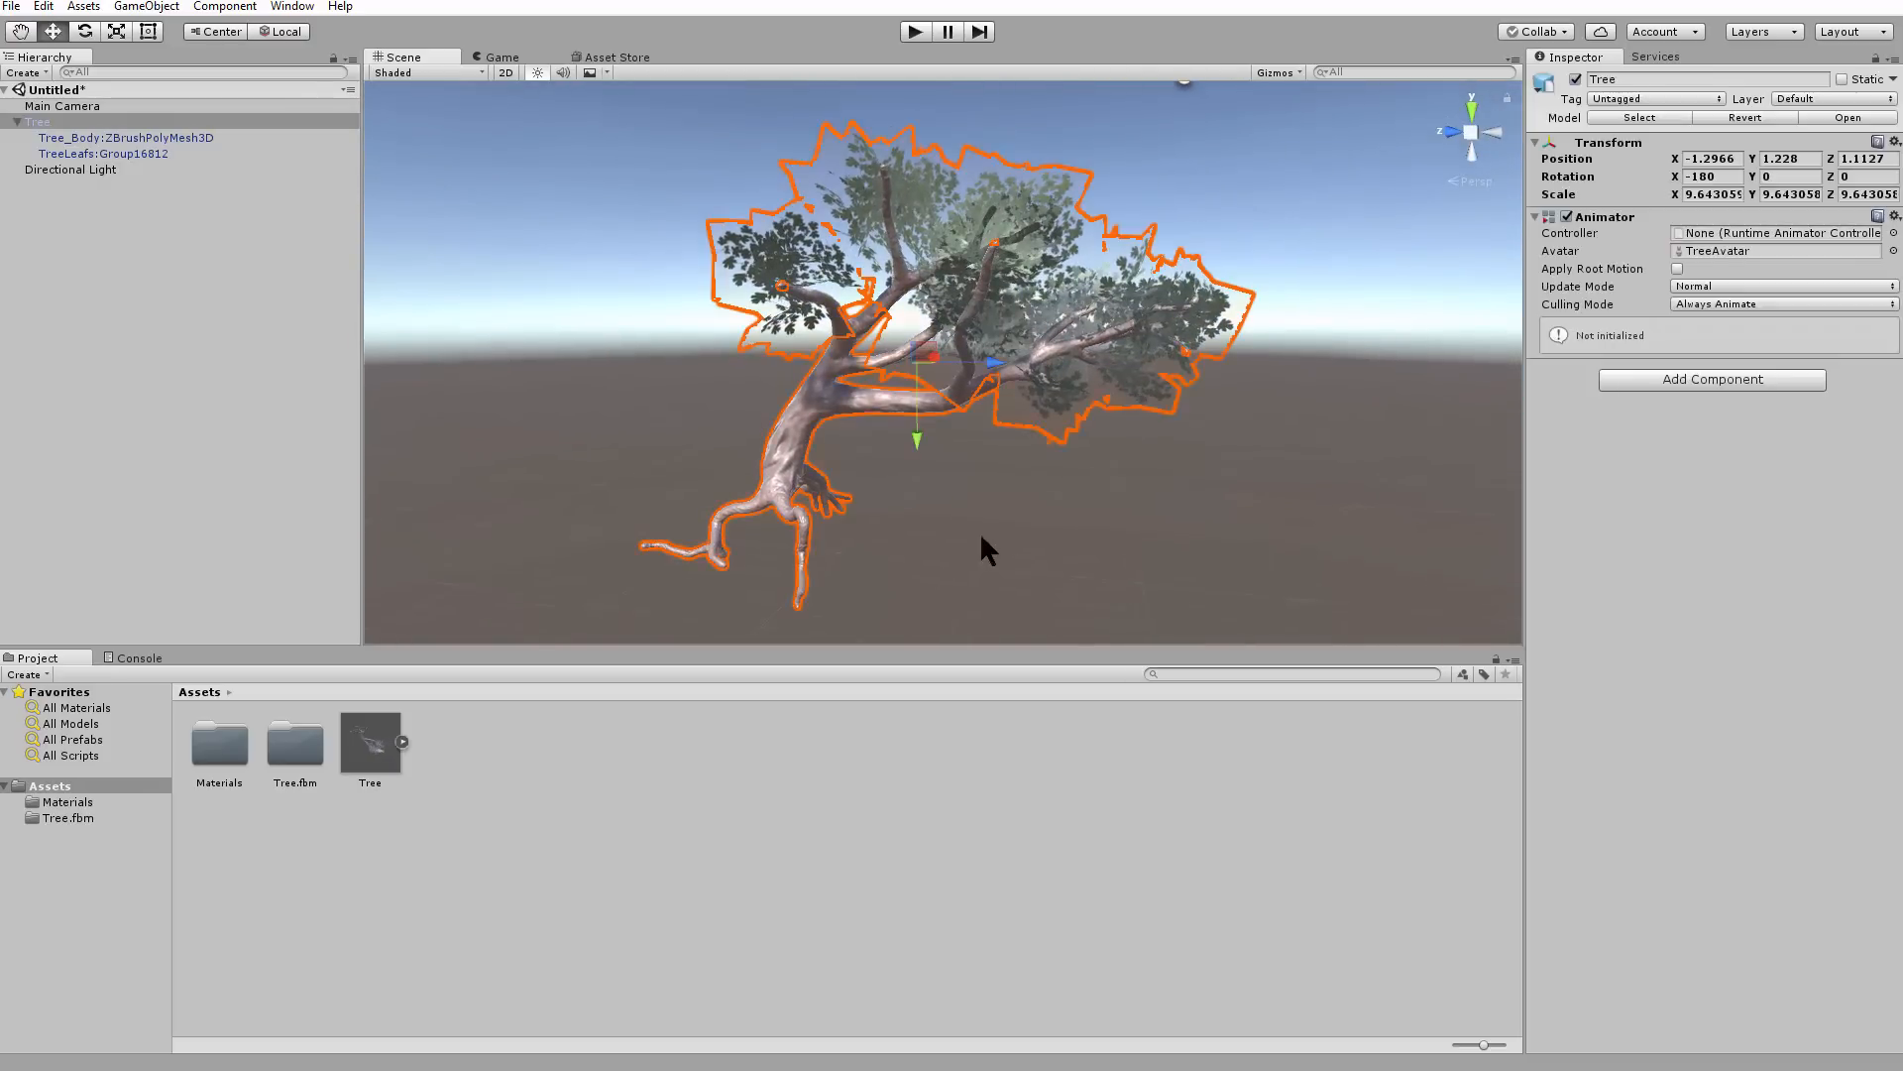
{"action": "left_click", "coordinate": [540, 315]}
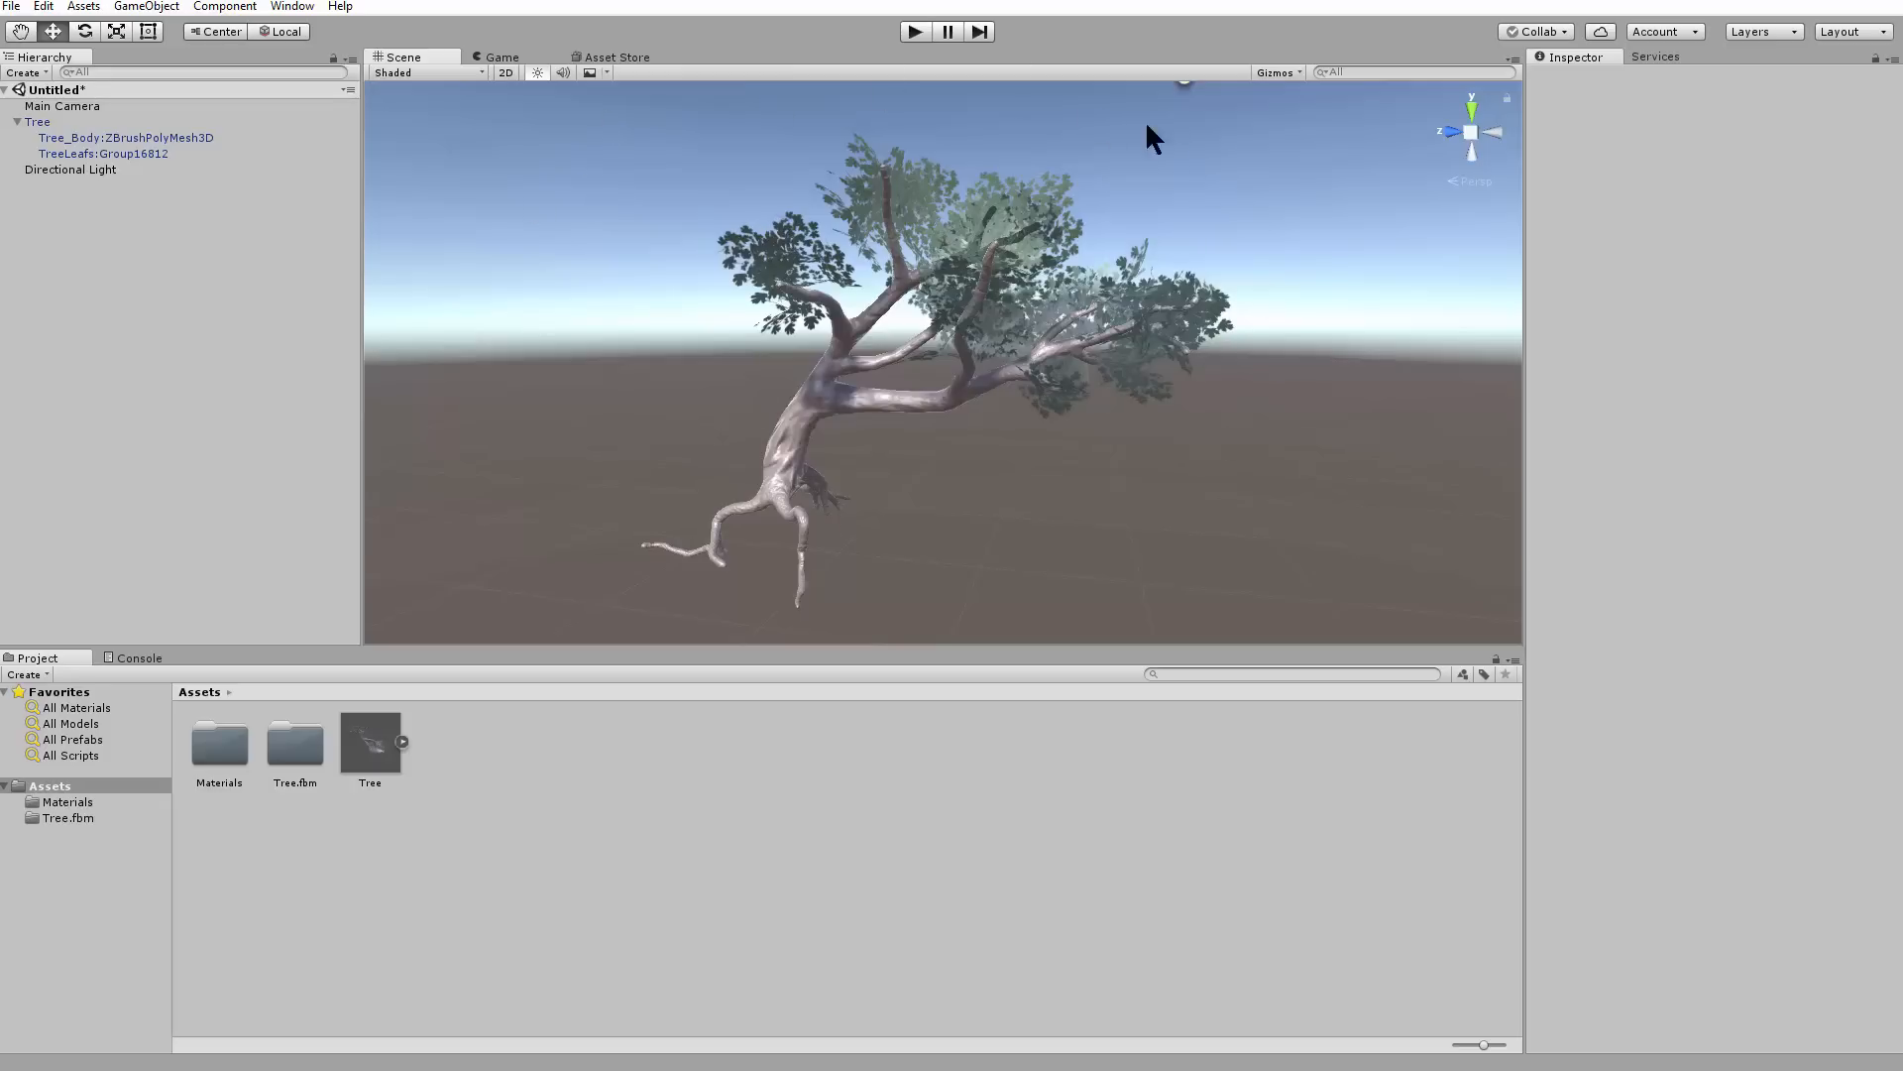
{"action": "left_click", "coordinate": [877, 198]}
{"action": "left_click", "coordinate": [1054, 160]}
{"action": "left_click", "coordinate": [983, 193]}
{"action": "left_click", "coordinate": [1037, 103]}
{"action": "left_click", "coordinate": [772, 227]}
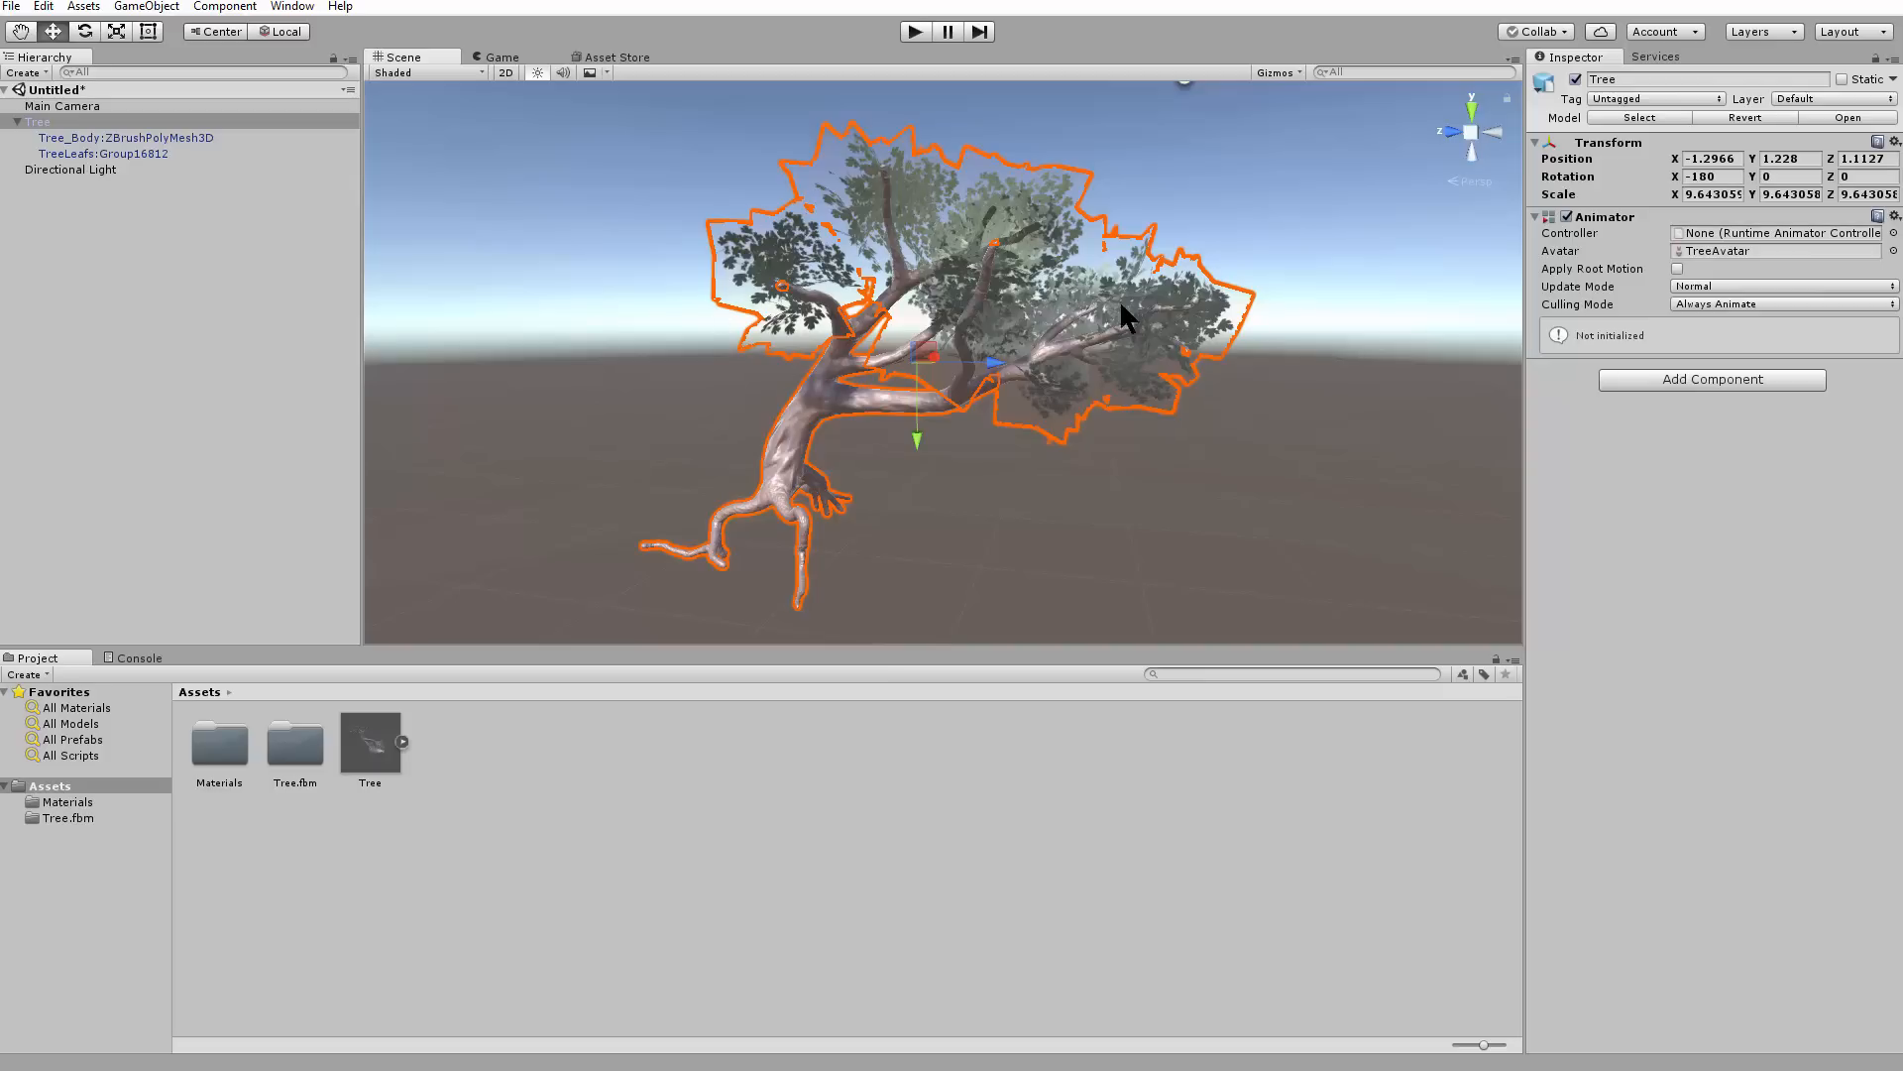
Deselect the tree and examine how the light falls on its foliage from different angles and distances
{"action": "left_click", "coordinate": [1245, 462]}
{"action": "left_click", "coordinate": [1154, 383]}
{"action": "left_click", "coordinate": [1169, 458]}
{"action": "left_click_drag", "start_coordinate": [1173, 493], "coordinate": [1125, 634], "text": "alt"}
{"action": "left_click_drag", "start_coordinate": [1123, 720], "coordinate": [1228, 489], "text": "alt"}
{"action": "right_click_drag", "start_coordinate": [1228, 489], "coordinate": [1166, 648], "text": "alt"}
{"action": "left_click_drag", "start_coordinate": [1166, 647], "coordinate": [1057, 510], "text": "alt"}
{"action": "right_click_drag", "start_coordinate": [1058, 509], "coordinate": [990, 509], "text": "alt"}
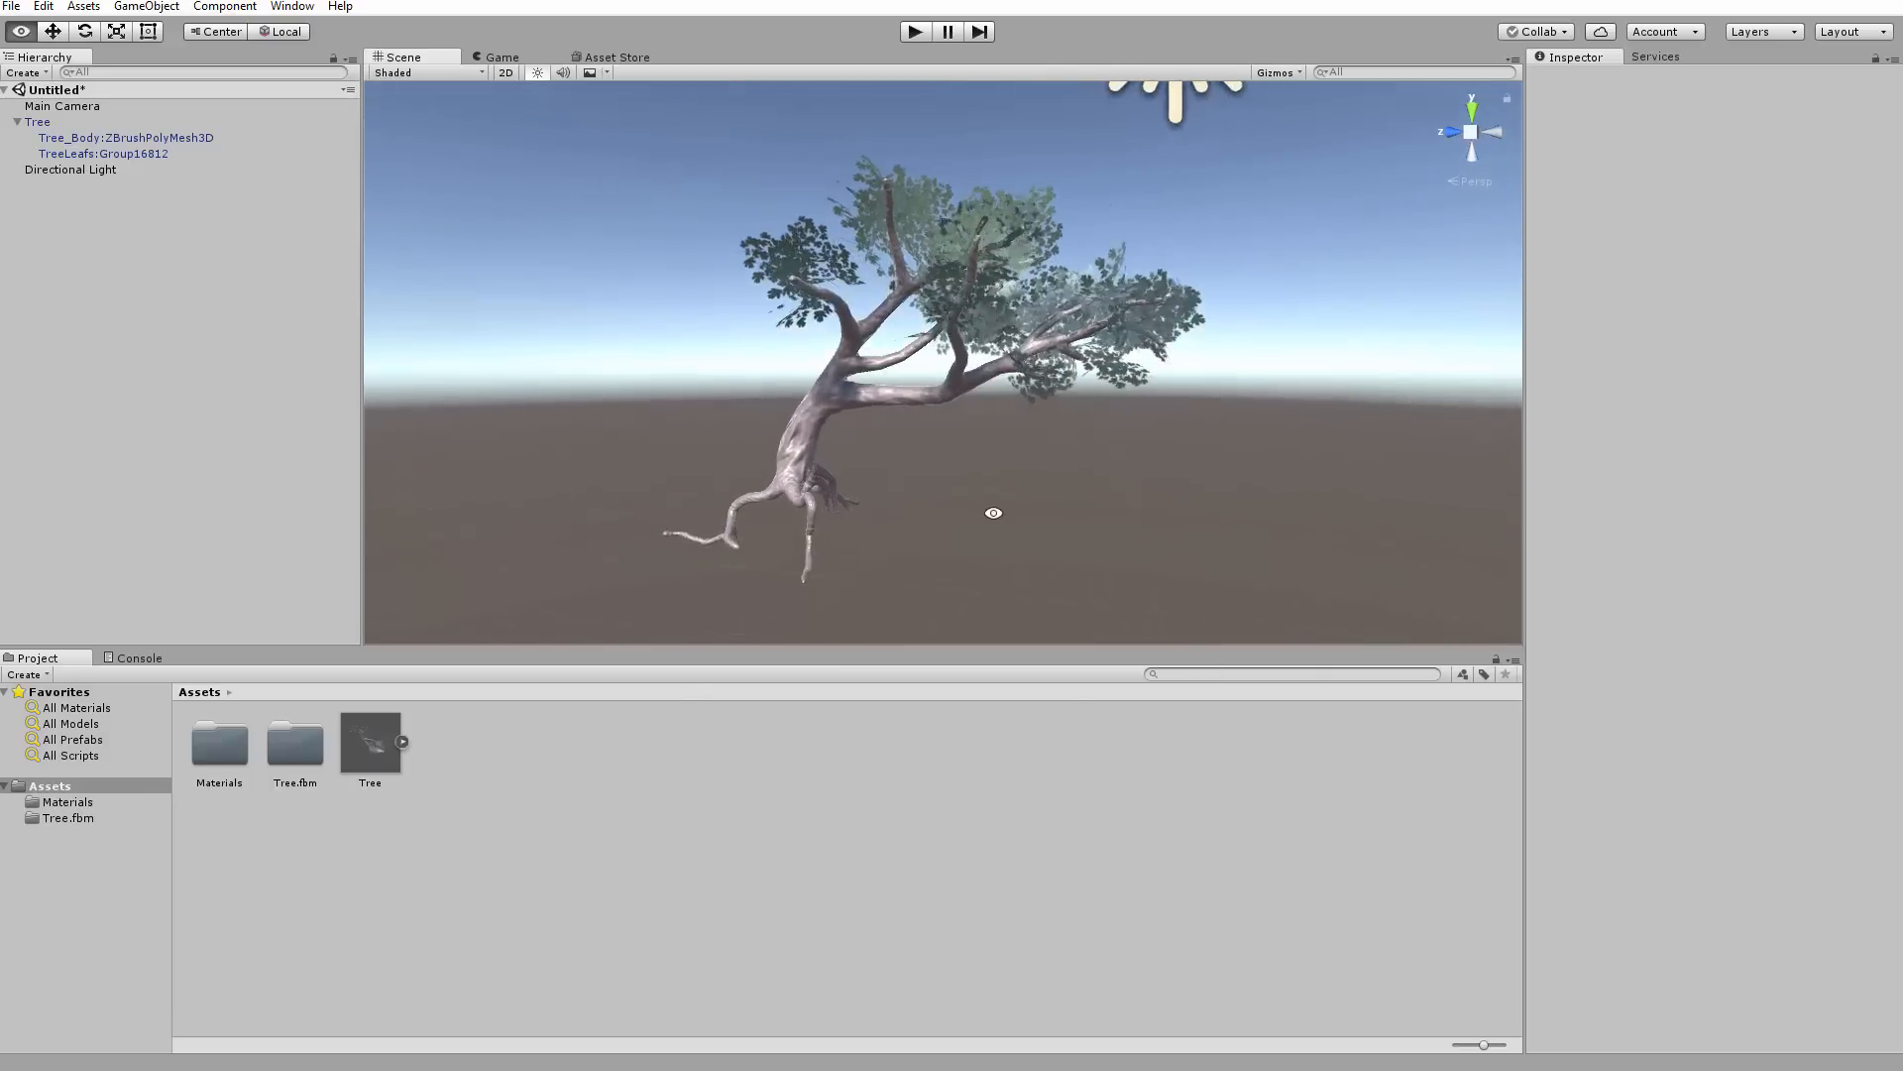
{"action": "left_click_drag", "start_coordinate": [990, 510], "coordinate": [1036, 514], "text": "alt"}
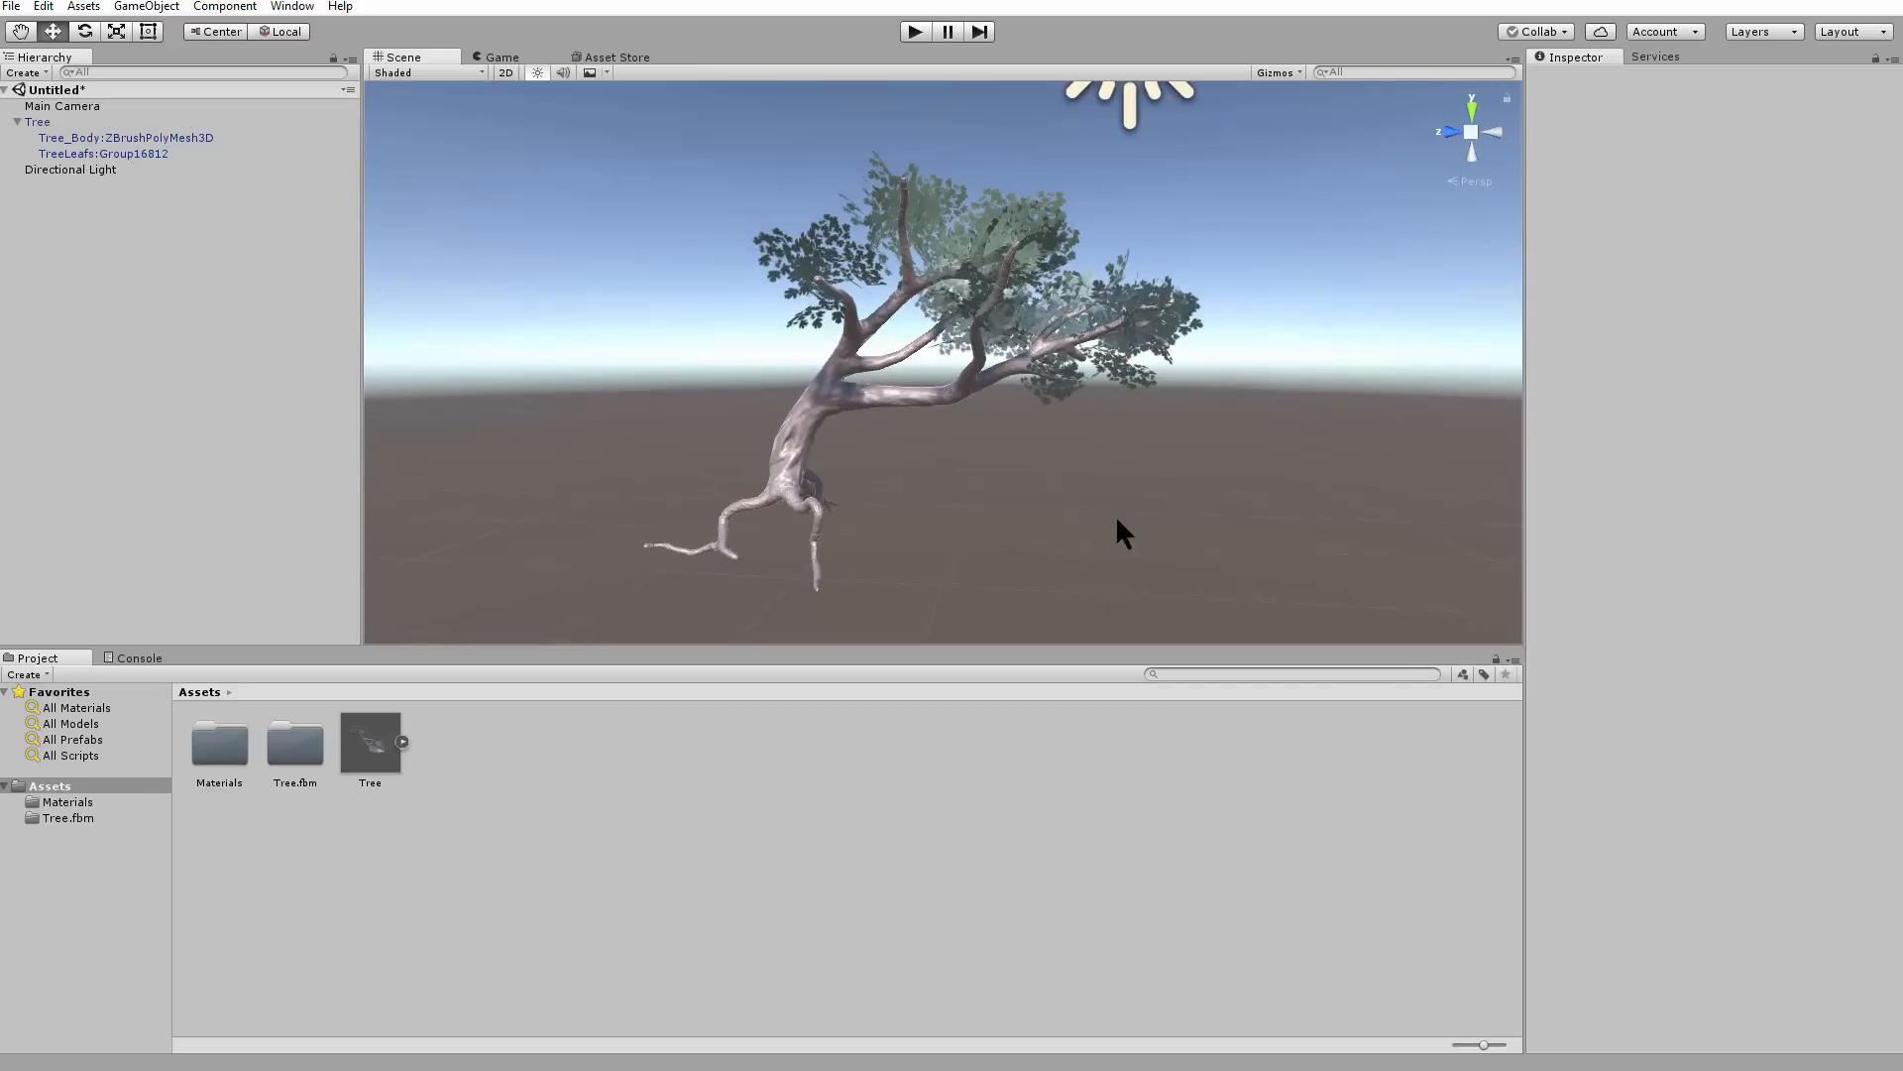
{"action": "left_click", "coordinate": [84, 122]}
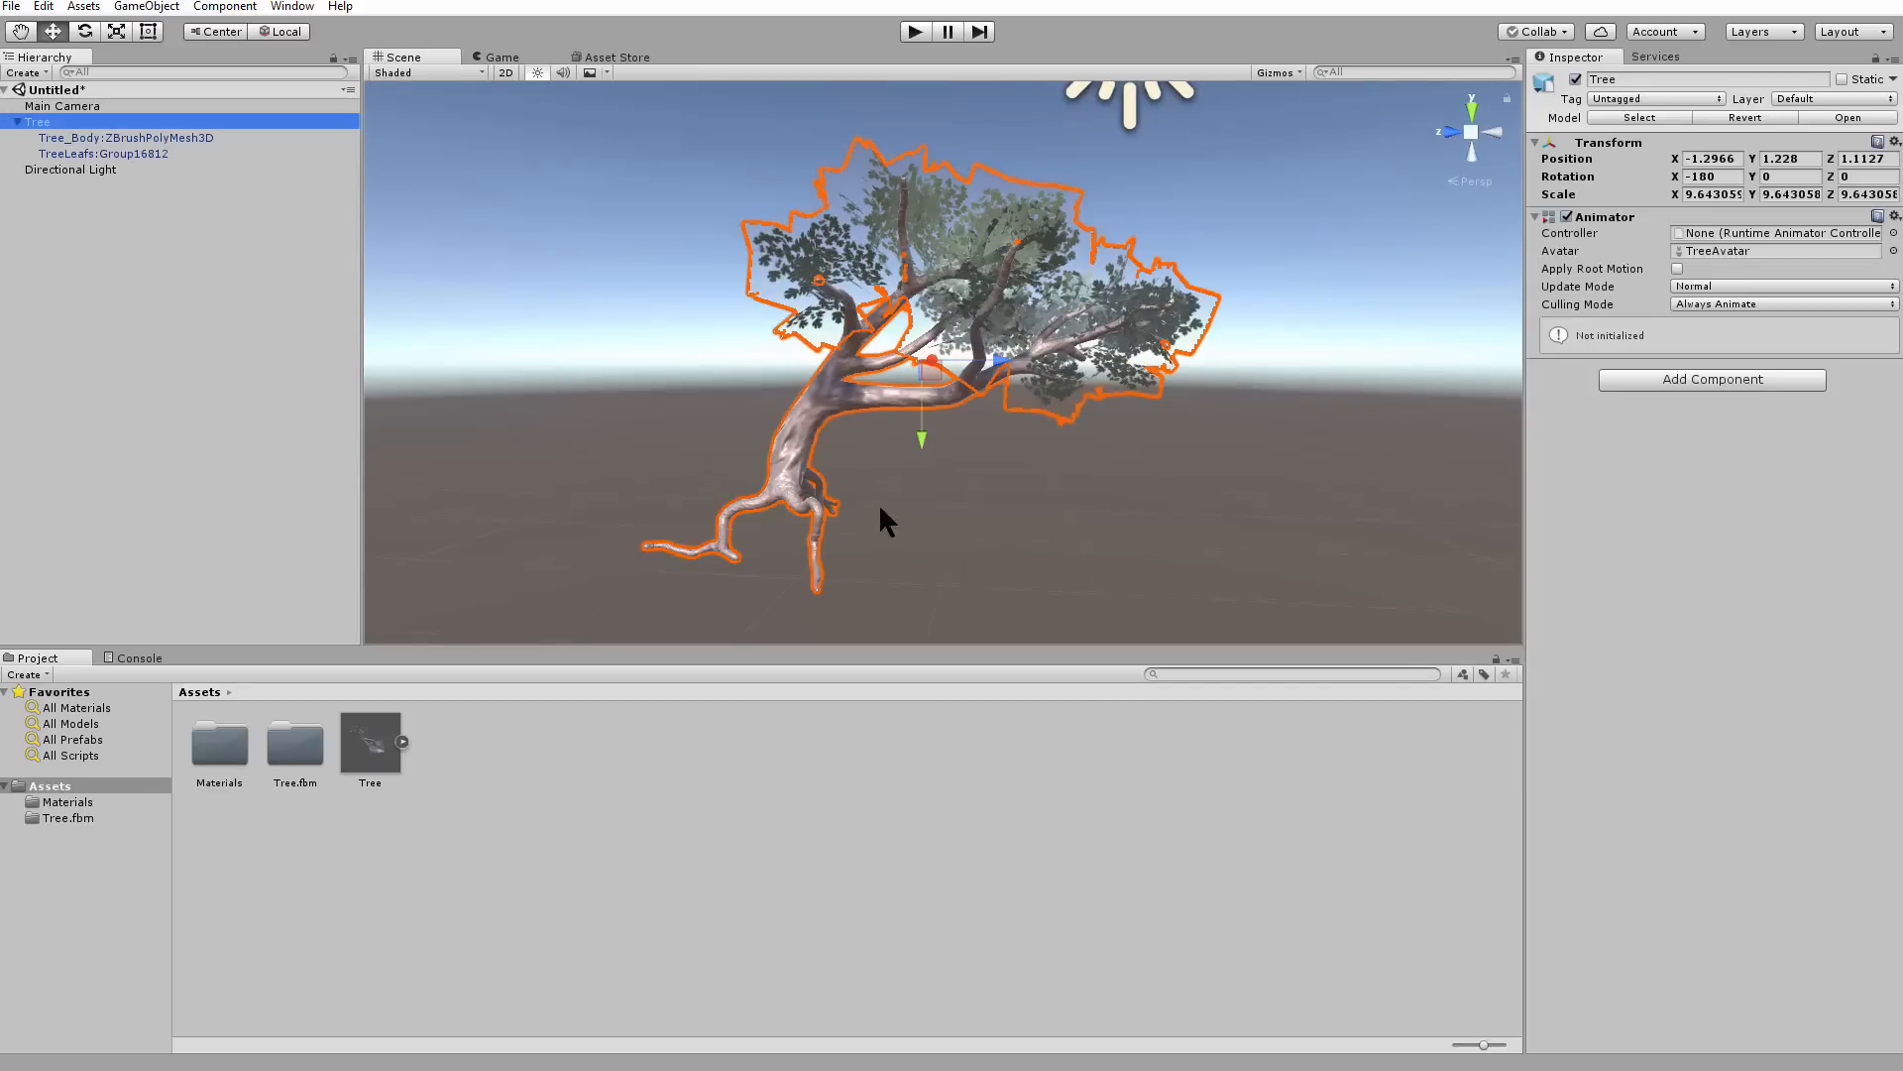
{"action": "left_click_drag", "start_coordinate": [926, 370], "coordinate": [987, 121]}
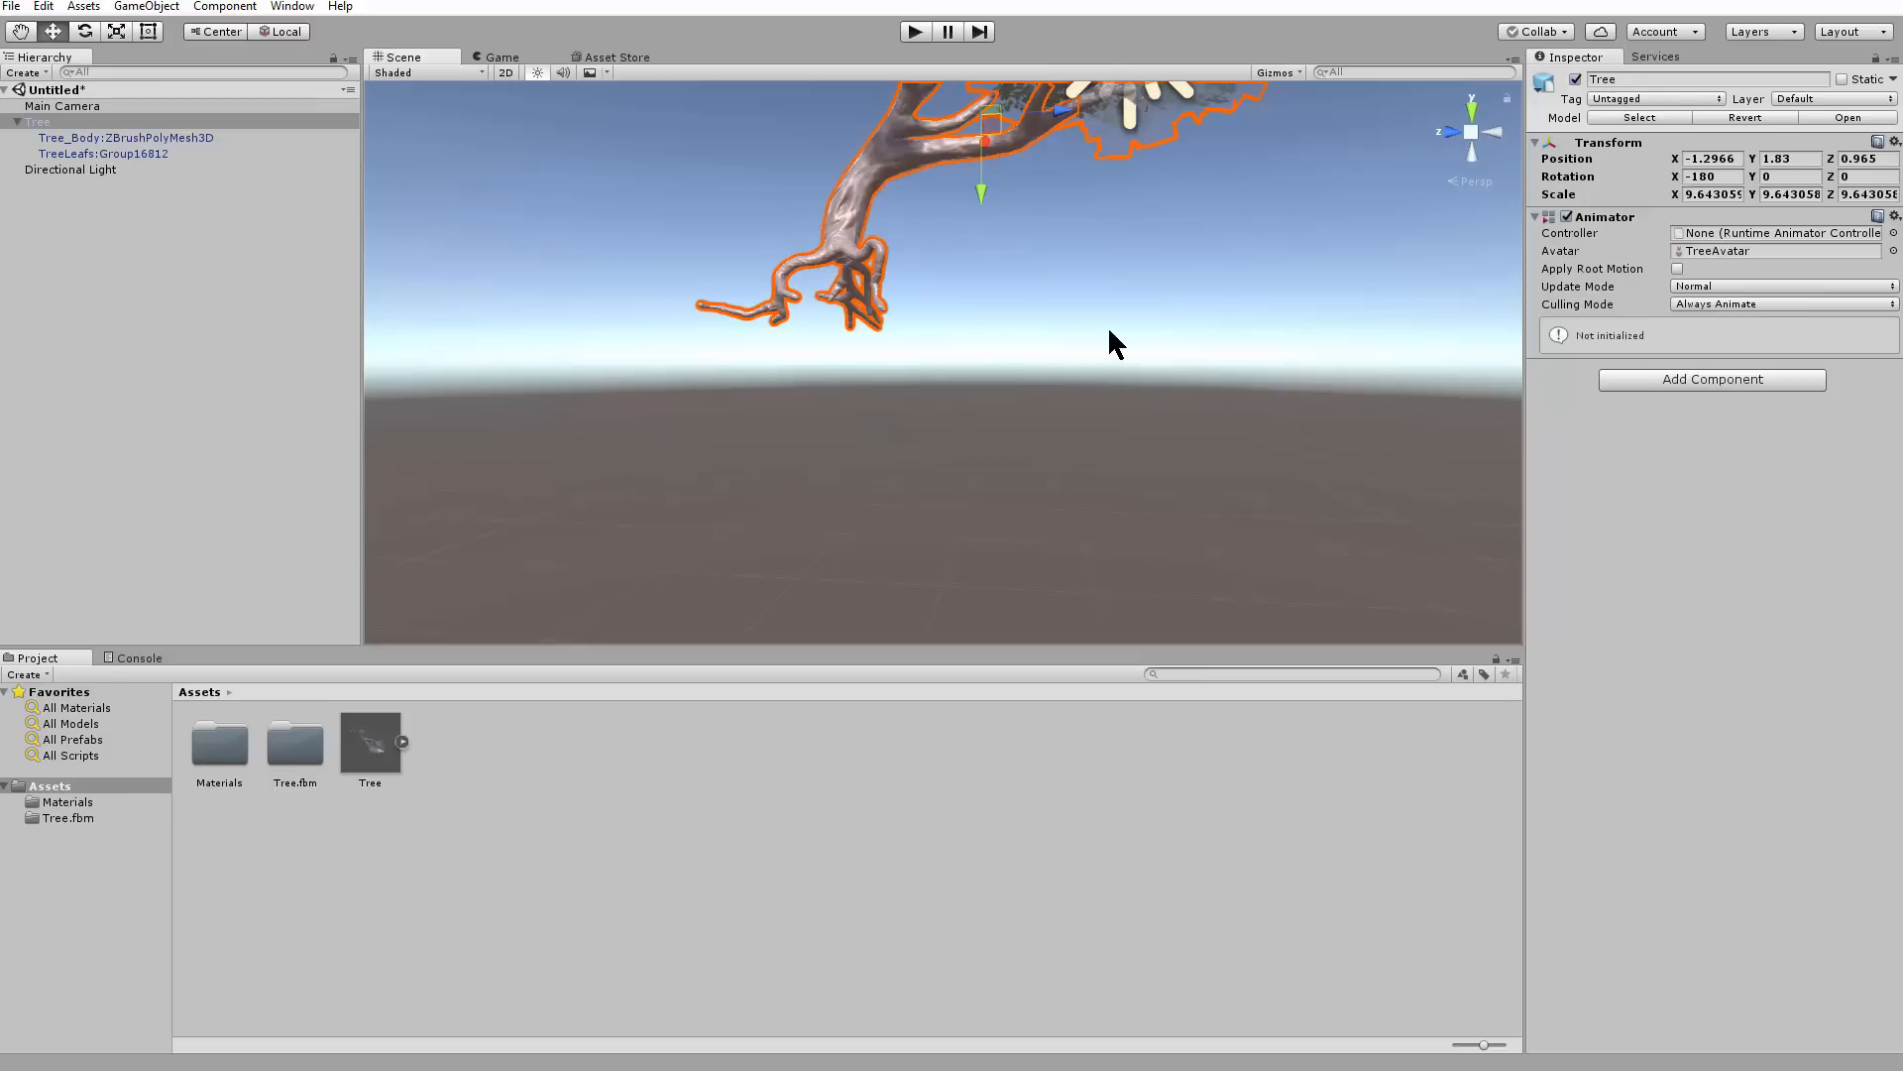
{"action": "key", "text": "ctrl+z"}
{"action": "left_click", "coordinate": [868, 456]}
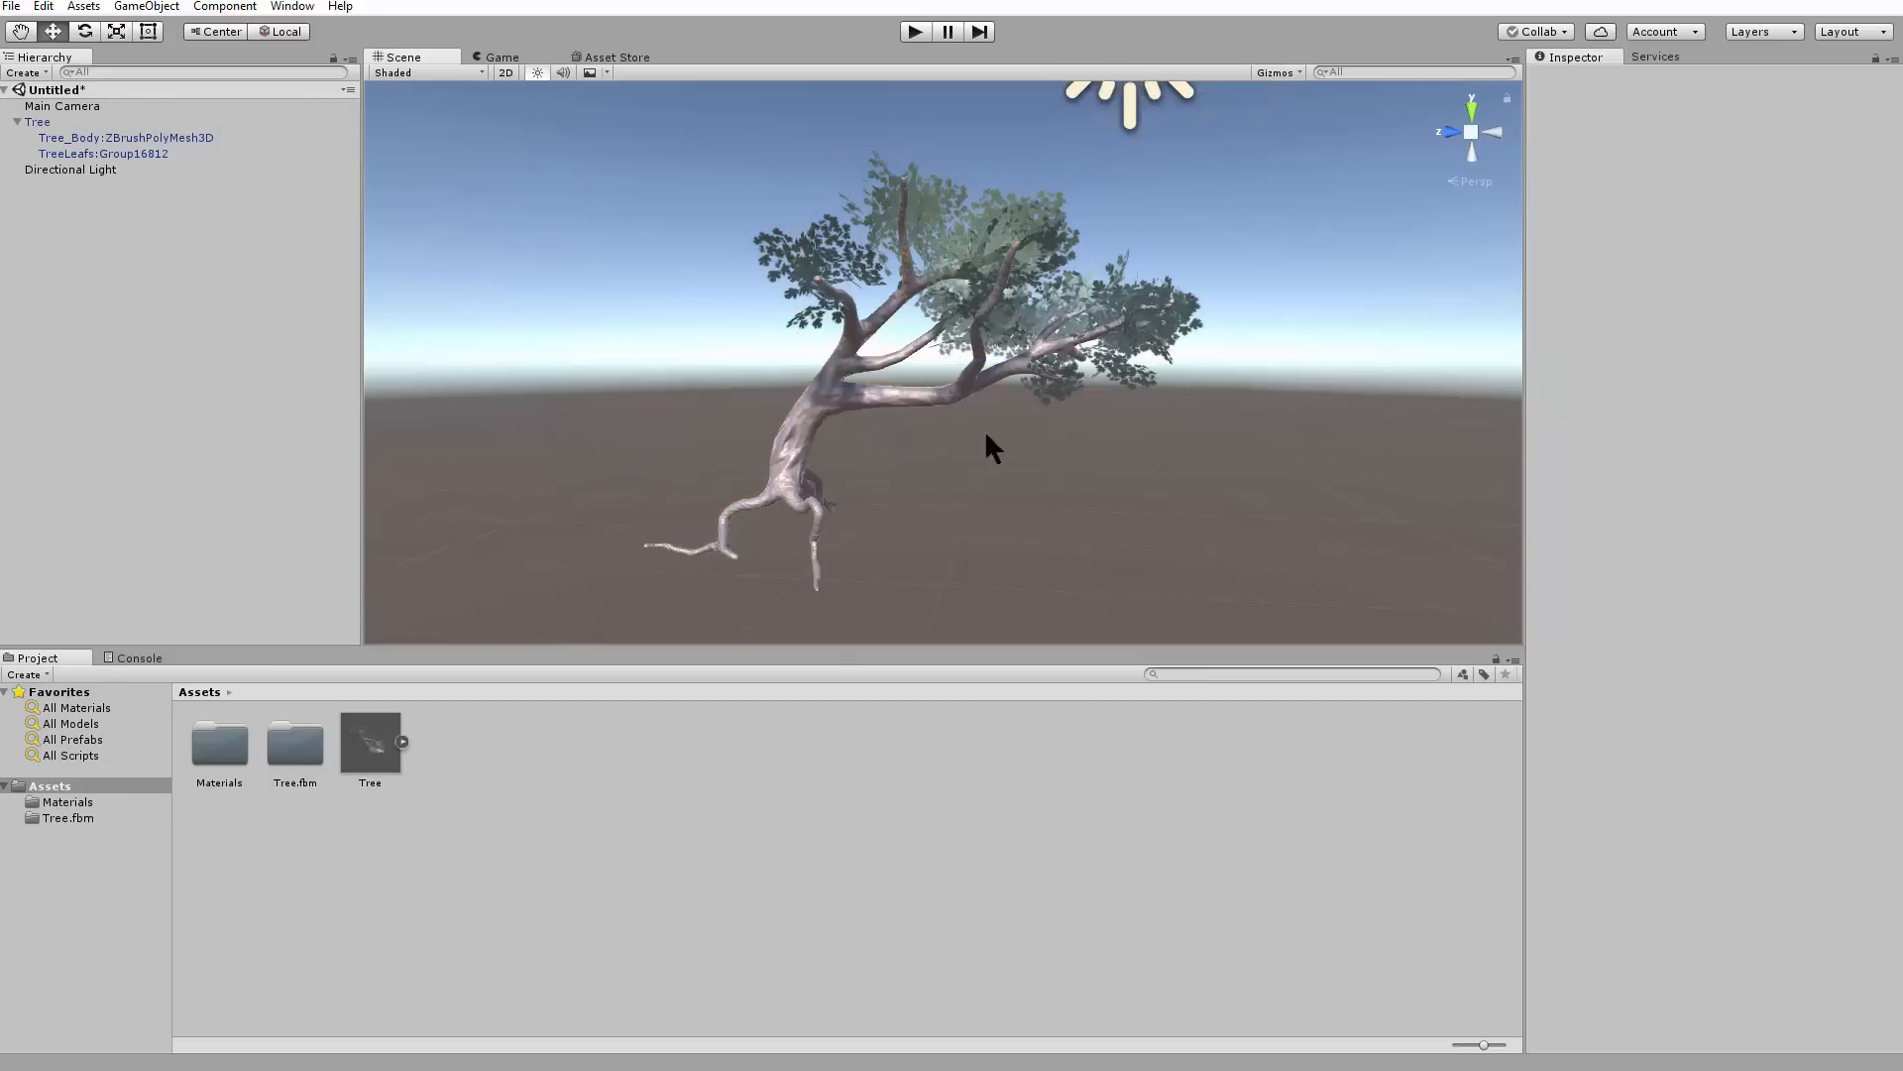
Inspect the surface shading of the trunk and lower branches at close range
{"action": "left_click", "coordinate": [1078, 331]}
{"action": "scroll", "coordinate": [1075, 451], "scroll_direction": "up", "scroll_amount": 10, "text": "alt"}
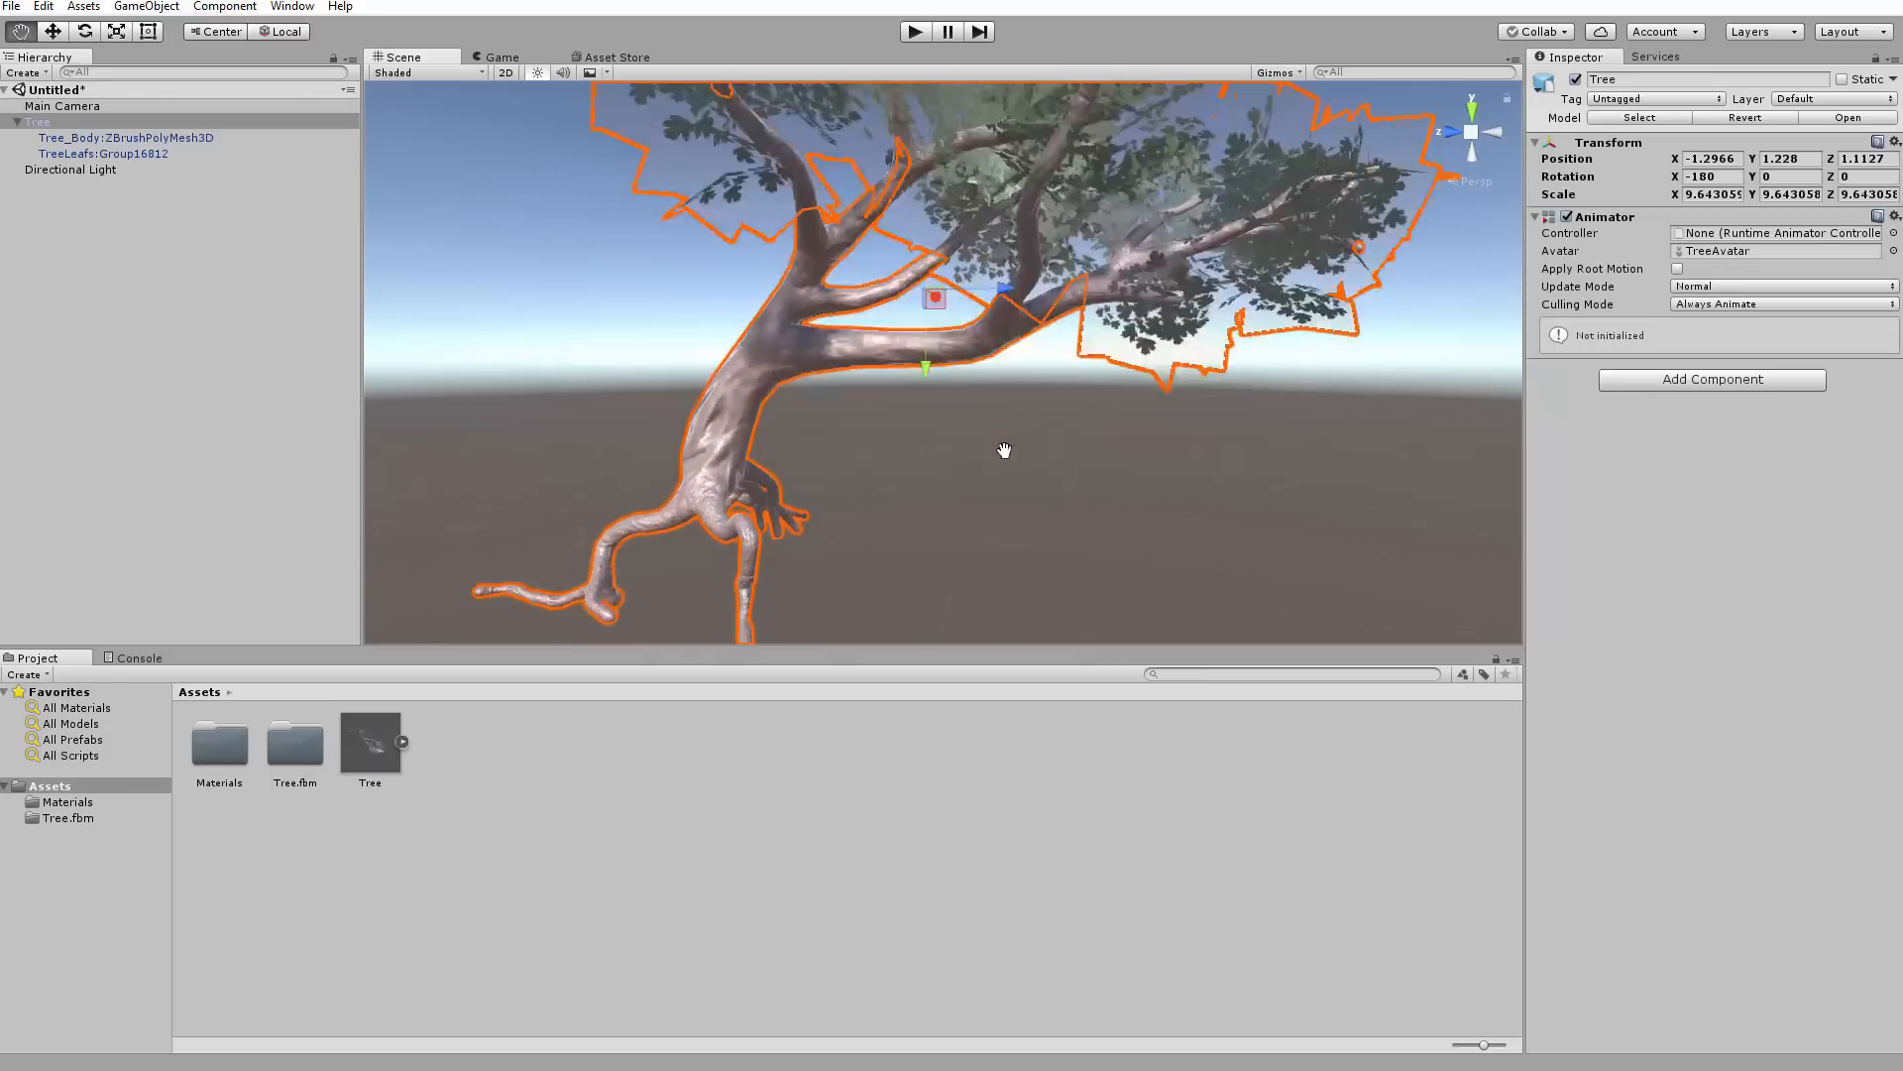
{"action": "left_click_drag", "start_coordinate": [1006, 452], "coordinate": [962, 470], "text": "alt"}
{"action": "left_click", "coordinate": [946, 464]}
{"action": "middle_click_drag", "start_coordinate": [799, 309], "coordinate": [803, 480]}
{"action": "scroll", "coordinate": [803, 480], "scroll_direction": "up", "scroll_amount": 3}
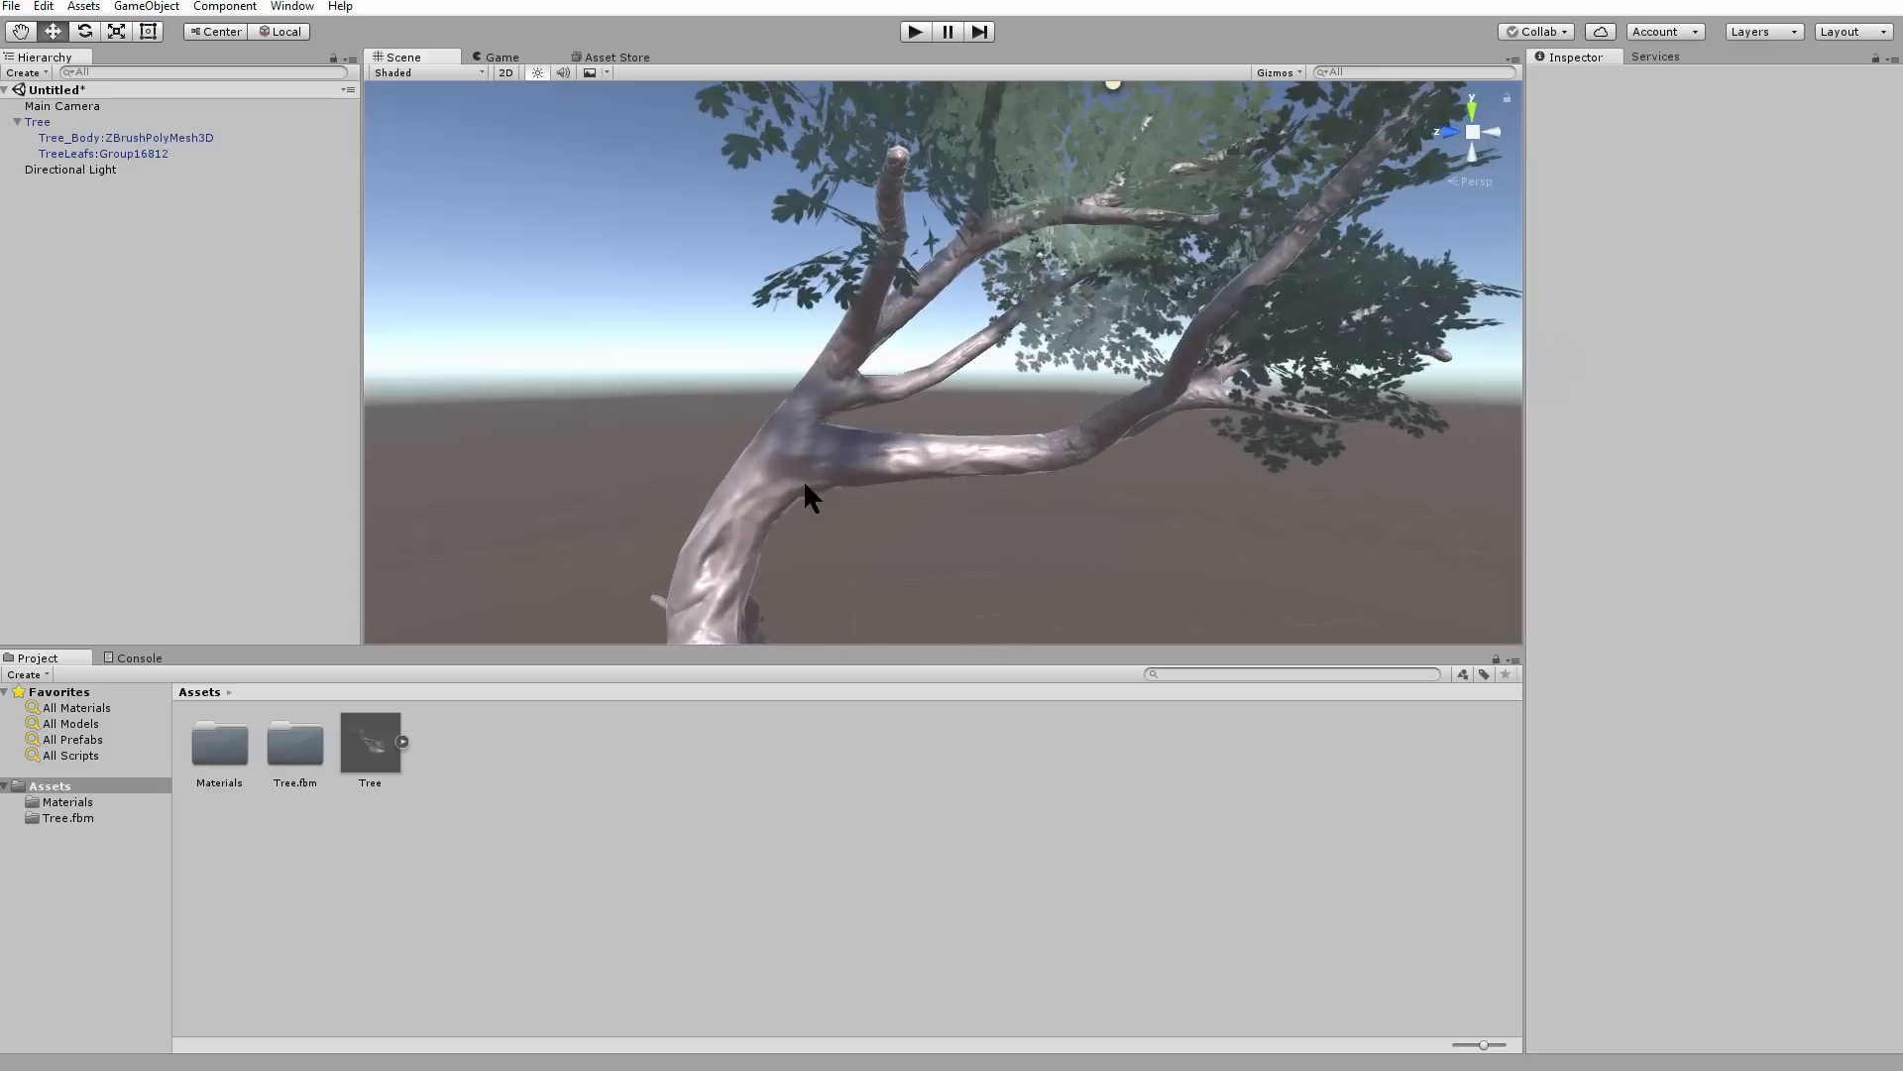
{"action": "middle_click_drag", "start_coordinate": [935, 544], "coordinate": [1015, 442]}
{"action": "scroll", "coordinate": [1015, 442], "scroll_direction": "up", "scroll_amount": 2}
{"action": "left_click_drag", "start_coordinate": [855, 427], "coordinate": [684, 426]}
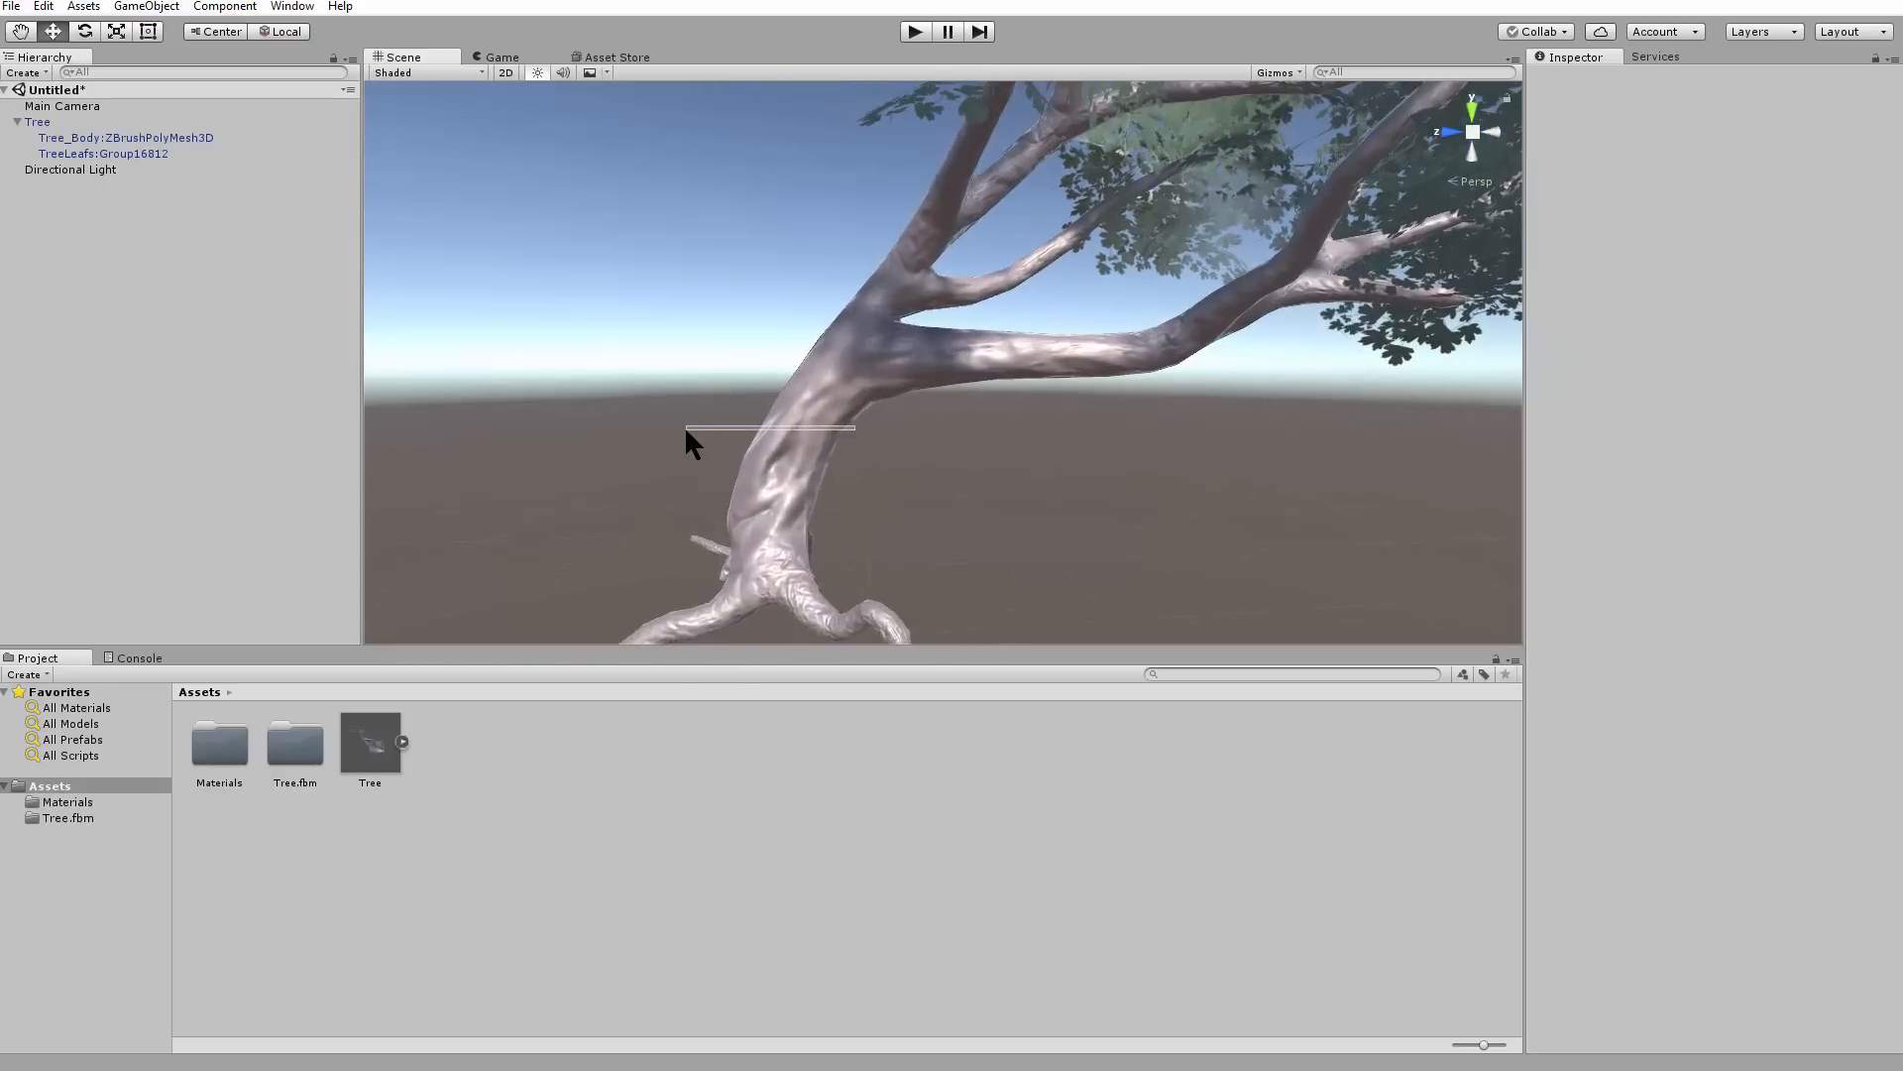
Examine the lighting on the roots, trunk and main branch from a wider view of the whole tree
{"action": "right_click_drag", "start_coordinate": [890, 483], "coordinate": [548, 200], "text": "alt"}
{"action": "left_click_drag", "start_coordinate": [818, 395], "coordinate": [1104, 492], "text": "alt"}
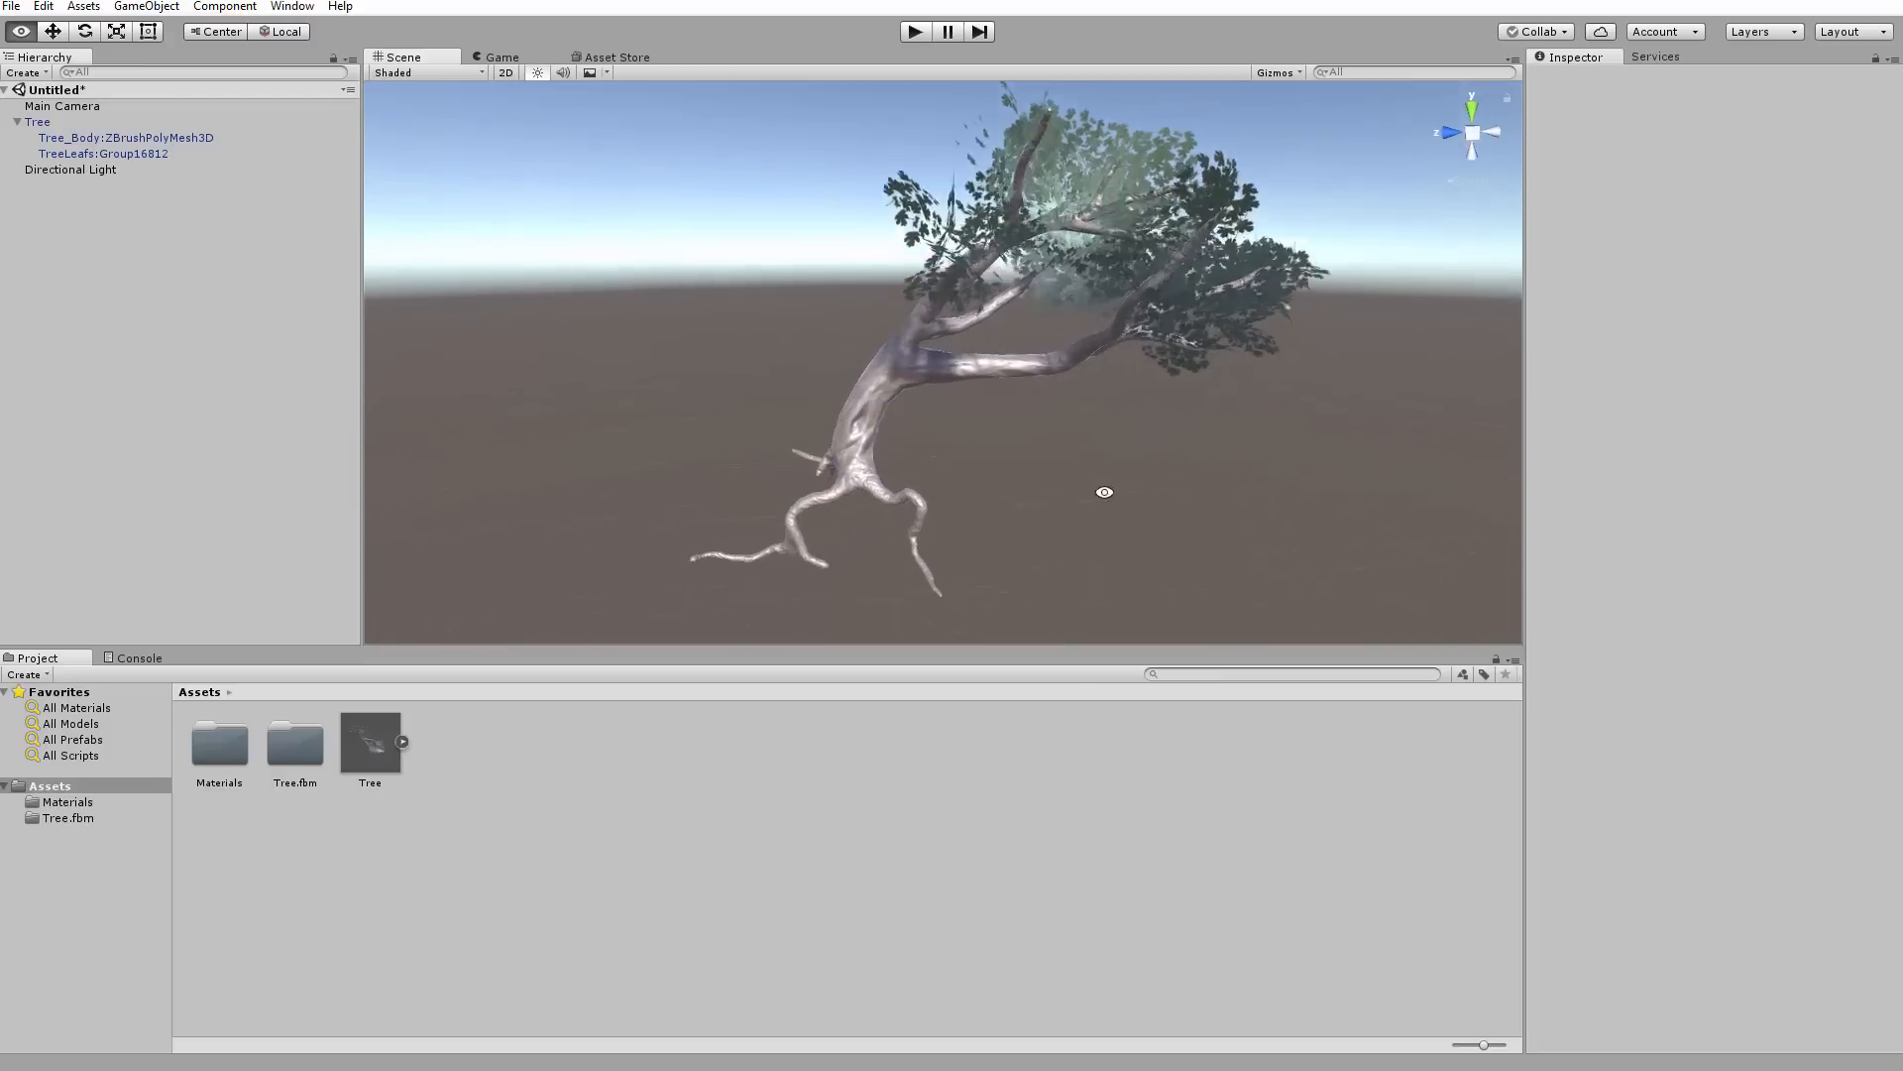
{"action": "right_click_drag", "start_coordinate": [1104, 492], "coordinate": [1174, 585], "text": "alt"}
{"action": "left_click_drag", "start_coordinate": [1174, 586], "coordinate": [1053, 452], "text": "alt"}
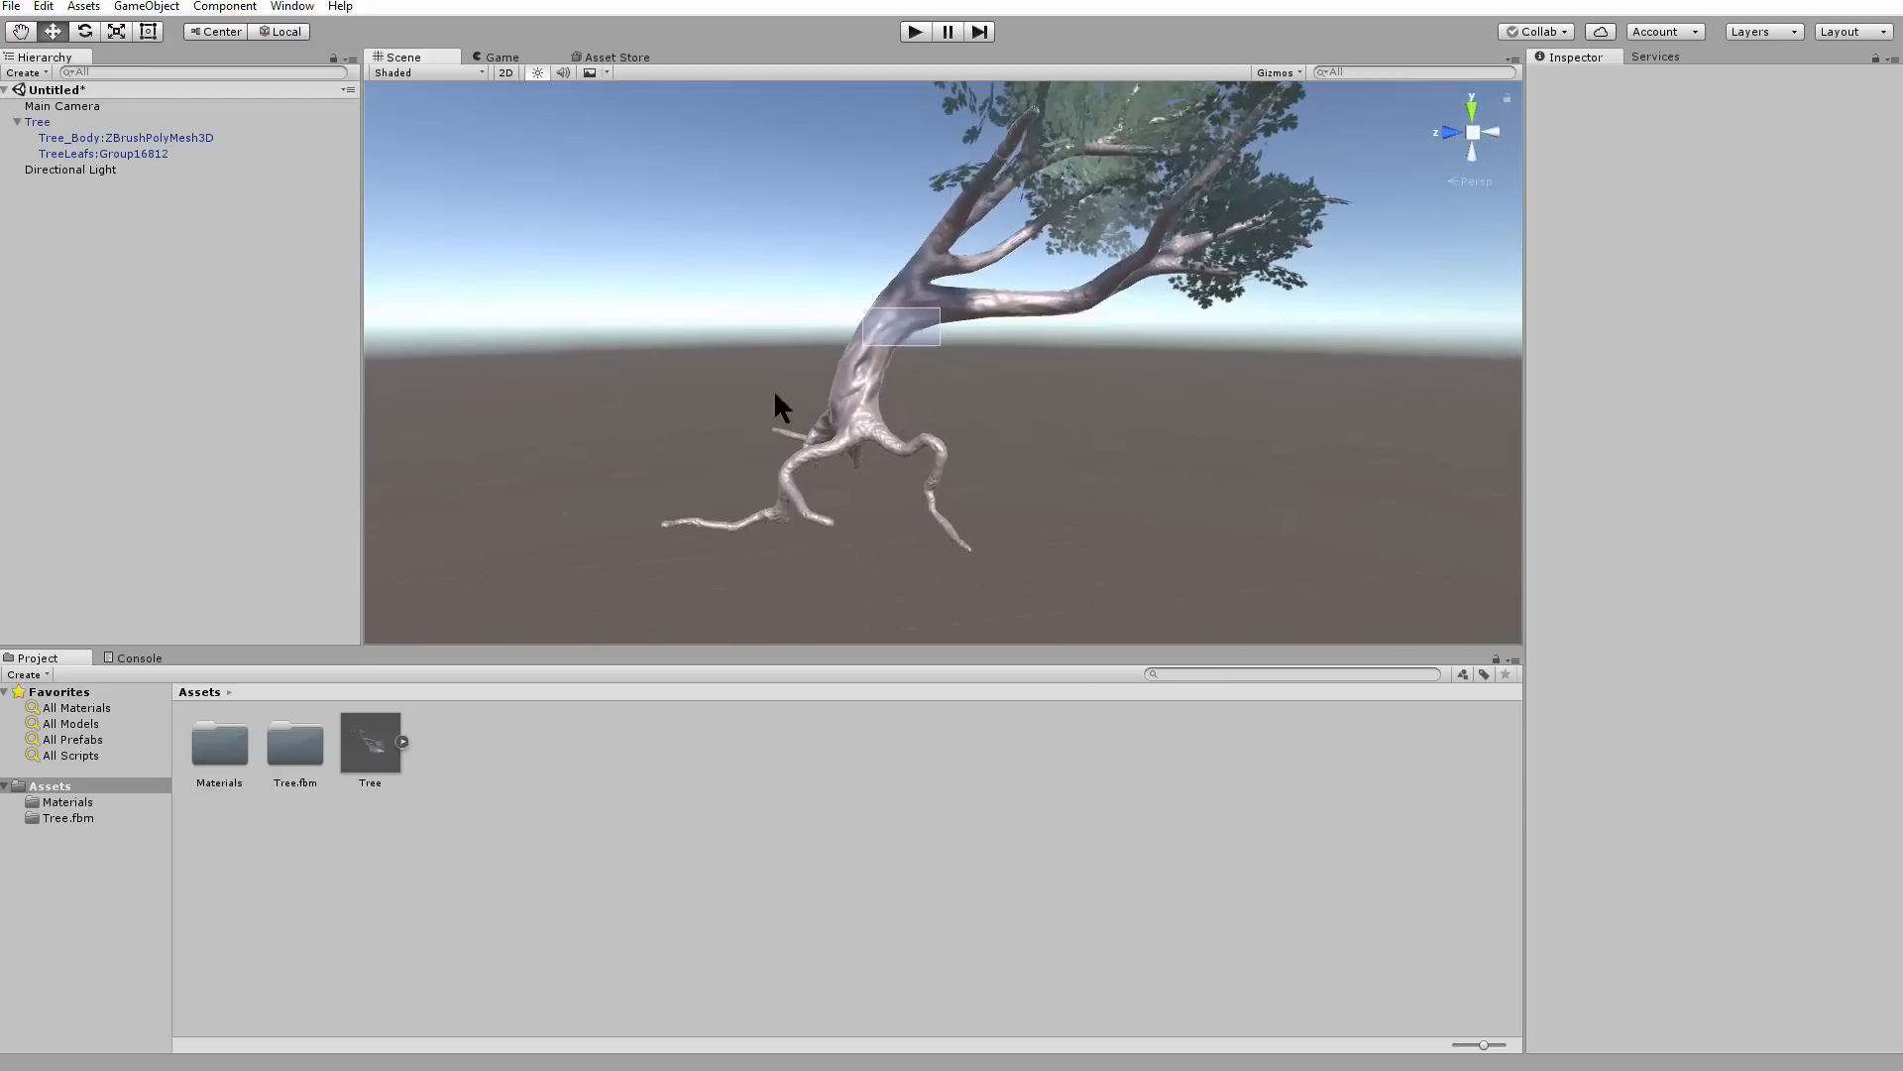
{"action": "left_click", "coordinate": [1037, 305]}
{"action": "left_click", "coordinate": [1049, 340]}
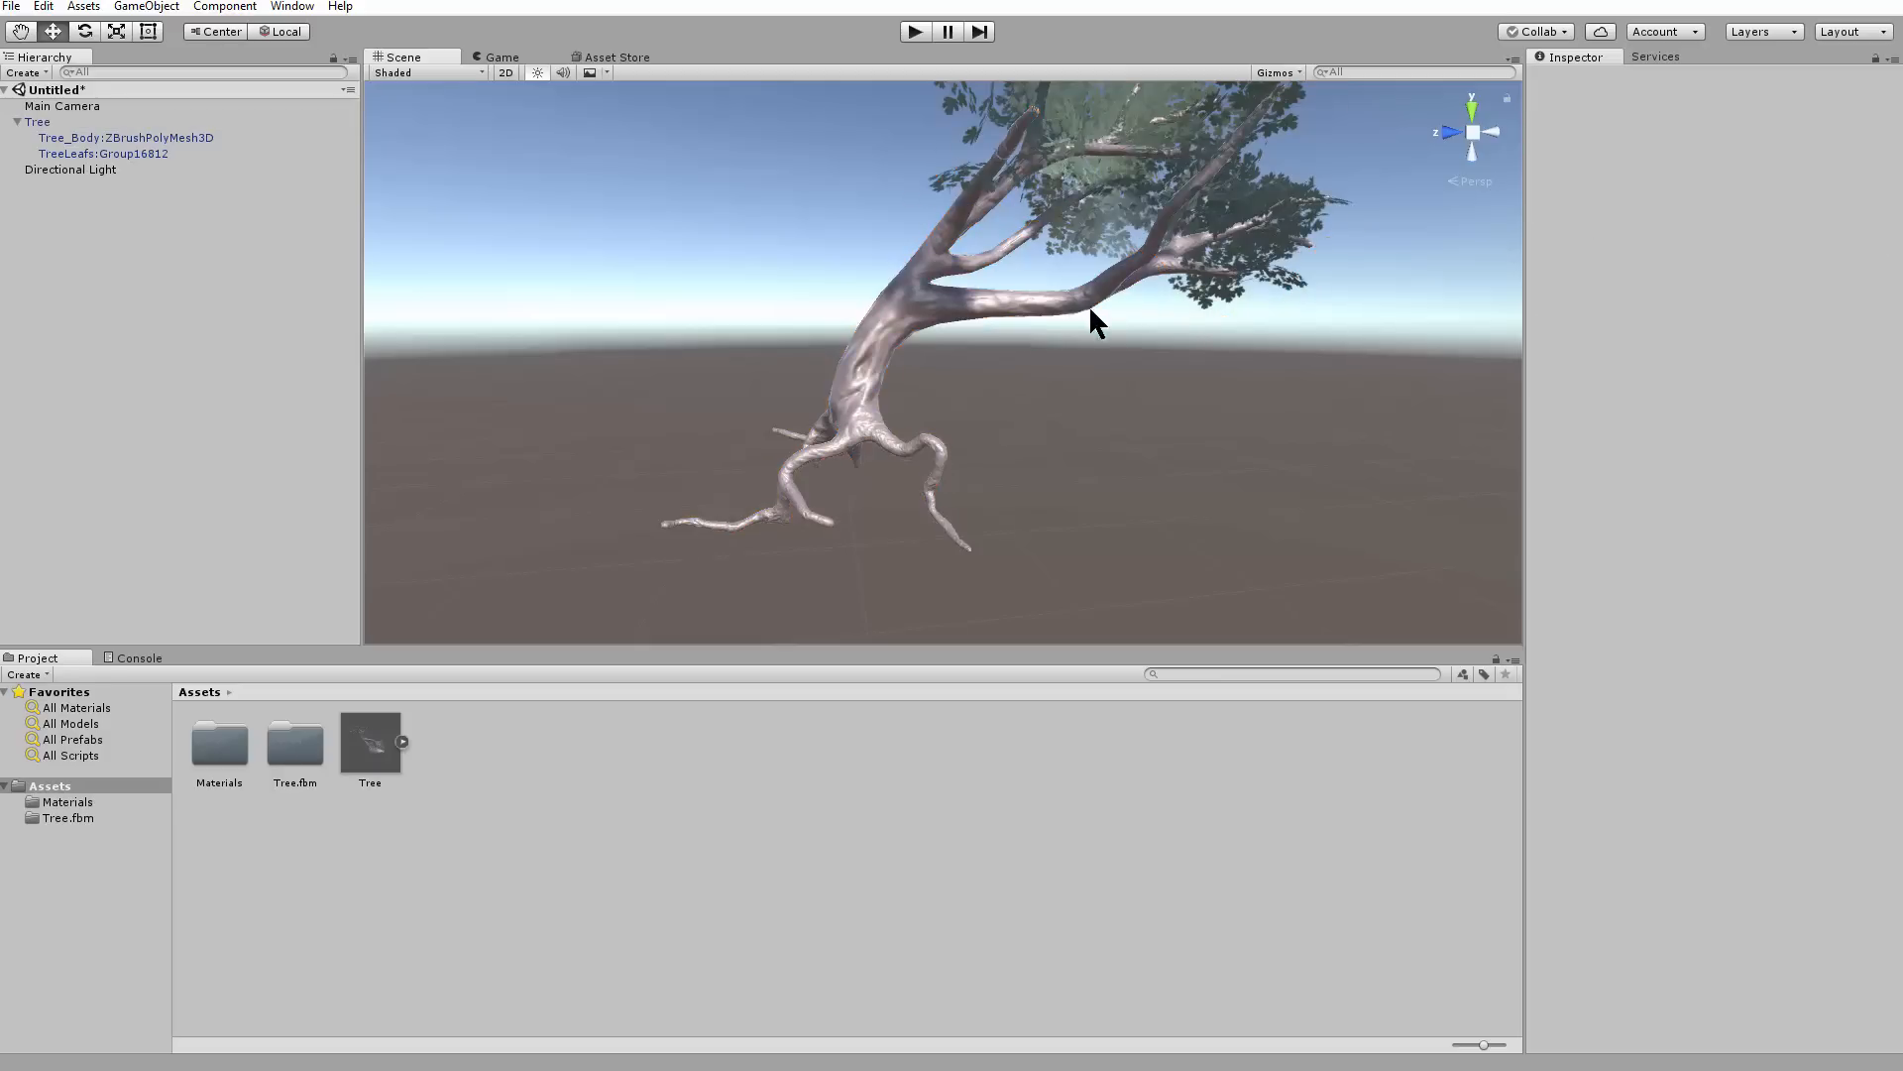
{"action": "left_click", "coordinate": [1088, 305]}
{"action": "left_click", "coordinate": [1392, 340]}
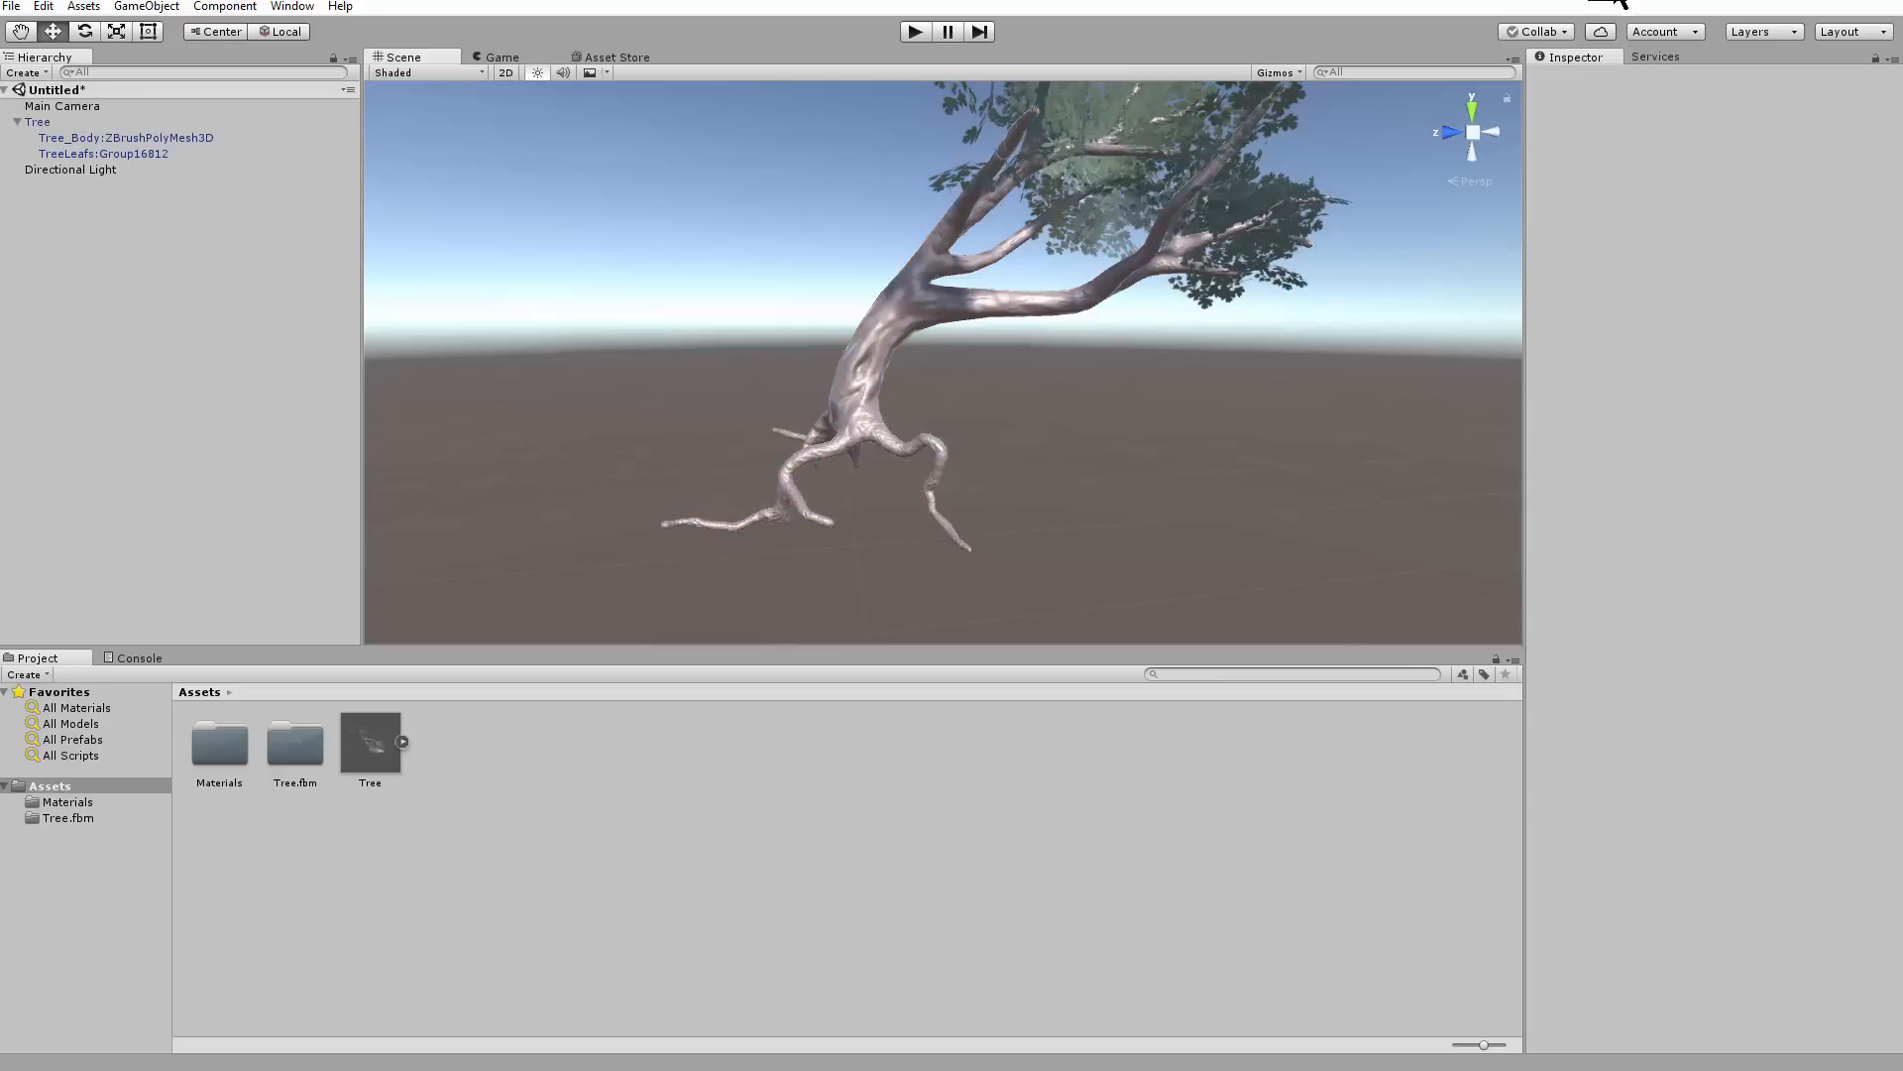